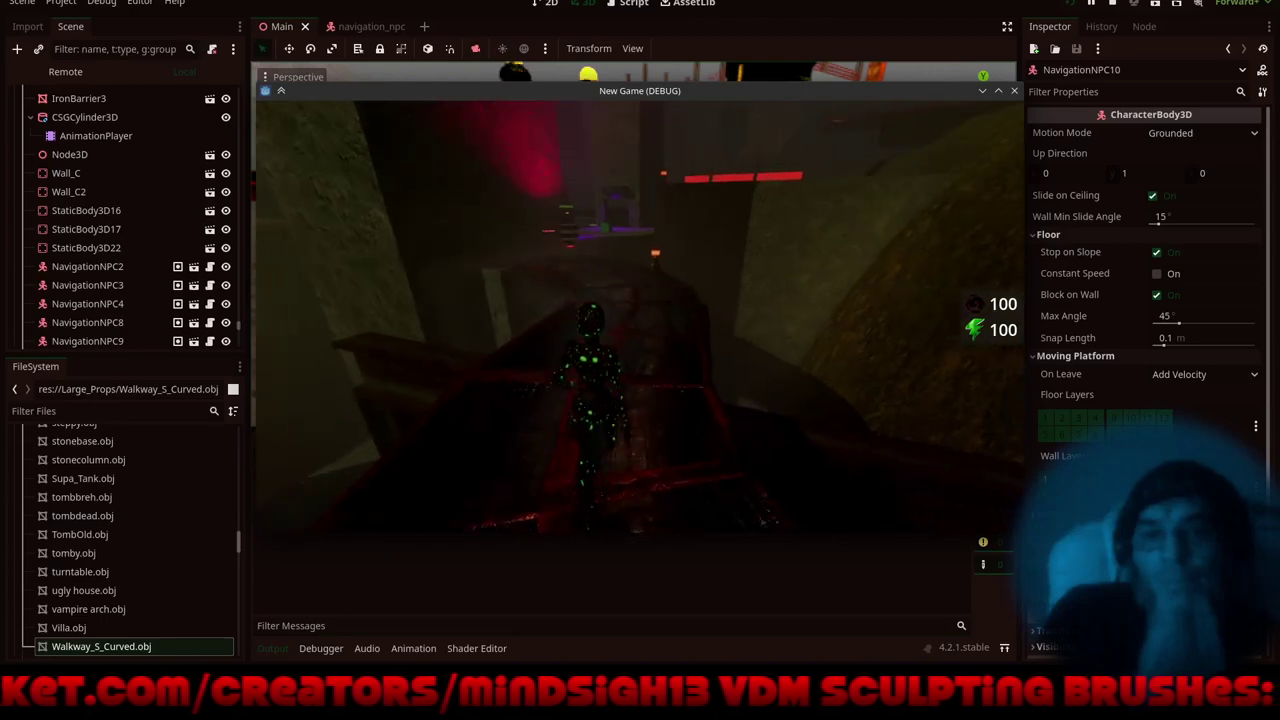
- Playtest the level by running the character along the curved walkways and stone platforms to the rotating-blade enemy
key(w)
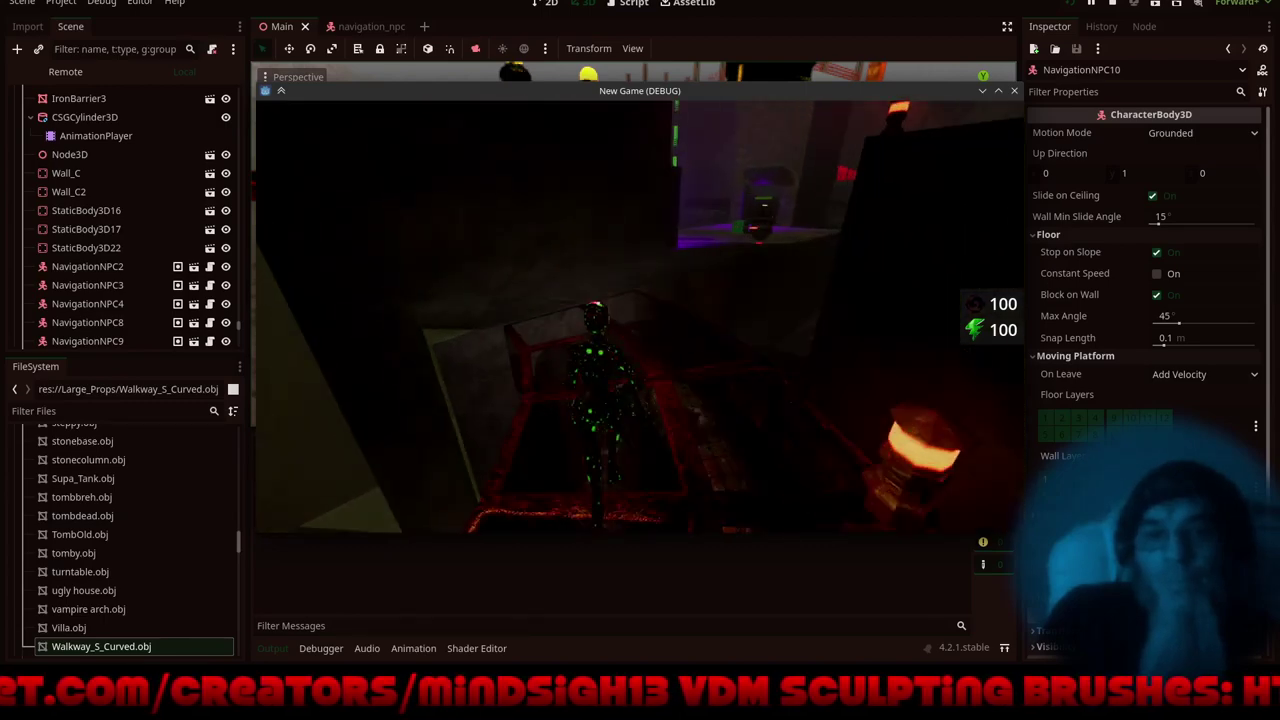
key(w)
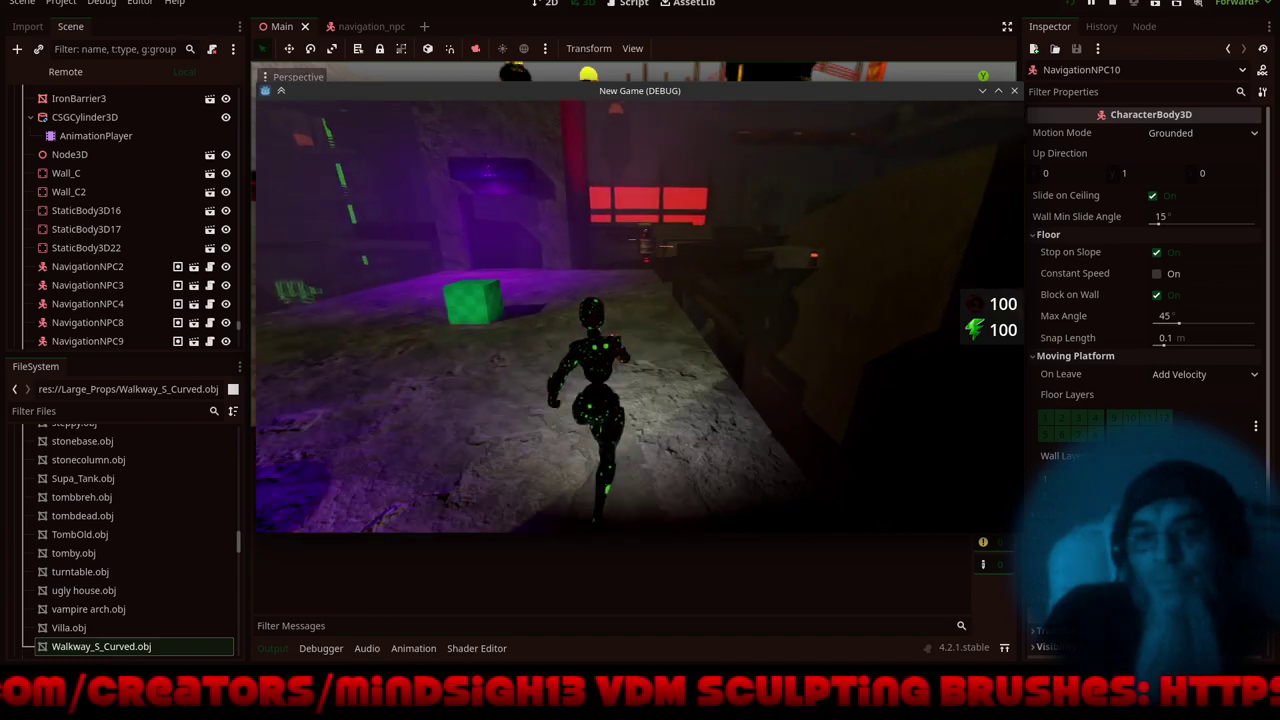
key(w)
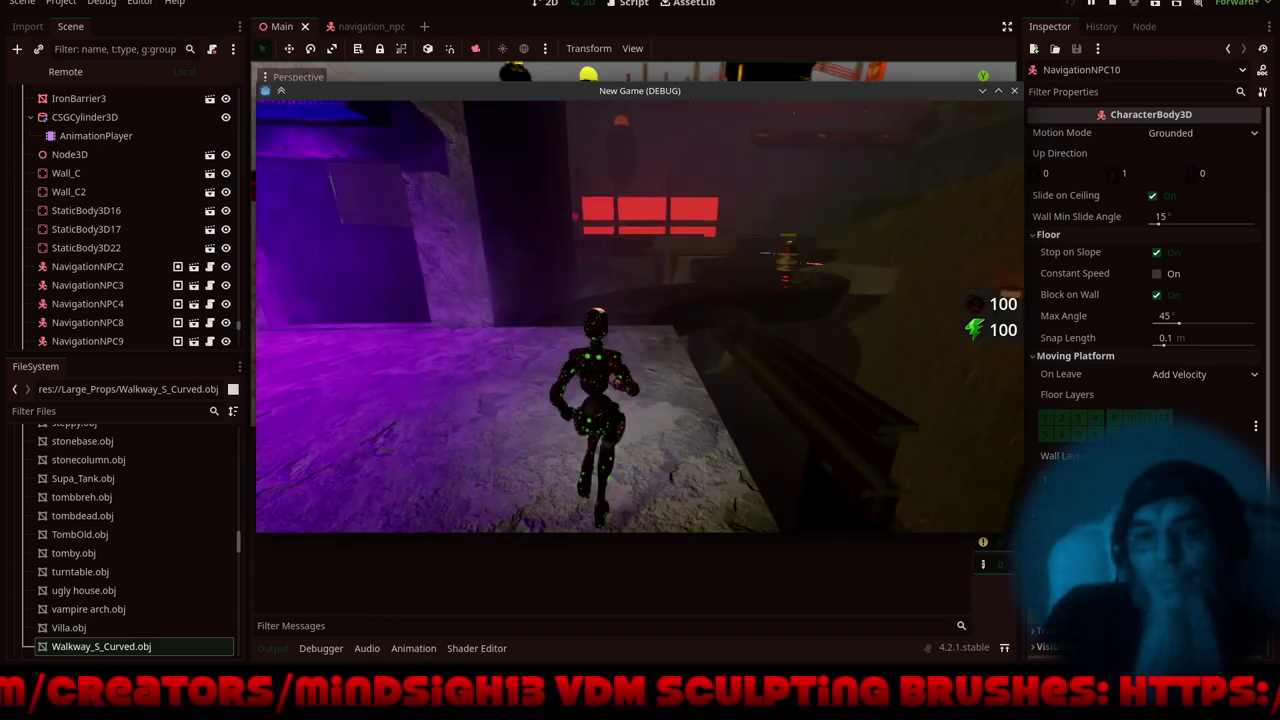
key(w)
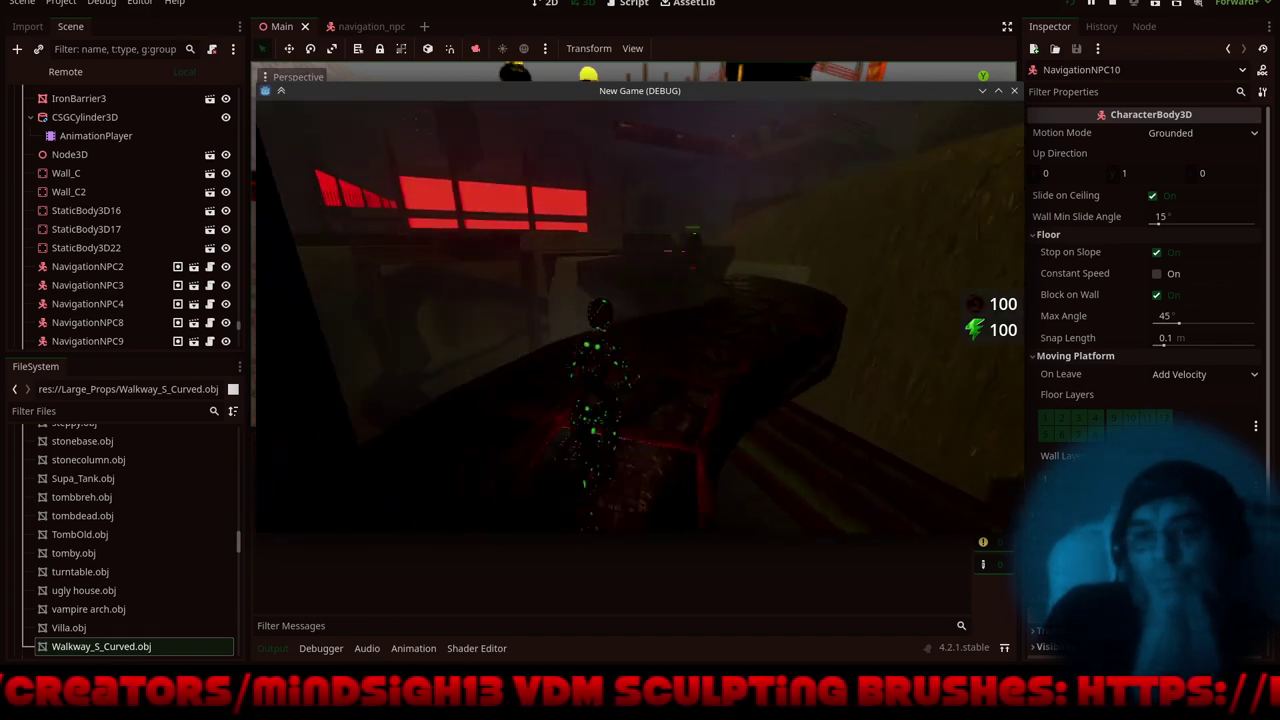
key(w)
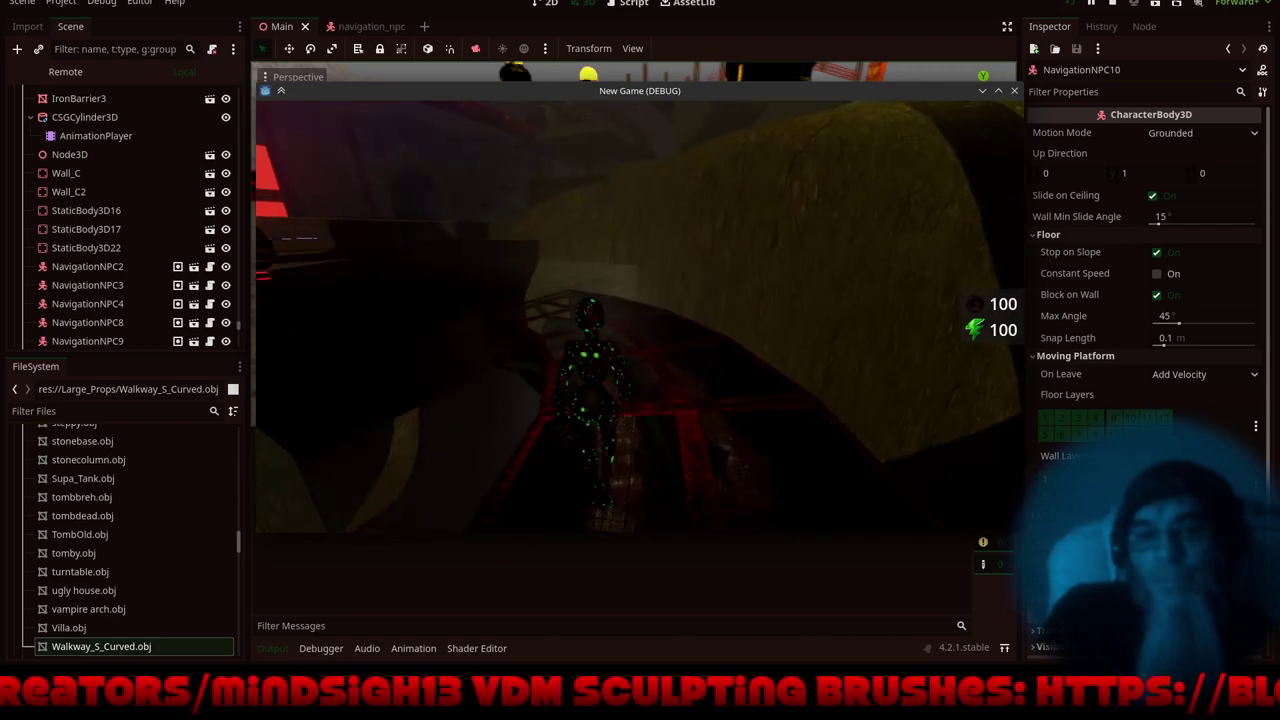
key(w)
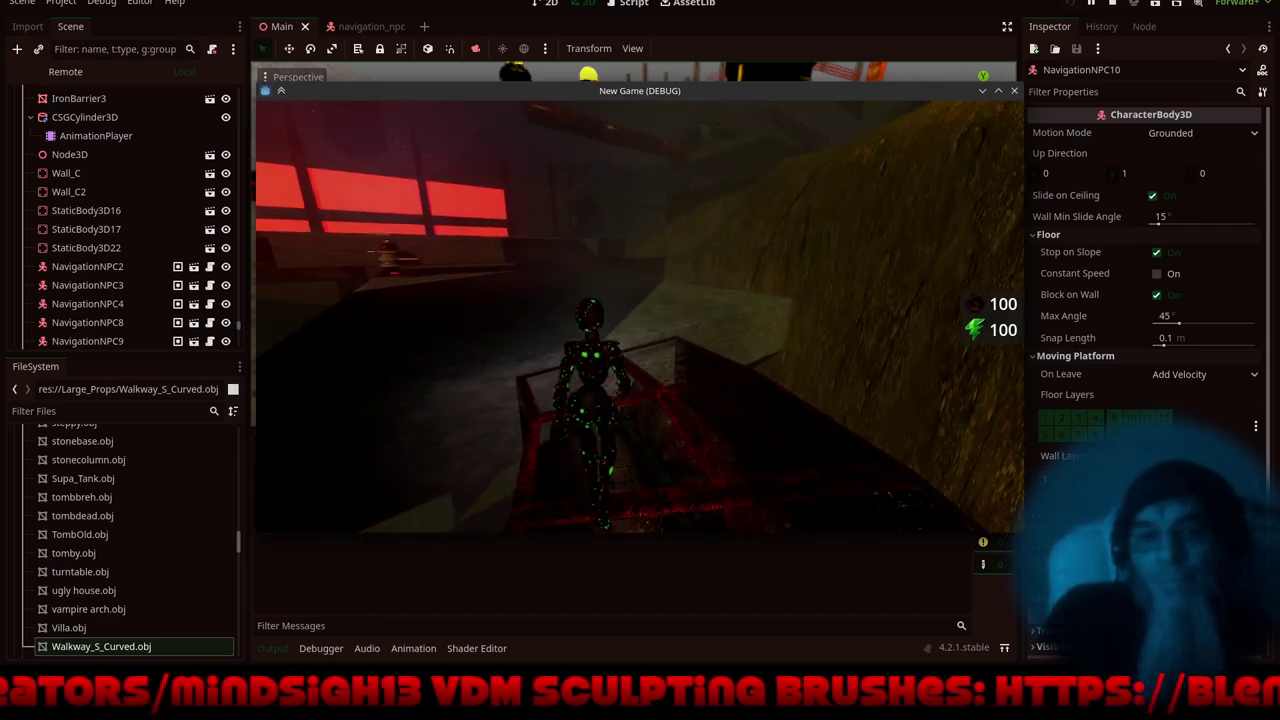
key(w)
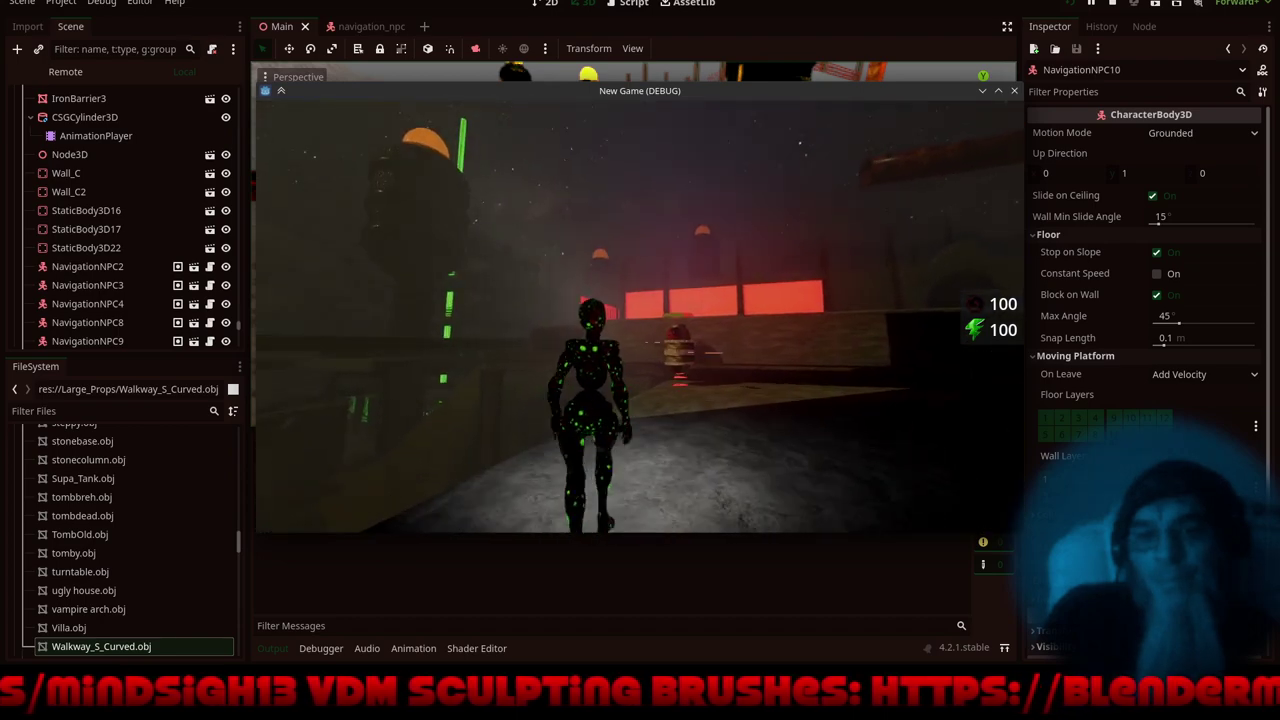
key(w)
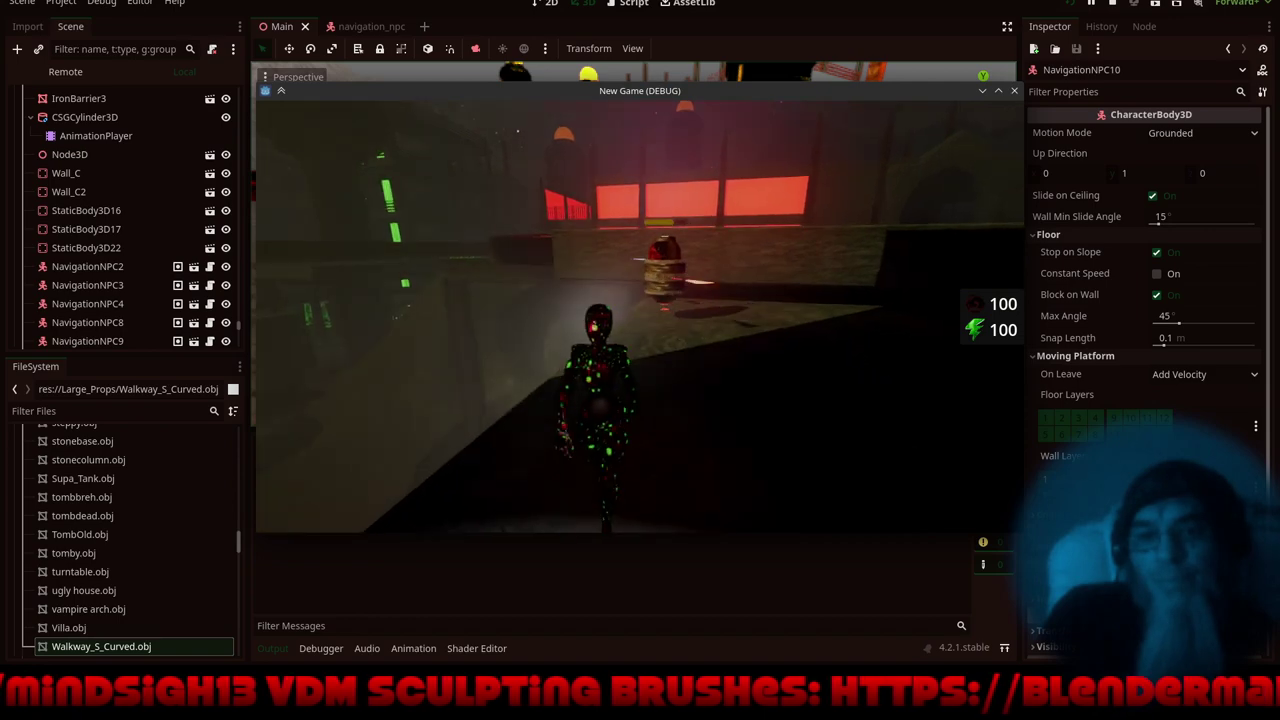
key(w)
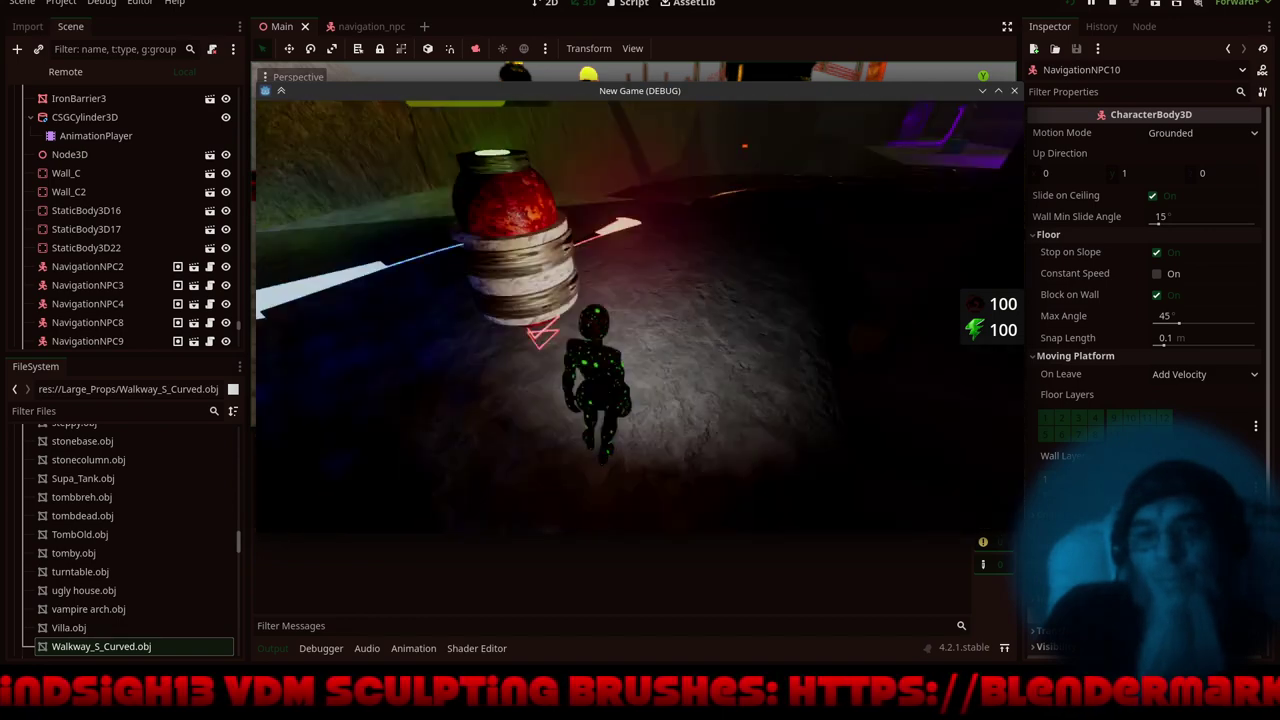
- Back away from the enemy, test the curved walkway towards the purple-lit platform, and end the running game
key(s)
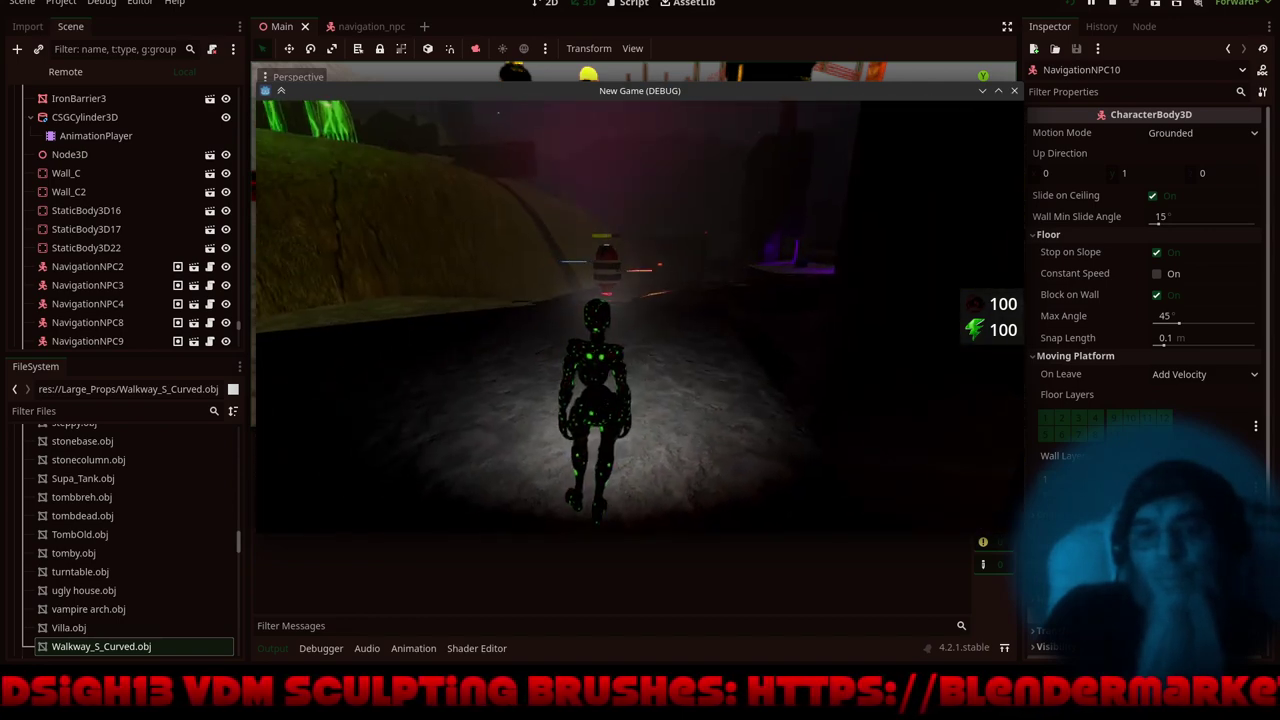
key(w)
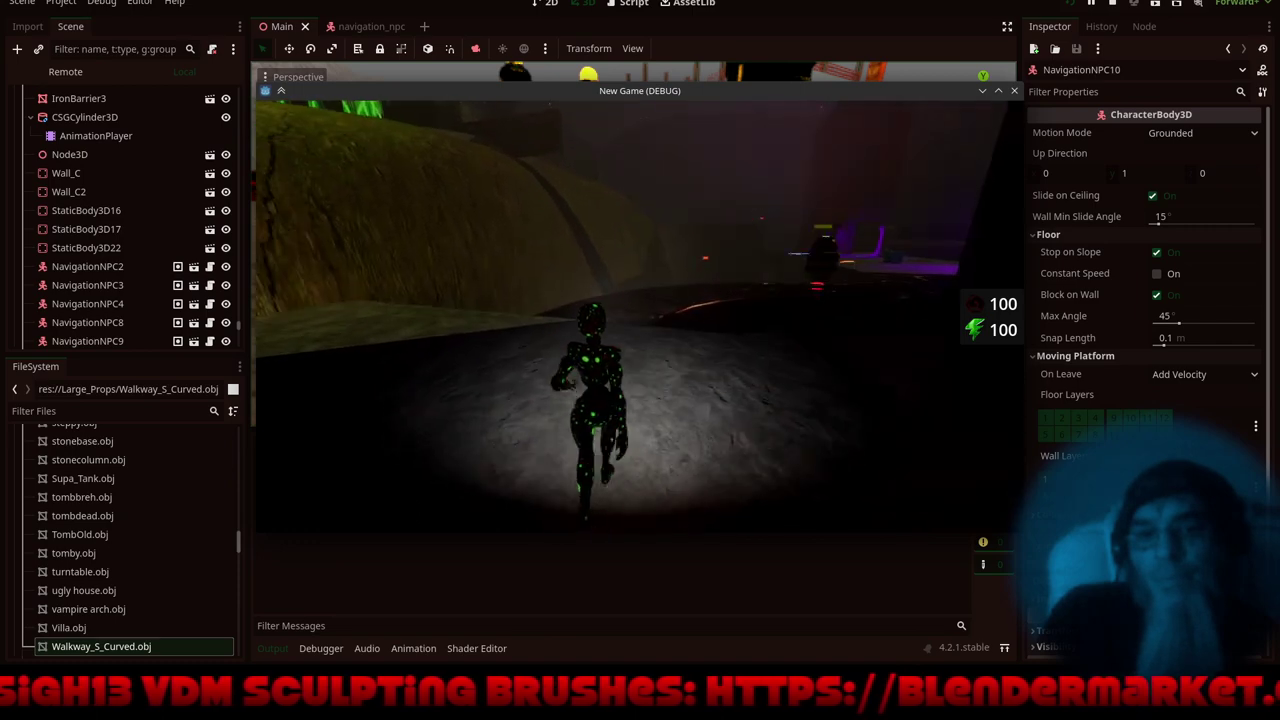
key(w)
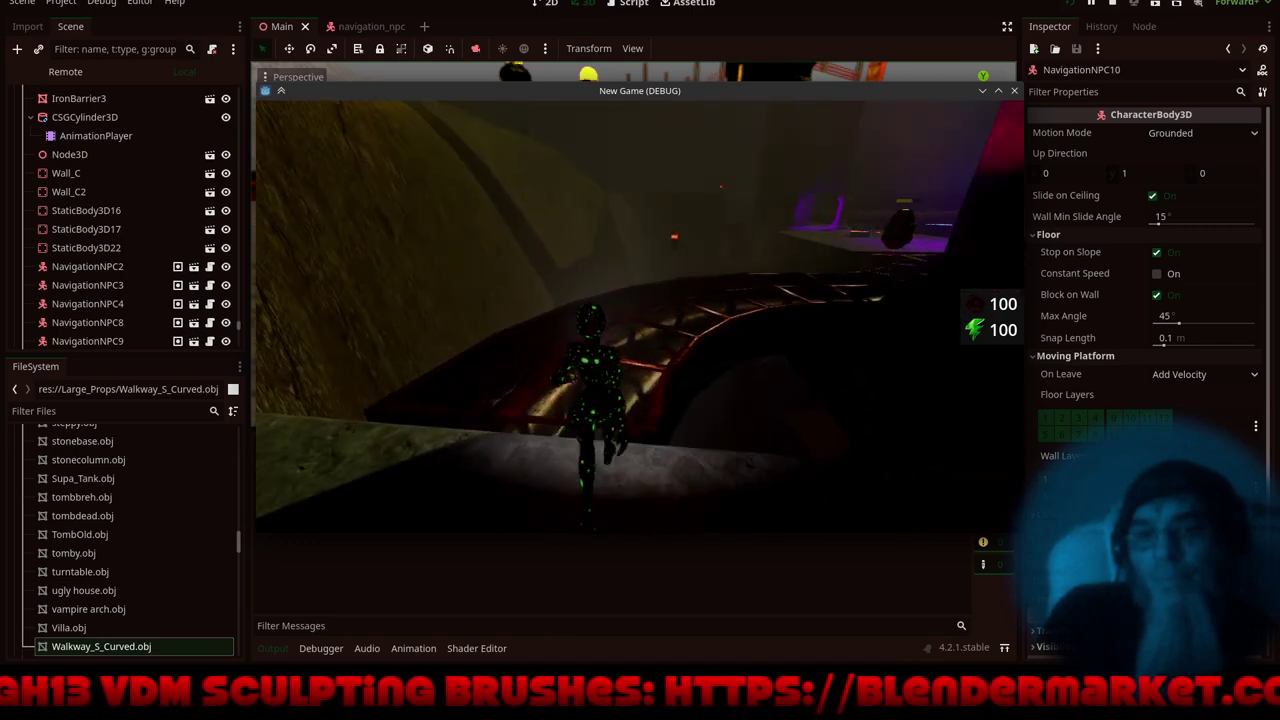
key(w)
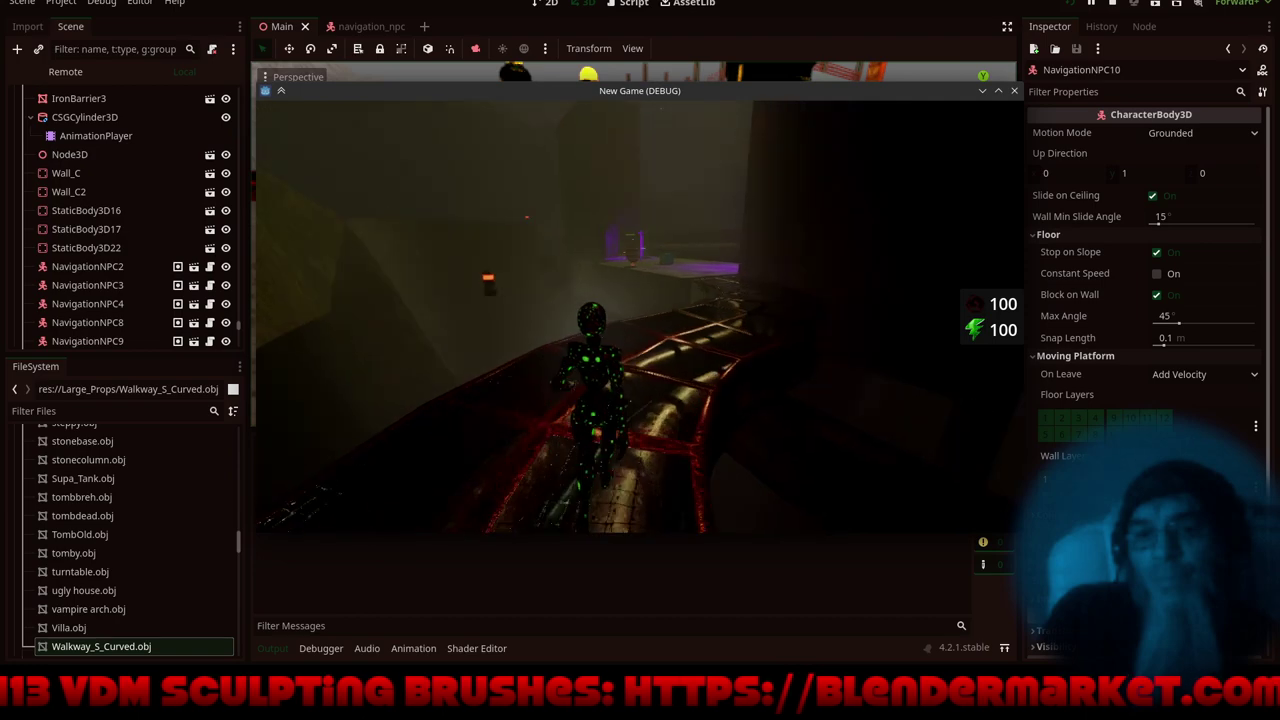
key(w)
key(Escape)
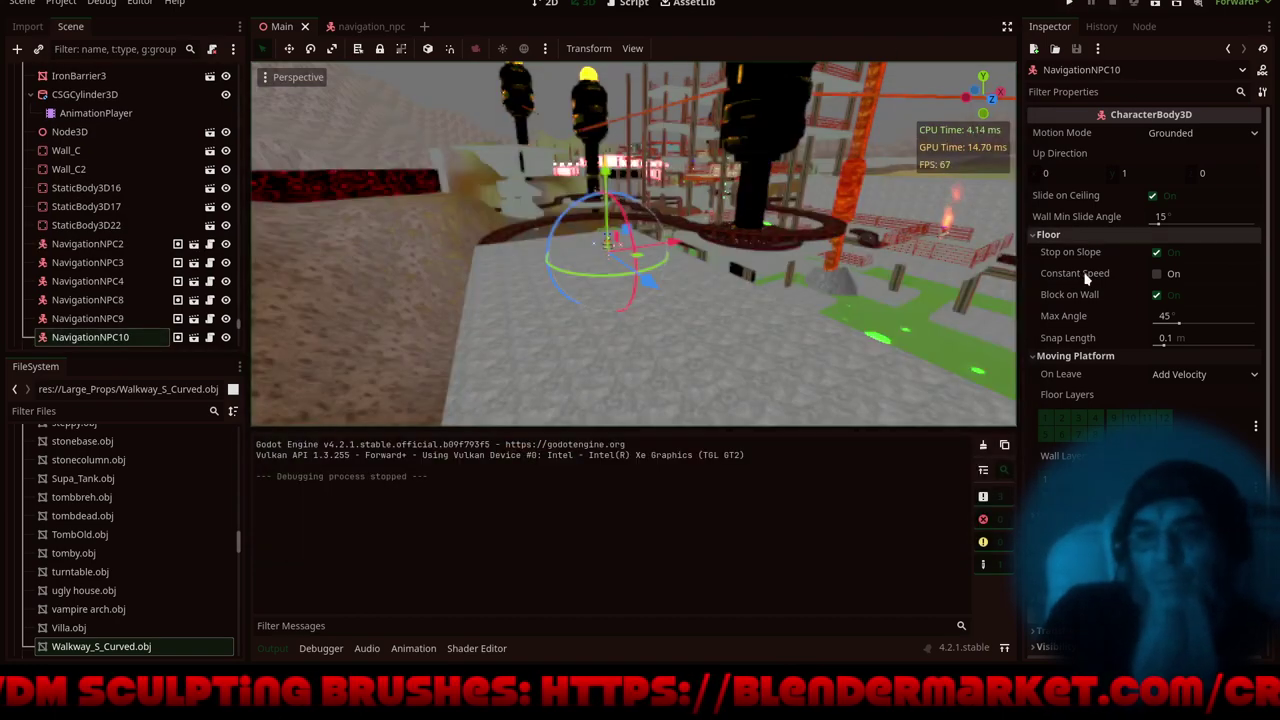
- Set the Speed Scale of the AnimationPlayer under MeshInstance3D2 to 0.1 in the navigation_npc scene, save it and close it
click(362, 28)
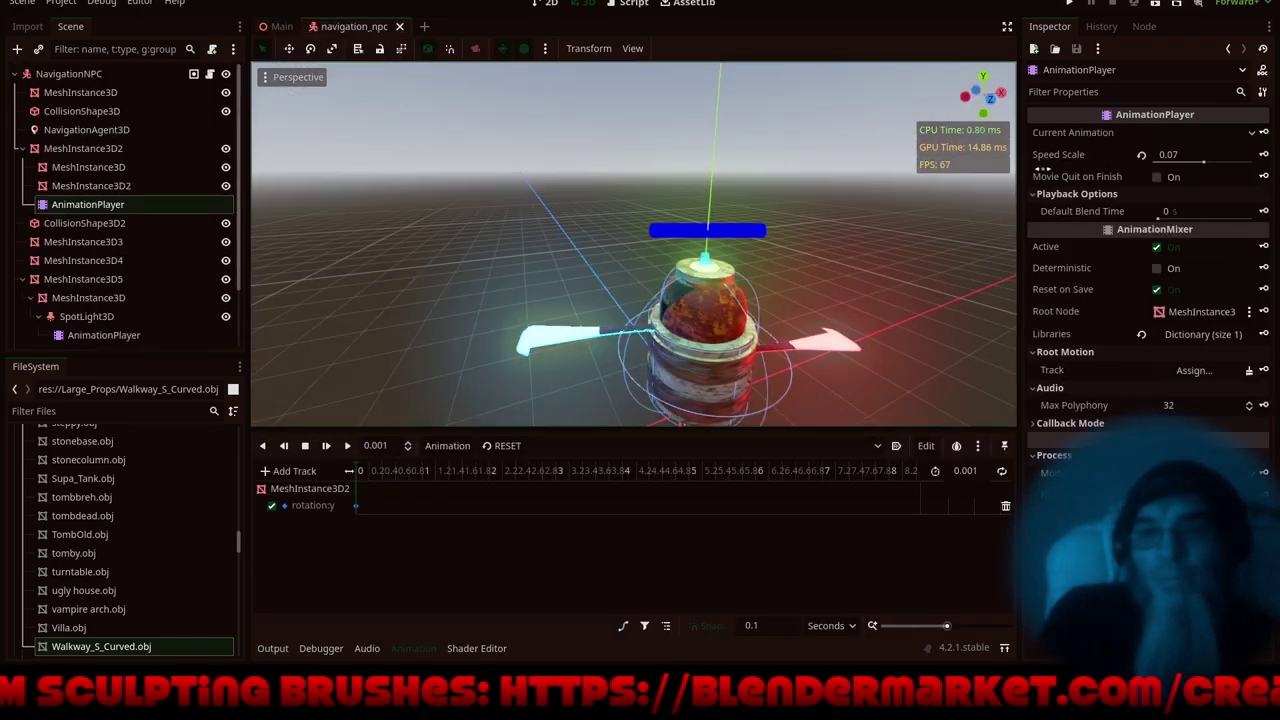
click(1190, 160)
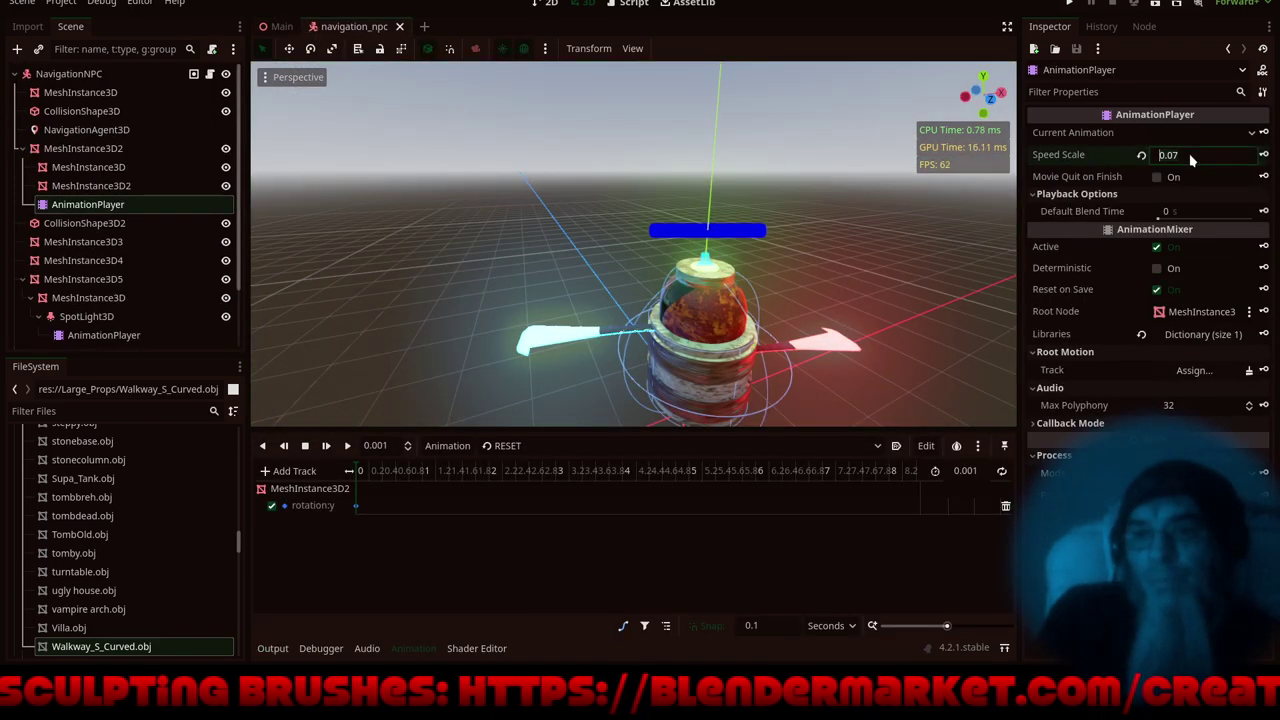
text(.)
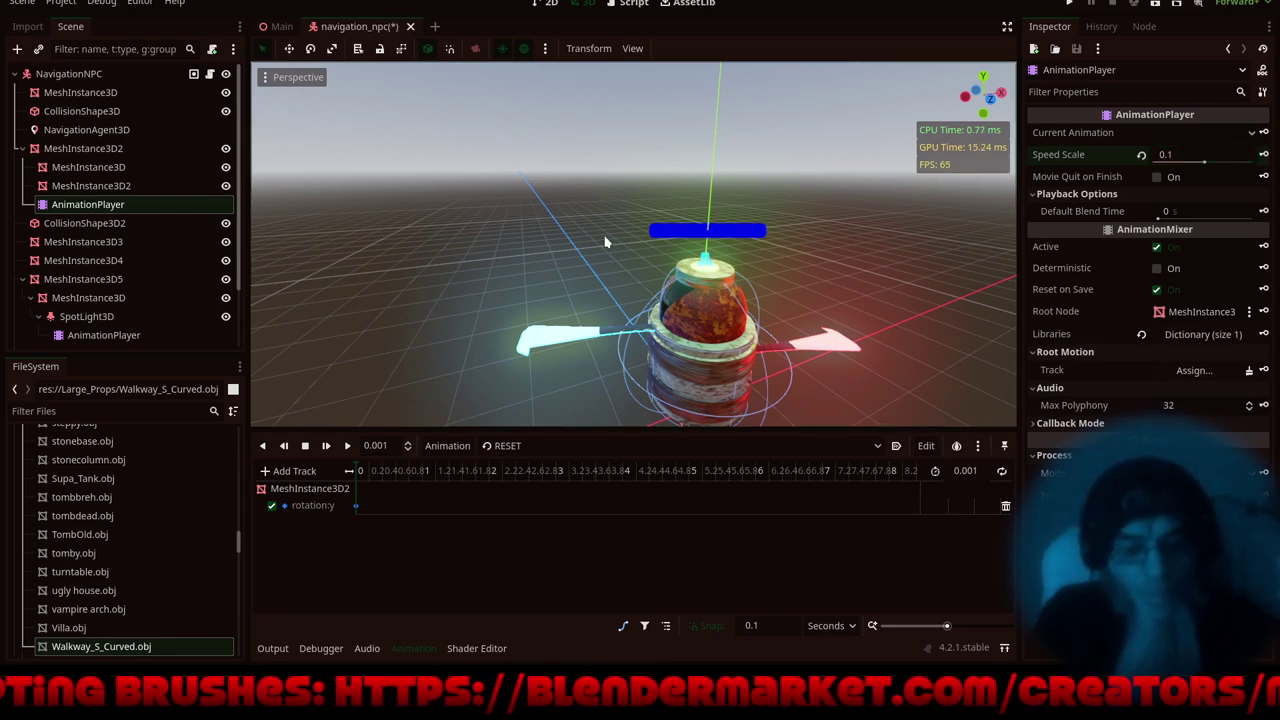
key(ctrl+s)
click(399, 26)
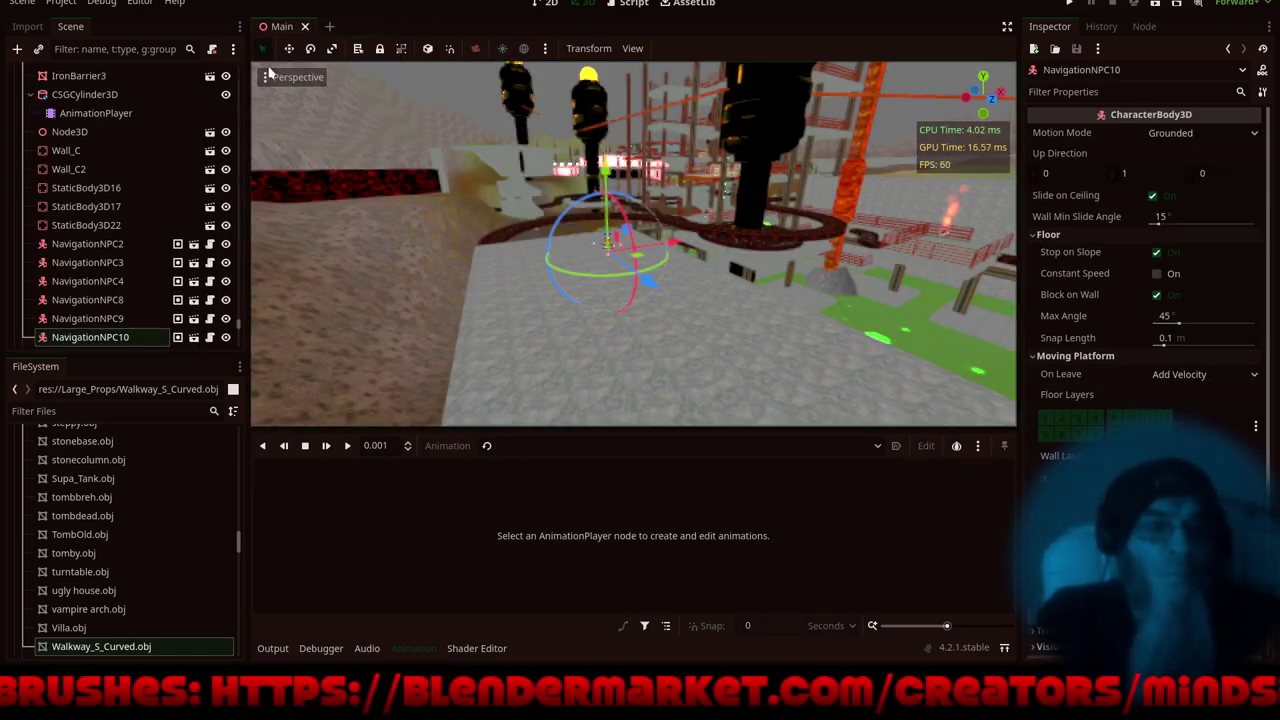
- Set the 3D viewport to Display Normal and turn off Half Resolution
click(298, 77)
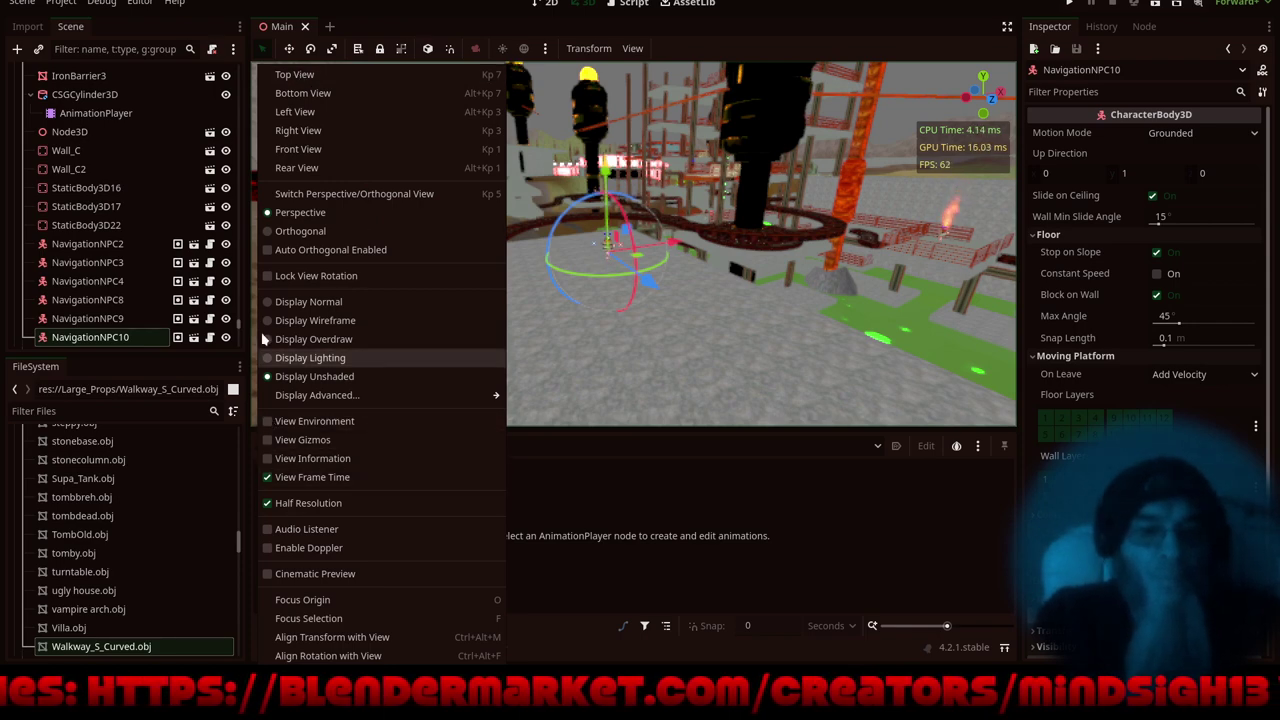
click(270, 303)
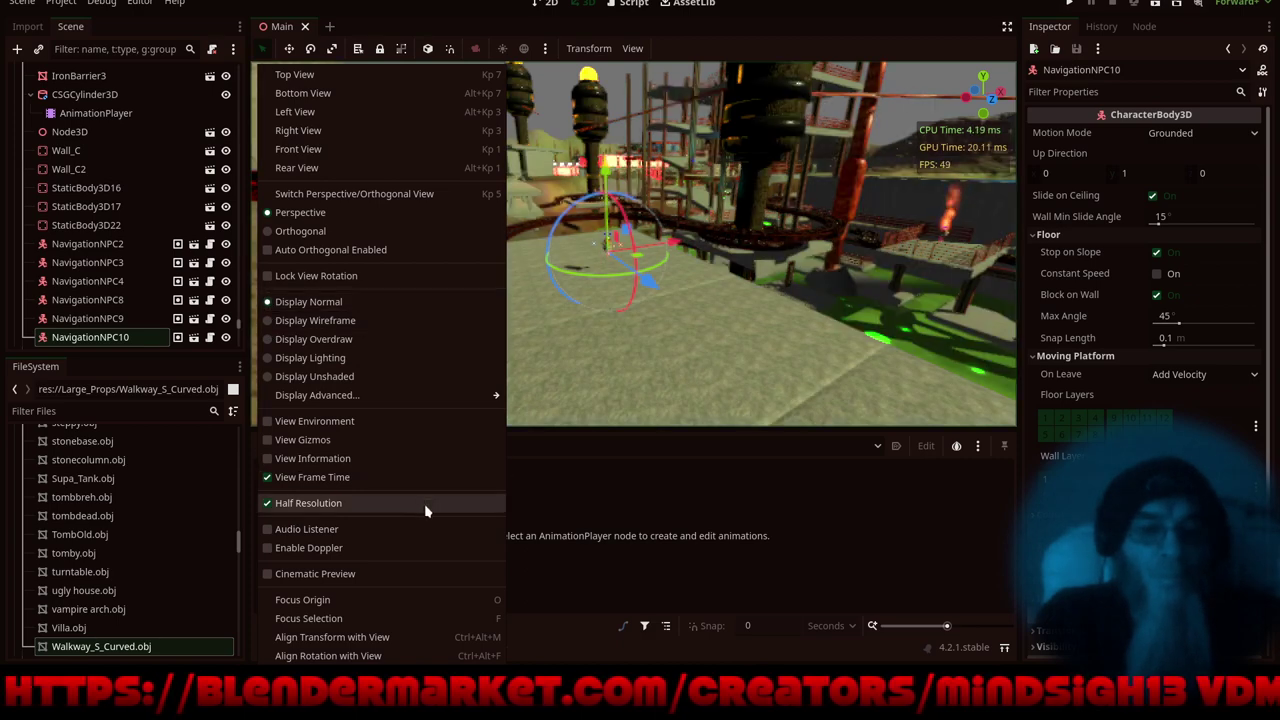
click(269, 508)
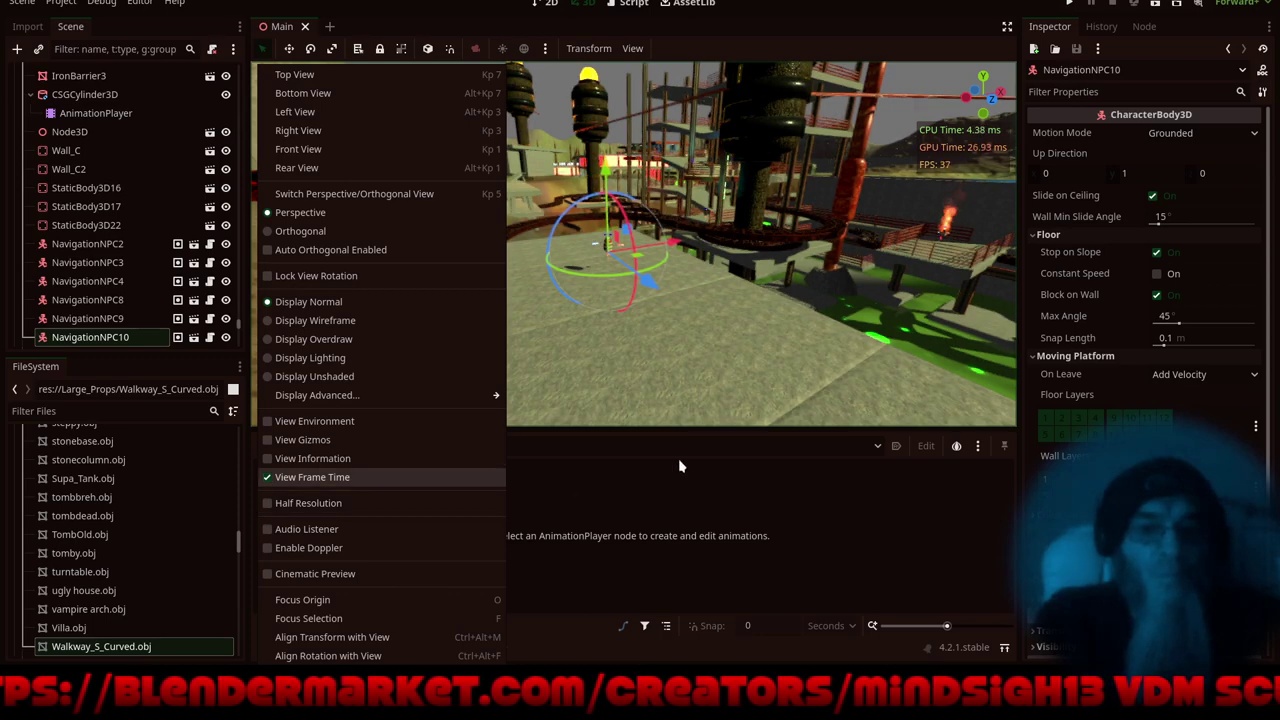
click(712, 448)
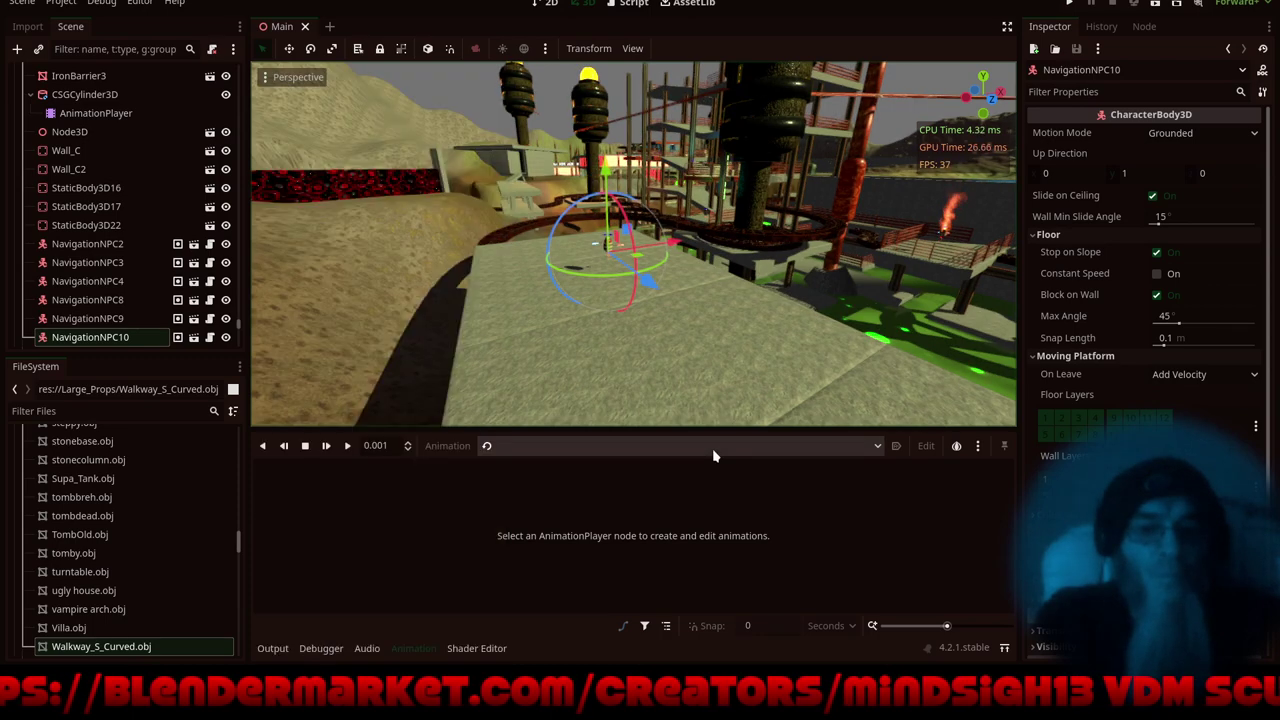
- Enlarge the 3D viewport by hiding the side docks and the animation editor, and frame the terrain beneath the pillared concrete platform
click(1008, 27)
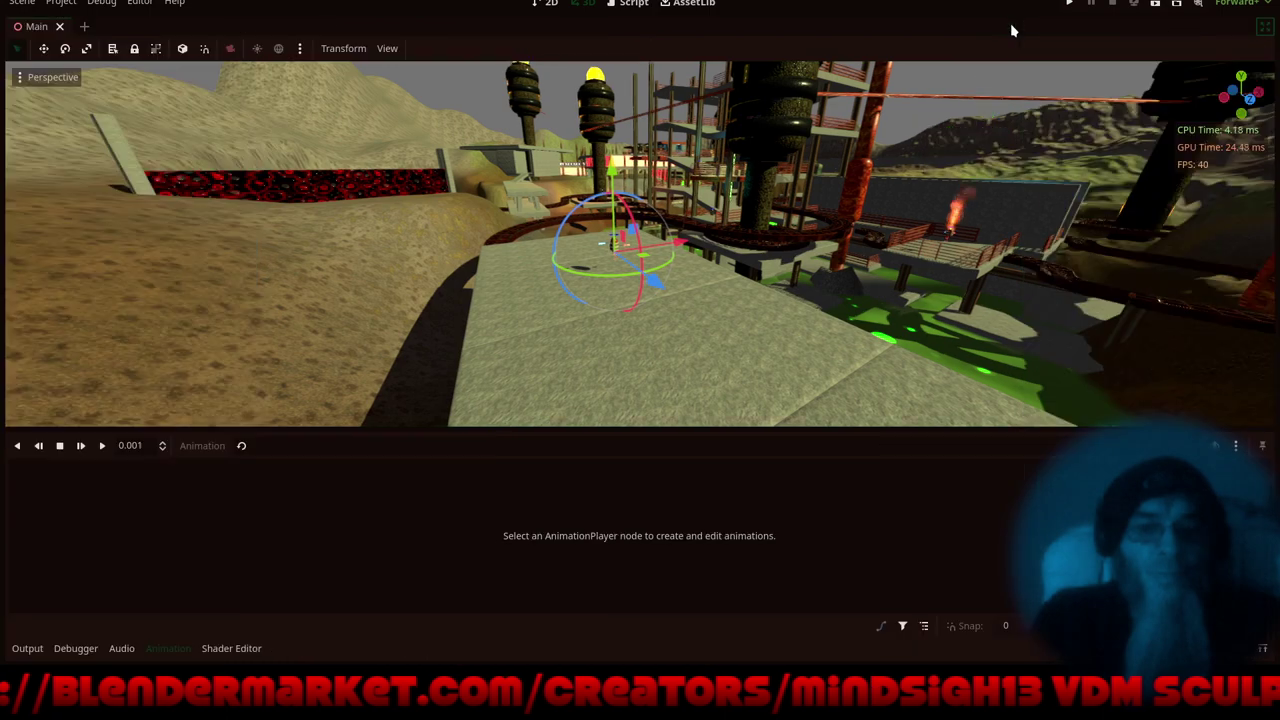
click(28, 649)
click(30, 650)
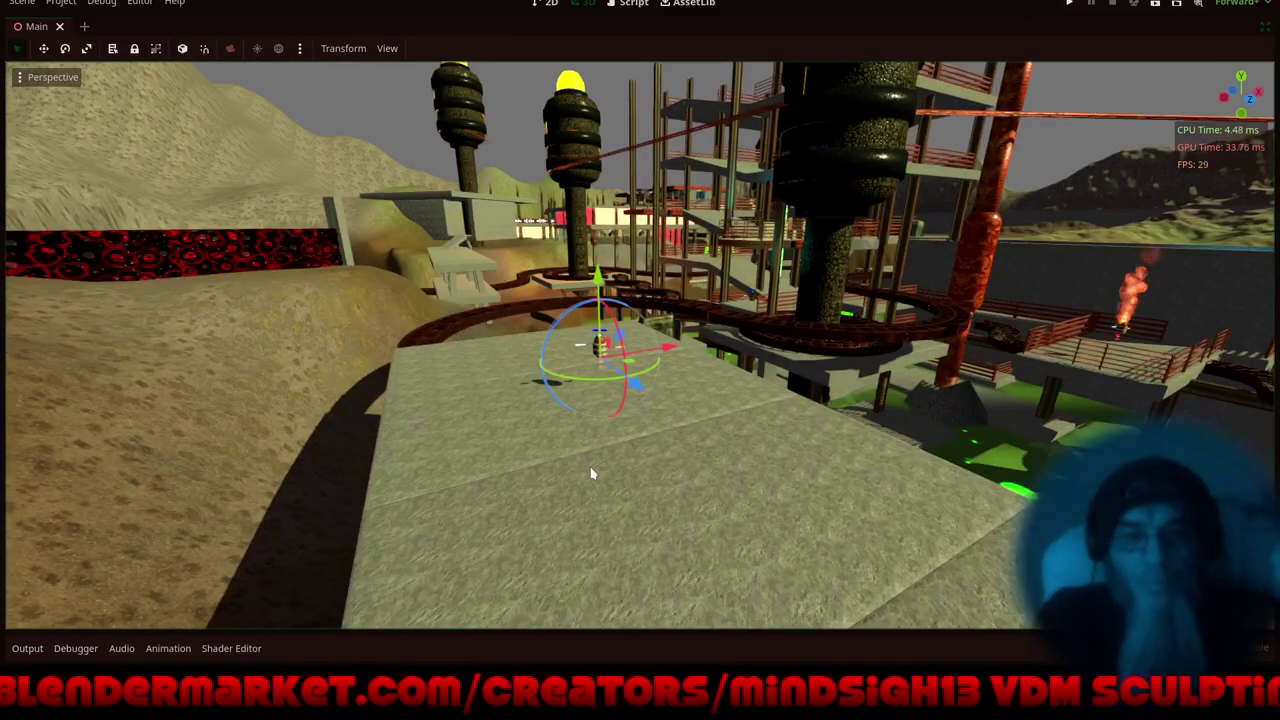
scroll(460, 362, down, 8)
middle_drag(600, 375, 590, 424)
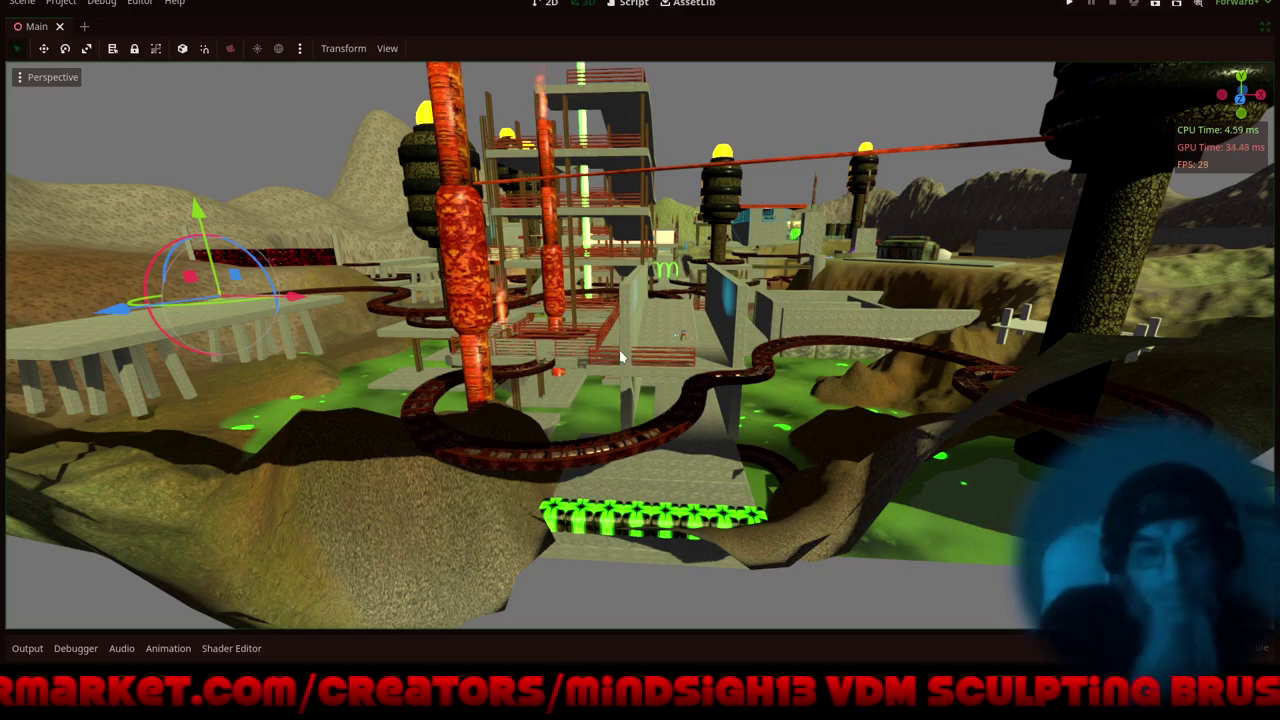
scroll(619, 351, up, 5)
shift+middle_drag(425, 362, 602, 352)
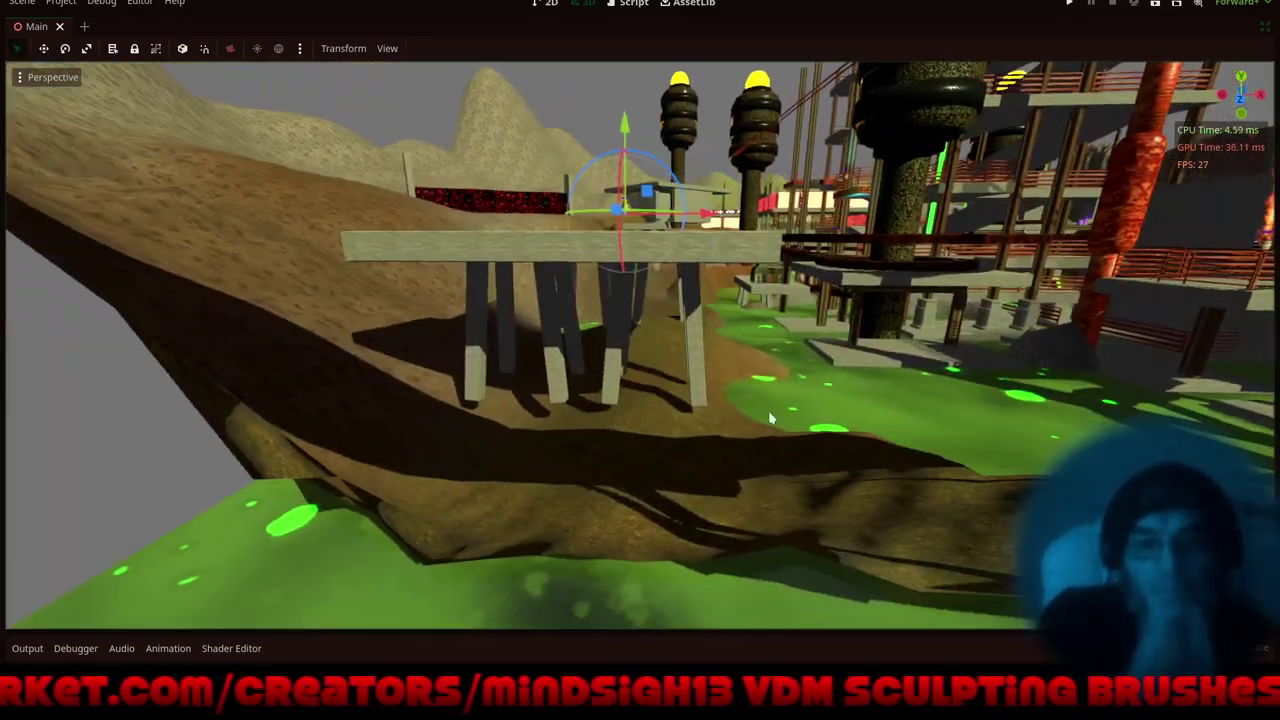
- Restore the side docks, collapse the NavigationRegion3D branch in the scene tree and select the HTerrain node
click(728, 478)
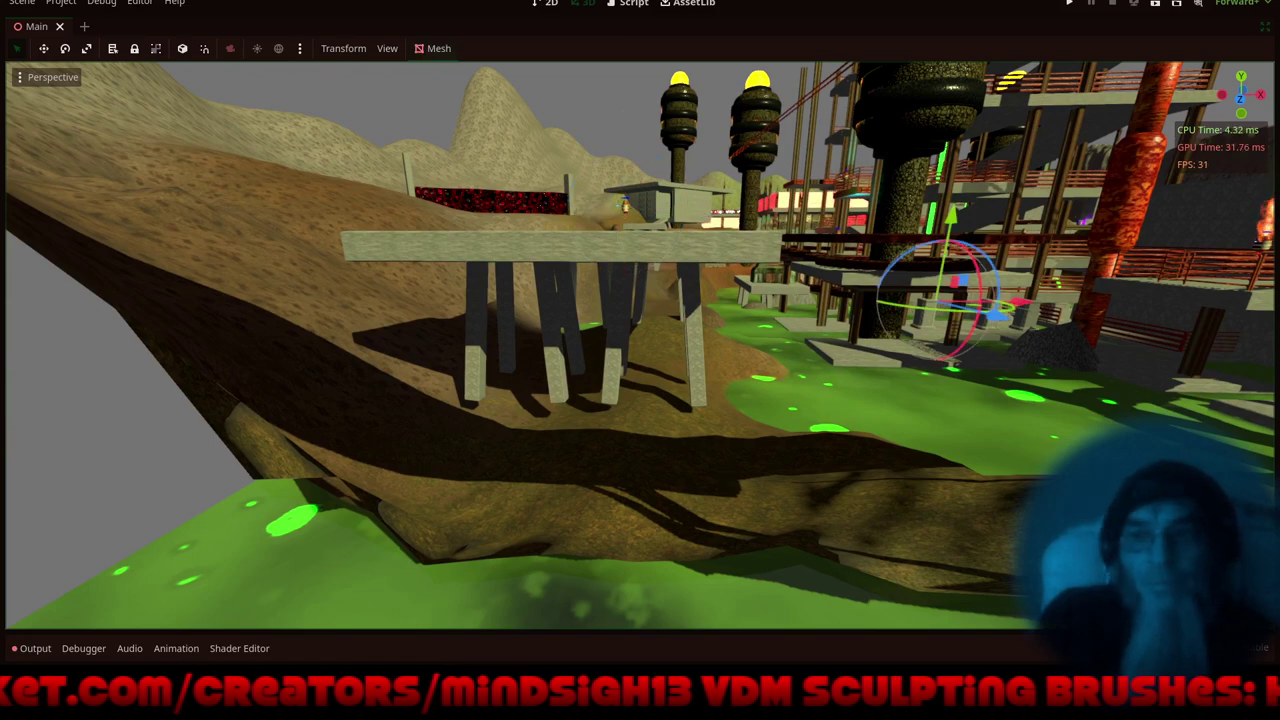
click(1266, 28)
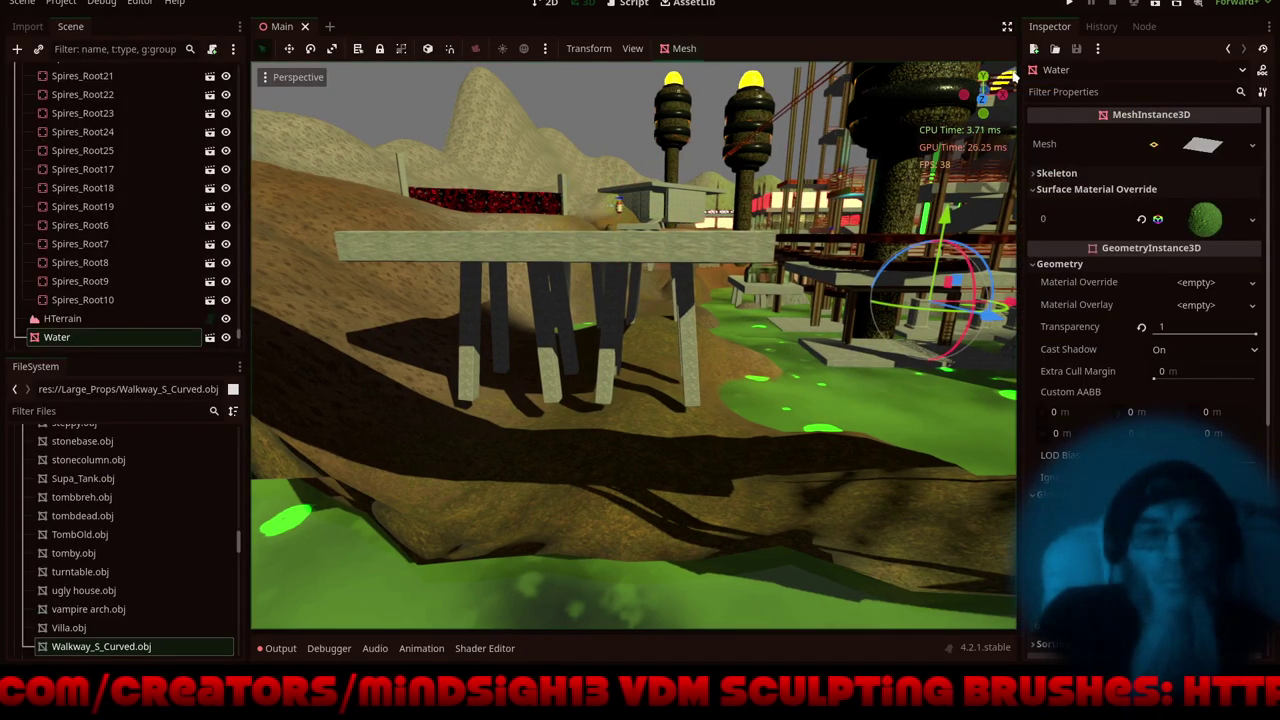
mouse_move(239, 333)
mouse_down()
mouse_move(260, 29)
mouse_move(248, 356)
mouse_up()
scroll(247, 354, down, 10)
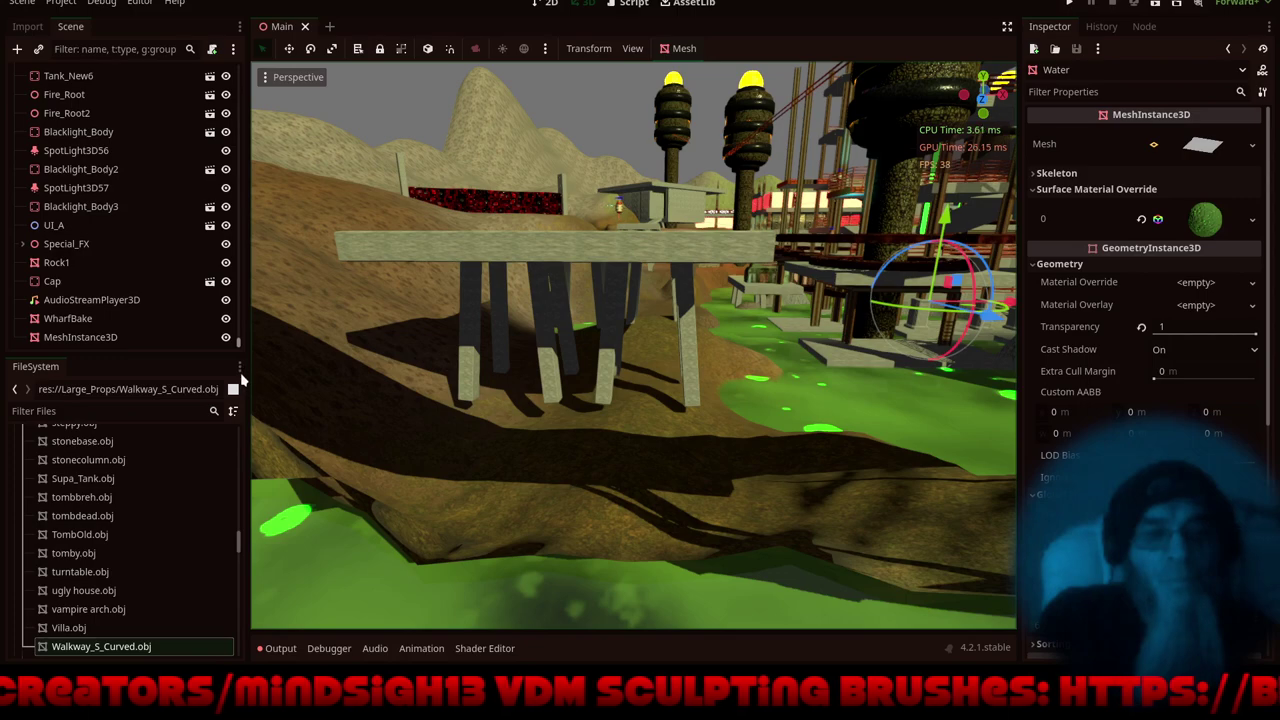
scroll(240, 342, up, 20)
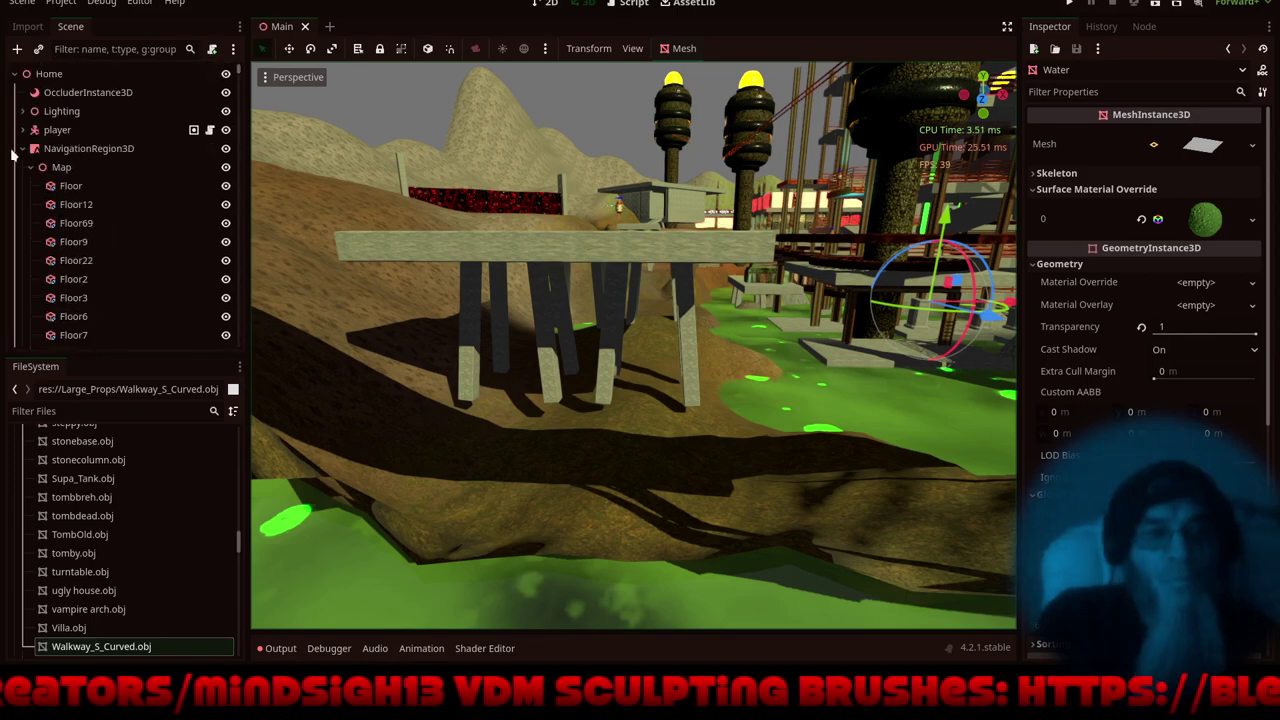
click(22, 150)
click(60, 167)
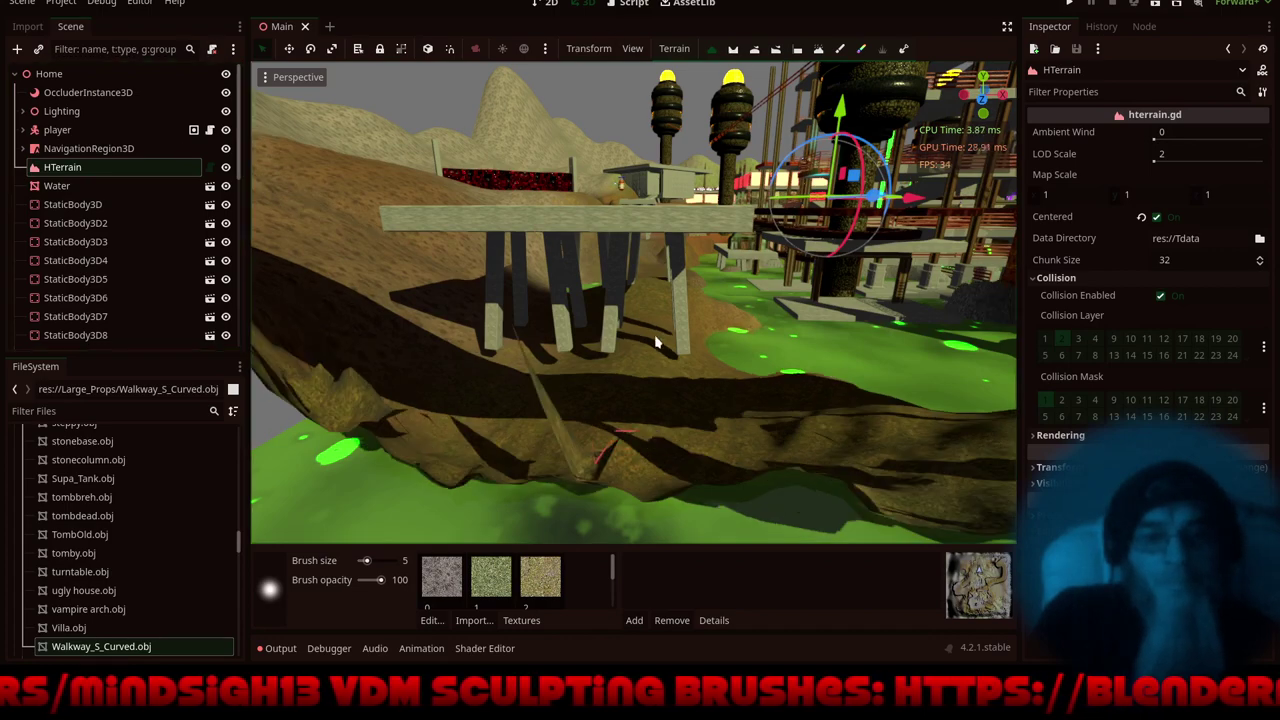
- Set the terrain brush to size 16 and opacity 23, and activate the Flatten tool in the enlarged viewport
middle_drag(657, 332, 500, 405)
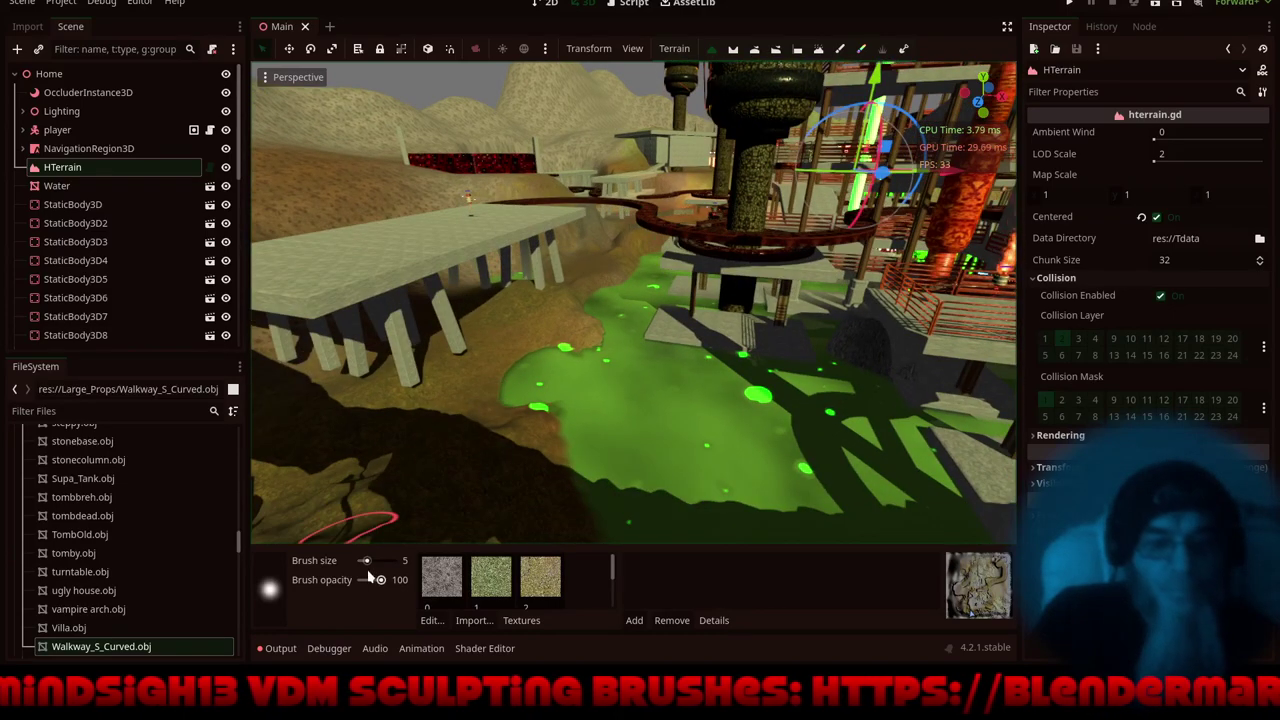
drag(366, 561, 374, 561)
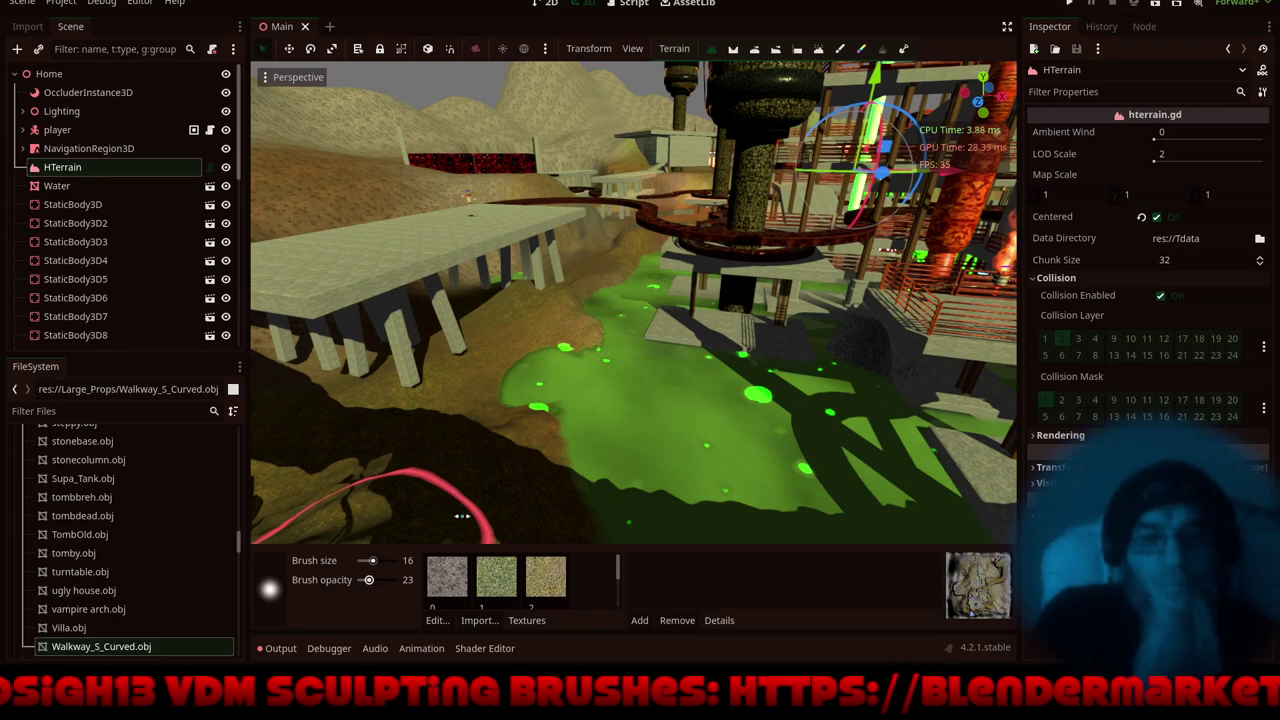
click(1007, 27)
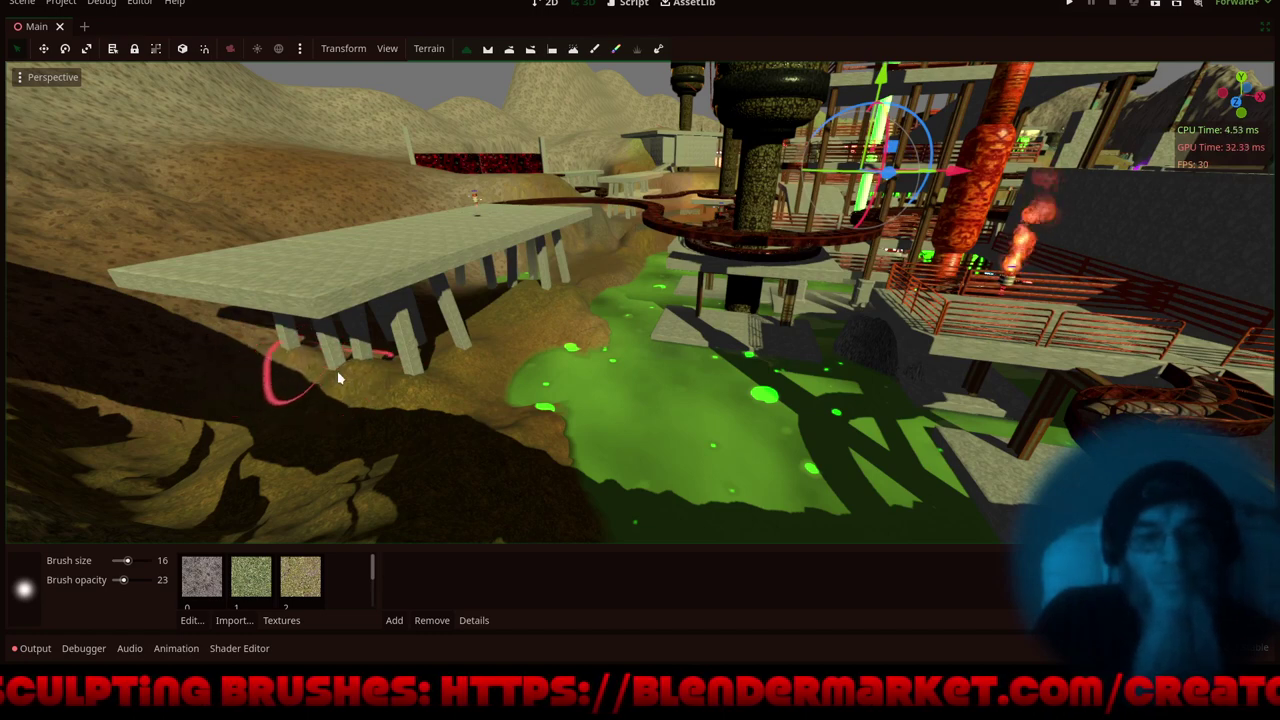
click(552, 50)
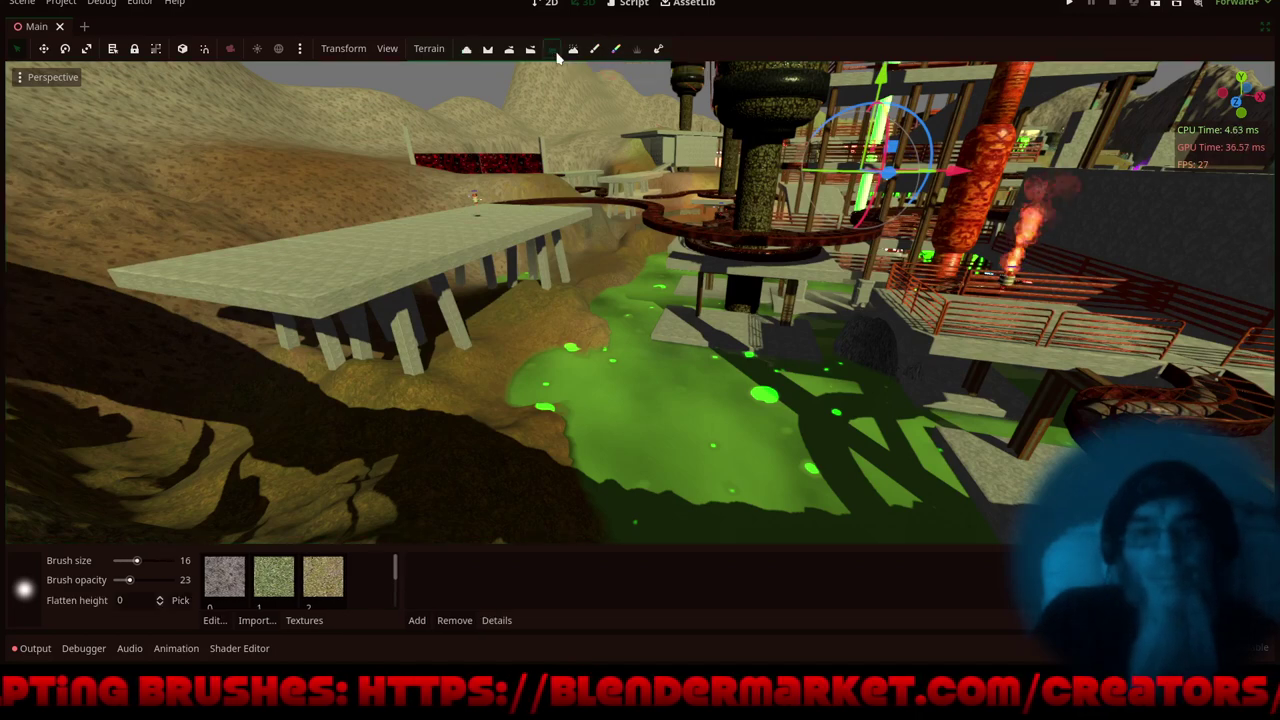
- Pick a flatten height of -22.43 from the terrain and set the brush size to 60
click(180, 601)
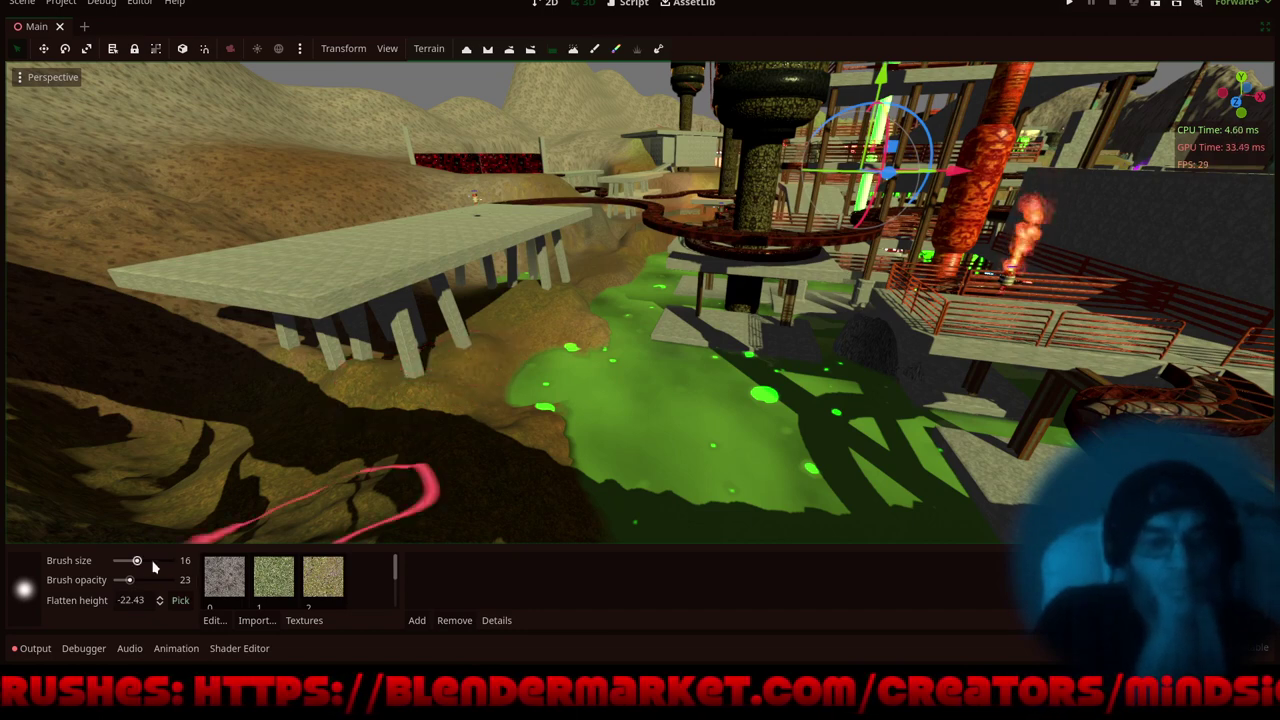
drag(142, 565, 149, 561)
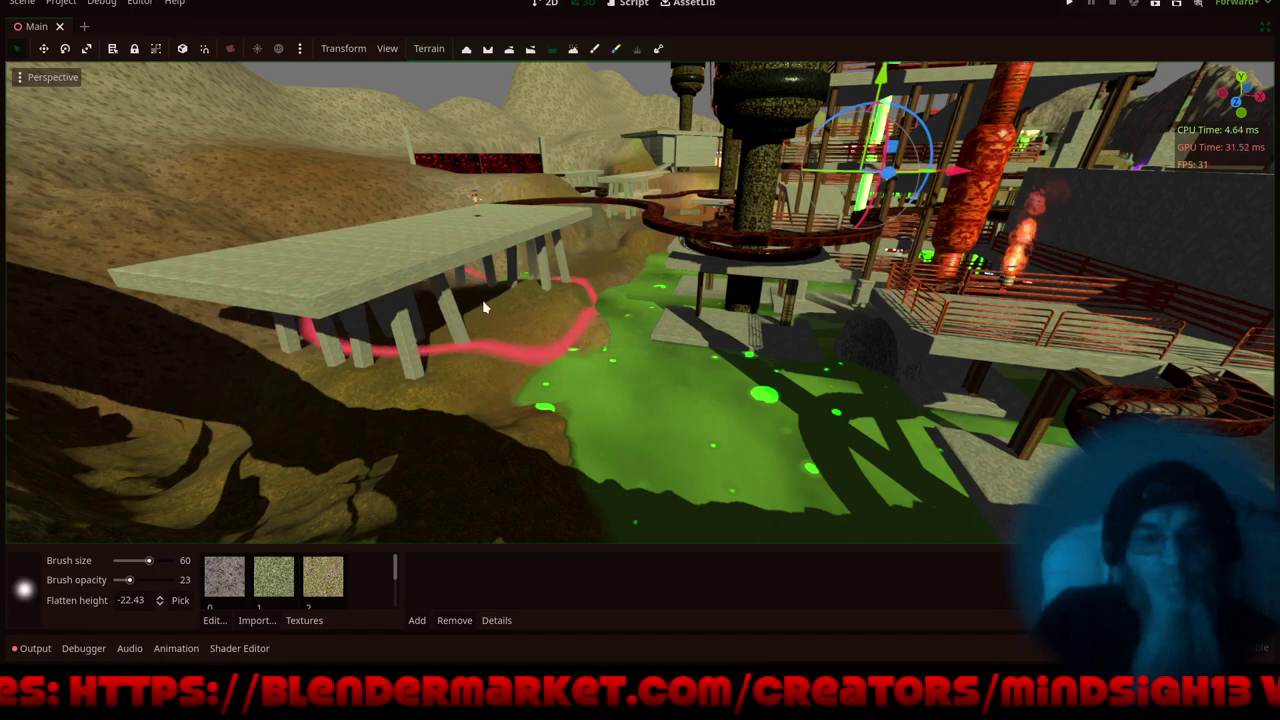
- Examine the terrain around the pillared concrete platform, the green pool and the structures next to them
middle_drag(571, 306, 658, 324)
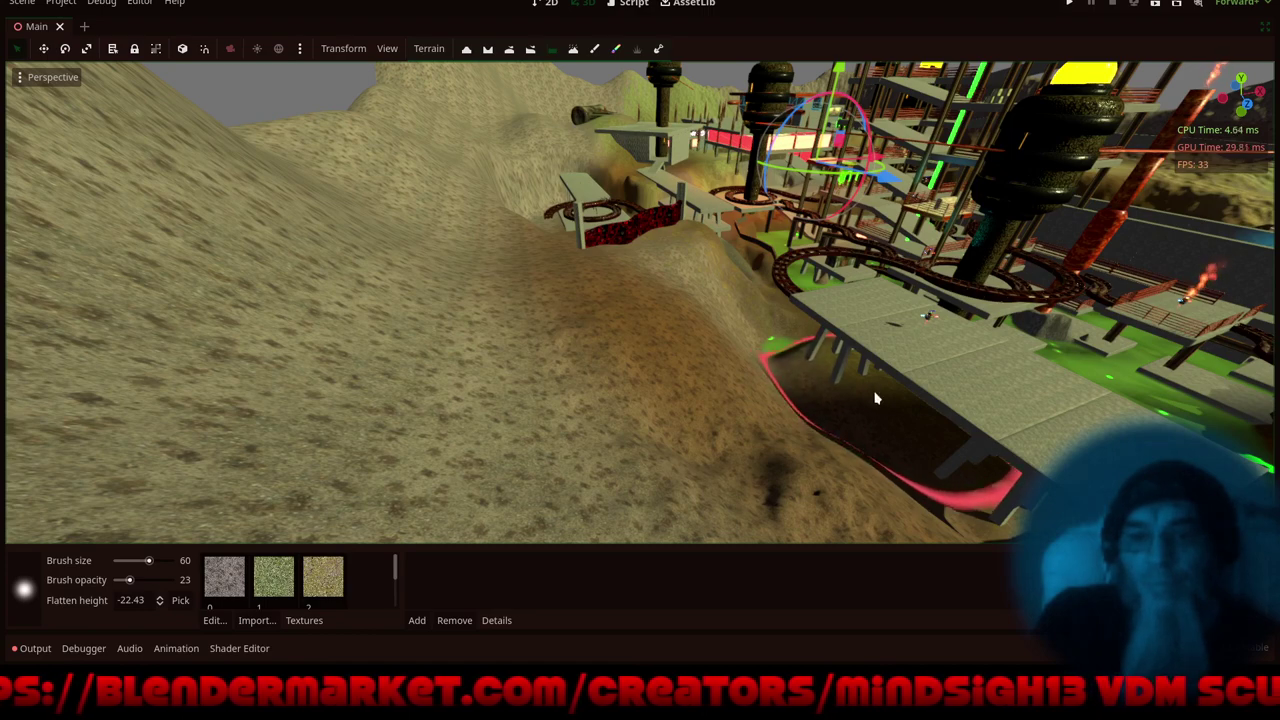
mouse_move(836, 371)
middle_down()
mouse_move(709, 343)
mouse_move(628, 304)
middle_up()
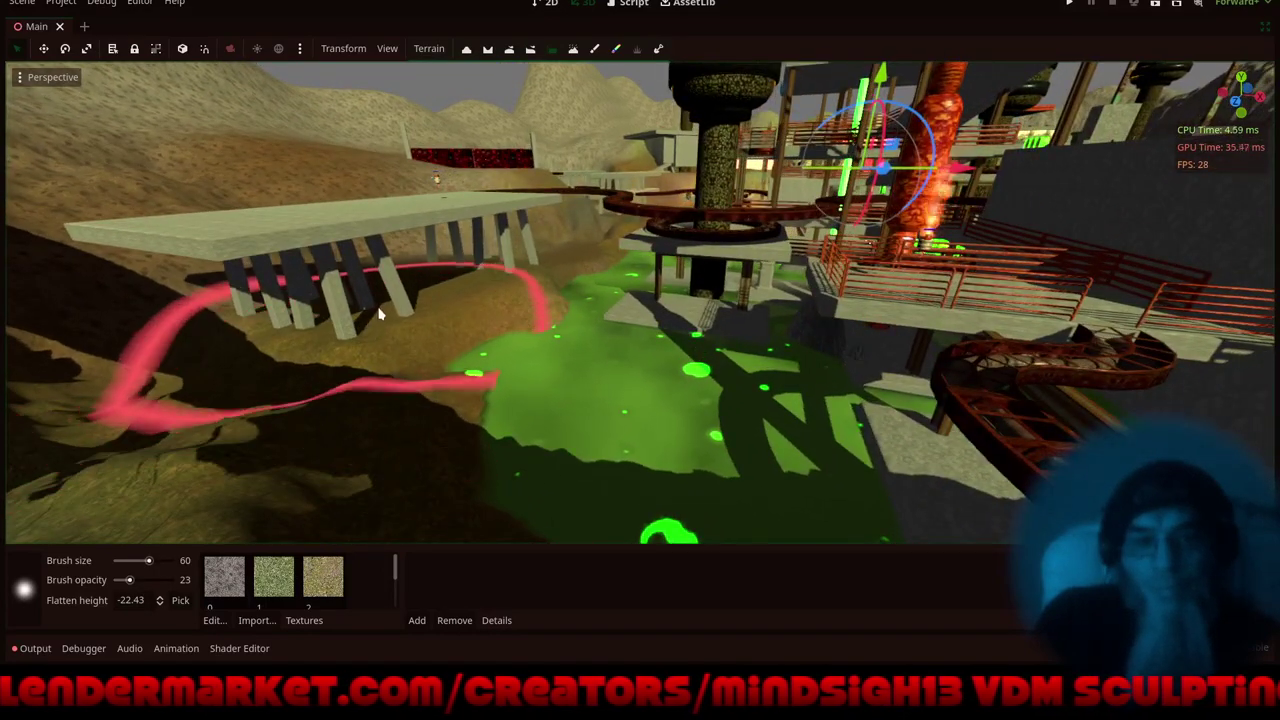
middle_drag(433, 328, 436, 336)
scroll(533, 286, down, 10)
middle_drag(533, 286, 508, 314)
scroll(507, 326, up, 5)
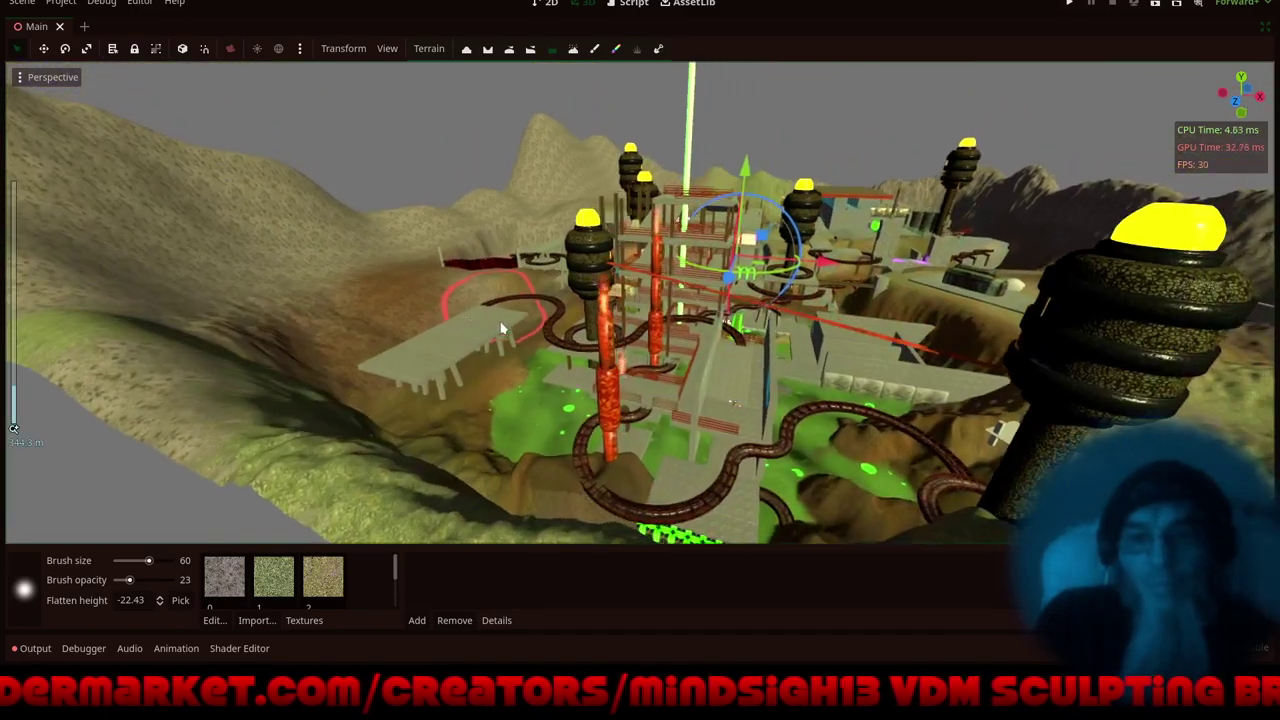
middle_drag(604, 424, 476, 418)
scroll(548, 323, up, 5)
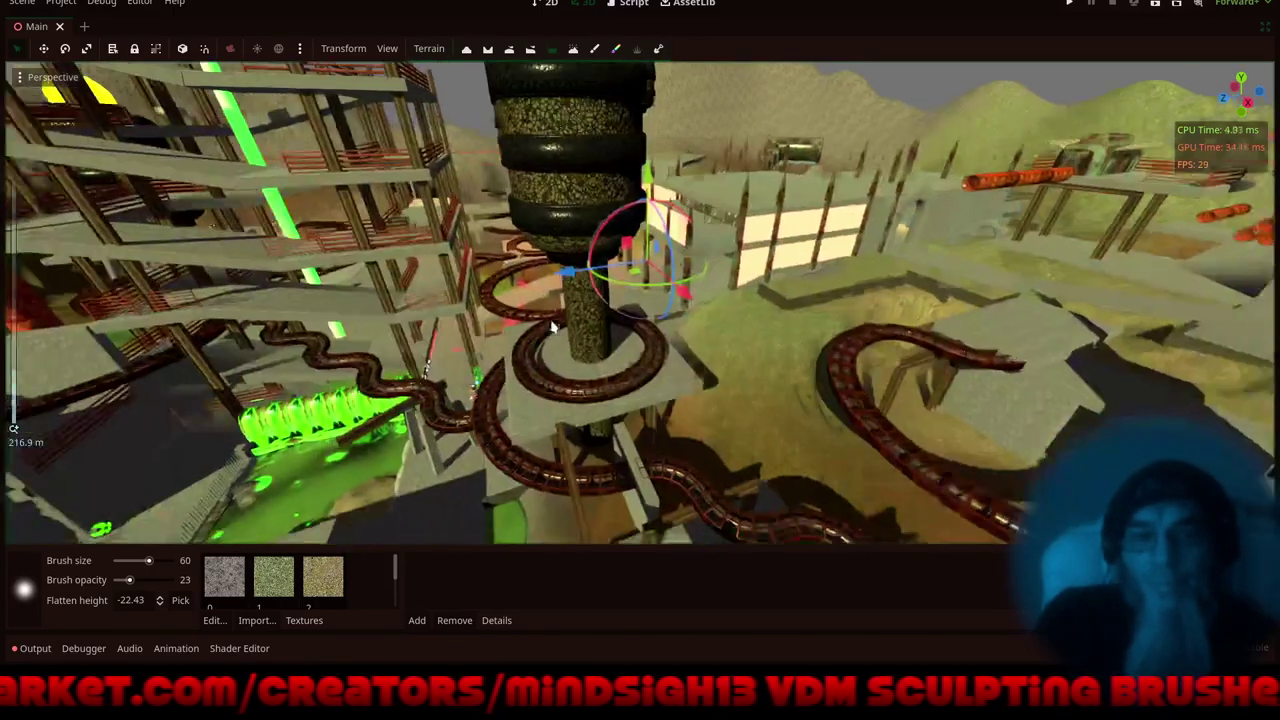
shift+middle_drag(529, 386, 635, 354)
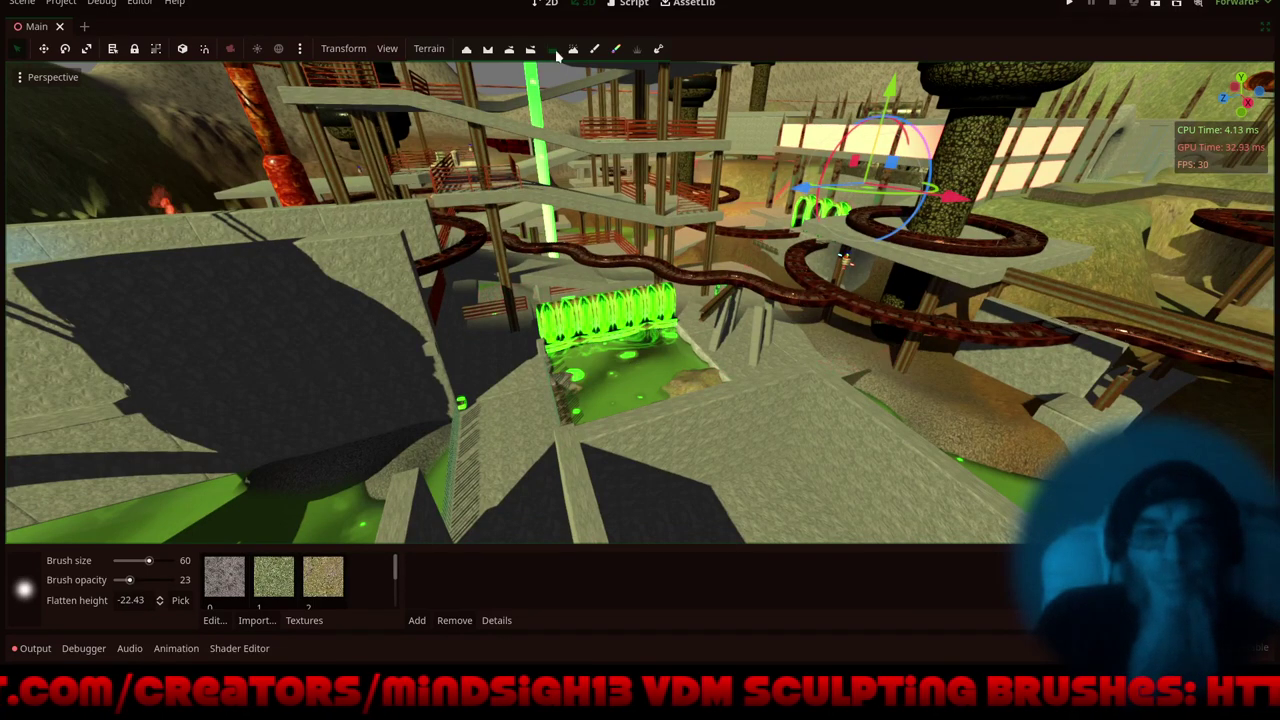
- Bake the terrain's global map and update its editor collider
click(425, 49)
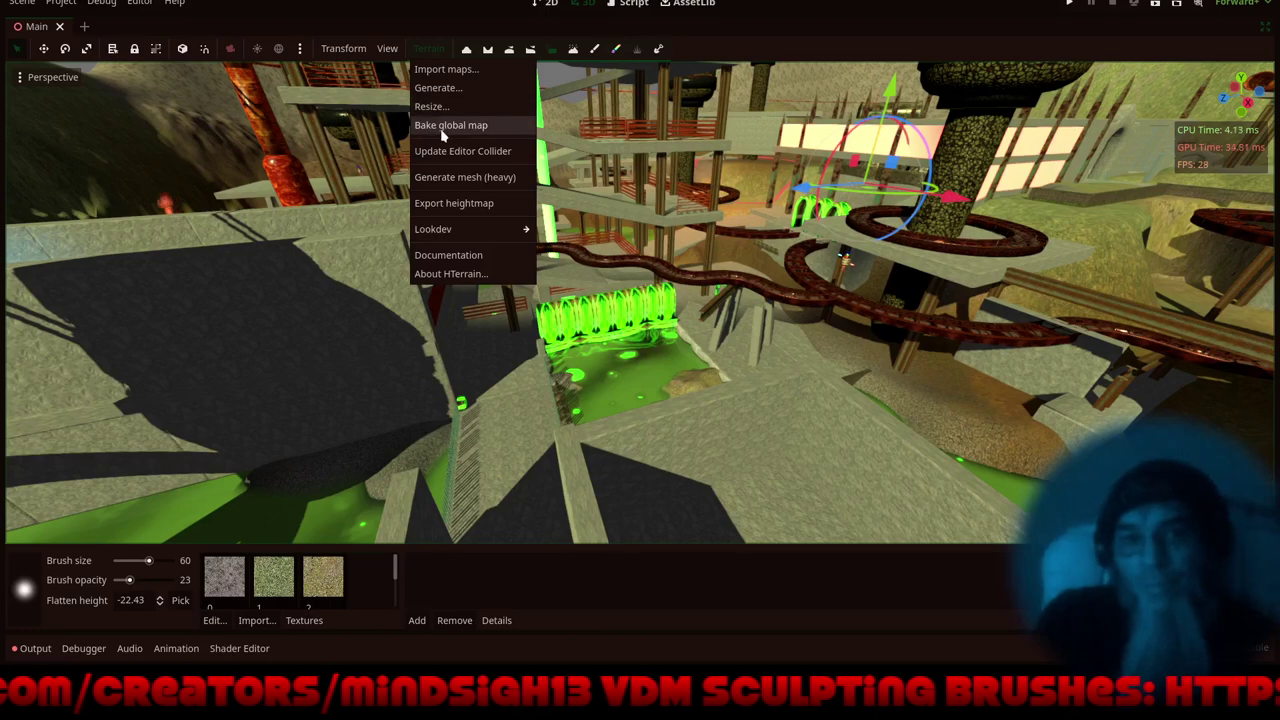
click(440, 128)
click(428, 48)
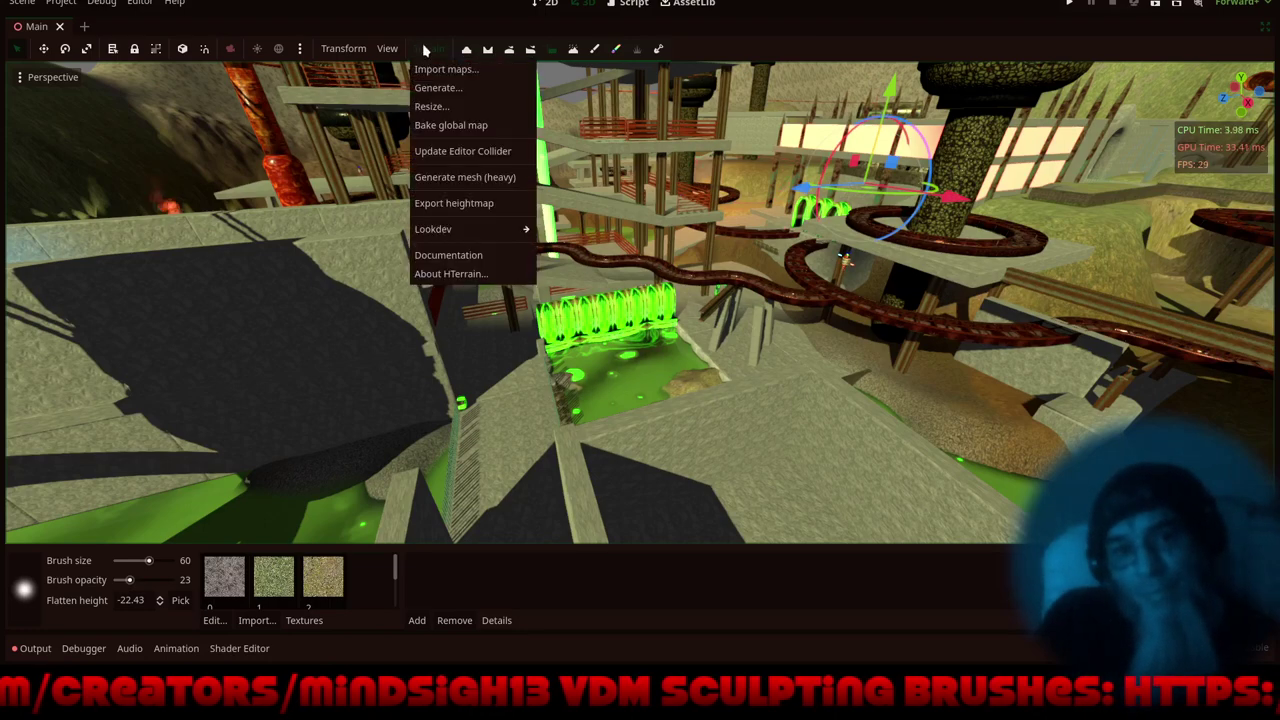
click(466, 152)
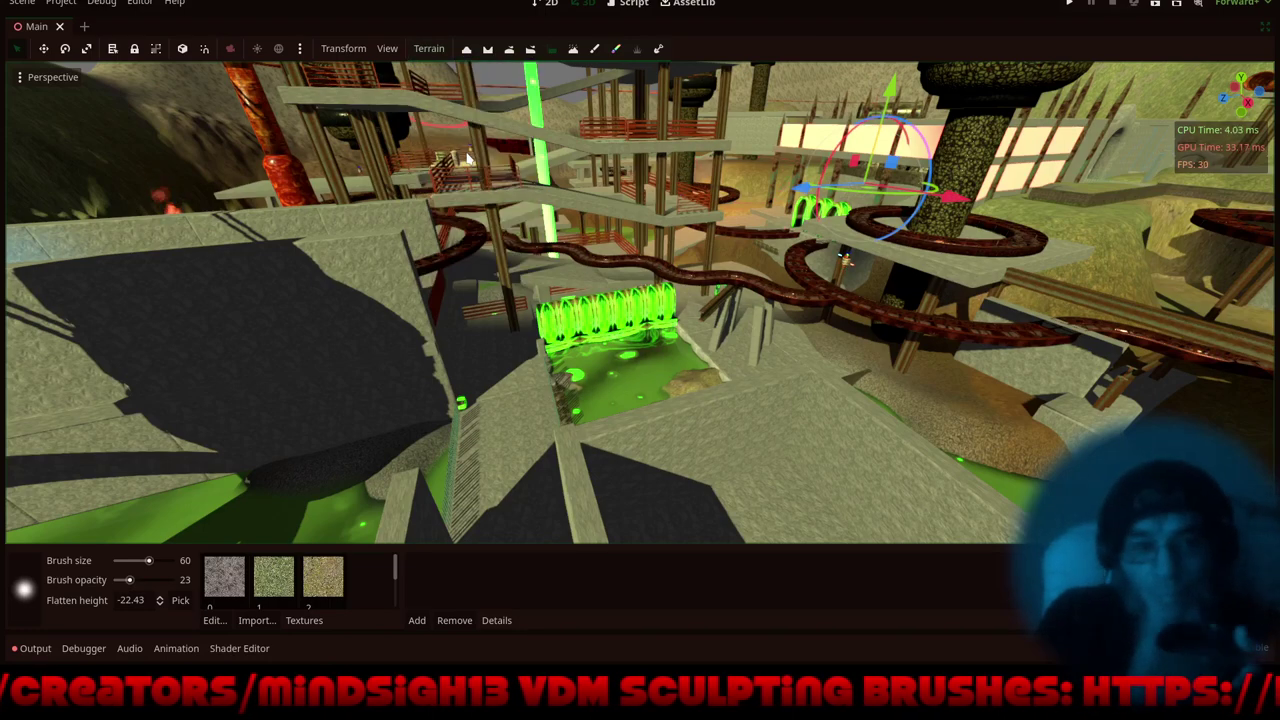
- Restore the side docks and select the Home root node in the scene tree
right_drag(940, 90, 944, 130)
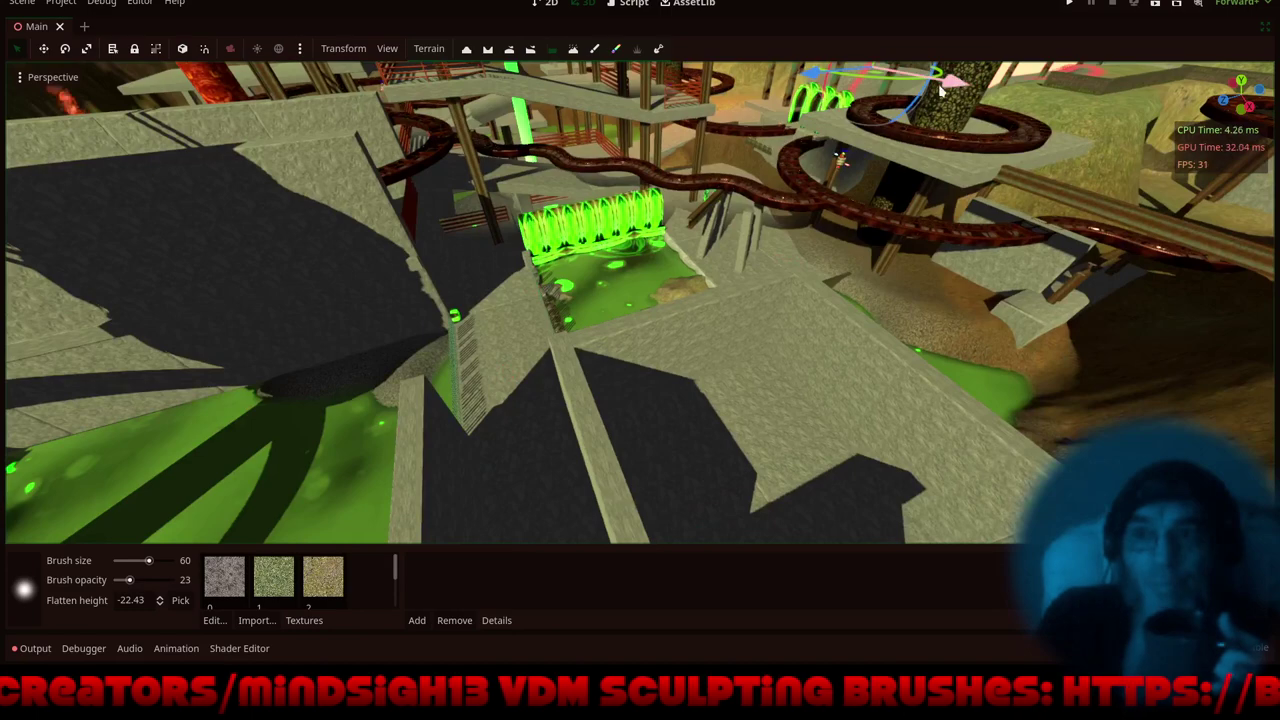
click(1268, 34)
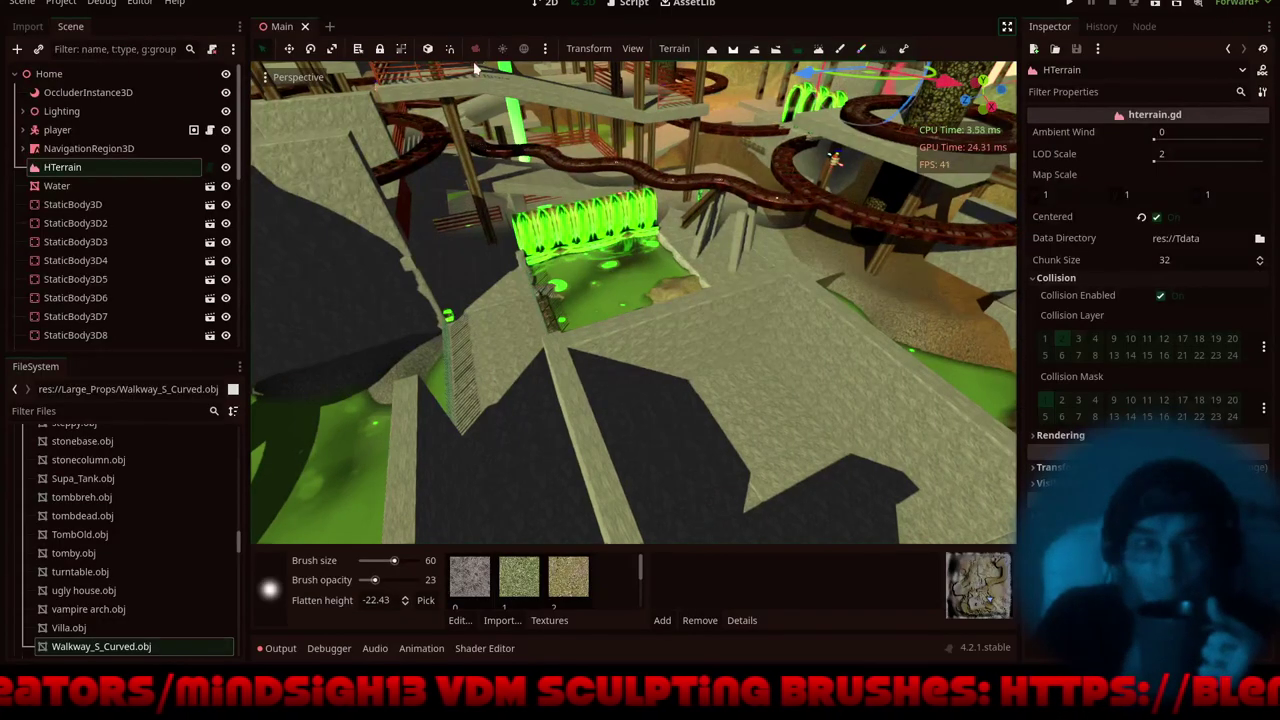
click(52, 75)
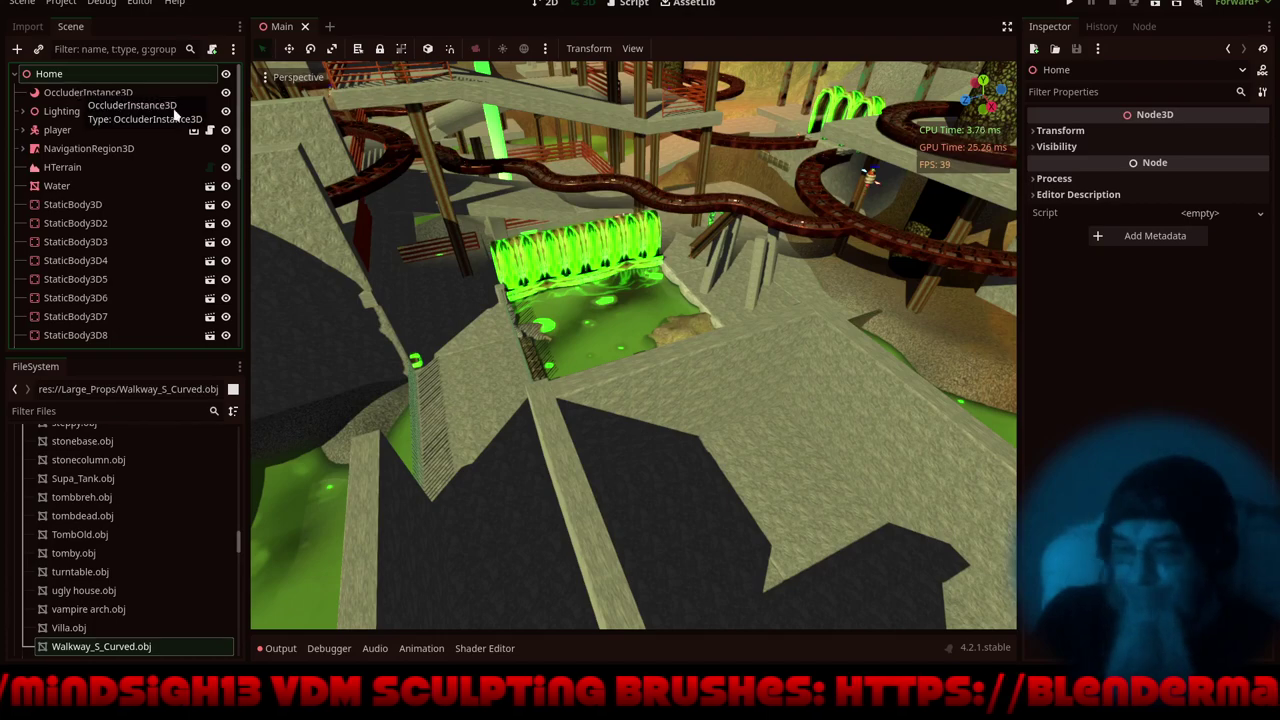
- Select the fenced platform with the green cannon bunker and move it across the level to about Z 133.3 m
middle_drag(623, 364, 601, 378)
right_drag(600, 378, 625, 387)
scroll(622, 383, down, 6)
shift+middle_drag(622, 380, 532, 447)
shift+middle_drag(593, 457, 306, 430)
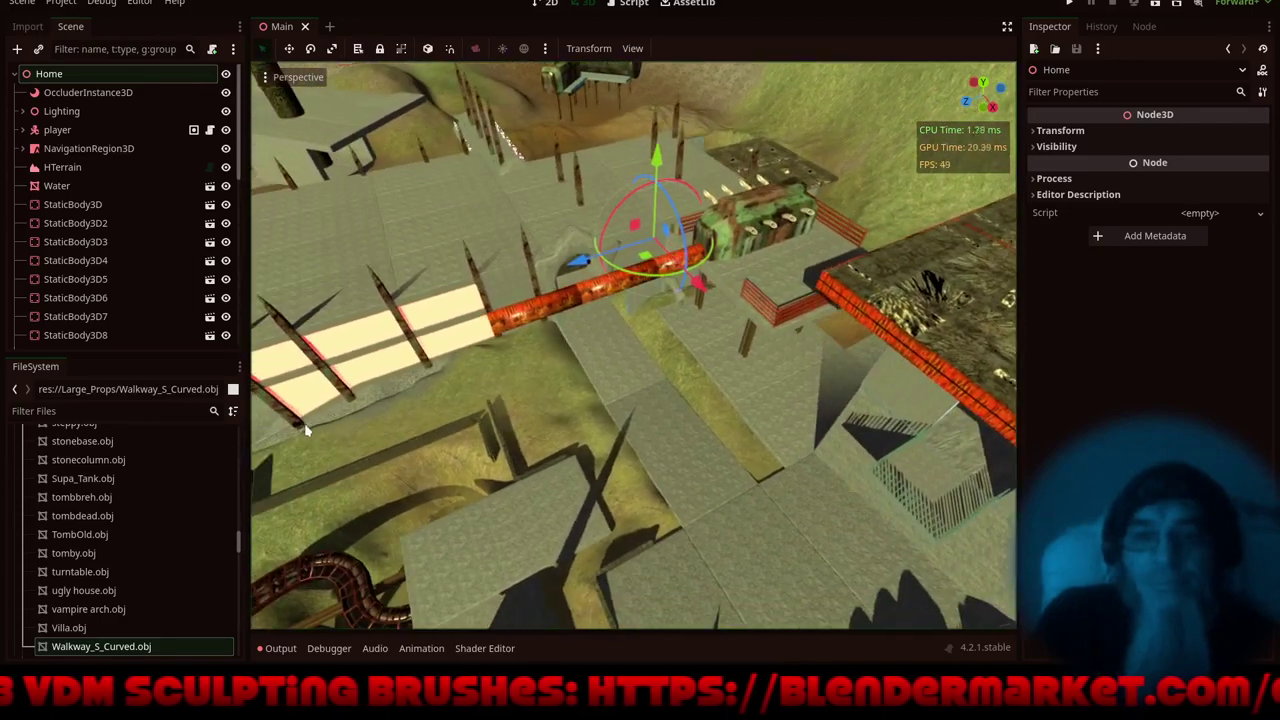
scroll(548, 262, up, 5)
shift+middle_drag(549, 259, 531, 308)
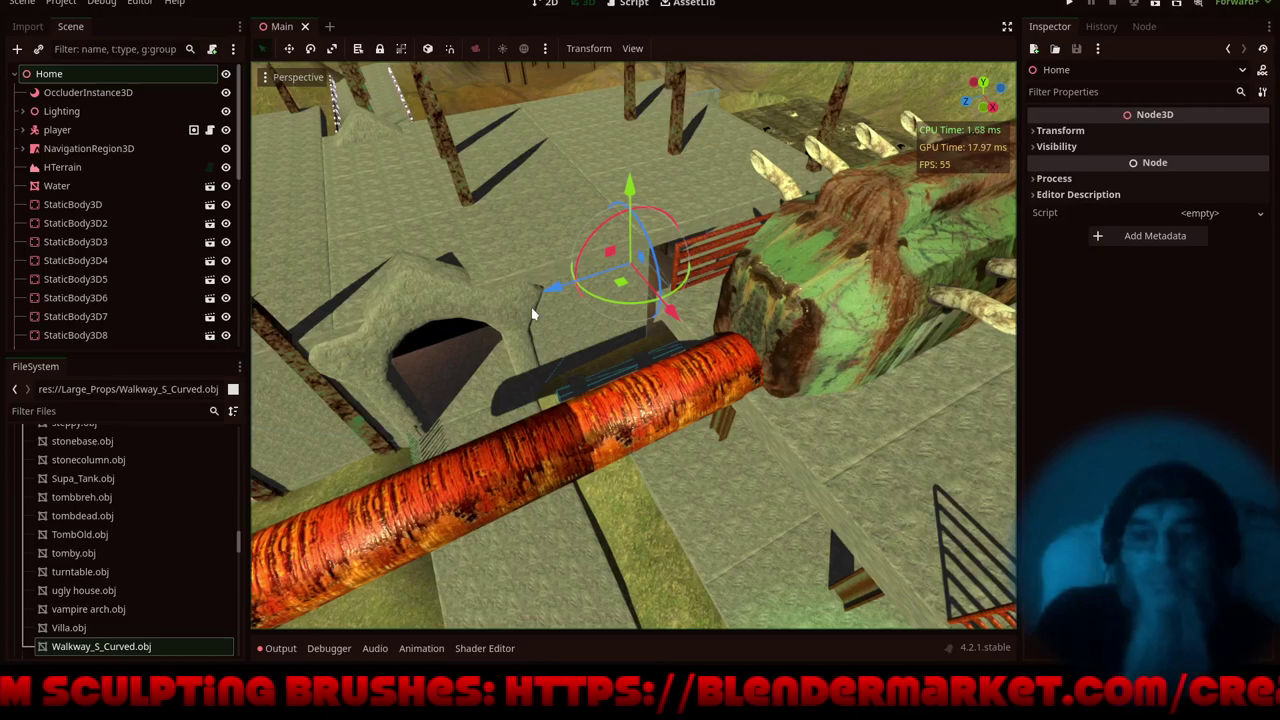
scroll(531, 314, down, 5)
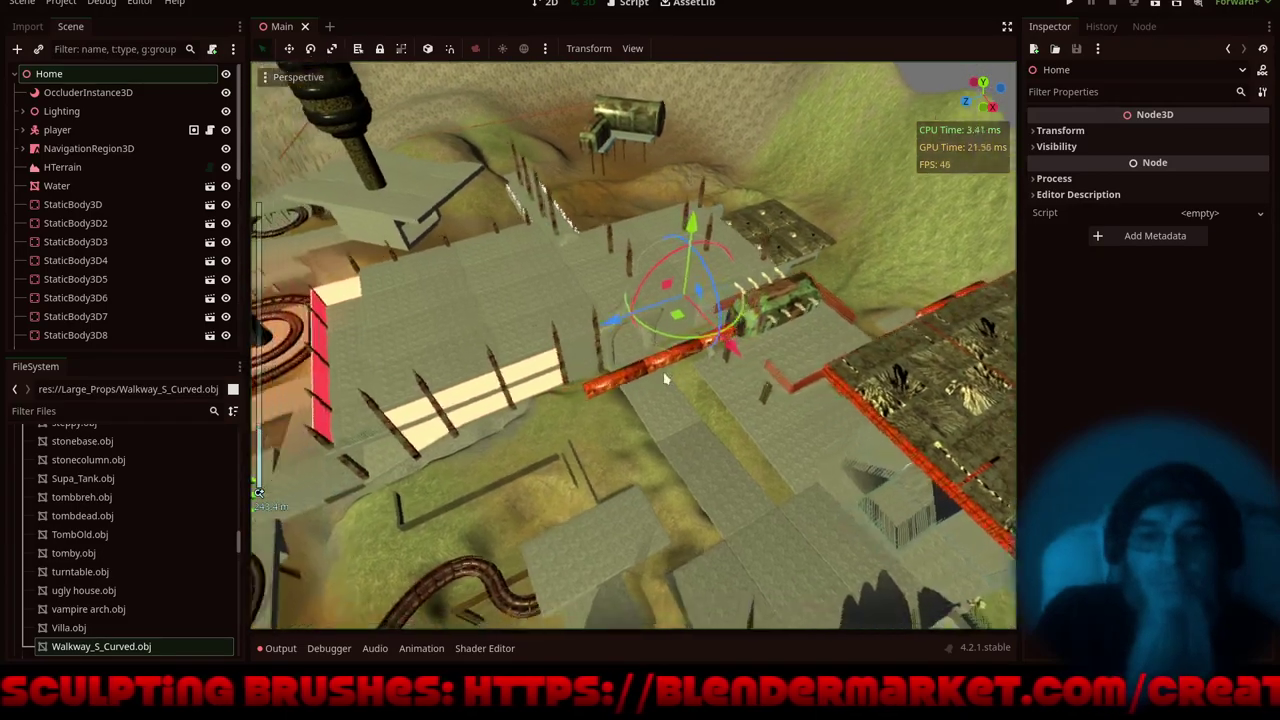
shift+middle_drag(664, 374, 602, 356)
scroll(636, 325, down, 4)
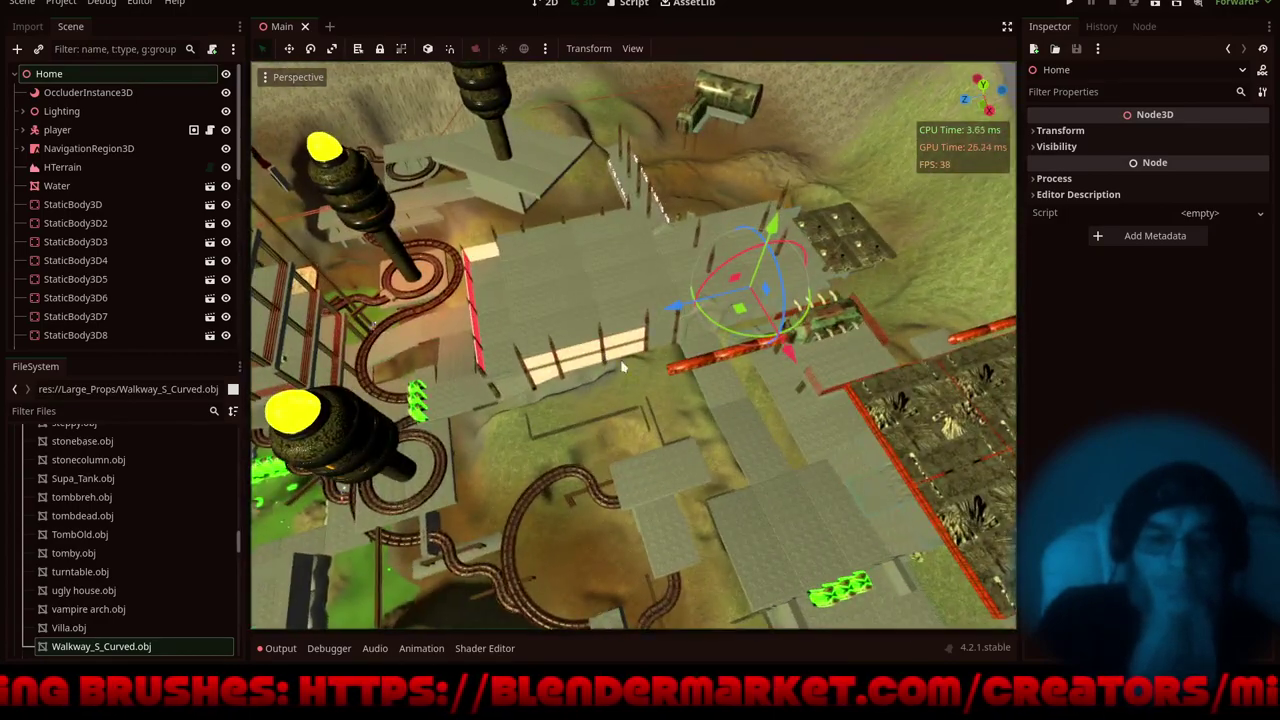
click(705, 368)
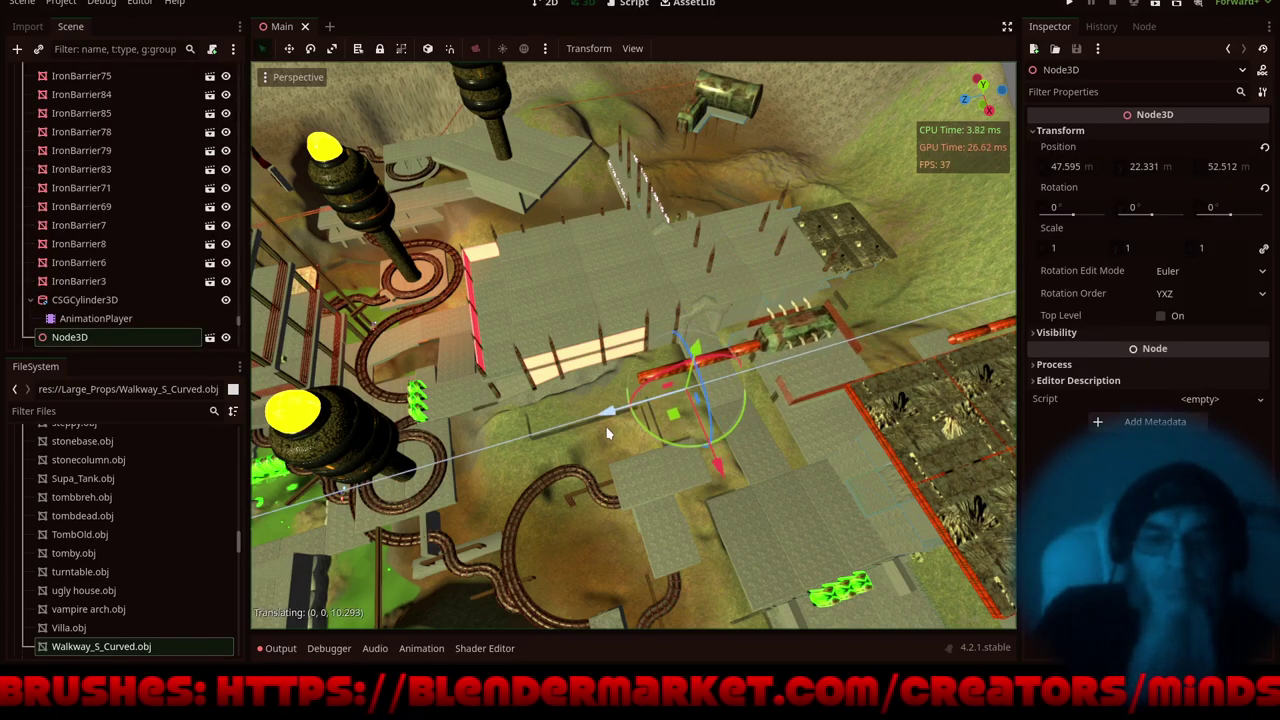
drag(562, 467, 341, 572)
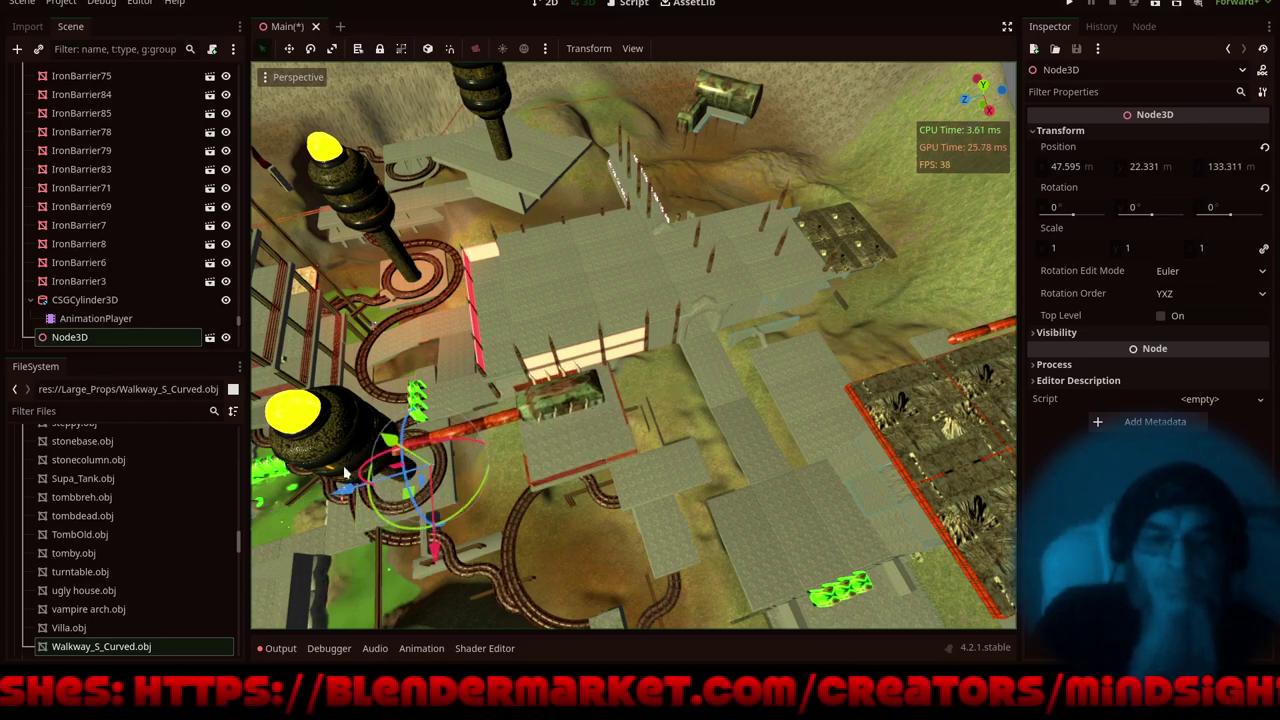
- Enlarge the 3D viewport by hiding the side docks and focus the view on the cannon bunker platform
middle_drag(575, 500, 660, 416)
click(1010, 27)
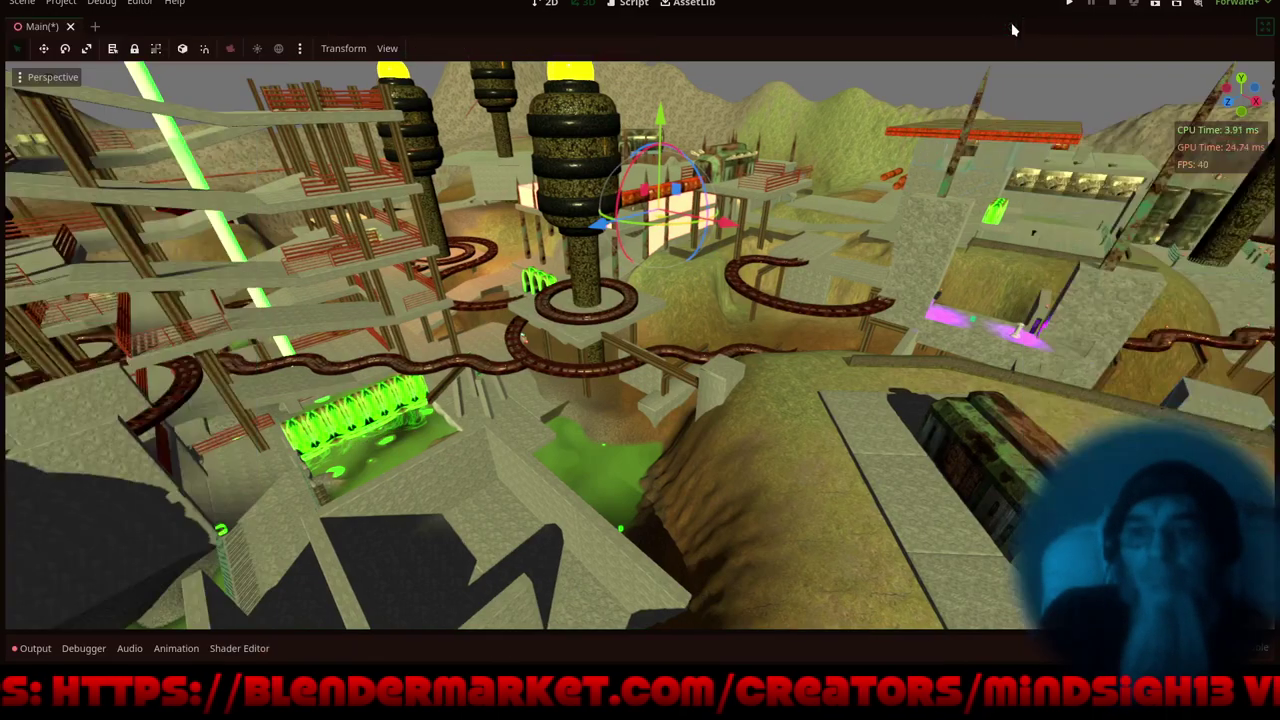
scroll(804, 204, up, 3)
shift+middle_drag(808, 200, 753, 279)
scroll(763, 309, down, 12)
key(f)
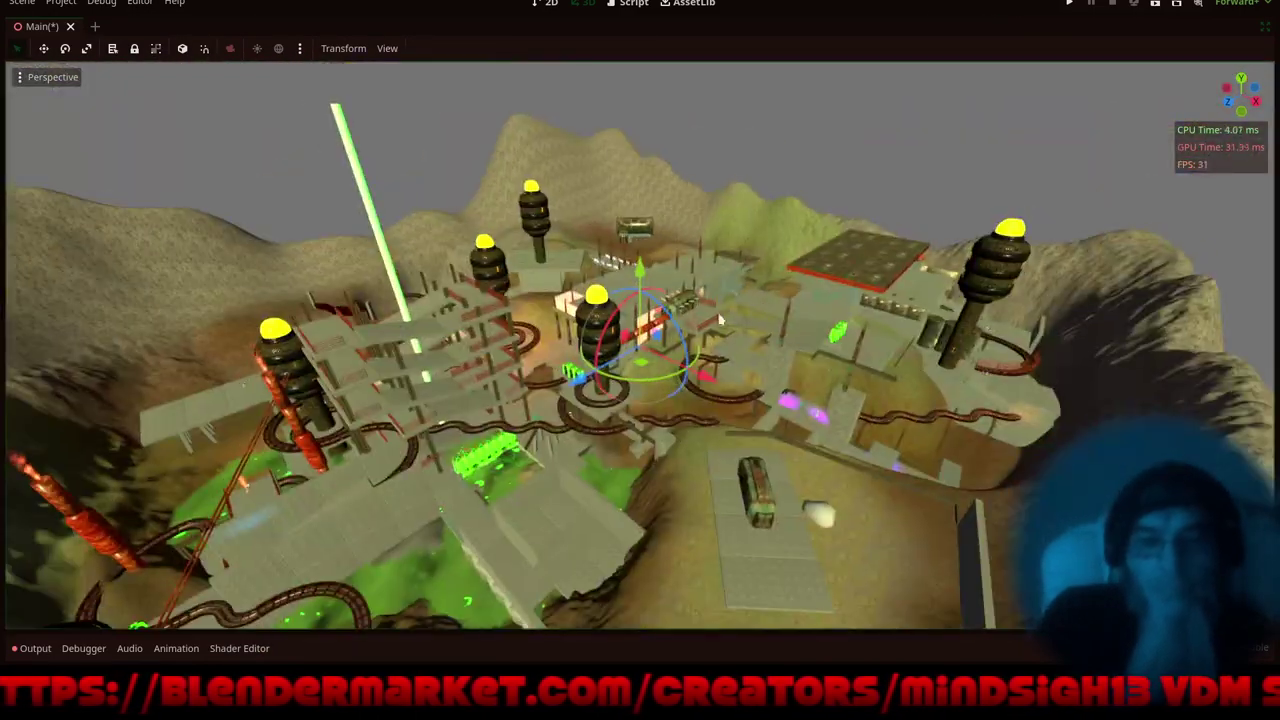
- Move the cannon bunker platform over to the dark mountainside at the far edge of the level
scroll(780, 312, up, 8)
middle_drag(785, 314, 516, 242)
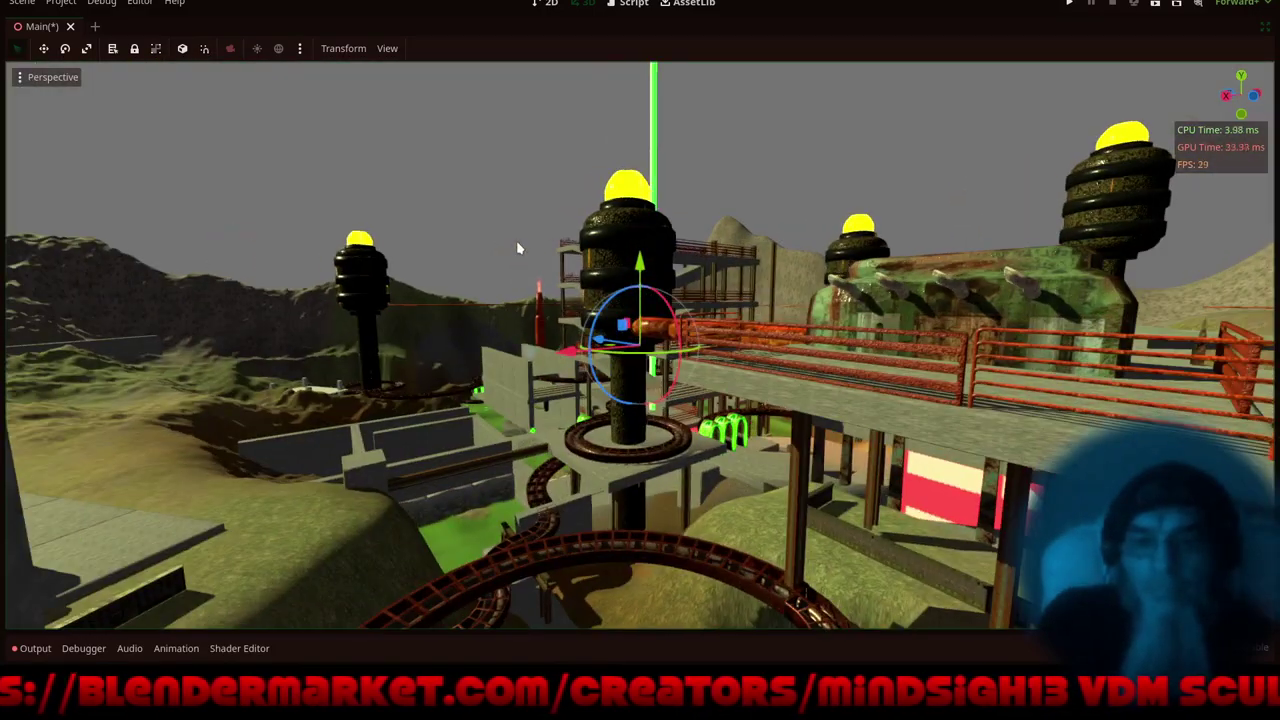
scroll(672, 354, down, 3)
middle_drag(672, 354, 661, 410)
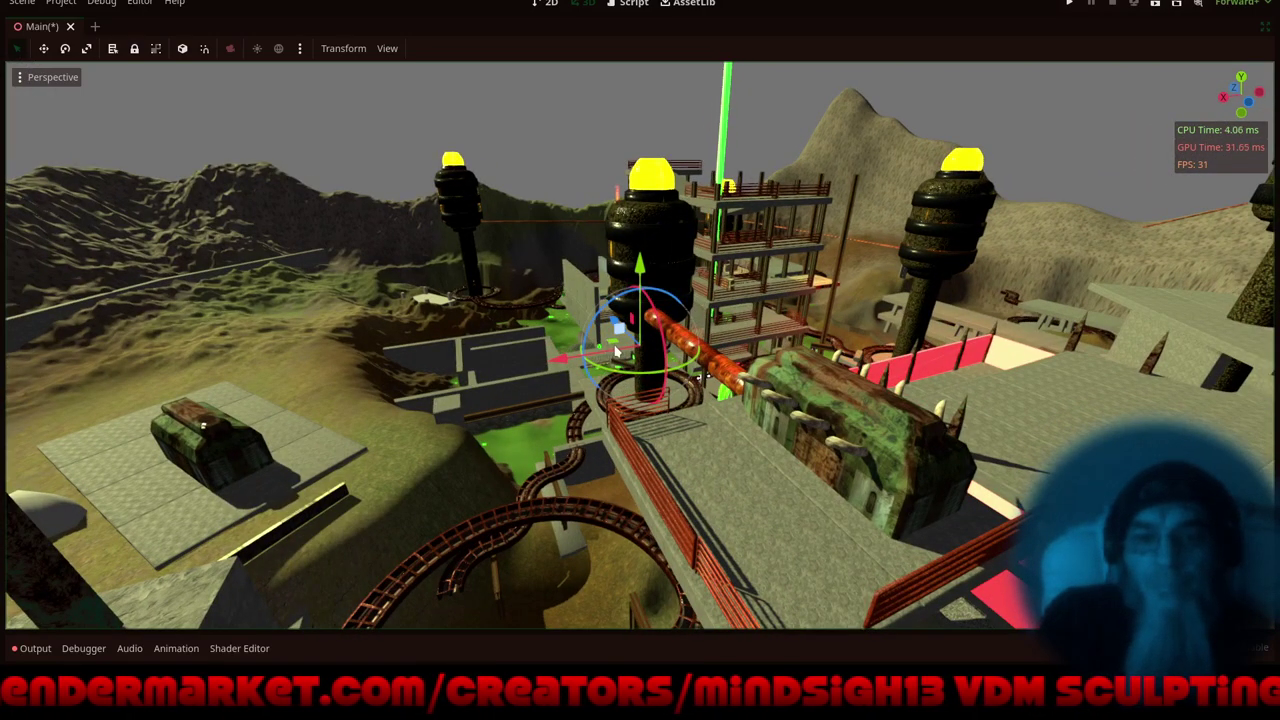
drag(413, 342, 294, 246)
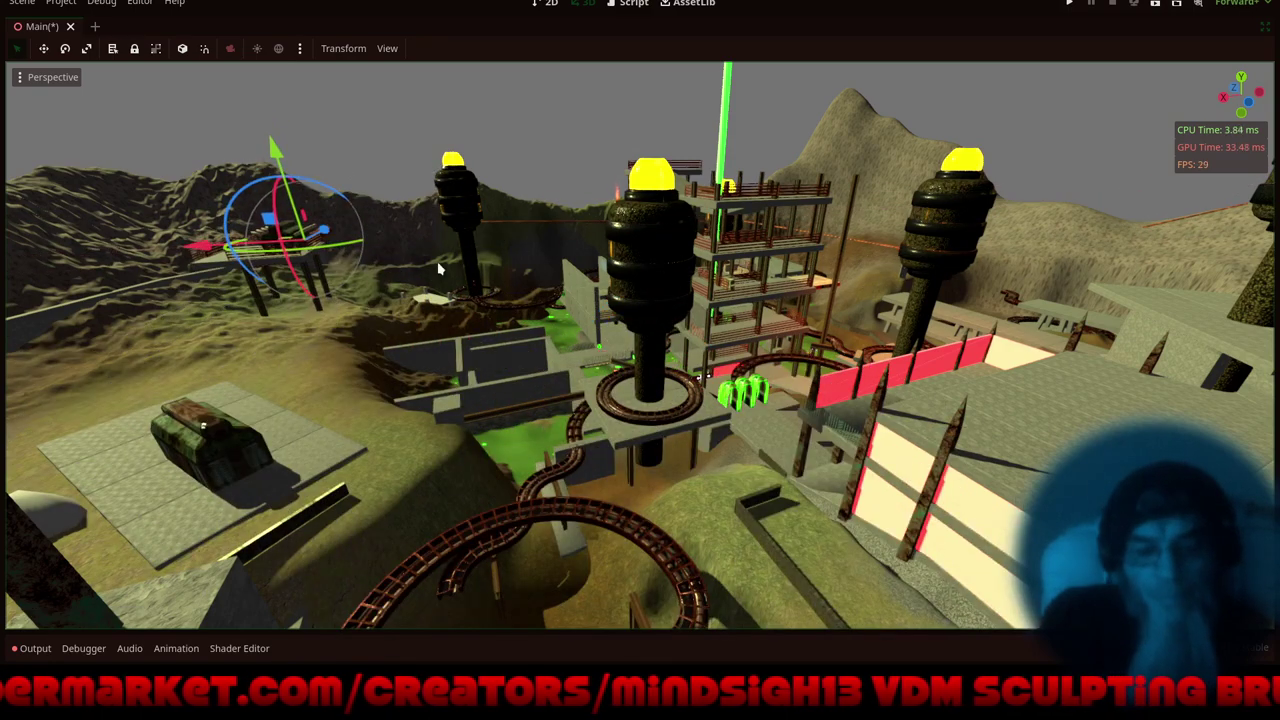
- Rotate the cannon bunker platform -90 degrees about its vertical axis and move it beside the black tower
key(f)
scroll(772, 315, up, 3)
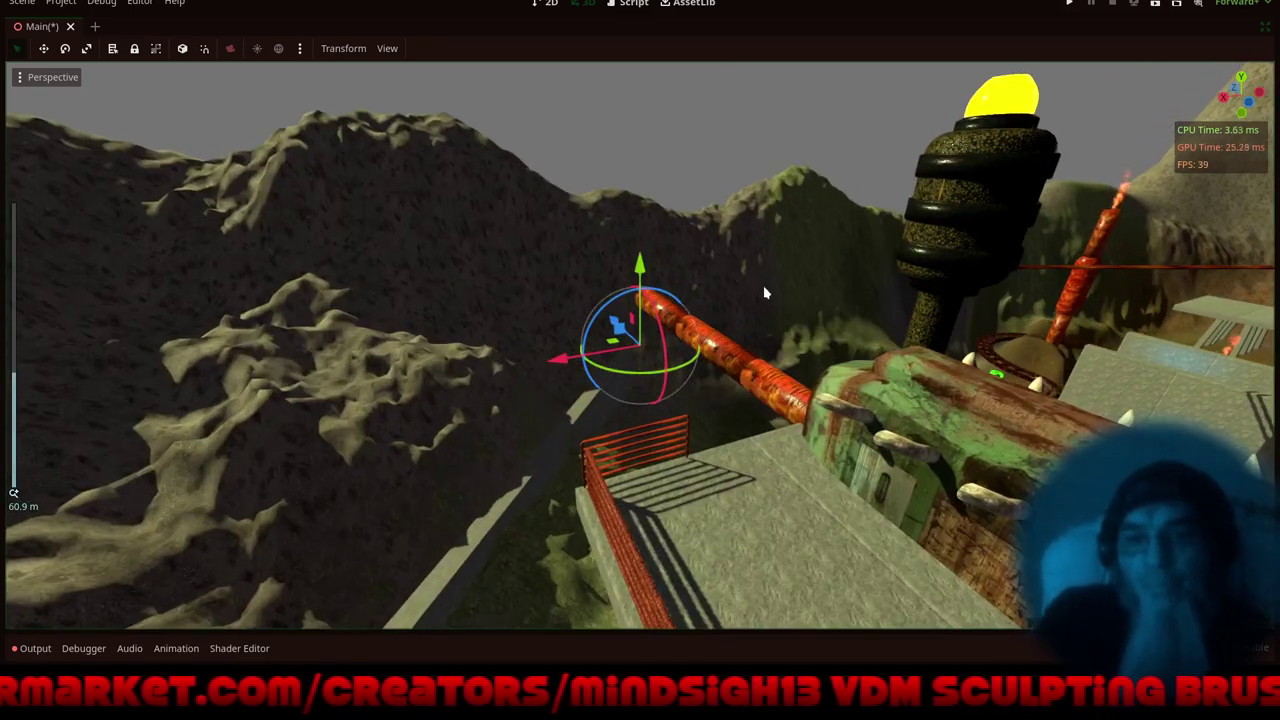
scroll(775, 308, down, 5)
middle_drag(788, 328, 713, 445)
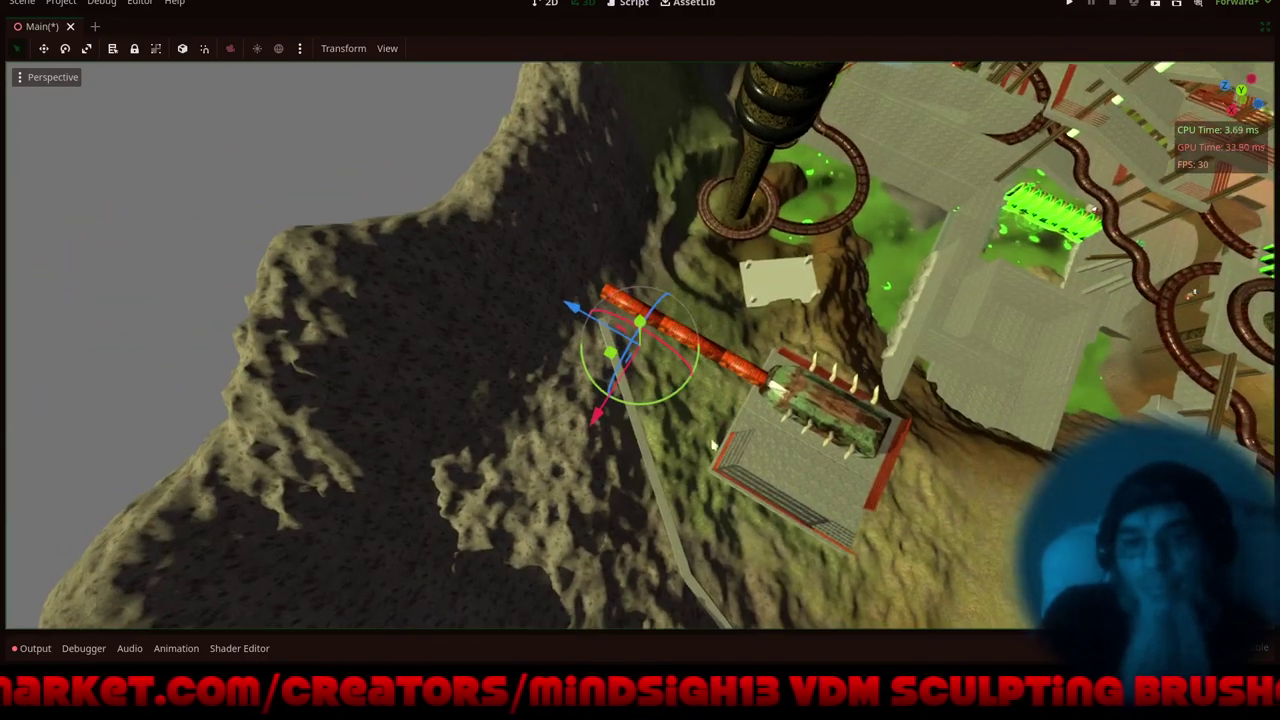
drag(647, 413, 524, 393)
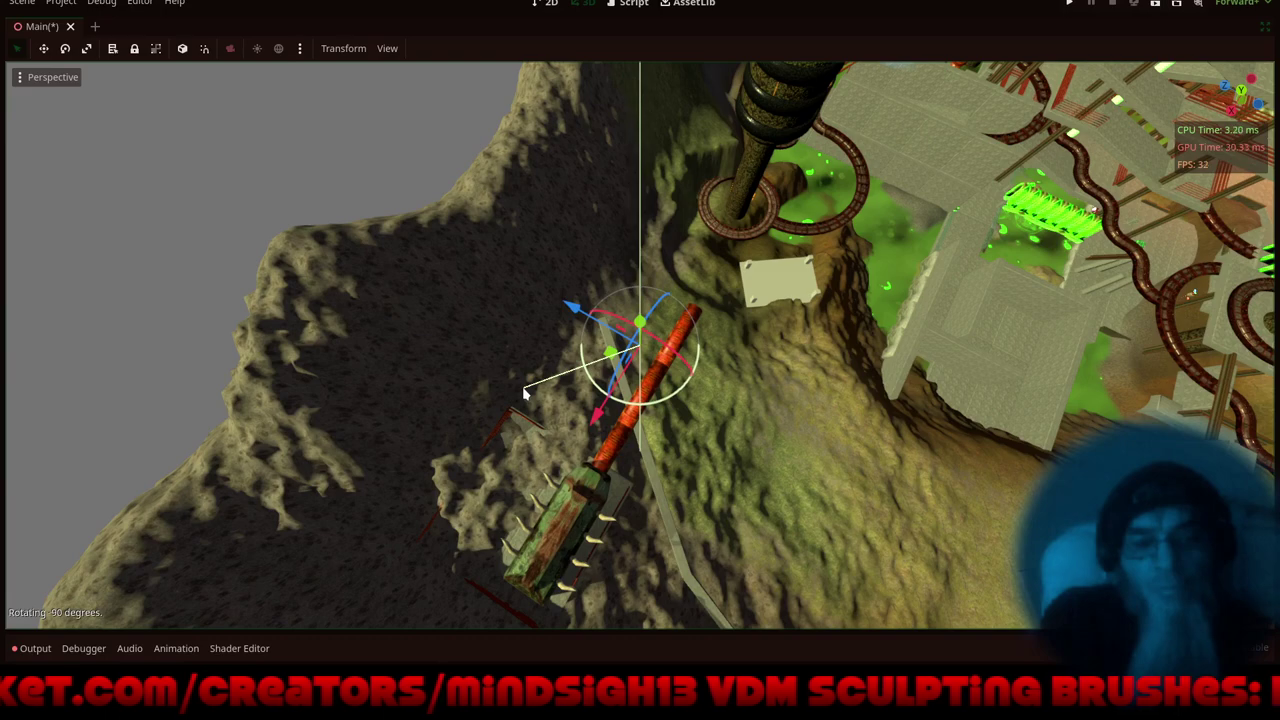
drag(600, 420, 770, 317)
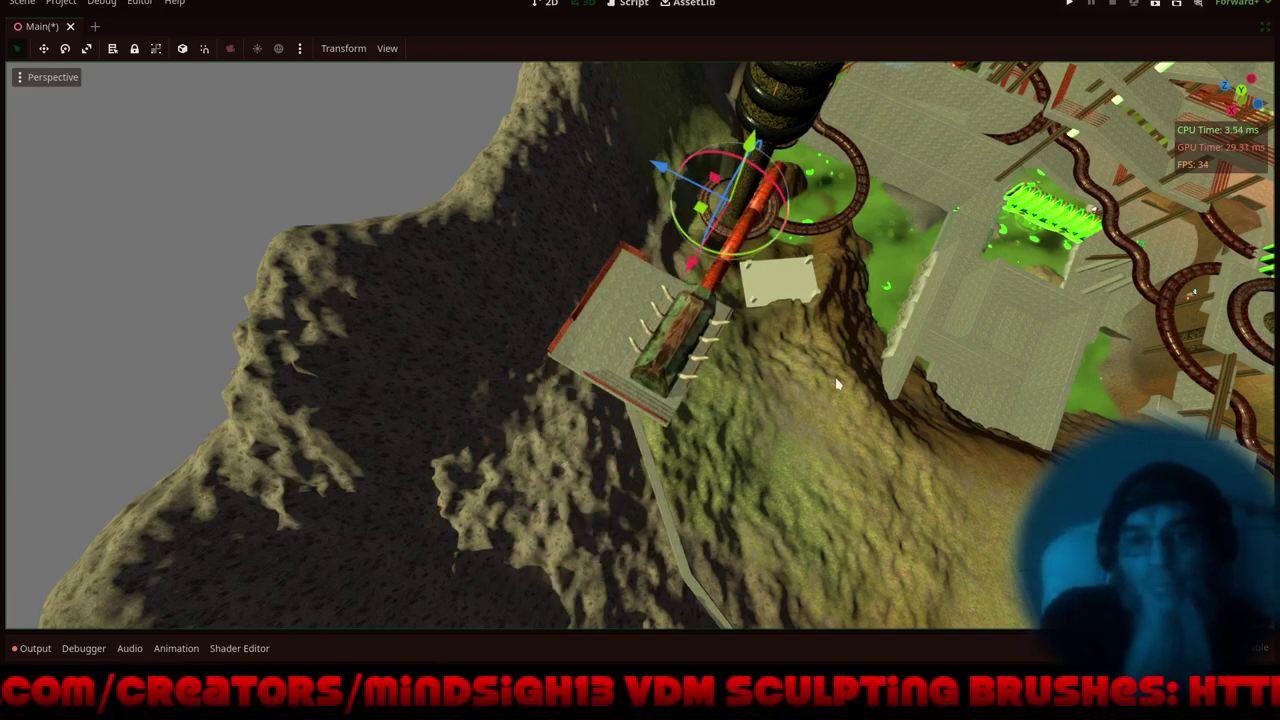
- Reposition the cannon bunker platform horizontally near the black tower and lower it closer to the slope
middle_drag(837, 381, 682, 282)
shift+middle_drag(869, 349, 692, 369)
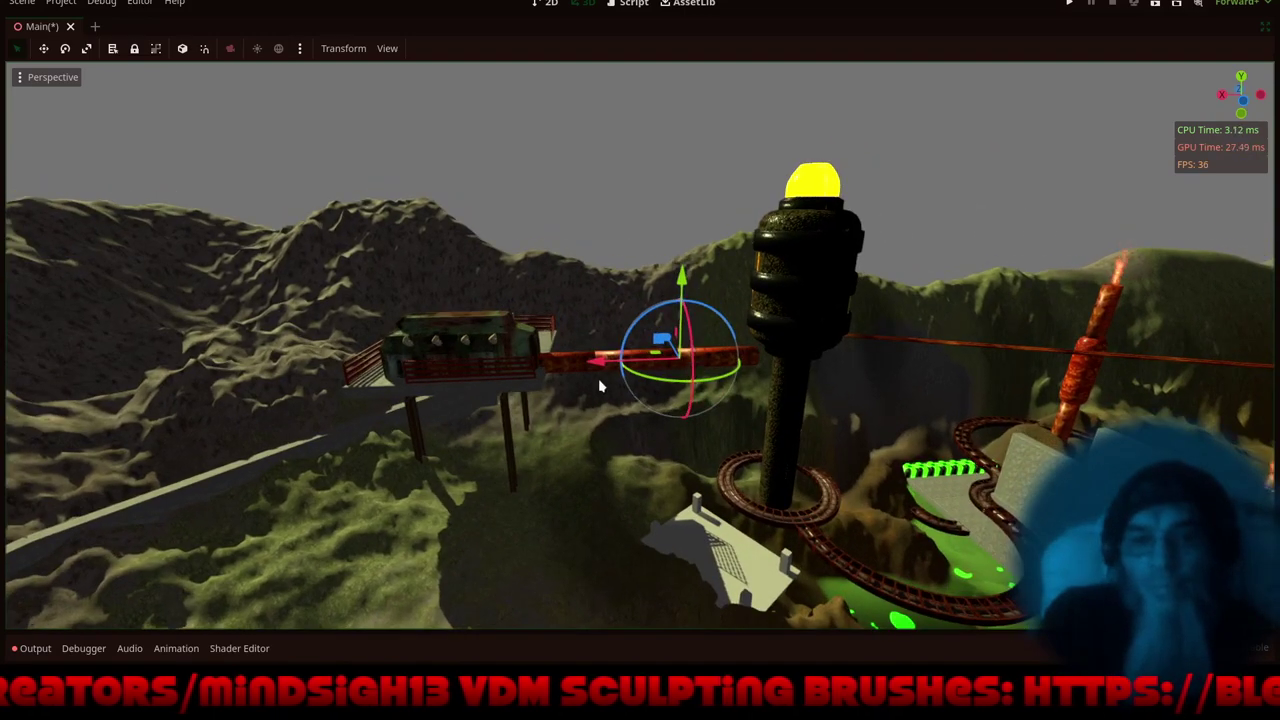
drag(597, 363, 660, 368)
middle_drag(727, 416, 640, 414)
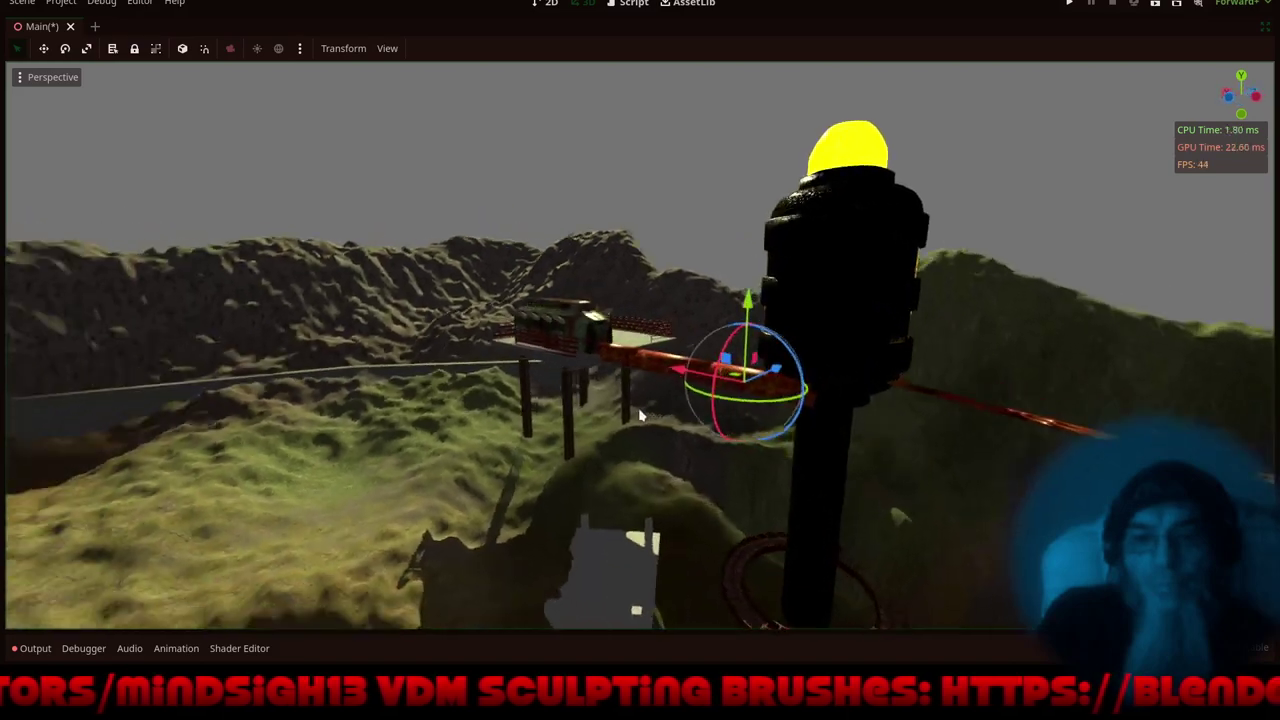
drag(757, 307, 755, 337)
drag(770, 406, 723, 456)
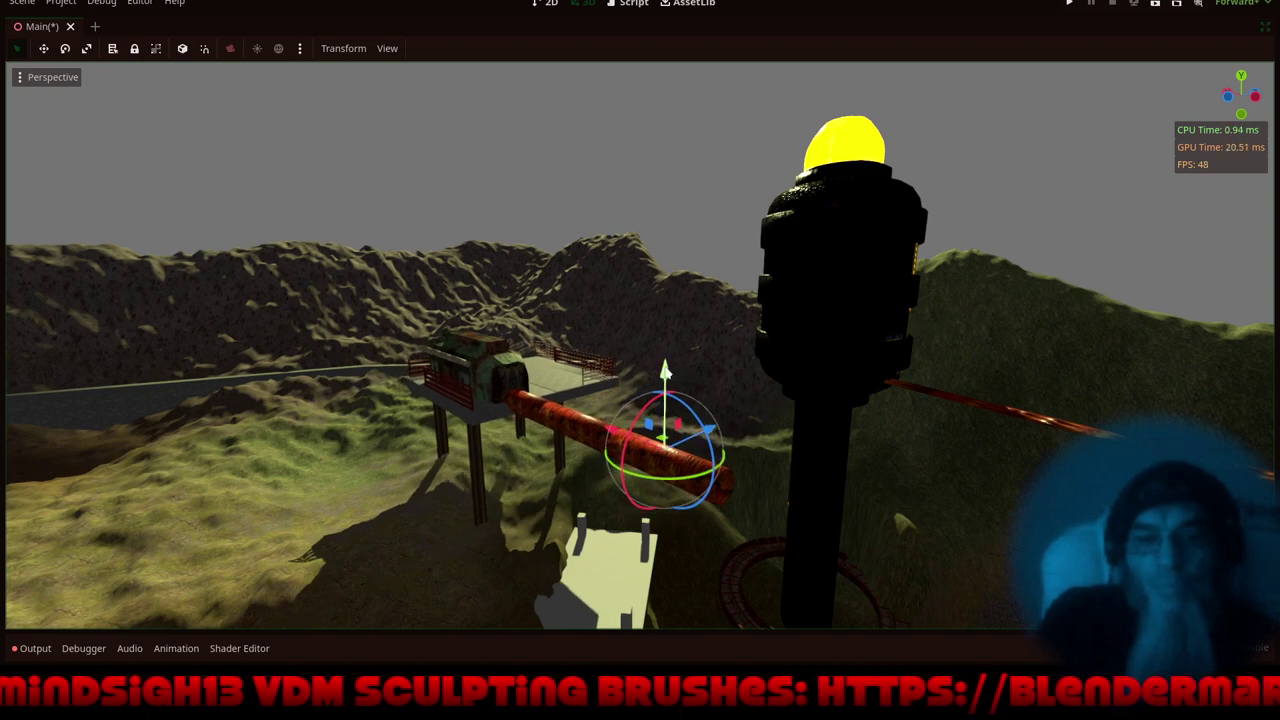
drag(666, 372, 680, 397)
- Select the small four-posted concrete platform below the cannon and move it outward toward the curved track
middle_drag(520, 503, 611, 369)
scroll(616, 437, down, 5)
middle_drag(617, 437, 539, 466)
shift+middle_drag(718, 446, 771, 463)
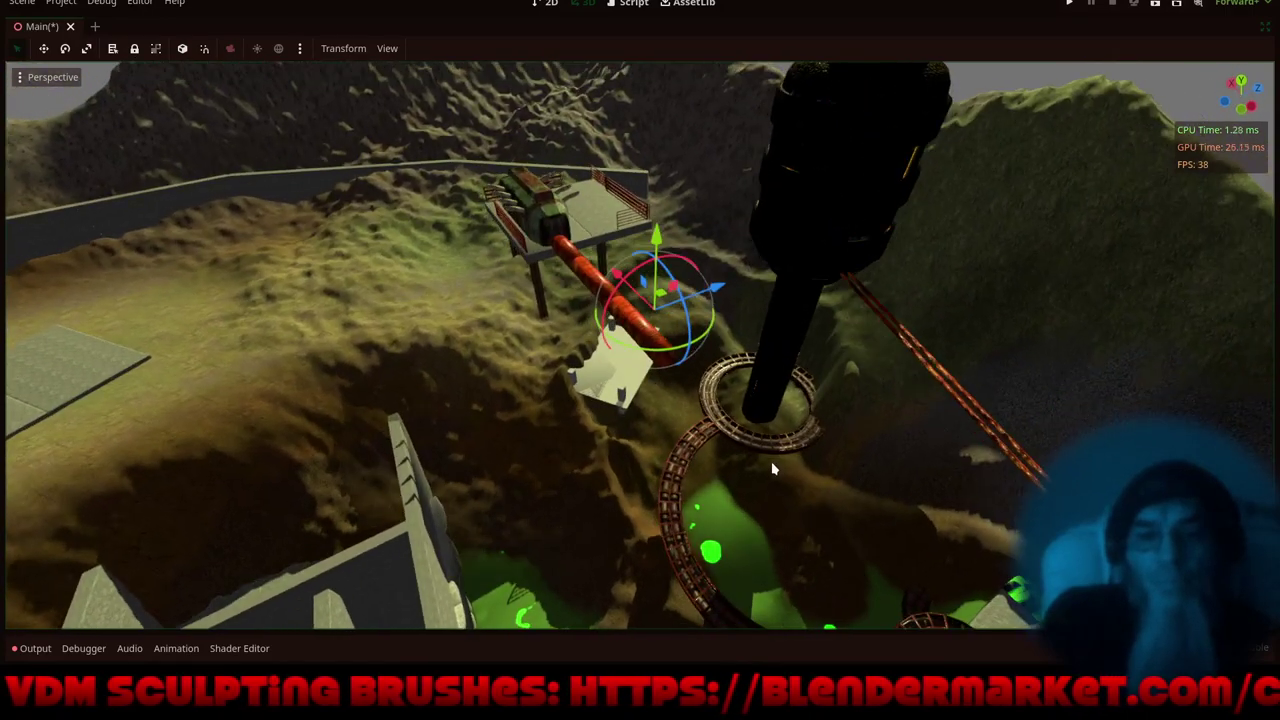
middle_drag(603, 492, 576, 430)
scroll(593, 322, up, 4)
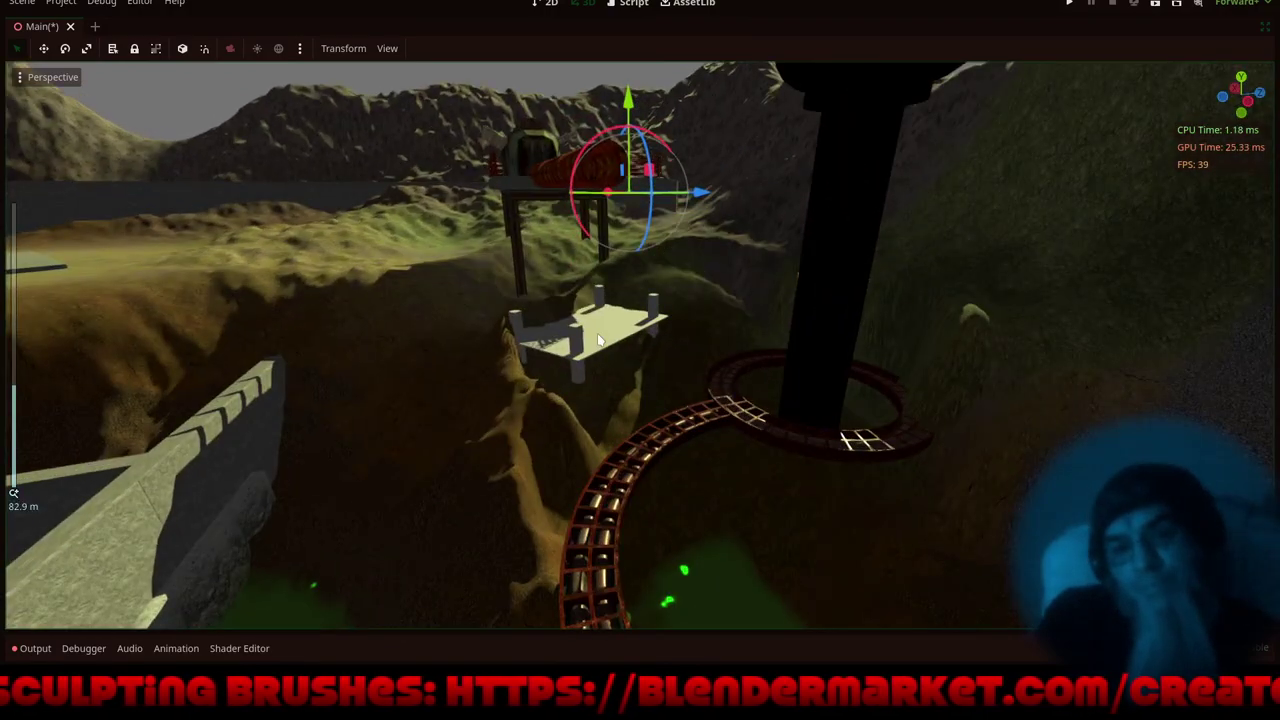
shift+middle_drag(563, 412, 630, 346)
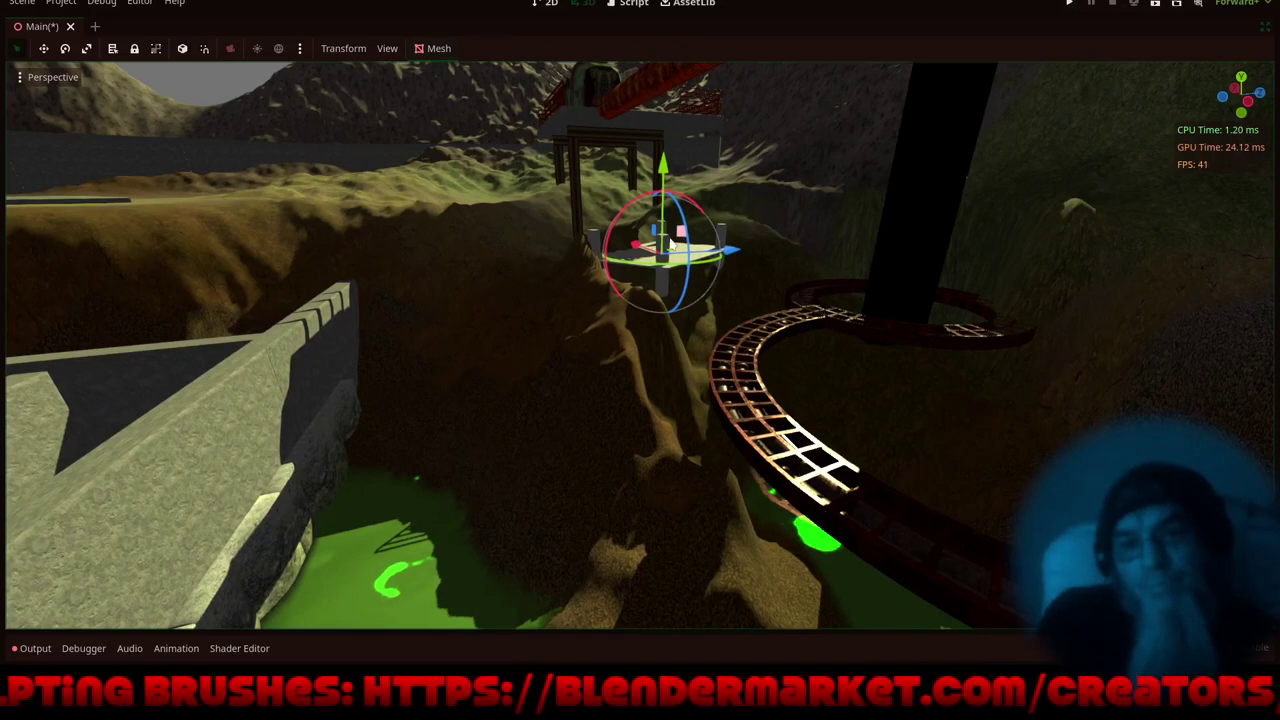
drag(635, 249, 669, 291)
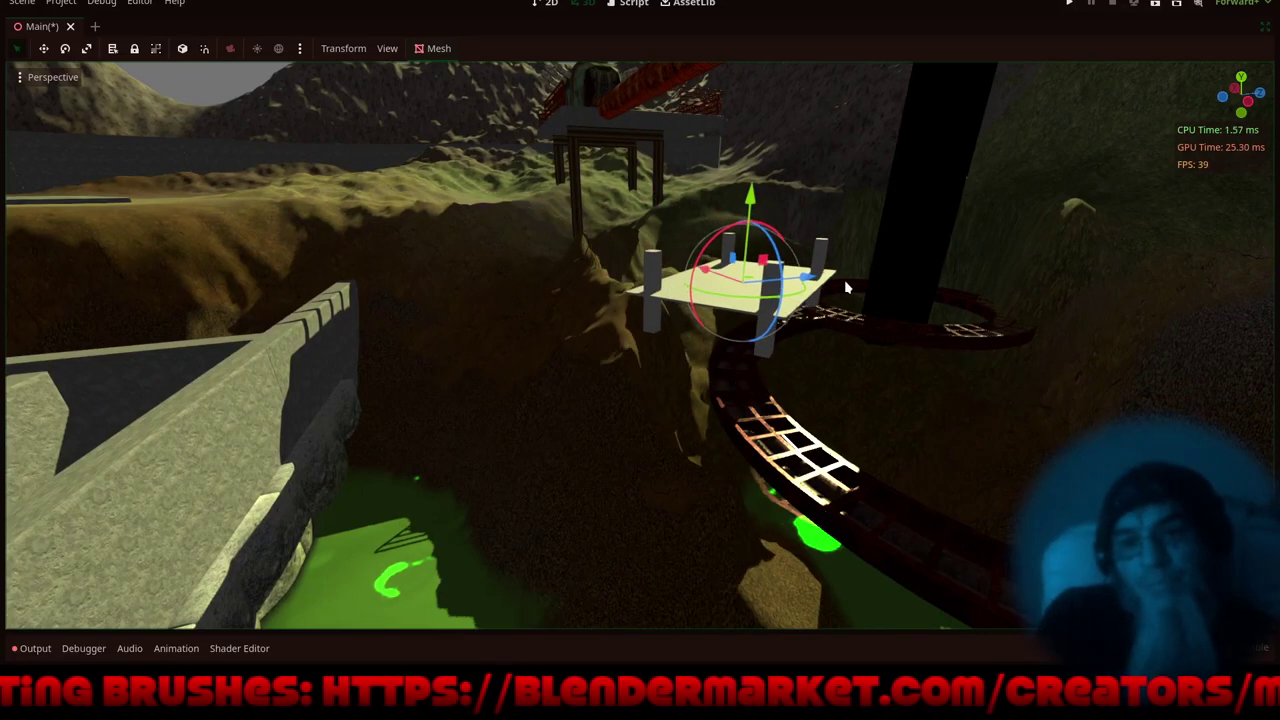
- Lower the four-posted platform to the green pool beside the curved track, keeping its deck just above the liquid
drag(816, 278, 712, 357)
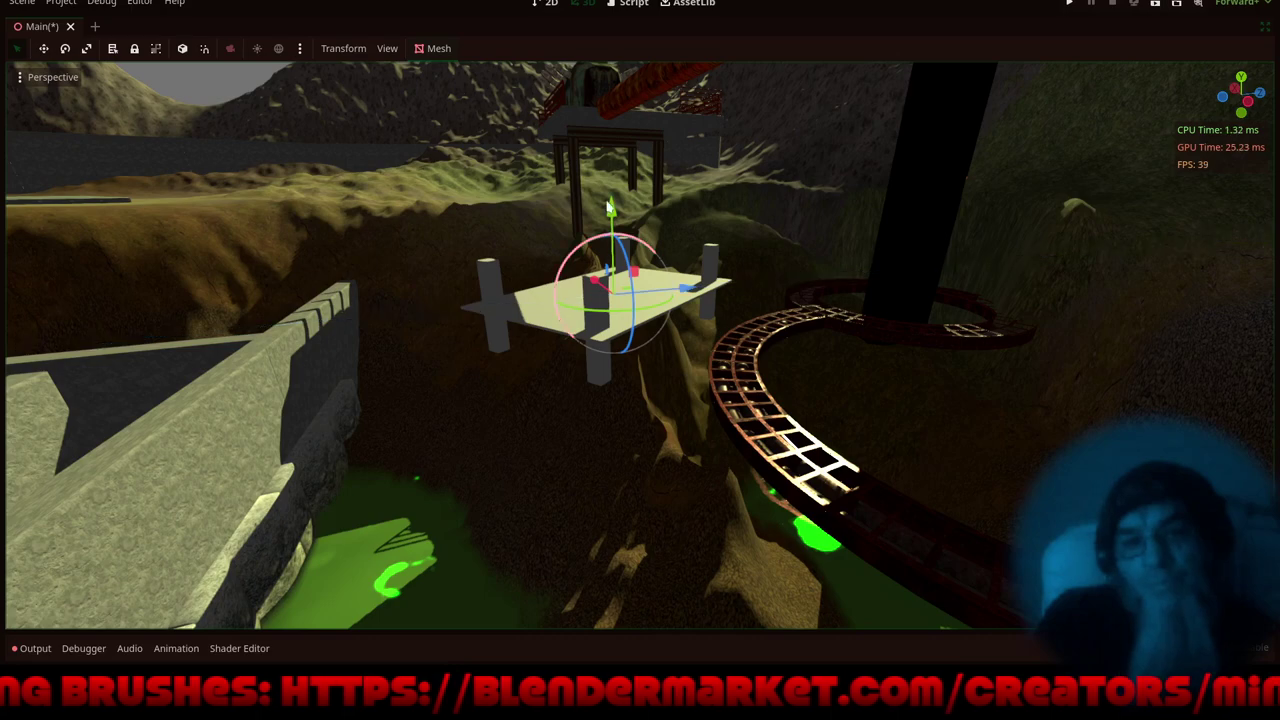
drag(610, 287, 615, 556)
shift+middle_drag(620, 462, 618, 420)
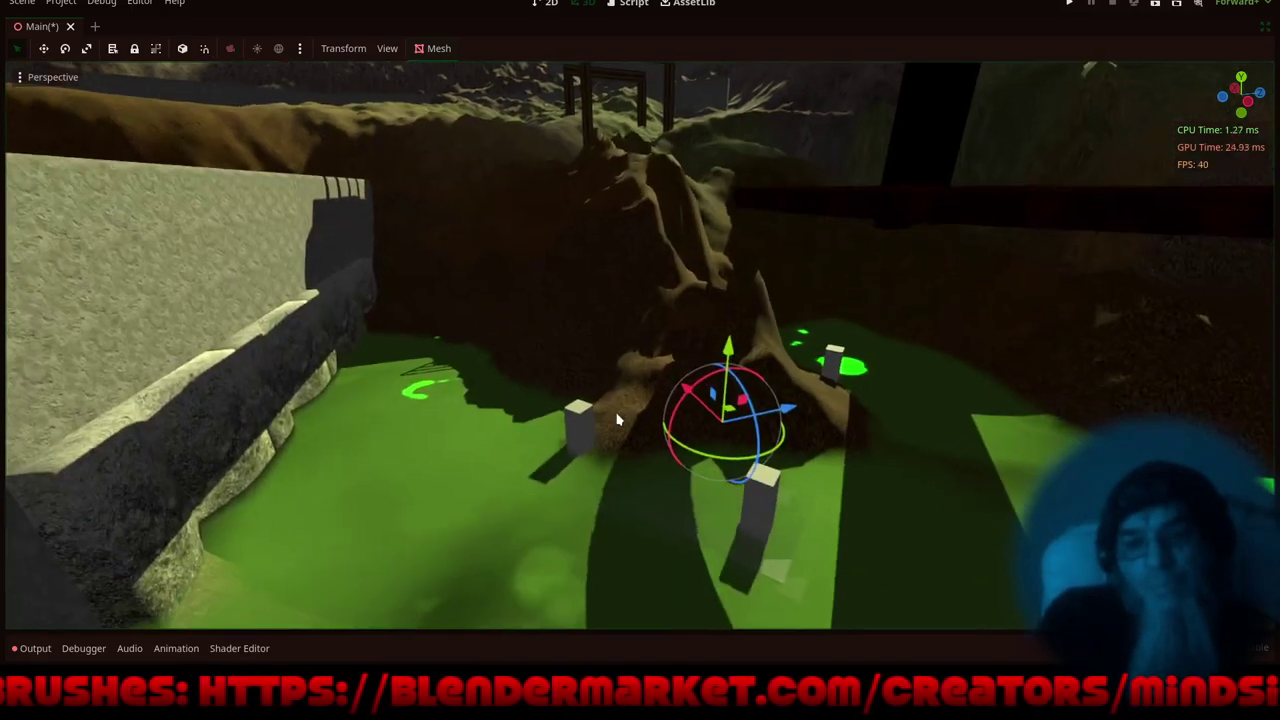
drag(727, 346, 730, 308)
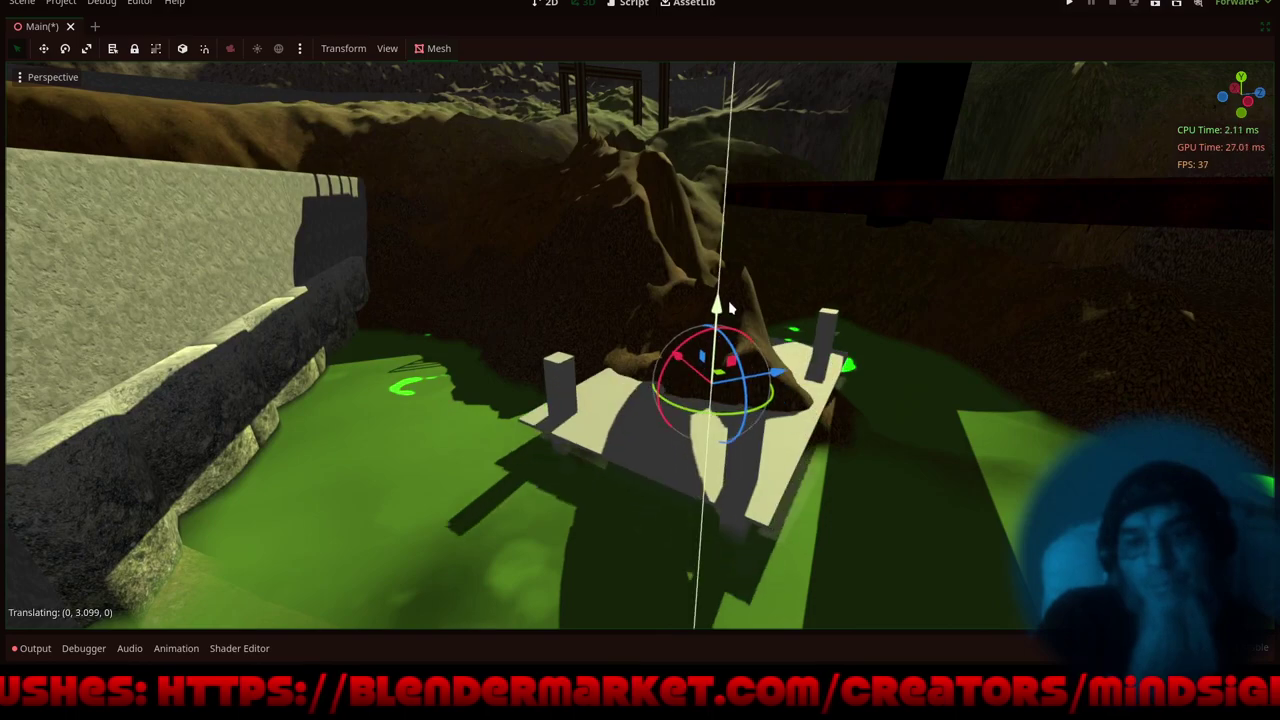
- Rotate the four-posted platform -45 degrees about its vertical axis and shift it horizontally across the pool inside the curved track's bend
drag(688, 369, 738, 414)
scroll(630, 285, down, 10)
middle_drag(637, 316, 688, 427)
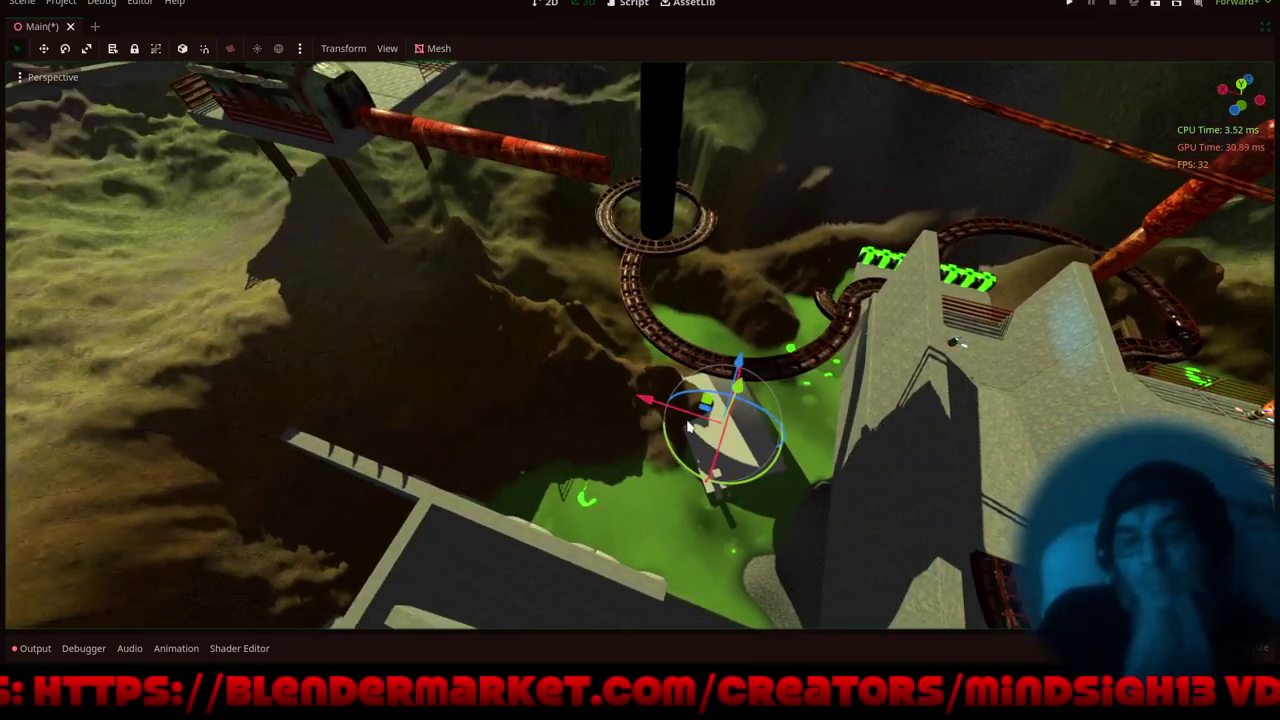
middle_drag(816, 455, 657, 458)
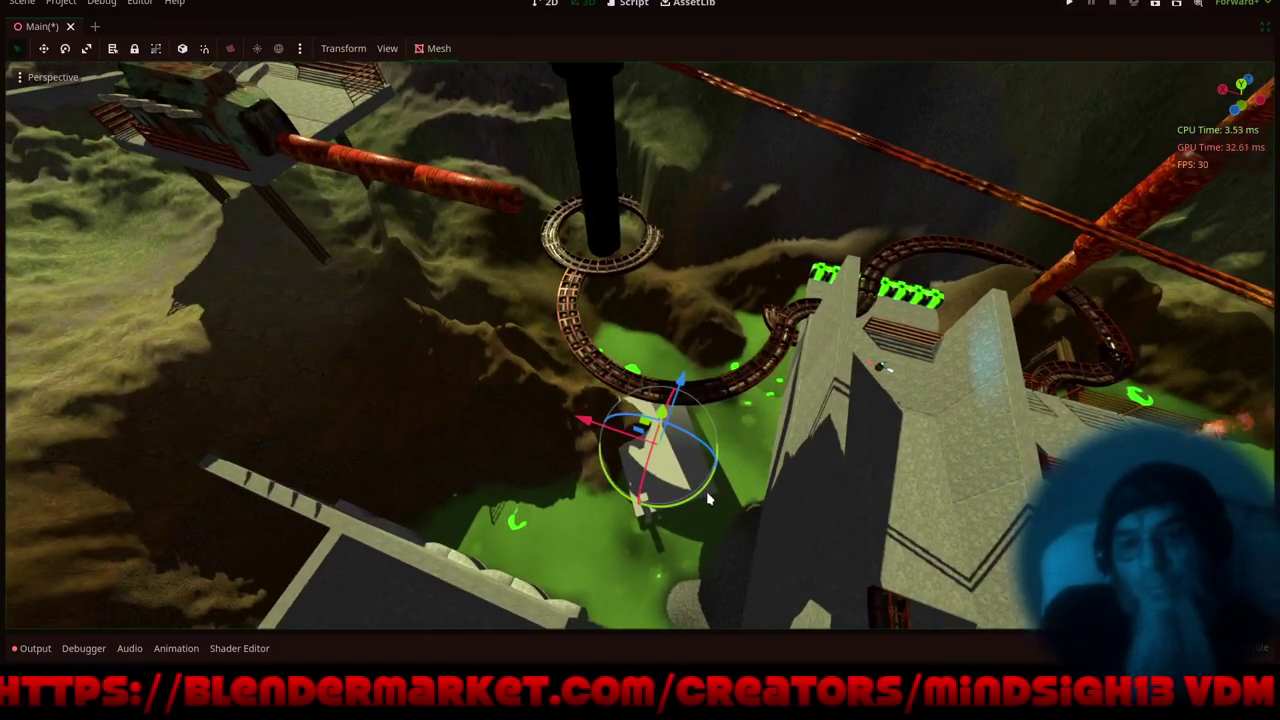
scroll(708, 497, up, 2)
shift+middle_drag(715, 496, 708, 489)
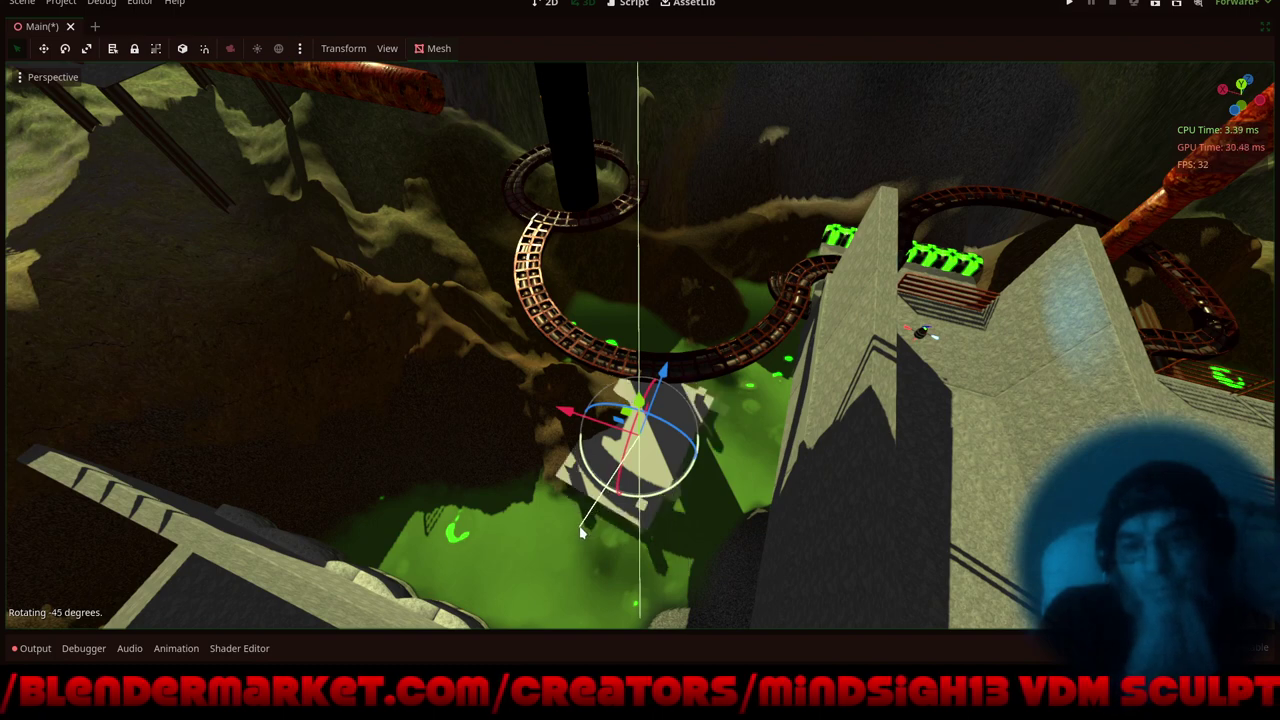
drag(562, 409, 601, 434)
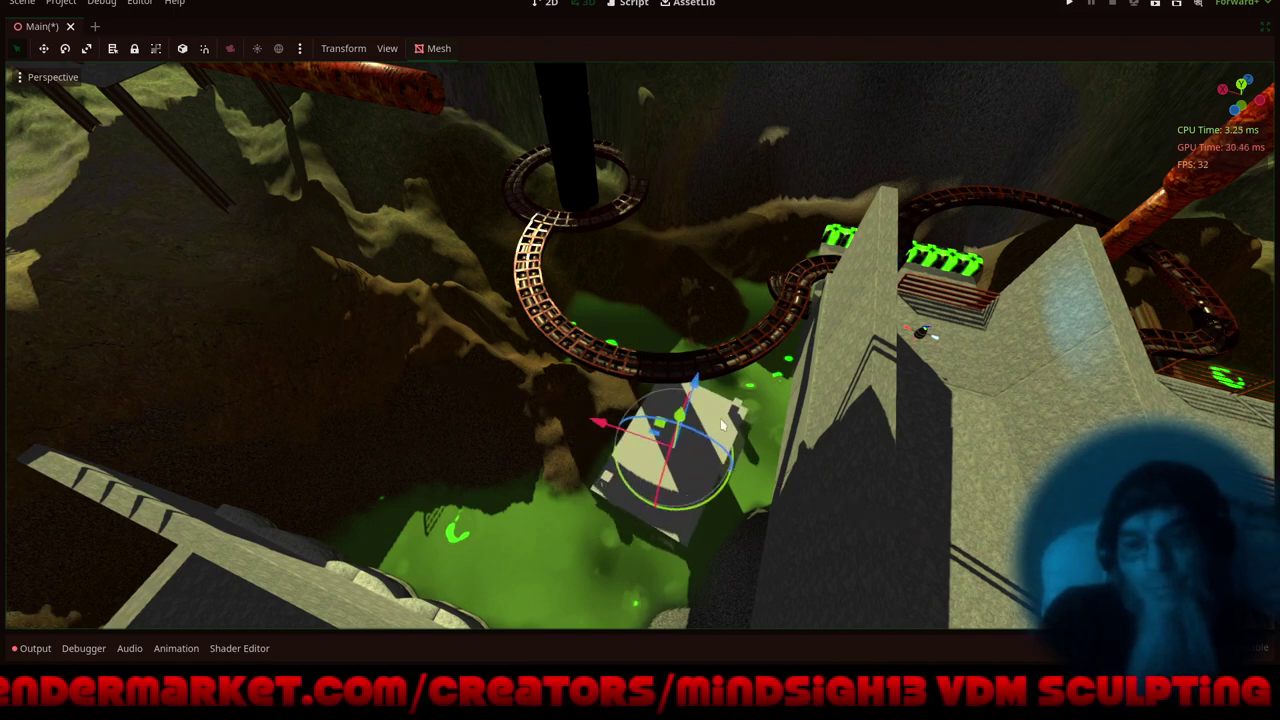
drag(698, 380, 693, 397)
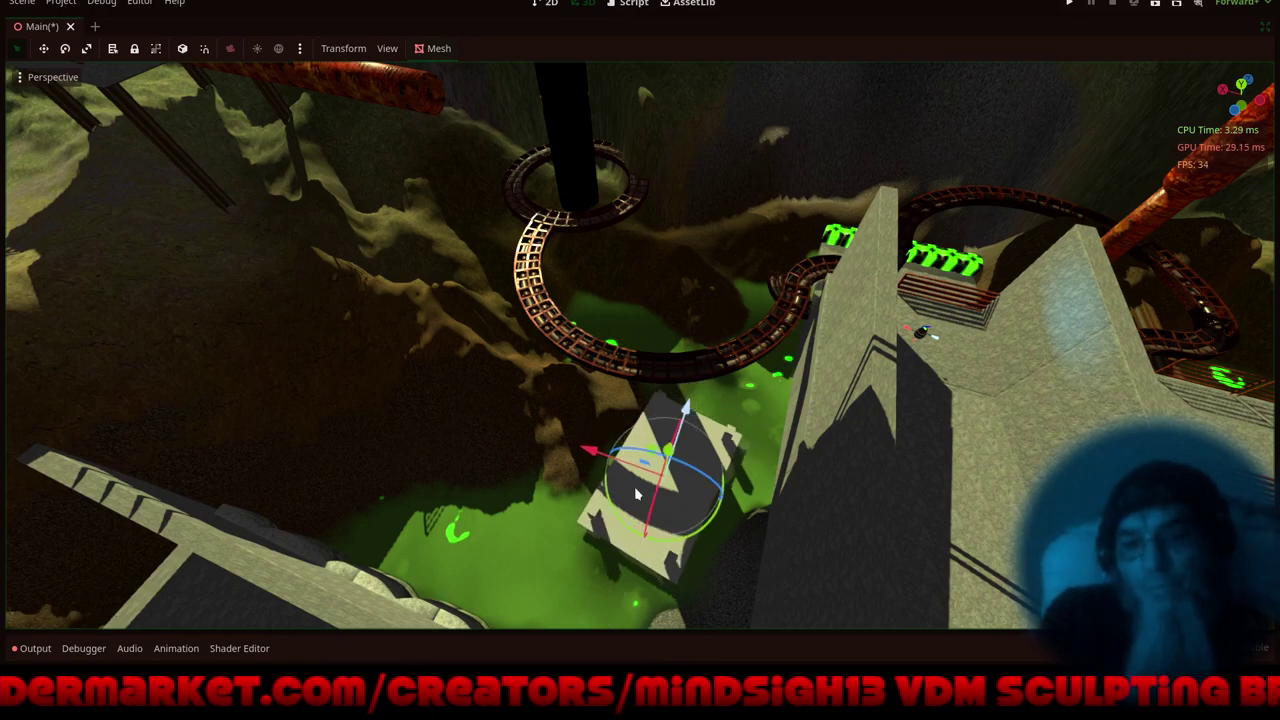
- Examine the platform's placement from several angles relative to the pool, the curved track and the concrete walls
middle_drag(602, 554, 735, 436)
scroll(735, 432, up, 7)
shift+middle_drag(737, 498, 783, 447)
scroll(780, 370, down, 4)
middle_drag(784, 386, 922, 500)
shift+middle_drag(922, 420, 651, 434)
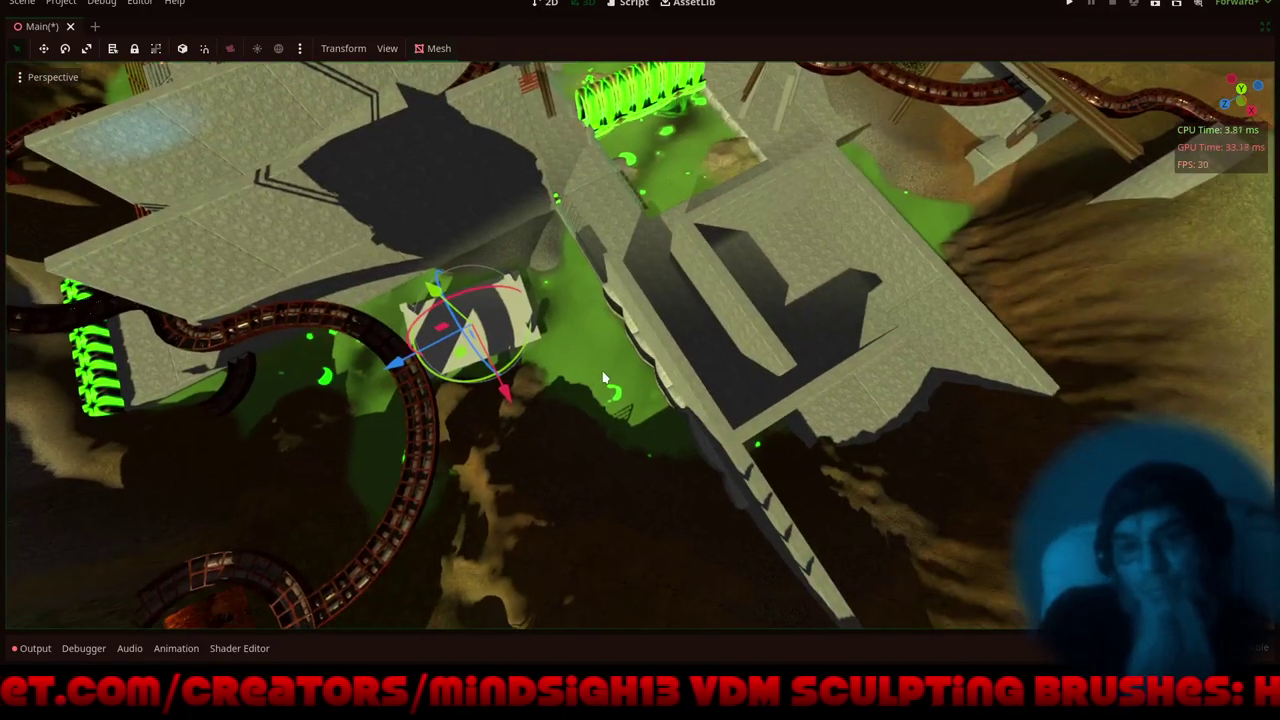
scroll(603, 378, up, 2)
key(f)
scroll(604, 378, up, 2)
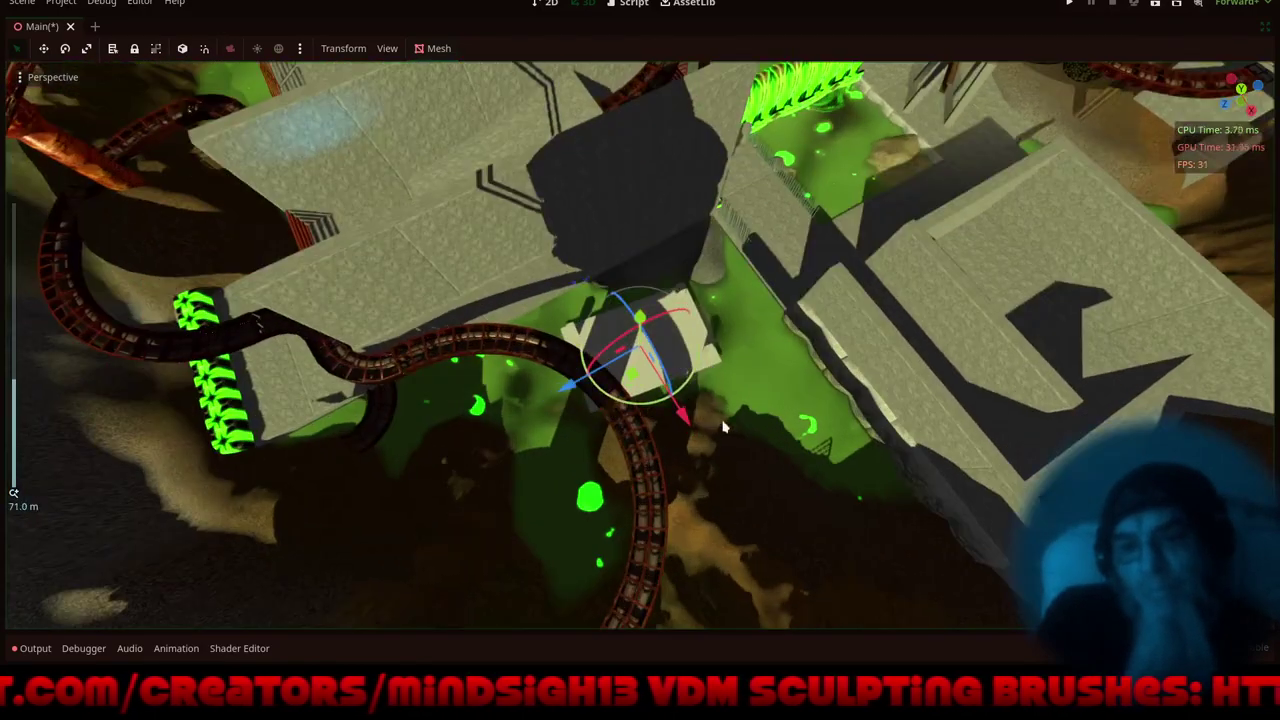
middle_drag(722, 426, 928, 436)
shift+middle_drag(746, 271, 758, 420)
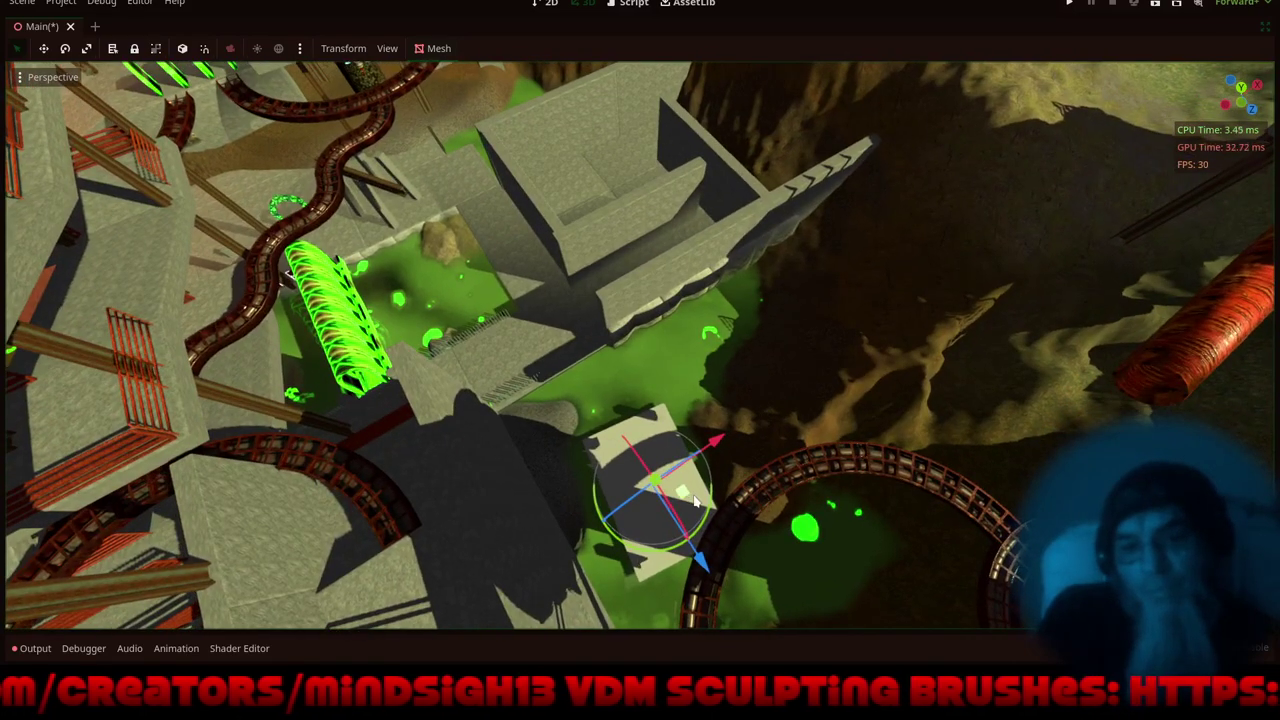
- Leave the distraction-free layout and reset the WharfBake platform's rotation to its default
click(1264, 29)
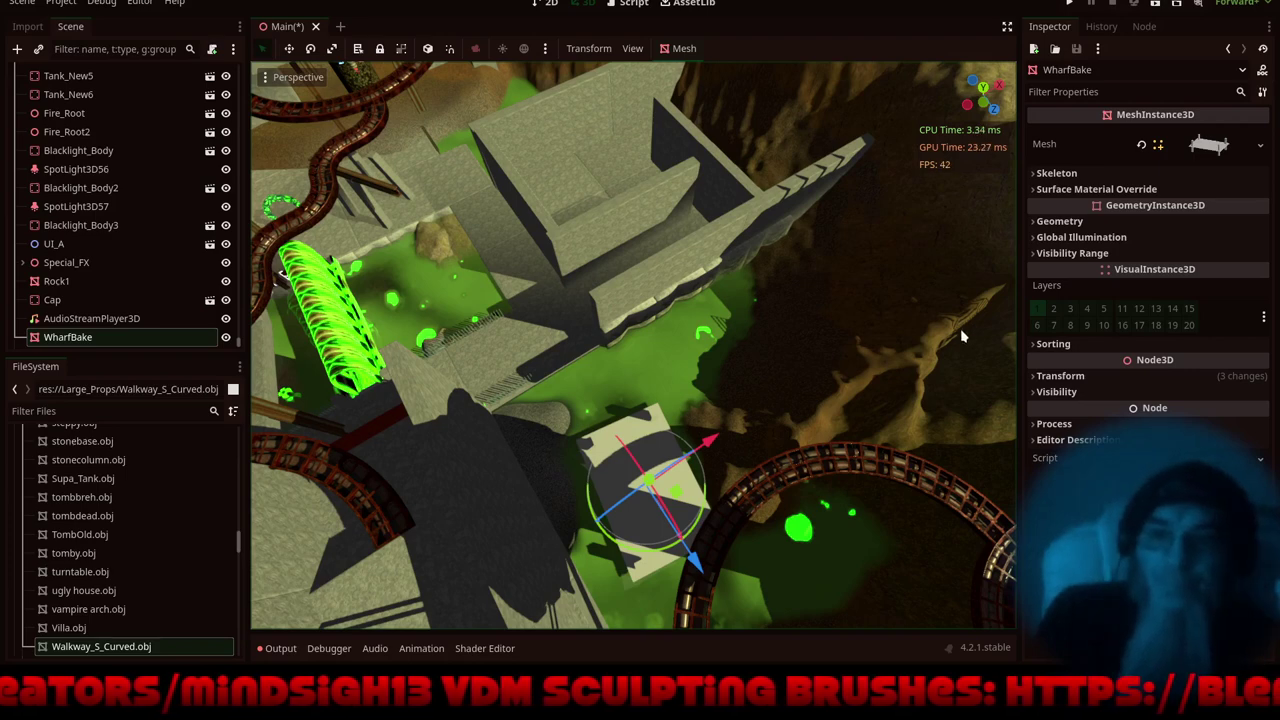
click(1091, 229)
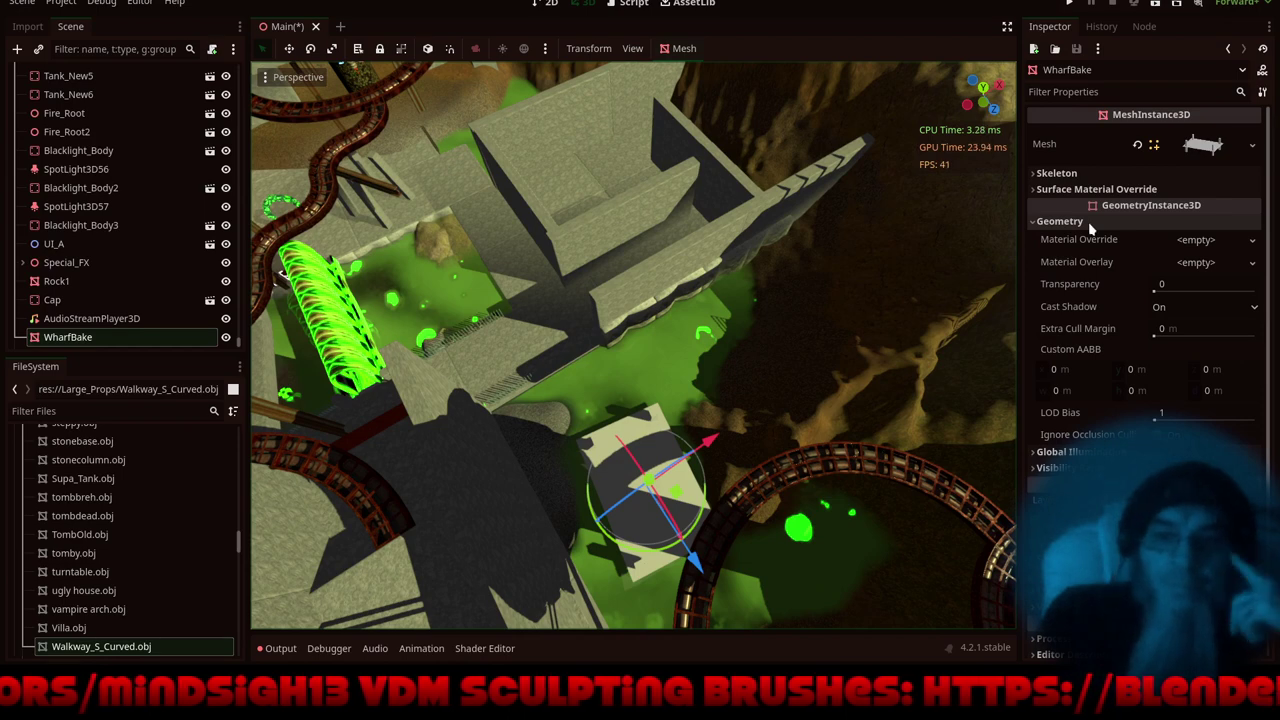
click(1090, 225)
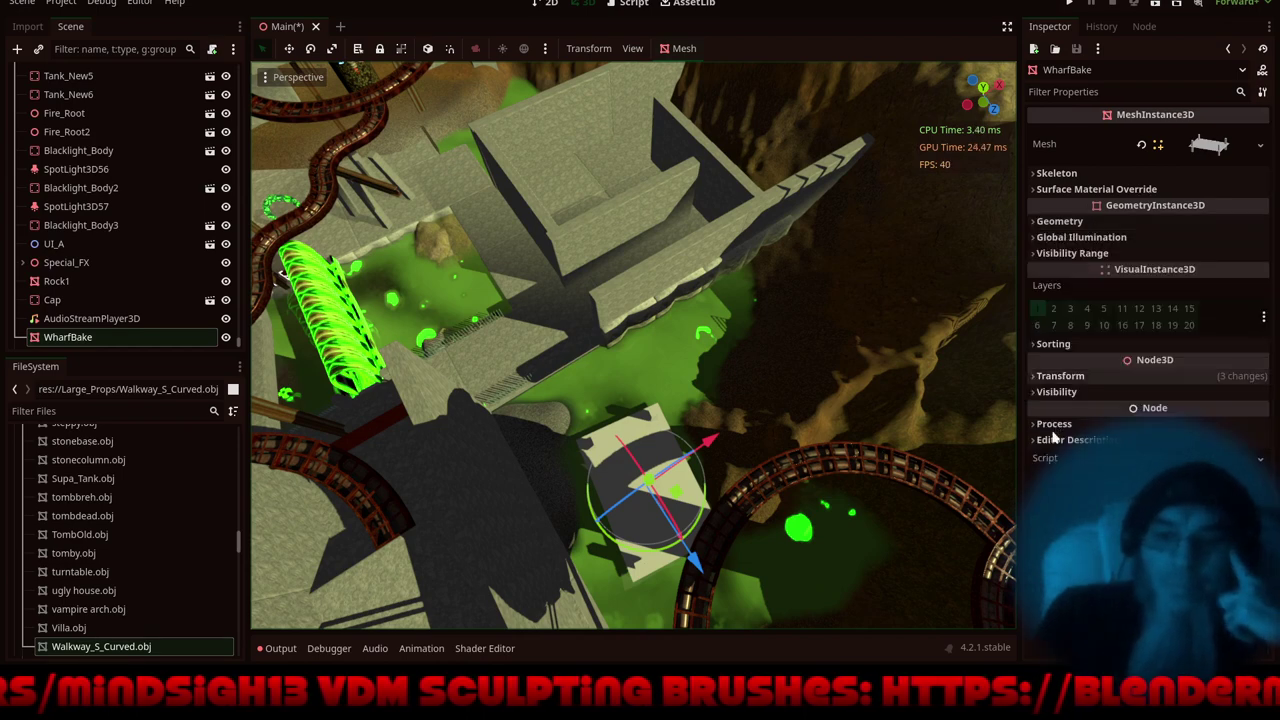
click(1062, 376)
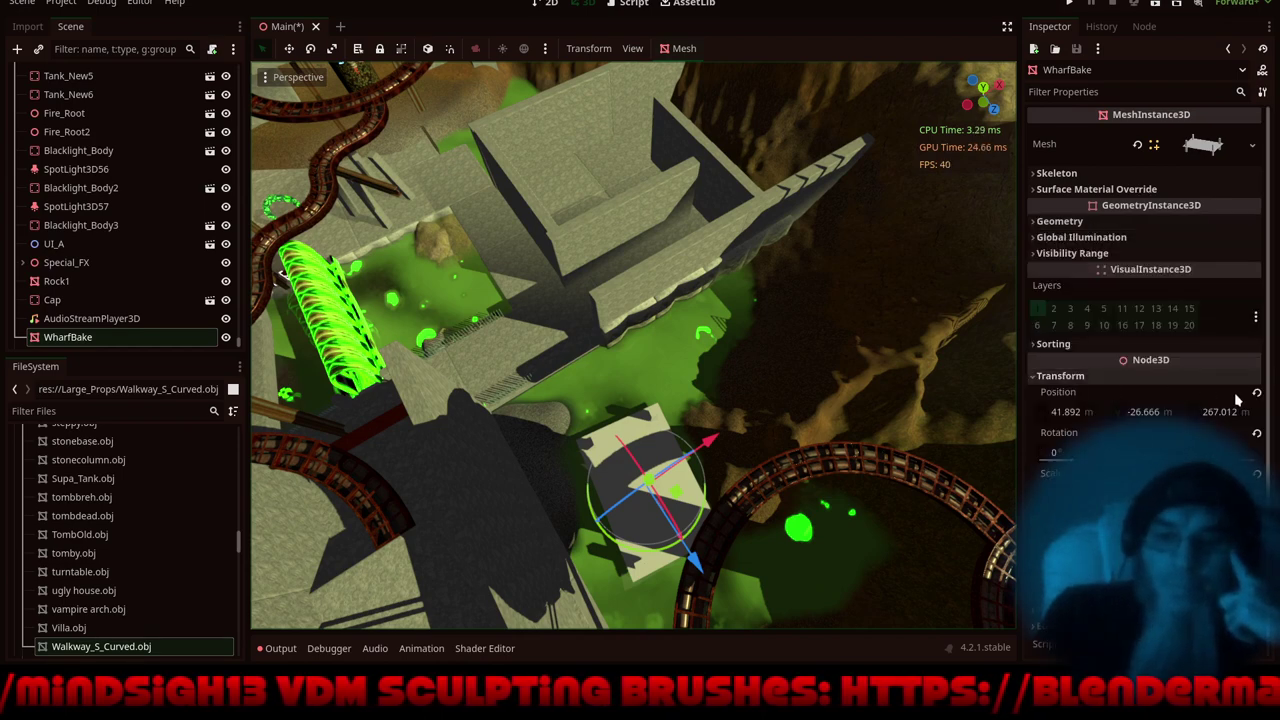
click(1257, 436)
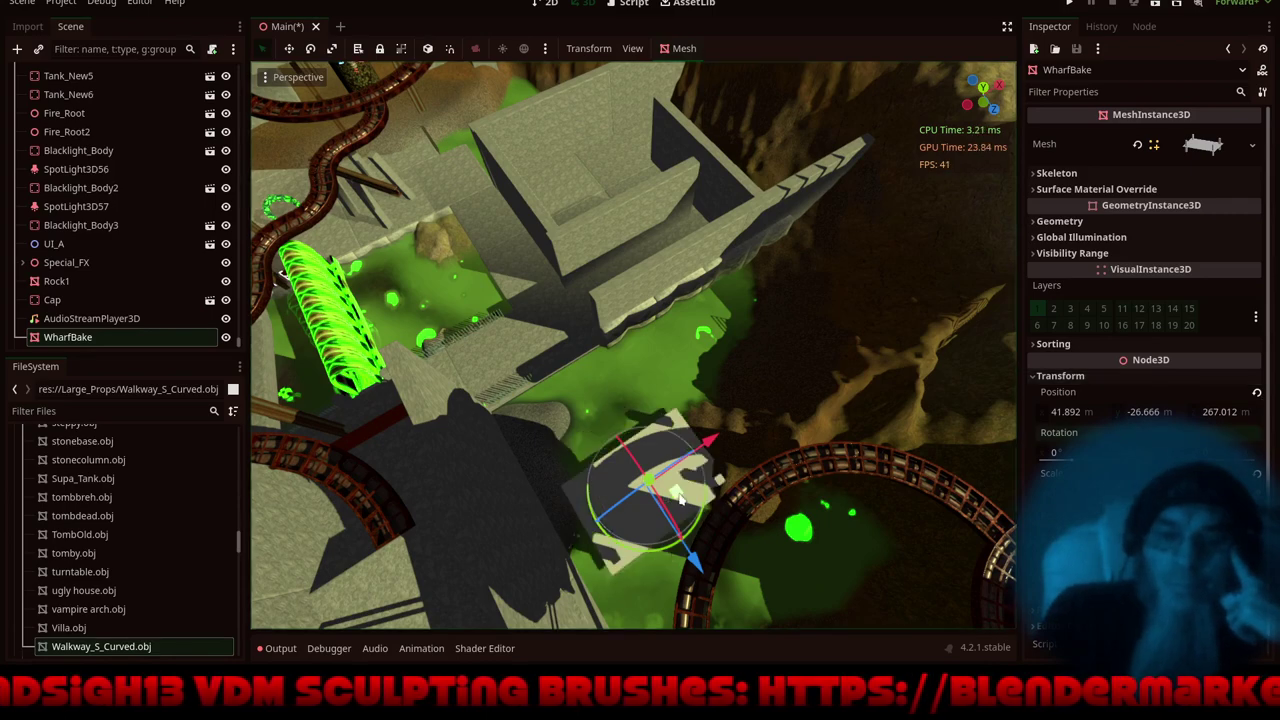
- Move the WharfBake platform against the long concrete wall at the pool's edge, positioned at 66.617, -24.735, 249.891 m
drag(680, 500, 743, 340)
key(f)
scroll(616, 338, up, 10)
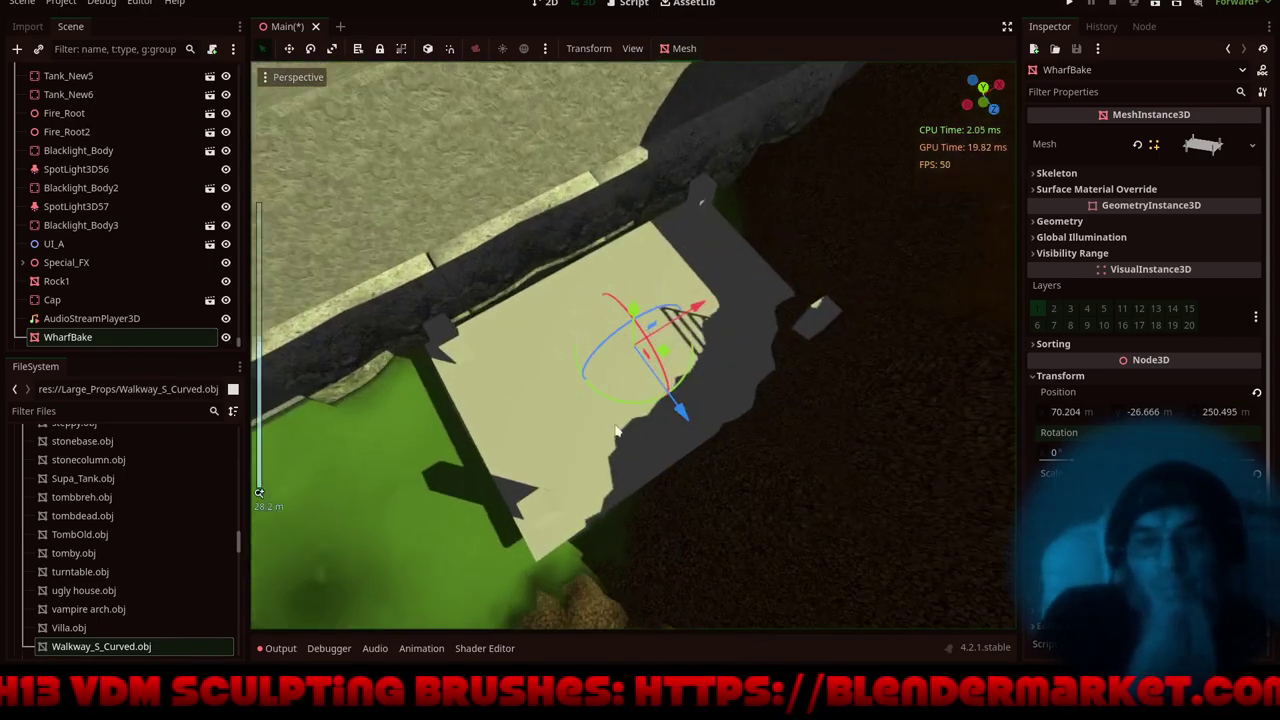
middle_drag(617, 429, 695, 316)
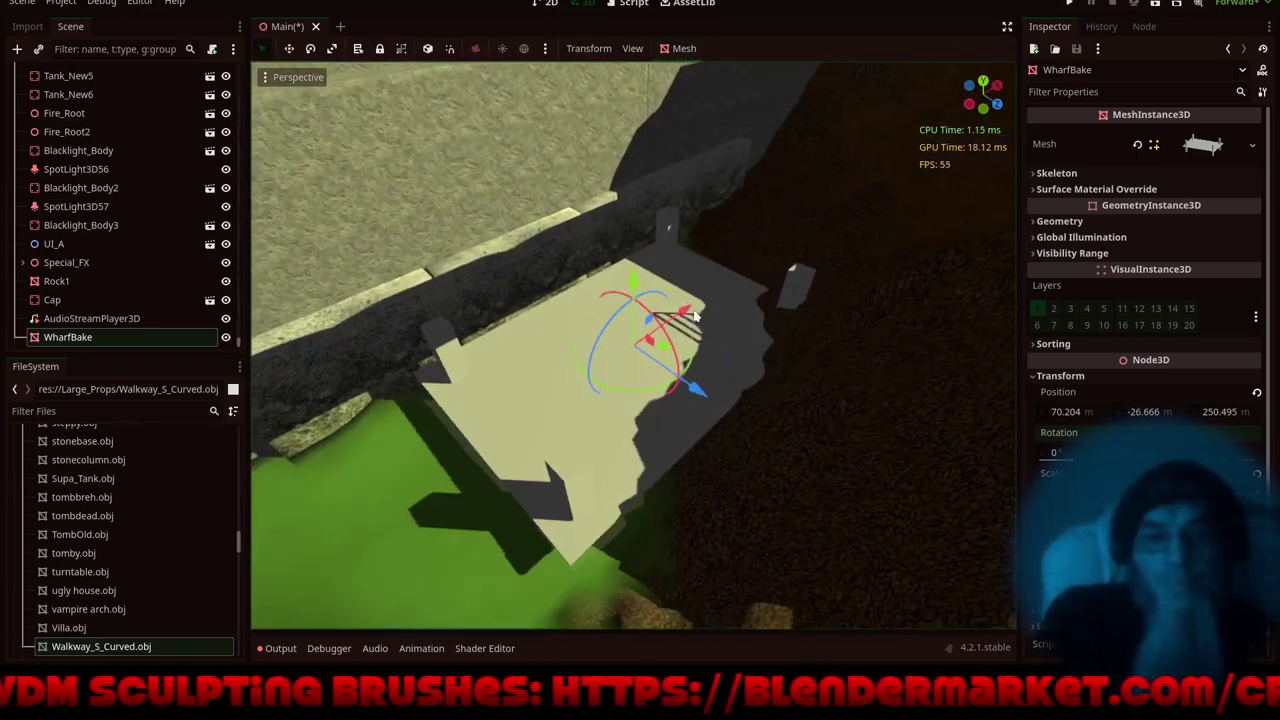
drag(688, 314, 657, 332)
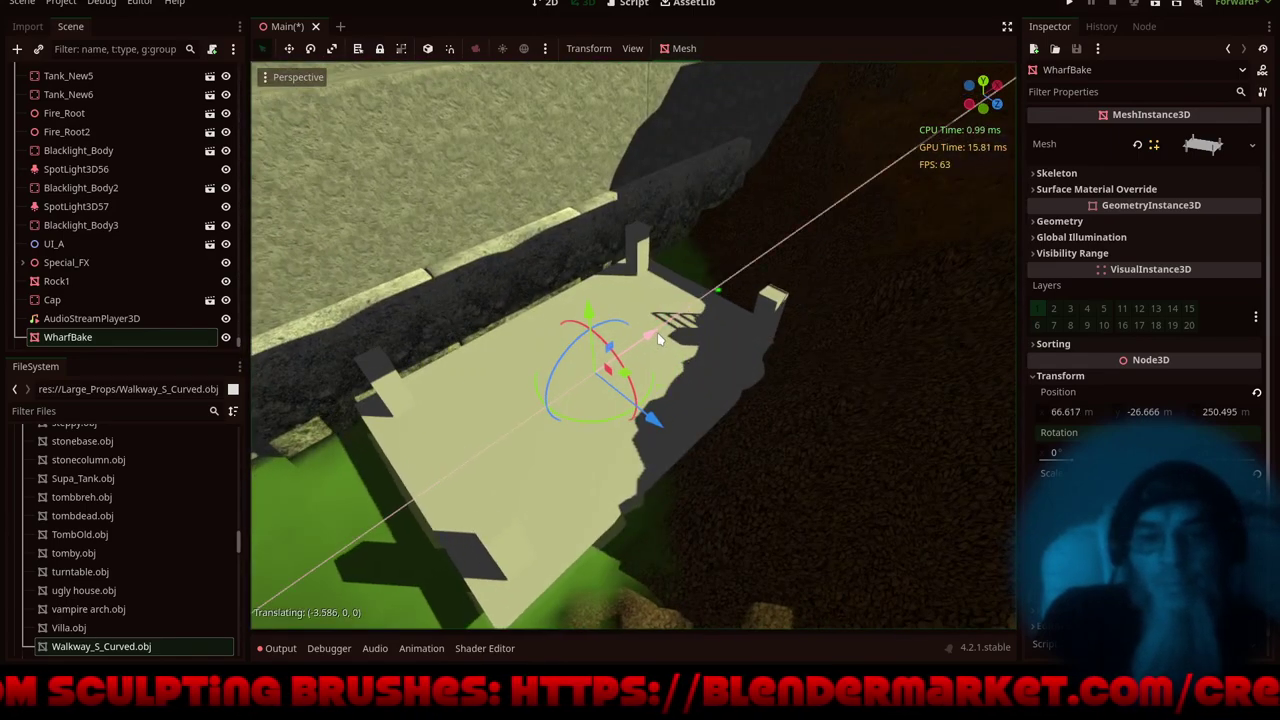
drag(648, 419, 640, 422)
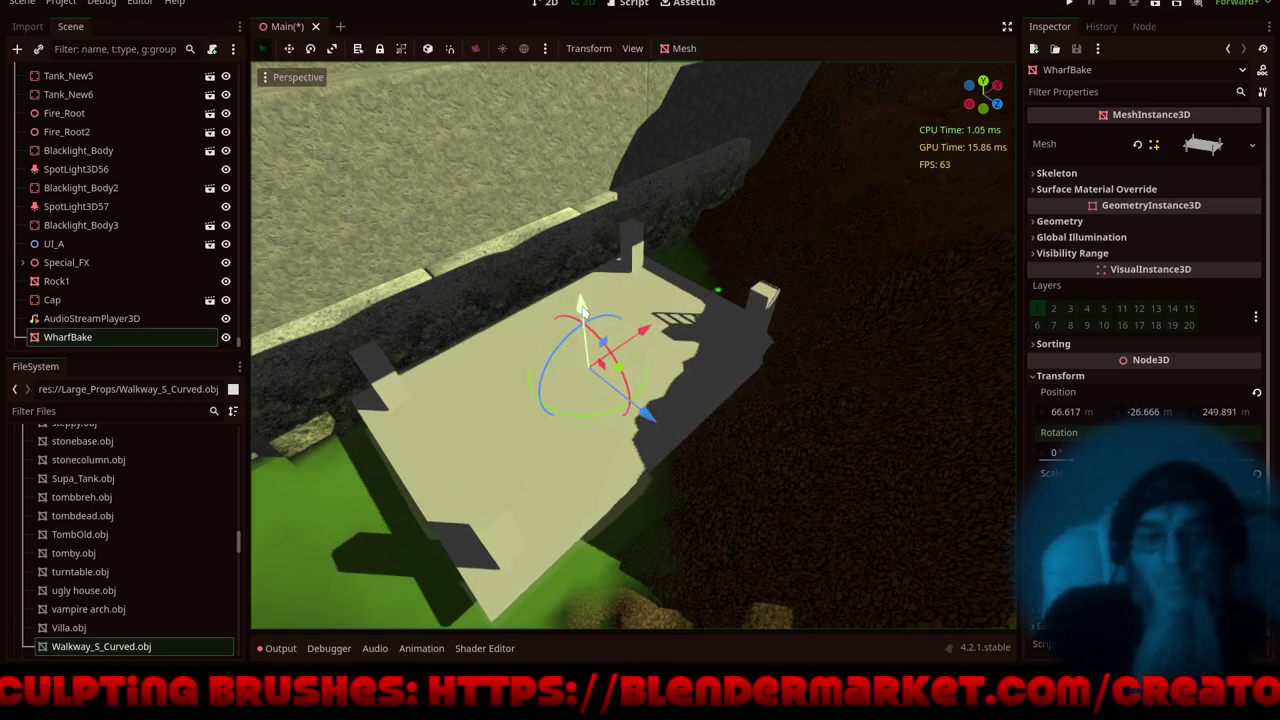
drag(583, 312, 589, 278)
scroll(700, 377, down, 4)
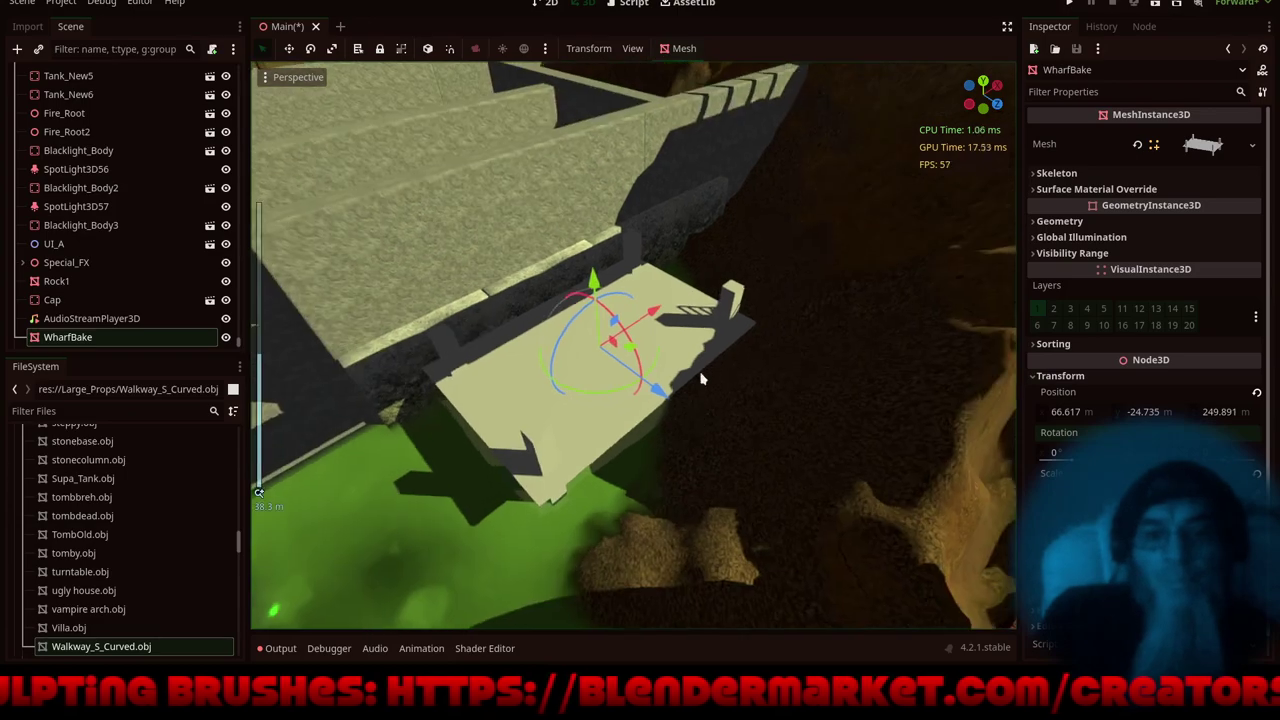
mouse_move(702, 379)
middle_down()
mouse_move(760, 360)
mouse_move(814, 280)
mouse_move(783, 282)
mouse_move(797, 288)
mouse_move(788, 297)
mouse_move(806, 287)
mouse_move(762, 320)
mouse_move(786, 320)
mouse_move(757, 381)
mouse_move(734, 383)
mouse_move(704, 418)
mouse_move(684, 392)
middle_up()
scroll(773, 281, down, 5)
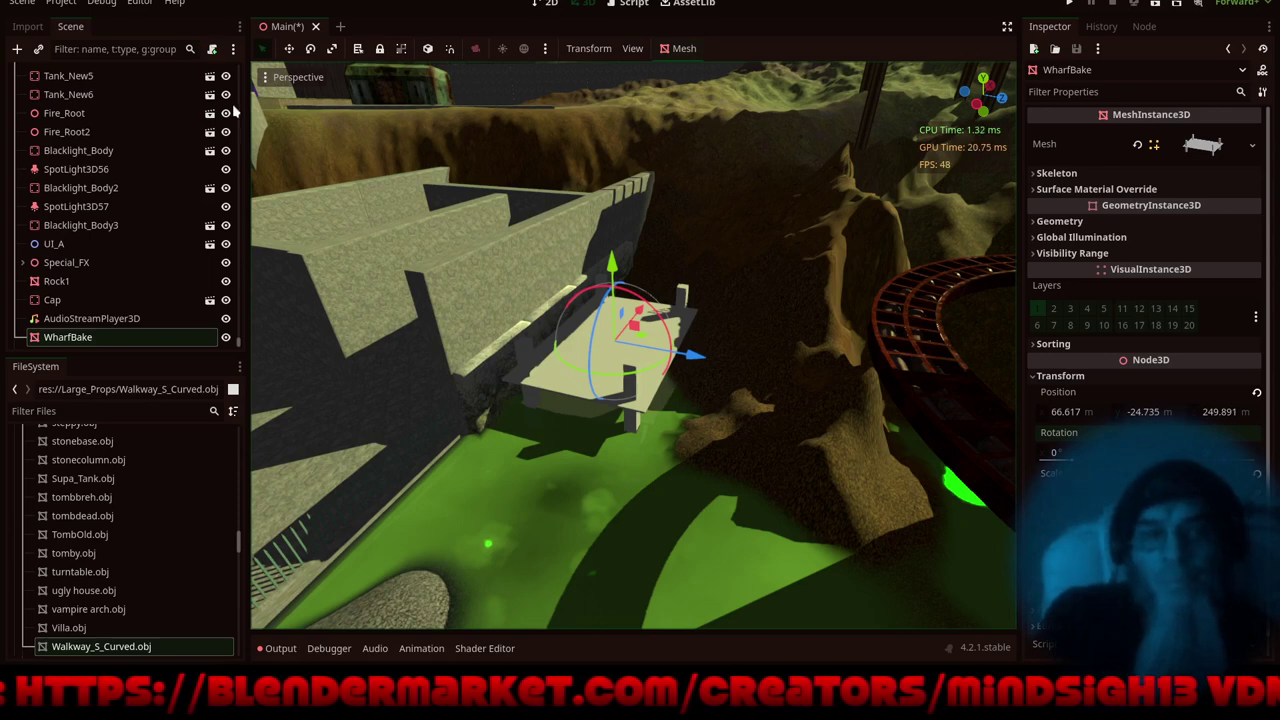
- Collapse the NavigationRegion3D branch in the scene tree and select the HTerrain node for sculpting
drag(239, 341, 271, 35)
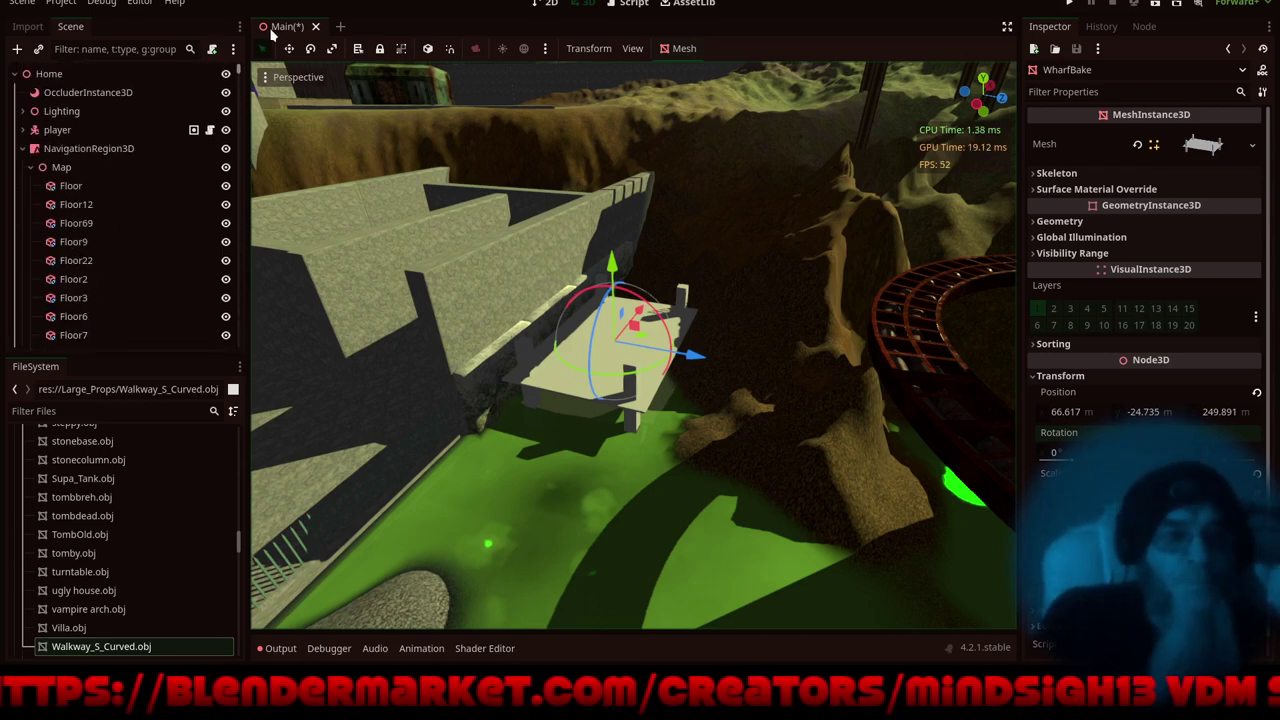
click(24, 148)
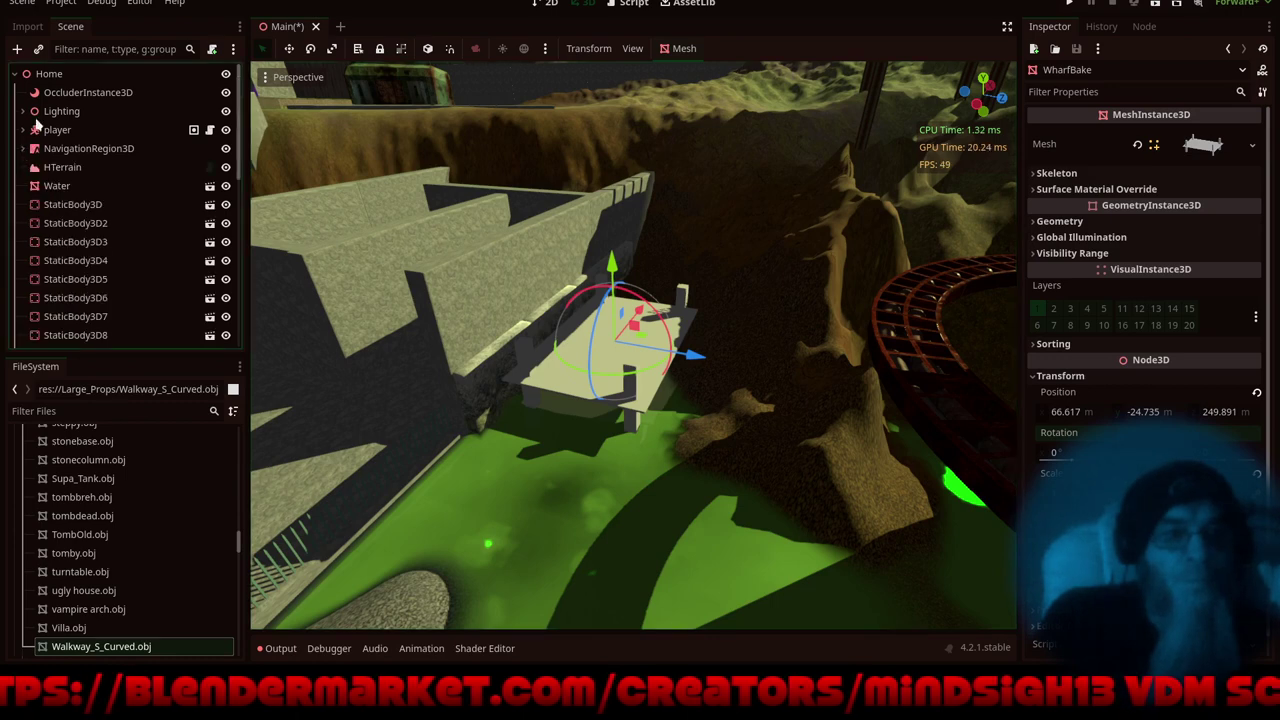
click(60, 167)
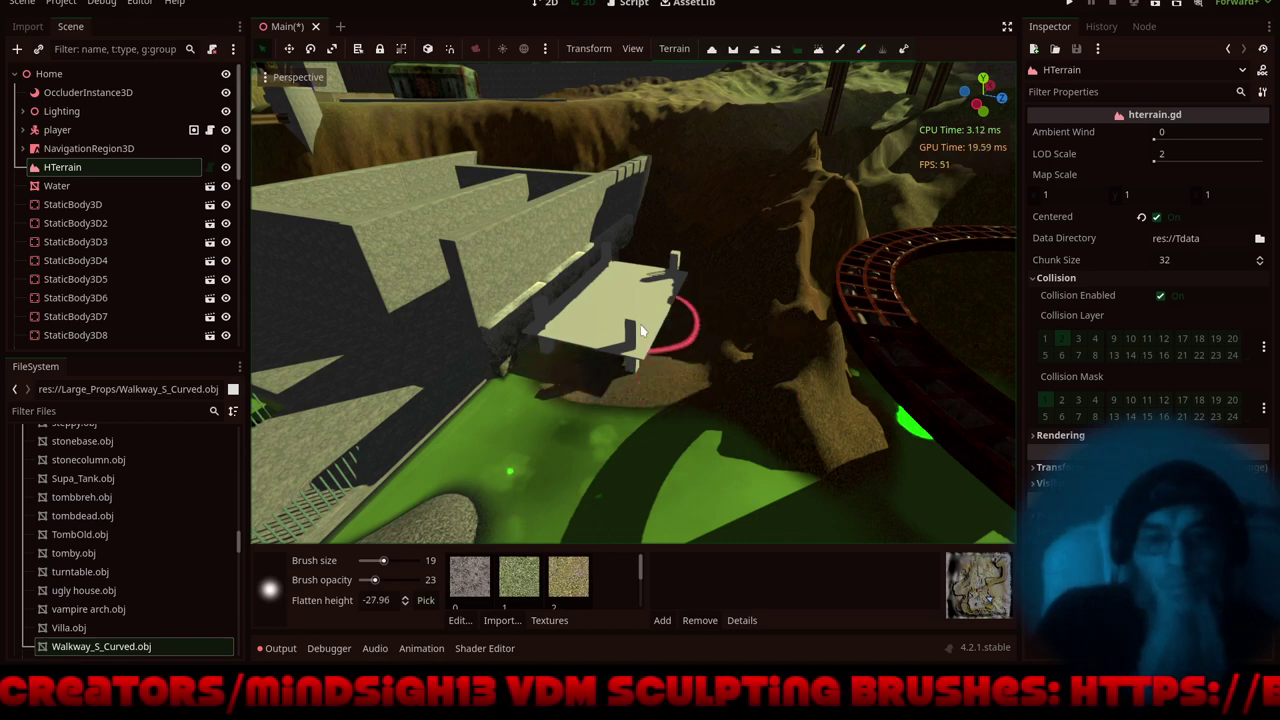
- Inspect the ground beneath the platform and the surrounding slopes from several angles
mouse_move(660, 353)
middle_down()
mouse_move(663, 416)
mouse_move(690, 323)
mouse_move(633, 343)
mouse_move(744, 325)
middle_up()
scroll(656, 324, up, 8)
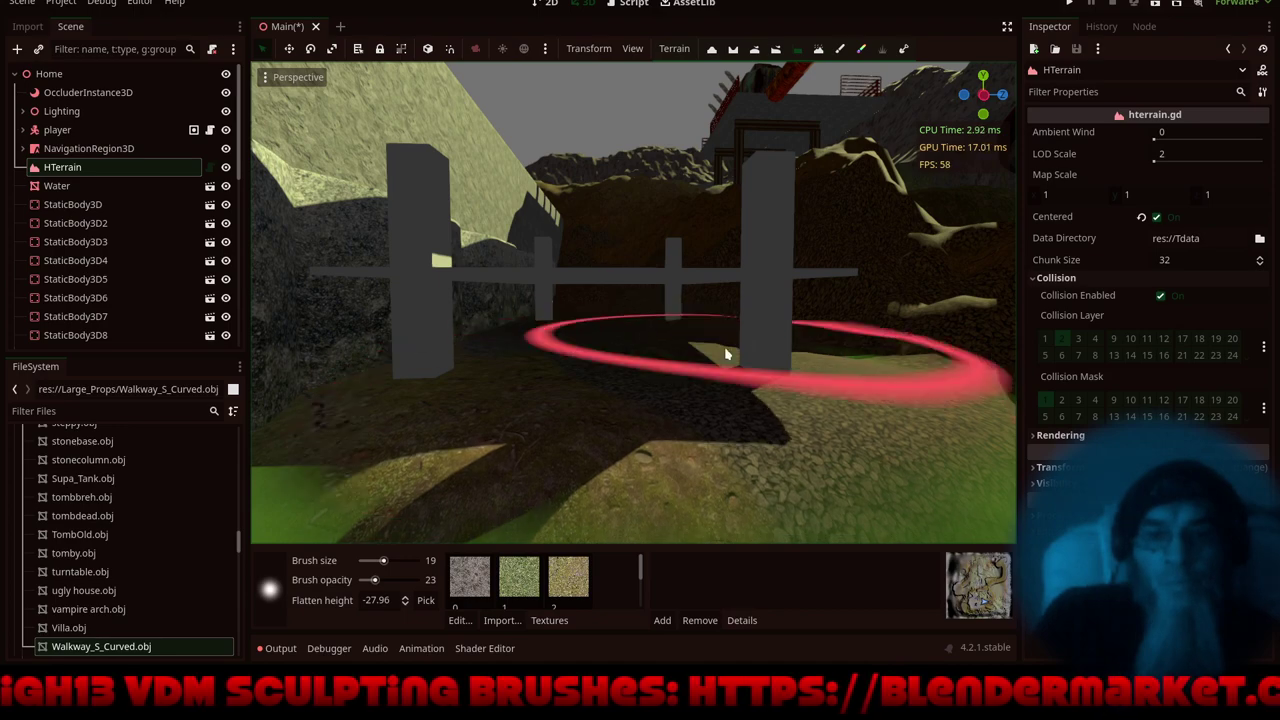
scroll(636, 358, down, 5)
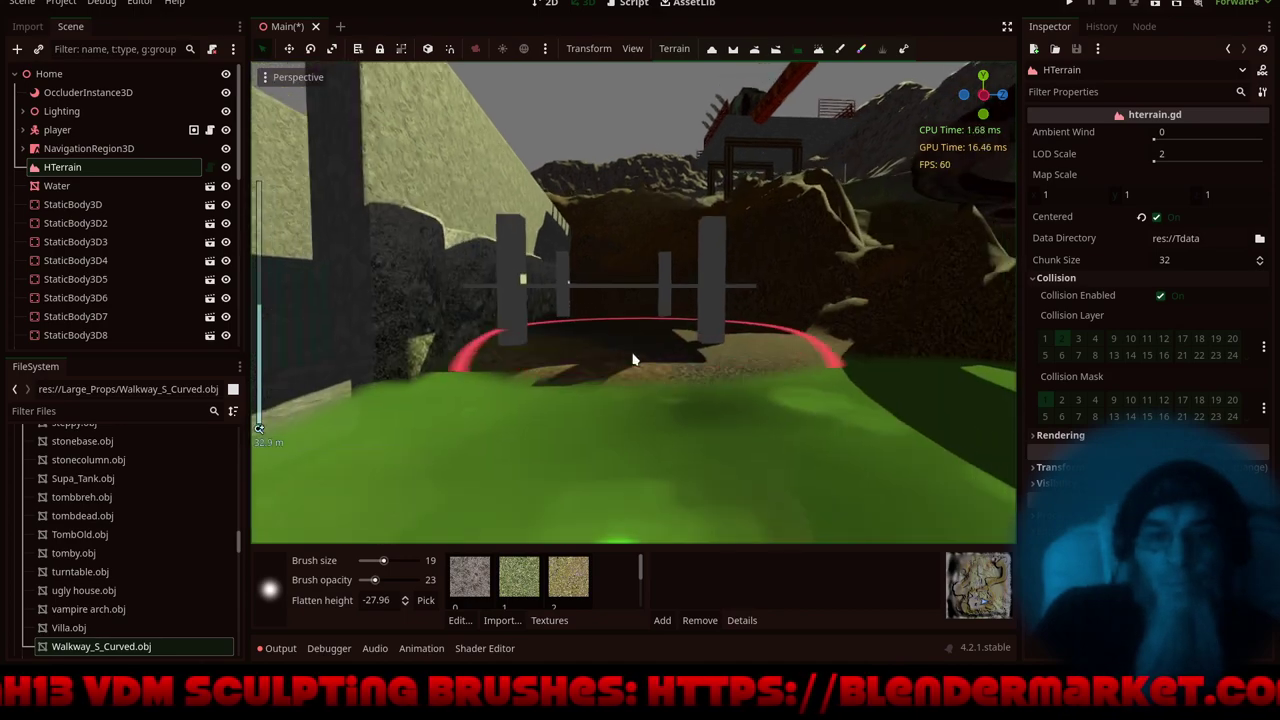
middle_drag(632, 355, 758, 400)
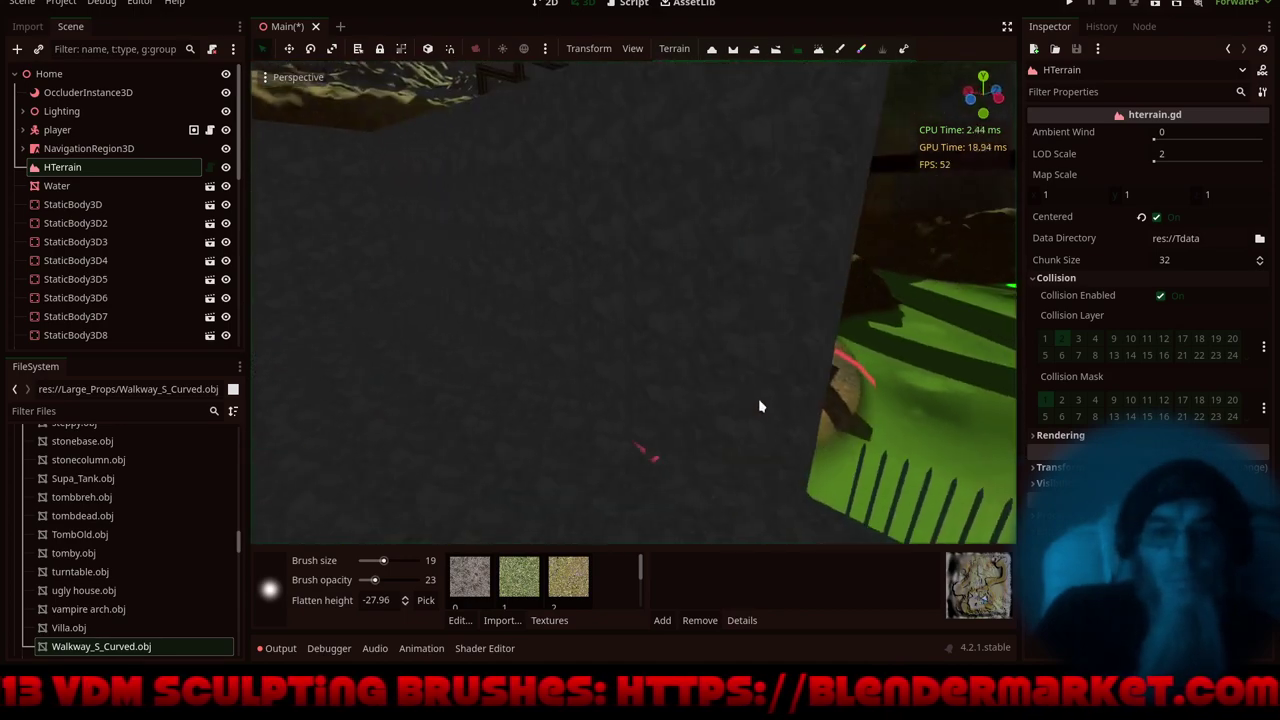
scroll(690, 345, down, 5)
middle_drag(674, 357, 424, 398)
scroll(571, 305, up, 5)
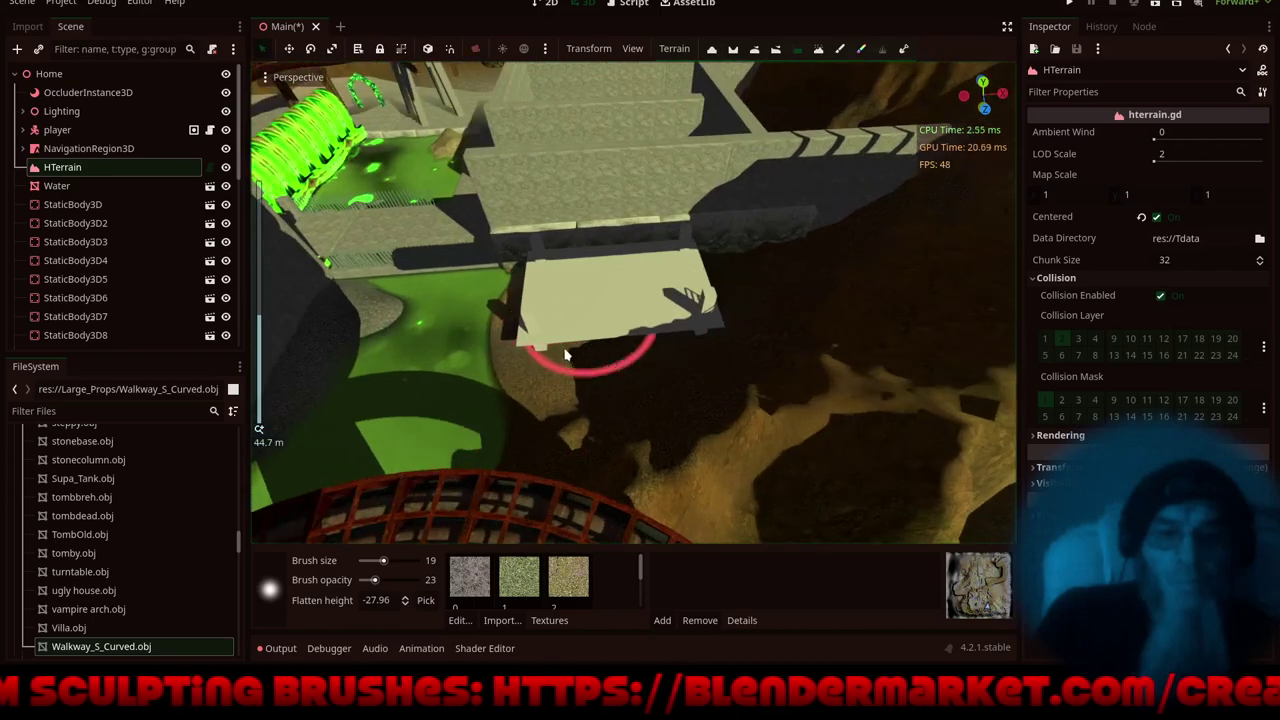
mouse_move(556, 345)
middle_down()
mouse_move(602, 318)
mouse_move(720, 317)
mouse_move(704, 386)
mouse_move(563, 480)
mouse_move(580, 487)
mouse_move(677, 429)
mouse_move(790, 425)
mouse_move(659, 401)
middle_up()
scroll(688, 345, down, 5)
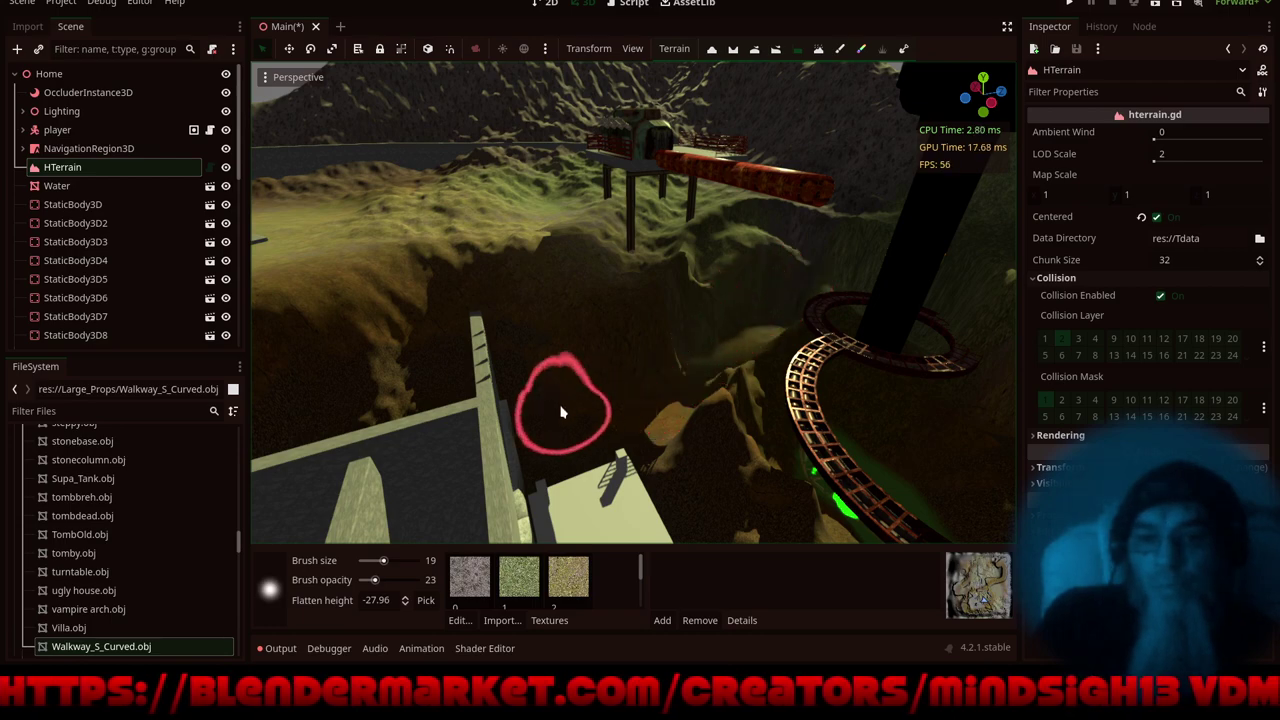
- Flatten the rocky peaks beside the platform to height -27.96 with brush size 19 and opacity 23
middle_drag(652, 443, 838, 440)
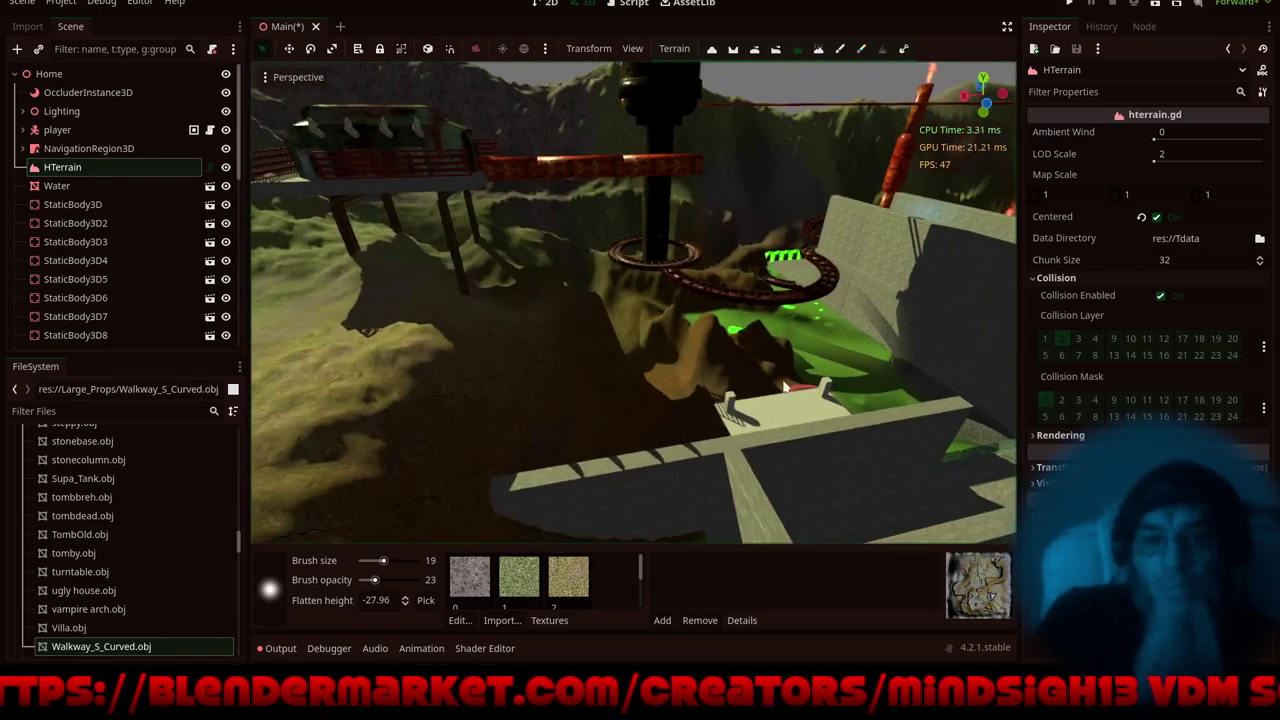
scroll(700, 331, up, 2)
scroll(698, 330, up, 3)
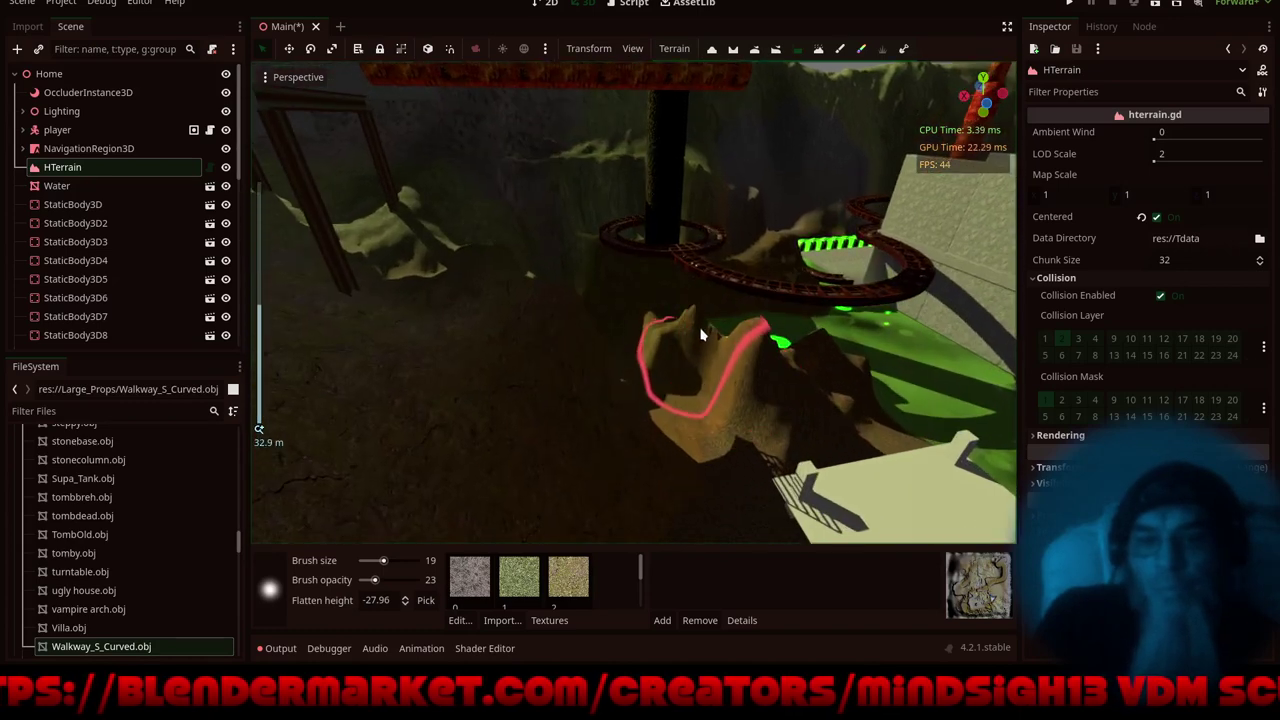
mouse_move(700, 335)
mouse_down()
mouse_move(648, 330)
mouse_move(720, 355)
mouse_move(805, 352)
mouse_move(770, 394)
mouse_move(748, 366)
mouse_move(809, 377)
mouse_move(763, 372)
mouse_up()
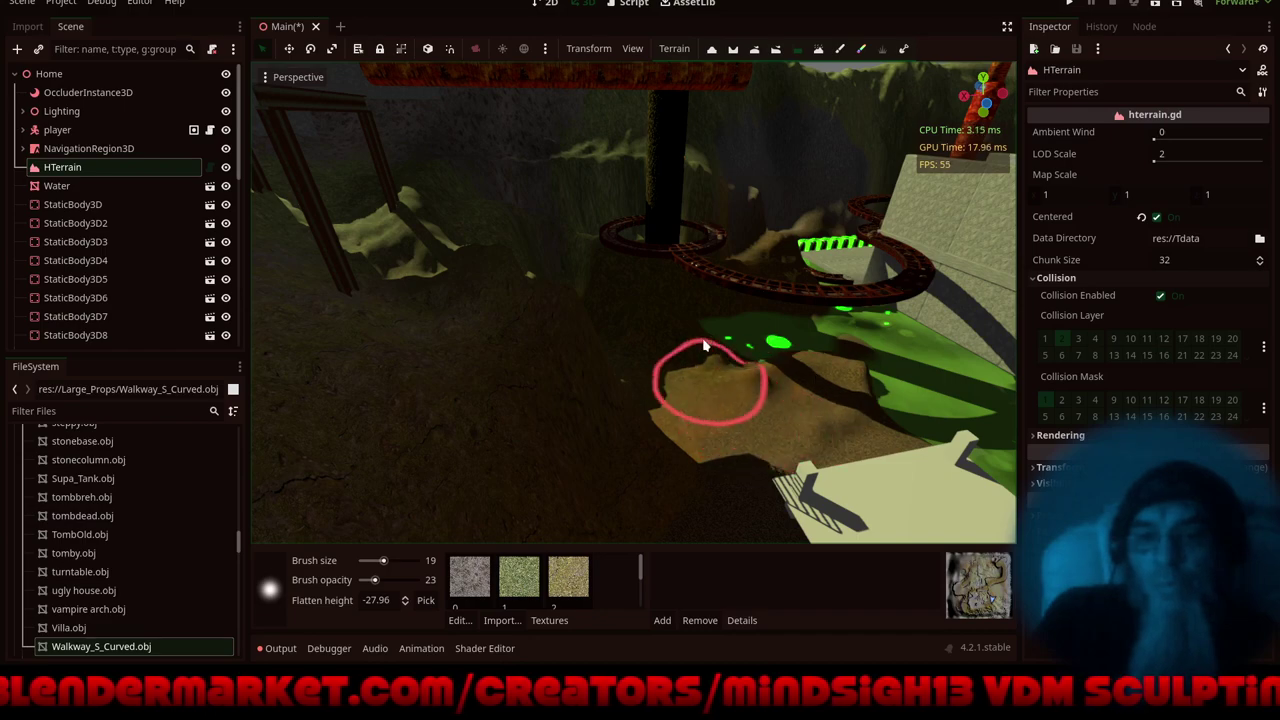
- Flatten the remaining mounds between the platform and the curved track with the same terrain brush
mouse_move(808, 343)
middle_down()
mouse_move(740, 351)
mouse_move(651, 320)
mouse_move(612, 322)
middle_up()
mouse_move(798, 474)
shift+middle_down()
mouse_move(535, 346)
mouse_move(514, 257)
mouse_move(529, 207)
shift+middle_up()
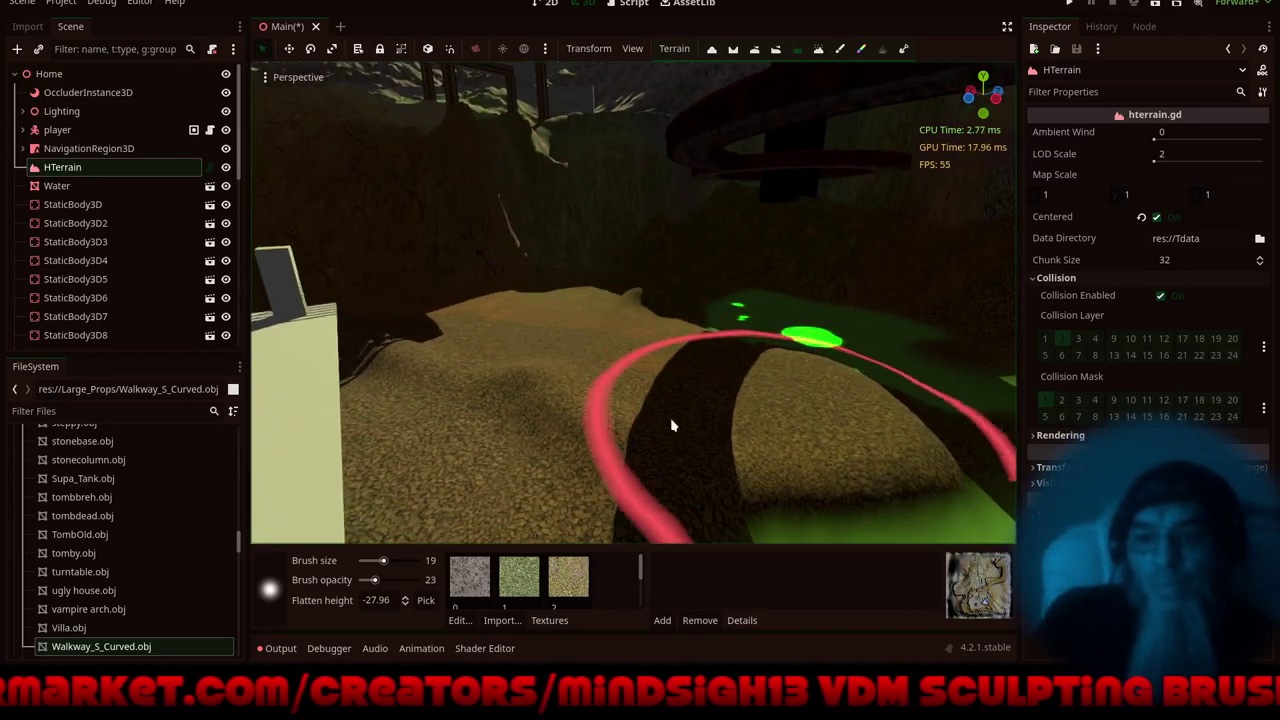
mouse_move(503, 353)
mouse_down()
mouse_move(508, 369)
mouse_move(482, 370)
mouse_move(521, 356)
mouse_up()
mouse_move(620, 333)
middle_down()
mouse_move(622, 344)
mouse_move(886, 381)
middle_up()
middle_drag(768, 394, 888, 408)
middle_drag(716, 374, 797, 381)
mouse_move(652, 359)
mouse_down()
mouse_move(591, 395)
mouse_move(654, 333)
mouse_up()
scroll(709, 342, down, 2)
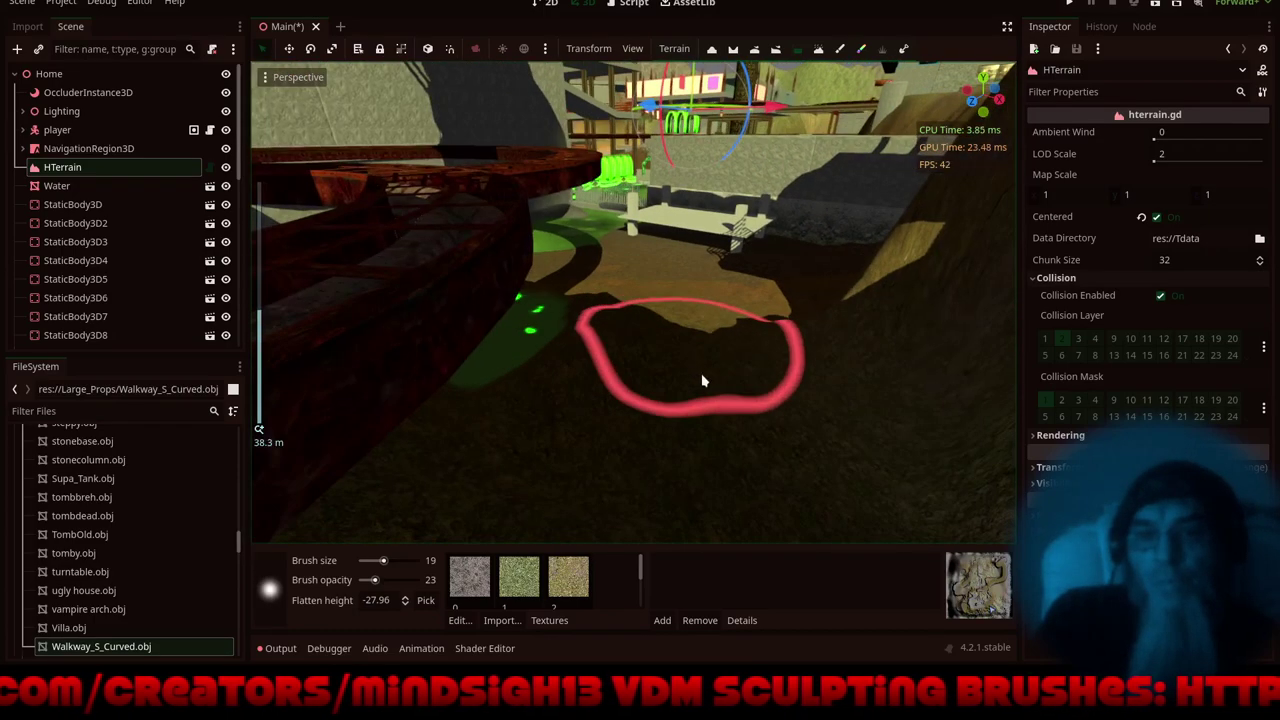
- Fill in the green pool area inside the curved track by flattening the terrain to height -27.96 with brush size 19 and opacity 23
mouse_move(703, 378)
shift+middle_down()
mouse_move(713, 486)
mouse_move(610, 68)
mouse_move(635, 531)
mouse_move(668, 480)
shift+middle_up()
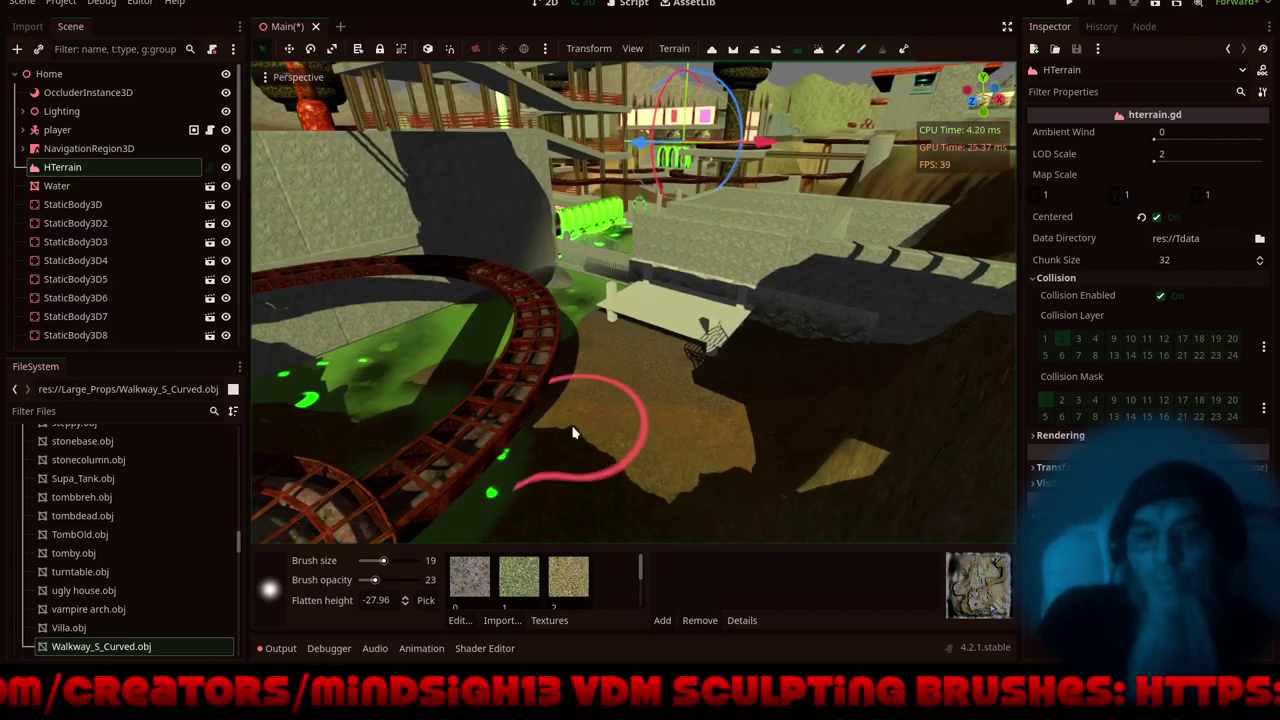
middle_drag(571, 431, 692, 455)
scroll(612, 380, down, 4)
shift+middle_drag(566, 428, 691, 380)
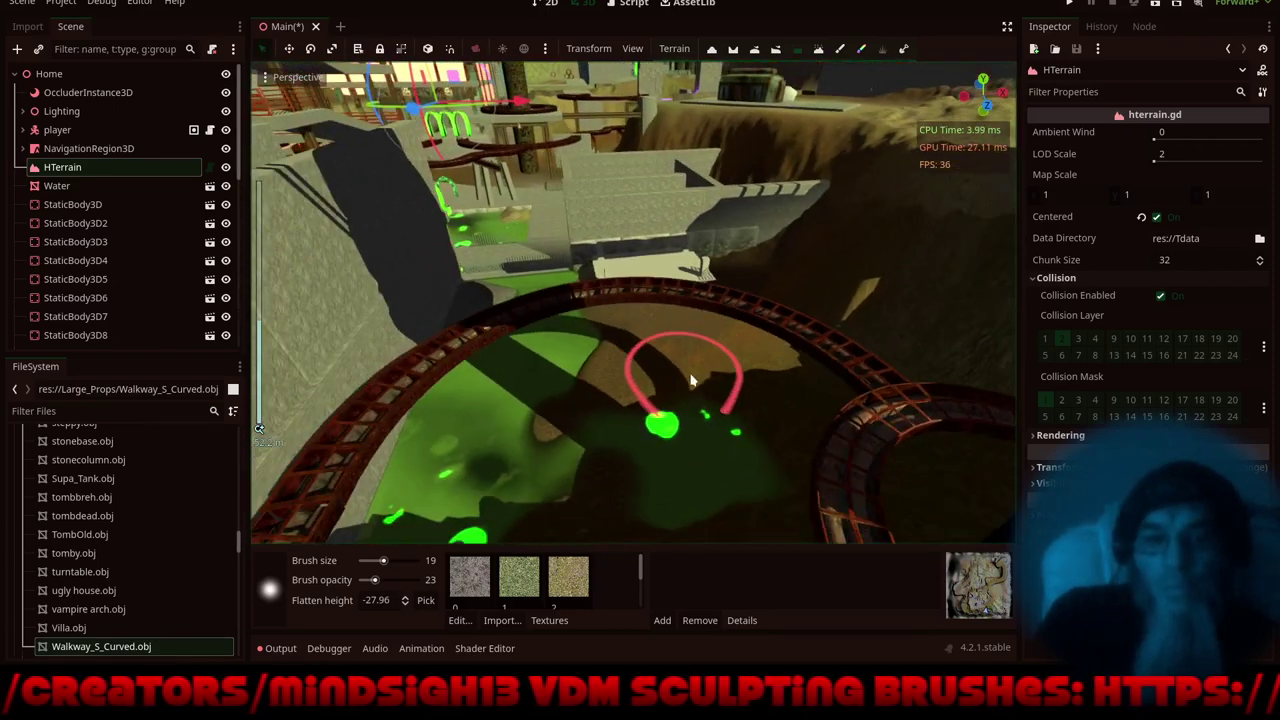
middle_drag(598, 390, 641, 395)
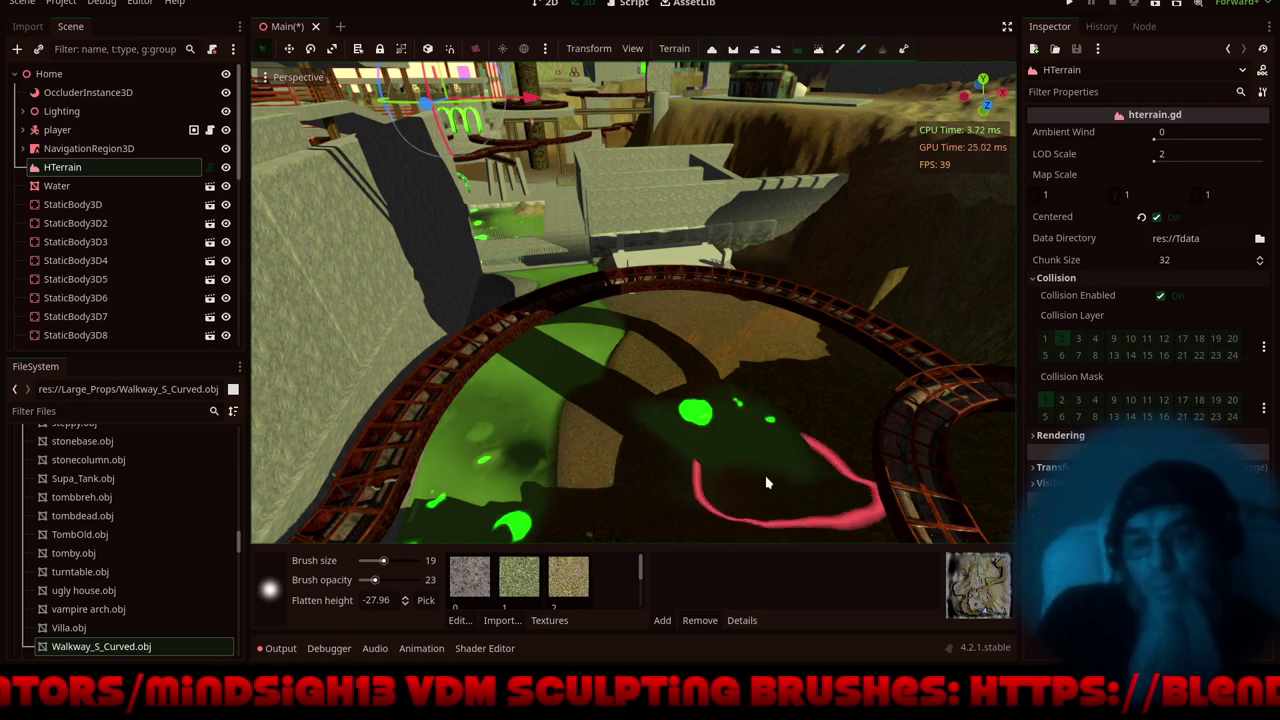
mouse_move(700, 484)
mouse_down()
mouse_move(757, 457)
mouse_move(782, 473)
mouse_move(694, 425)
mouse_move(716, 419)
mouse_up()
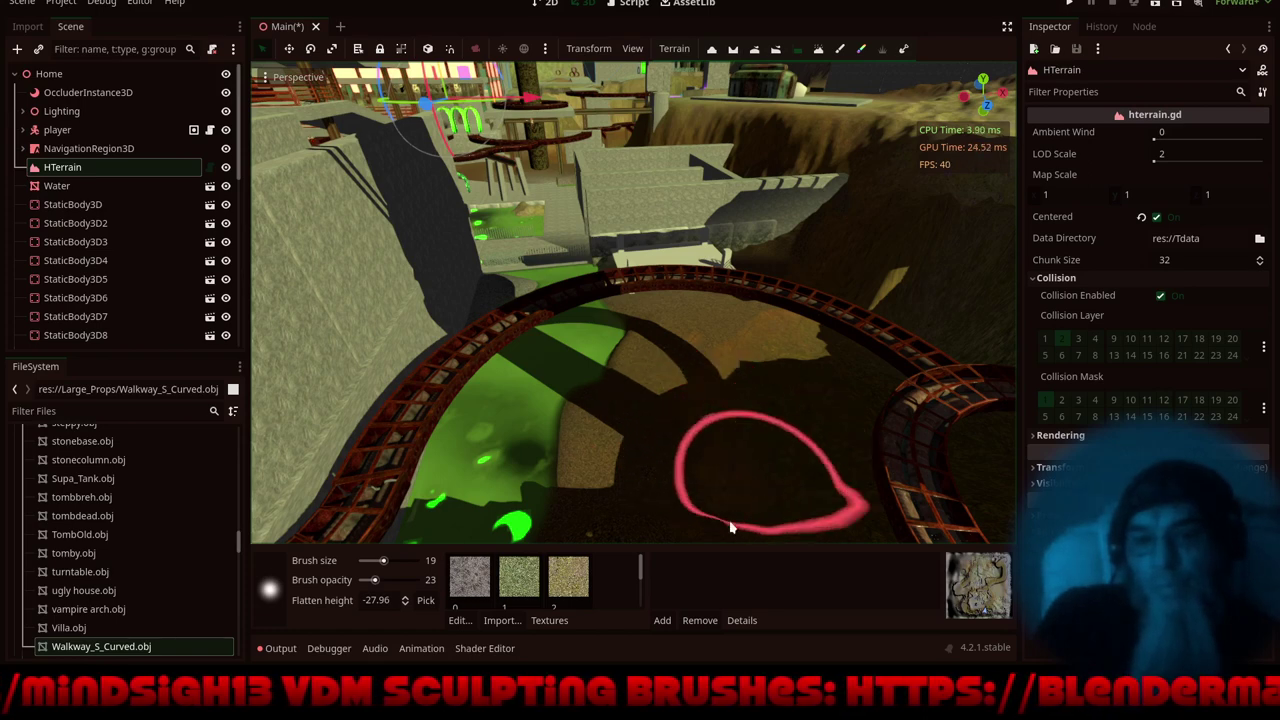
- Check the resculpted ground around the large platform and apply two HTerrain terrain commands to the edited terrain
scroll(690, 455, down, 10)
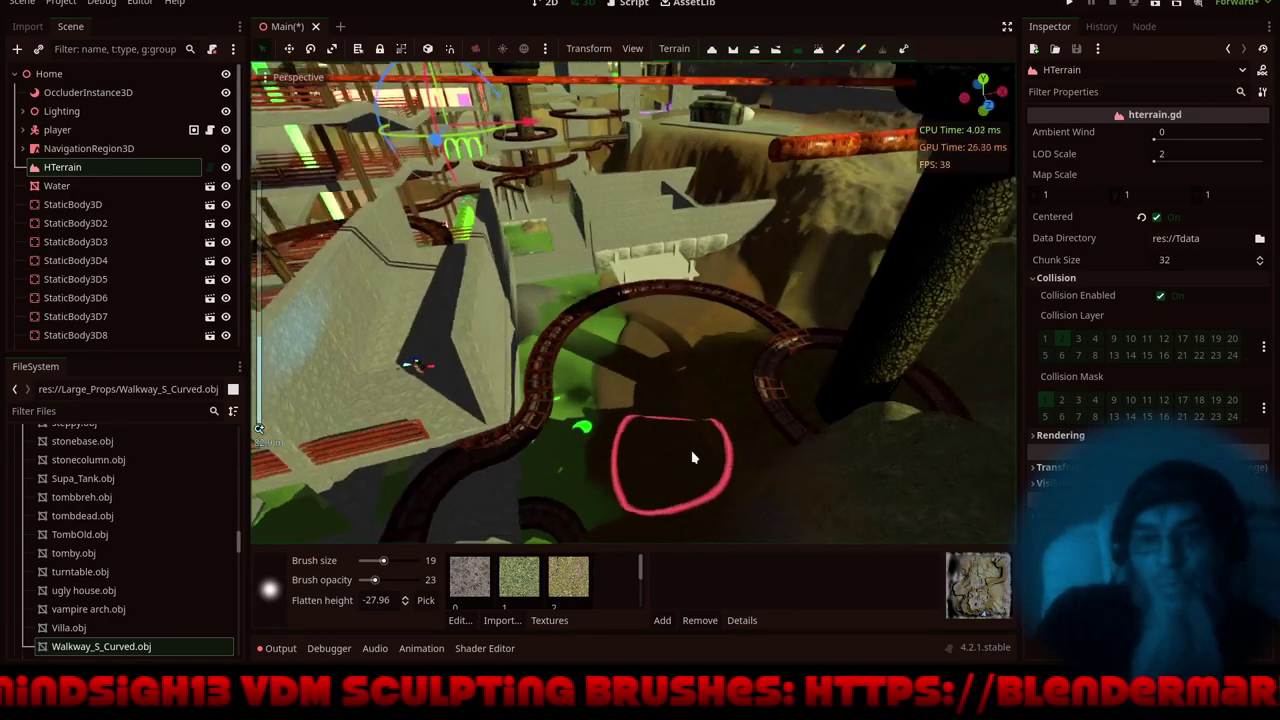
right_drag(766, 451, 950, 451)
middle_drag(870, 456, 952, 462)
key(f)
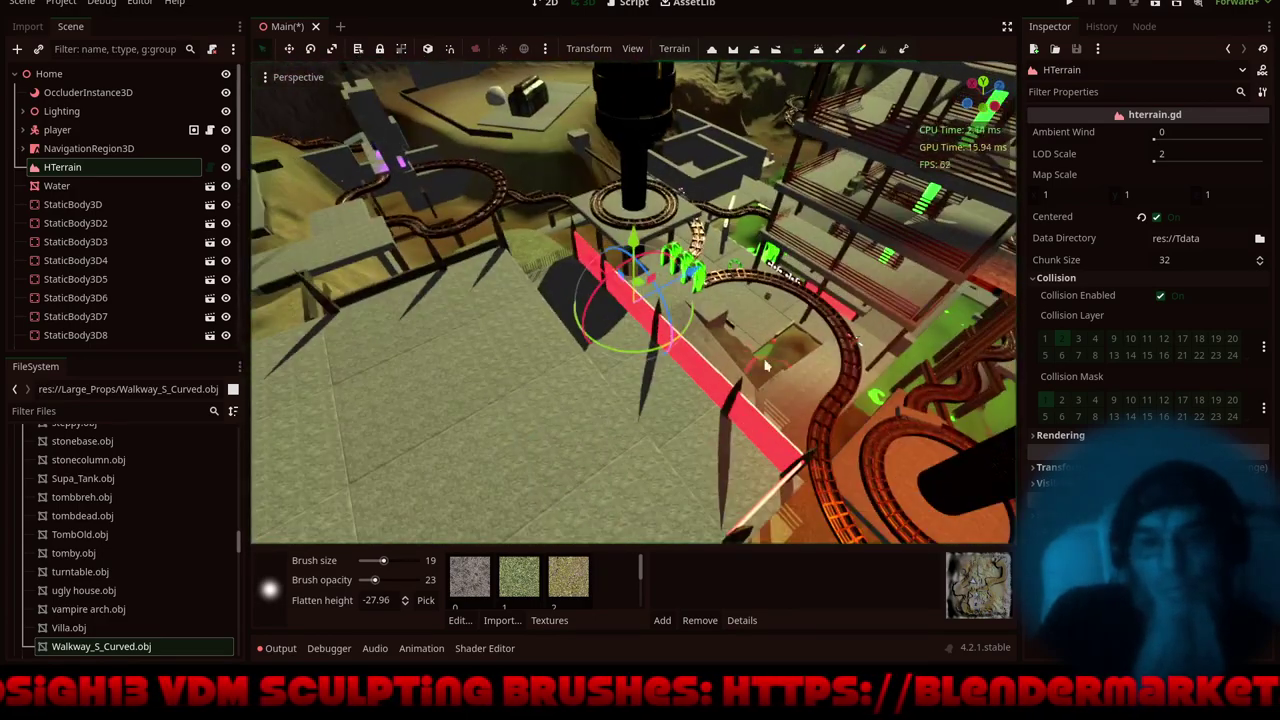
mouse_move(502, 341)
middle_down()
mouse_move(850, 390)
mouse_move(880, 410)
mouse_move(850, 390)
middle_up()
mouse_move(495, 402)
middle_down()
mouse_move(636, 374)
mouse_move(676, 300)
mouse_move(646, 397)
middle_up()
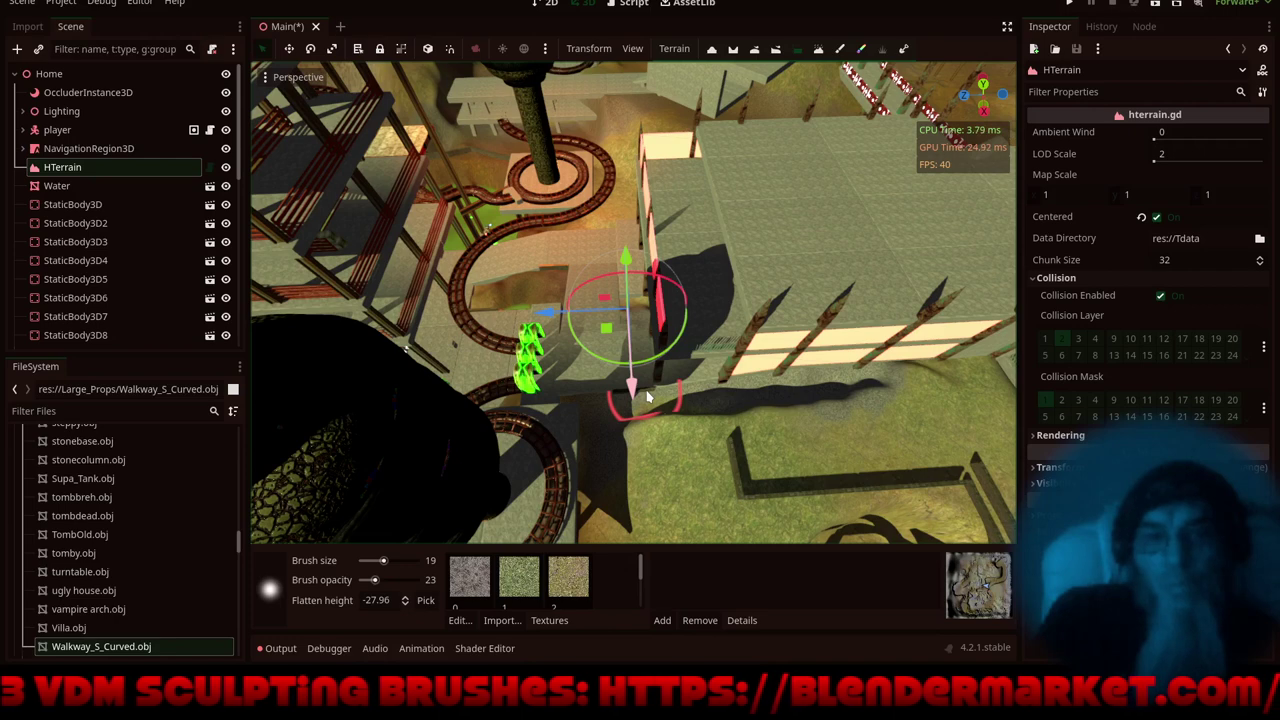
click(675, 53)
click(676, 153)
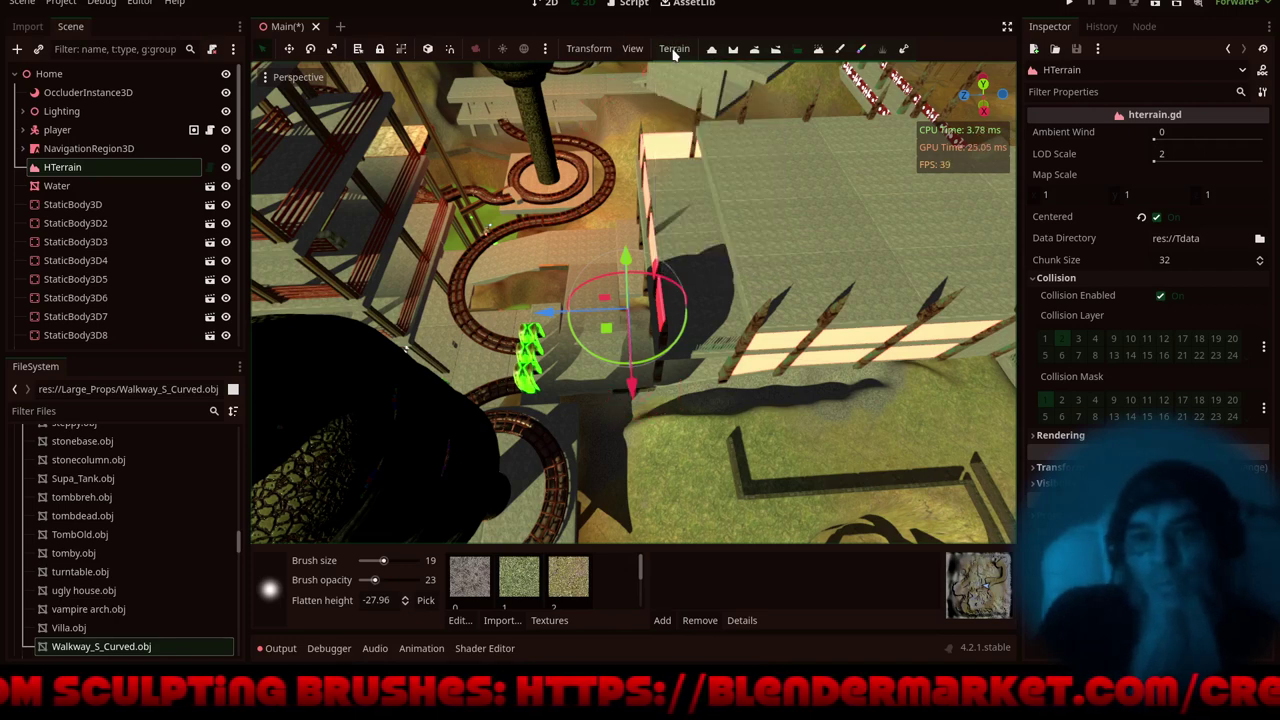
click(674, 50)
click(688, 126)
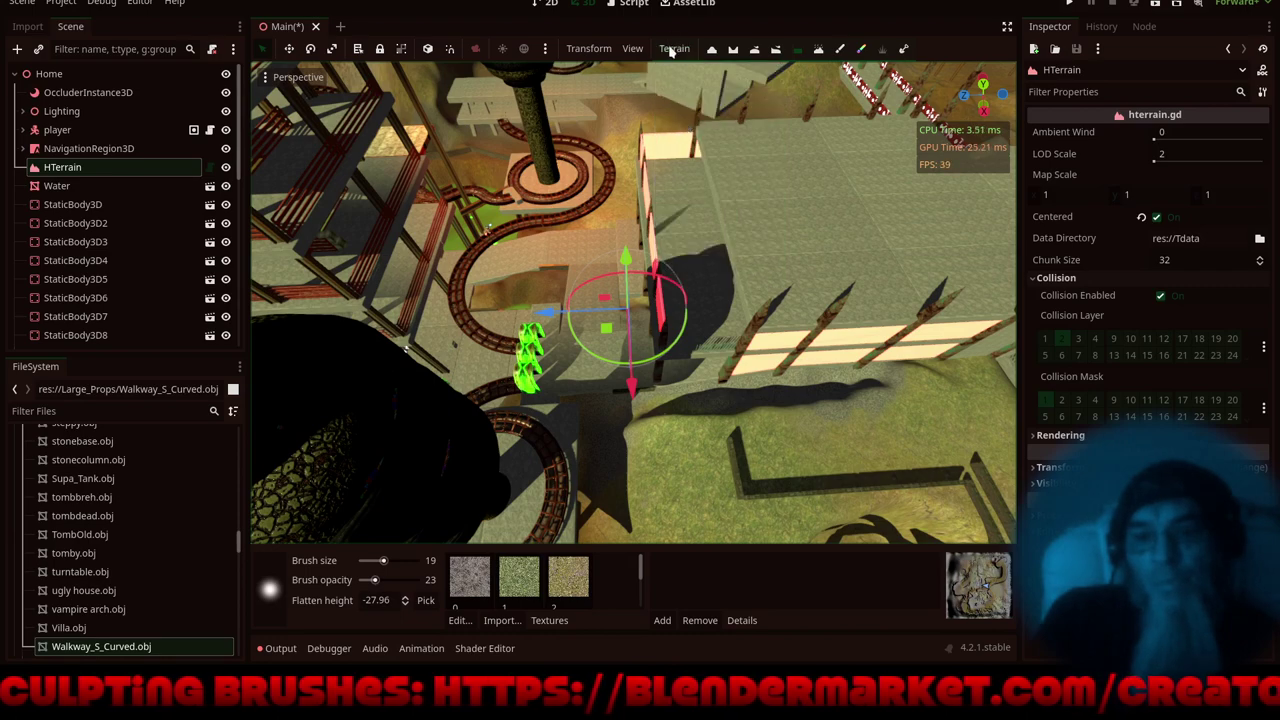
- Select the Home root node, and expand the 3D viewport in distraction-free mode for an overview of the whole level
click(75, 76)
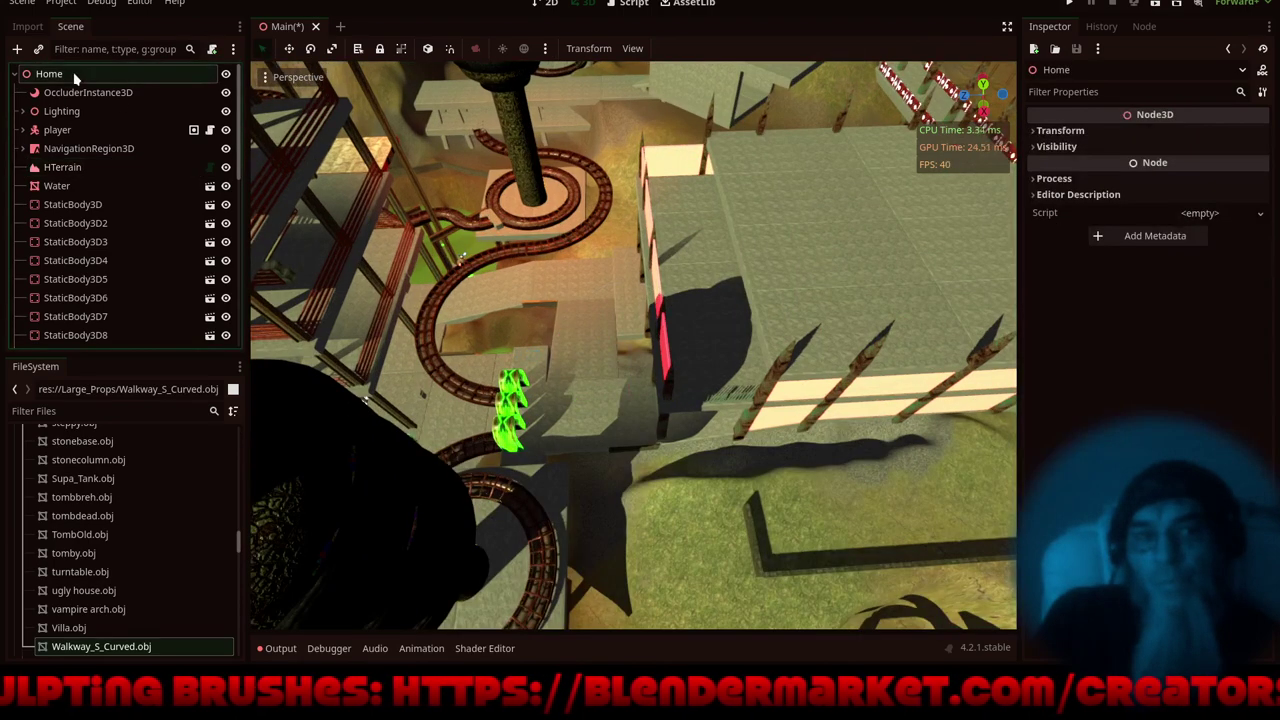
click(1010, 27)
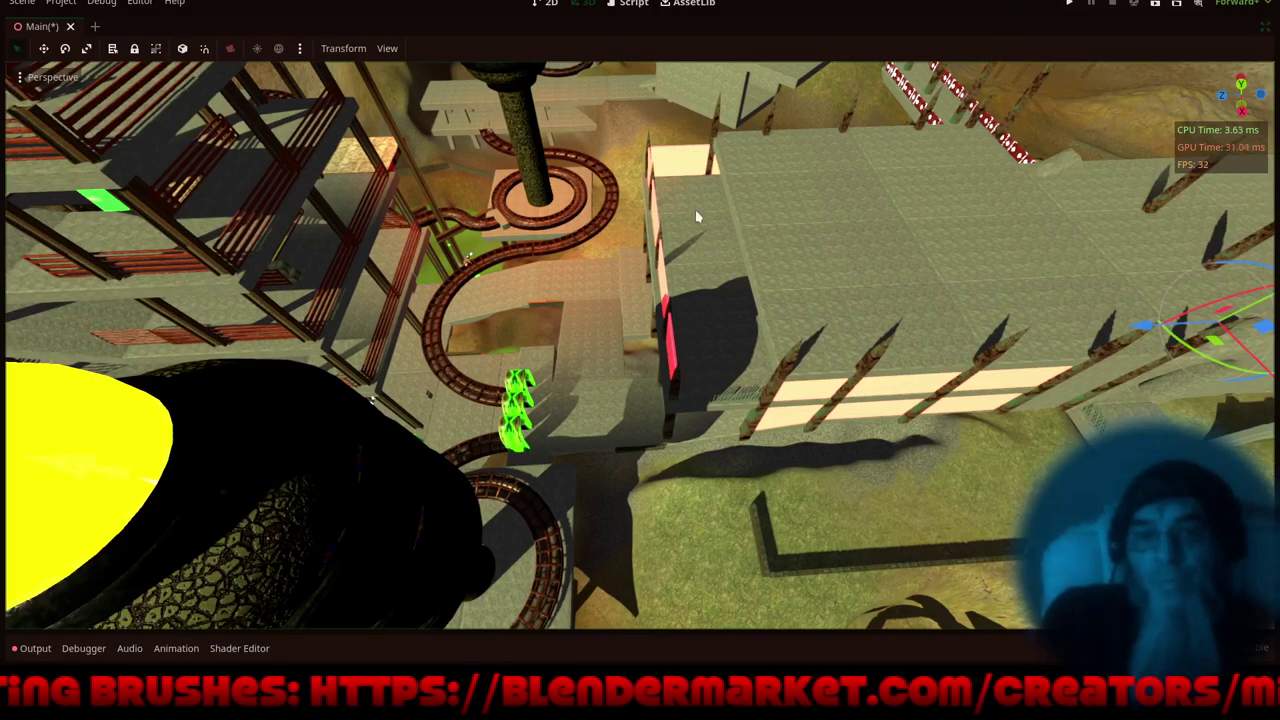
scroll(655, 300, down, 8)
middle_drag(626, 364, 757, 330)
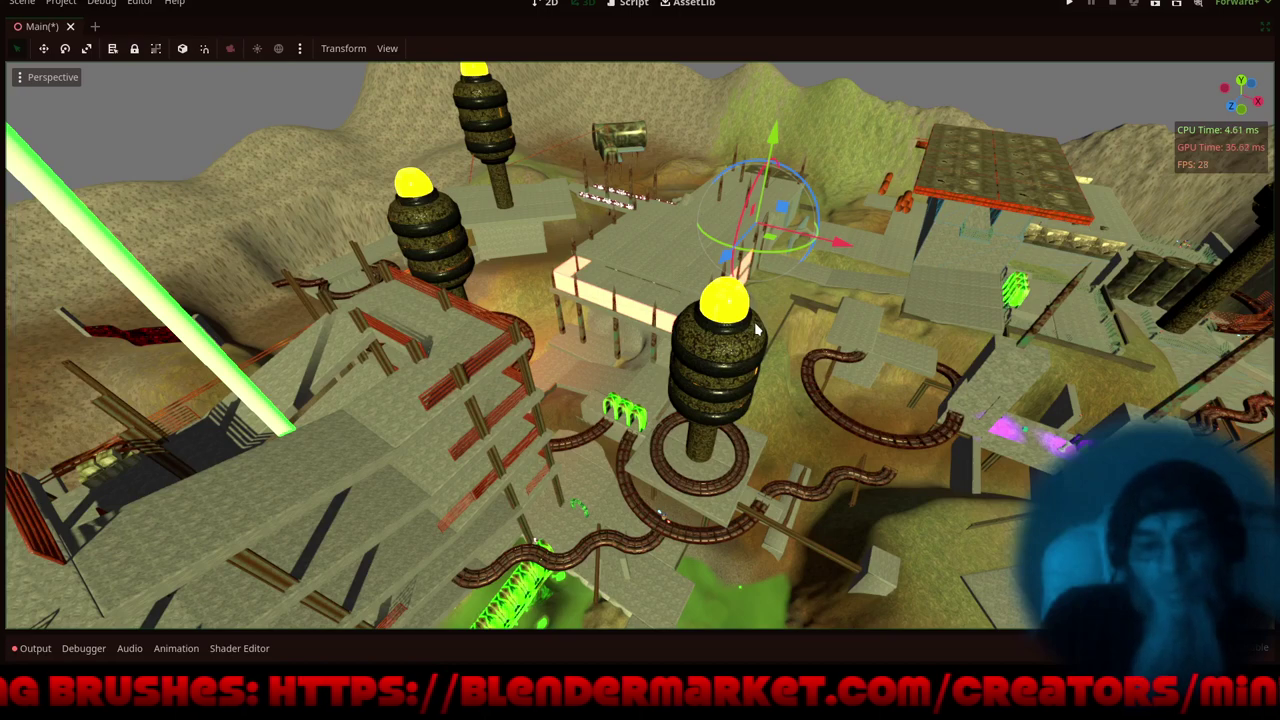
- Save the Main scene and run the project to playtest the level
key(ctrl+s)
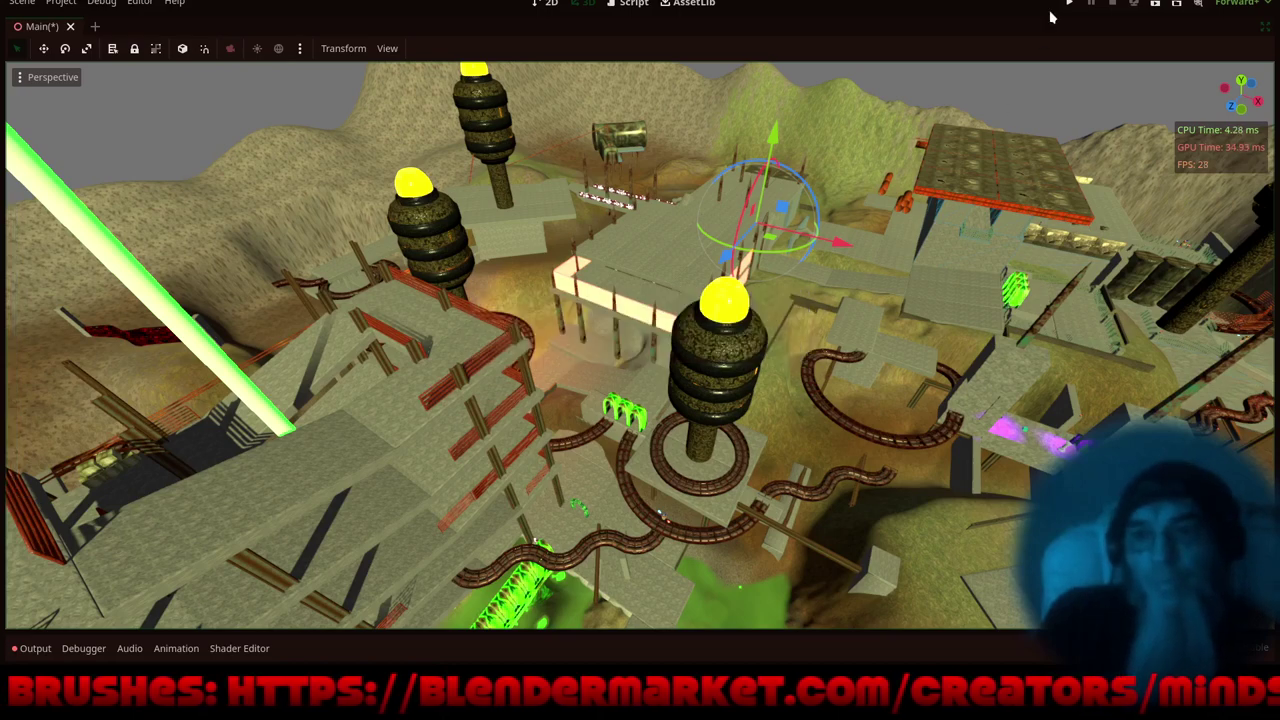
click(1070, 5)
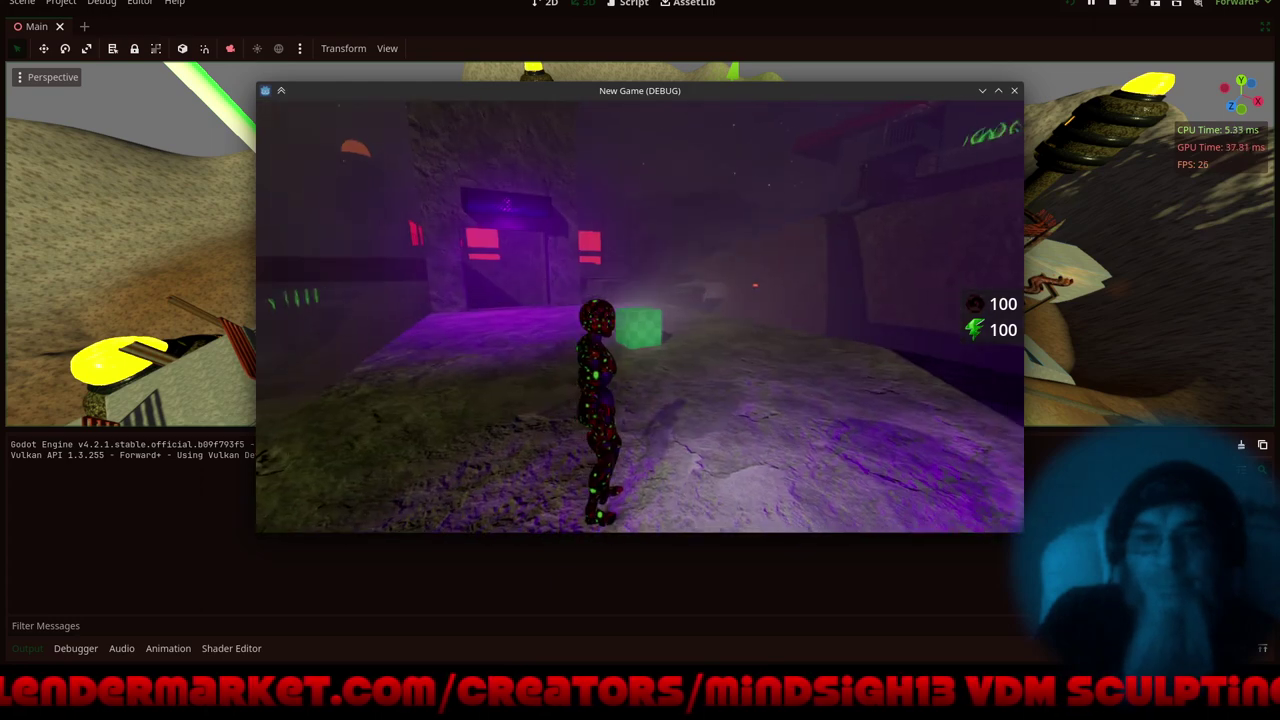
- Playtest the level by running the character from the start over the rocky slopes and along the green-lit ground
key(w)
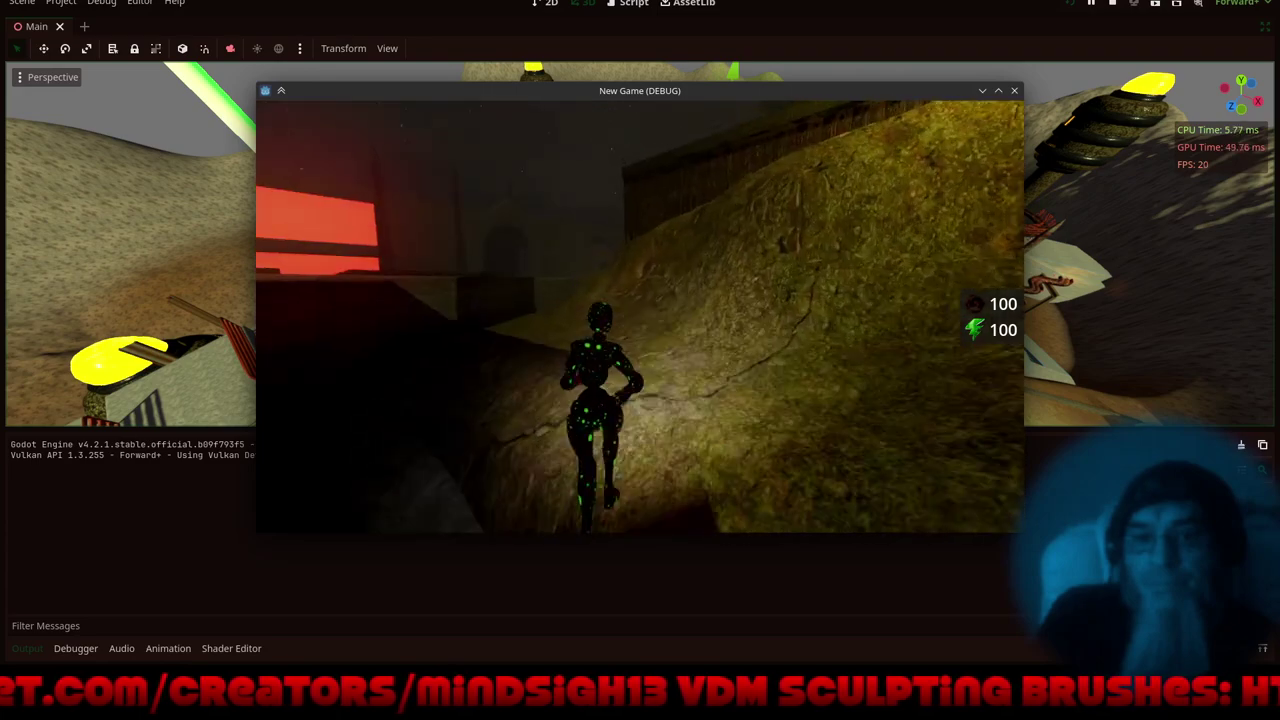
key(w)
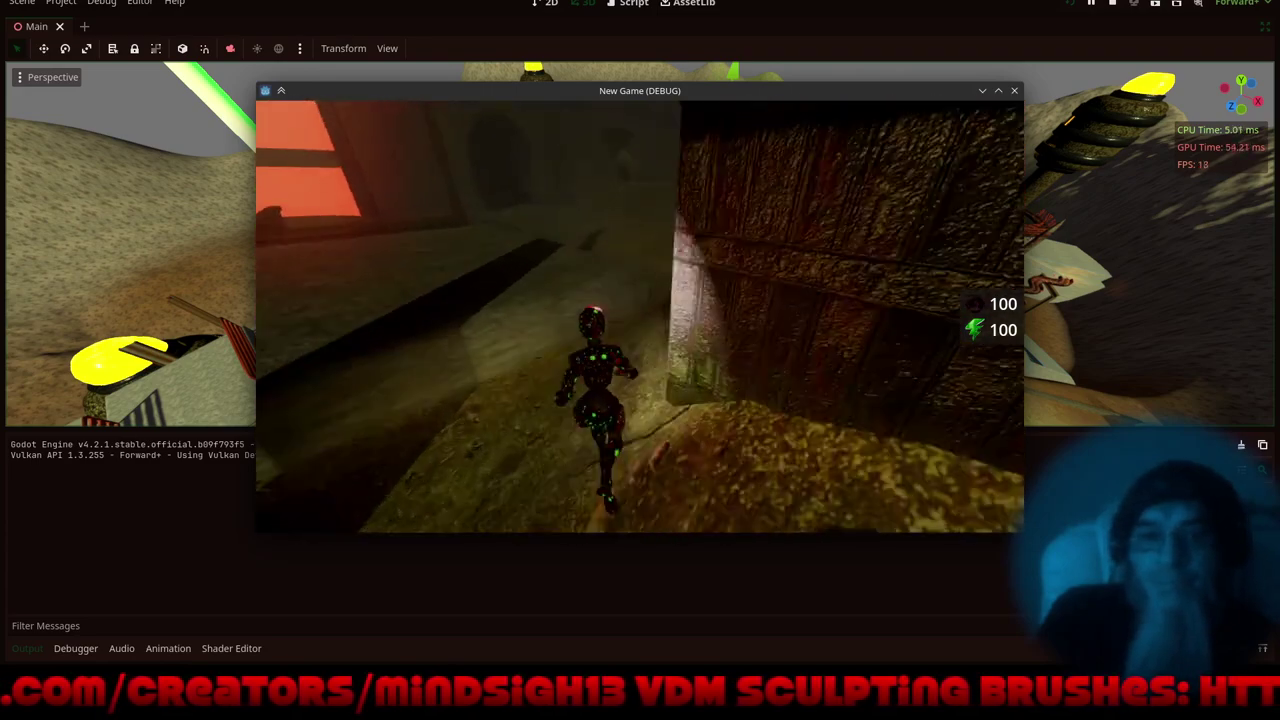
key(w)
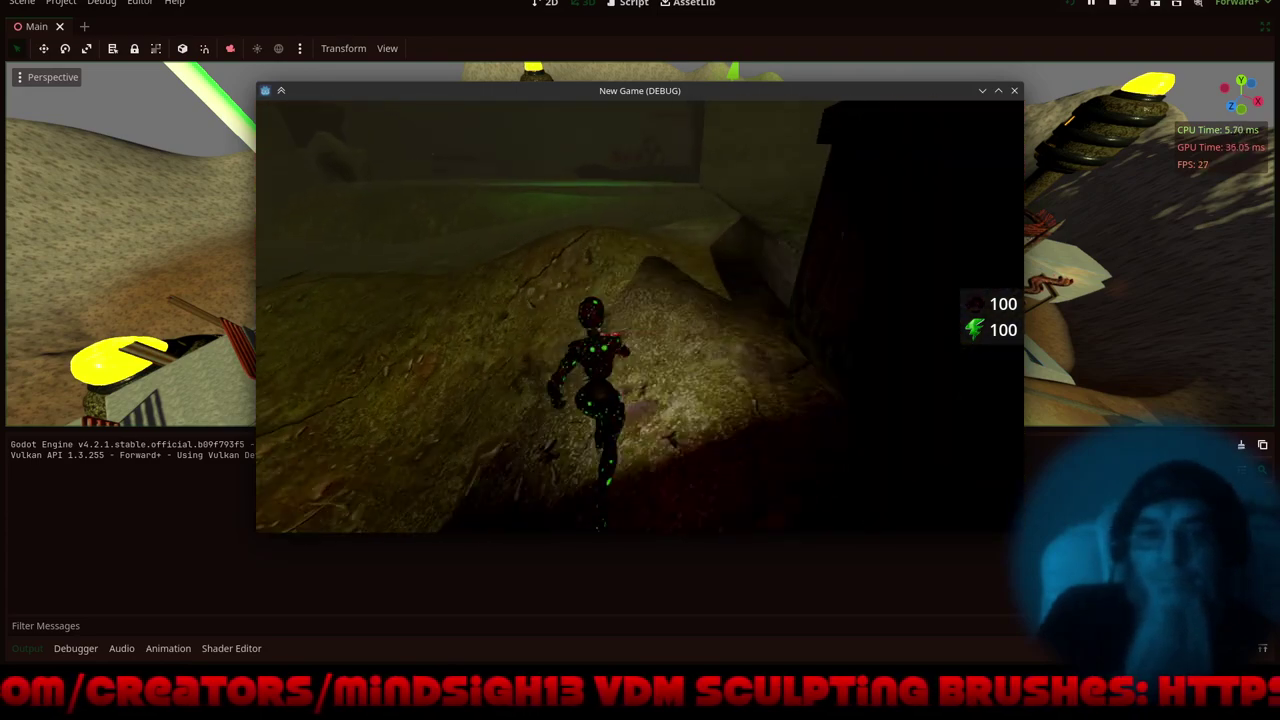
key(w)
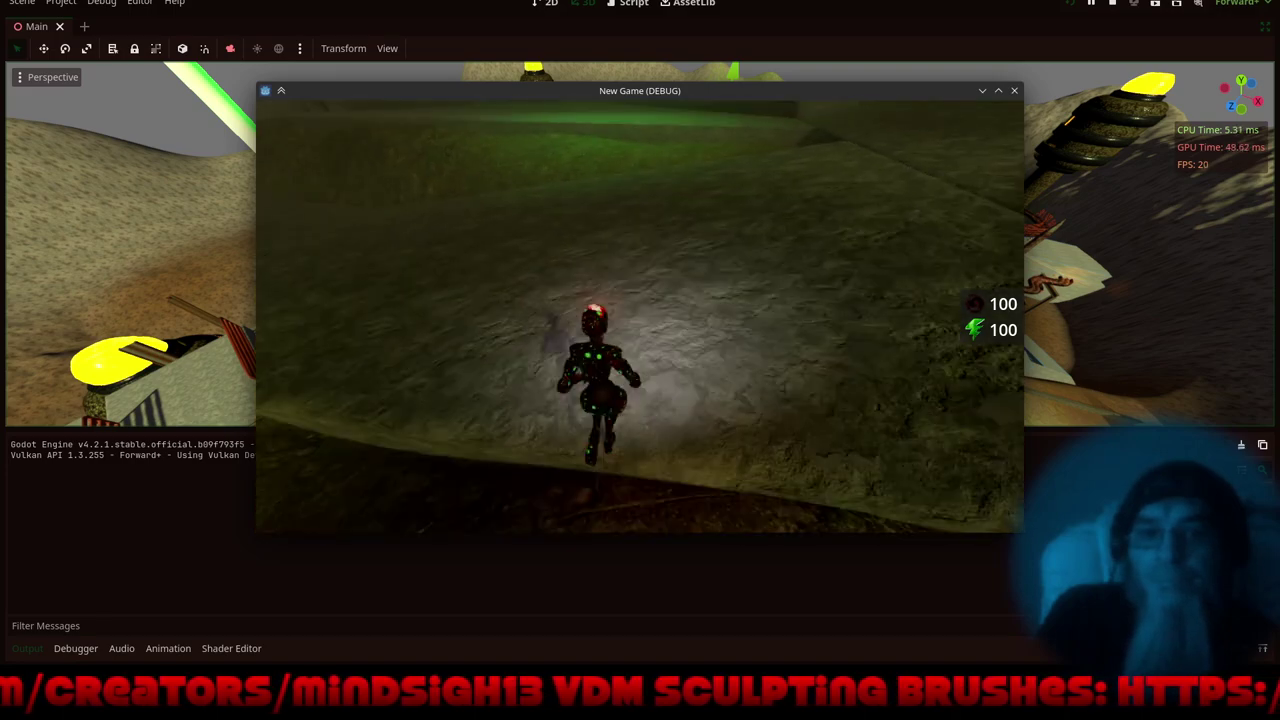
key(w)
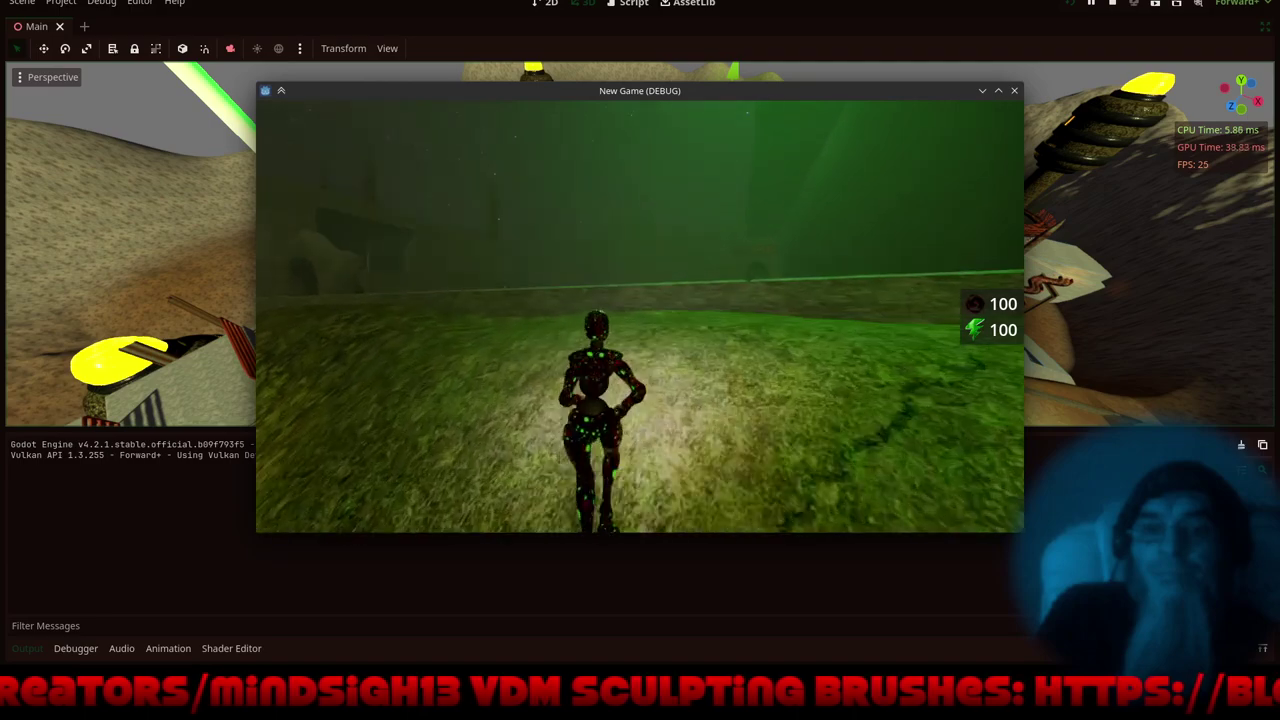
key(w)
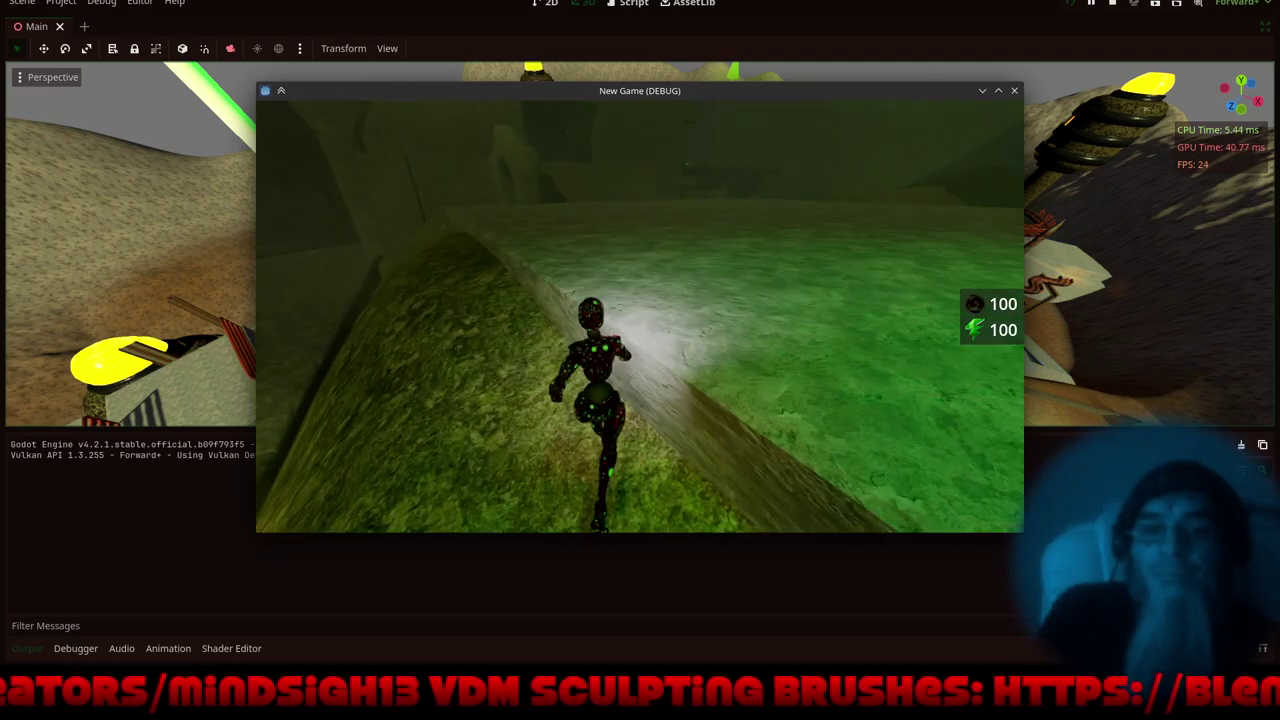
key(w)
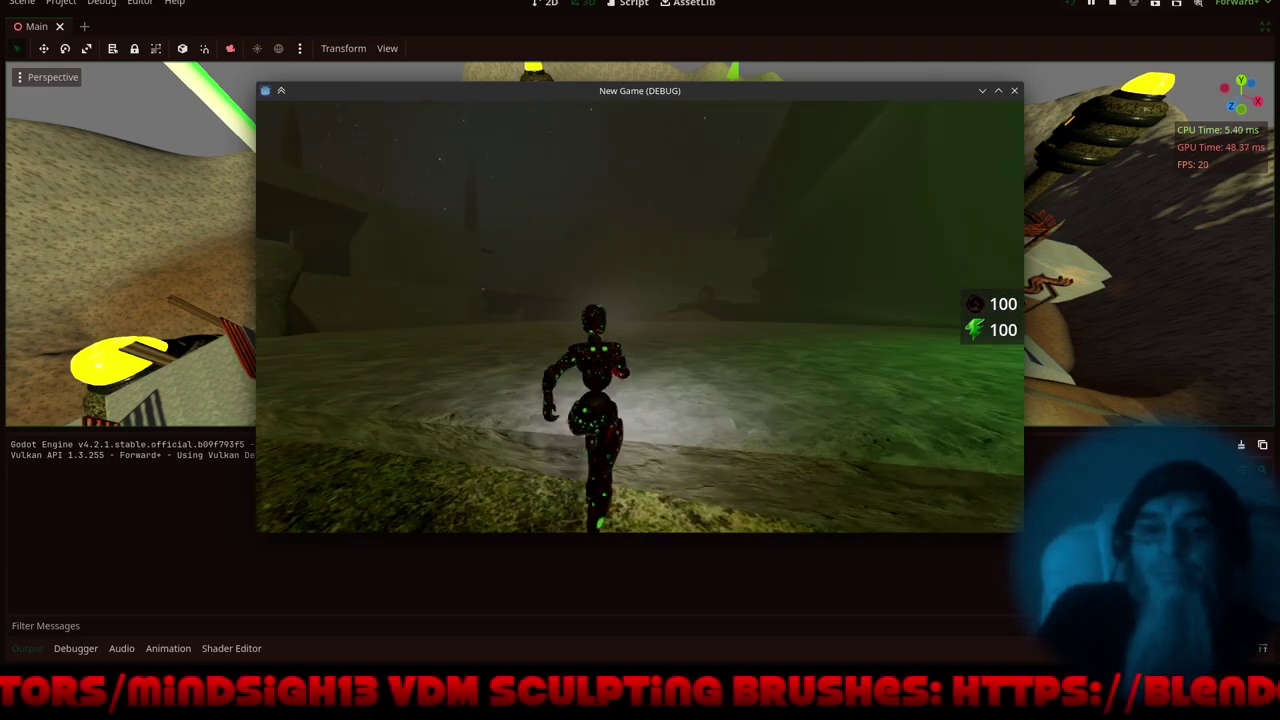
key(w)
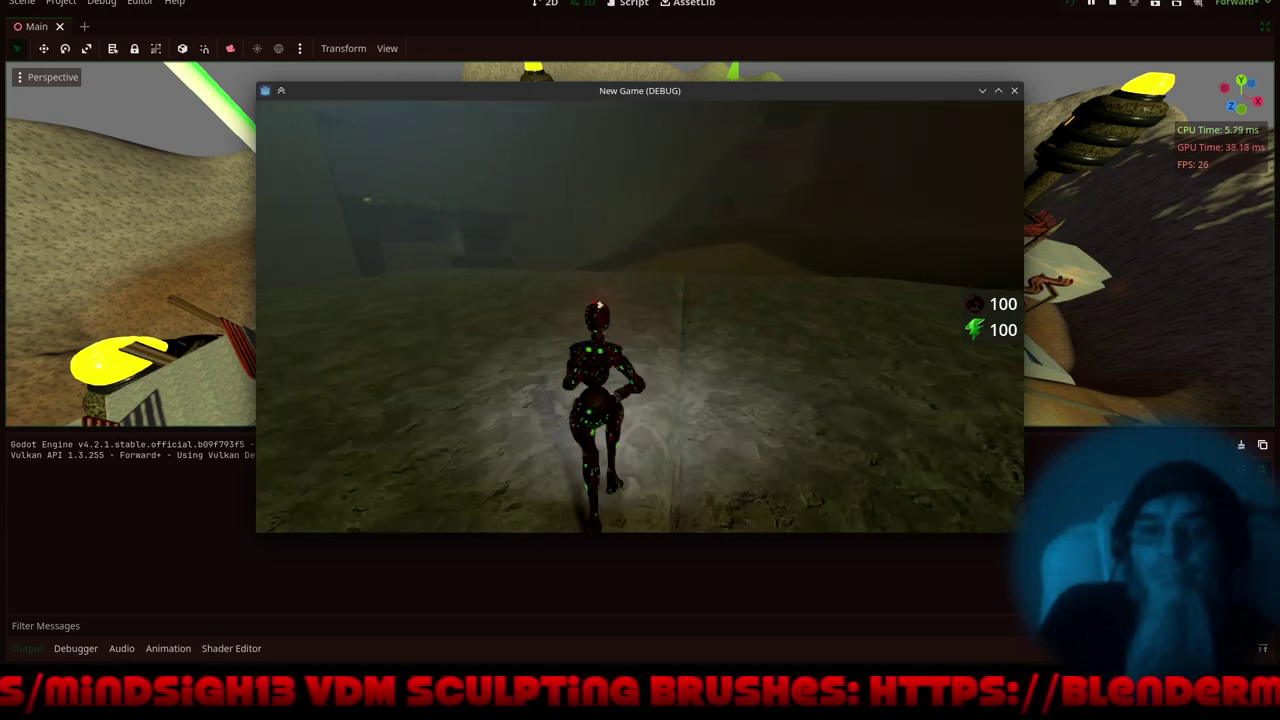
- Run the character across the stone floor and along the grassy path beside the walls to examine the terrain there
key(w)
key(w)
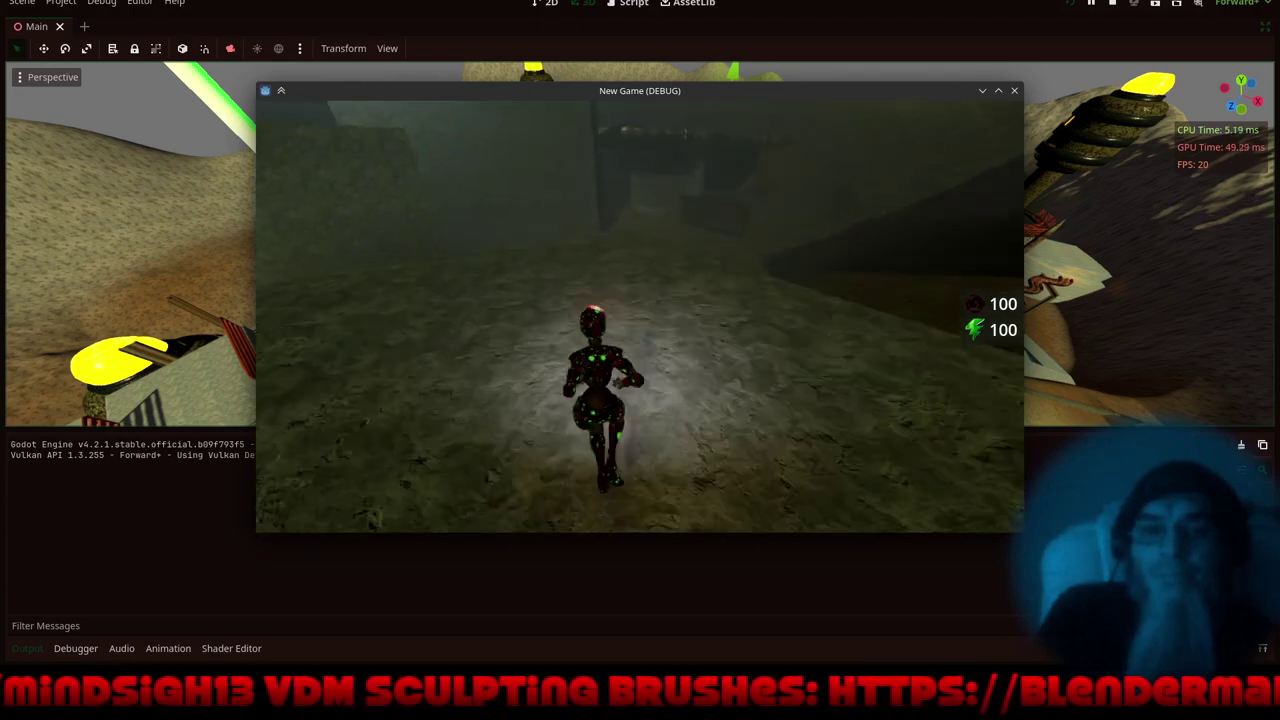
key(w)
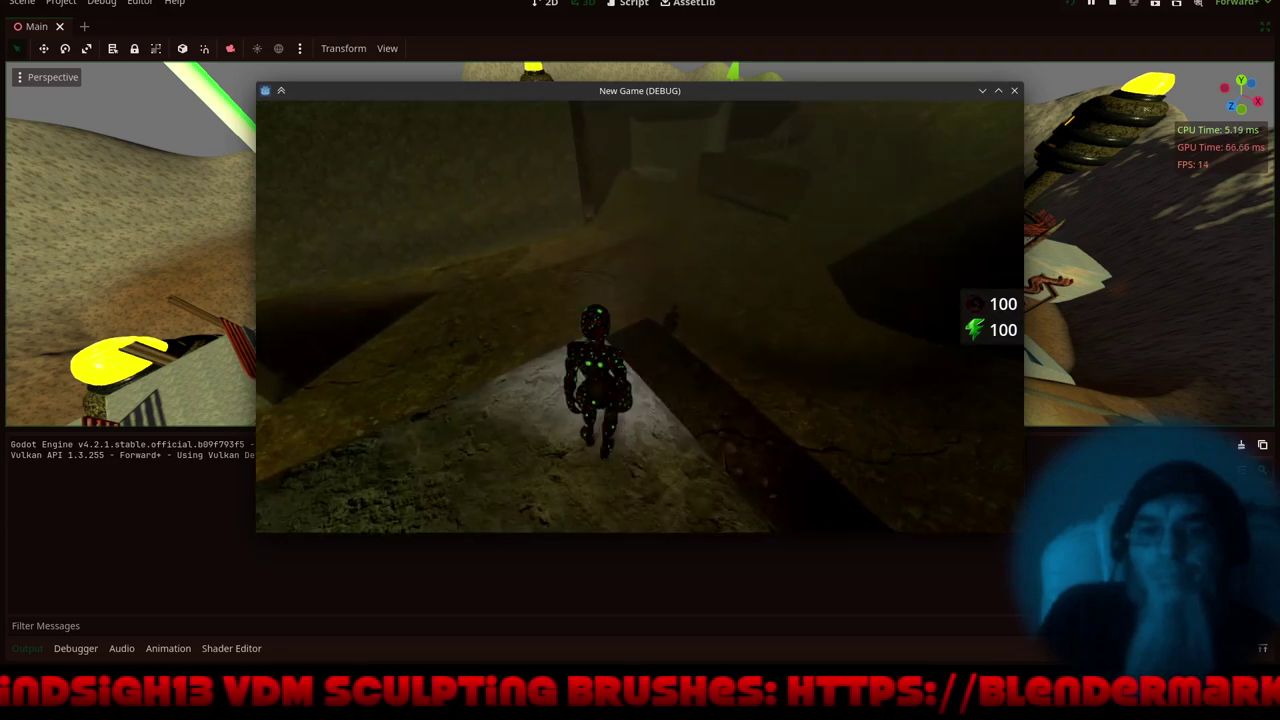
key(w)
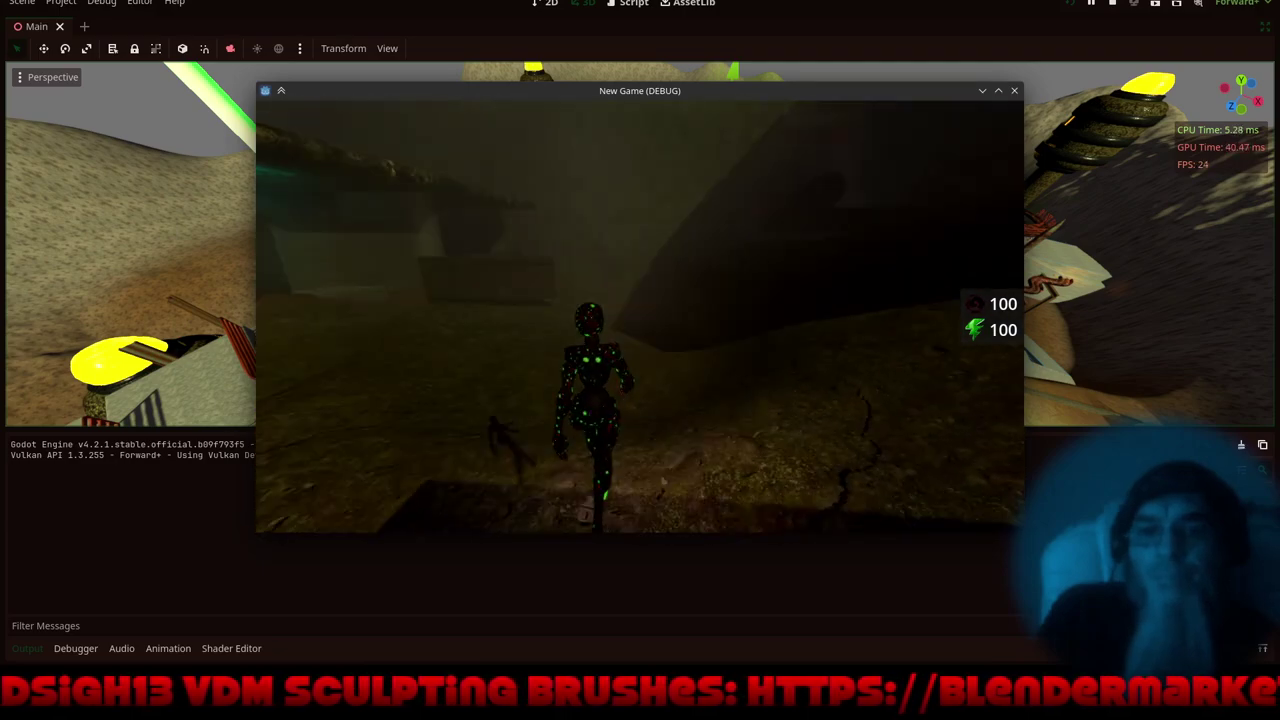
key(w)
key(w)
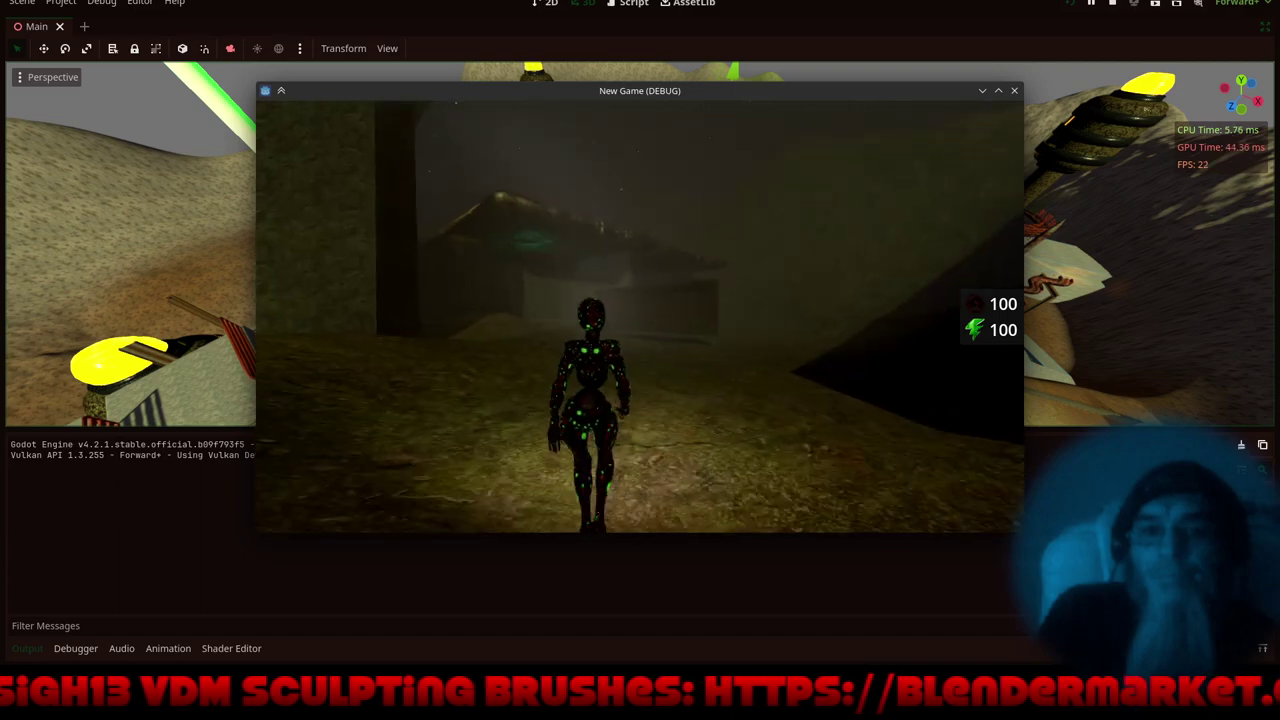
key(w)
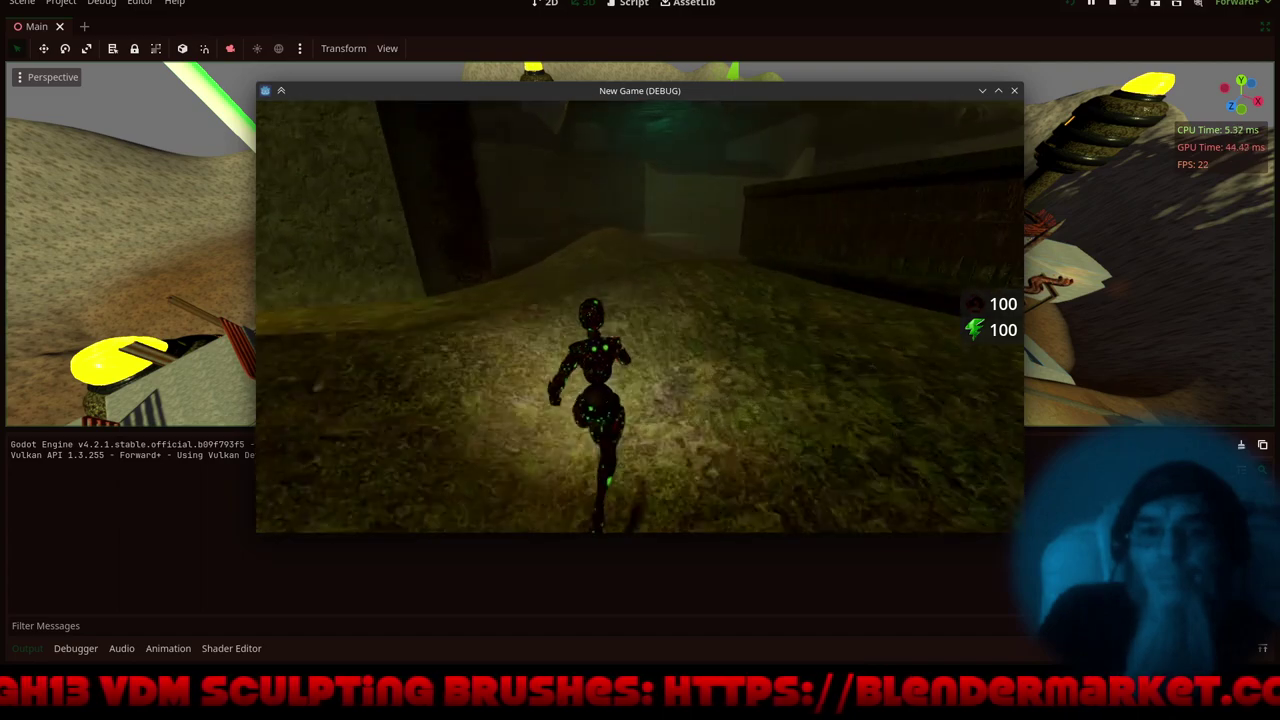
key(w)
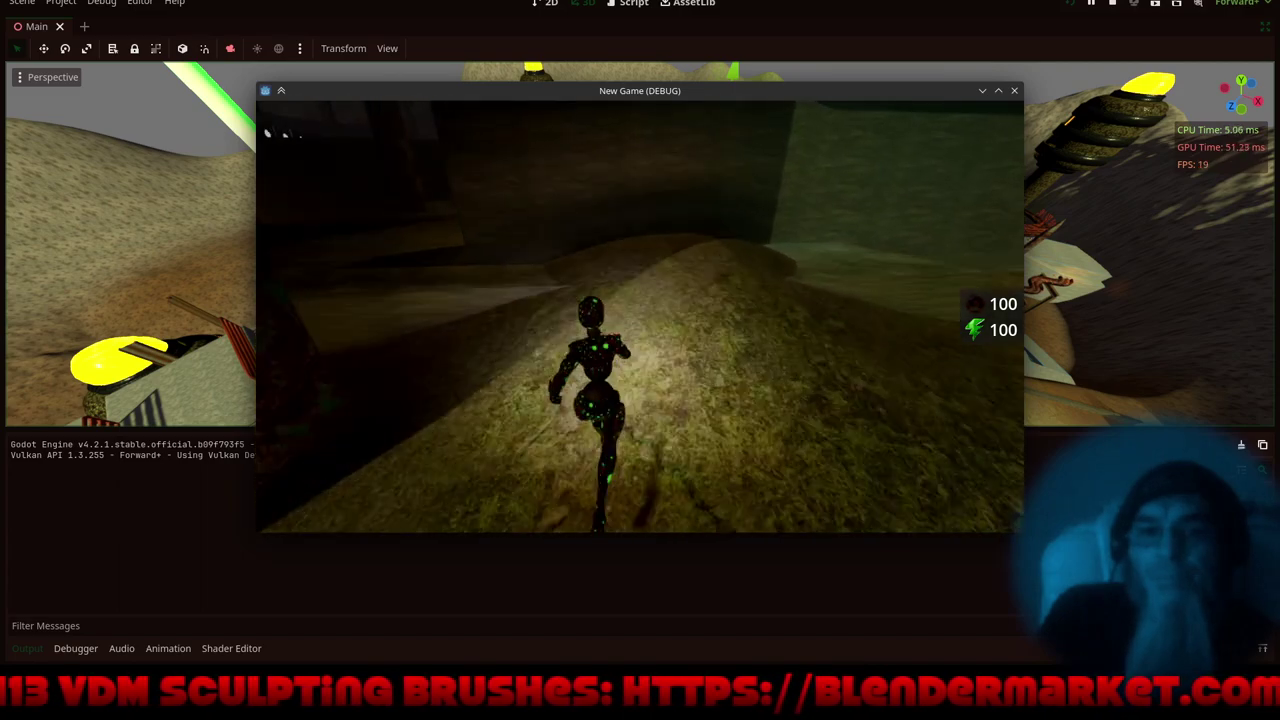
key(w)
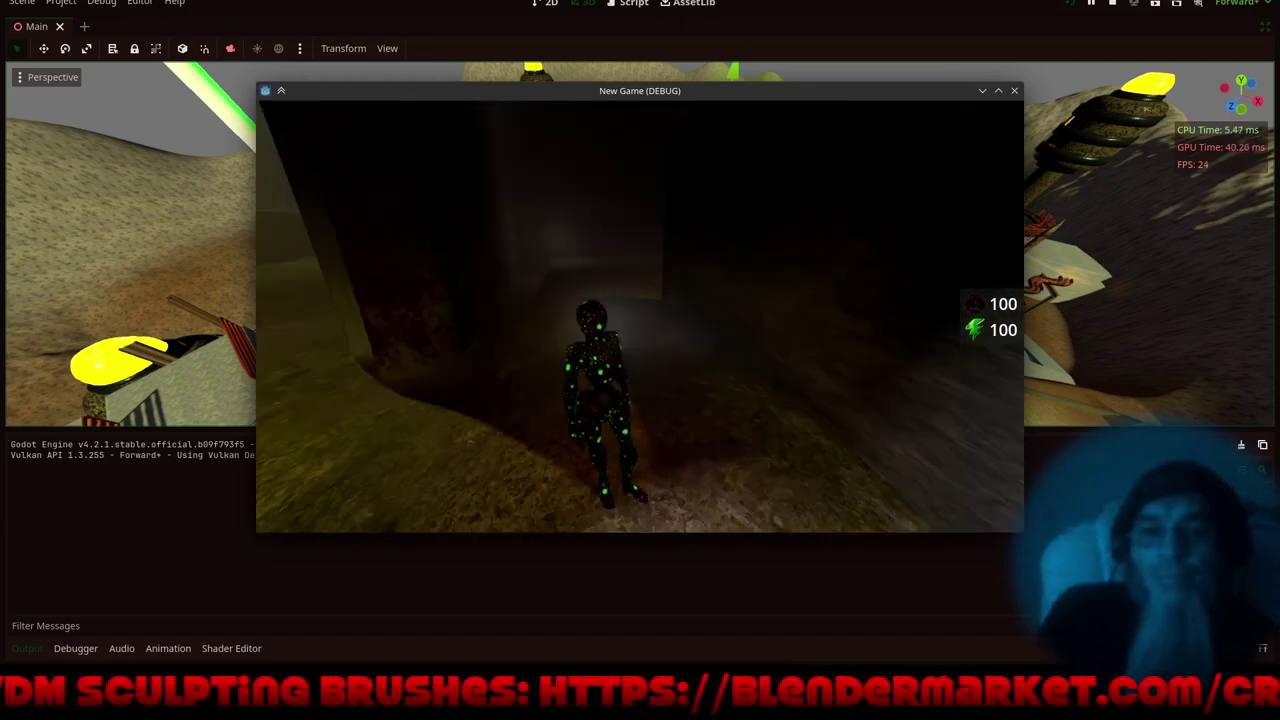
- Walk the character through the dark area and the stone archway to examine the teal-lit interior
key(w)
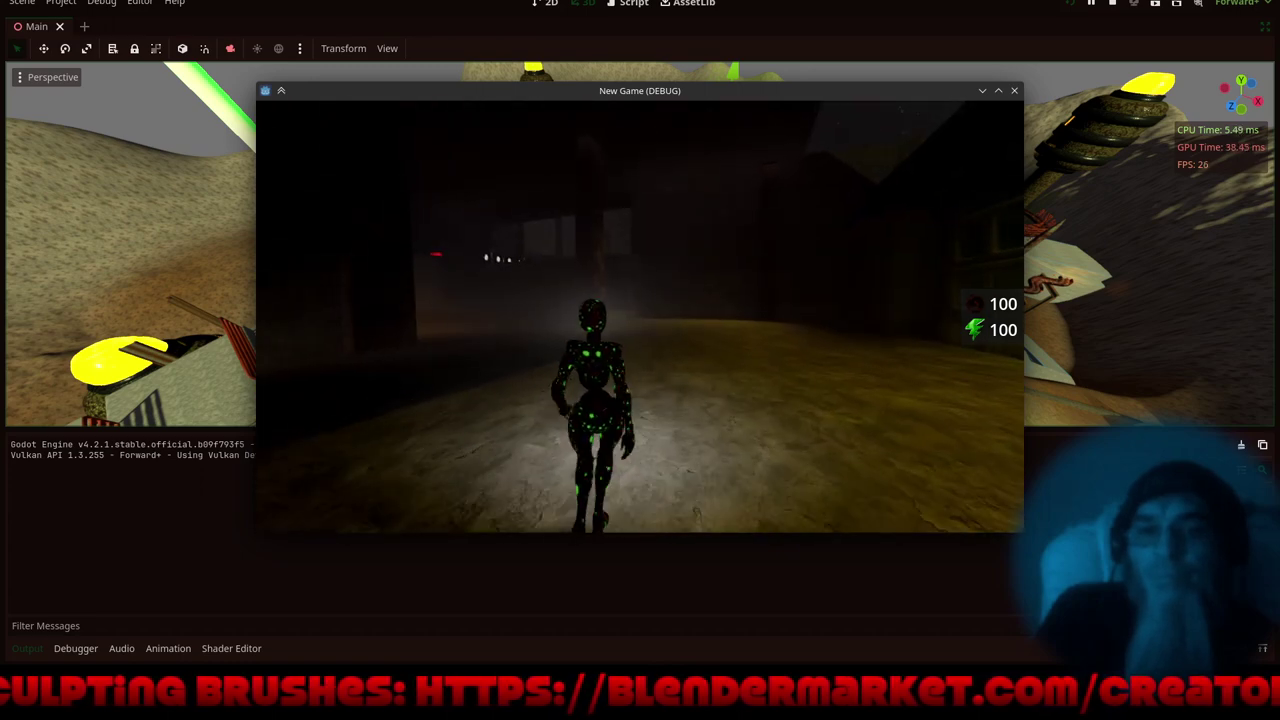
key(w)
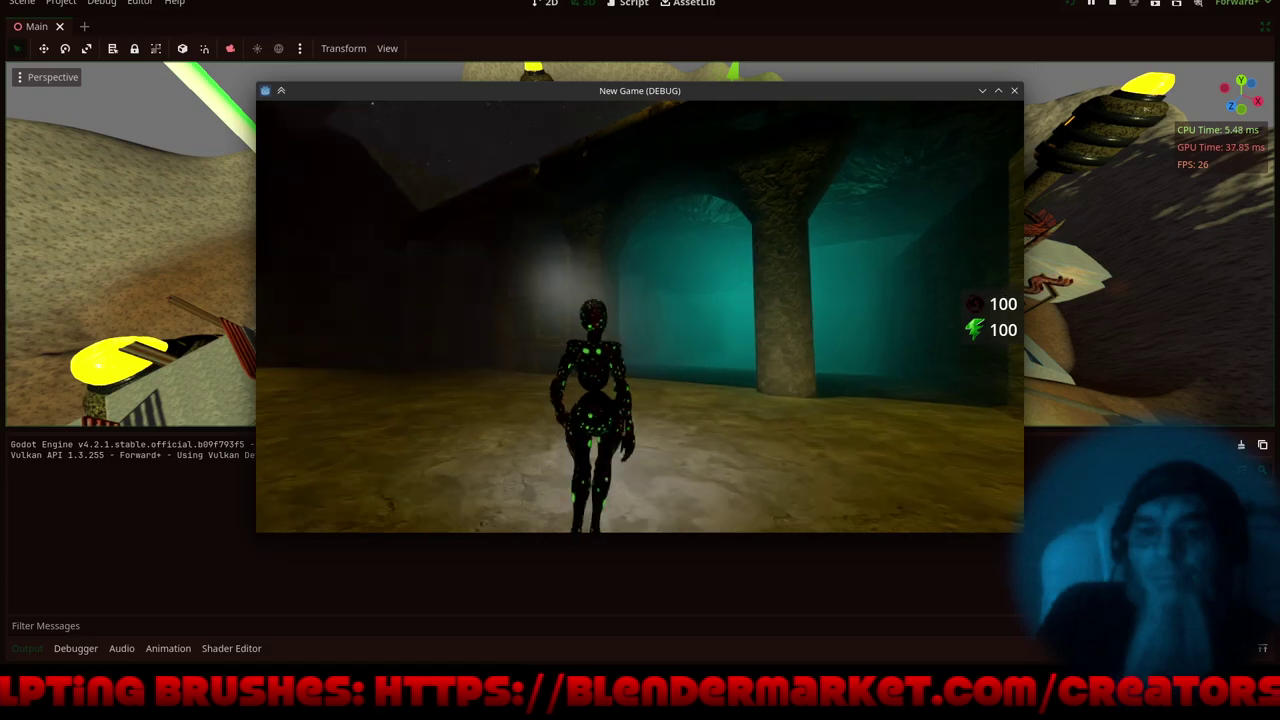
key(w)
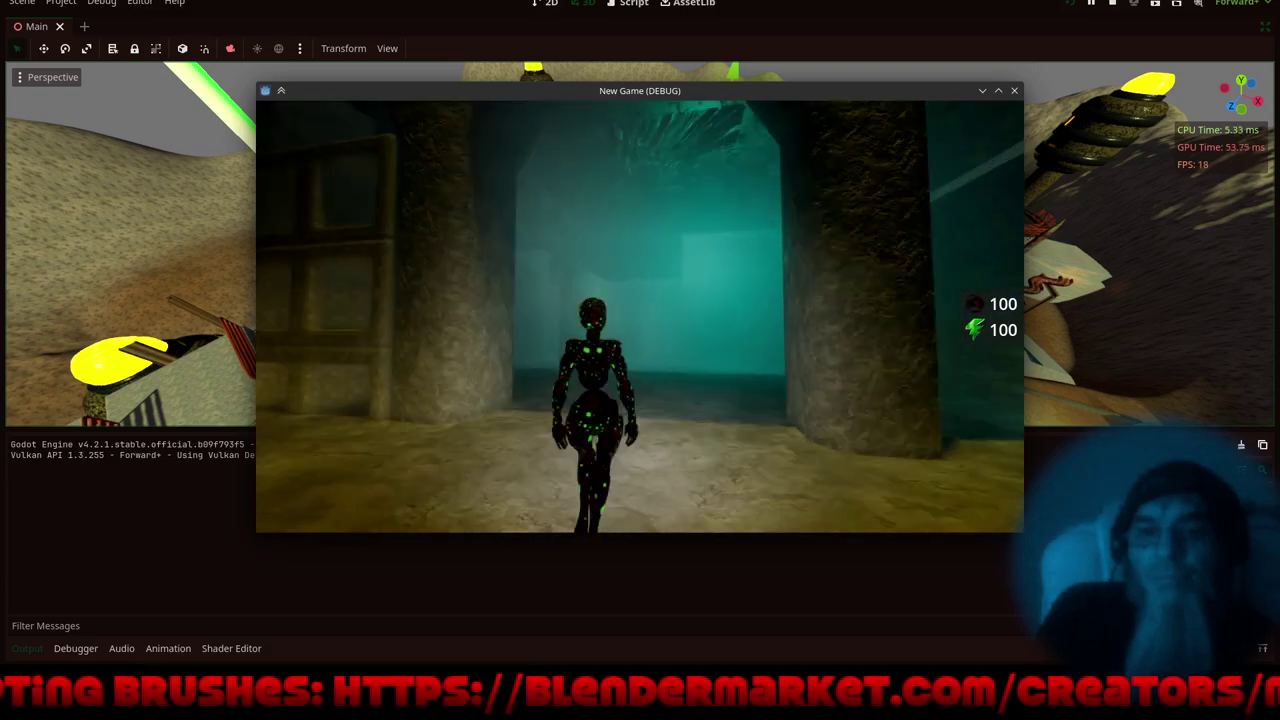
key(w)
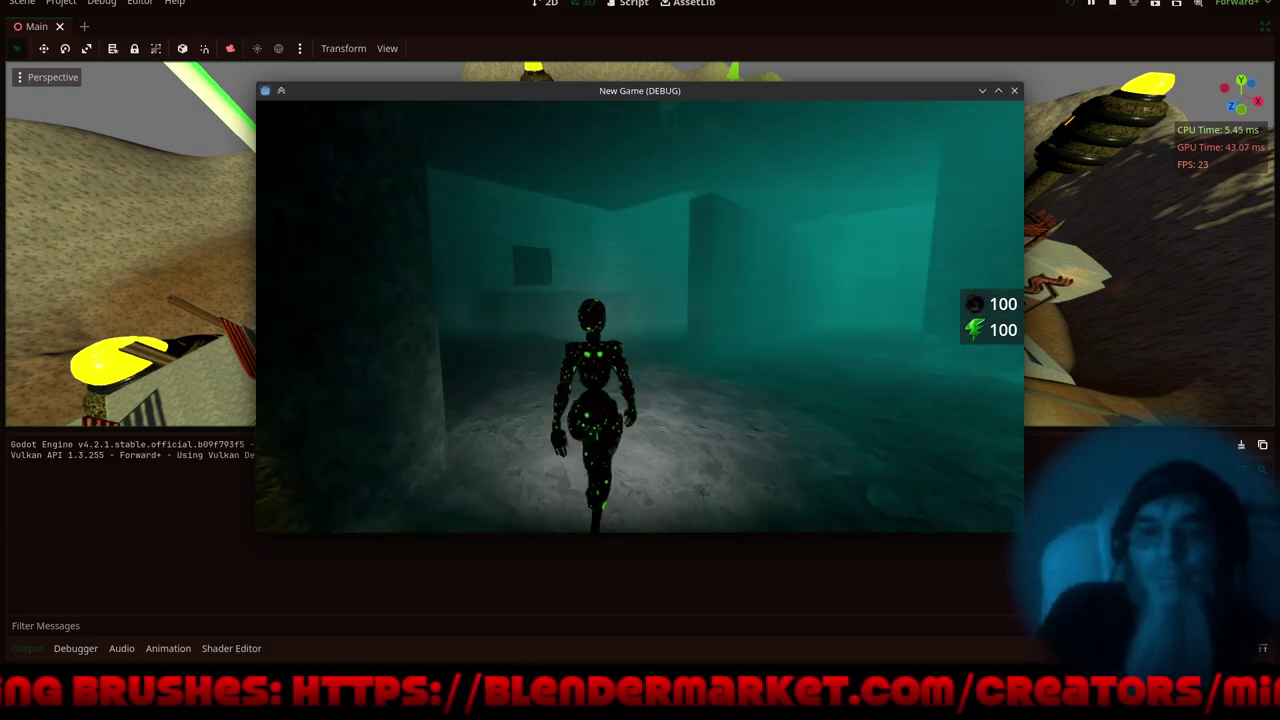
key(w)
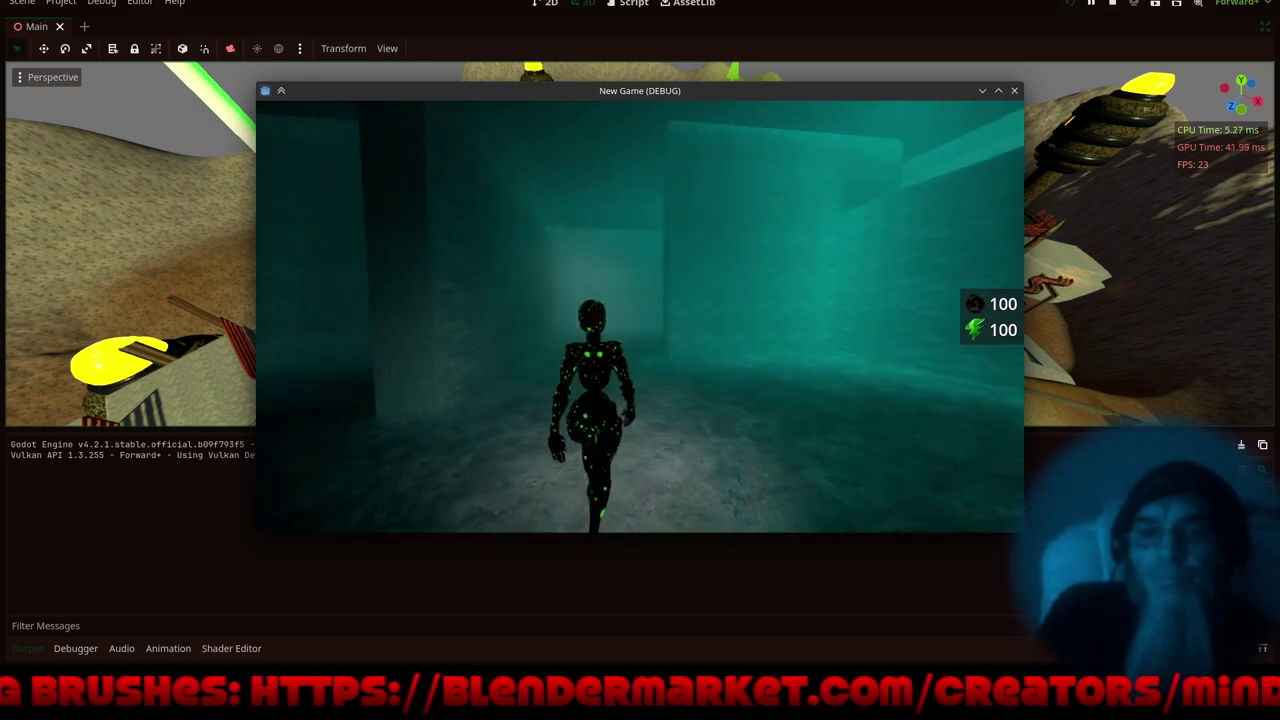
key(w)
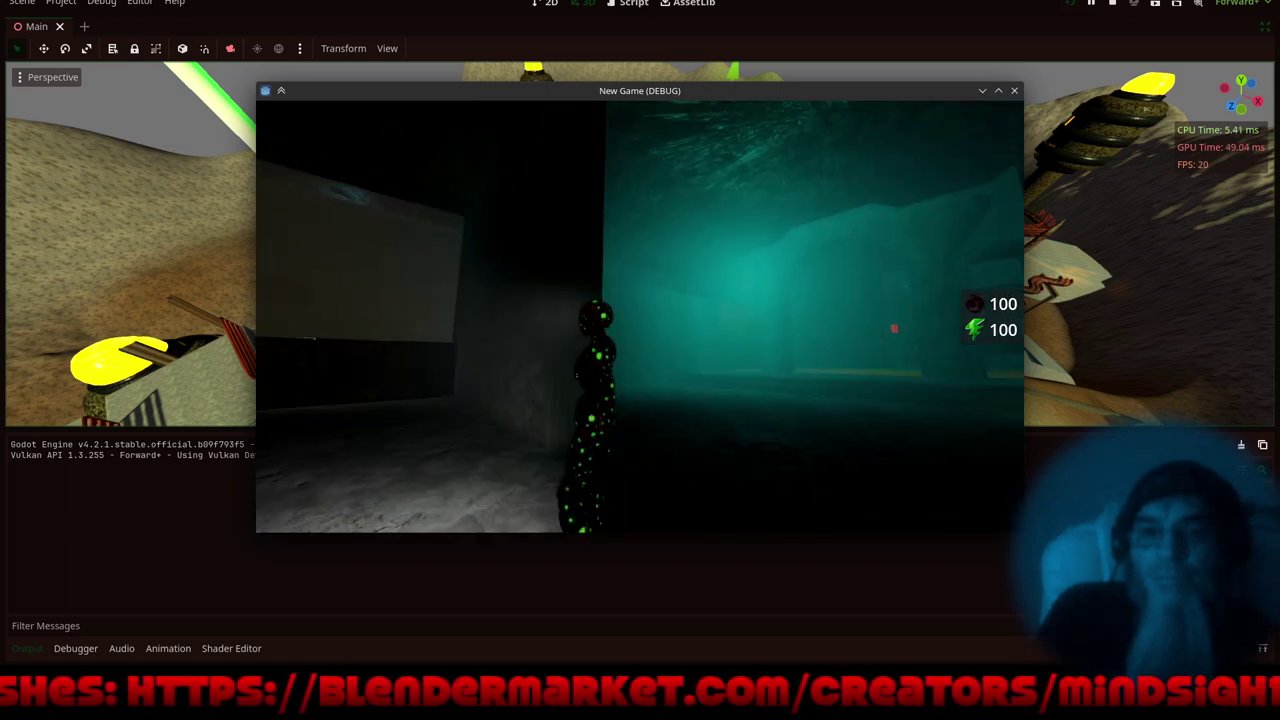
- Run the character through the teal-lit interior to examine its pillars, arches and stone floor
key(w)
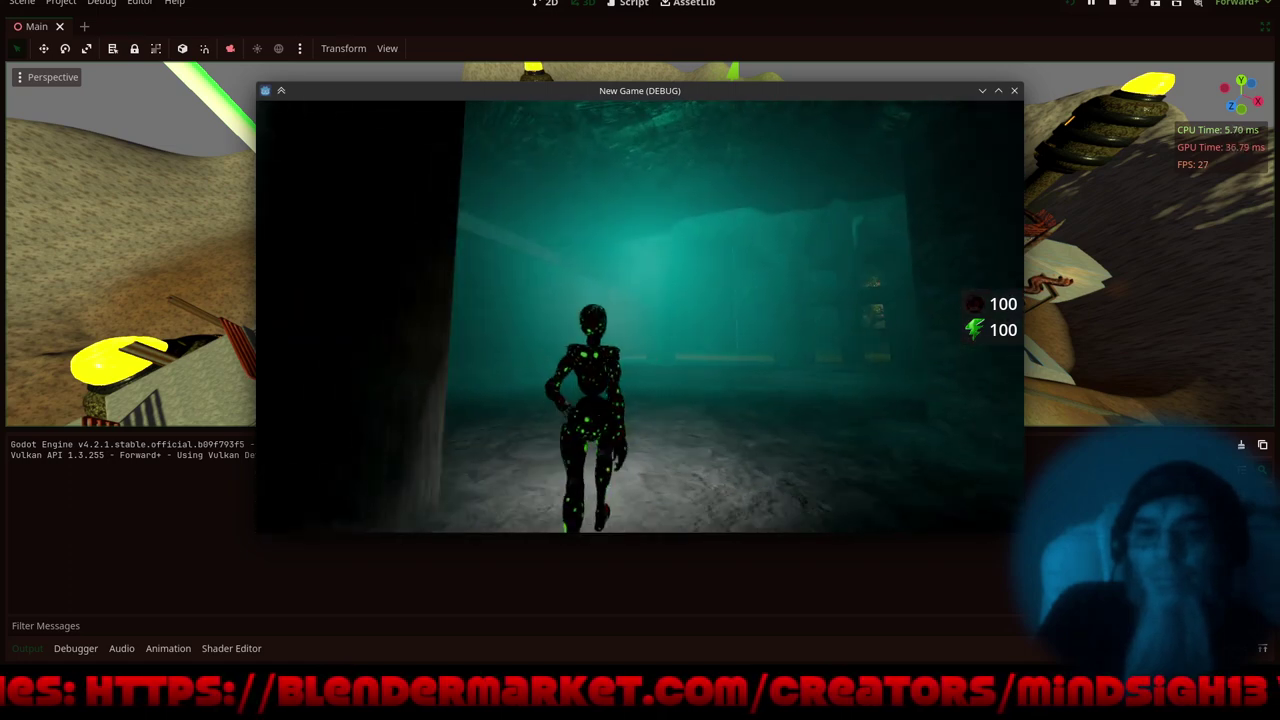
key(w)
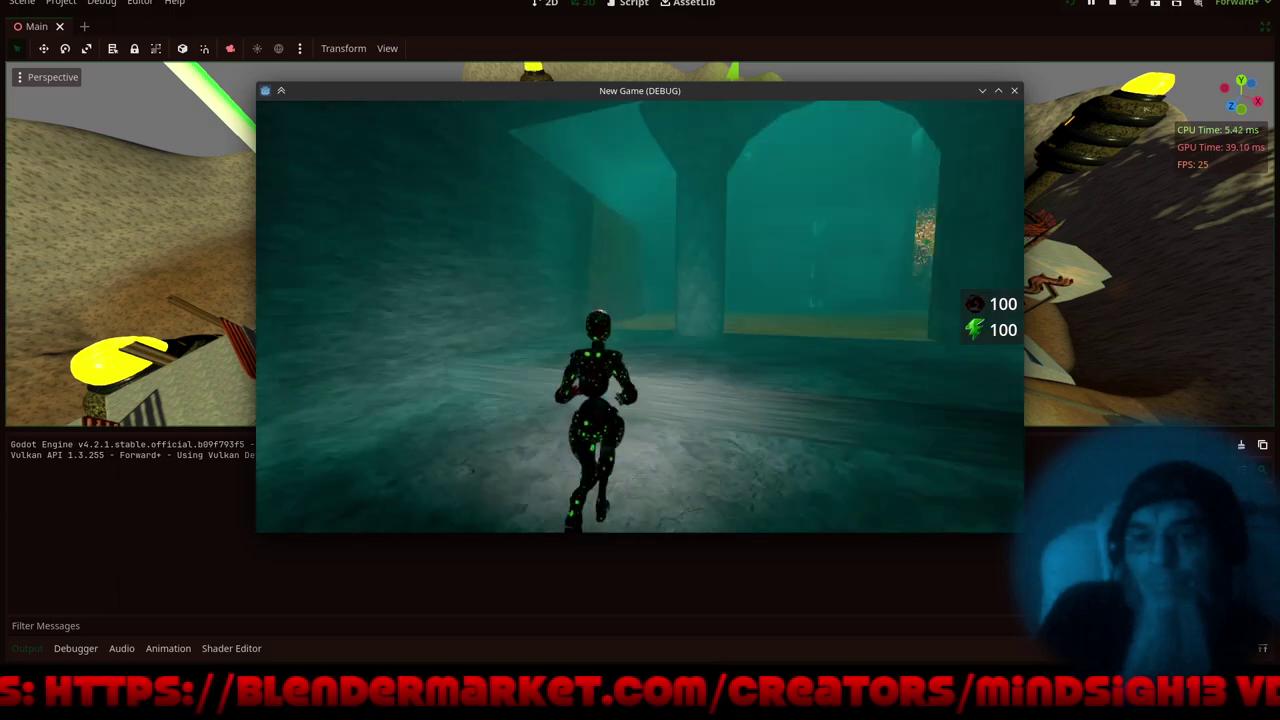
key(w)
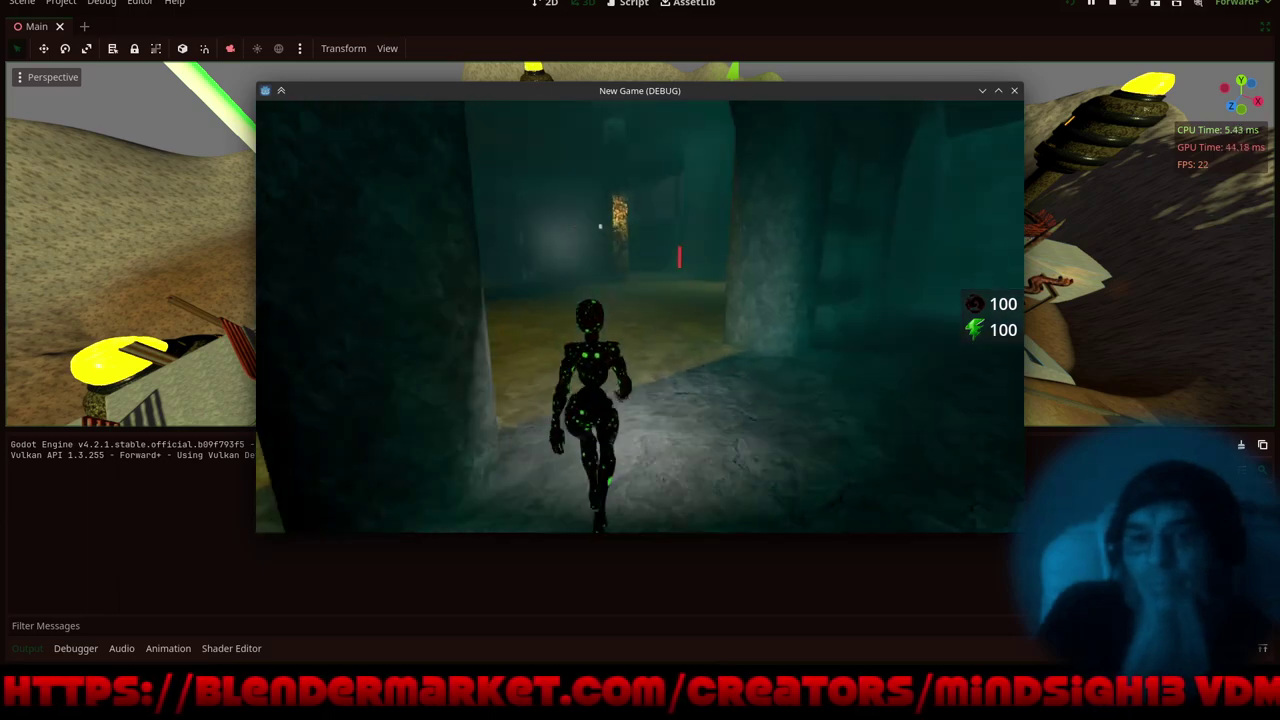
key(w)
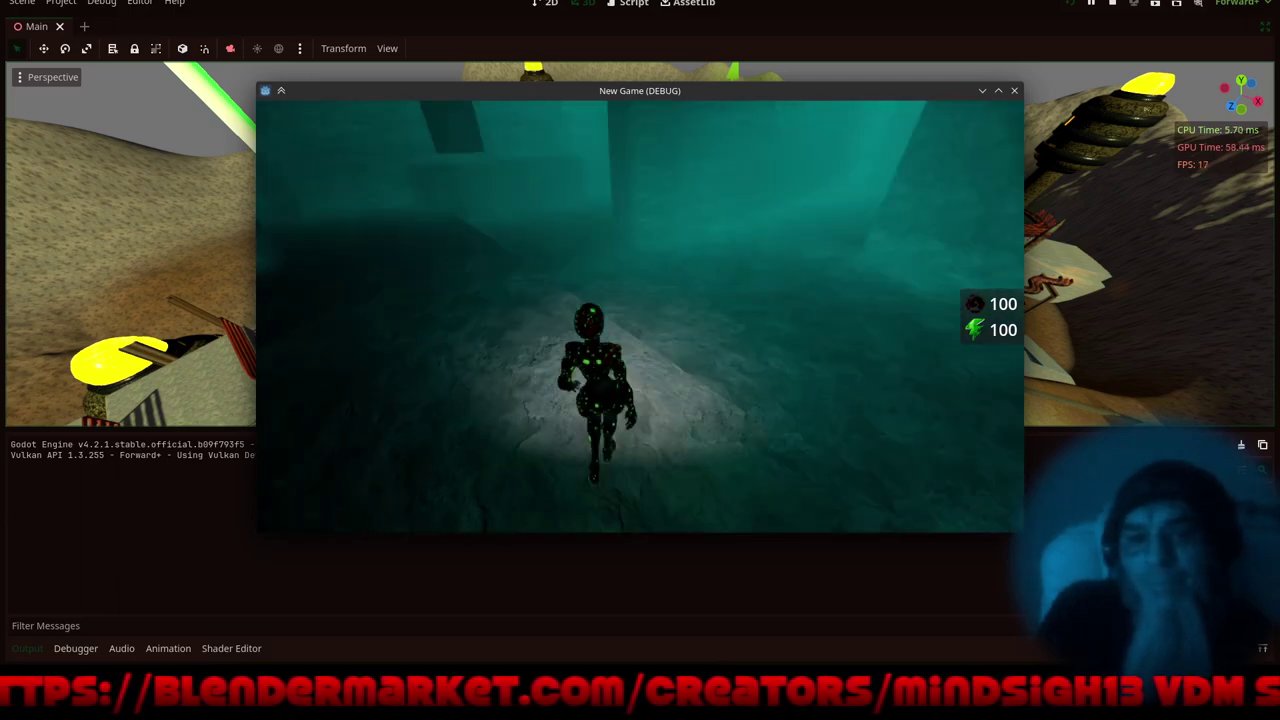
key(w)
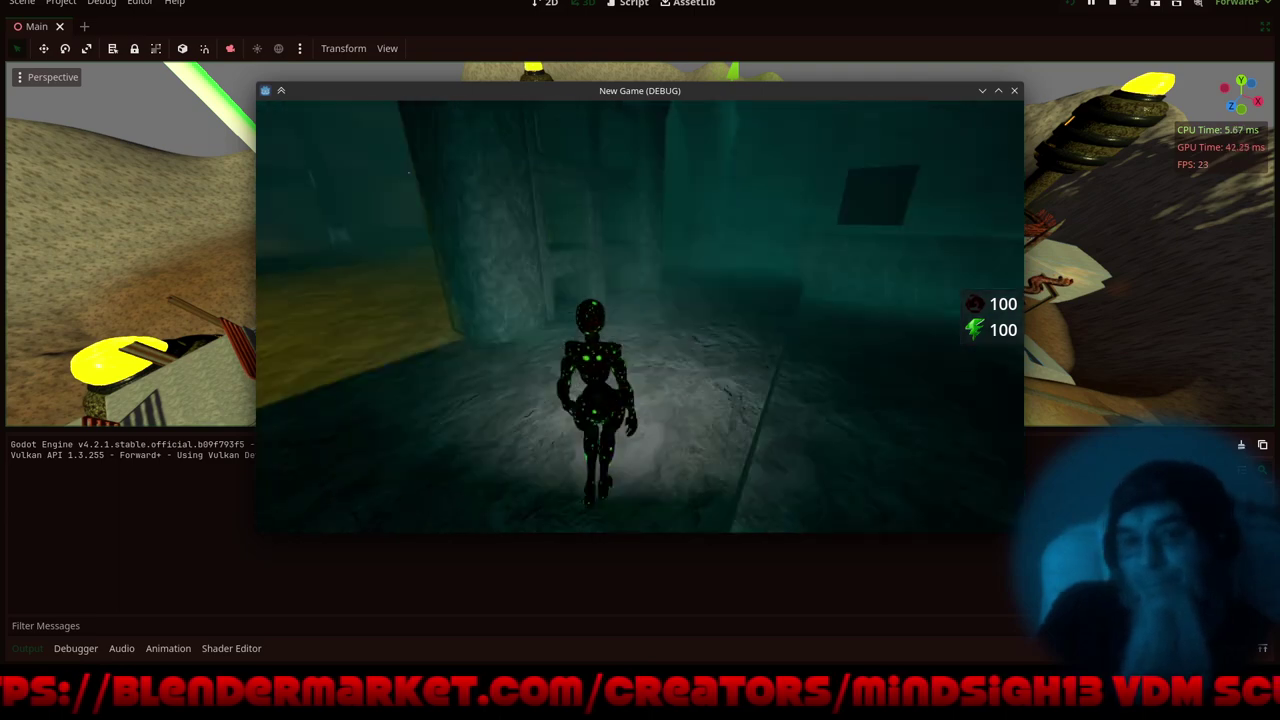
- Run the character through the dark hall, past the red-lit windows and into the glowing green arch tunnel
key(w)
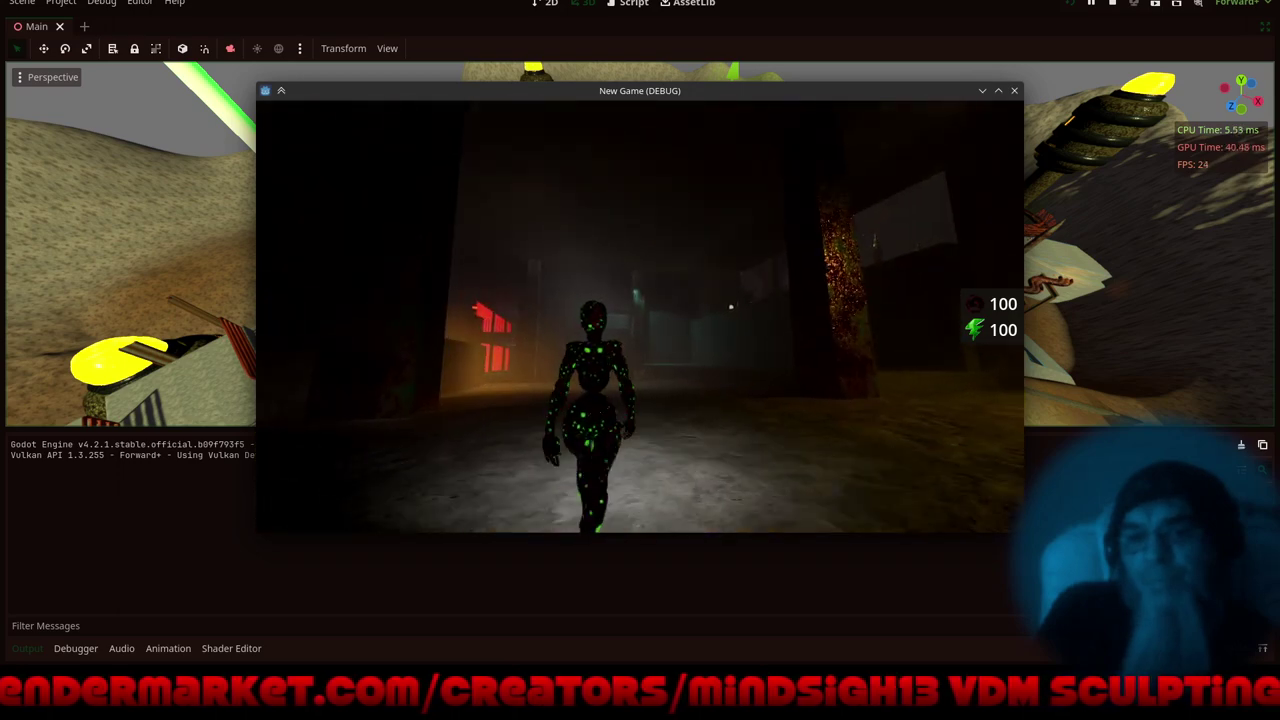
key(w)
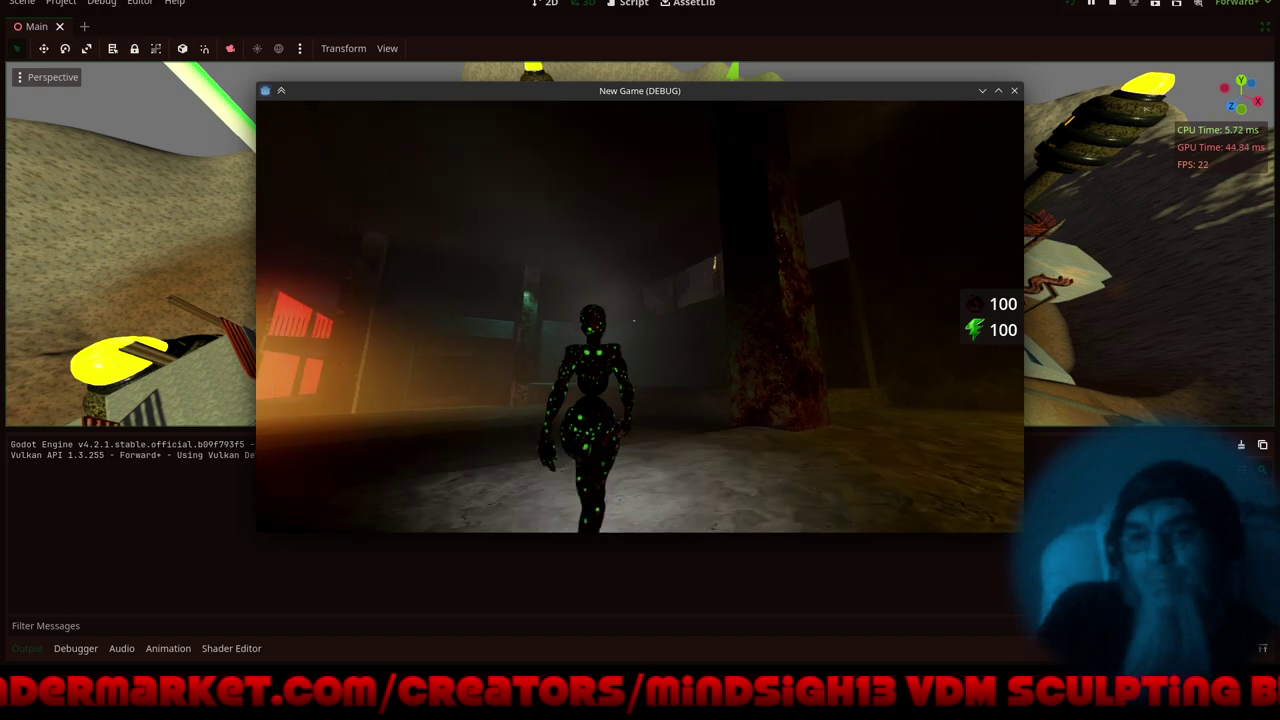
key(shift)
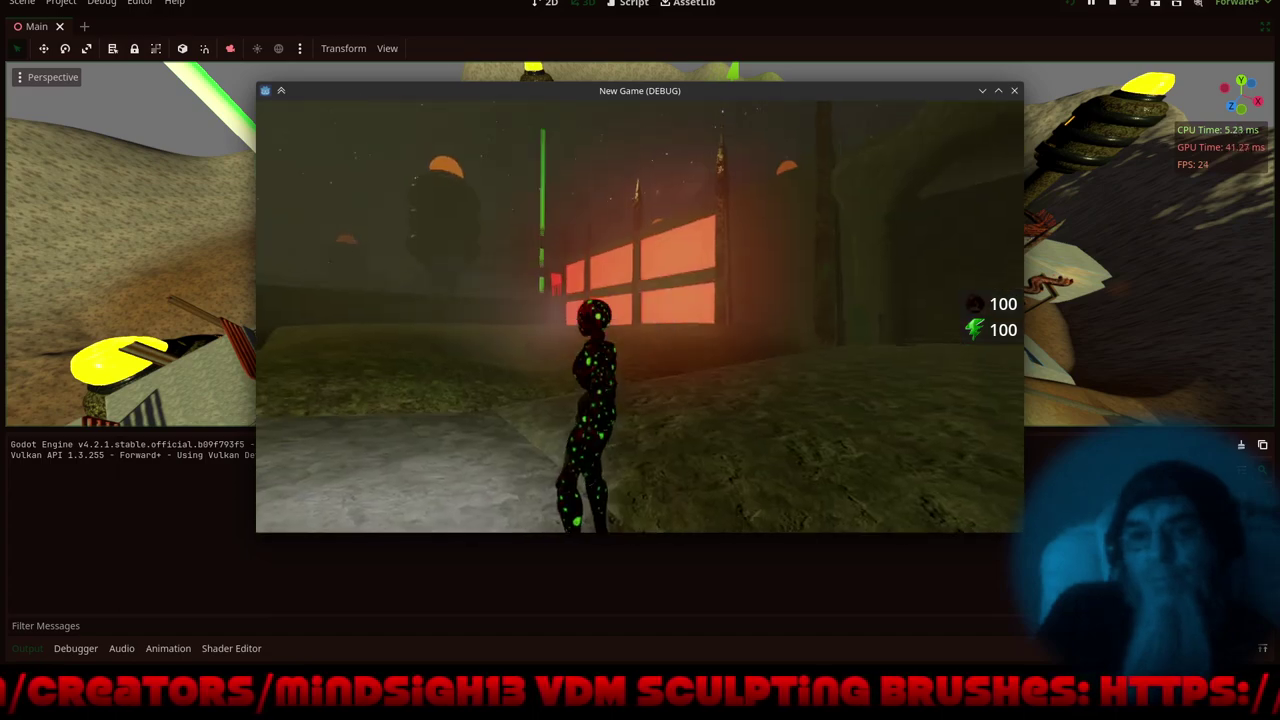
key(w)
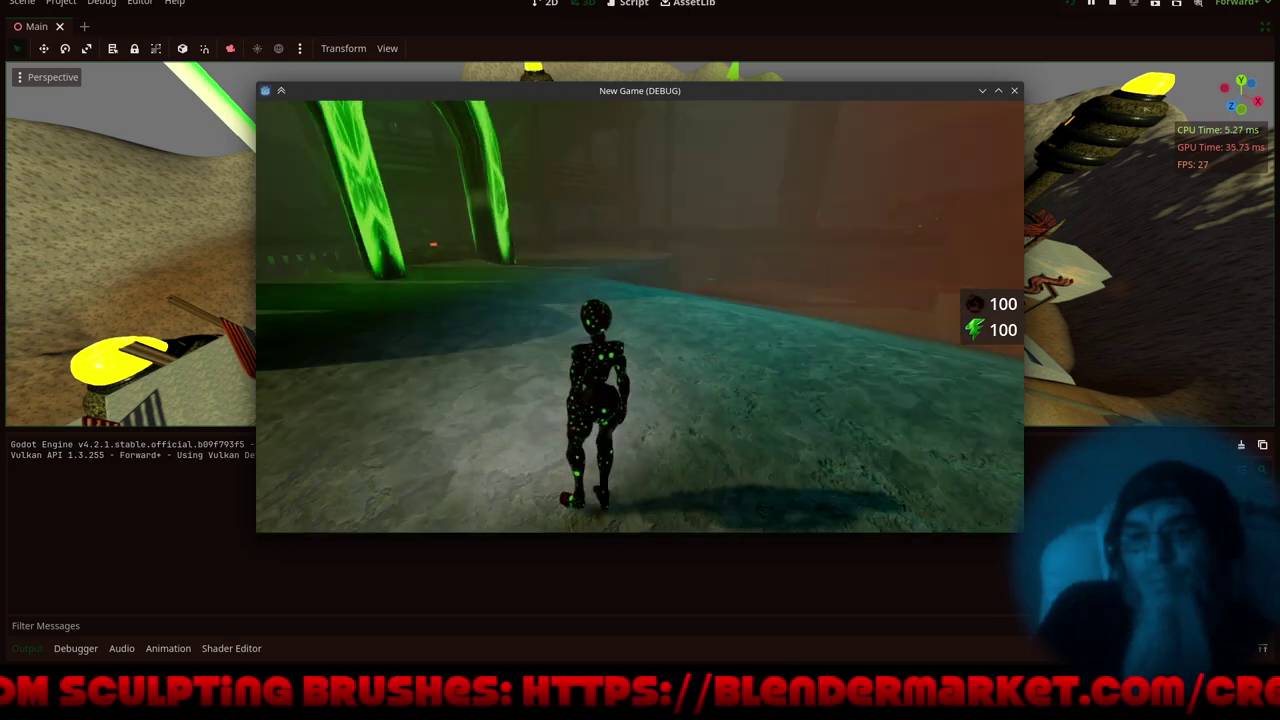
key(w)
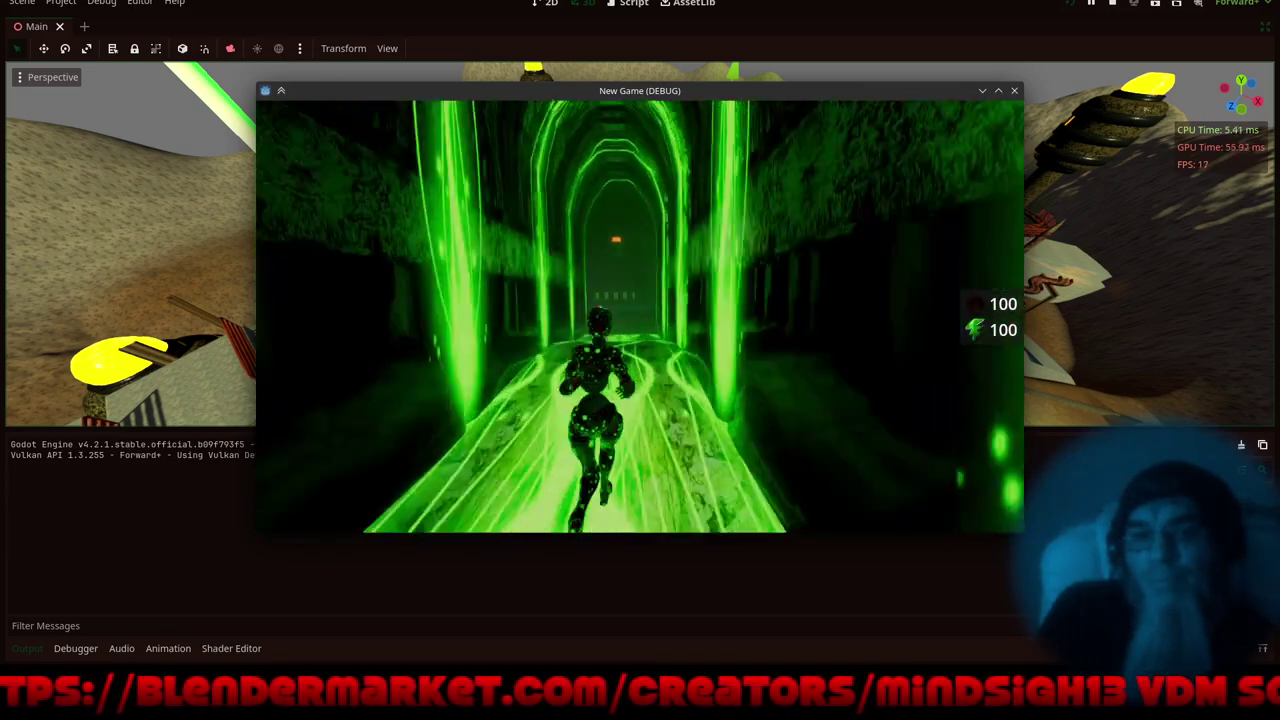
- Walk the character along the spiked fence beyond the green tunnel to examine the ground on both sides
key(w)
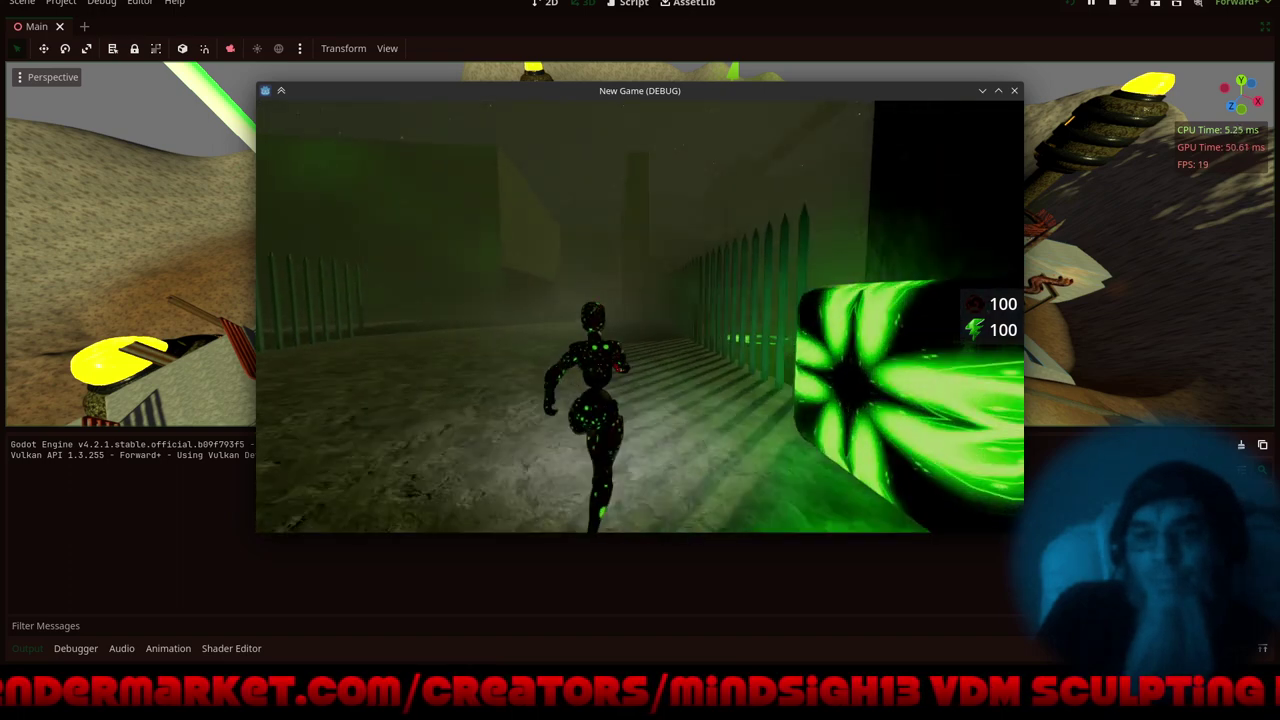
key(w)
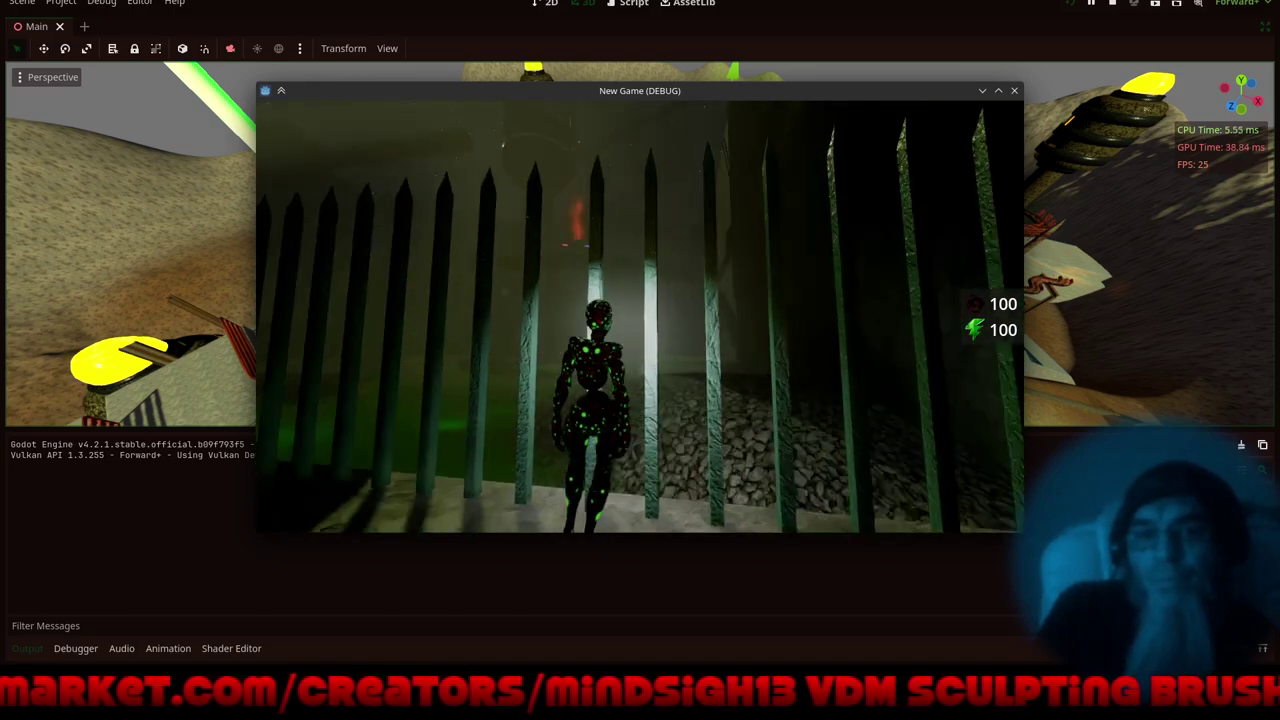
key(w)
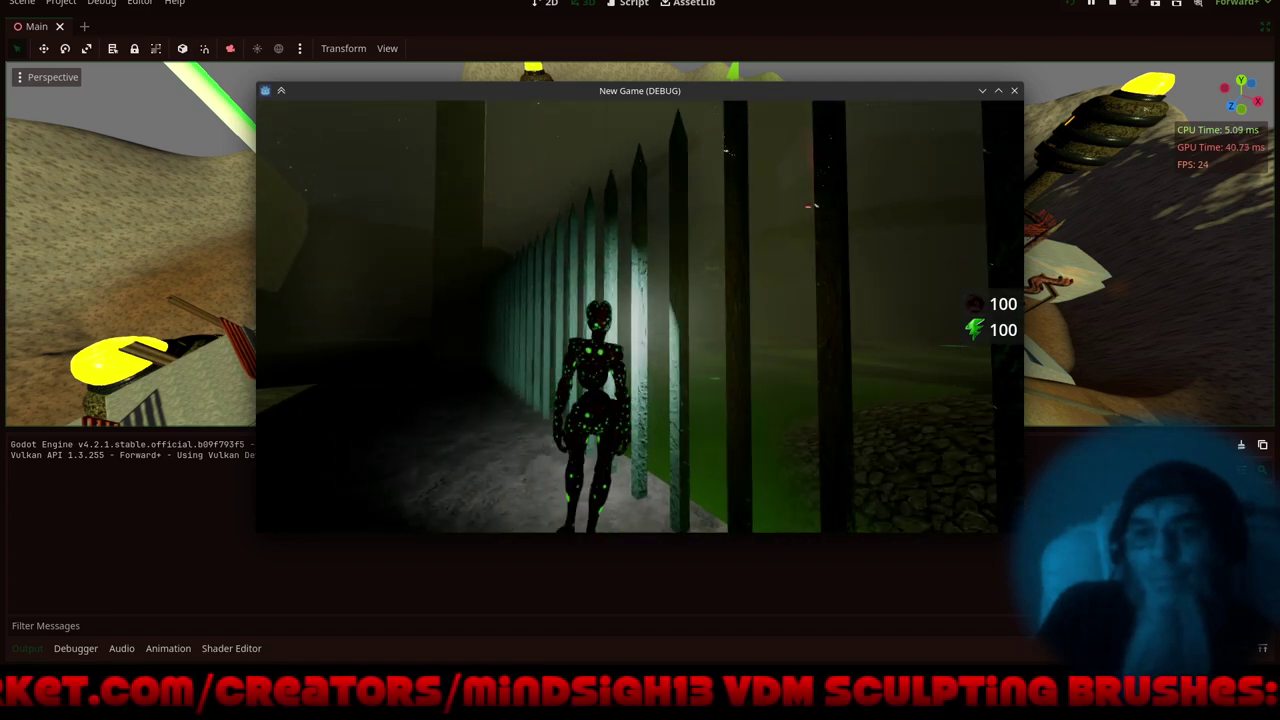
key(s)
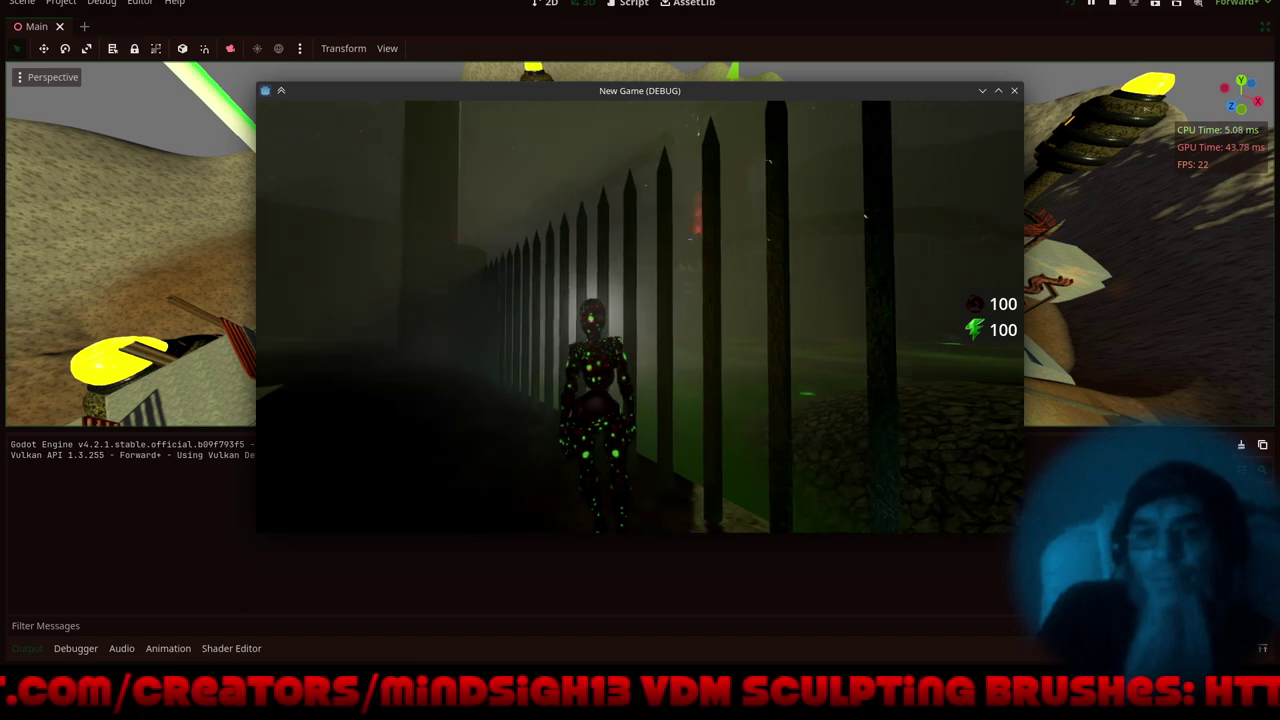
key(w)
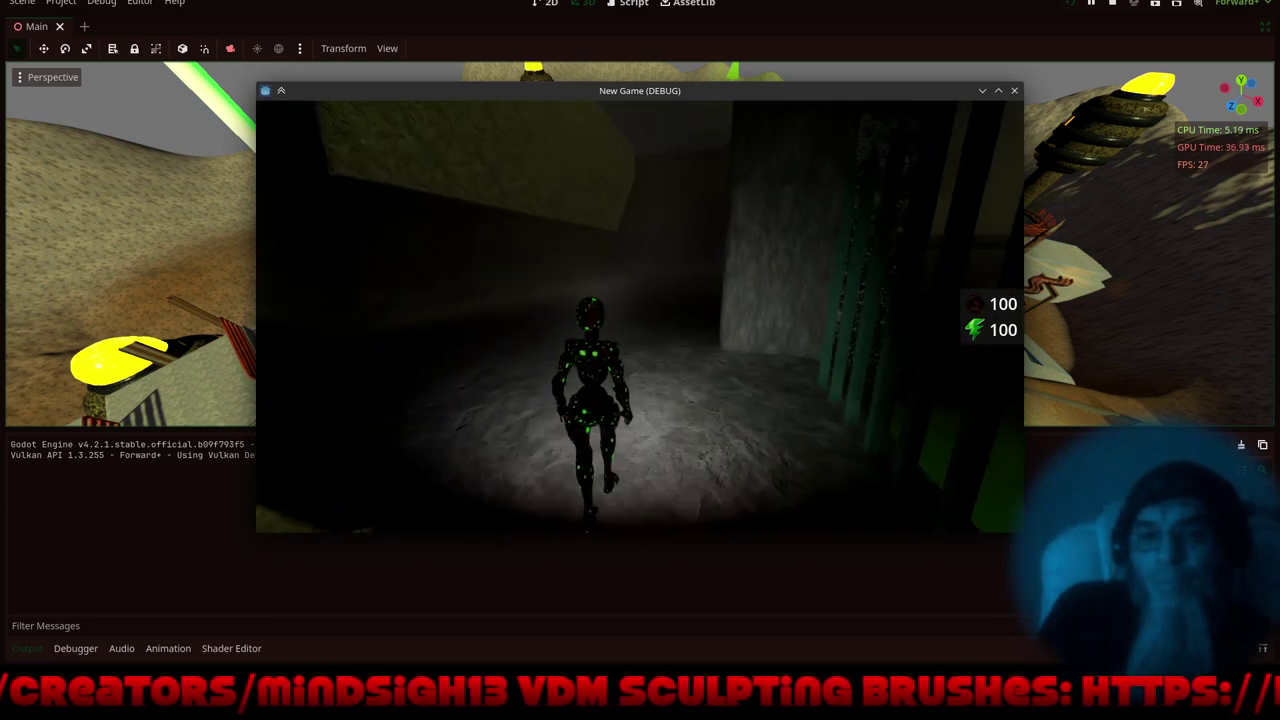
key(w)
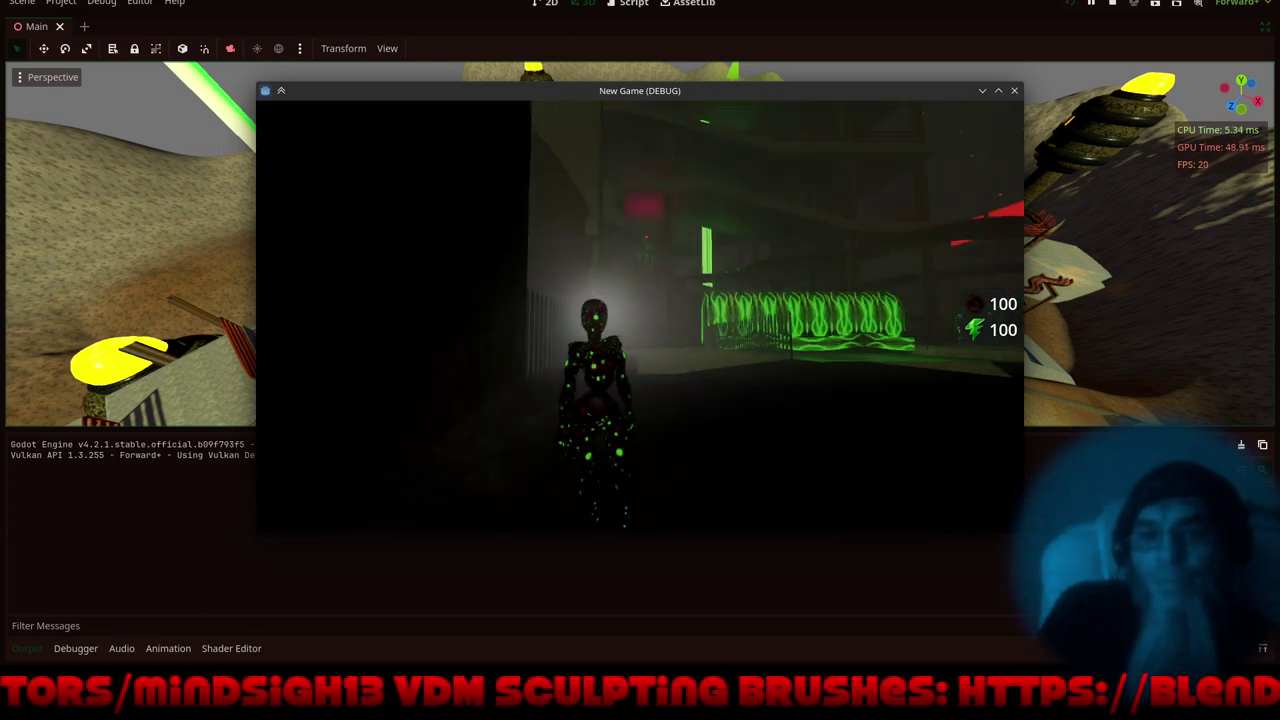
- Run the character beneath the low concrete platform and over the cobbled ground to examine the area below
key(w)
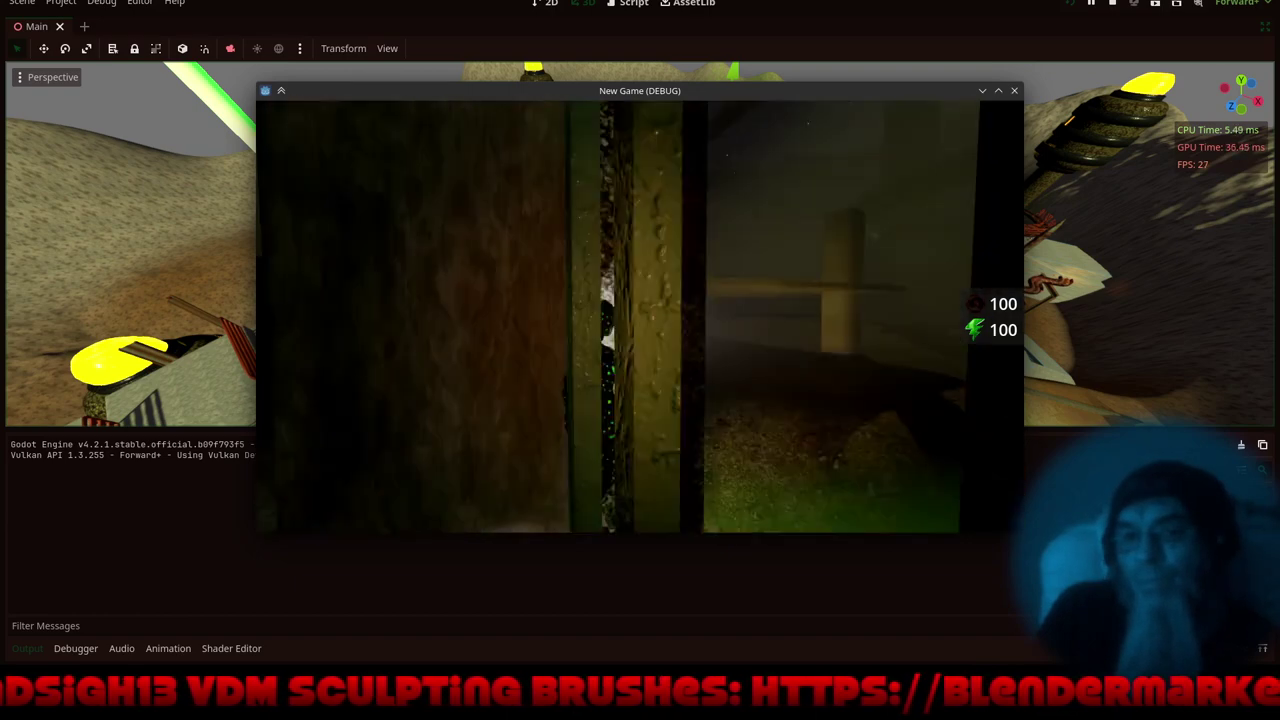
key(w)
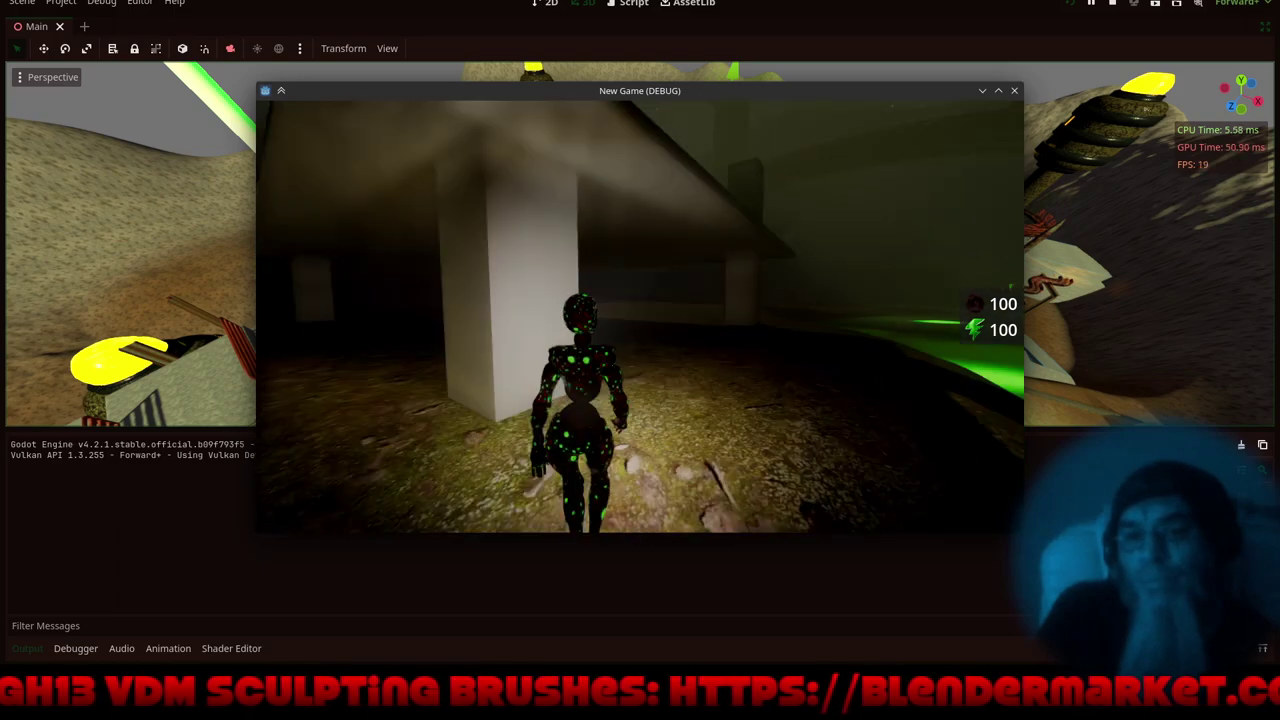
key(w)
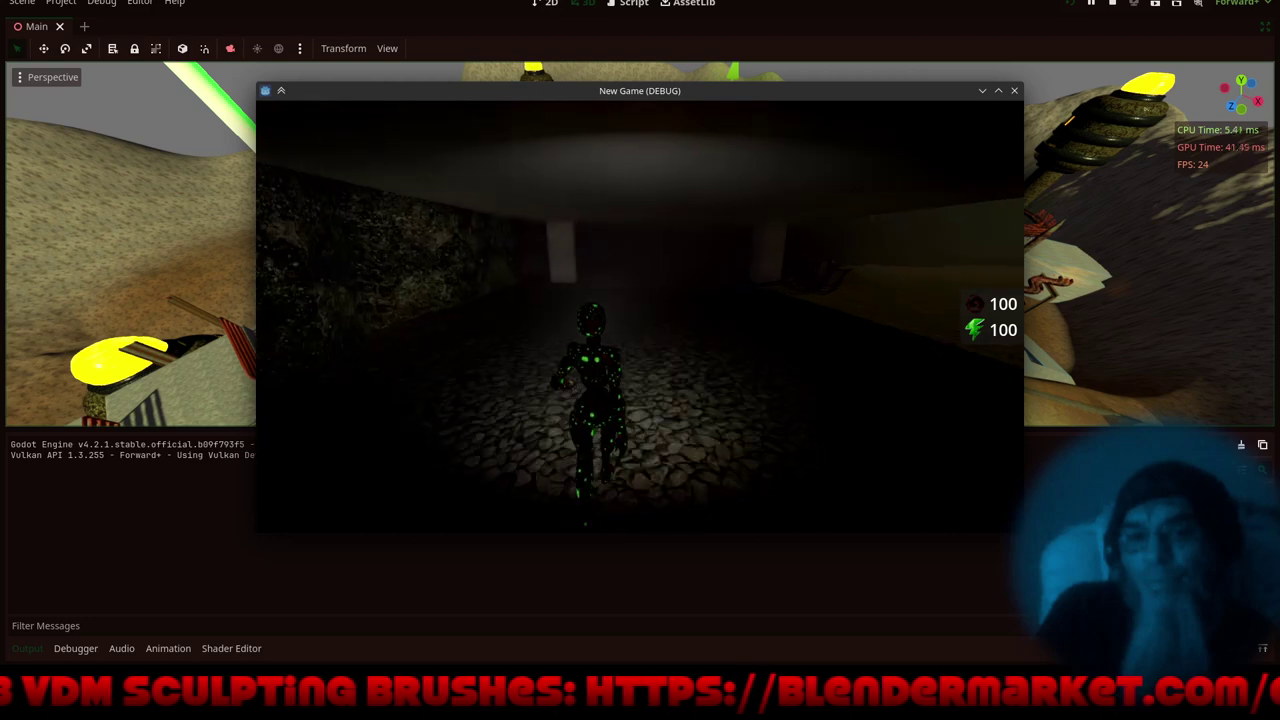
key(shift)
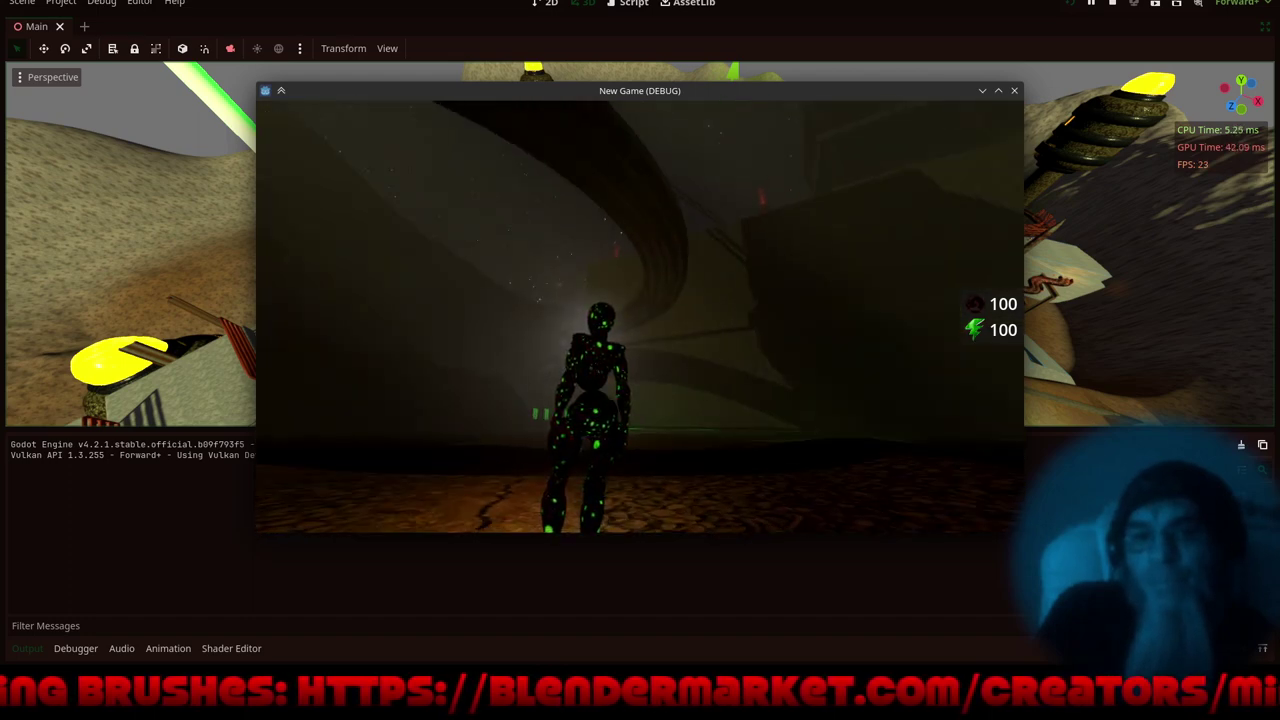
- Climb the character over the dark grassy slopes to examine the terrain near the railed platform
key(w)
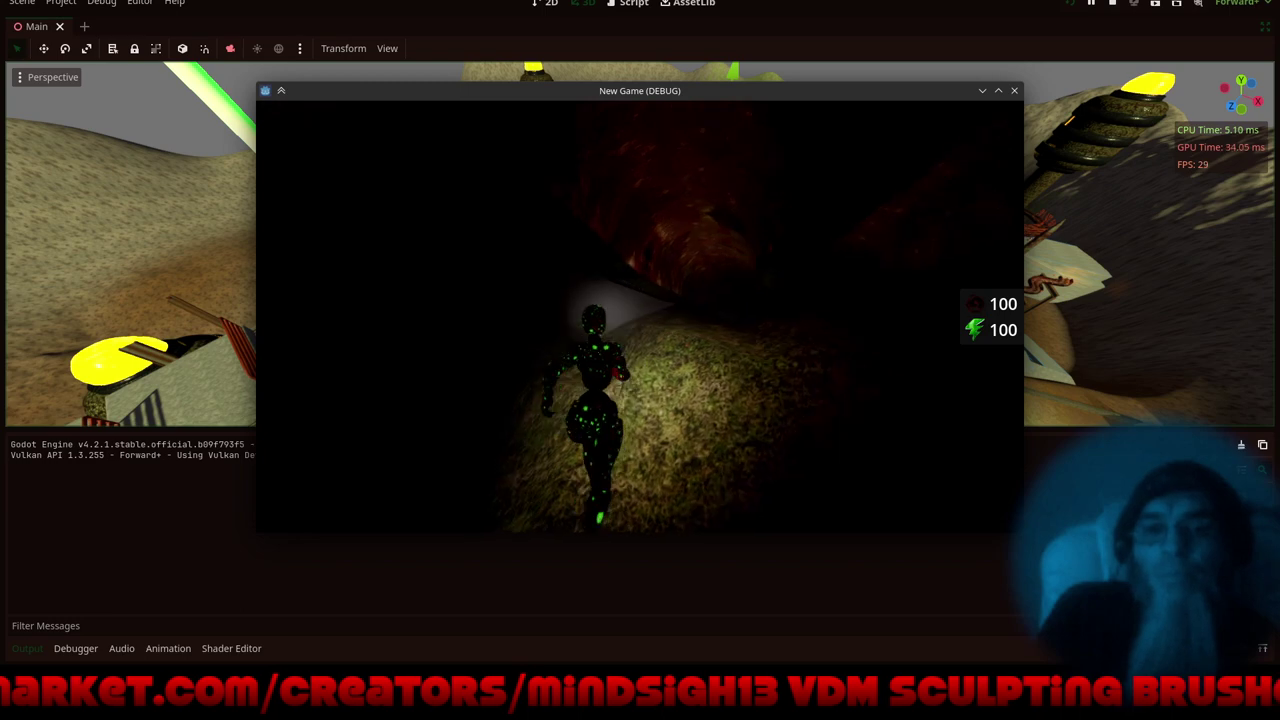
key(w)
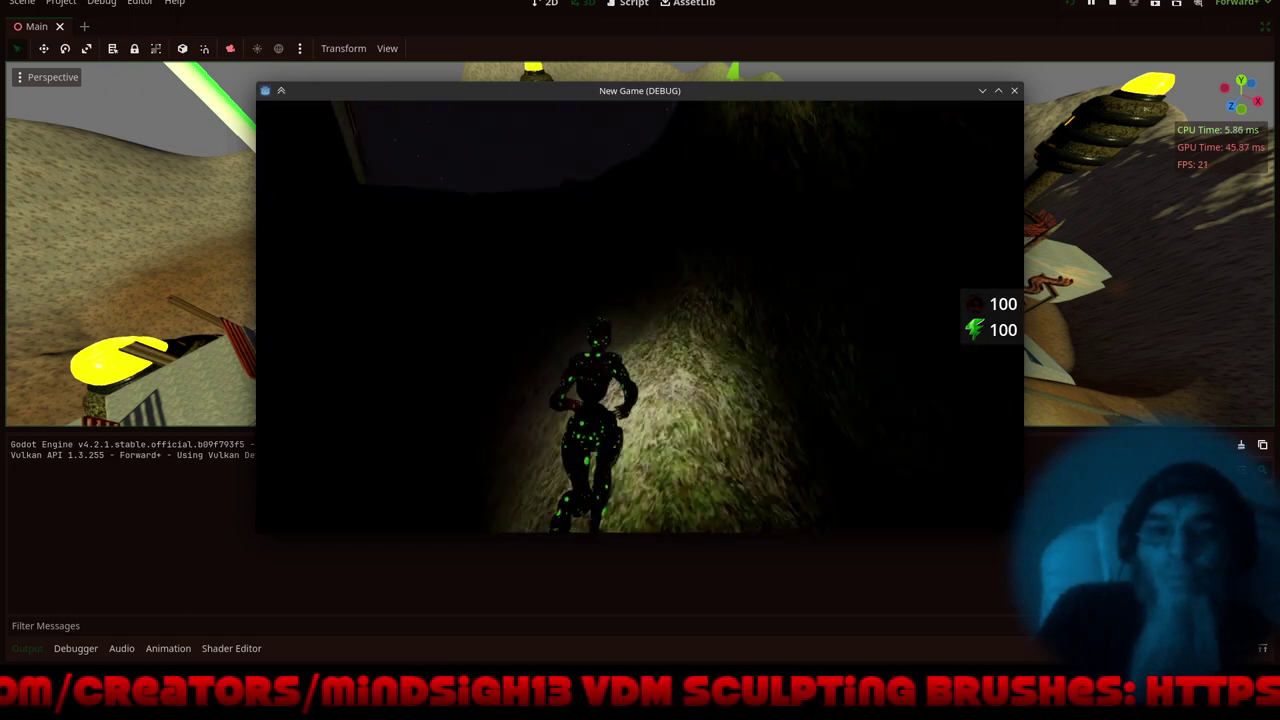
key(w)
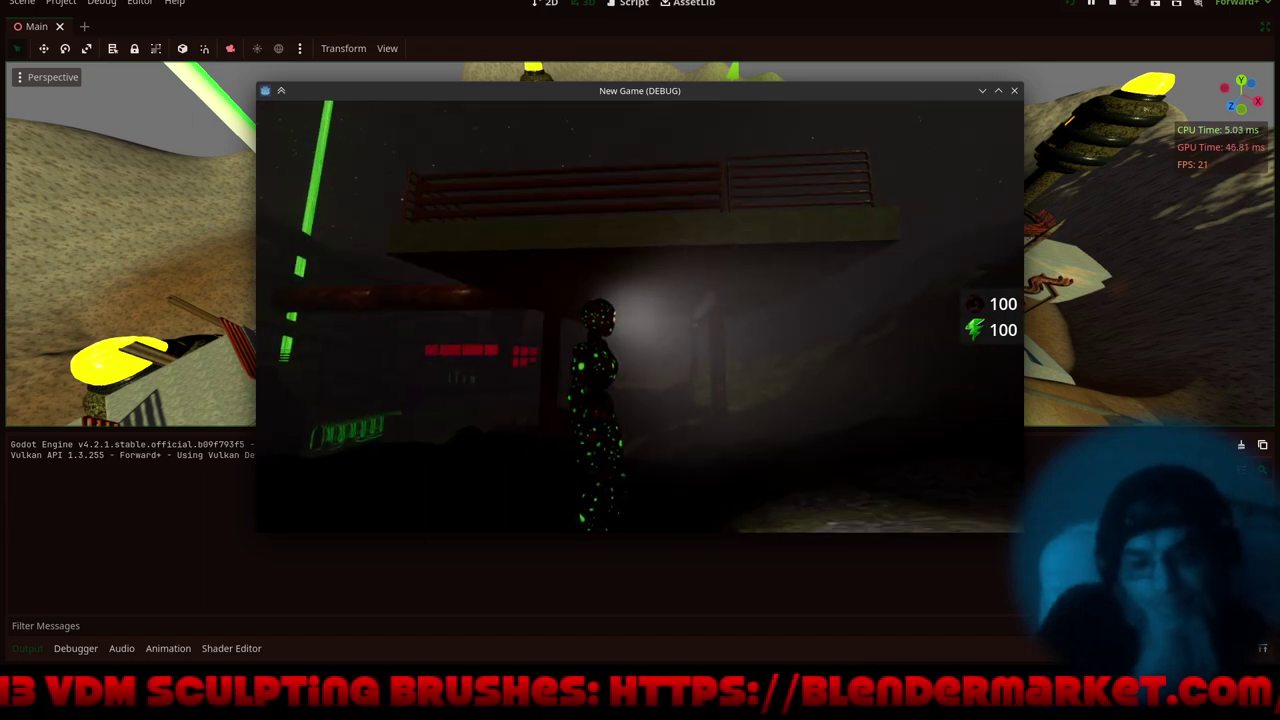
- Stop the running game and hide the output log to enlarge the 3D viewport
key(Escape)
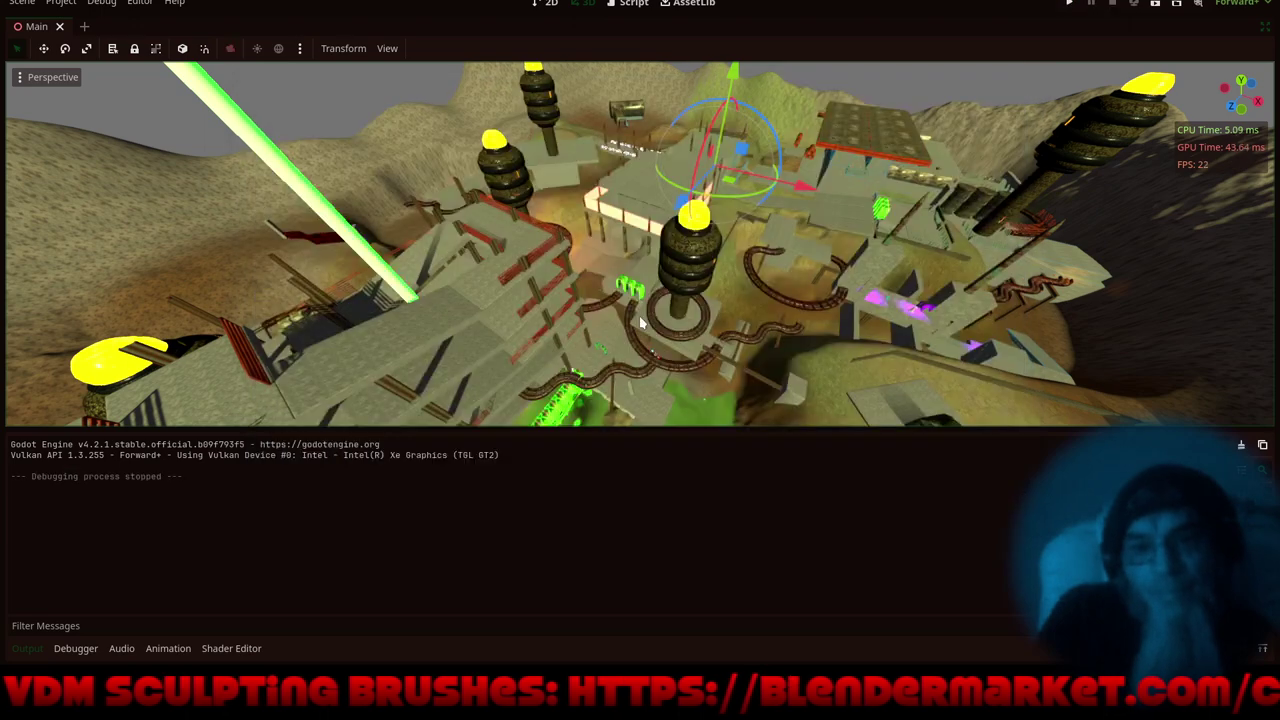
click(30, 652)
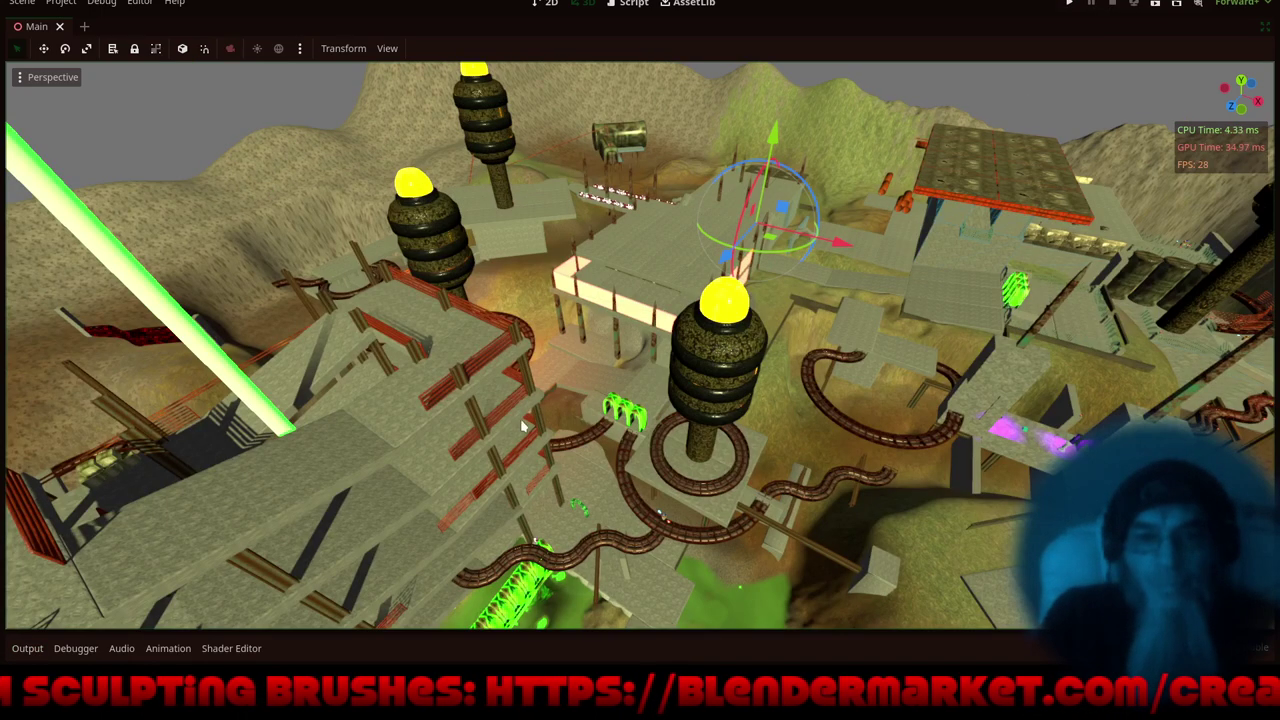
- Examine the multi-storey railed structure, its lower floors and the surrounding tracks in the level scene
middle_drag(523, 426, 613, 317)
scroll(547, 512, up, 3)
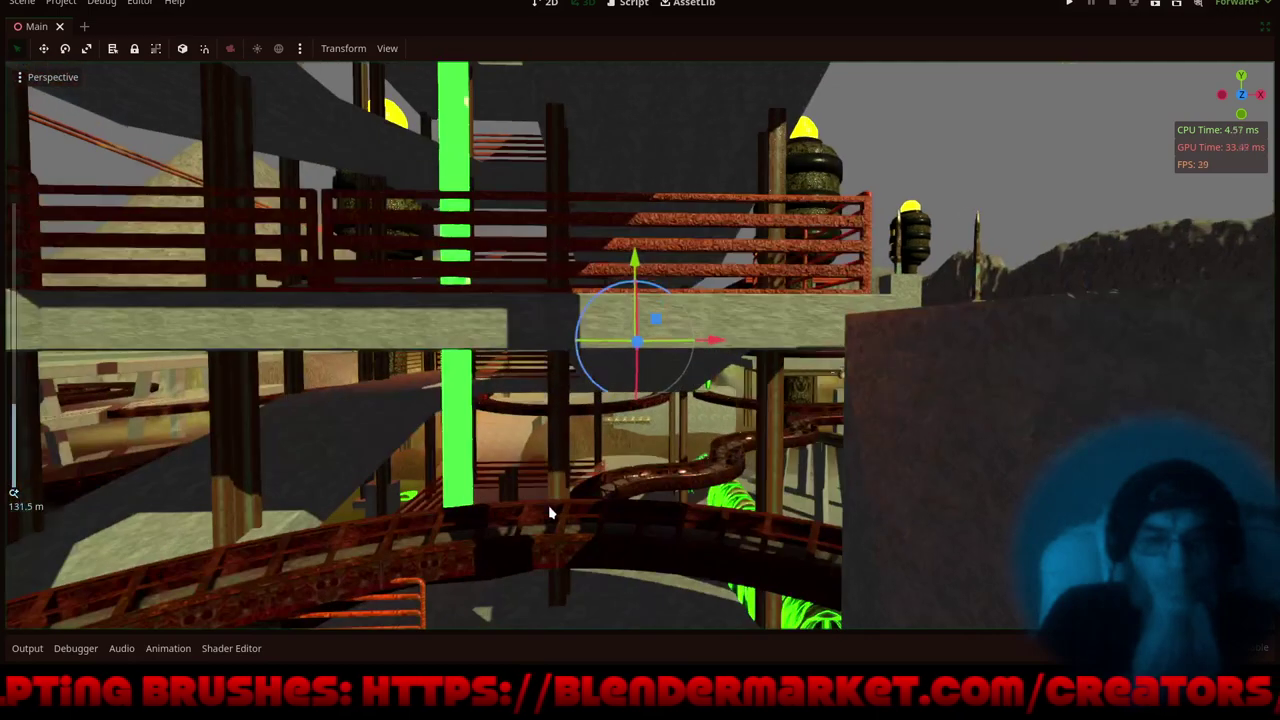
scroll(547, 508, up, 2)
middle_drag(545, 507, 909, 606)
shift+middle_drag(735, 376, 622, 484)
scroll(782, 359, up, 4)
scroll(784, 366, up, 4)
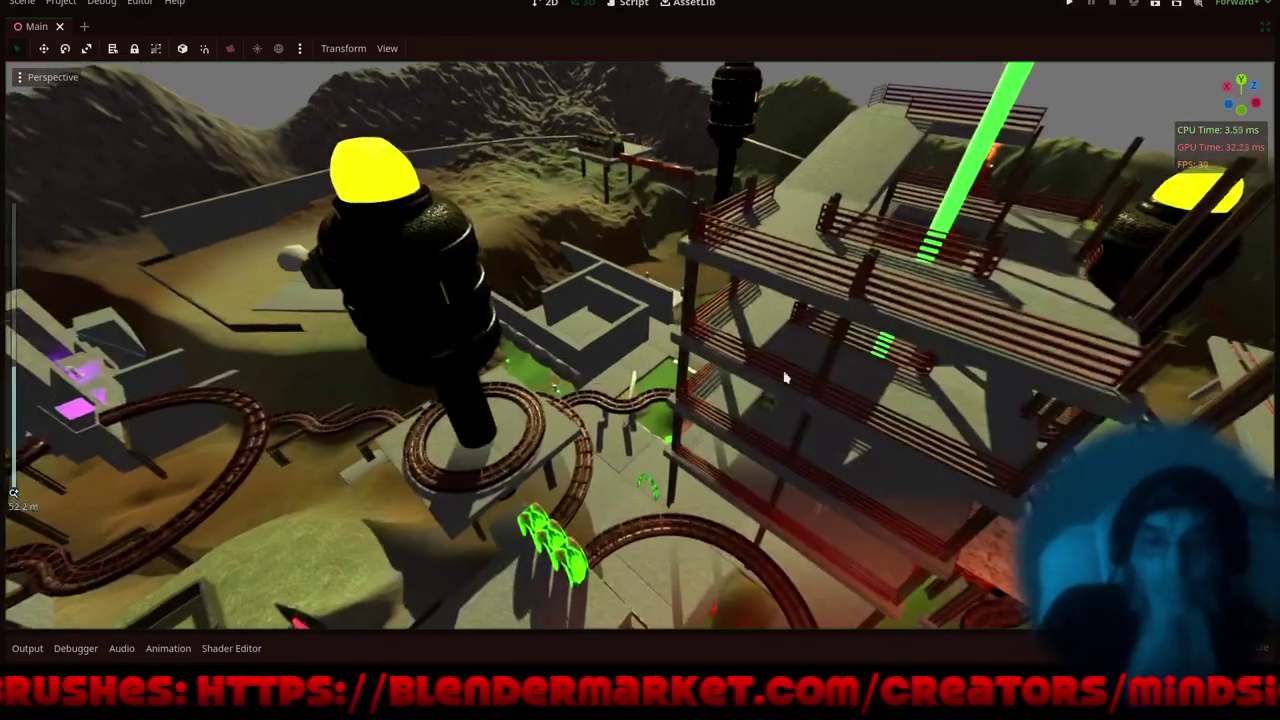
middle_drag(786, 374, 914, 290)
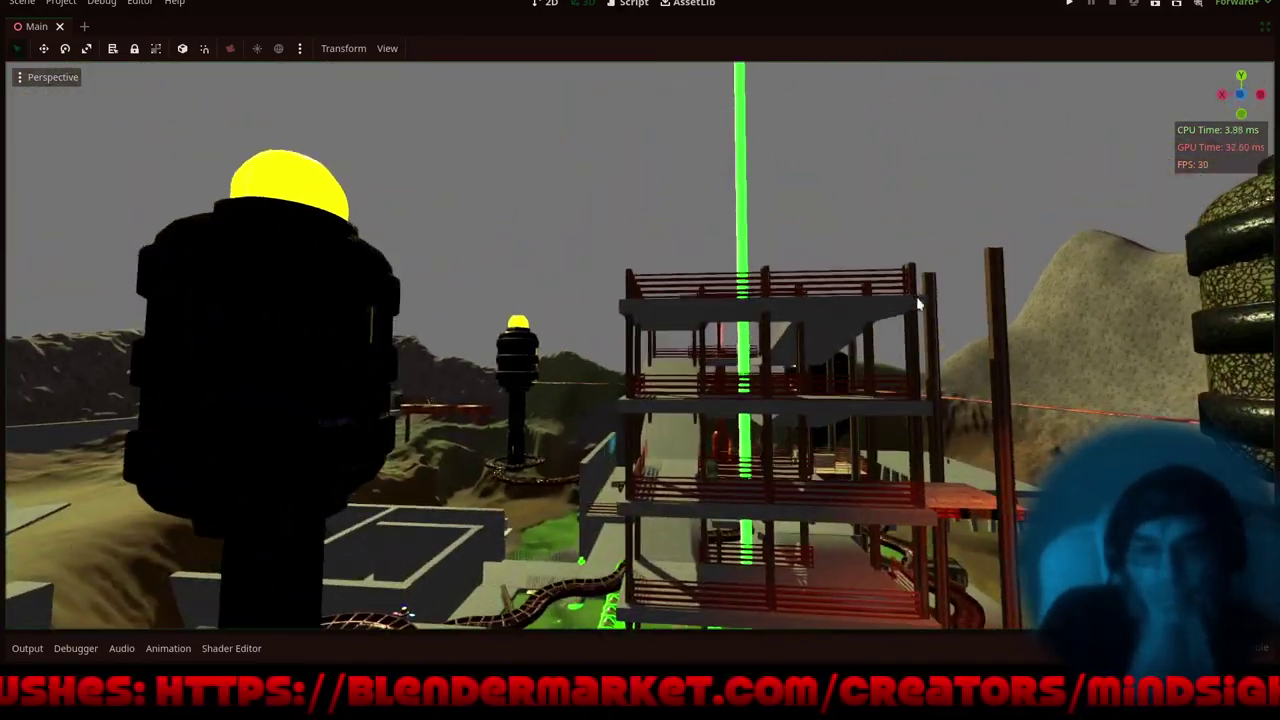
shift+middle_drag(751, 558, 694, 322)
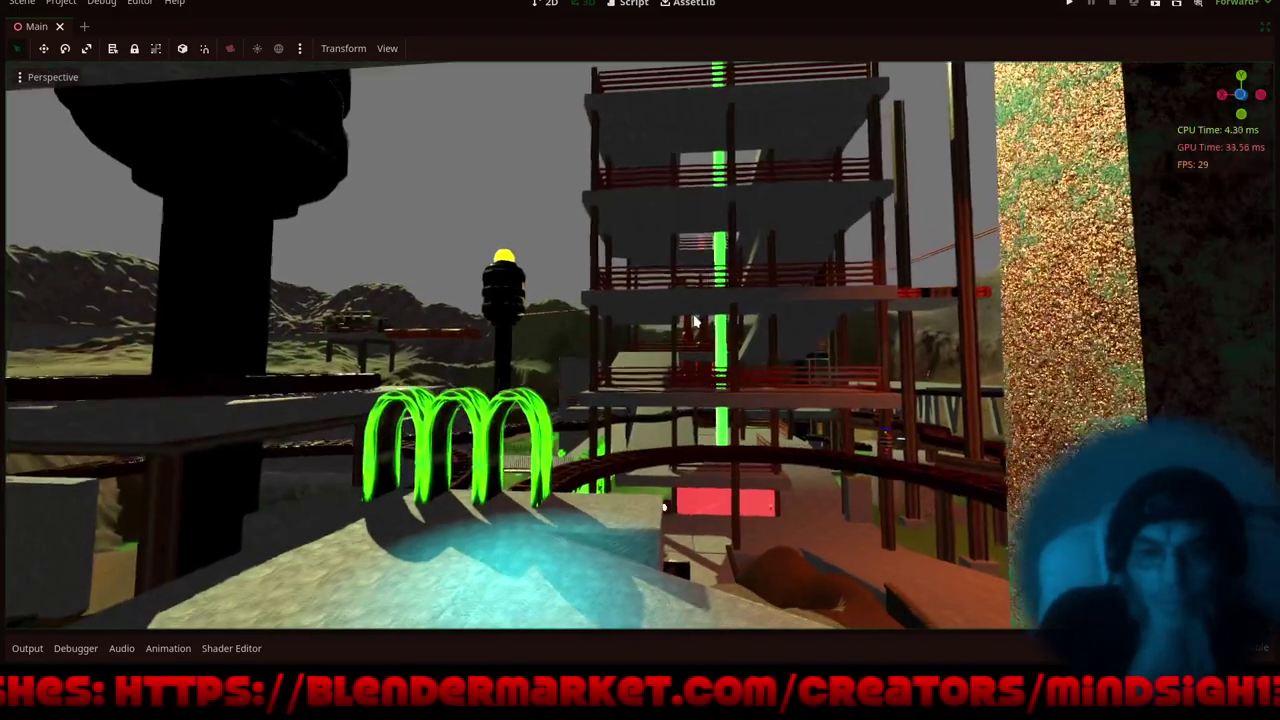
scroll(706, 354, up, 5)
scroll(706, 354, up, 2)
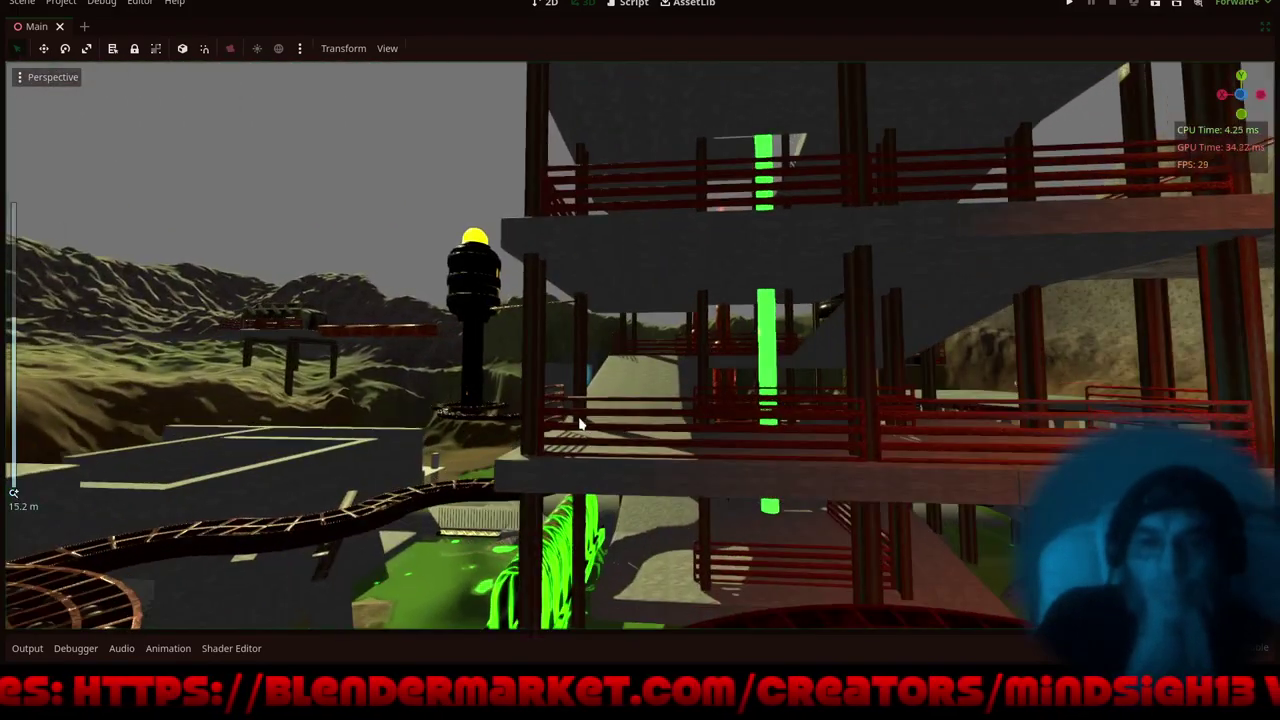
middle_drag(580, 423, 680, 422)
shift+middle_drag(535, 432, 566, 254)
scroll(492, 450, up, 5)
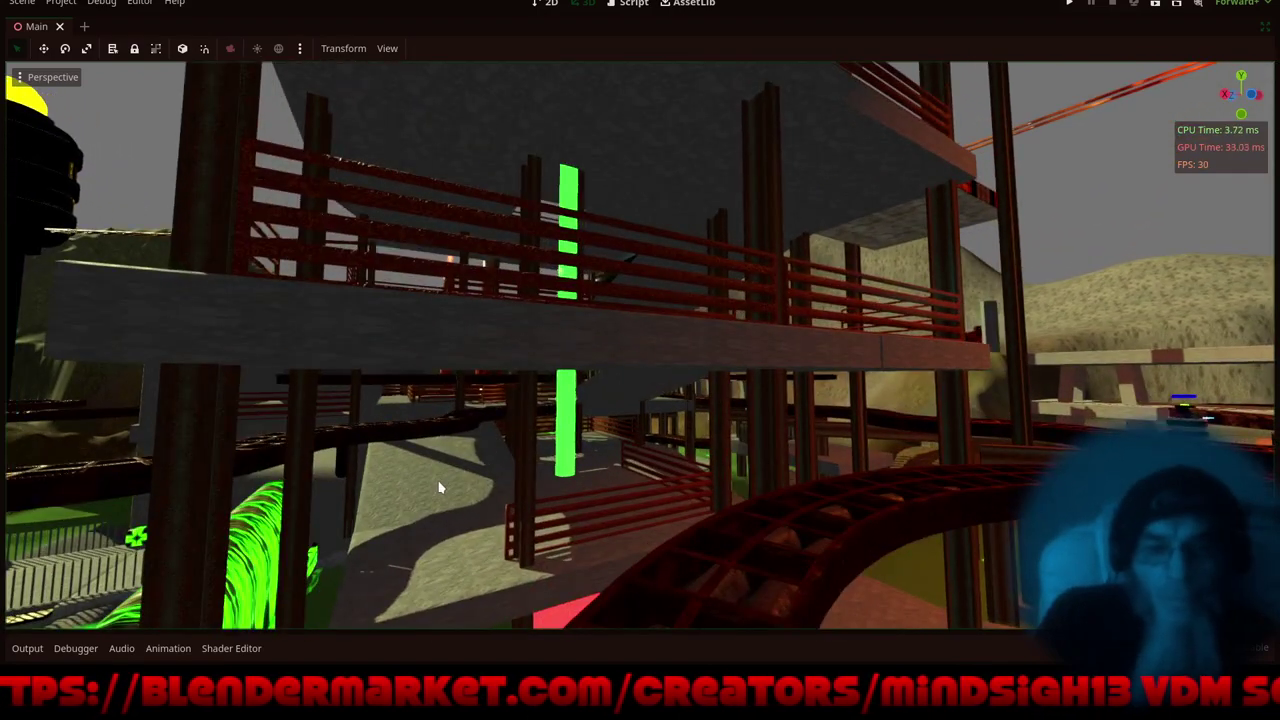
shift+middle_drag(441, 478, 844, 373)
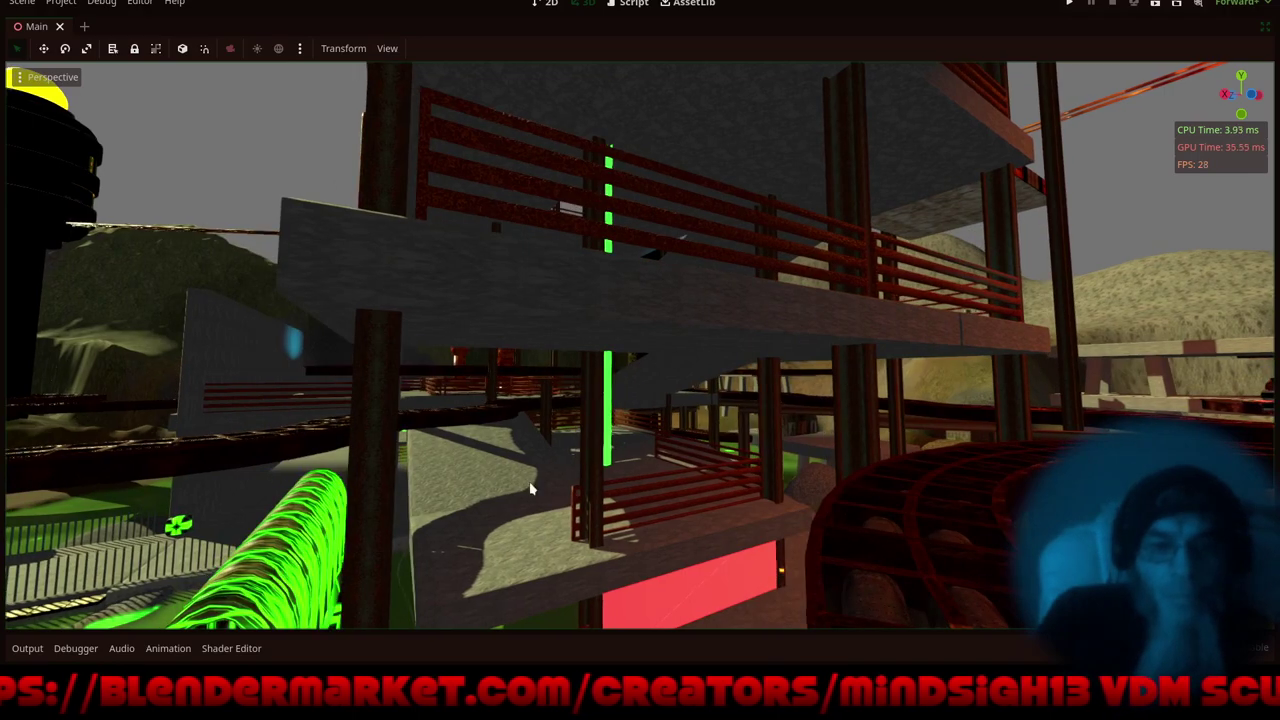
- Select the sloping concrete ramp beneath the railed structure, focus on it and examine how it meets the nearby track
click(458, 466)
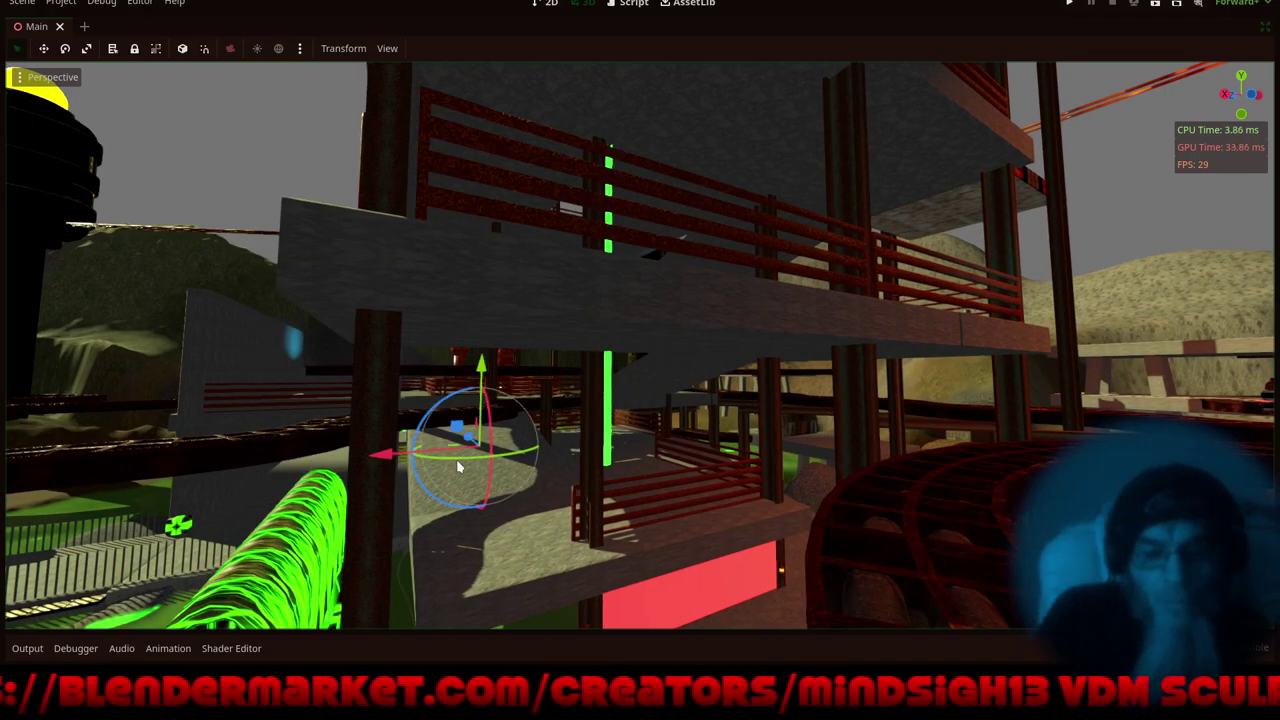
key(f)
scroll(562, 440, up, 5)
middle_drag(546, 457, 753, 422)
scroll(808, 431, down, 10)
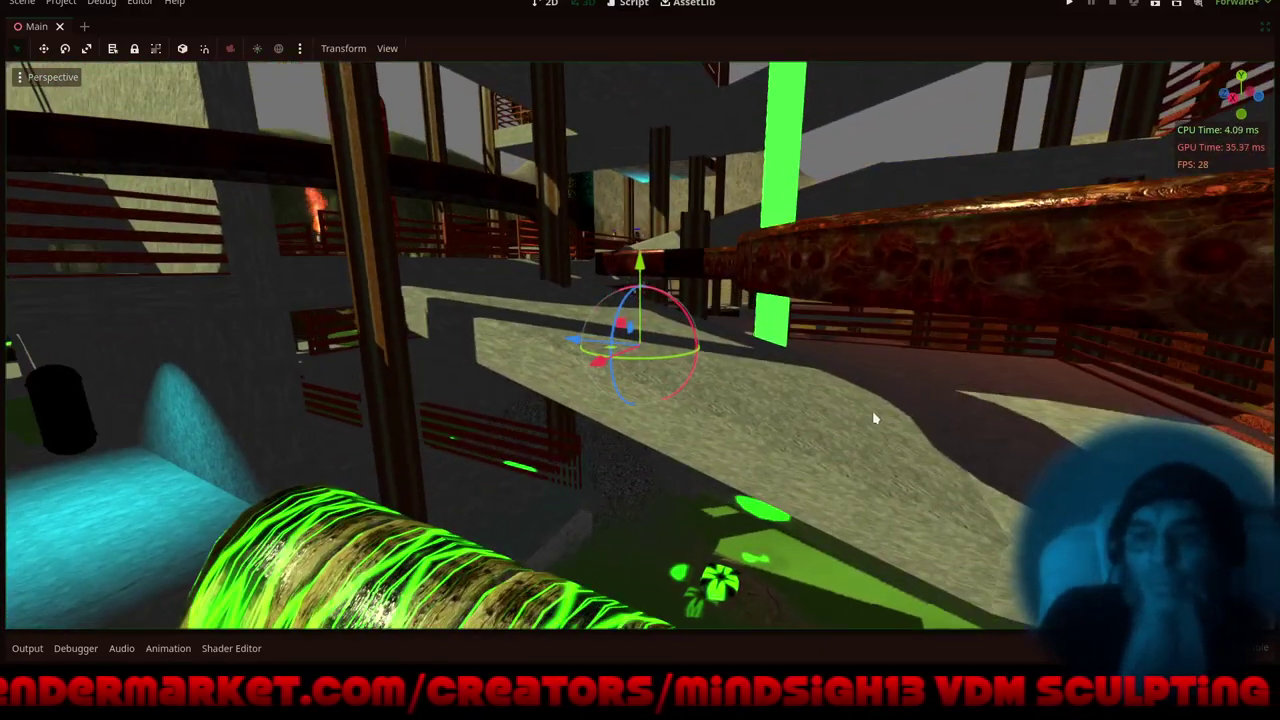
shift+middle_drag(873, 418, 625, 434)
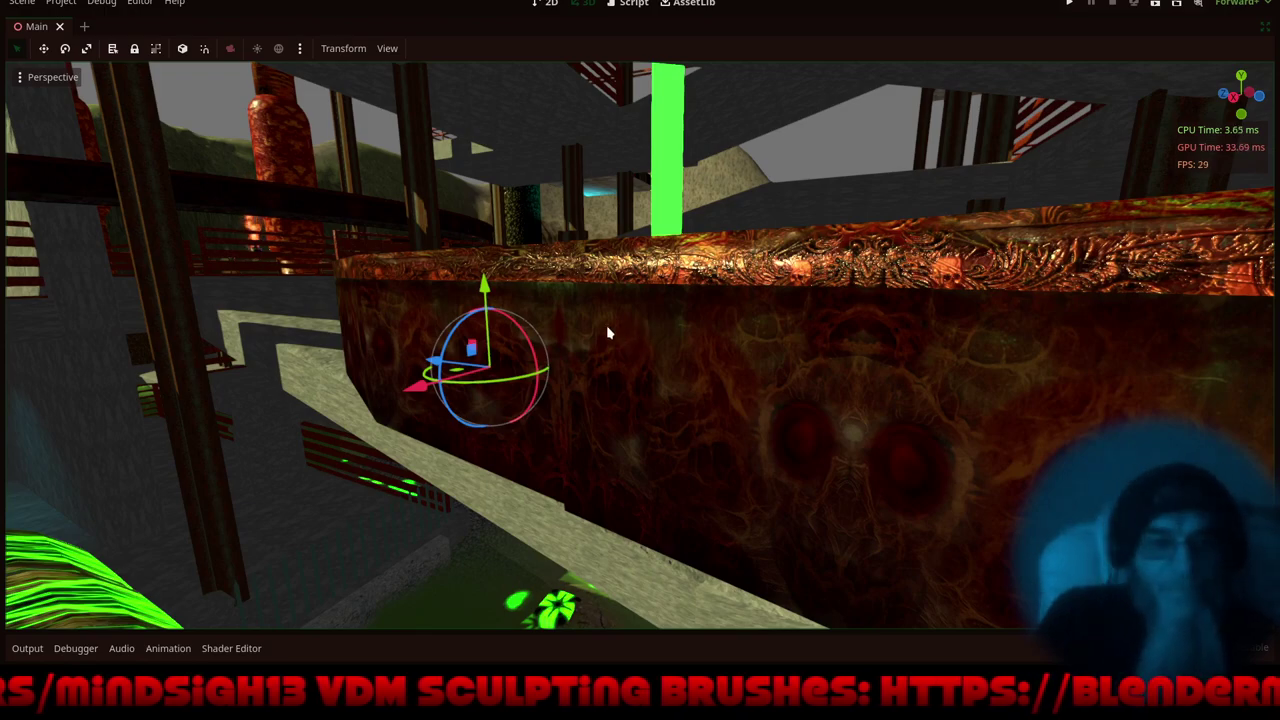
- Examine the concrete ramp and the curved rusty track beside it from several sides, above and close up
mouse_move(607, 327)
middle_down()
mouse_move(659, 357)
mouse_move(614, 306)
mouse_move(625, 337)
middle_up()
middle_drag(552, 376, 597, 393)
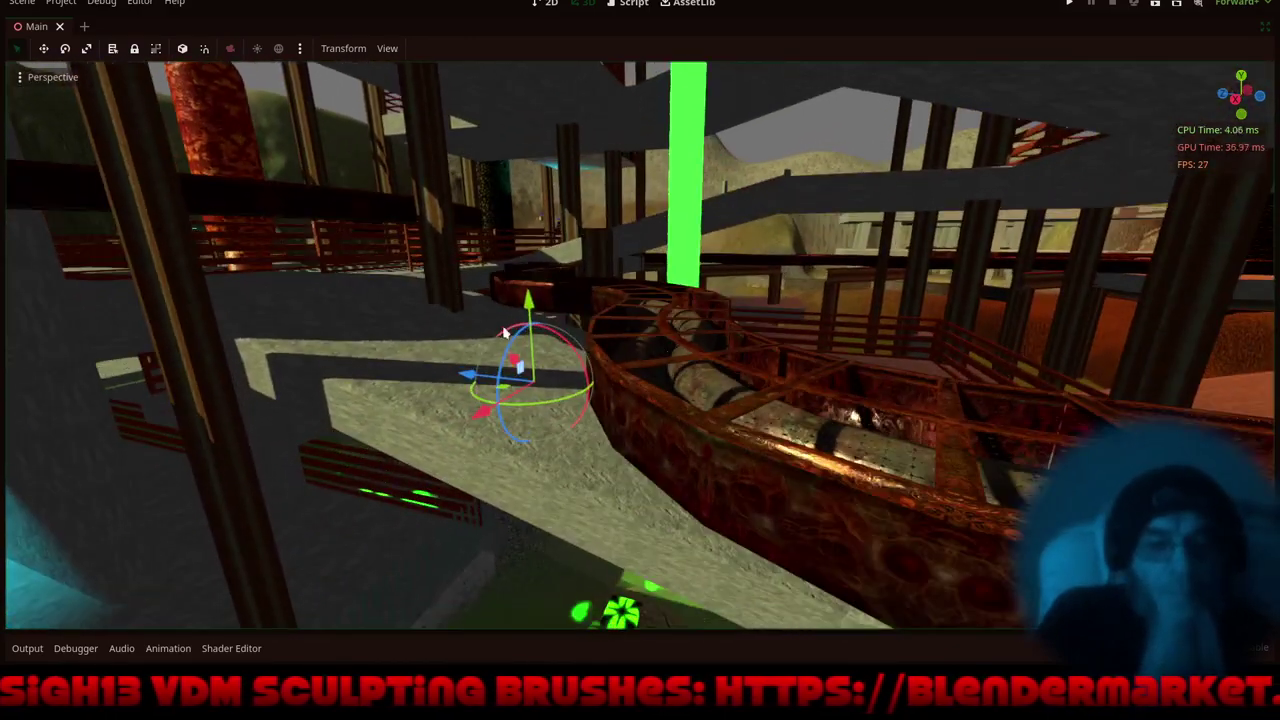
middle_drag(570, 445, 441, 332)
middle_drag(630, 255, 536, 331)
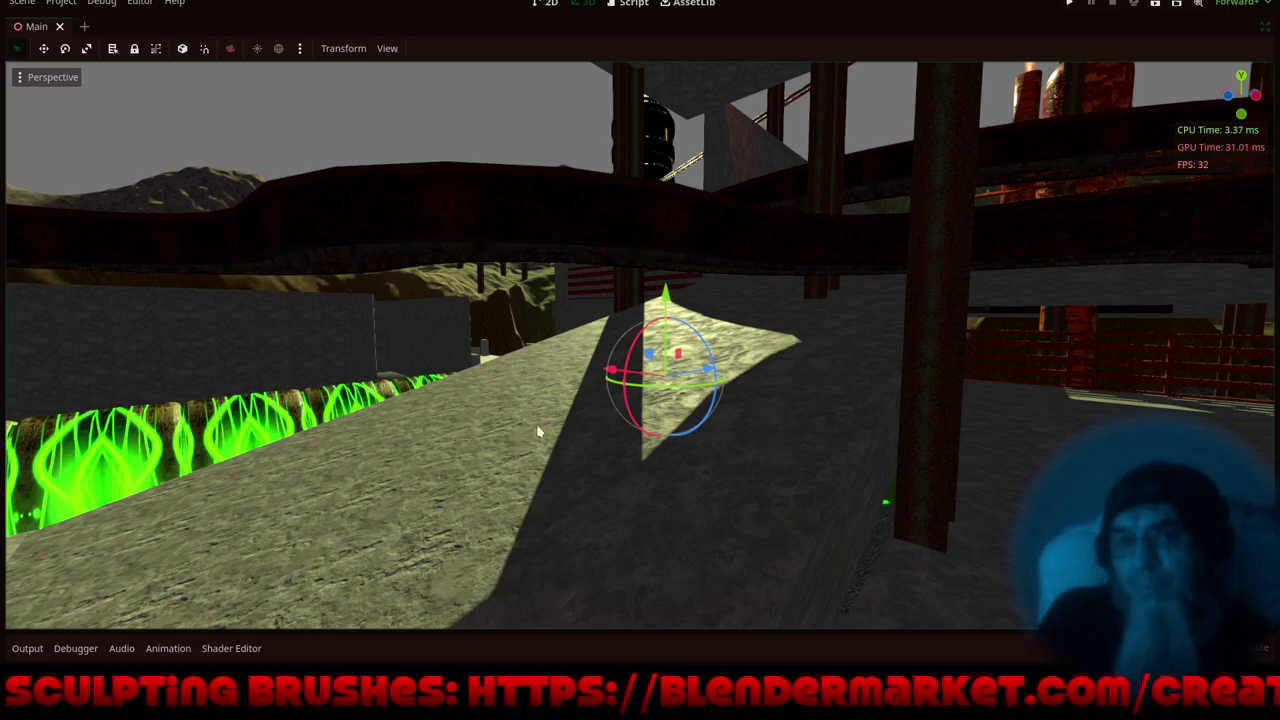
middle_drag(538, 432, 656, 450)
scroll(640, 398, down, 8)
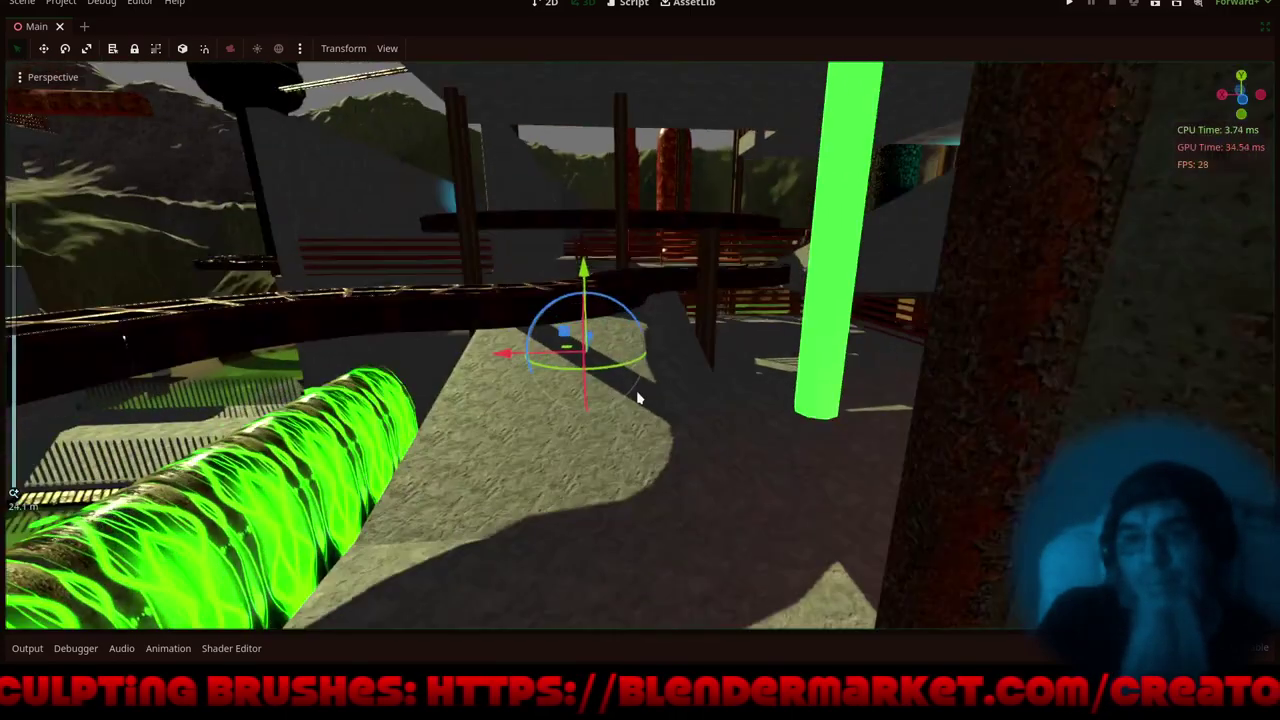
middle_drag(638, 398, 795, 398)
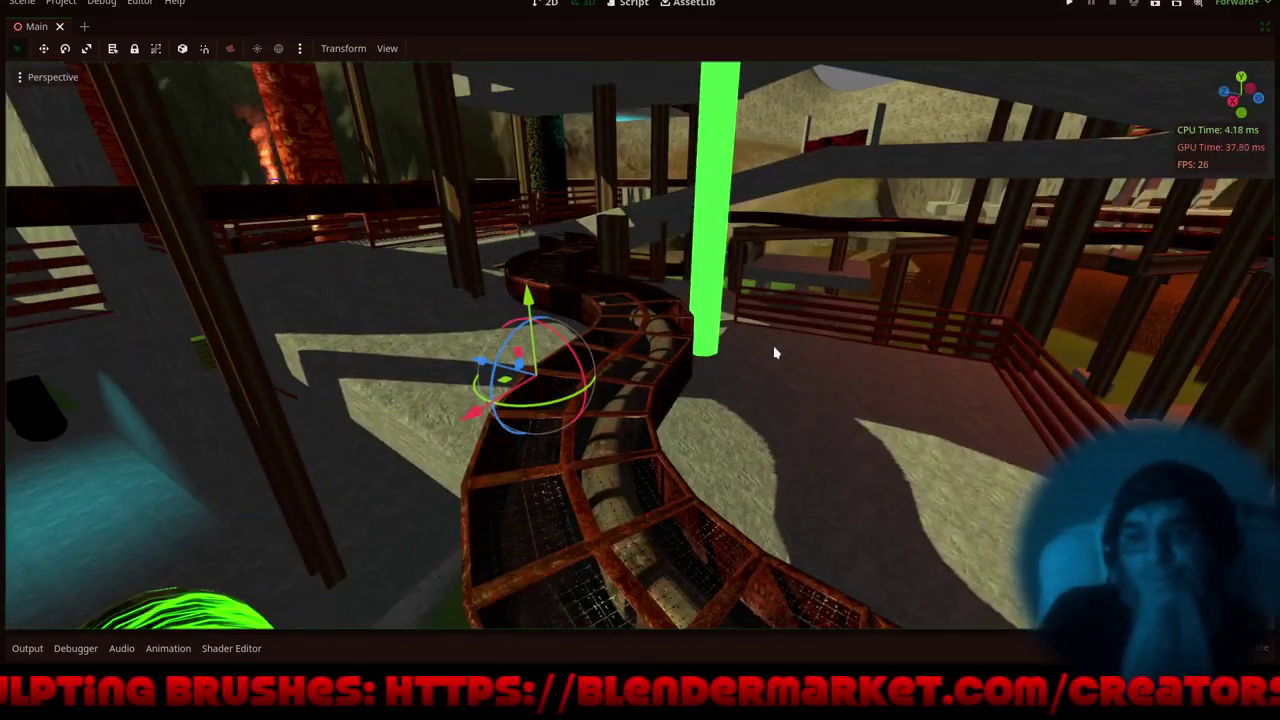
scroll(683, 430, down, 3)
scroll(809, 408, up, 9)
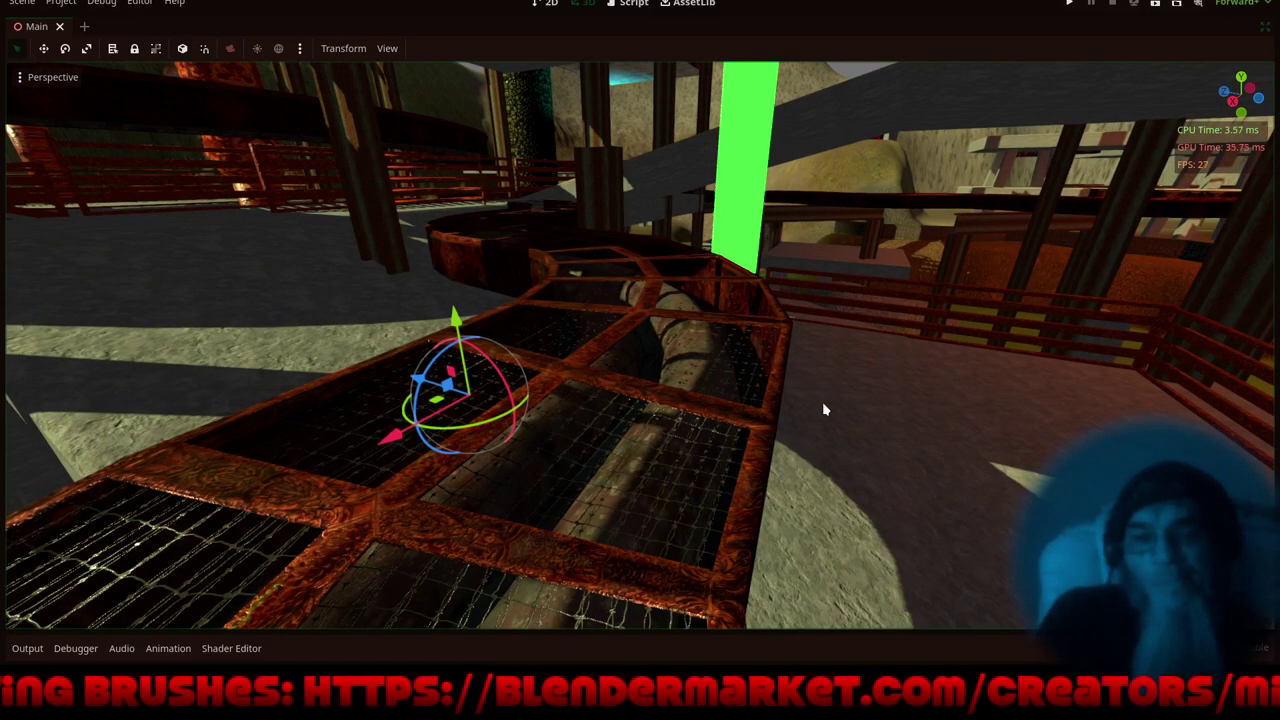
scroll(815, 405, down, 10)
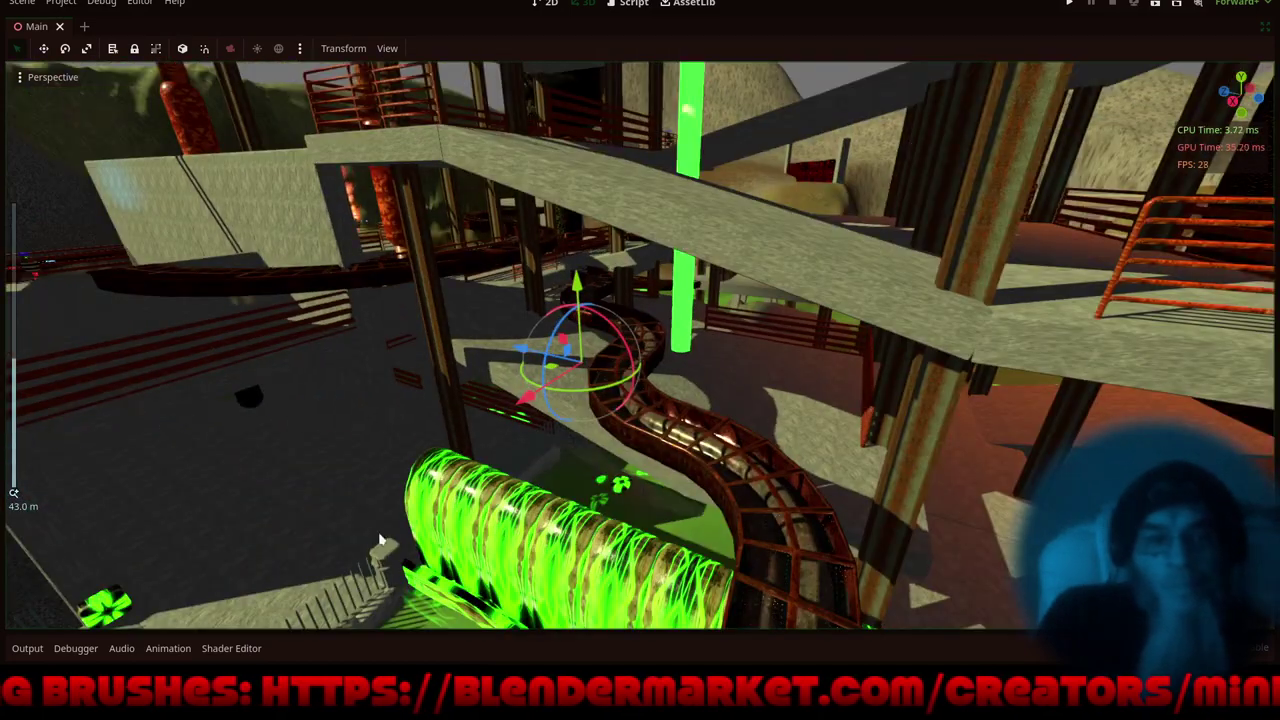
- Select the black capsule in front of the dark concrete wall and move it above the track beside the green beam
middle_drag(380, 540, 490, 496)
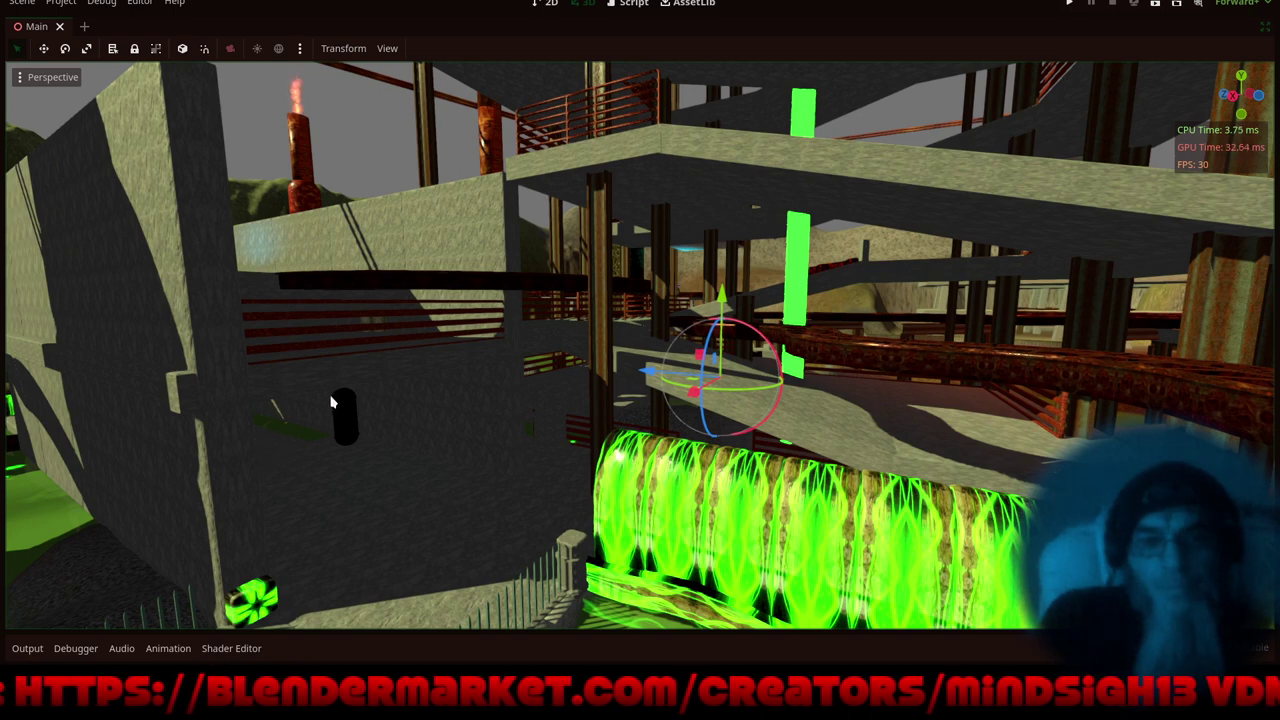
click(345, 415)
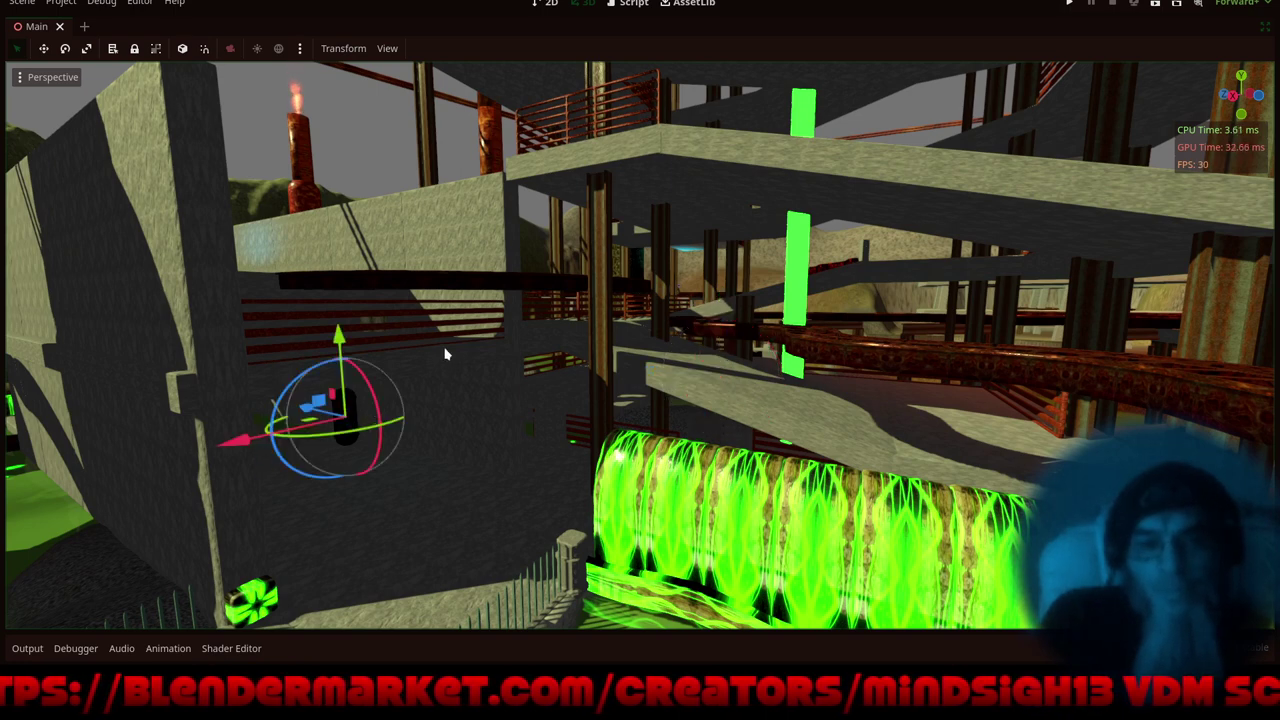
middle_drag(445, 349, 469, 400)
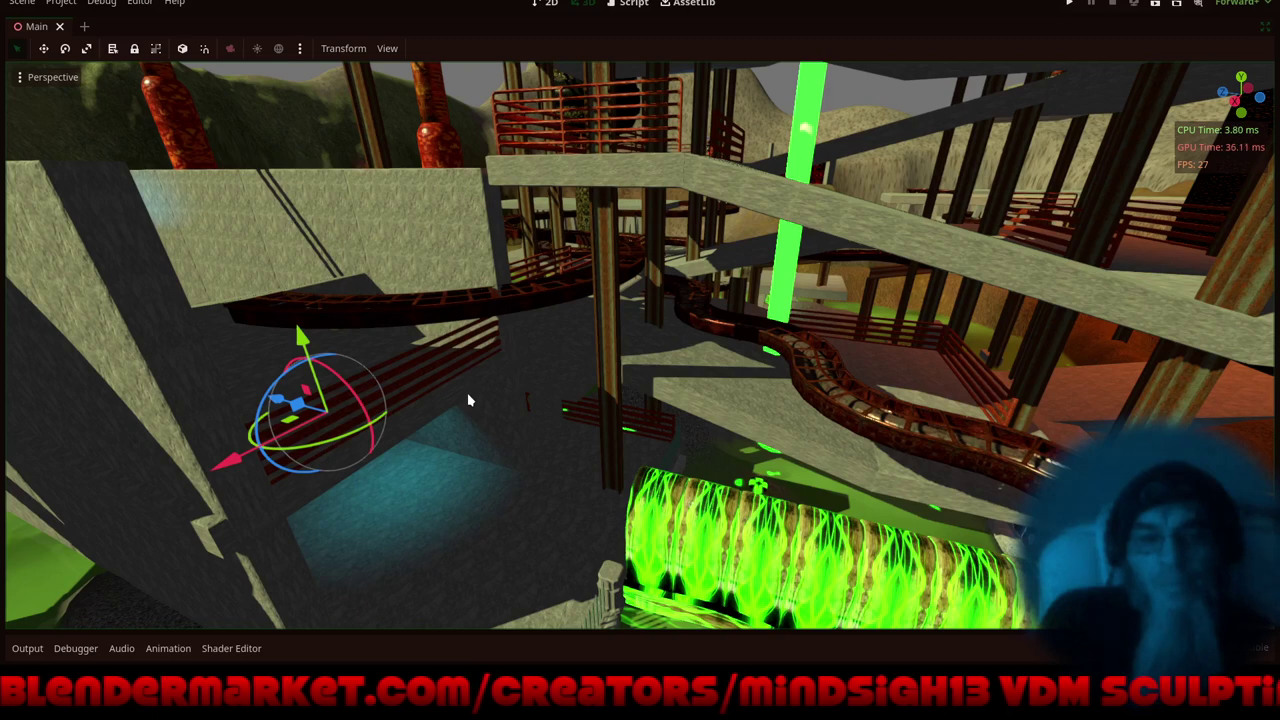
drag(265, 405, 792, 447)
drag(880, 493, 903, 353)
drag(916, 486, 895, 435)
key(f)
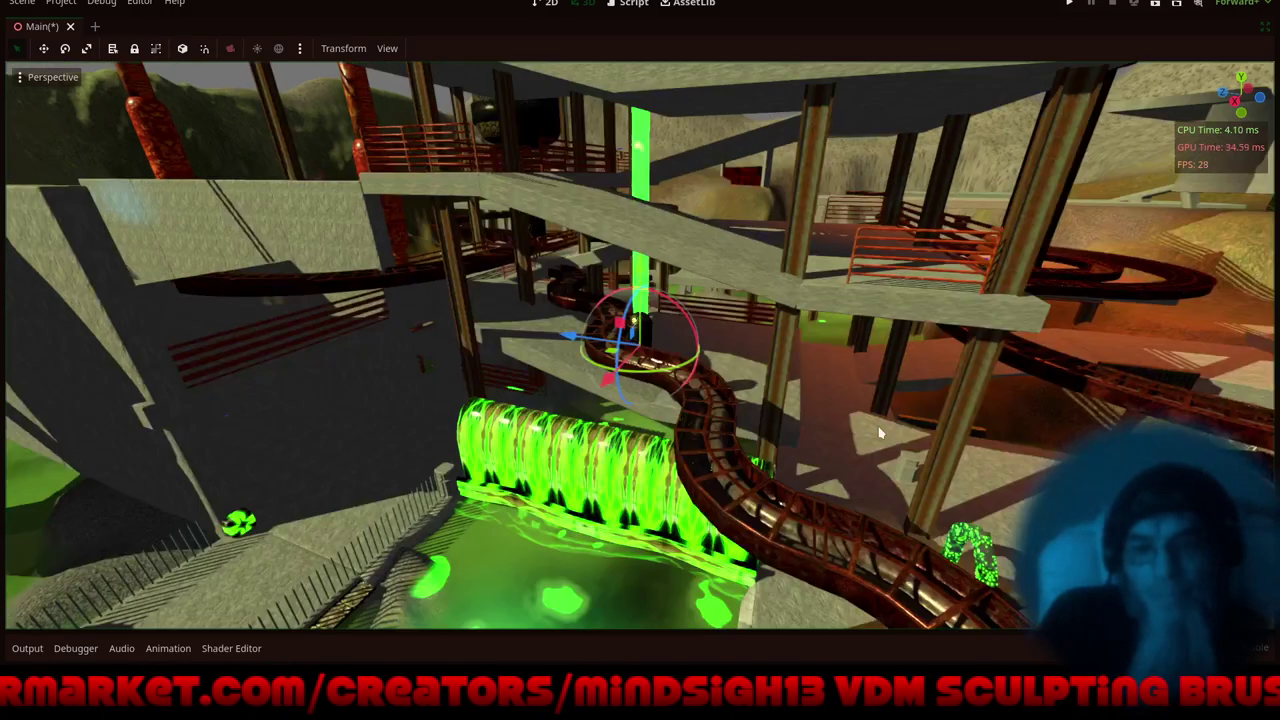
- Move the black capsule across to the ramp near the green beam and lower it towards the concrete surface
middle_drag(846, 427, 725, 369)
scroll(684, 320, up, 9)
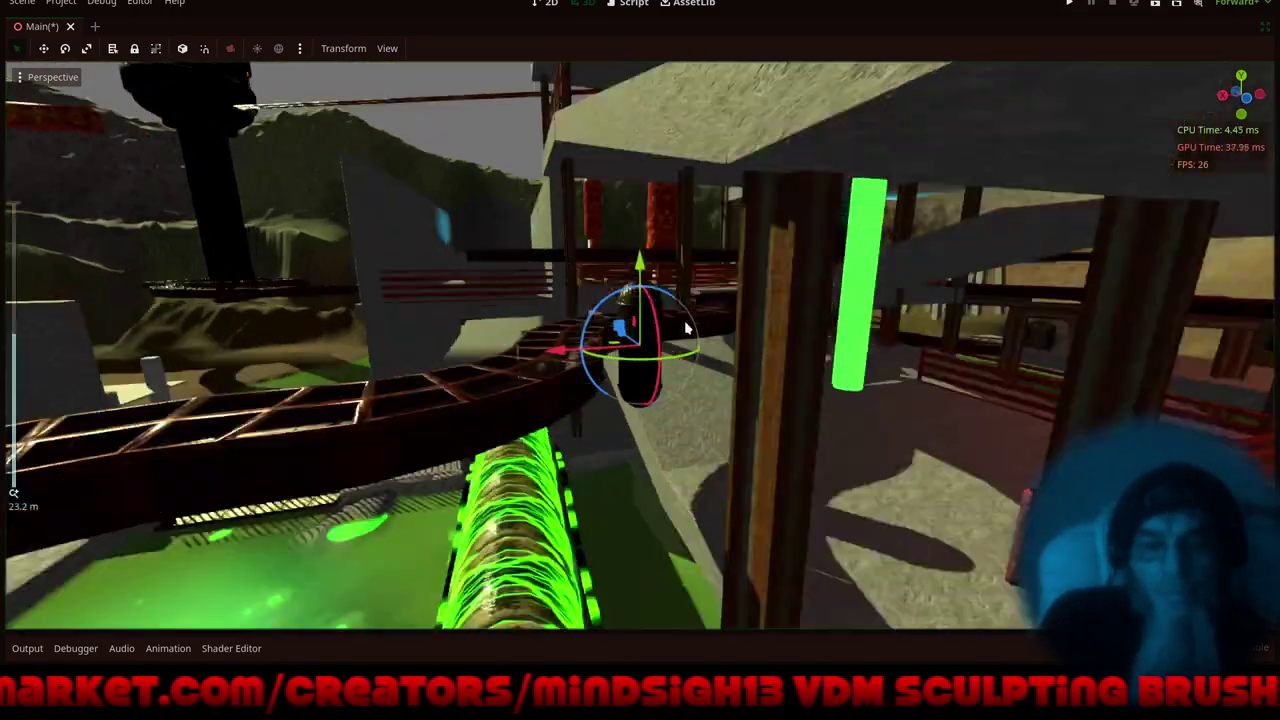
scroll(710, 348, up, 5)
drag(567, 351, 999, 355)
drag(957, 318, 786, 313)
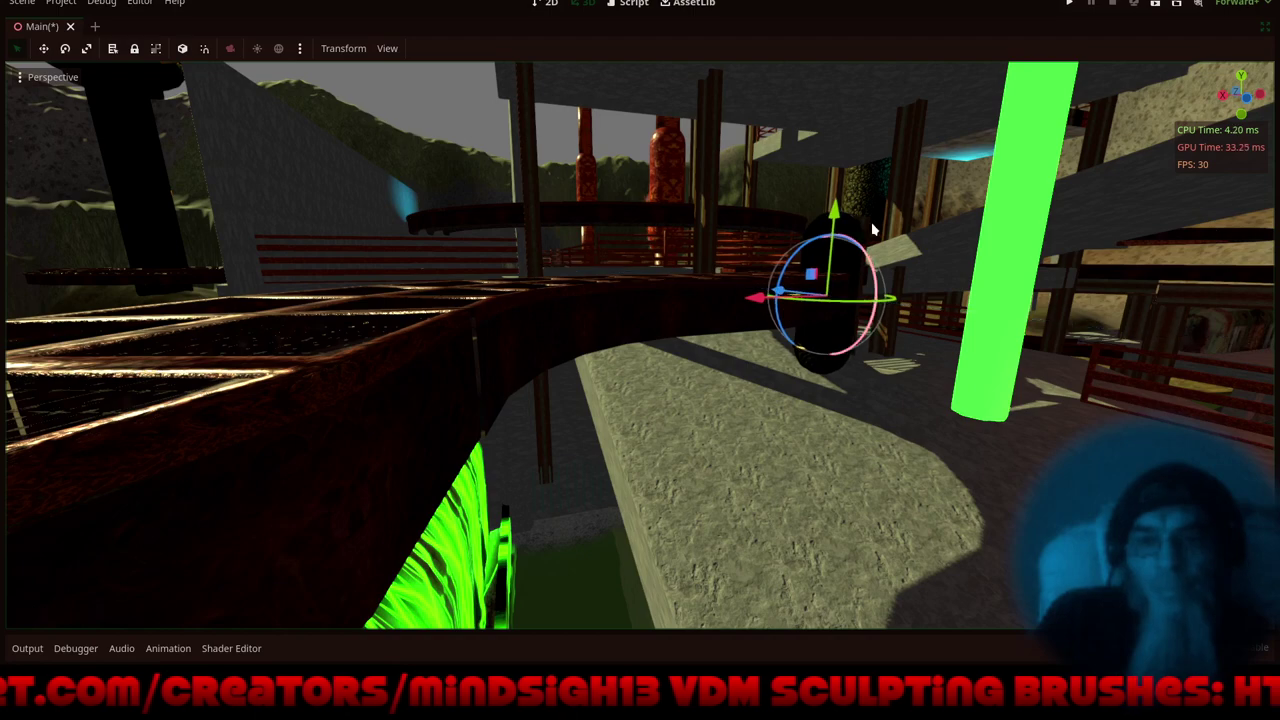
drag(836, 212, 846, 270)
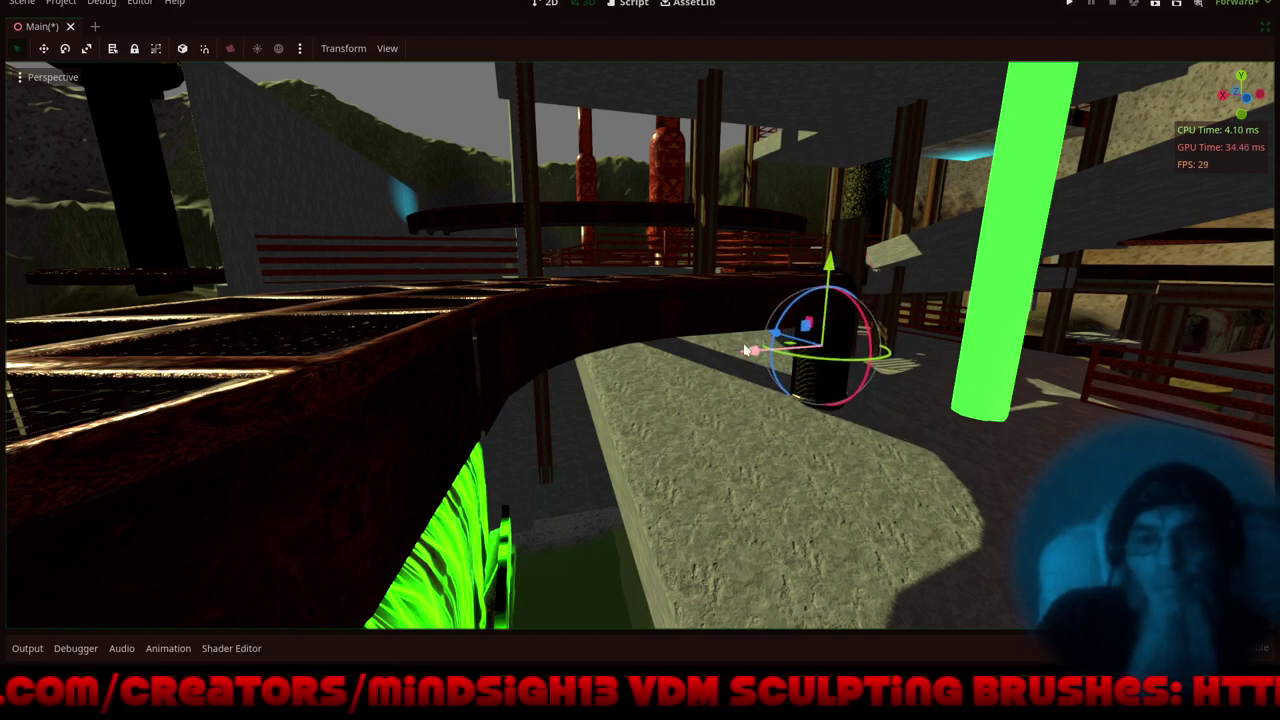
drag(748, 349, 796, 355)
- Focus on the black capsule and shift it horizontally on the ramp beside the curved track, checking its placement from above and the side
middle_drag(839, 385, 812, 406)
key(f)
scroll(673, 292, up, 3)
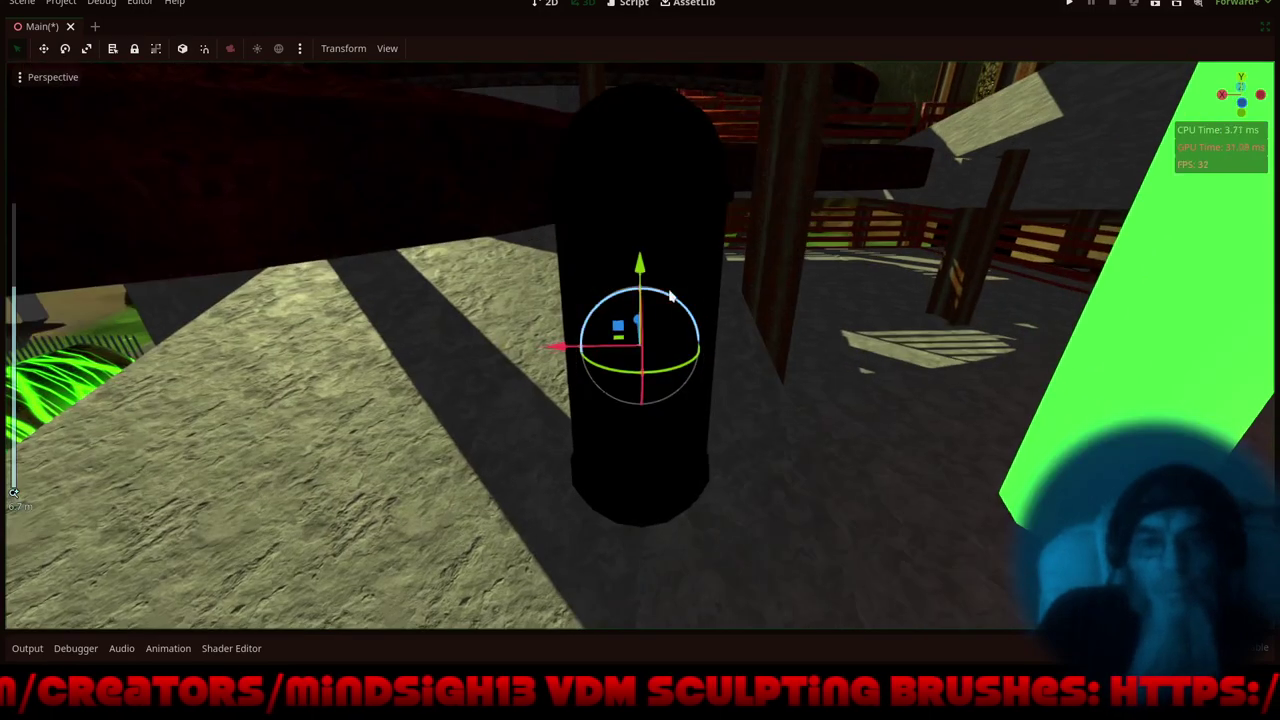
middle_drag(670, 295, 705, 318)
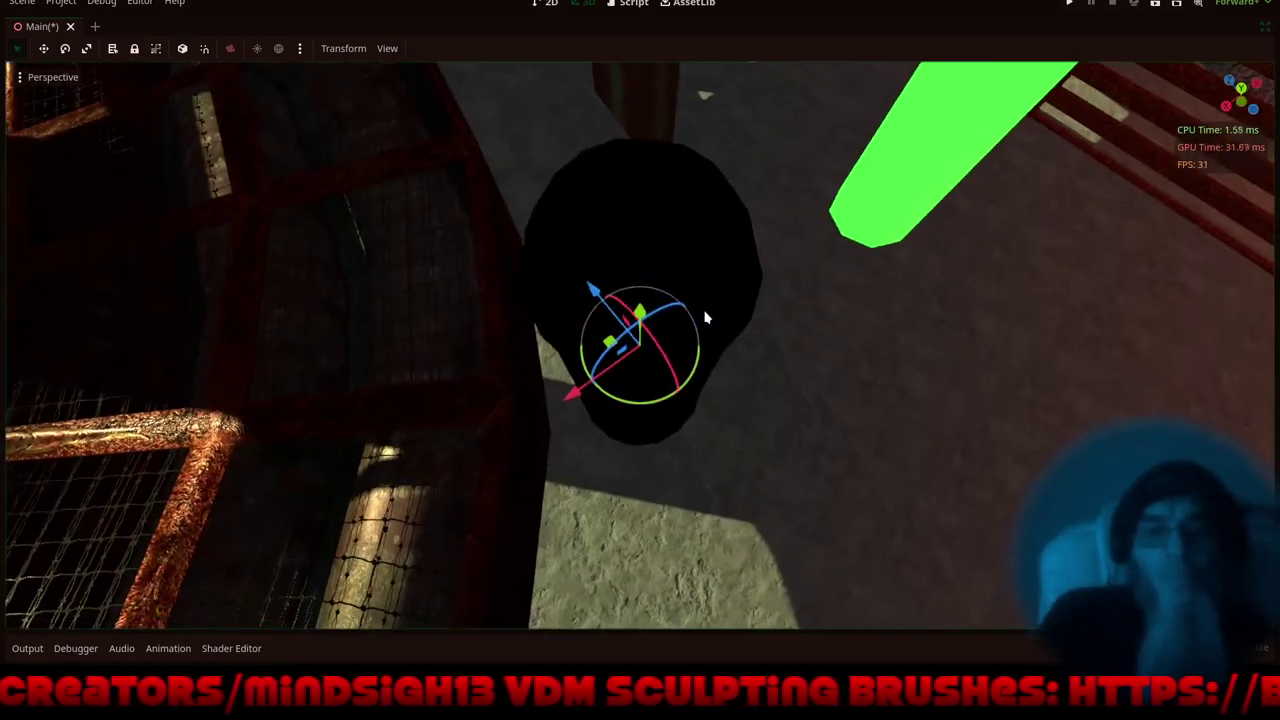
scroll(647, 360, down, 4)
drag(609, 343, 647, 360)
middle_drag(715, 461, 699, 343)
middle_drag(666, 410, 835, 370)
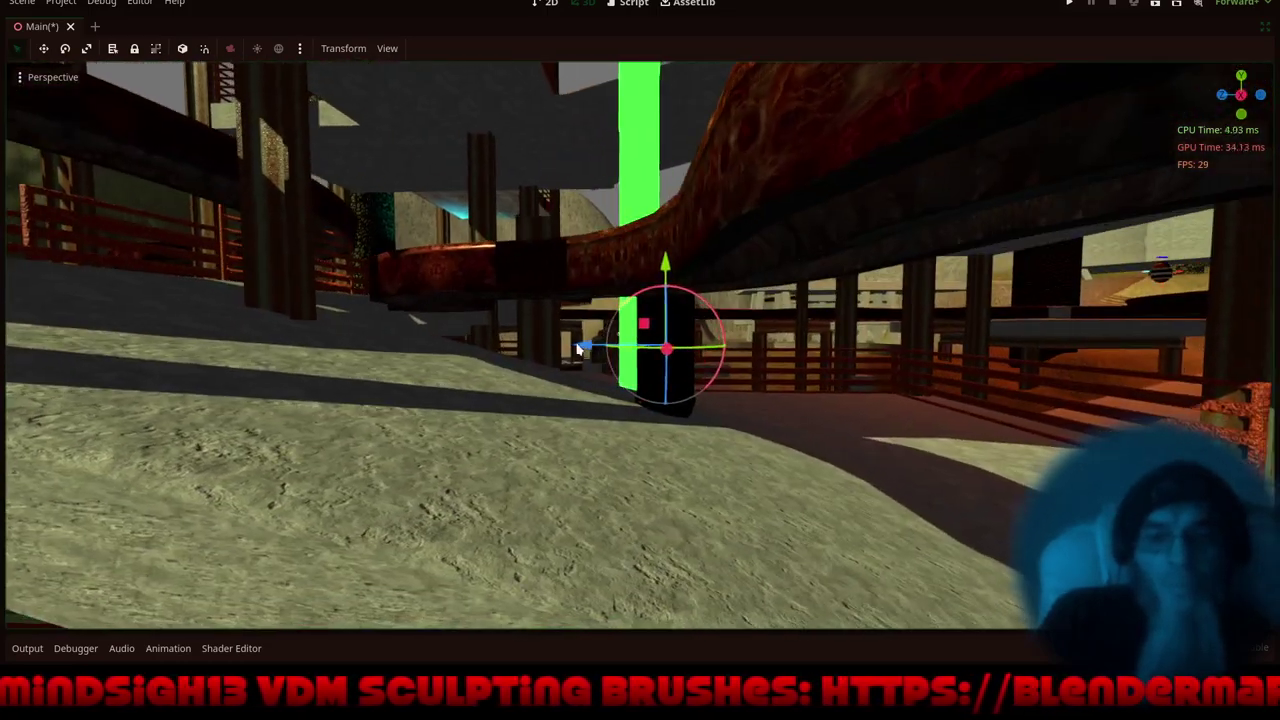
- Slide the black capsule along the Z axis to the ramp's shaded edge, then duplicate it and offset the copy slightly along X
drag(589, 349, 716, 374)
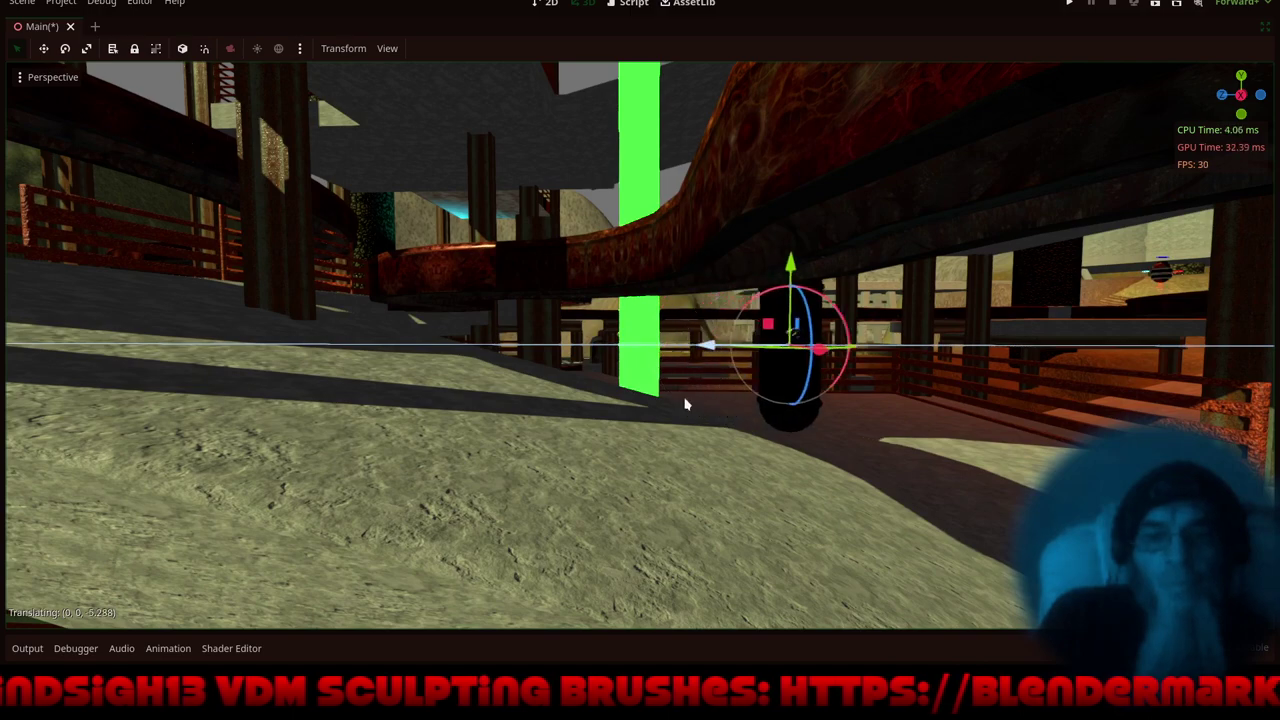
middle_drag(724, 462, 562, 475)
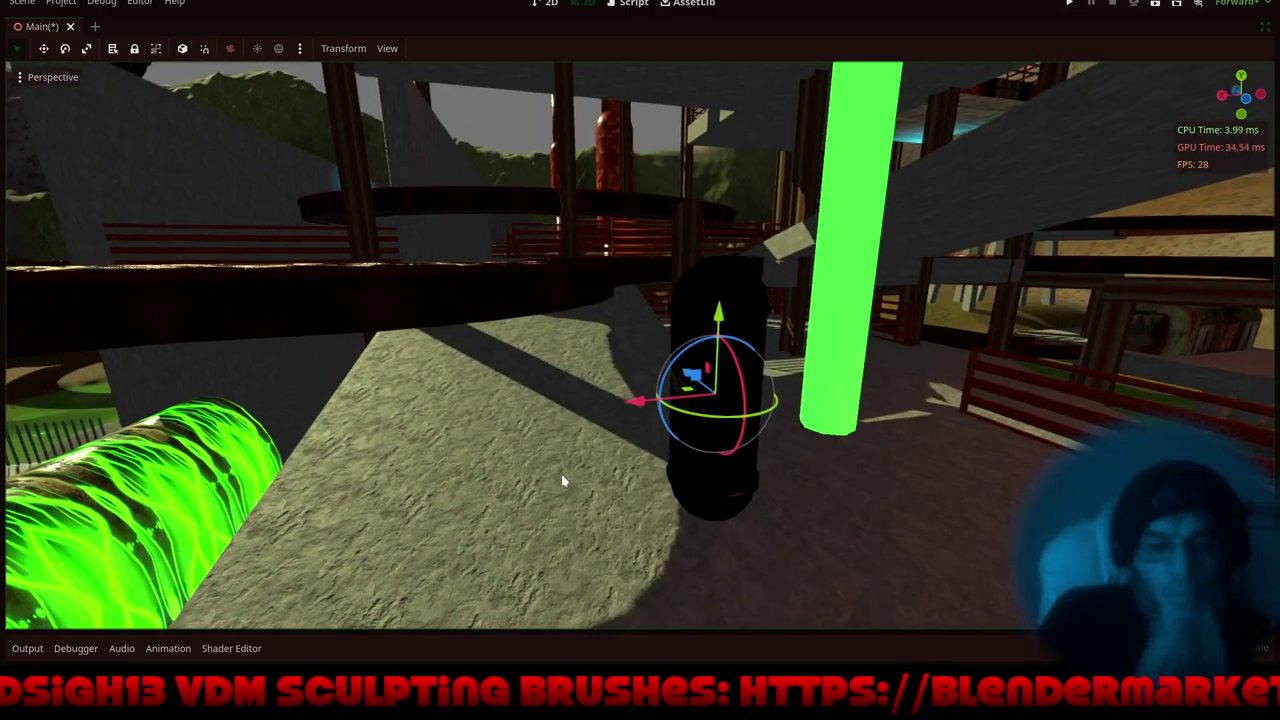
key(ctrl+d)
drag(632, 402, 565, 451)
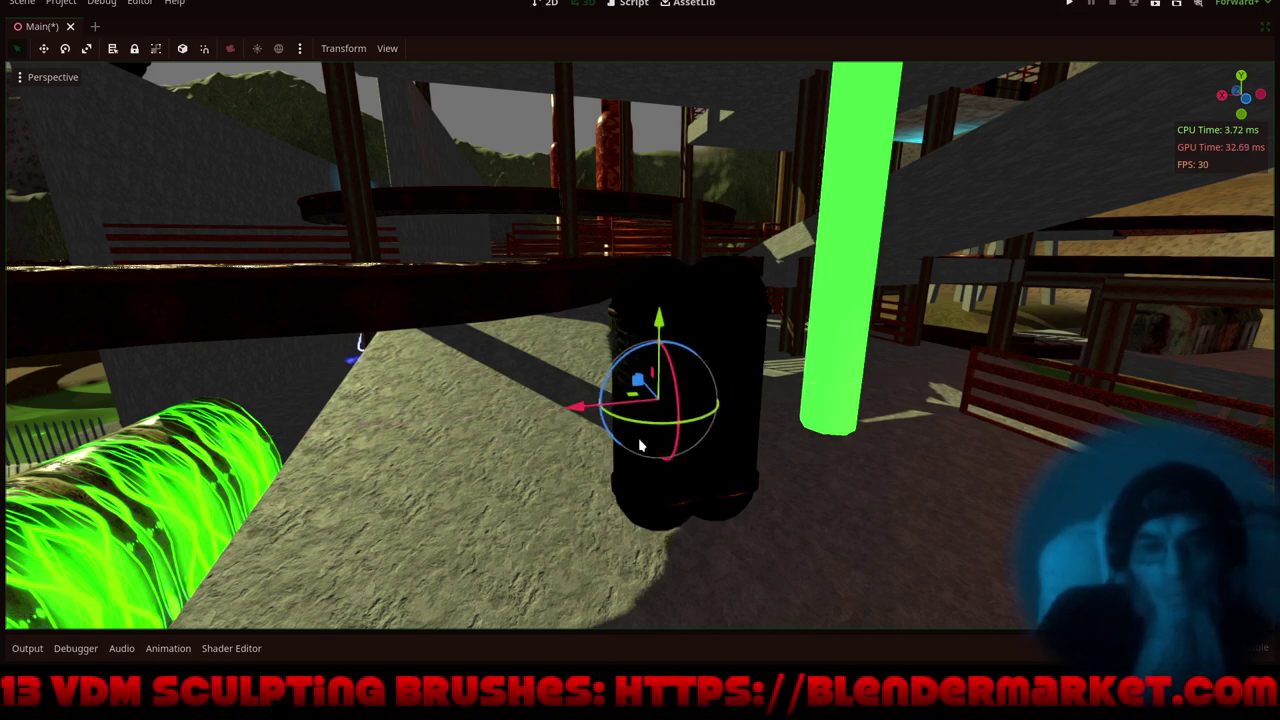
- Run the project and take the character through the purple-lit doorway and the dark passage onto the rusty track
click(1070, 5)
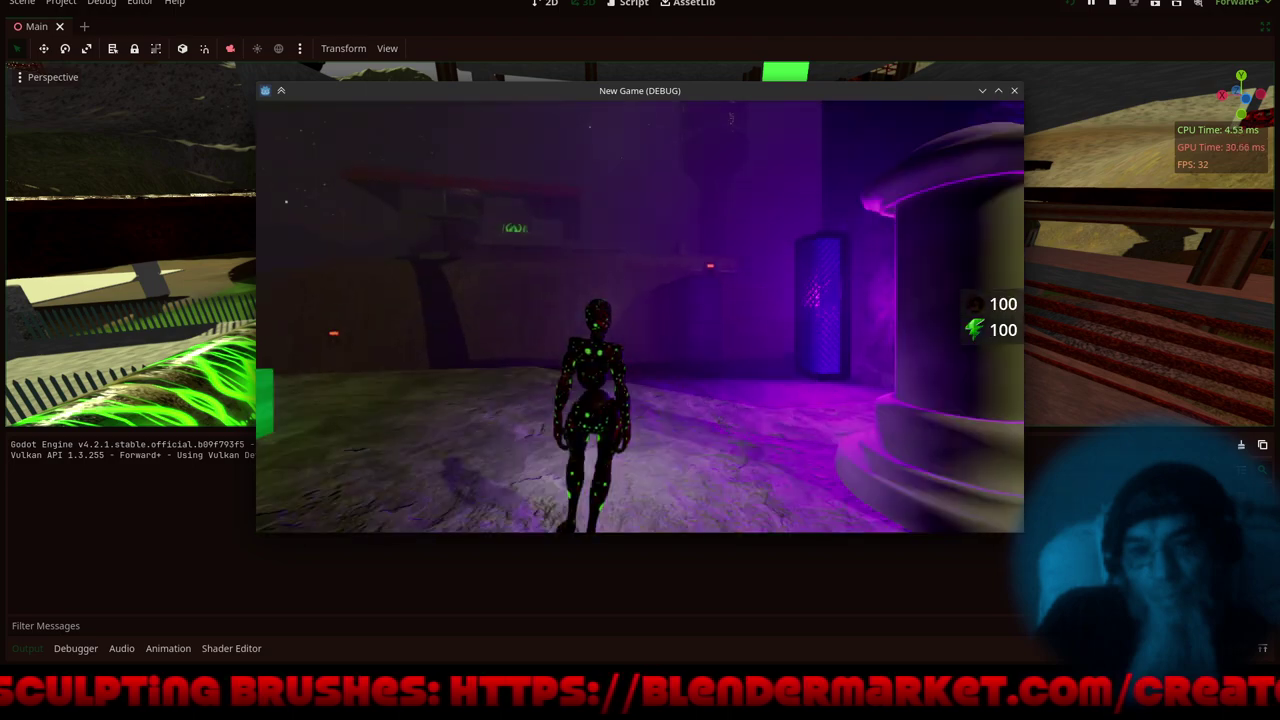
key(w)
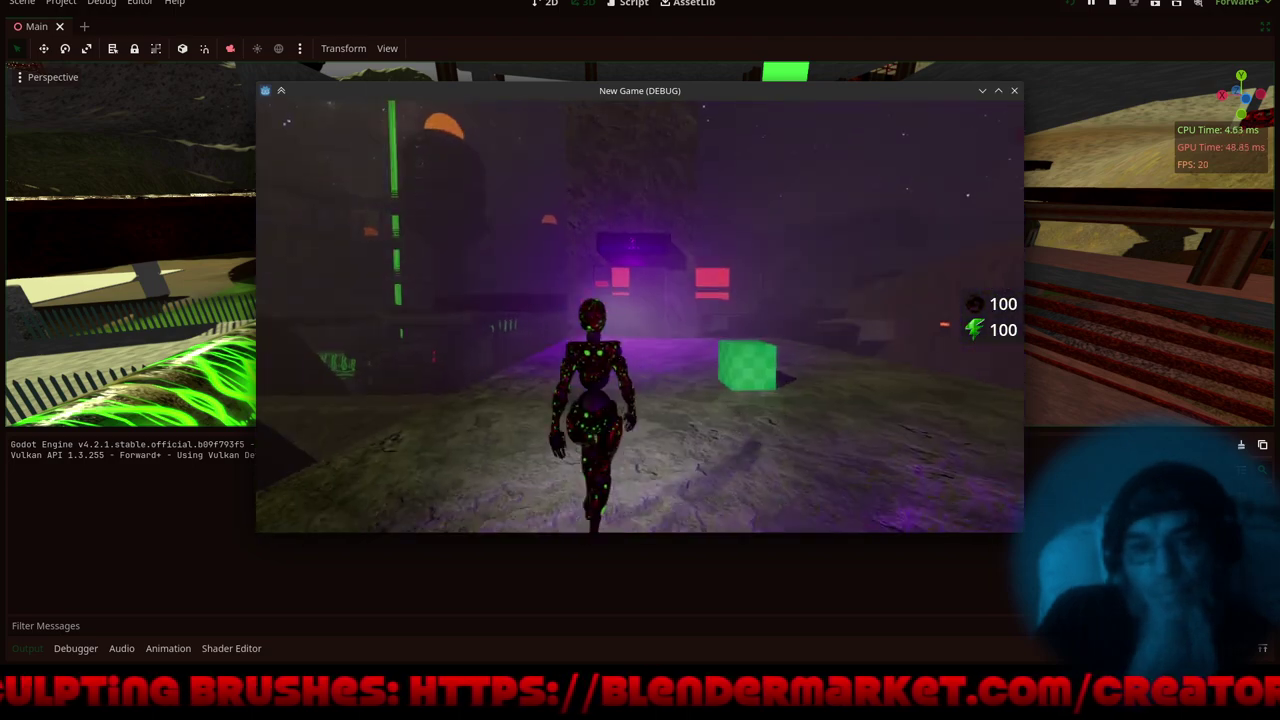
key(w)
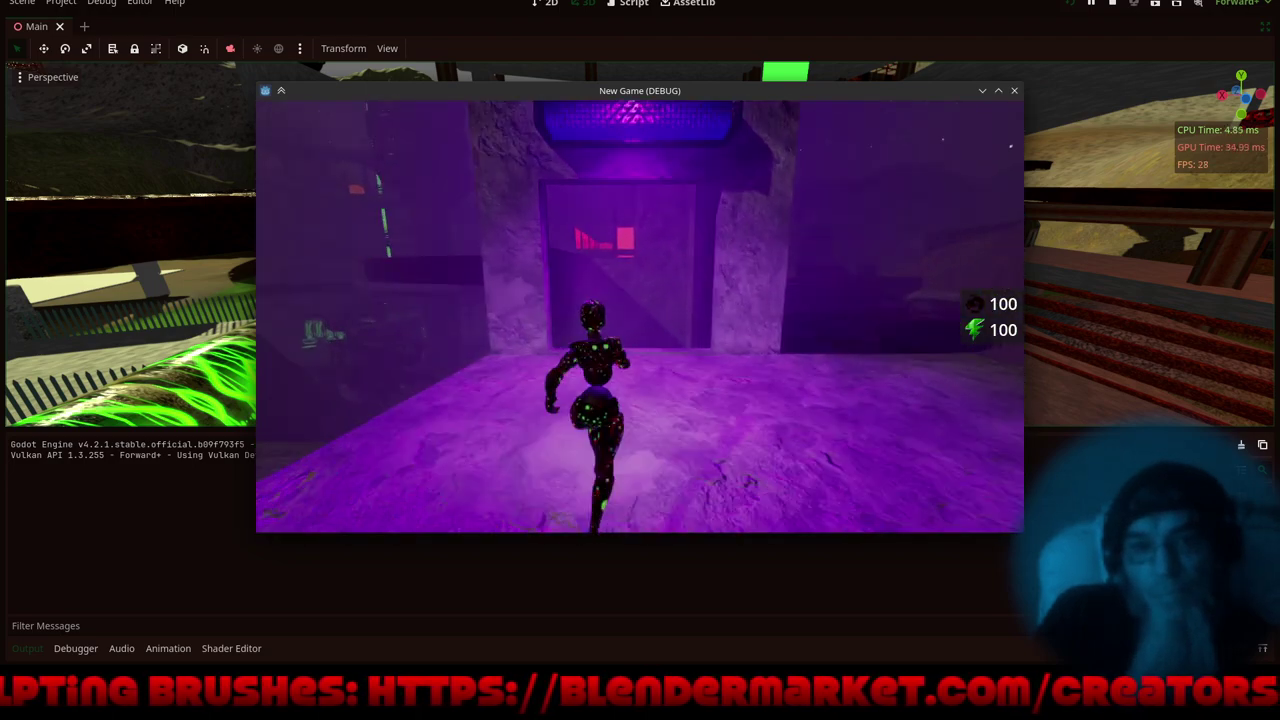
key(w)
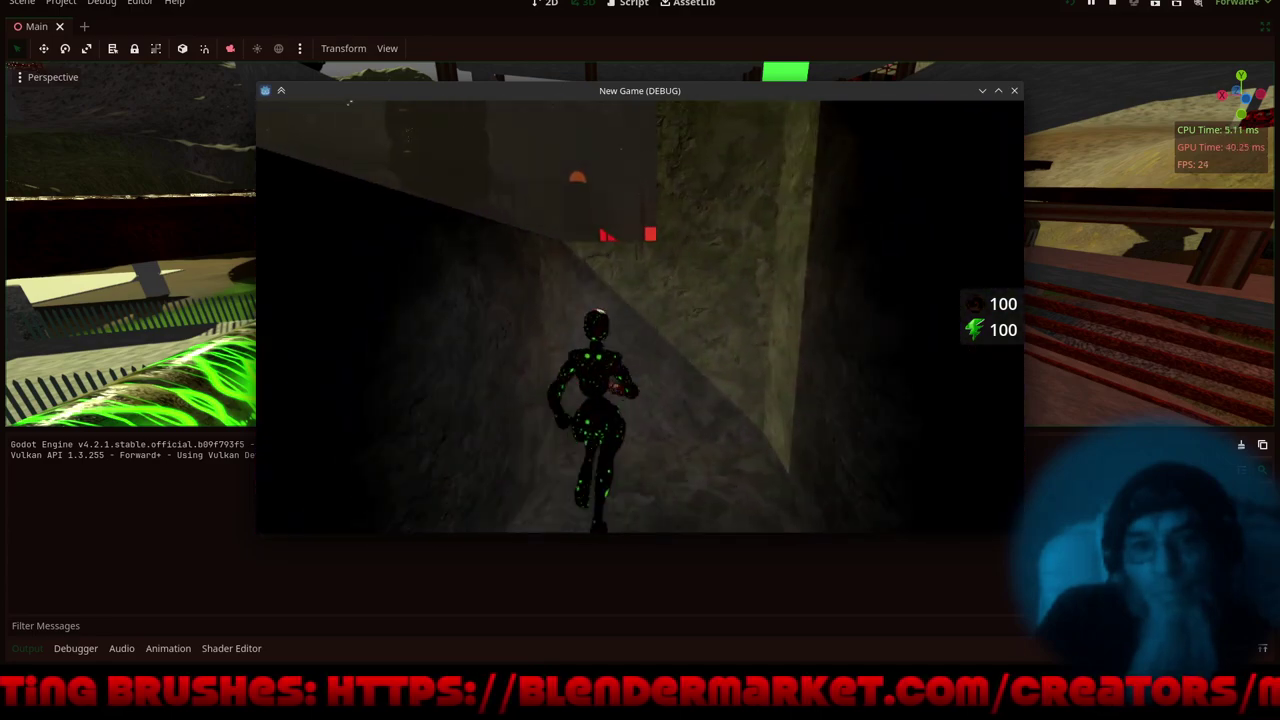
key(w)
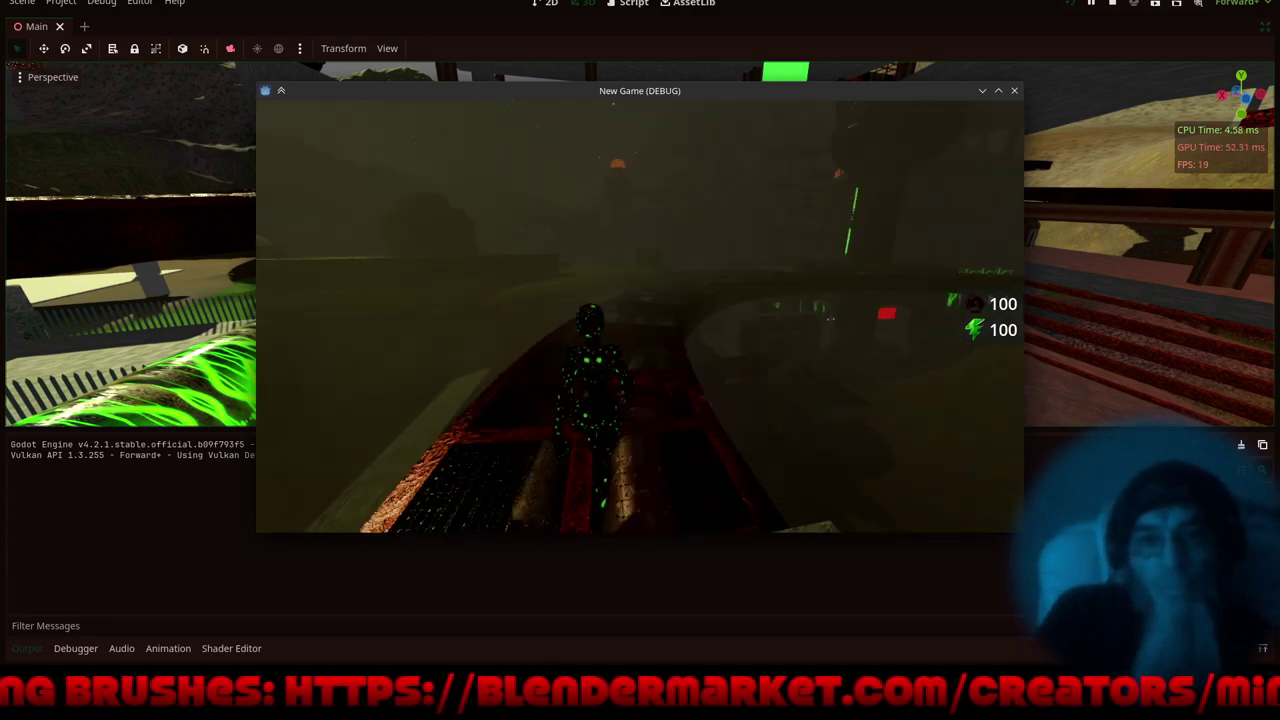
- Run the character along the curved rusty track to the grassy slope below the red-lit windows
key(w)
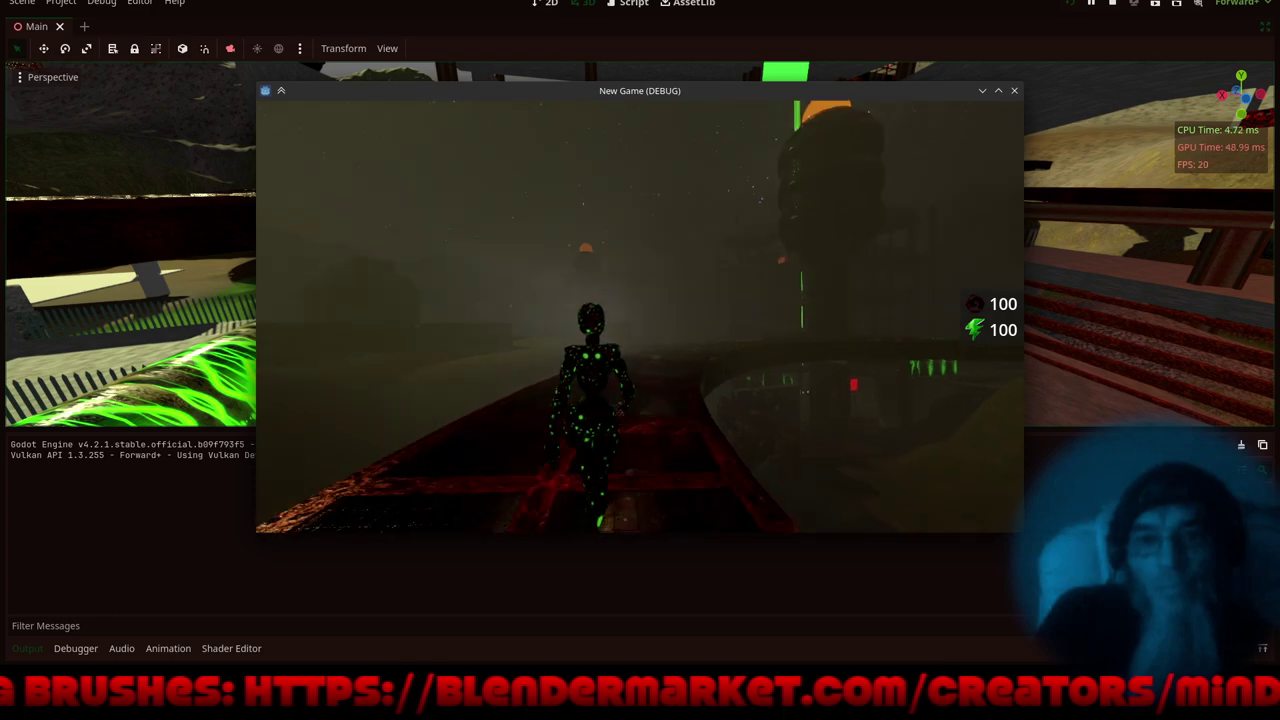
key(w)
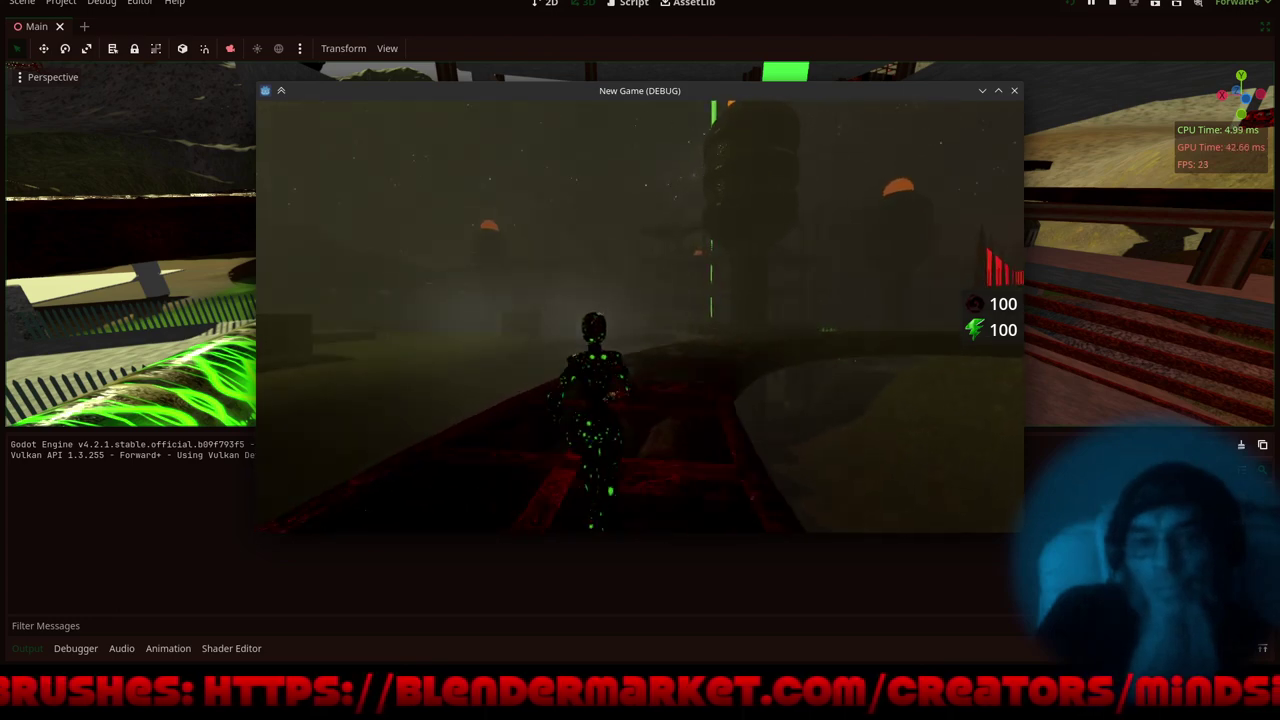
key(w)
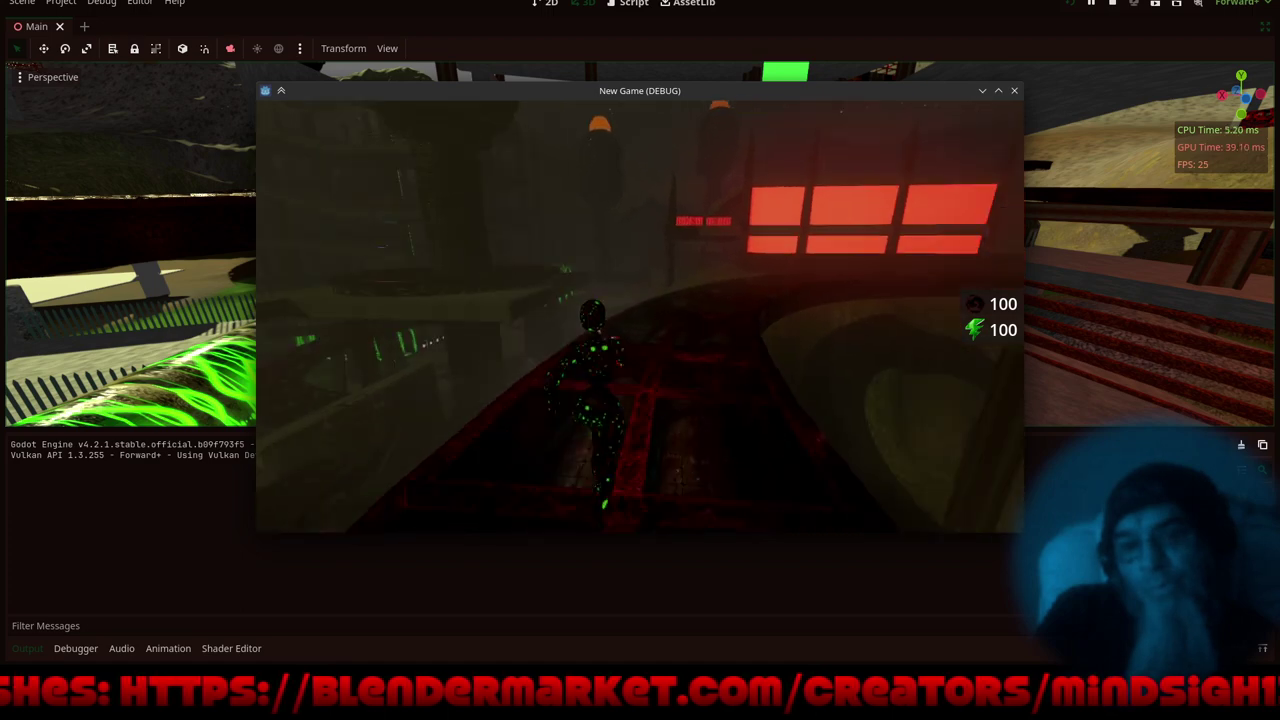
key(w)
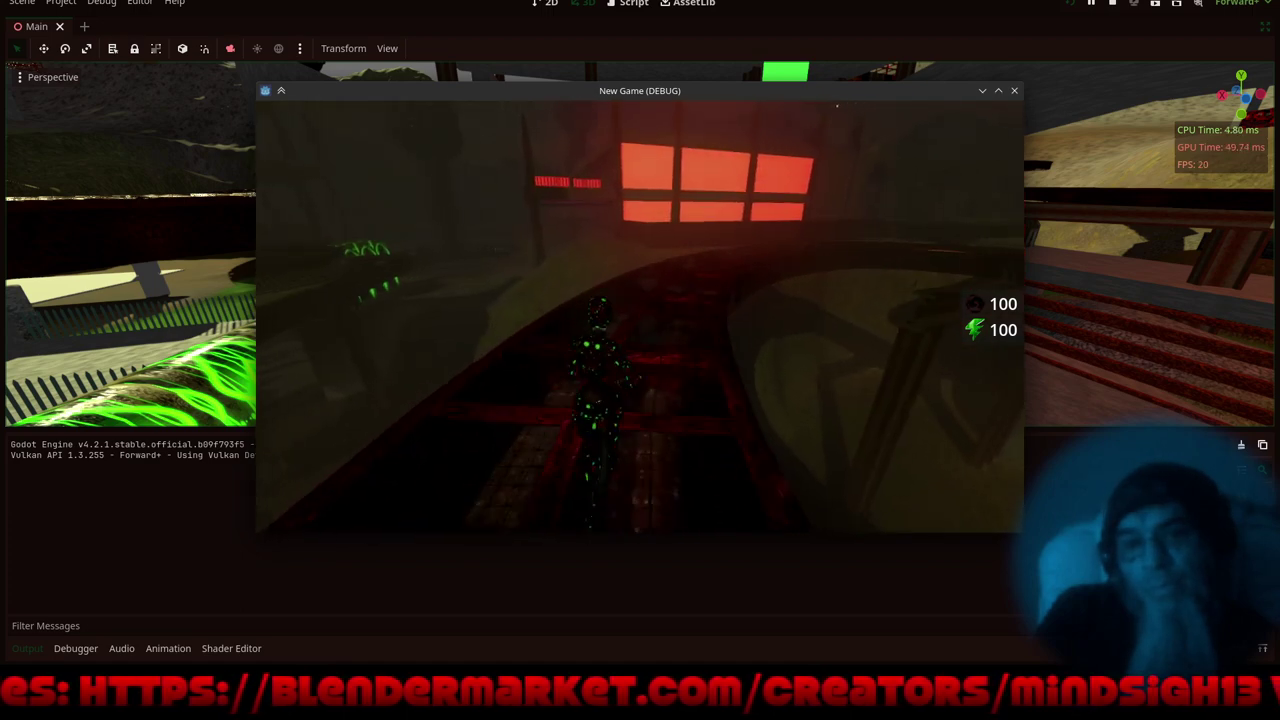
key(w)
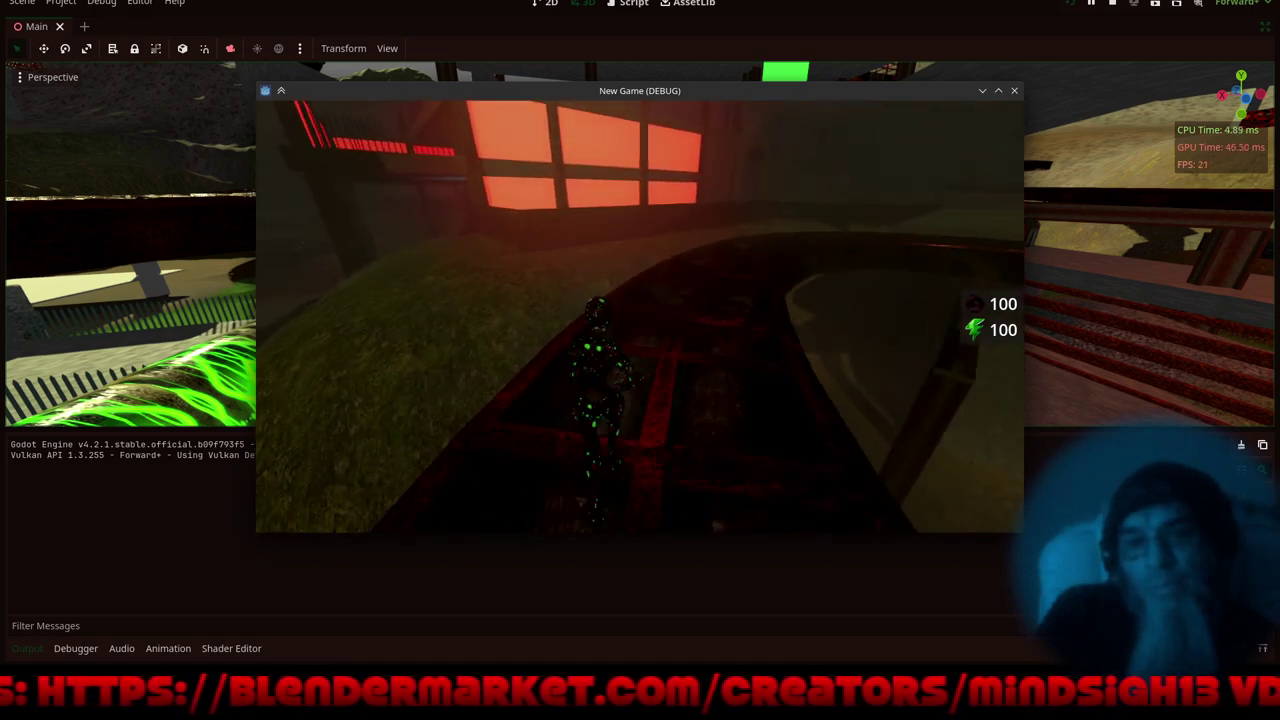
key(w)
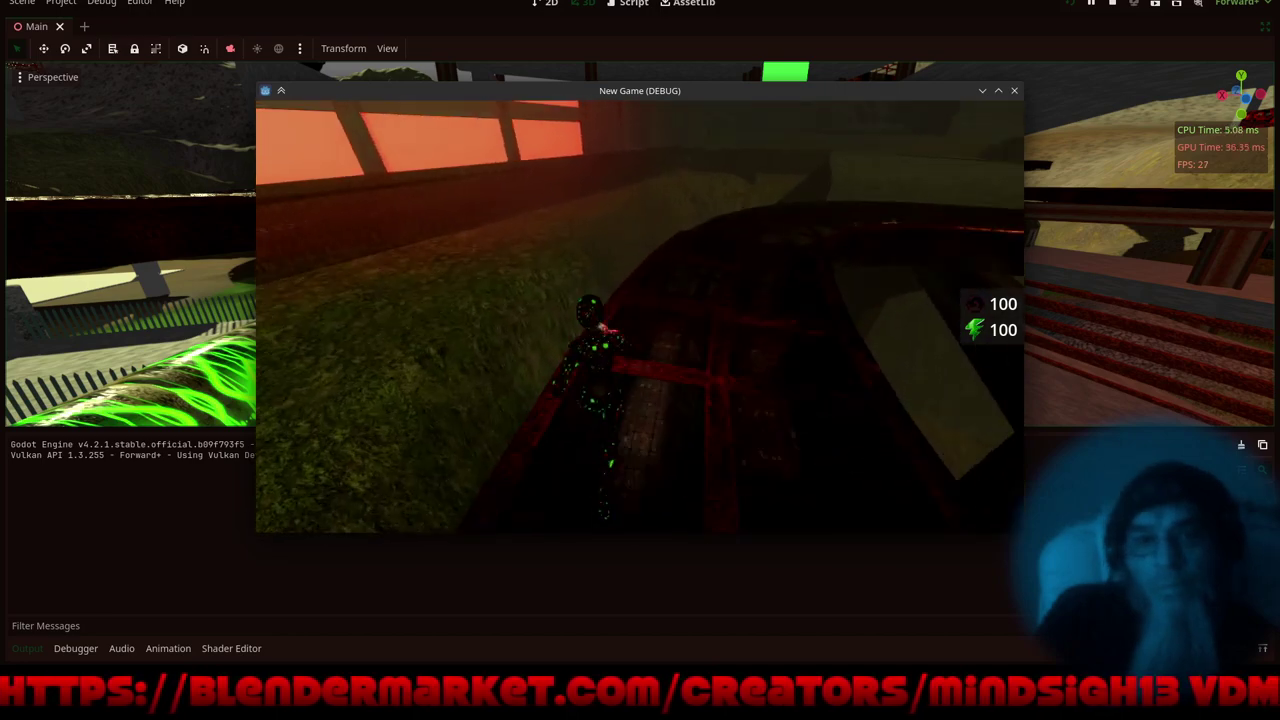
- Cross the grassy hill past the red-lit building with the character and reach the gravel slope beside the concrete ledge
key(w)
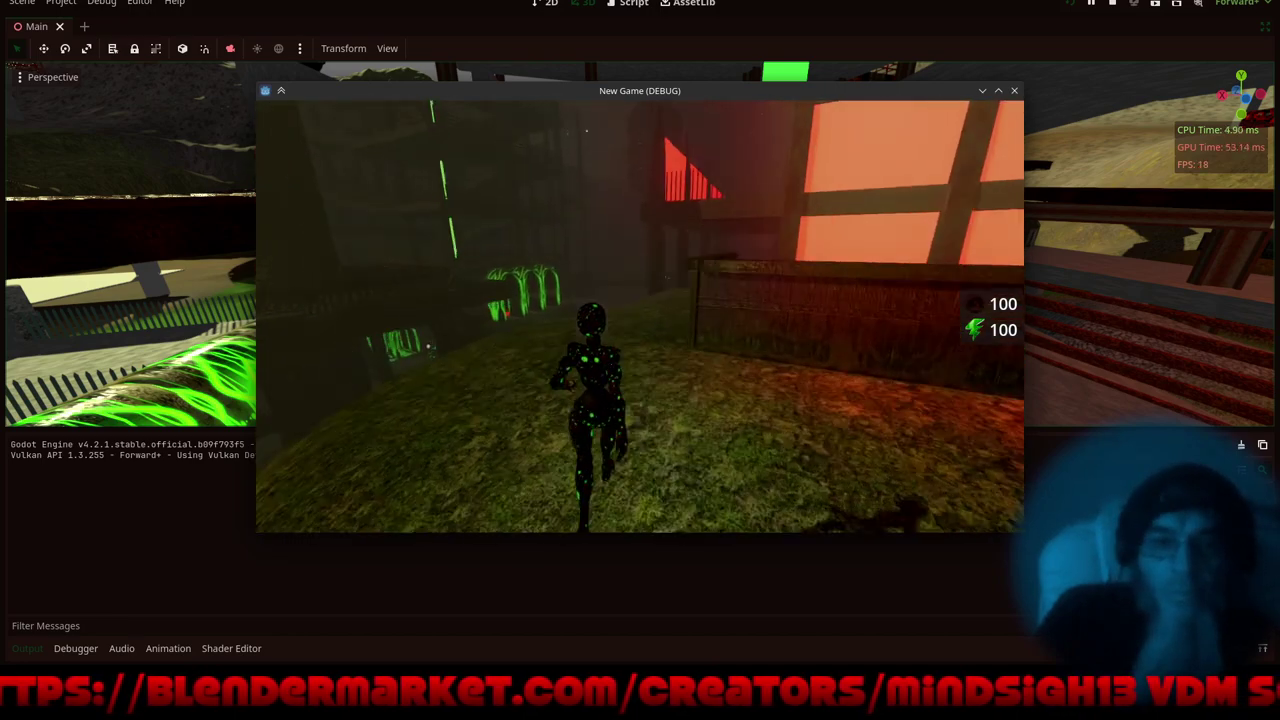
key(w)
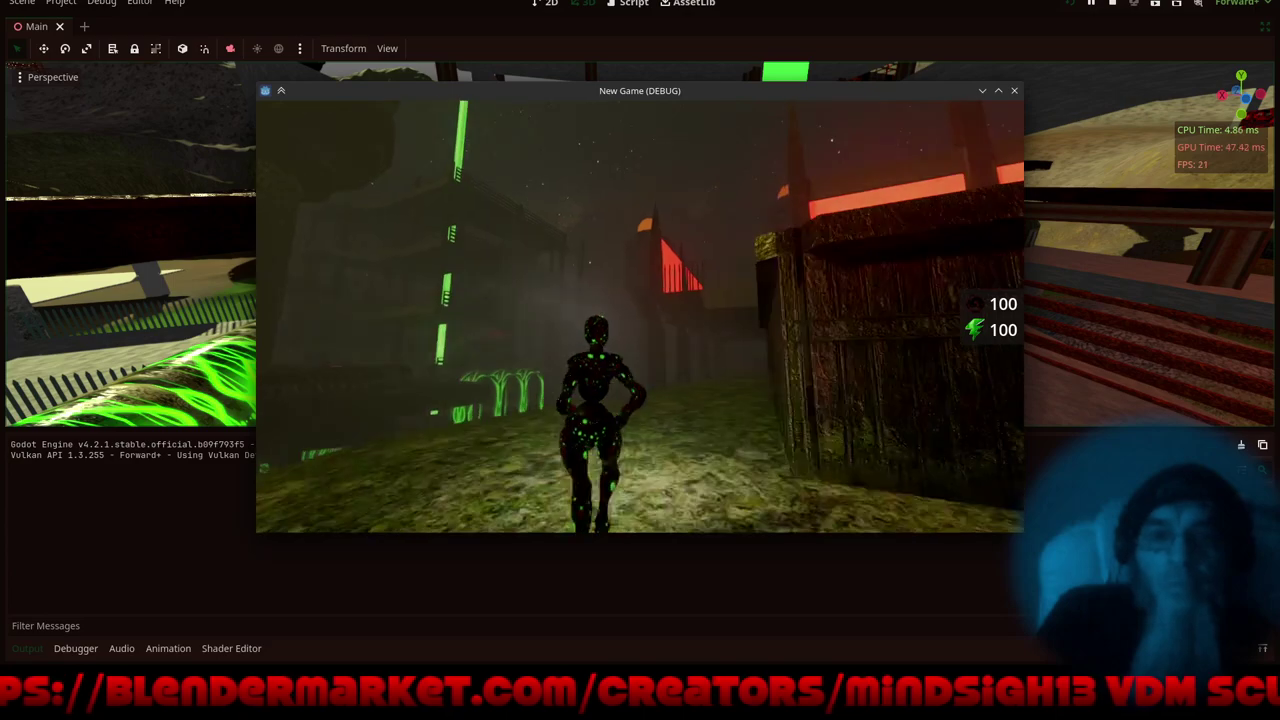
key(w)
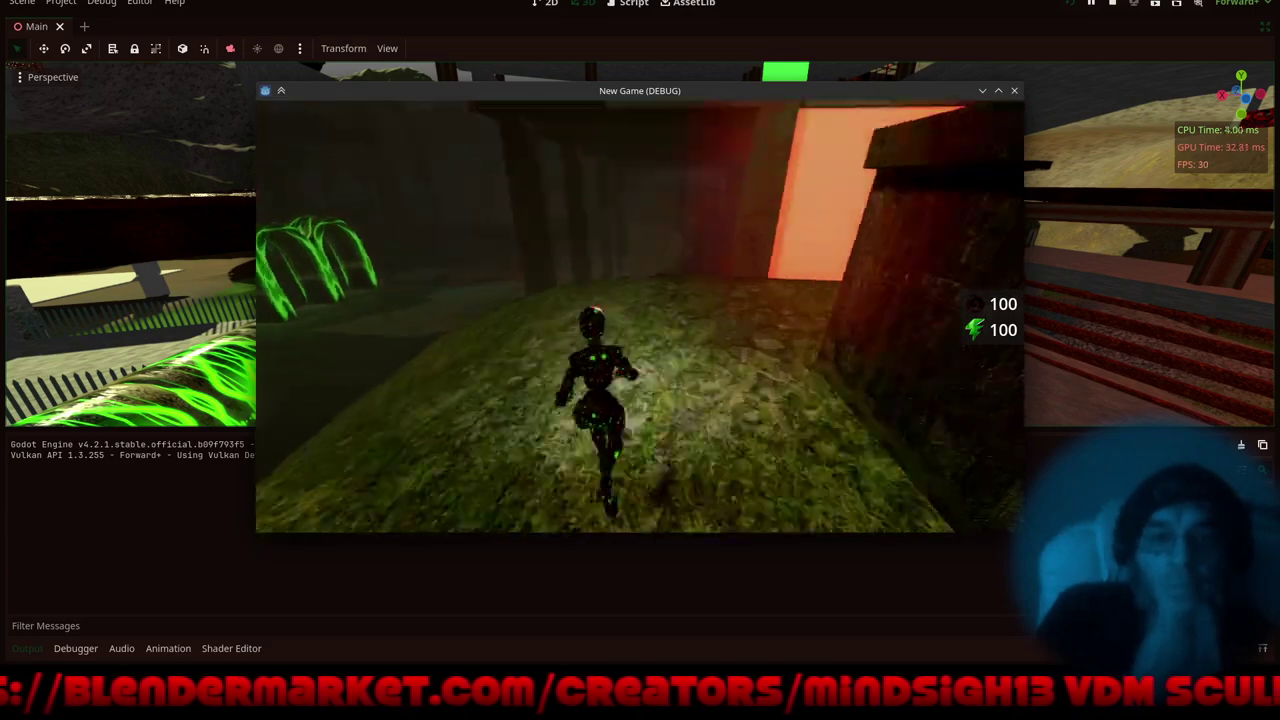
key(w)
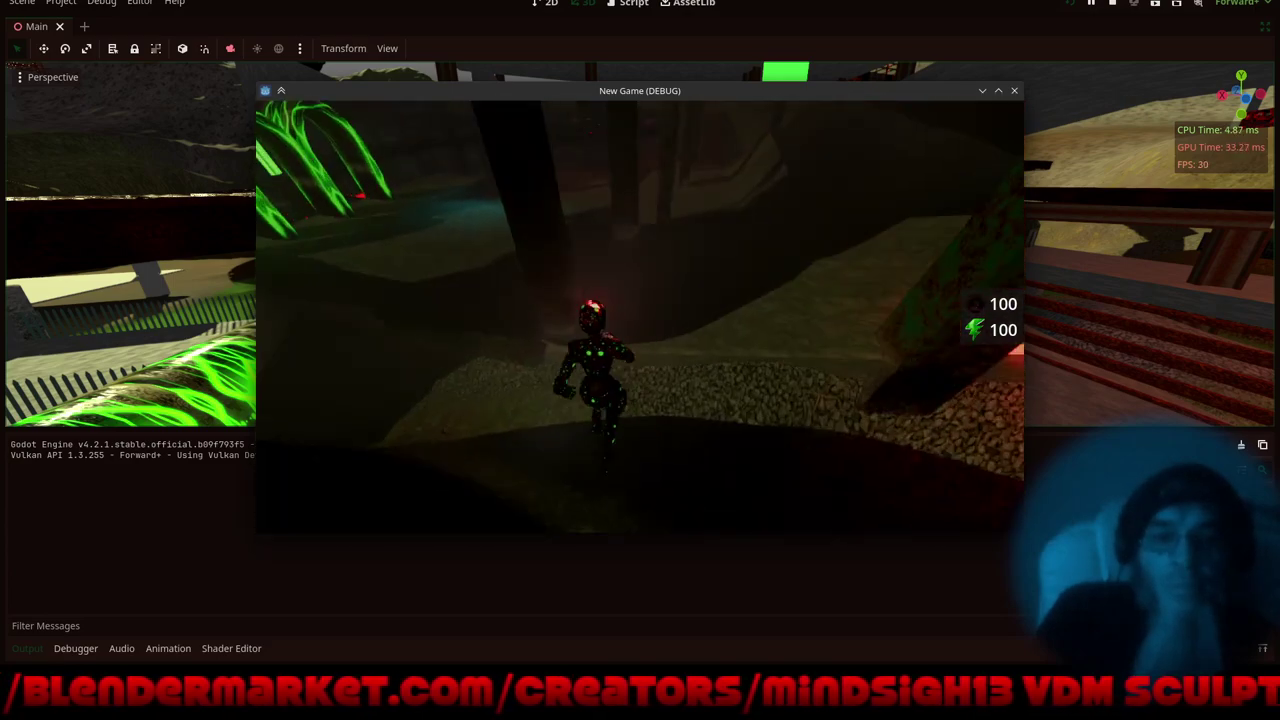
key(w)
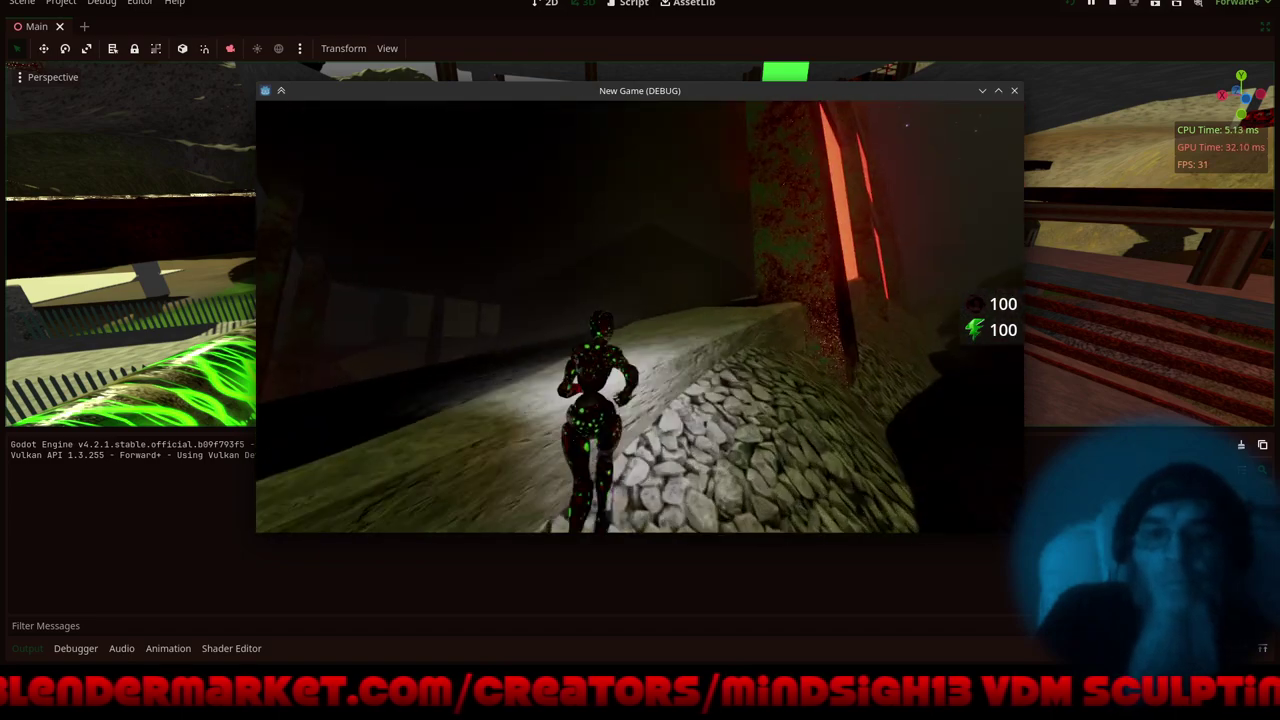
- Run the character from the gravel slope through the dark passage and out past the green glowing arches
key(w)
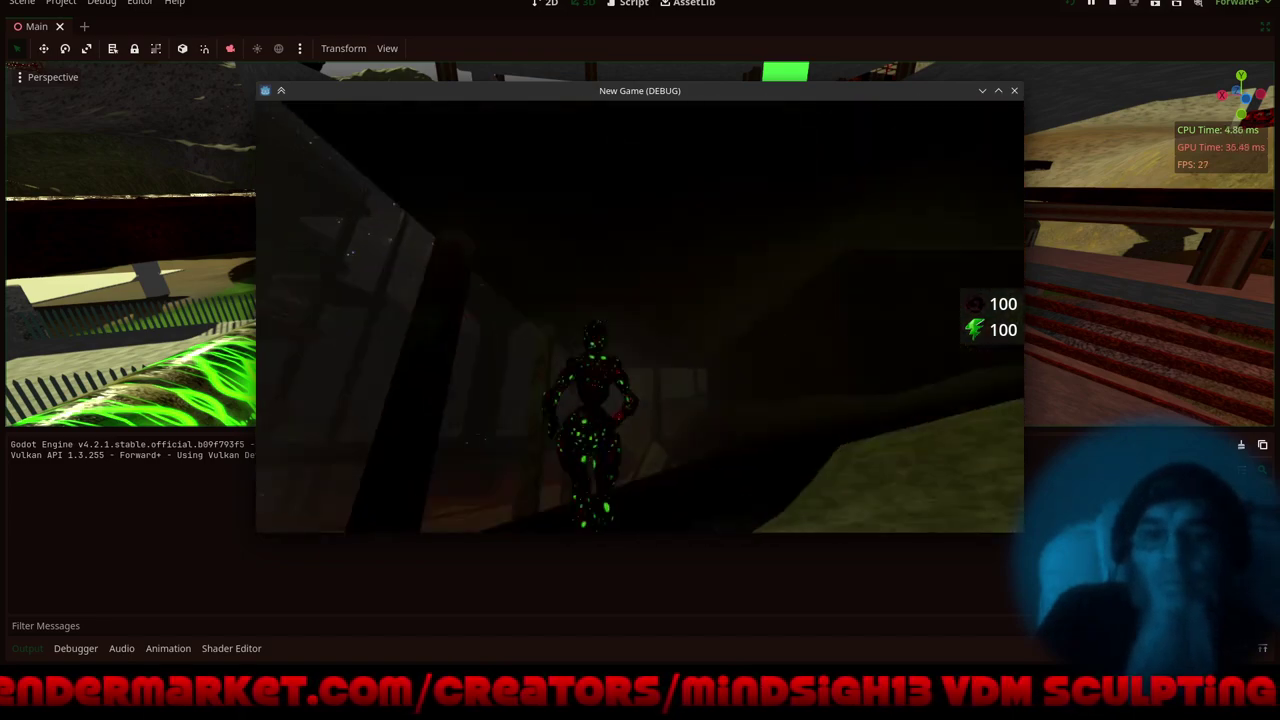
key(w)
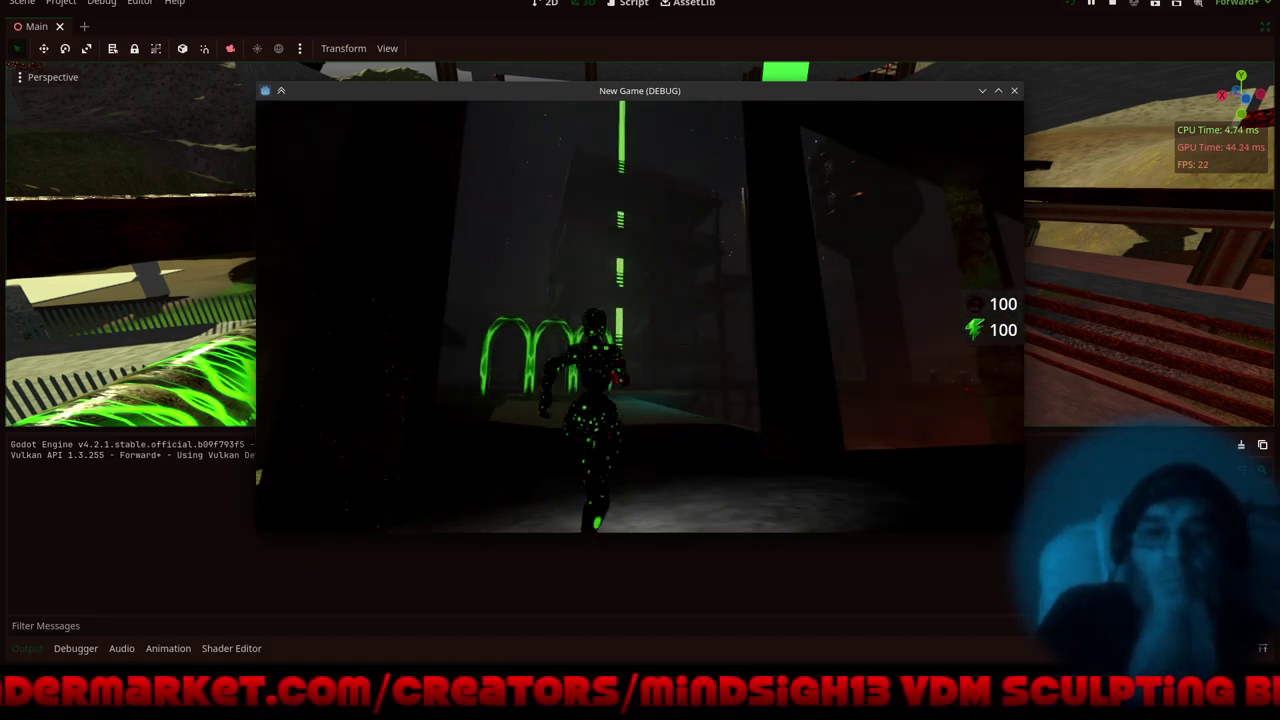
key(w)
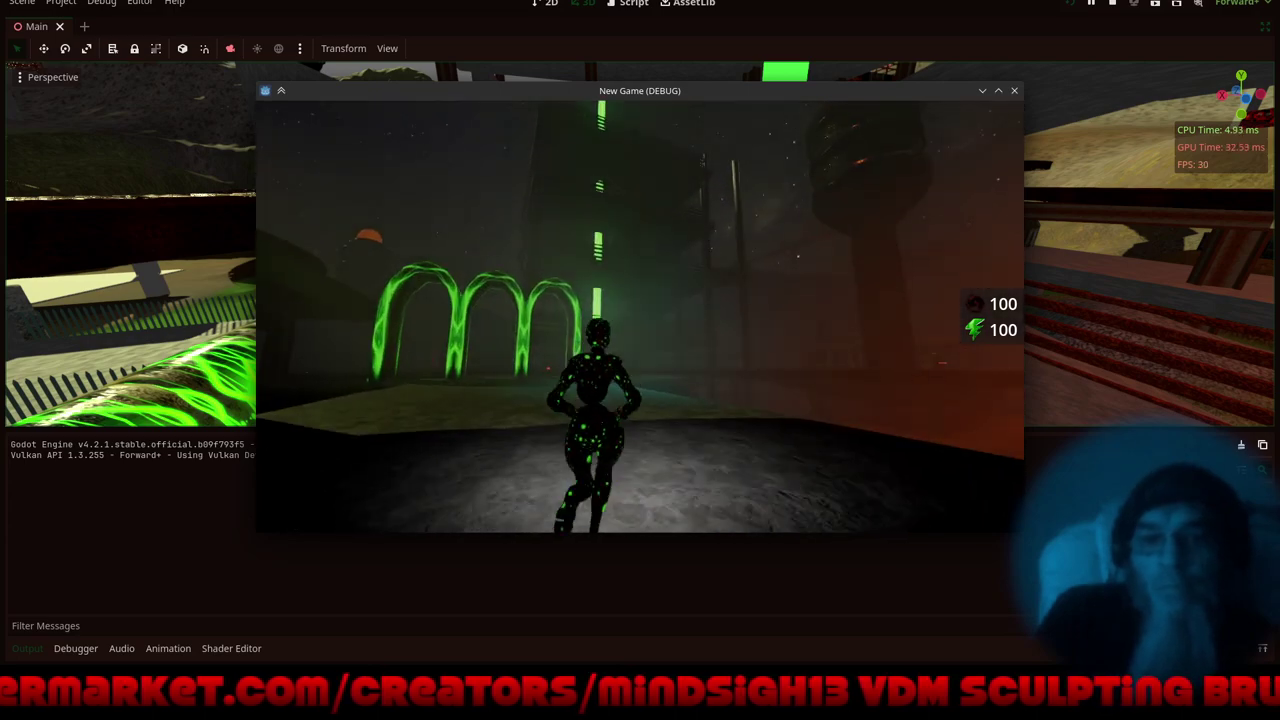
key(w)
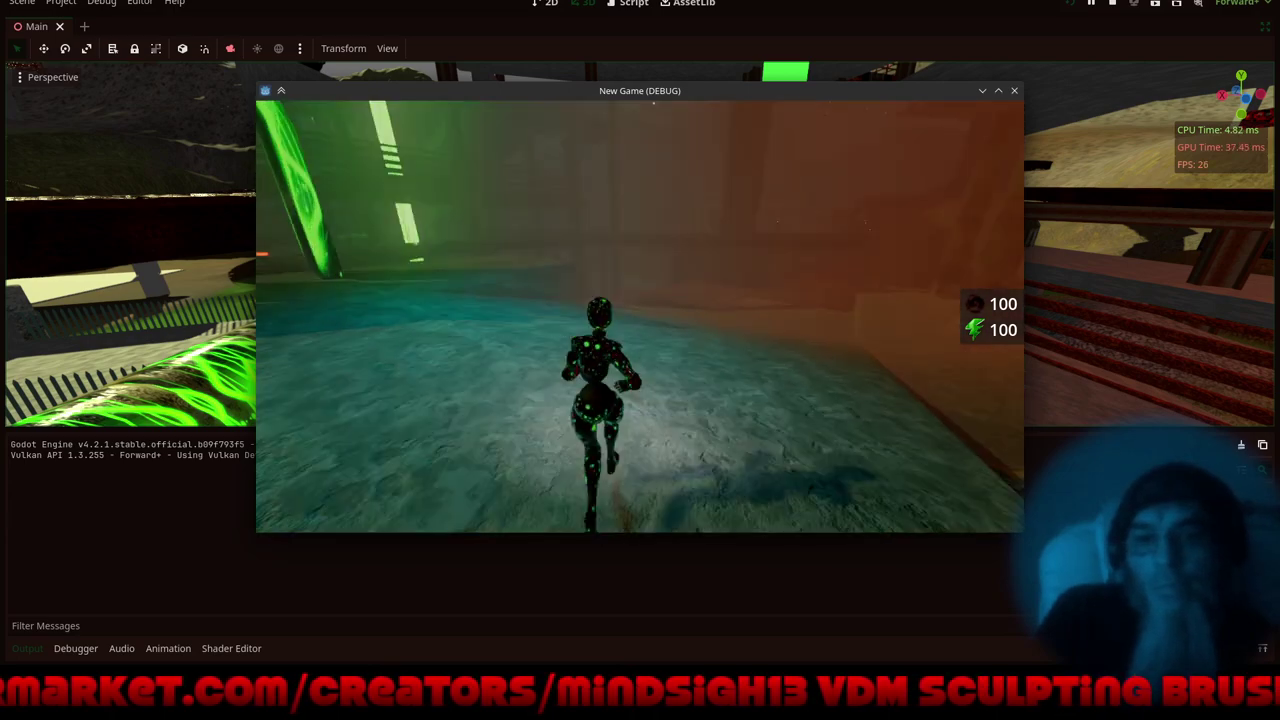
- Cross the orange fog beneath the curved track with the character and reach the glowing orange panel
key(w)
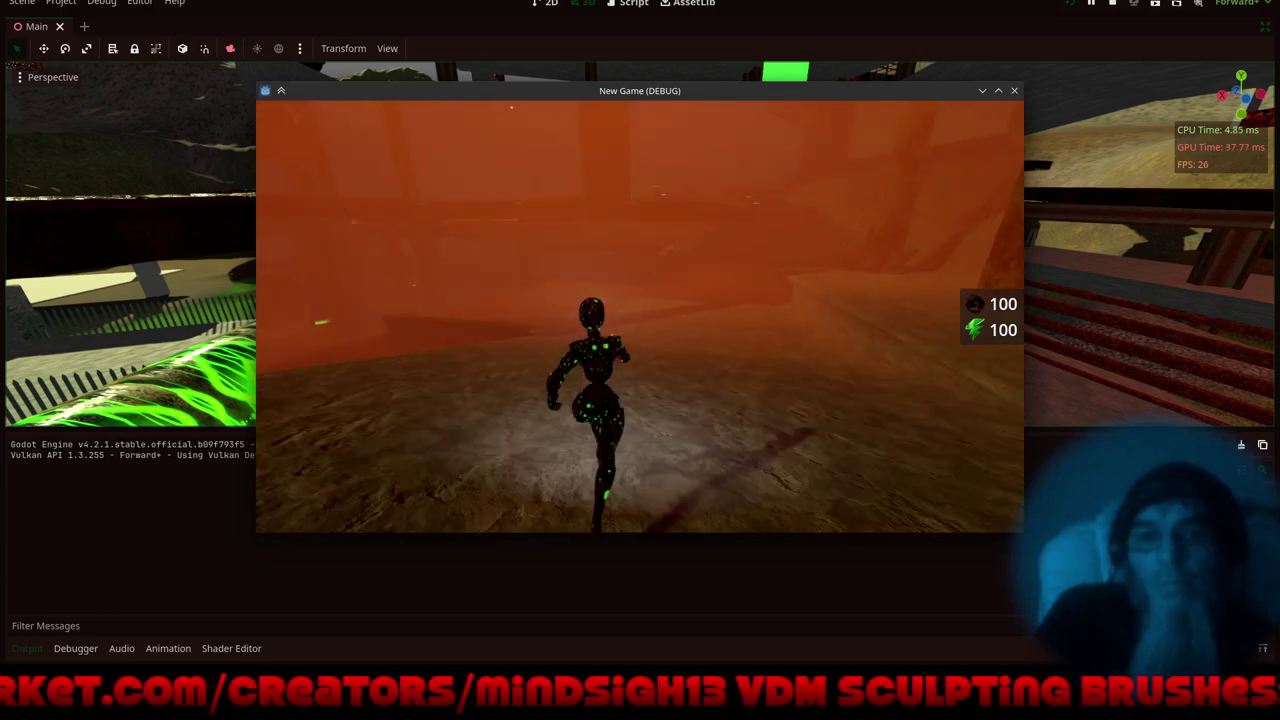
key(w)
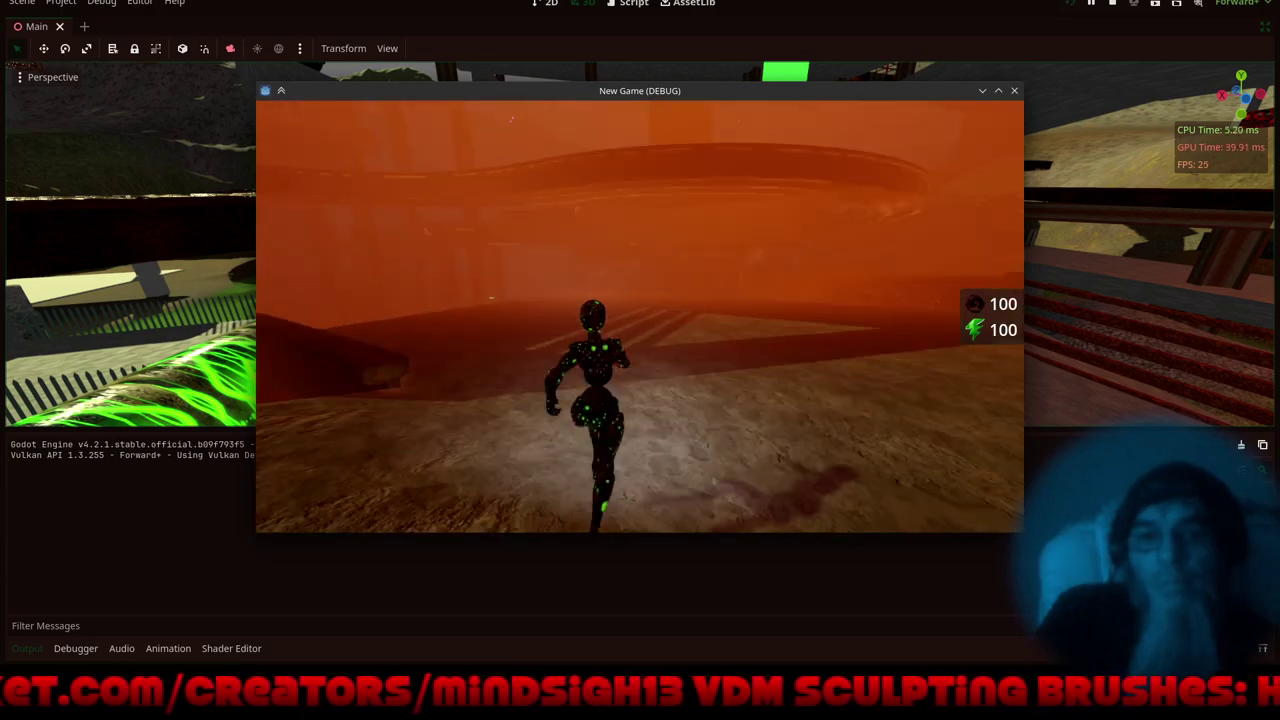
key(w)
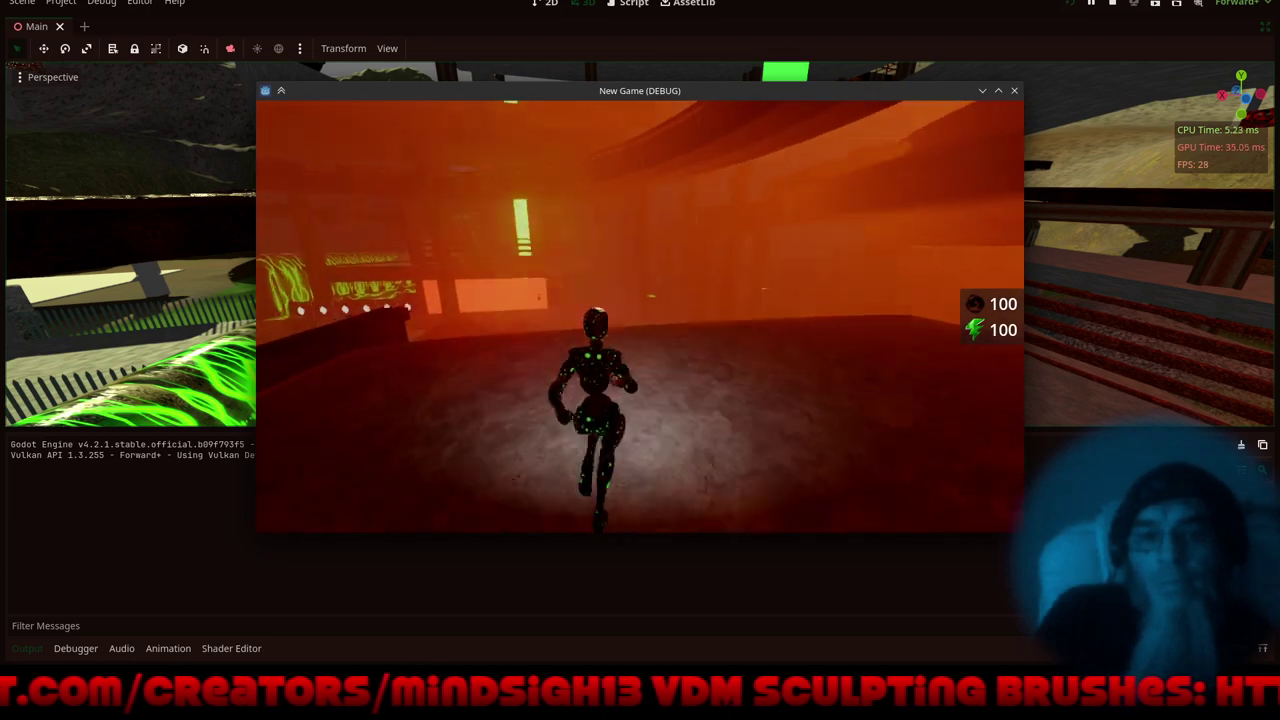
key(w)
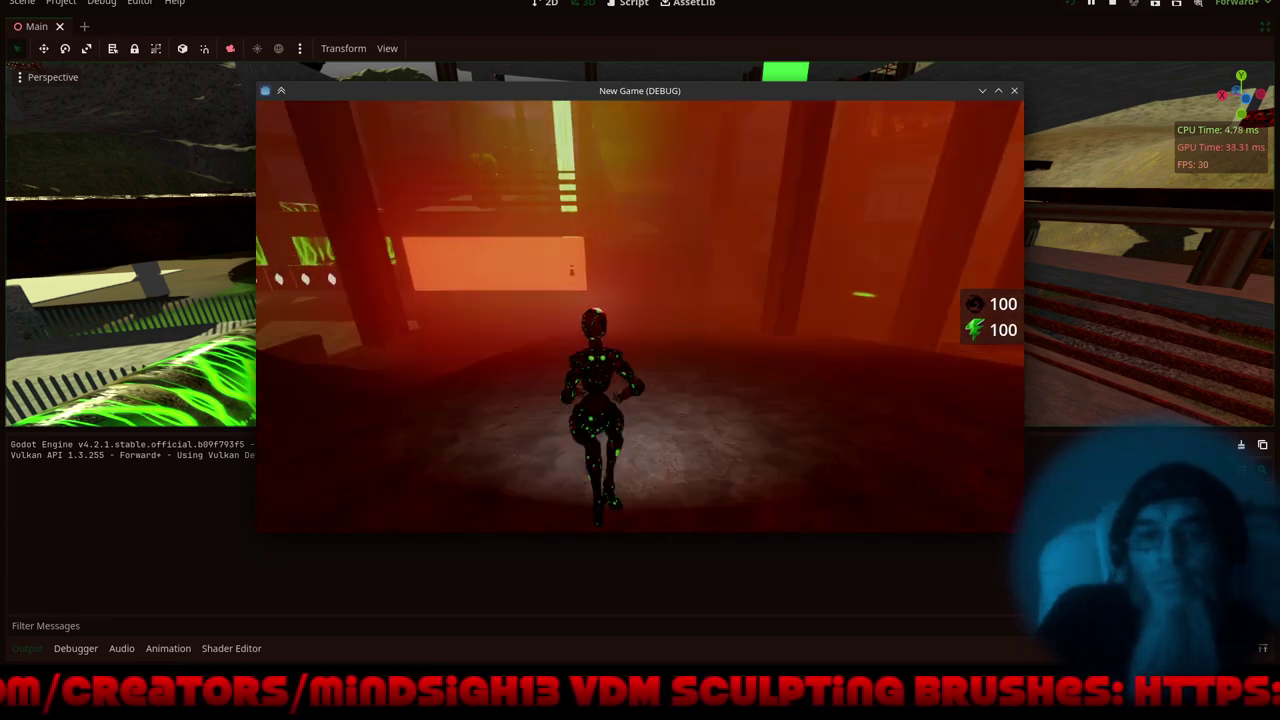
key(w)
key(w)
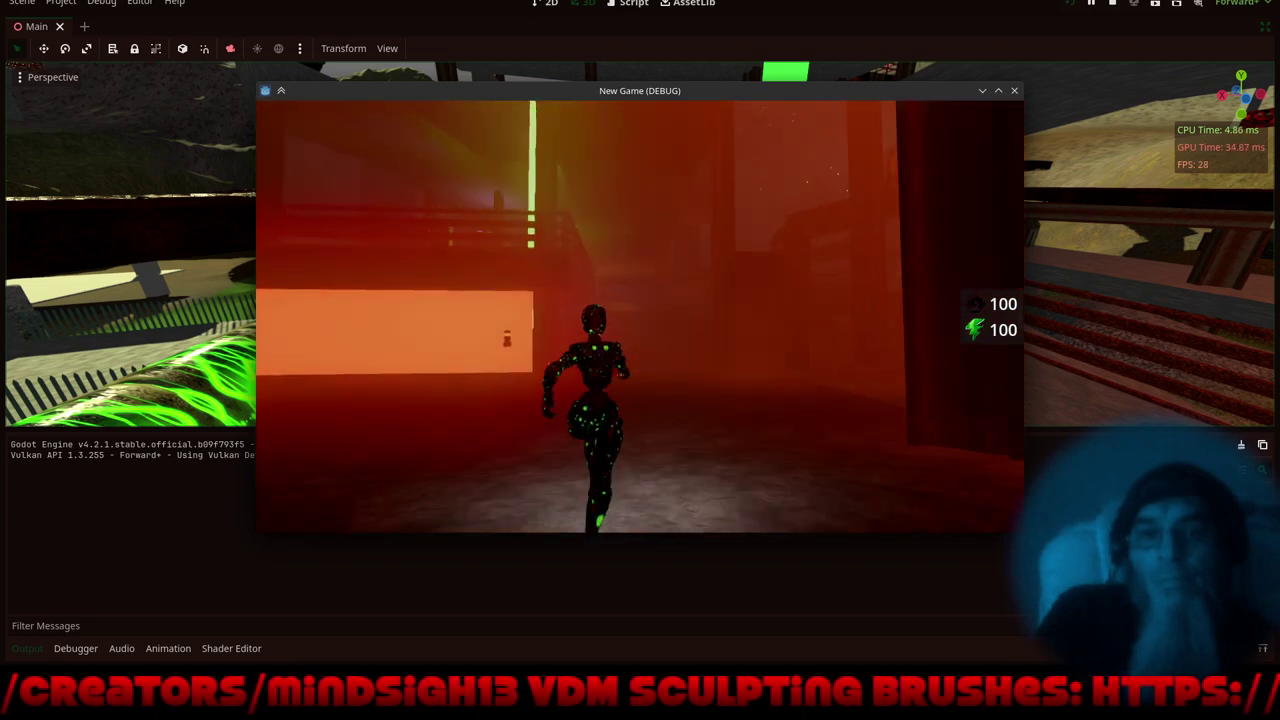
- Run the character along the dark red corridor past the glowing panel to the green-lit area, and quit the running game
key(w)
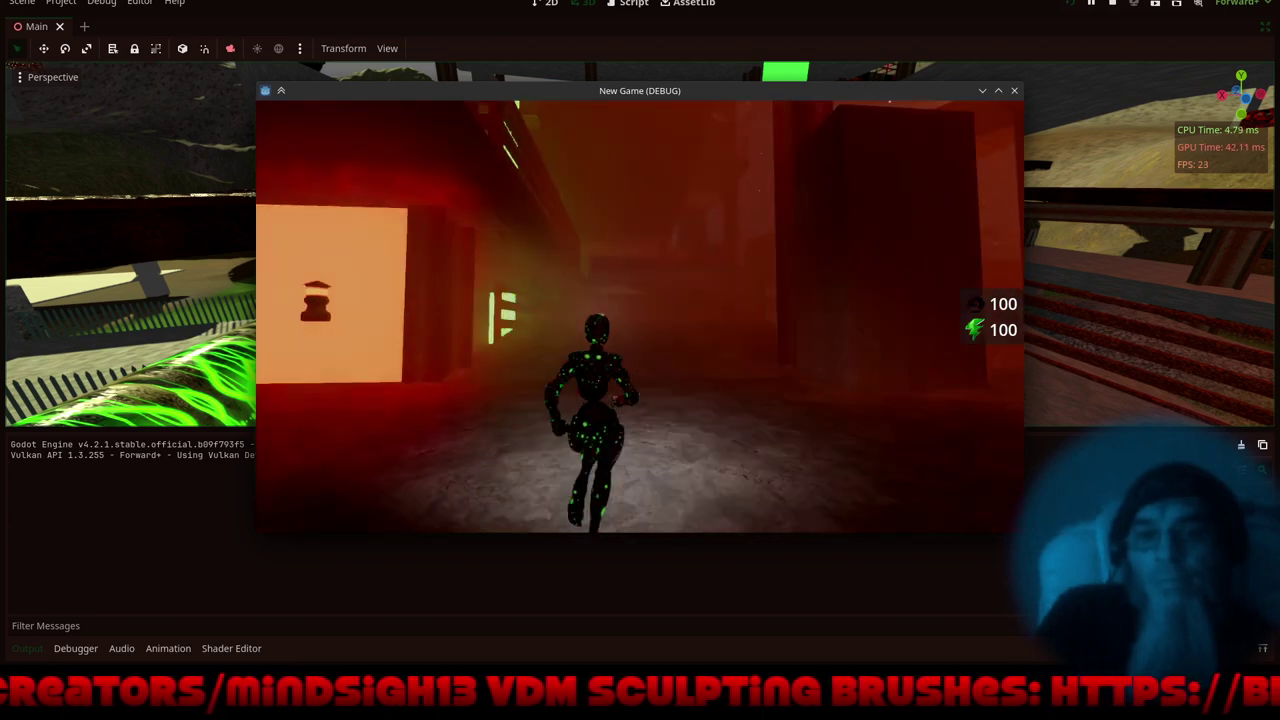
key(w)
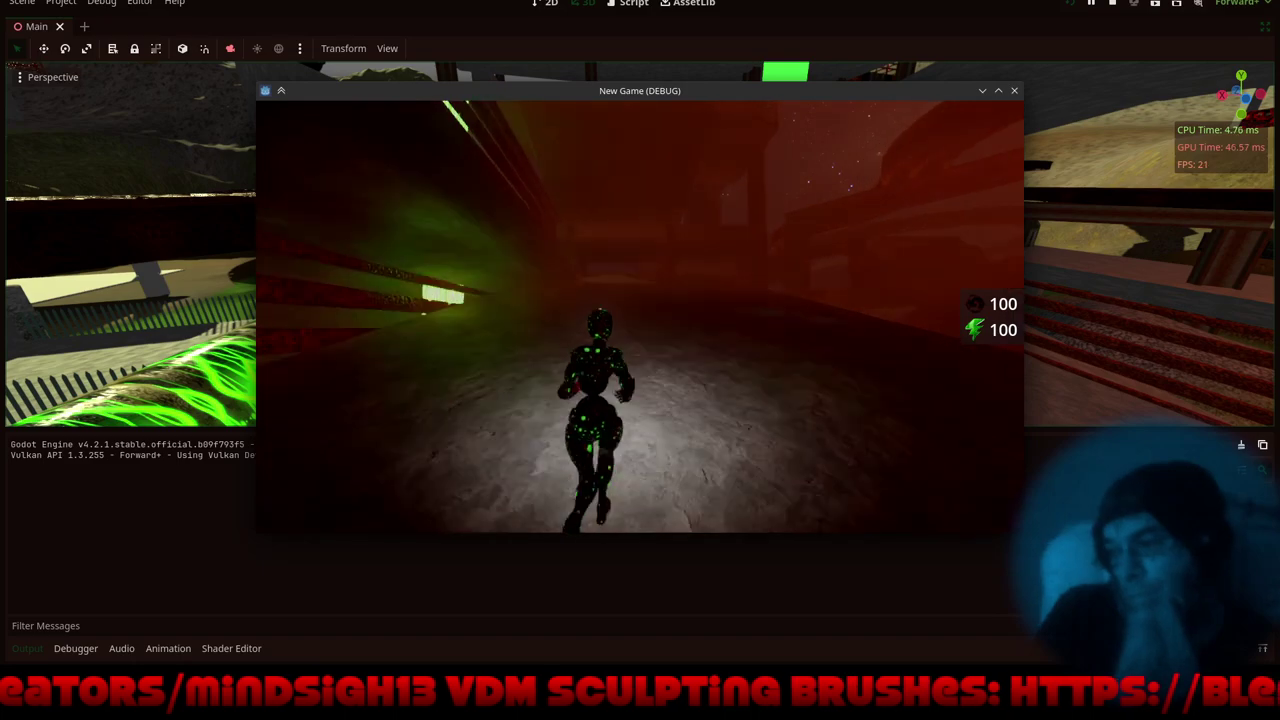
key(w)
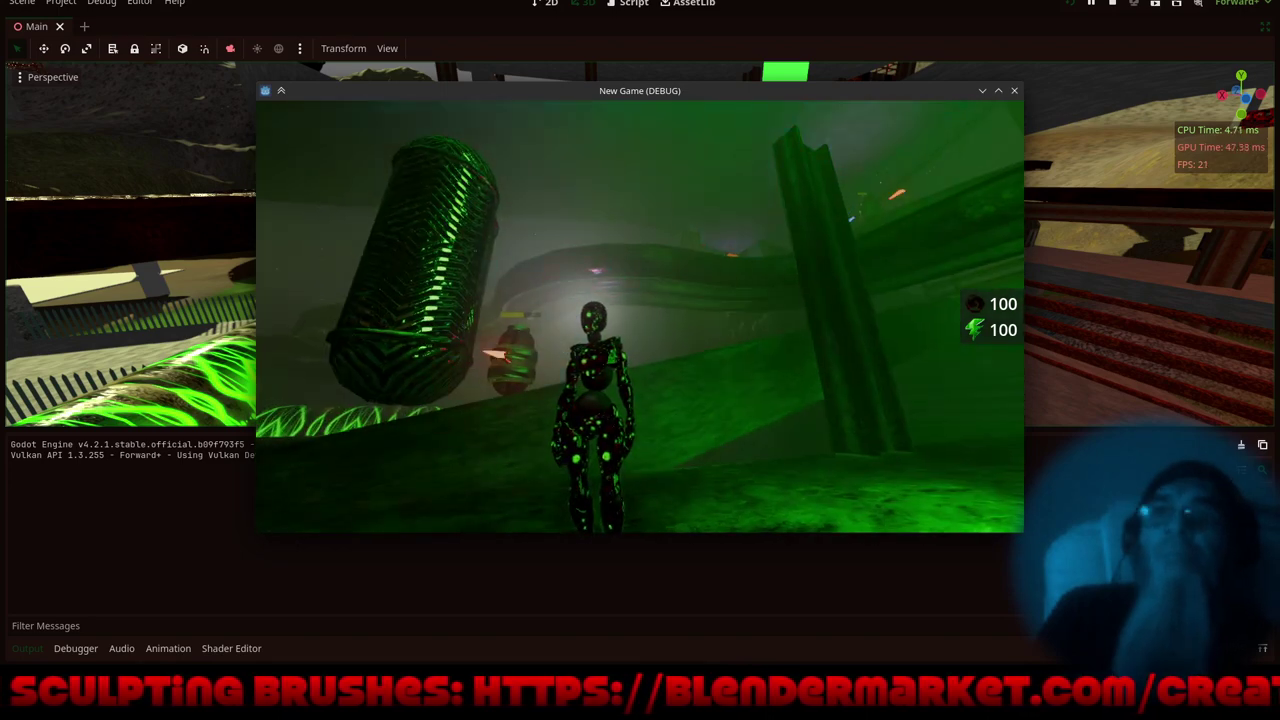
key(Escape)
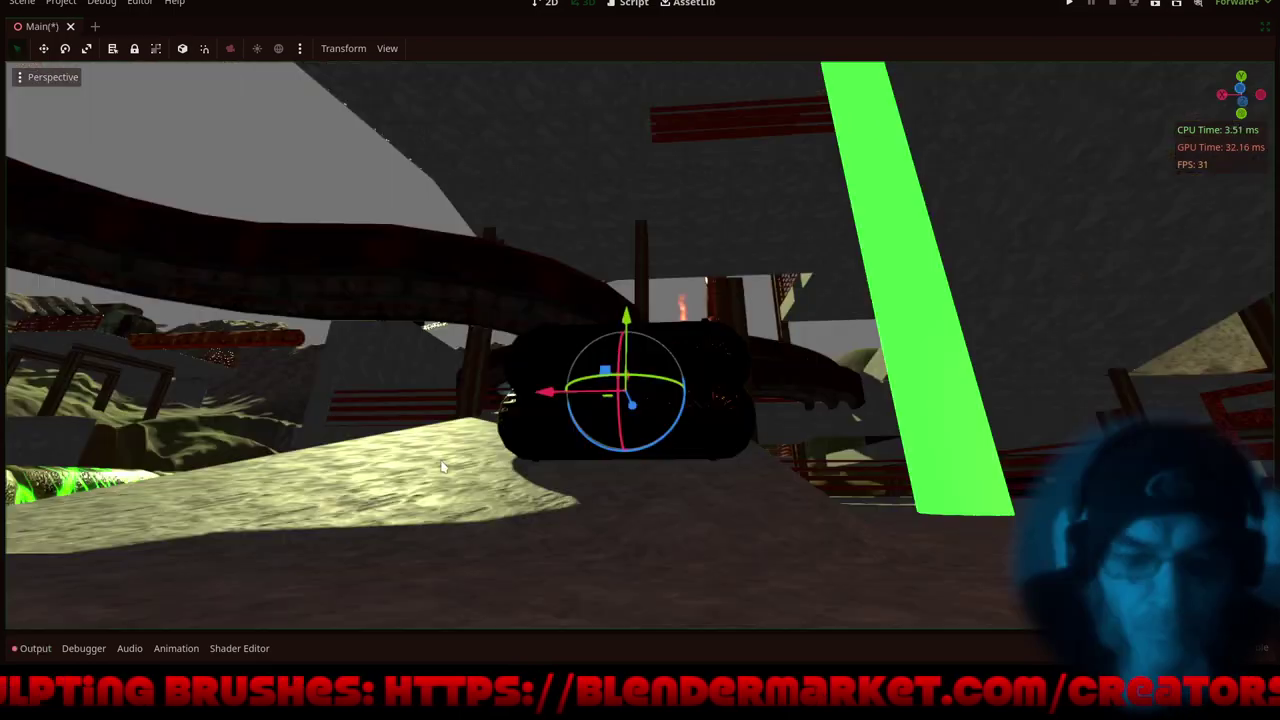
- Shift the two selected black capsules along X, raise them about 0.93 m along Y, and save the scene
middle_drag(492, 445, 725, 512)
drag(545, 389, 473, 387)
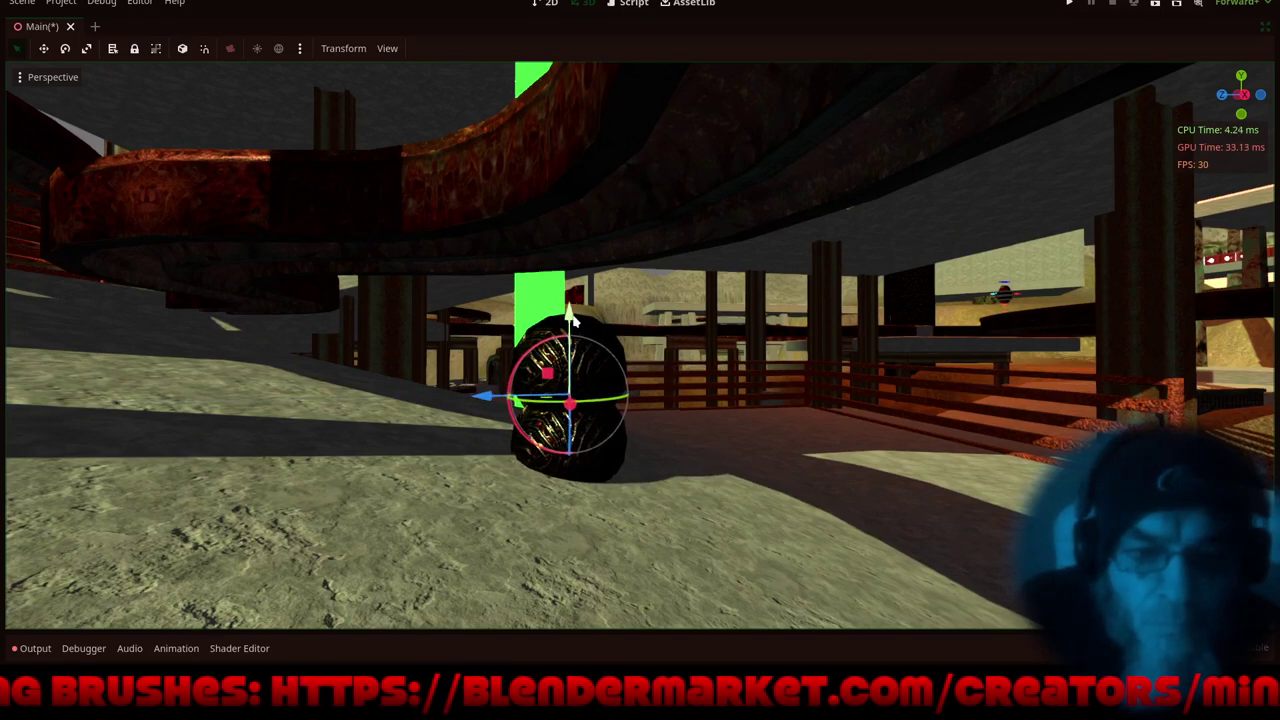
drag(568, 312, 572, 286)
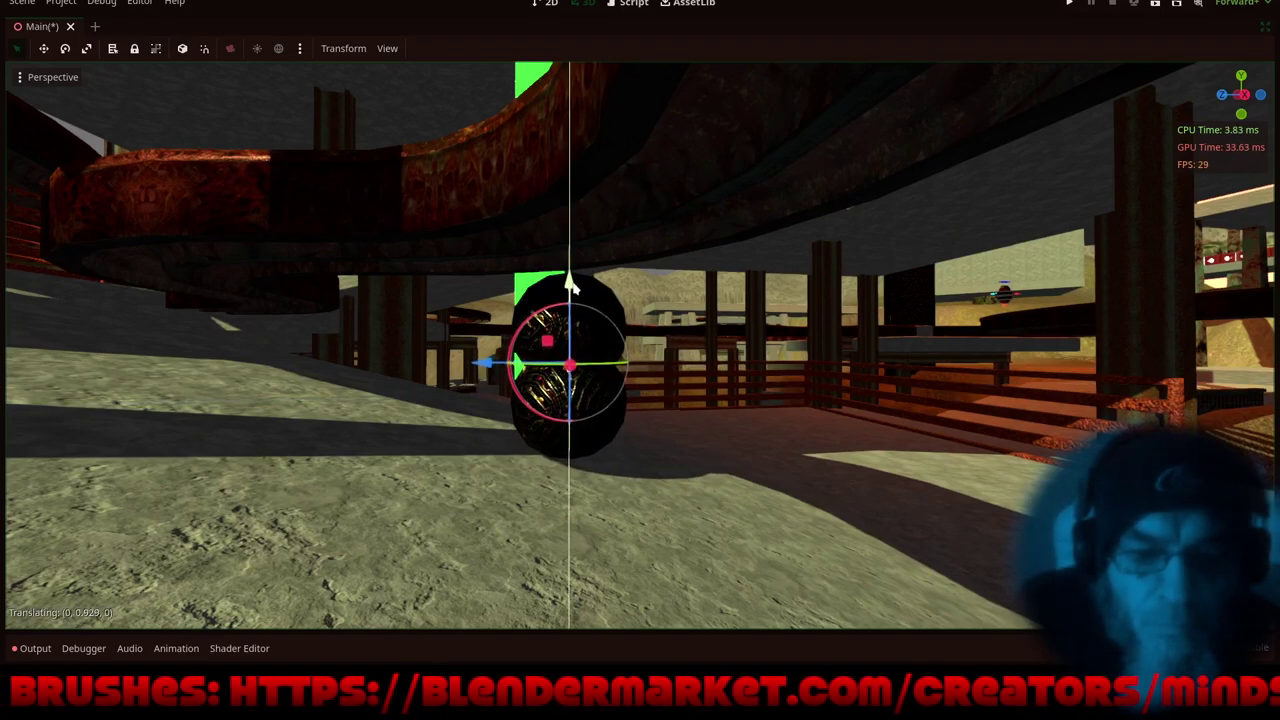
middle_drag(795, 387, 899, 430)
scroll(637, 268, down, 3)
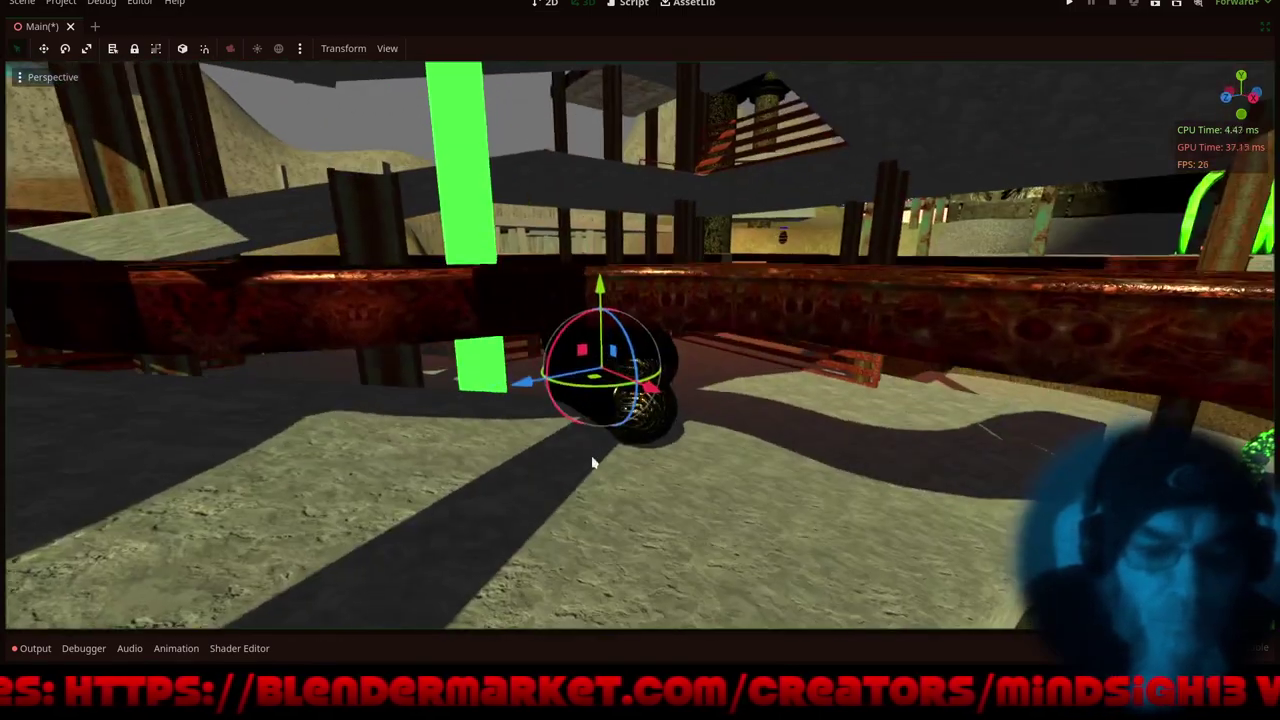
middle_drag(593, 462, 260, 435)
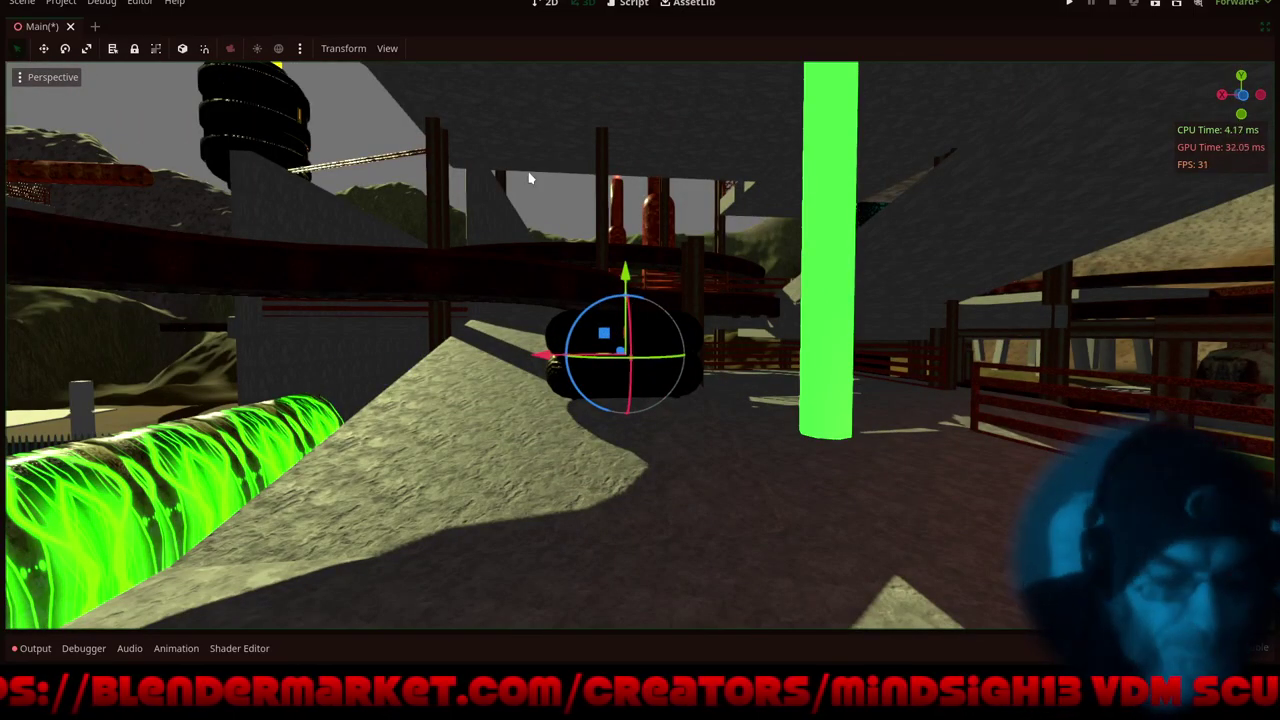
key(ctrl+s)
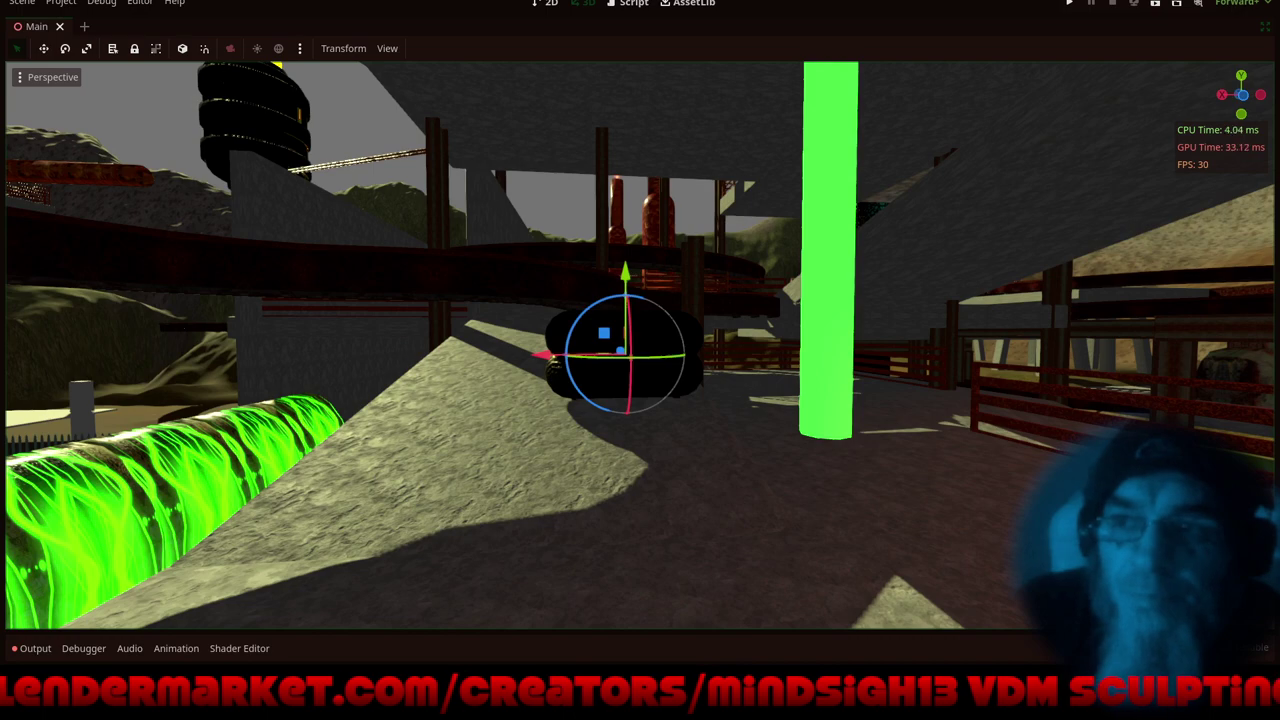
- Bring back the hidden side docks, collapse the NavigationRegion3D branch, and select and frame the player node
click(1266, 31)
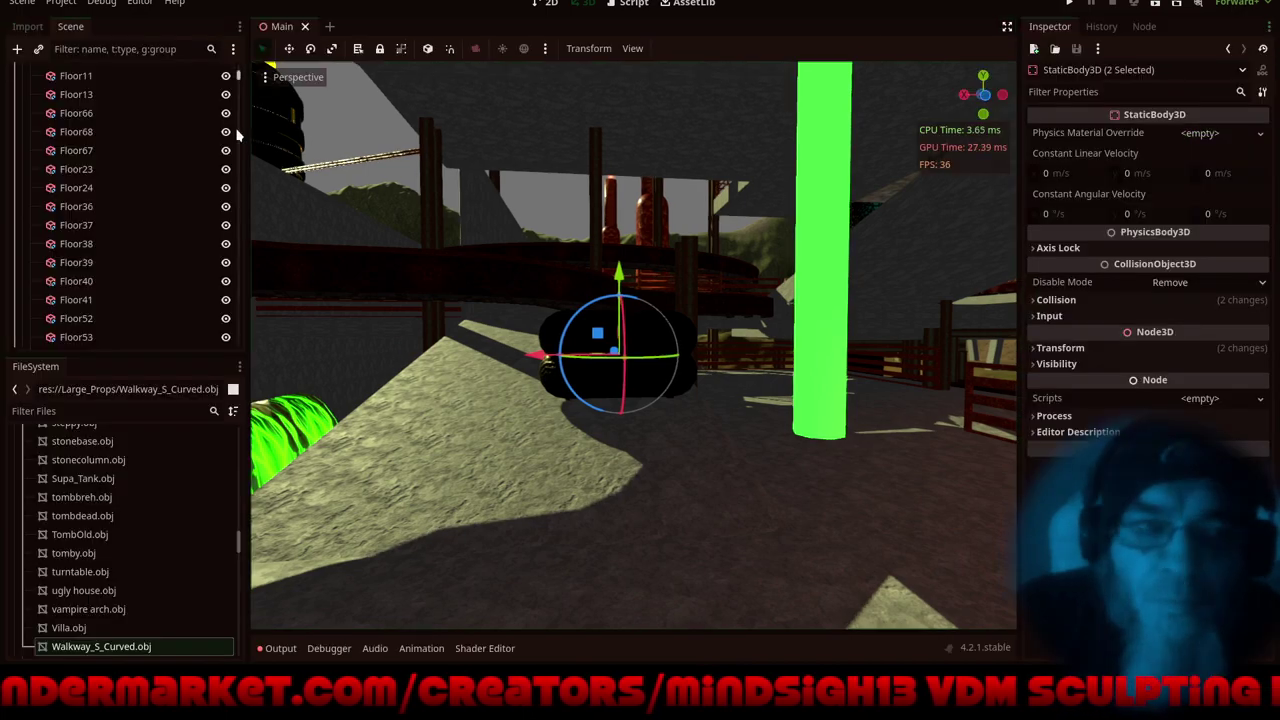
drag(238, 74, 235, 62)
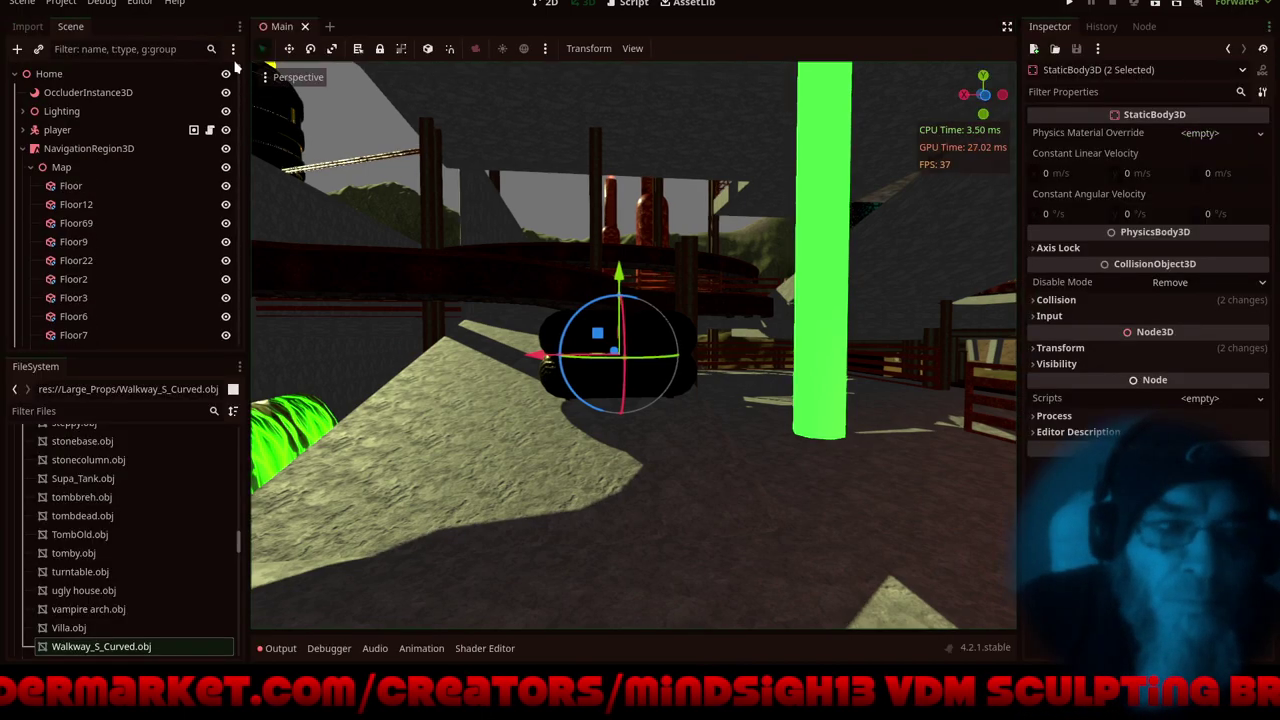
click(23, 148)
click(36, 131)
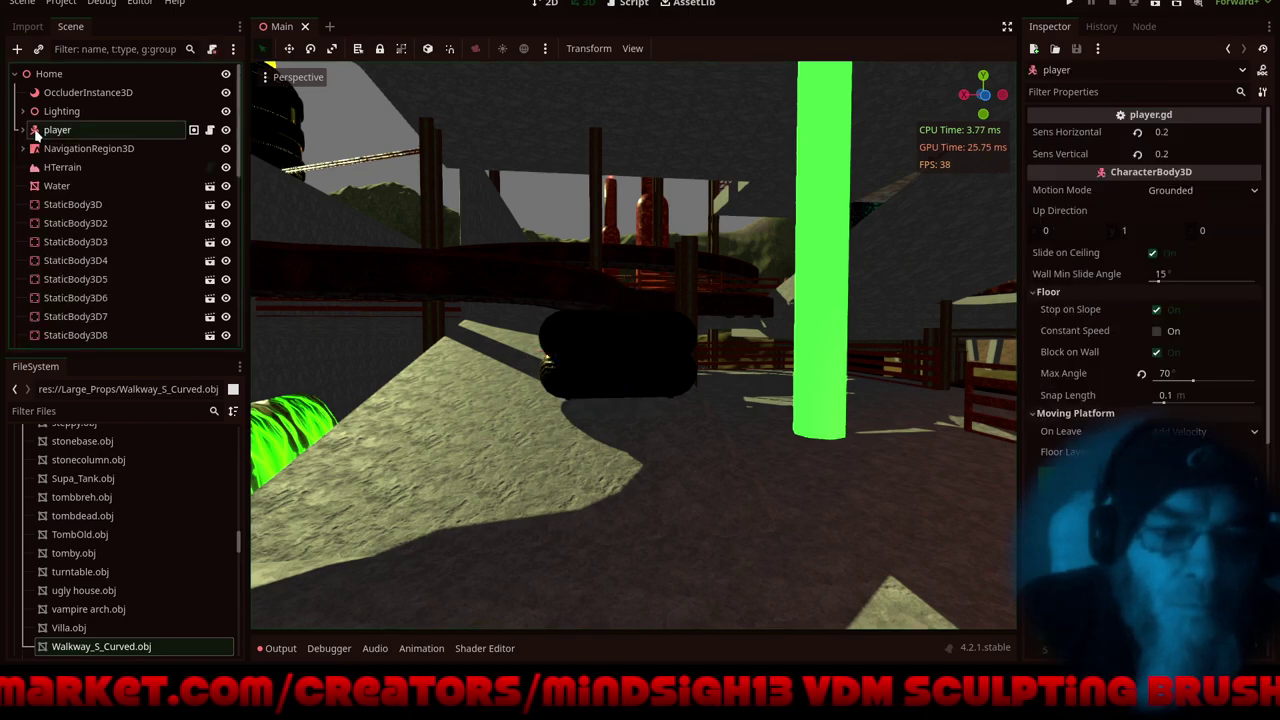
key(f)
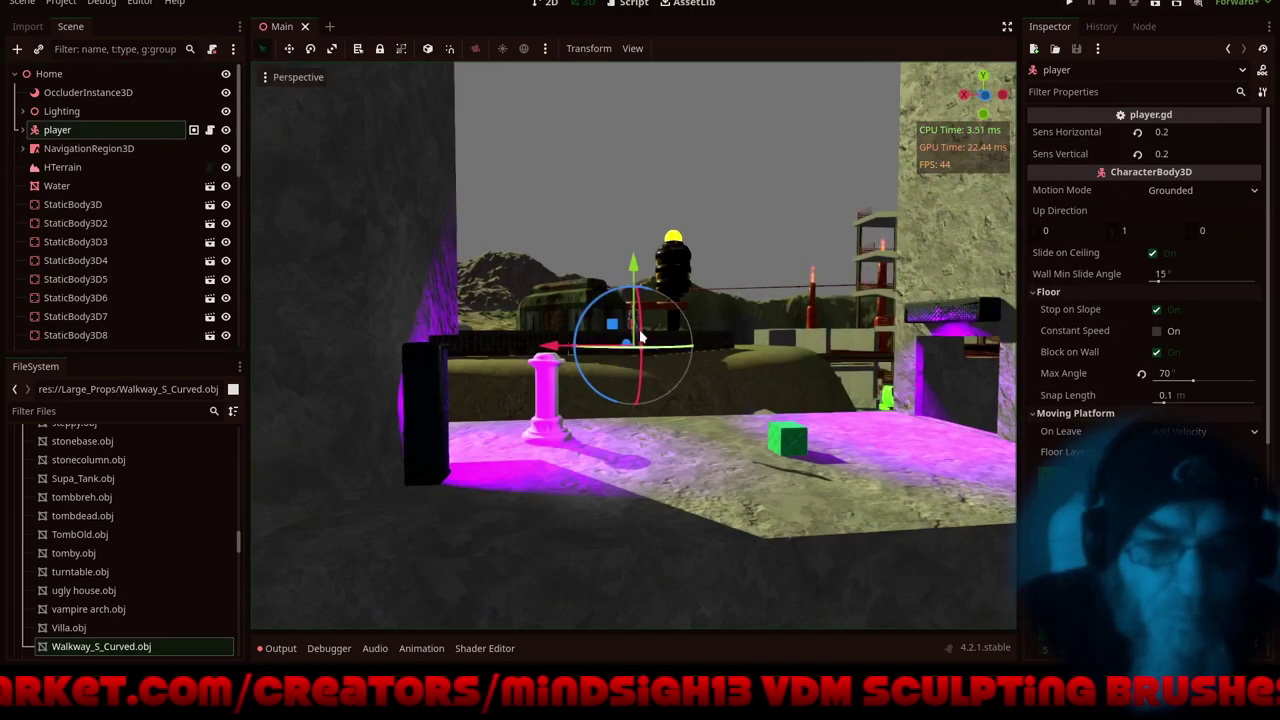
- Move the player off the purple-lit platform, across the grassy ledge to beside the small concrete block
scroll(602, 354, down, 8)
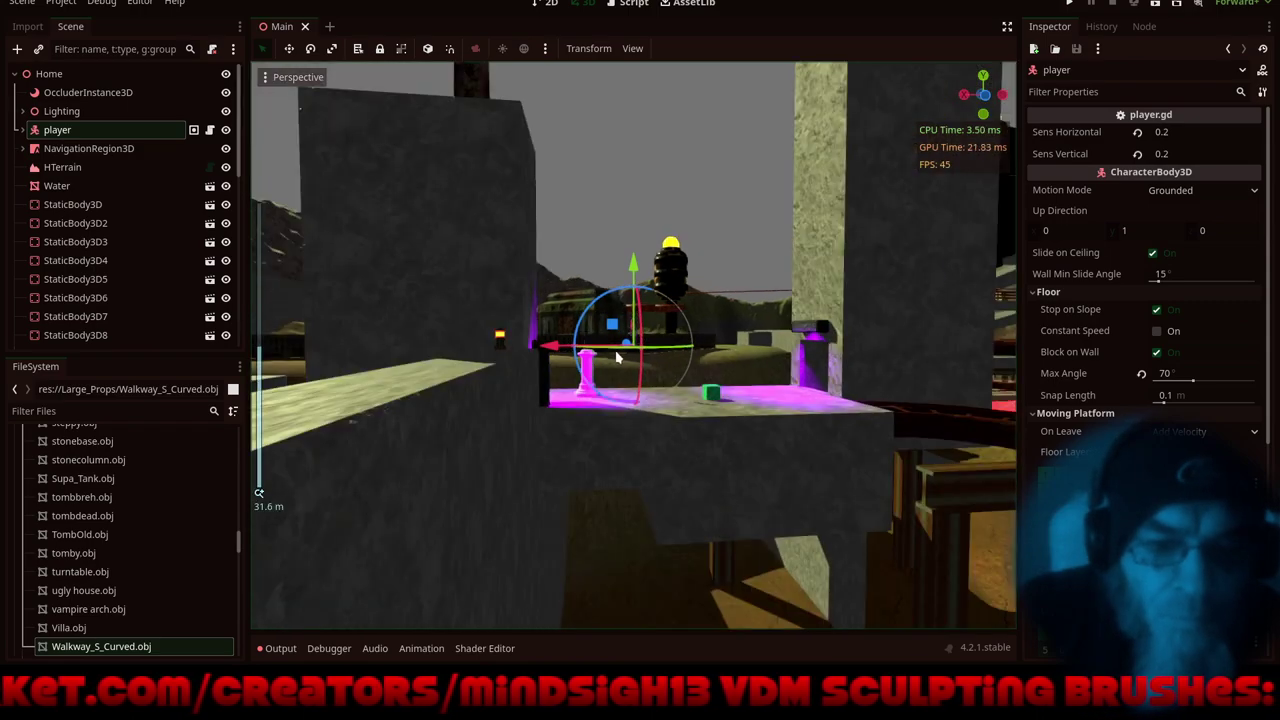
middle_drag(627, 371, 499, 500)
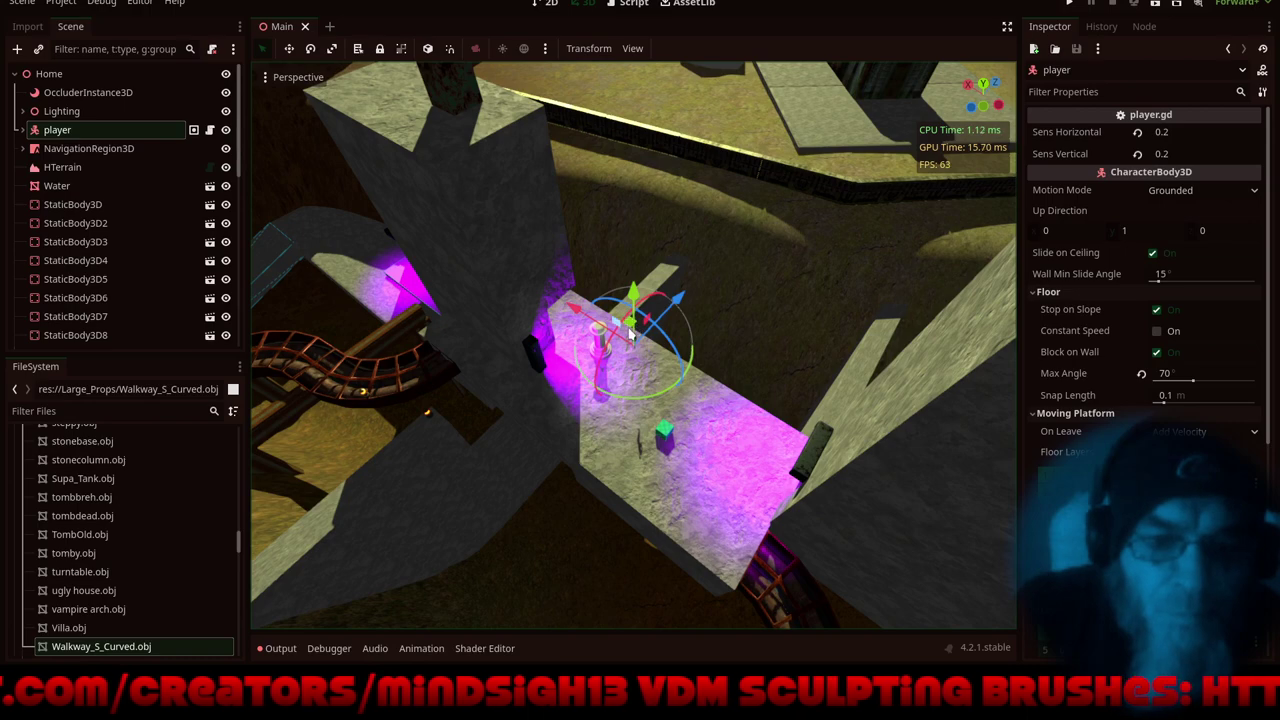
drag(632, 330, 1037, 150)
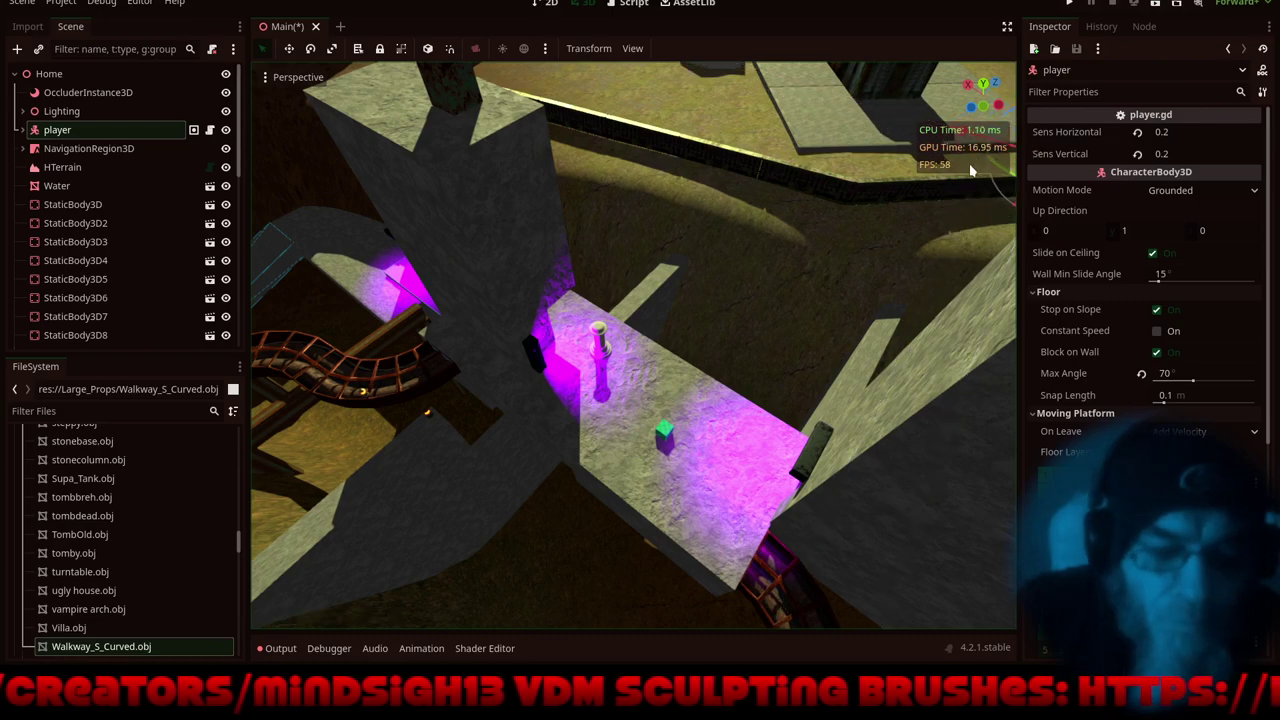
key(f)
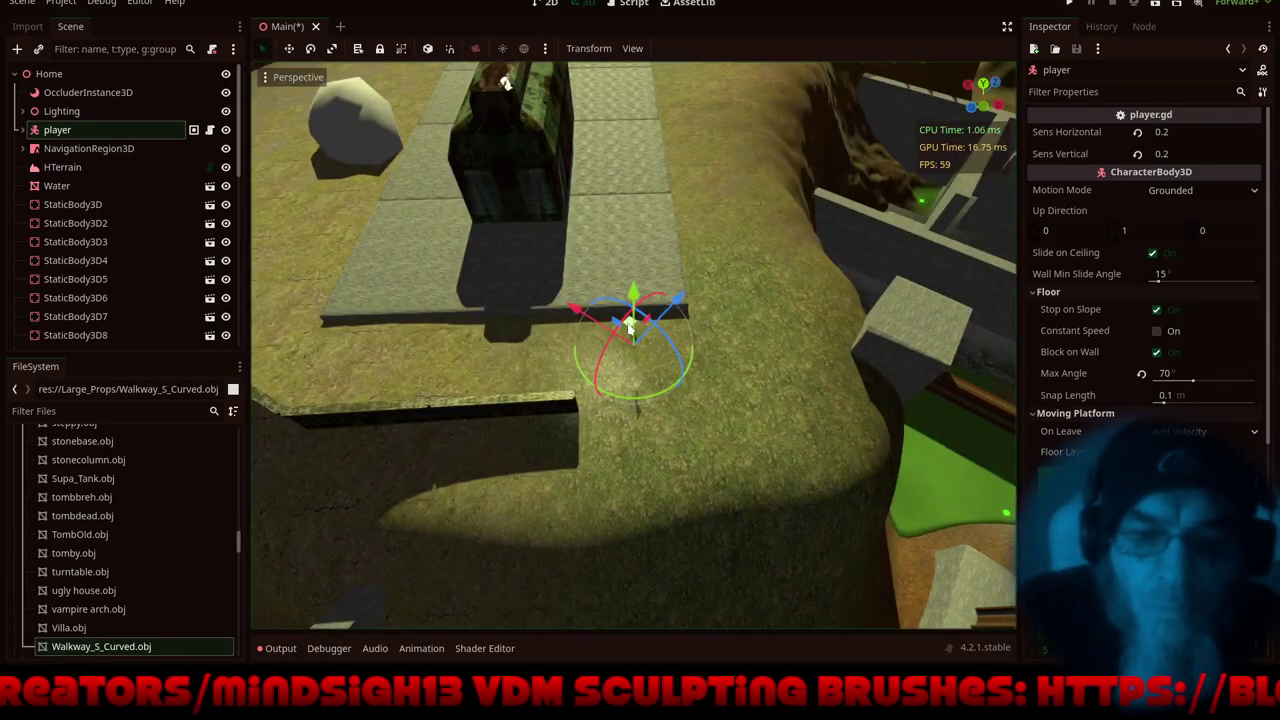
drag(631, 331, 877, 259)
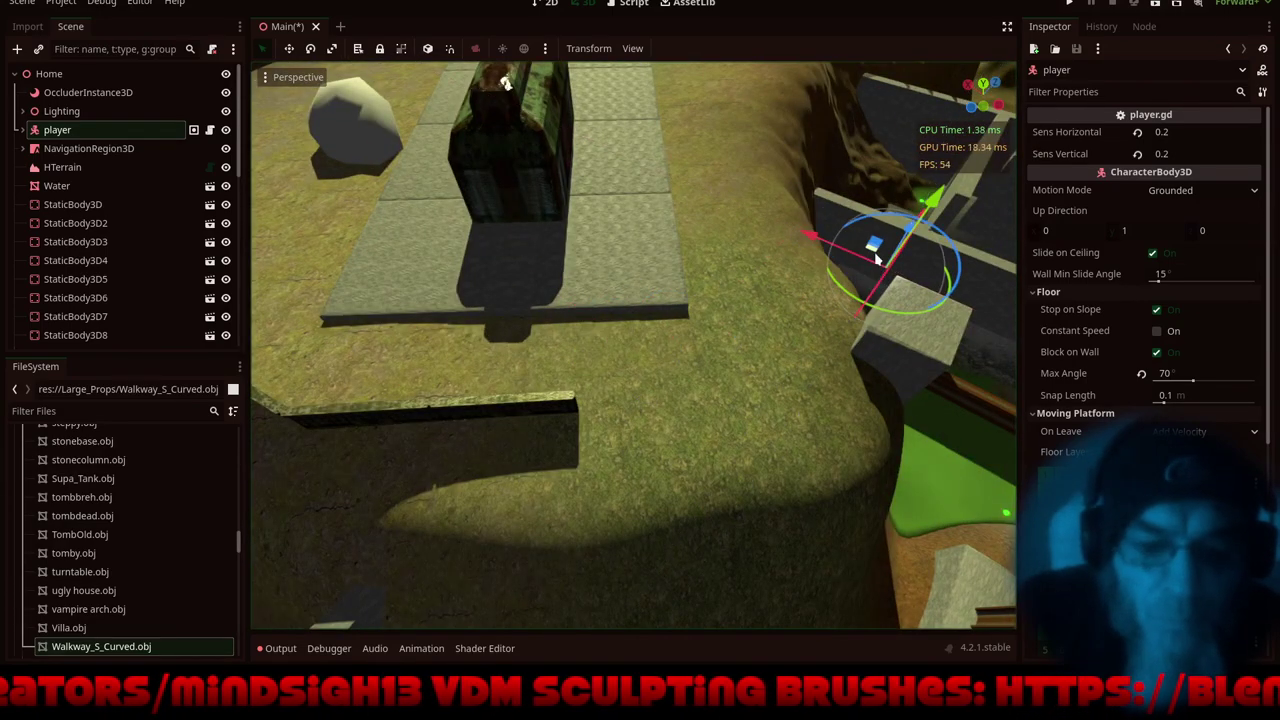
key(f)
- Move the player along Z and X onto the railed concrete structure at the base of the tall green beam
scroll(660, 313, down, 6)
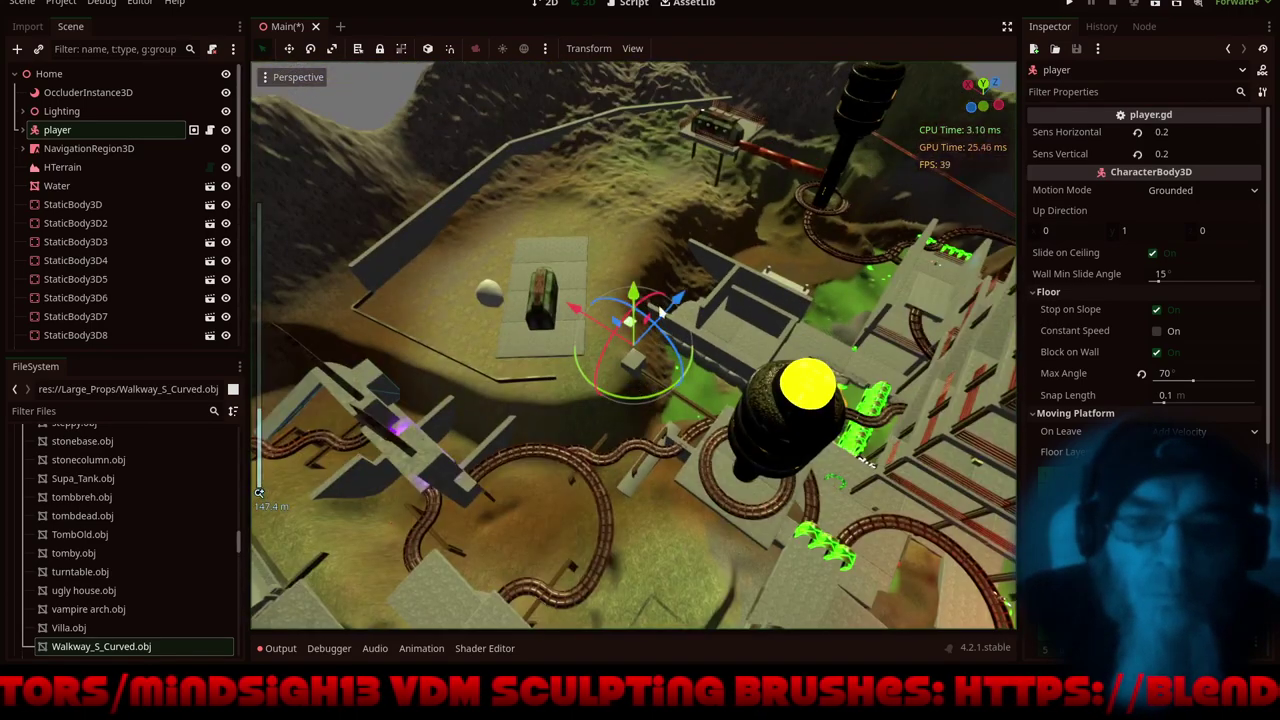
shift+middle_drag(711, 277, 698, 288)
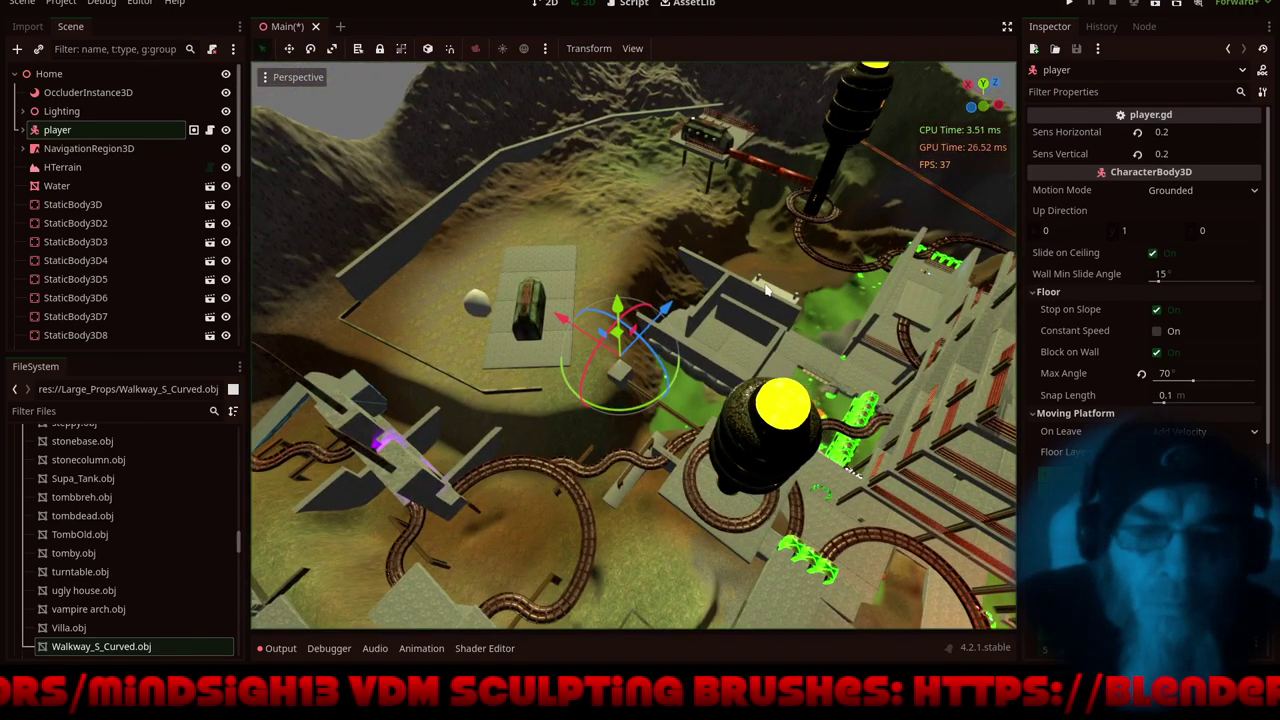
shift+middle_drag(828, 298, 754, 311)
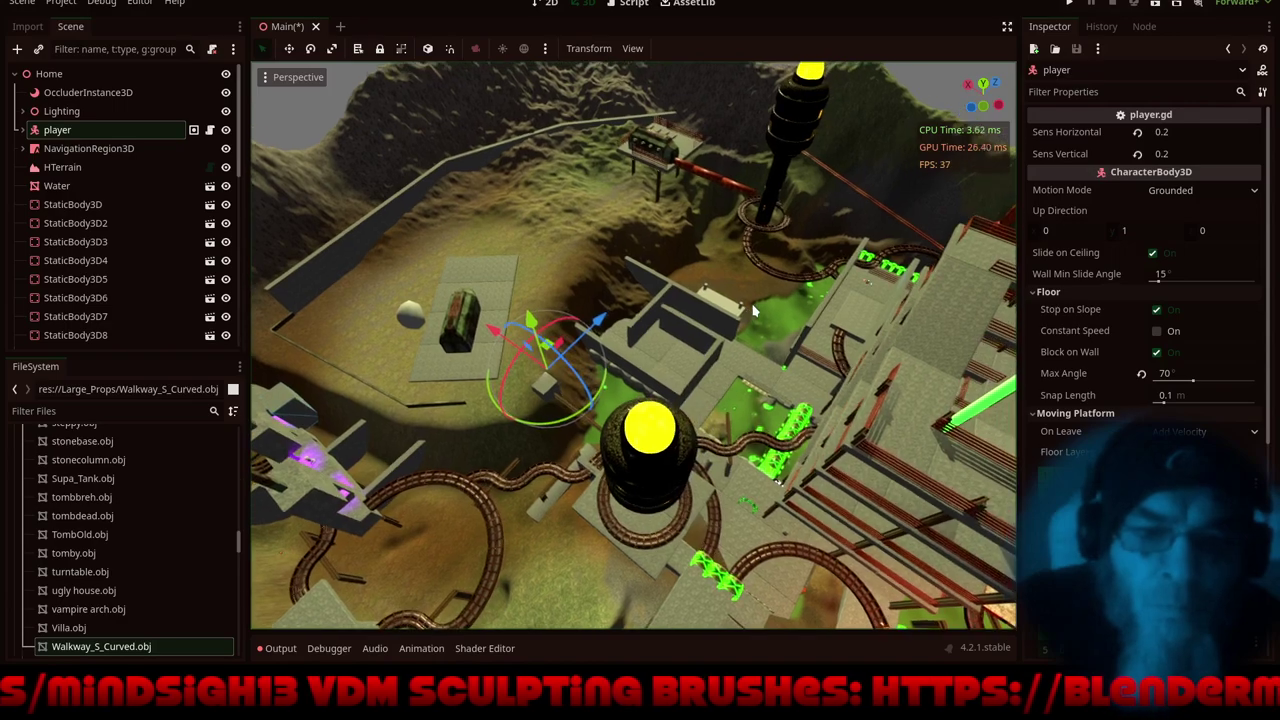
scroll(606, 248, down, 8)
shift+middle_drag(641, 420, 645, 160)
scroll(657, 381, down, 6)
mouse_move(657, 381)
middle_down()
mouse_move(671, 383)
mouse_move(632, 381)
middle_up()
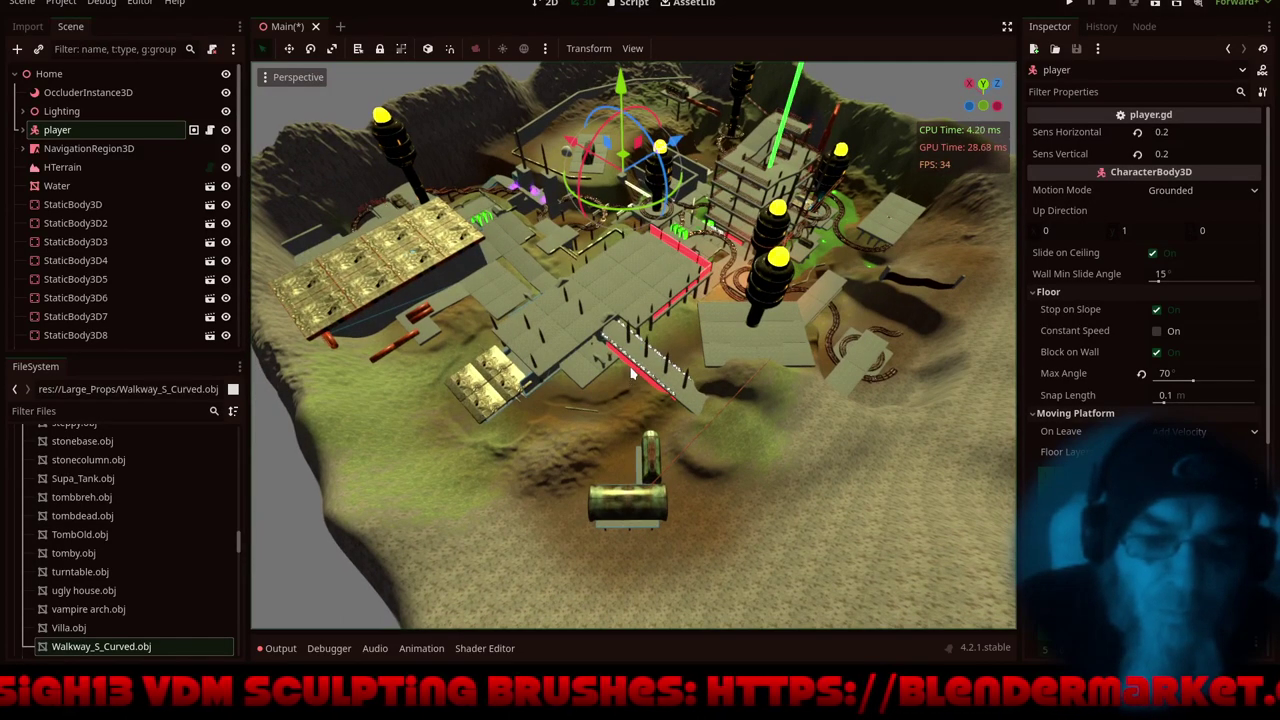
middle_drag(631, 373, 558, 514)
scroll(590, 292, up, 12)
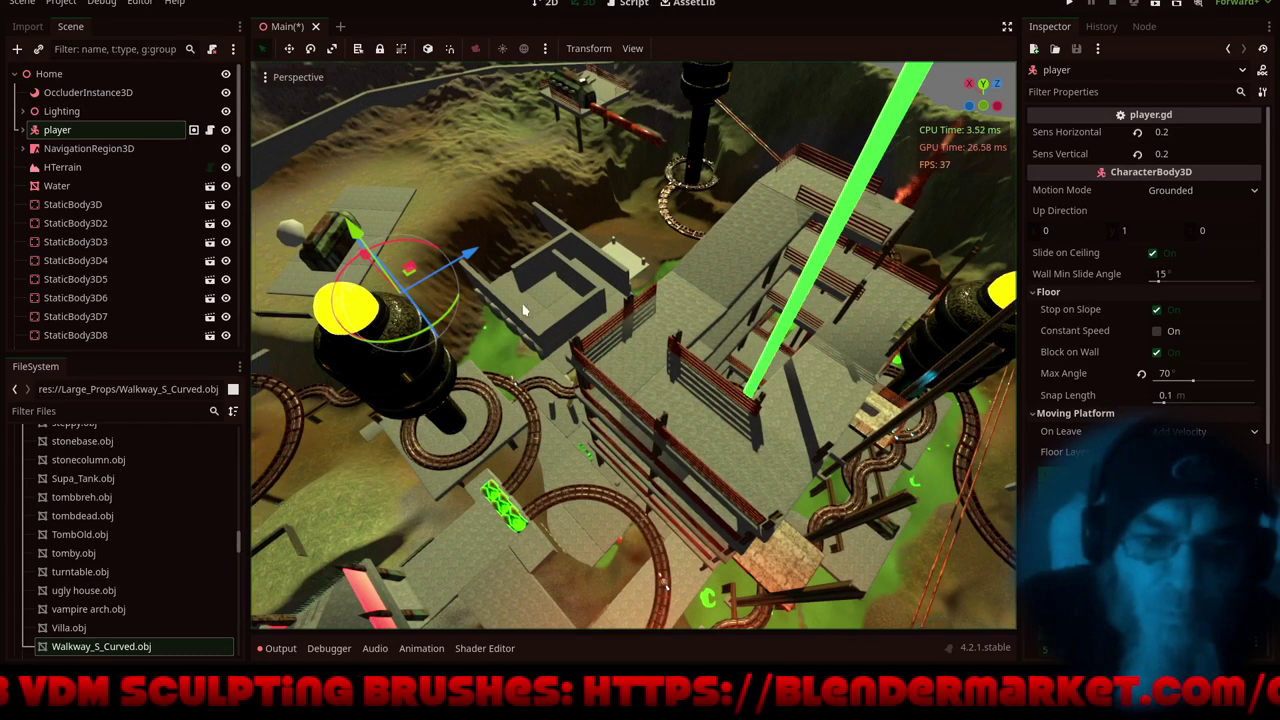
drag(481, 270, 557, 228)
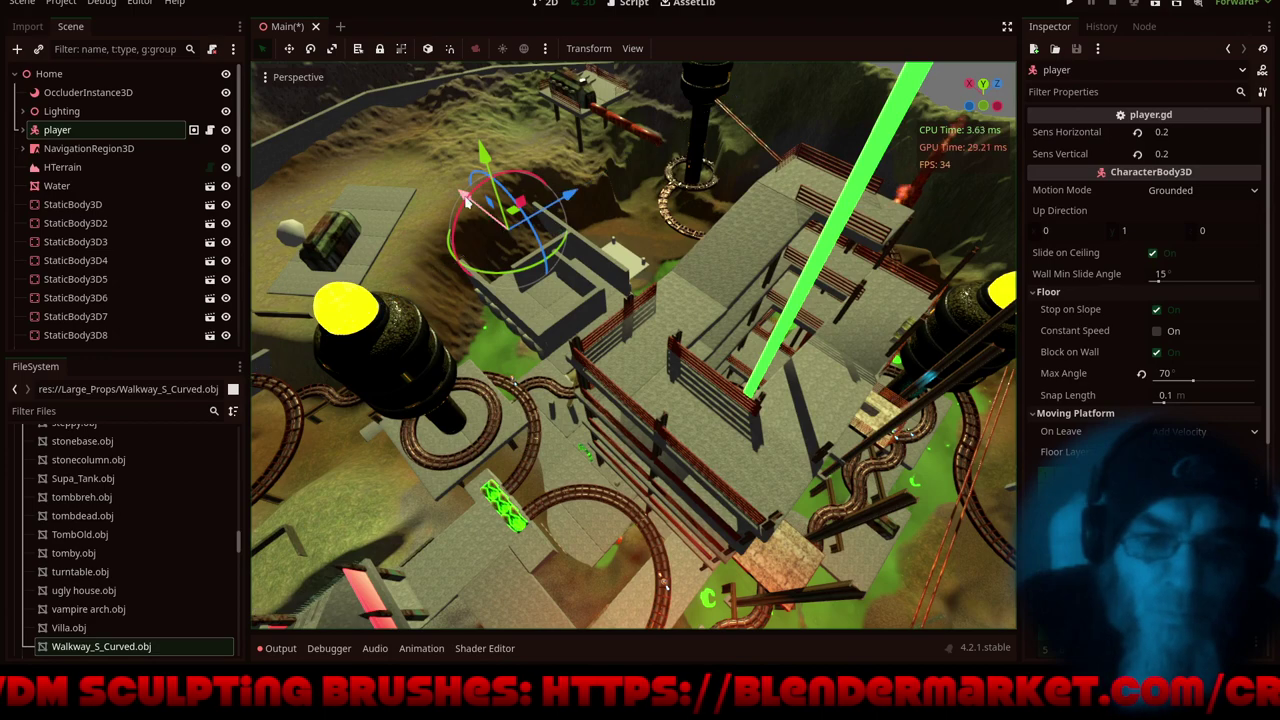
drag(467, 202, 640, 372)
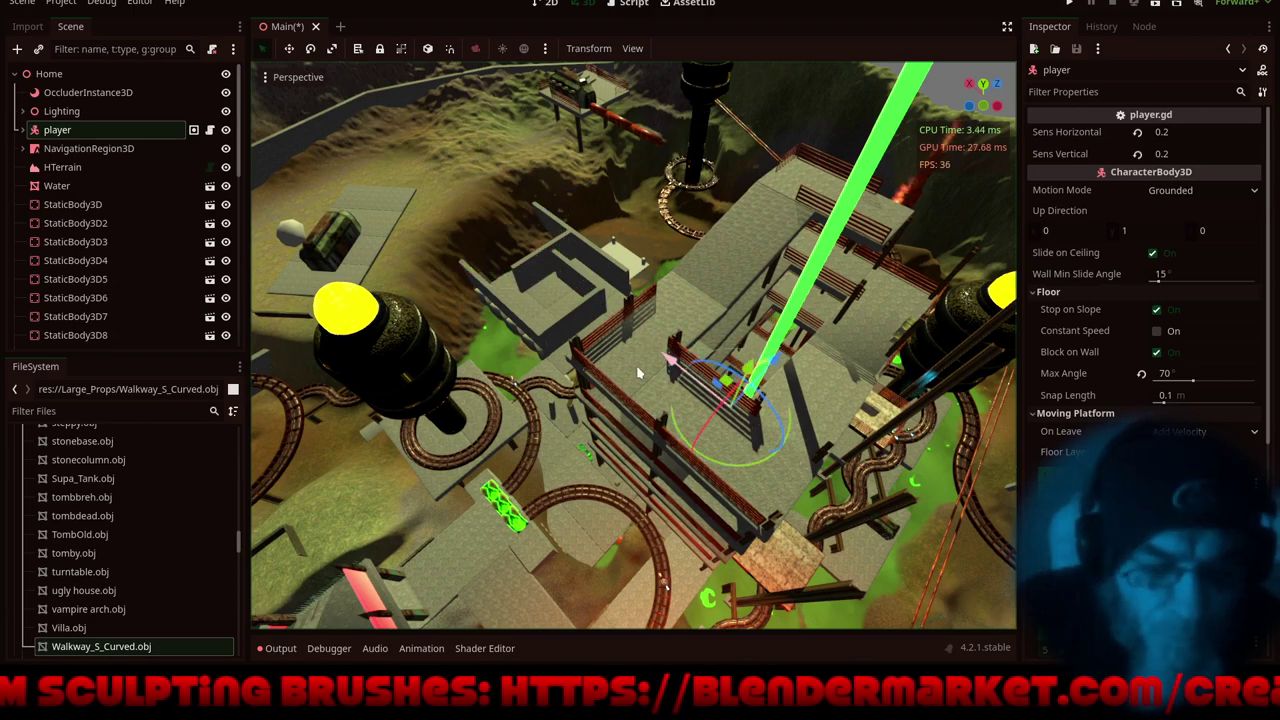
key(f)
middle_drag(640, 372, 523, 247)
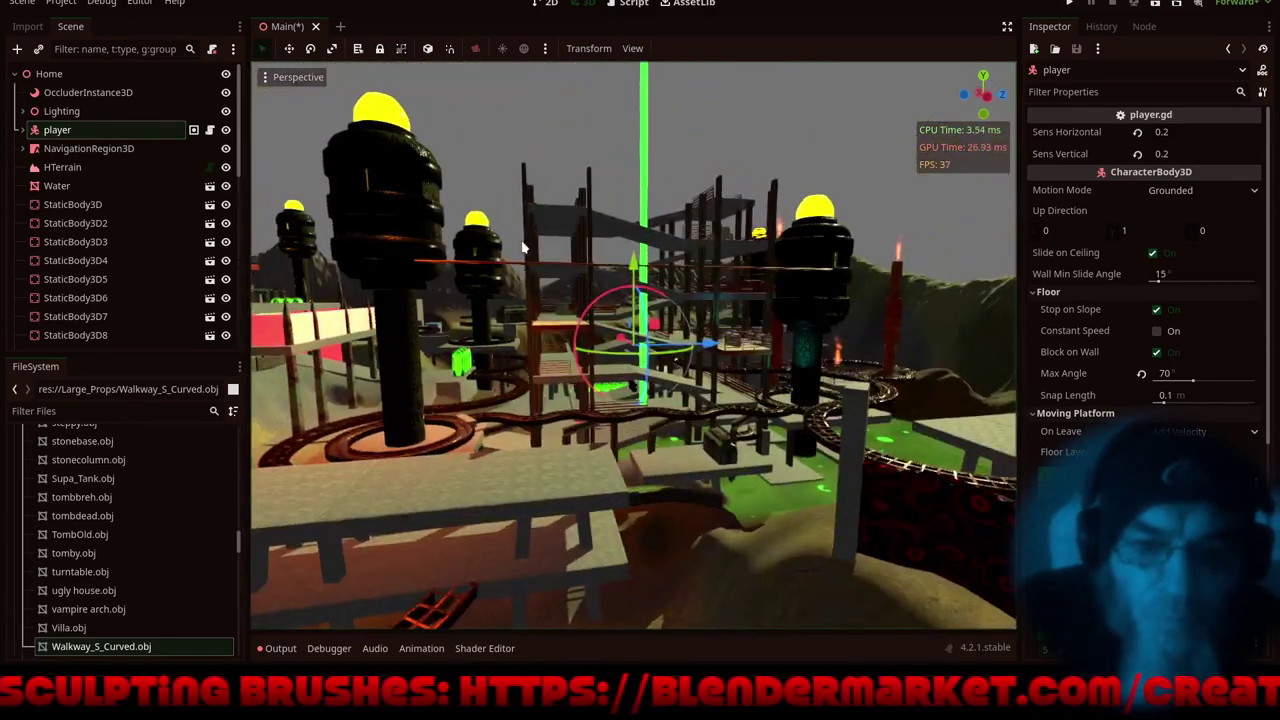
- Lower the player along Y and shift it sideways onto the curved metal walkway near the green beam, and save the scene
scroll(604, 367, up, 15)
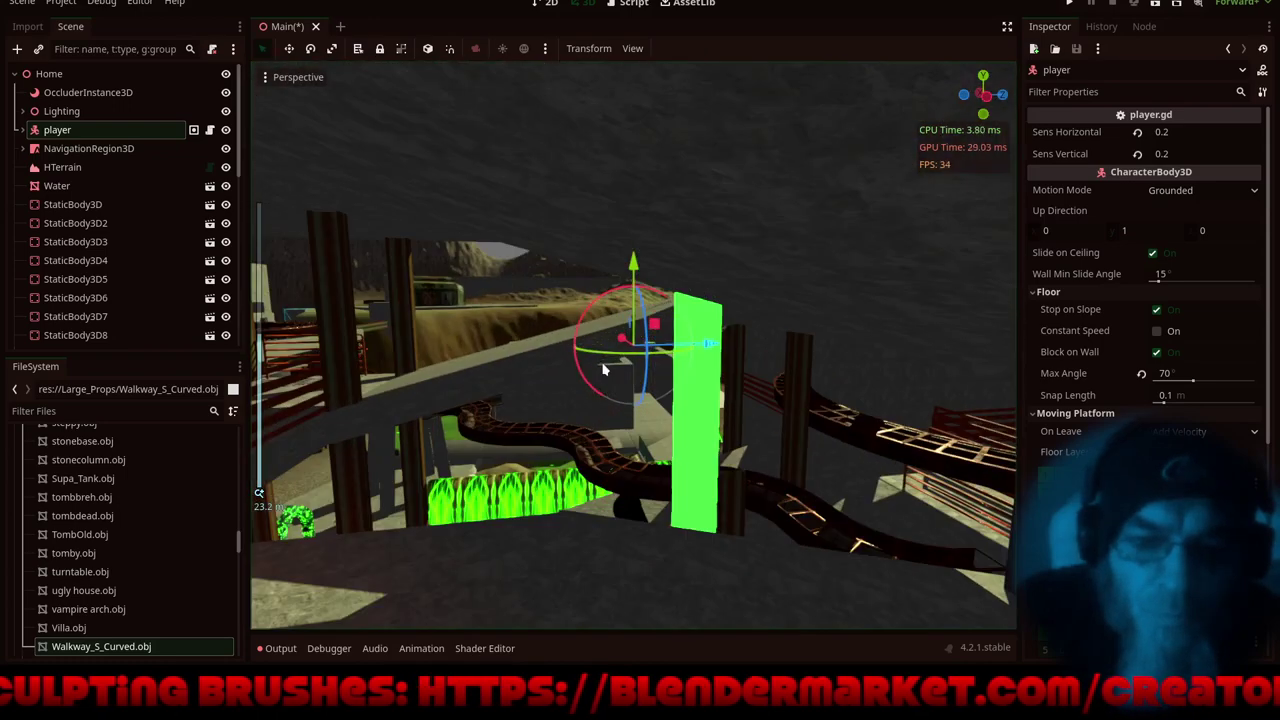
middle_drag(630, 371, 801, 369)
drag(628, 295, 615, 470)
drag(556, 552, 341, 574)
key(f)
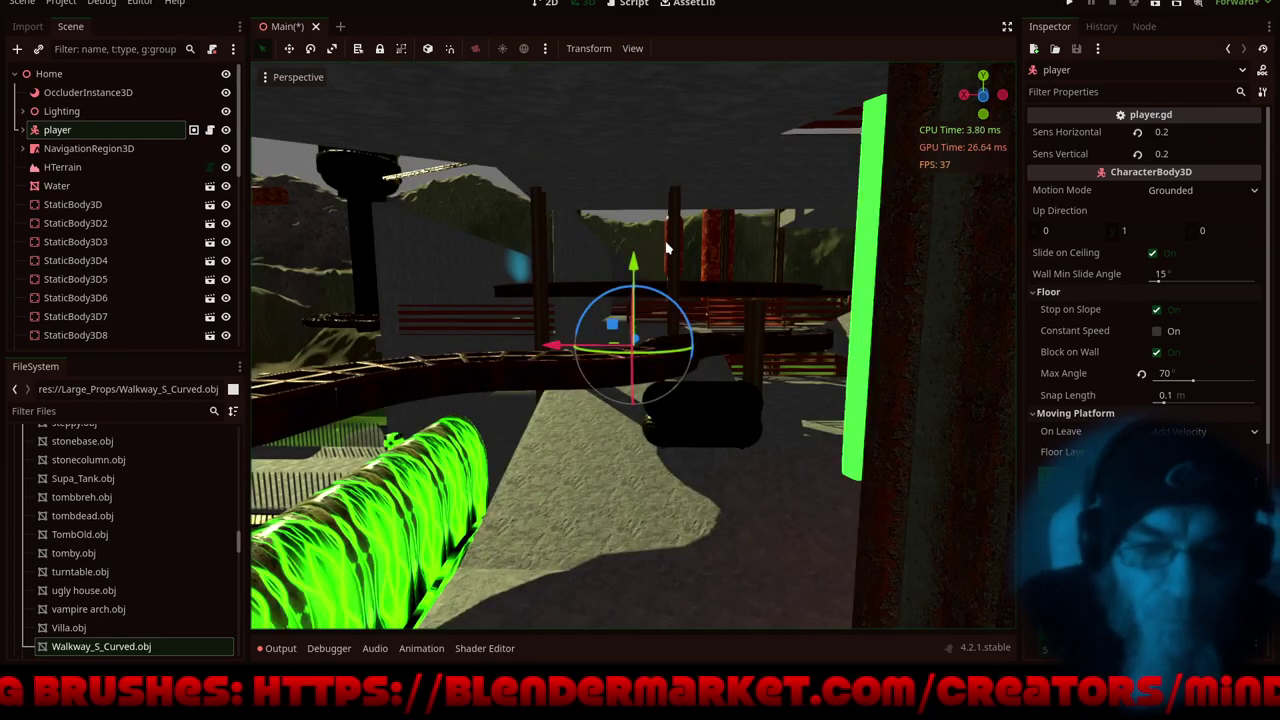
scroll(668, 250, up, 10)
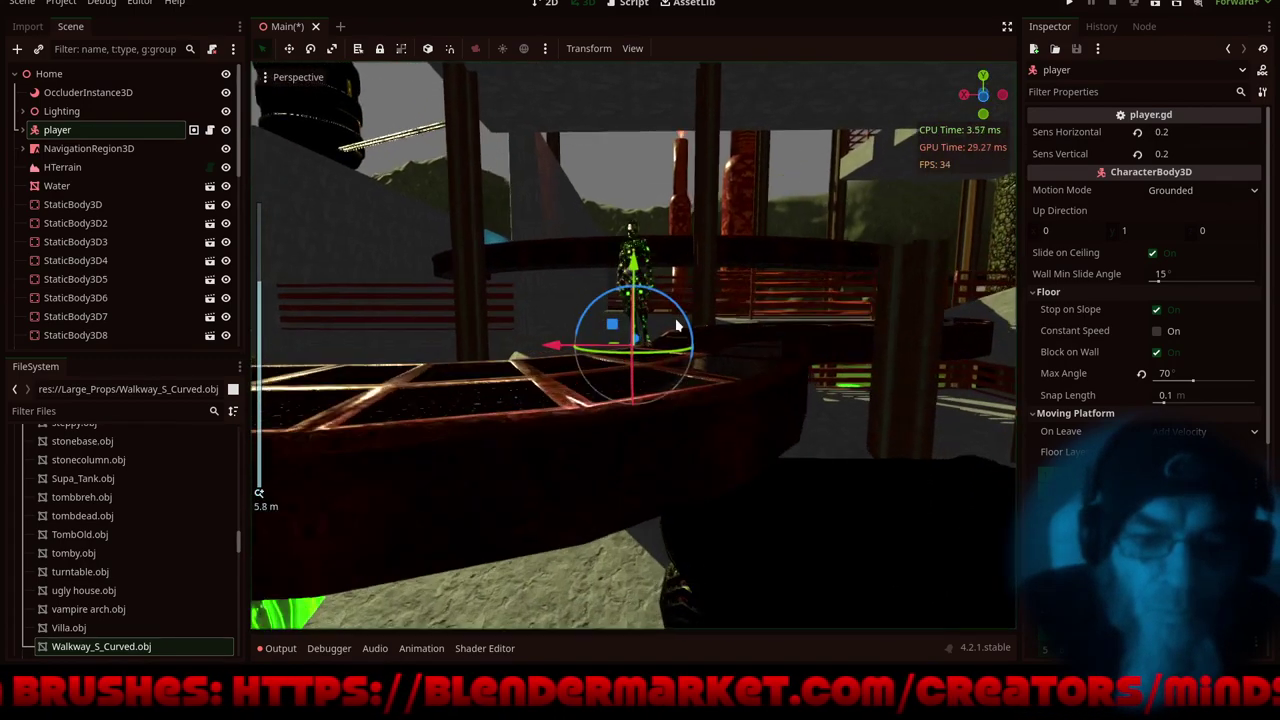
scroll(601, 370, up, 5)
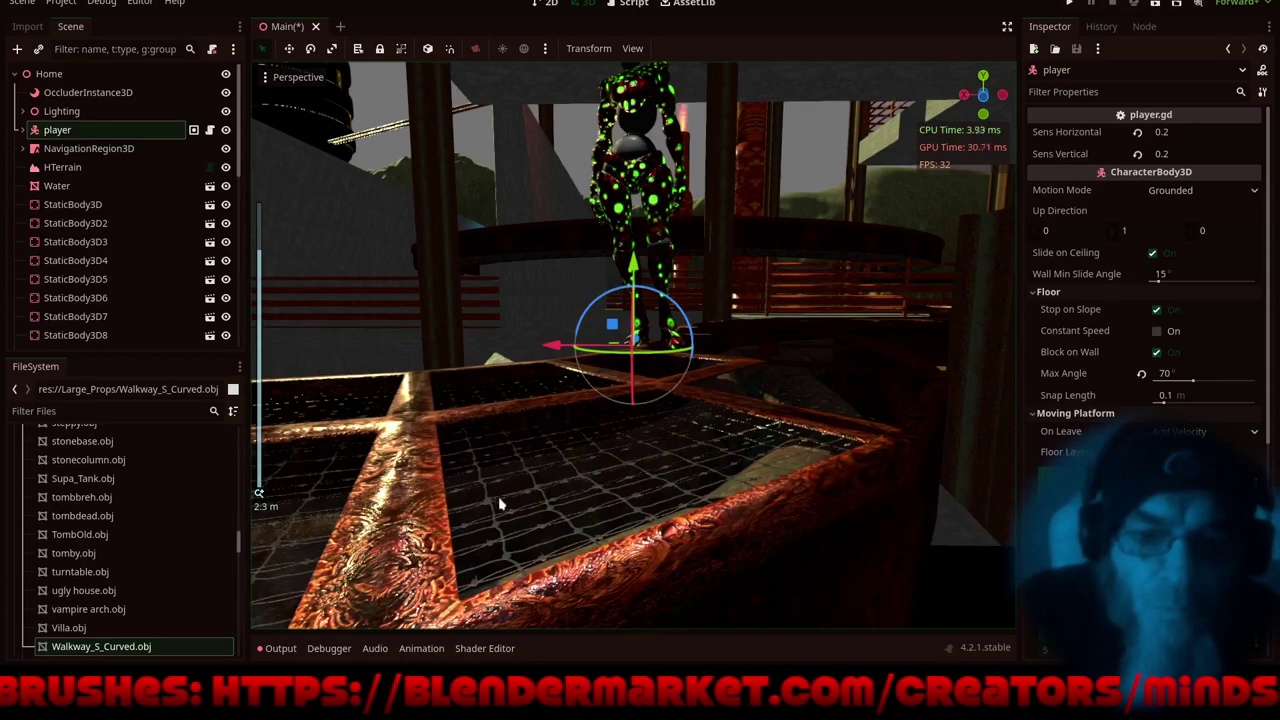
middle_drag(501, 504, 706, 525)
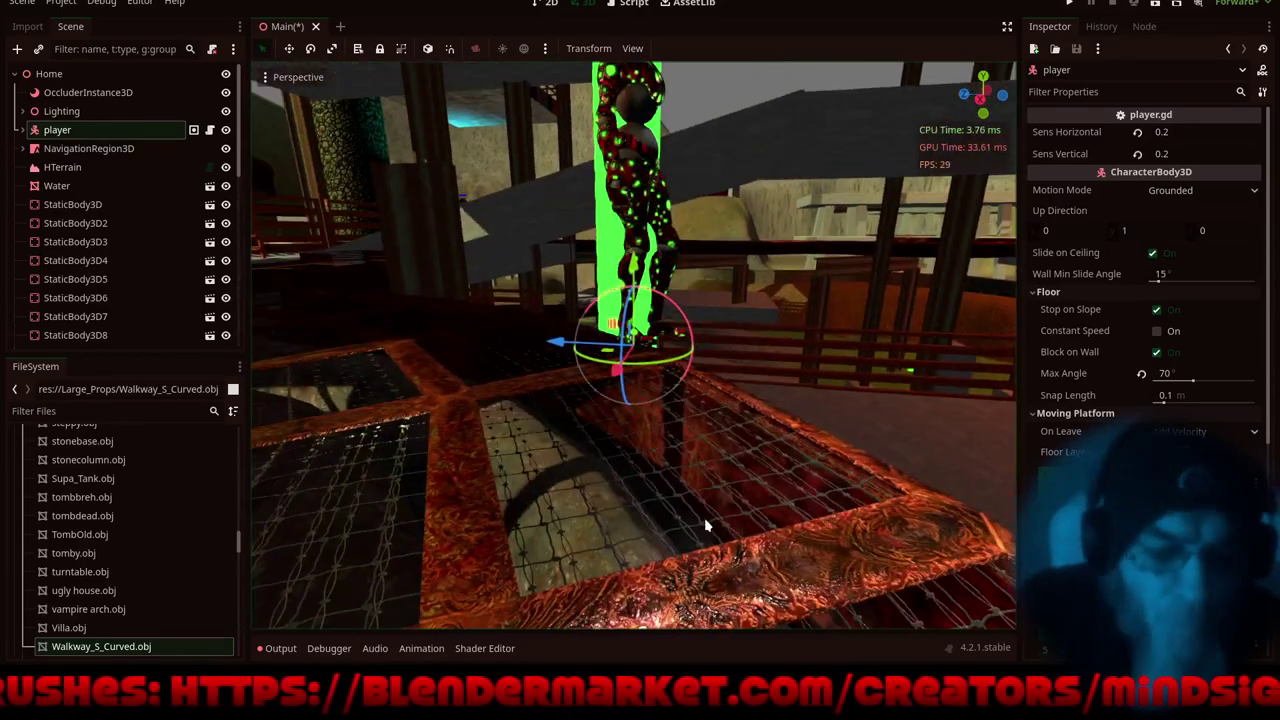
key(ctrl+s)
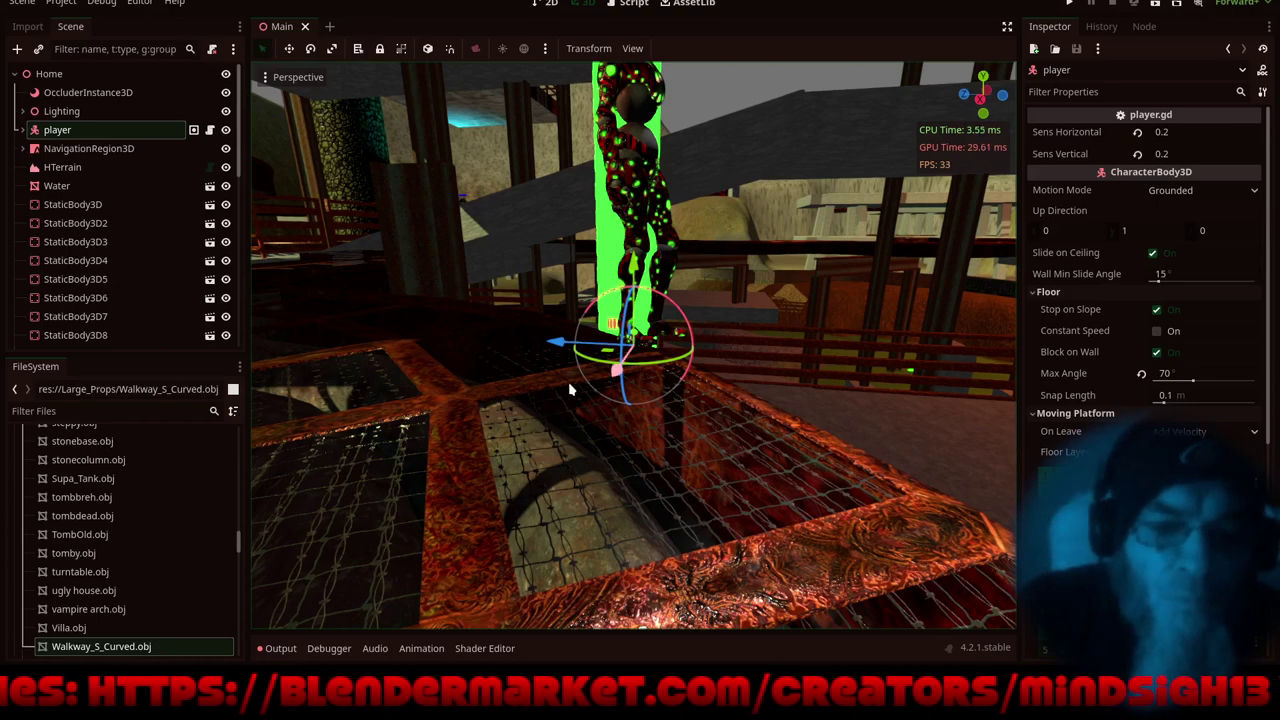
- Bake the navigation mesh of the NavigationRegion3D node and save the scene
scroll(565, 443, down, 5)
middle_drag(615, 447, 517, 466)
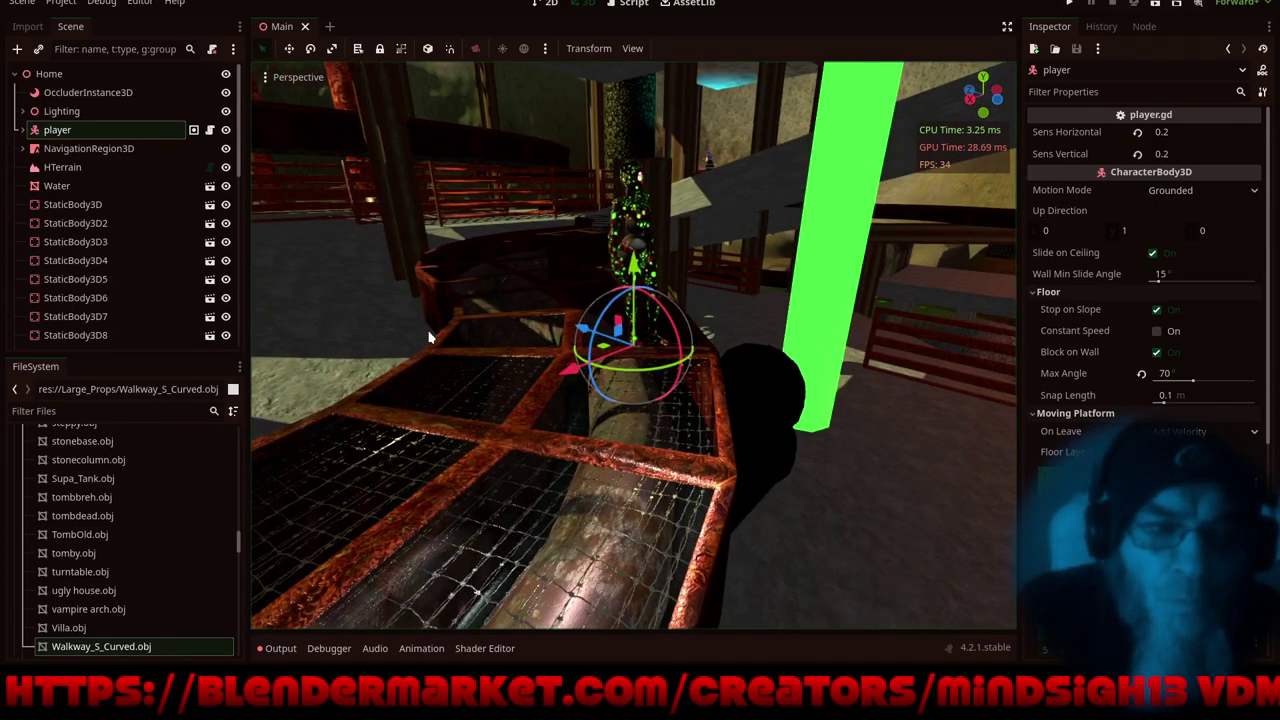
click(68, 150)
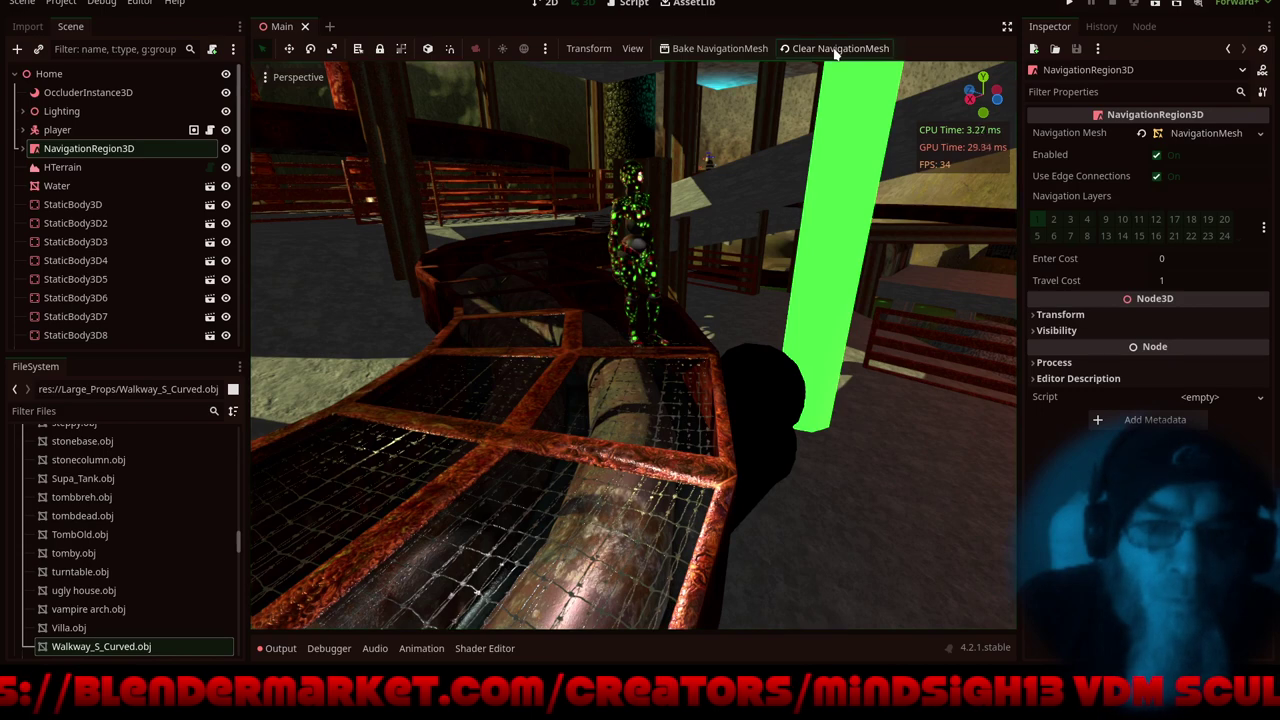
click(699, 48)
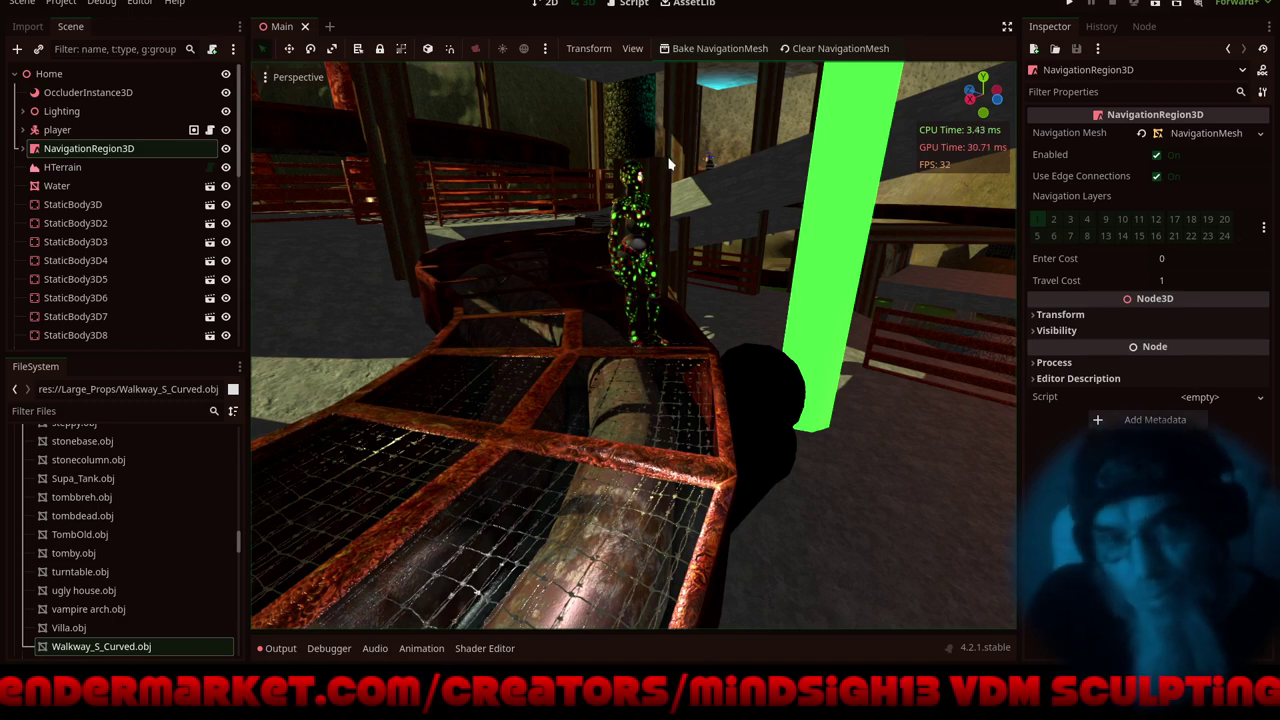
key(ctrl+s)
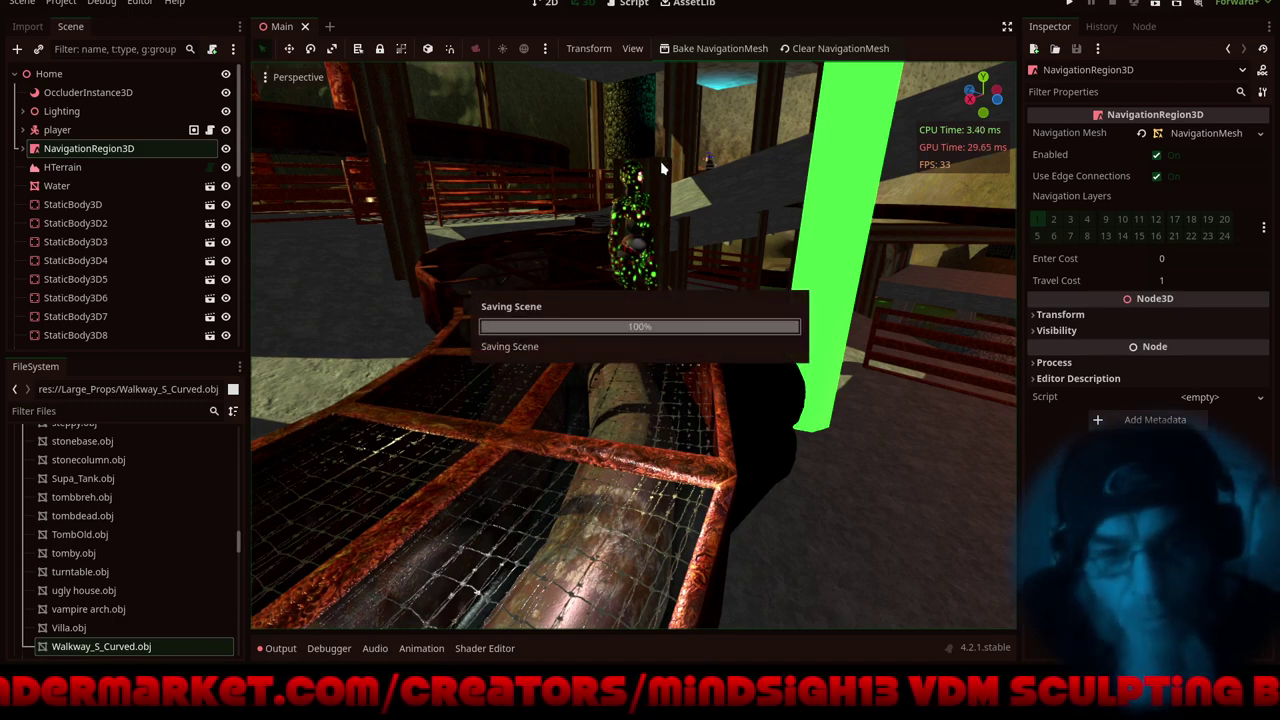
- Run the game, walk the player around the stacked capsules and the green beam, and end the playtest
click(1071, 5)
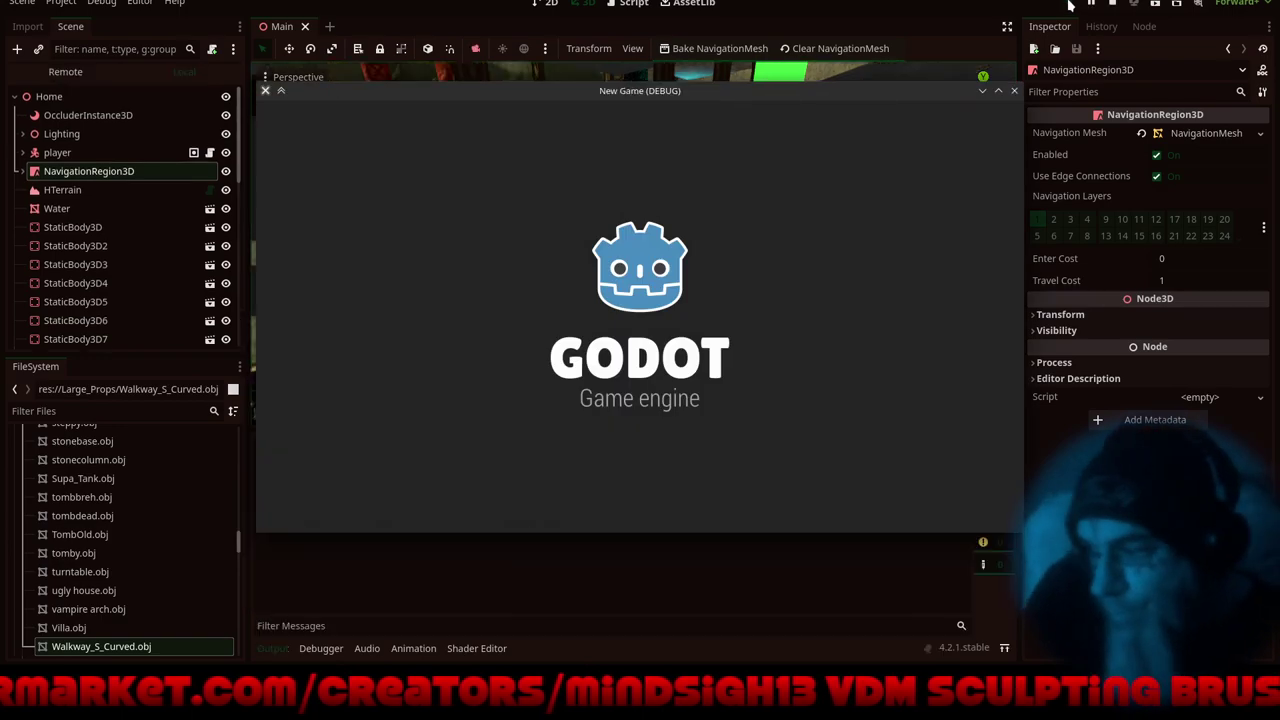
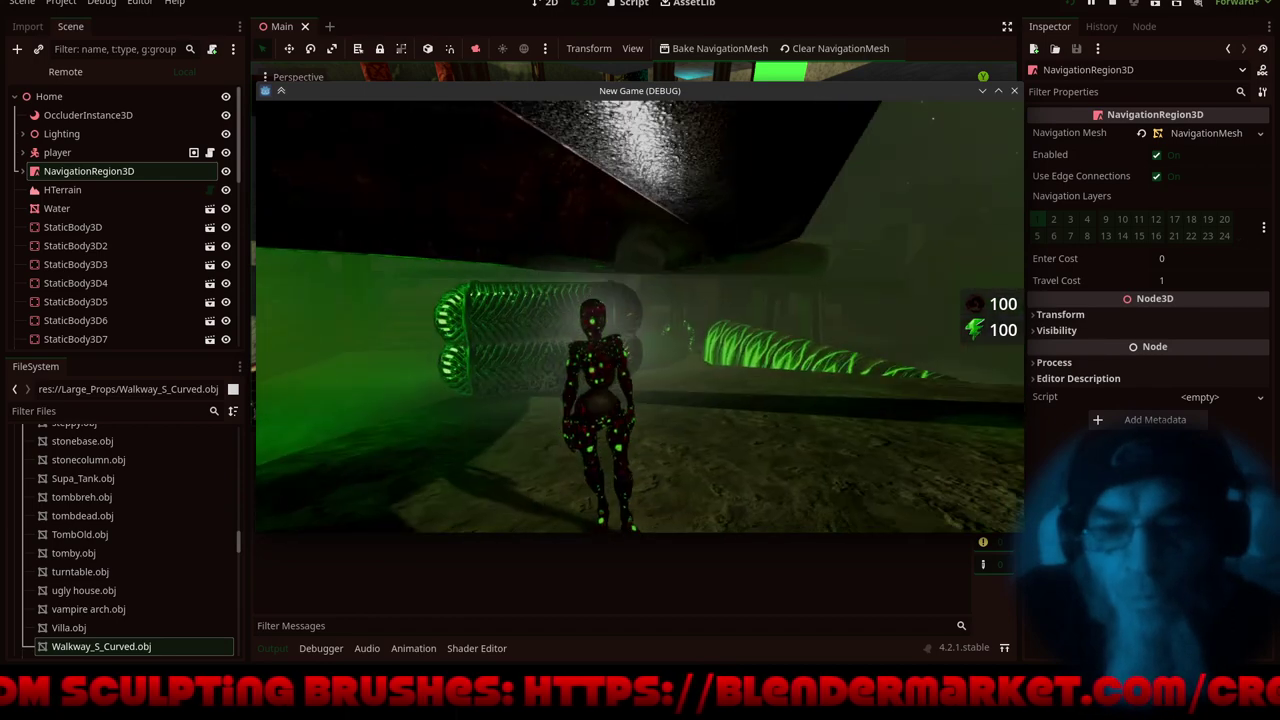
key(w)
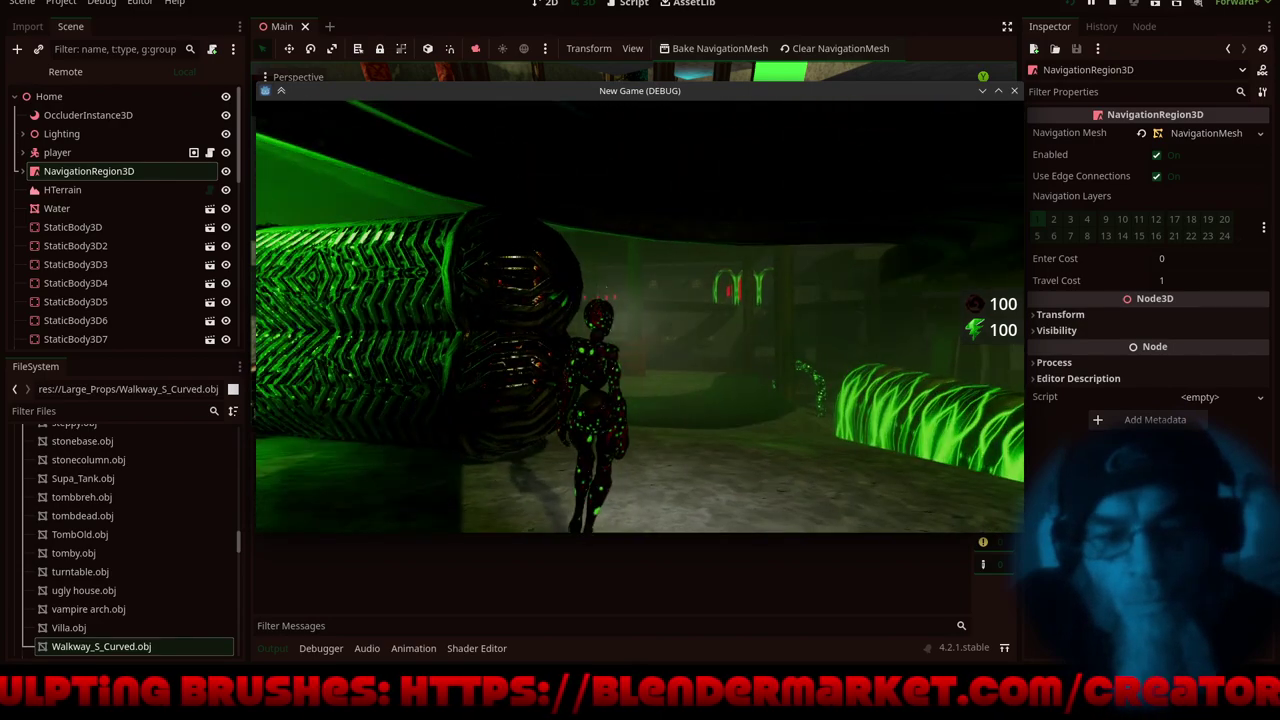
key(w)
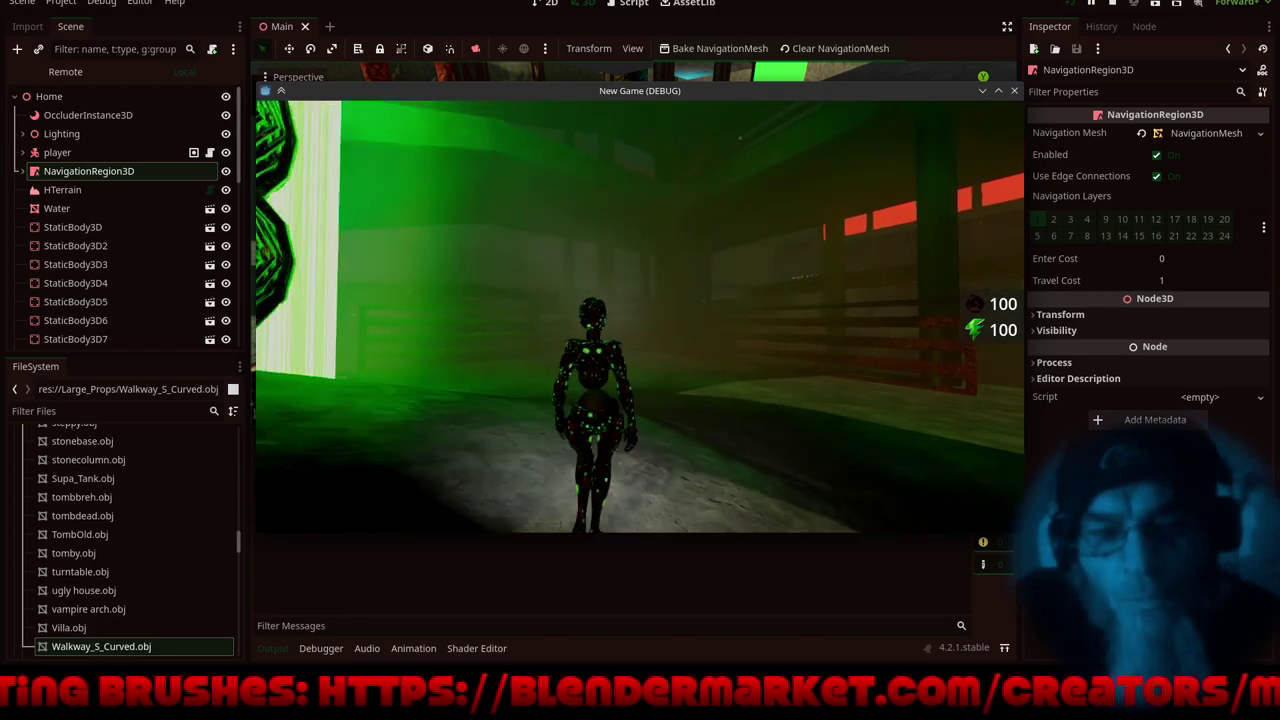
key(w)
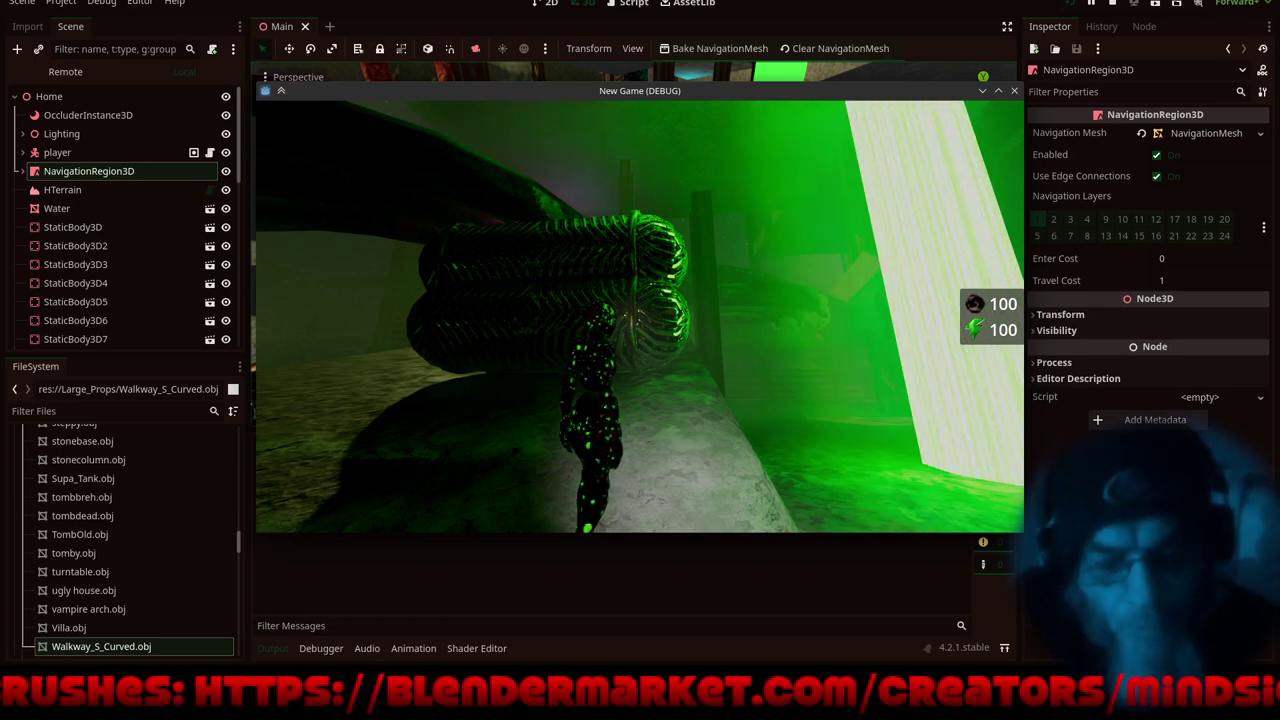
key(Escape)
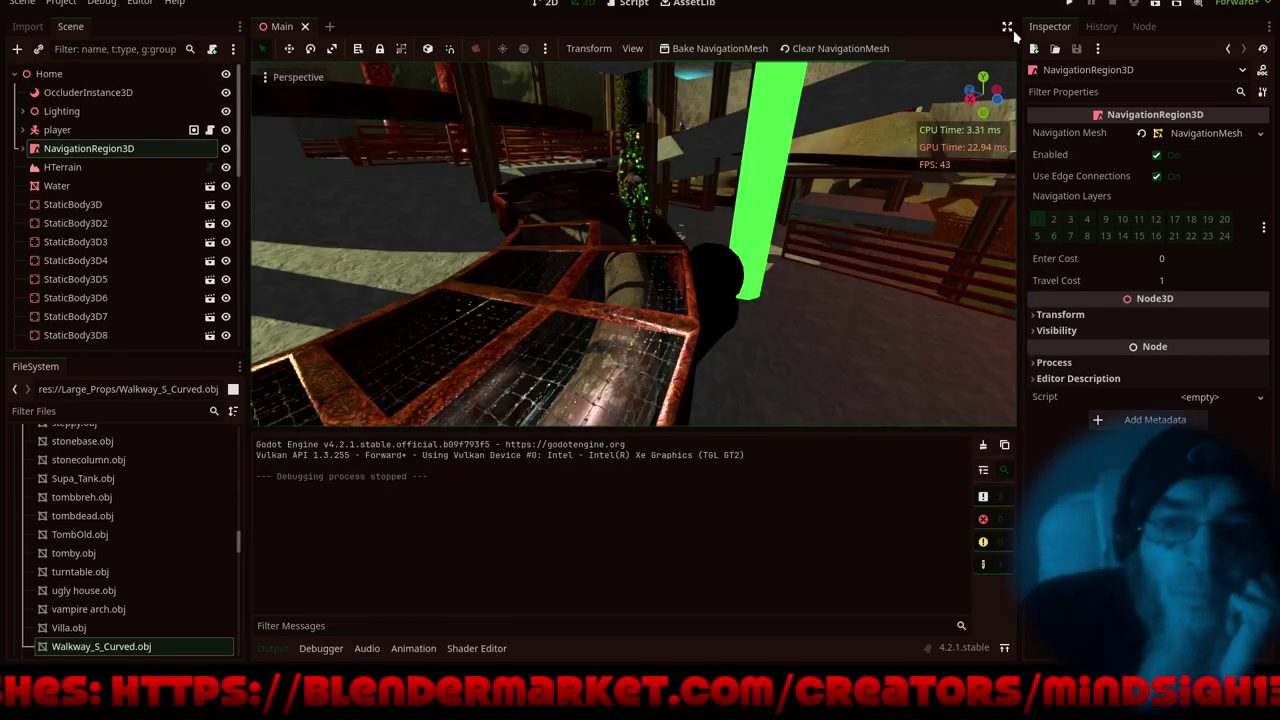
- Hide the side docks and collapse the Output log to enlarge the 3D view around the walkway
click(1010, 28)
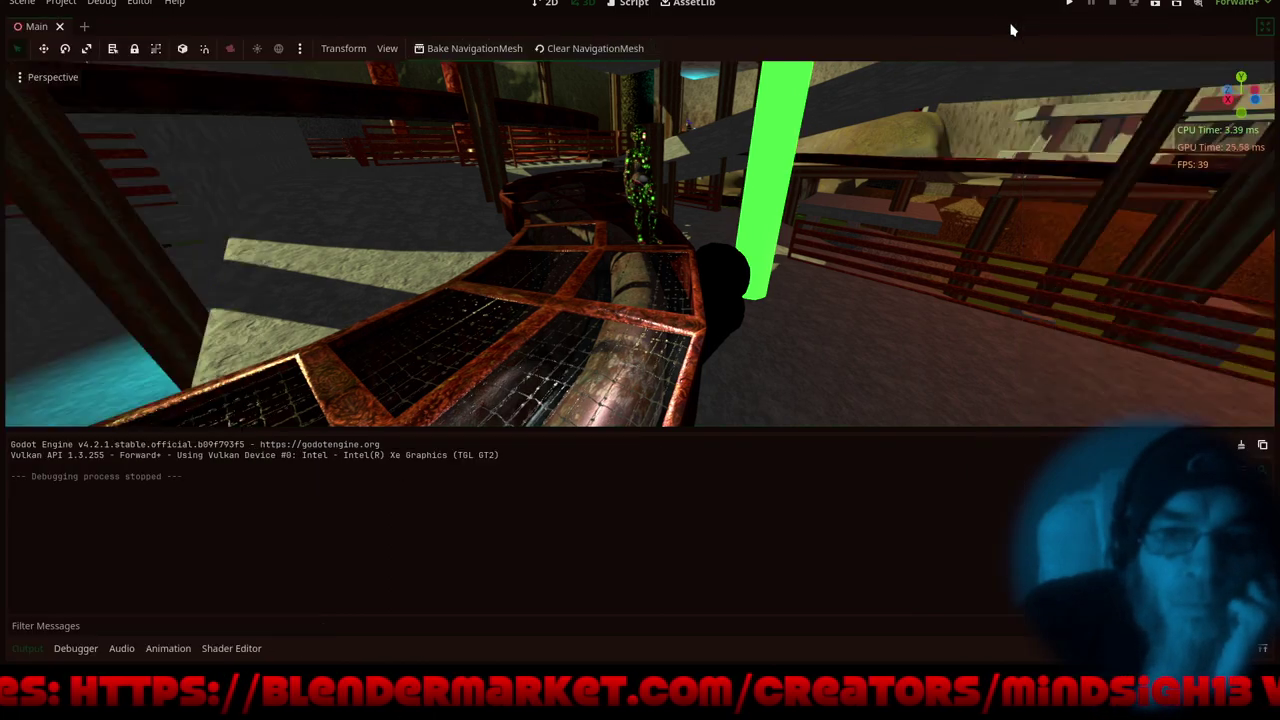
click(25, 648)
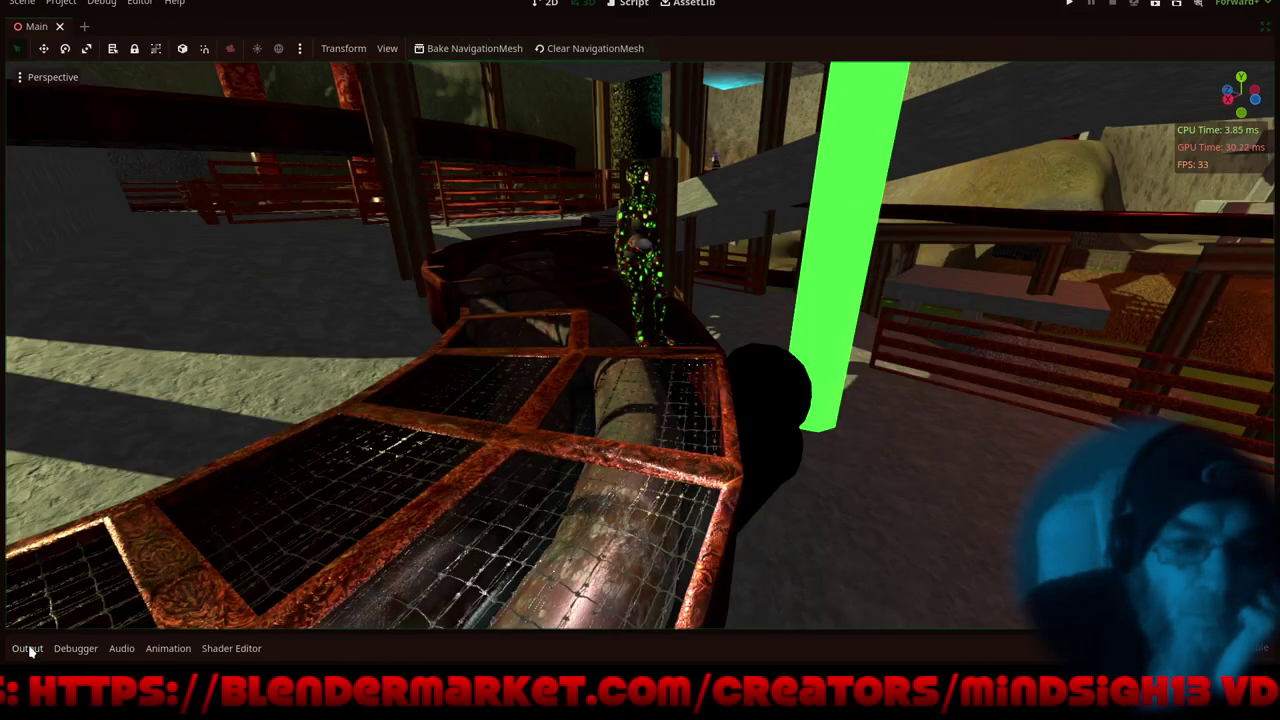
scroll(542, 315, down, 6)
middle_drag(520, 424, 449, 332)
scroll(729, 461, down, 5)
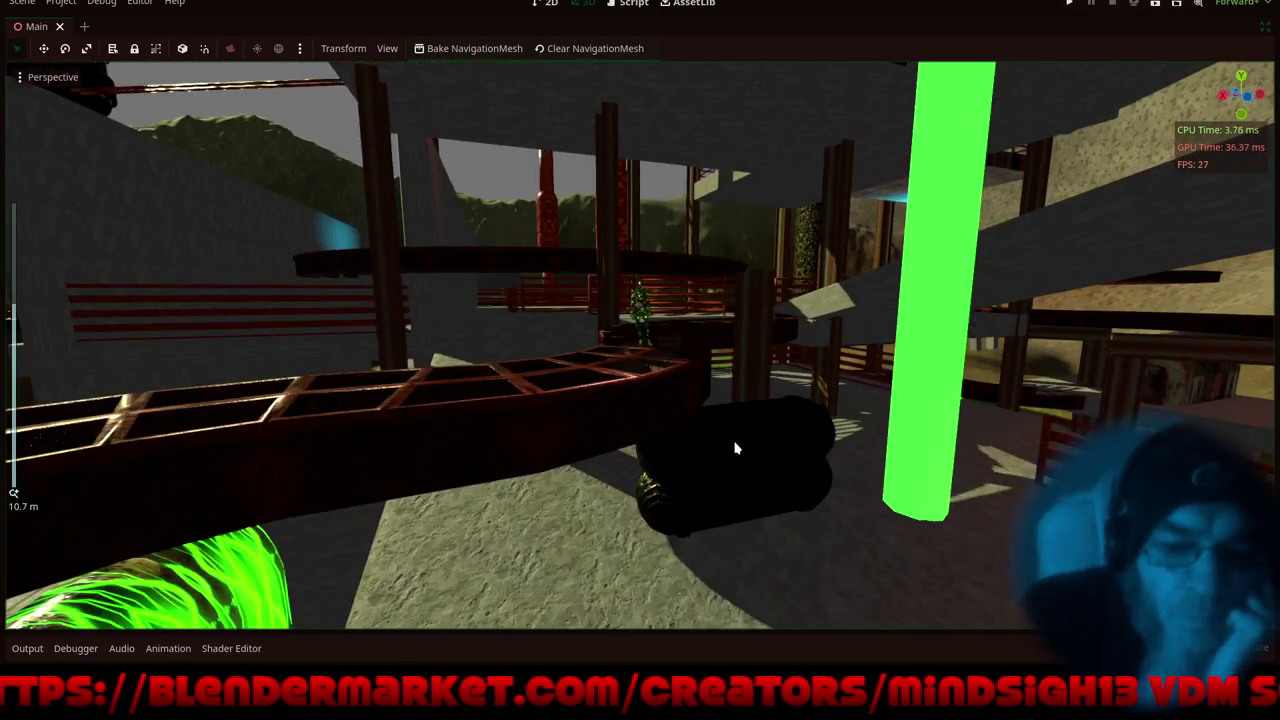
- Select both stacked black capsules beside the walkway and rotate them about the X axis so they lie side by side
click(735, 449)
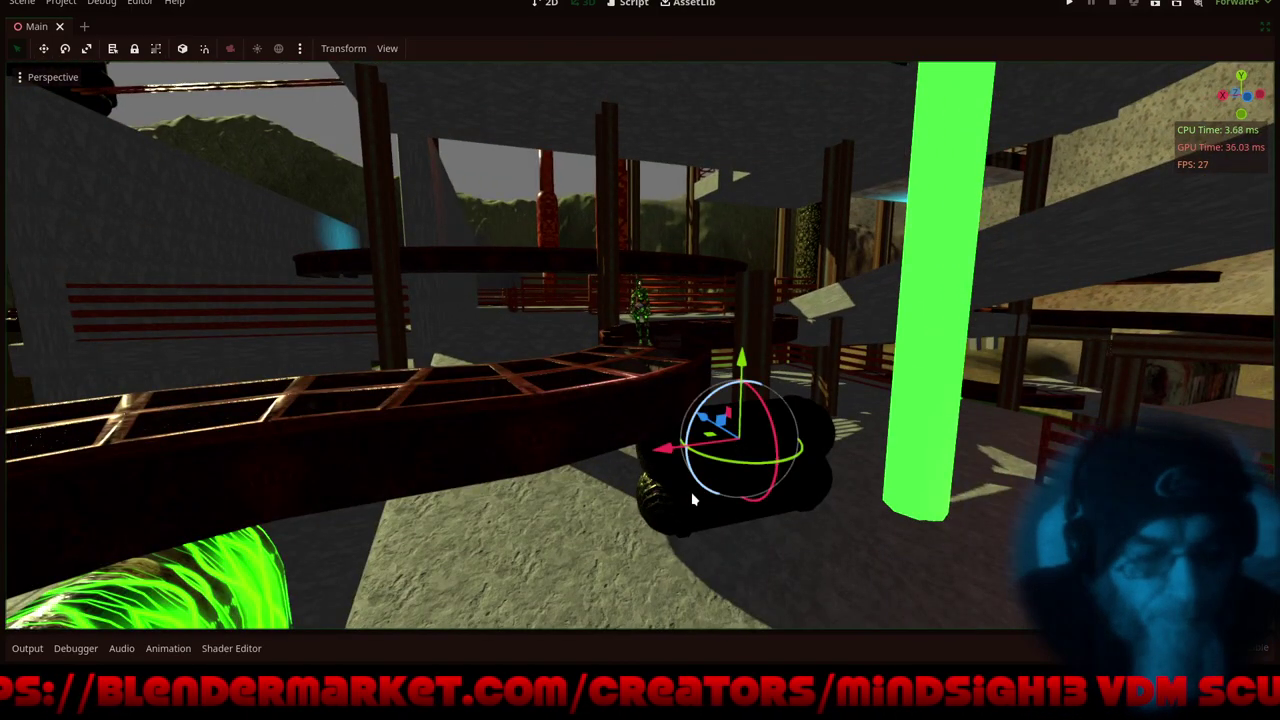
click(673, 513)
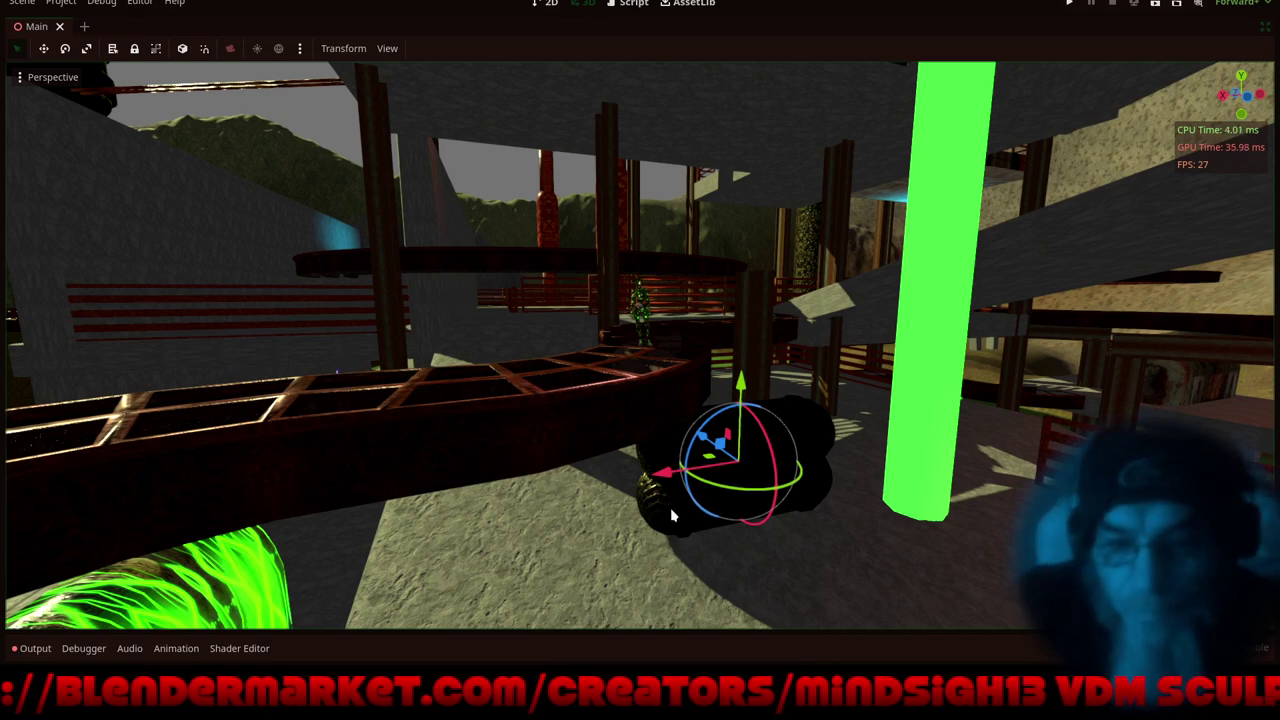
drag(771, 519, 797, 447)
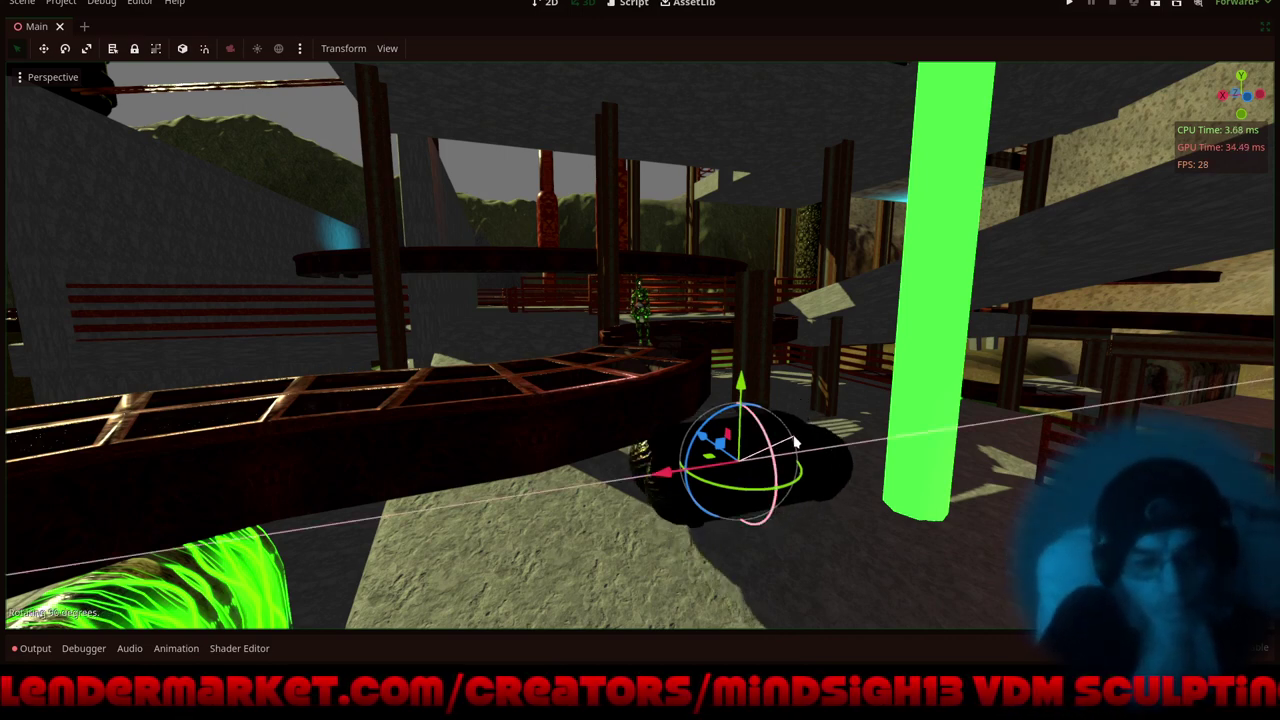
drag(795, 438, 795, 438)
- Shift the two selected capsules along Z to beneath the curved walkway and adjust their height along Y
middle_drag(706, 556, 914, 491)
shift+middle_drag(668, 536, 808, 543)
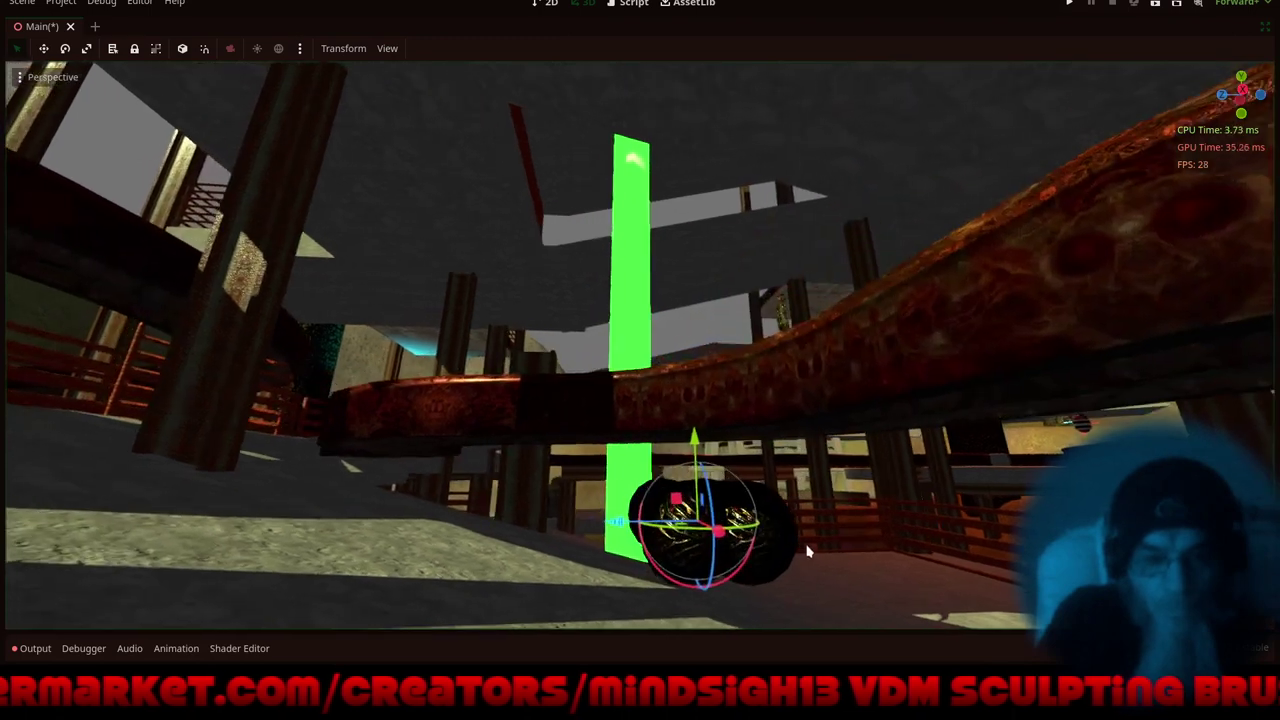
drag(650, 518, 417, 564)
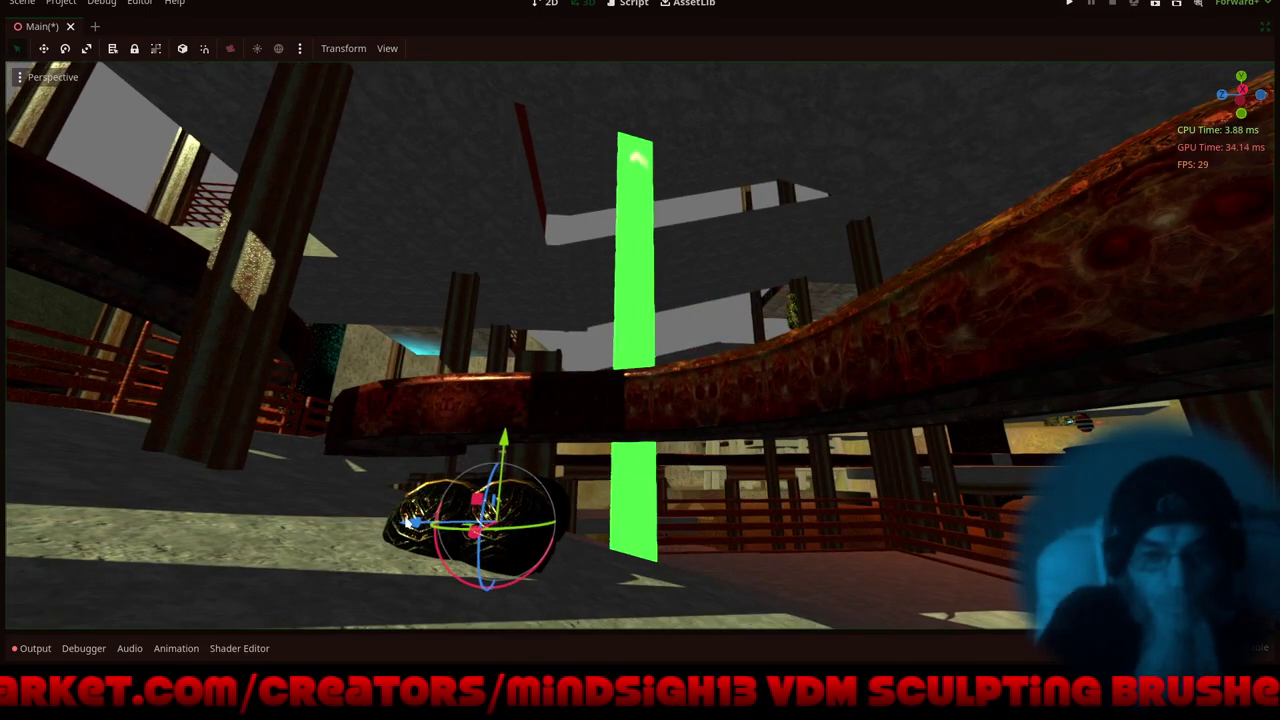
drag(508, 452, 531, 406)
drag(415, 484, 432, 482)
- Lower the two capsules slightly along Y onto the concrete floor under the walkway and save the scene
middle_drag(692, 501, 833, 565)
shift+middle_drag(685, 488, 867, 346)
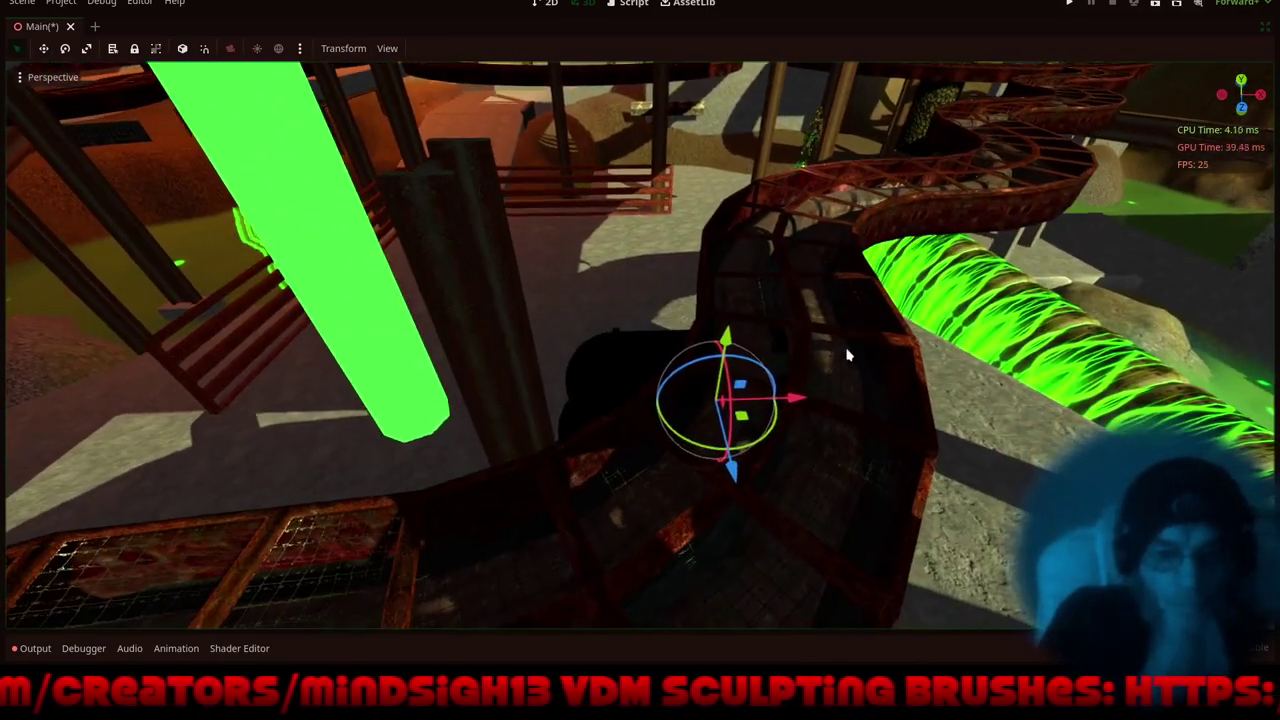
scroll(791, 337, down, 3)
middle_drag(749, 394, 514, 281)
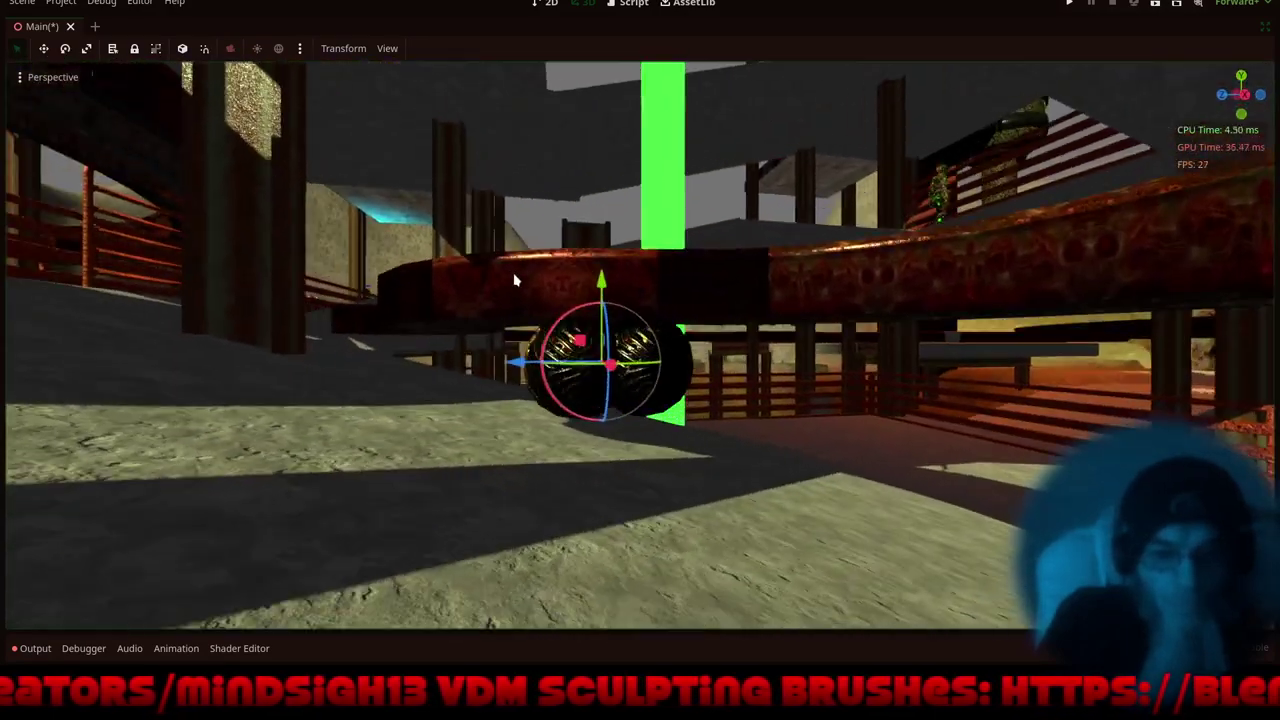
middle_drag(808, 364, 567, 343)
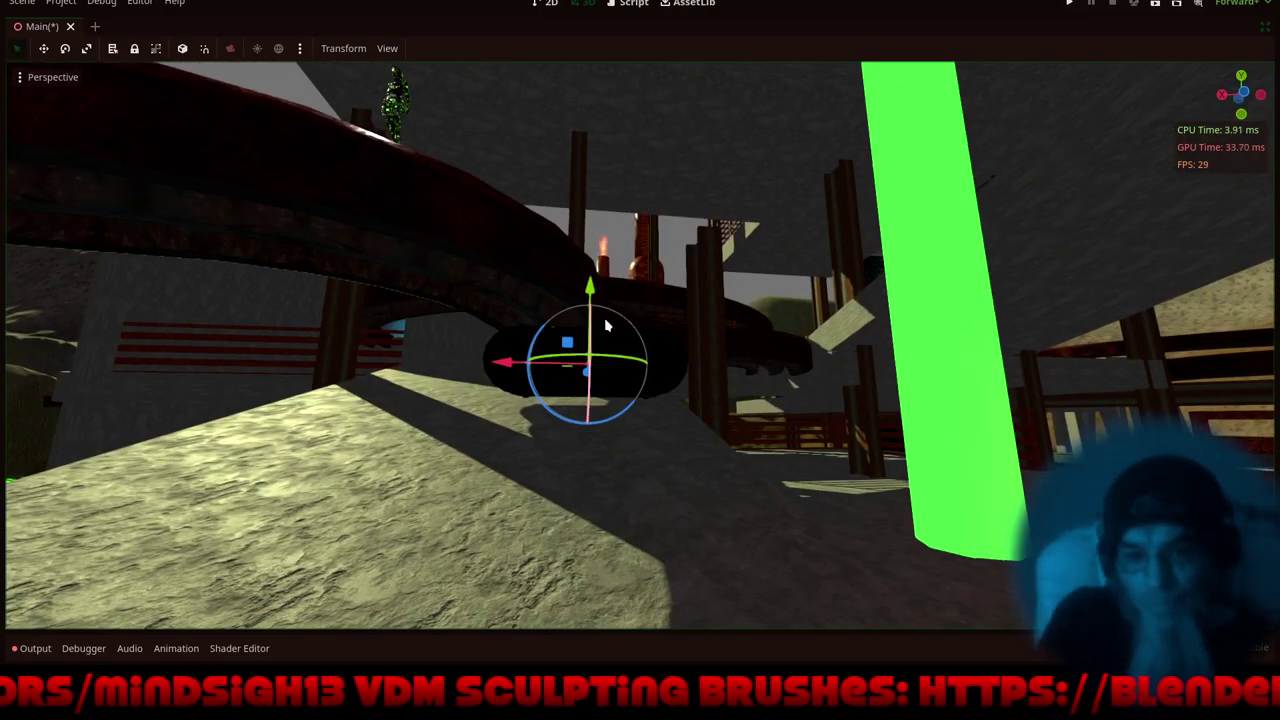
scroll(609, 358, up, 8)
shift+middle_drag(557, 397, 599, 380)
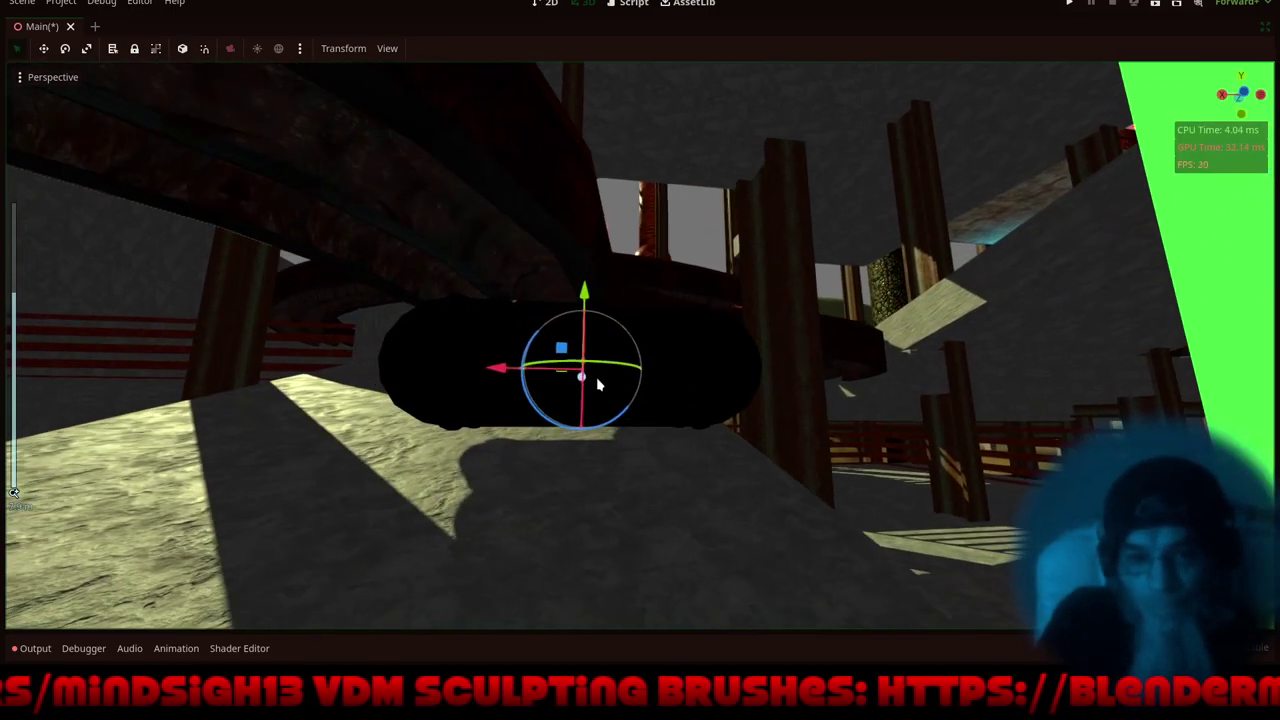
drag(589, 283, 592, 296)
middle_drag(591, 478, 582, 446)
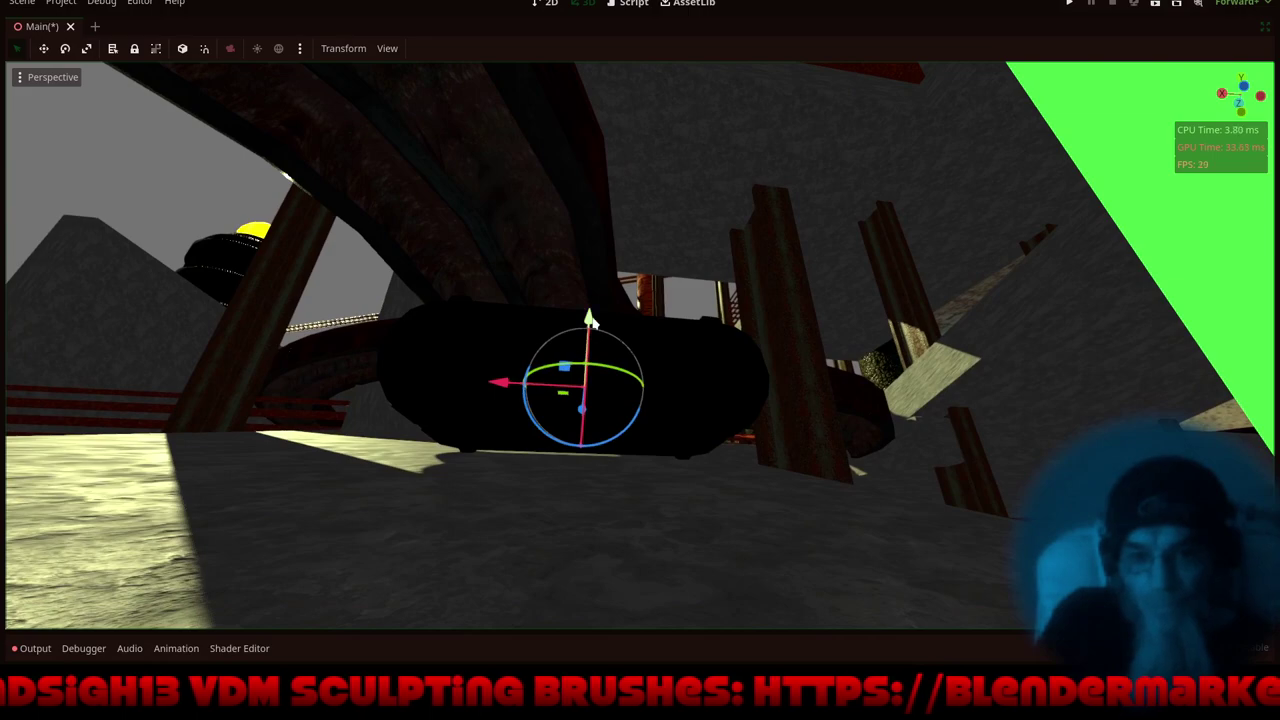
drag(592, 321, 595, 328)
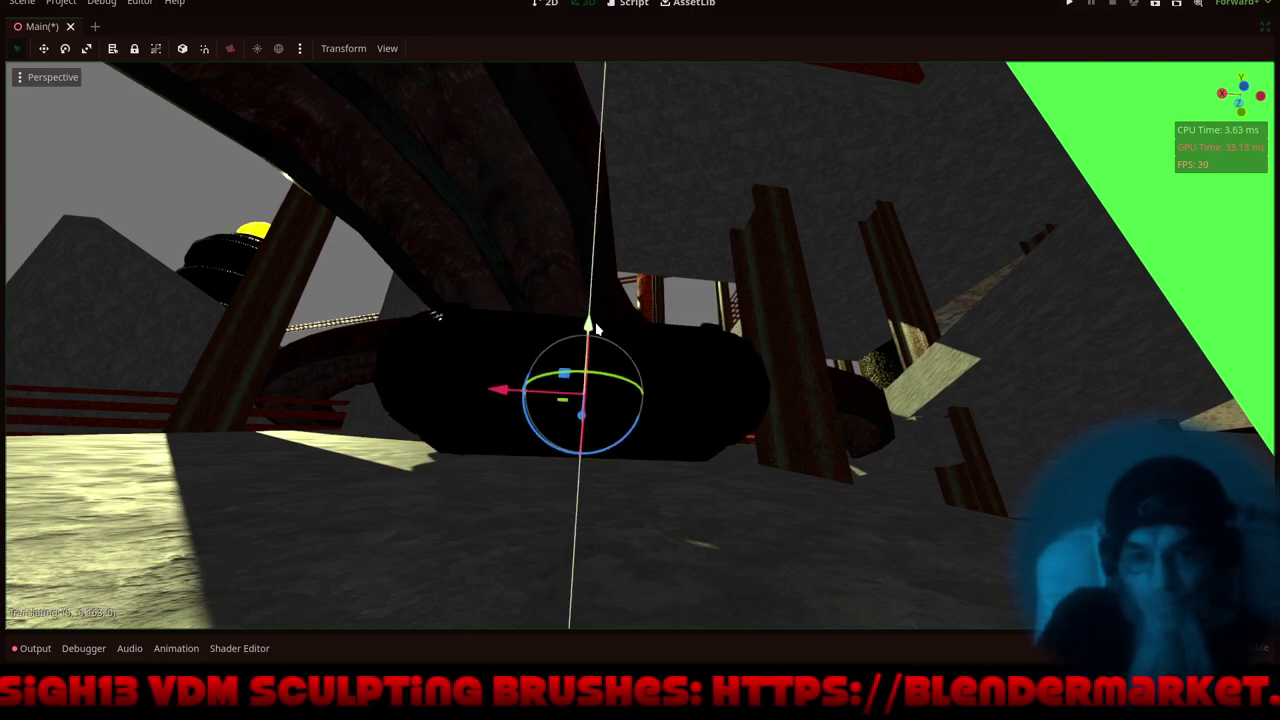
middle_drag(586, 281, 881, 485)
middle_drag(882, 485, 478, 533)
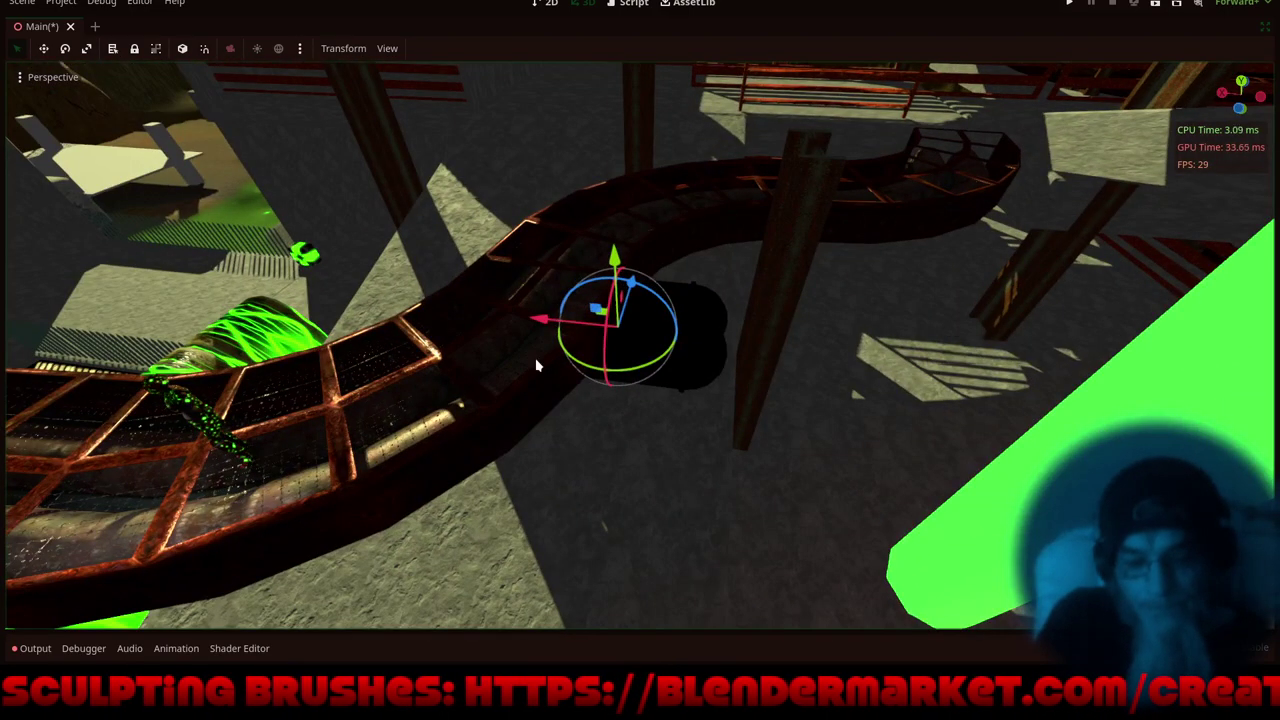
key(ctrl+s)
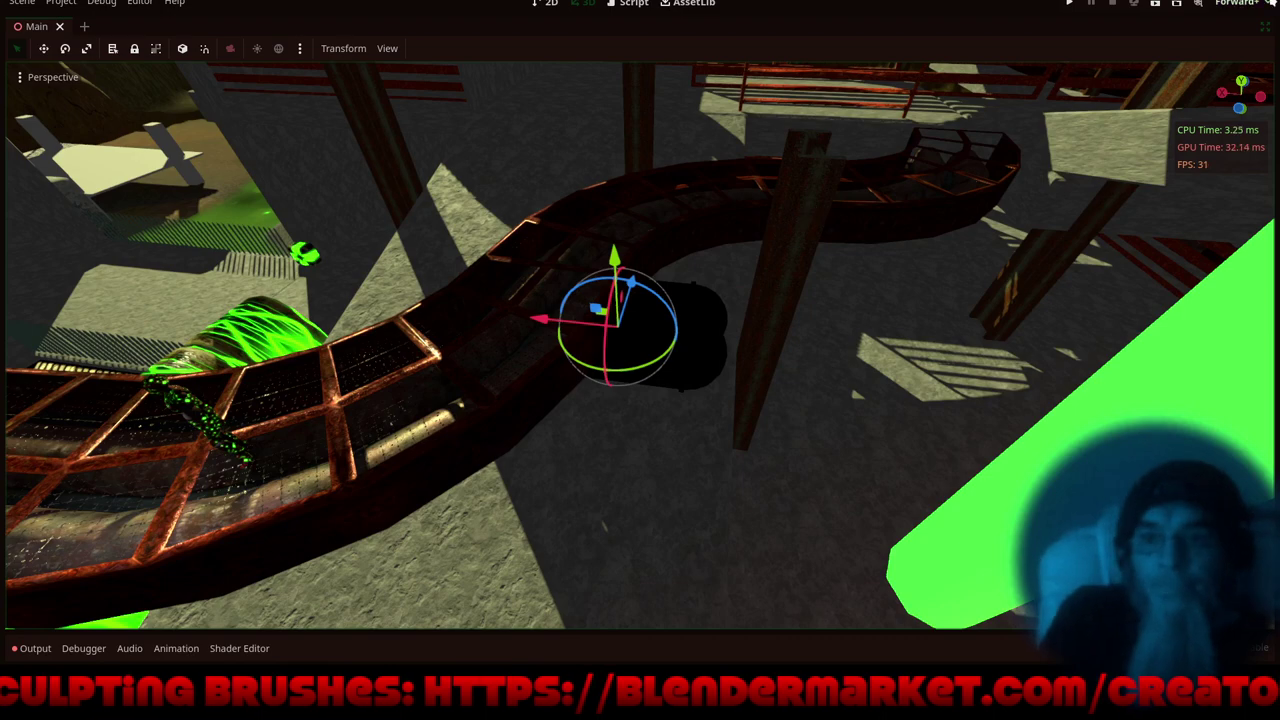
- Bring back the side docks and select the NavigationRegion3D node near the top of the scene tree
click(1266, 27)
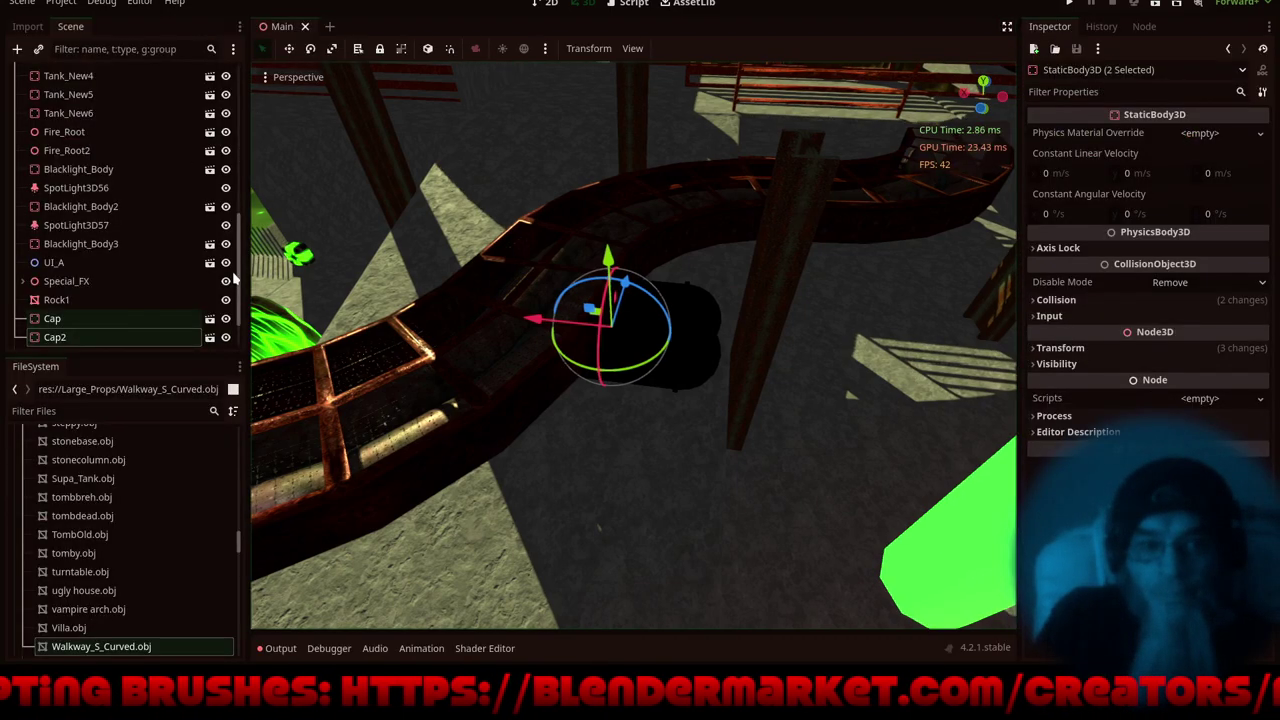
drag(238, 283, 238, 111)
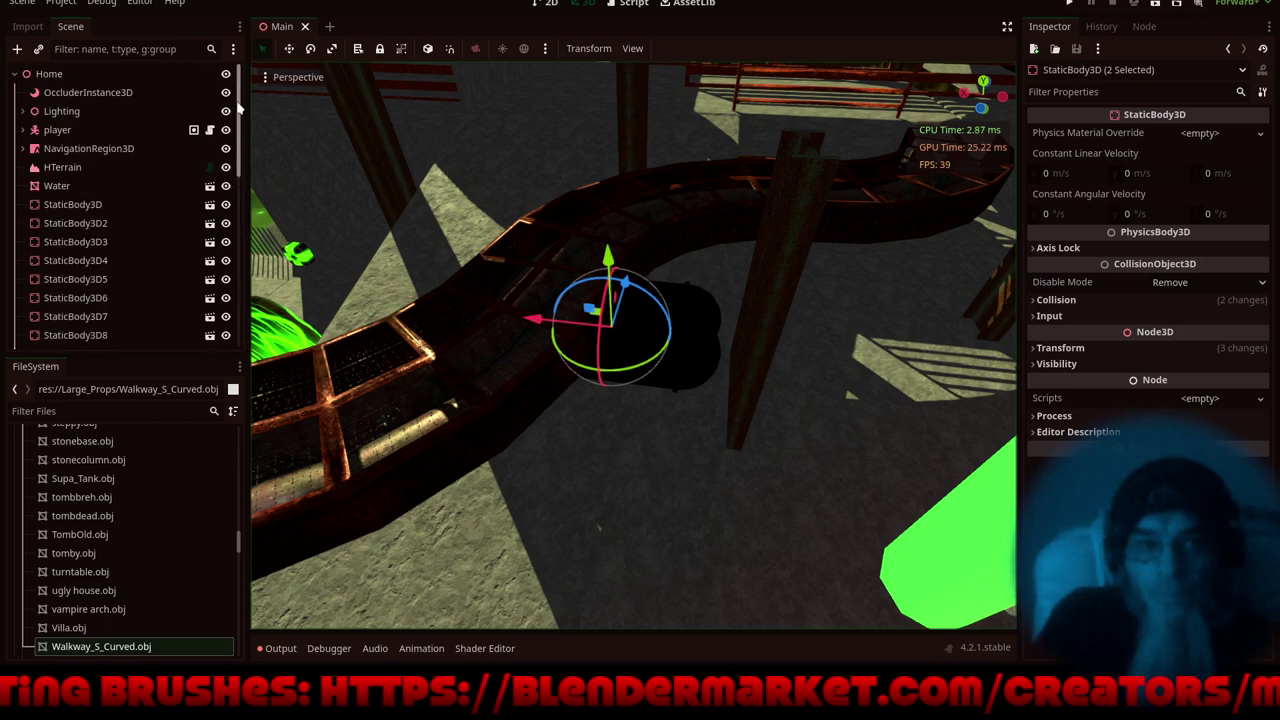
click(88, 148)
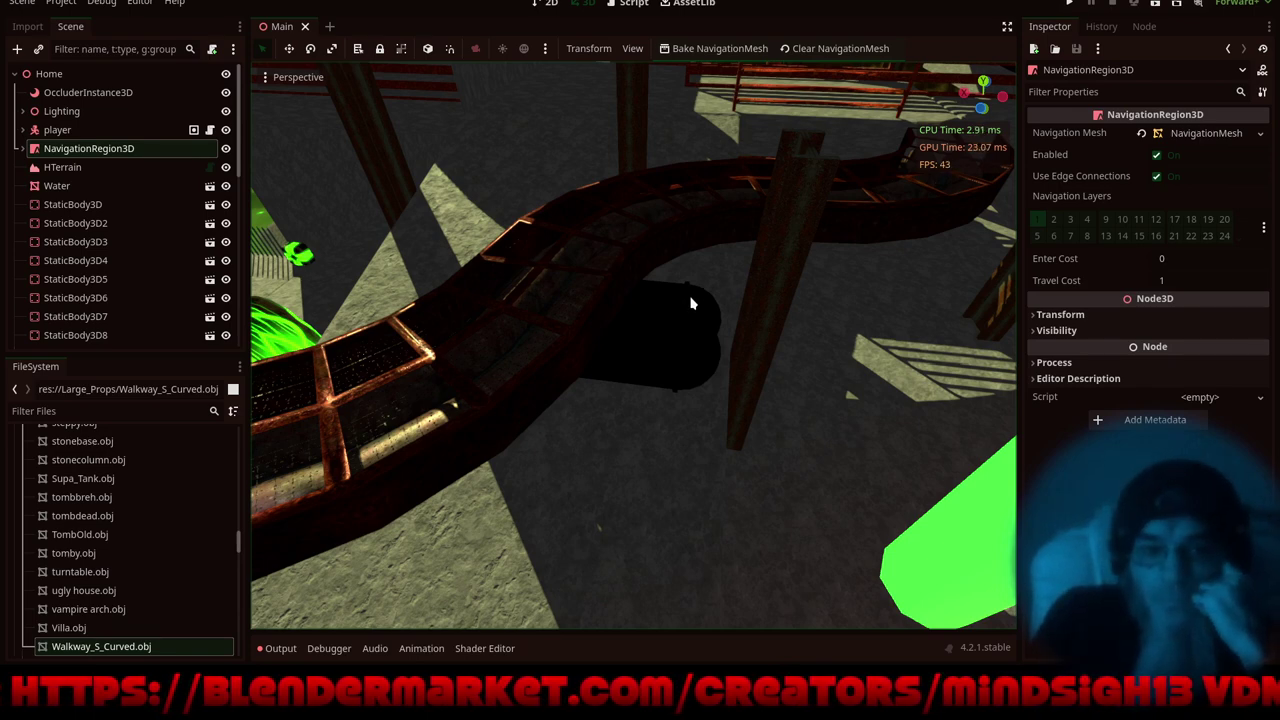
- Run the game, walk the character from the curved walkway around the repositioned capsules and across the level, and stop the playtest
click(1071, 4)
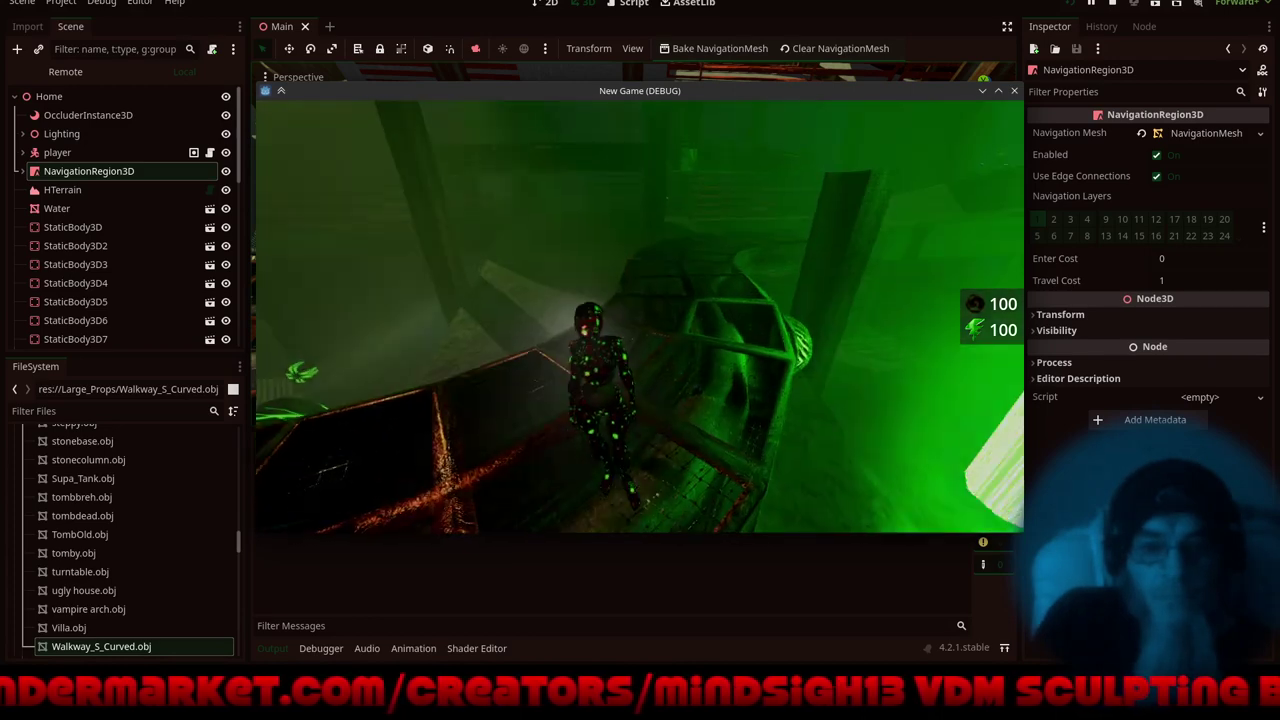
key(w)
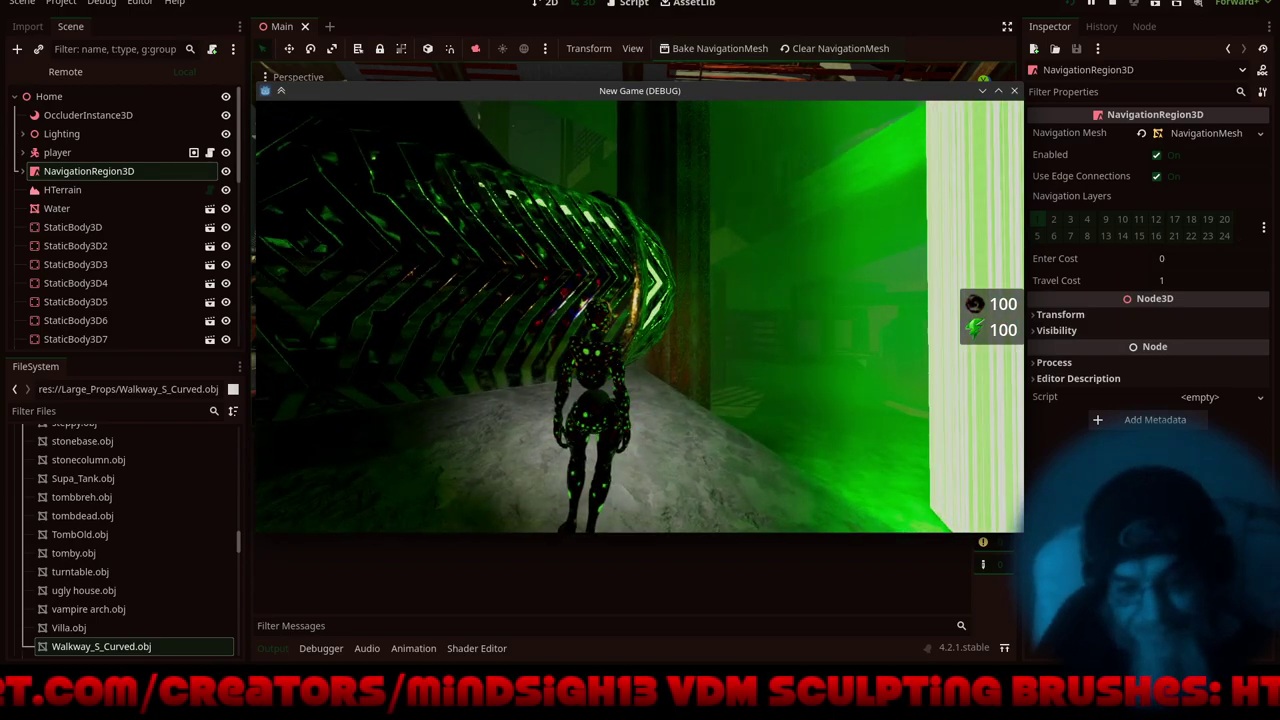
key(w)
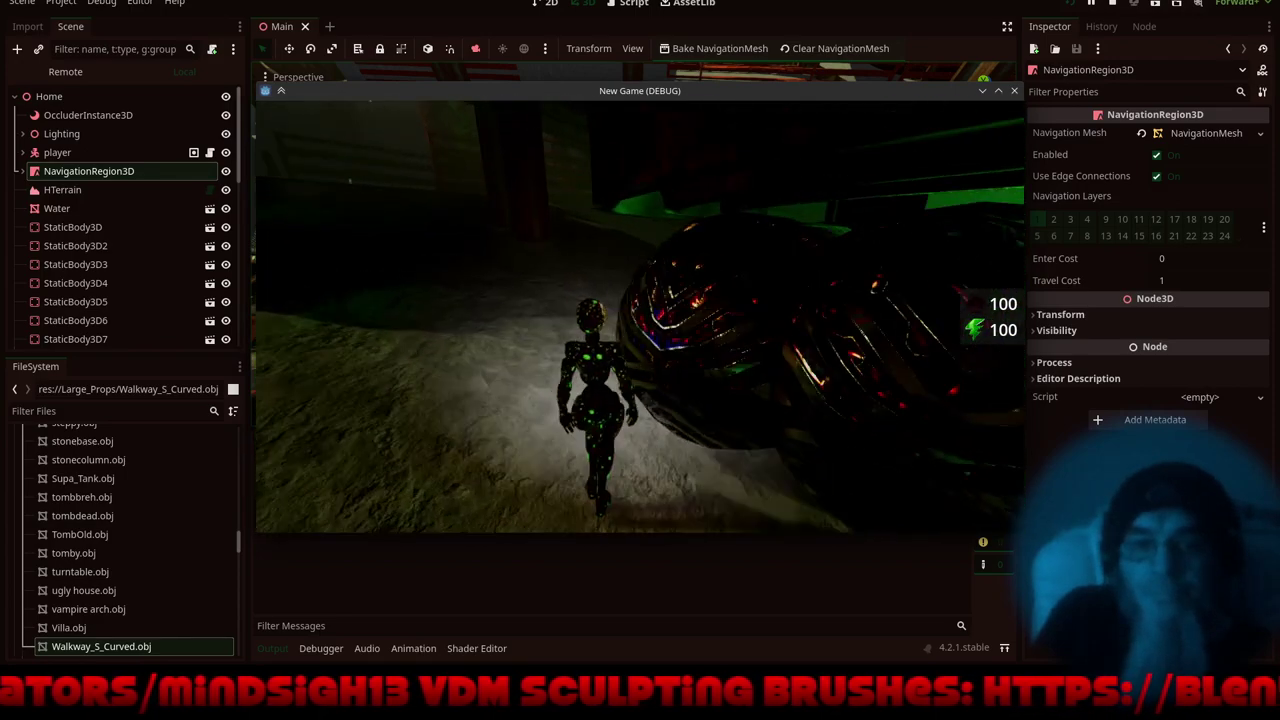
key(w)
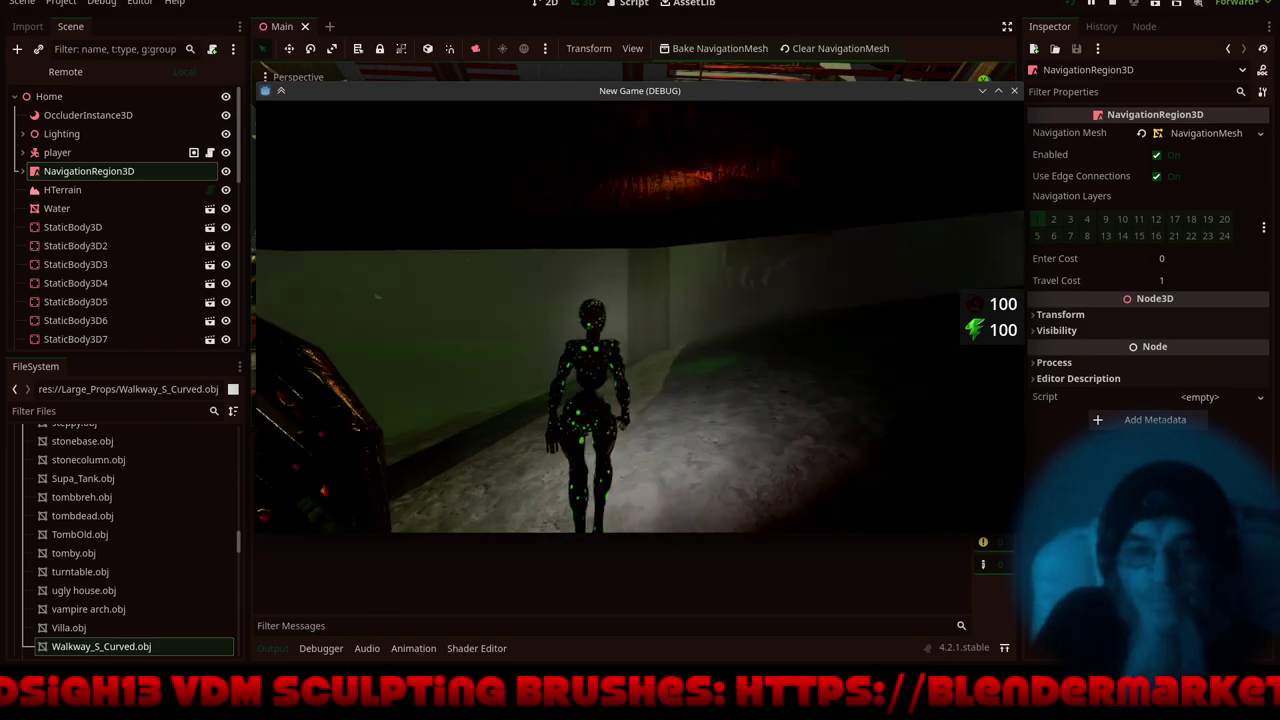
key(w)
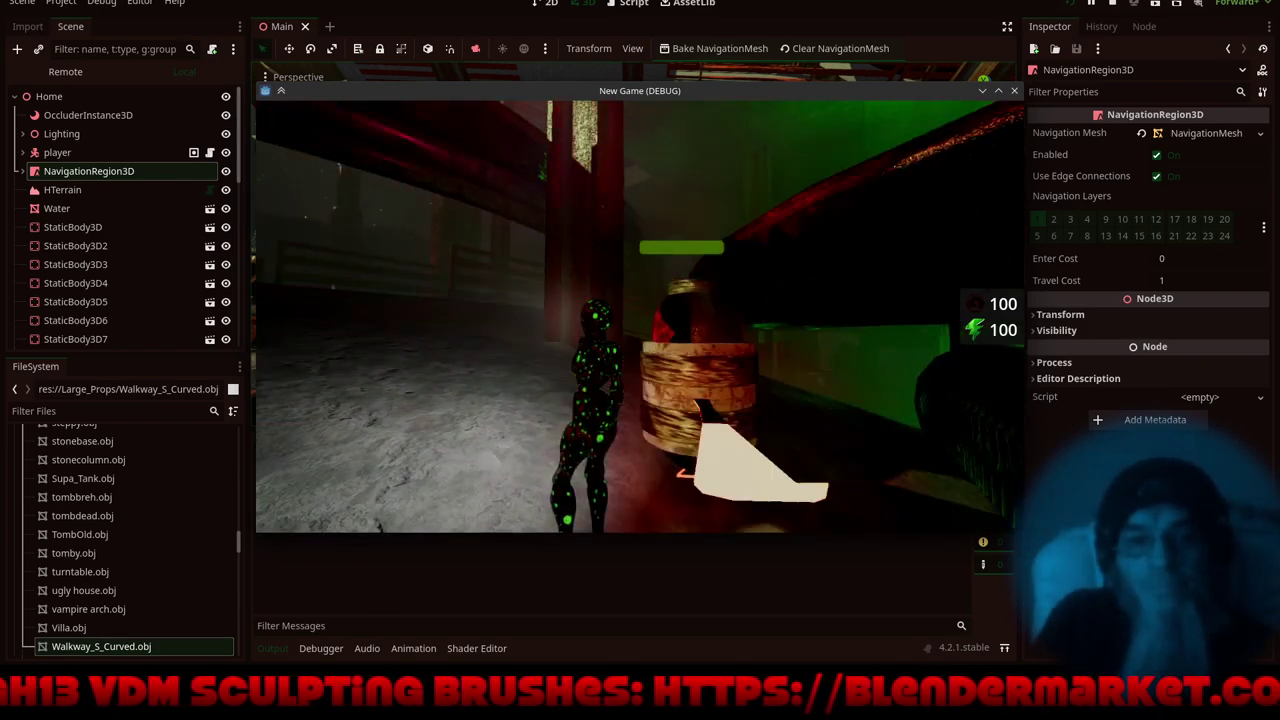
key(w)
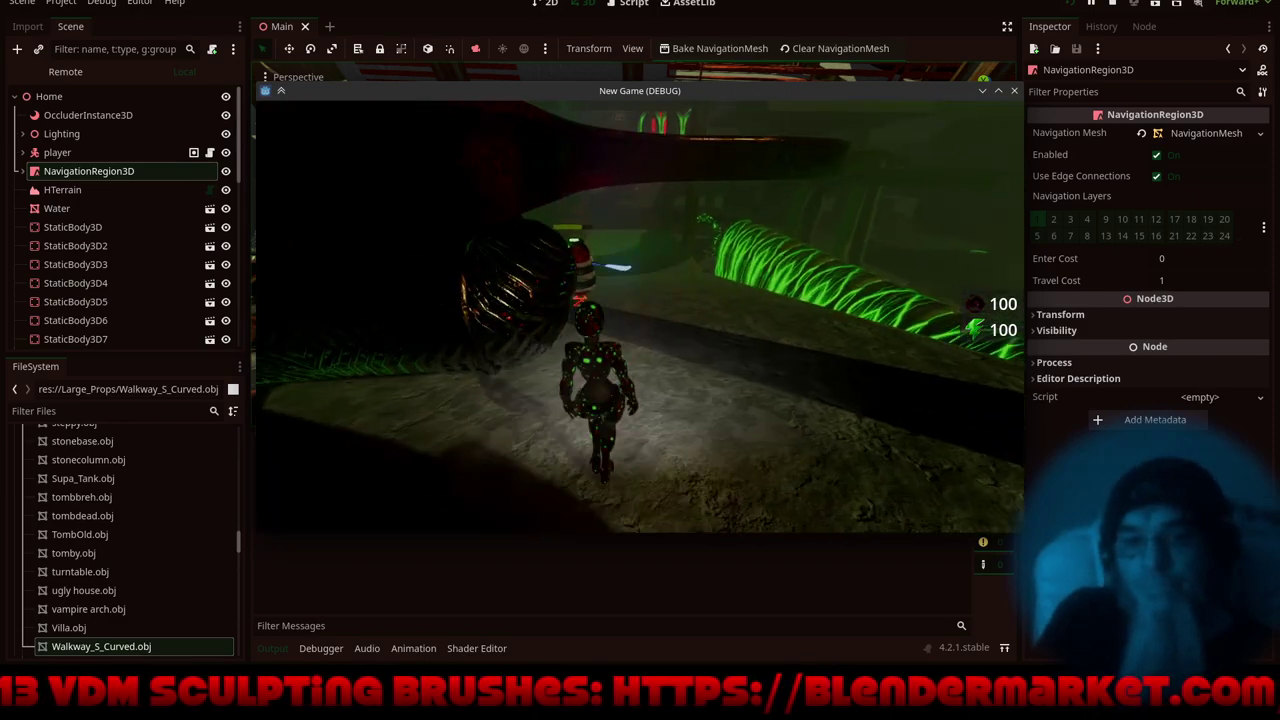
key(w)
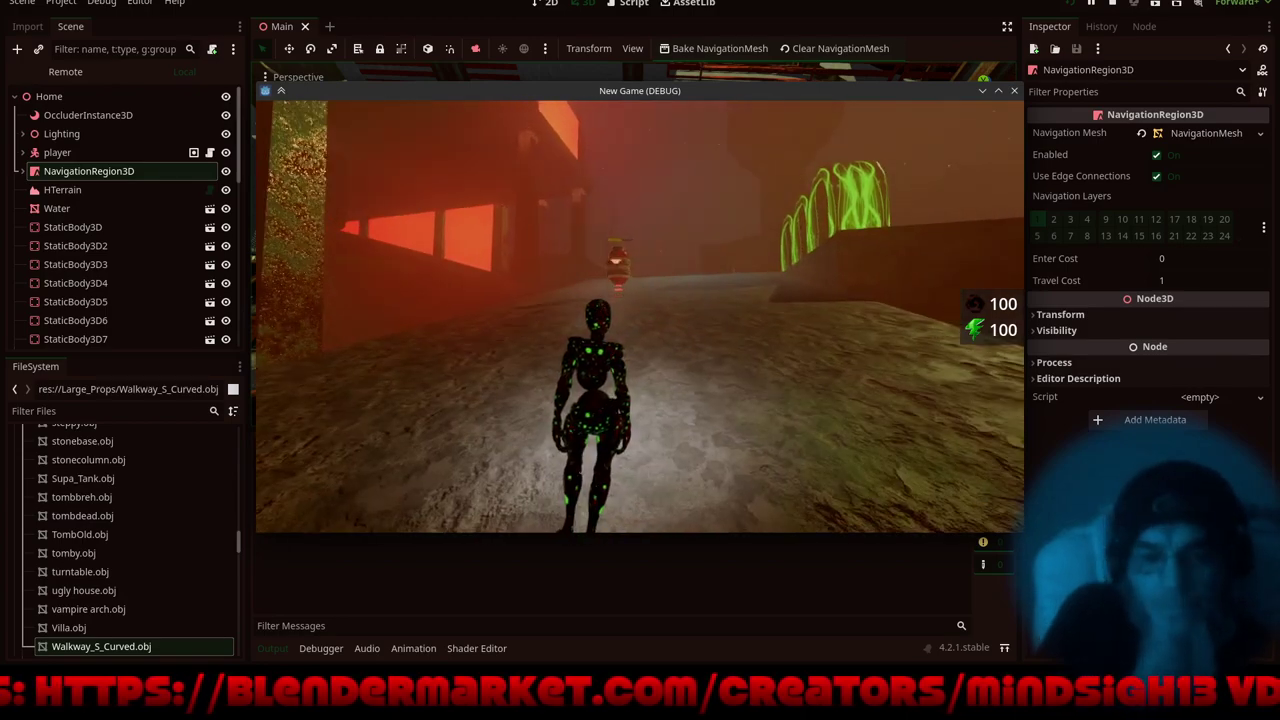
key(Escape)
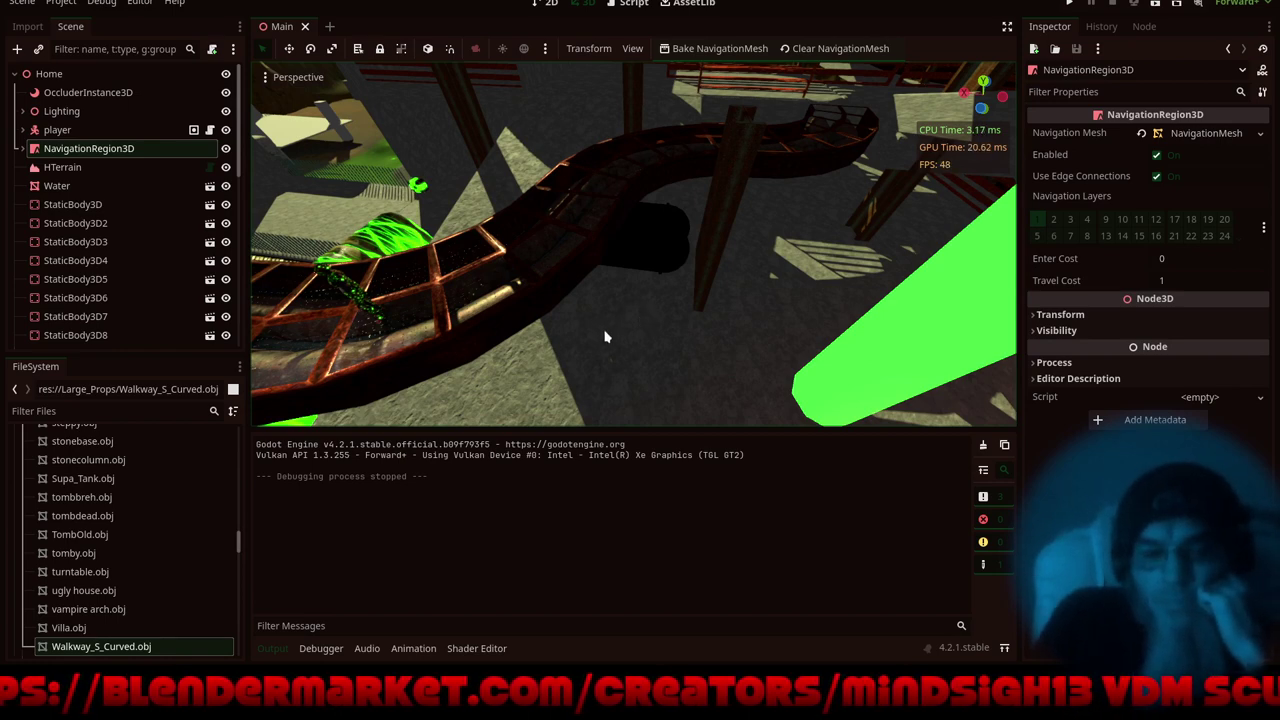
- Select the S-curved walkway above the capsules and examine its far end beside the concrete blocks
scroll(746, 260, down, 6)
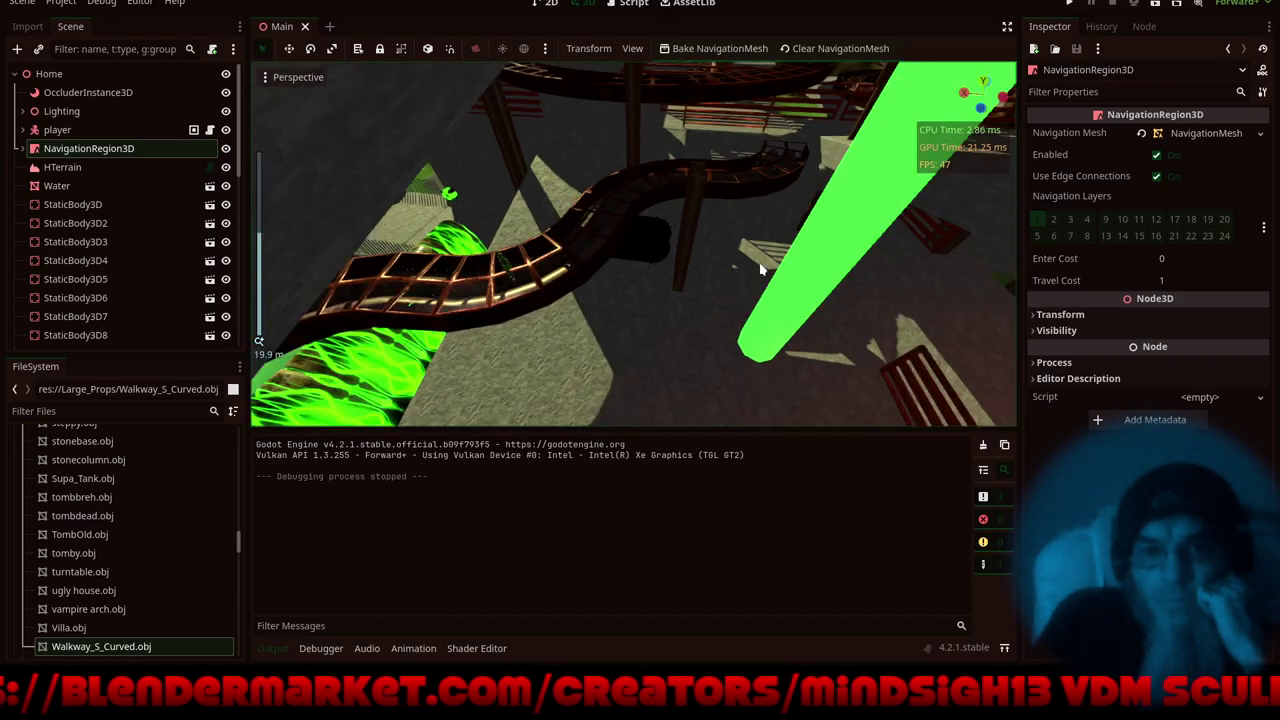
middle_drag(678, 327, 803, 243)
scroll(770, 162, up, 4)
click(799, 232)
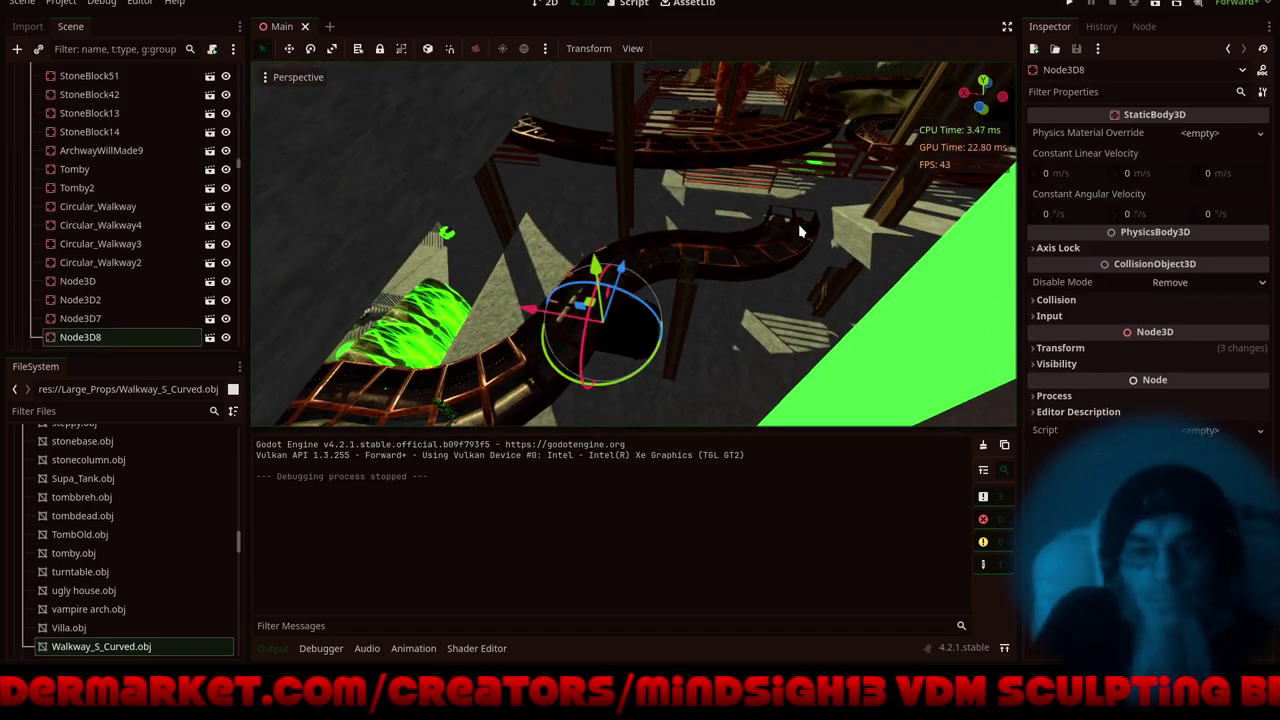
key(f)
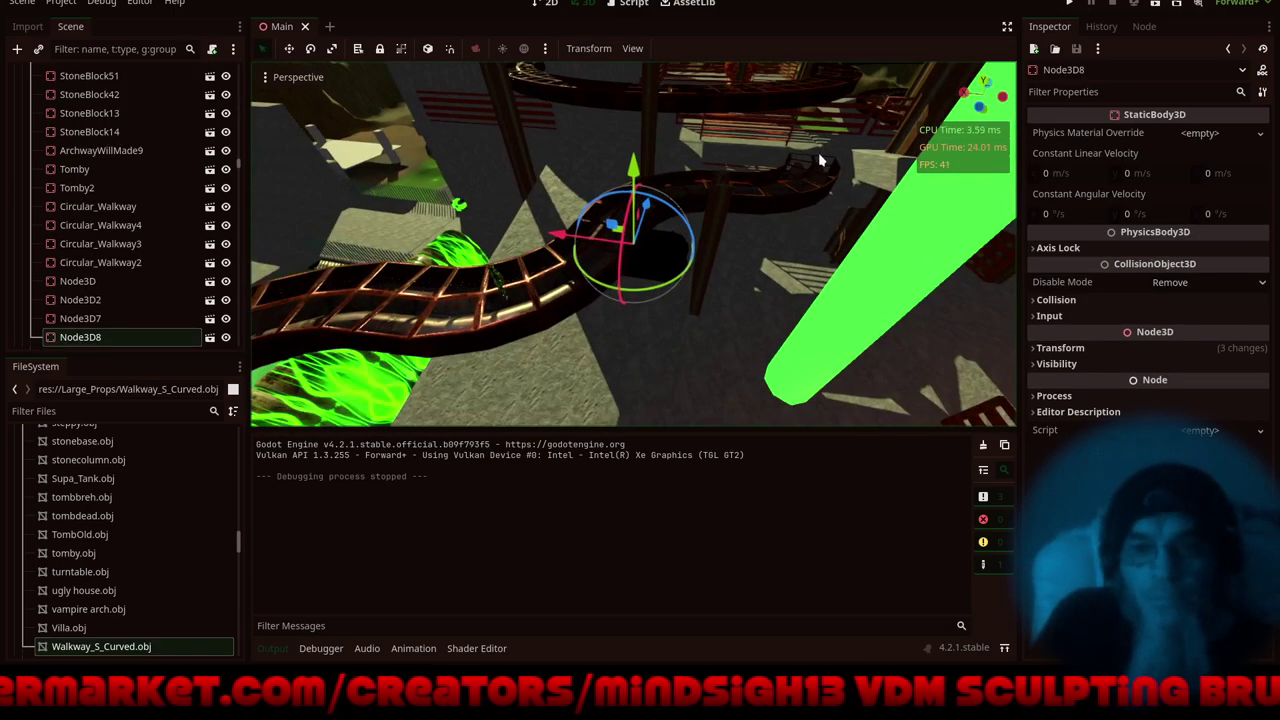
scroll(819, 160, up, 8)
shift+middle_drag(671, 239, 530, 289)
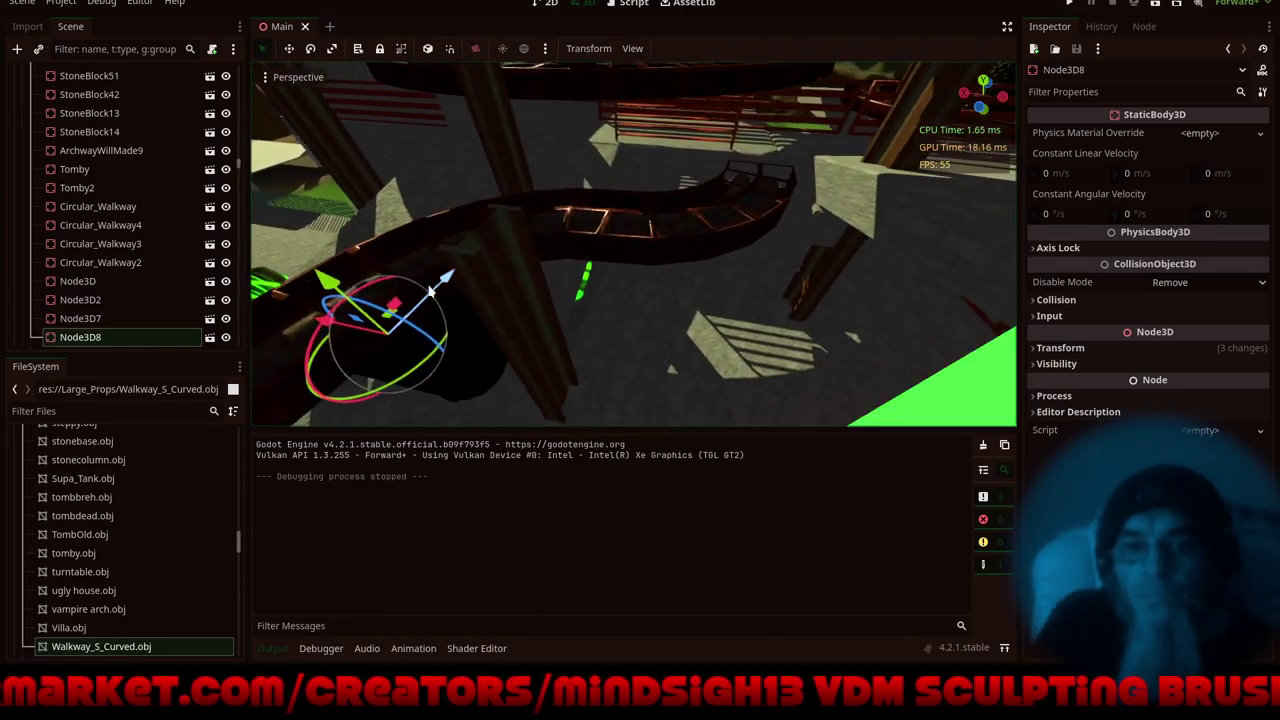
shift+middle_drag(430, 291, 879, 168)
scroll(670, 248, up, 5)
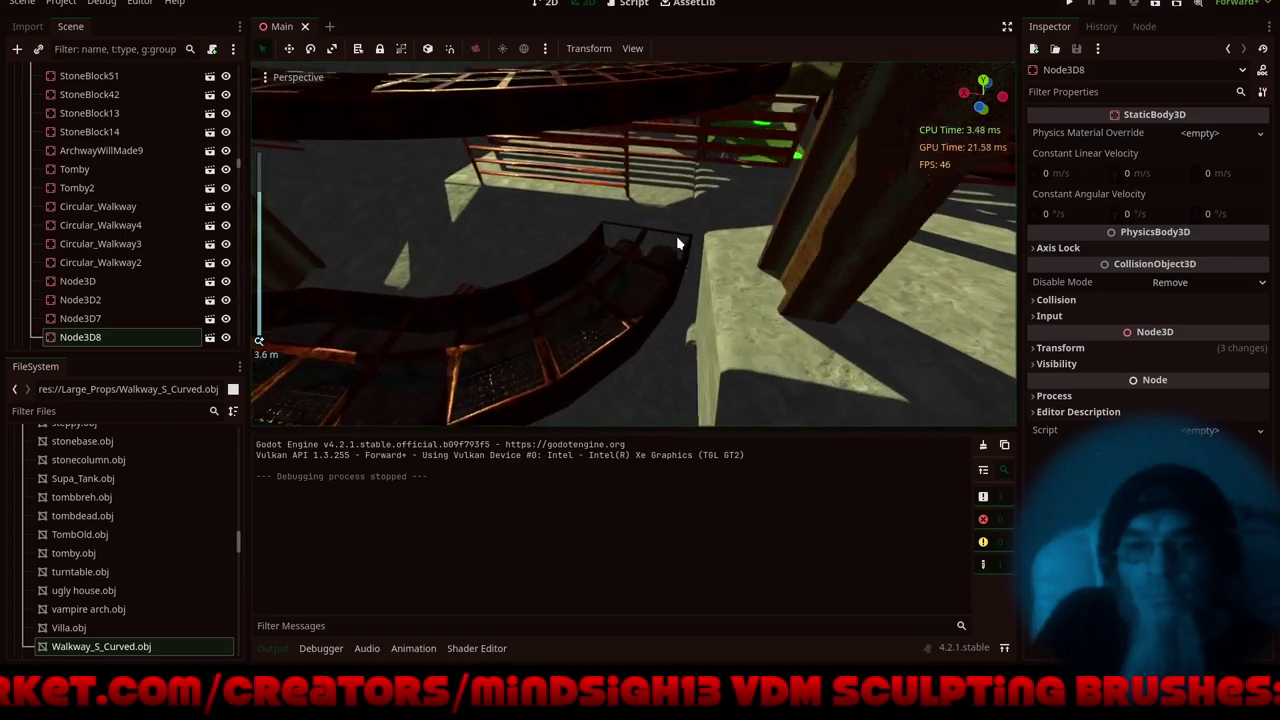
- Select the concrete floor slab beyond the walkway's end and examine the iron barriers standing on it
click(664, 215)
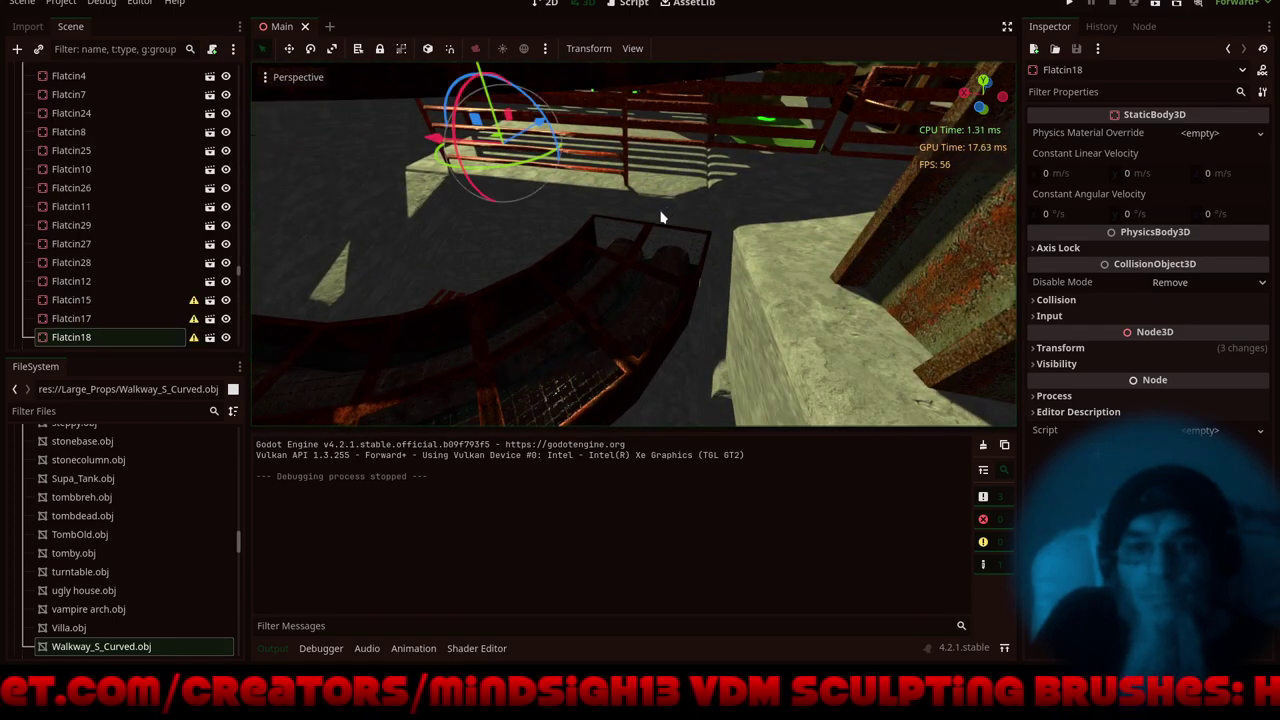
middle_drag(476, 267, 748, 209)
key(f)
scroll(626, 212, down, 3)
scroll(620, 225, down, 20)
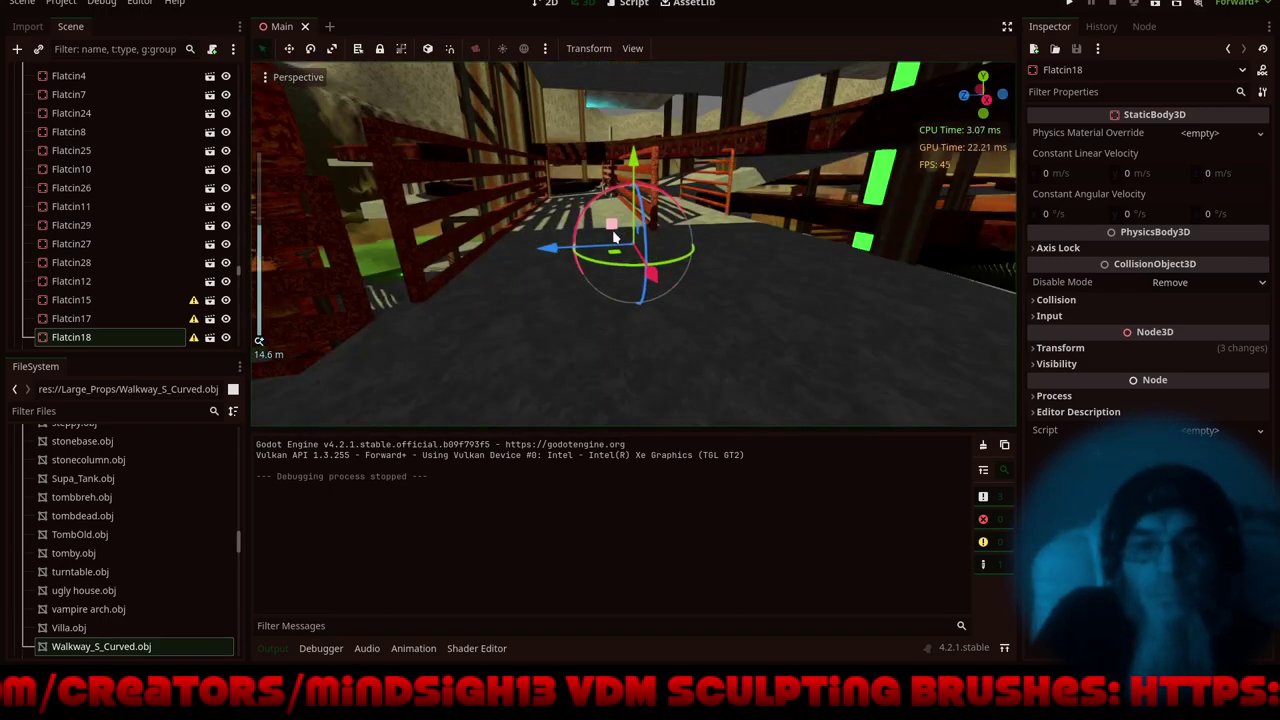
middle_drag(619, 224, 750, 260)
scroll(622, 259, down, 2)
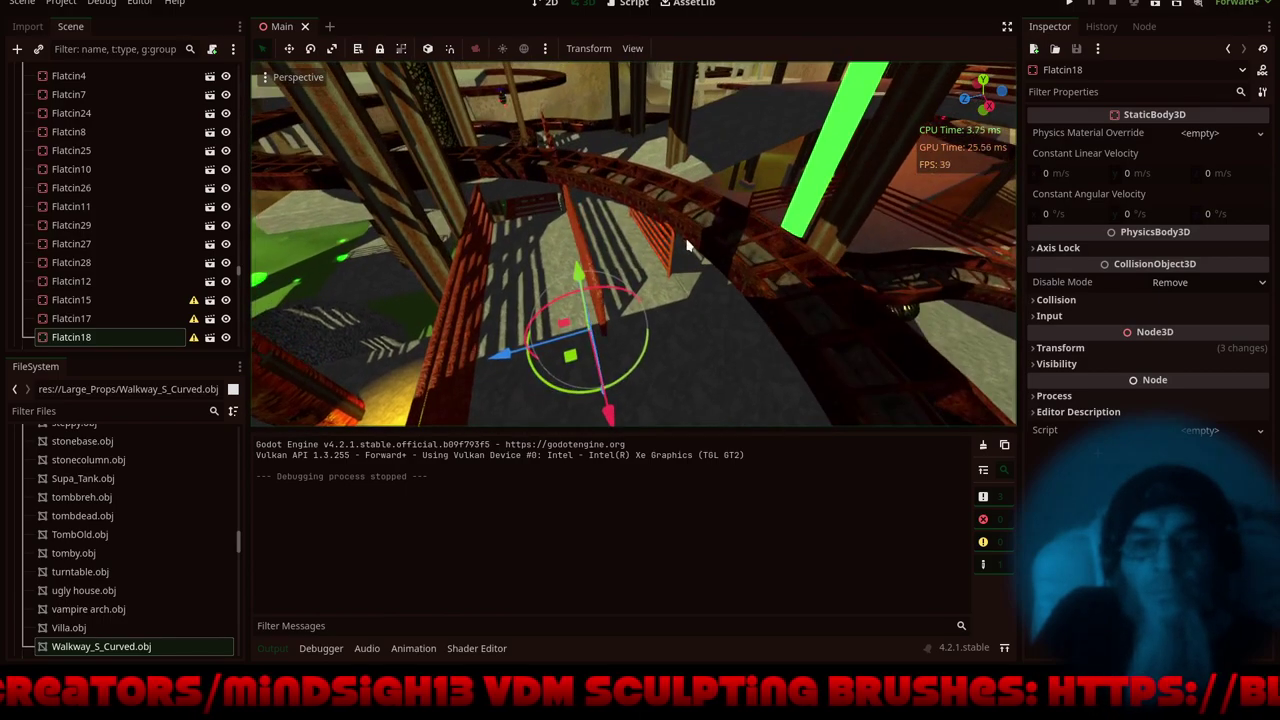
scroll(652, 226, up, 6)
middle_drag(651, 225, 449, 90)
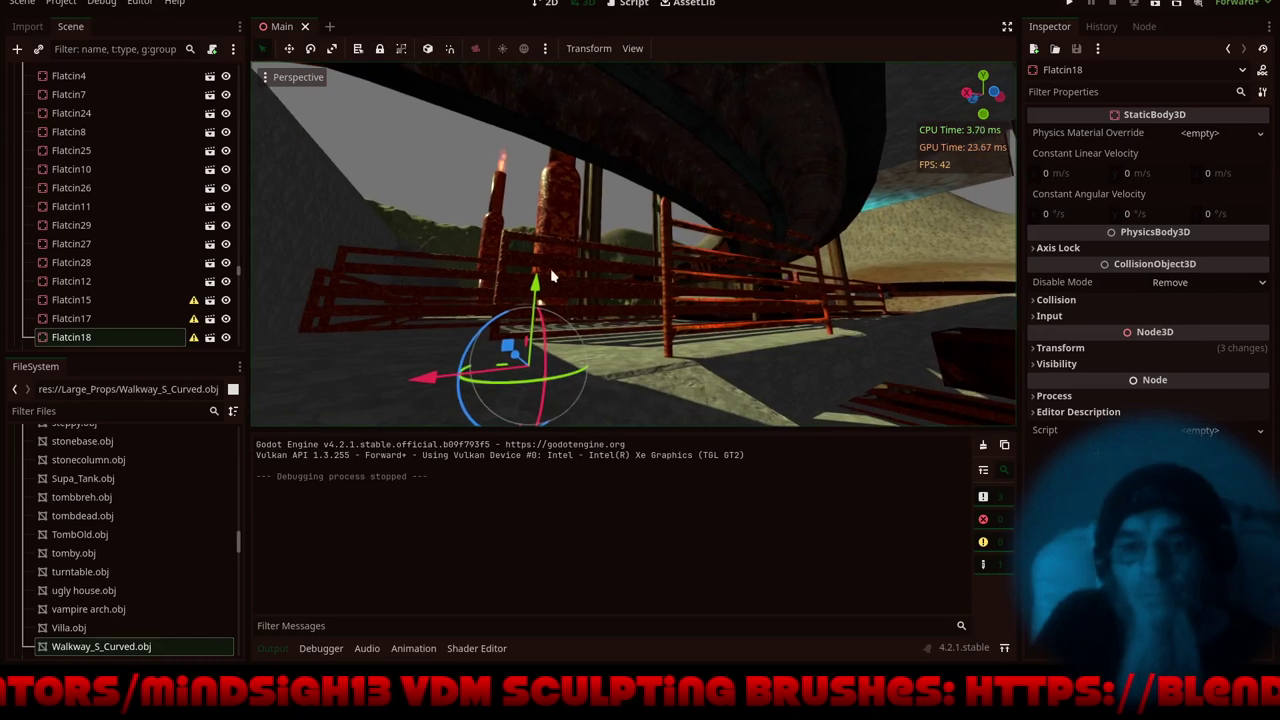
- Lower the iron barrier under the walkway about 0.73 m along Y, try shifting it sideways and undo that shift
click(669, 301)
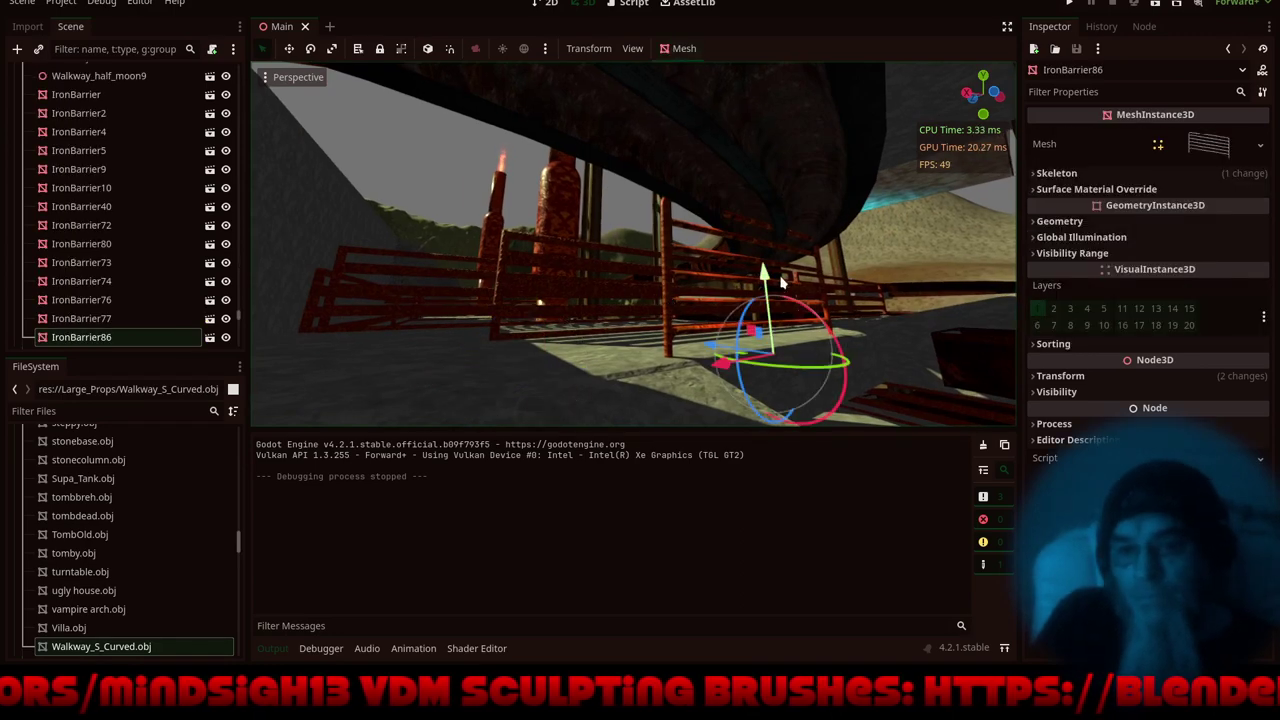
drag(763, 271, 765, 297)
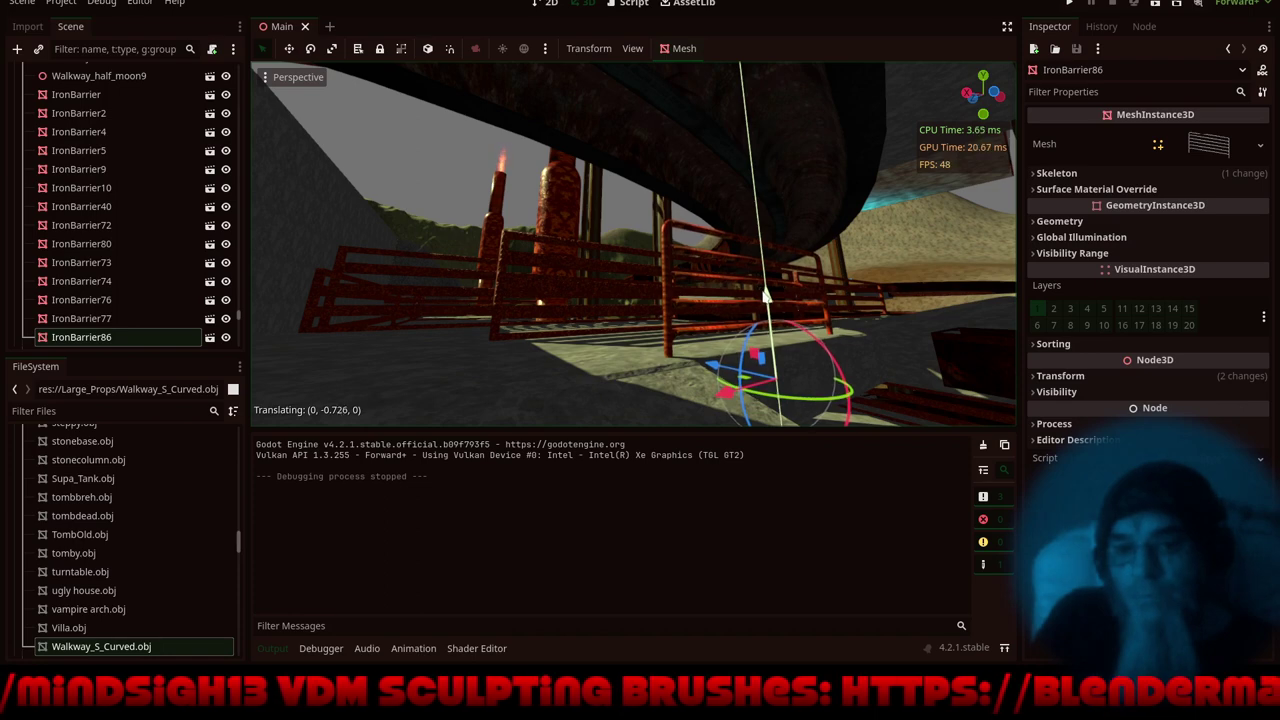
drag(727, 397, 812, 388)
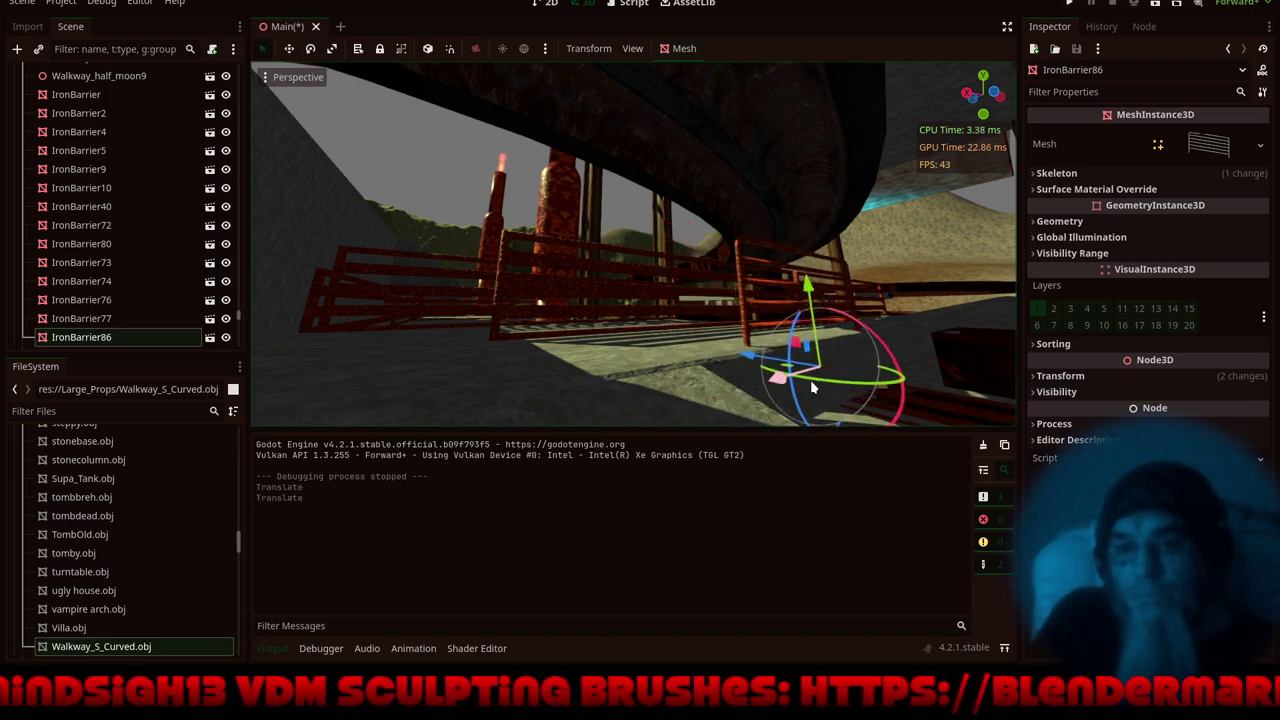
middle_drag(868, 281, 537, 226)
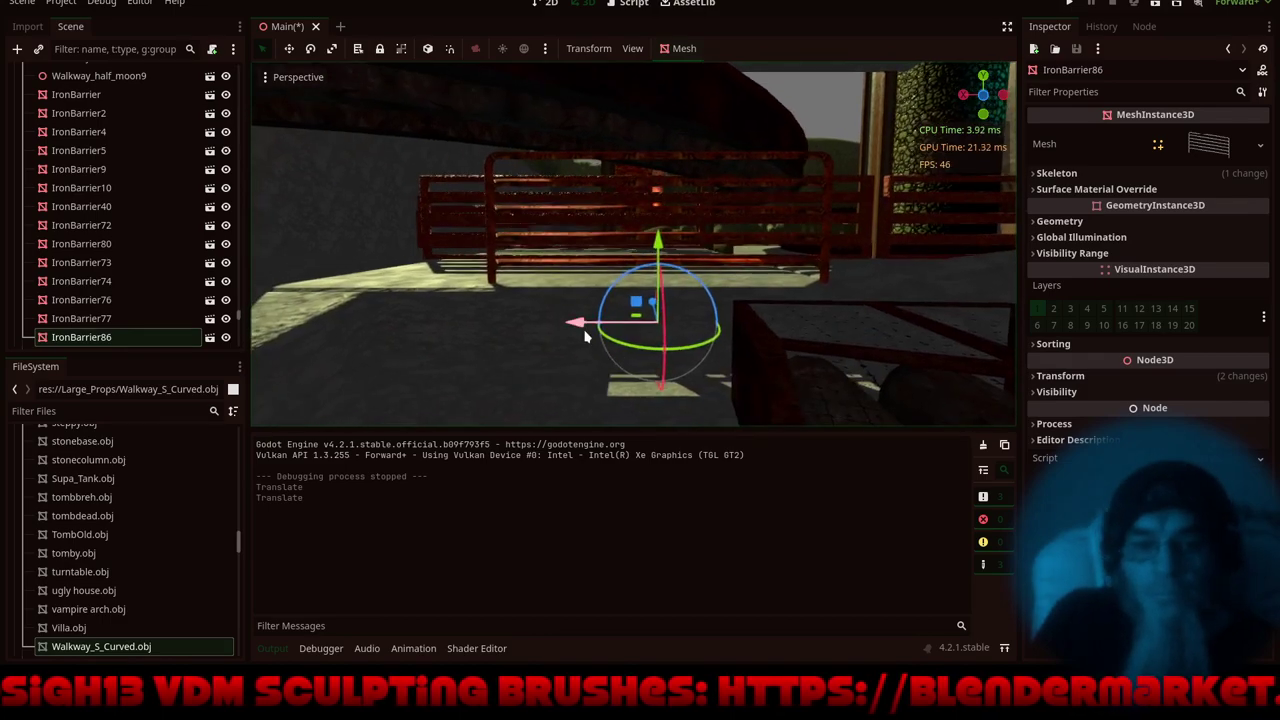
key(ctrl+z)
- Duplicate the Cempost21 body and raise the copy along Y
middle_drag(563, 338, 1006, 117)
scroll(1006, 117, up, 1)
click(645, 206)
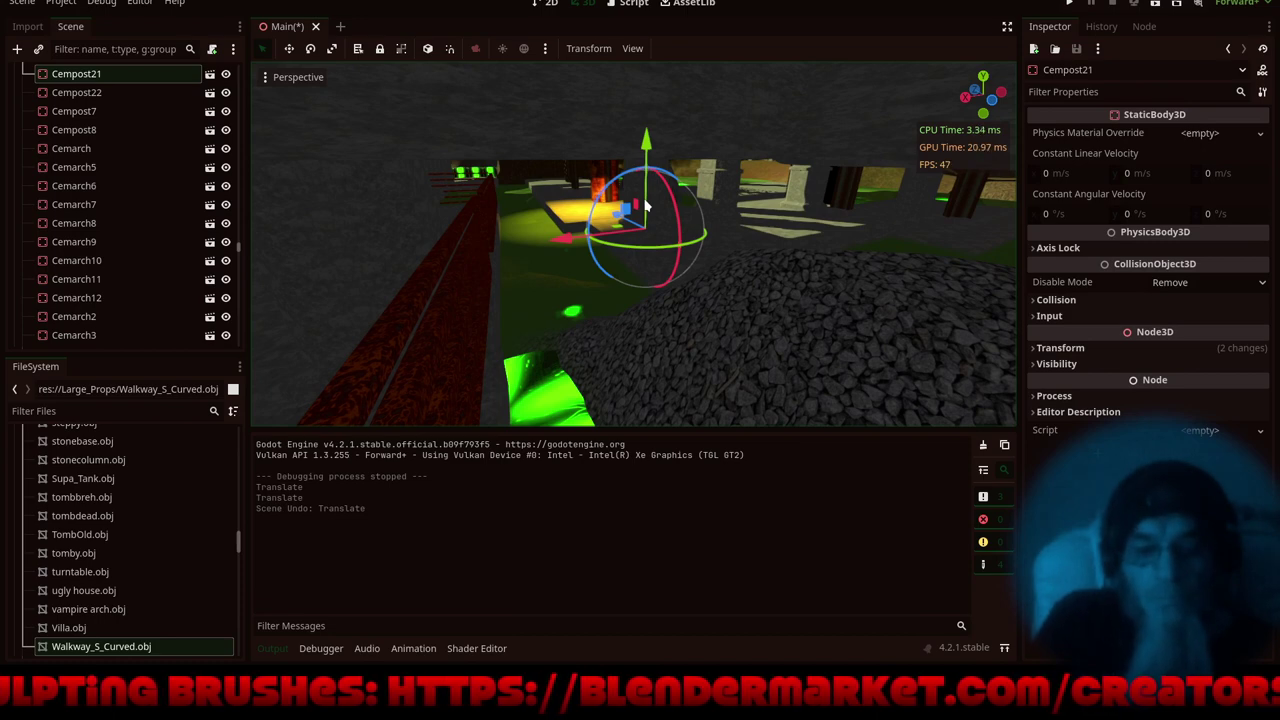
key(ctrl+d)
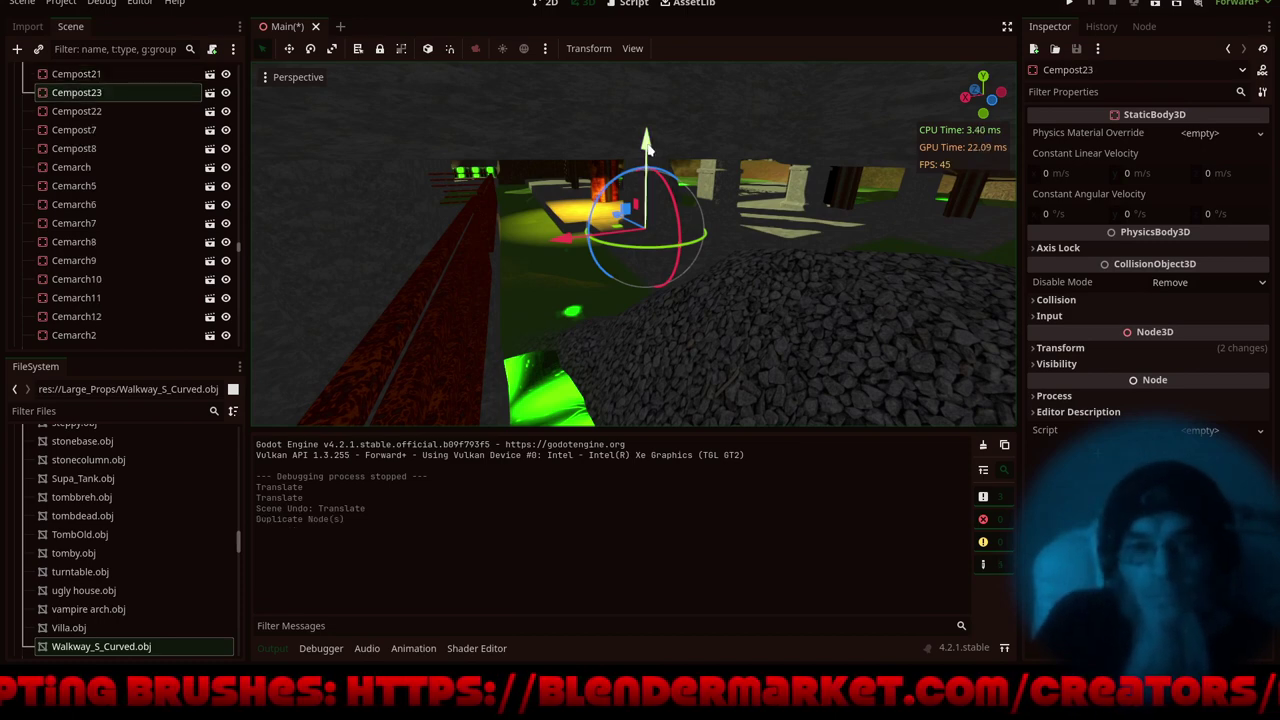
drag(646, 146, 646, 46)
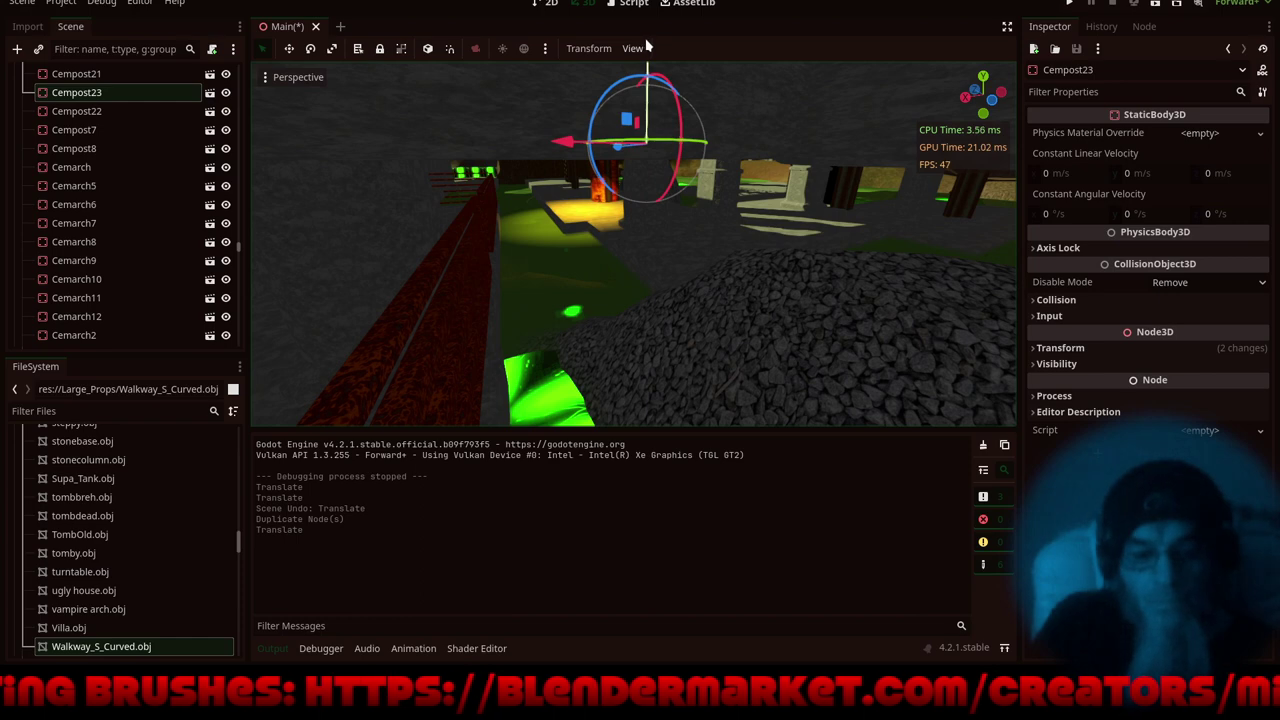
key(f)
scroll(663, 248, down, 3)
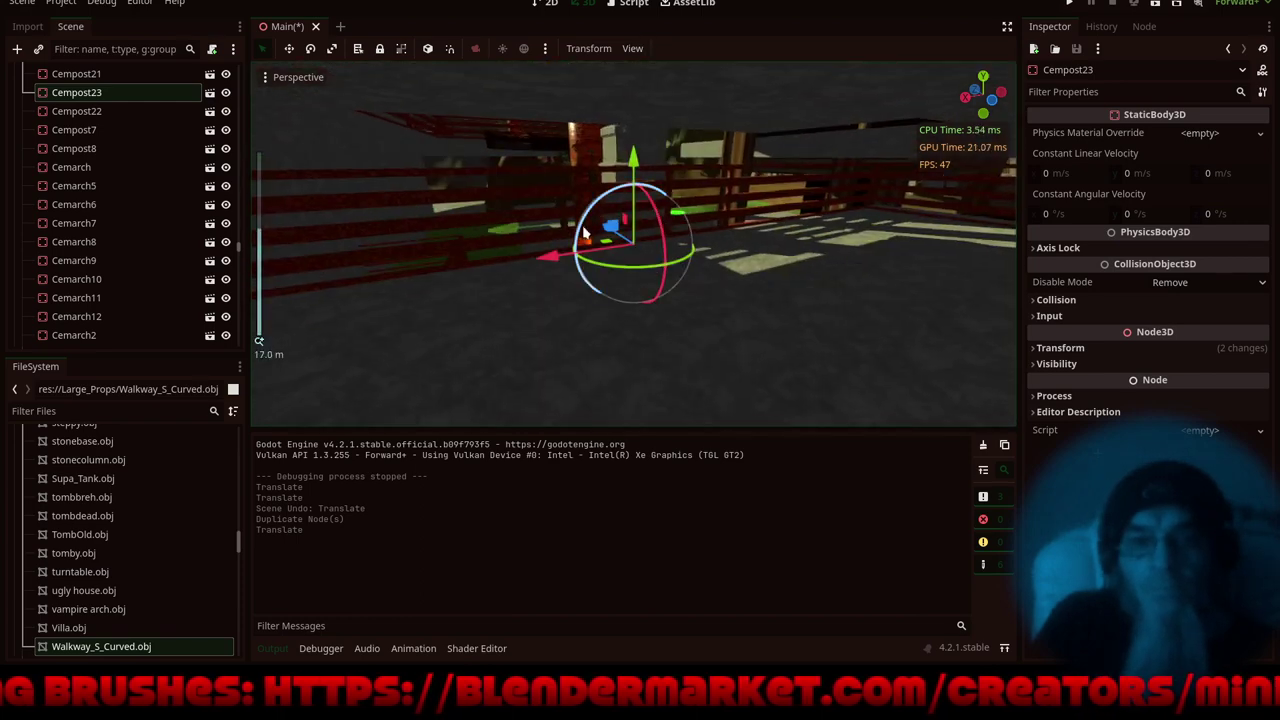
- Move the duplicated Cempost body along Z across the level to the area beside the green beam
drag(645, 252, 763, 301)
key(f)
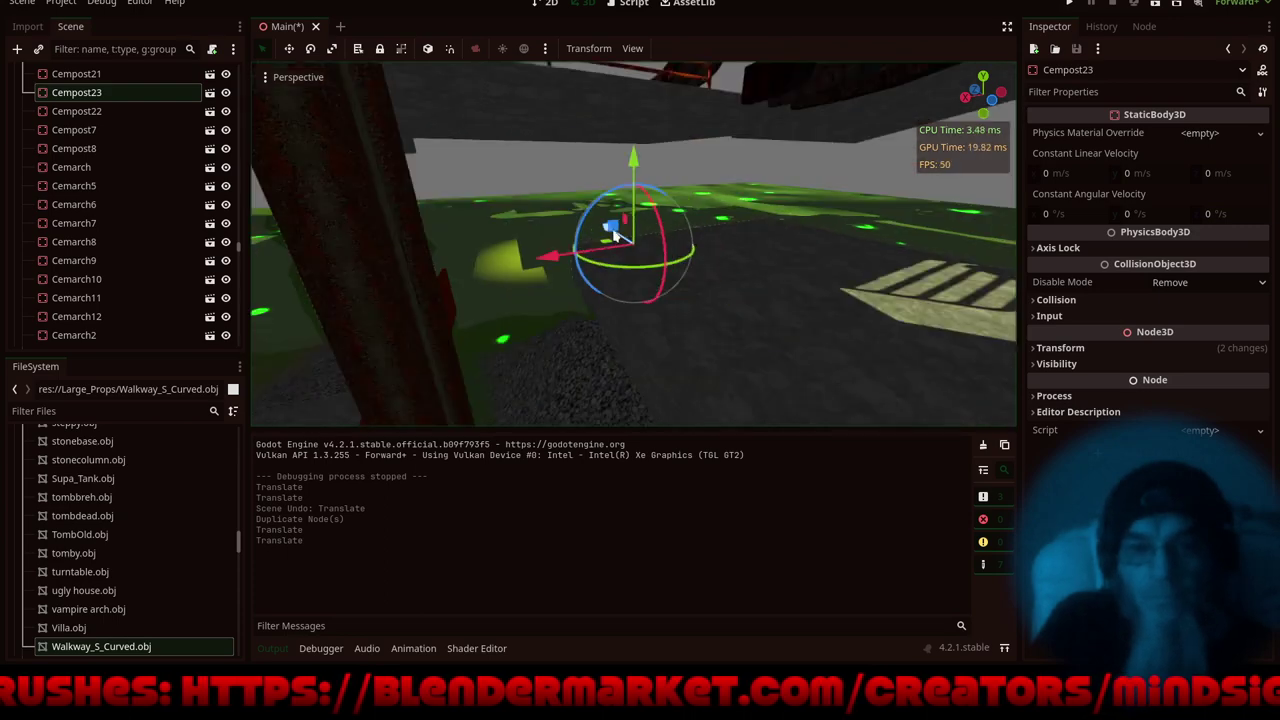
drag(606, 234, 680, 291)
key(f)
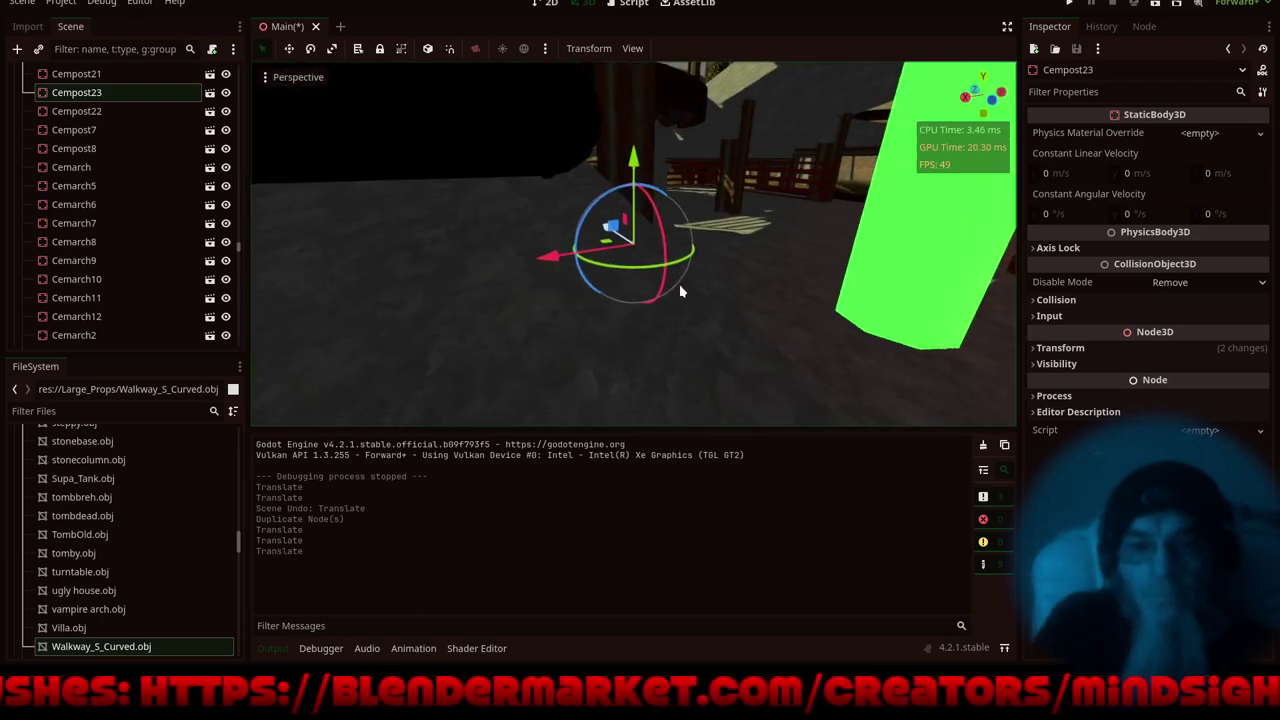
- Switch to Move mode, collapse the Output log and hide the side docks to survey the platforms around the duplicated body
scroll(707, 260, down, 12)
key(w)
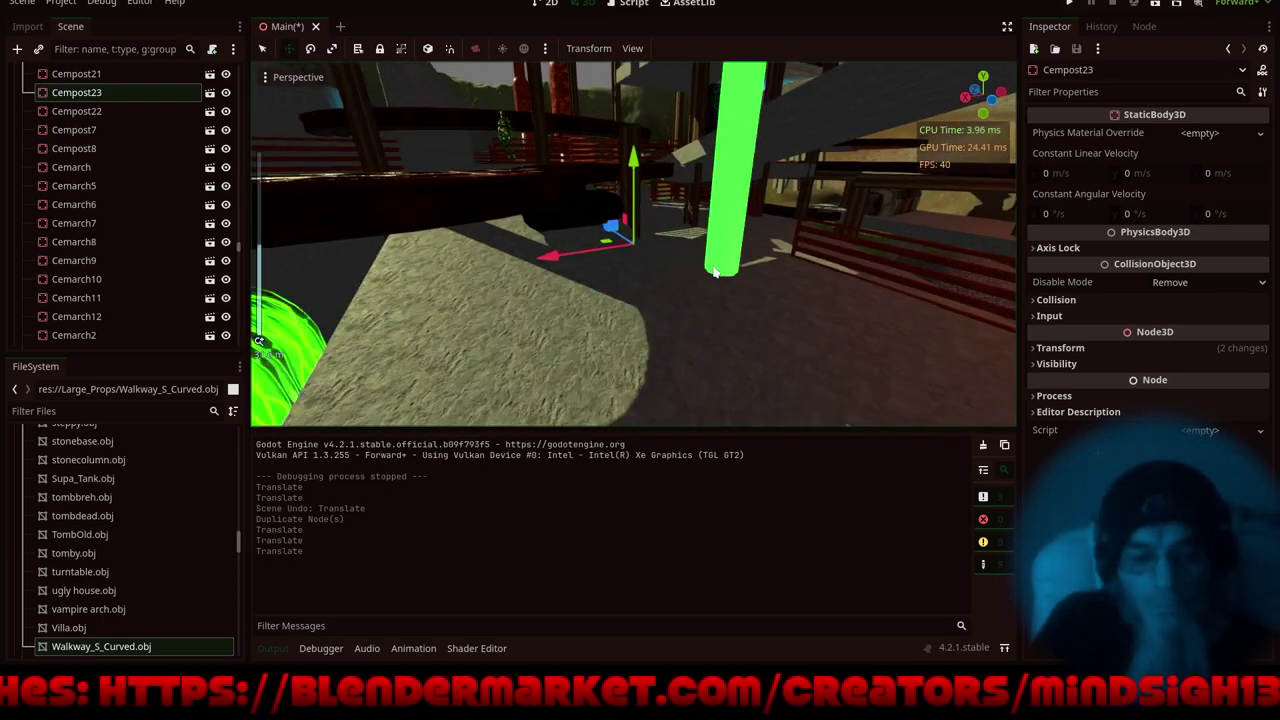
middle_drag(712, 254, 573, 260)
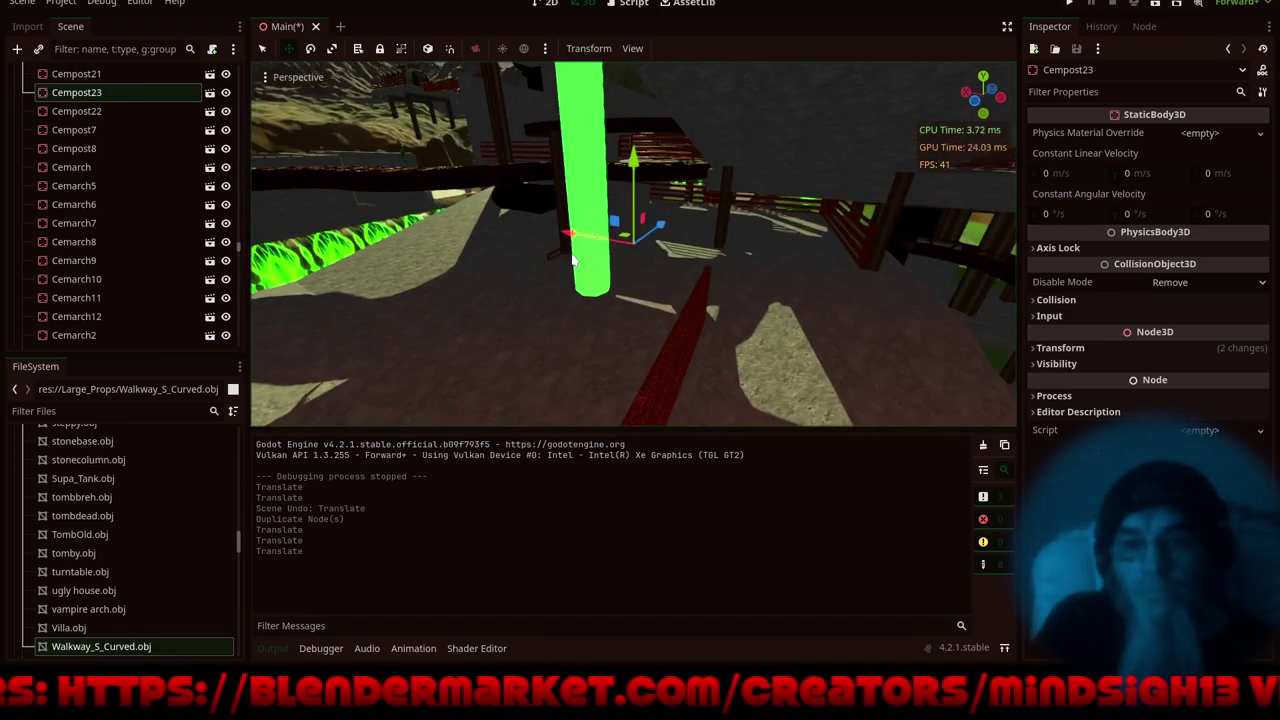
scroll(560, 240, down, 4)
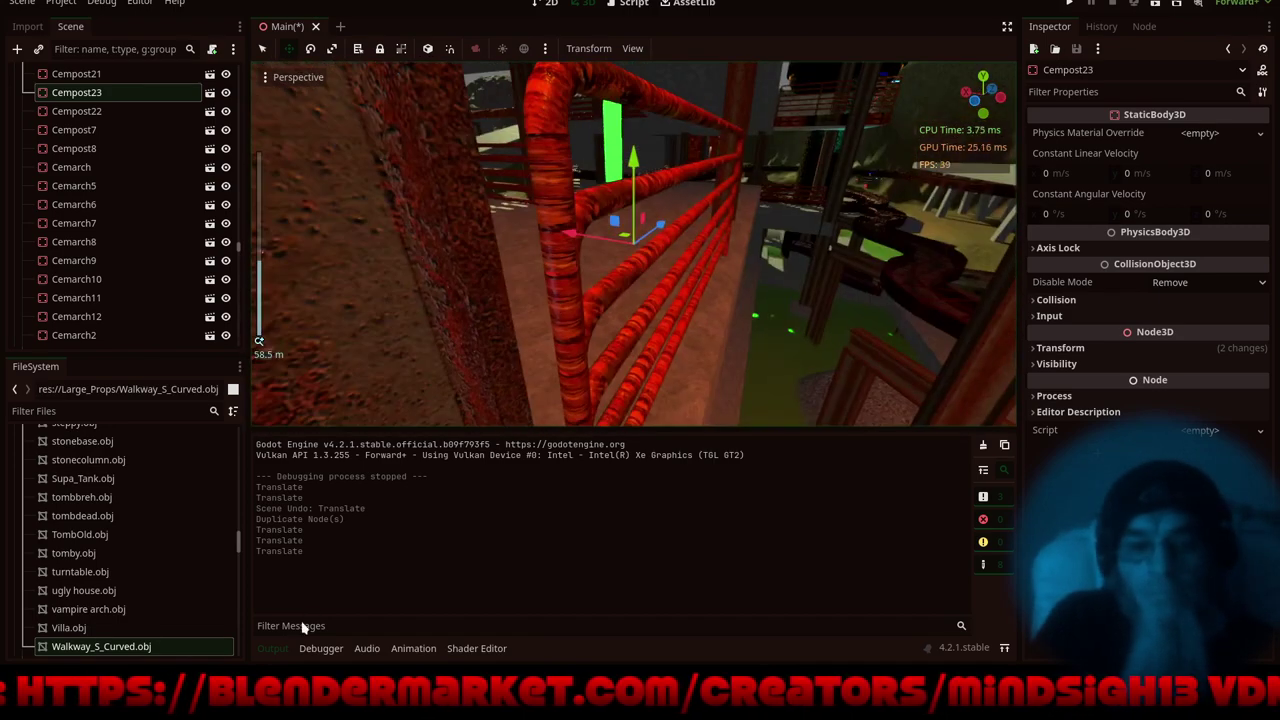
click(272, 649)
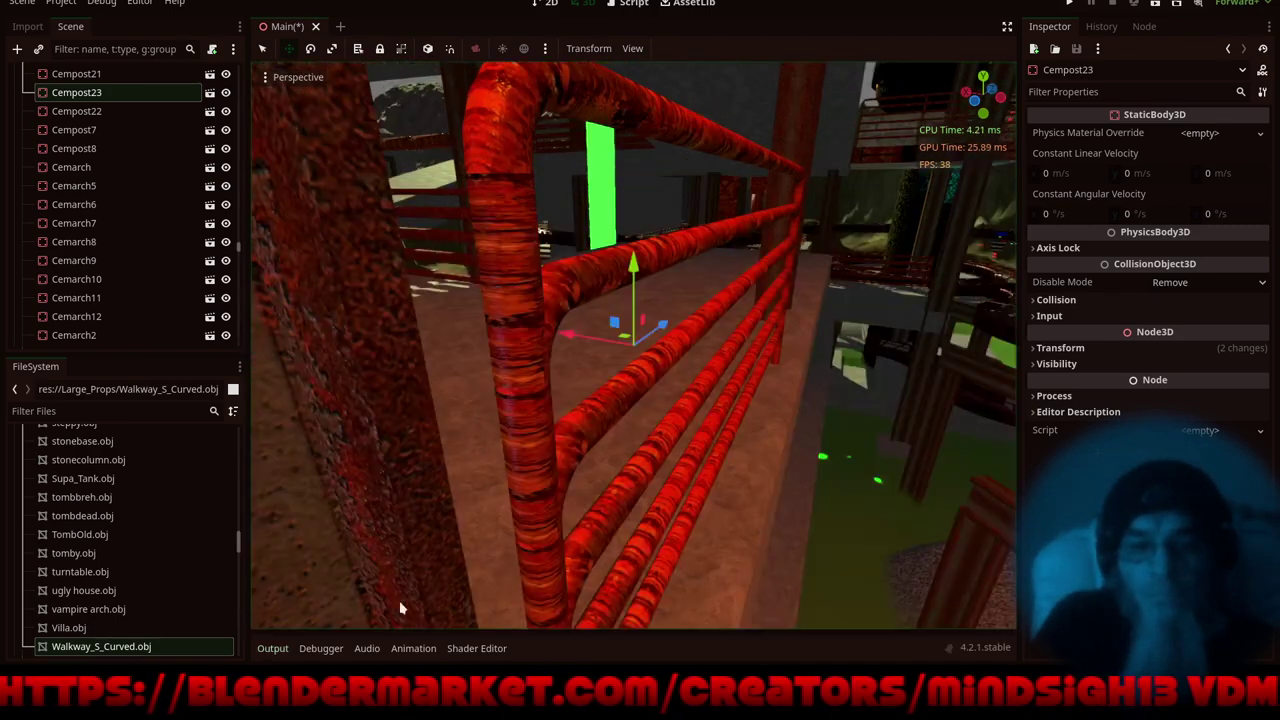
click(1007, 27)
scroll(700, 390, down, 10)
shift+middle_drag(723, 403, 683, 367)
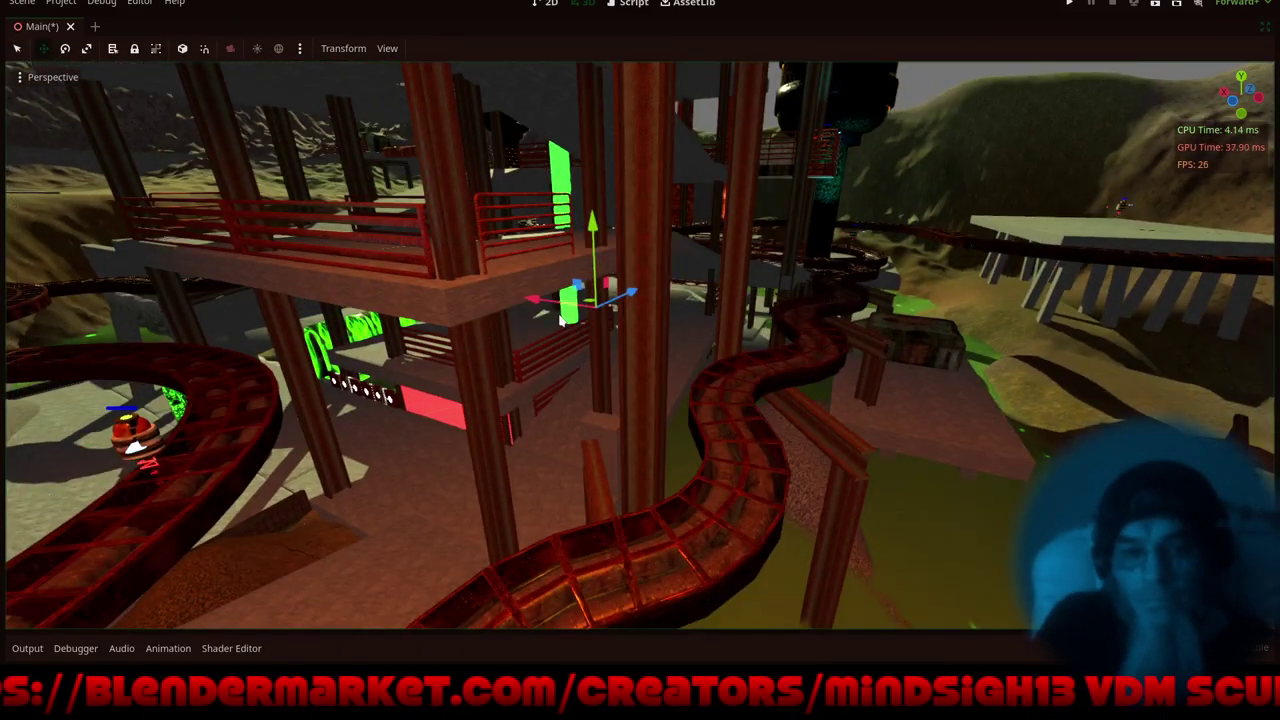
- Move the duplicated Cempost body past the green beam toward the end of the curved walkway, shifting it along Z
scroll(563, 319, up, 10)
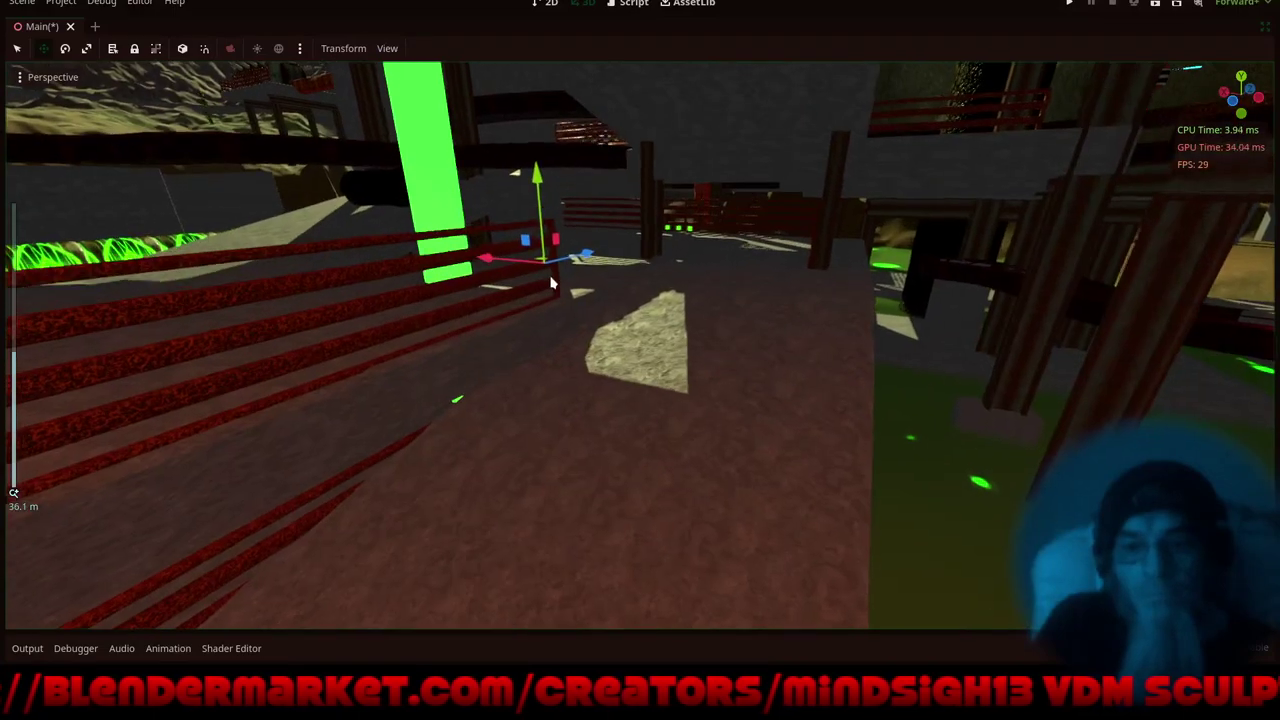
shift+middle_drag(553, 283, 717, 459)
scroll(738, 369, up, 2)
scroll(735, 373, up, 5)
drag(725, 373, 818, 388)
drag(897, 362, 886, 300)
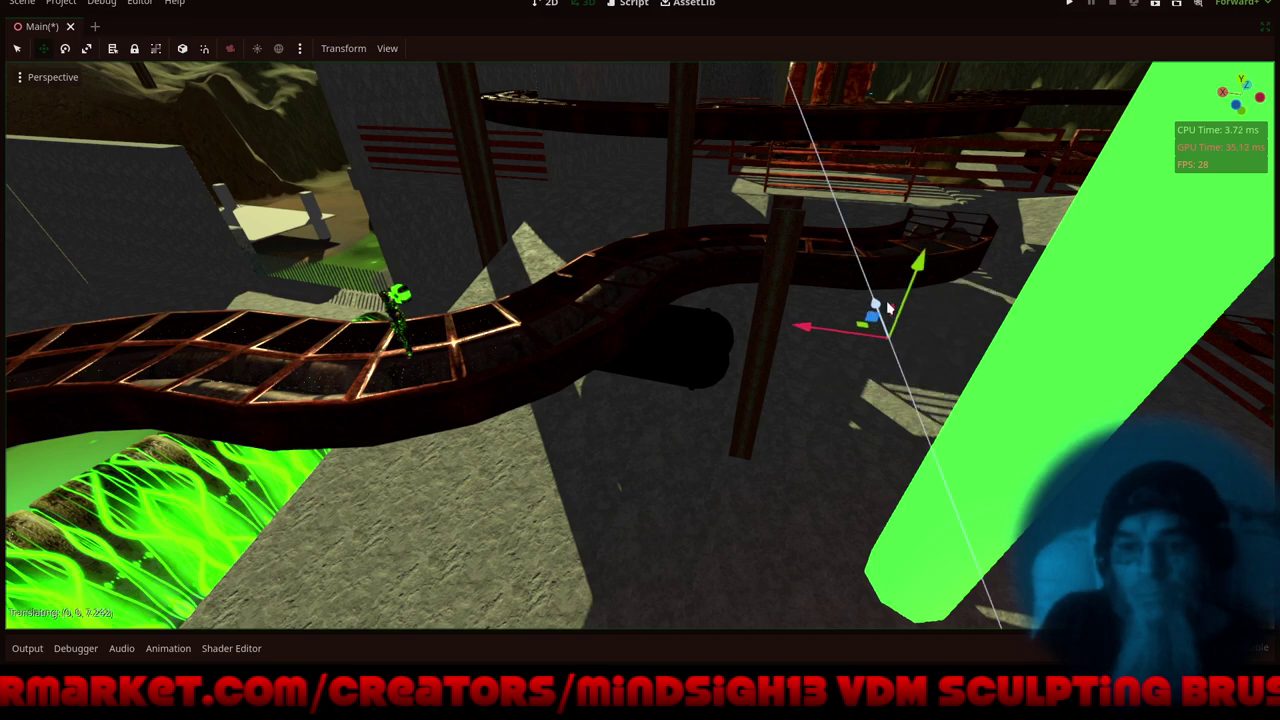
key(f)
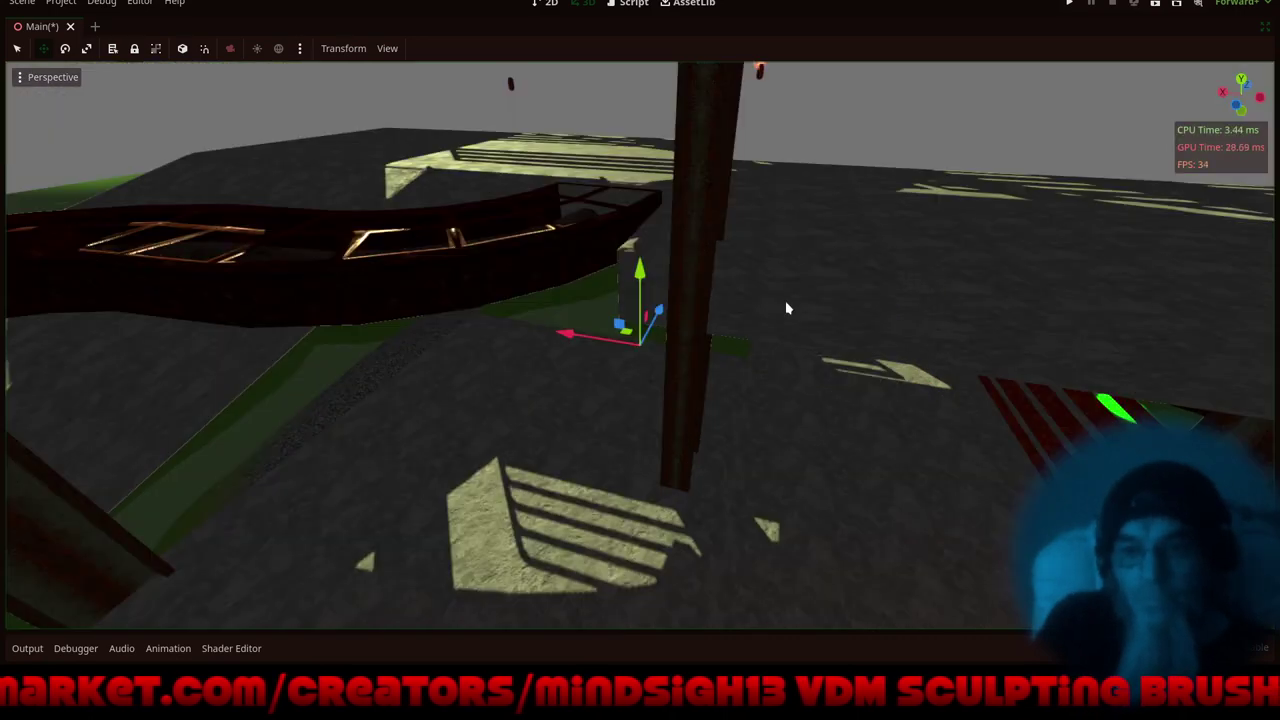
- Shift the duplicated Cempost body along Z over the concrete floor to bring it close to the walkway's end
scroll(653, 345, up, 8)
middle_drag(620, 388, 634, 484)
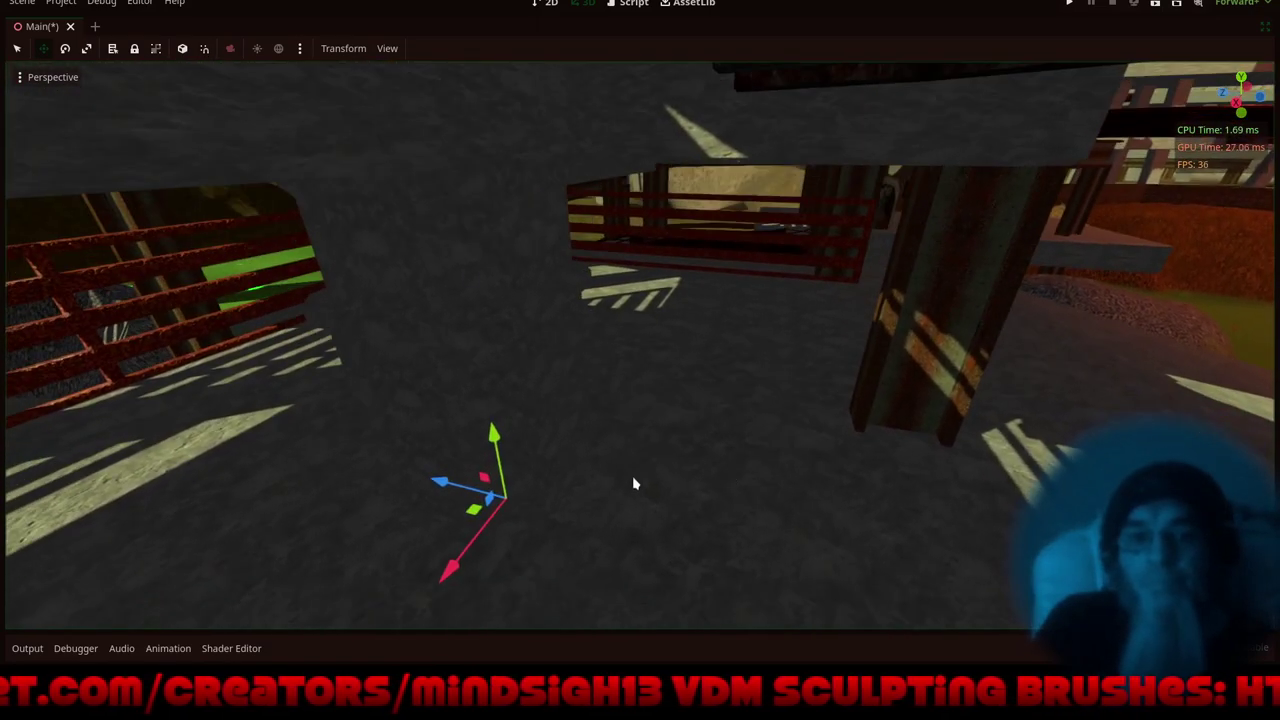
drag(460, 487, 568, 483)
middle_drag(634, 496, 653, 437)
scroll(653, 437, up, 3)
drag(651, 490, 692, 428)
scroll(627, 331, down, 4)
- Adjust the duplicated Cempost body along X between the red railing and the end of the curved walkway
middle_drag(643, 349, 614, 499)
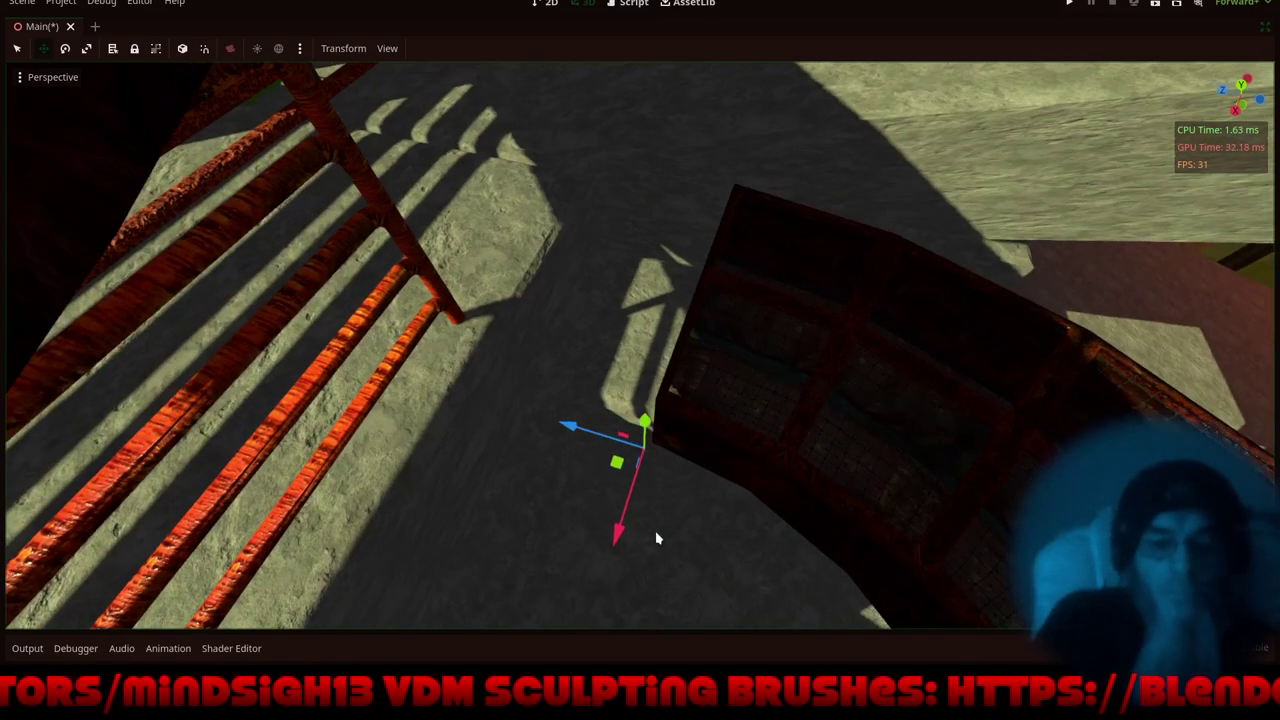
drag(617, 530, 640, 510)
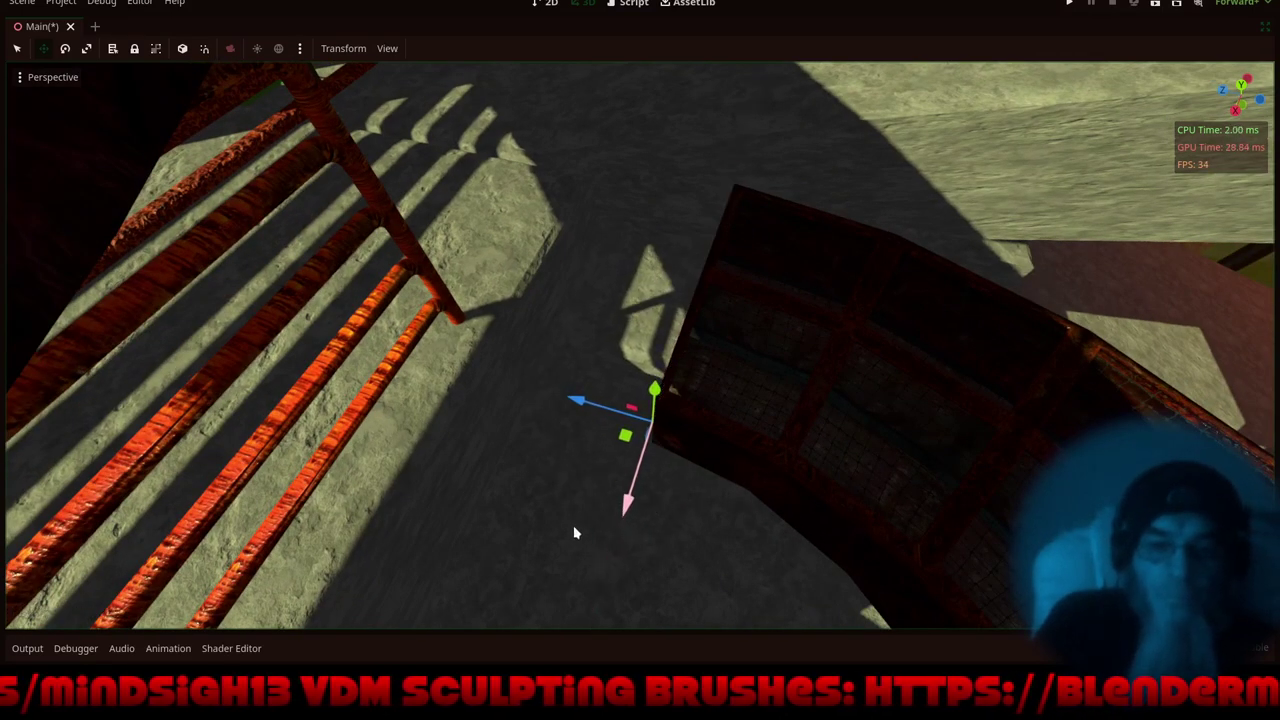
middle_drag(573, 527, 714, 578)
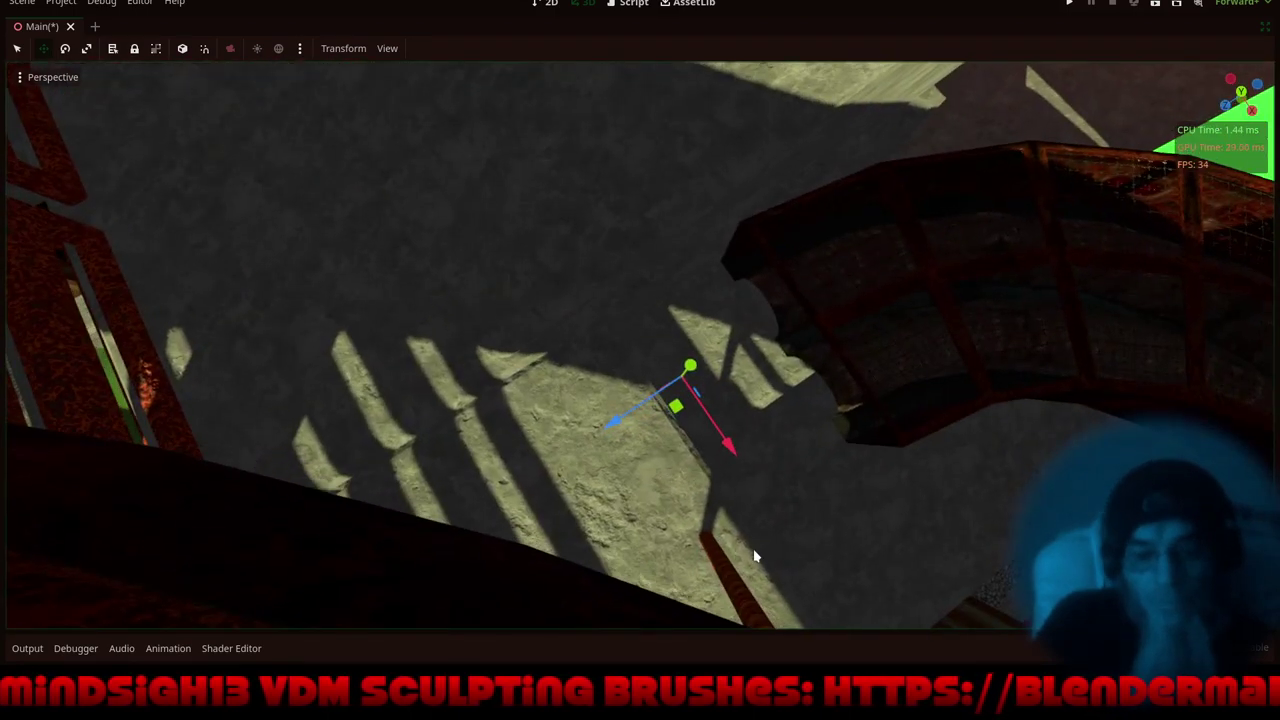
drag(742, 466, 756, 501)
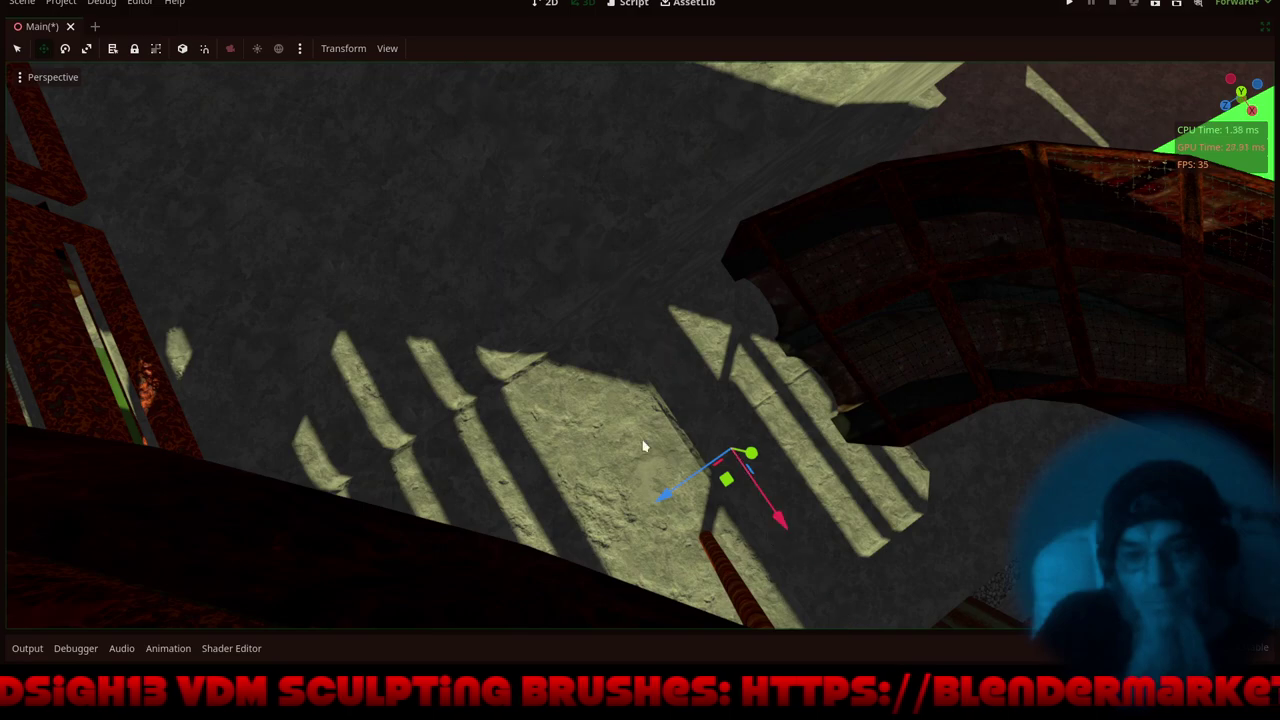
middle_drag(643, 445, 475, 382)
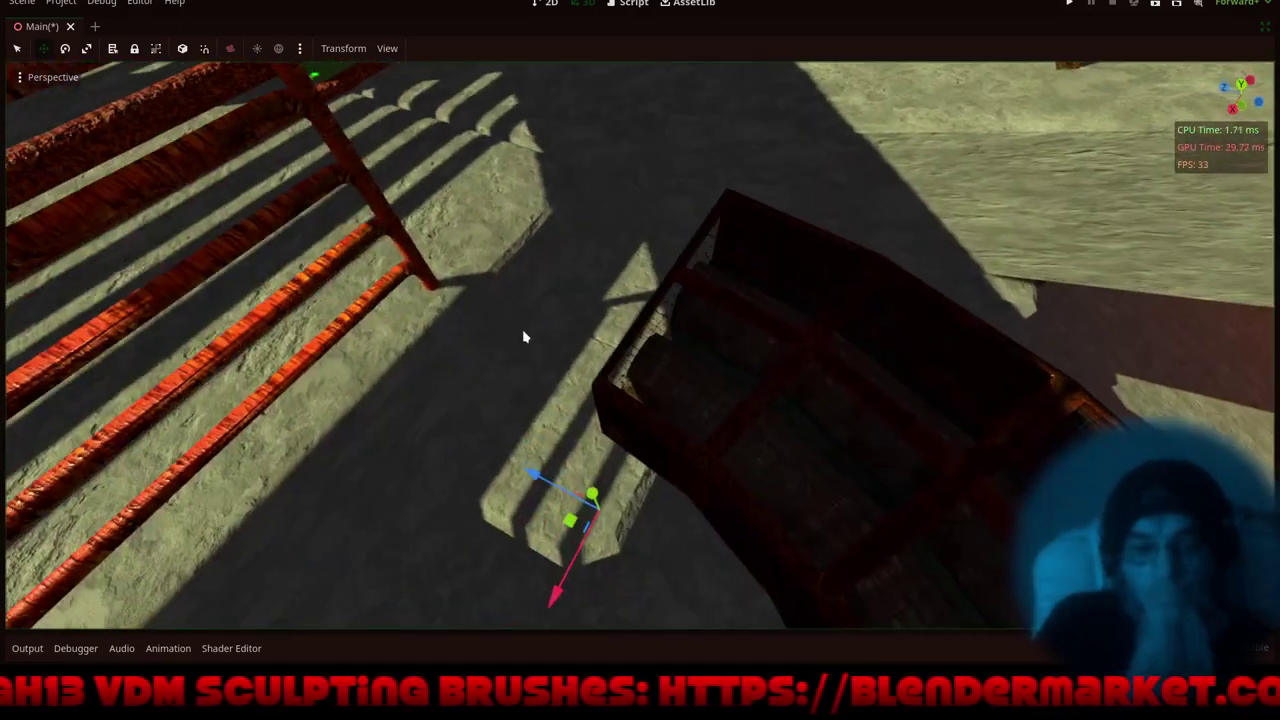
scroll(541, 284, down, 4)
middle_drag(534, 354, 526, 246)
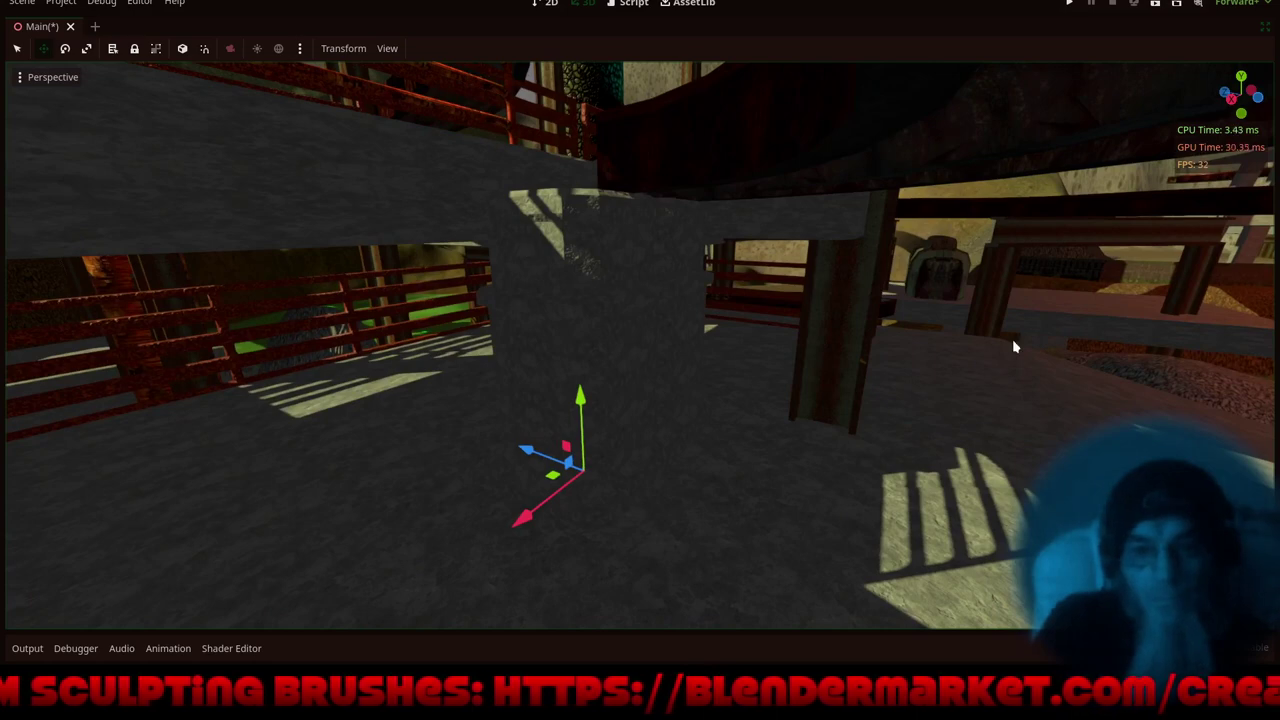
- Examine the railings and posts around the lower floor, and select the Cempost21 body beside the yellow-lit ground
middle_drag(1067, 359, 1012, 339)
middle_drag(390, 352, 835, 38)
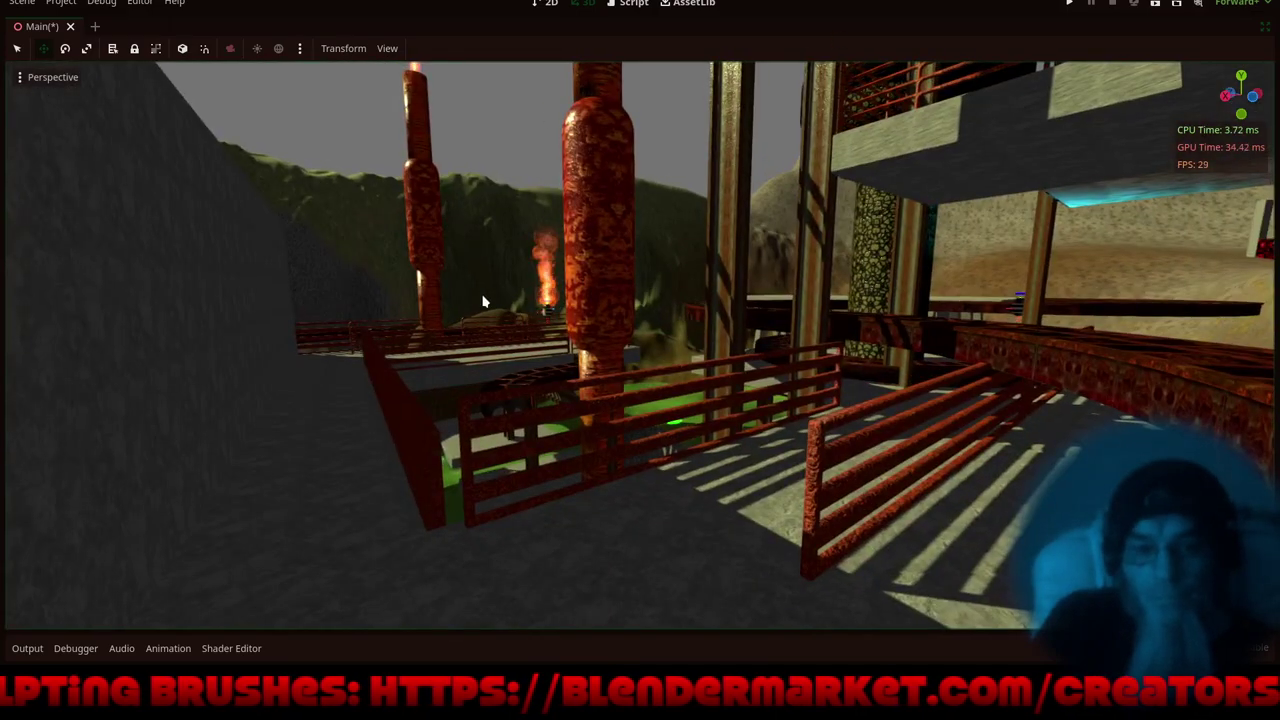
middle_drag(483, 300, 568, 291)
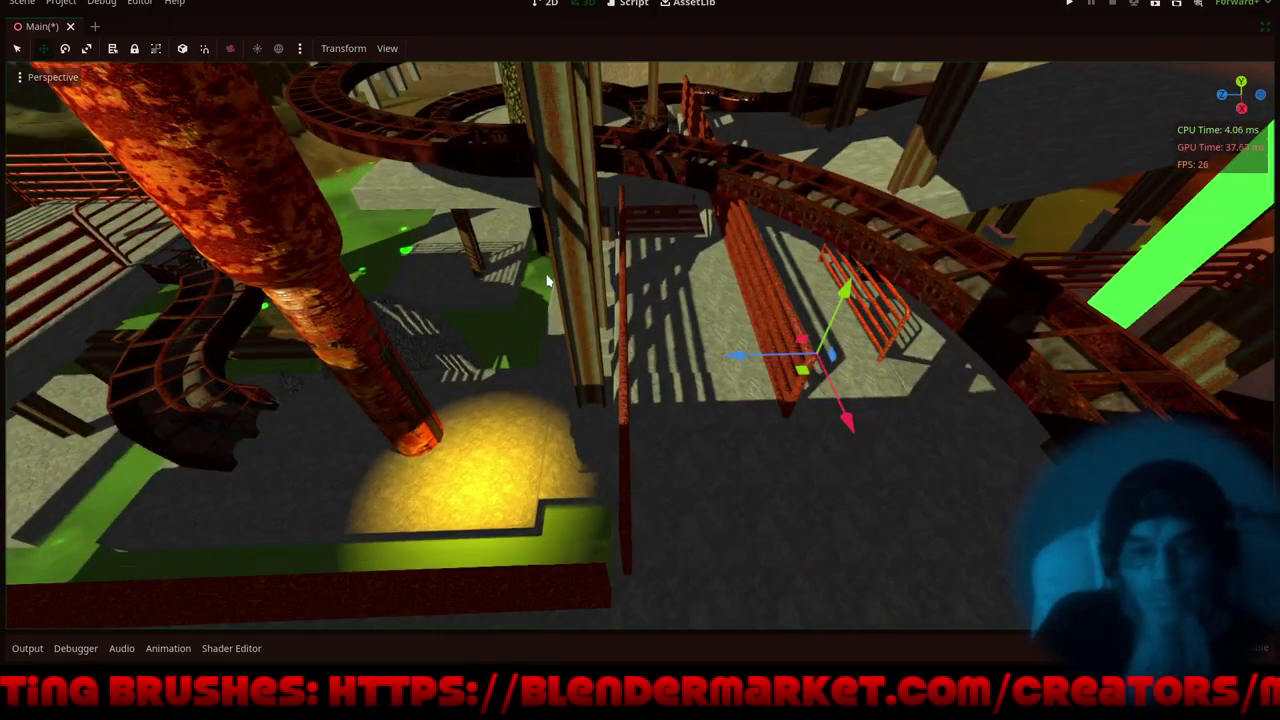
middle_drag(418, 426, 512, 369)
scroll(486, 497, down, 2)
shift+middle_drag(590, 440, 662, 310)
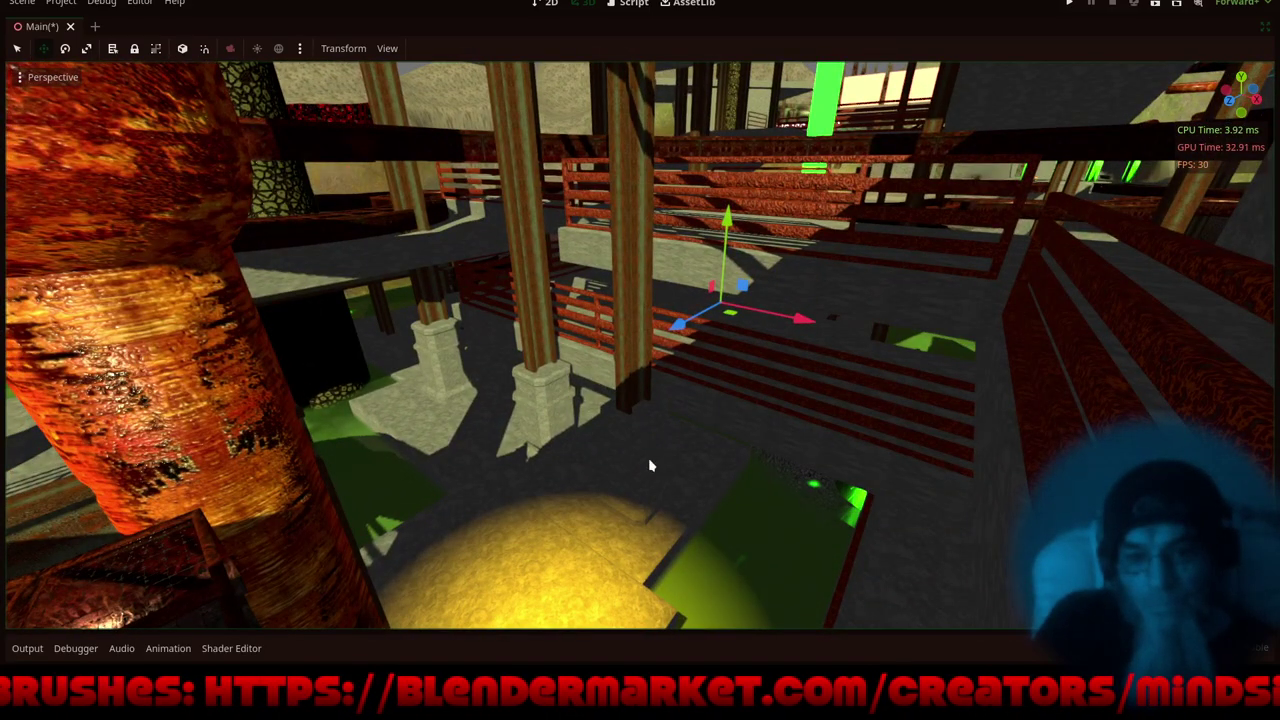
key(q)
click(640, 489)
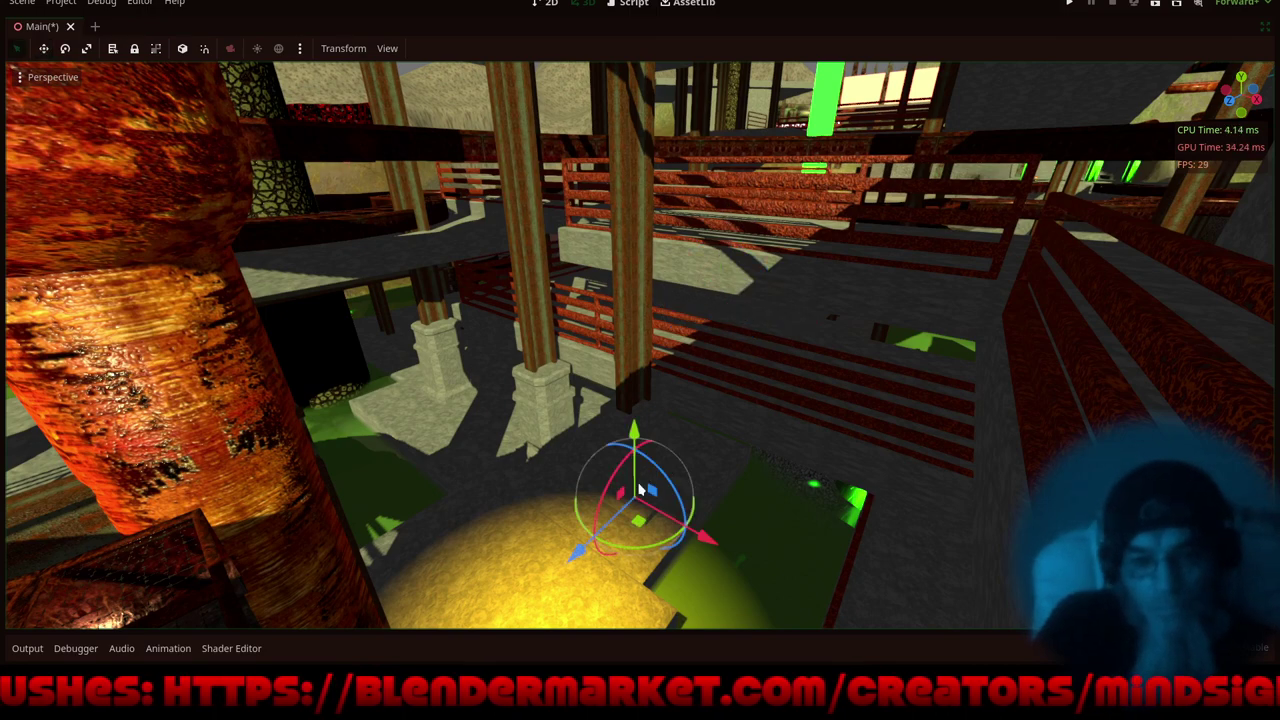
- Survey the pillars, concrete slabs and walkway supports around the large dark pipe in the green pool
middle_drag(567, 538, 606, 503)
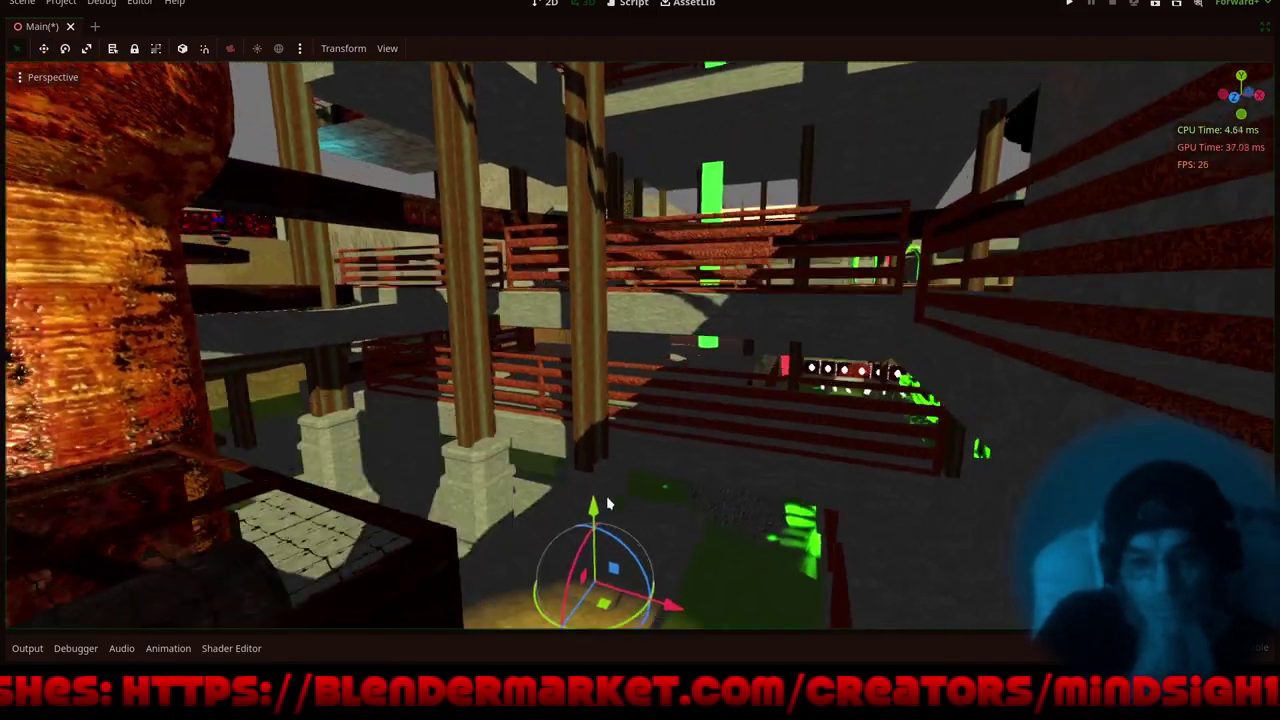
shift+middle_drag(364, 436, 1003, 225)
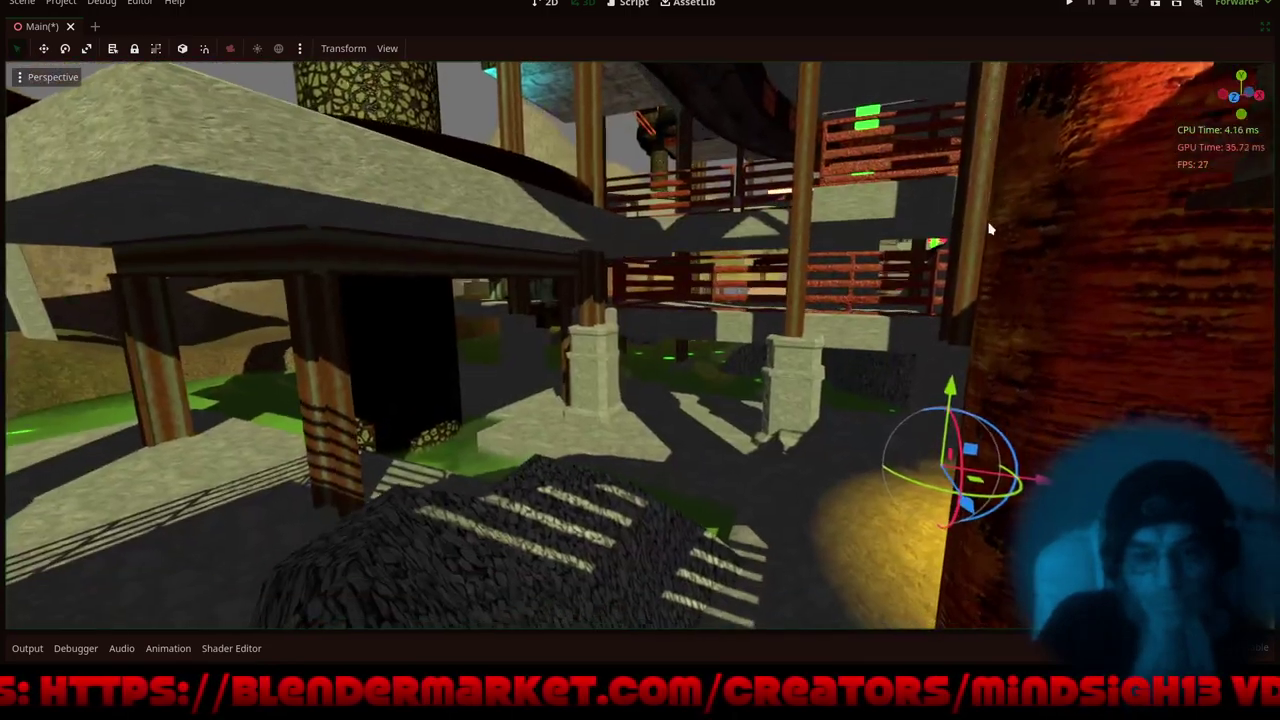
shift+middle_drag(232, 425, 737, 383)
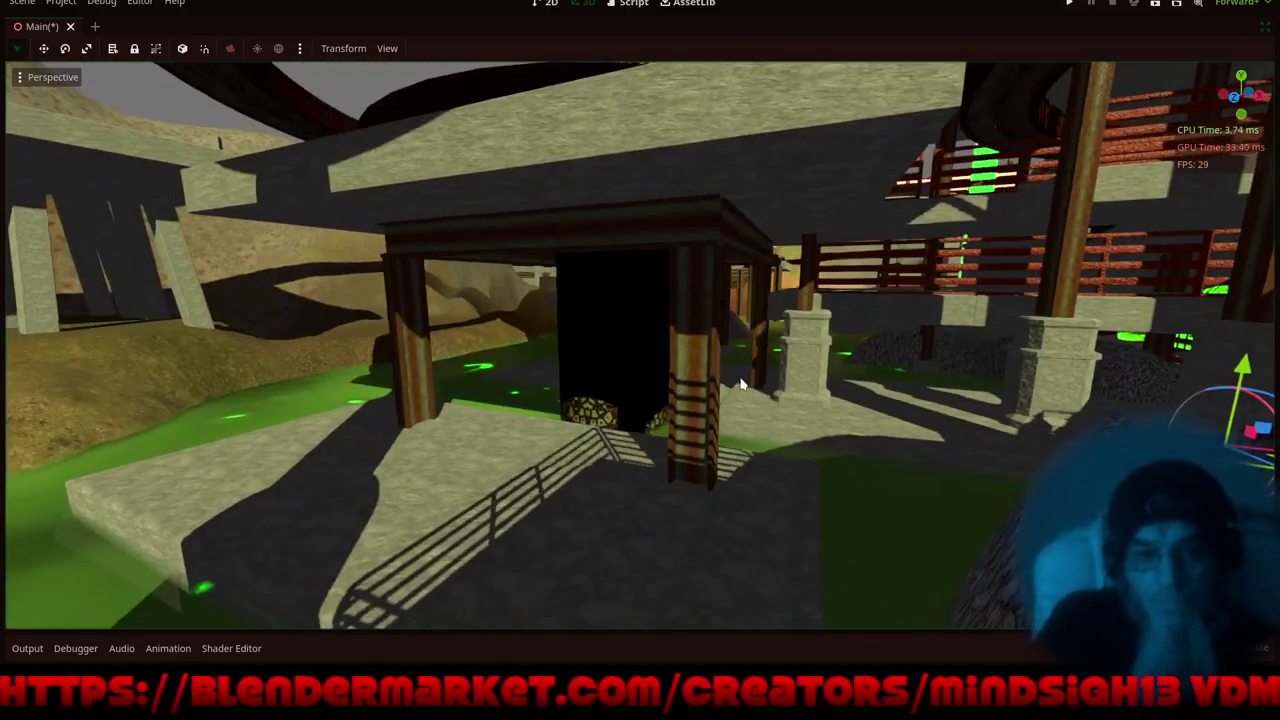
shift+middle_drag(847, 427, 821, 428)
middle_drag(628, 447, 770, 437)
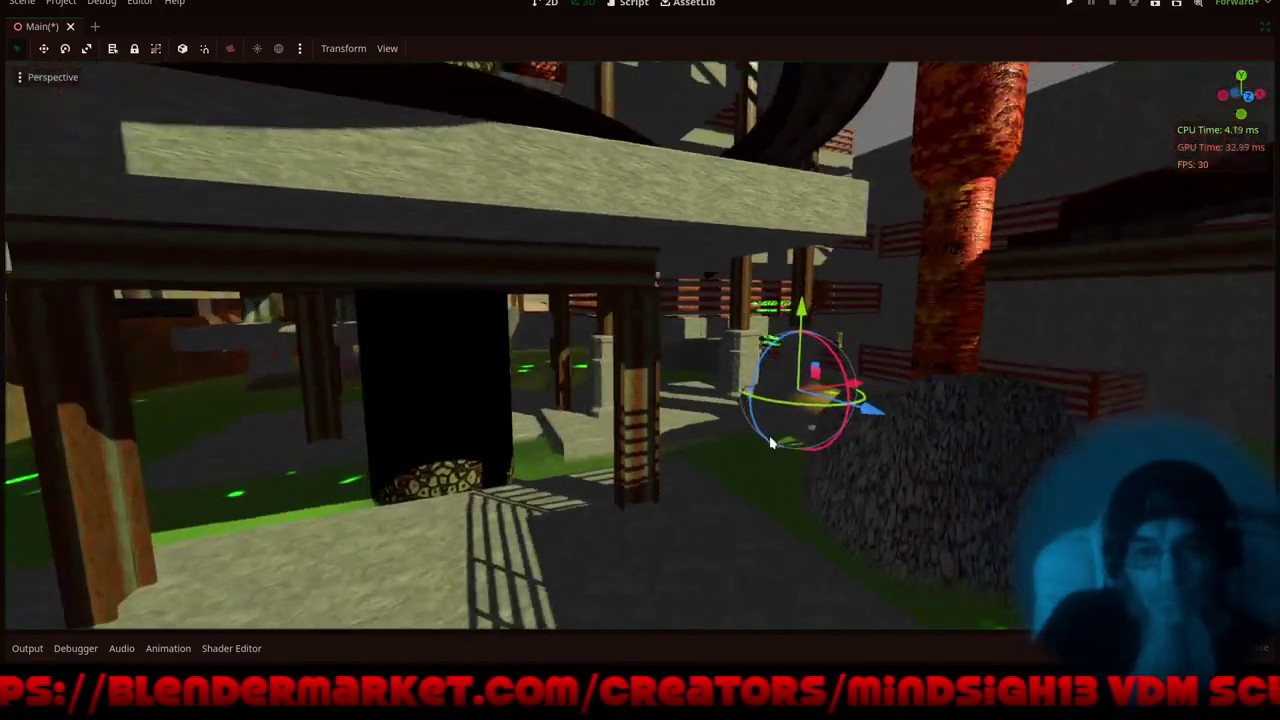
scroll(770, 434, up, 1)
scroll(696, 334, down, 8)
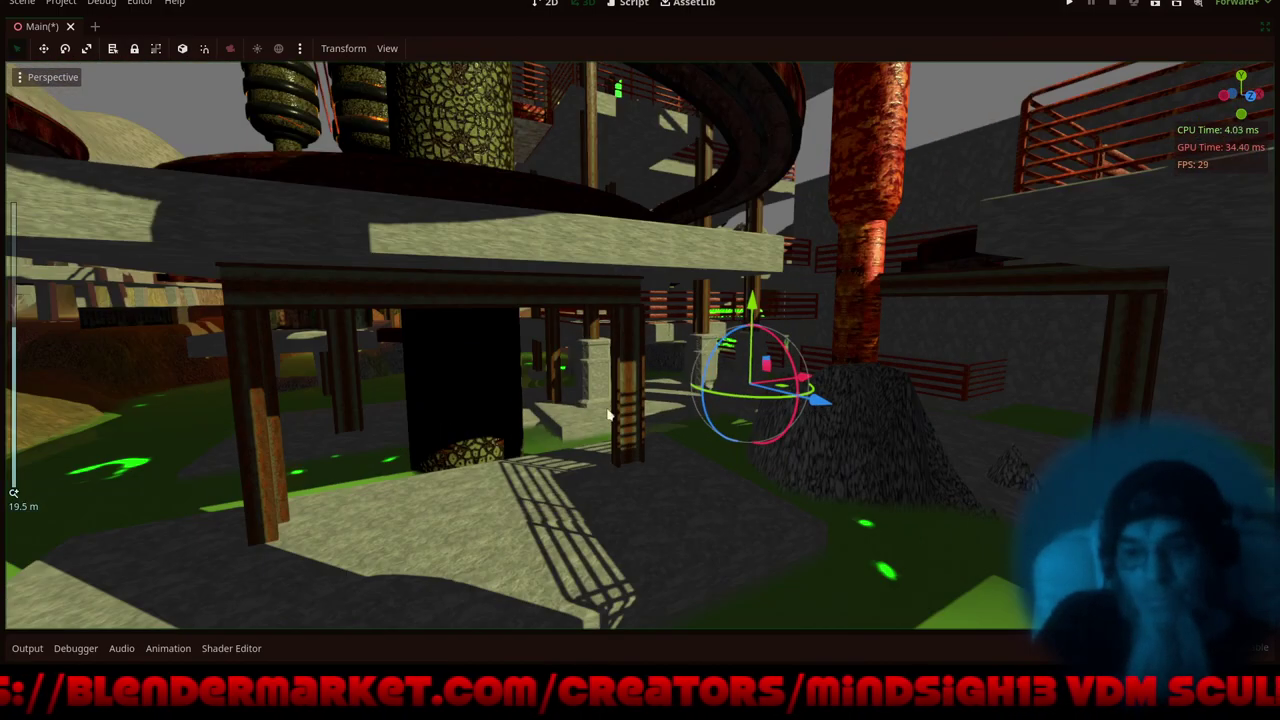
shift+middle_drag(609, 414, 972, 441)
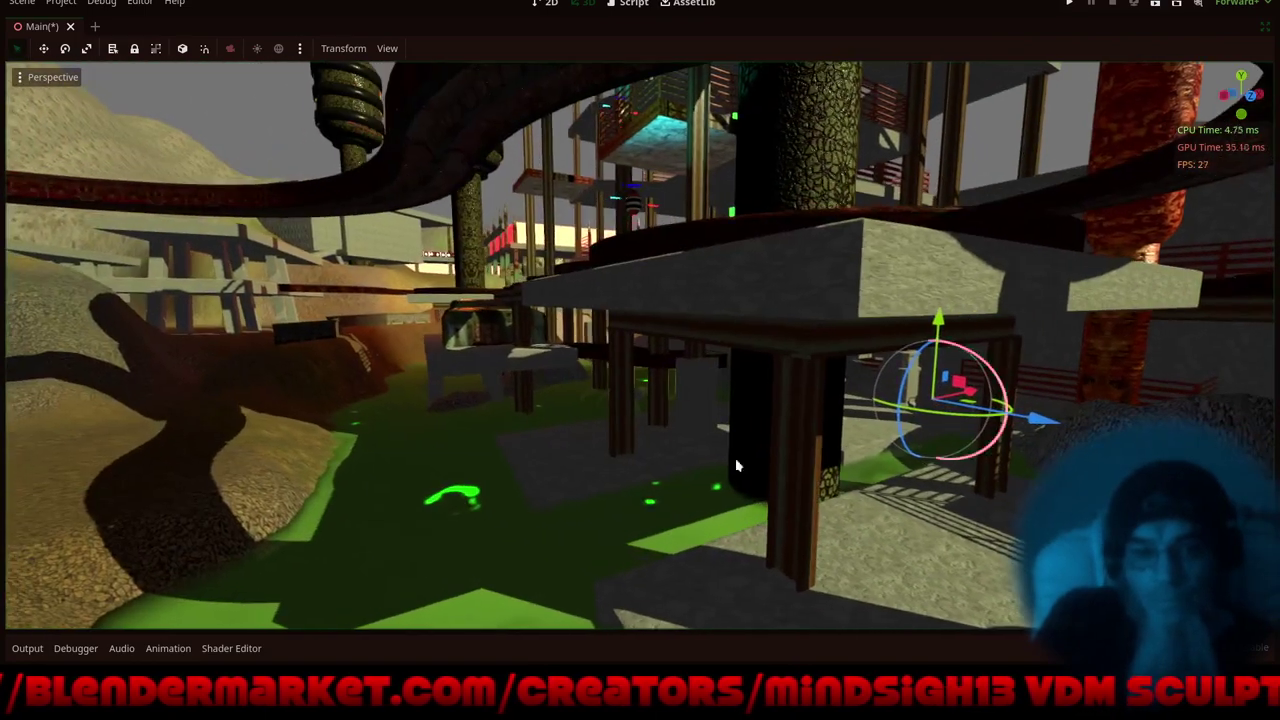
middle_drag(578, 474, 535, 445)
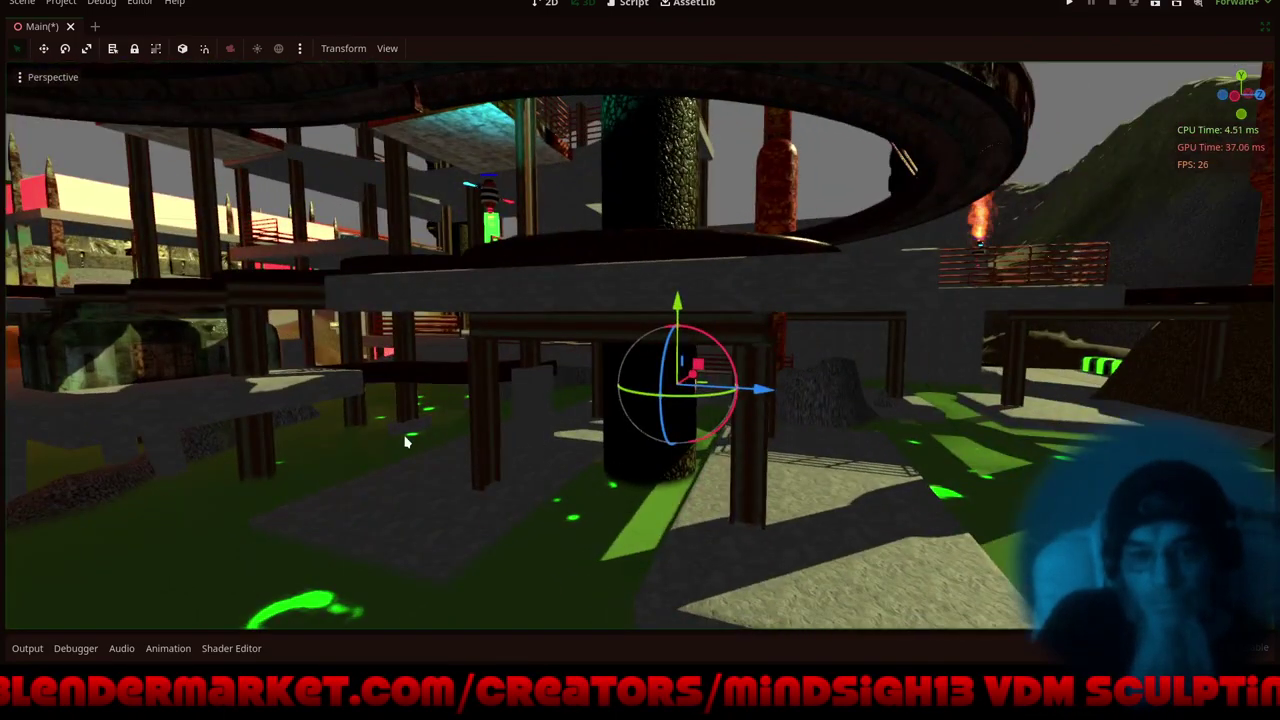
shift+middle_drag(406, 442, 708, 500)
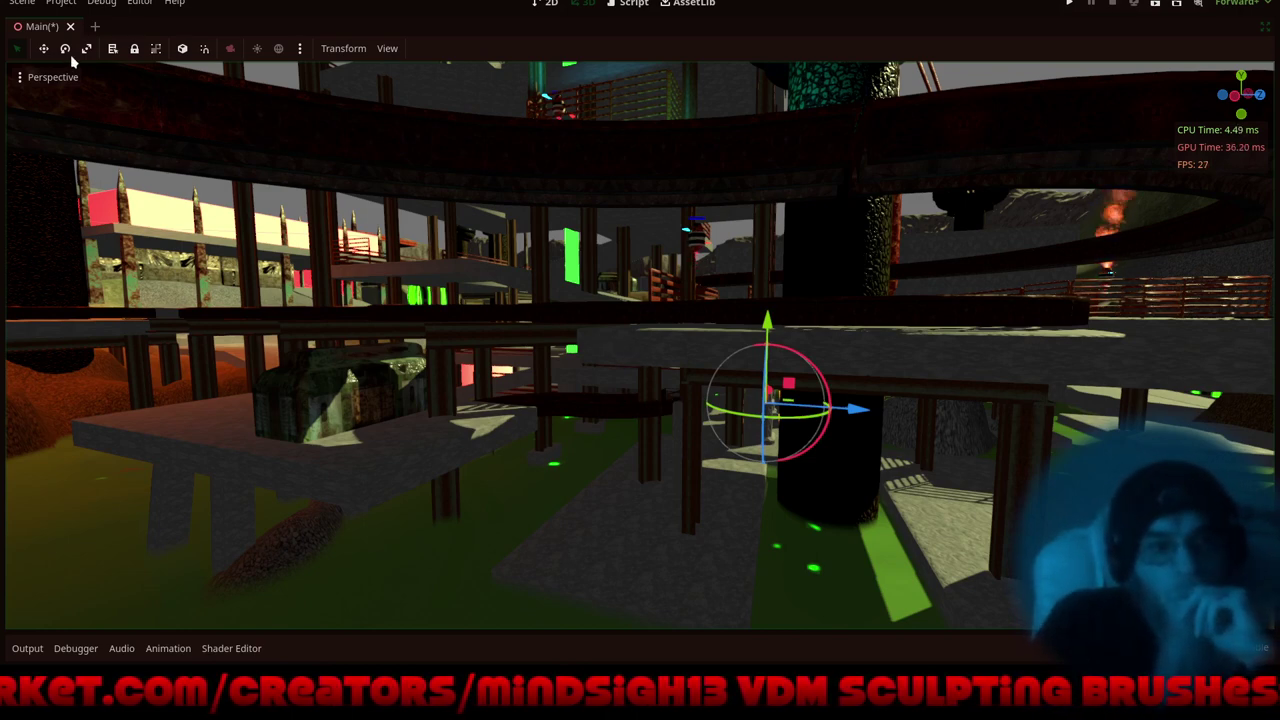
- Restore the side docks, duplicate the Flatcin22 slab on the pool floor and raise the copy along Y to walkway height
click(1265, 26)
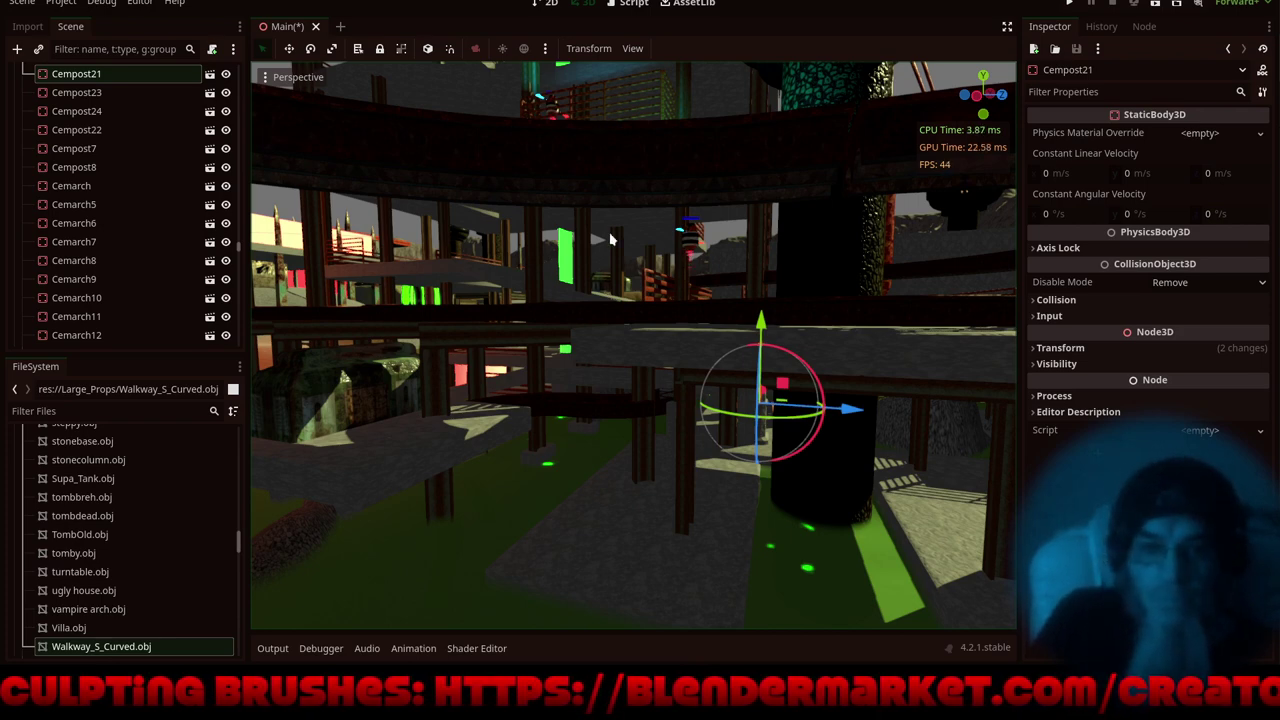
mouse_move(596, 329)
middle_down()
mouse_move(657, 326)
mouse_move(602, 316)
middle_up()
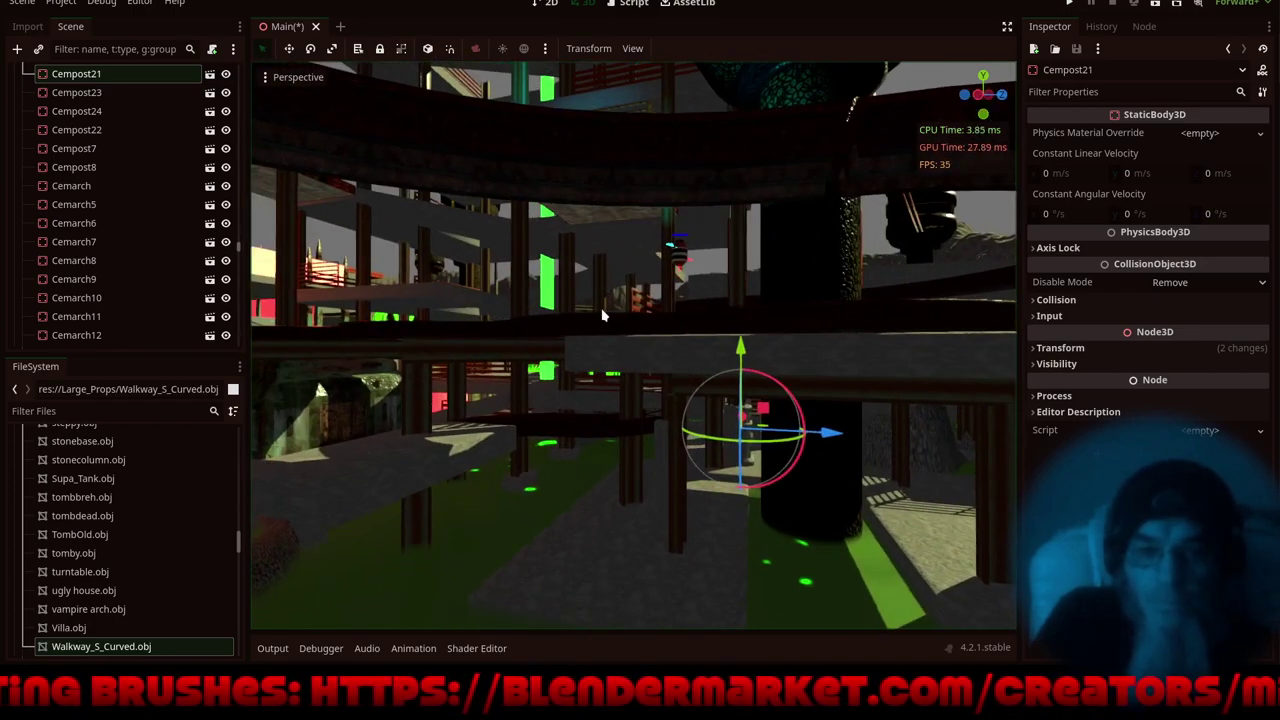
click(464, 460)
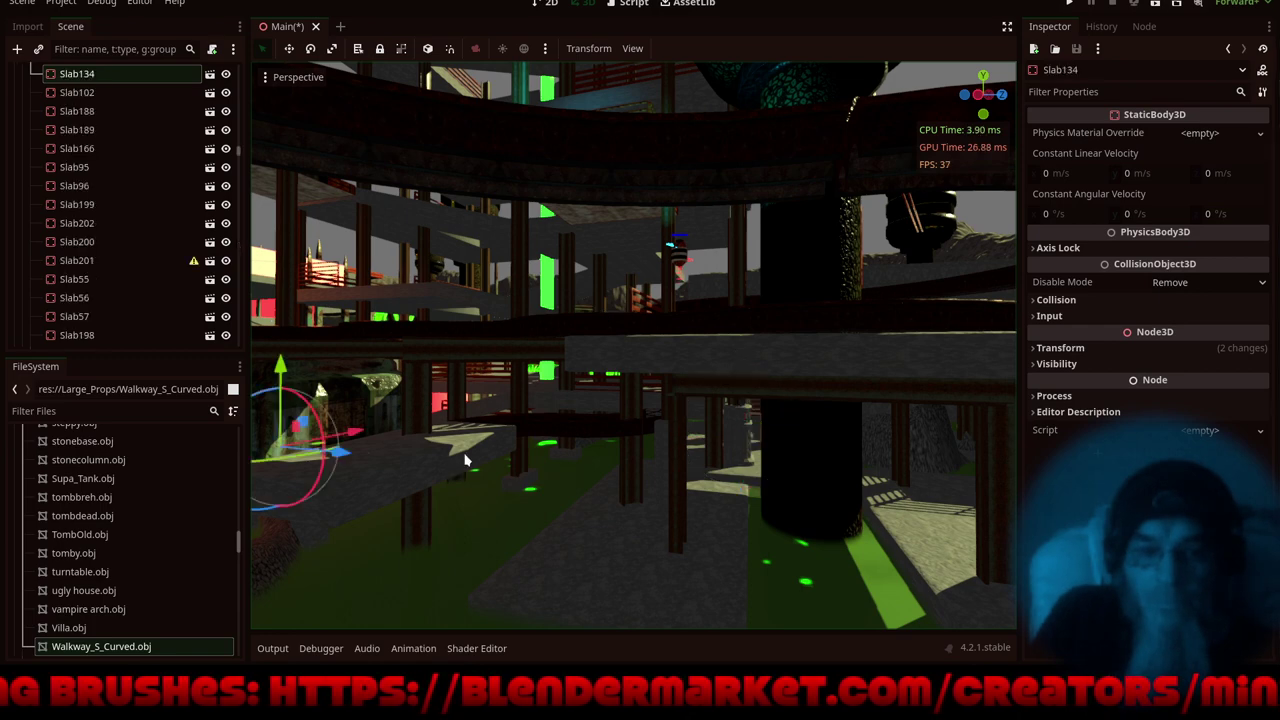
click(522, 486)
click(524, 487)
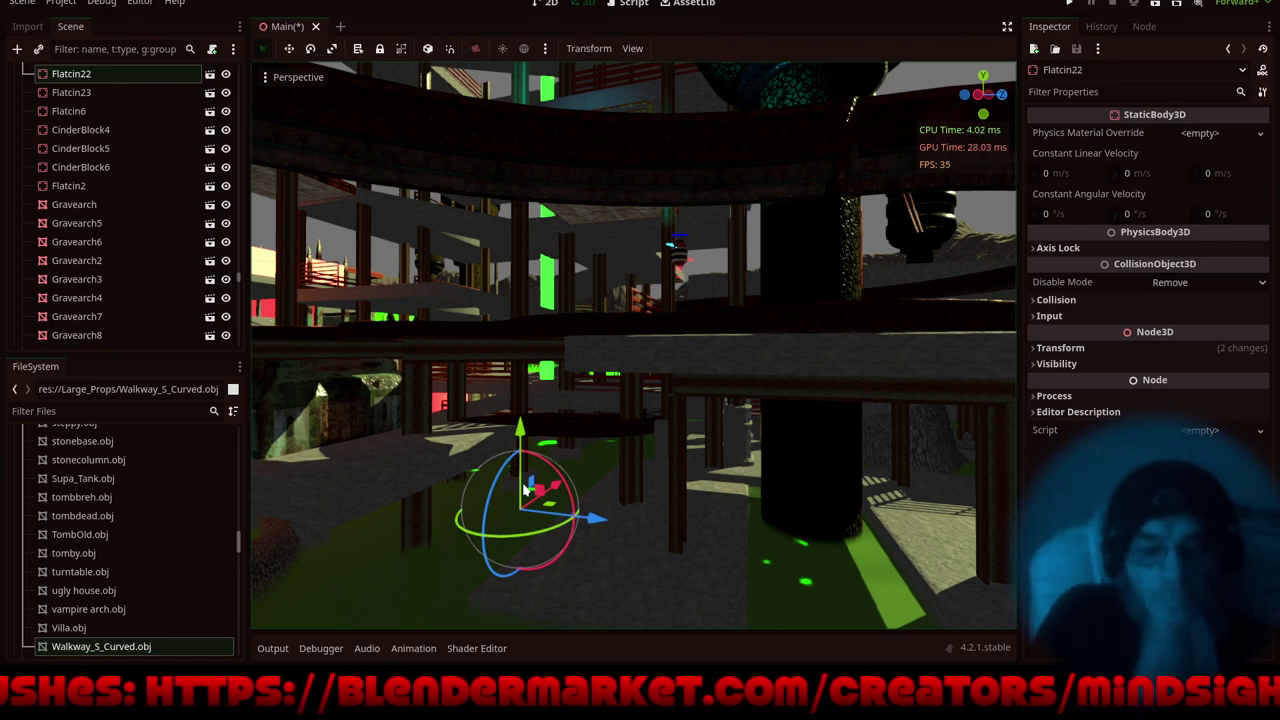
key(ctrl+d)
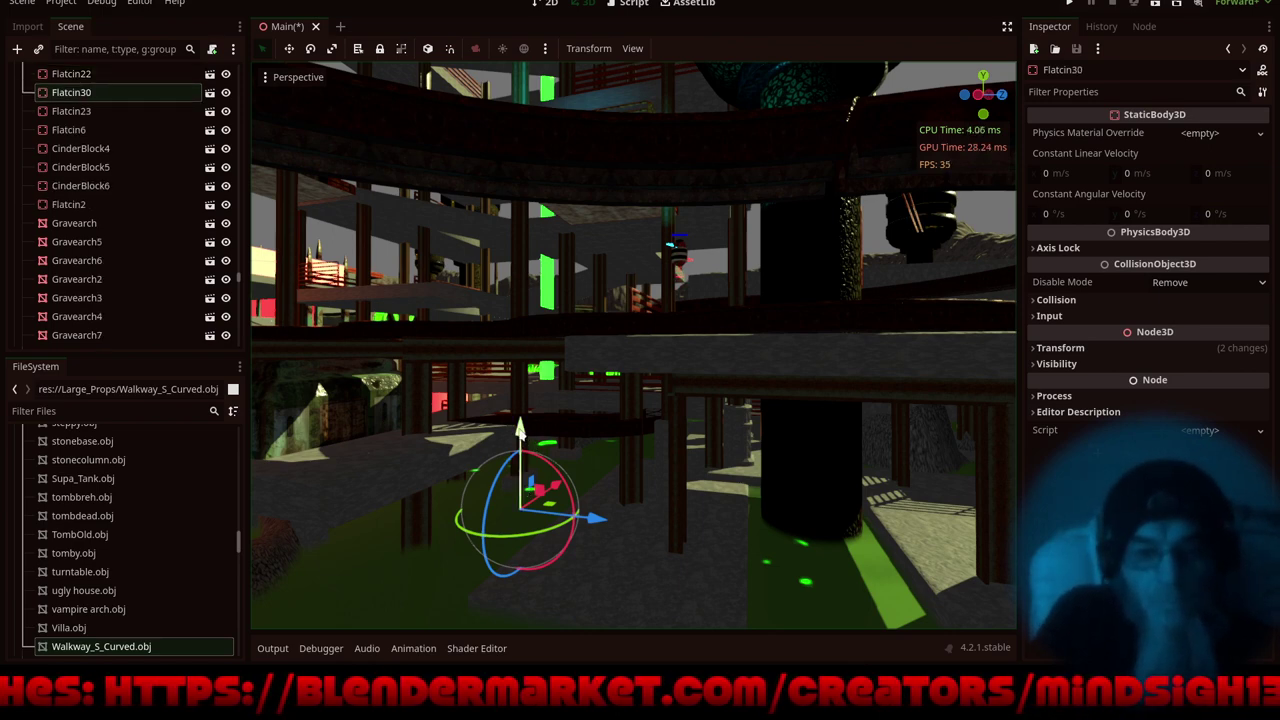
drag(520, 428, 554, 234)
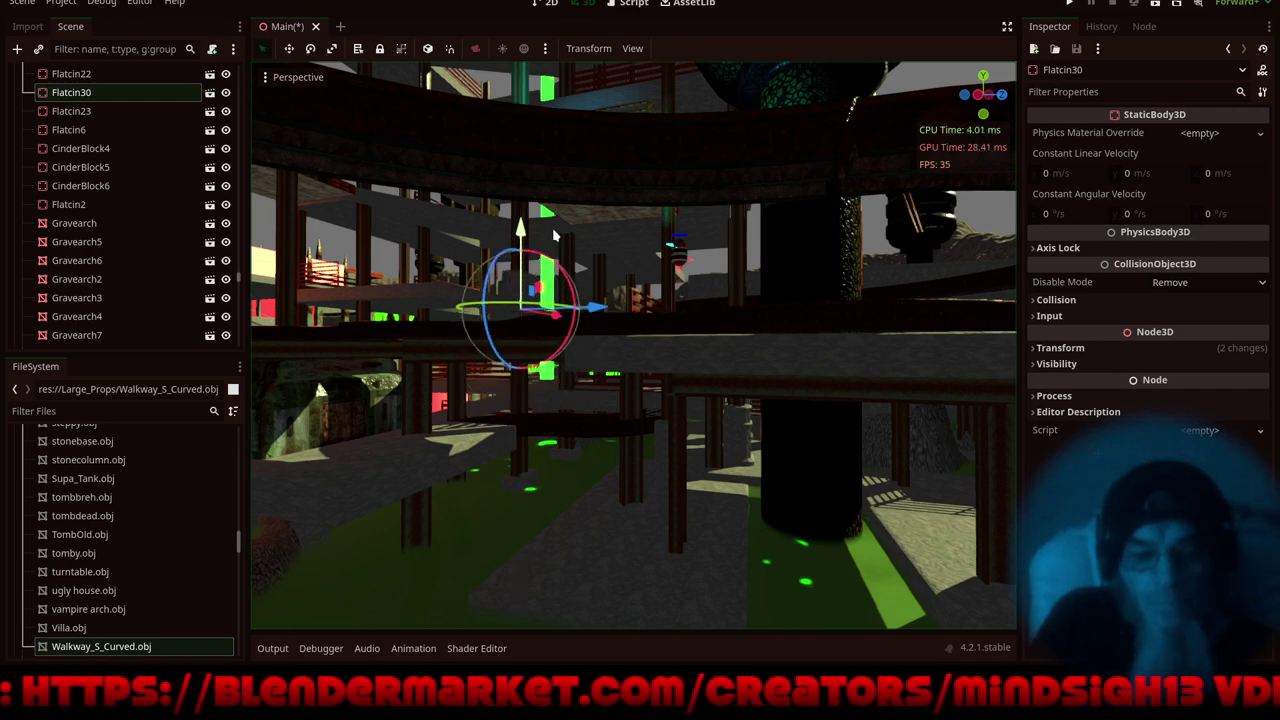
- Focus on the duplicated Flatcin slab, enable Half Resolution for the viewport and hide the side docks
key(f)
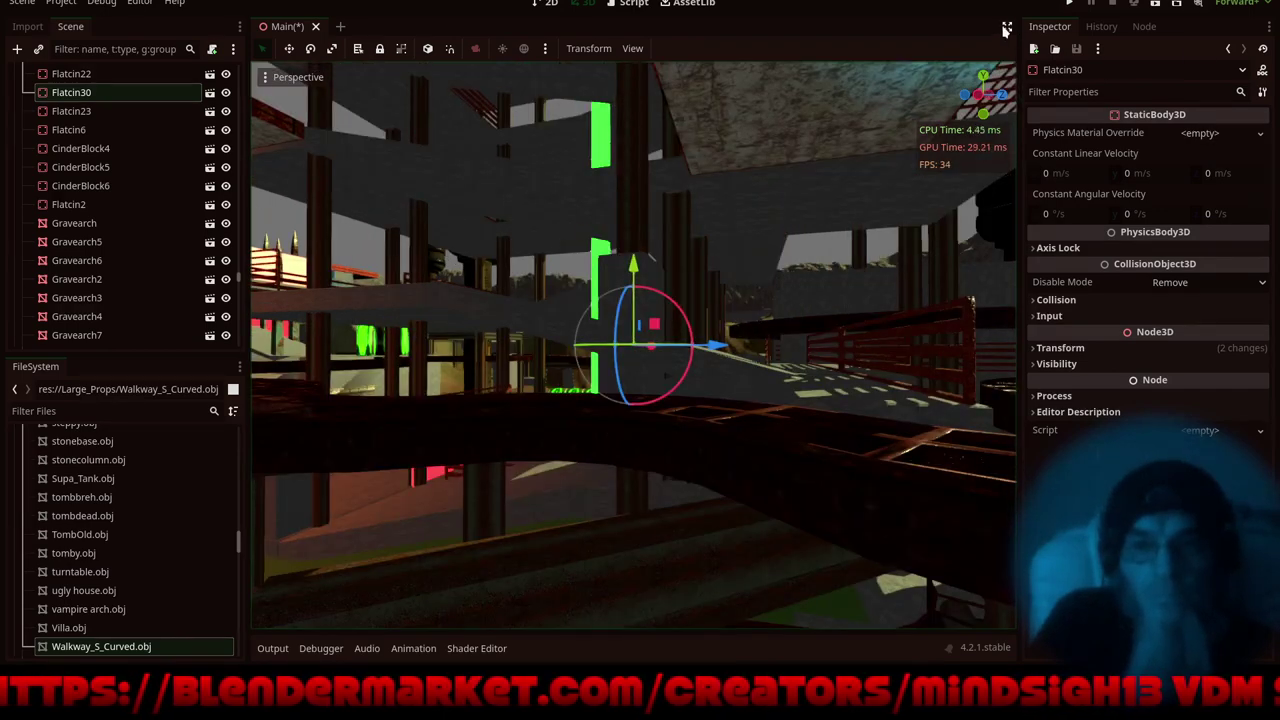
click(290, 77)
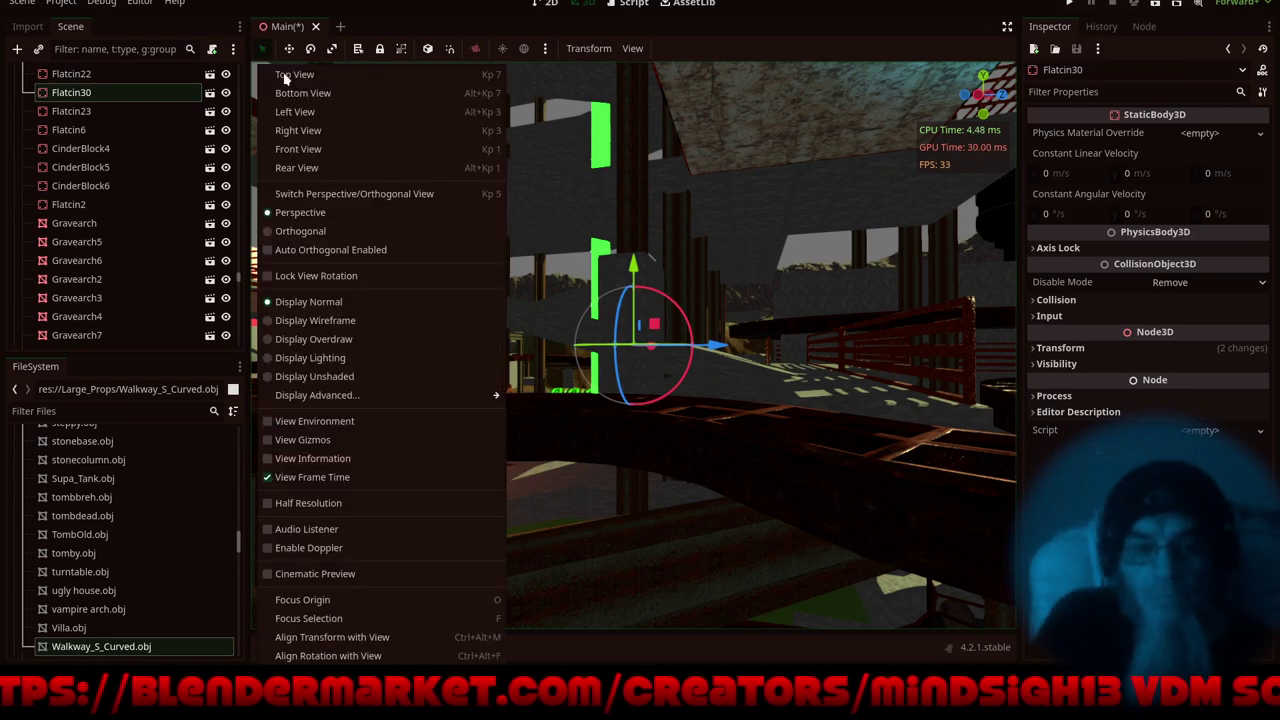
click(300, 503)
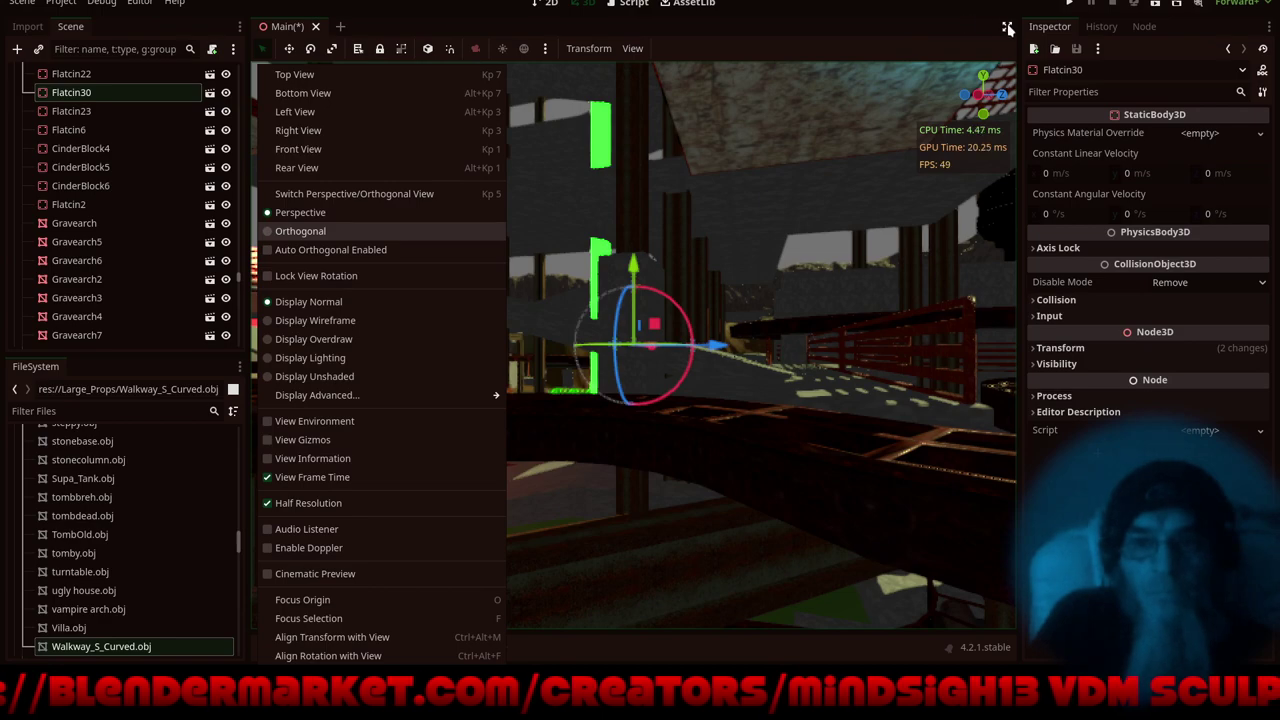
click(1008, 30)
click(1008, 29)
- Move the duplicated Flatcin slab along X and Z to the end of the curved walkway beside the red railing
middle_drag(505, 272, 705, 355)
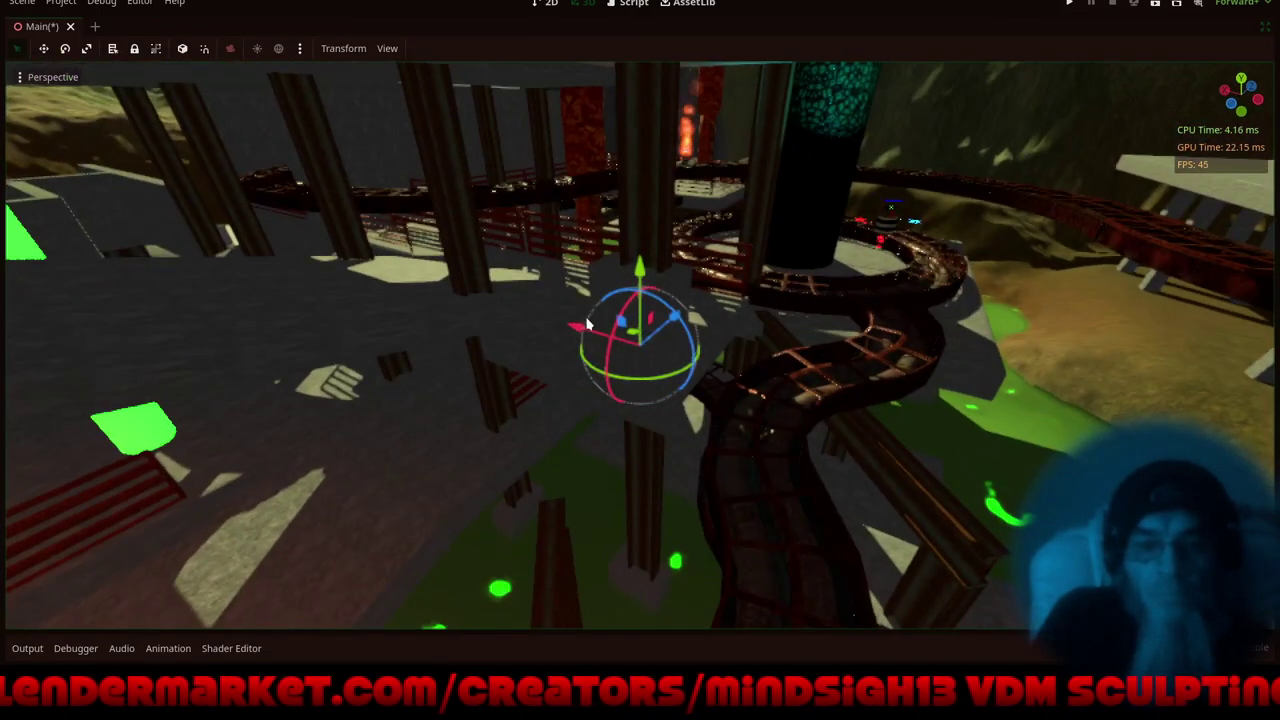
drag(587, 325, 315, 233)
key(f)
middle_drag(486, 386, 641, 344)
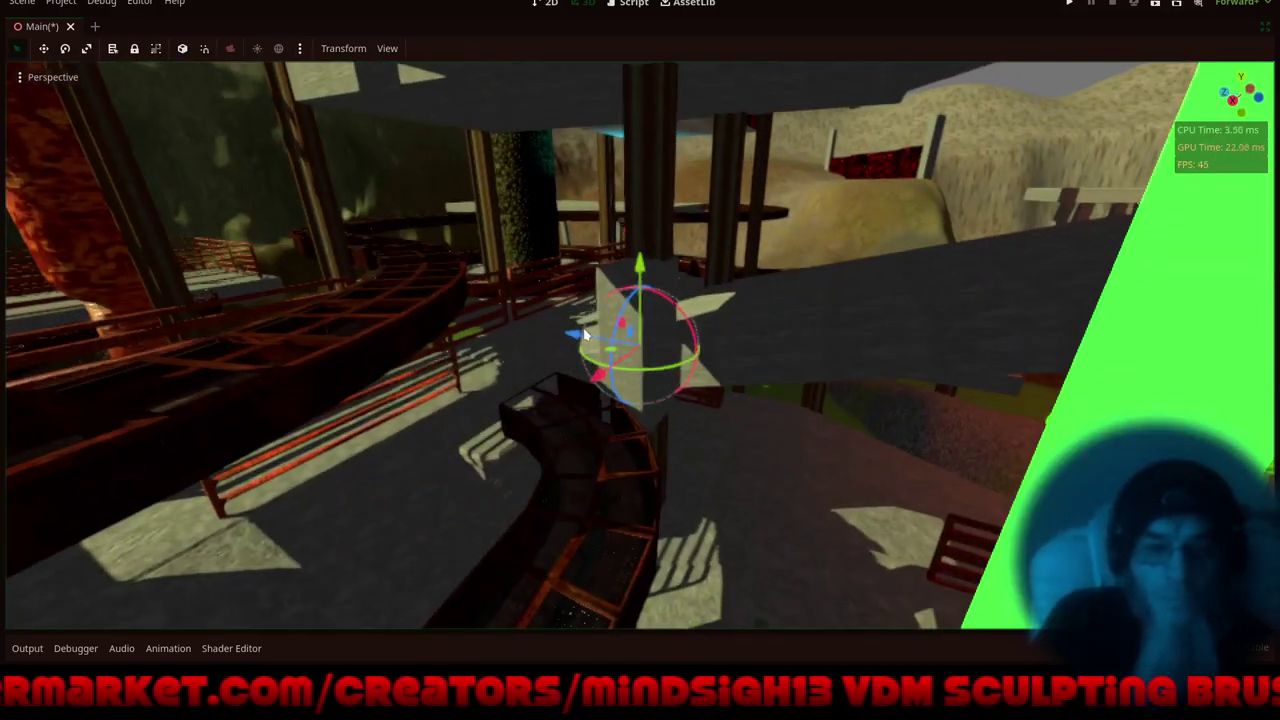
drag(585, 334, 511, 303)
key(f)
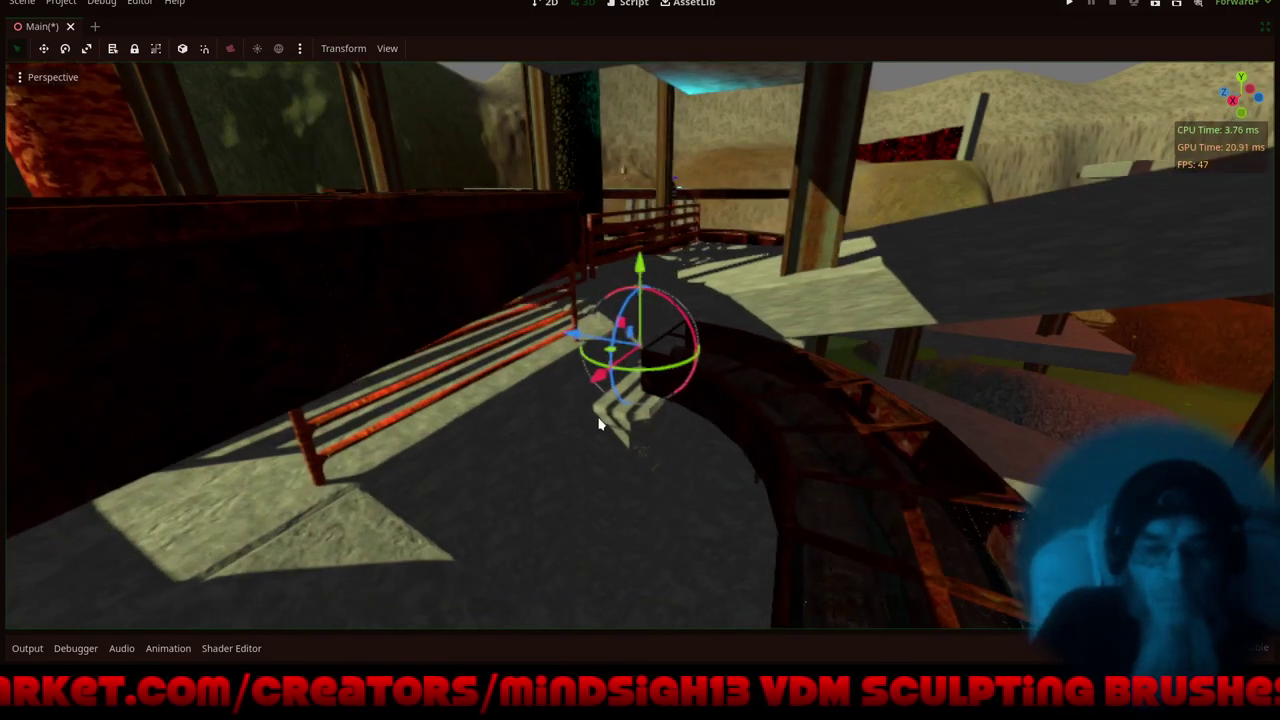
middle_drag(600, 419, 634, 306)
scroll(634, 306, up, 9)
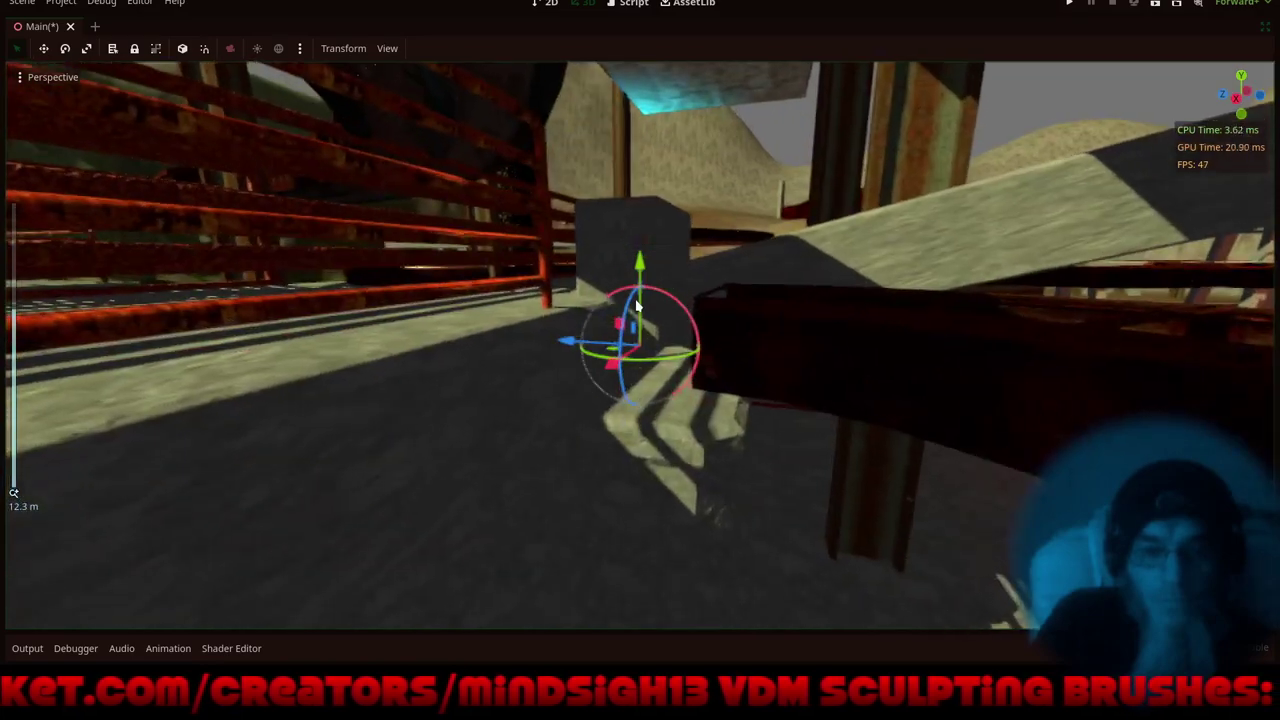
- Shift the Flatcin30 slab further along Z and X to meet the end of the curved walkway
drag(580, 340, 640, 343)
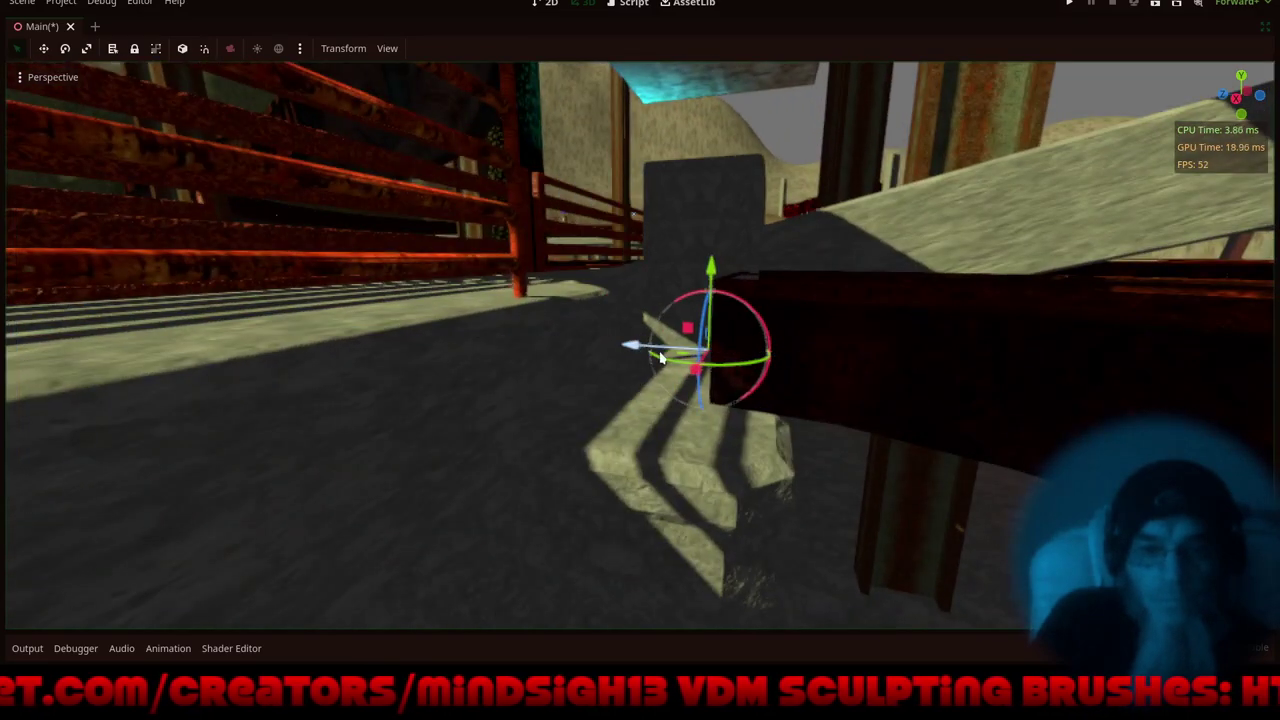
key(f)
scroll(750, 349, up, 2)
middle_drag(717, 331, 671, 392)
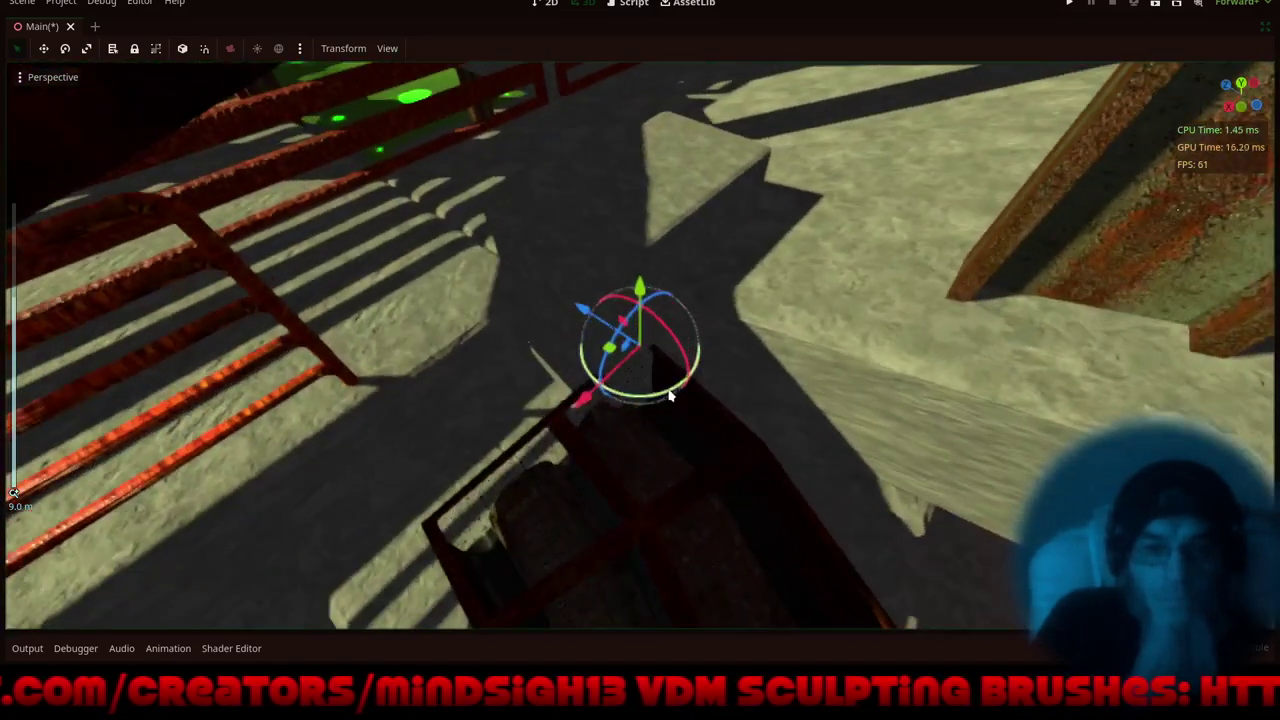
drag(581, 403, 425, 513)
- Rotate the Flatcin30 slab about Z to lie flat beside the red railing and adjust its position along X
middle_drag(682, 396, 665, 326)
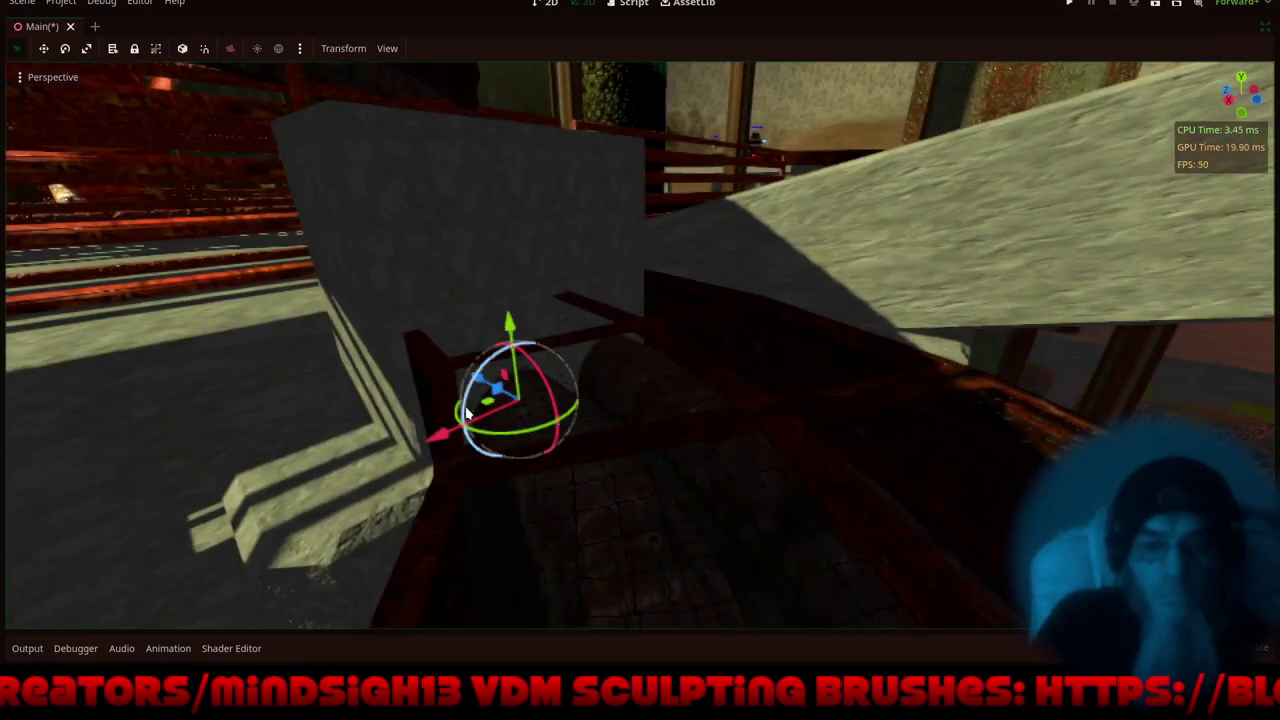
drag(461, 378, 537, 317)
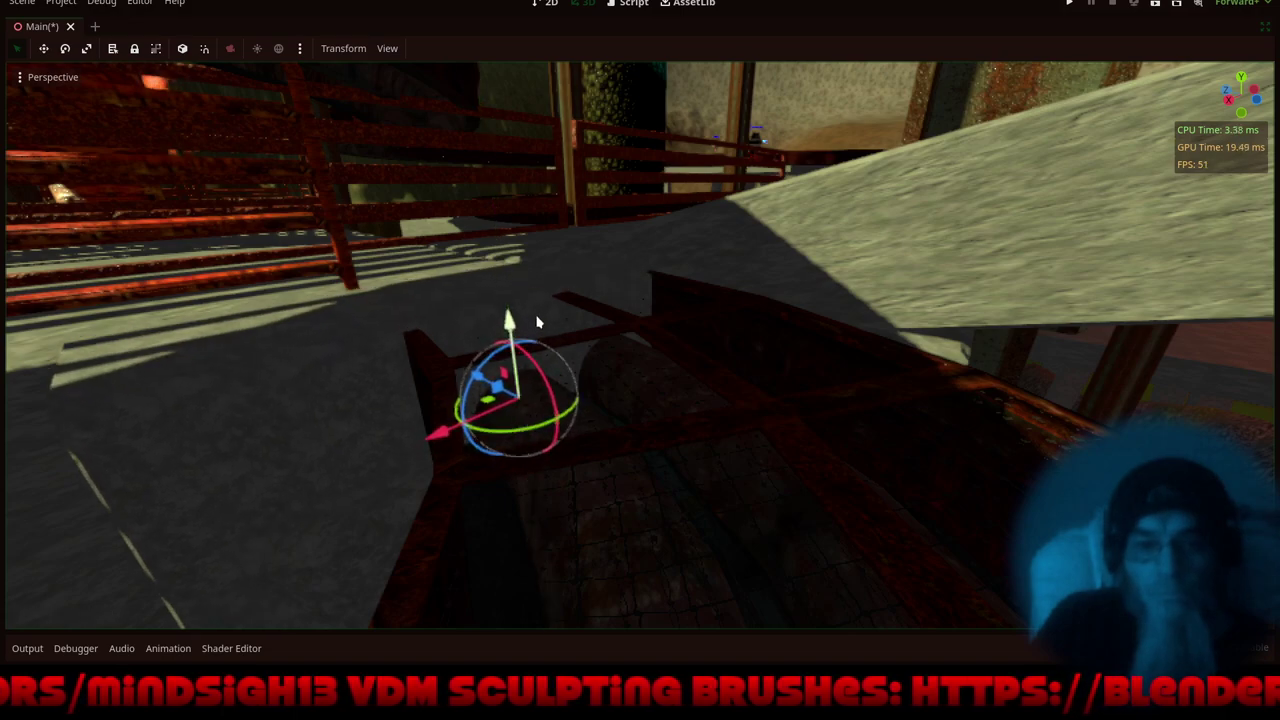
scroll(590, 236, down, 4)
middle_drag(534, 370, 528, 430)
drag(534, 489, 473, 530)
scroll(566, 242, down, 8)
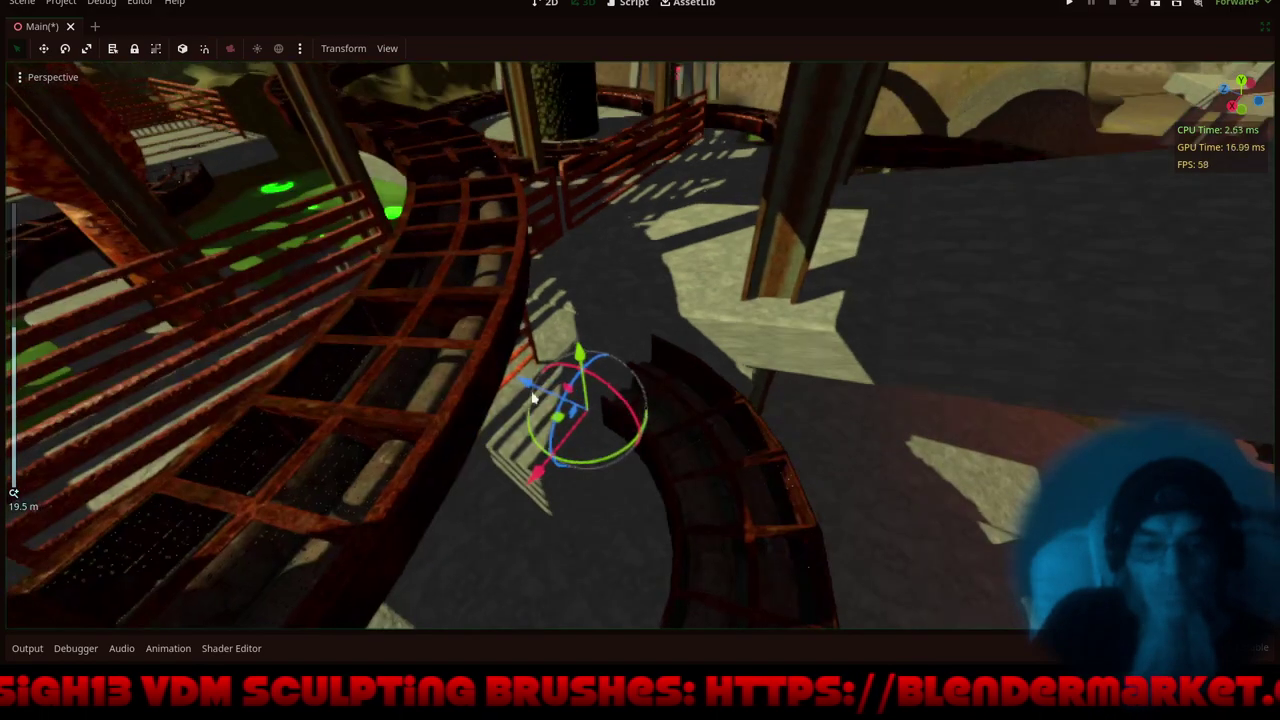
middle_drag(534, 362, 665, 287)
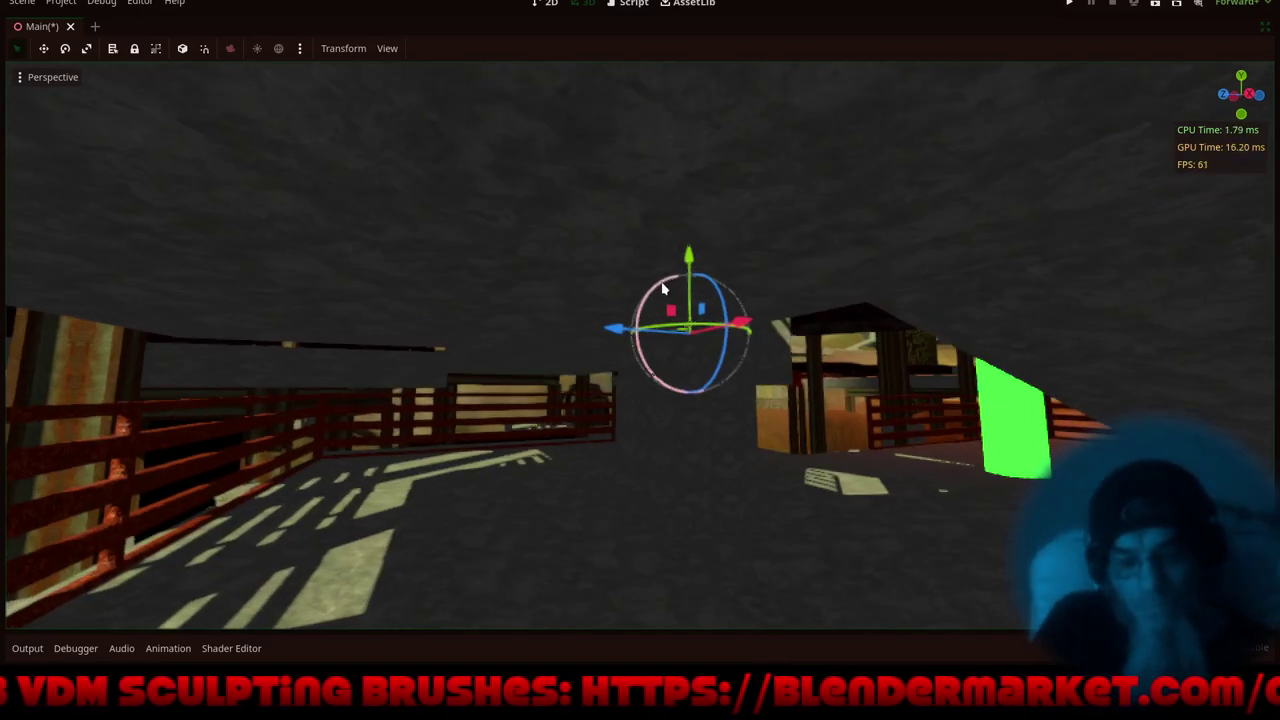
- Save the Main scene and restore the side docks
key(ctrl+s)
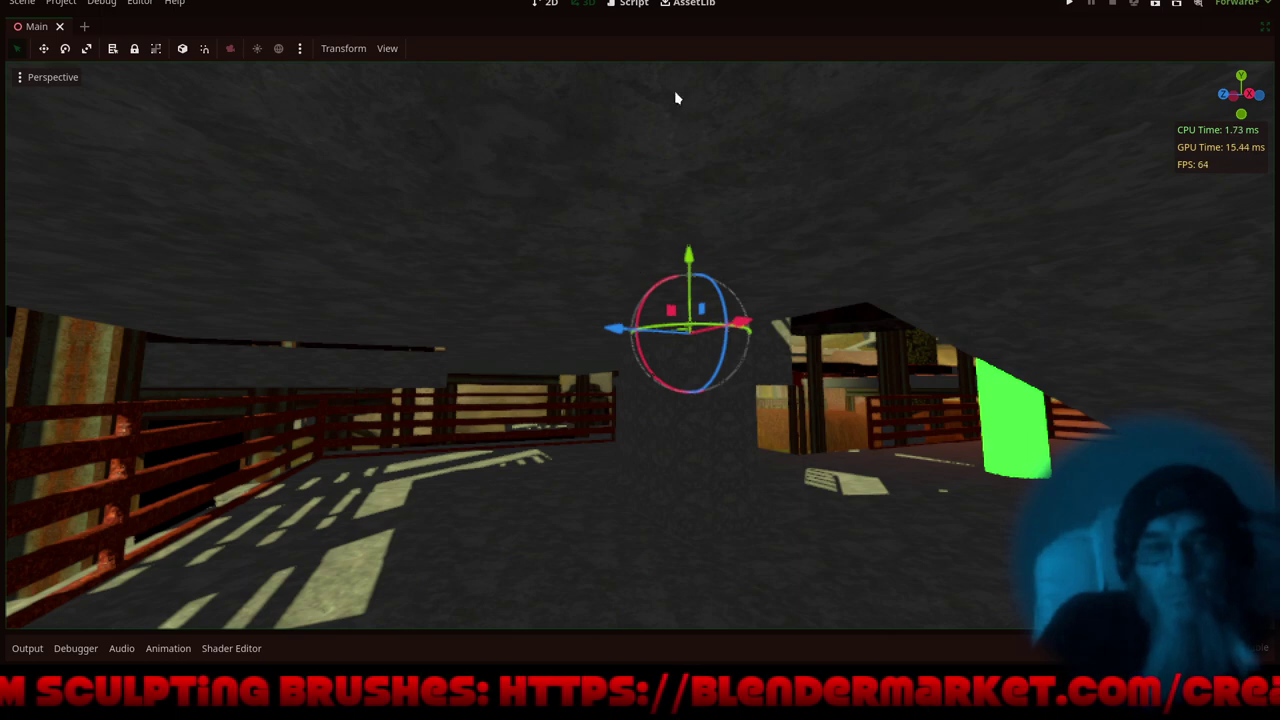
click(1267, 28)
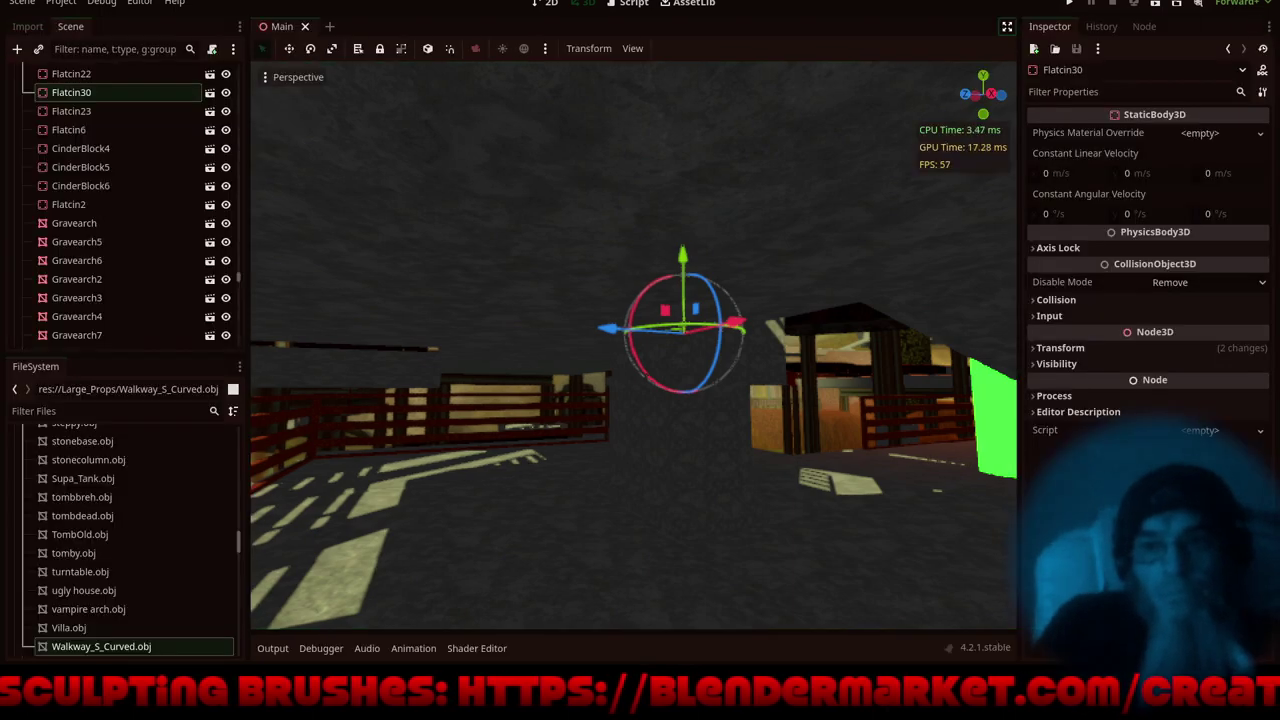
- Run the game and walk the character over the curved walkway and the slabs beside the red railing to test the route, ending the run when done
click(1071, 6)
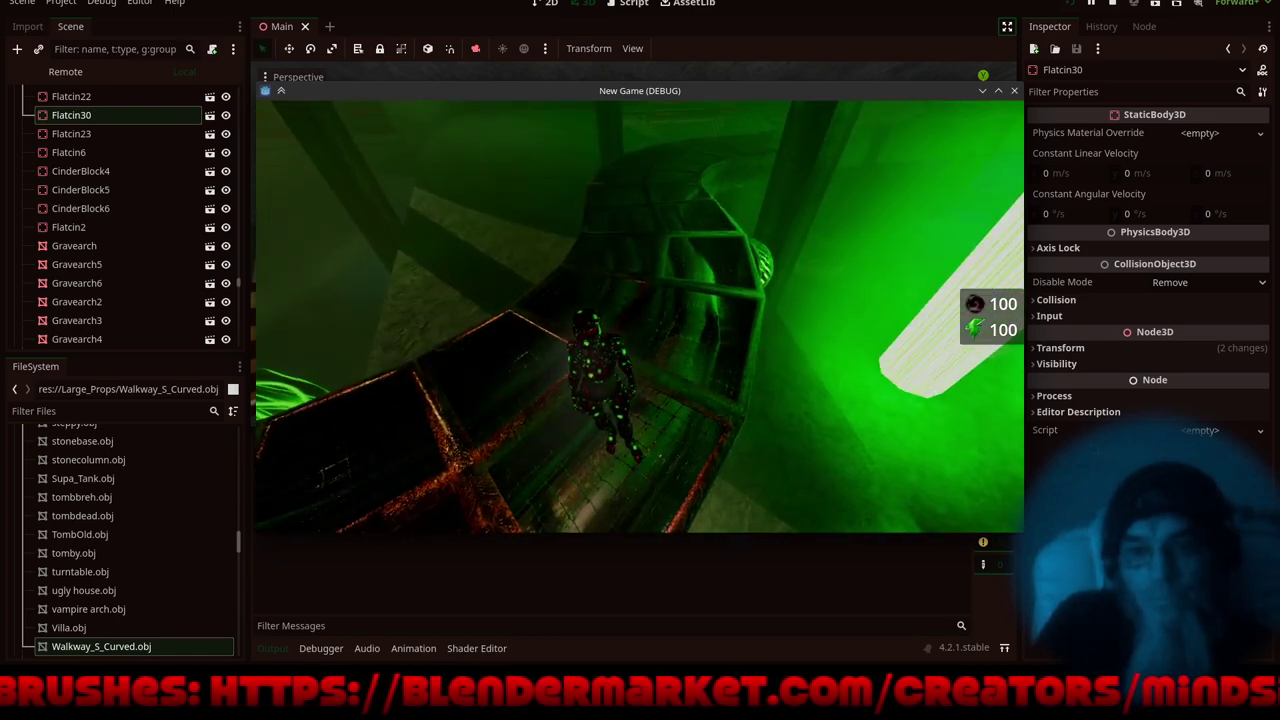
key(w)
key(w)
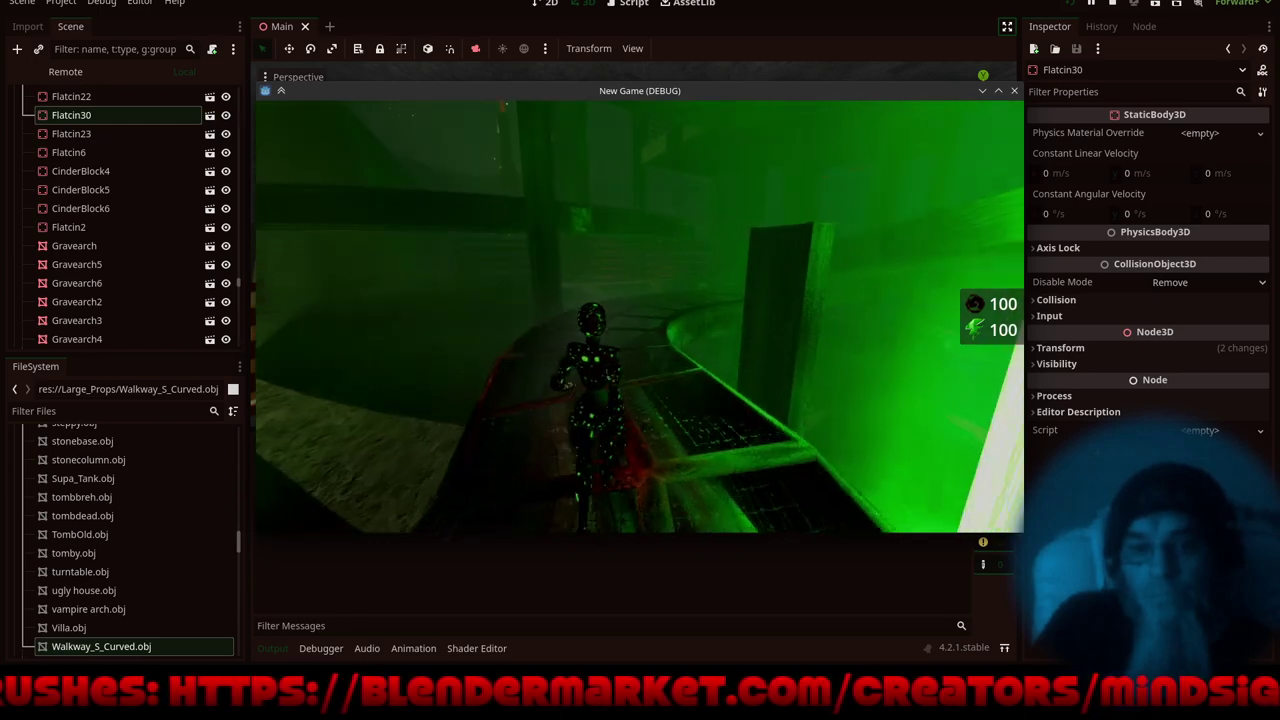
key(w)
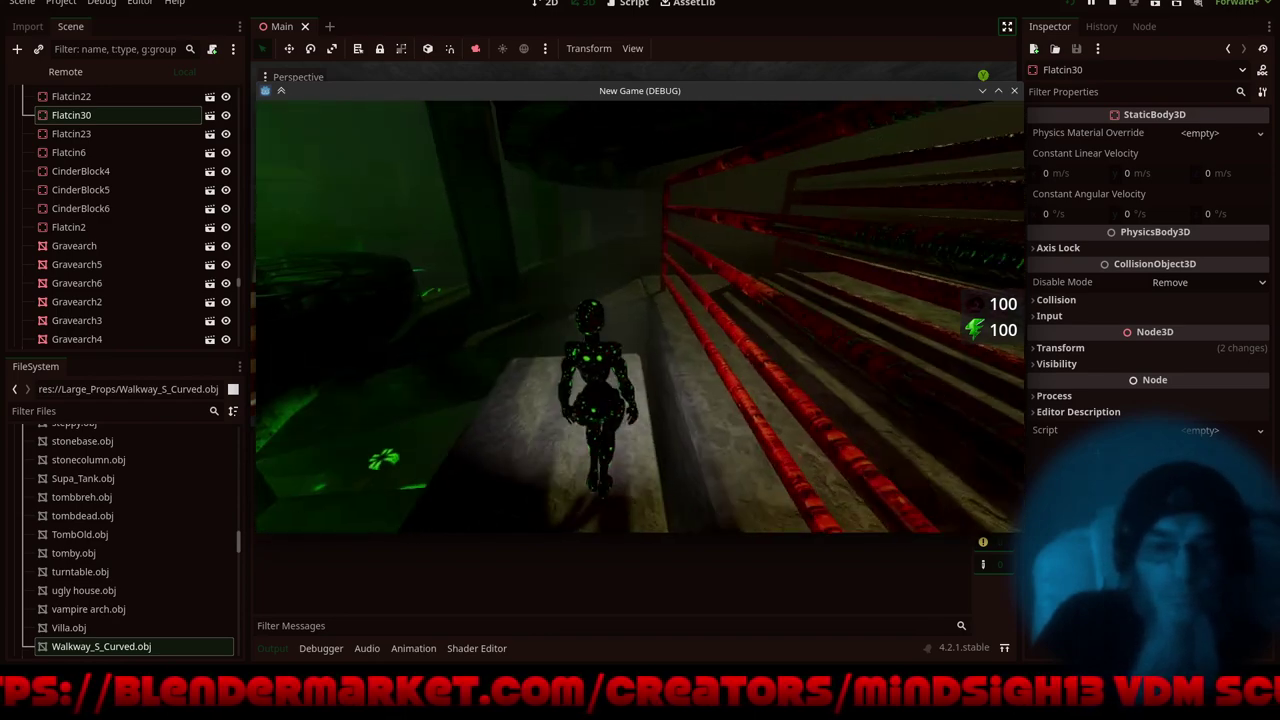
key(w)
key(w)
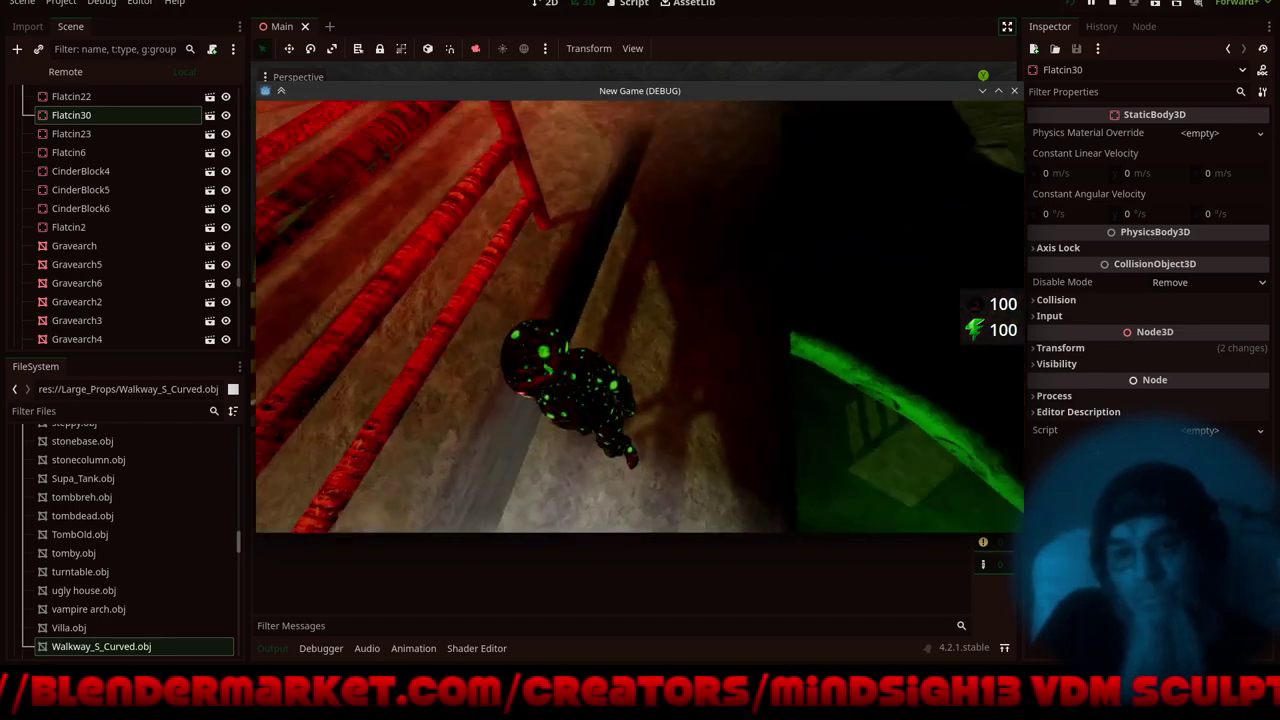
key(w)
key(w)
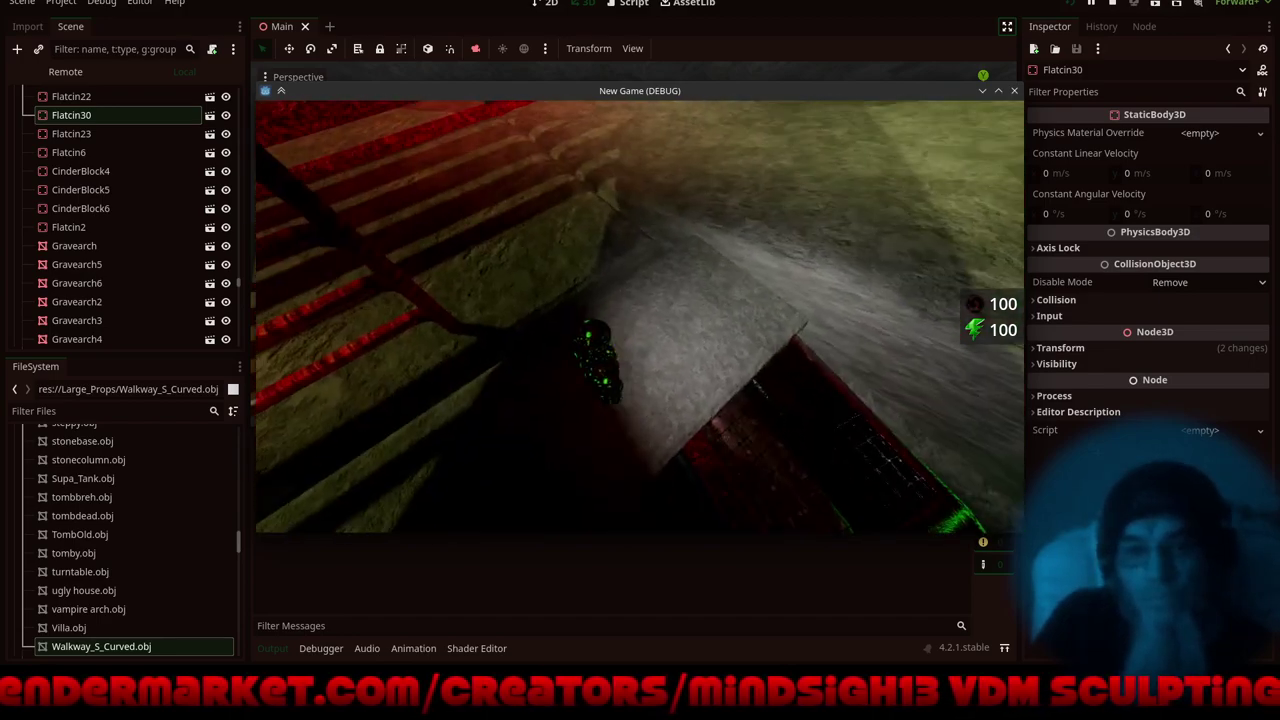
key(w)
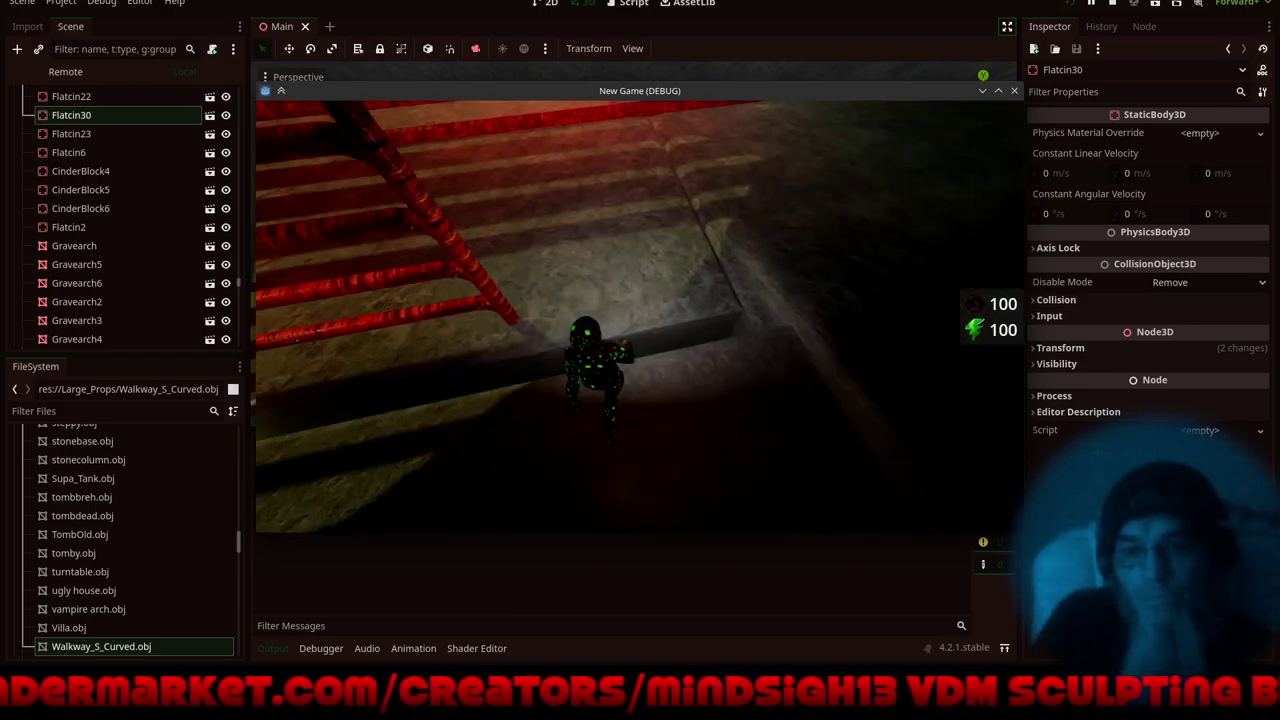
key(w)
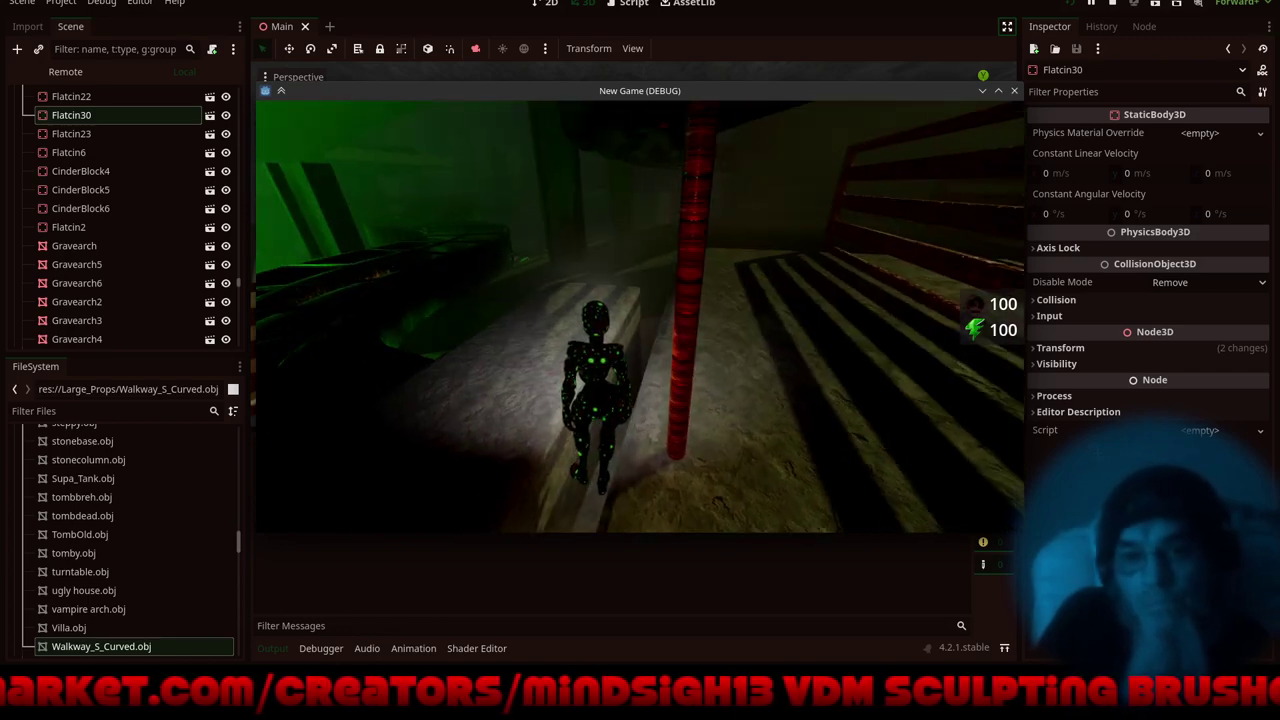
key(Escape)
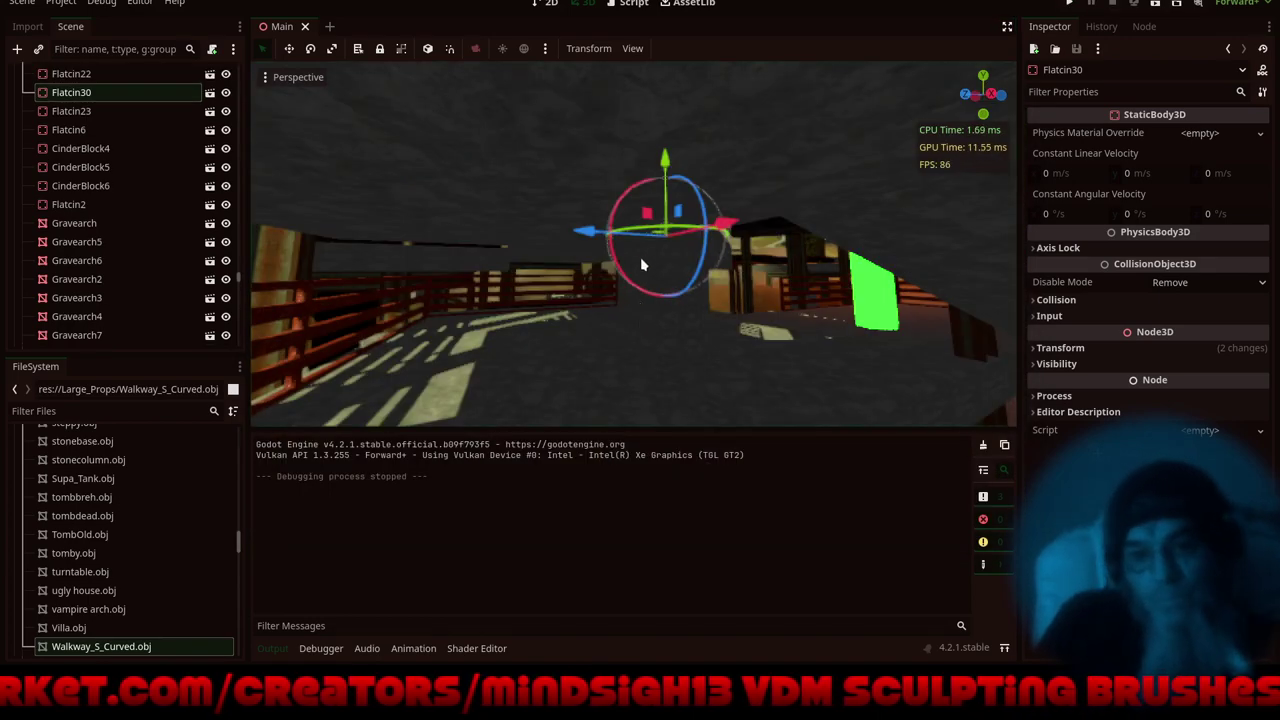
middle_drag(641, 258, 530, 346)
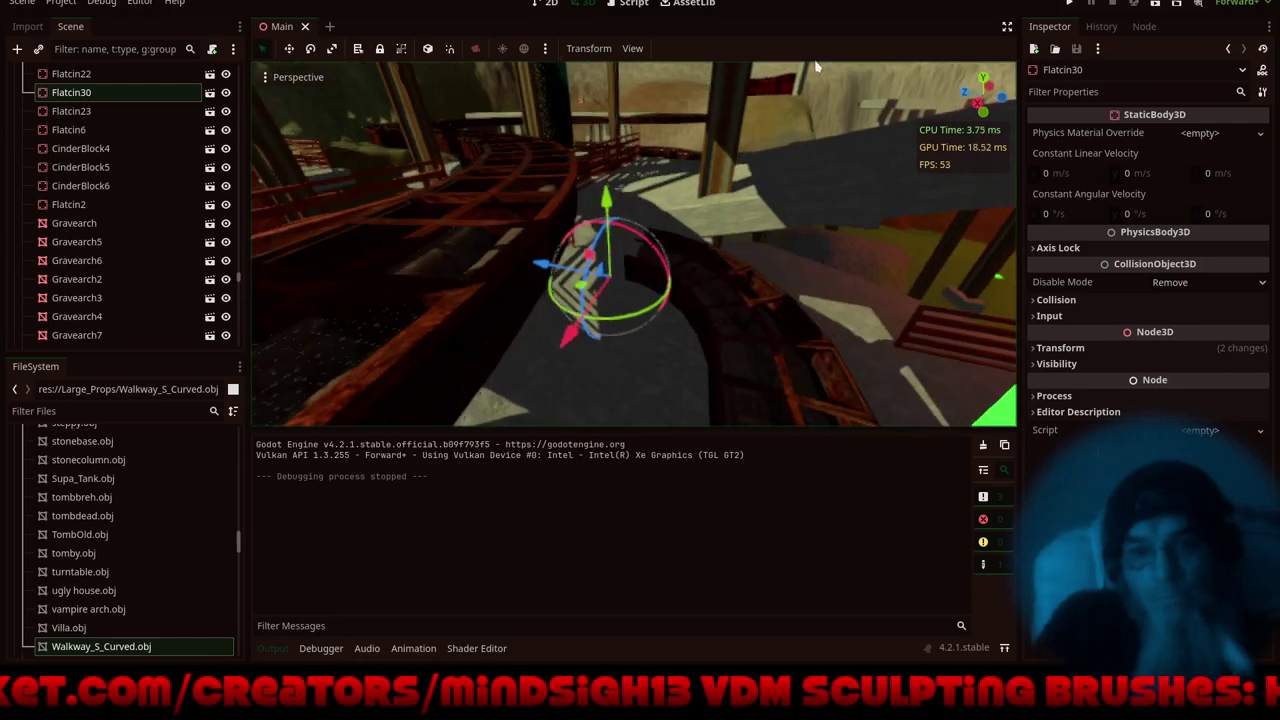
- Hide the side docks and output log to enlarge the 3D viewport, and move the Flatcin30 slab against the railed walkway
click(1007, 28)
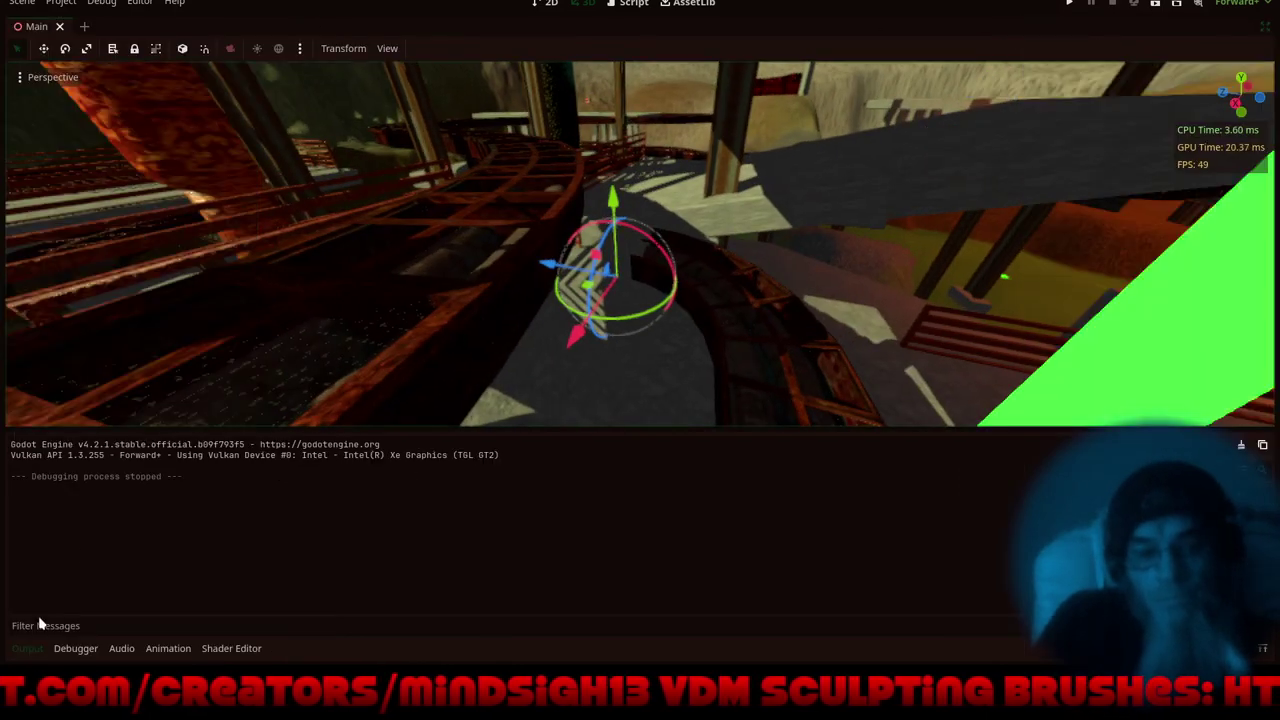
click(39, 650)
middle_drag(594, 402, 590, 290)
scroll(585, 341, up, 10)
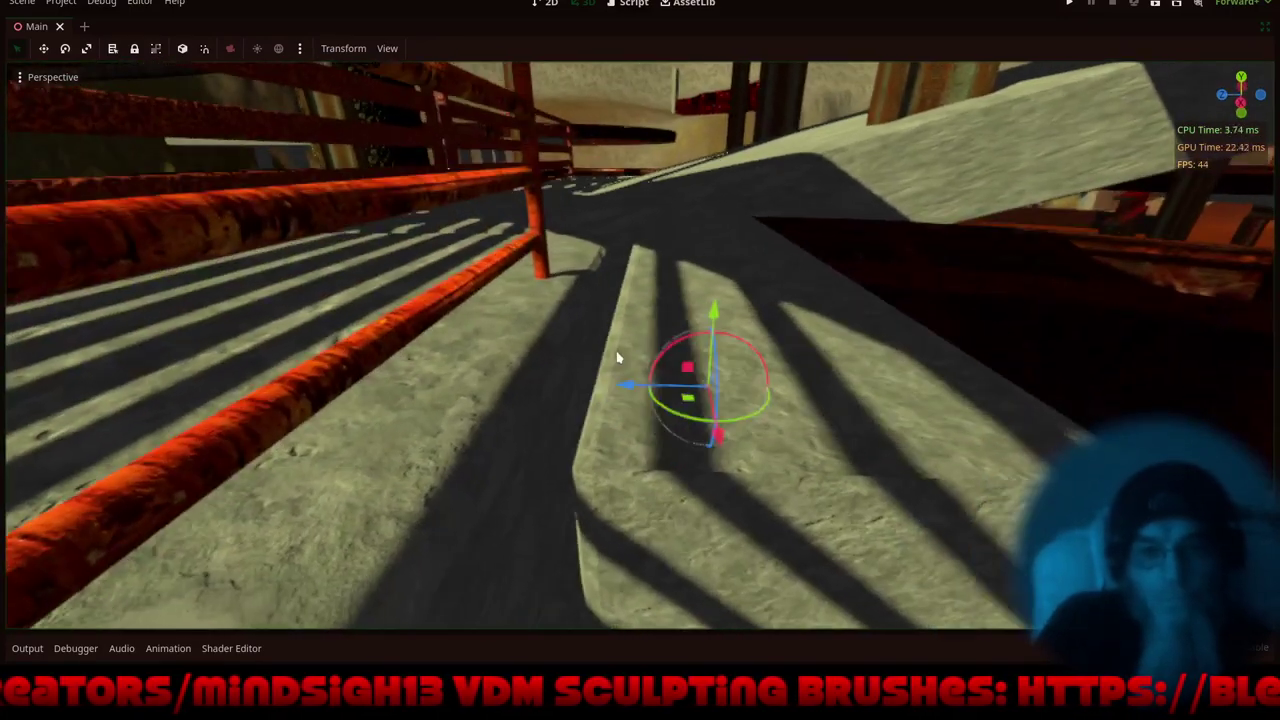
middle_drag(733, 254, 708, 249)
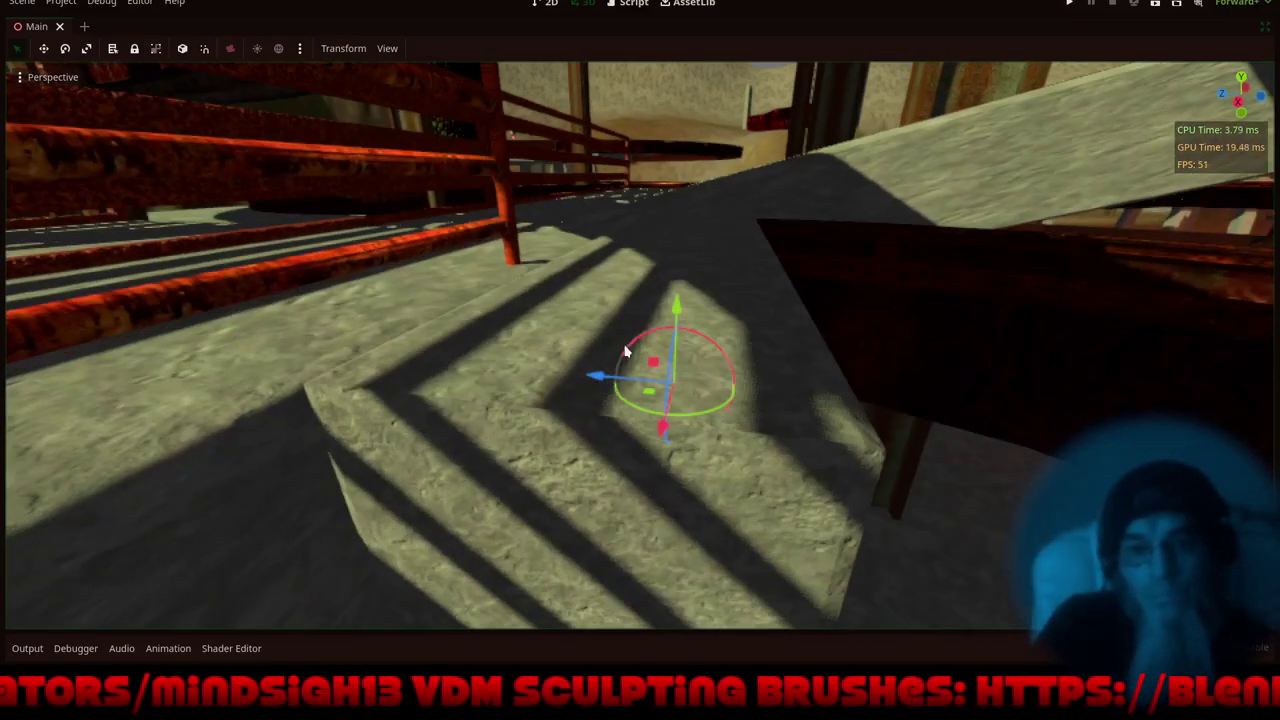
drag(594, 381, 474, 454)
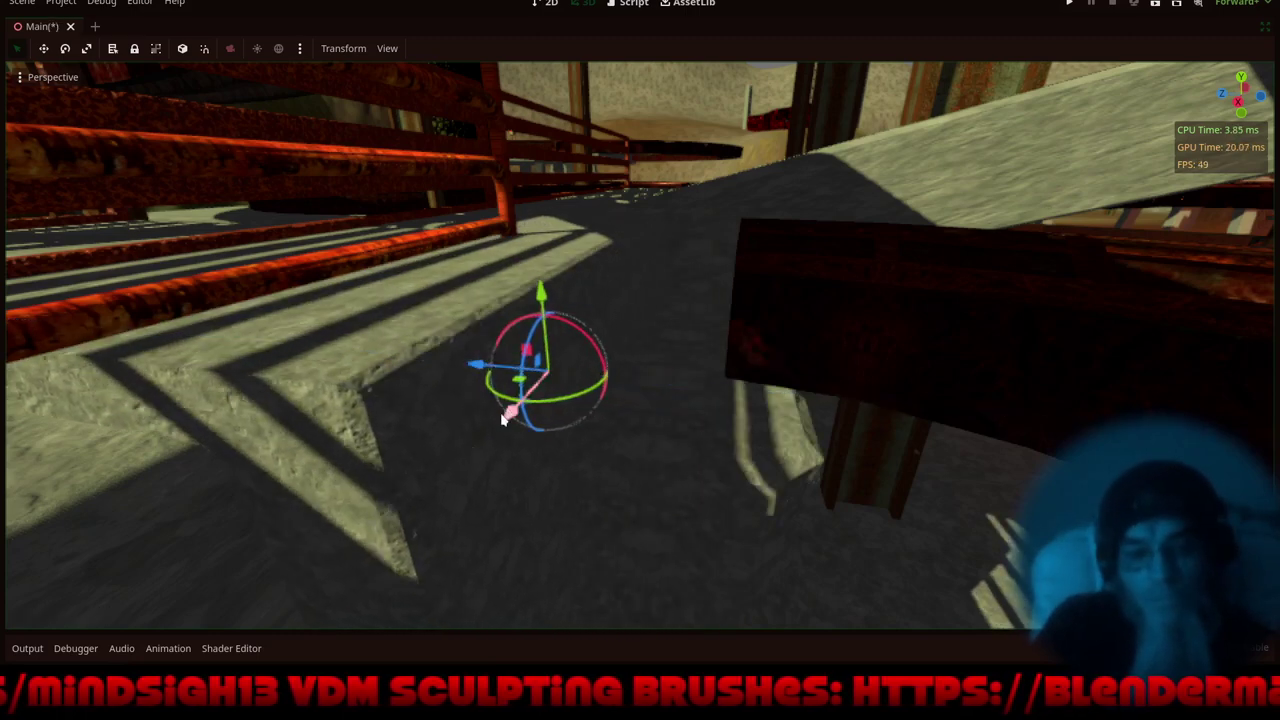
drag(471, 369, 601, 374)
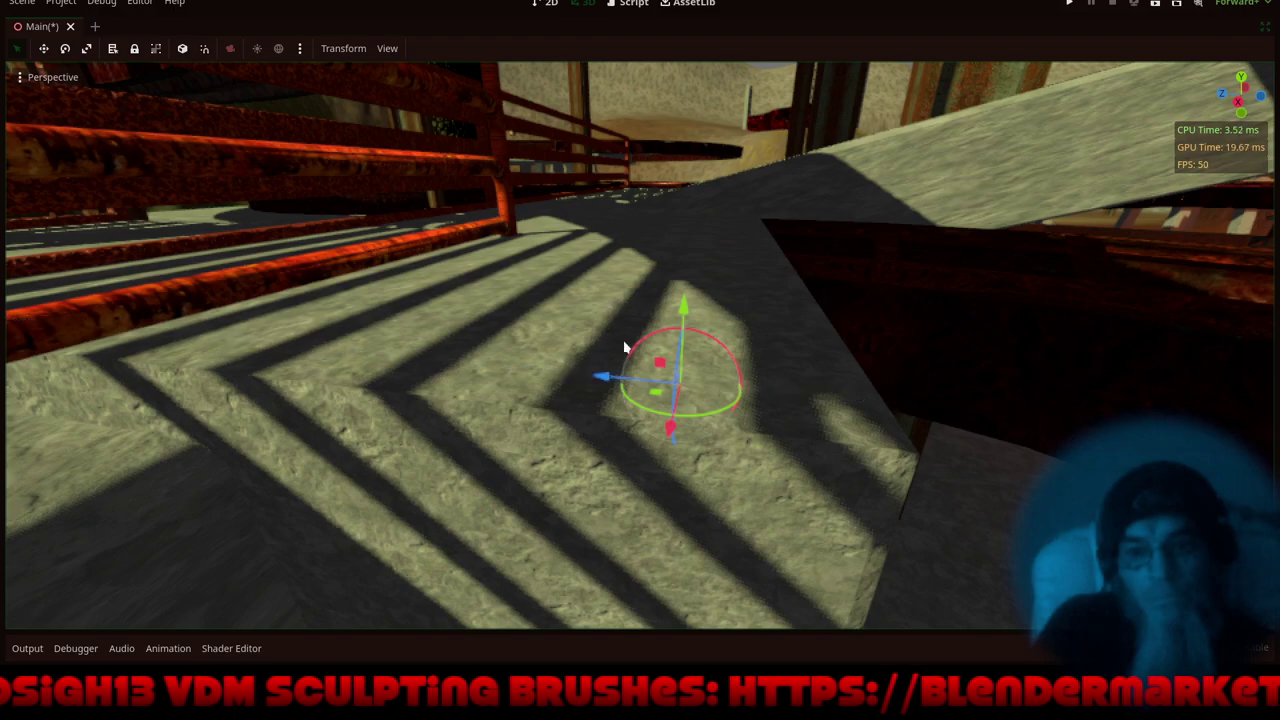
- Shift the concrete slab by about 0.17 along its Z axis toward the rusty railing
middle_drag(692, 332, 623, 426)
scroll(629, 323, up, 2)
scroll(638, 274, down, 10)
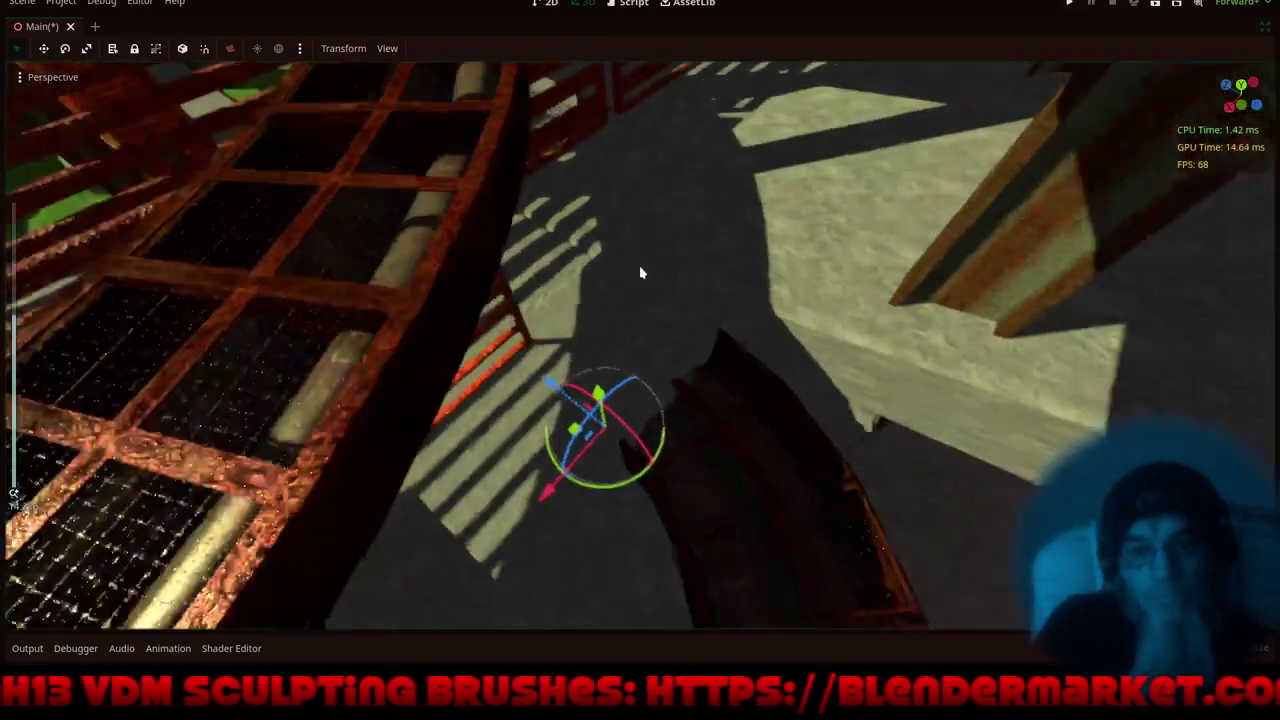
middle_drag(597, 362, 627, 326)
scroll(628, 326, up, 2)
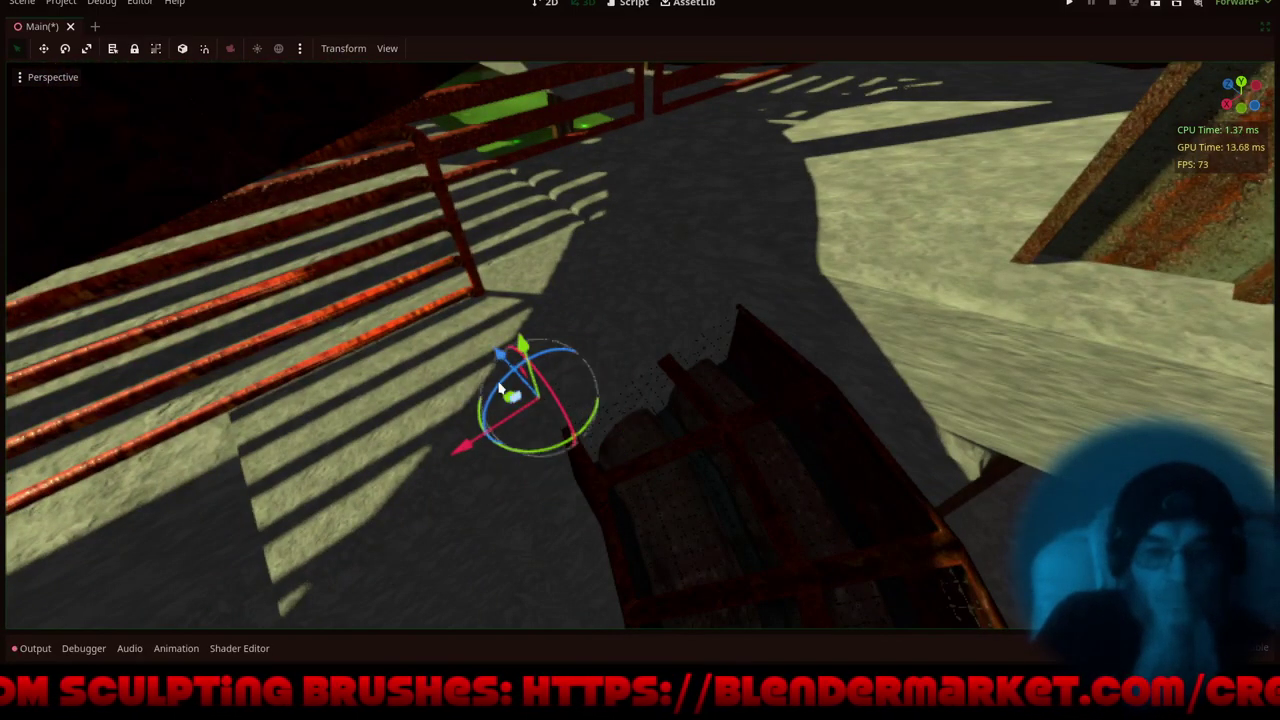
drag(499, 355, 474, 331)
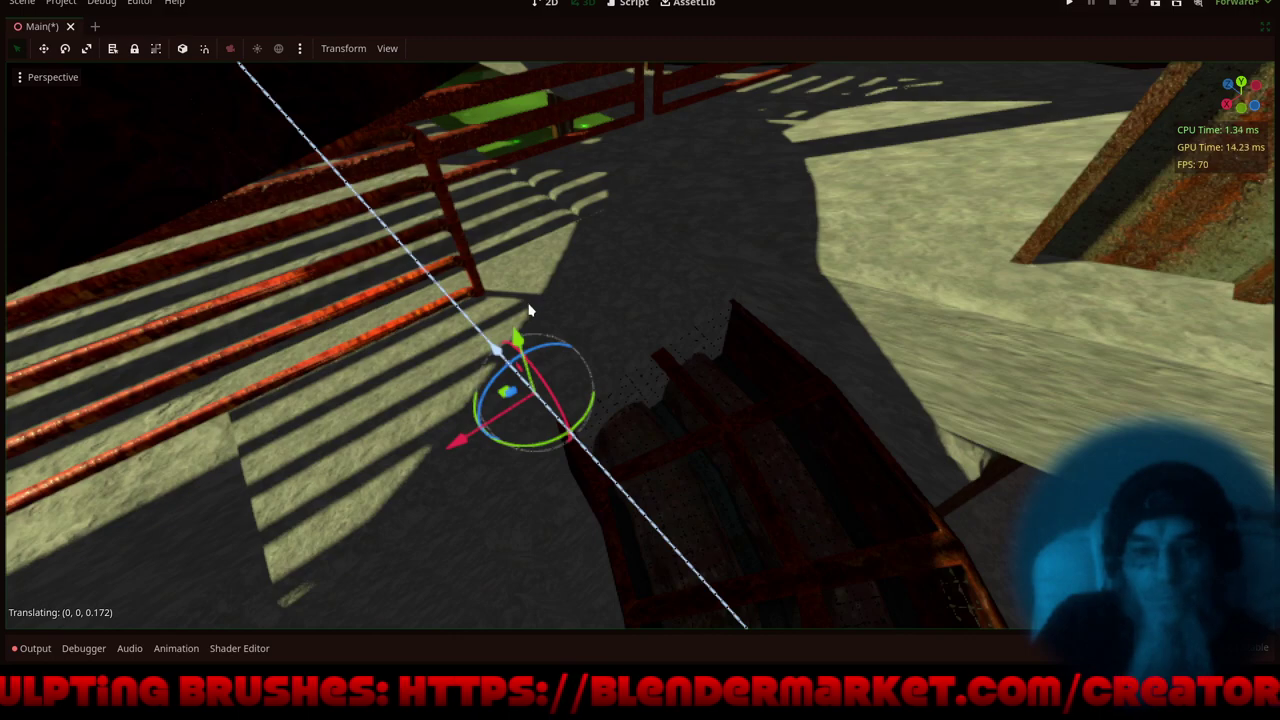
- Slide the concrete slab outward along its X axis, away from the end of the railed walkway
middle_drag(505, 486, 670, 385)
click(755, 434)
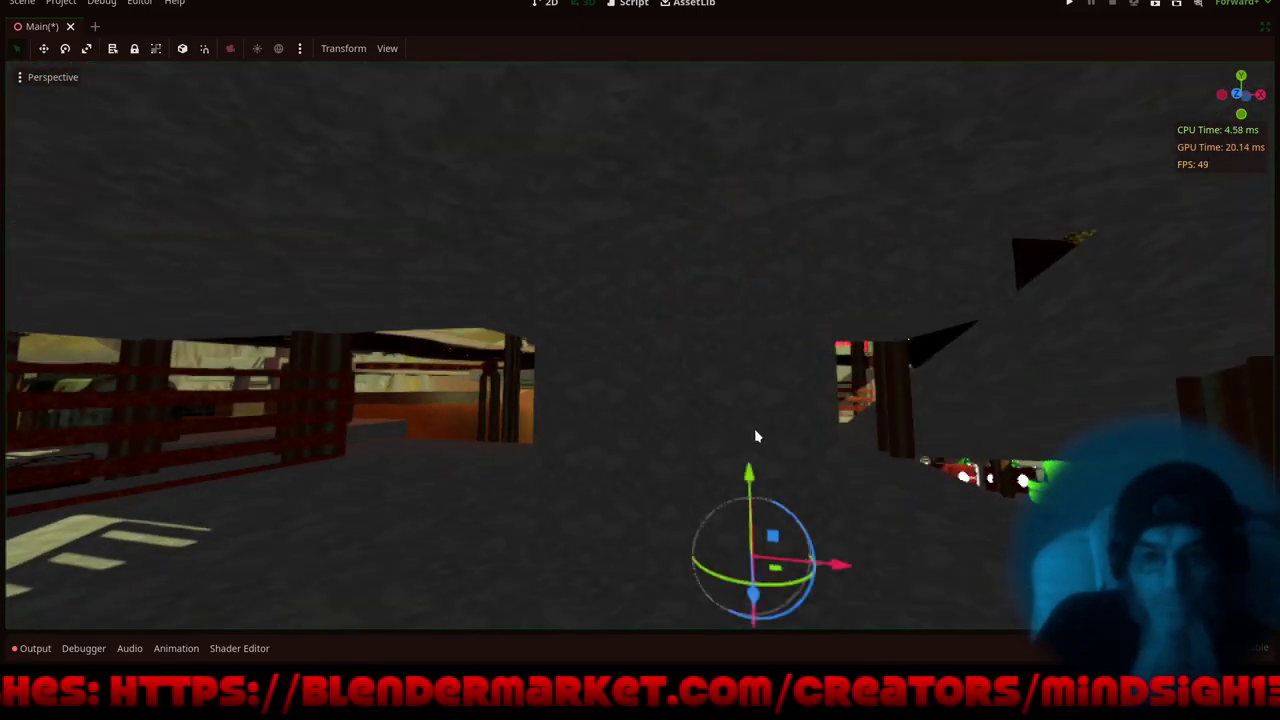
drag(884, 570, 948, 570)
middle_drag(958, 425, 638, 464)
shift+middle_drag(405, 452, 462, 397)
scroll(449, 370, down, 3)
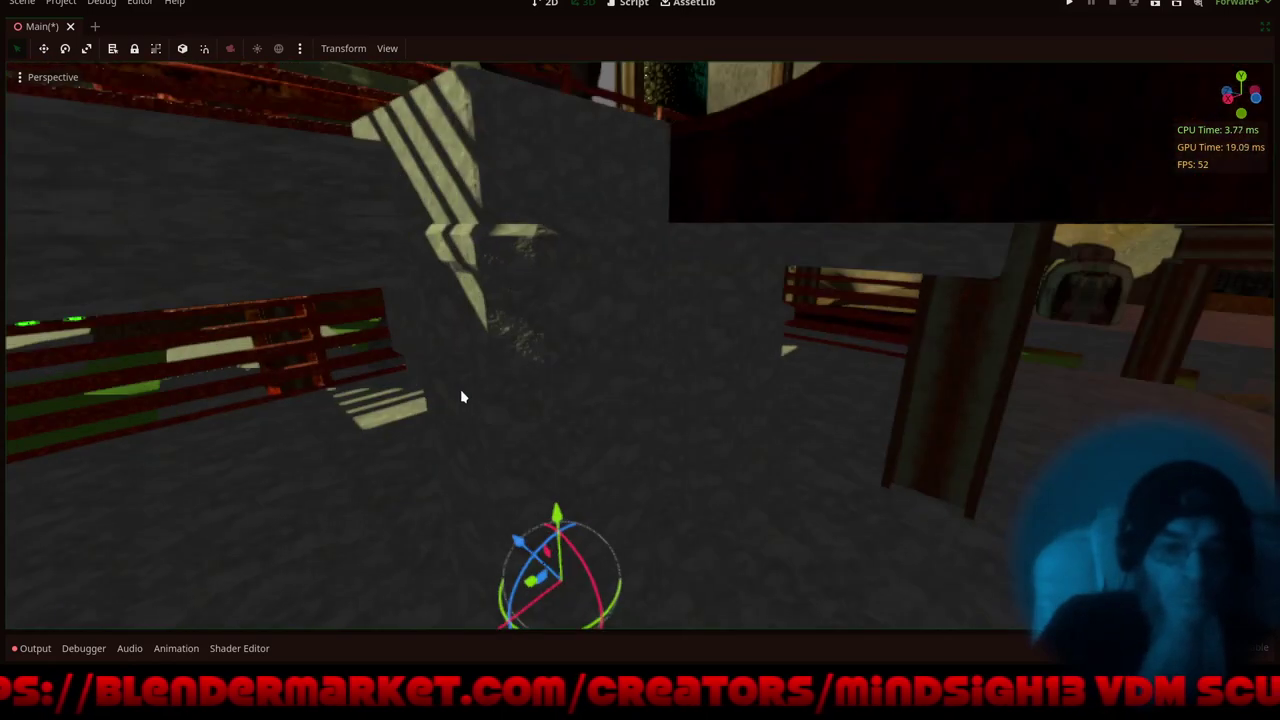
middle_drag(620, 505, 641, 464)
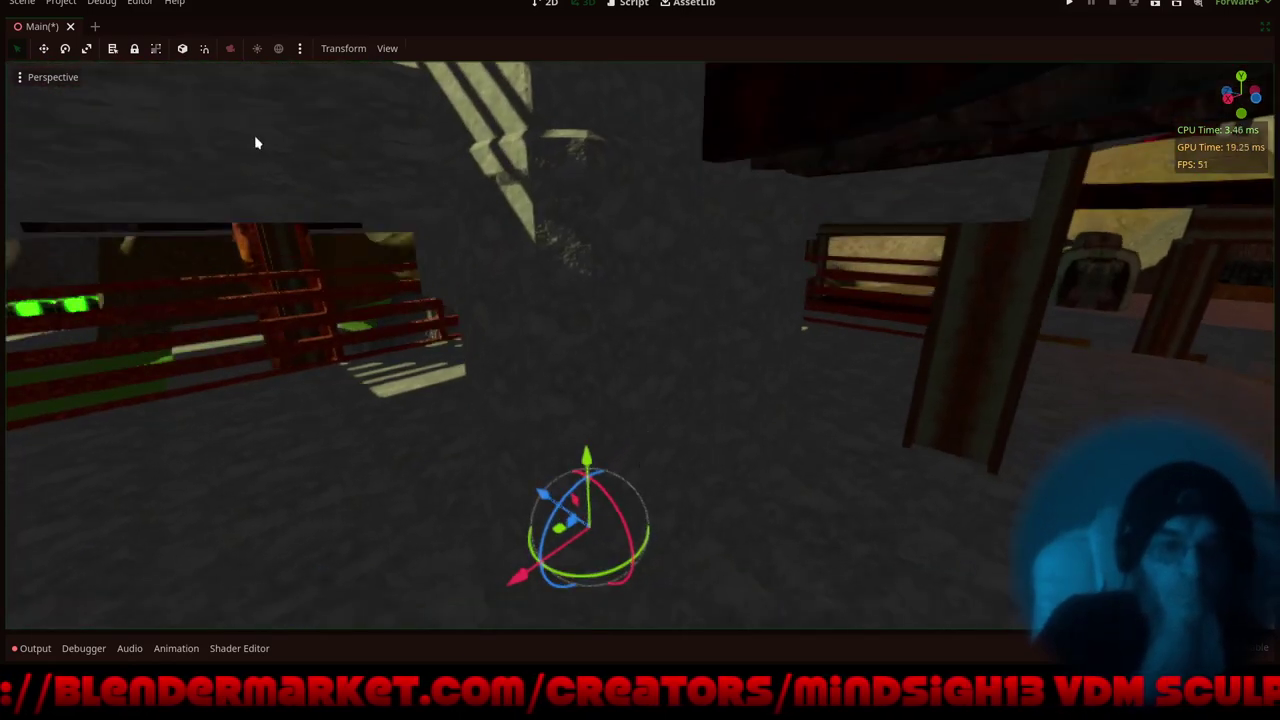
- Turn off Half Resolution rendering for the 3D viewport
click(70, 80)
click(50, 74)
click(63, 78)
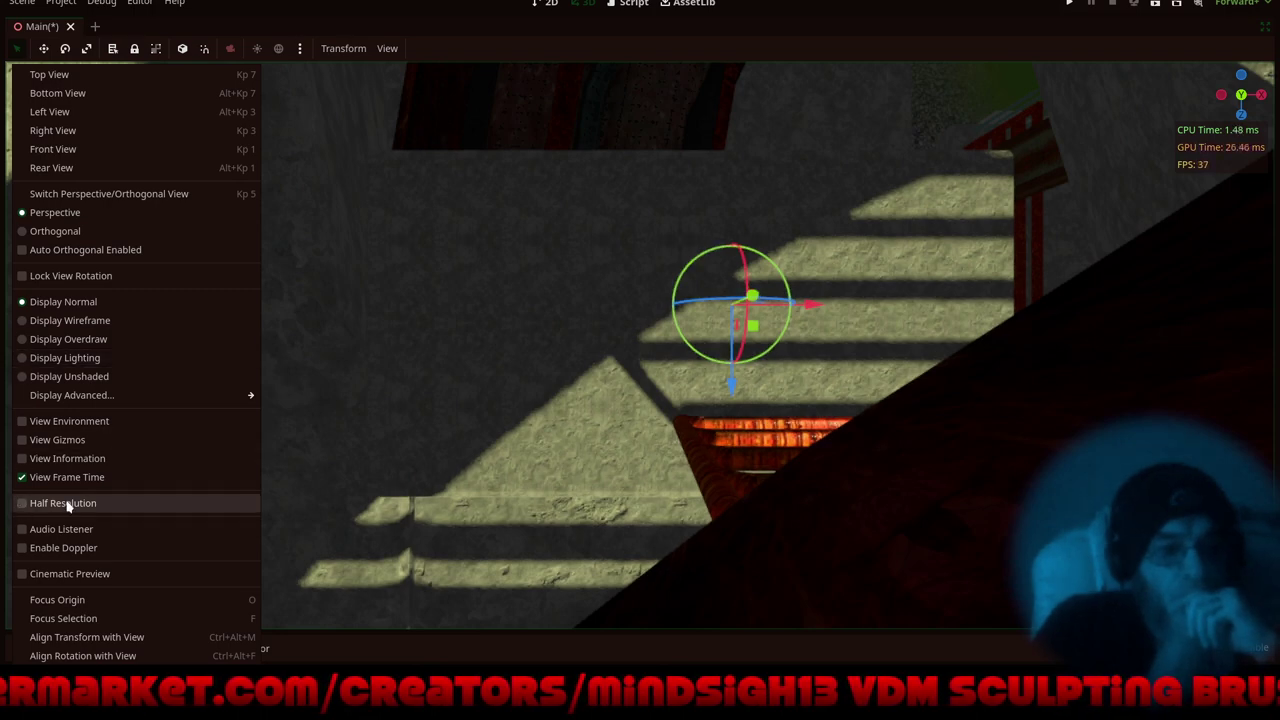
click(695, 456)
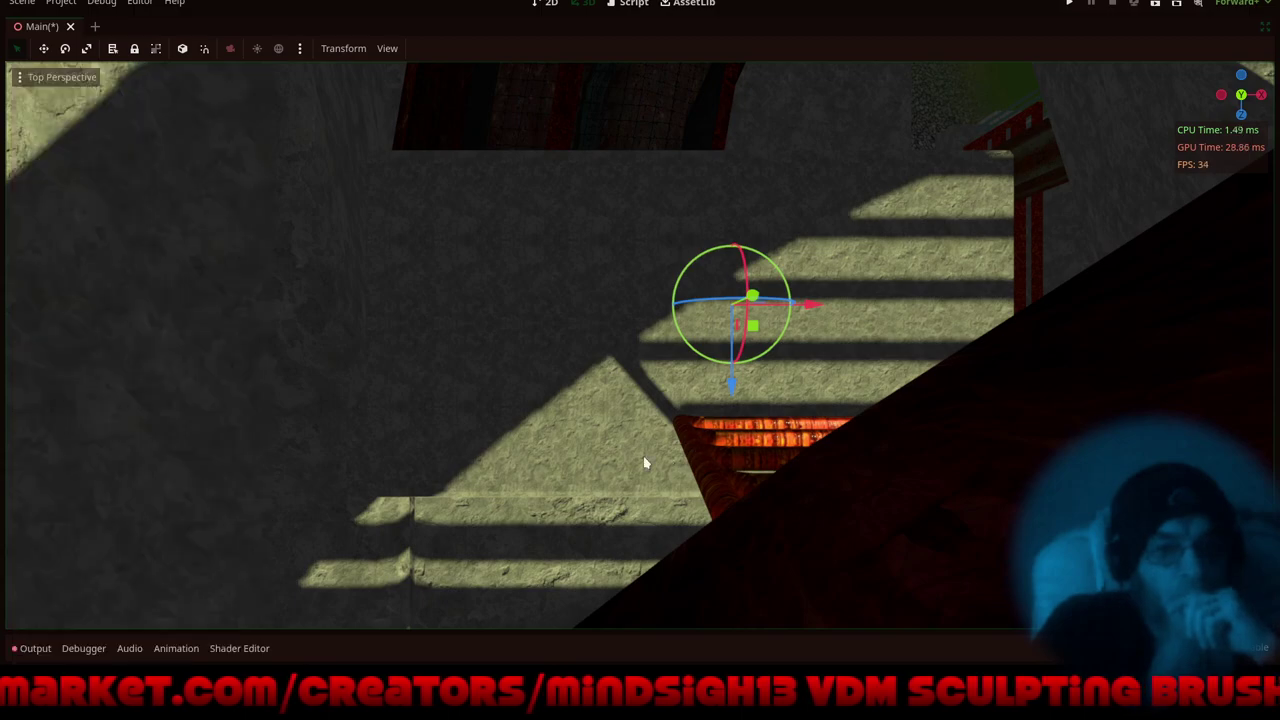
- Fine-tune the slab along its X axis beside the curved track, including a shift of about -0.58
middle_drag(643, 456, 268, 244)
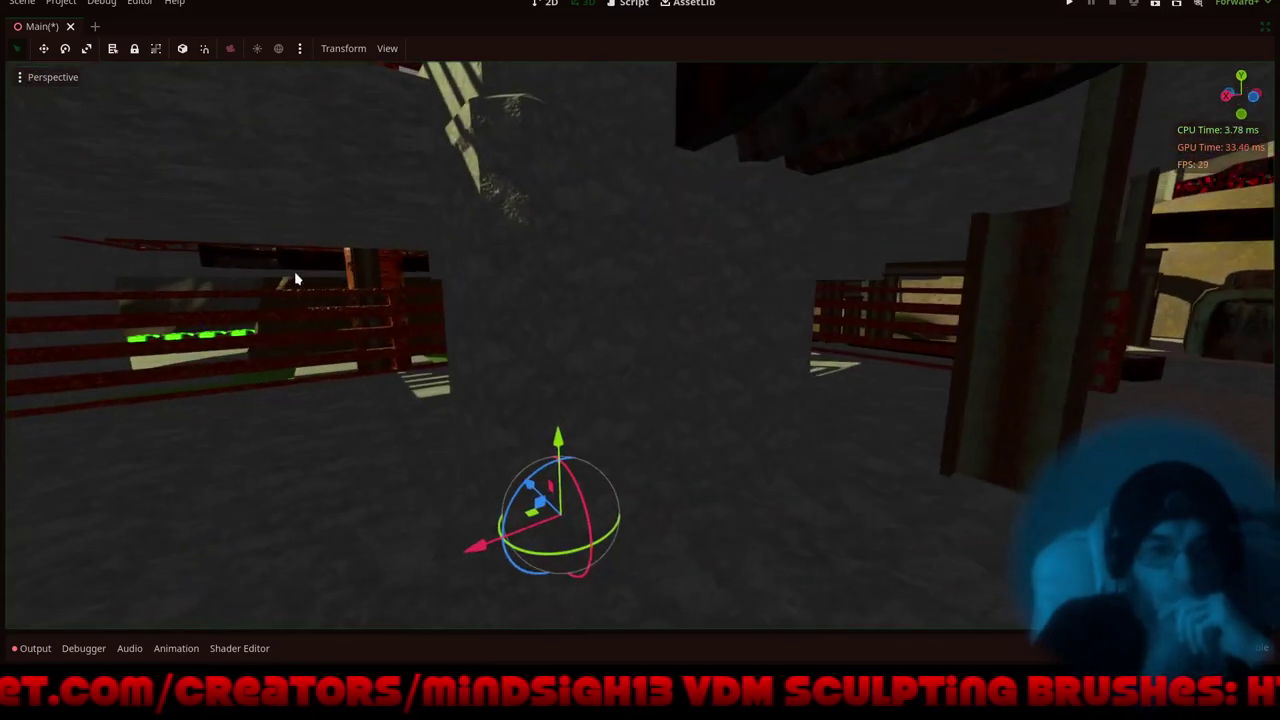
drag(471, 543, 408, 588)
middle_drag(554, 364, 582, 431)
scroll(636, 275, down, 4)
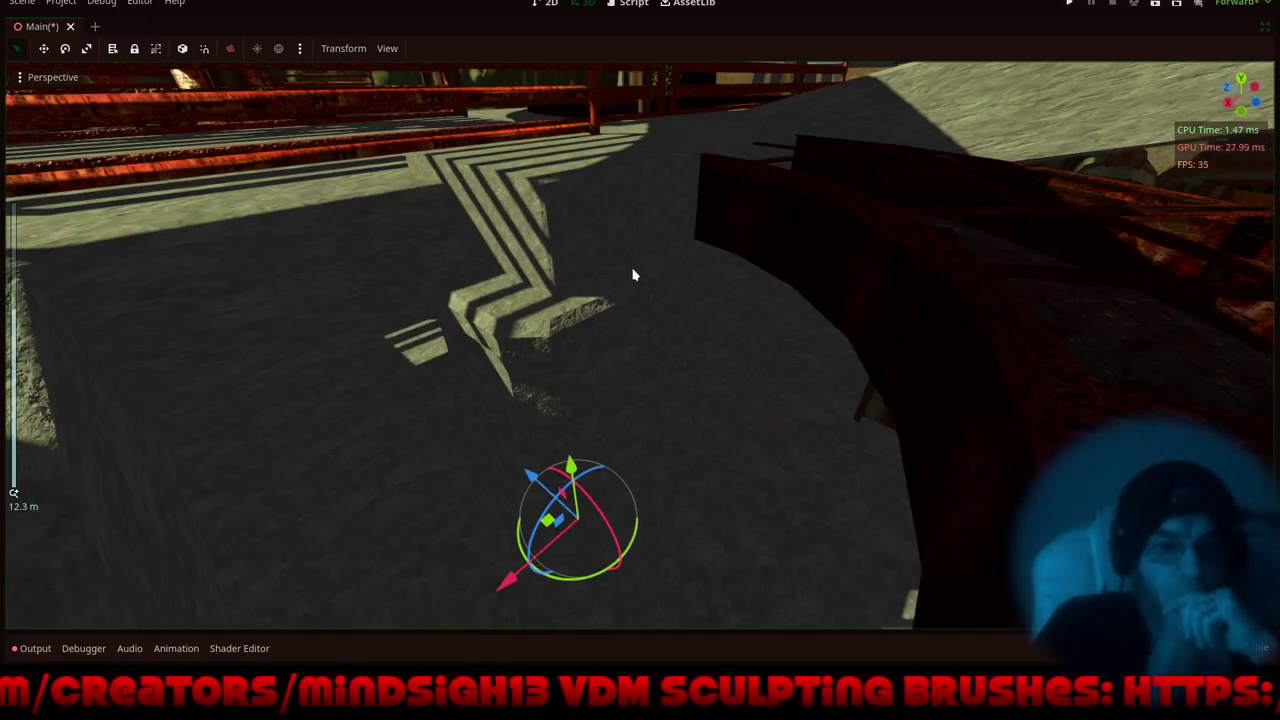
middle_drag(635, 277, 643, 290)
drag(512, 595, 532, 576)
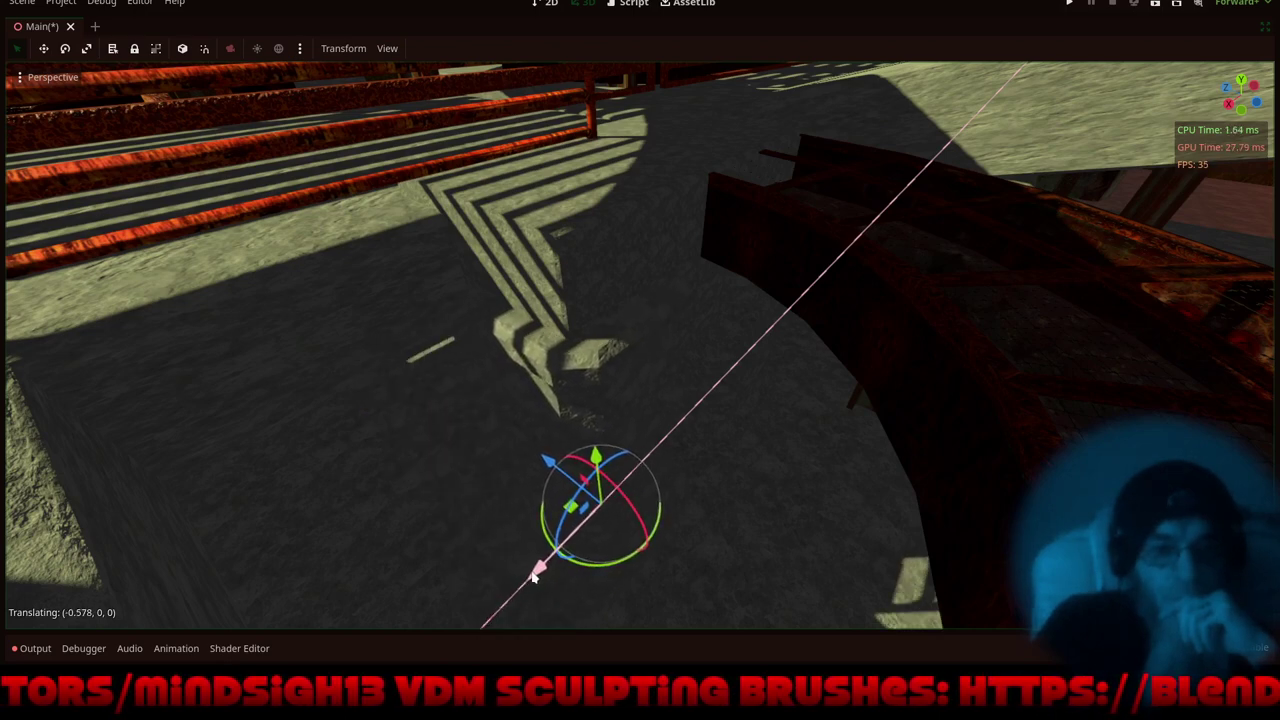
middle_drag(477, 440, 517, 455)
scroll(513, 457, down, 2)
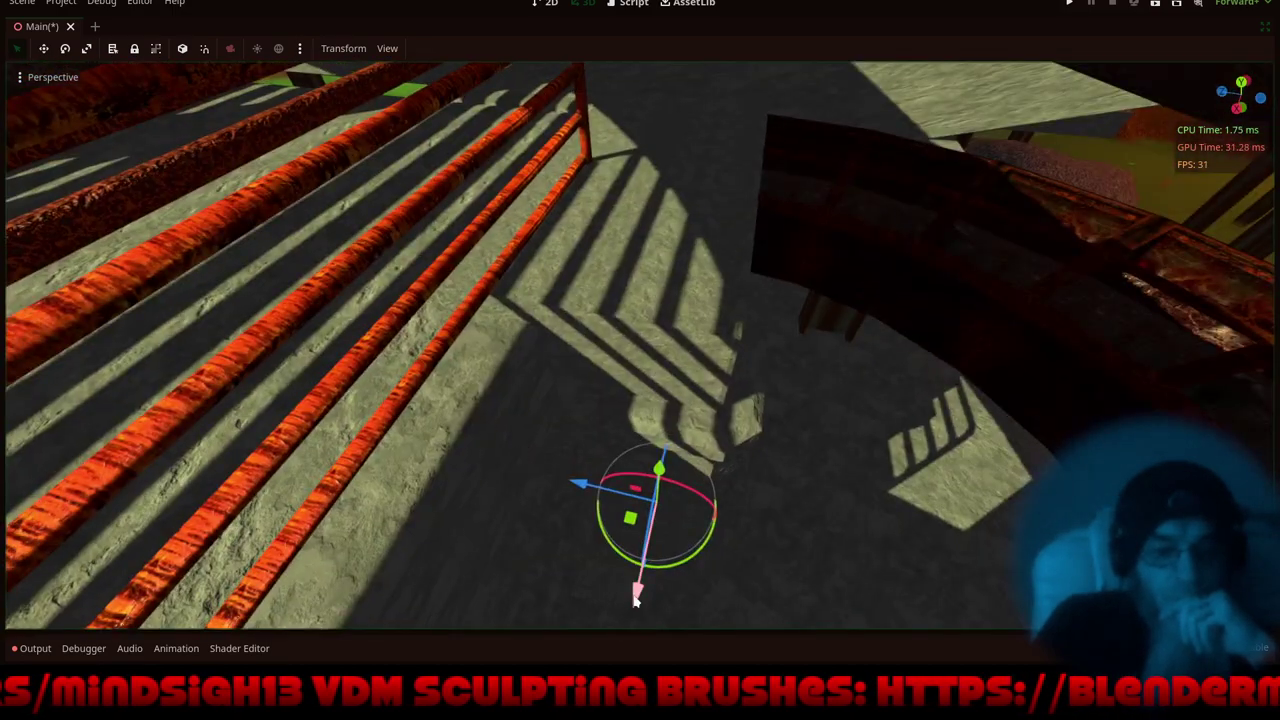
drag(636, 598, 634, 600)
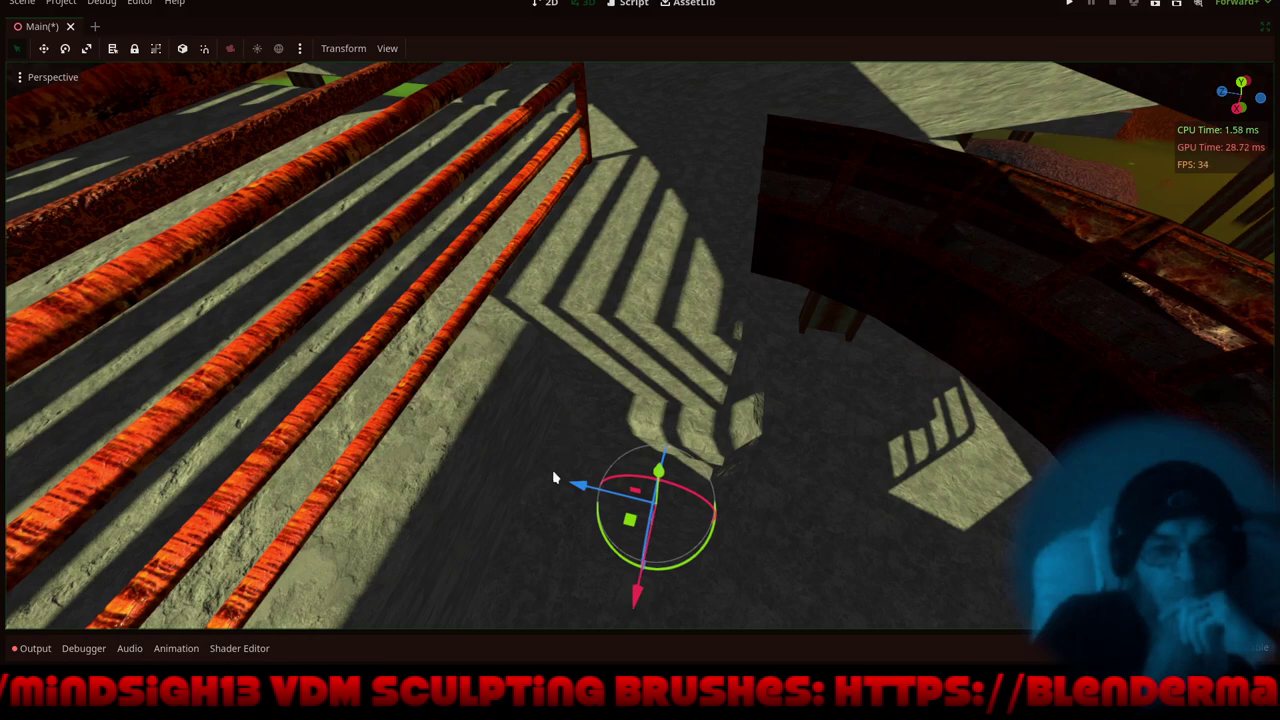
- Save the Main scene and run the project in a debug window
middle_drag(553, 472, 712, 350)
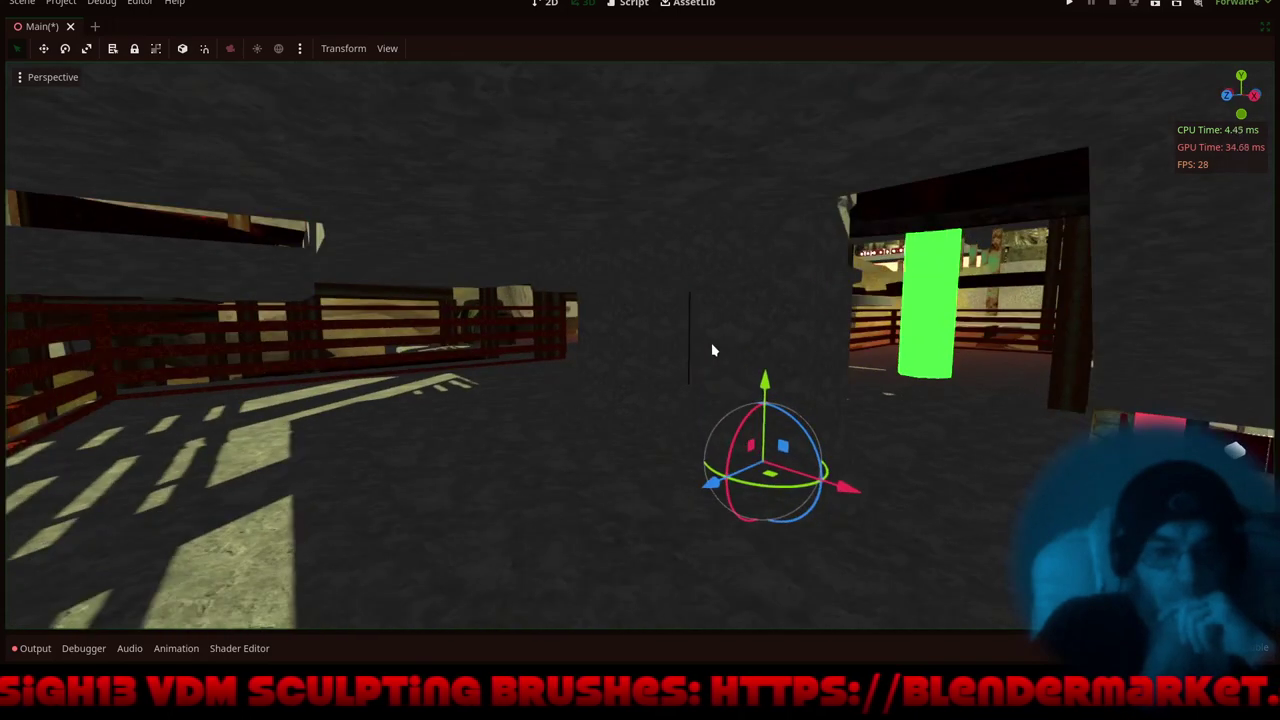
key(ctrl+s)
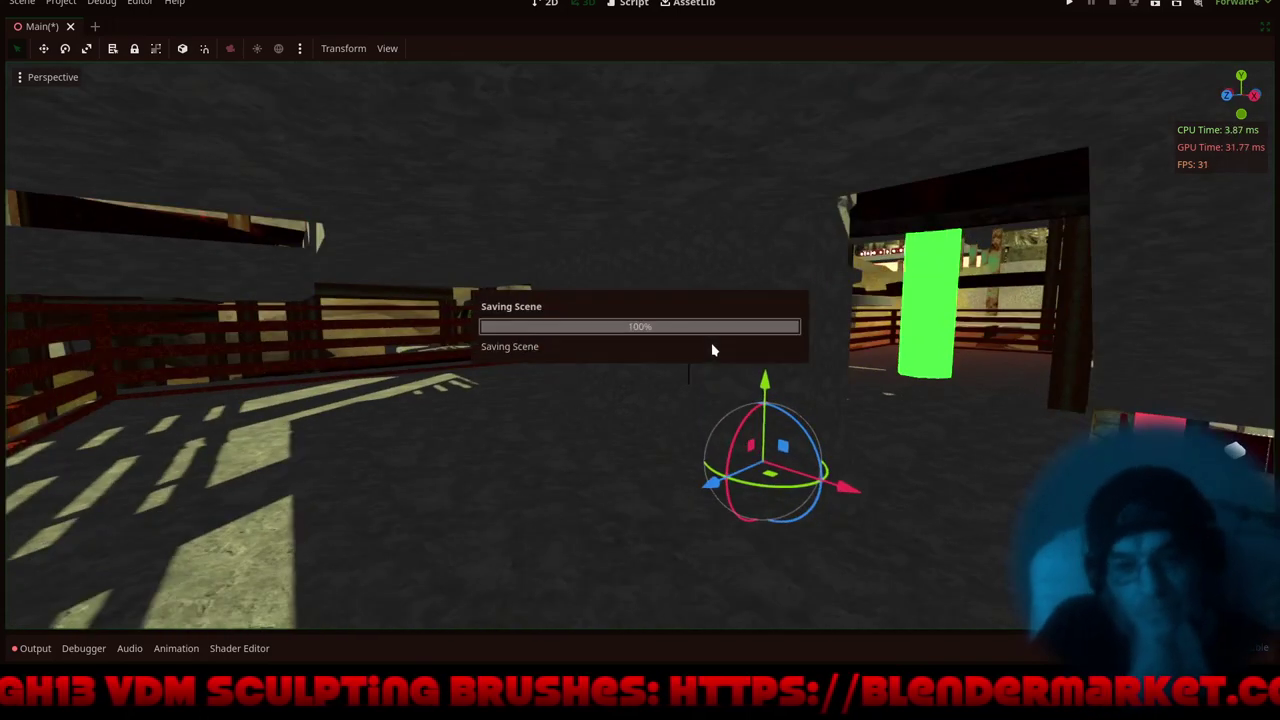
click(1075, 5)
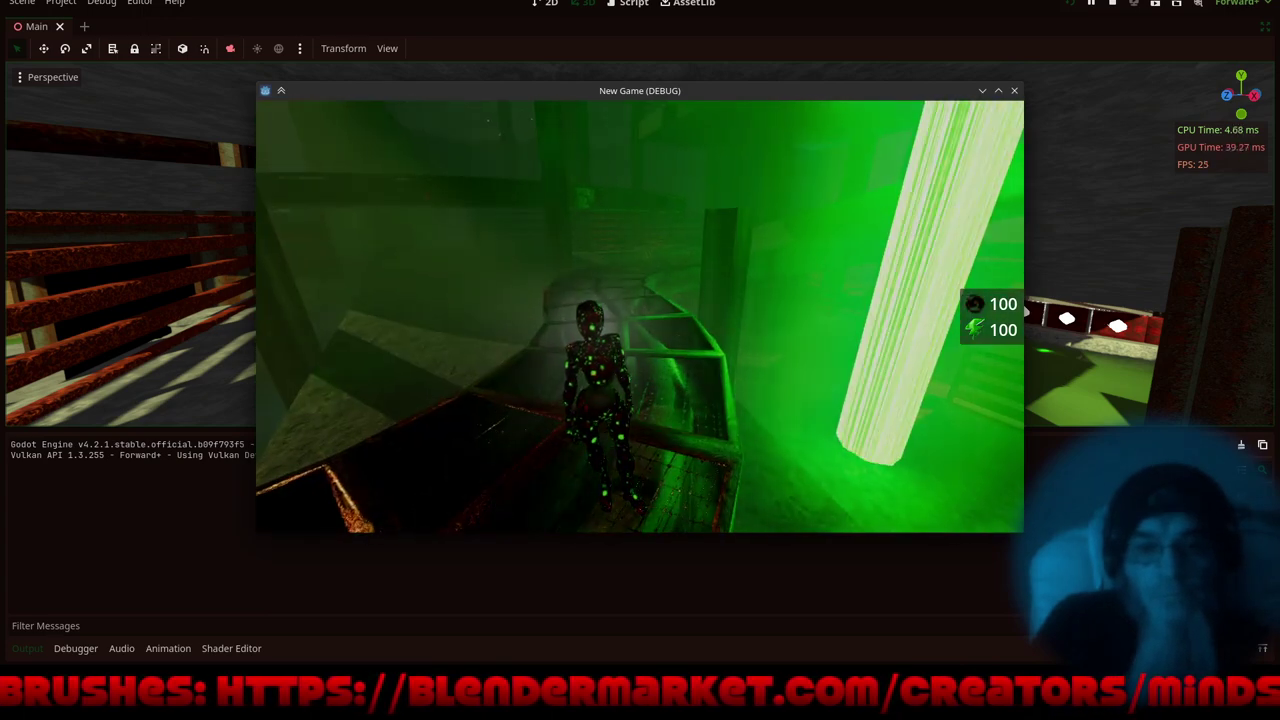
- Playtest the level by walking the character along the curved track, across the slabs and through the railed walkways, and quit the game
key(w)
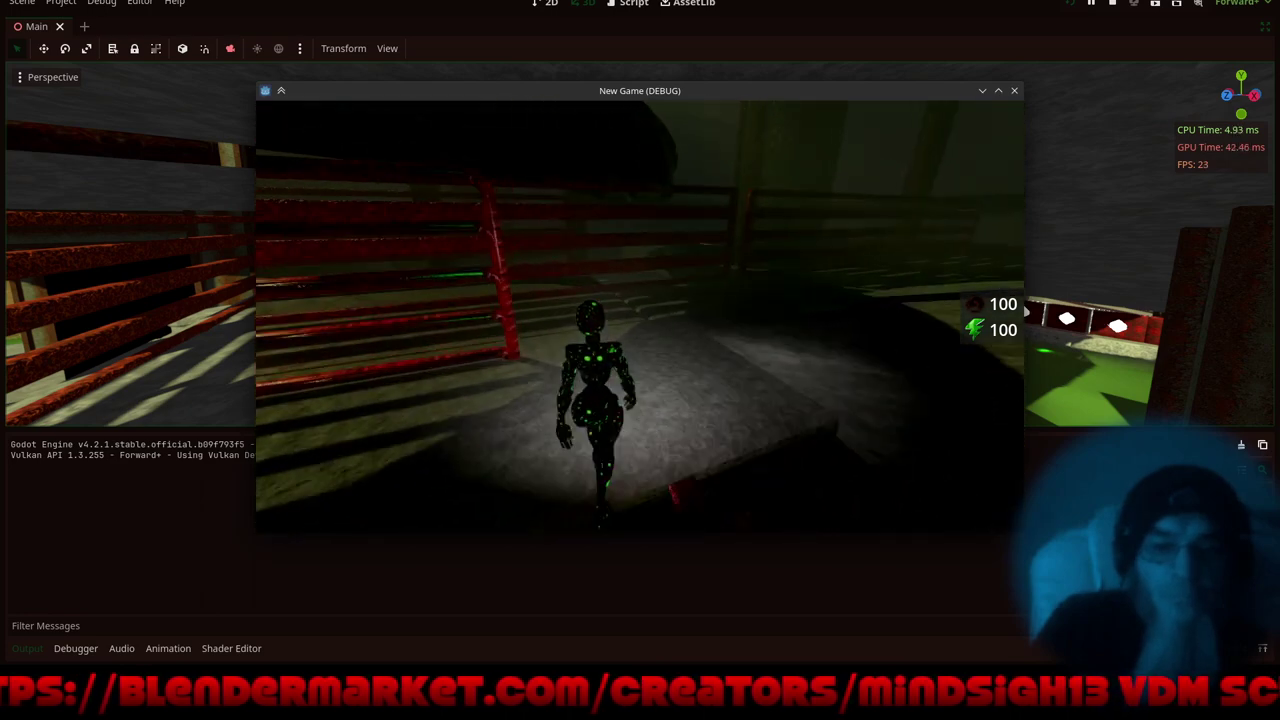
key(w)
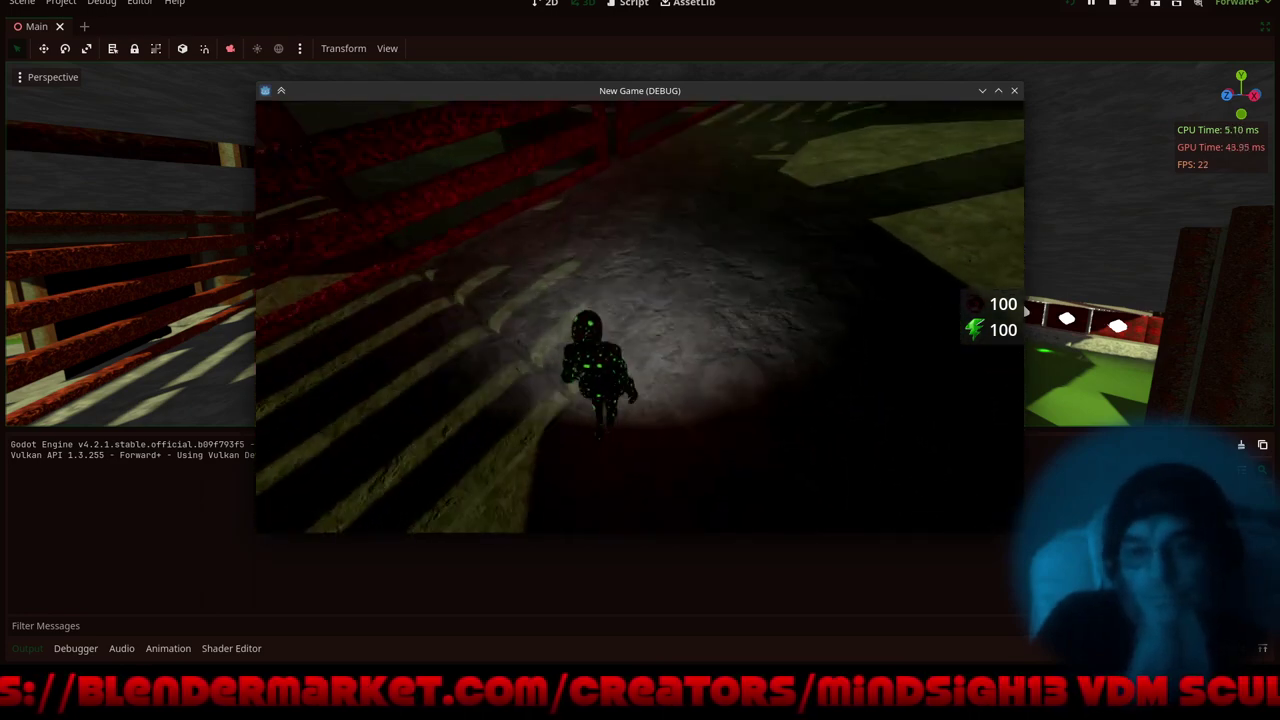
key(w)
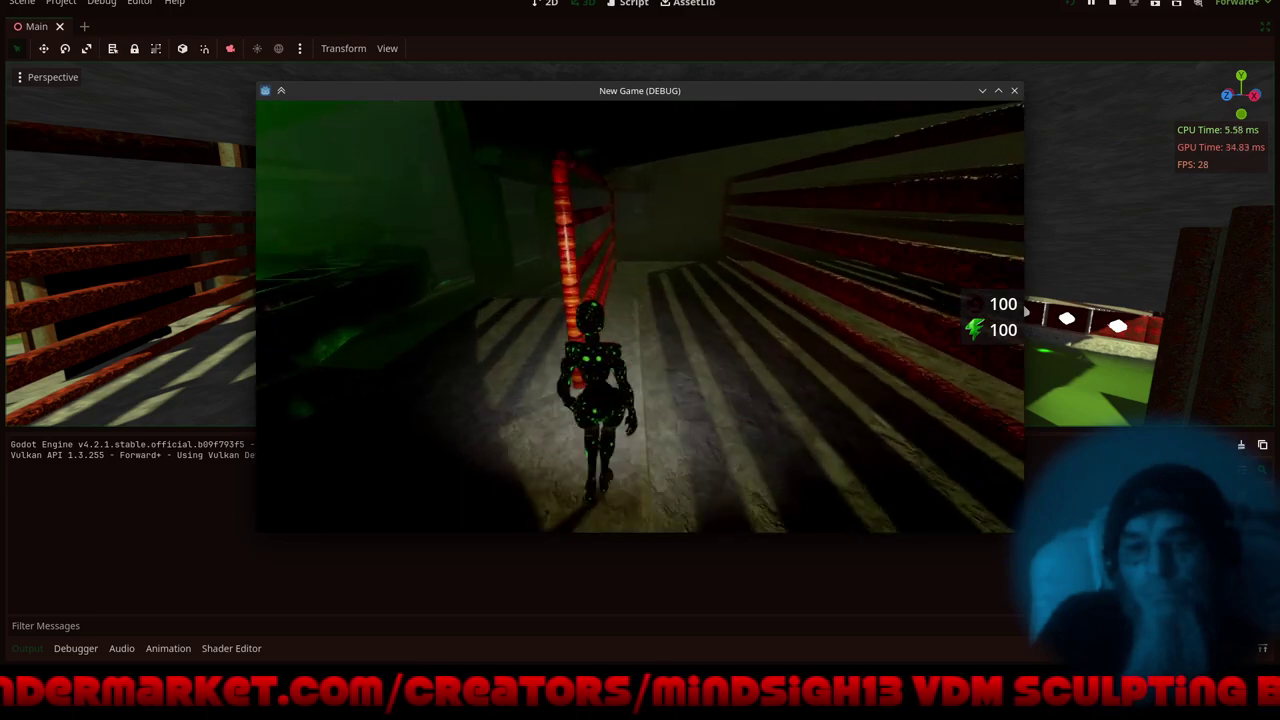
key(w)
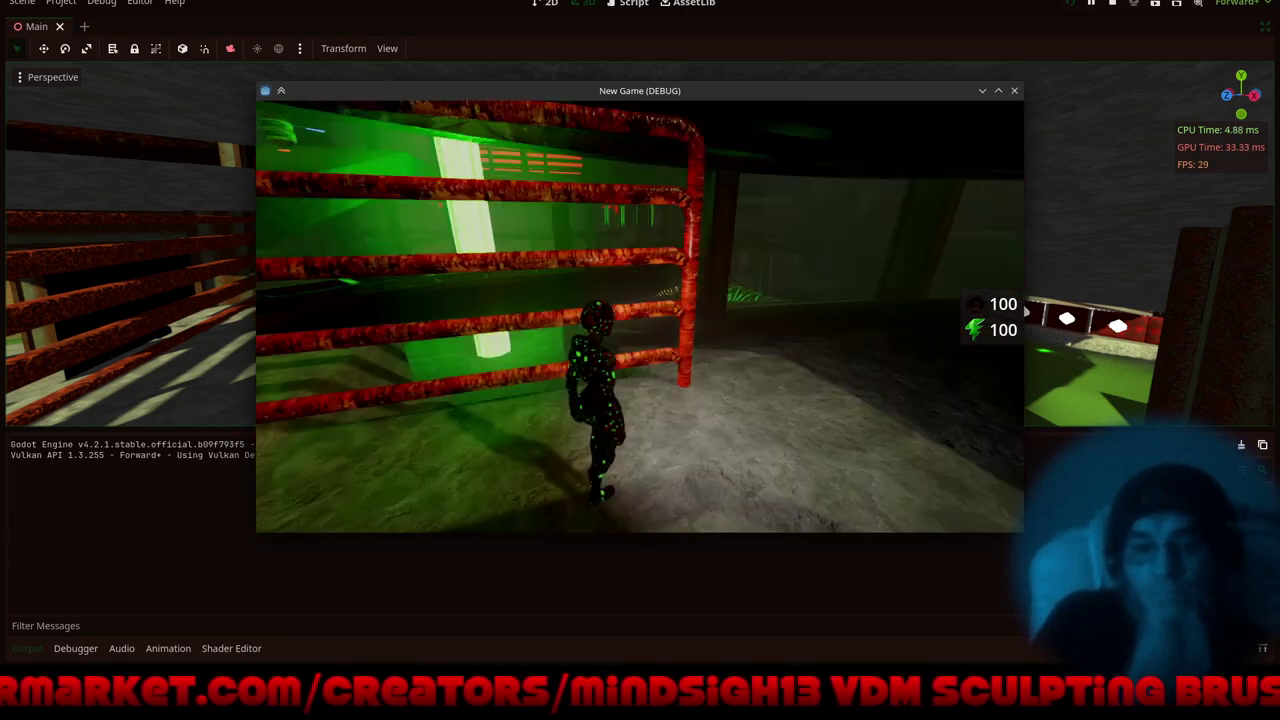
key(w)
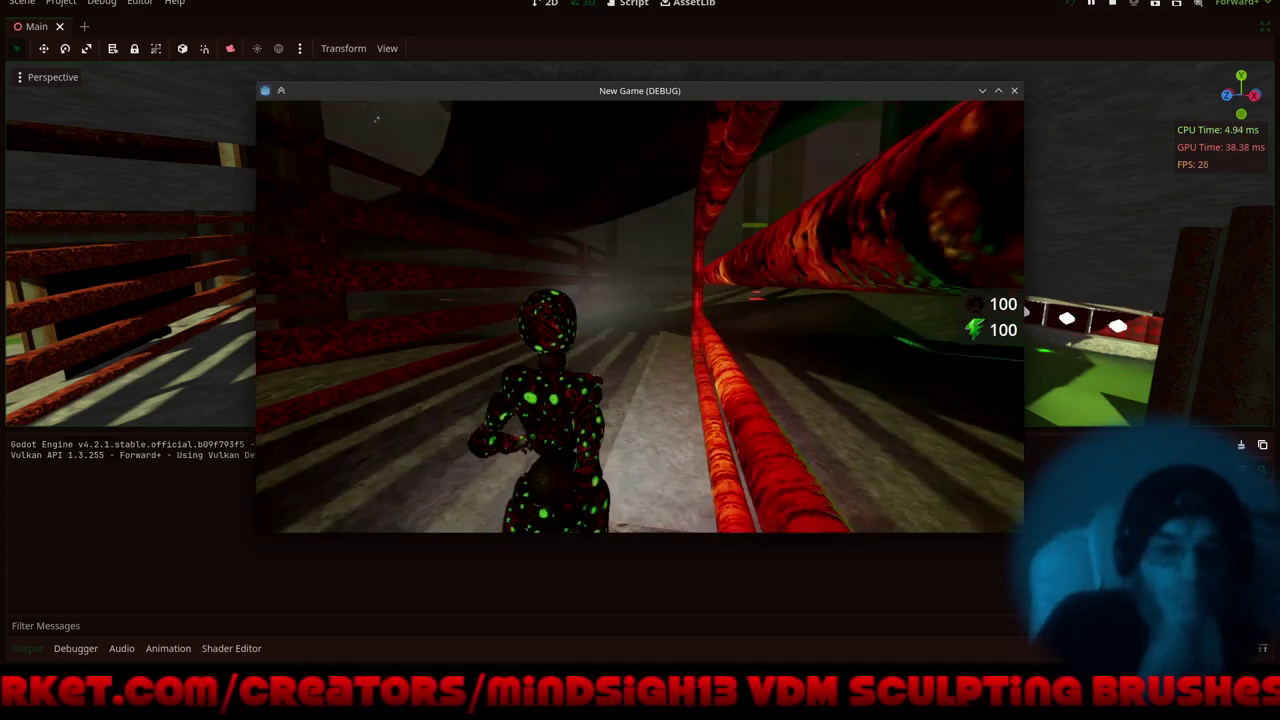
key(w)
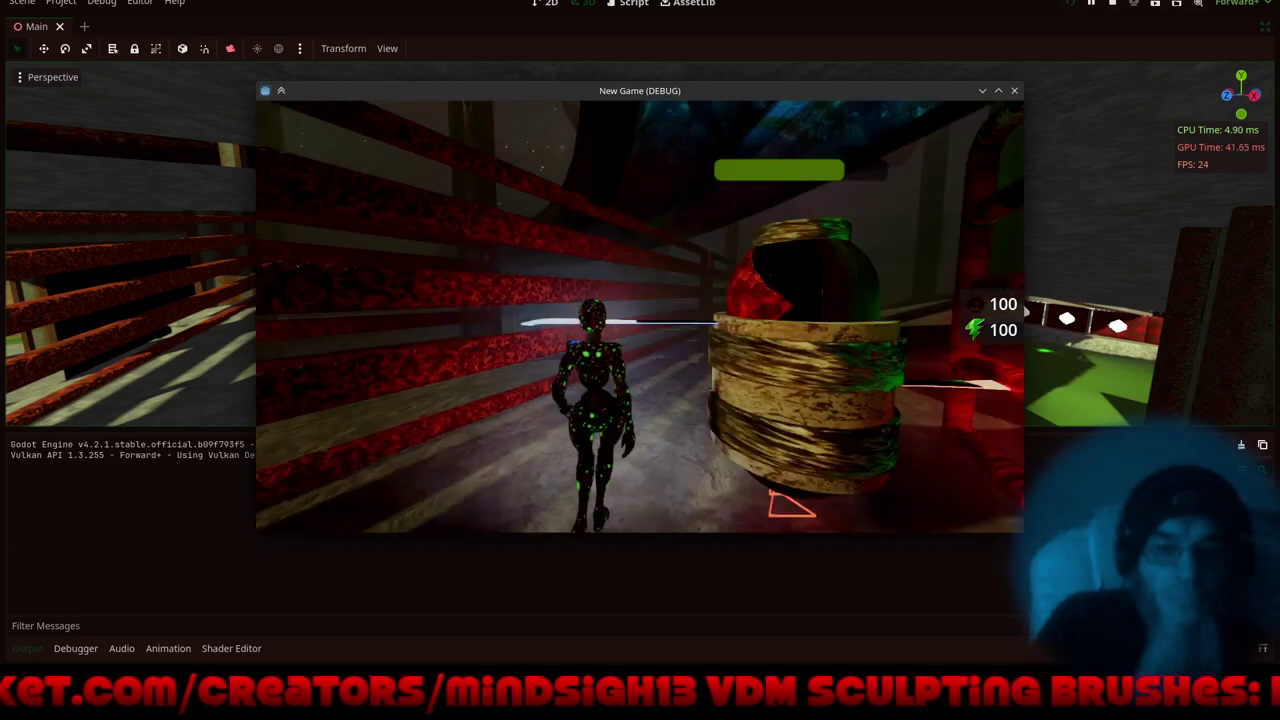
key(w)
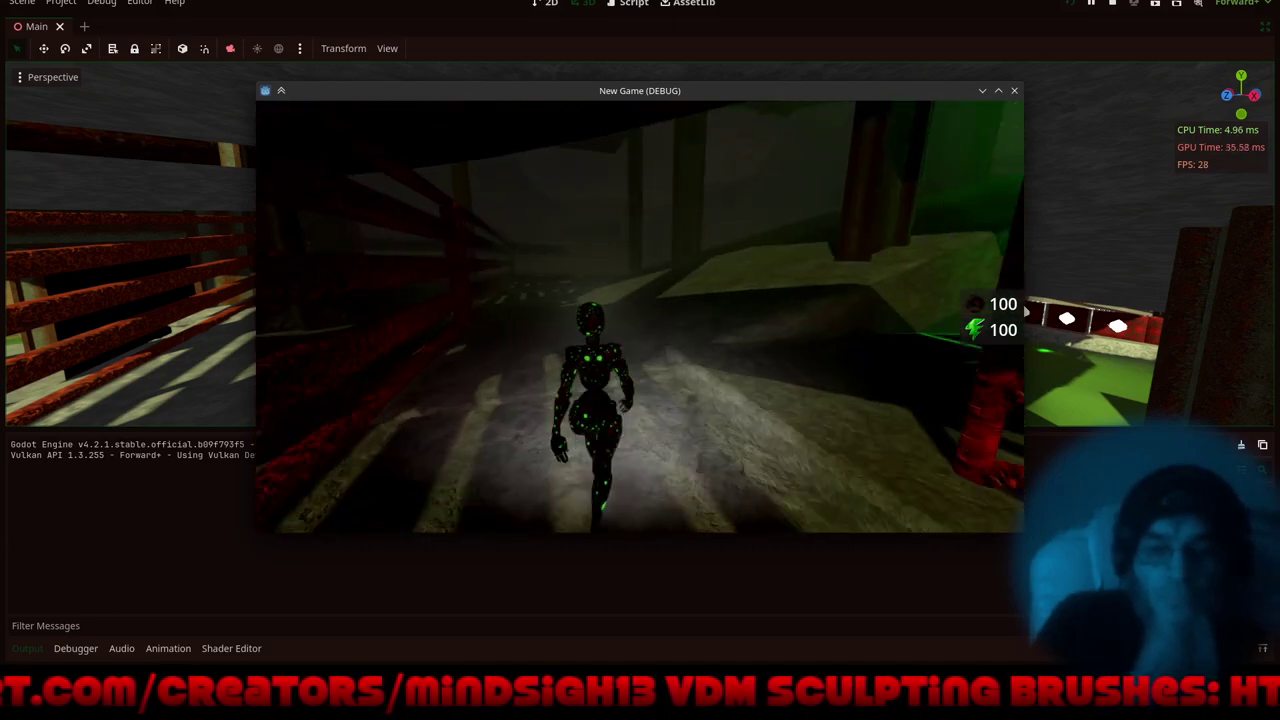
key(w)
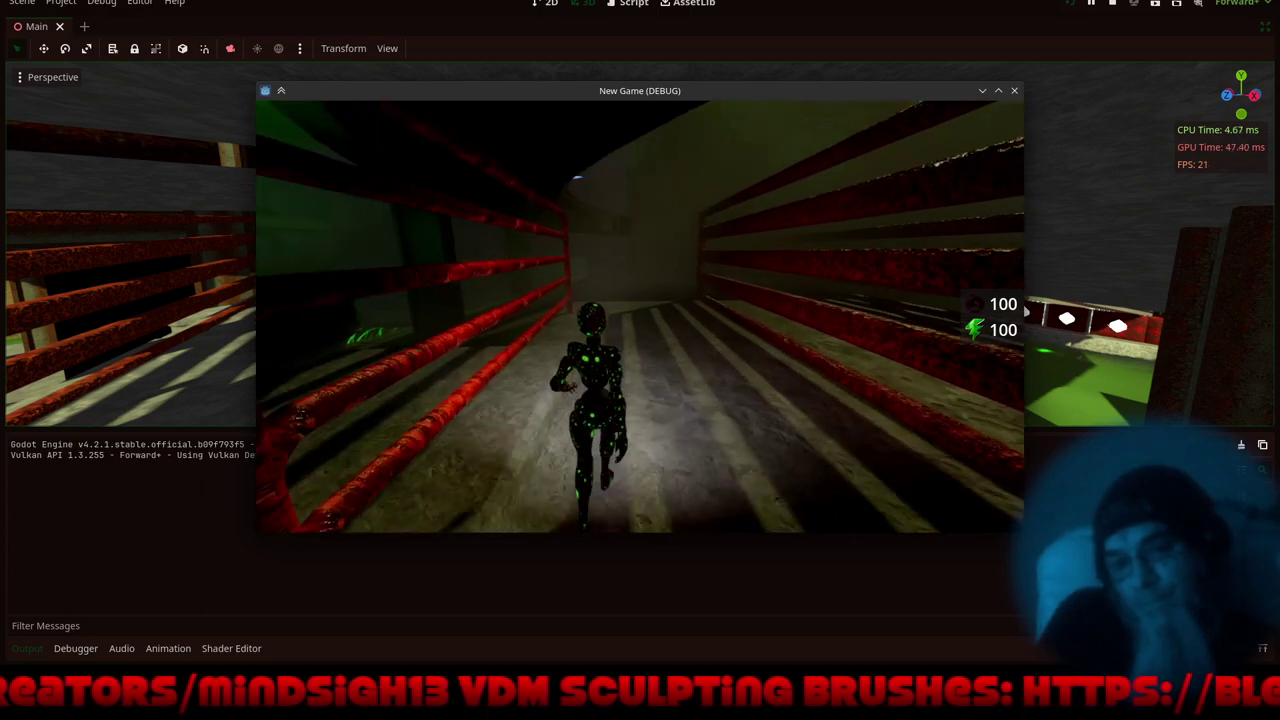
key(w)
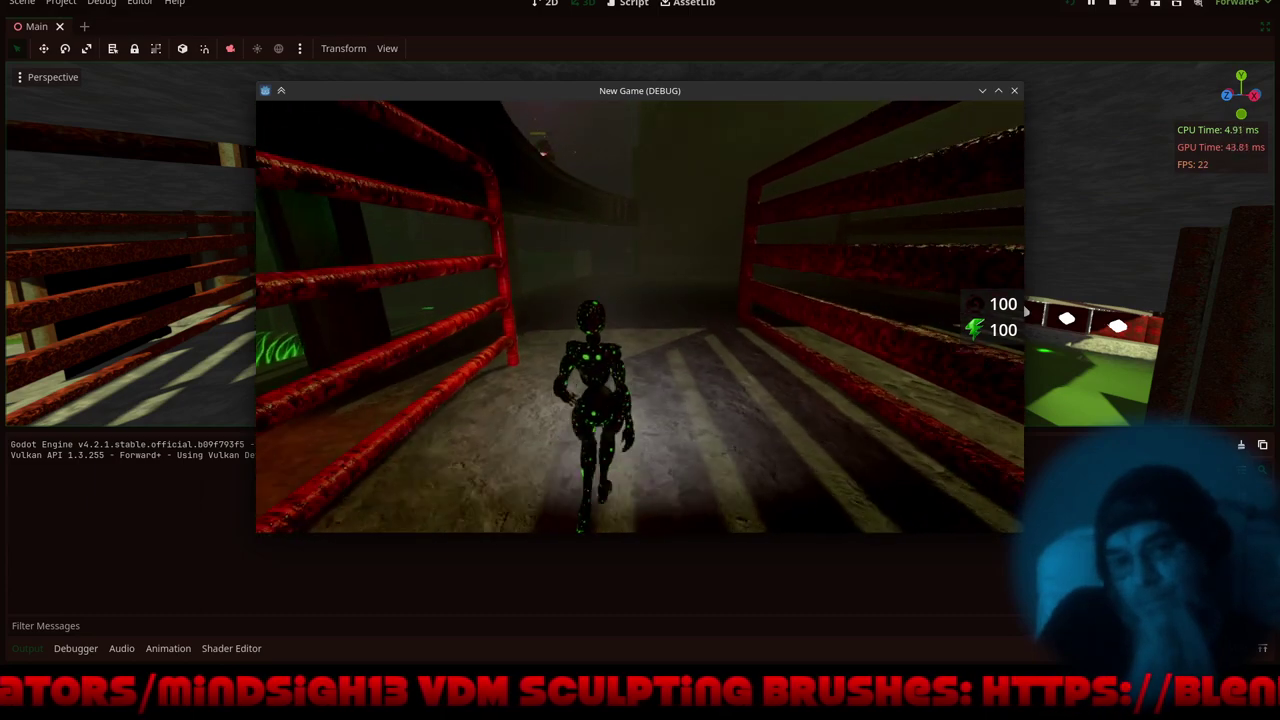
key(w)
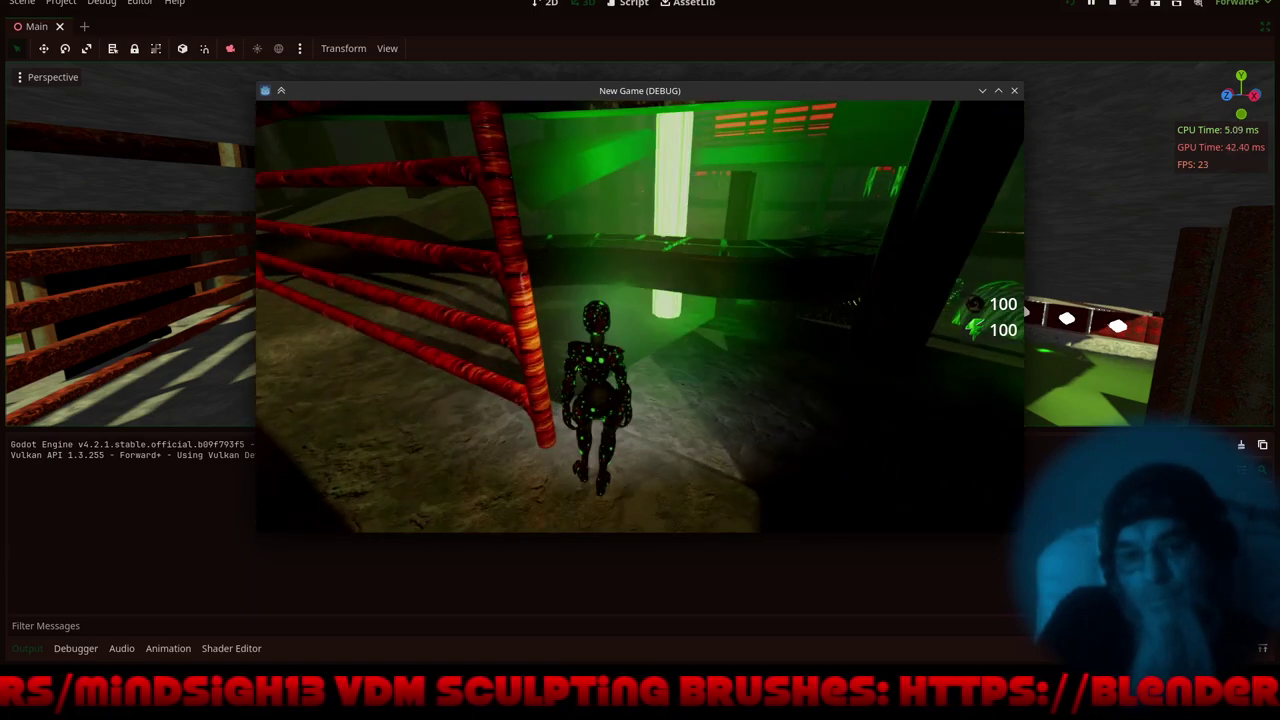
key(w)
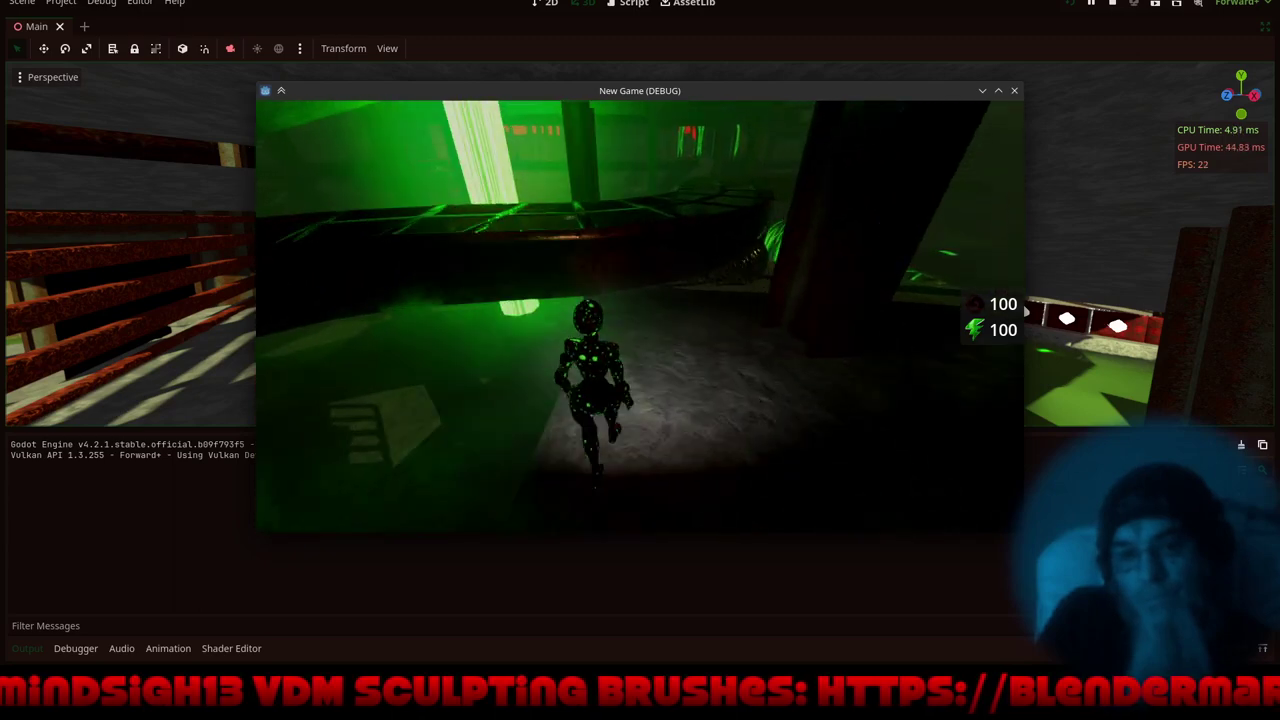
key(w)
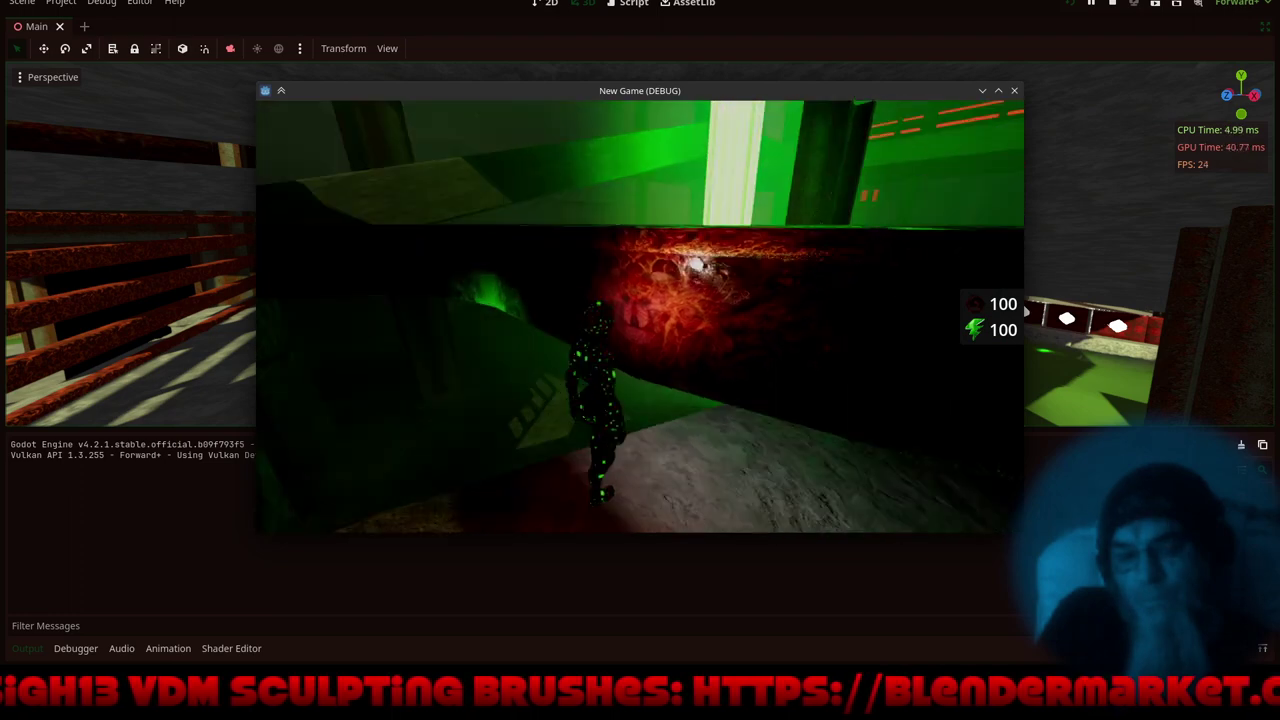
key(w)
key(w)
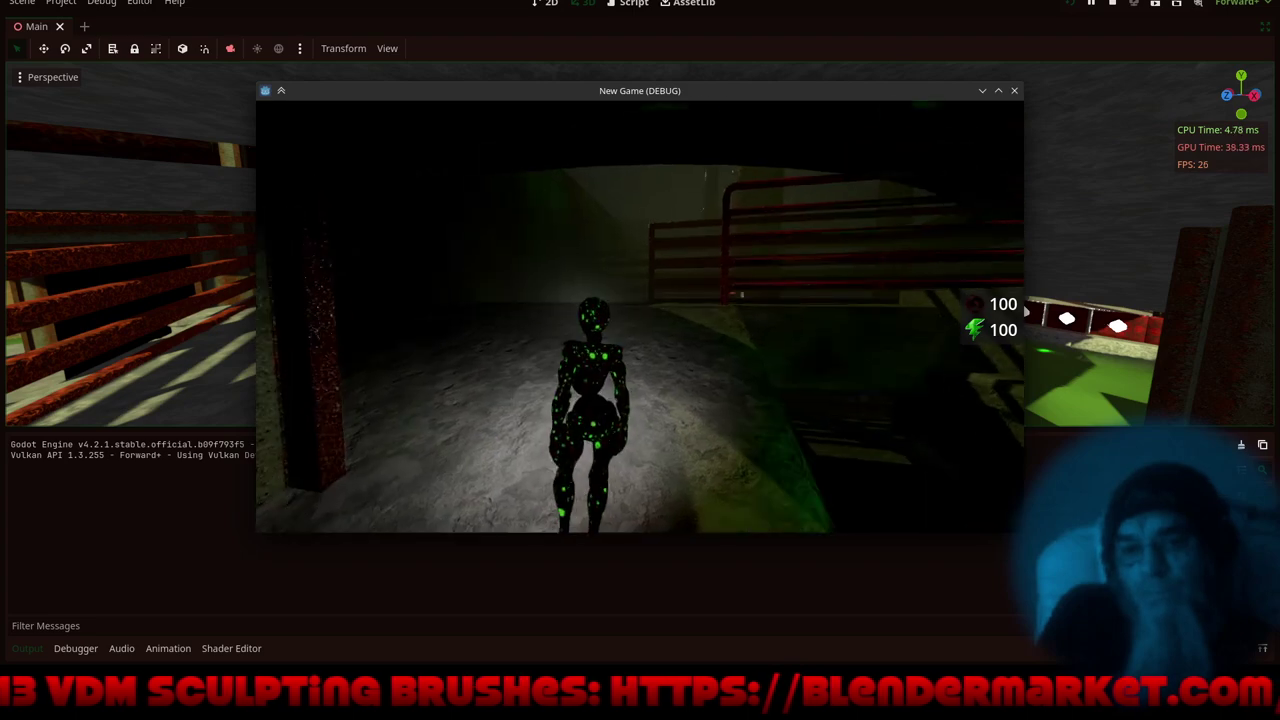
key(w)
key(w)
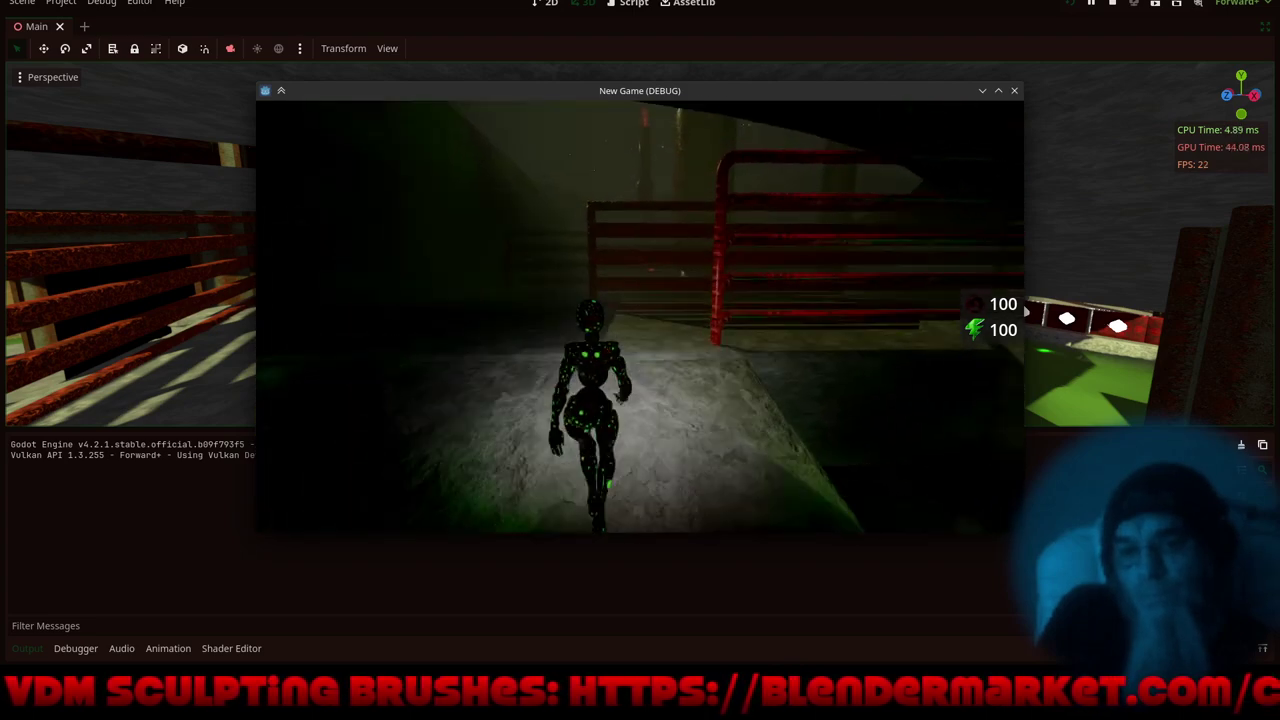
key(w)
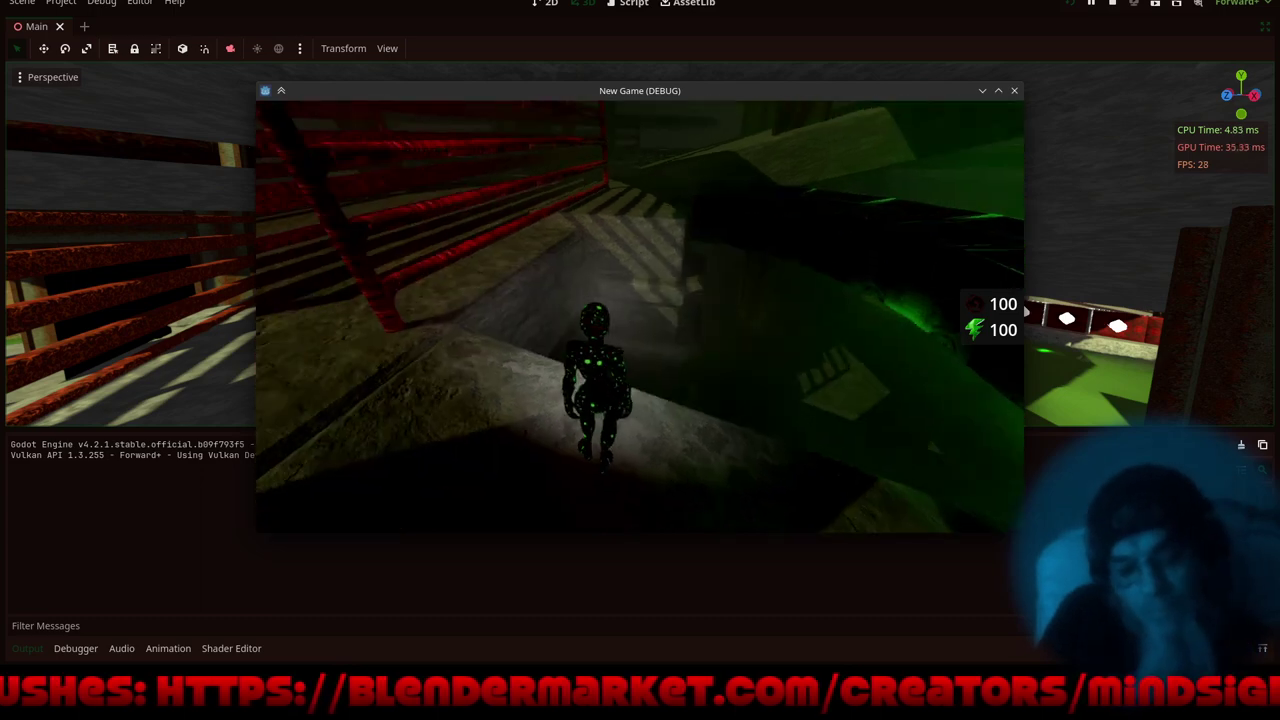
key(Escape)
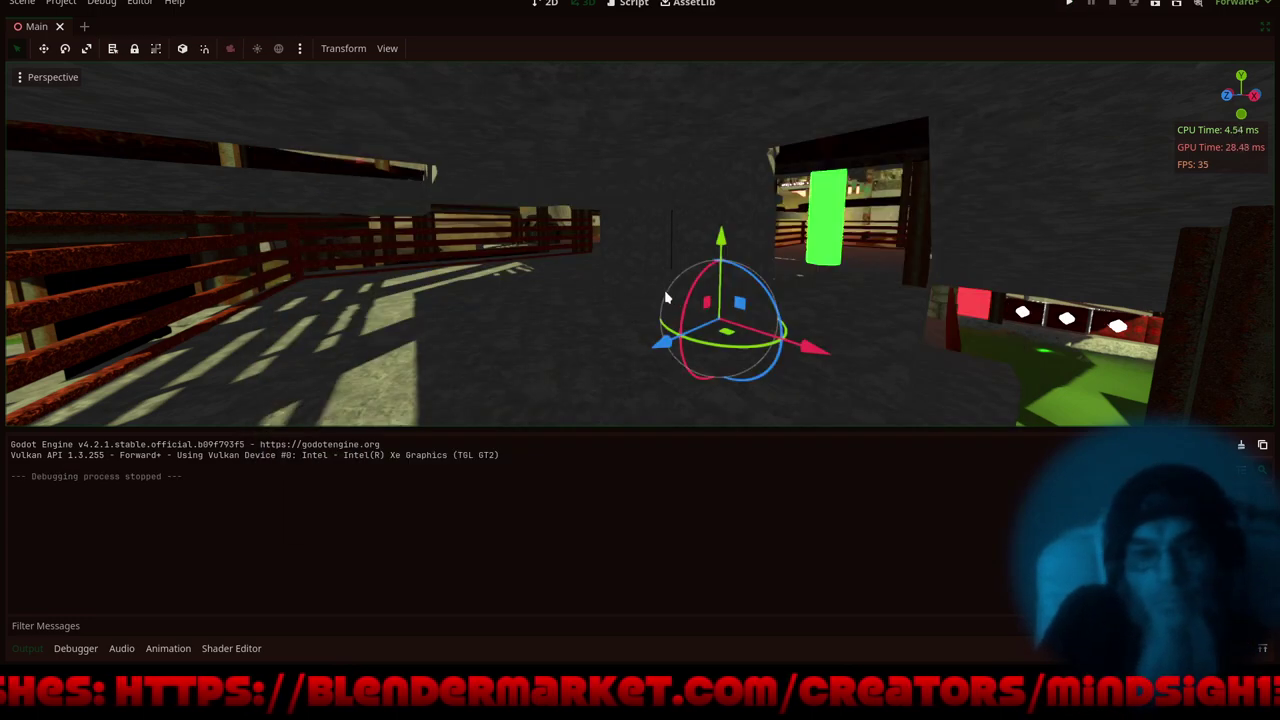
drag(647, 299, 618, 318)
middle_drag(618, 318, 577, 340)
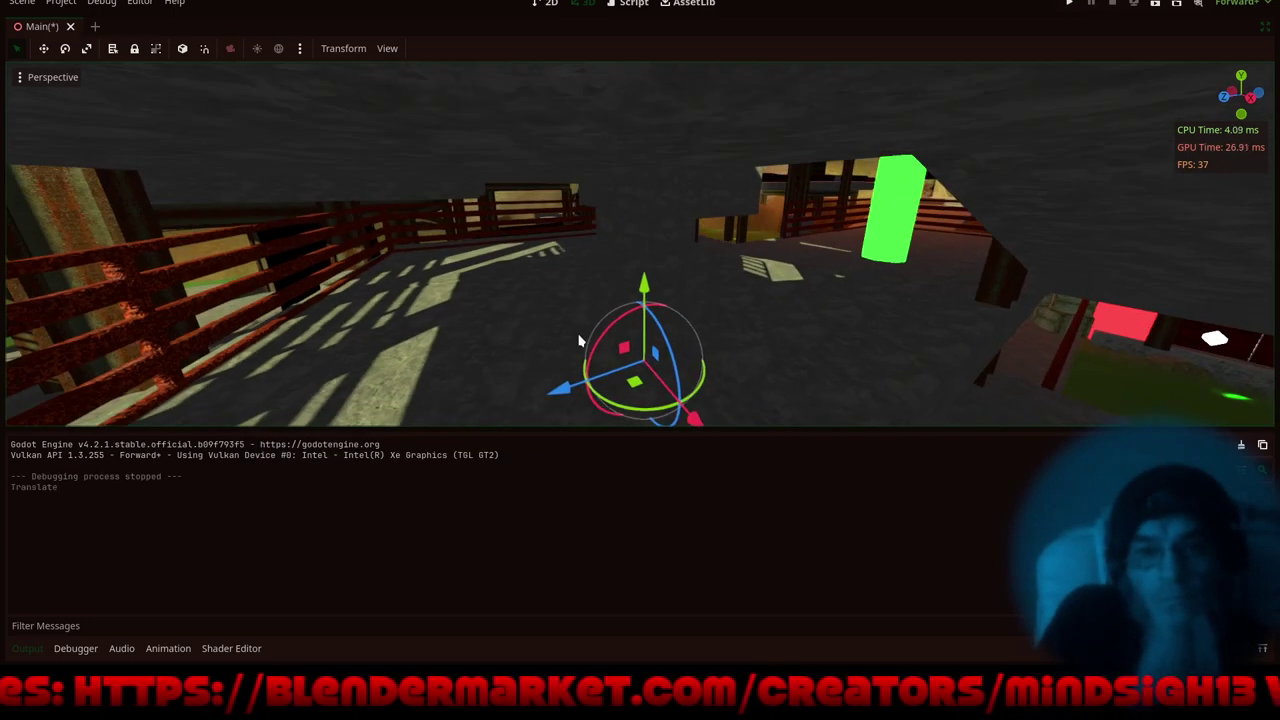
key(ctrl+z)
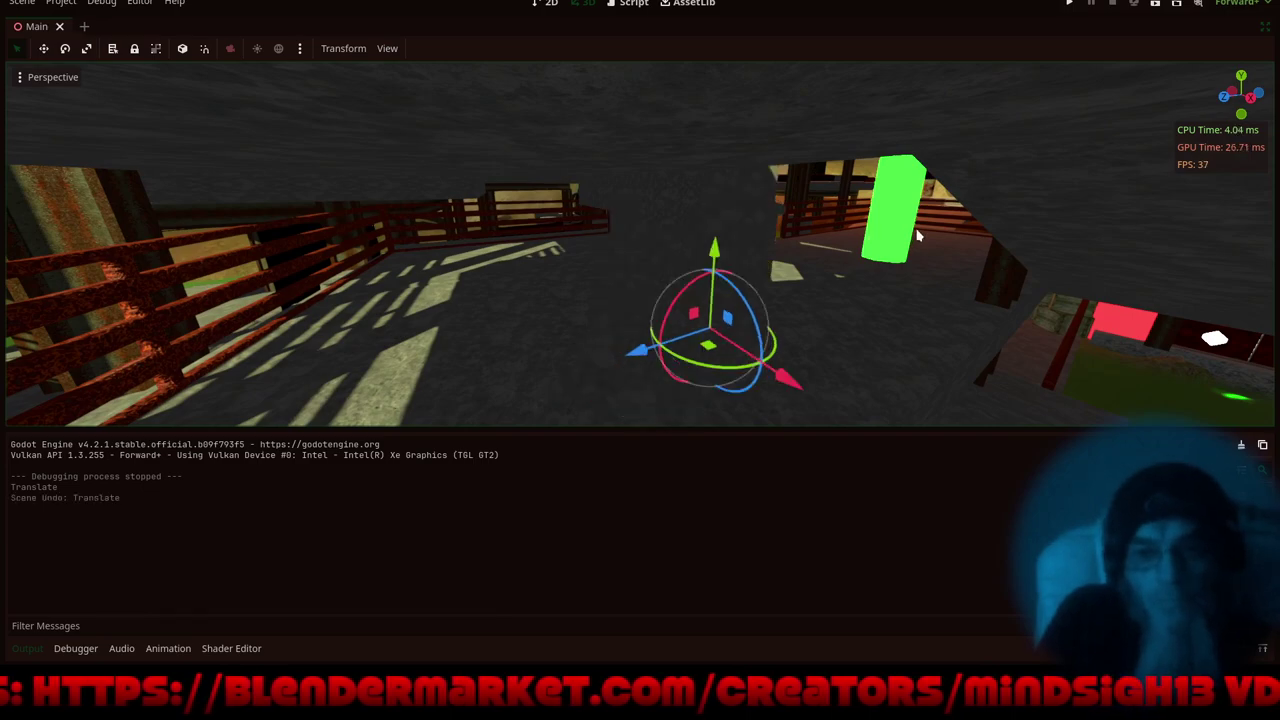
- Hide the output log and duplicate the selected concrete slab between the railing and the curved track
middle_drag(896, 262, 695, 338)
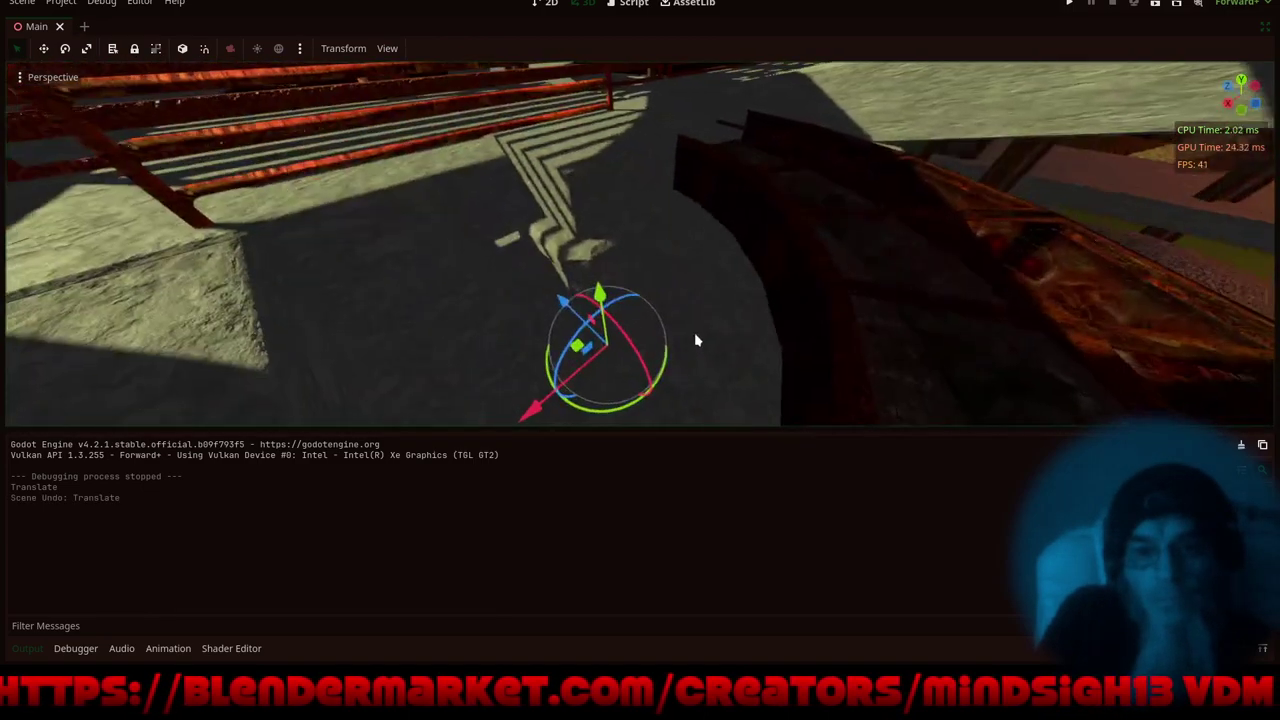
key(w)
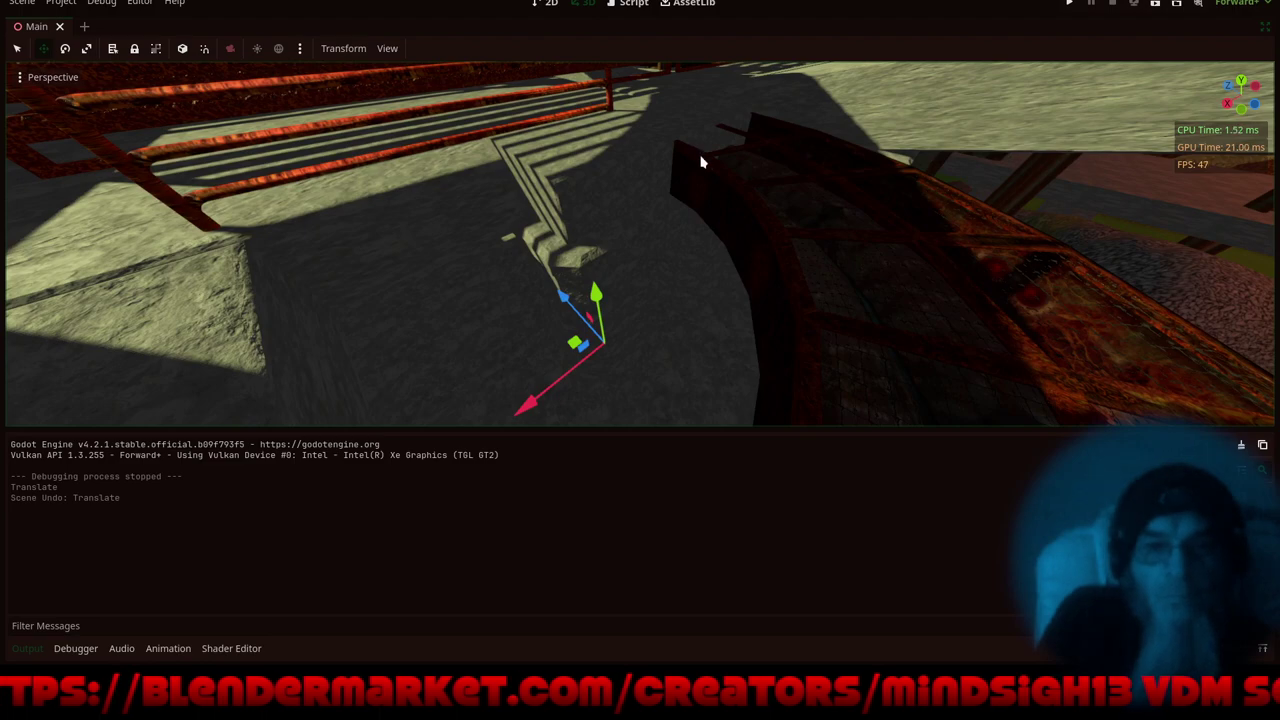
middle_drag(699, 156, 706, 251)
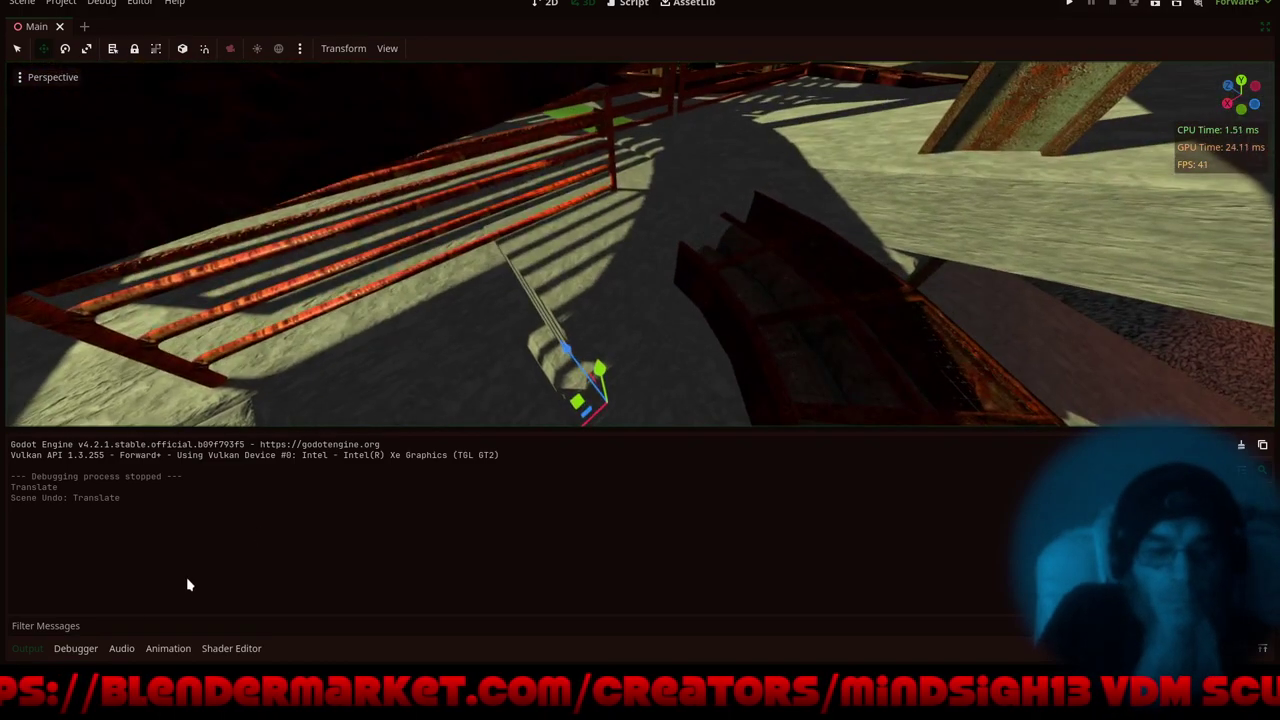
click(28, 649)
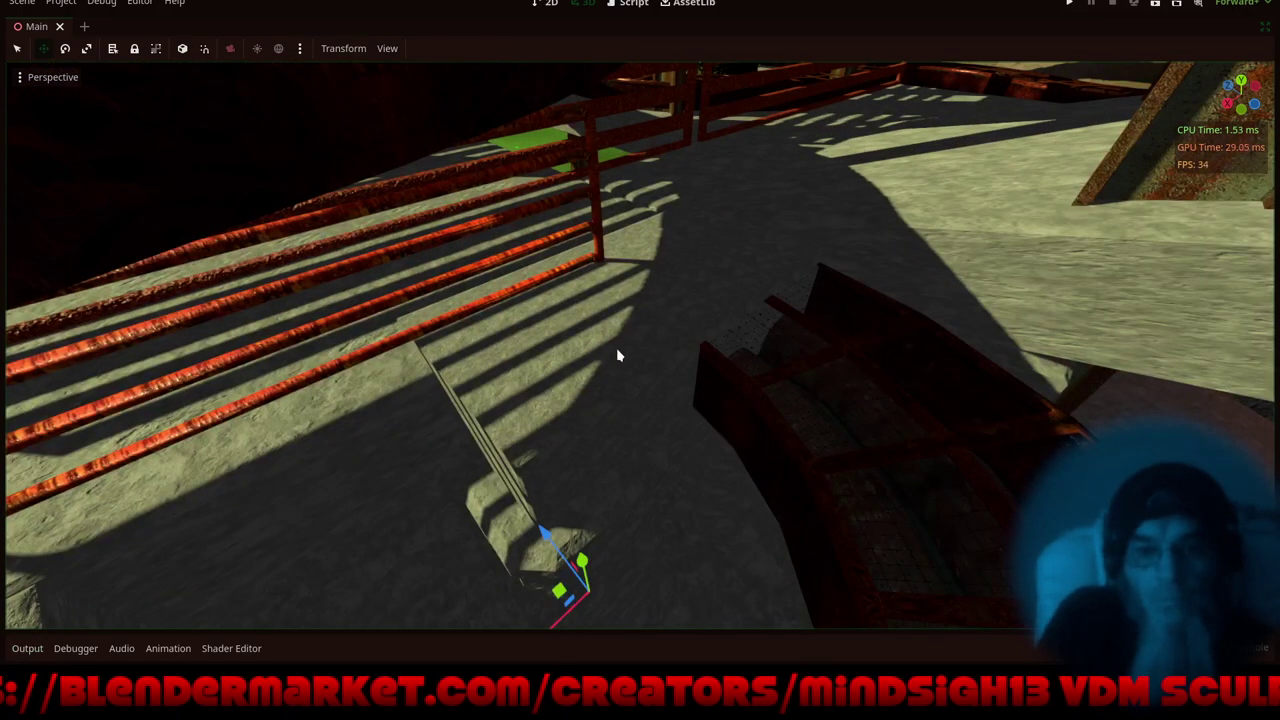
key(ctrl+d)
- Lower the slab at the end of the railing slightly along its Y axis and save the Main scene
key(q)
click(667, 241)
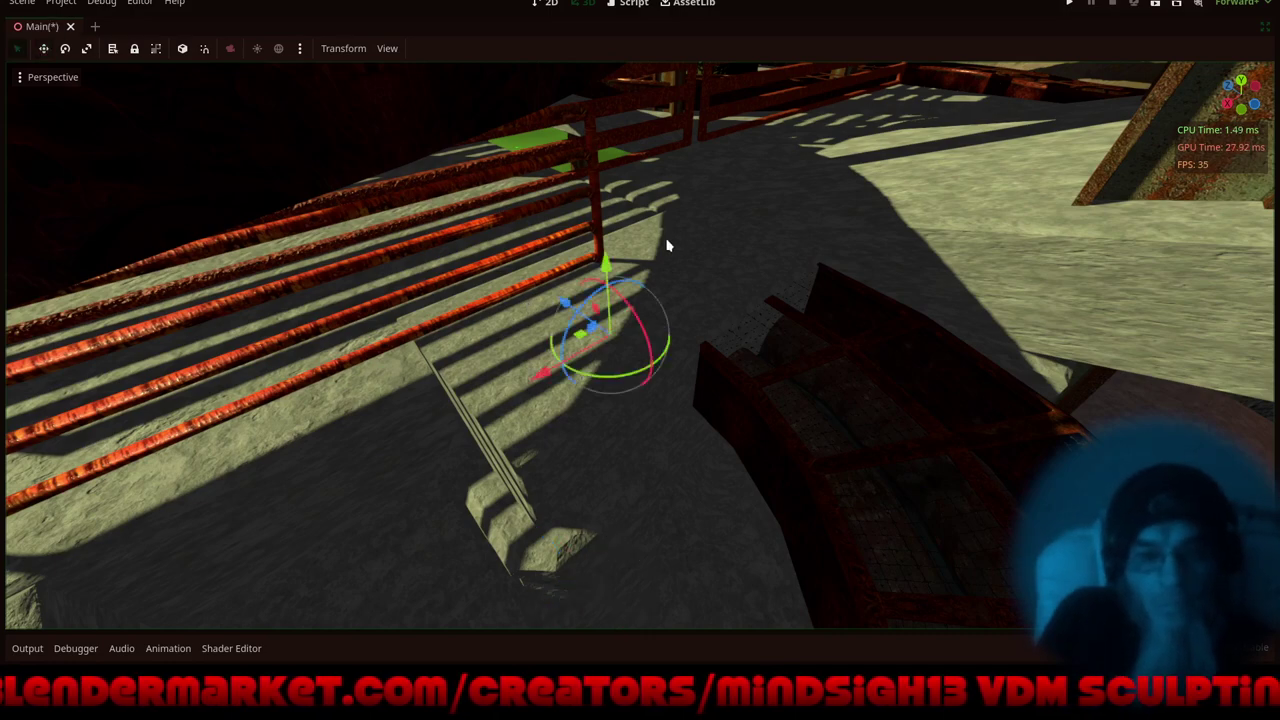
scroll(527, 477, up, 3)
middle_drag(527, 477, 604, 414)
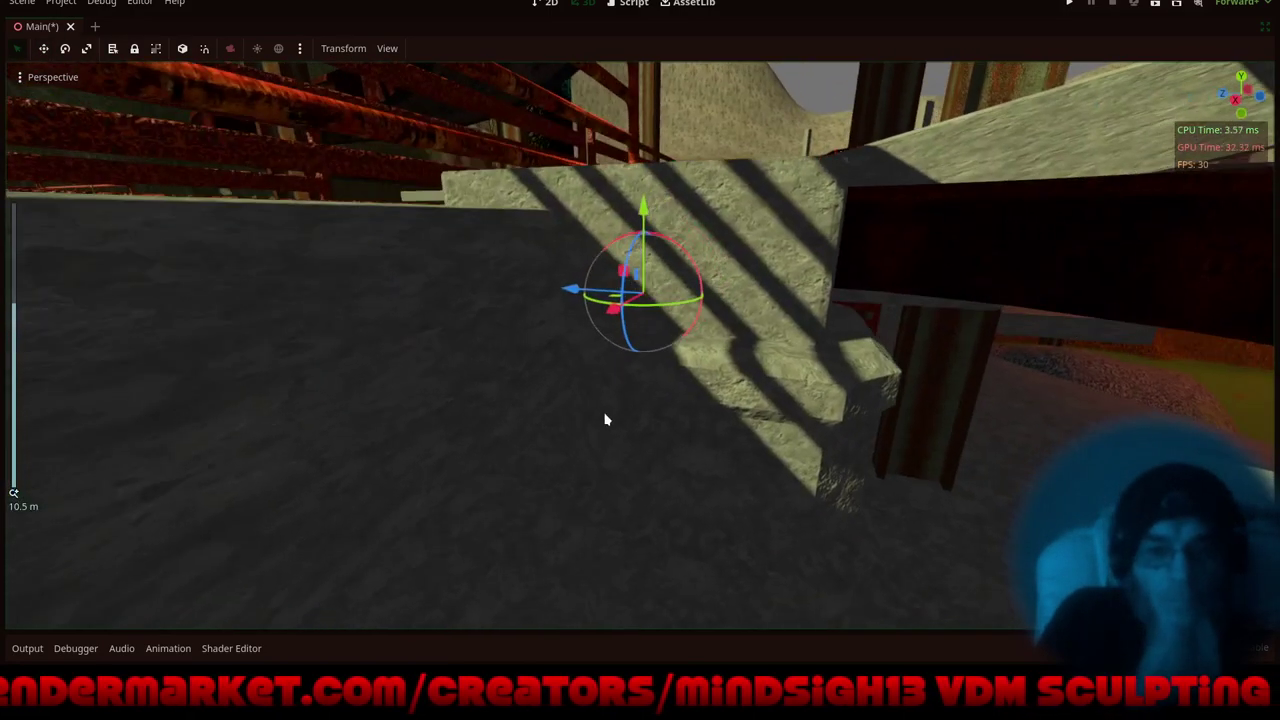
drag(644, 218, 633, 225)
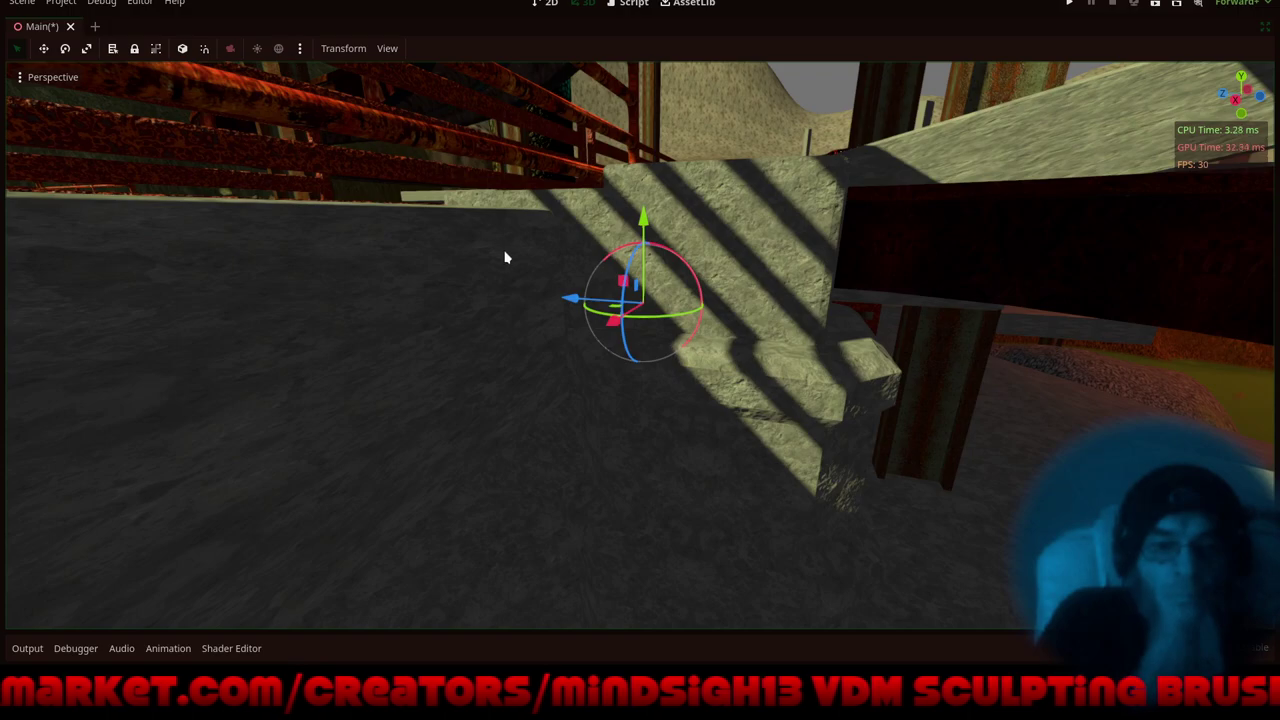
middle_drag(505, 252, 587, 290)
key(ctrl+s)
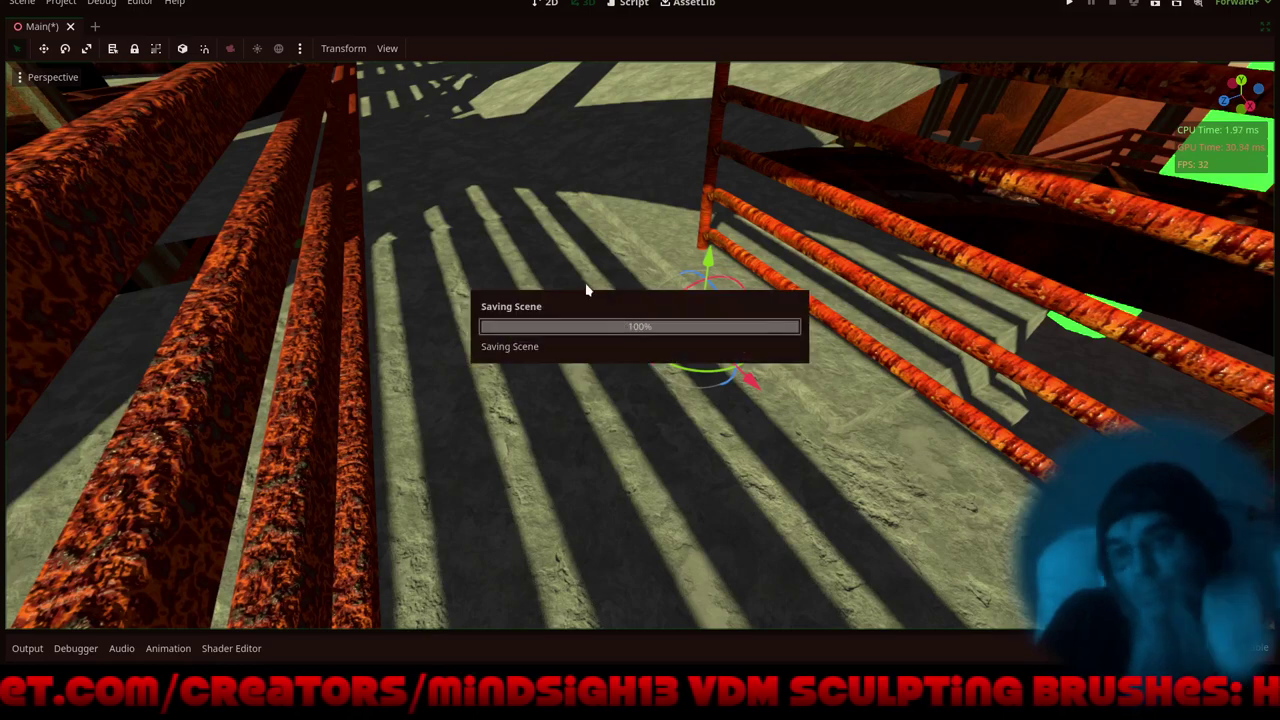
- Run the project and playtest the curved track, the lowered slab and the railed walkways with the character, and quit the game
click(1072, 4)
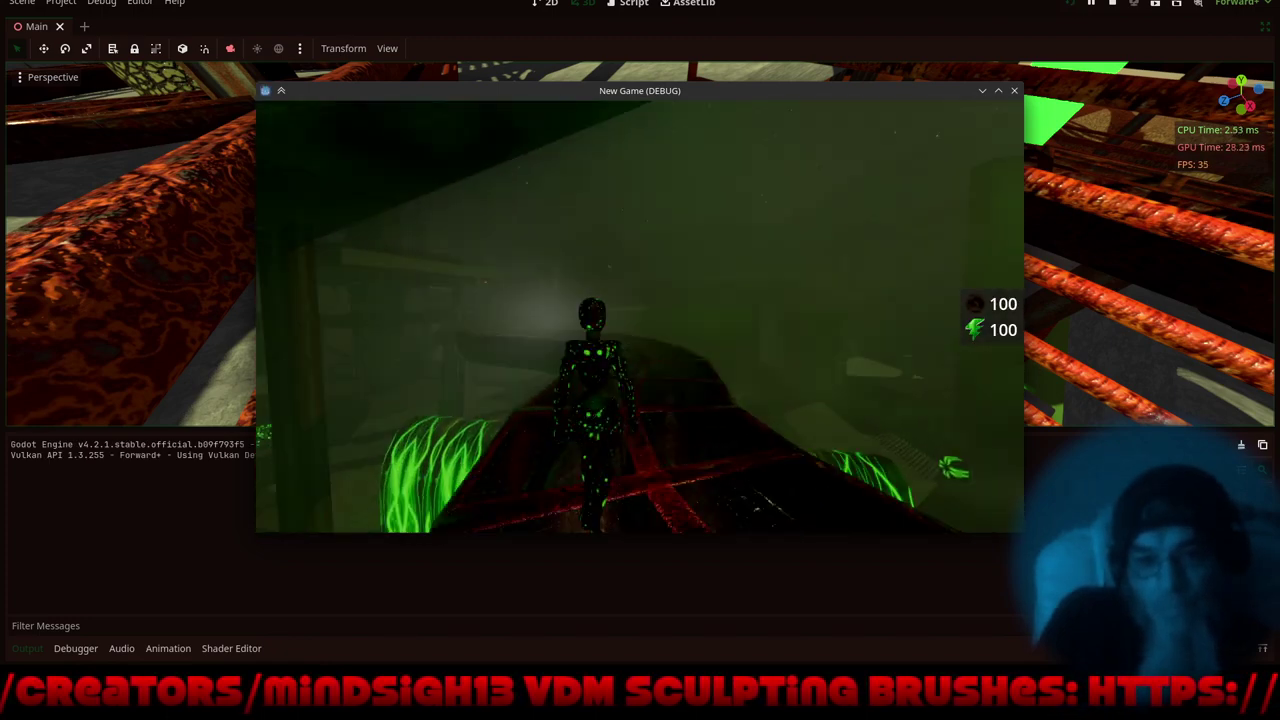
key(w)
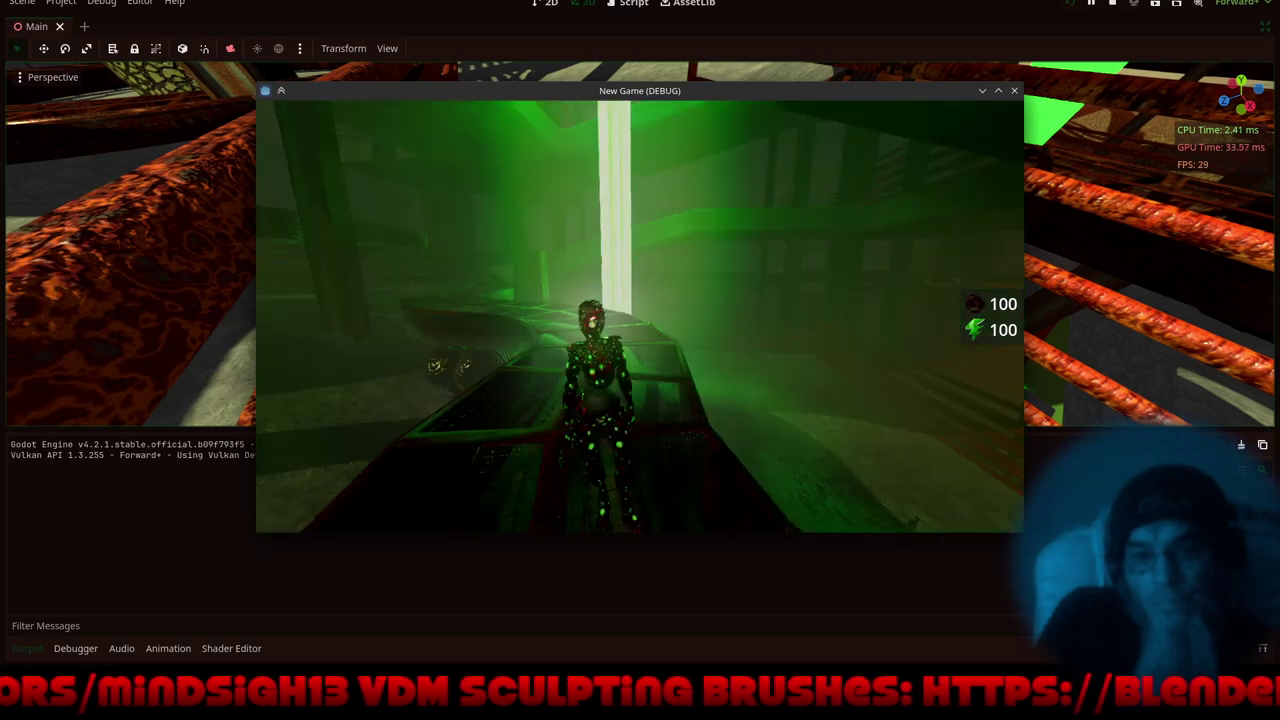
key(w)
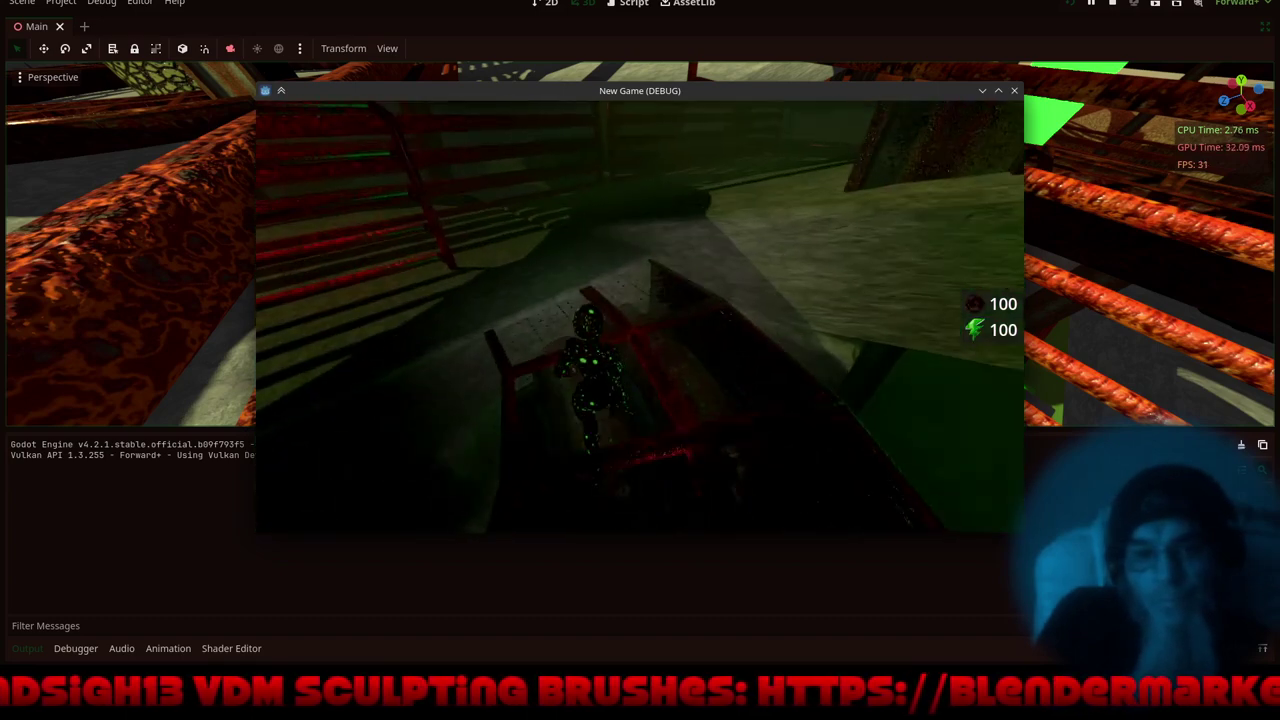
key(w)
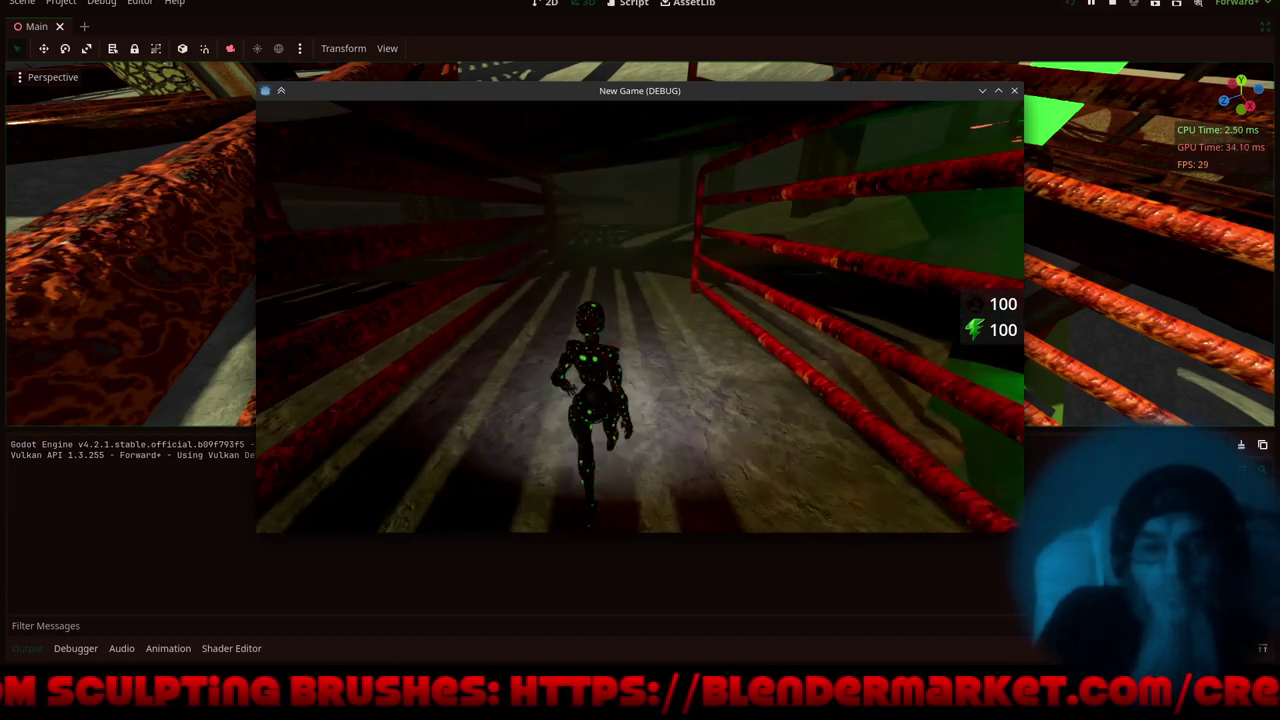
key(w)
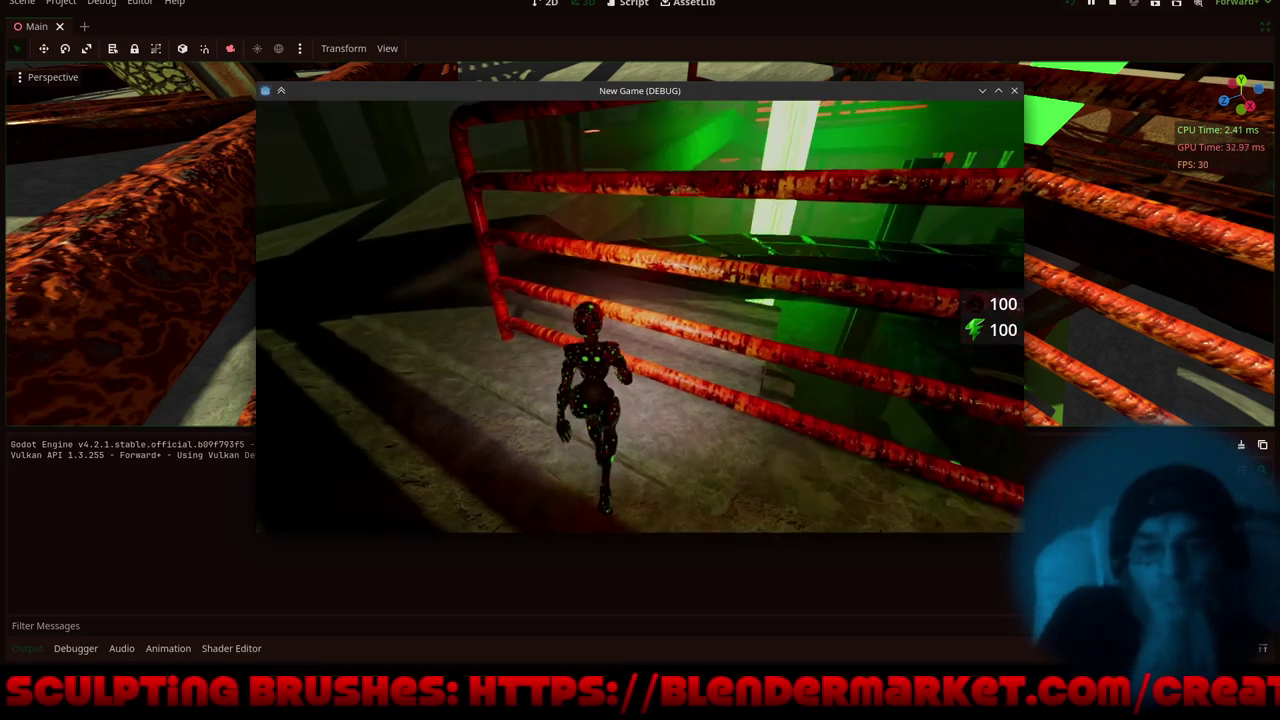
key(w)
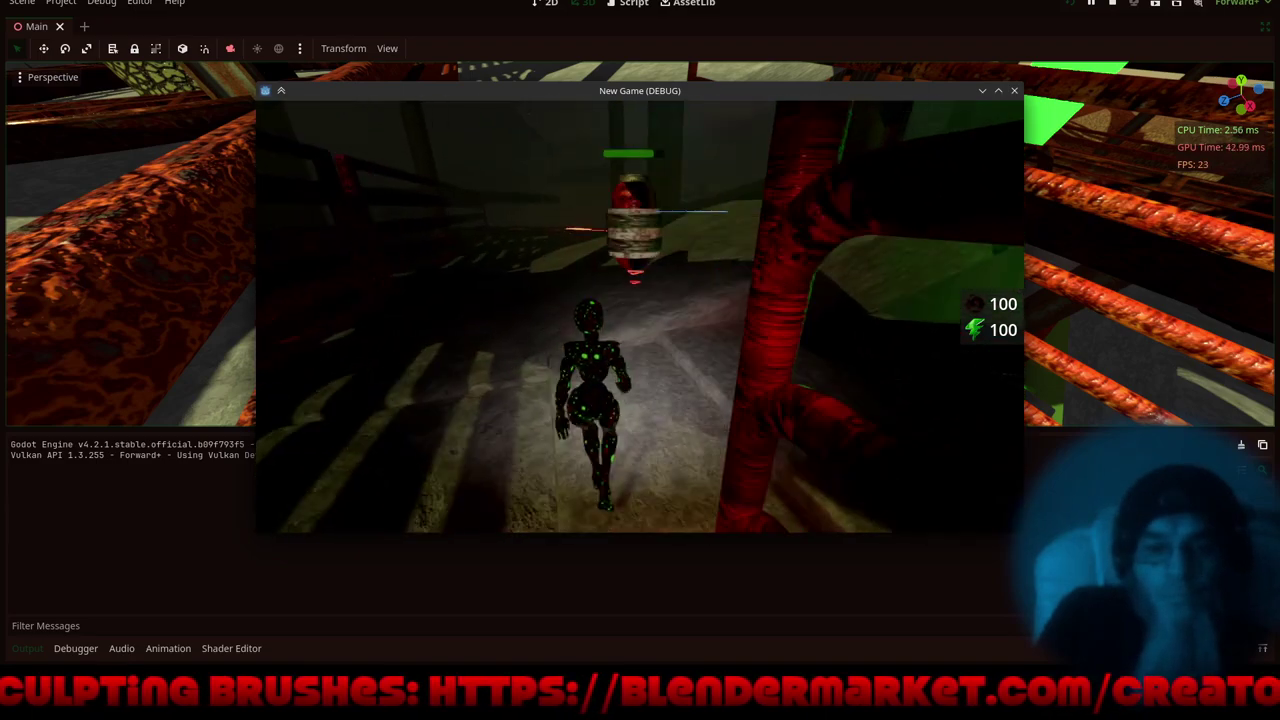
key(w)
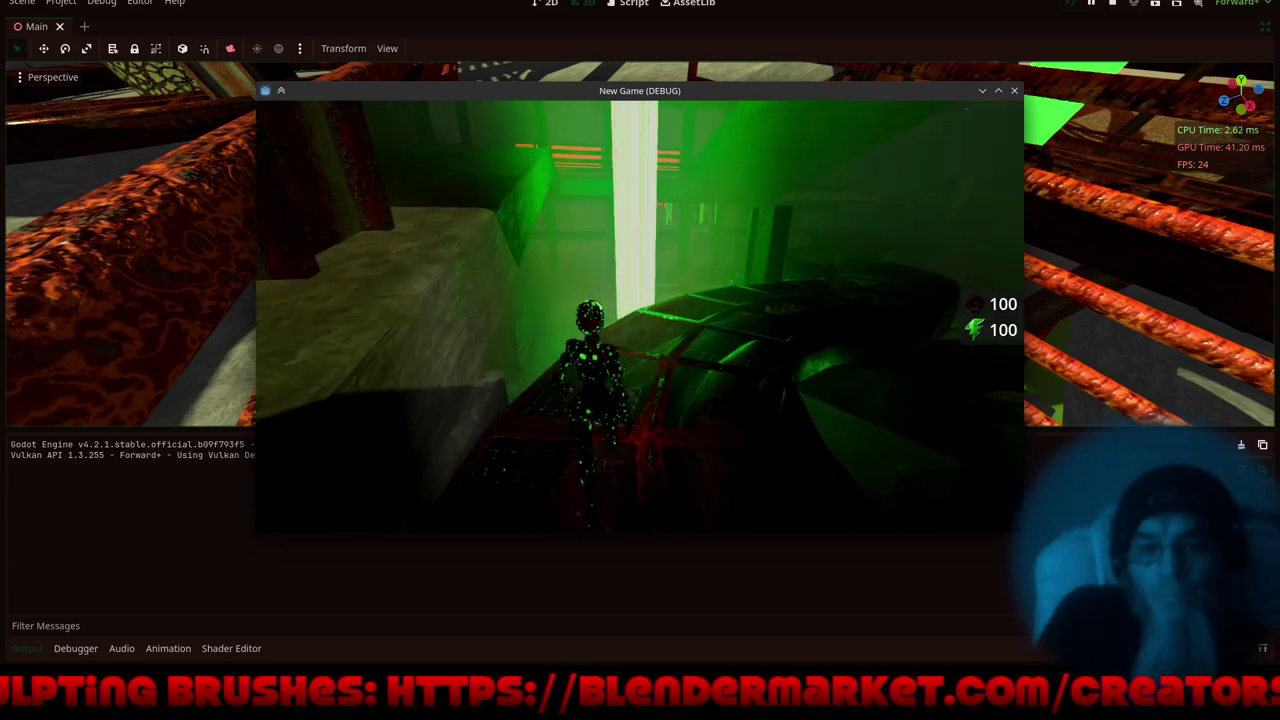
key(w)
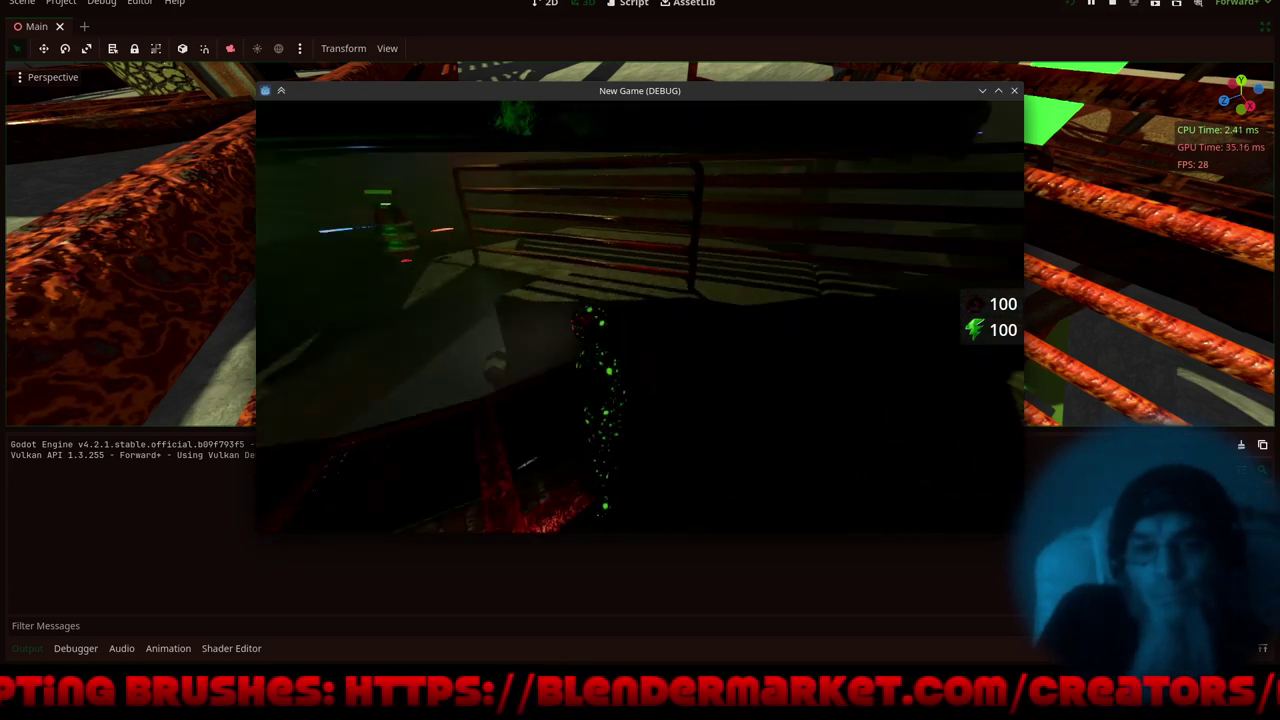
key(w)
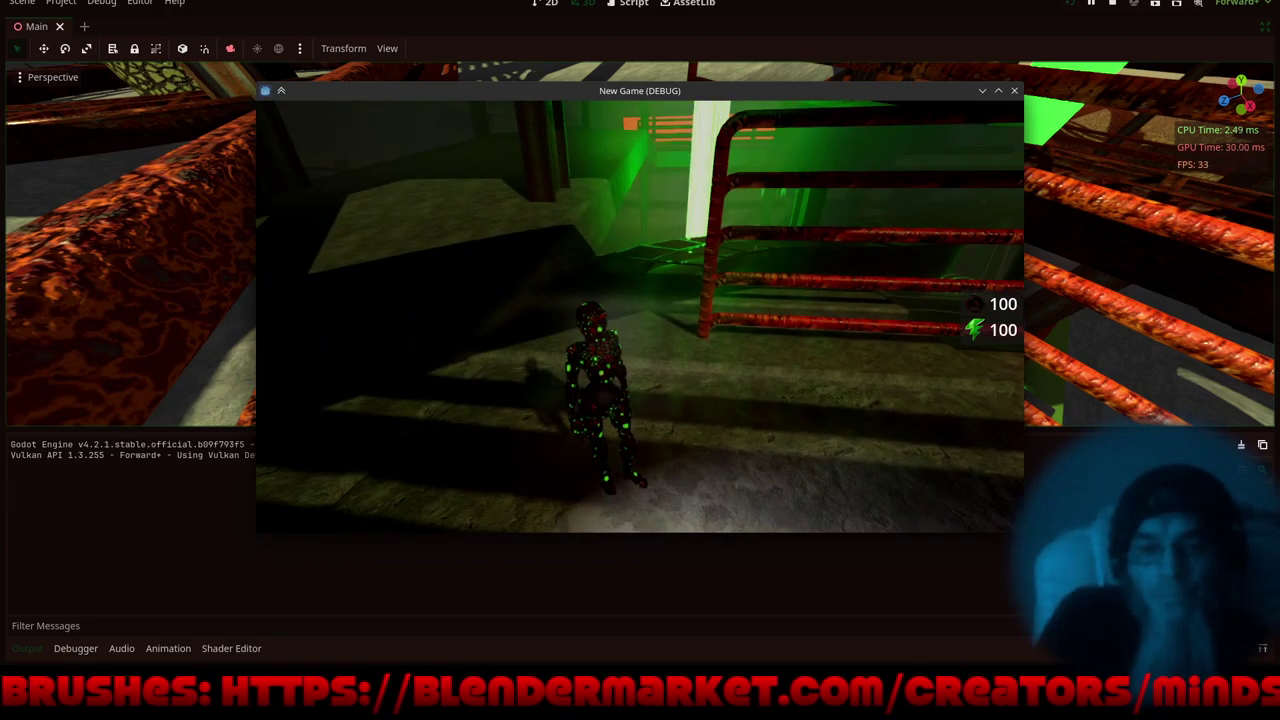
key(w)
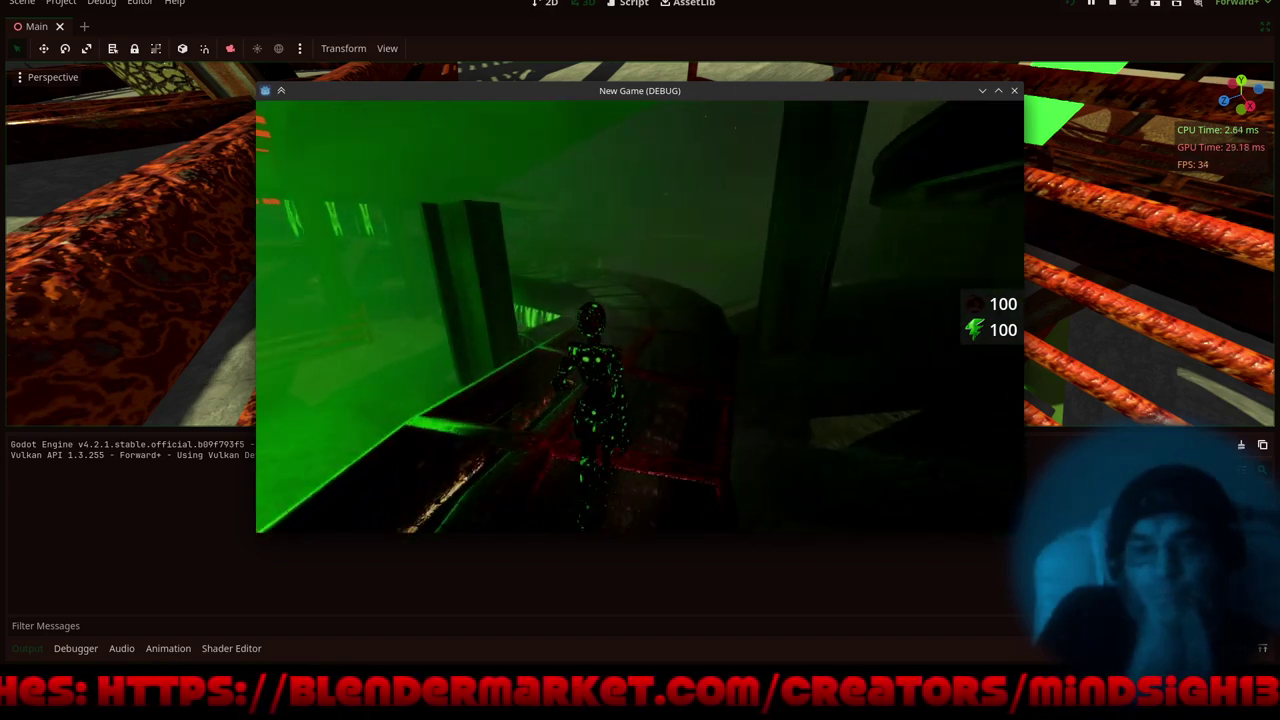
key(w)
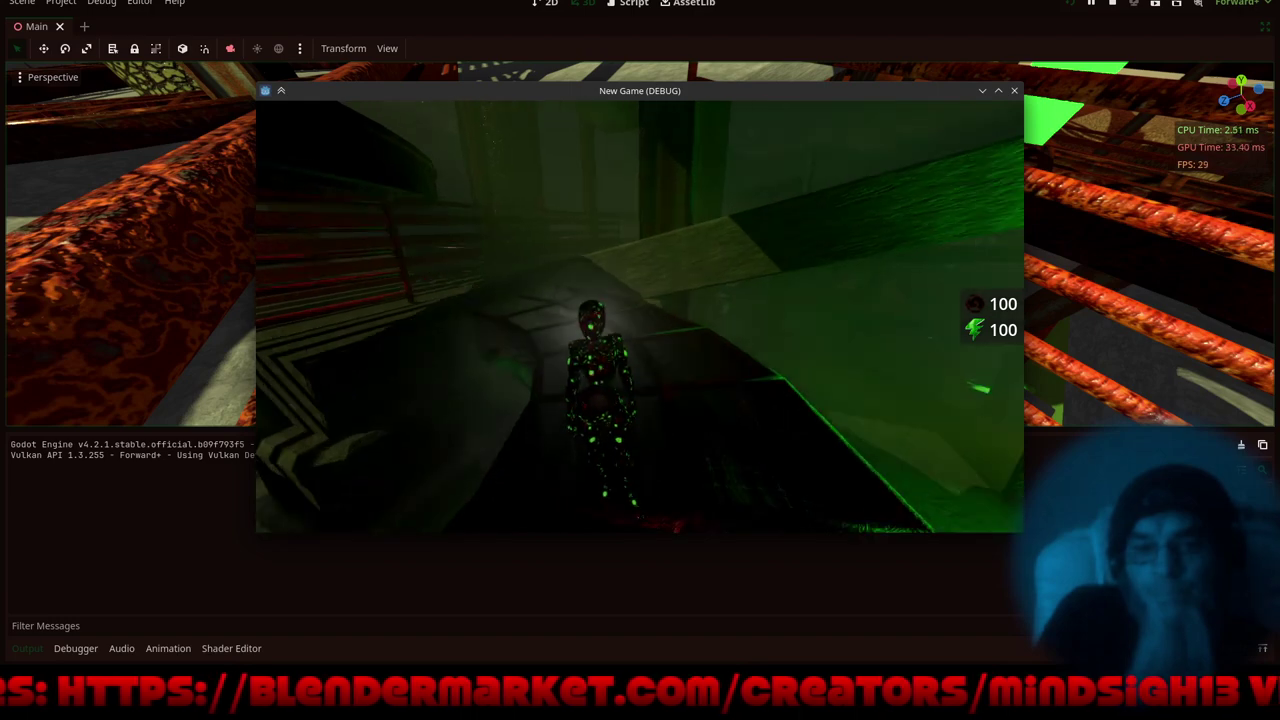
key(w)
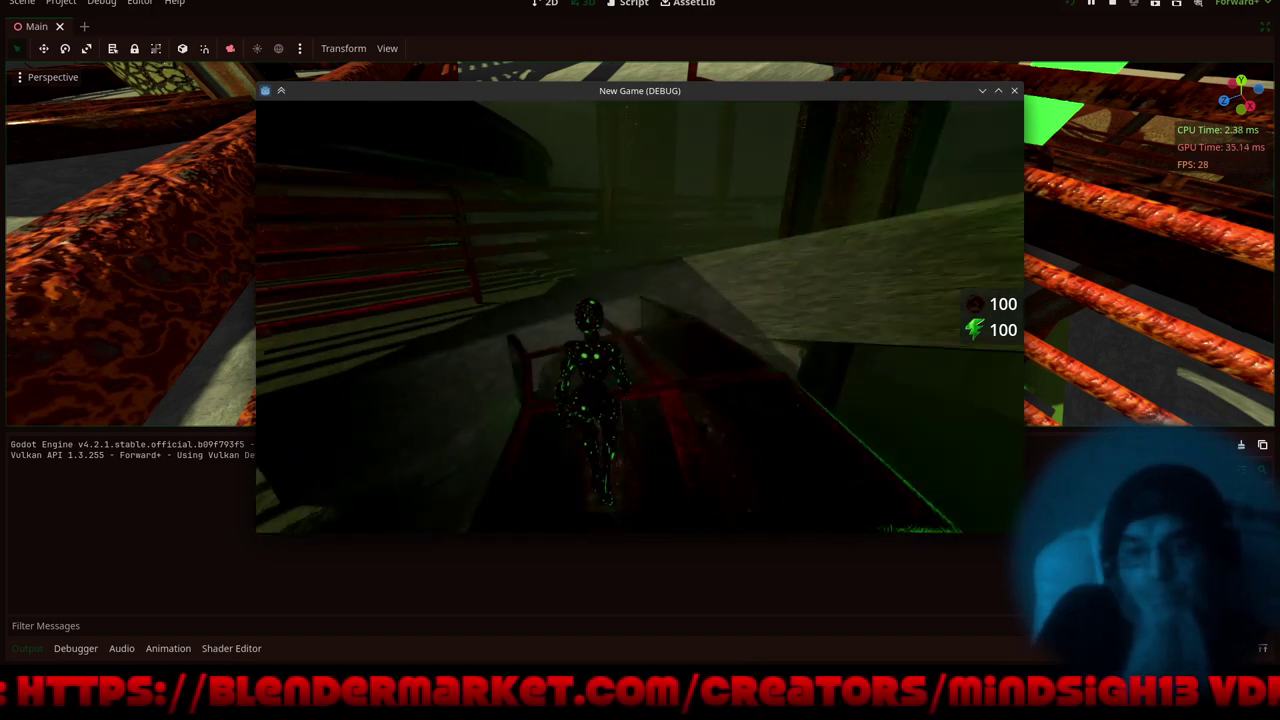
key(w)
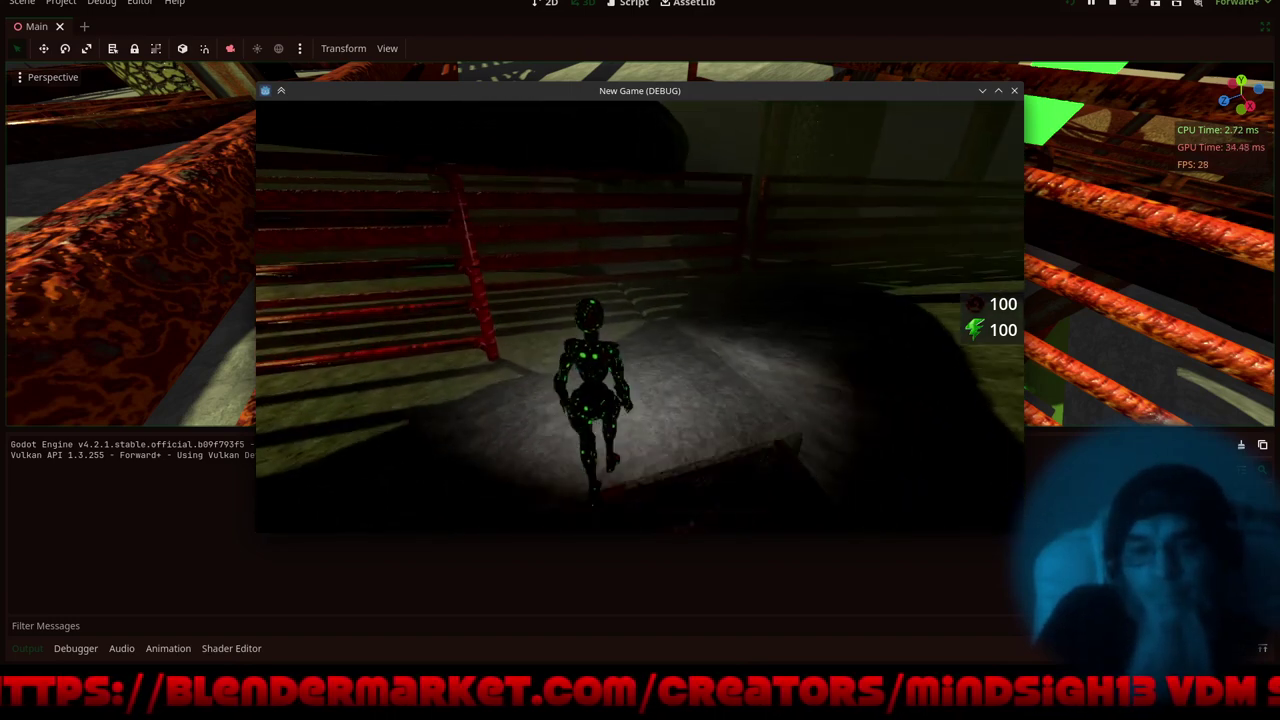
key(w)
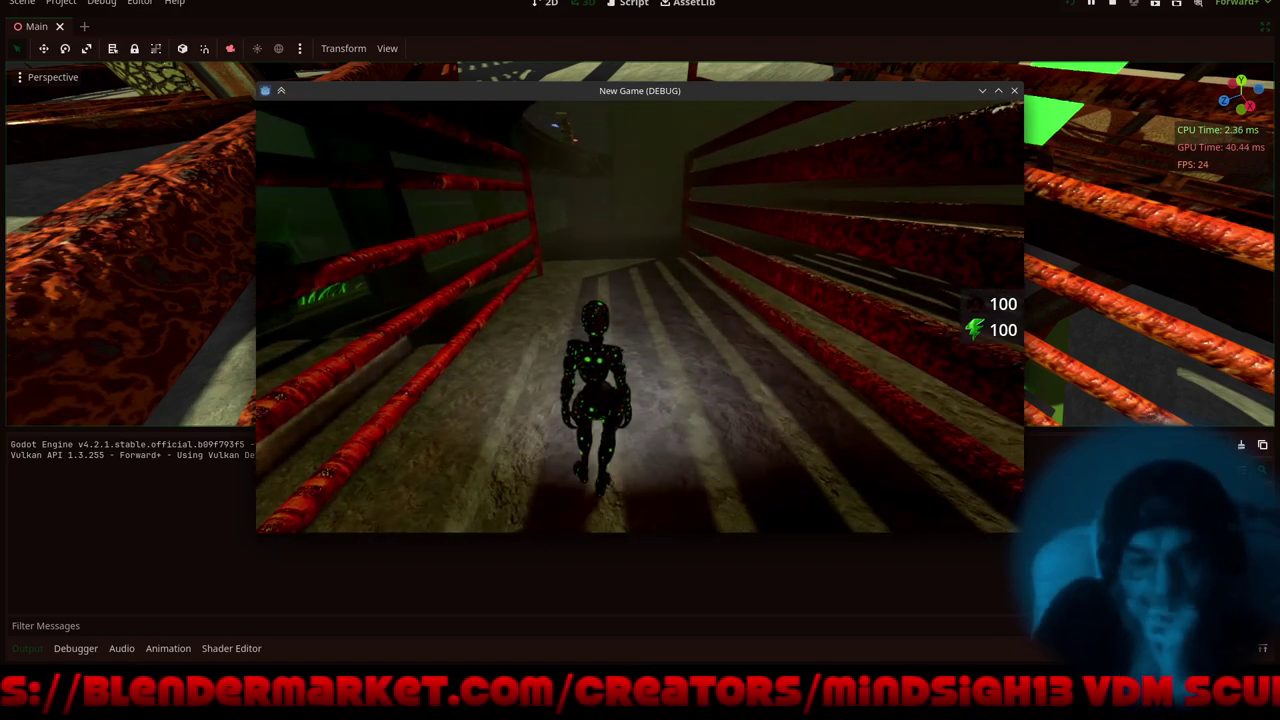
key(Escape)
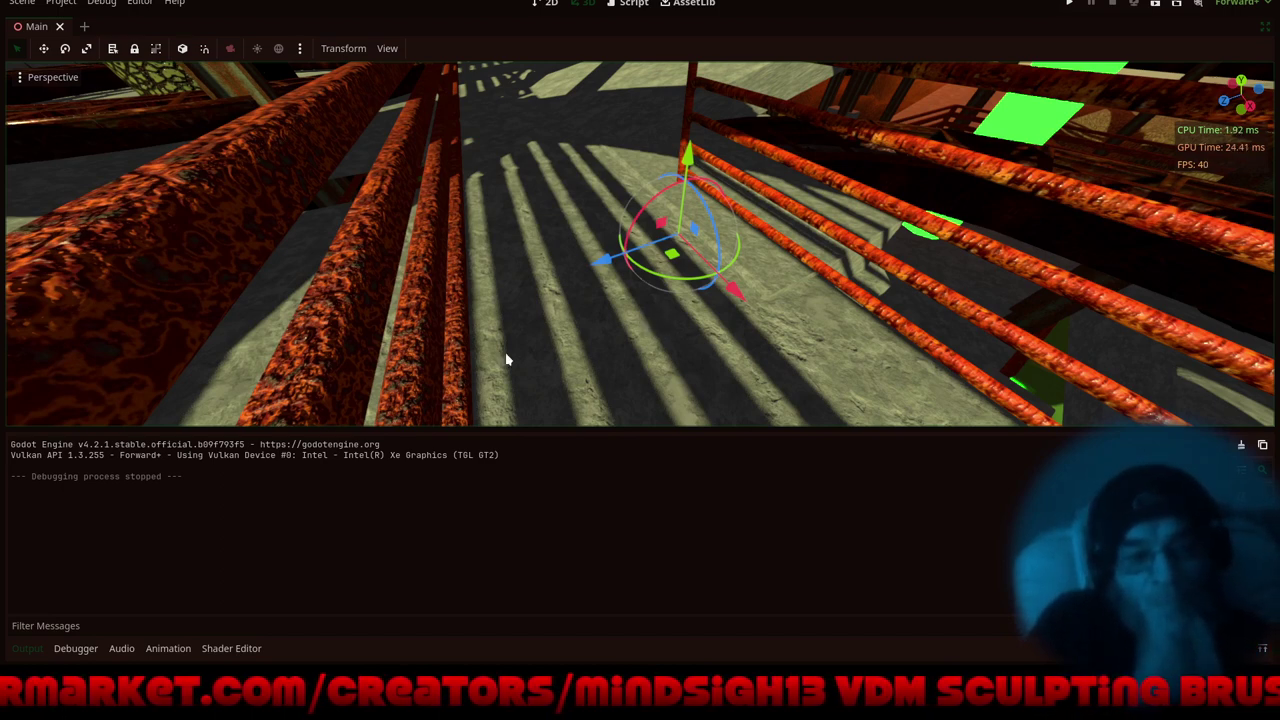
- Hide the output log and inspect the railings and floor along the walkway around the selected slab
click(30, 652)
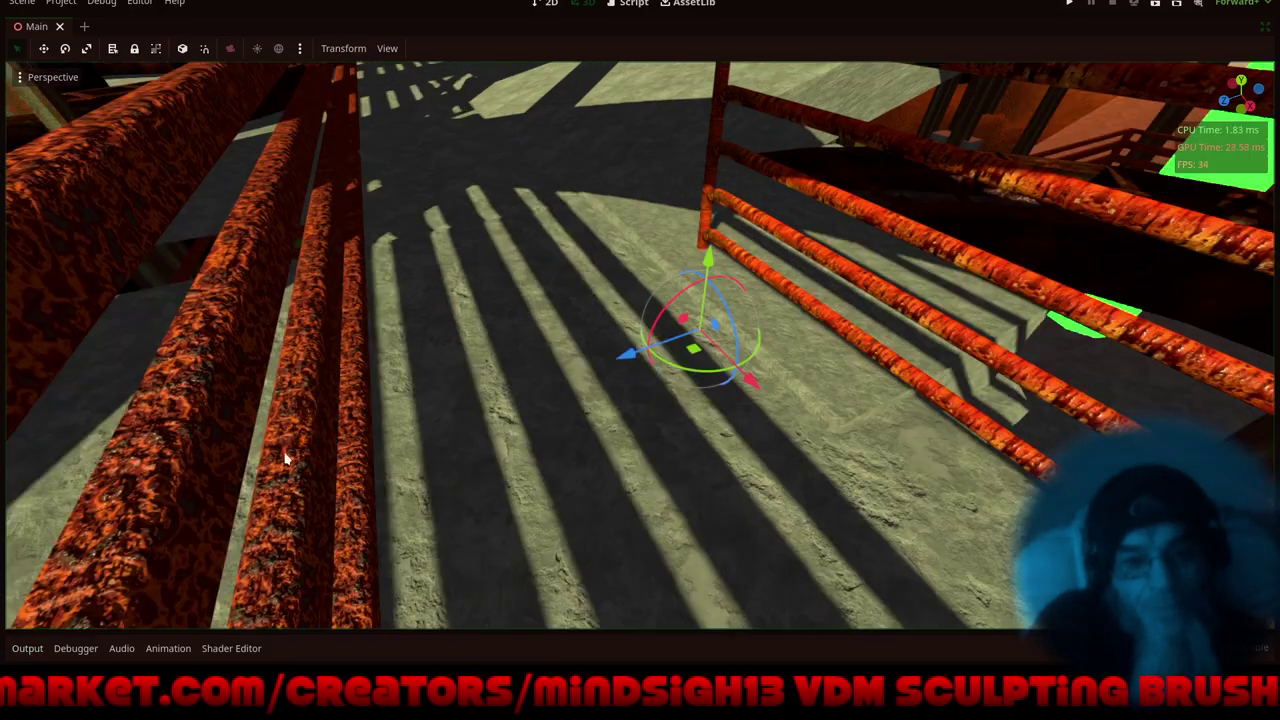
scroll(549, 471, down, 5)
middle_drag(549, 471, 506, 453)
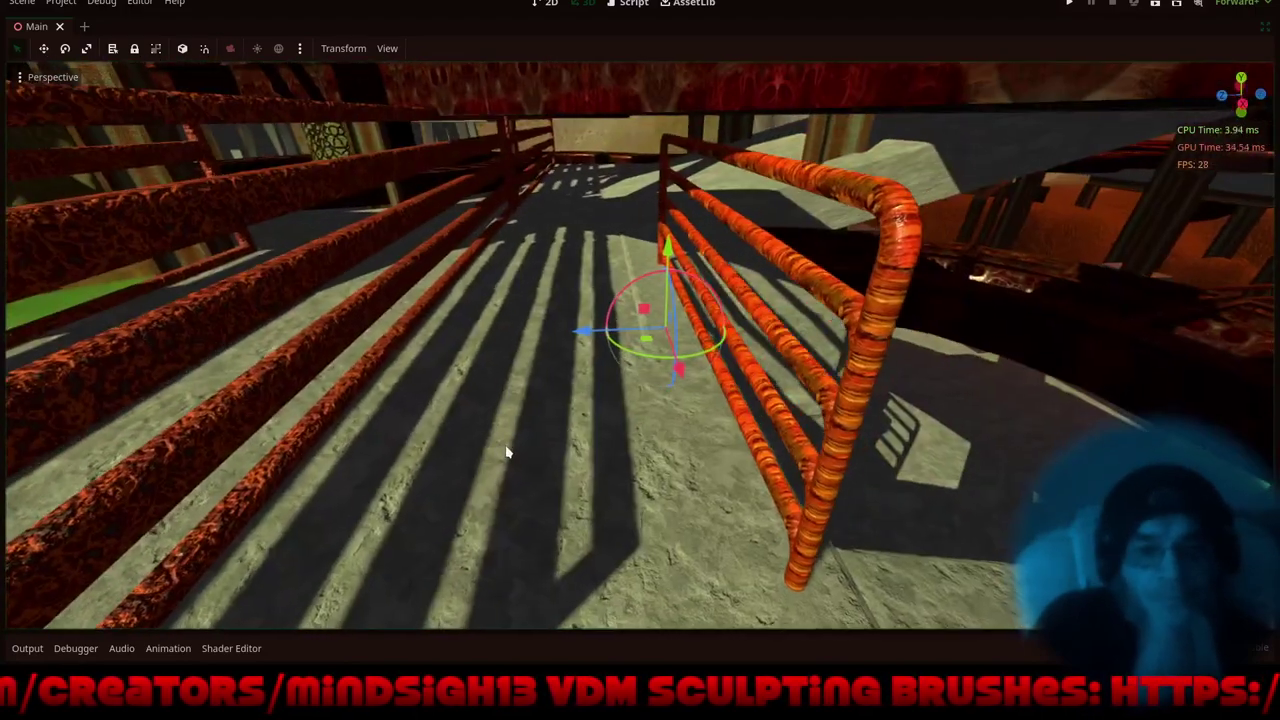
middle_drag(303, 331, 546, 270)
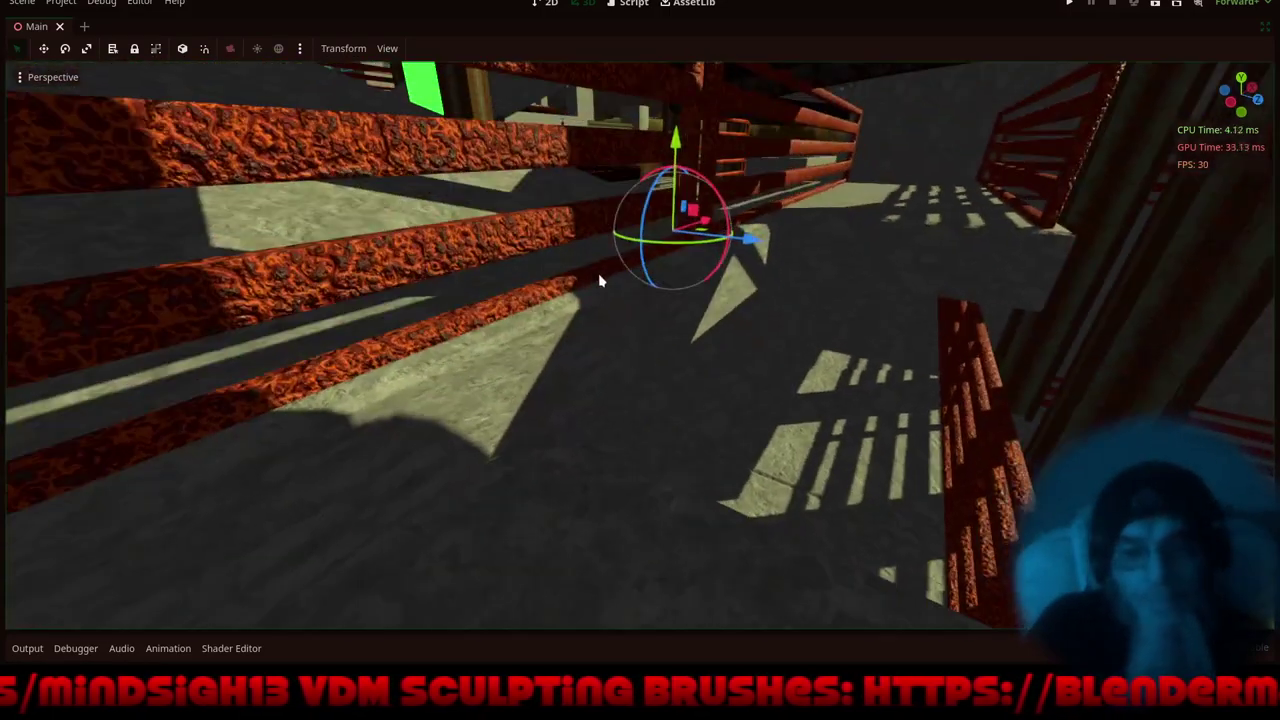
scroll(618, 280, down, 4)
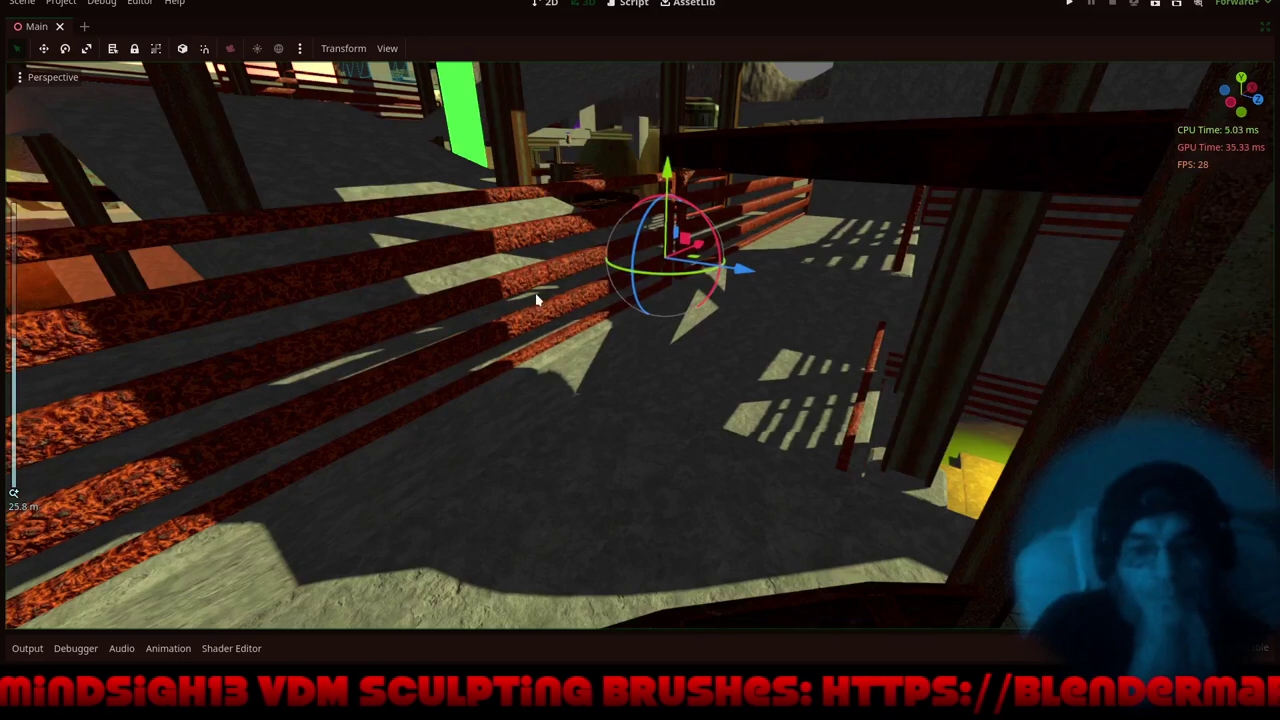
middle_drag(536, 299, 499, 329)
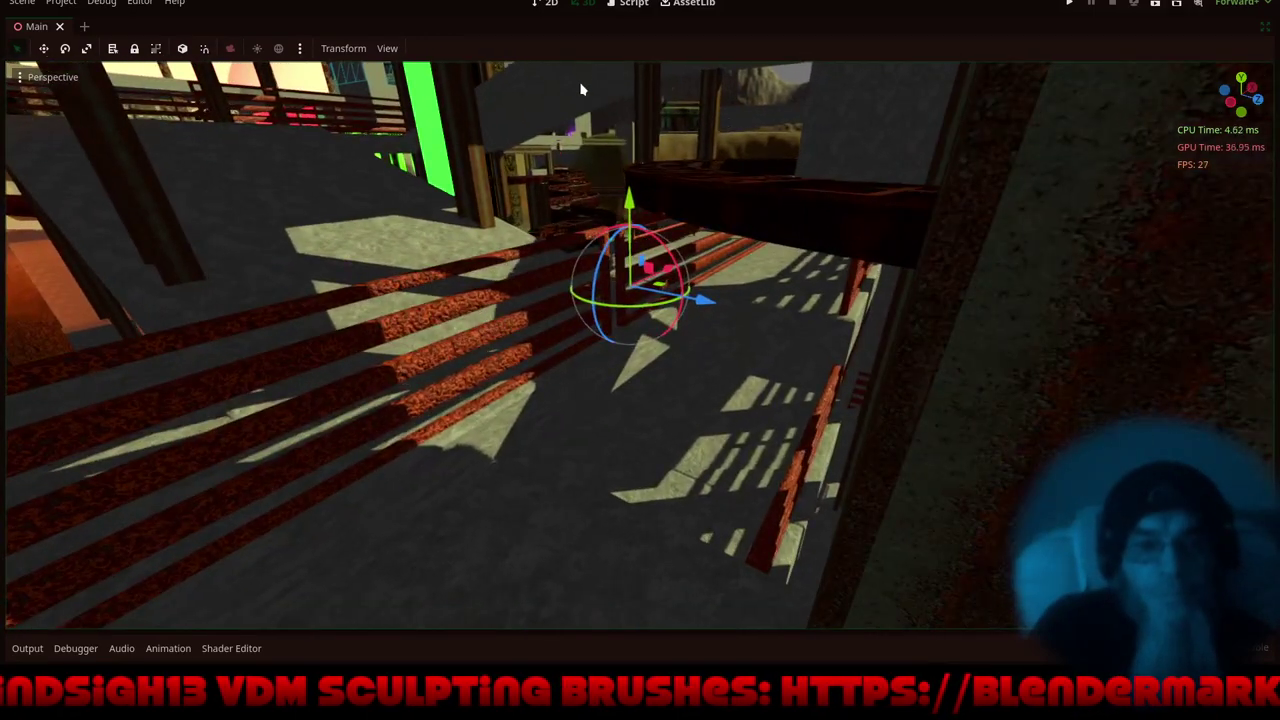
- Set the viewport's perspective field of view to 20 degrees
click(389, 49)
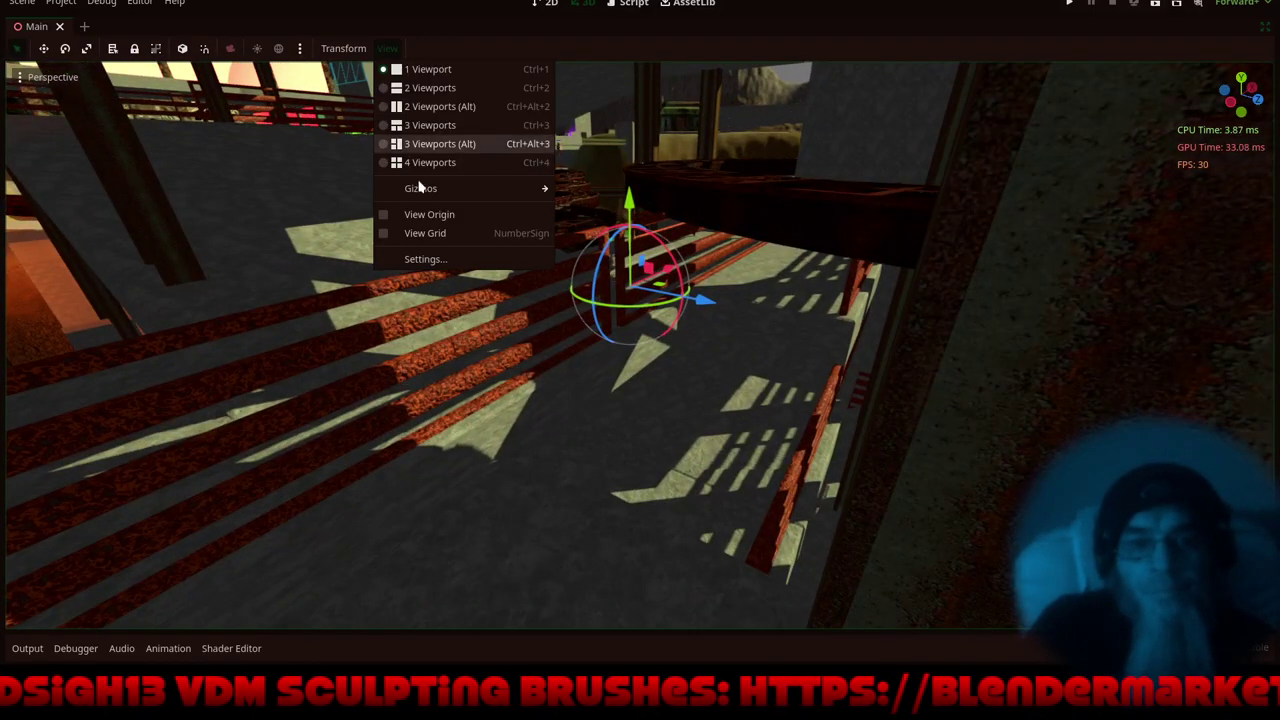
click(430, 259)
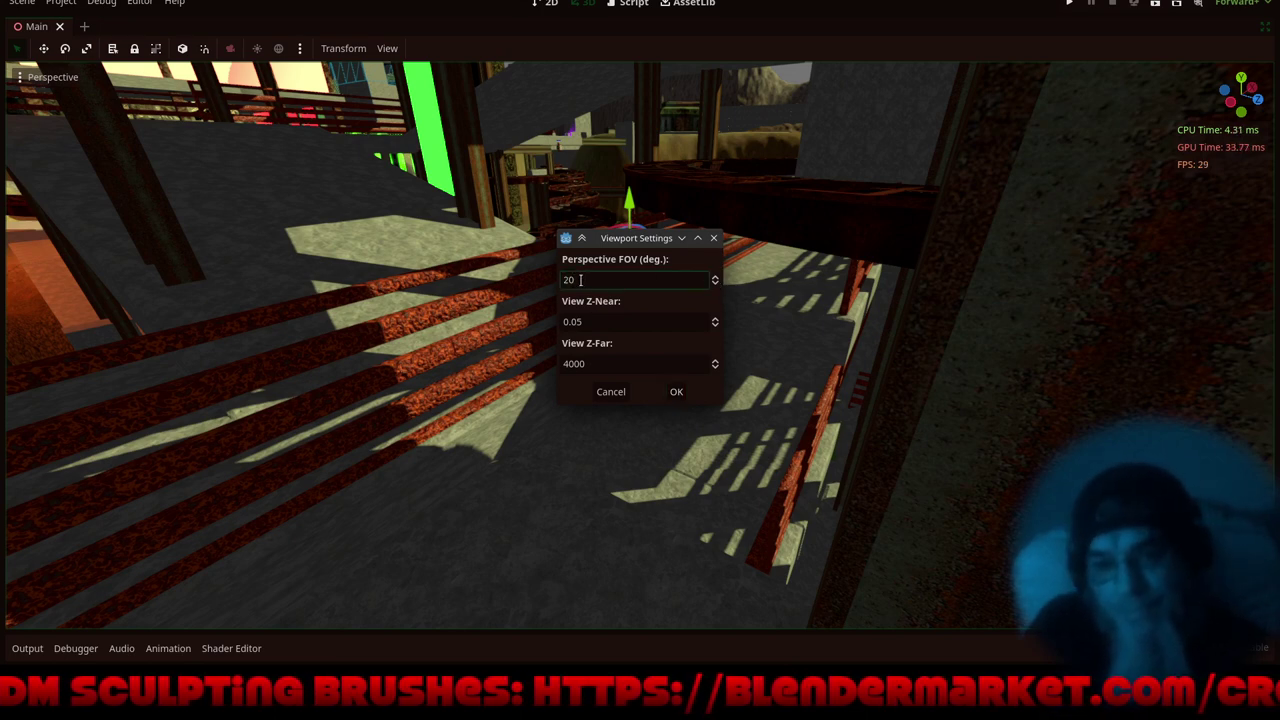
click(677, 392)
scroll(606, 359, down, 5)
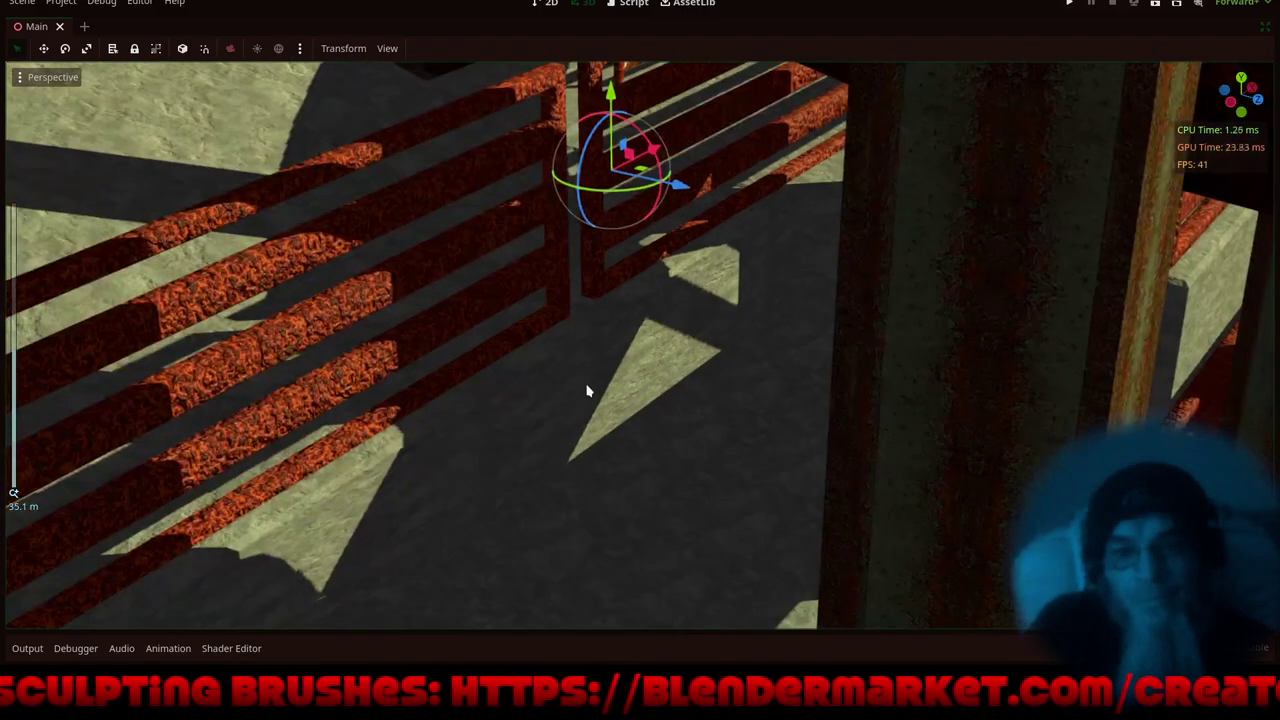
middle_drag(588, 391, 621, 348)
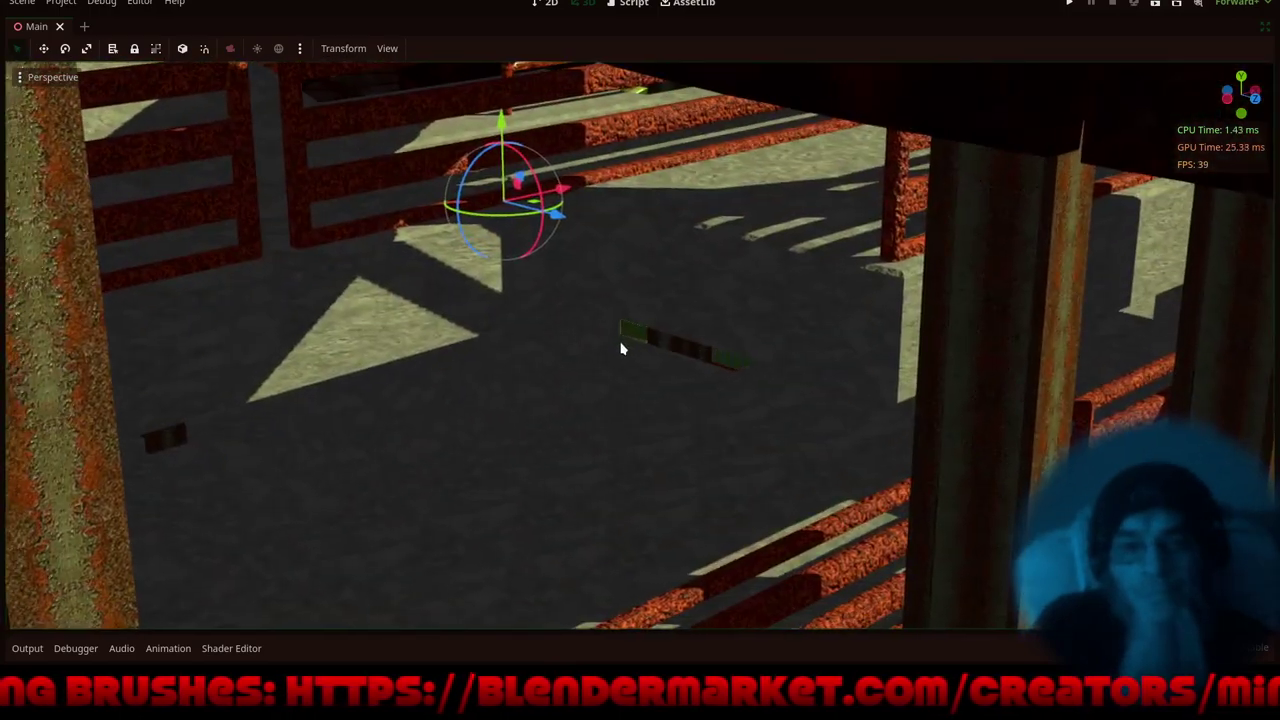
- Set the viewport's perspective field of view to 120 degrees
click(386, 48)
click(443, 258)
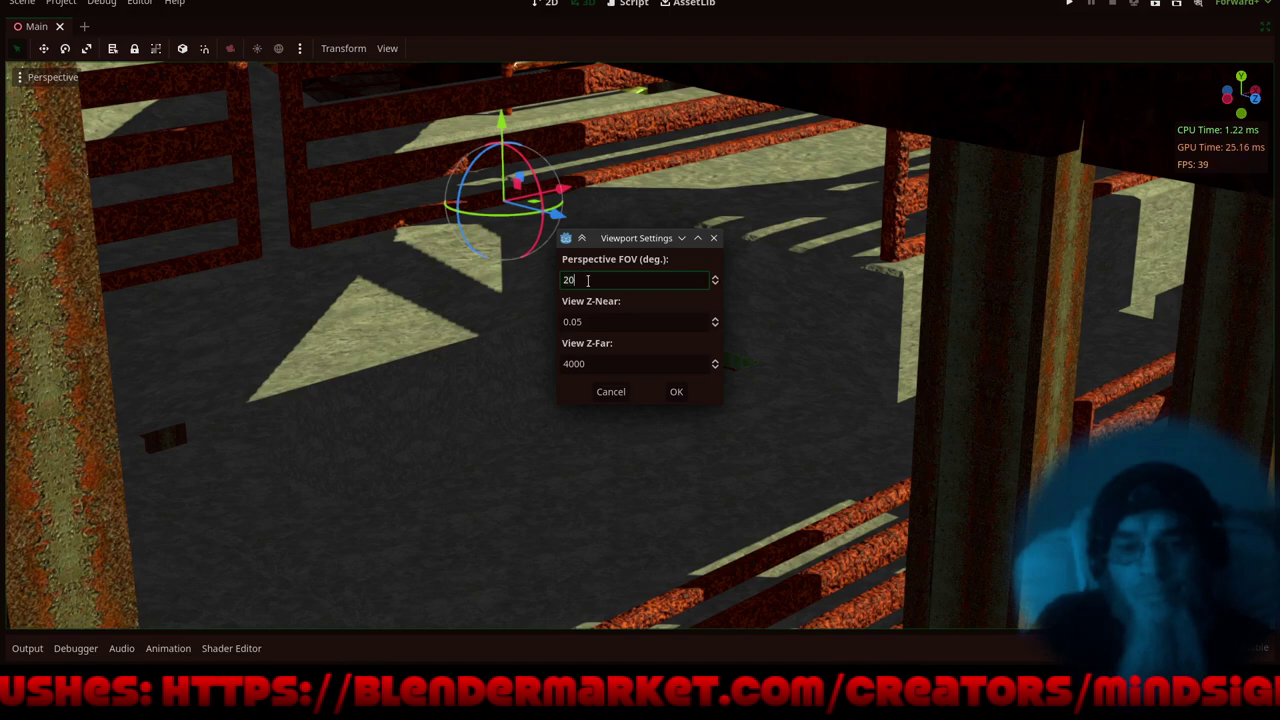
key(BackSpace)
key(BackSpace)
text(1)
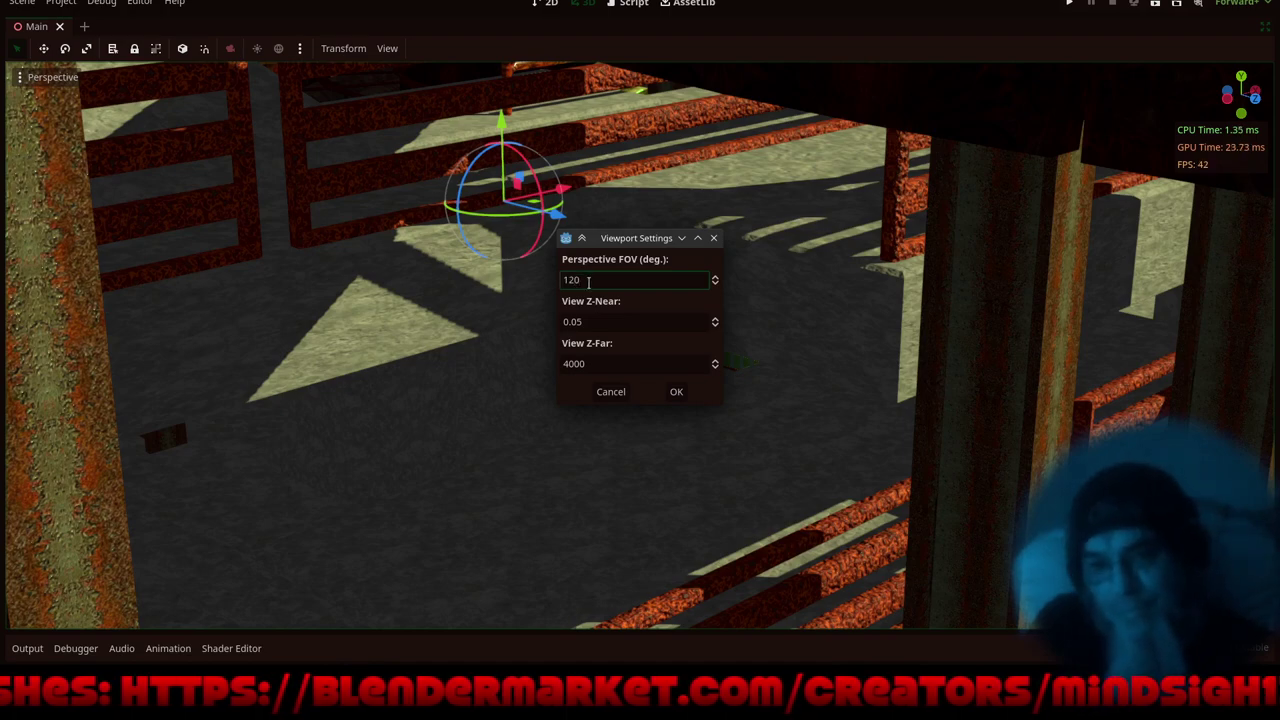
click(678, 392)
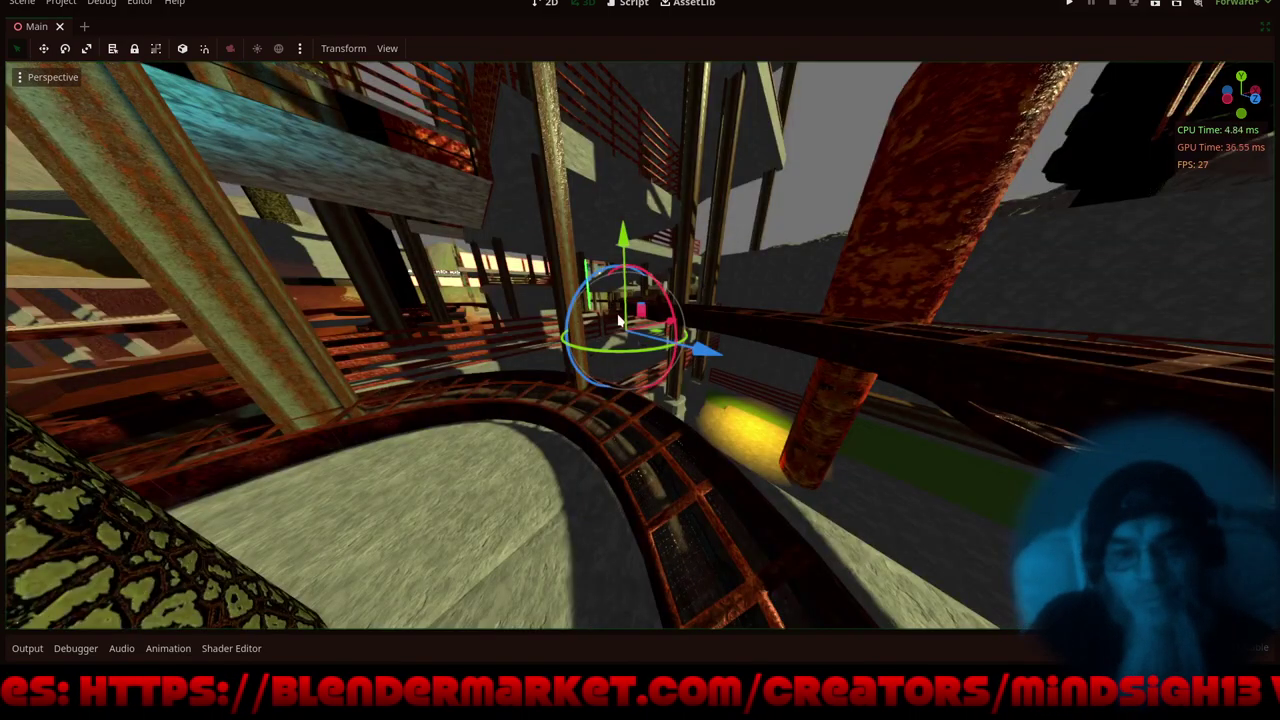
- Duplicate the short railing beside the curved track and move the copy horizontally across the walkway toward the opposite railings
scroll(638, 309, up, 8)
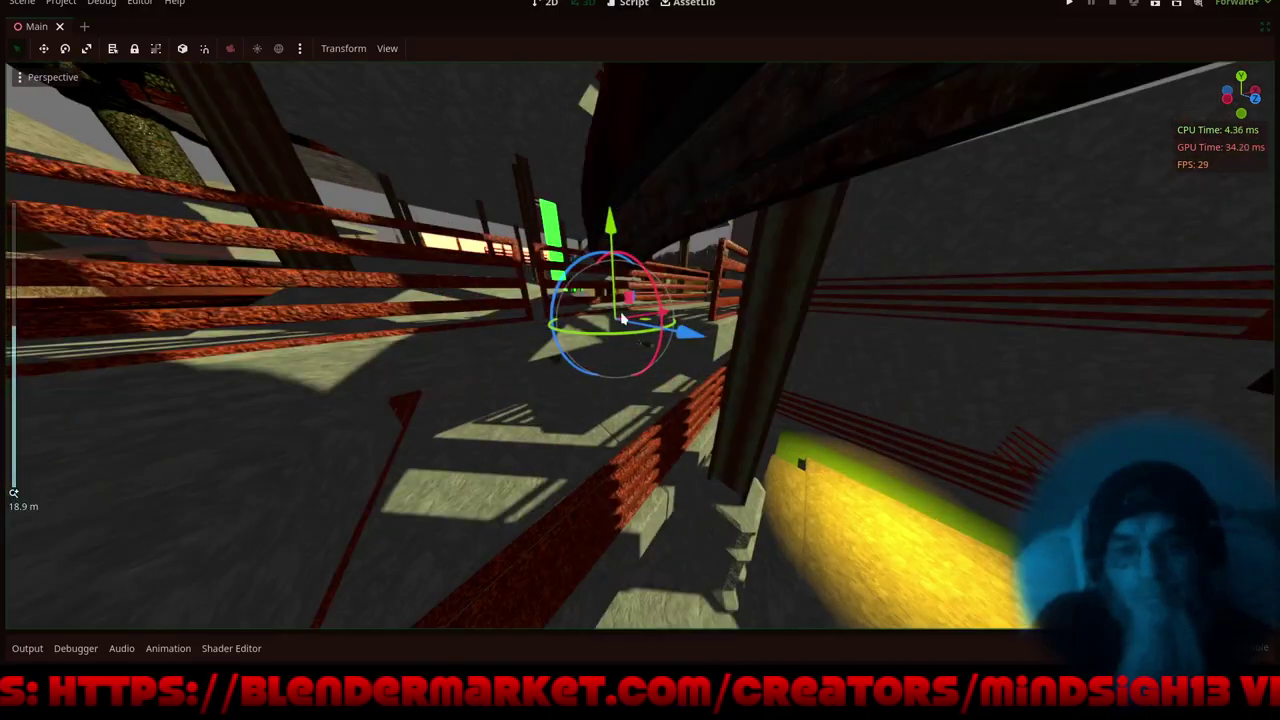
middle_drag(617, 314, 357, 402)
shift+middle_drag(688, 252, 598, 333)
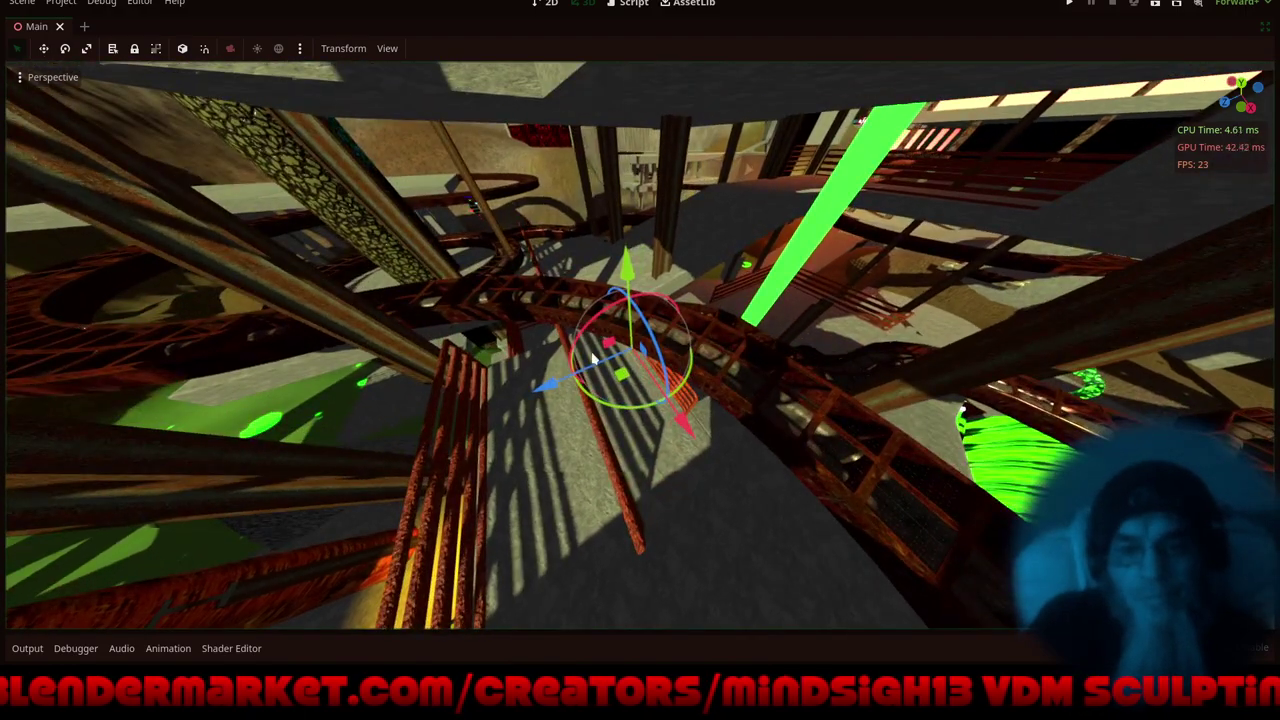
scroll(594, 358, up, 6)
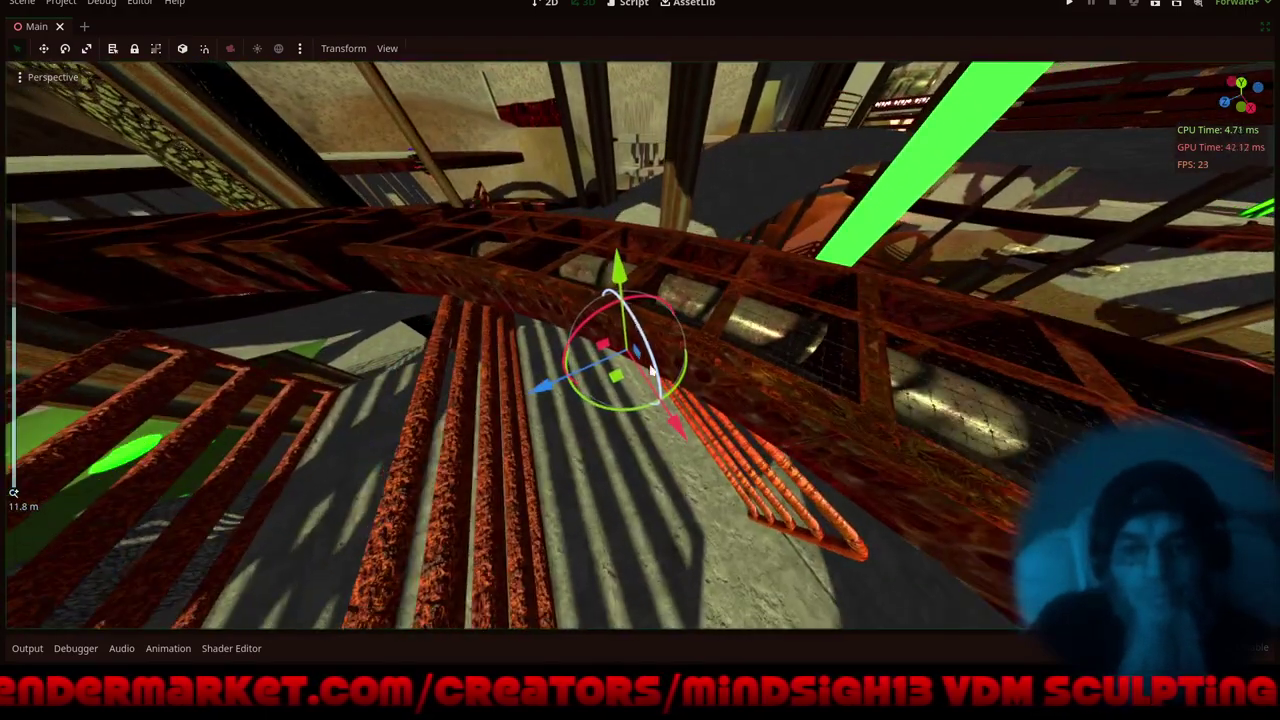
middle_drag(652, 370, 638, 334)
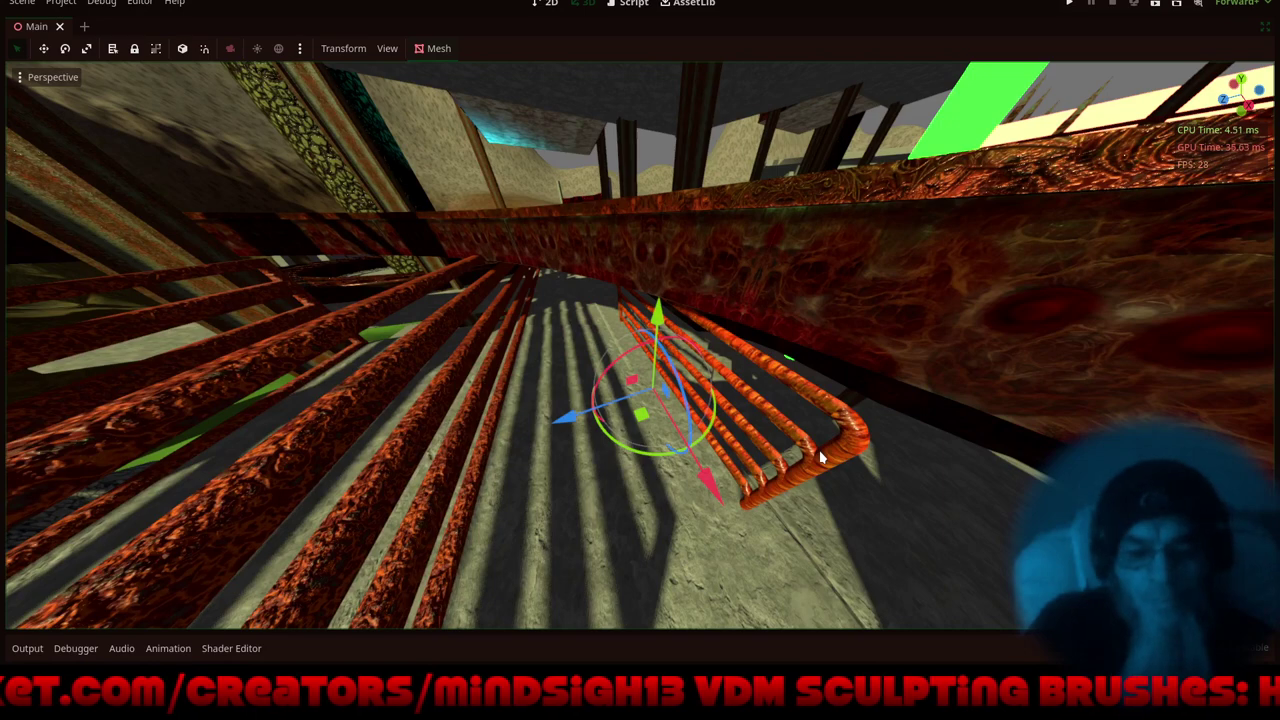
key(ctrl+d)
drag(643, 416, 518, 345)
- Slide the copied railing along its X axis until it spans the gap between the two thick railings
middle_drag(226, 508, 408, 440)
middle_drag(250, 378, 457, 420)
scroll(357, 455, up, 4)
middle_drag(357, 455, 436, 432)
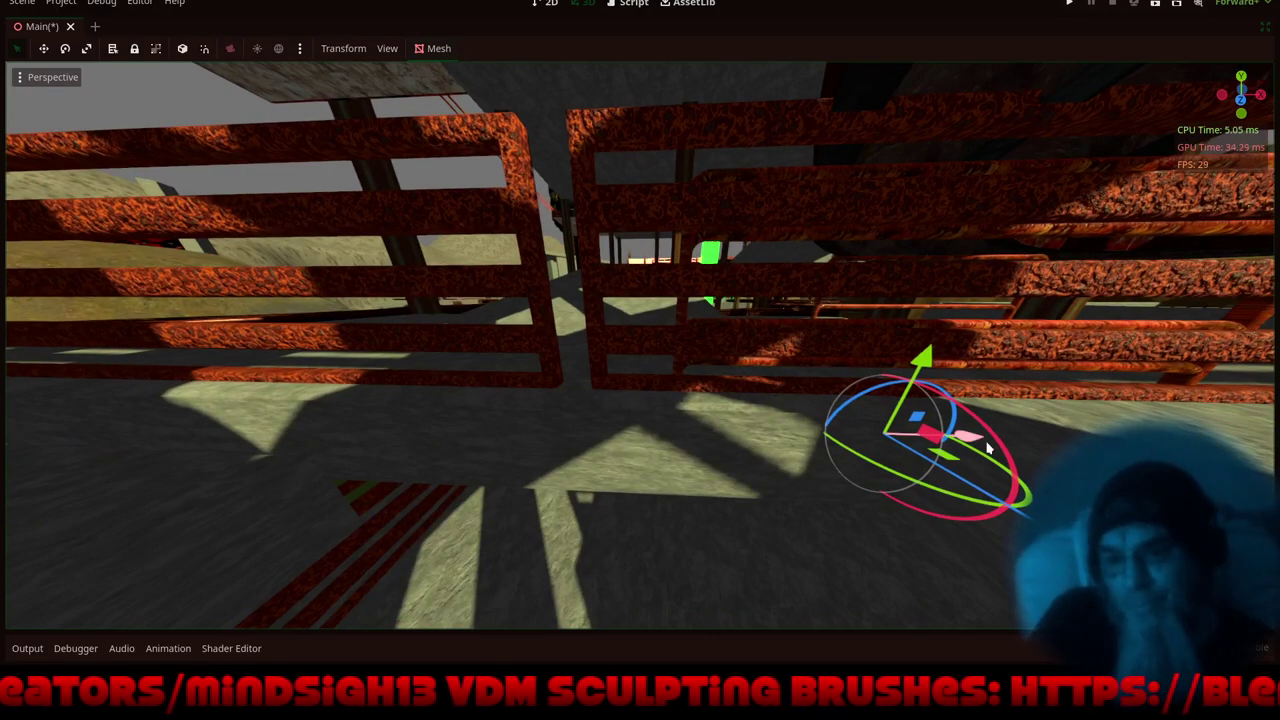
drag(988, 450, 733, 595)
- Shift the thick railing next to the copied one sideways along its X axis and lower it beneath the walkway floor
click(1093, 208)
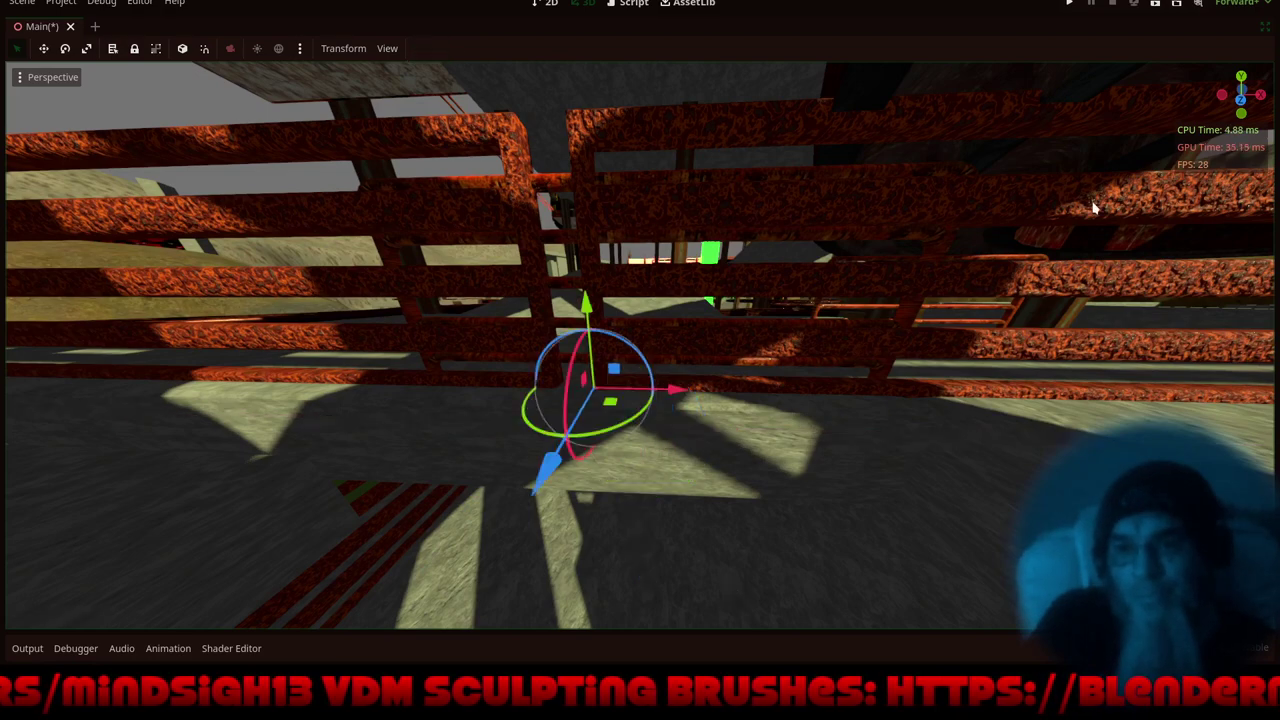
drag(678, 395, 950, 538)
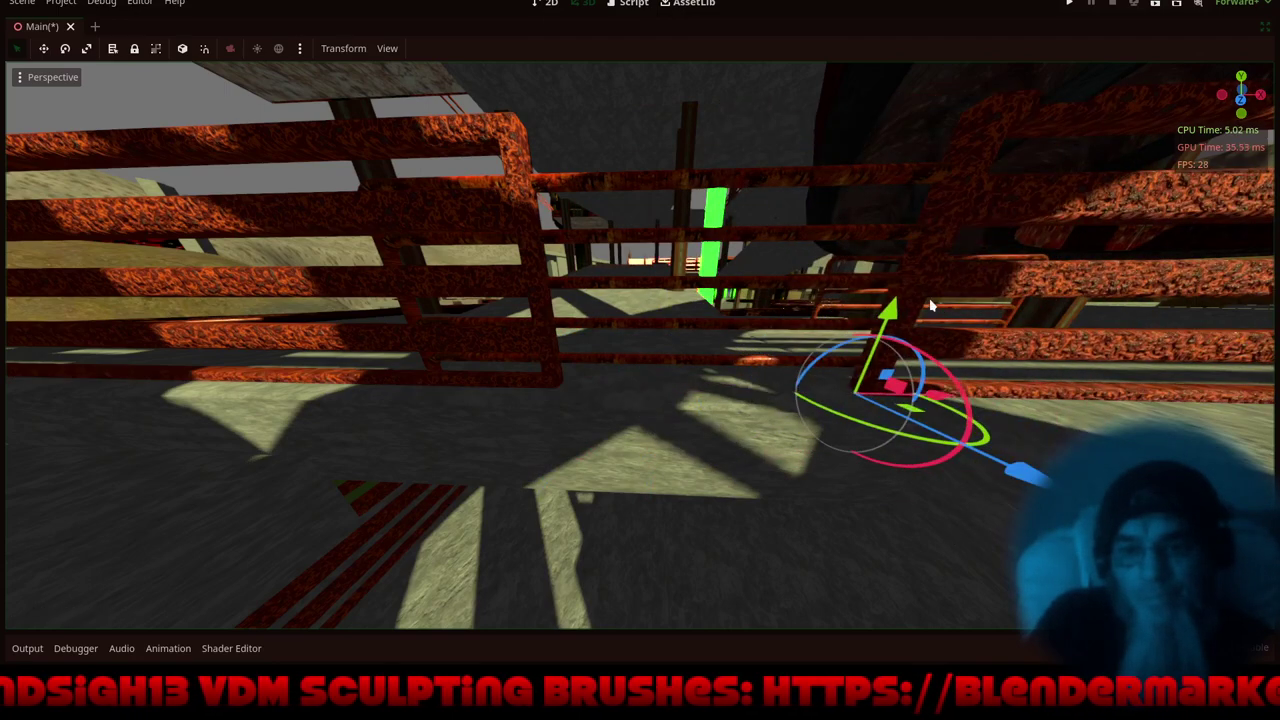
drag(882, 319, 776, 630)
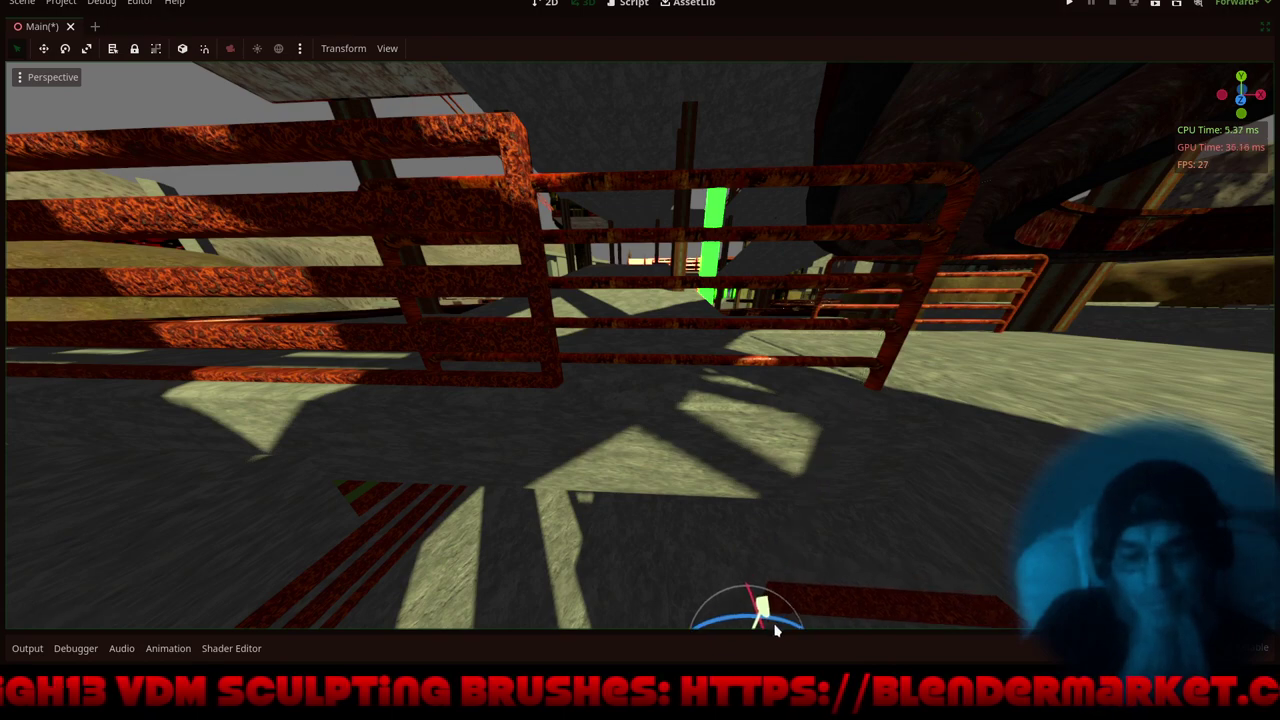
- Lower the selected railing to the ground level and position it beside the lamp-lit slab near the rusty column
key(f)
scroll(711, 462, down, 10)
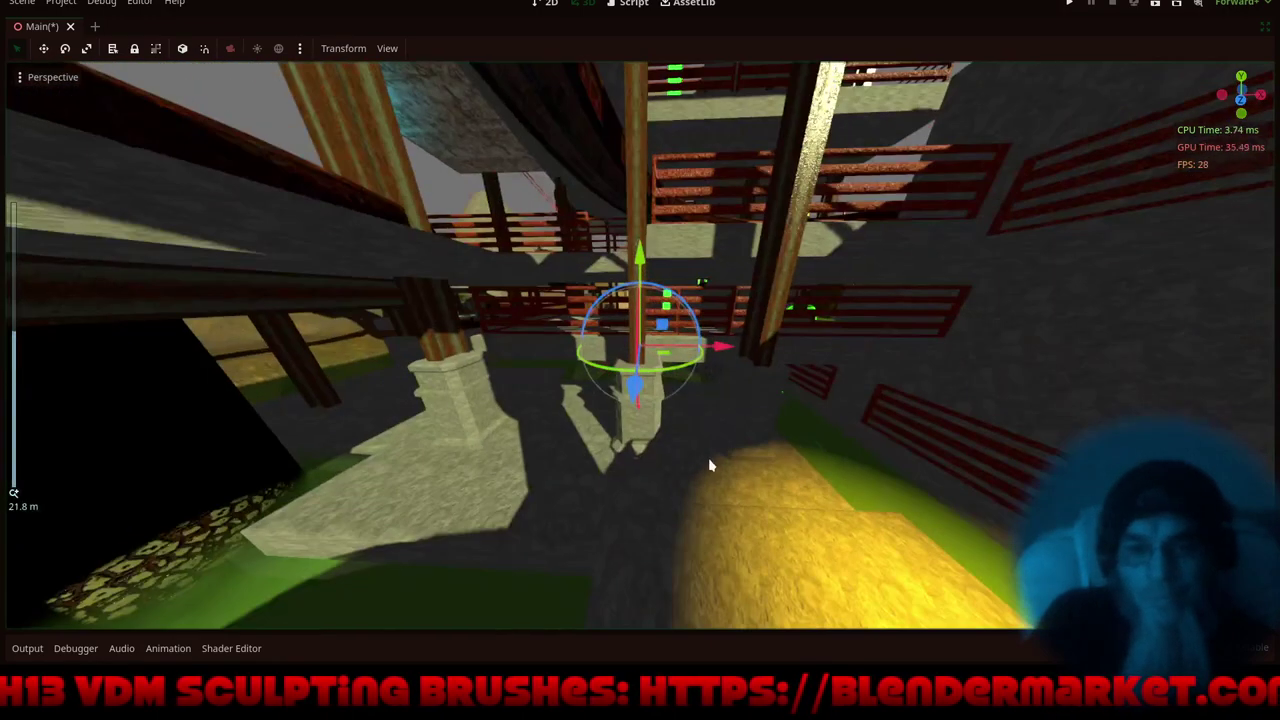
middle_drag(711, 462, 705, 408)
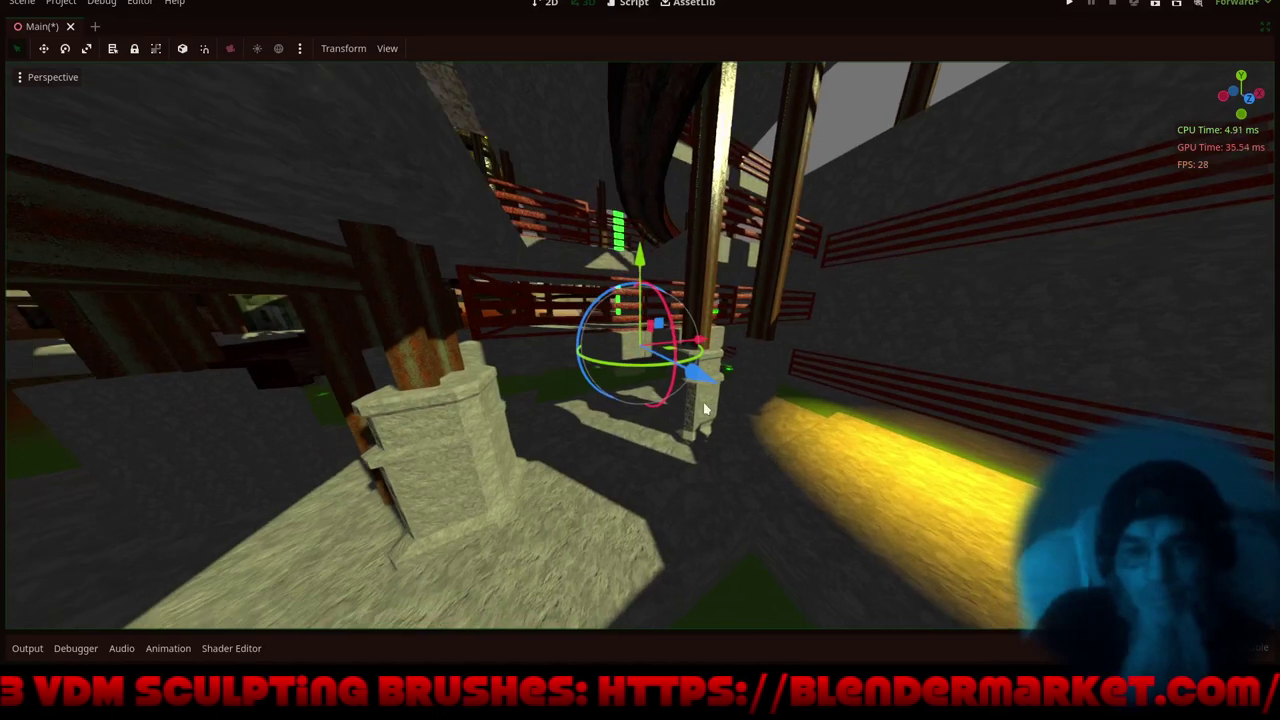
drag(640, 258, 825, 378)
drag(722, 250, 714, 346)
drag(813, 532, 901, 557)
key(f)
middle_drag(648, 321, 385, 345)
mouse_move(643, 255)
mouse_down()
mouse_move(645, 288)
mouse_move(666, 254)
mouse_up()
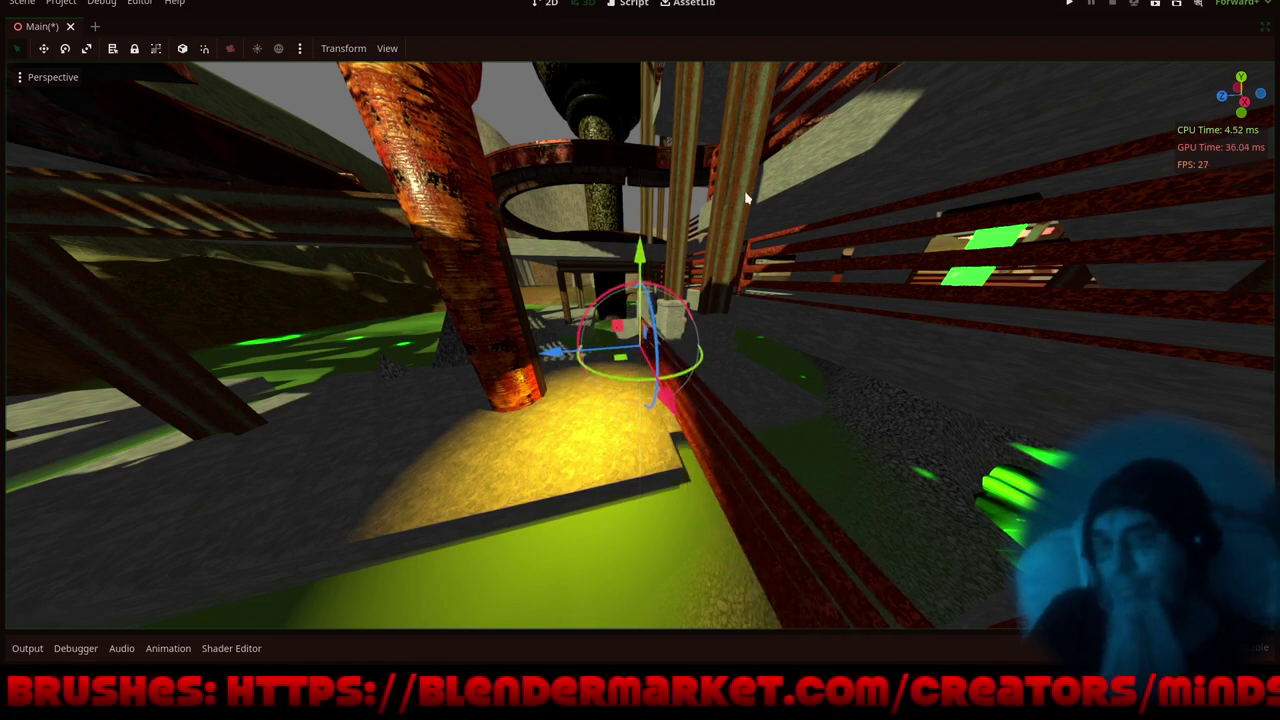
- Set the viewport's perspective field of view to 80 degrees
click(388, 49)
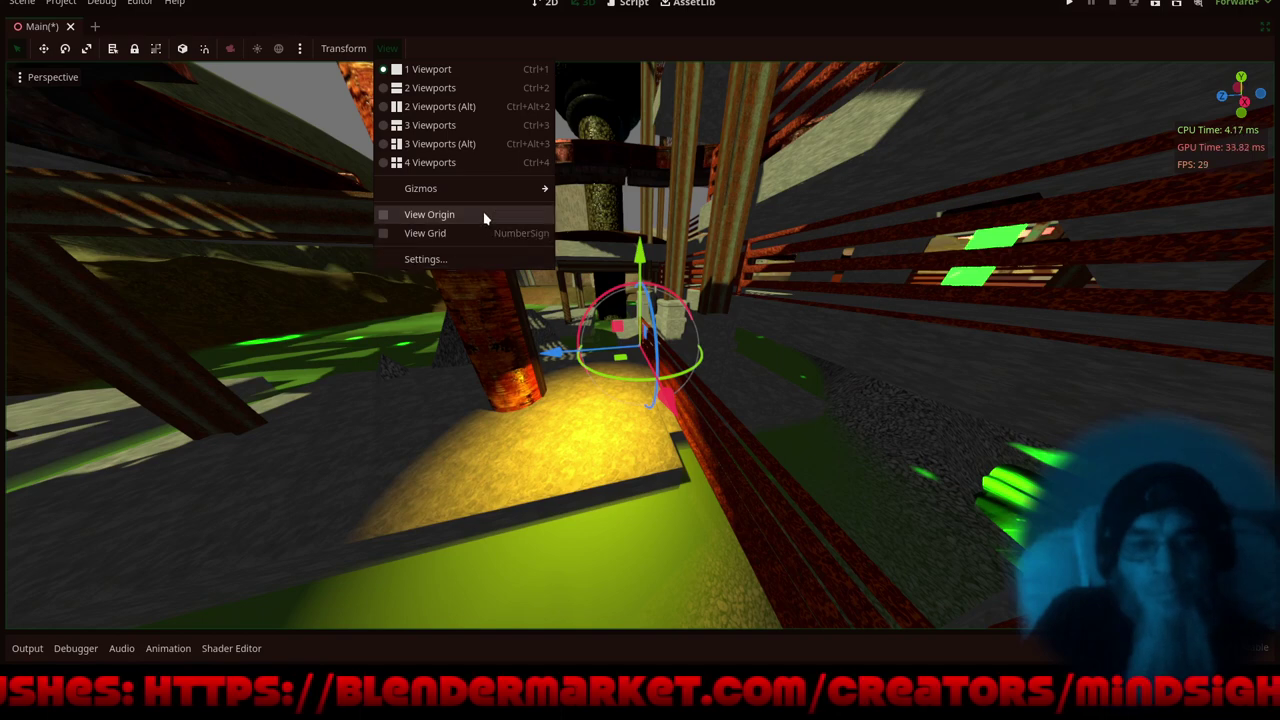
click(480, 255)
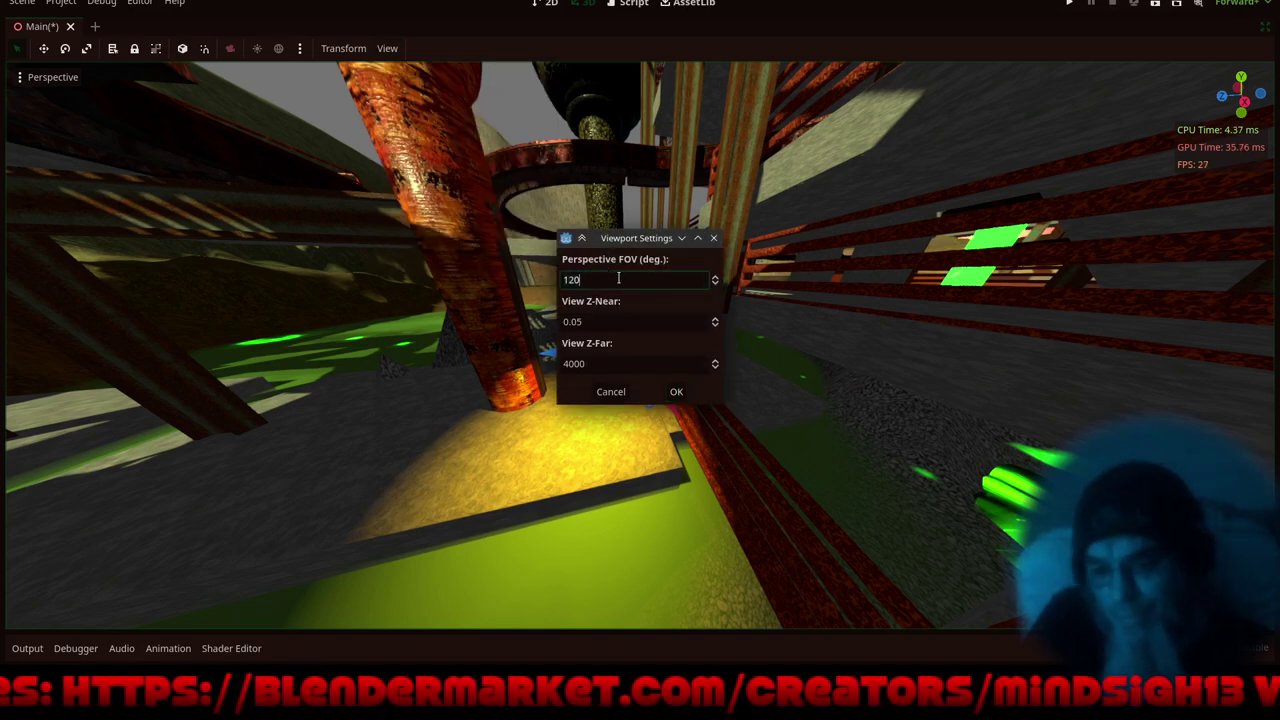
key(BackSpace)
key(BackSpace)
key(BackSpace)
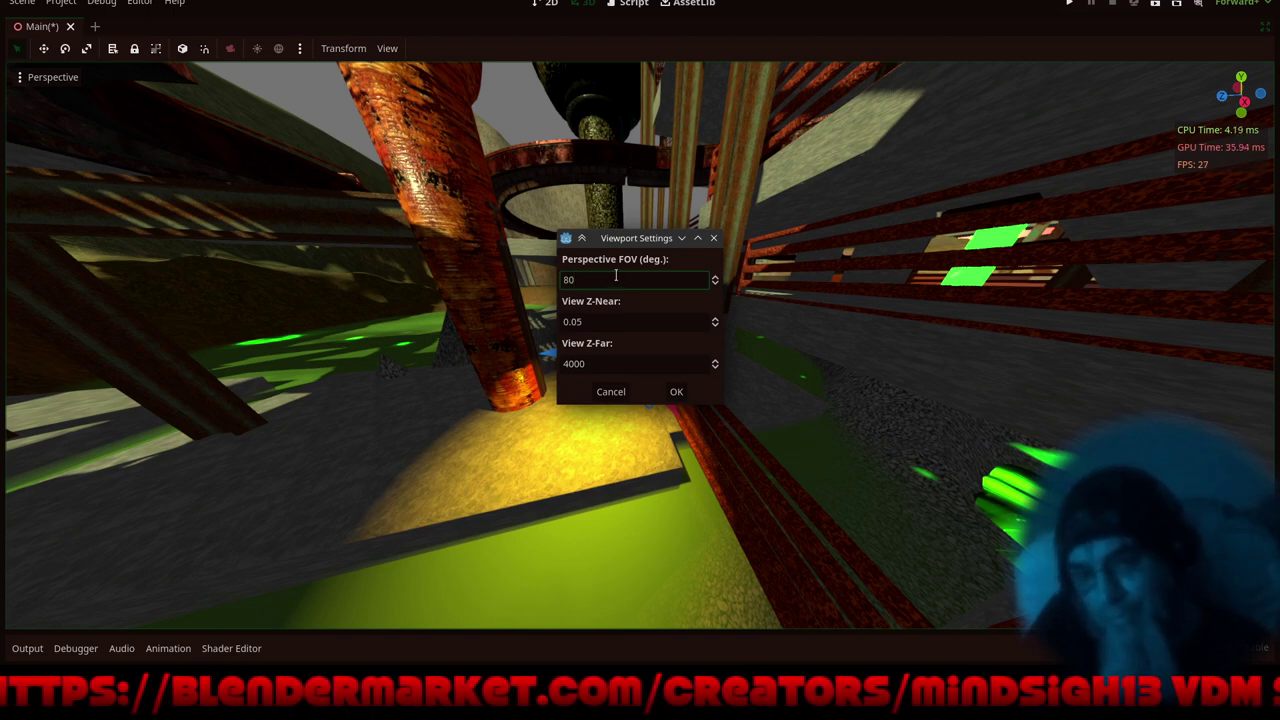
click(676, 391)
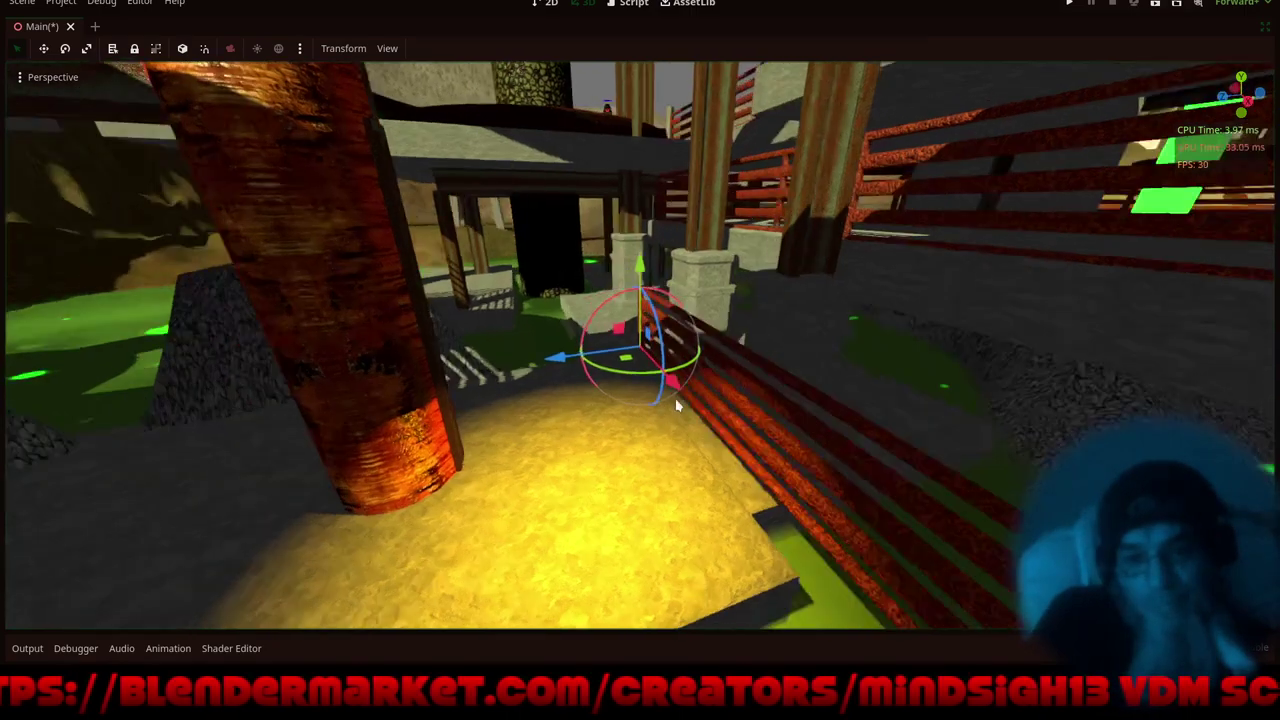
- Lower the railing slightly and rotate it about its vertical axis so it runs behind the rusty column
middle_drag(677, 405, 700, 385)
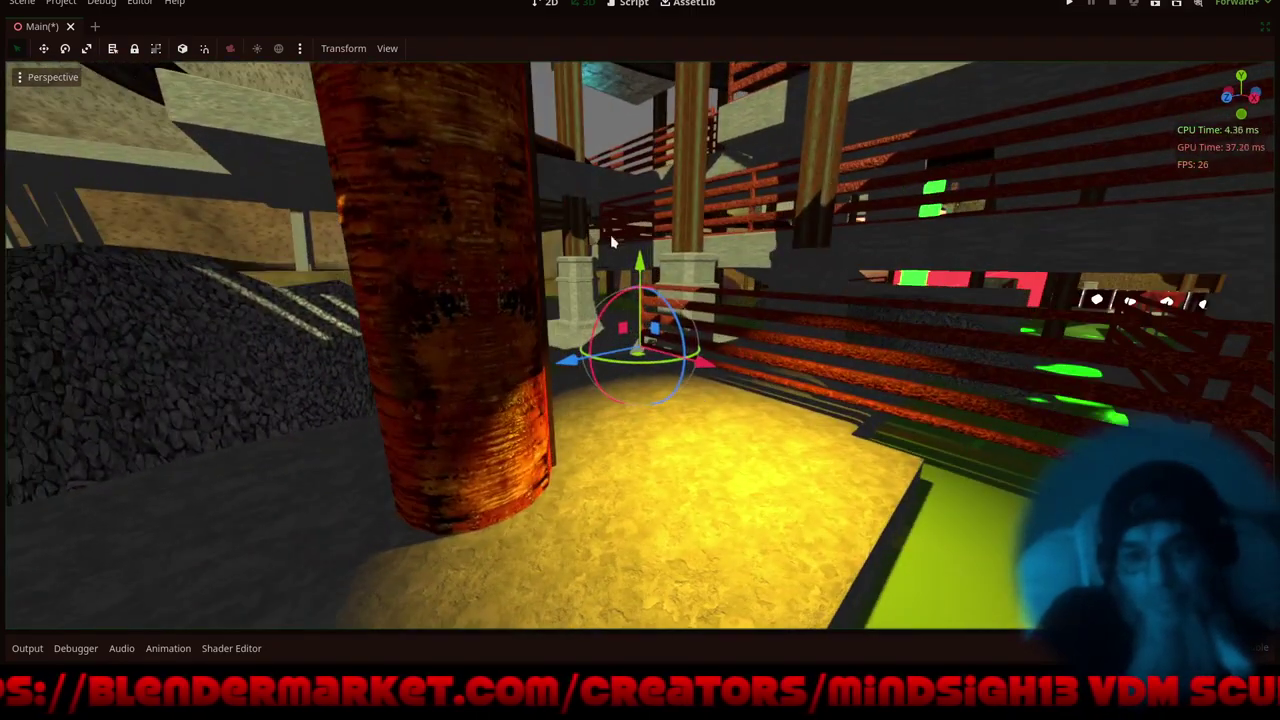
drag(631, 268, 619, 278)
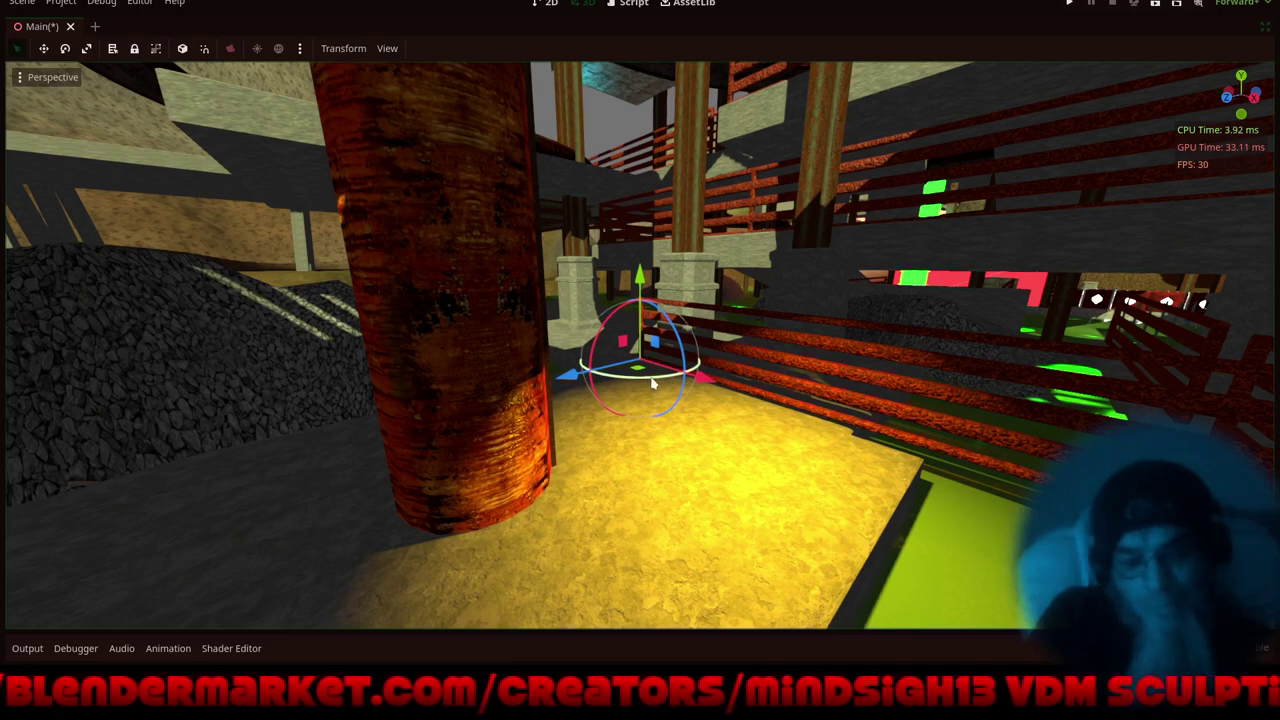
drag(652, 383, 592, 413)
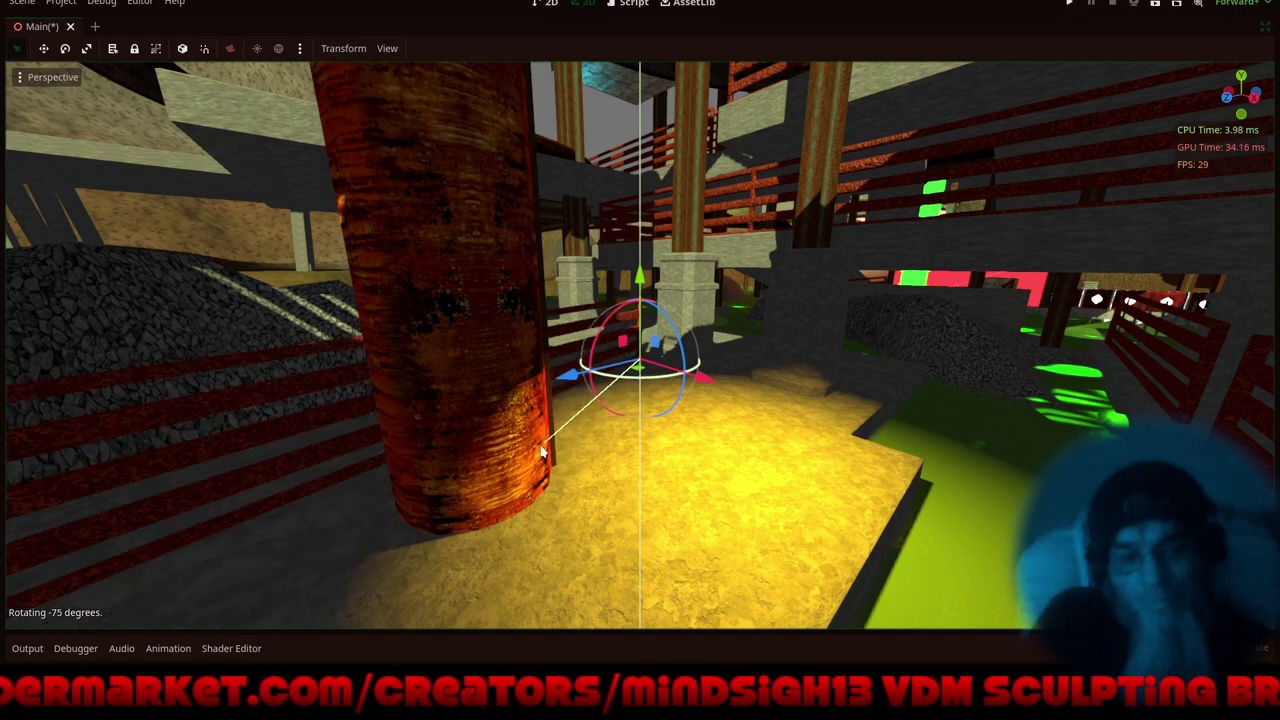
drag(541, 452, 505, 437)
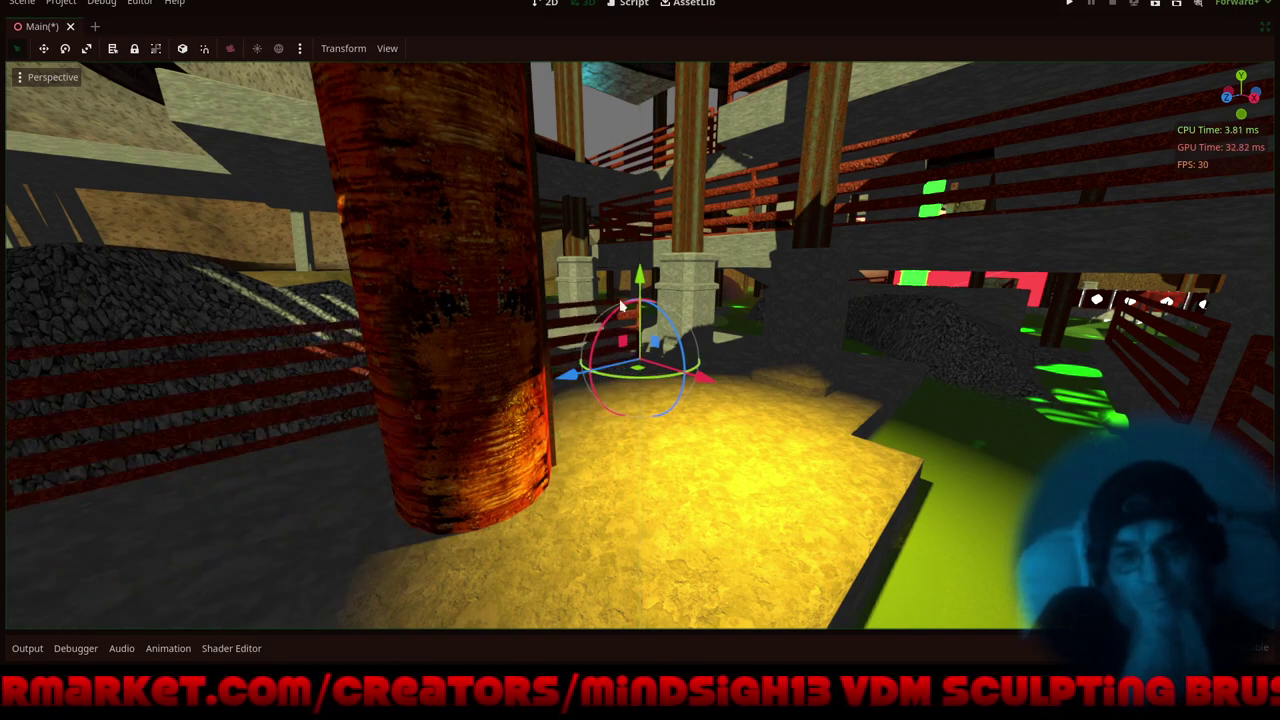
- Slide the rotated railing along the Z axis behind the rusty column and settle its base on the ground
drag(638, 274, 664, 276)
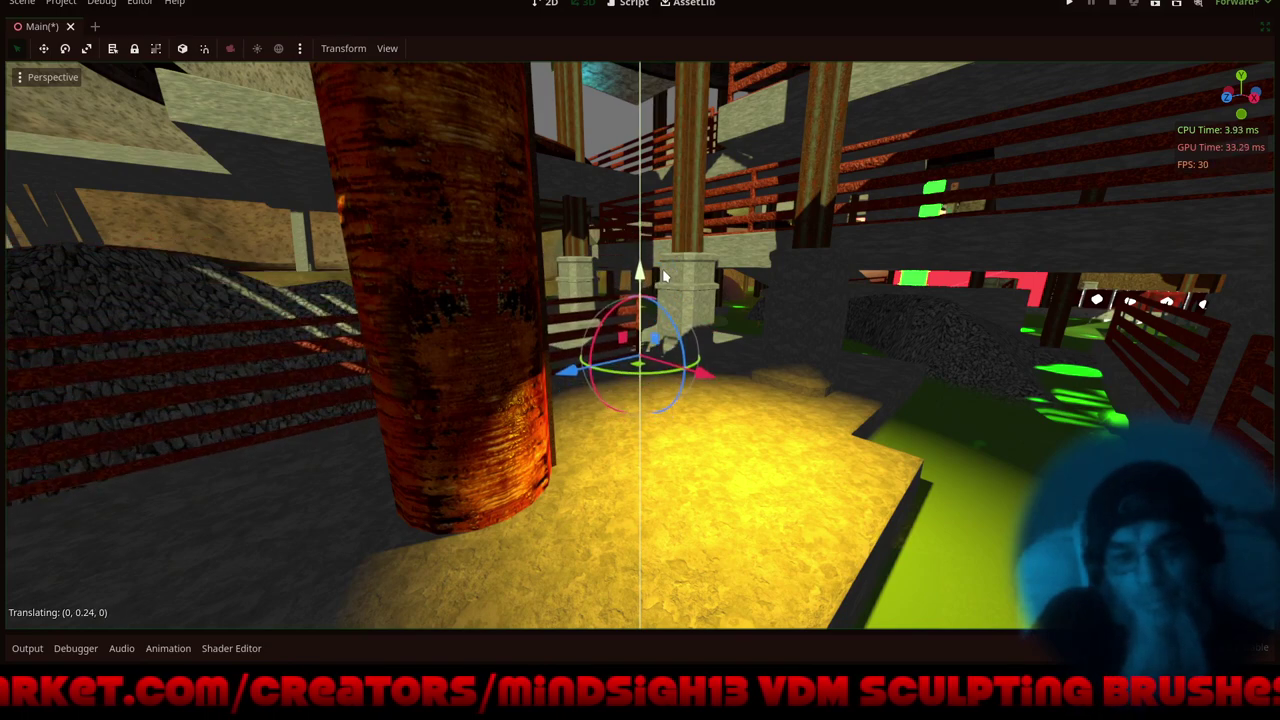
drag(568, 373, 518, 403)
middle_drag(795, 398, 699, 437)
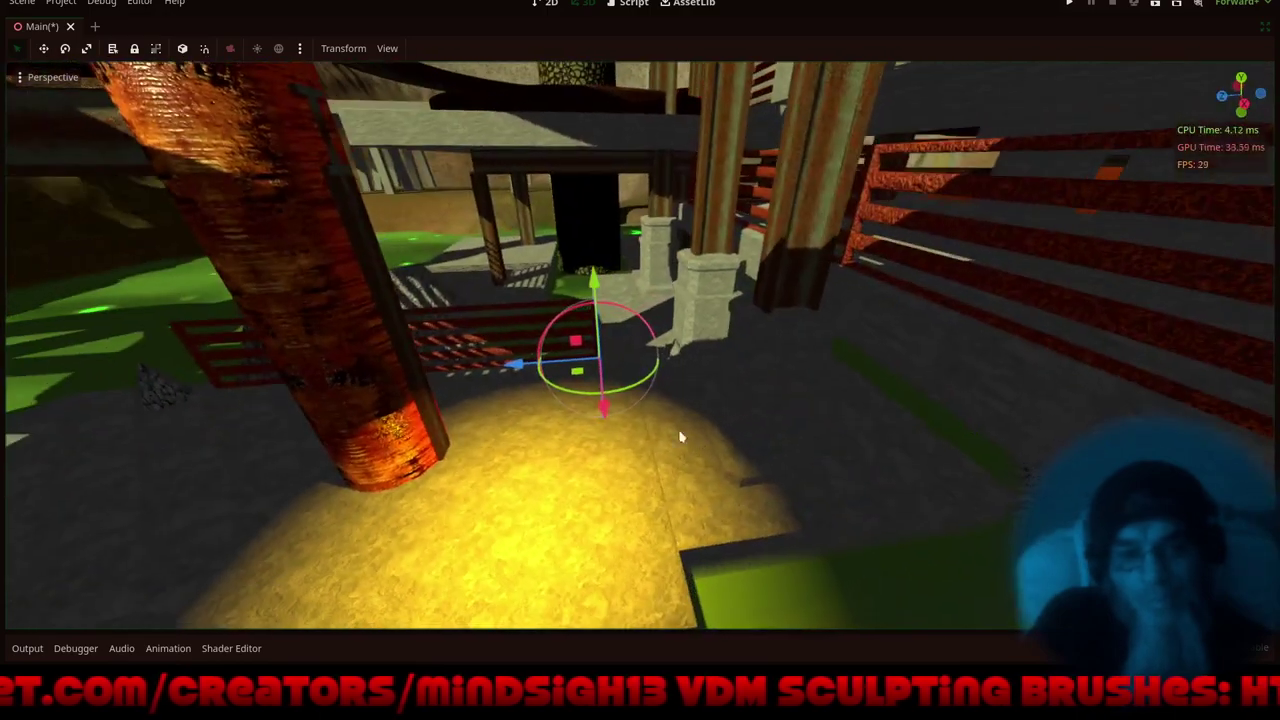
shift+middle_drag(603, 402, 663, 434)
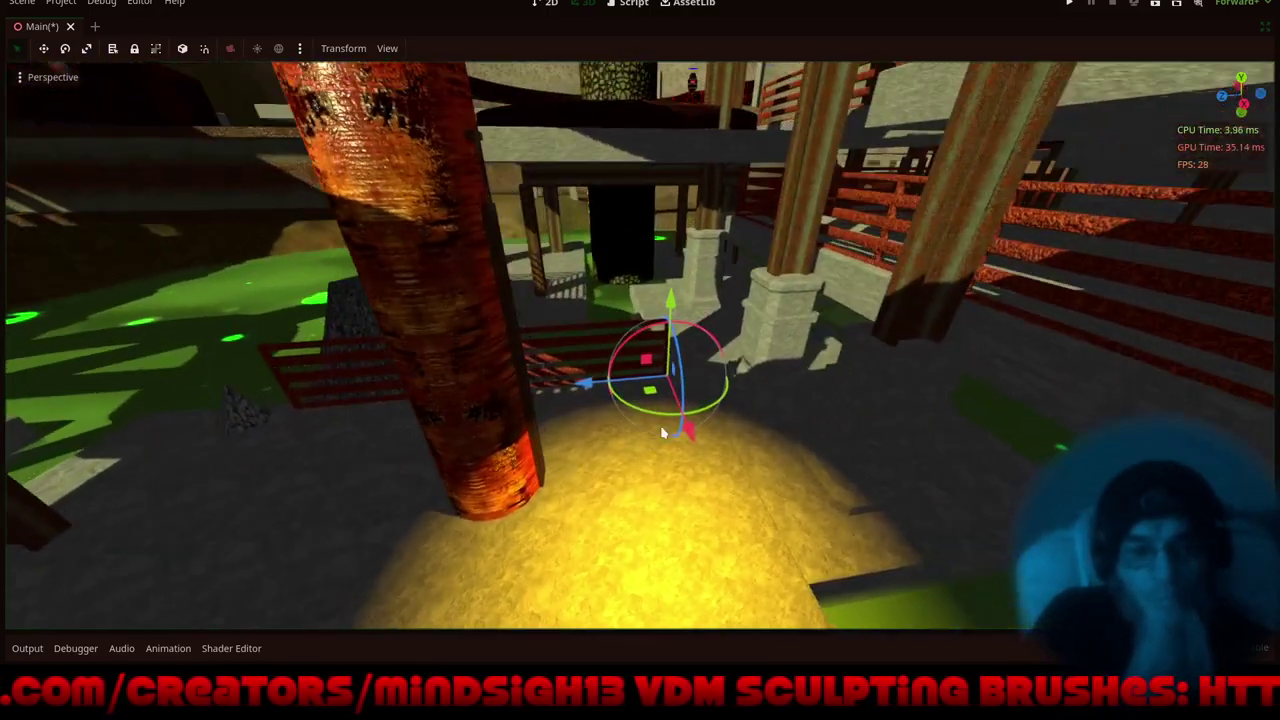
scroll(688, 364, up, 4)
scroll(690, 365, up, 5)
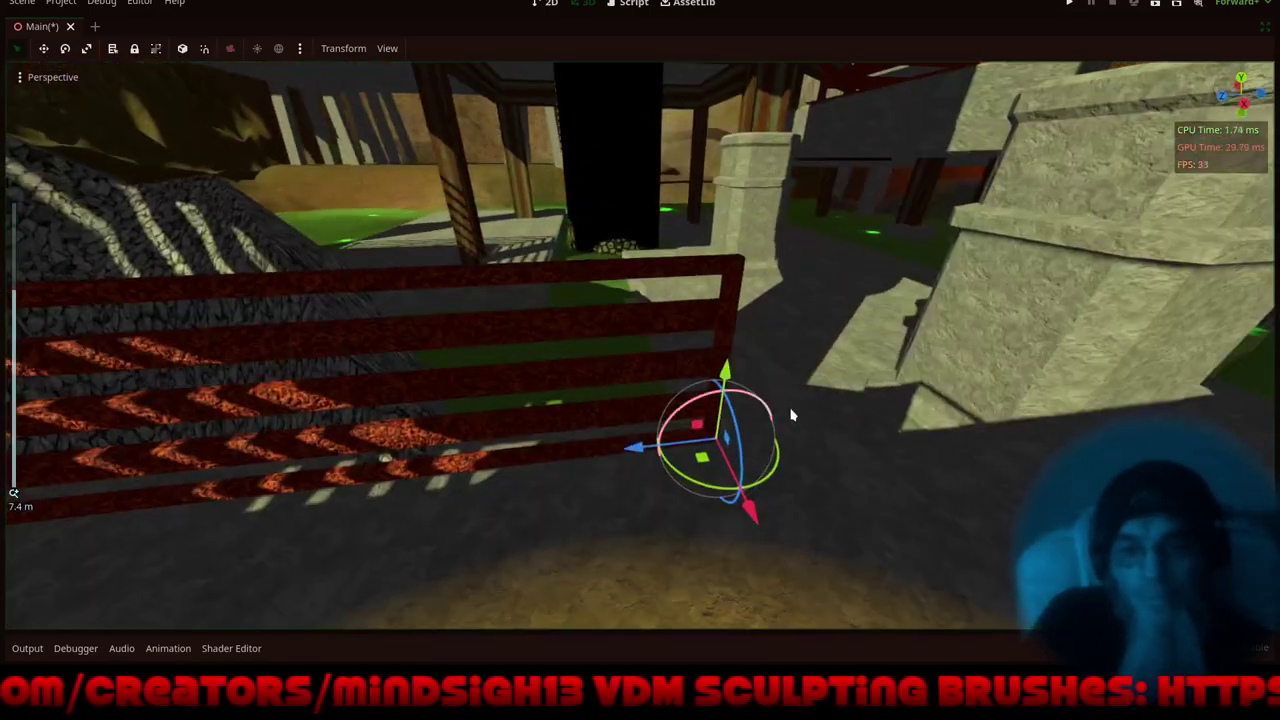
middle_drag(790, 415, 714, 350)
drag(620, 453, 627, 448)
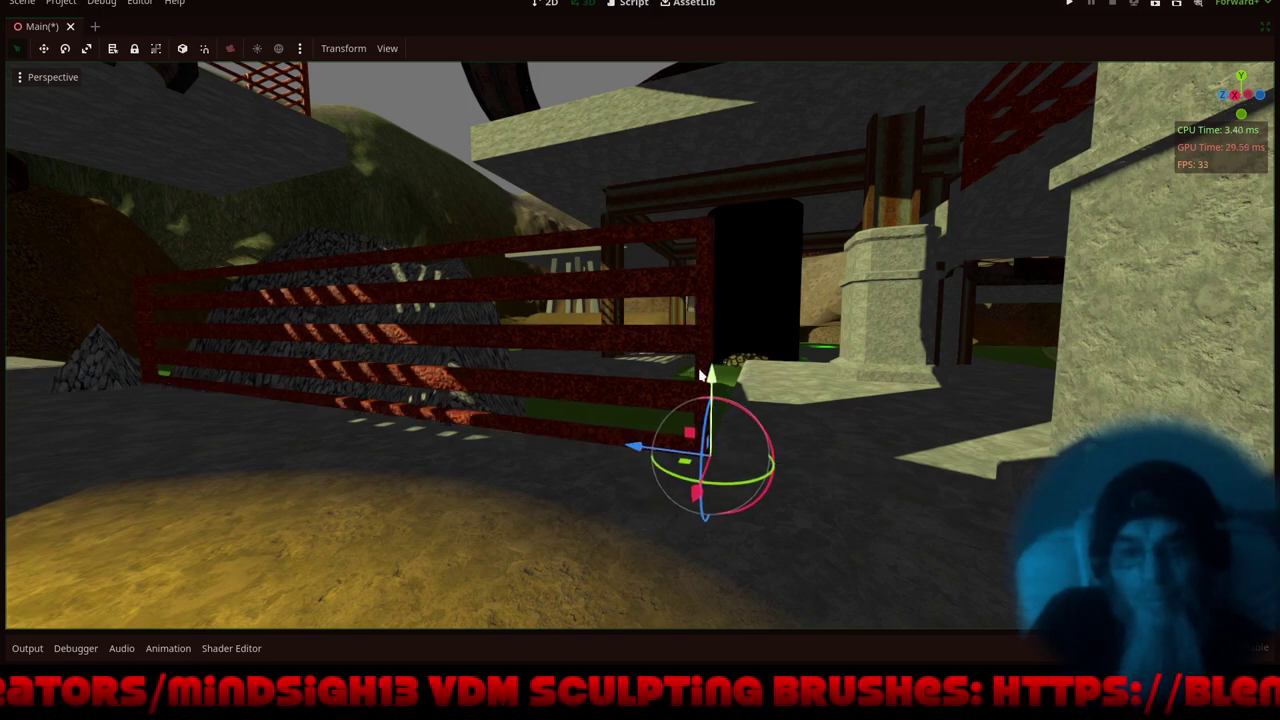
drag(698, 376, 687, 396)
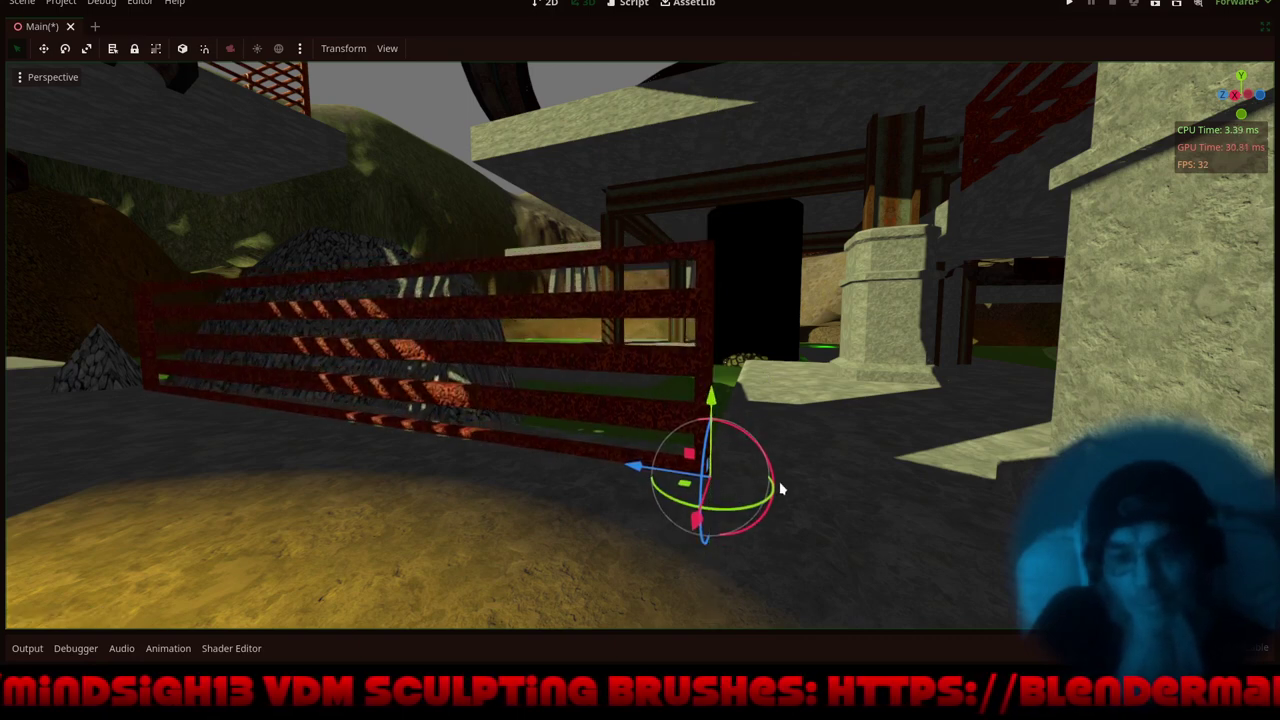
- Duplicate the railing, rotate the copy -90 degrees about the vertical axis, and adjust its height and X position to form a corner
drag(648, 548, 648, 561)
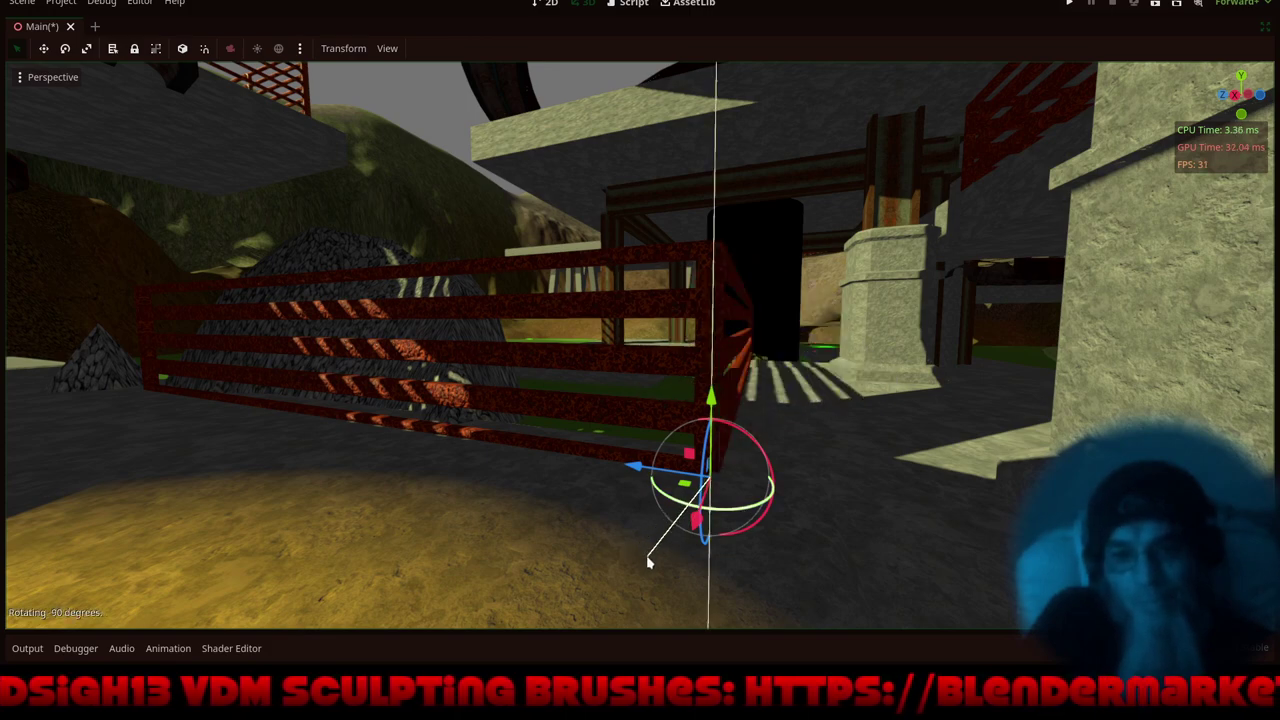
middle_drag(897, 351, 792, 323)
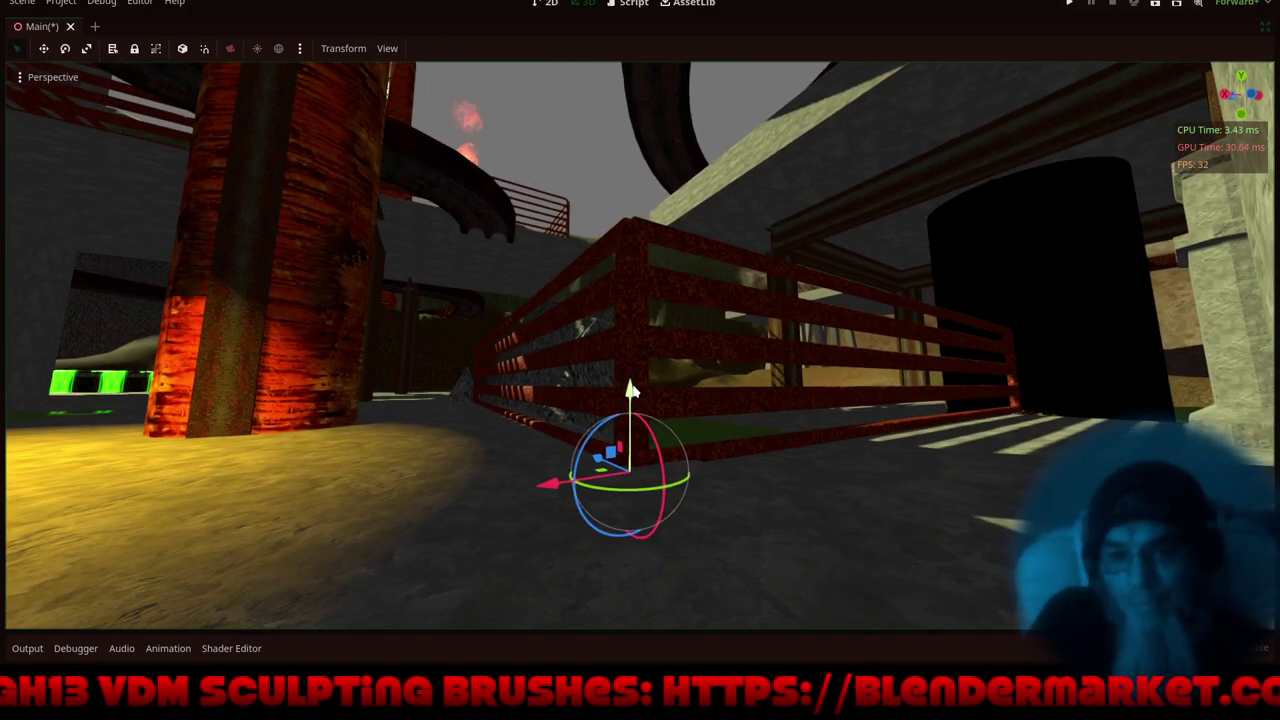
drag(632, 390, 630, 400)
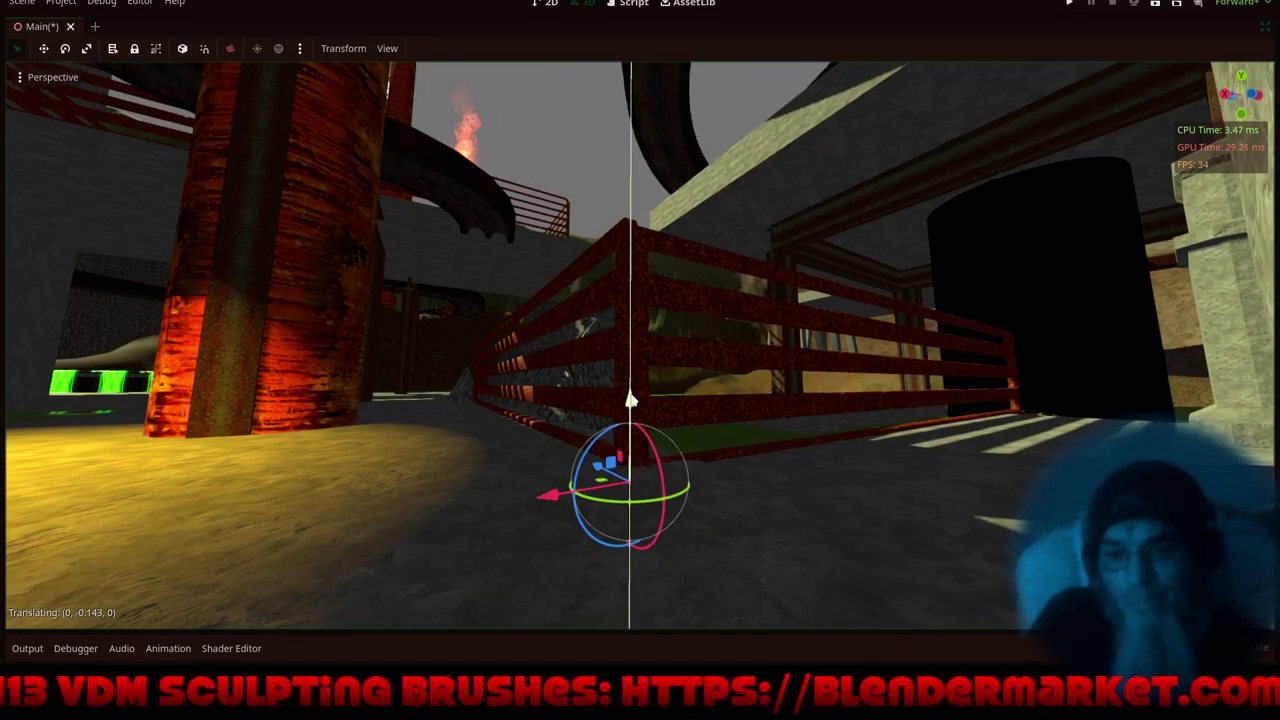
middle_drag(493, 388, 799, 523)
middle_drag(779, 333, 985, 370)
middle_drag(603, 345, 825, 445)
middle_drag(518, 450, 697, 469)
drag(850, 452, 905, 443)
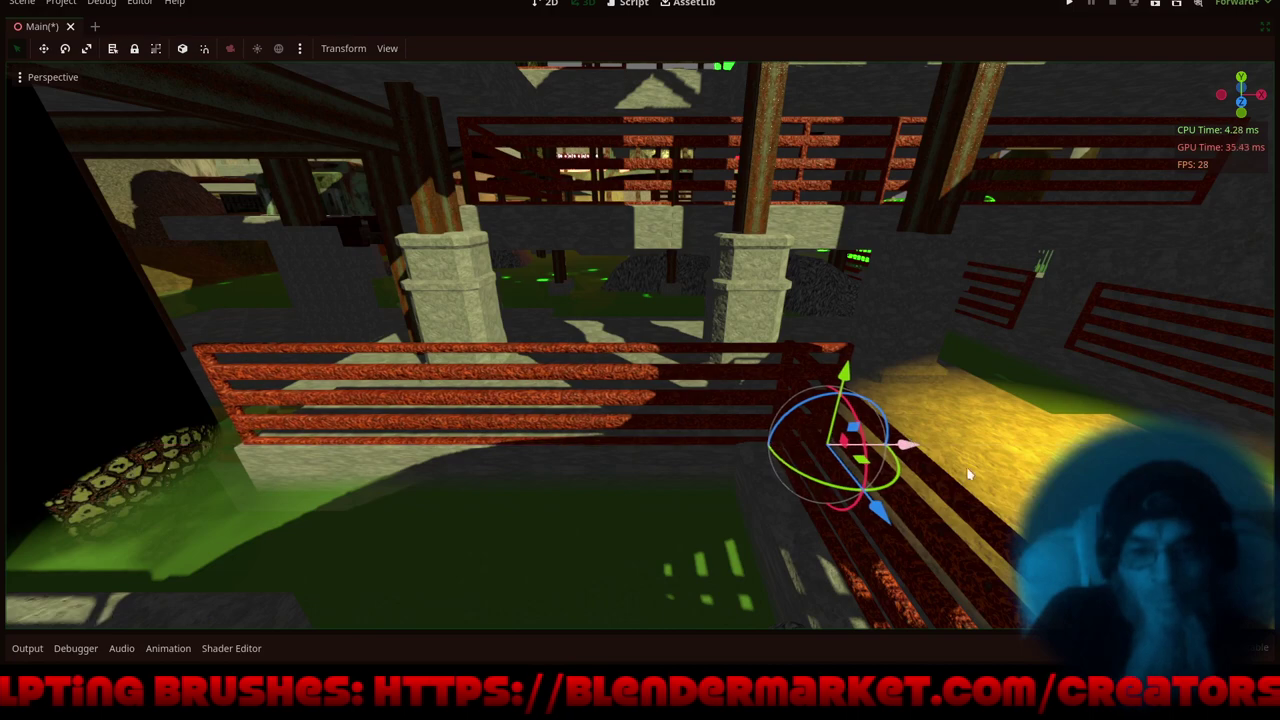
- Duplicate the corner railing and move the copy along the Z axis behind the stone pillars to the slab's far edge
middle_drag(985, 476, 567, 220)
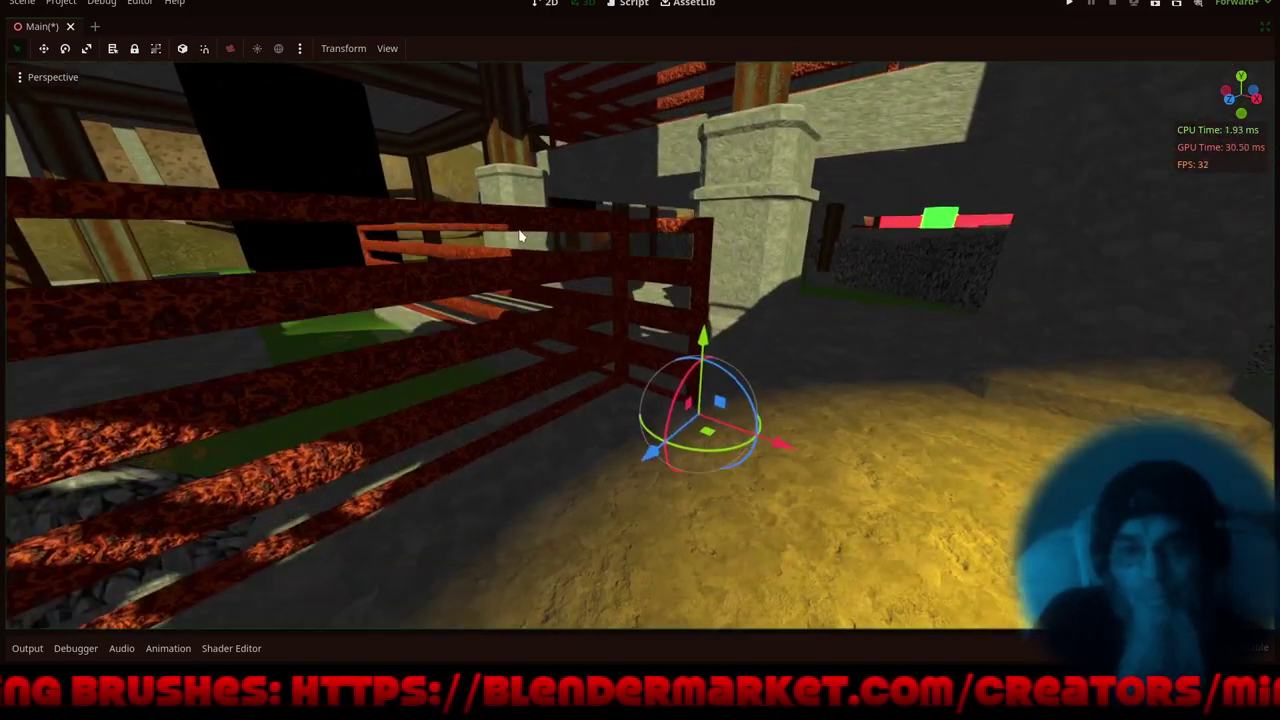
scroll(646, 357, down, 5)
shift+middle_drag(646, 357, 474, 334)
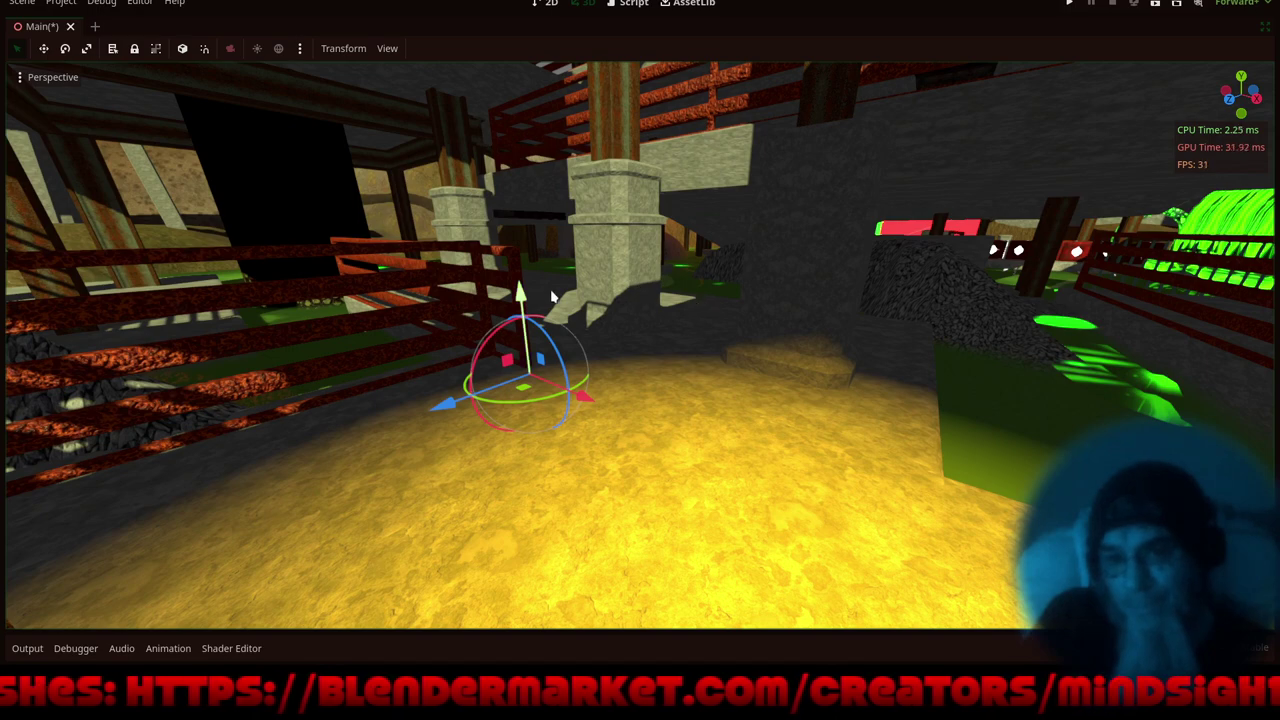
middle_drag(551, 296, 585, 350)
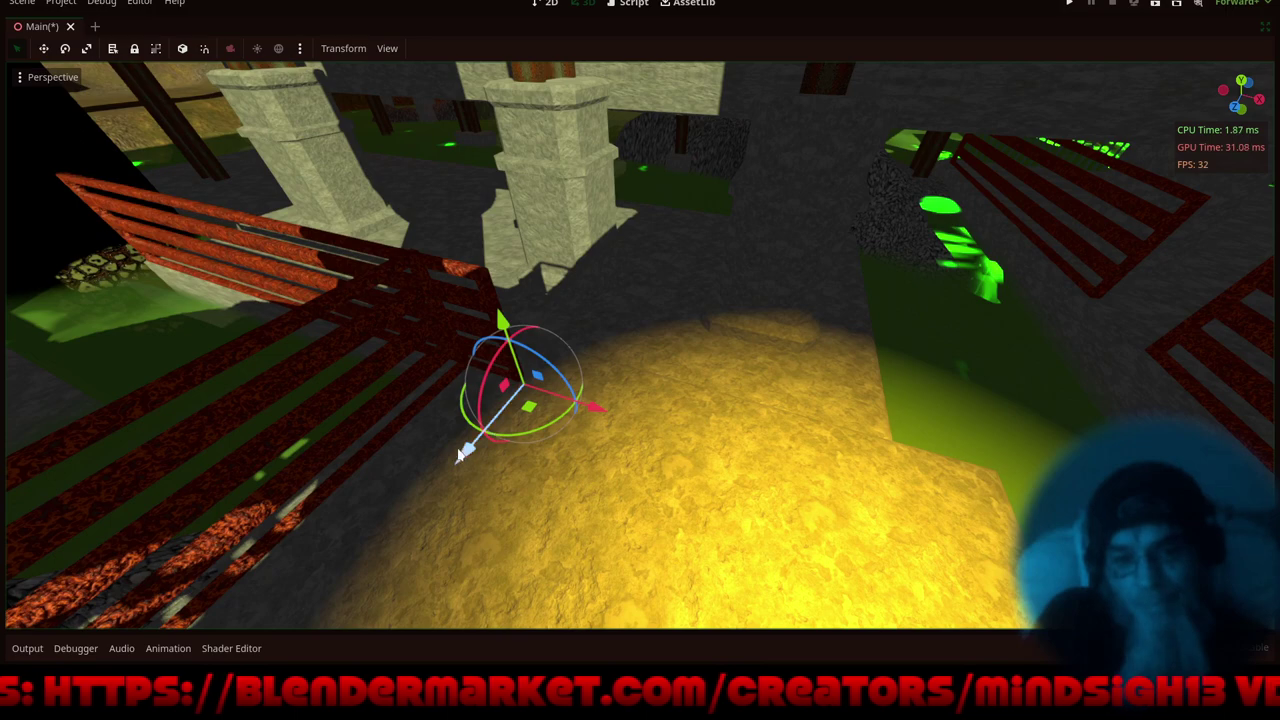
drag(463, 451, 703, 277)
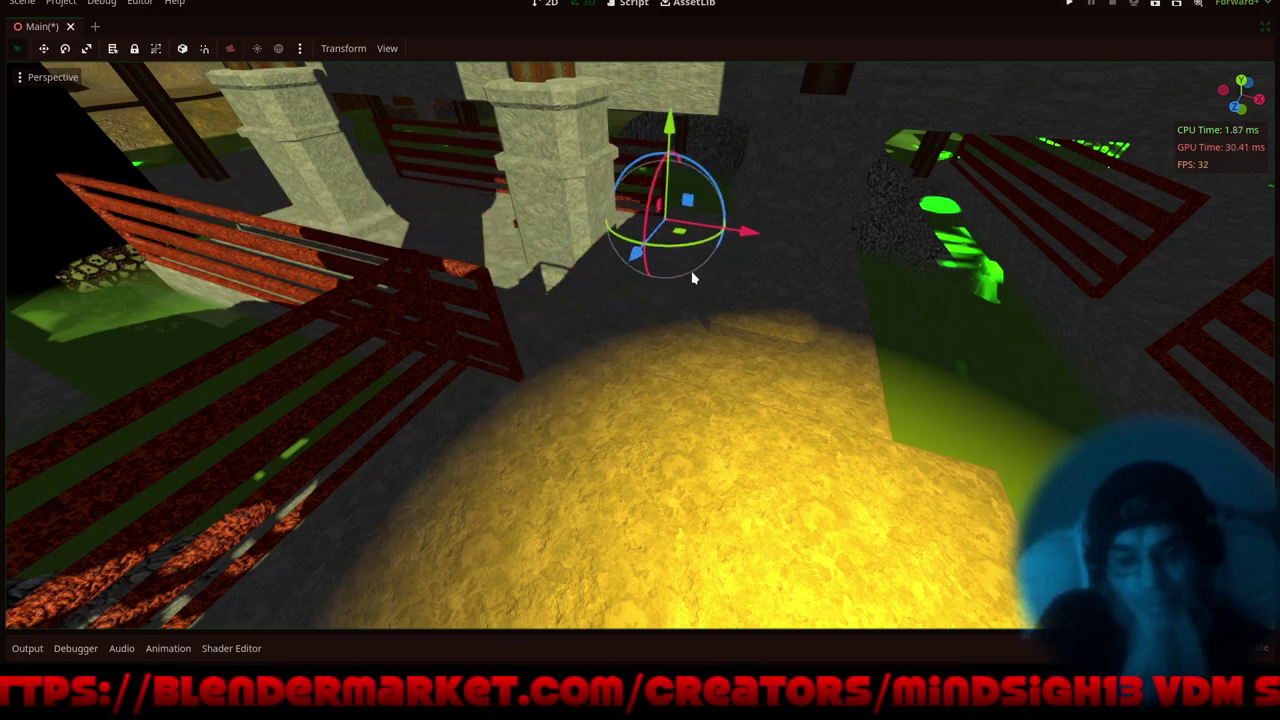
key(f)
middle_drag(616, 374, 401, 321)
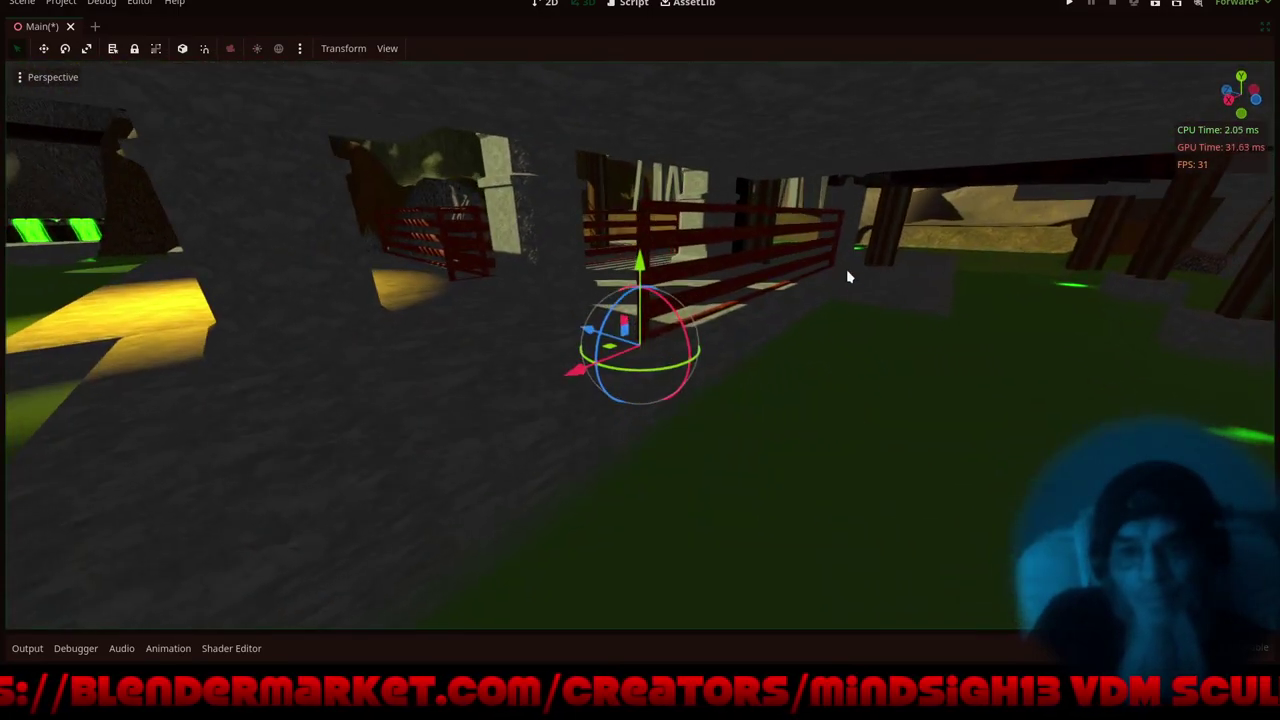
scroll(846, 276, up, 5)
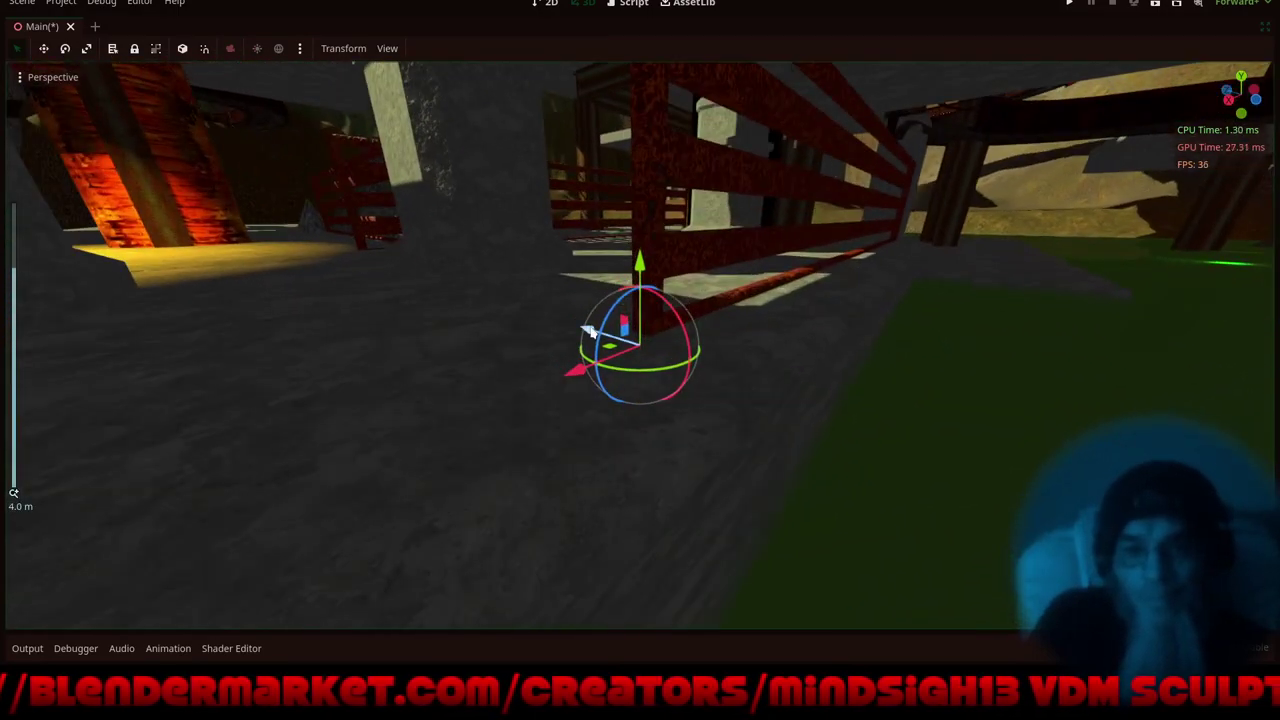
drag(590, 333, 656, 351)
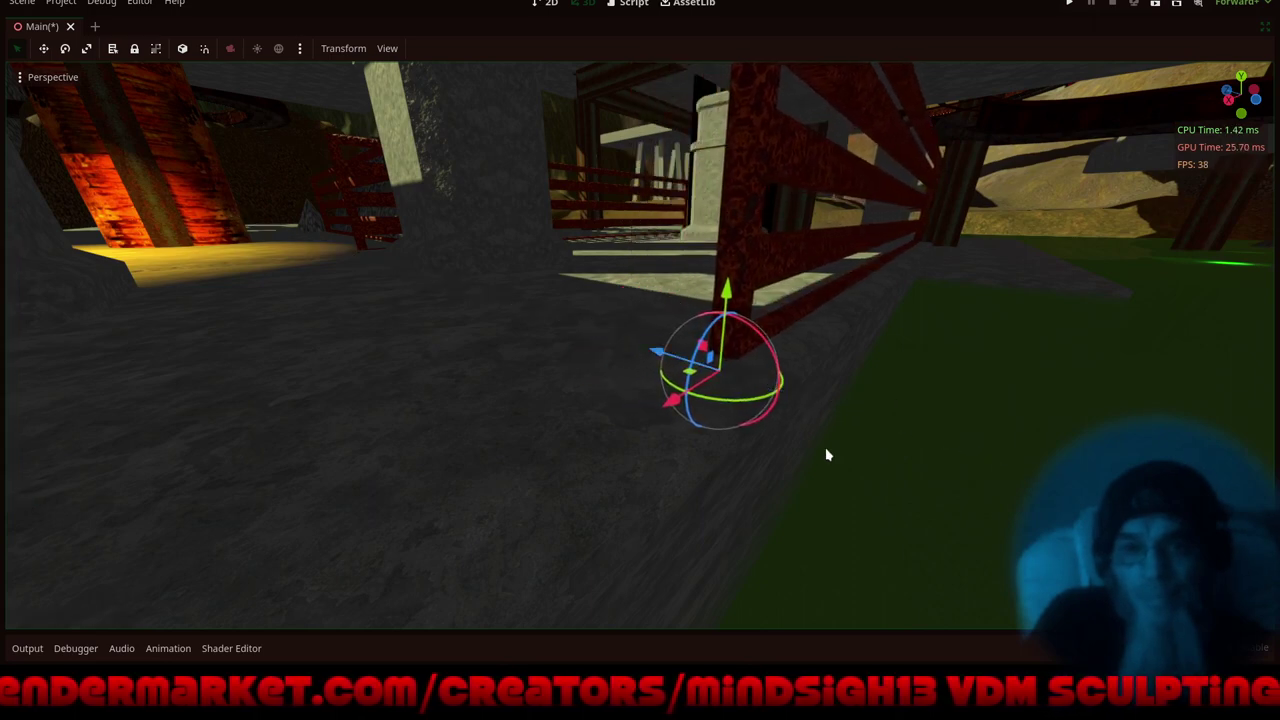
- Duplicate the far-edge railing, turn the copy perpendicular to it, and move it about 10.15 units along the X axis across the slab
middle_drag(952, 494, 292, 479)
scroll(480, 403, down, 2)
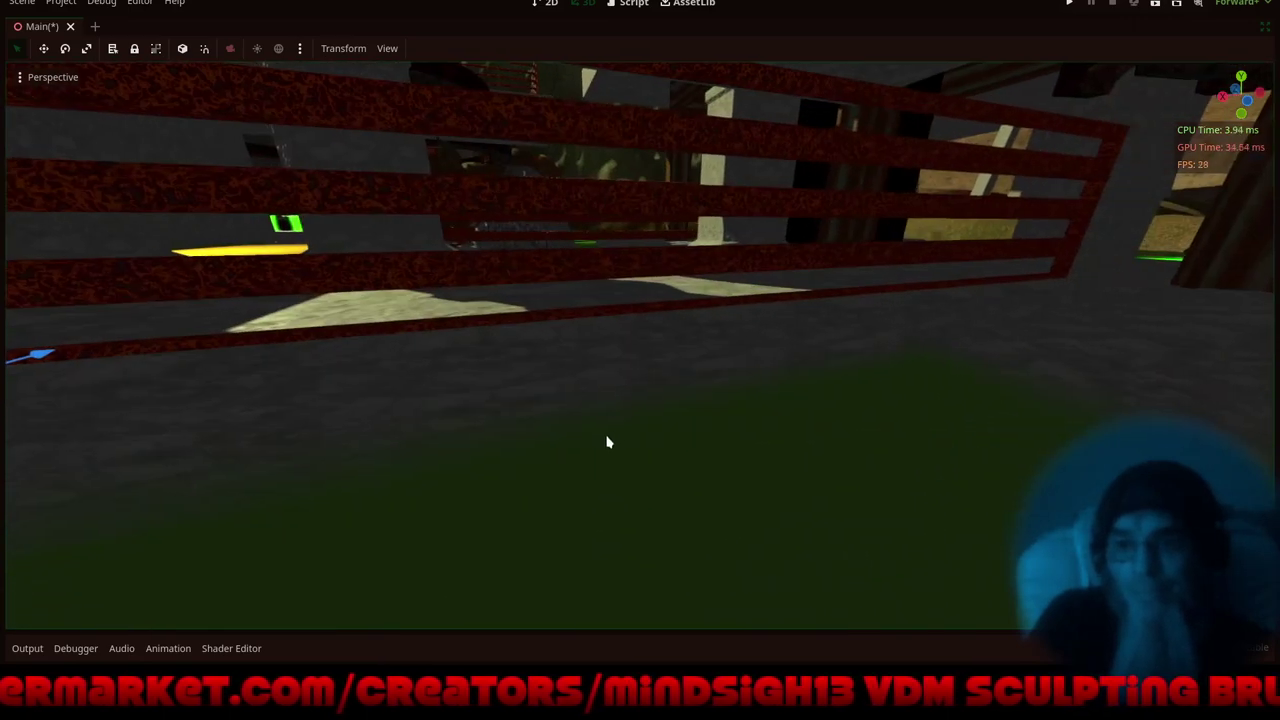
middle_drag(606, 441, 566, 454)
scroll(603, 411, down, 4)
middle_drag(603, 411, 155, 501)
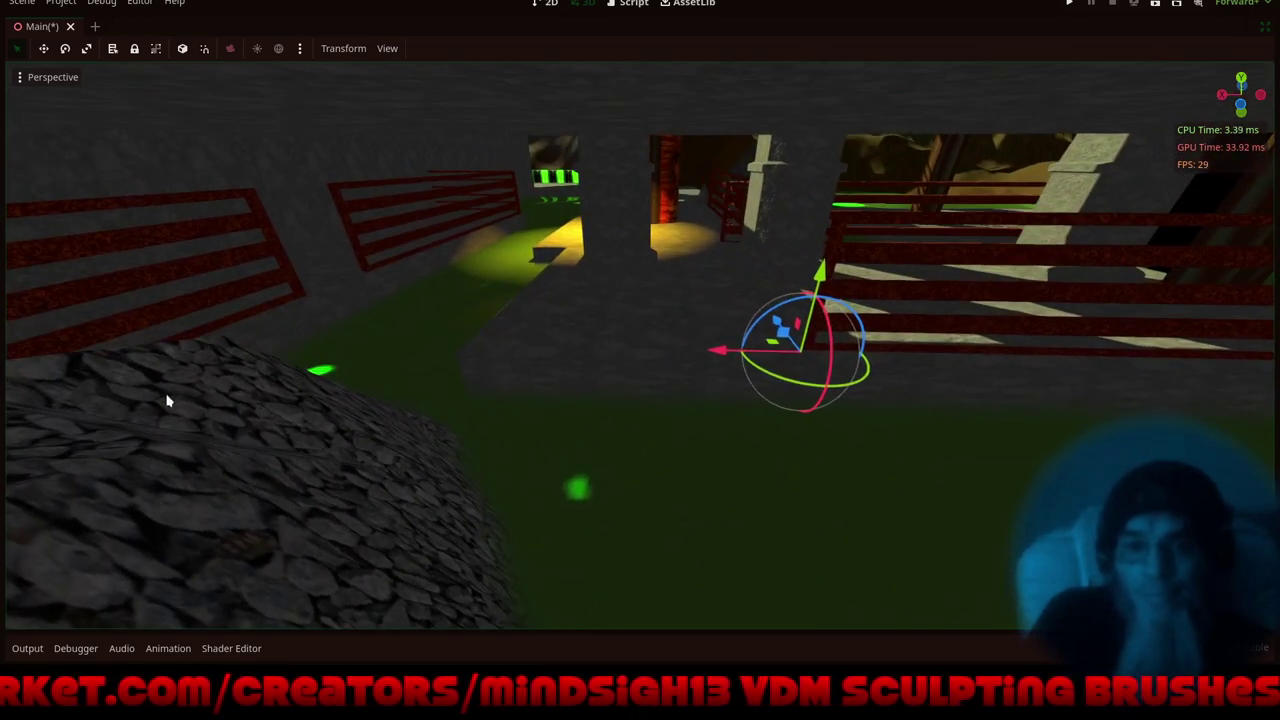
middle_drag(513, 362, 557, 364)
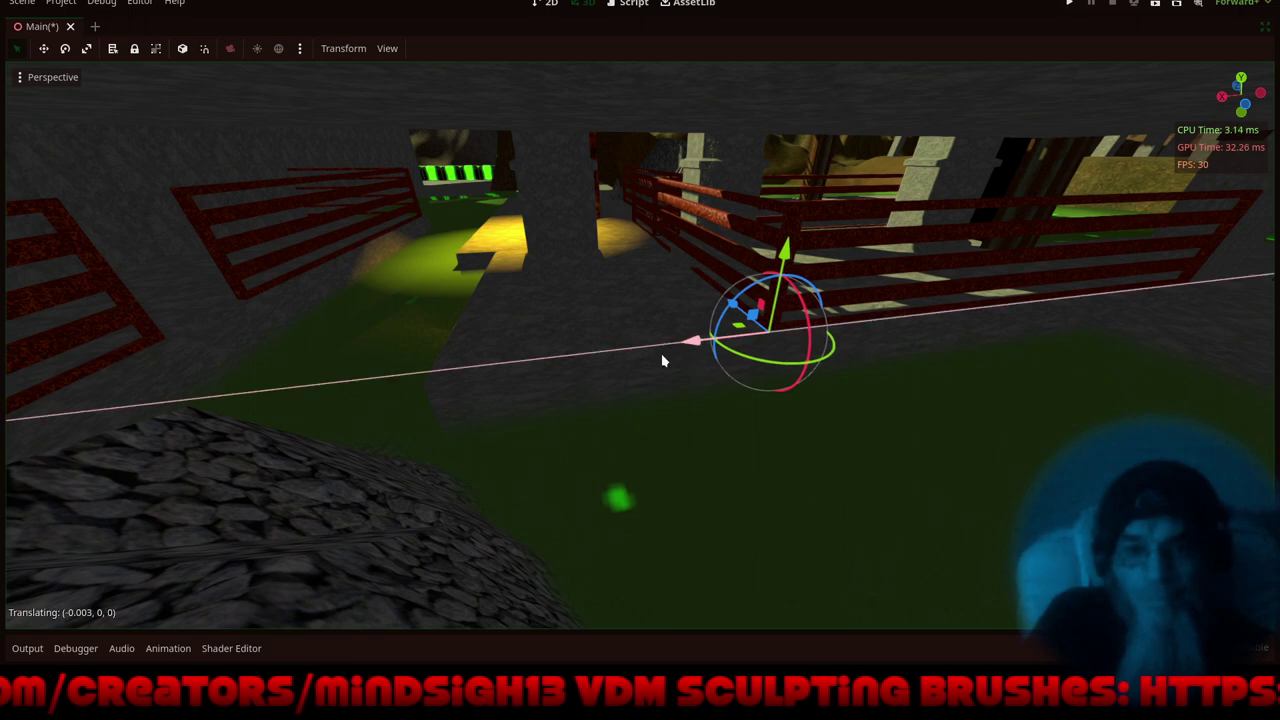
drag(661, 360, 336, 424)
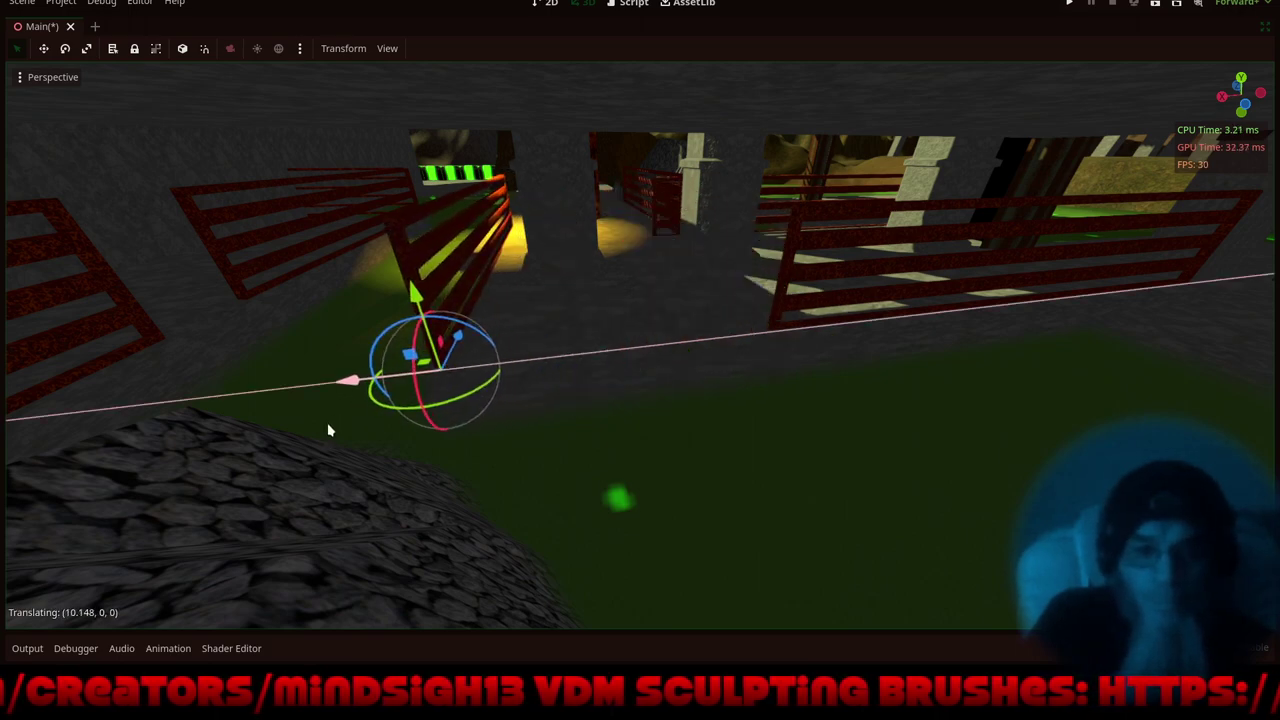
- Shift the perpendicular railing back about 0.28 units along the X axis so it stands on the slab's side edge
middle_drag(496, 334, 603, 311)
shift+middle_drag(327, 441, 463, 403)
scroll(509, 414, up, 6)
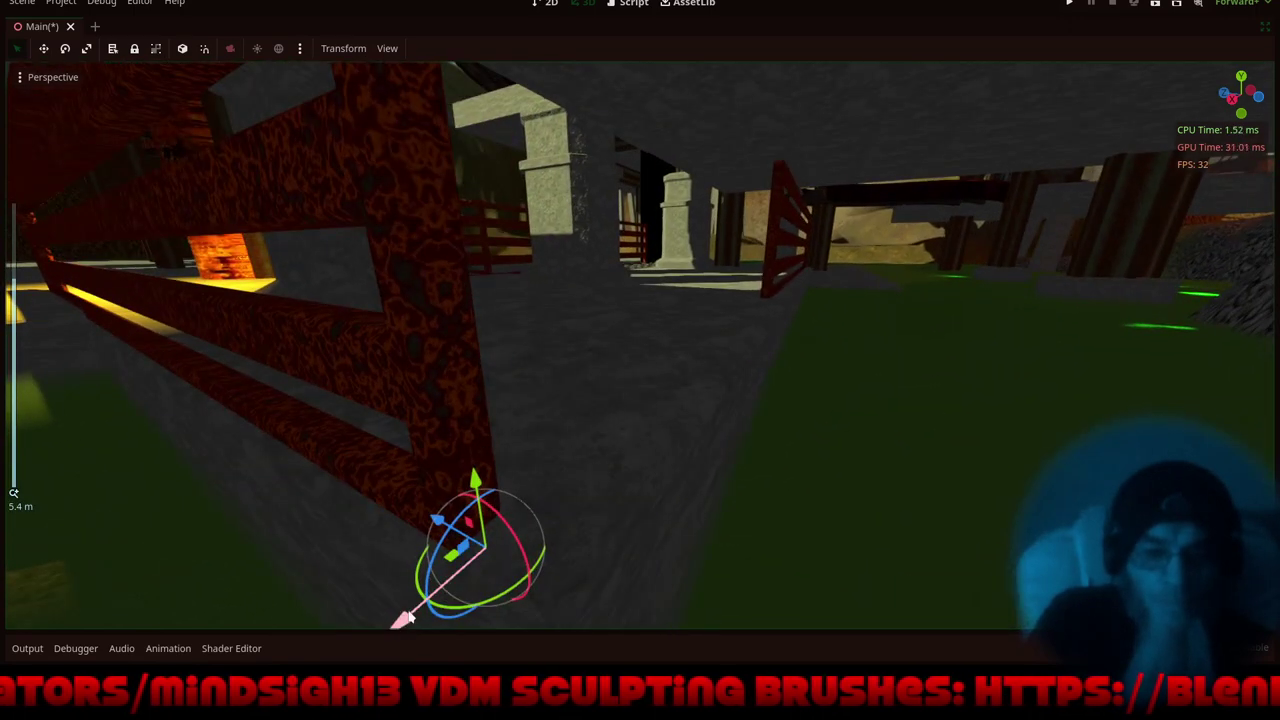
drag(408, 618, 462, 585)
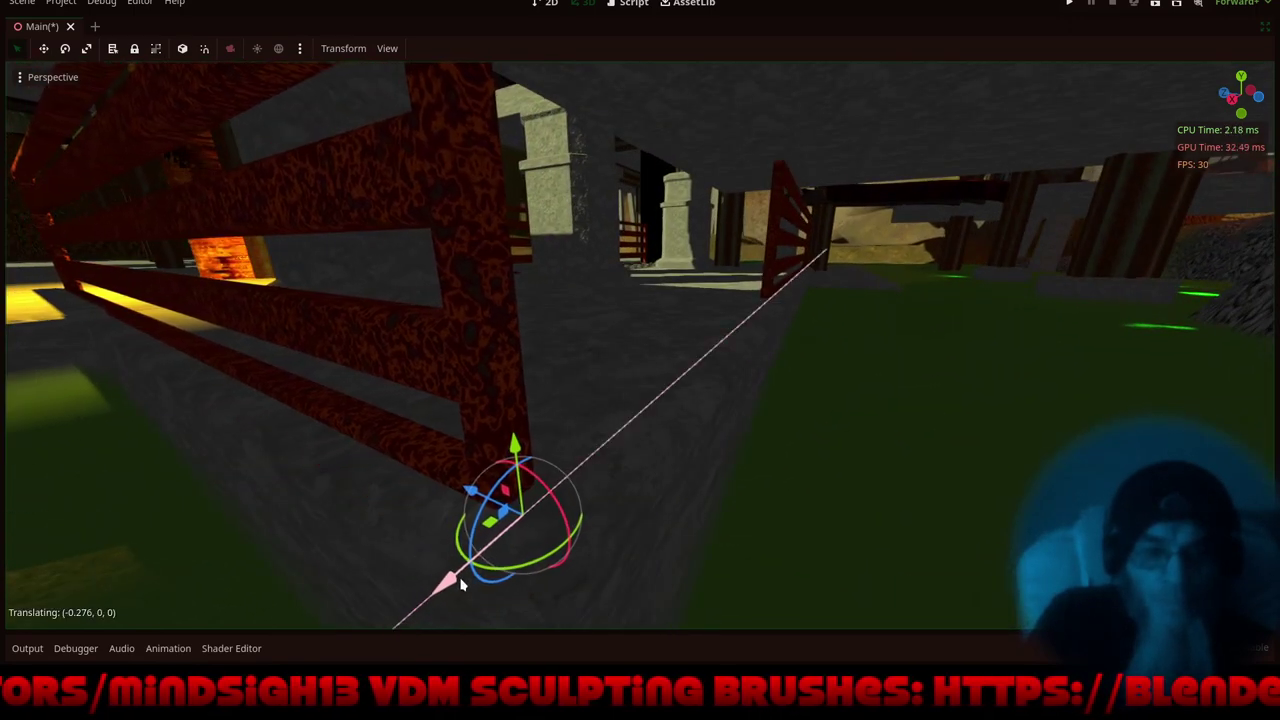
middle_drag(363, 523, 508, 482)
scroll(706, 384, down, 7)
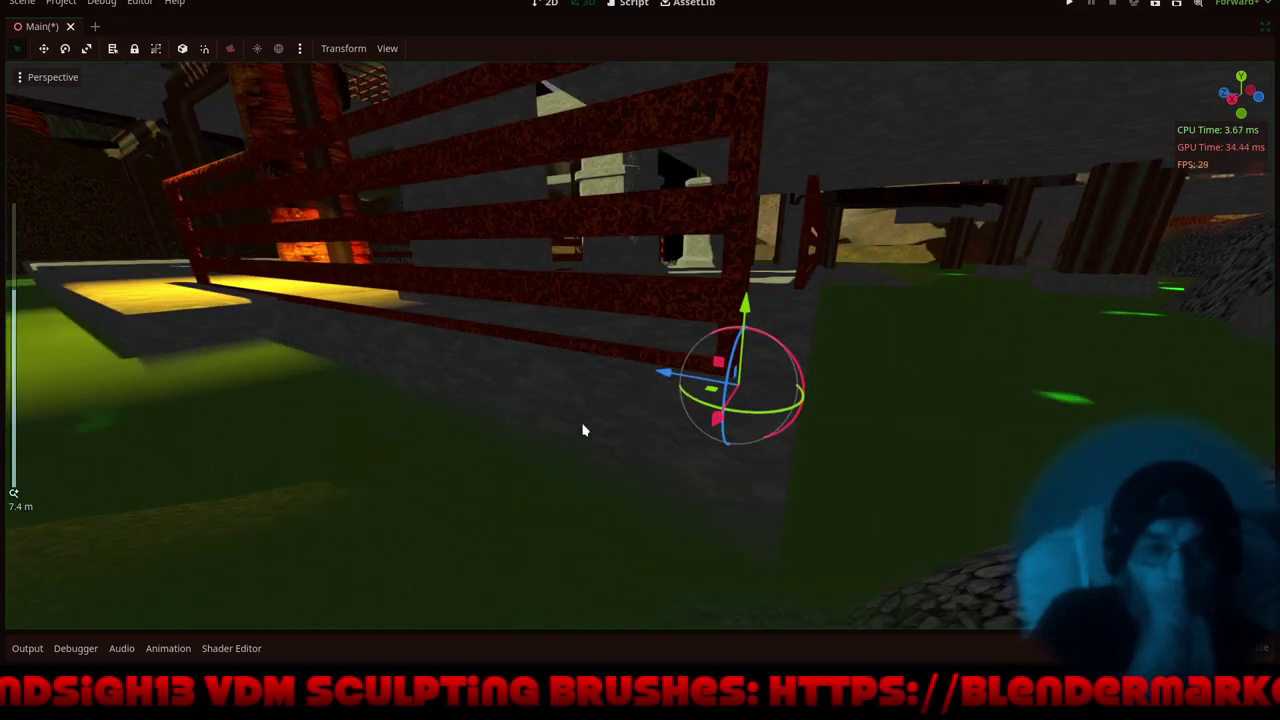
- Move the side railing about 13.7 units along the Z axis, and shift it along X to the slab's edge beside the green channel
middle_drag(511, 432, 596, 413)
scroll(595, 412, down, 4)
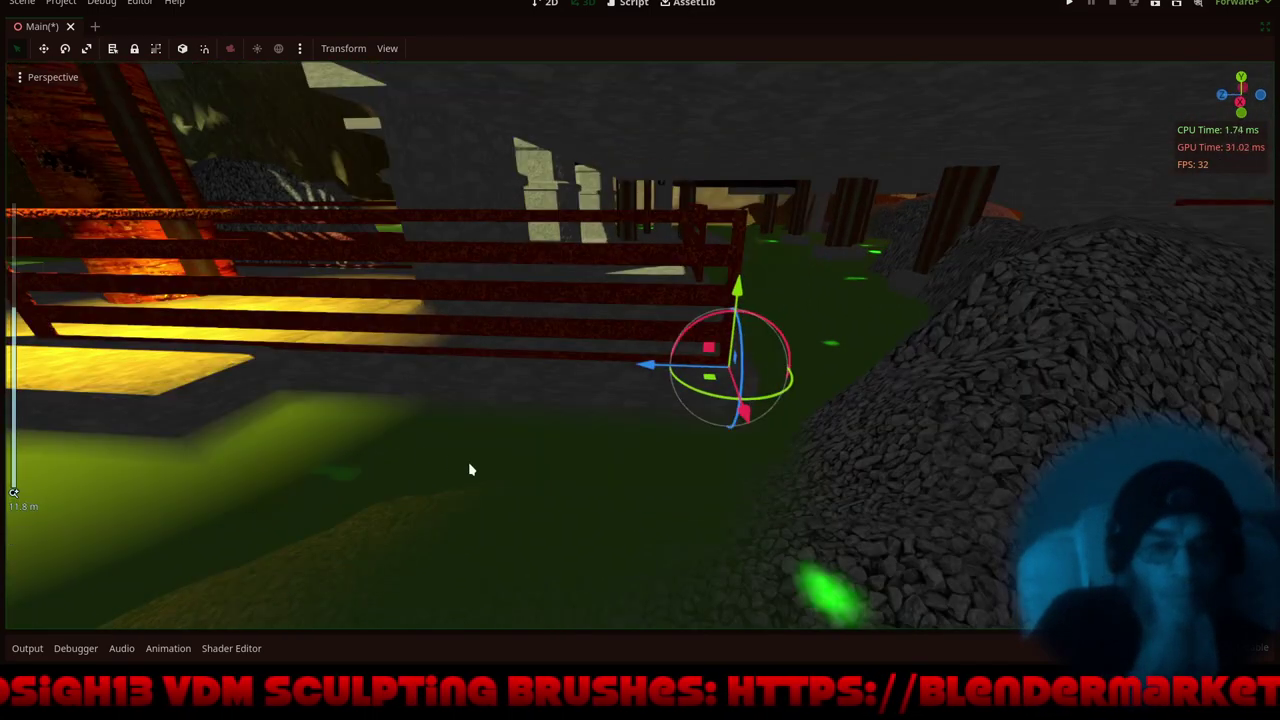
middle_drag(471, 469, 706, 503)
middle_drag(397, 474, 546, 458)
middle_drag(445, 517, 324, 545)
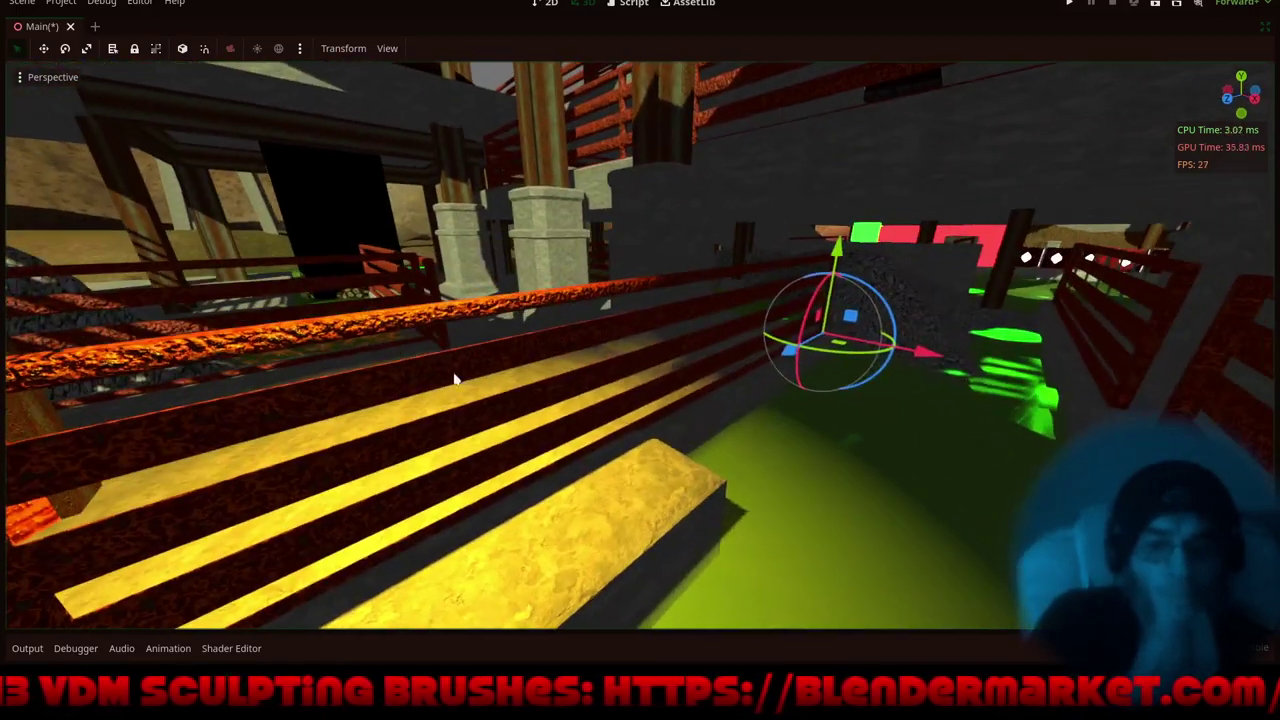
scroll(462, 374, down, 4)
middle_drag(477, 417, 587, 361)
scroll(587, 361, down, 2)
scroll(587, 361, down, 4)
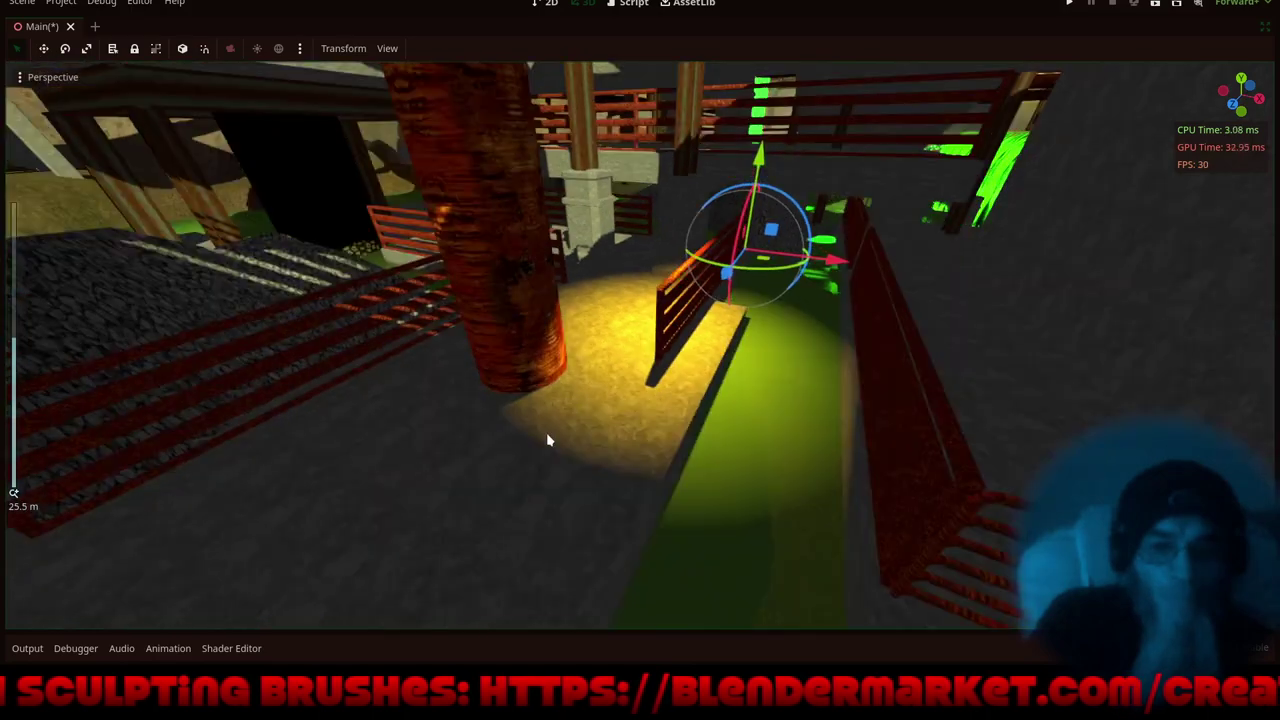
middle_drag(548, 448, 474, 451)
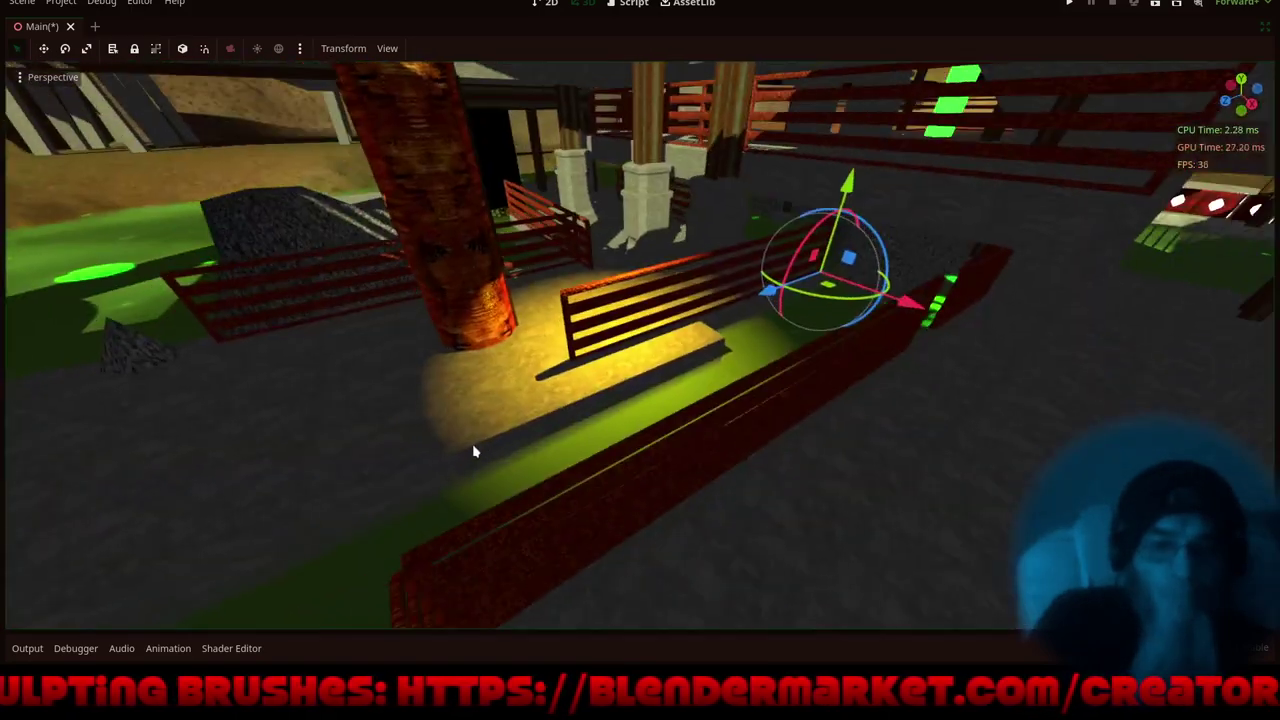
middle_drag(724, 338, 723, 336)
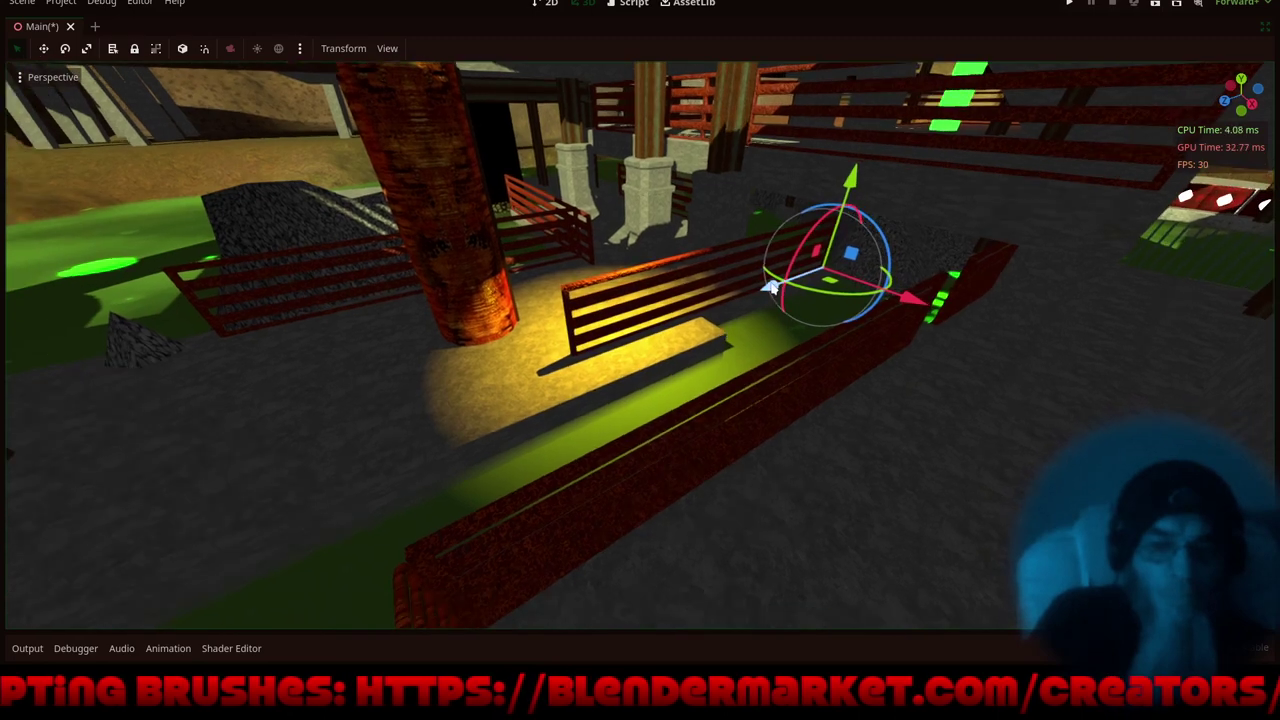
drag(770, 288, 615, 401)
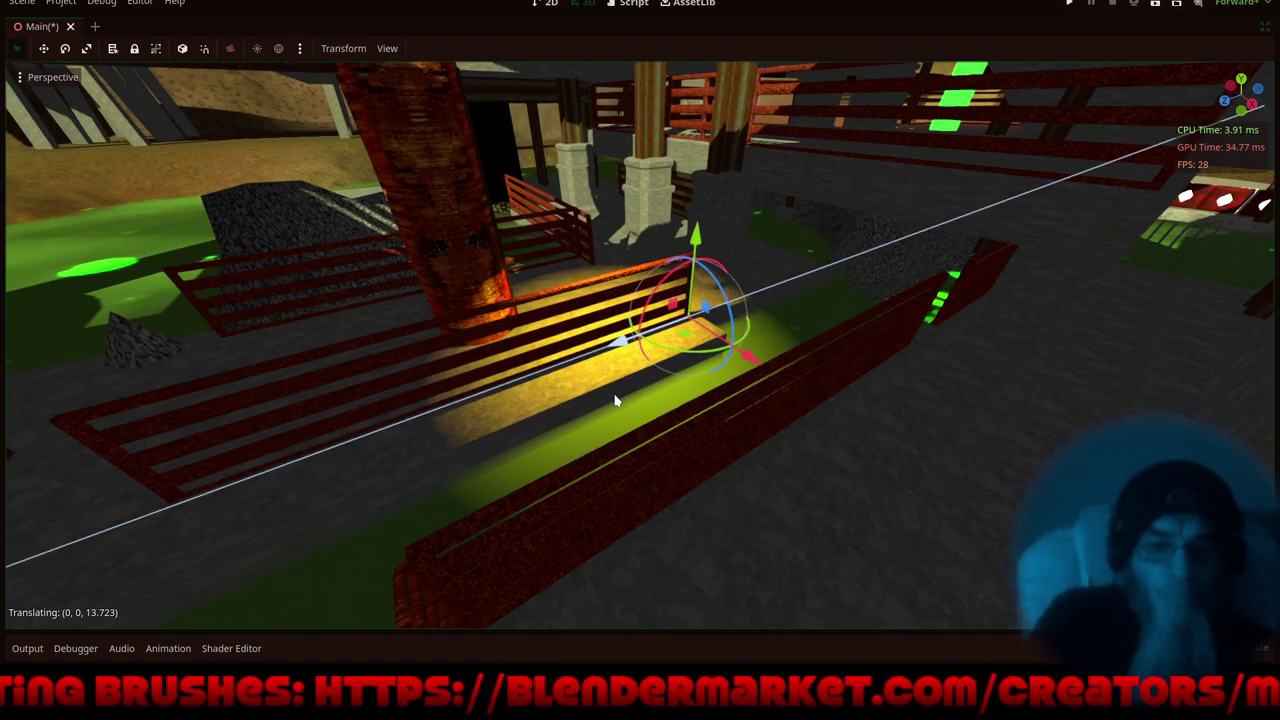
drag(752, 358, 790, 372)
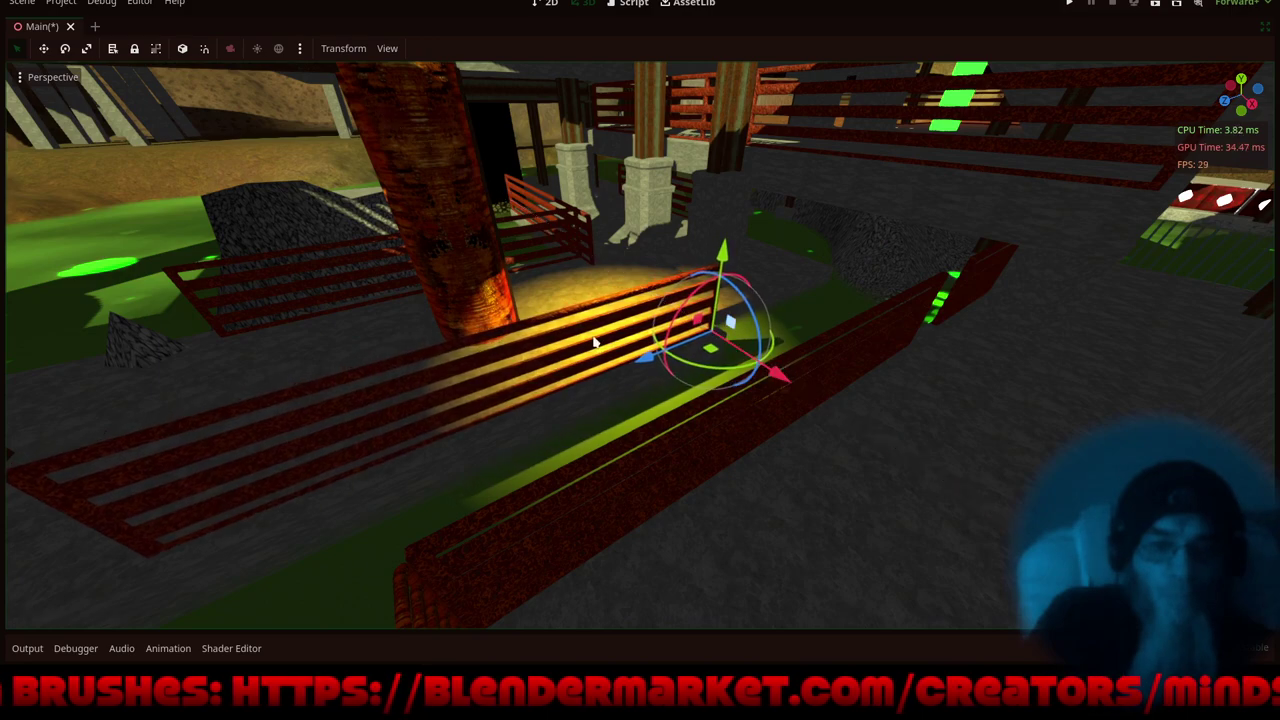
middle_drag(594, 342, 567, 339)
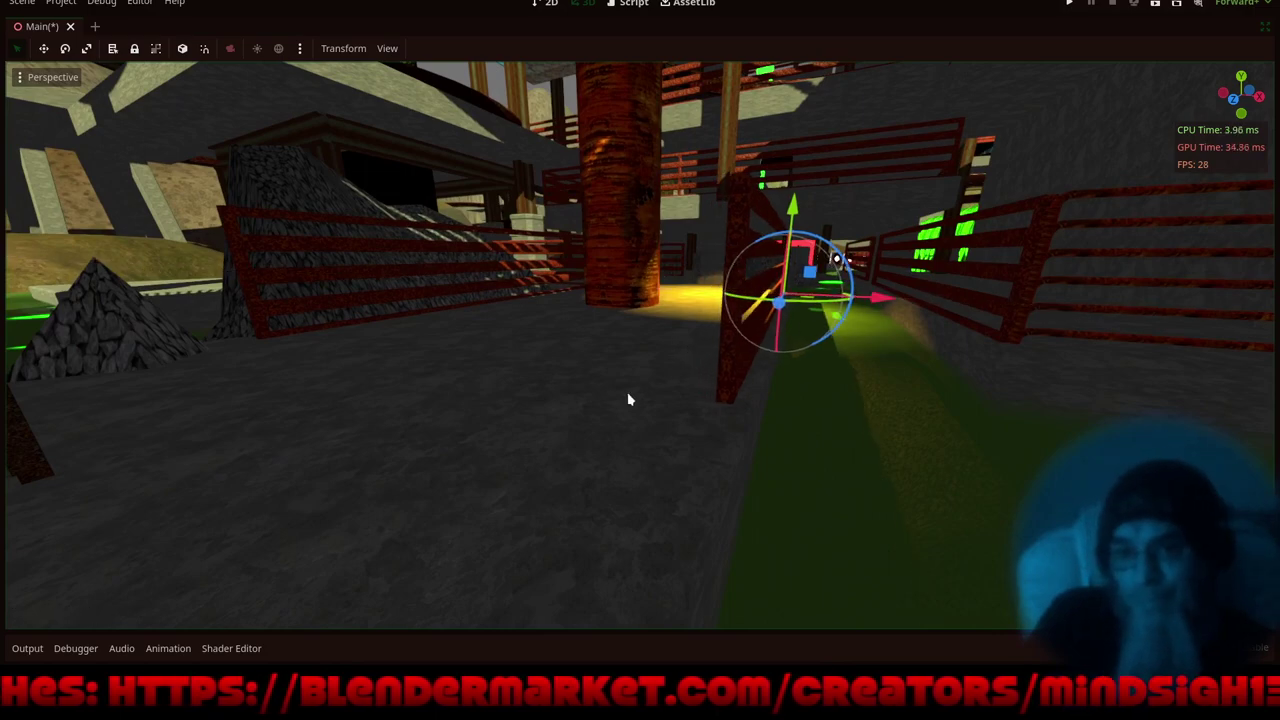
middle_drag(628, 394, 706, 297)
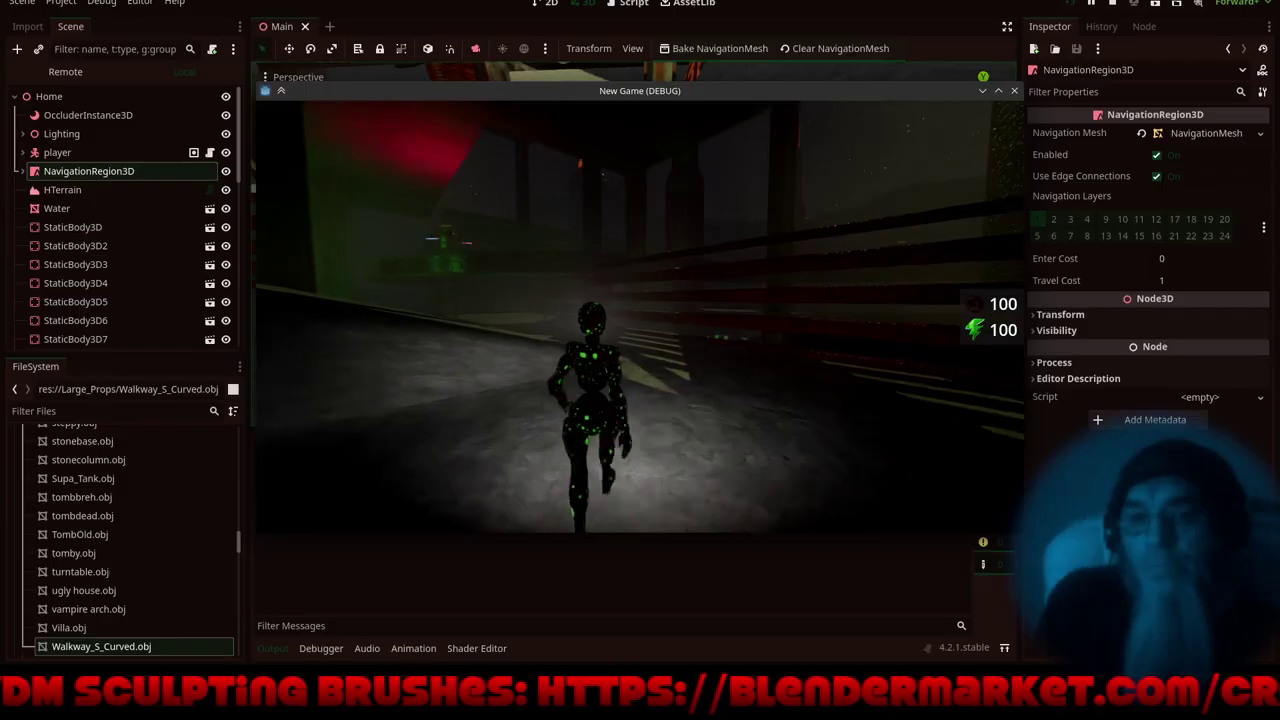
- Playtest the level, walking the character along the railed concrete slabs towards the green light beam
key(w)
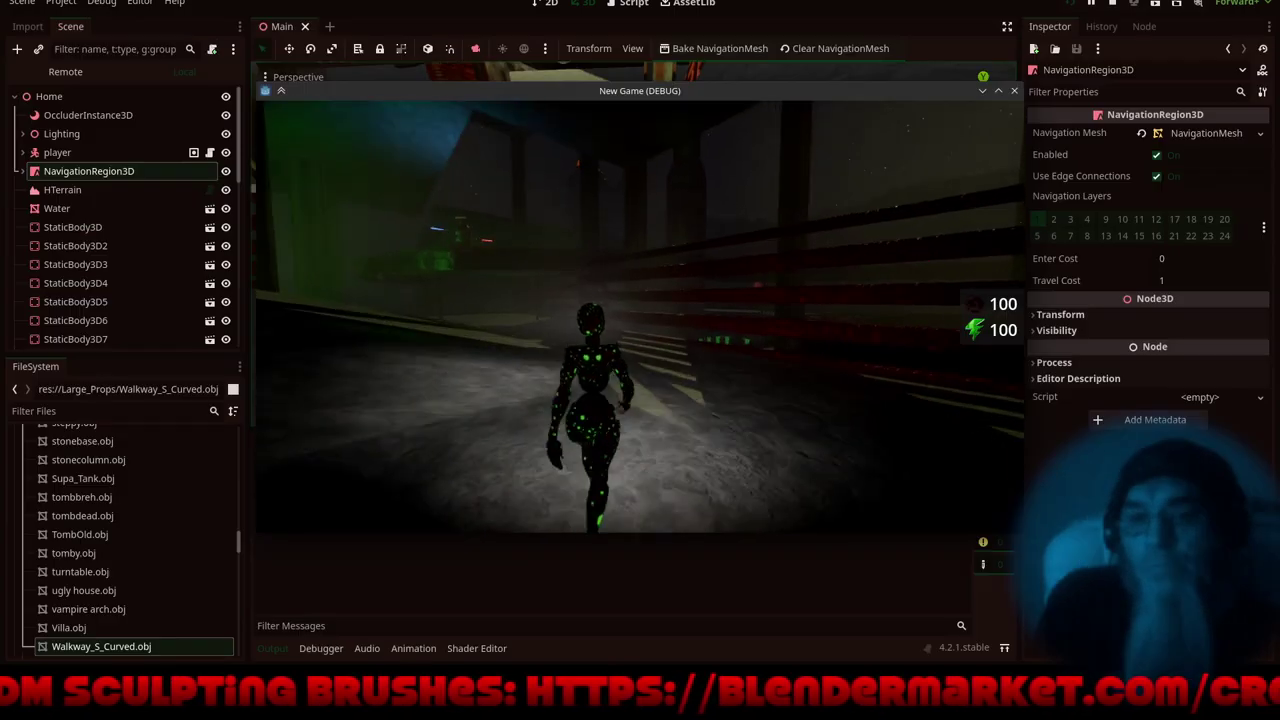
key(w)
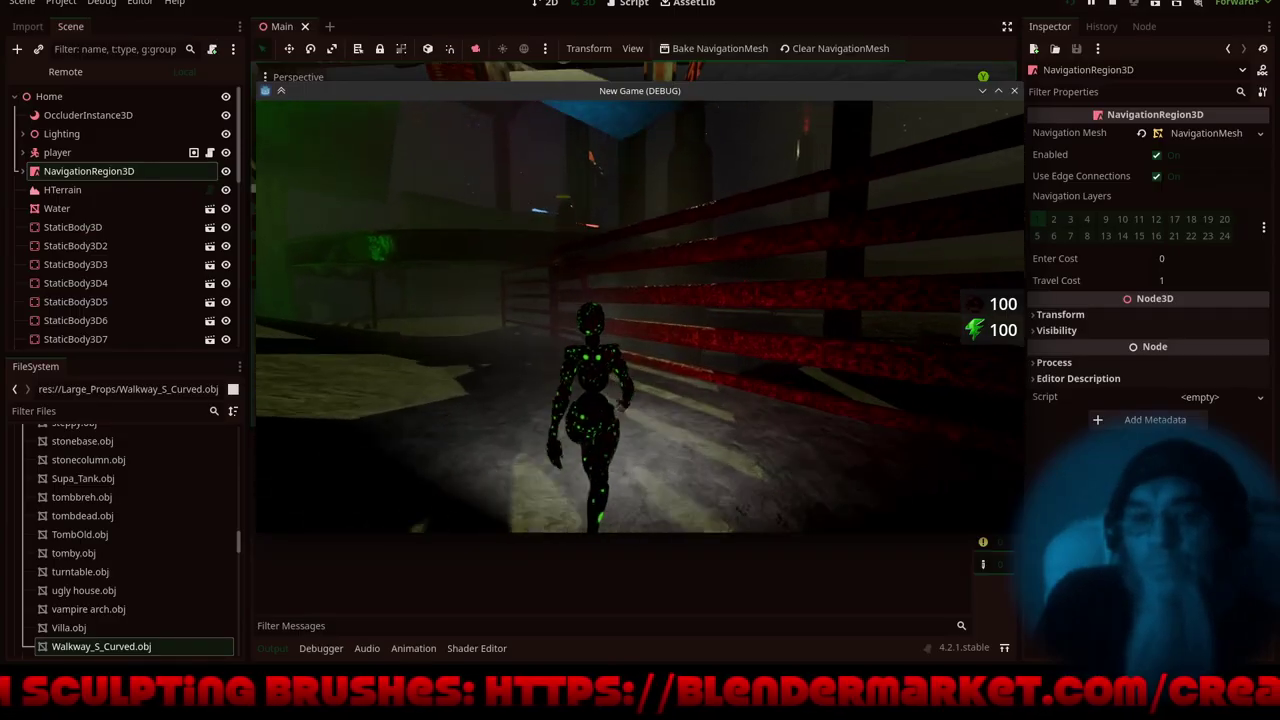
key(w)
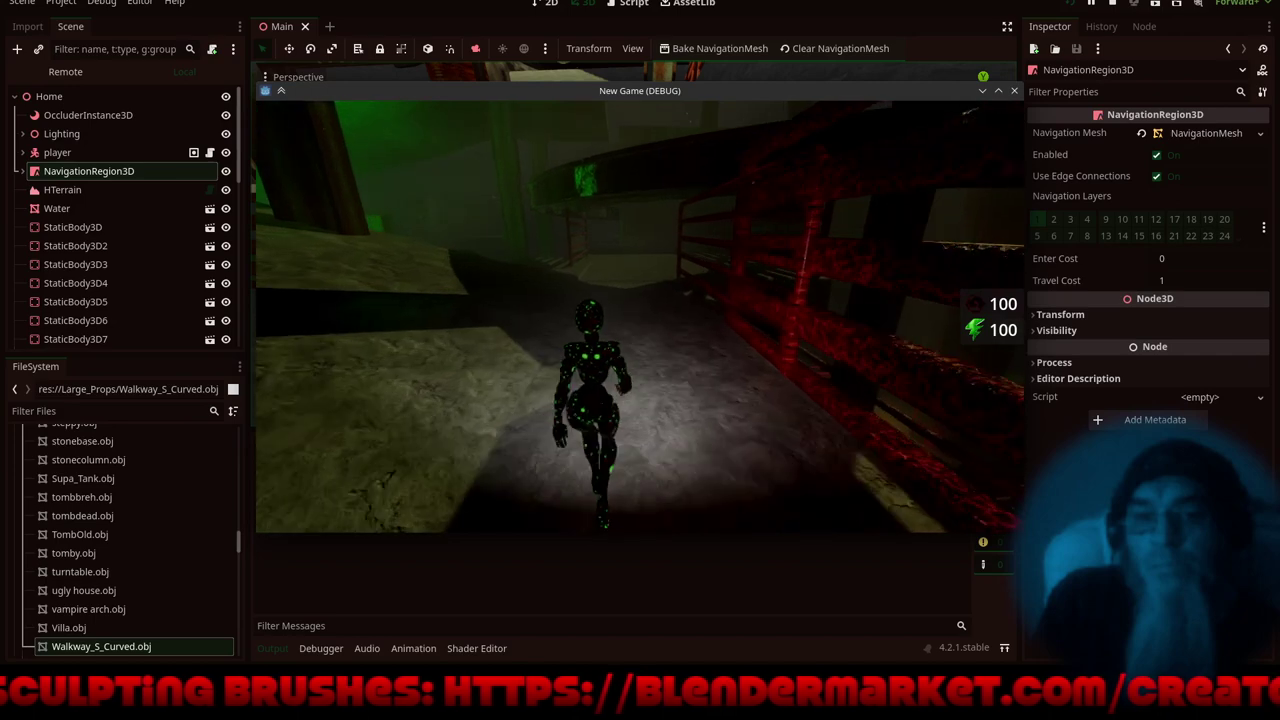
key(w)
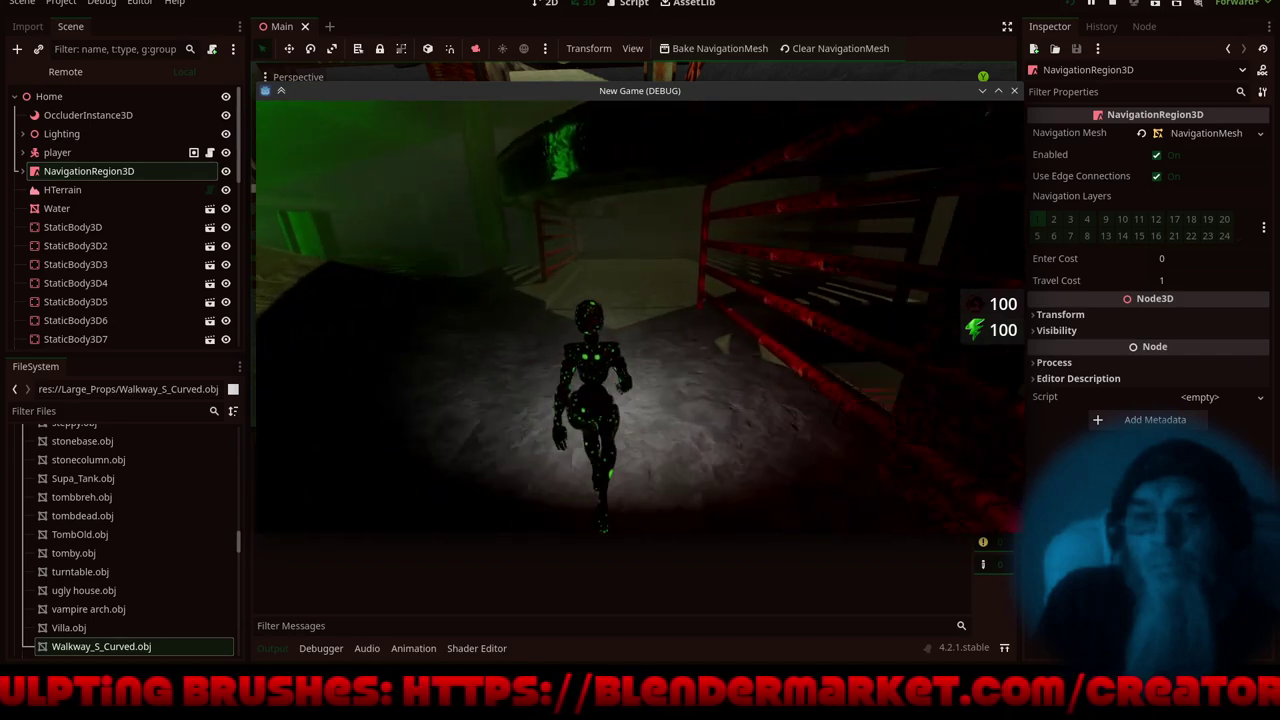
key(w)
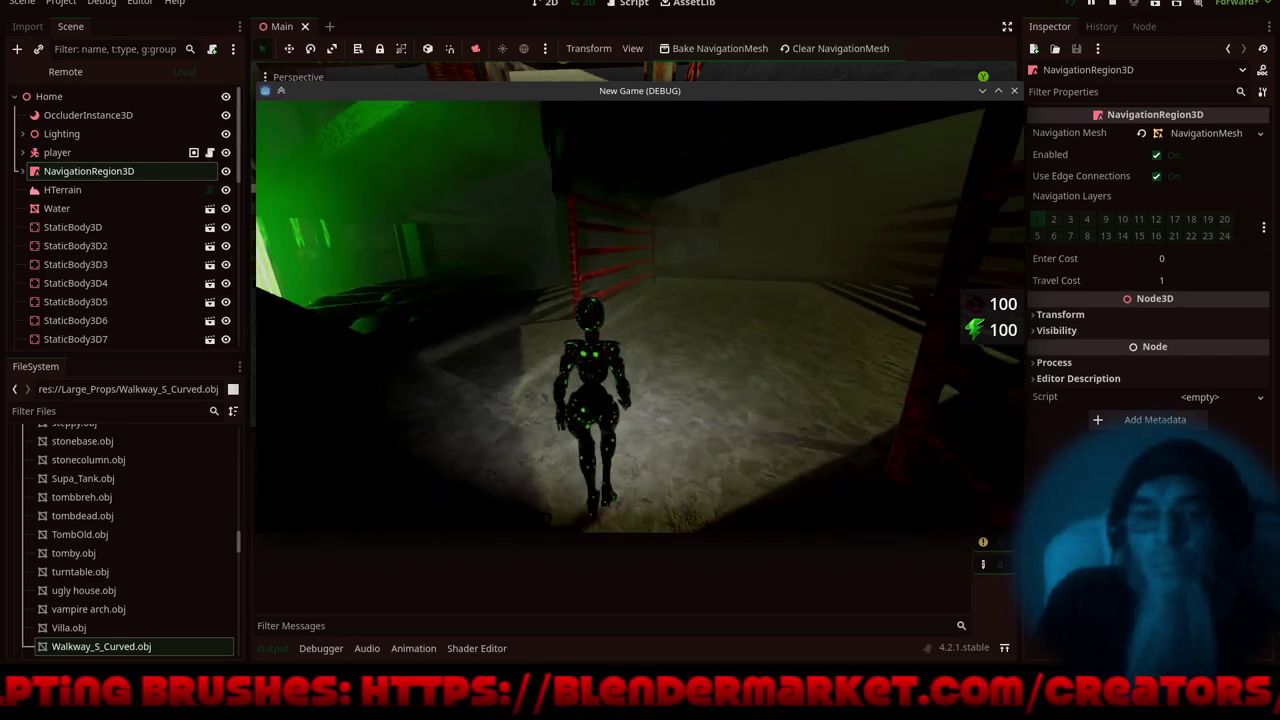
key(w)
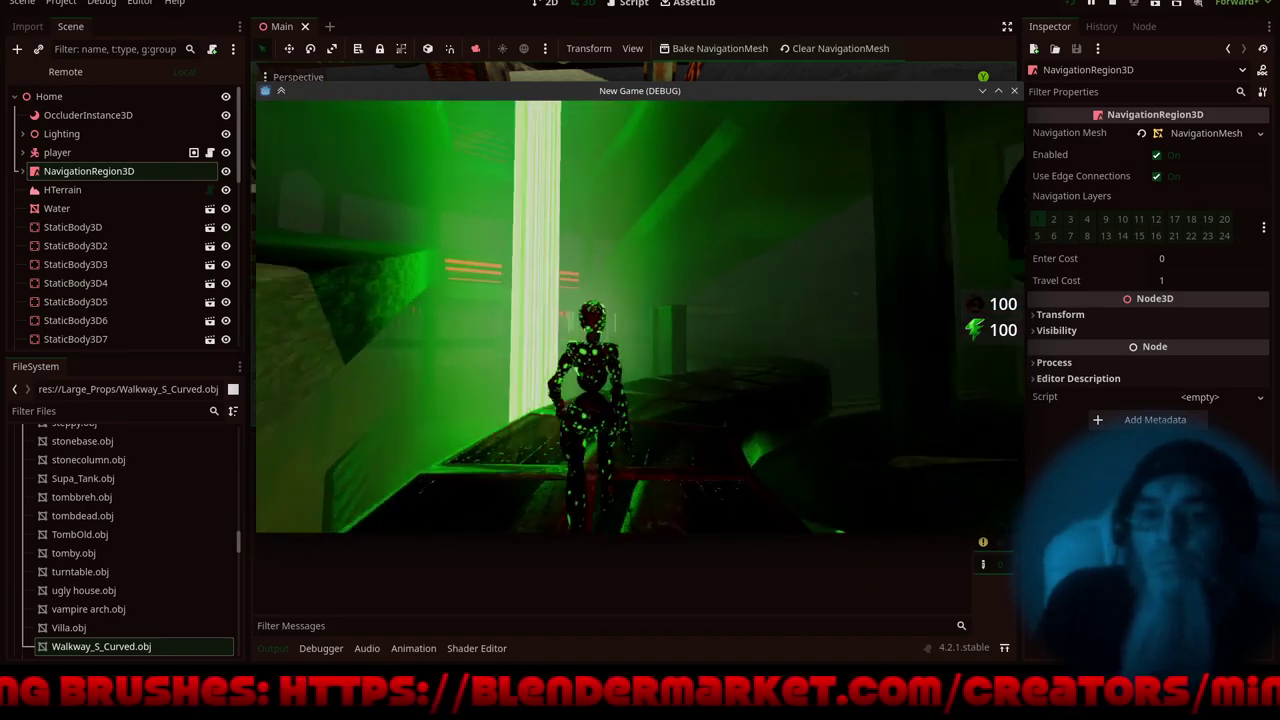
- Explore the playtest around the green light beam, the ribbed cylinder and the ground beneath the raised curved track
key(w)
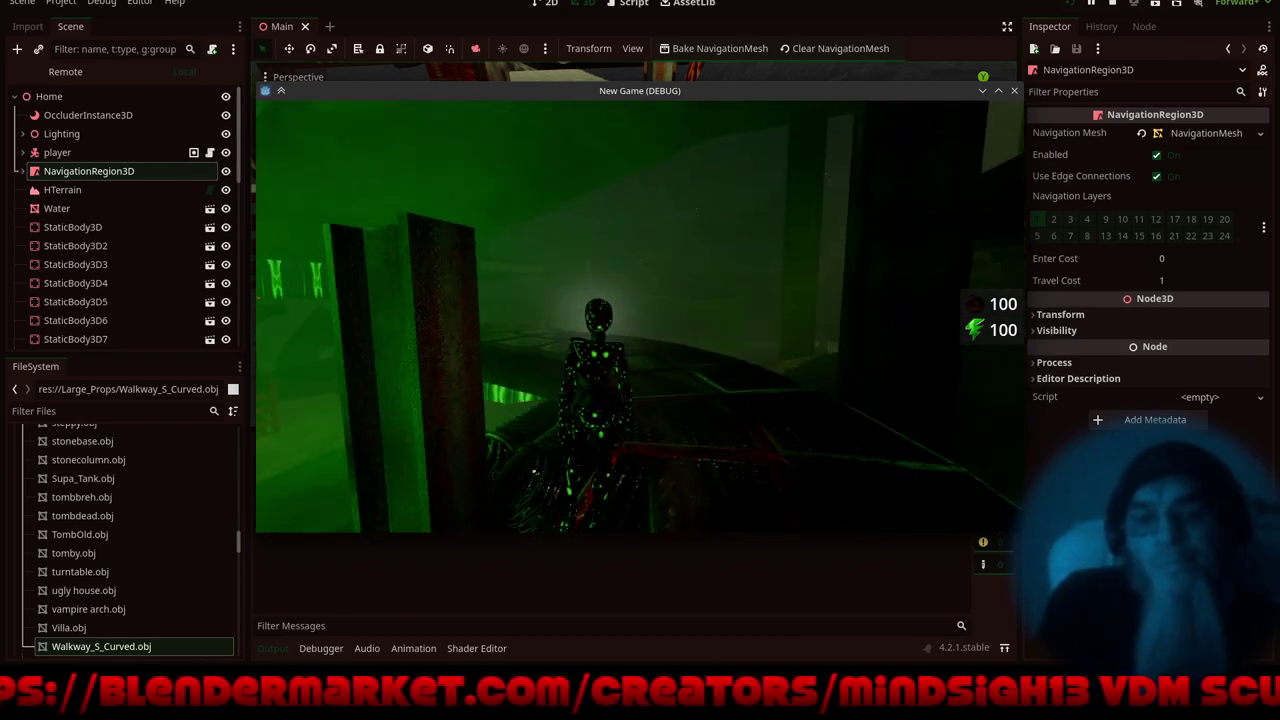
key(w)
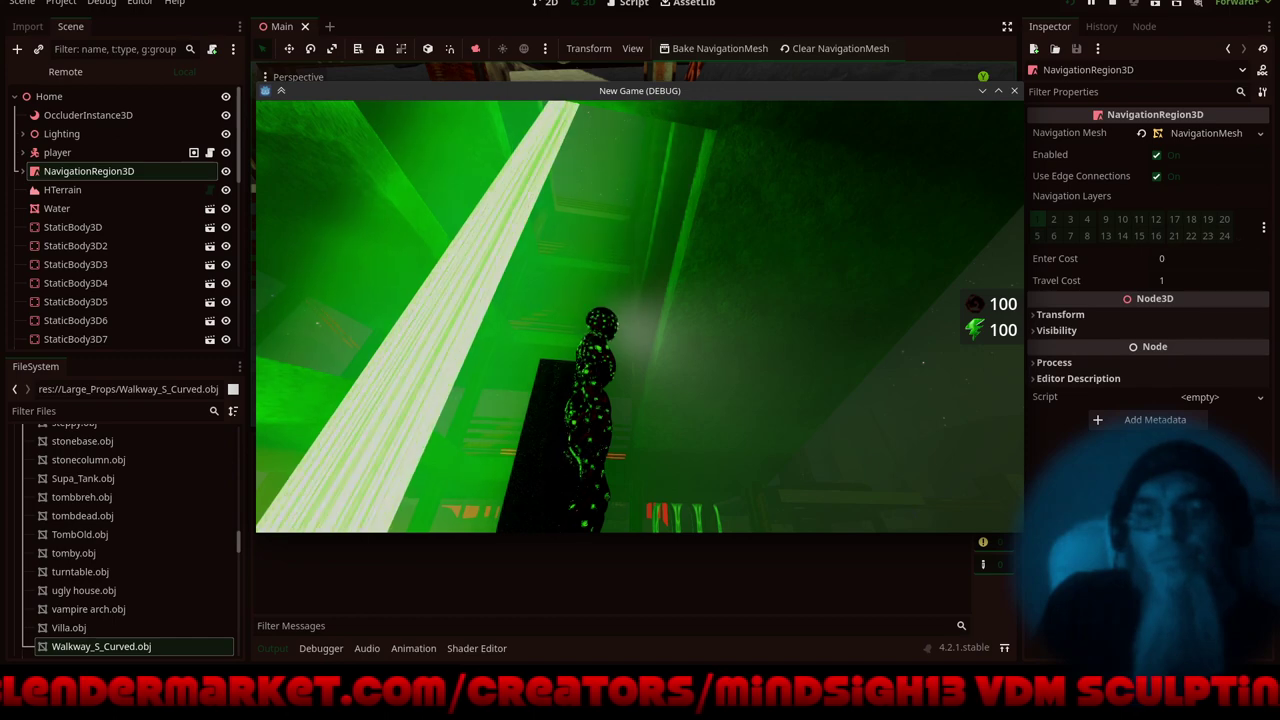
key(w)
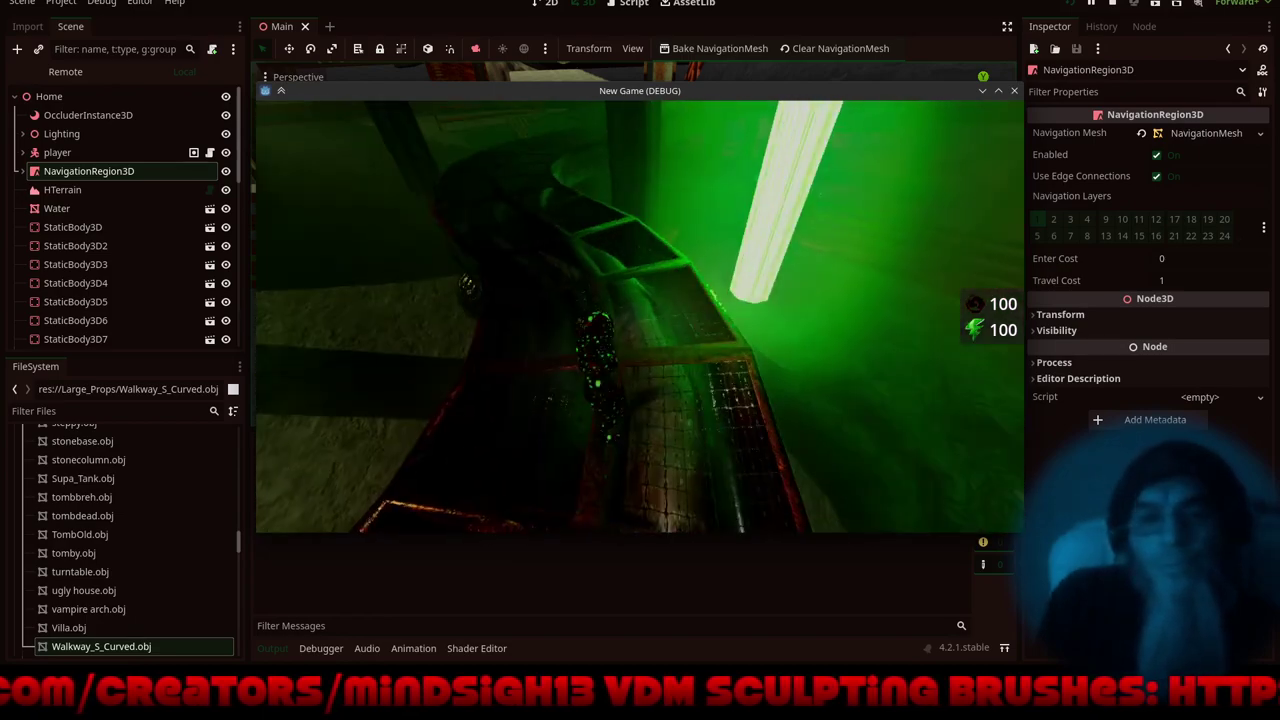
key(w)
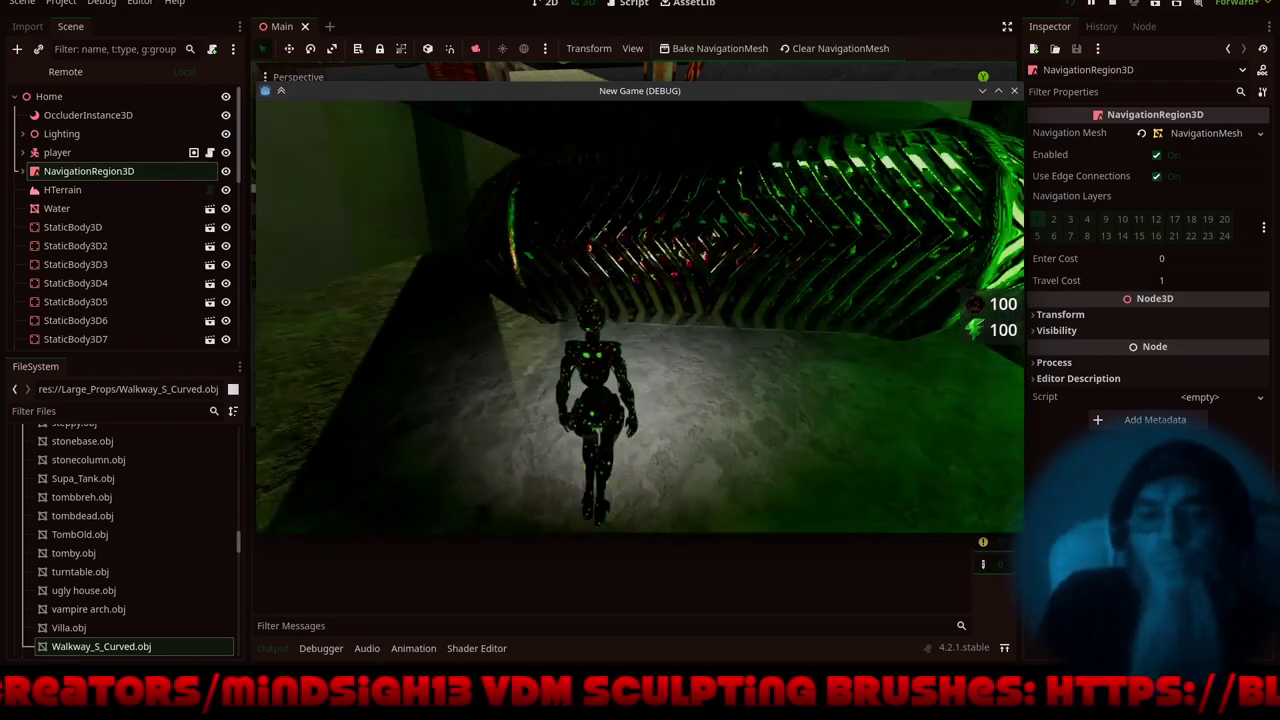
key(w)
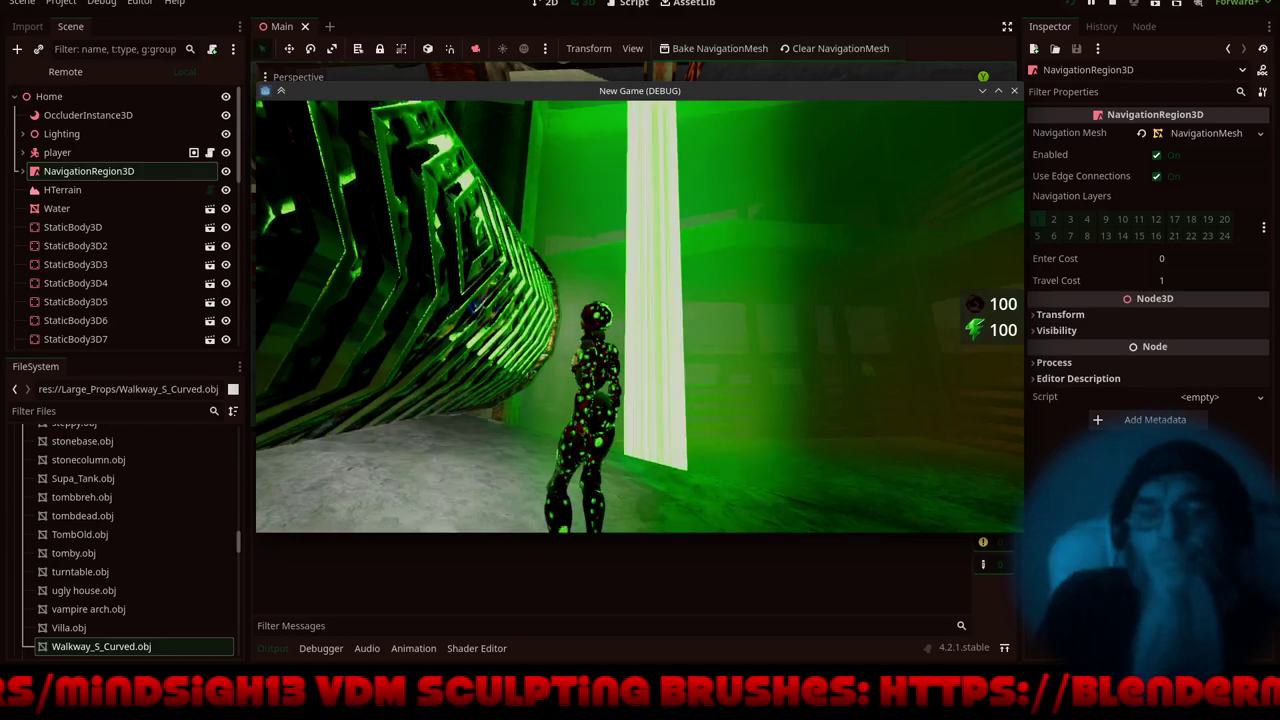
key(w)
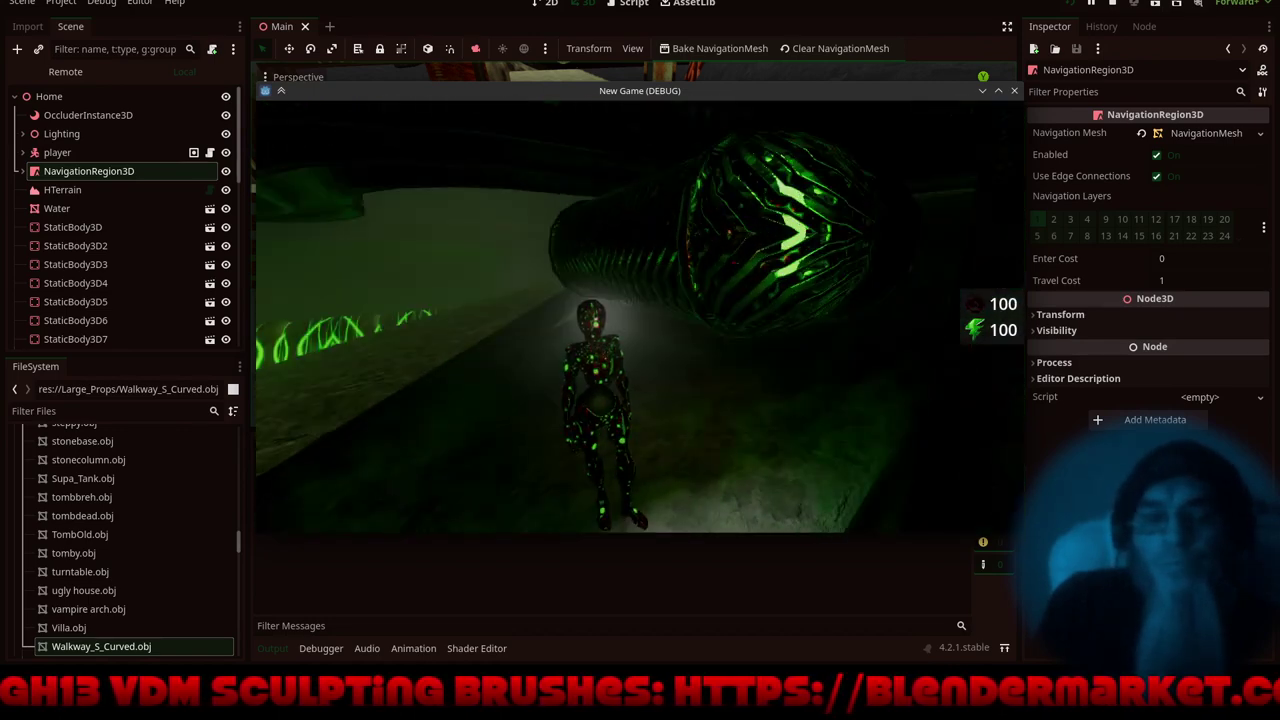
key(w)
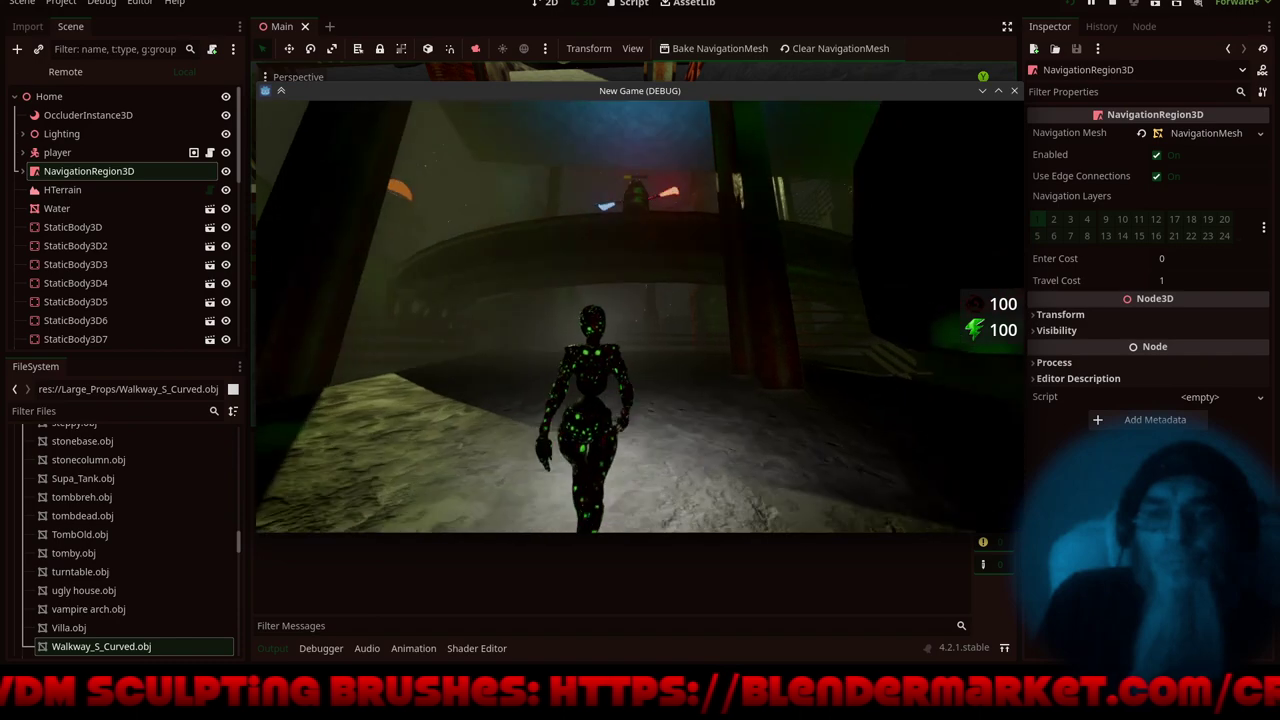
key(w)
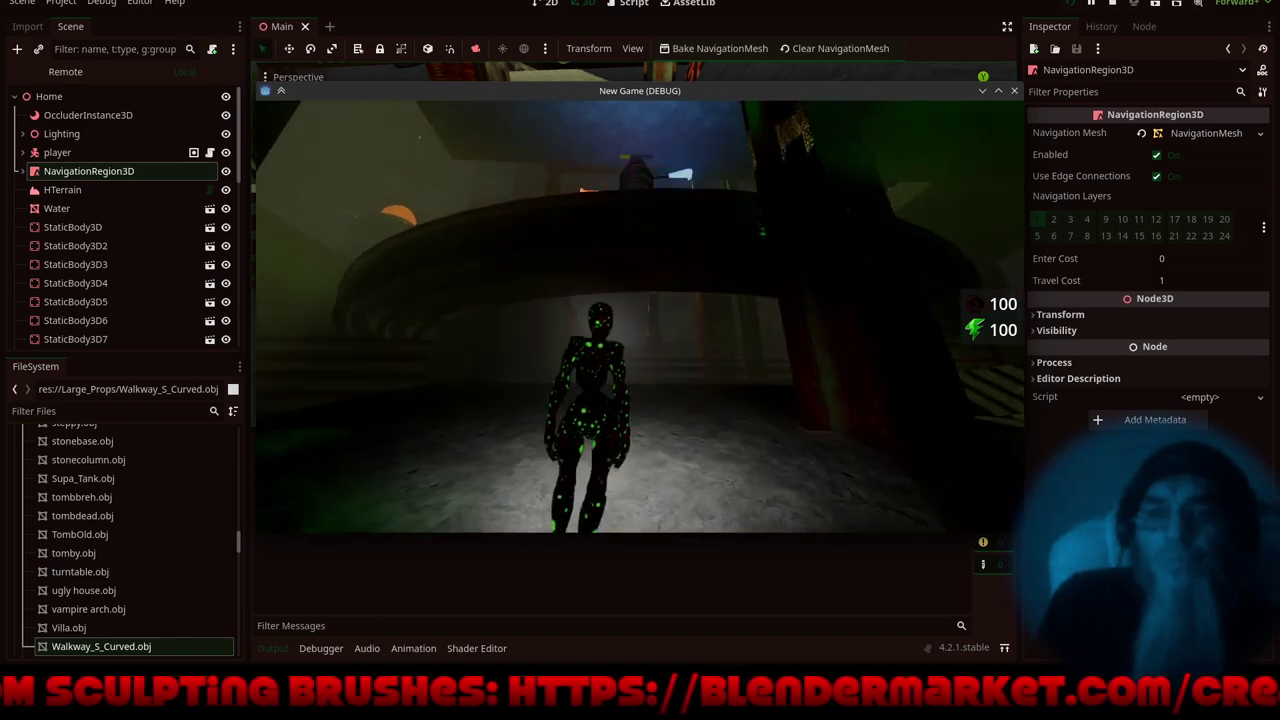
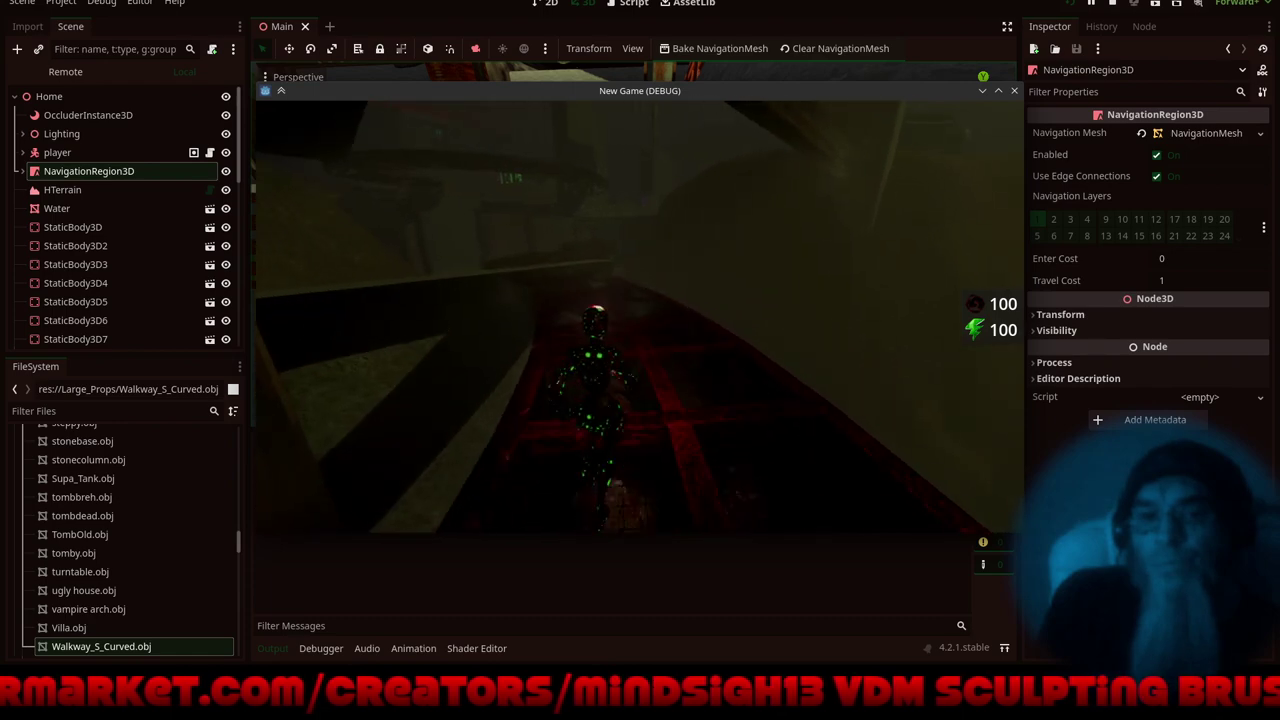
- Run the character along the red-framed curved walkway to check its path, and end the playtest
key(w)
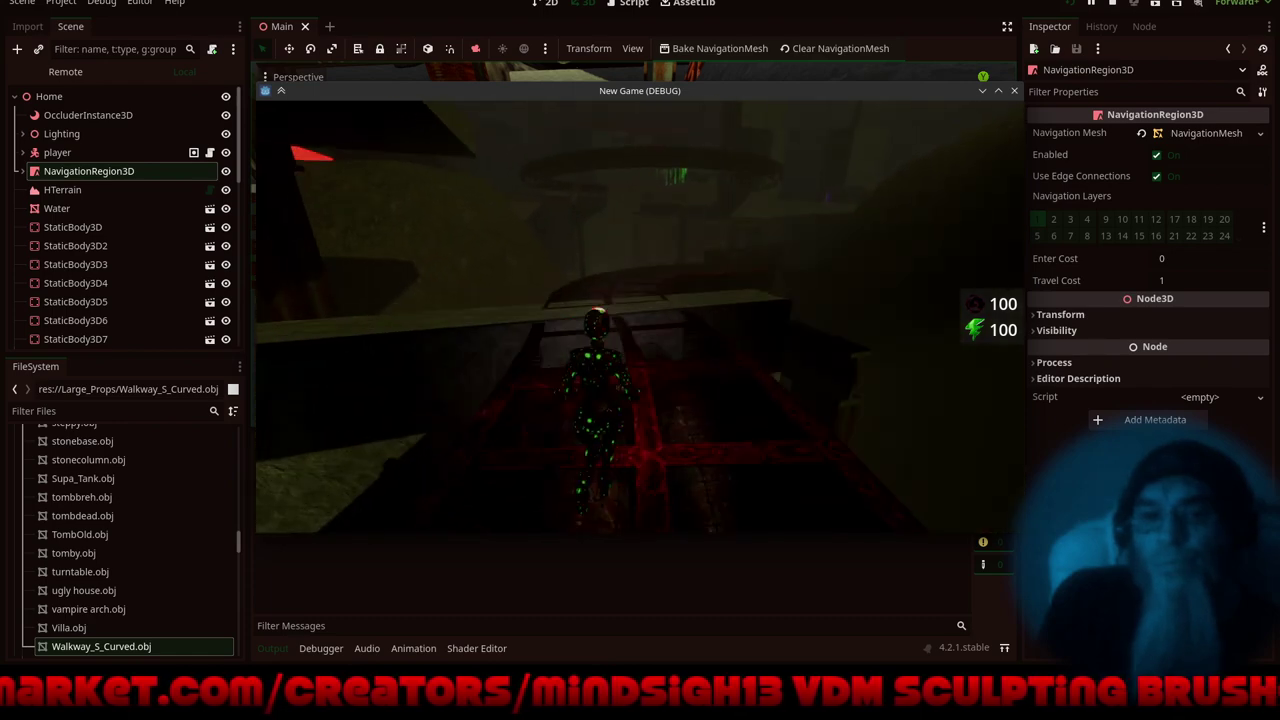
key(w)
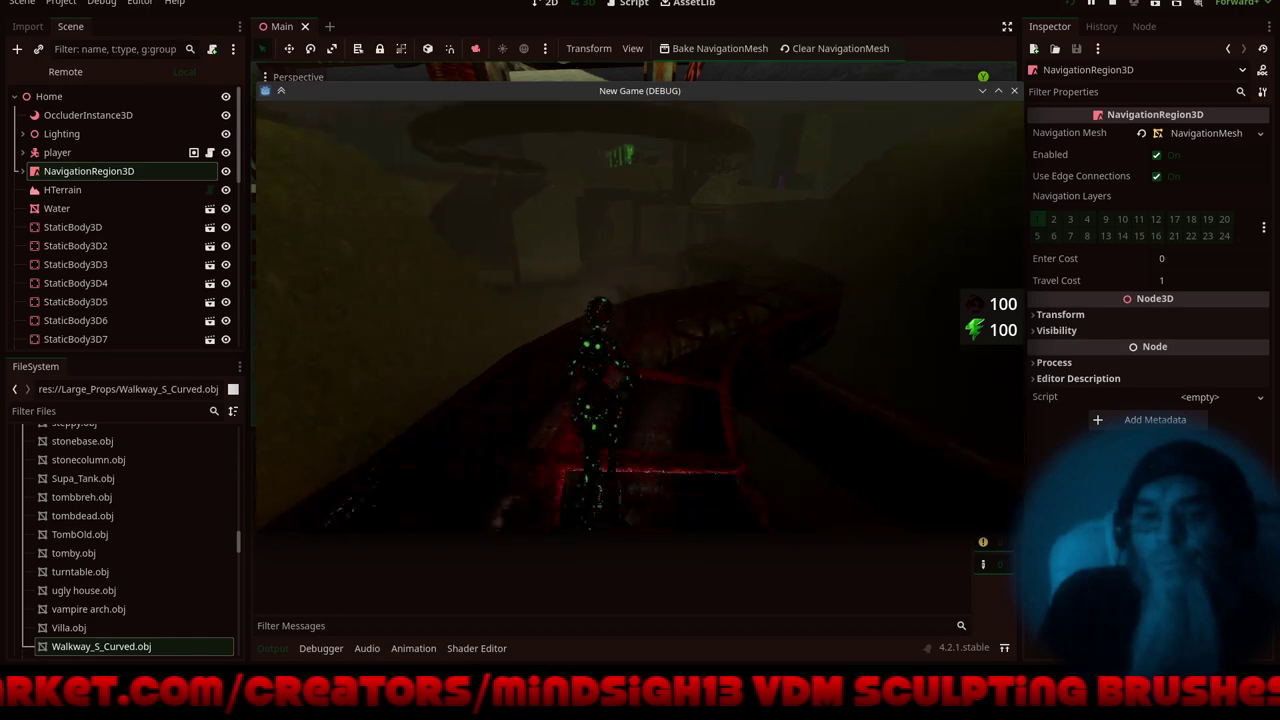
key(w)
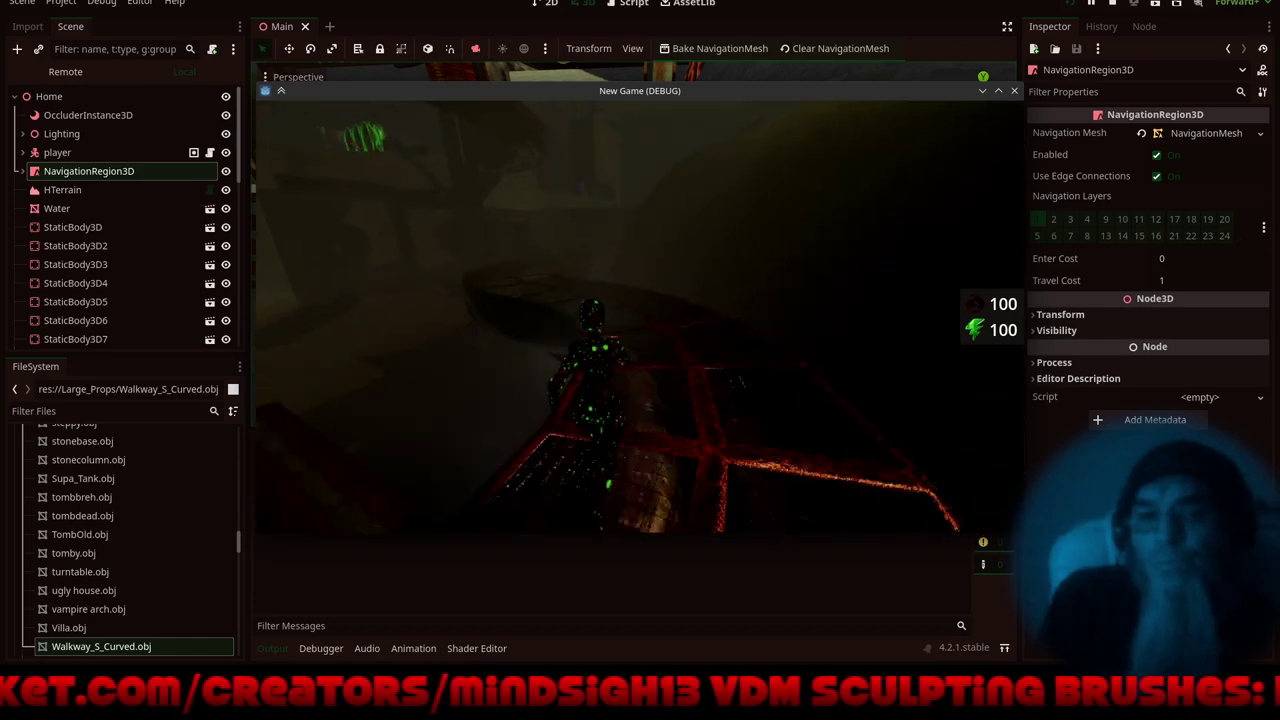
key(w)
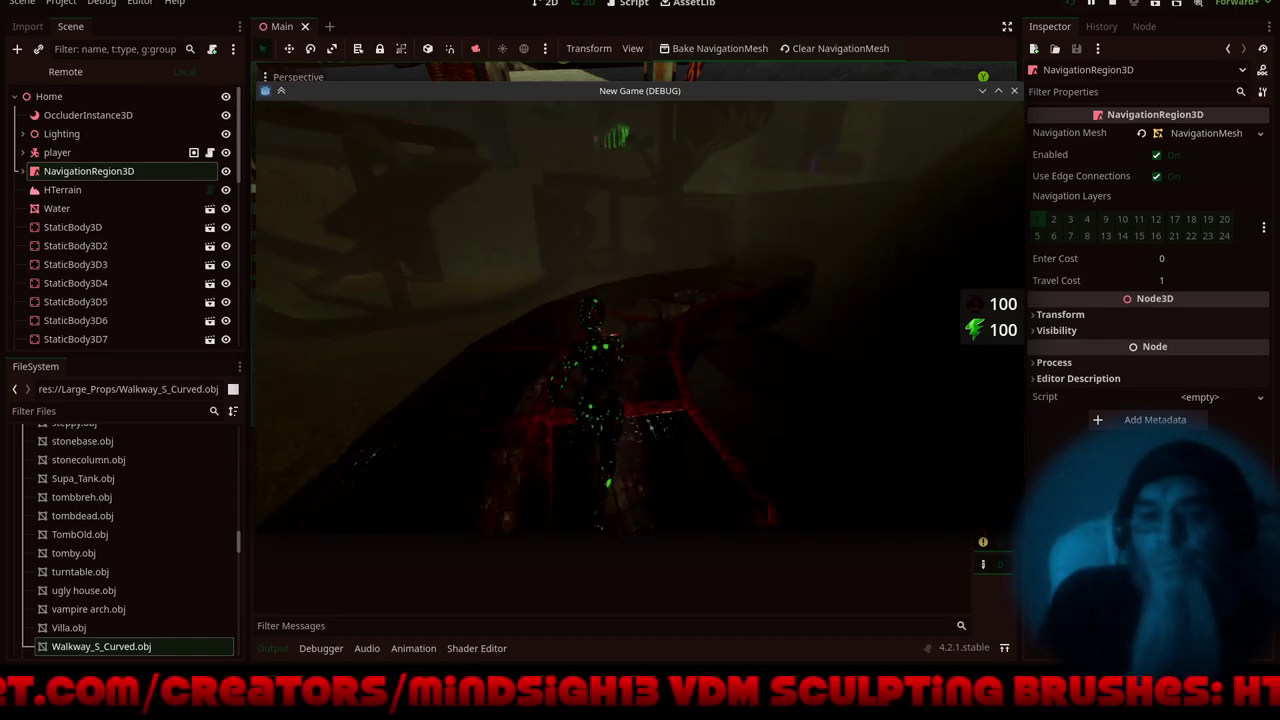
key(w)
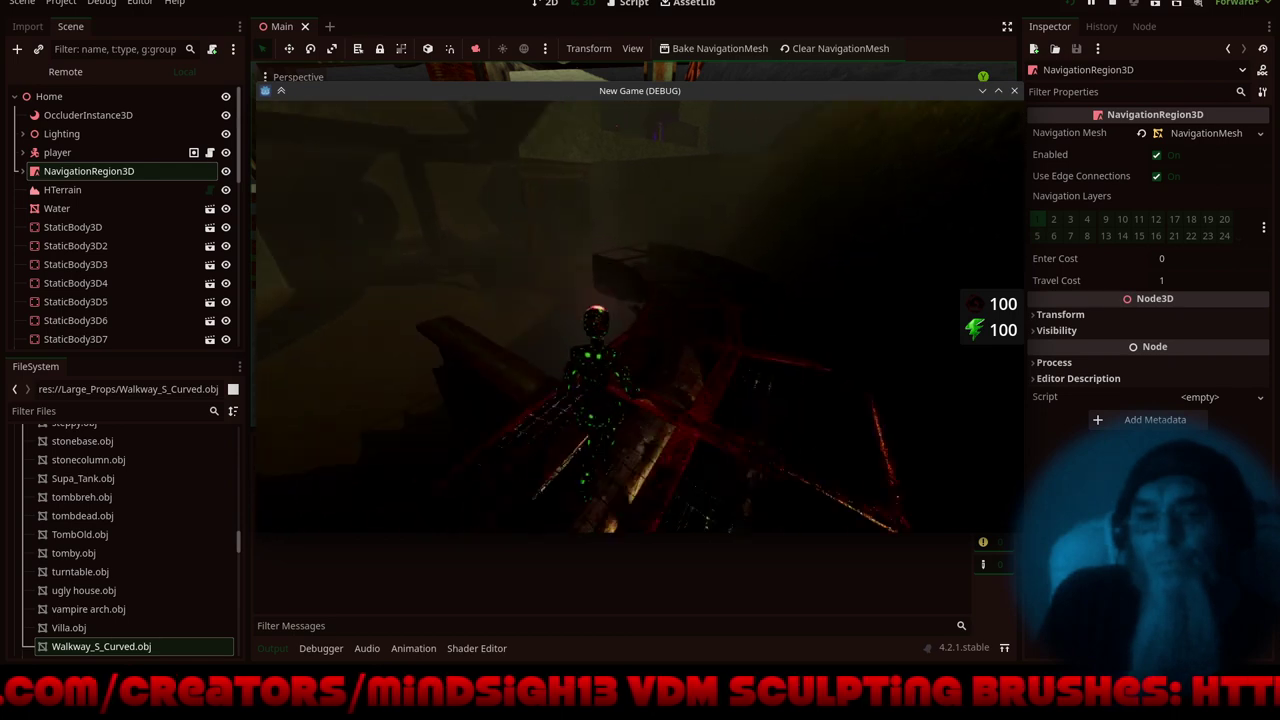
key(w)
key(w)
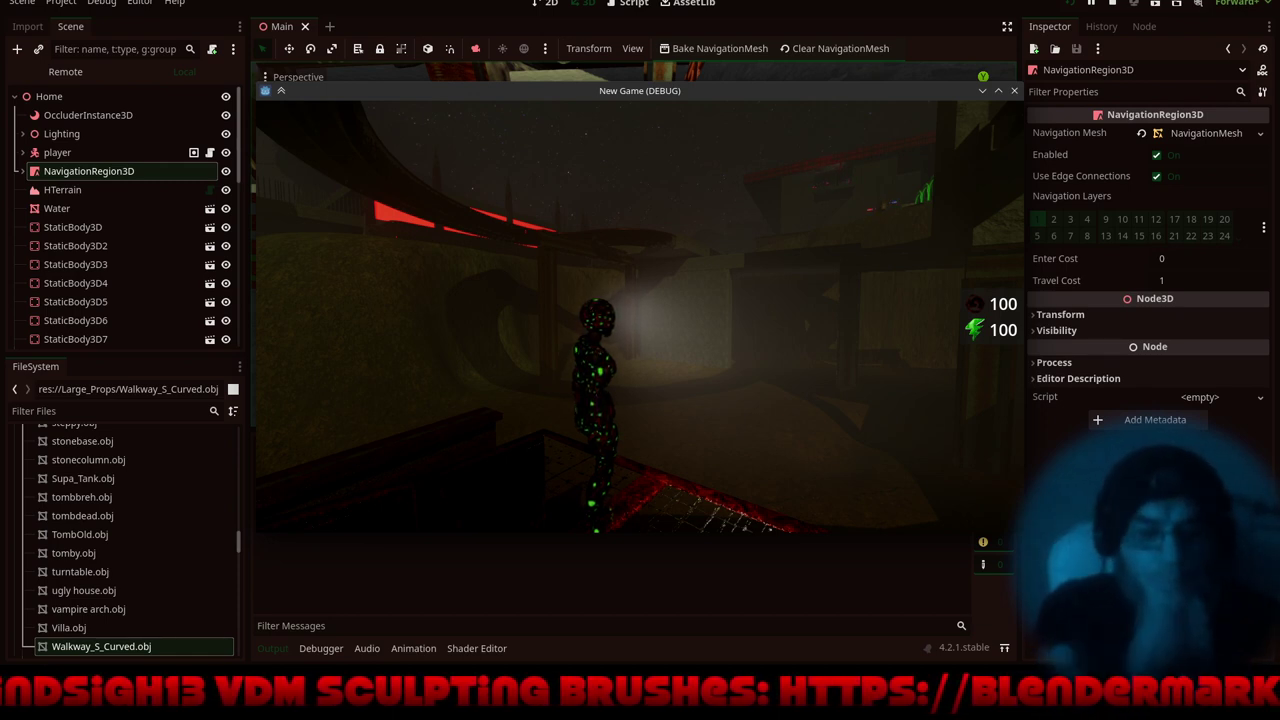
key(Escape)
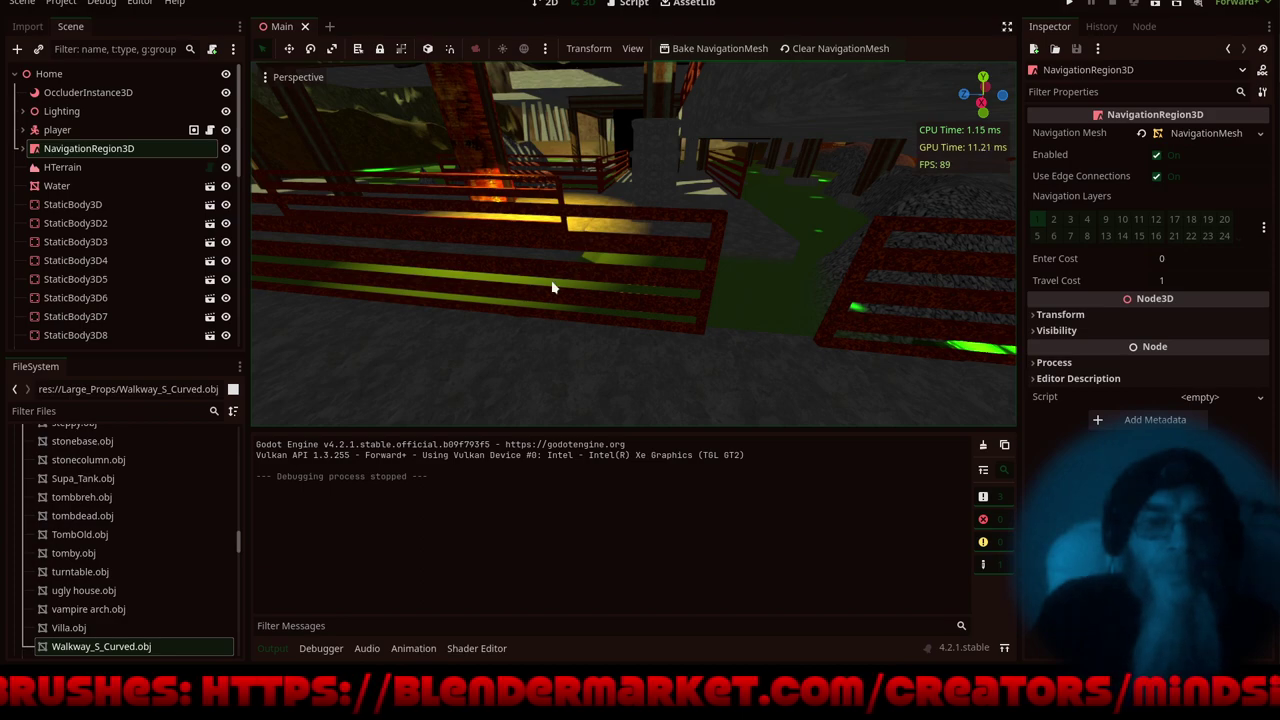
- Expand the 3D viewport with the side docks and output log hidden, and inspect the slab area beyond the stone pillars
middle_drag(552, 282, 703, 306)
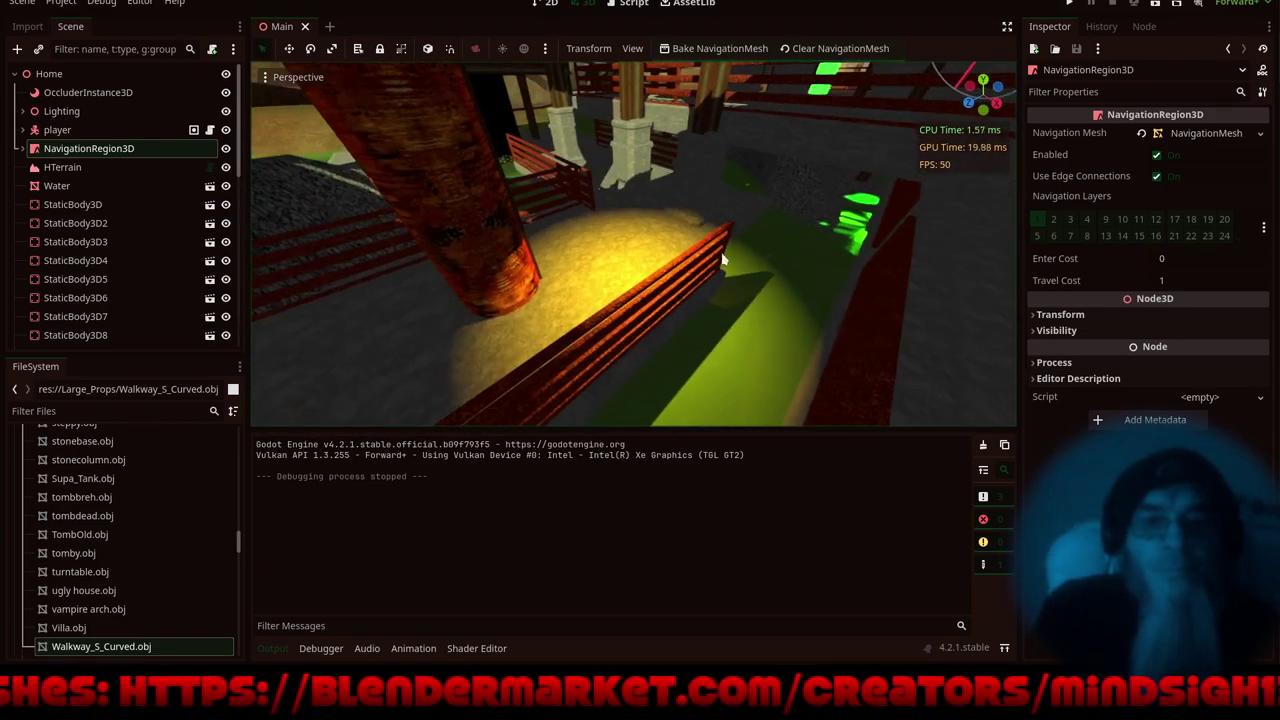
click(1006, 29)
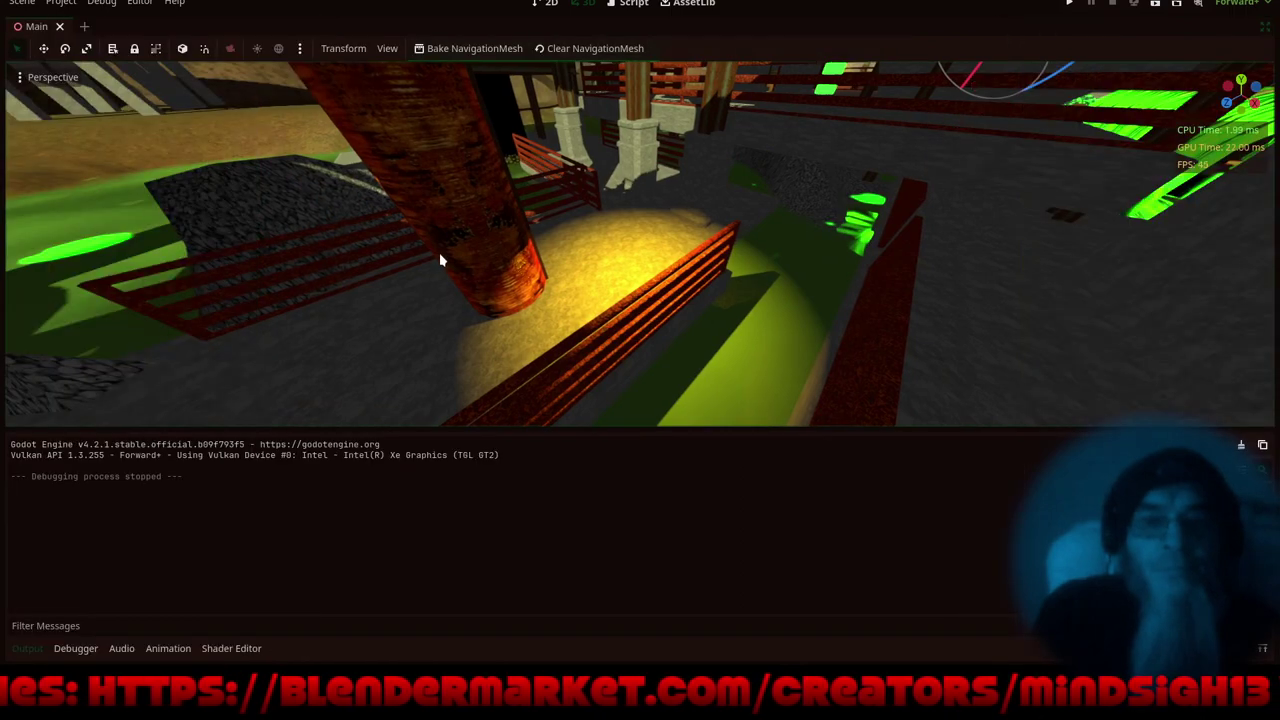
click(29, 651)
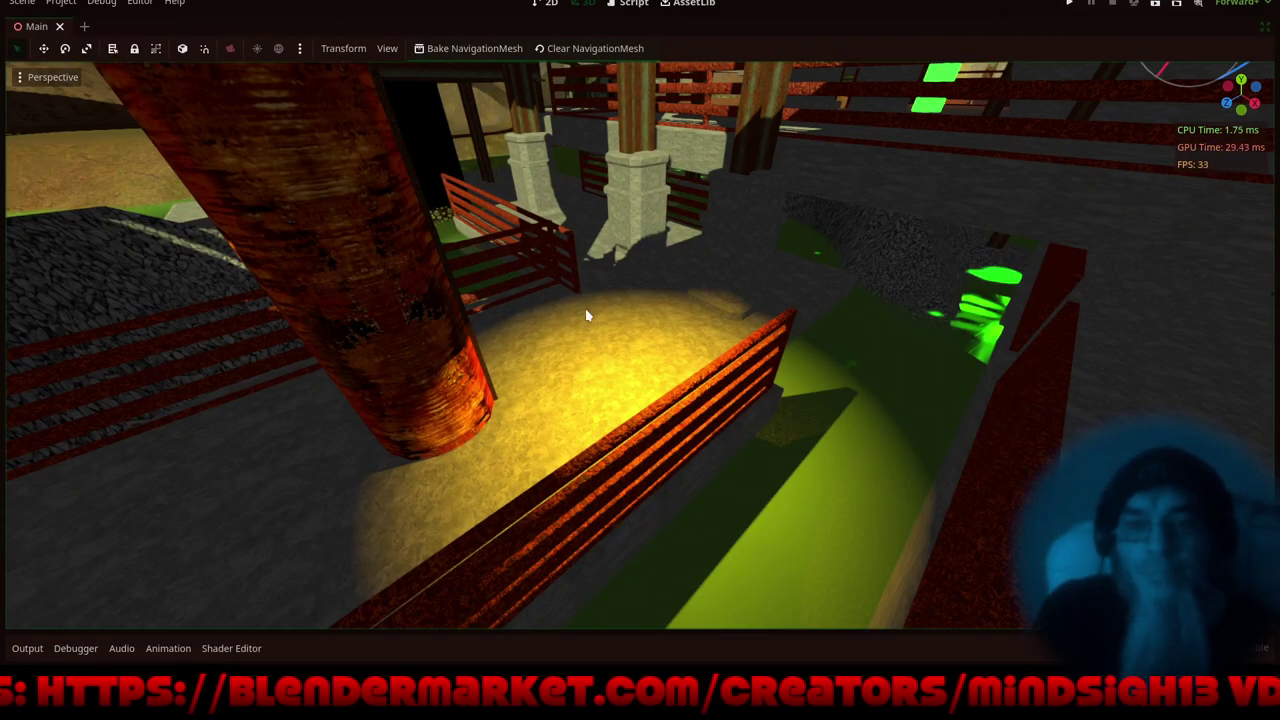
middle_drag(561, 281, 720, 340)
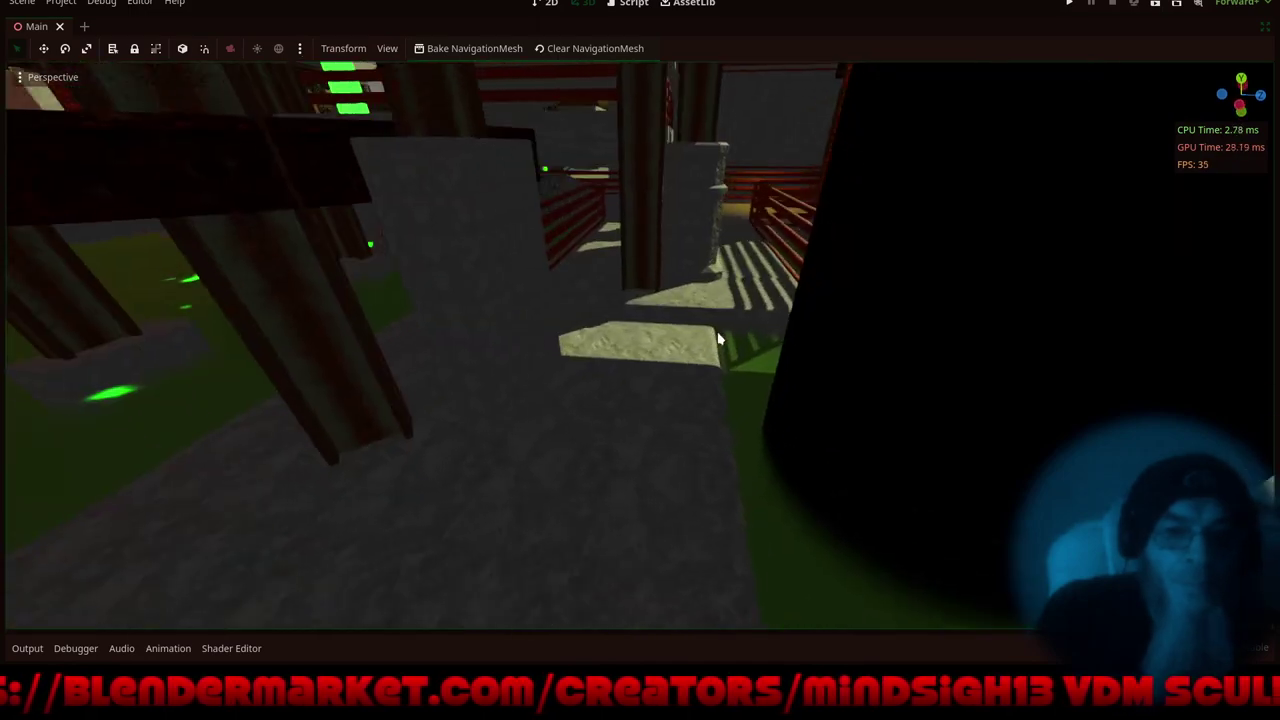
- Duplicate the red railing beside the slab and move the copy to the outer edge of the adjoining slab
scroll(717, 291, up, 6)
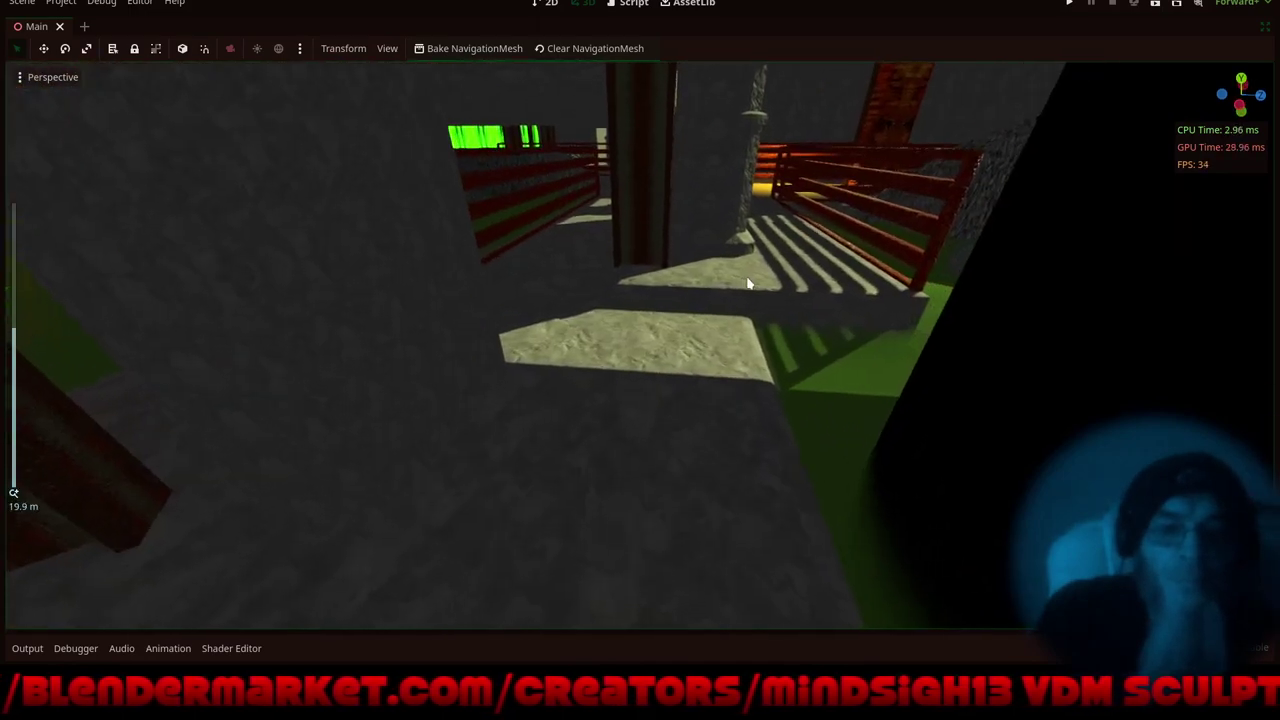
shift+middle_drag(736, 263, 722, 350)
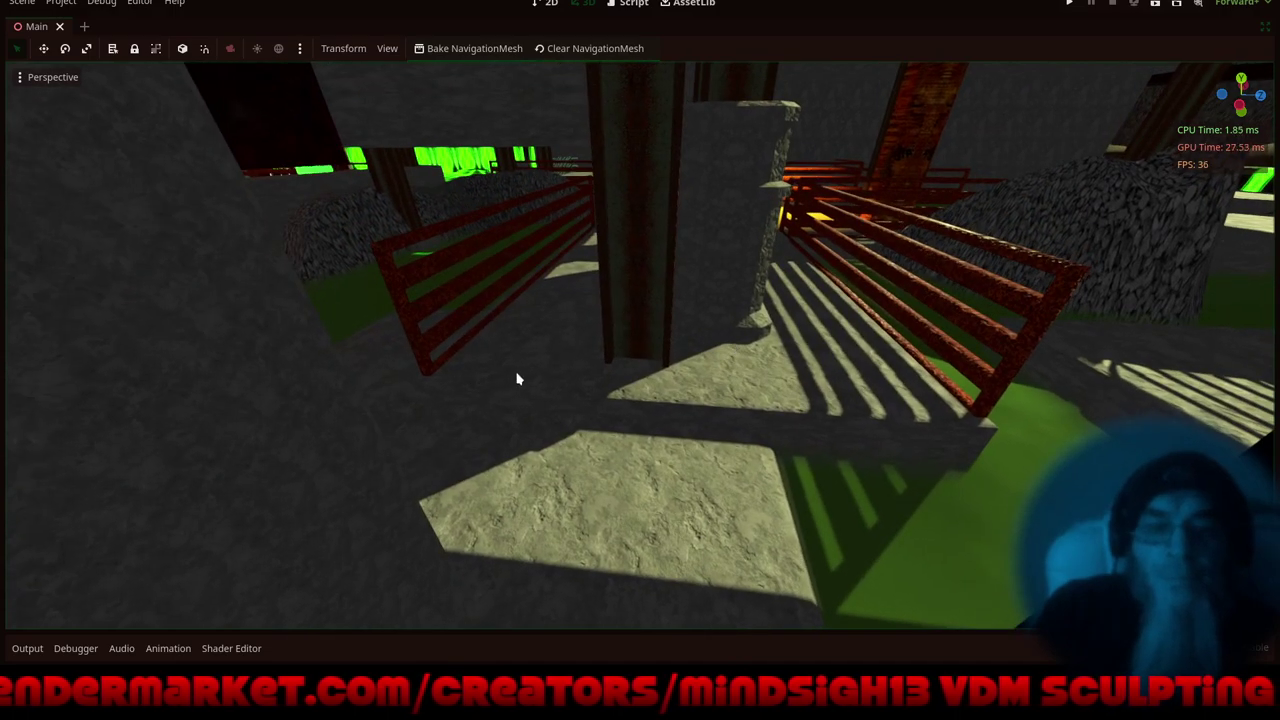
middle_drag(516, 372, 712, 365)
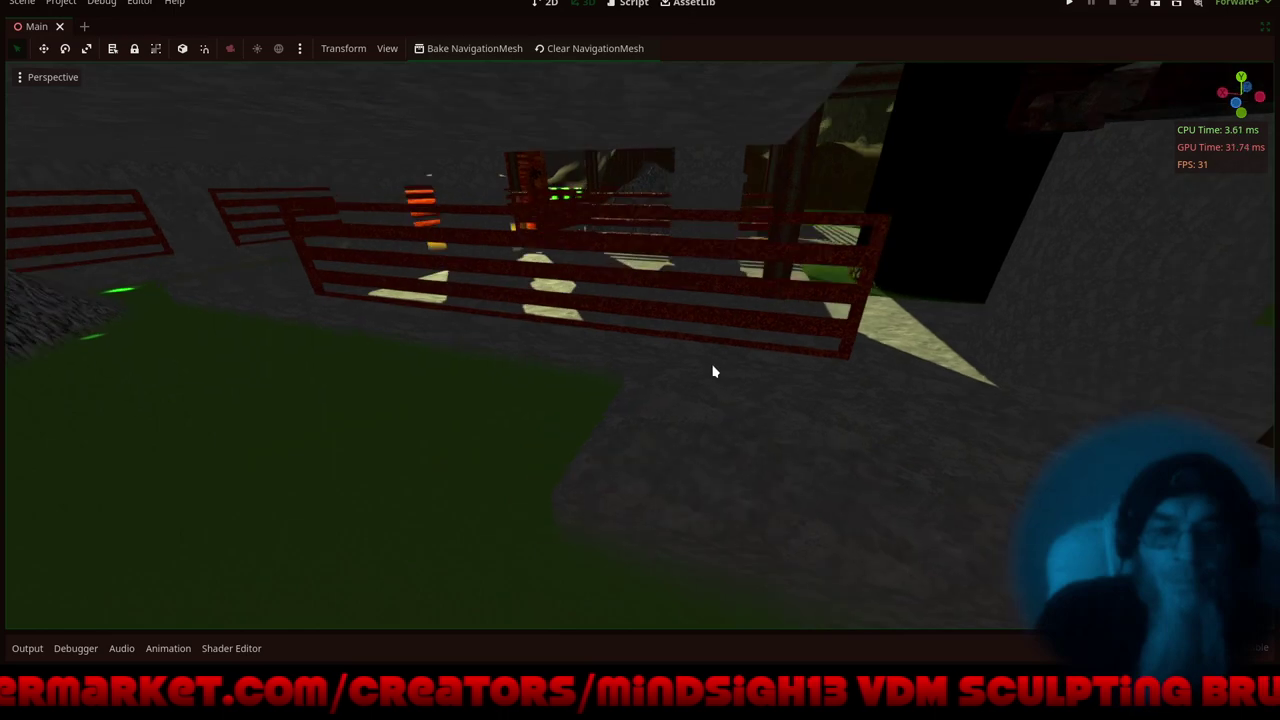
middle_drag(656, 401, 794, 410)
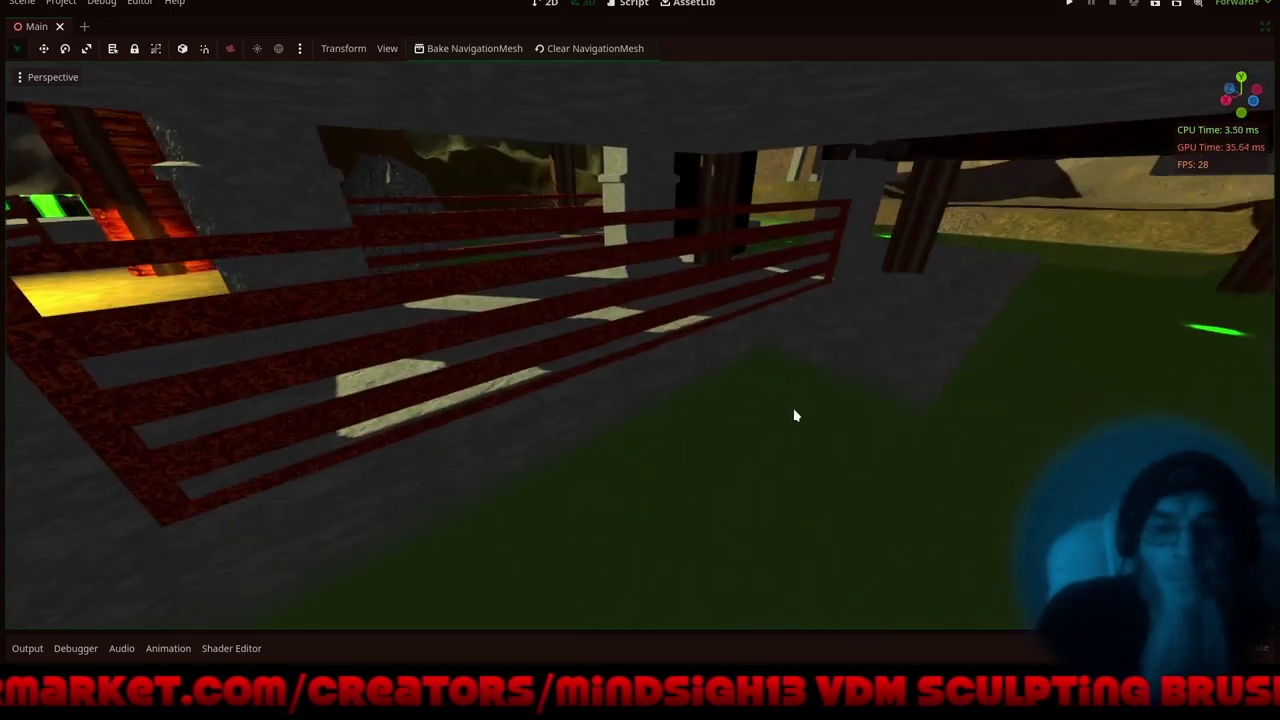
click(598, 303)
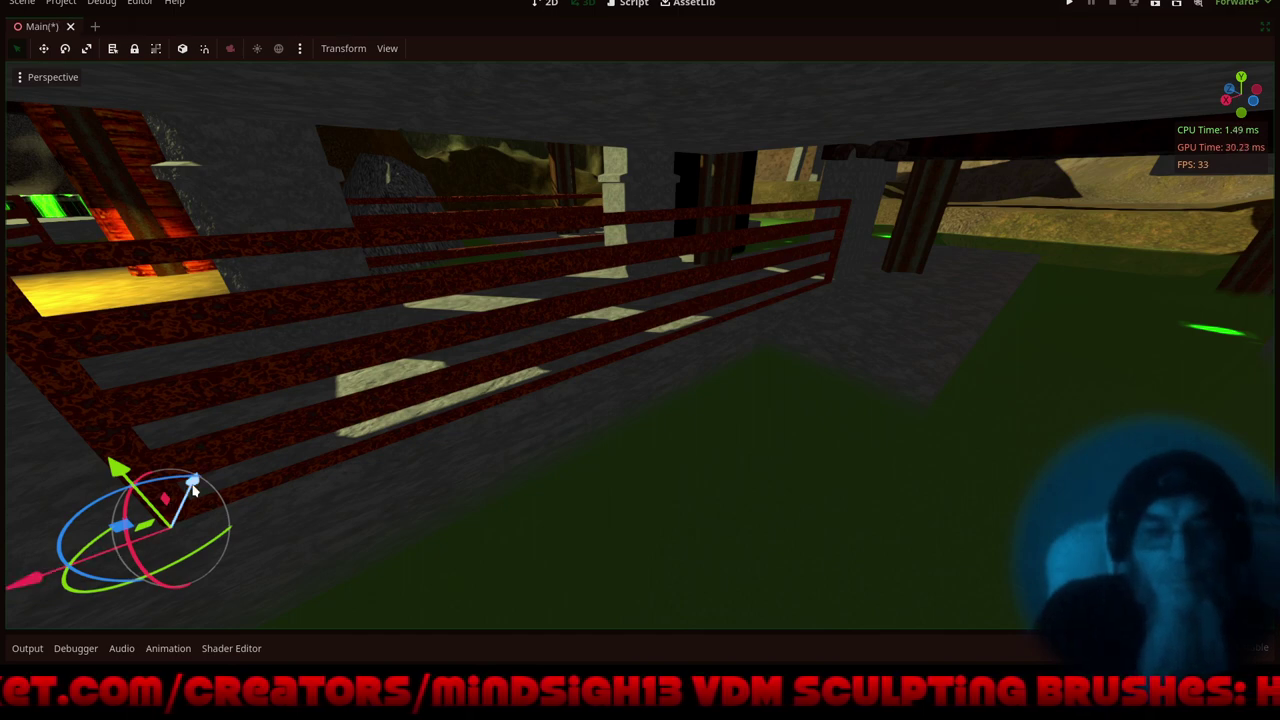
drag(195, 483, 178, 518)
drag(29, 600, 799, 426)
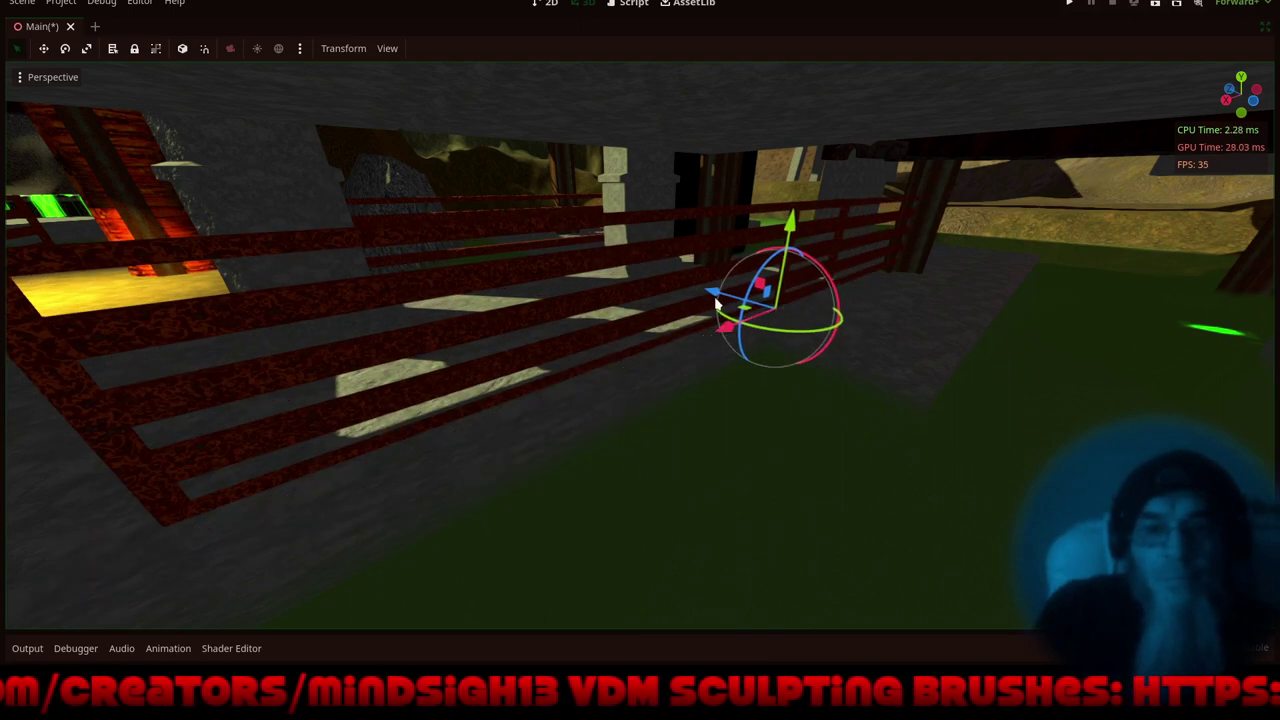
drag(716, 296, 816, 380)
- Lower the railing copy onto the slab surface and line its end post up with the corner of the neighbouring railing
key(f)
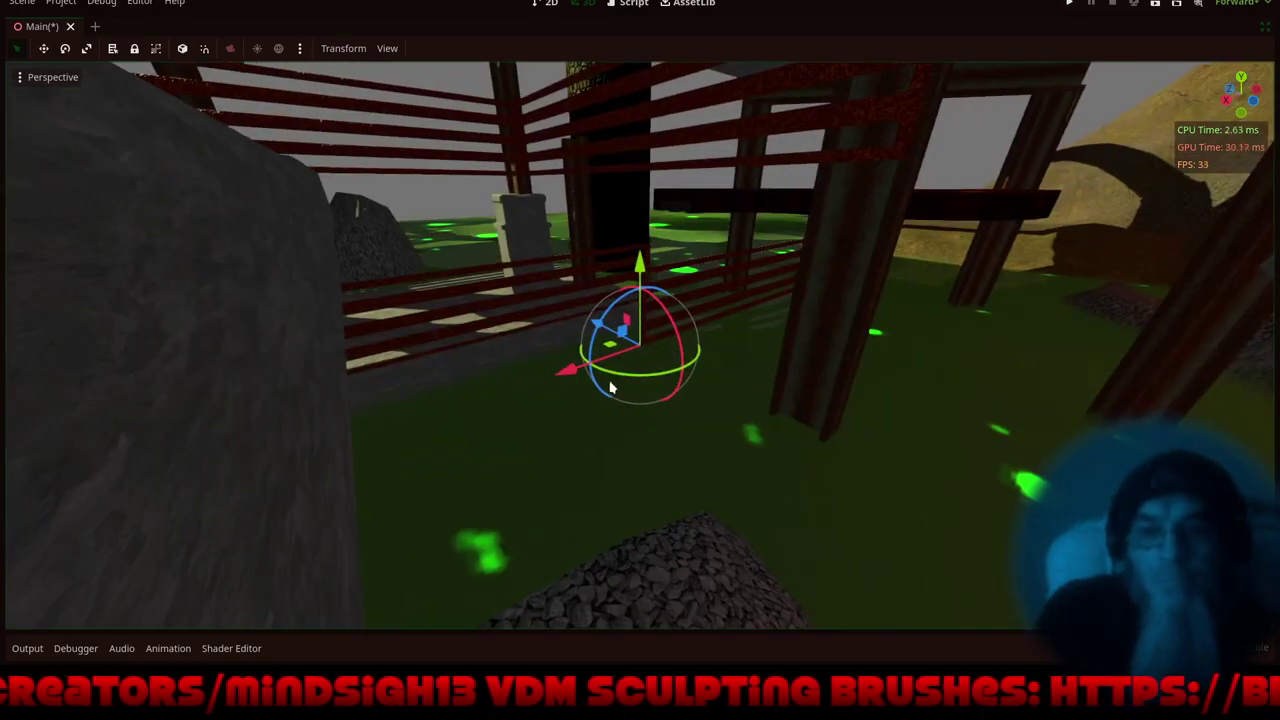
scroll(663, 332, up, 10)
scroll(660, 338, up, 3)
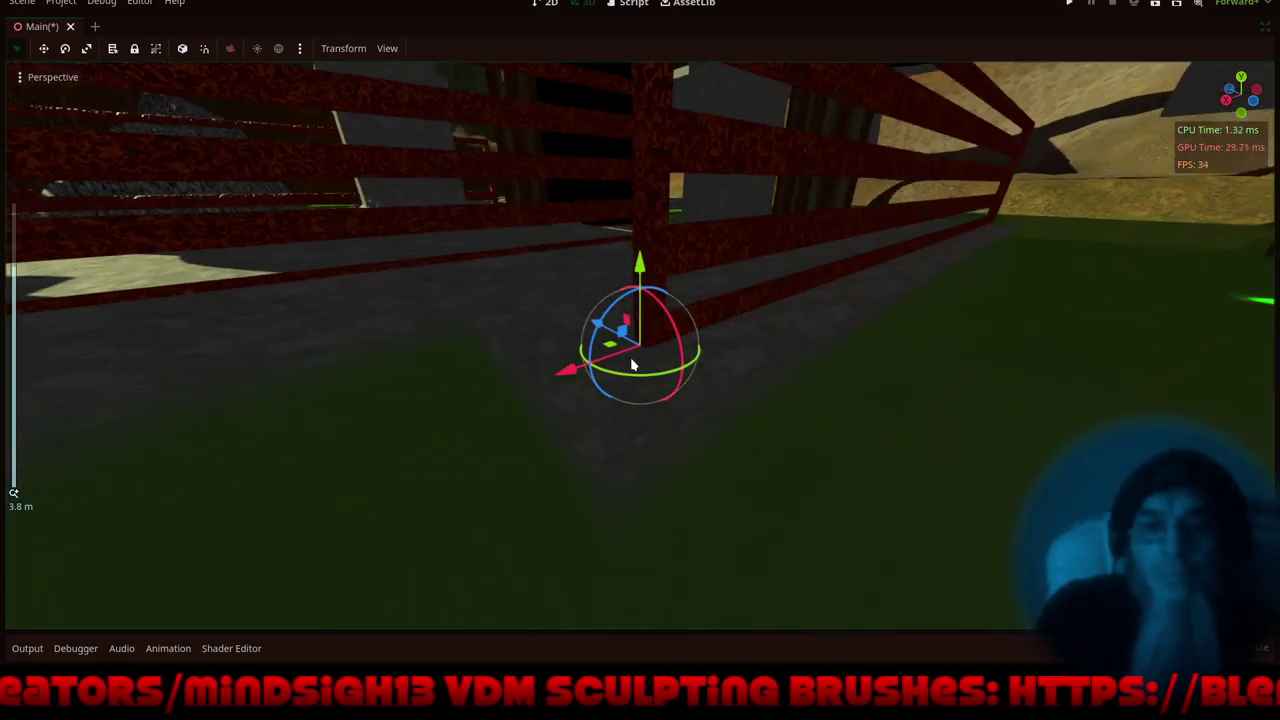
middle_drag(643, 391, 757, 313)
drag(641, 266, 638, 343)
middle_drag(797, 365, 597, 417)
drag(552, 410, 514, 449)
- Check the railing's run from both ends, and shift it farther along the slab edge past the support pillar
scroll(171, 346, down, 3)
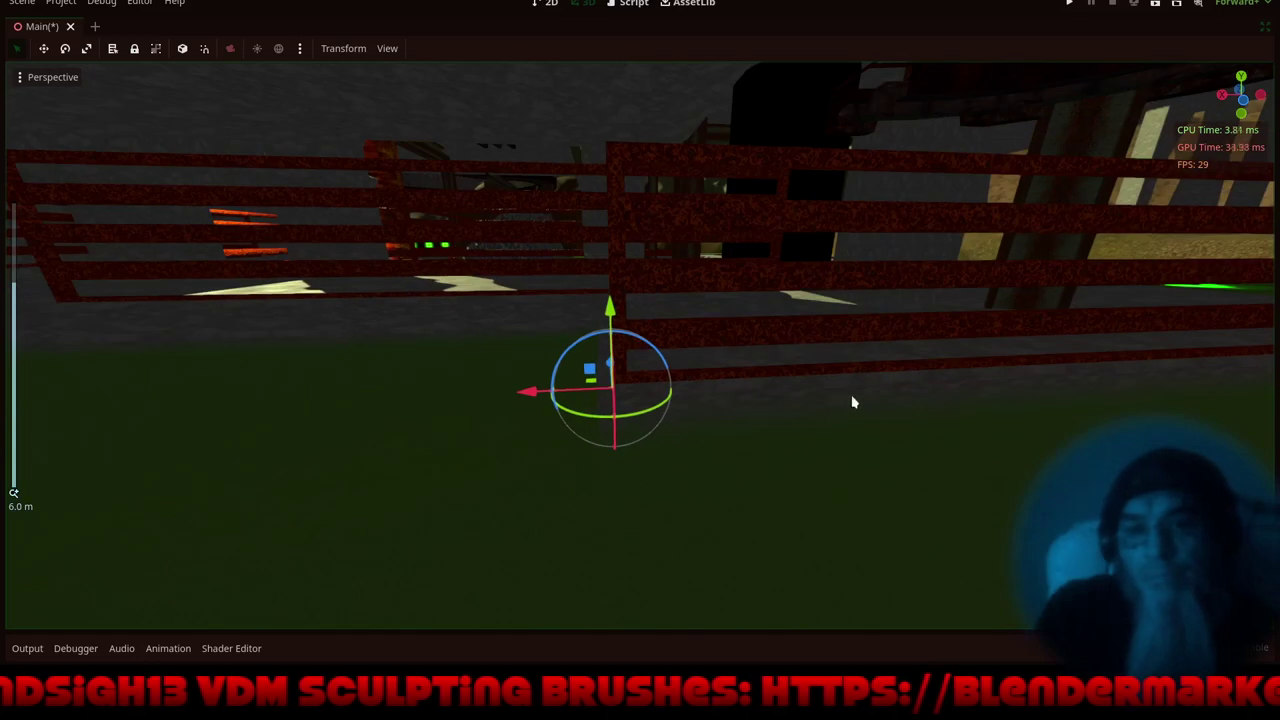
shift+middle_drag(640, 419, 1248, 427)
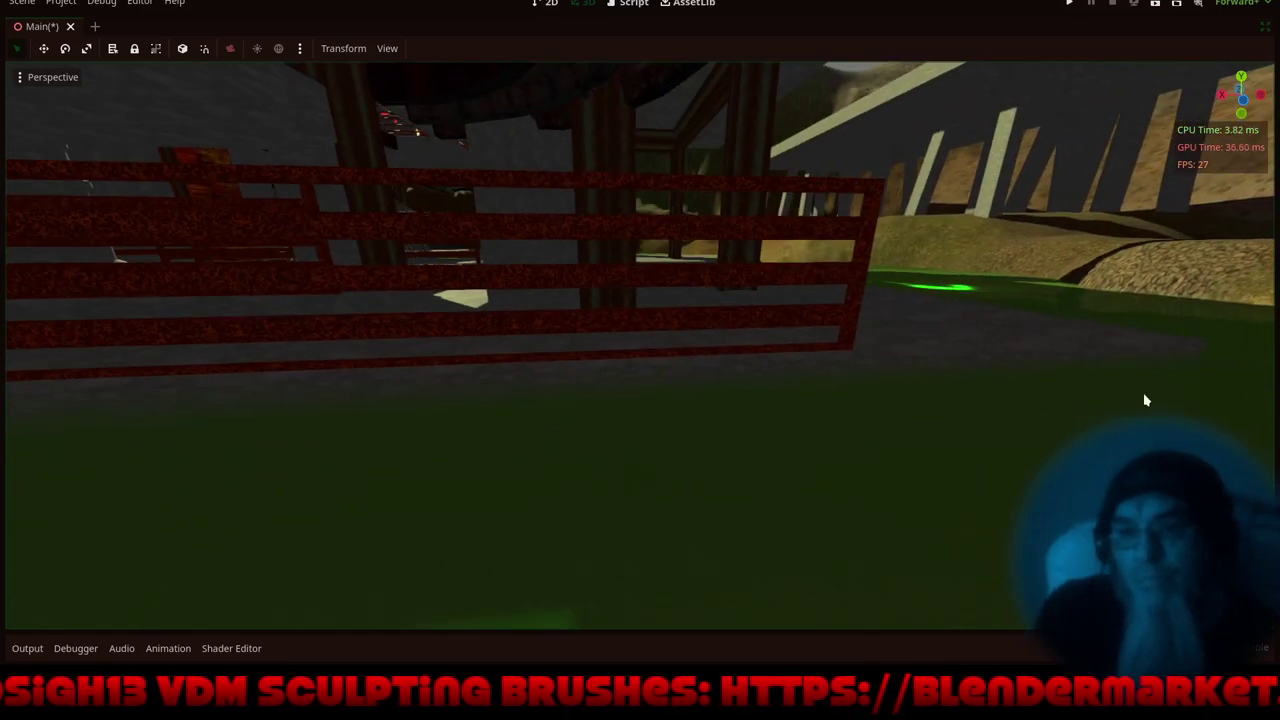
middle_drag(1097, 349, 929, 352)
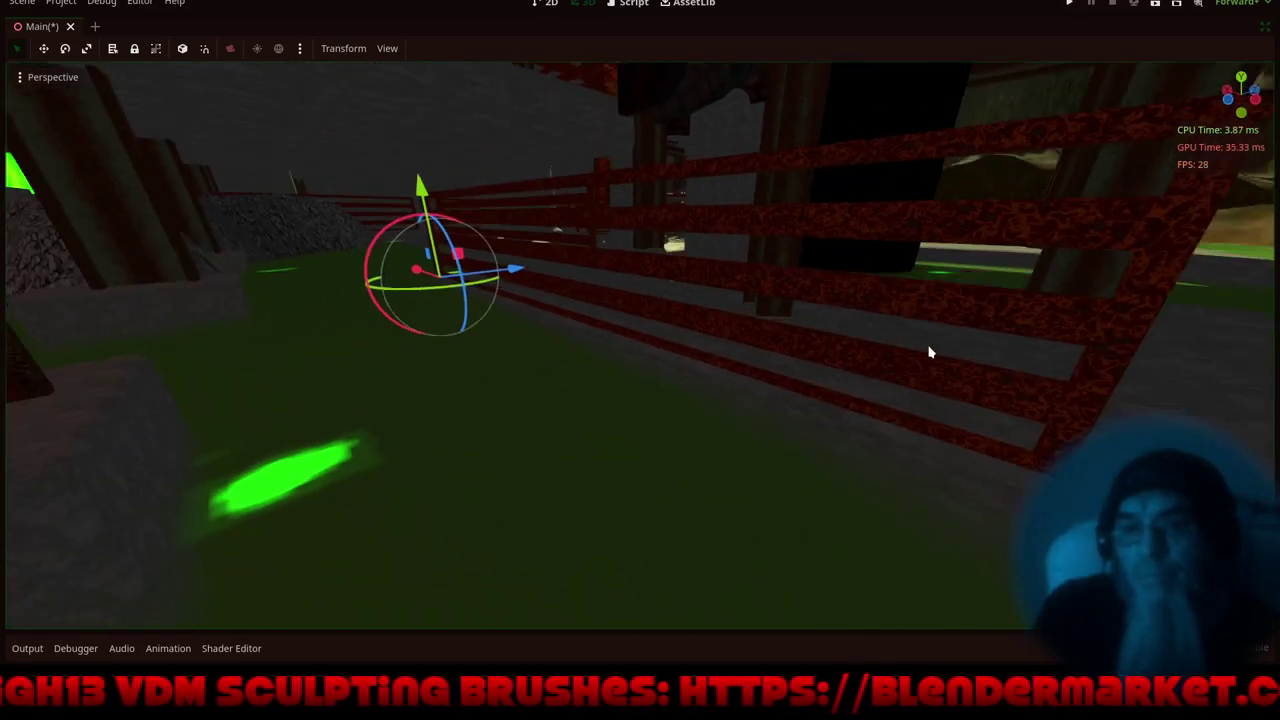
scroll(640, 260, down, 4)
shift+middle_drag(683, 351, 636, 280)
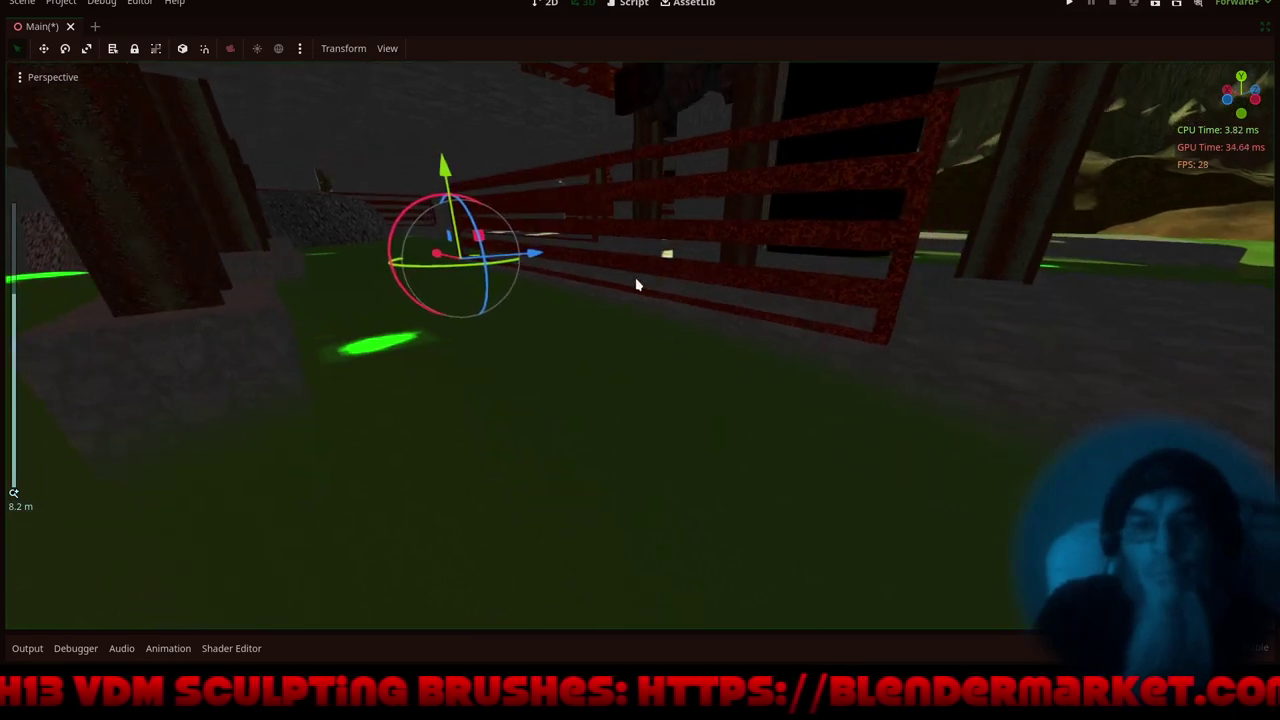
scroll(770, 350, down, 6)
middle_drag(770, 350, 1005, 331)
scroll(683, 319, down, 6)
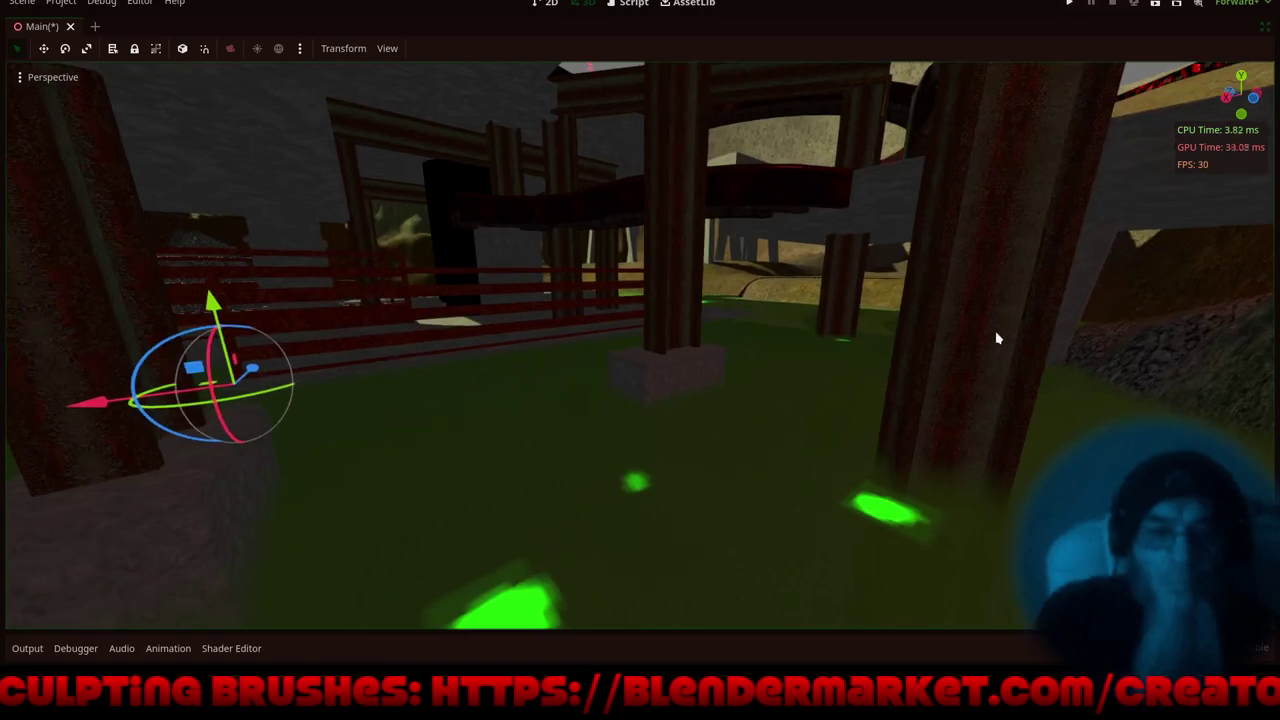
shift+middle_drag(279, 297, 425, 336)
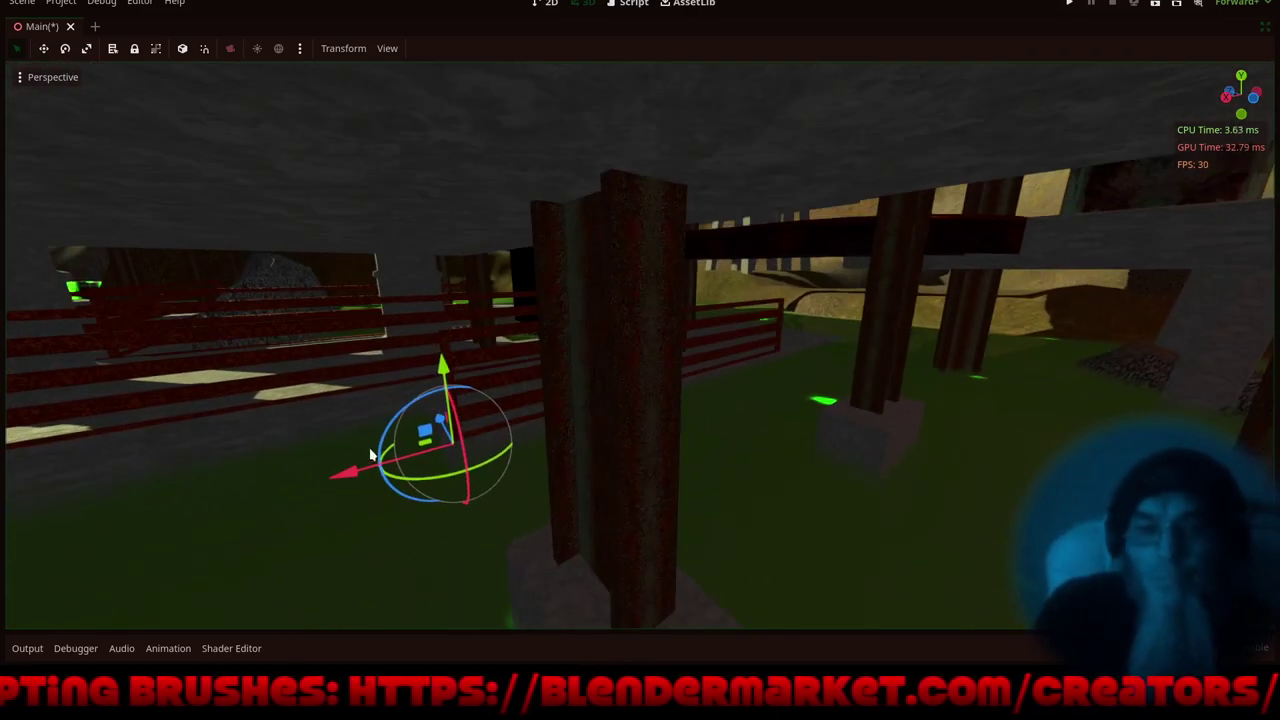
drag(370, 462, 583, 418)
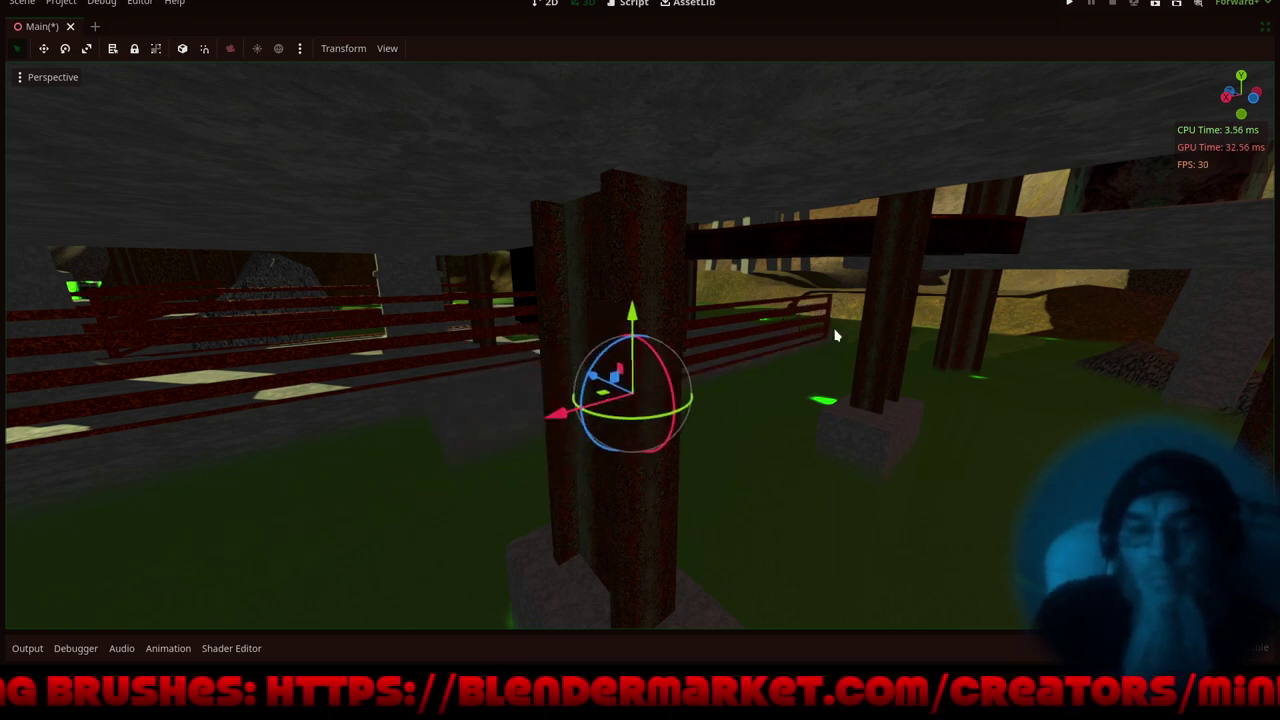
- Rotate the railing 180 degrees about its vertical axis and move its end post to the slab's far corner
drag(680, 412, 718, 378)
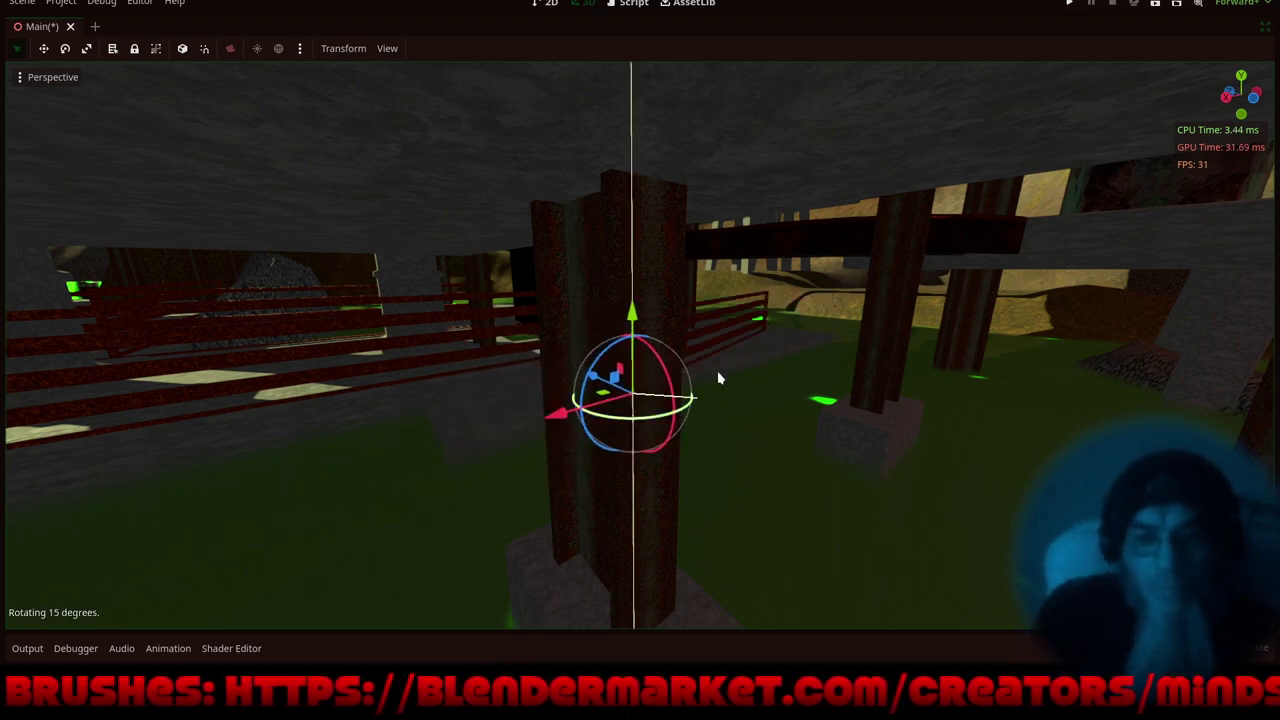
drag(491, 229, 429, 325)
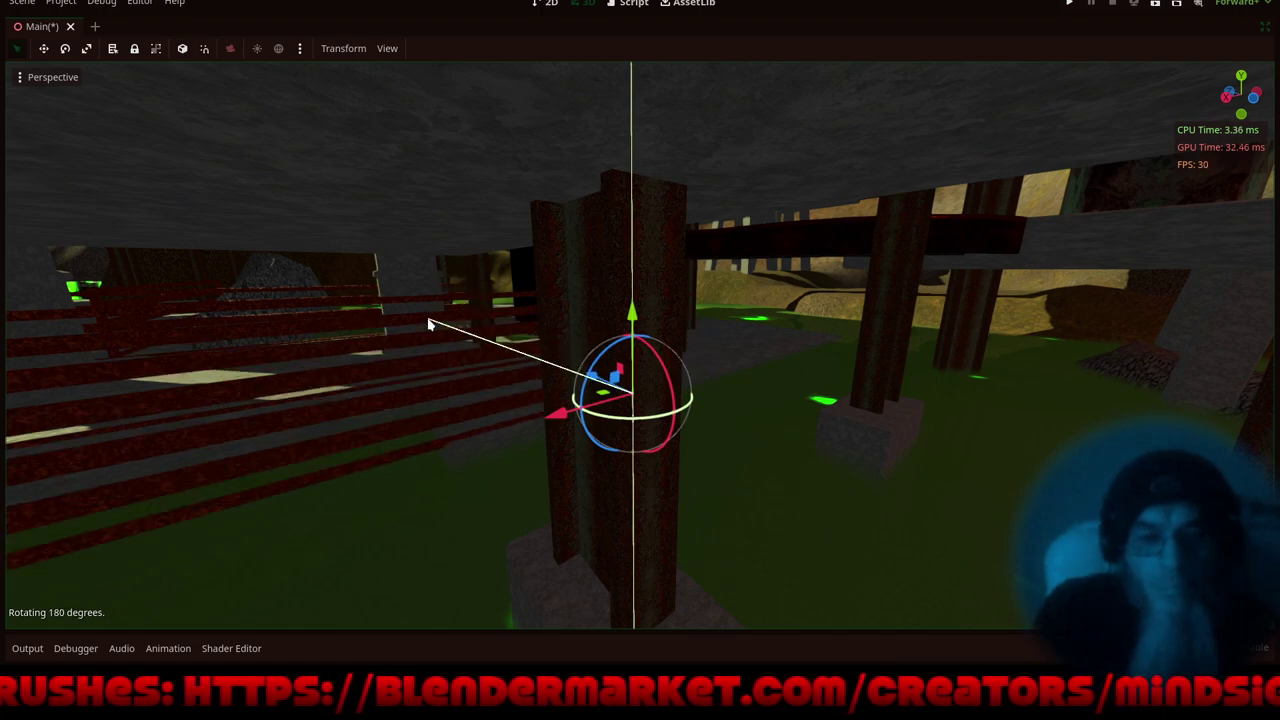
drag(672, 393, 799, 384)
key(f)
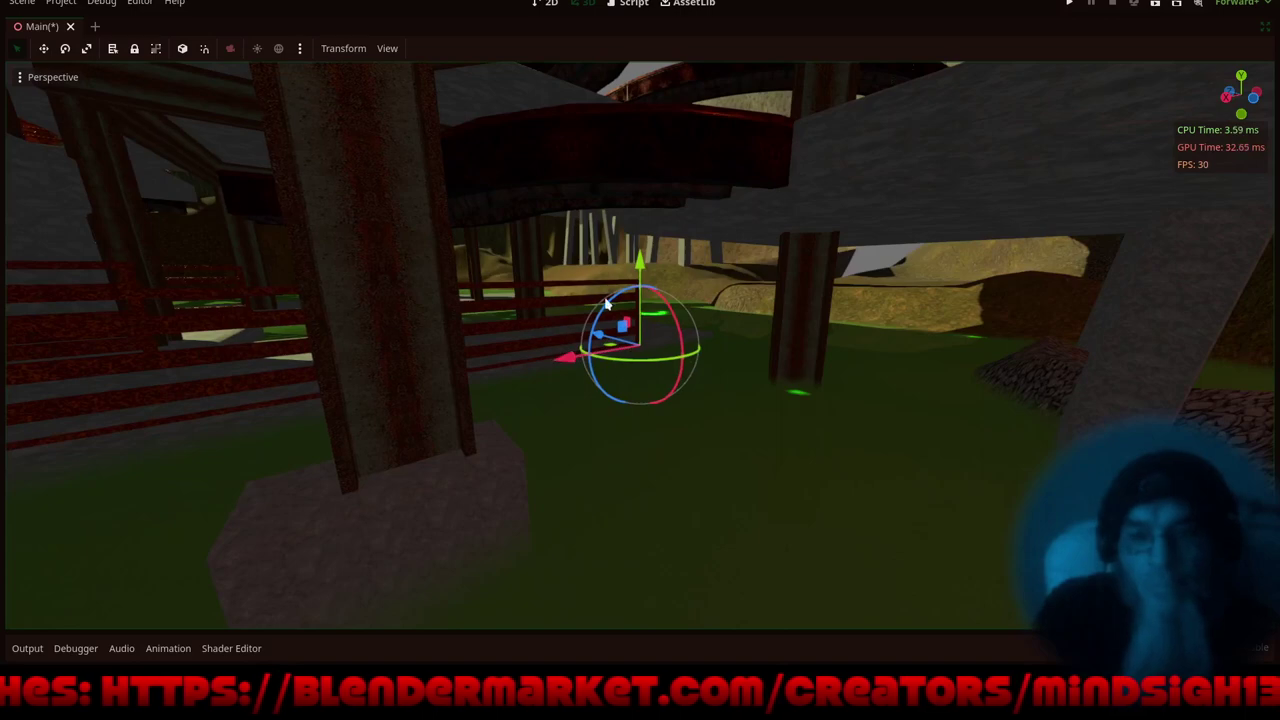
scroll(607, 304, up, 8)
drag(571, 356, 794, 329)
- Nudge the railing along its X and Z axes until its end post sits just inside the slab's corner
key(f)
middle_drag(869, 358, 679, 370)
key(g)
key(x)
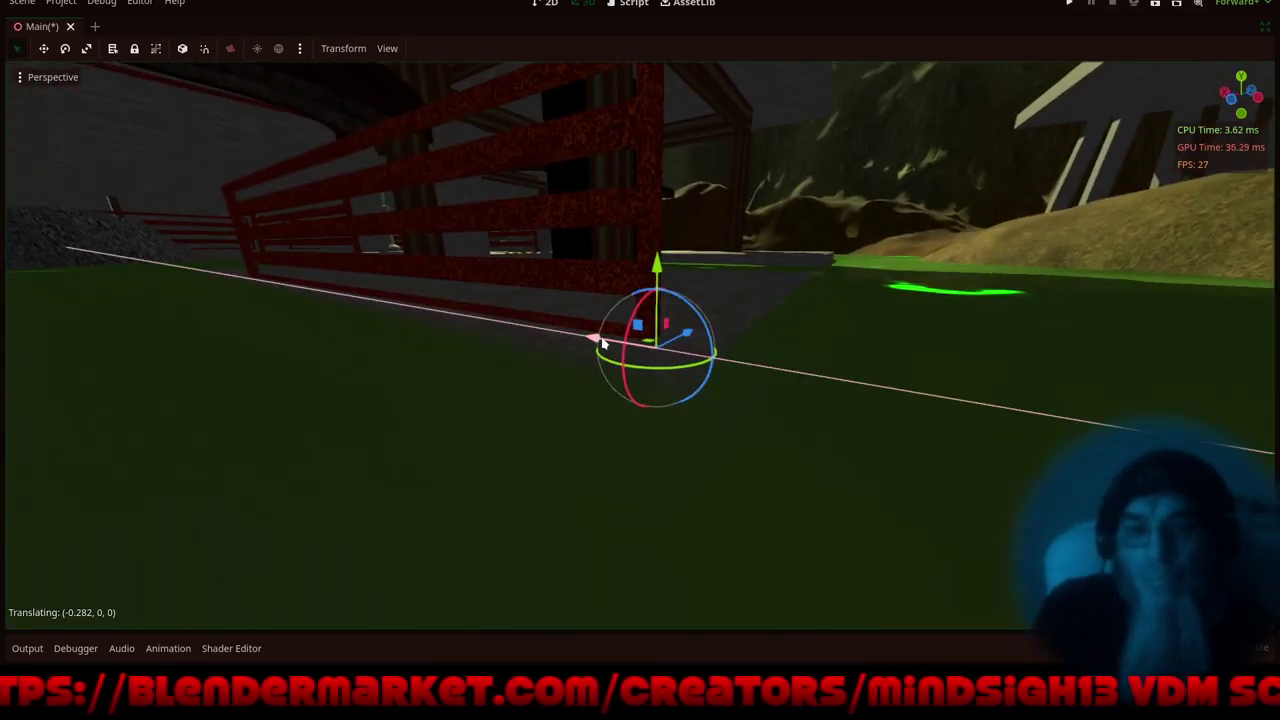
middle_drag(812, 316, 508, 390)
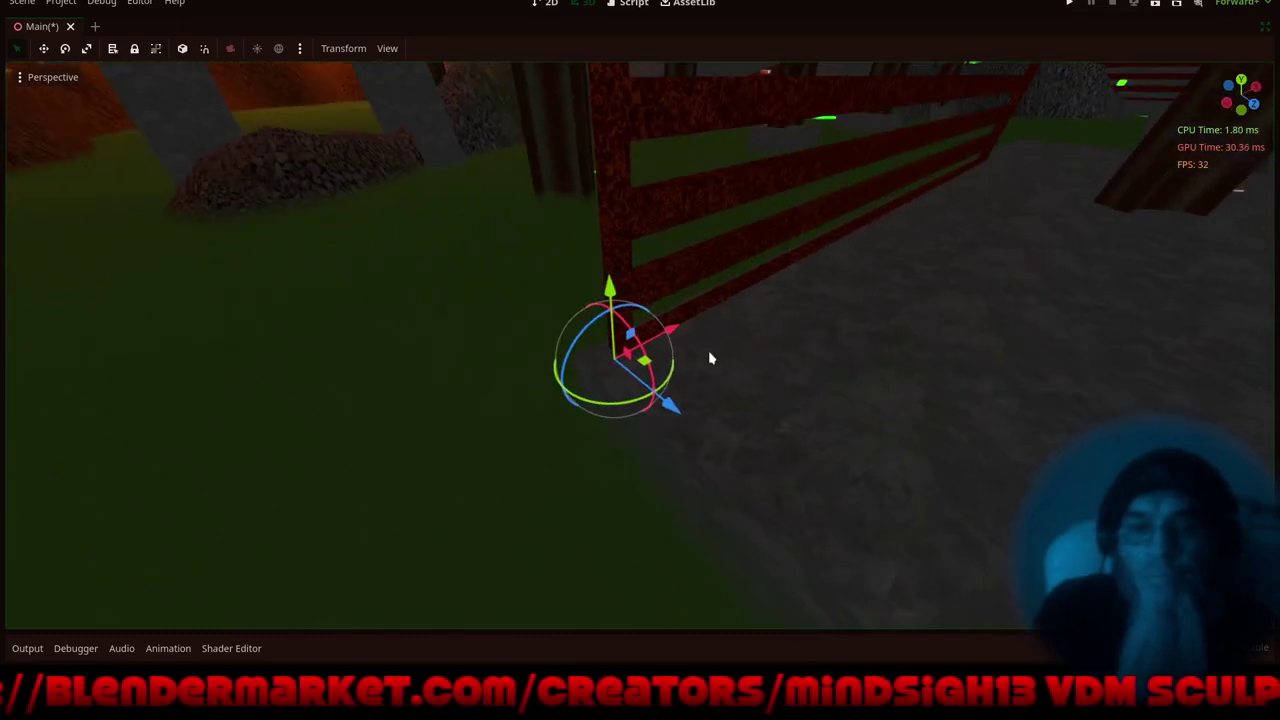
middle_drag(710, 358, 654, 383)
drag(691, 343, 683, 349)
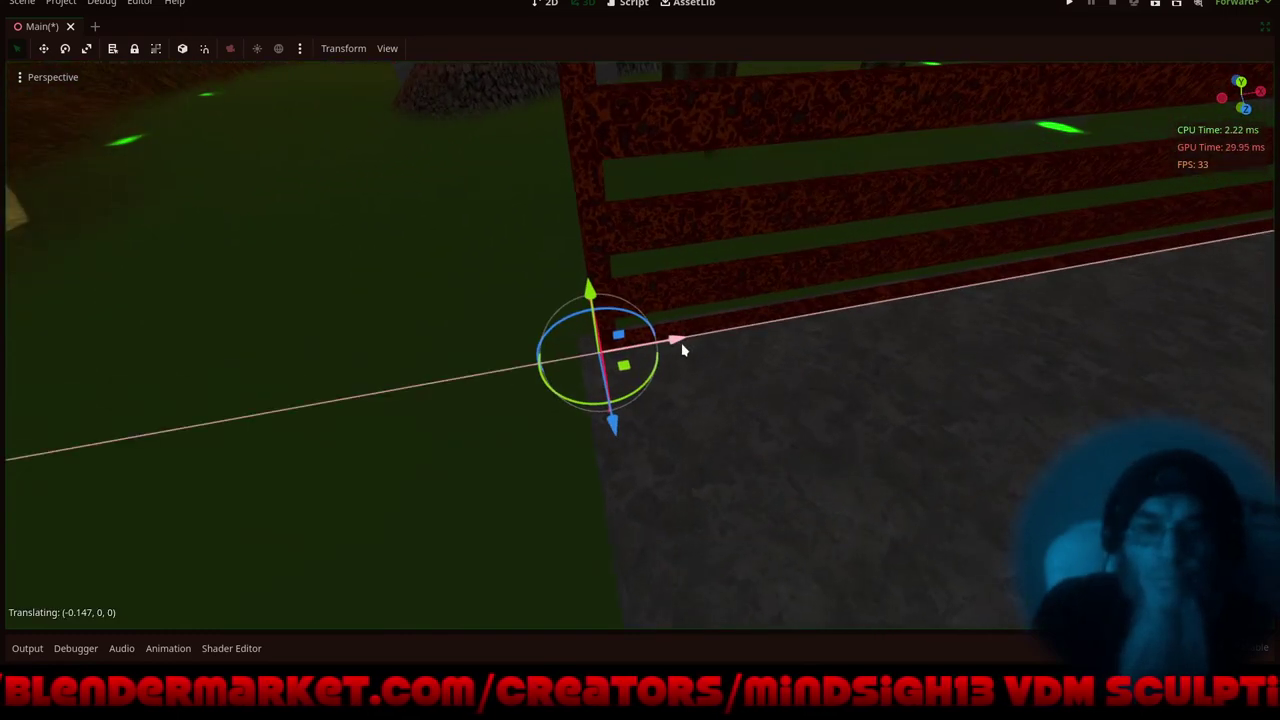
scroll(336, 420, down, 4)
middle_drag(334, 426, 571, 321)
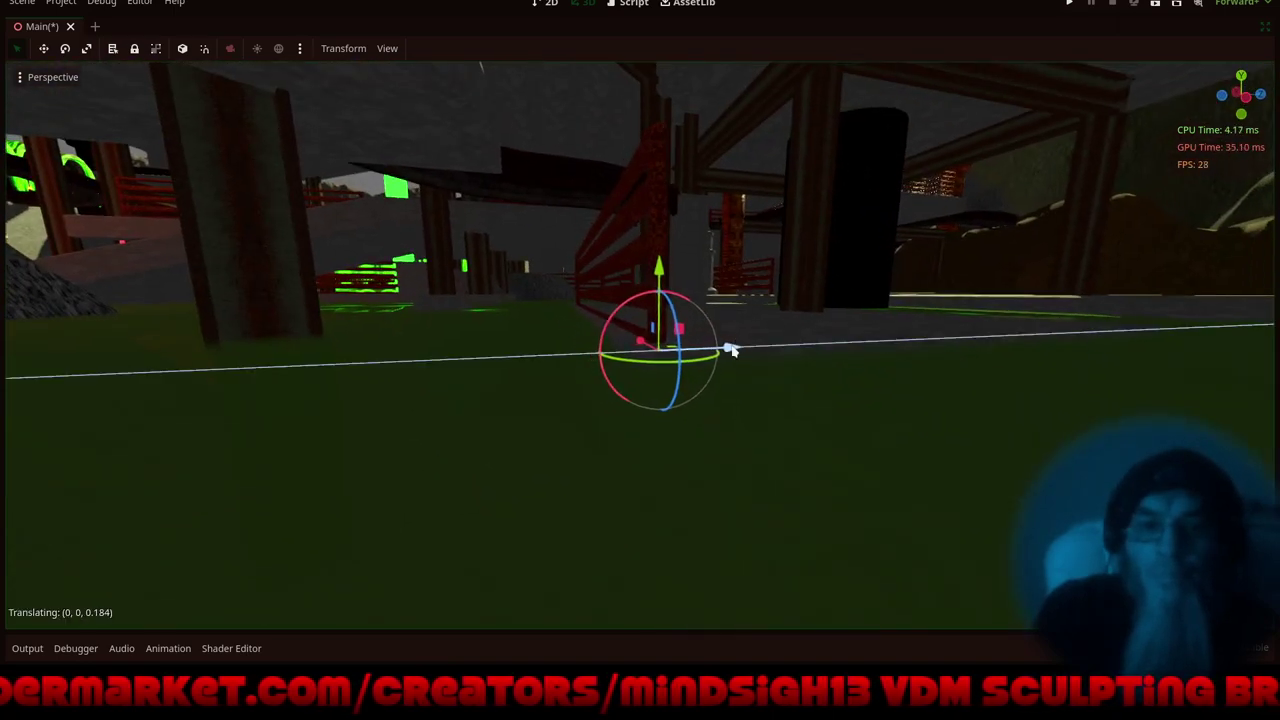
- Duplicate the railing across to the slab's opposite edge and align the copy's end post with that corner
shift+middle_drag(949, 373, 365, 506)
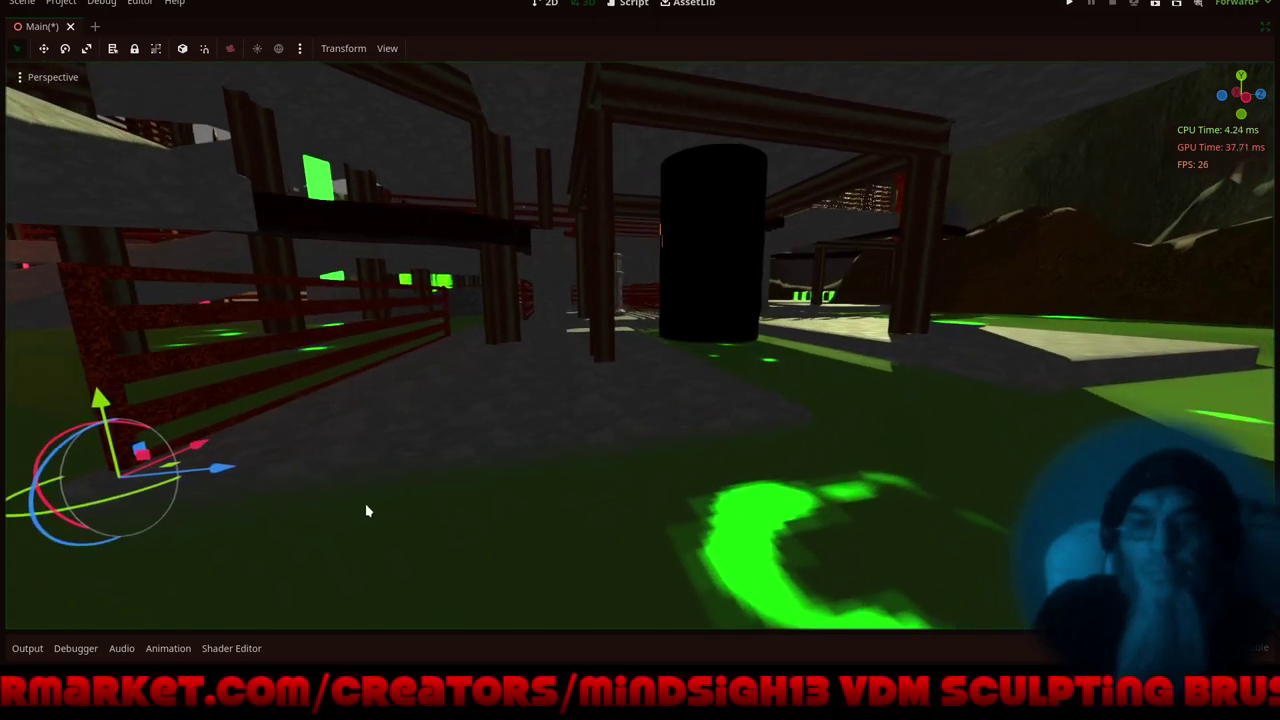
middle_drag(691, 451, 629, 480)
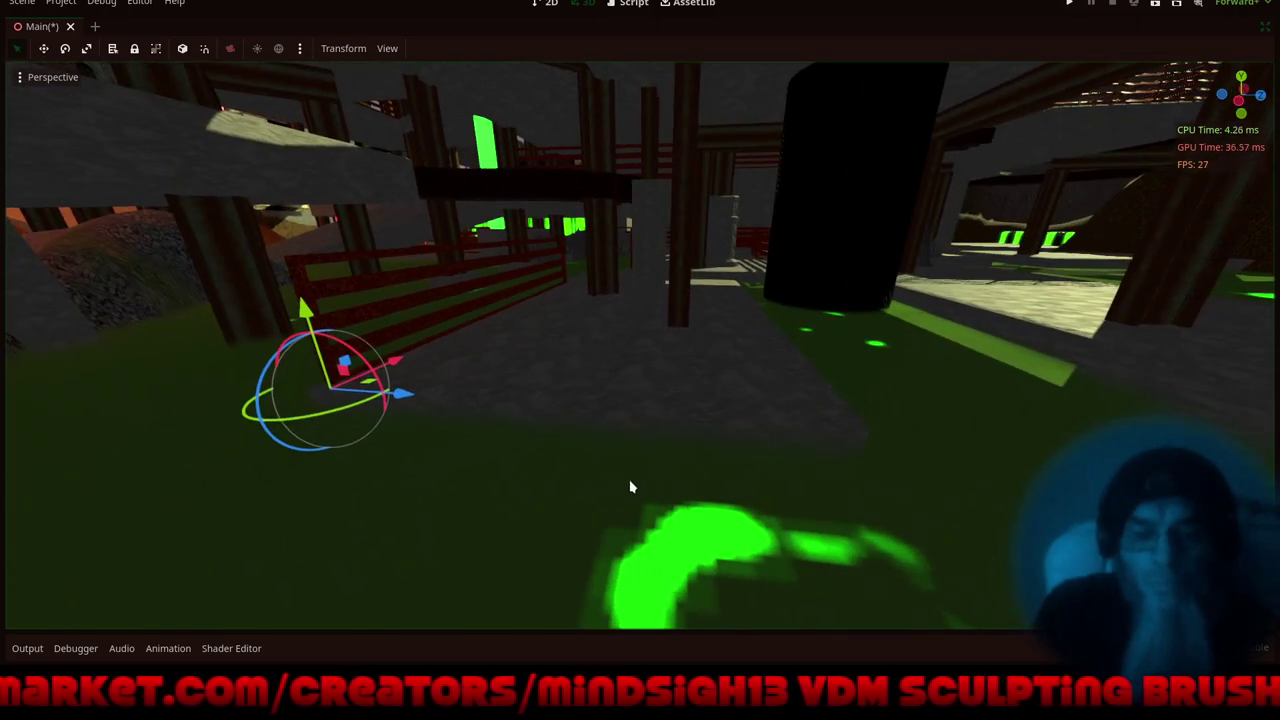
drag(397, 396, 936, 526)
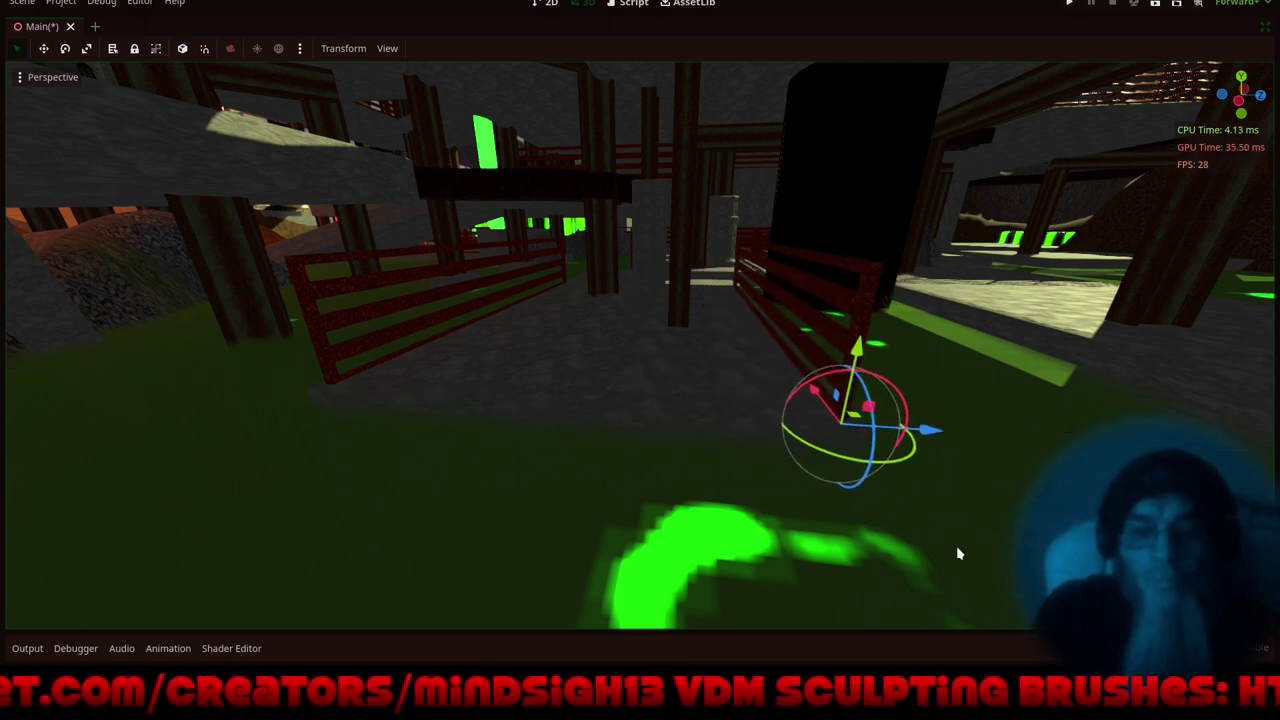
key(f)
scroll(670, 290, up, 5)
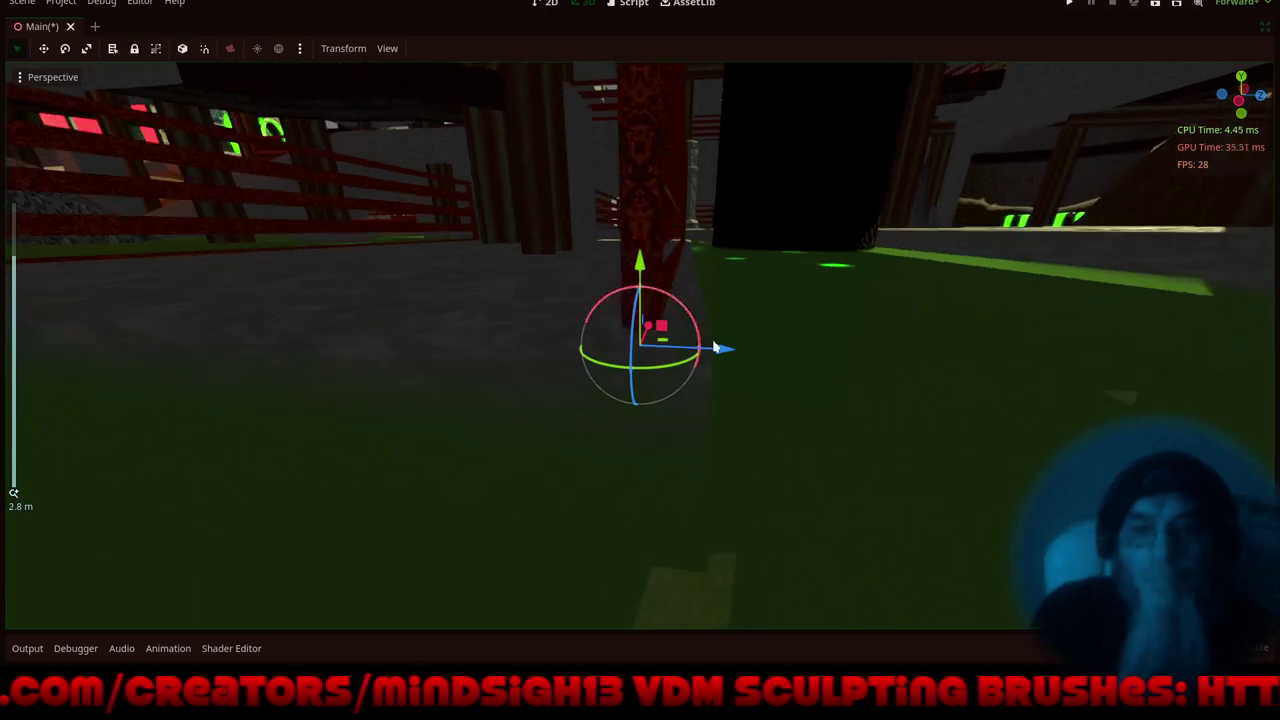
drag(722, 350, 733, 351)
middle_drag(826, 348, 782, 408)
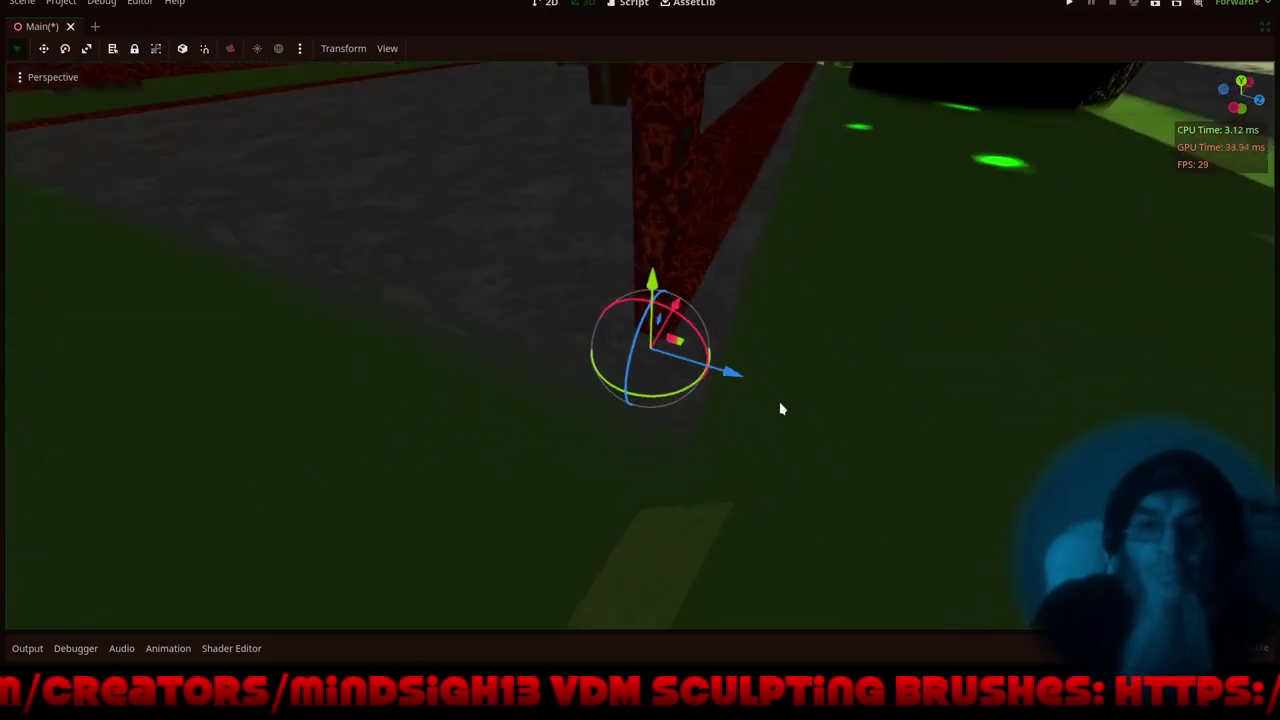
drag(733, 376, 730, 374)
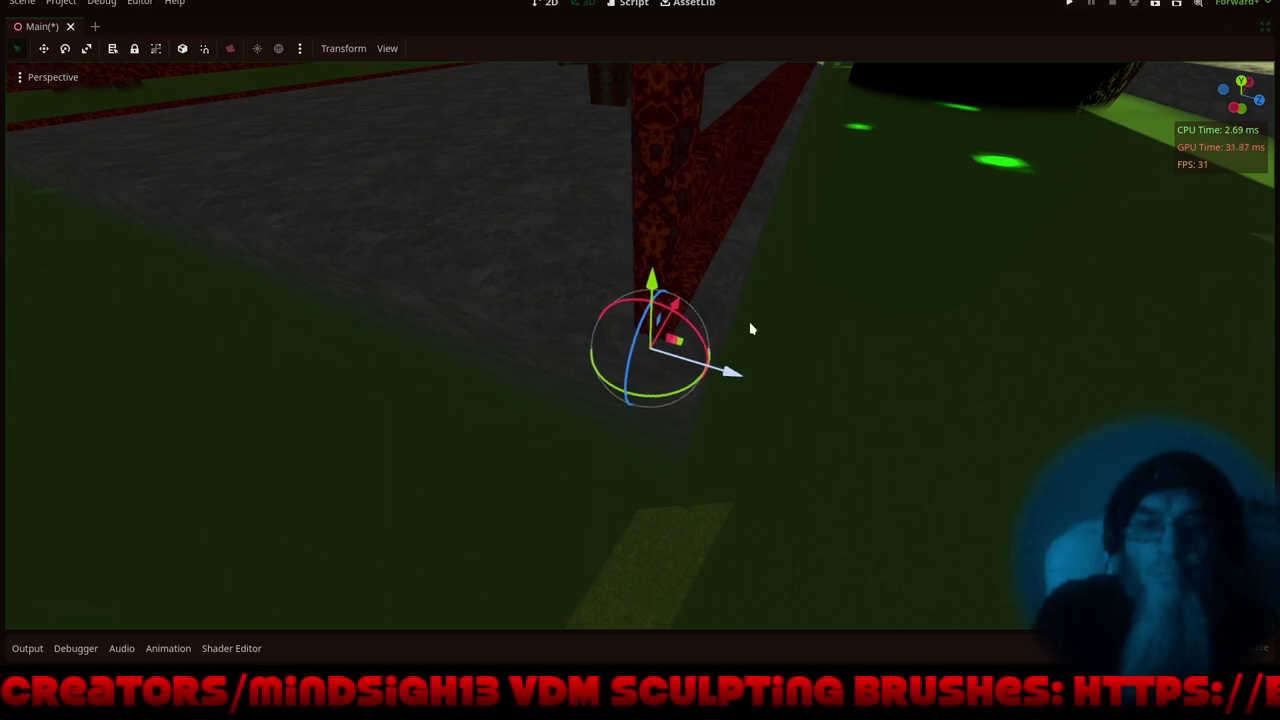
- Duplicate the upper-level railing near the circular track, shift the copy about 30 m along its X axis, and lower it towards the ground-level slab
scroll(849, 341, down, 7)
middle_drag(711, 376, 806, 331)
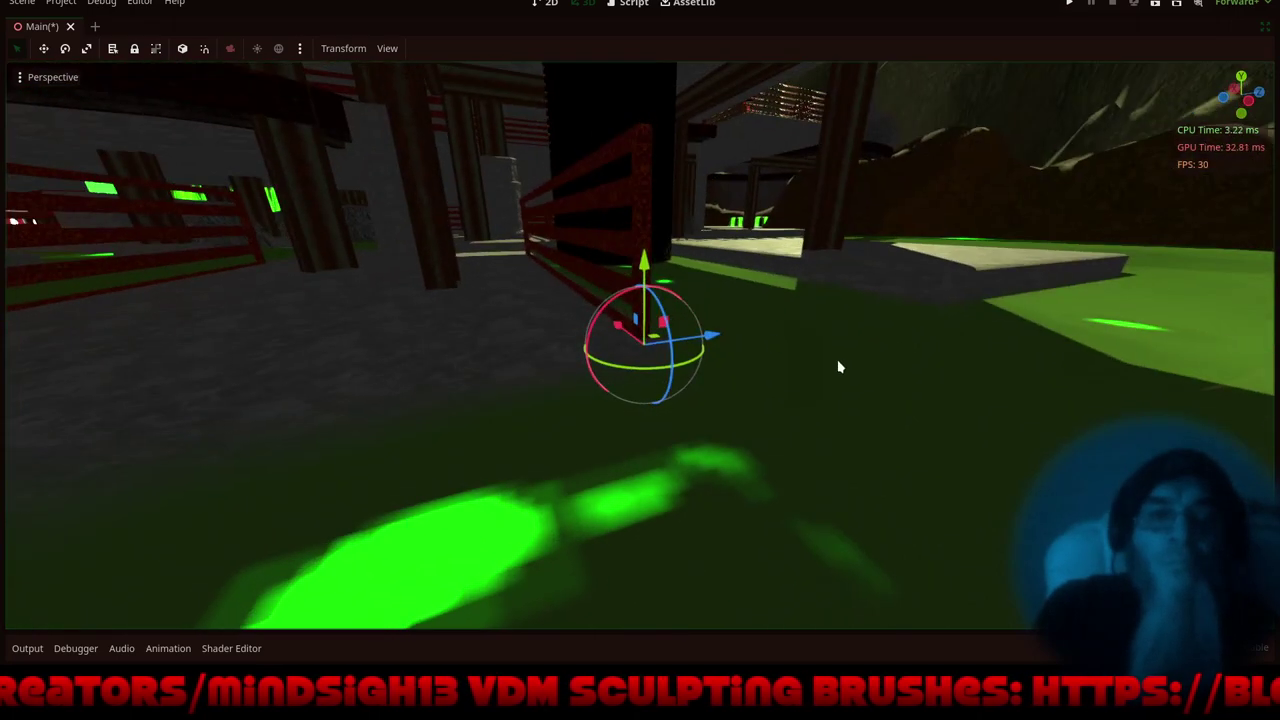
shift+middle_drag(688, 357, 841, 475)
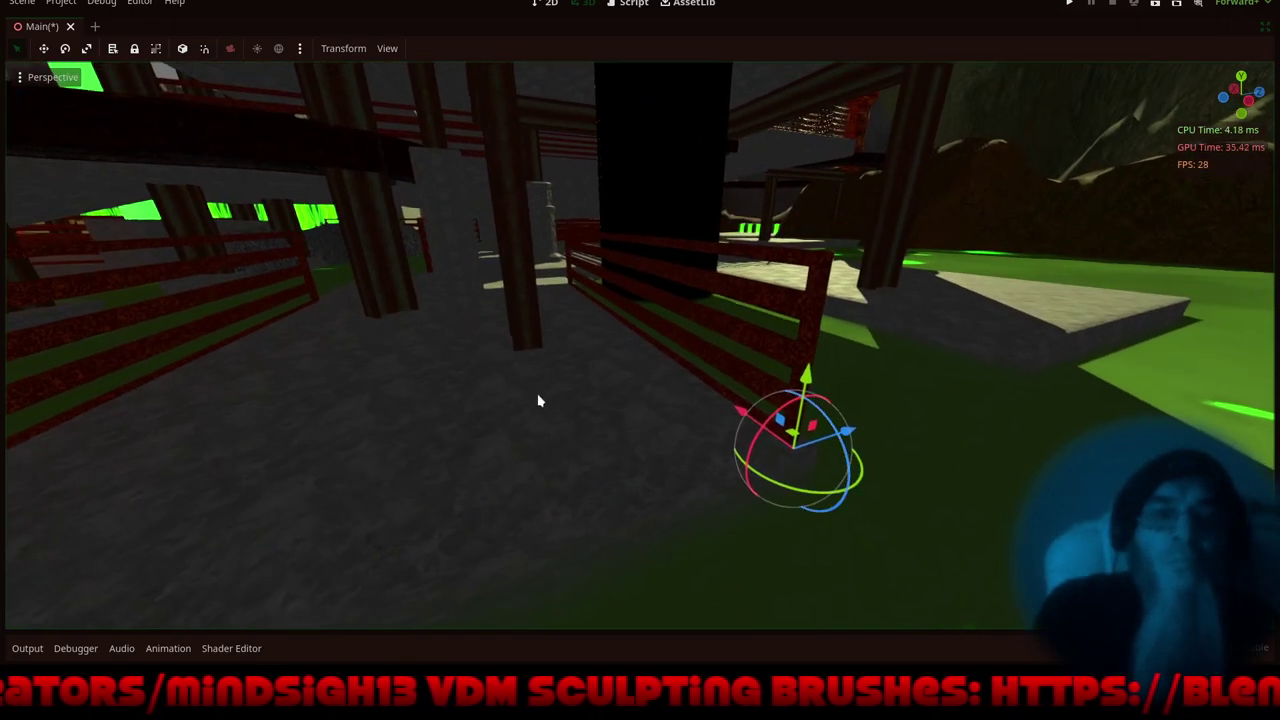
scroll(540, 392, down, 6)
middle_drag(540, 390, 841, 618)
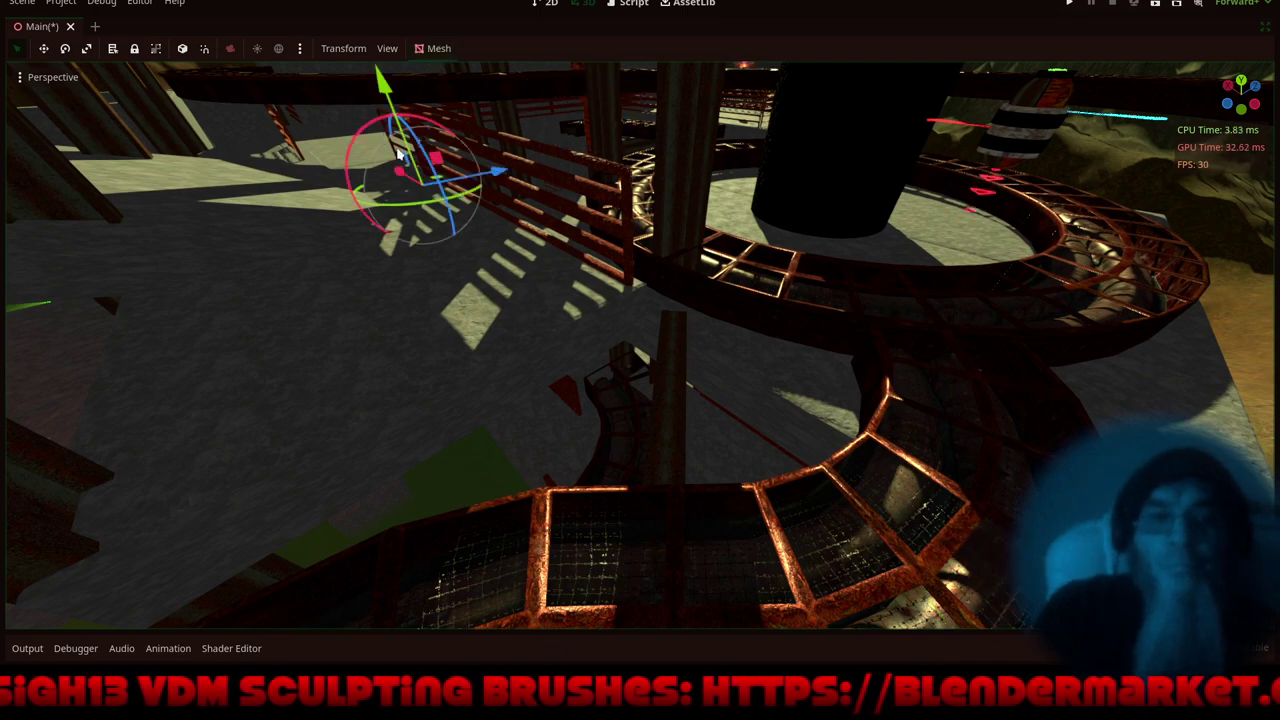
drag(381, 83, 389, 98)
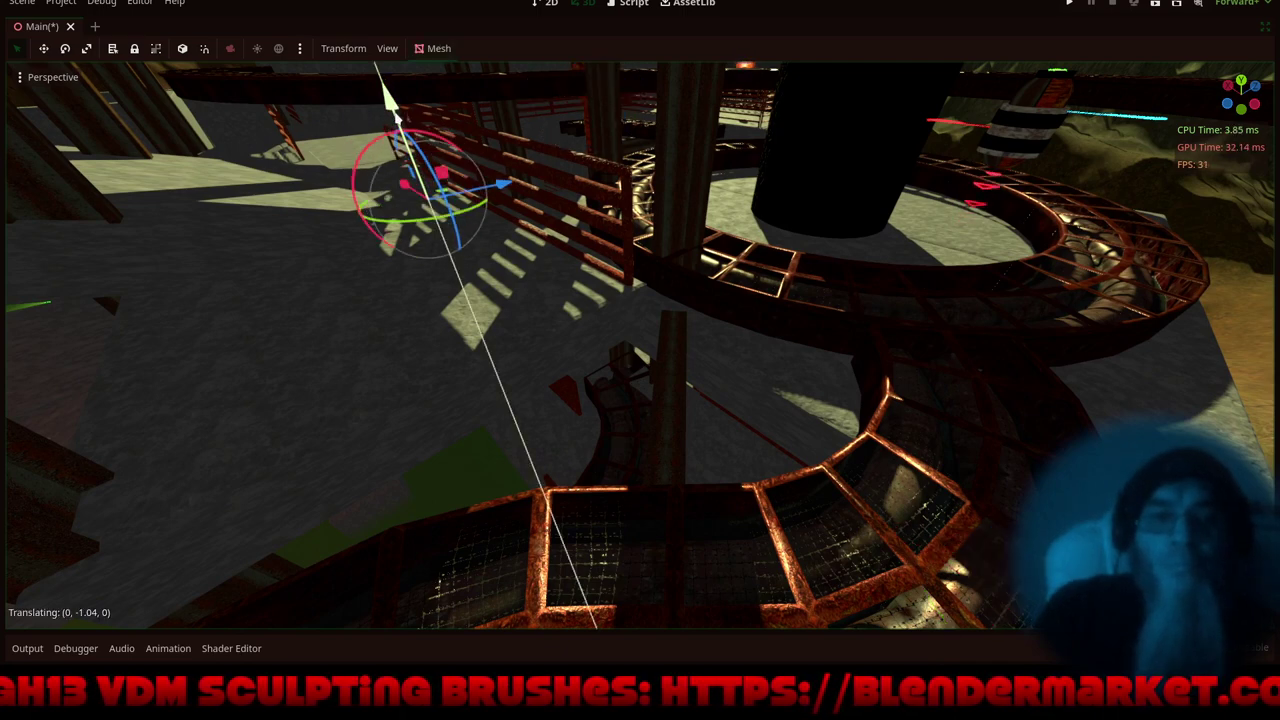
right_click(398, 142)
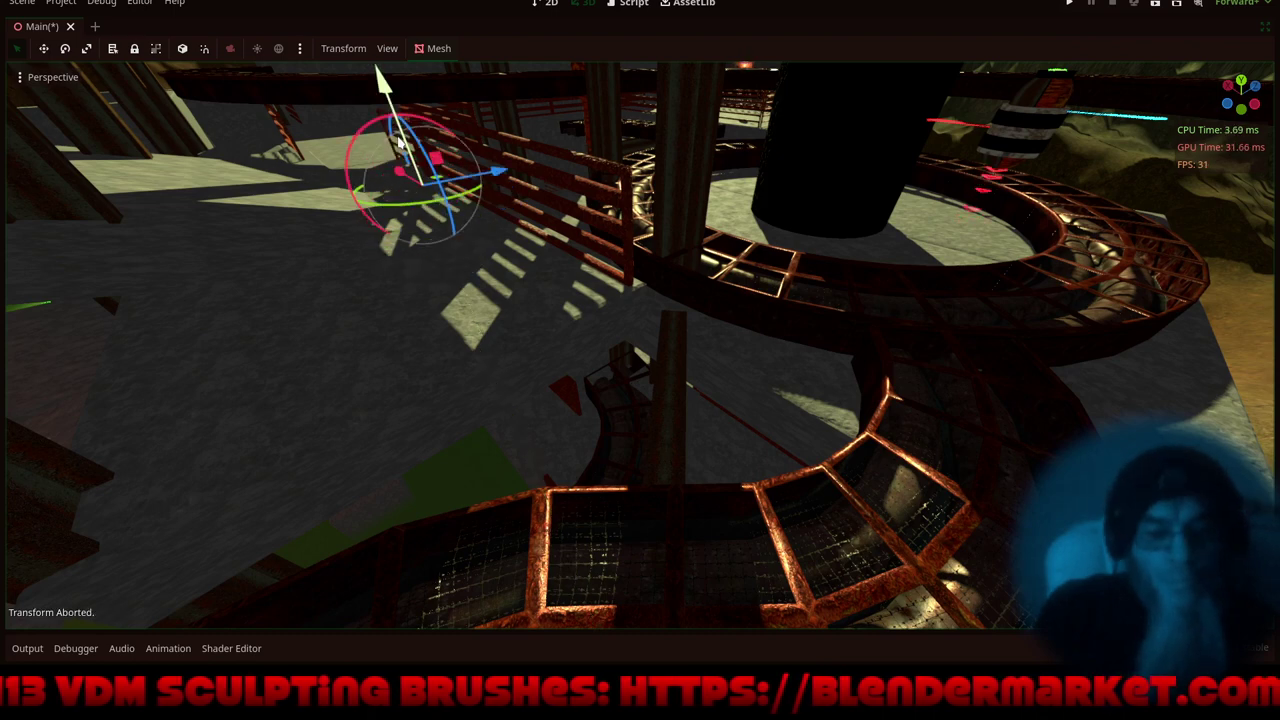
drag(398, 172, 627, 350)
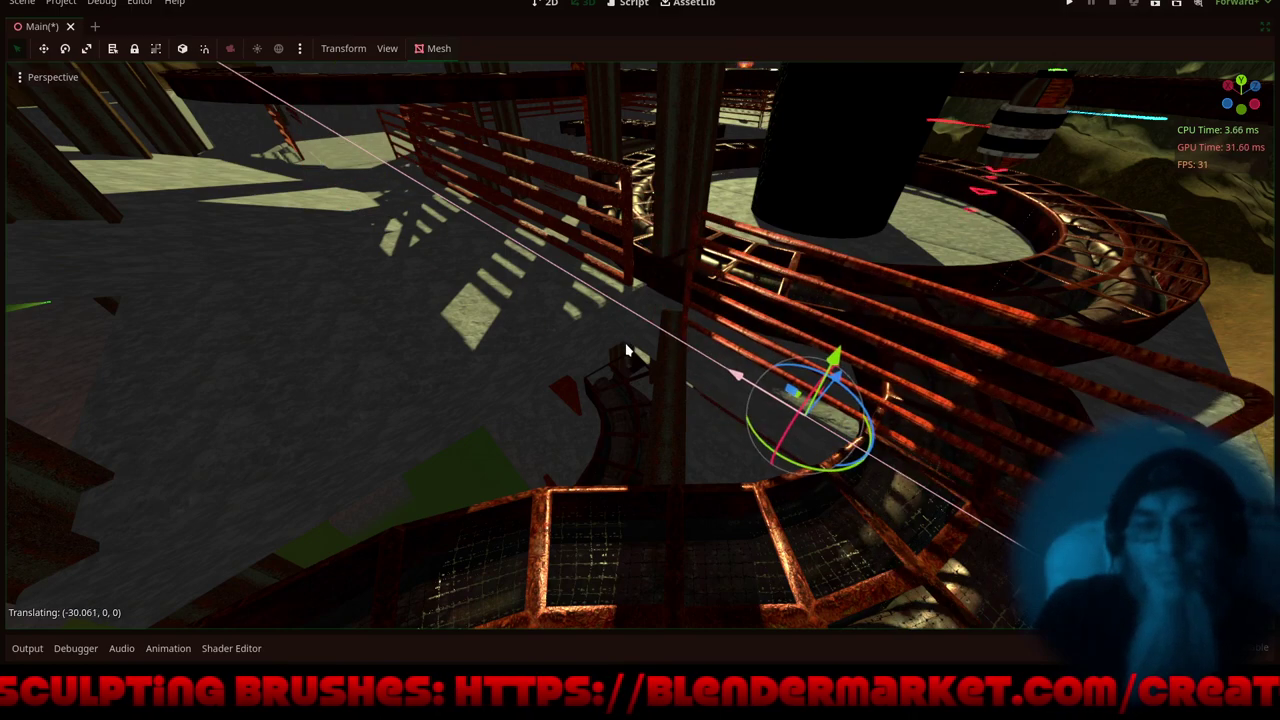
drag(843, 358, 752, 539)
key(f)
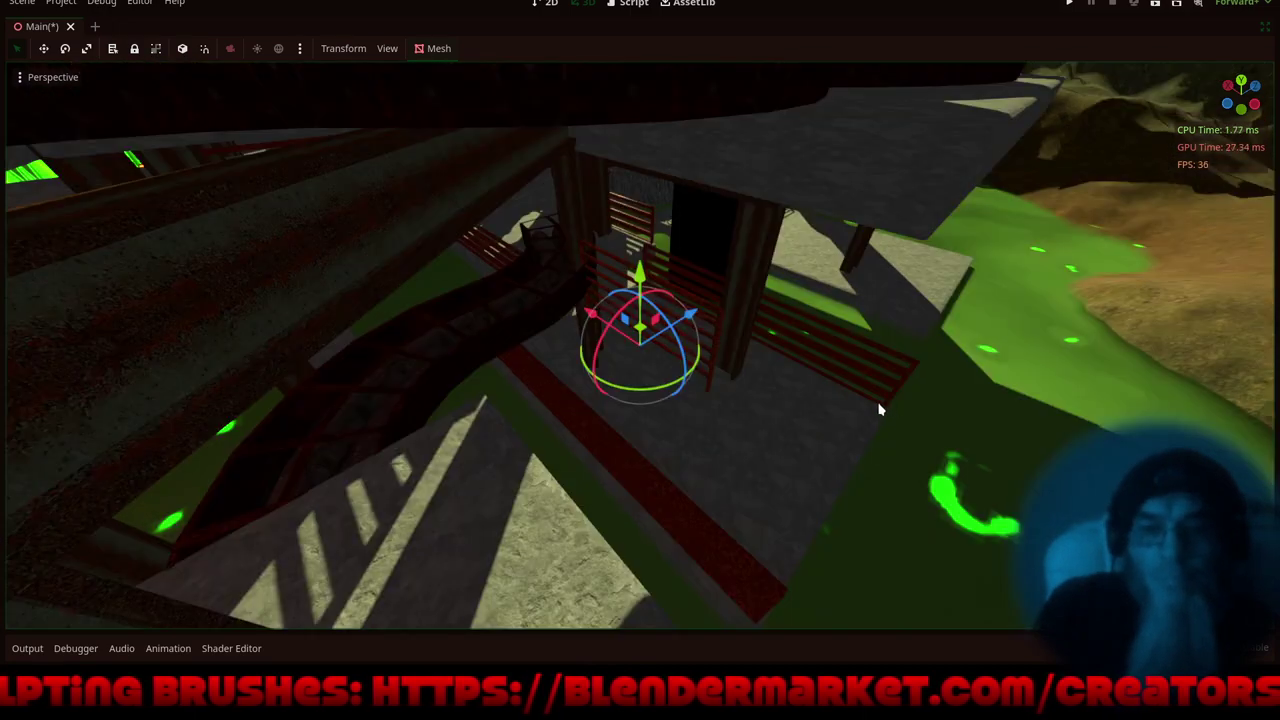
- Lower the duplicated railing onto the ground-level slab and slide it horizontally to the slab's open end between the two side railings
middle_drag(880, 410, 708, 335)
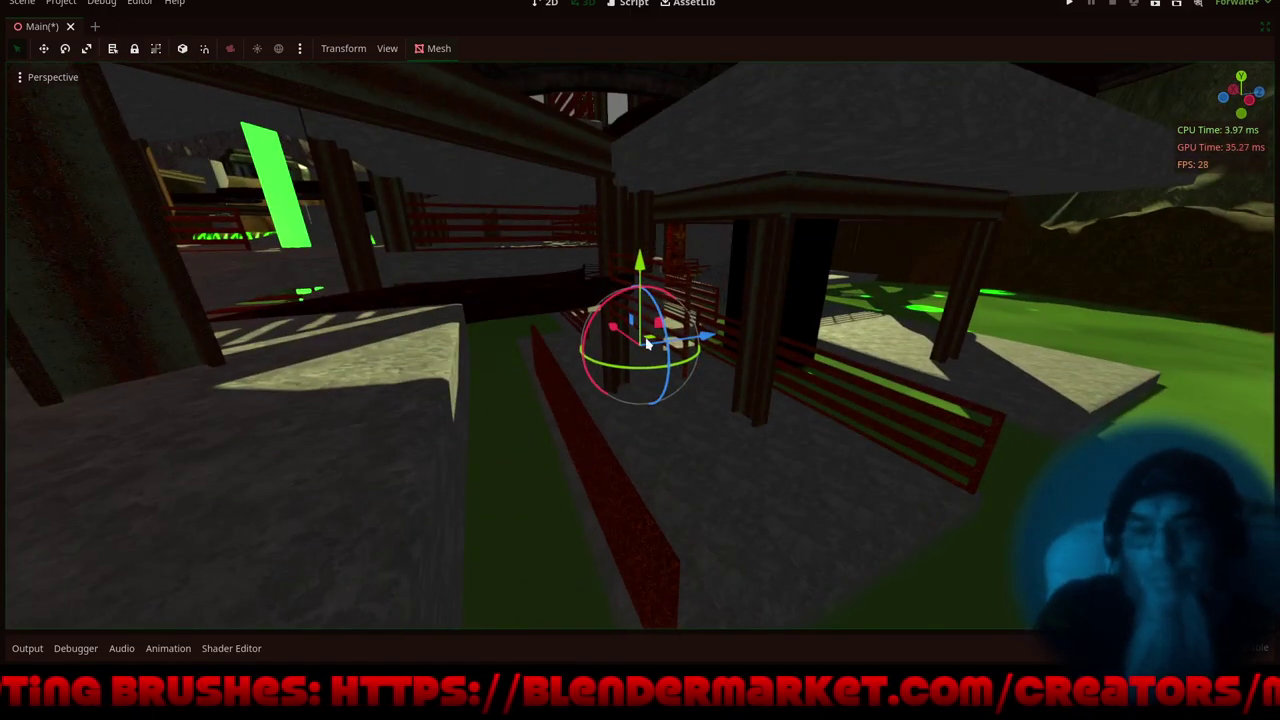
drag(645, 268, 655, 352)
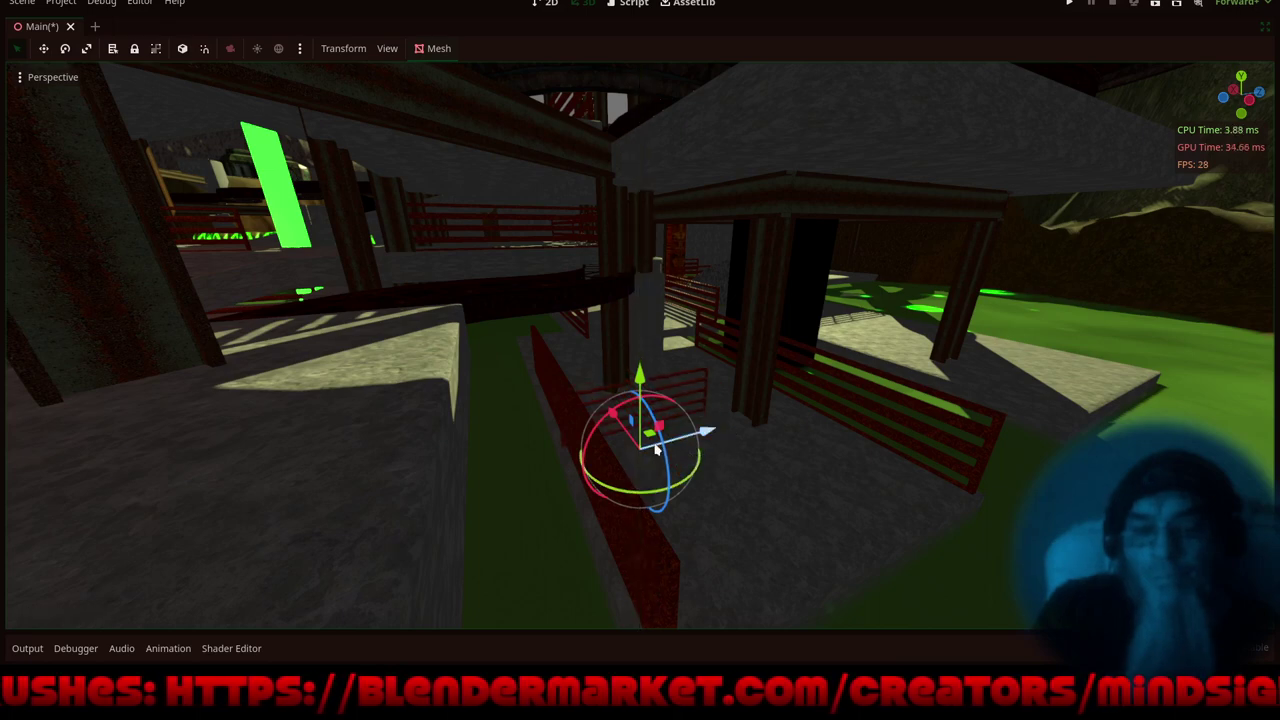
drag(650, 436, 881, 499)
right_click(881, 499)
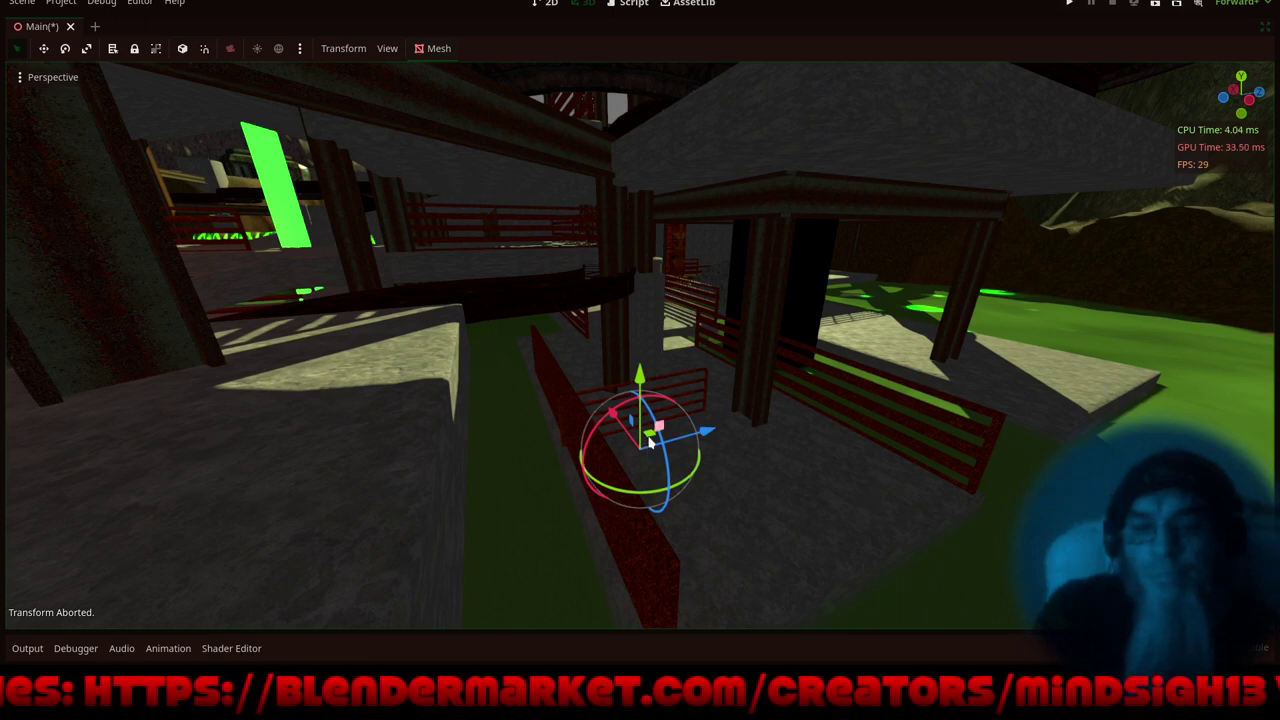
drag(650, 435, 866, 520)
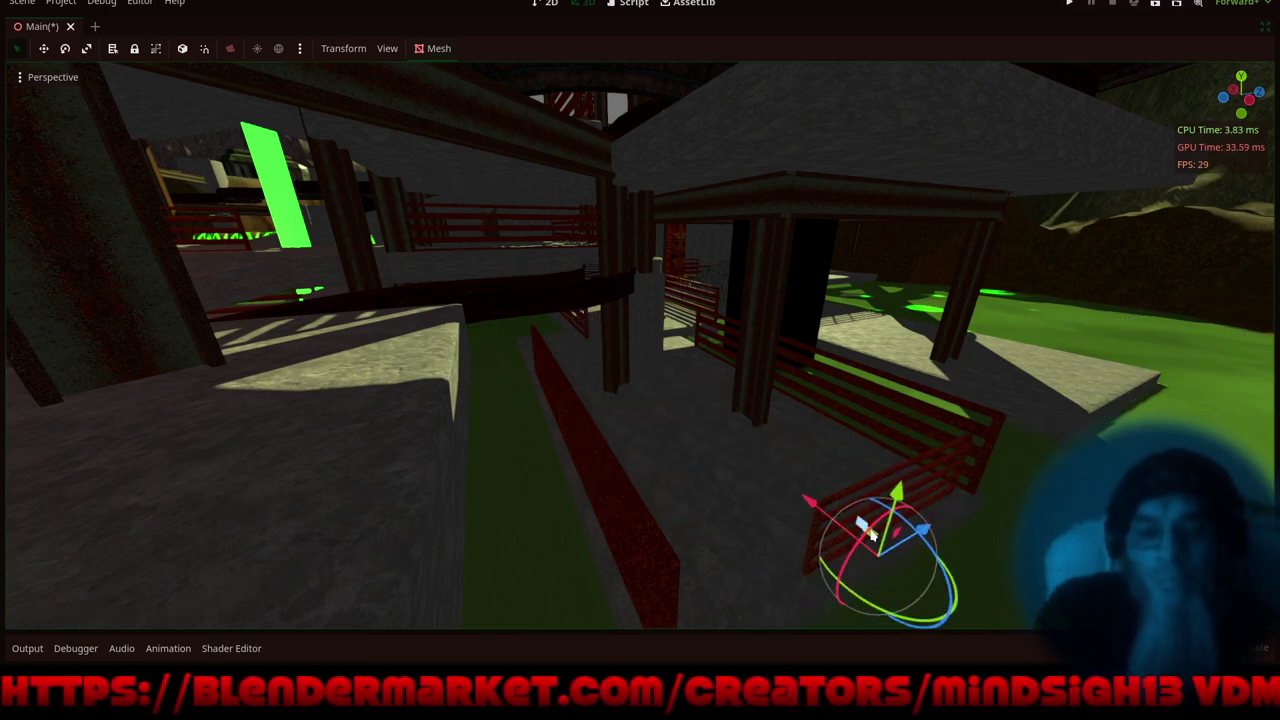
- Nudge the end railing about 0.4 m along Z and -0.37 m along X to meet the corner post of the adjoining side railing
key(f)
scroll(603, 257, up, 13)
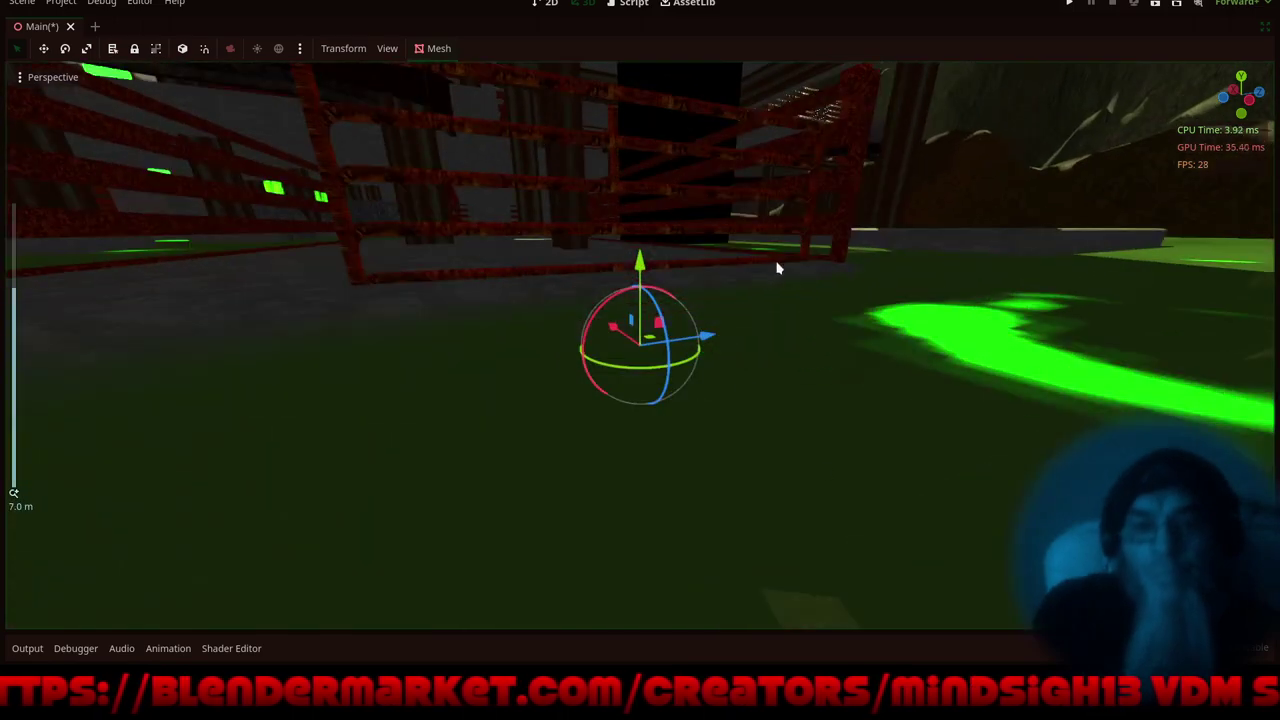
middle_drag(749, 261, 697, 279)
shift+middle_drag(798, 310, 714, 371)
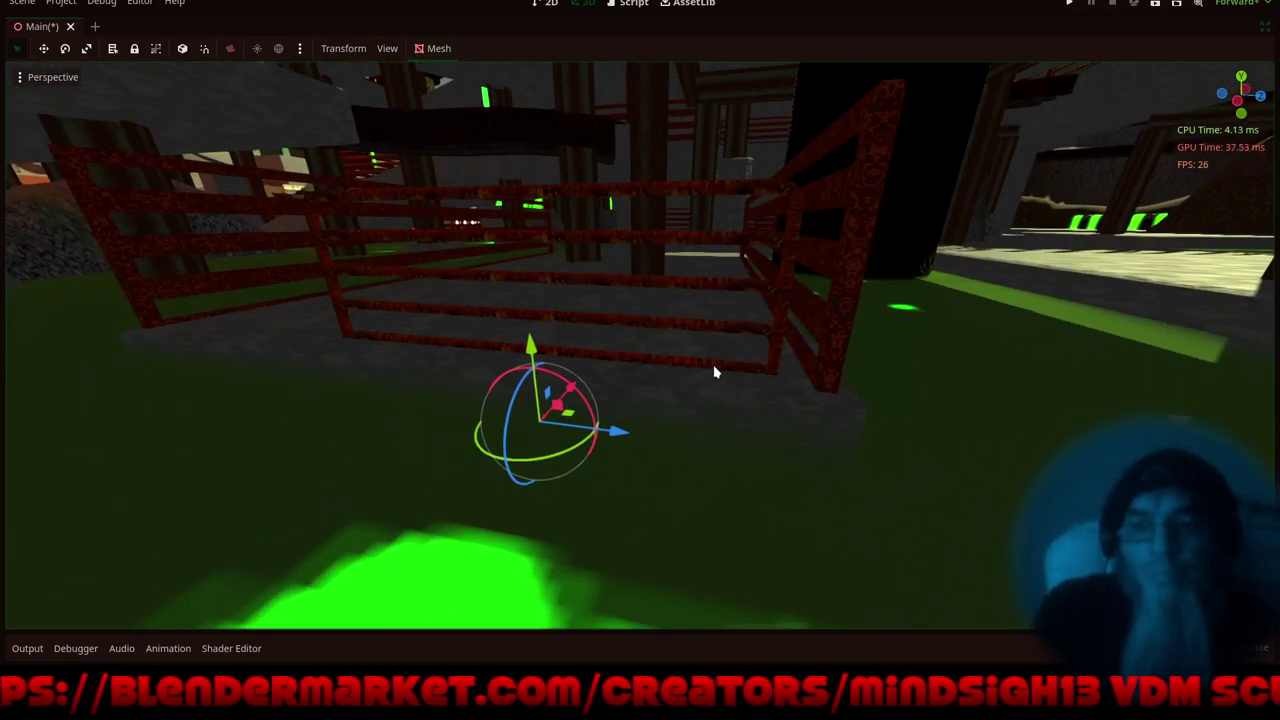
drag(625, 437, 638, 433)
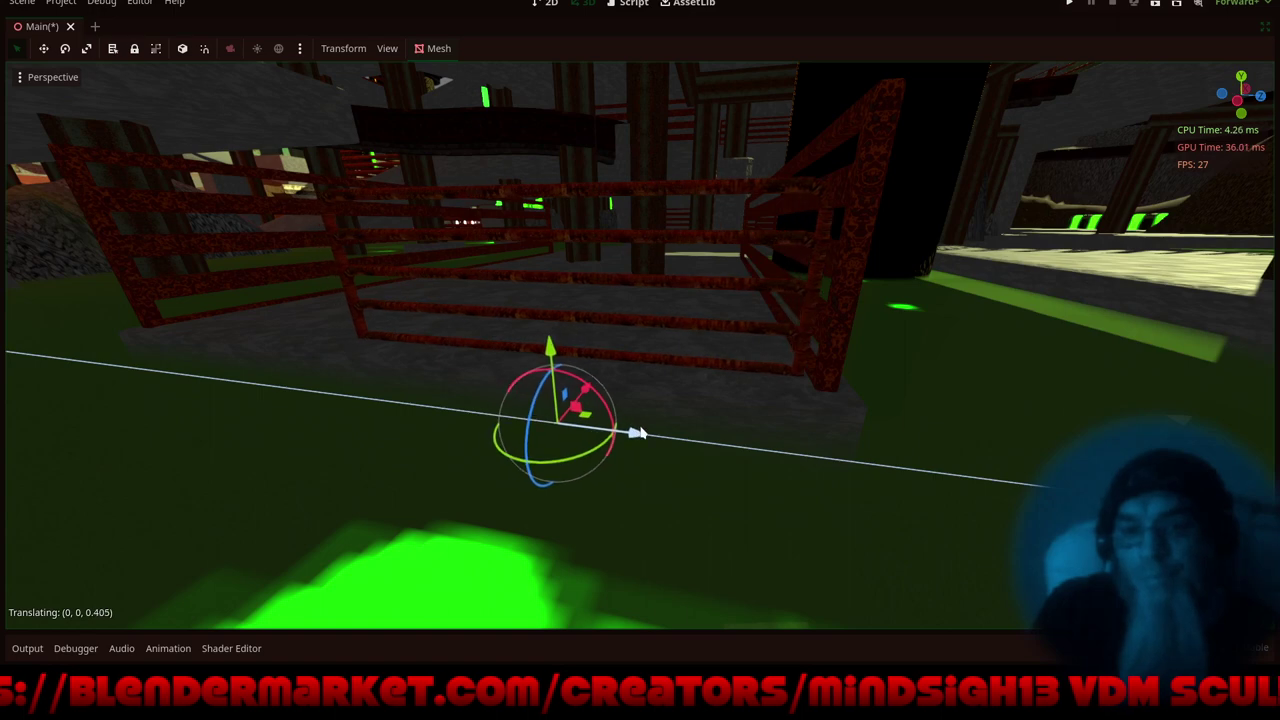
middle_drag(822, 357, 689, 363)
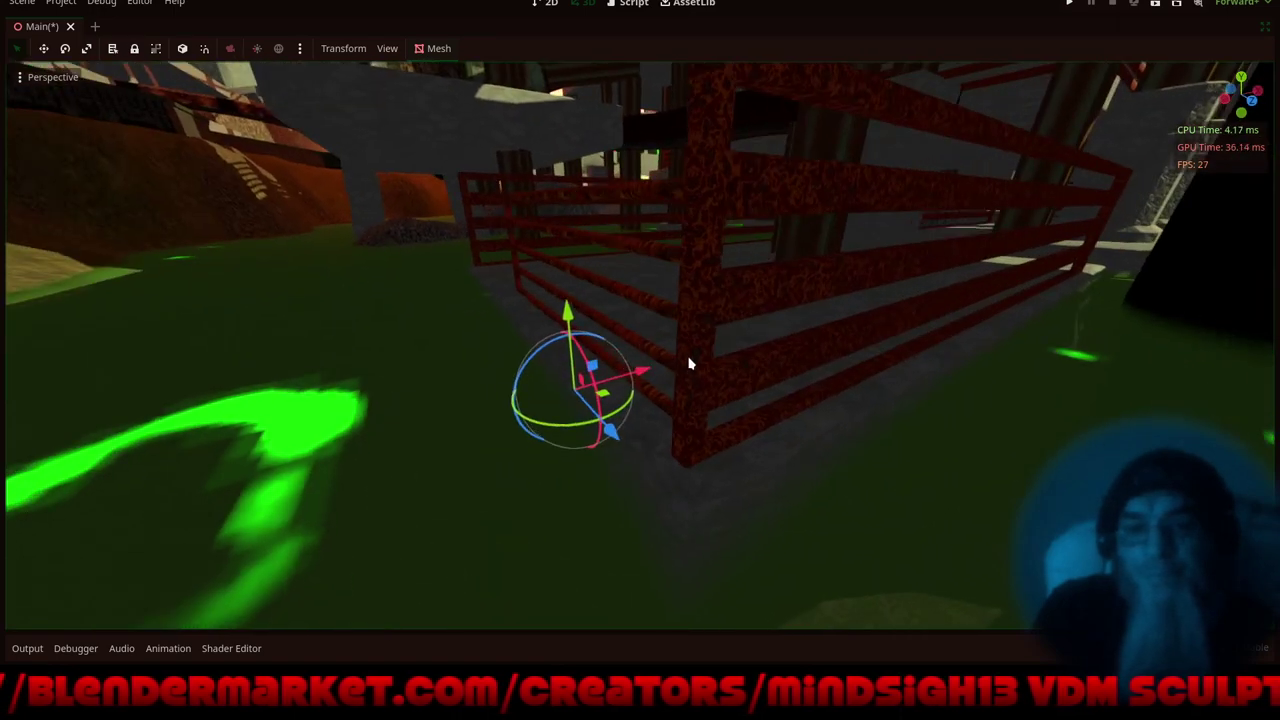
scroll(620, 367, up, 2)
drag(629, 383, 618, 388)
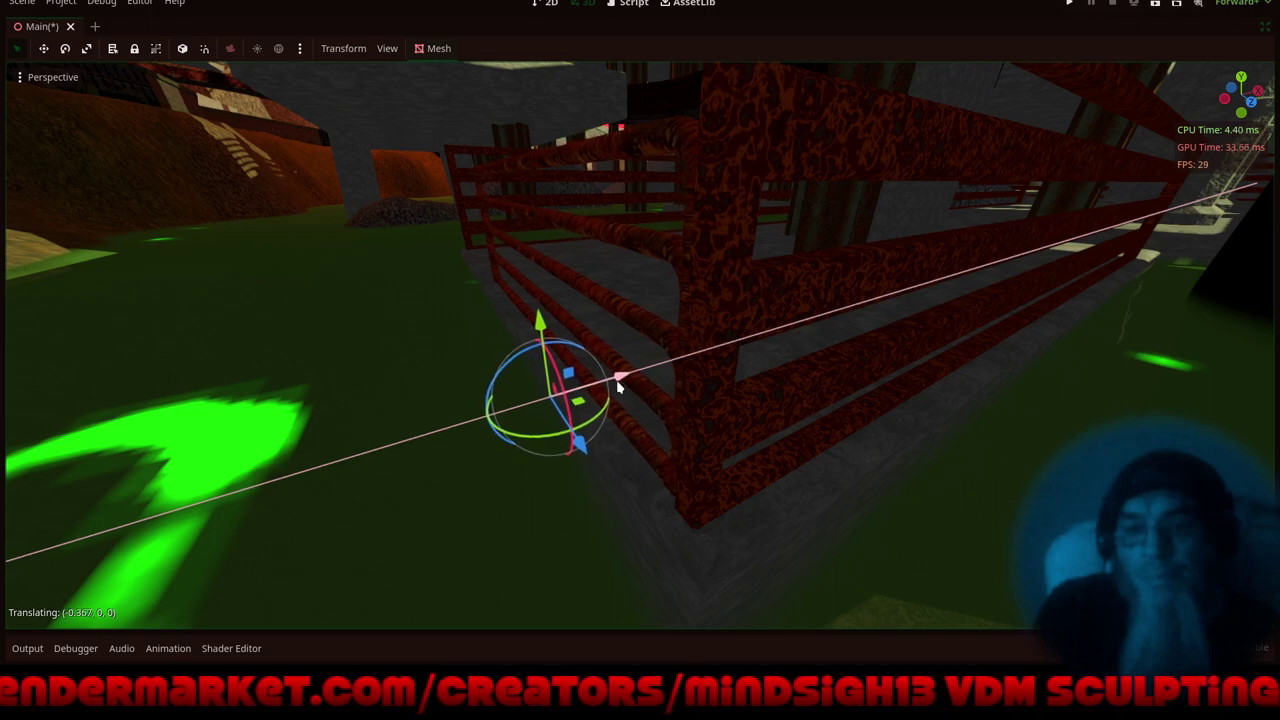
- Examine the railed ground-level slab, the surrounding green pool and the nearby terrain from several angles and distances
middle_drag(387, 394, 769, 289)
scroll(581, 550, down, 7)
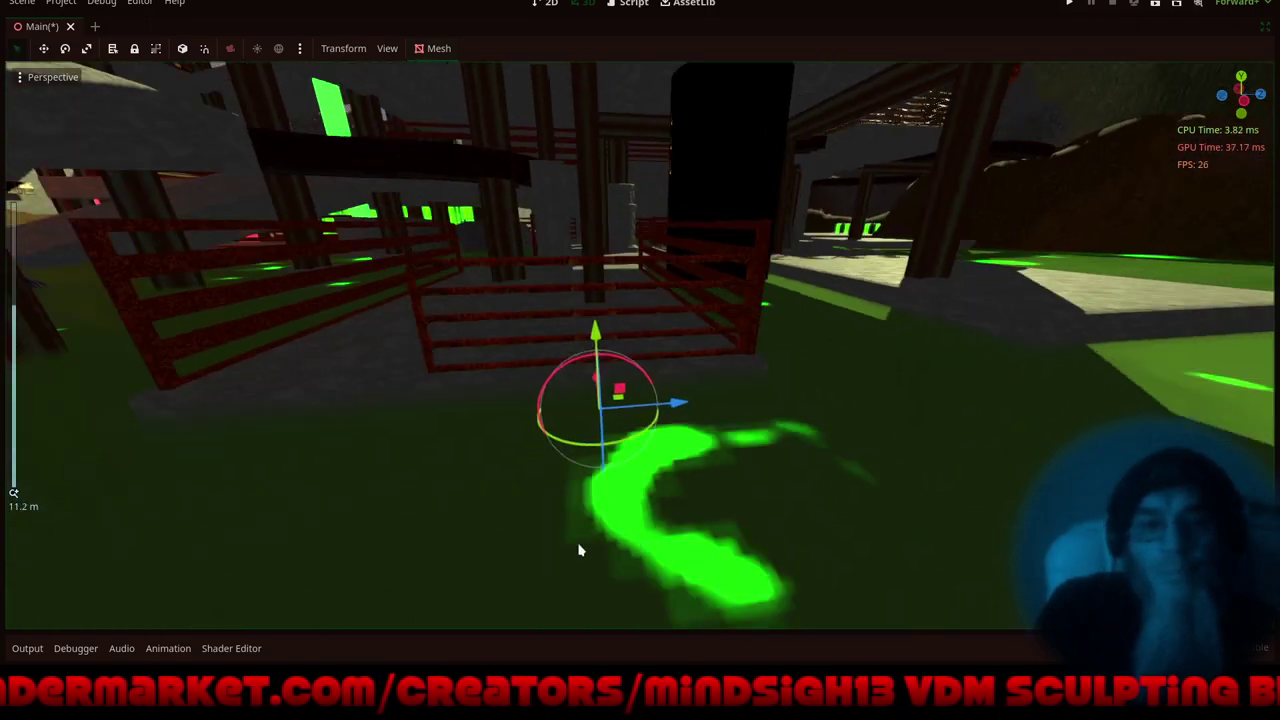
middle_drag(421, 553, 570, 508)
scroll(697, 416, down, 12)
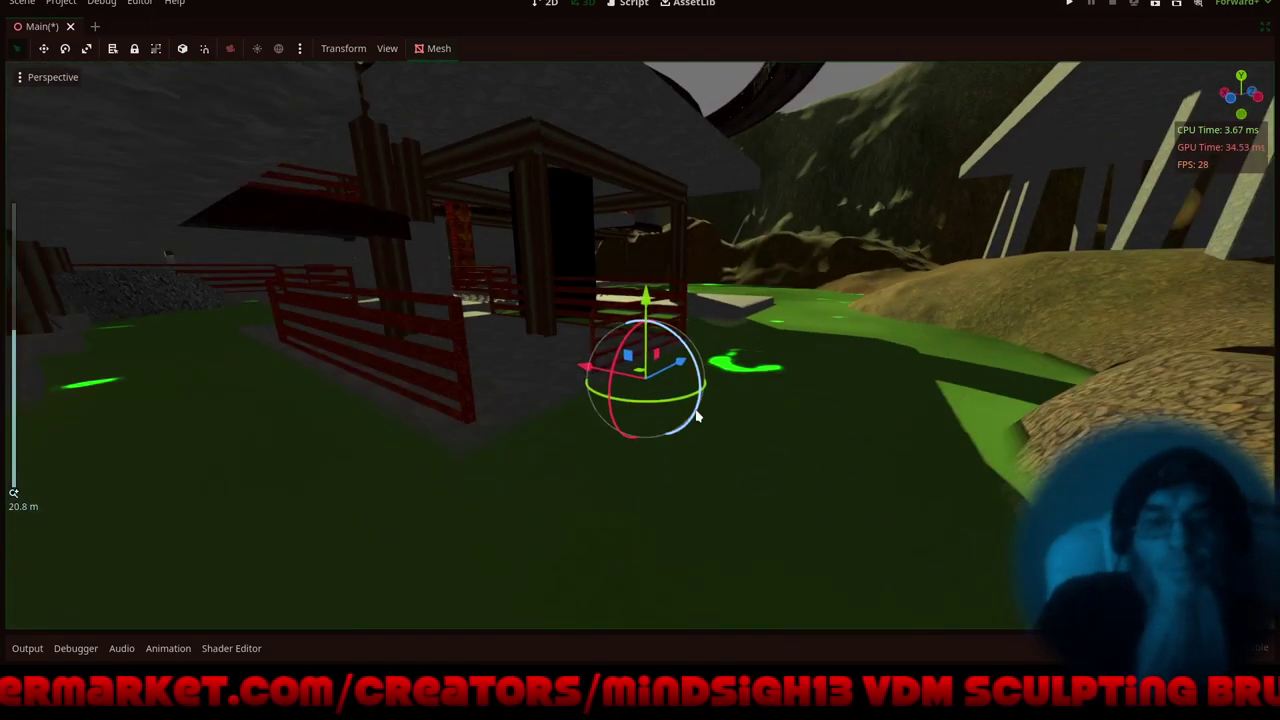
middle_drag(688, 412, 627, 329)
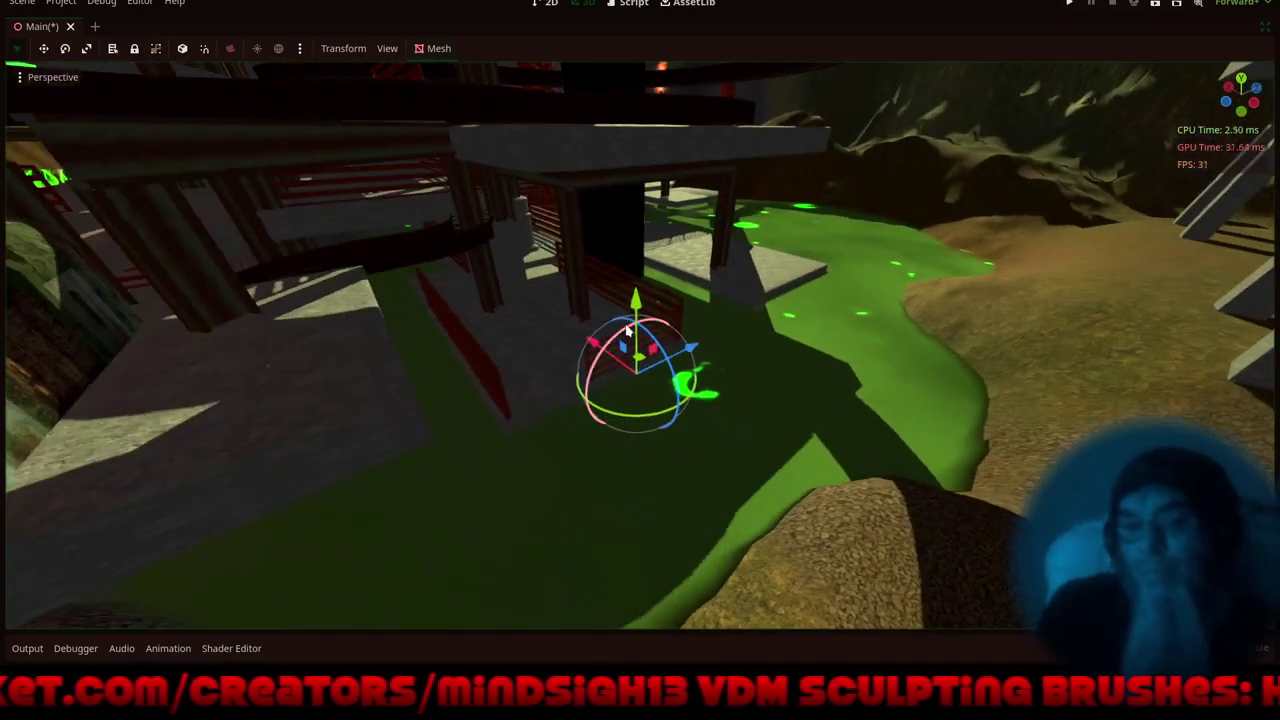
middle_drag(624, 407, 783, 425)
scroll(637, 307, up, 5)
middle_drag(573, 360, 630, 362)
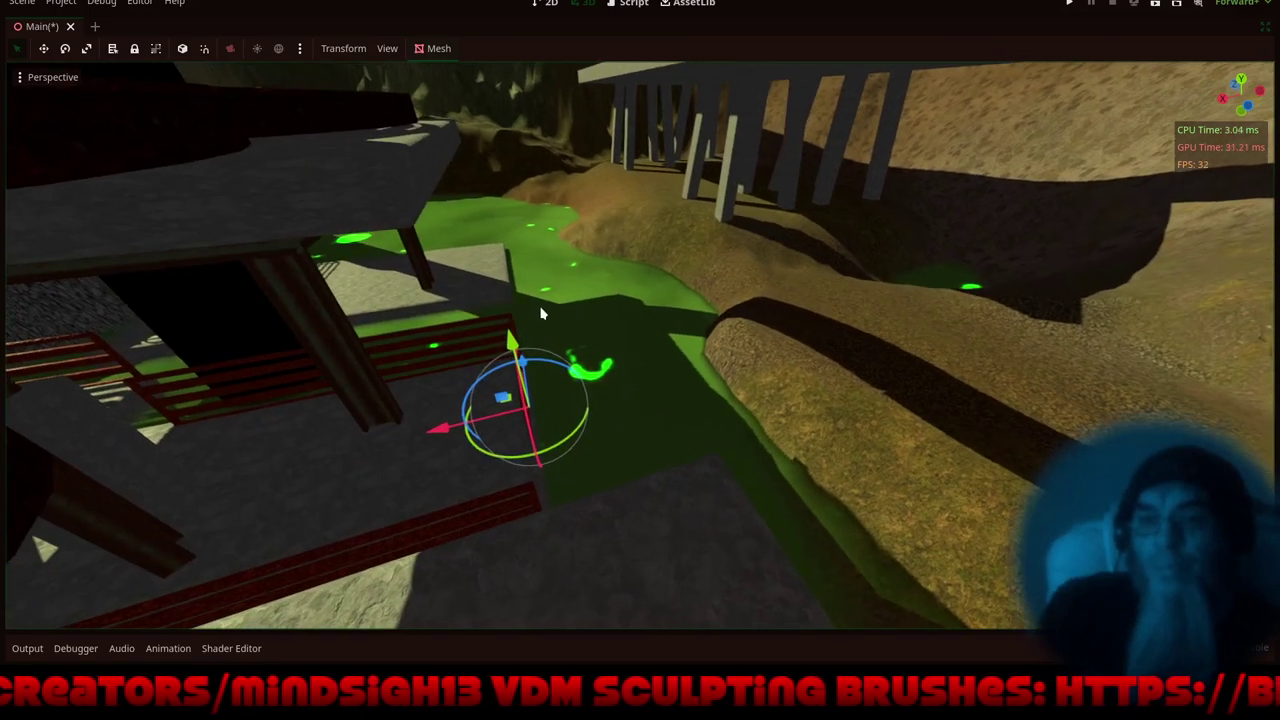
middle_drag(540, 314, 596, 278)
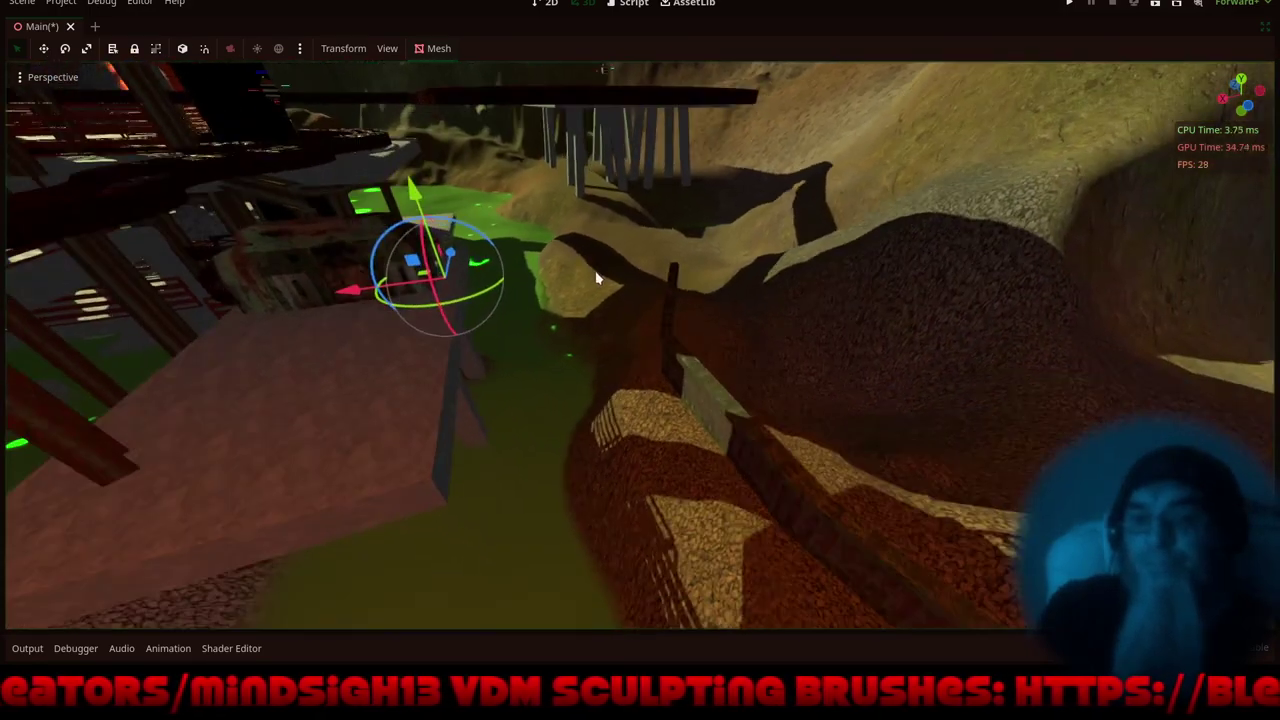
scroll(627, 262, down, 15)
mouse_move(698, 342)
middle_down()
mouse_move(728, 361)
mouse_move(695, 346)
mouse_move(721, 346)
middle_up()
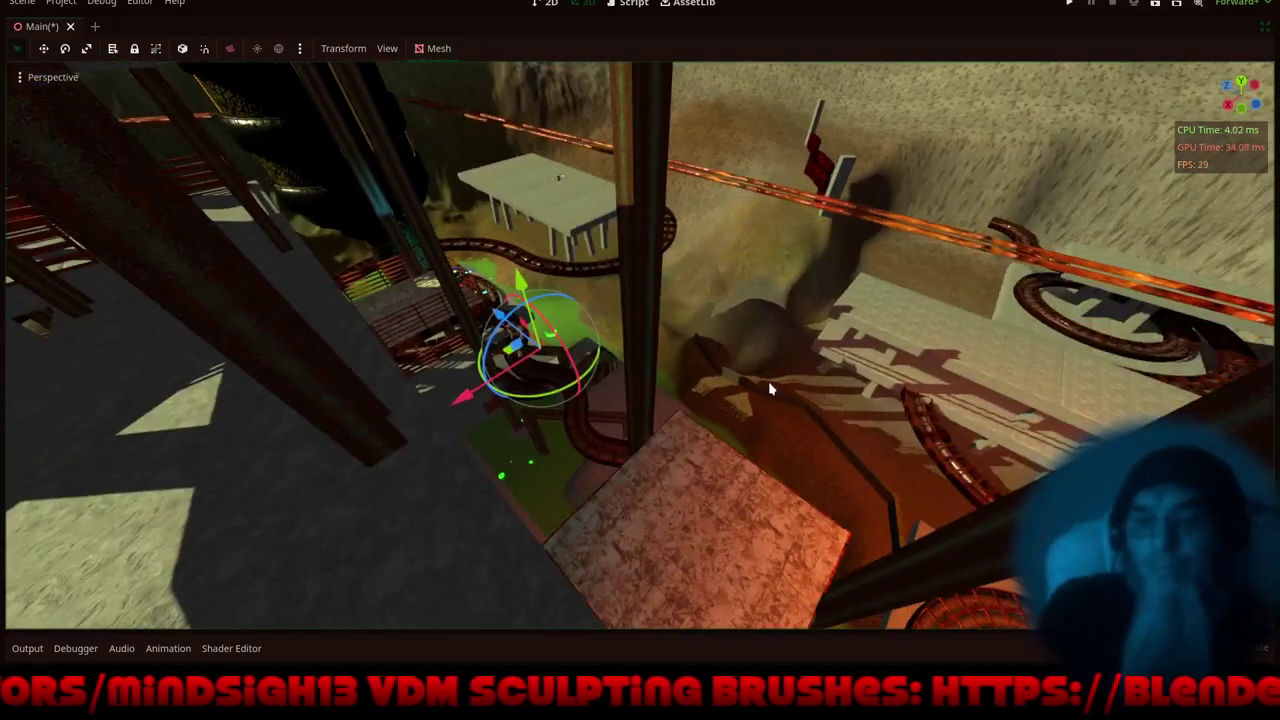
scroll(770, 388, up, 10)
shift+middle_drag(771, 400, 863, 448)
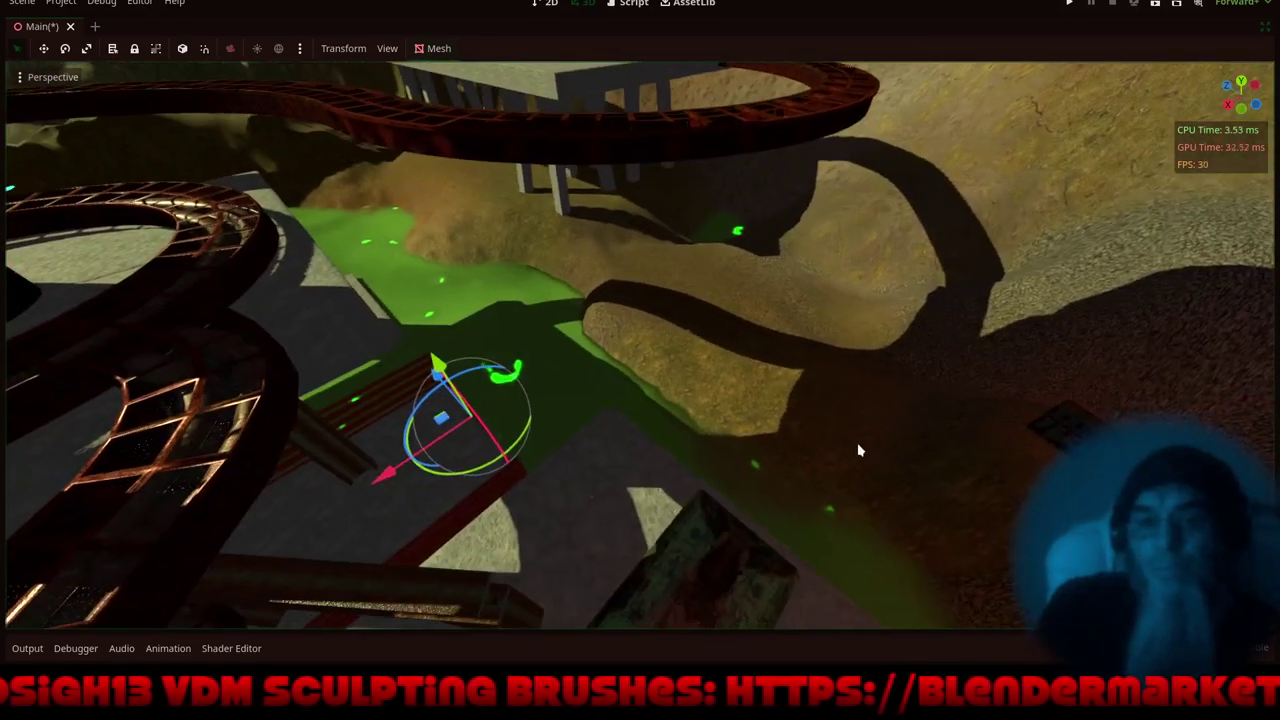
scroll(522, 390, up, 8)
shift+middle_drag(529, 396, 707, 541)
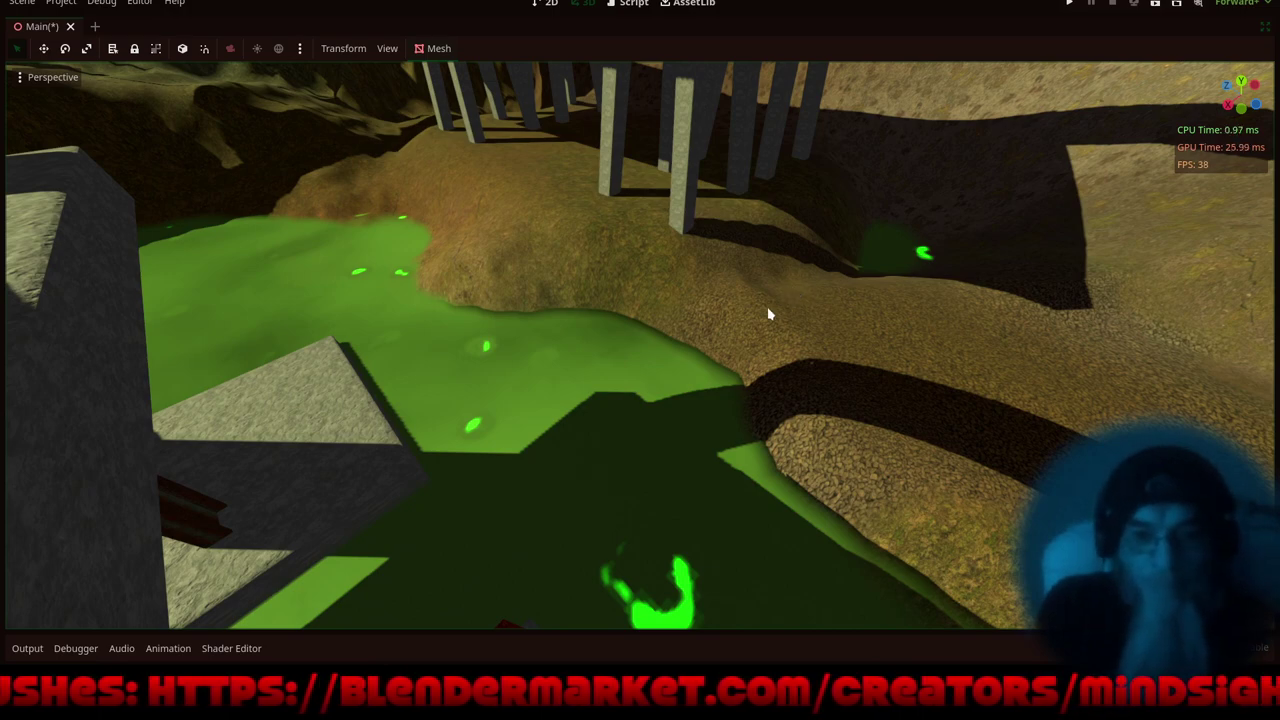
middle_drag(735, 392, 641, 311)
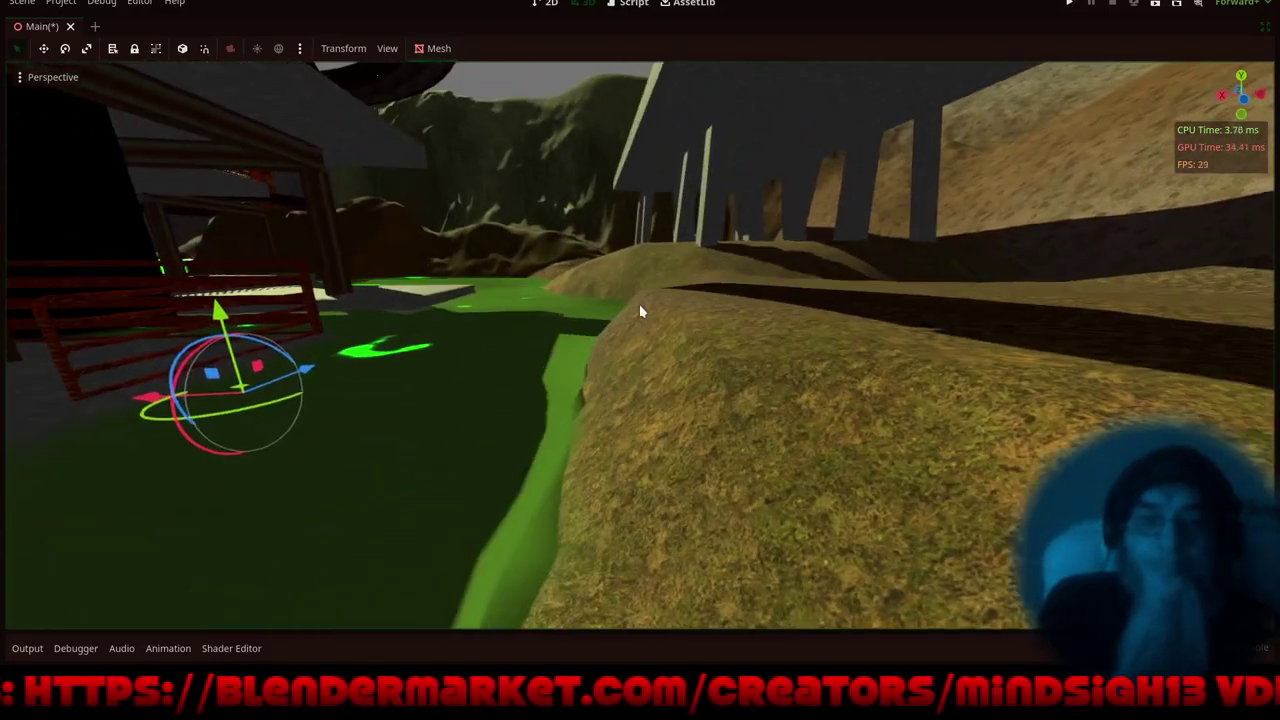
right_drag(641, 311, 607, 367)
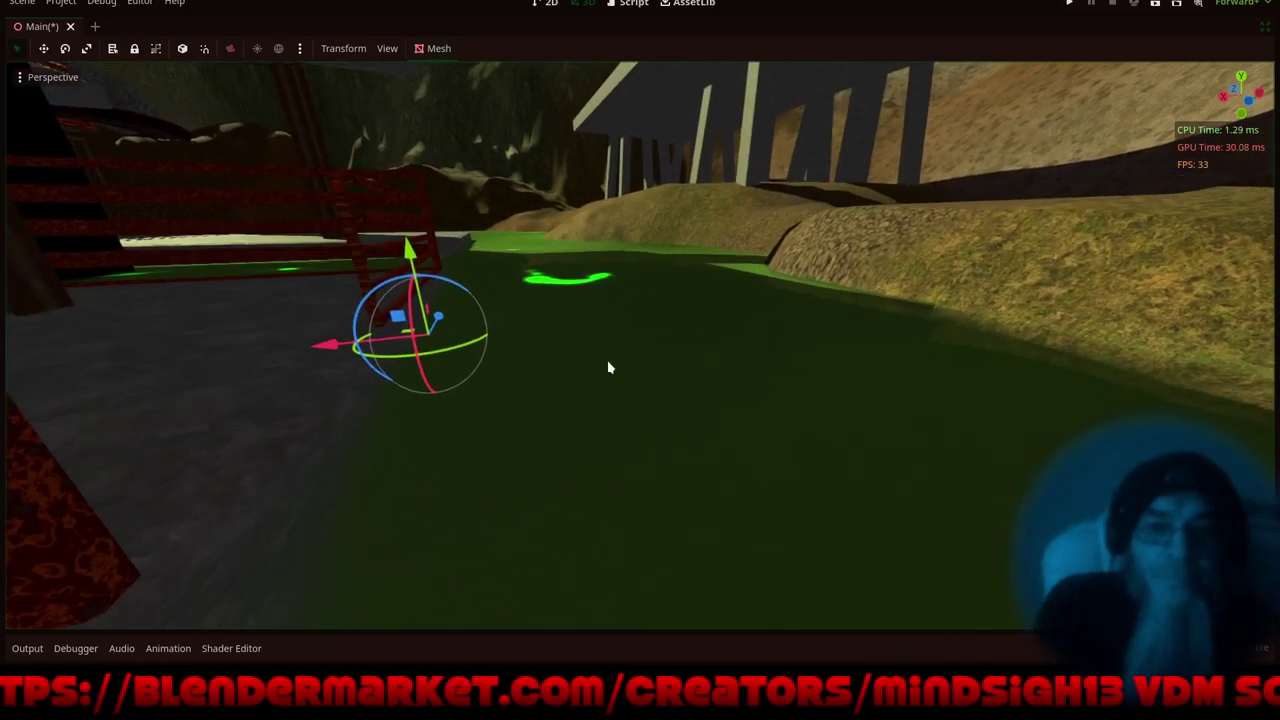
scroll(626, 310, down, 8)
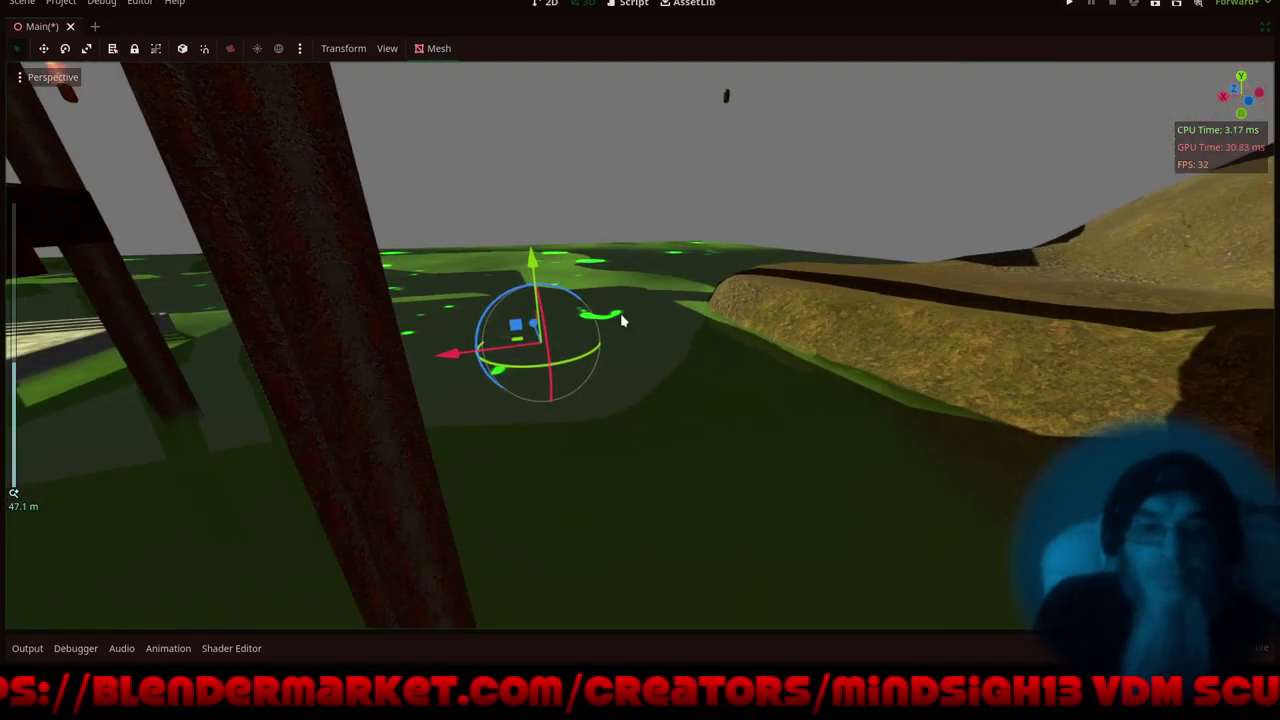
middle_drag(630, 376, 575, 425)
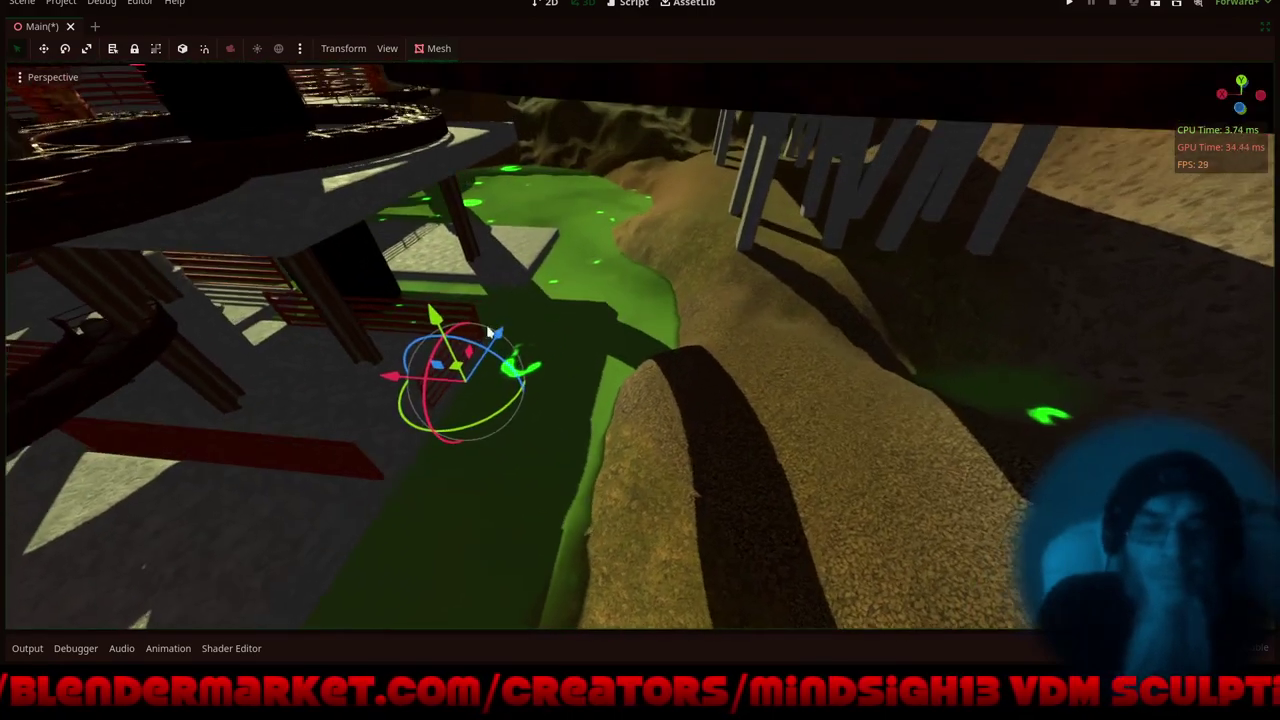
middle_drag(465, 277, 386, 267)
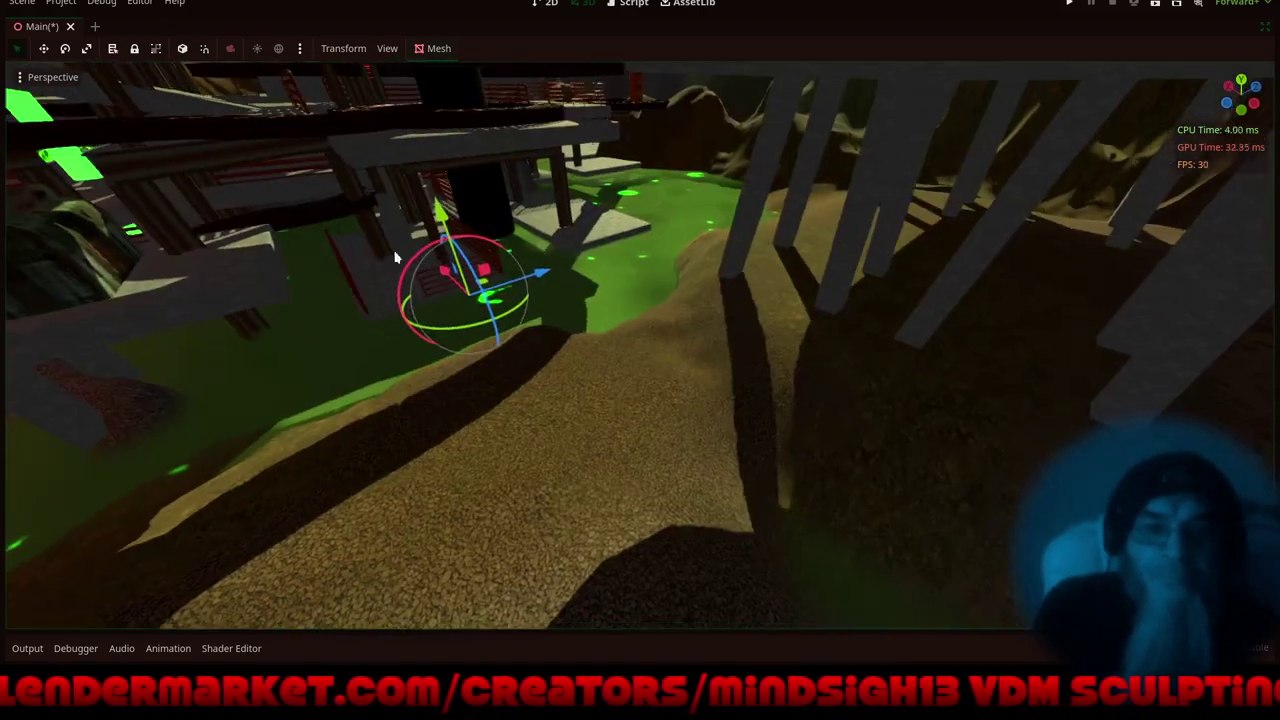
scroll(536, 186, up, 3)
- Duplicate the slab's outer side railing and shift the copy about 28.9 m along its Z axis to the neighbouring slab
shift+middle_drag(513, 148, 562, 221)
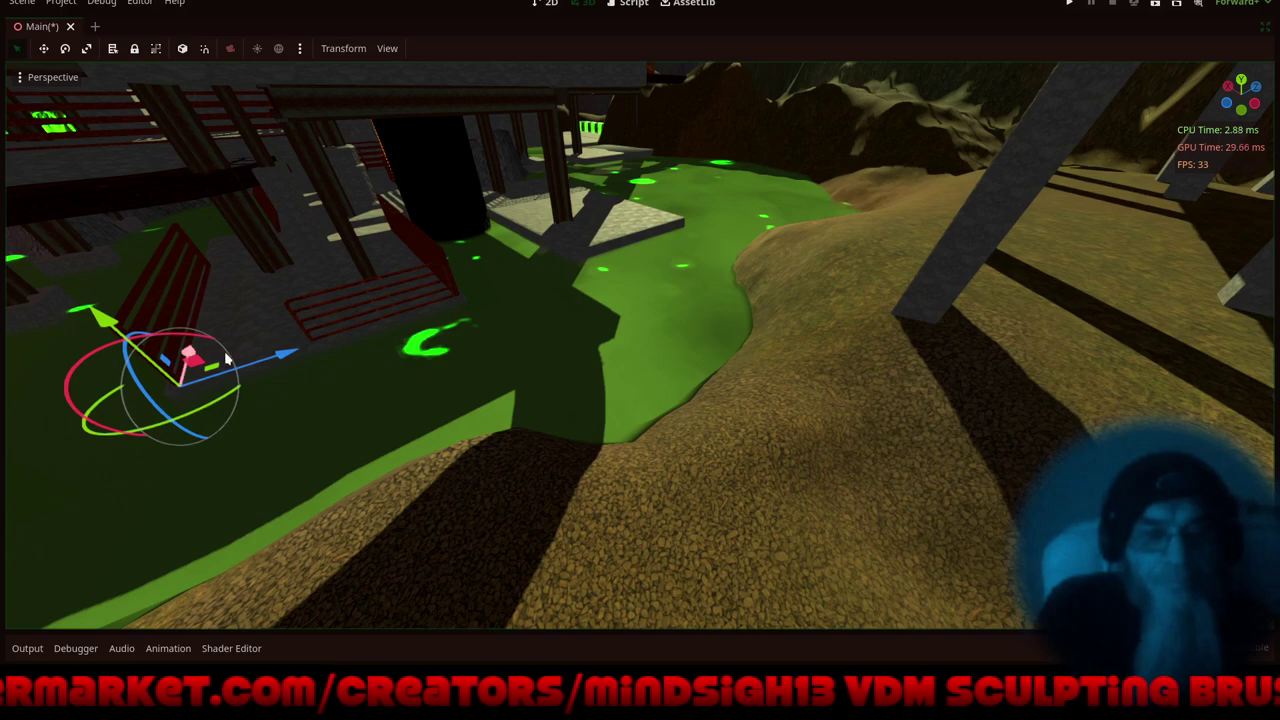
drag(283, 361, 613, 269)
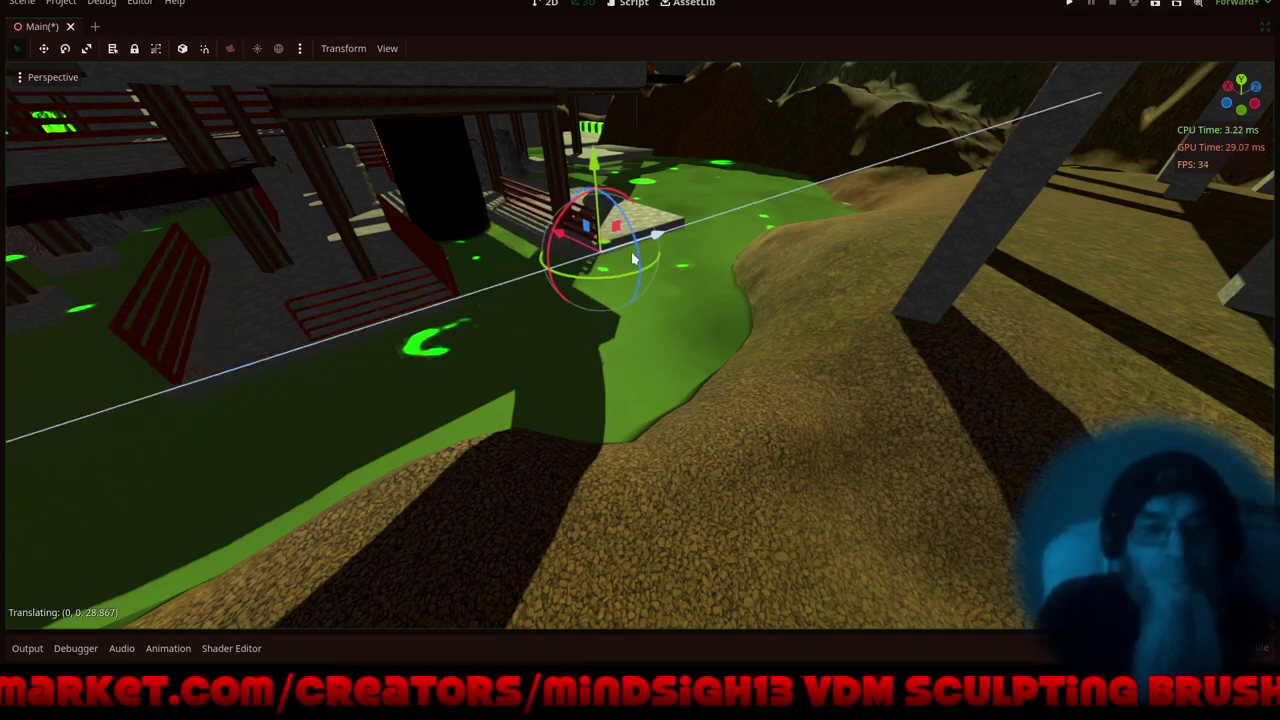
key(f)
scroll(657, 320, up, 12)
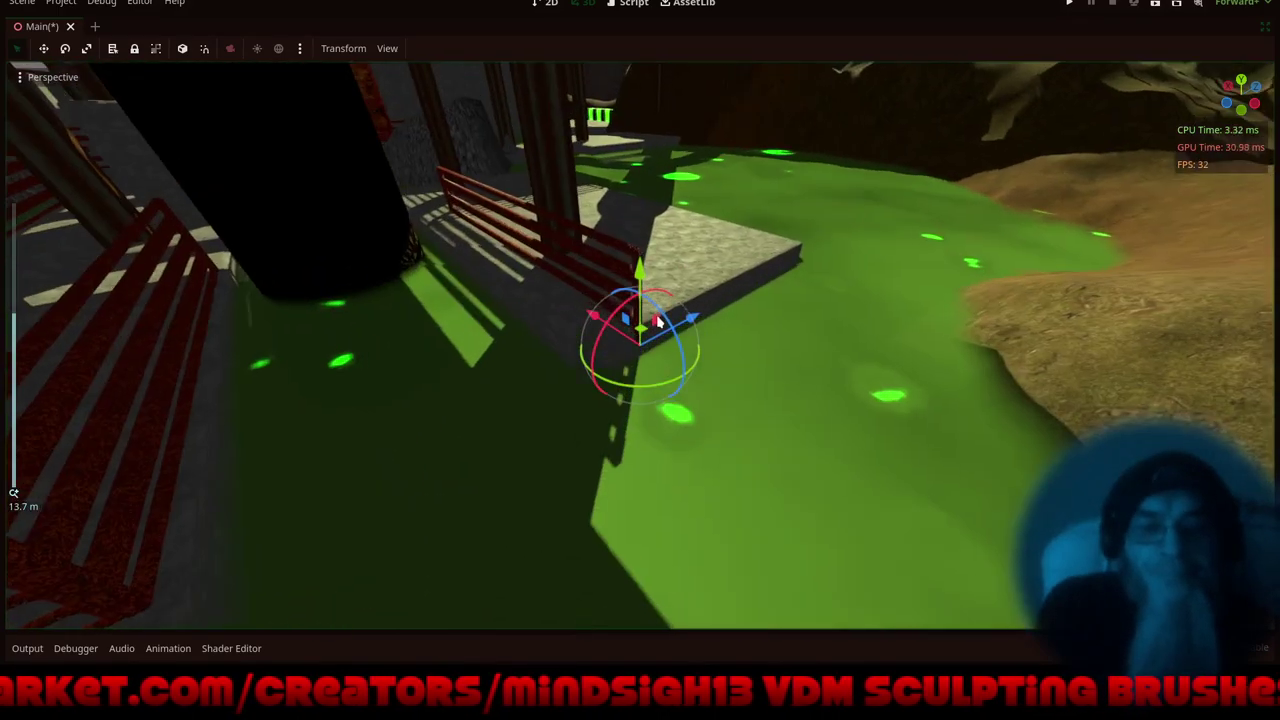
- Move the copy about -2.3 m along Z, raise it onto the neighbouring slab's surface, and shift it about 0.67 m along Z
middle_drag(666, 293, 528, 298)
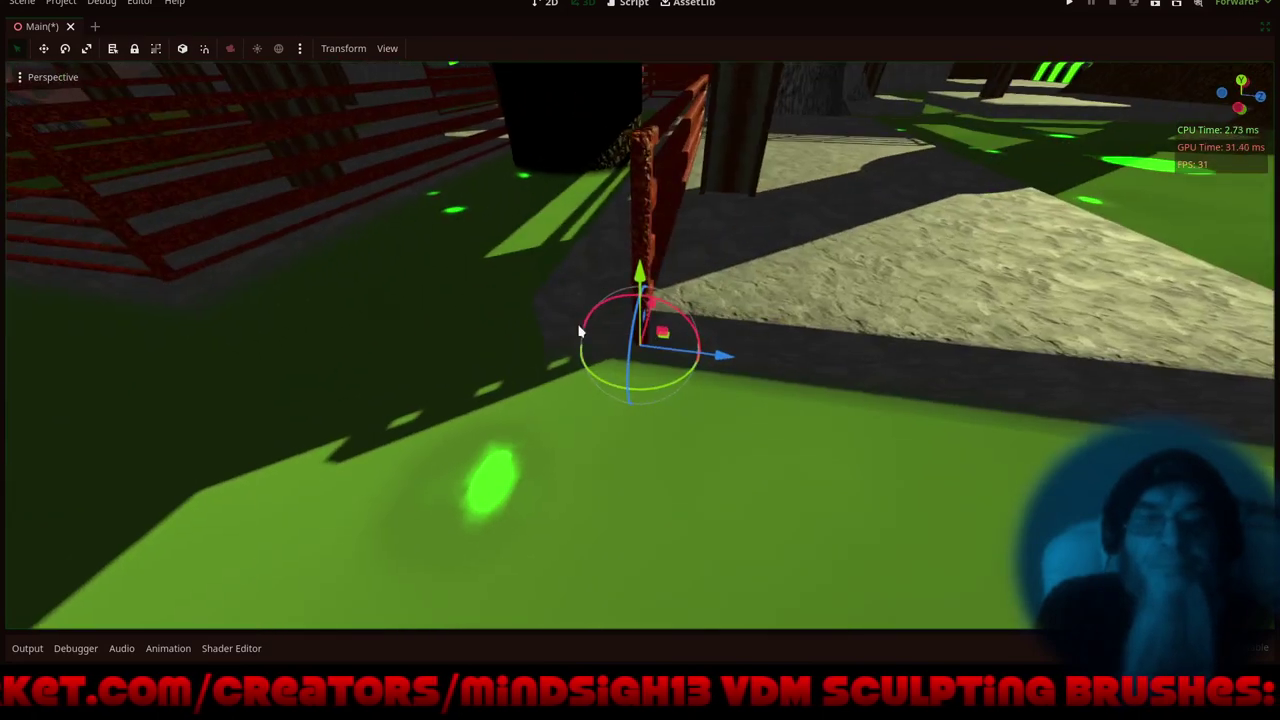
drag(726, 357, 616, 387)
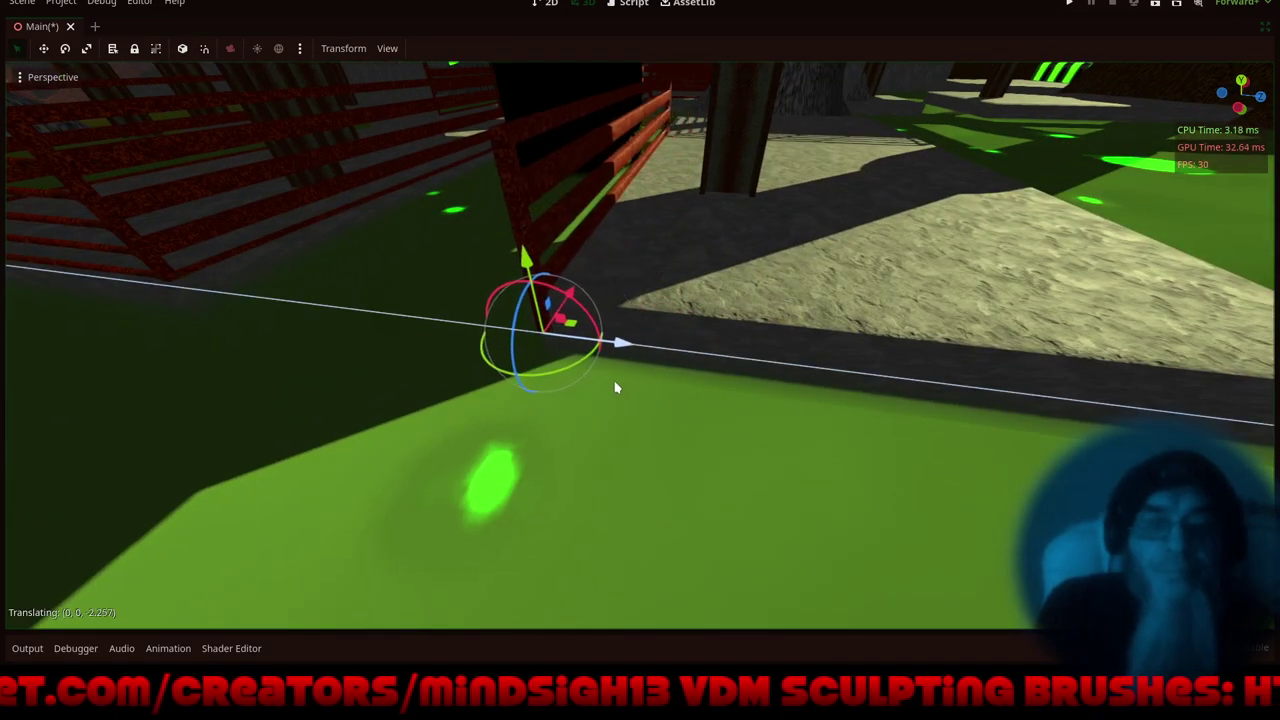
middle_drag(492, 435, 694, 371)
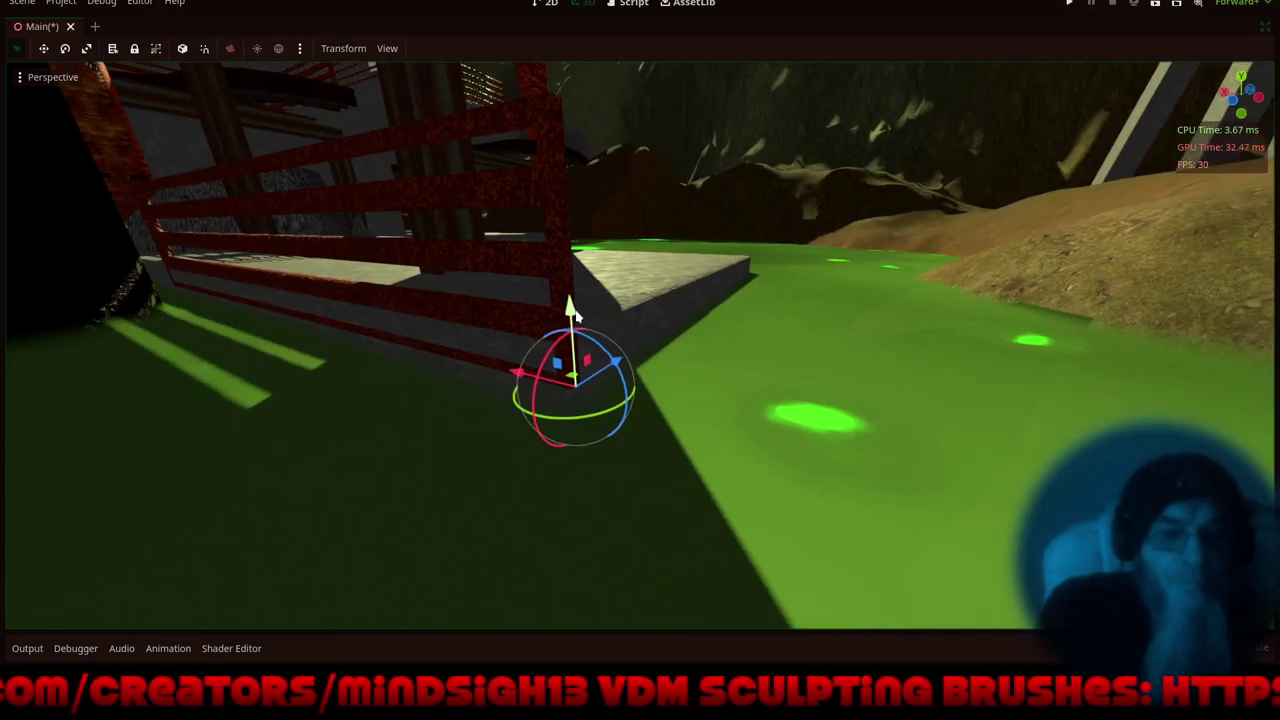
drag(570, 310, 603, 261)
drag(612, 328, 632, 320)
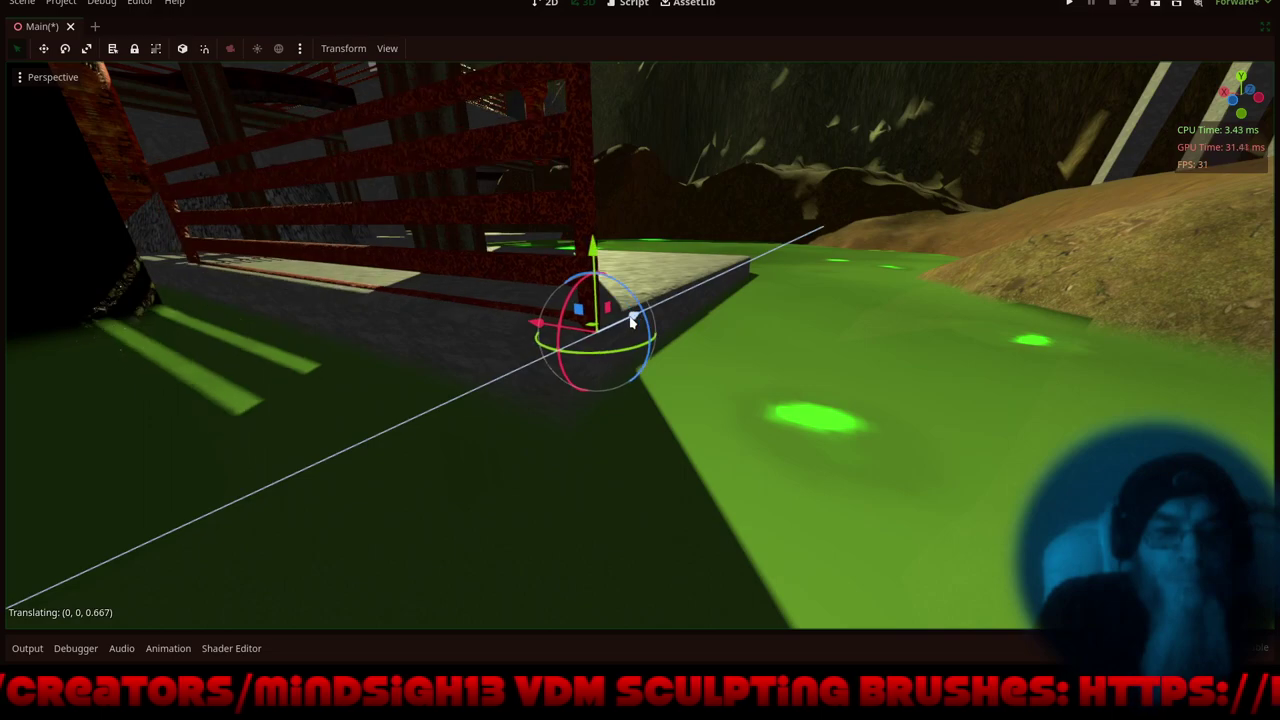
- Fine-tune the copied railing along its Z and X axes until its end post sits just inside the neighbouring slab's corner
middle_drag(814, 317, 613, 358)
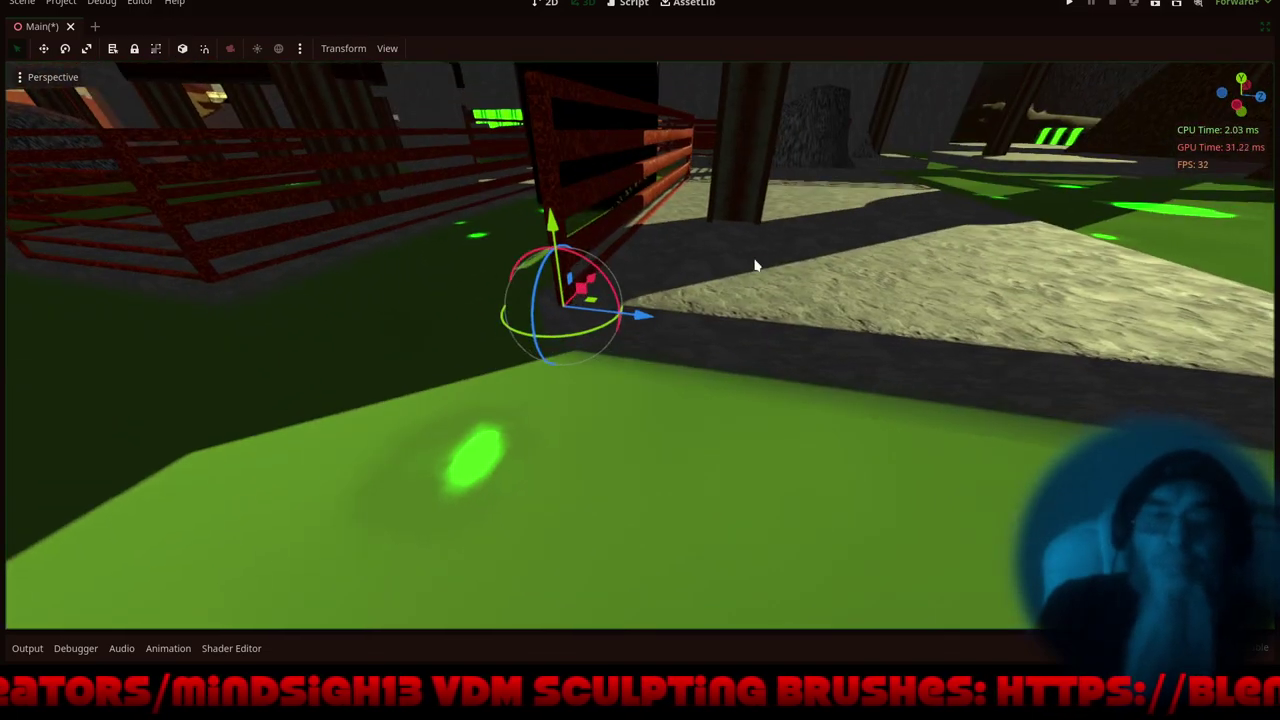
shift+middle_drag(756, 261, 986, 444)
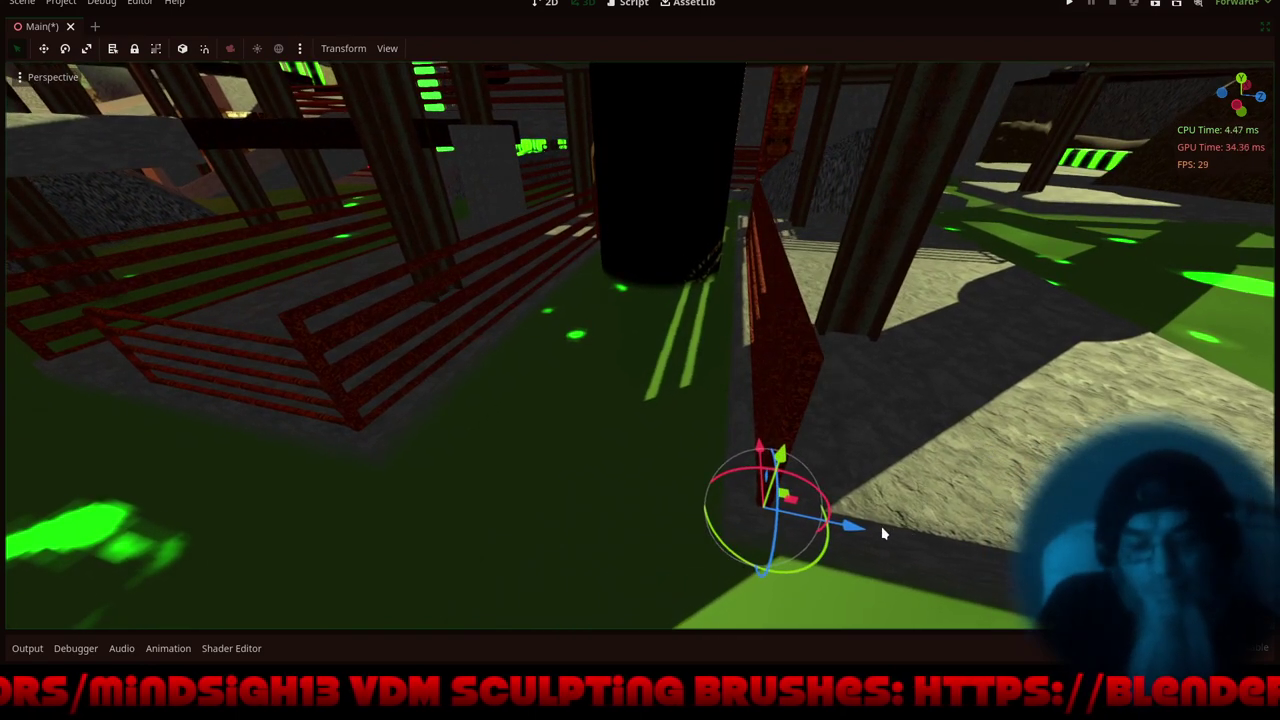
key(f)
scroll(699, 288, up, 10)
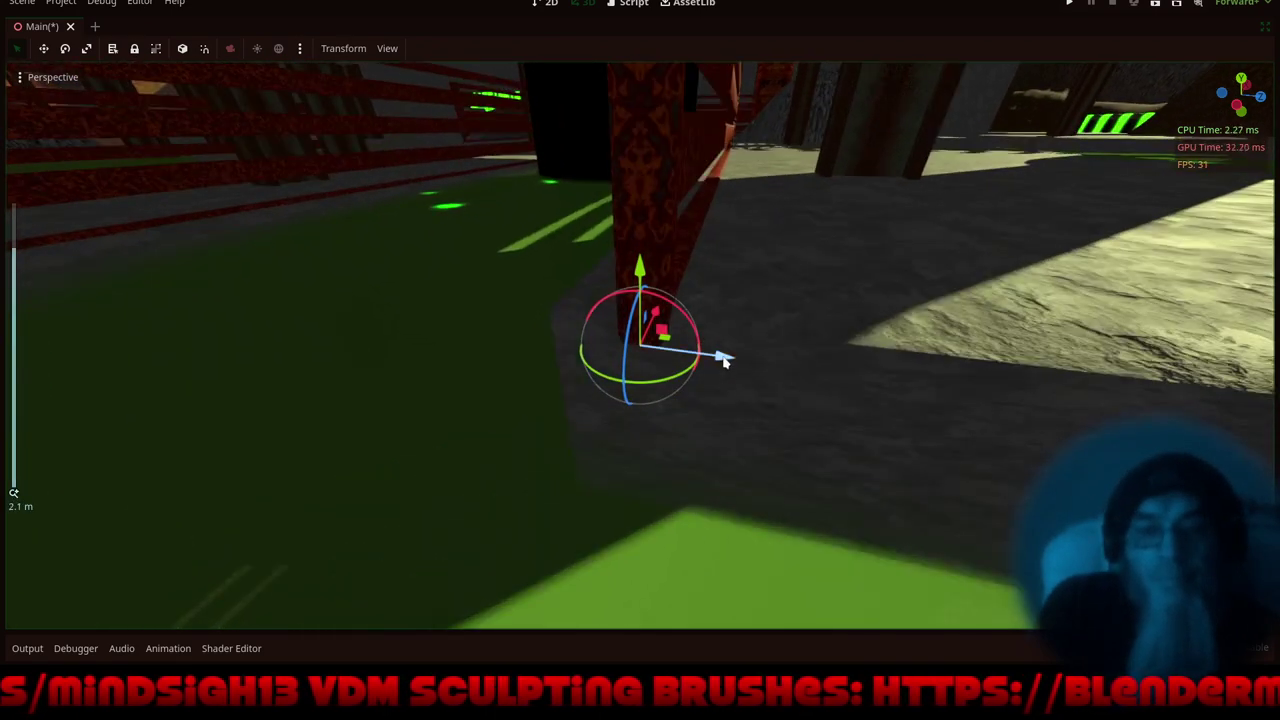
drag(724, 358, 670, 365)
middle_drag(601, 392, 776, 409)
drag(540, 368, 472, 383)
scroll(700, 346, down, 5)
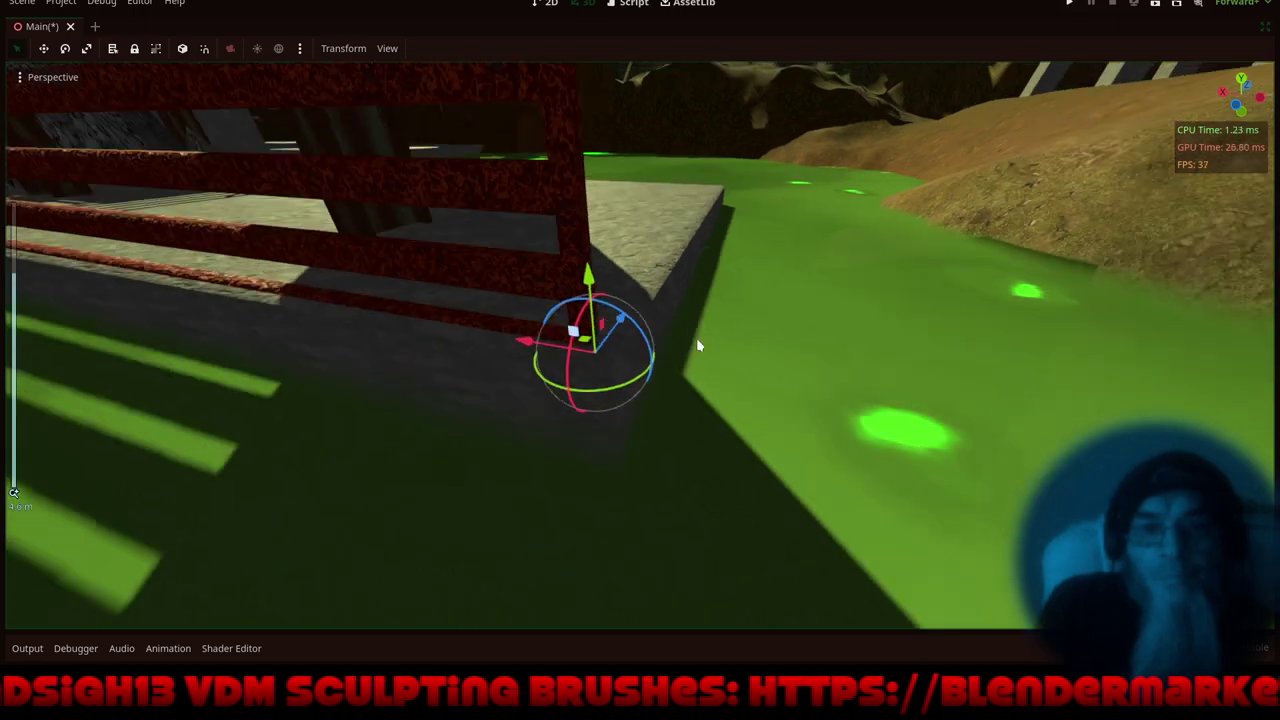
- Examine the copied railing's end post, the slab's open edges and the surrounding pool from several angles and distances
middle_drag(795, 342, 657, 366)
shift+middle_drag(938, 298, 84, 578)
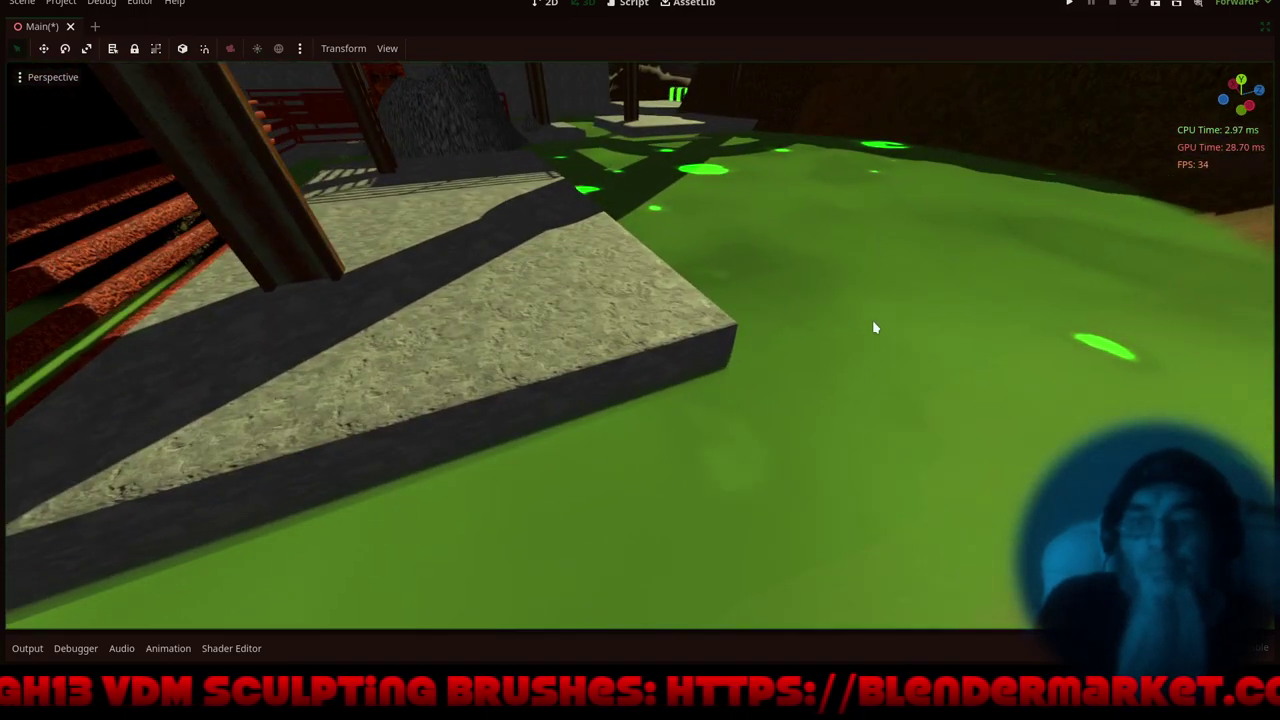
shift+middle_drag(875, 327, 411, 500)
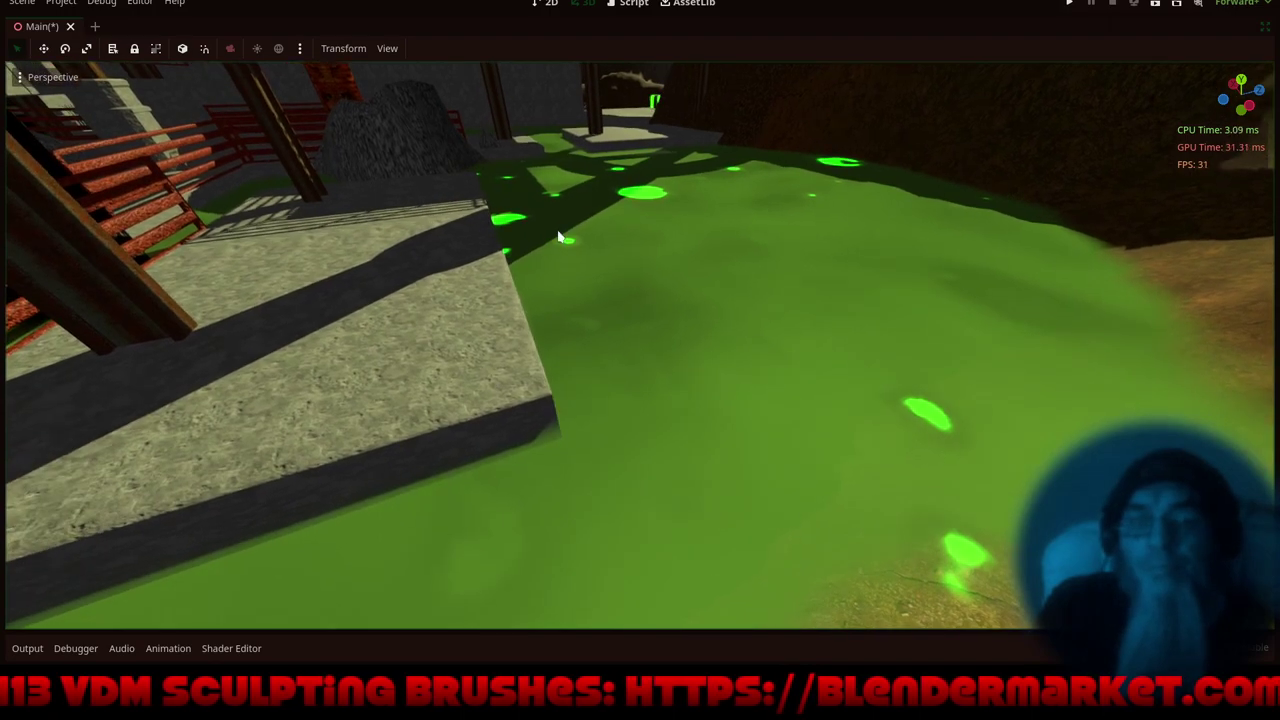
scroll(566, 257, down, 10)
middle_drag(537, 394, 497, 371)
scroll(546, 310, up, 9)
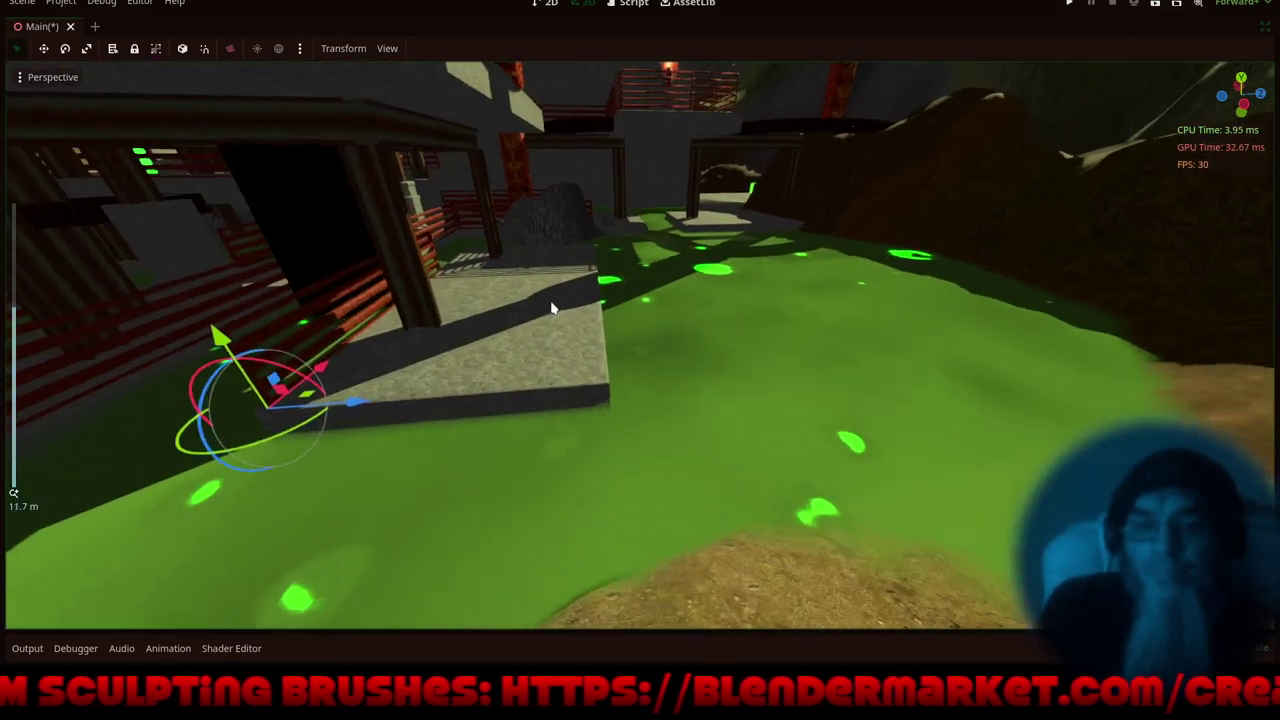
shift+middle_drag(556, 278, 509, 322)
middle_drag(747, 312, 646, 382)
scroll(699, 234, up, 5)
shift+middle_drag(643, 278, 580, 296)
key(f)
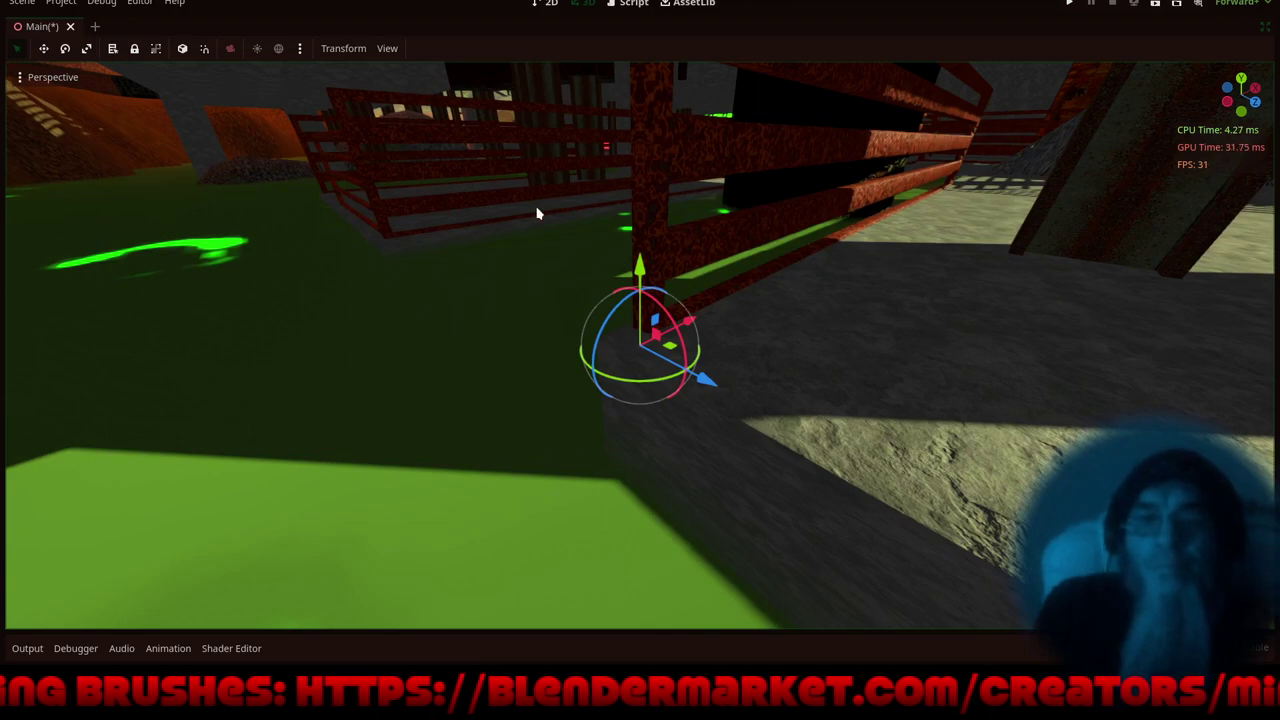
- Duplicate the slab's inner railing and move the copy across the slab to its opposite, pool-facing side
middle_drag(537, 213, 913, 504)
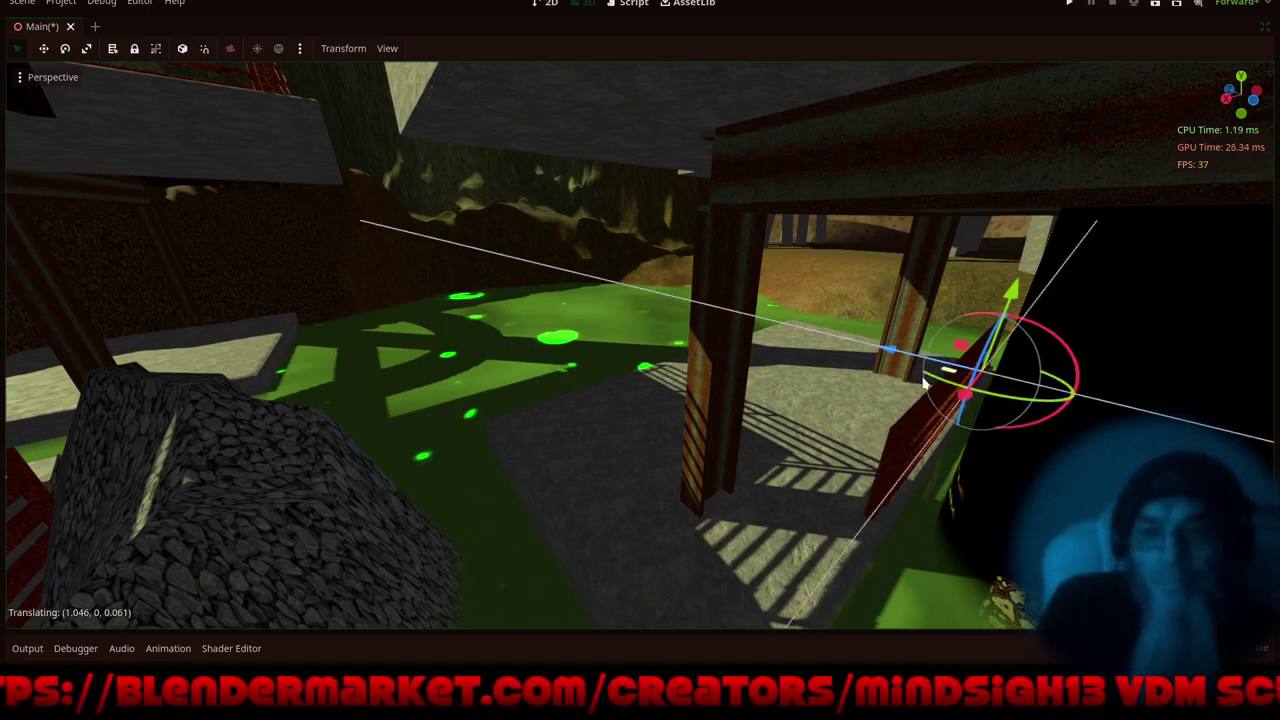
drag(923, 383, 707, 352)
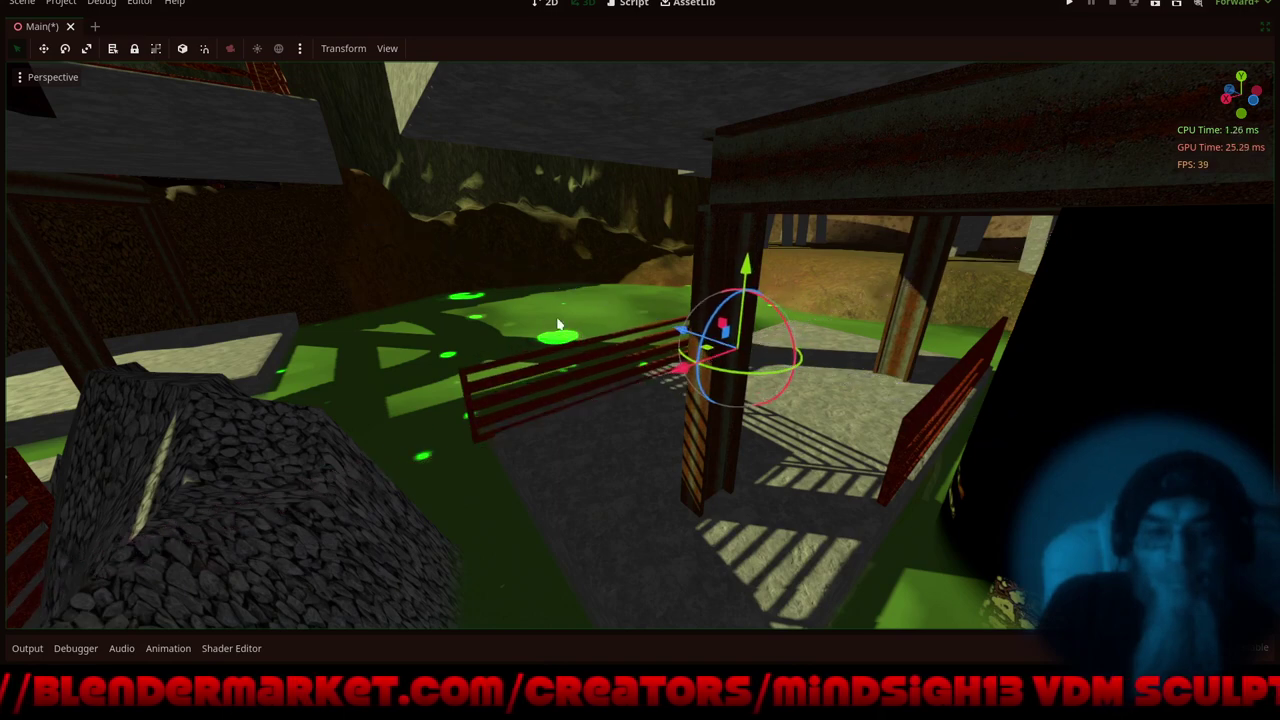
scroll(567, 307, up, 4)
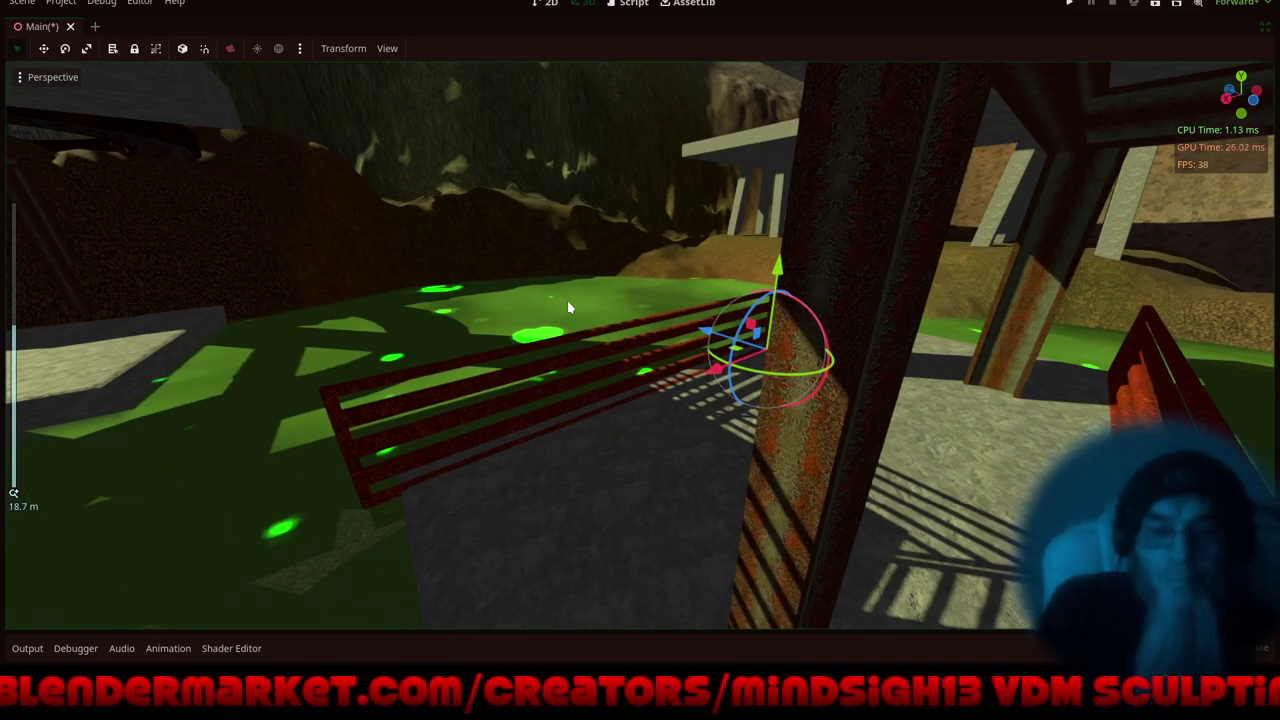
click(1264, 29)
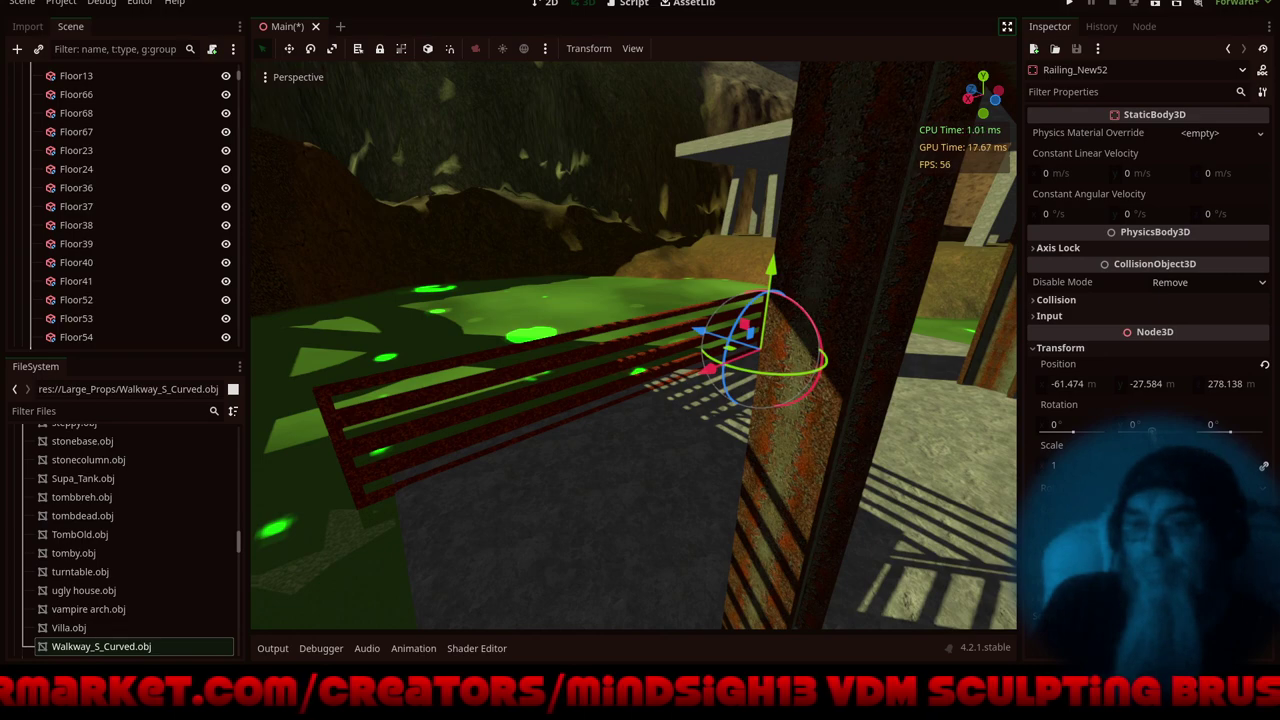
click(1006, 29)
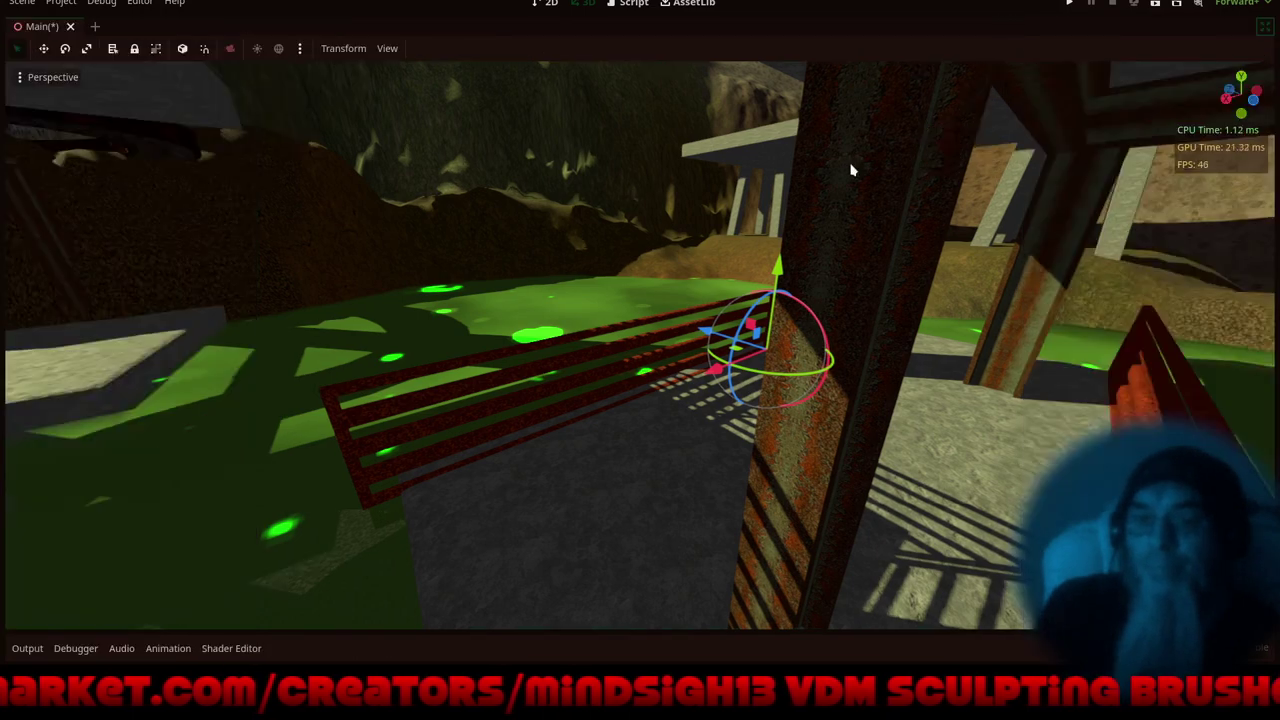
- Align the pool-side railing with the slab's edge along Z and shift it about -1.5 m along X
middle_drag(615, 333, 935, 374)
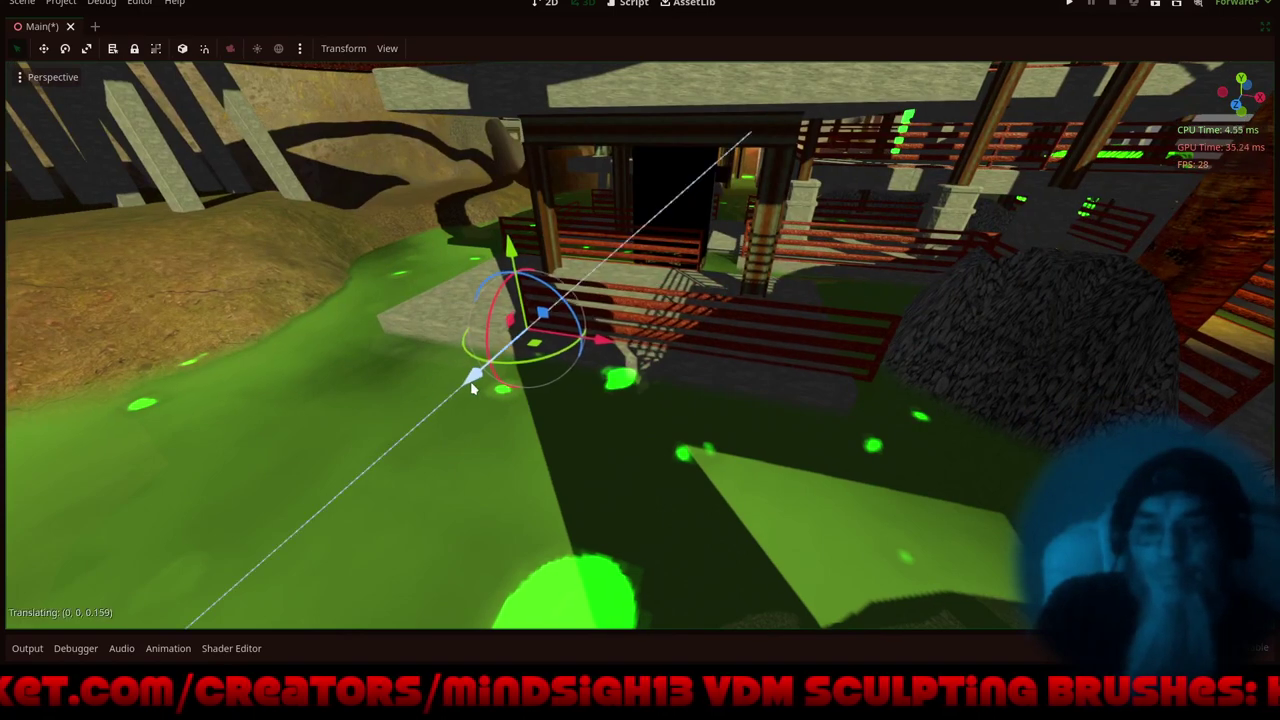
drag(472, 386, 458, 392)
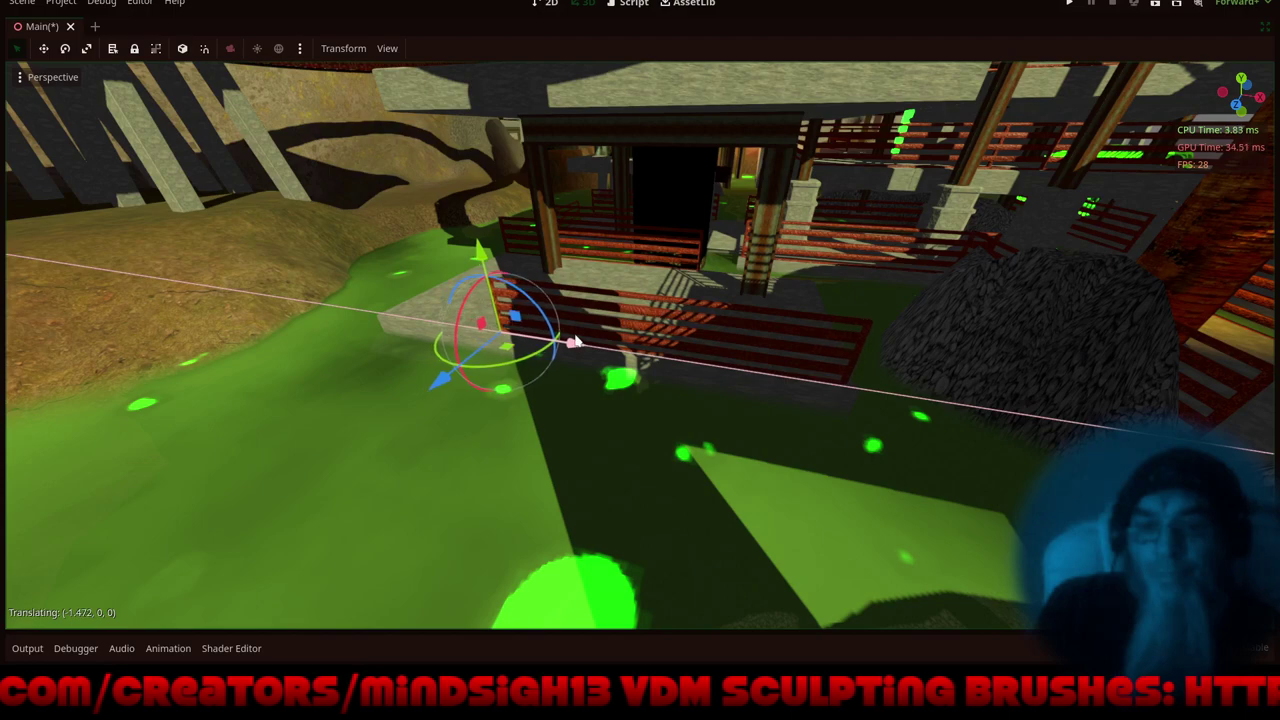
shift+middle_drag(893, 397, 902, 502)
scroll(819, 416, up, 5)
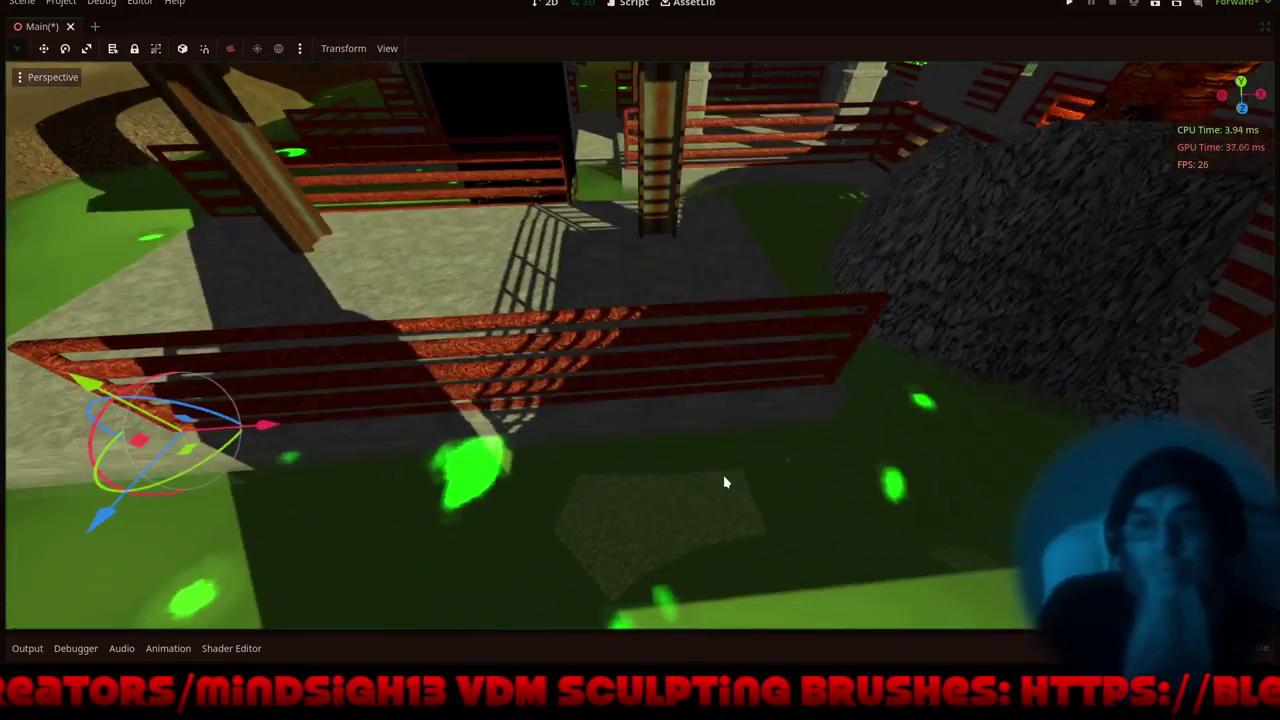
- Duplicate the adjacent slab's short end railing and shift the copy along Z and X to this slab's open end
shift+middle_drag(727, 482, 931, 530)
shift+middle_drag(662, 511, 868, 482)
middle_drag(557, 482, 826, 486)
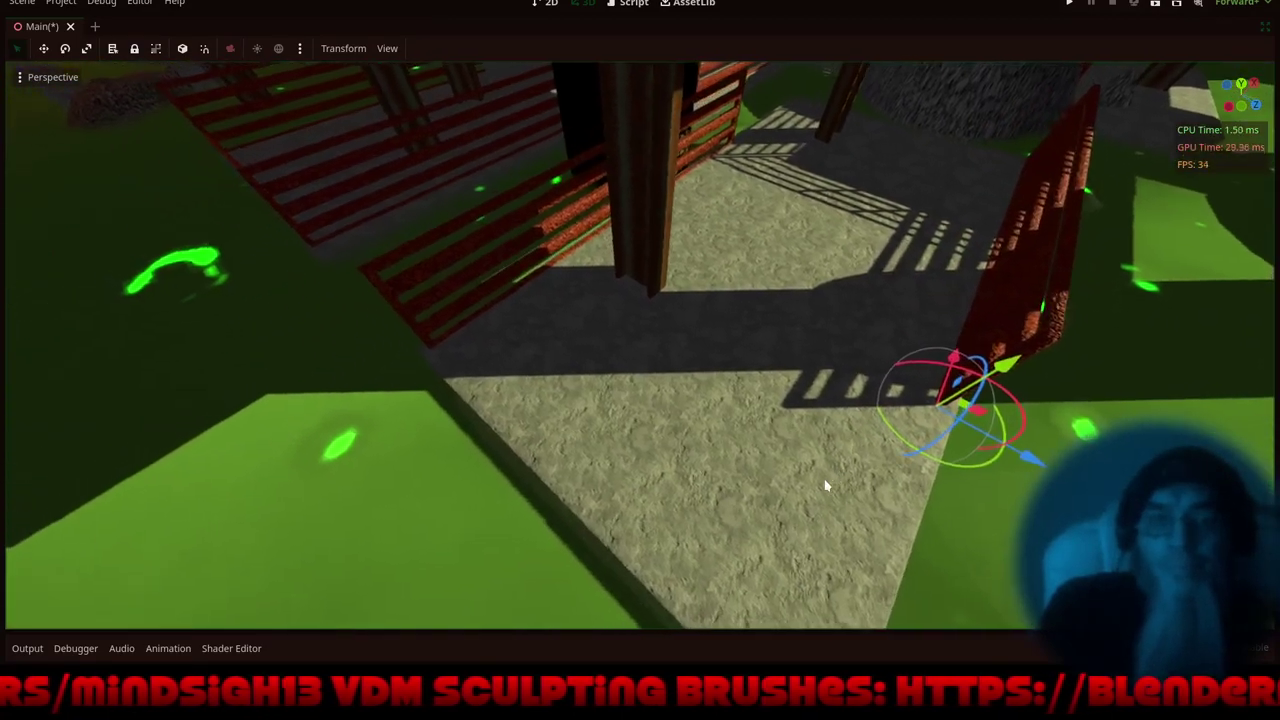
scroll(790, 506, up, 2)
middle_drag(602, 506, 732, 398)
scroll(732, 398, down, 8)
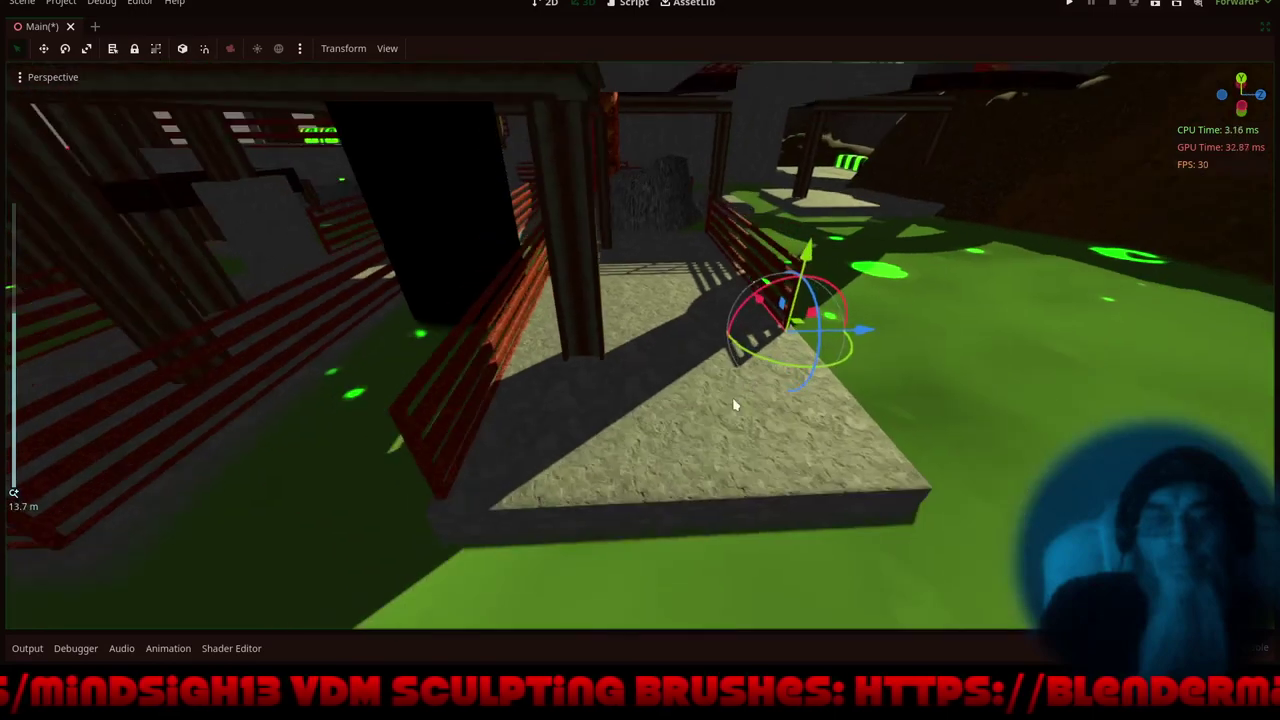
shift+middle_drag(711, 480, 827, 478)
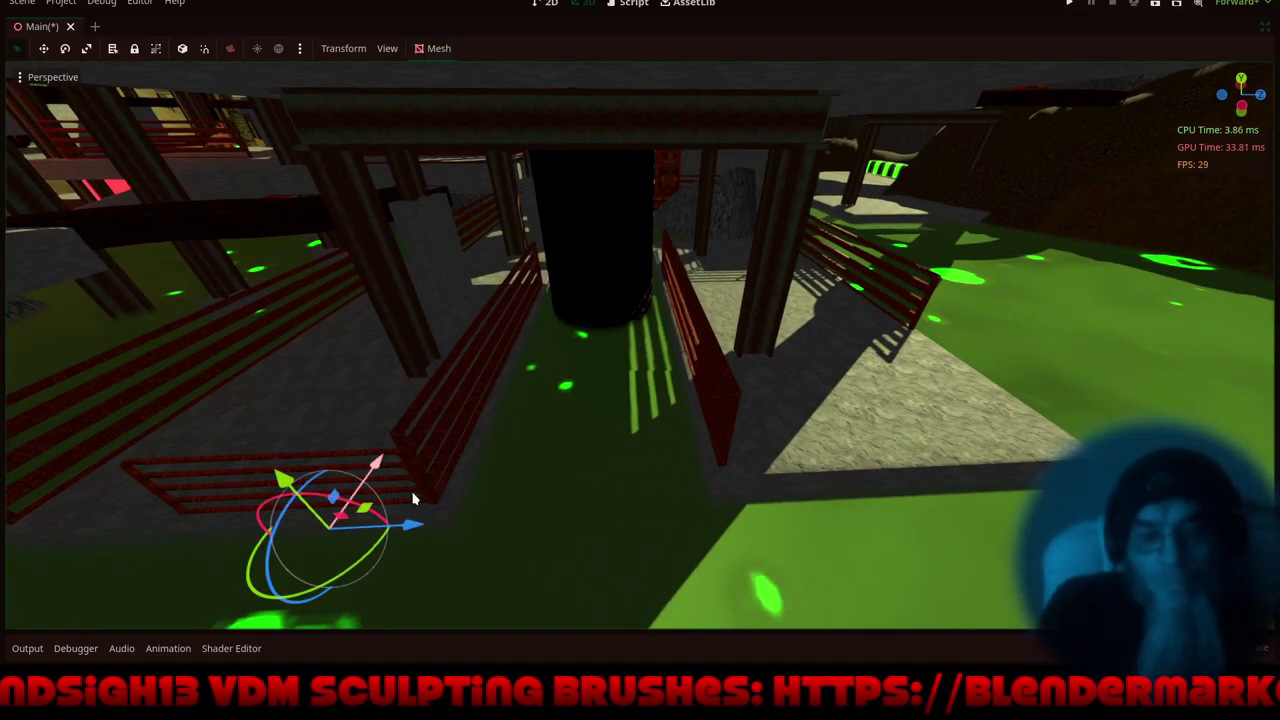
drag(407, 530, 512, 527)
drag(716, 514, 926, 530)
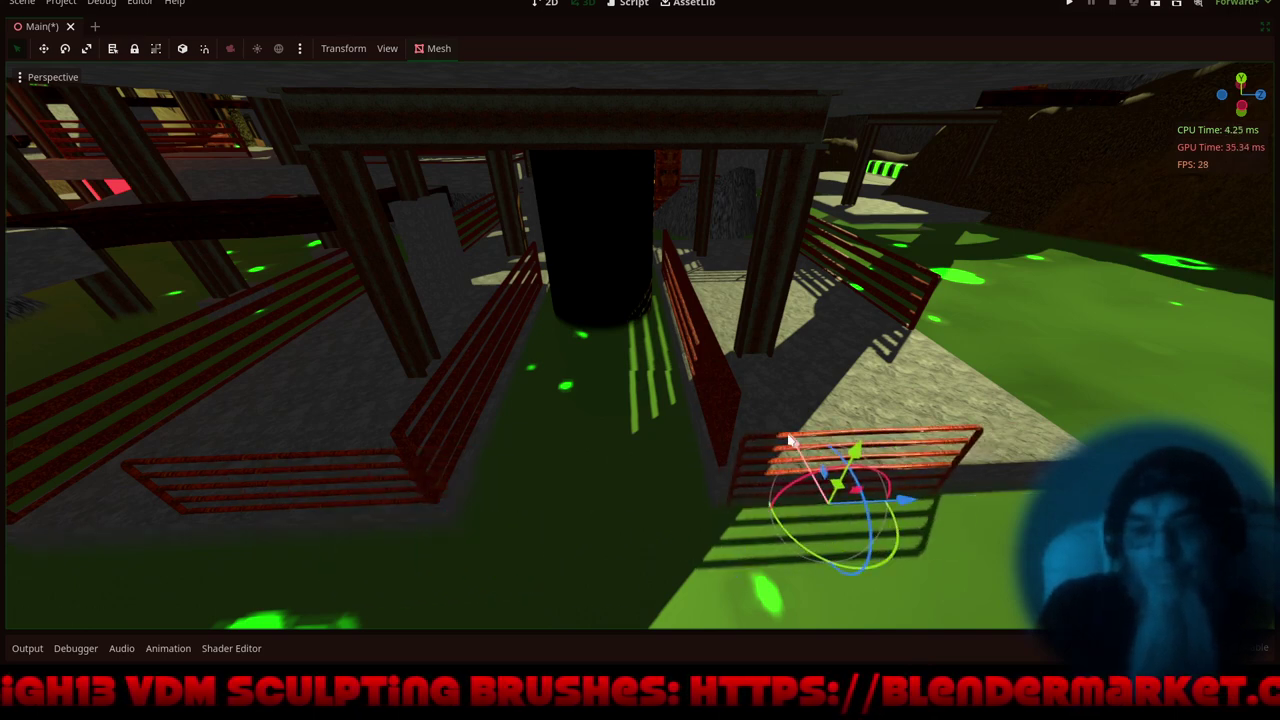
mouse_move(789, 437)
mouse_down()
mouse_move(782, 413)
mouse_move(795, 432)
mouse_up()
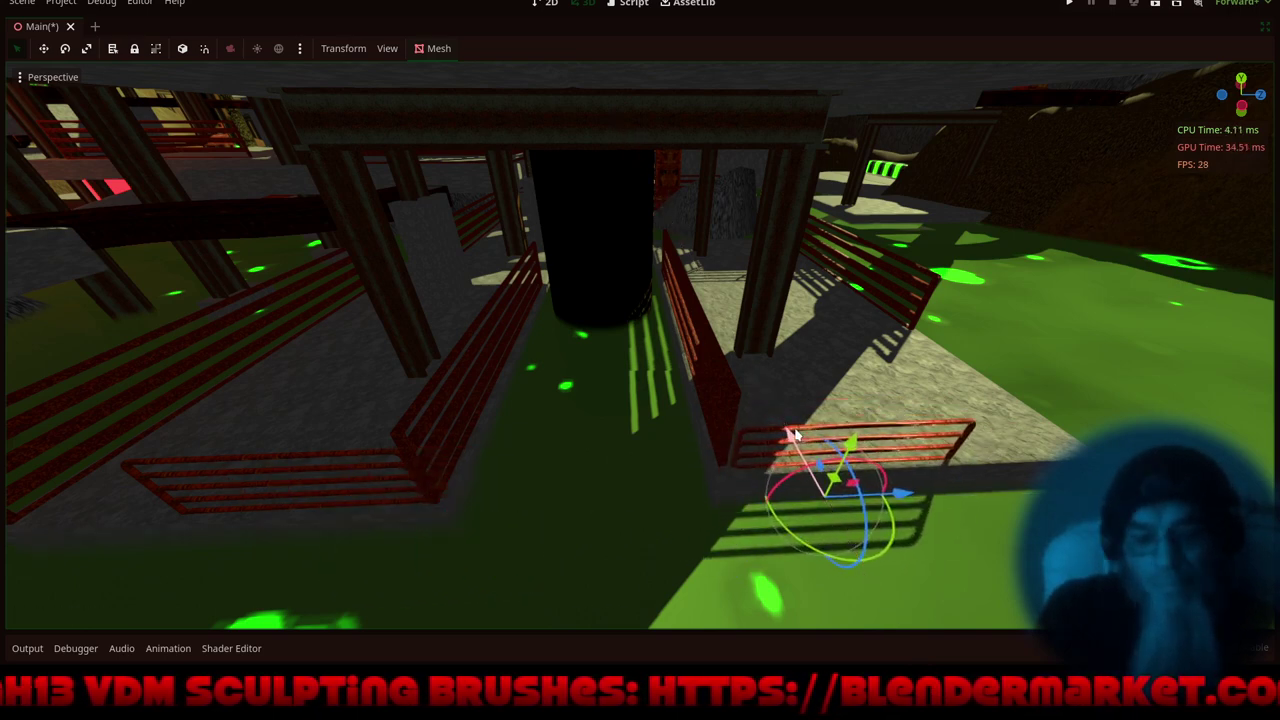
- Raise the copied end railing onto the slab's surface and nudge it about 0.1 m along X
key(f)
scroll(654, 274, up, 10)
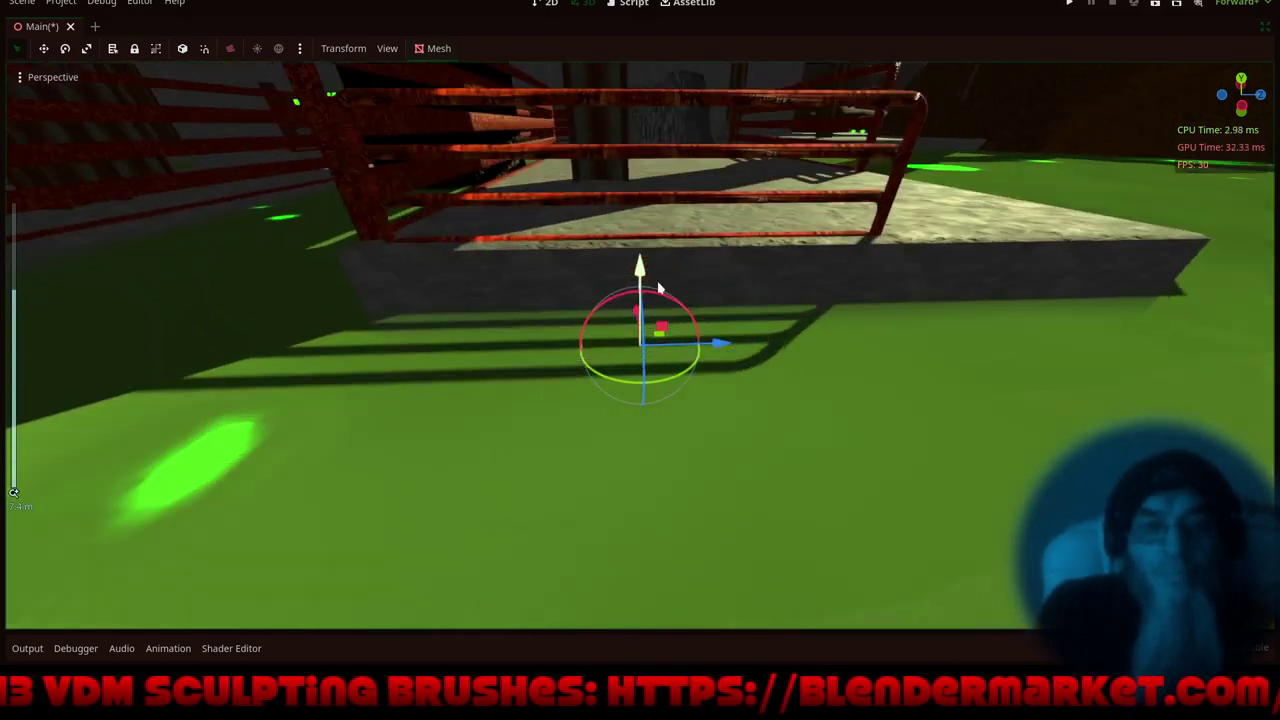
middle_drag(669, 289, 574, 276)
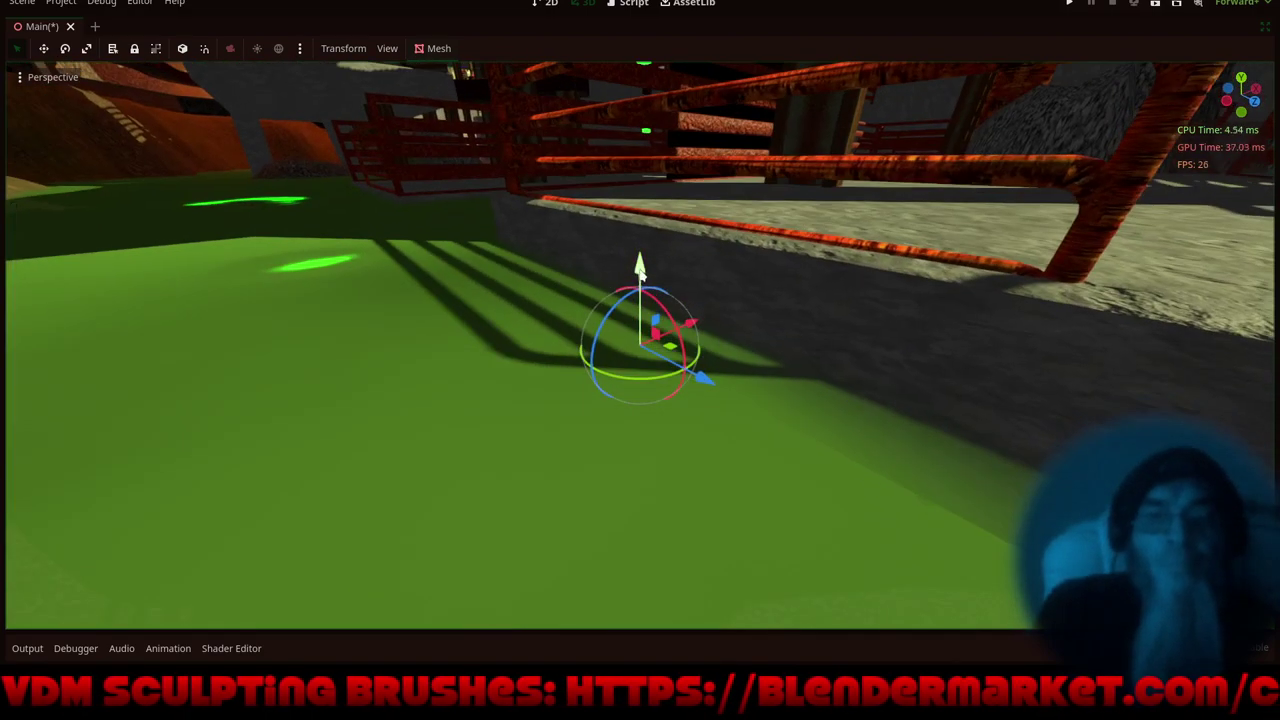
drag(640, 268, 665, 119)
scroll(500, 384, down, 4)
mouse_move(497, 391)
middle_down()
mouse_move(683, 401)
mouse_move(640, 399)
mouse_move(646, 457)
mouse_move(509, 440)
mouse_move(496, 399)
mouse_move(510, 400)
middle_up()
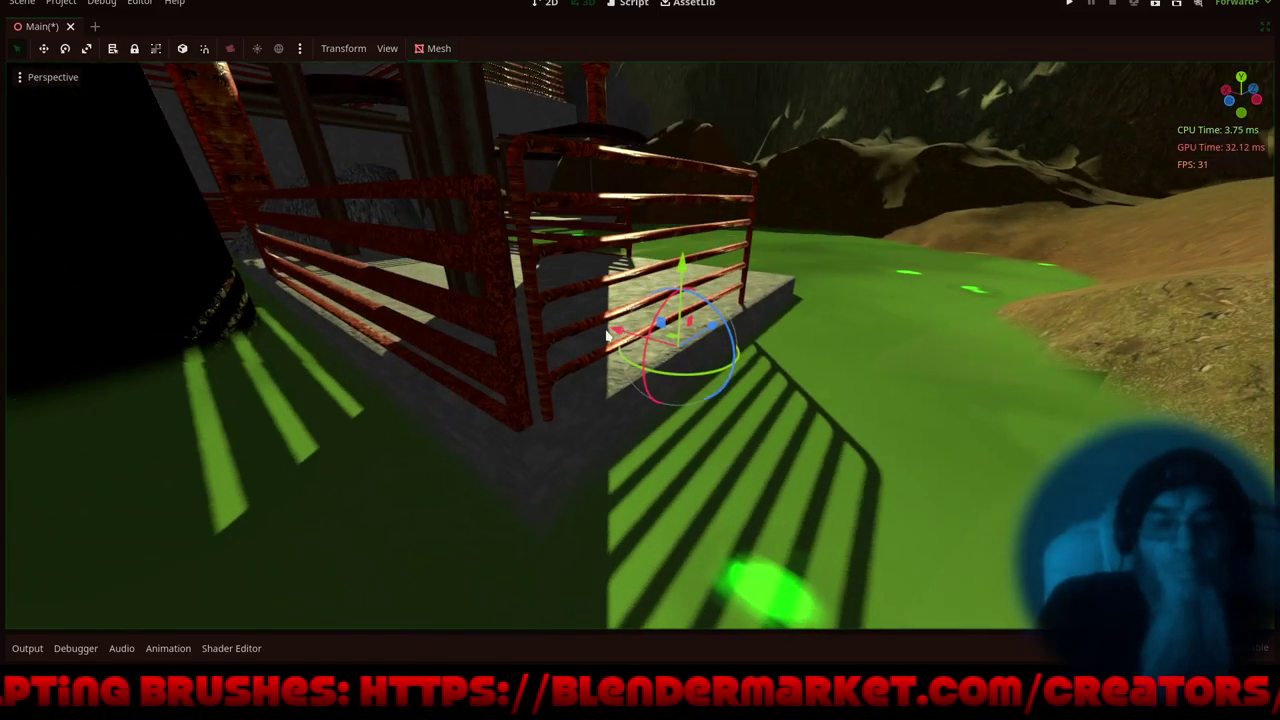
drag(623, 337, 617, 343)
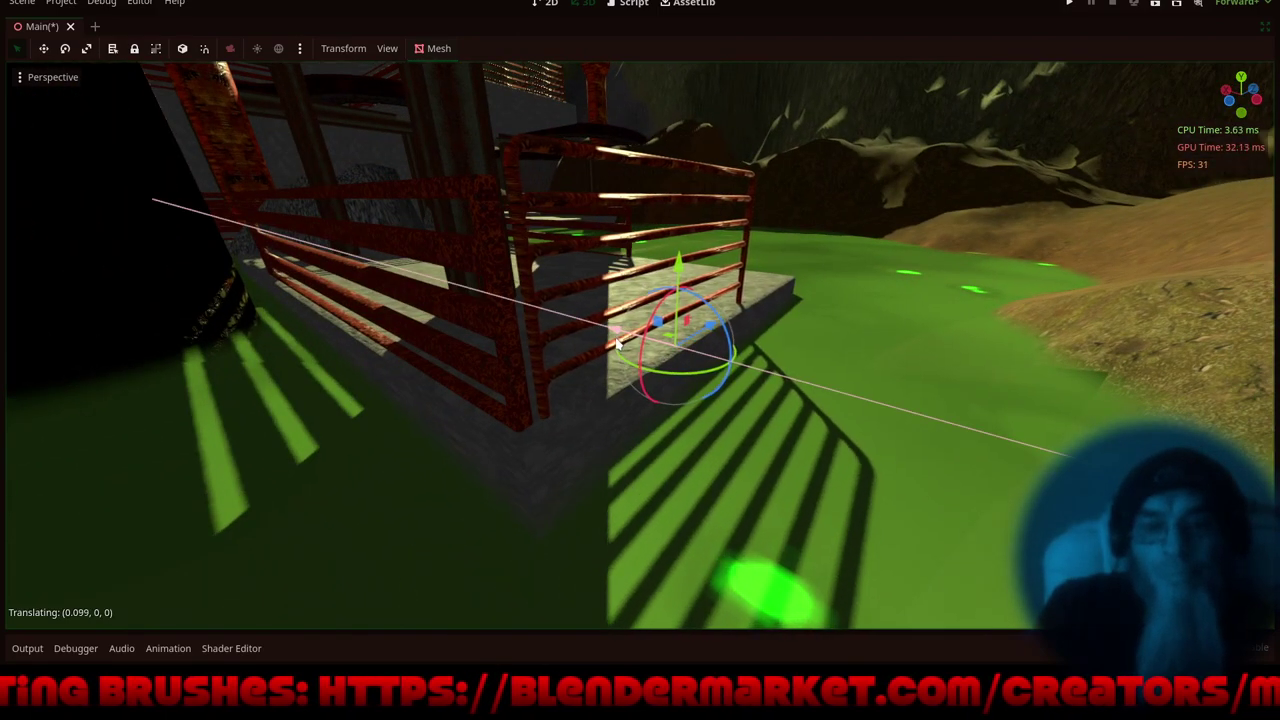
- Duplicate the end railing and shift the copy 6 m along Z to the slab's outer corner
mouse_move(689, 490)
middle_down()
mouse_move(530, 545)
mouse_move(498, 538)
middle_up()
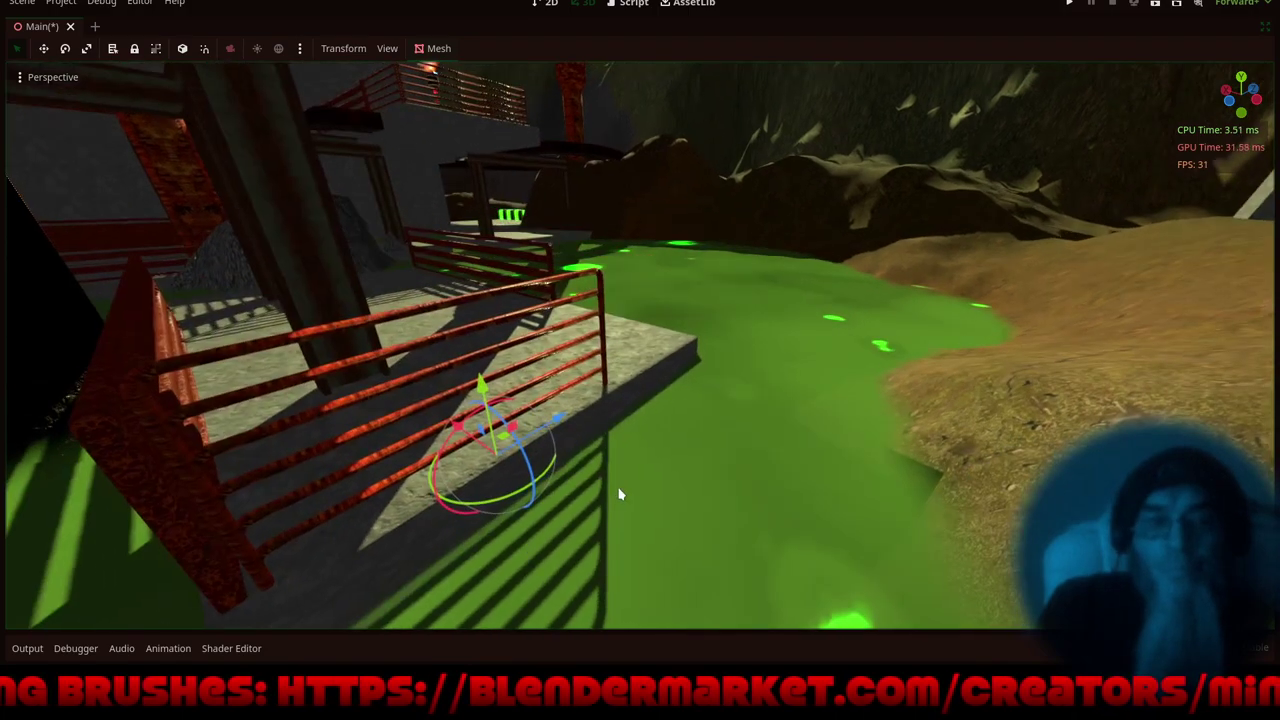
mouse_move(620, 490)
middle_down()
mouse_move(455, 486)
mouse_move(396, 532)
middle_up()
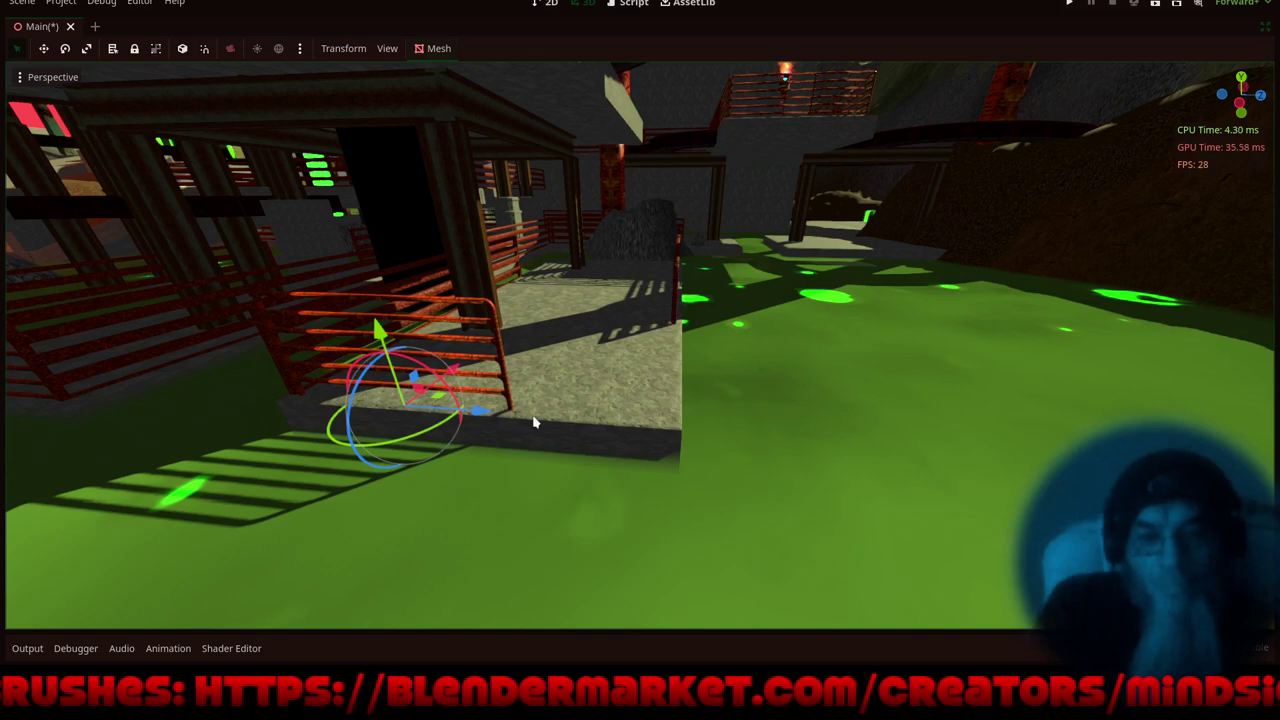
drag(489, 411, 635, 422)
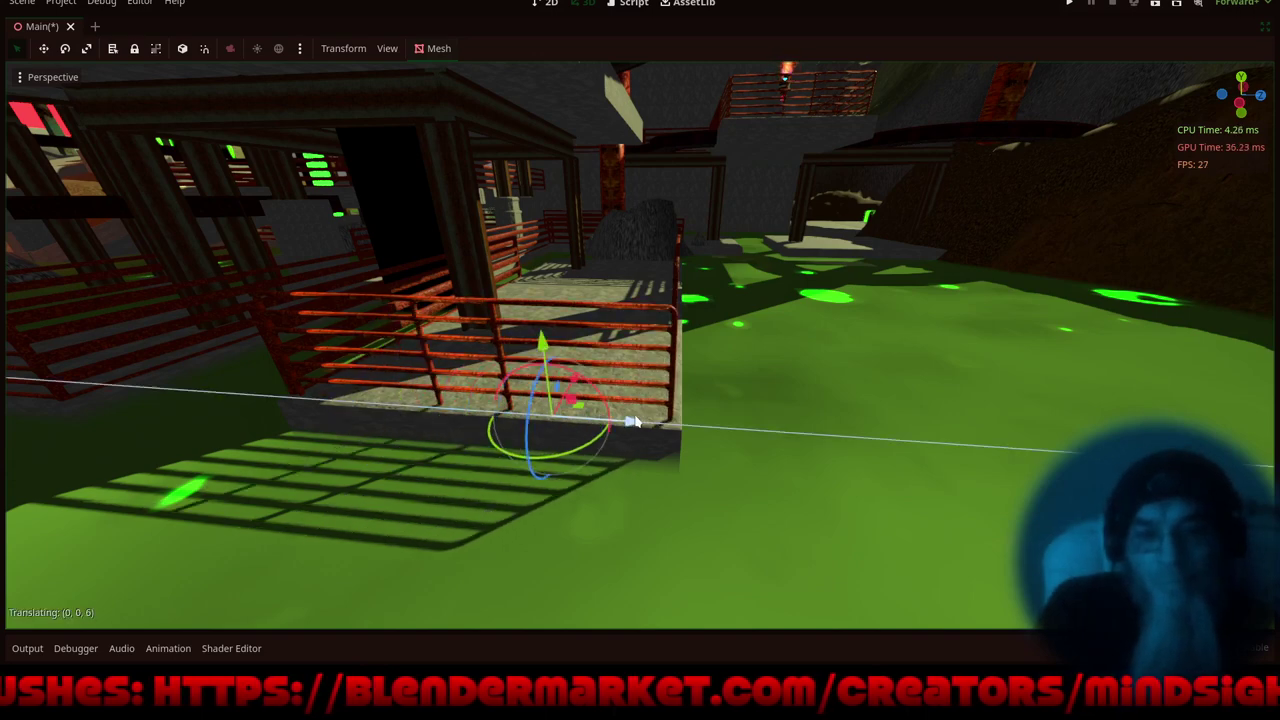
- Duplicate both end railing pieces and move the copies along X to the slab's opposite end beside the rock pile
scroll(925, 462, up, 2)
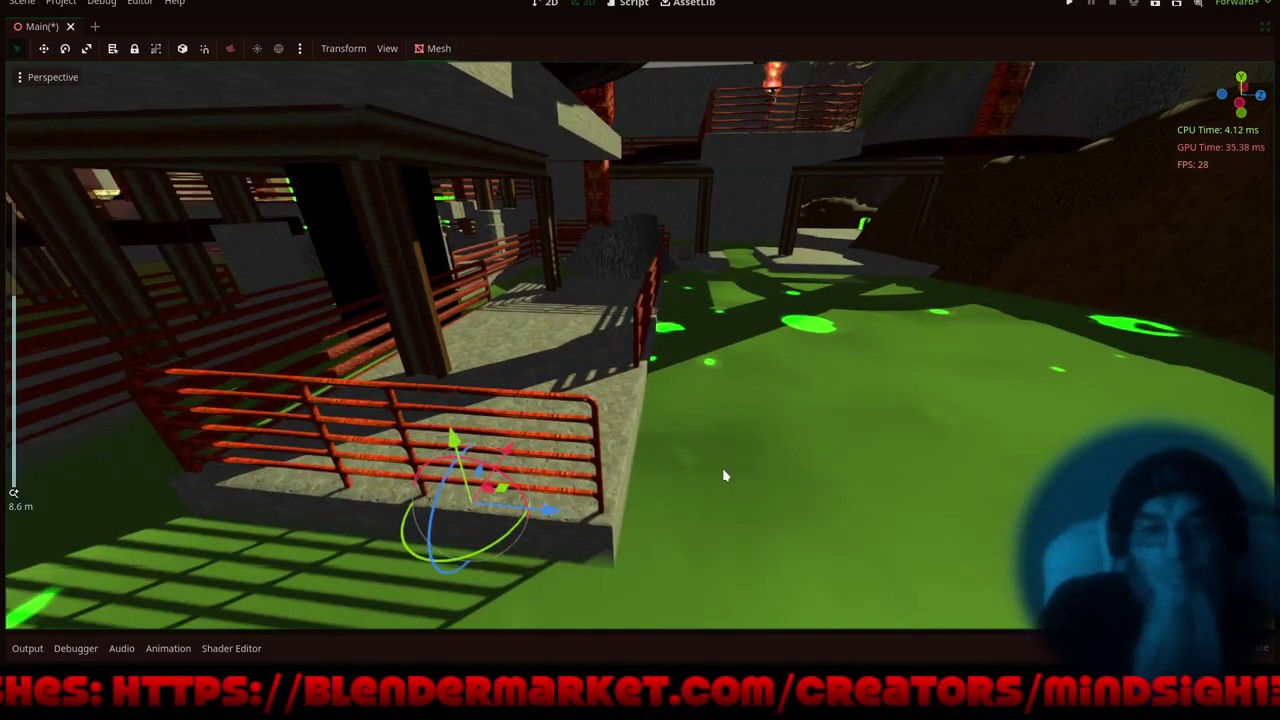
scroll(790, 445, up, 5)
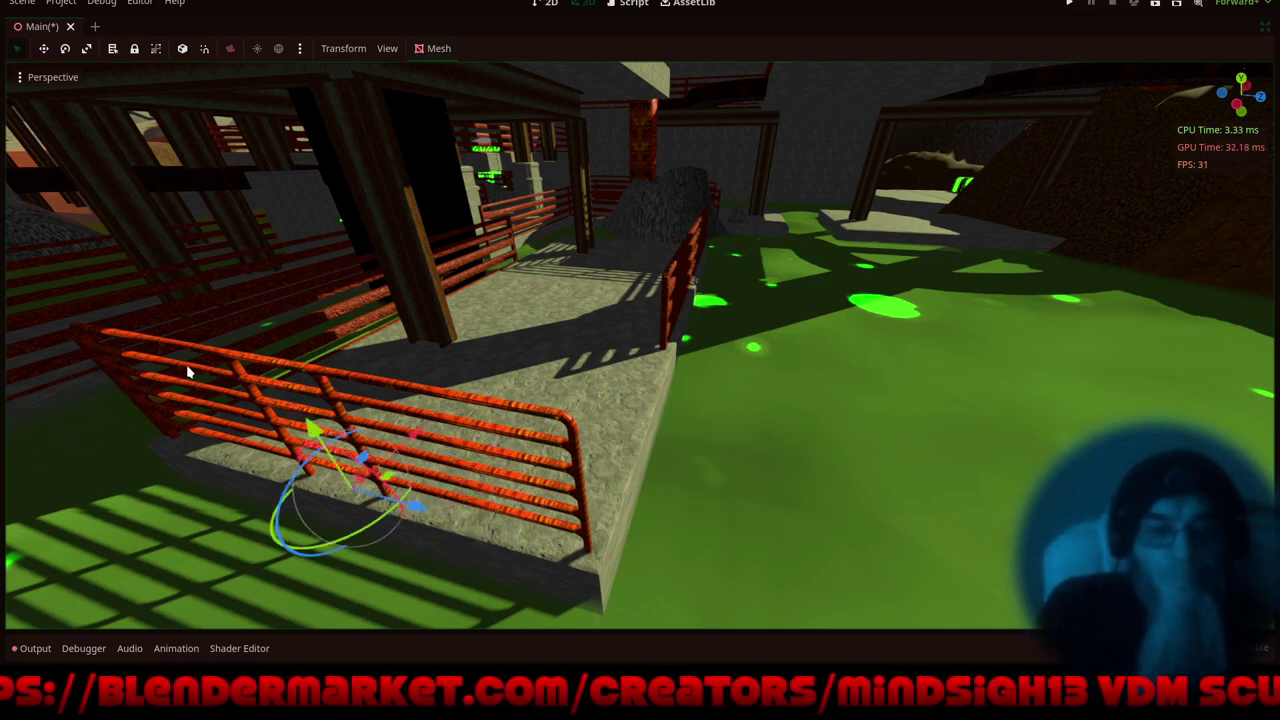
drag(425, 437, 602, 260)
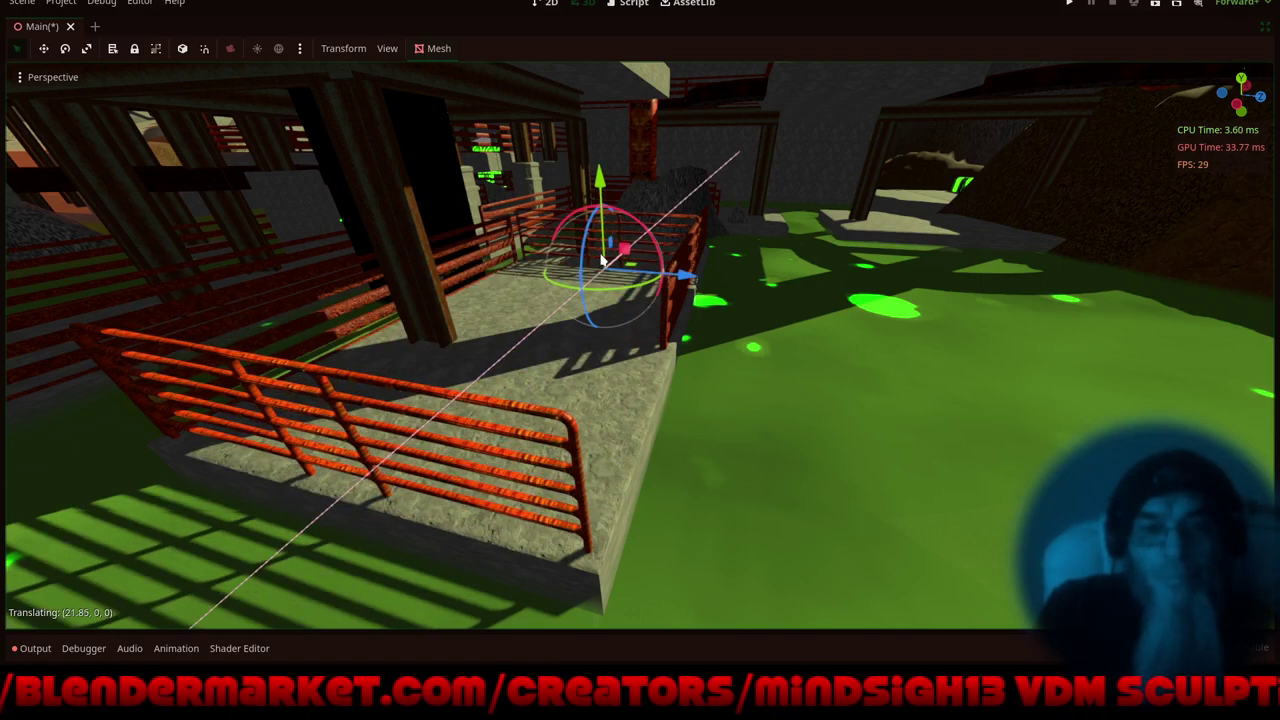
key(f)
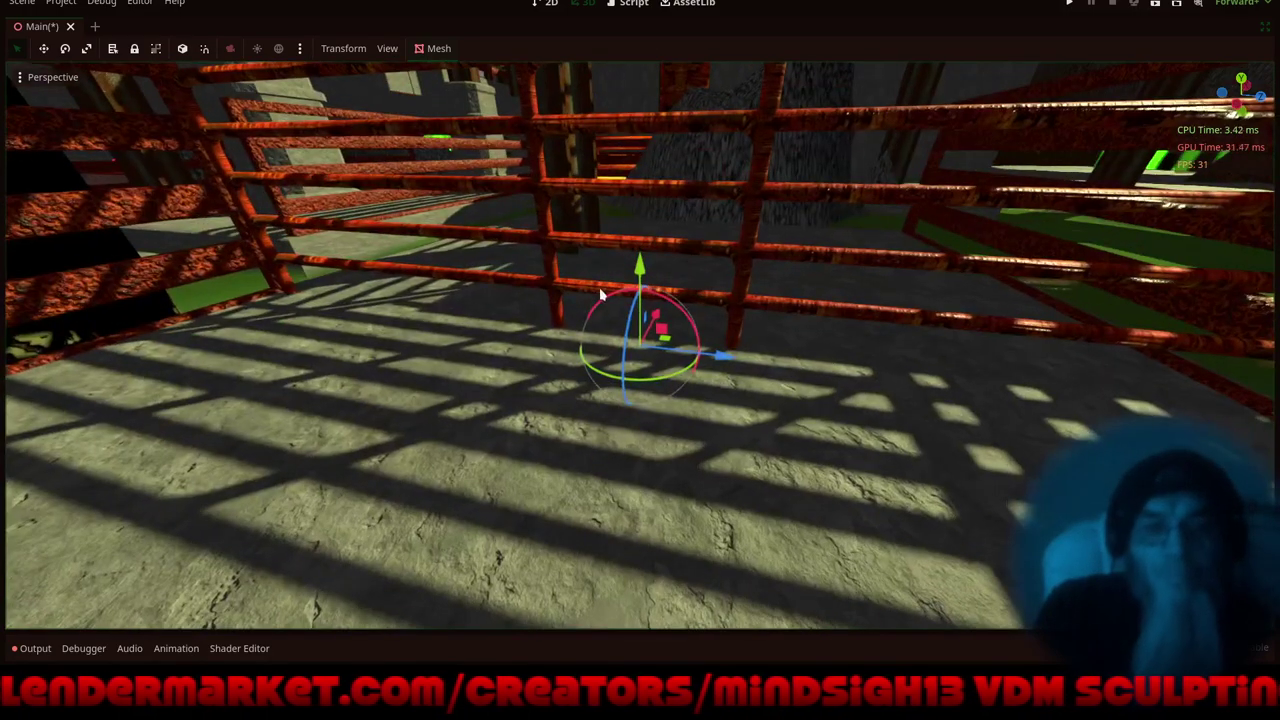
scroll(514, 450, down, 6)
middle_drag(591, 479, 421, 516)
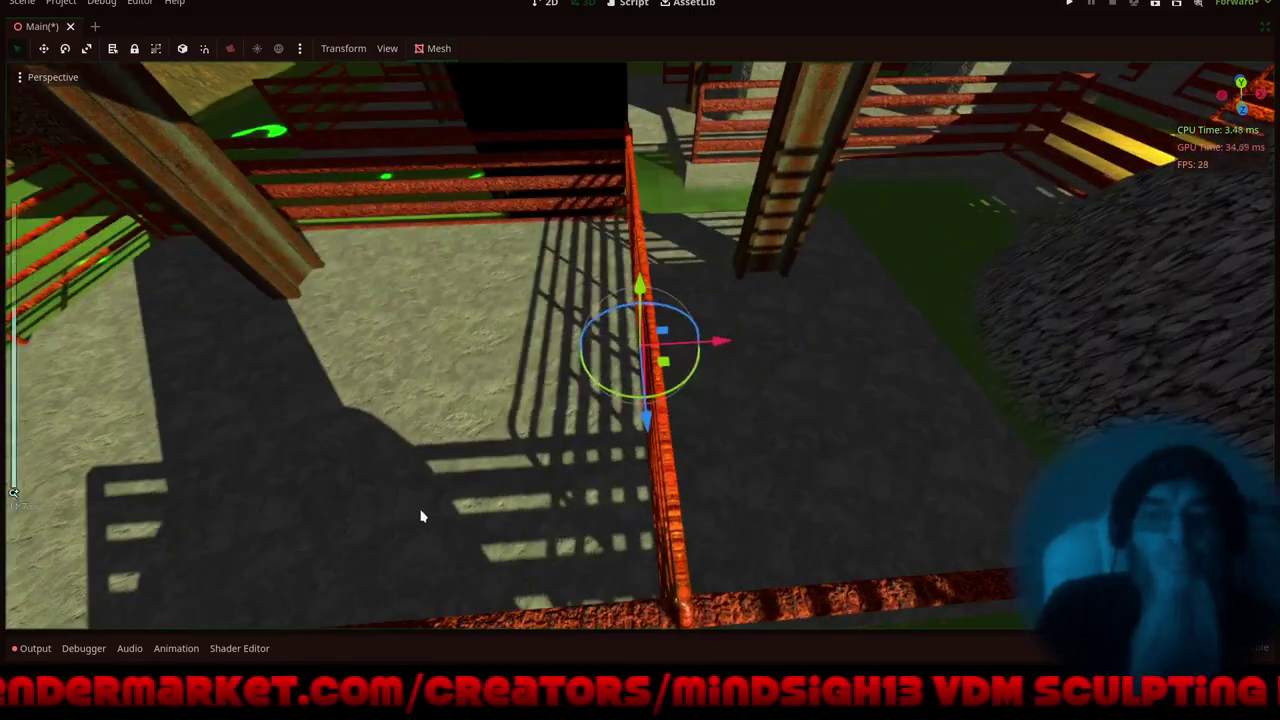
drag(718, 340, 965, 393)
key(f)
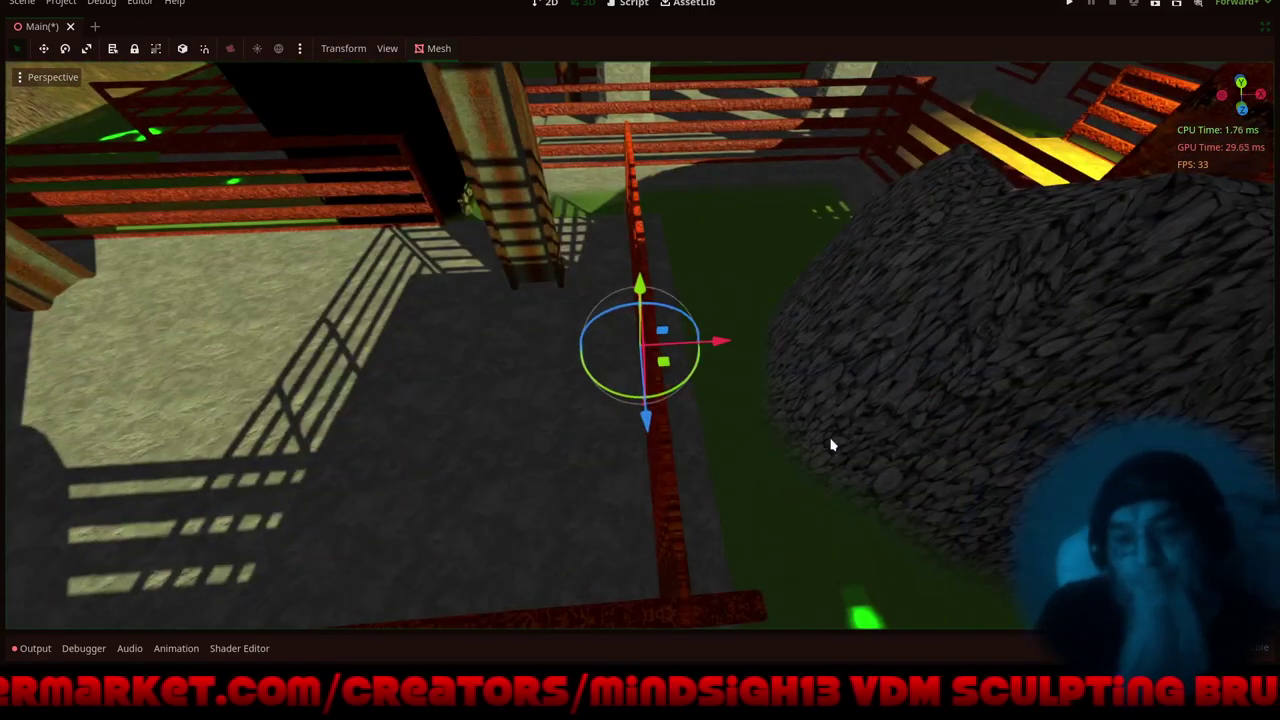
- Nudge the copied end railings along X to the slab's edge by the rock pile and save the scene
middle_drag(829, 438, 736, 420)
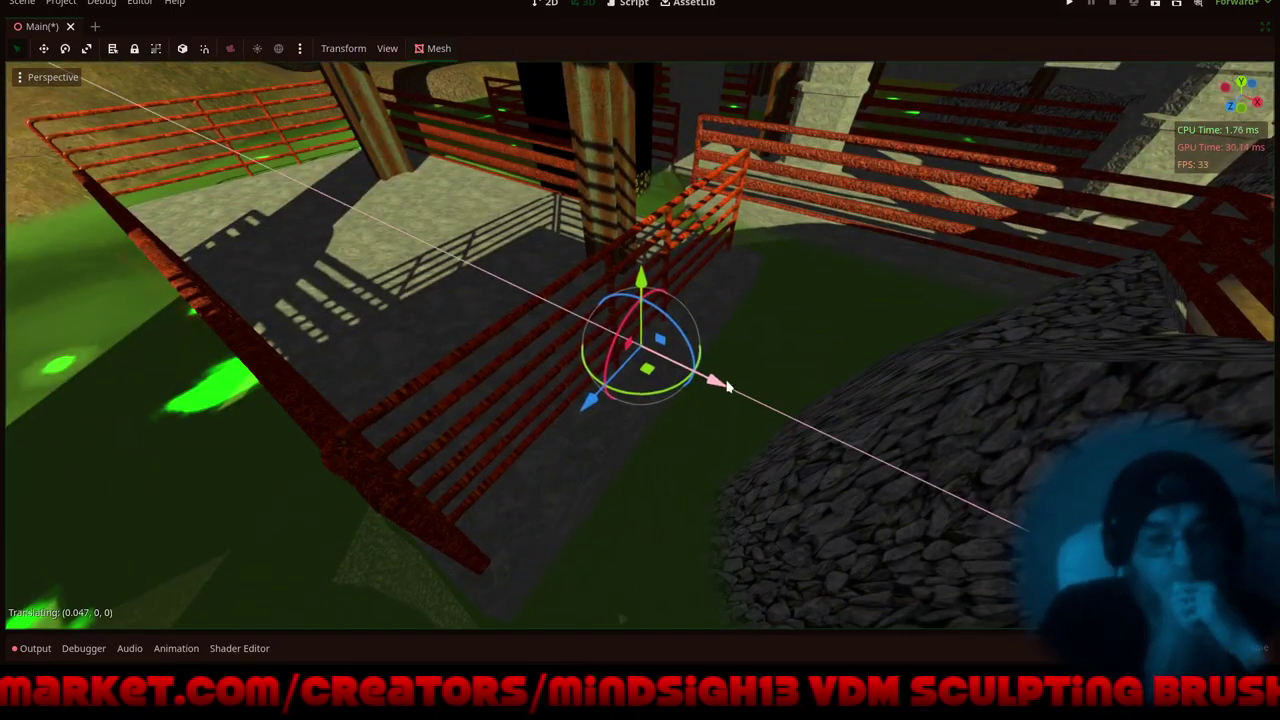
drag(728, 388, 752, 399)
middle_drag(587, 517, 180, 478)
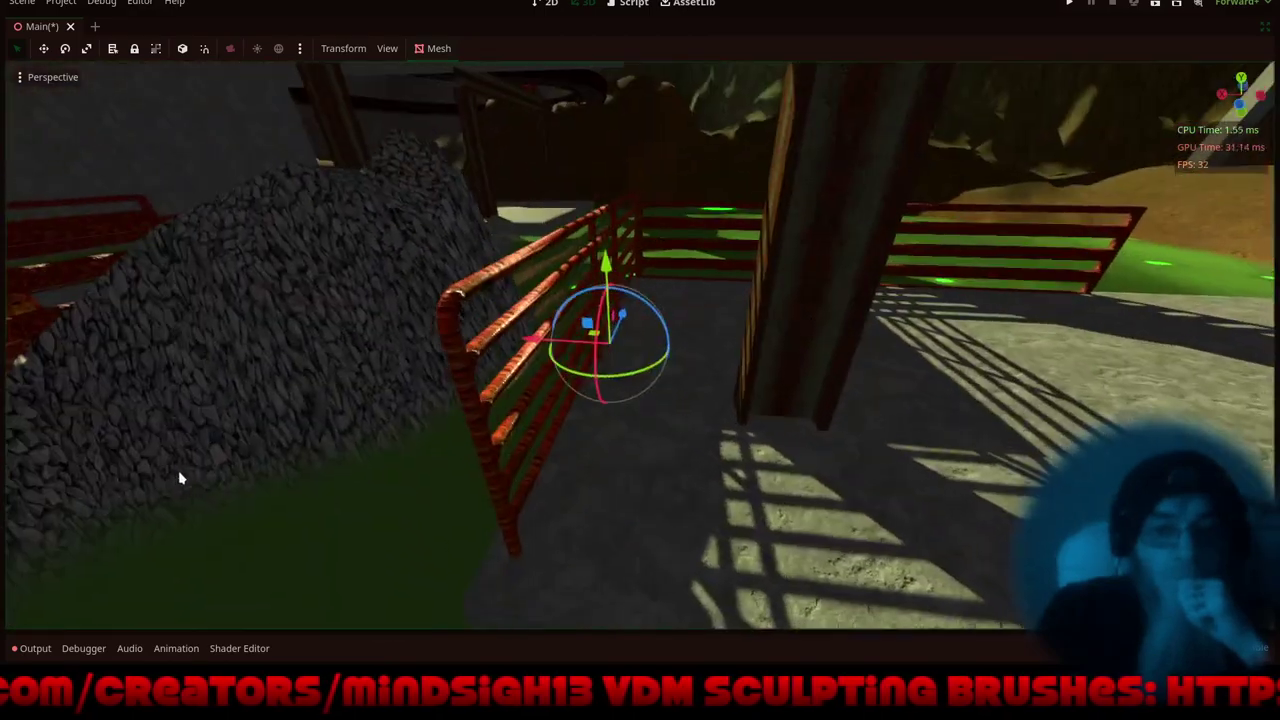
scroll(418, 222, down, 8)
middle_drag(509, 357, 726, 392)
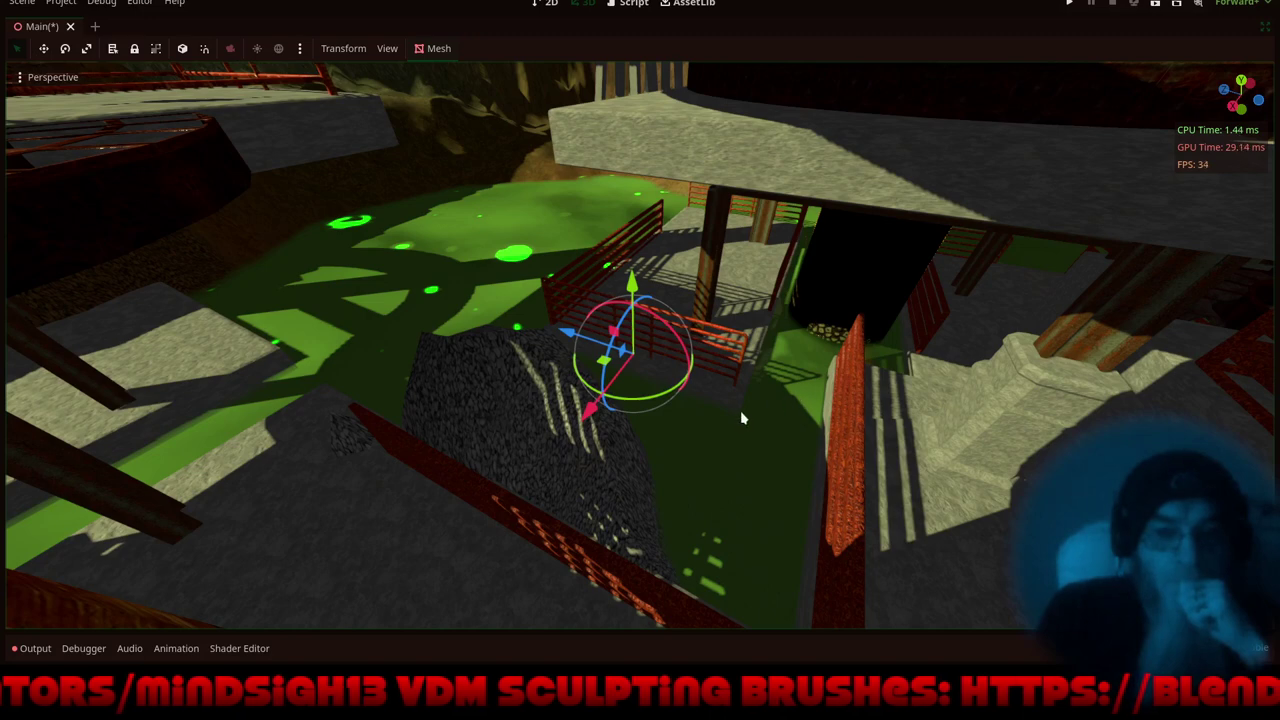
key(ctrl+s)
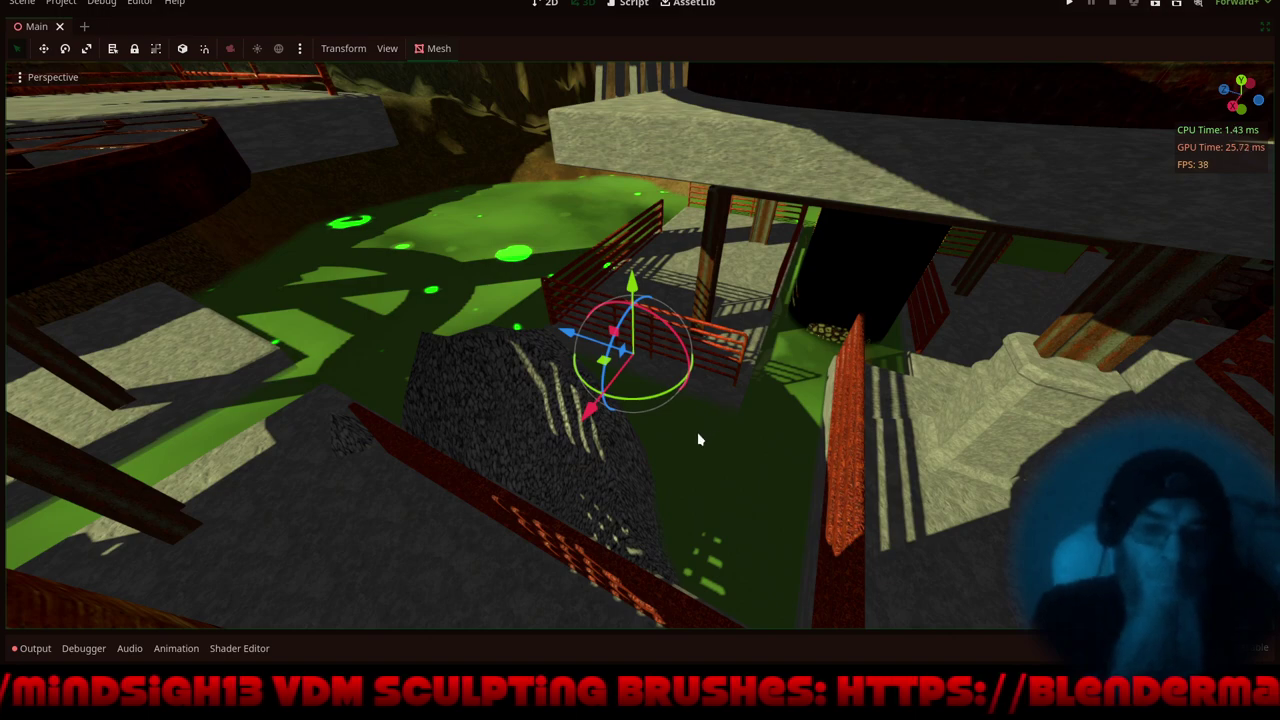
mouse_move(711, 431)
middle_down()
mouse_move(787, 408)
mouse_move(705, 420)
middle_up()
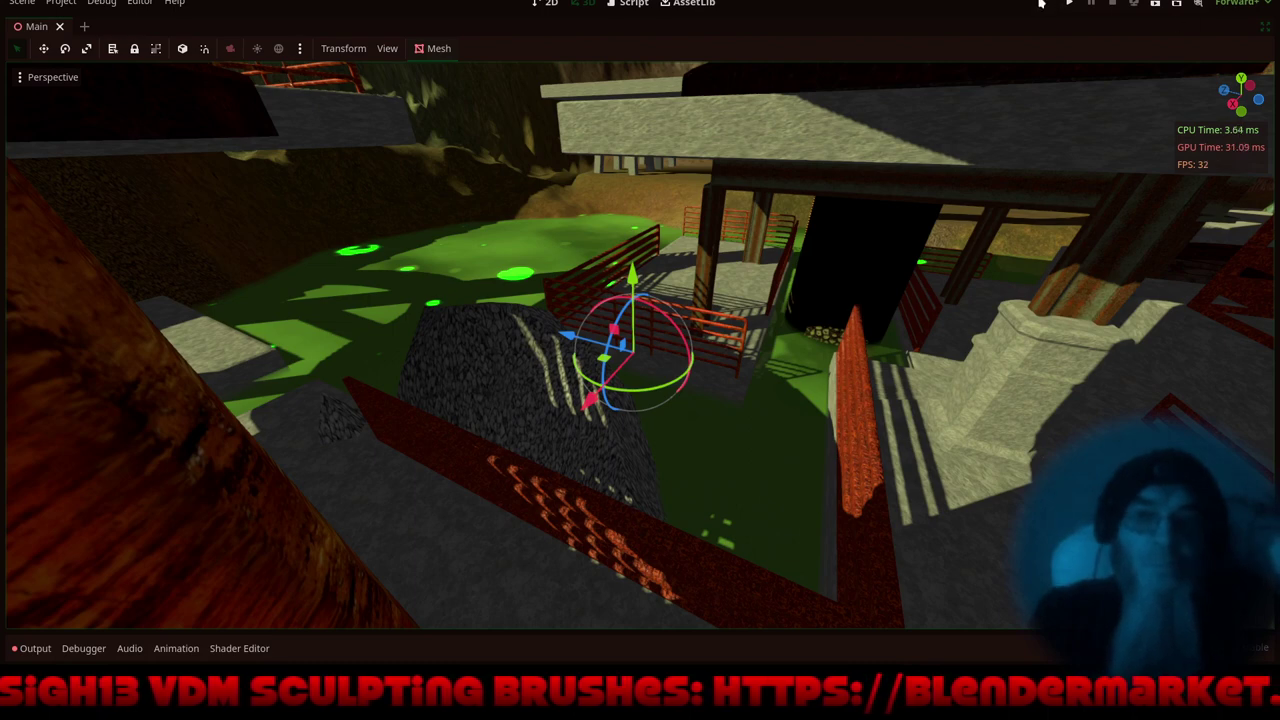
- Enable Half Resolution for the perspective viewport
click(37, 79)
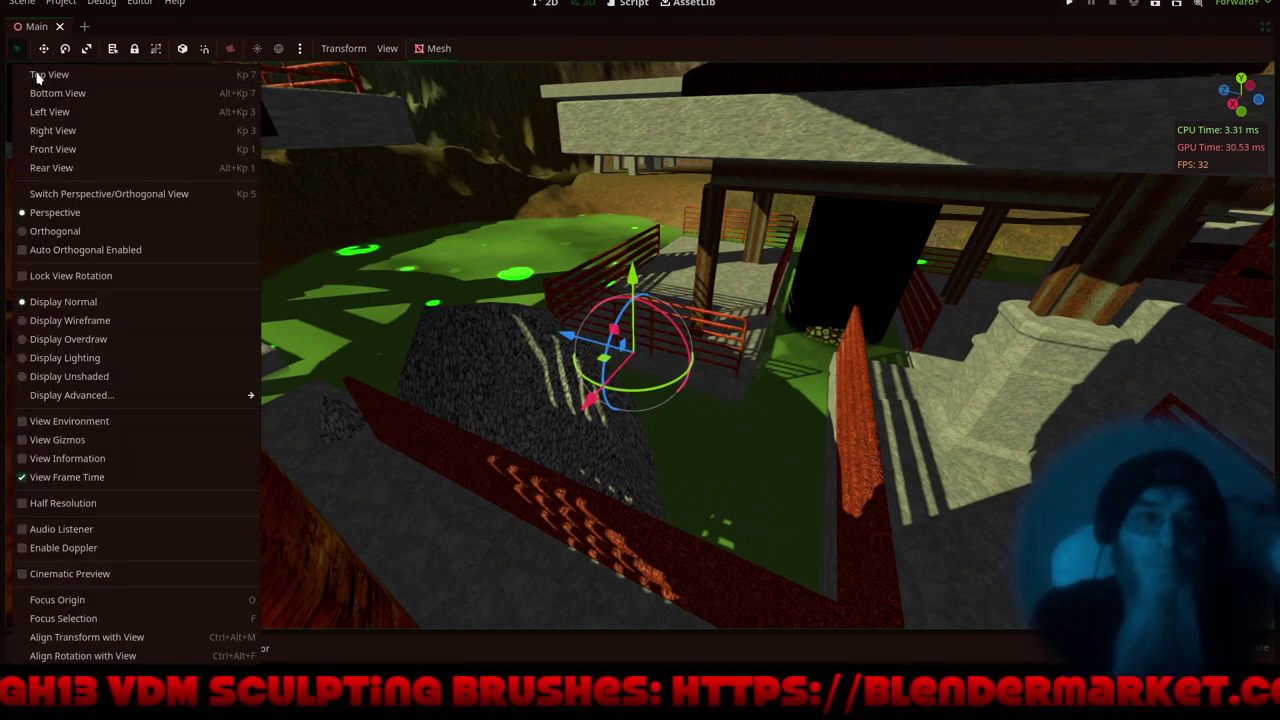
click(20, 504)
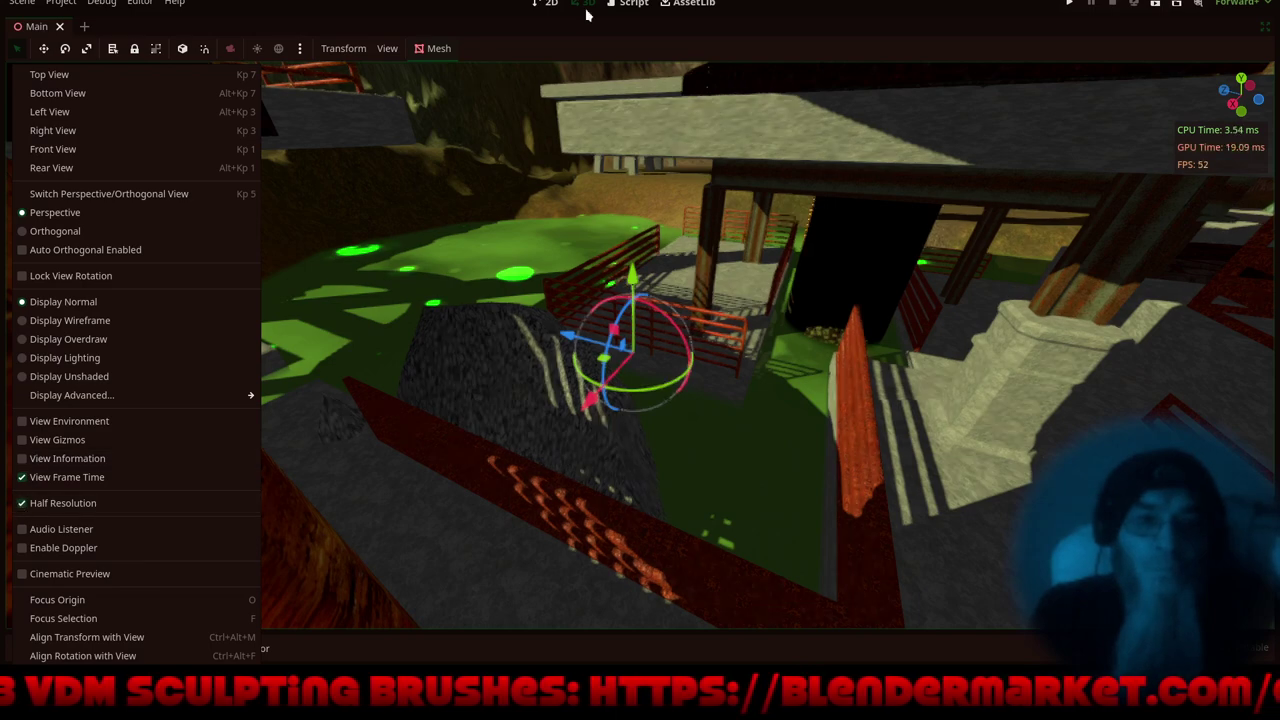
click(1160, 29)
right_click(1195, 33)
click(1205, 61)
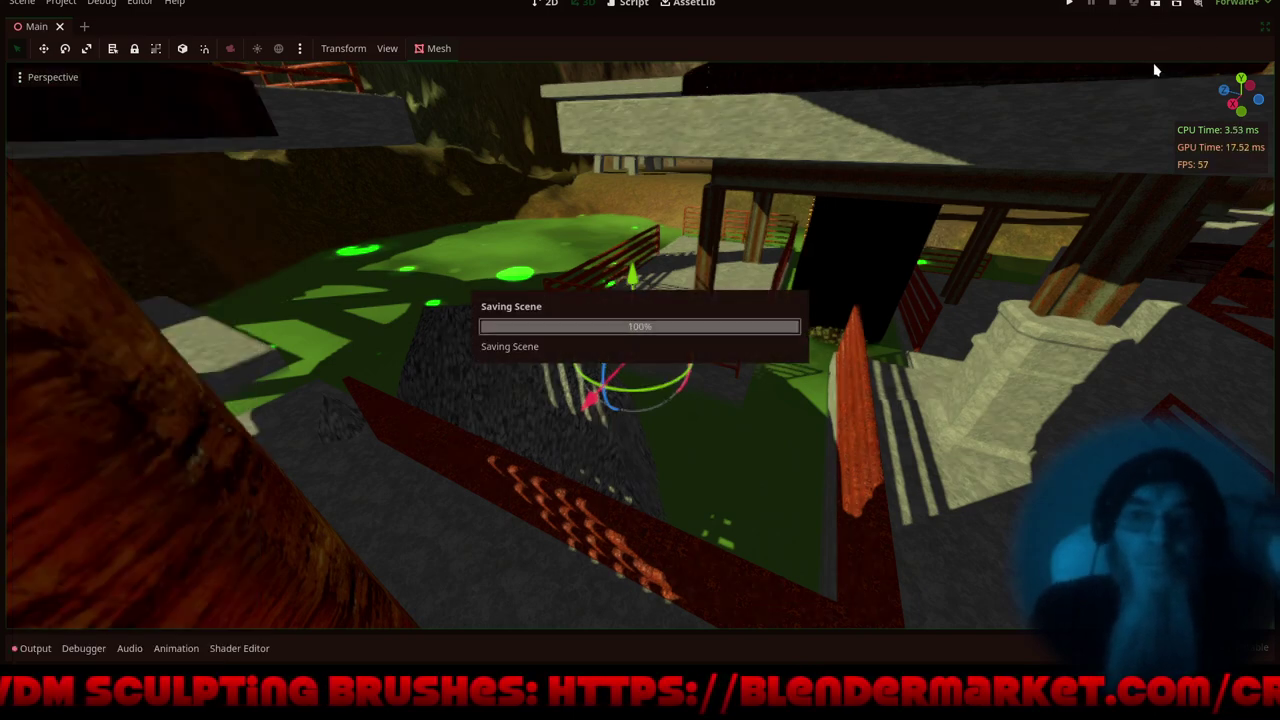
- Leave distraction-free mode to restore the side docks and save the Main scene
click(1268, 26)
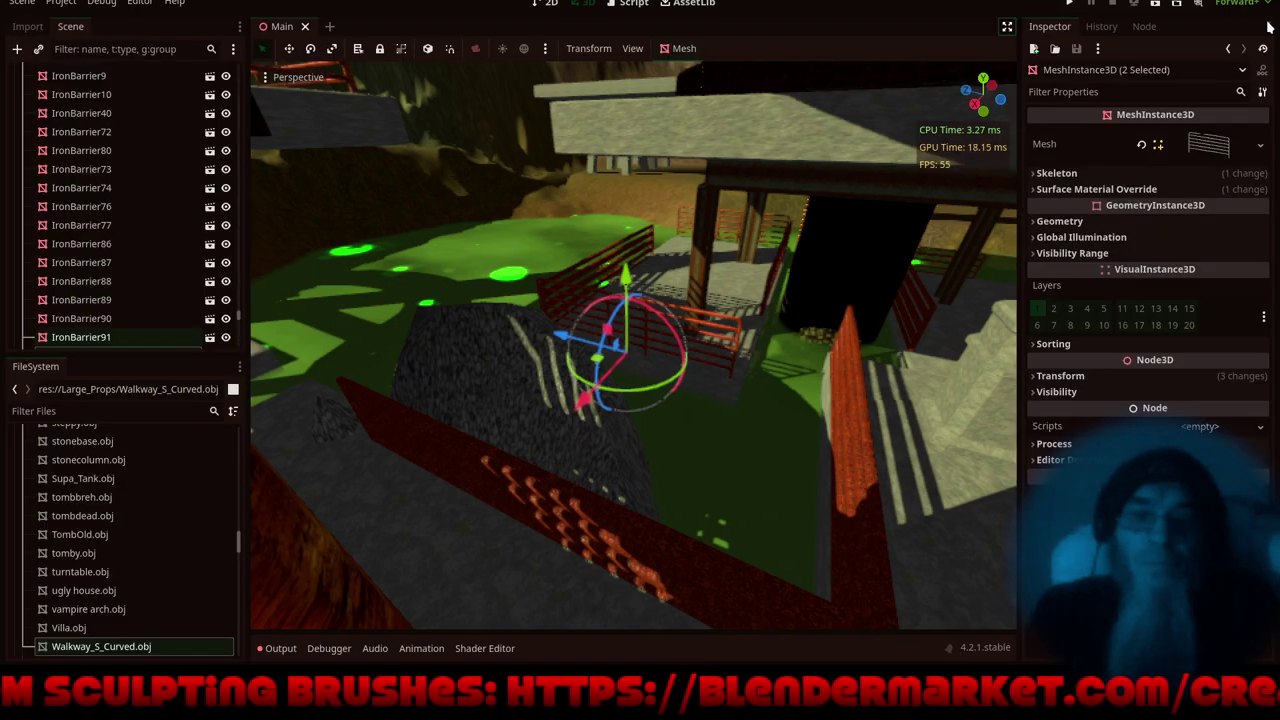
click(22, 4)
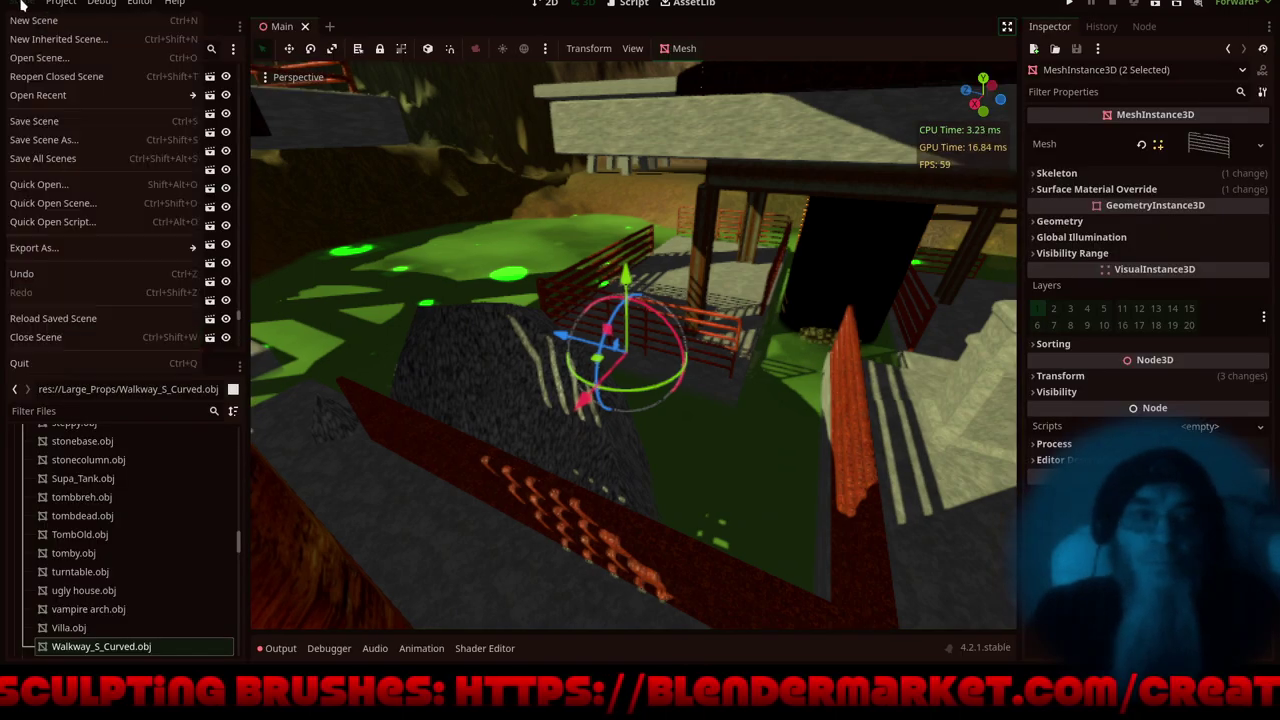
click(33, 120)
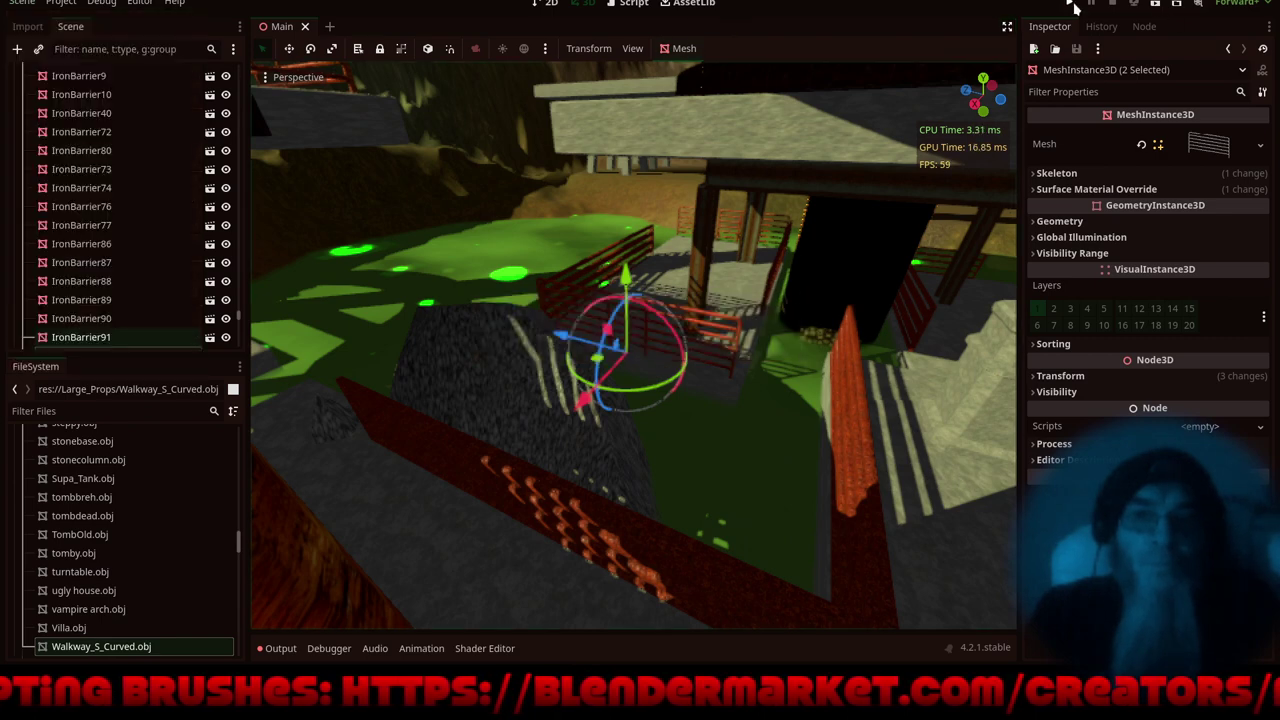
- Run the project and walk the character along the railed concrete walkways and past the large pipes to inspect them in play
click(1072, 10)
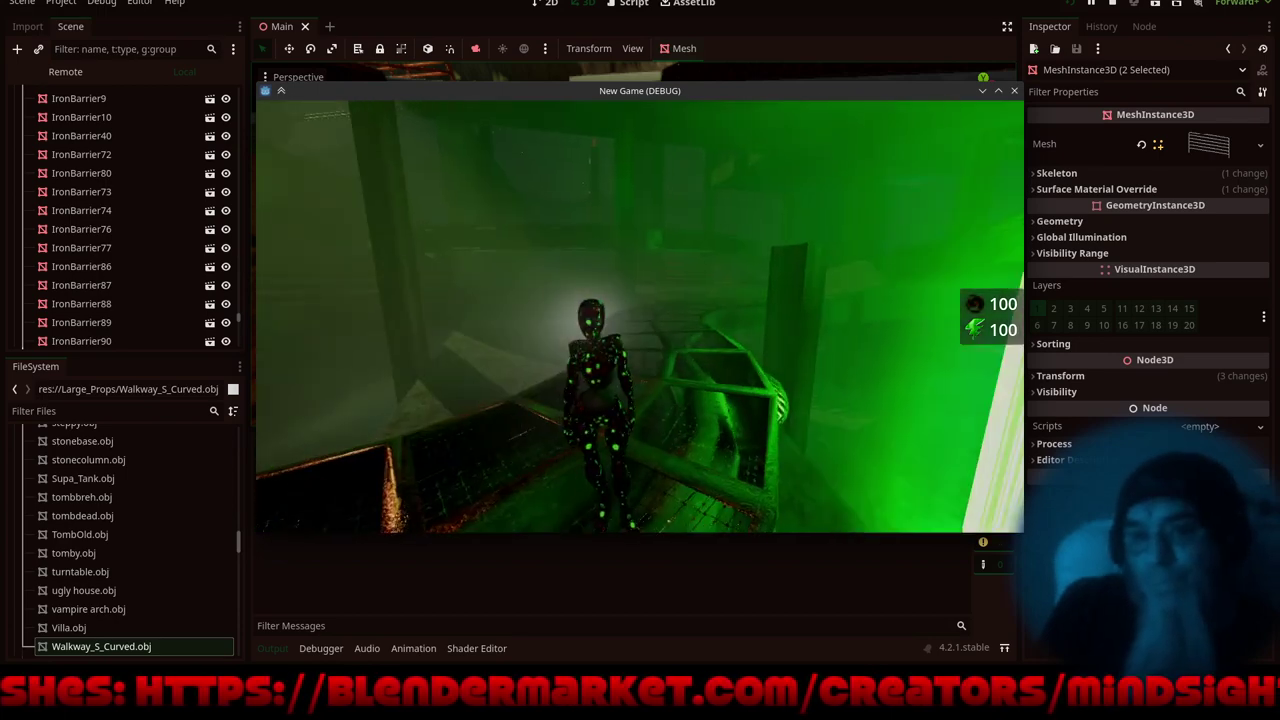
key(w)
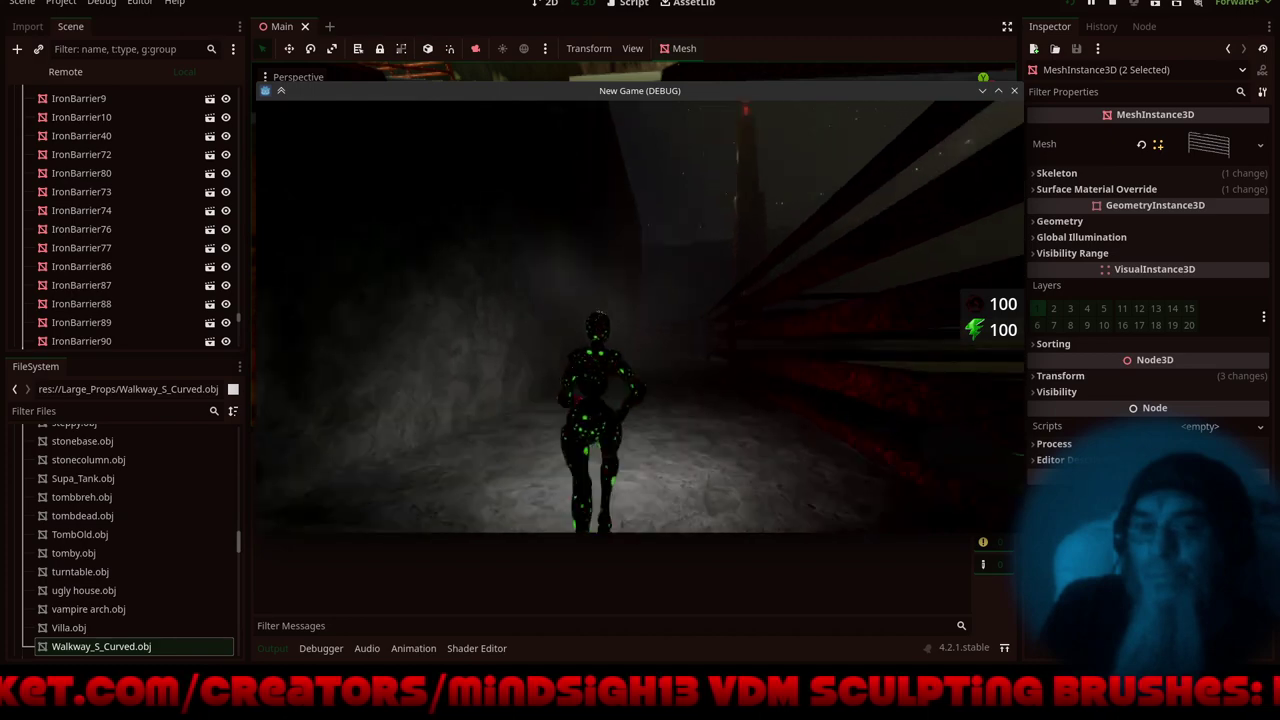
key(w)
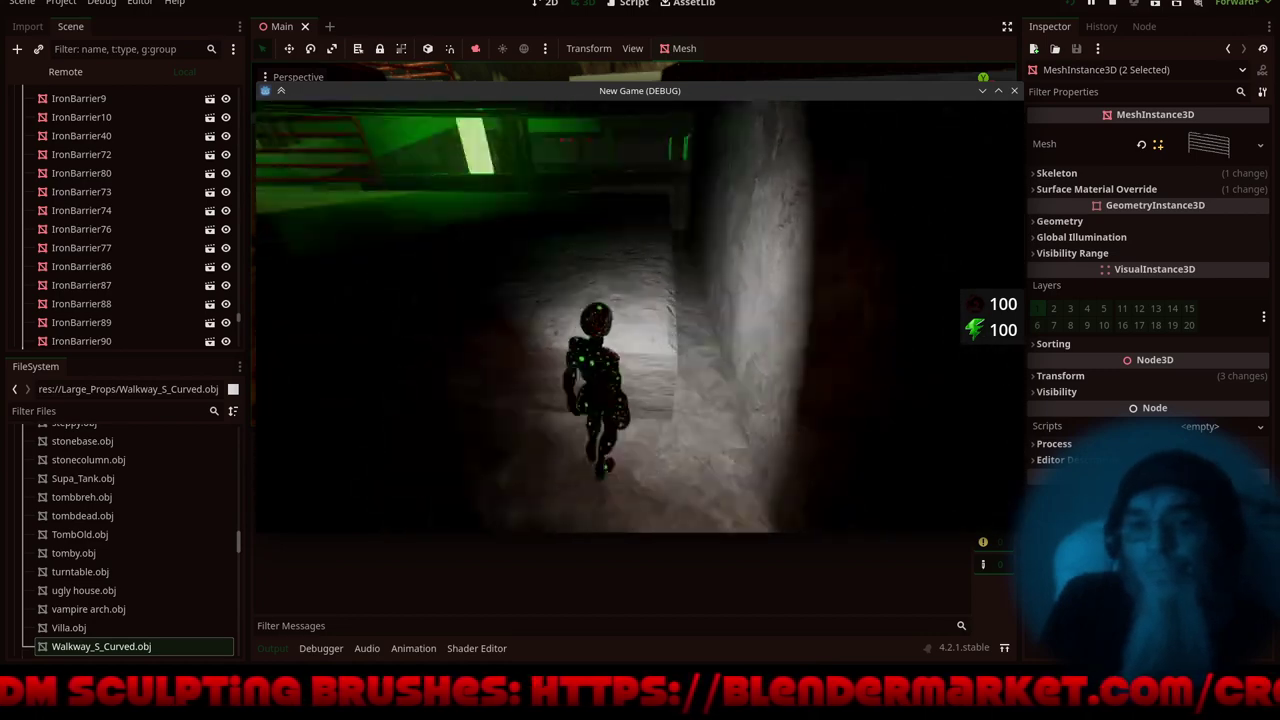
key(w)
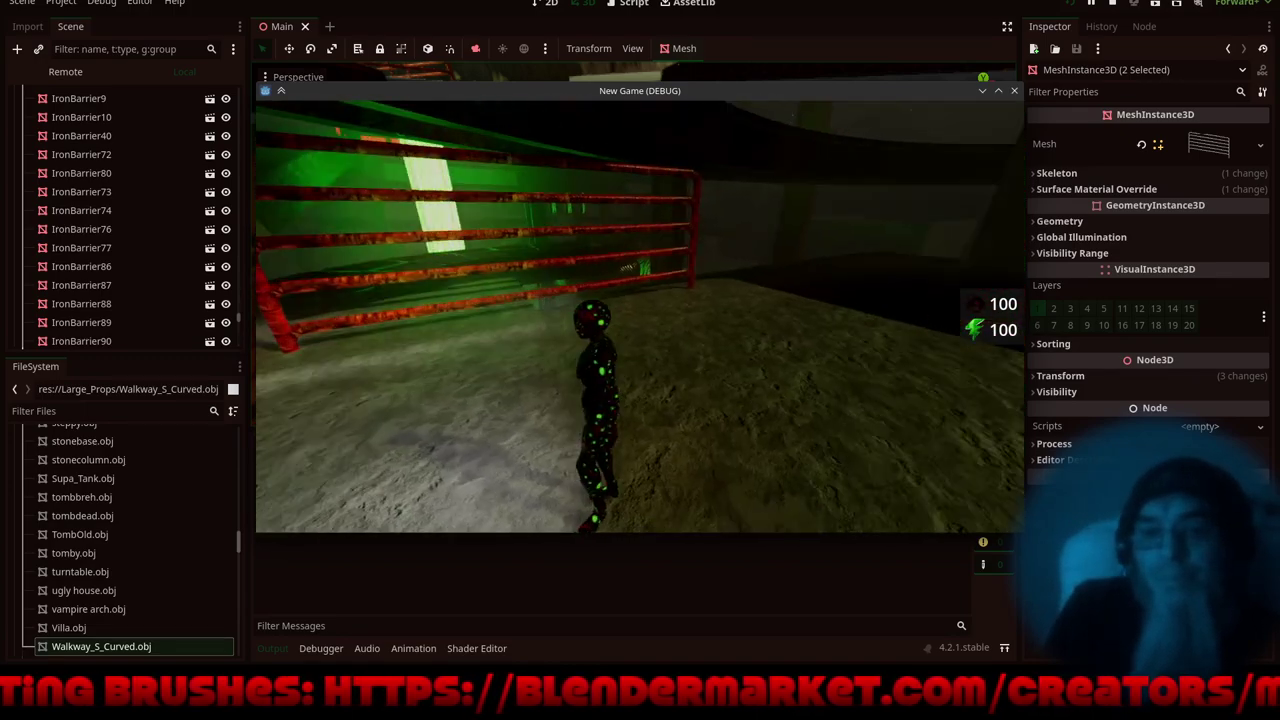
key(w)
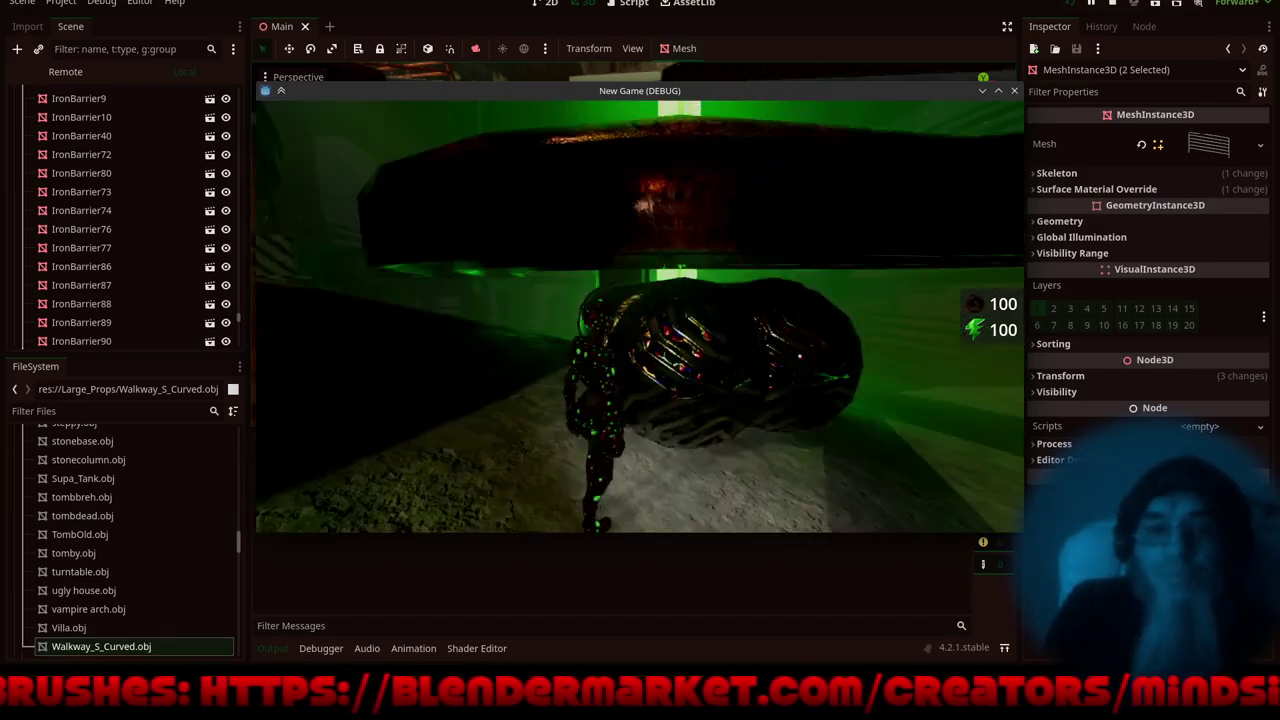
key(w)
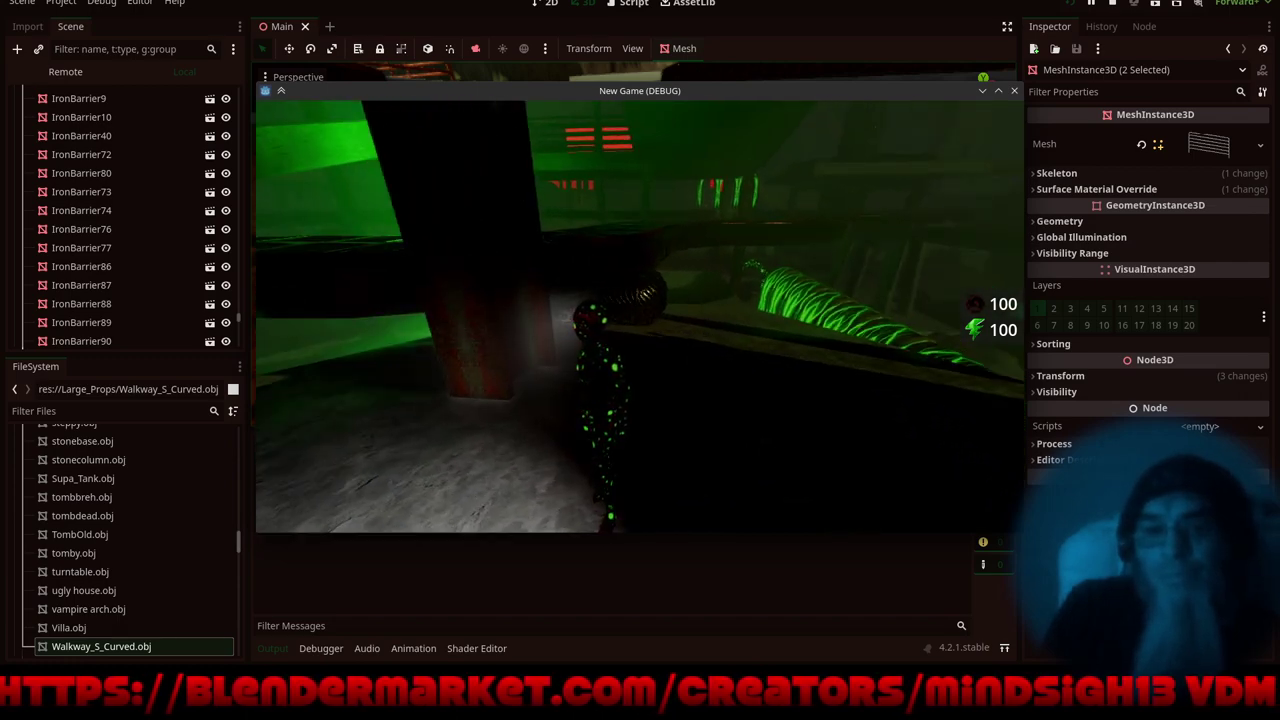
key(w)
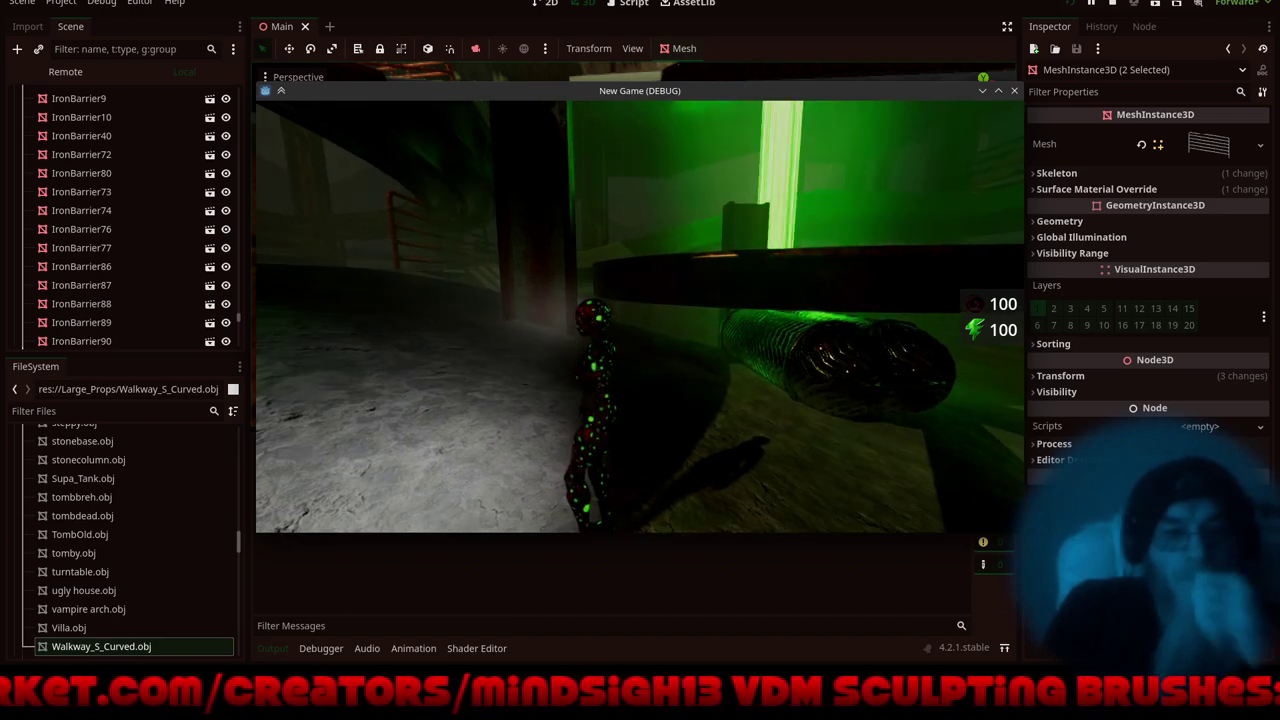
- Walk the character through the red-lit area, into the crate room with the green light column and back out past the railings
key(w)
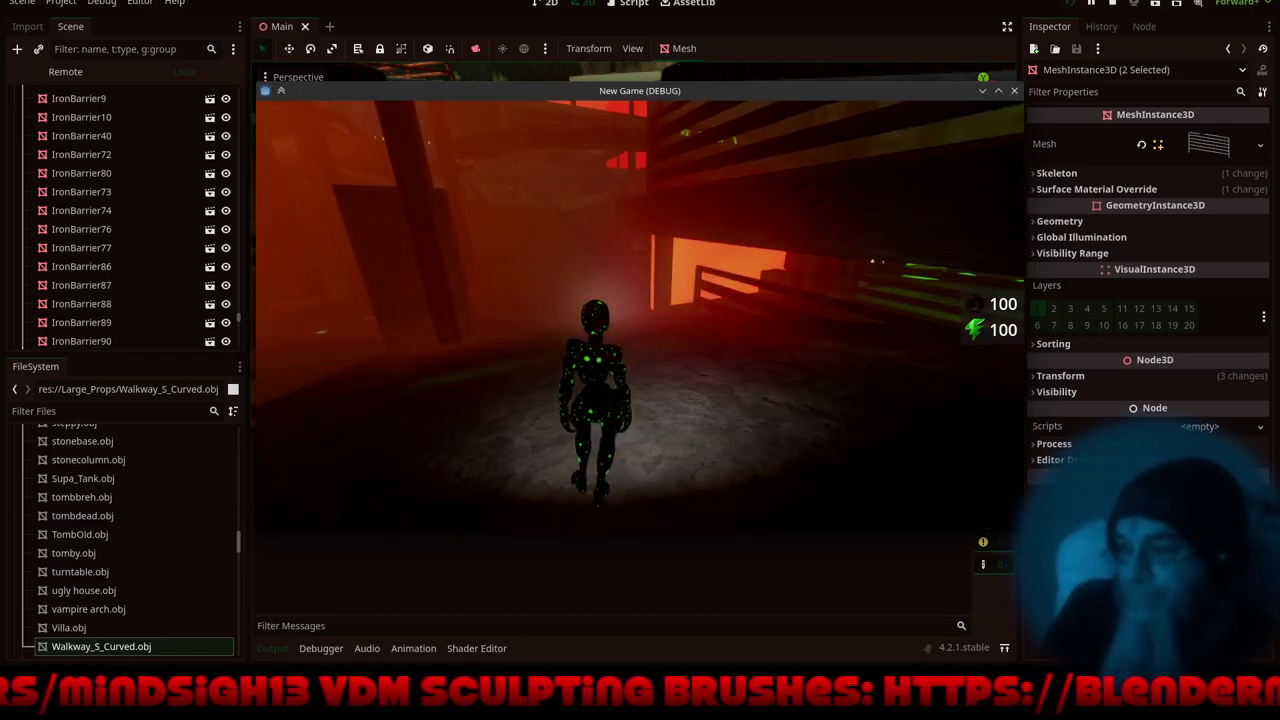
key(w)
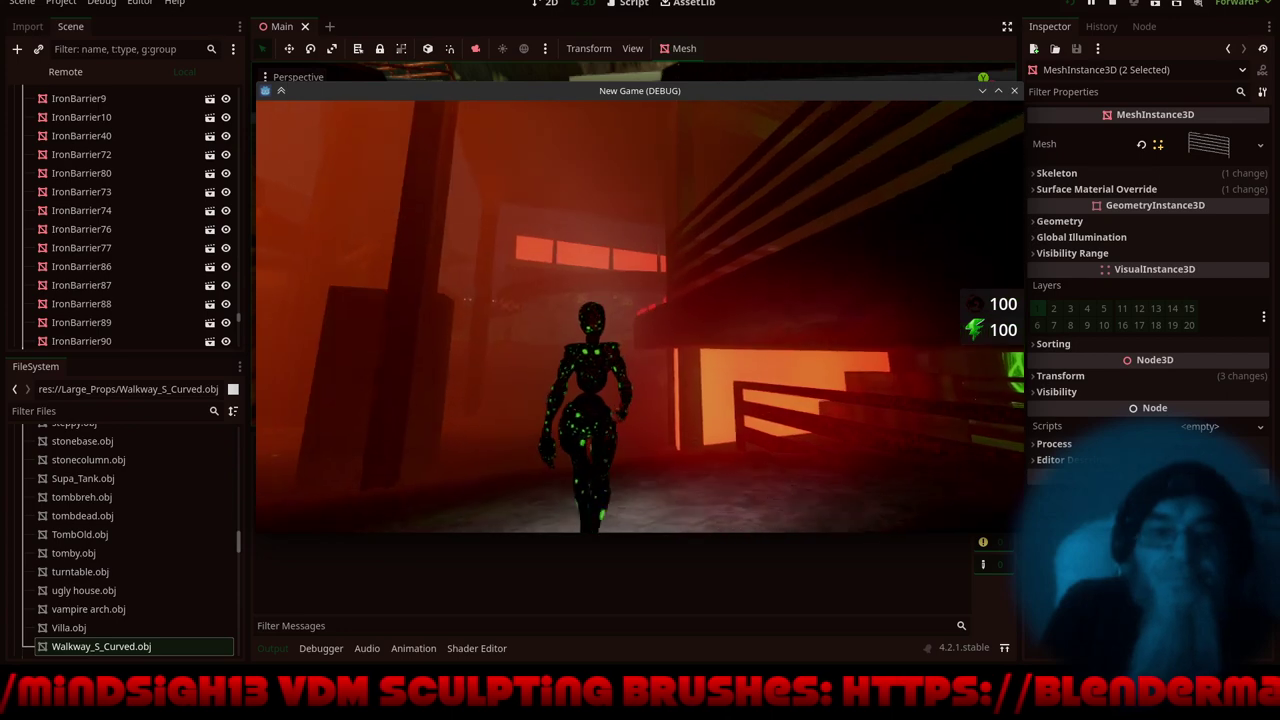
key(w)
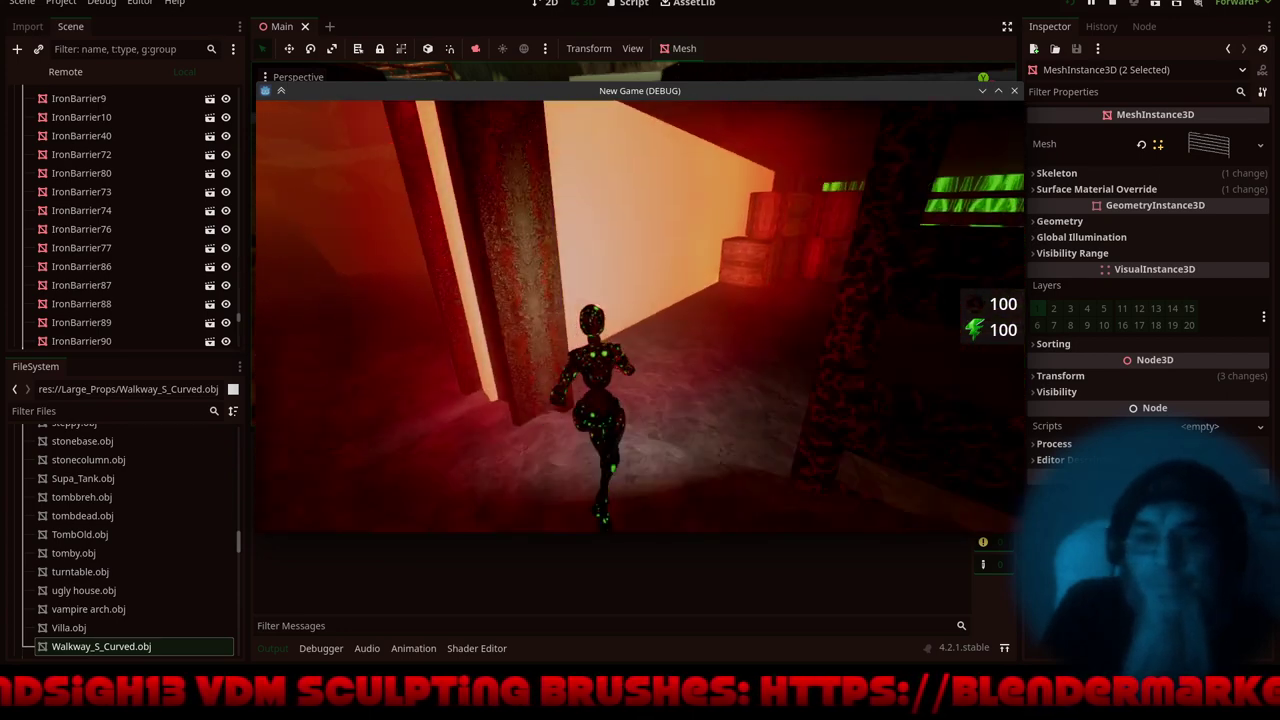
key(w)
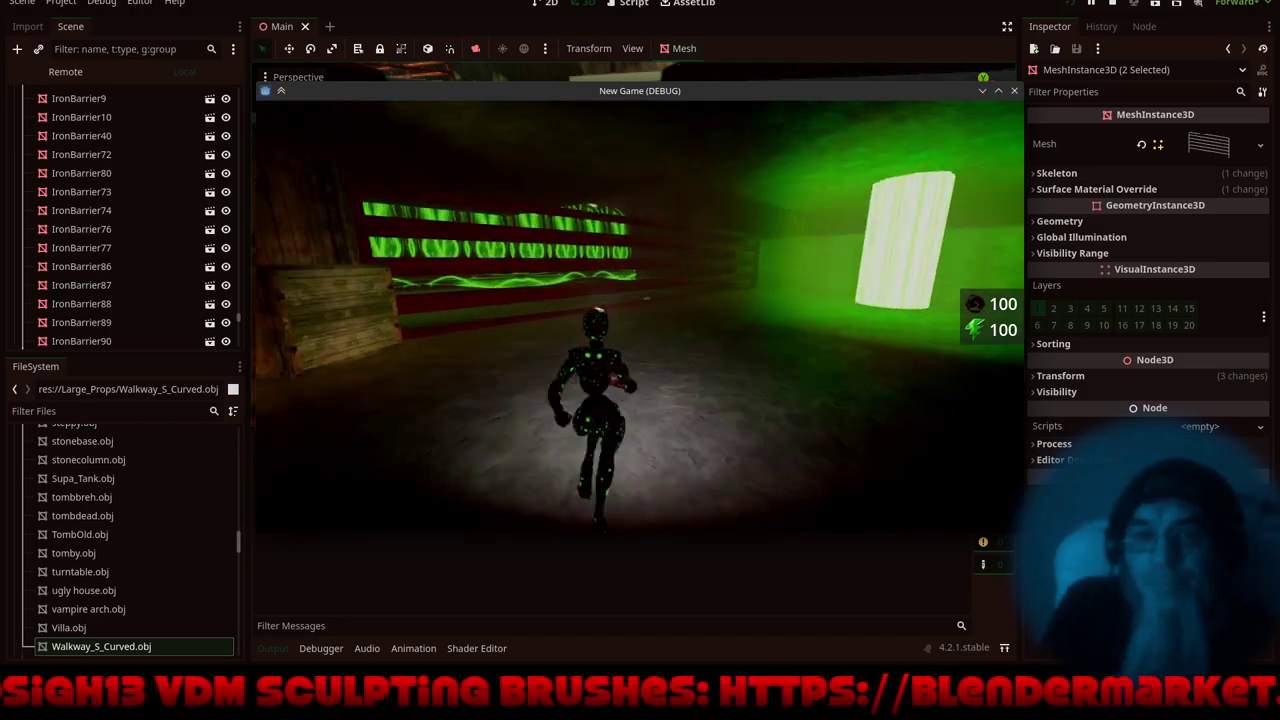
key(w)
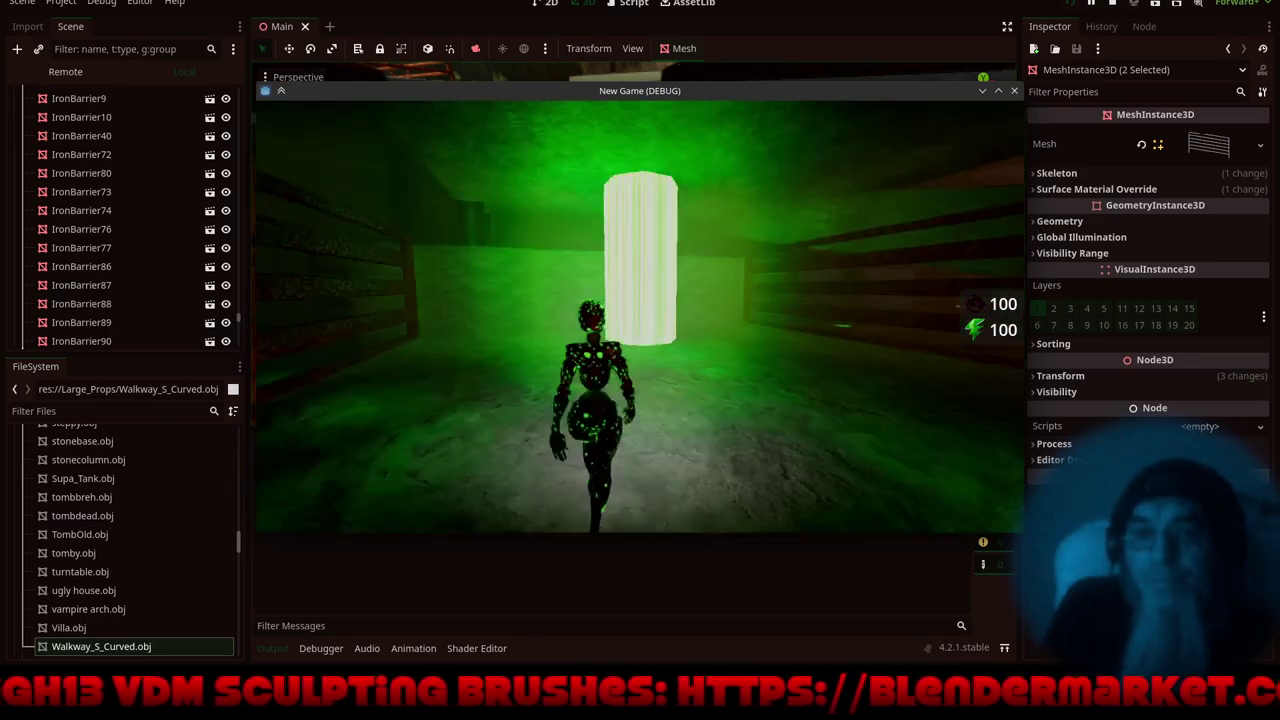
key(w)
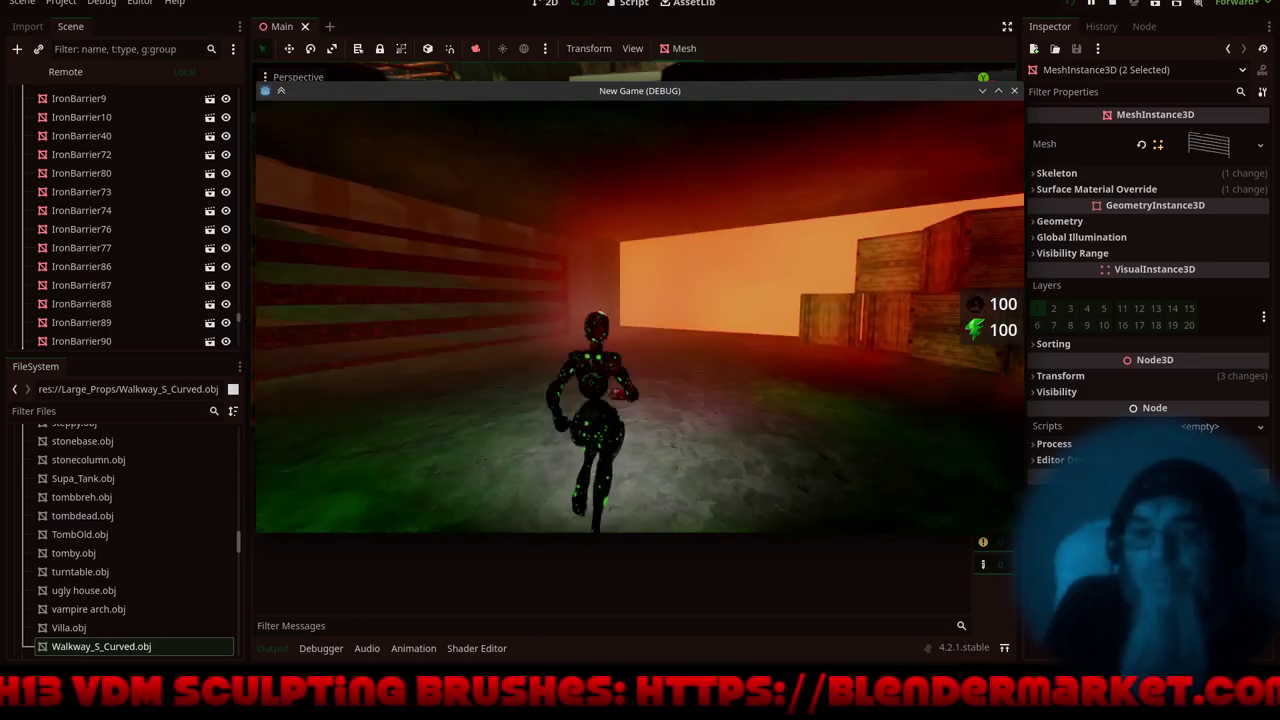
key(w)
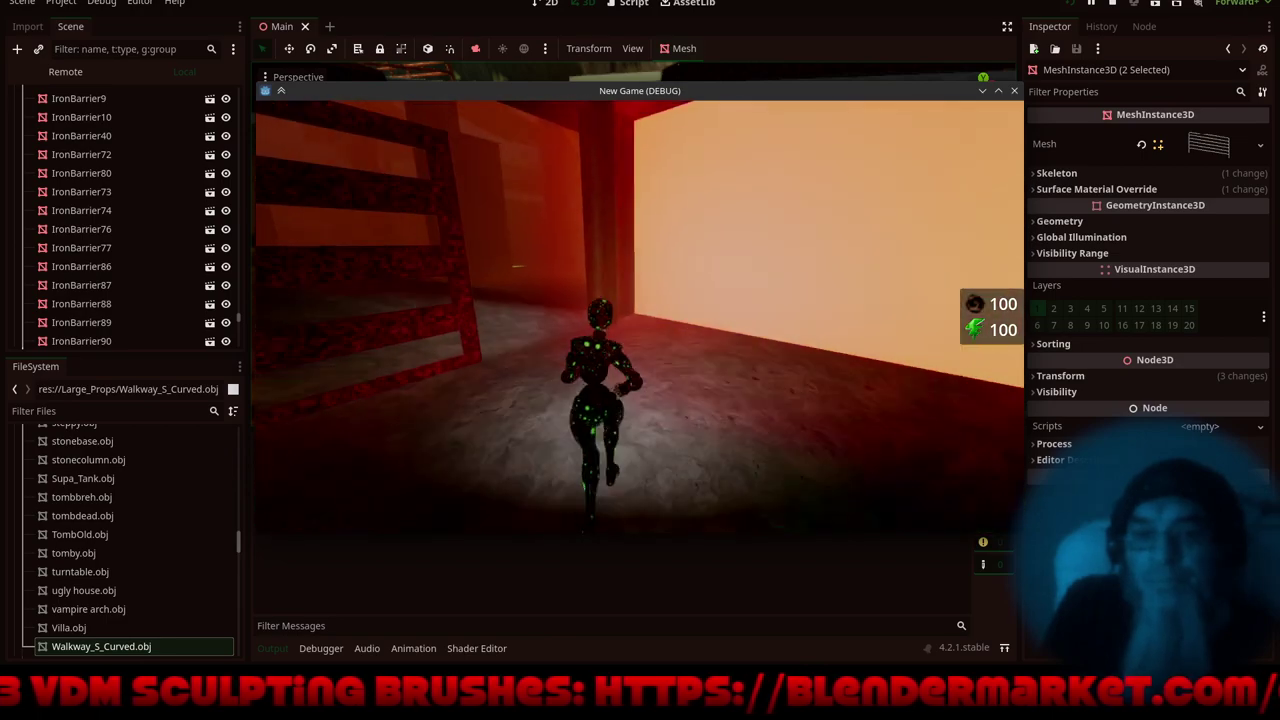
key(w)
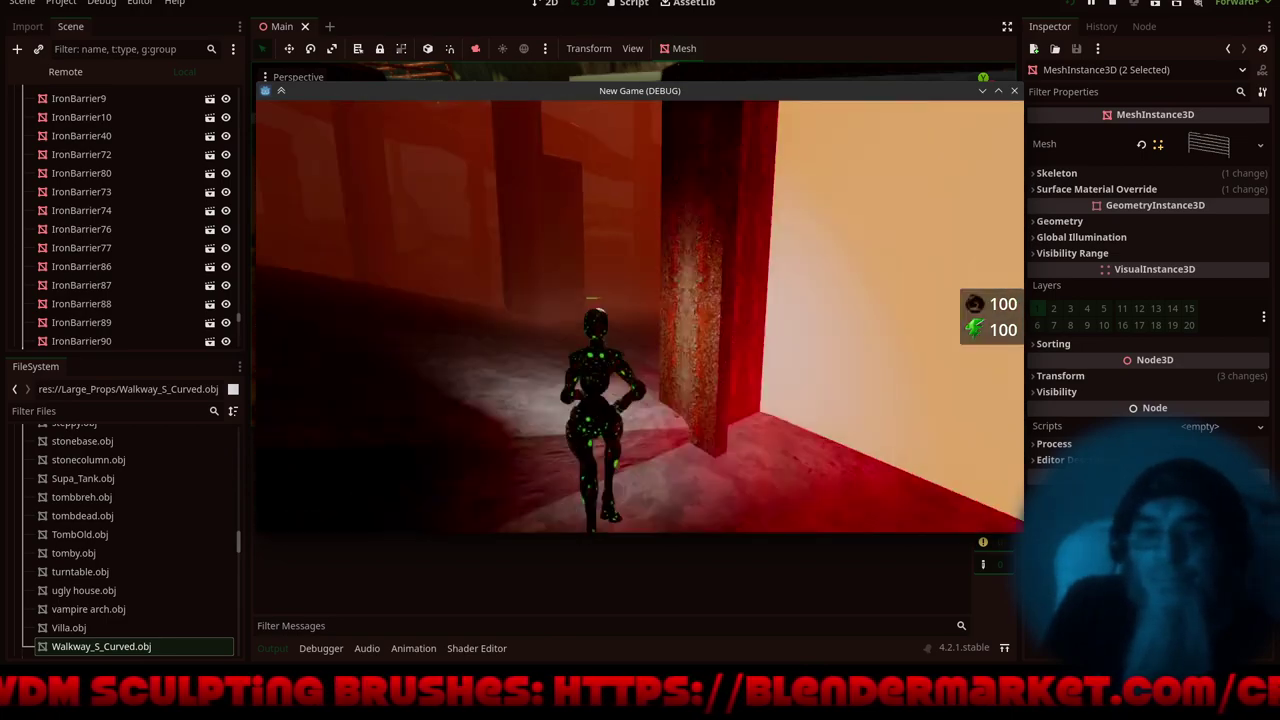
key(w)
key(w)
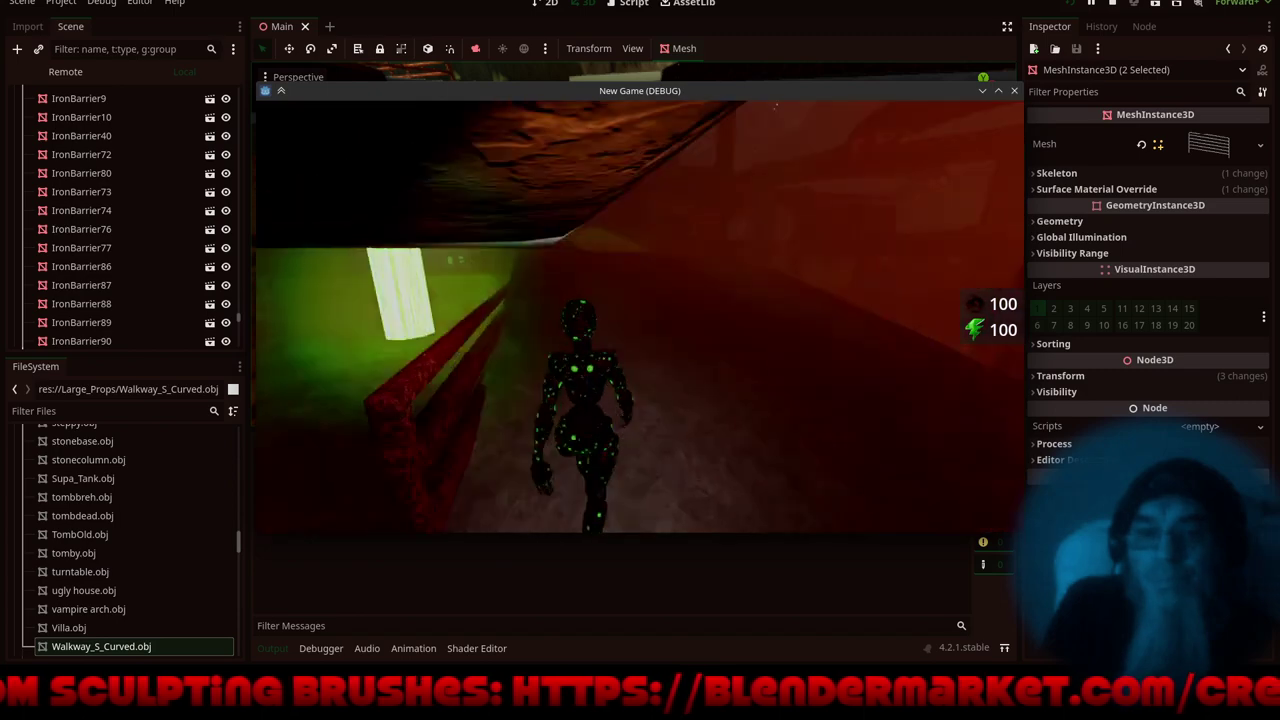
- Walk the character out of the red-lit area, past the red pillar and along the narrow railed concrete walkway to inspect them in play
key(w)
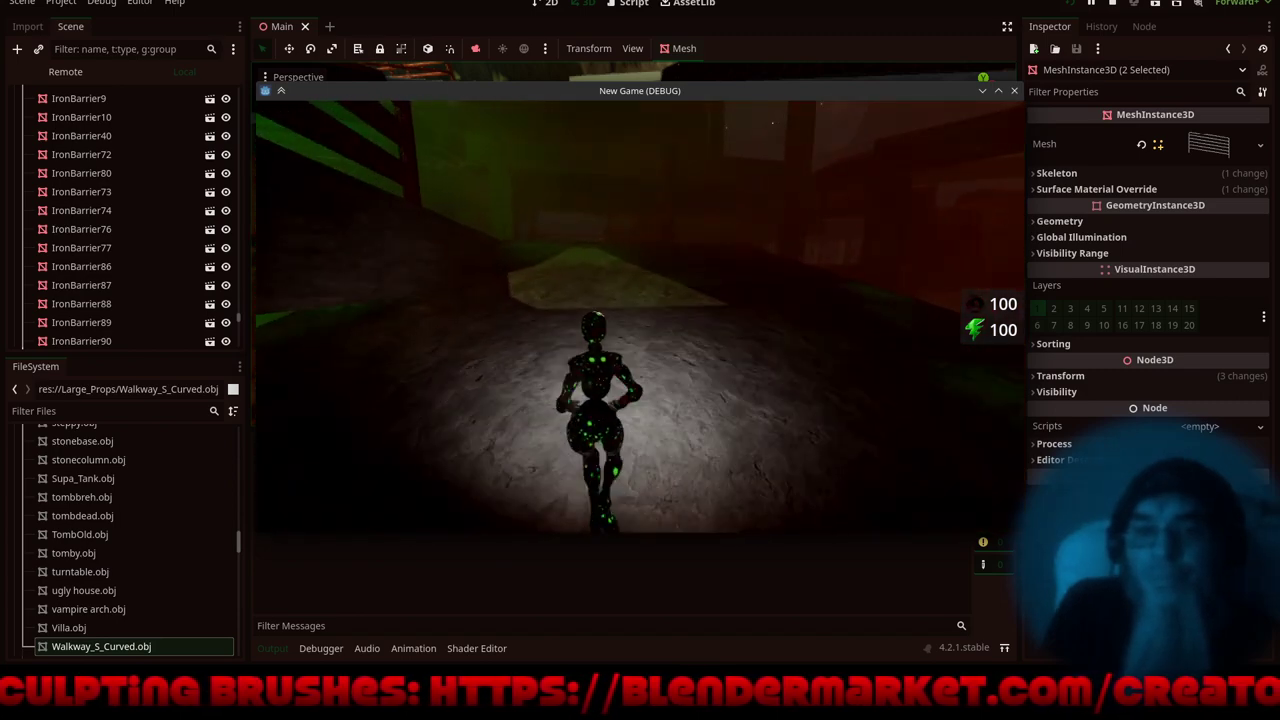
key(w)
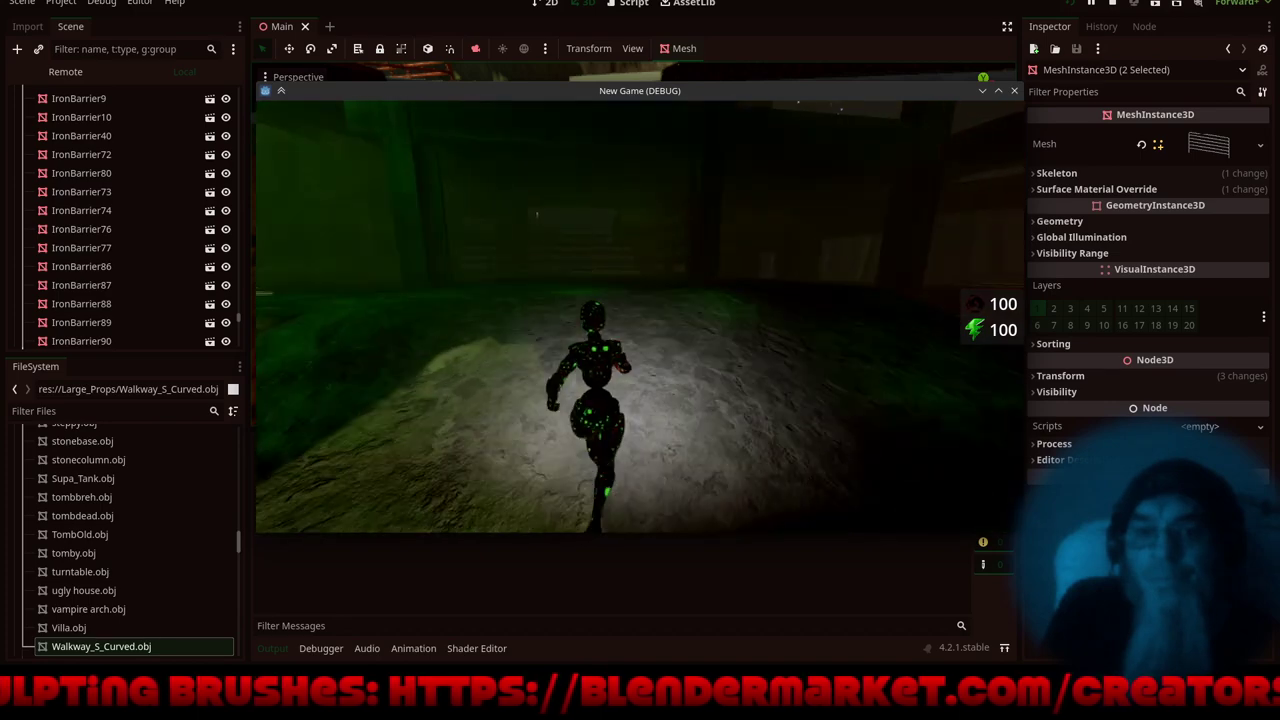
key(w)
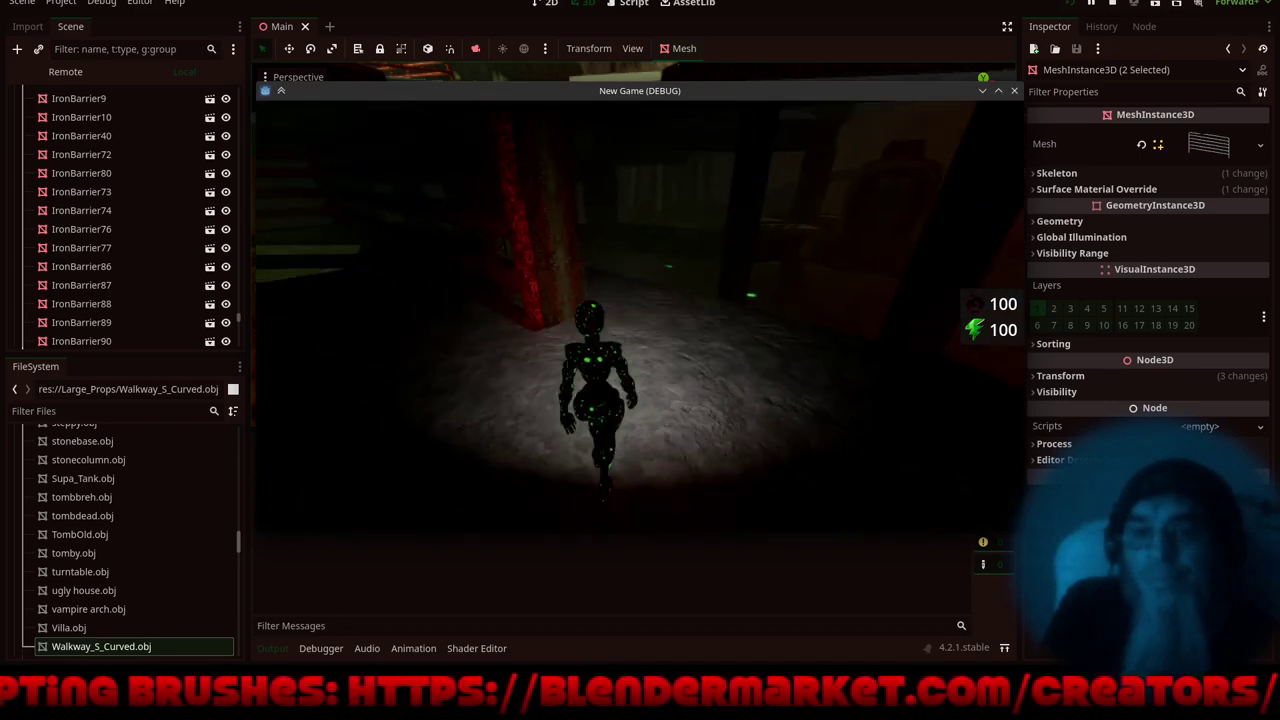
key(w)
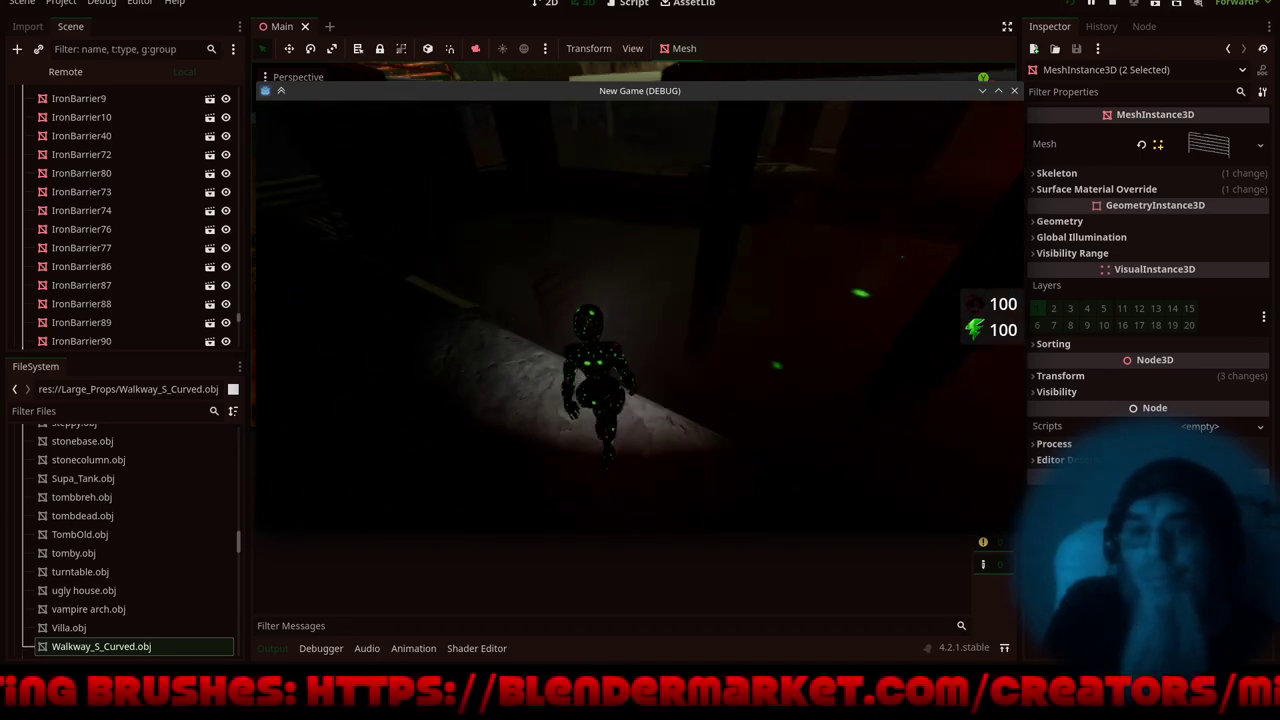
key(w)
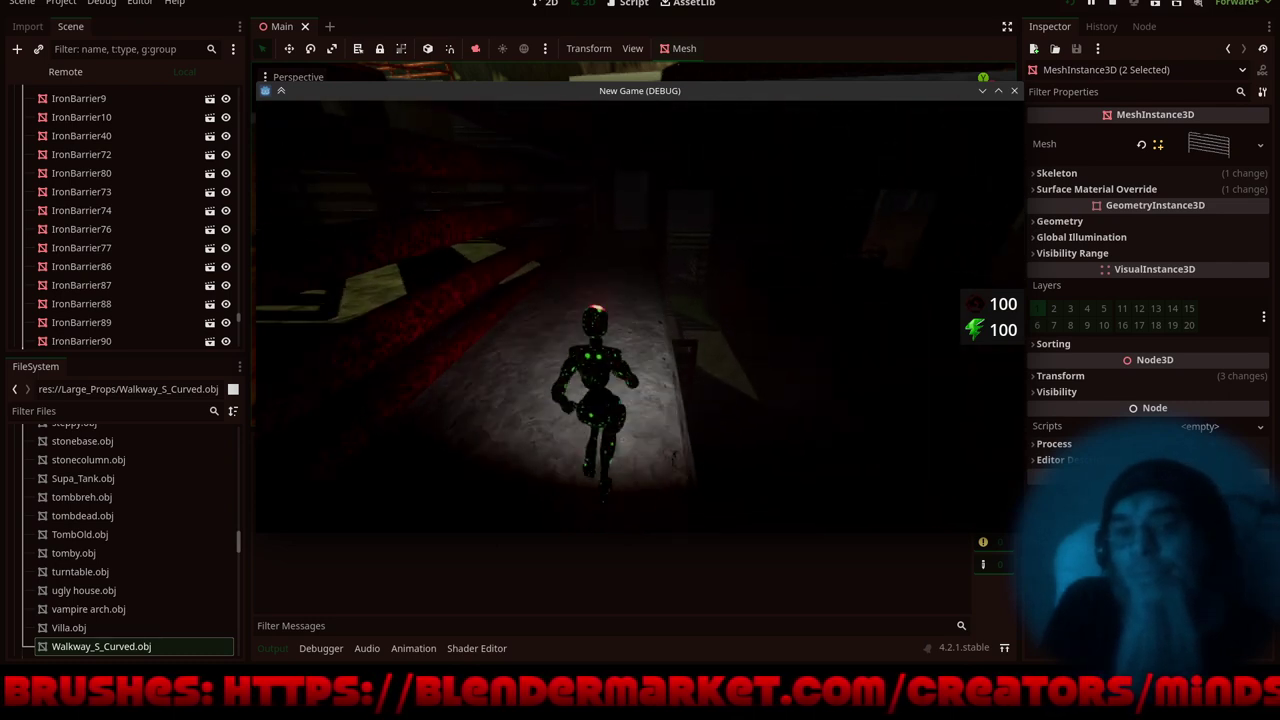
key(w)
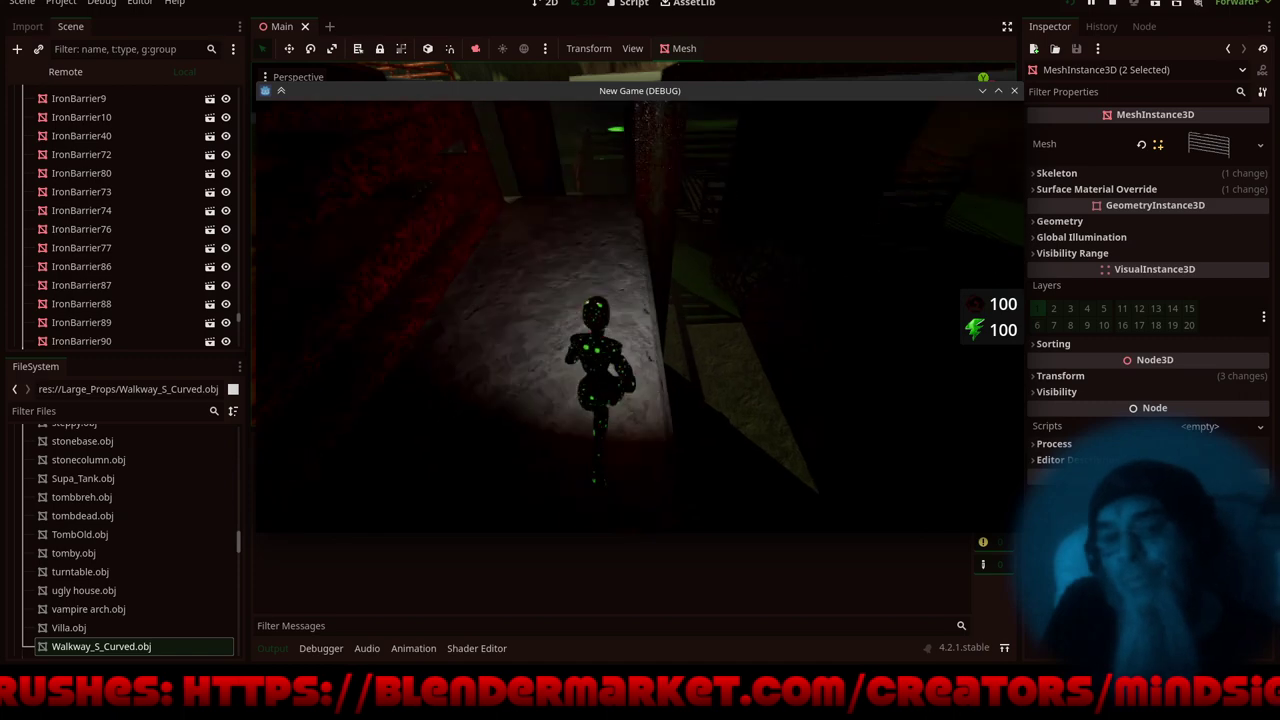
- Walk the character across the sunlit slabs and past the concrete wall and red pillar towards the gap between the railings
key(w)
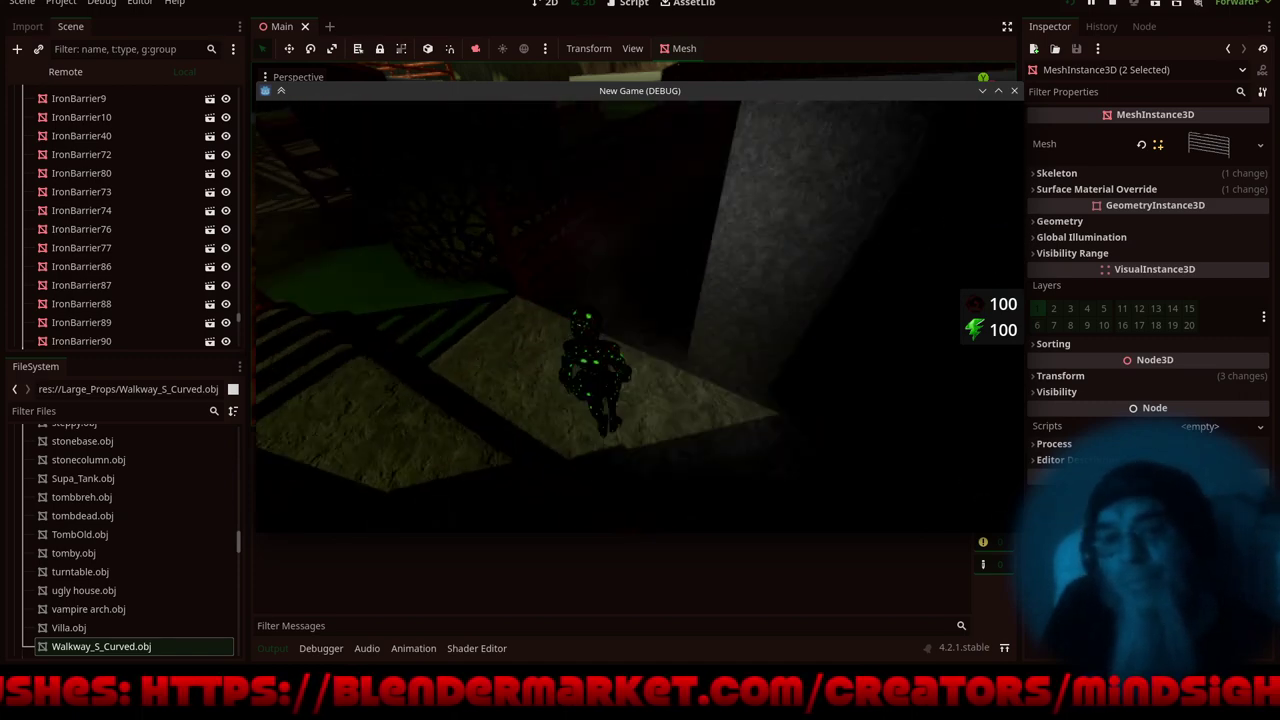
key(w)
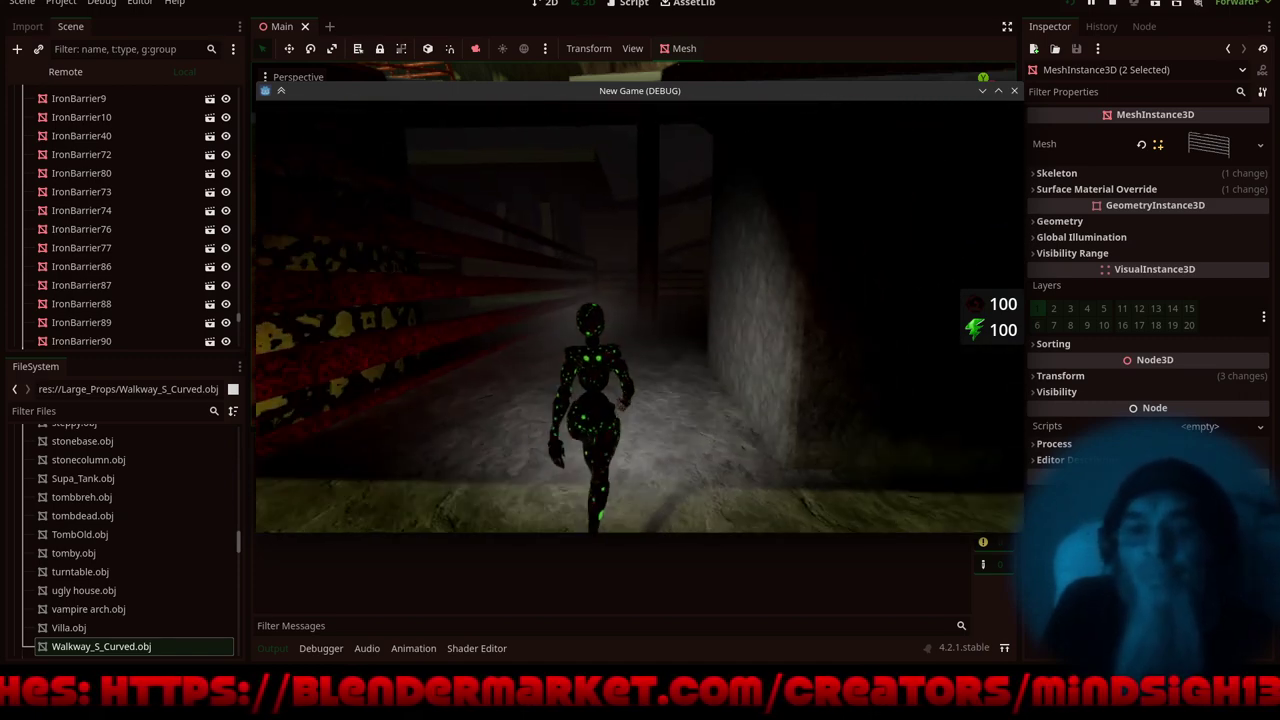
key(w)
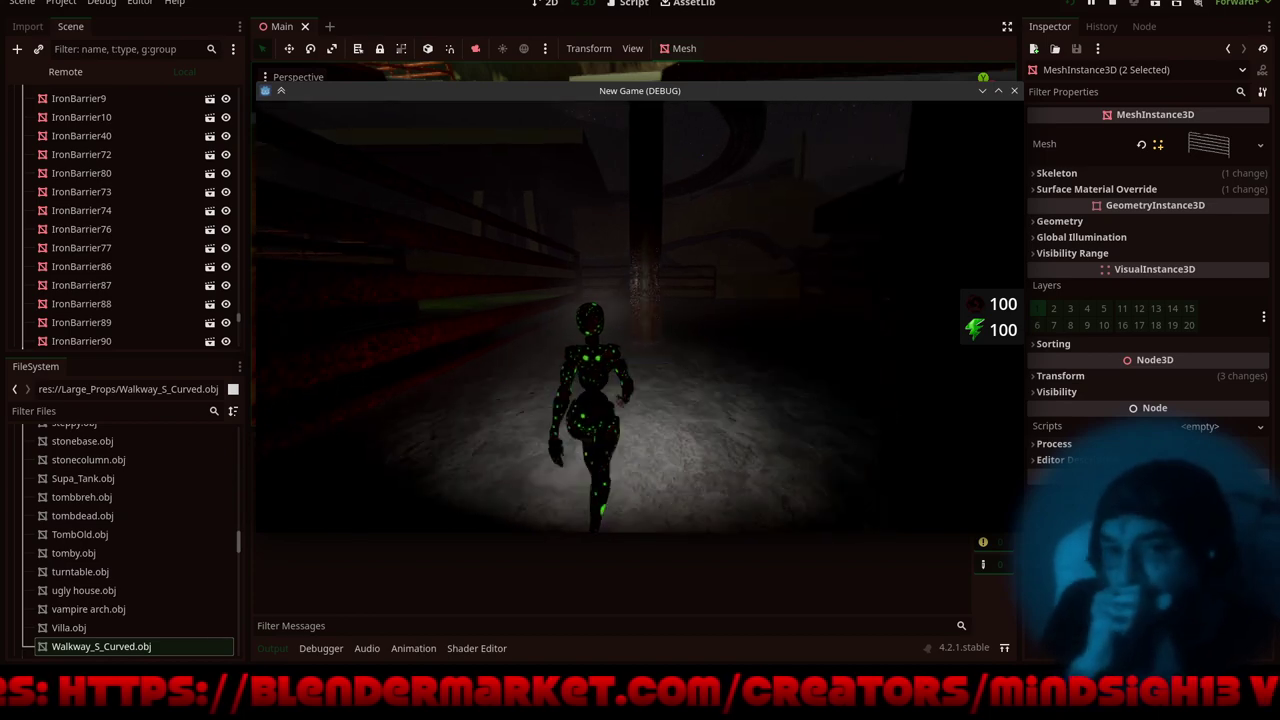
key(w)
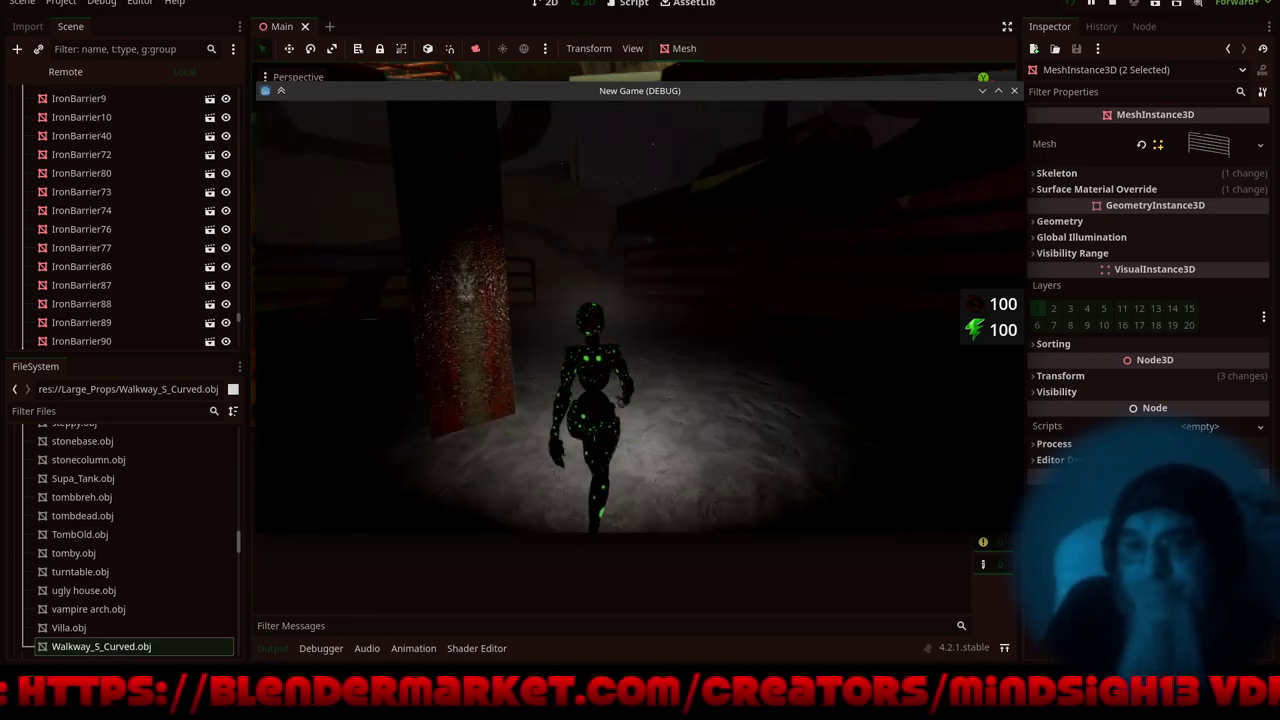
key(w)
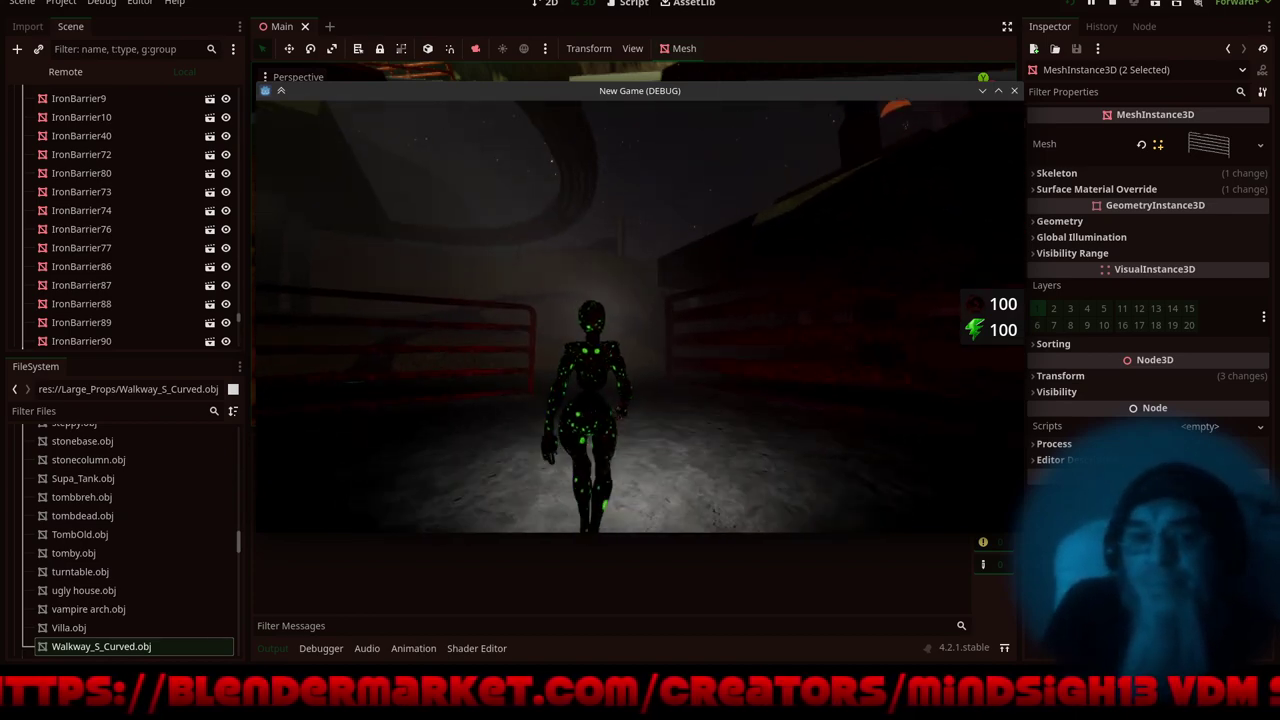
- Inspect the dark railed walkways, pillars and the stone column beside the long red railings by walking the character past them
key(w)
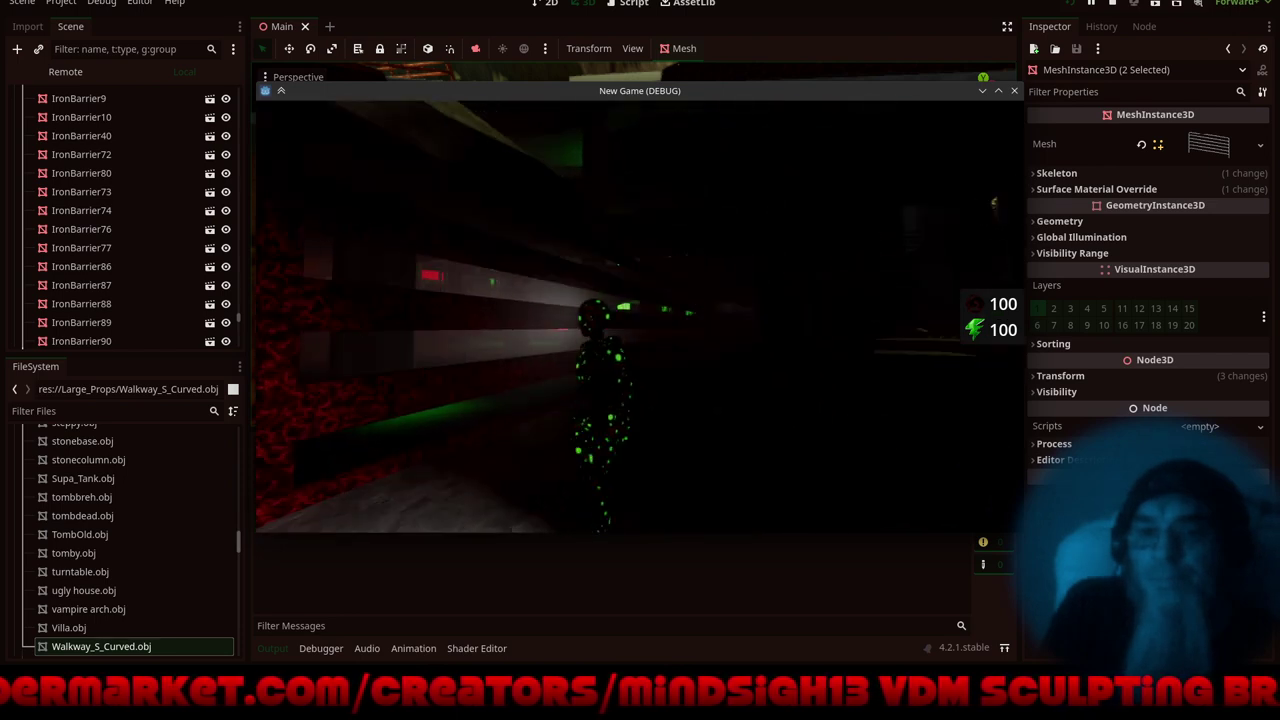
key(w)
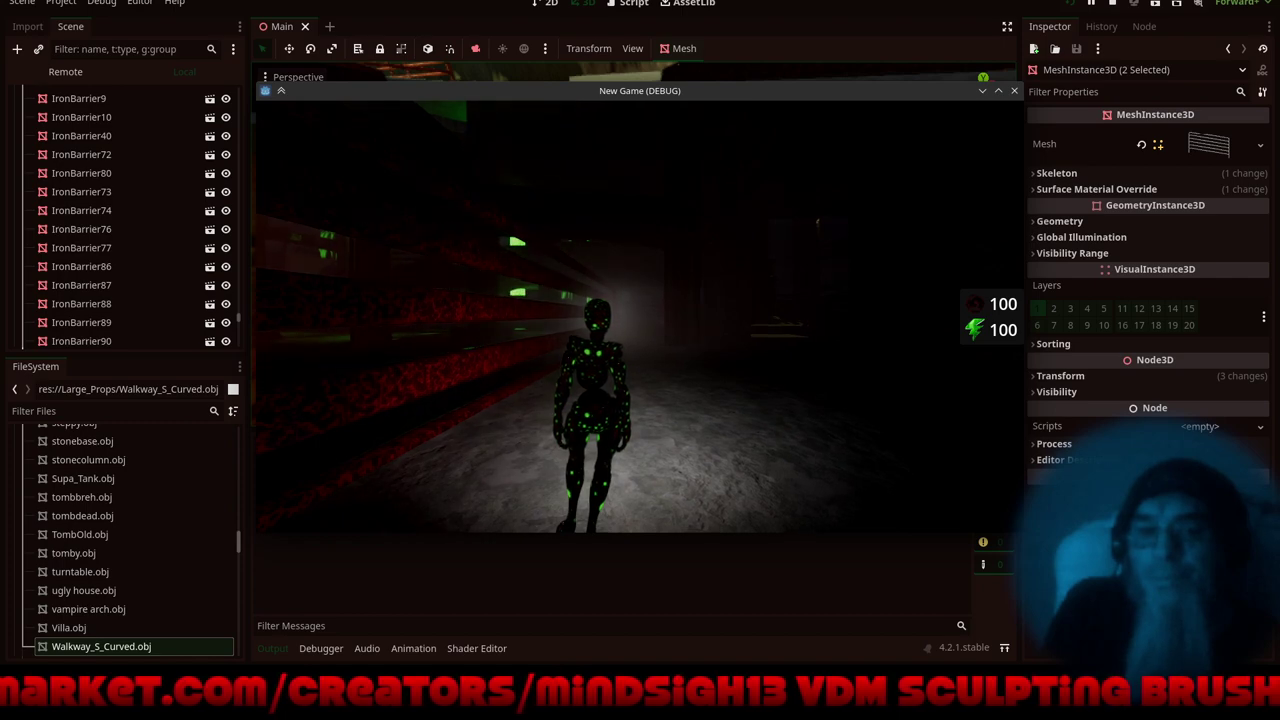
key(w)
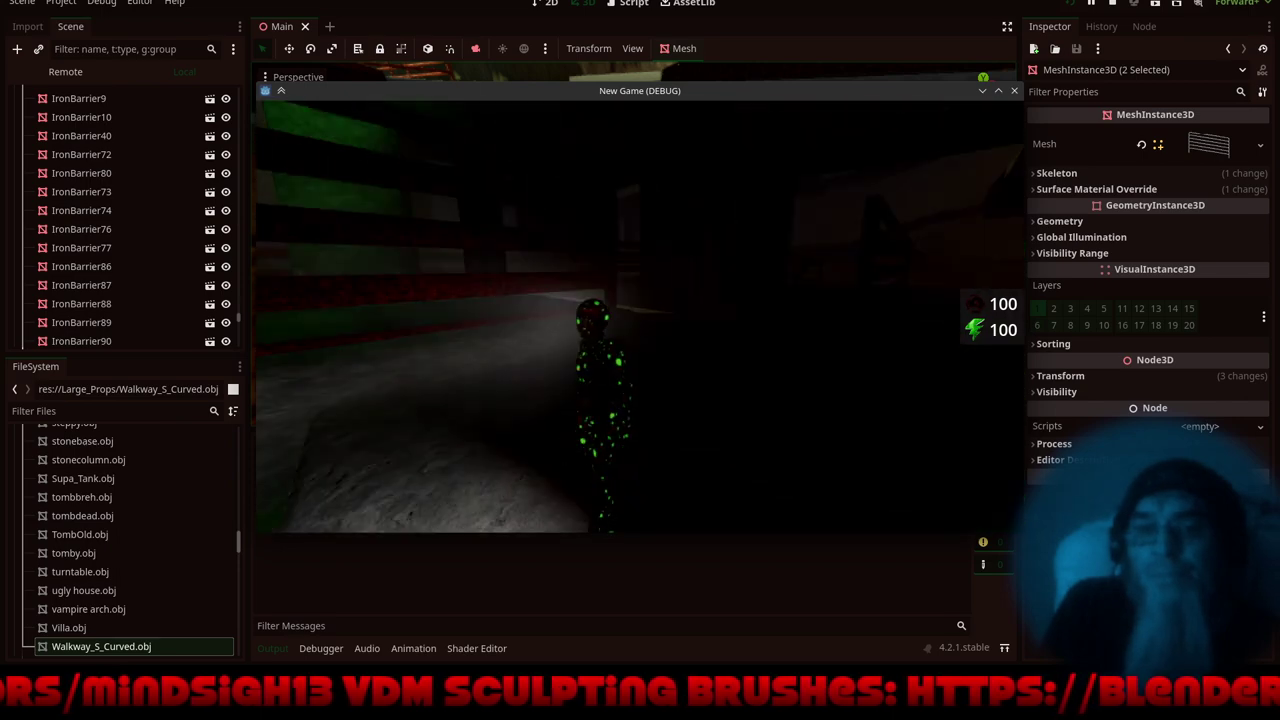
key(w)
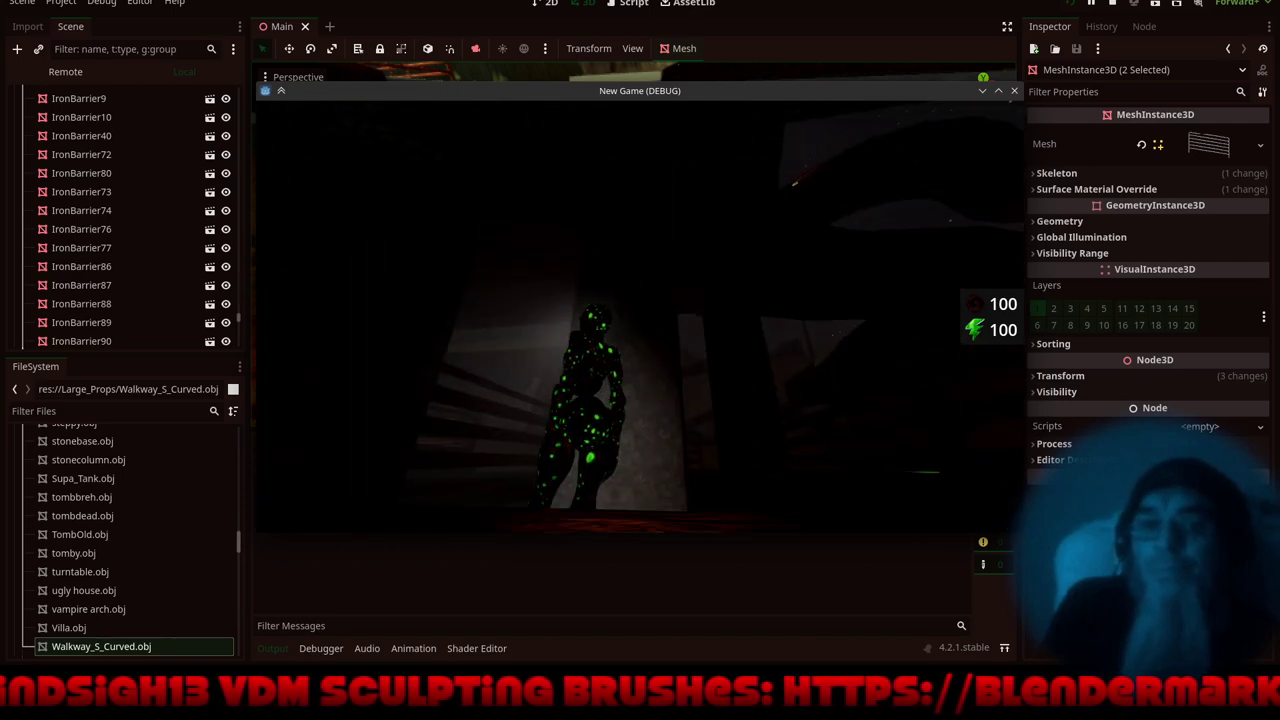
key(w)
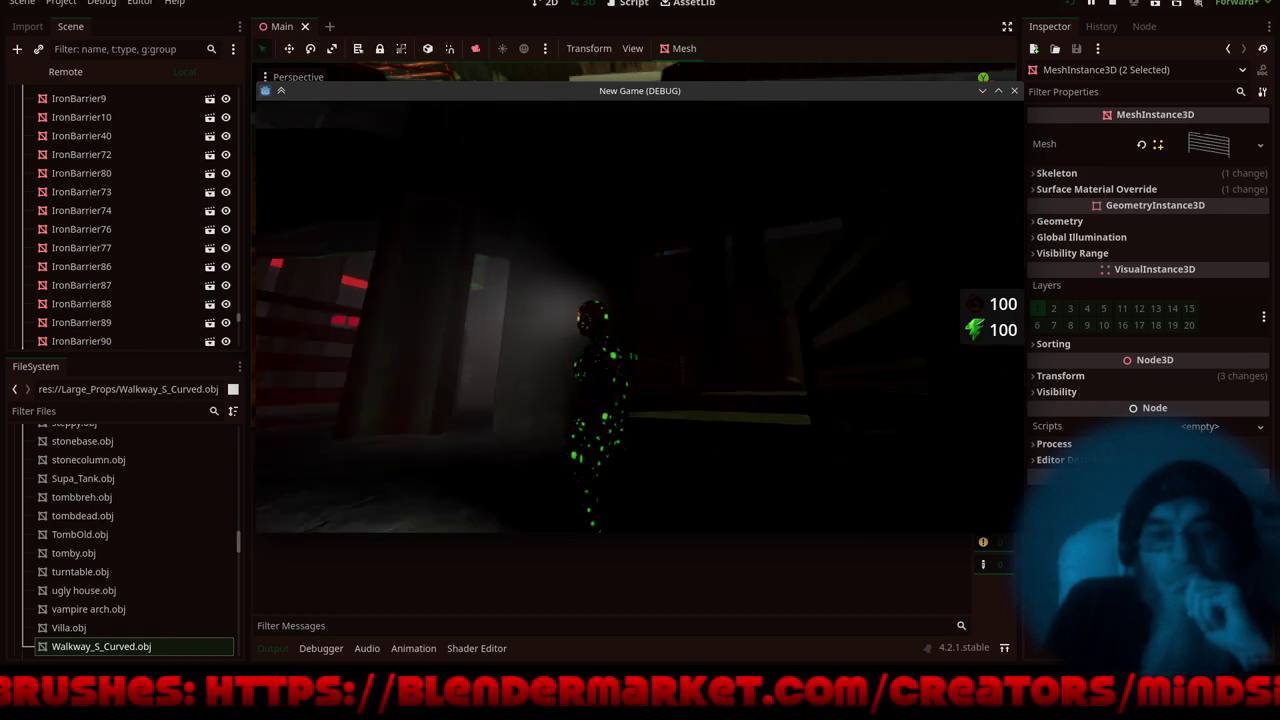
key(w)
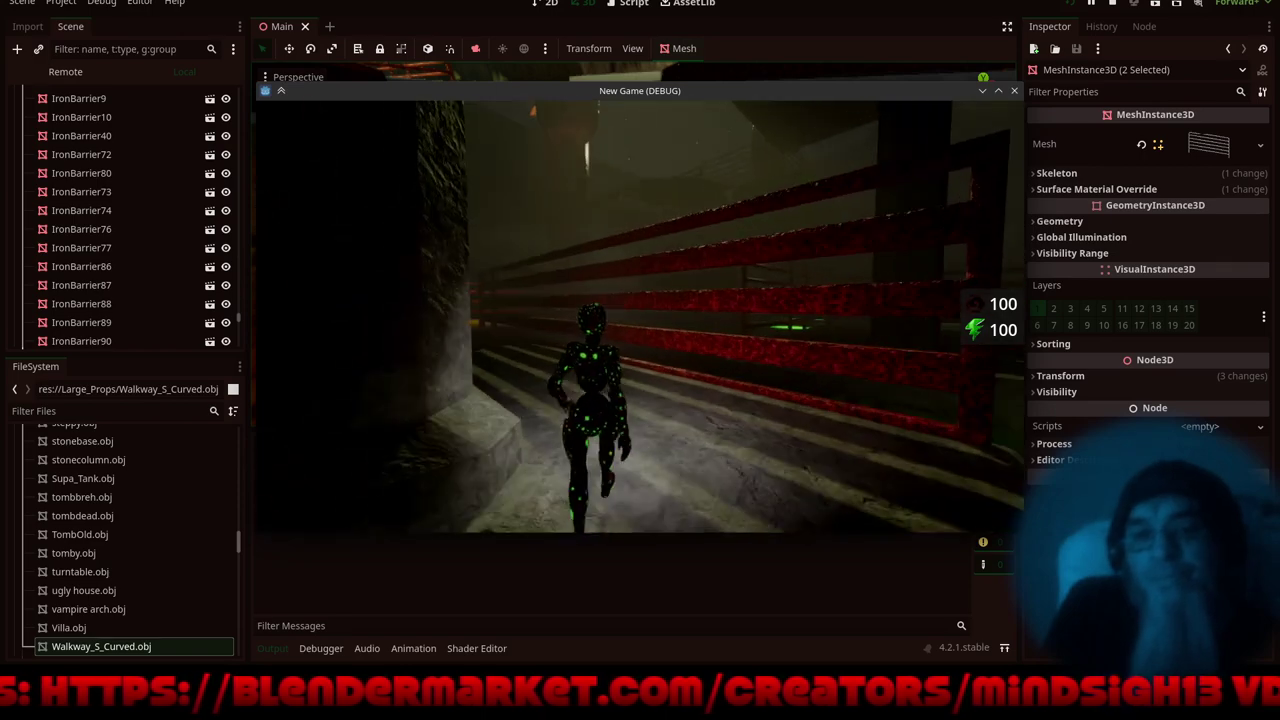
key(d)
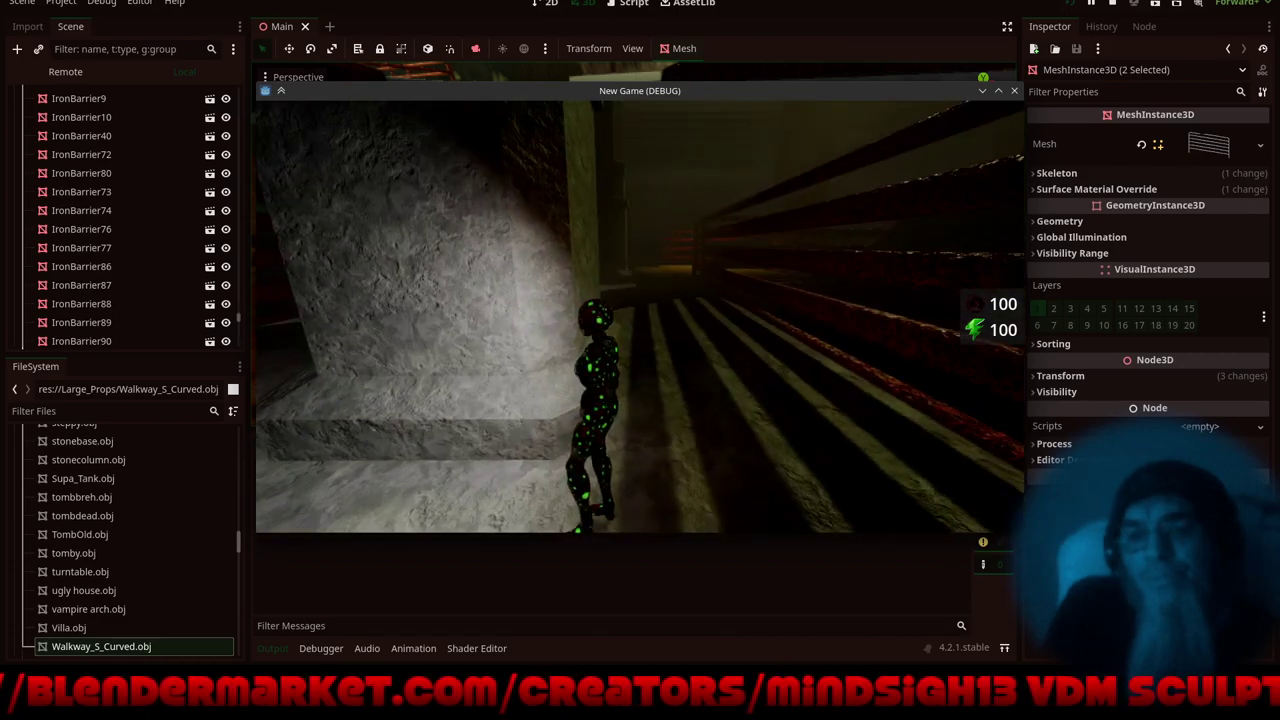
- Walk the character around the stone pillar and past the glowing green structure to the entrance of the yellow-lit walkway
key(w)
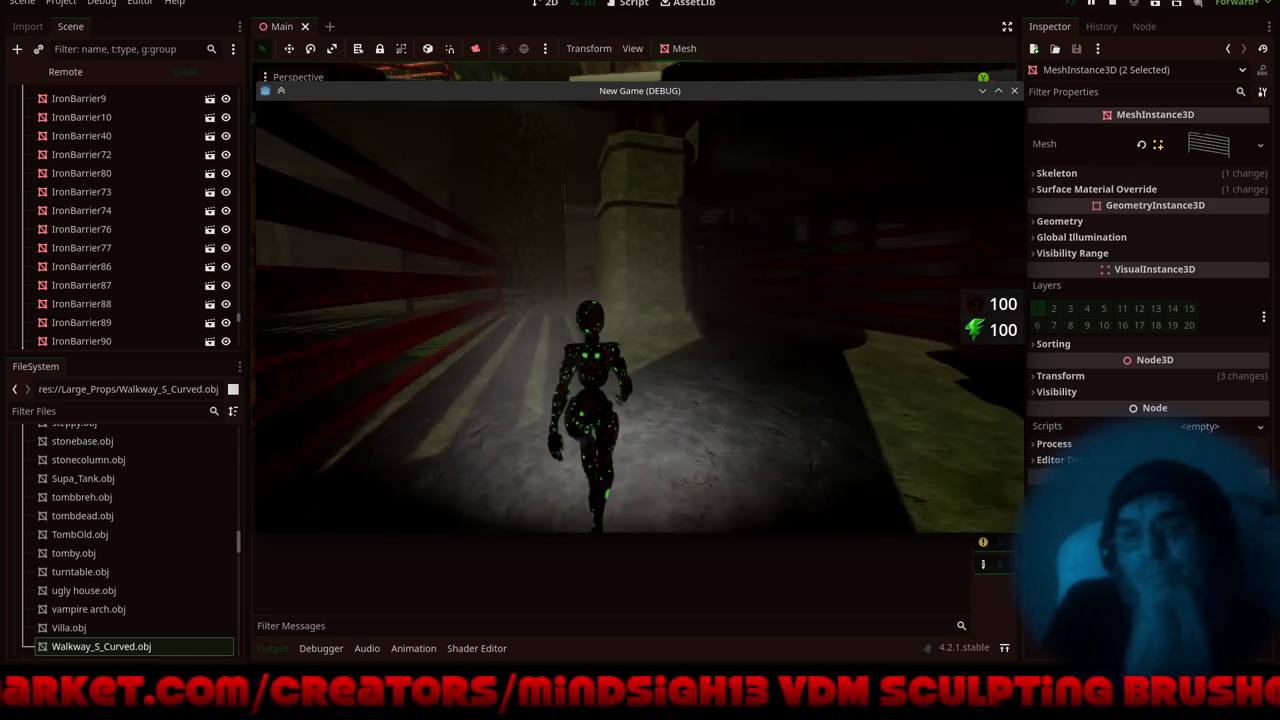
key(w)
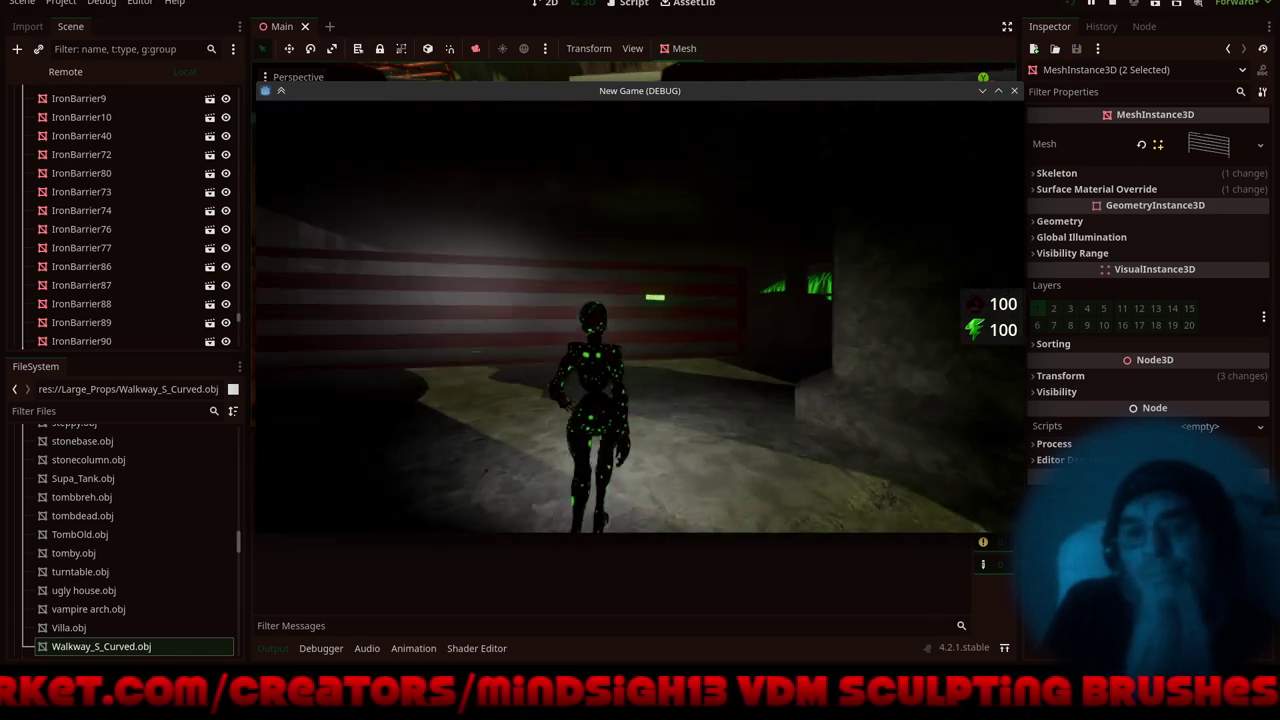
key(w)
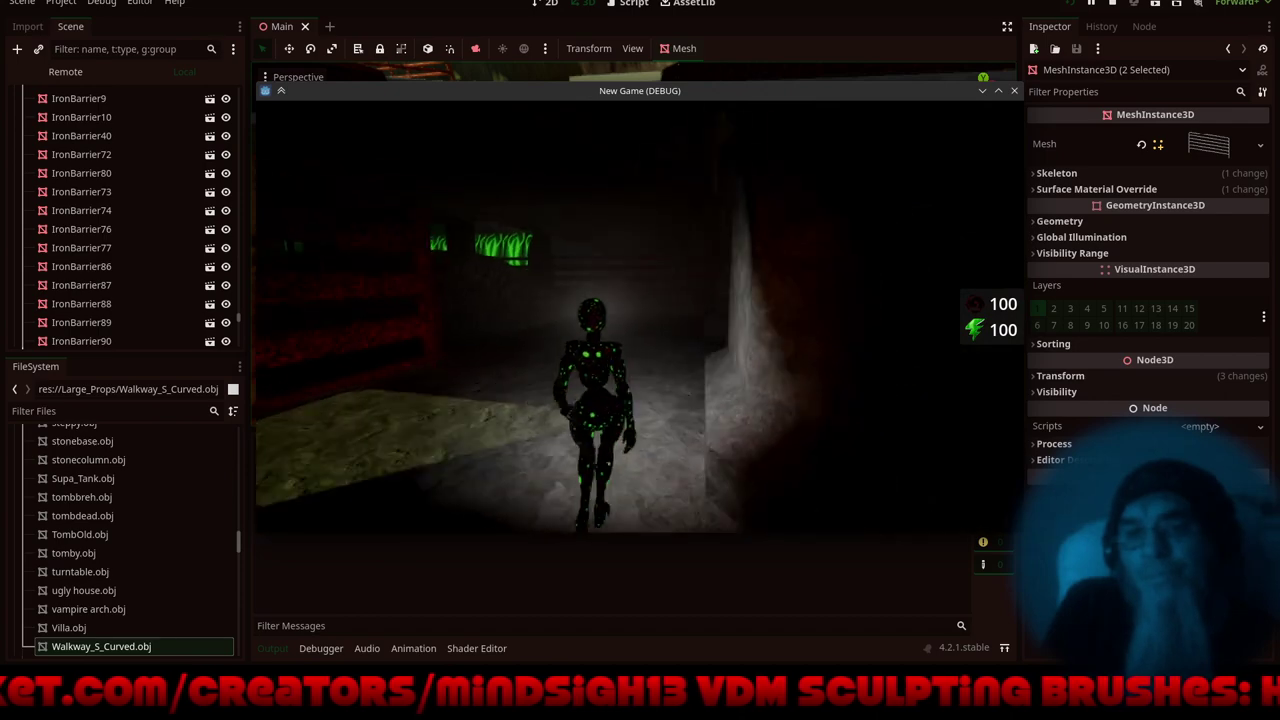
key(w)
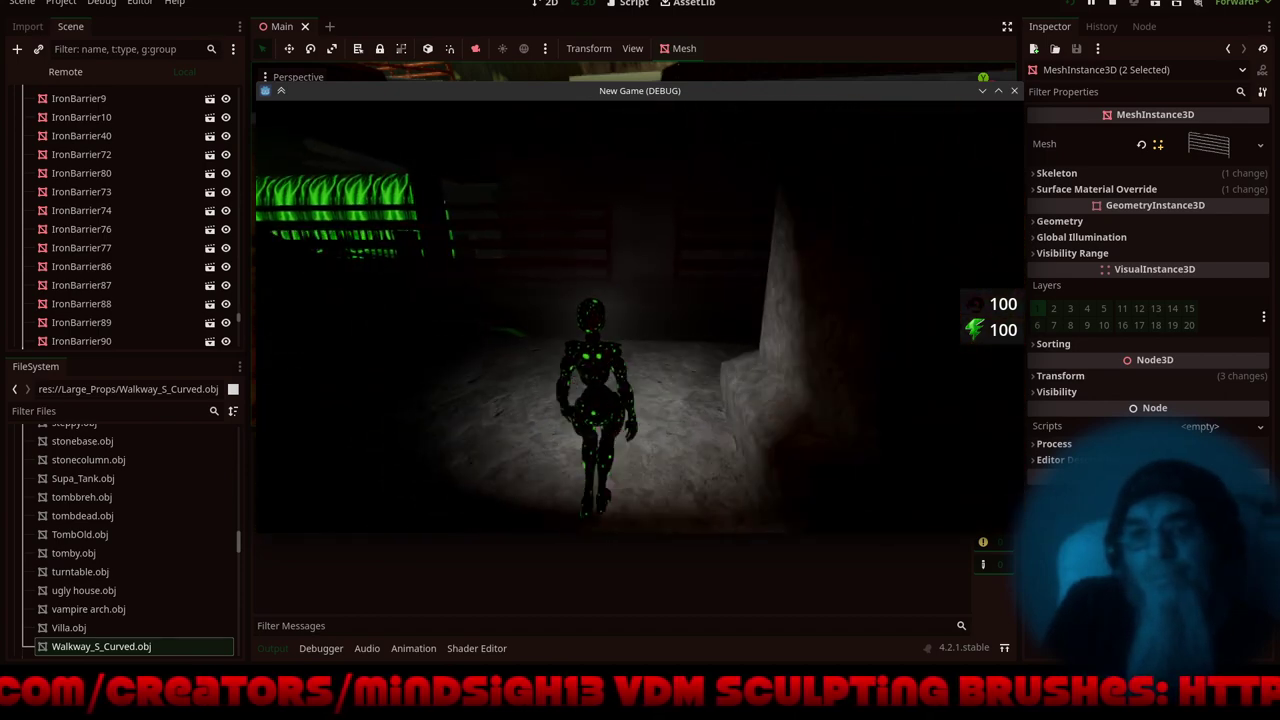
key(w)
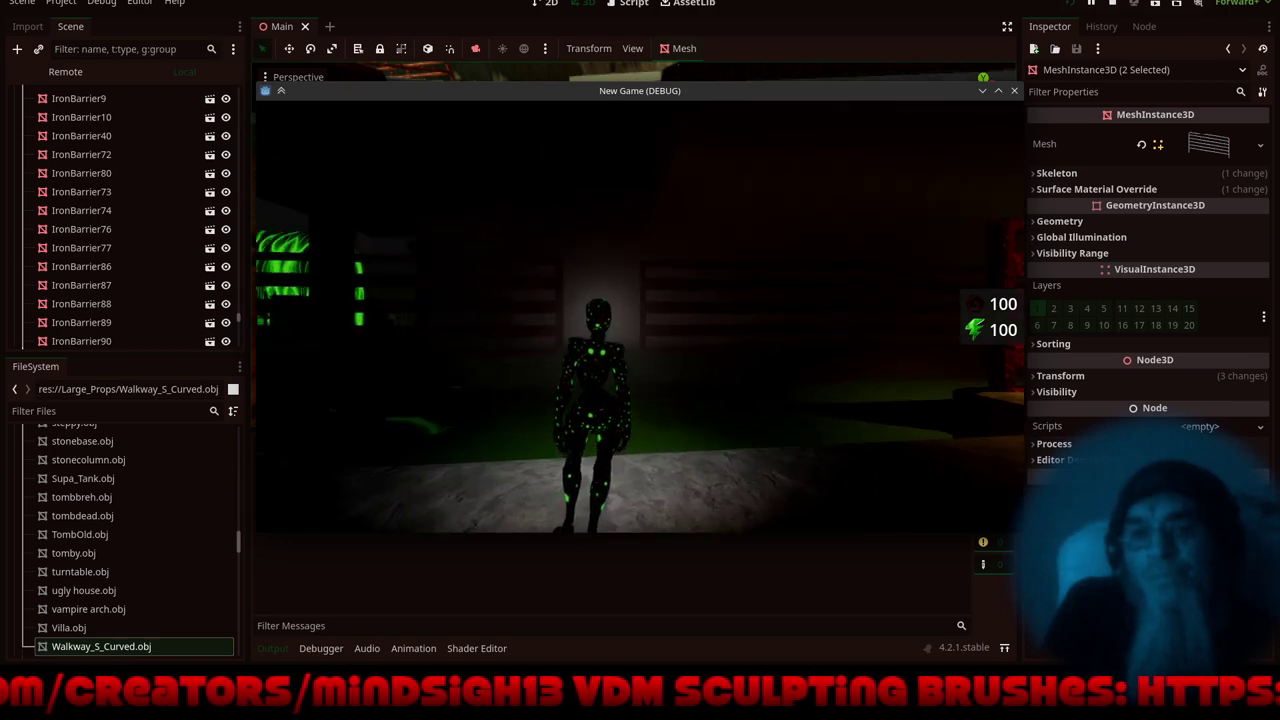
key(w)
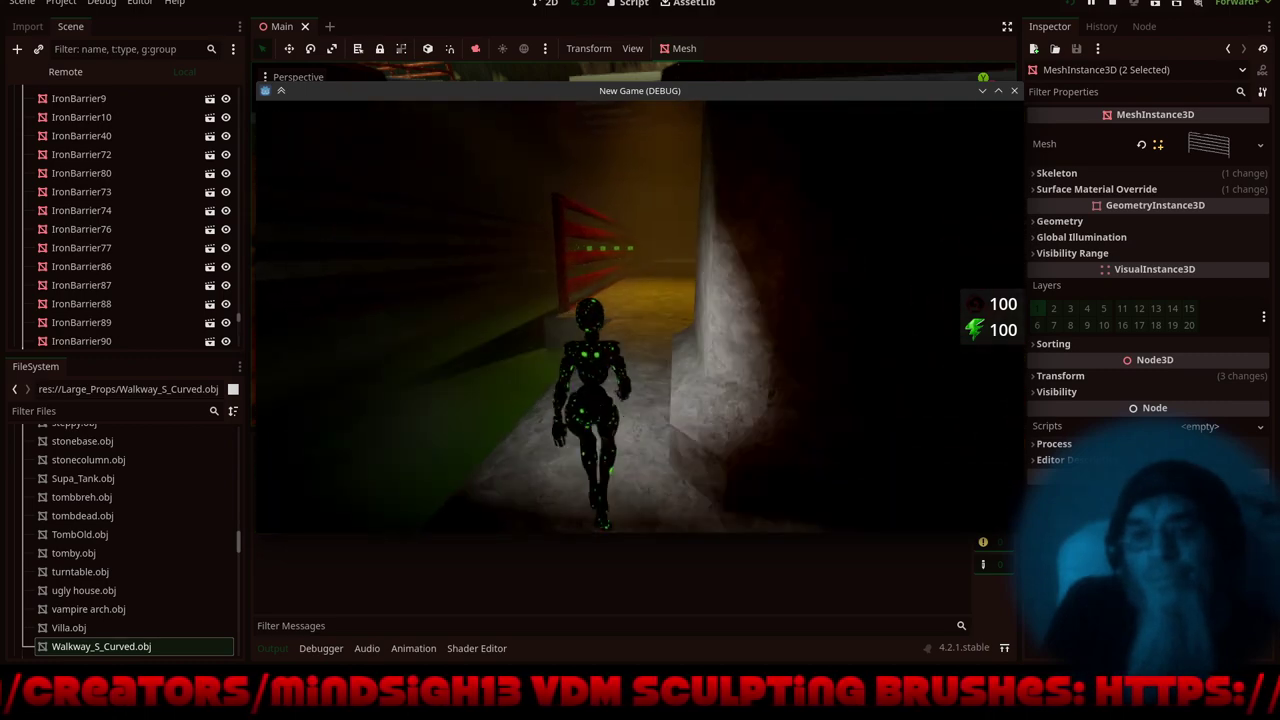
- Walk the character through the yellow-lit railed walkway and along the slabs beside the green water to examine the shoreline
key(w)
key(w)
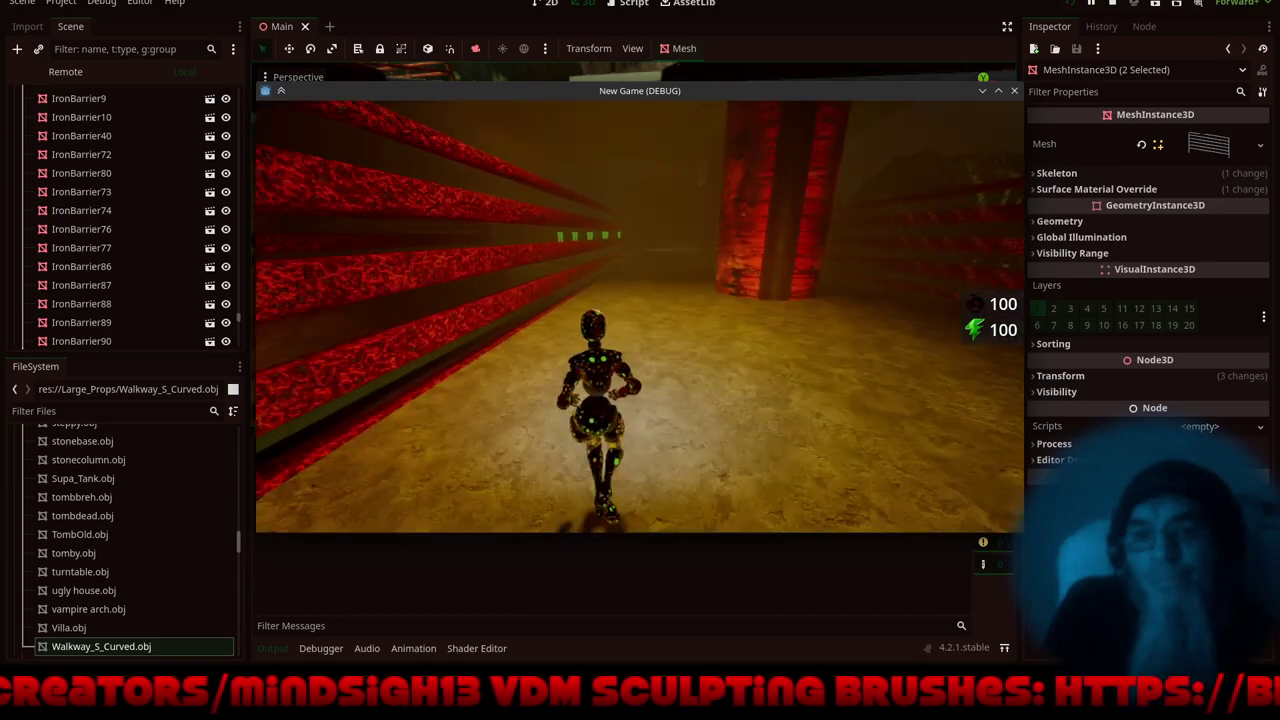
key(w)
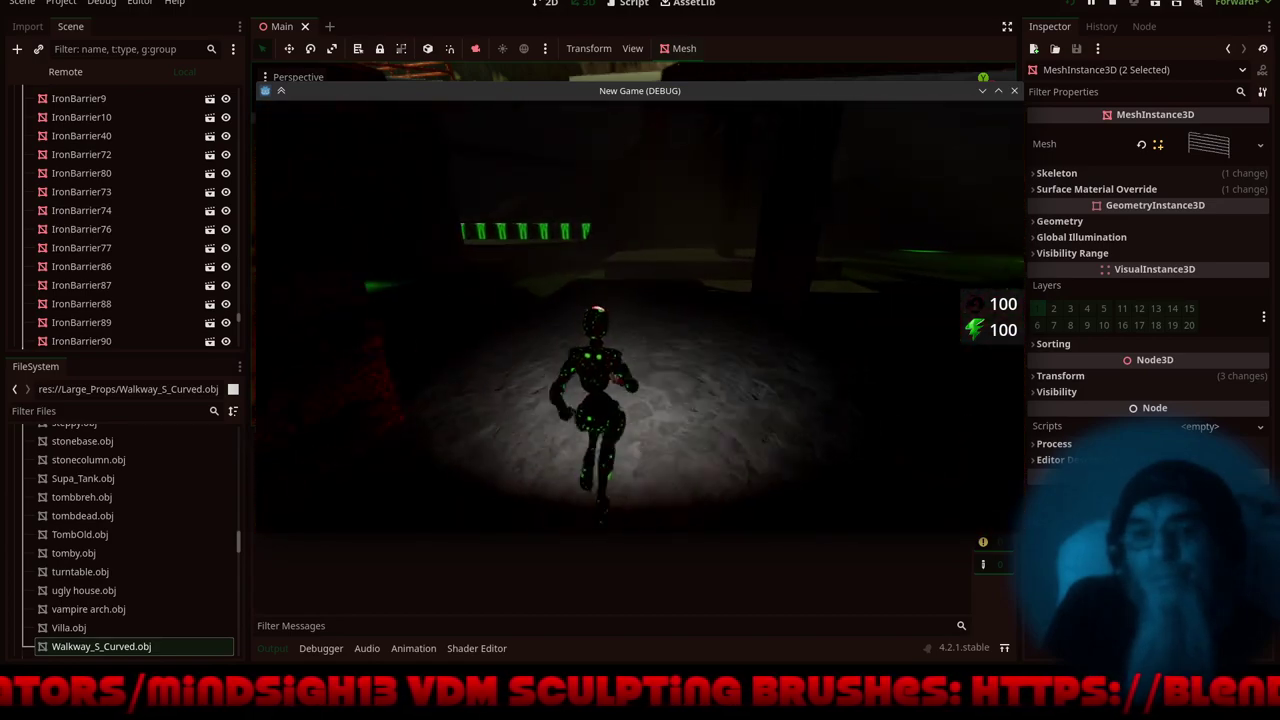
key(w)
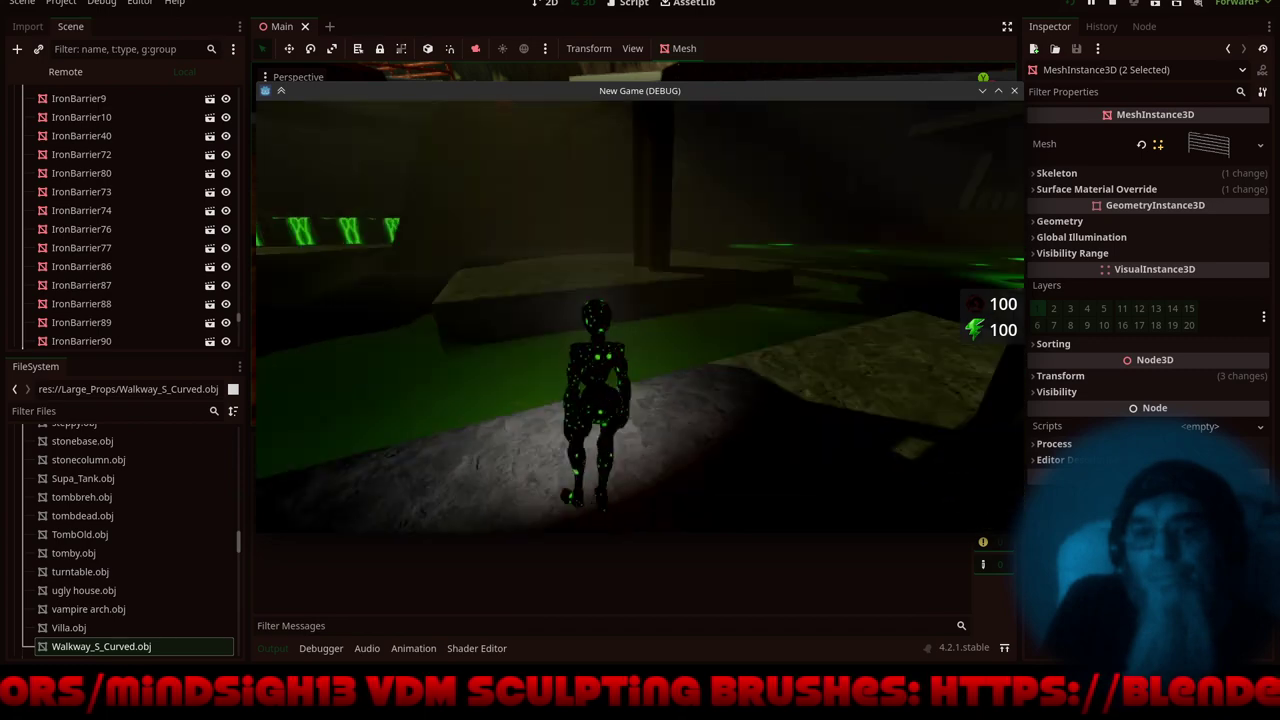
key(w)
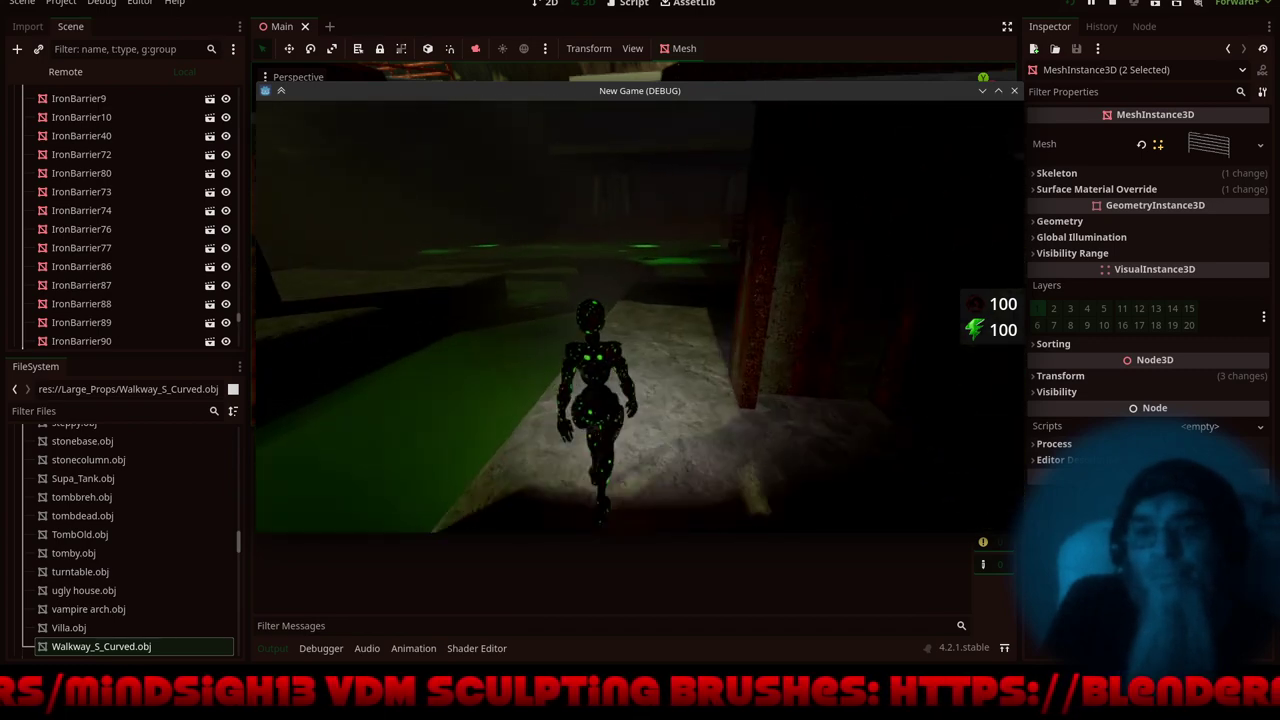
key(w)
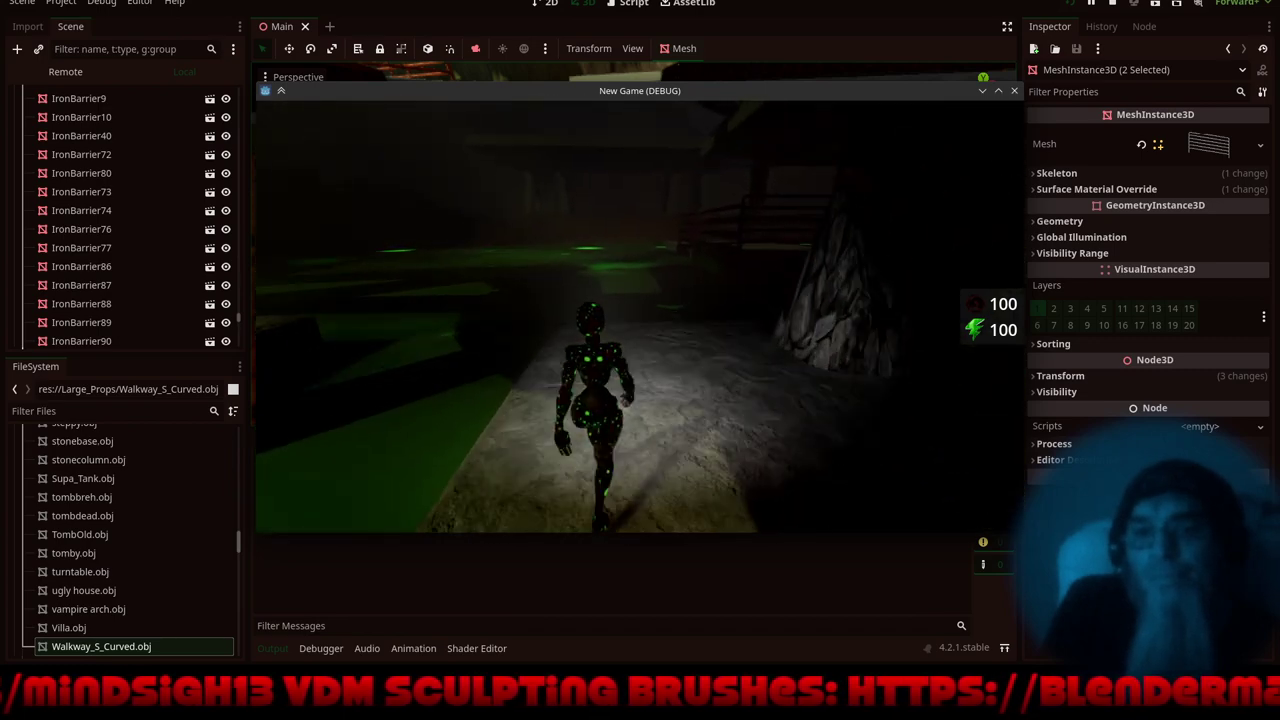
key(w)
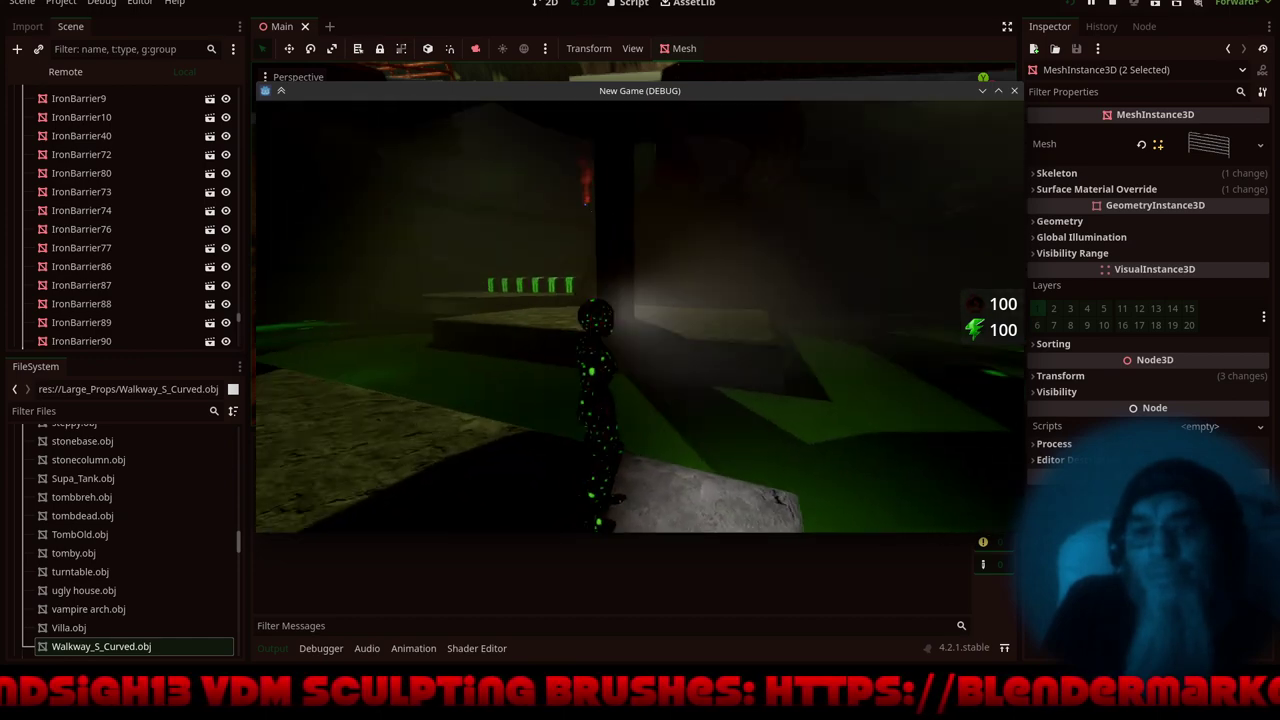
key(w)
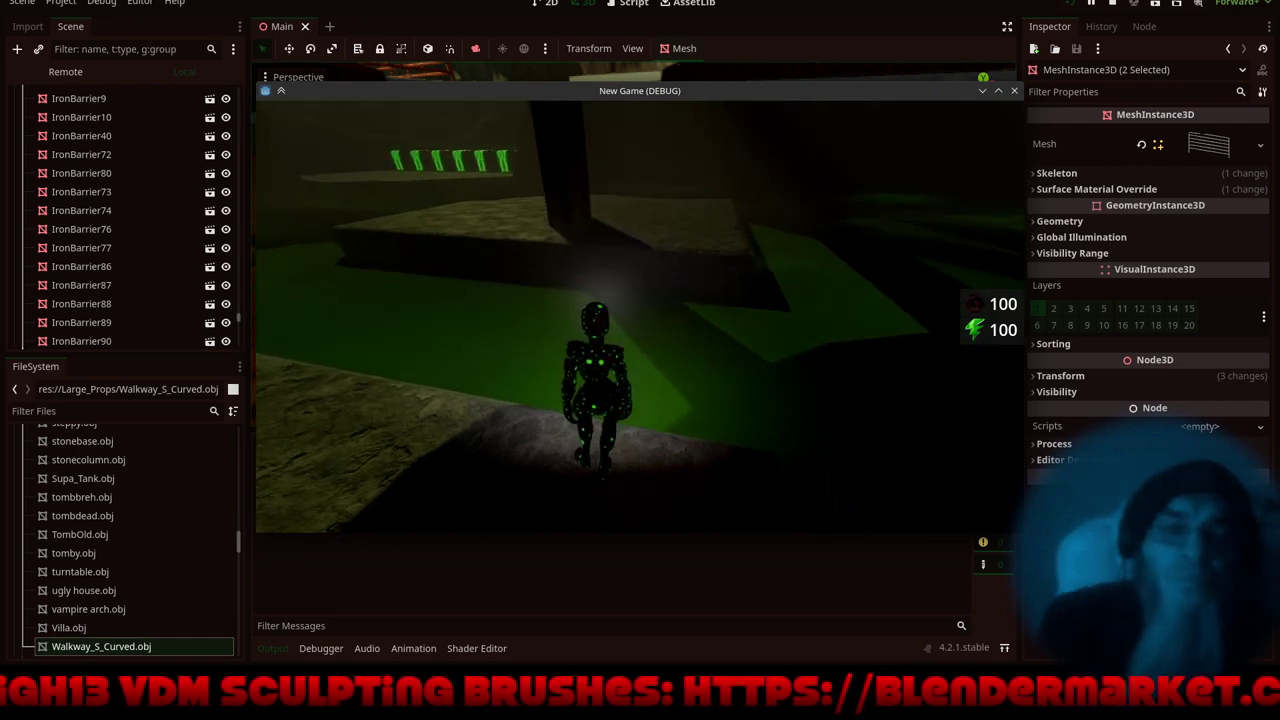
- Stop the running game and hide the output log to enlarge the 3D view
key(Escape)
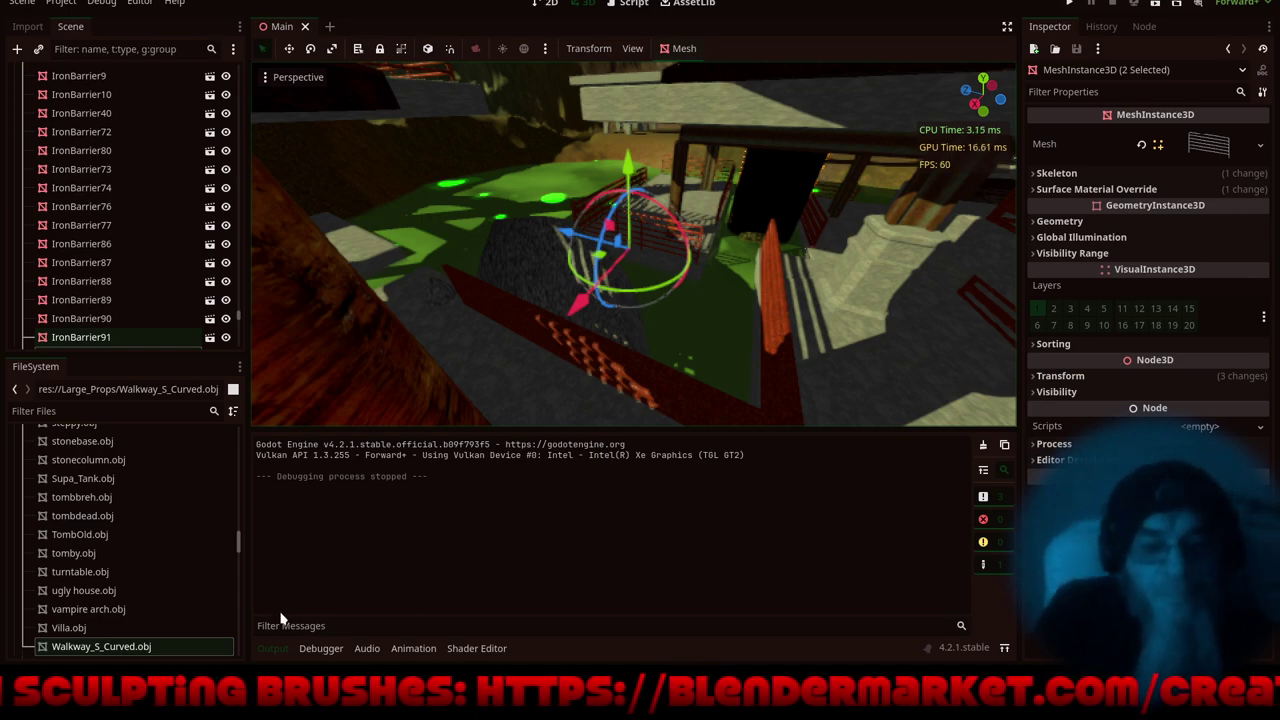
click(273, 650)
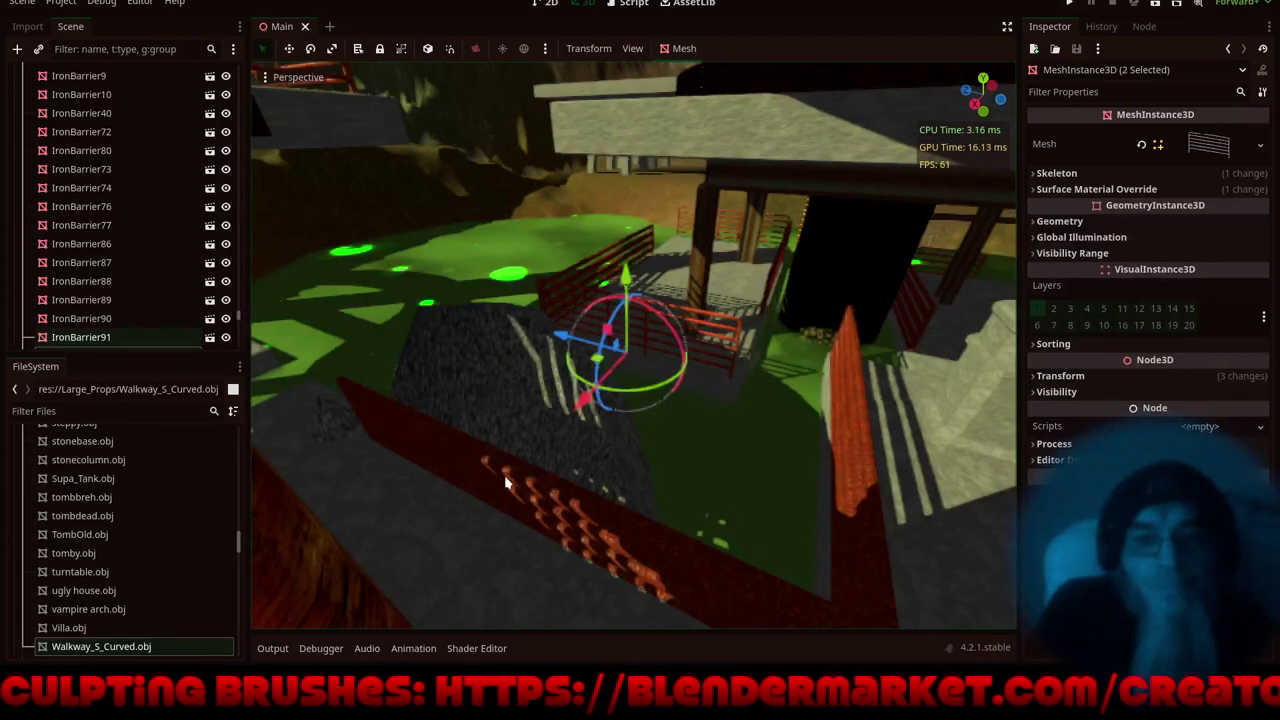
- Select the HTerrain node and set its flatten height to -34.5 from the ground beneath the green water
middle_drag(505, 483, 648, 424)
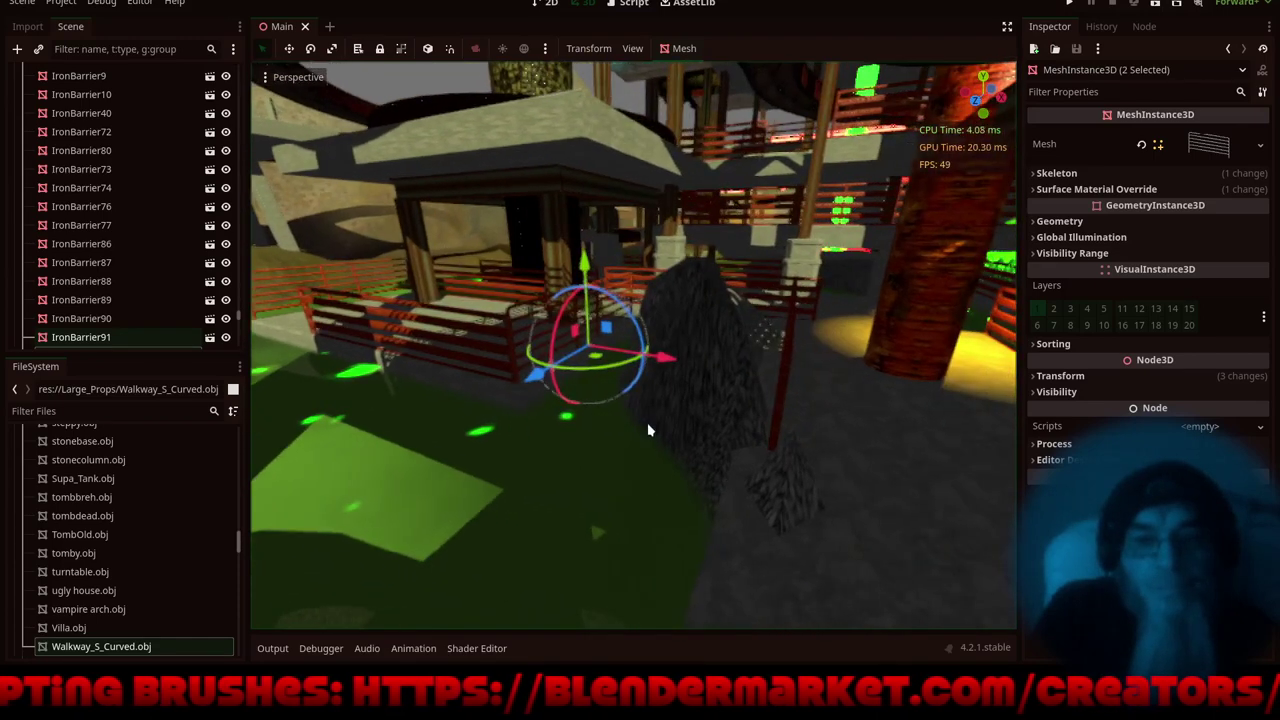
click(703, 403)
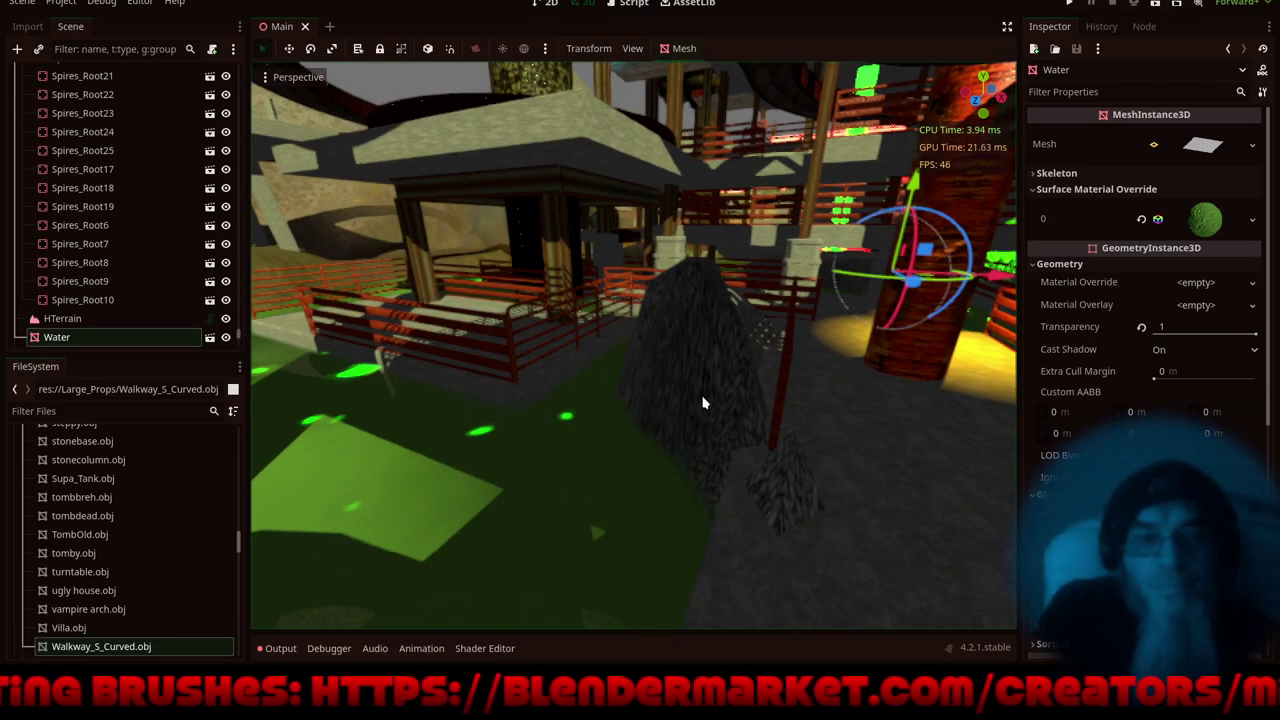
click(62, 320)
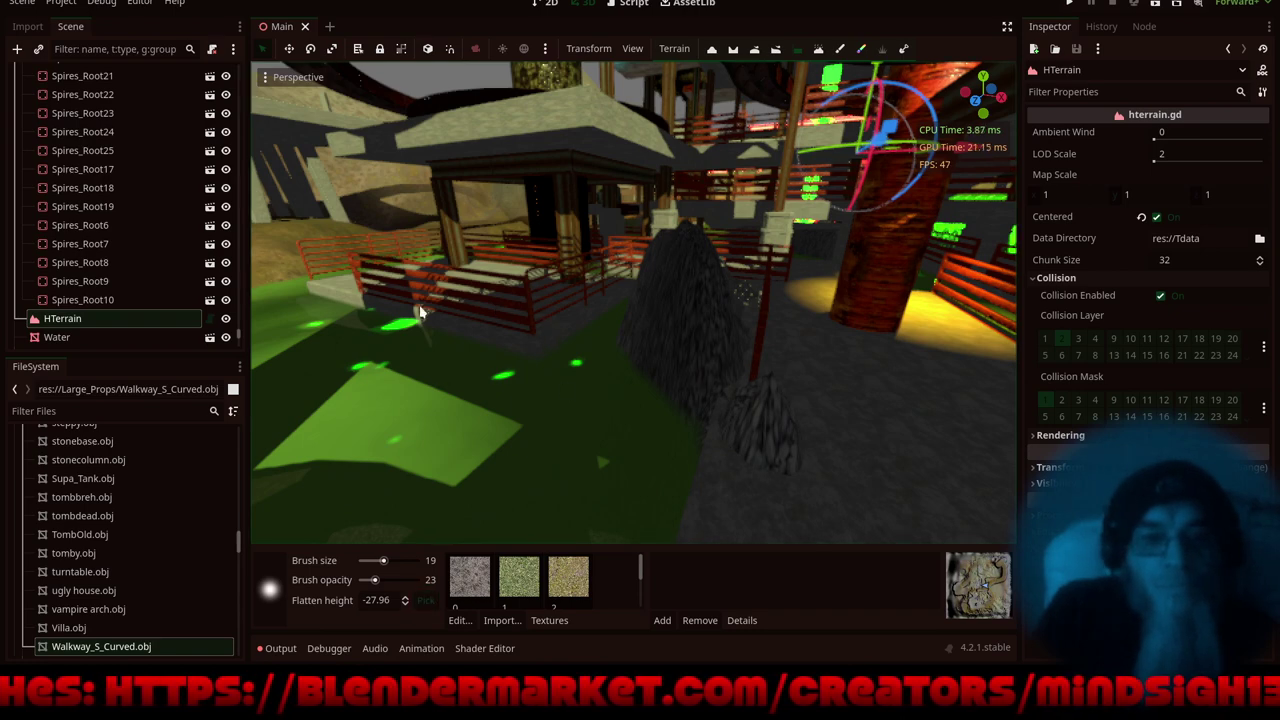
mouse_move(350, 304)
shift+middle_down()
mouse_move(694, 285)
mouse_move(587, 254)
mouse_move(483, 149)
mouse_move(414, 137)
mouse_move(453, 135)
mouse_move(563, 194)
mouse_move(607, 134)
mouse_move(671, 120)
mouse_move(534, 150)
mouse_move(260, 152)
mouse_move(996, 132)
mouse_move(967, 114)
mouse_move(880, 119)
mouse_move(1010, 87)
mouse_move(351, 95)
mouse_move(496, 124)
mouse_move(536, 184)
mouse_move(496, 124)
mouse_move(467, 127)
shift+middle_up()
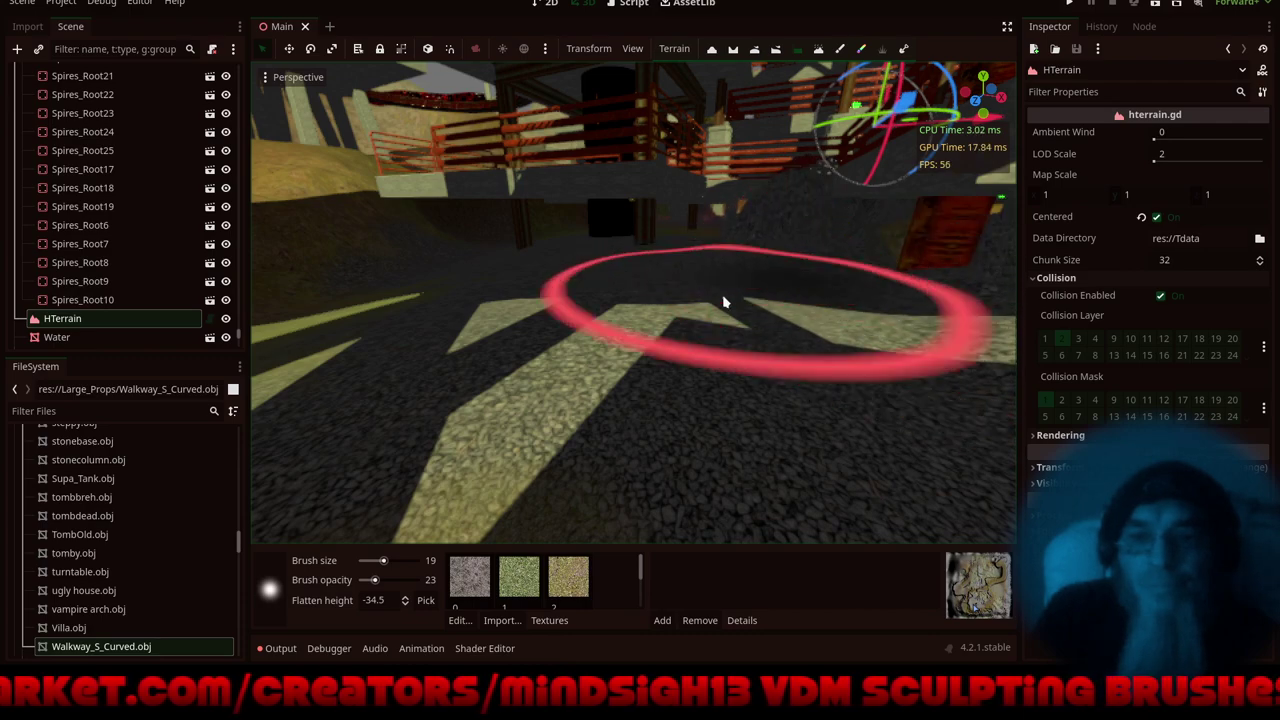
- Flatten the dark terrain mound between the red railed walkways to a height of -34.5 with the size 19 brush
shift+middle_drag(689, 307, 706, 376)
scroll(797, 292, up, 3)
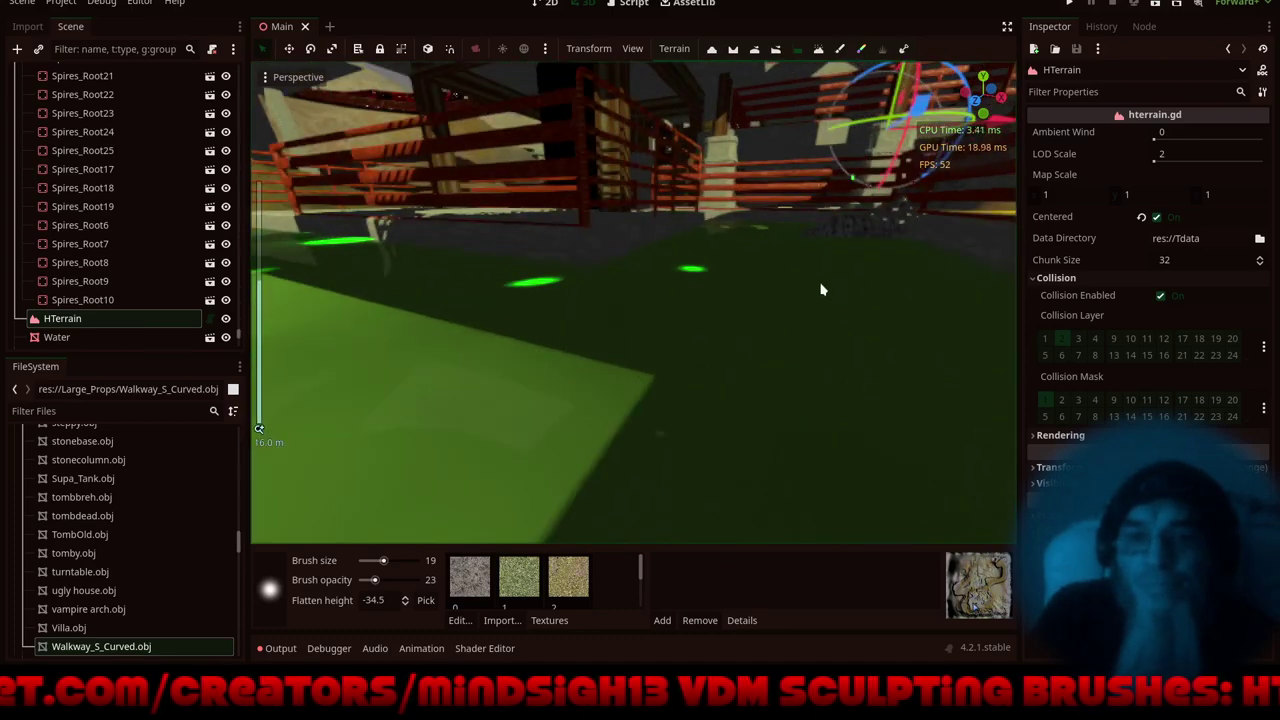
shift+middle_drag(820, 283, 703, 421)
scroll(703, 381, up, 4)
scroll(744, 366, up, 1)
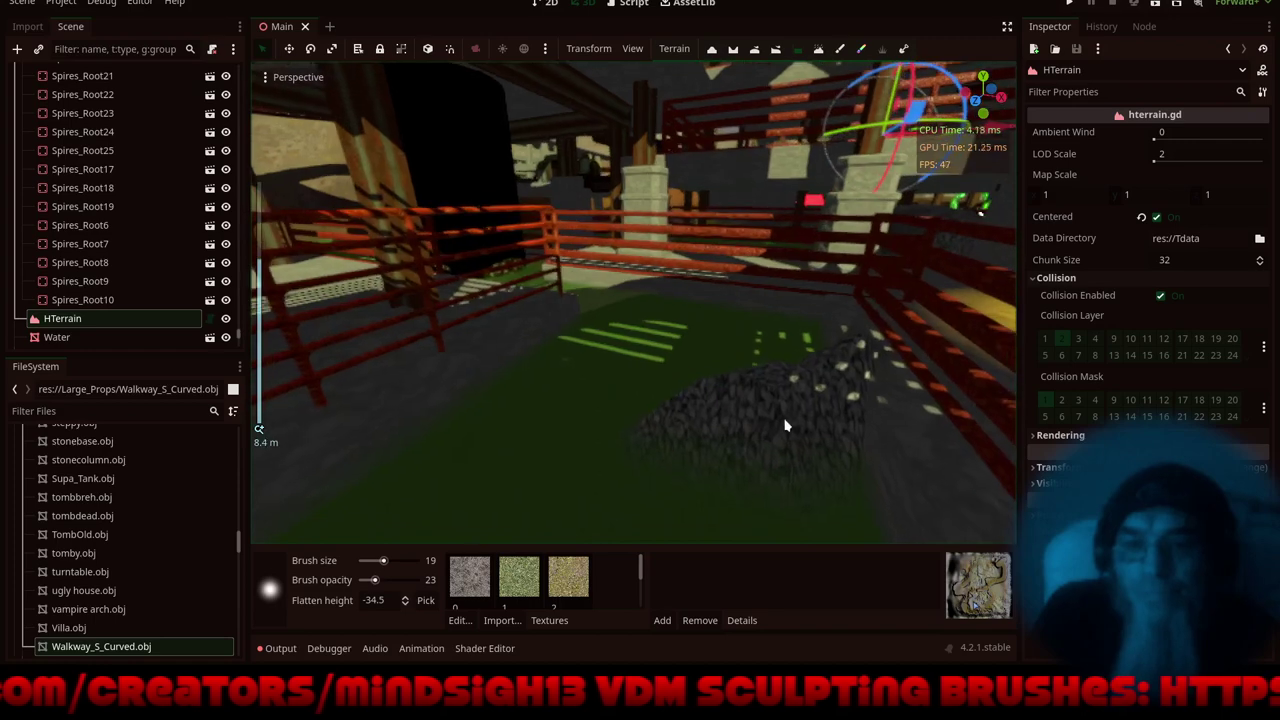
shift+middle_drag(747, 449, 679, 131)
middle_drag(916, 262, 589, 329)
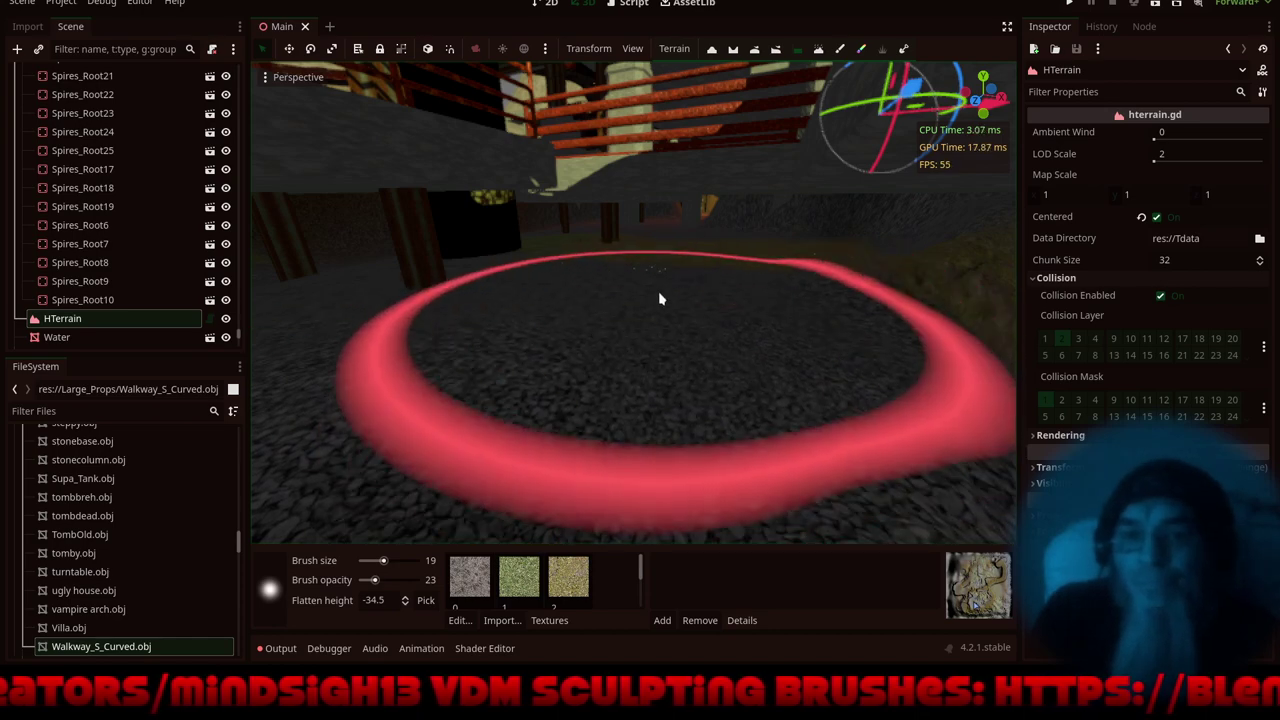
- Maximize the 3D view and flatten the underwater gravel around the base of the rusty red pillar
mouse_move(671, 304)
shift+middle_down()
mouse_move(470, 287)
mouse_move(414, 262)
mouse_move(366, 214)
shift+middle_up()
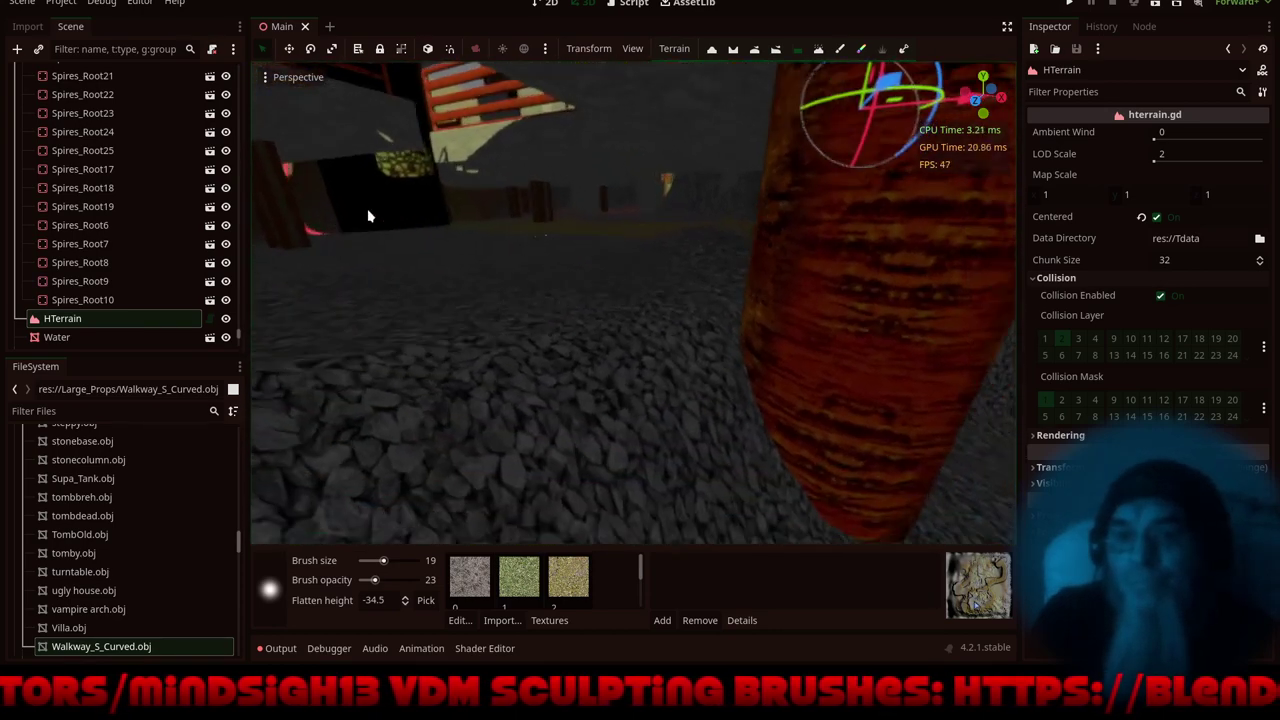
scroll(587, 316, down, 2)
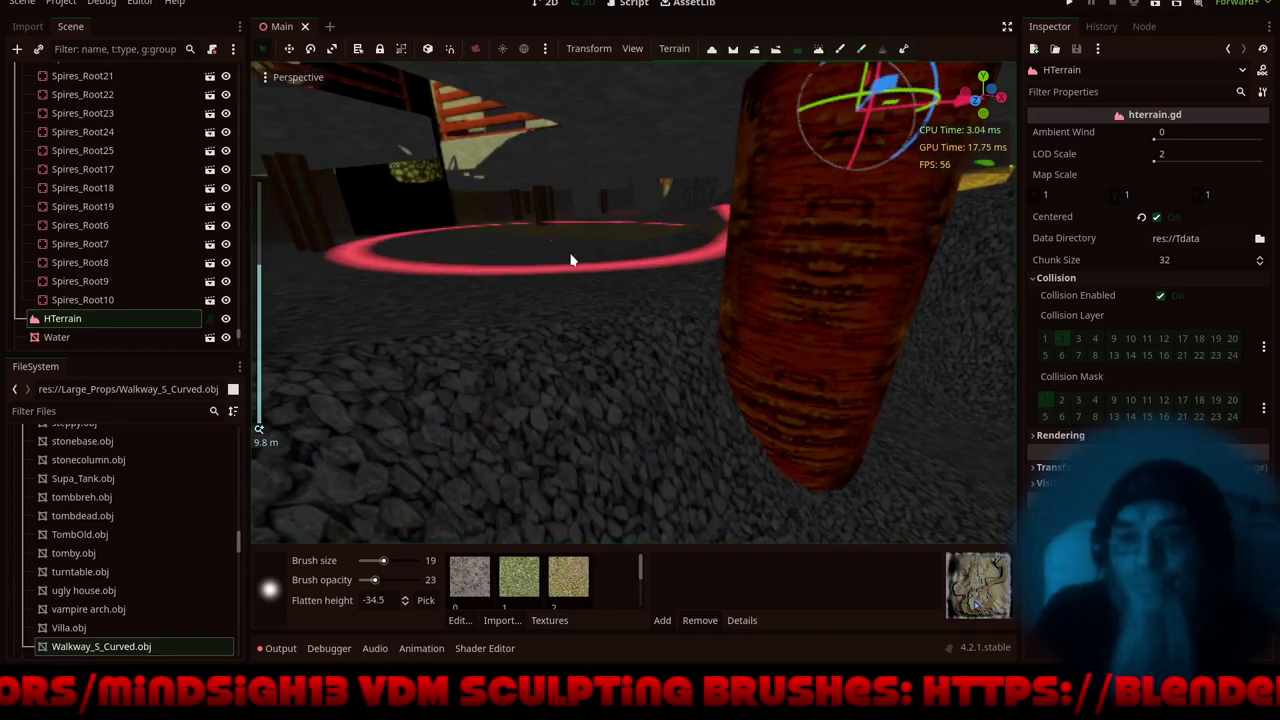
scroll(590, 280, down, 8)
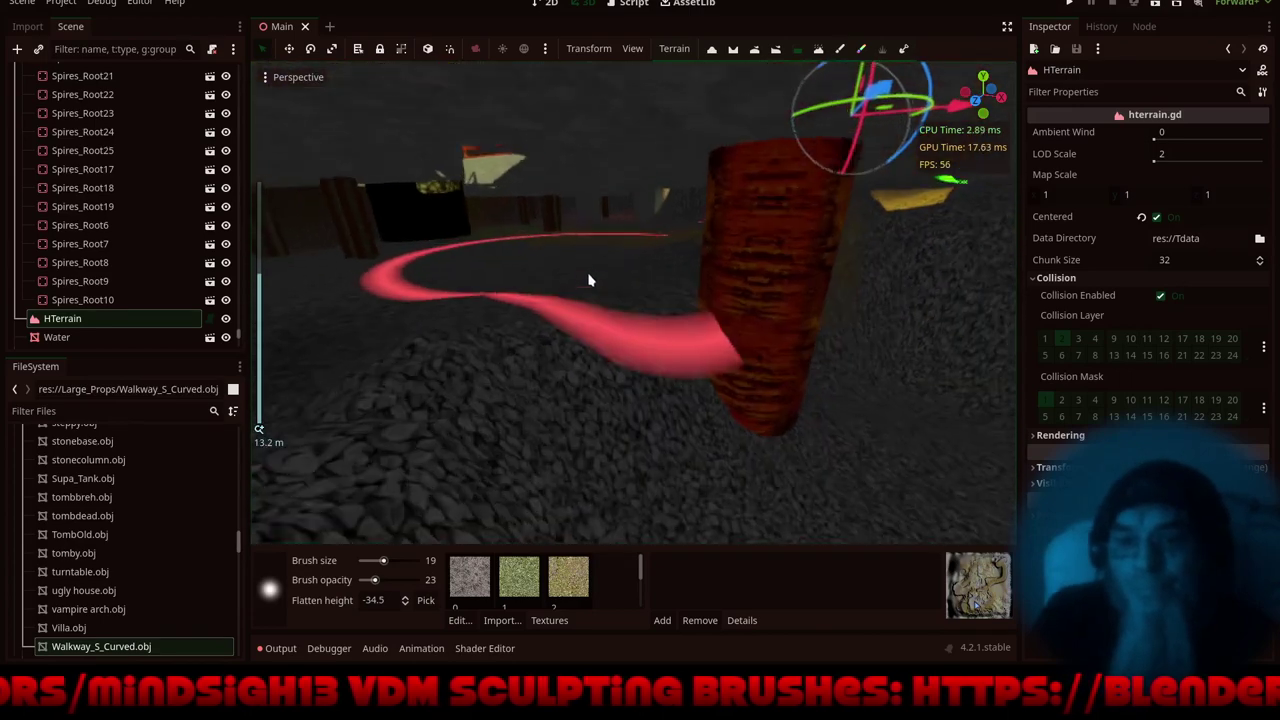
click(1007, 29)
shift+middle_drag(963, 309, 888, 288)
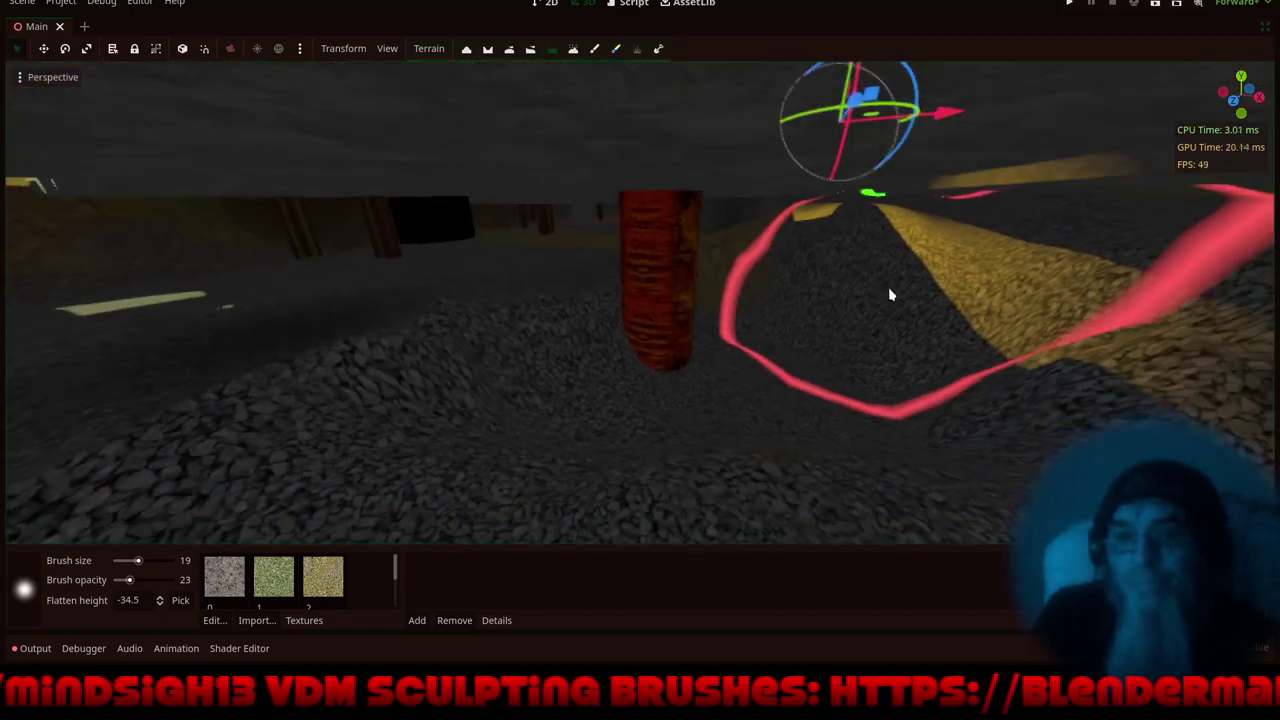
mouse_move(702, 414)
mouse_down()
mouse_move(677, 406)
mouse_move(906, 398)
mouse_move(794, 417)
mouse_move(663, 409)
mouse_move(537, 374)
mouse_move(668, 374)
mouse_move(689, 323)
mouse_move(723, 297)
mouse_move(737, 340)
mouse_move(760, 317)
mouse_move(778, 340)
mouse_move(838, 334)
mouse_move(753, 337)
mouse_up()
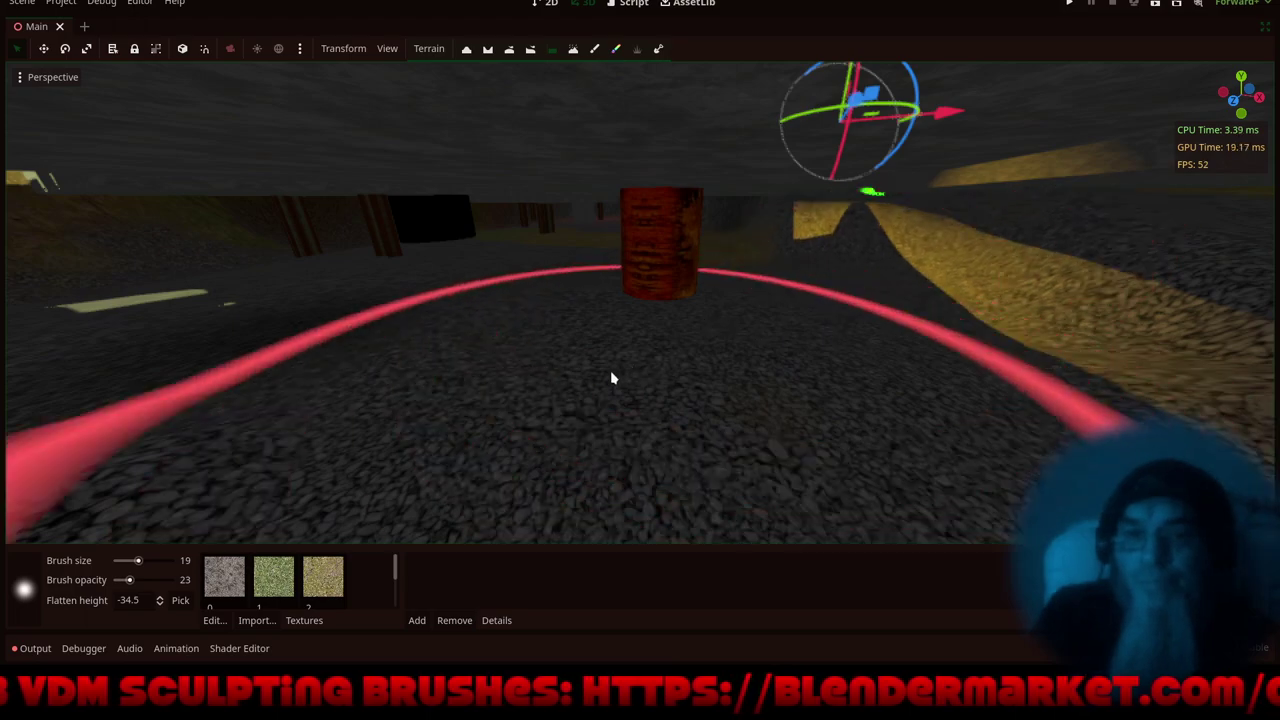
mouse_move(632, 363)
middle_down()
mouse_move(848, 346)
mouse_move(707, 322)
middle_up()
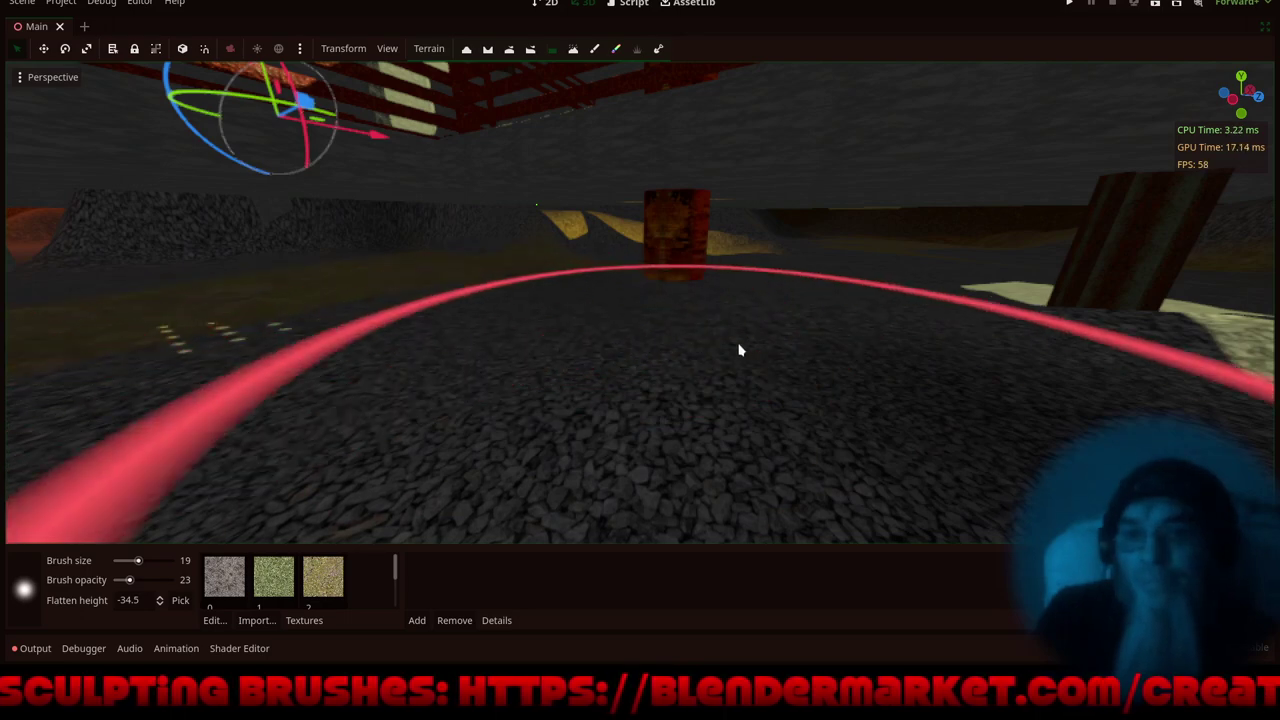
middle_drag(840, 321, 797, 358)
- Flatten the underwater gravel around the concrete base of the wooden pillar beyond the railed walkway
shift+middle_drag(699, 288, 1018, 437)
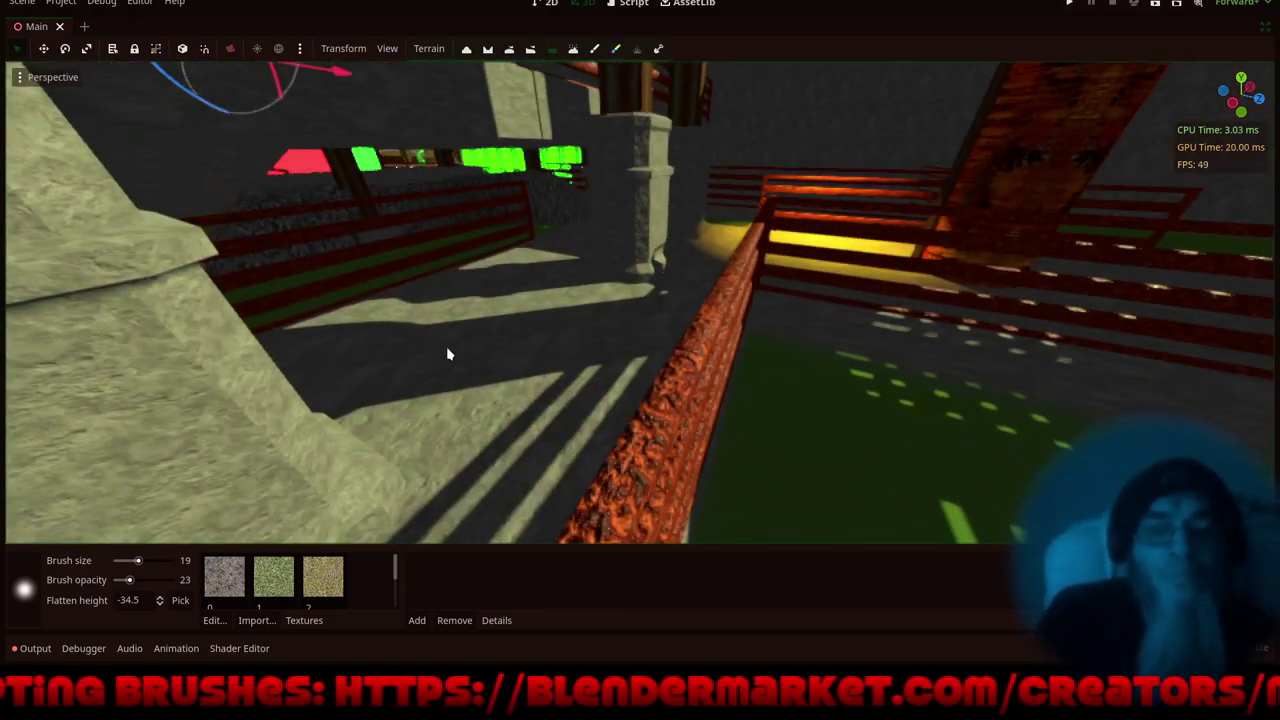
shift+middle_drag(448, 354, 1008, 332)
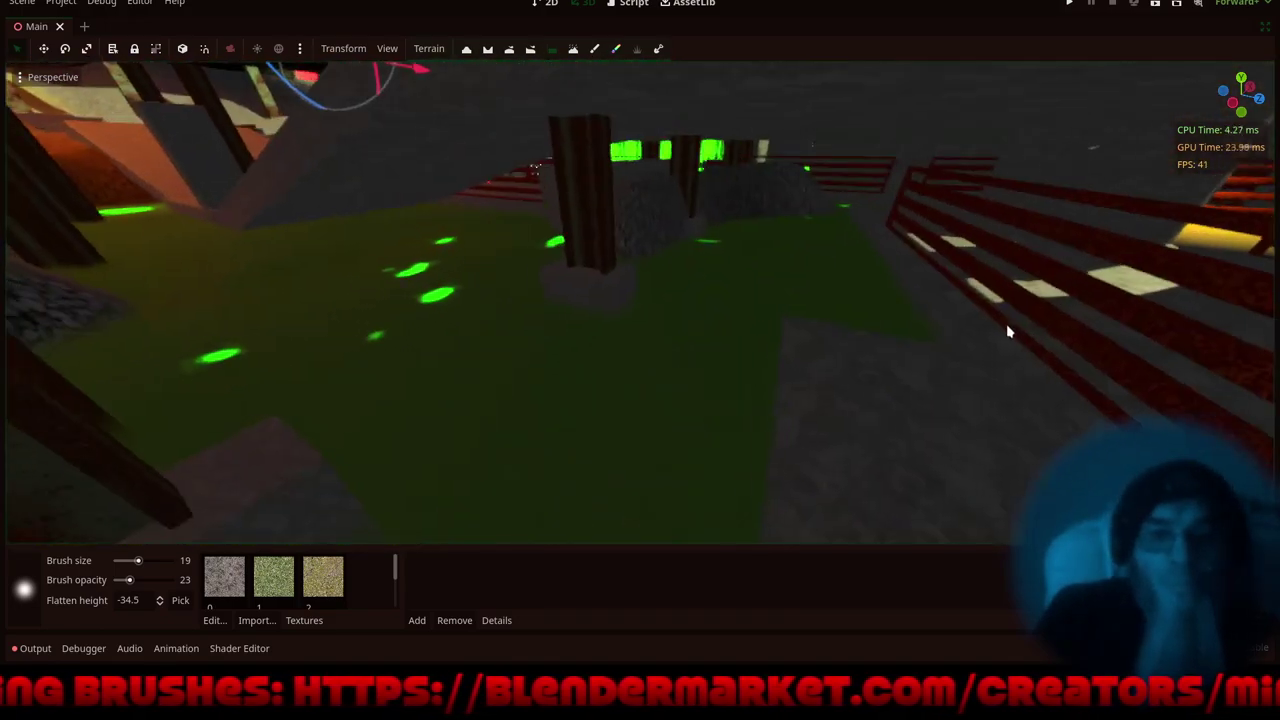
scroll(796, 262, up, 5)
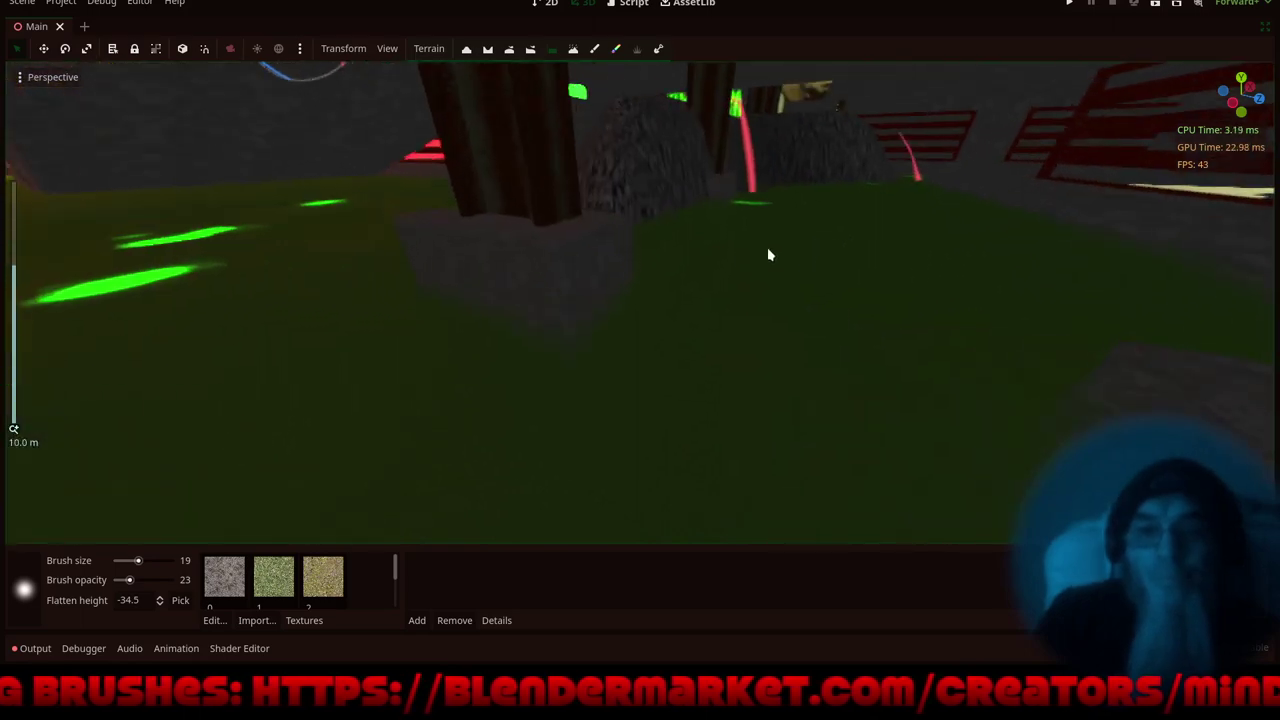
shift+middle_drag(770, 299, 662, 121)
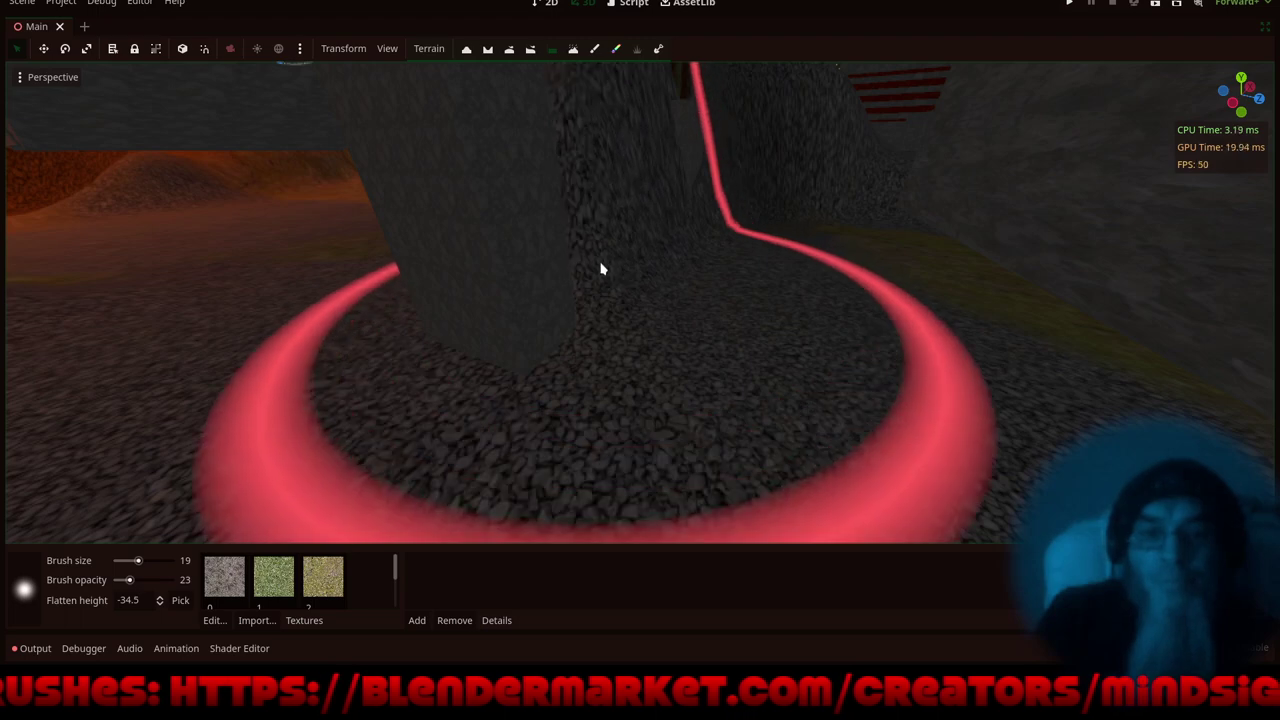
mouse_move(560, 237)
middle_down()
mouse_move(674, 217)
mouse_move(709, 243)
mouse_move(671, 274)
mouse_move(605, 266)
mouse_move(743, 240)
mouse_move(791, 246)
mouse_move(791, 257)
mouse_move(575, 321)
mouse_move(694, 271)
mouse_move(774, 303)
mouse_move(540, 291)
mouse_move(597, 277)
mouse_move(551, 340)
mouse_move(503, 333)
mouse_move(500, 289)
mouse_move(420, 300)
mouse_move(436, 268)
mouse_move(489, 286)
mouse_move(474, 266)
mouse_move(399, 408)
mouse_move(429, 471)
mouse_move(423, 517)
mouse_move(486, 543)
mouse_move(588, 524)
mouse_move(757, 80)
mouse_move(789, 94)
mouse_move(783, 152)
middle_up()
scroll(525, 282, down, 3)
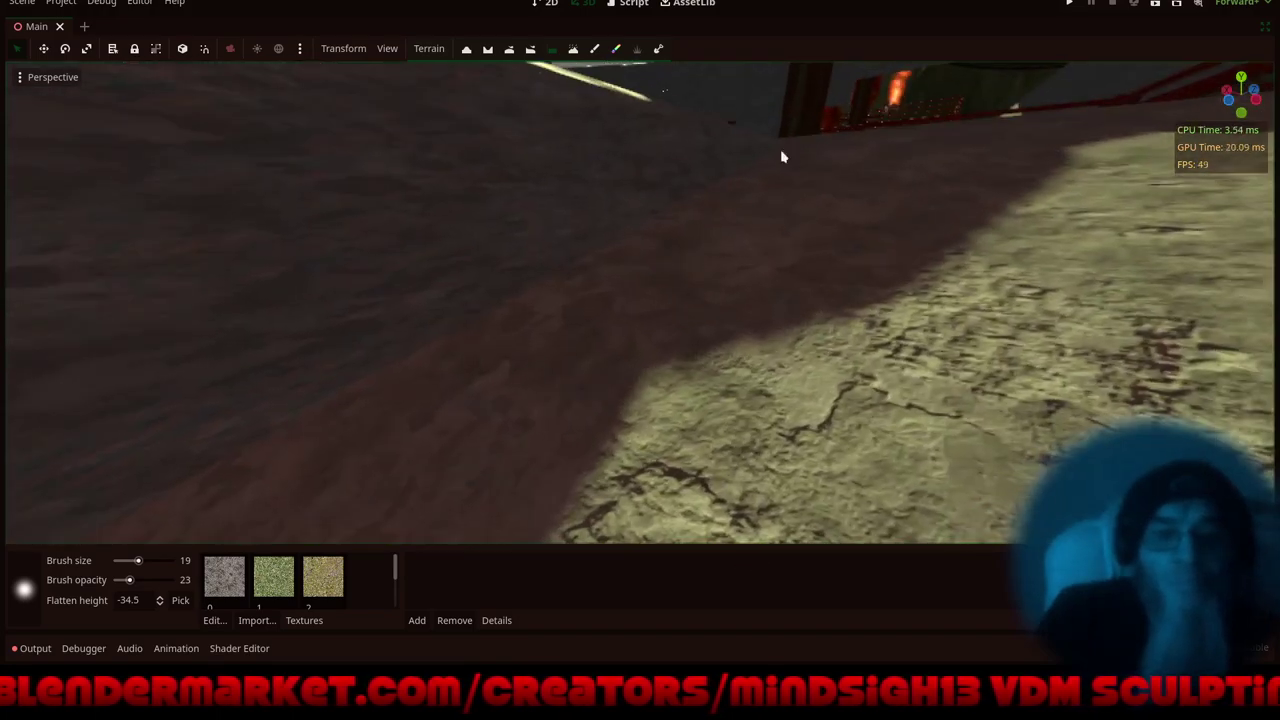
scroll(627, 304, up, 2)
scroll(627, 304, down, 4)
- Flatten the gravel mounds behind the wooden pillar, towards the glowing green waterfall, so they sit below the water
shift+middle_drag(600, 278, 272, 257)
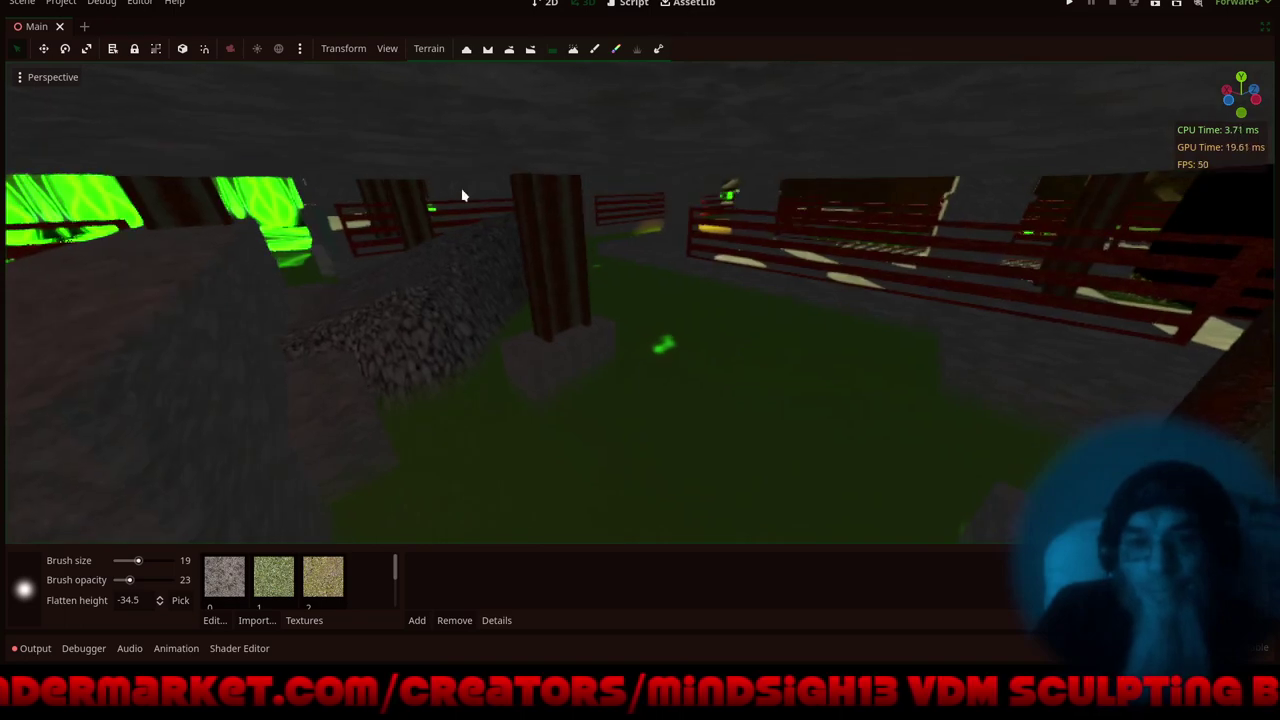
scroll(462, 196, up, 3)
middle_drag(462, 196, 422, 214)
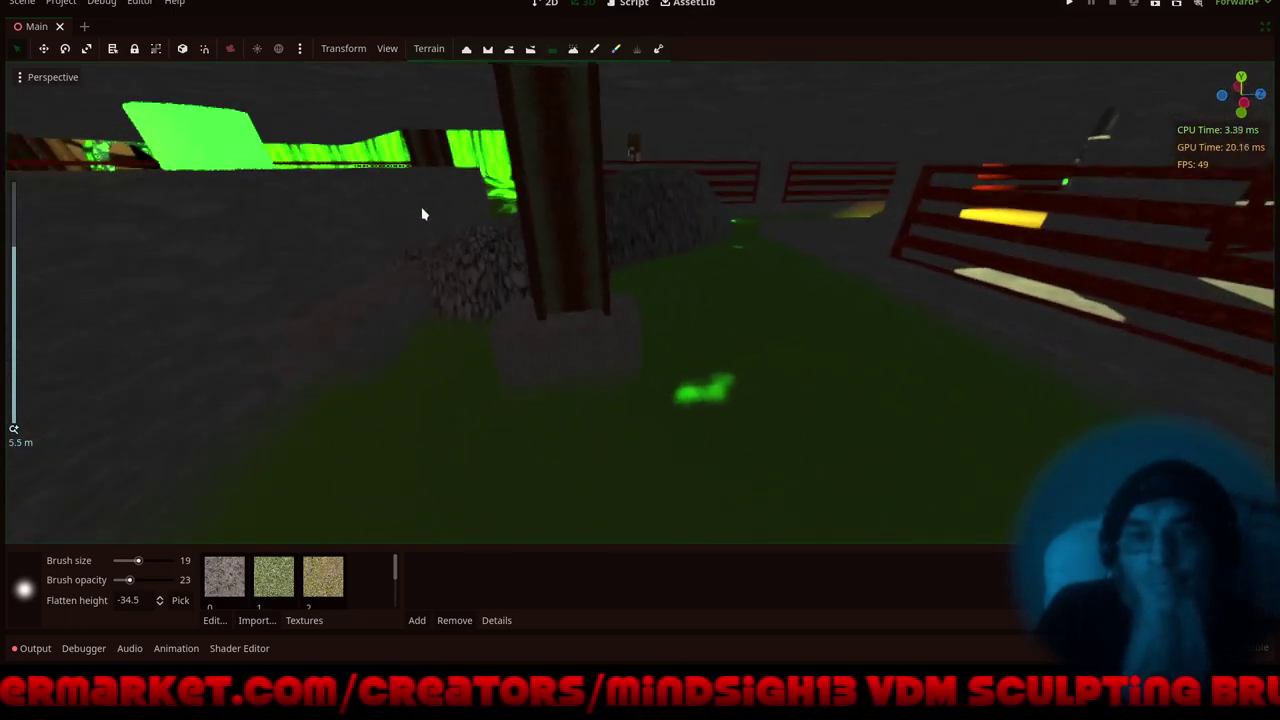
scroll(422, 214, up, 2)
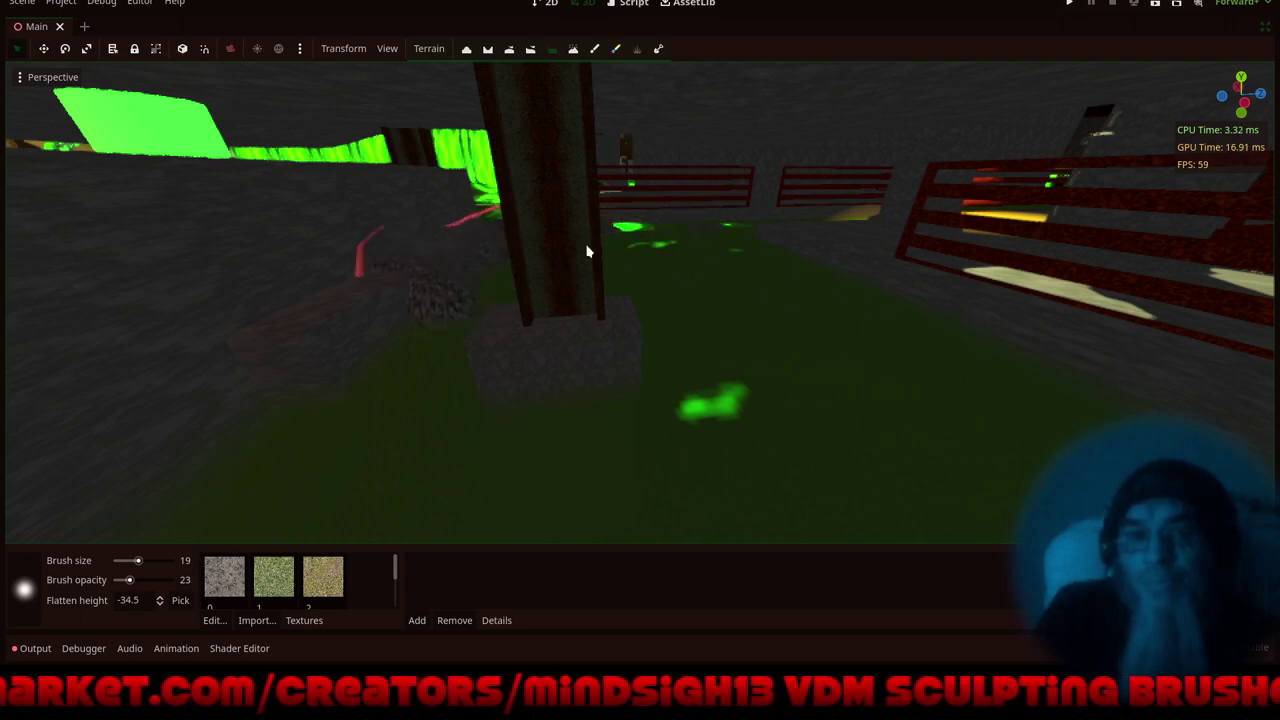
middle_drag(519, 236, 618, 235)
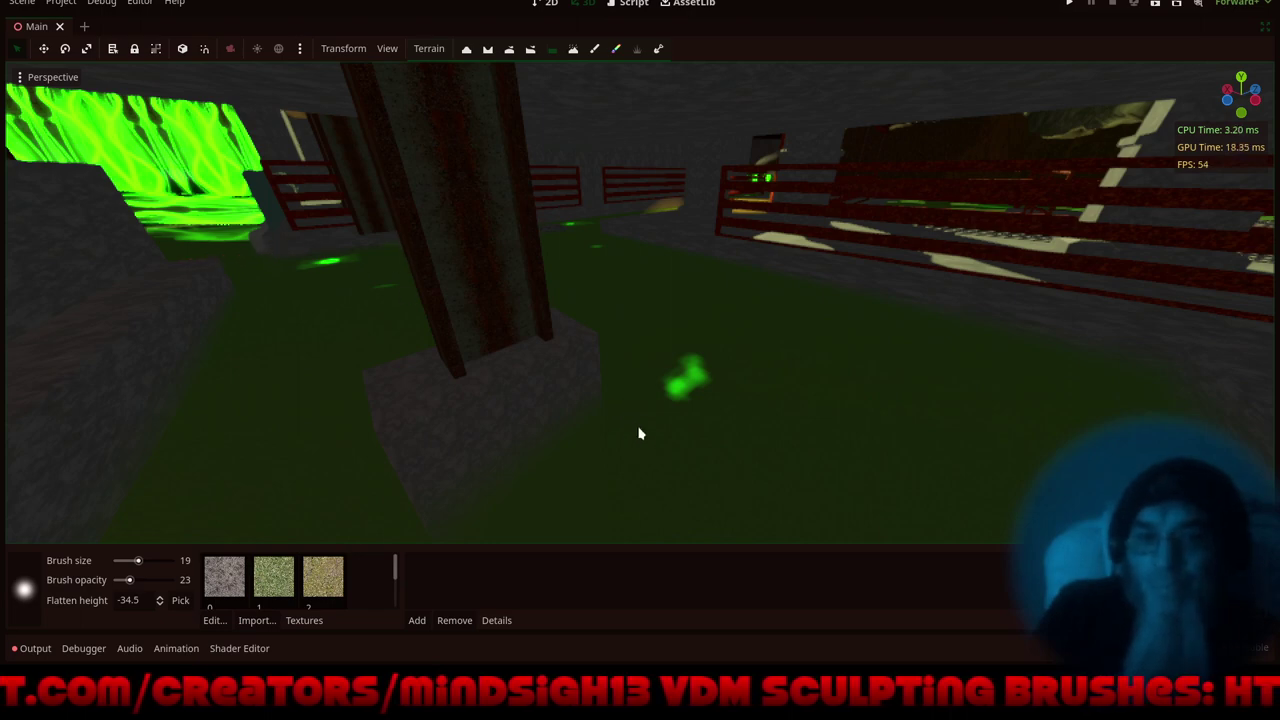
- Level the remaining gravel on the lakebed around the concrete footing and check the water along the red railings
mouse_move(639, 429)
shift+middle_down()
mouse_move(687, 272)
mouse_move(701, 459)
shift+middle_up()
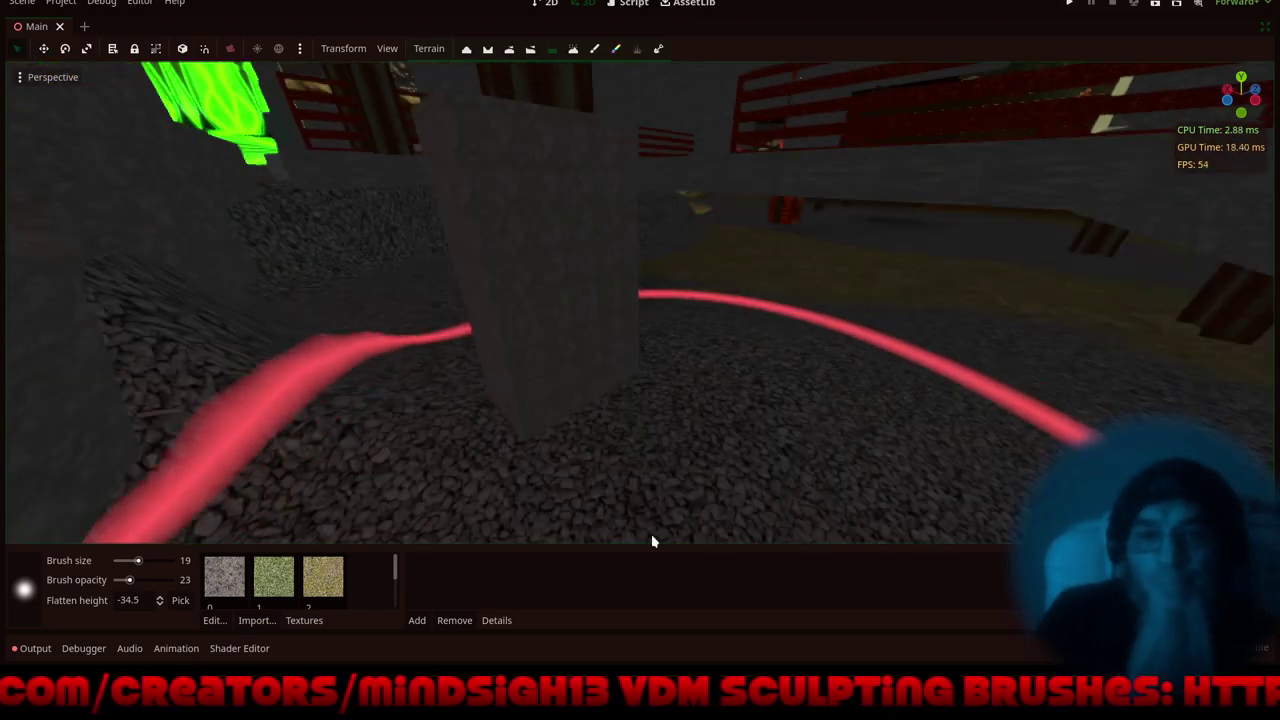
mouse_move(505, 391)
shift+middle_down()
mouse_move(531, 391)
mouse_move(591, 320)
mouse_move(449, 340)
mouse_move(349, 323)
mouse_move(377, 313)
shift+middle_up()
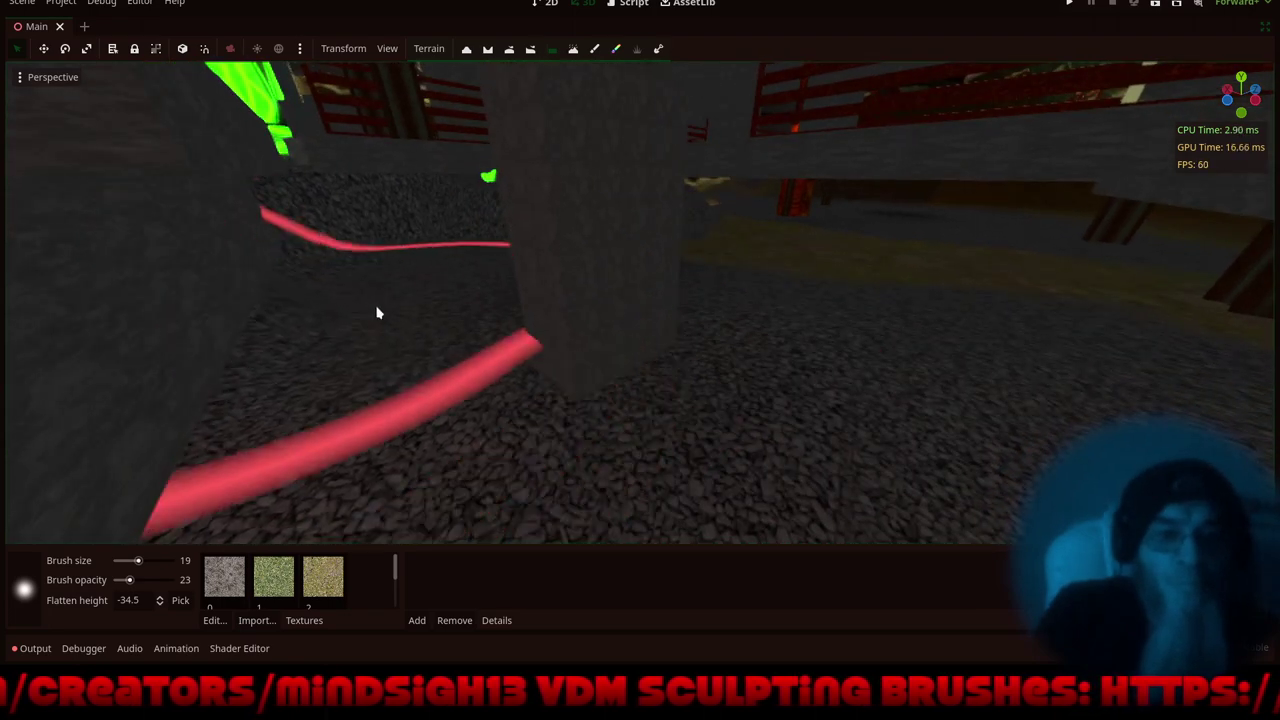
mouse_move(378, 313)
mouse_down()
mouse_move(432, 291)
mouse_move(565, 340)
mouse_move(673, 341)
mouse_move(791, 320)
mouse_move(557, 307)
mouse_up()
mouse_move(605, 285)
shift+middle_down()
mouse_move(634, 262)
mouse_move(650, 124)
mouse_move(490, 149)
mouse_move(159, 168)
mouse_move(1243, 208)
shift+middle_up()
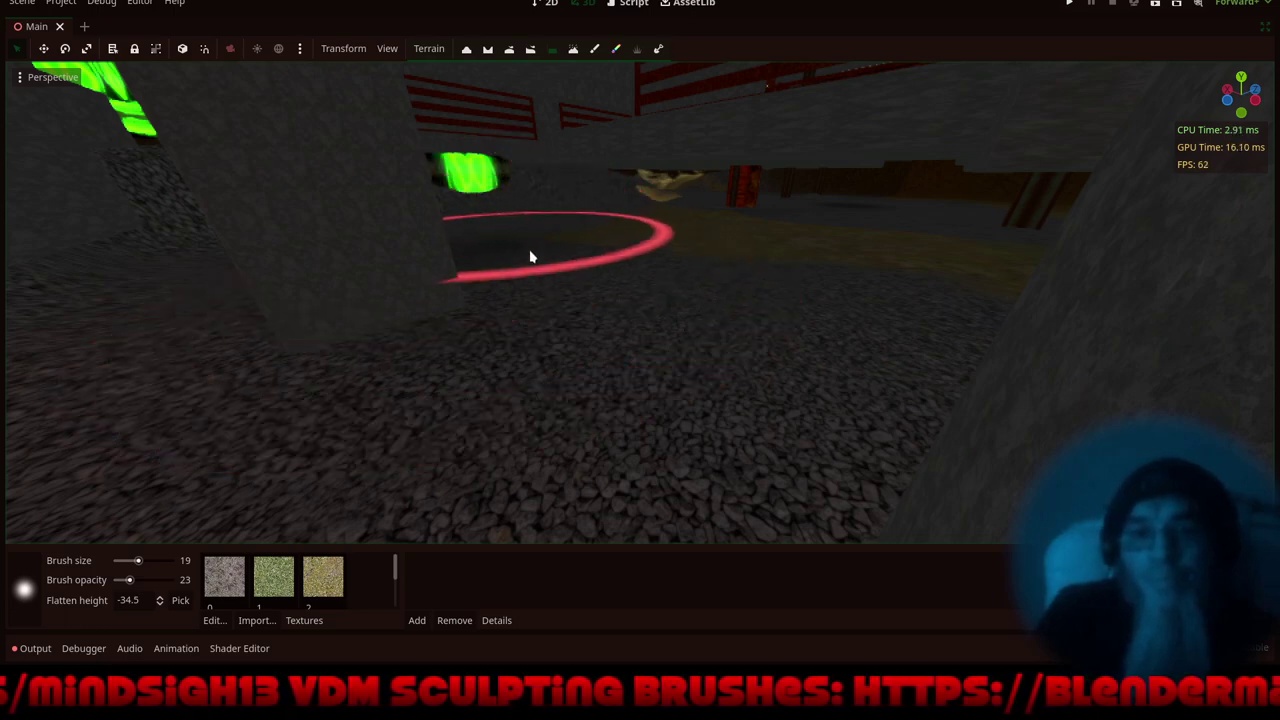
scroll(540, 278, down, 5)
mouse_move(619, 367)
middle_down()
mouse_move(525, 358)
mouse_move(440, 372)
mouse_move(428, 354)
middle_up()
shift+middle_drag(457, 300, 586, 201)
scroll(681, 252, down, 3)
scroll(690, 270, down, 11)
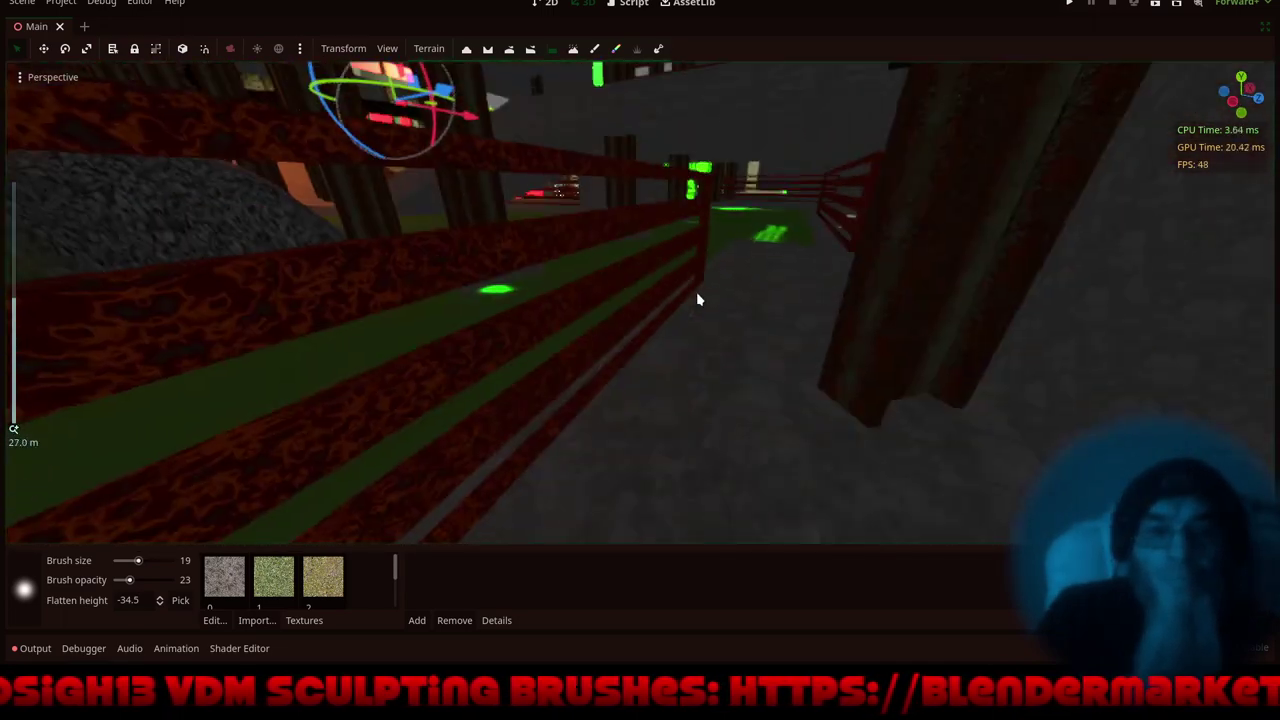
mouse_move(557, 366)
shift+middle_down()
mouse_move(729, 251)
mouse_move(648, 254)
mouse_move(657, 224)
mouse_move(643, 219)
mouse_move(655, 211)
mouse_move(575, 255)
mouse_move(640, 257)
mouse_move(631, 325)
mouse_move(532, 415)
mouse_move(539, 429)
mouse_move(545, 409)
shift+middle_up()
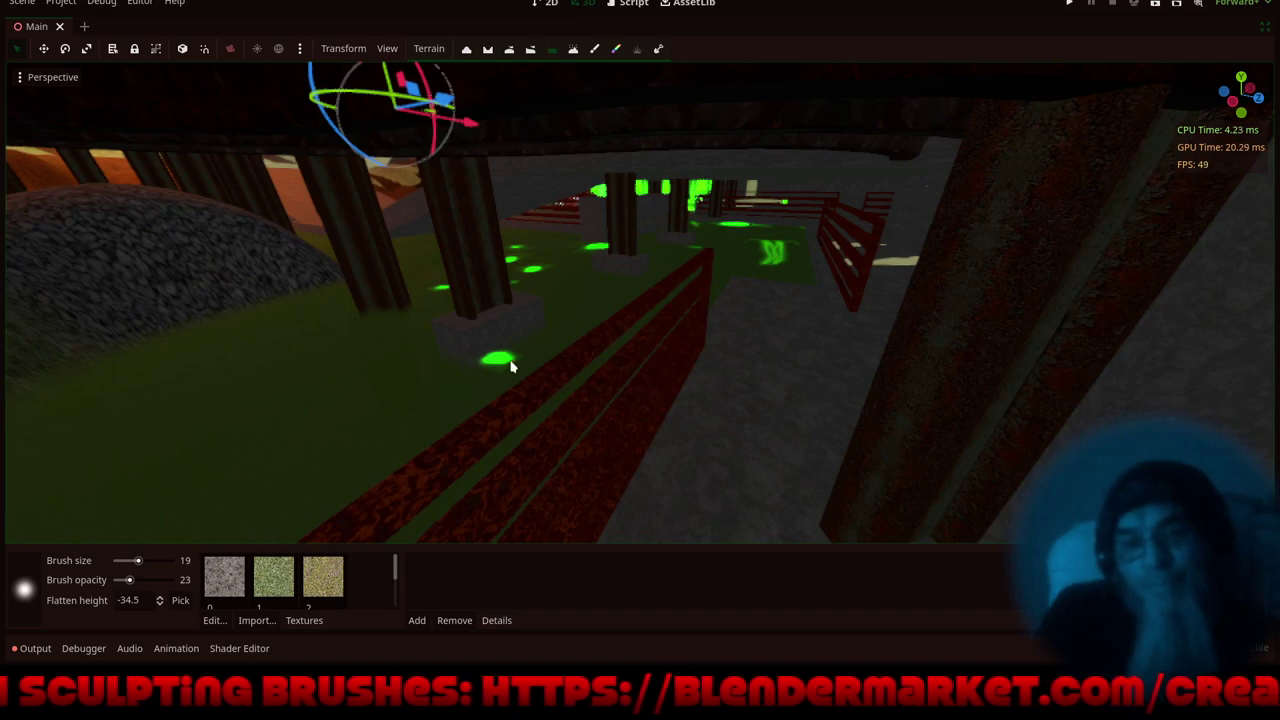
- Bake the terrain's global map and update its editor collider
click(428, 49)
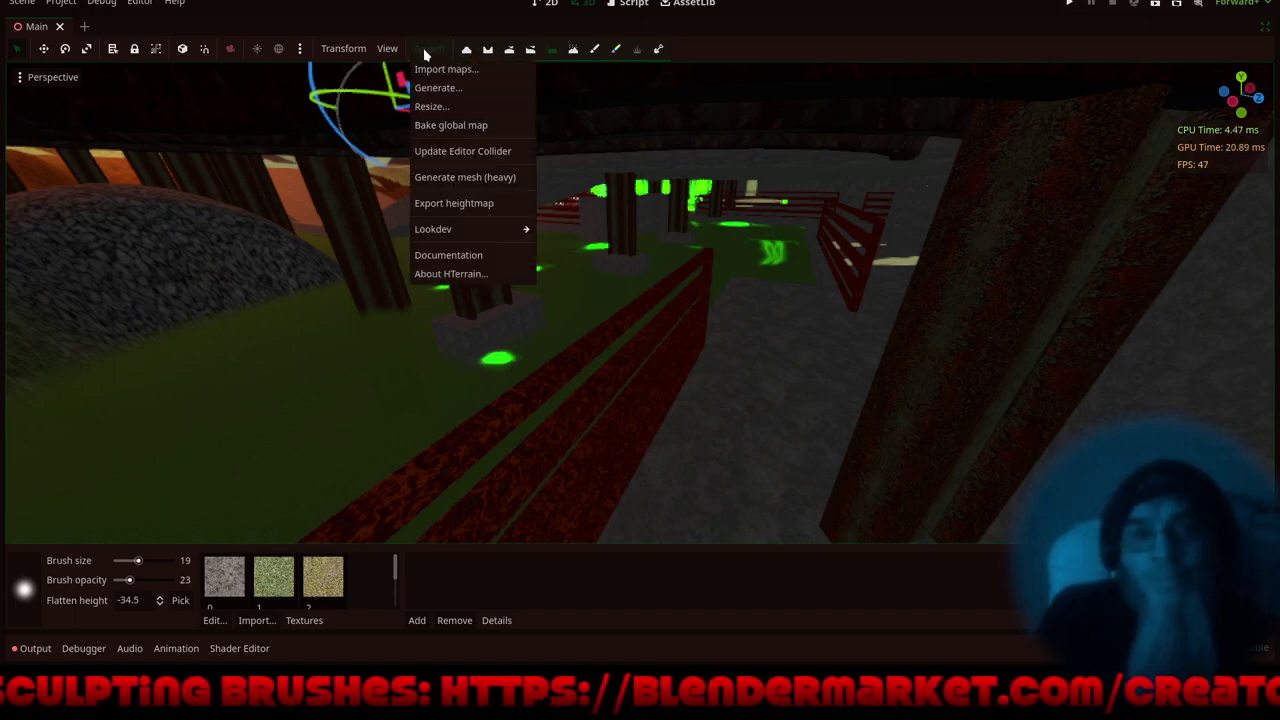
click(446, 128)
click(426, 49)
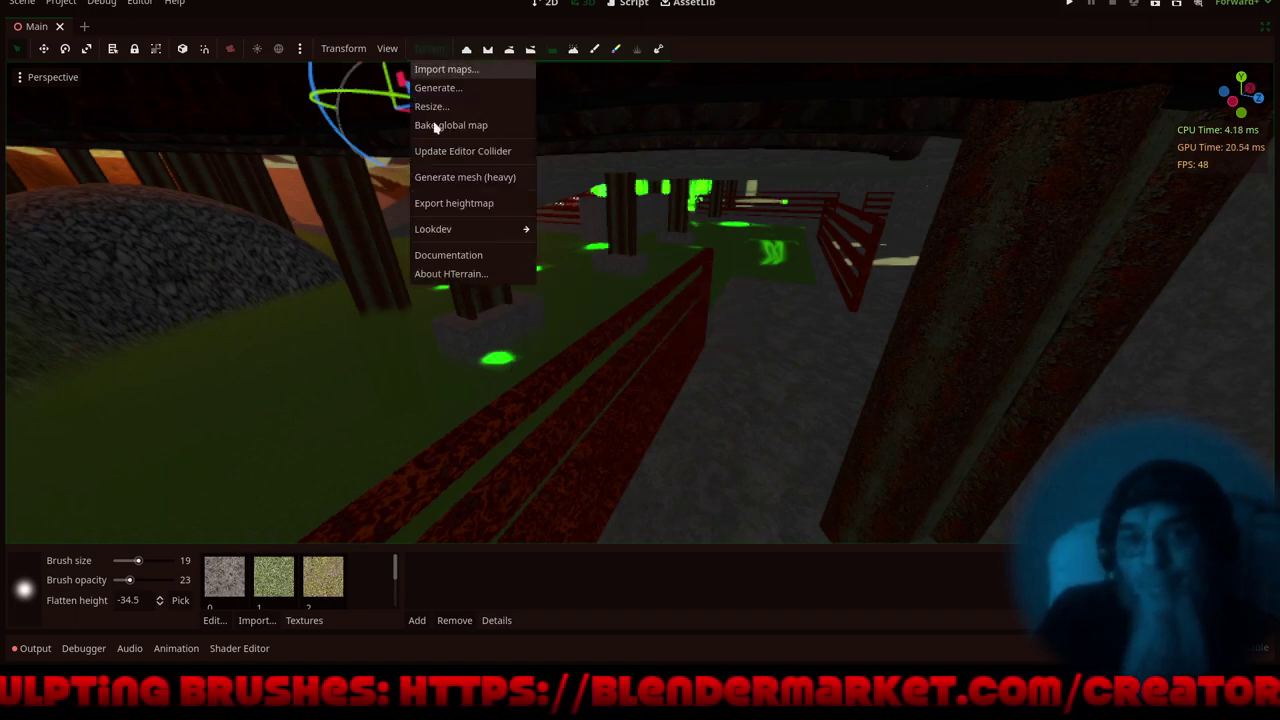
click(447, 155)
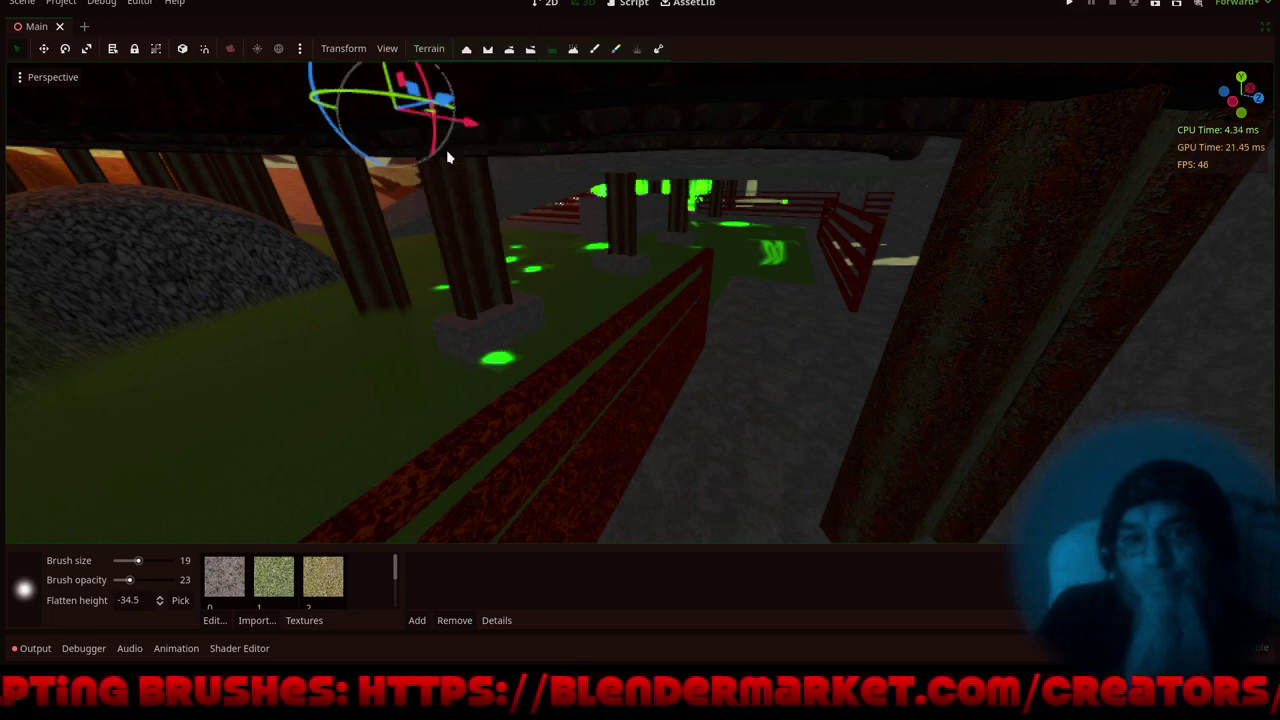
- Rebake the navigation mesh of the NavigationRegion3D node to include the reshaped terrain
click(1268, 30)
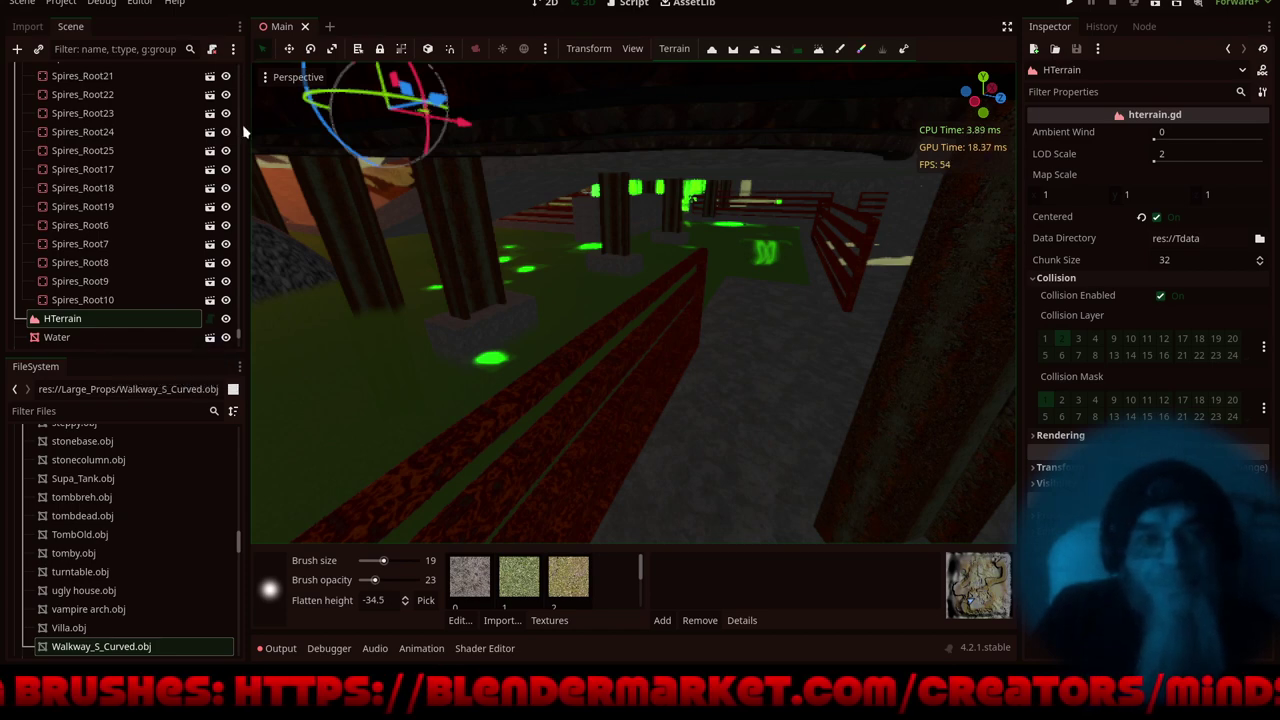
drag(239, 337, 238, 347)
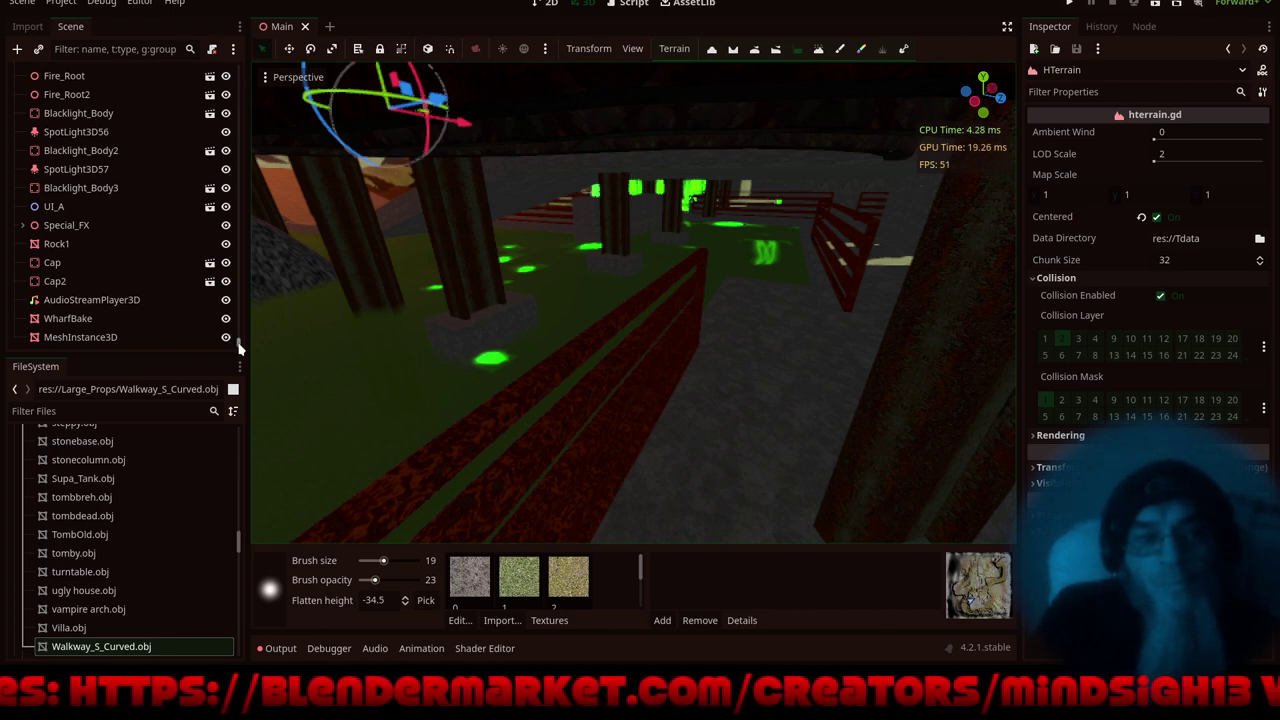
drag(240, 337, 233, 76)
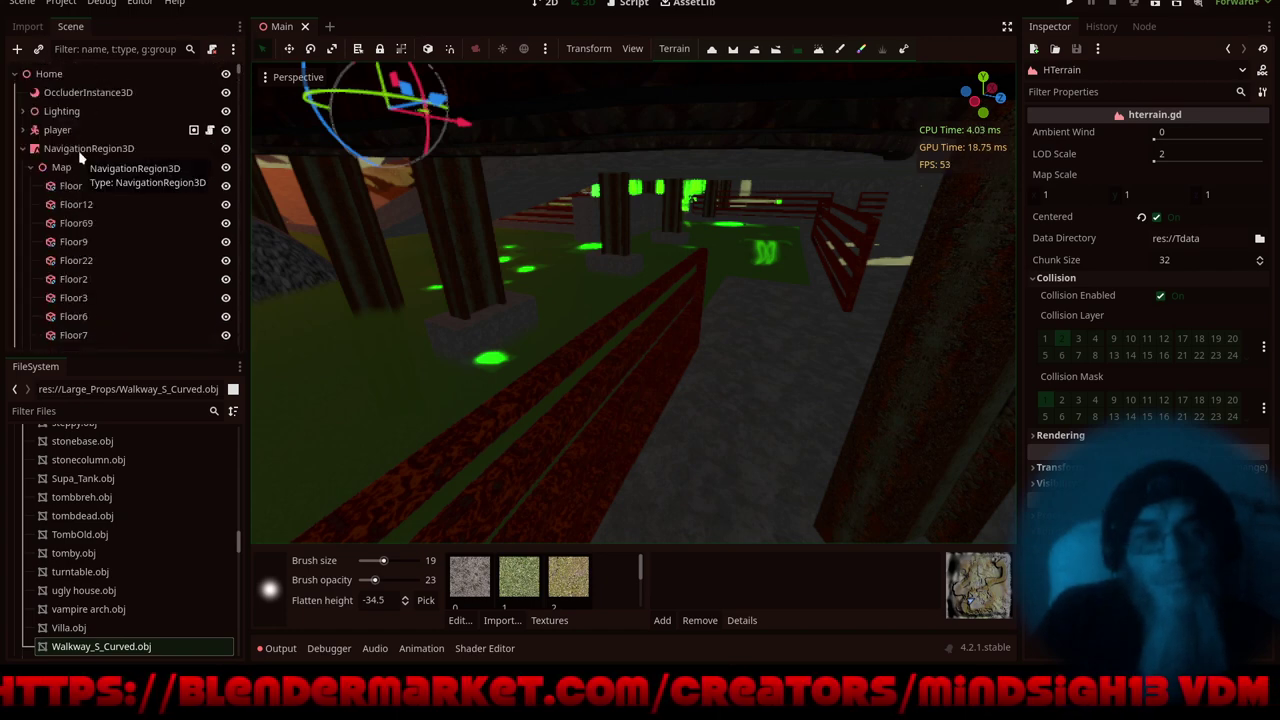
click(80, 152)
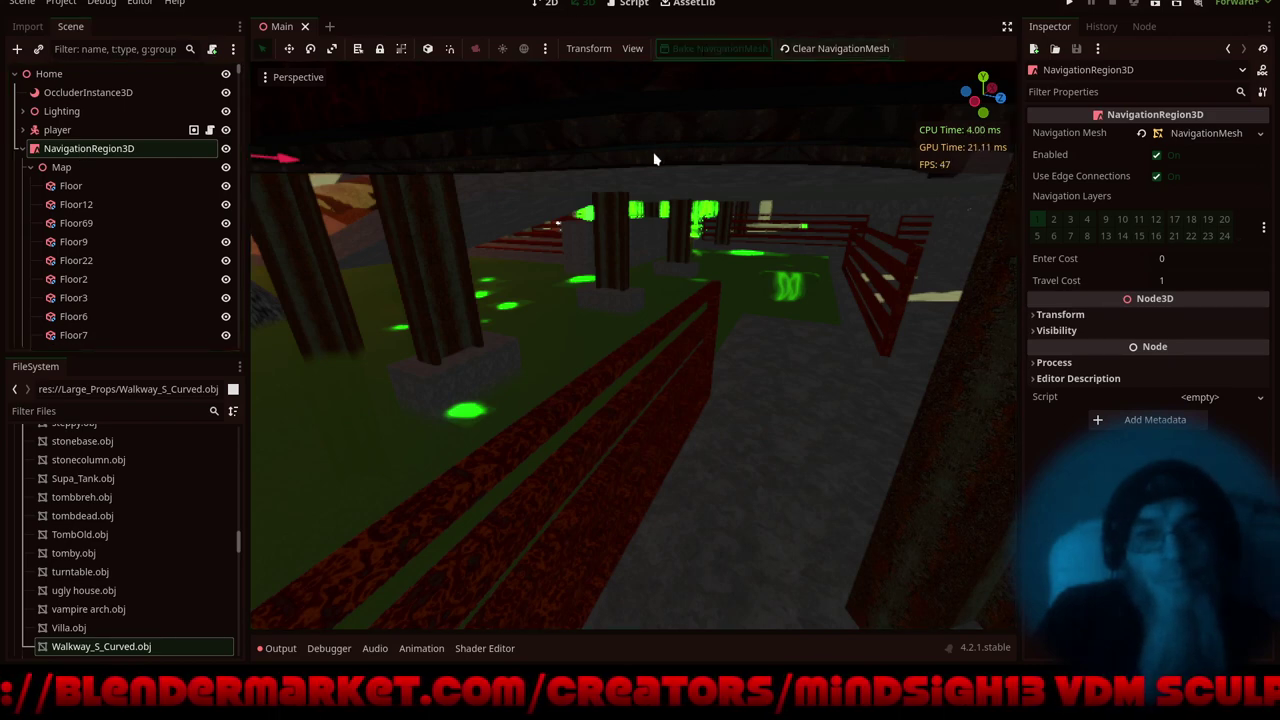
- Rebake the occluders of the OccluderInstance3D node and save the Main scene
click(90, 92)
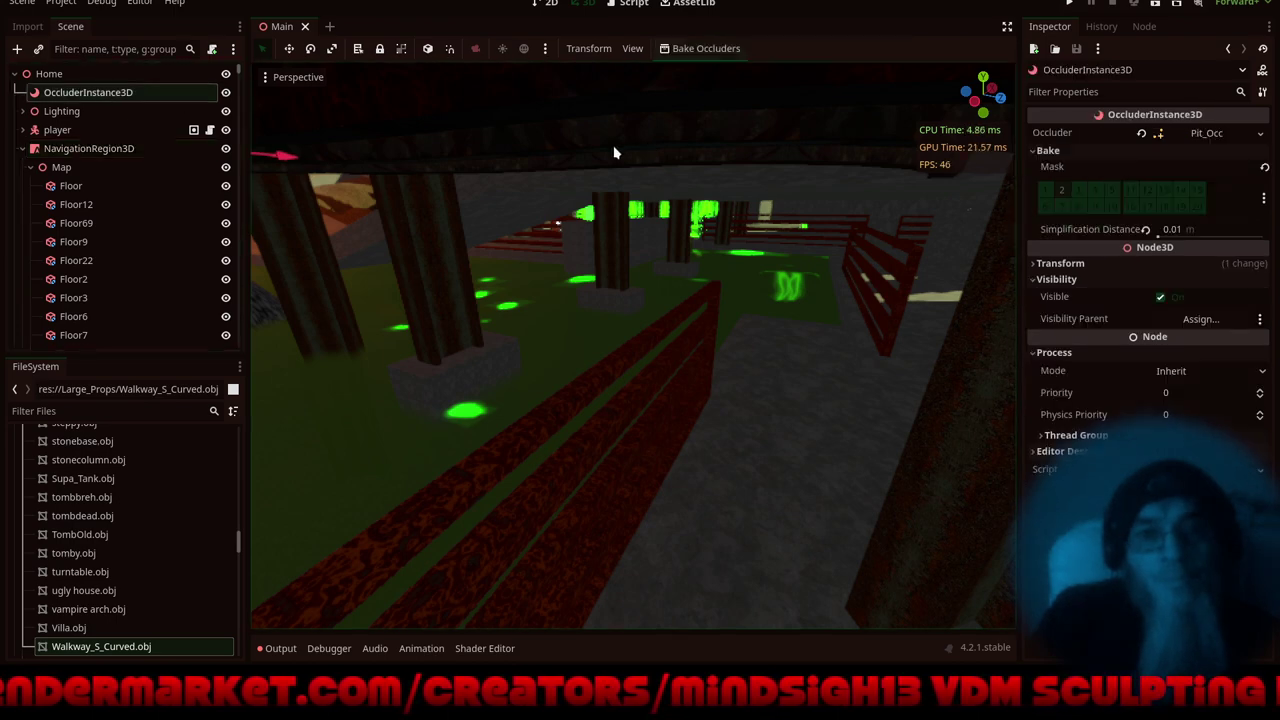
key(ctrl+s)
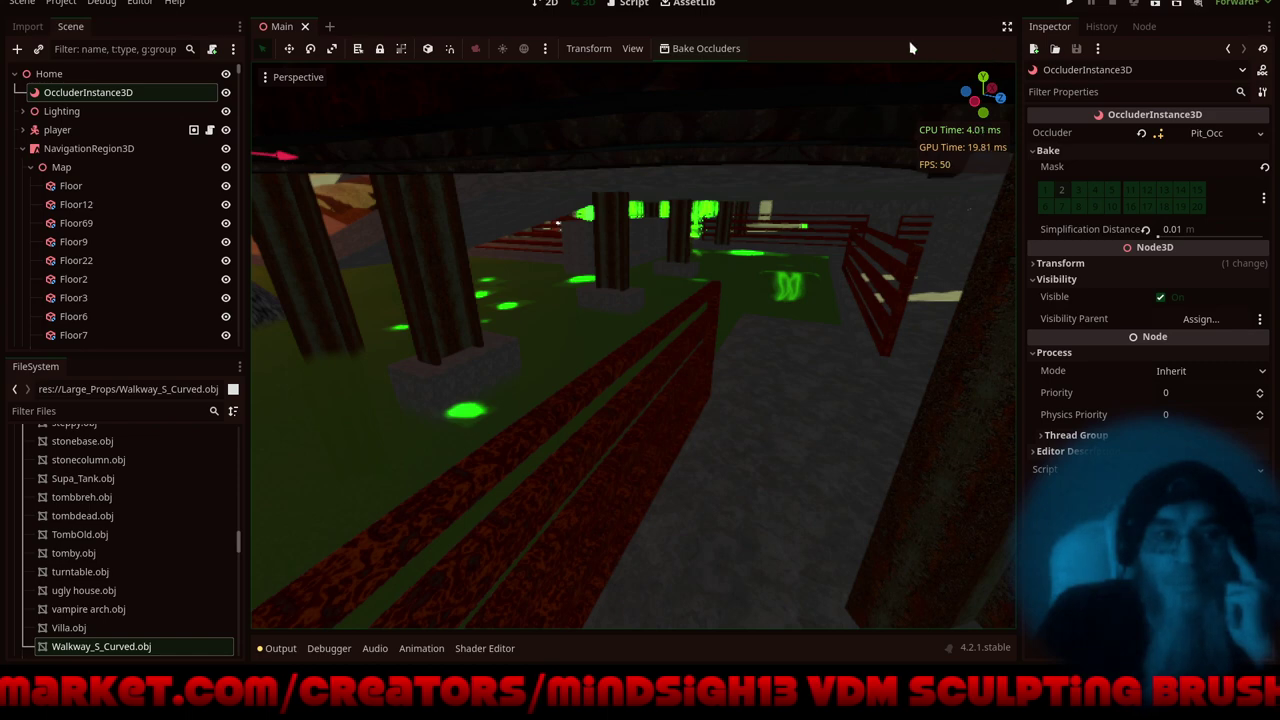
- Play-test the scene, walking the character from the pipe walkway down to the waterside slabs and along the red railings
click(1071, 6)
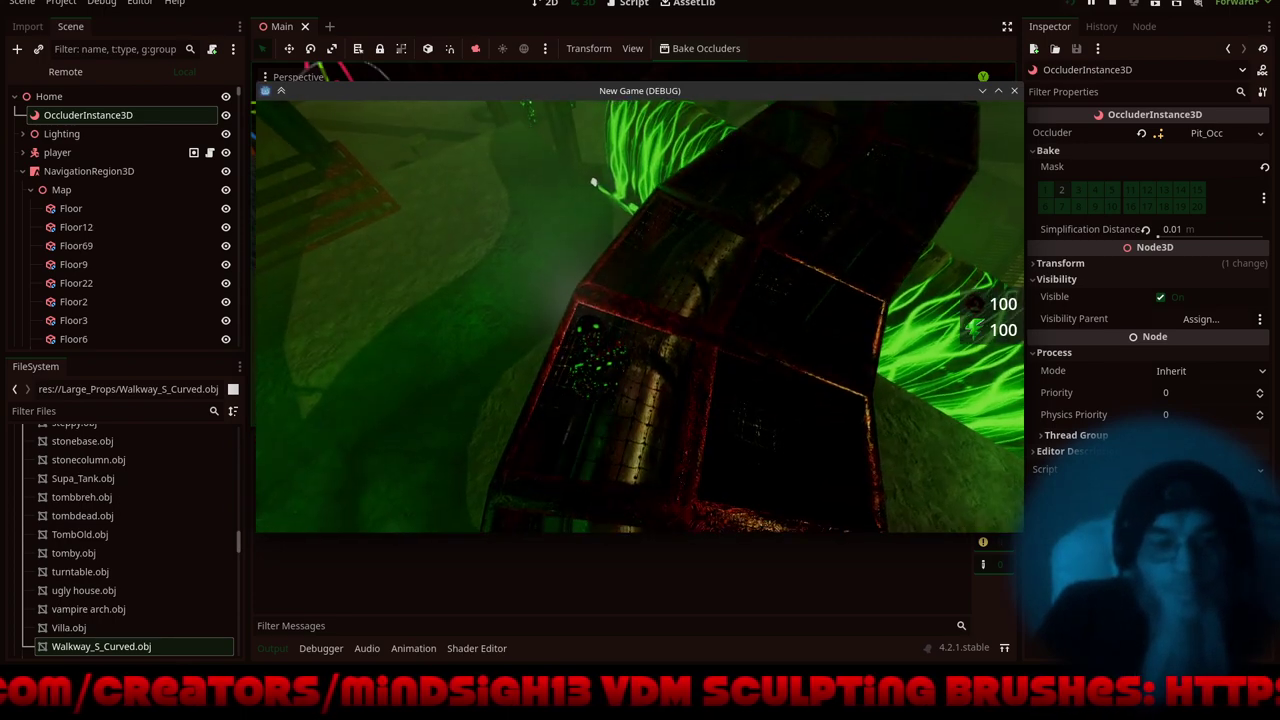
key(w)
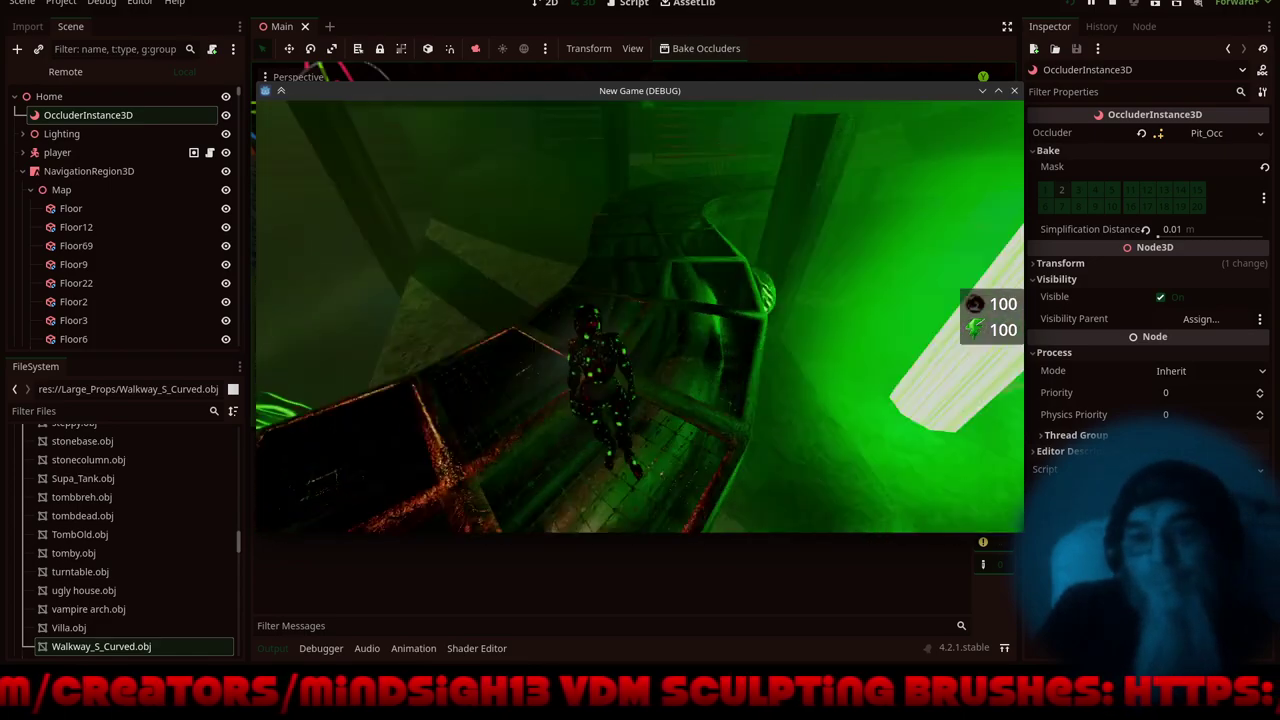
key(w)
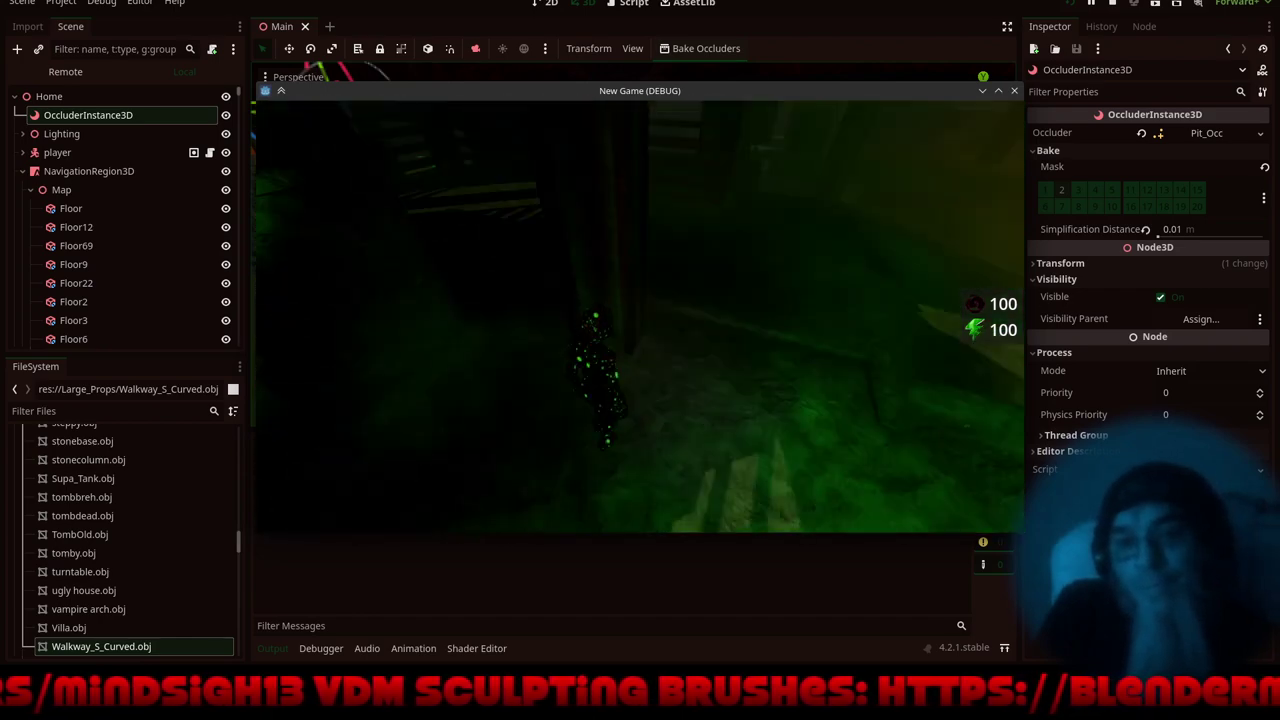
key(w)
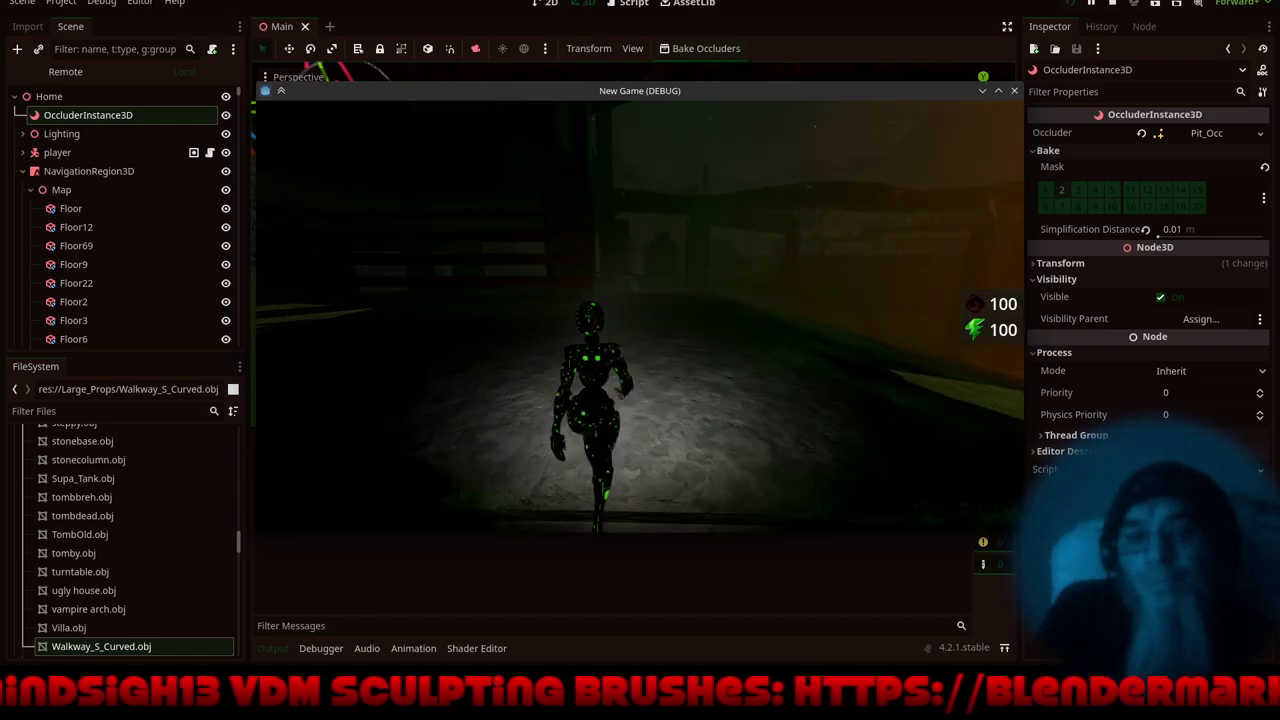
key(w)
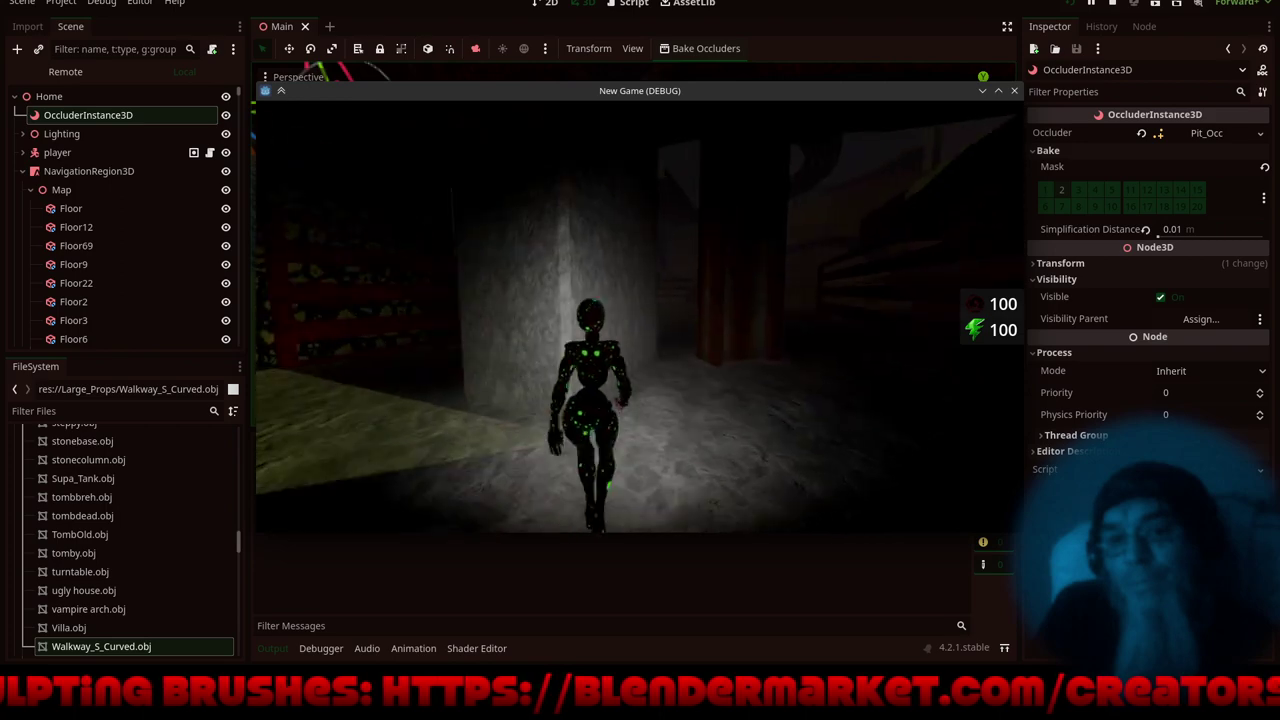
key(w)
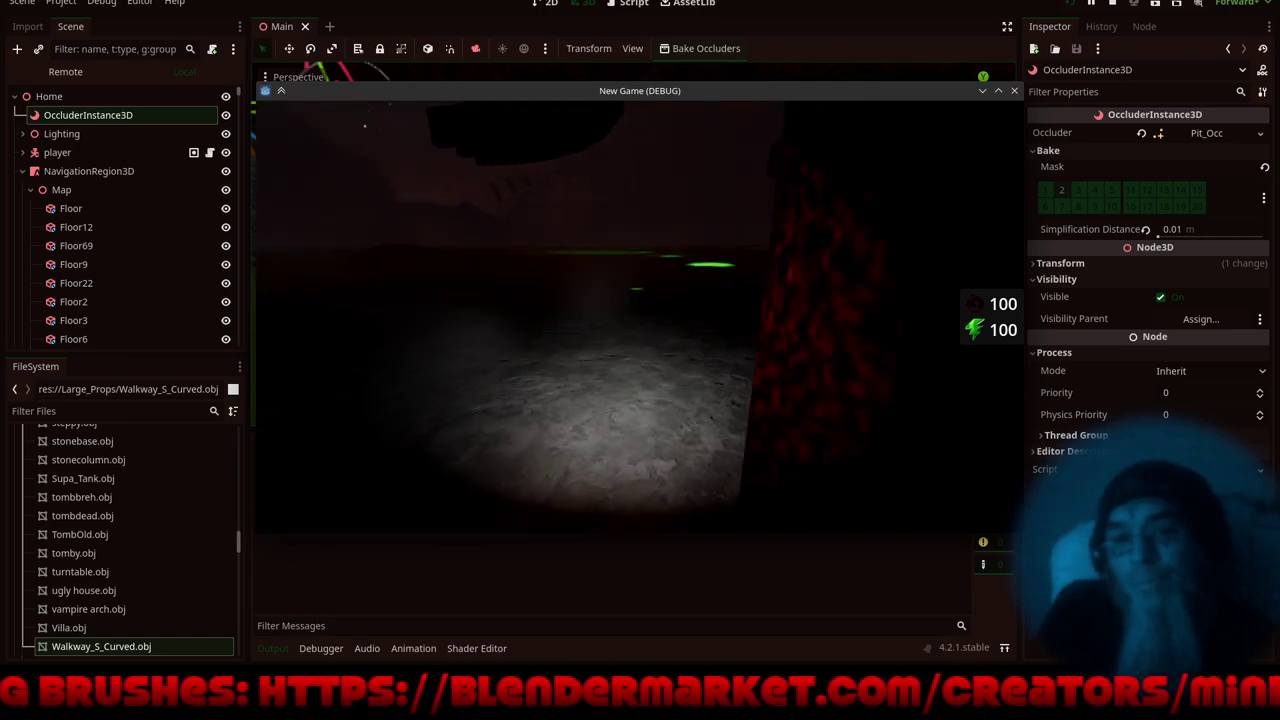
key(w)
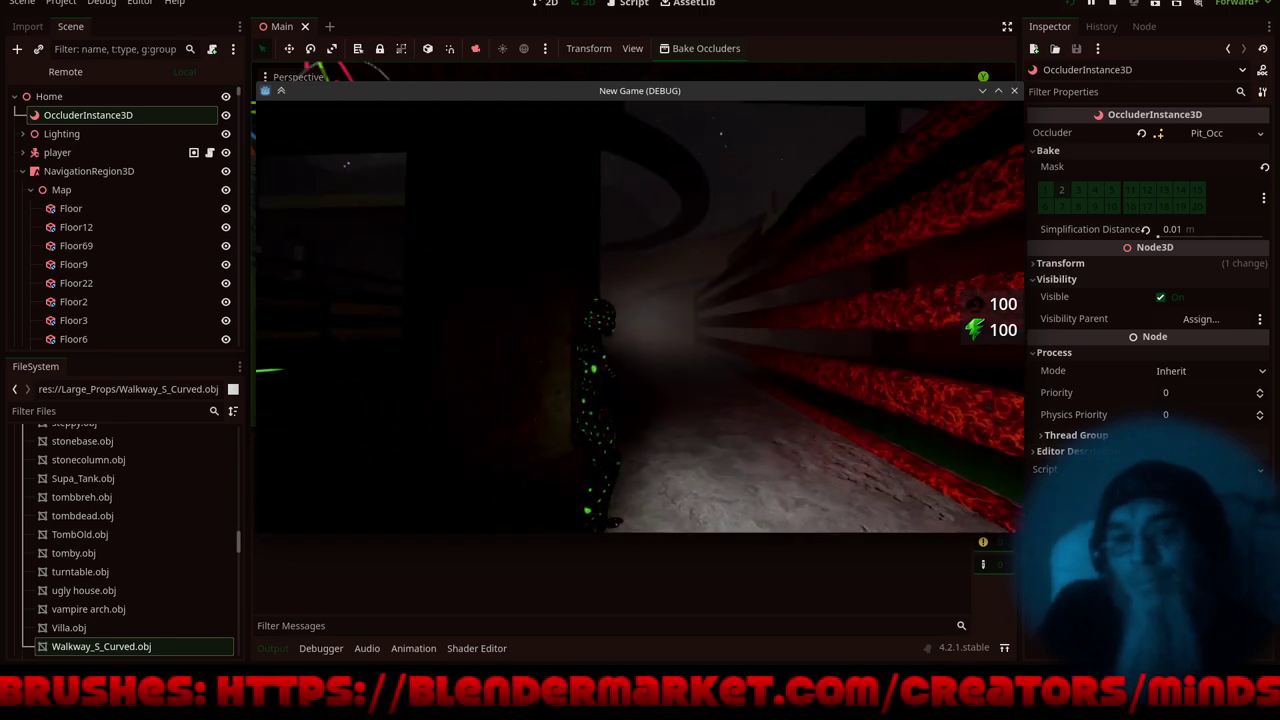
key(w)
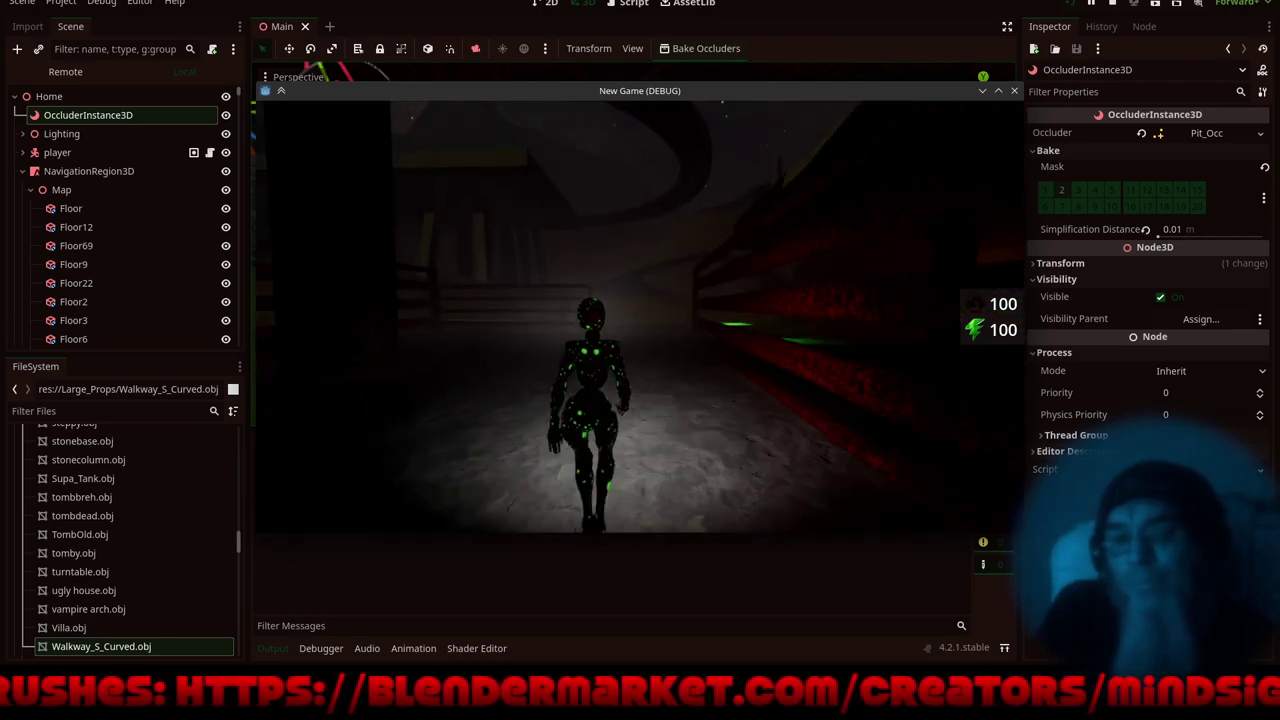
key(w)
key(w)
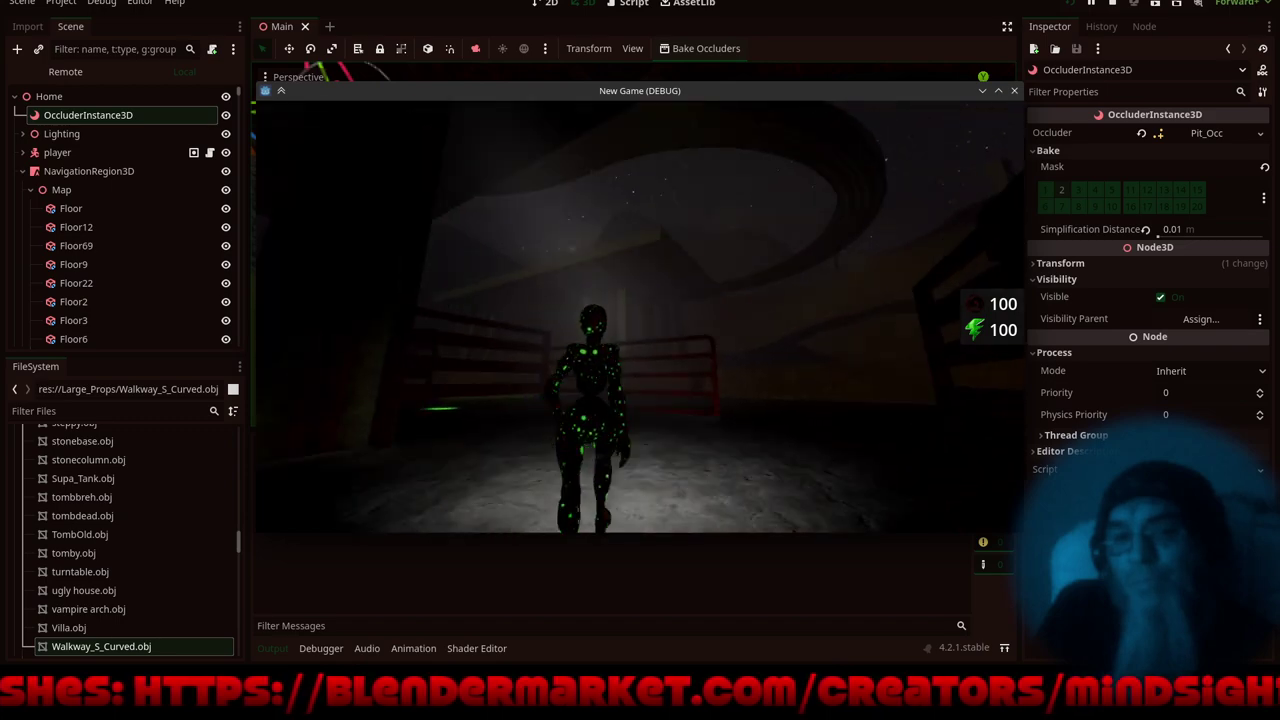
key(w)
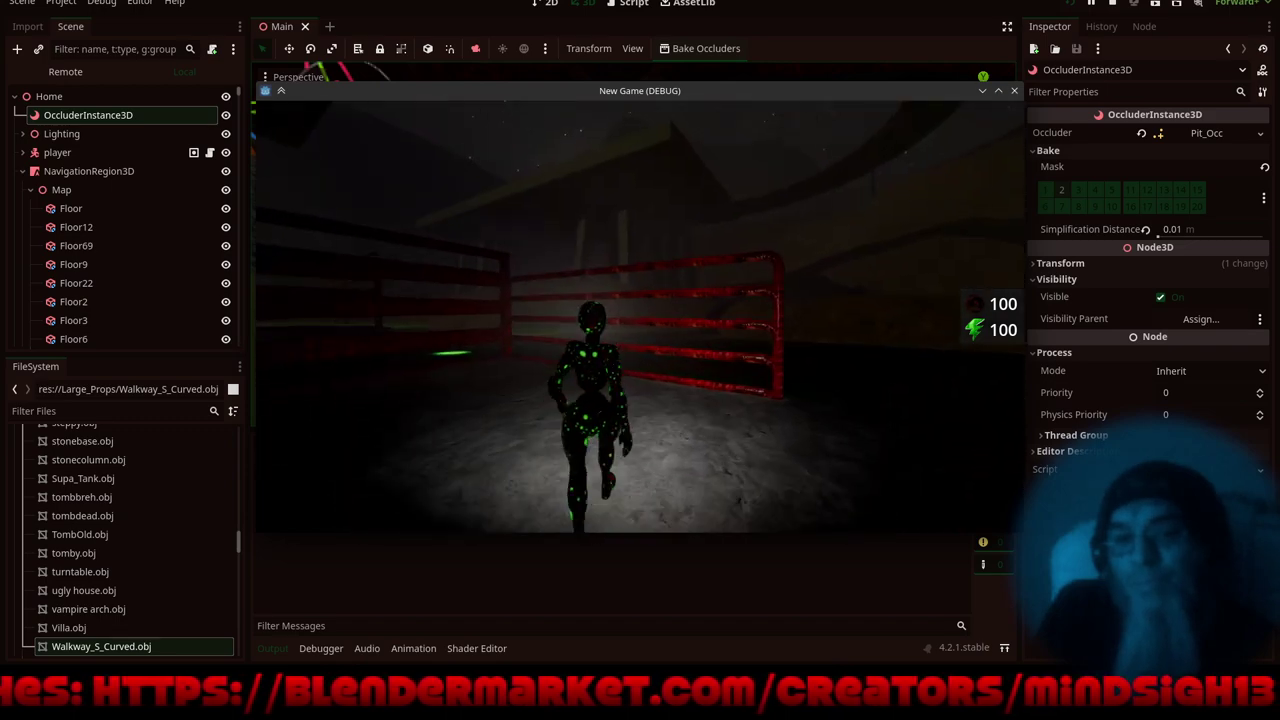
- Walk the character back through the dark passage beside the railings to the water's edge and end the play-test
key(w)
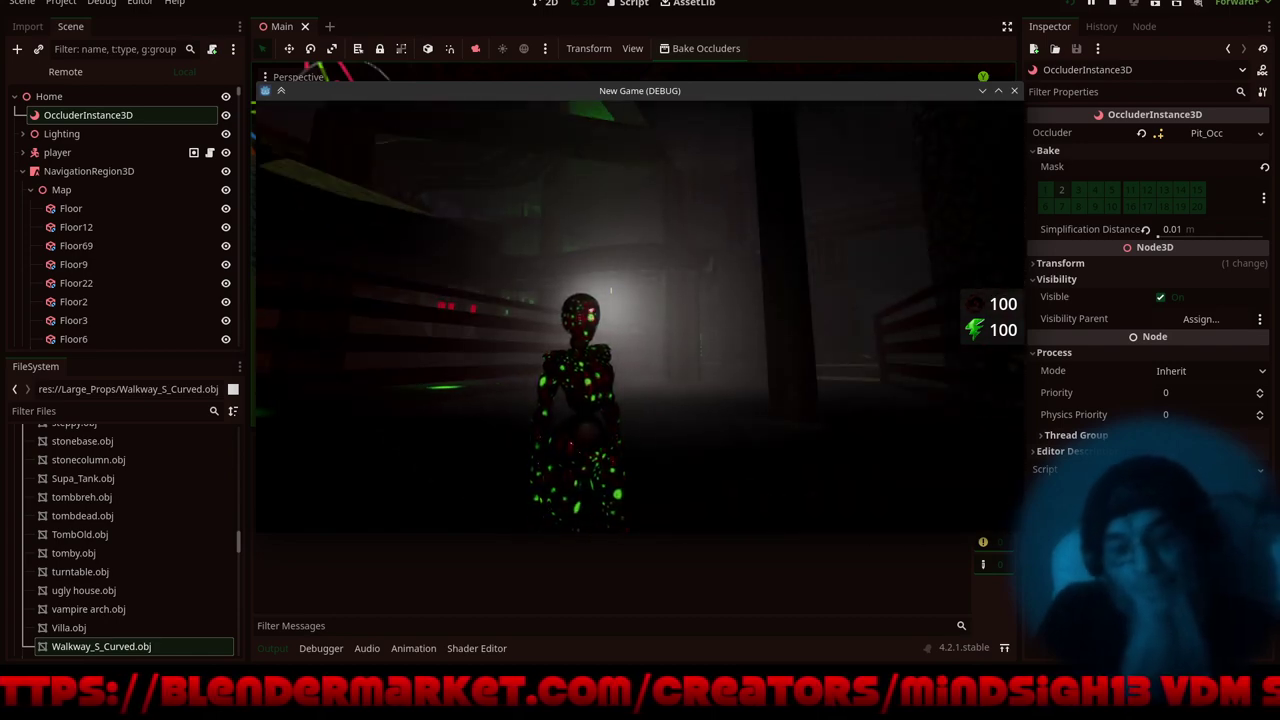
key(w)
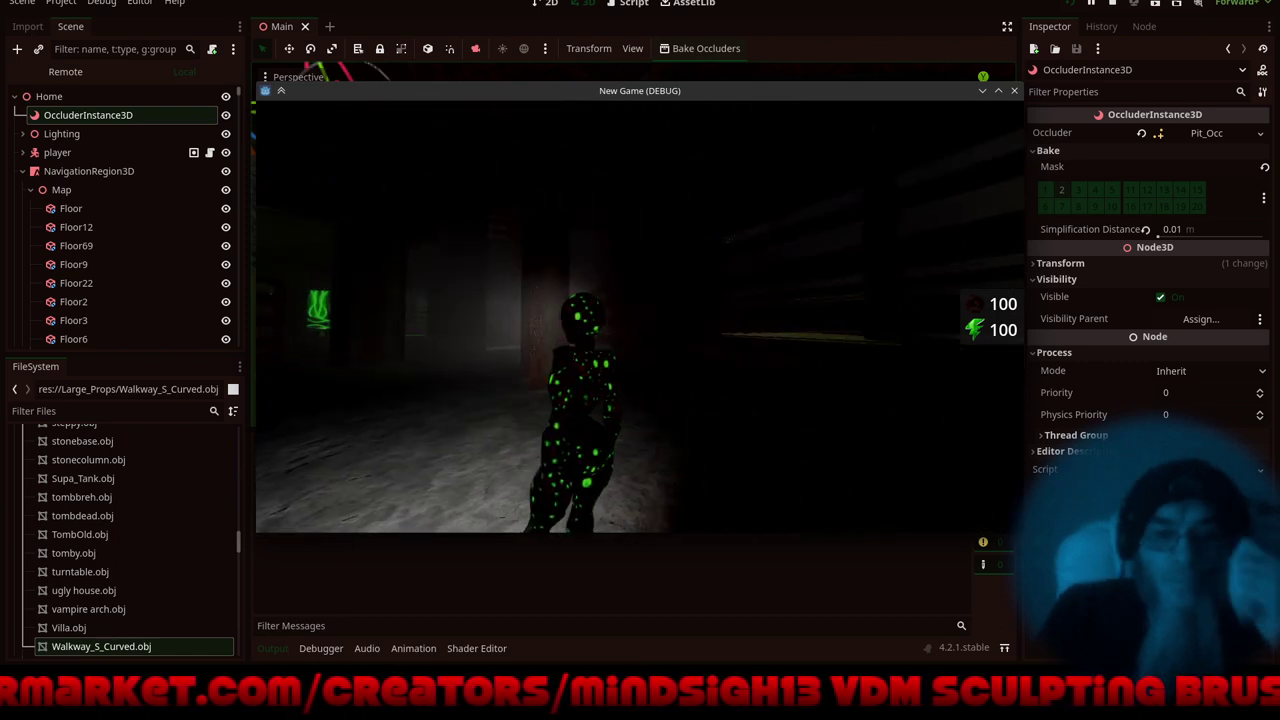
key(w)
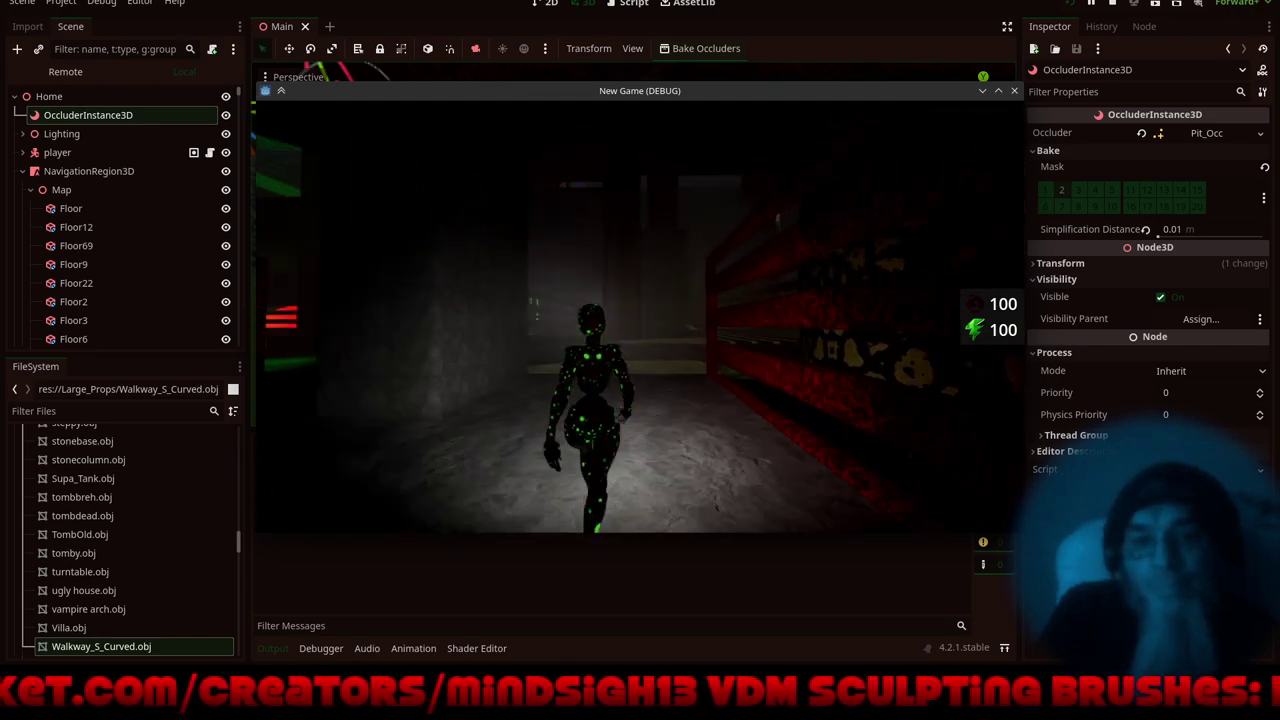
key(w)
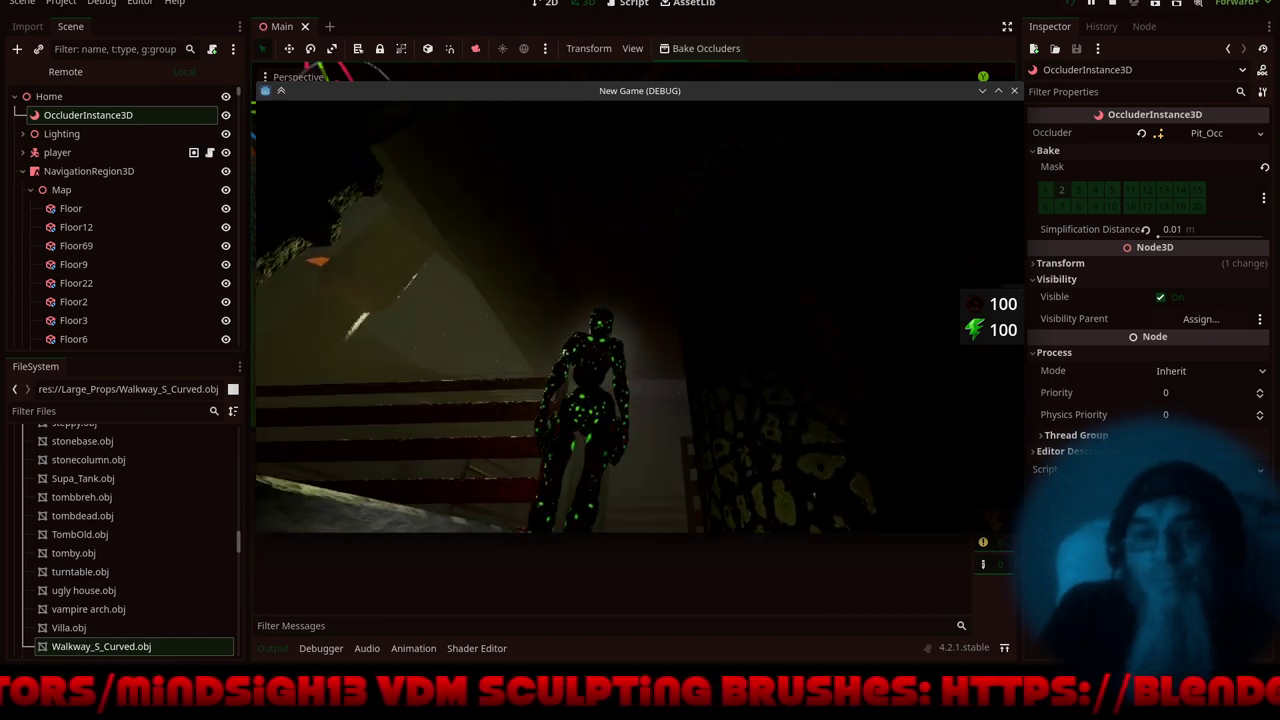
key(w)
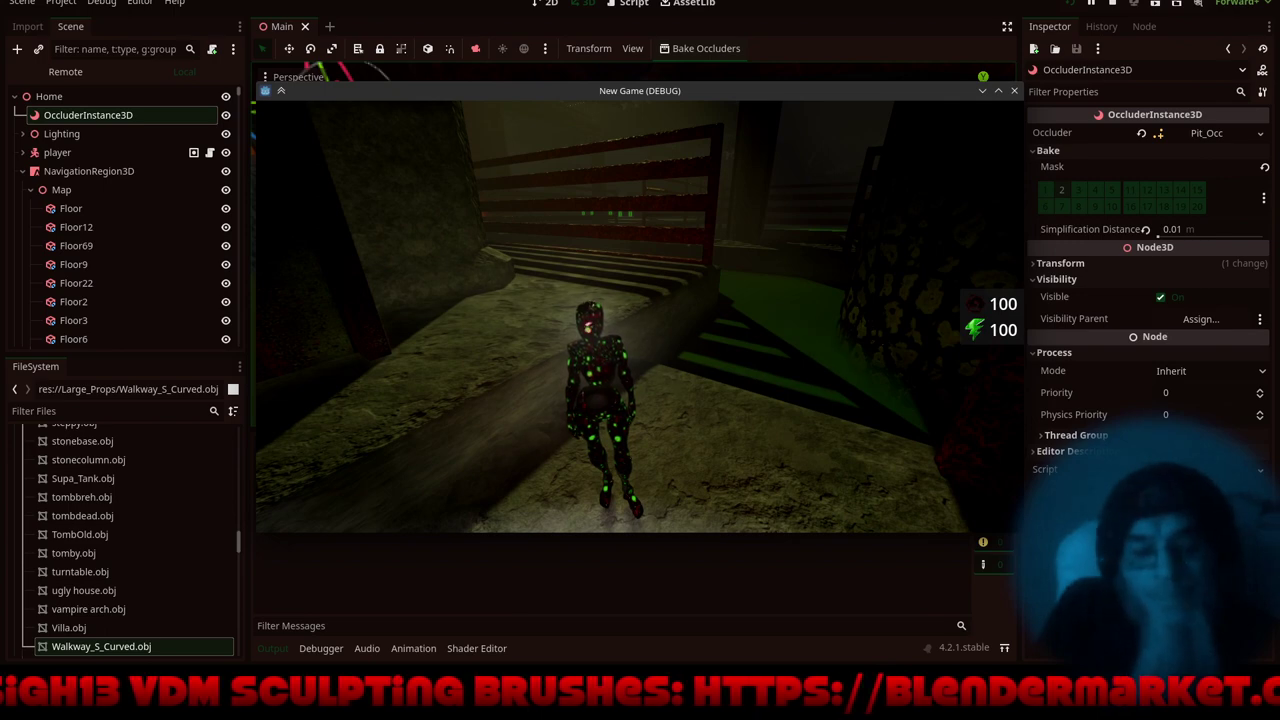
key(Escape)
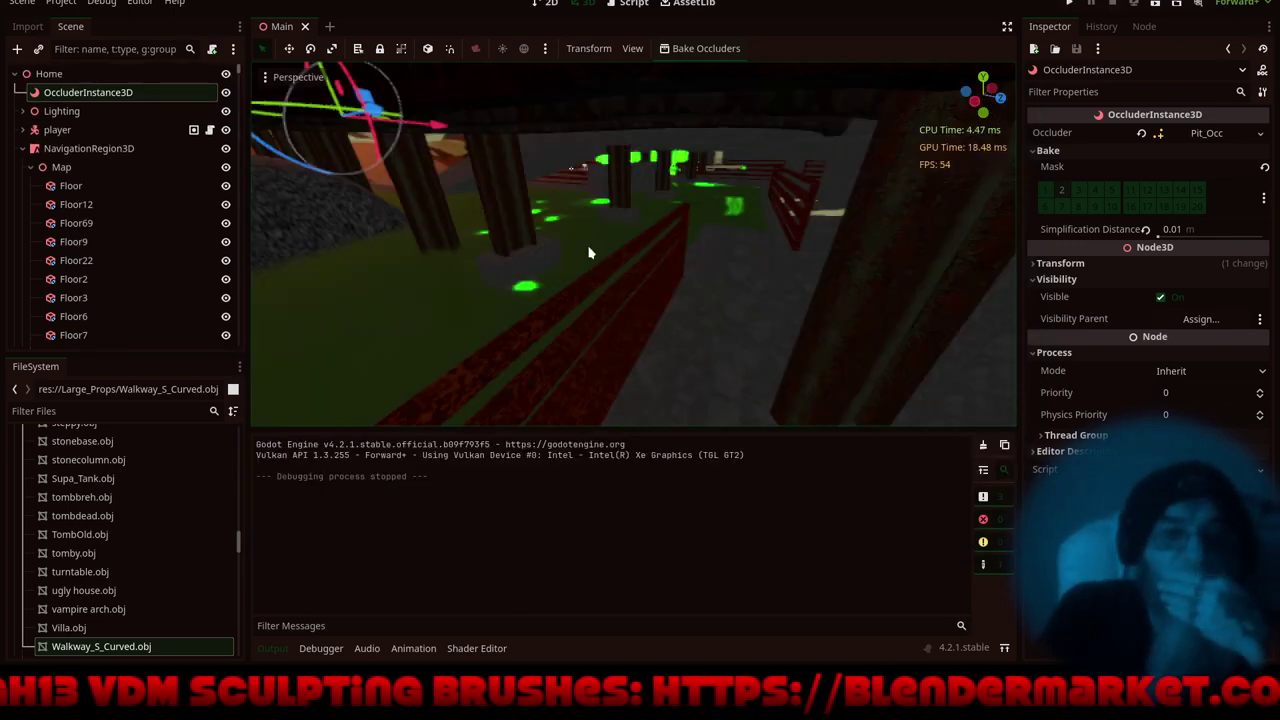
- Inspect the slab around the dark spheres beneath the curved pipe walkway, near the glowing green column
scroll(589, 253, down, 5)
middle_drag(565, 235, 903, 264)
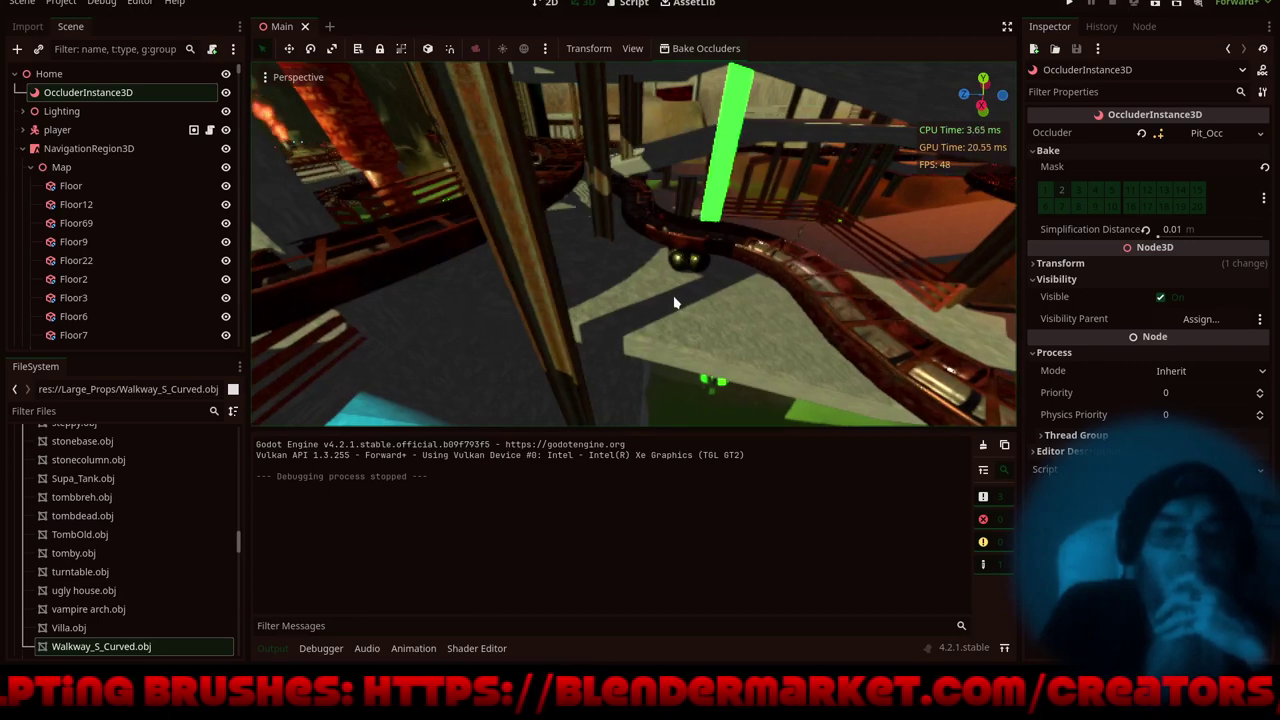
middle_drag(674, 301, 636, 279)
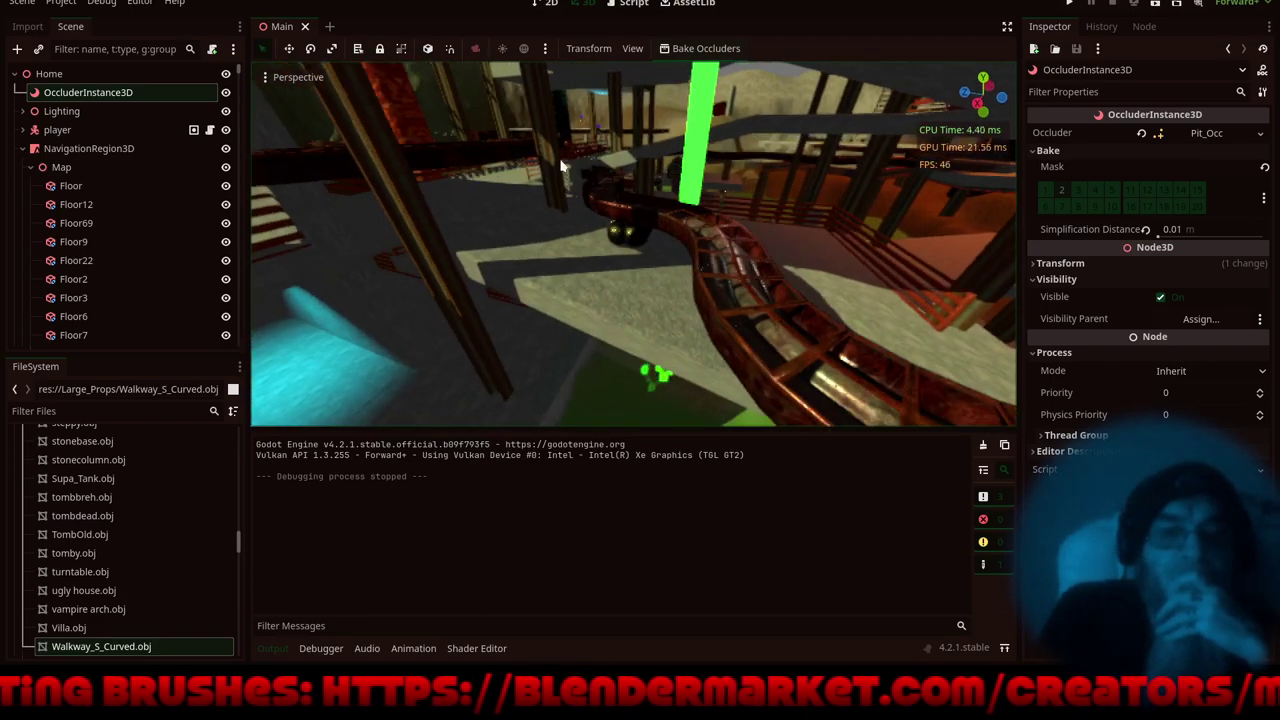
scroll(561, 166, up, 5)
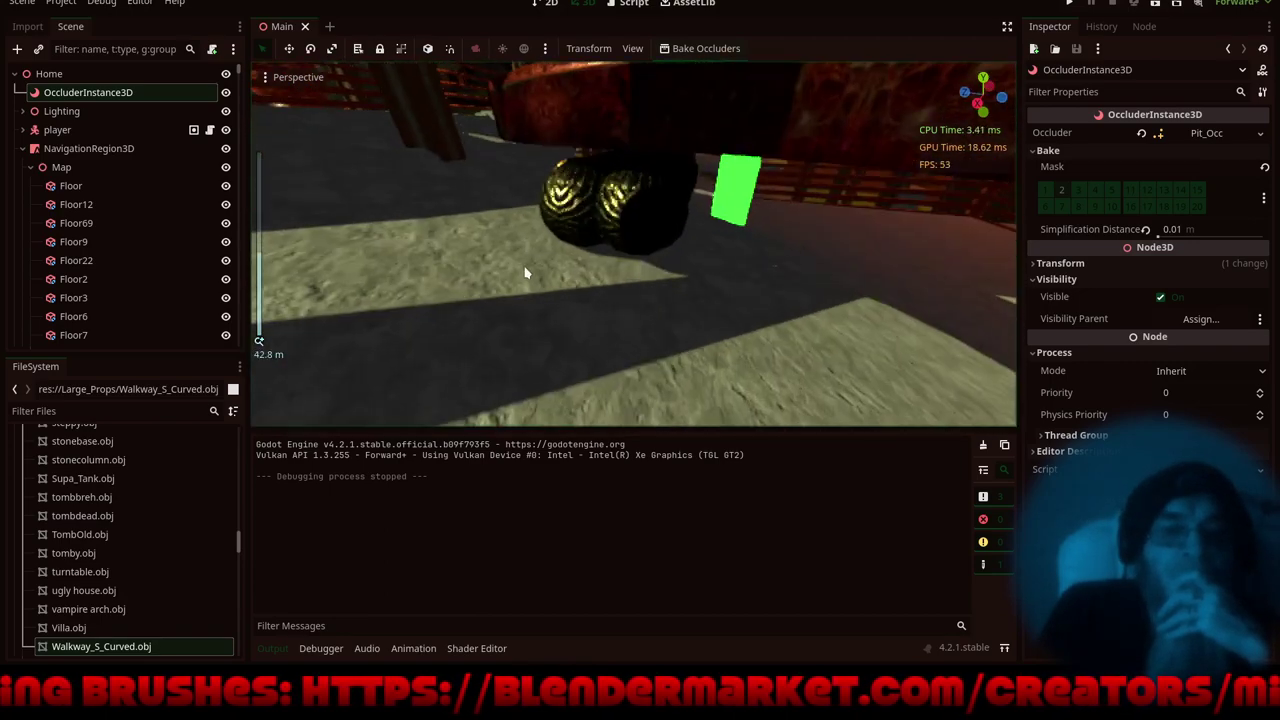
- Duplicate the flat concrete slab lying beside the railings near the curved structure
middle_drag(525, 269, 566, 244)
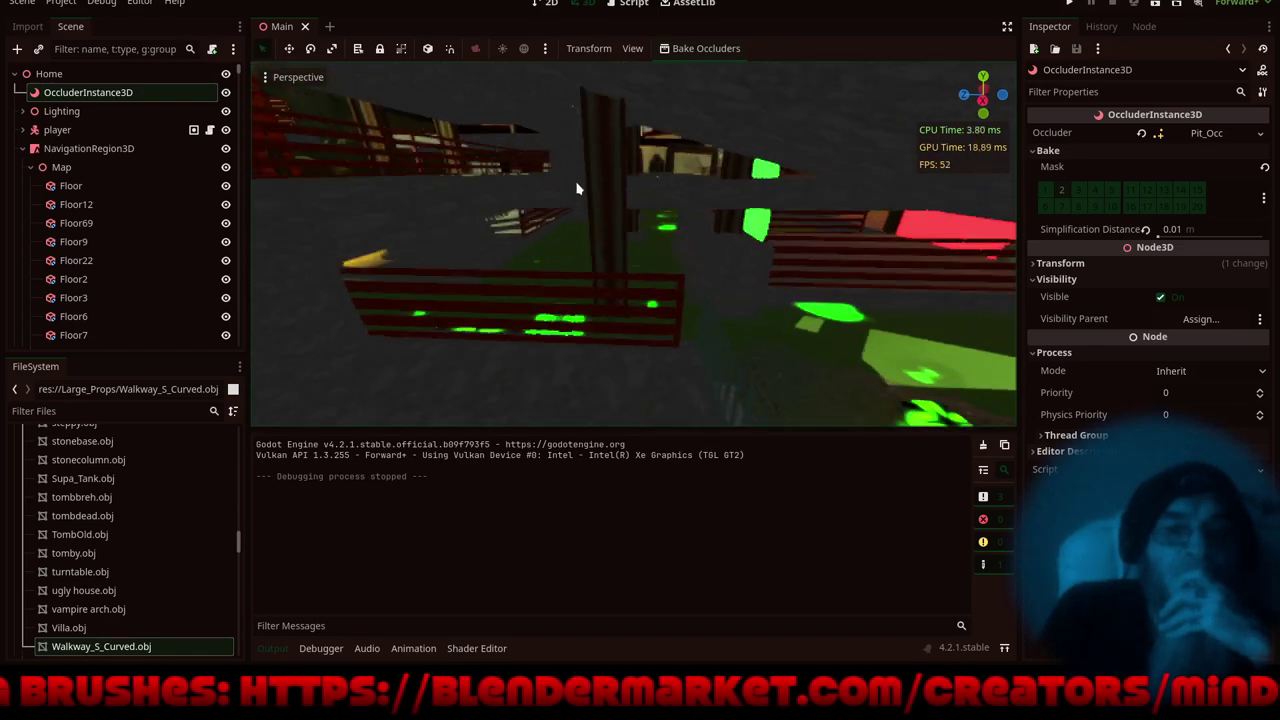
click(565, 152)
key(f)
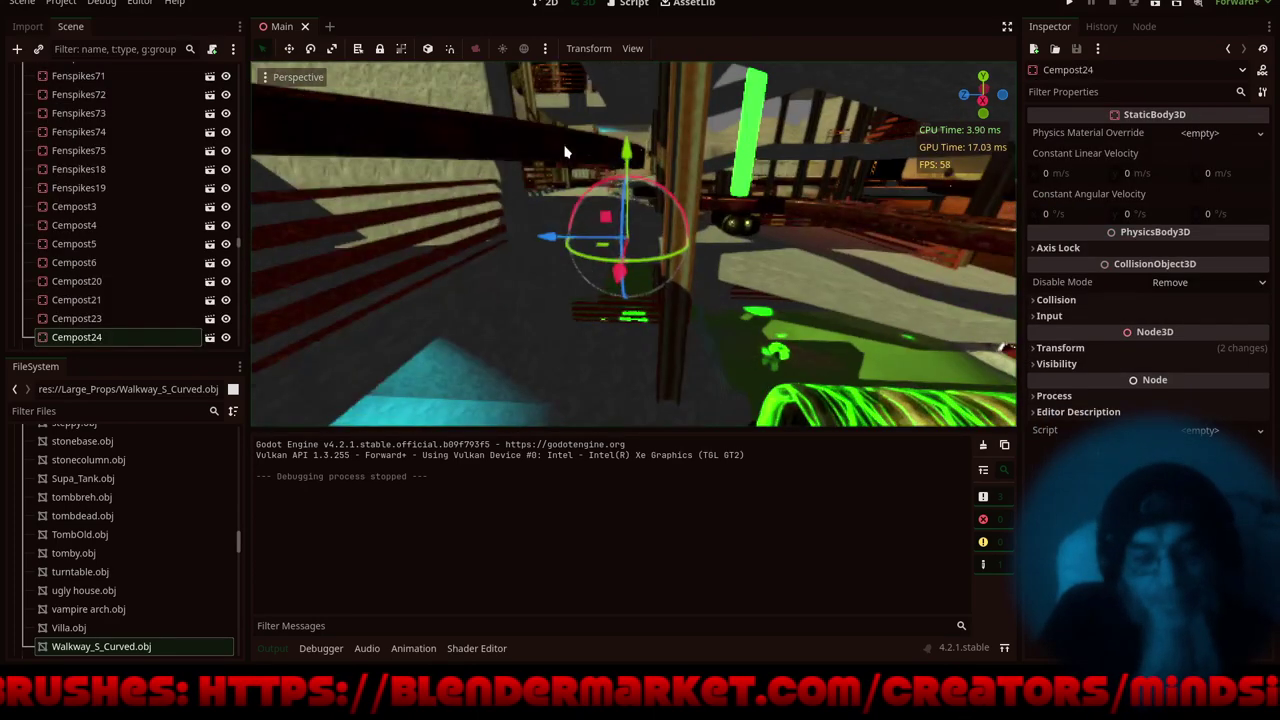
scroll(634, 195, up, 5)
middle_drag(661, 207, 589, 139)
click(618, 133)
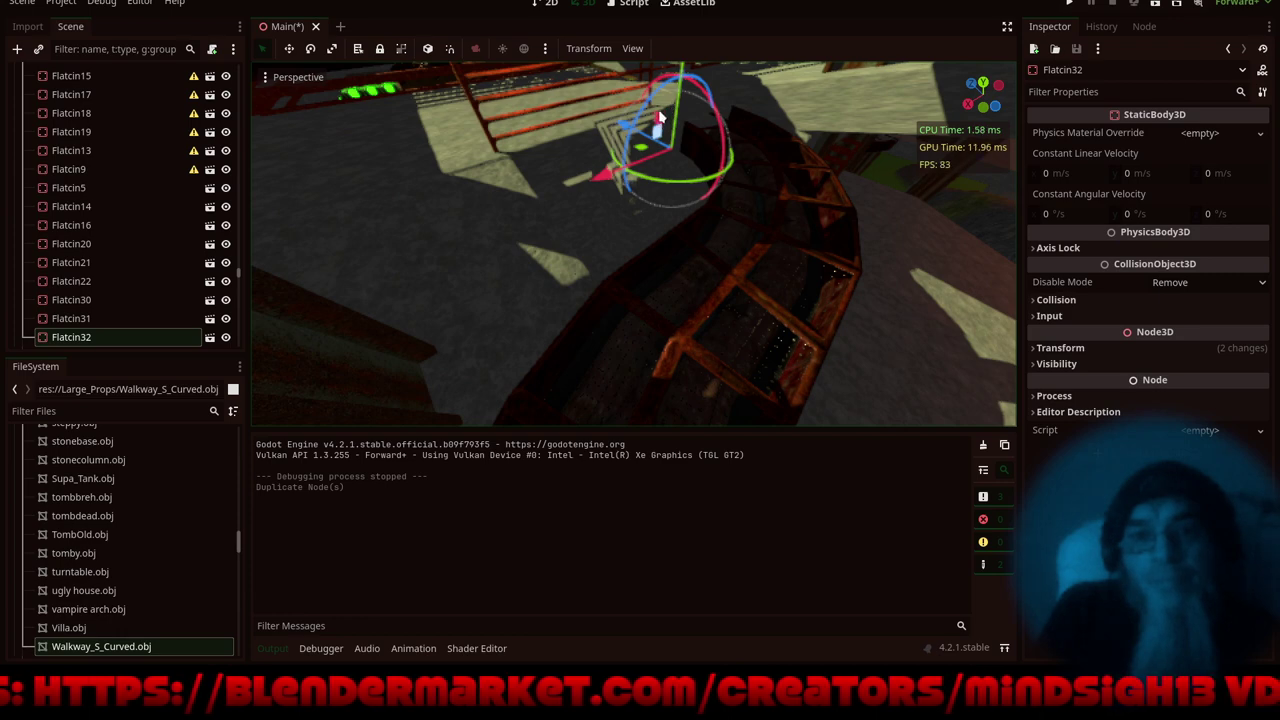
- Move the duplicated slab across the map towards the posts at the edge of the green pit
drag(660, 117, 727, 295)
key(f)
middle_drag(735, 218, 577, 153)
scroll(579, 165, up, 5)
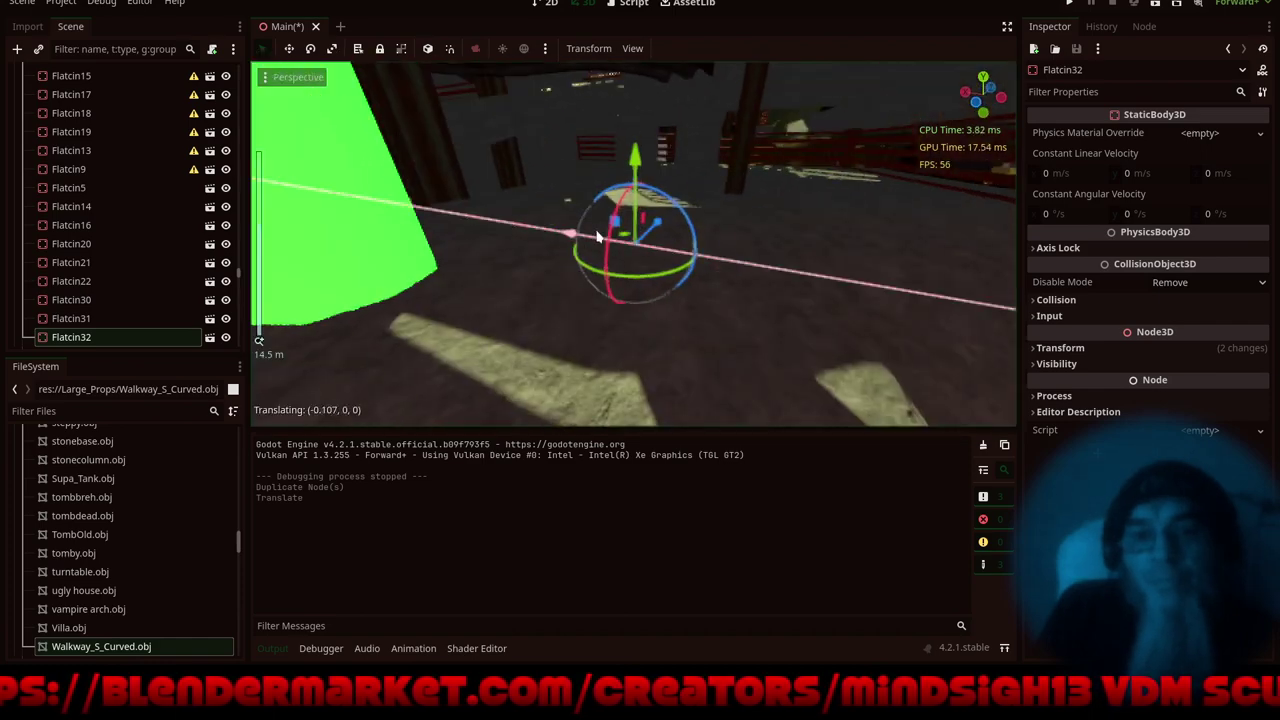
drag(597, 236, 790, 280)
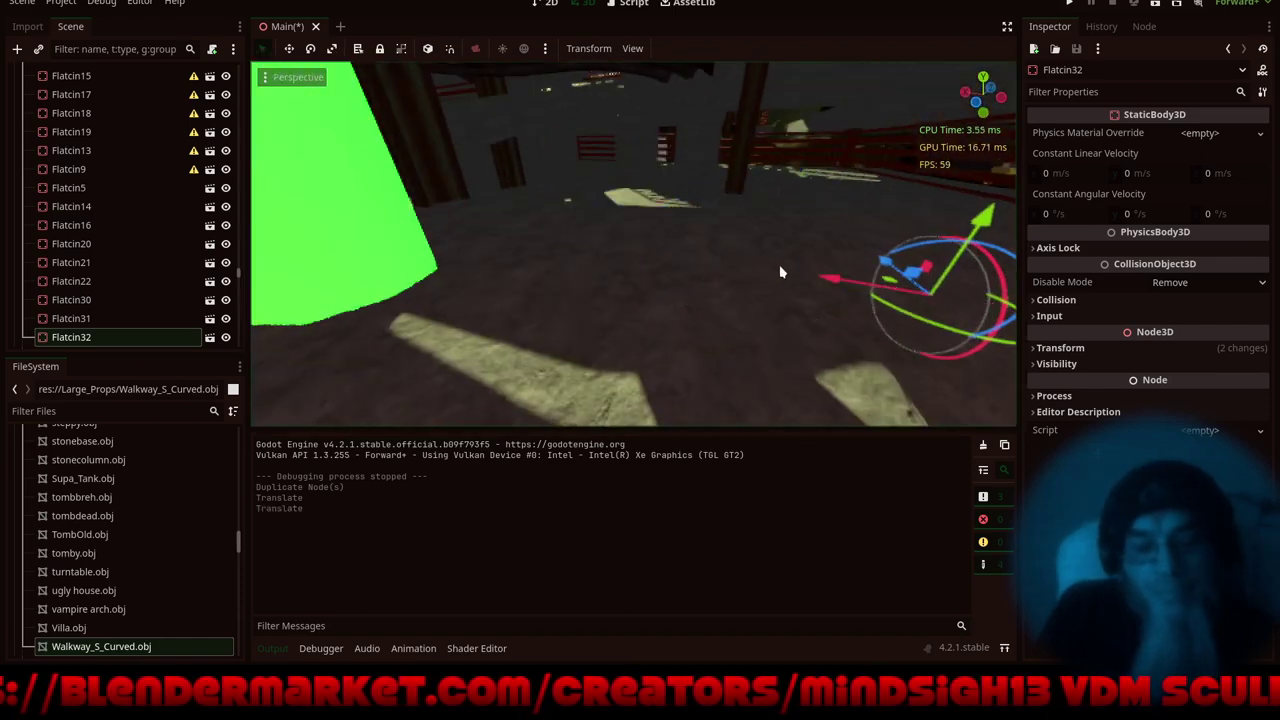
key(f)
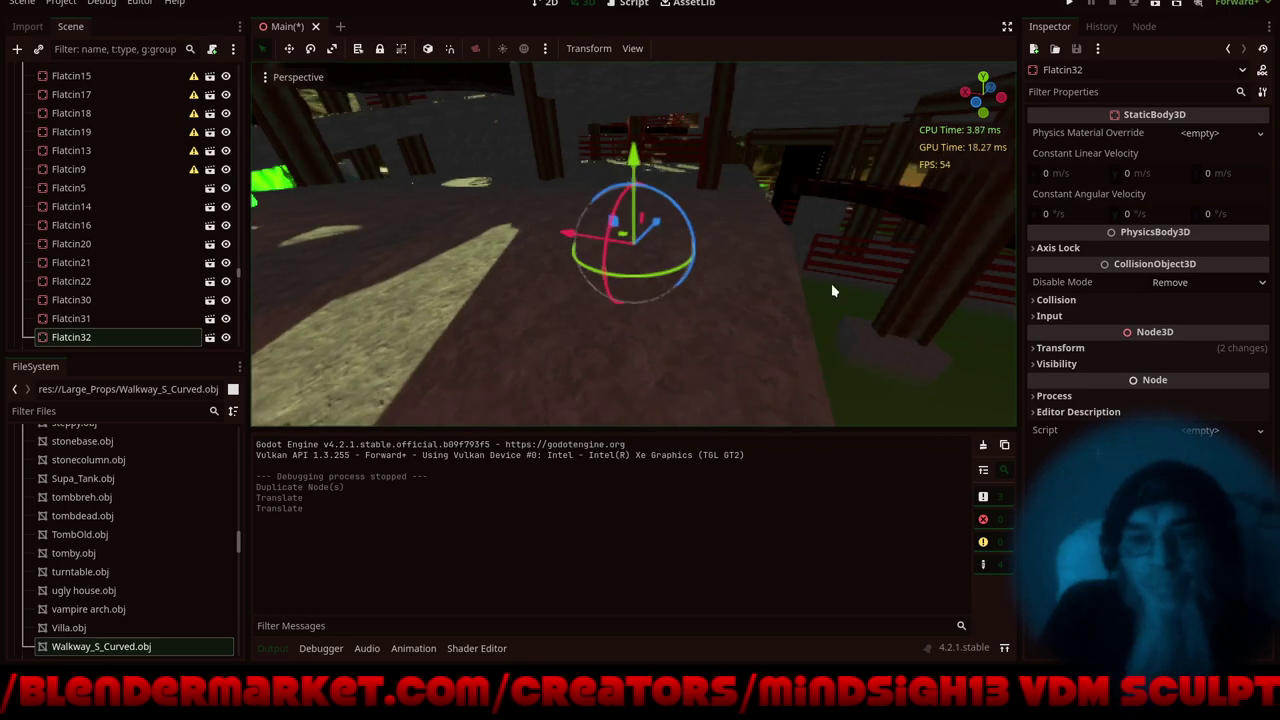
drag(568, 233, 722, 281)
key(f)
middle_drag(708, 237, 593, 167)
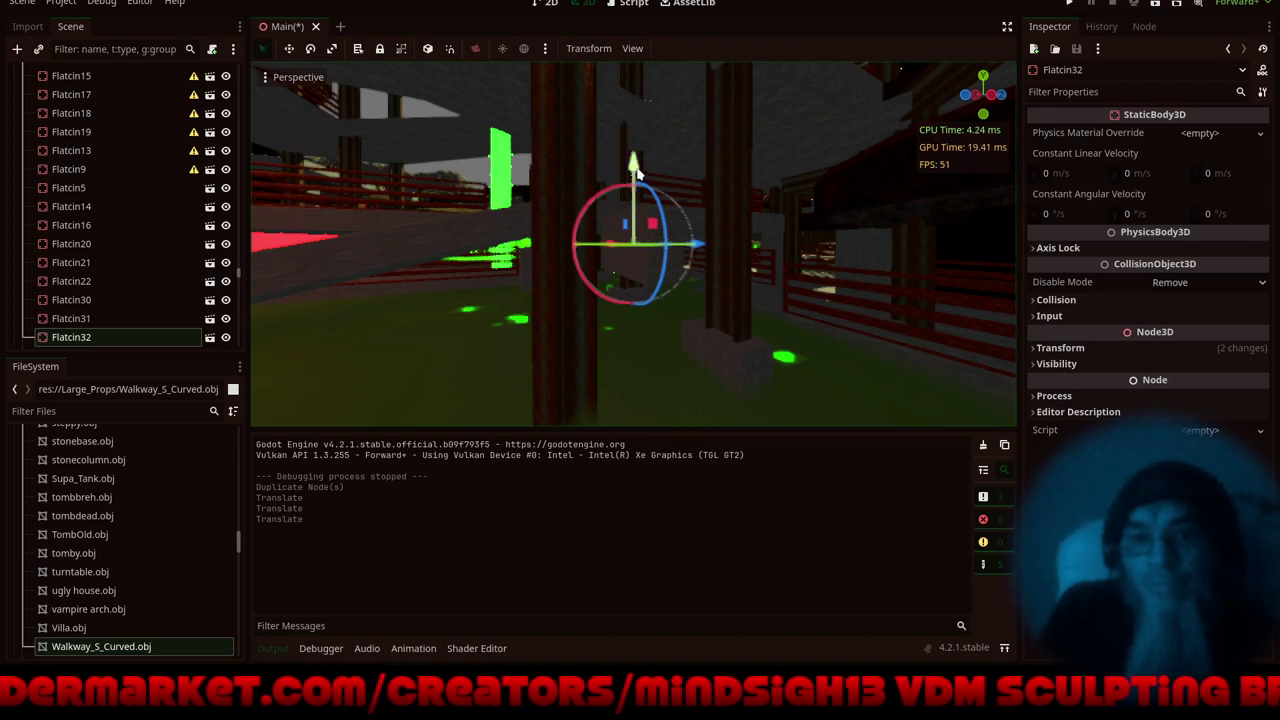
- Enlarge the 3D viewport by hiding the docks and output log, and move the slab copy further along the railed walkway
click(1008, 28)
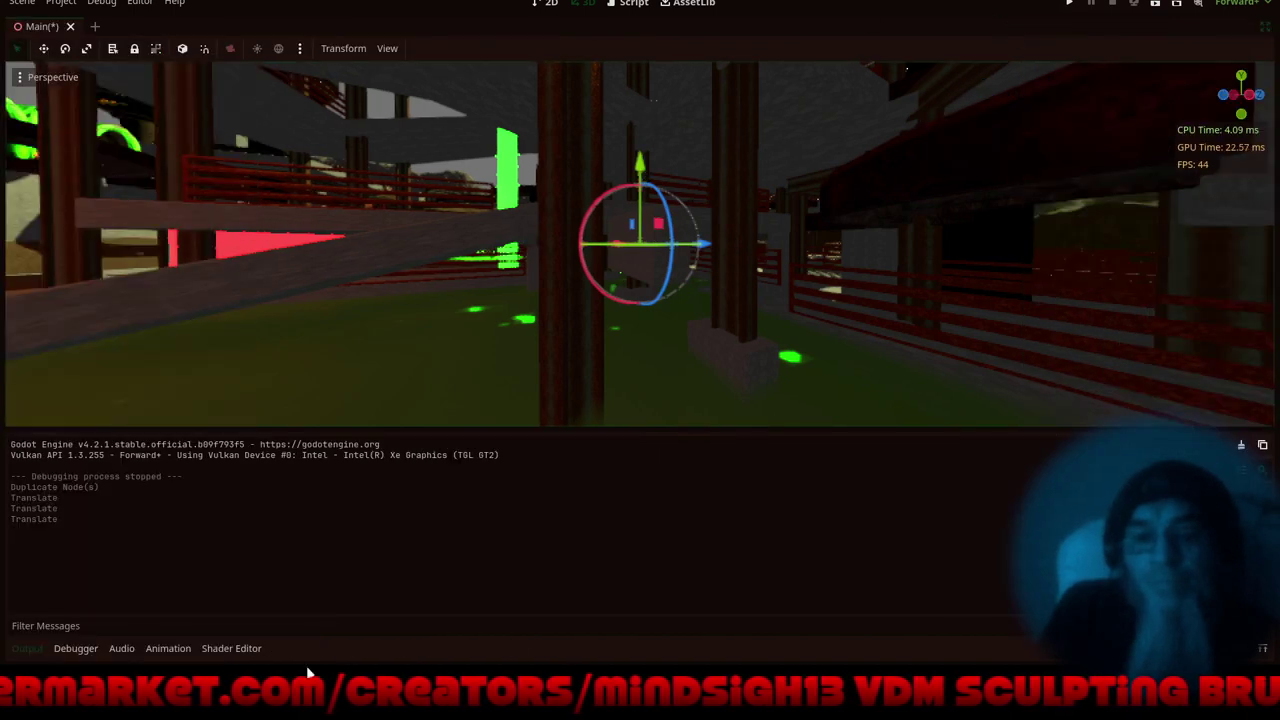
click(39, 653)
mouse_move(689, 453)
middle_down()
mouse_move(752, 492)
mouse_move(701, 467)
middle_up()
shift+middle_drag(837, 460, 474, 417)
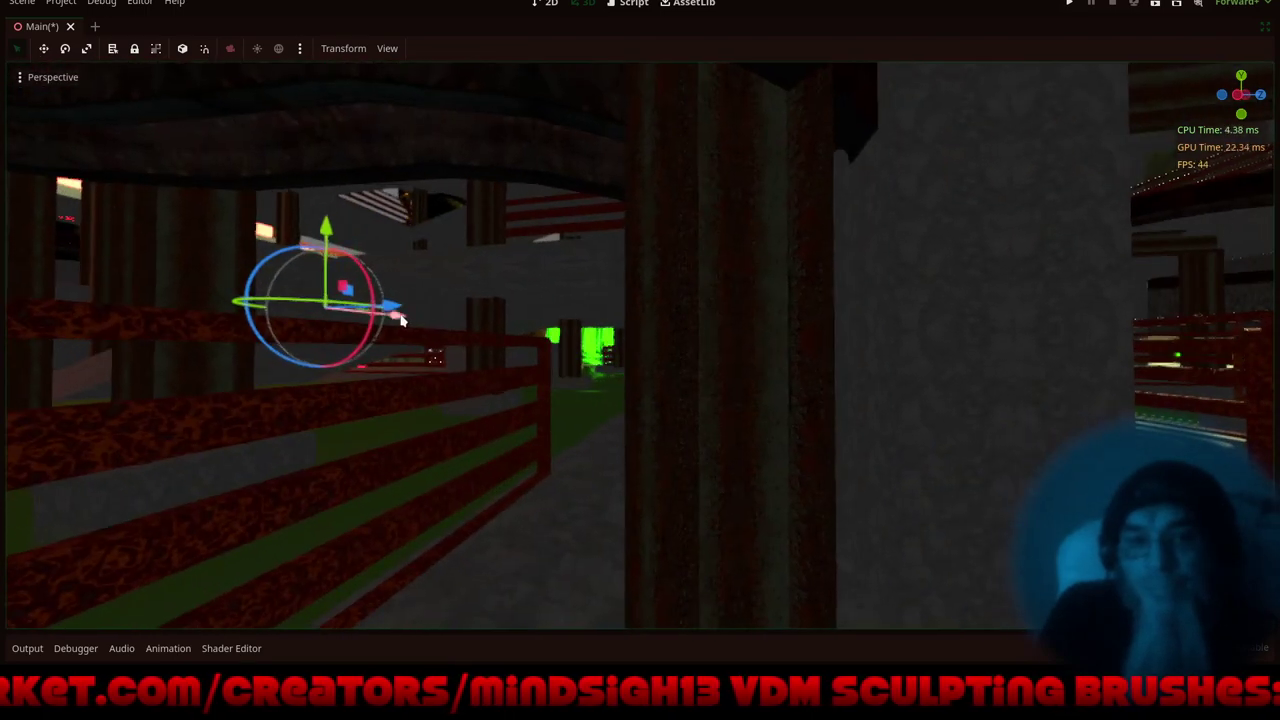
drag(441, 314, 875, 376)
key(f)
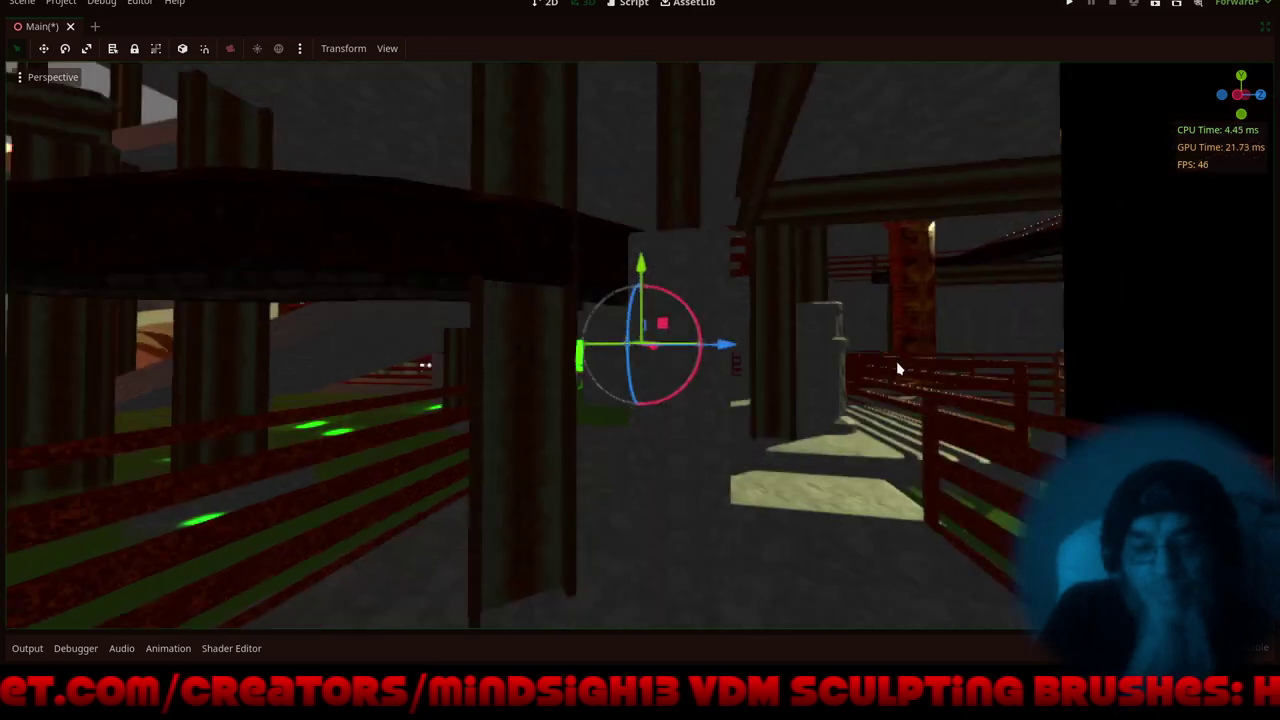
drag(737, 351, 963, 360)
key(f)
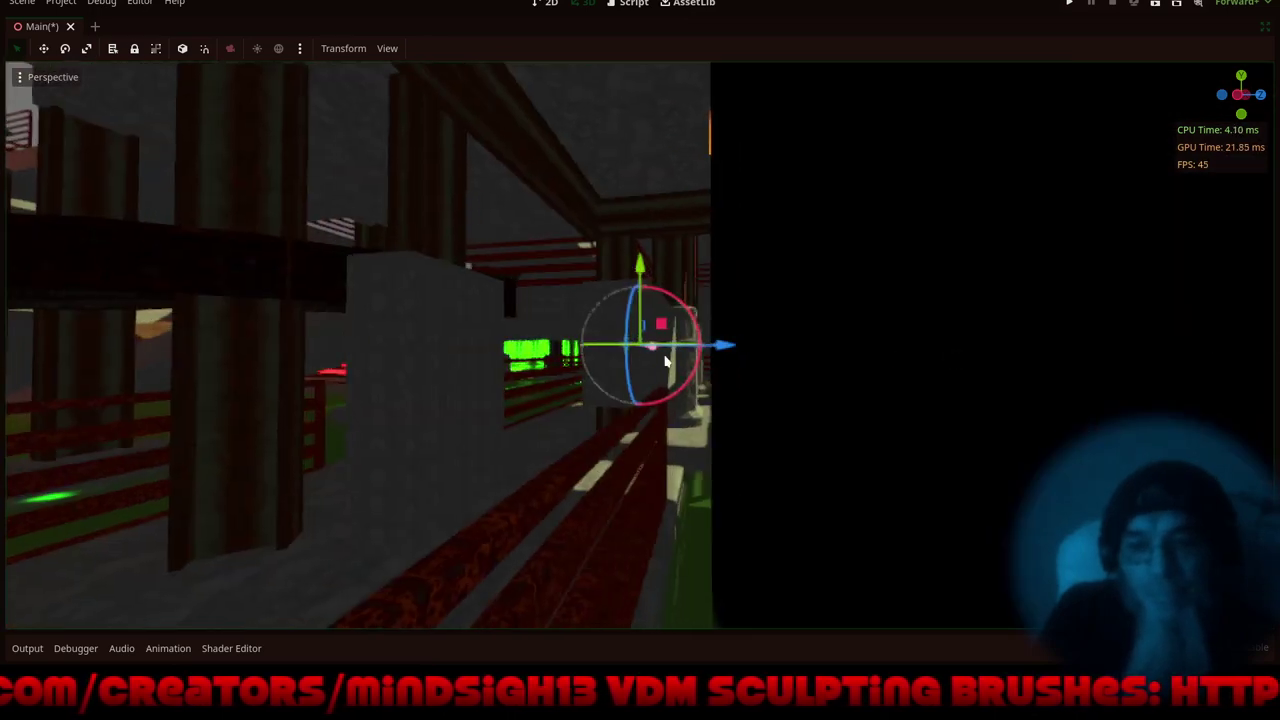
- Lower the slab from mid-air to the walkway floor and rotate it about its vertical axis
scroll(650, 362, up, 8)
middle_drag(636, 370, 803, 416)
scroll(803, 416, up, 3)
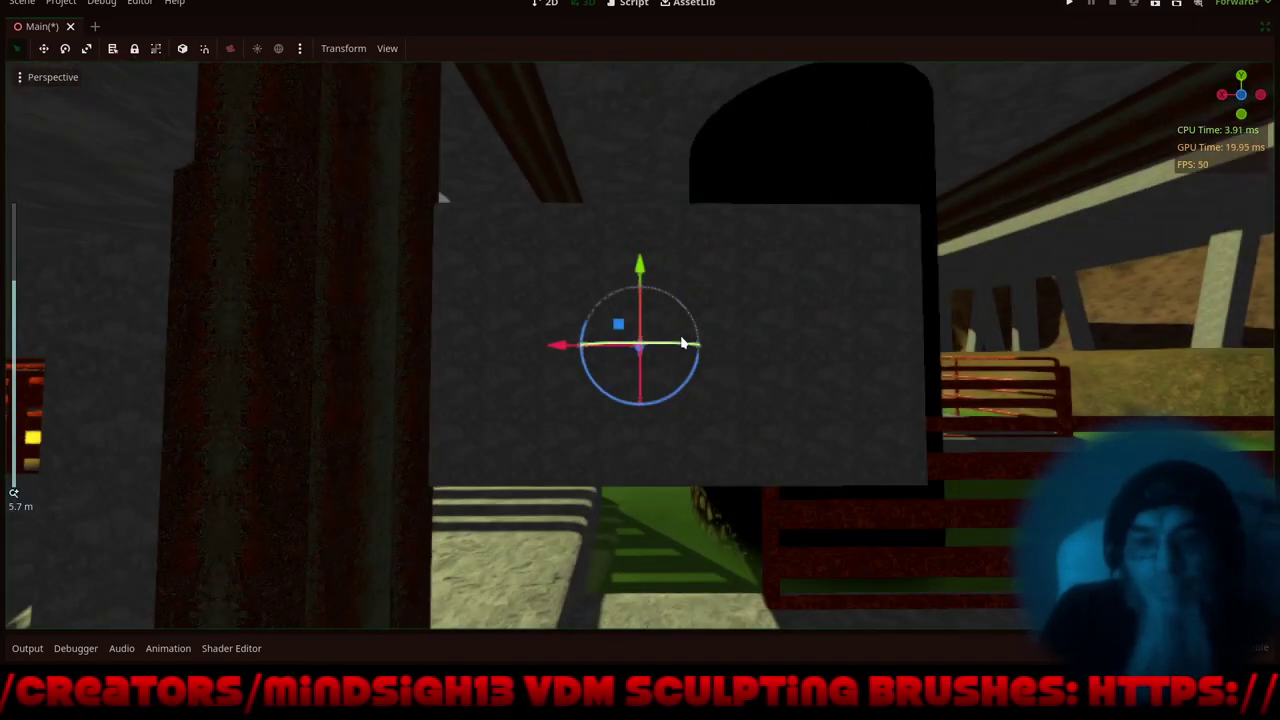
drag(645, 273, 643, 596)
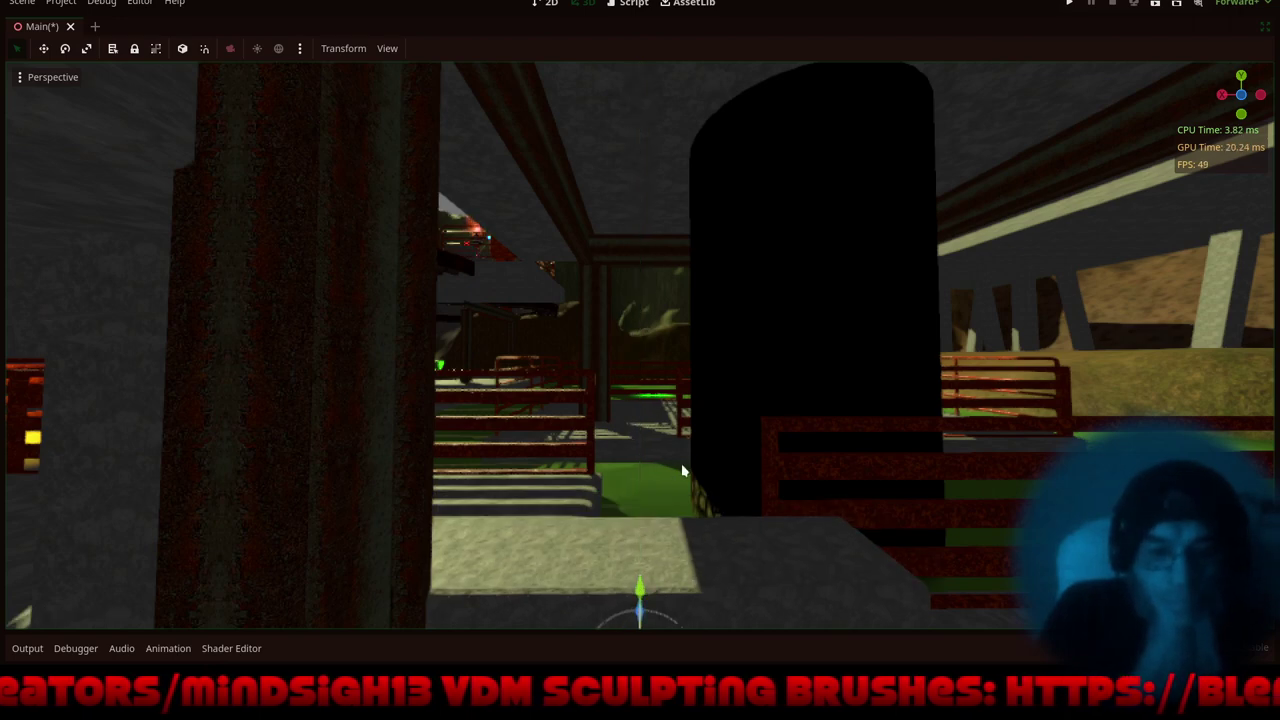
shift+middle_drag(684, 471, 624, 335)
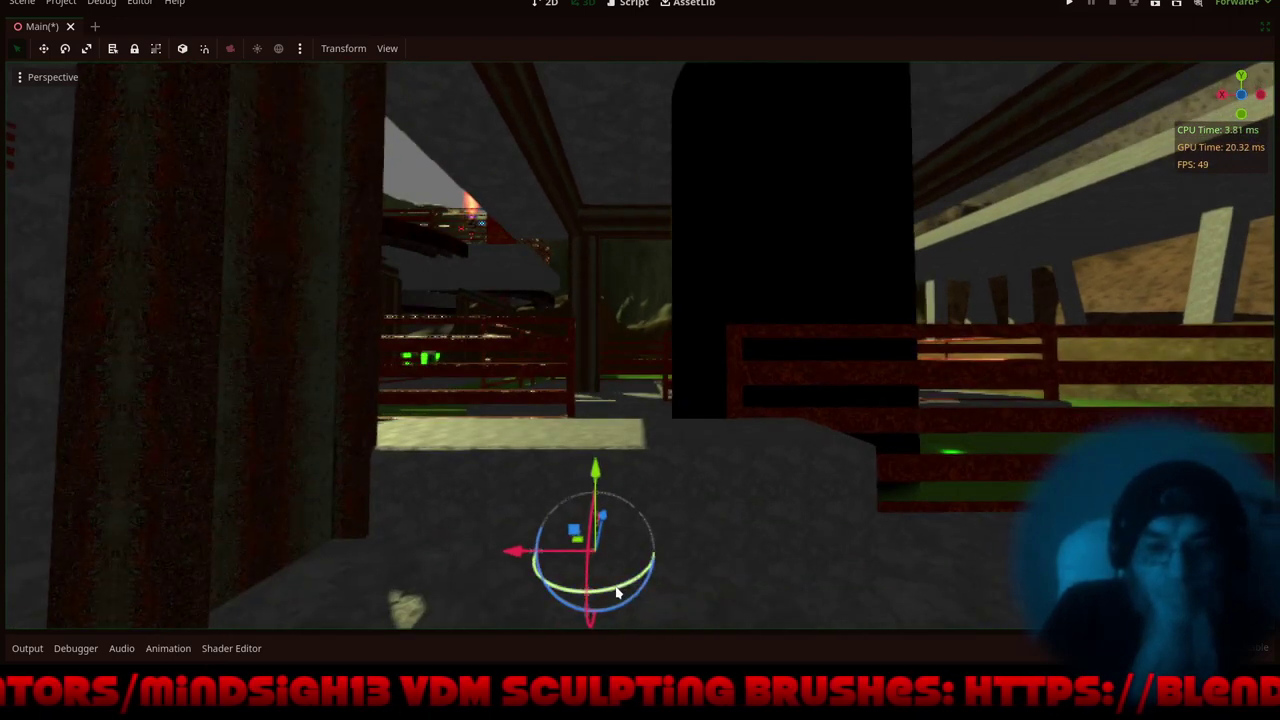
drag(617, 593, 562, 626)
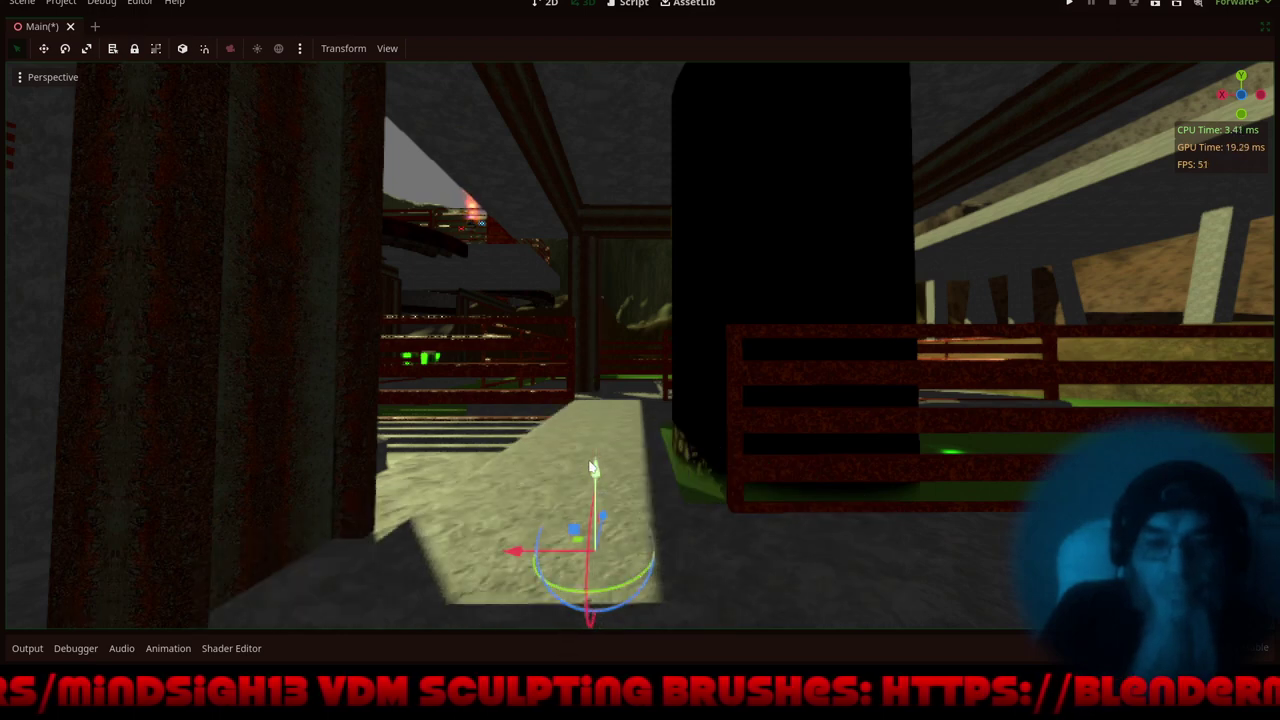
drag(591, 467, 595, 545)
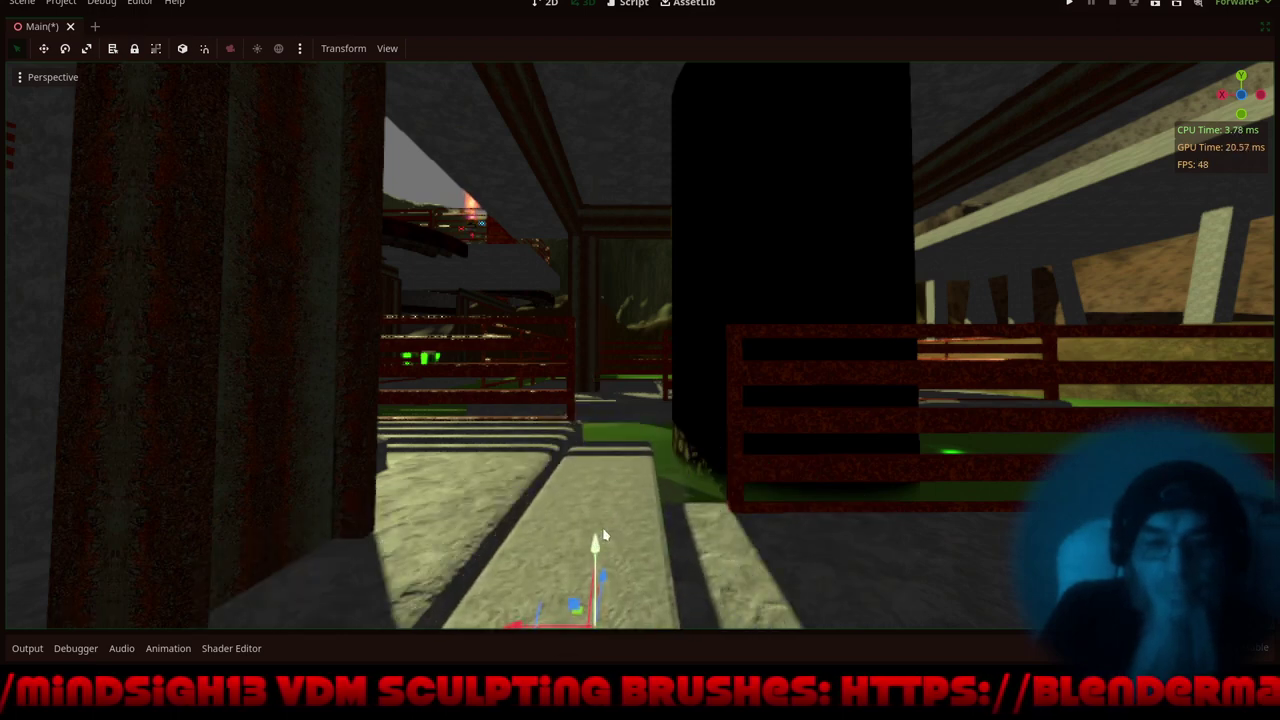
- Sink the slab slightly further and slide it horizontally into the green gap beside the railing
shift+middle_drag(733, 504, 598, 410)
middle_drag(677, 448, 535, 445)
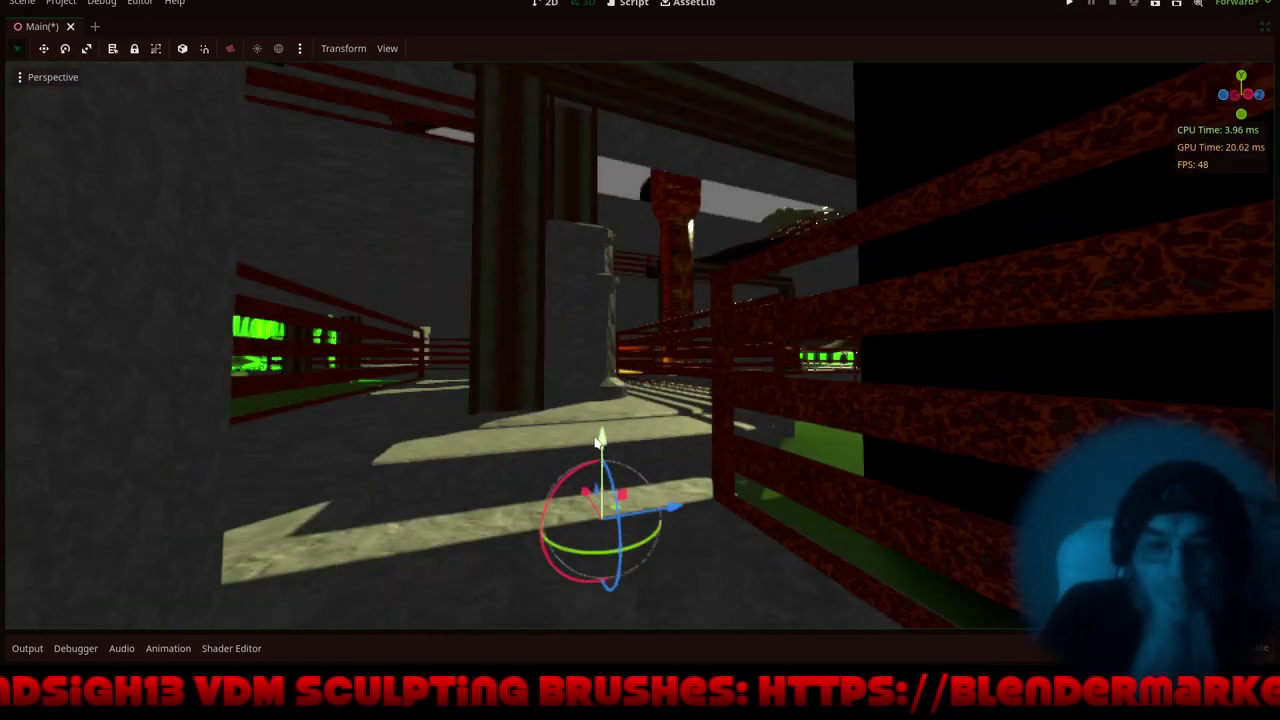
drag(598, 440, 598, 458)
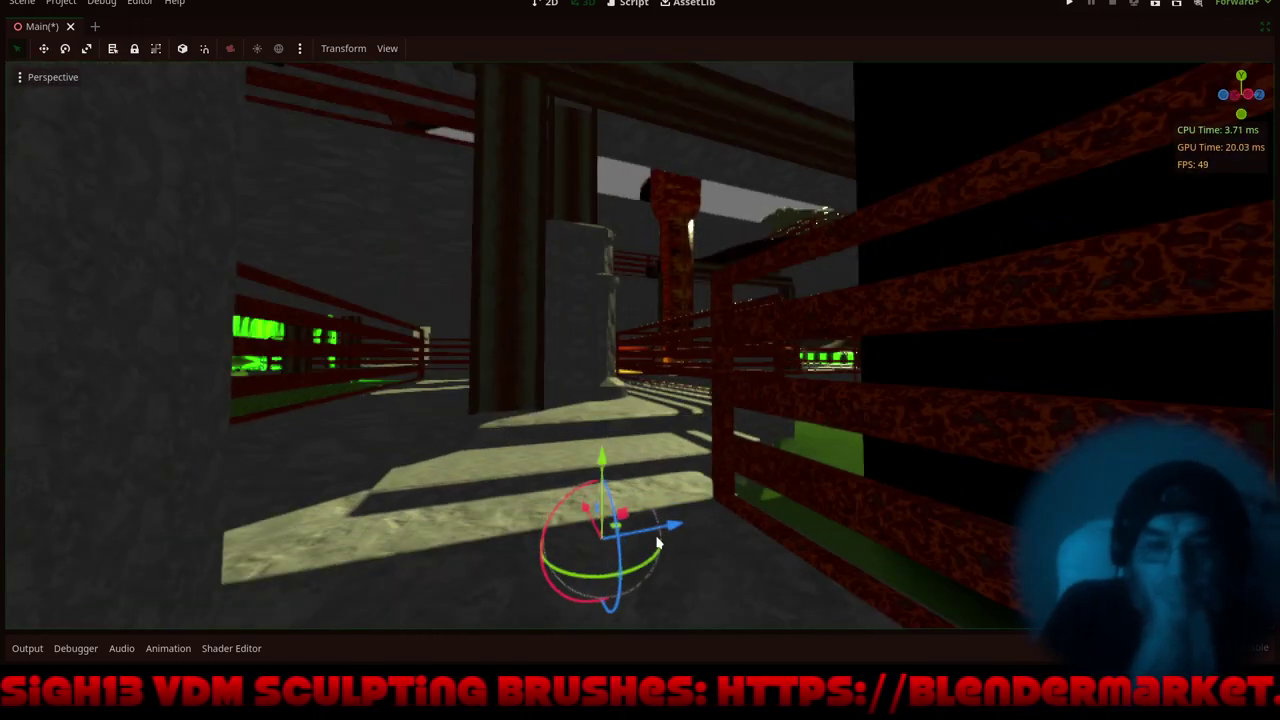
drag(676, 525, 810, 437)
scroll(649, 421, up, 5)
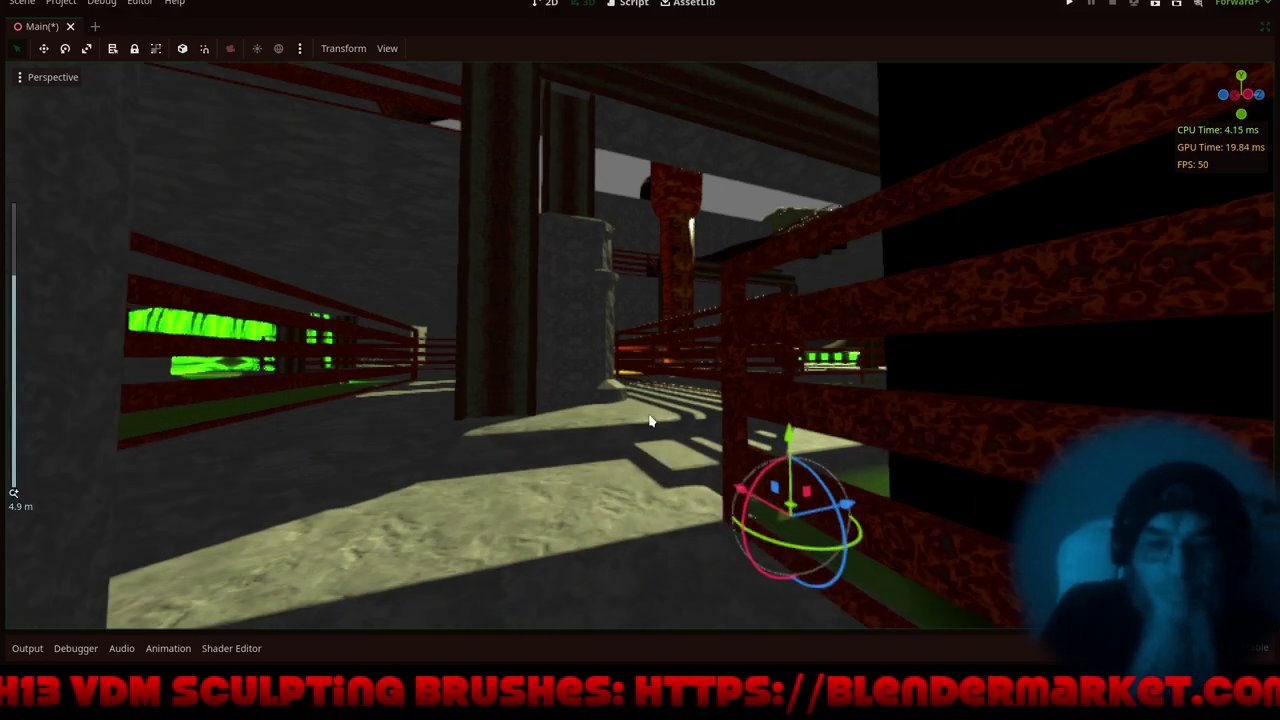
middle_drag(634, 506, 728, 515)
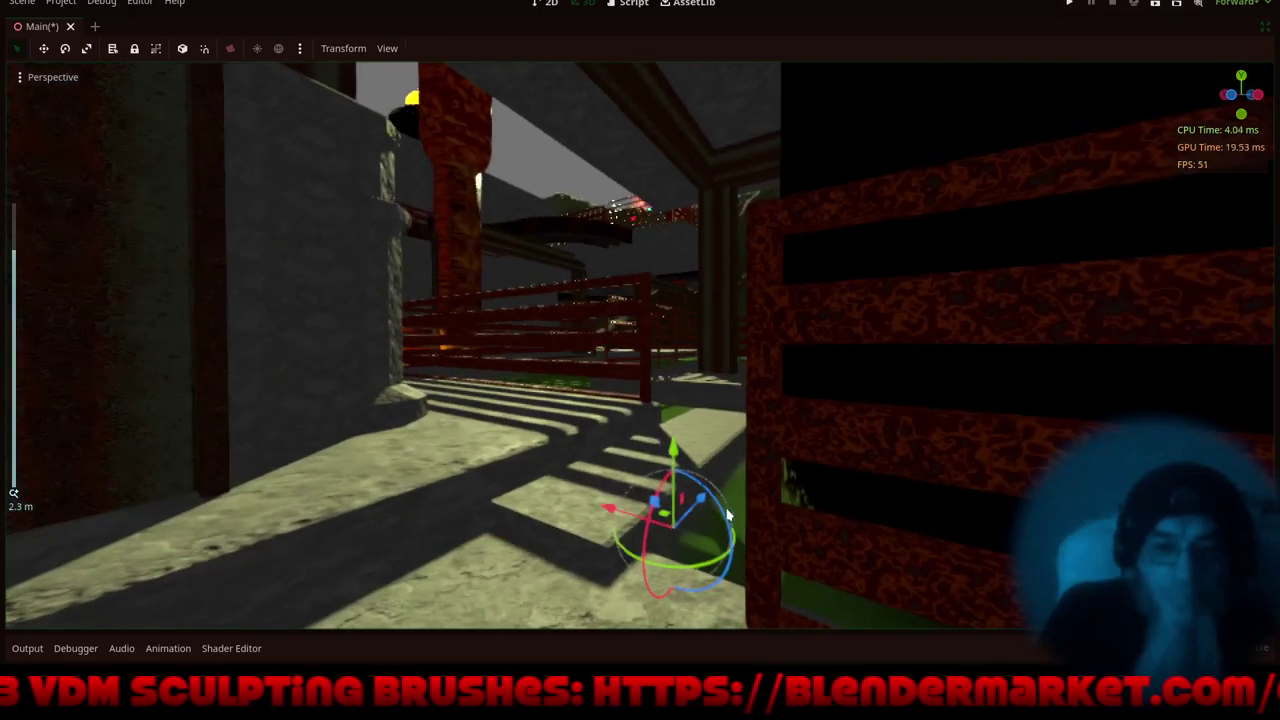
middle_drag(685, 425, 714, 509)
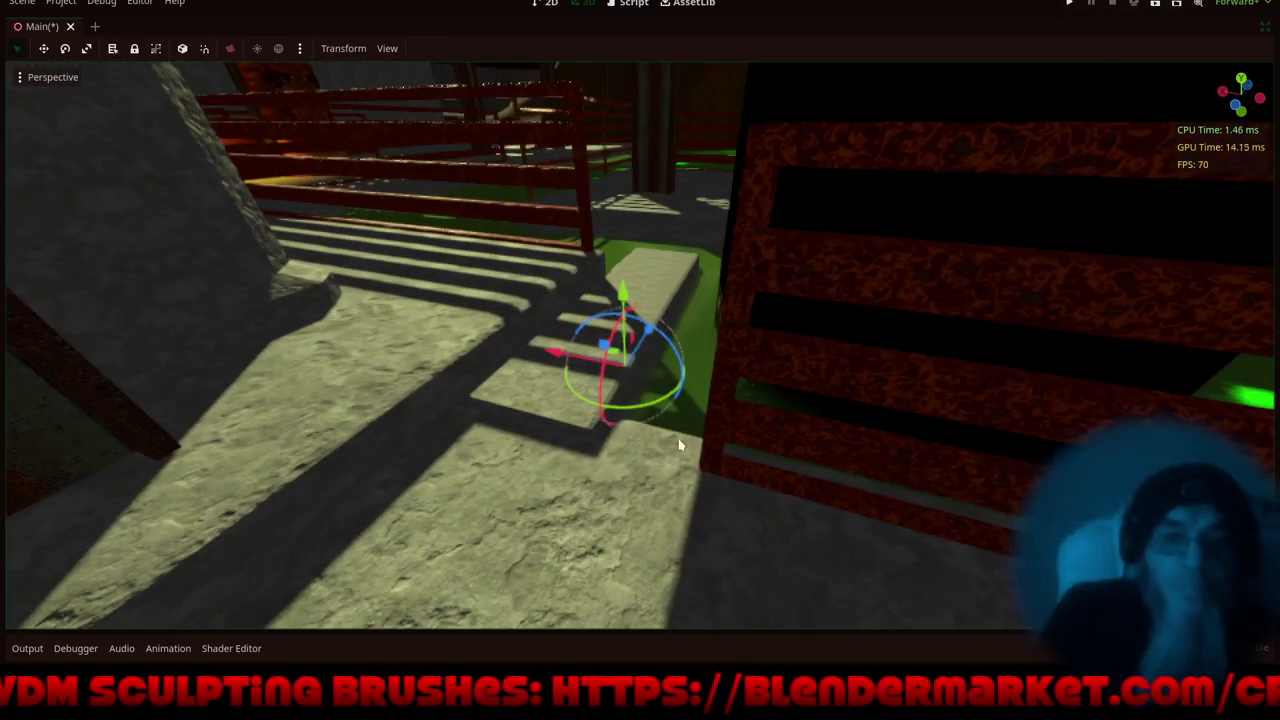
mouse_move(652, 340)
mouse_down()
mouse_move(686, 314)
mouse_move(654, 340)
mouse_move(660, 328)
mouse_up()
shift+middle_drag(620, 257, 653, 416)
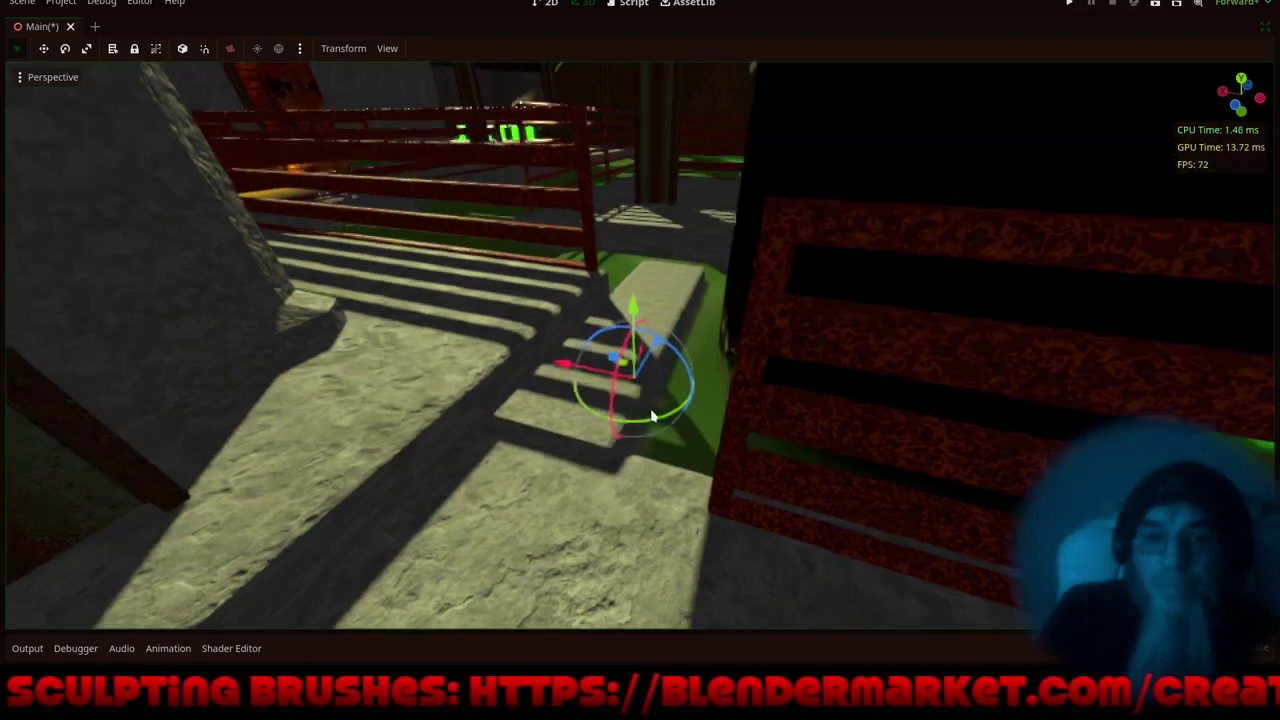
- Fine-tune the slab's horizontal position in the gap between the two railed floor sections
right_drag(651, 418, 670, 403)
middle_drag(676, 243, 791, 306)
scroll(791, 306, up, 1)
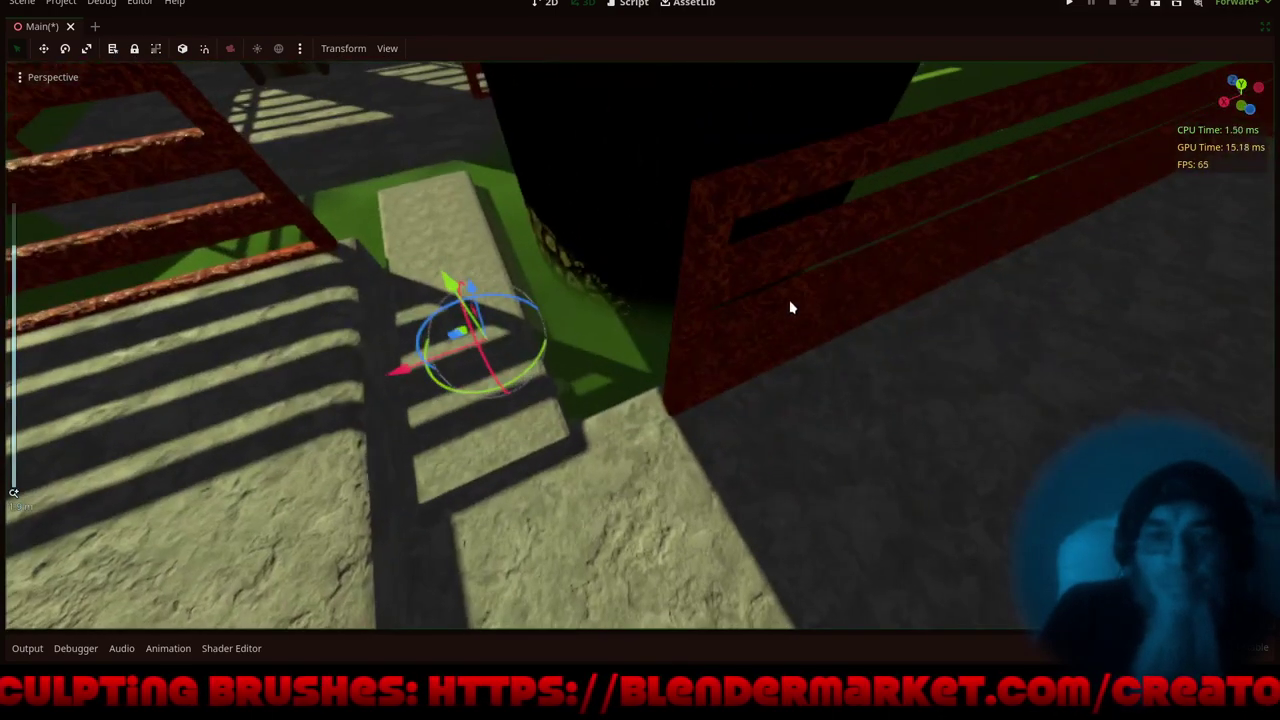
key(f)
scroll(768, 390, down, 16)
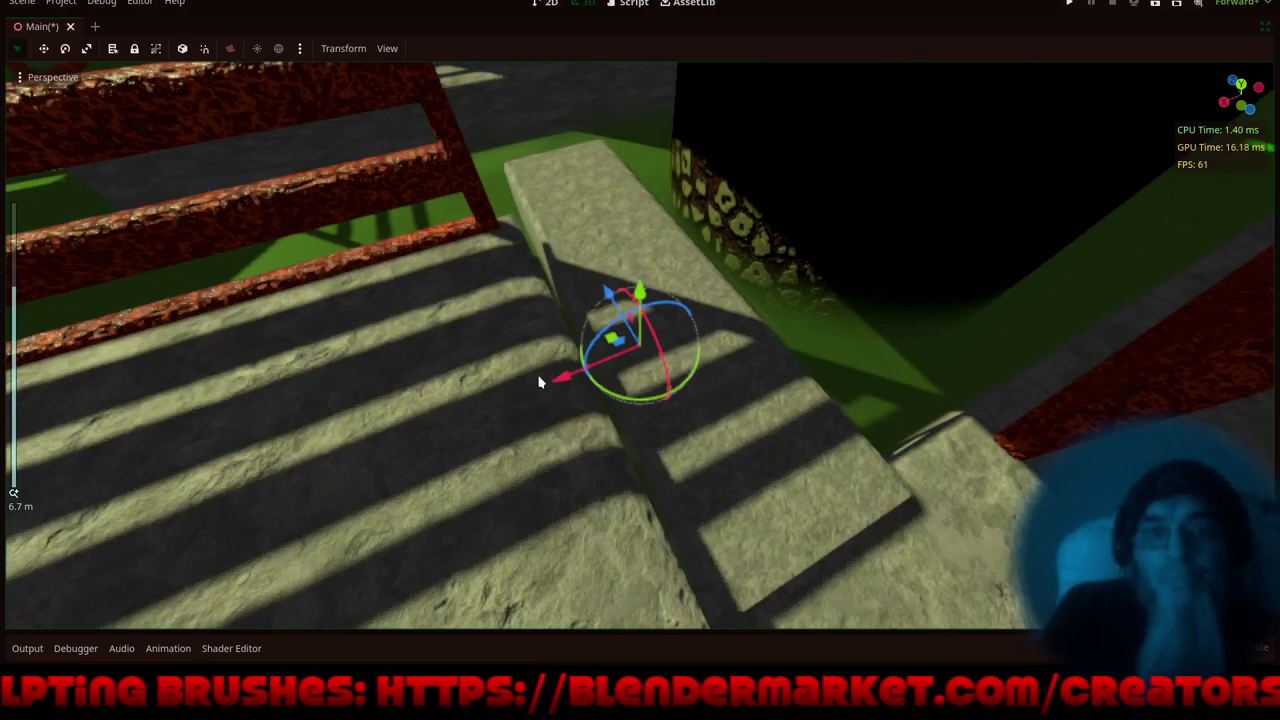
middle_drag(540, 380, 591, 290)
drag(627, 320, 557, 389)
drag(547, 388, 558, 385)
- In the top view, slide the slab along Z to meet the striped-shadow walkway and nudge it slightly along X
click(70, 77)
click(72, 79)
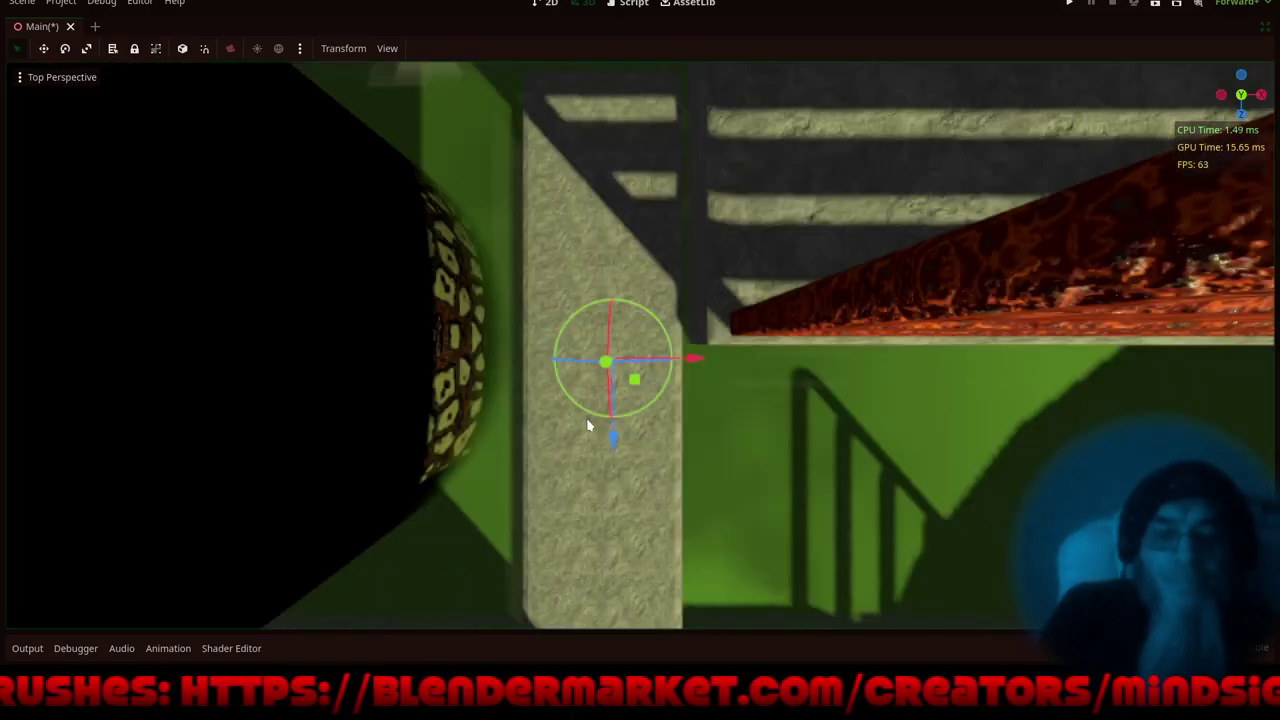
shift+middle_drag(600, 402, 603, 160)
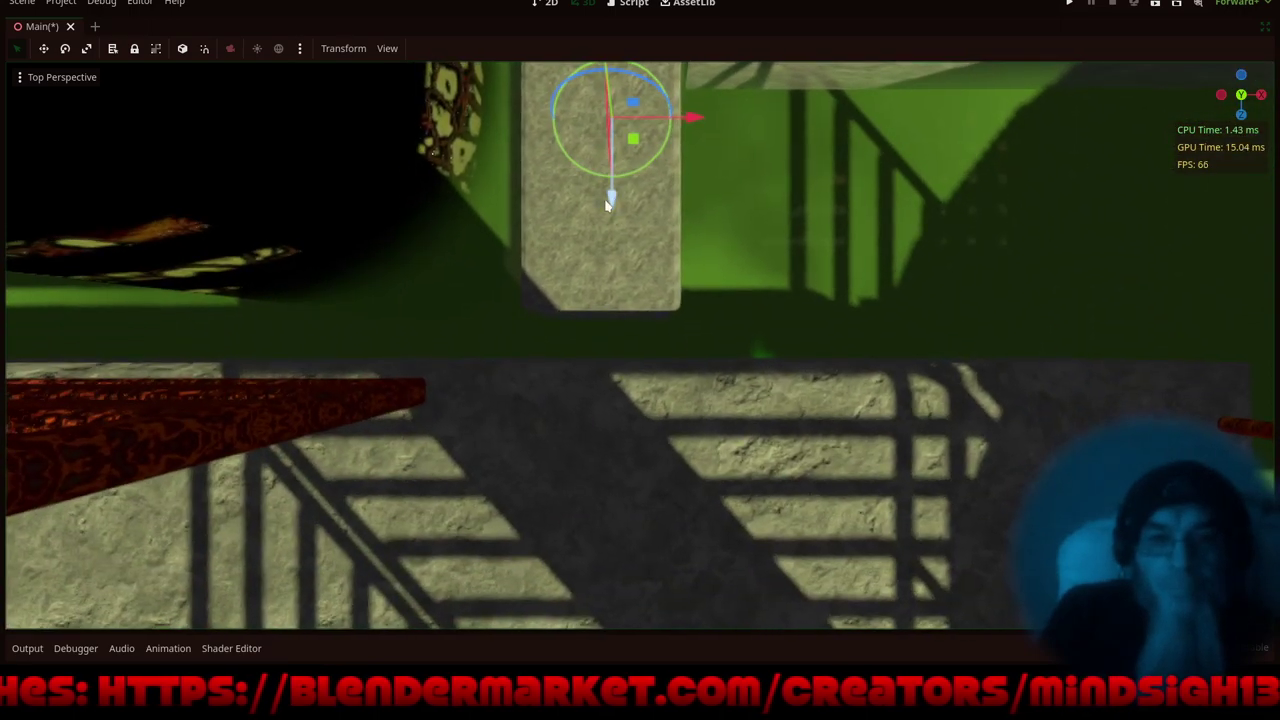
drag(607, 205, 613, 244)
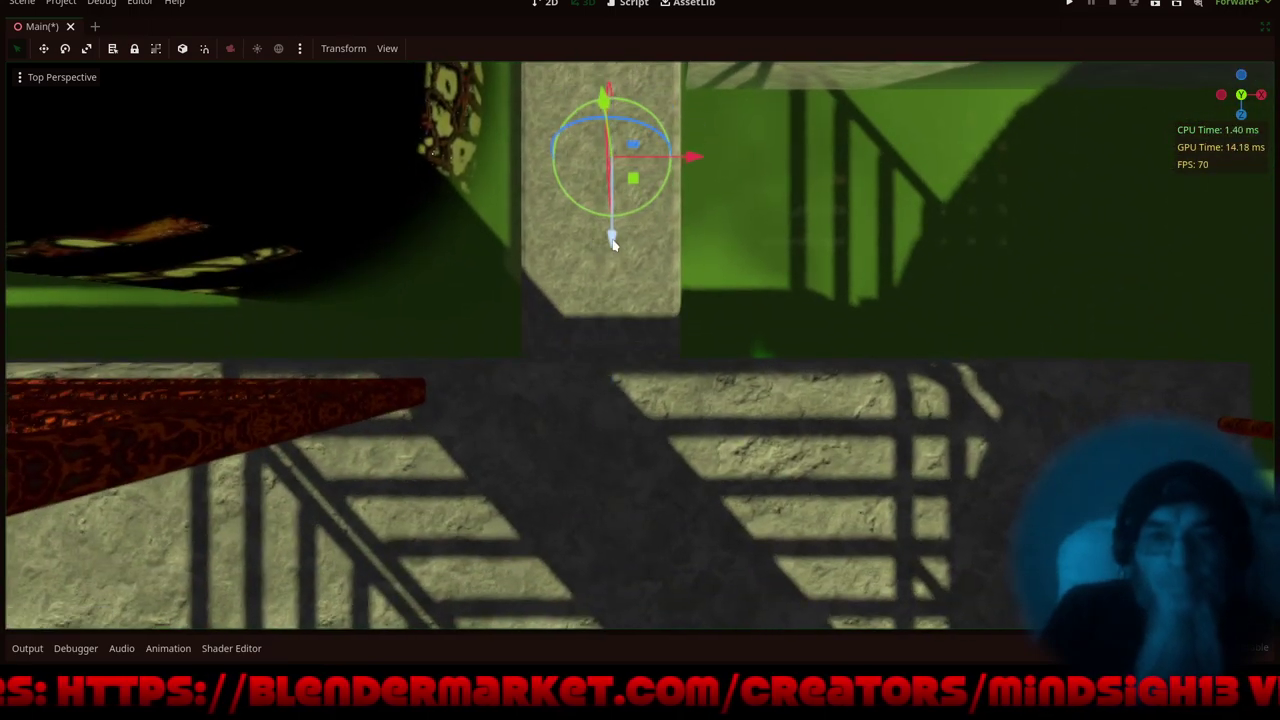
shift+middle_drag(757, 252, 736, 443)
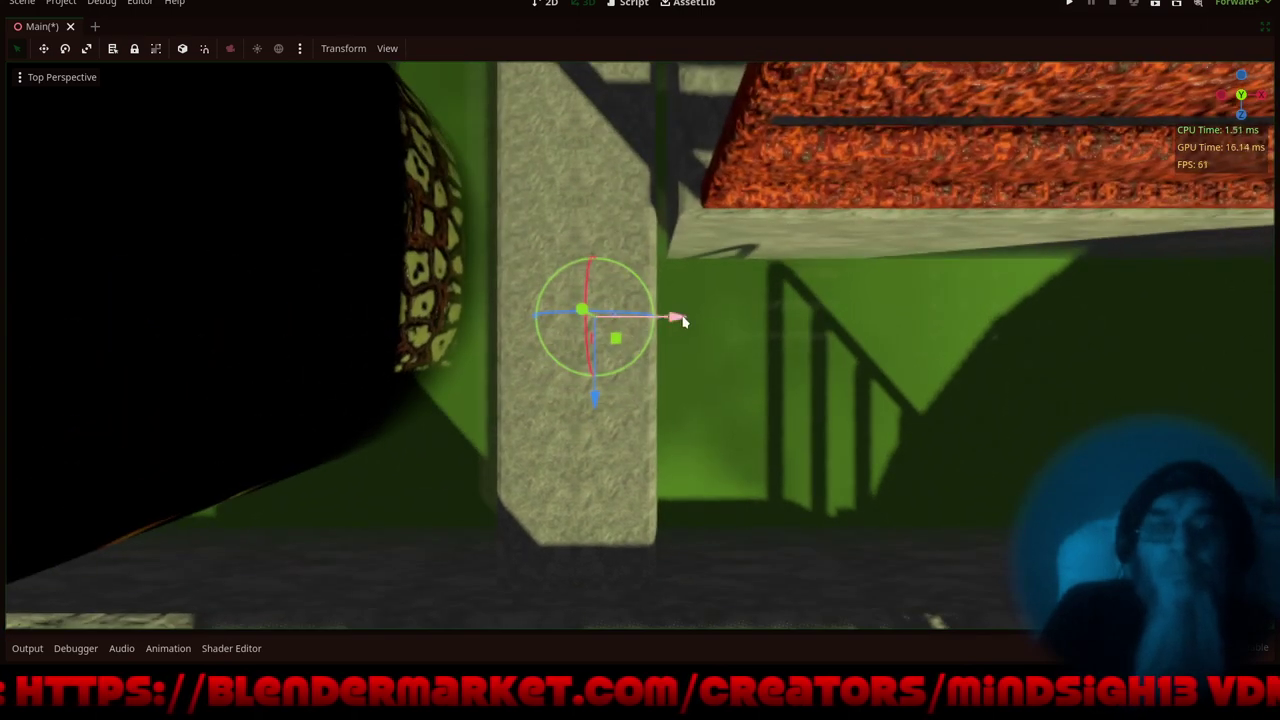
mouse_move(682, 313)
mouse_down()
mouse_move(692, 303)
mouse_move(695, 314)
mouse_up()
- Check the slab's fit in perspective, view the OccluderInstance3D node's settings, and reselect the slab in the enlarged viewport
shift+middle_drag(631, 195, 918, 301)
shift+middle_drag(572, 372, 622, 396)
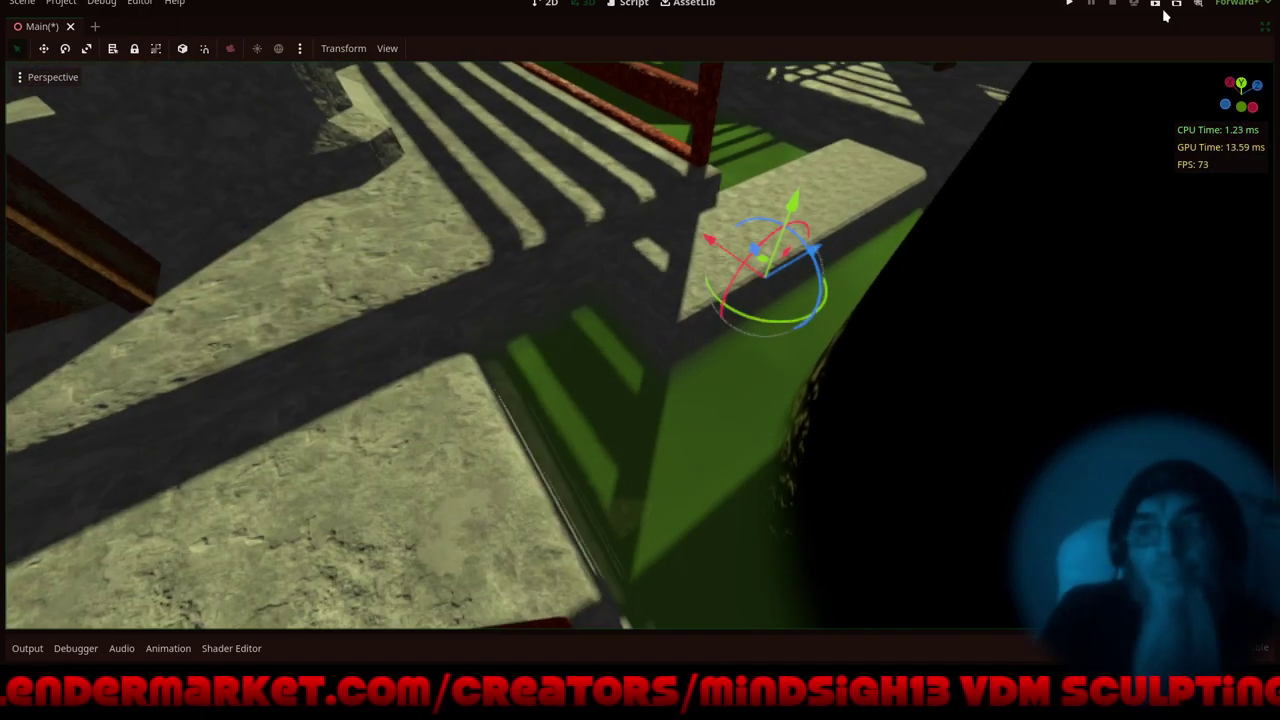
click(1265, 26)
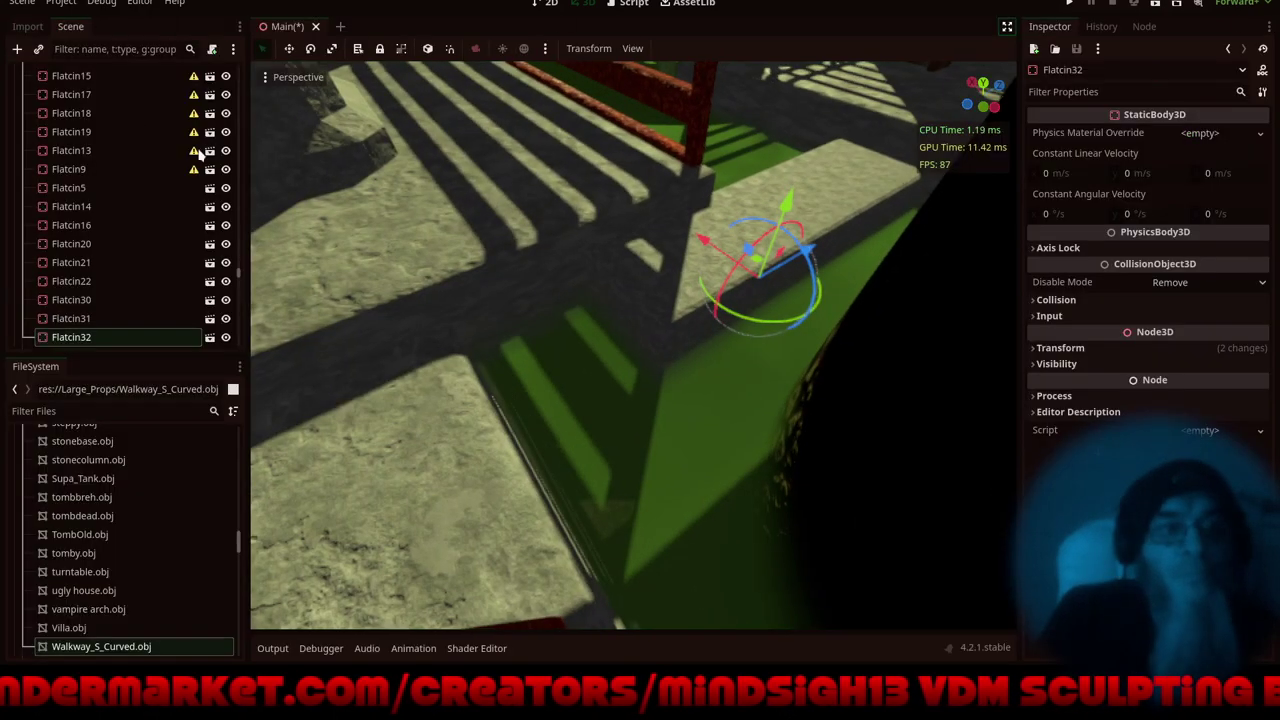
drag(240, 275, 245, 8)
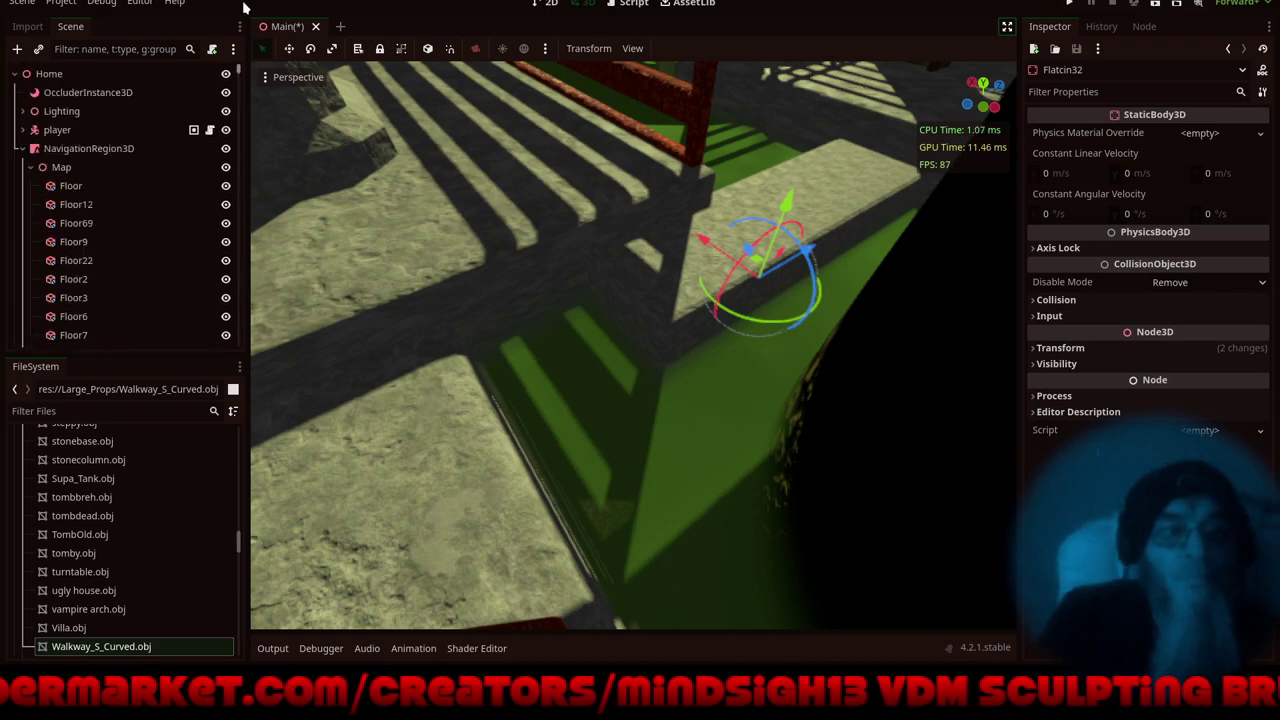
click(116, 95)
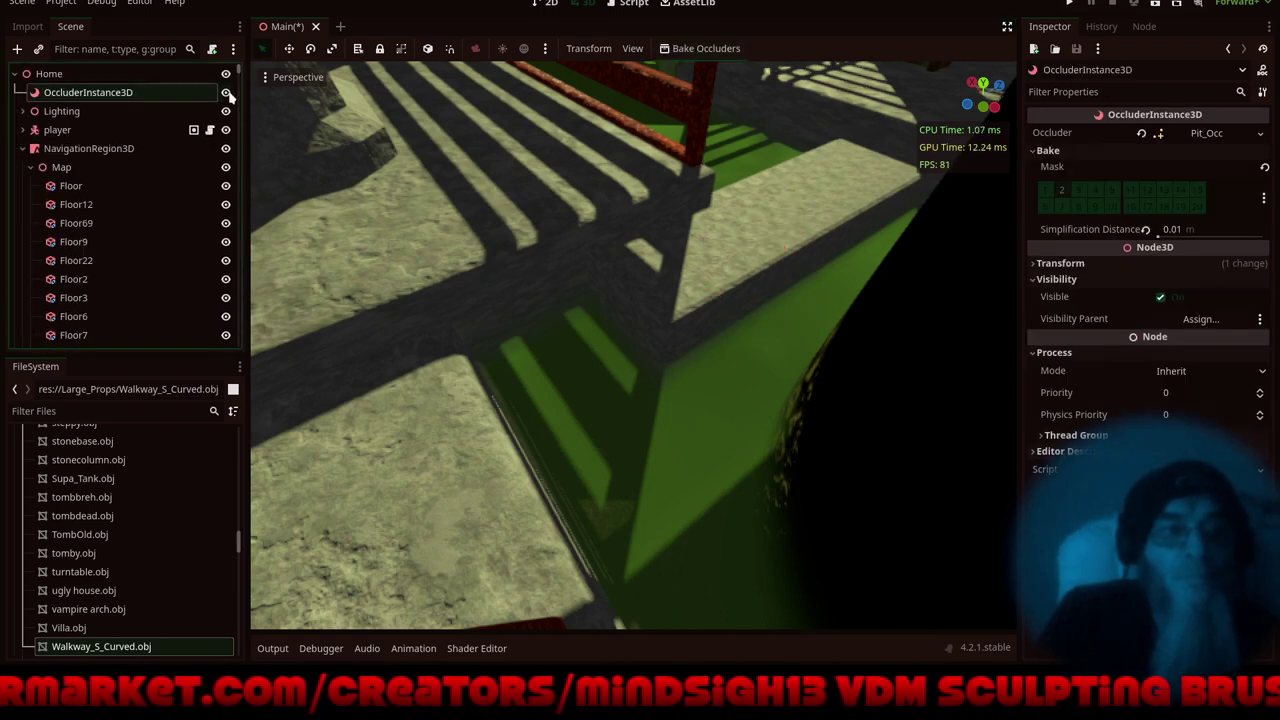
click(773, 224)
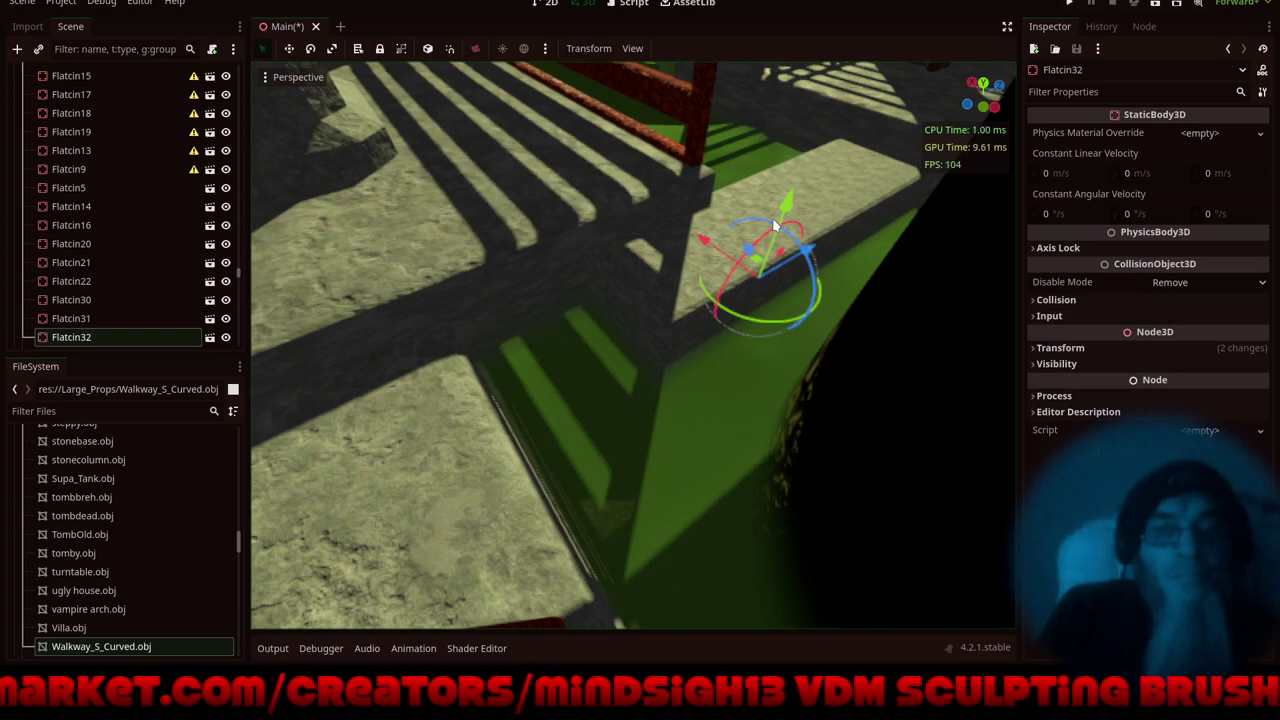
click(1009, 26)
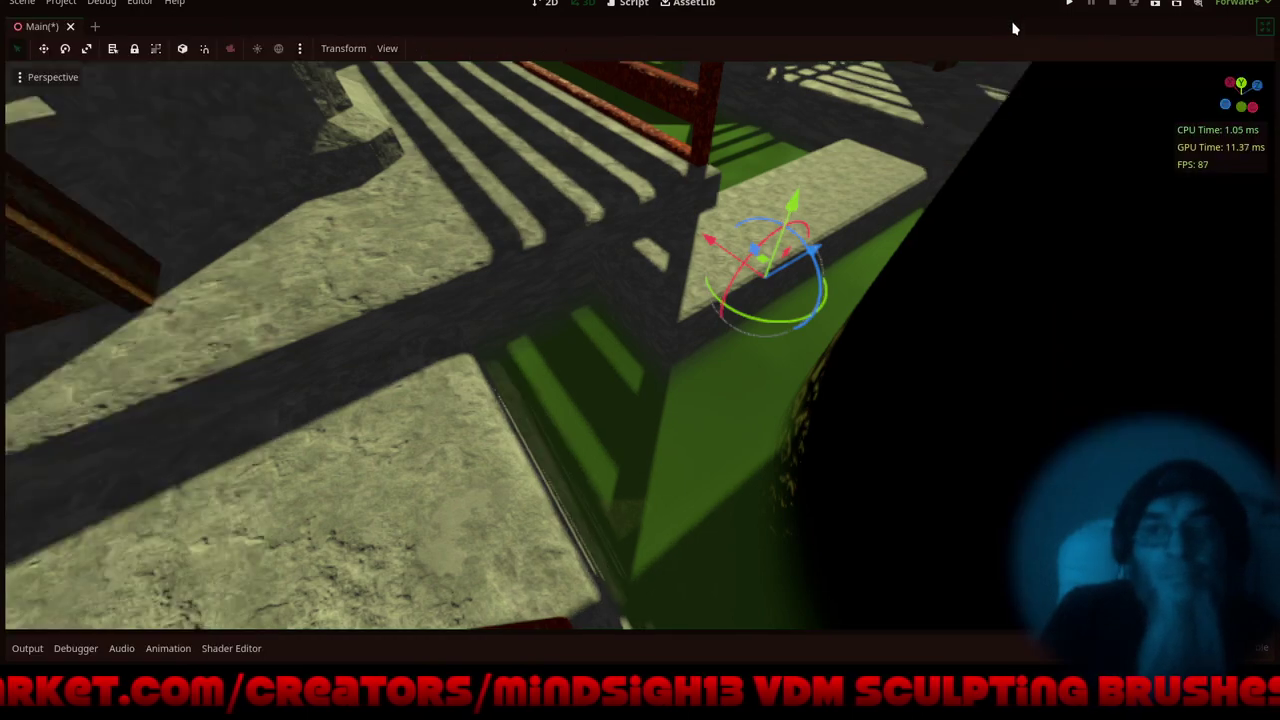
middle_drag(833, 244, 743, 235)
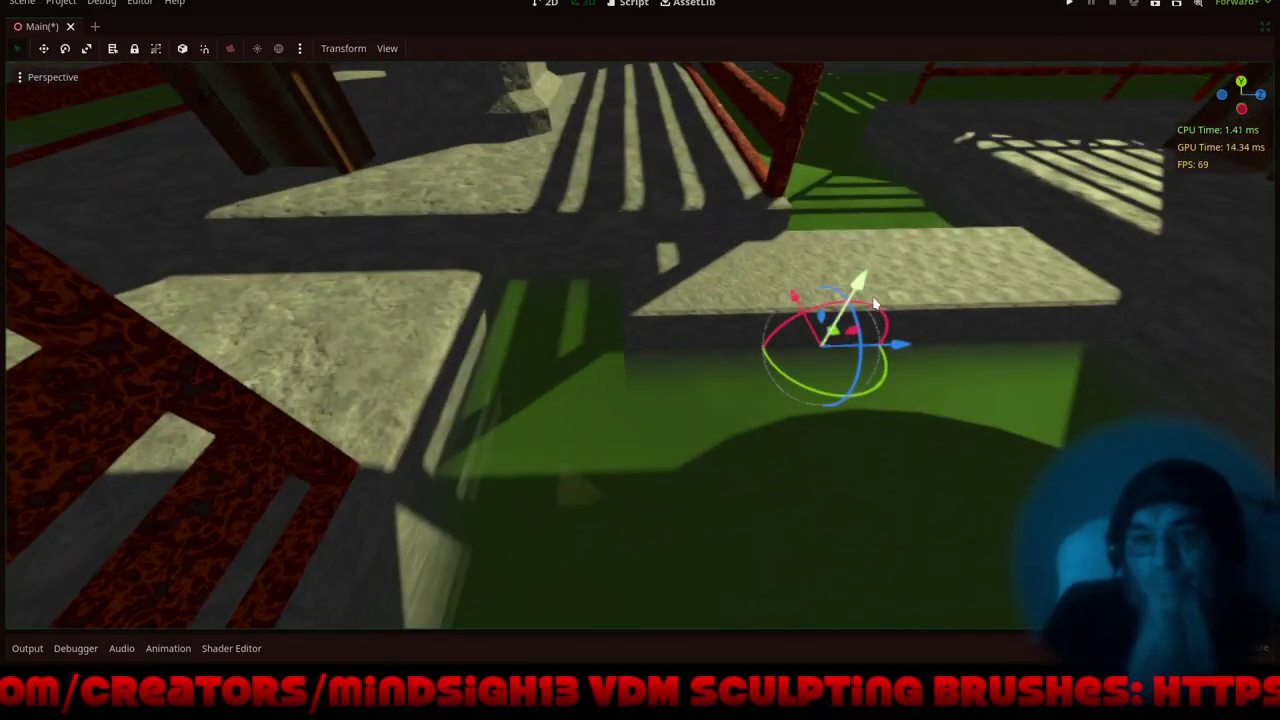
- Nudge the slab slightly upward beside the railing and inspect its edges against the adjoining floor
middle_drag(951, 278, 676, 276)
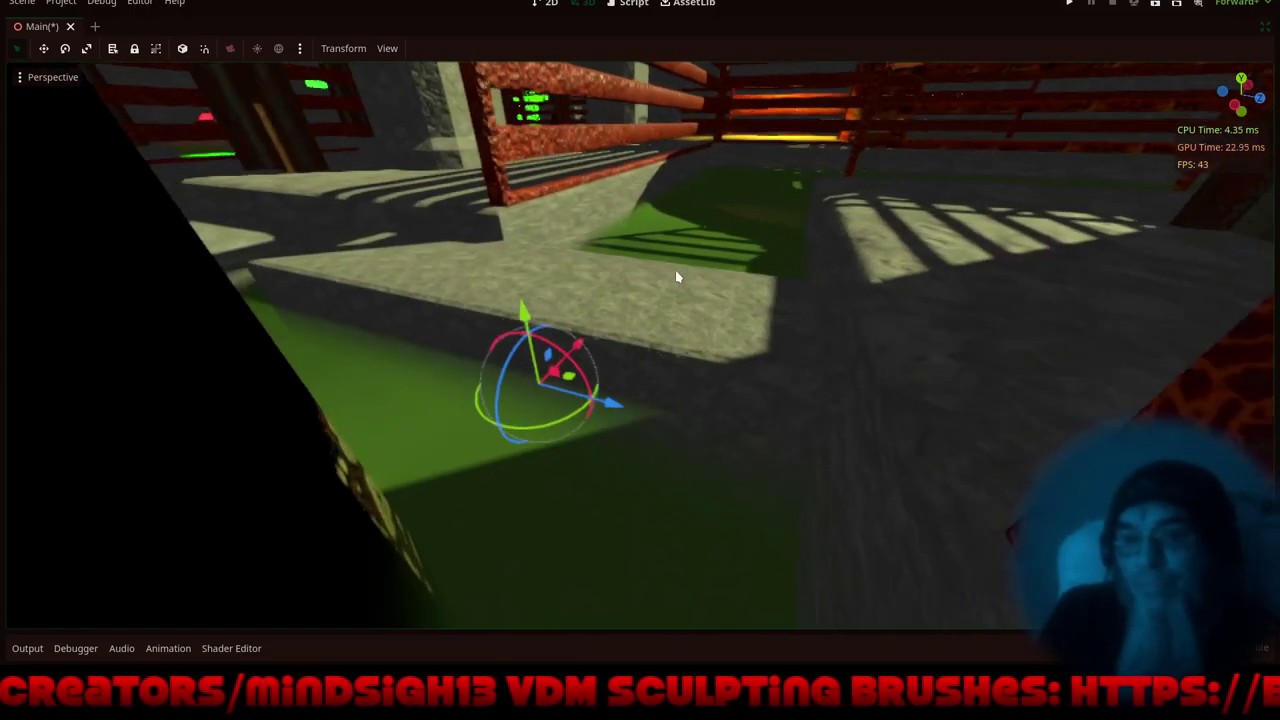
middle_drag(736, 337, 746, 309)
drag(520, 295, 559, 263)
middle_drag(535, 214, 686, 251)
shift+middle_drag(527, 335, 660, 283)
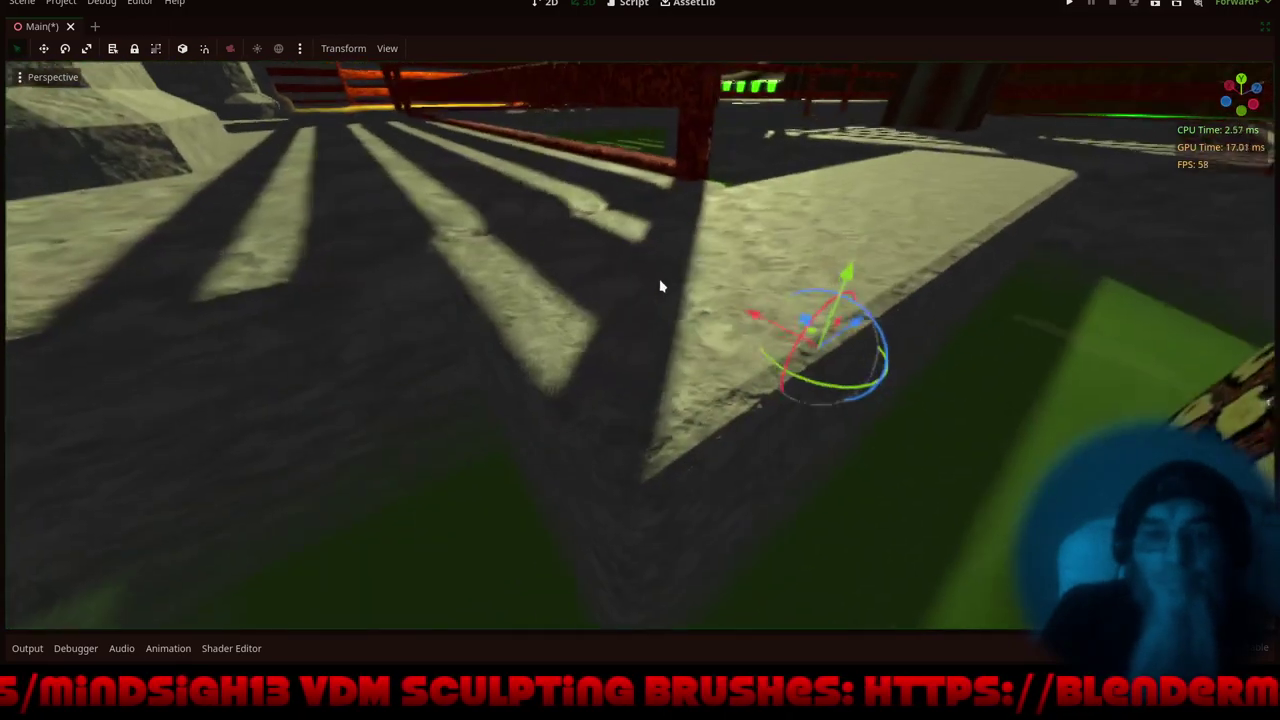
- Duplicate the slab and slide the copy along Z, away from the railing, to cover the gap beside the stone walkway
scroll(686, 232, down, 8)
scroll(682, 246, down, 3)
scroll(636, 329, up, 2)
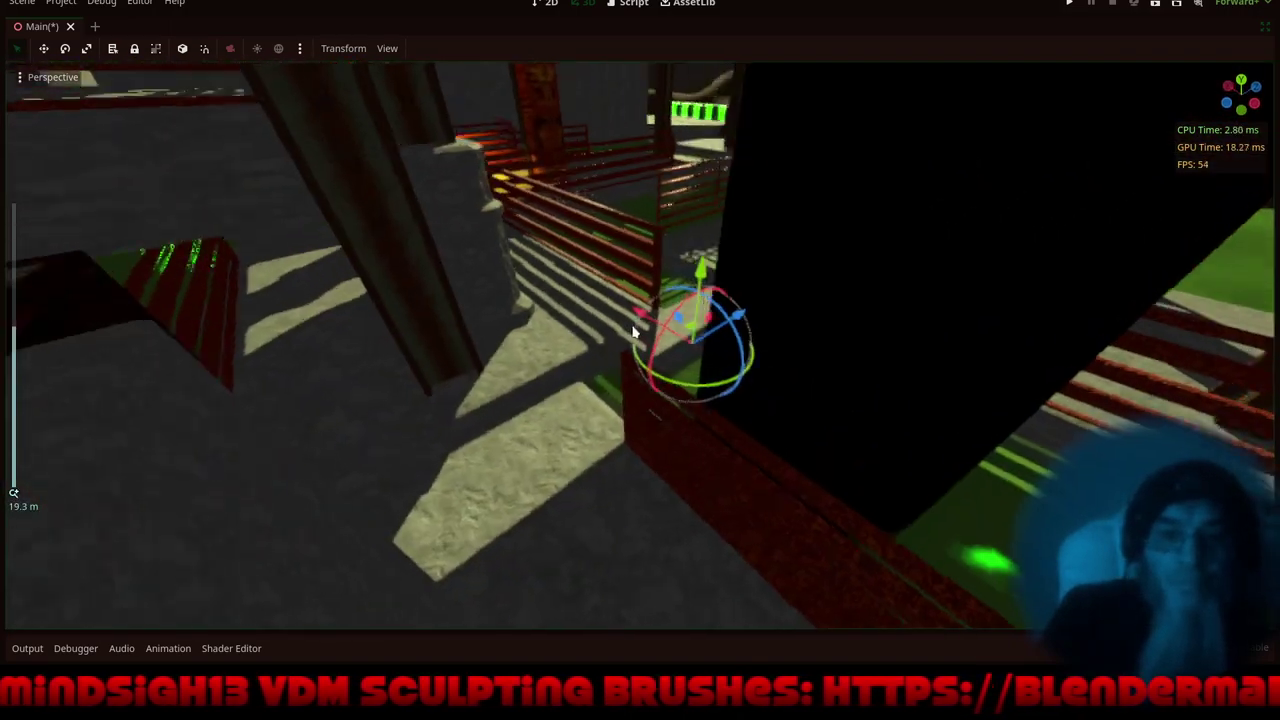
middle_drag(634, 331, 688, 351)
scroll(716, 322, up, 5)
scroll(716, 322, up, 1)
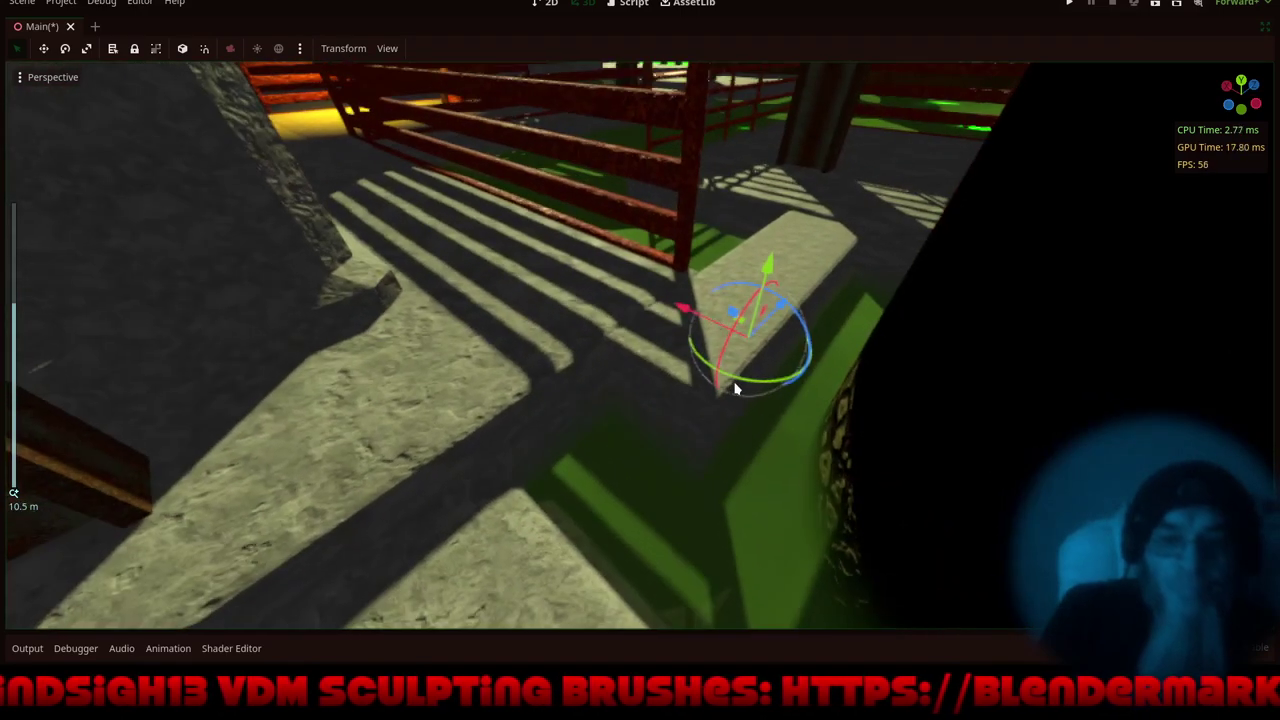
drag(777, 310, 574, 547)
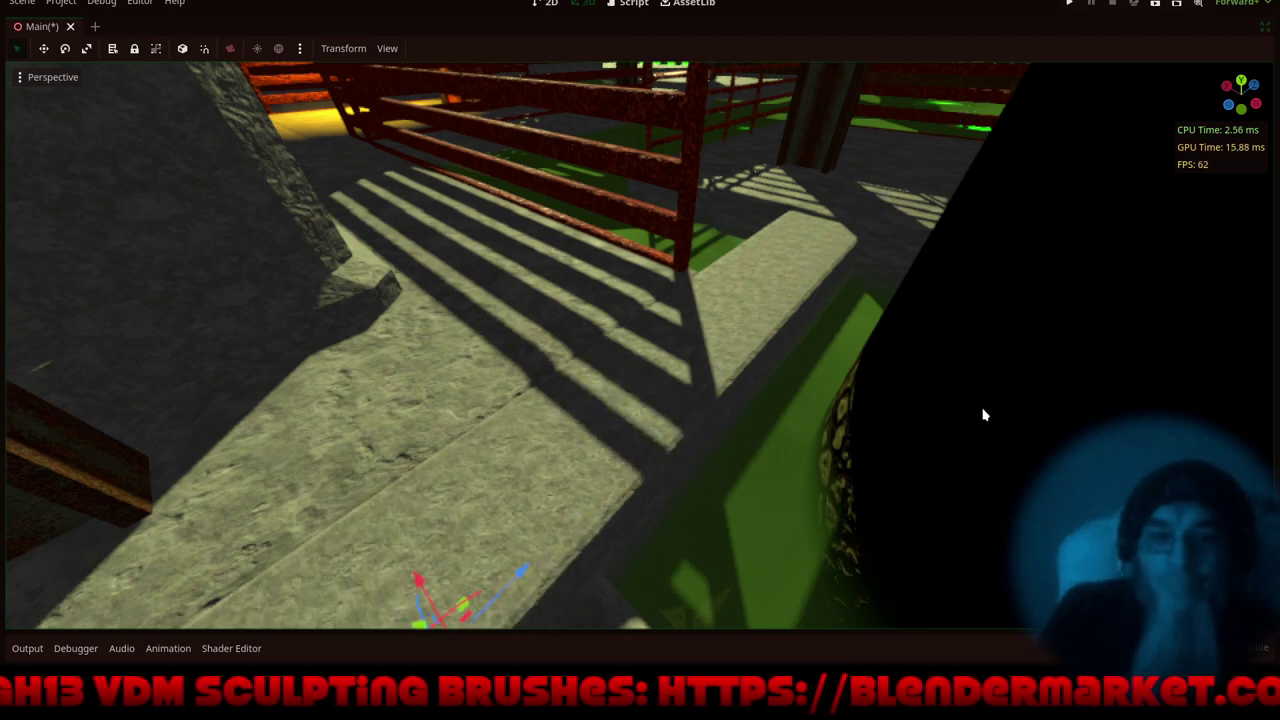
- Lower the copied slab slightly to blend it with the surrounding concrete floor
middle_drag(982, 409, 1003, 359)
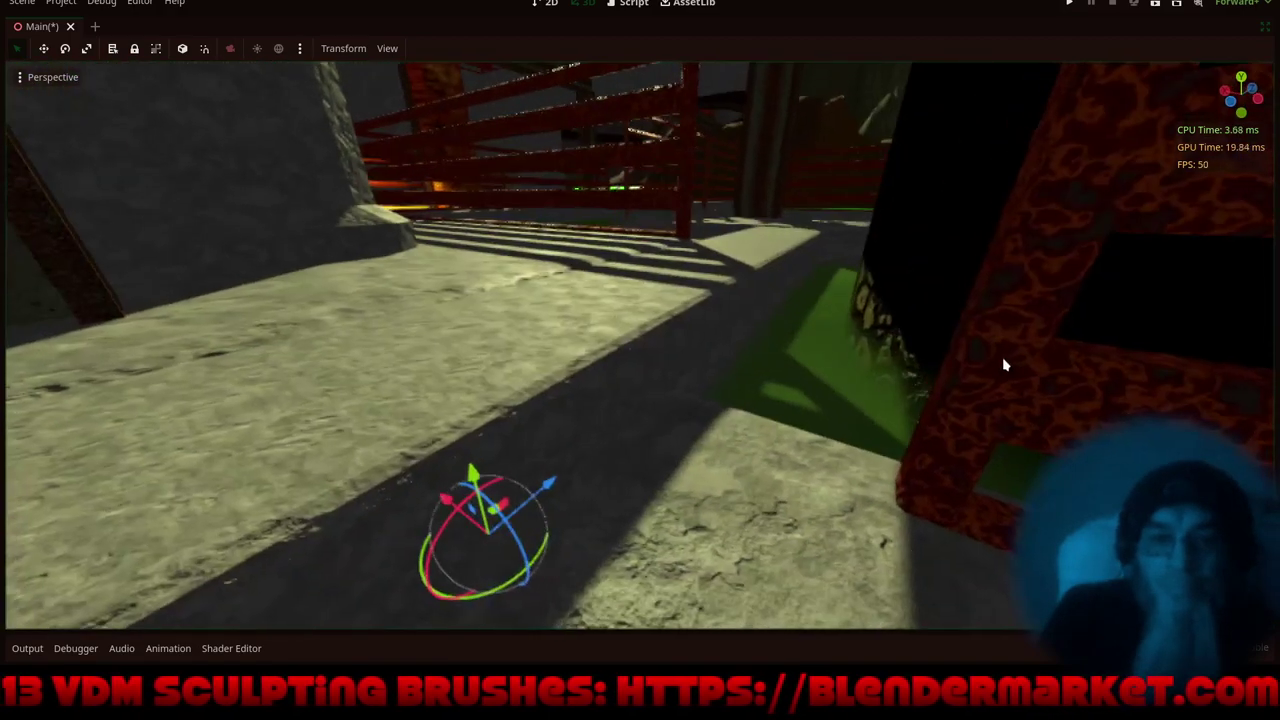
right_drag(1005, 365, 927, 397)
drag(474, 466, 432, 502)
mouse_move(661, 333)
middle_down()
mouse_move(693, 309)
mouse_move(671, 318)
mouse_move(675, 329)
mouse_move(706, 339)
mouse_move(669, 349)
middle_up()
right_drag(671, 354, 647, 356)
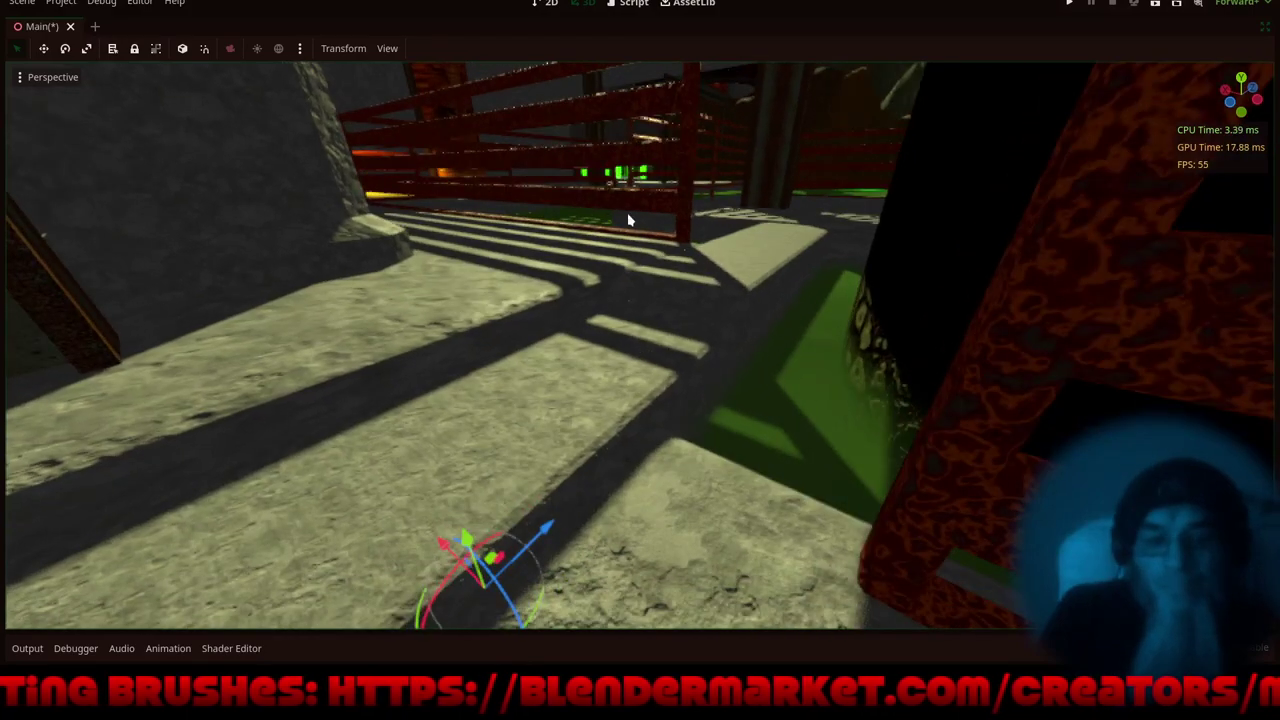
- Duplicate the lowered slab and slide the new copy along X toward the rusty fence to widen the floor
scroll(610, 212, down, 17)
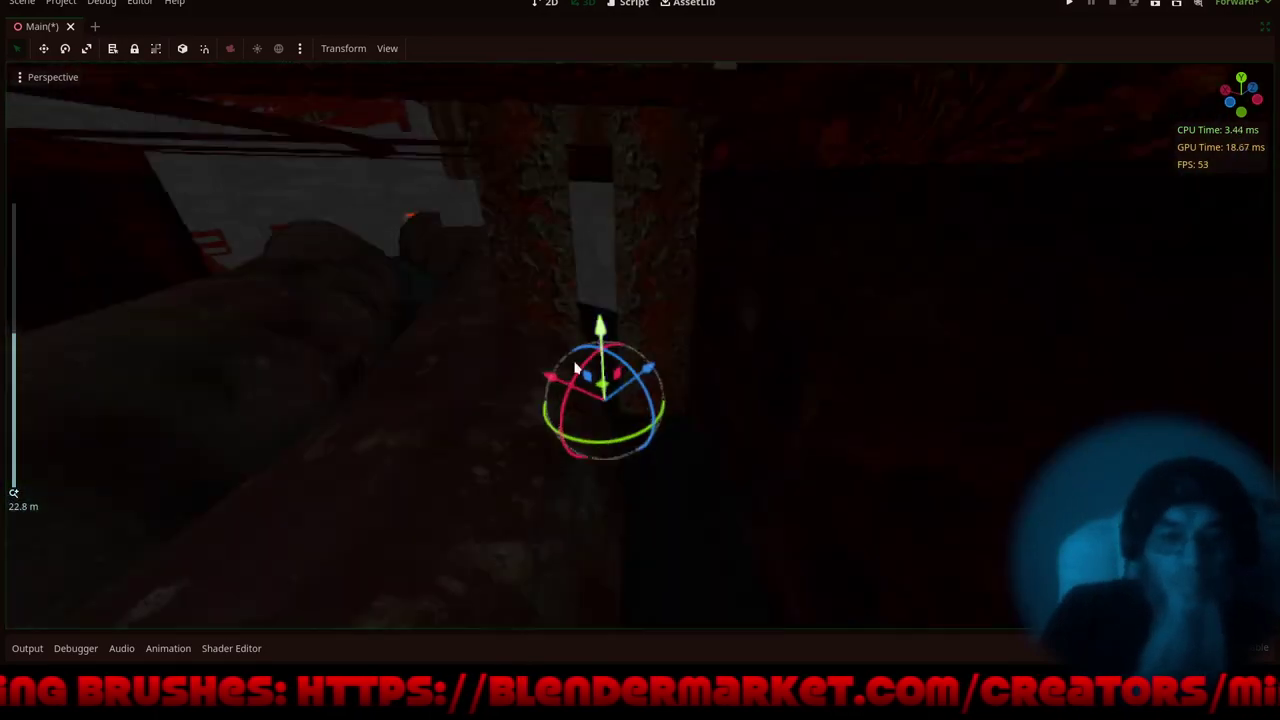
shift+middle_drag(576, 368, 662, 350)
right_drag(662, 352, 622, 424)
middle_drag(622, 424, 634, 431)
scroll(754, 340, up, 6)
right_drag(754, 340, 686, 340)
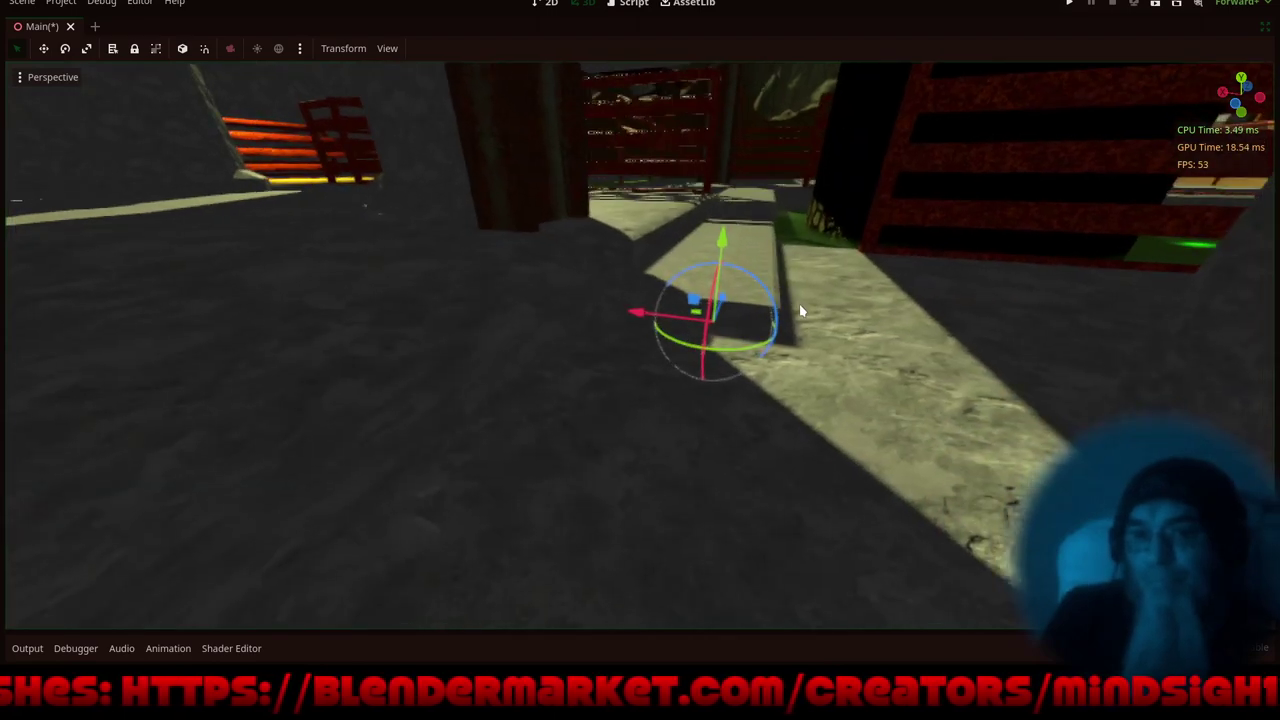
middle_drag(835, 252, 825, 278)
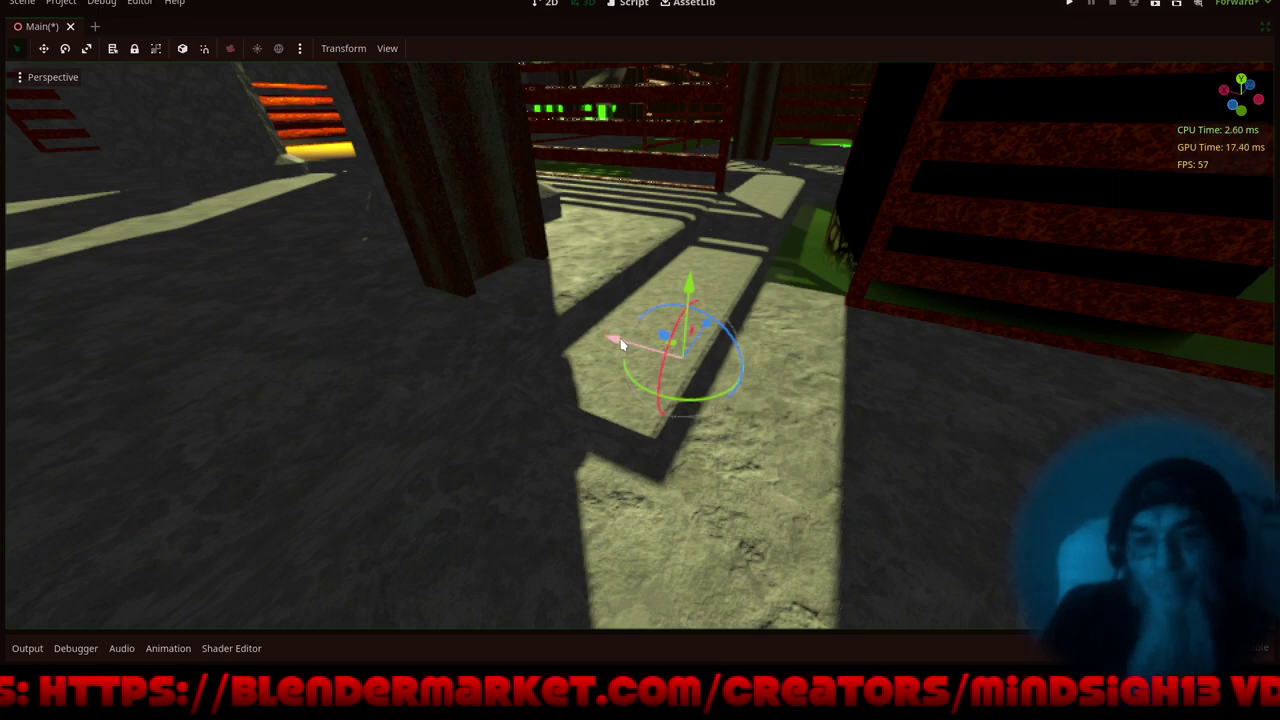
drag(618, 338, 710, 376)
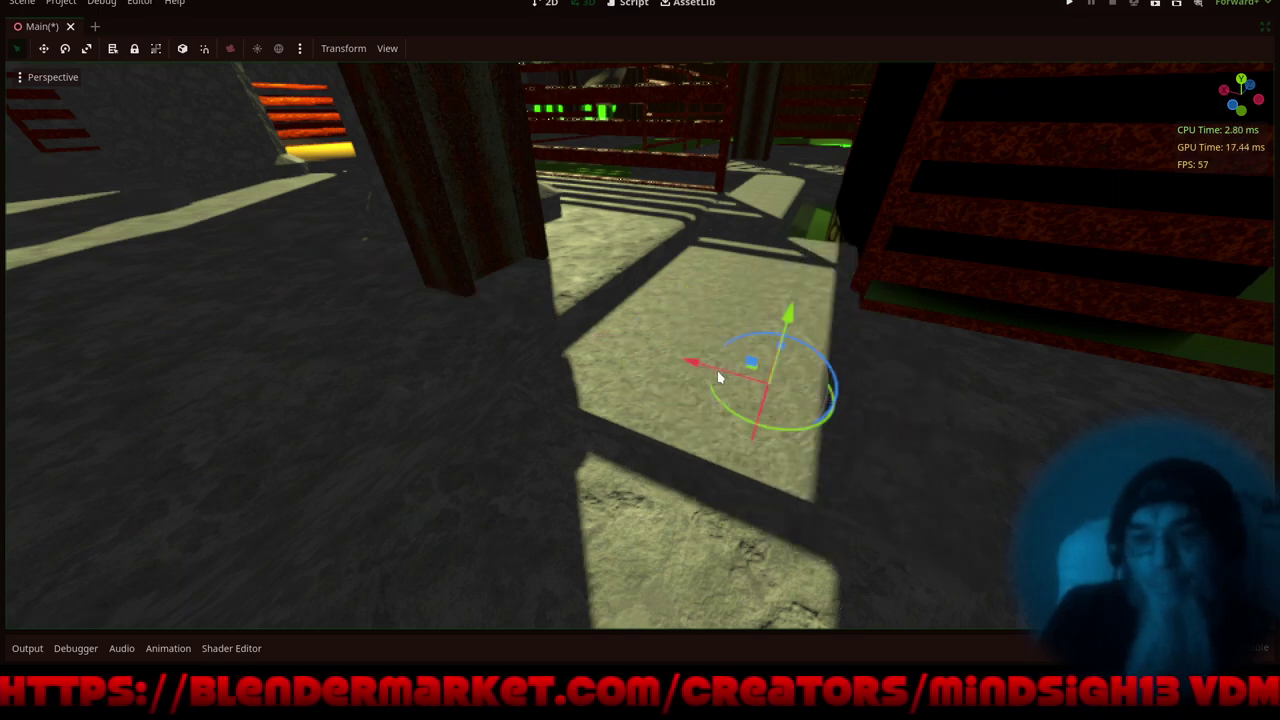
- Duplicate the slab beside the railing and offset the copy by -2 along X
middle_drag(933, 328, 856, 392)
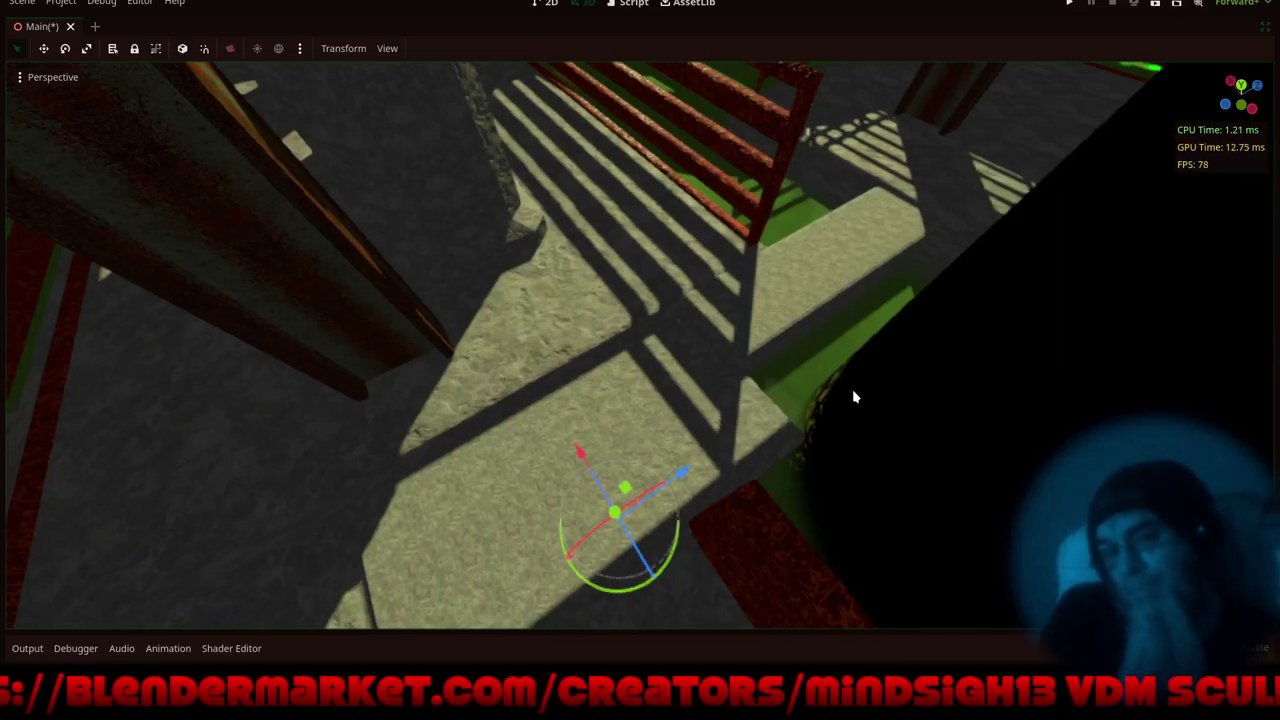
click(781, 293)
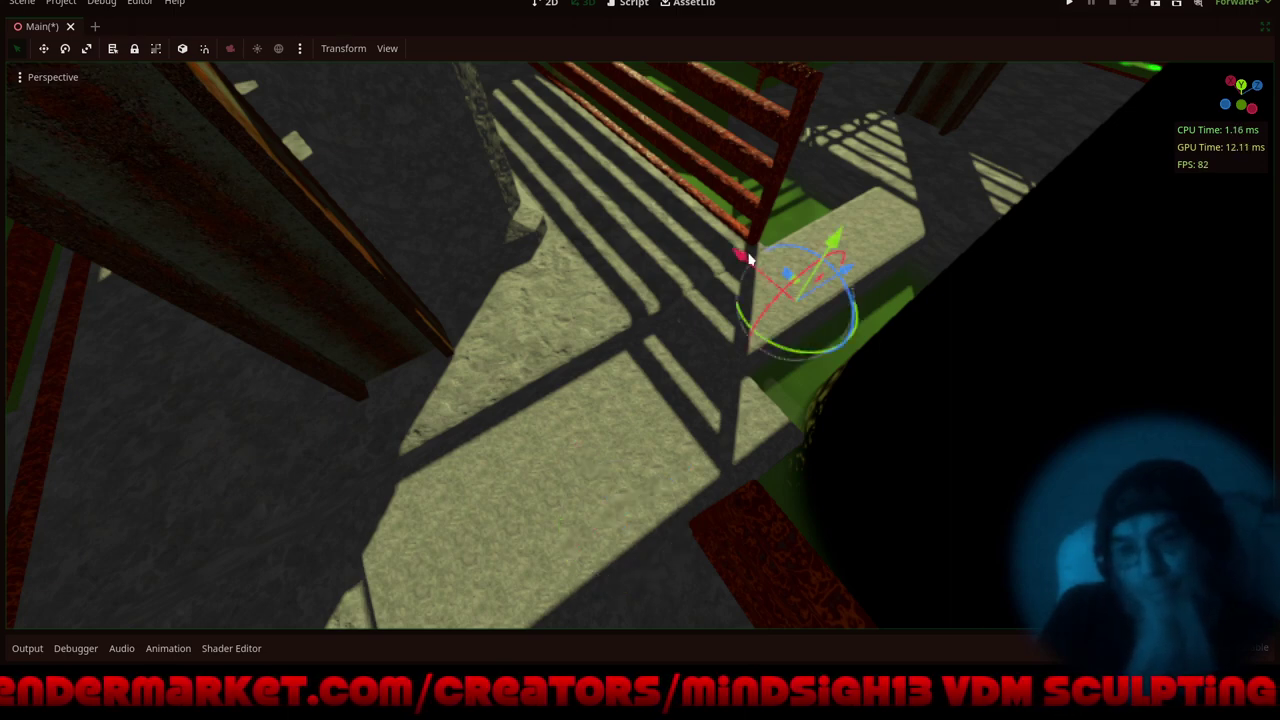
key(g)
key(x)
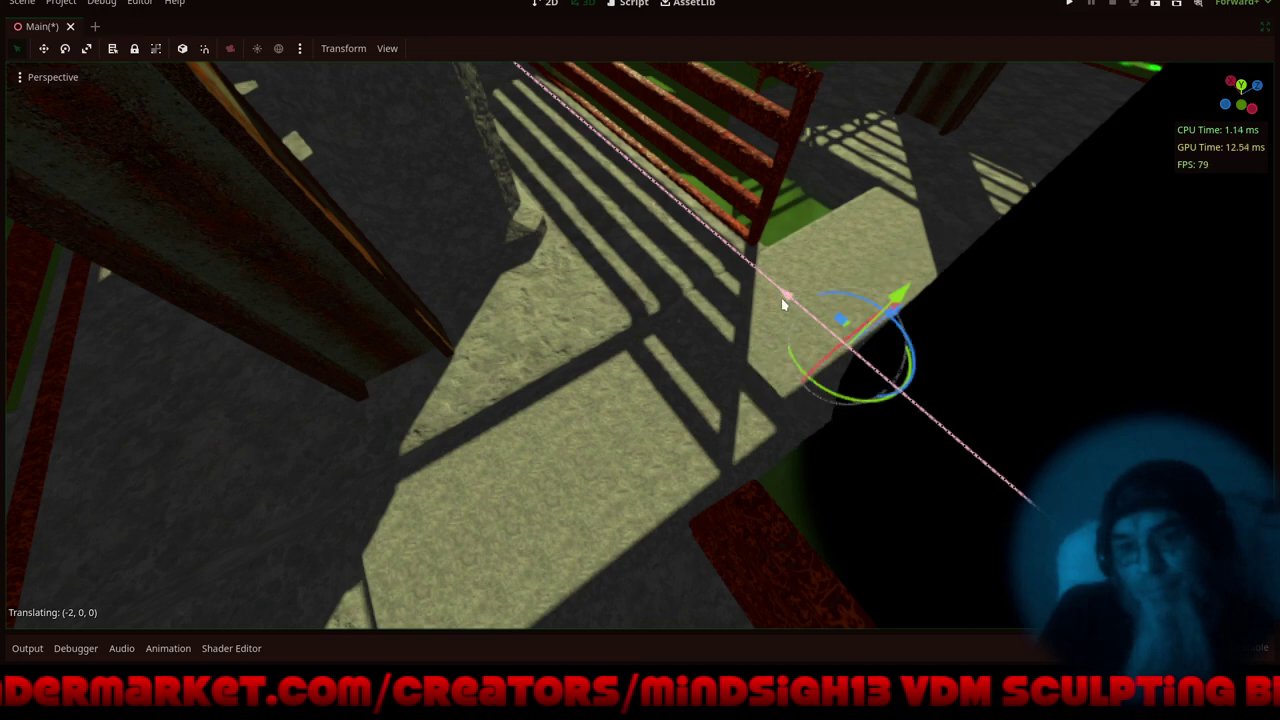
click(781, 297)
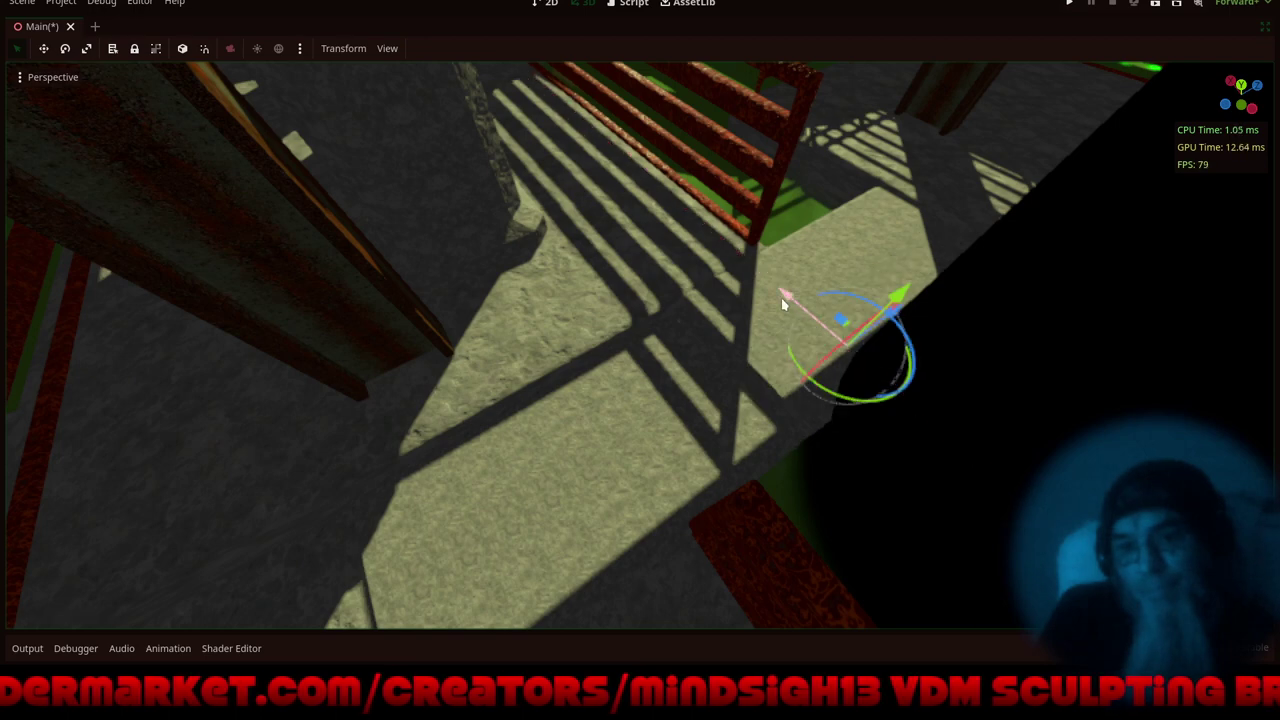
- Select all four slabs together and shift them along X to line up with the gap between the walkways
click(807, 241)
click(637, 430)
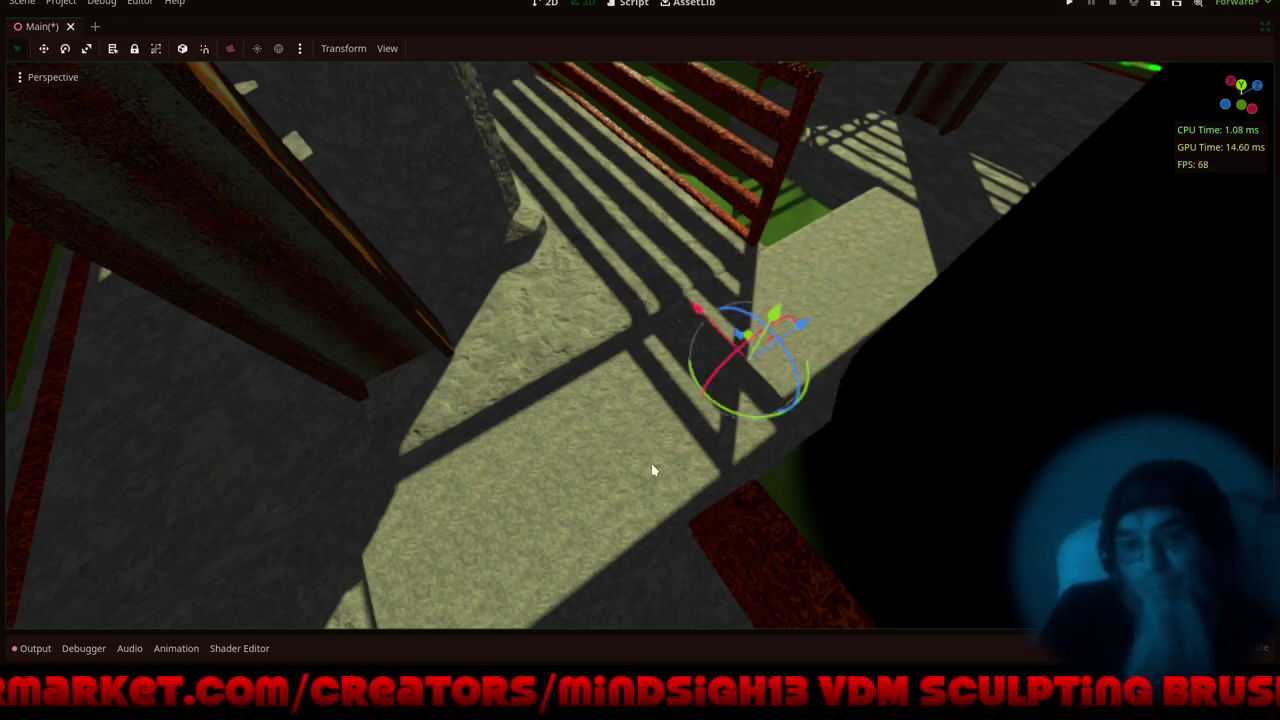
click(651, 464)
mouse_move(675, 342)
mouse_down()
mouse_move(647, 324)
mouse_move(658, 332)
mouse_up()
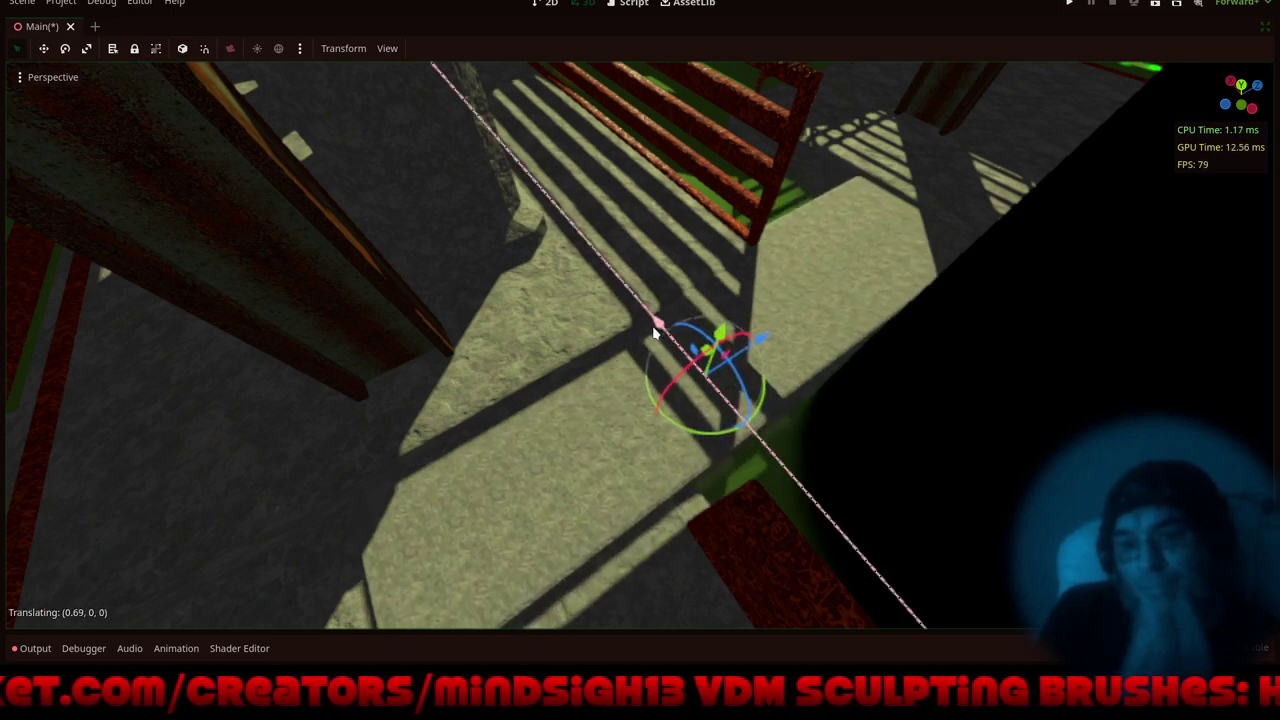
drag(655, 333, 665, 343)
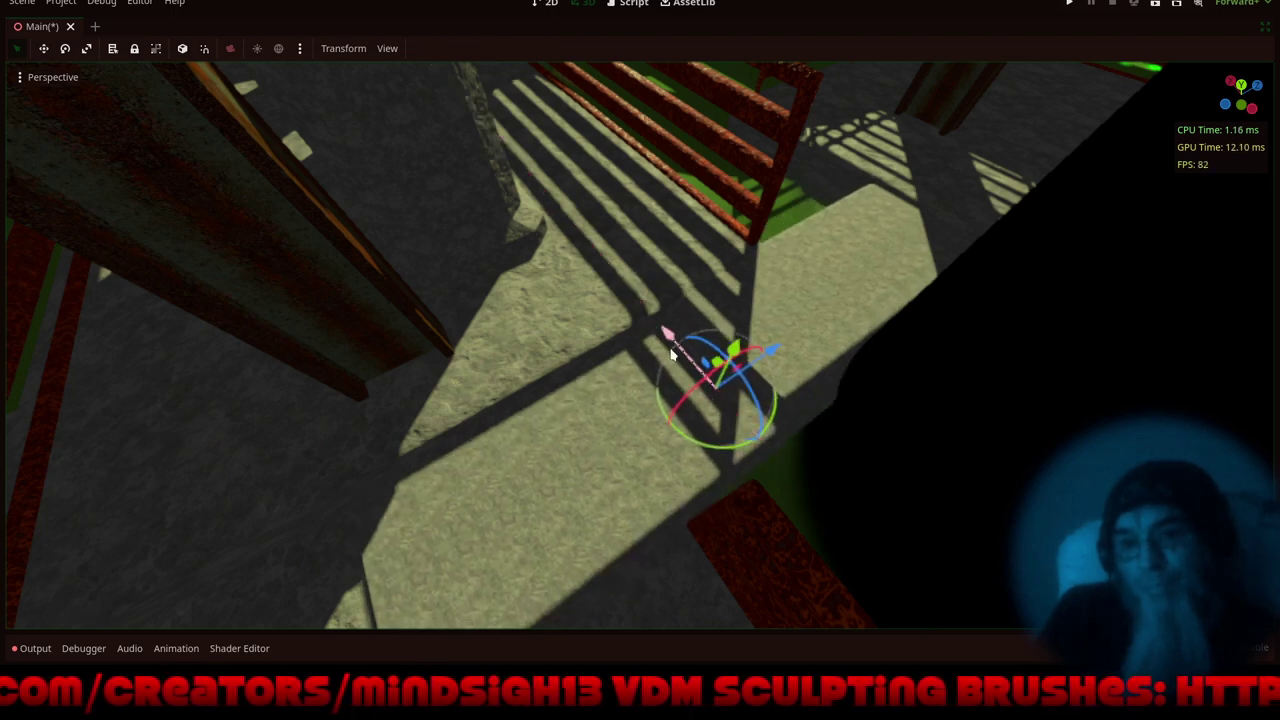
- Nudge the four selected slabs by about -0.1 along X and save the scene
middle_drag(580, 526, 648, 470)
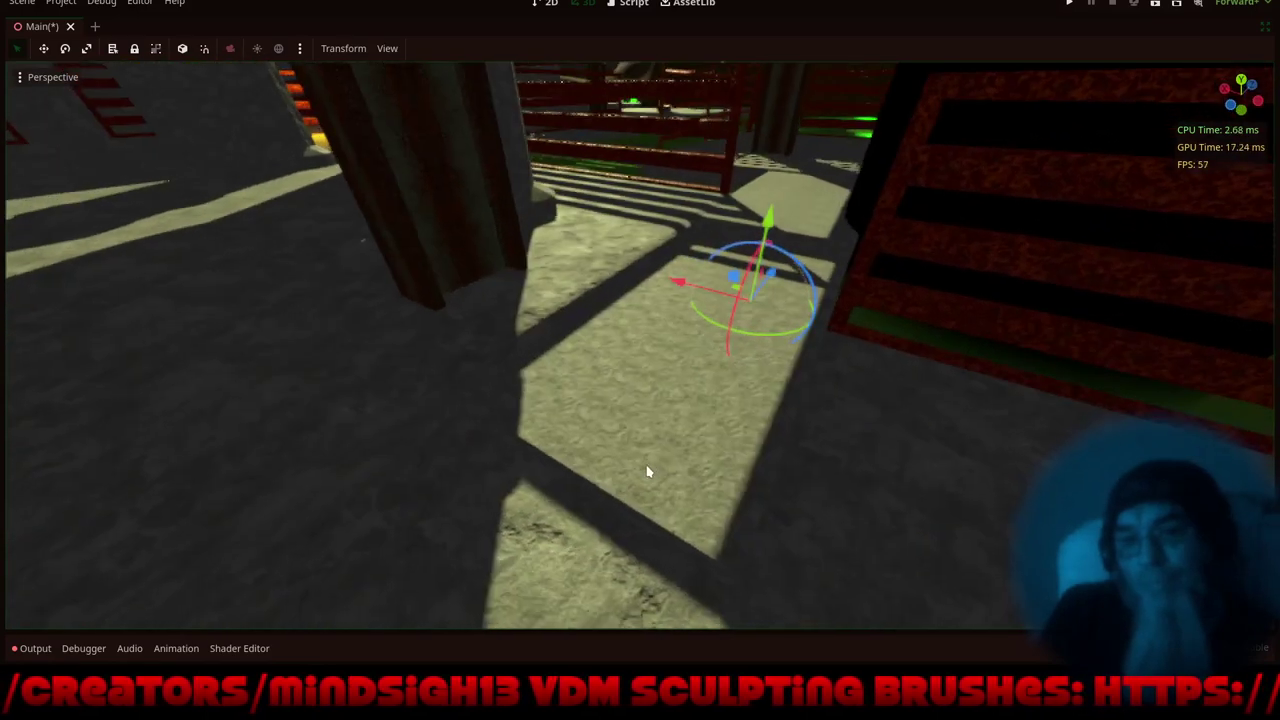
key(g)
key(x)
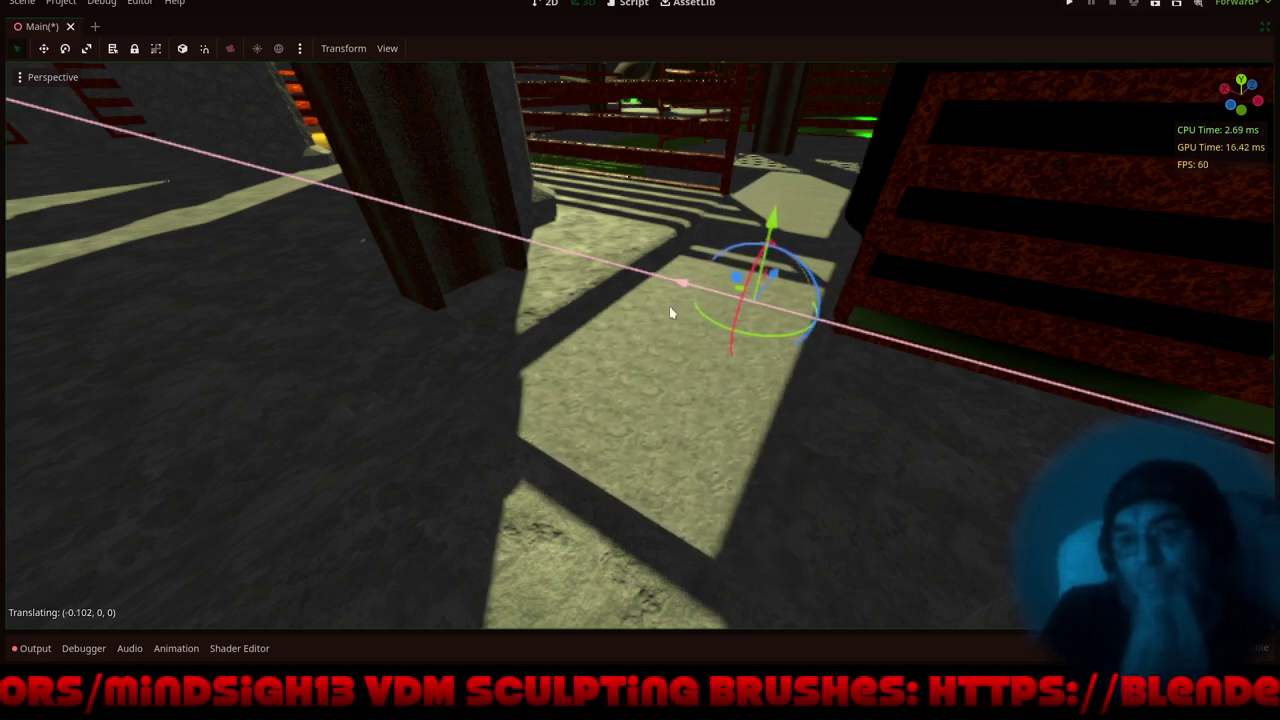
click(667, 308)
middle_drag(636, 385, 670, 416)
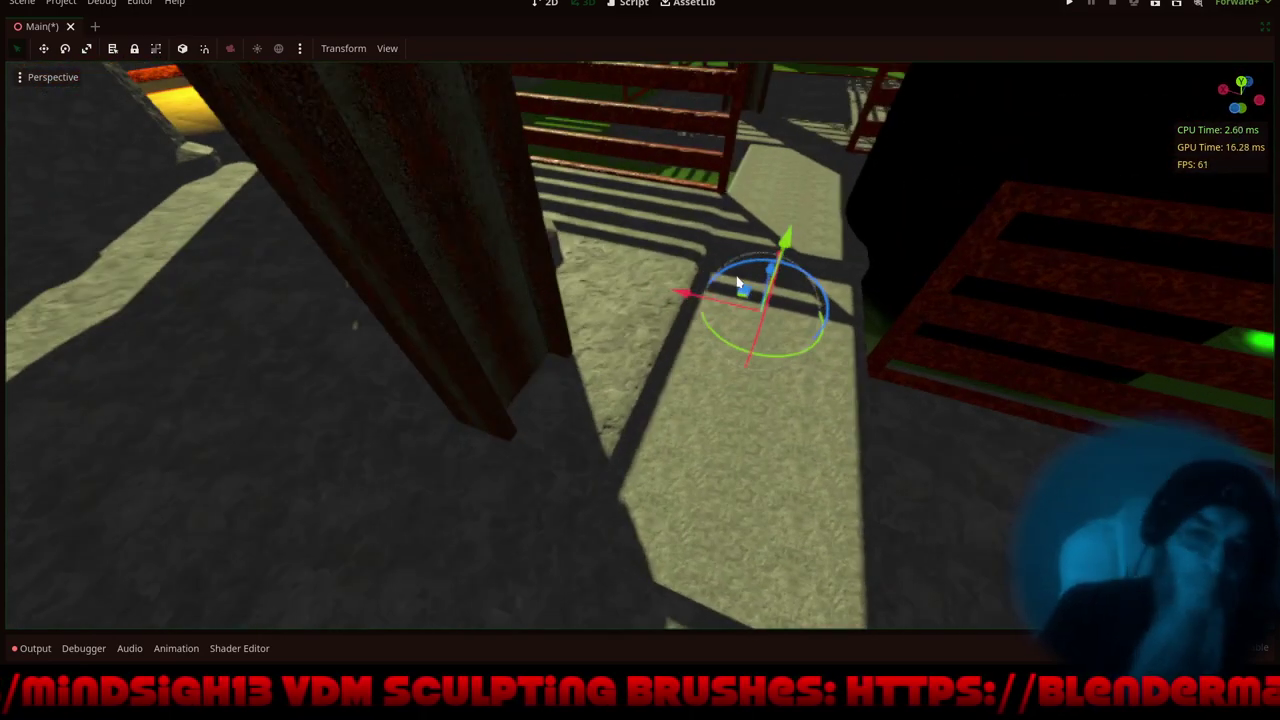
scroll(741, 290, down, 5)
key(ctrl+s)
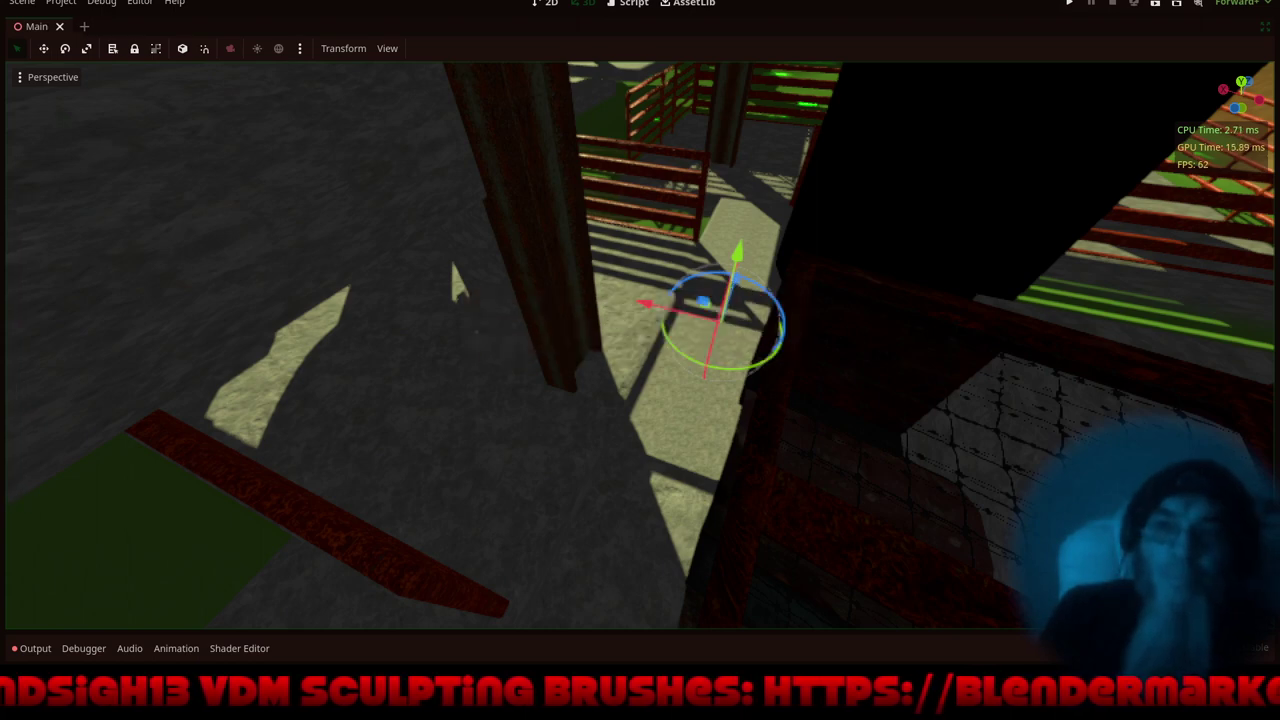
- Restore the side docks and bake the navigation mesh of the NavigationRegion3D node
click(1265, 30)
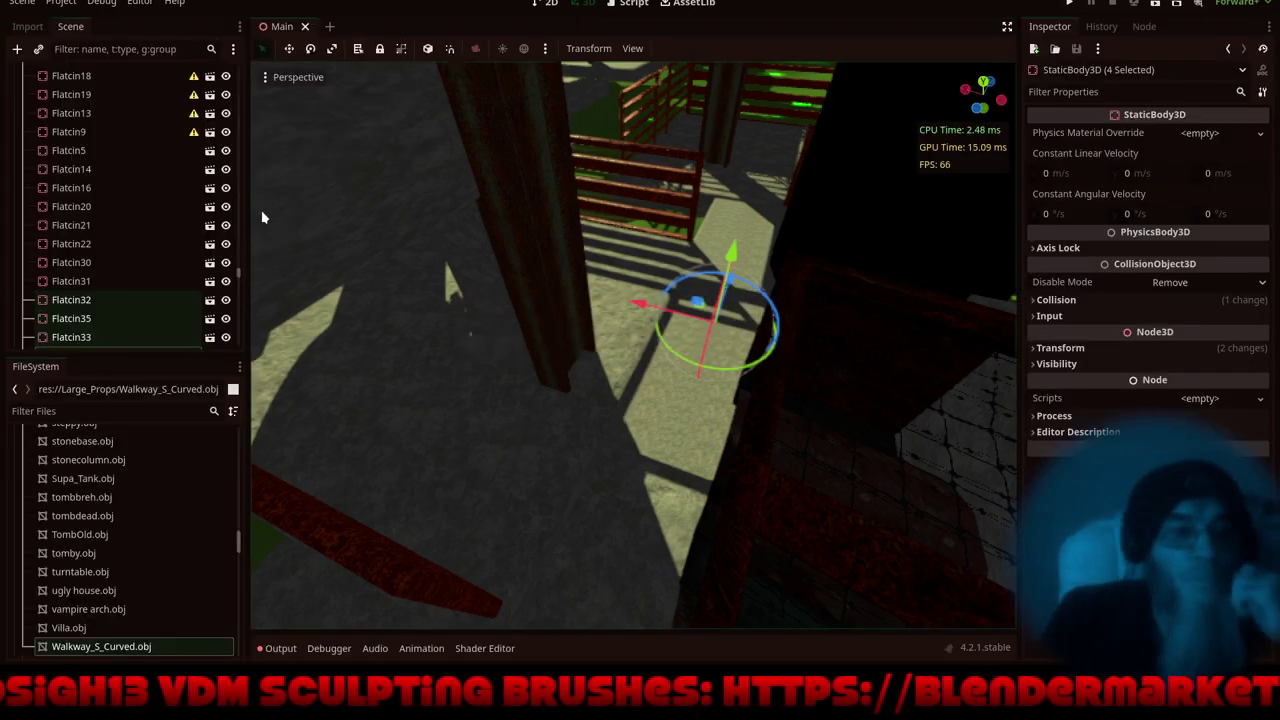
drag(238, 273, 243, 45)
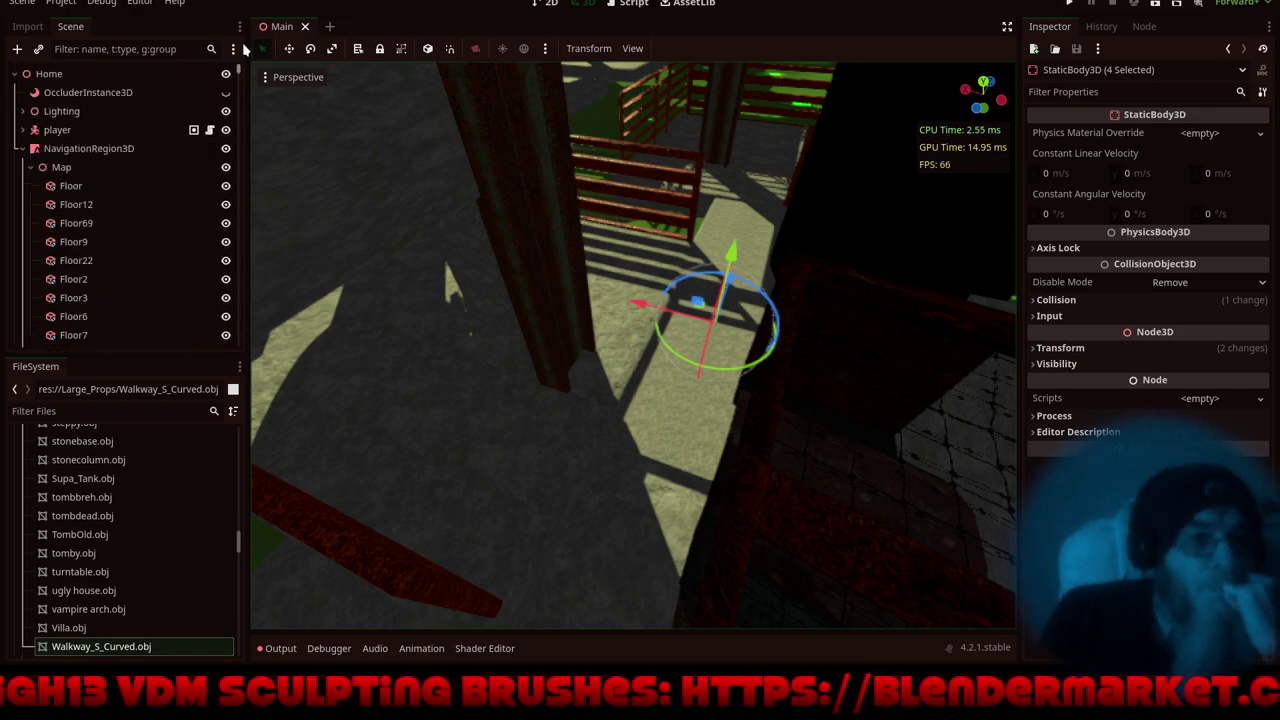
click(94, 152)
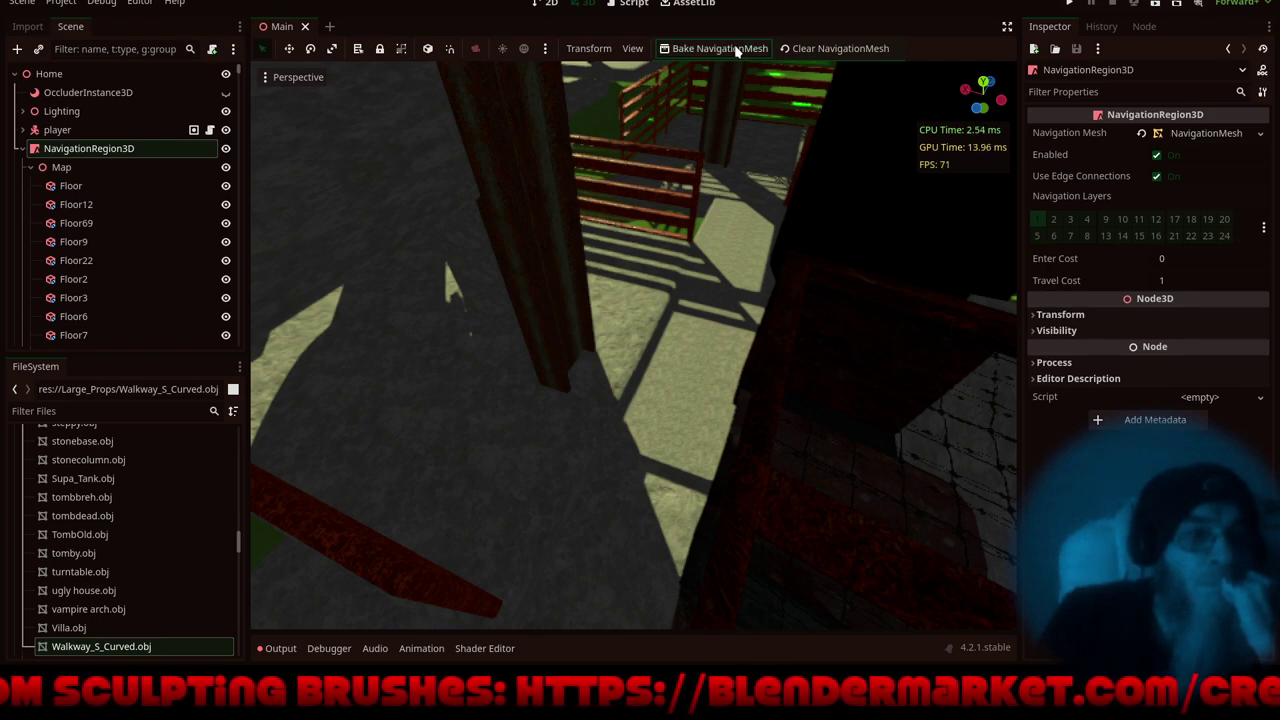
- Bake the occluders with the OccluderInstance3D node shown, hide that node again, and save the scene
click(86, 93)
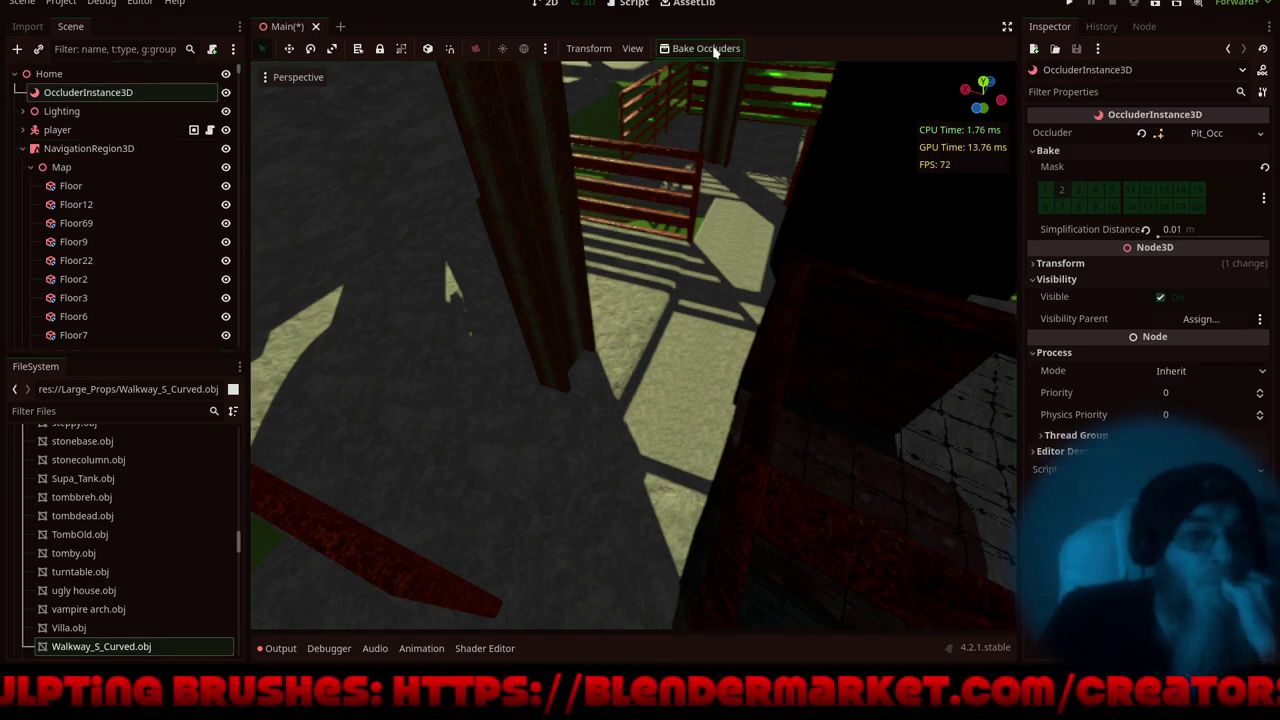
click(226, 93)
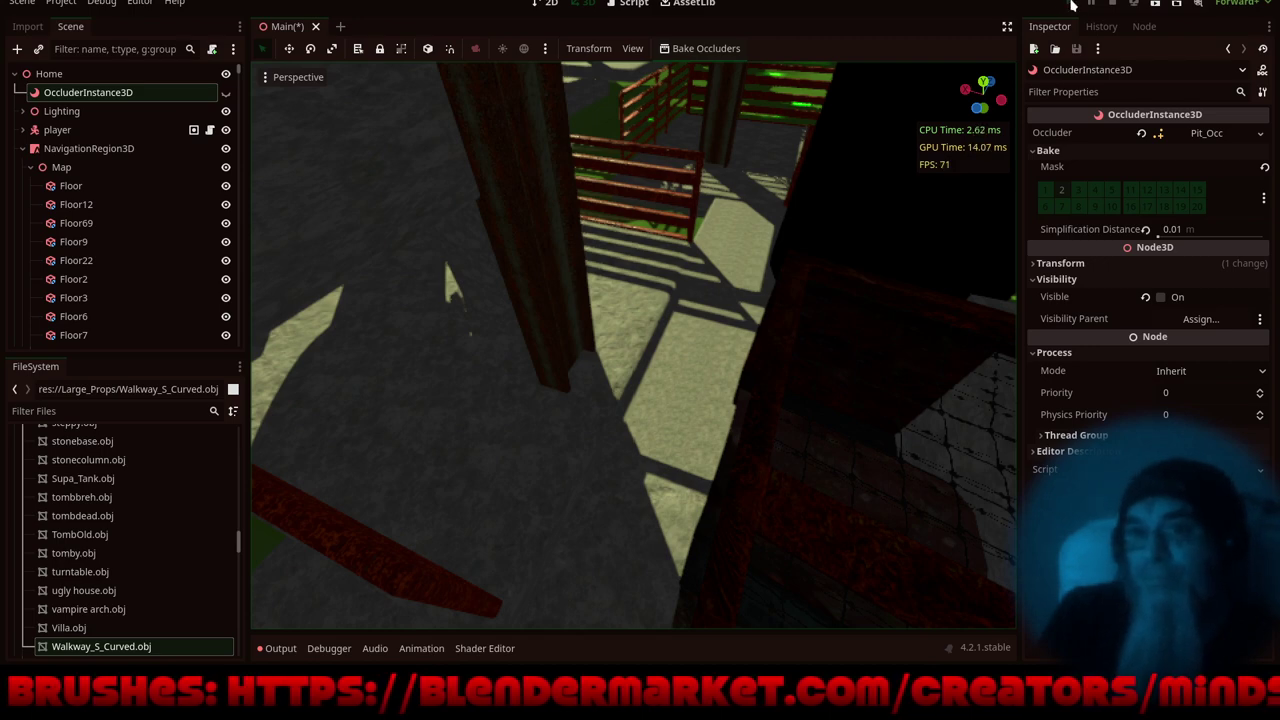
key(ctrl+s)
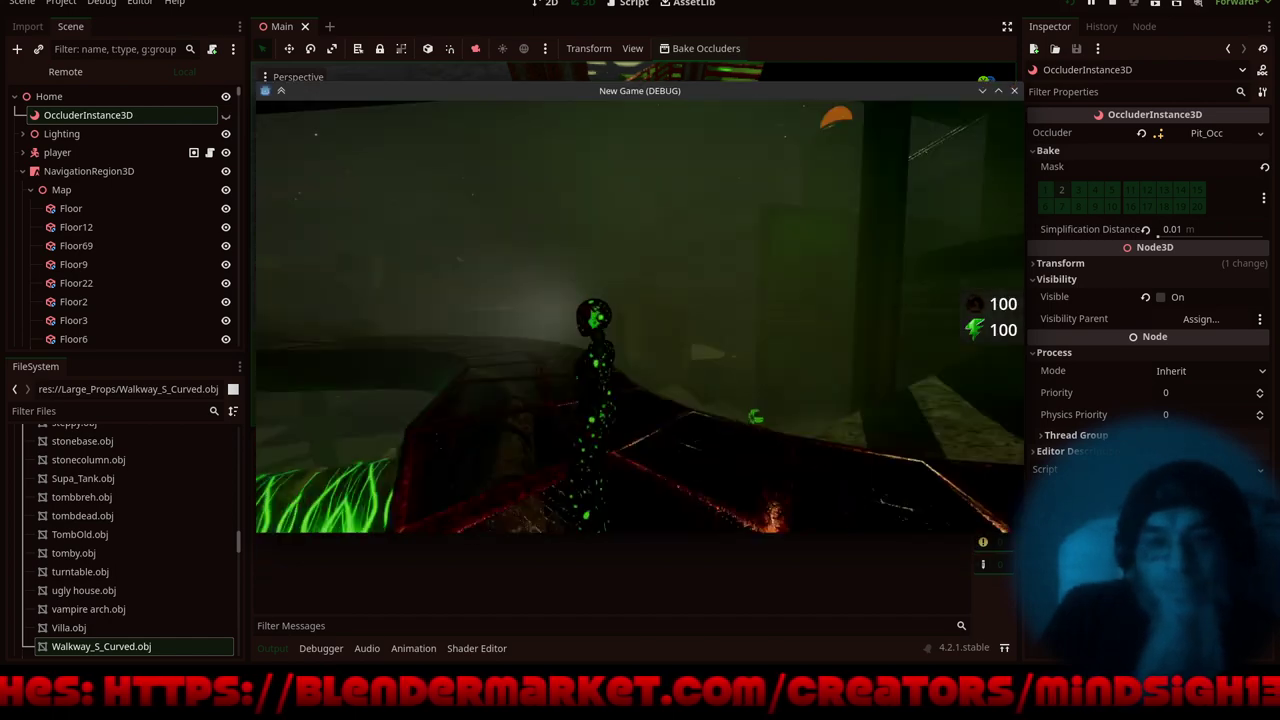
- Playtest the level by running the character along the curved walkway, over the railed slabs and through the dark passage beyond
key(w)
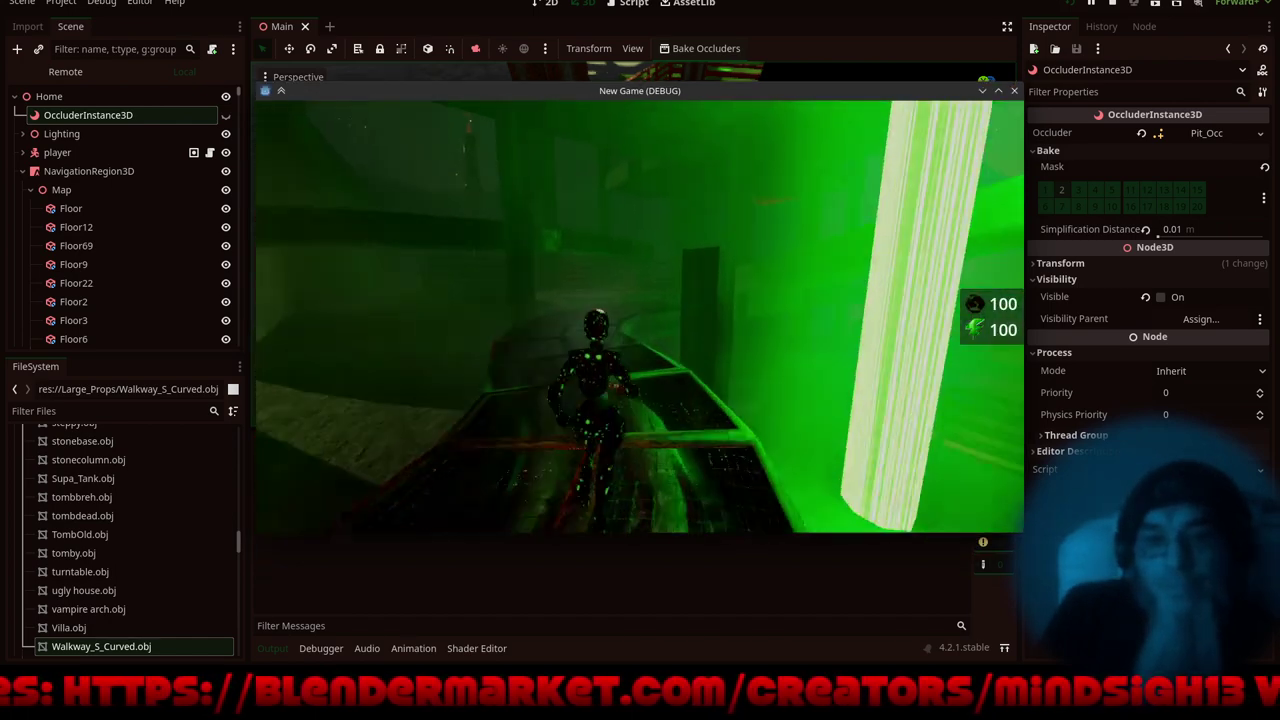
key(w)
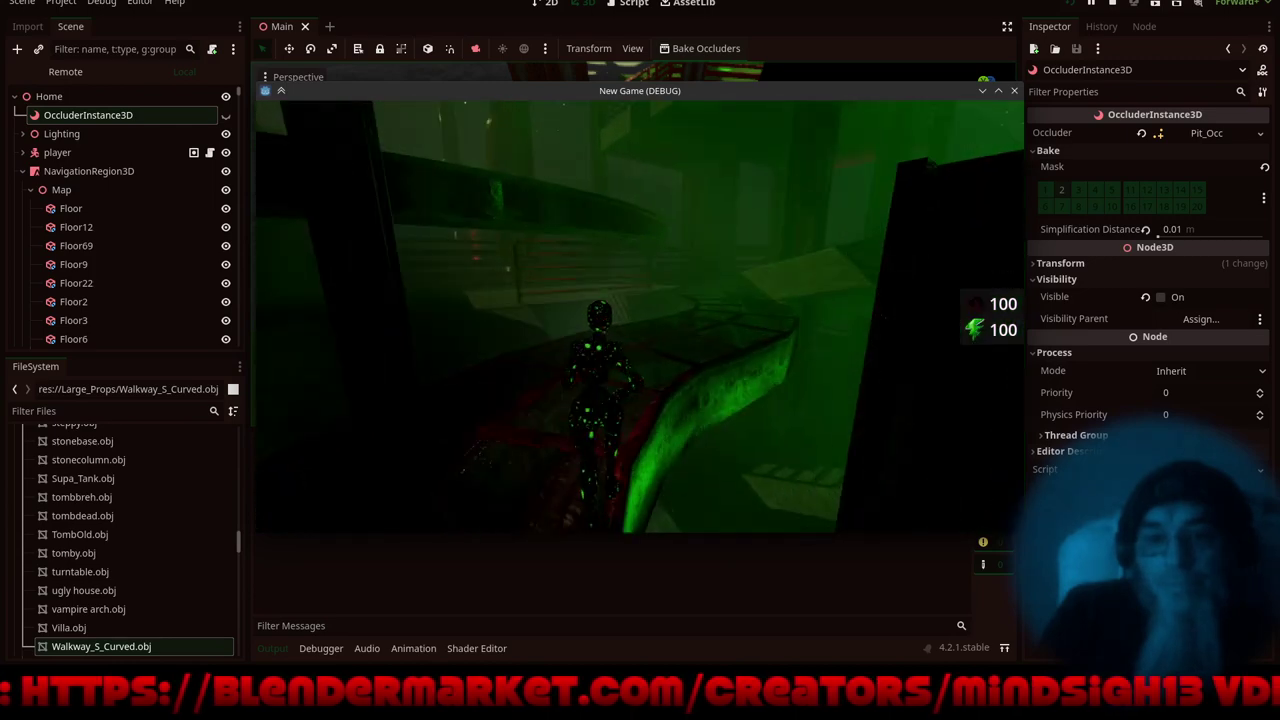
key(w)
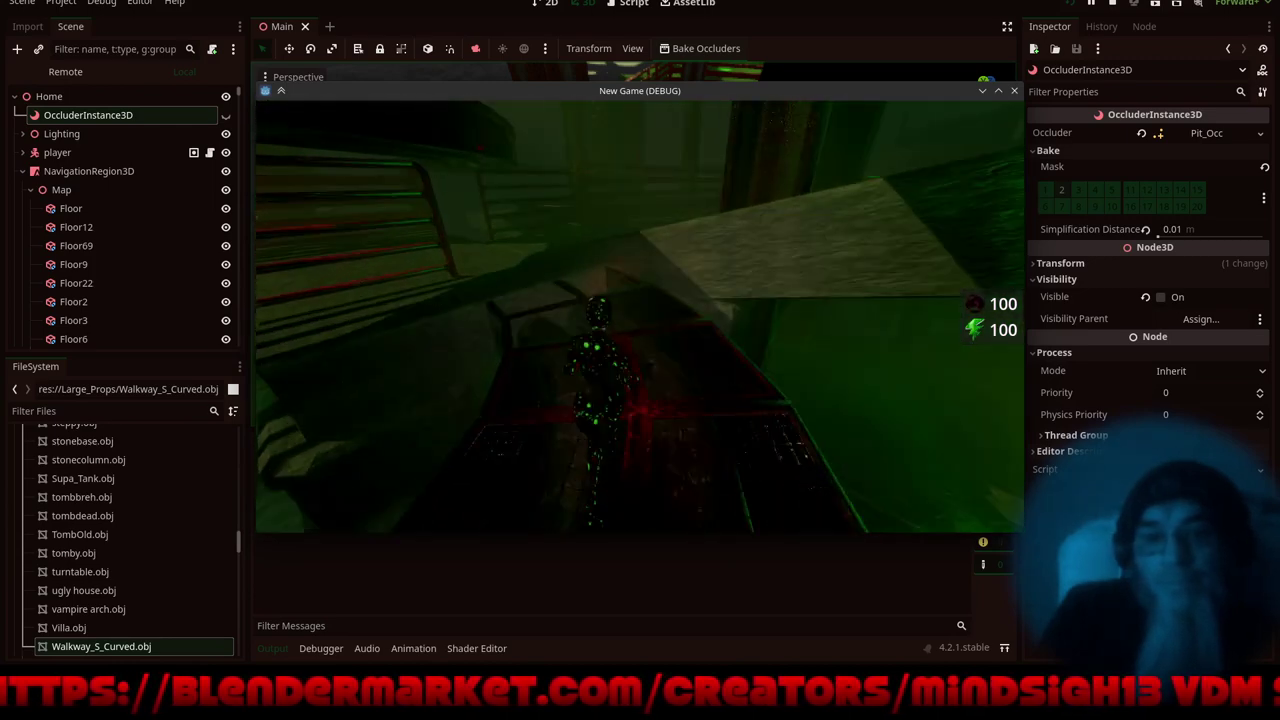
key(w)
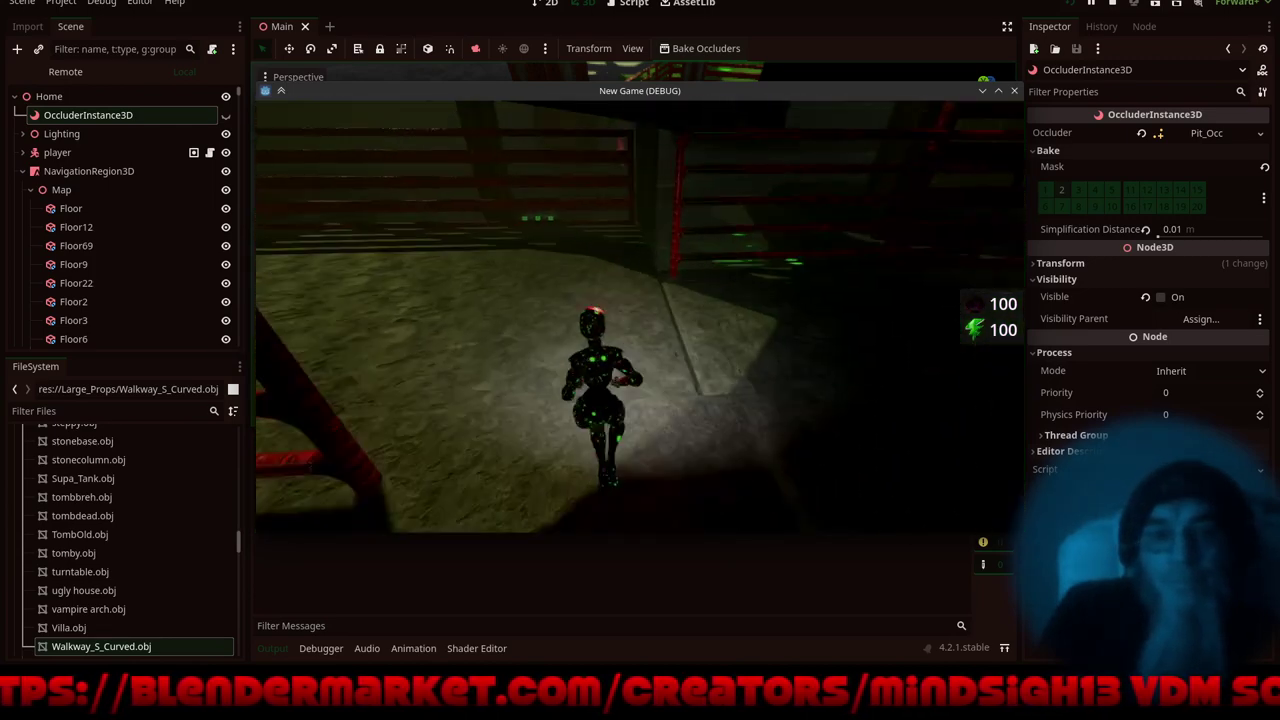
key(w)
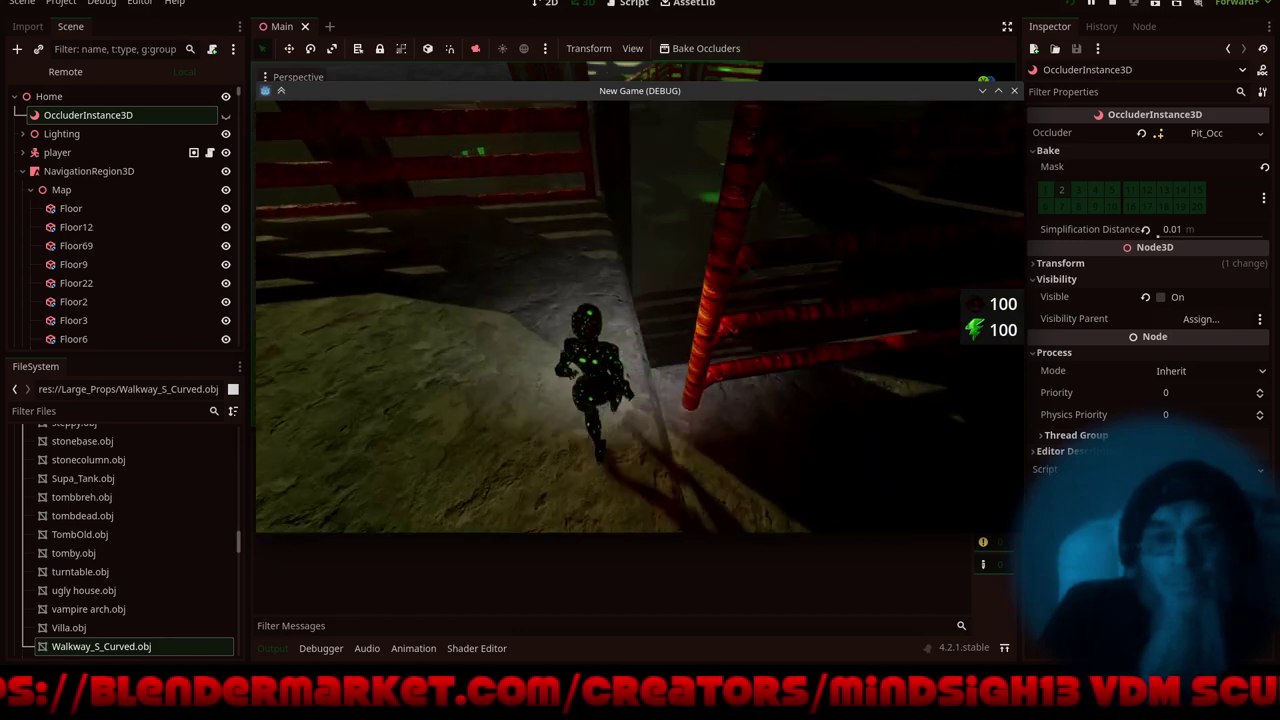
key(w)
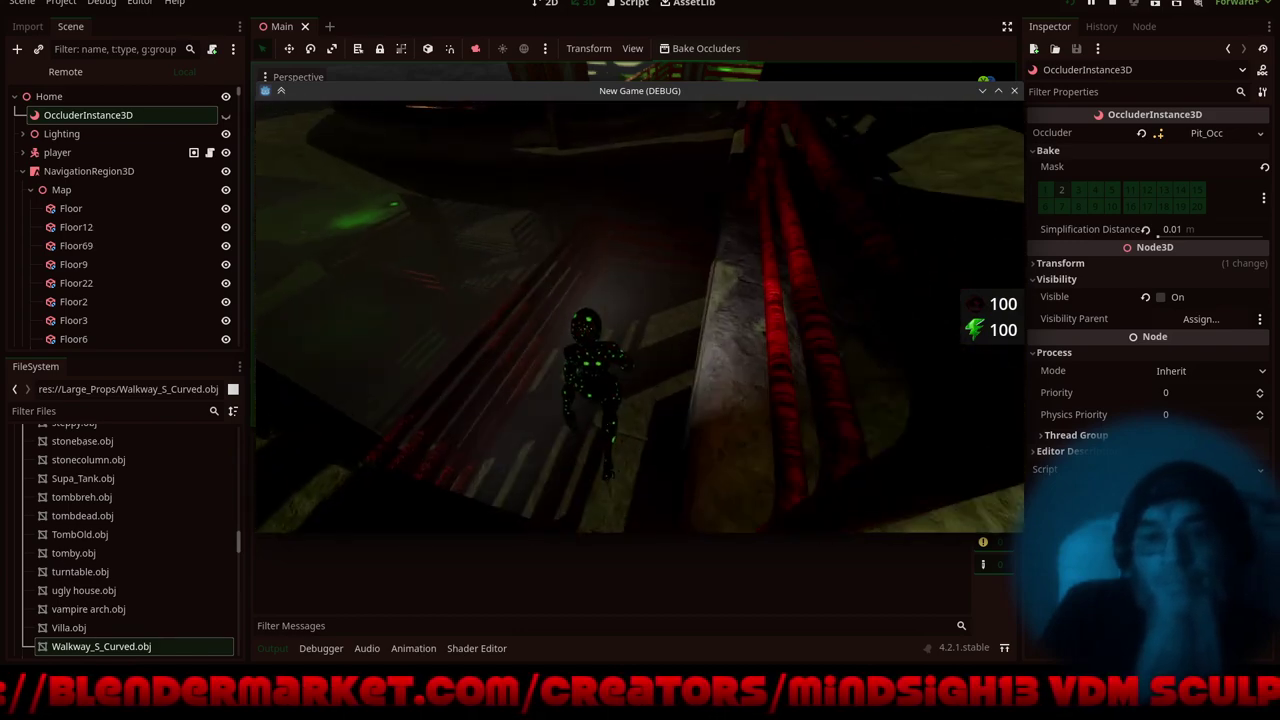
key(w)
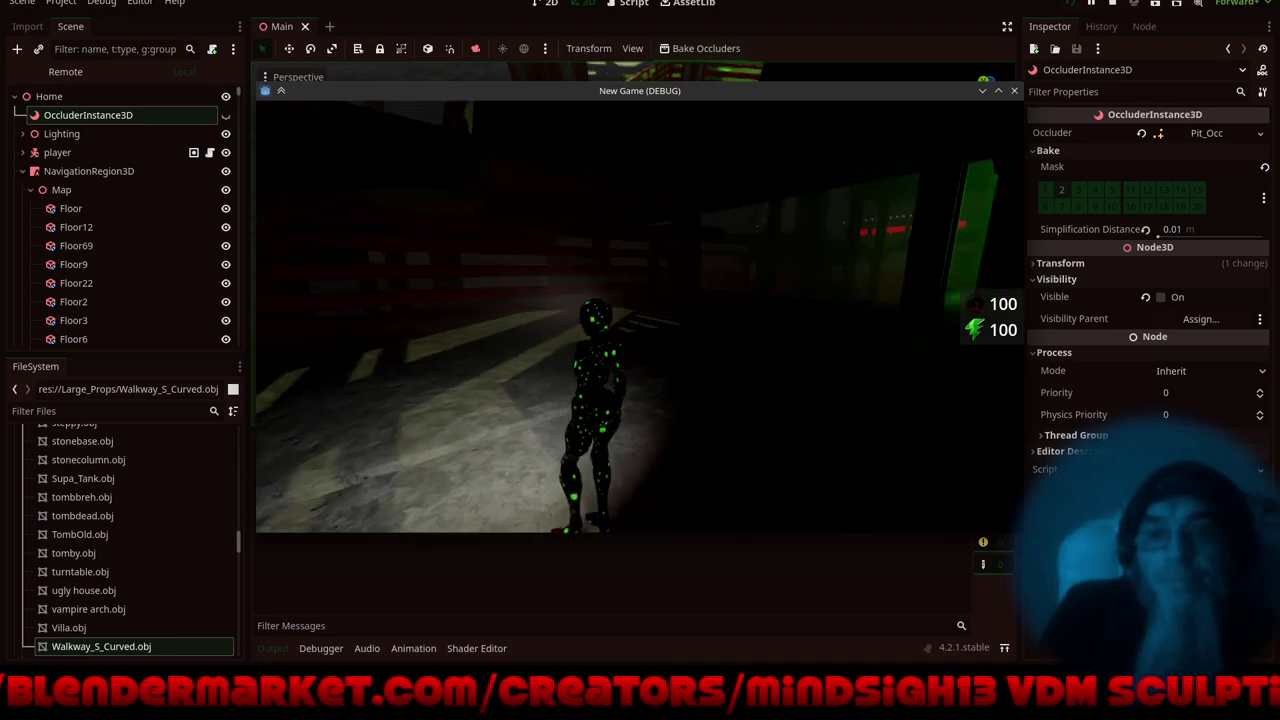
key(w)
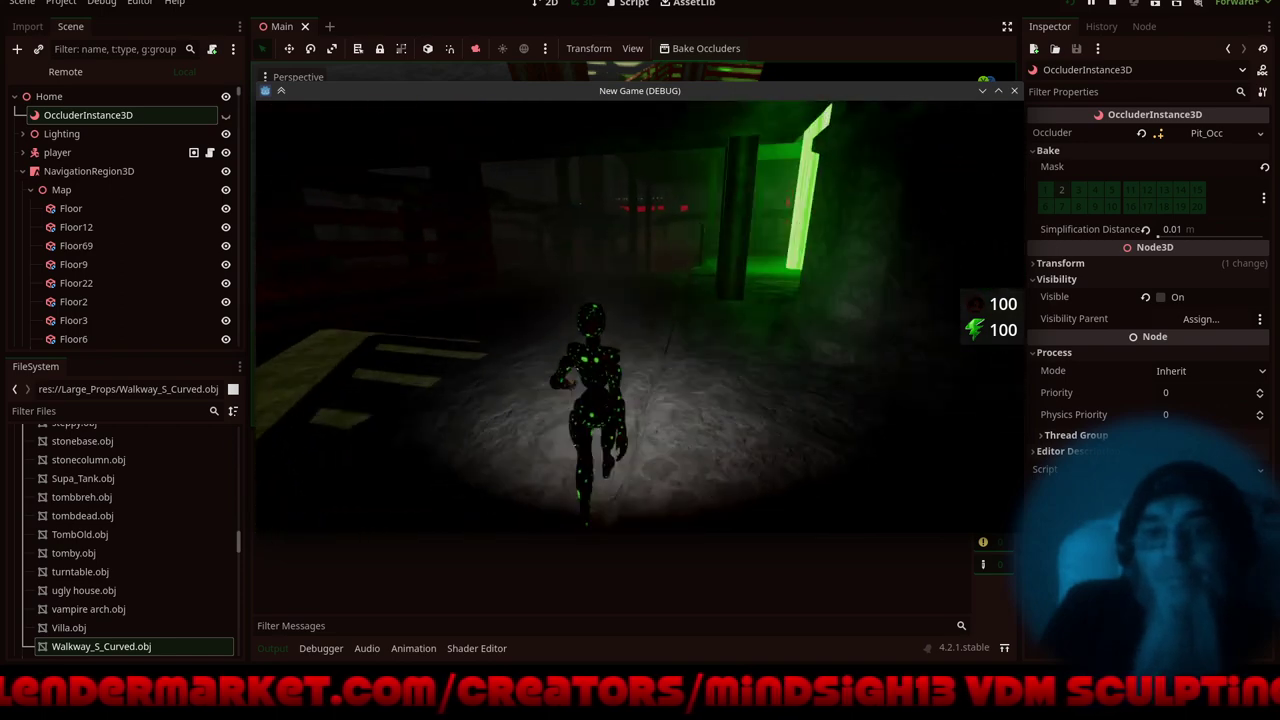
key(w)
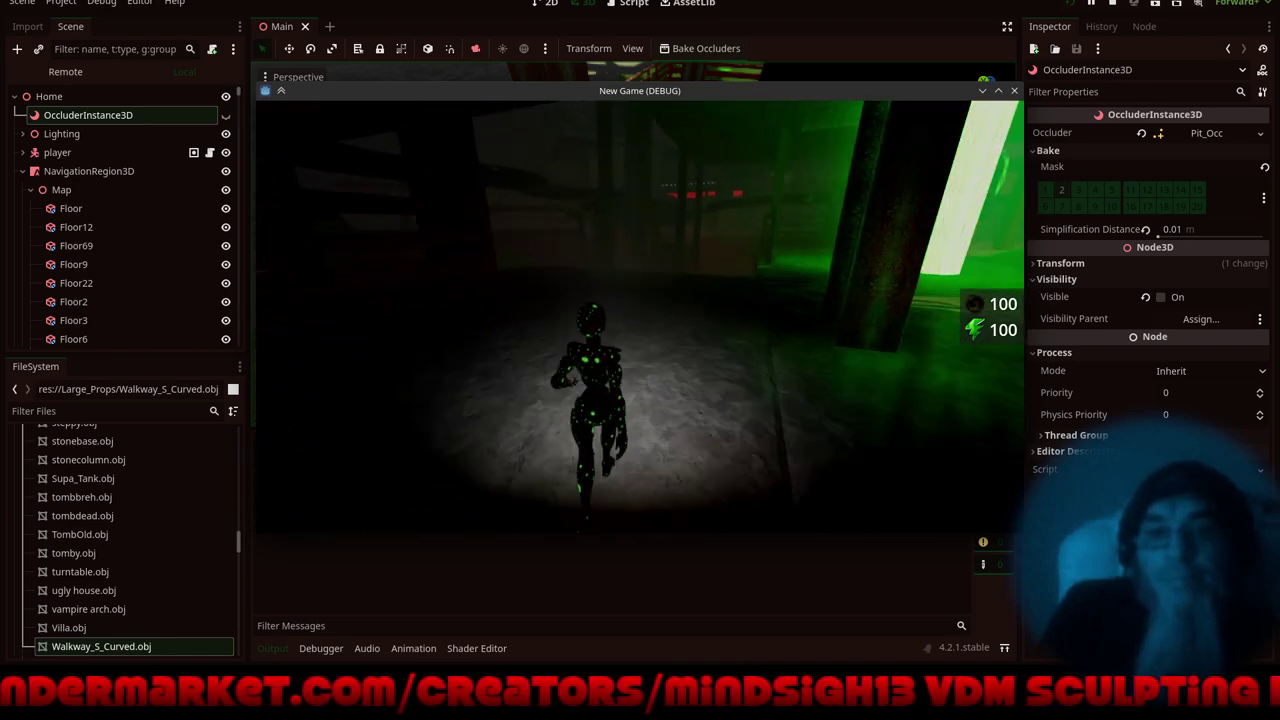
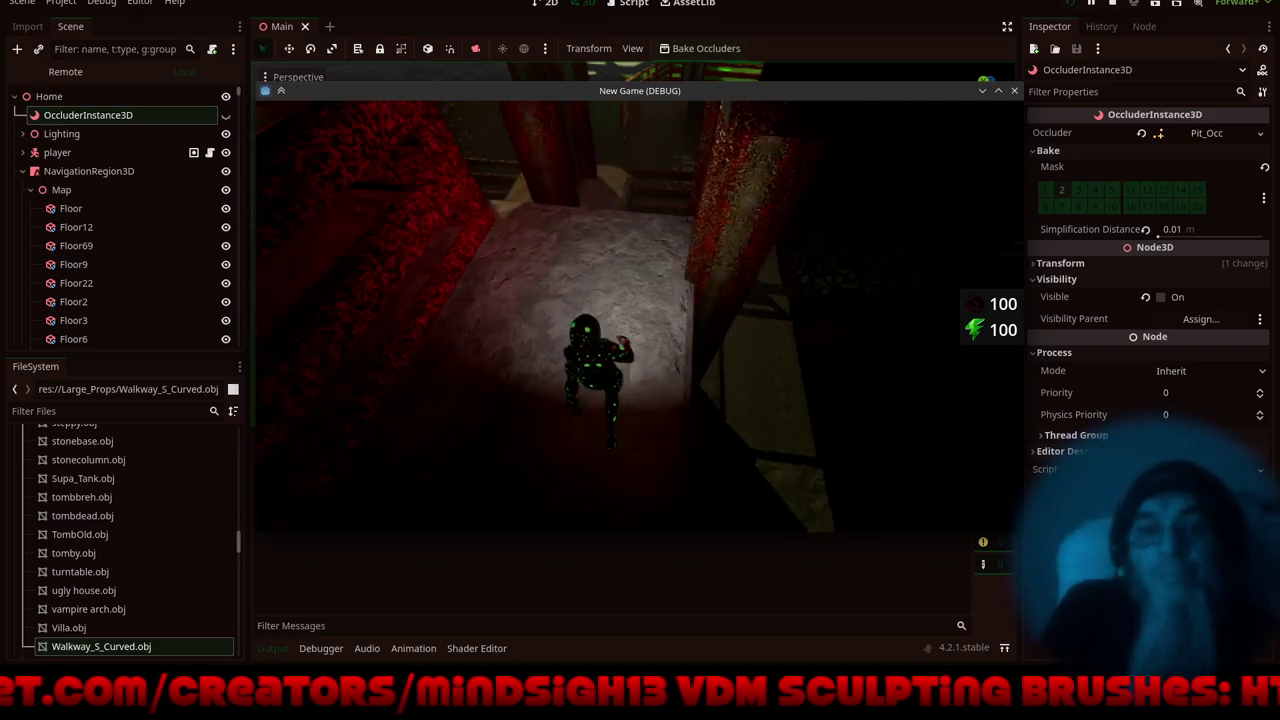
- Continue the playtest back and forth across the dark concrete passage and railed platforms to check the lighting, and end the game
key(w)
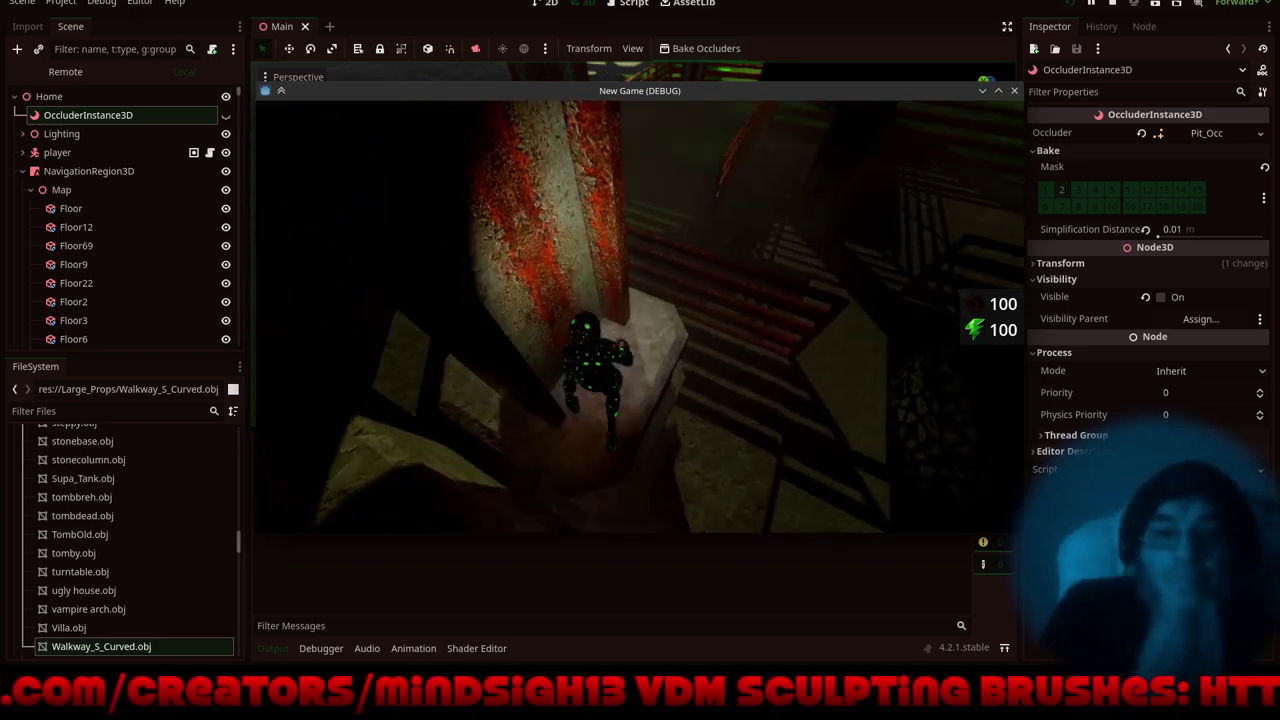
key(w)
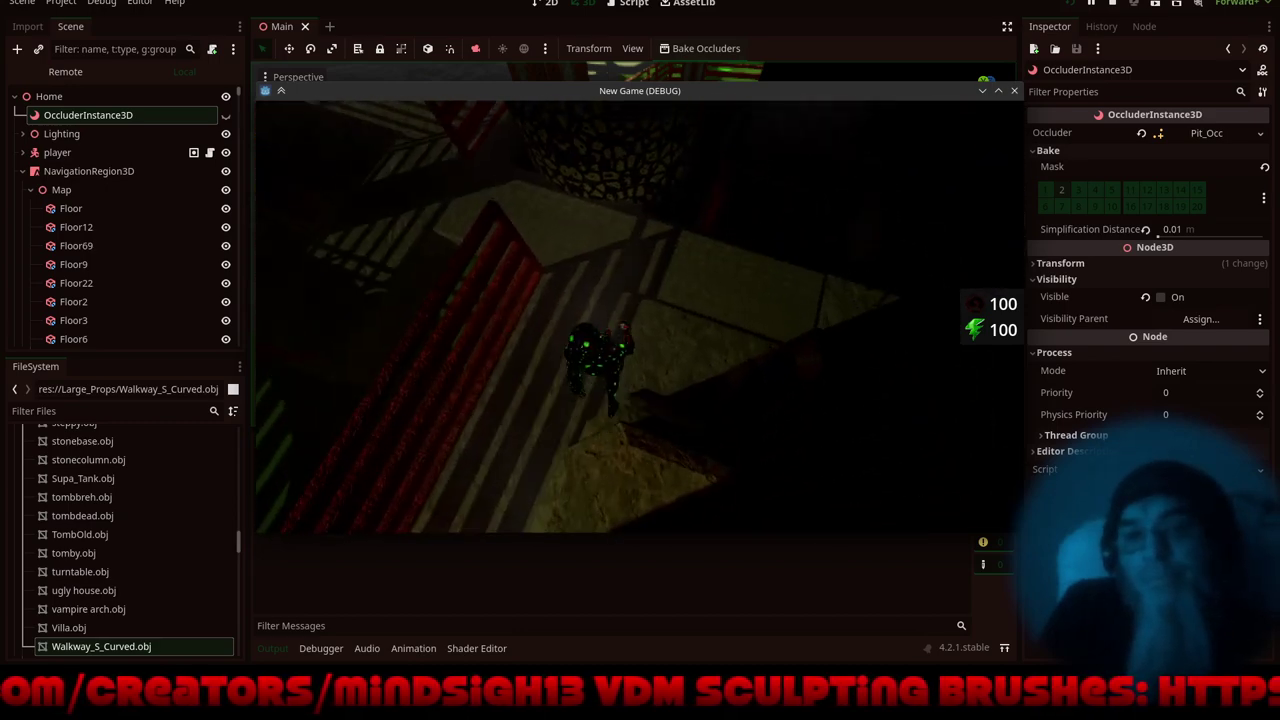
key(w)
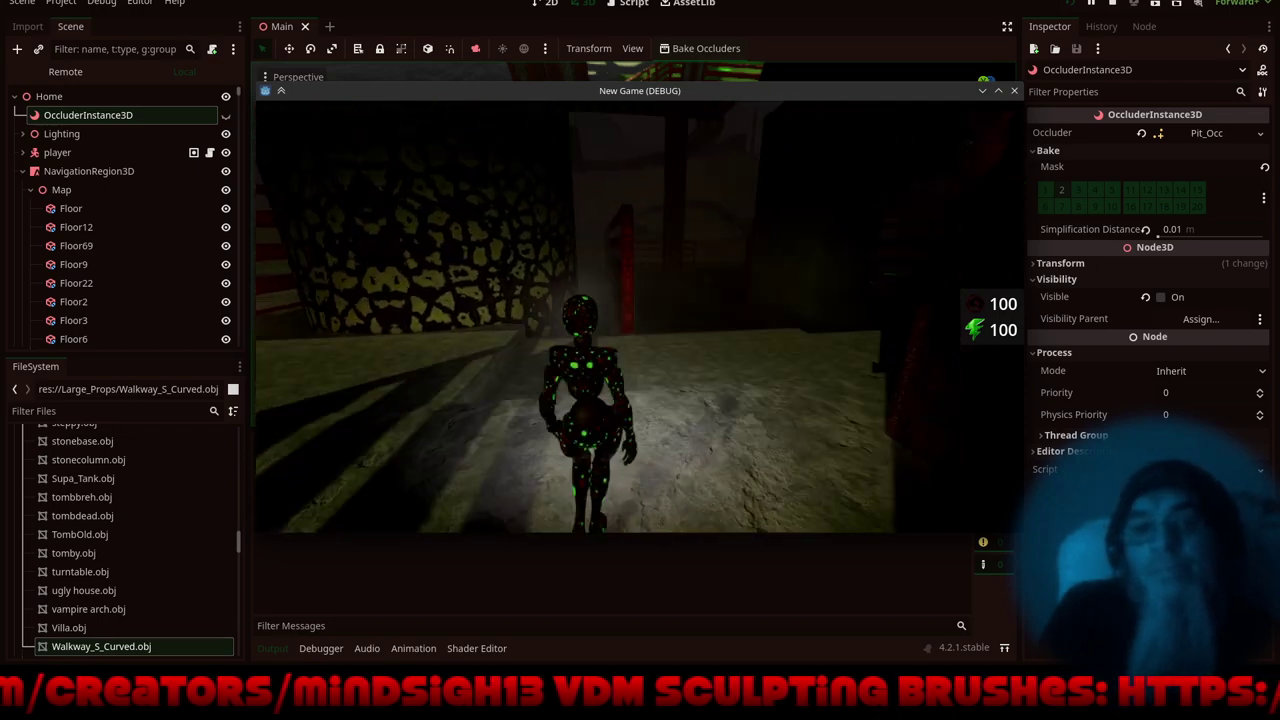
key(w)
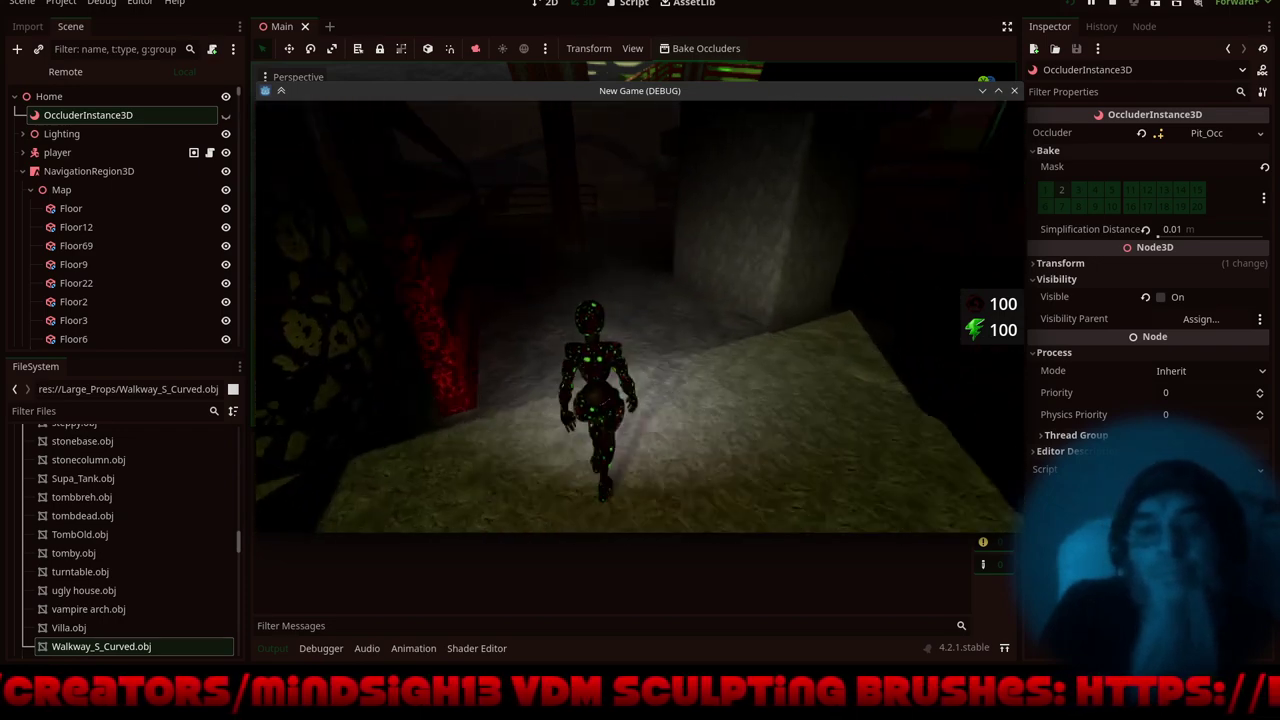
key(w)
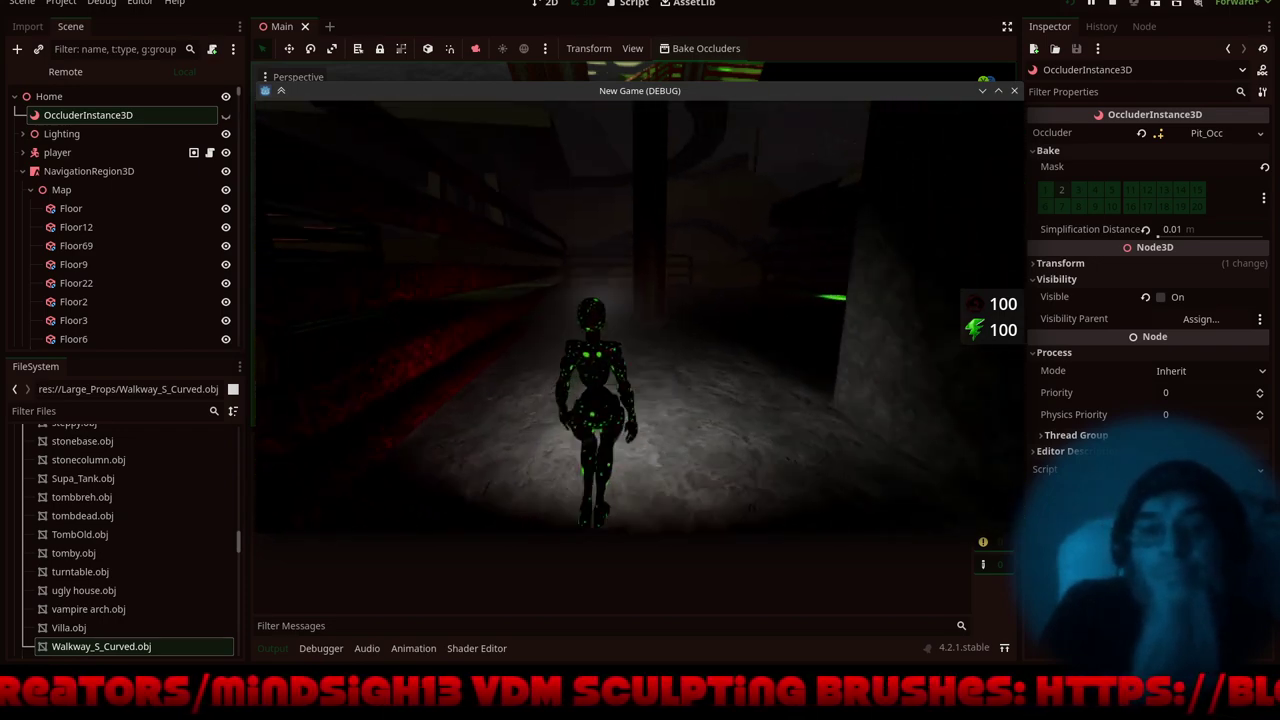
key(w)
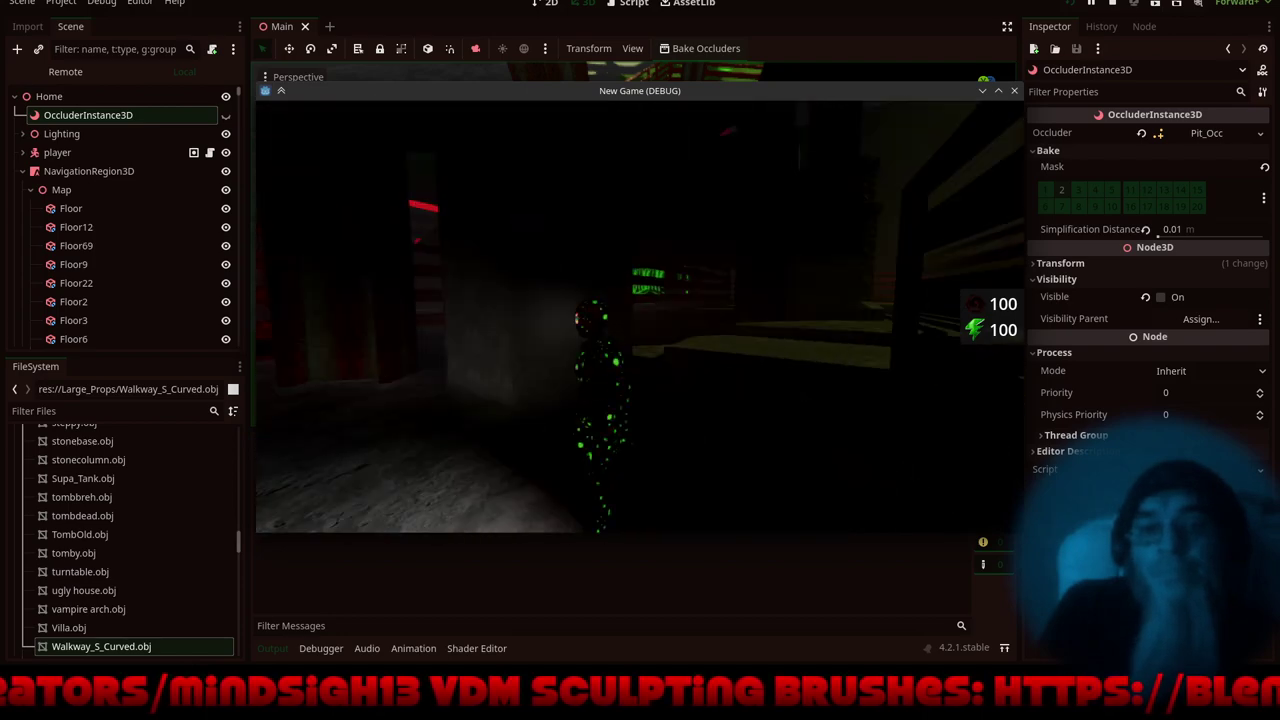
key(w)
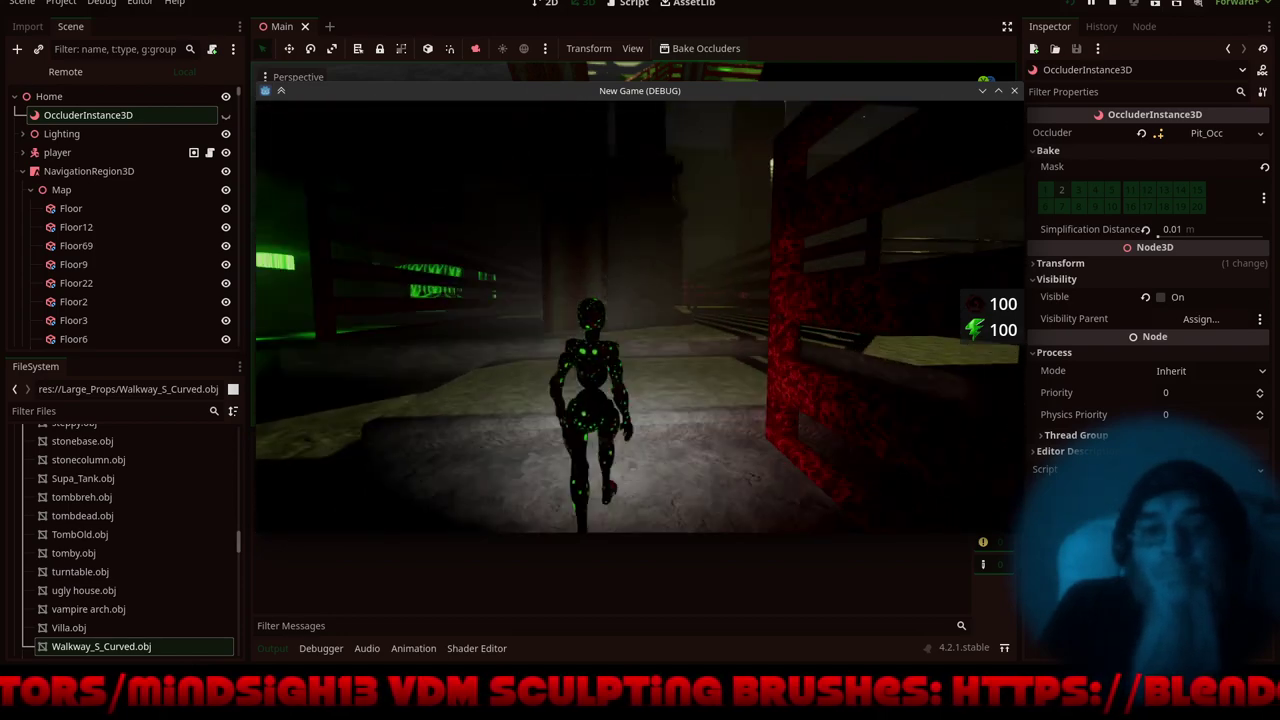
key(w)
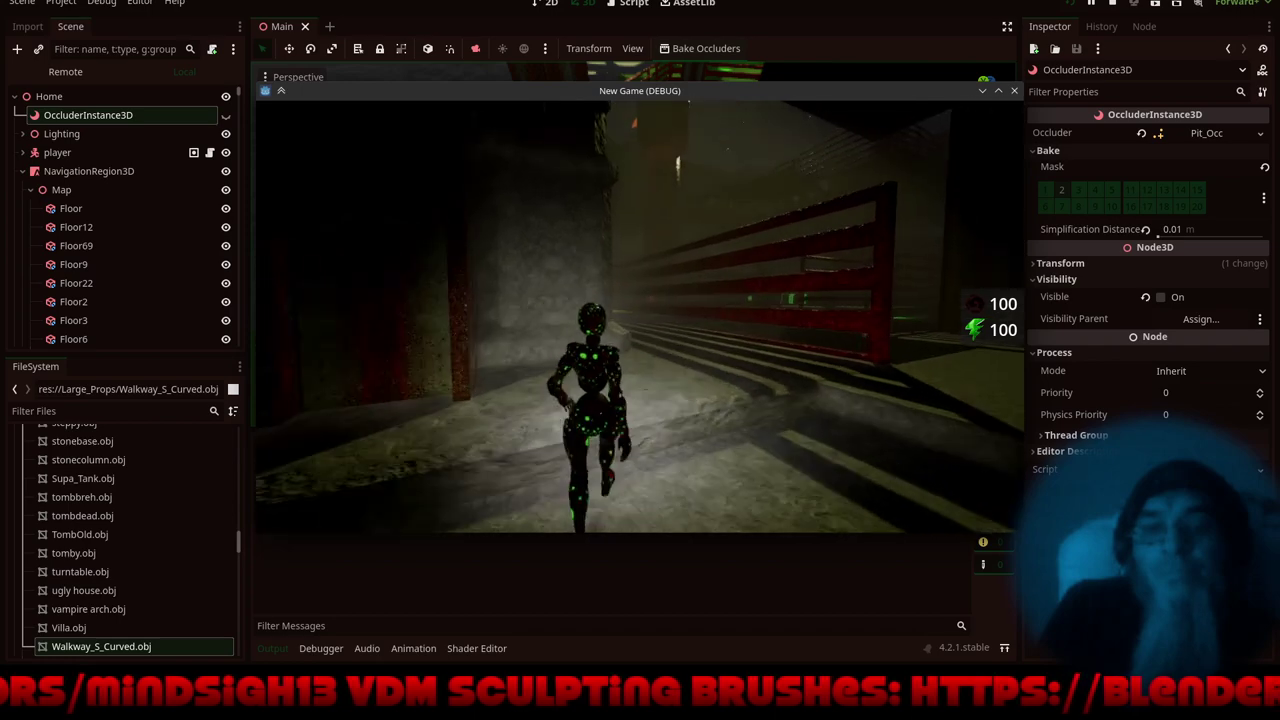
key(a)
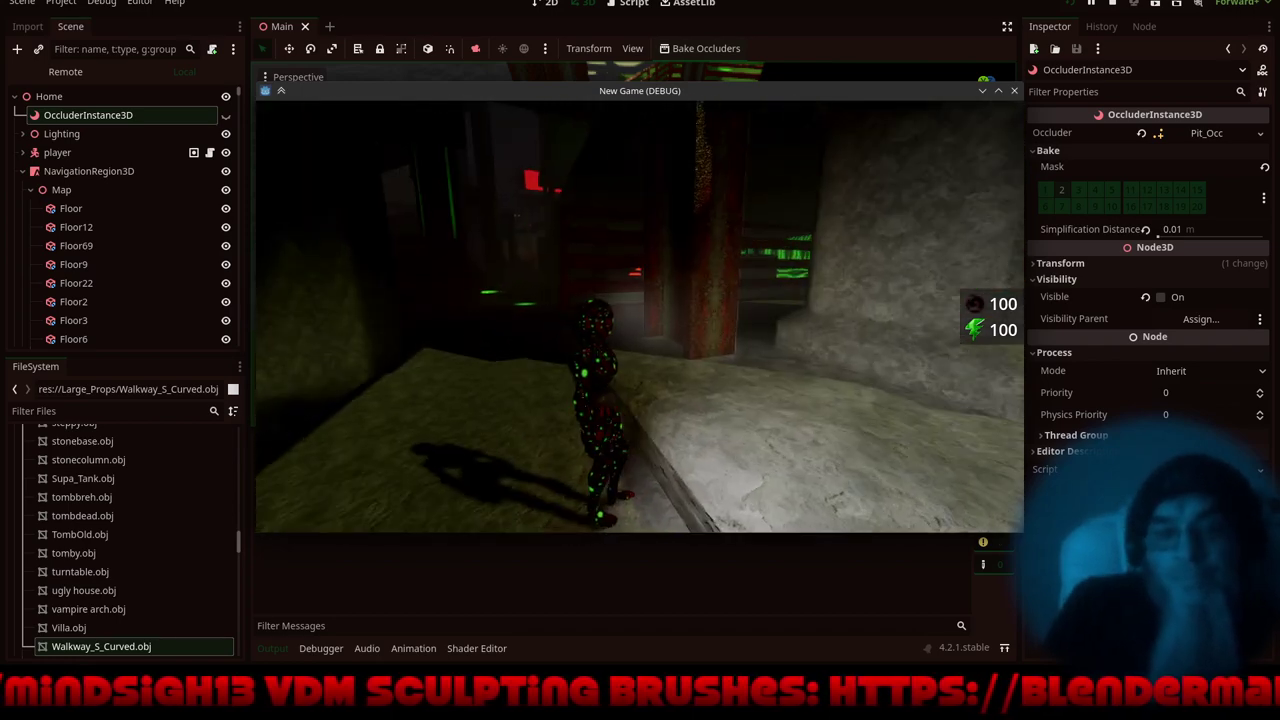
key(w)
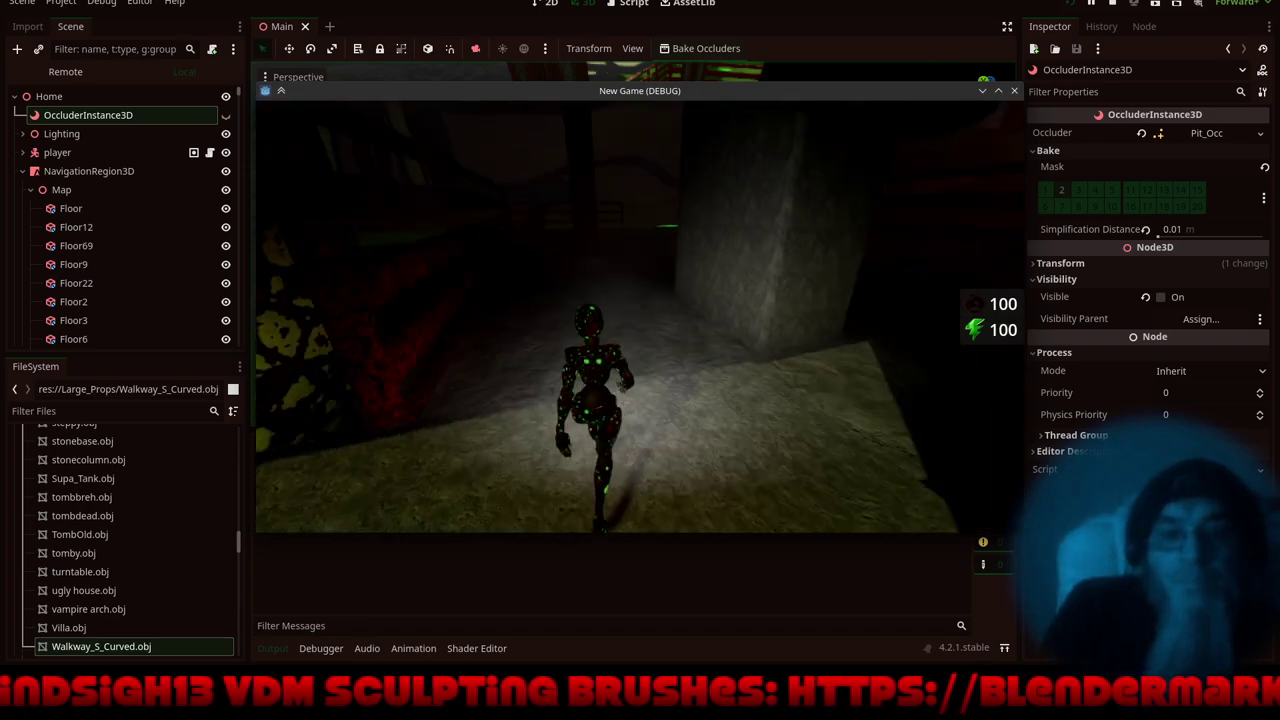
key(w)
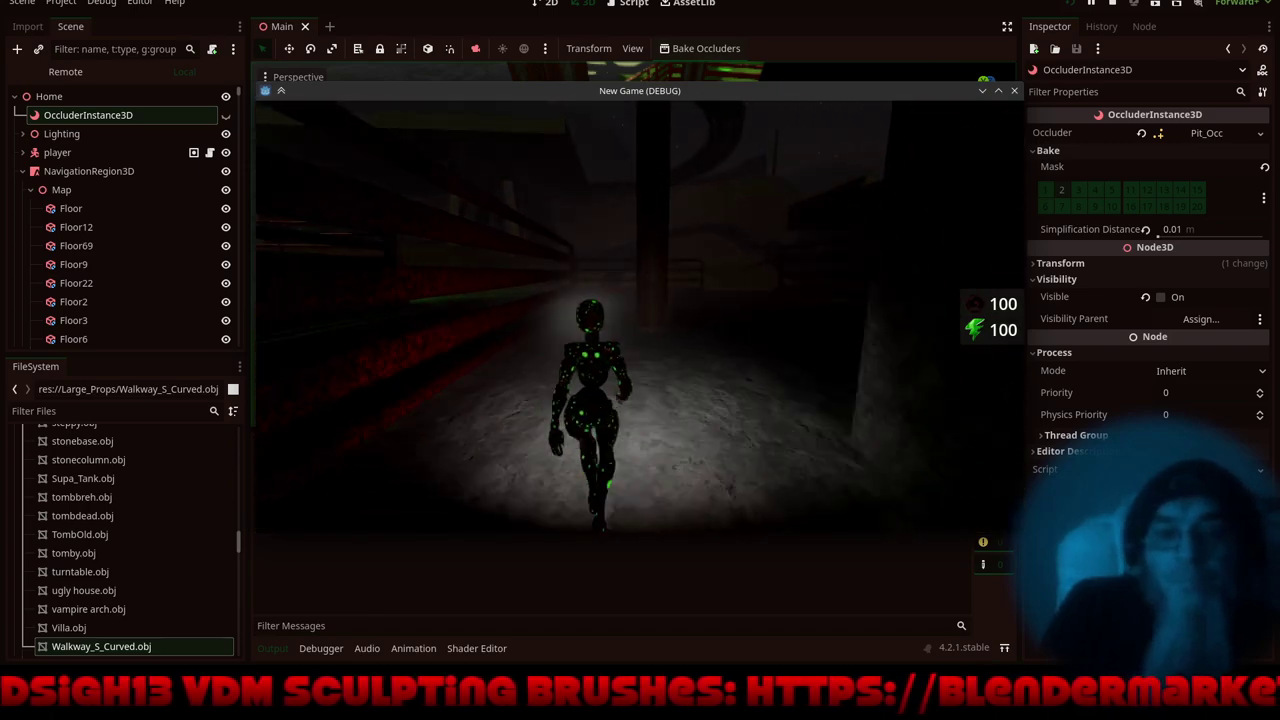
key(w)
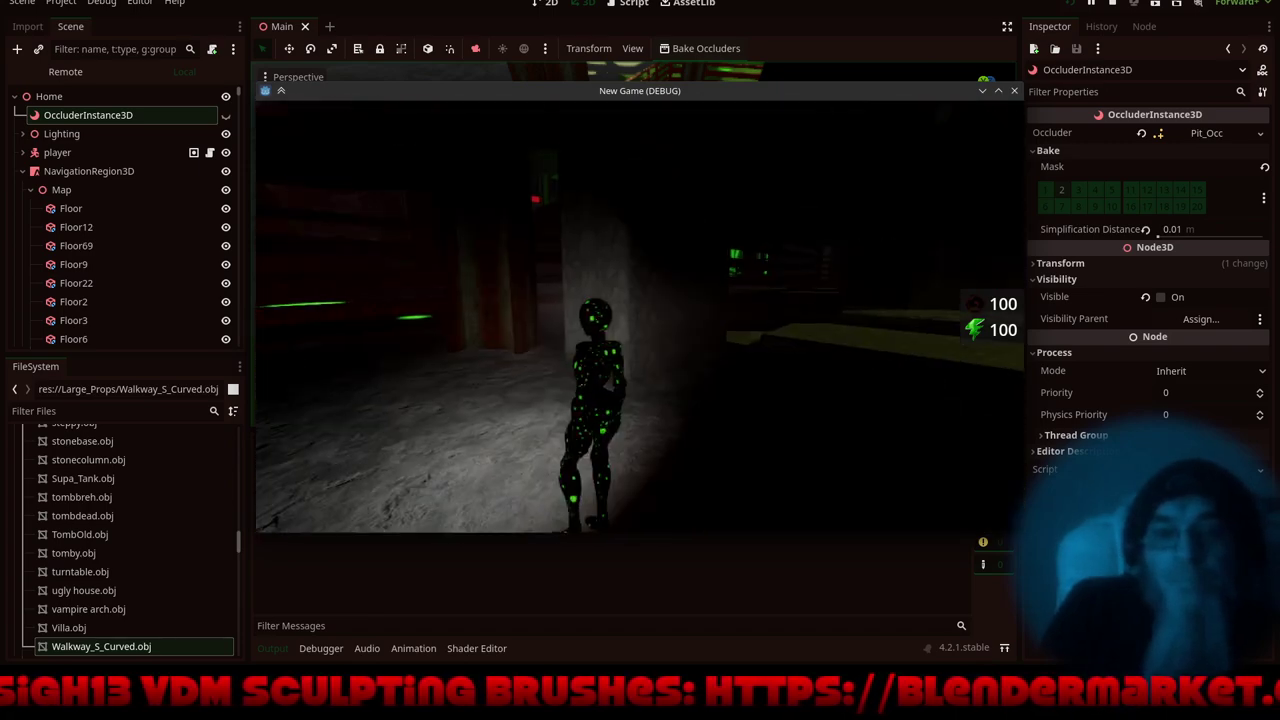
key(w)
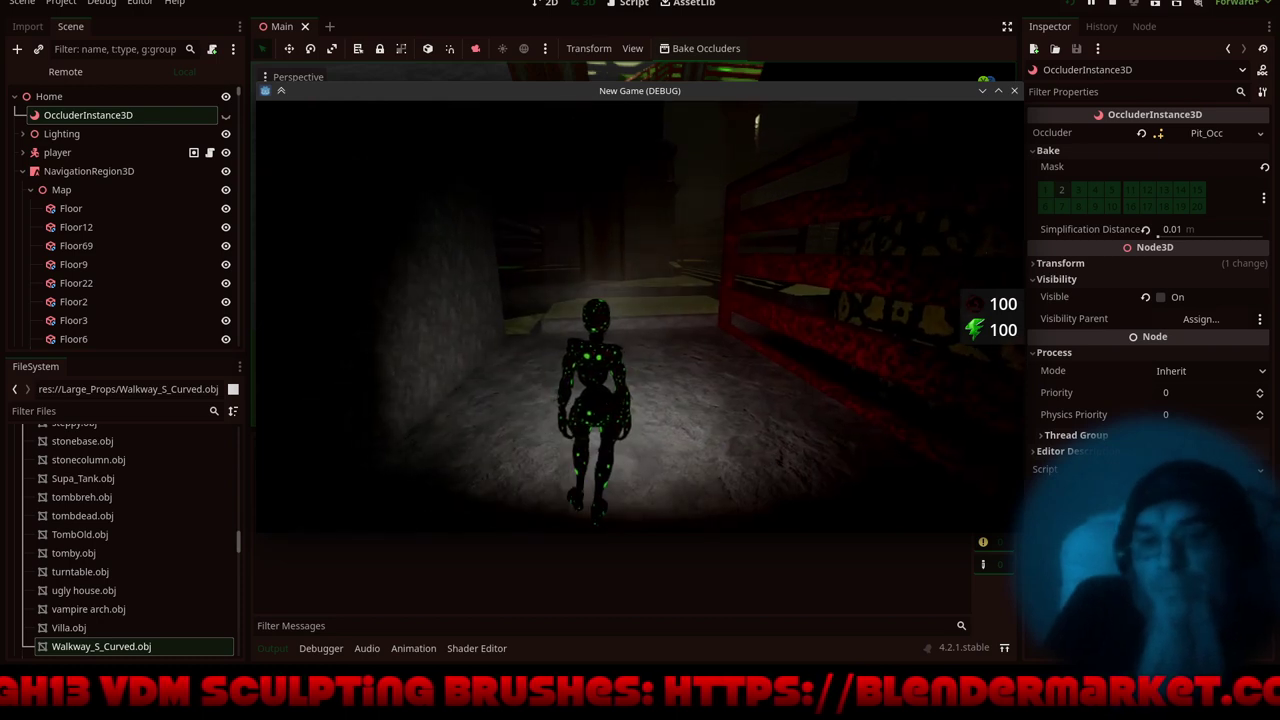
key(Escape)
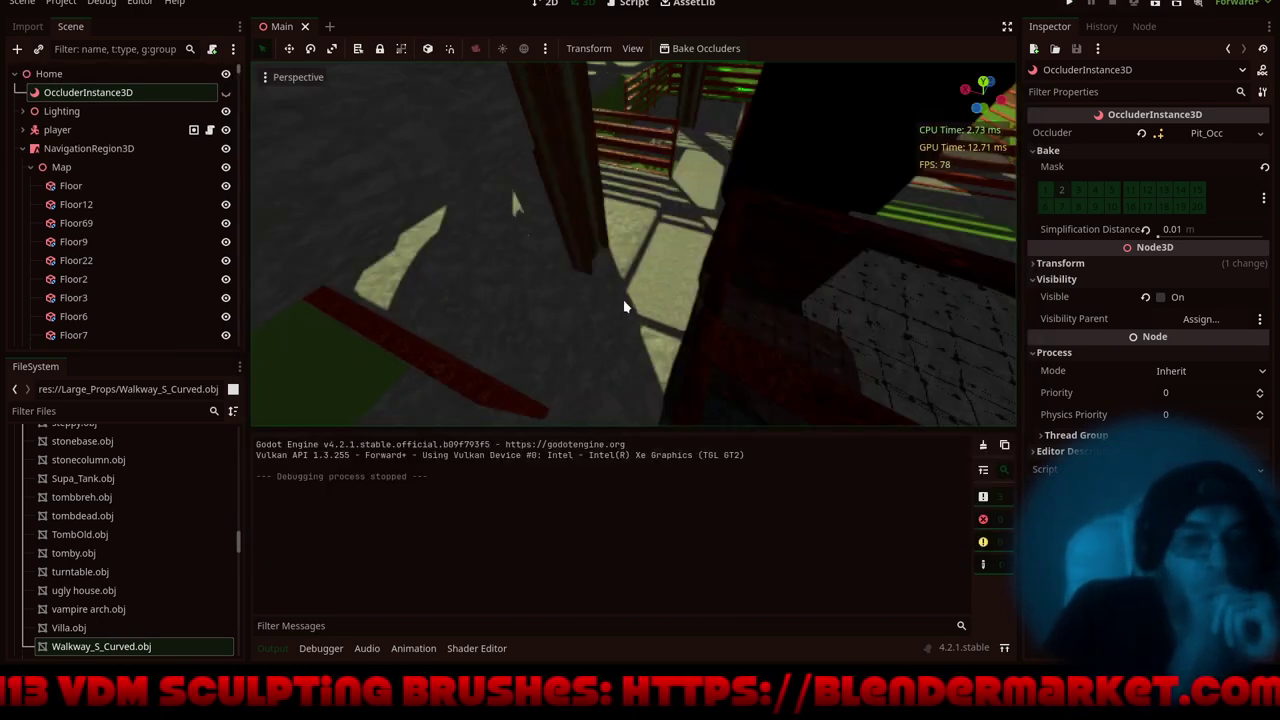
- Add an OmniLight3D as a child of the Flatcin34 floor slab in the dark passage and raise it above the slab
middle_drag(612, 343, 615, 297)
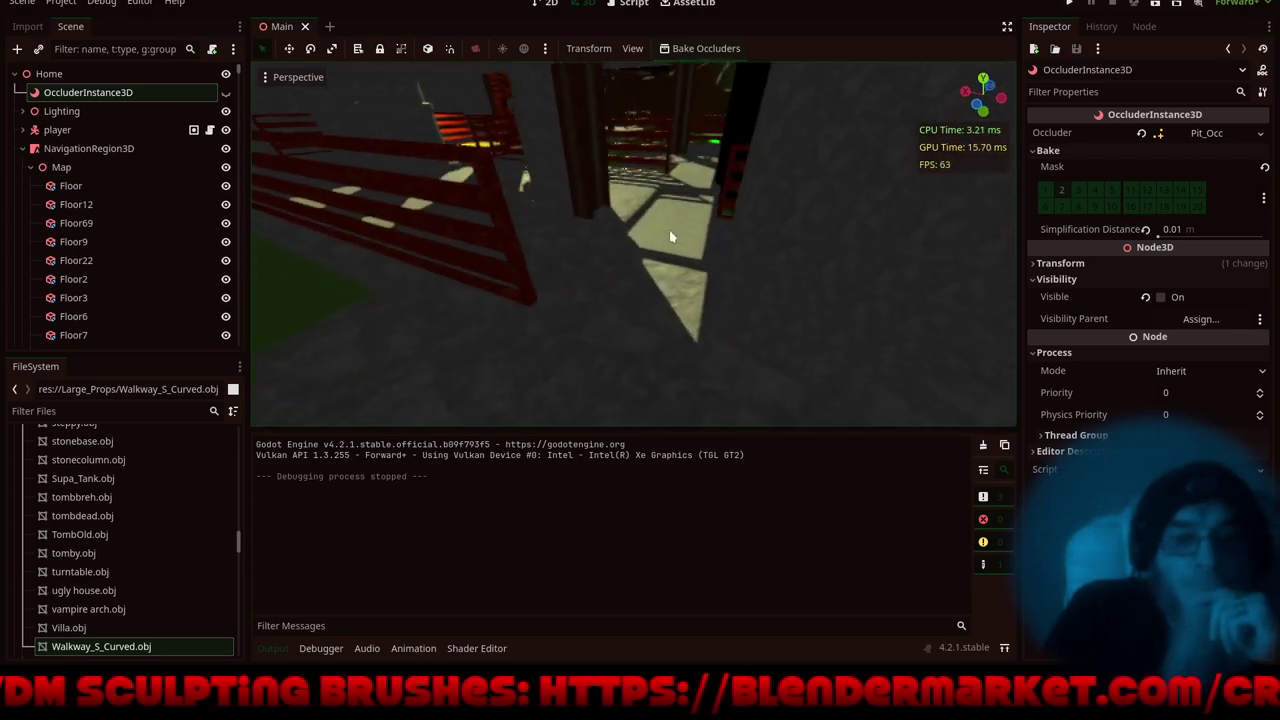
click(671, 234)
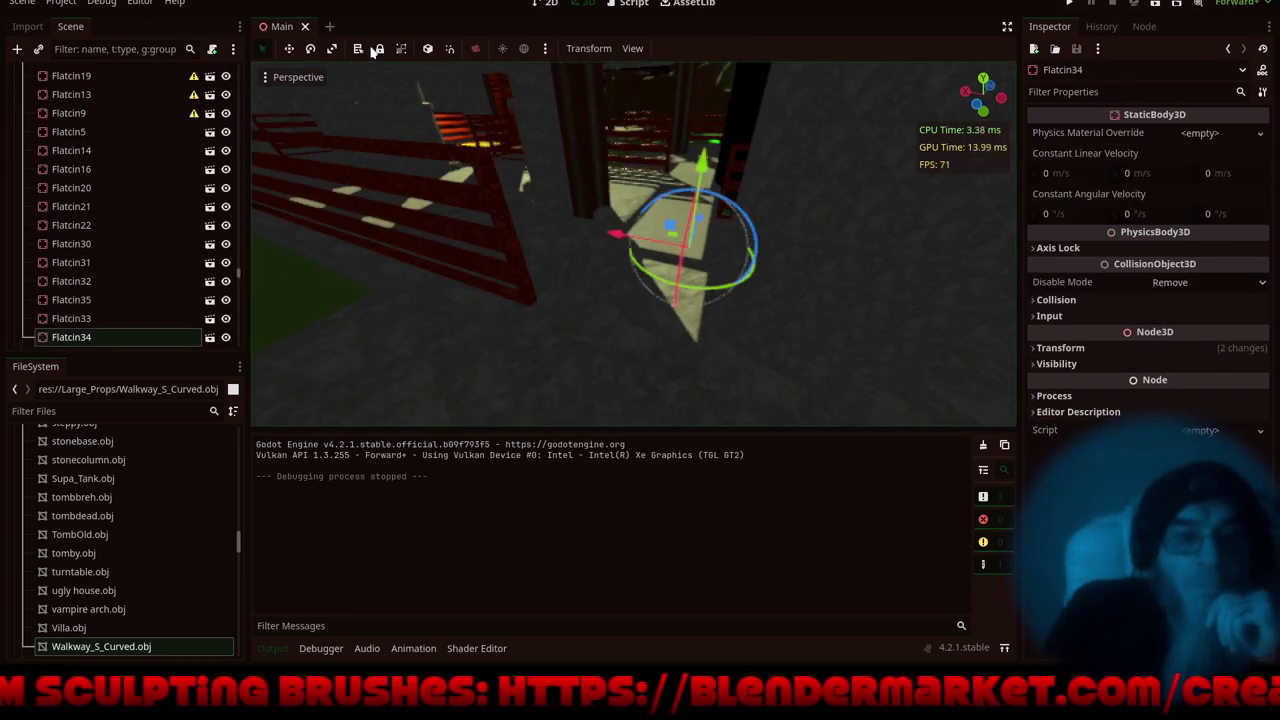
click(16, 52)
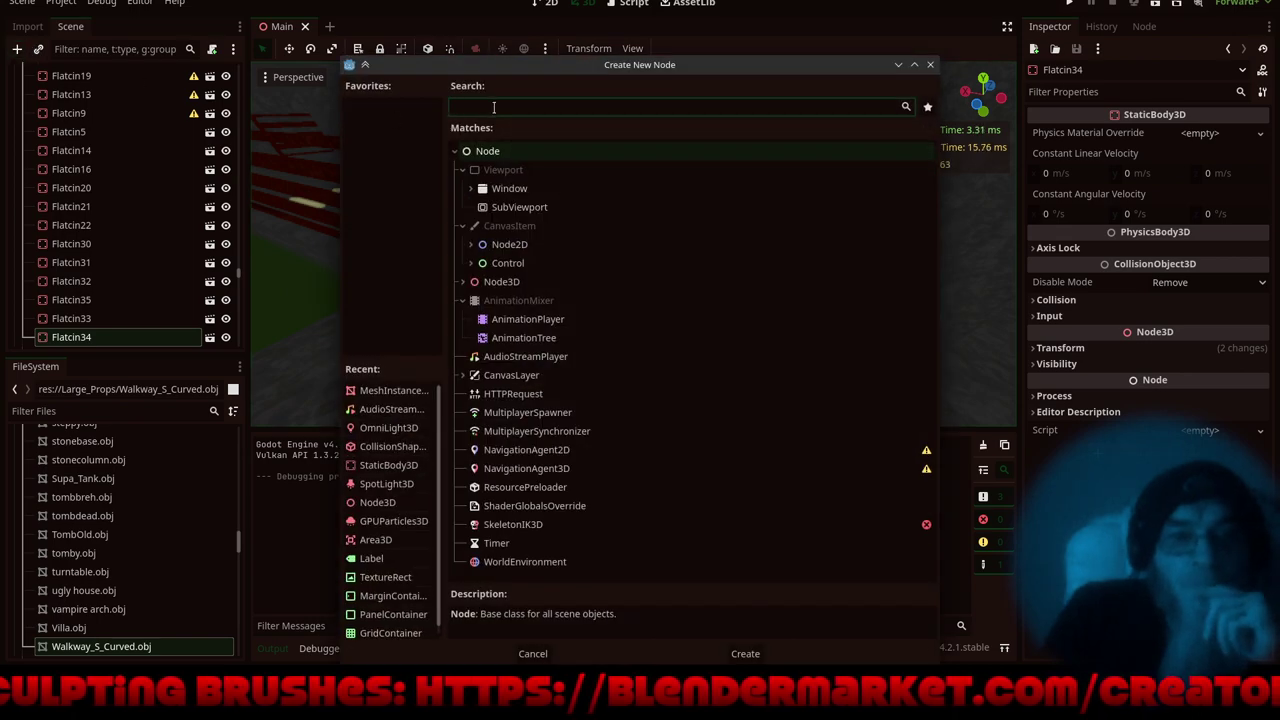
text(omni)
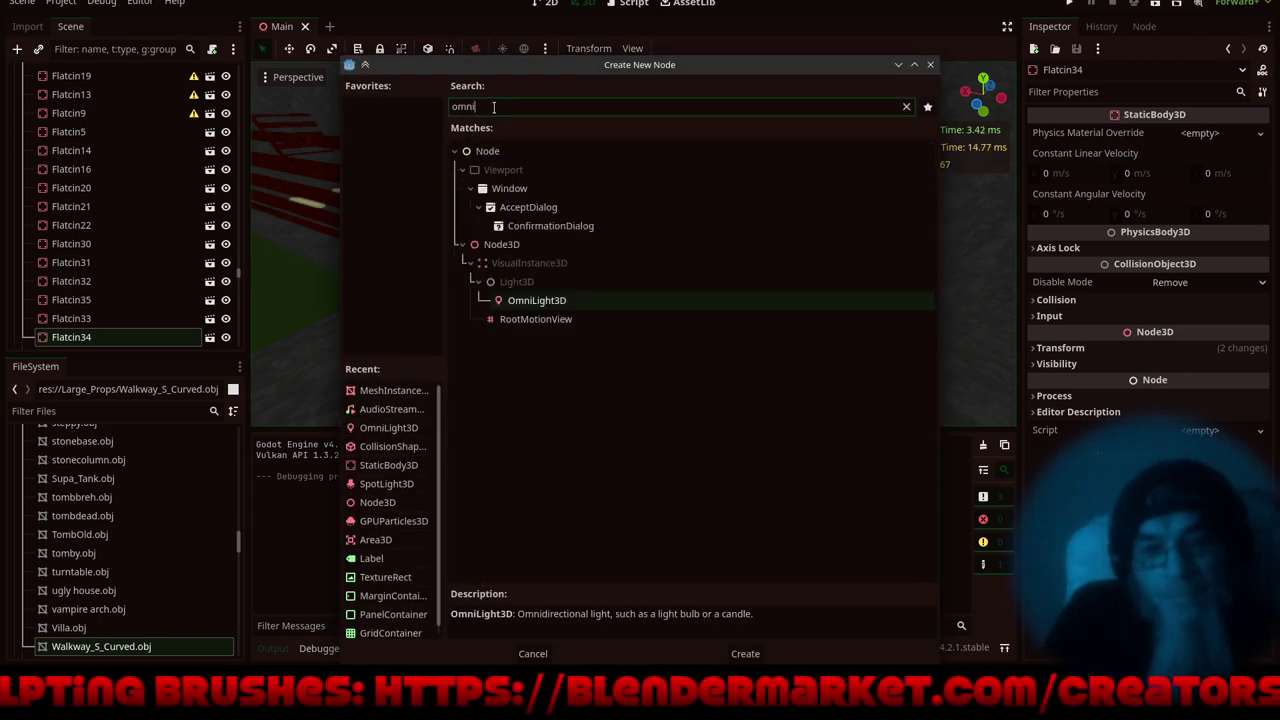
click(553, 303)
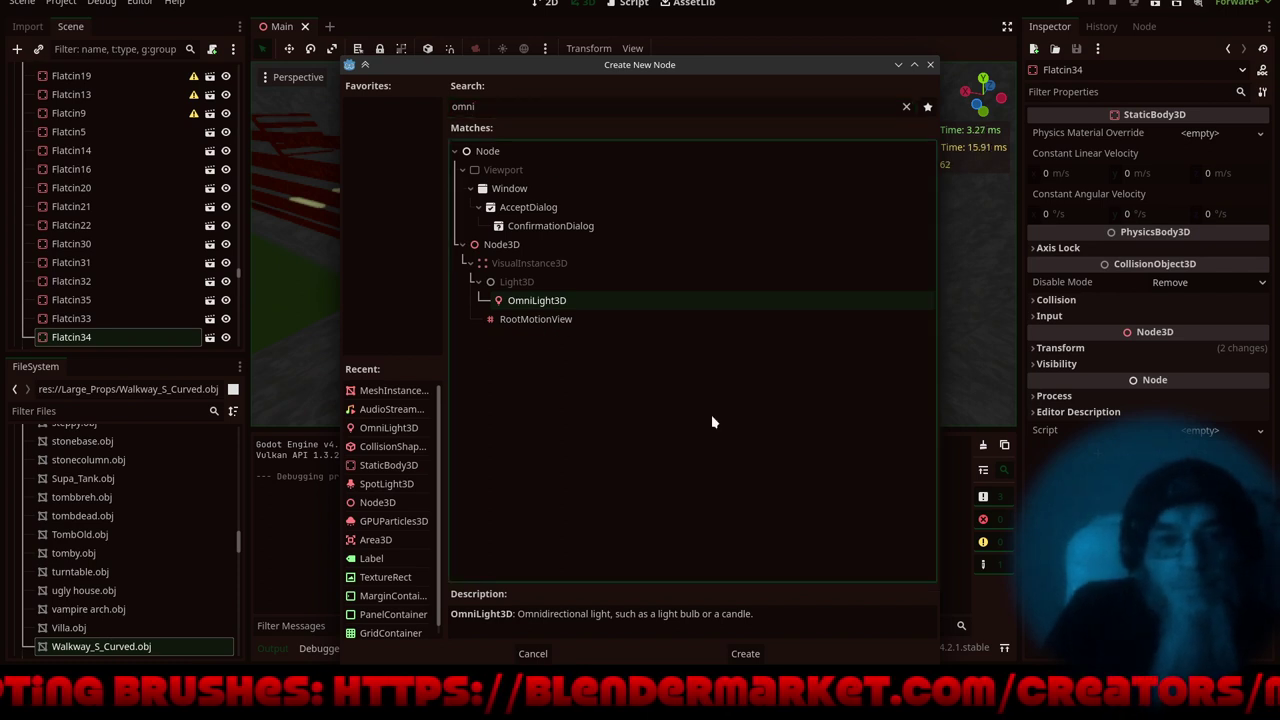
click(743, 651)
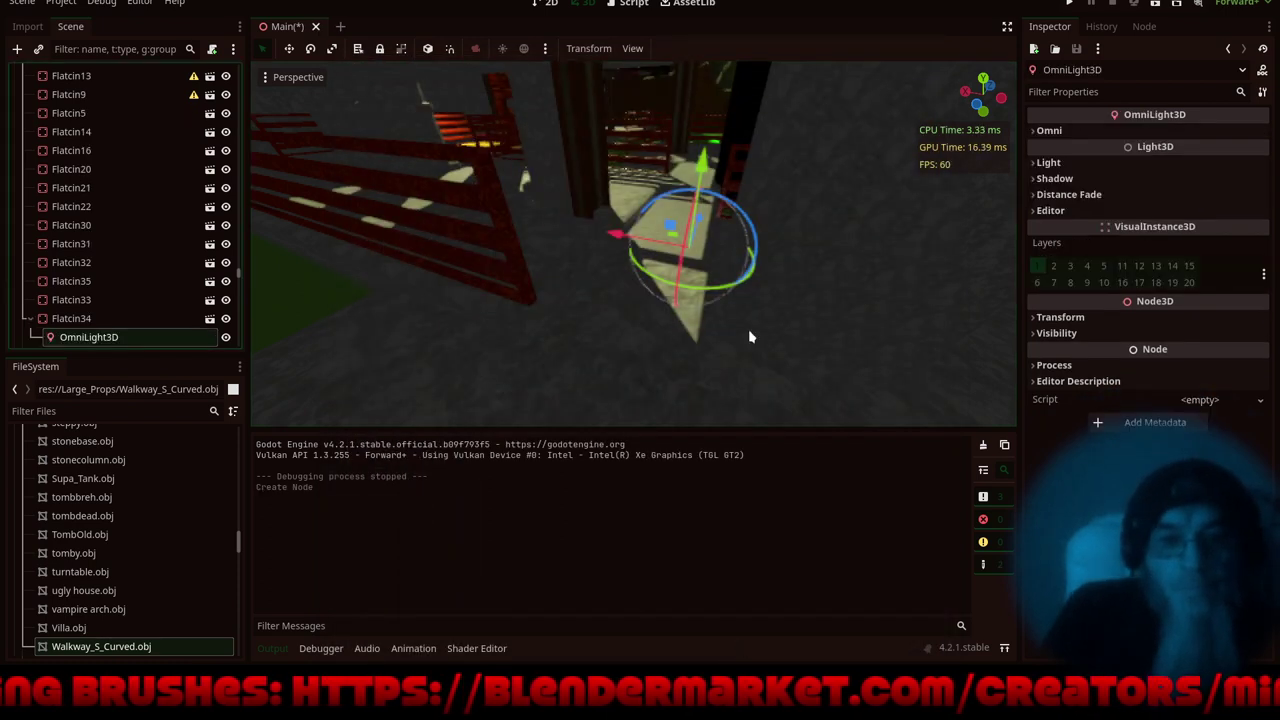
drag(703, 168, 702, 95)
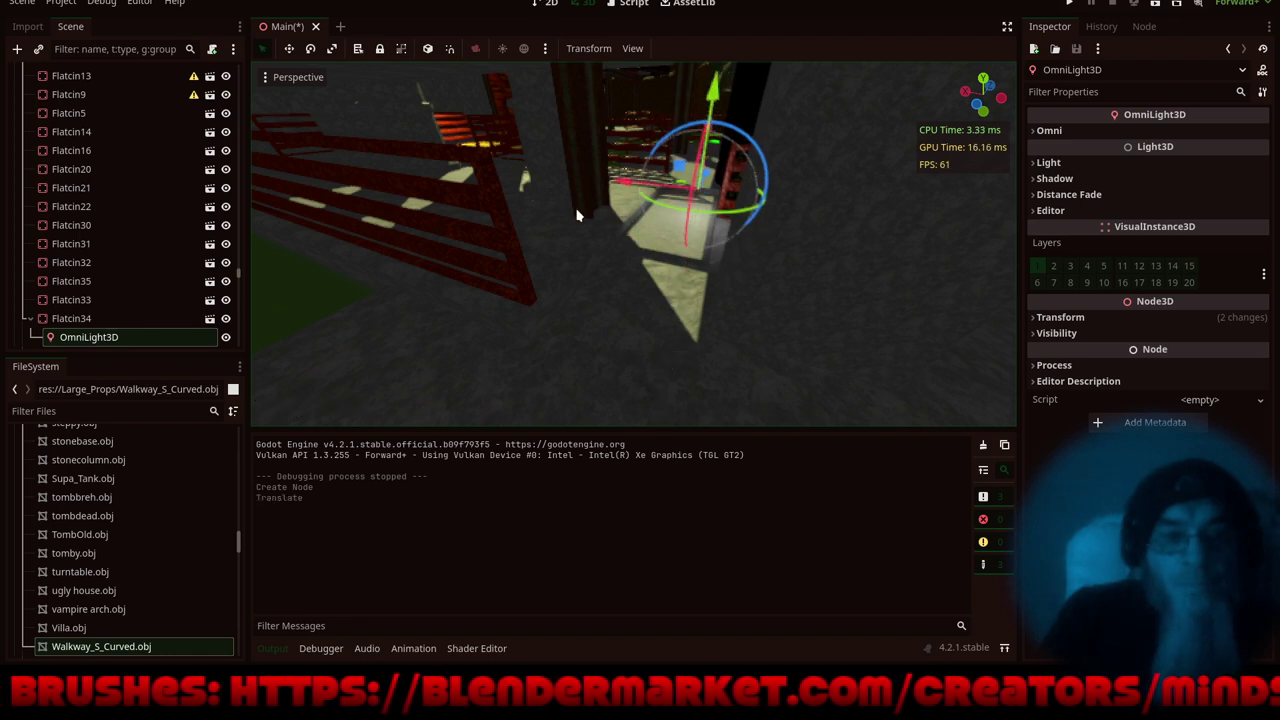
- Set the omni light's volumetric fog energy and indirect energy to 0 and its light energy to 5.706
click(1049, 163)
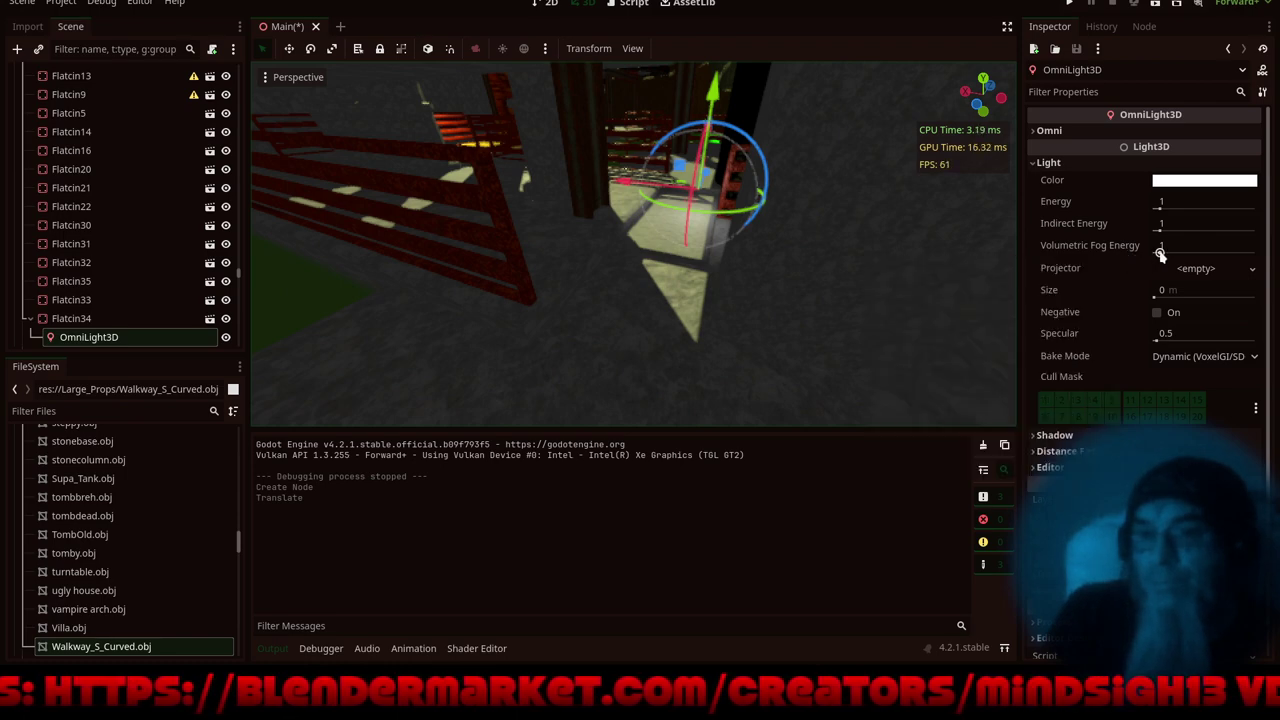
drag(1159, 254, 1130, 256)
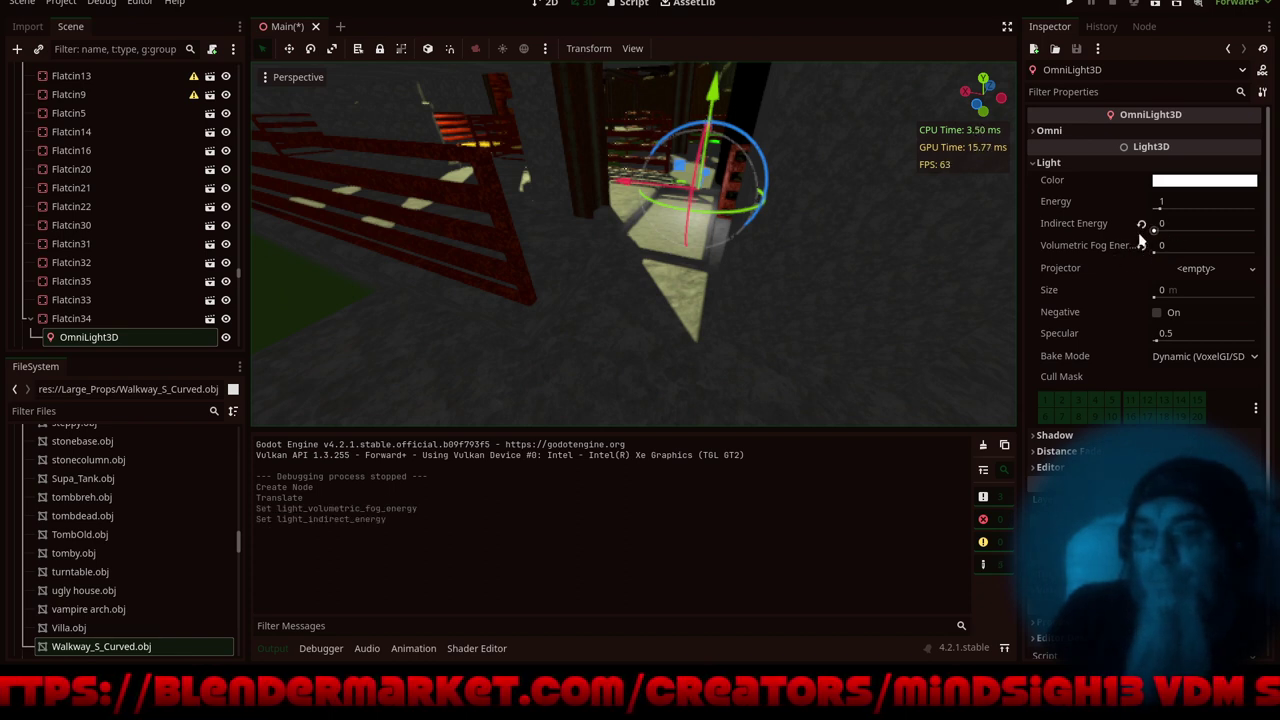
drag(1160, 207, 1186, 228)
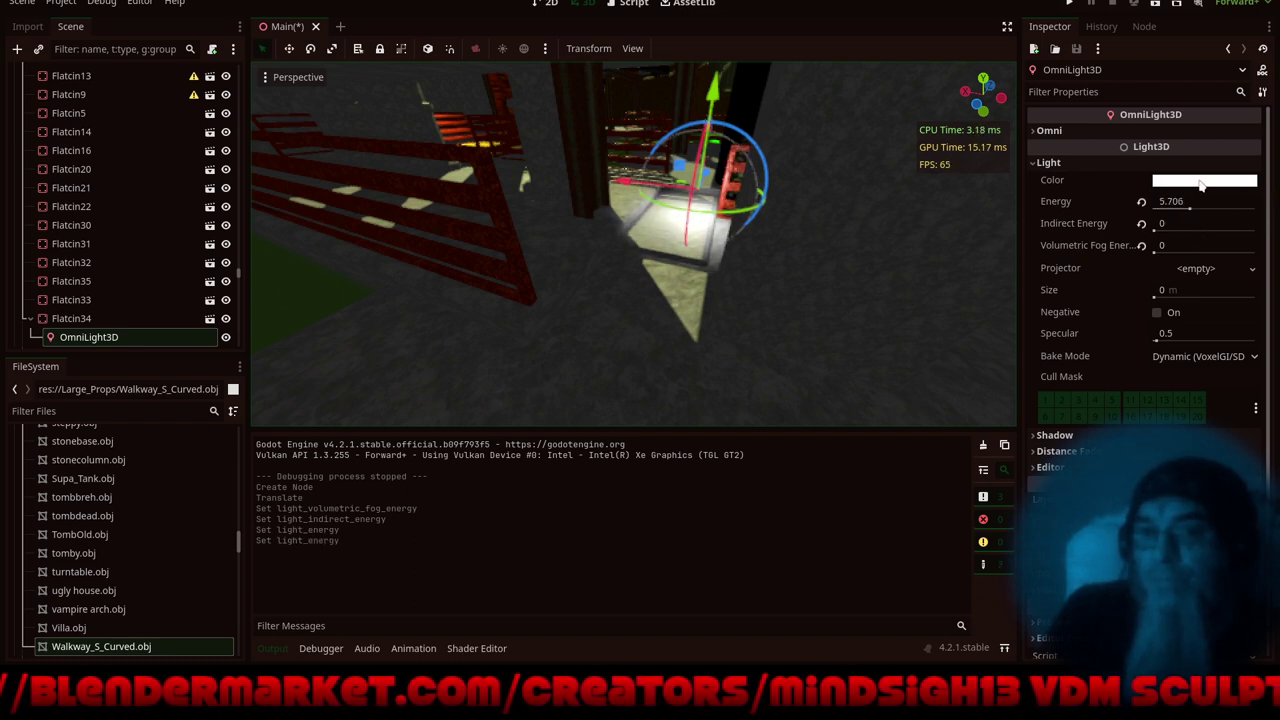
- Change the omni light's color to a dark yellow and raise the light higher above the slab
click(1201, 185)
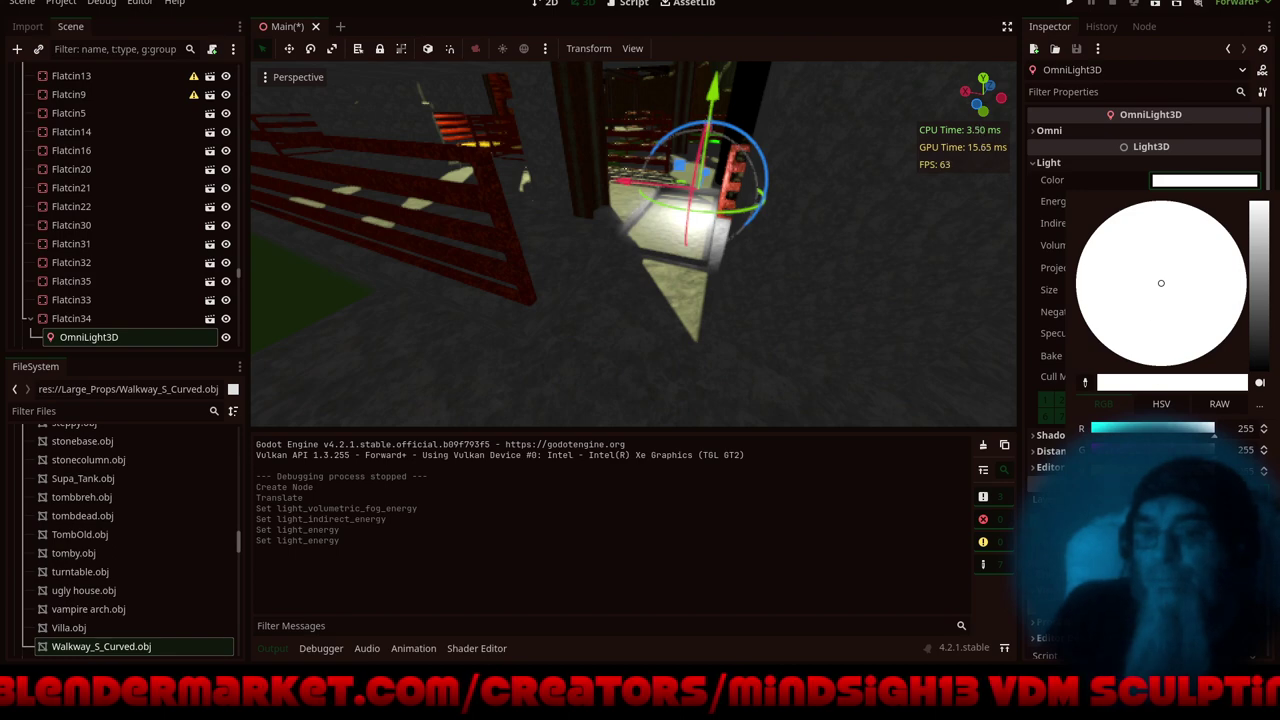
click(1170, 472)
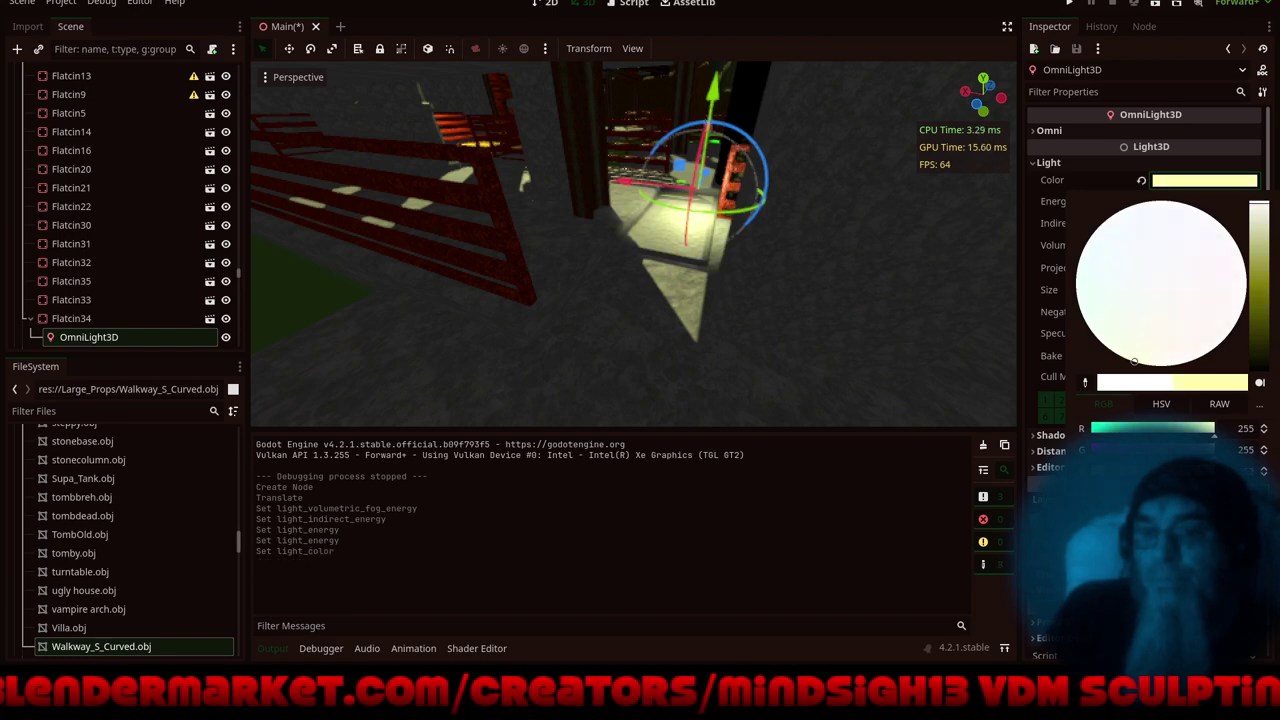
click(1265, 273)
click(714, 97)
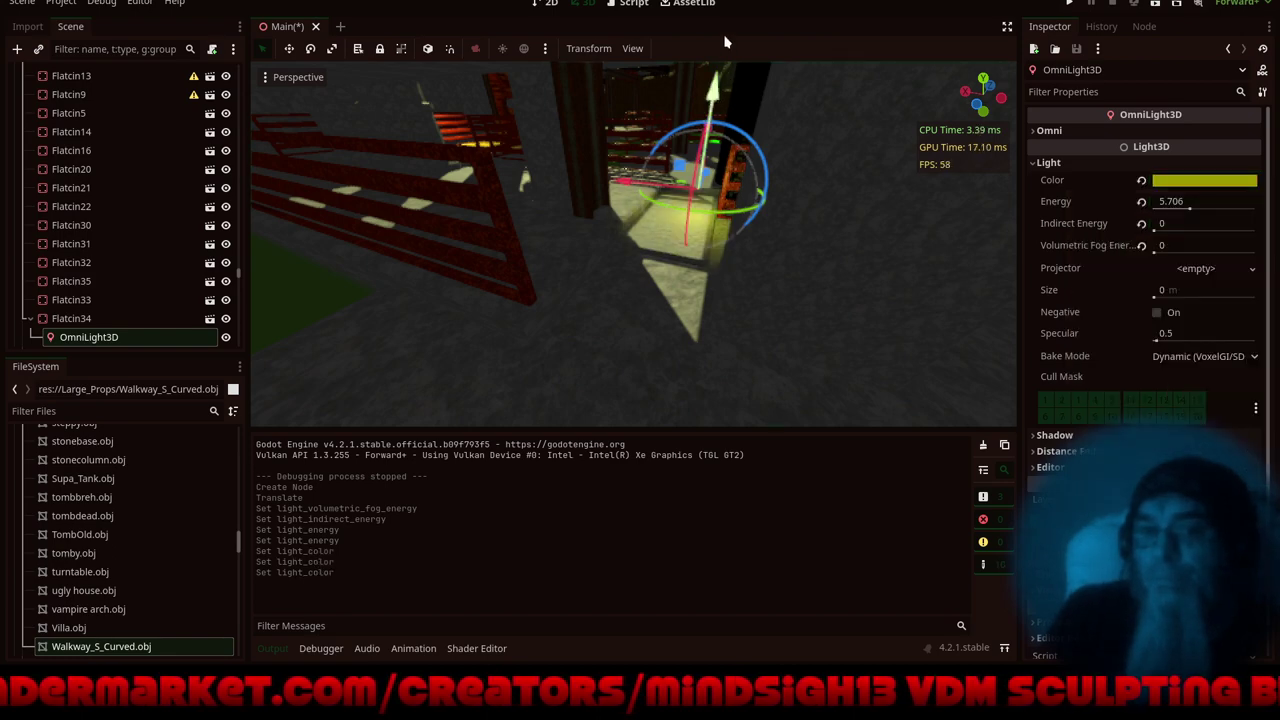
mouse_move(720, 85)
mouse_down()
mouse_move(708, 62)
mouse_move(697, 78)
mouse_up()
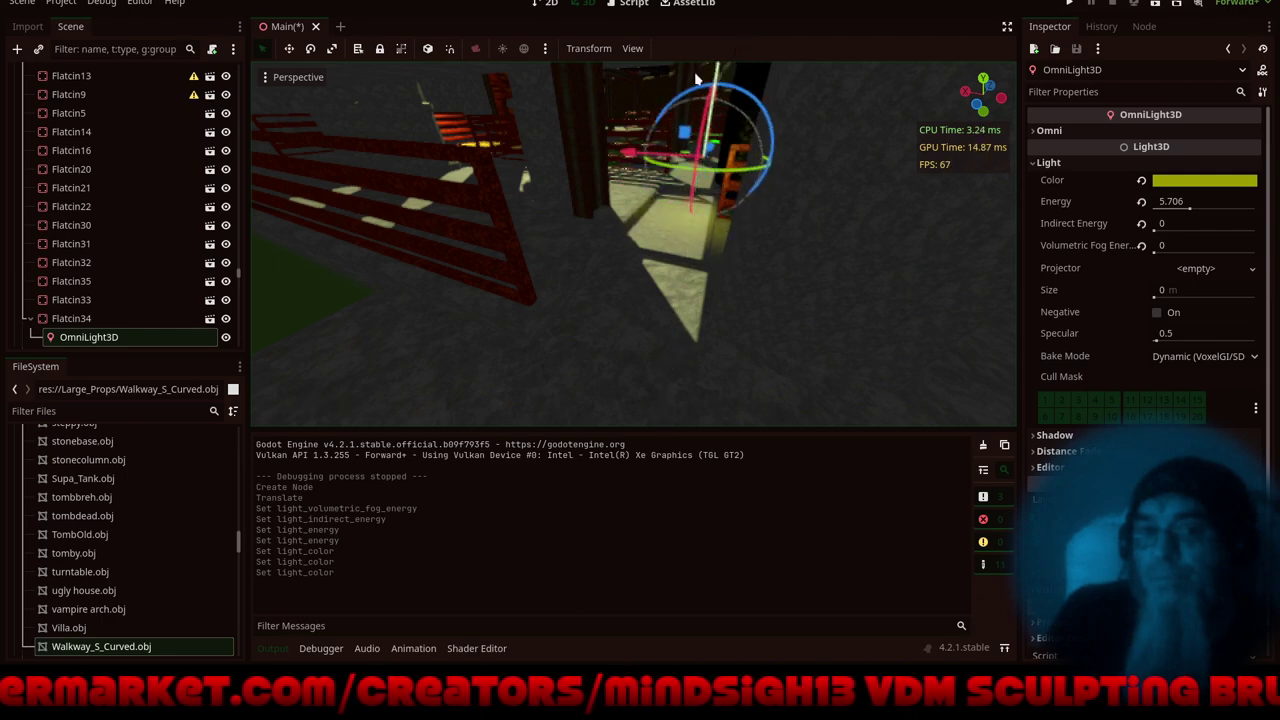
- Examine the light's effect on the concrete slabs, railings and surrounding walkway from several angles
key(f)
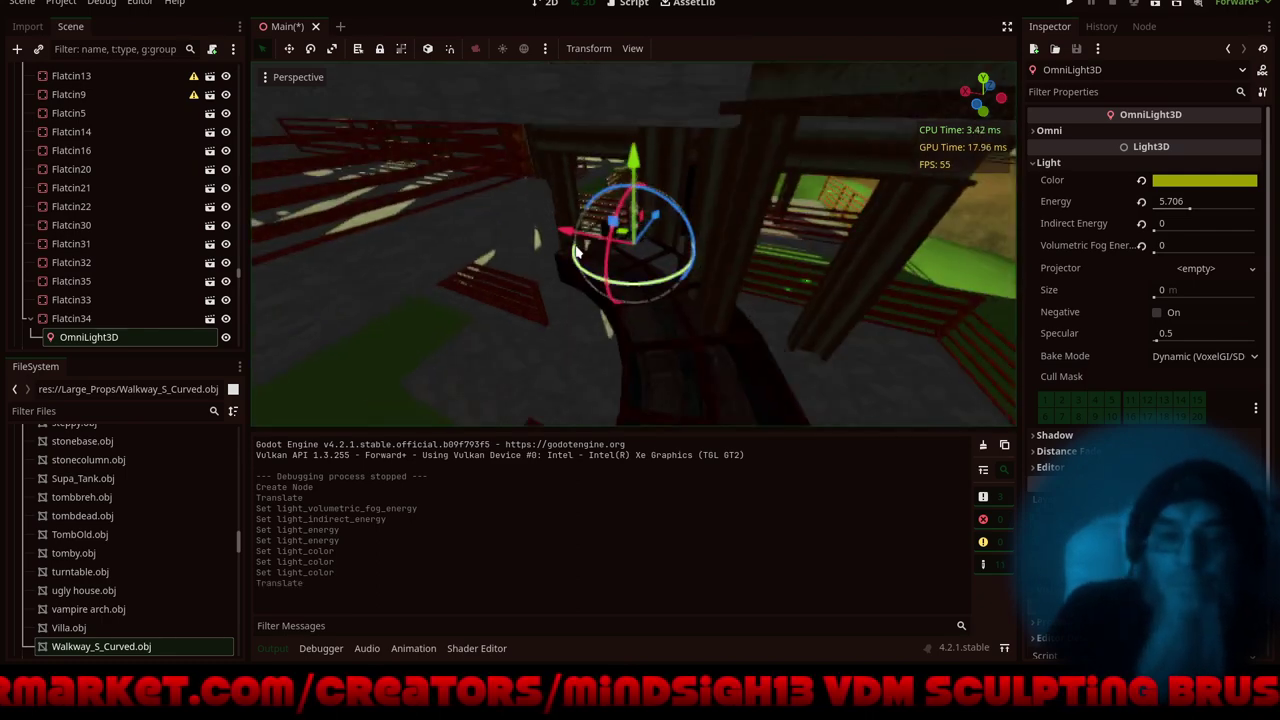
middle_drag(574, 246, 722, 279)
scroll(656, 246, up, 5)
shift+middle_drag(706, 194, 662, 368)
scroll(660, 199, up, 5)
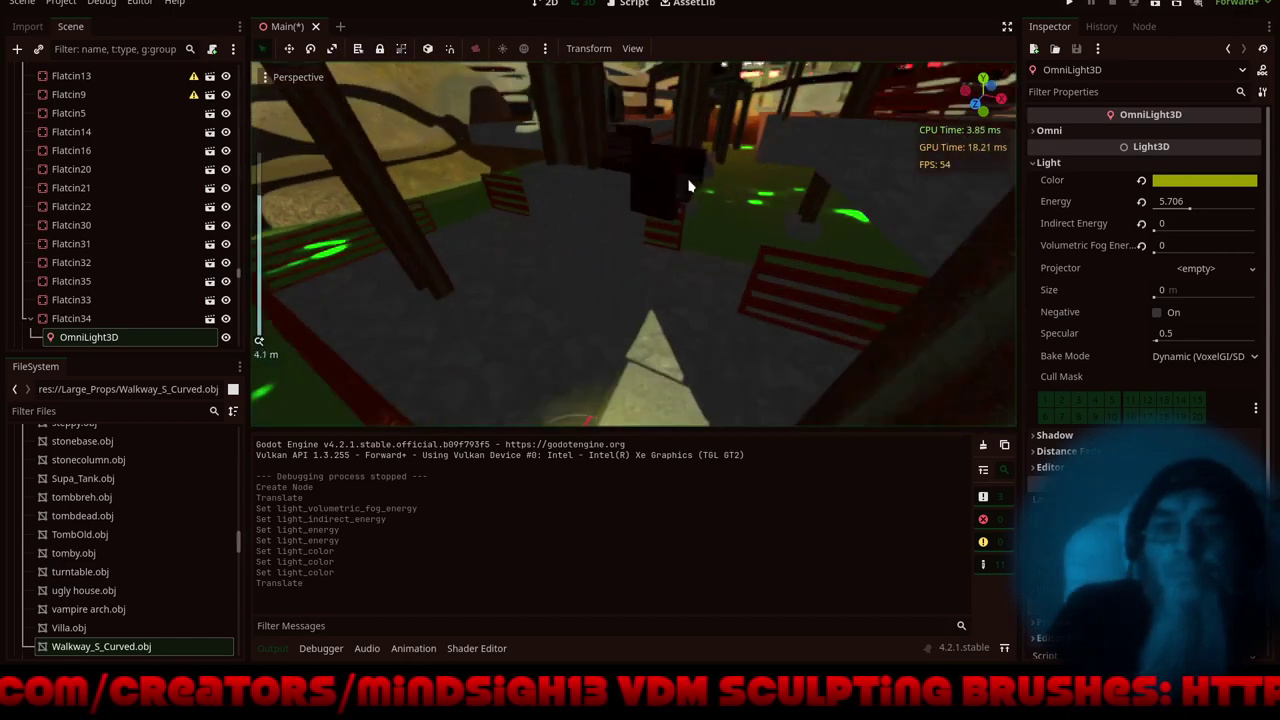
shift+middle_drag(729, 163, 943, 105)
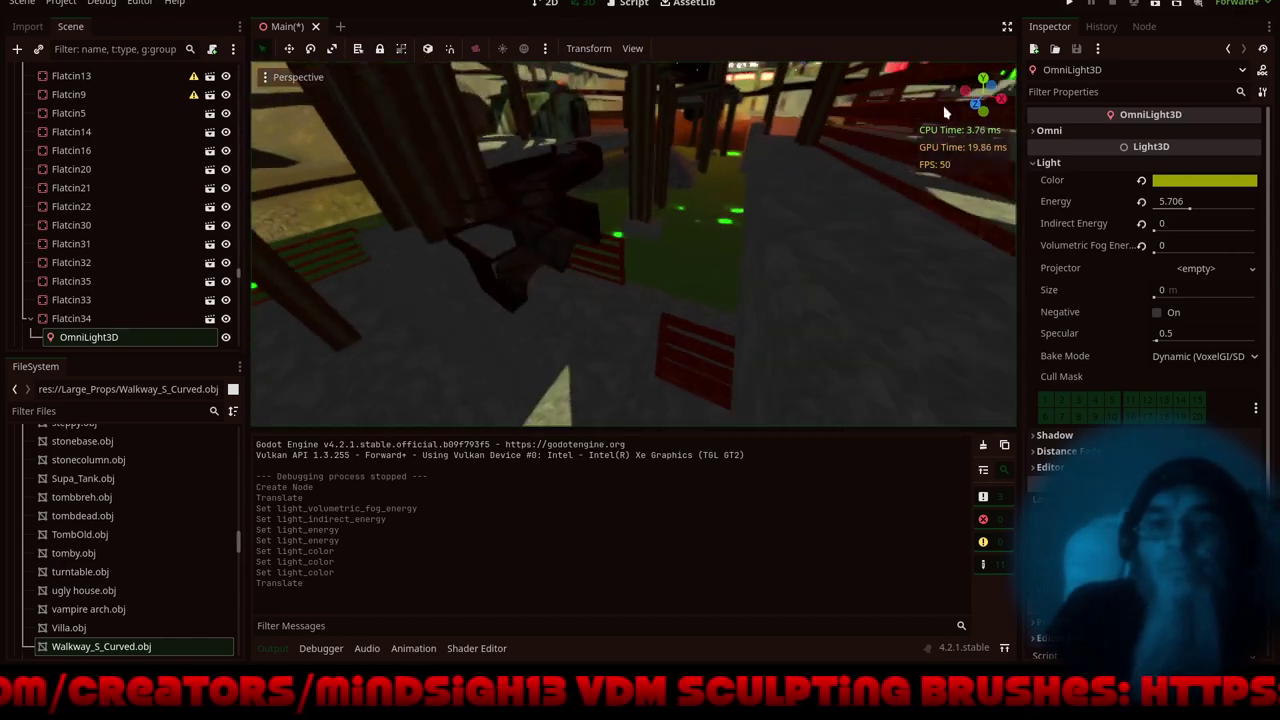
shift+middle_drag(553, 221, 580, 249)
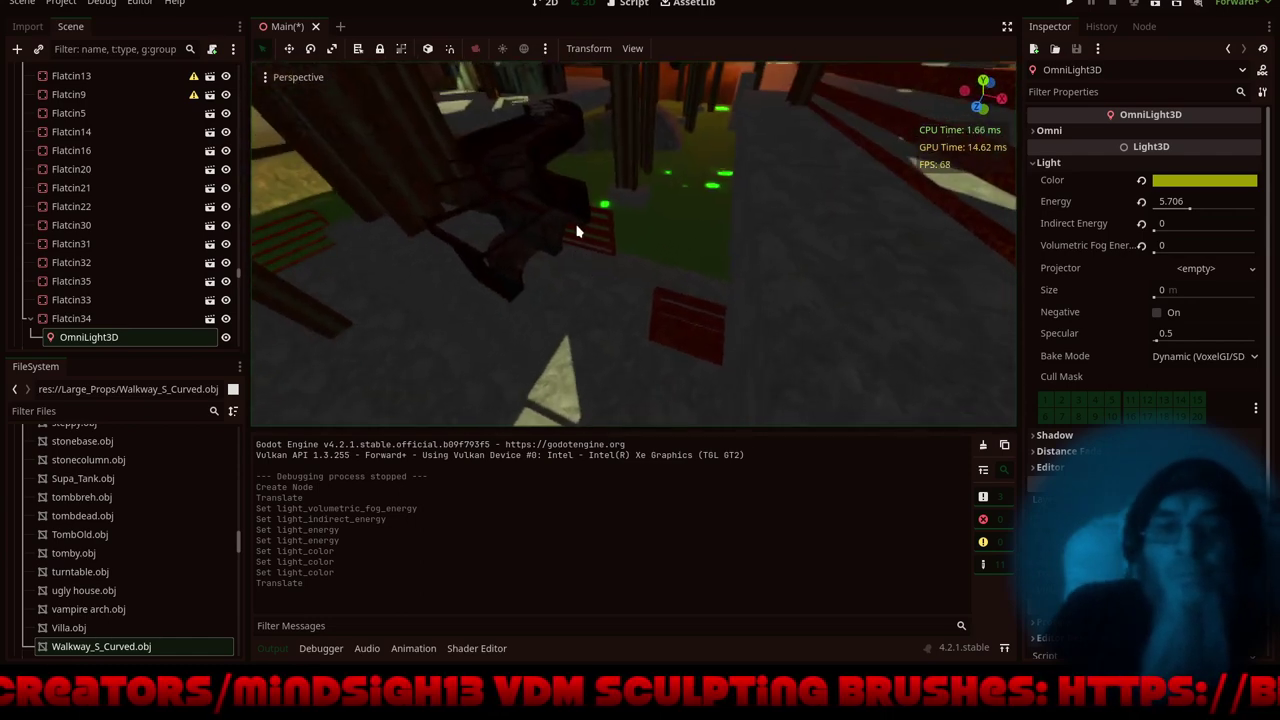
click(558, 212)
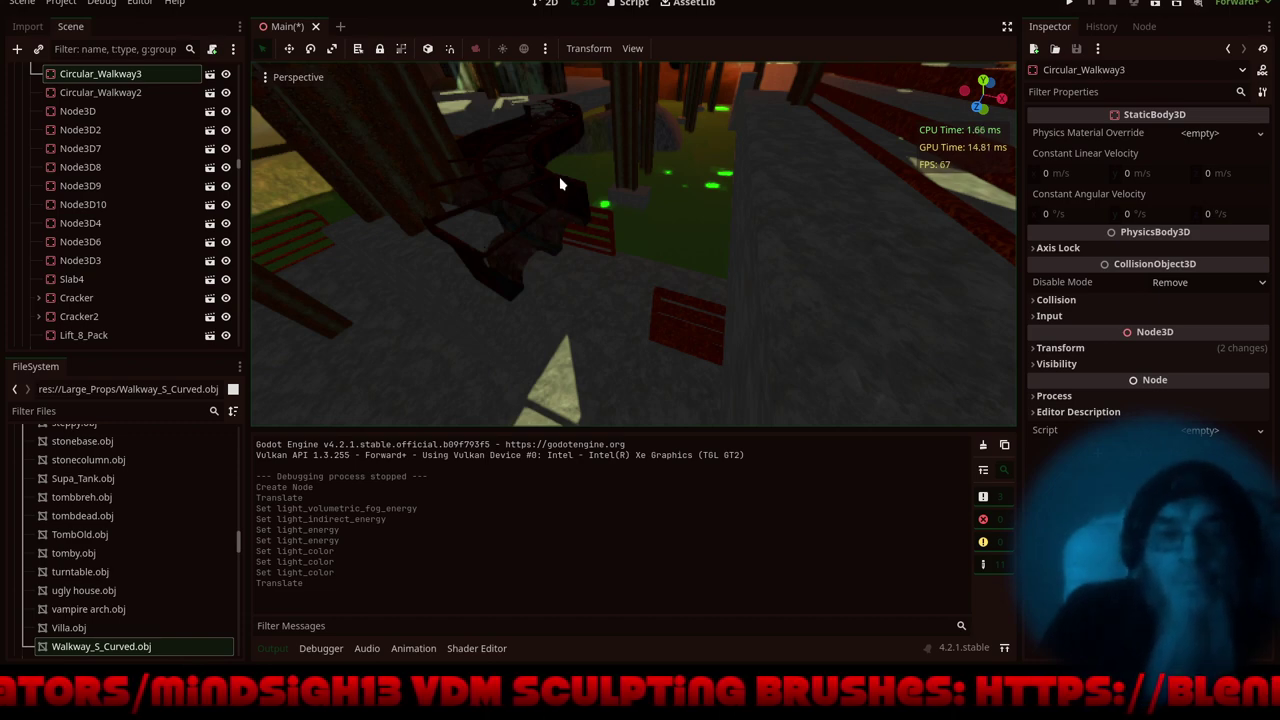
middle_drag(546, 240, 674, 198)
scroll(580, 318, up, 3)
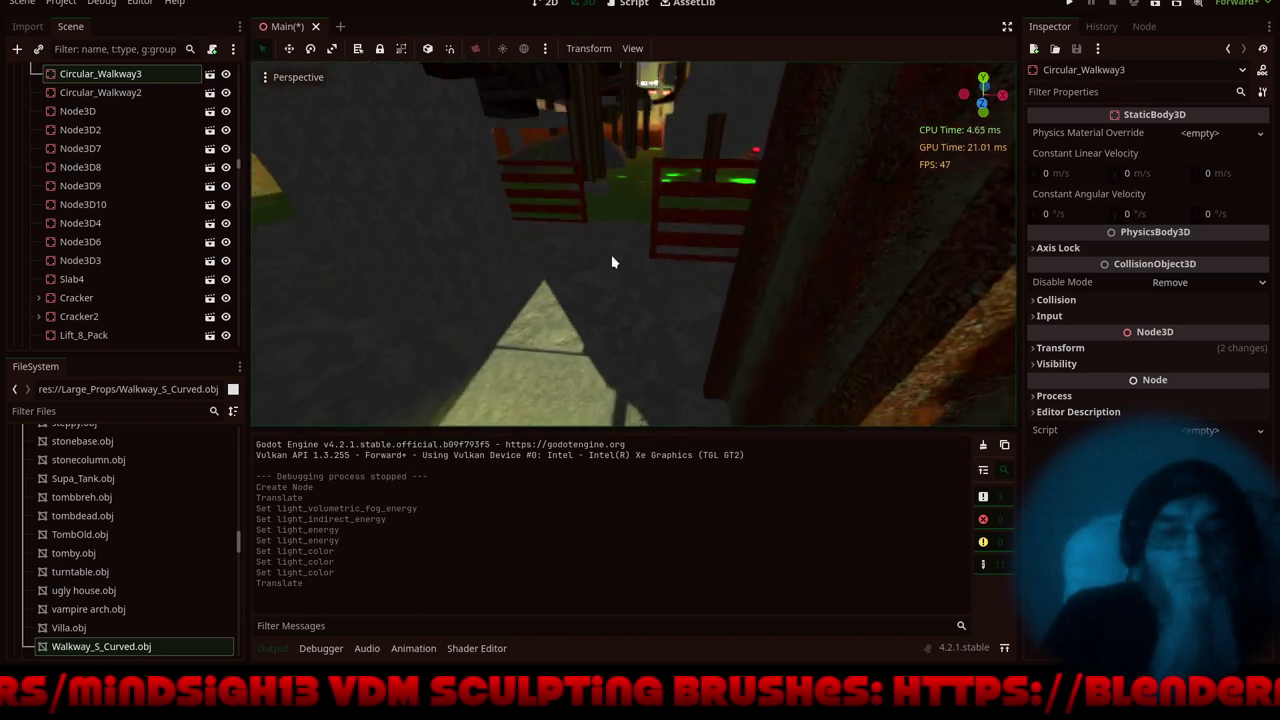
scroll(588, 272, down, 5)
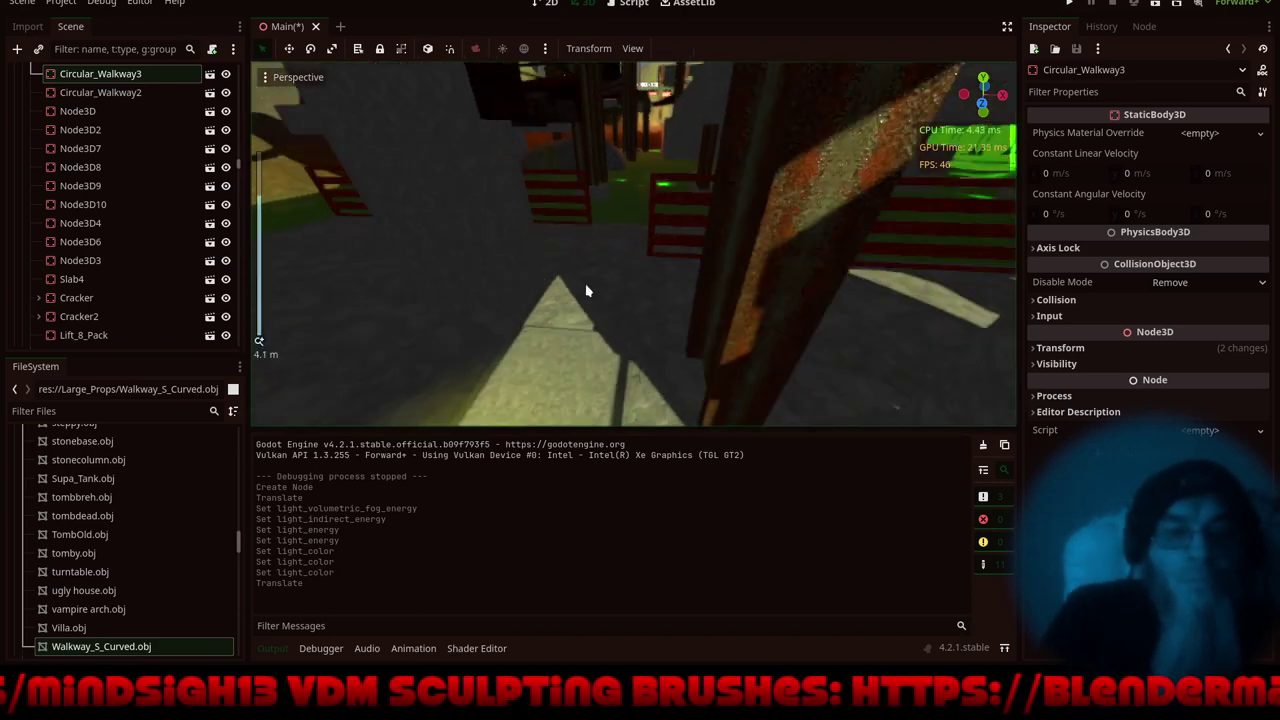
shift+middle_drag(646, 257, 718, 77)
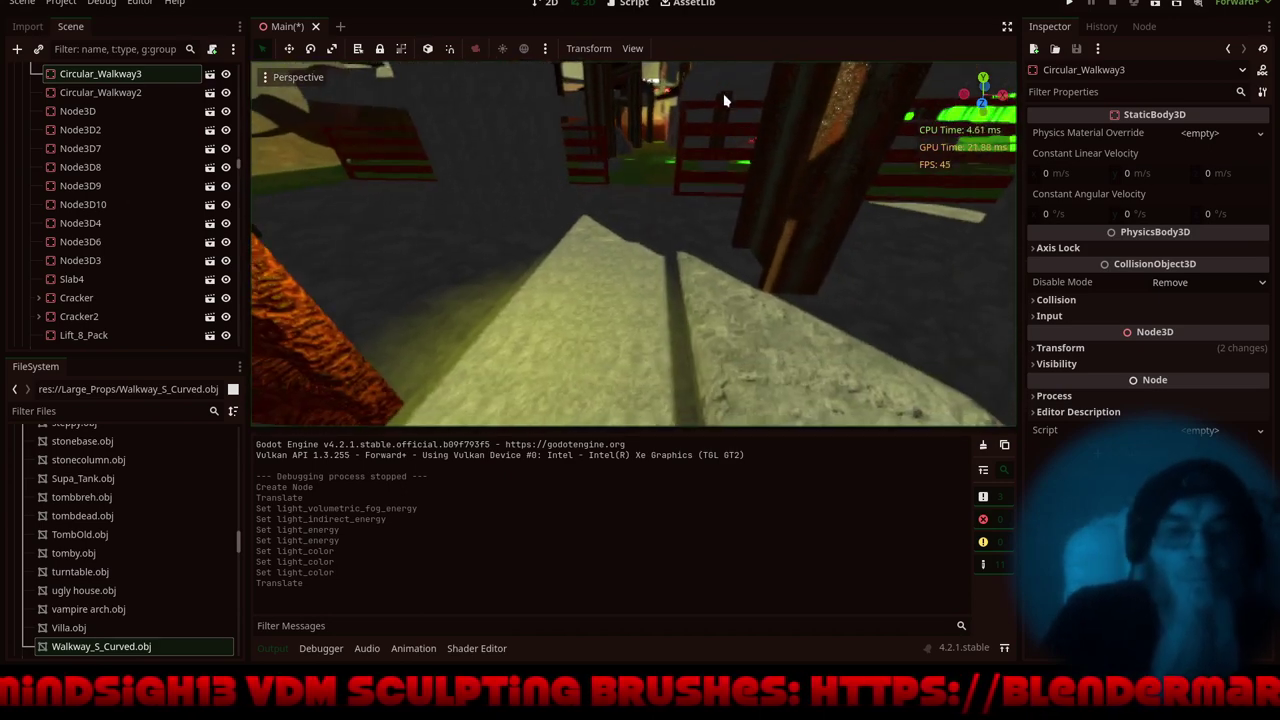
scroll(680, 177, down, 6)
middle_drag(647, 281, 627, 246)
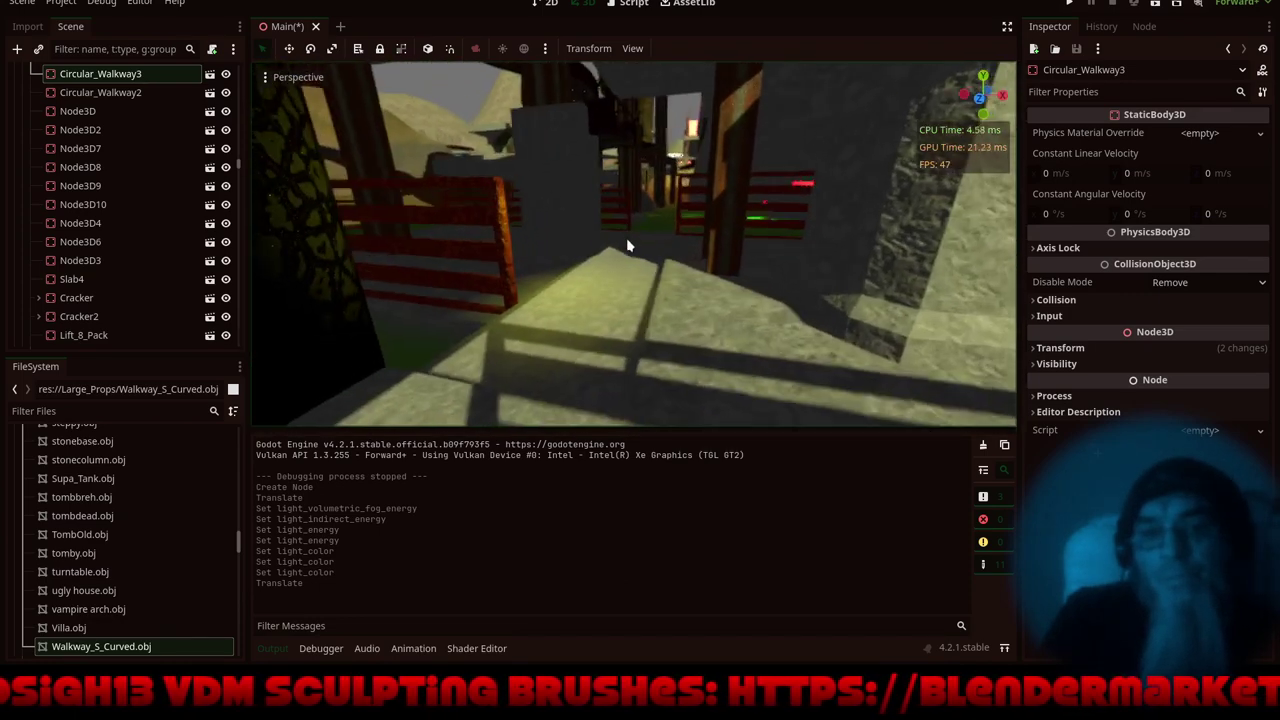
click(632, 49)
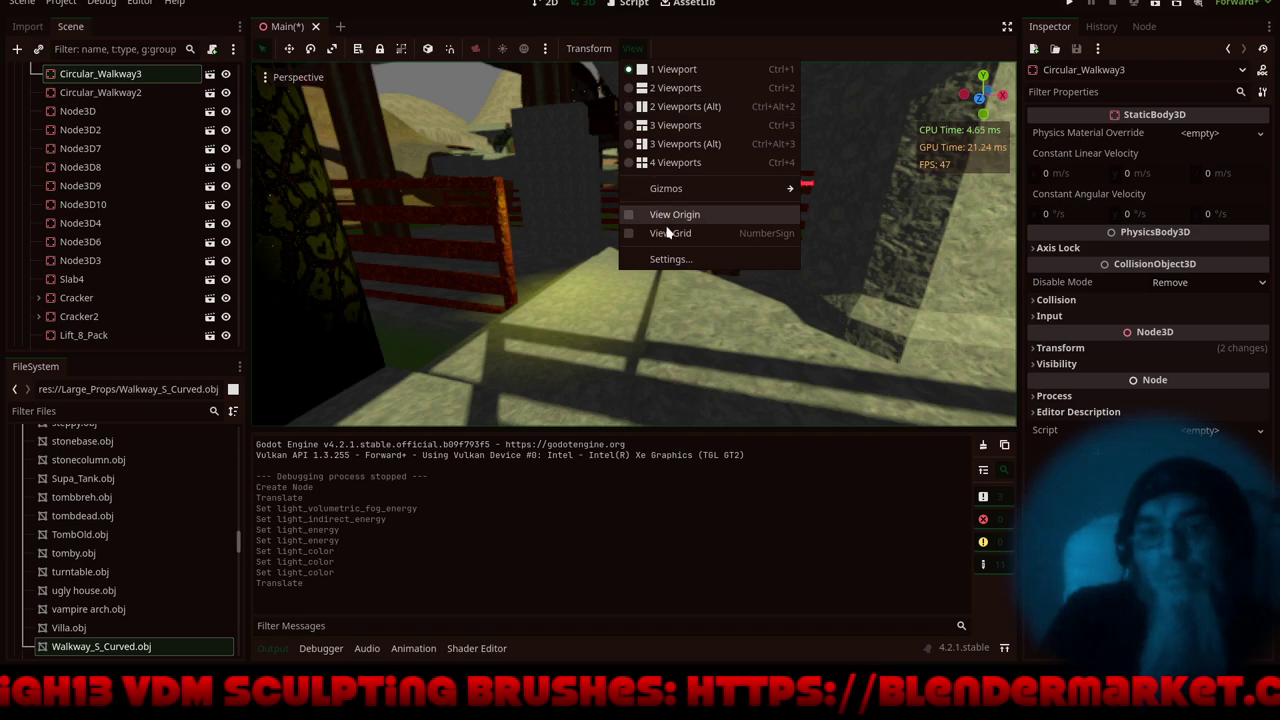
mouse_move(690, 196)
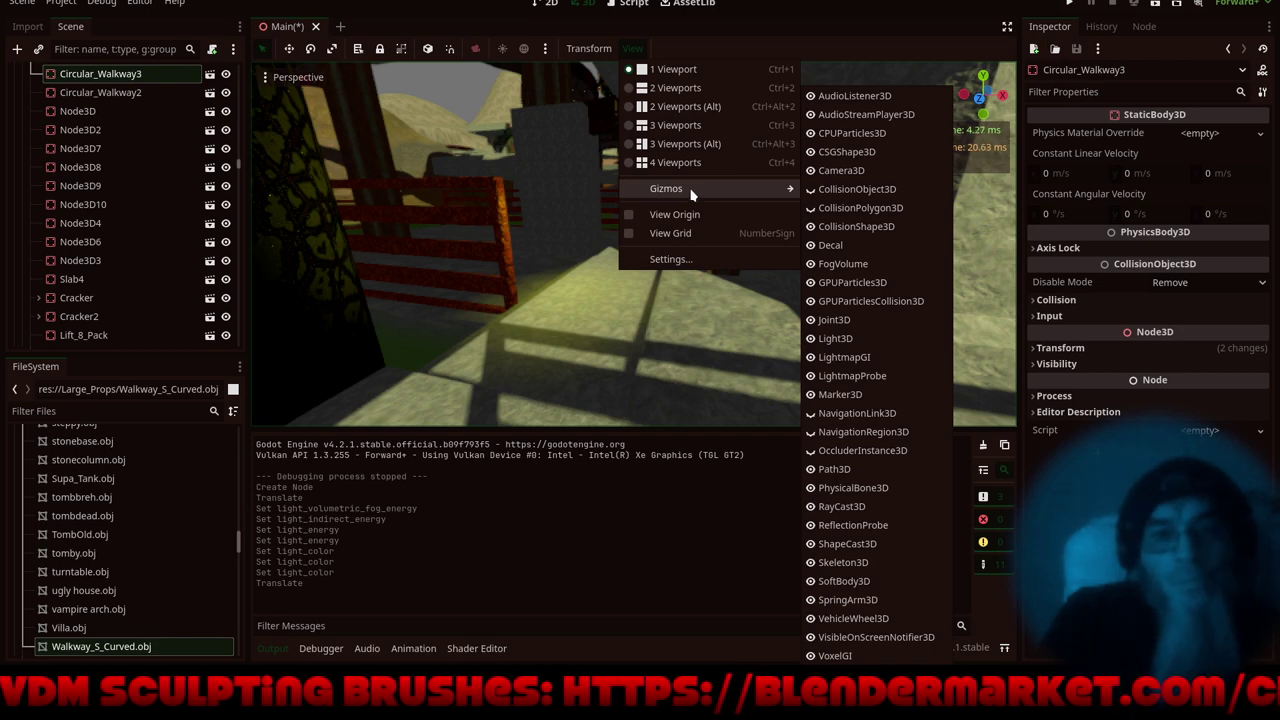
click(238, 168)
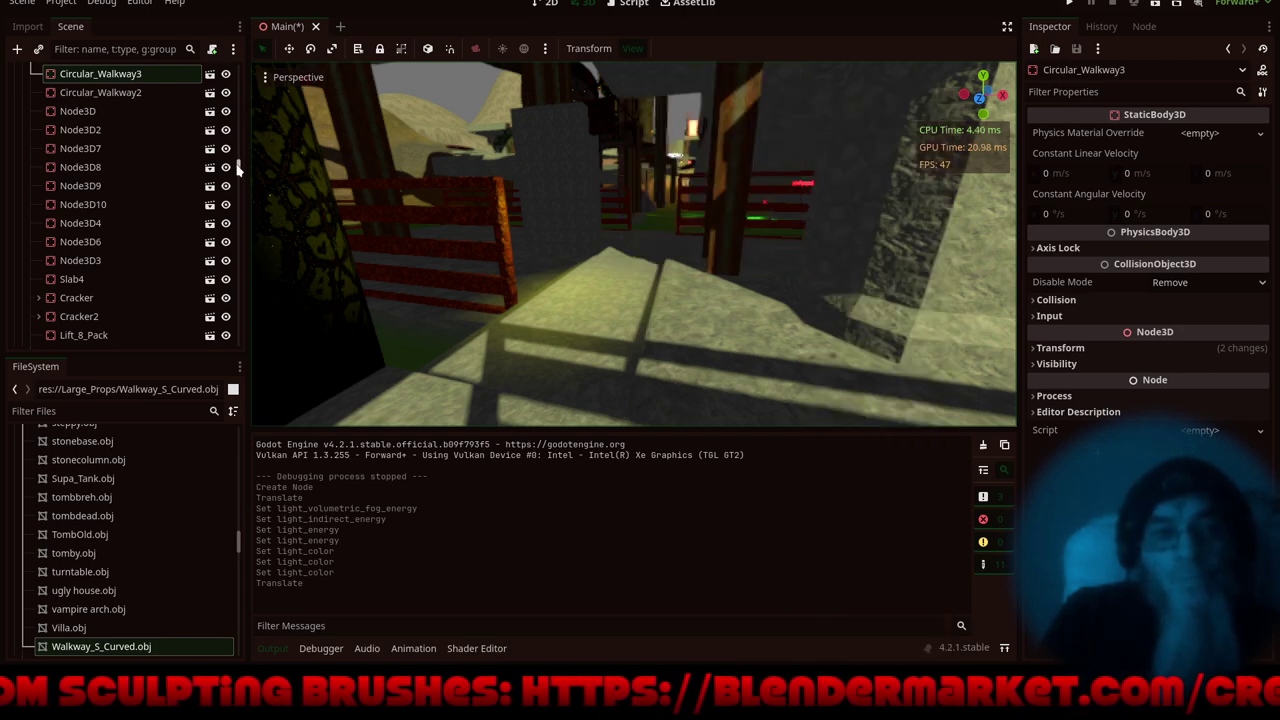
- Reselect the OmniLight3D under Flatcin34, raise it slightly, and shift it sideways along its red axis toward the middle of the walkway
click(617, 284)
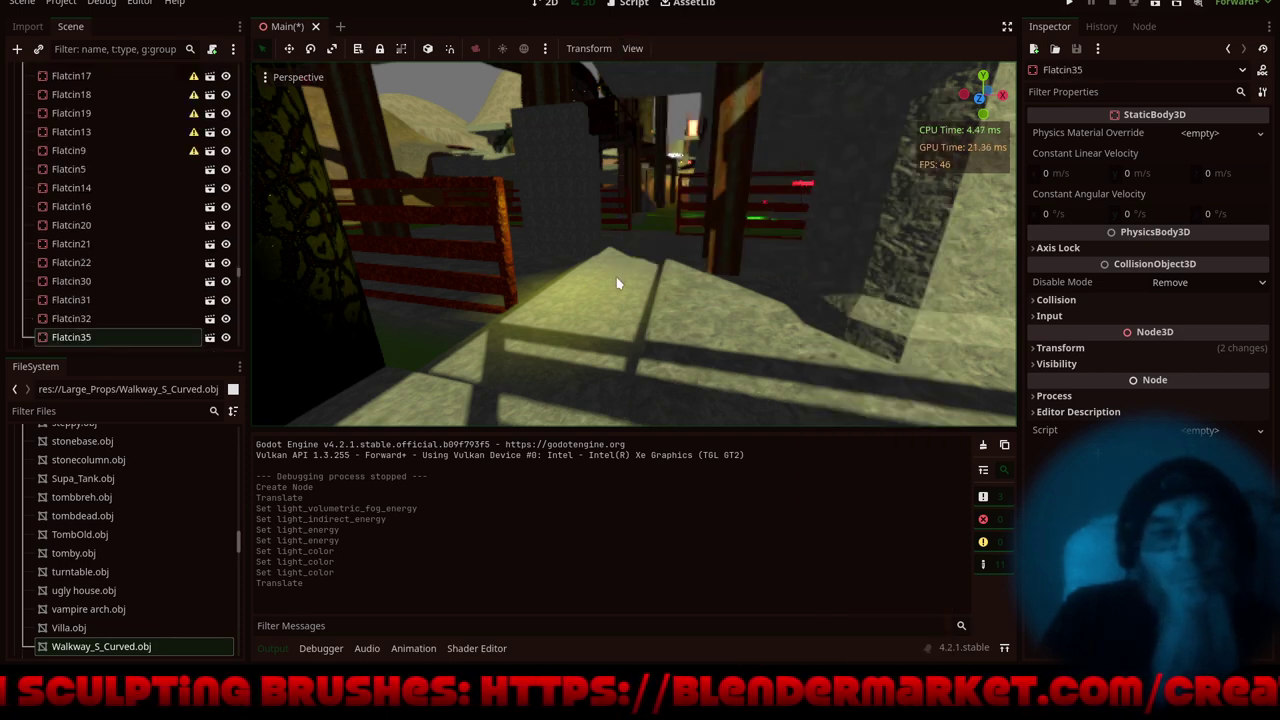
scroll(91, 306, down, 2)
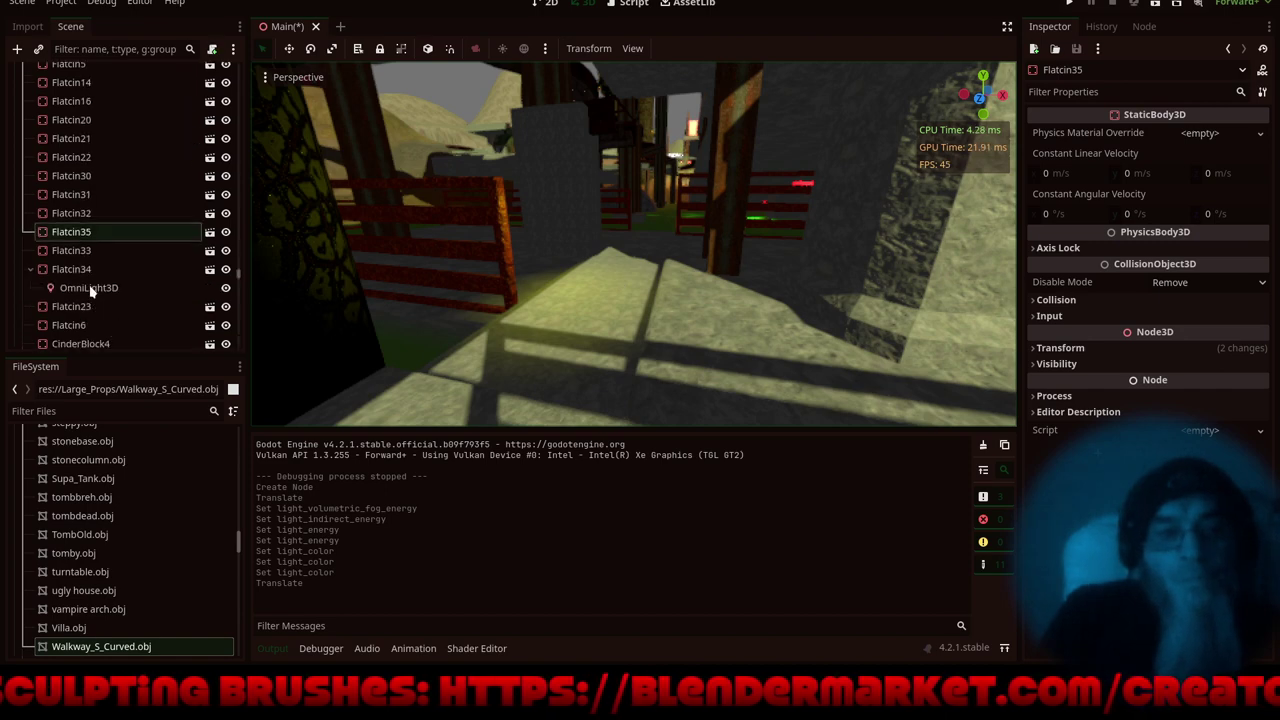
click(90, 288)
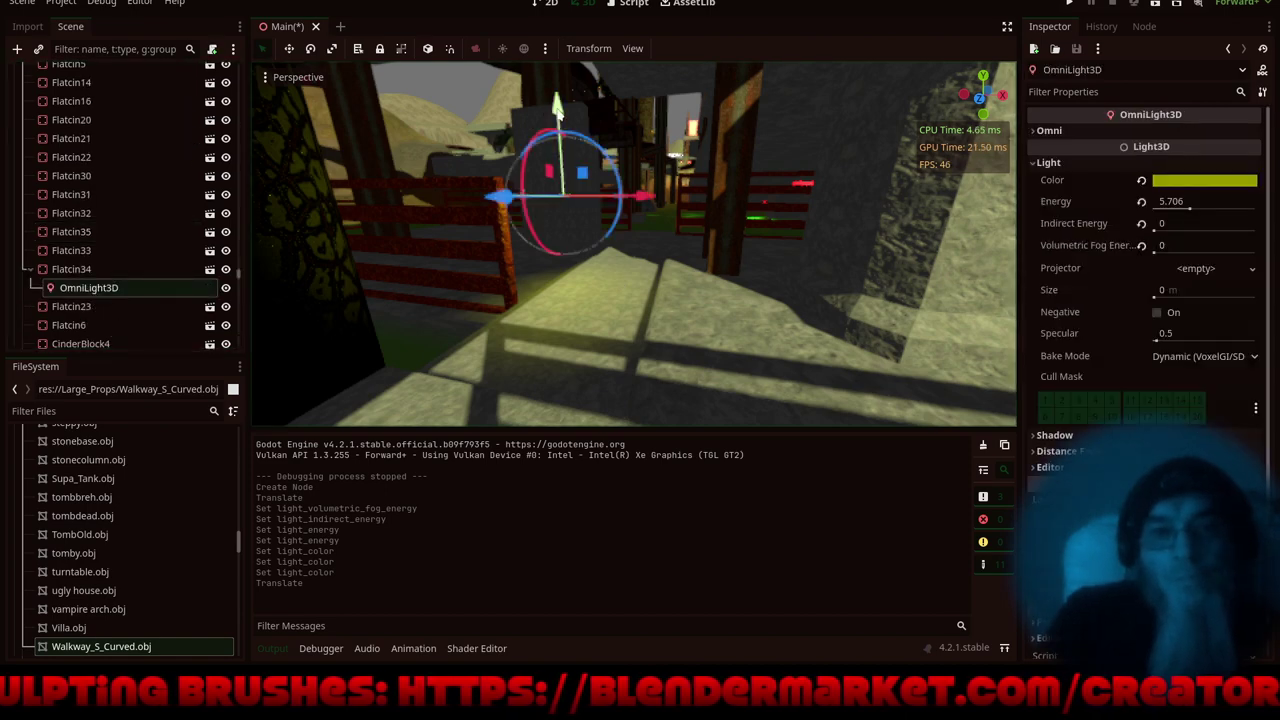
mouse_move(558, 113)
mouse_down()
mouse_move(571, 84)
mouse_move(573, 106)
mouse_up()
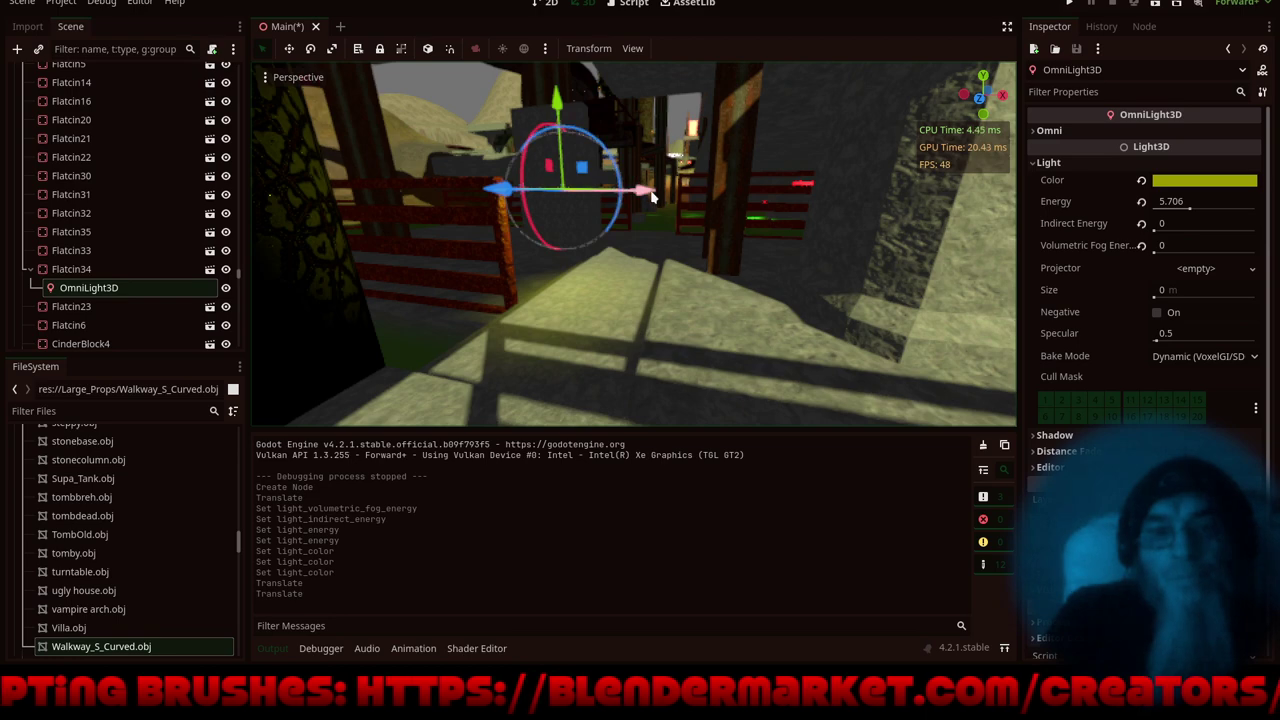
drag(651, 197, 686, 197)
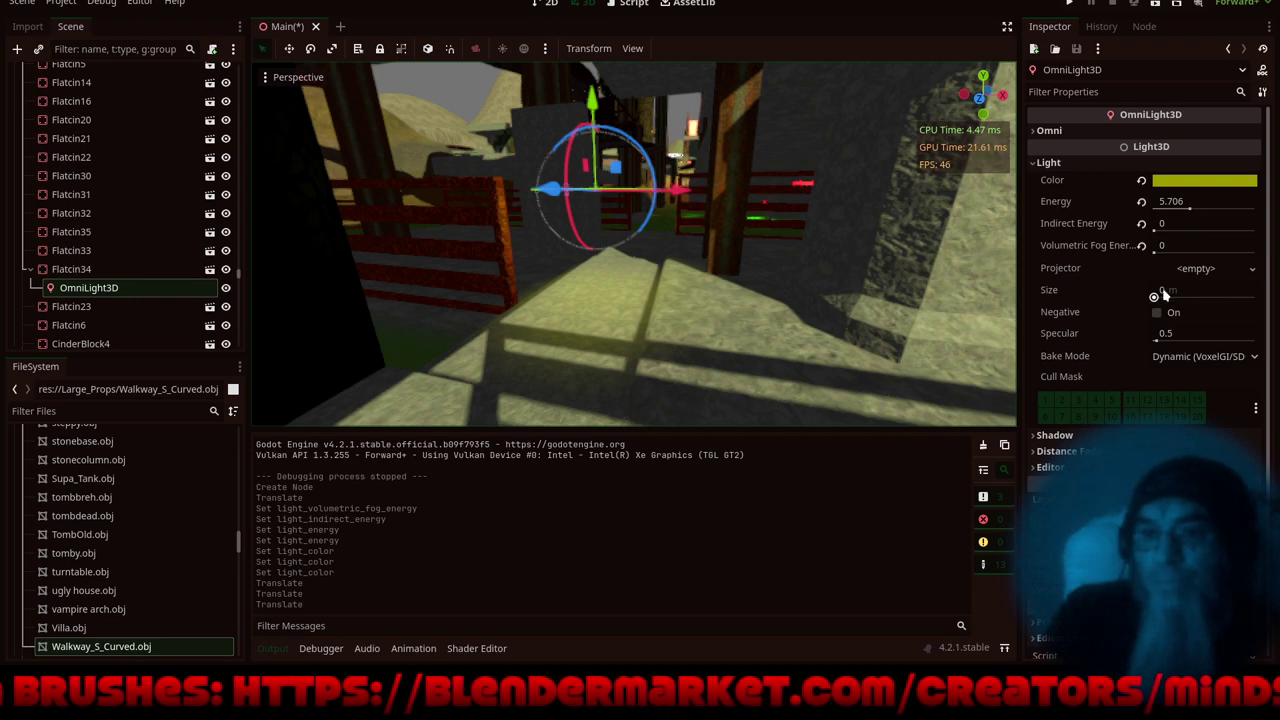
- Try a light size of 1 m, reset it to the default, and set the omni light's range to 20.551
drag(1163, 292, 1183, 291)
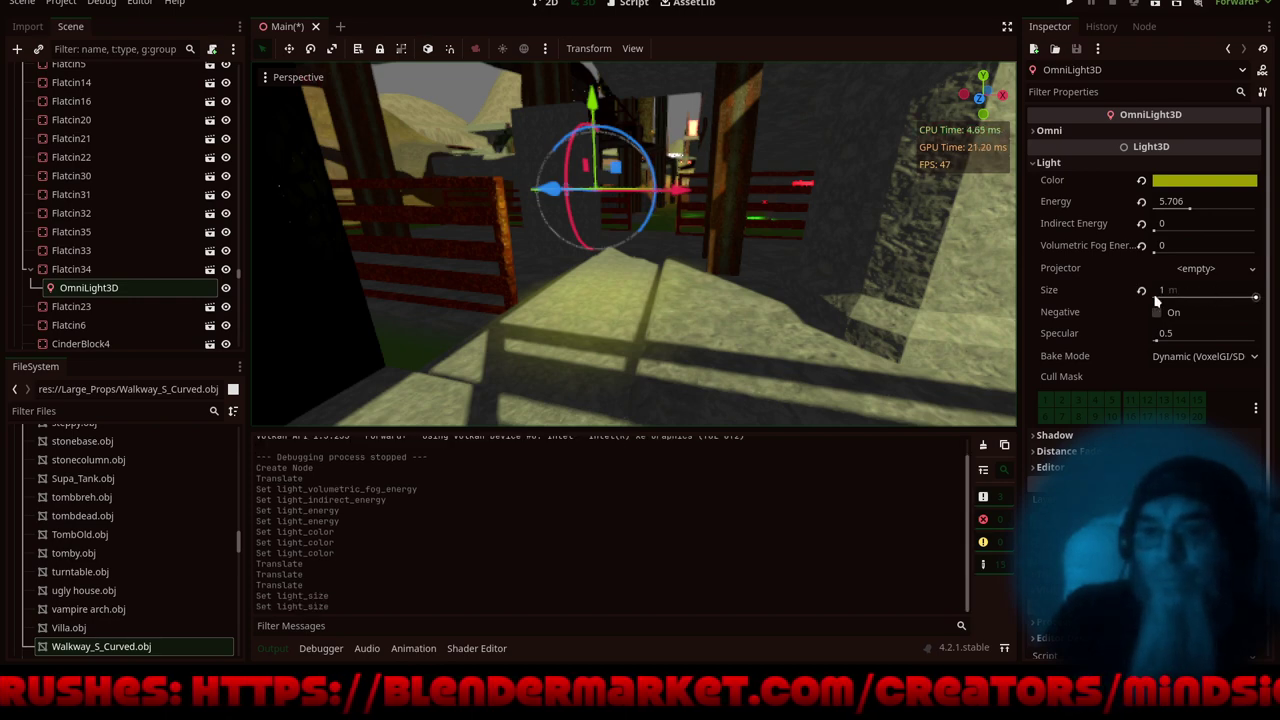
click(1141, 292)
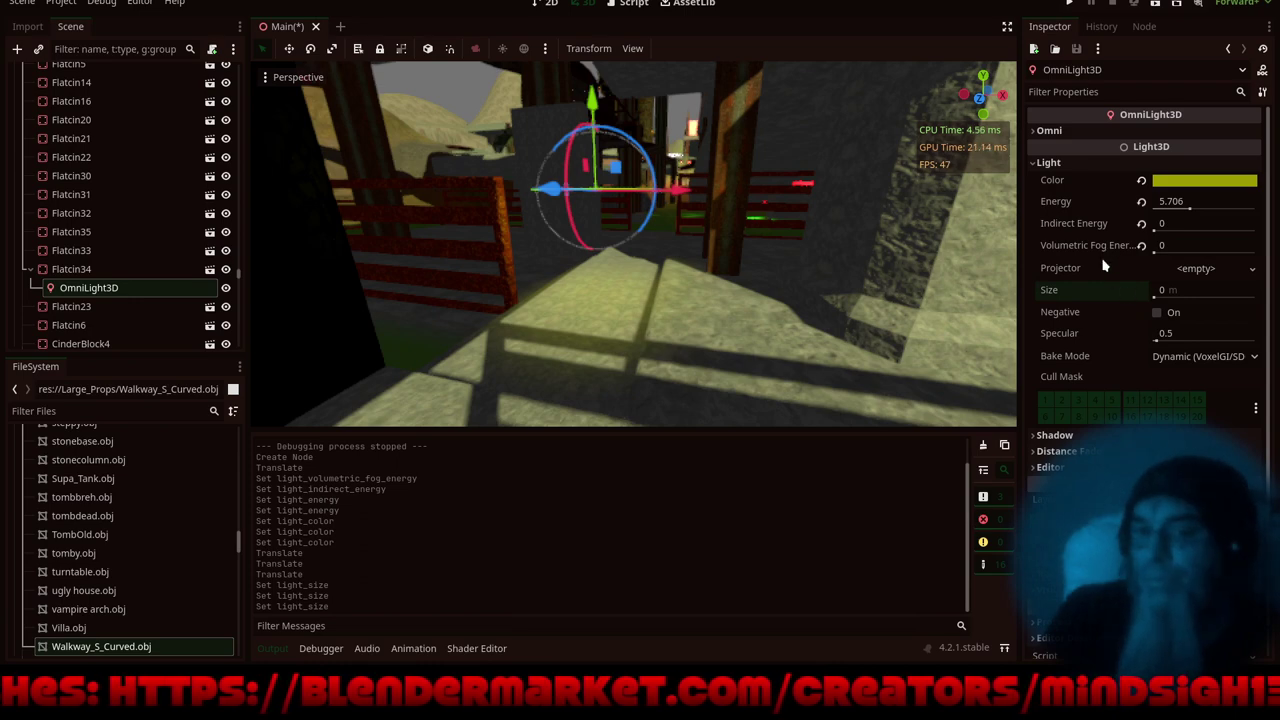
click(1082, 130)
drag(1177, 160, 1195, 151)
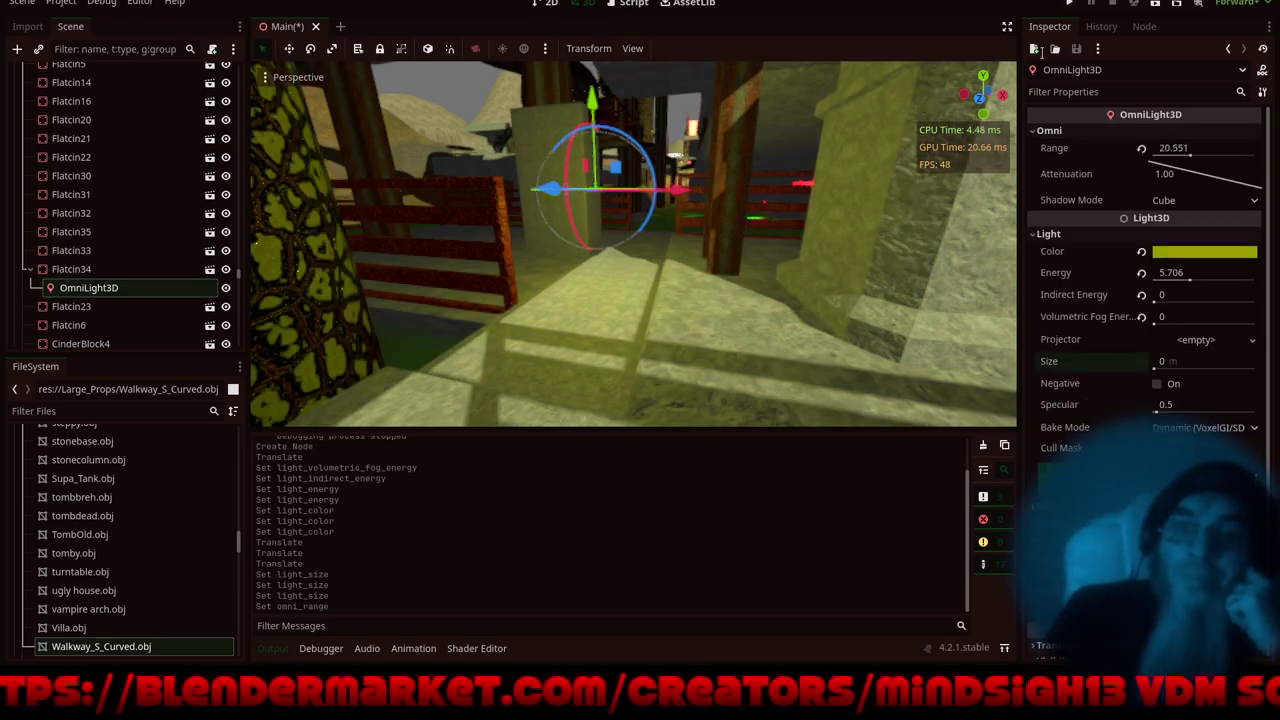
- Save the scene, run the game, and guide the character along the curved metal walkway onto the concrete slabs
key(ctrl+s)
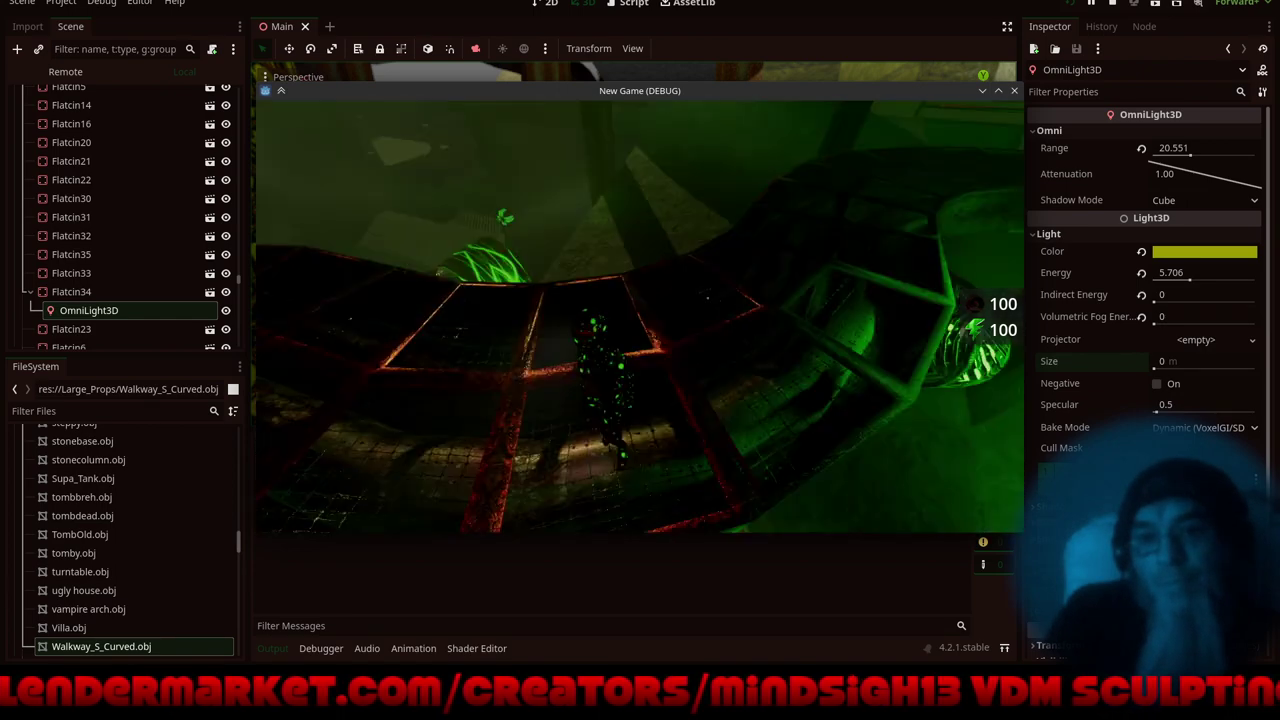
key(w)
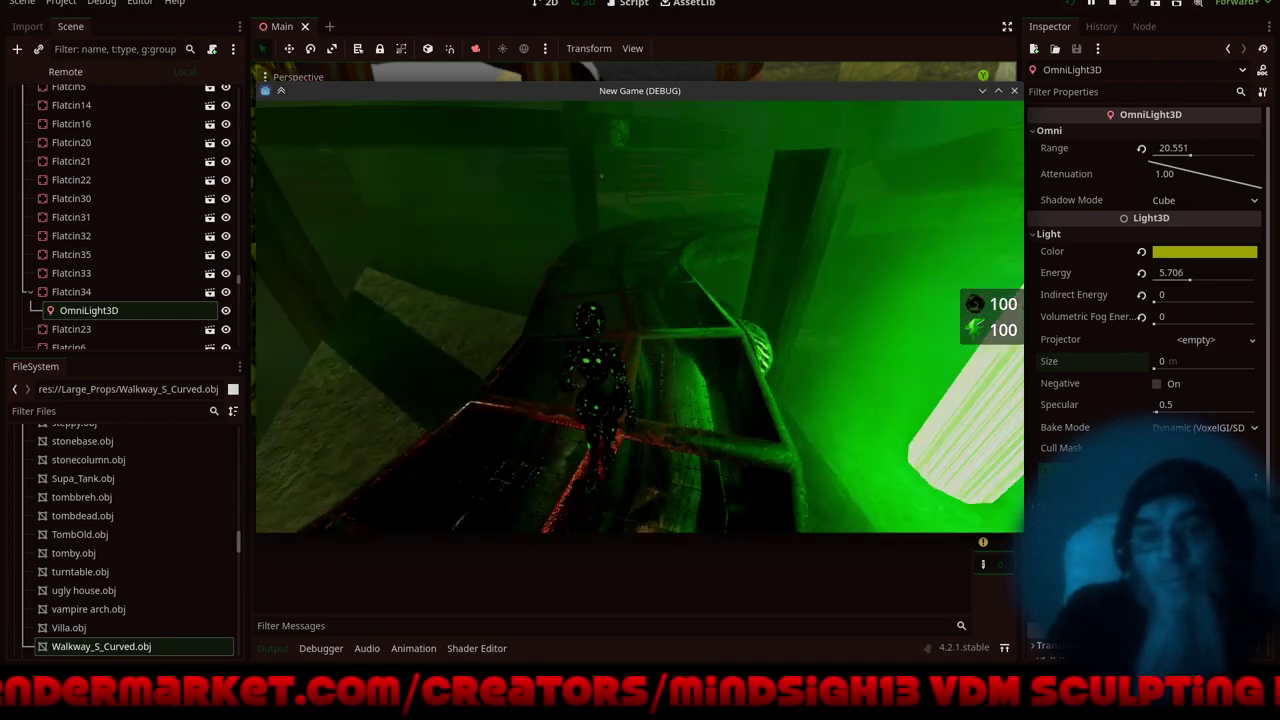
key(w)
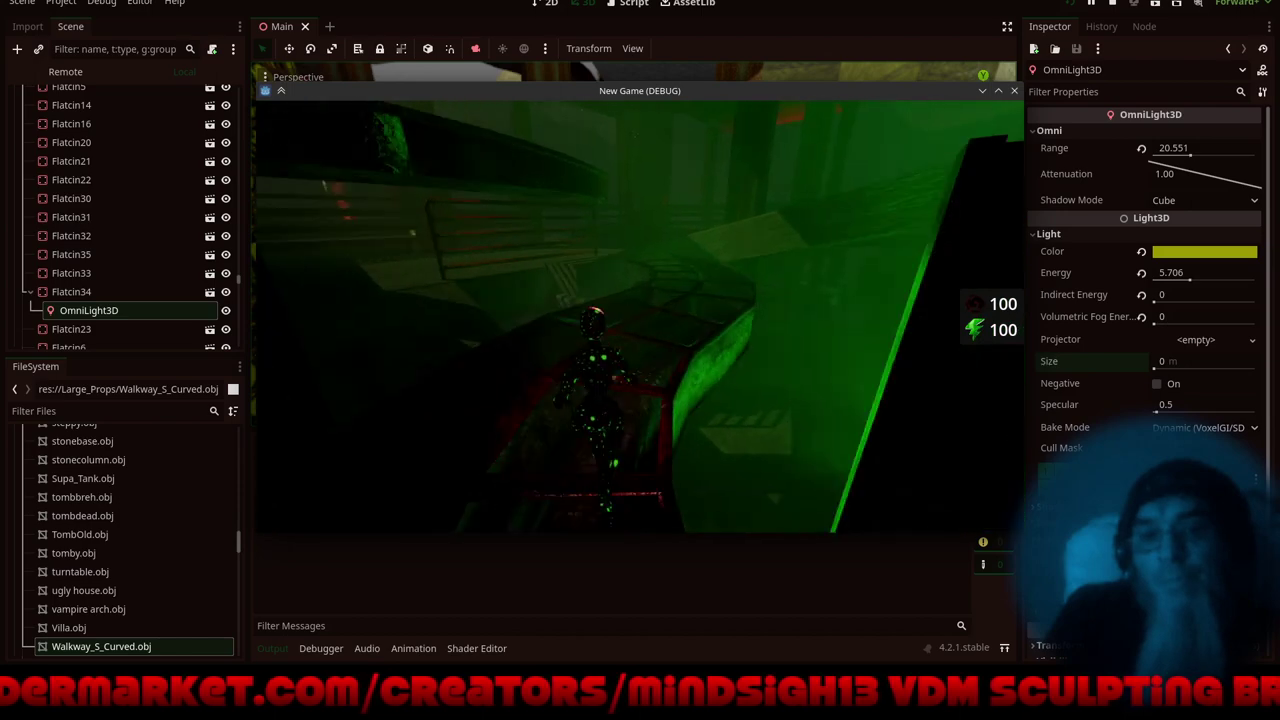
key(w)
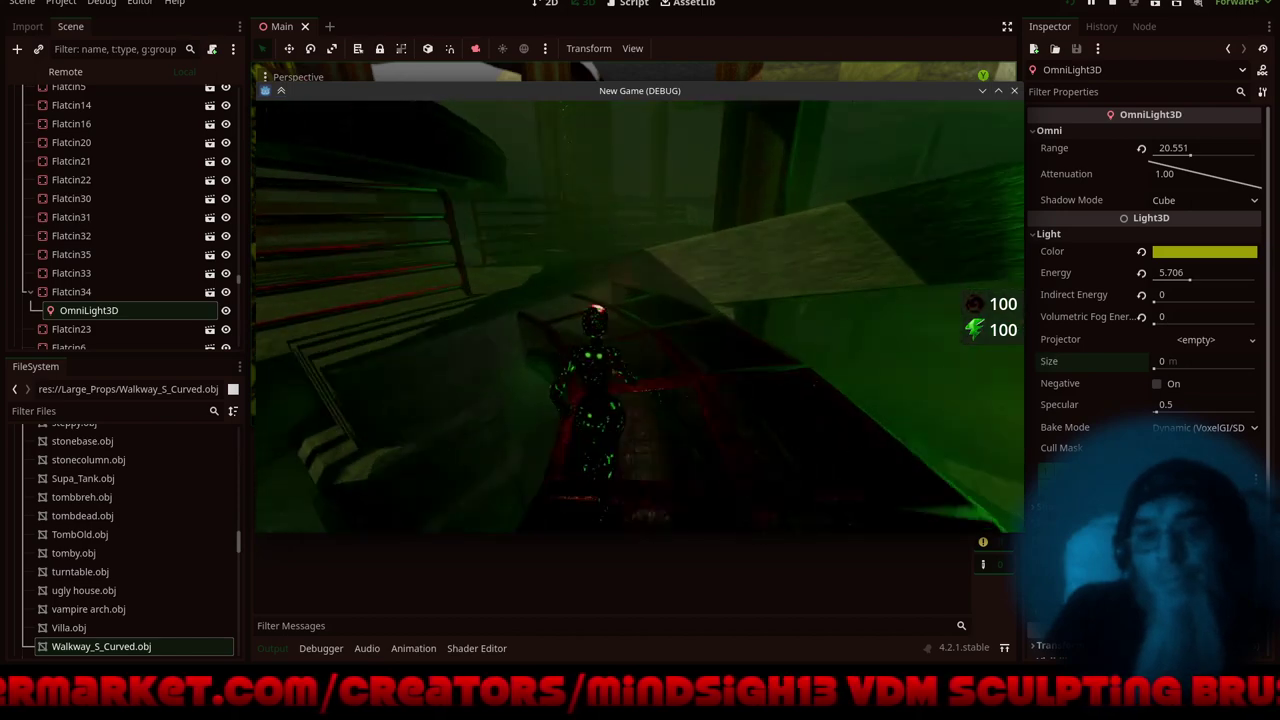
key(w)
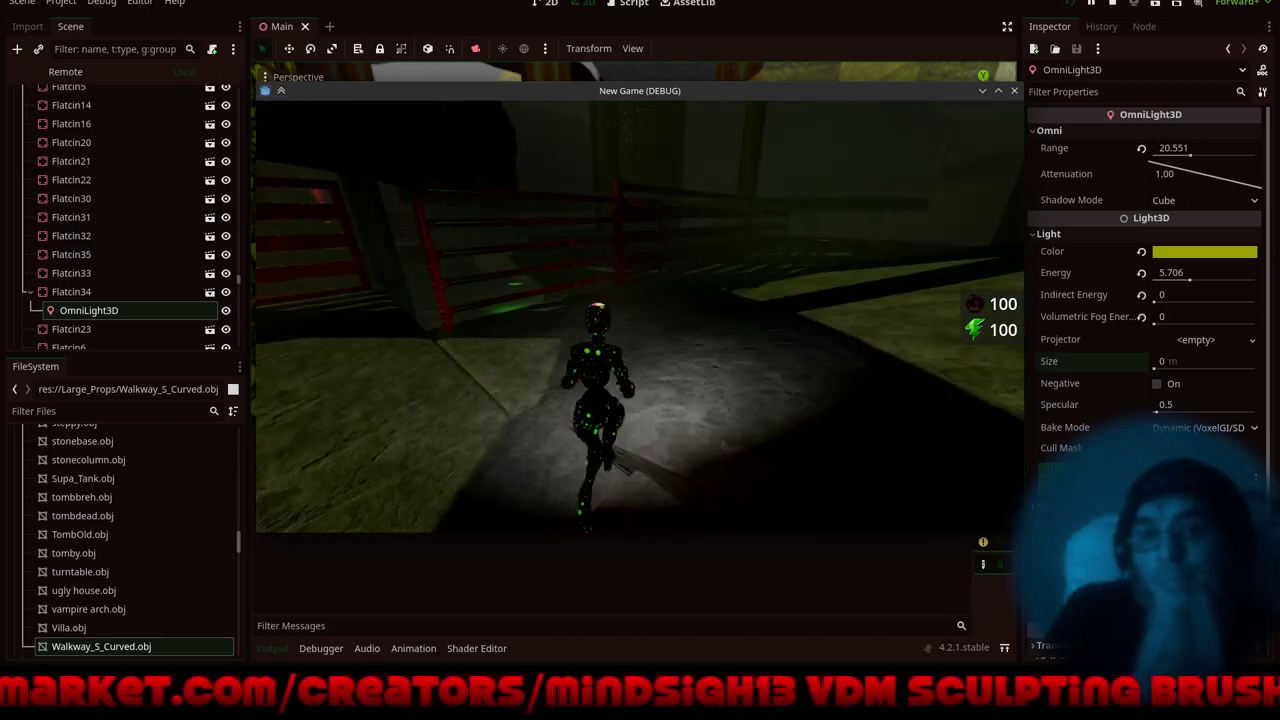
key(w)
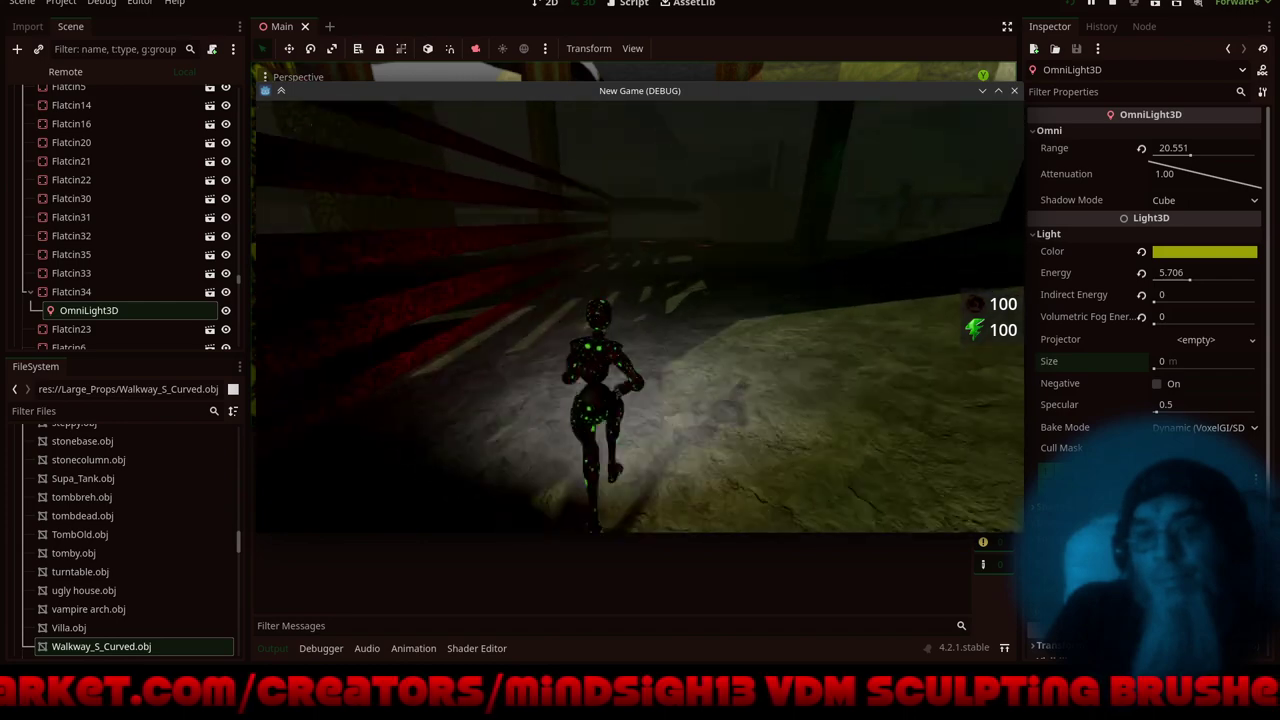
- Playtest the dark slab edges, the narrow ledge and the adjoining curved walkway, checking how the character moves between them
key(w)
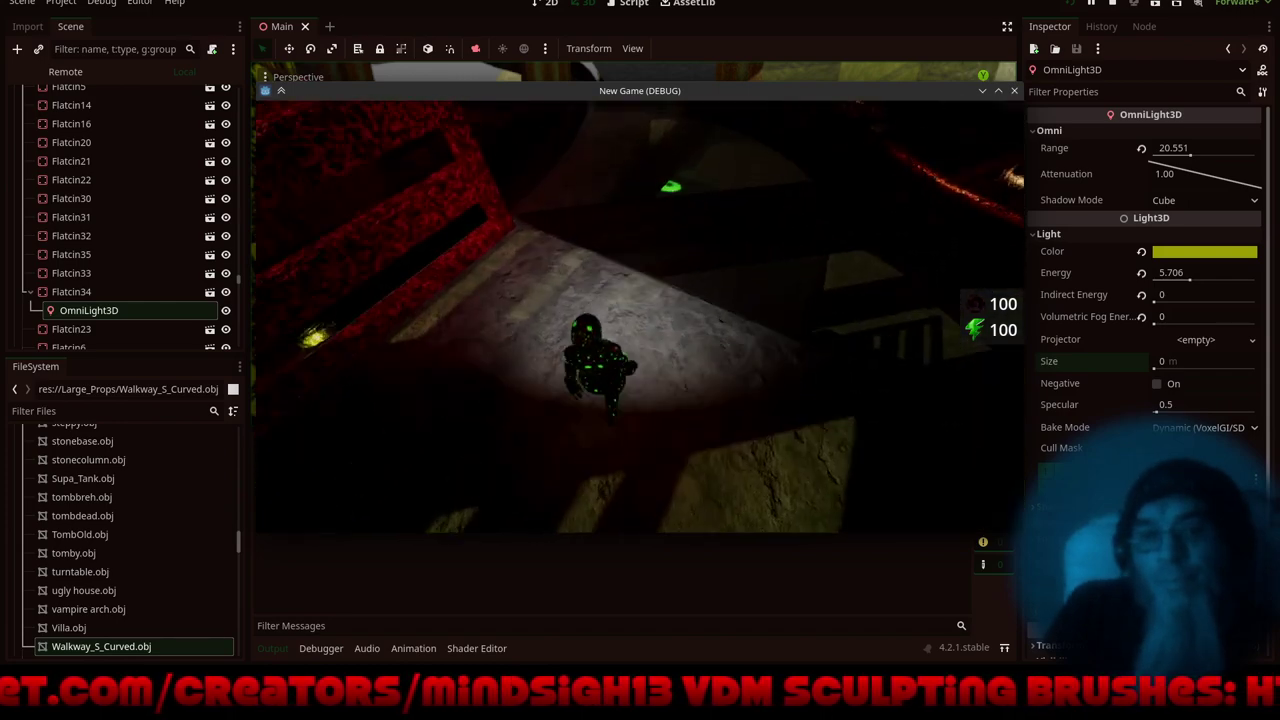
key(w)
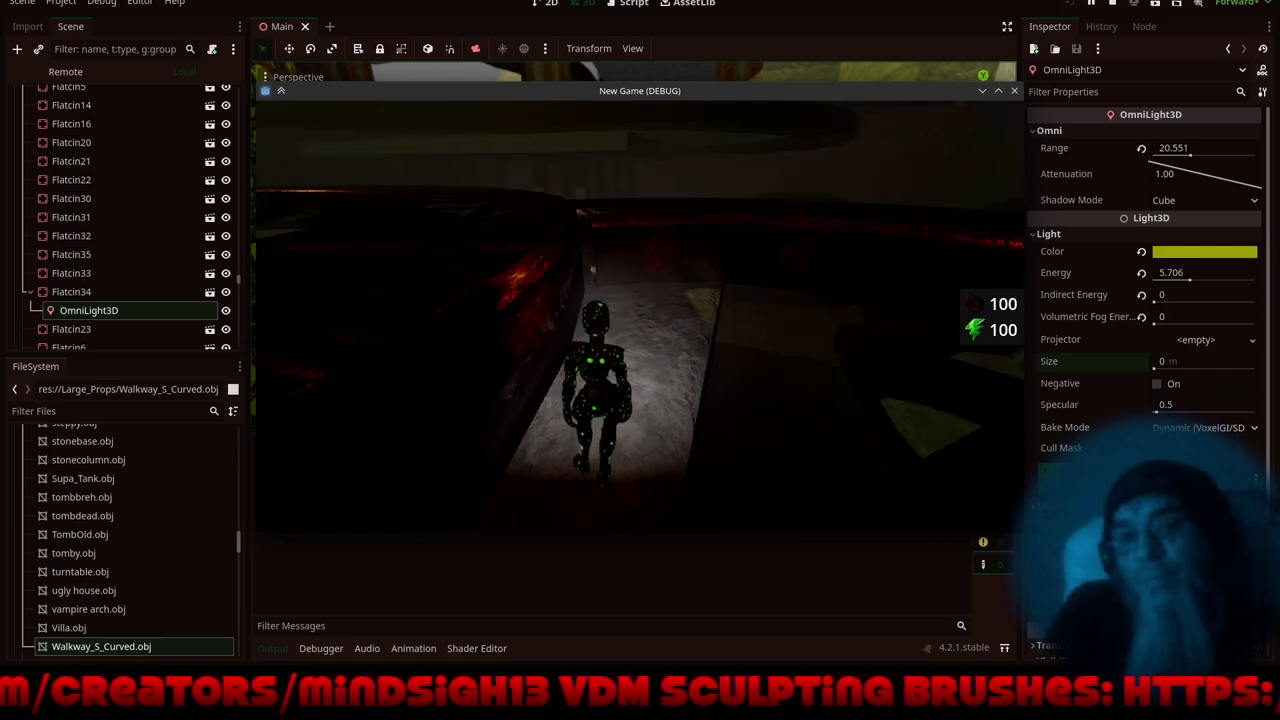
key(w)
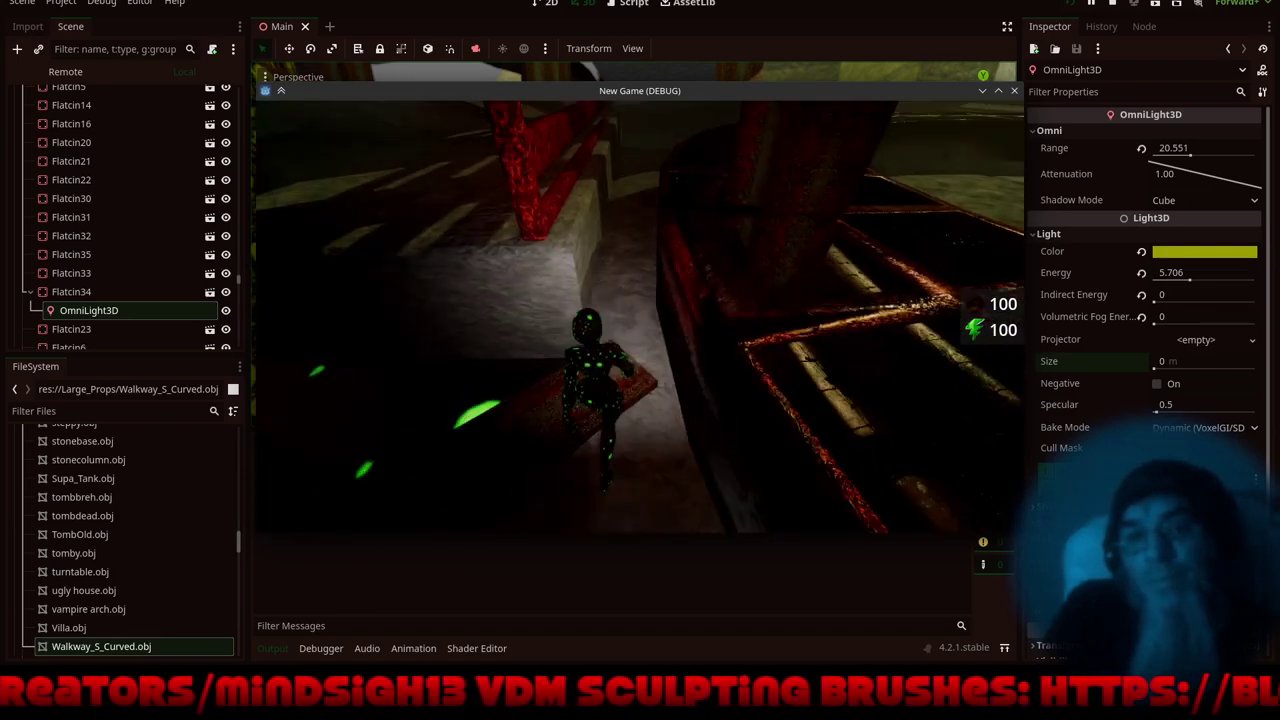
key(w)
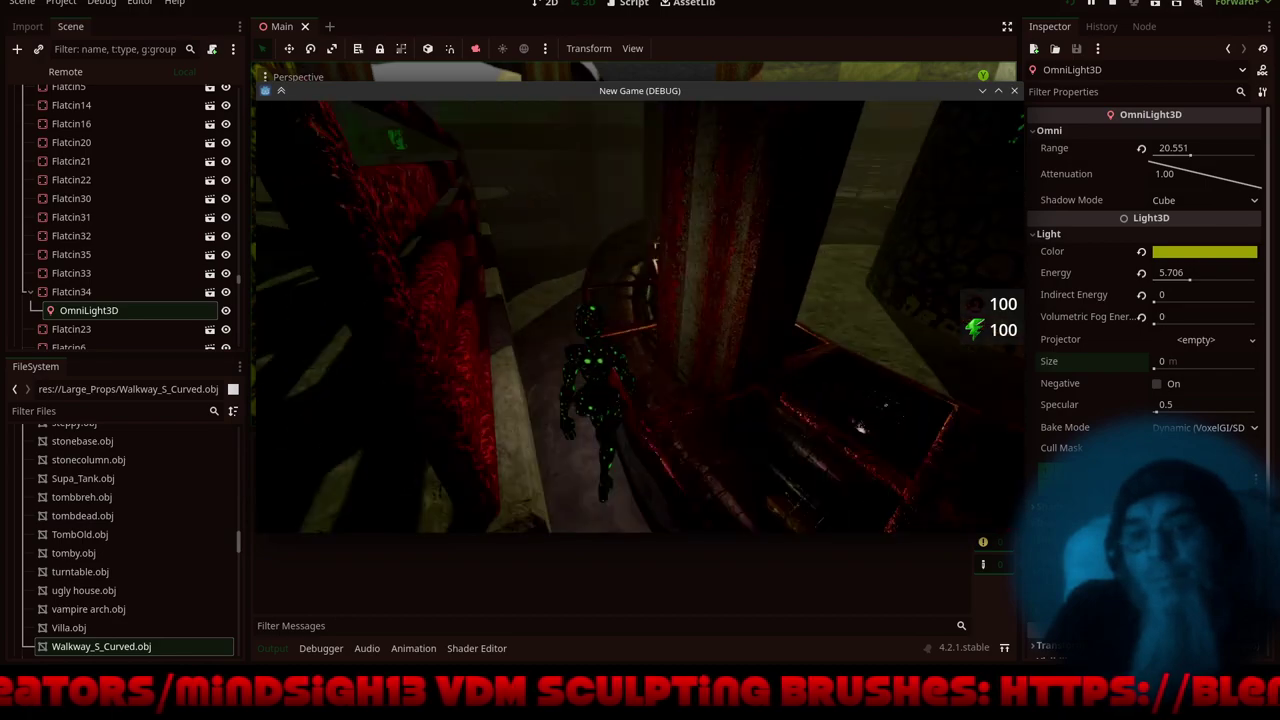
key(w)
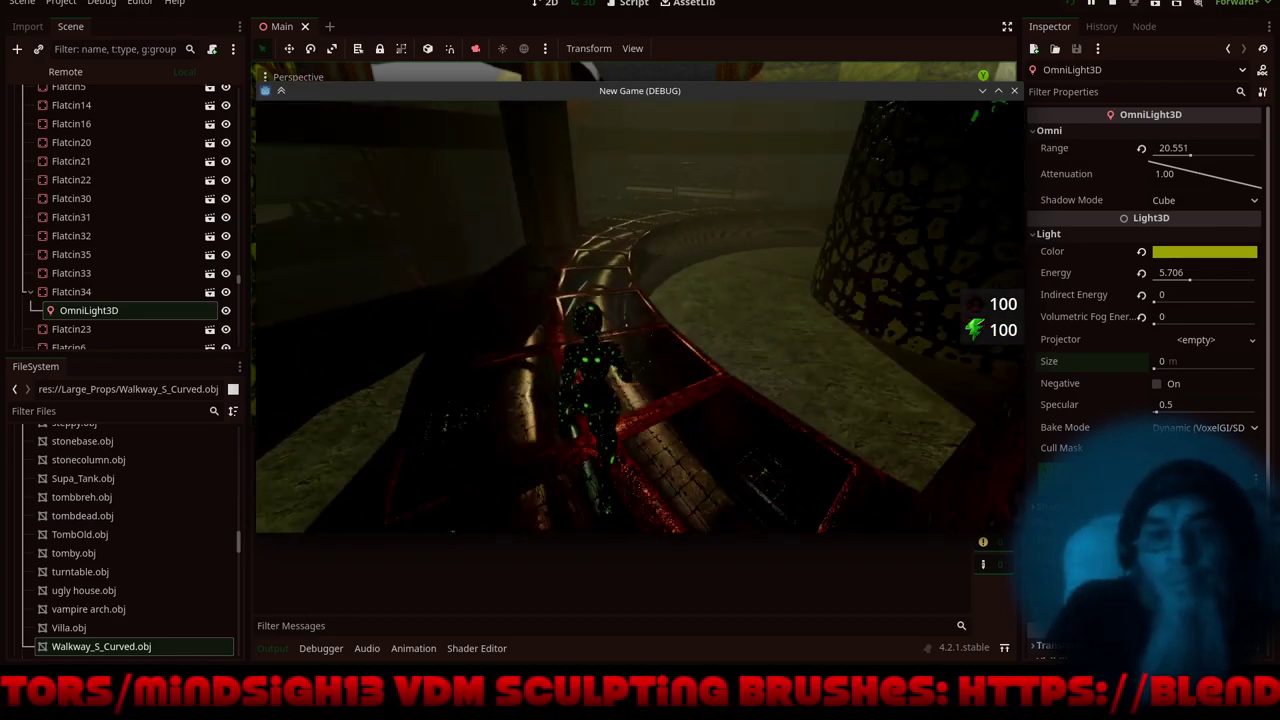
key(w)
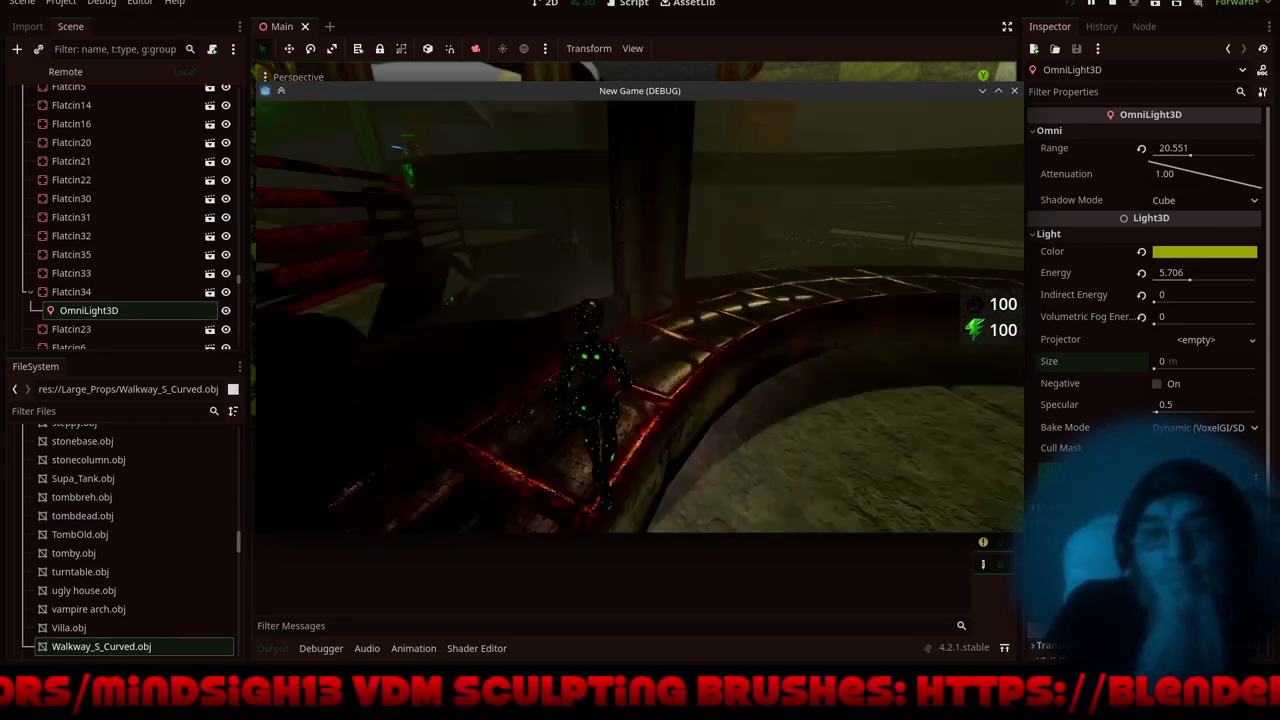
key(w)
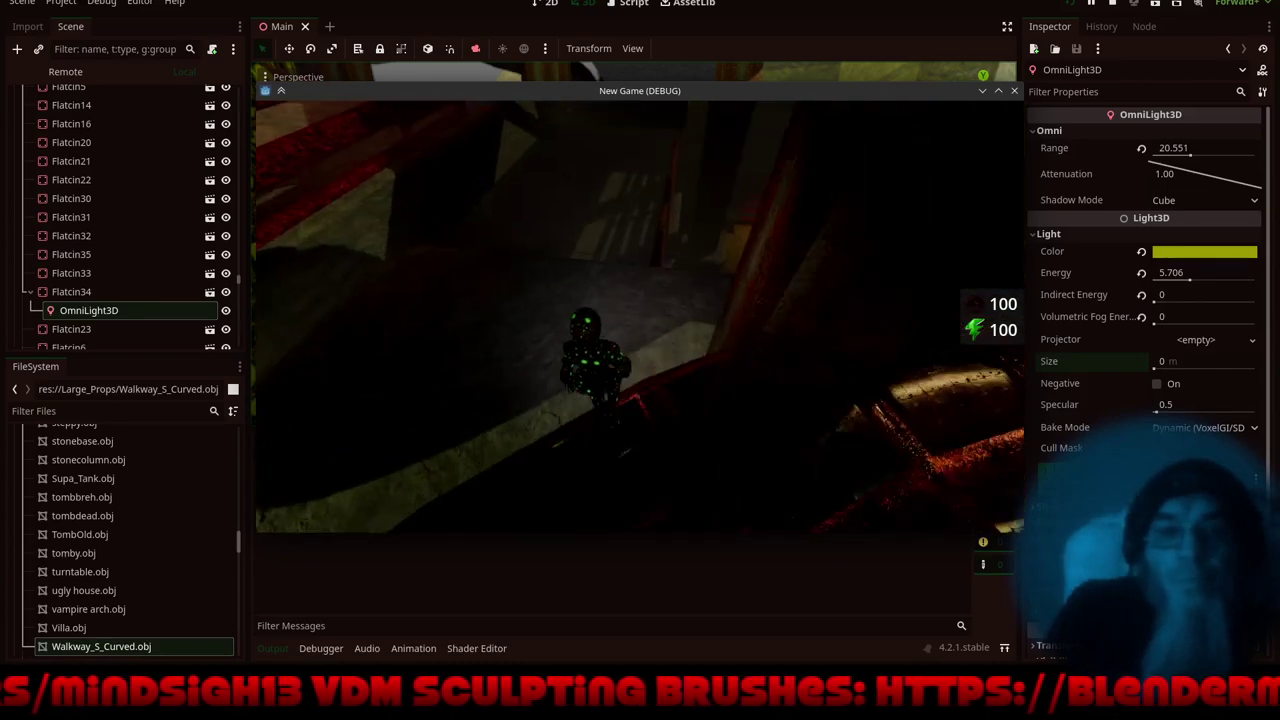
key(w)
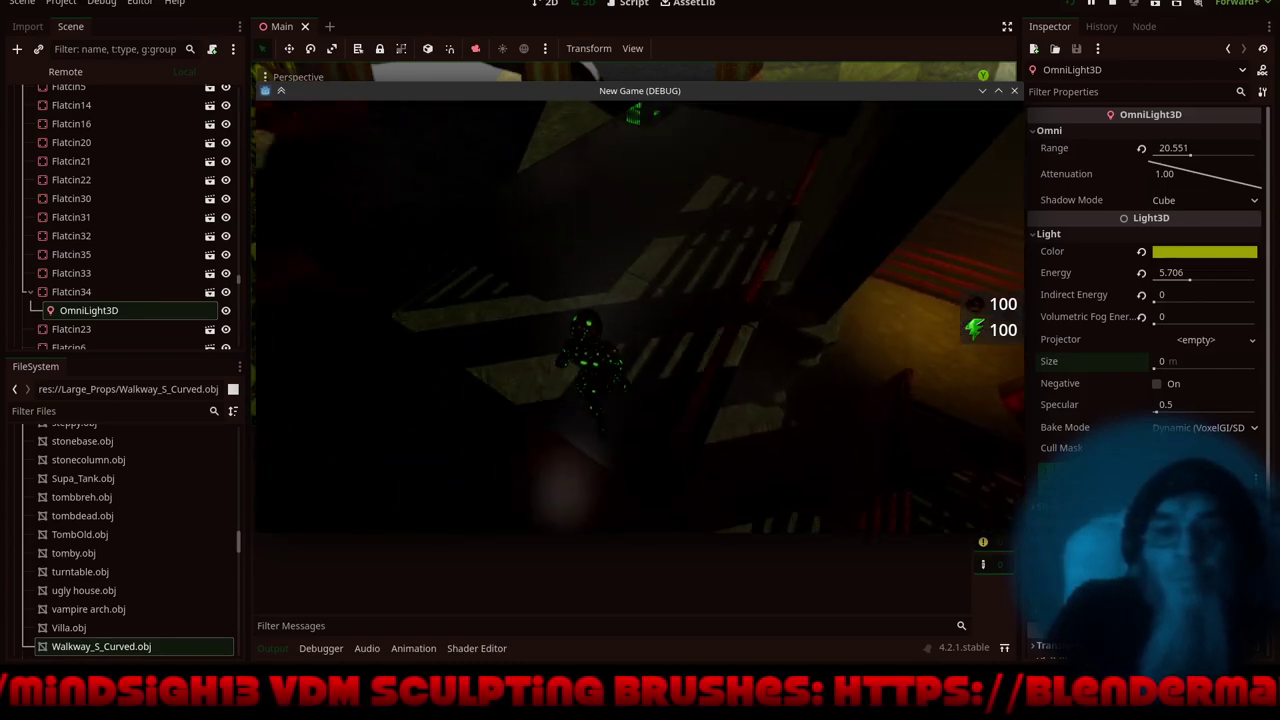
key(w)
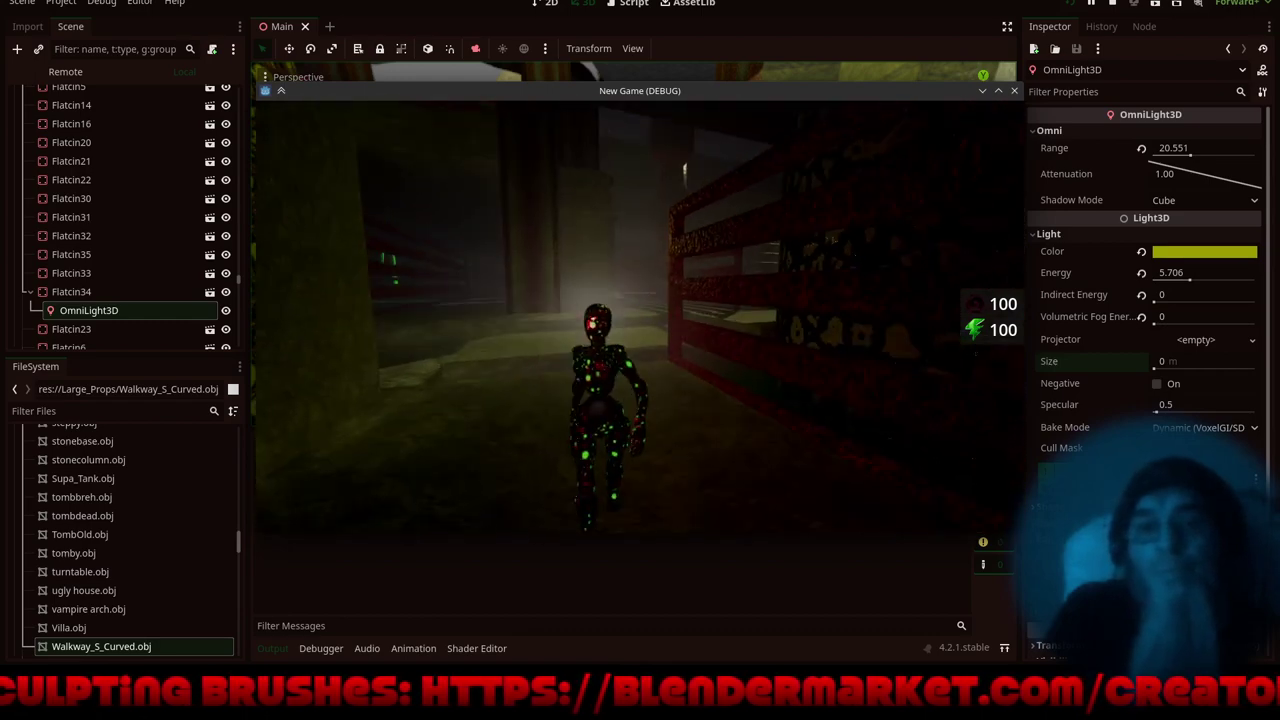
- Turn on the character's flashlight and walk through the yellow-lit passage past the red railings and patterned column
key(f)
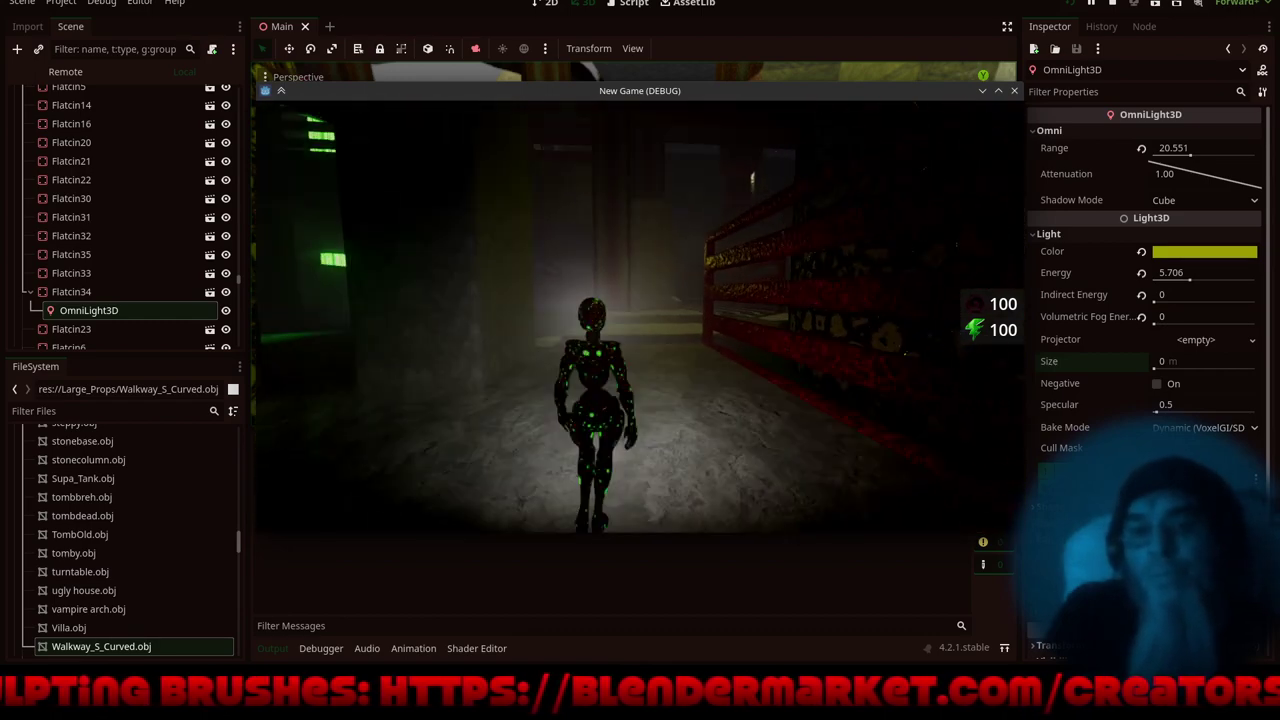
key(w)
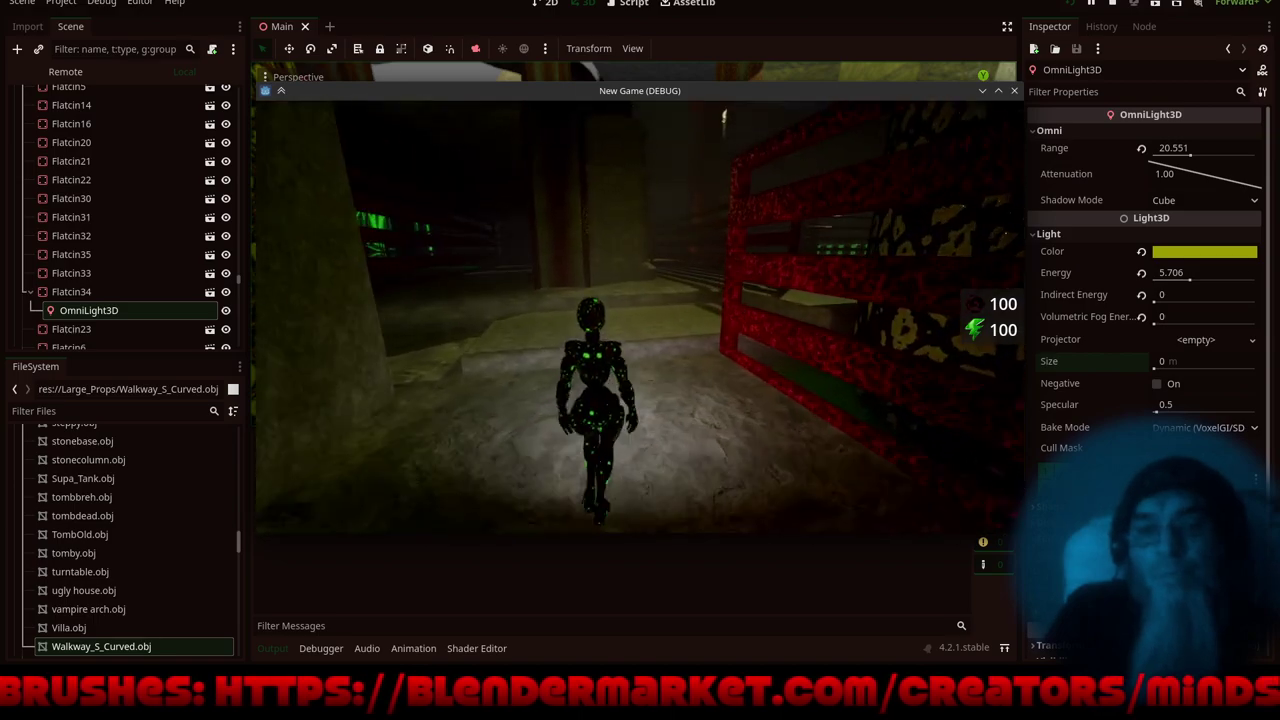
key(w)
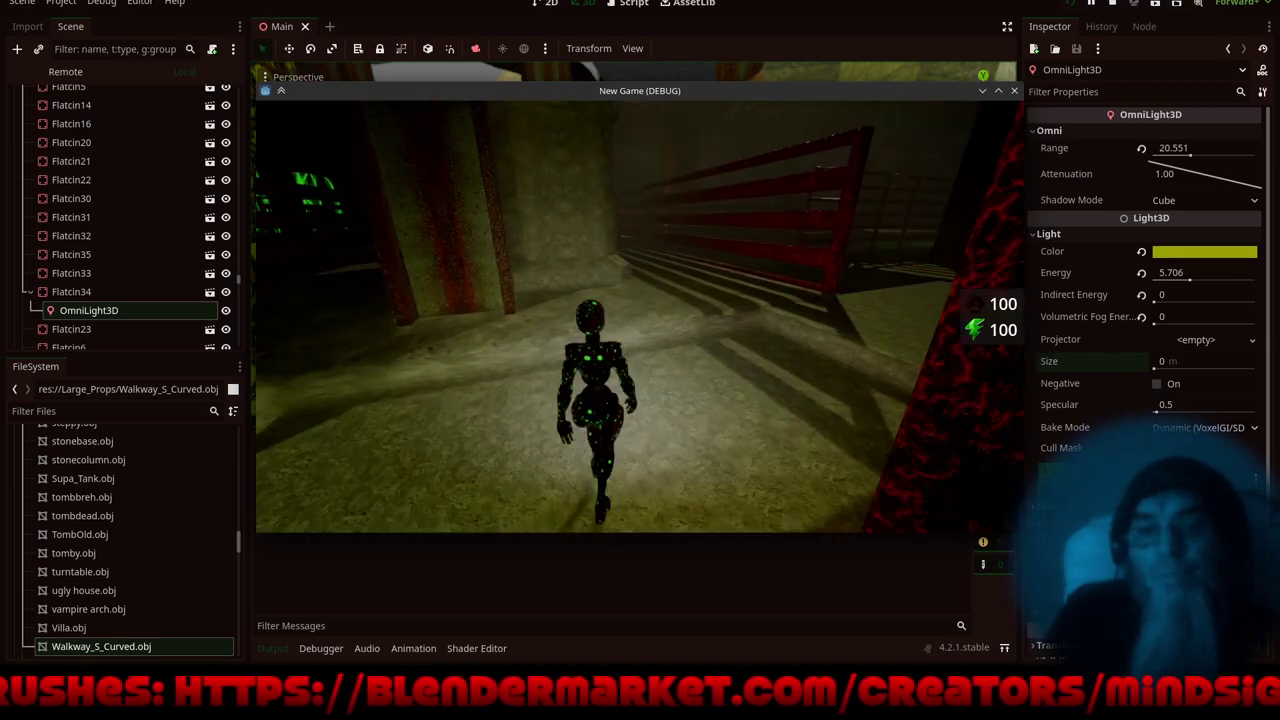
key(w)
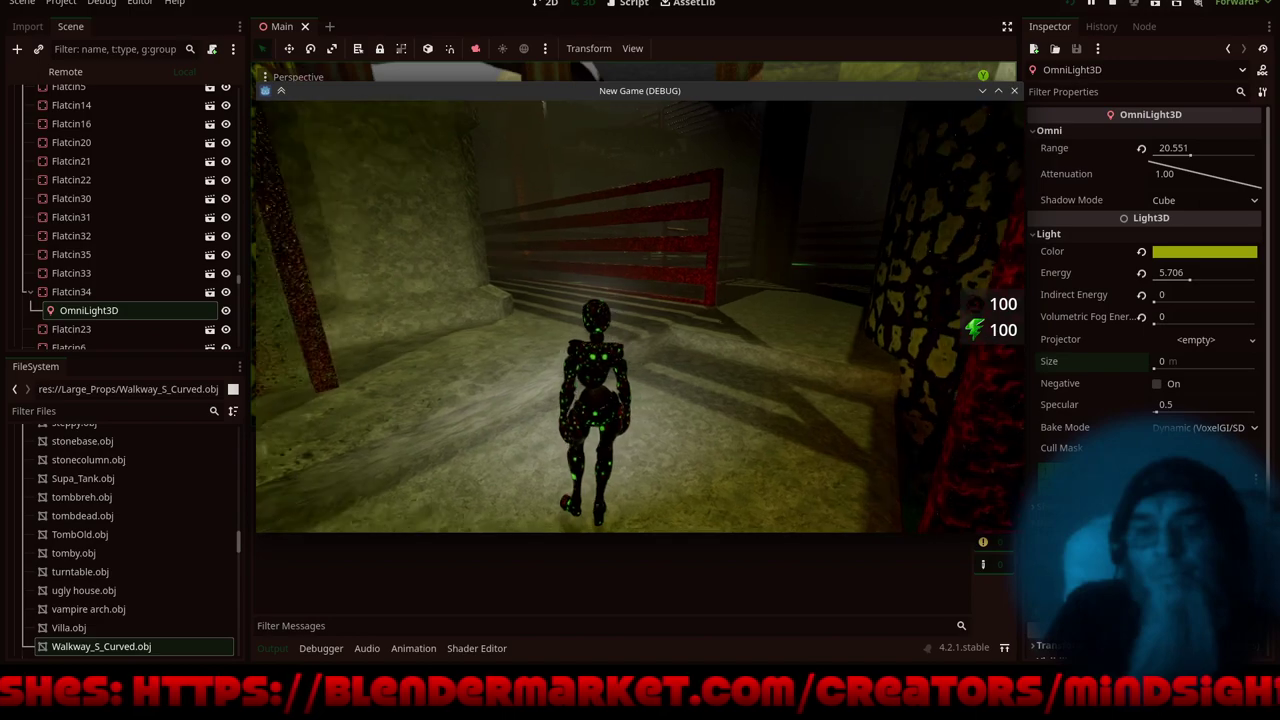
key(w)
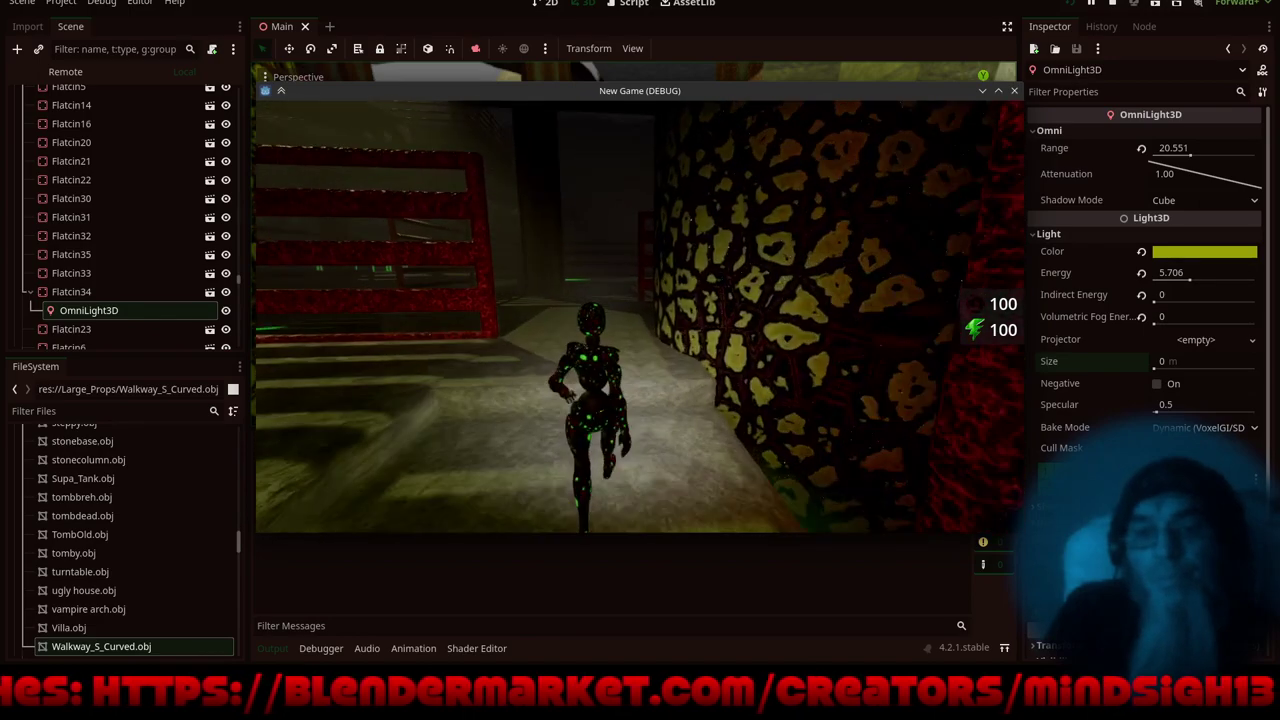
key(w)
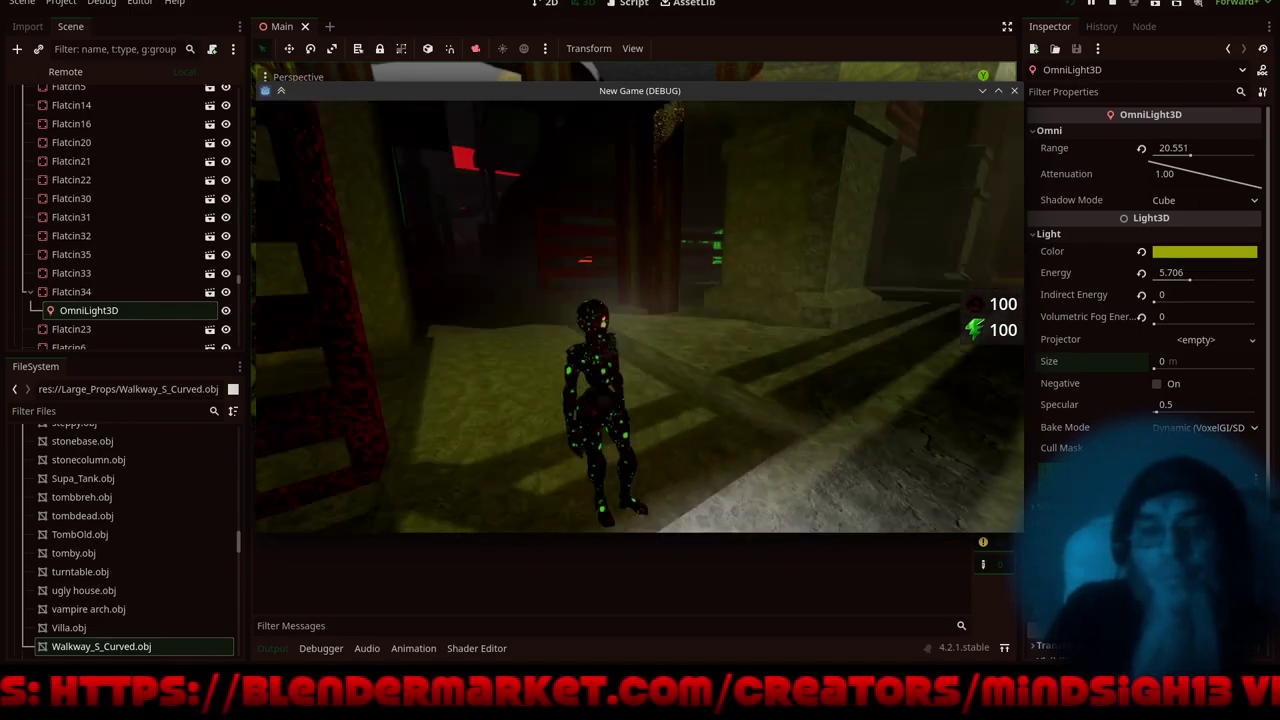
- Walk the character back and forth over the lit slab joints beside the patterned column, and end the playtest
key(w)
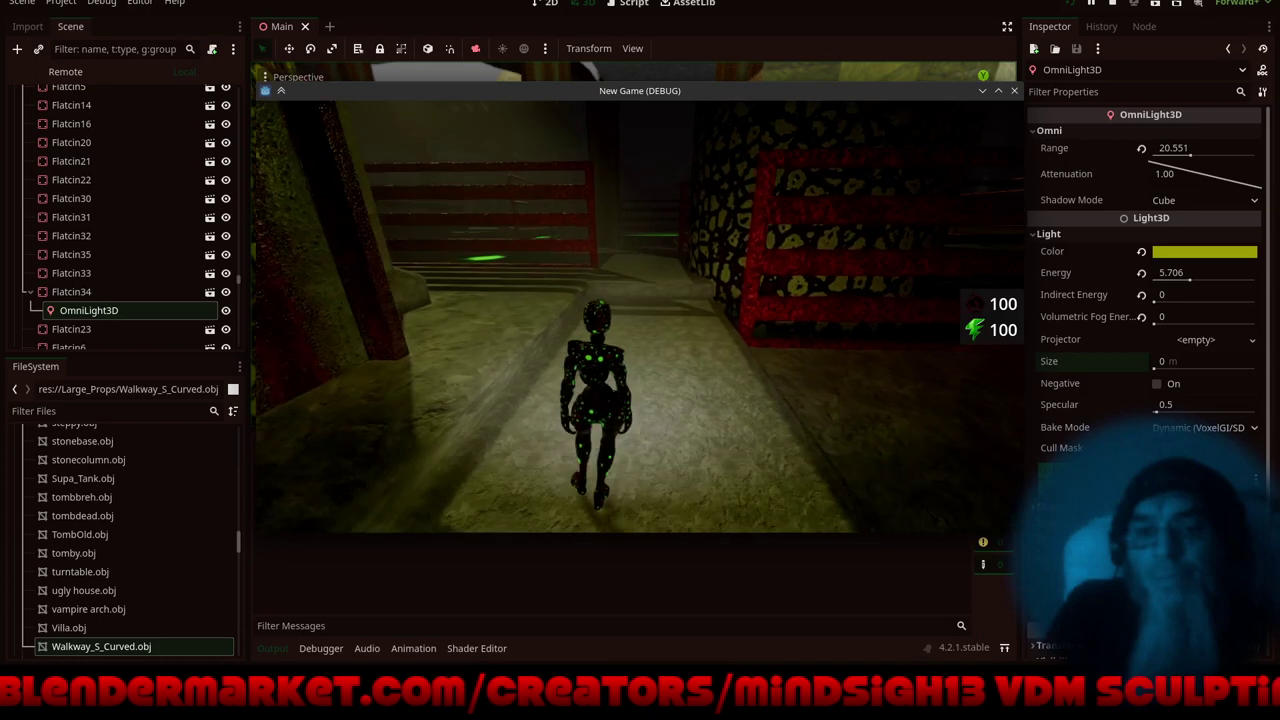
key(w)
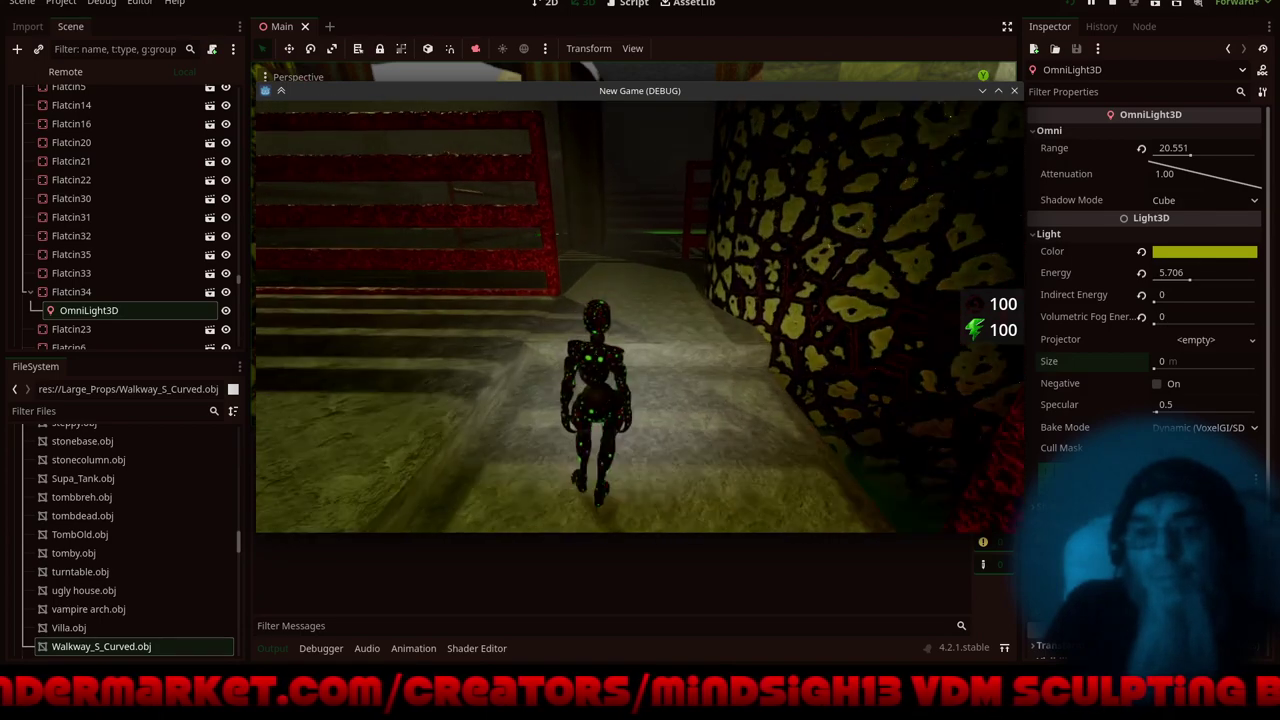
key(d)
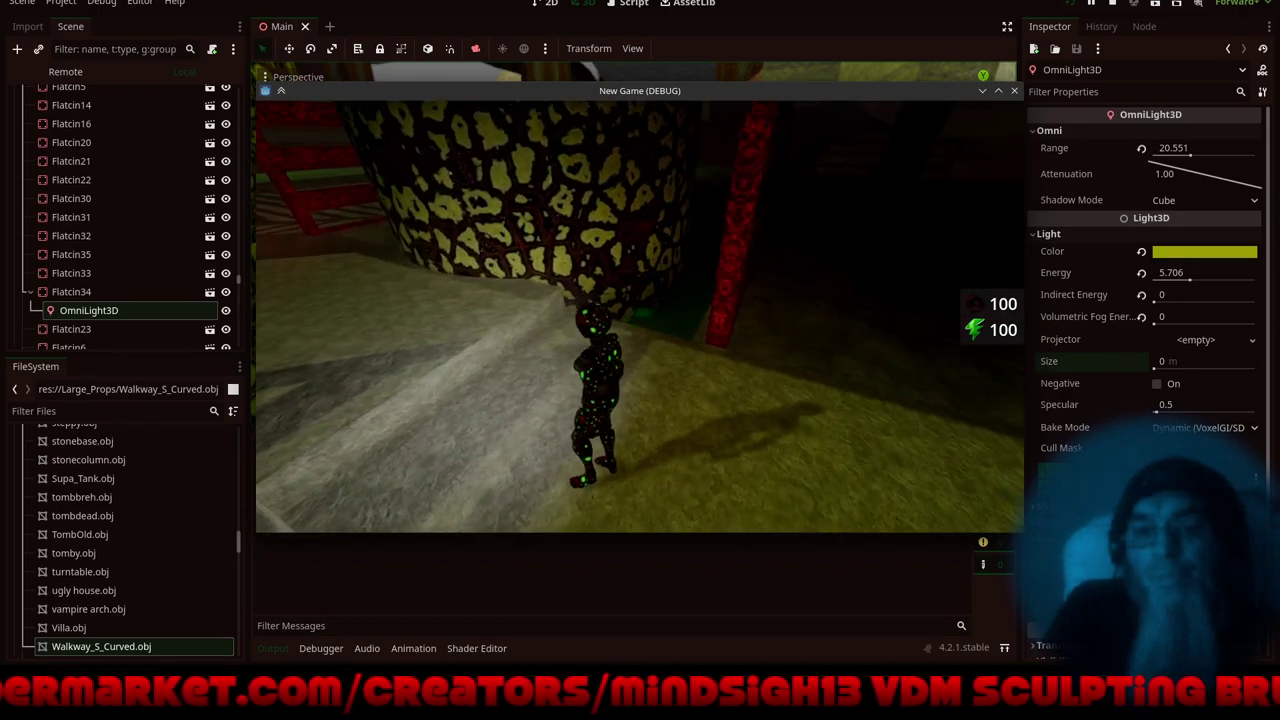
key(w)
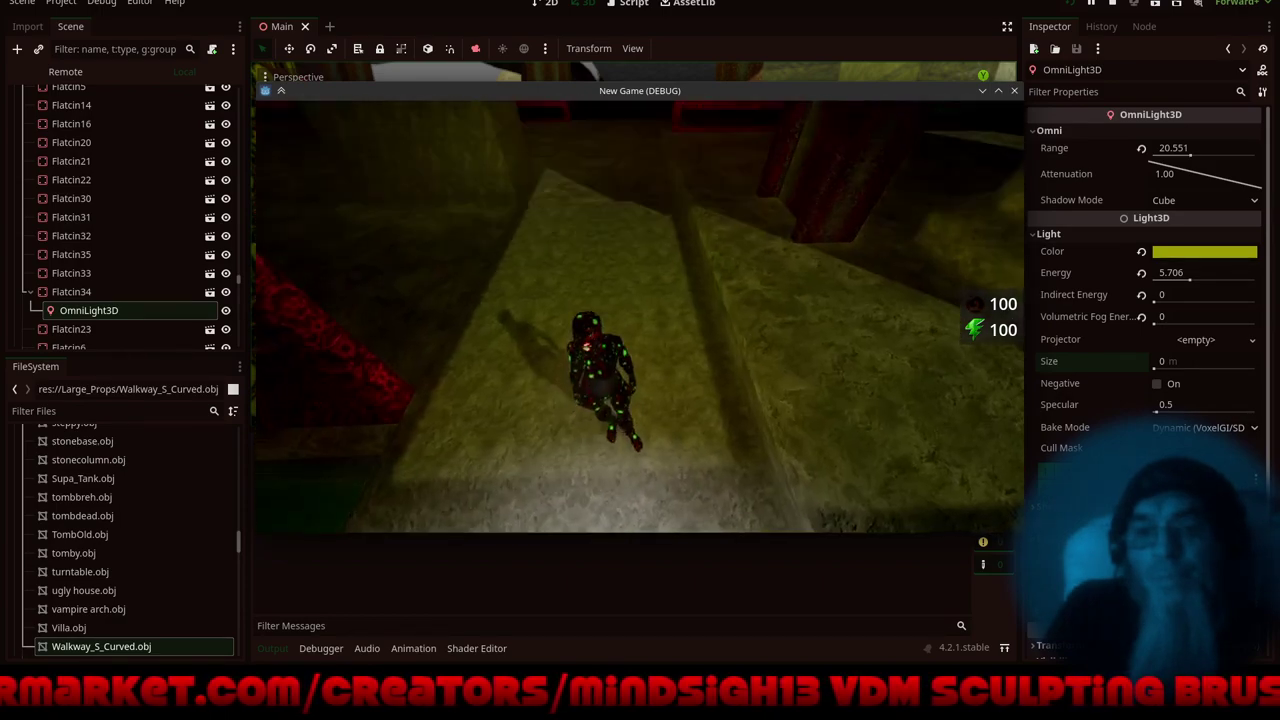
key(w)
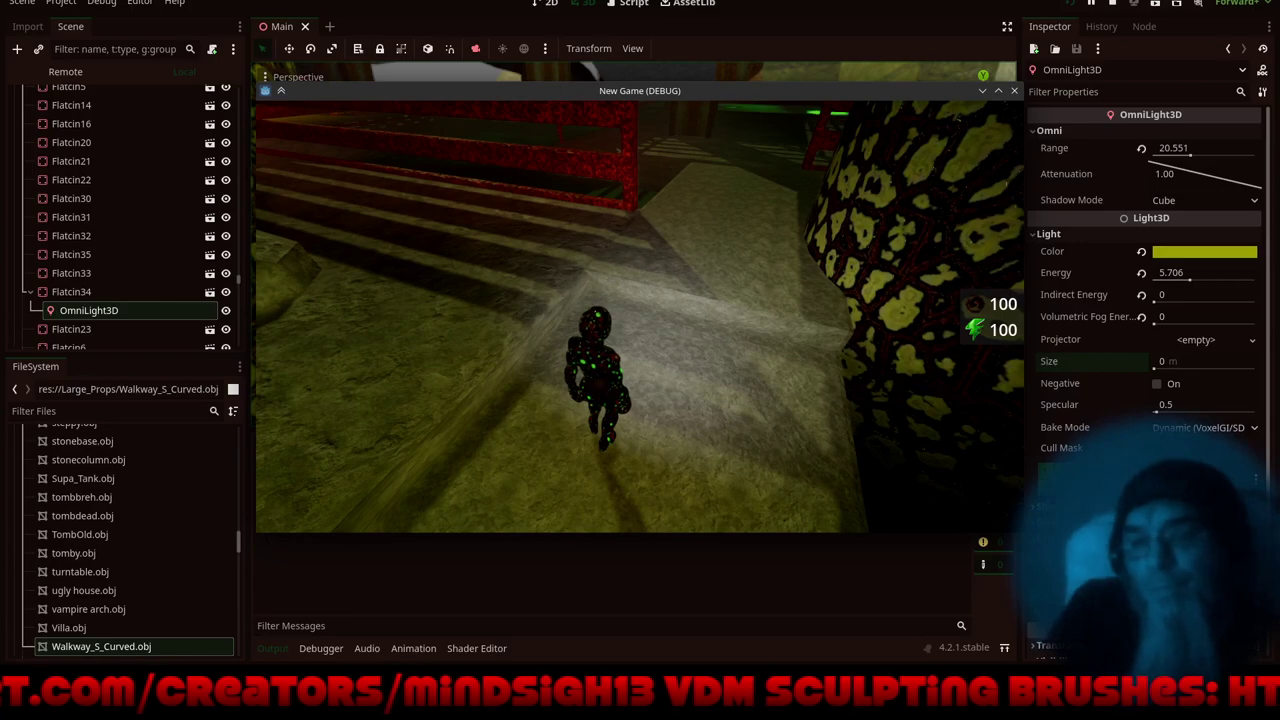
key(Escape)
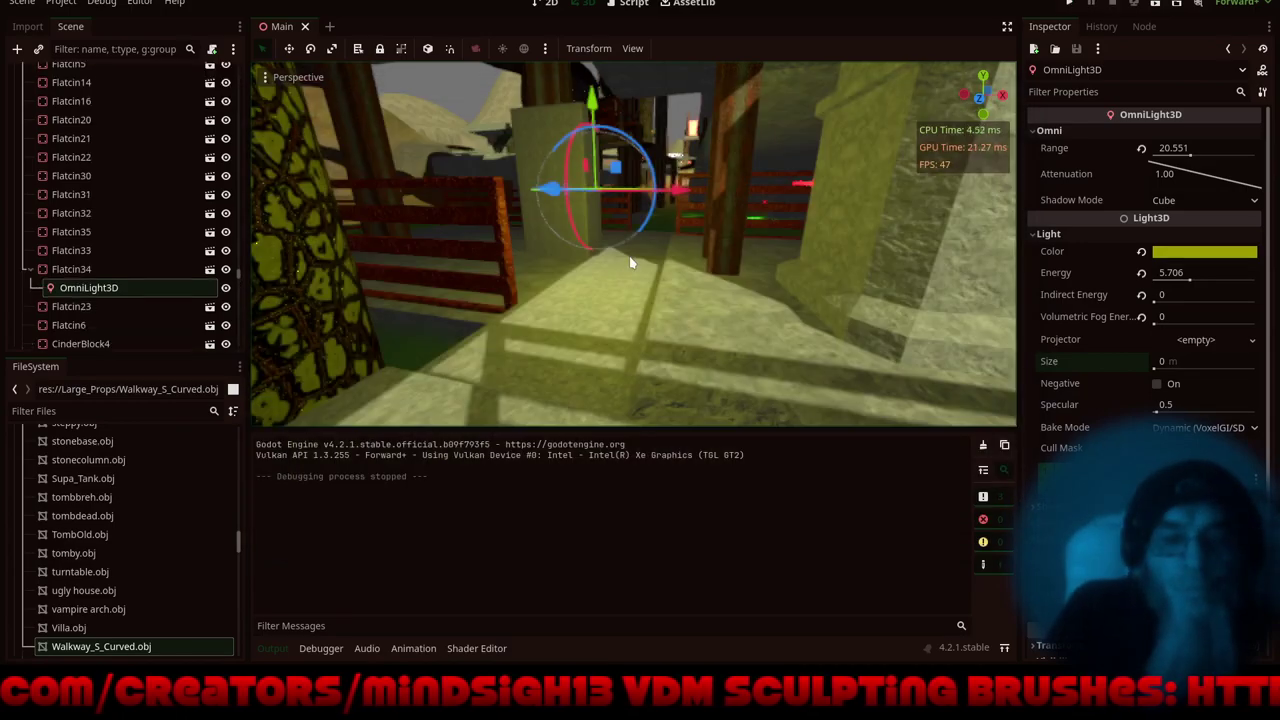
- Select the slab Flatcin32, focus on it, and examine its joint with the neighboring slabs by the patterned column
middle_drag(630, 254, 584, 372)
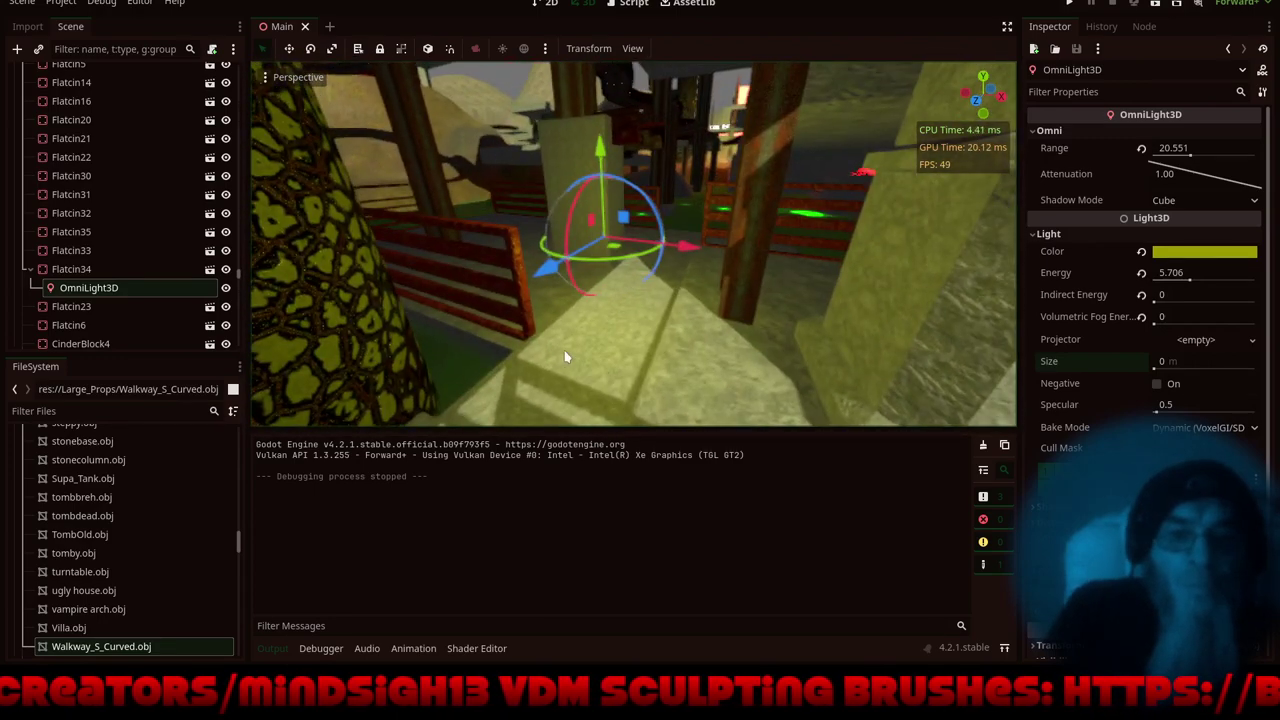
click(564, 356)
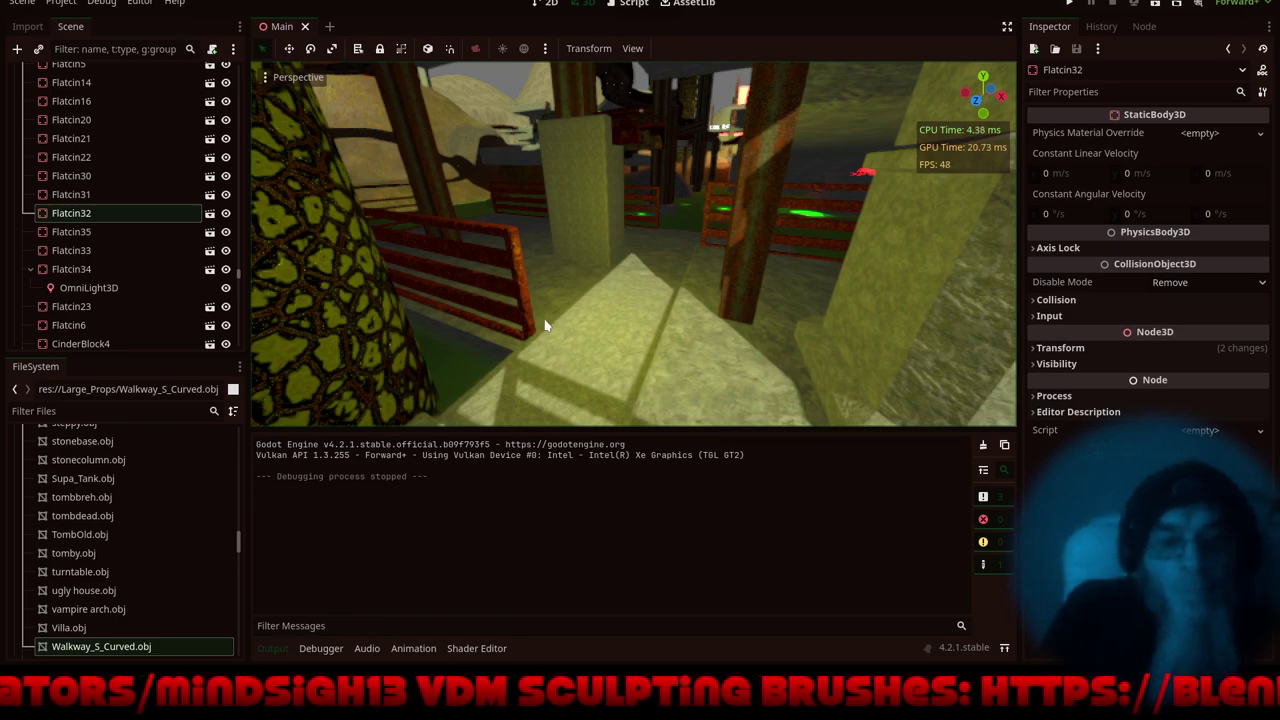
key(f)
scroll(649, 204, up, 3)
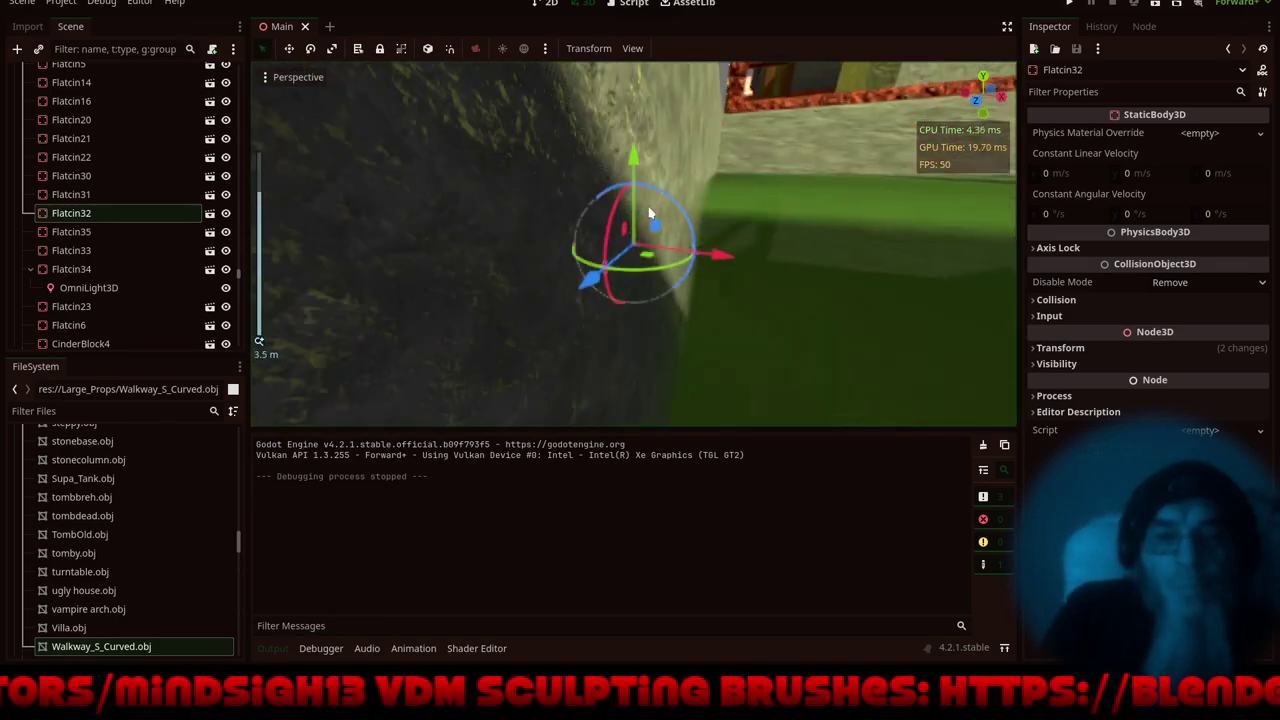
middle_drag(642, 208, 341, 251)
scroll(660, 275, down, 8)
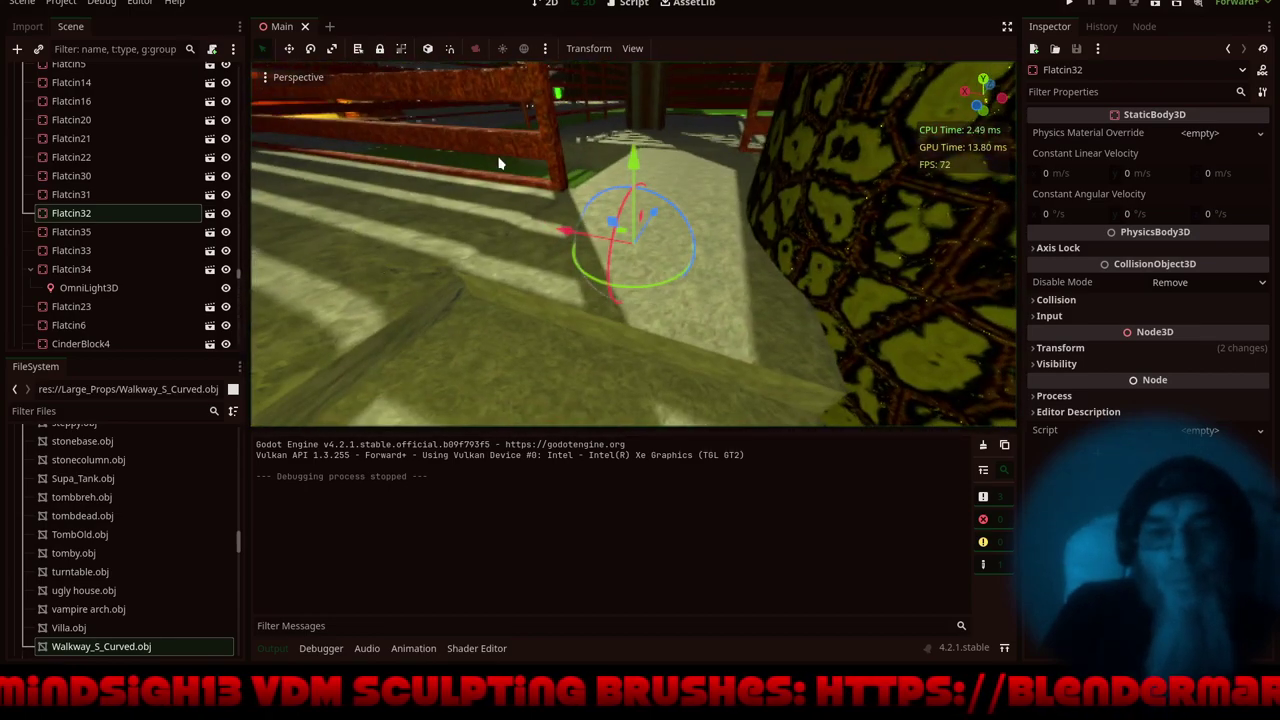
- Select the slabs Flatcin34 and Flatcin33 together and raise both slightly along the vertical axis
scroll(526, 244, down, 4)
shift+middle_drag(526, 244, 547, 123)
scroll(546, 186, up, 4)
click(608, 258)
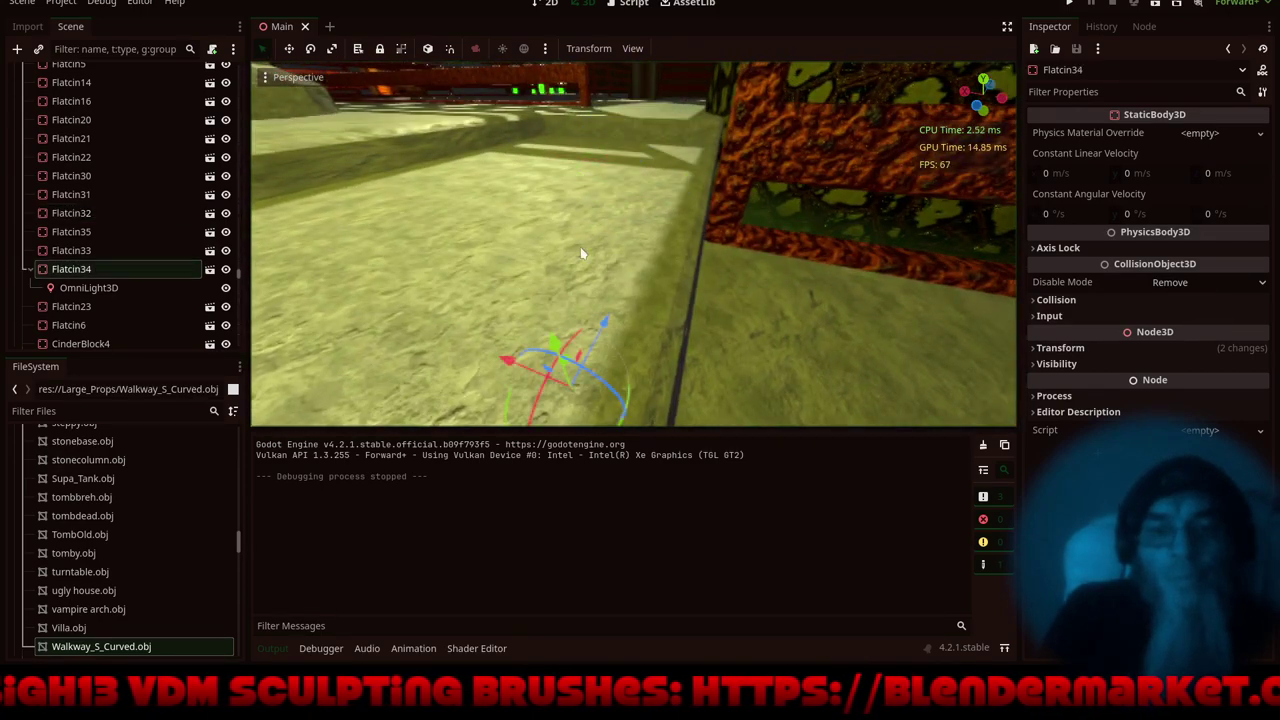
shift+click(401, 207)
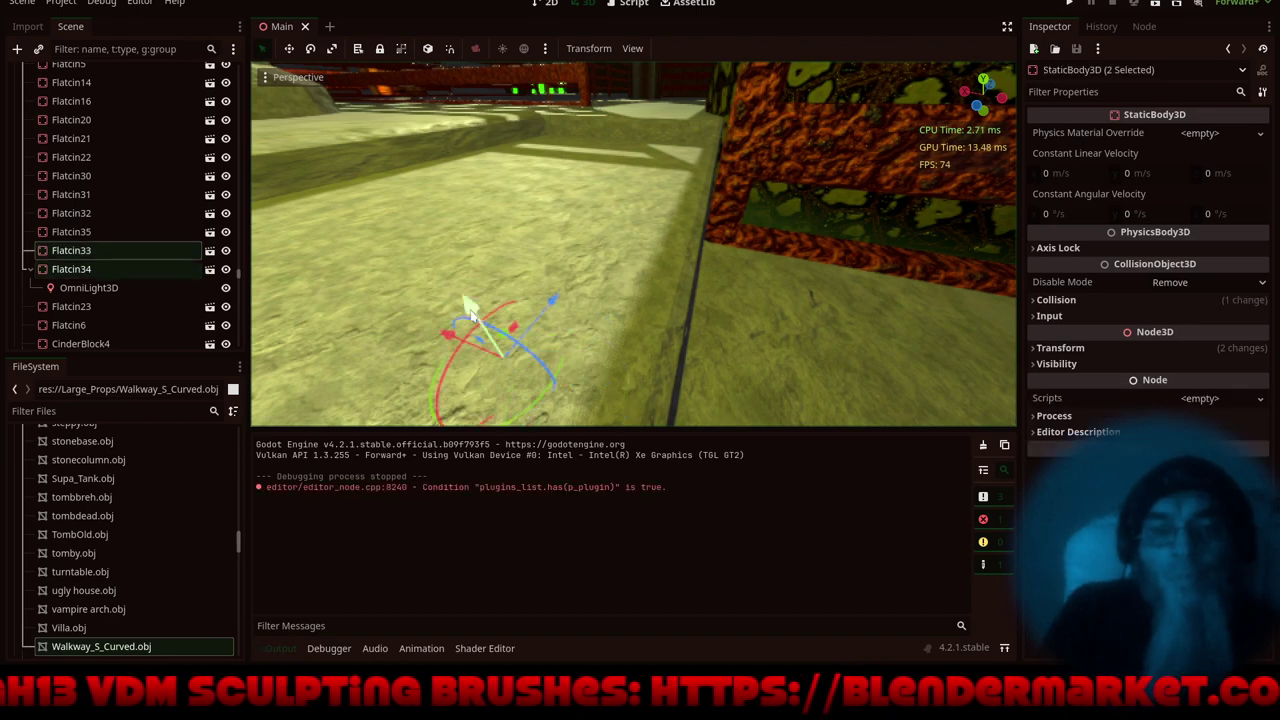
drag(480, 311, 482, 302)
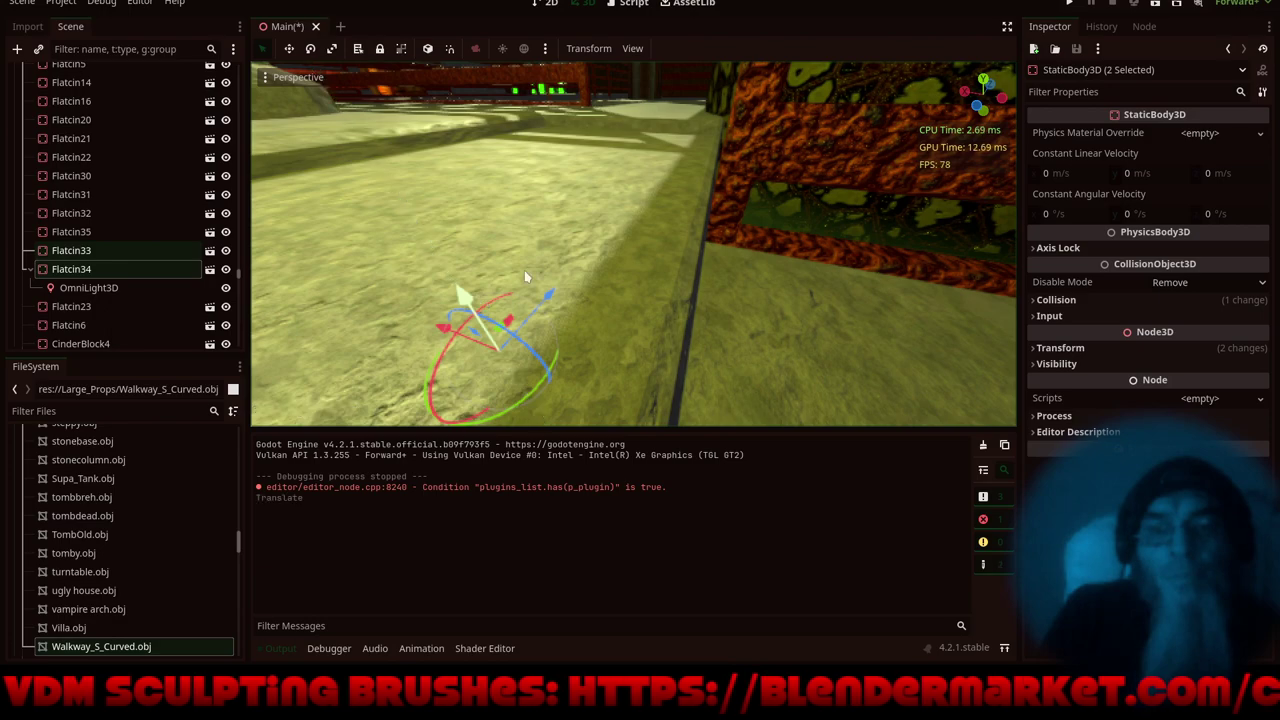
scroll(615, 124, down, 9)
ctrl+middle_drag(624, 133, 628, 140)
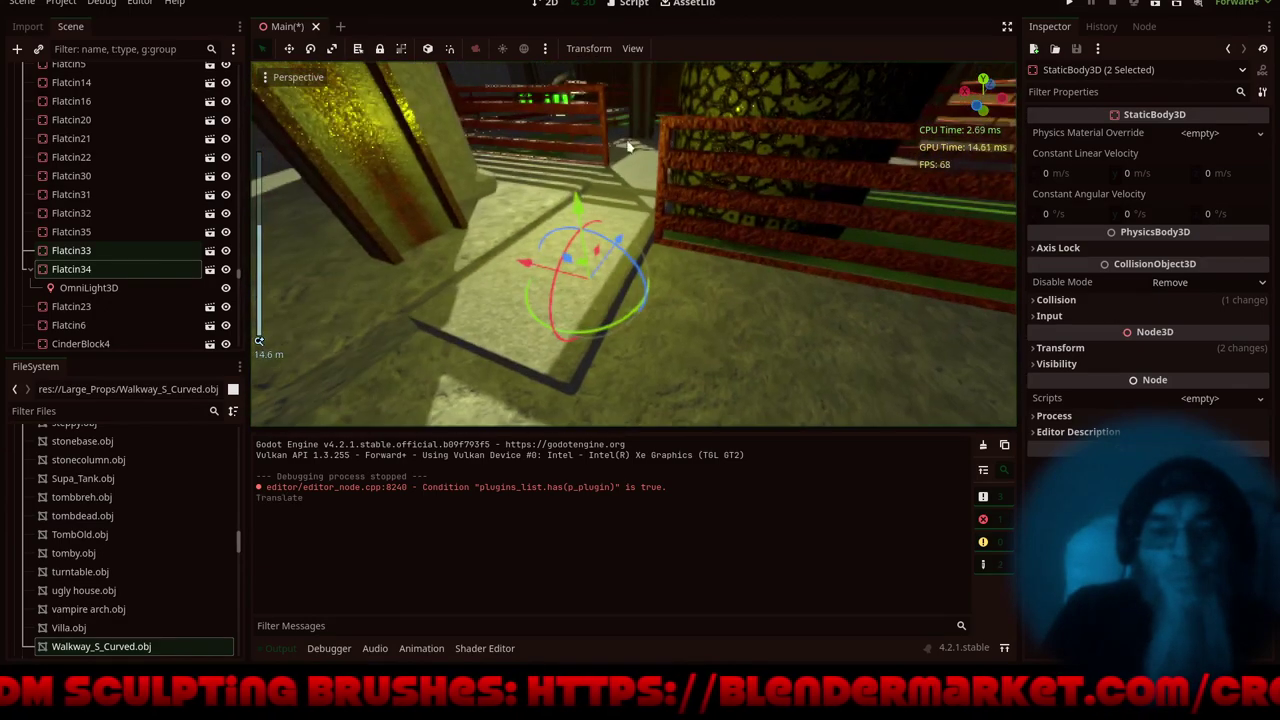
- Duplicate the slabs Flatcin33 and Flatcin34 and move the copies -8 along the Z axis to extend the walkway
middle_drag(646, 243, 653, 198)
scroll(651, 194, down, 7)
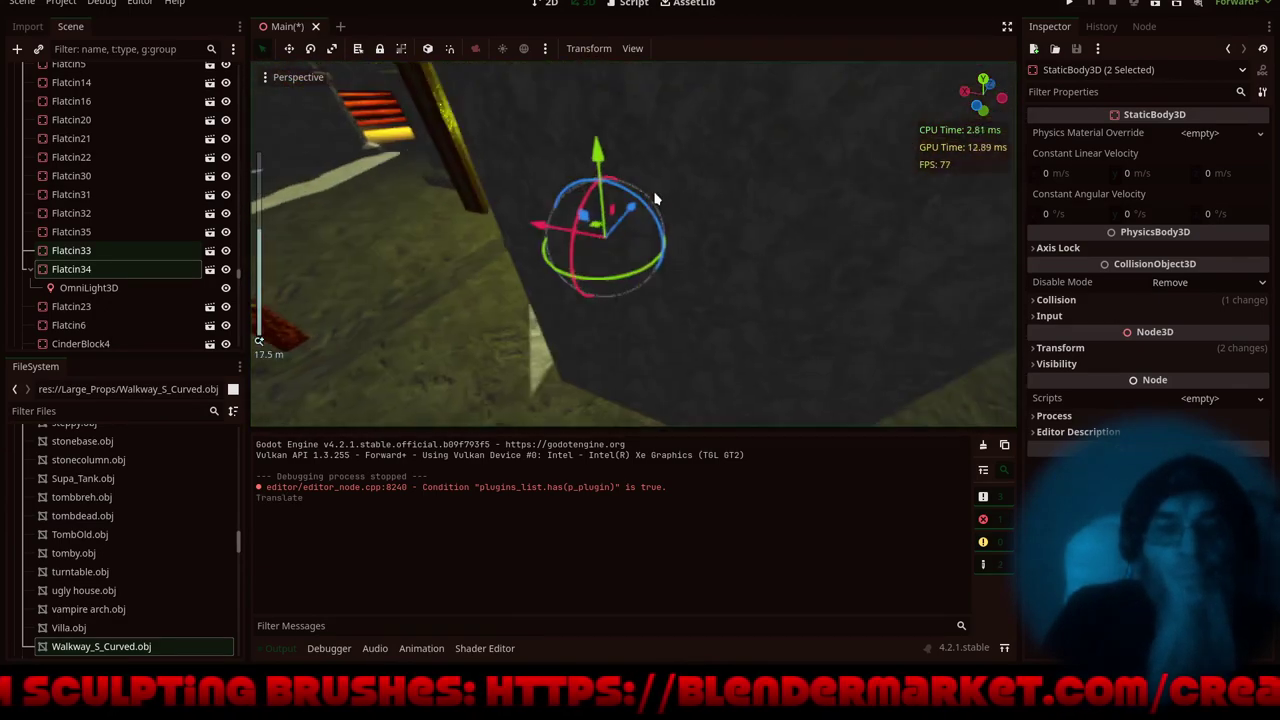
middle_drag(608, 238, 637, 283)
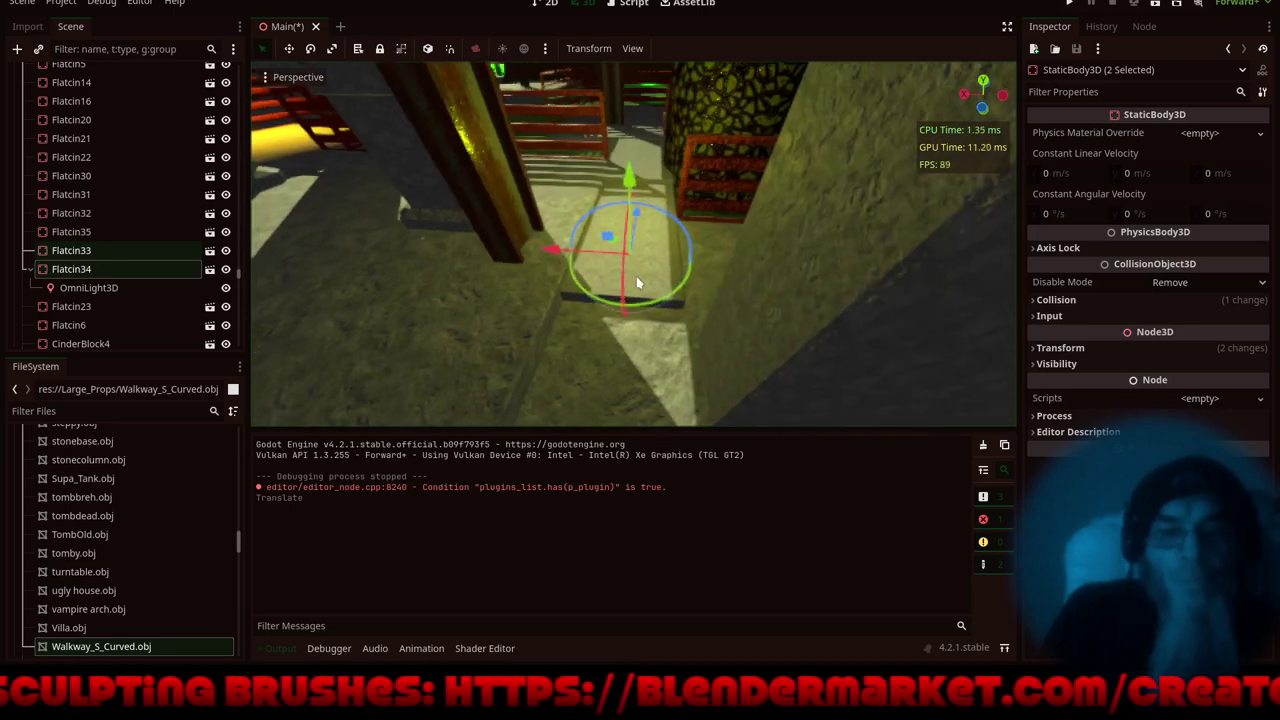
key(ctrl+d)
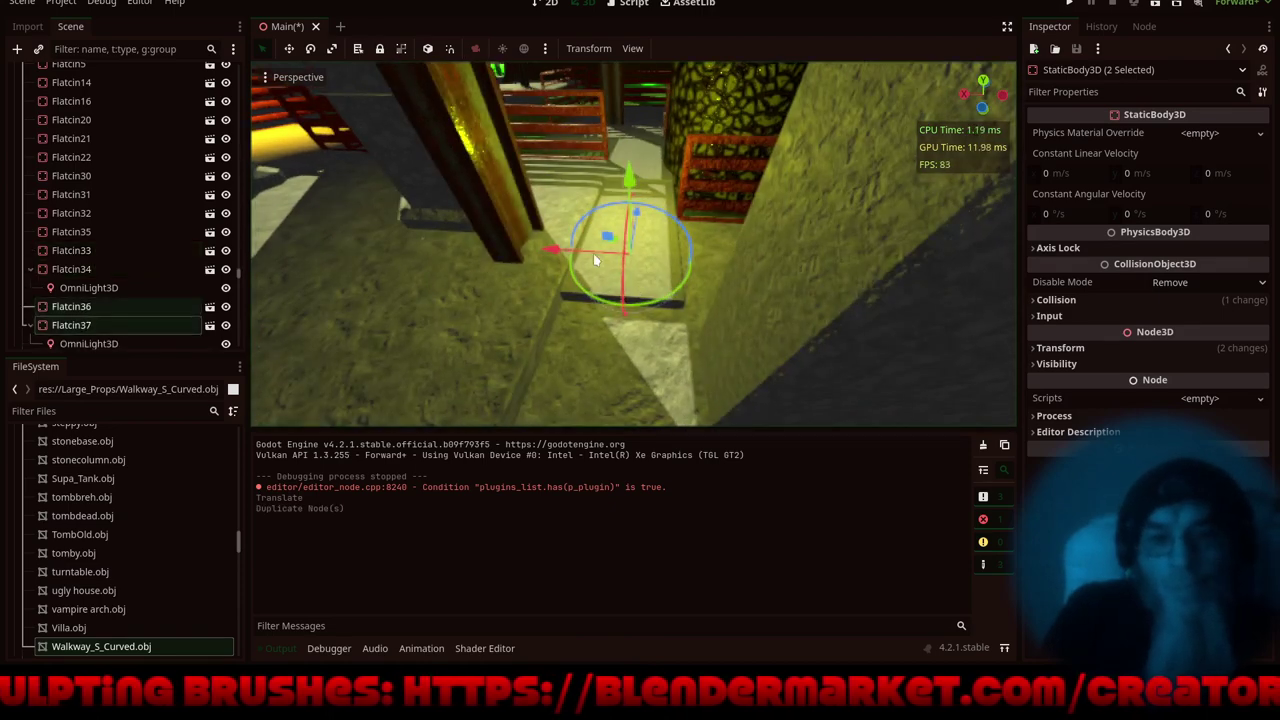
drag(639, 219, 632, 368)
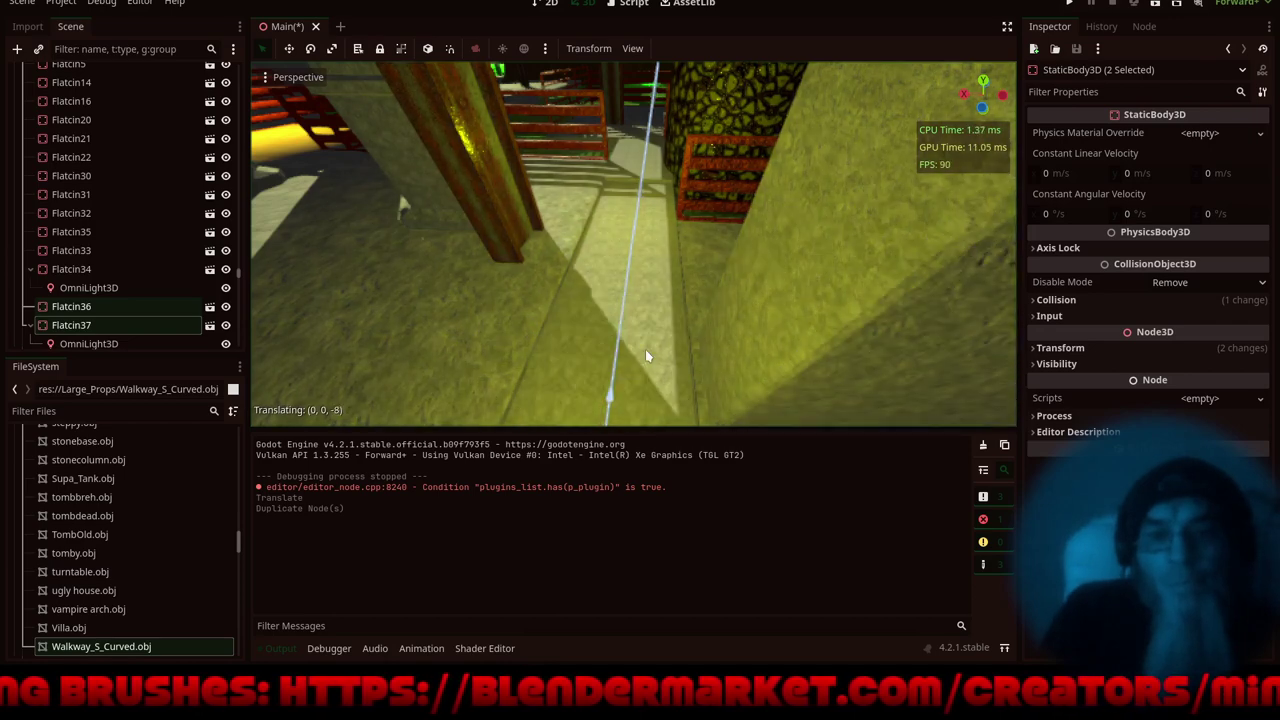
- Enlarge the 3D view by hiding the side docks and the output log
shift+middle_drag(688, 288, 687, 229)
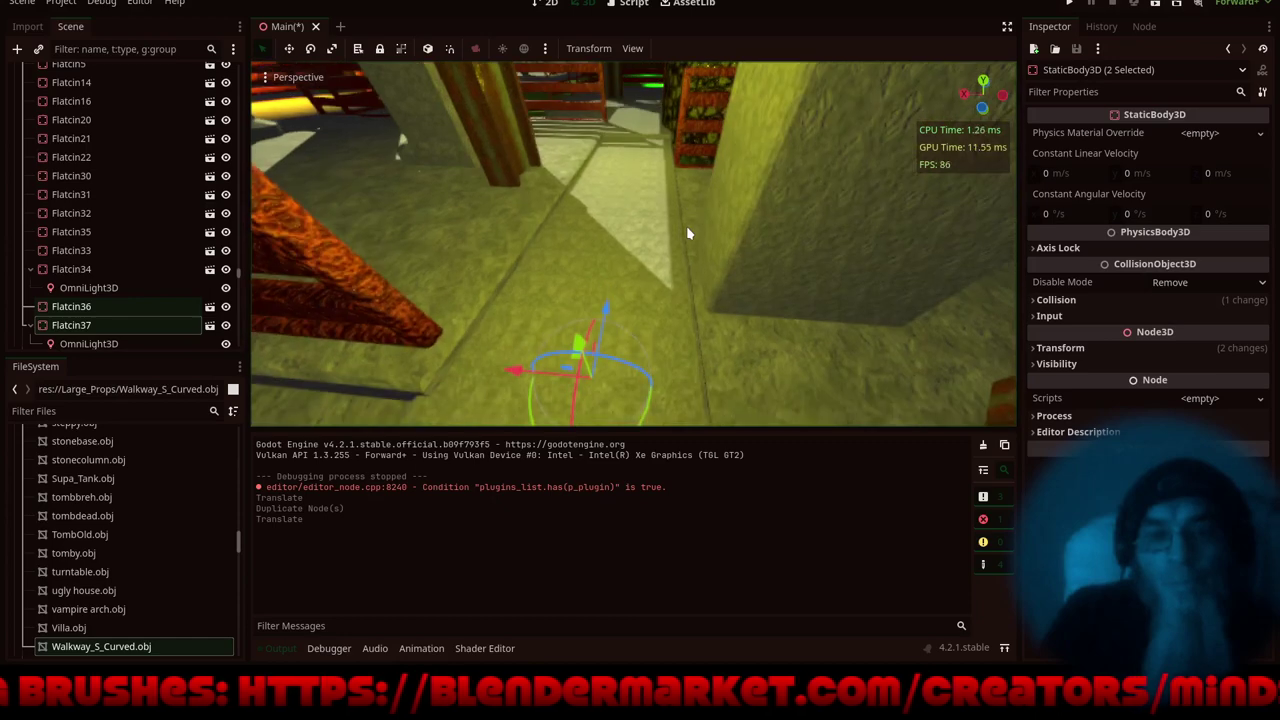
click(1001, 30)
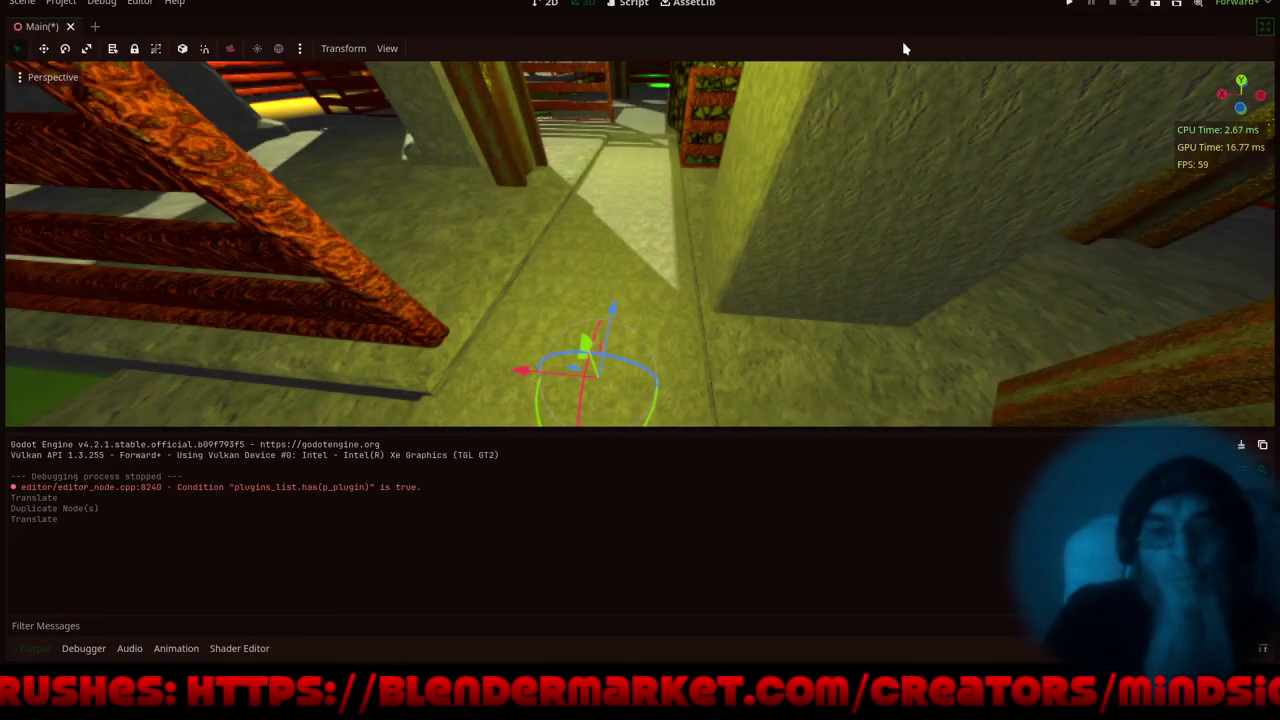
click(50, 649)
scroll(660, 249, down, 9)
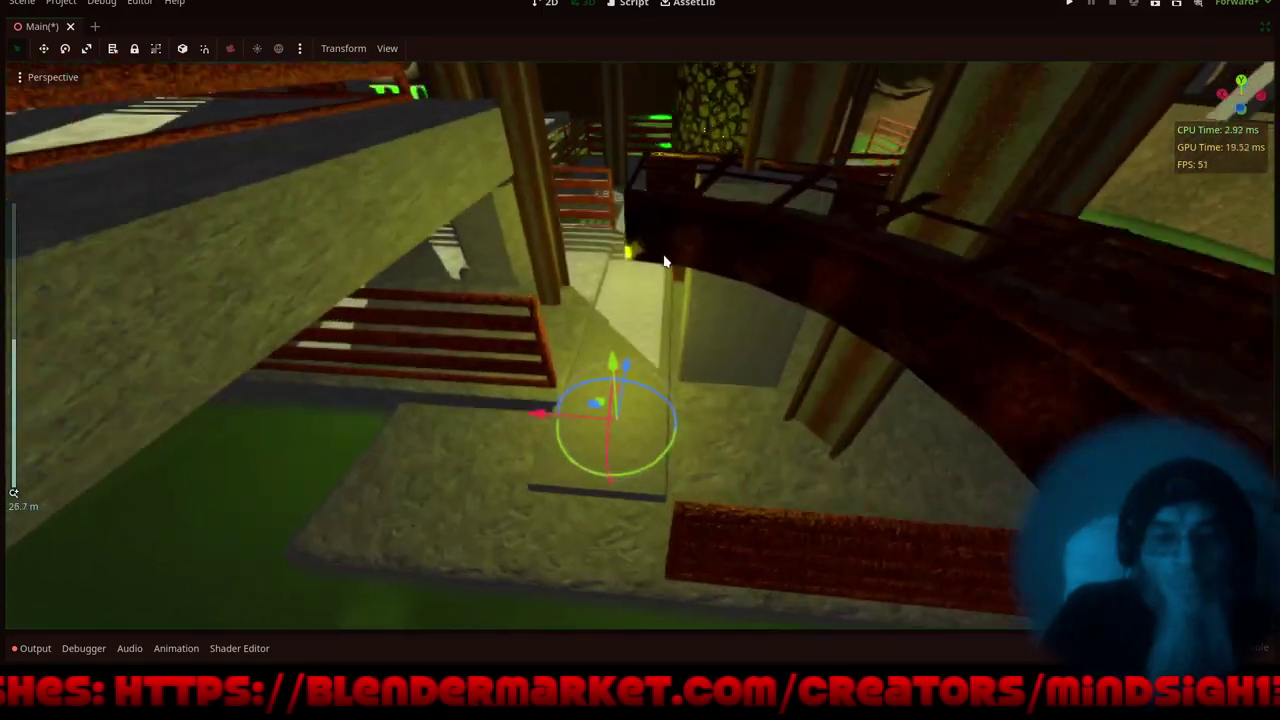
- Lower the duplicated slabs slightly along the vertical axis so their end sits nearer the floor surface
scroll(665, 259, up, 3)
middle_drag(702, 384, 707, 346)
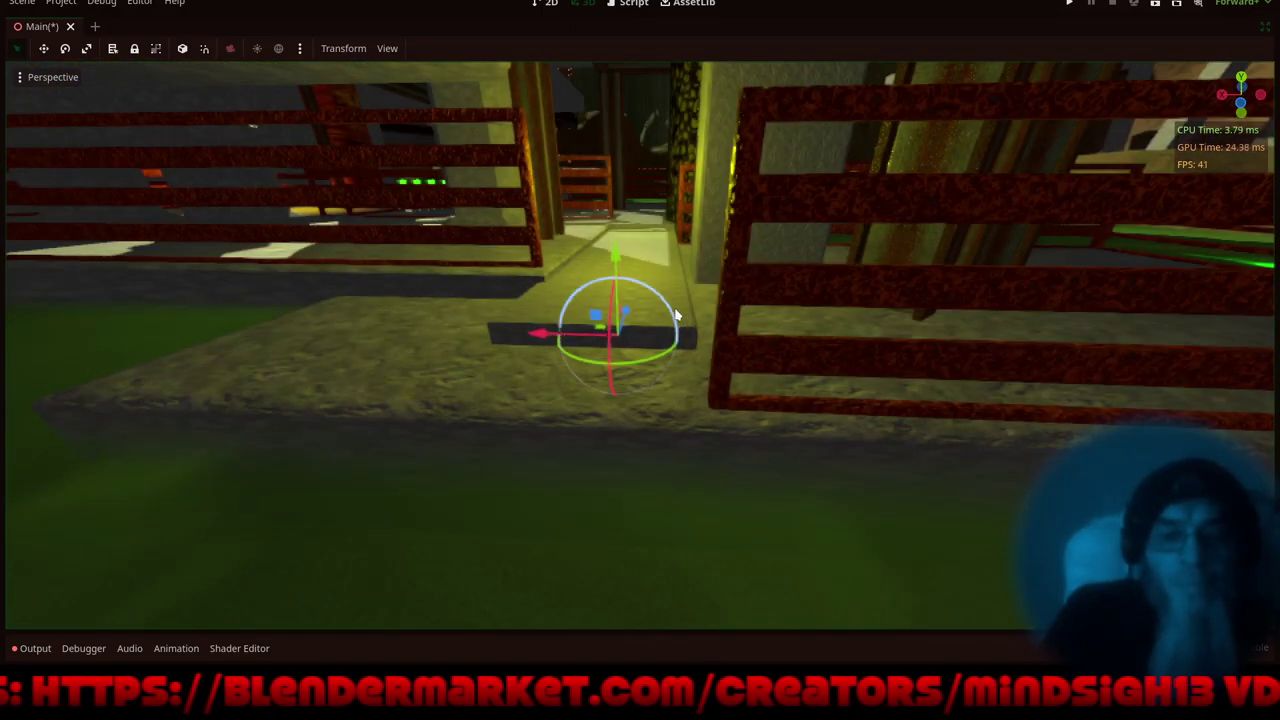
scroll(676, 315, up, 5)
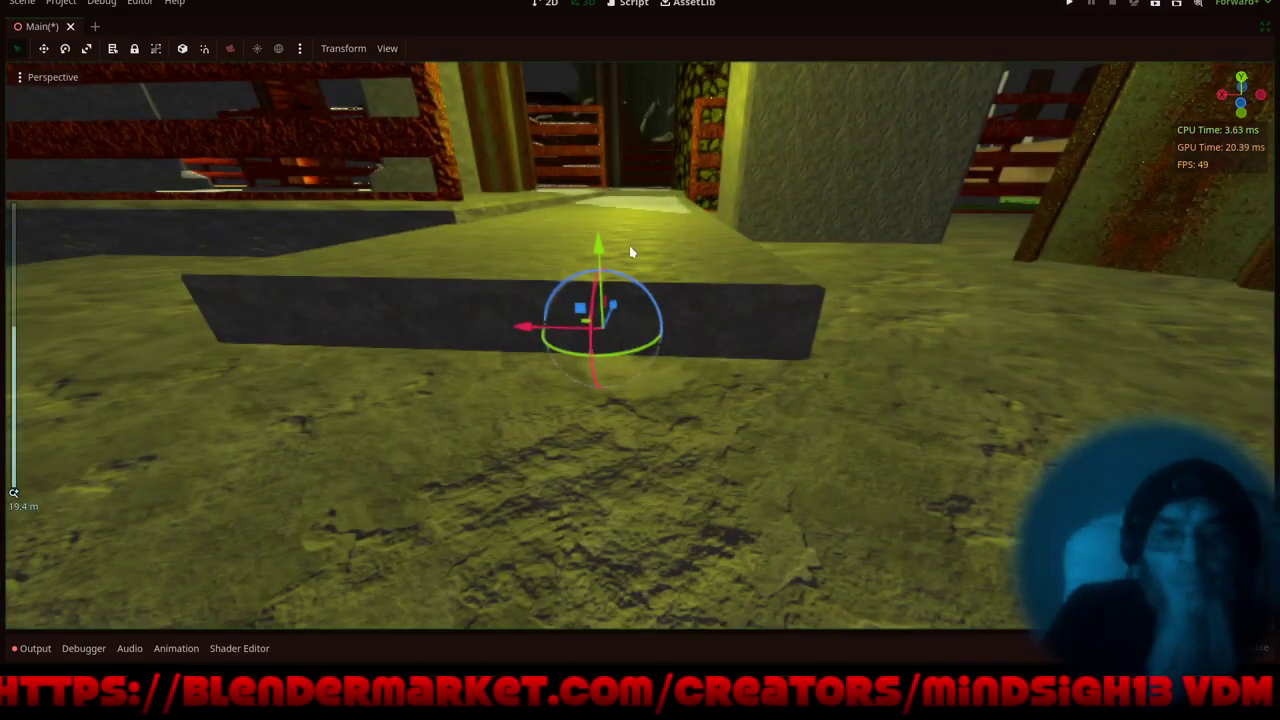
drag(600, 248, 580, 268)
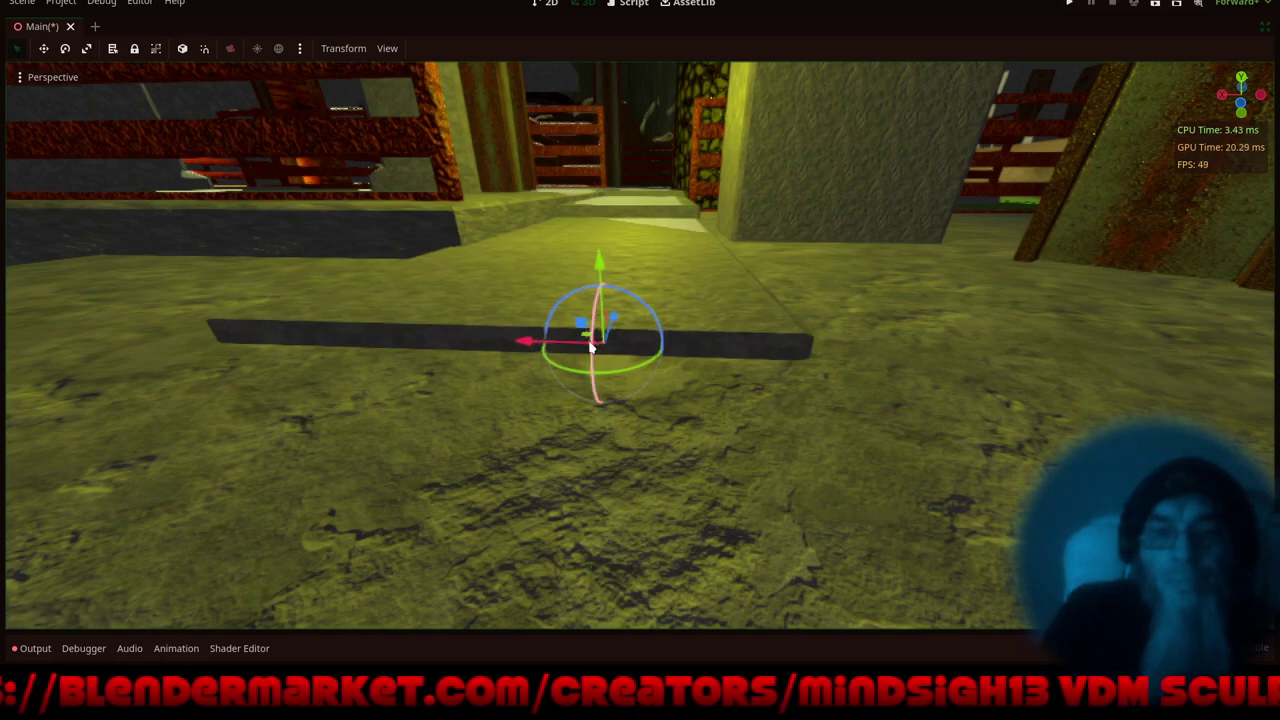
- Shift the duplicated slabs sideways and back along Z toward the patterned column, and save the scene
drag(524, 342, 631, 331)
middle_drag(643, 165, 660, 238)
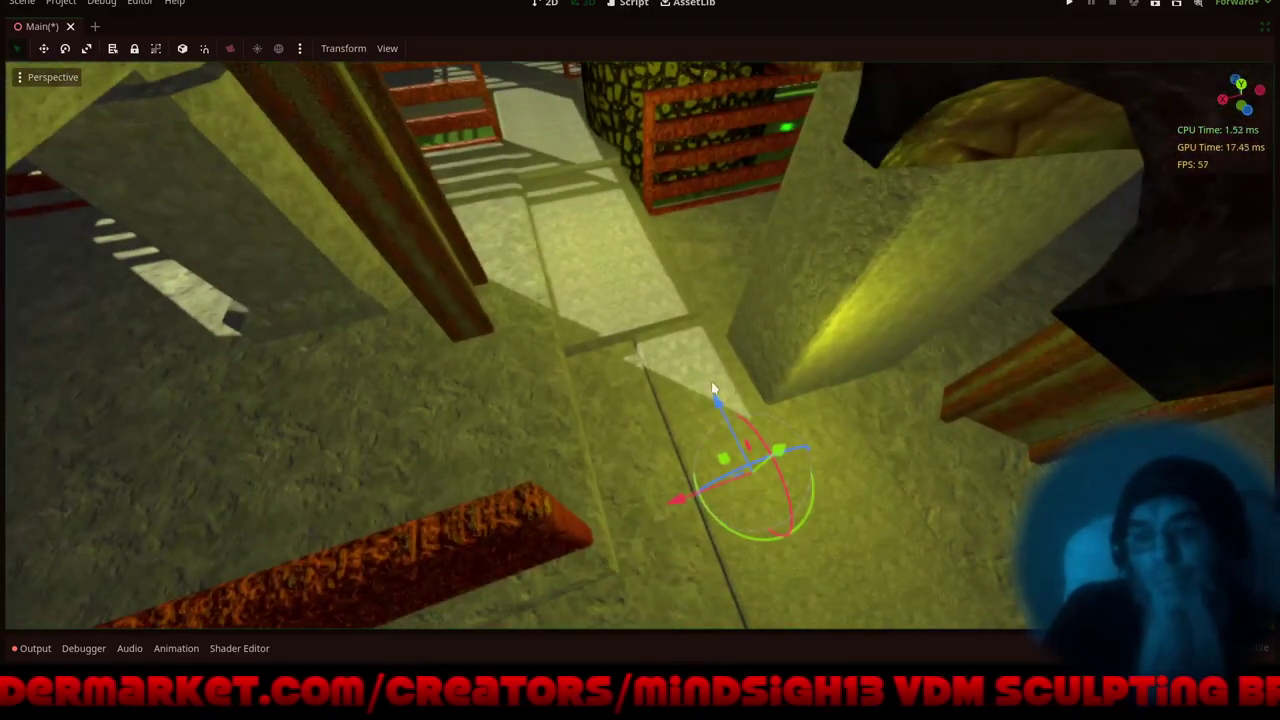
drag(711, 384, 668, 283)
middle_drag(658, 370, 654, 420)
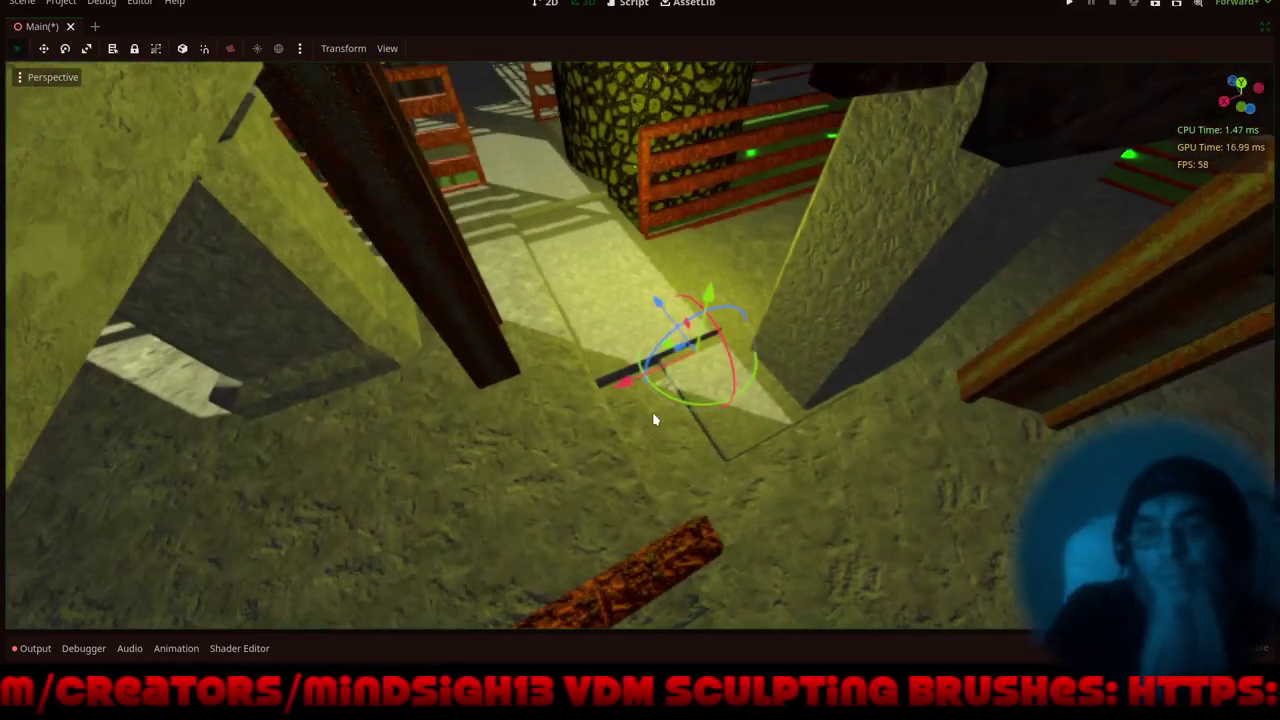
shift+middle_drag(648, 282, 653, 378)
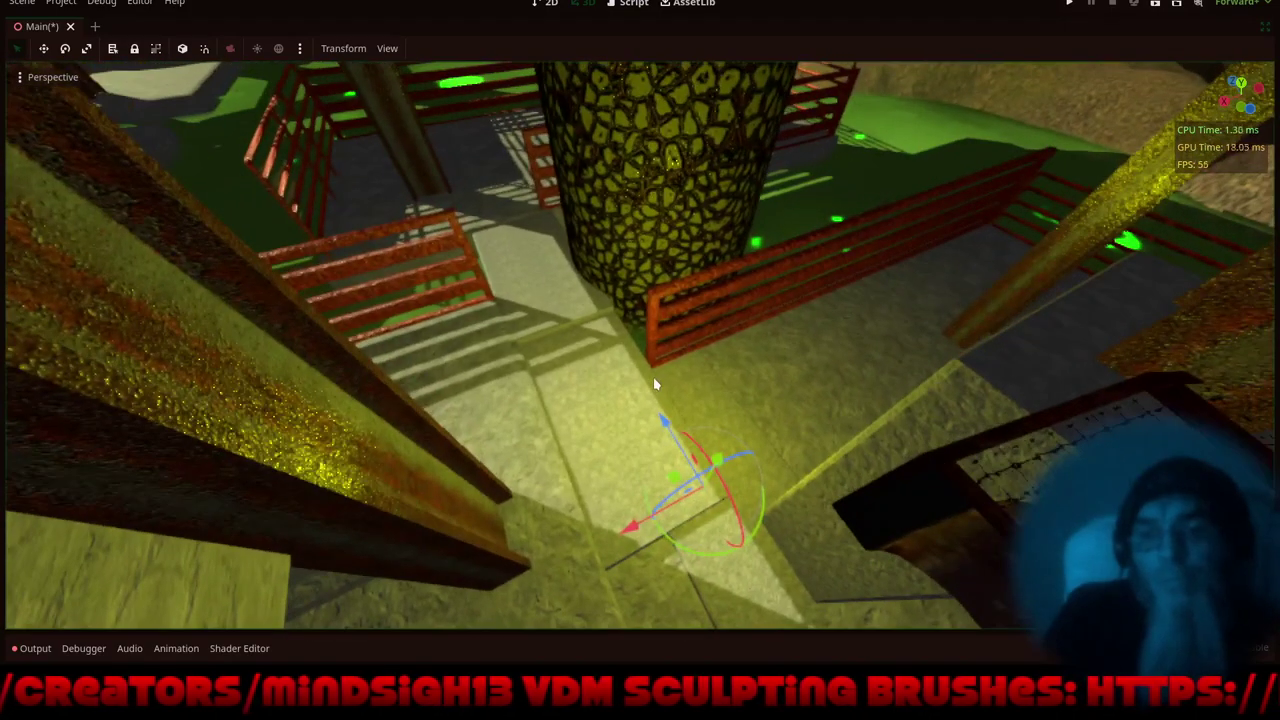
key(ctrl+s)
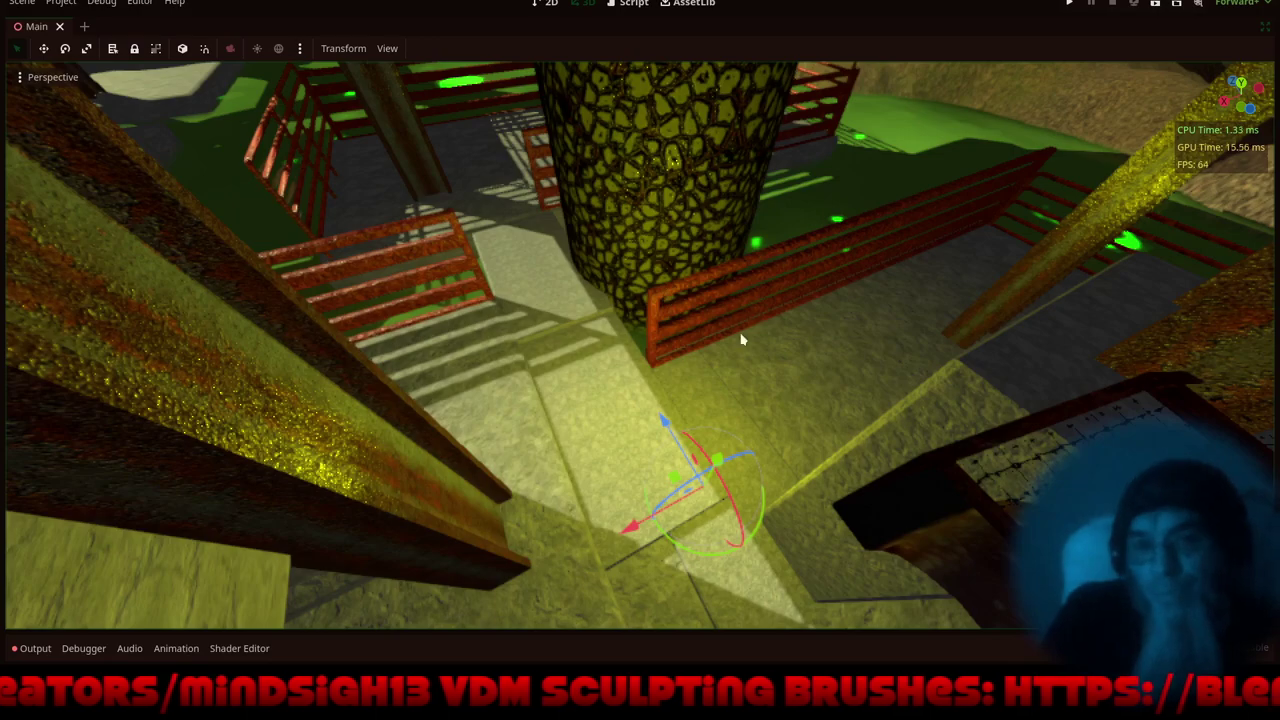
- Select the curved track section beside the lava-textured pillar and move it past the railed platform to the green pool
scroll(778, 354, down, 12)
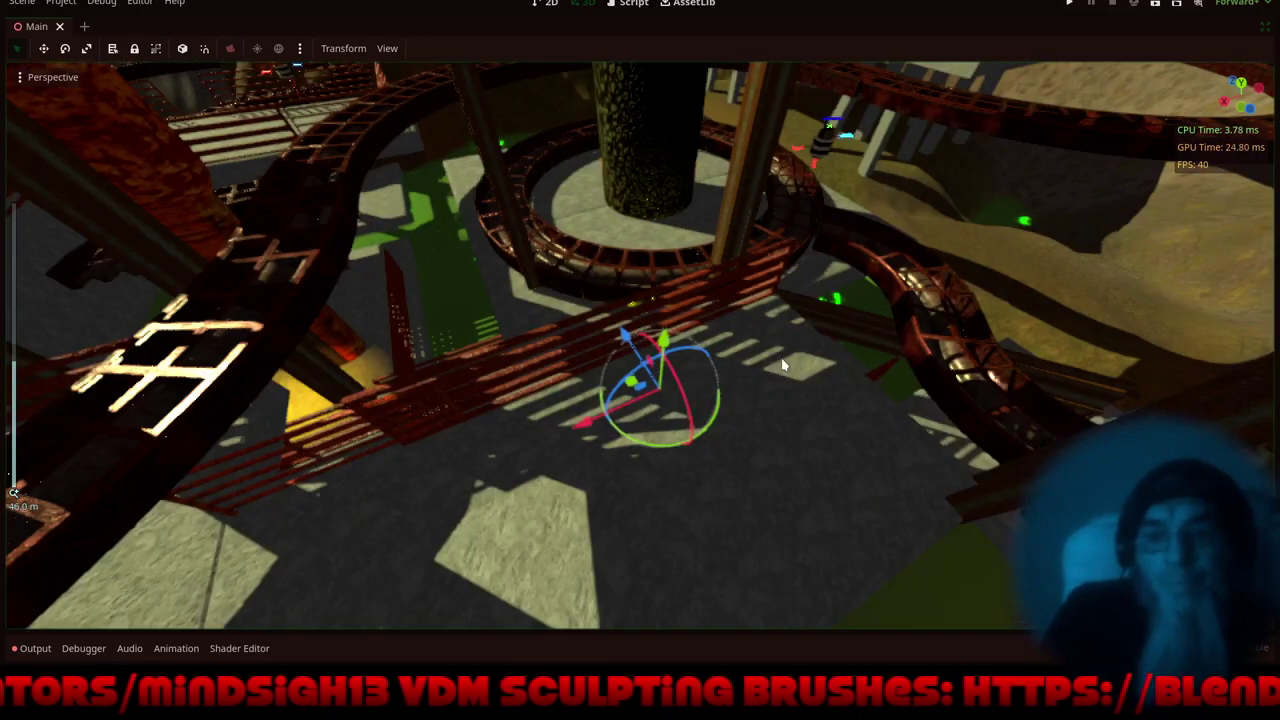
shift+middle_drag(473, 389, 832, 473)
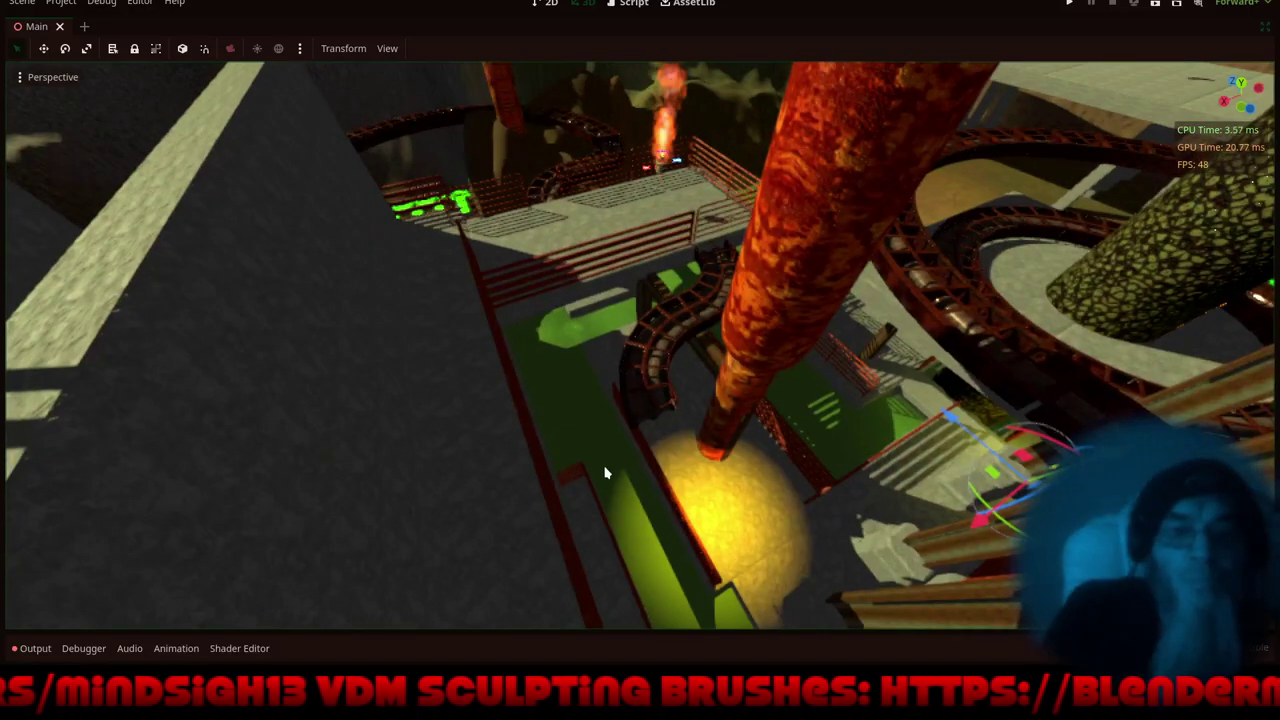
middle_drag(605, 470, 843, 500)
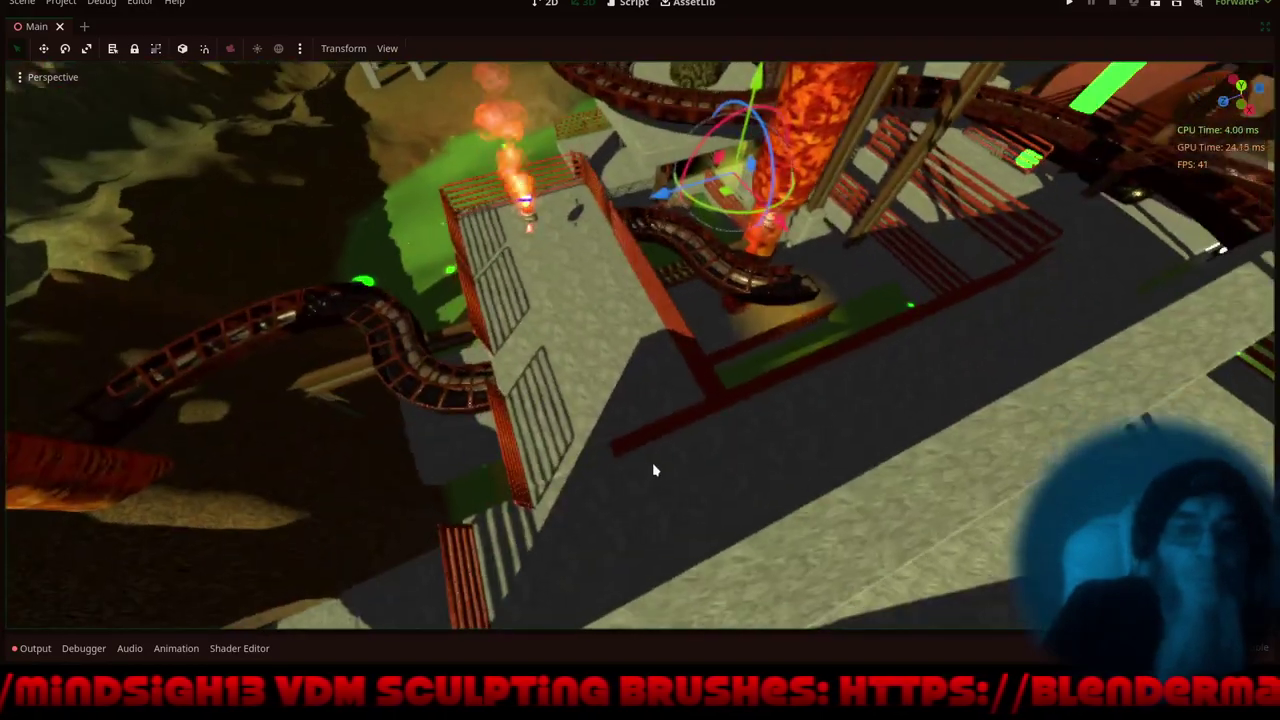
middle_drag(653, 466, 534, 494)
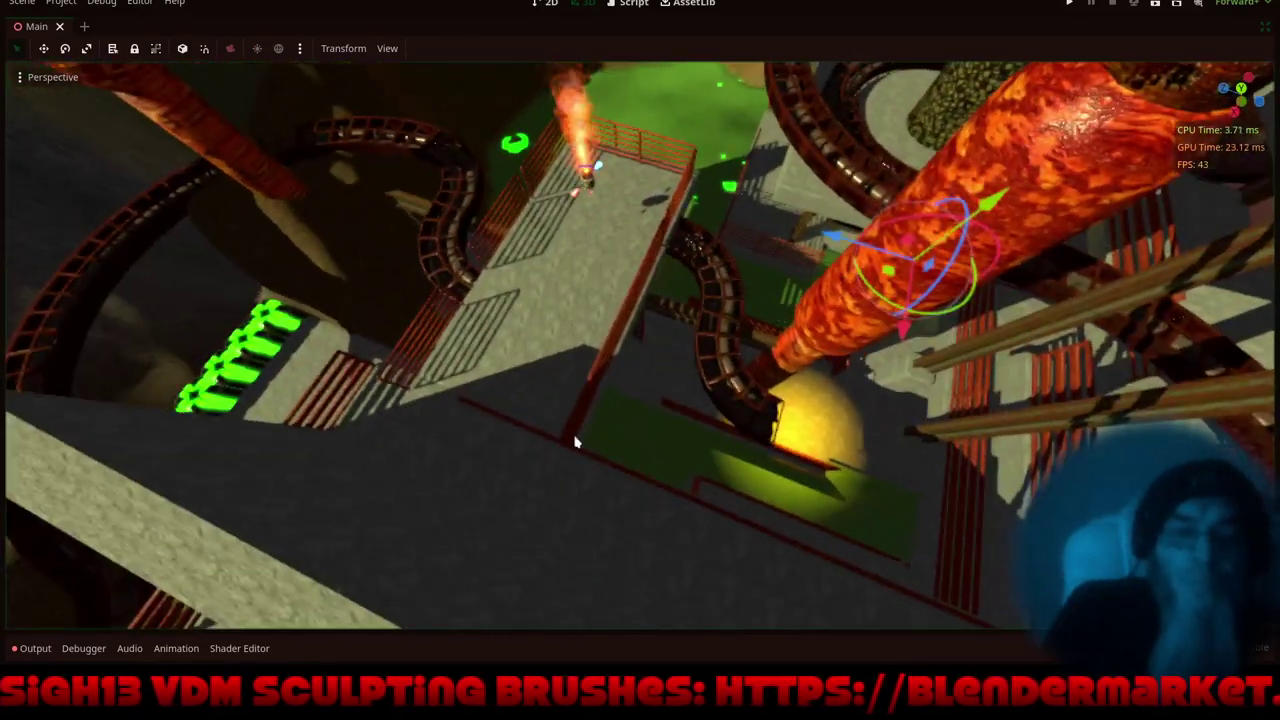
scroll(683, 264, up, 10)
middle_drag(688, 266, 608, 175)
click(829, 188)
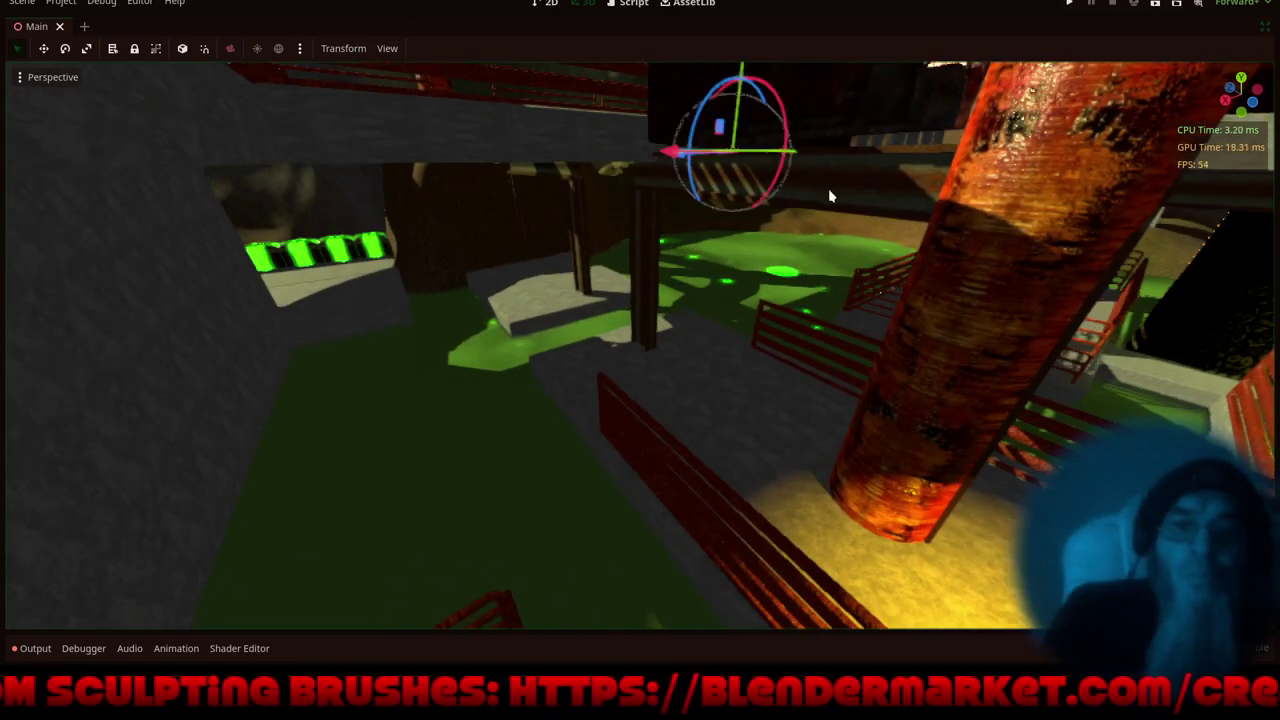
middle_drag(828, 174, 845, 244)
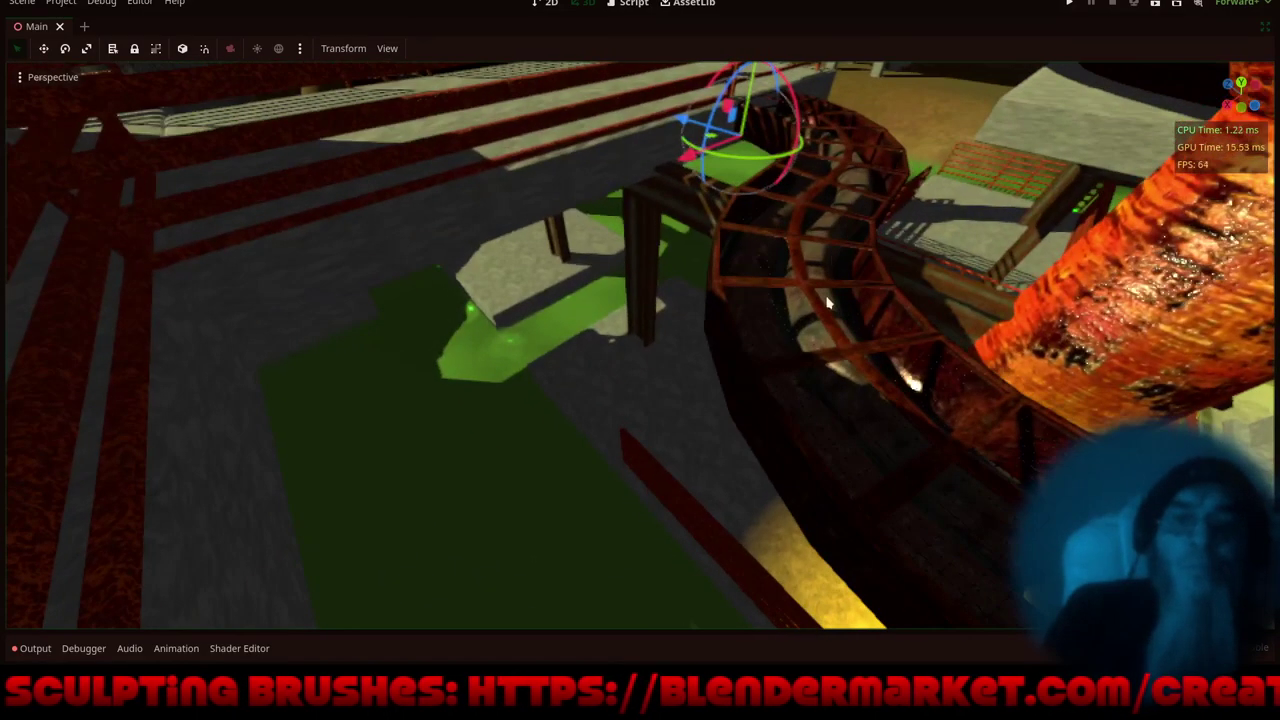
scroll(826, 266, down, 5)
middle_drag(811, 283, 843, 317)
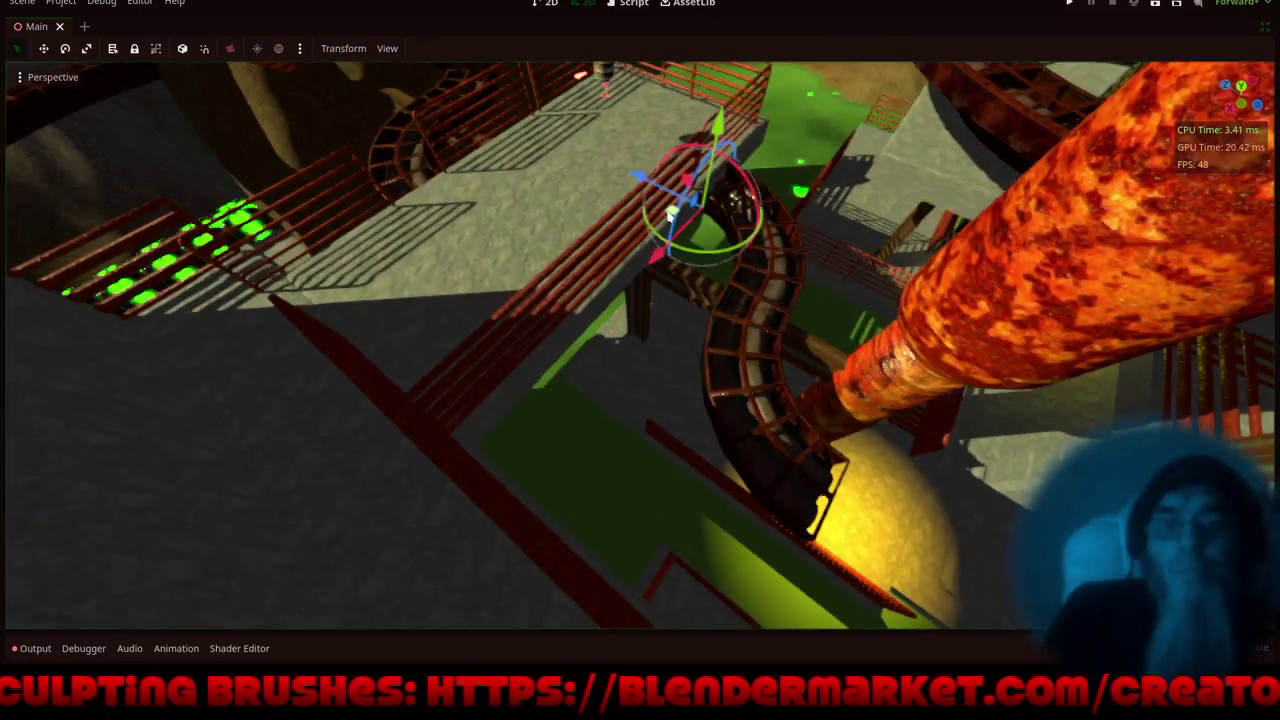
drag(673, 212, 697, 13)
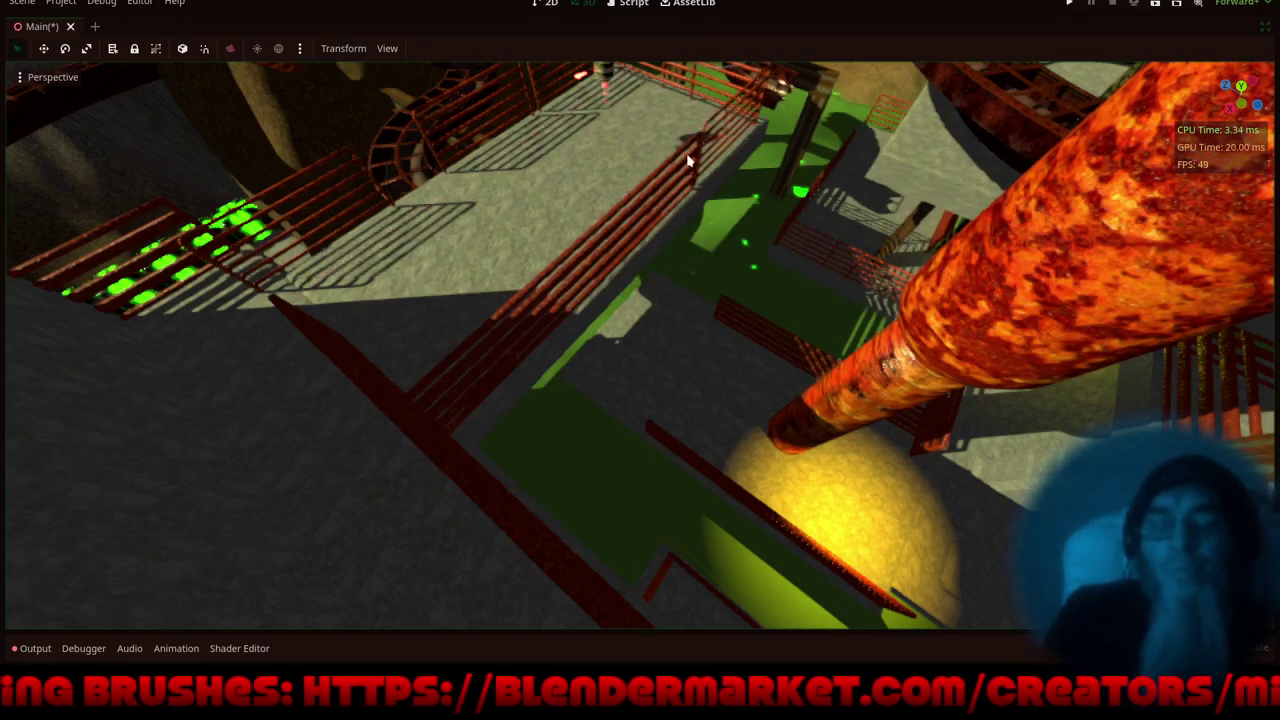
- Move the curved track section across the green pool closer to the railed lower walkway
shift+middle_drag(690, 160, 694, 480)
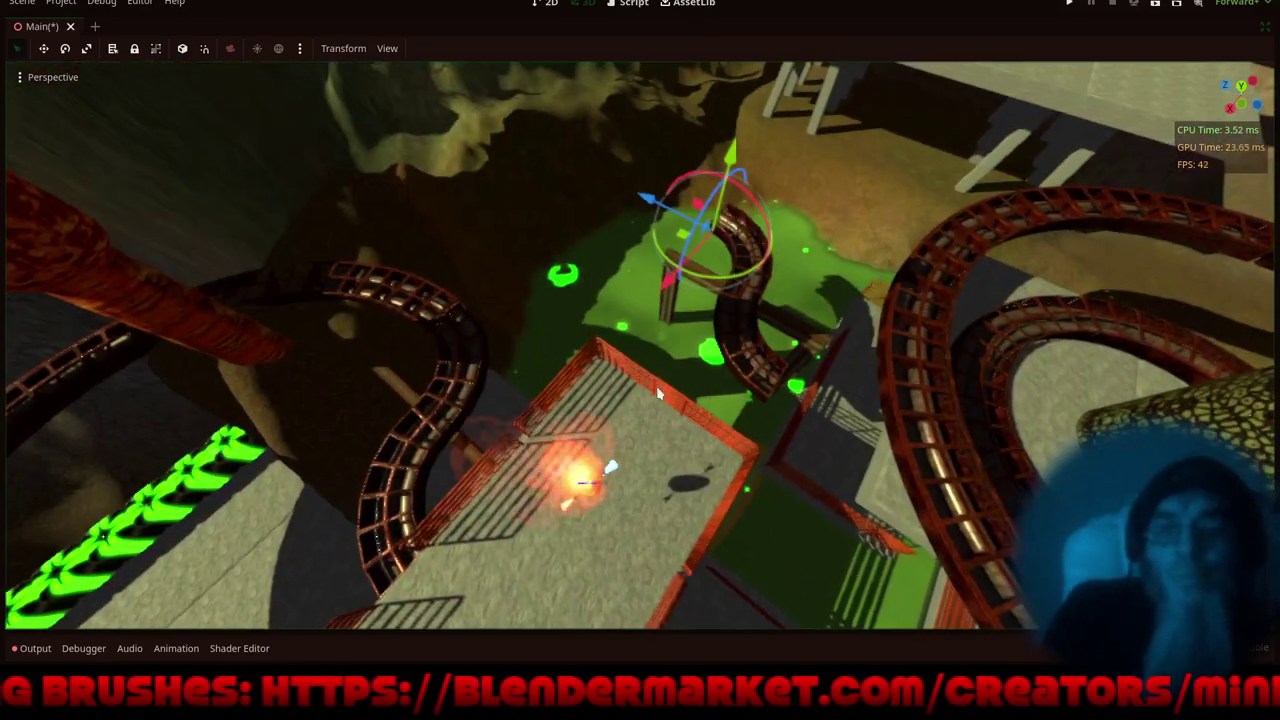
middle_drag(657, 394, 976, 384)
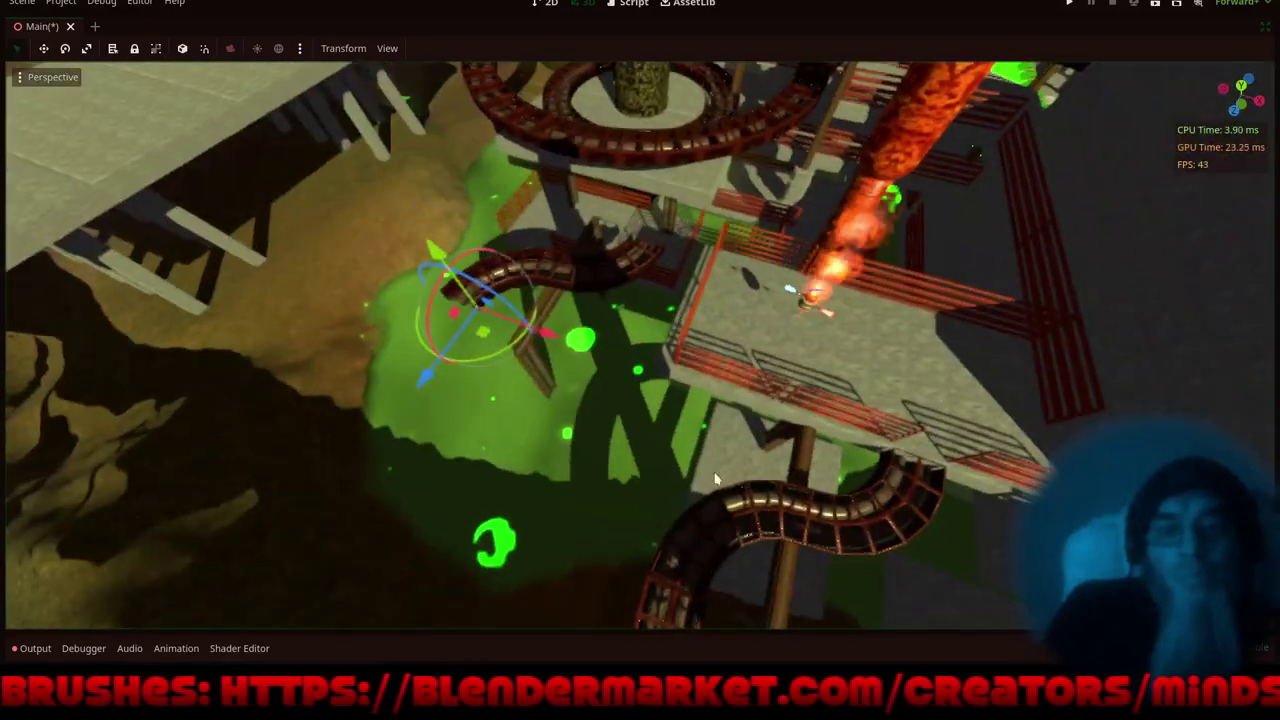
shift+middle_drag(600, 468, 826, 498)
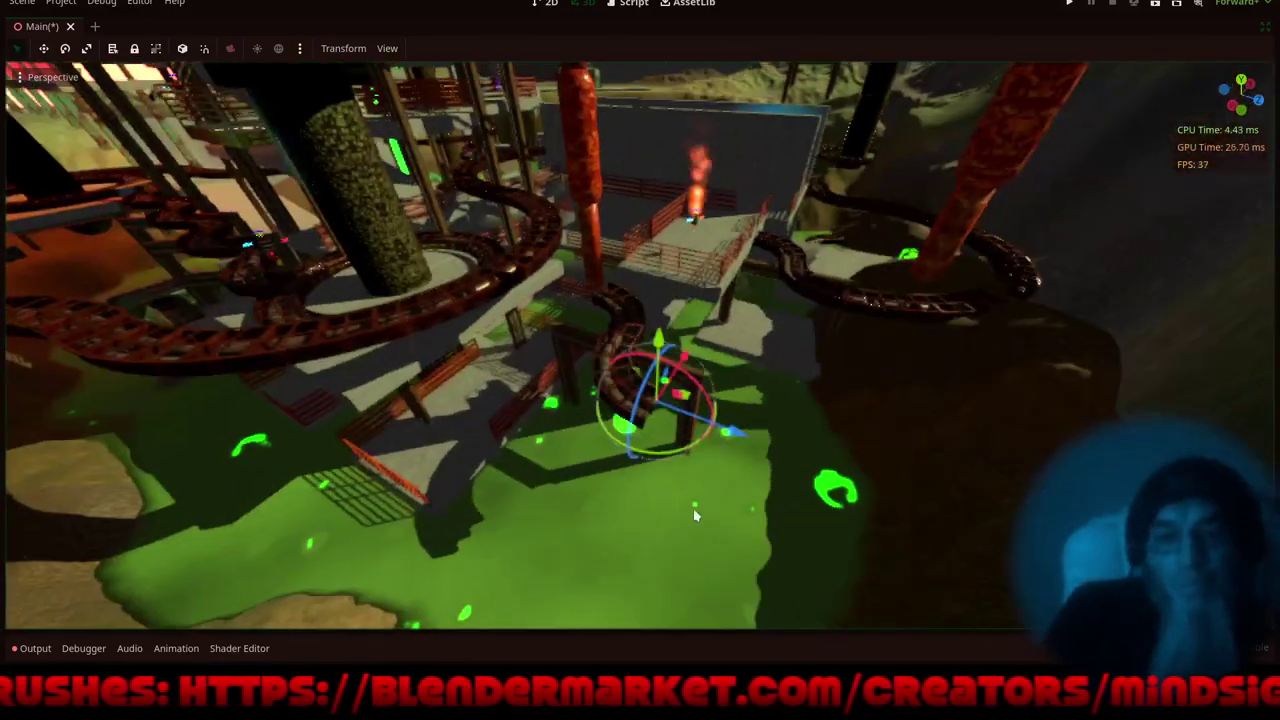
shift+middle_drag(693, 513, 889, 442)
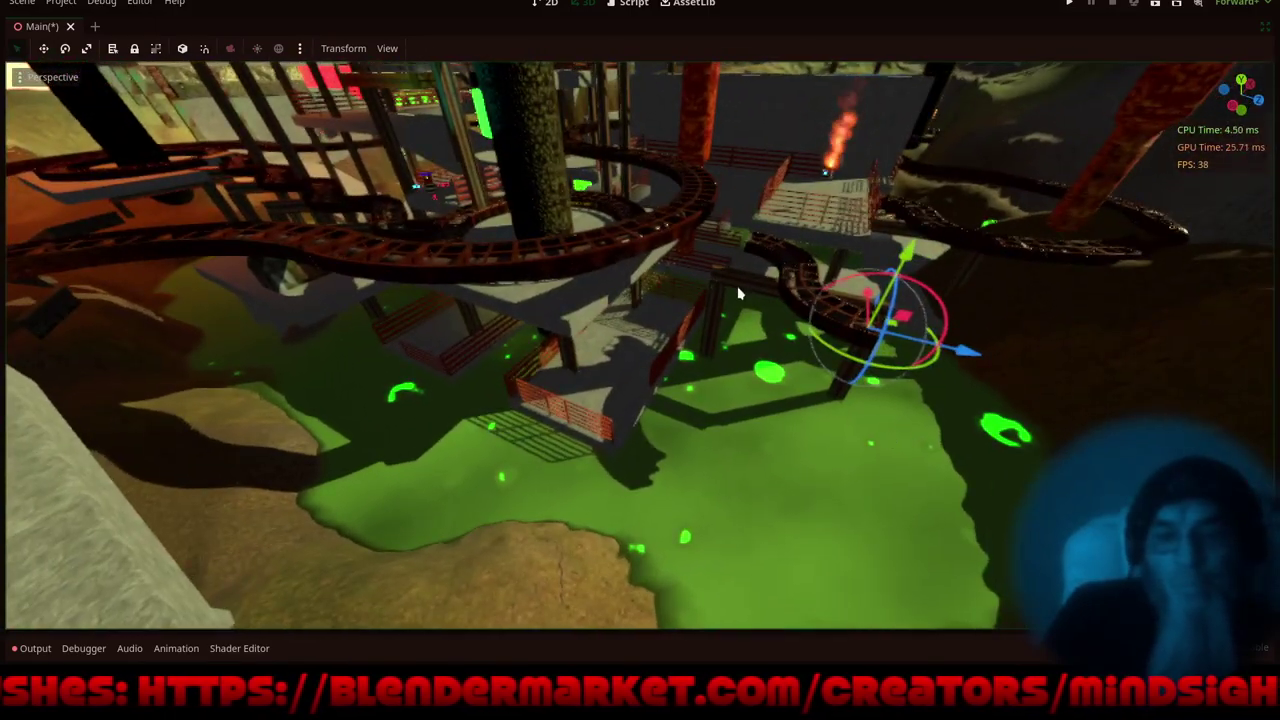
drag(908, 318, 818, 345)
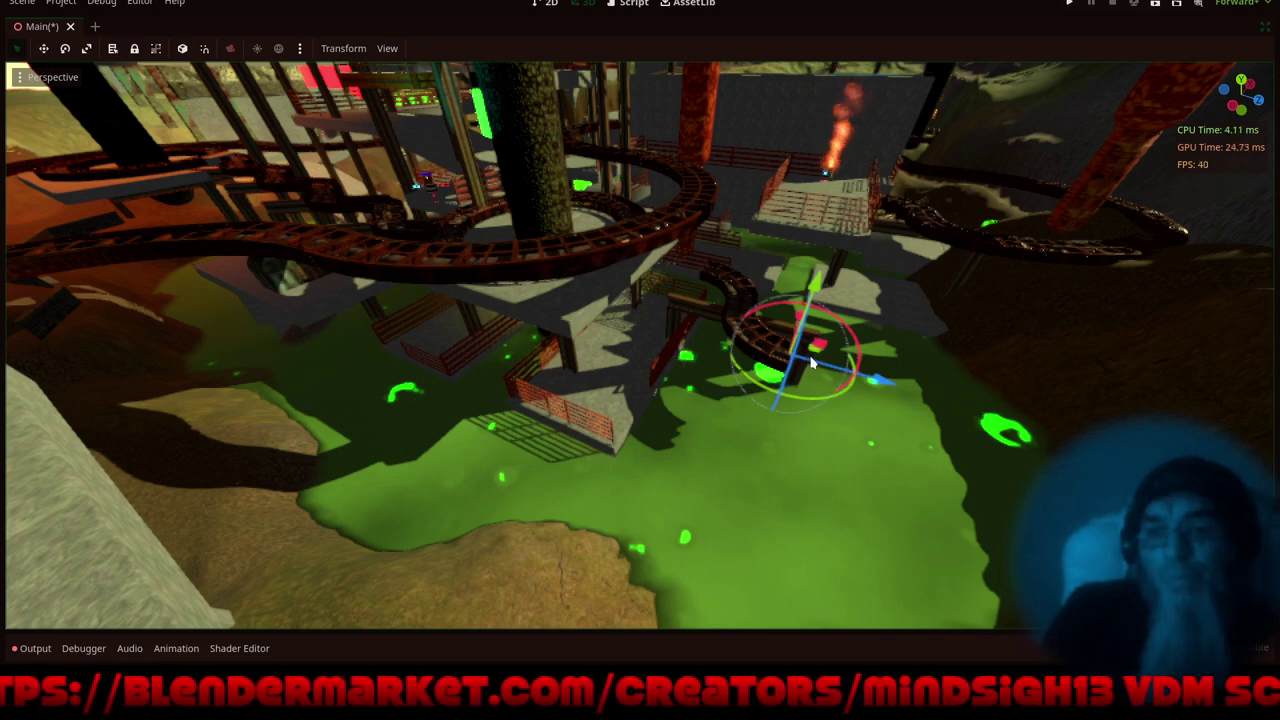
- Move the curved track section to the sandy bank at the pool's edge and focus on it
middle_drag(1004, 388, 868, 378)
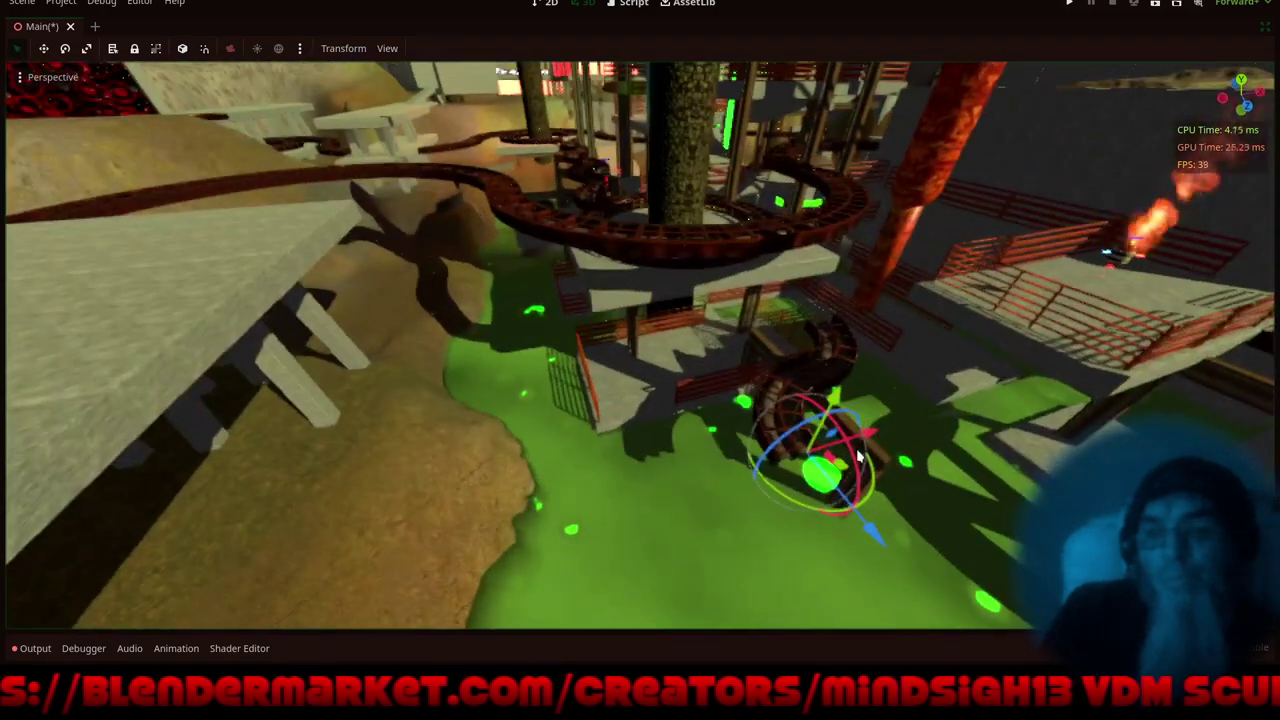
drag(830, 458, 465, 375)
key(f)
scroll(678, 281, up, 7)
scroll(681, 284, up, 4)
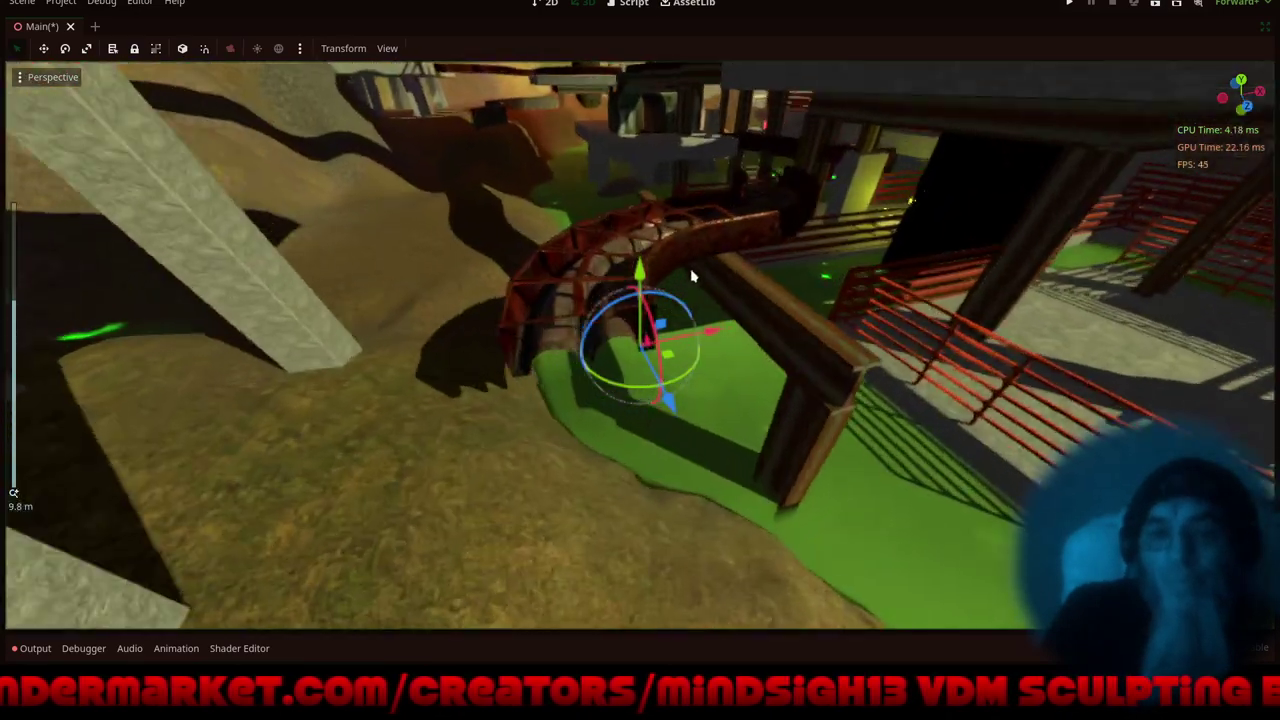
- Rotate the curved track section 90 degrees about the vertical axis and reposition it across the sandy bank and pool edge
drag(699, 380, 731, 261)
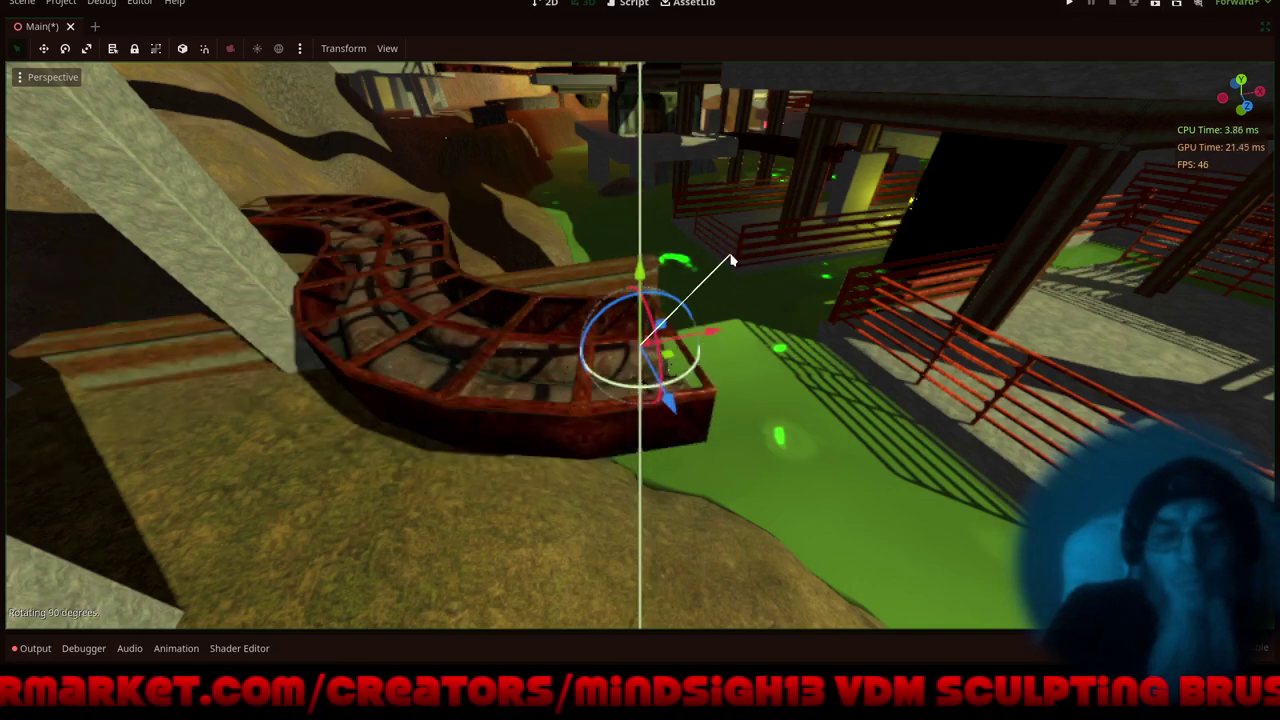
drag(671, 420, 600, 226)
drag(559, 118, 565, 160)
drag(649, 238, 743, 227)
- Move the curved track section along Z to the concrete platform carrying the dark green structure, and focus on it
shift+middle_drag(546, 190, 541, 396)
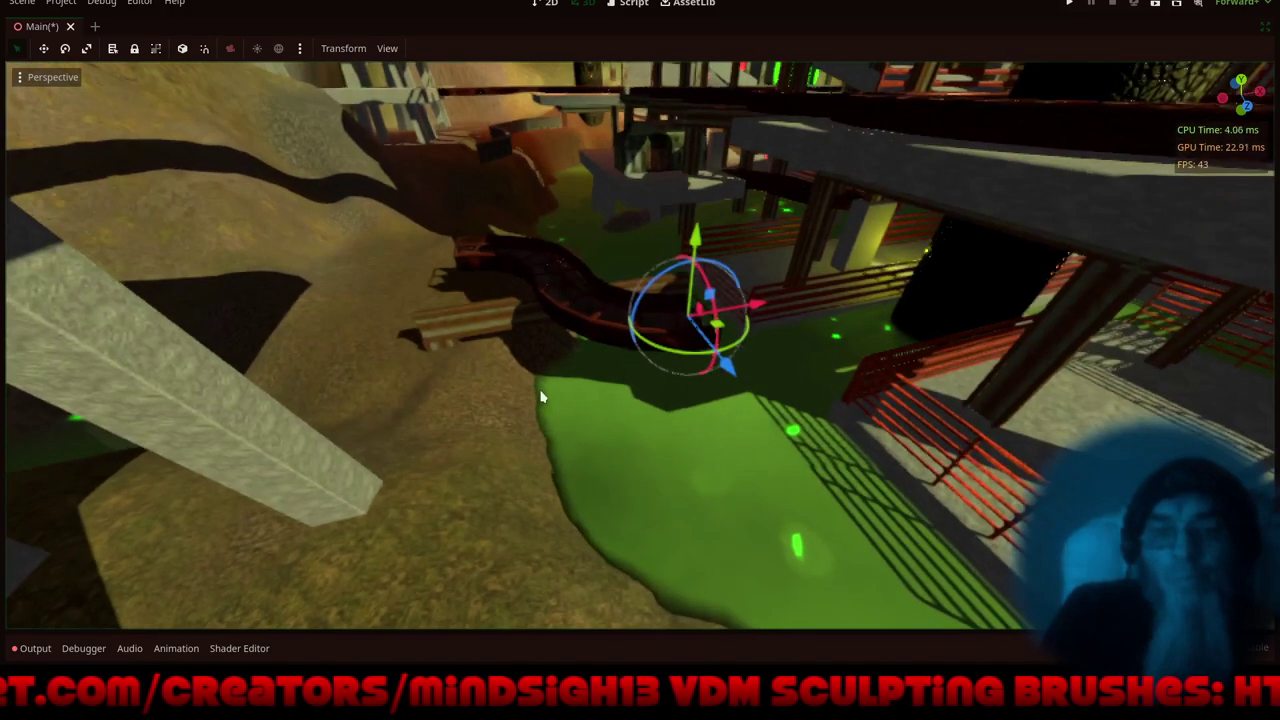
middle_drag(441, 365, 625, 370)
shift+middle_drag(645, 440, 1025, 318)
scroll(1000, 319, up, 2)
scroll(838, 368, down, 7)
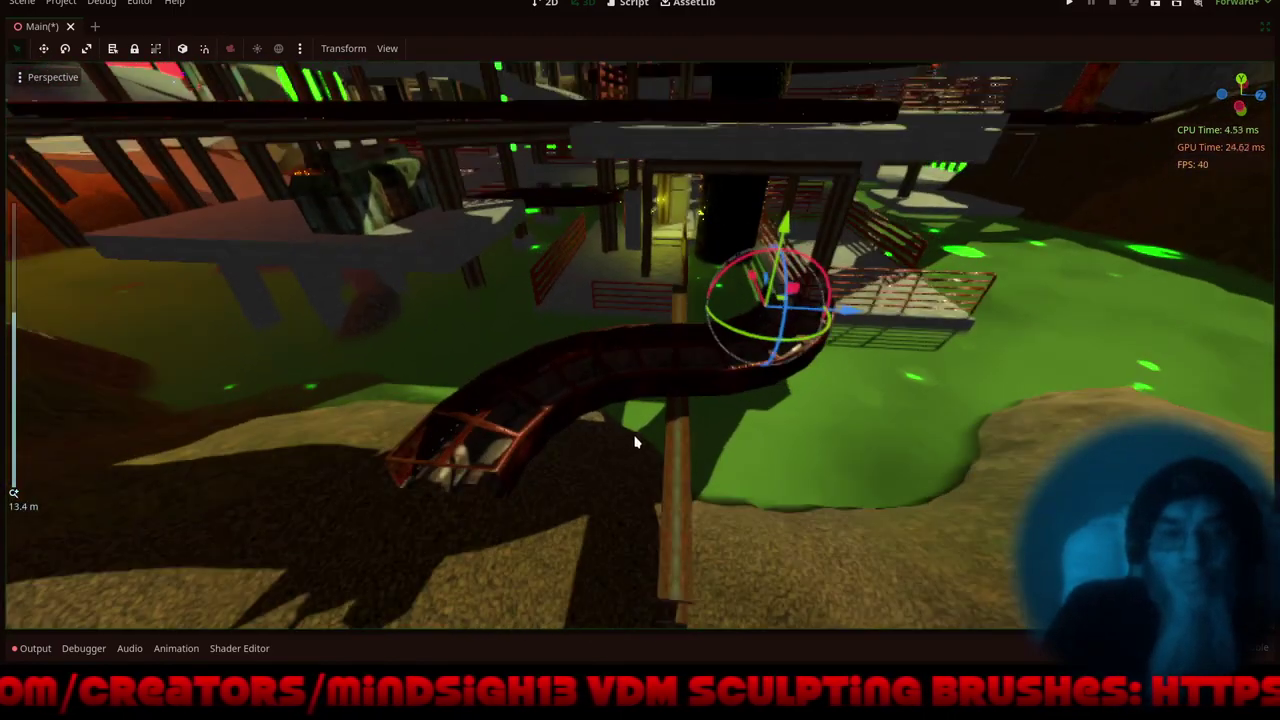
scroll(634, 440, up, 2)
middle_drag(634, 440, 475, 410)
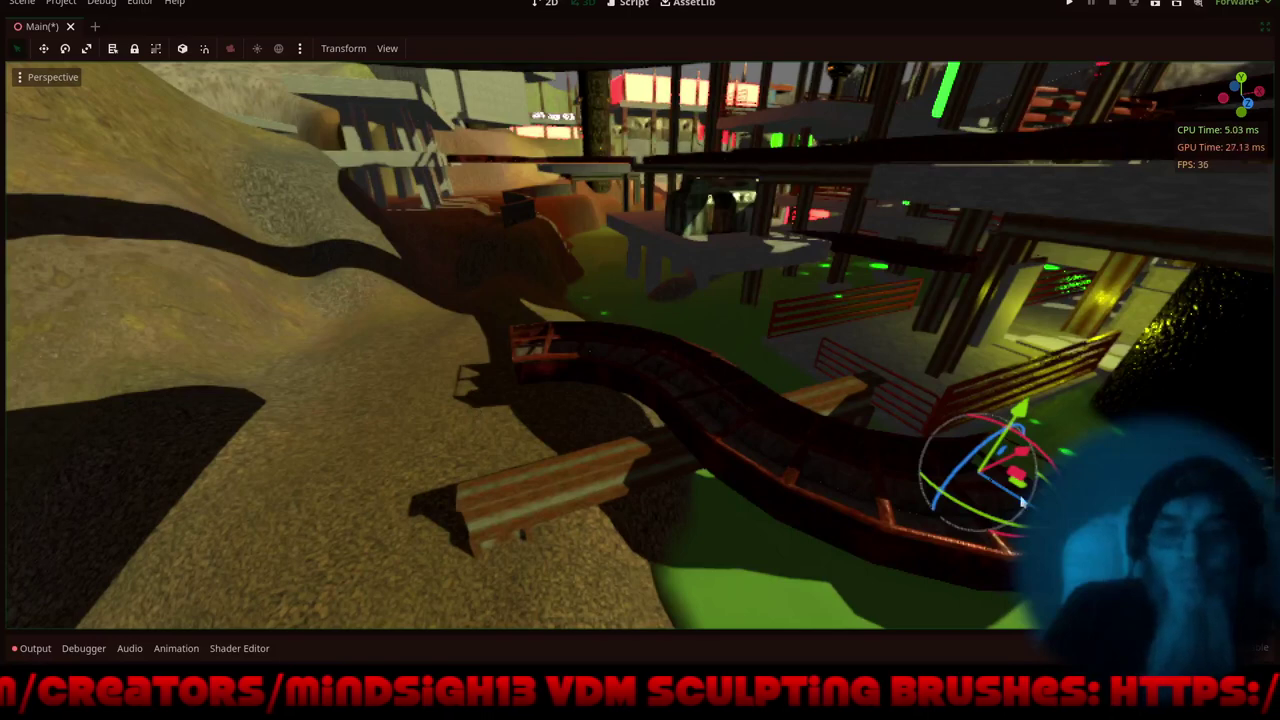
drag(1040, 512, 625, 288)
key(f)
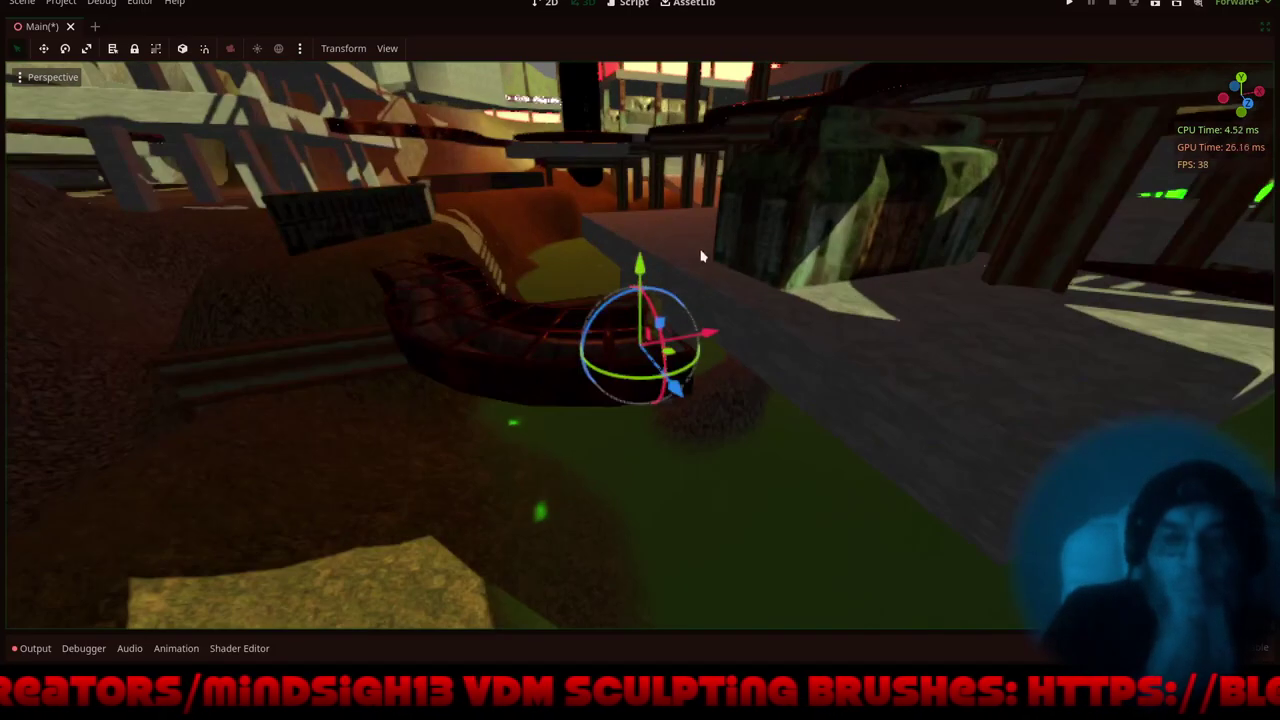
- Raise the curved track section slightly along the vertical axis beside the concrete platform
scroll(640, 285, up, 2)
drag(641, 265, 686, 228)
middle_drag(877, 295, 787, 354)
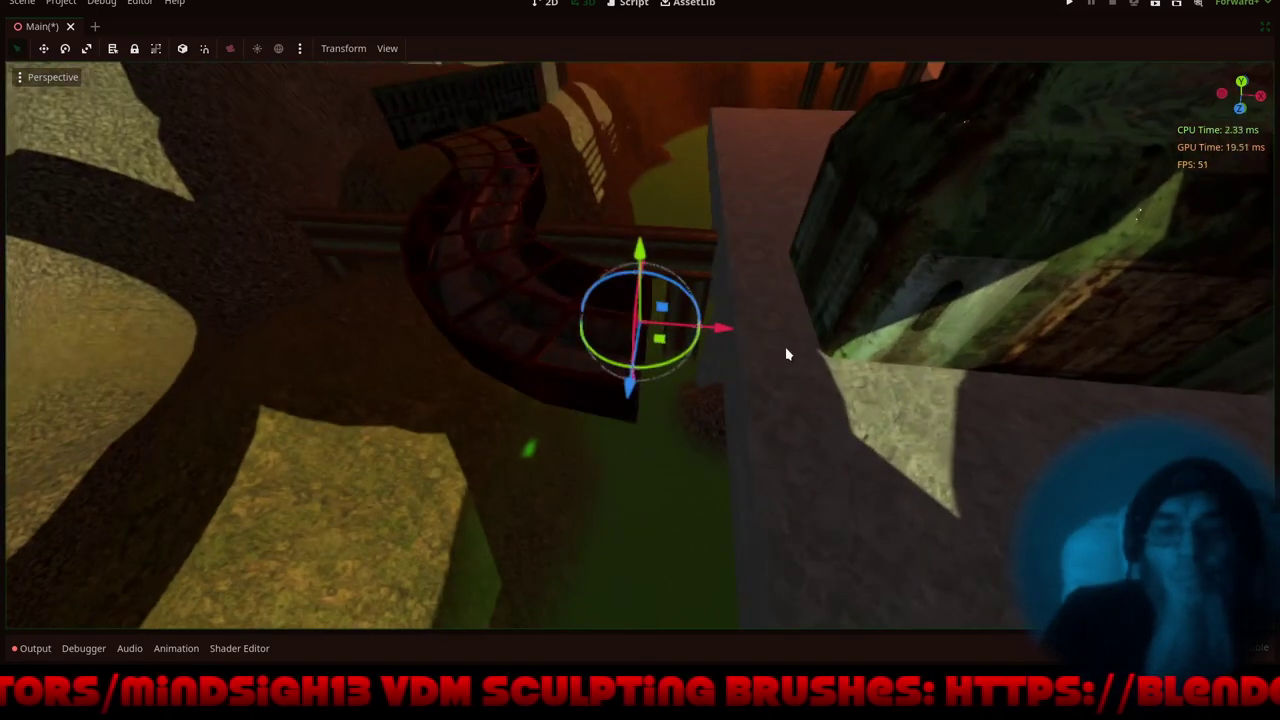
- Move the curved track section along X against the concrete platform's edge, lower it slightly, and shift it along Z
drag(734, 338, 811, 318)
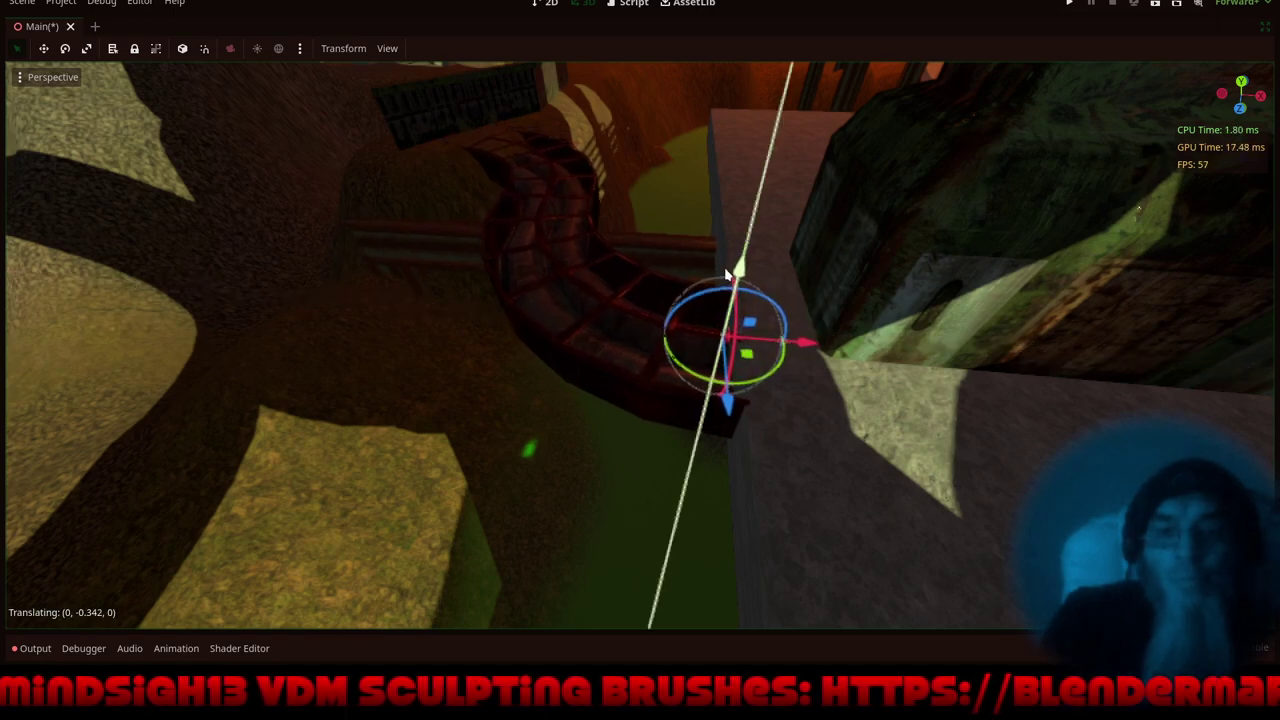
shift+middle_drag(447, 366, 547, 510)
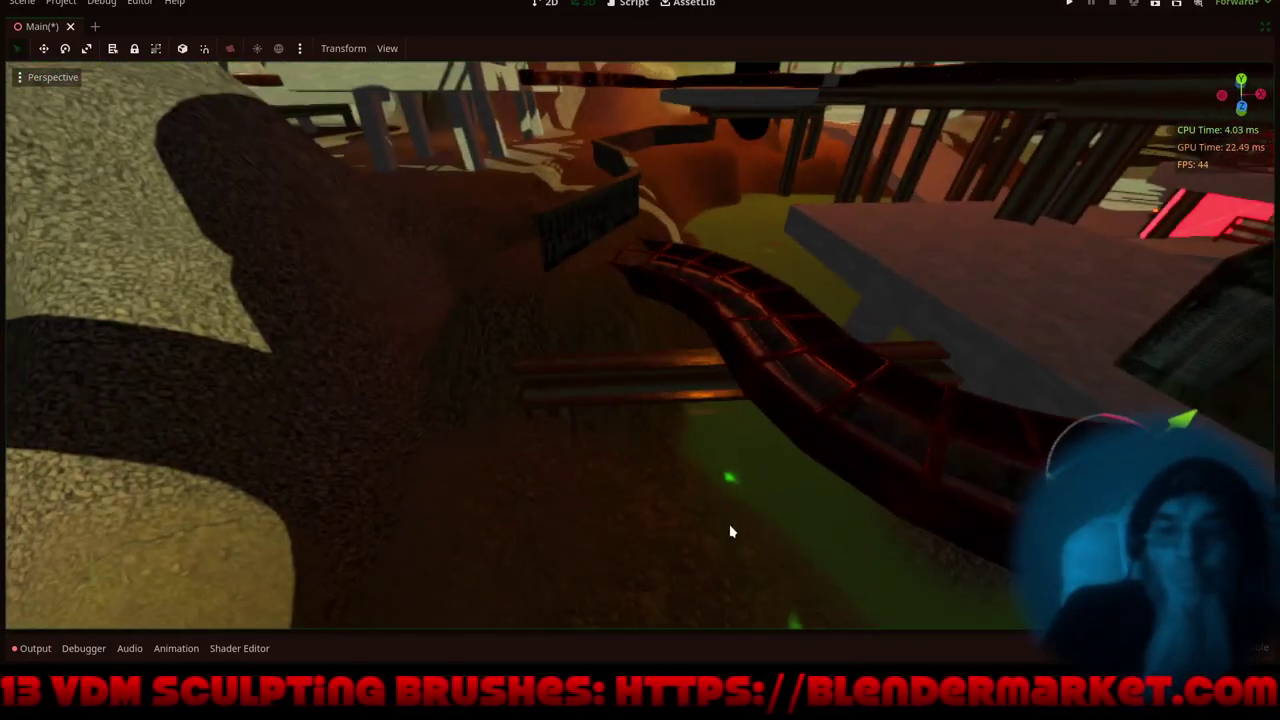
middle_drag(730, 532, 440, 514)
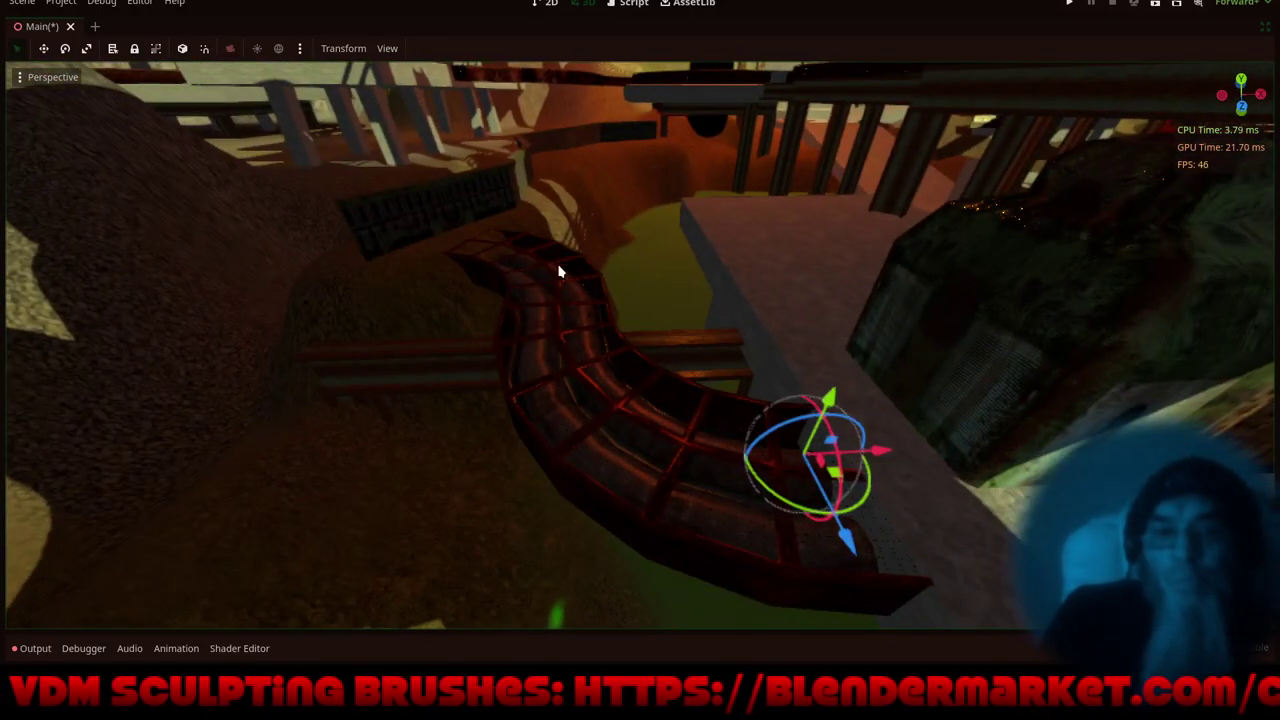
scroll(605, 397, down, 4)
scroll(552, 288, down, 6)
shift+middle_drag(599, 390, 640, 306)
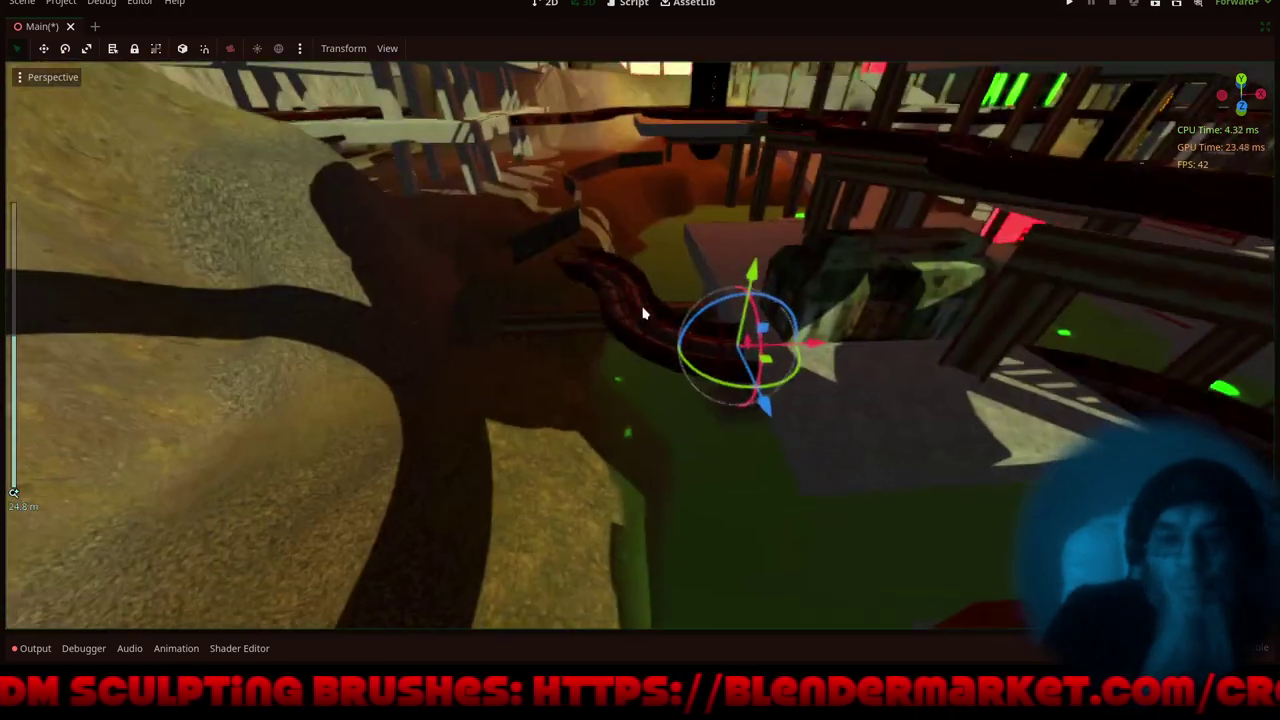
drag(766, 366, 754, 438)
- Shift the curved track section along Z so its end meets the concrete platform's edge past the dark green structure
middle_drag(595, 463, 962, 479)
middle_drag(740, 423, 905, 350)
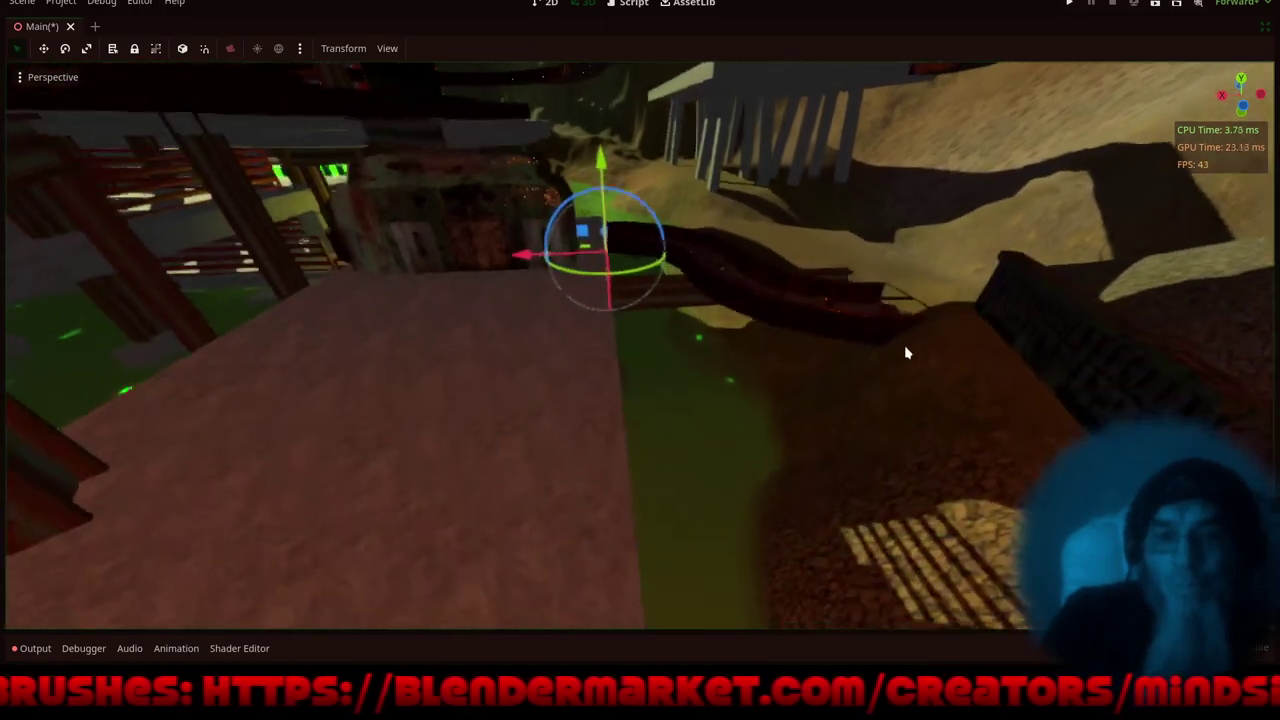
scroll(814, 337, down, 3)
middle_drag(815, 343, 555, 465)
scroll(763, 357, down, 6)
scroll(477, 332, up, 8)
mouse_move(477, 332)
middle_down()
mouse_move(505, 326)
mouse_move(556, 369)
mouse_move(451, 403)
mouse_move(480, 325)
middle_up()
shift+middle_drag(602, 394, 714, 528)
scroll(435, 262, up, 6)
scroll(435, 260, up, 2)
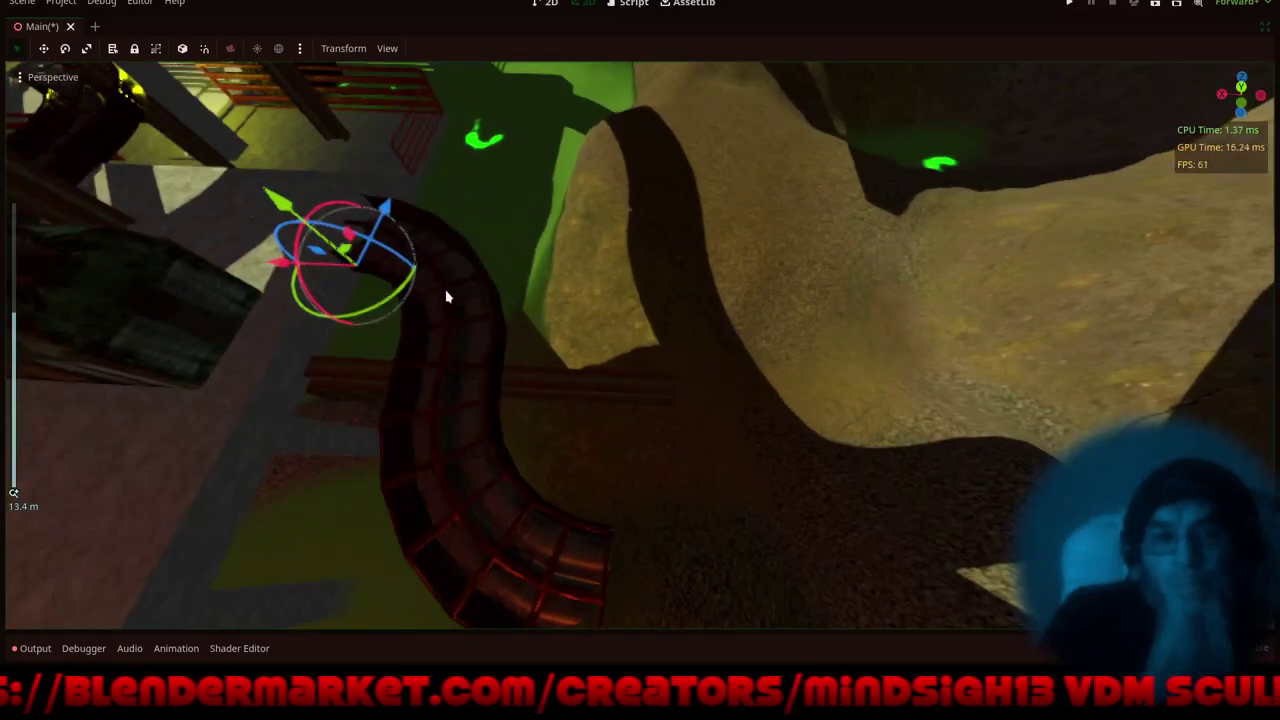
shift+middle_drag(446, 291, 593, 310)
scroll(490, 207, up, 4)
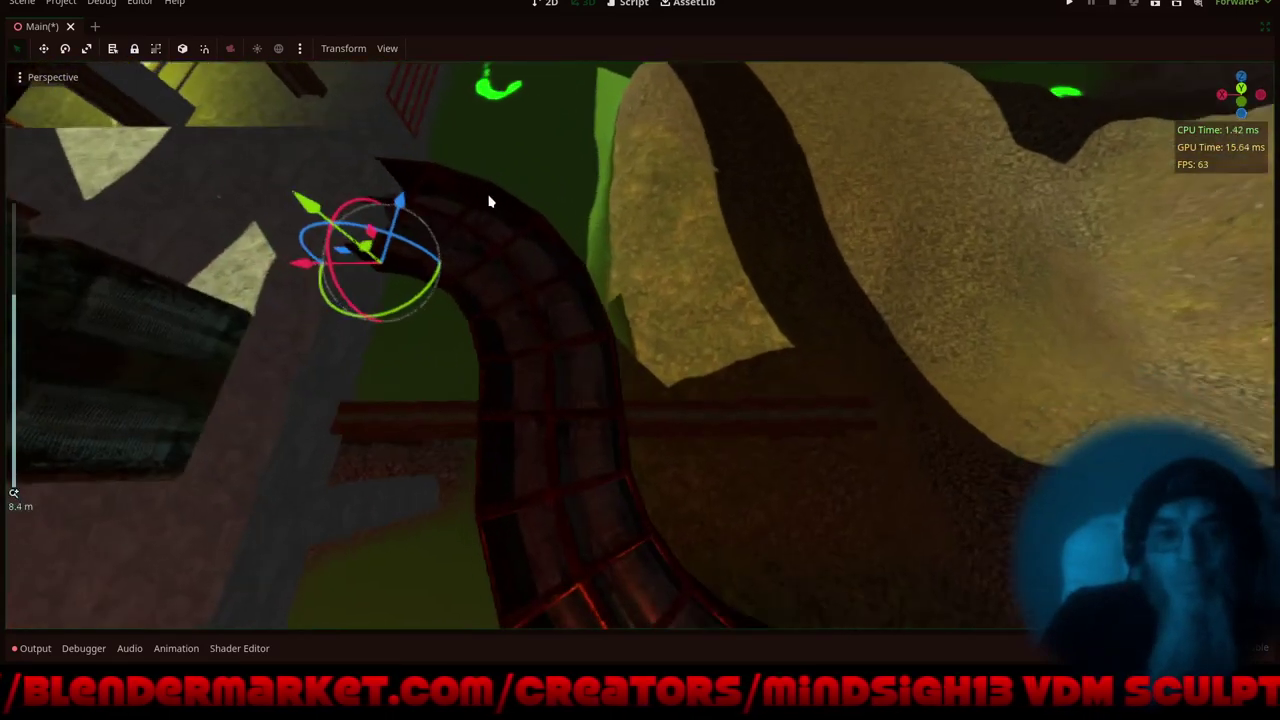
drag(392, 155, 445, 121)
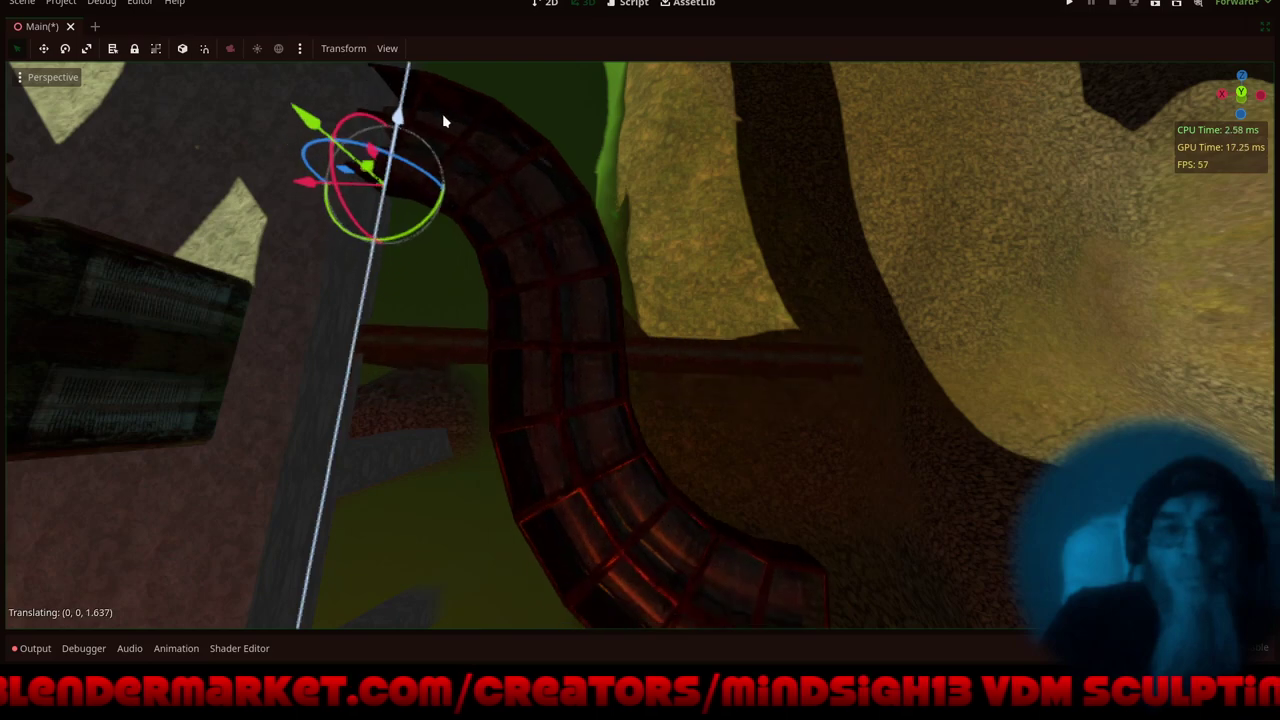
key(f)
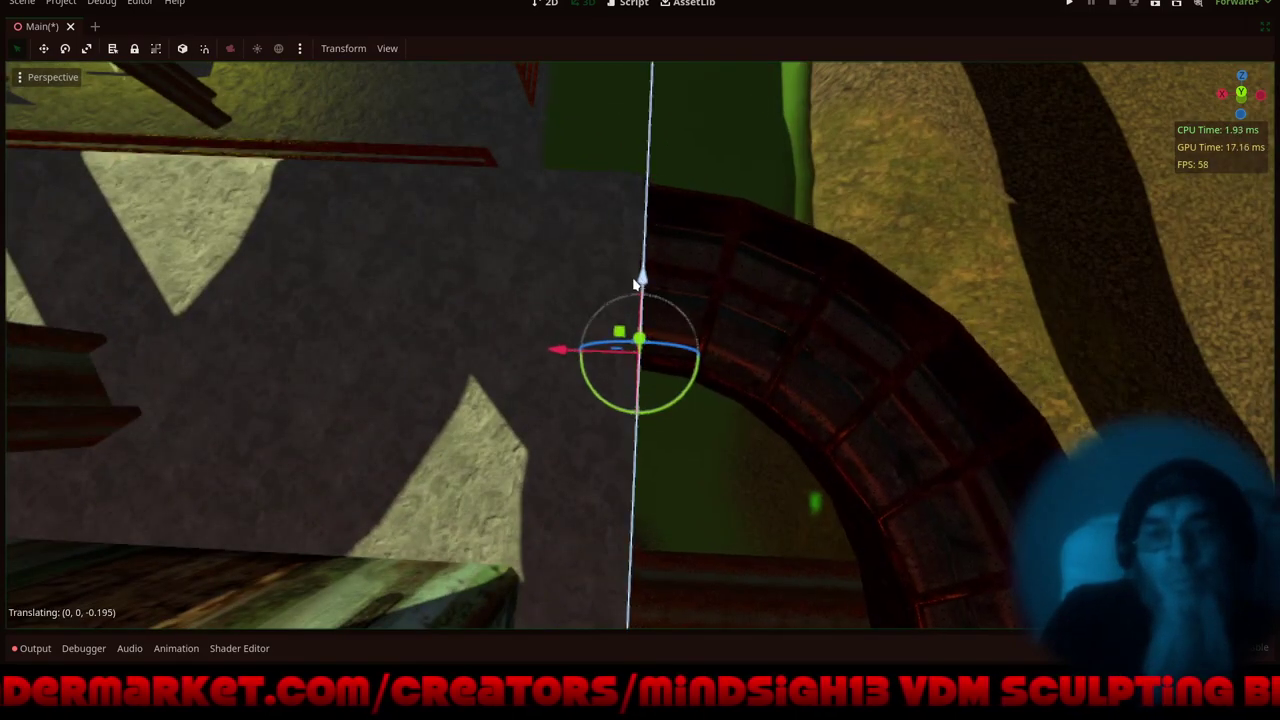
drag(634, 285, 635, 280)
- Examine the curved track section's join with the concrete platform and the bank from pool level and from above
middle_drag(490, 207, 1180, 3)
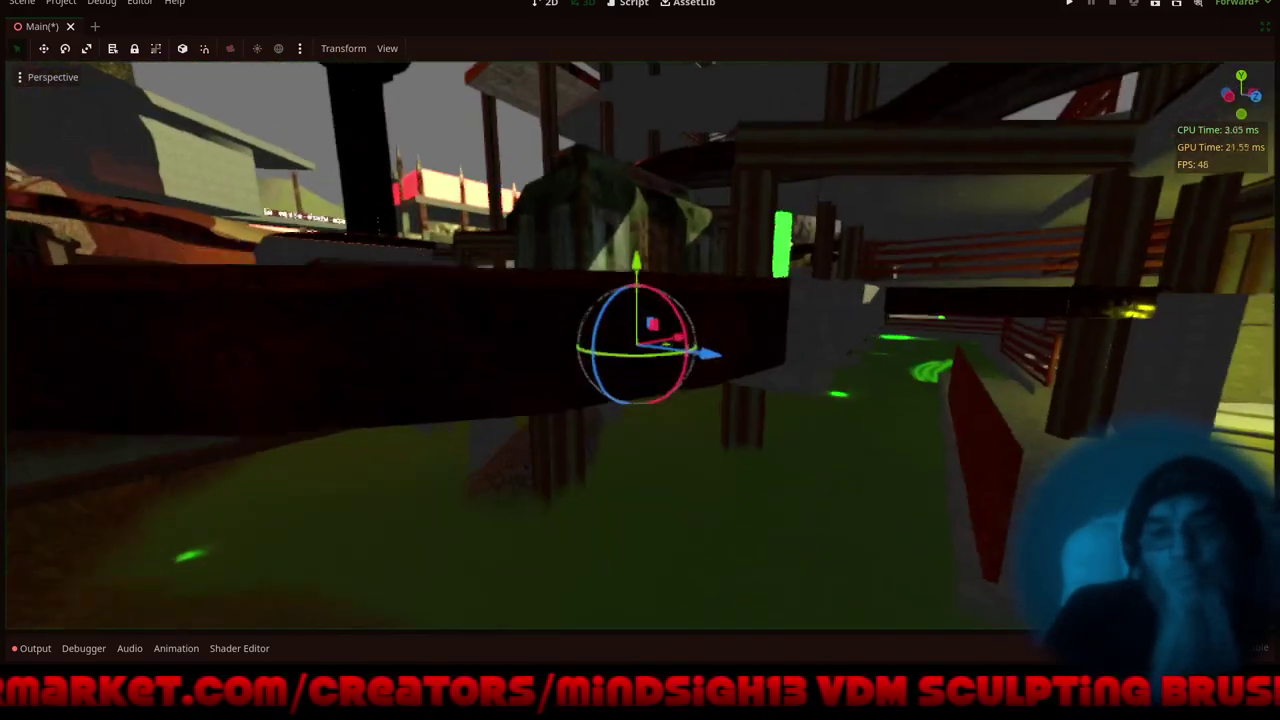
middle_drag(1111, 593, 1064, 615)
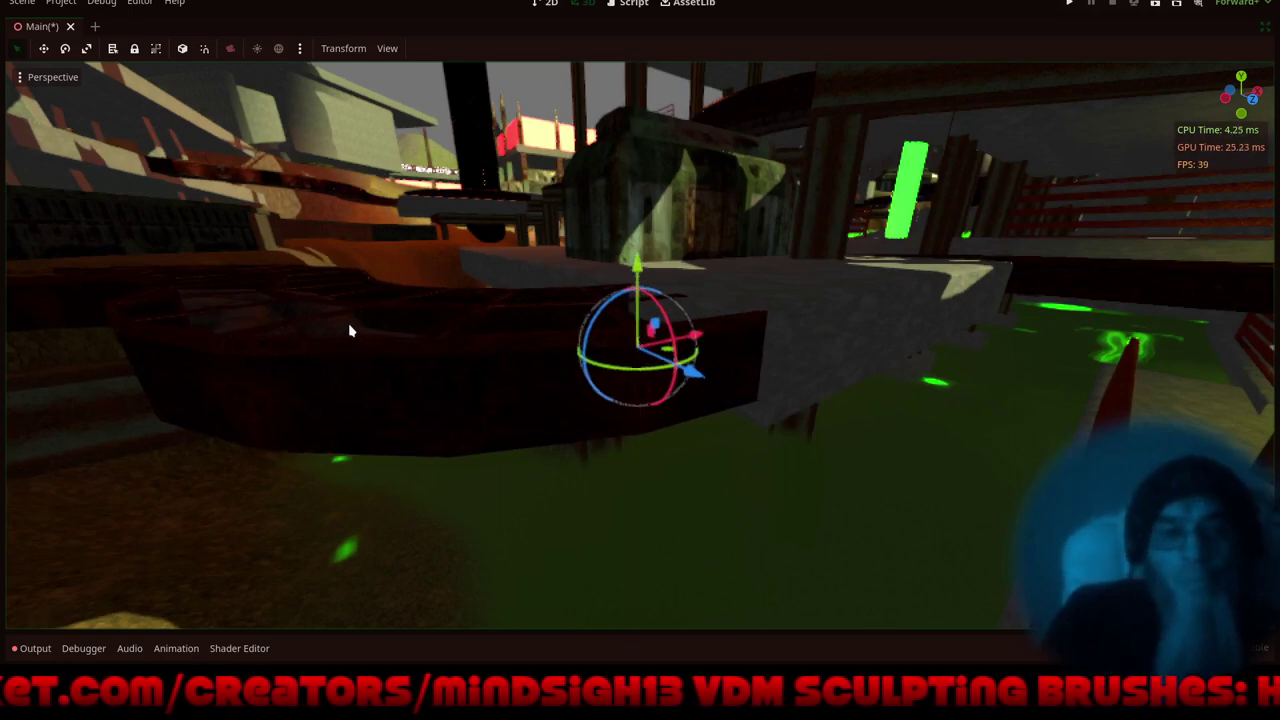
middle_drag(350, 330, 779, 431)
middle_drag(565, 353, 631, 444)
scroll(582, 265, down, 12)
scroll(593, 318, up, 2)
middle_drag(565, 506, 587, 403)
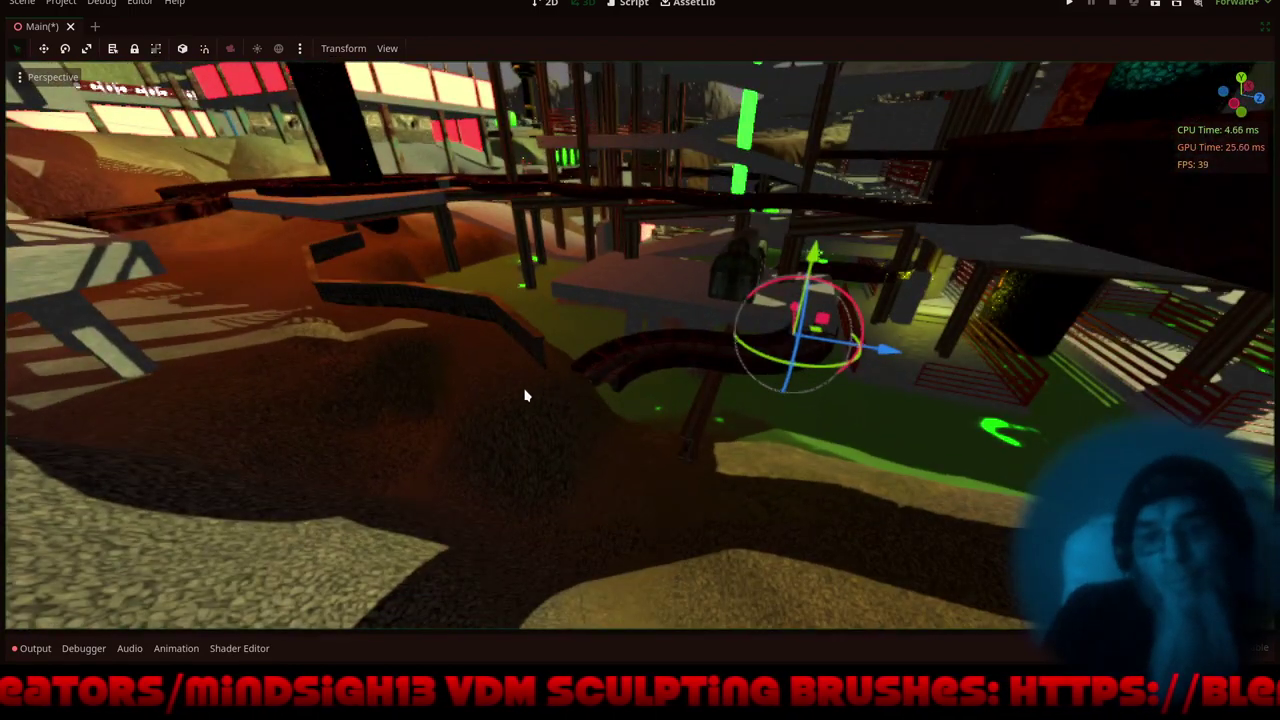
- Flatten the HTerrain bank near the curved track section's end, using a flatten height of -19.97 picked from the terrain
click(1265, 29)
drag(237, 305, 238, 44)
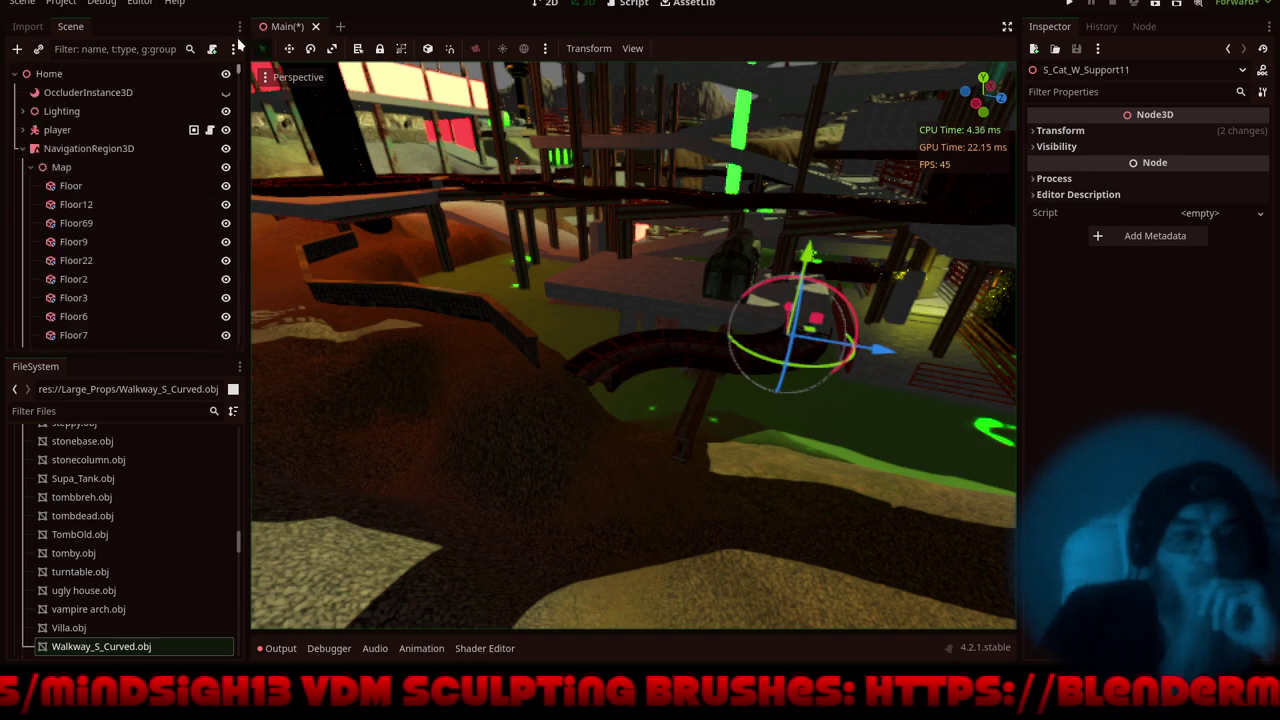
click(20, 150)
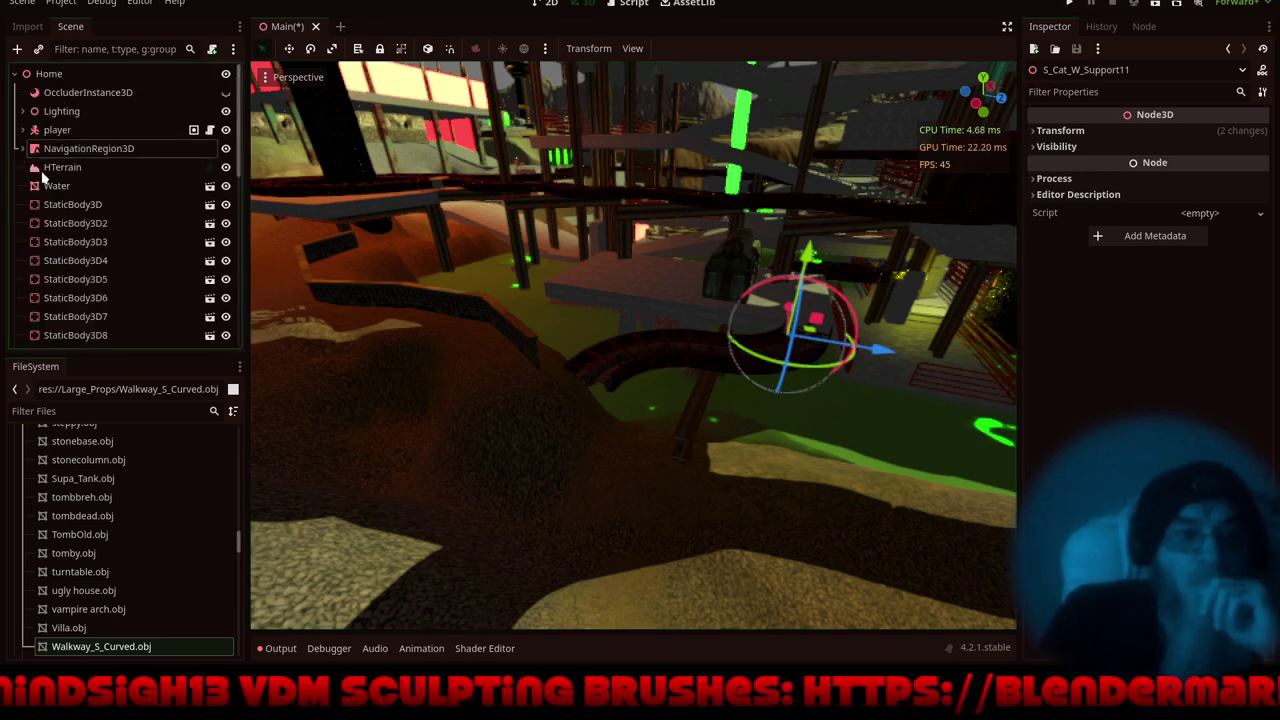
click(60, 167)
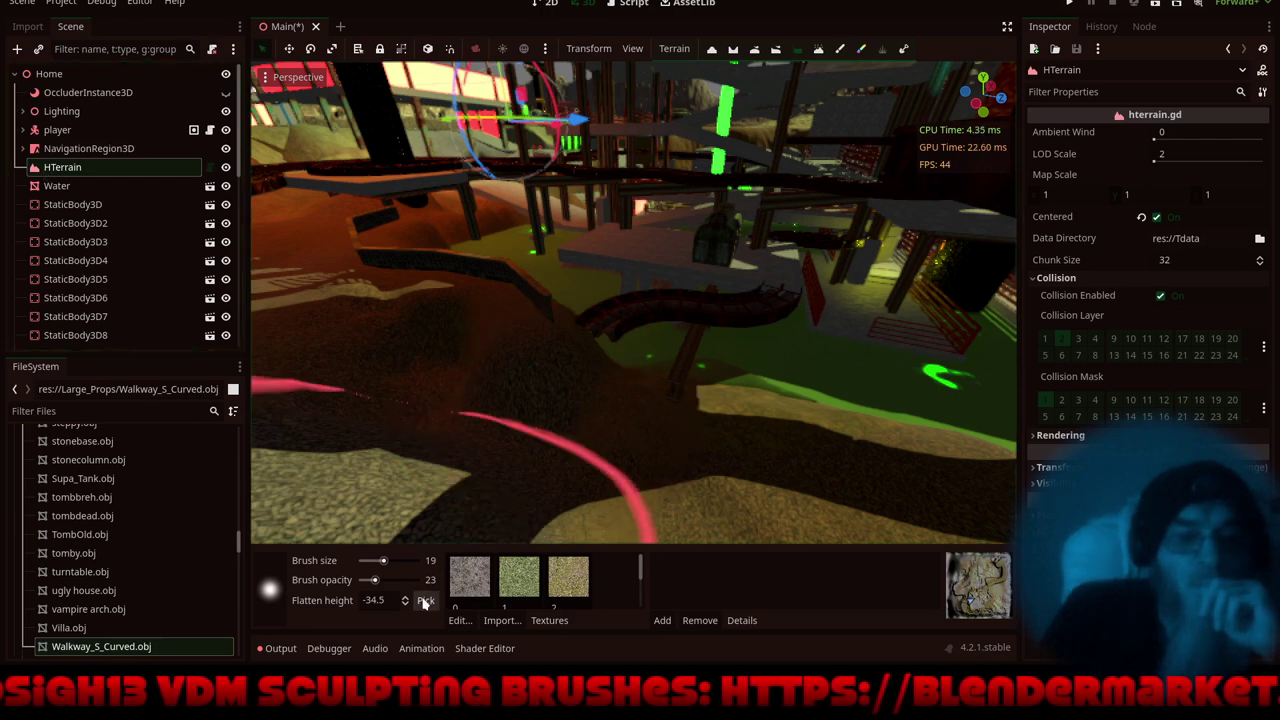
click(541, 326)
mouse_move(637, 418)
mouse_down()
mouse_move(655, 424)
mouse_move(587, 390)
mouse_up()
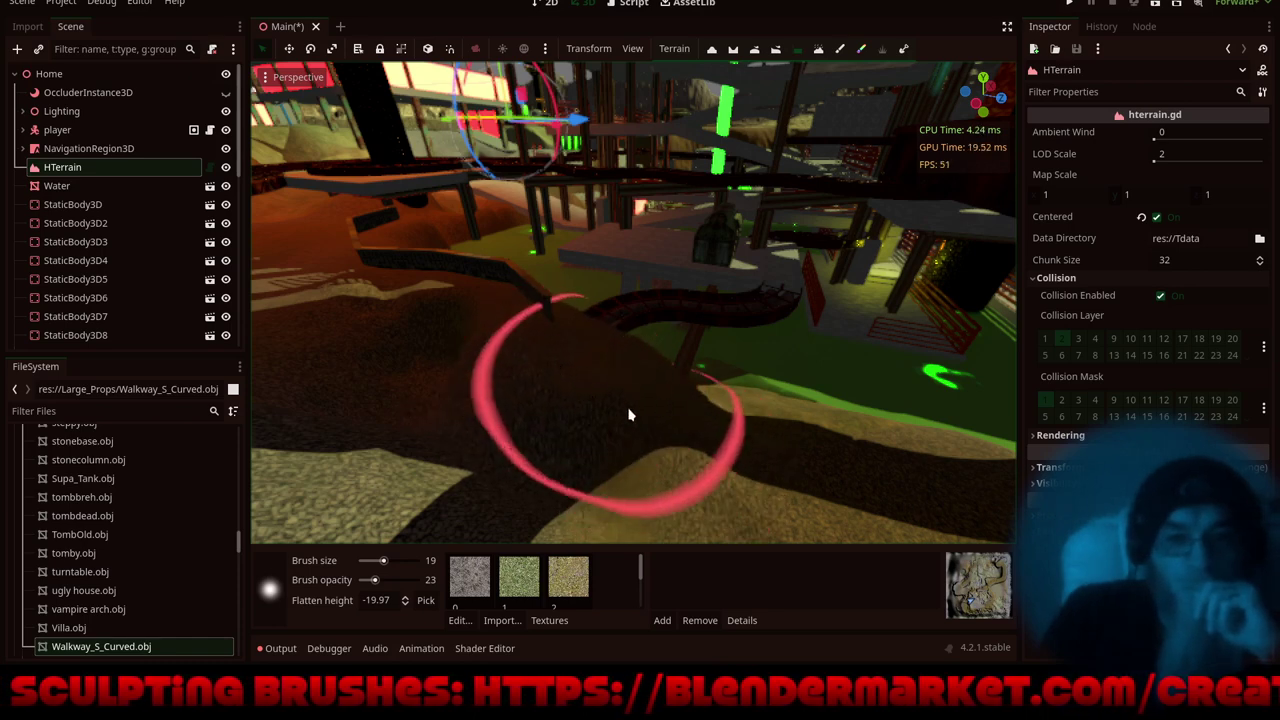
drag(682, 429, 722, 443)
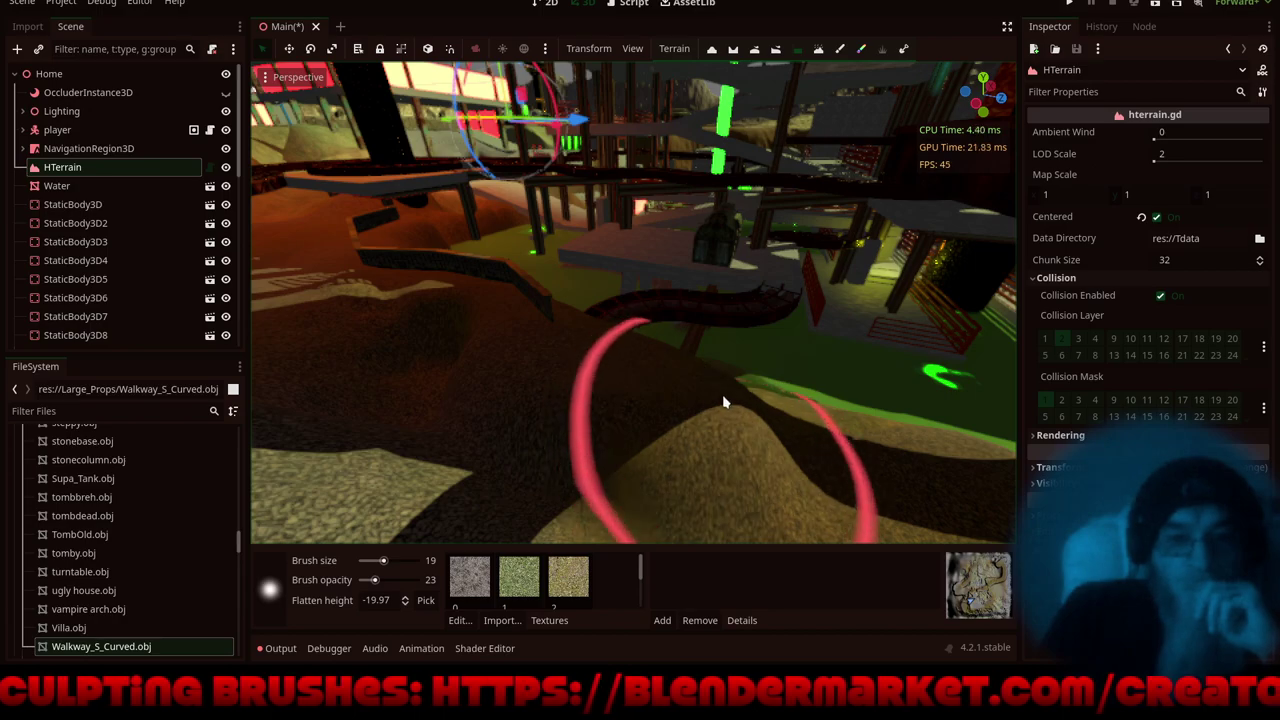
- Inspect the reshaped bank, the low wall and the curved track section from several sides and from above
mouse_move(723, 401)
middle_down()
mouse_move(614, 377)
mouse_move(569, 351)
mouse_move(629, 320)
mouse_move(711, 368)
mouse_move(668, 404)
mouse_move(706, 376)
middle_up()
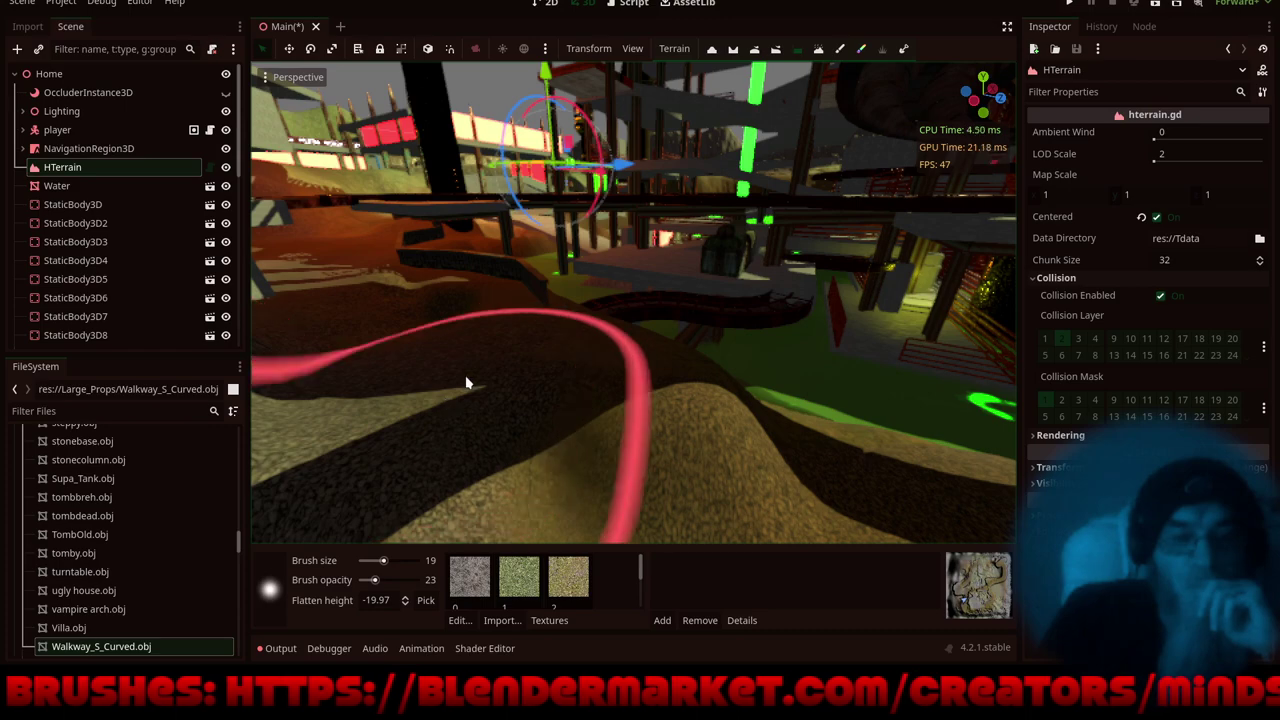
mouse_move(466, 380)
middle_down()
mouse_move(686, 366)
mouse_move(711, 352)
middle_up()
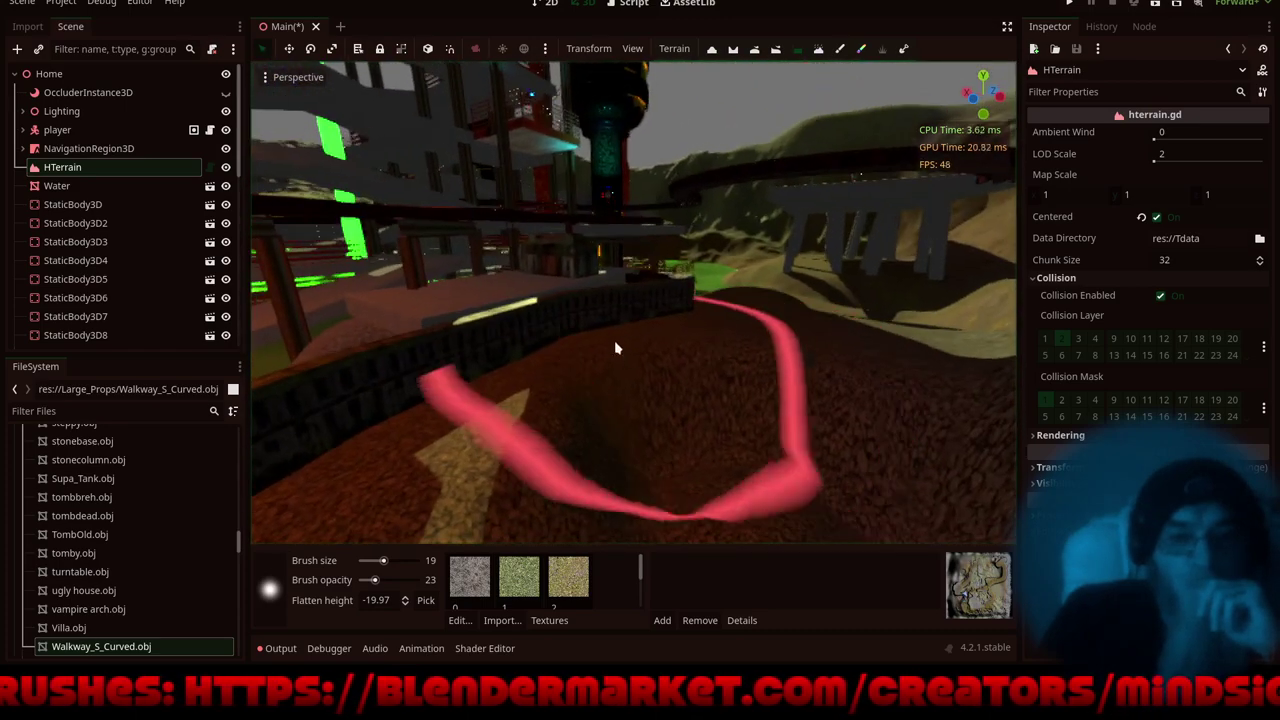
scroll(617, 350, down, 4)
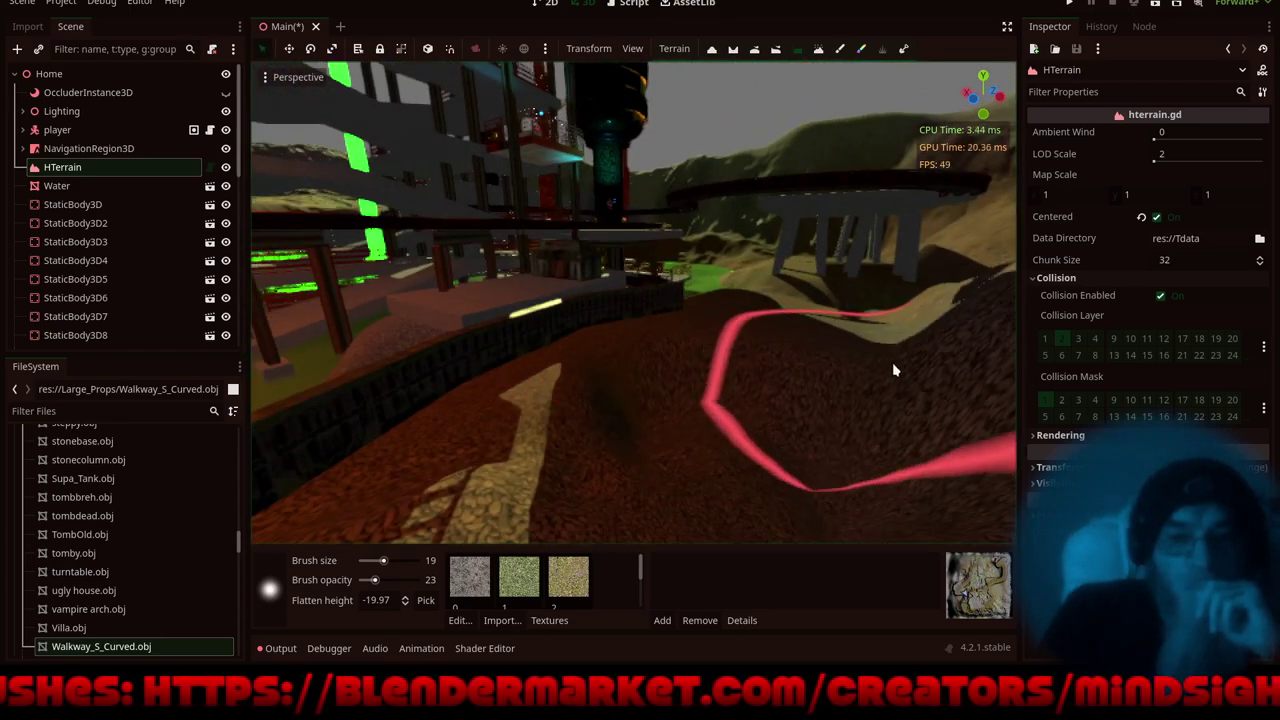
scroll(669, 380, down, 4)
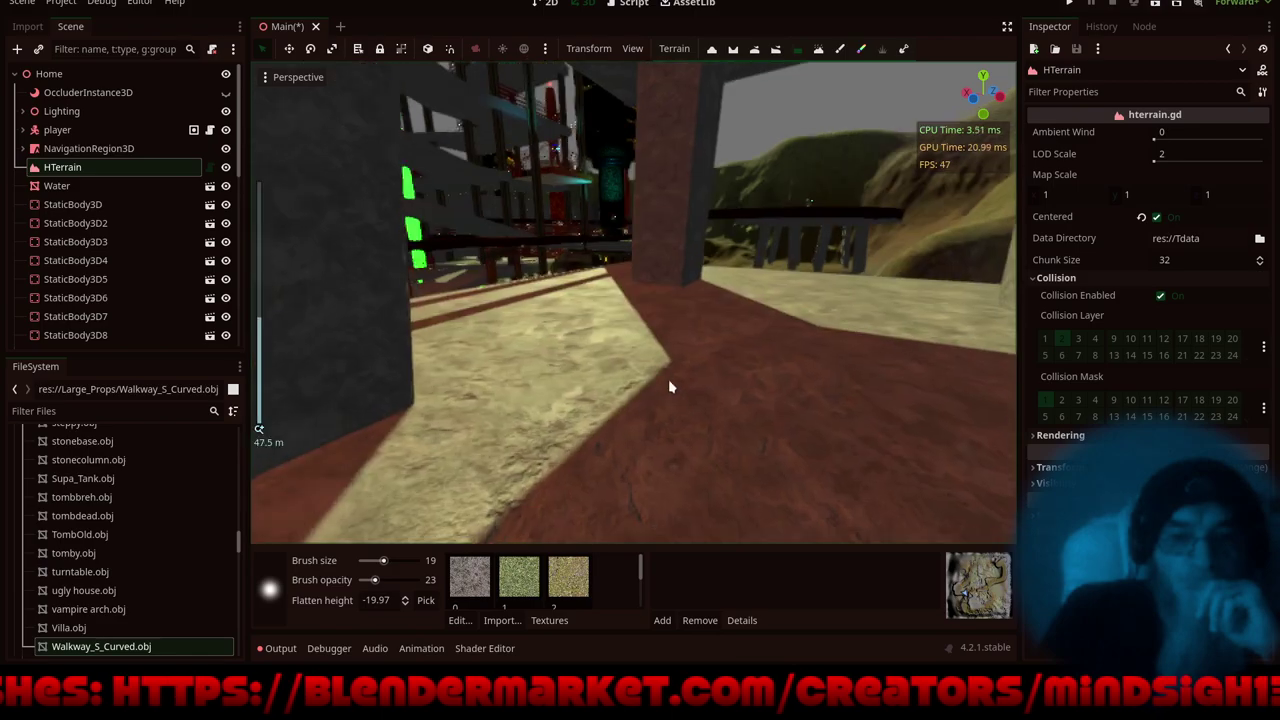
mouse_move(668, 380)
middle_down()
mouse_move(704, 403)
mouse_move(564, 416)
mouse_move(542, 445)
mouse_move(605, 390)
mouse_move(671, 358)
mouse_move(797, 374)
mouse_move(826, 405)
mouse_move(828, 439)
middle_up()
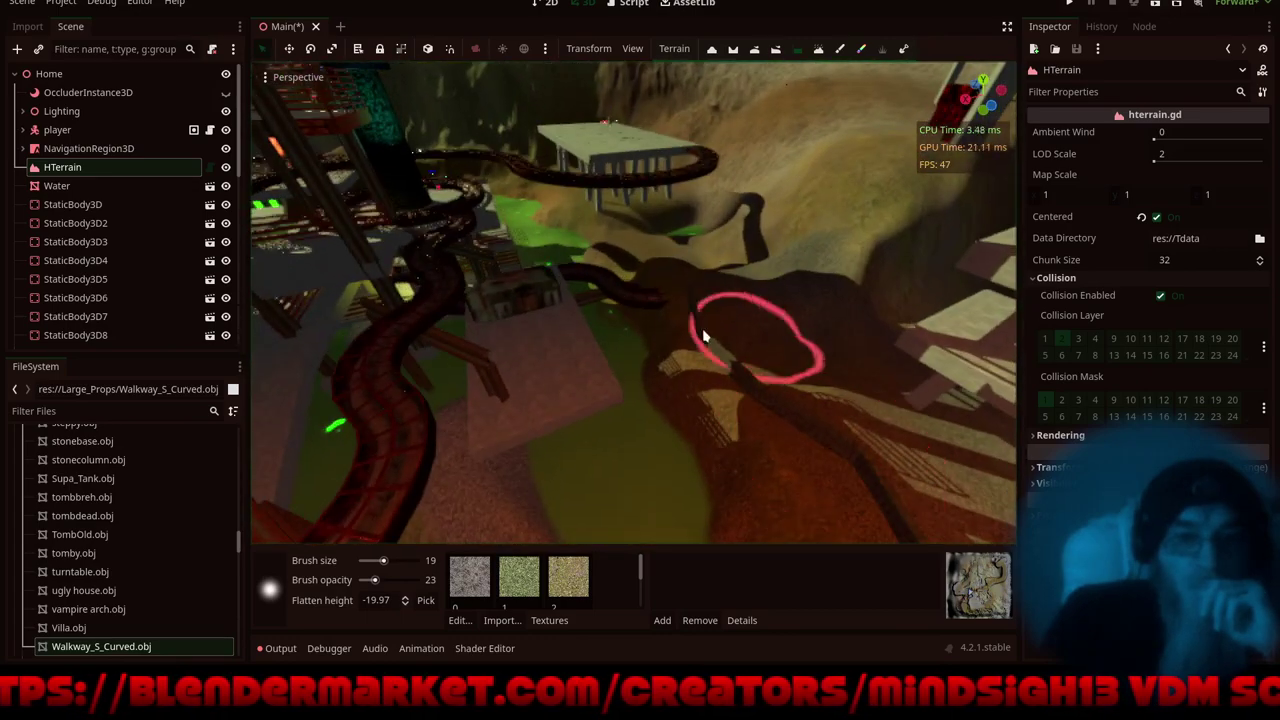
mouse_move(666, 302)
middle_down()
mouse_move(835, 319)
mouse_move(776, 287)
mouse_move(697, 297)
mouse_move(640, 338)
mouse_move(390, 327)
middle_up()
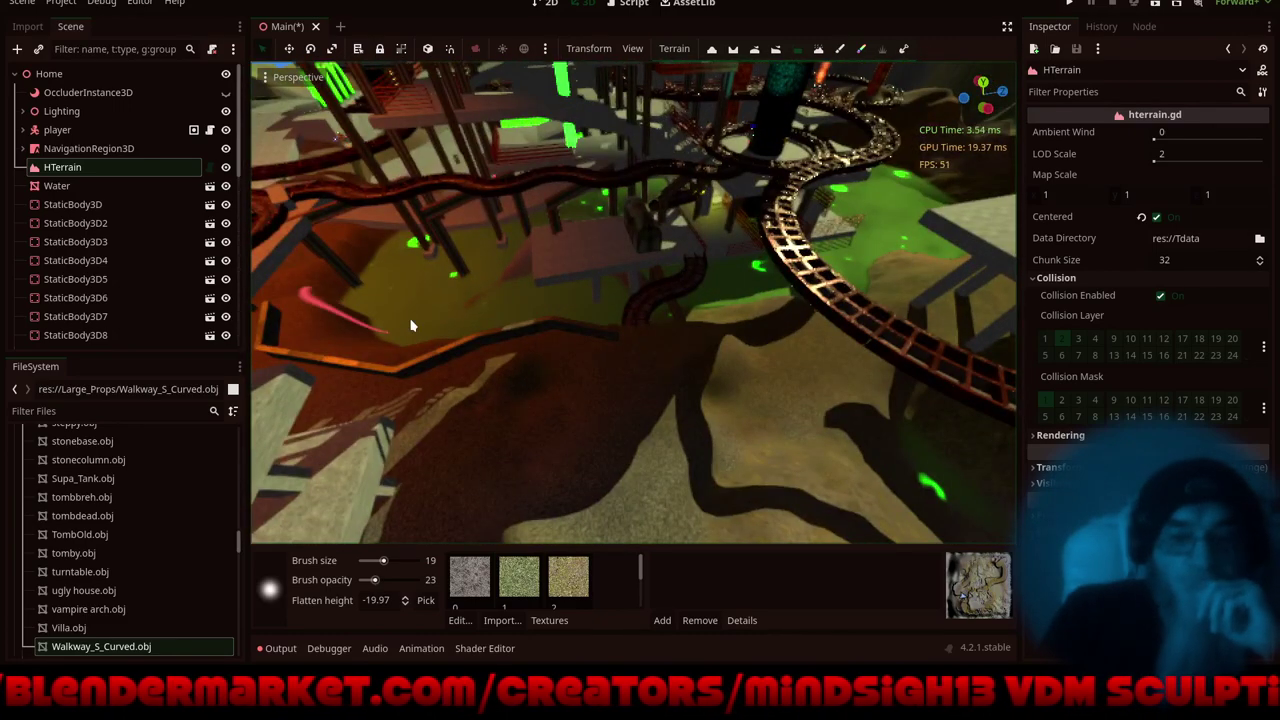
scroll(767, 236, up, 3)
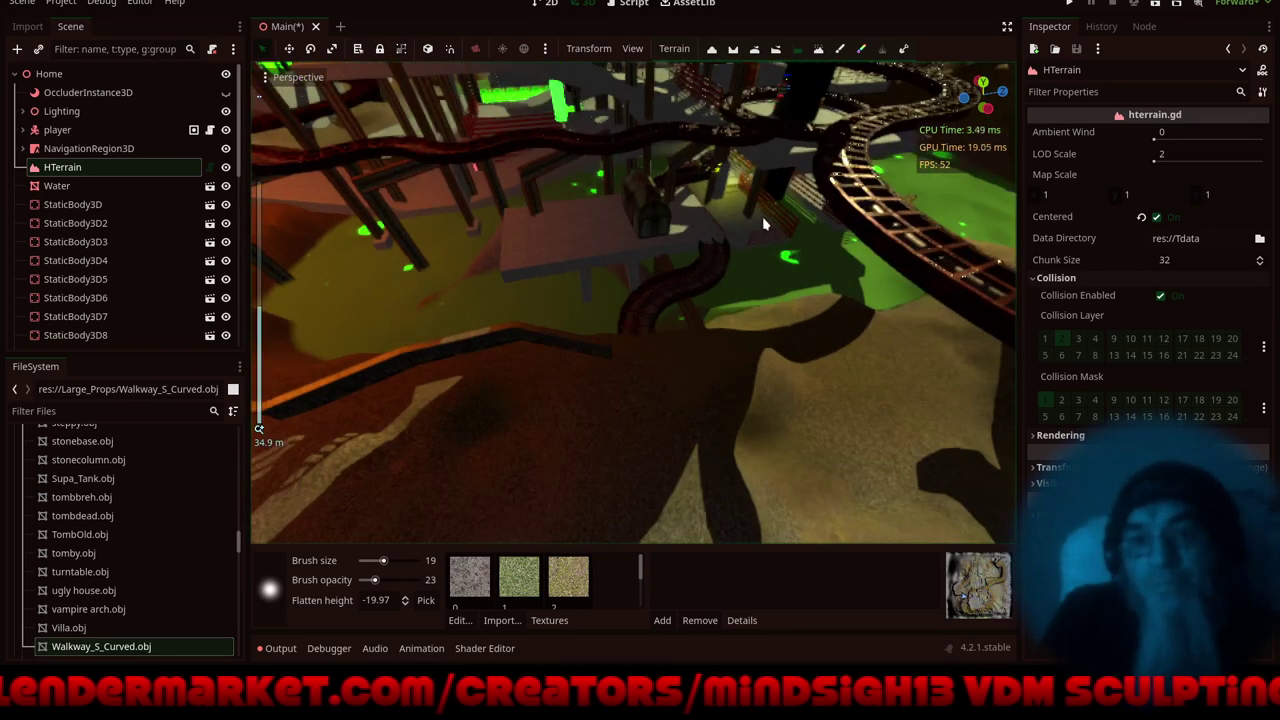
- Bake the terrain's global map and update its editor collider
click(676, 48)
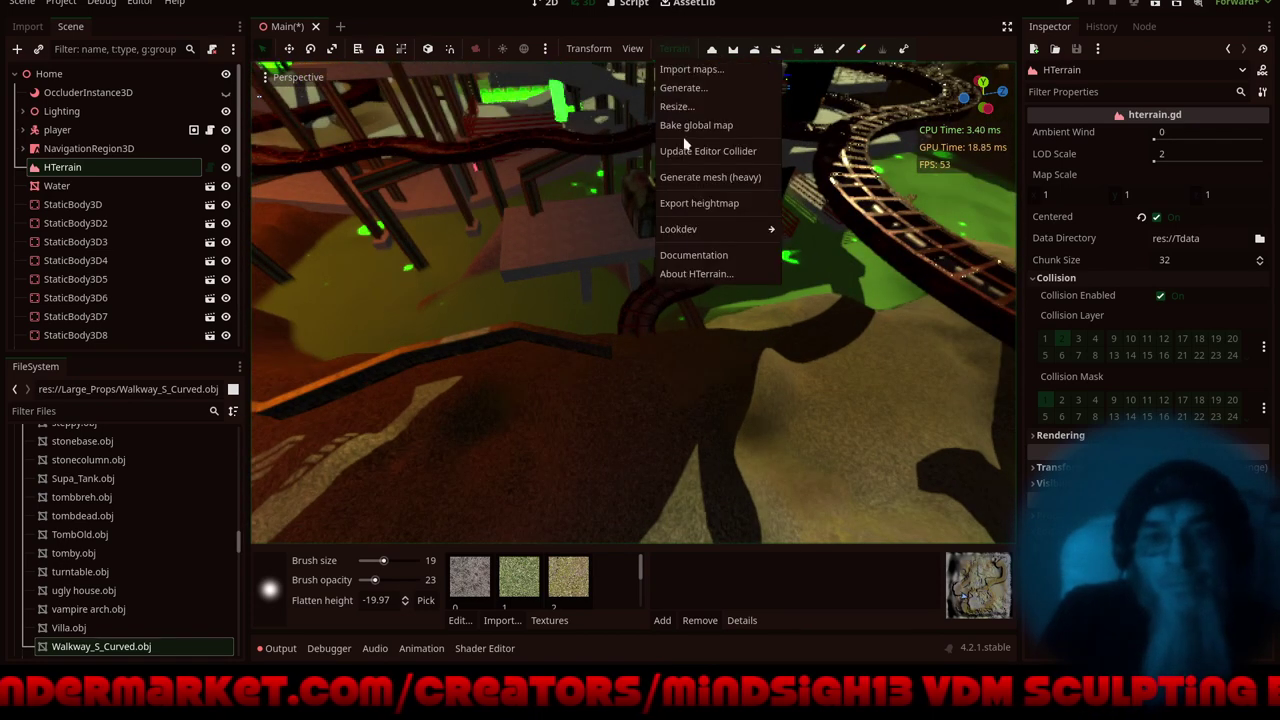
click(686, 125)
click(675, 48)
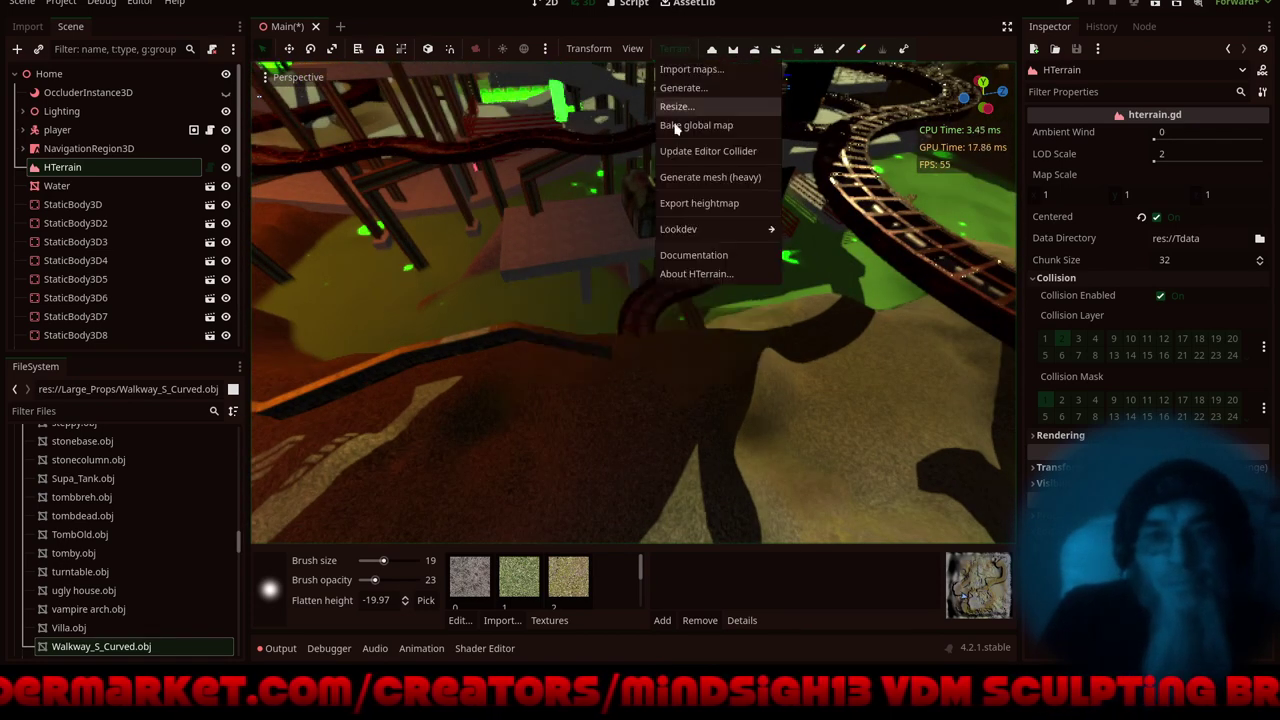
click(685, 151)
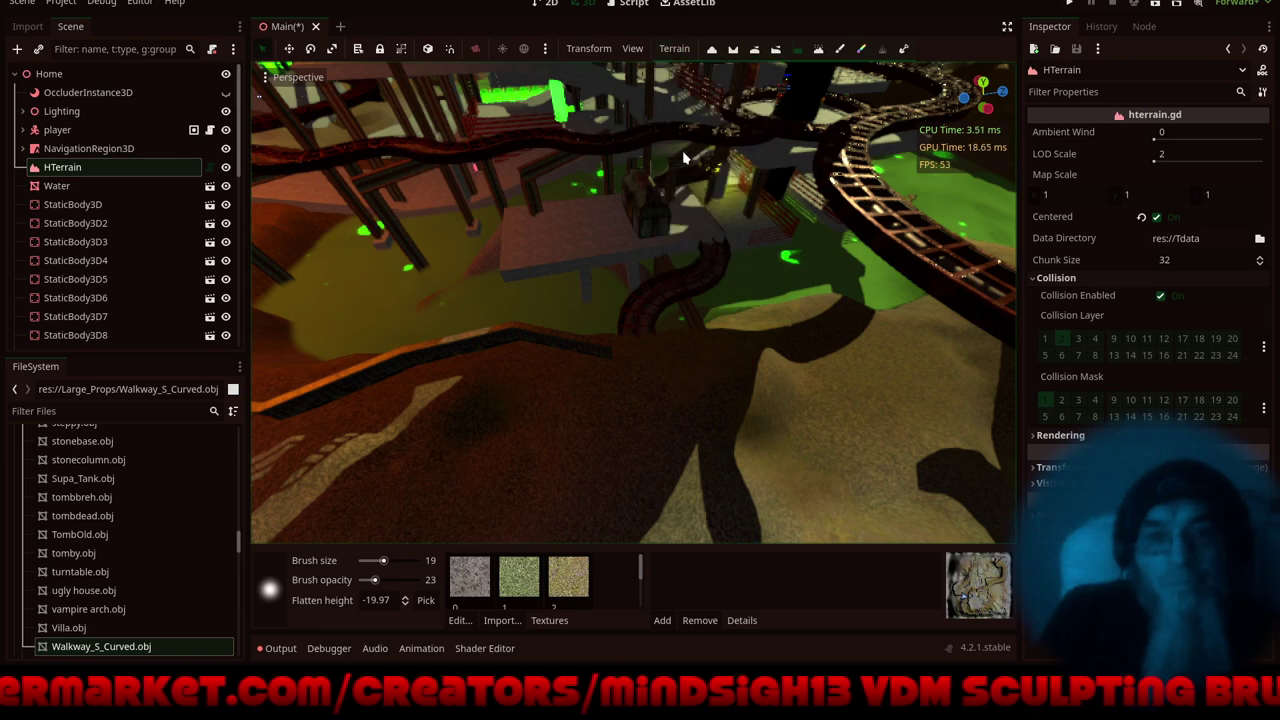
- Leave terrain editing, select the slab behind the dark green structure, focus on it, and maximize the 3D viewport
click(70, 92)
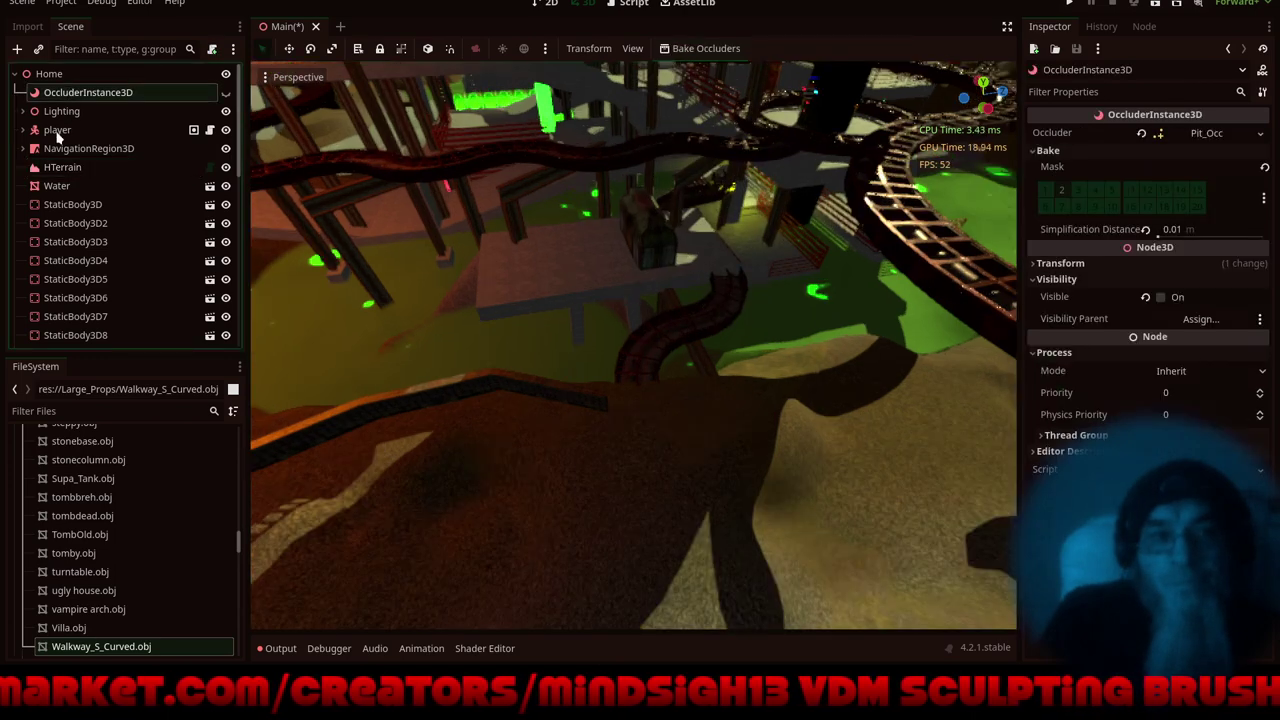
click(740, 235)
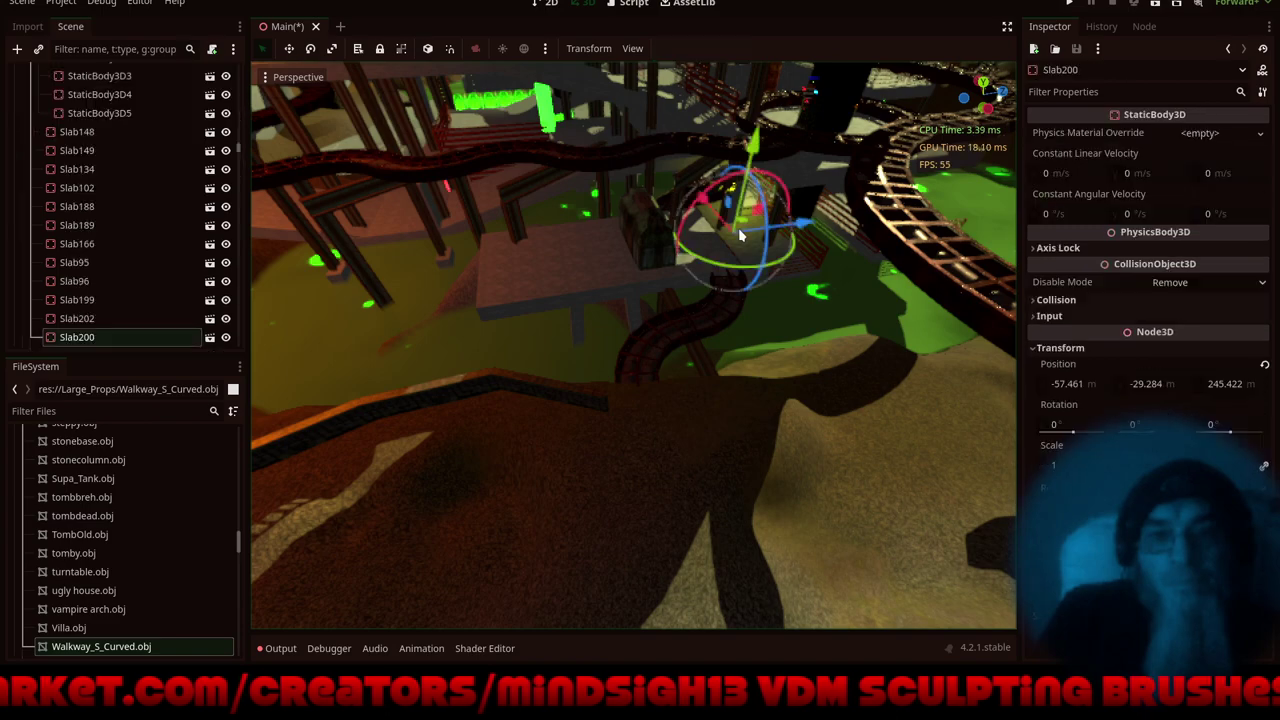
key(f)
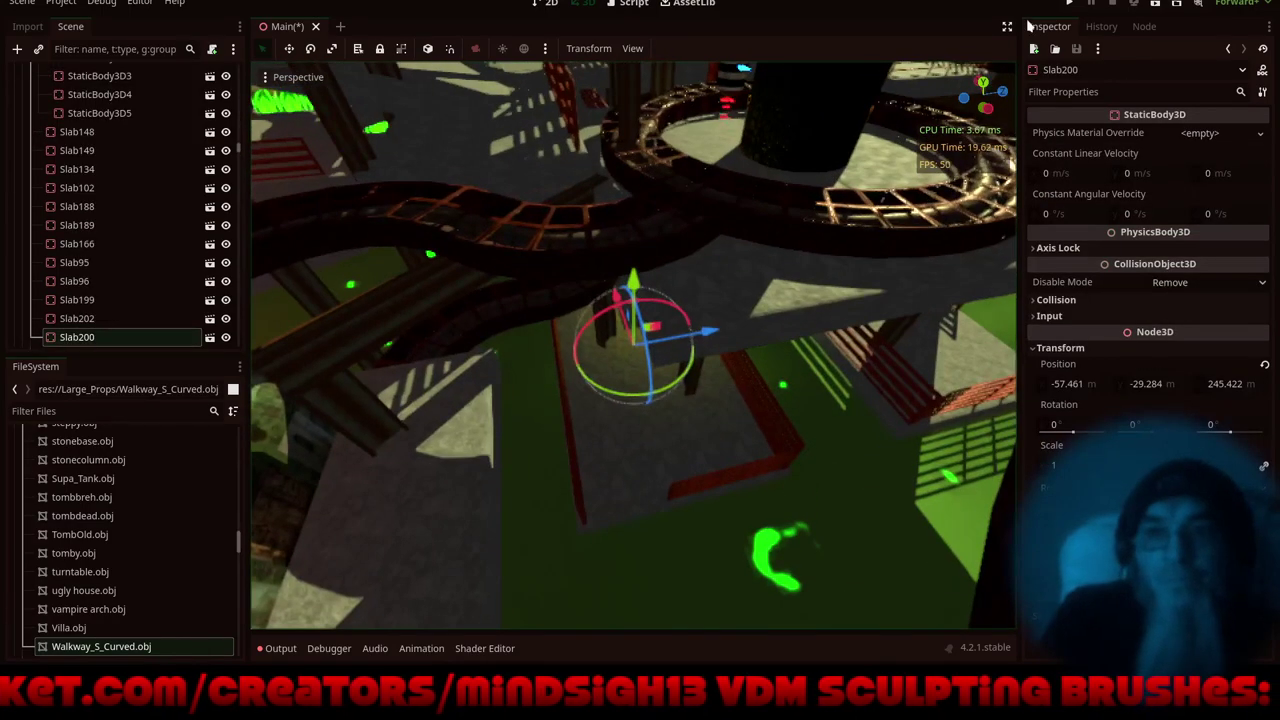
click(1008, 28)
- Duplicate the red railing beside the green pool and move the copy about 37 m along Z onto the slab beneath the rusty frame
middle_drag(900, 397, 323, 403)
scroll(604, 274, up, 10)
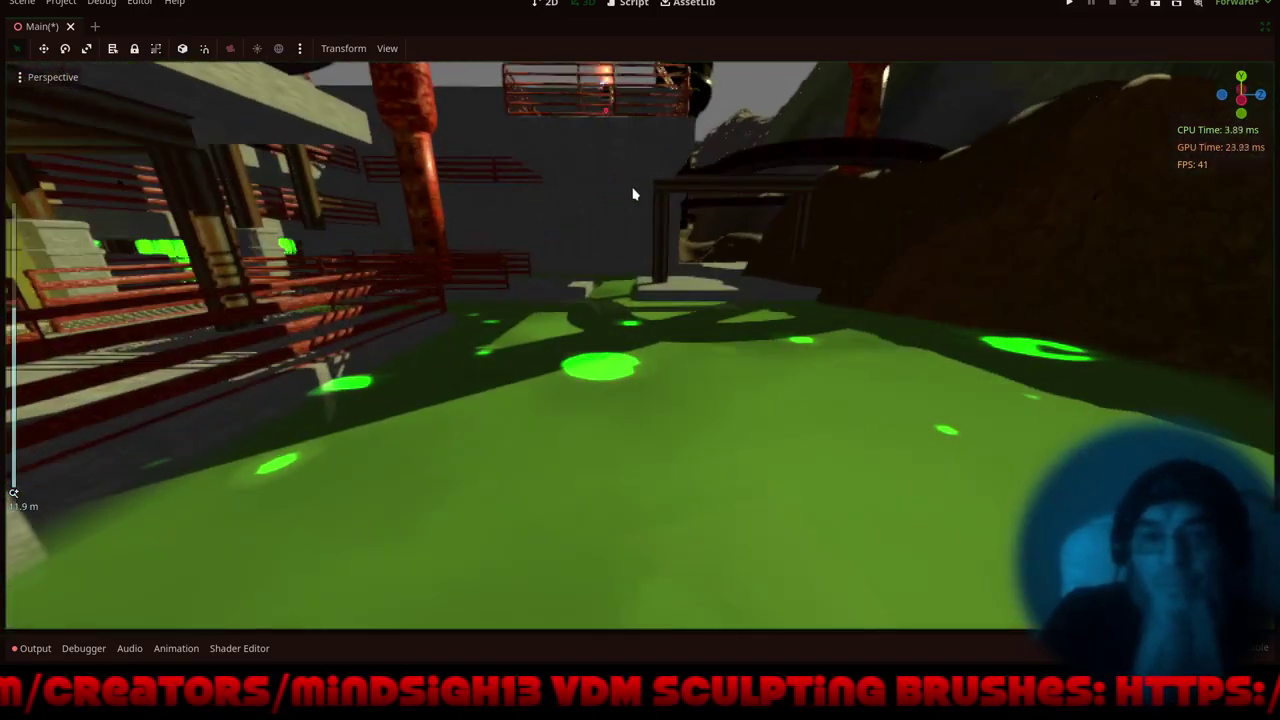
shift+middle_drag(625, 216, 560, 357)
scroll(563, 180, up, 8)
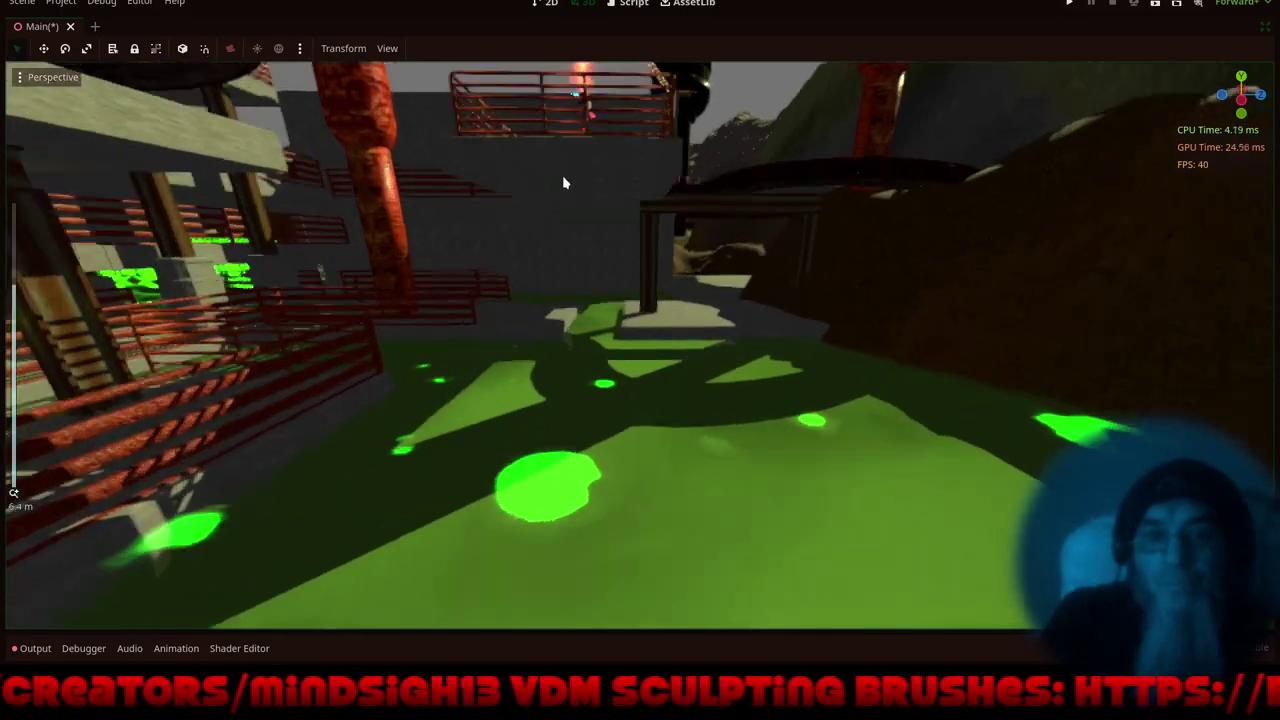
scroll(563, 180, up, 2)
middle_drag(591, 276, 553, 283)
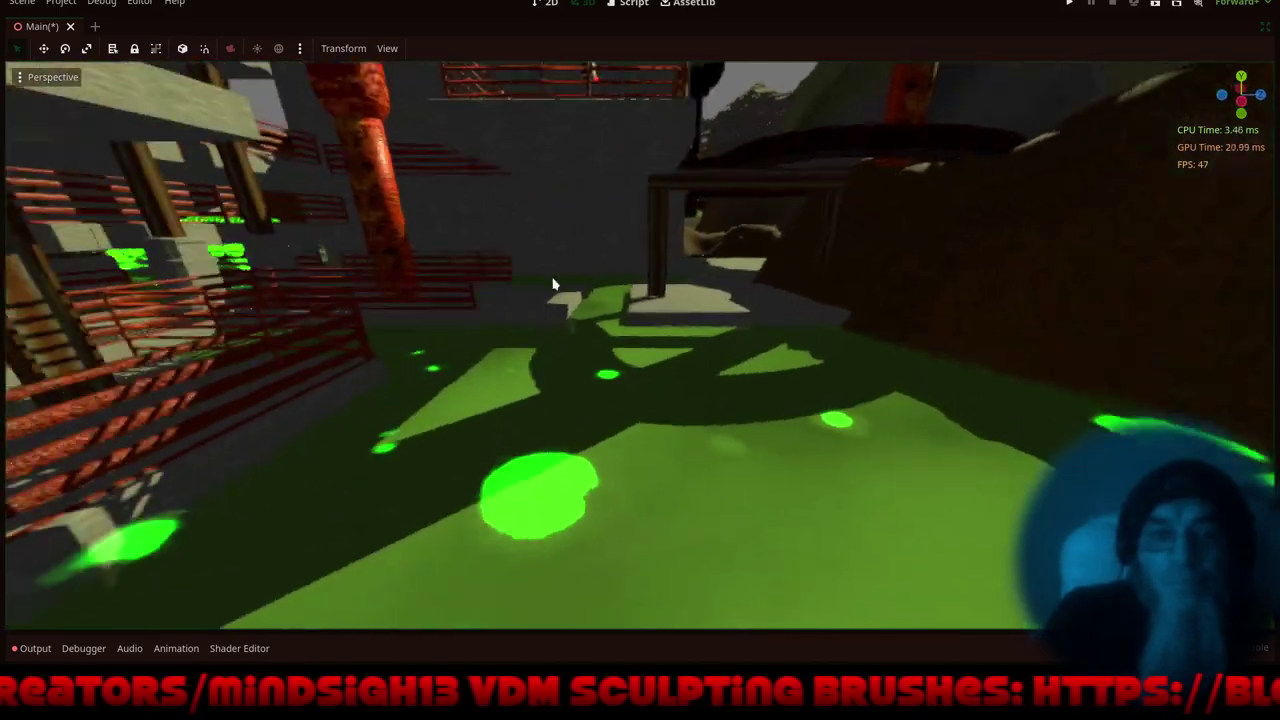
right_drag(553, 284, 601, 456)
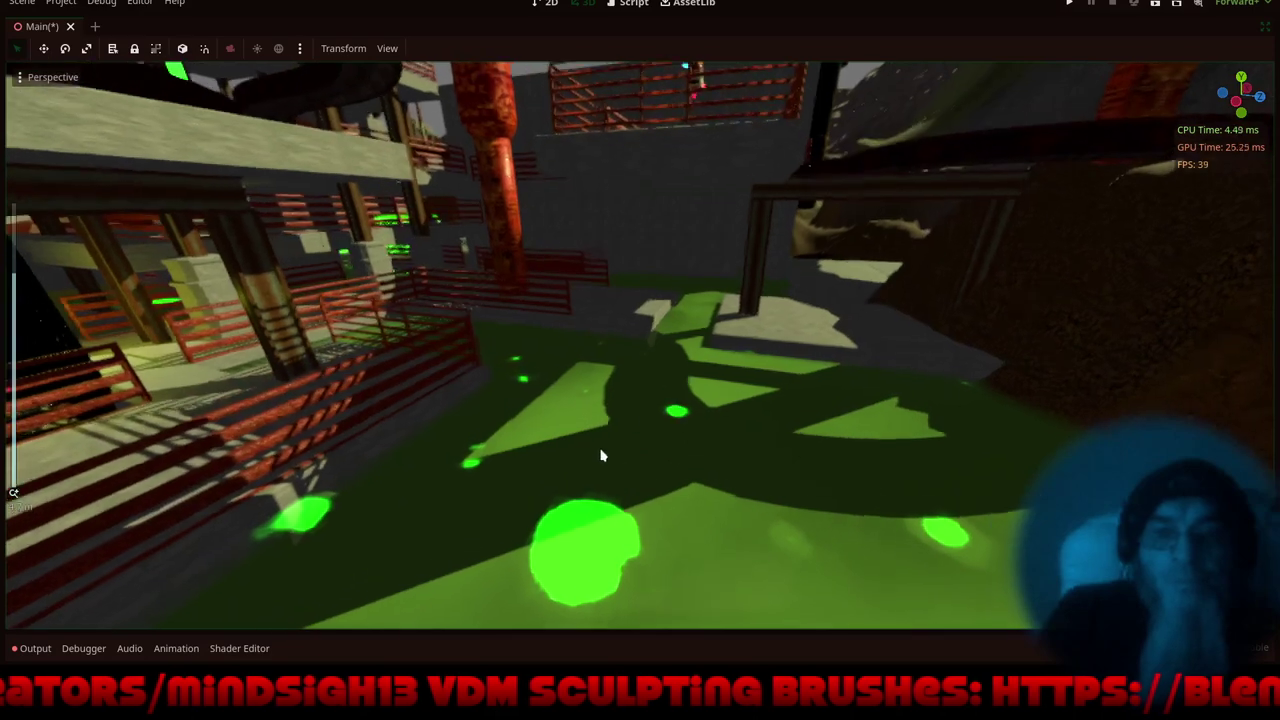
click(527, 294)
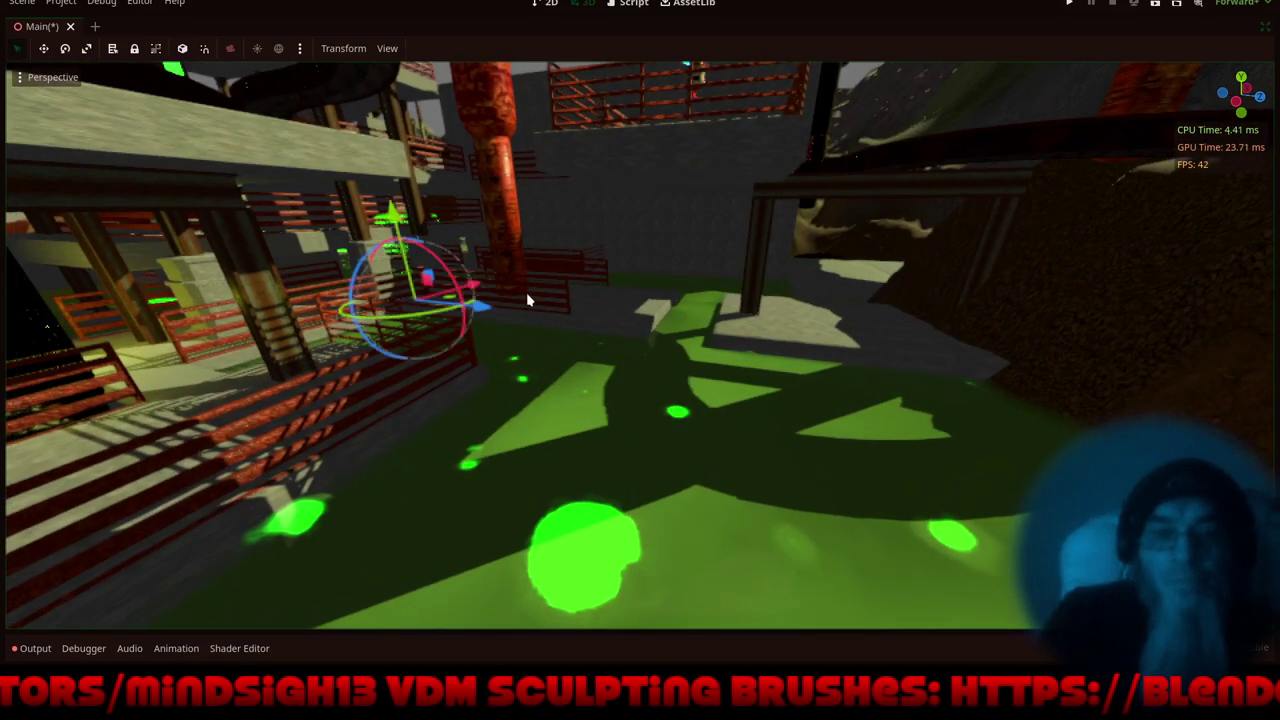
drag(481, 307, 833, 412)
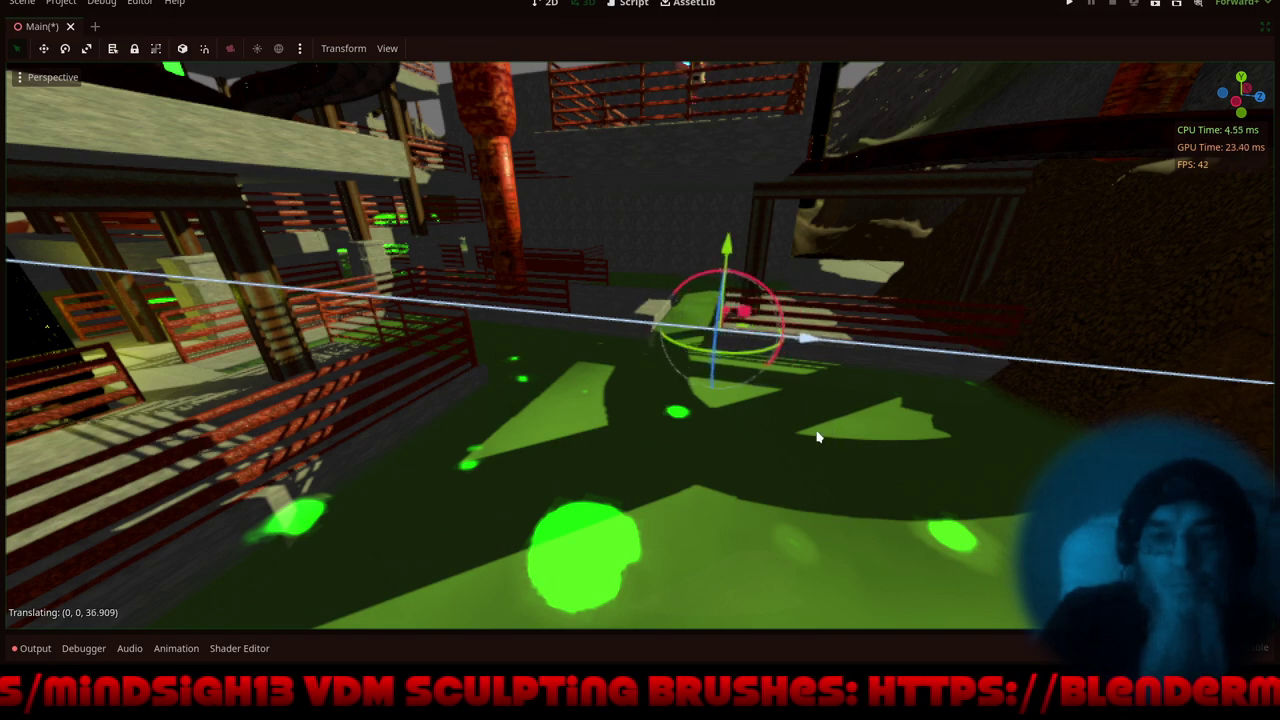
key(f)
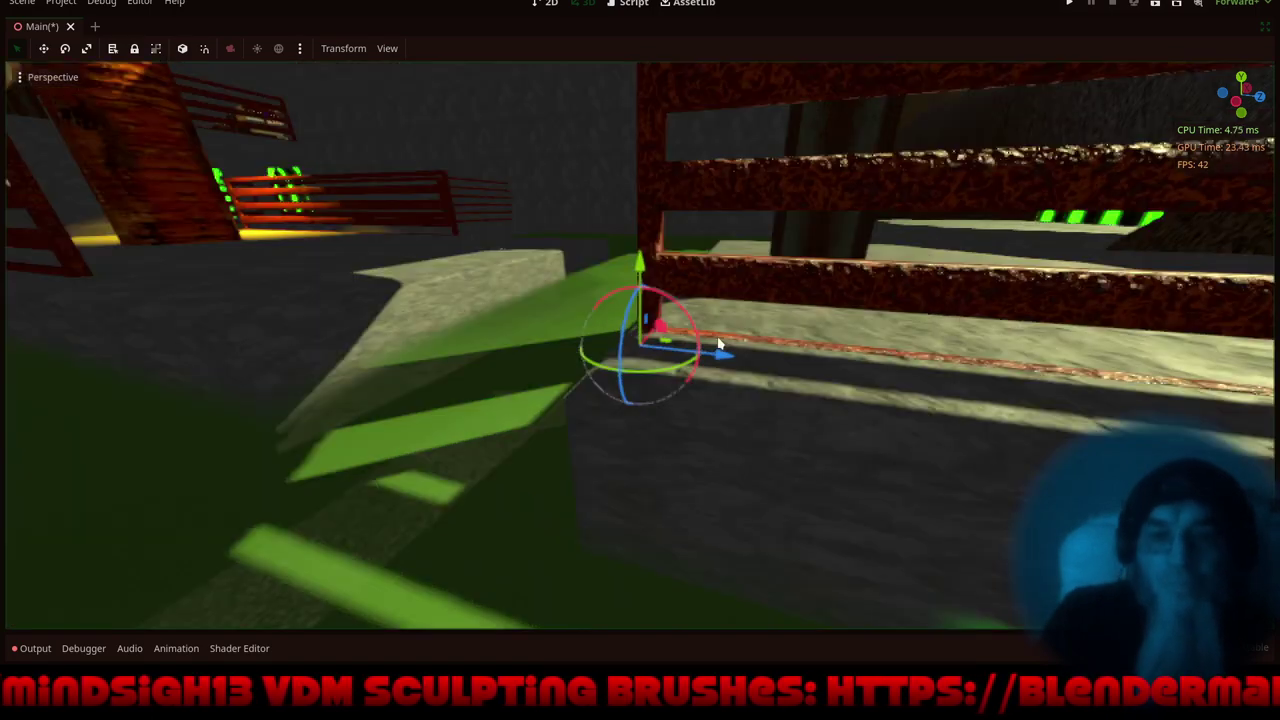
- Fine-tune the copied railing's position so it lines up with the pool-side edge of the slab under the frame
middle_drag(632, 362, 643, 396)
drag(568, 344, 668, 342)
shift+middle_drag(610, 344, 1014, 514)
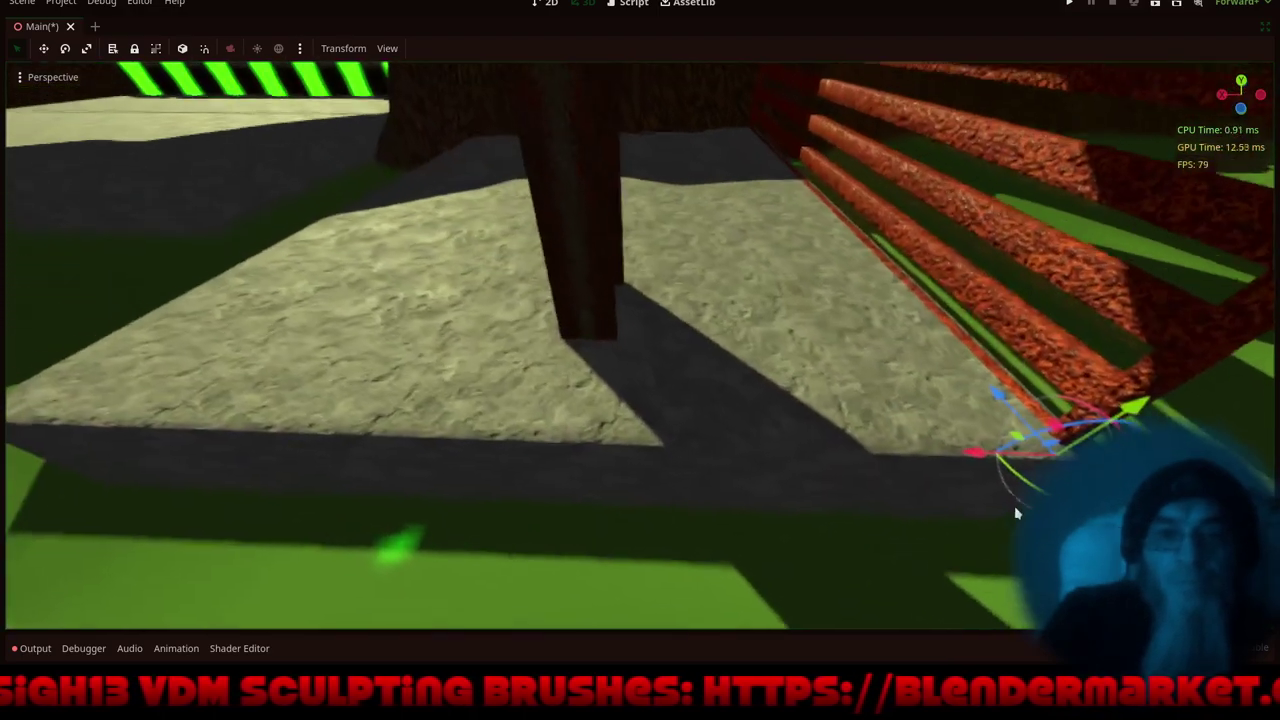
- Examine the new railing, the slab under the frame and the green channel next to it from several sides
scroll(960, 400, down, 6)
middle_drag(757, 448, 878, 441)
shift+middle_drag(797, 412, 865, 346)
scroll(865, 346, down, 7)
scroll(655, 451, down, 7)
middle_drag(650, 451, 525, 412)
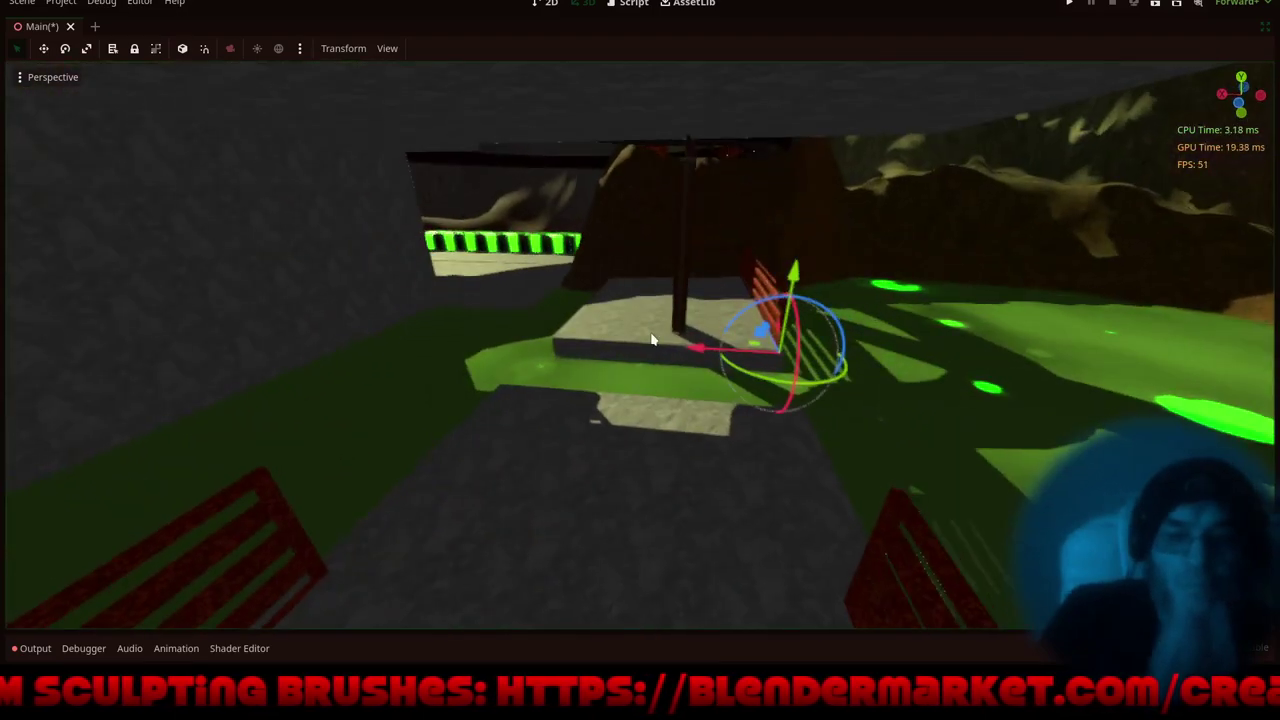
middle_drag(639, 368, 757, 375)
scroll(829, 343, up, 5)
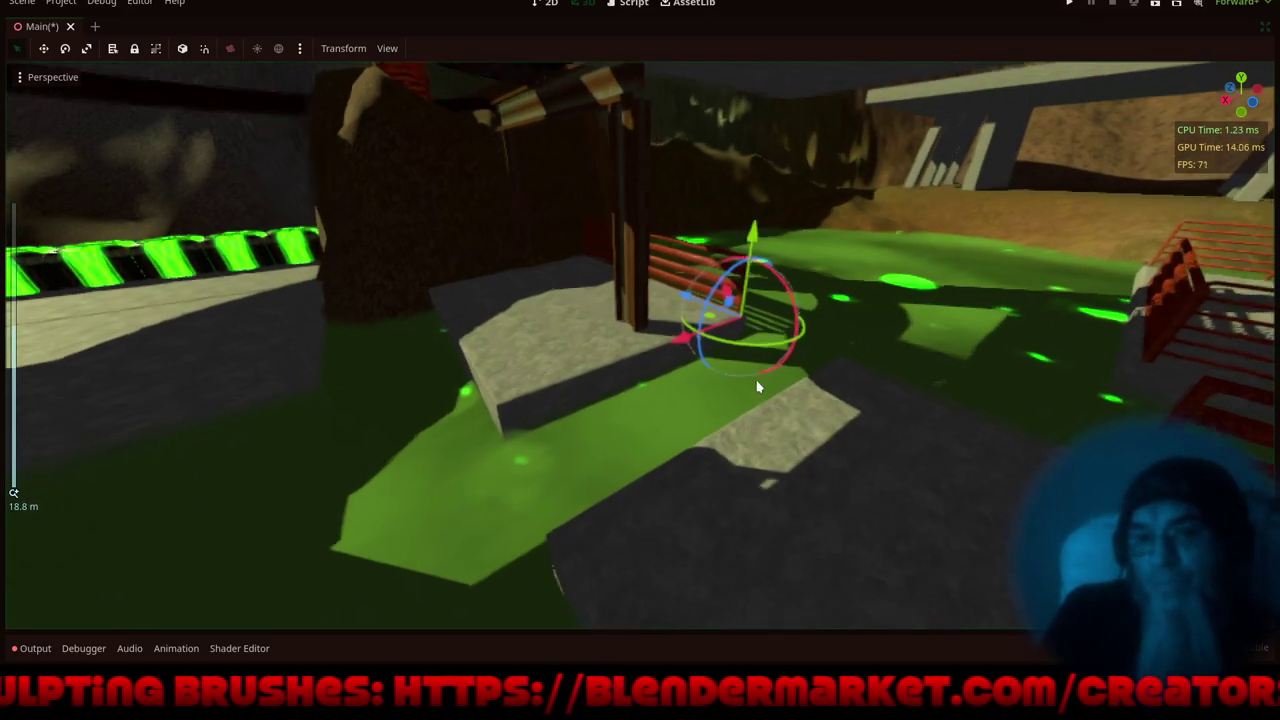
middle_drag(757, 387, 711, 464)
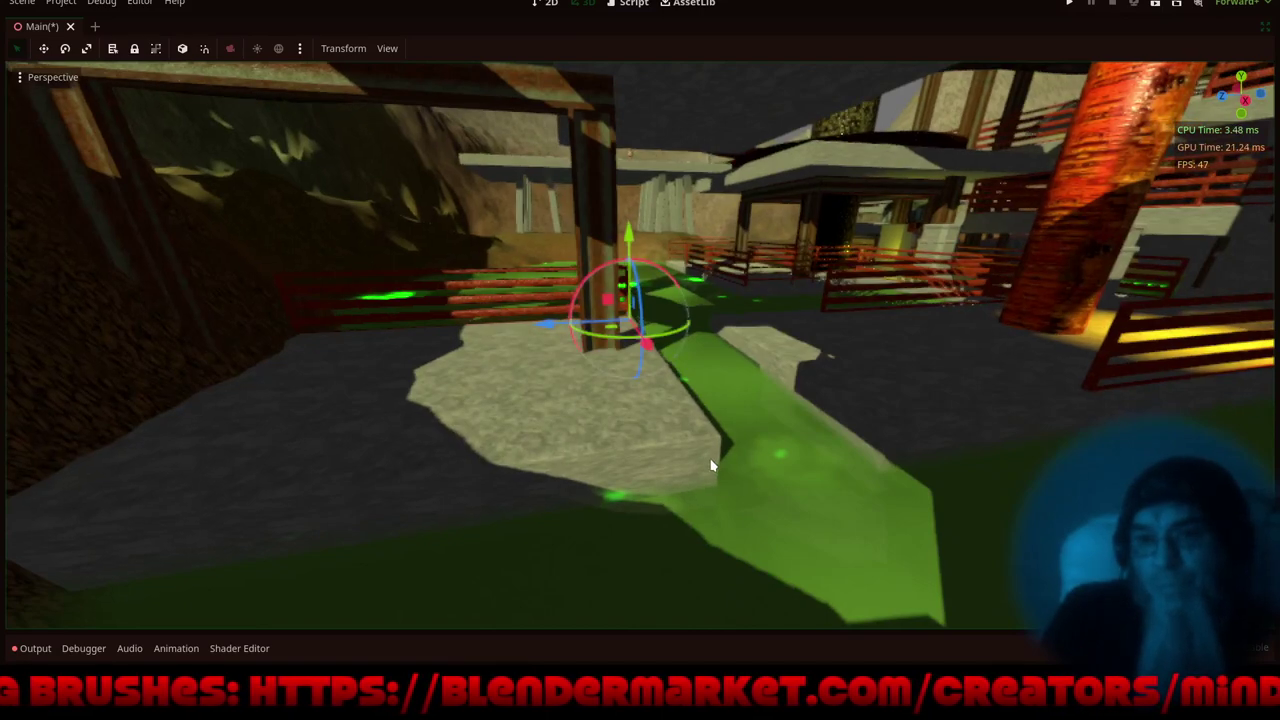
middle_drag(697, 471, 128, 561)
scroll(128, 561, up, 2)
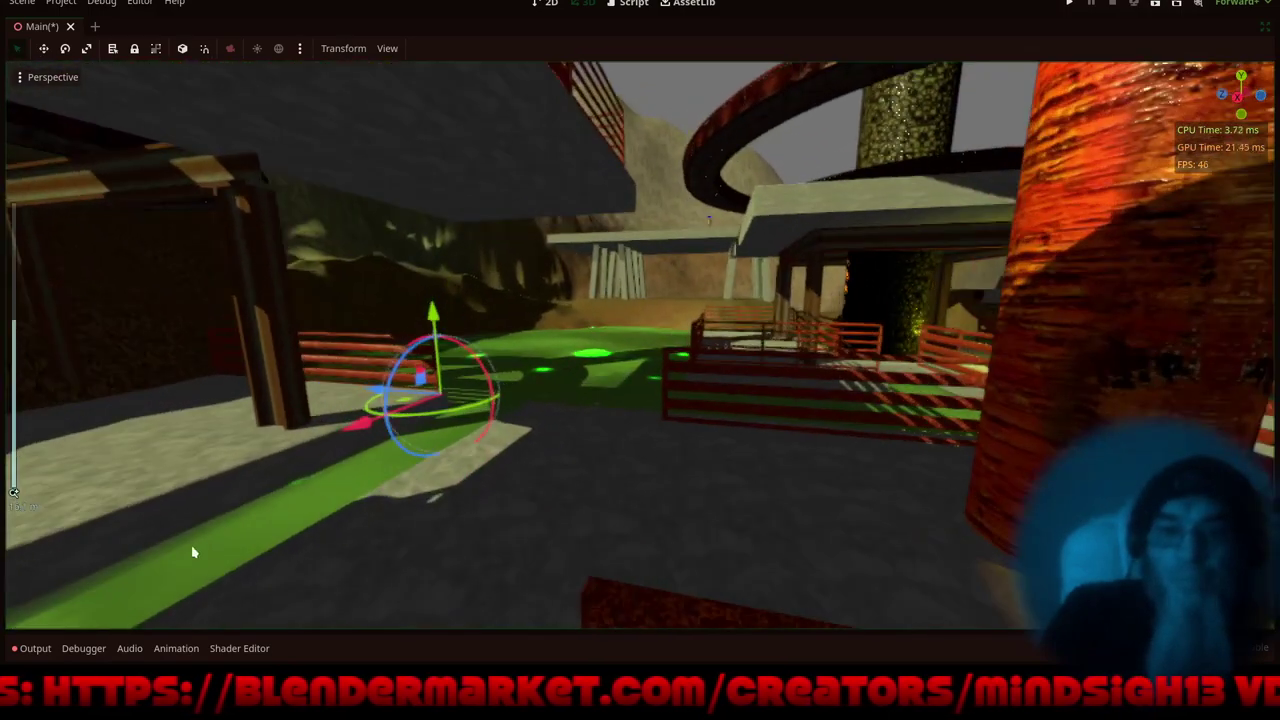
- Duplicate the railing on the neighbouring slab and move the copy about 13 m along X toward the green channel
click(880, 340)
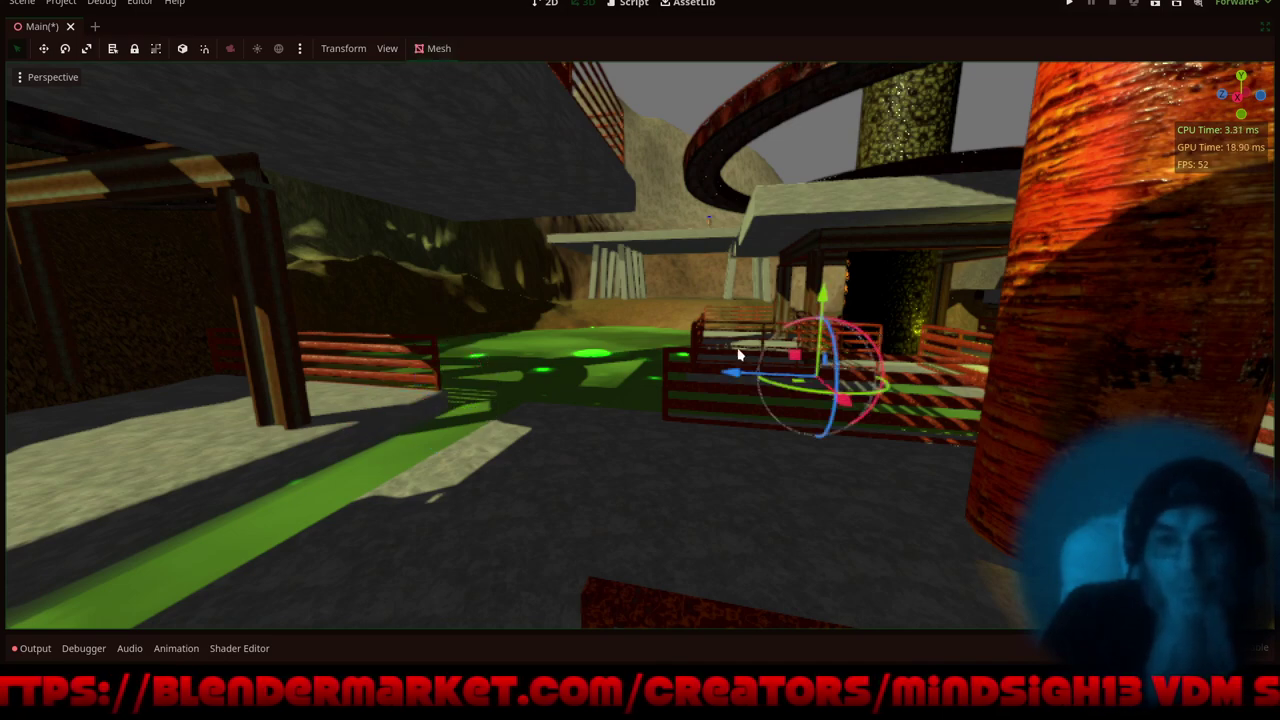
drag(737, 375, 440, 558)
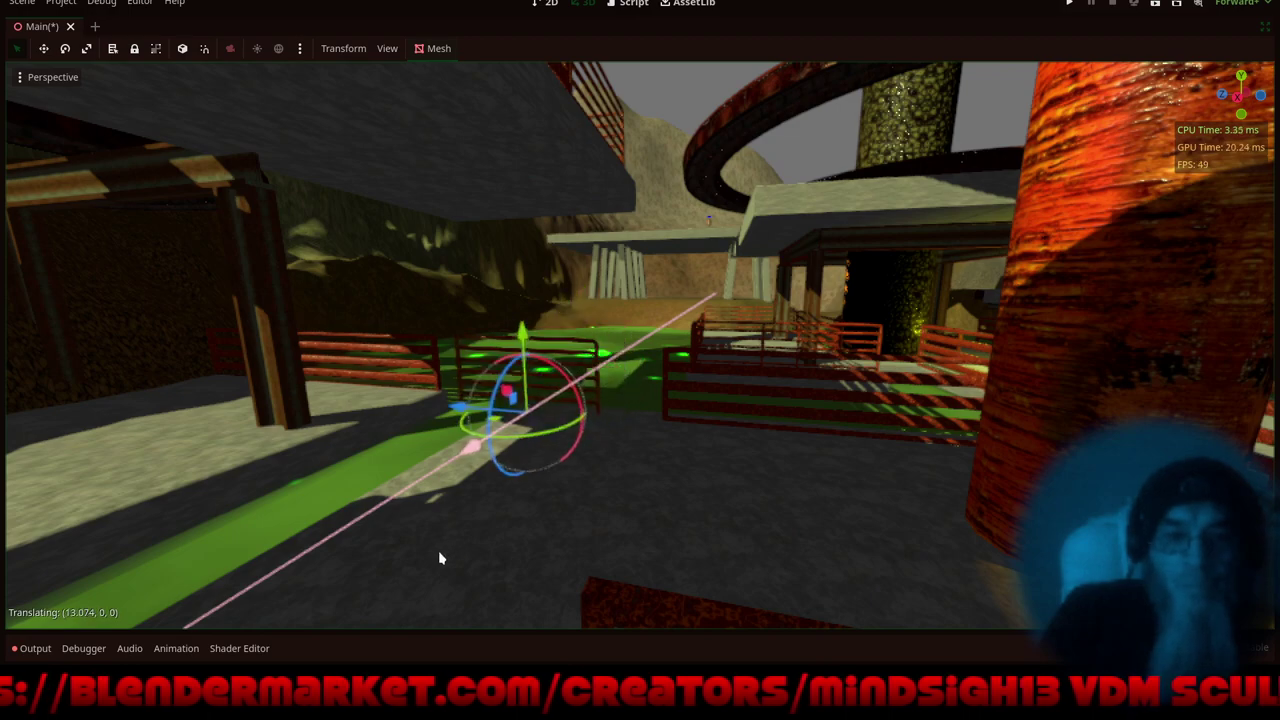
key(f)
scroll(714, 329, up, 6)
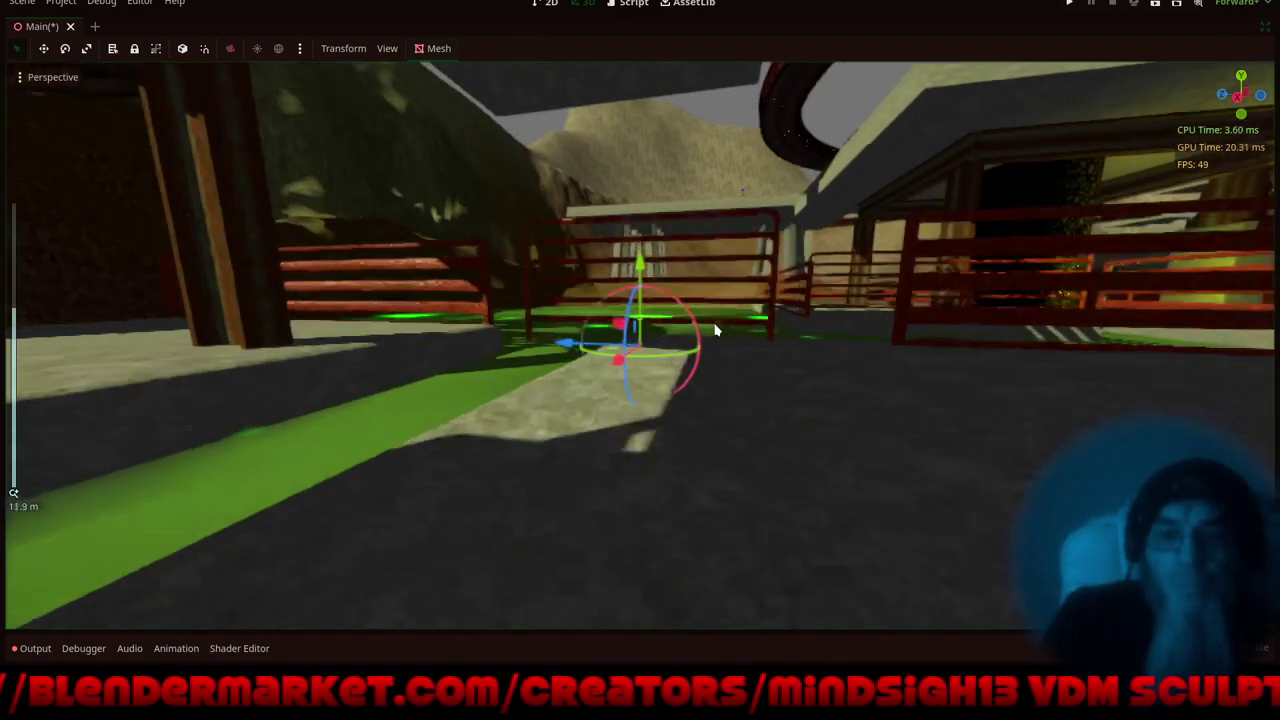
middle_drag(681, 371, 692, 494)
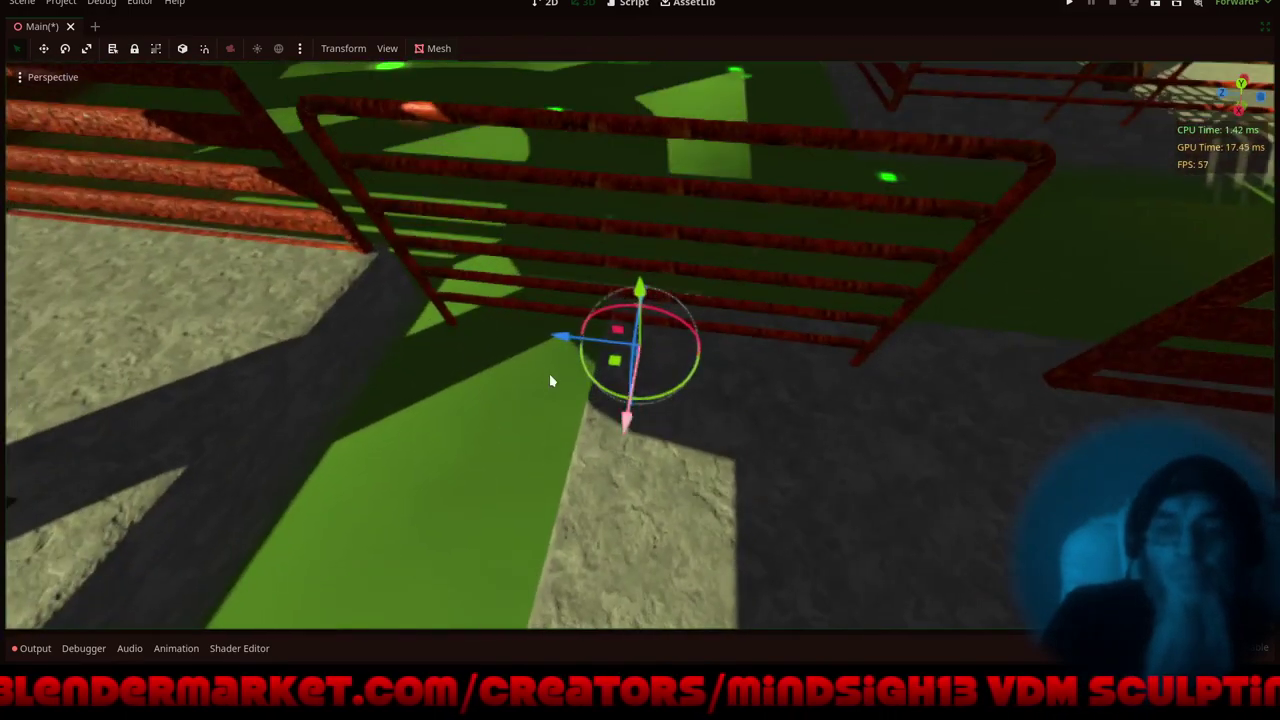
- Shift the copied railing along Z to join the existing pool-side railing and slightly adjust its height
drag(566, 341, 743, 408)
middle_drag(855, 490, 706, 412)
scroll(694, 557, down, 7)
middle_drag(694, 557, 670, 513)
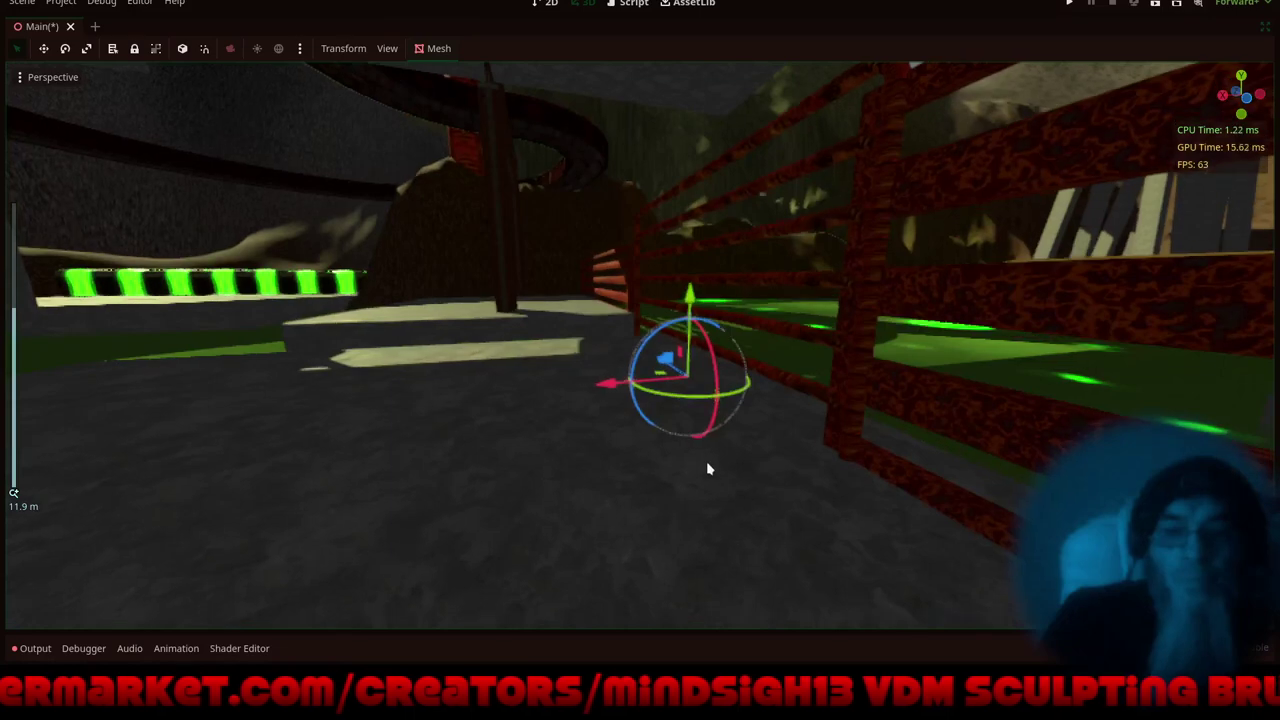
mouse_move(688, 298)
mouse_down()
mouse_move(659, 318)
mouse_move(690, 302)
mouse_up()
middle_drag(520, 354, 680, 431)
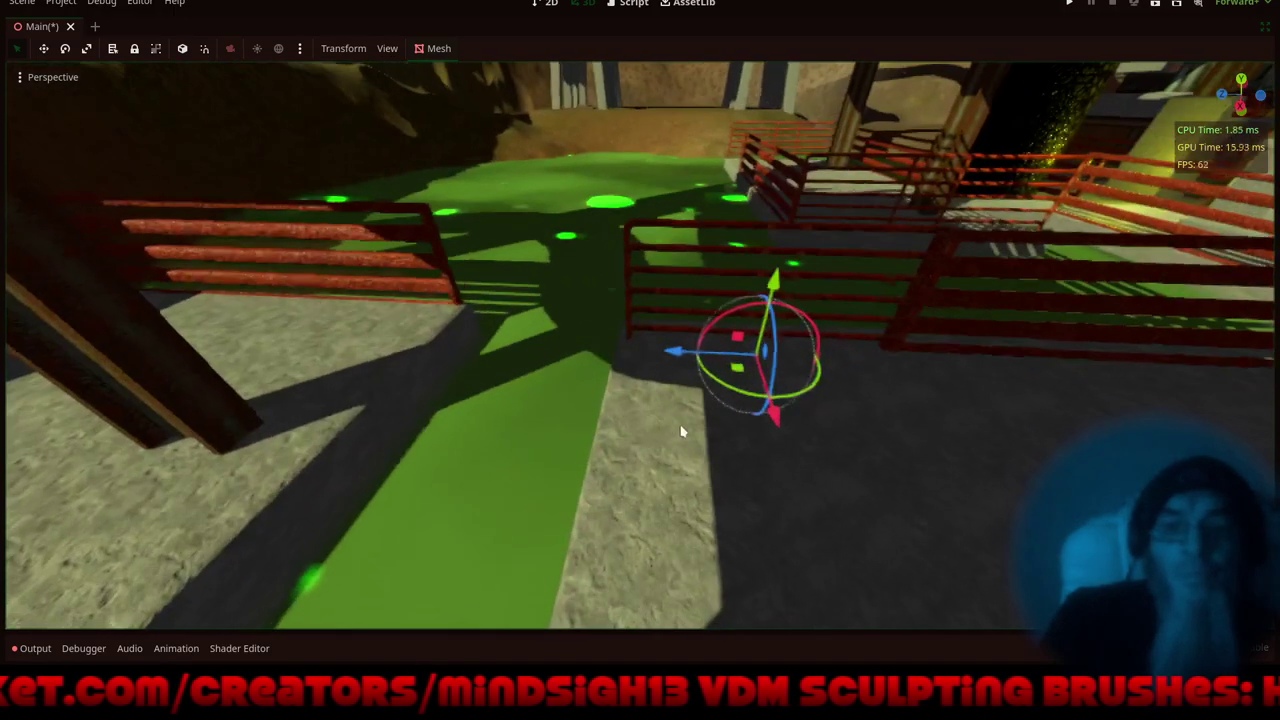
- Duplicate the joined railing and turn the copy perpendicular to it, on the slab beside the green channel
scroll(660, 374, down, 3)
middle_drag(609, 456, 396, 438)
scroll(617, 346, down, 2)
scroll(617, 351, down, 3)
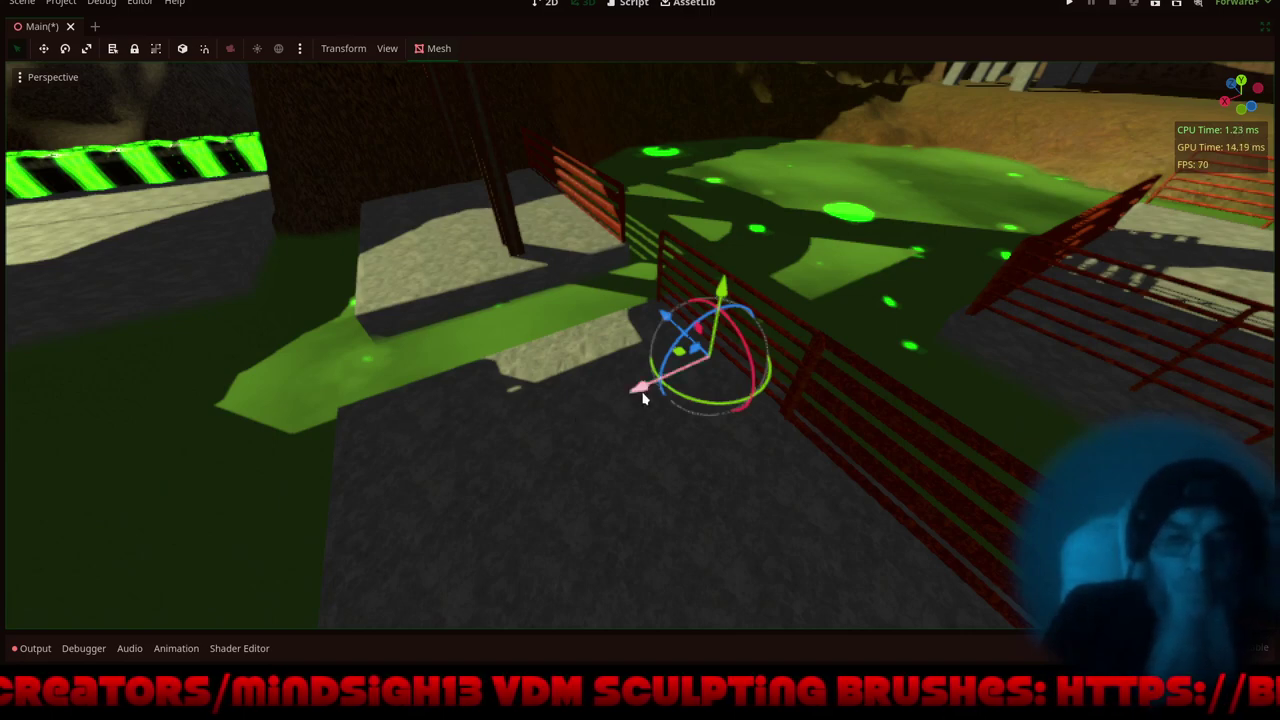
drag(643, 398, 625, 483)
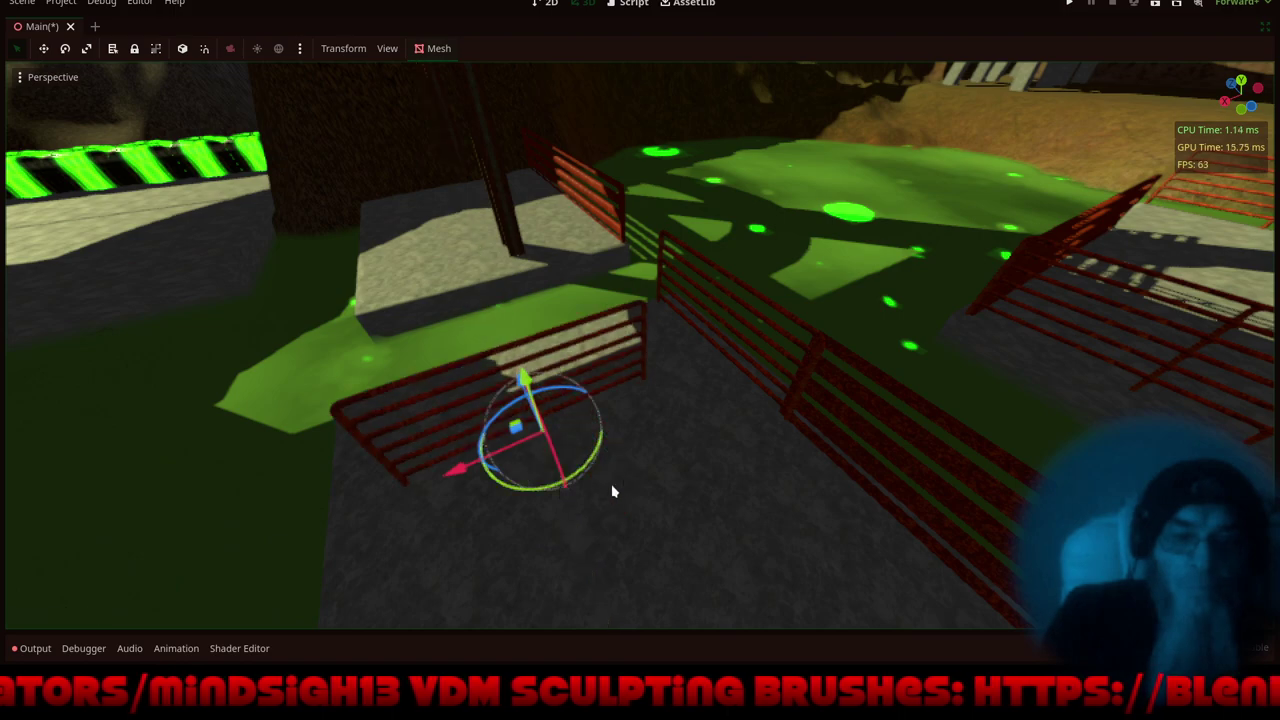
- Move the perpendicular railing along Z and X to line the slab edge facing the green channel
middle_drag(450, 508, 561, 494)
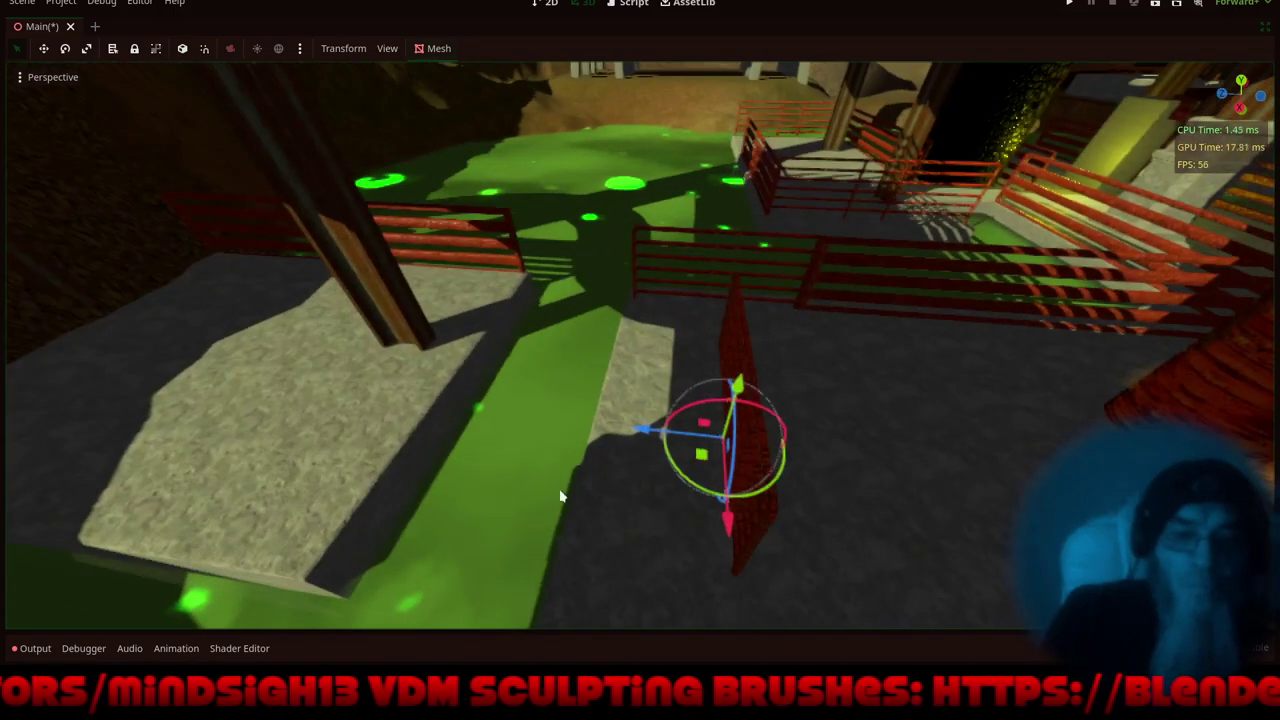
drag(630, 432, 518, 491)
drag(583, 517, 557, 580)
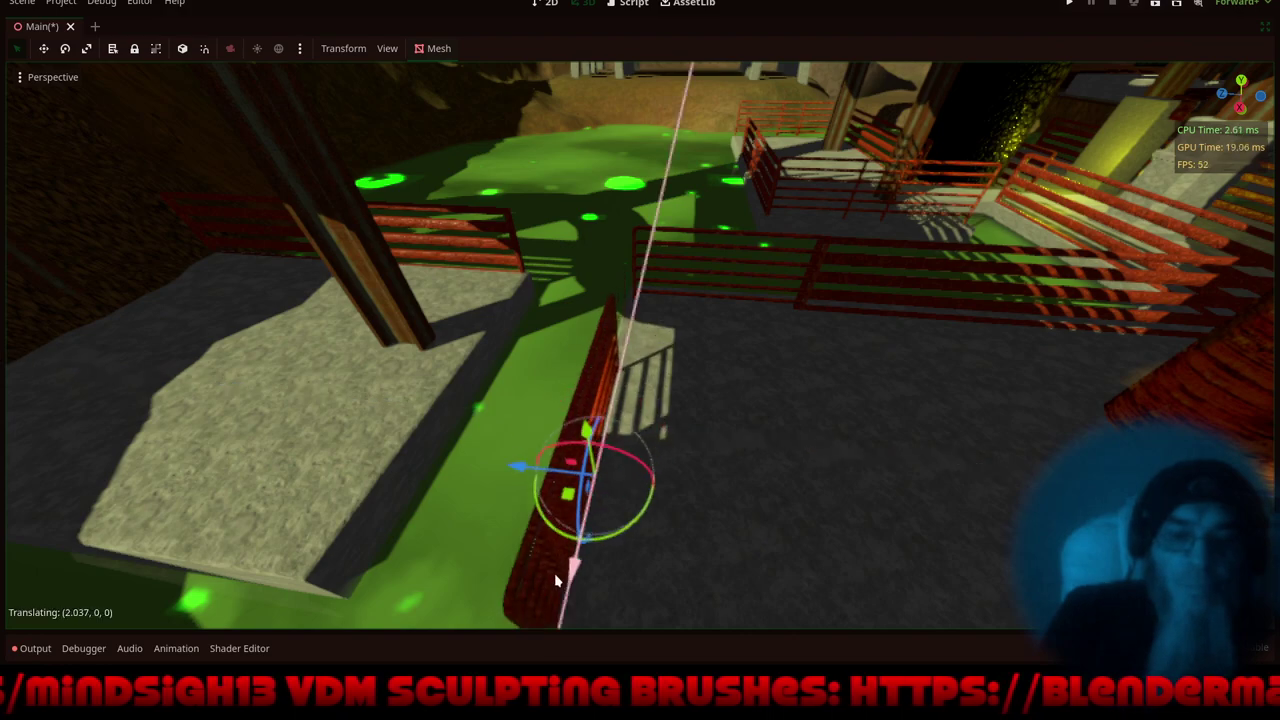
middle_drag(557, 582, 895, 411)
scroll(766, 314, up, 5)
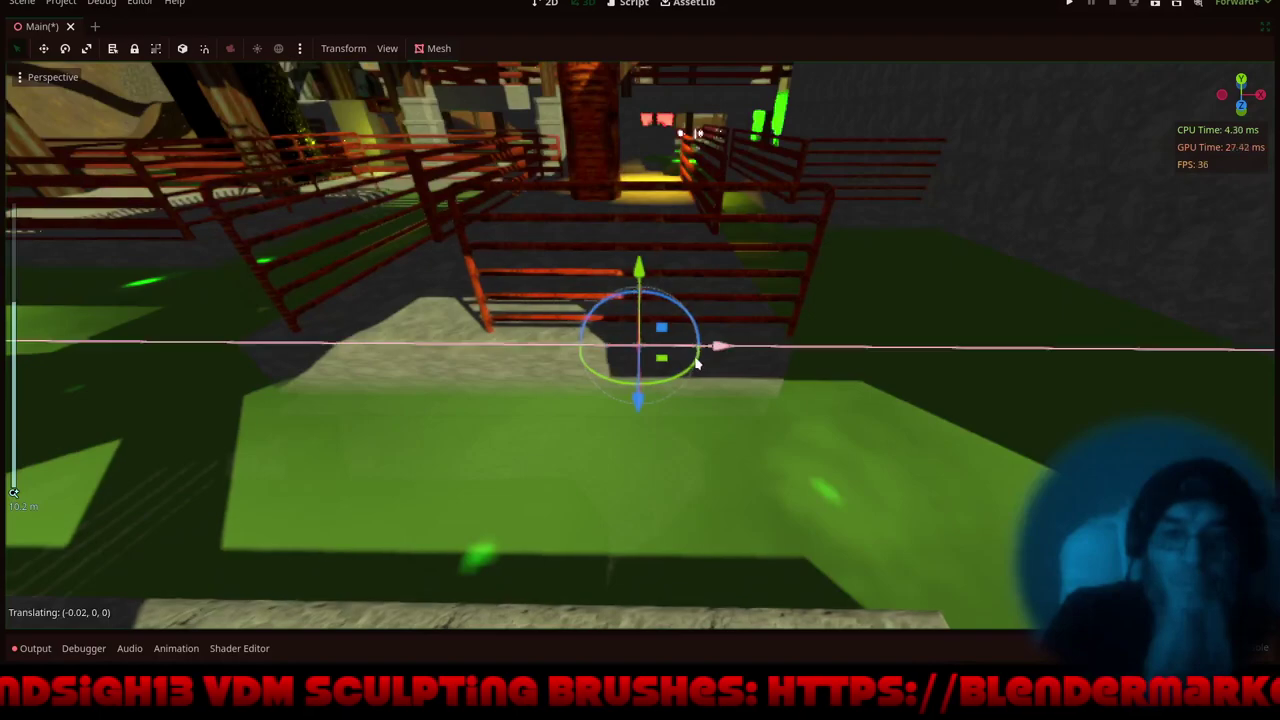
drag(697, 364, 687, 370)
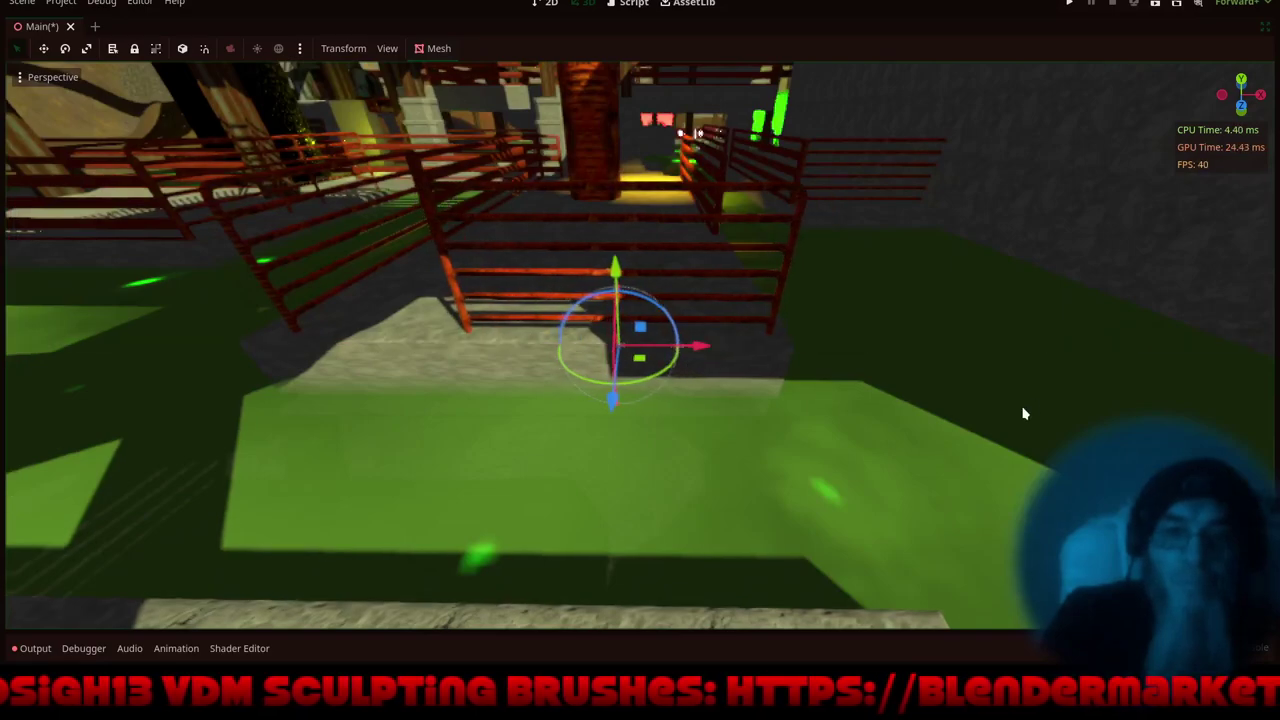
- Examine the slab's railings, the unfenced side edge and the surrounding pool from several angles
middle_drag(1024, 413, 837, 457)
scroll(890, 464, up, 2)
scroll(723, 324, down, 6)
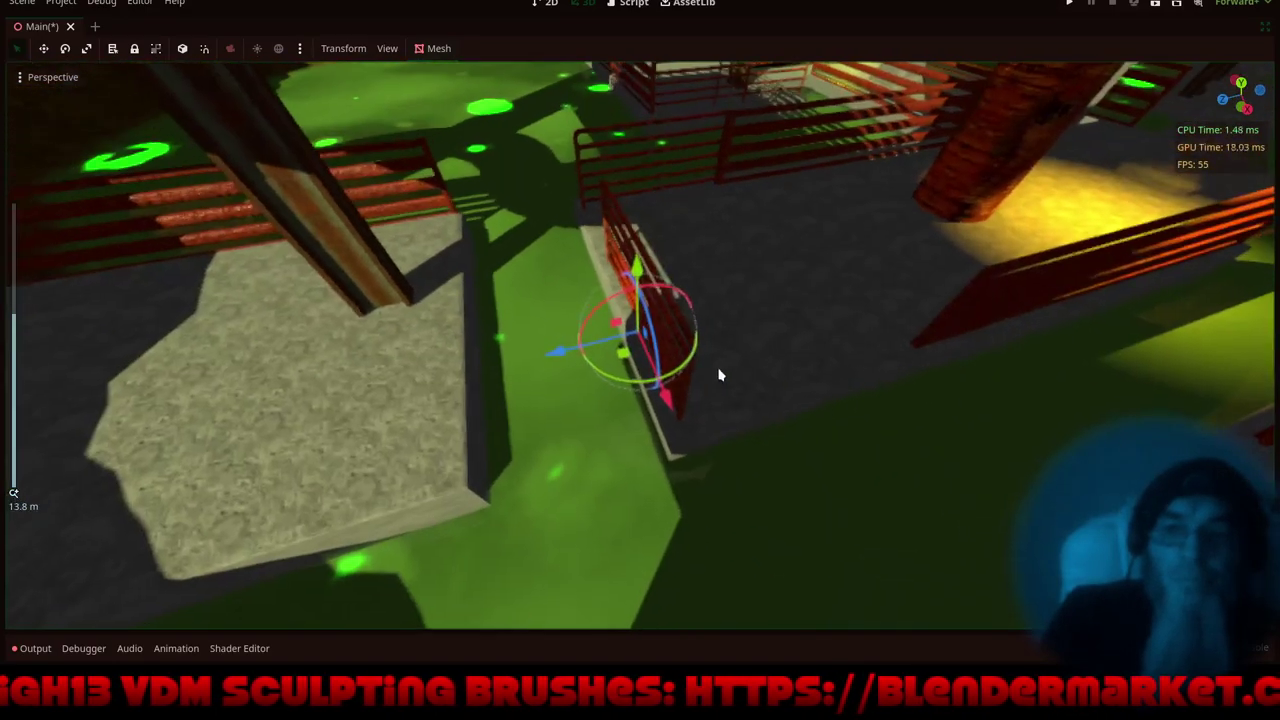
shift+middle_drag(720, 375, 8, 540)
shift+middle_drag(1140, 600, 1050, 527)
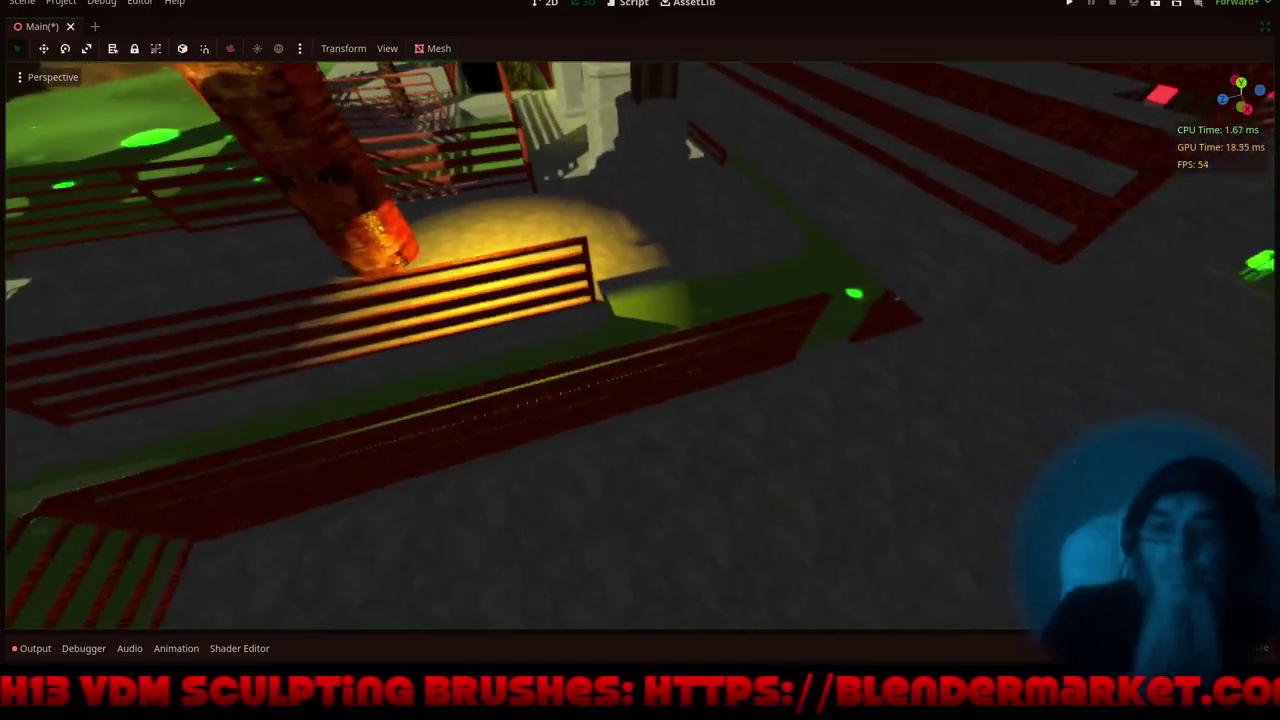
shift+middle_drag(1126, 488, 735, 195)
scroll(740, 322, down, 8)
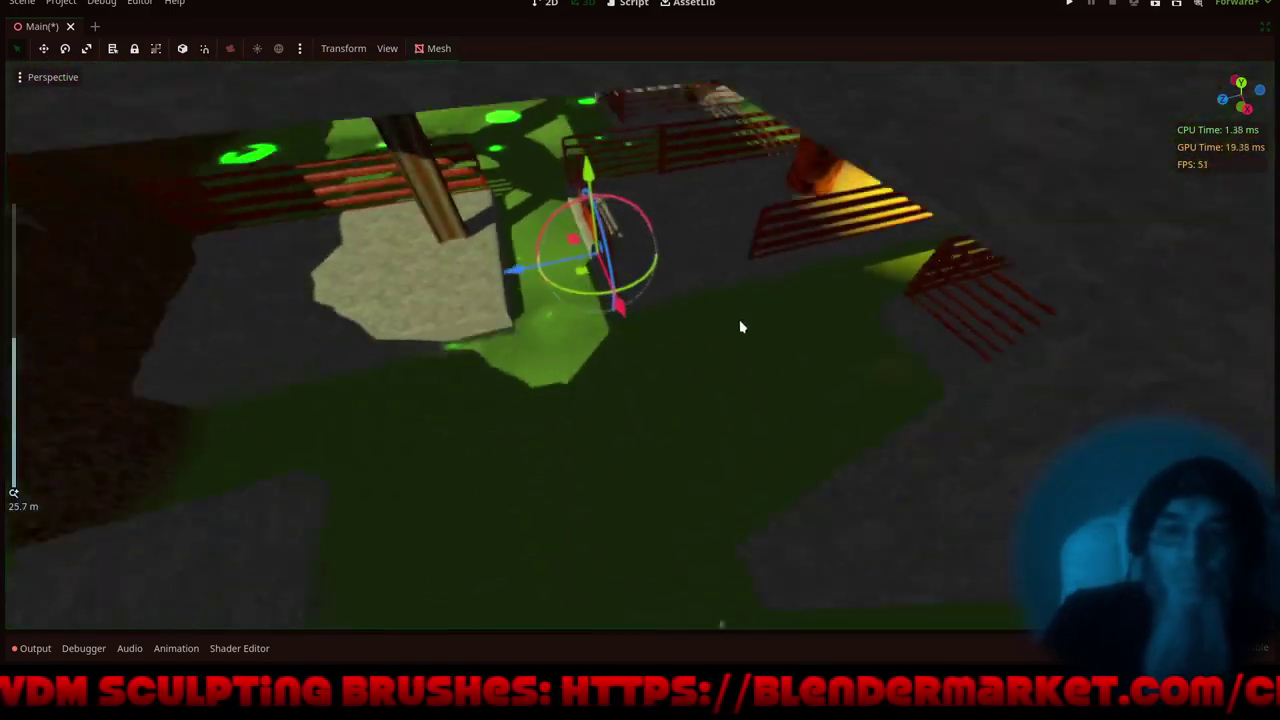
middle_drag(641, 516, 840, 496)
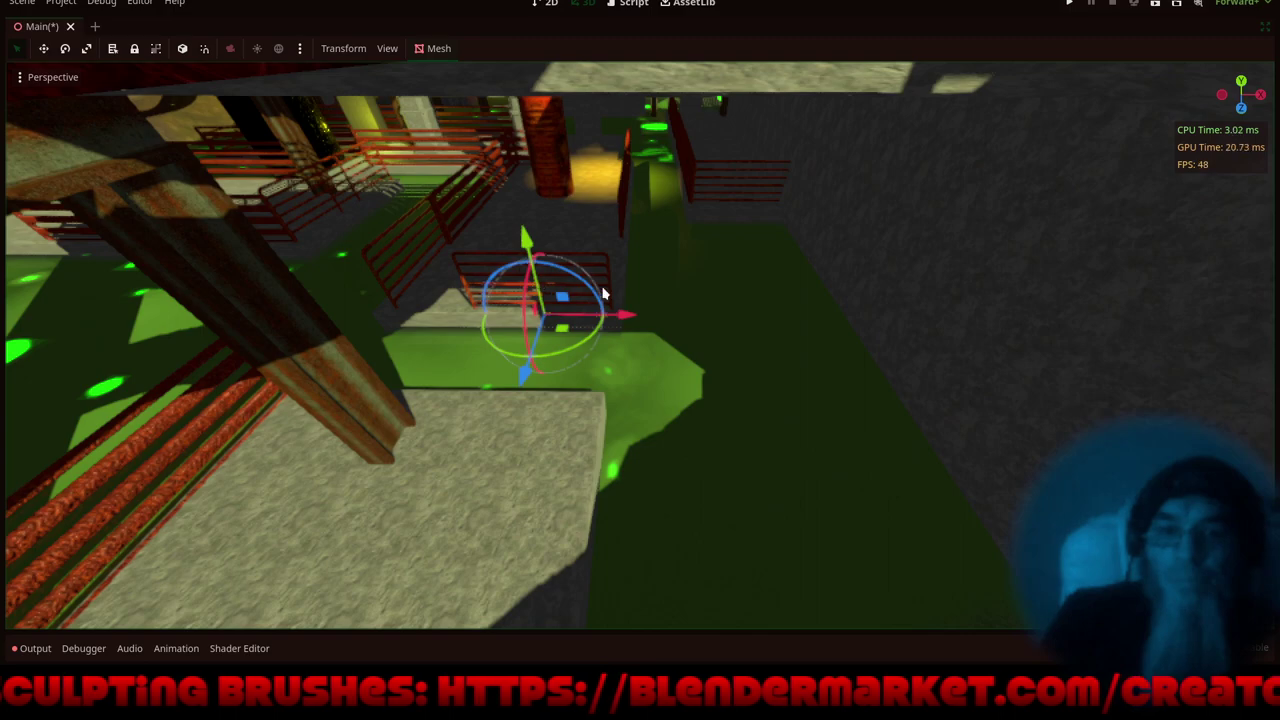
middle_drag(604, 294, 567, 270)
scroll(609, 231, up, 7)
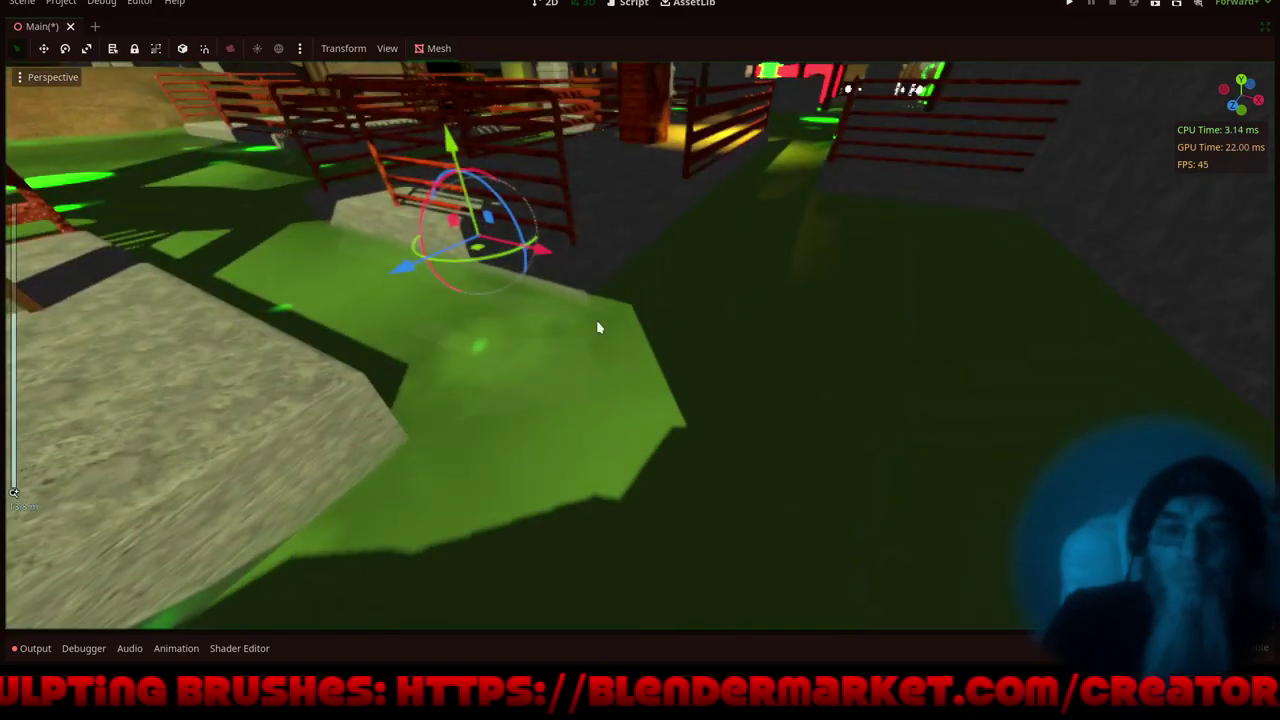
middle_drag(598, 327, 528, 477)
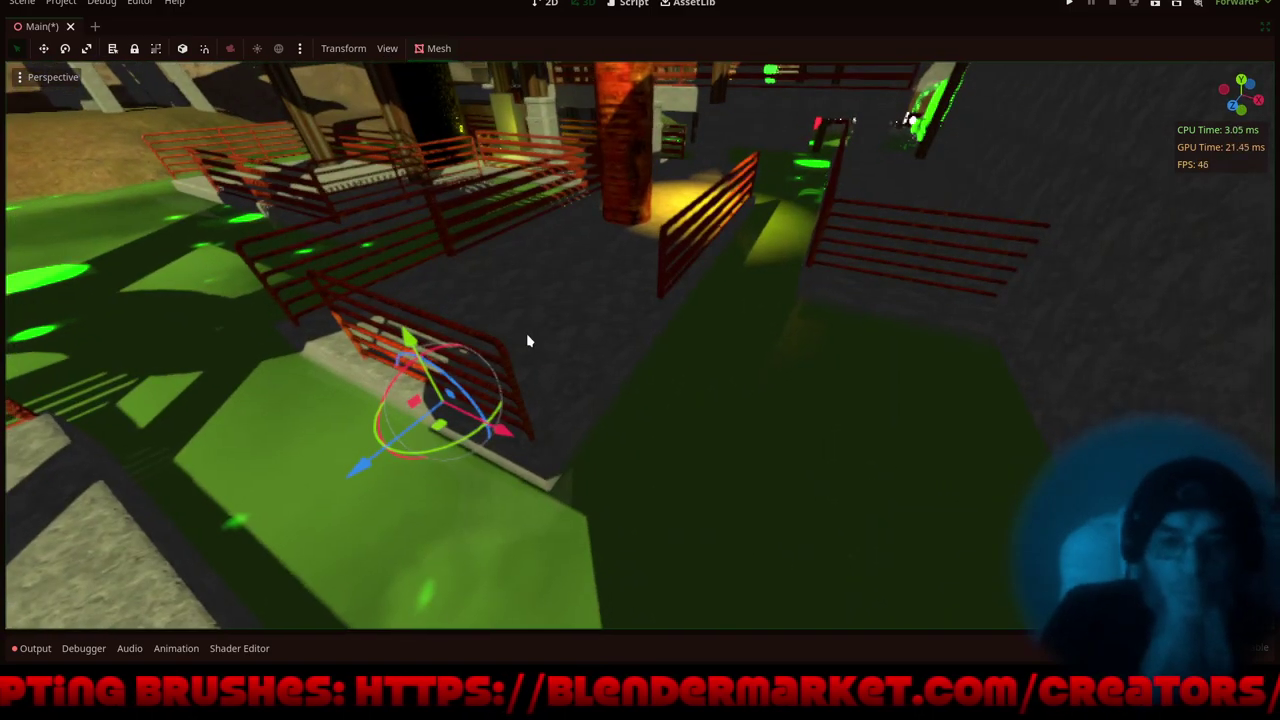
- Duplicate the channel-side railing, rotate the copy perpendicular, and move it to the slab's open side edge
drag(466, 441, 569, 314)
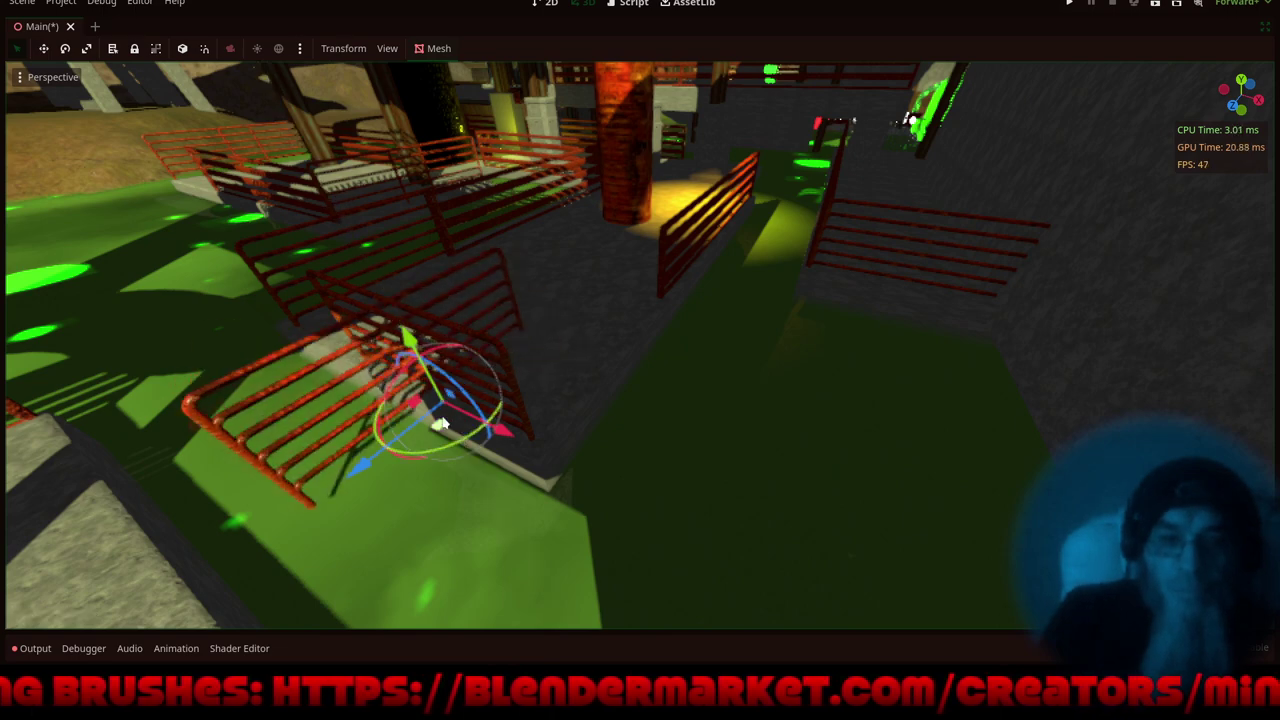
drag(439, 425, 619, 391)
key(f)
middle_drag(500, 324, 694, 321)
drag(689, 299, 687, 302)
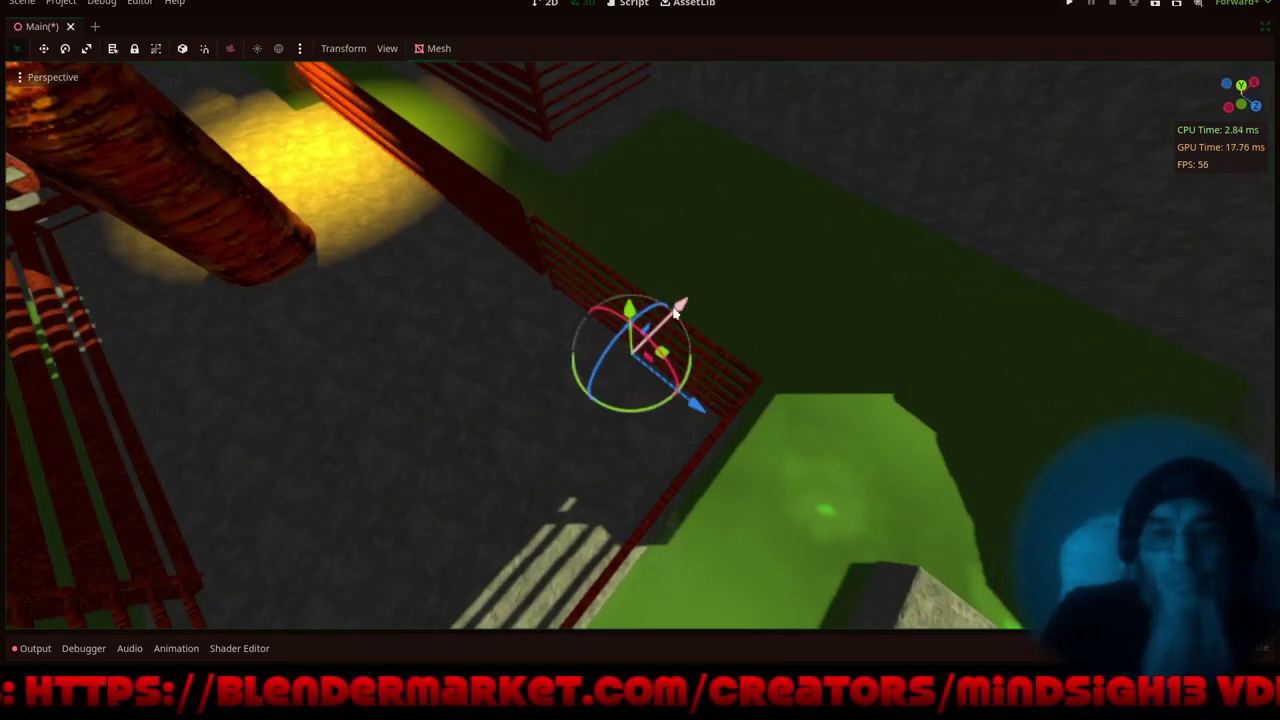
- Shift the side railing about -0.4 m along Z to close the gap between the two neighbouring railings
middle_drag(533, 460, 606, 434)
scroll(654, 301, up, 8)
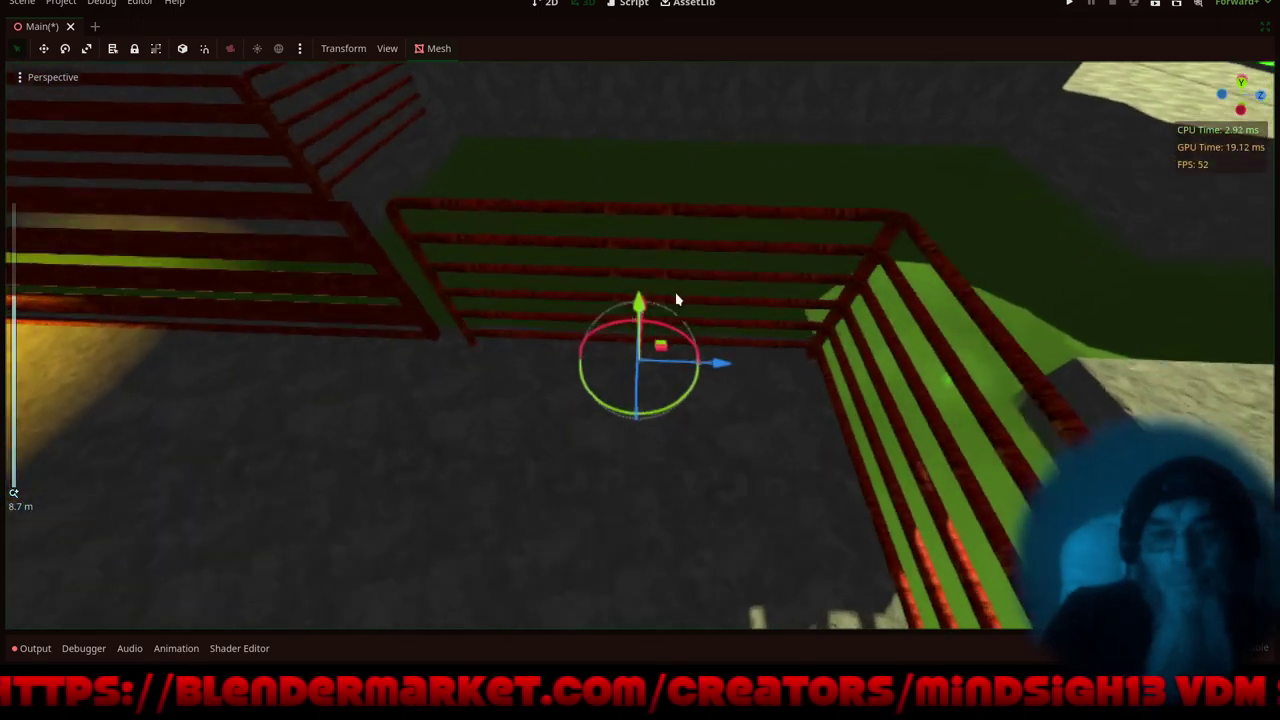
drag(722, 368, 703, 387)
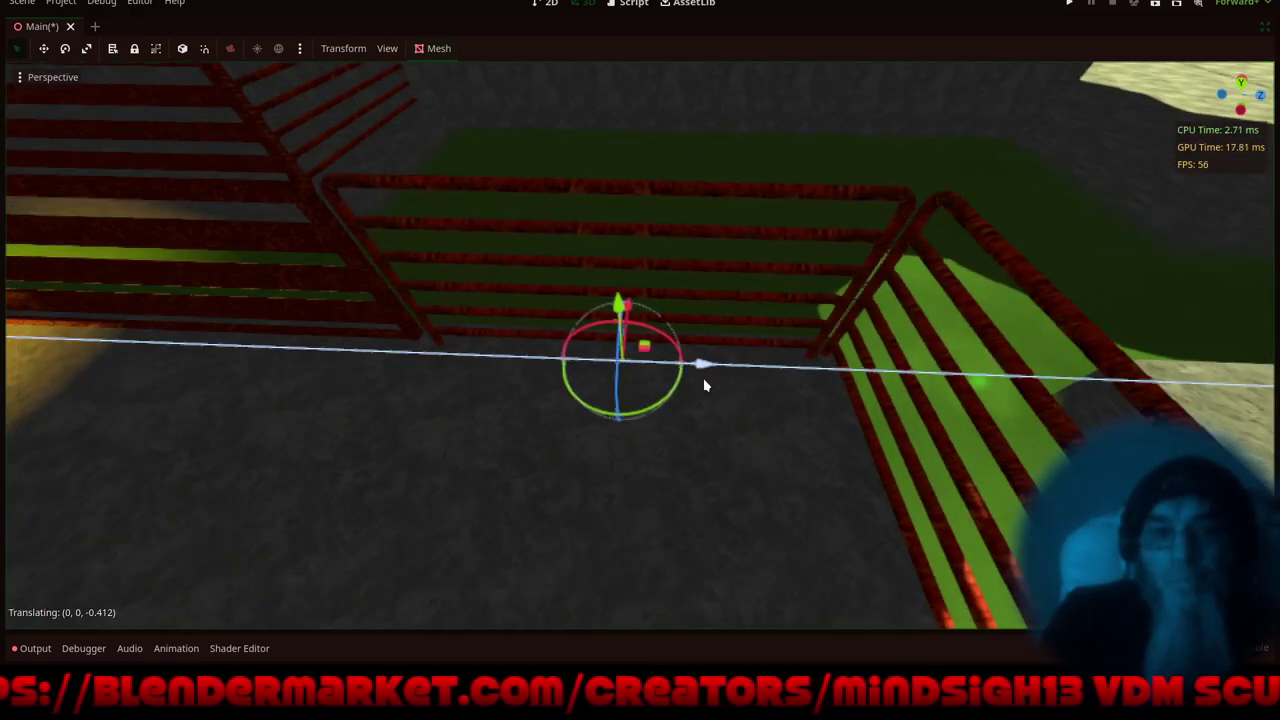
middle_drag(530, 483, 636, 411)
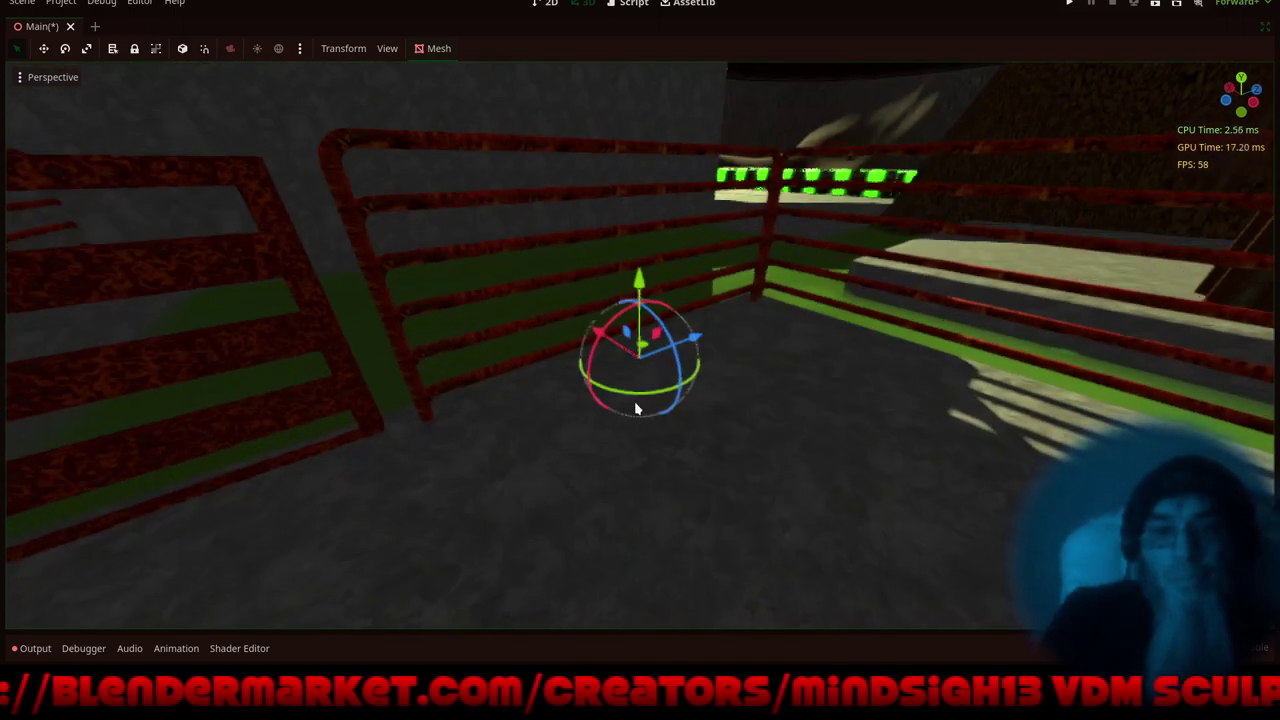
- Nudge the side railing back along Z toward the wide railing beside it to narrow the gap
drag(703, 345, 694, 346)
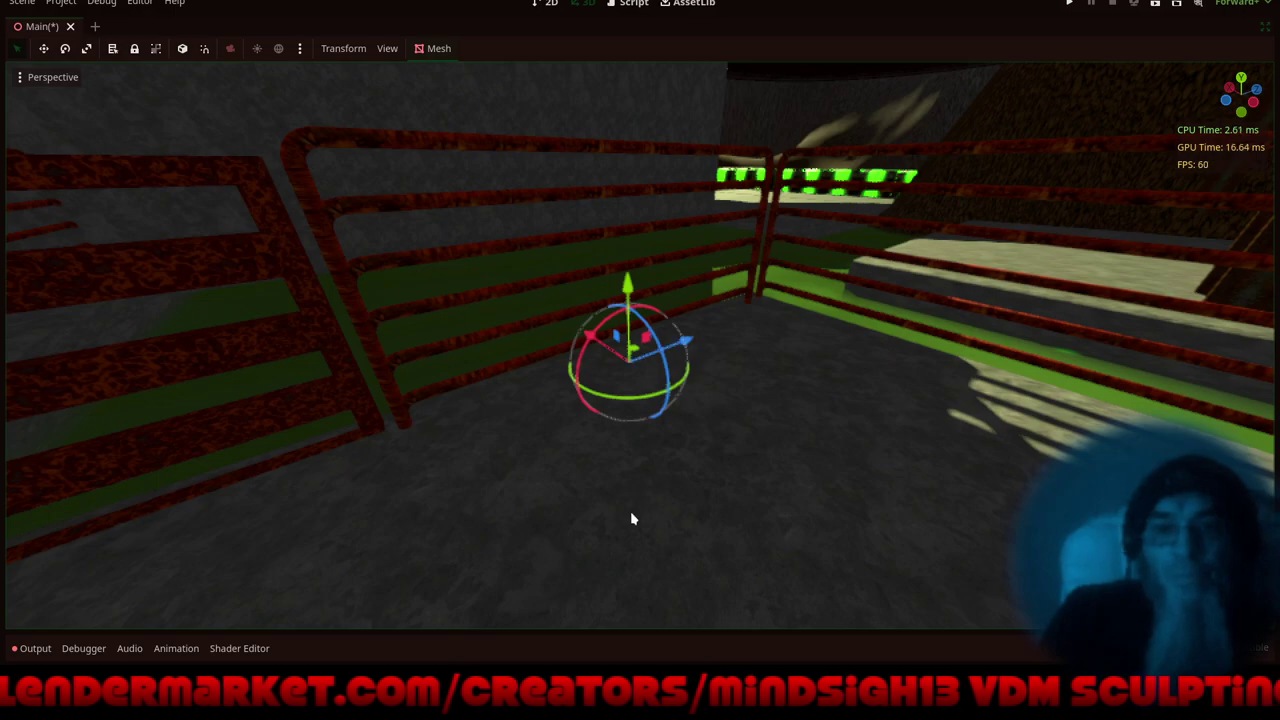
middle_drag(631, 513, 703, 553)
scroll(577, 391, down, 8)
middle_drag(549, 449, 606, 450)
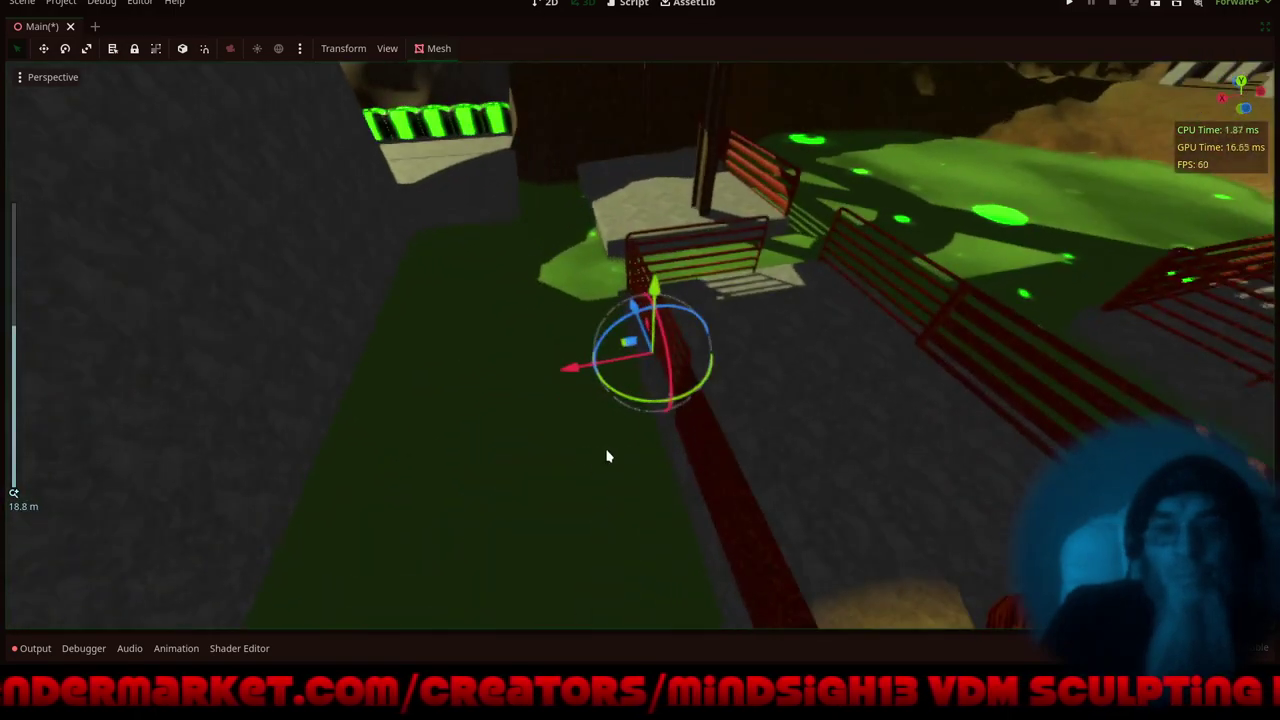
shift+middle_drag(566, 315, 614, 534)
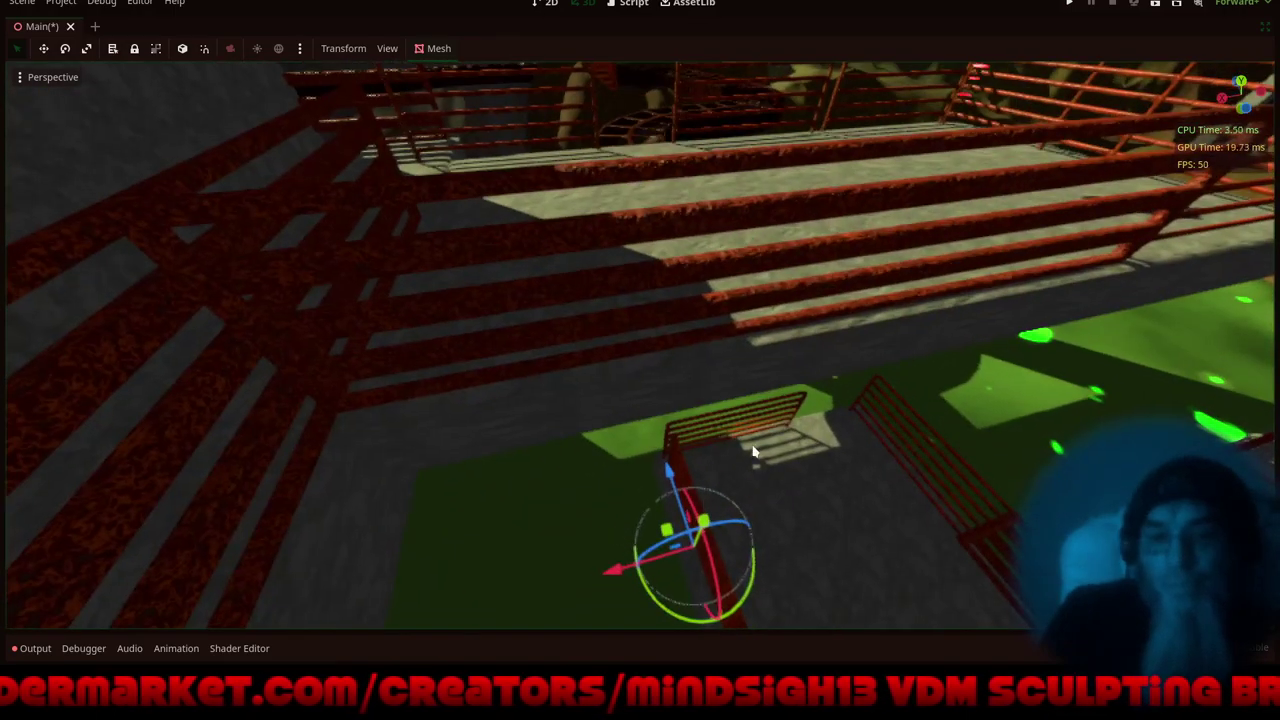
scroll(753, 449, up, 8)
middle_drag(726, 487, 837, 397)
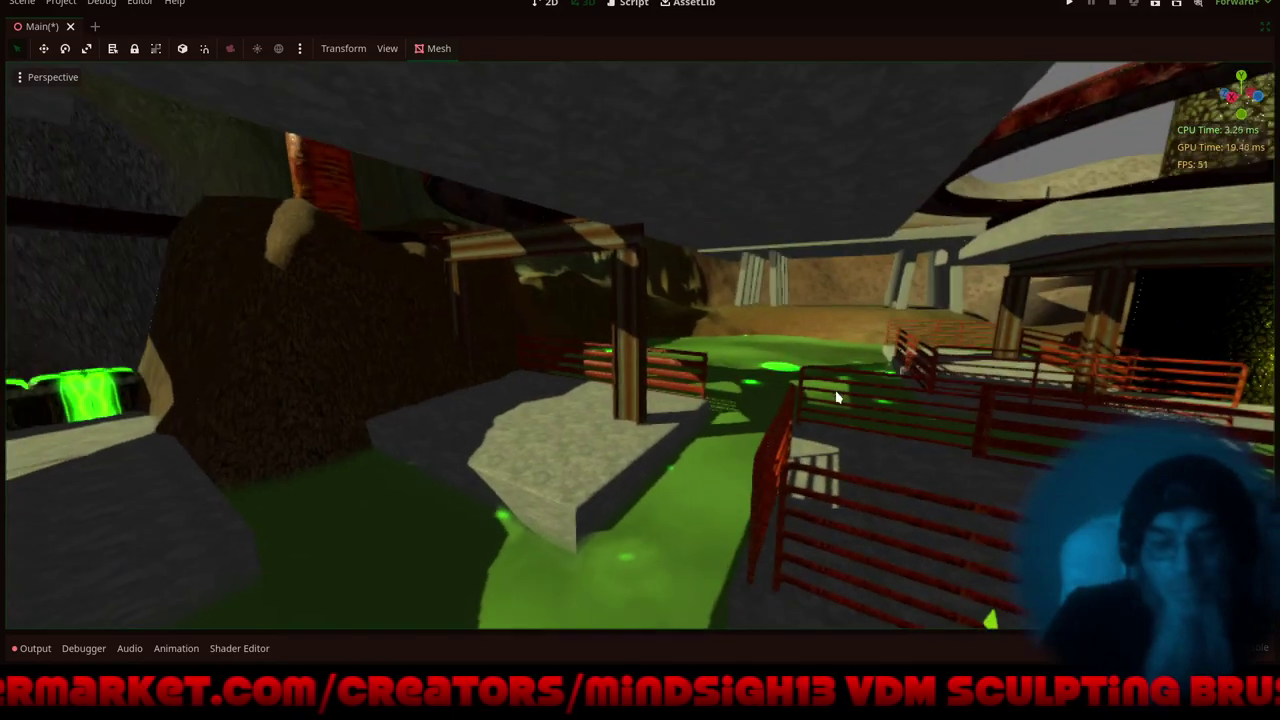
middle_drag(717, 538, 753, 461)
middle_drag(890, 432, 865, 628)
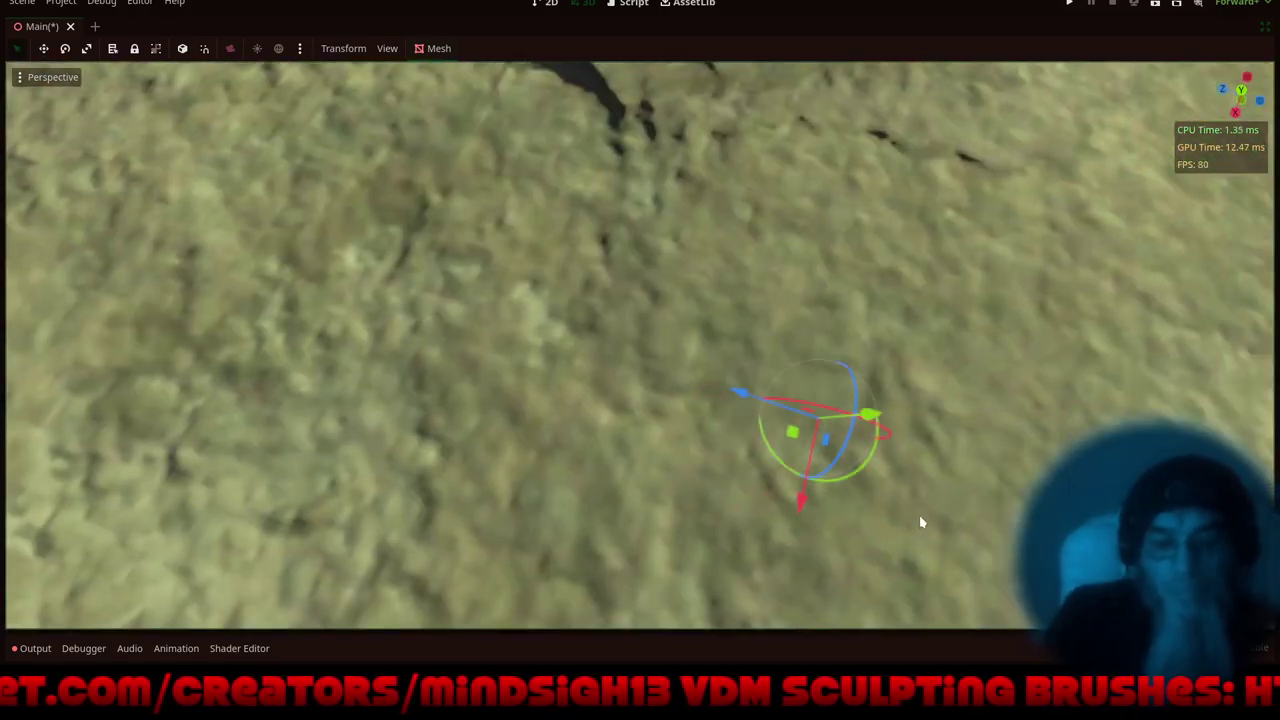
- Align the side railing with the slab edge and corner by nudging it along X and Z, ending with about 0.11 m along X
key(f)
middle_drag(910, 430, 726, 397)
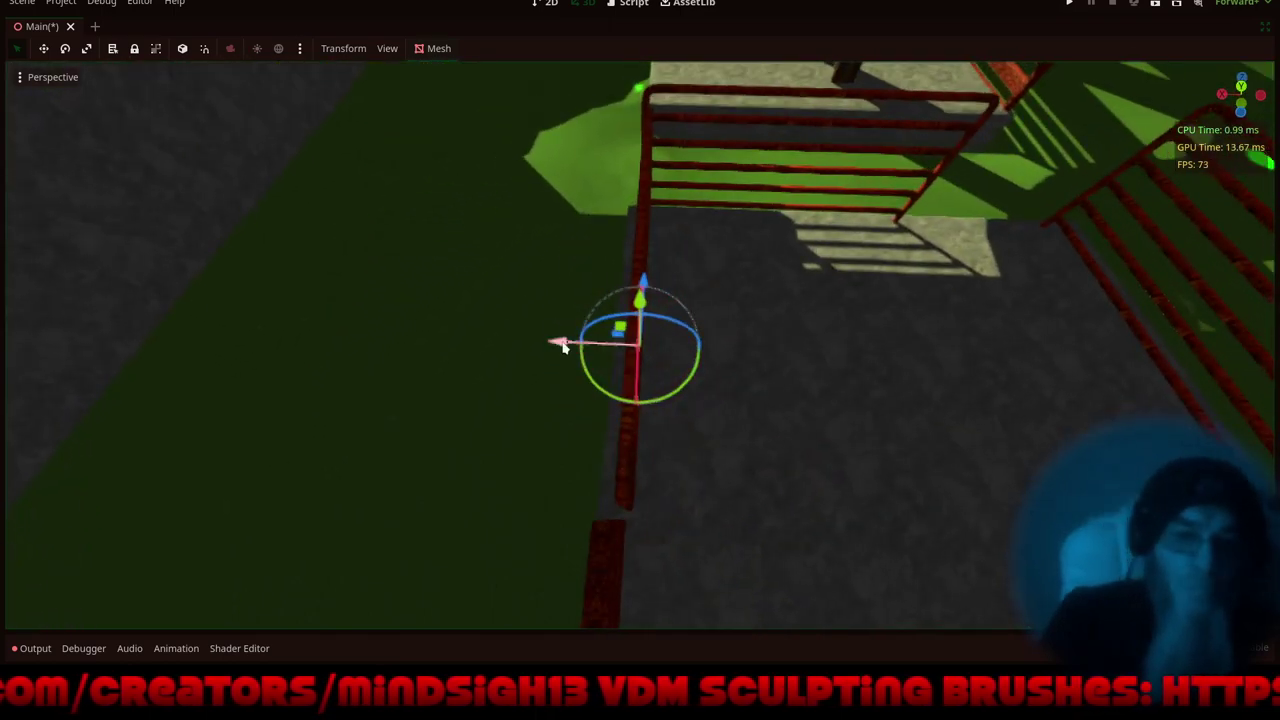
drag(558, 342, 560, 350)
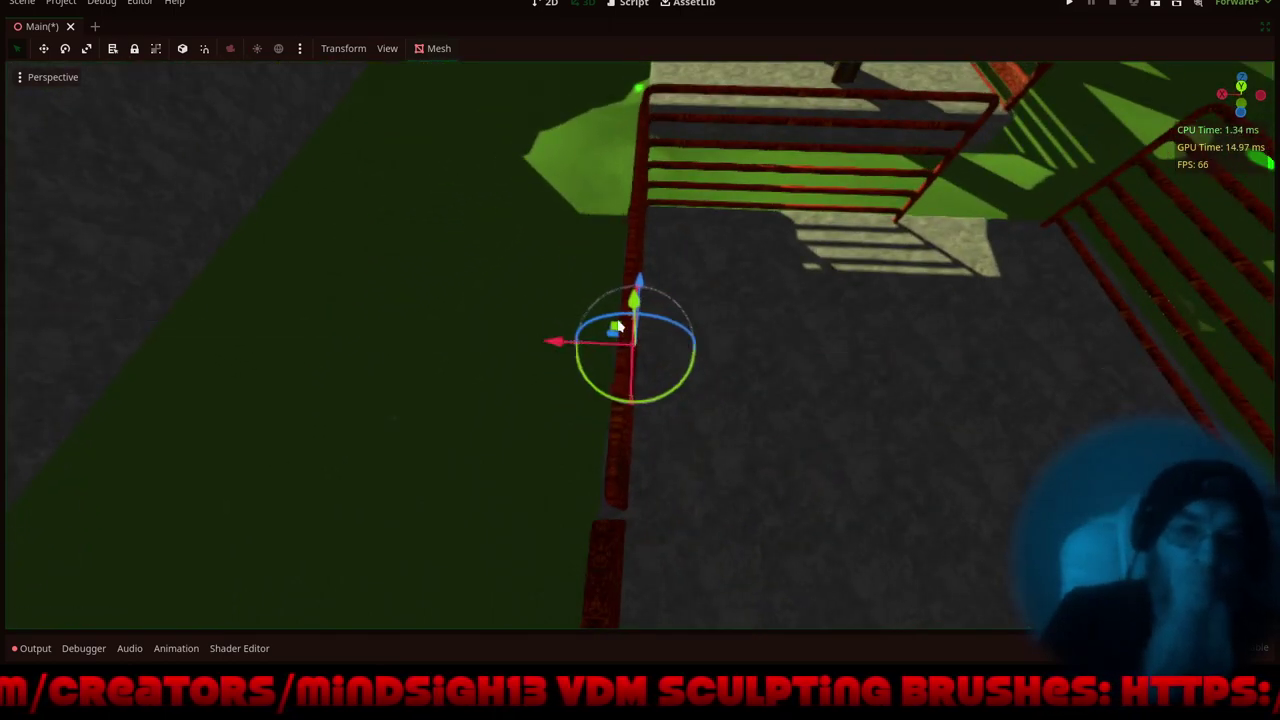
middle_drag(483, 425, 686, 408)
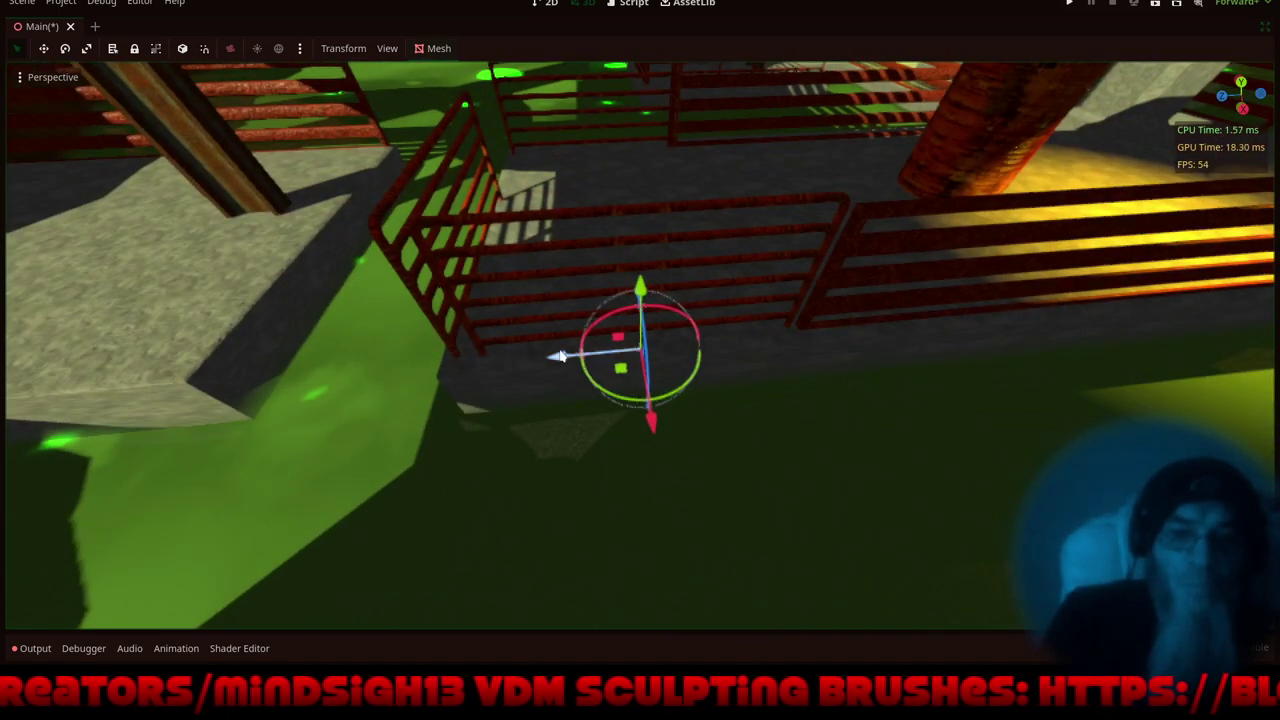
drag(560, 356, 554, 362)
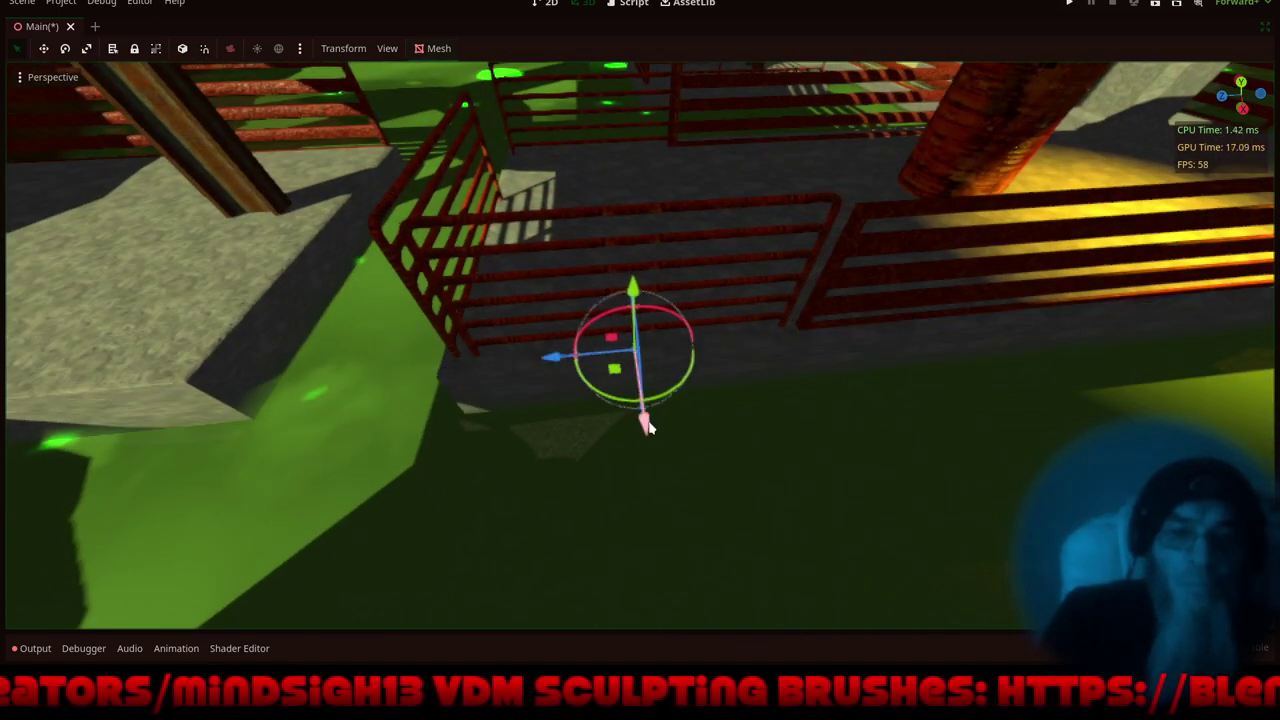
drag(647, 427, 643, 430)
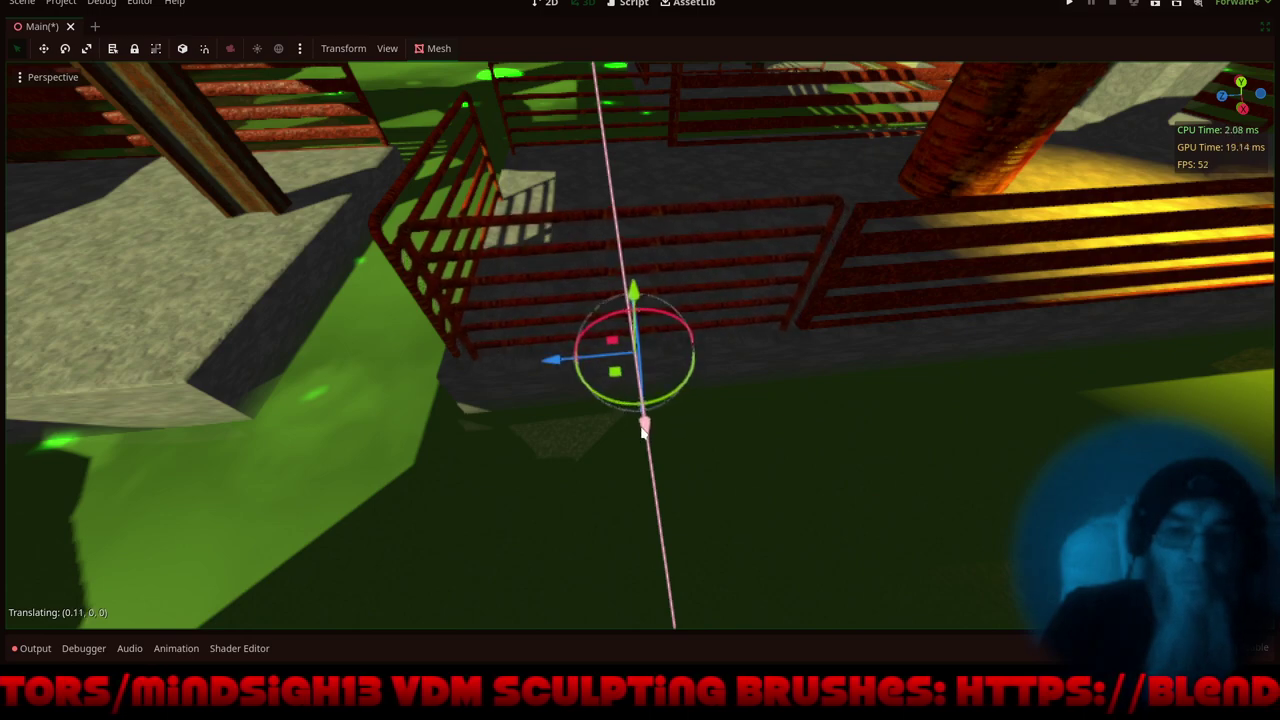
- Duplicate the channel-side railing and move the copy along Z across the green channel onto the opposite lit slab
middle_drag(445, 456, 695, 377)
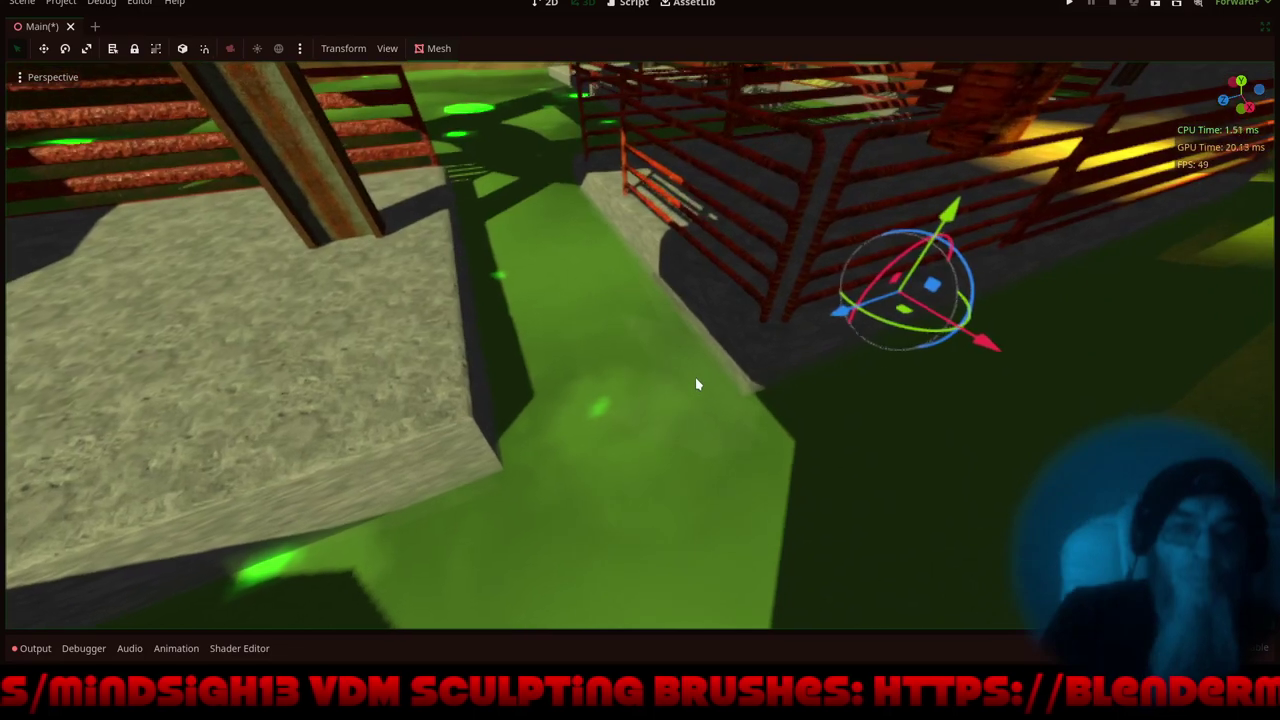
click(766, 285)
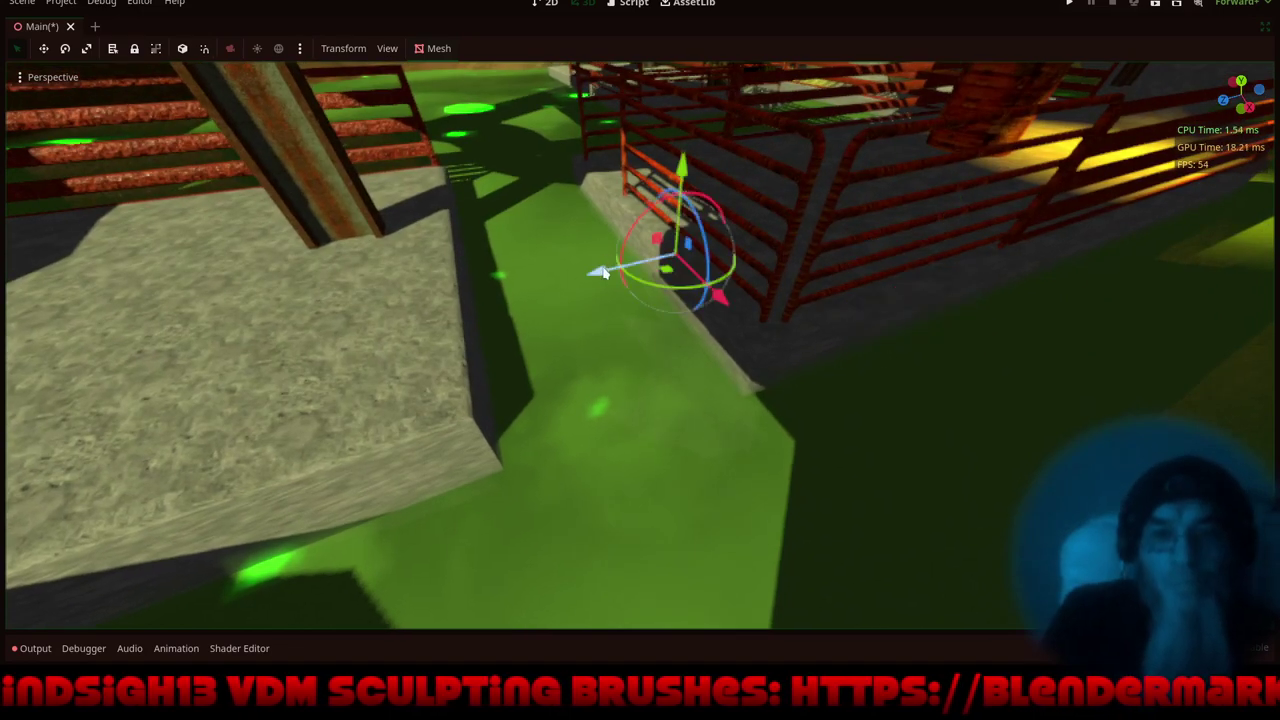
drag(600, 272, 360, 397)
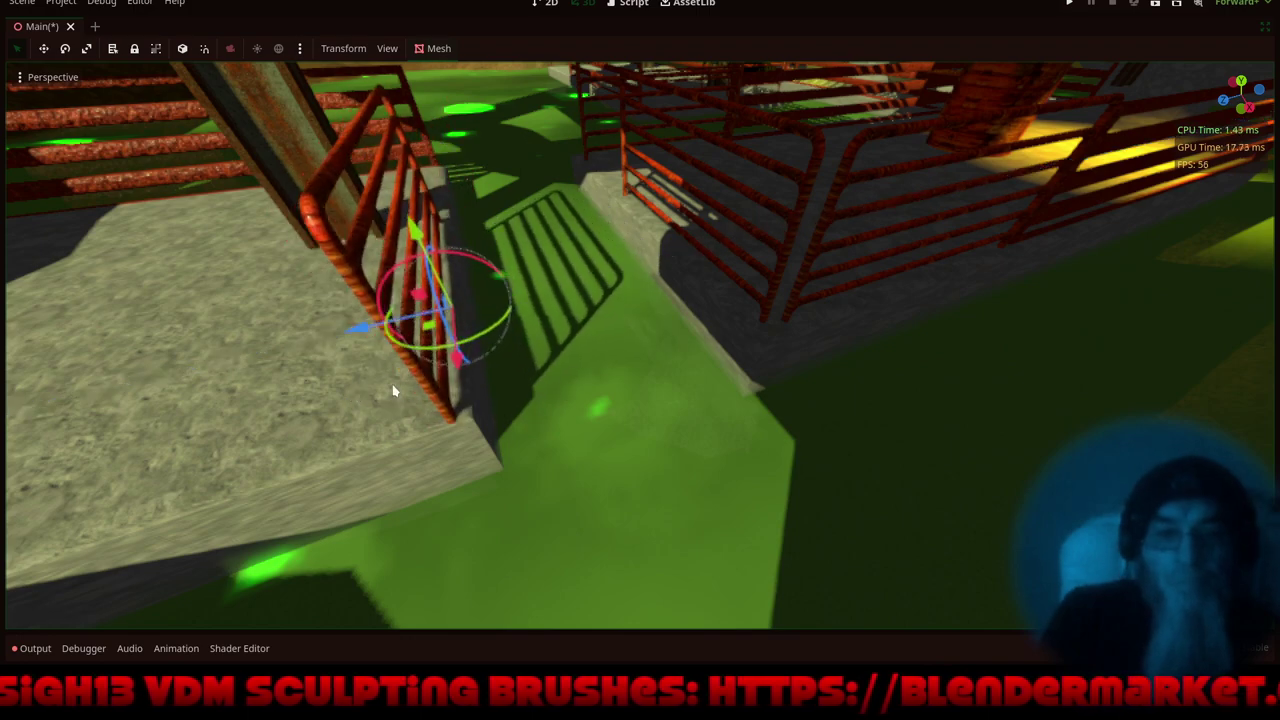
- Fit the copied railing to the lit slab's channel edge, with final shifts of about 0.13 m in Z and -0.15 m in X
scroll(393, 390, up, 3)
middle_drag(350, 398, 480, 371)
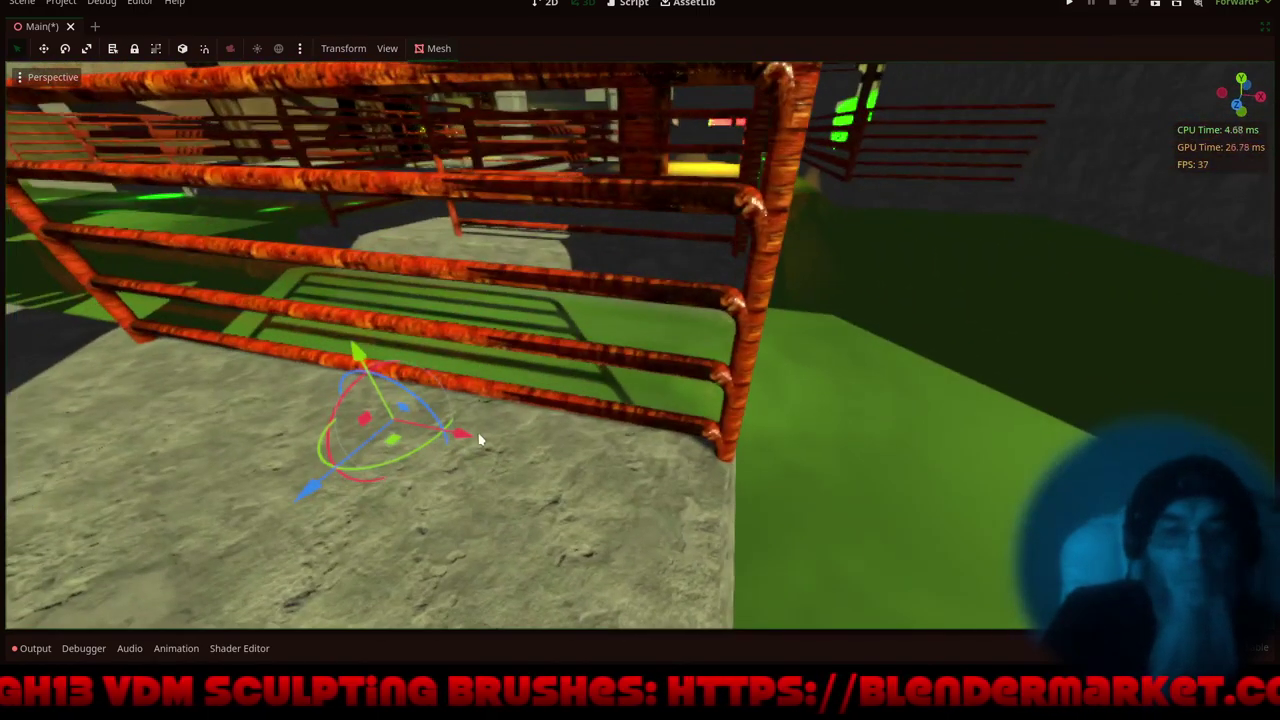
drag(464, 437, 446, 435)
scroll(535, 328, down, 8)
middle_drag(639, 380, 479, 408)
scroll(507, 304, up, 8)
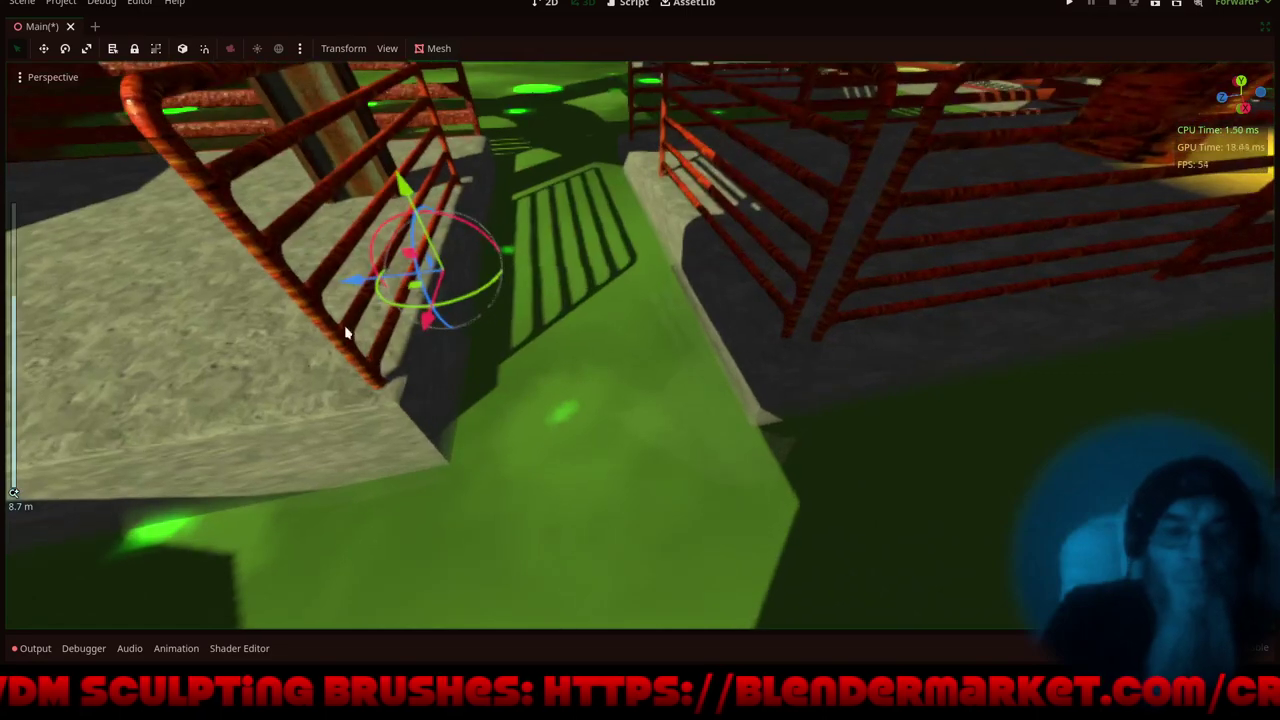
drag(355, 283, 350, 287)
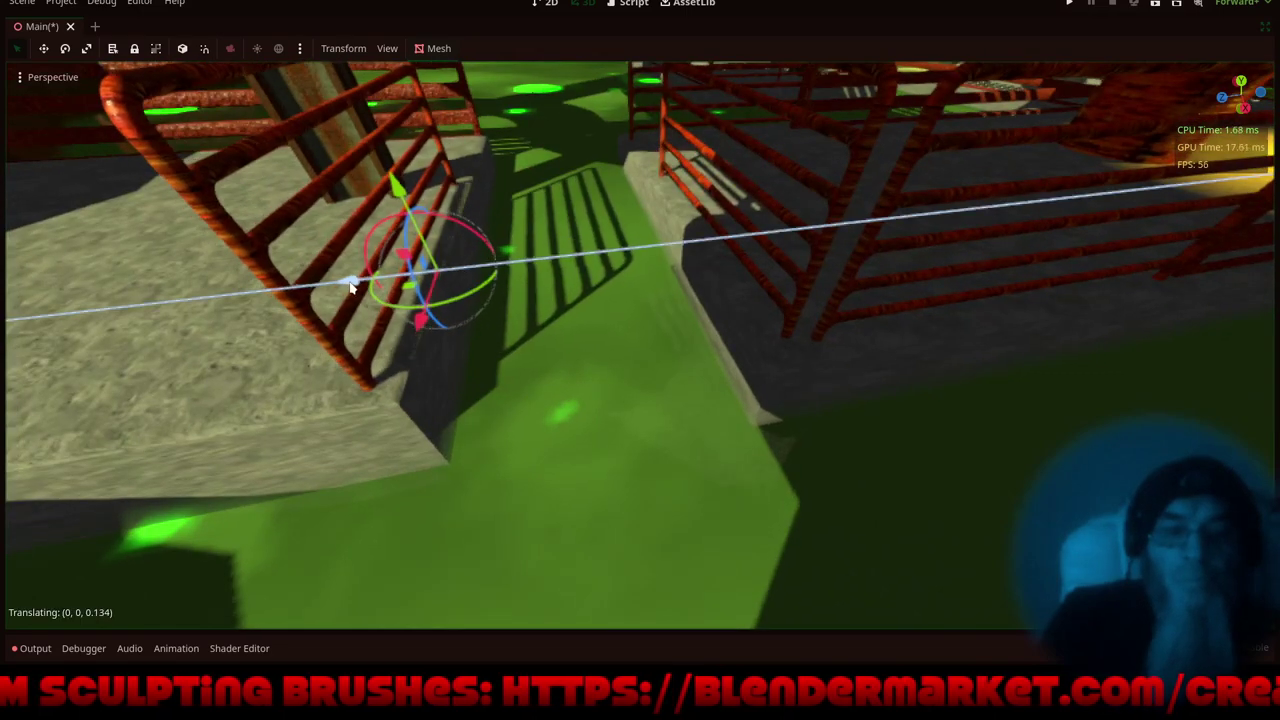
drag(420, 332, 429, 326)
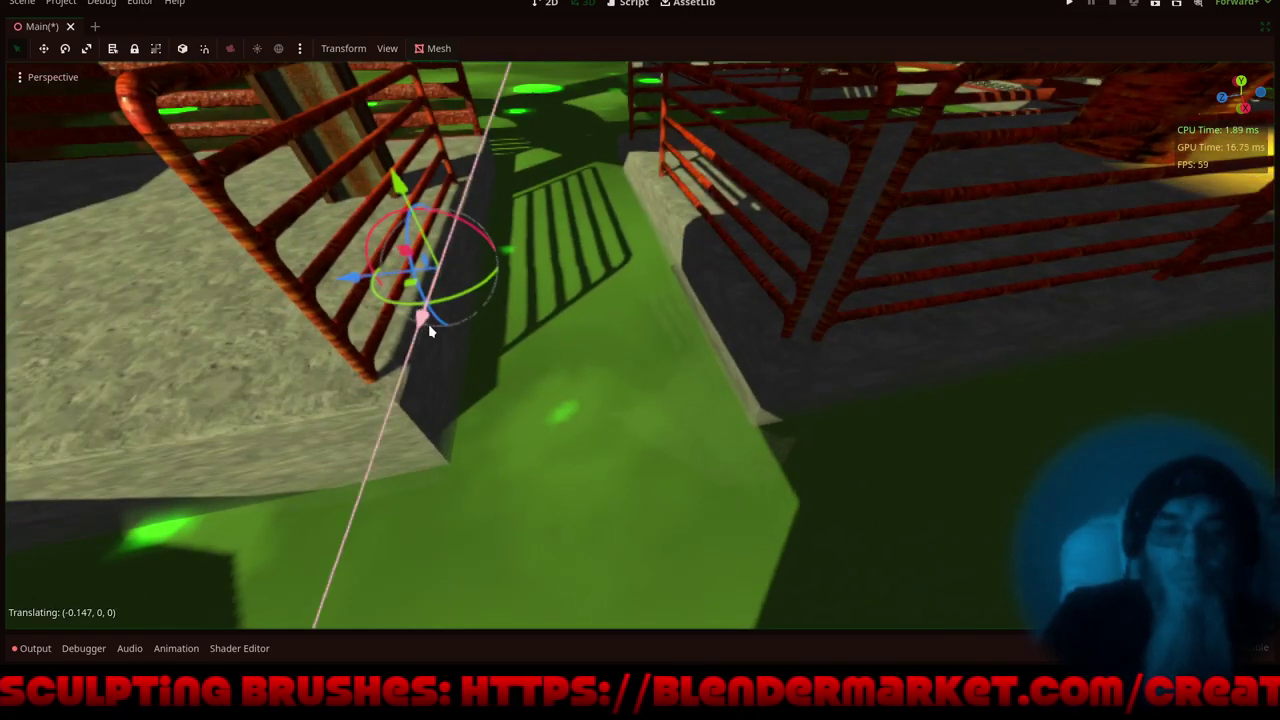
- Duplicate the perpendicular side railing across the channel and fit it to the lit slab's adjoining edge, with final shifts of about -0.66 m X and 0.135 m Z
click(828, 327)
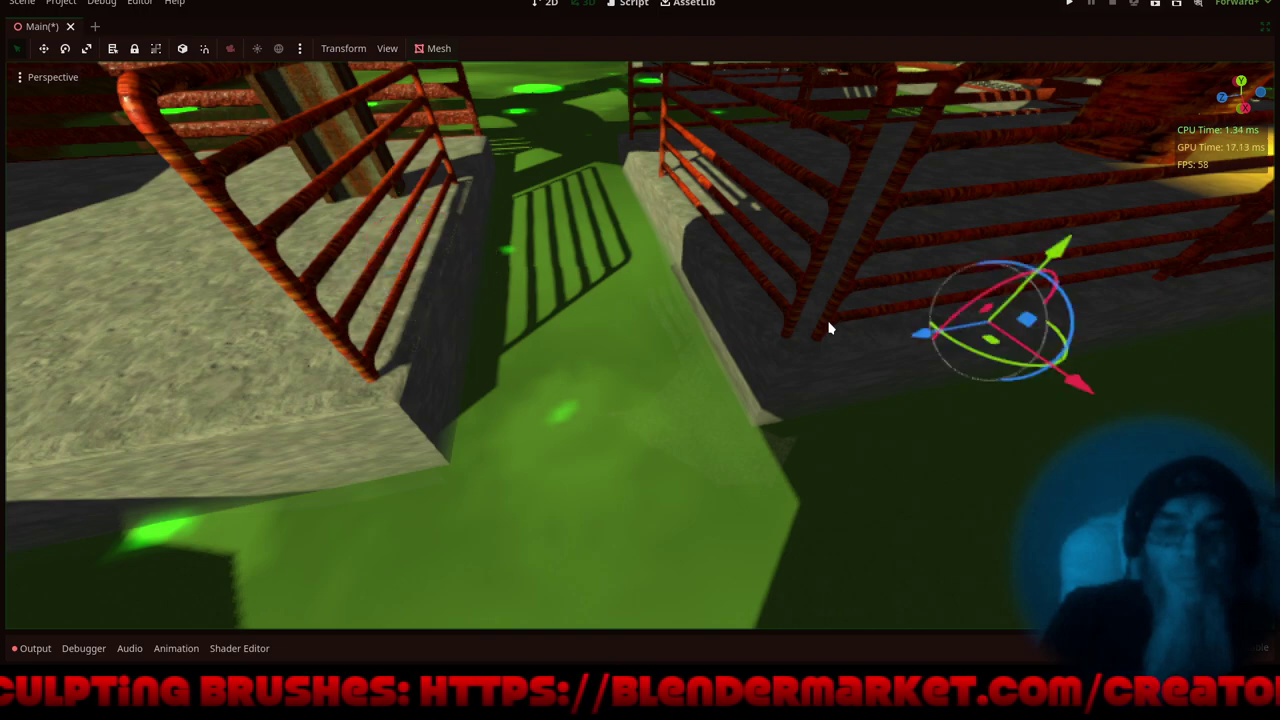
drag(906, 350, 2, 446)
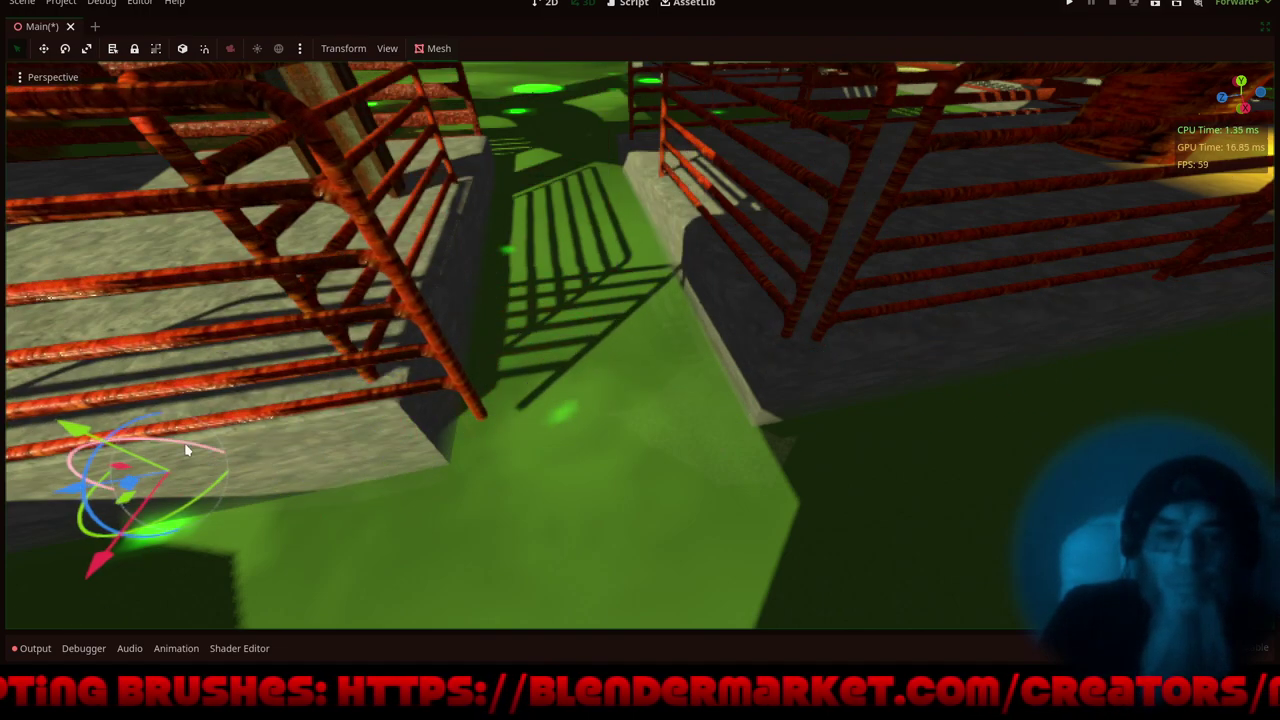
middle_drag(290, 398, 344, 437)
scroll(597, 363, down, 7)
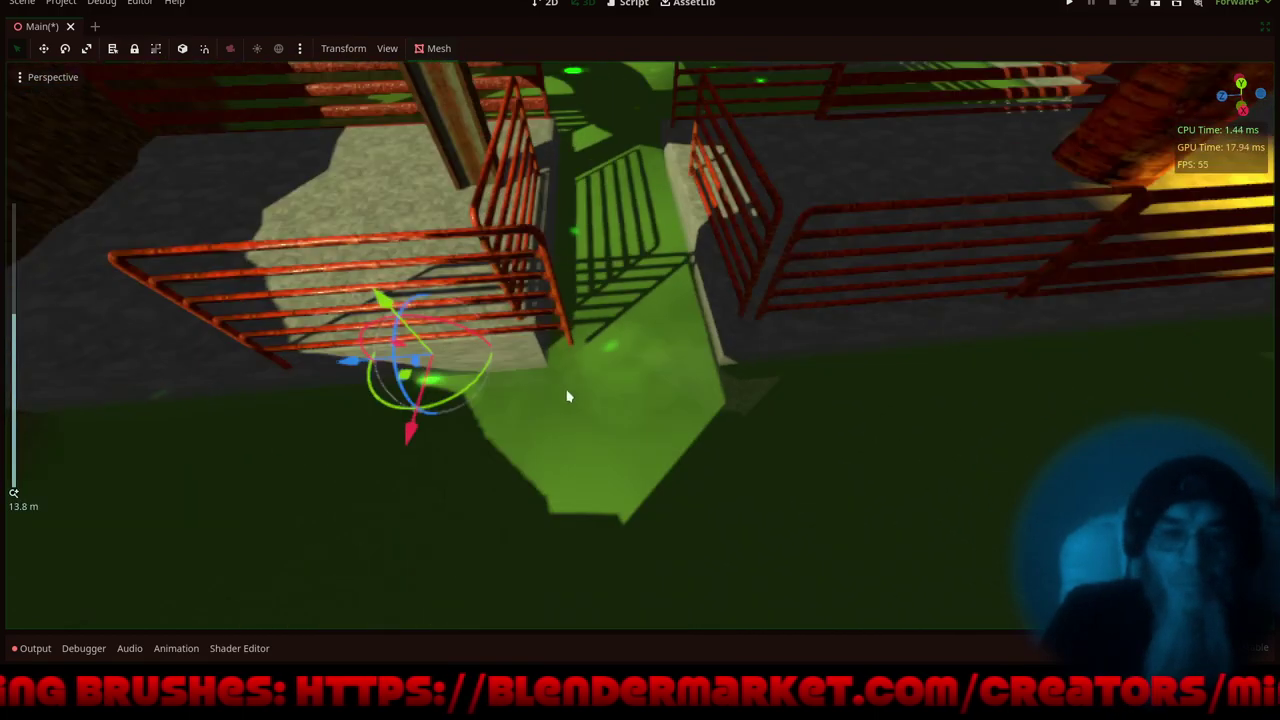
middle_drag(567, 396, 711, 417)
drag(546, 389, 491, 412)
drag(558, 468, 602, 439)
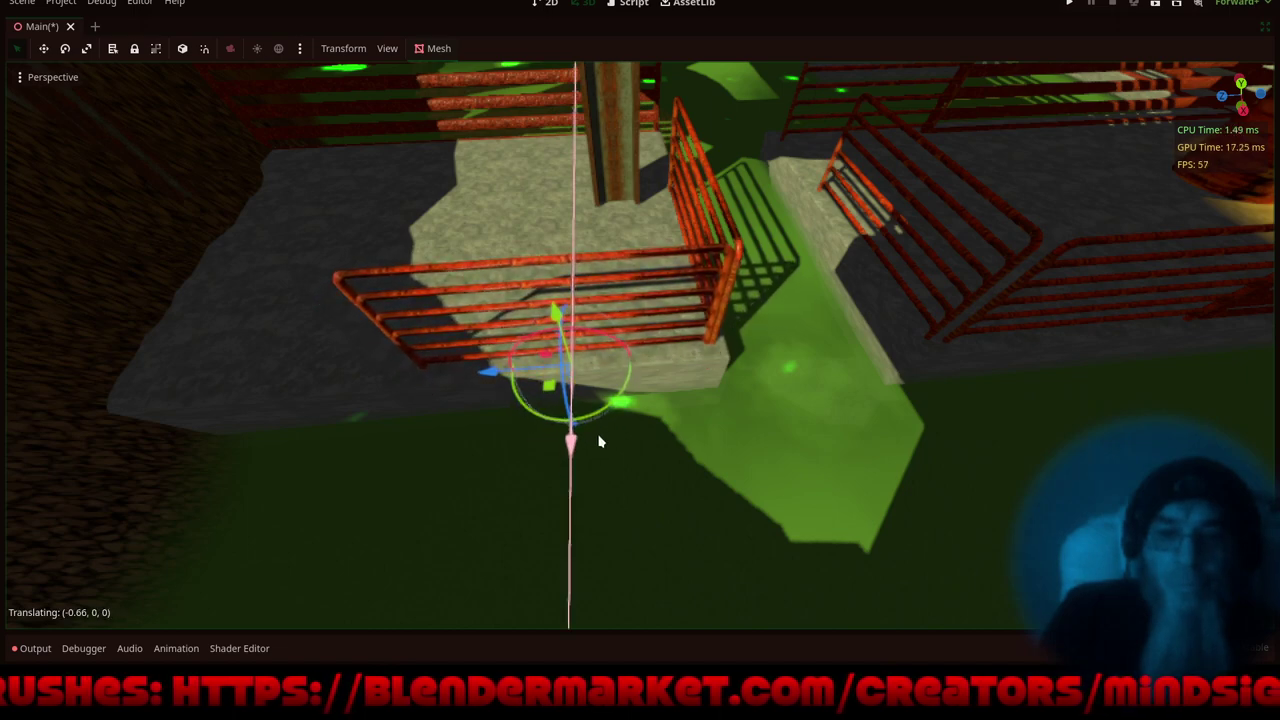
drag(495, 374, 485, 381)
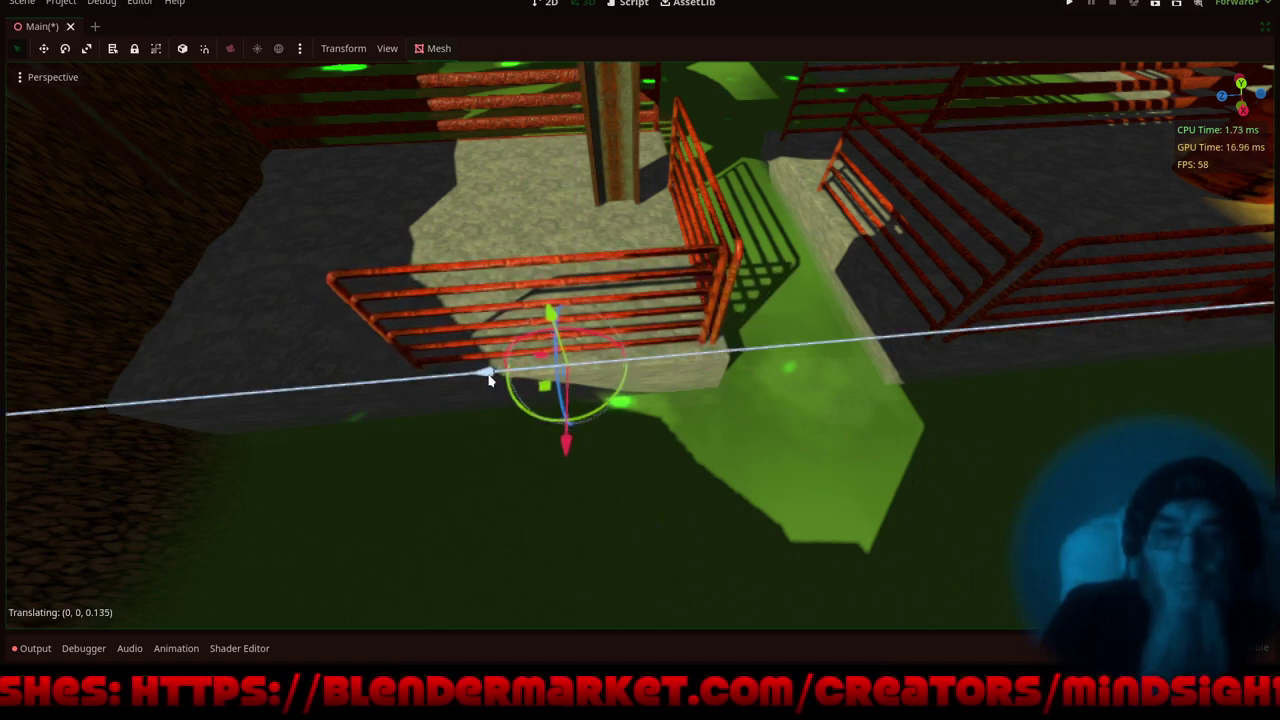
- Duplicate the long railing beside the lit slab, move the copy along X over the neighbouring dark slab, and rotate it perpendicular
middle_drag(282, 391, 477, 372)
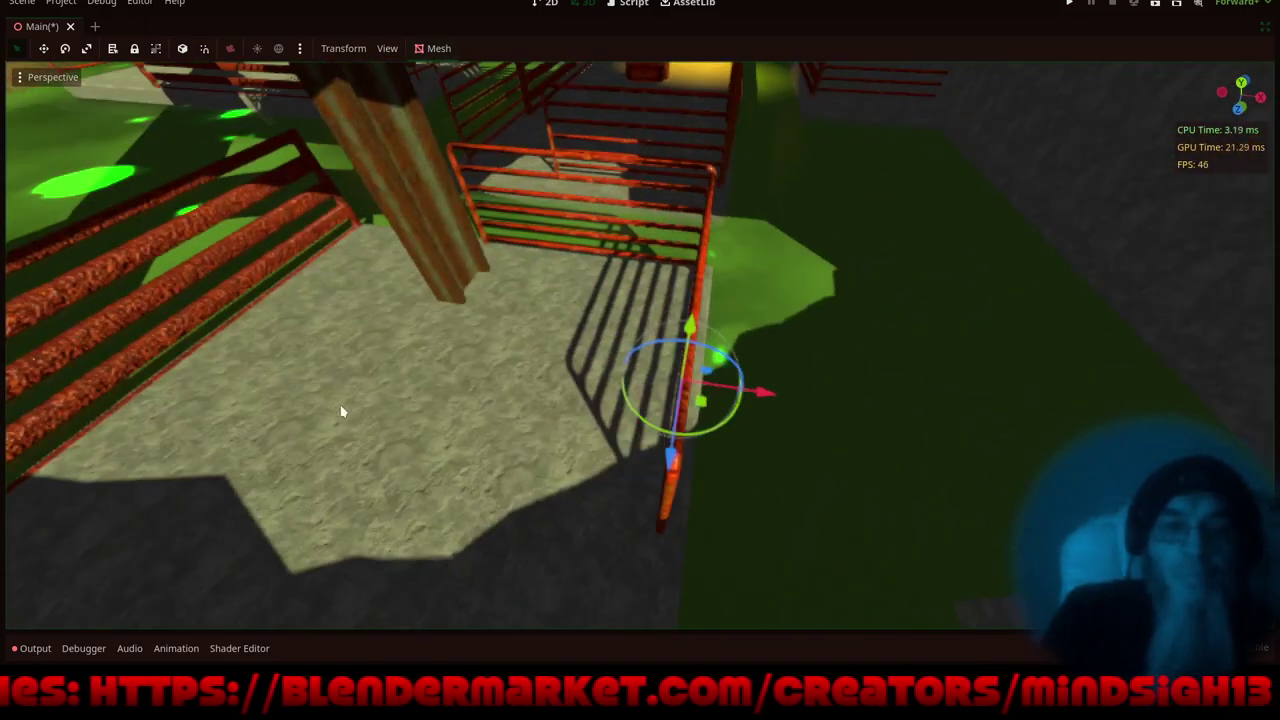
middle_drag(343, 410, 480, 320)
middle_drag(454, 383, 587, 368)
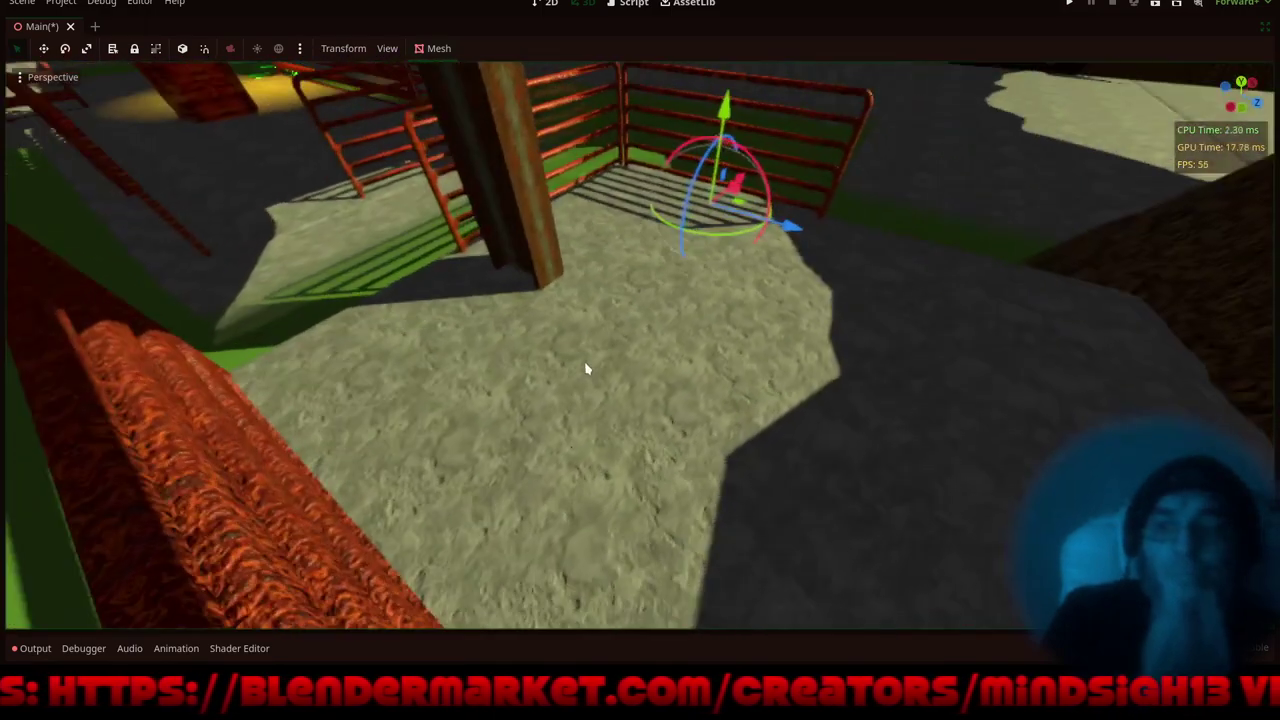
shift+middle_drag(836, 280, 704, 371)
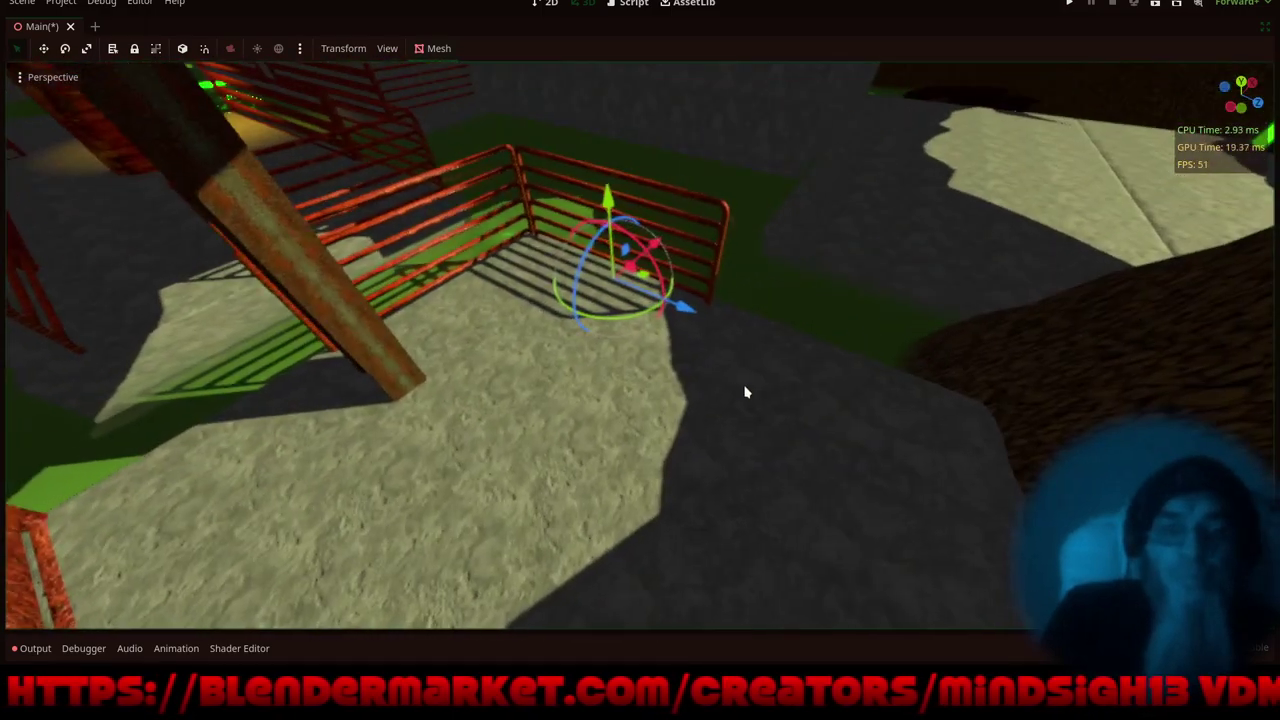
middle_drag(797, 370, 614, 492)
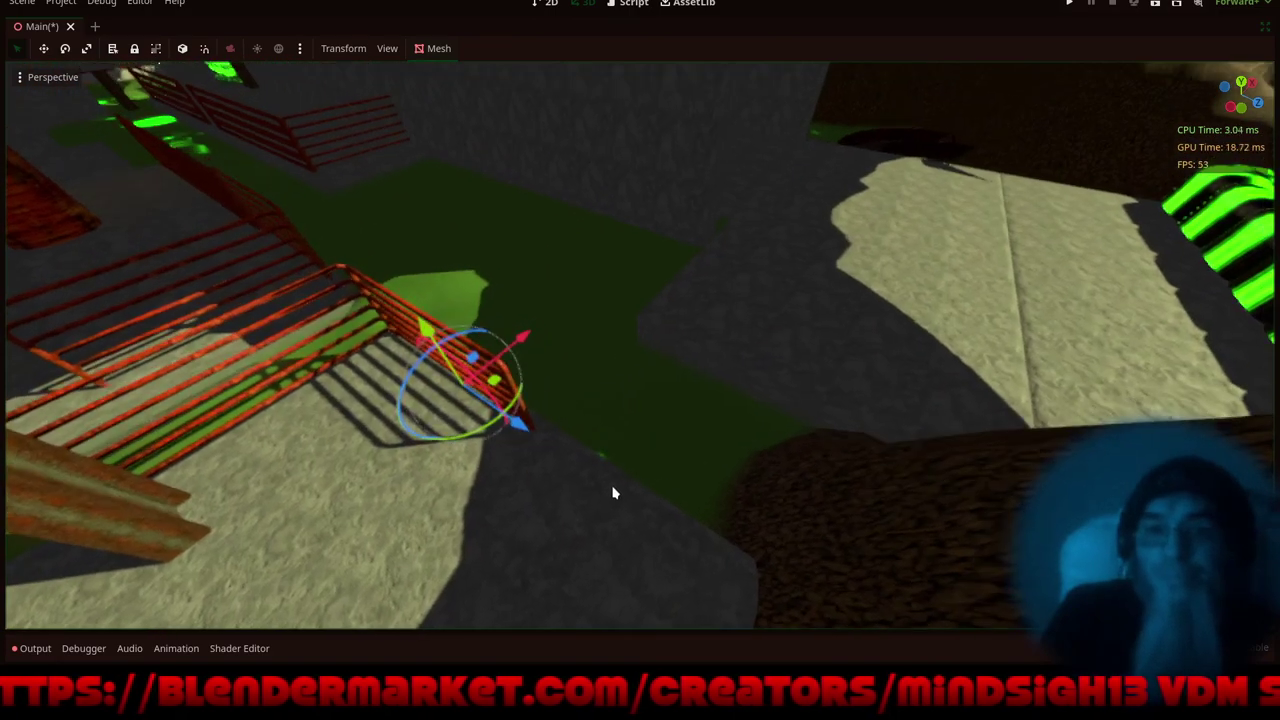
middle_drag(811, 334, 634, 345)
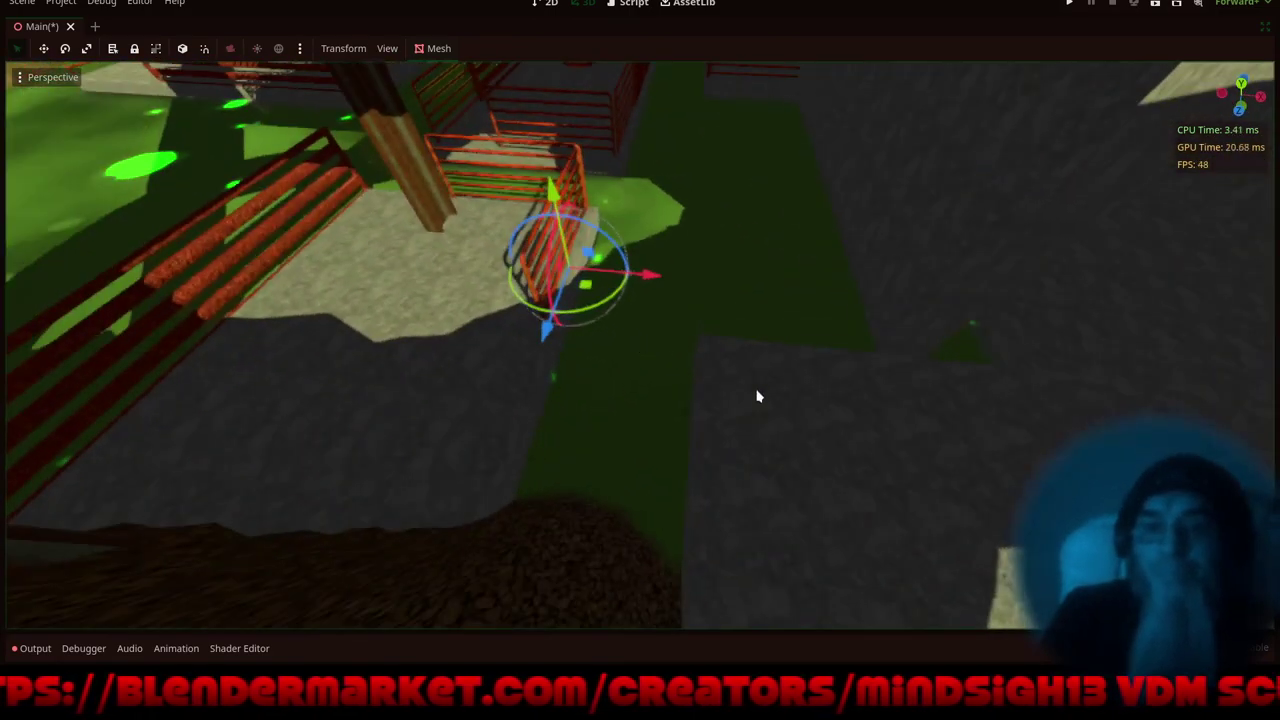
middle_drag(757, 394, 466, 390)
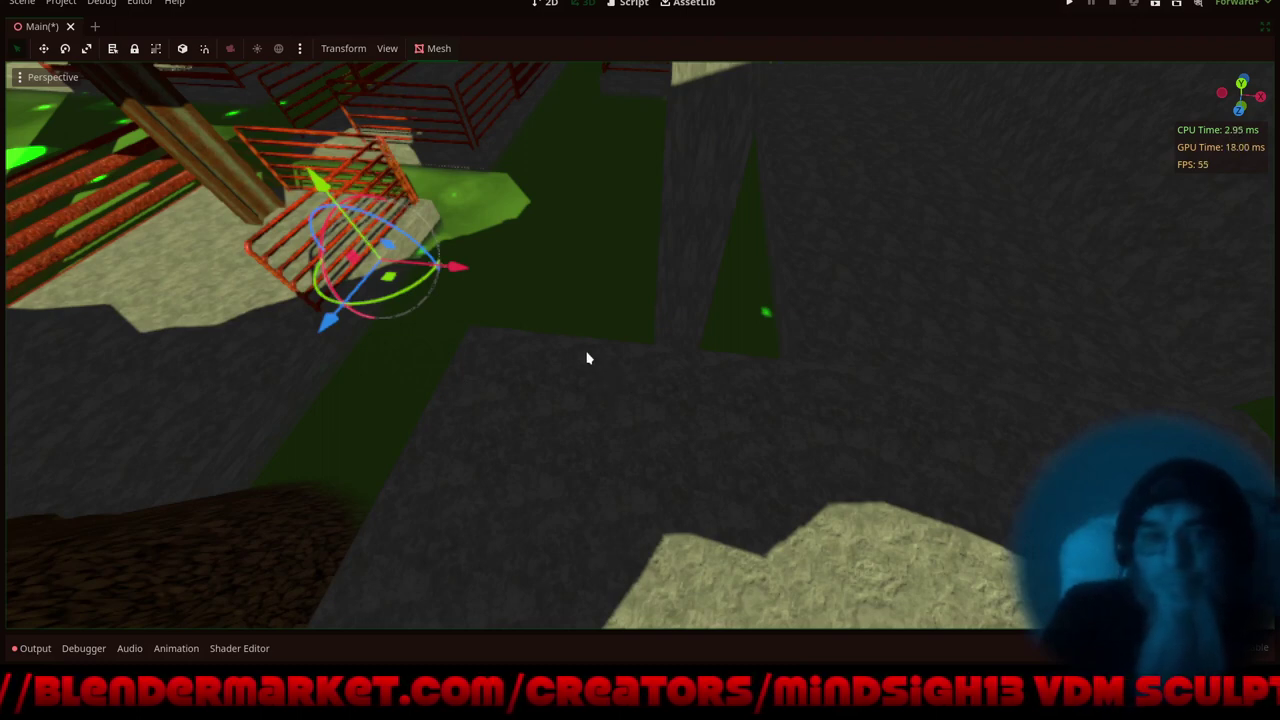
click(85, 216)
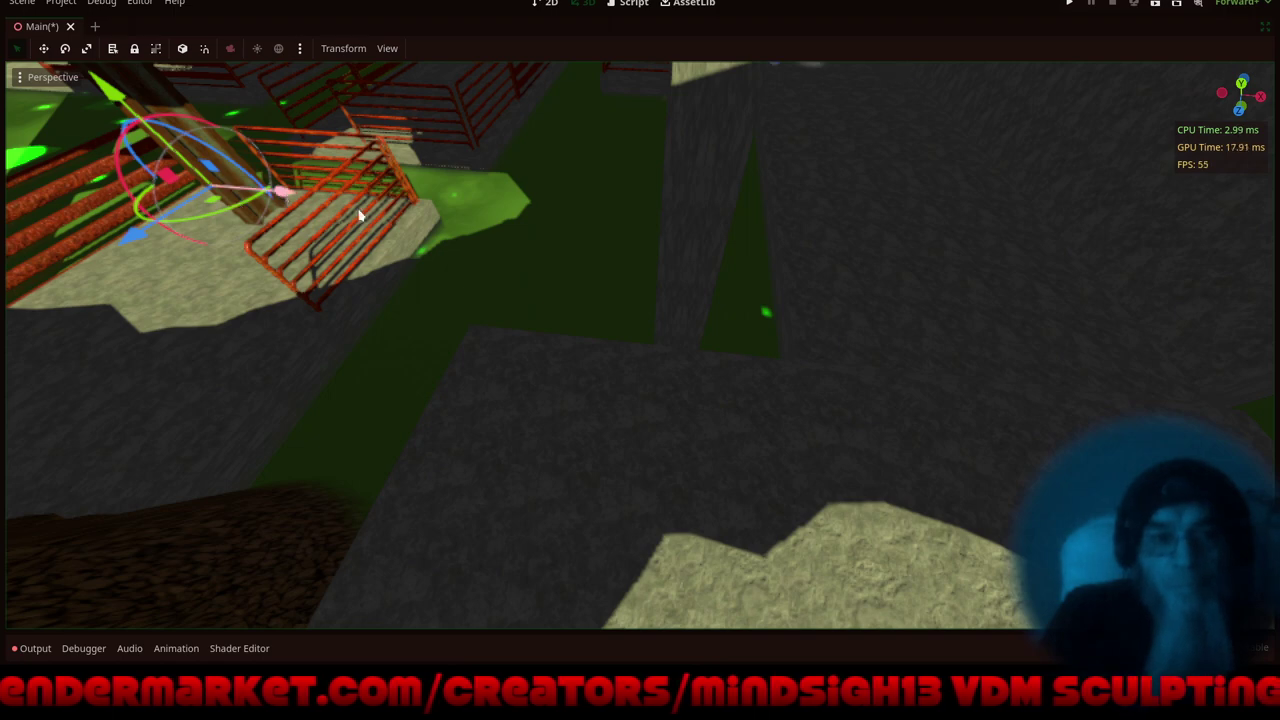
drag(285, 191, 884, 320)
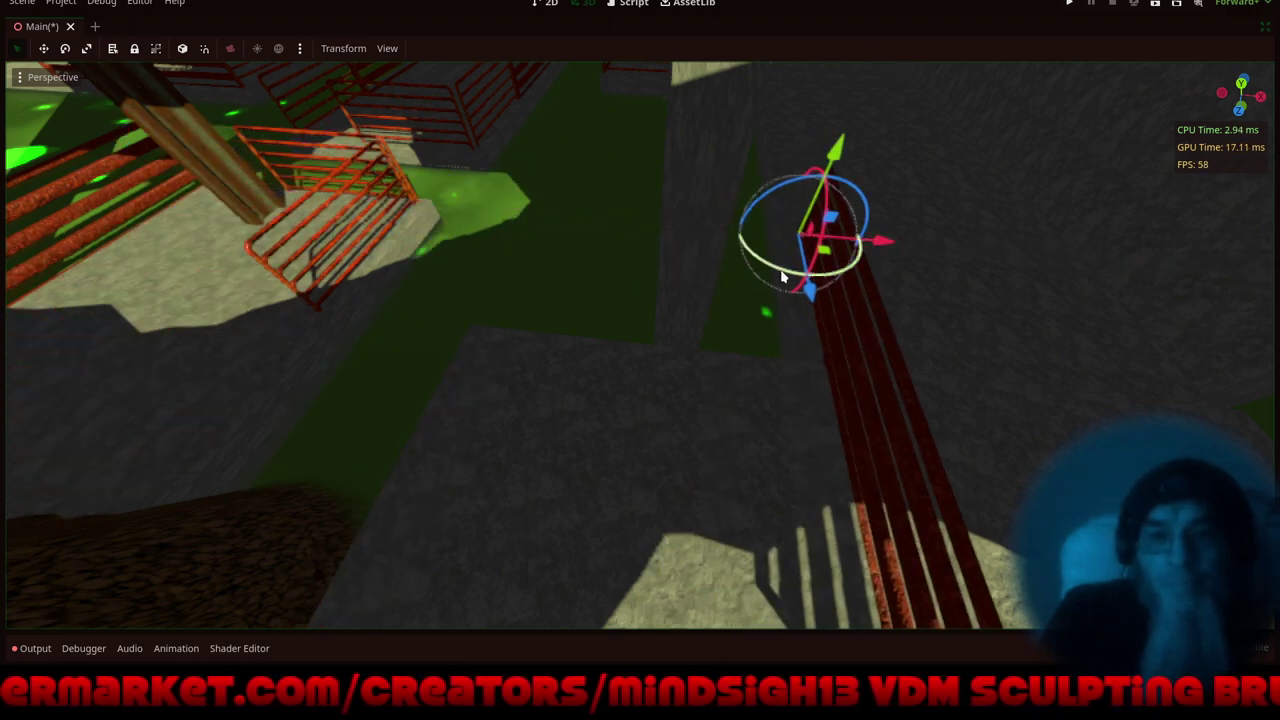
drag(788, 275, 876, 272)
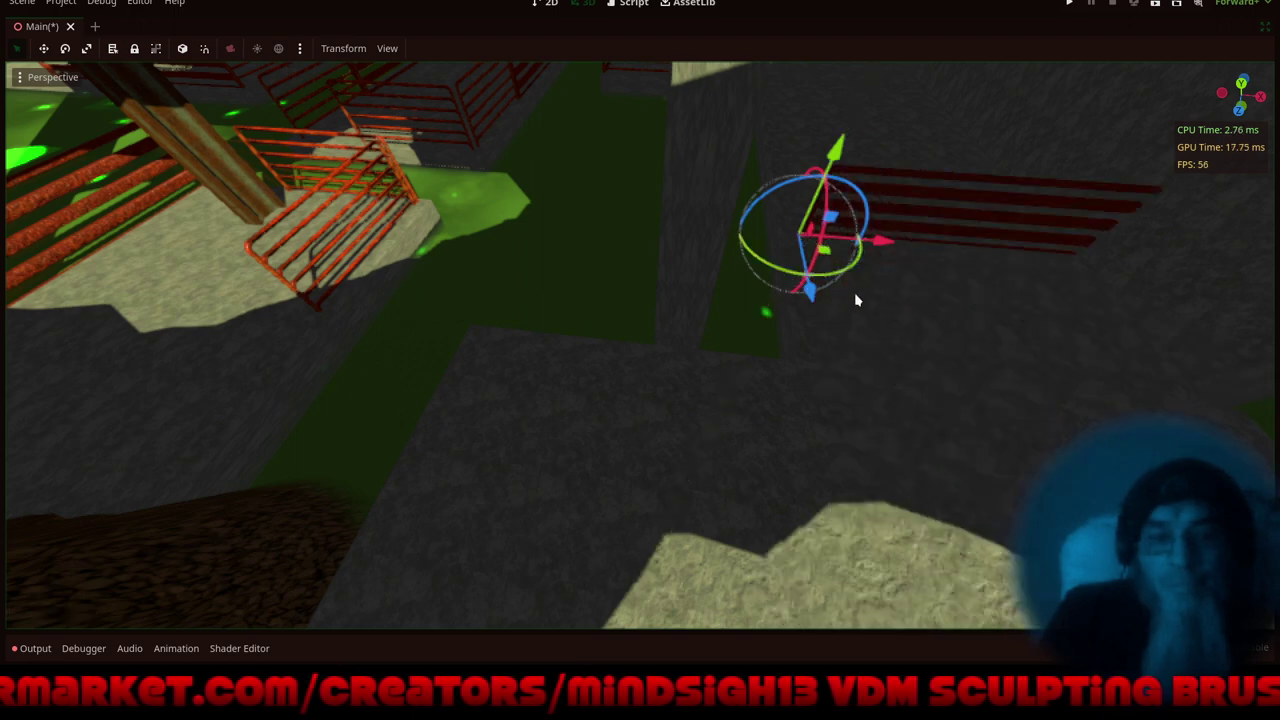
- Move the long railing copy about 9.7 m along Z and -13.1 m along X to the dark slab's edge, and nudge it along X
key(g)
key(z)
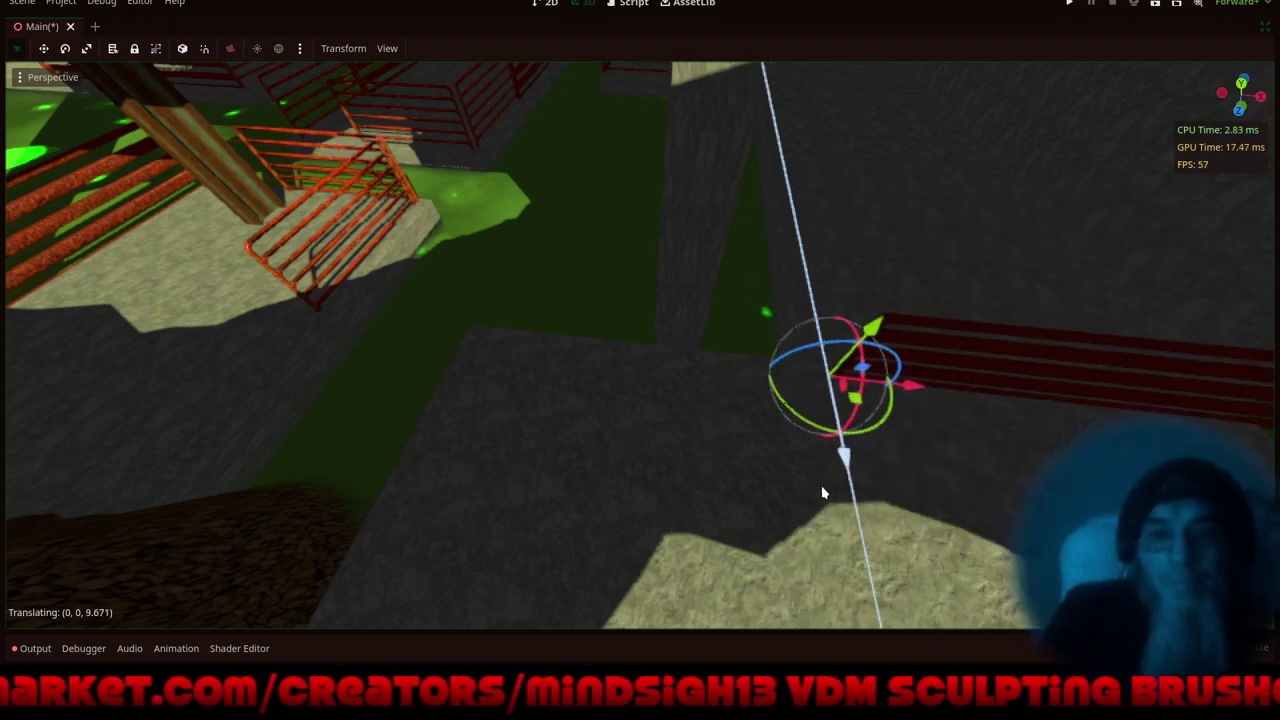
key(g)
key(x)
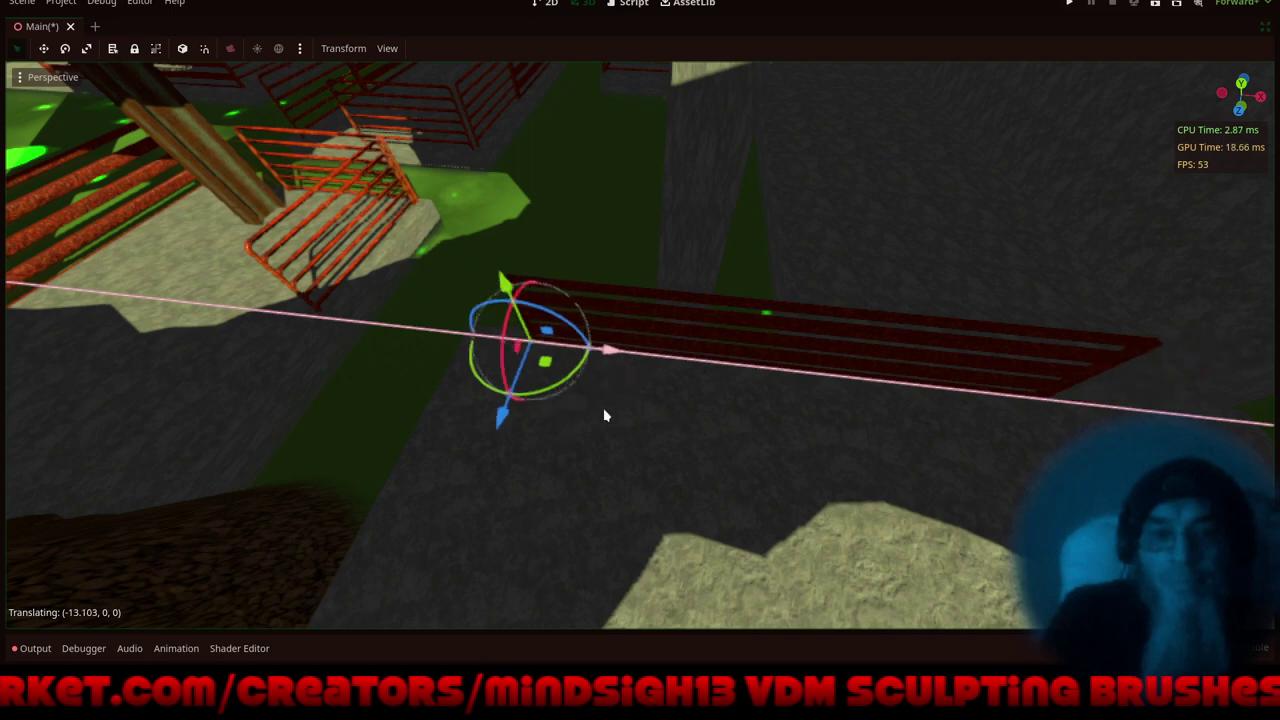
key(f)
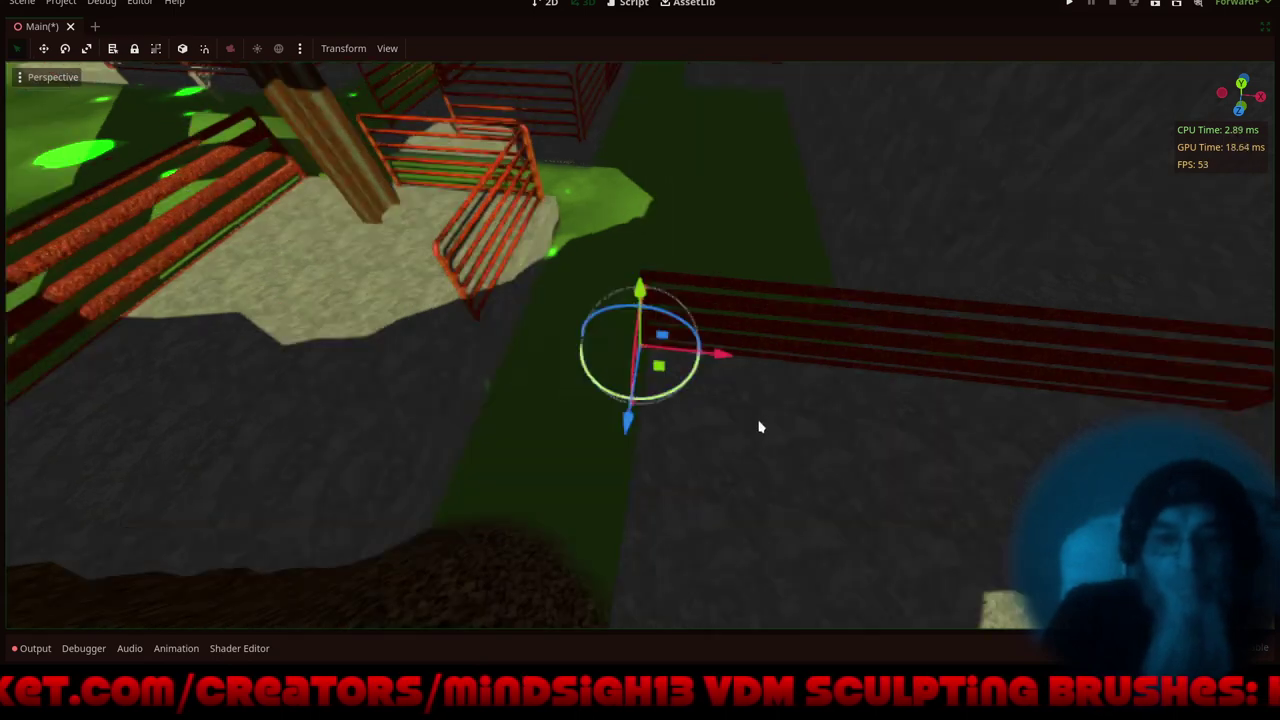
scroll(770, 372, up, 10)
mouse_move(740, 360)
mouse_down()
mouse_move(806, 364)
mouse_move(764, 368)
mouse_up()
middle_drag(714, 523, 906, 418)
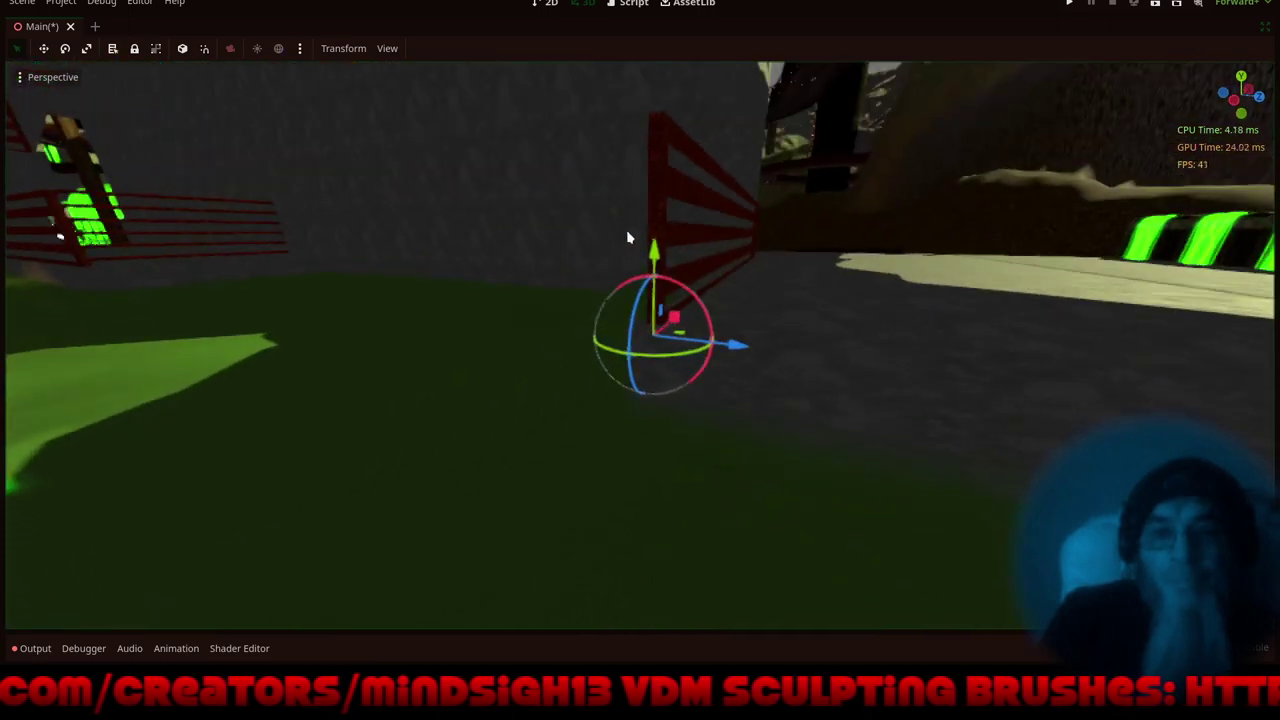
- Raise the long railing about 0.18 m along Y at the dark slab's edge
mouse_move(666, 244)
mouse_down()
mouse_move(683, 194)
mouse_move(680, 237)
mouse_up()
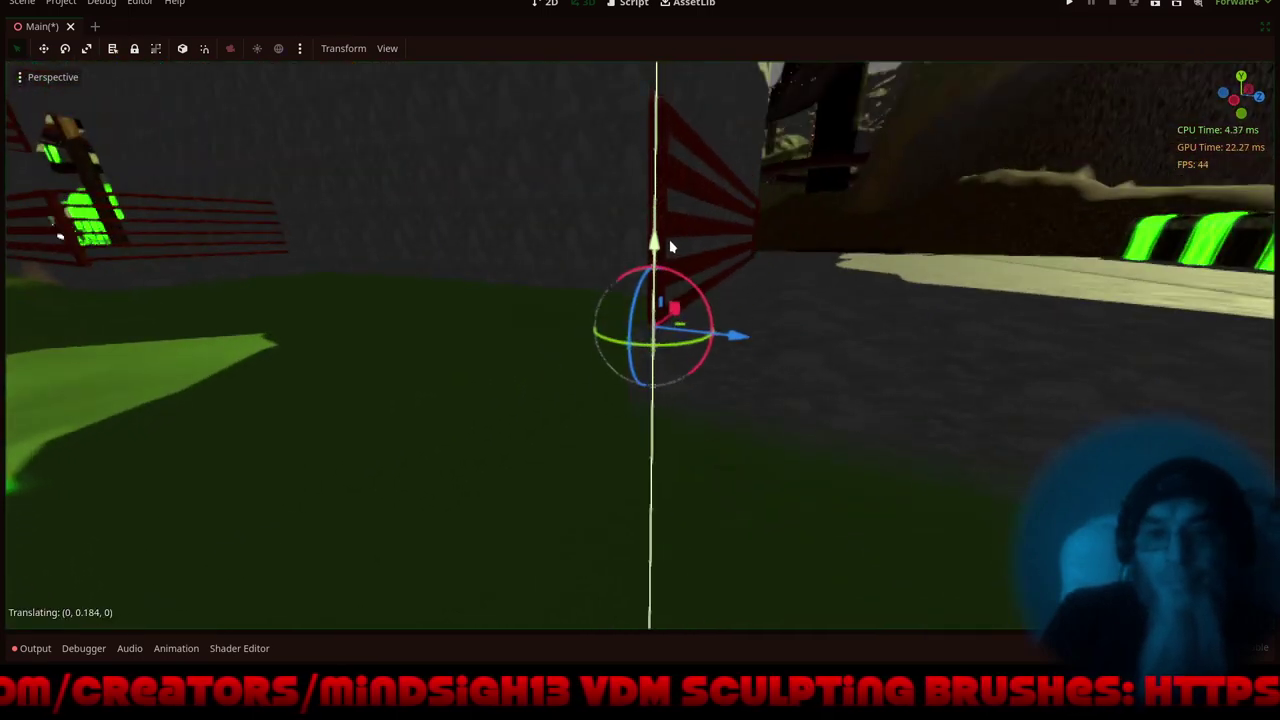
middle_drag(690, 420, 697, 118)
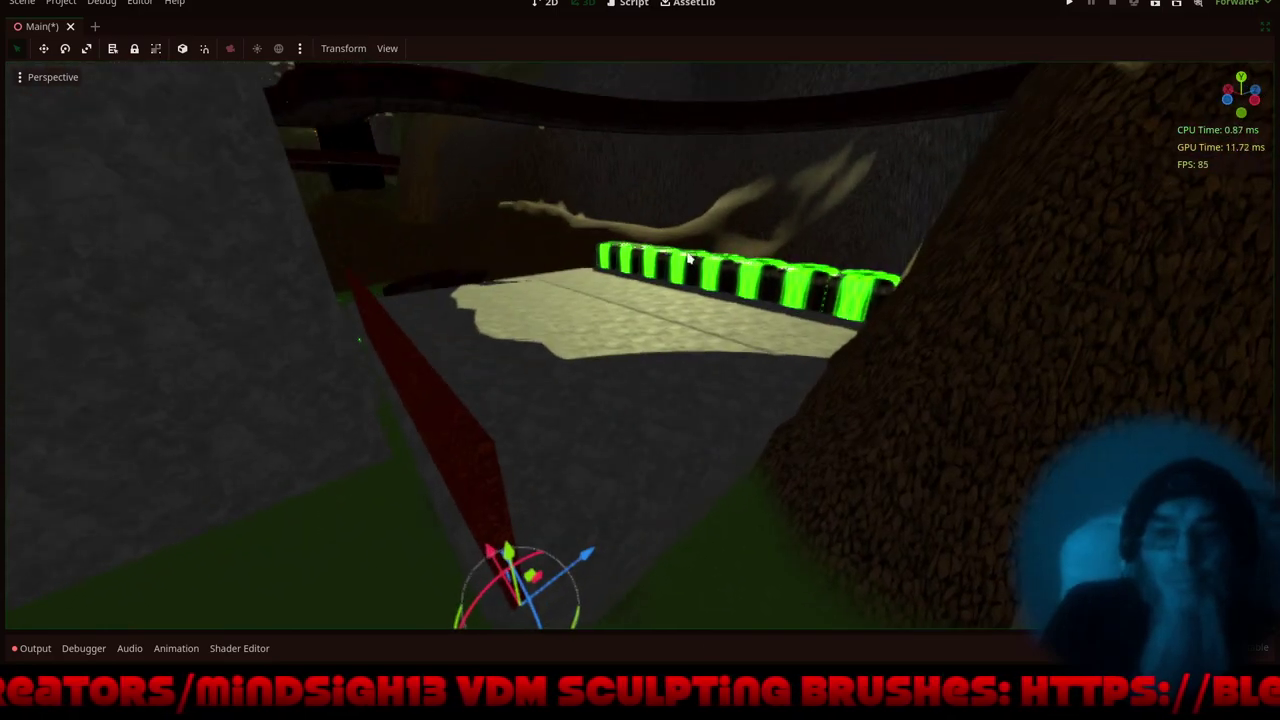
middle_drag(665, 243, 631, 291)
mouse_move(510, 315)
middle_down()
mouse_move(546, 343)
mouse_move(503, 363)
mouse_move(409, 219)
mouse_move(489, 320)
middle_up()
- Duplicate the long railing beside the dark passage, rotate the copy 90 degrees, and move it along X to the railing's free end
scroll(420, 267, up, 4)
shift+middle_drag(426, 257, 262, 203)
scroll(341, 234, down, 8)
shift+middle_drag(697, 343, 410, 273)
middle_drag(545, 277, 562, 300)
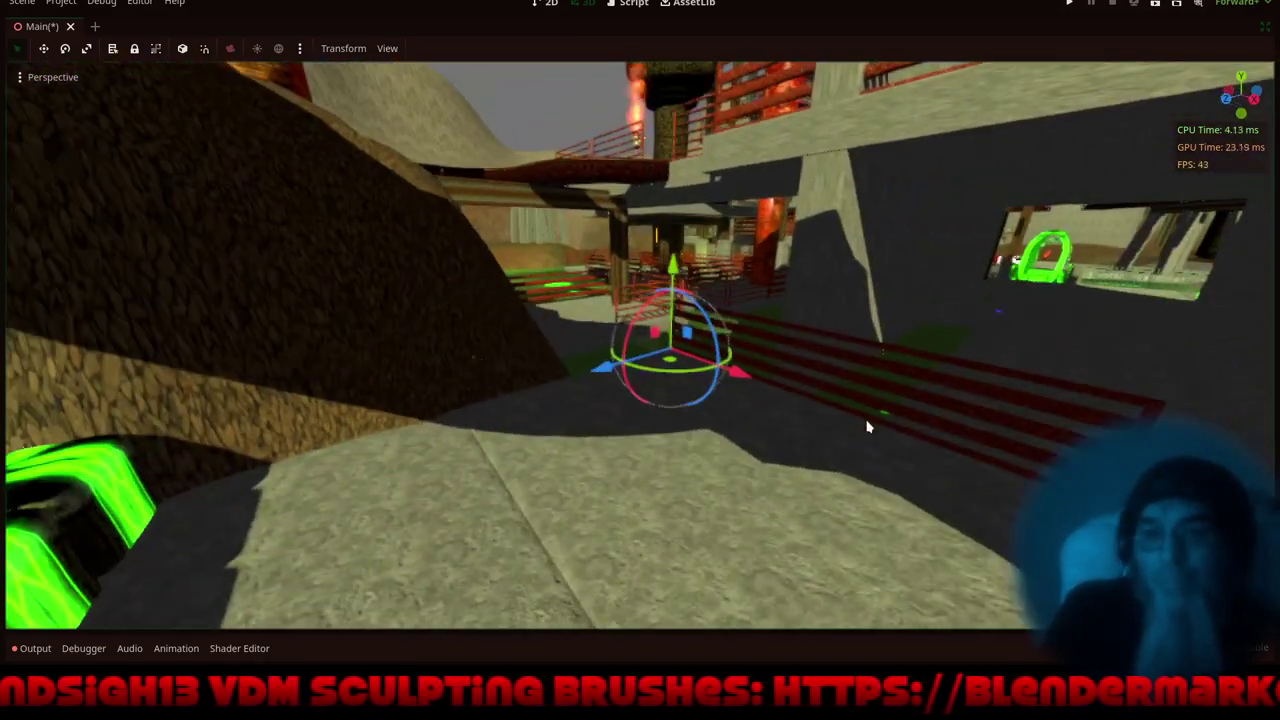
middle_drag(886, 429, 678, 396)
scroll(560, 374, down, 6)
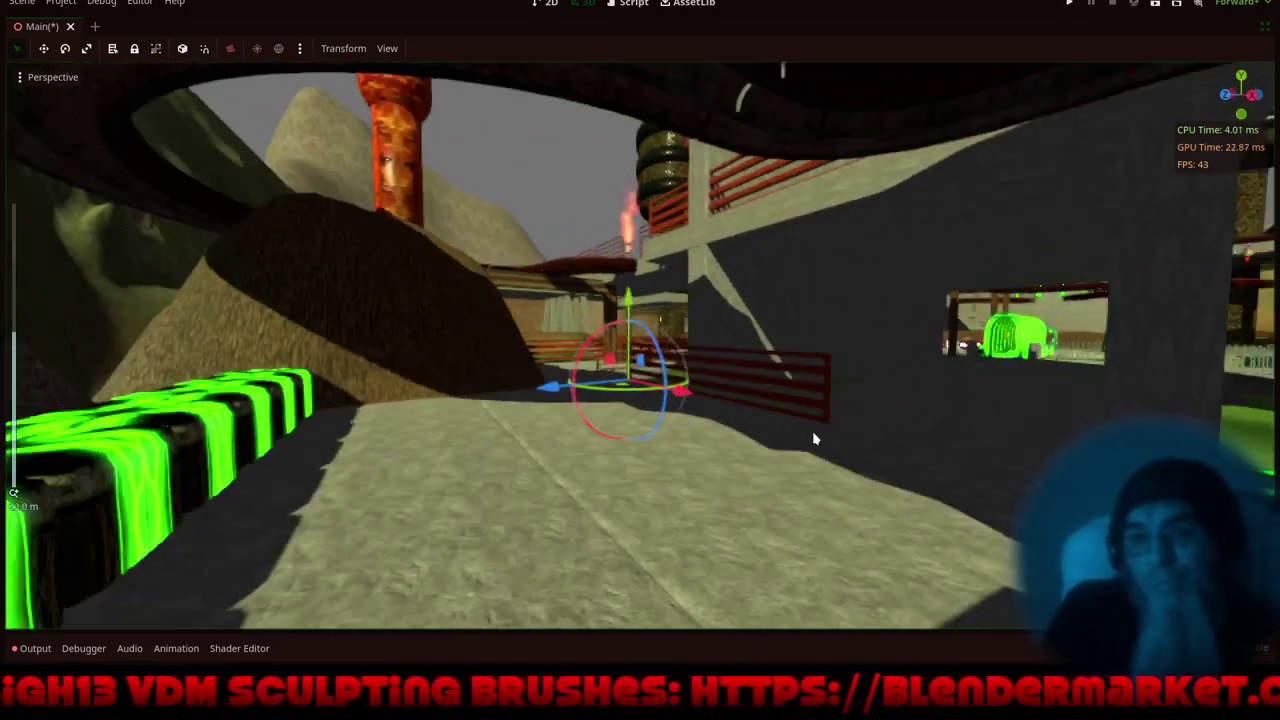
middle_drag(815, 439, 586, 385)
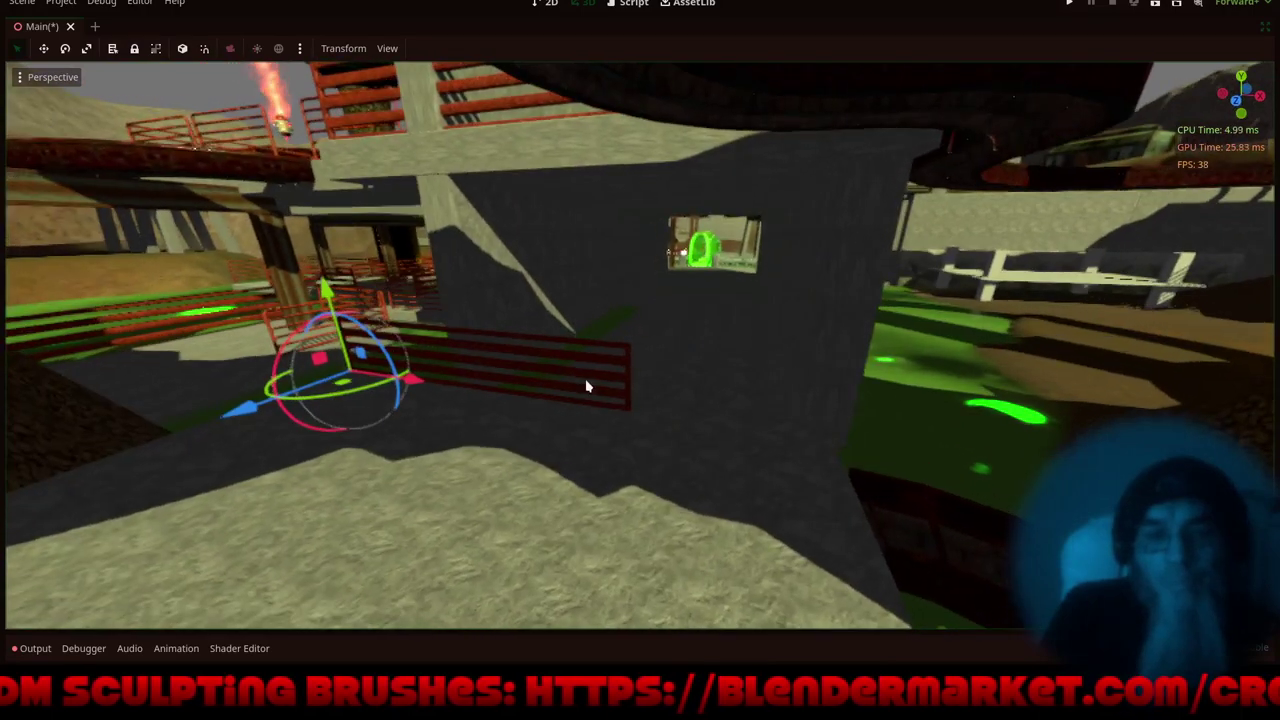
scroll(516, 358, up, 3)
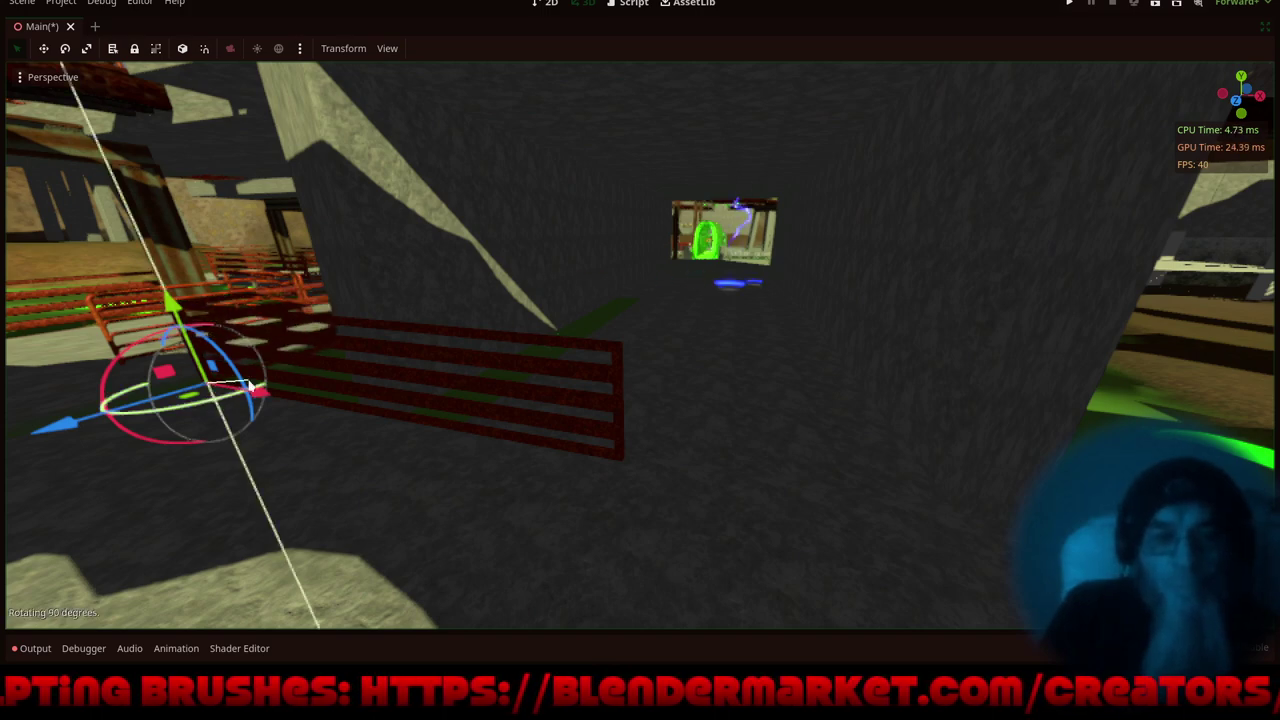
drag(265, 400, 562, 501)
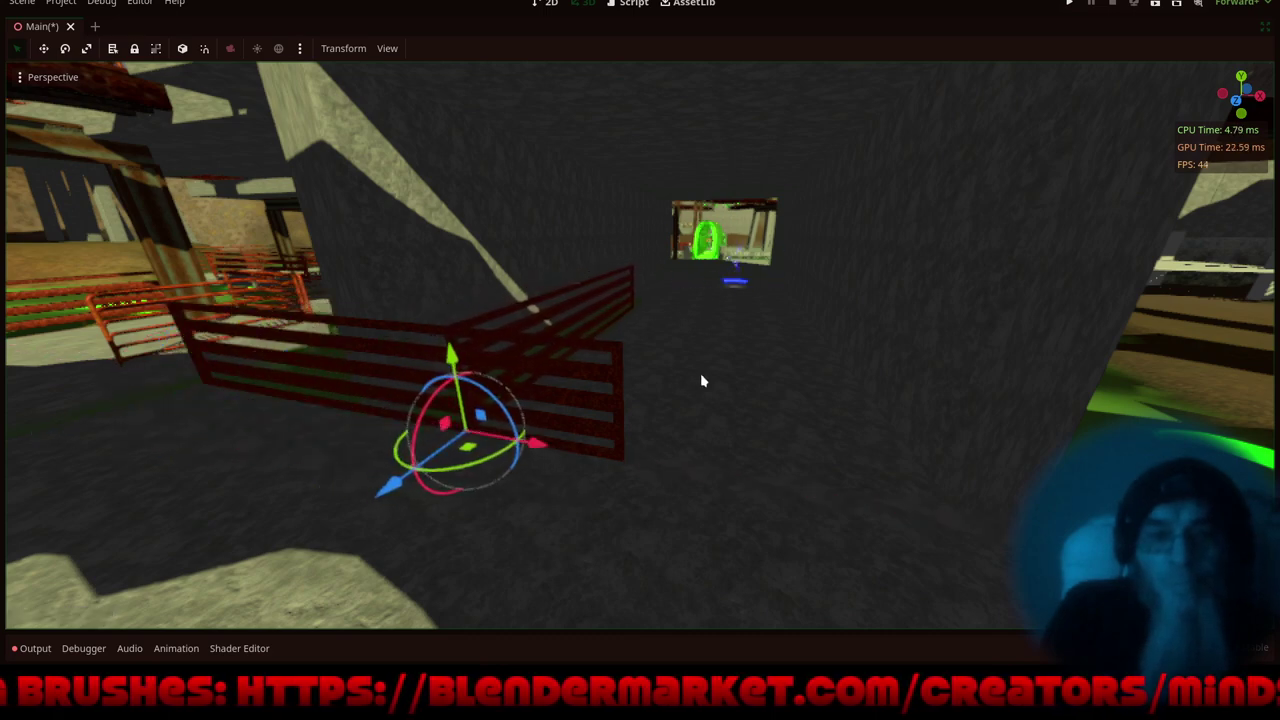
- Fit the rotated railing copy along the green floor gap with small shifts of about -0.26 m in Z and 0.13 m in X
middle_drag(711, 296, 483, 387)
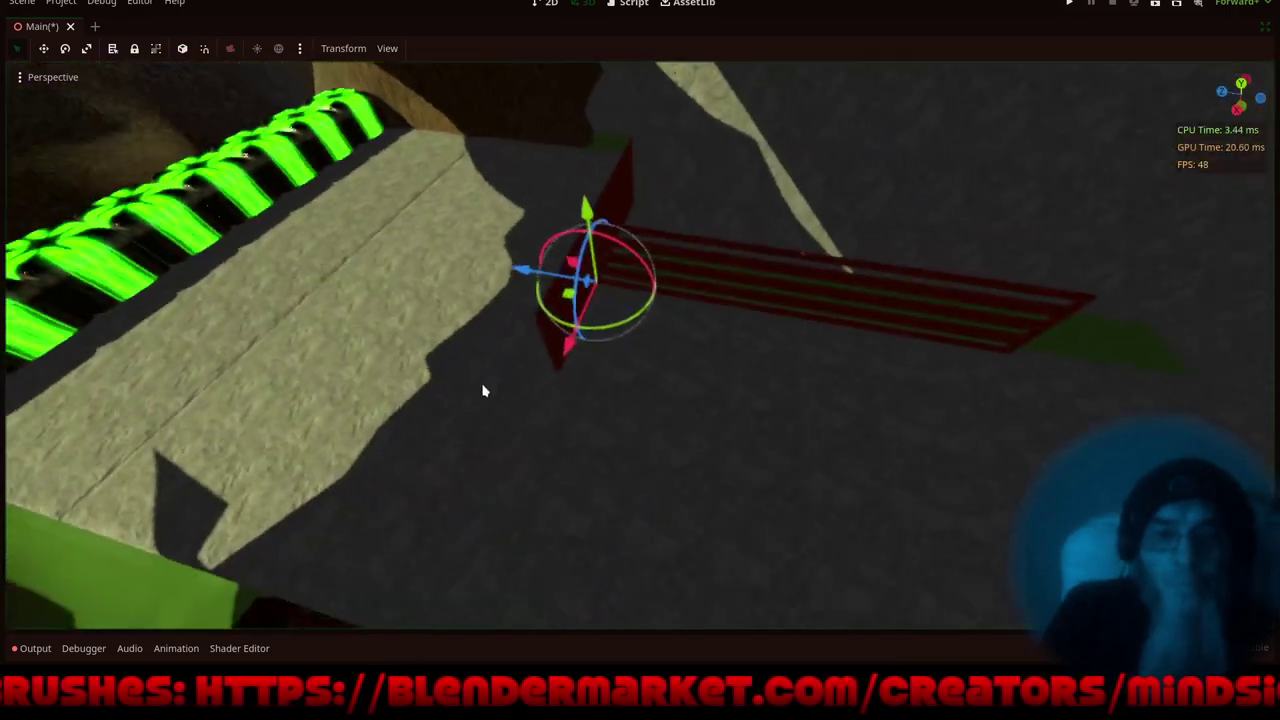
scroll(483, 387, up, 2)
scroll(706, 246, up, 4)
drag(495, 262, 512, 258)
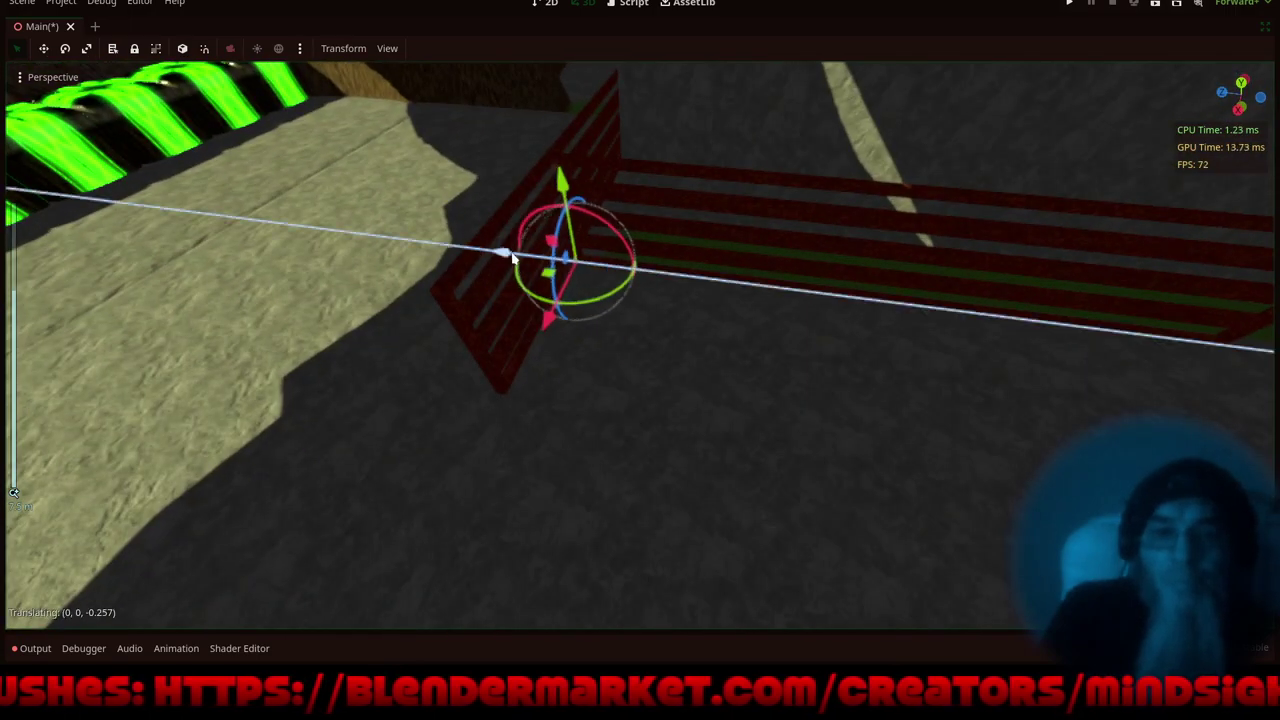
middle_drag(494, 336, 638, 311)
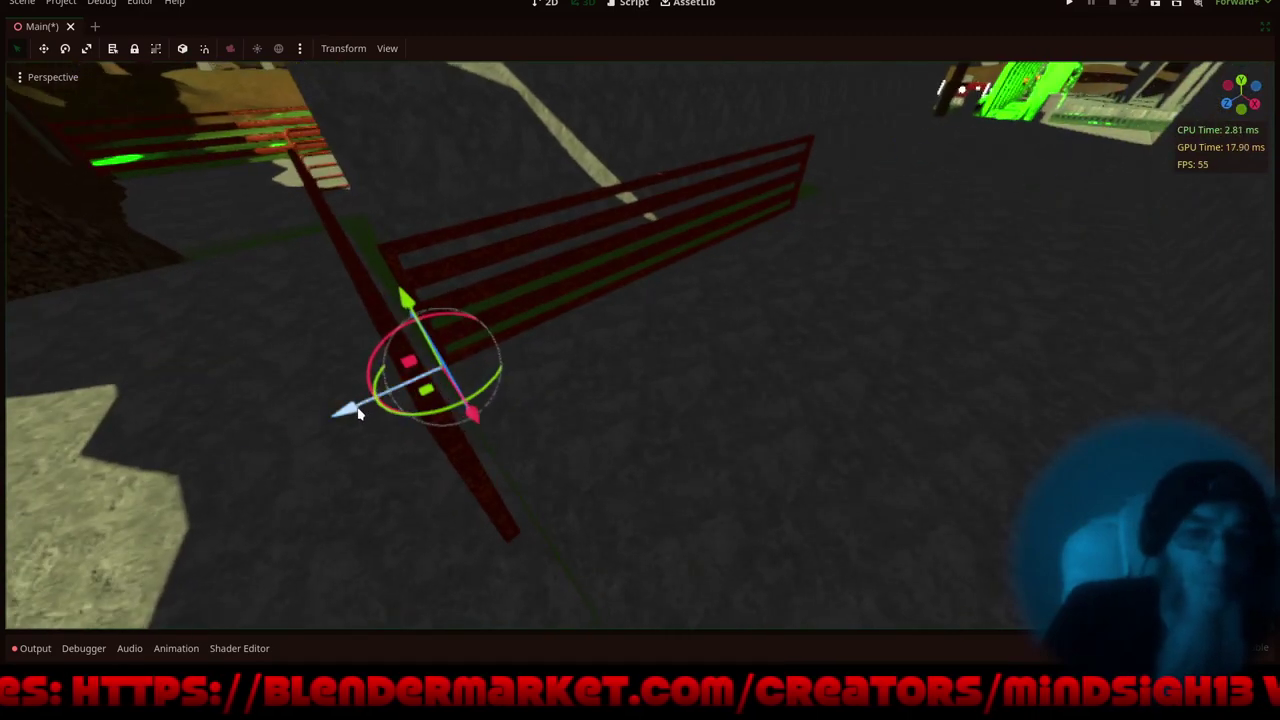
drag(358, 413, 362, 410)
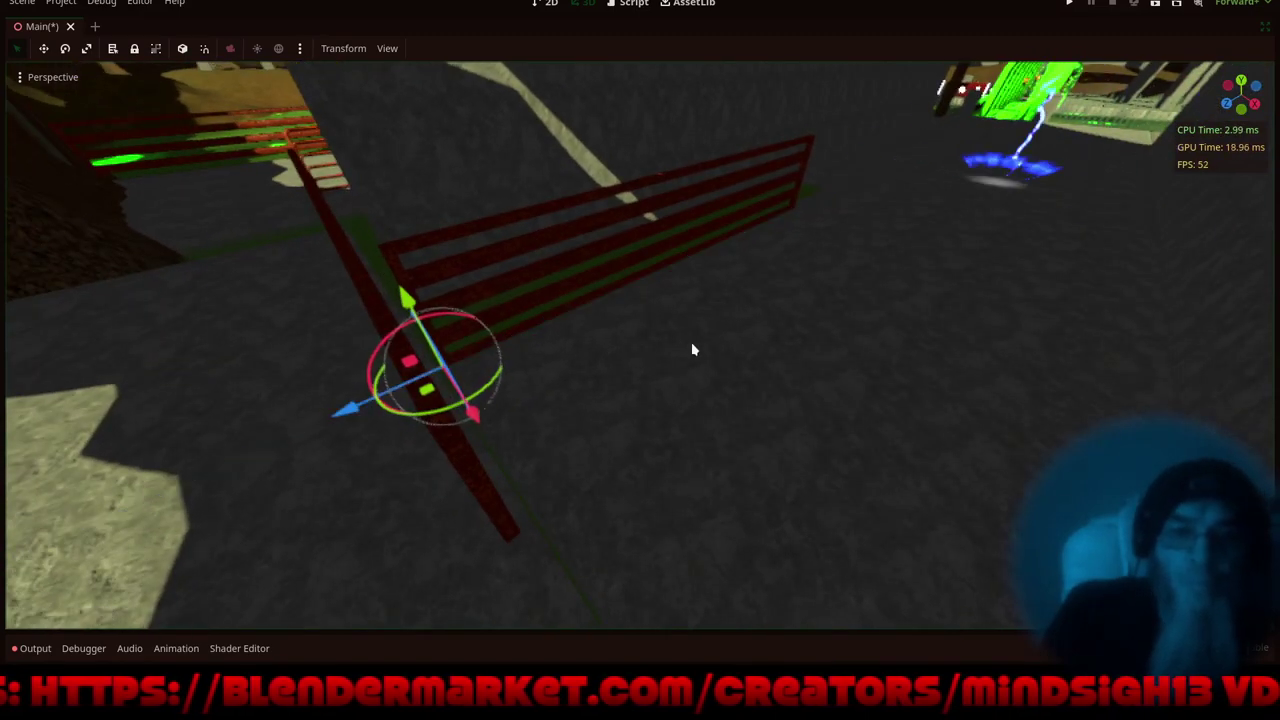
shift+middle_drag(764, 346, 800, 450)
mouse_move(635, 380)
middle_down()
mouse_move(799, 371)
mouse_move(623, 391)
mouse_move(658, 369)
middle_up()
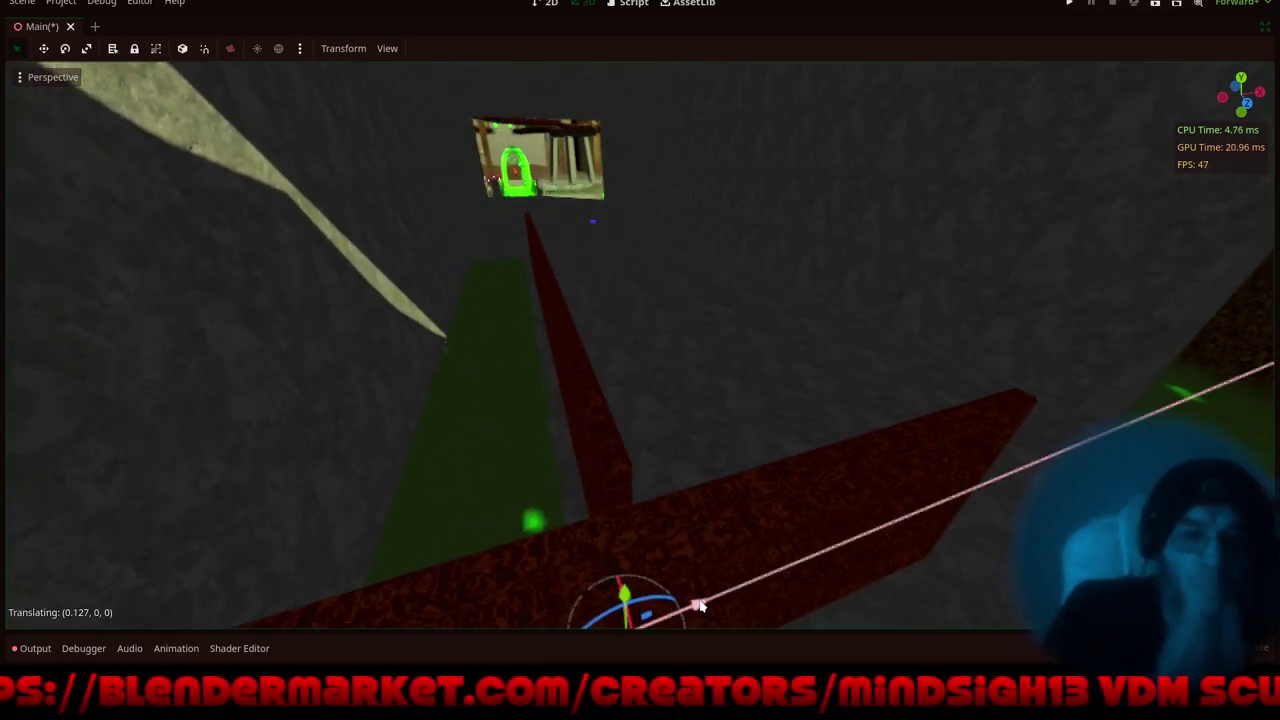
- Examine the passage beyond the new railings and the slabs around the fenced green pools for unguarded edges
middle_drag(741, 338, 495, 318)
shift+middle_drag(829, 394, 10, 326)
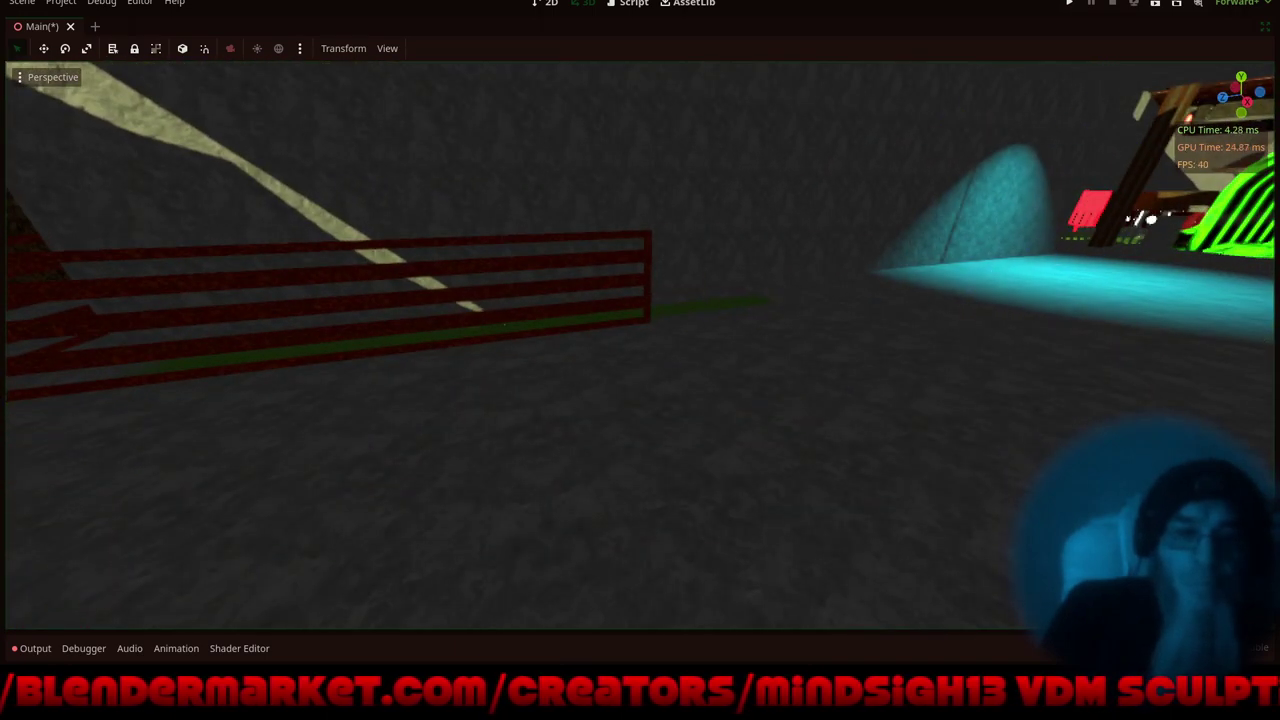
shift+middle_drag(678, 380, 632, 482)
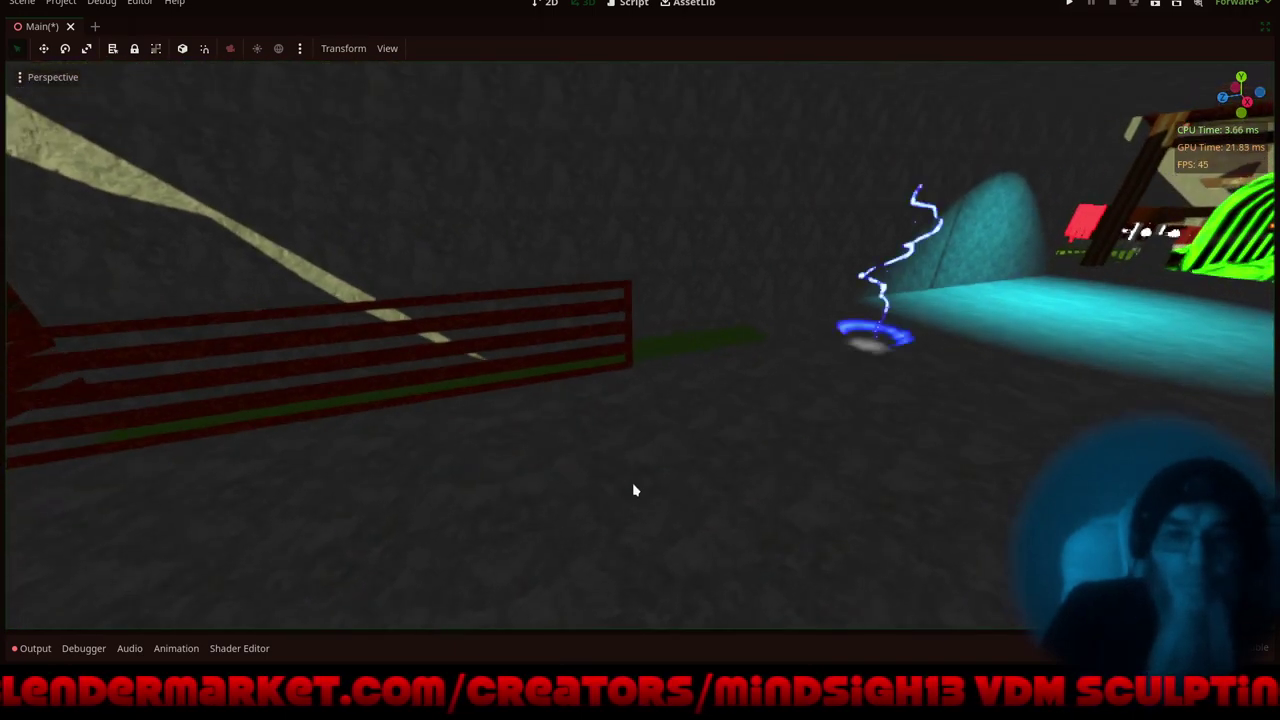
middle_drag(678, 443, 595, 449)
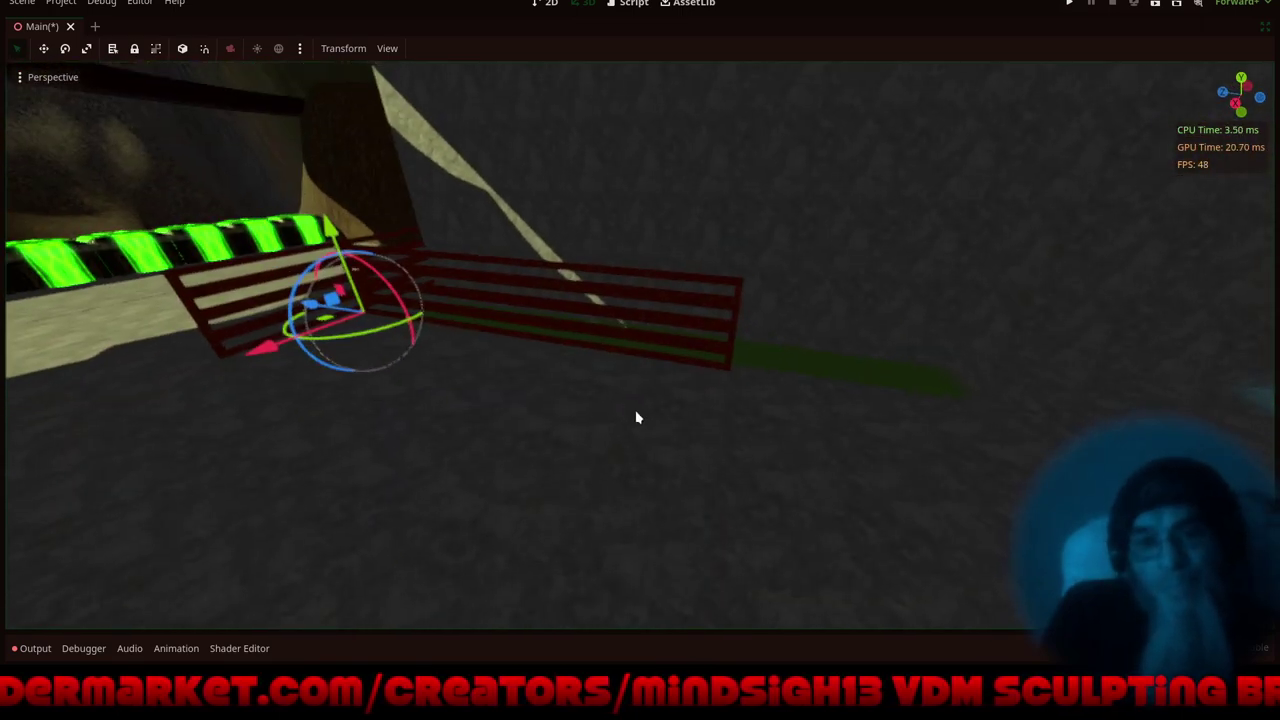
scroll(635, 385, down, 3)
shift+middle_drag(515, 412, 364, 392)
shift+middle_drag(865, 453, 379, 345)
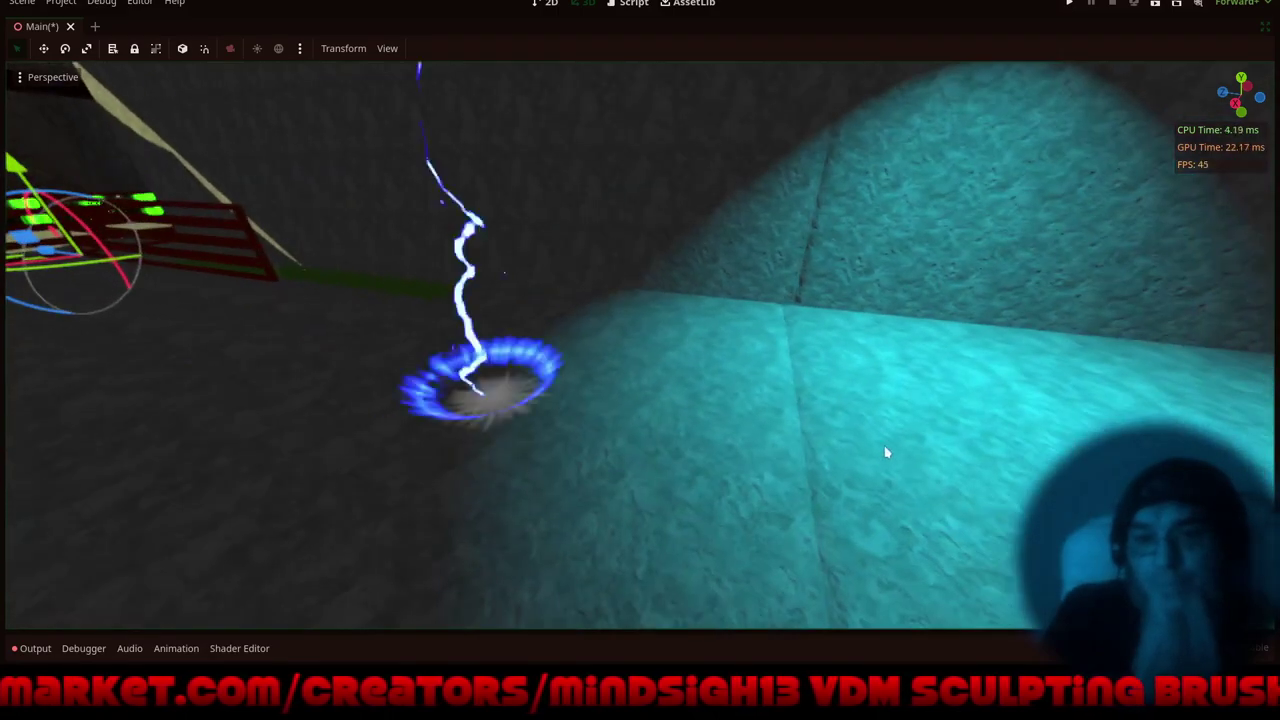
shift+middle_drag(884, 446, 480, 361)
scroll(531, 345, down, 5)
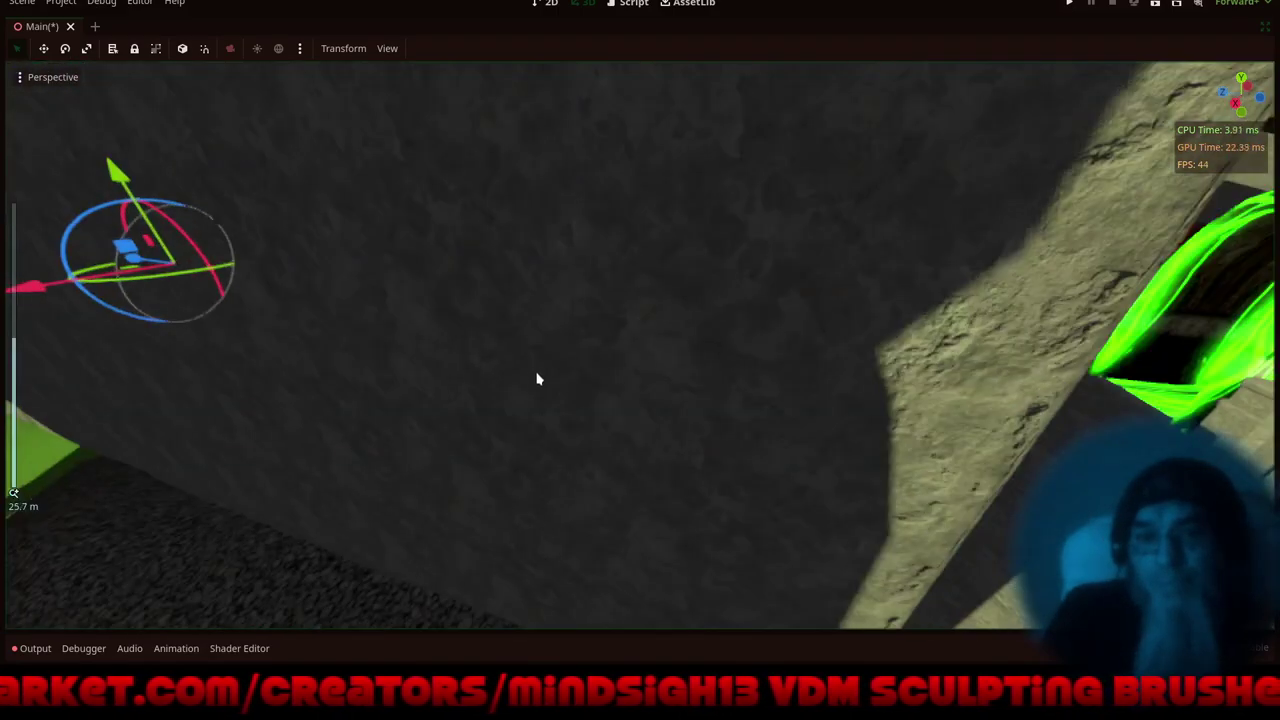
scroll(540, 380, down, 6)
middle_drag(654, 418, 554, 414)
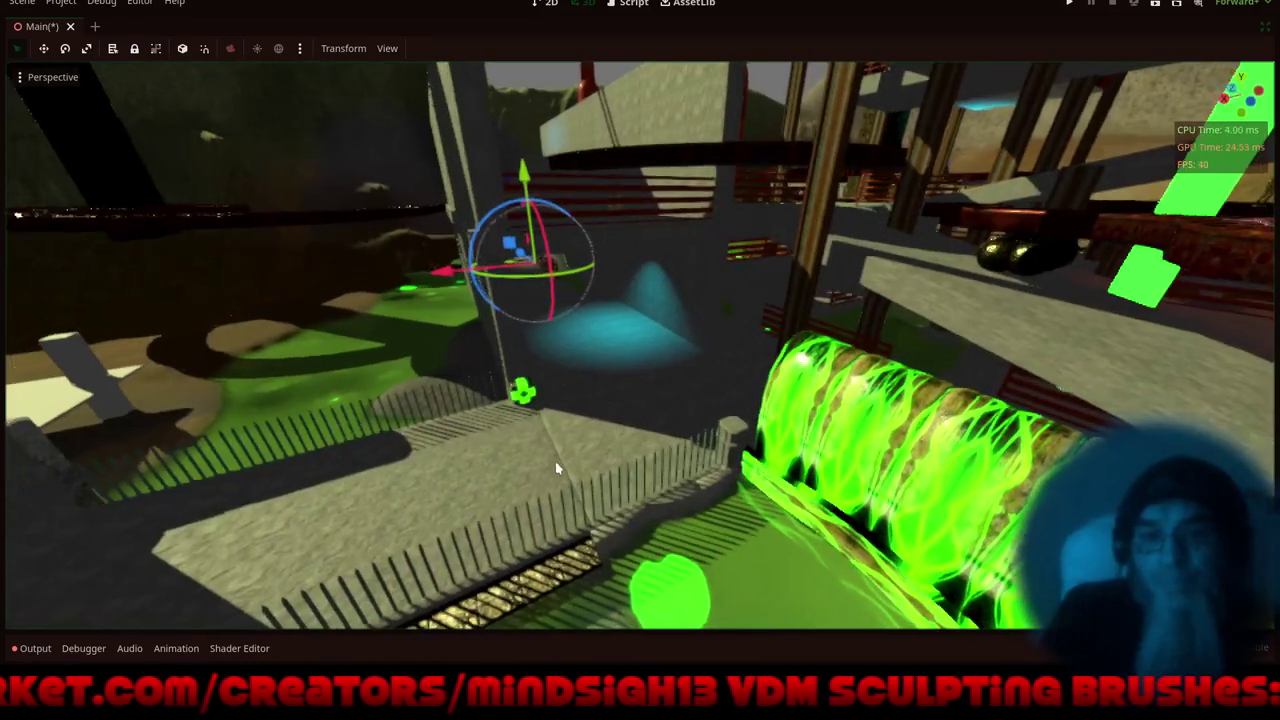
shift+middle_drag(557, 466, 643, 366)
scroll(537, 345, down, 12)
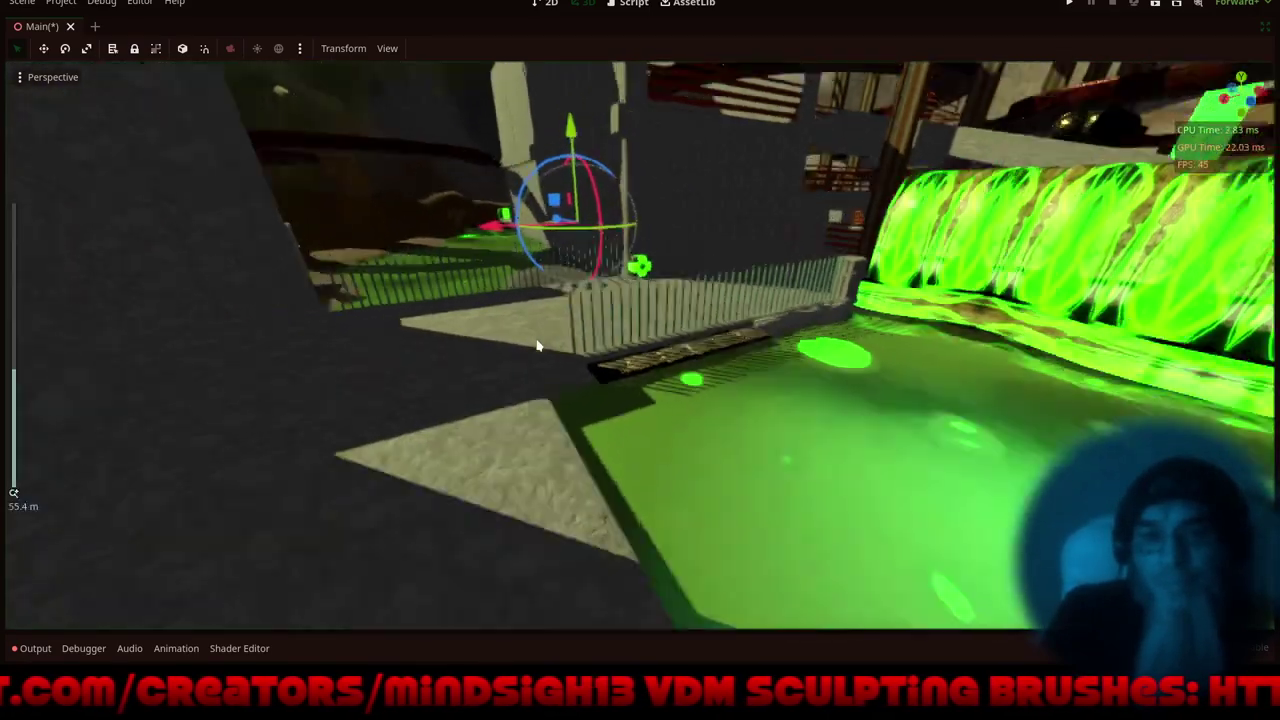
middle_drag(547, 410, 445, 467)
middle_drag(492, 510, 631, 470)
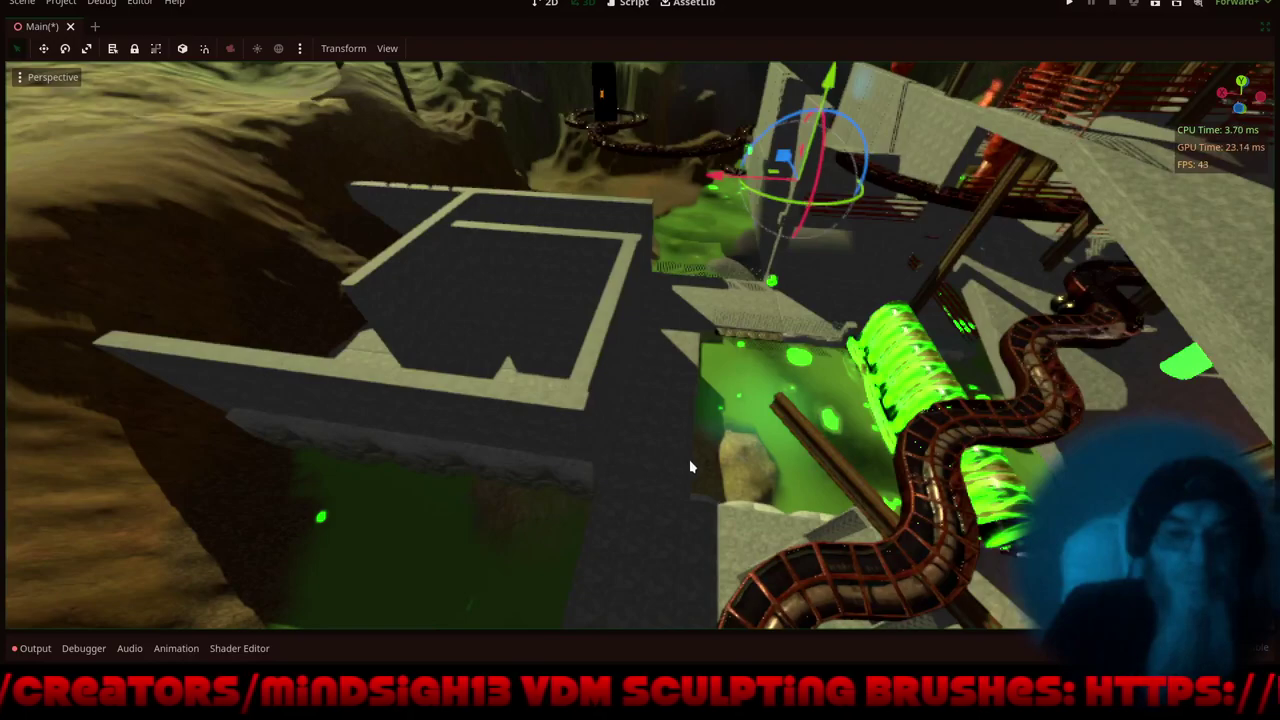
- Duplicate the railing and move the copy along its axes to the open side of the green pool opposite the glowing slime fall
scroll(700, 440, up, 4)
middle_drag(698, 356, 940, 463)
middle_drag(805, 365, 908, 502)
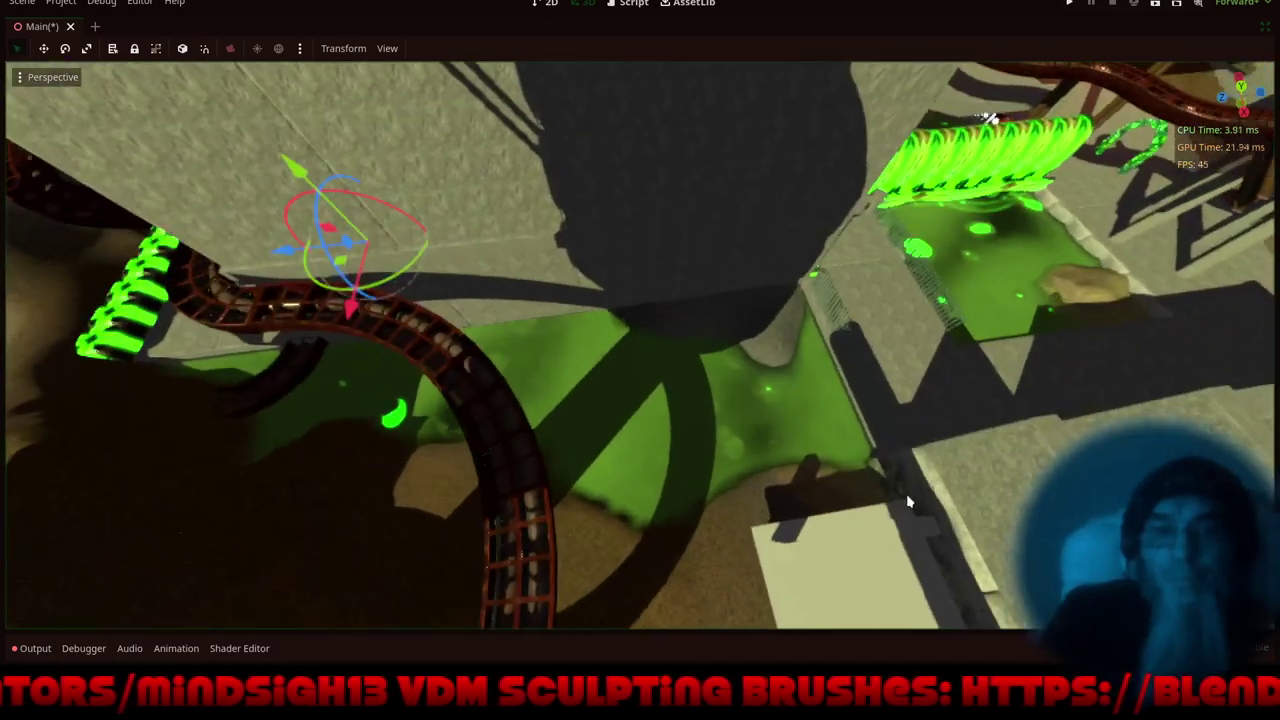
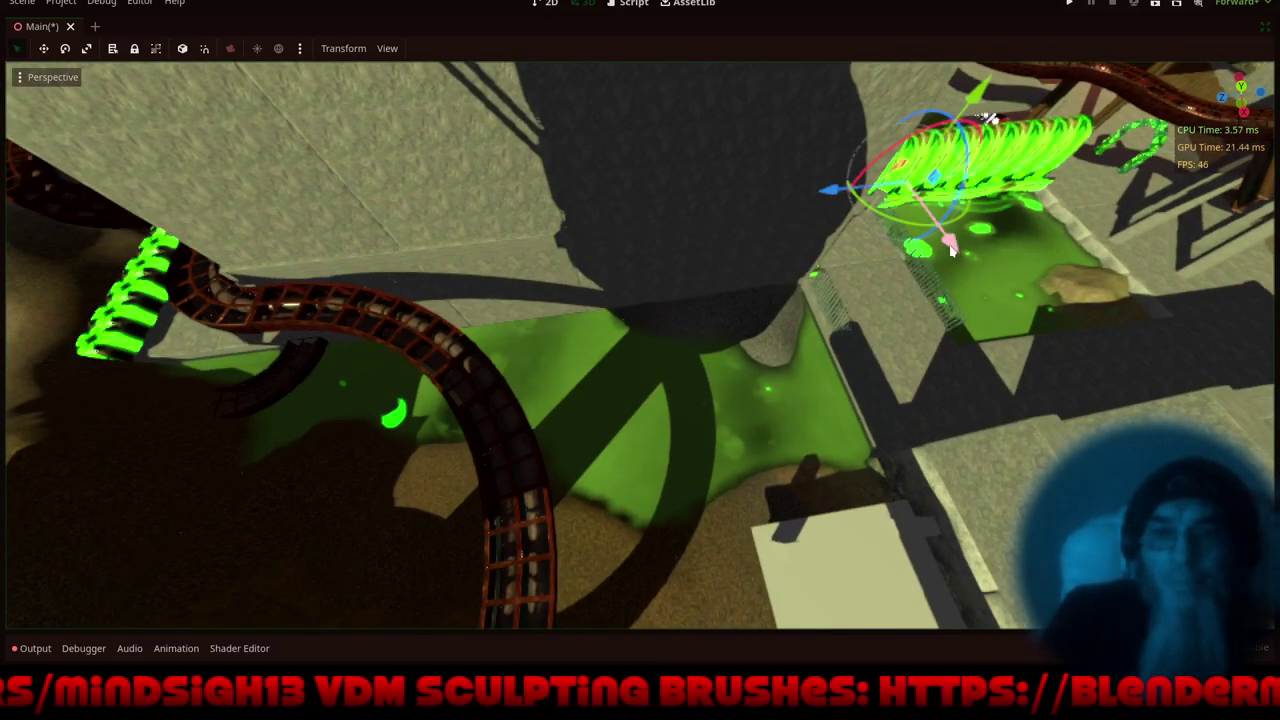
drag(952, 250, 1085, 425)
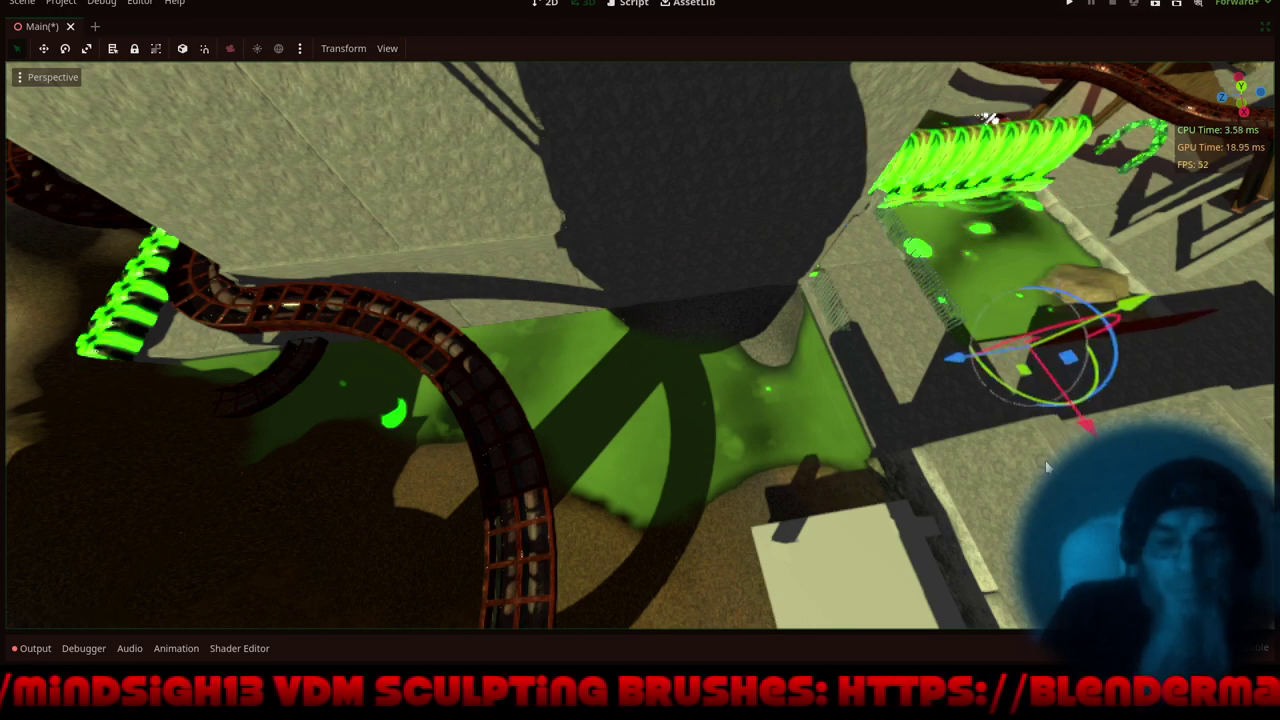
key(f)
scroll(728, 321, up, 8)
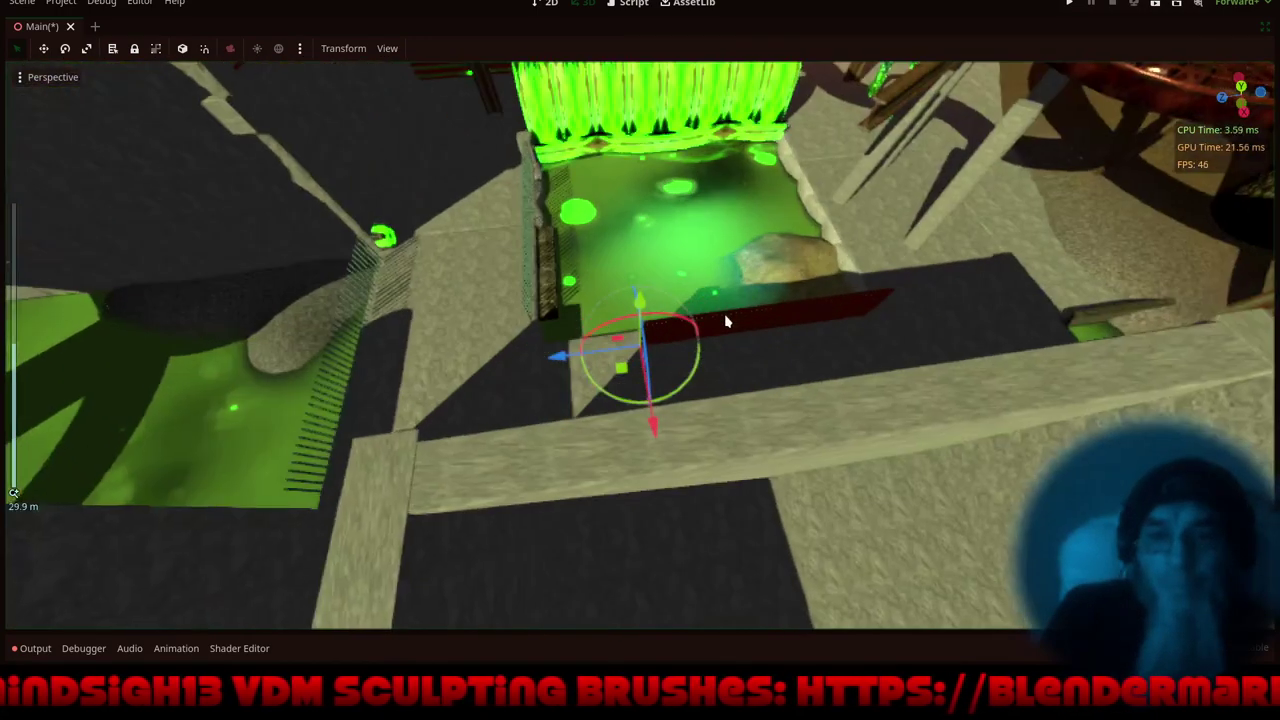
- Fit the pool railing to the slab edge by shifting it along Z toward the fenced corner and nudging it along X
middle_drag(732, 328, 612, 425)
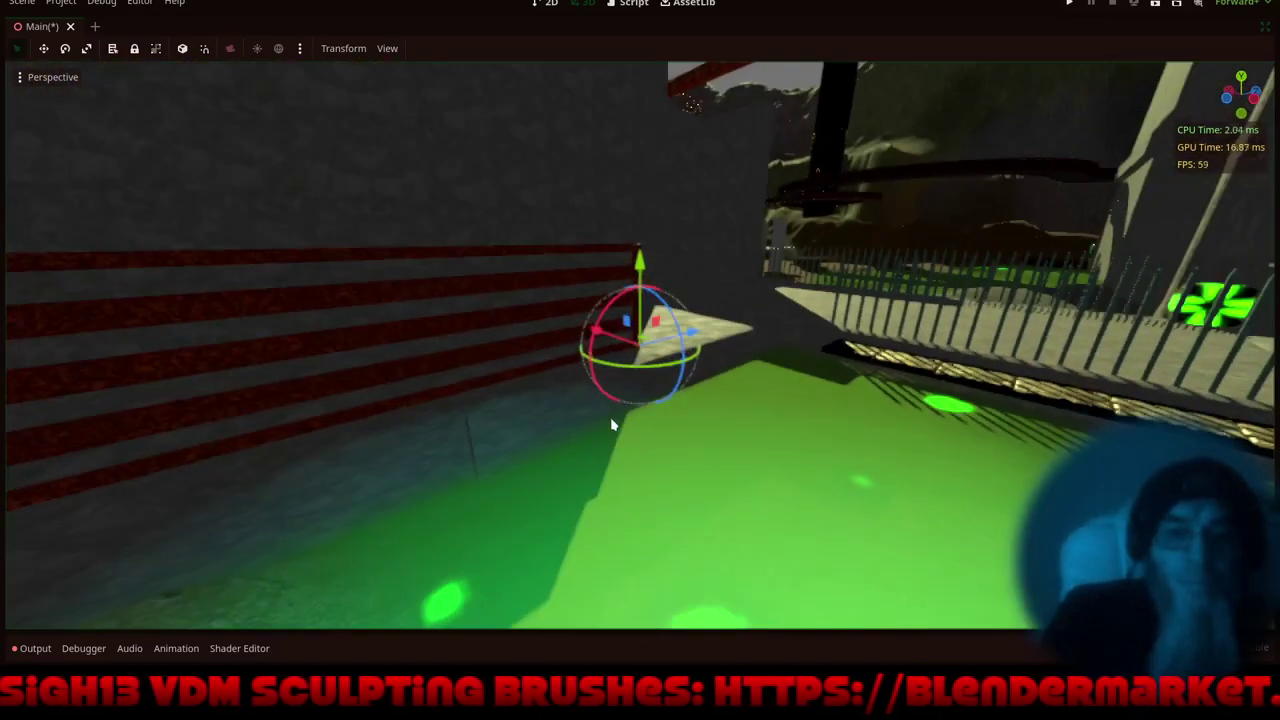
drag(697, 338, 778, 324)
middle_drag(664, 424, 746, 418)
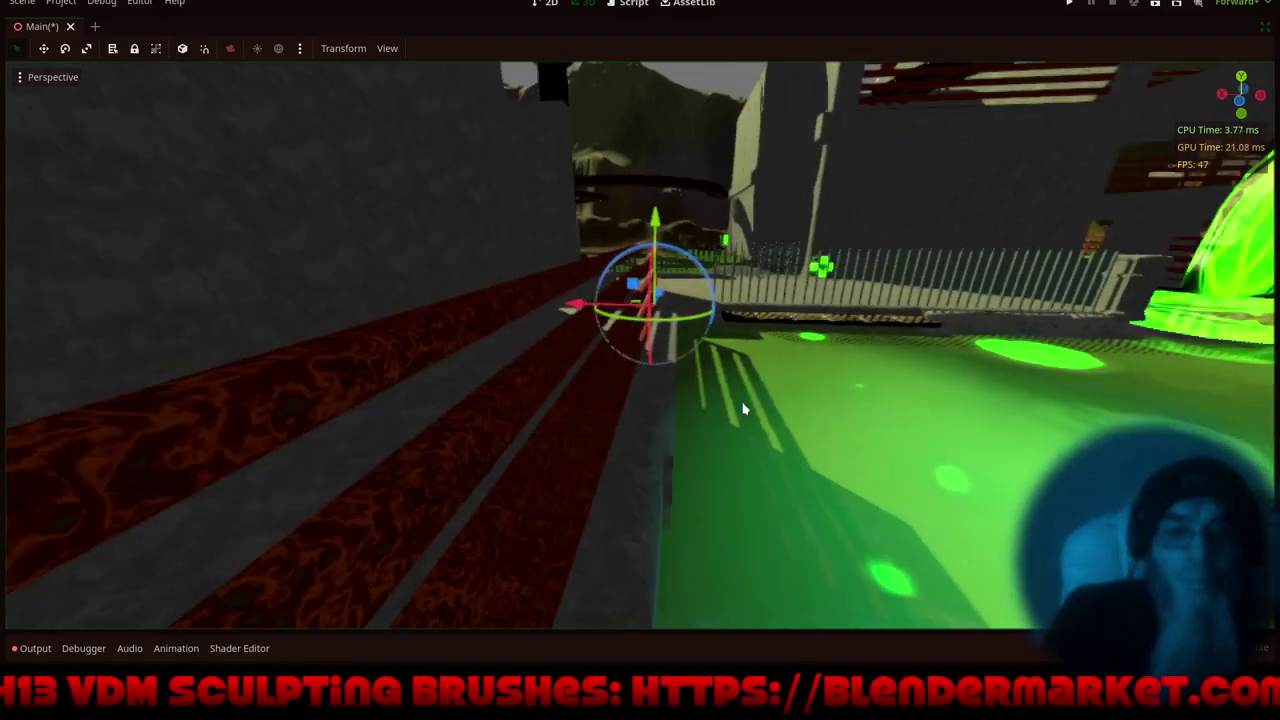
drag(575, 306, 590, 330)
middle_drag(410, 362, 646, 402)
middle_drag(506, 408, 612, 389)
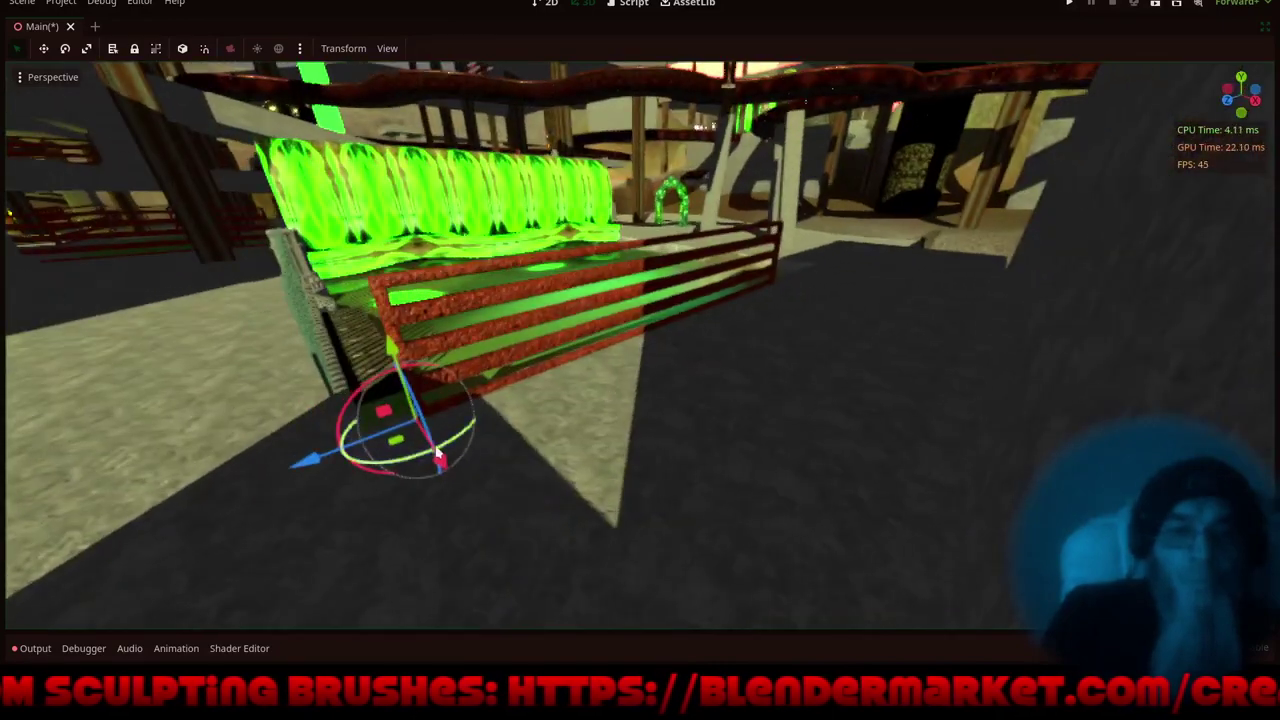
- Duplicate the pool railing and move the copy across the level to the raised concrete platform beside the curved track
middle_drag(437, 459, 577, 432)
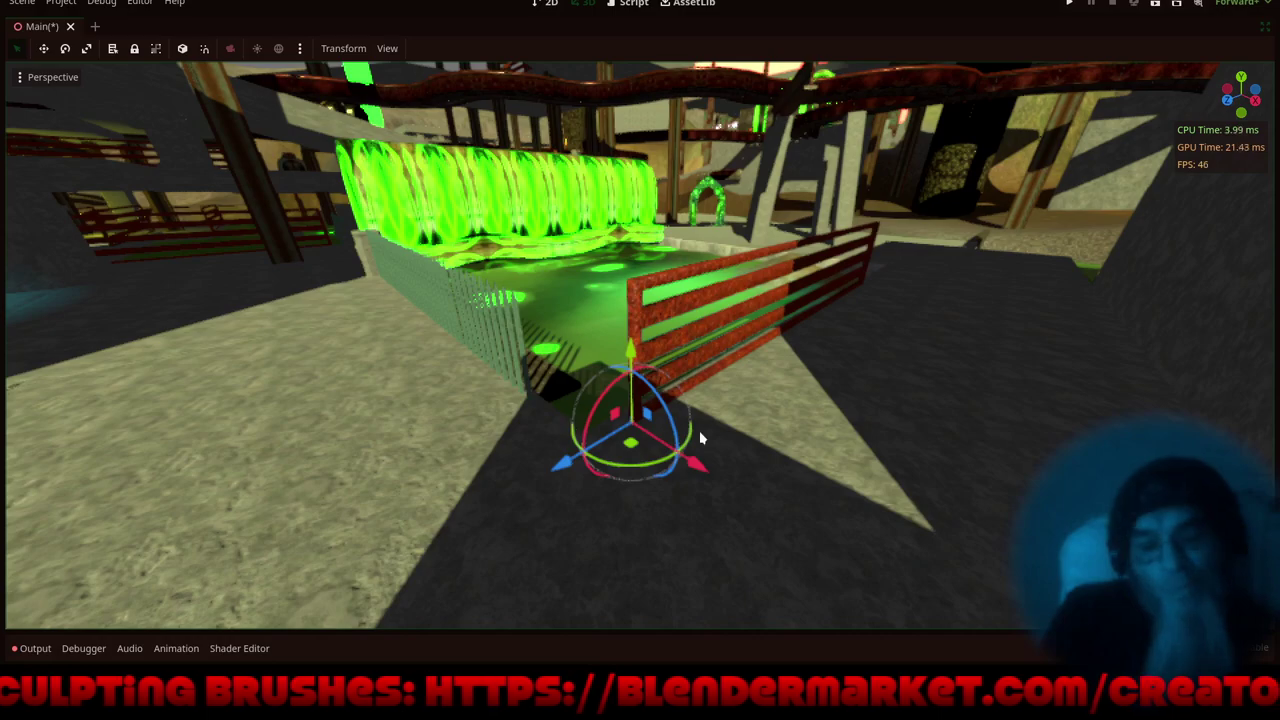
scroll(765, 425, down, 10)
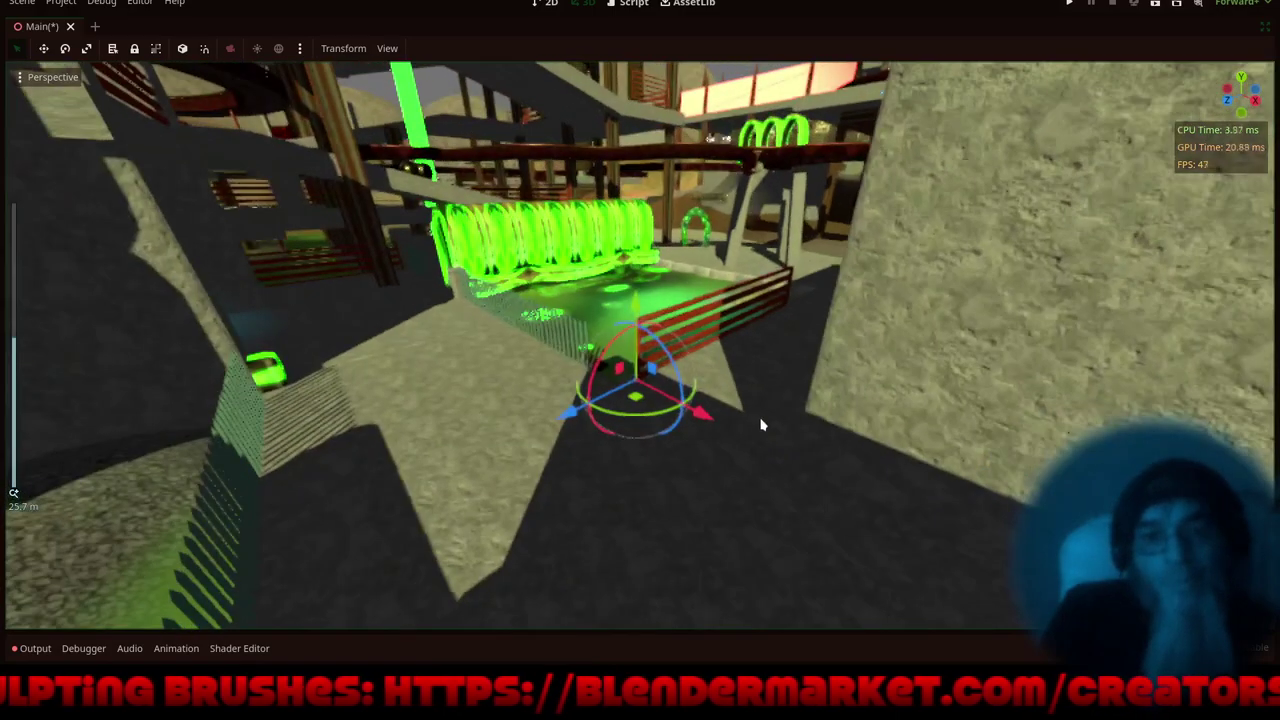
middle_drag(750, 416, 451, 491)
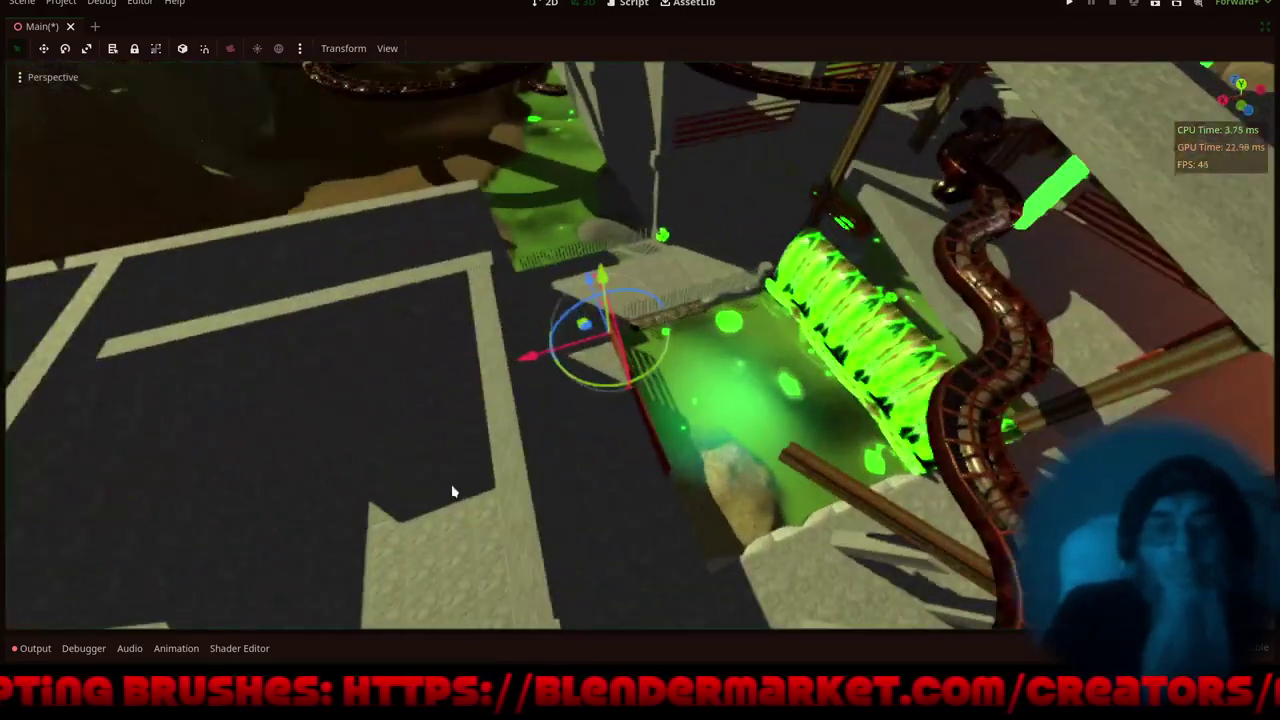
scroll(457, 477, down, 8)
shift+middle_drag(669, 457, 1140, 540)
middle_drag(190, 530, 226, 172)
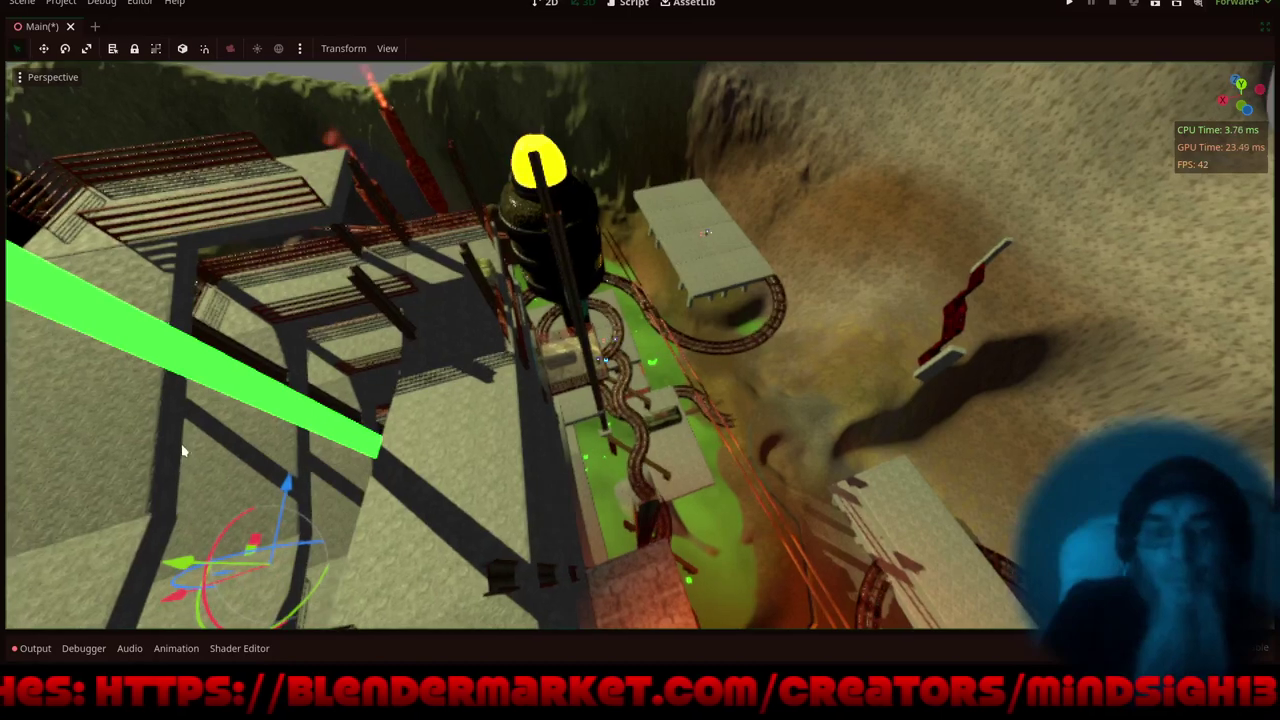
drag(174, 600, 706, 143)
key(f)
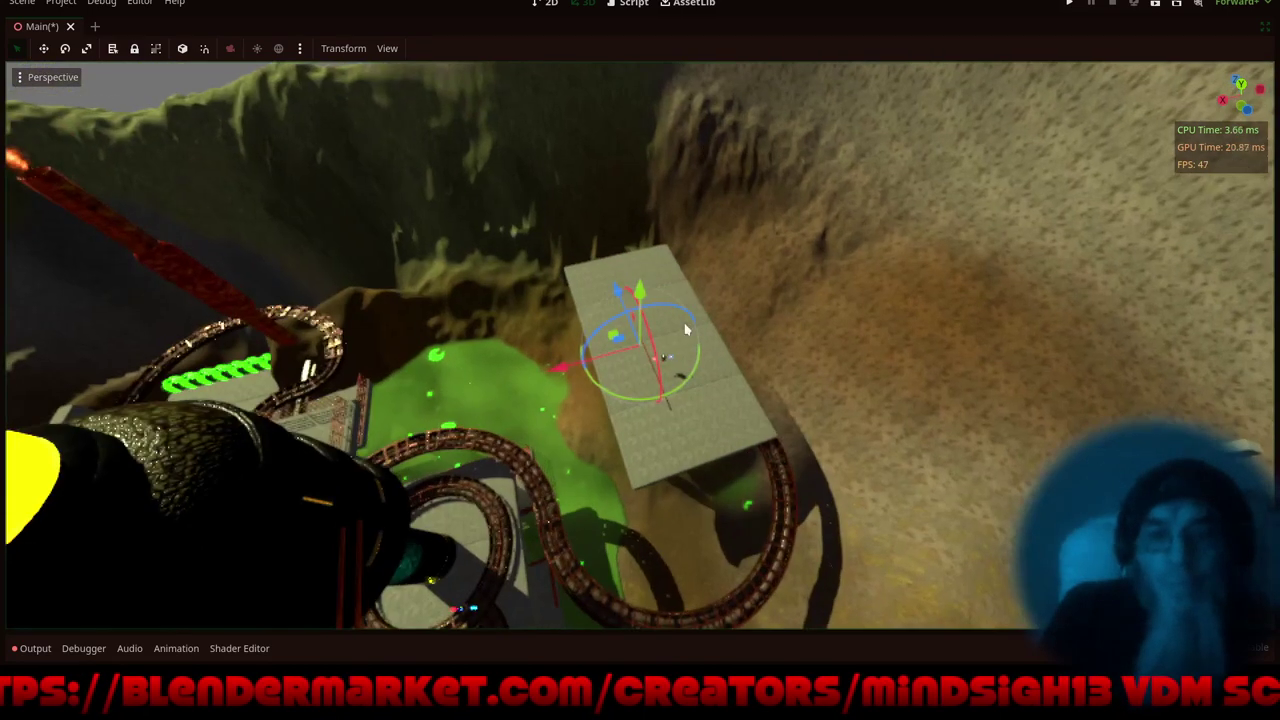
- Raise the railing along Y until it stands on the surface of the raised concrete platform
scroll(590, 403, up, 6)
middle_drag(590, 405, 679, 250)
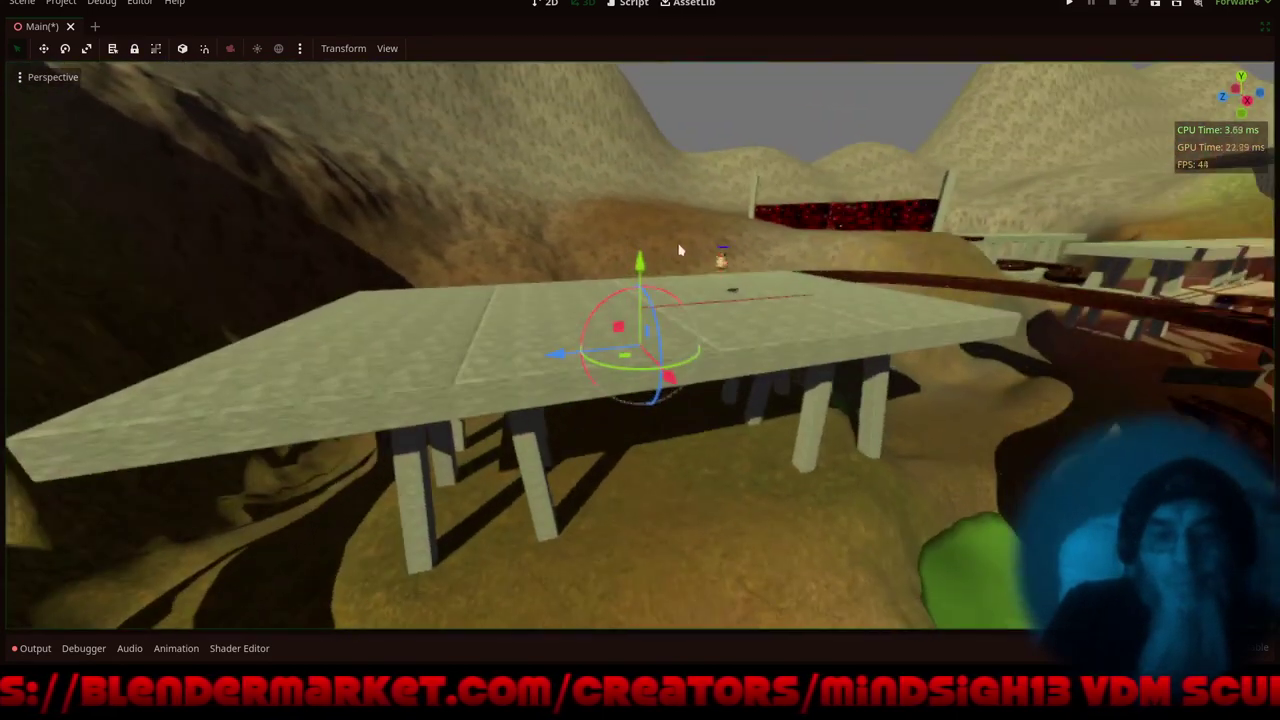
drag(644, 262, 651, 206)
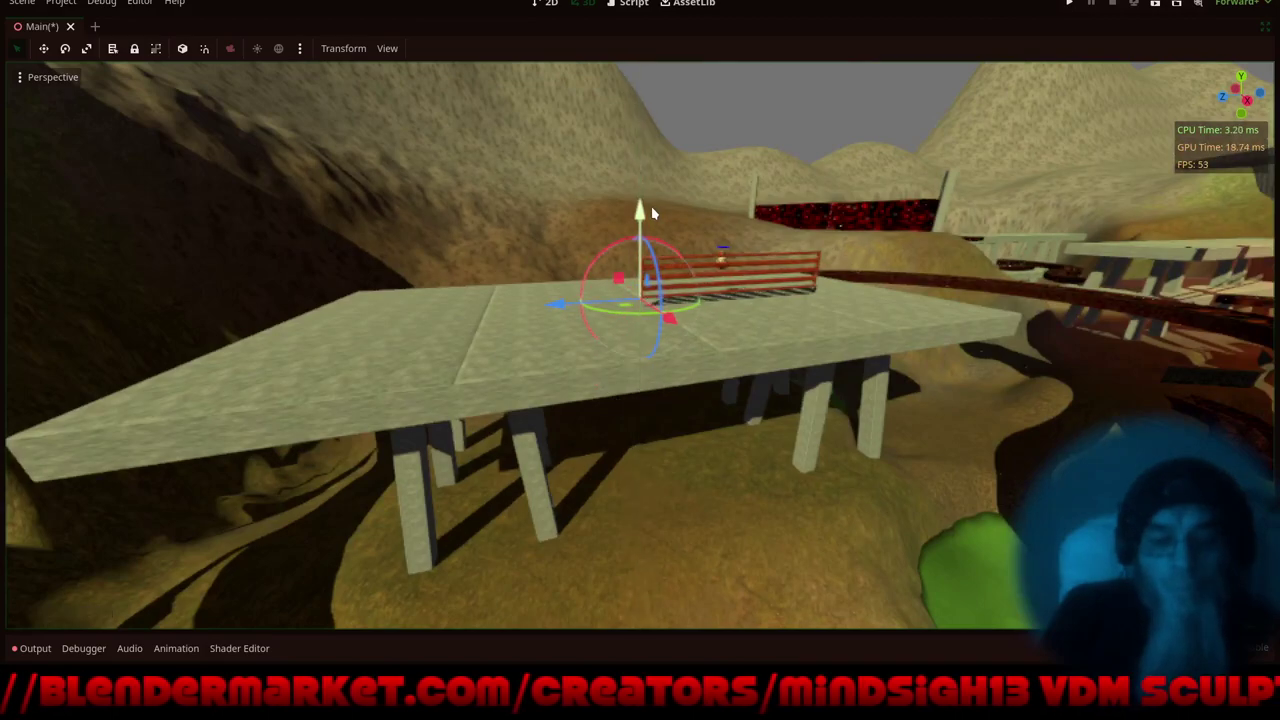
key(f)
scroll(729, 301, up, 10)
middle_drag(791, 304, 429, 457)
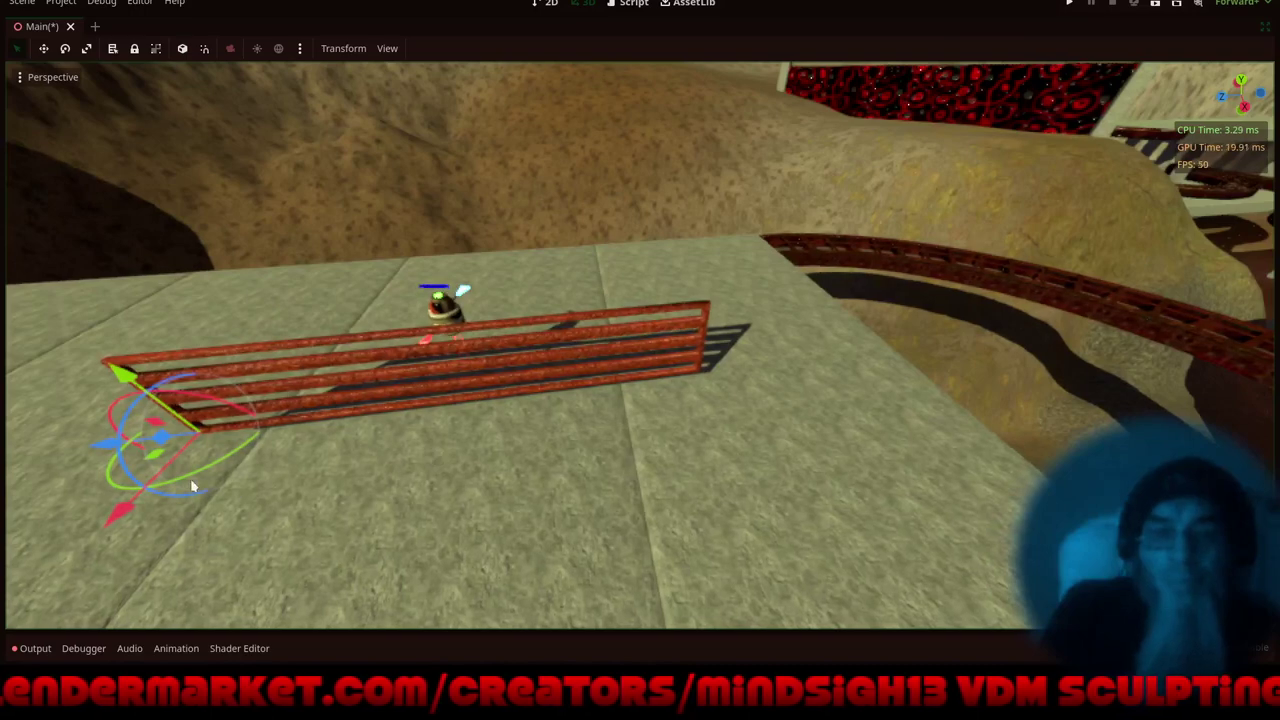
- Rotate the railing -90 degrees about Y and move it across the concrete platform toward the edge beside the curved track
drag(190, 483, 104, 483)
right_click(150, 482)
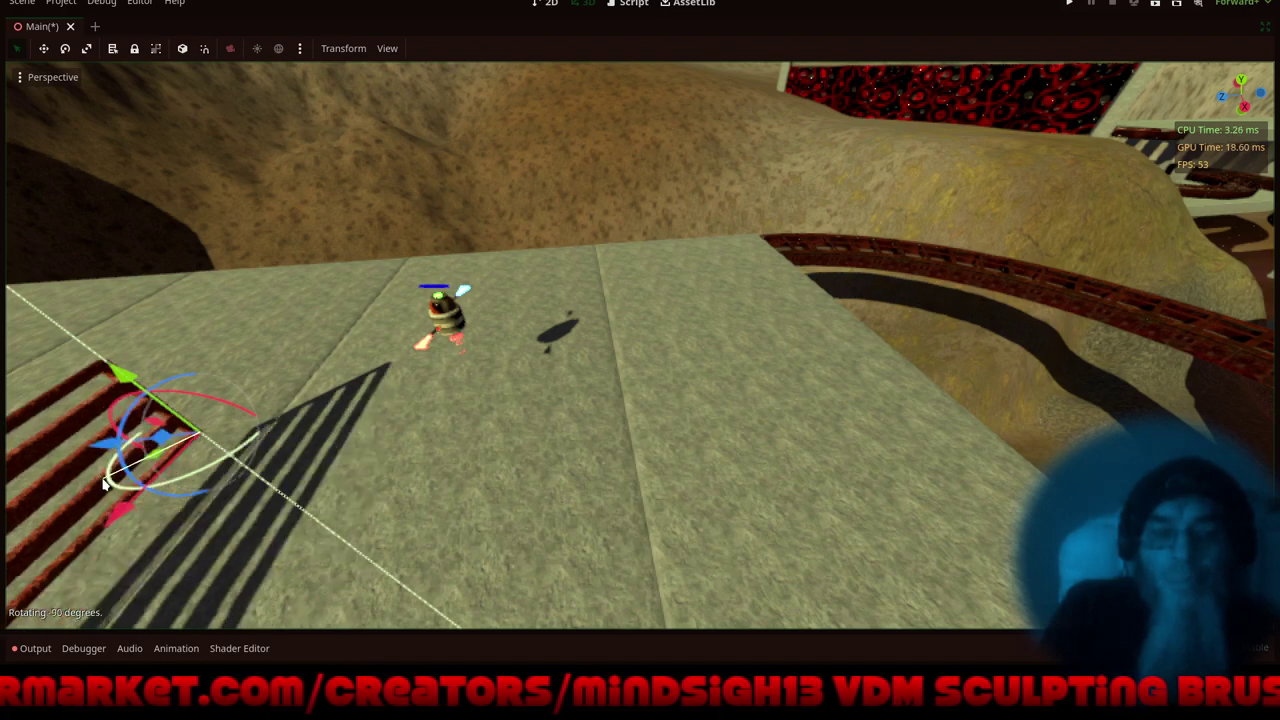
drag(155, 460, 781, 279)
key(f)
middle_drag(689, 331, 960, 318)
middle_drag(646, 388, 628, 350)
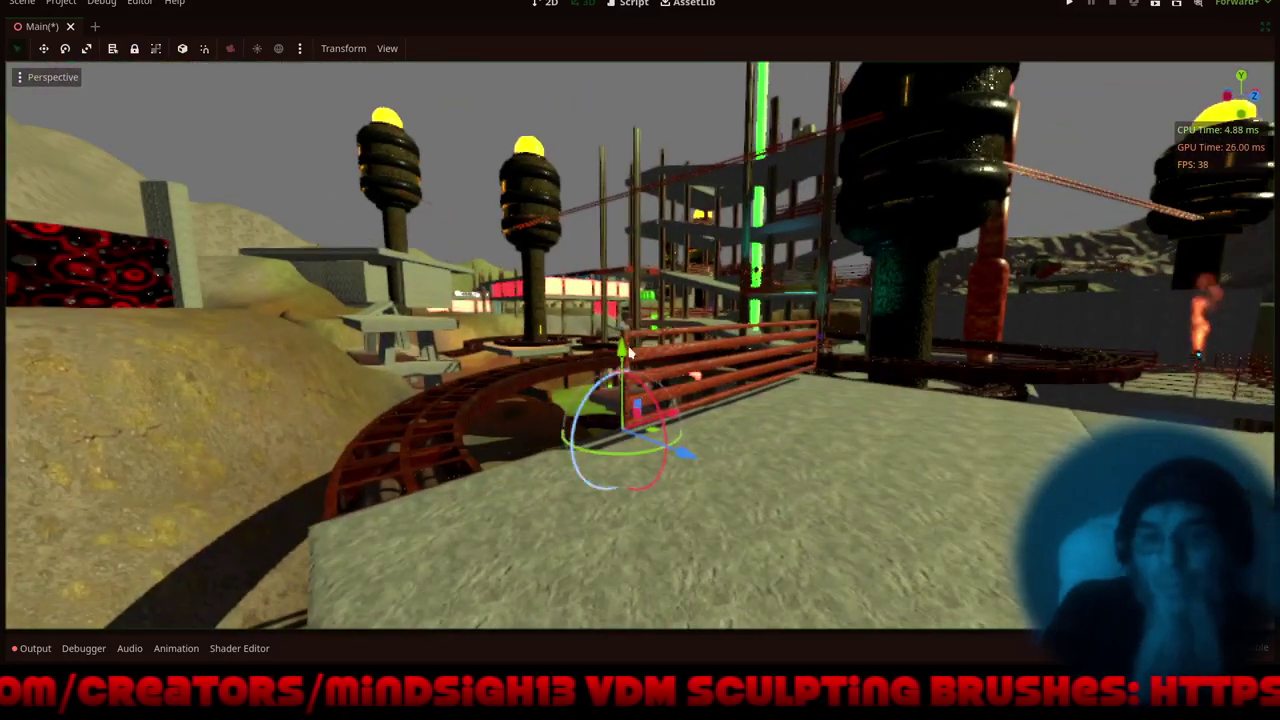
- Lower the railing about 0.98 units along Y and shift it along Z to the platform edge above the curved track
drag(620, 348, 618, 372)
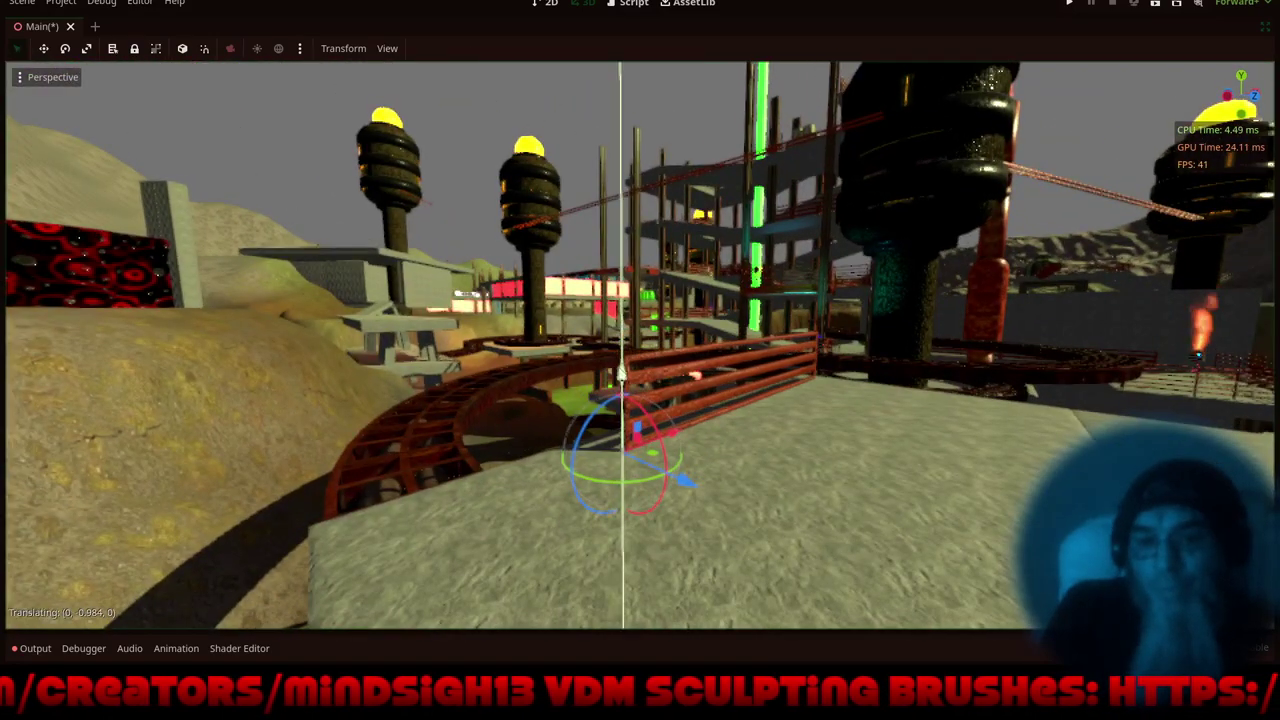
drag(677, 432, 610, 487)
drag(566, 532, 535, 517)
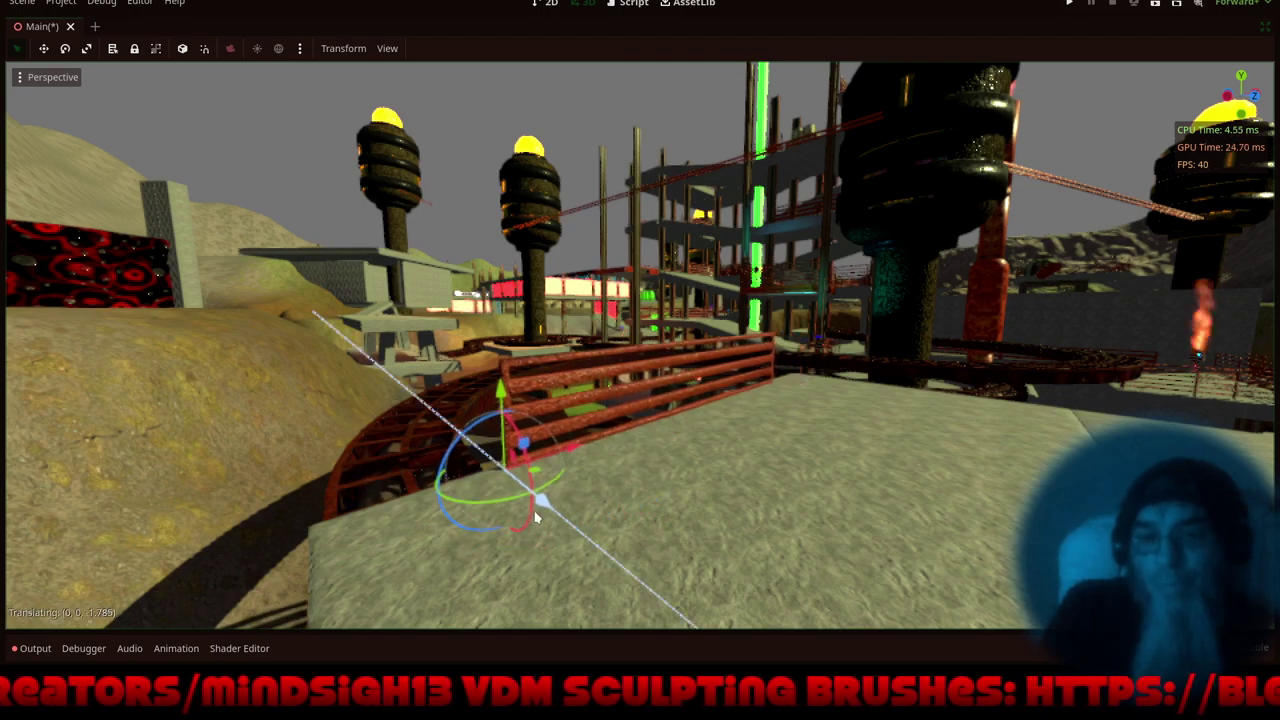
middle_drag(348, 502, 632, 481)
scroll(763, 563, up, 2)
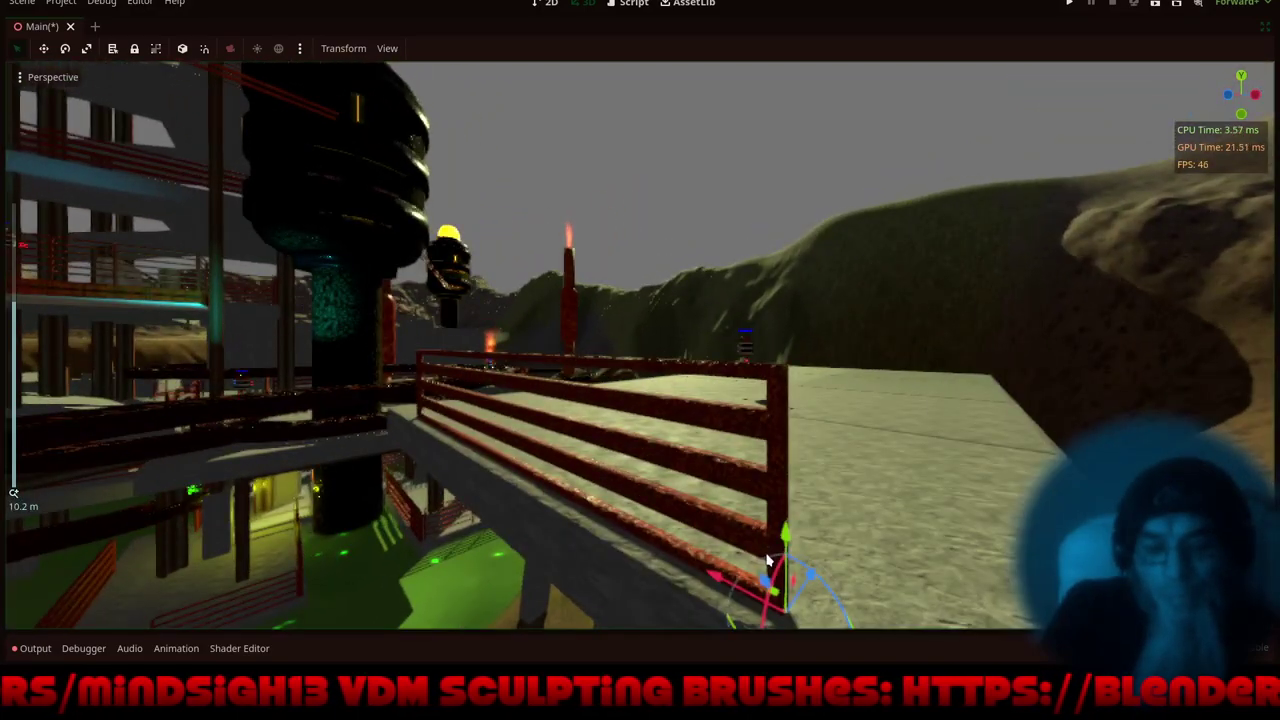
- Nudge the edge railing along X toward the platform corner where the curved track meets the slab
key(f)
middle_drag(708, 374, 706, 414)
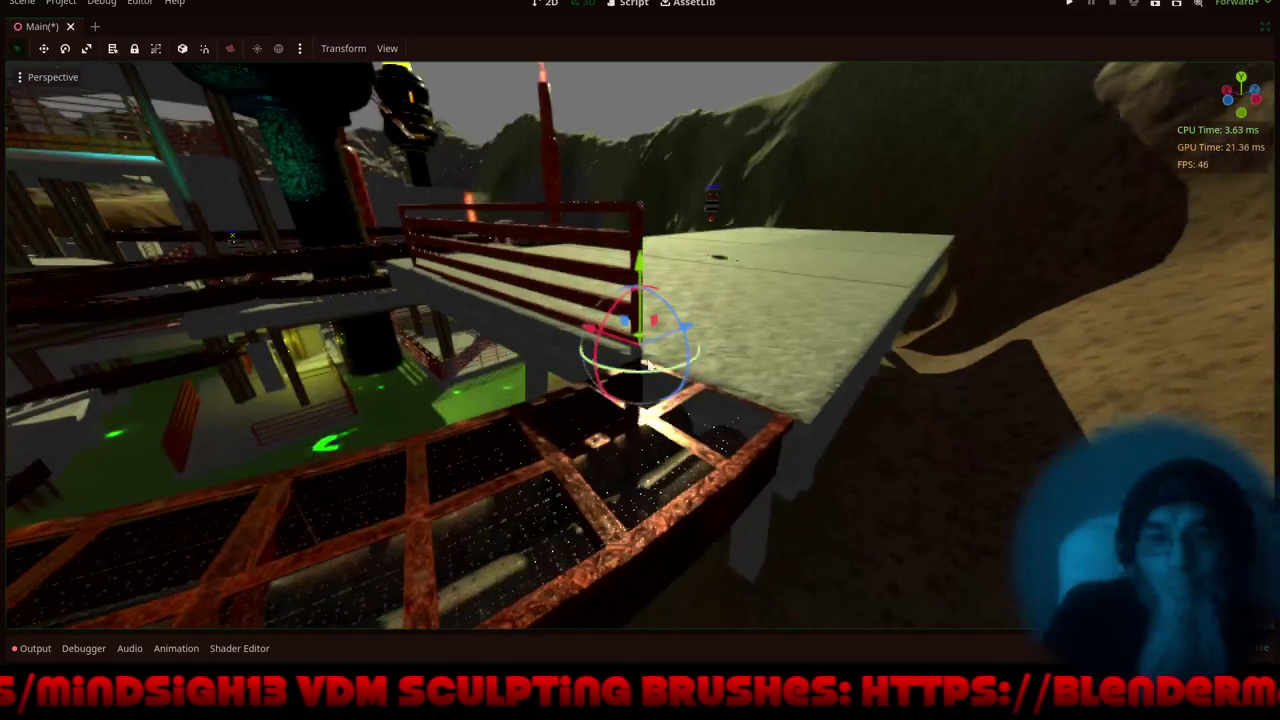
scroll(624, 364, up, 6)
scroll(622, 363, up, 4)
middle_drag(566, 388, 677, 456)
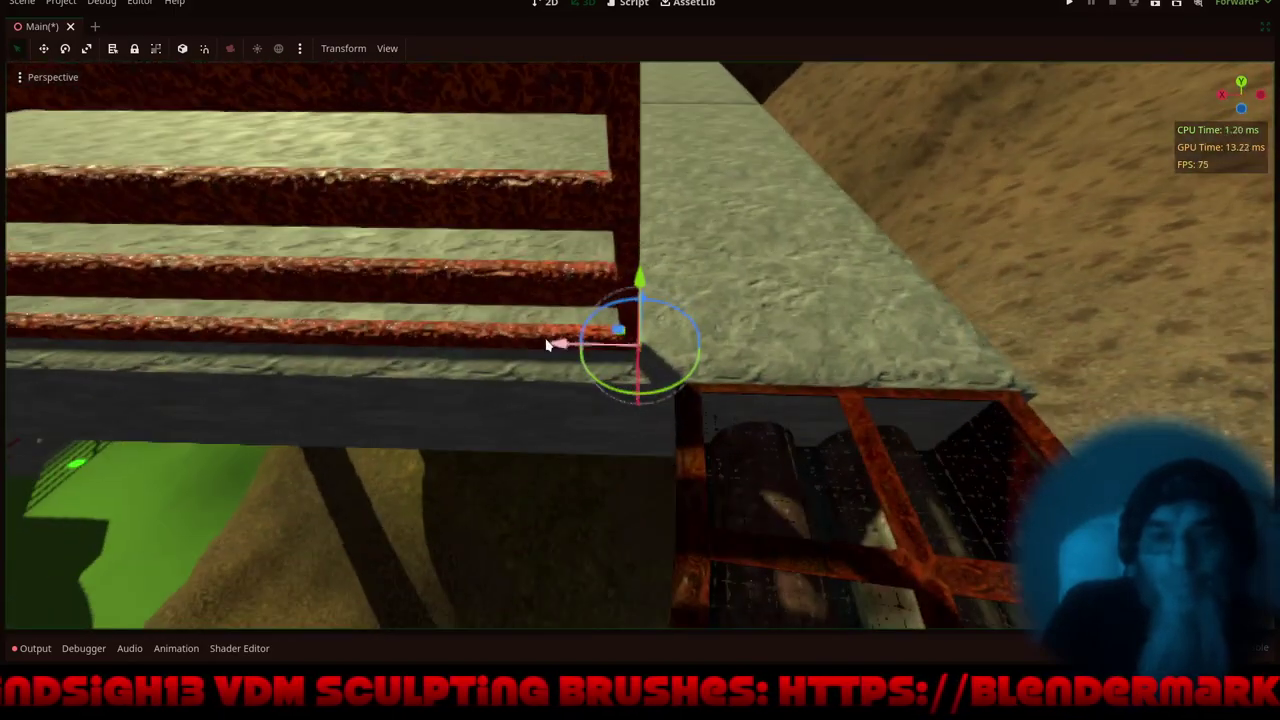
drag(547, 345, 584, 346)
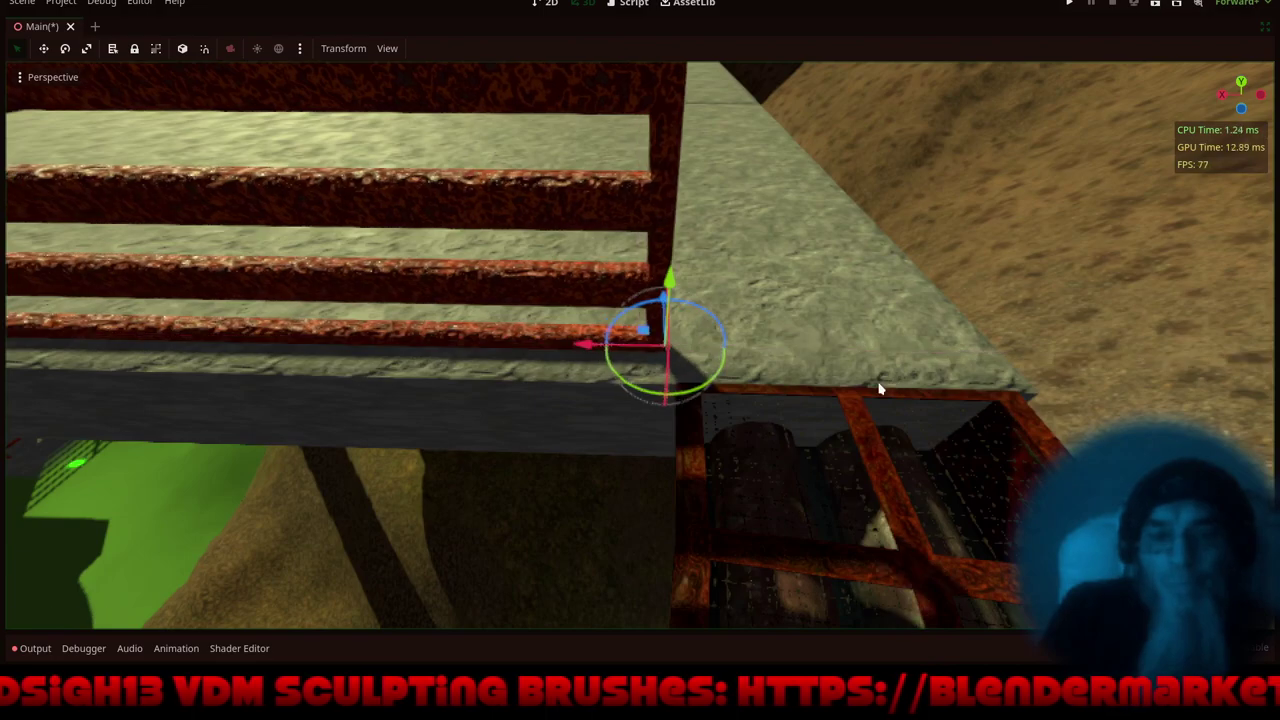
middle_drag(880, 389, 634, 393)
middle_drag(881, 231, 800, 430)
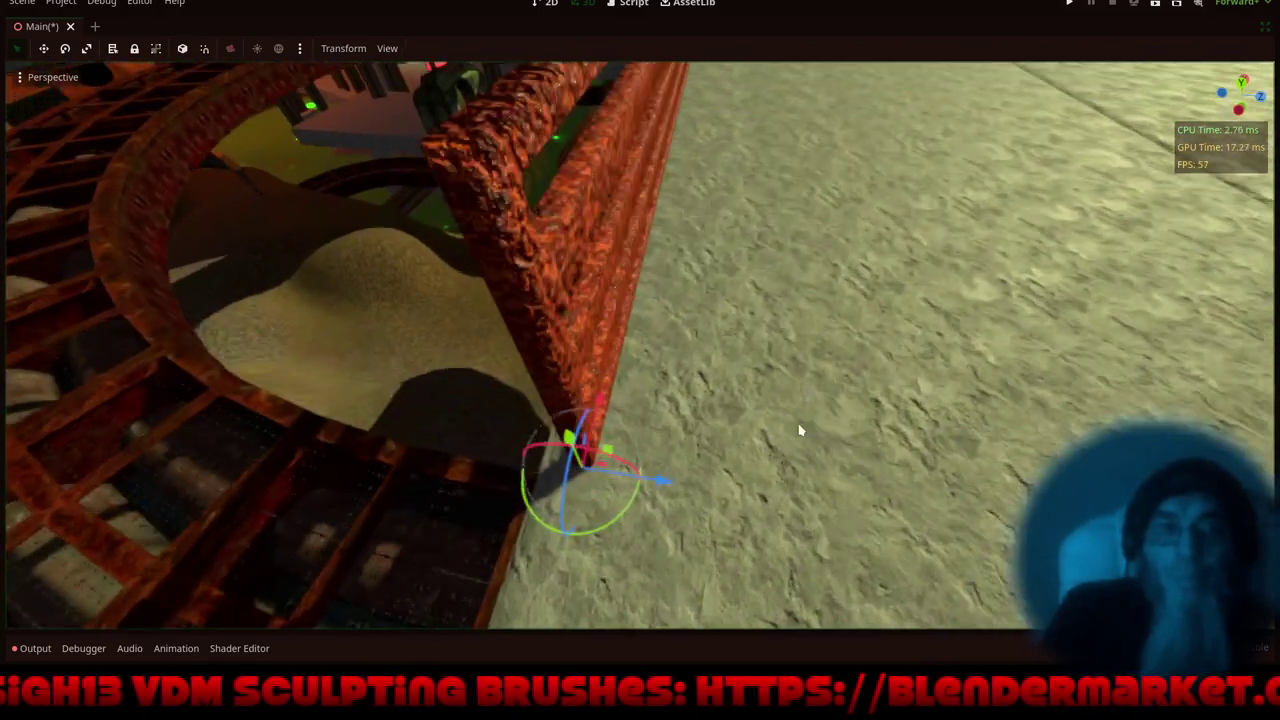
drag(602, 384, 597, 394)
- Duplicate the edge railing and rotate the copy about Y until it runs perpendicular to the original across the platform
scroll(552, 402, down, 7)
shift+middle_drag(633, 368, 380, 556)
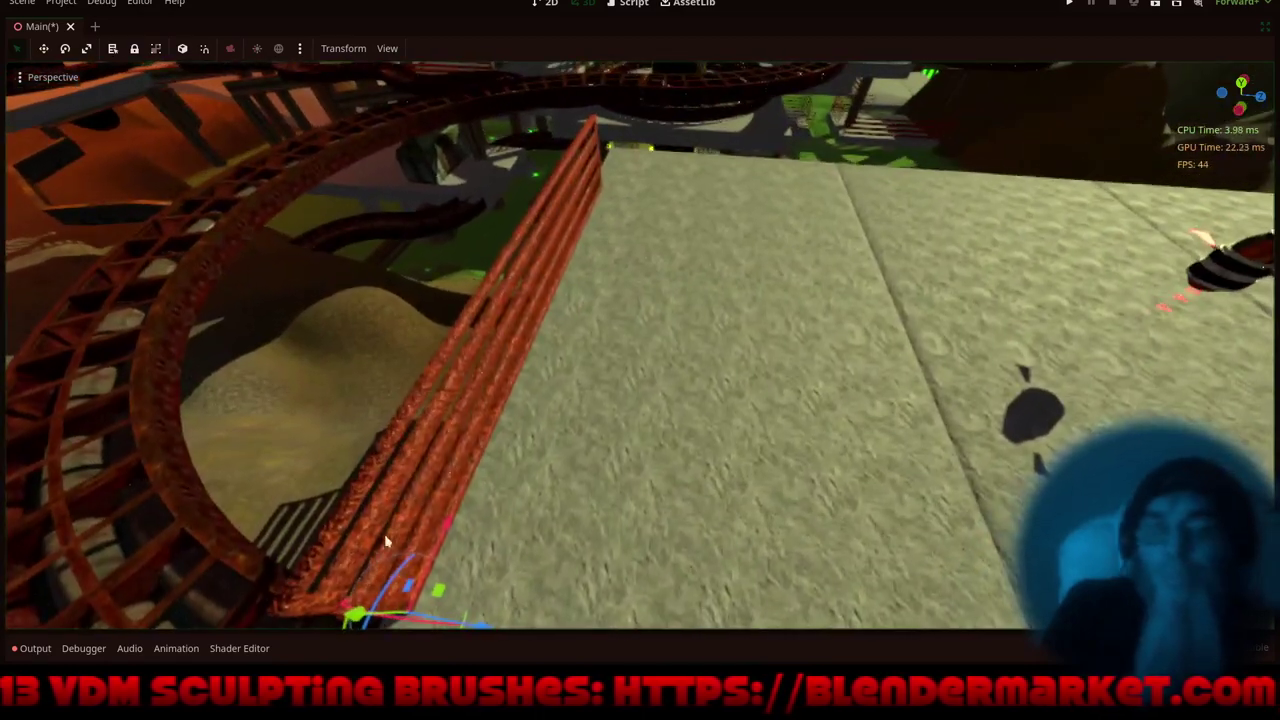
shift+middle_drag(657, 306, 25, 466)
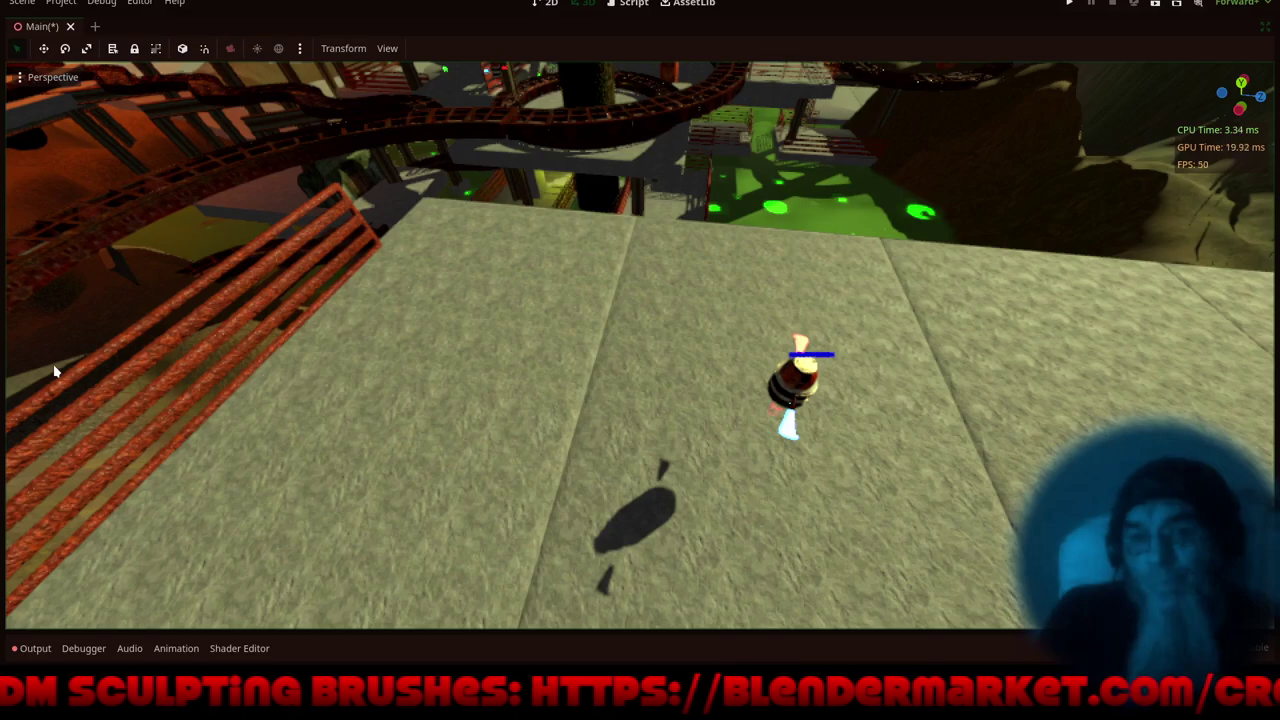
scroll(489, 351, down, 5)
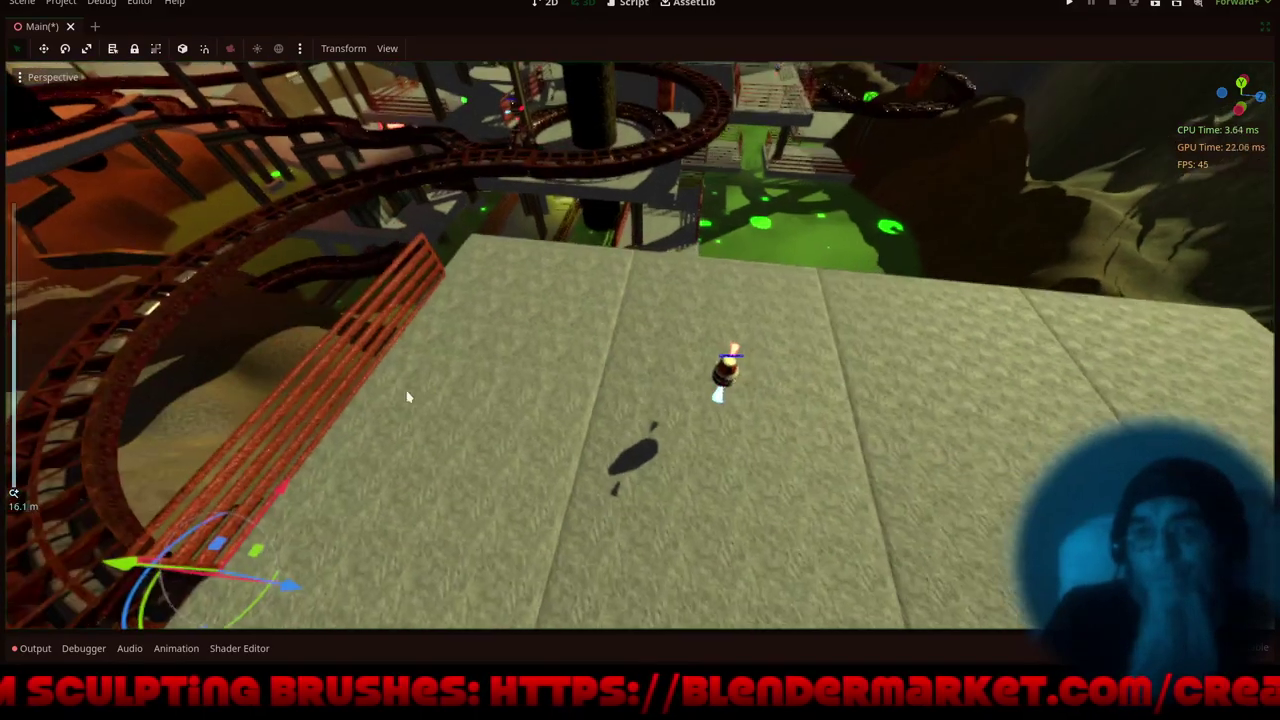
shift+middle_drag(406, 397, 106, 449)
scroll(320, 283, down, 10)
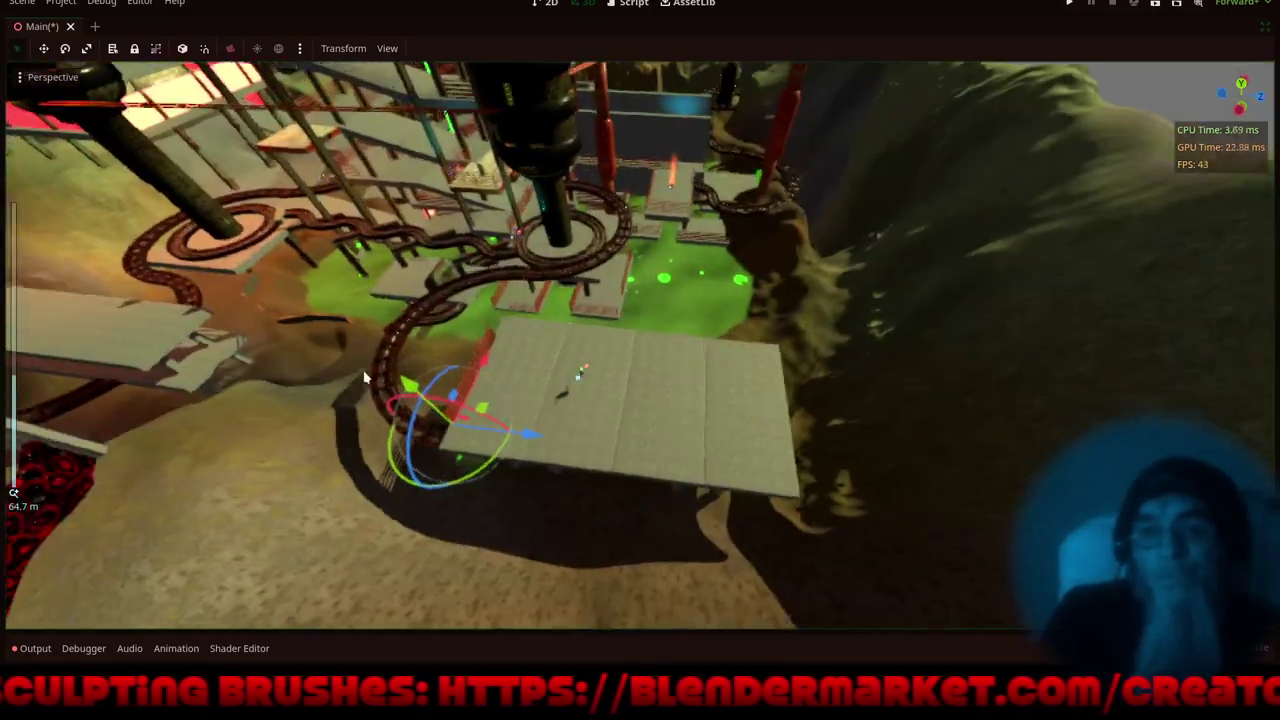
middle_drag(366, 377, 313, 267)
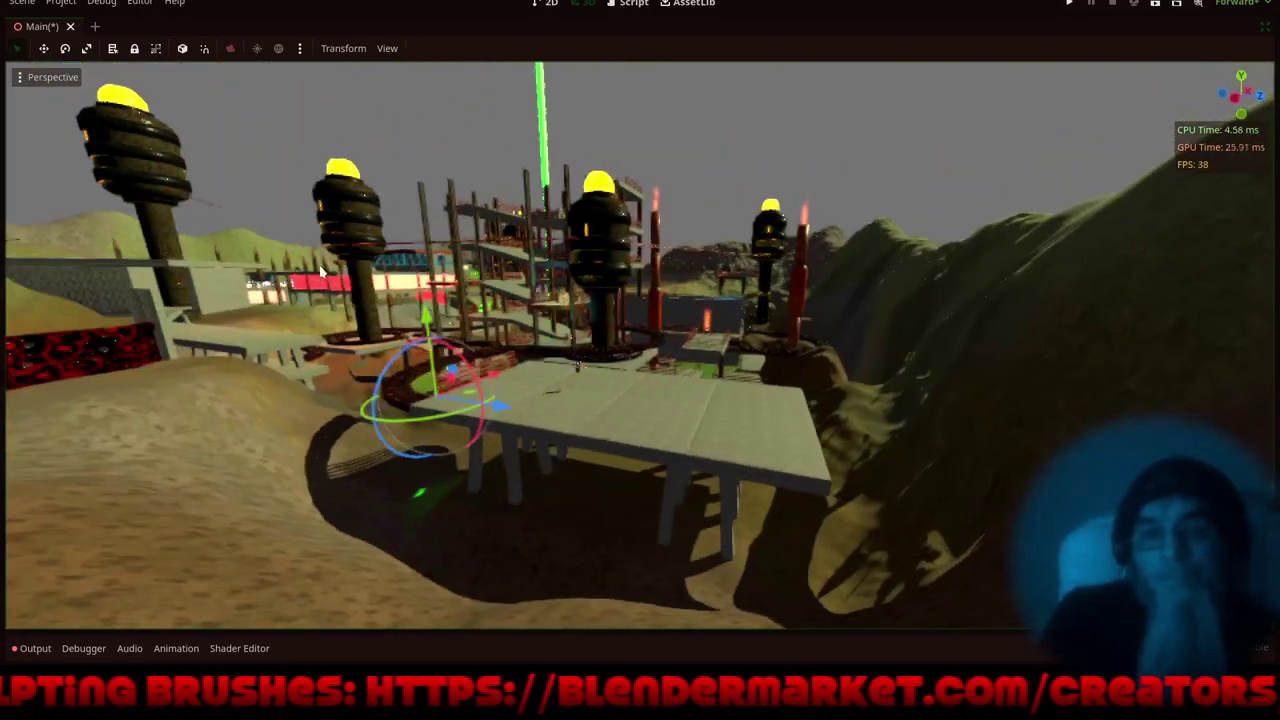
scroll(494, 366, up, 6)
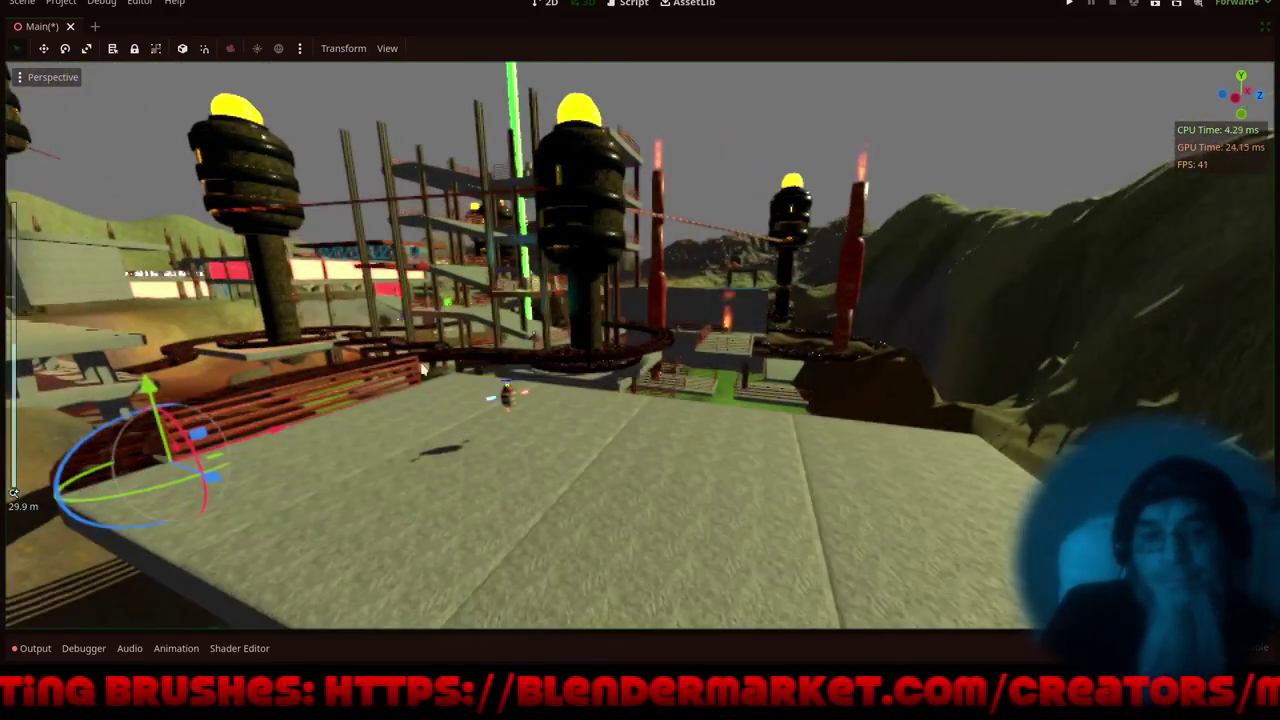
scroll(393, 372, down, 2)
middle_drag(393, 372, 480, 430)
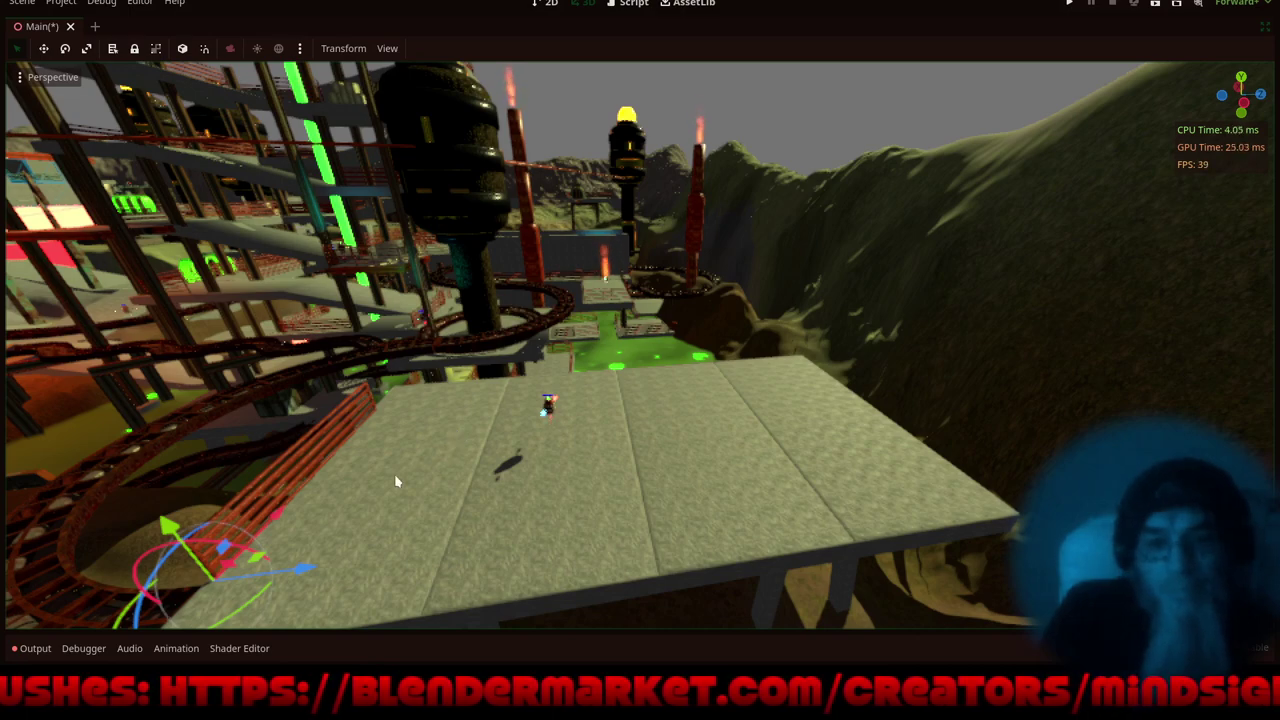
middle_drag(397, 480, 560, 367)
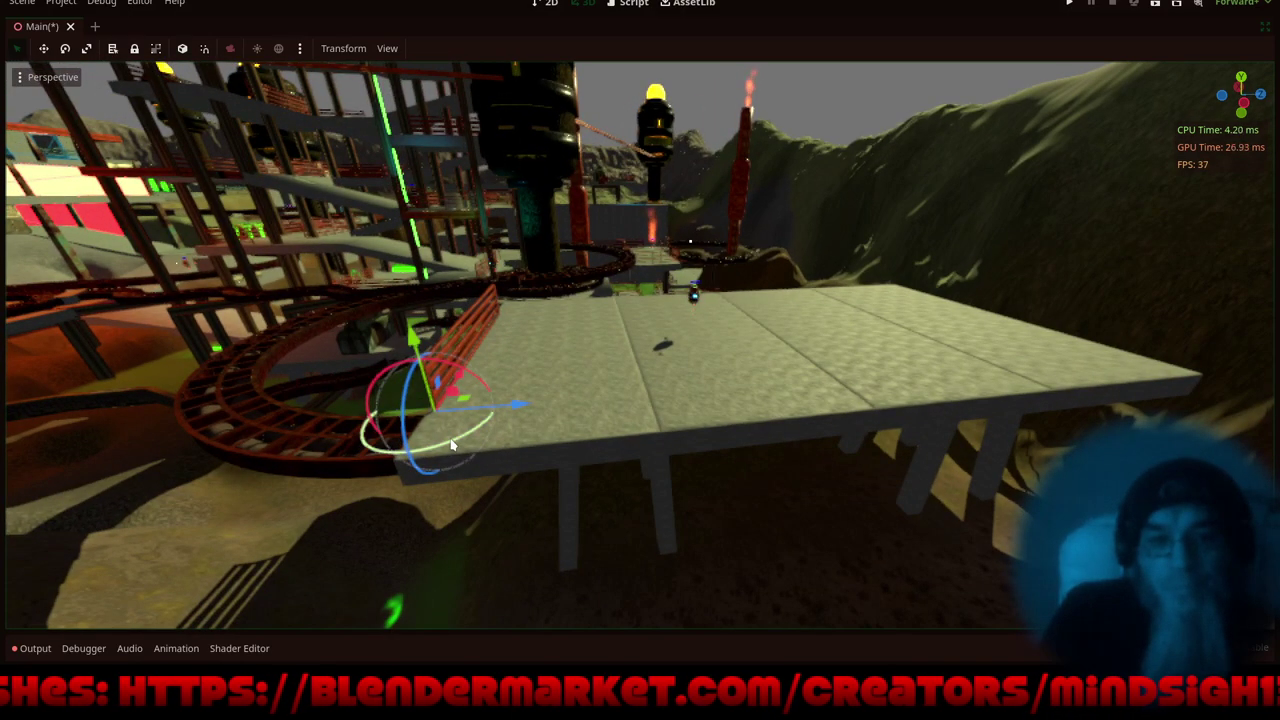
drag(452, 448, 345, 484)
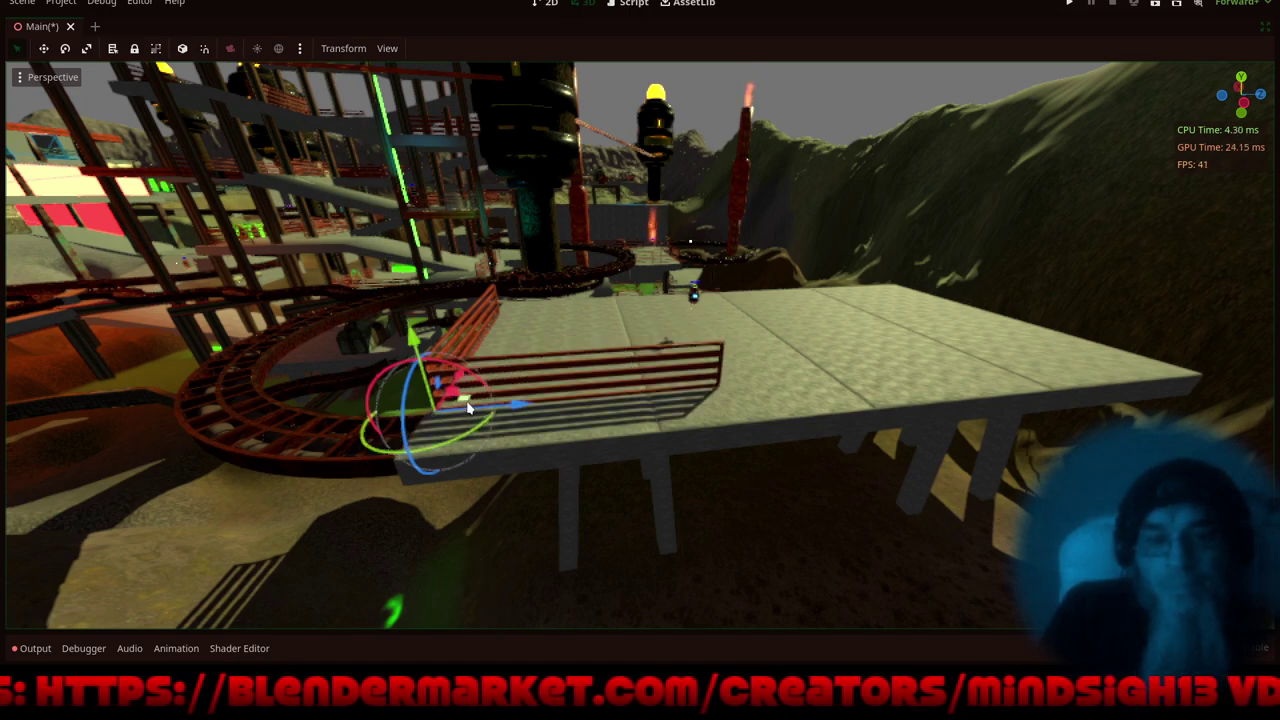
- Move the rotated railing copy along X to the platform's outer edge facing the rocky slope
middle_drag(302, 471, 459, 434)
scroll(810, 345, up, 4)
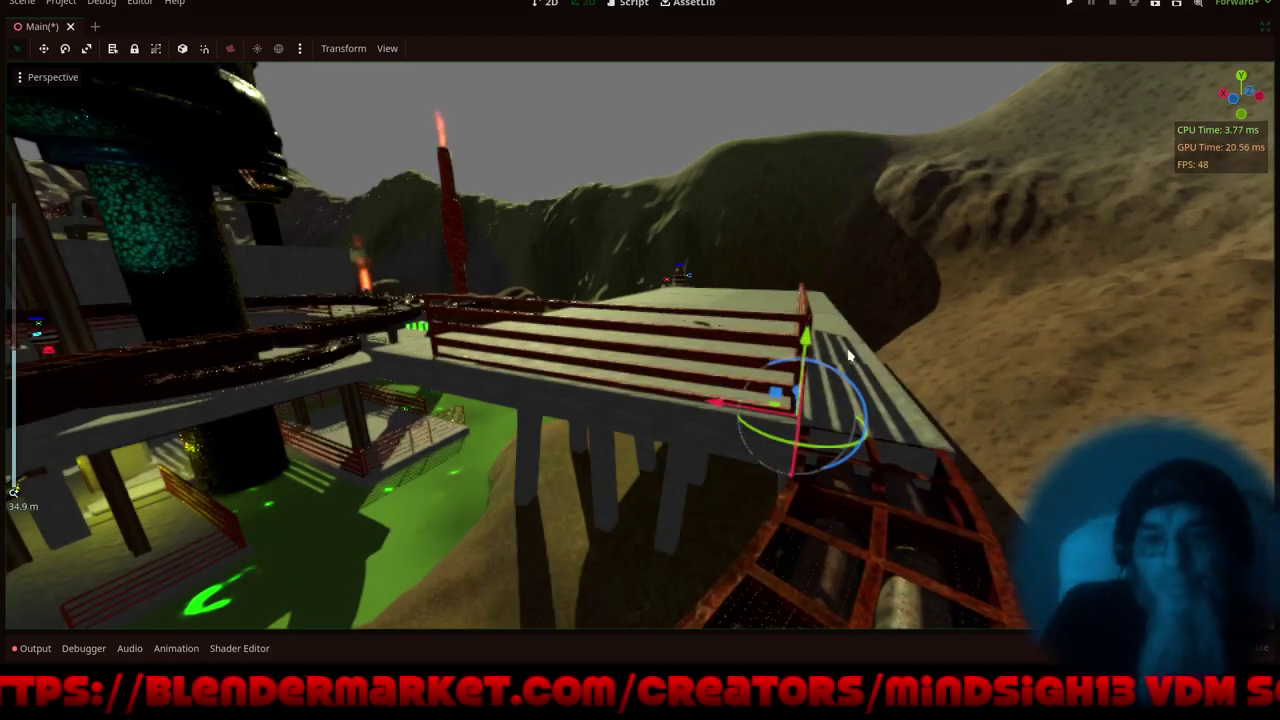
shift+middle_drag(848, 355, 752, 360)
drag(635, 407, 741, 425)
middle_drag(557, 388, 820, 456)
scroll(723, 446, up, 5)
- Duplicate the outer-edge railing and move the copy about 22 units along Z to continue the fence
middle_drag(573, 454, 775, 448)
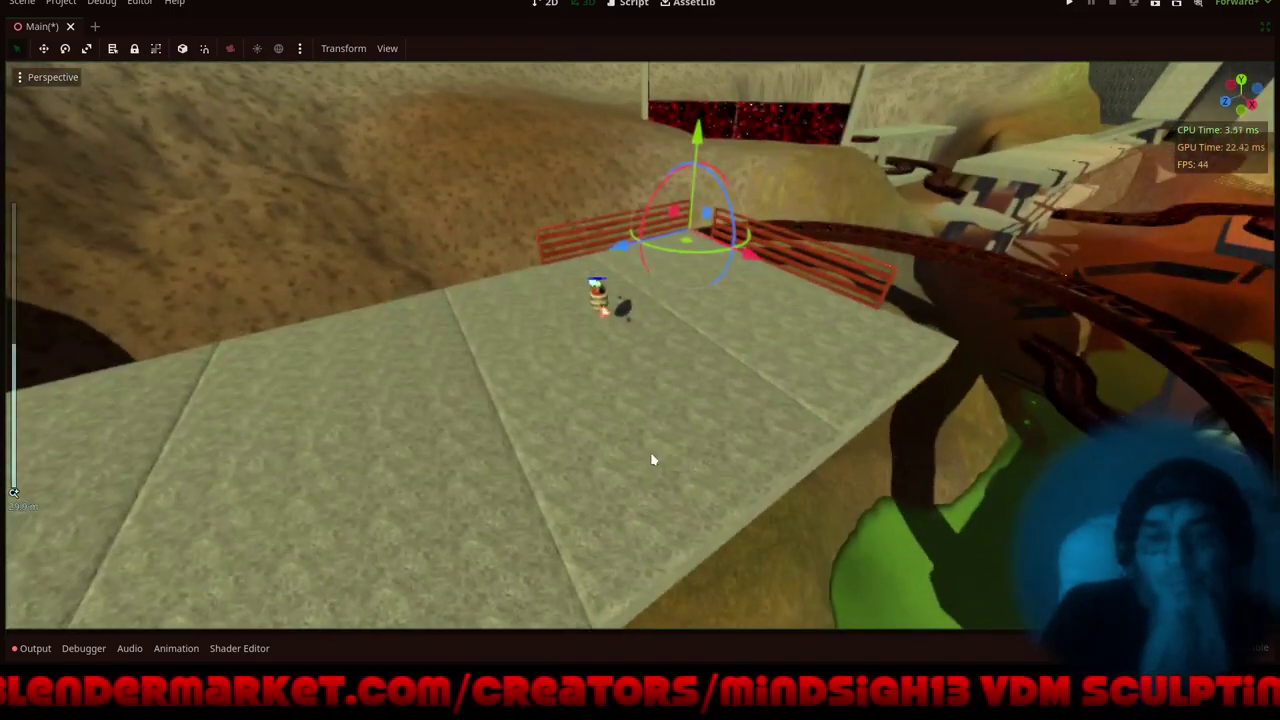
scroll(680, 409, down, 6)
middle_drag(578, 467, 552, 460)
scroll(662, 225, up, 2)
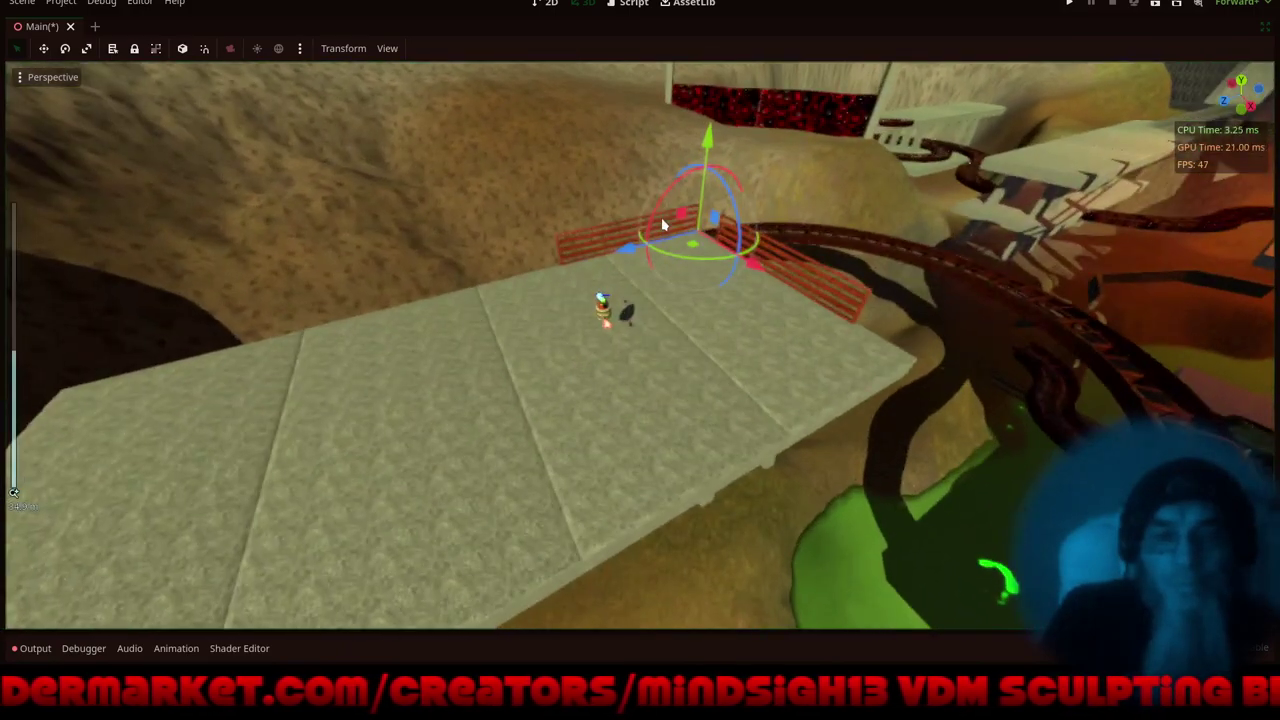
drag(631, 254, 454, 372)
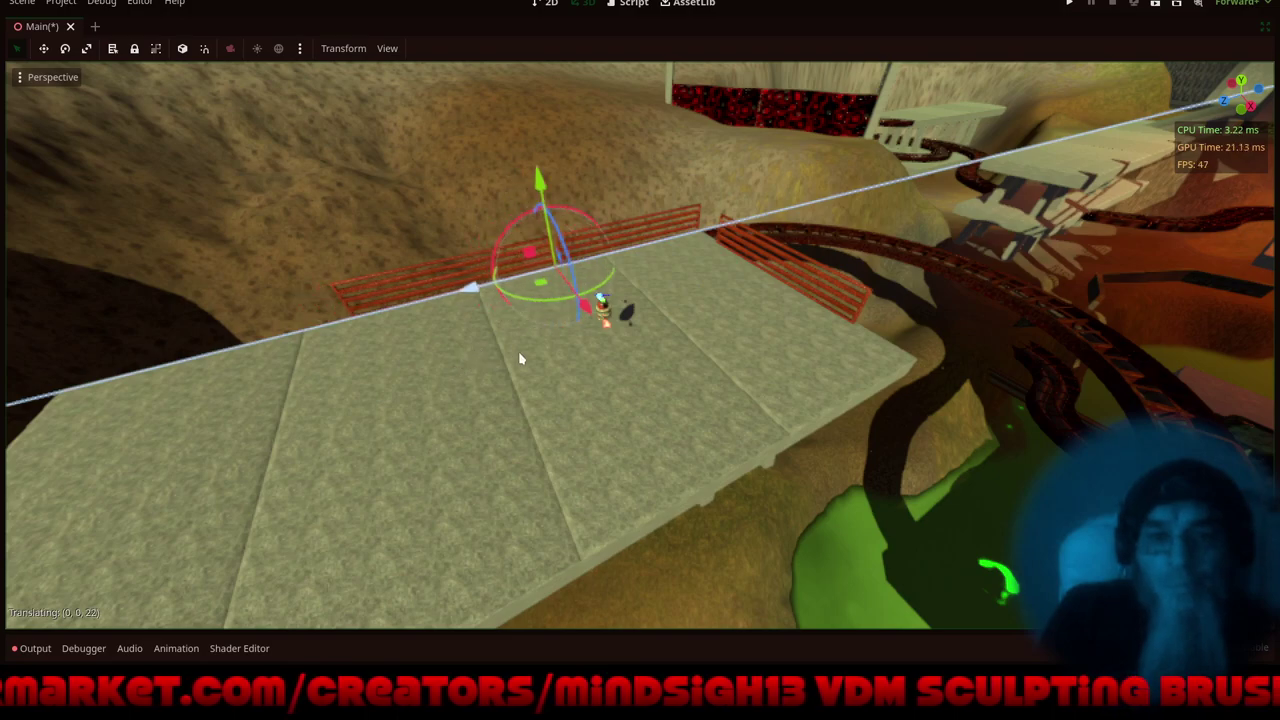
- Close the gap between the two outer-edge railings by shifting the copy slightly back along Z
key(f)
scroll(697, 320, up, 7)
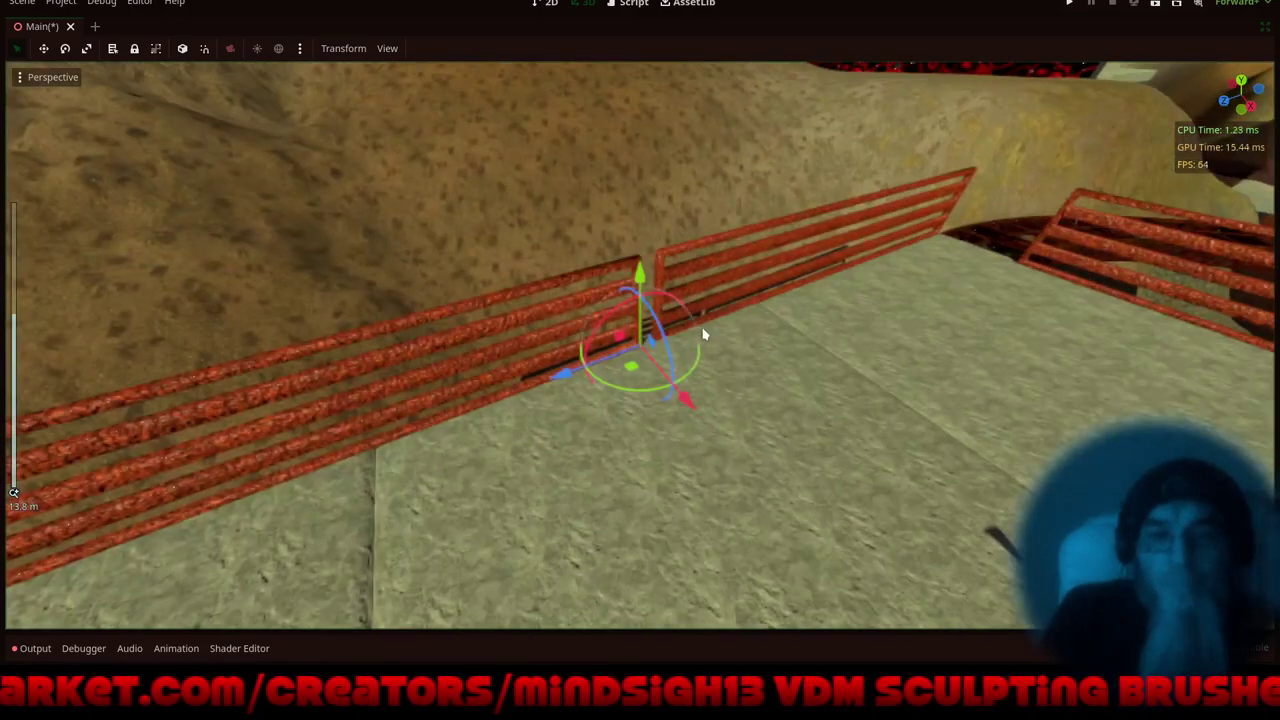
middle_drag(706, 334, 585, 357)
drag(562, 342, 576, 334)
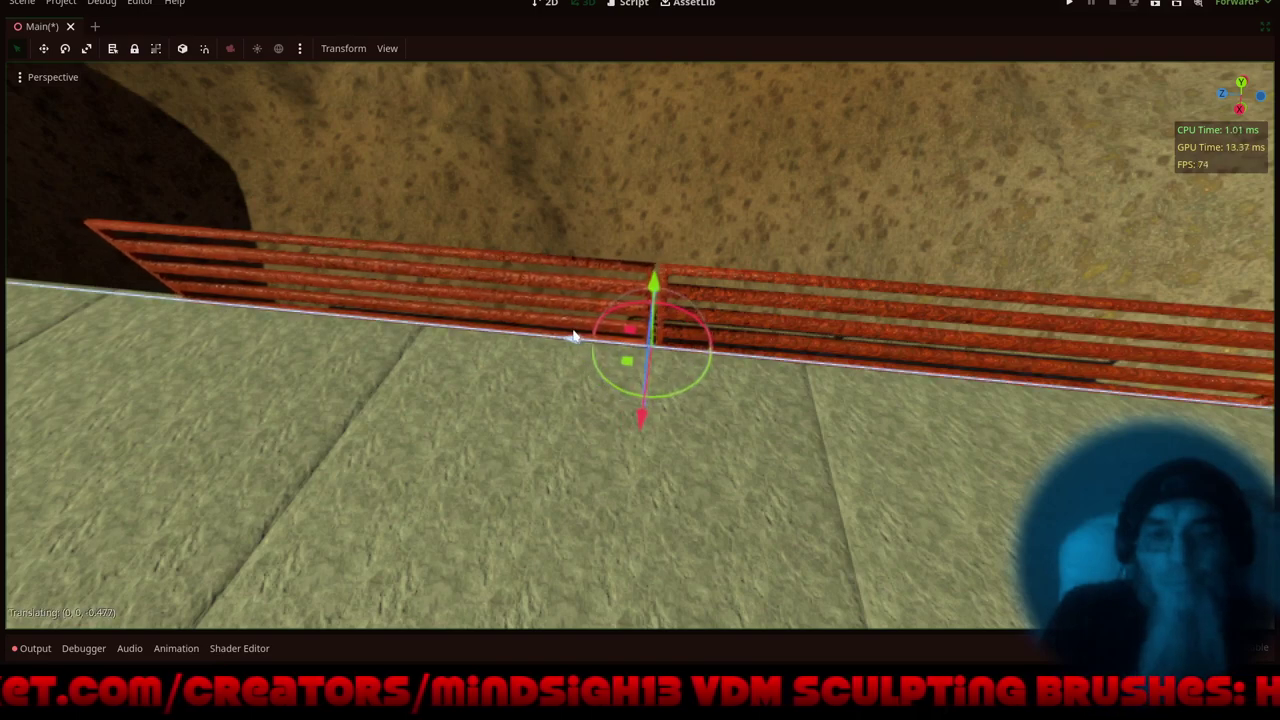
- Duplicate the outer-edge railing, move the copy along Z across the level to the long concrete walkway, and raise it along Y
scroll(550, 325, down, 6)
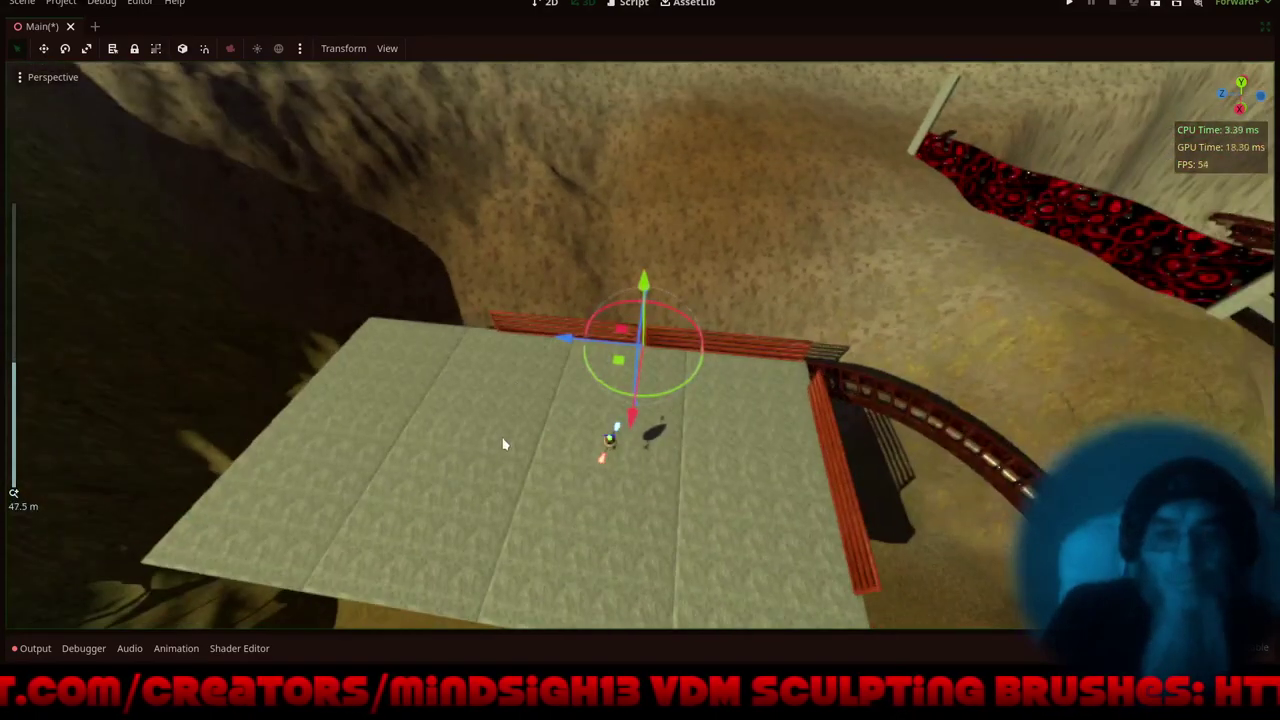
middle_drag(503, 443, 532, 351)
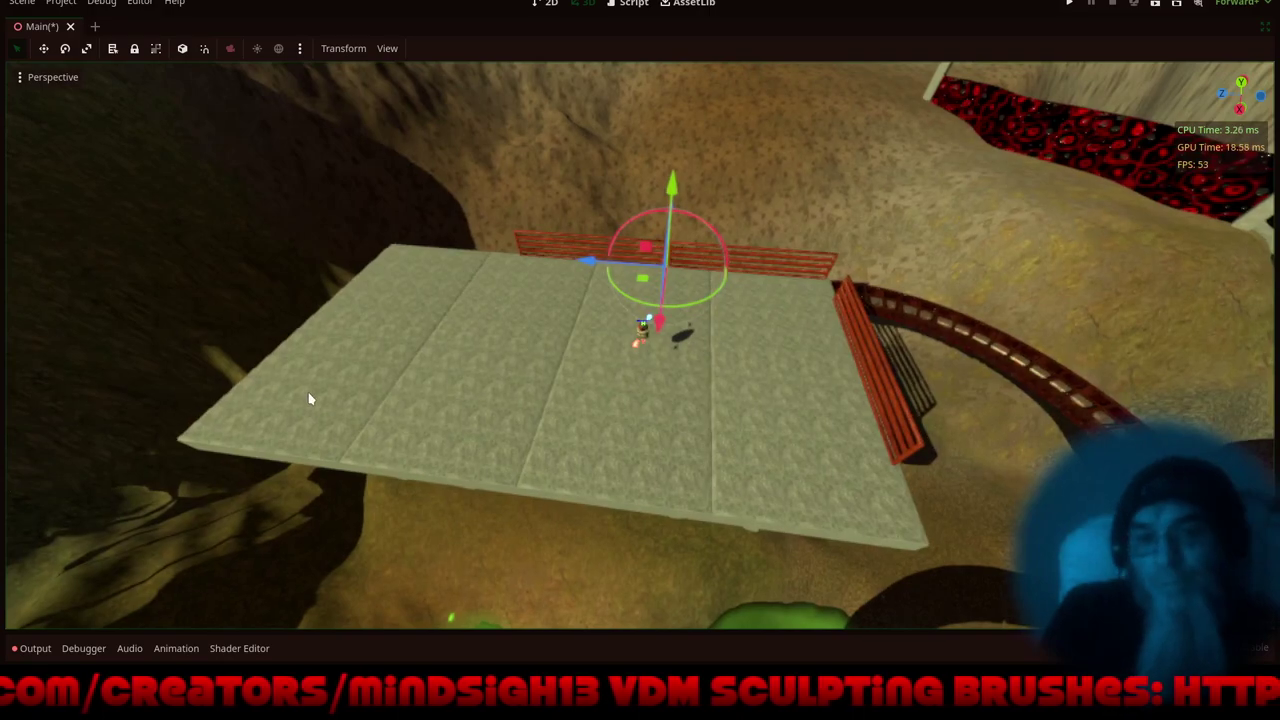
middle_drag(310, 481, 733, 399)
middle_drag(636, 446, 717, 77)
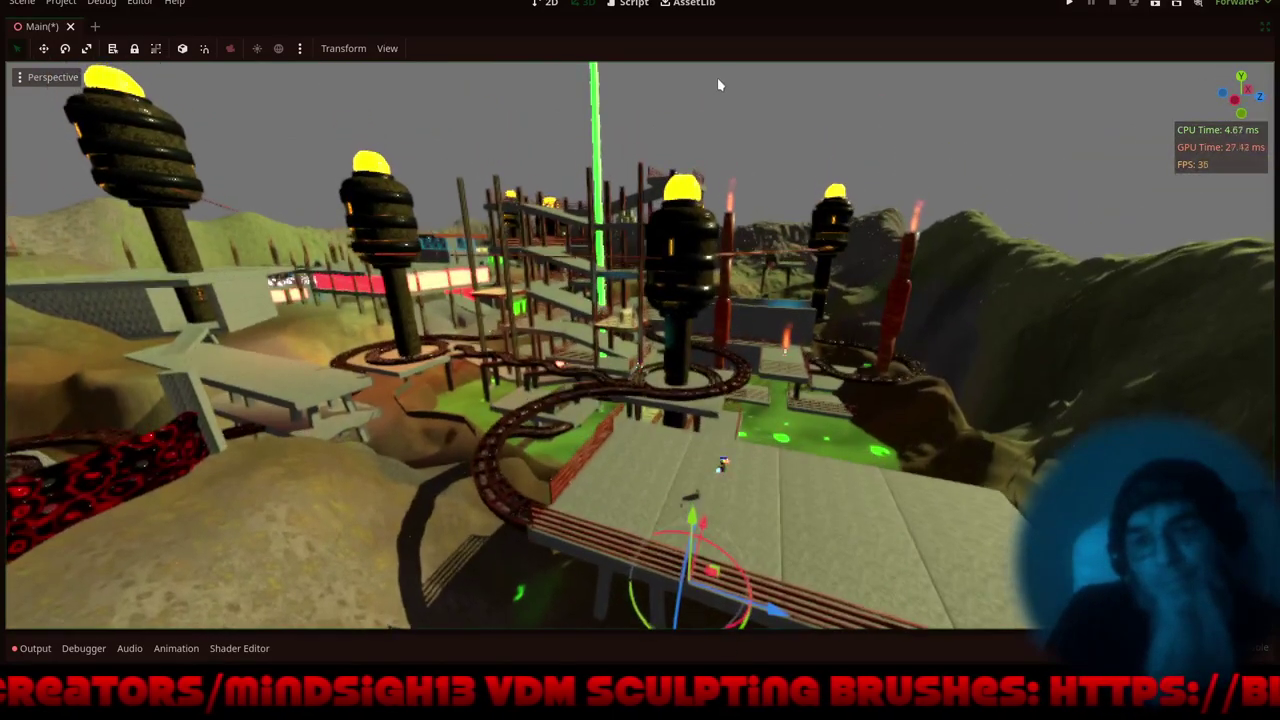
middle_drag(448, 333, 770, 290)
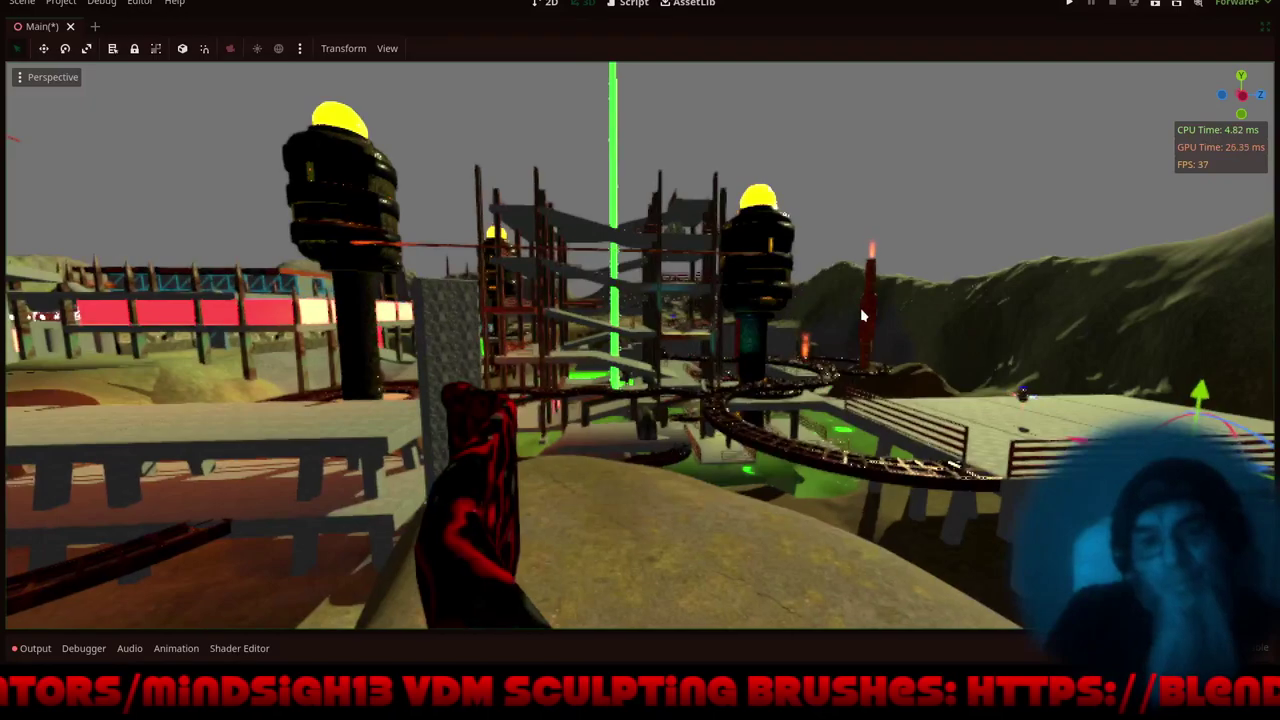
scroll(769, 290, down, 8)
shift+middle_drag(445, 365, 655, 435)
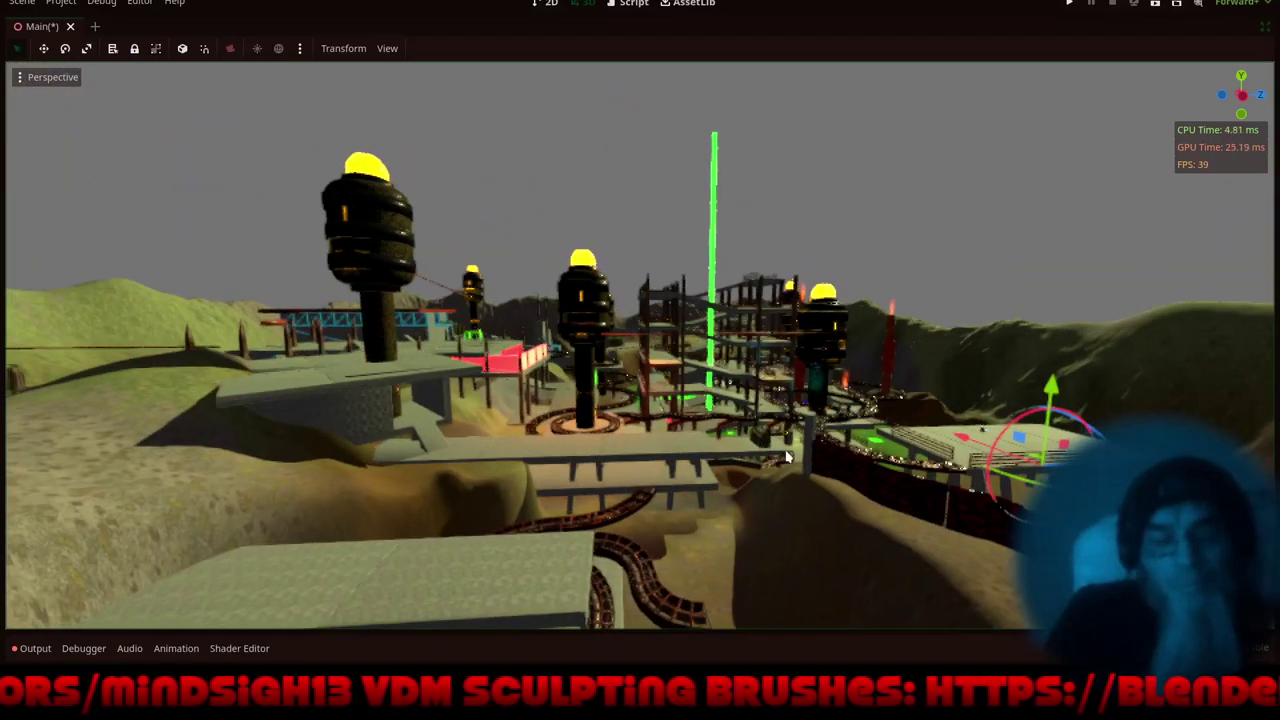
scroll(840, 457, up, 6)
shift+middle_drag(834, 467, 541, 412)
scroll(474, 340, down, 4)
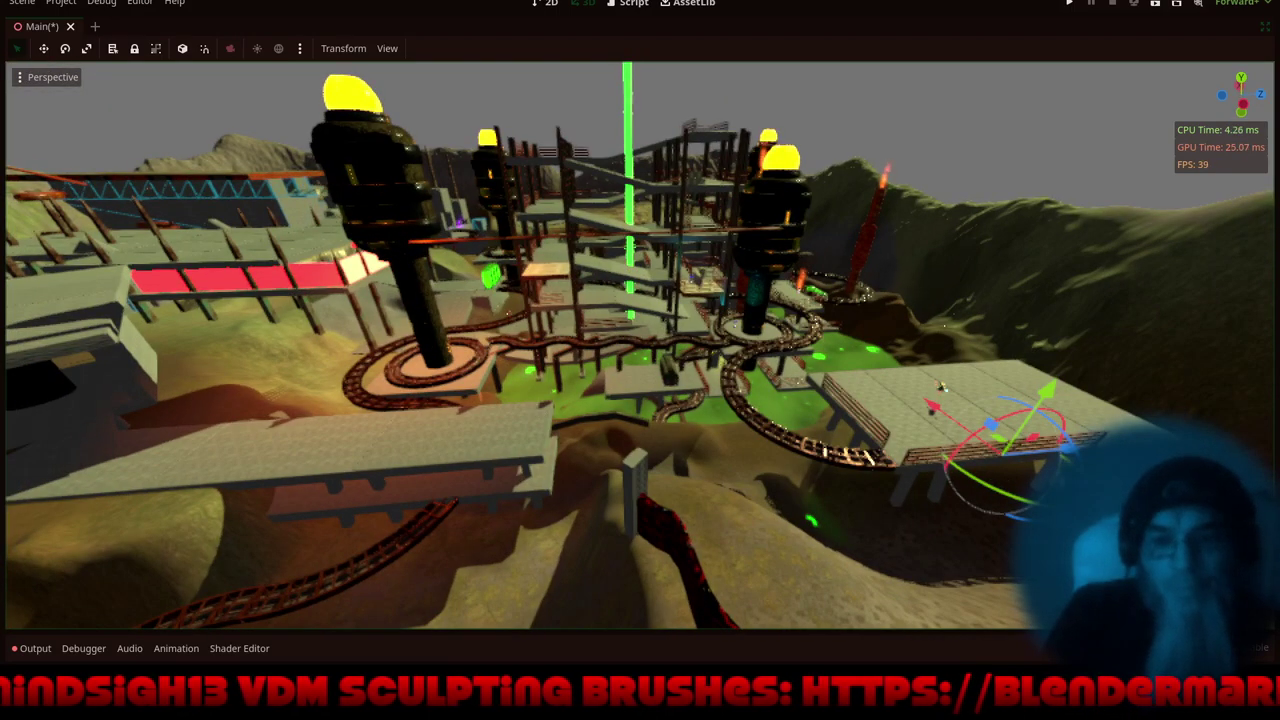
drag(1070, 450, 588, 476)
drag(474, 459, 477, 407)
key(f)
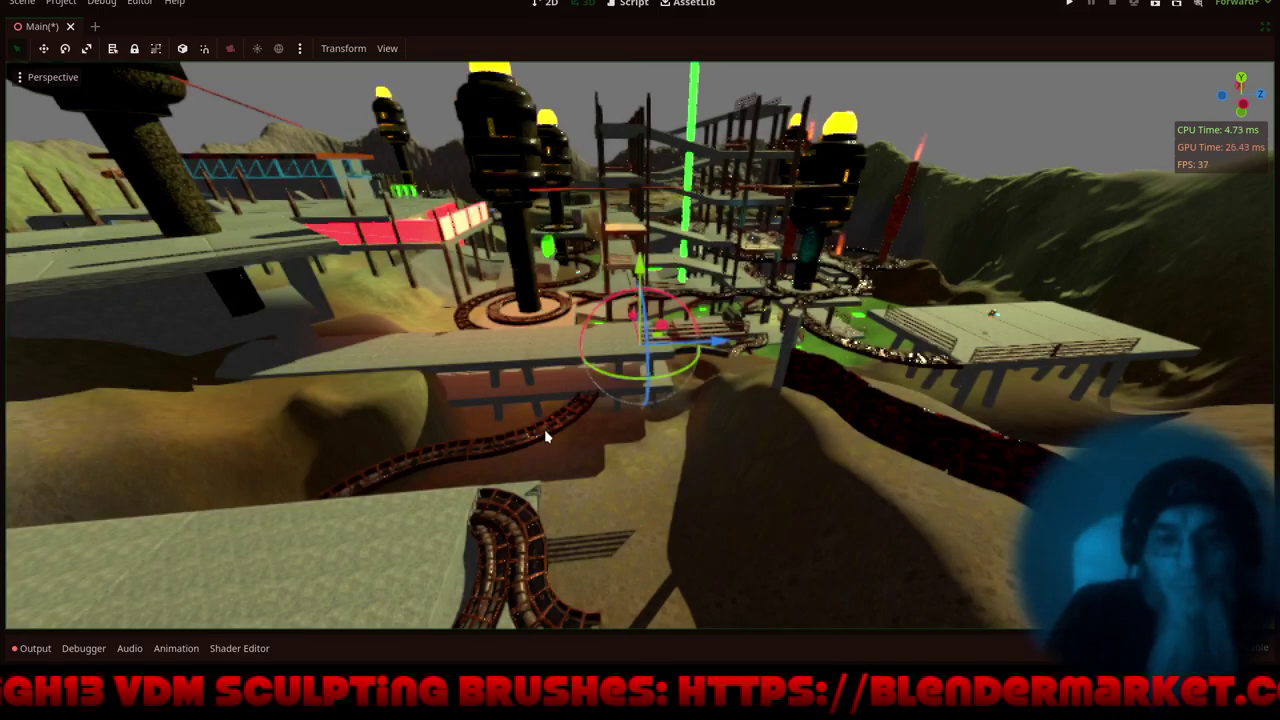
- Shift the railing along X over the long walkway and lower it about 8.8 units along Y
scroll(648, 343, up, 4)
middle_drag(589, 367, 835, 366)
drag(561, 347, 472, 376)
drag(551, 262, 557, 348)
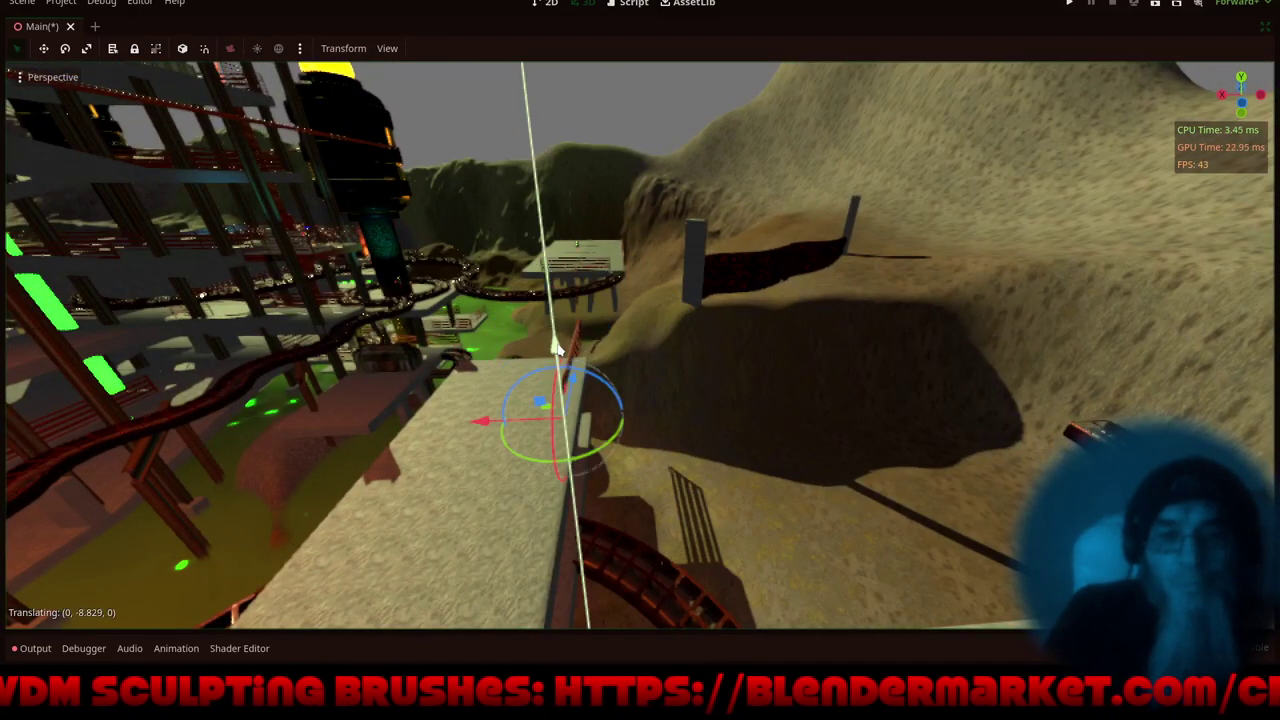
- Raise the railing along Y until it stands on the surface of the long walkway
key(f)
scroll(643, 329, up, 8)
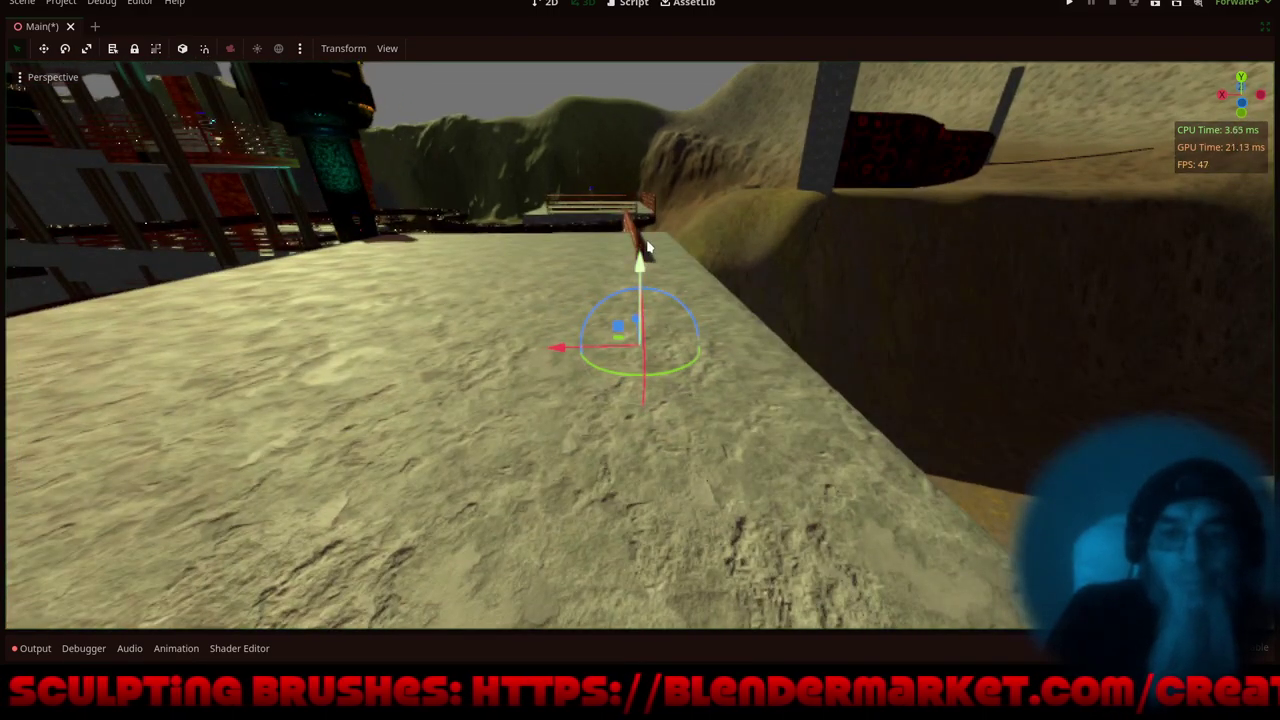
drag(647, 247, 652, 204)
middle_drag(540, 288, 772, 368)
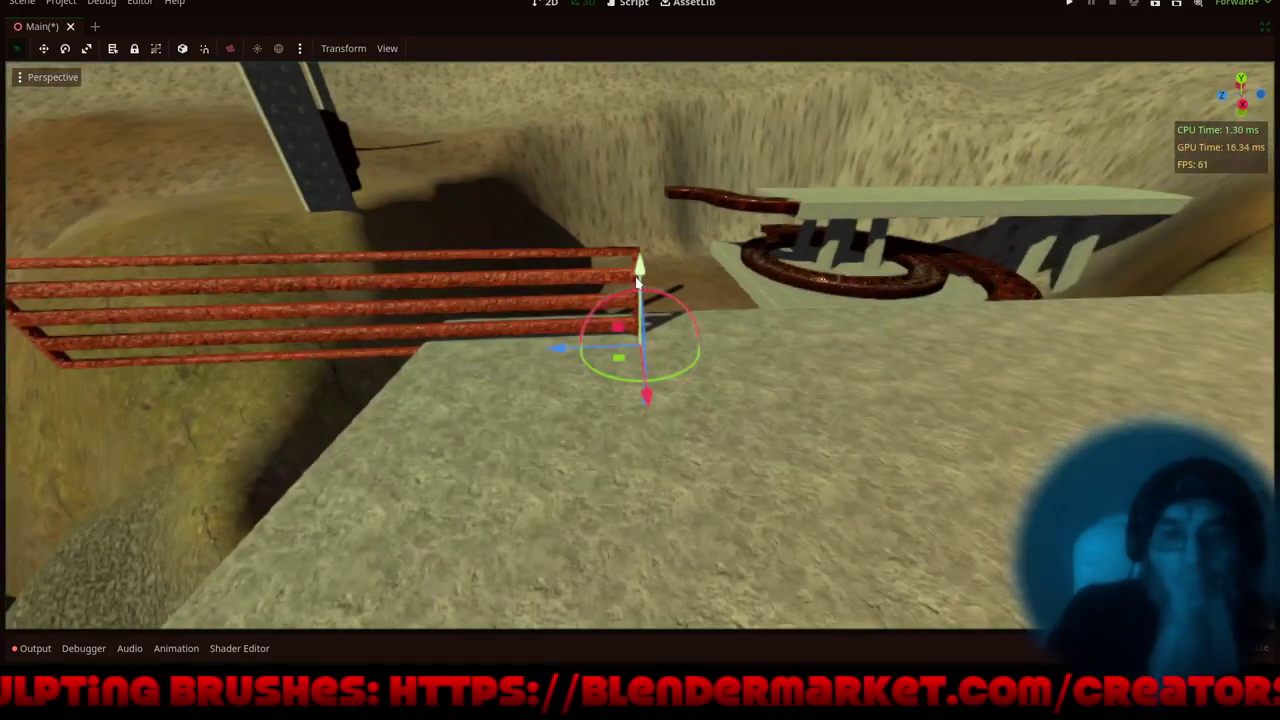
drag(636, 283, 616, 261)
- Rotate the railing 90 degrees about Y and move it about 7.76 units along Z to the walkway's short end
drag(677, 374, 735, 222)
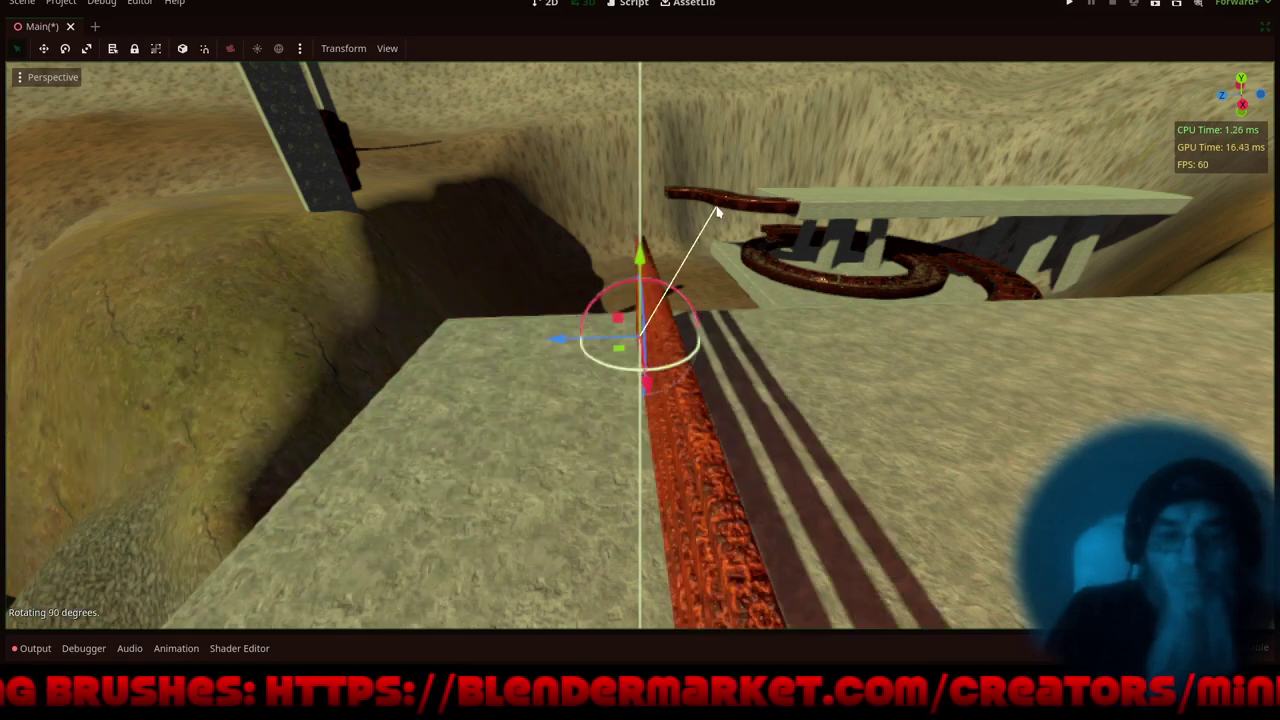
drag(562, 343, 346, 426)
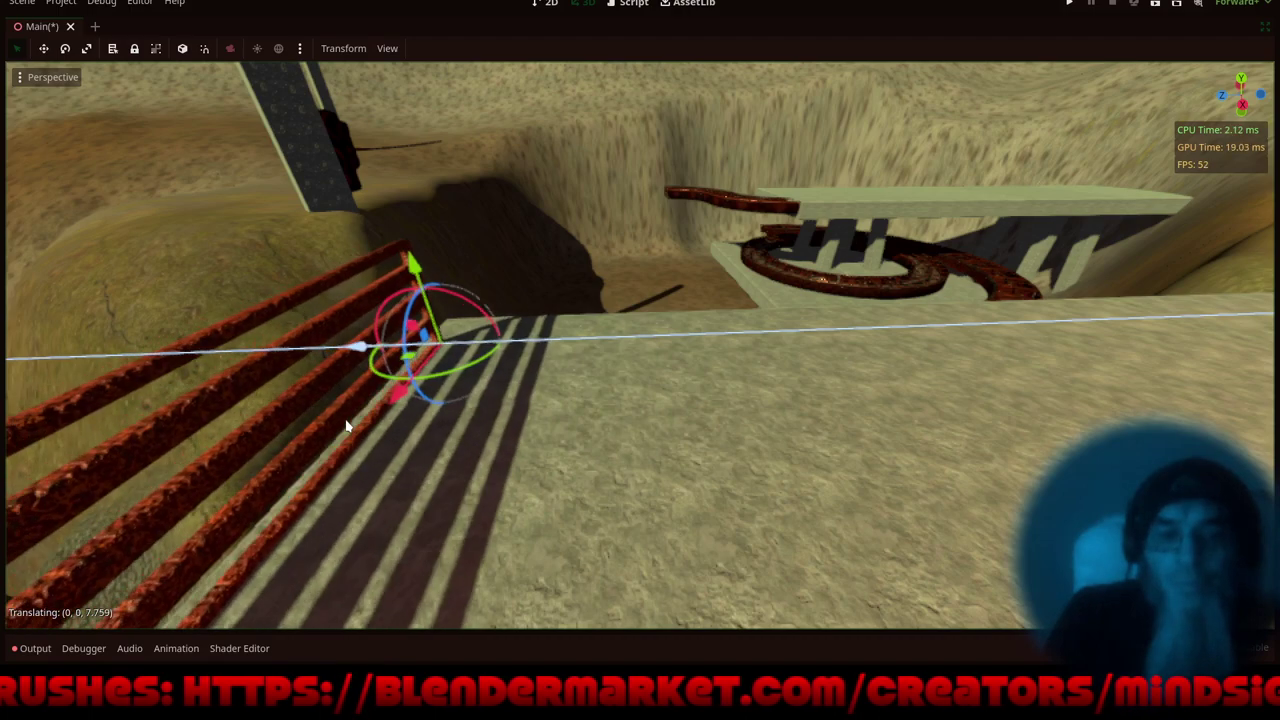
key(f)
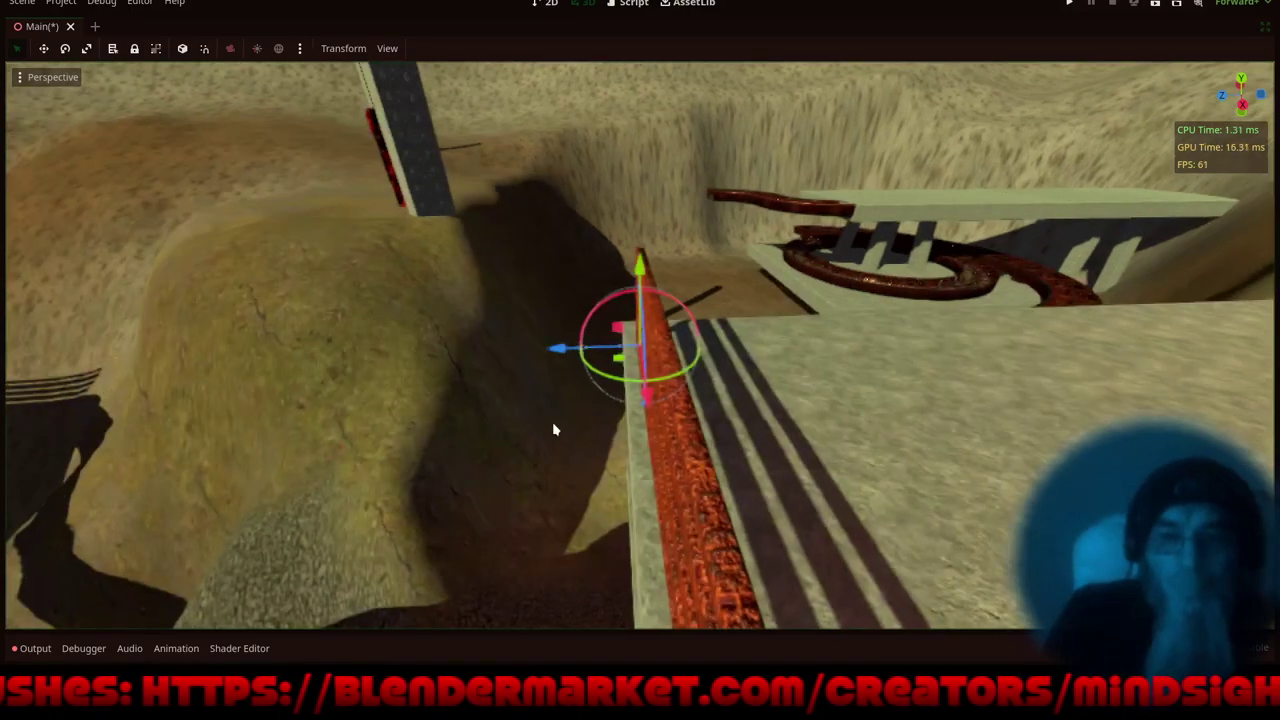
- Shift the railing along X to the walkway's end corner and rotate it about Y to run along the long side
middle_drag(554, 429, 716, 380)
scroll(716, 380, up, 3)
drag(720, 338, 674, 357)
shift+middle_drag(656, 378, 323, 498)
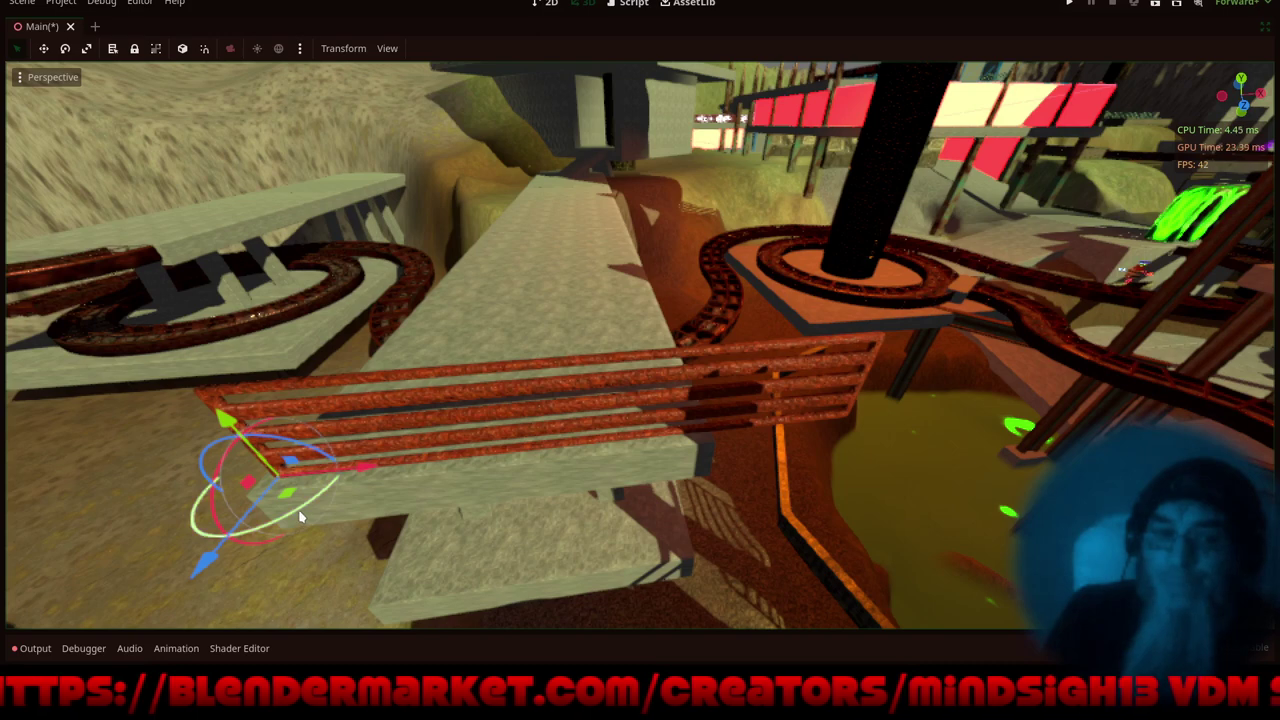
drag(300, 511, 368, 418)
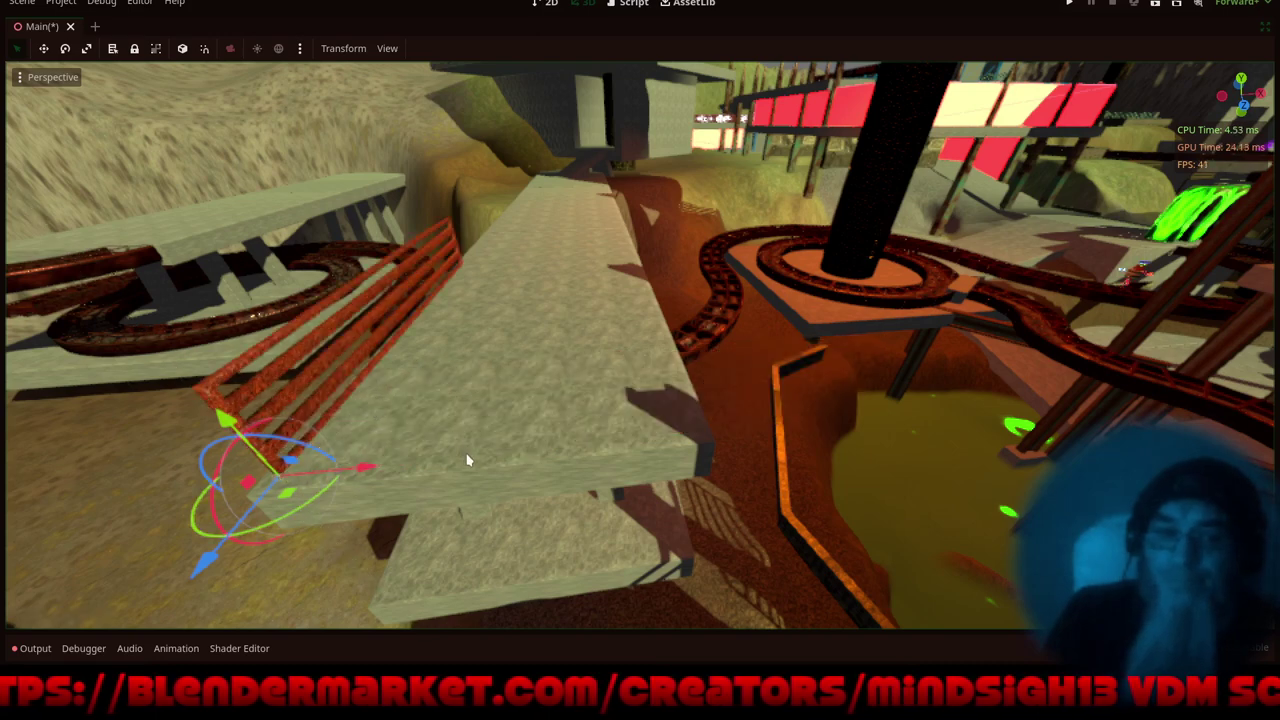
- Shift the railing about 0.36 along Z and place a duplicate of it 15 units along X on the walkway's opposite edge
drag(209, 565, 188, 581)
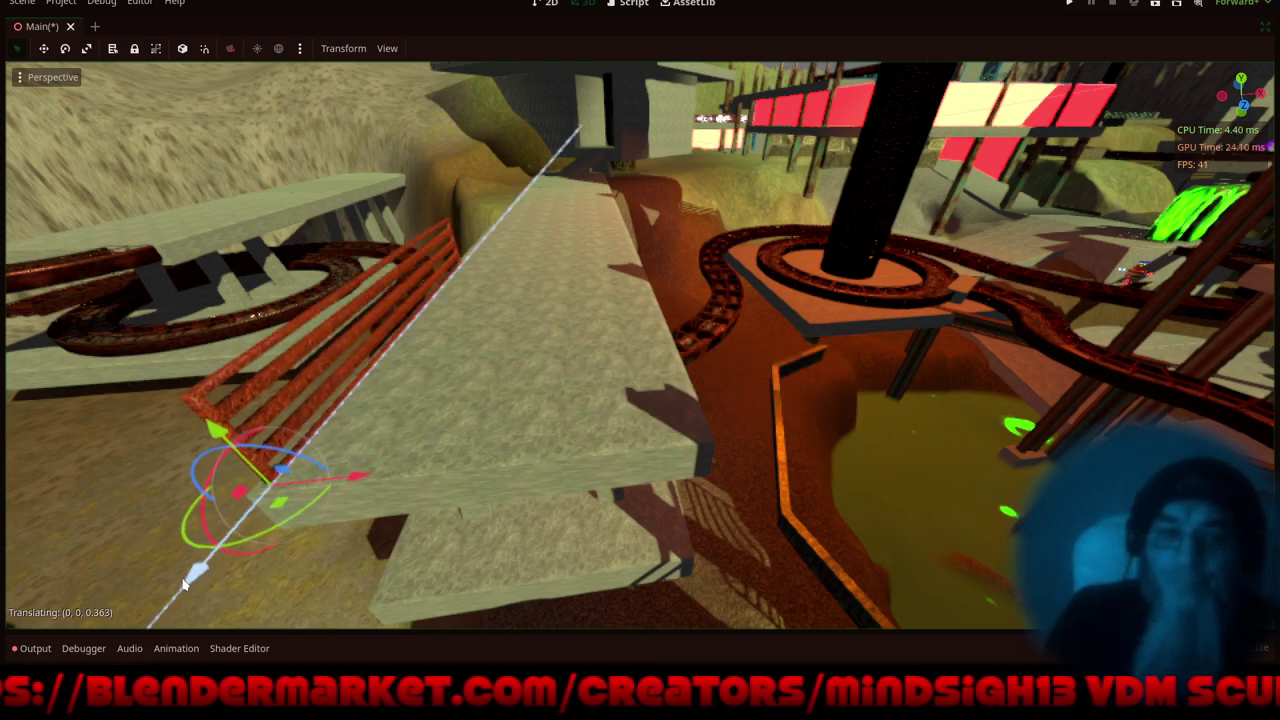
key(ctrl+d)
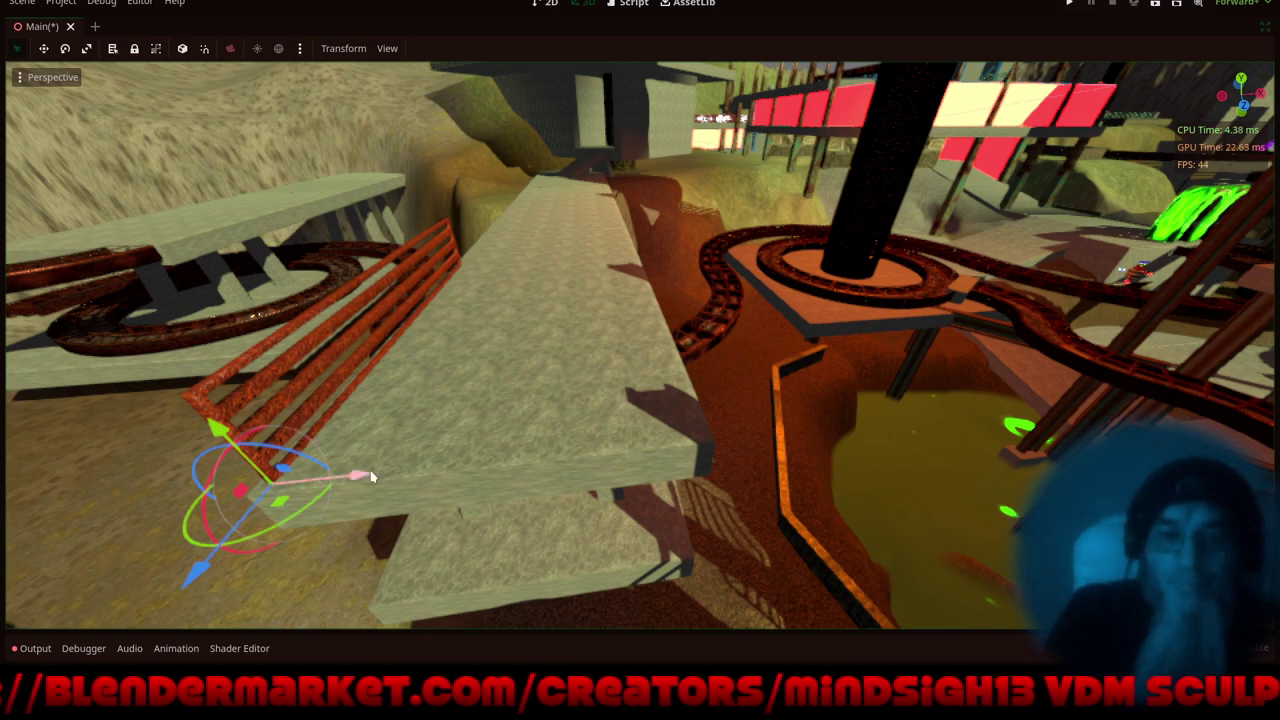
drag(368, 475, 772, 471)
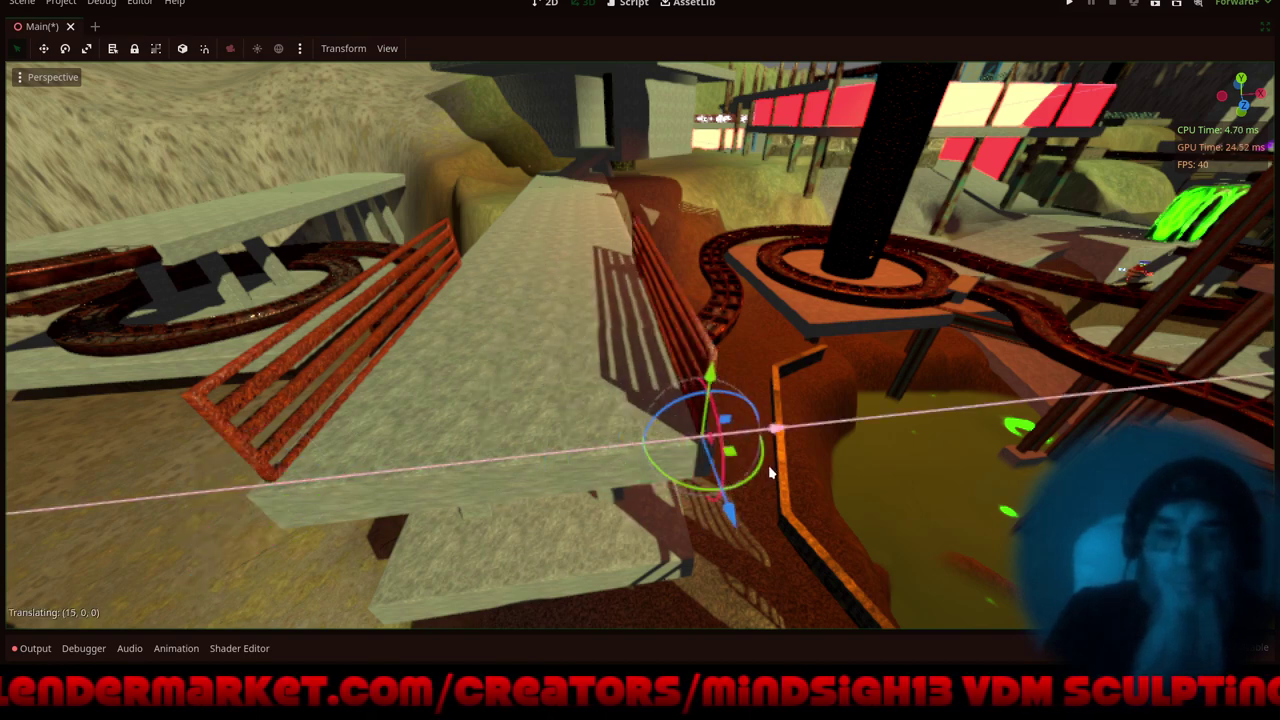
- Duplicate the railing, lower the copy to the lower platform, and slide it along that platform's edge beside the track
middle_drag(755, 511, 724, 446)
scroll(724, 446, down, 5)
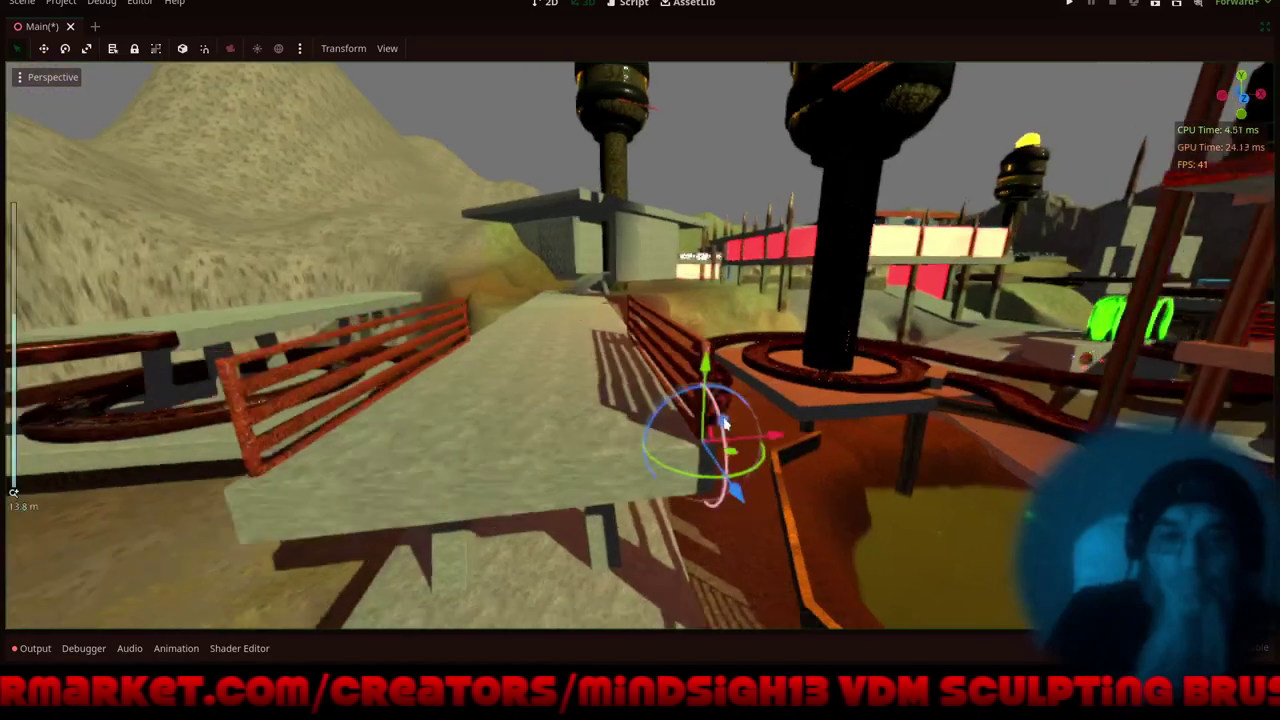
middle_drag(560, 477, 298, 460)
scroll(645, 482, down, 8)
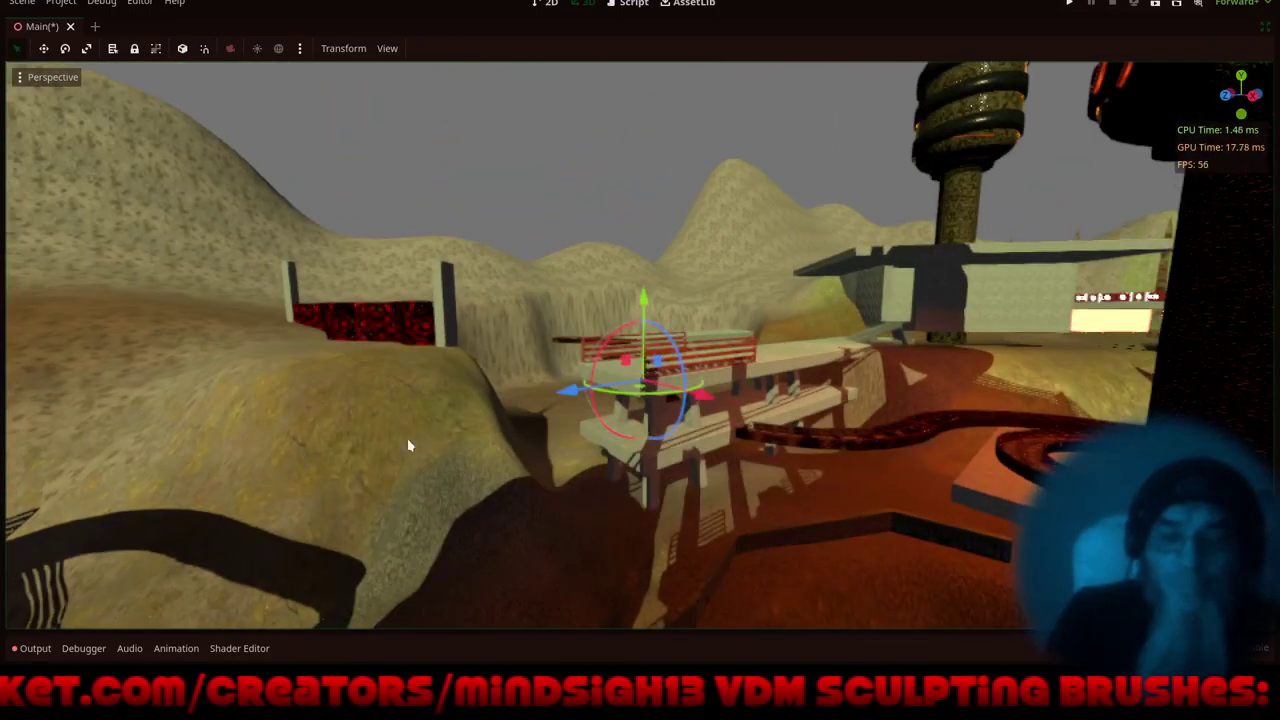
scroll(760, 400, up, 5)
shift+middle_drag(575, 437, 335, 391)
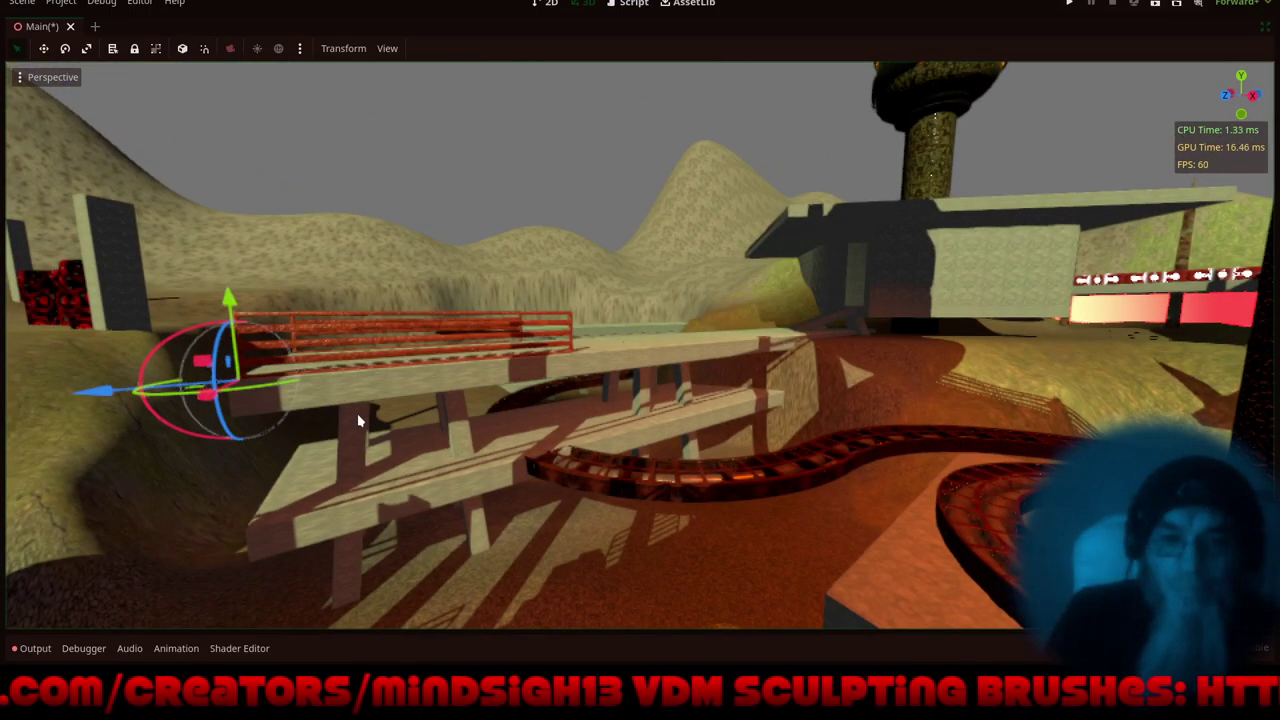
key(ctrl+d)
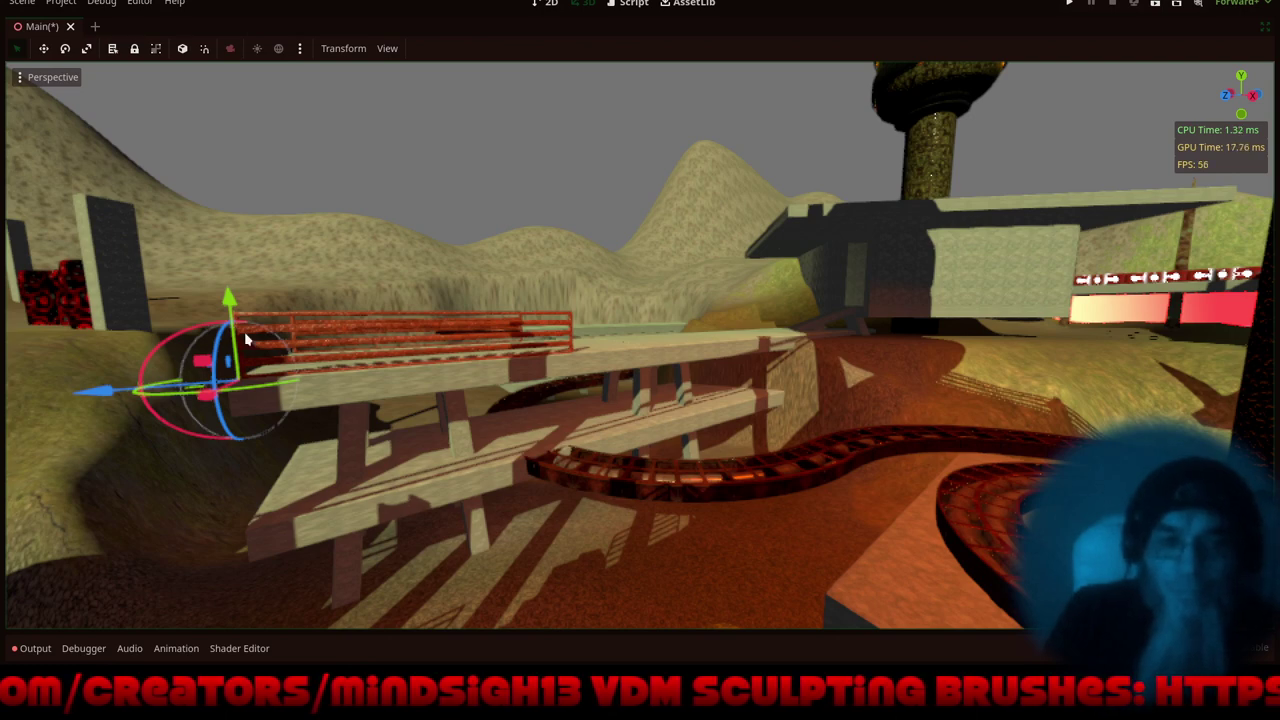
drag(233, 310, 246, 452)
drag(125, 558, 514, 473)
key(f)
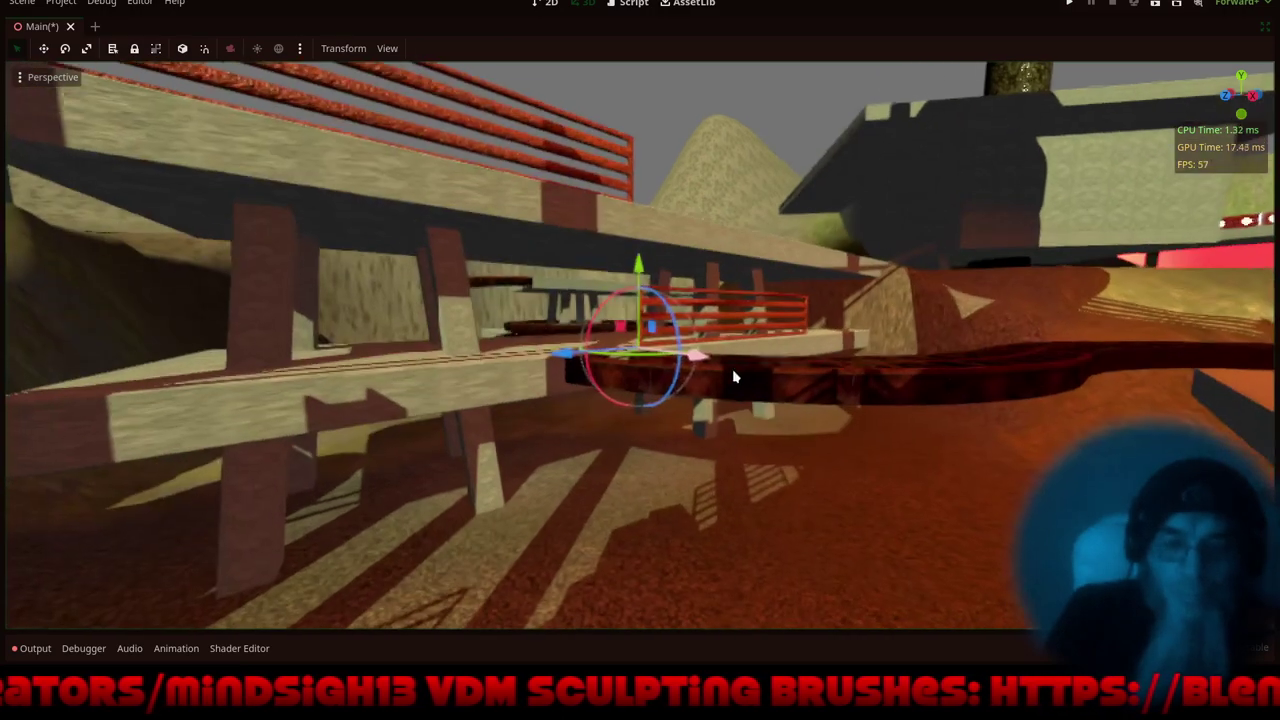
- Fine-tune the lower railing's position along the lower platform's edge next to the end of the track
scroll(770, 288, up, 4)
shift+middle_drag(700, 350, 694, 303)
scroll(510, 505, up, 7)
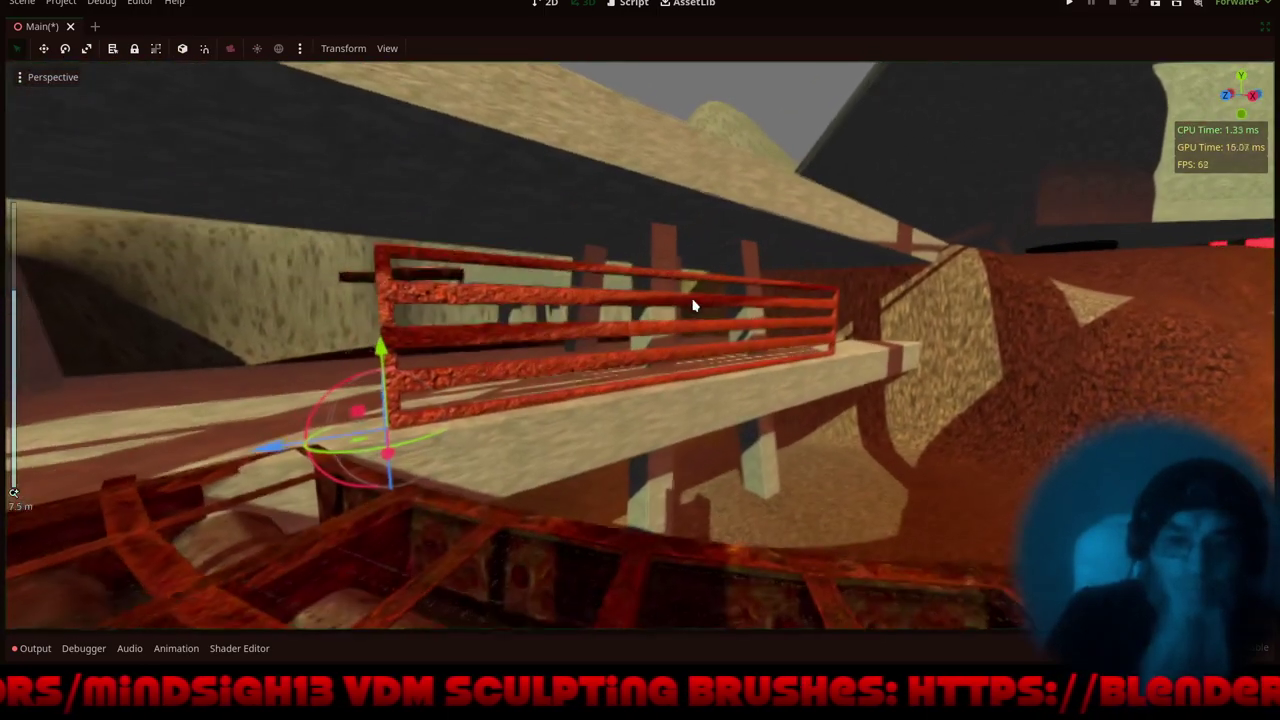
scroll(470, 413, up, 6)
shift+middle_drag(495, 444, 734, 421)
middle_drag(538, 476, 495, 531)
drag(372, 428, 280, 483)
- Duplicate the lower railing and move the copy along X to the opposite edge of the lower platform
shift+middle_drag(909, 464, 100, 86)
scroll(525, 161, down, 5)
middle_drag(806, 274, 168, 188)
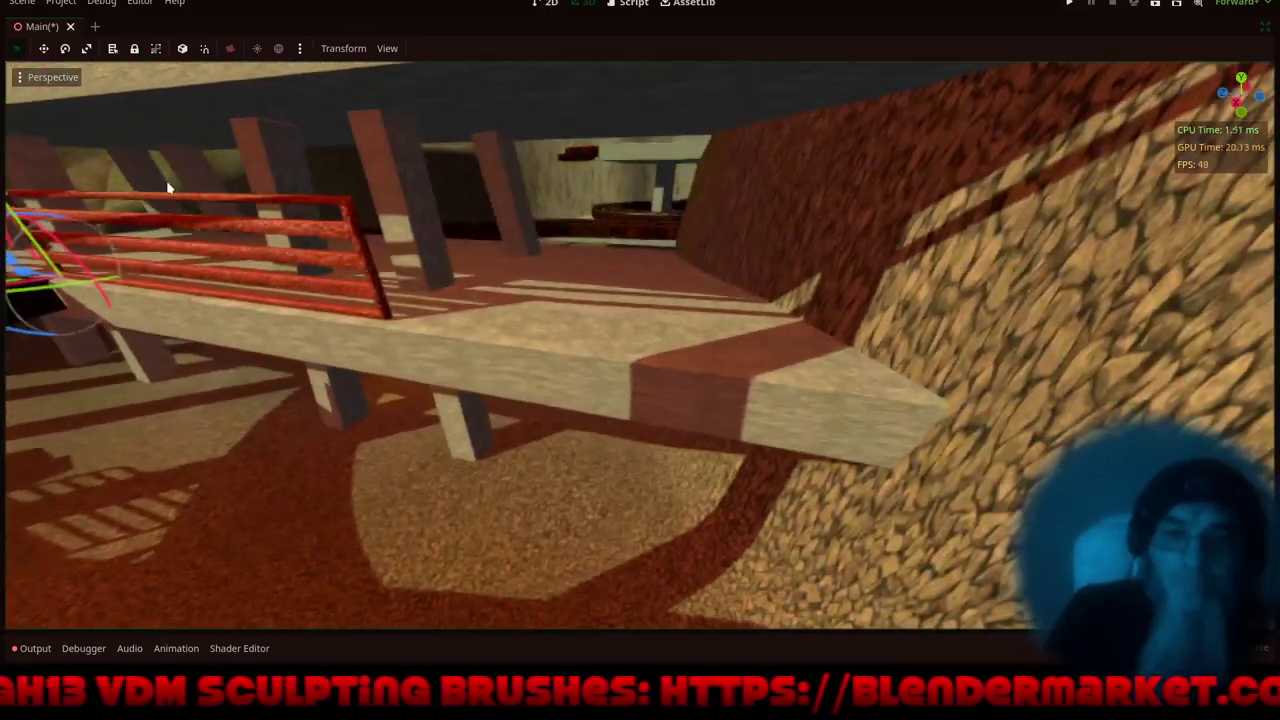
scroll(485, 212, down, 9)
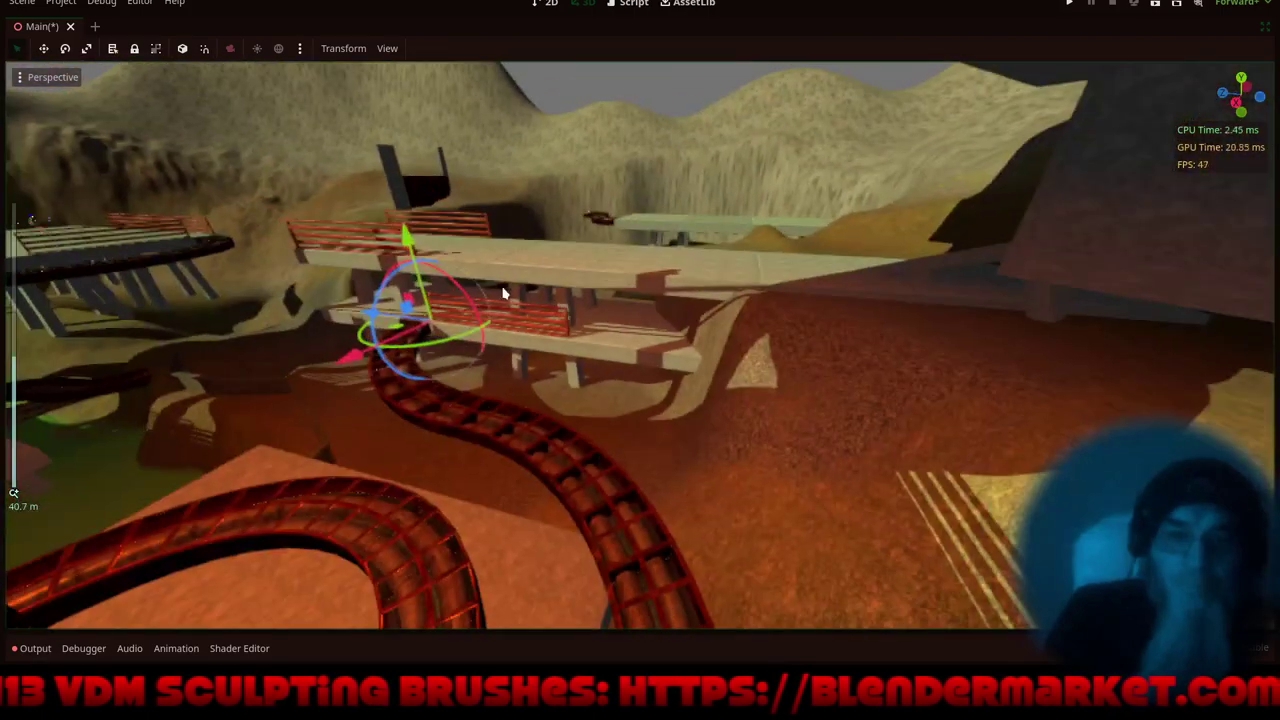
middle_drag(506, 291, 653, 293)
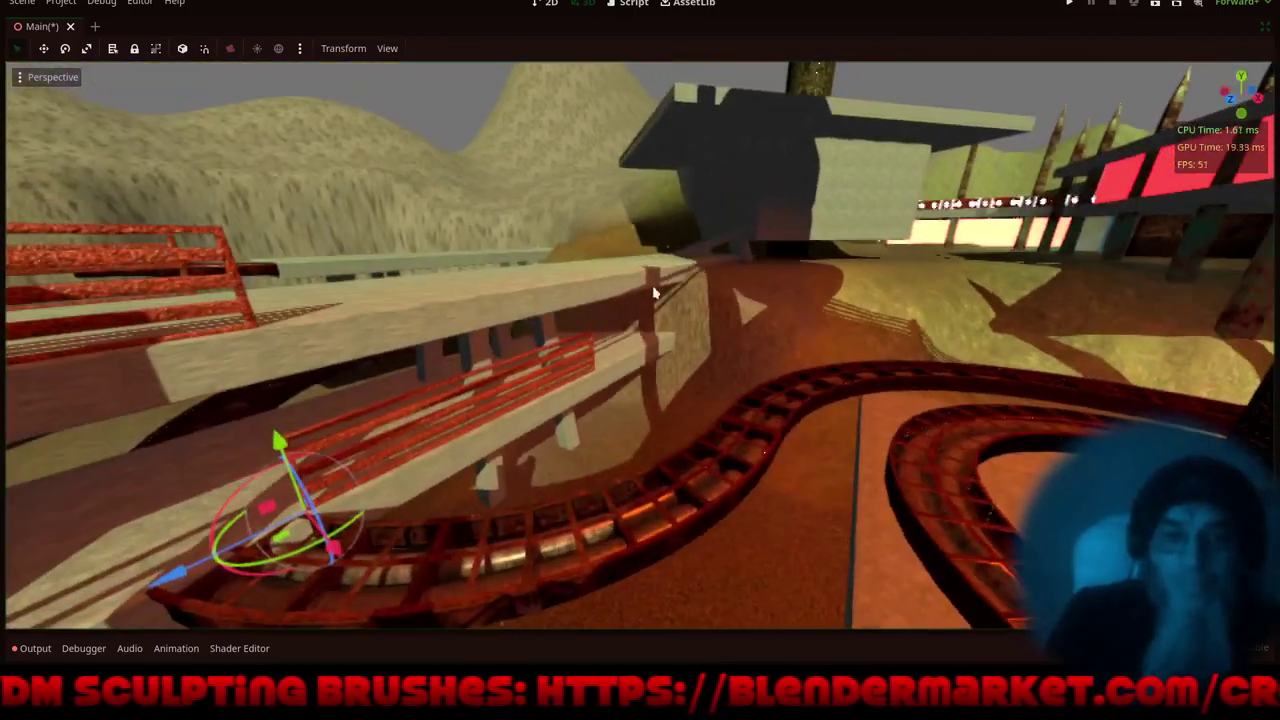
shift+middle_drag(490, 413, 651, 348)
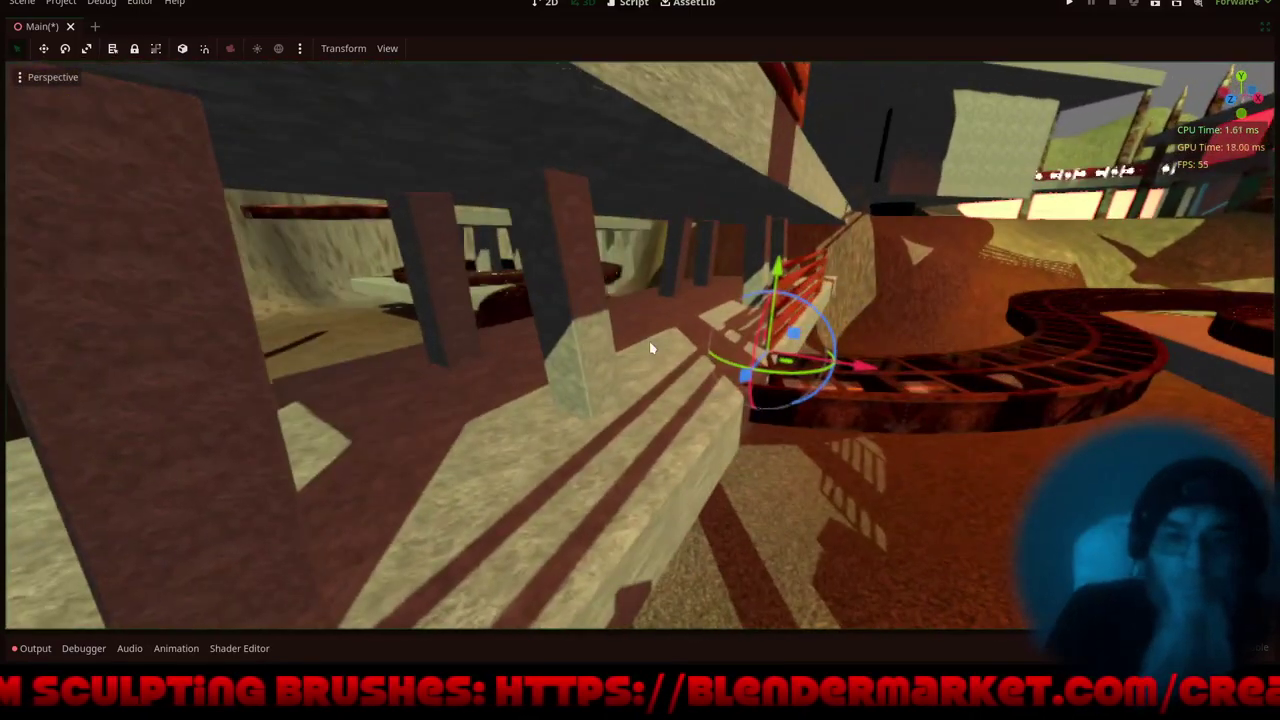
drag(864, 369, 593, 348)
key(f)
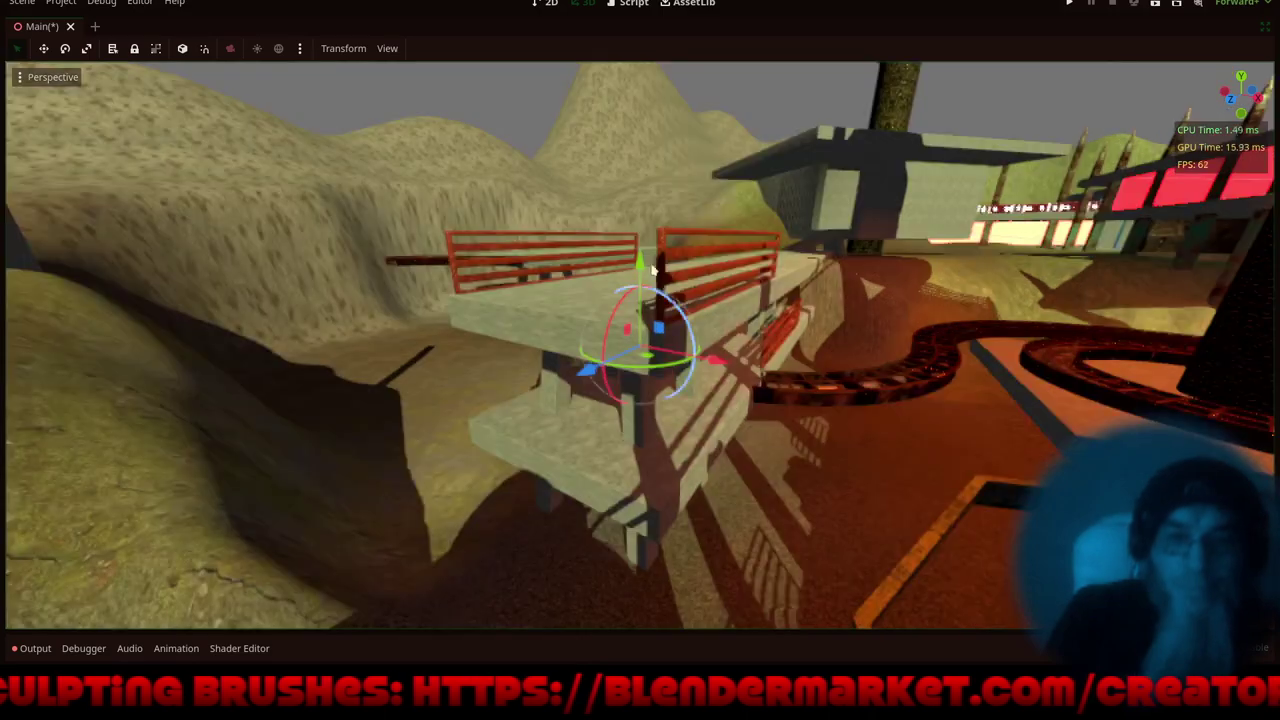
- Adjust the copied lower railing slightly along X to line it up with the platform's edge
scroll(678, 340, up, 5)
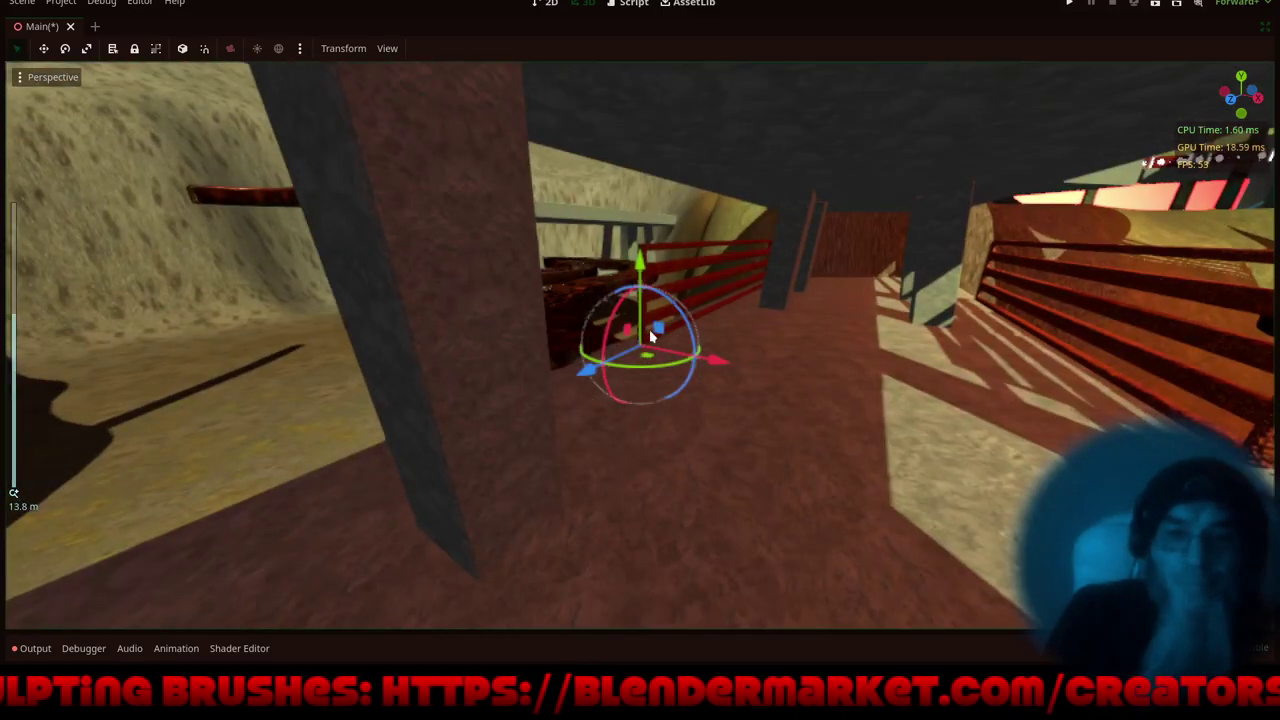
middle_drag(649, 329, 686, 323)
scroll(680, 325, up, 6)
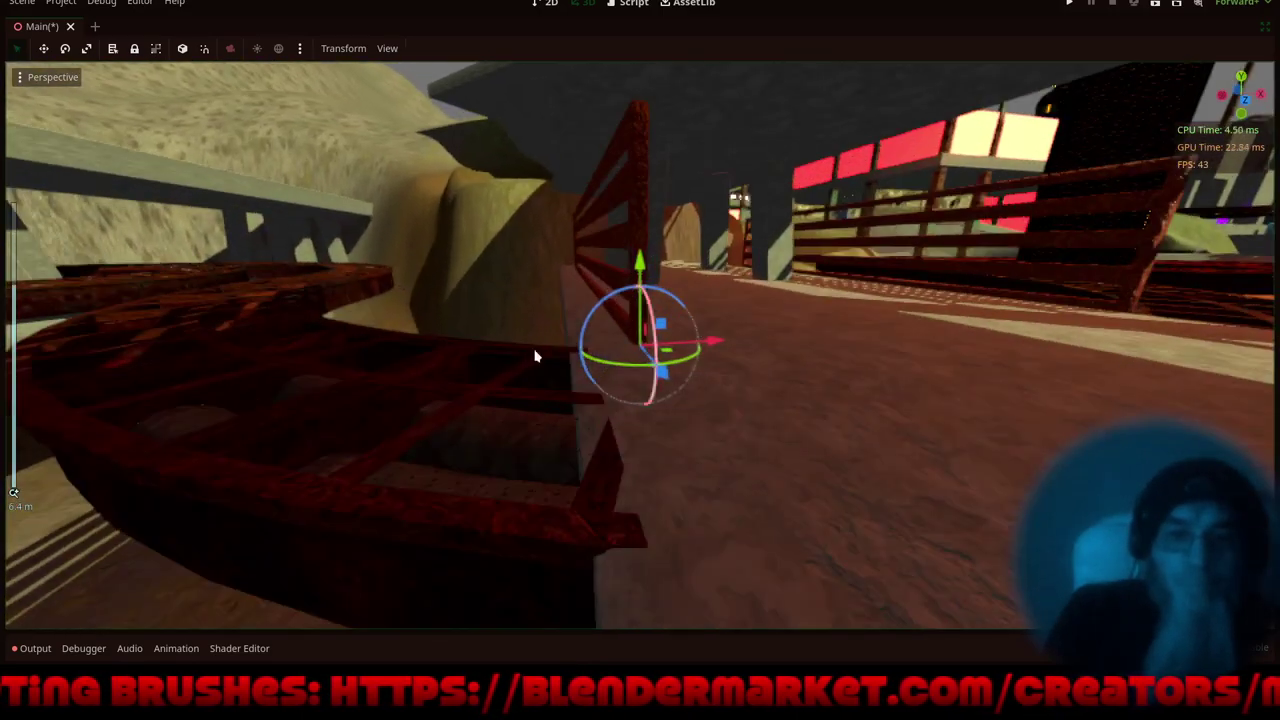
middle_drag(534, 357, 606, 367)
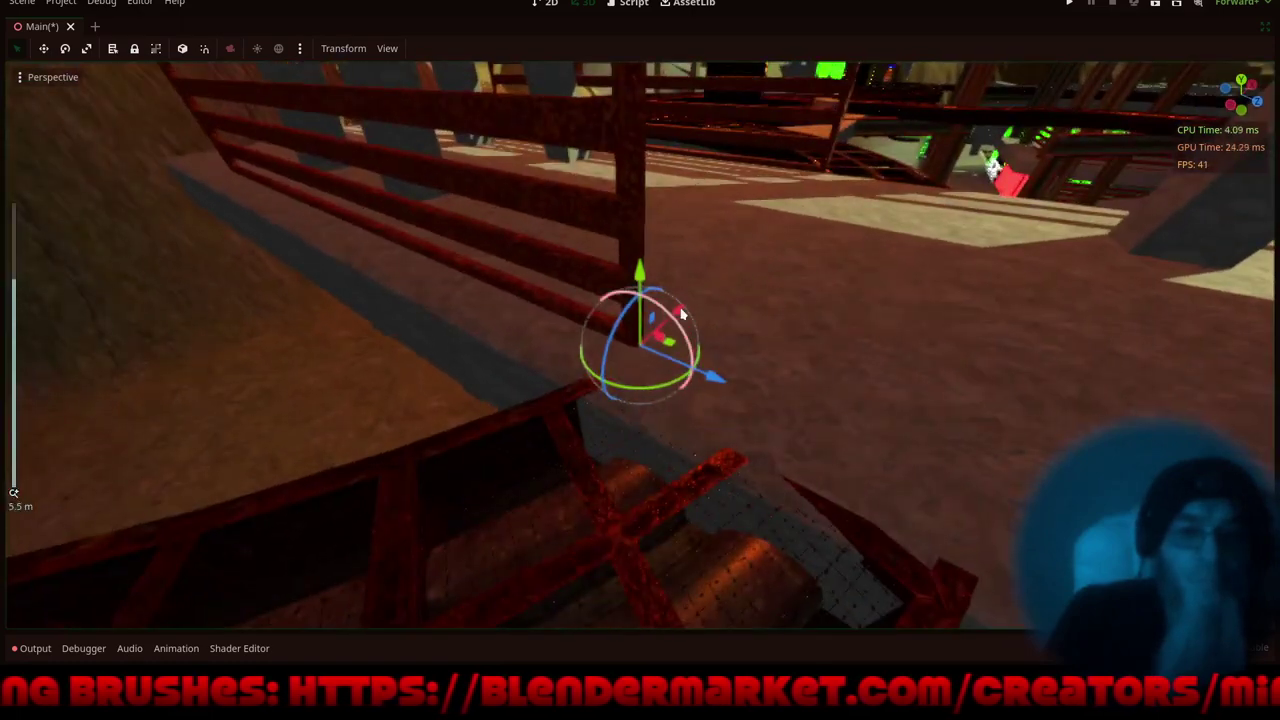
mouse_move(681, 314)
mouse_down()
mouse_move(654, 337)
mouse_move(661, 329)
mouse_up()
- Duplicate the lower railing and raise the copy about 9.04 units along Y onto the upper walkway's edge
scroll(682, 315, down, 12)
mouse_move(597, 428)
middle_down()
mouse_move(674, 414)
mouse_move(631, 428)
mouse_move(618, 389)
mouse_move(648, 391)
mouse_move(594, 406)
middle_up()
scroll(699, 260, up, 8)
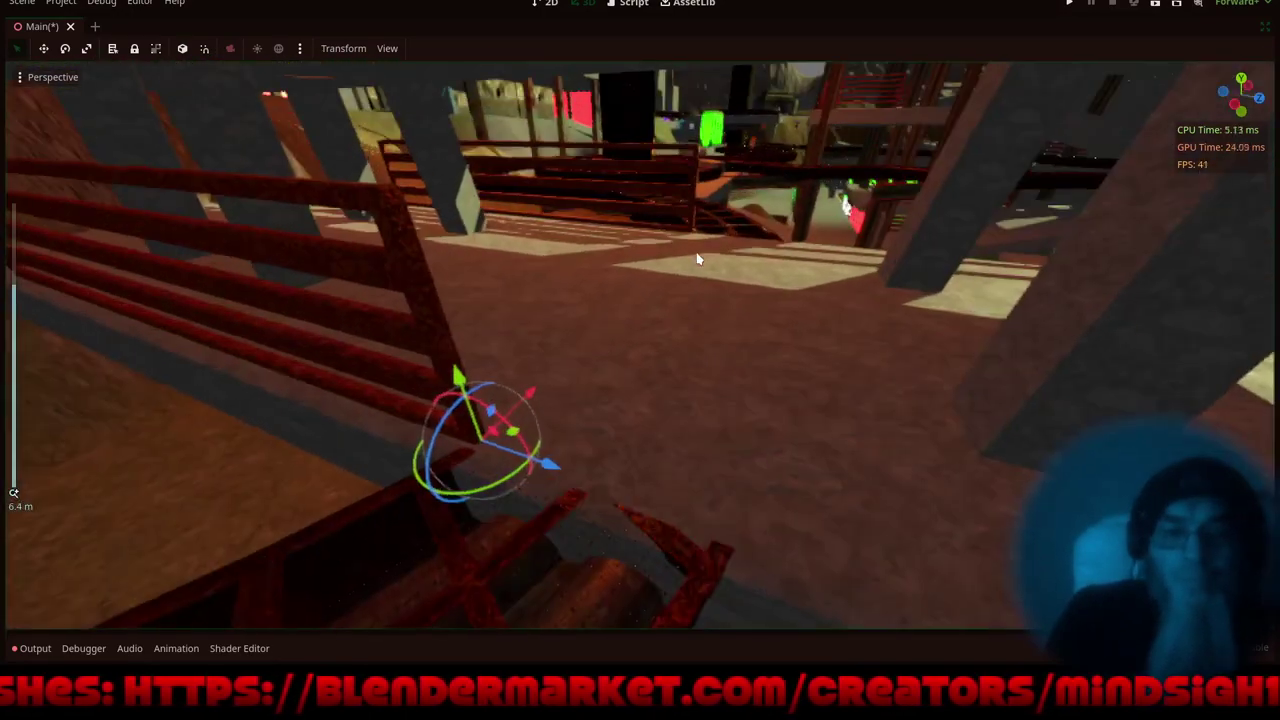
scroll(703, 257, up, 2)
shift+middle_drag(726, 243, 834, 321)
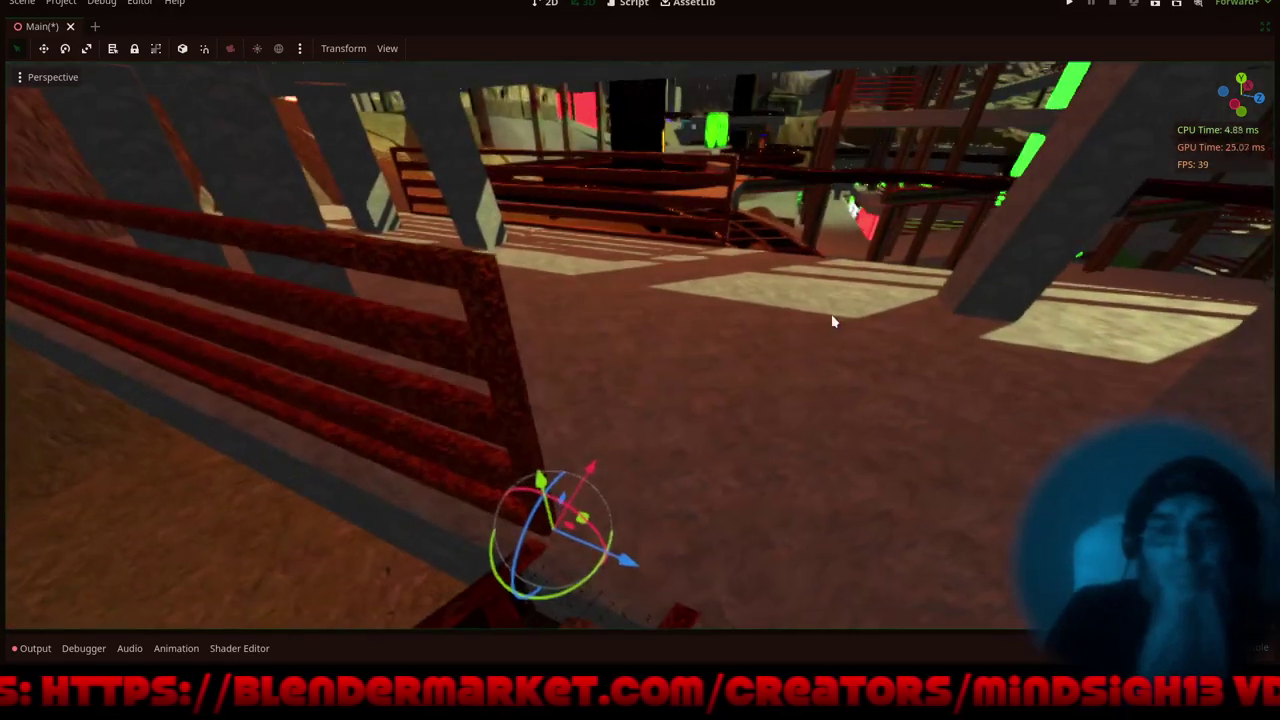
scroll(777, 317, down, 15)
middle_drag(709, 409, 815, 390)
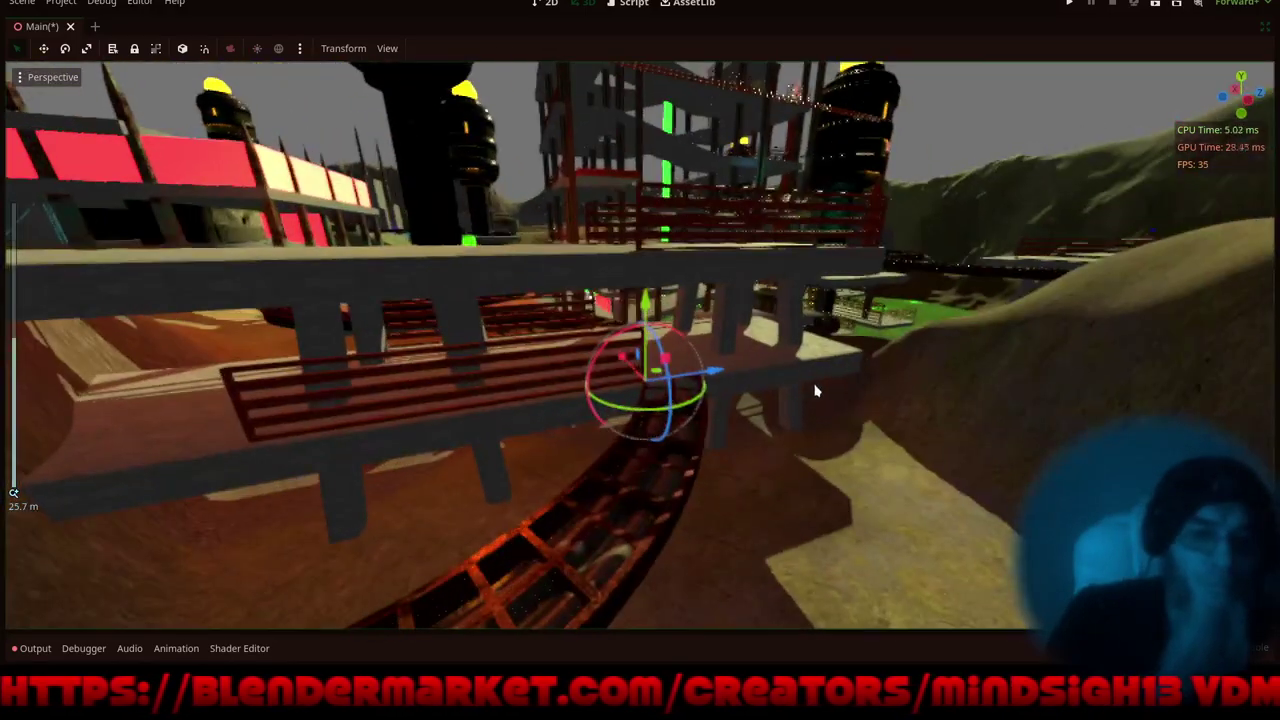
scroll(725, 382, down, 8)
middle_drag(737, 411, 647, 444)
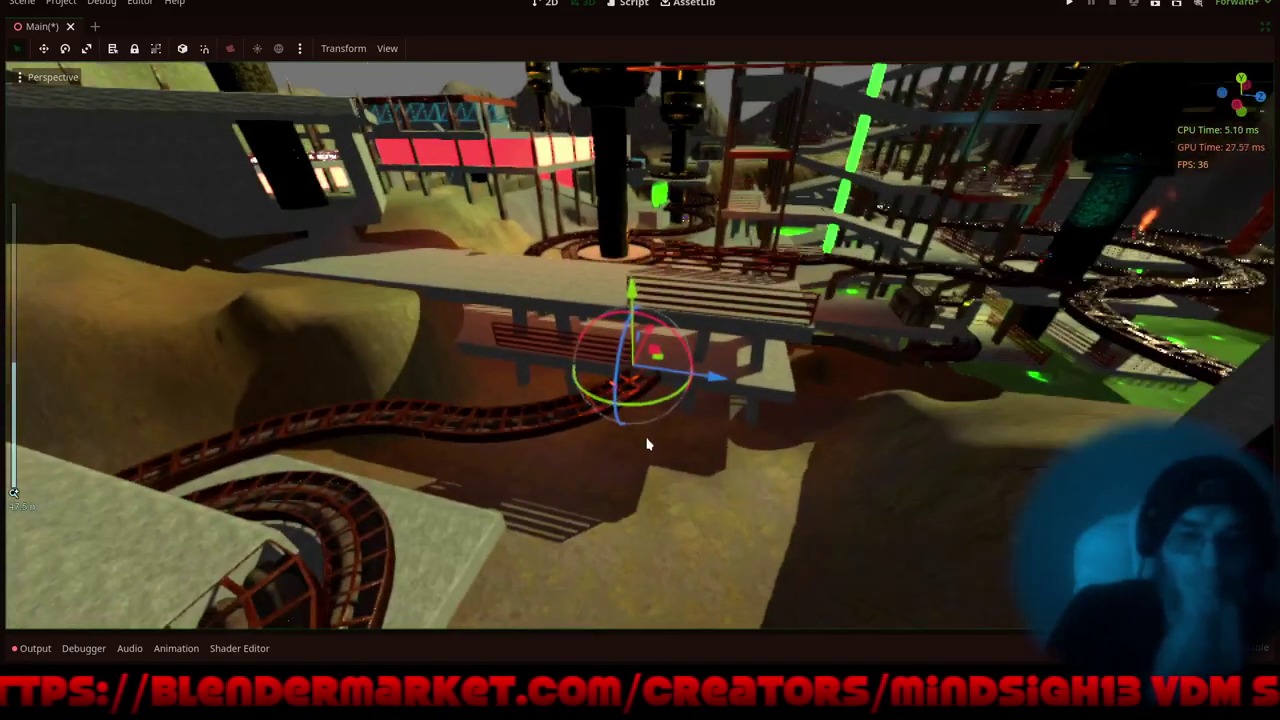
shift+middle_drag(613, 369, 691, 443)
scroll(699, 386, up, 6)
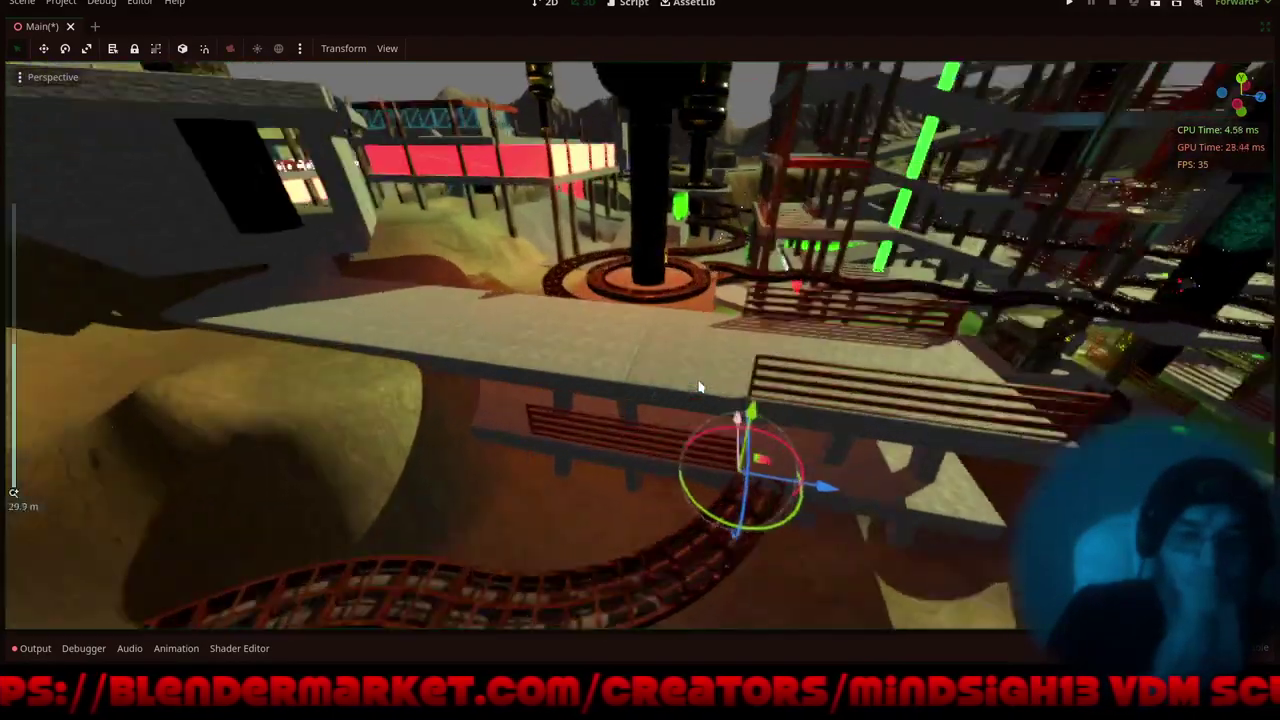
scroll(699, 386, up, 2)
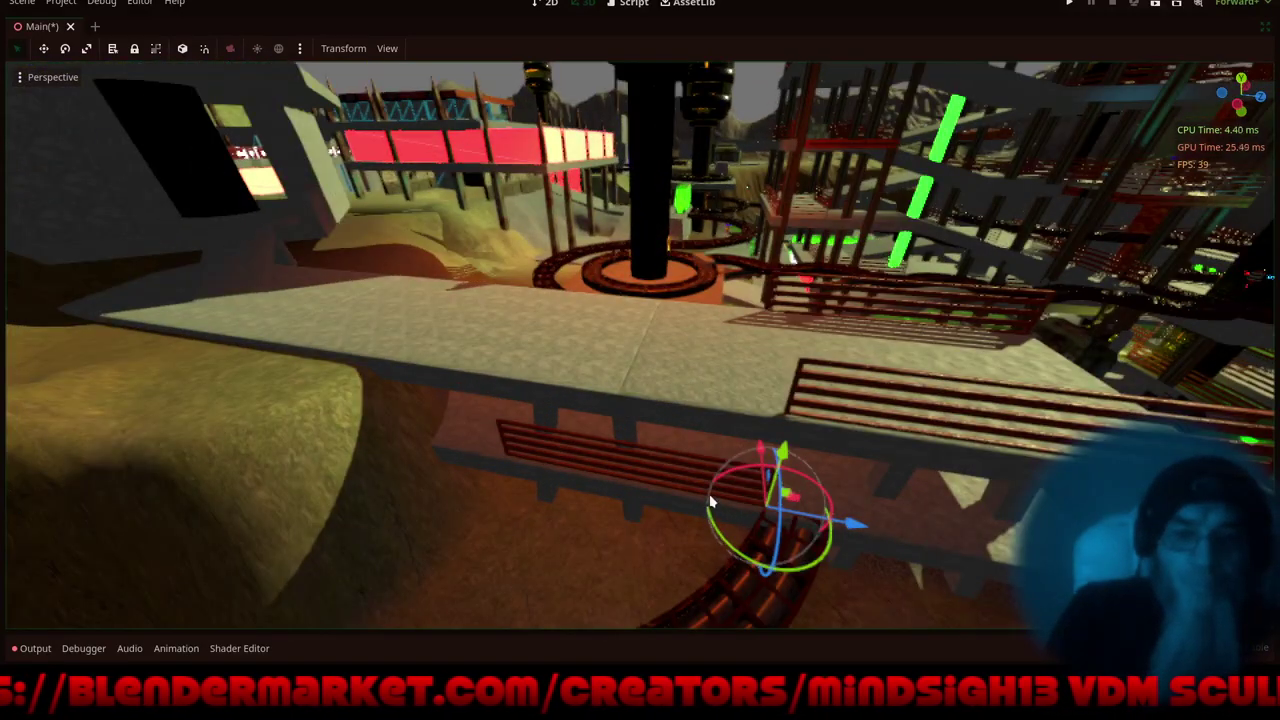
middle_drag(835, 555, 769, 479)
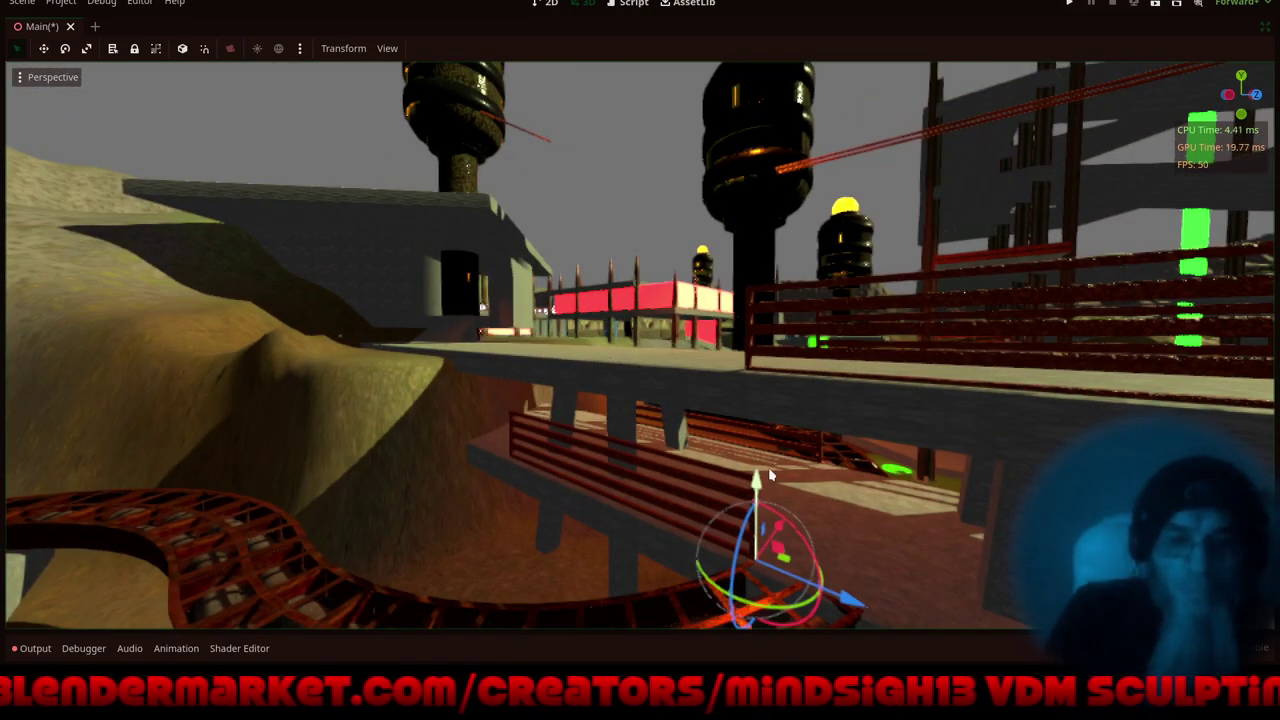
drag(768, 477, 763, 287)
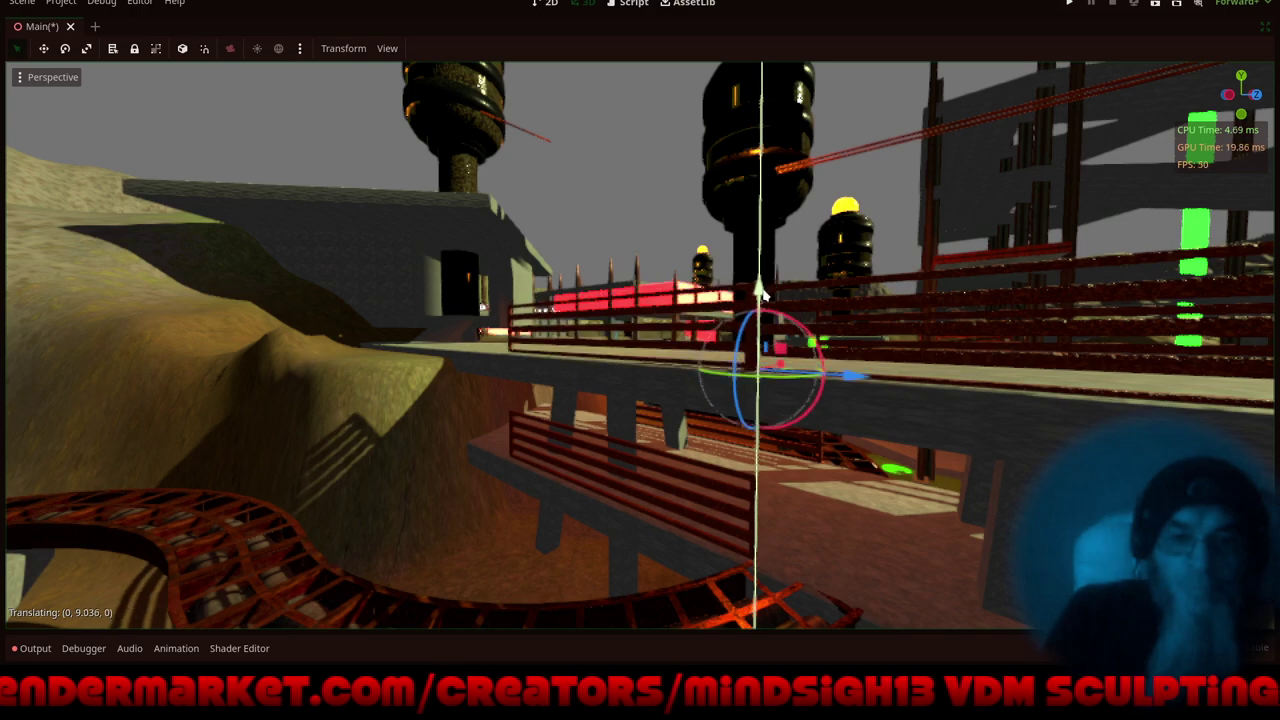
key(f)
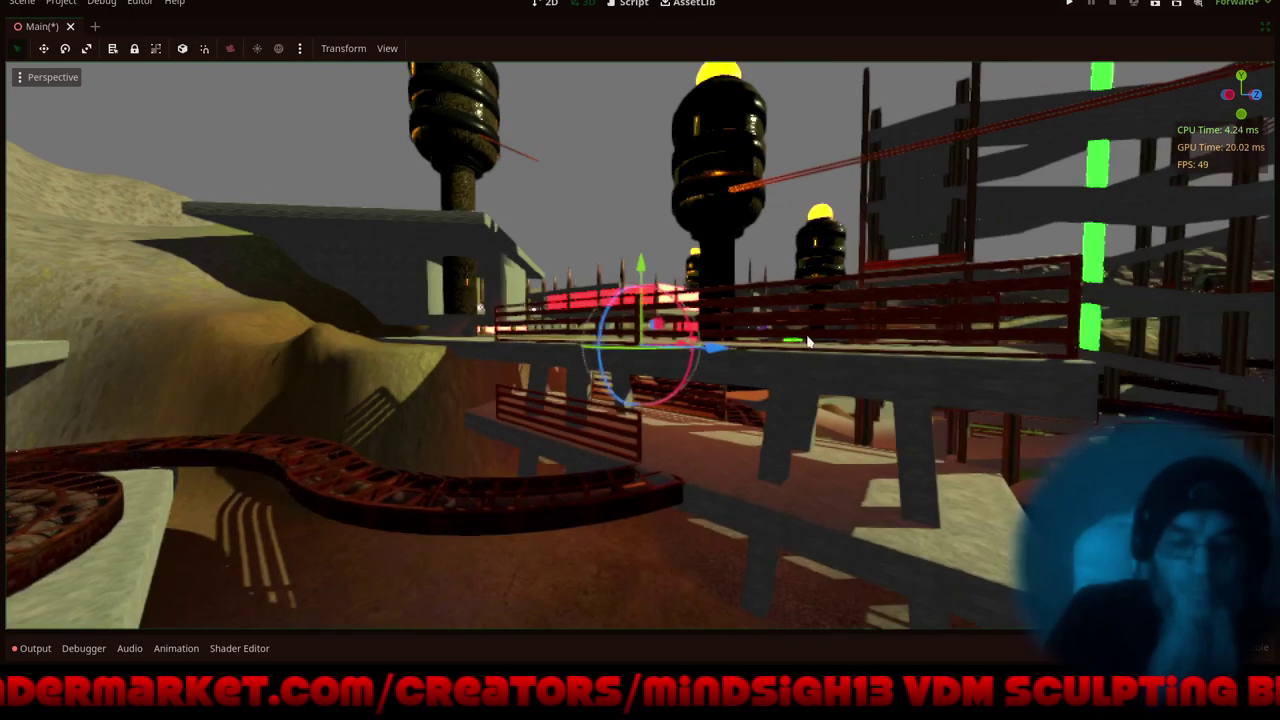
- Nudge the raised railing along Y and Z to align its height and end with the neighbouring upper railing
scroll(657, 242, up, 7)
middle_drag(654, 237, 757, 283)
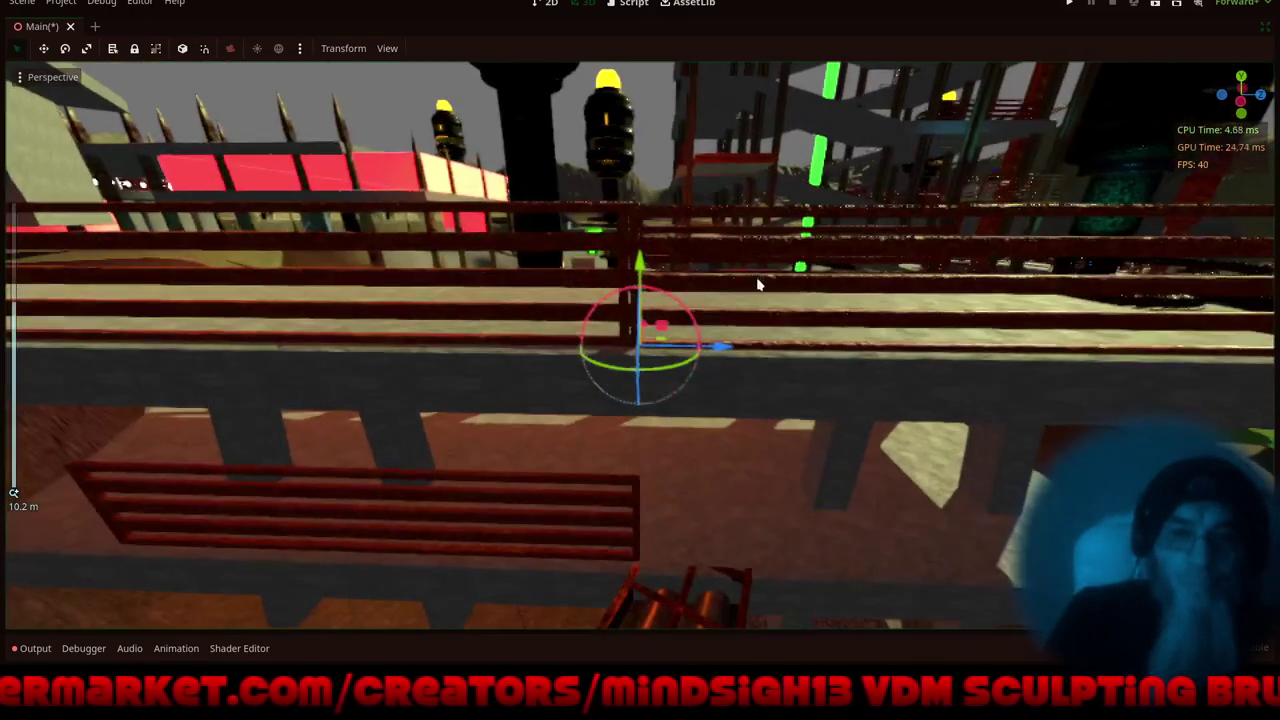
scroll(641, 218, up, 6)
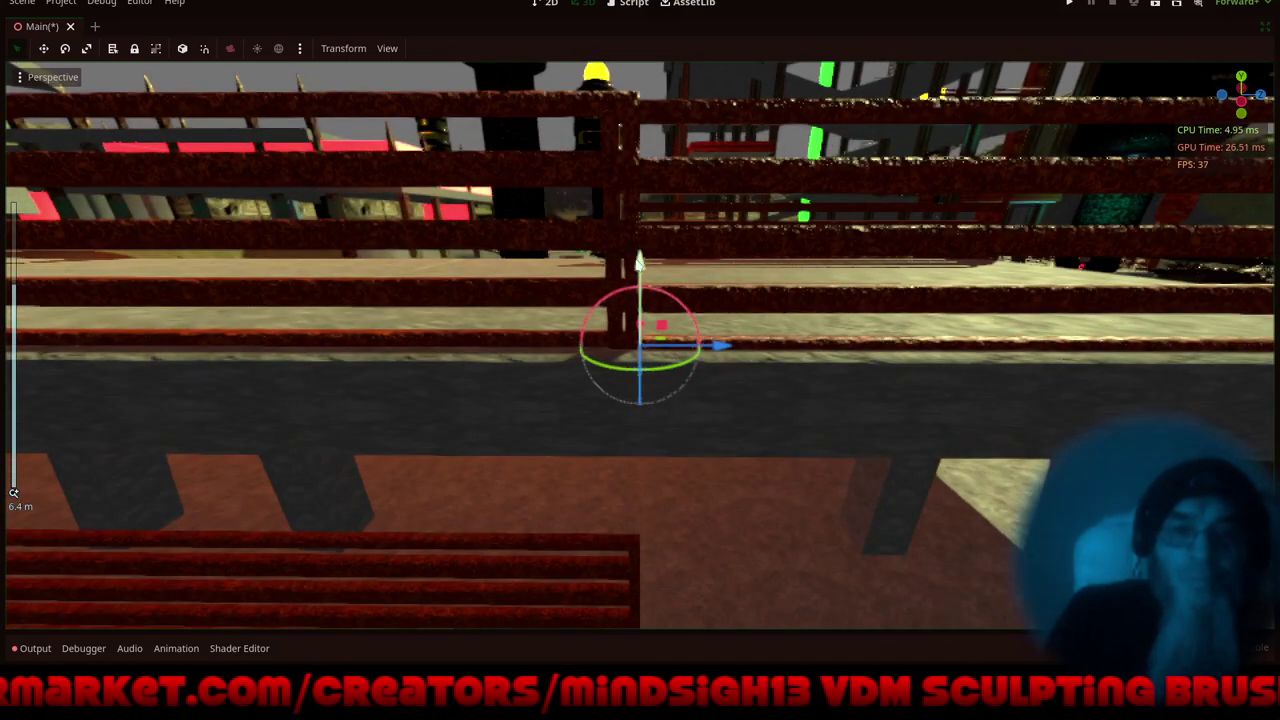
drag(639, 262, 634, 270)
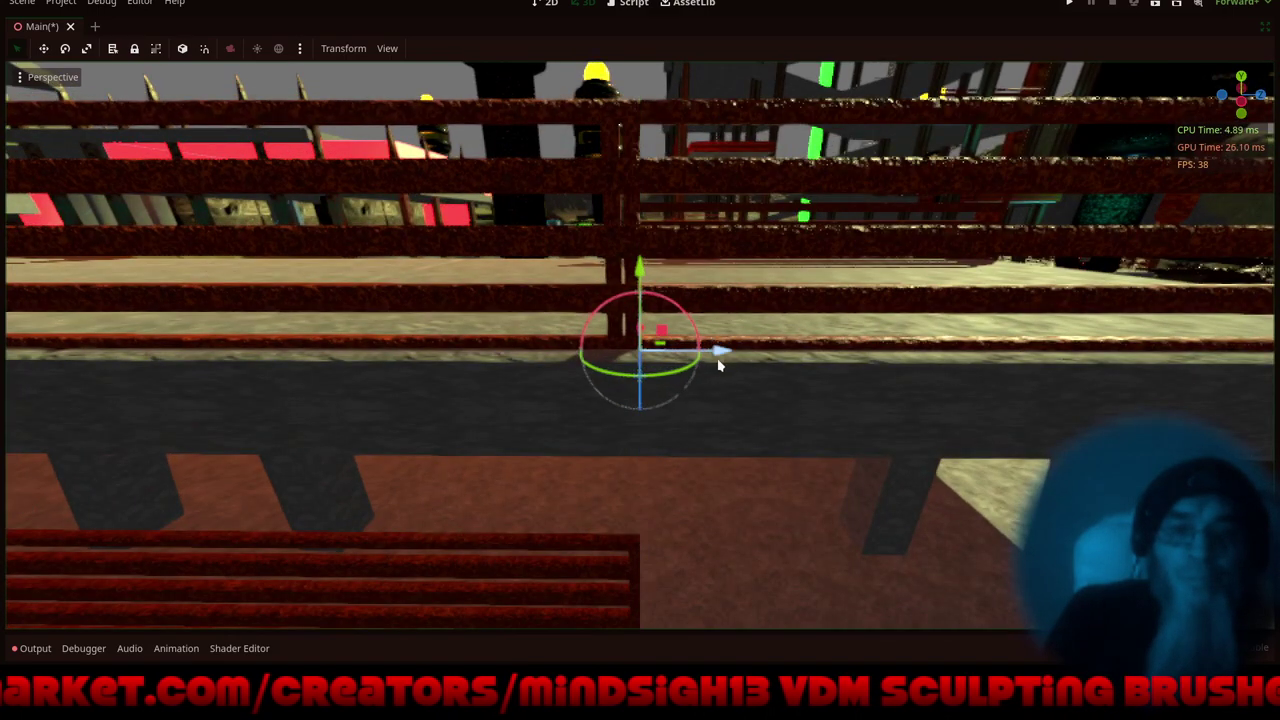
drag(718, 365, 681, 376)
- Duplicate the upper railing and slide the copy along Z to extend the row along the walkway toward the building
scroll(780, 277, down, 18)
middle_drag(628, 373, 743, 345)
scroll(659, 153, up, 3)
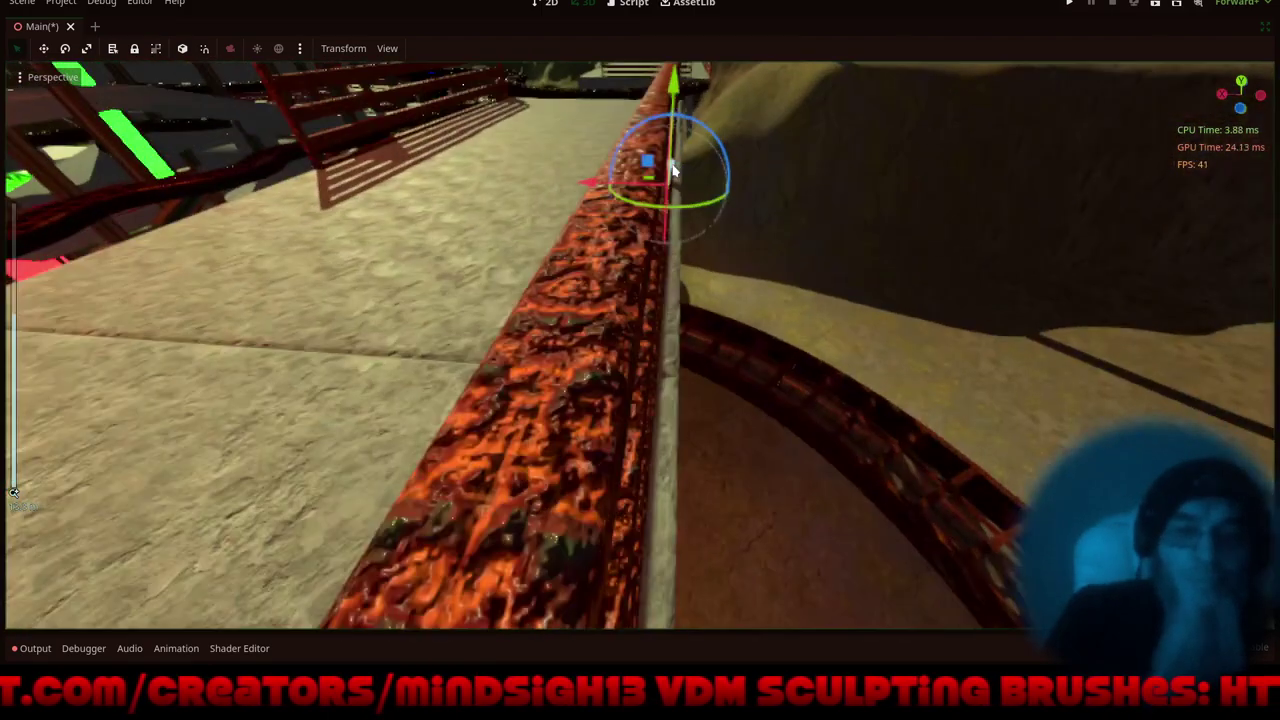
middle_drag(675, 130, 687, 220)
shift+middle_drag(697, 163, 649, 134)
scroll(655, 300, down, 6)
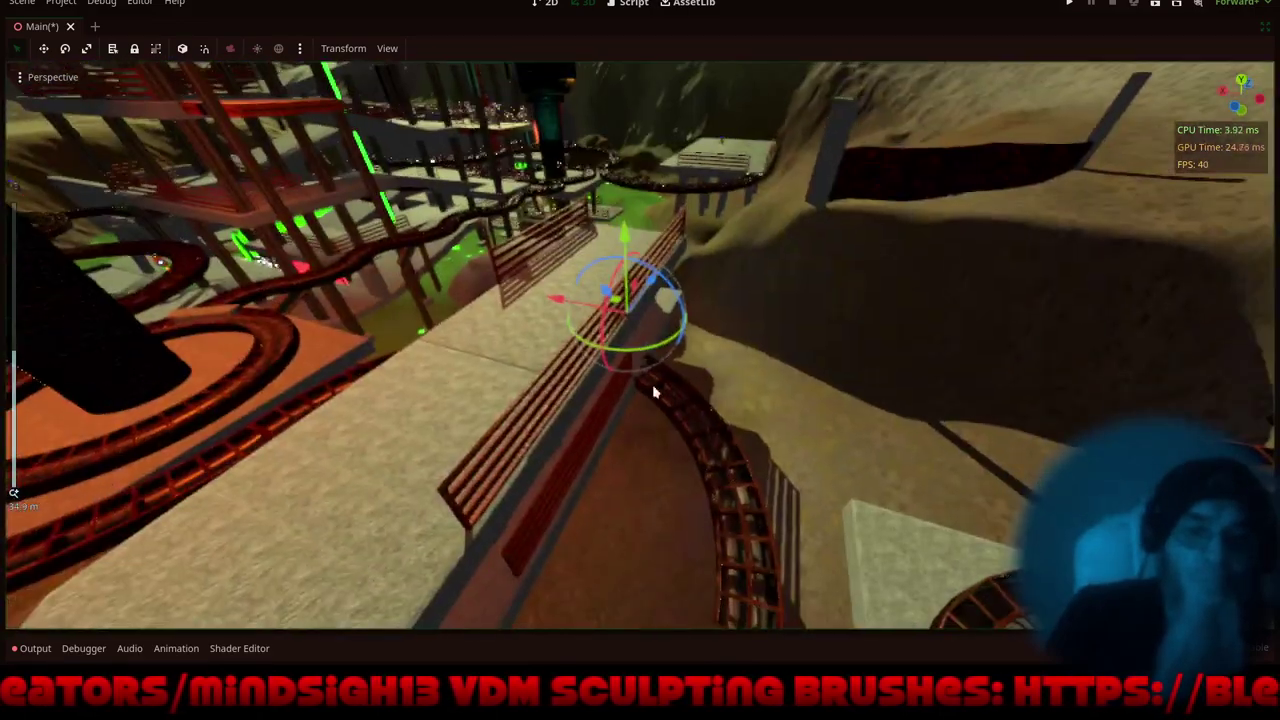
middle_drag(652, 384, 688, 317)
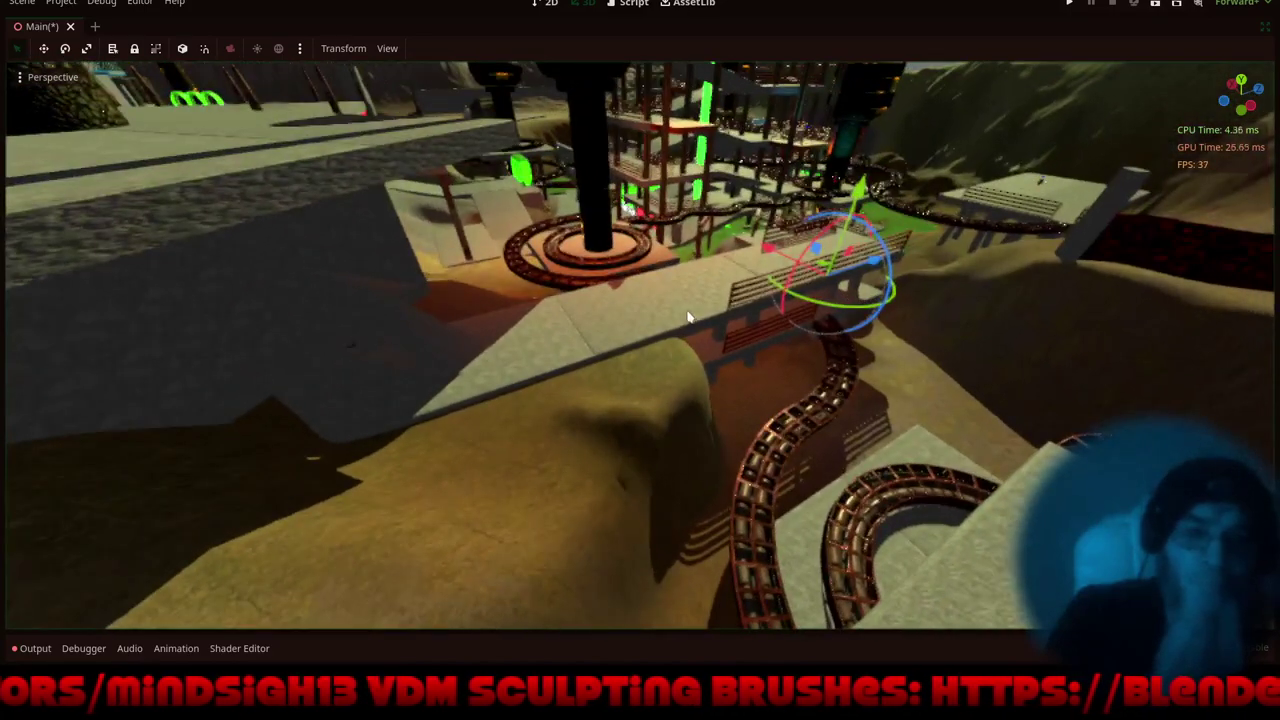
scroll(745, 301, up, 4)
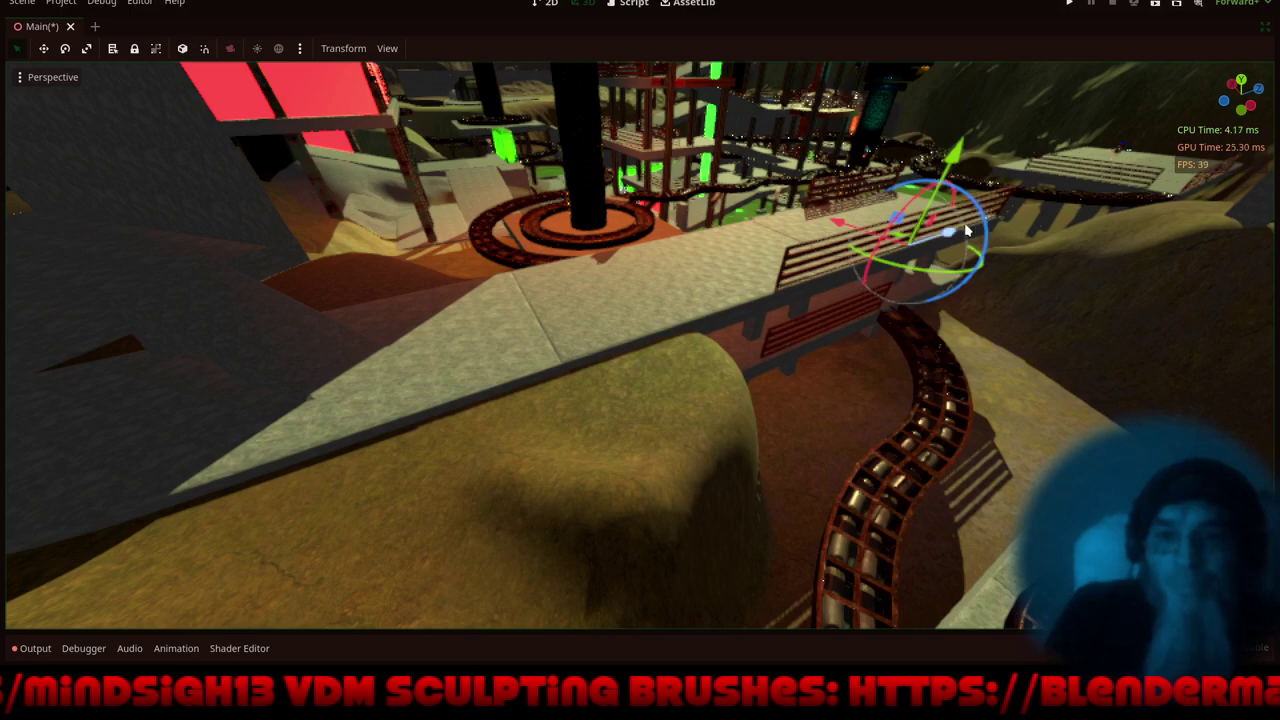
drag(943, 238, 853, 302)
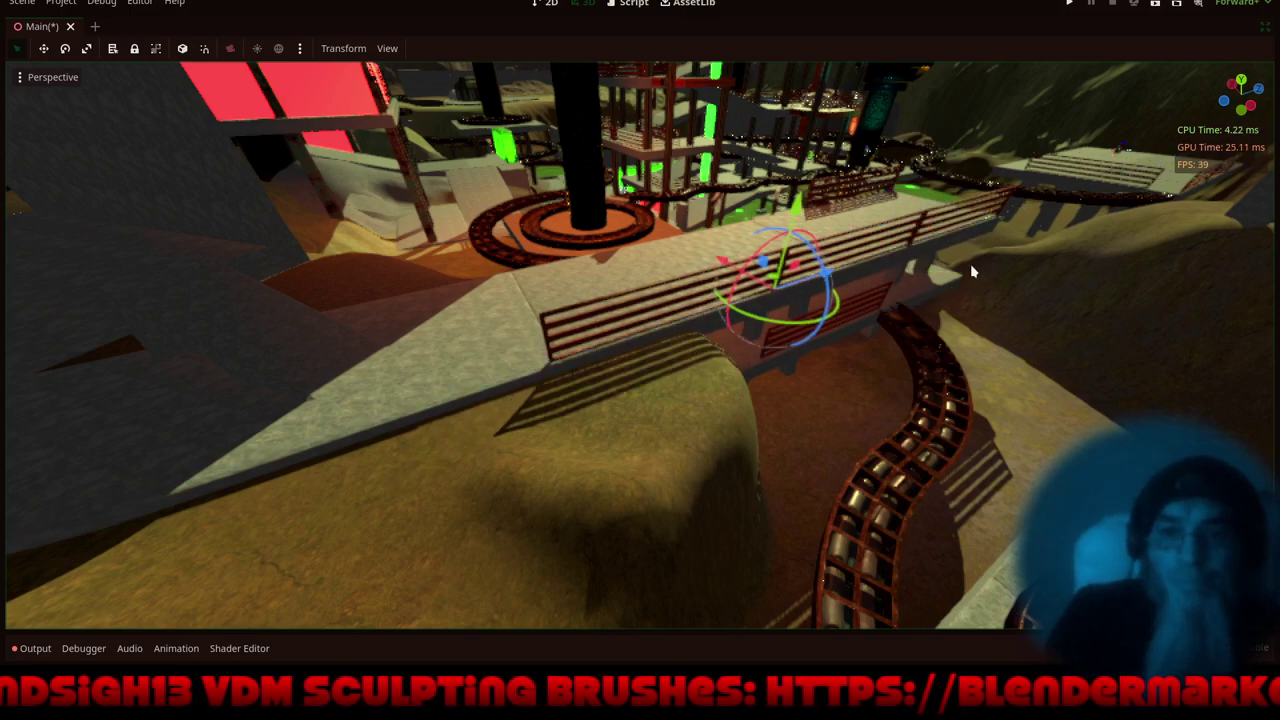
middle_drag(970, 264, 803, 317)
scroll(777, 316, up, 9)
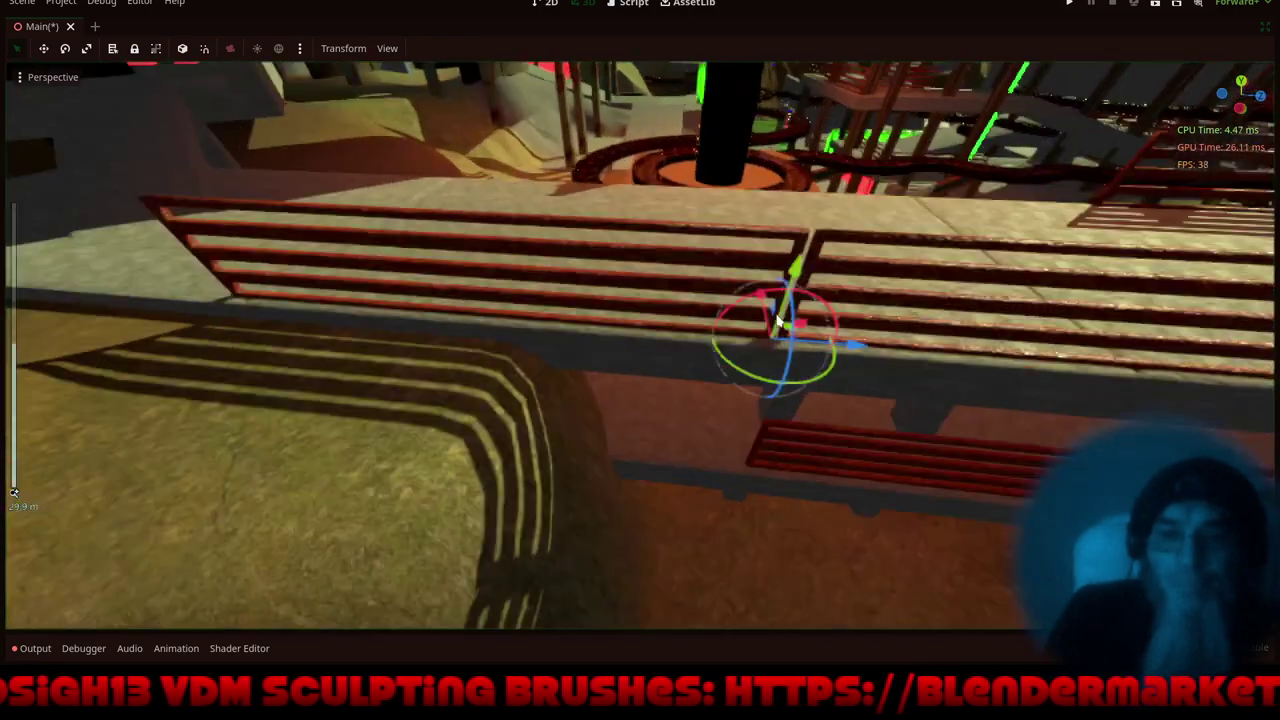
- Nudge the newly added upper railing along Z to close the joint with the neighbouring railing
scroll(562, 377, down, 4)
scroll(562, 382, down, 2)
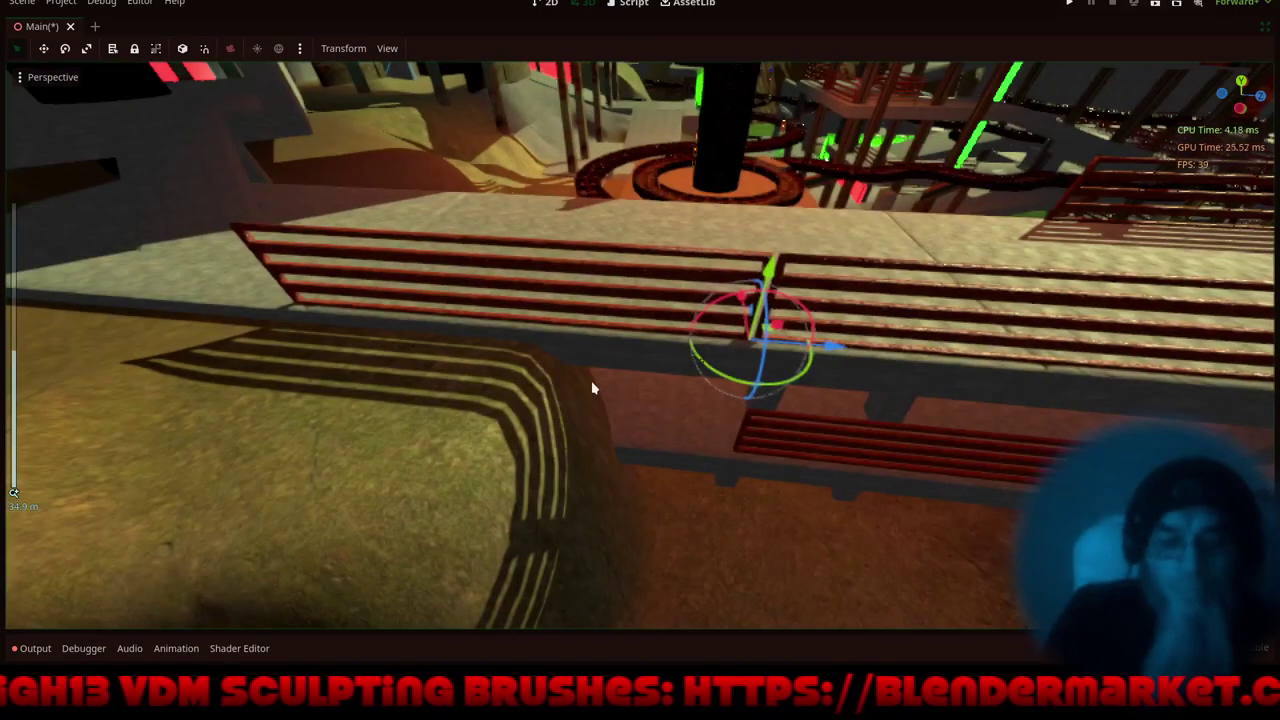
key(f)
scroll(690, 354, up, 6)
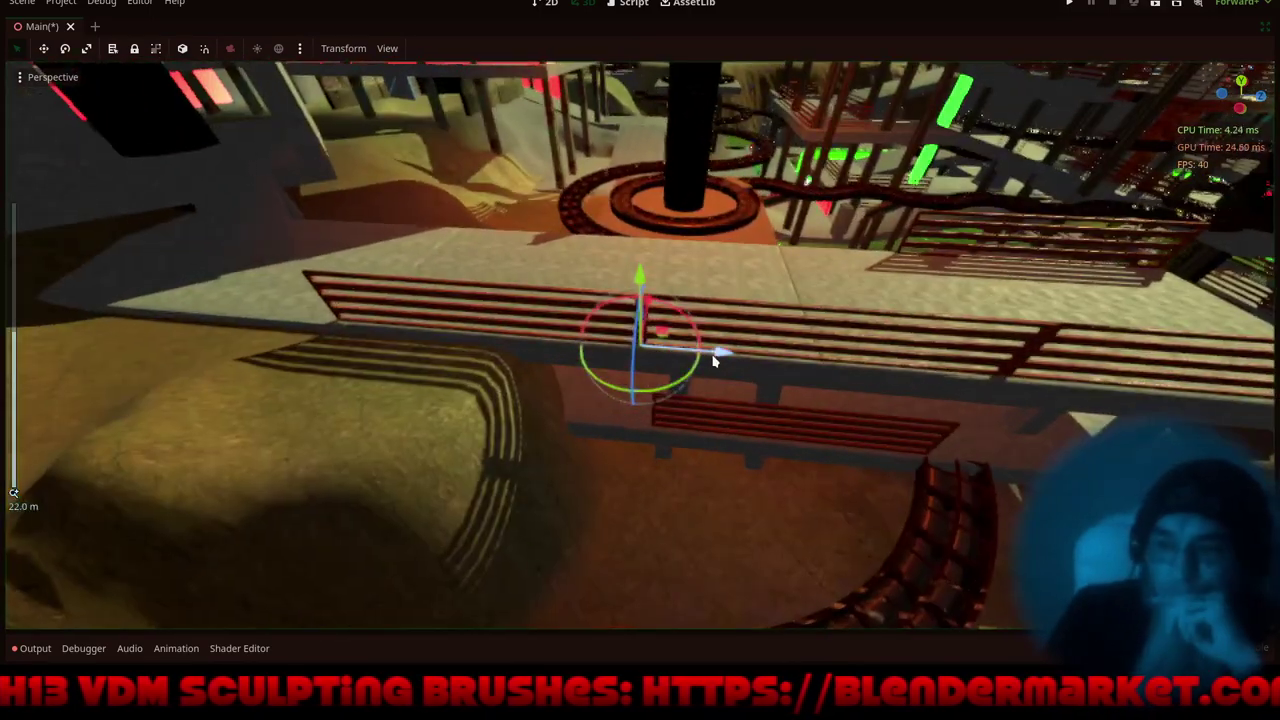
scroll(713, 361, up, 10)
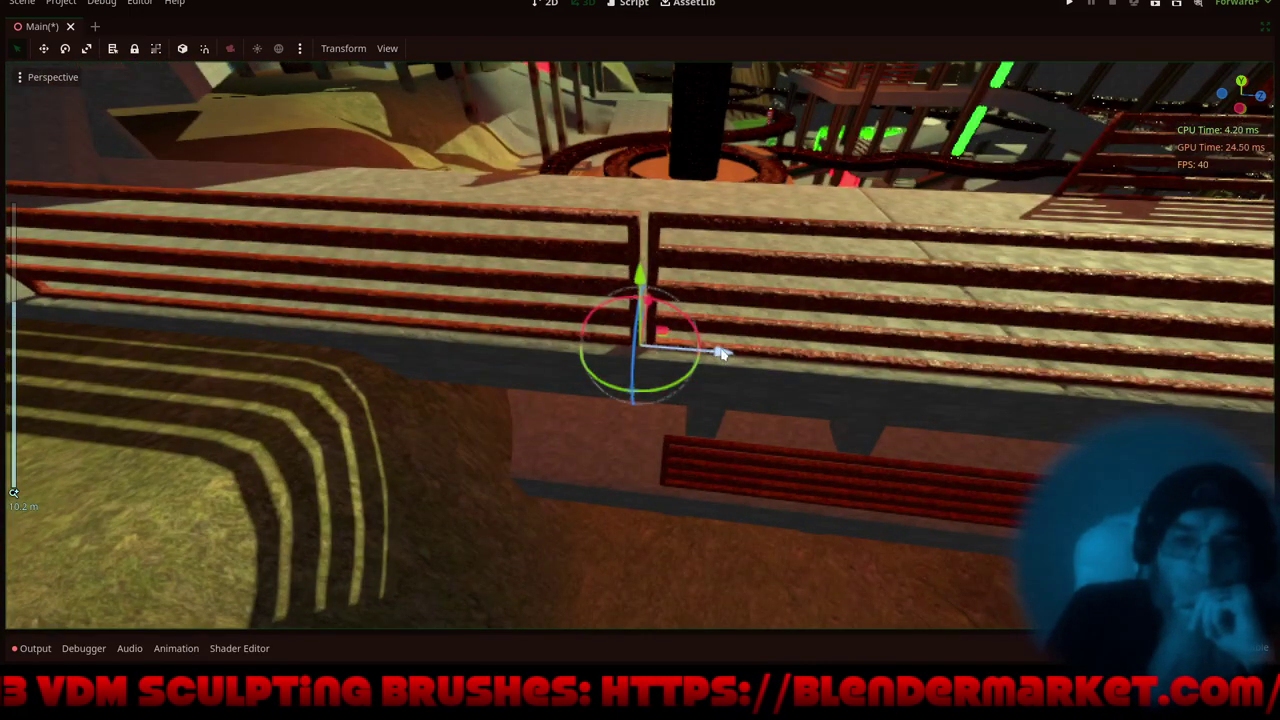
drag(722, 352, 726, 356)
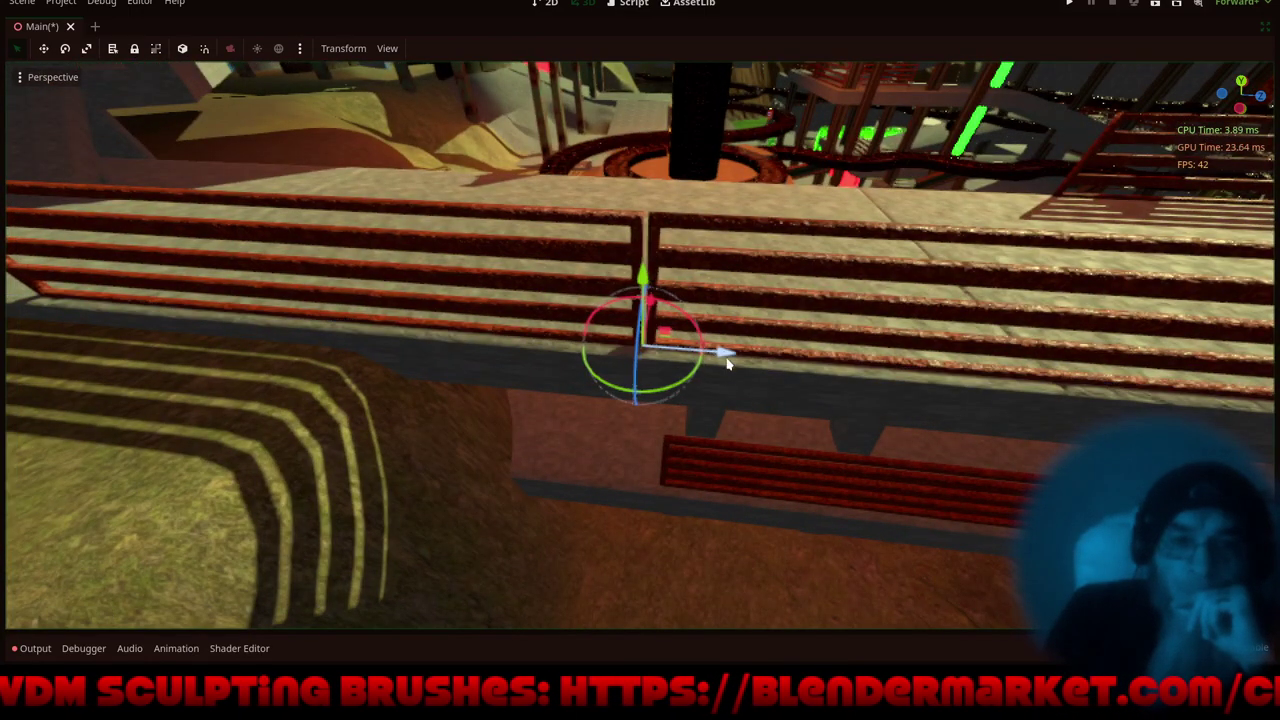
- Duplicate the end upper railing and slide the copy along Z to extend the row up to the concrete building
scroll(728, 362, down, 12)
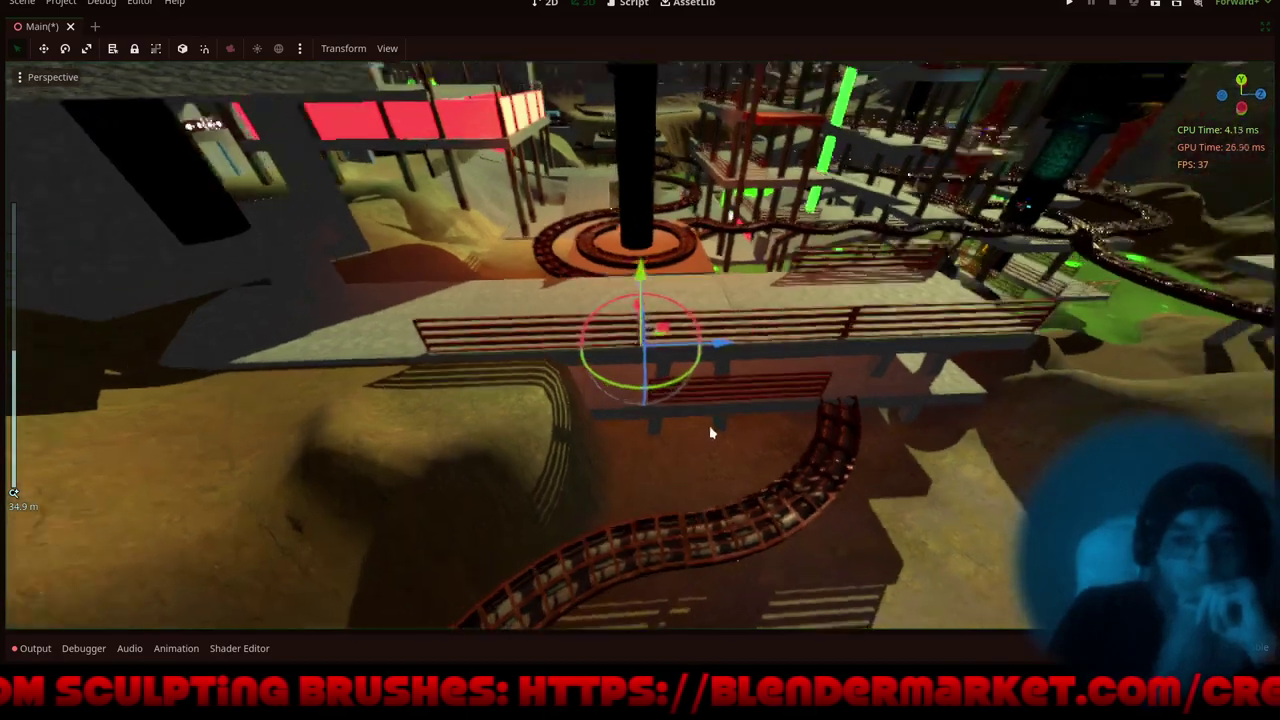
mouse_move(709, 432)
middle_down()
mouse_move(717, 423)
mouse_move(697, 440)
mouse_move(620, 432)
mouse_move(646, 408)
mouse_move(551, 374)
mouse_move(651, 429)
mouse_move(686, 420)
mouse_move(713, 432)
middle_up()
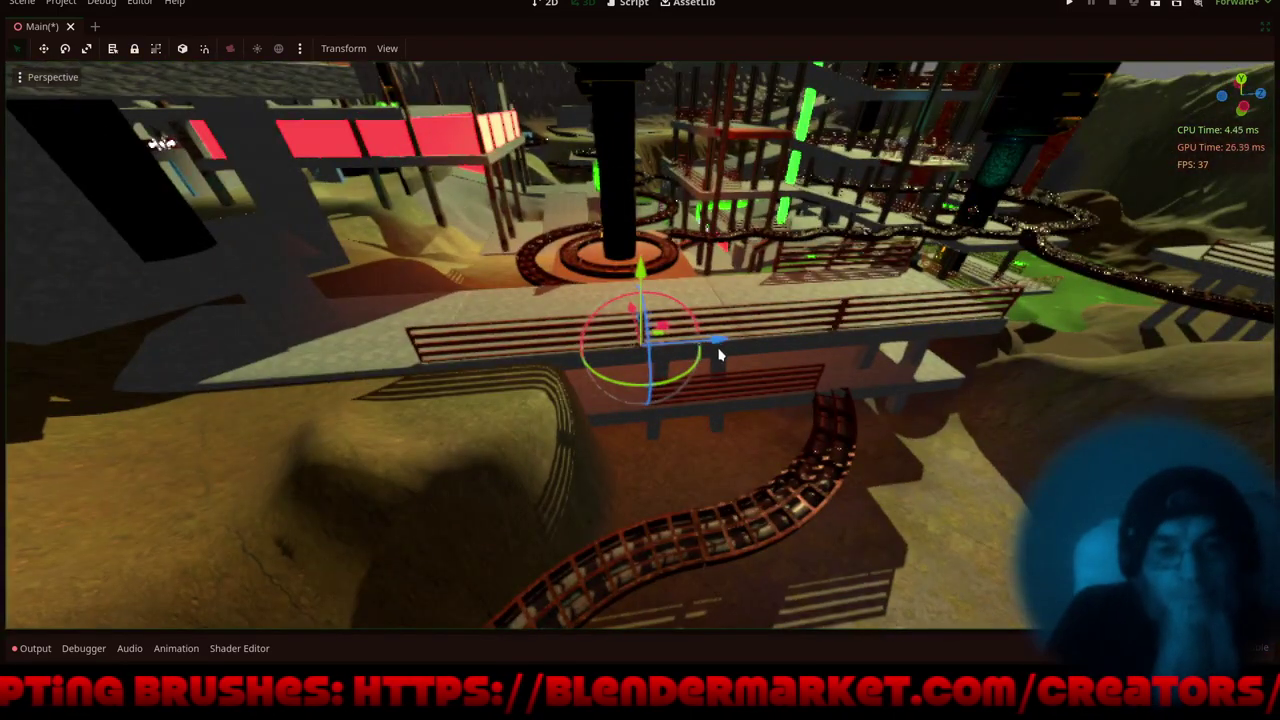
drag(718, 352, 508, 398)
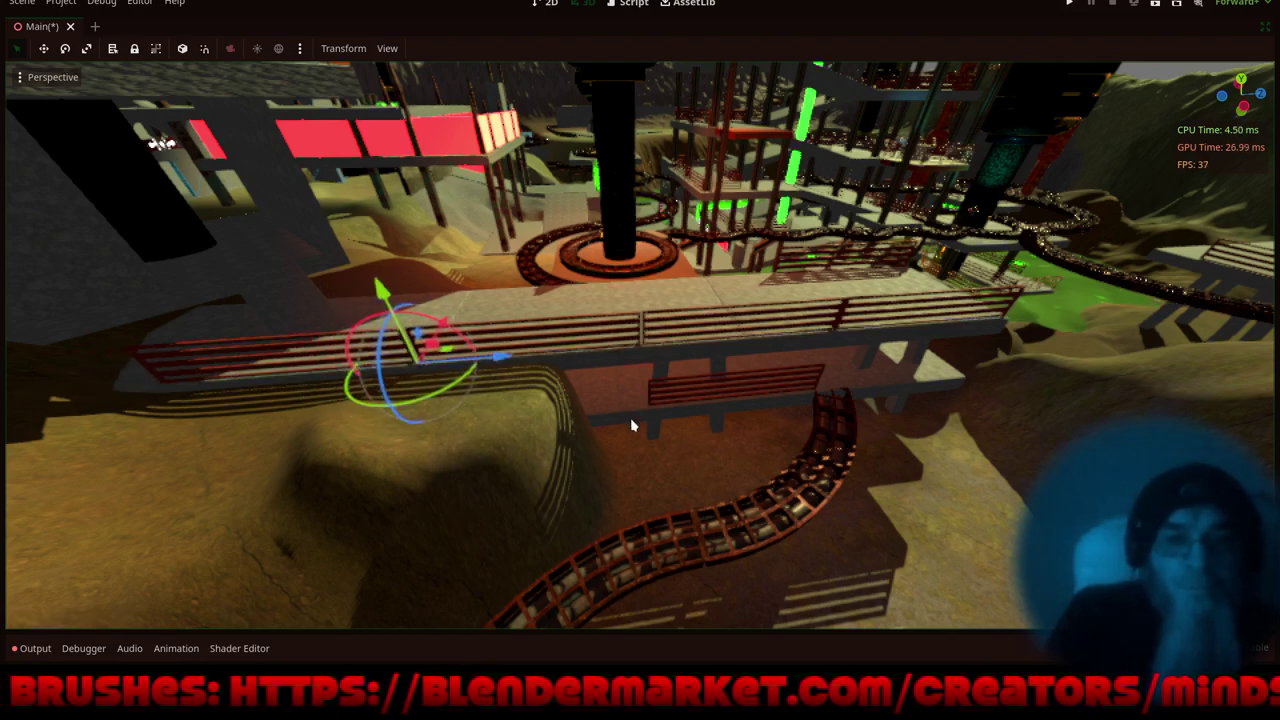
- Nudge the last railing by the building slightly along negative Z so its end lines up with the adjoining railing
shift+middle_drag(650, 398, 718, 500)
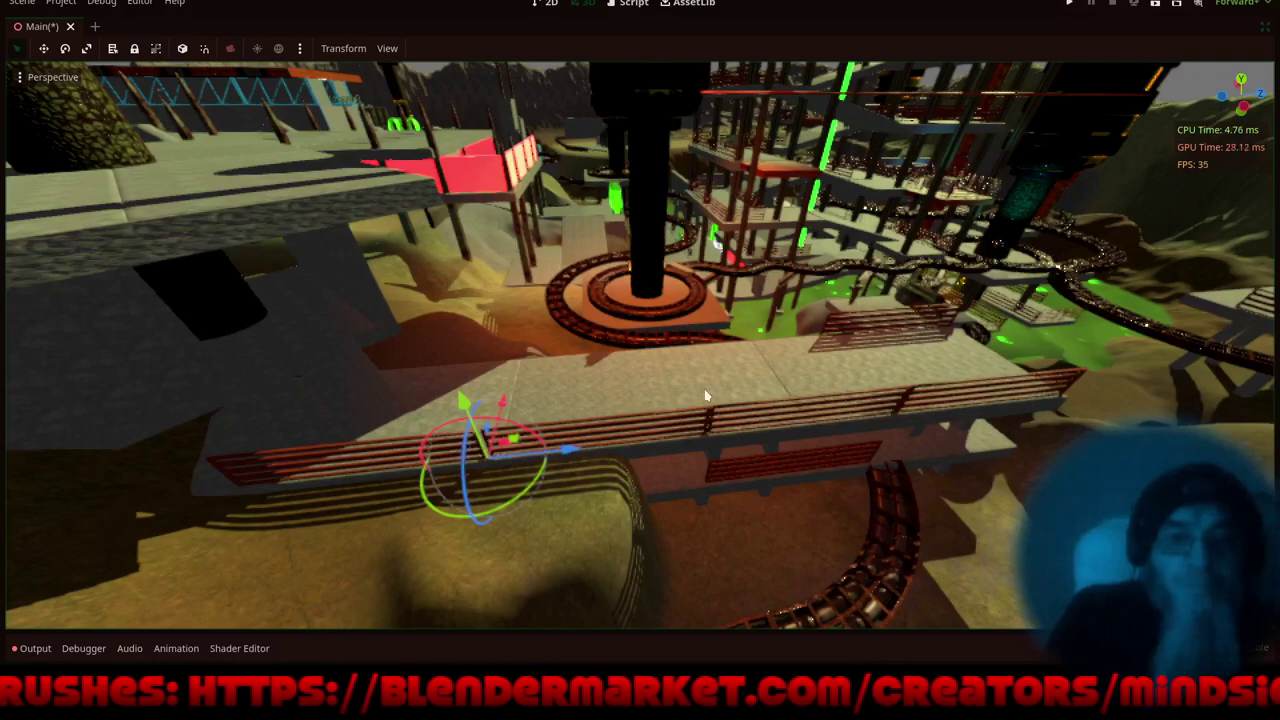
middle_drag(732, 402, 373, 304)
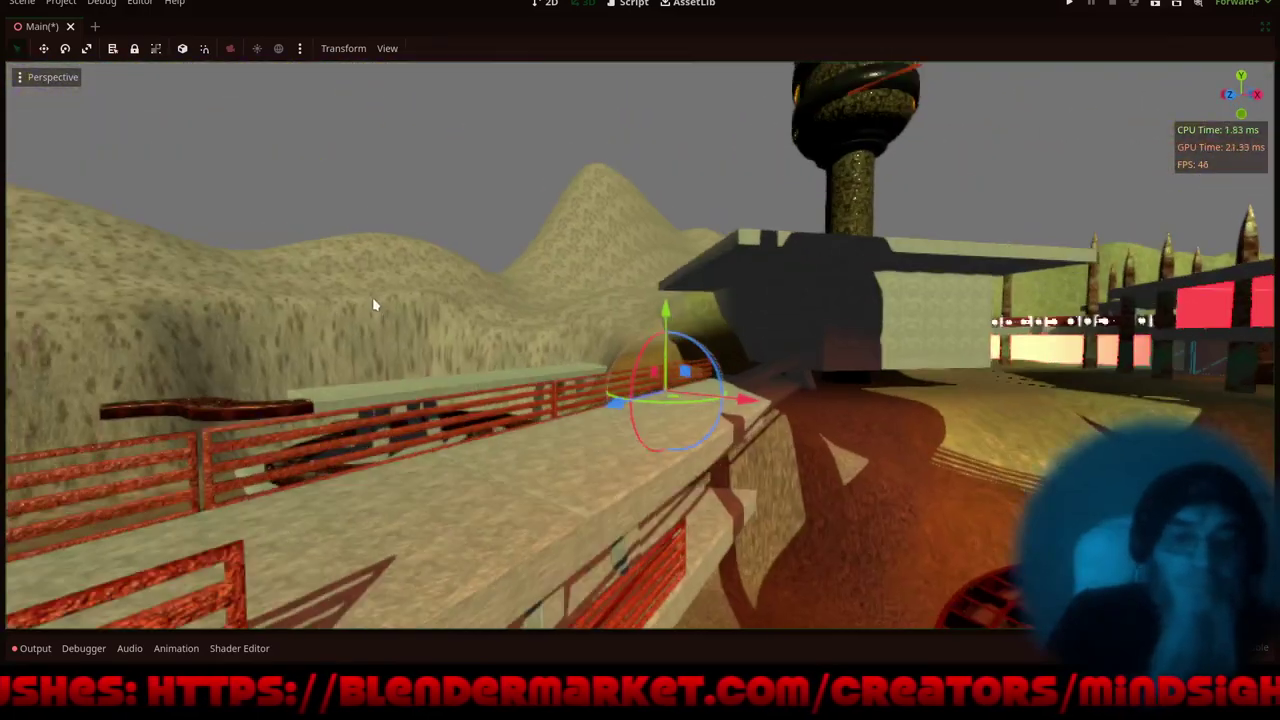
scroll(609, 332, down, 4)
shift+middle_drag(607, 368, 609, 331)
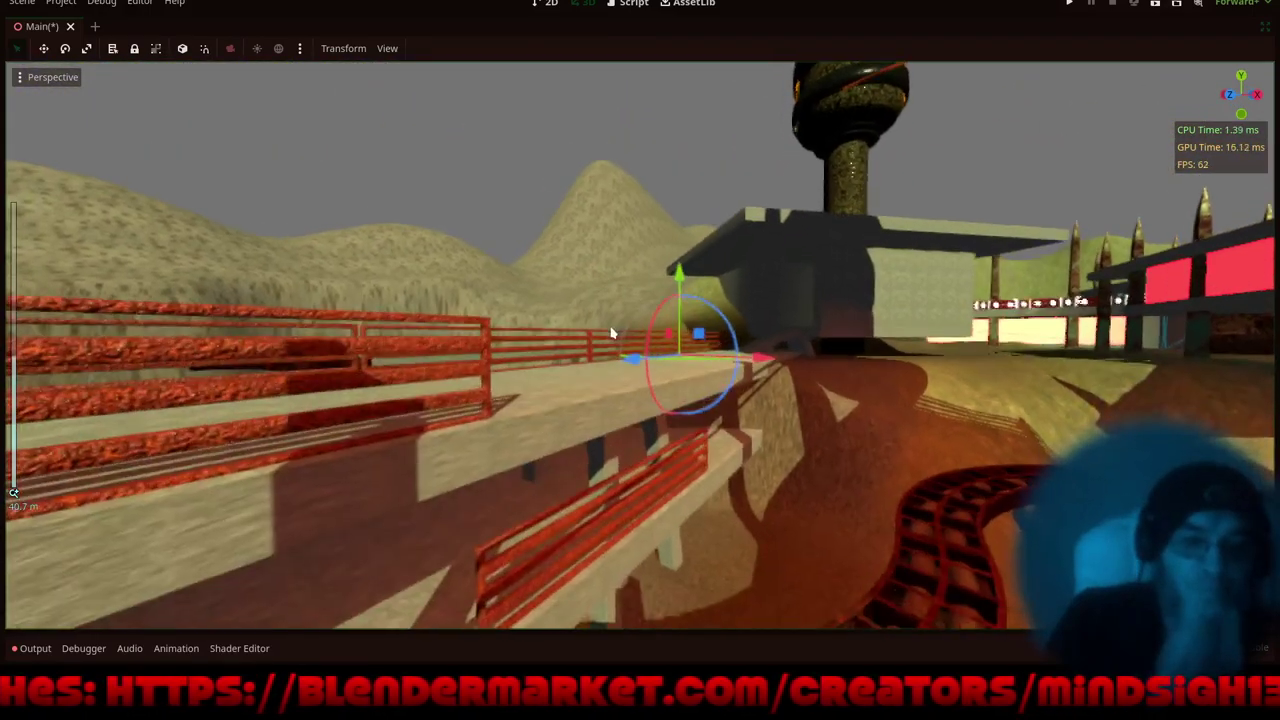
middle_drag(483, 377, 538, 347)
middle_drag(374, 382, 619, 376)
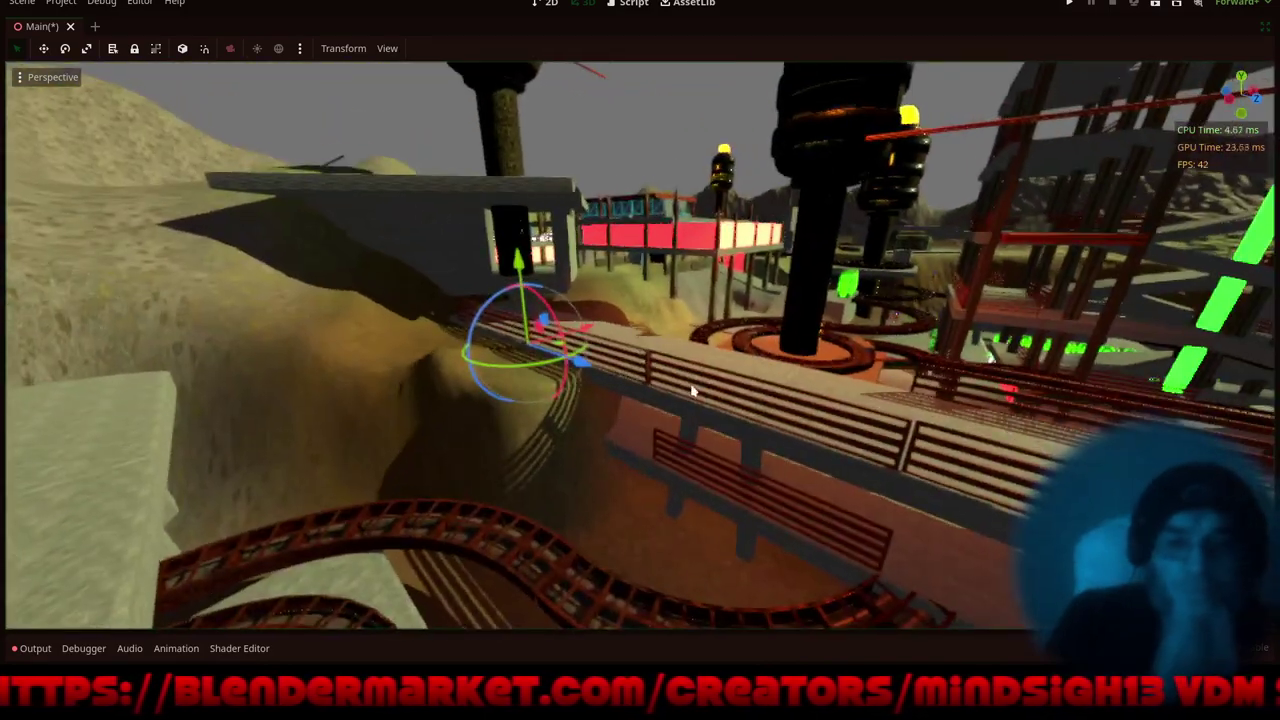
scroll(717, 393, up, 3)
scroll(586, 360, up, 8)
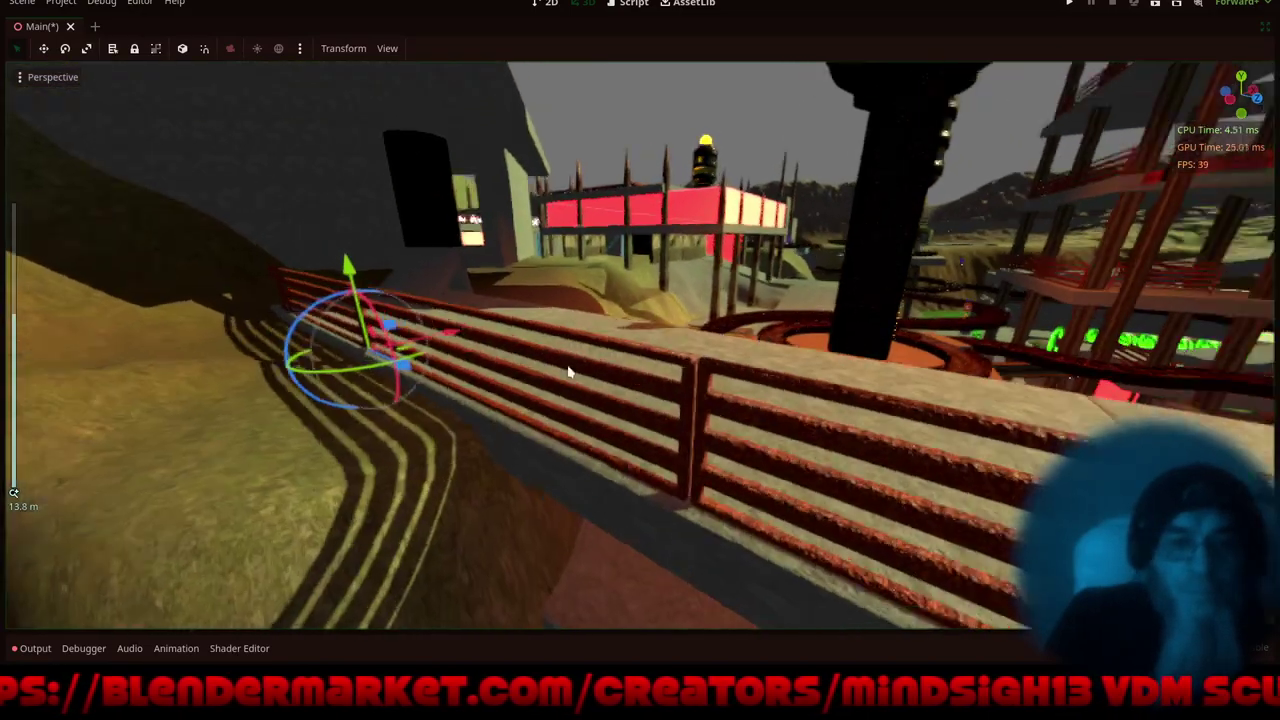
middle_drag(568, 371, 611, 363)
scroll(560, 400, down, 8)
shift+middle_drag(487, 430, 640, 482)
drag(601, 443, 575, 440)
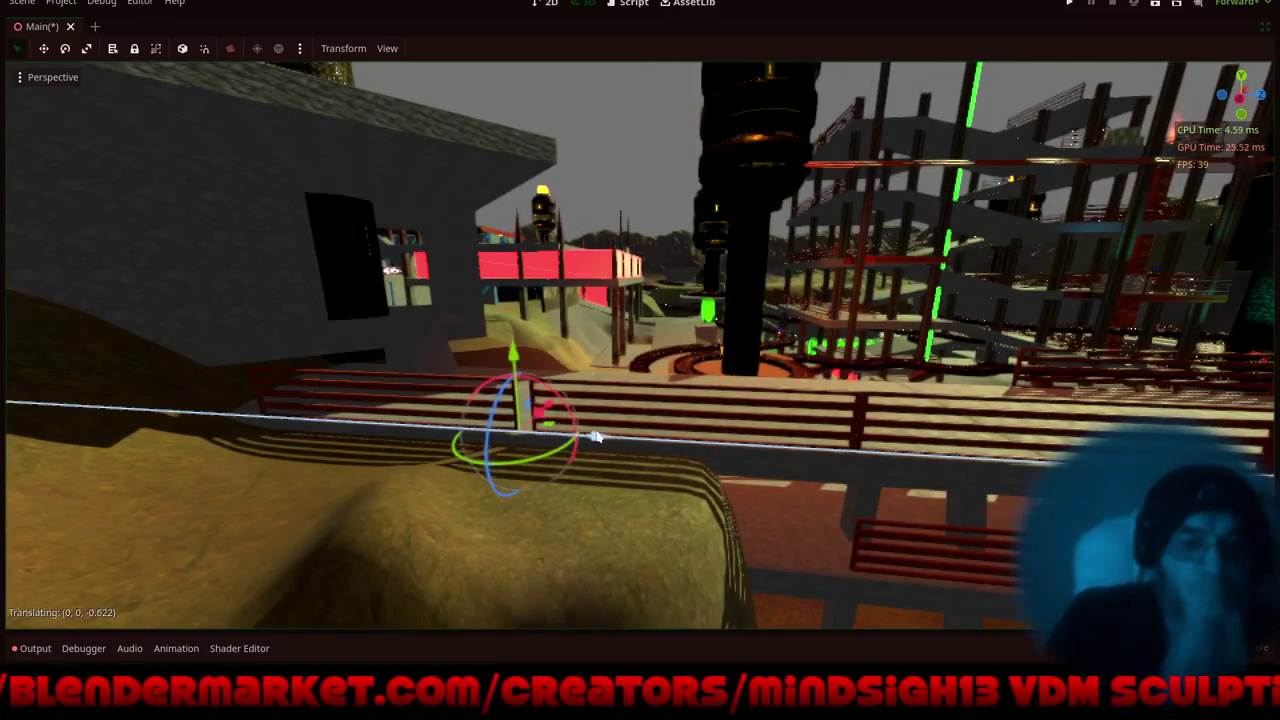
- Select the three railings along the upper walkway's near edge, duplicate them and move the copies about 14.6 units along X to the opposite edge
middle_drag(762, 442, 637, 434)
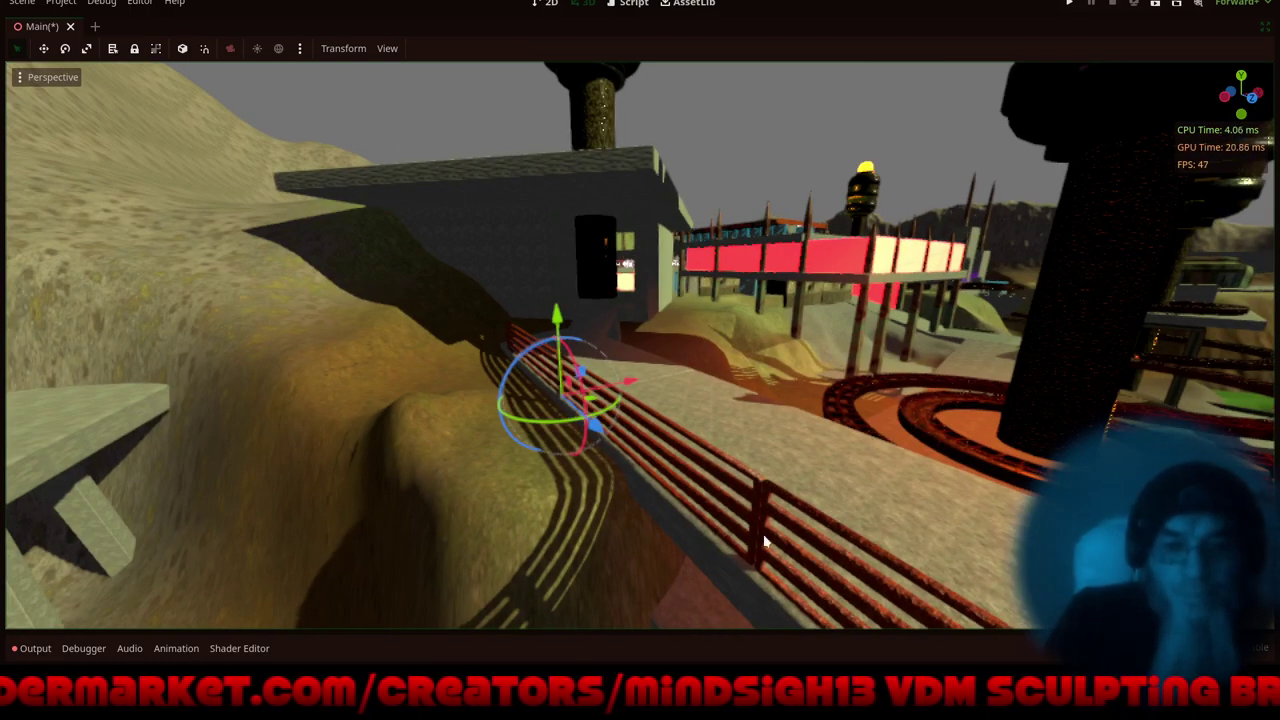
shift+middle_drag(765, 541, 731, 507)
scroll(731, 507, up, 2)
scroll(634, 425, down, 3)
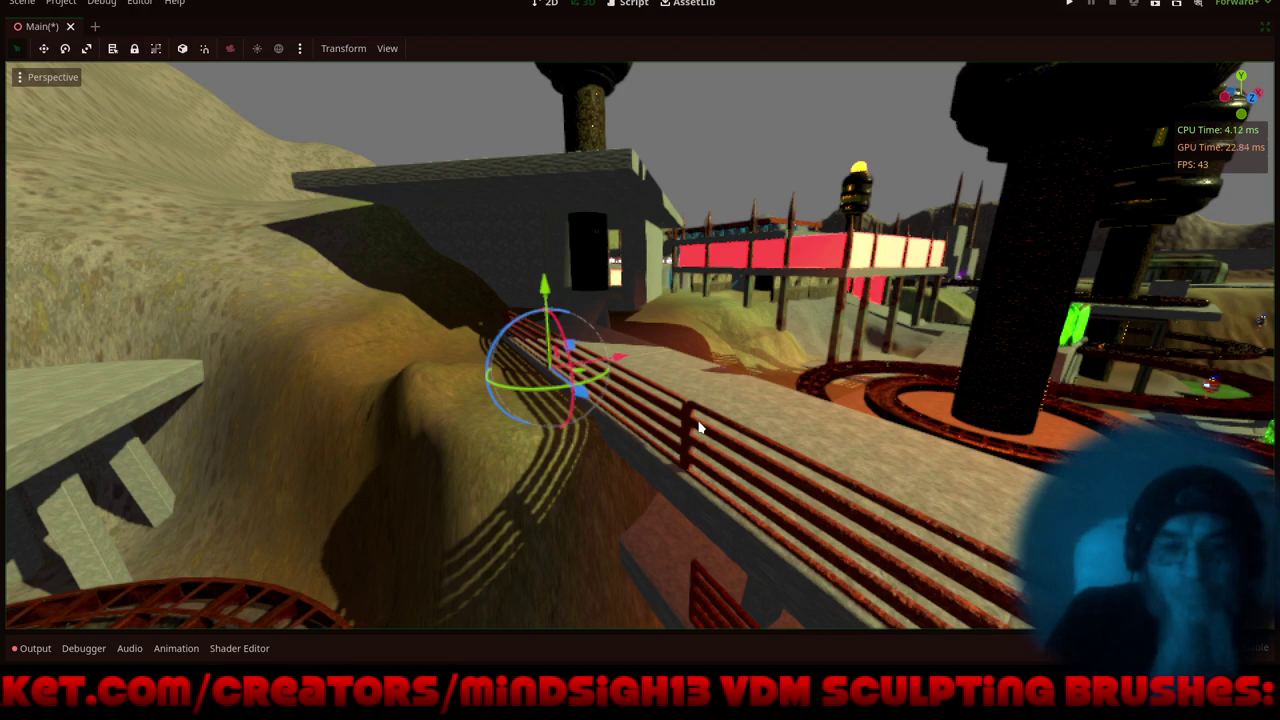
middle_drag(688, 445, 810, 497)
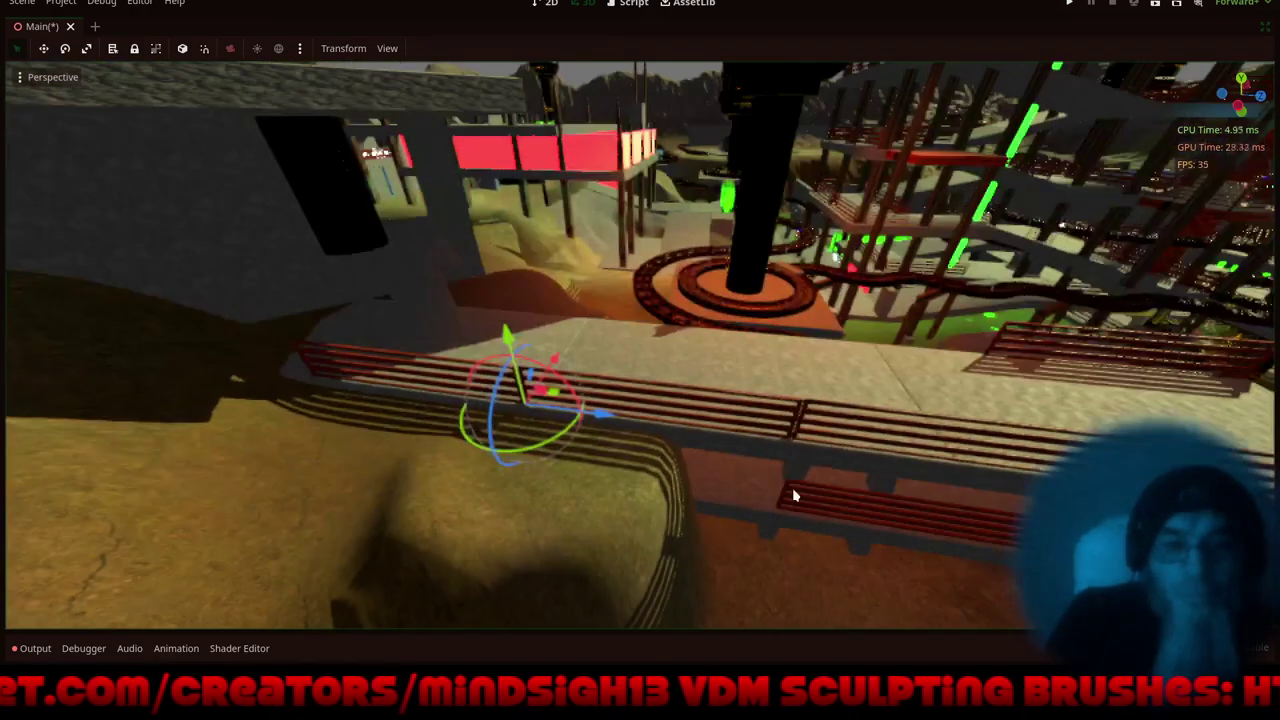
click(752, 379)
scroll(487, 388, up, 3)
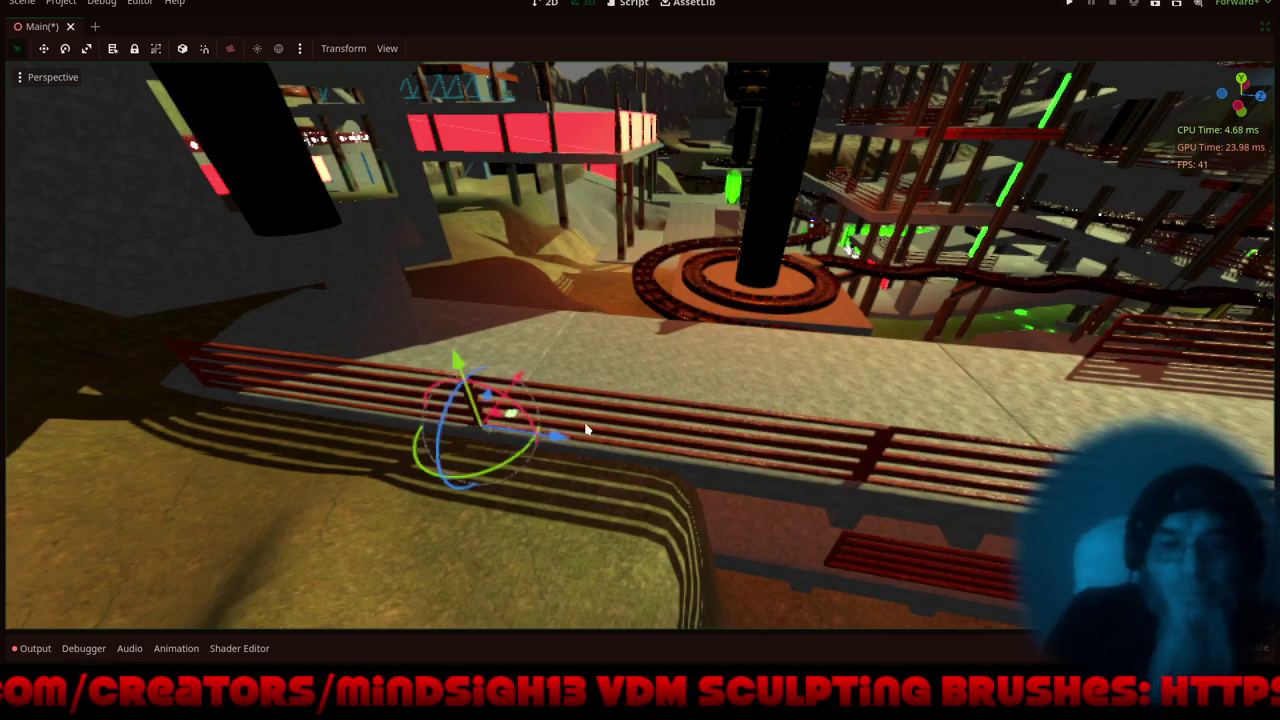
click(615, 427)
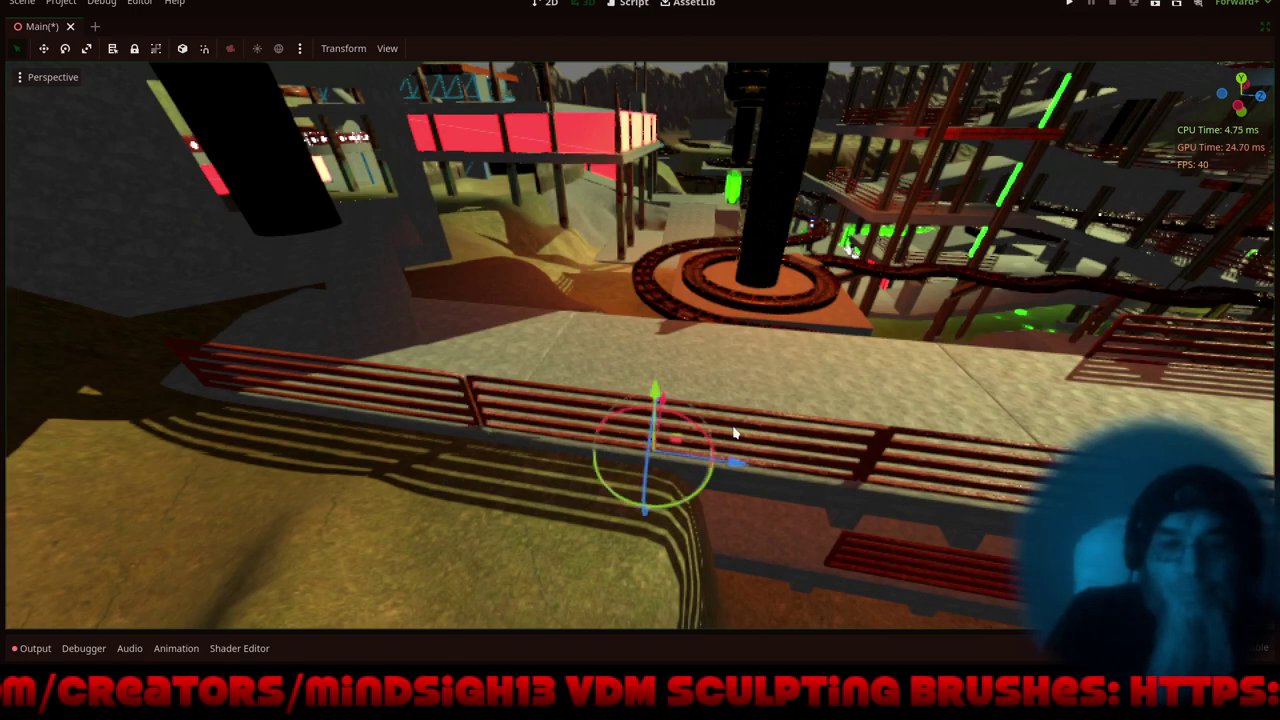
click(913, 465)
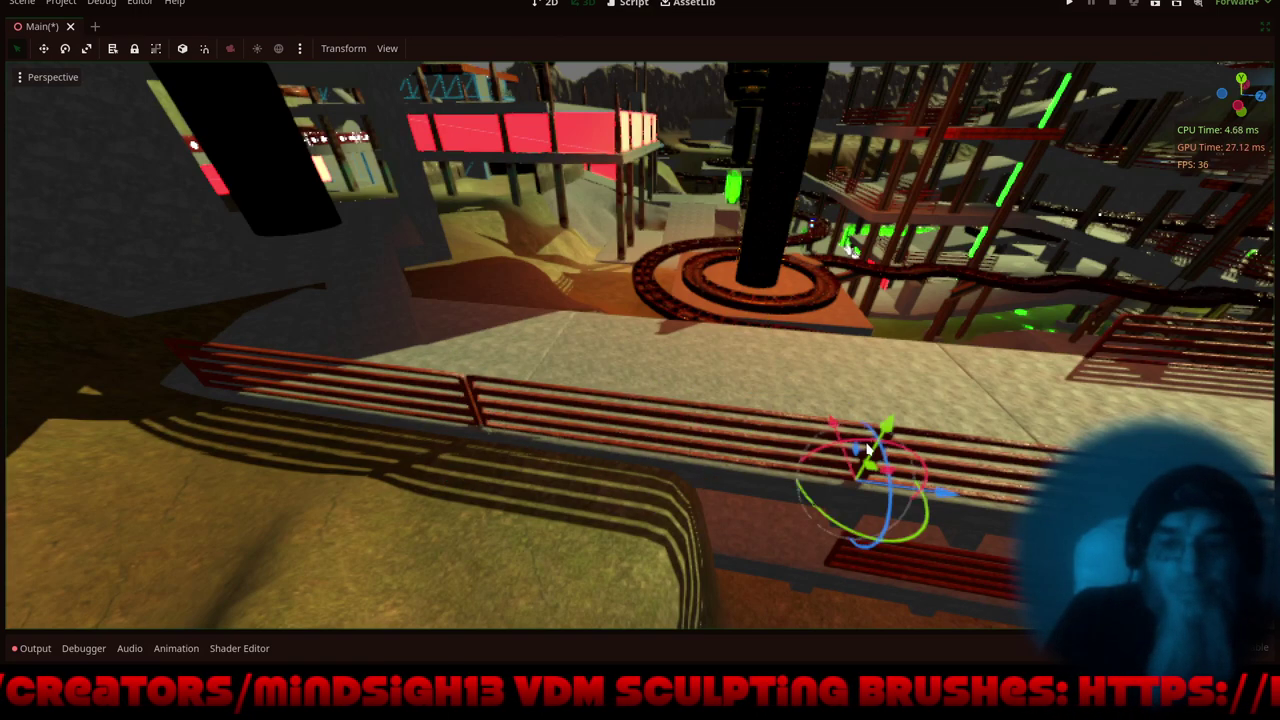
drag(832, 421, 853, 405)
right_click(853, 405)
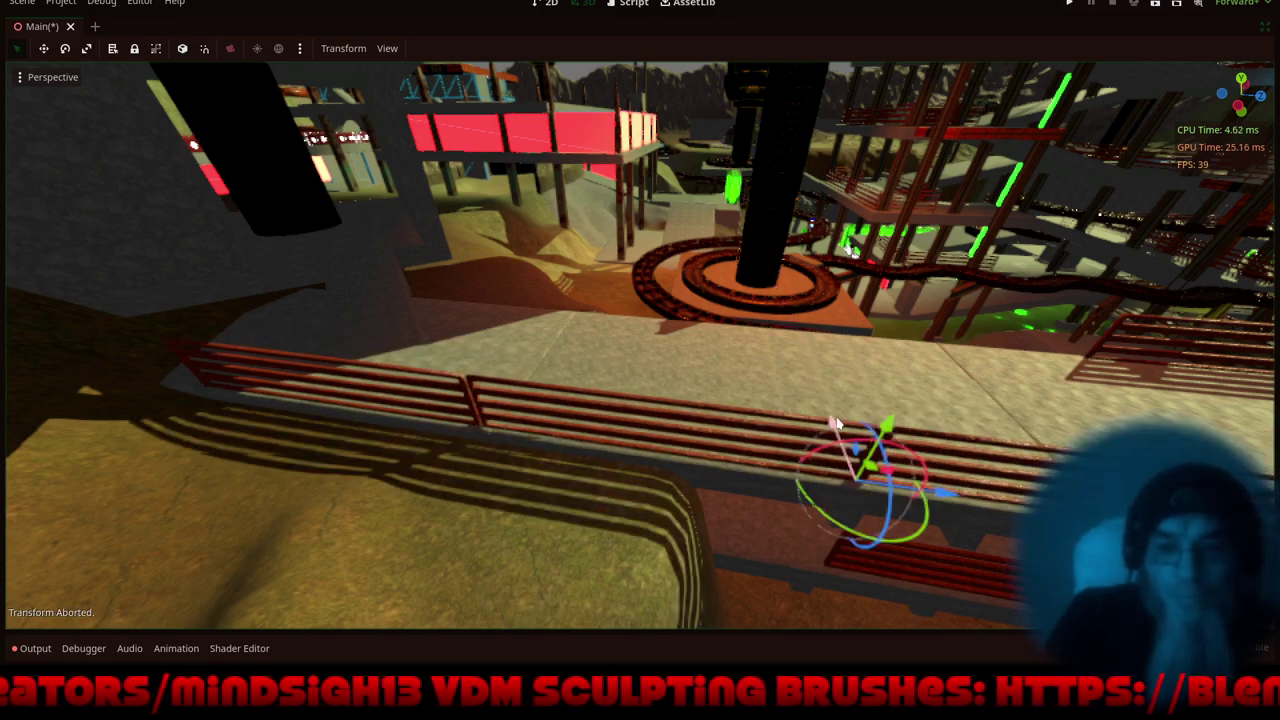
key(g)
key(x)
drag(859, 335, 858, 335)
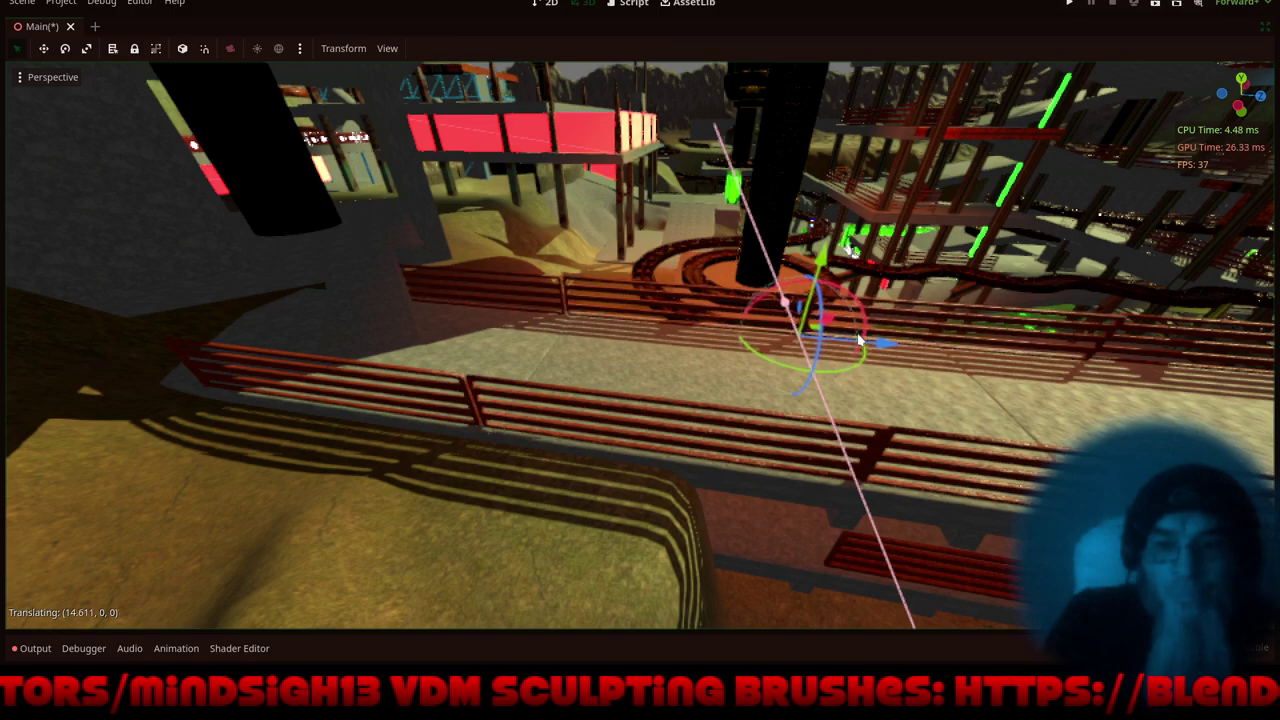
- Nudge the three copied railings slightly along X to sit on the upper walkway's far edge
key(f)
middle_drag(896, 459, 672, 436)
scroll(673, 442, down, 5)
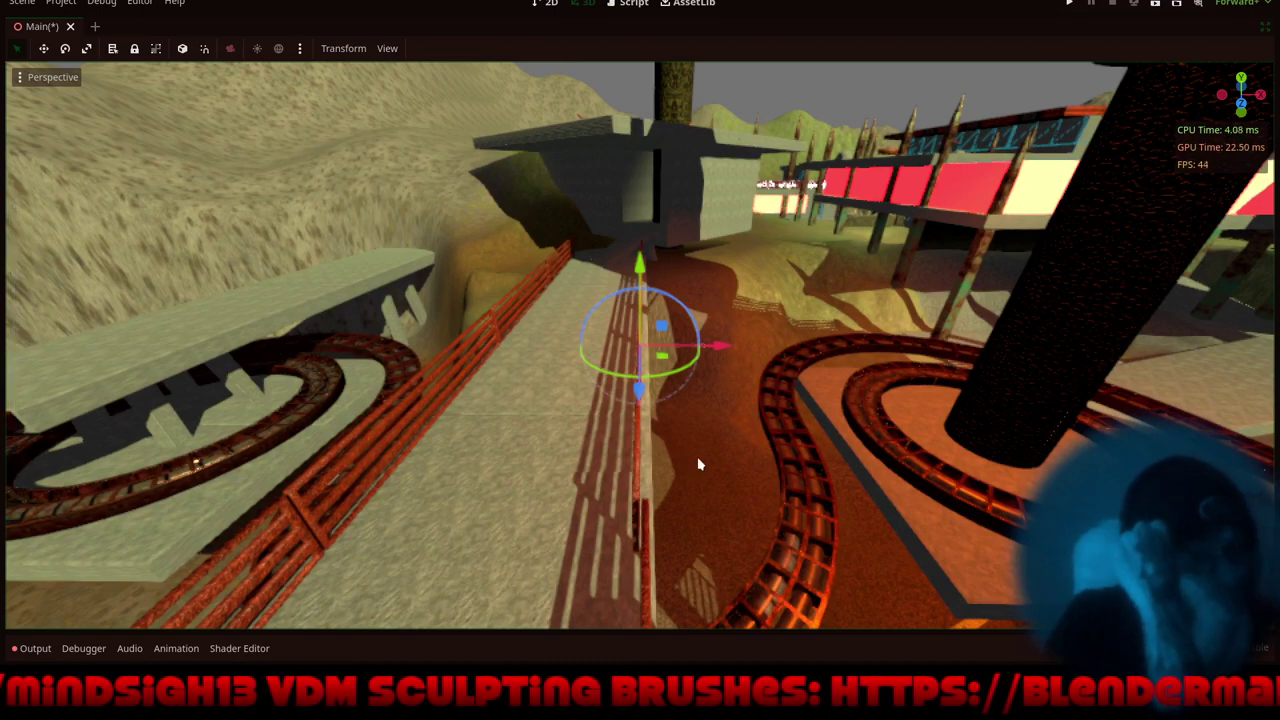
drag(724, 348, 726, 345)
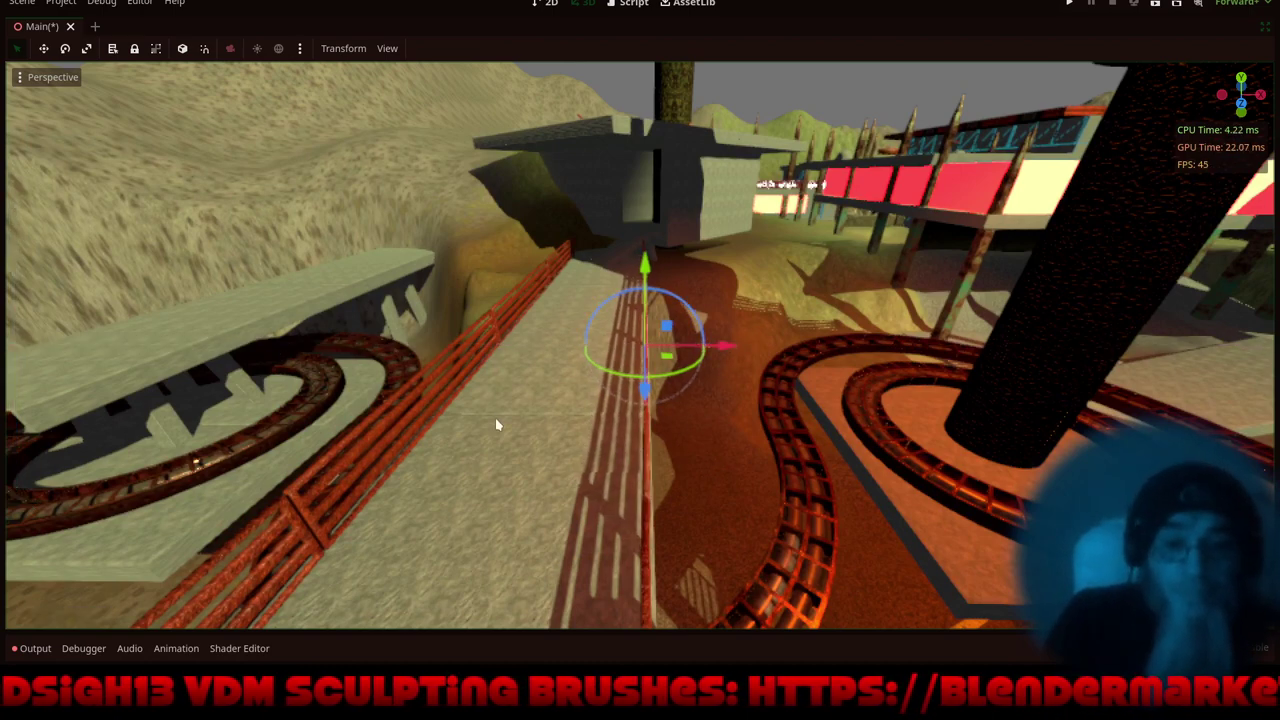
- Review both railing rows along the upper walkway and save the Main scene
middle_drag(526, 419, 573, 404)
middle_drag(745, 403, 875, 388)
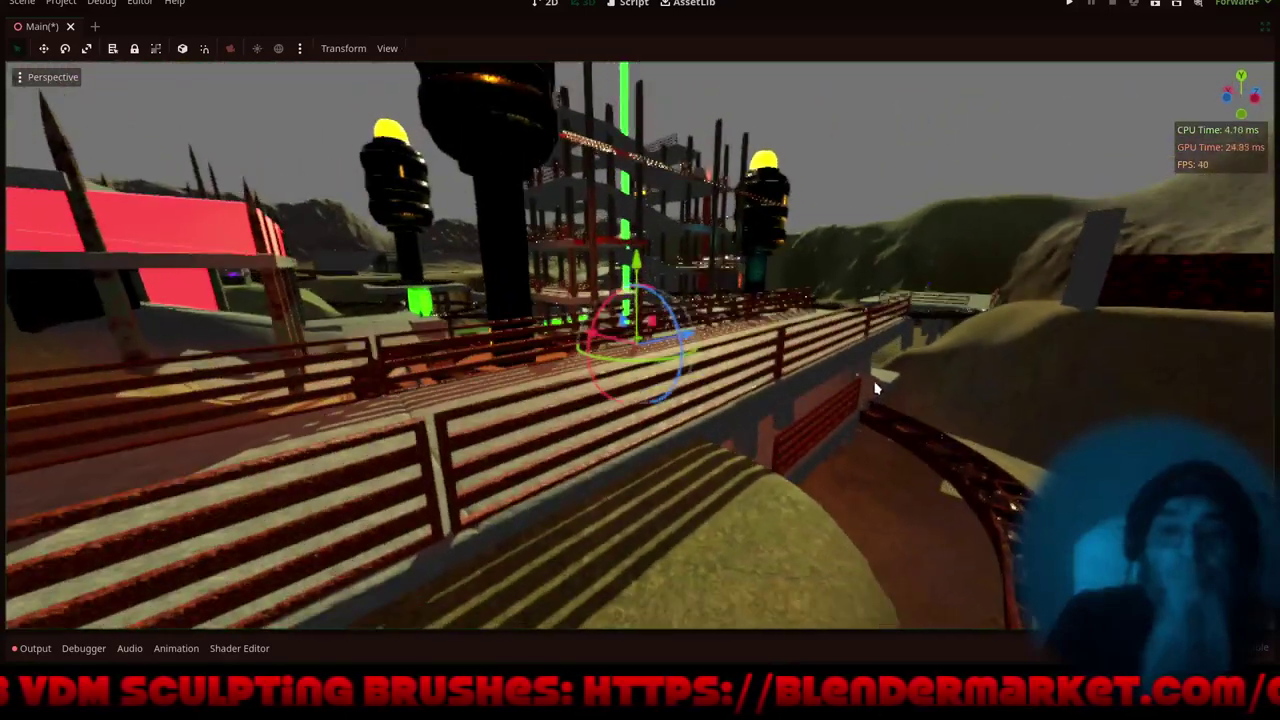
shift+middle_drag(667, 344, 437, 574)
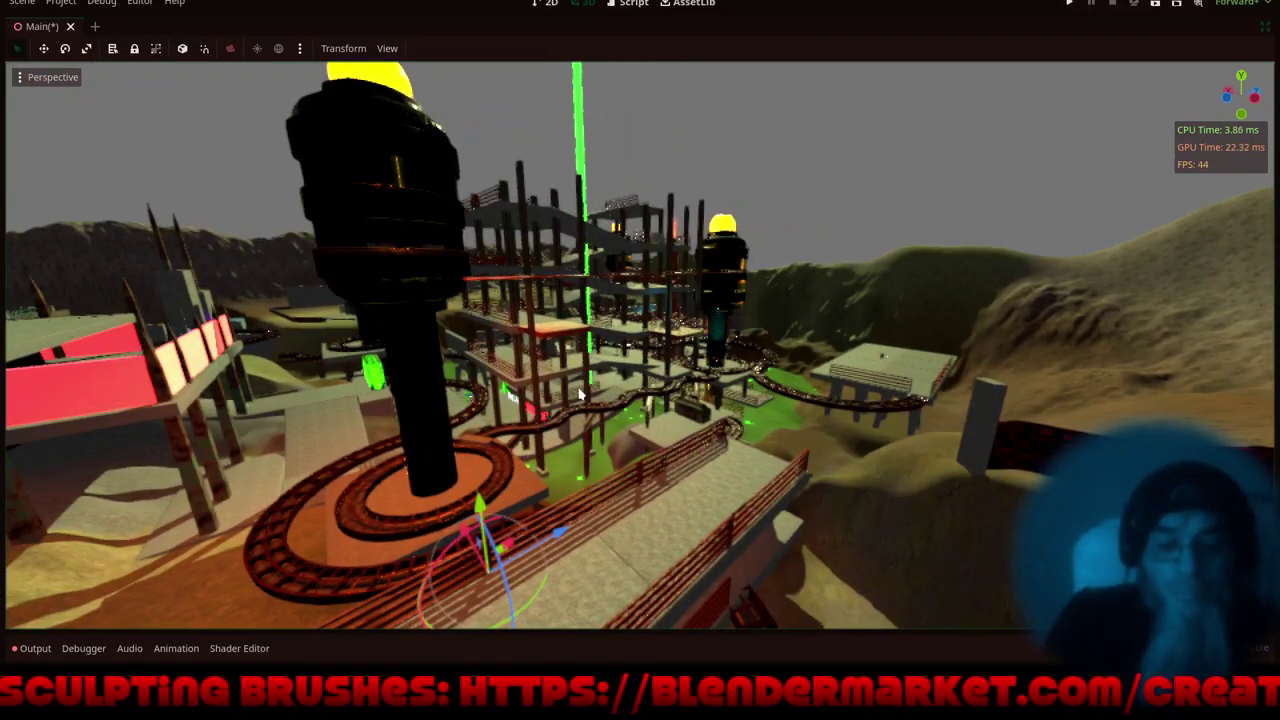
key(ctrl+s)
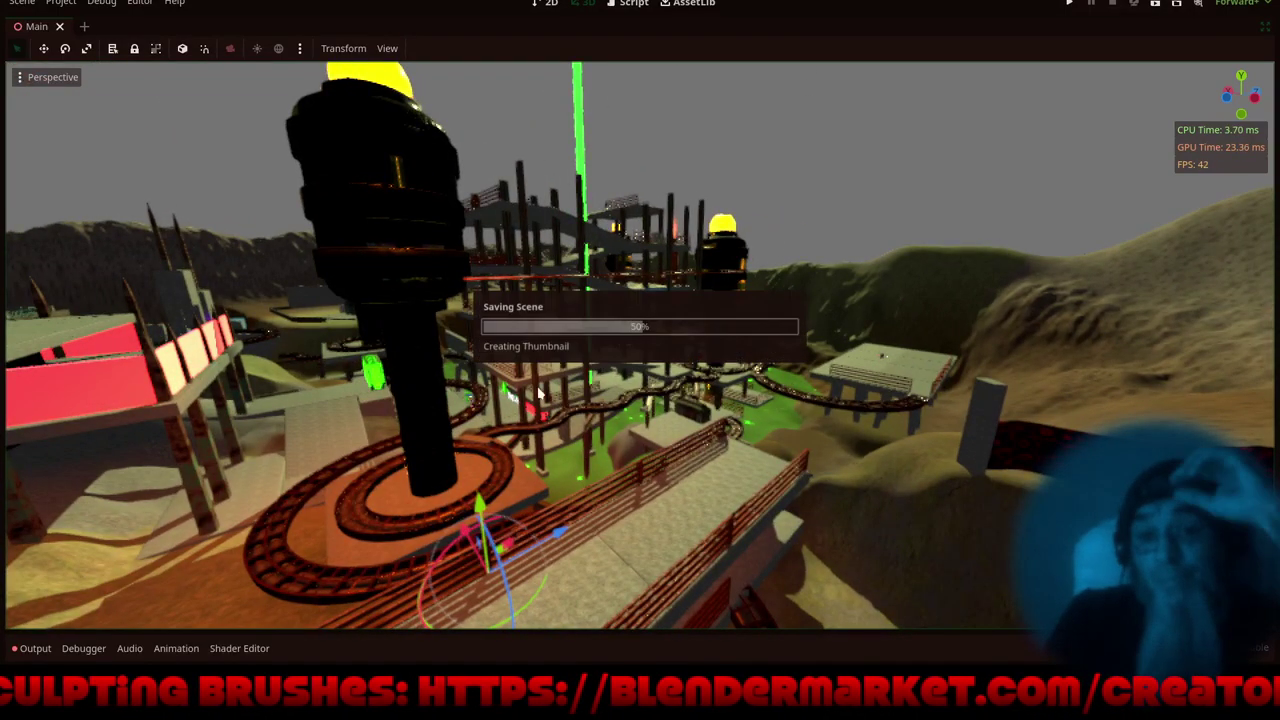
- Leave the expanded viewport, then clear and rebake the navigation mesh of NavigationRegion3D
click(1265, 27)
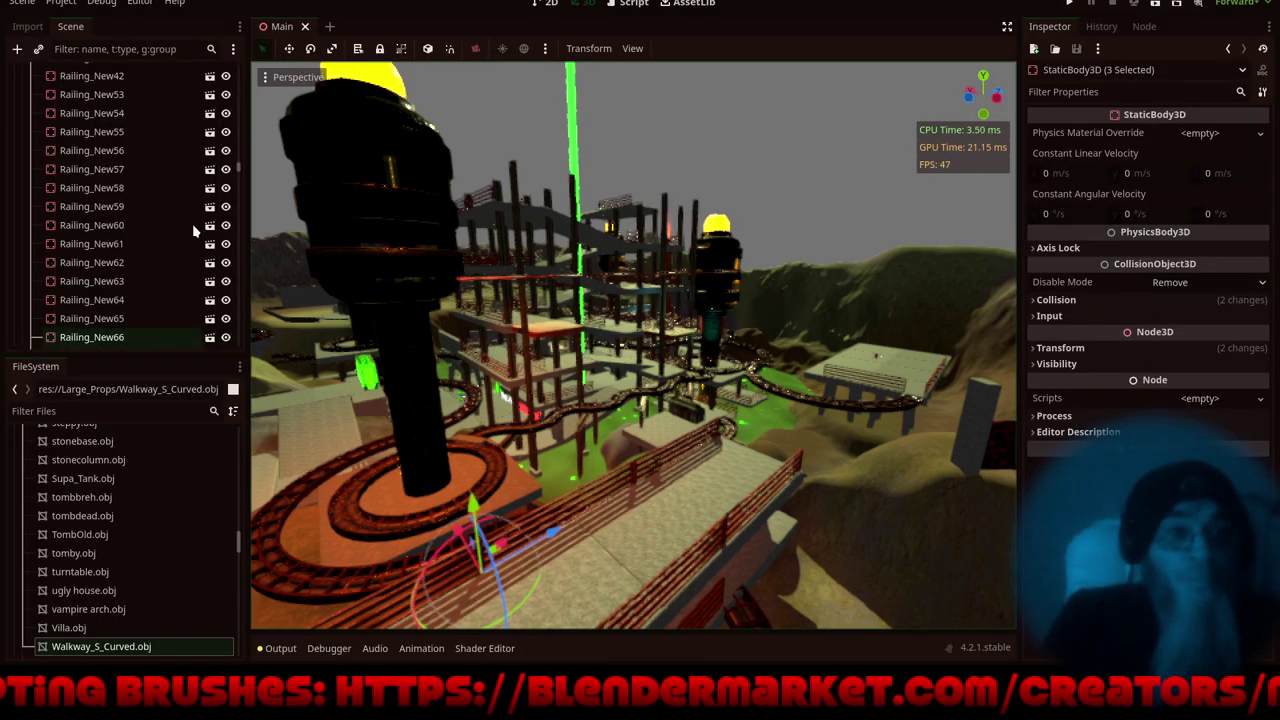
drag(239, 173, 258, 11)
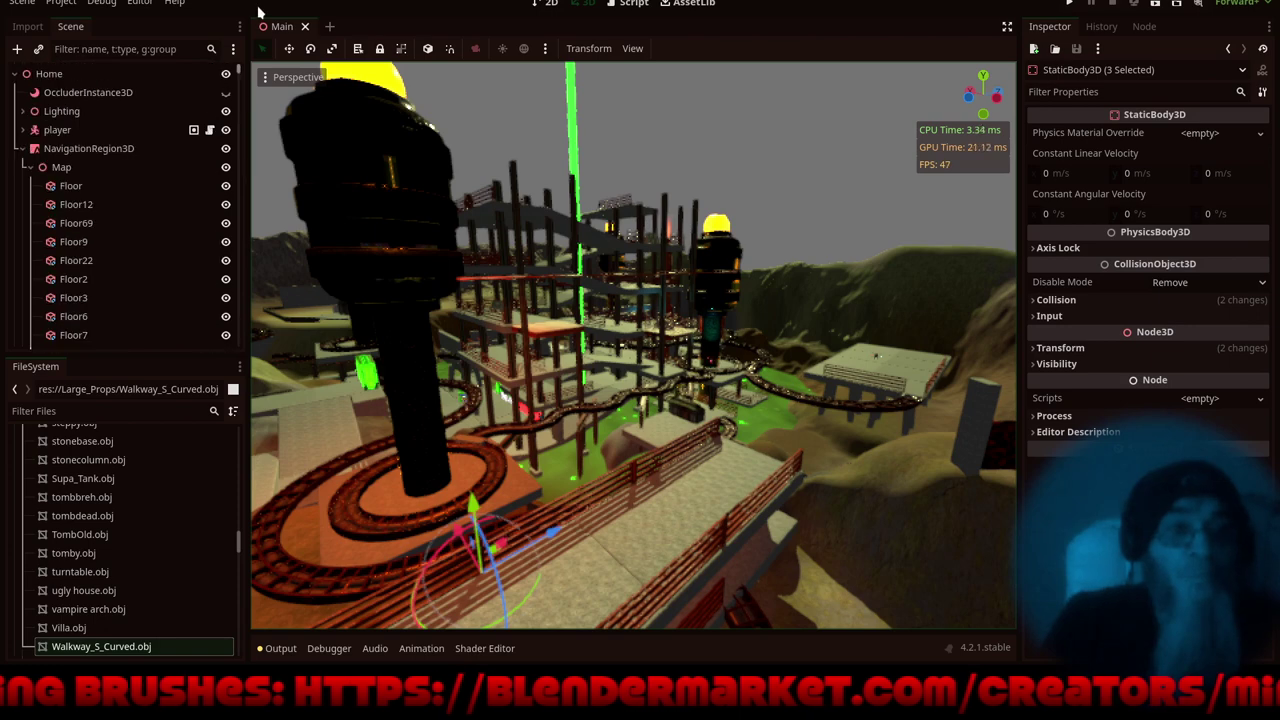
click(42, 150)
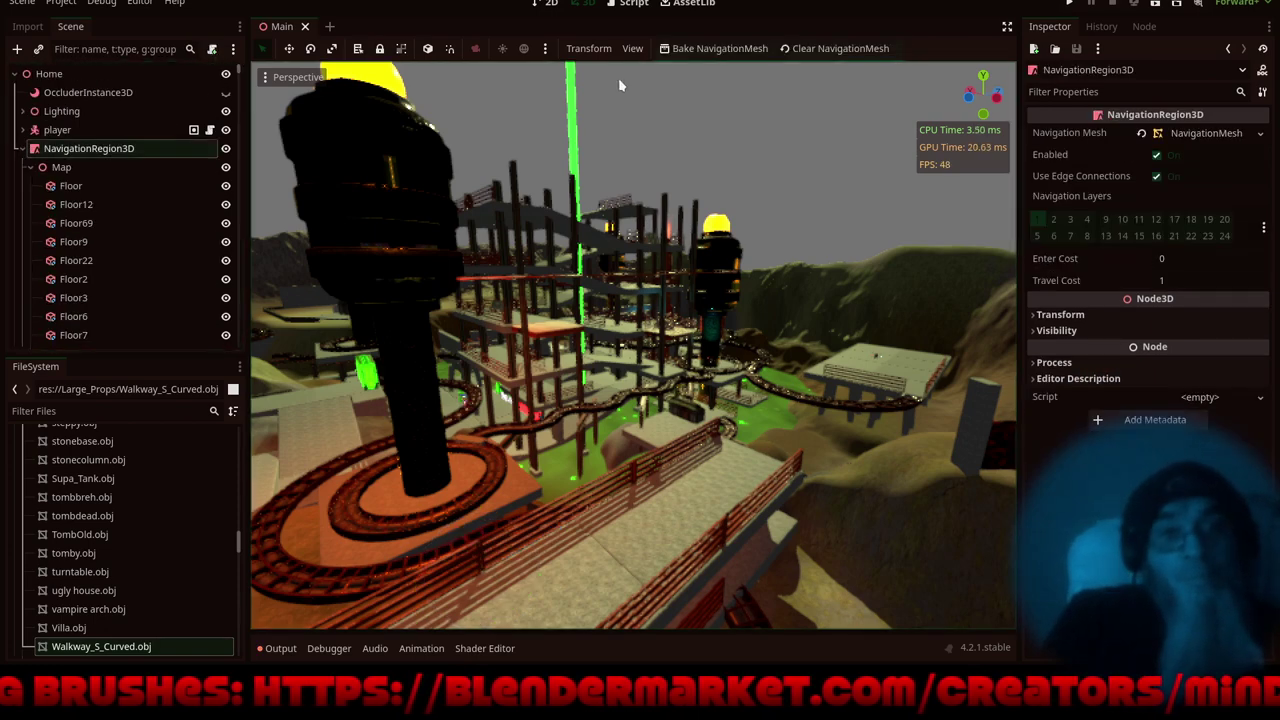
click(830, 50)
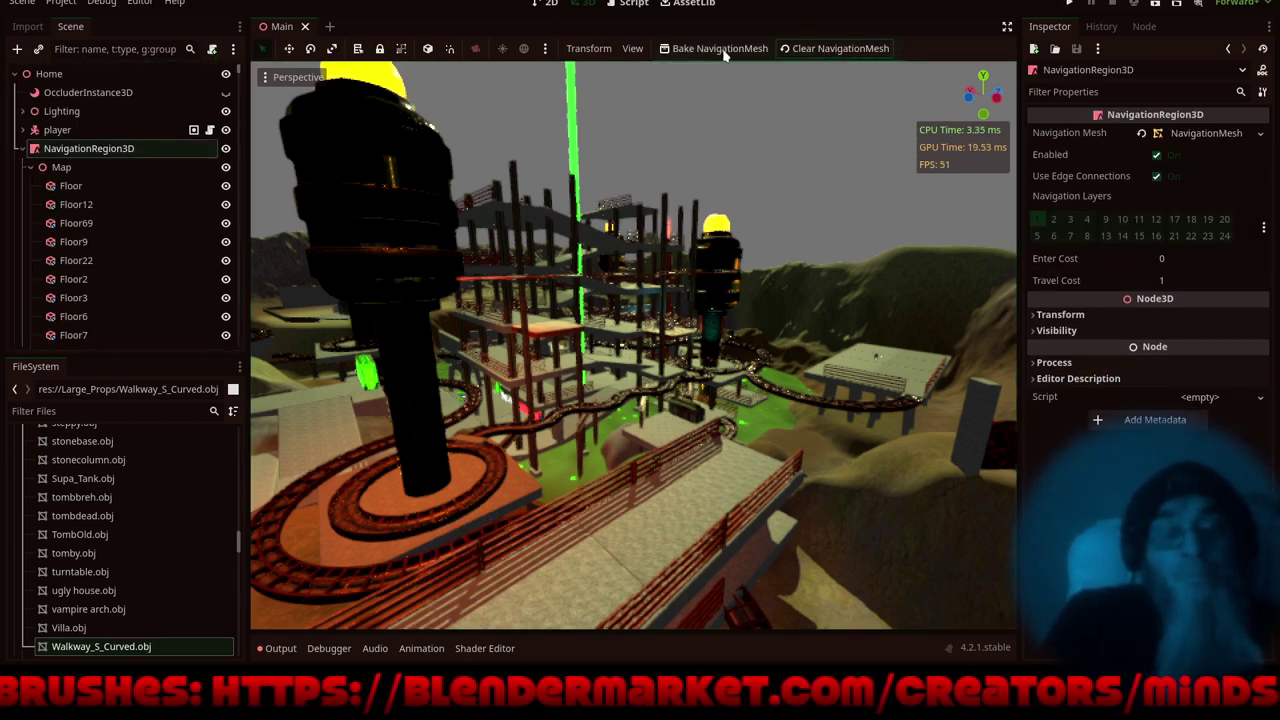
click(722, 49)
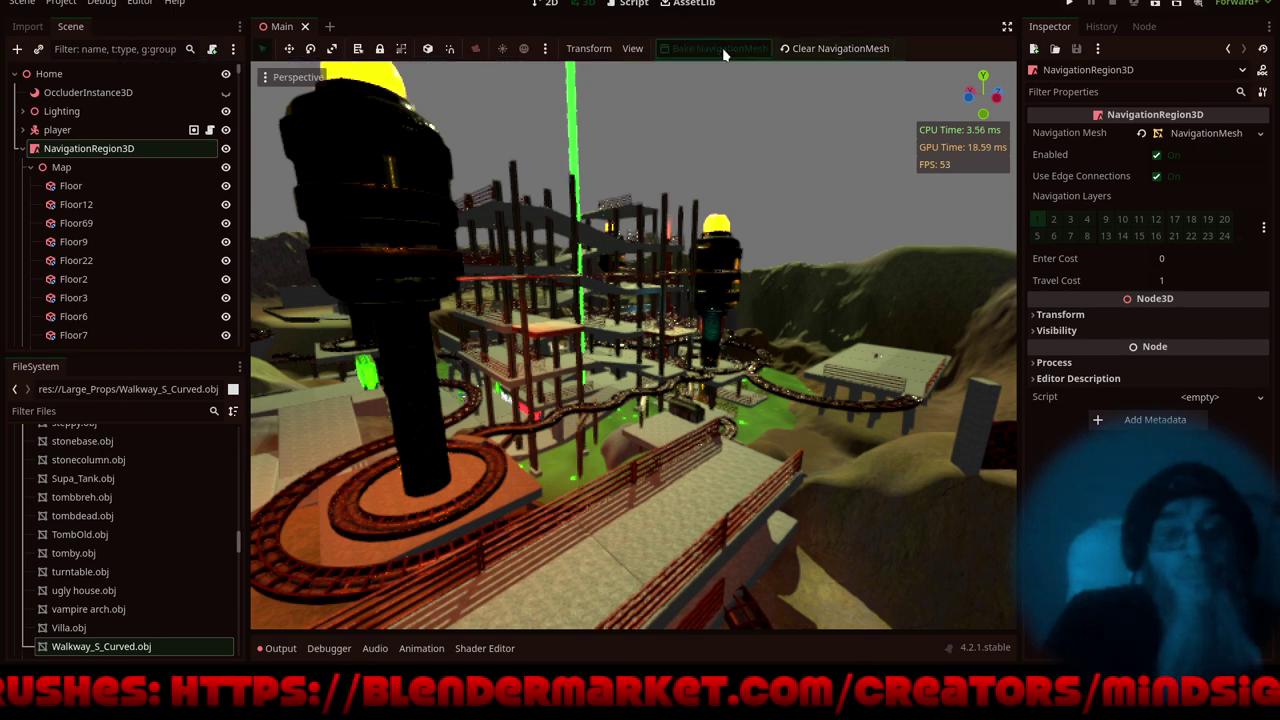
- Rebake the occluders of OccluderInstance3D and save the scene with that node hidden
click(118, 95)
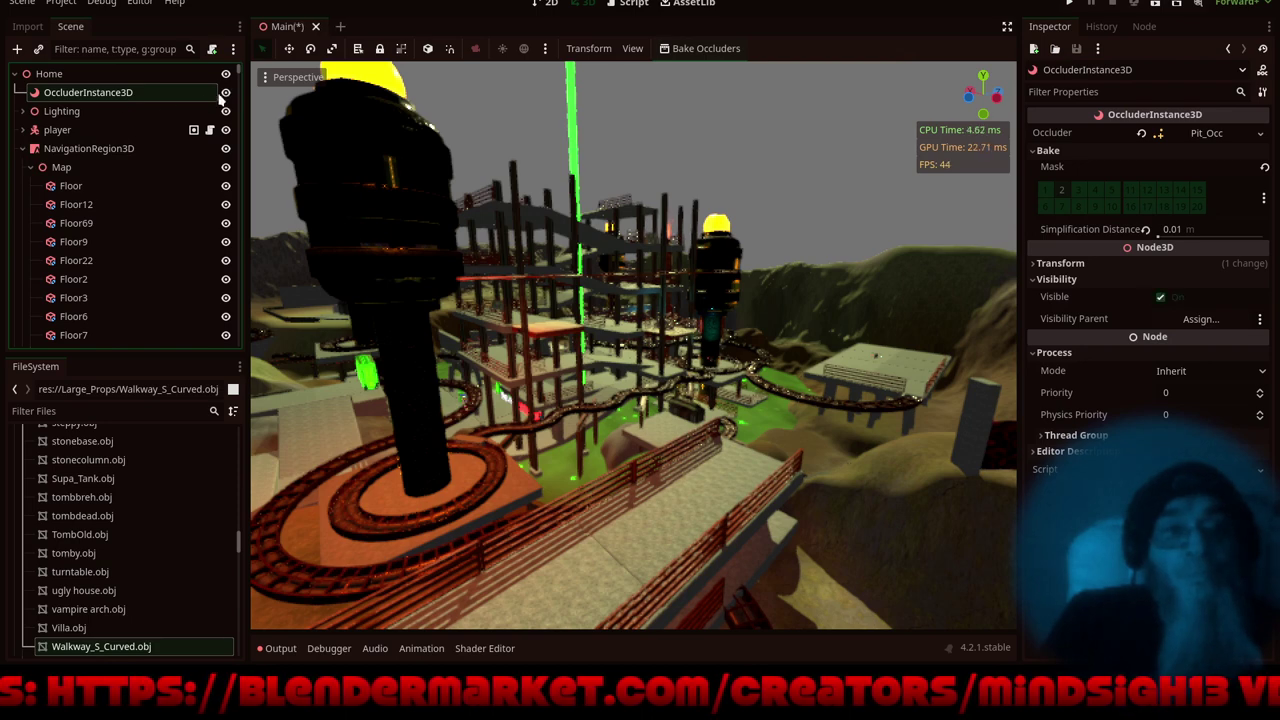
click(706, 48)
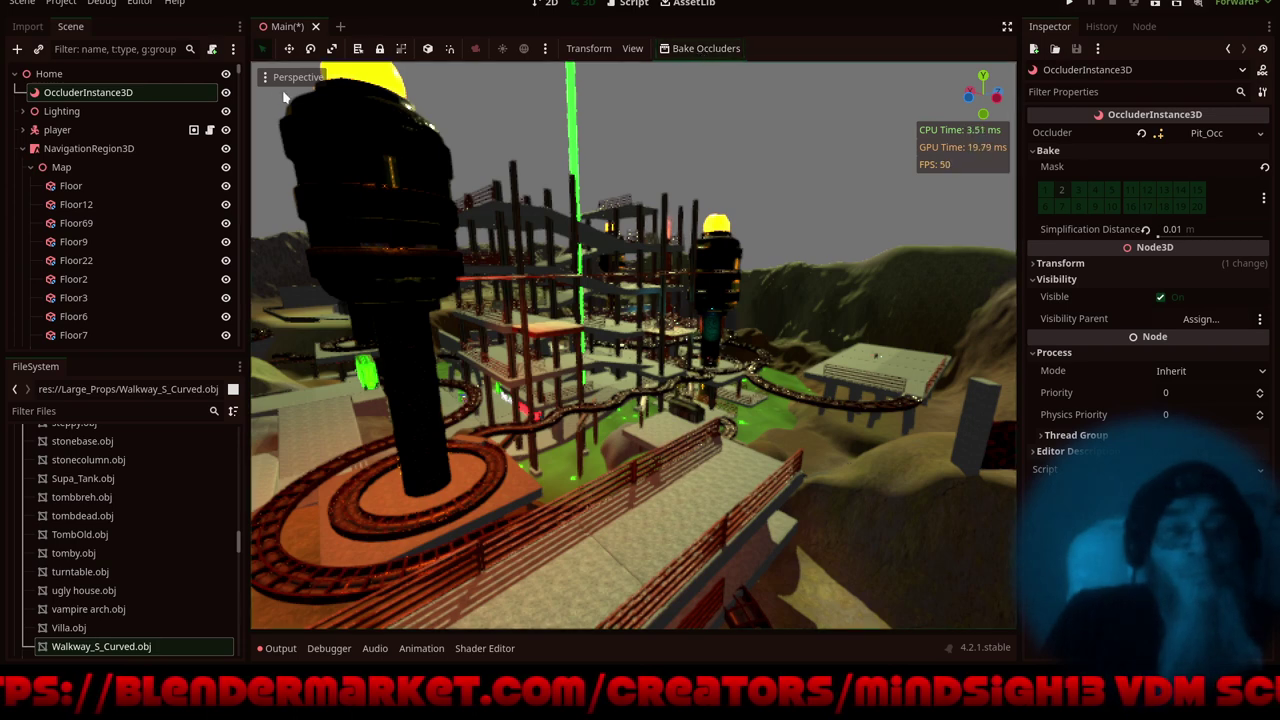
click(226, 93)
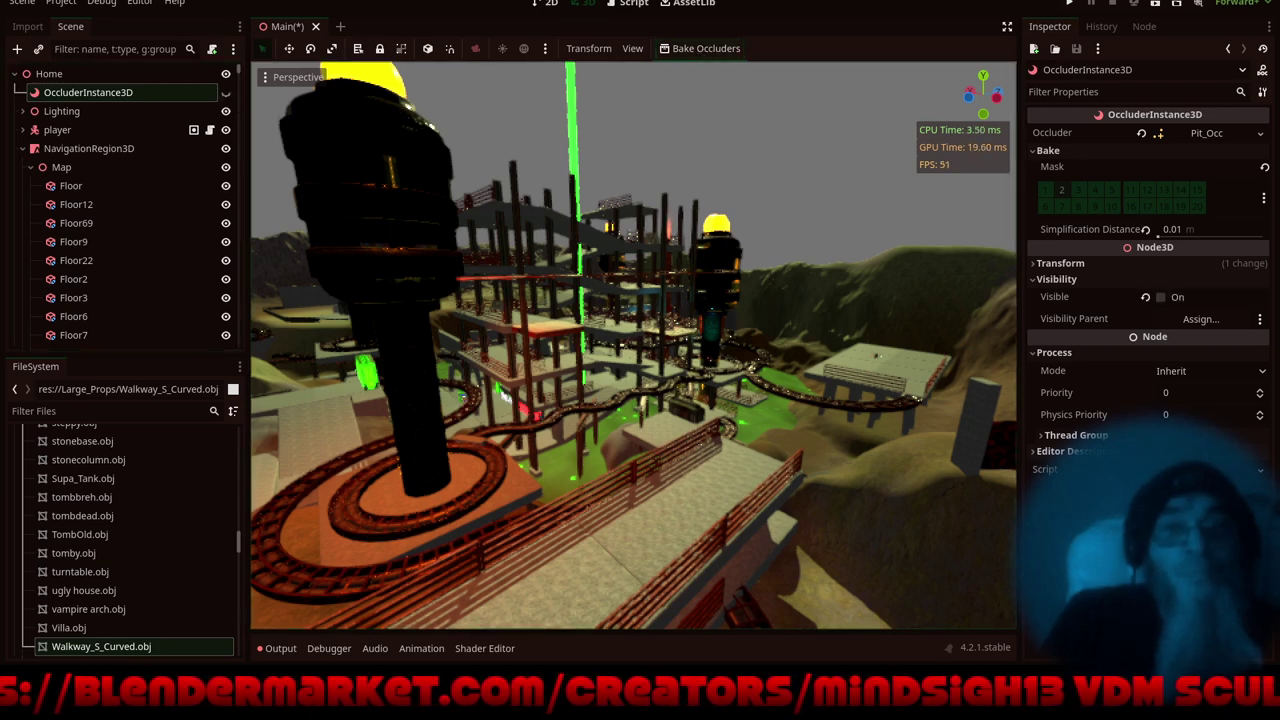
key(ctrl+s)
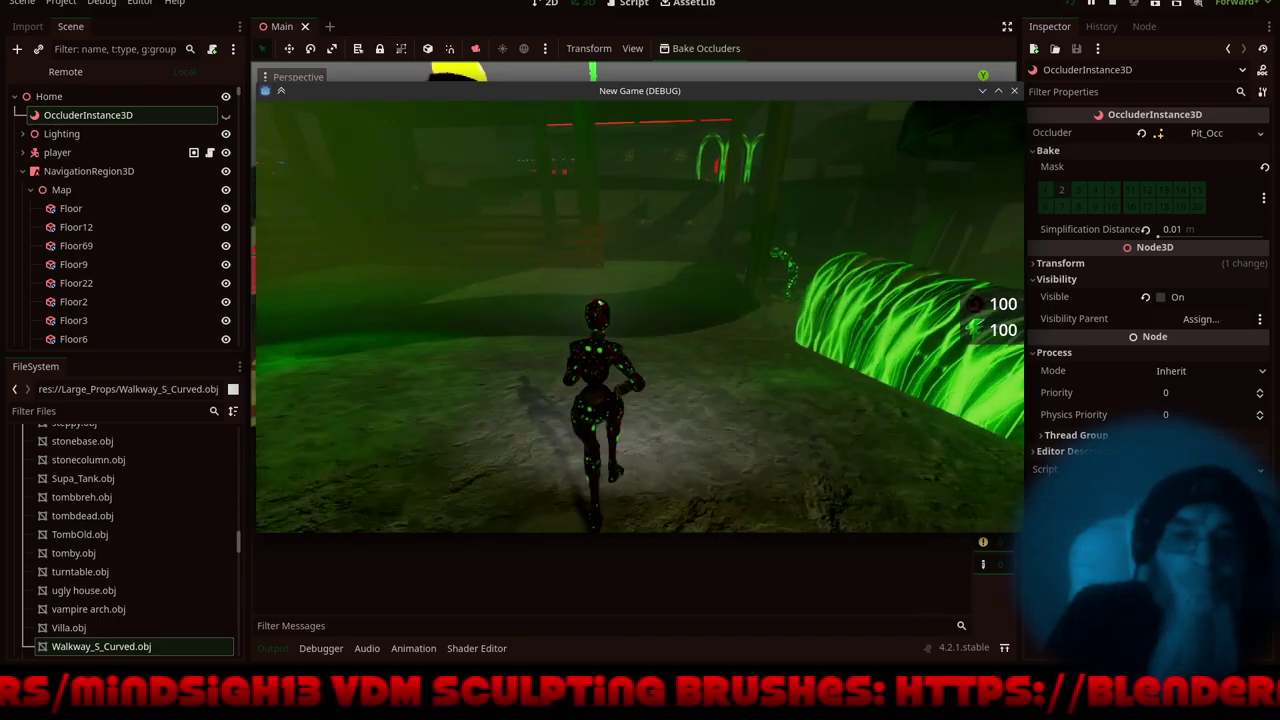
- Playtest the level by running the character across the pit floor and up the grassy slope
key(w)
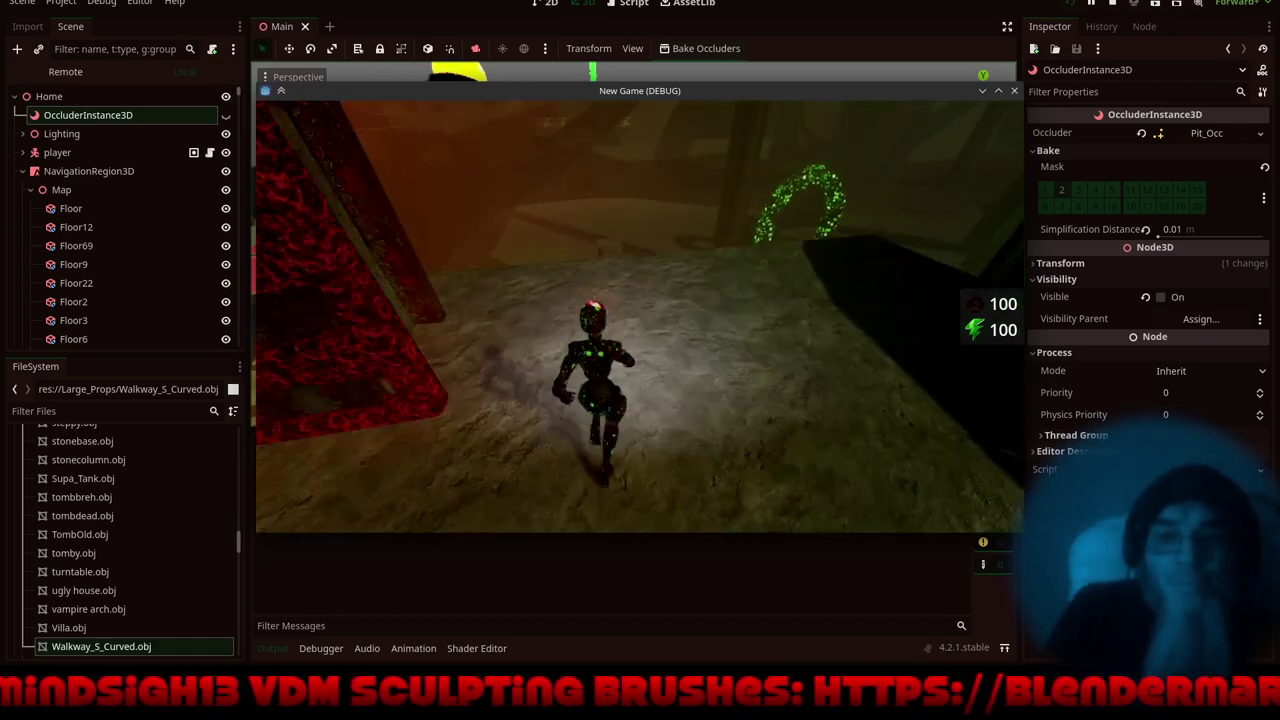
key(w)
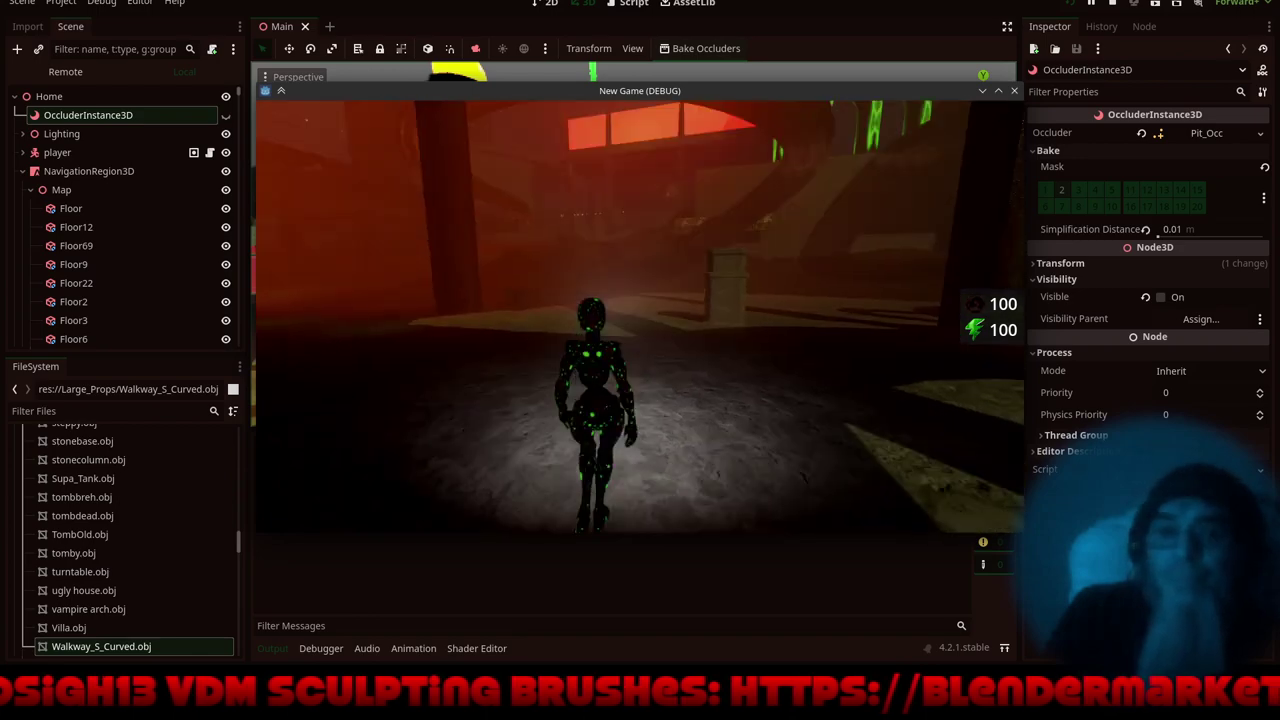
key(w)
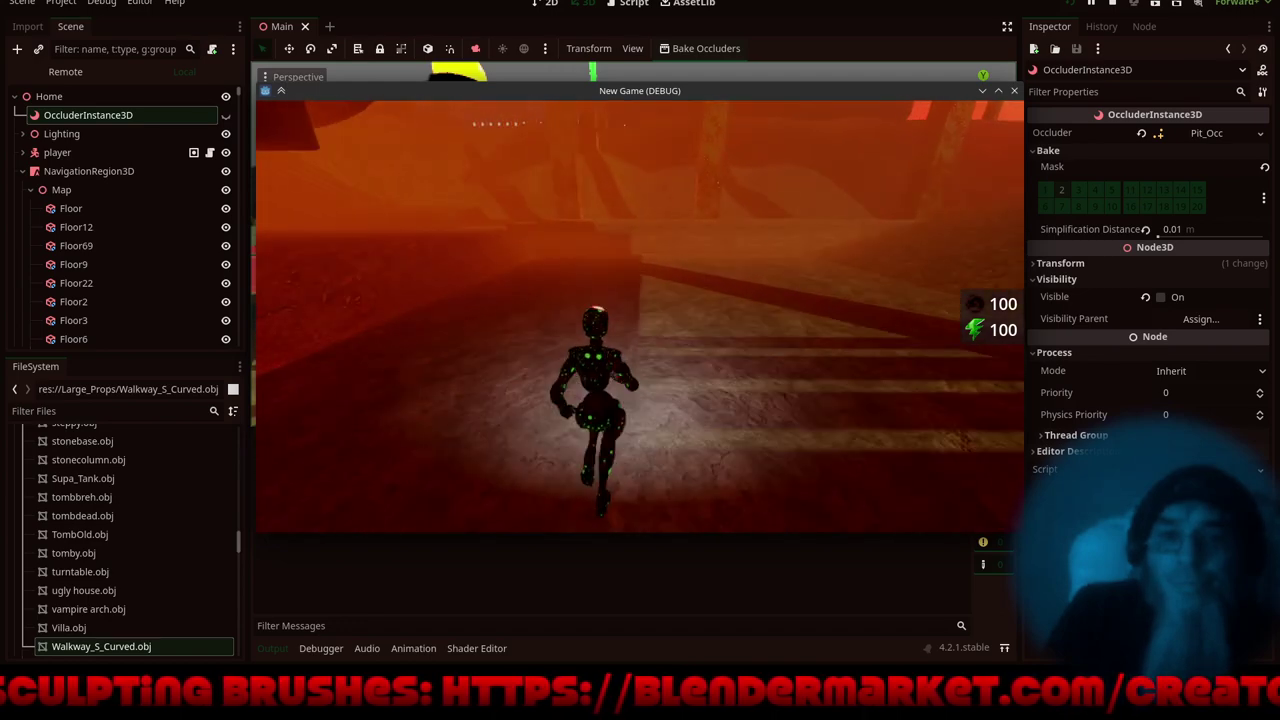
key(w)
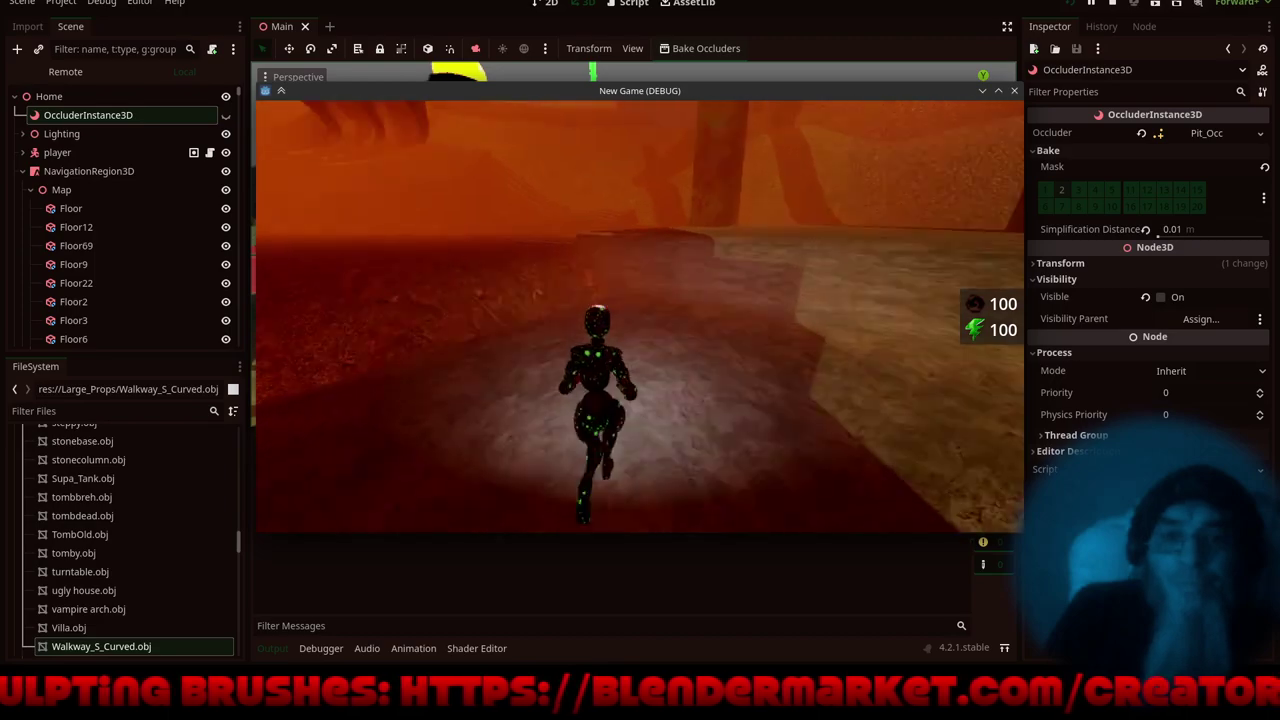
key(w)
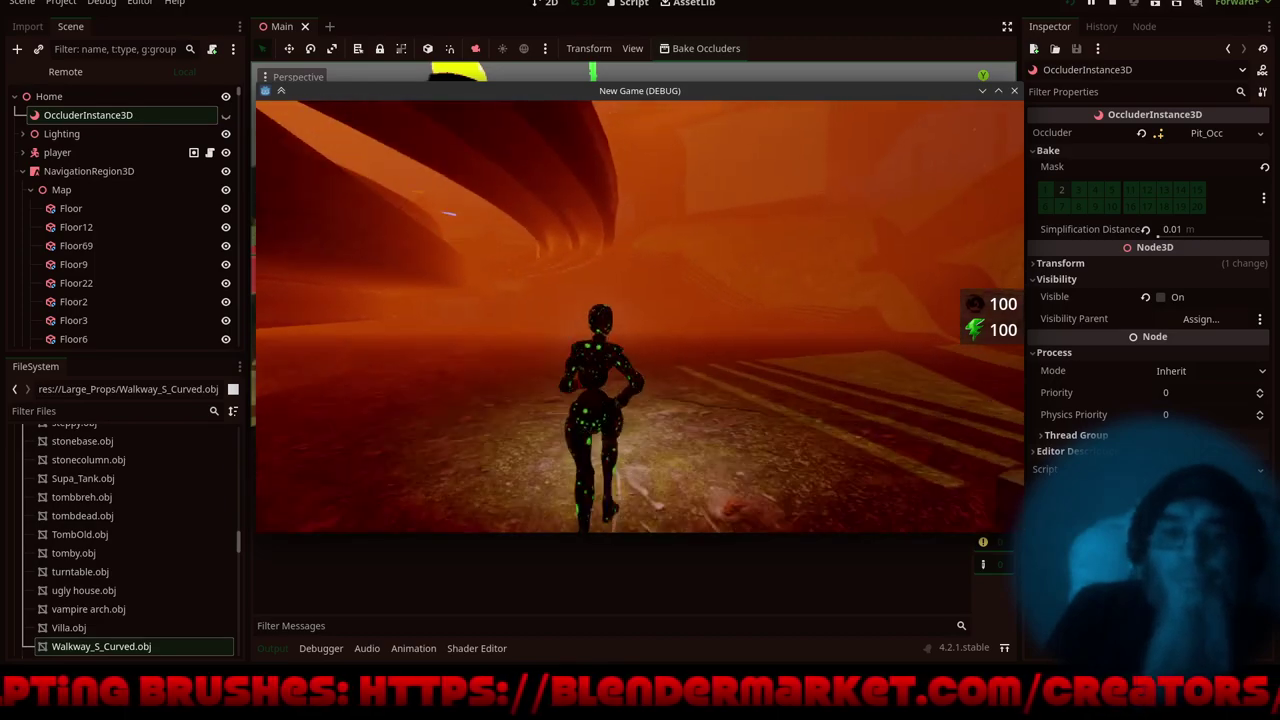
key(w)
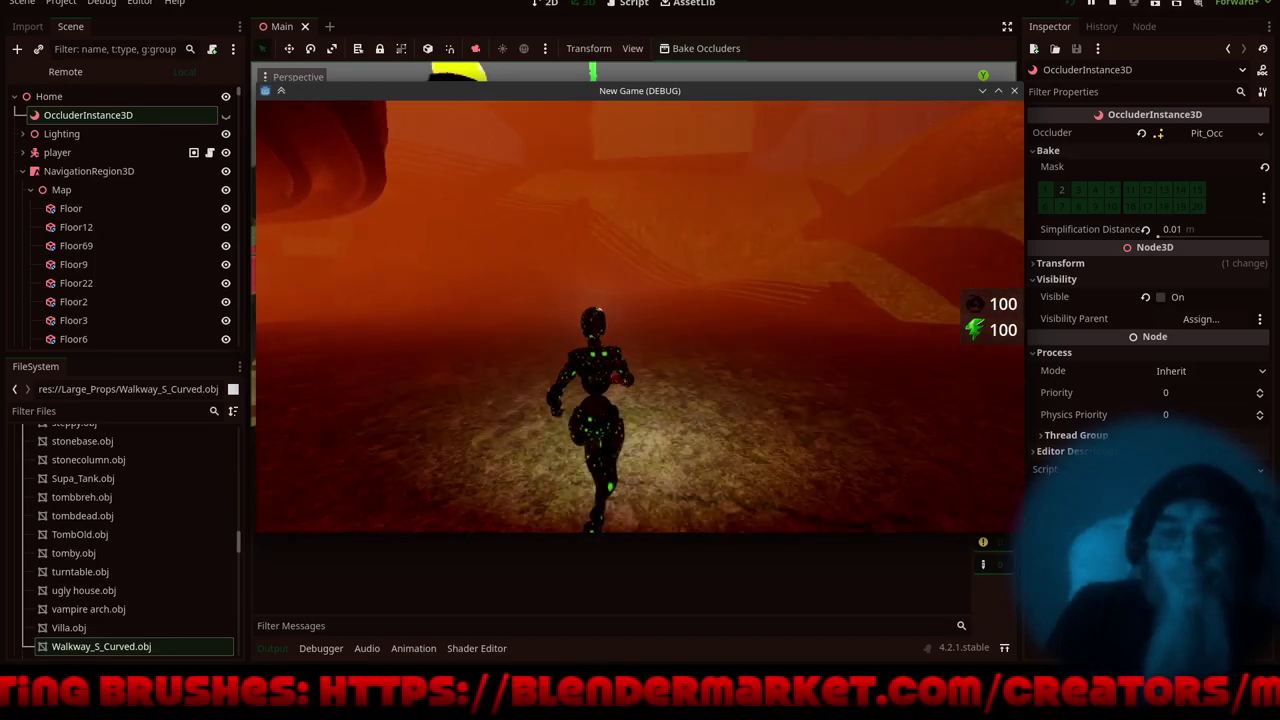
key(w)
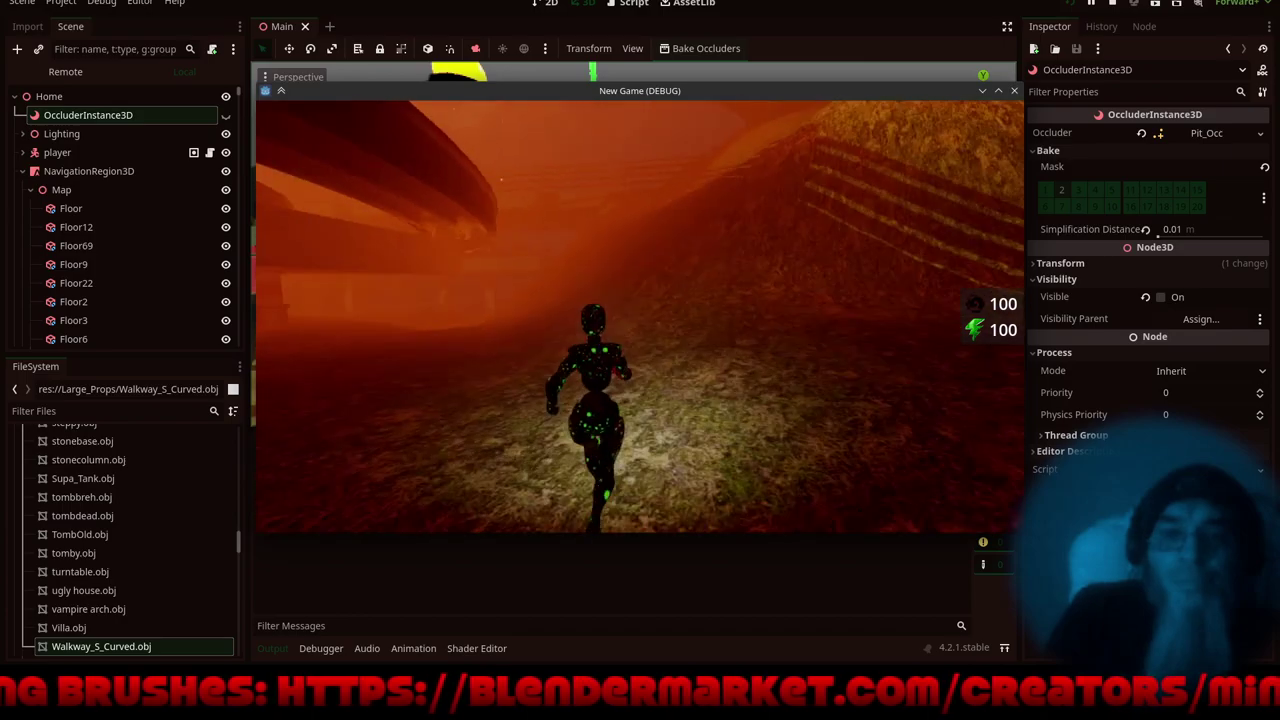
key(w)
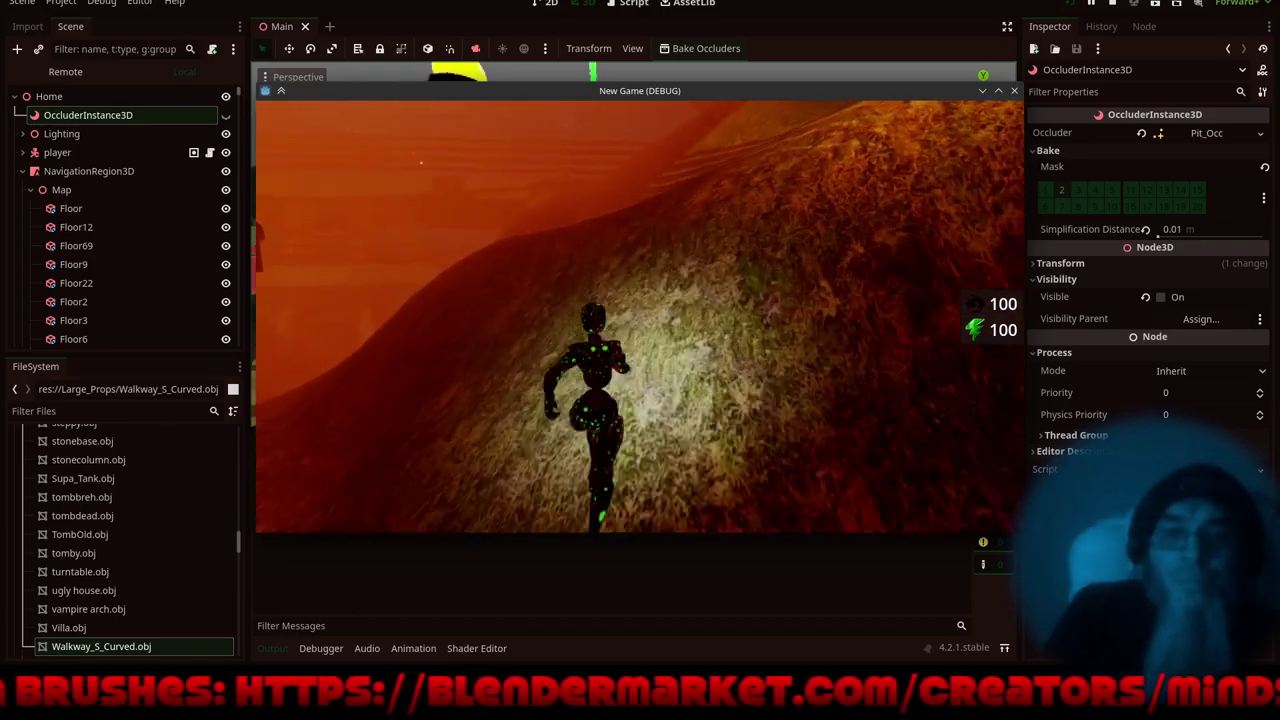
key(w)
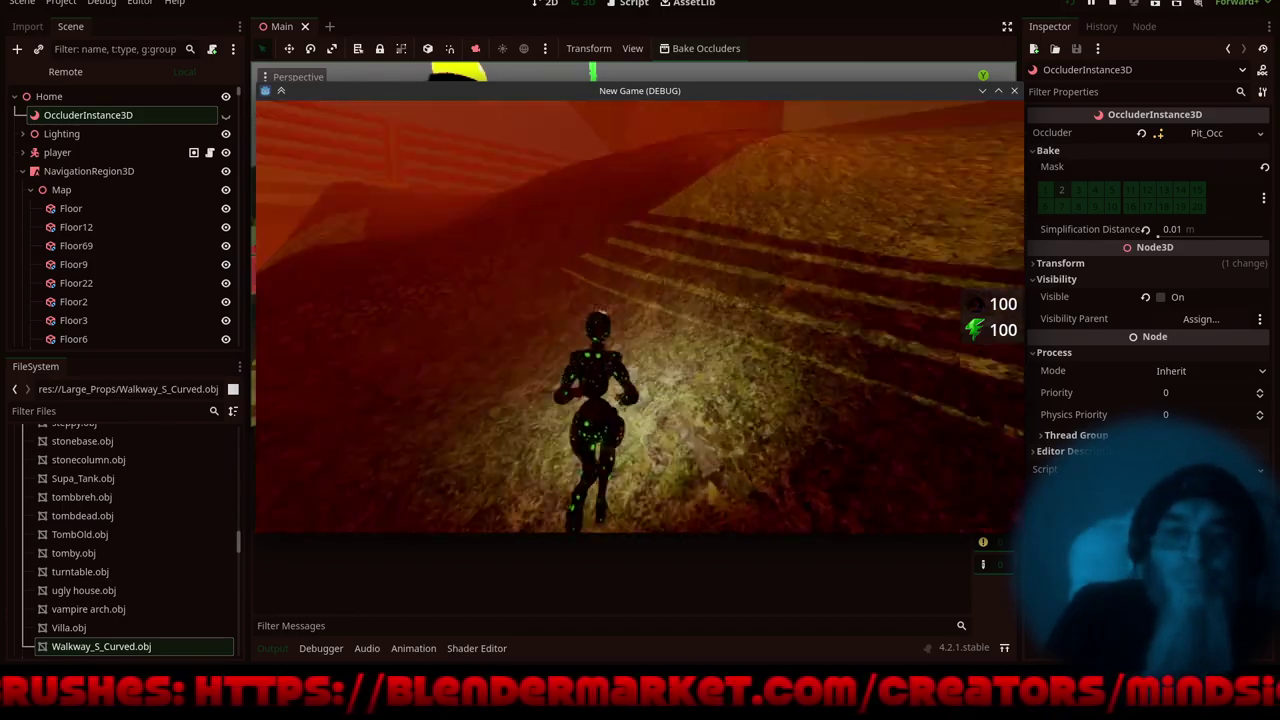
- Run the character along the cobbled ground past the railings and under the overhang to check the route
key(w)
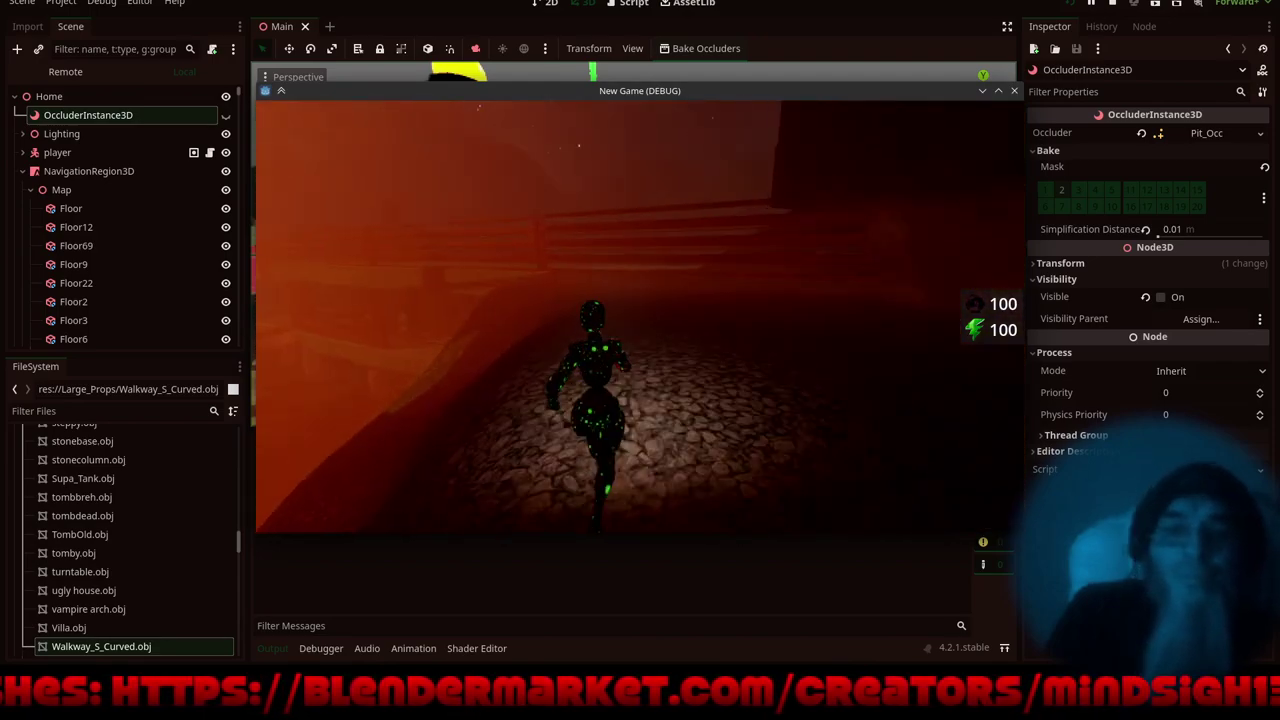
key(w)
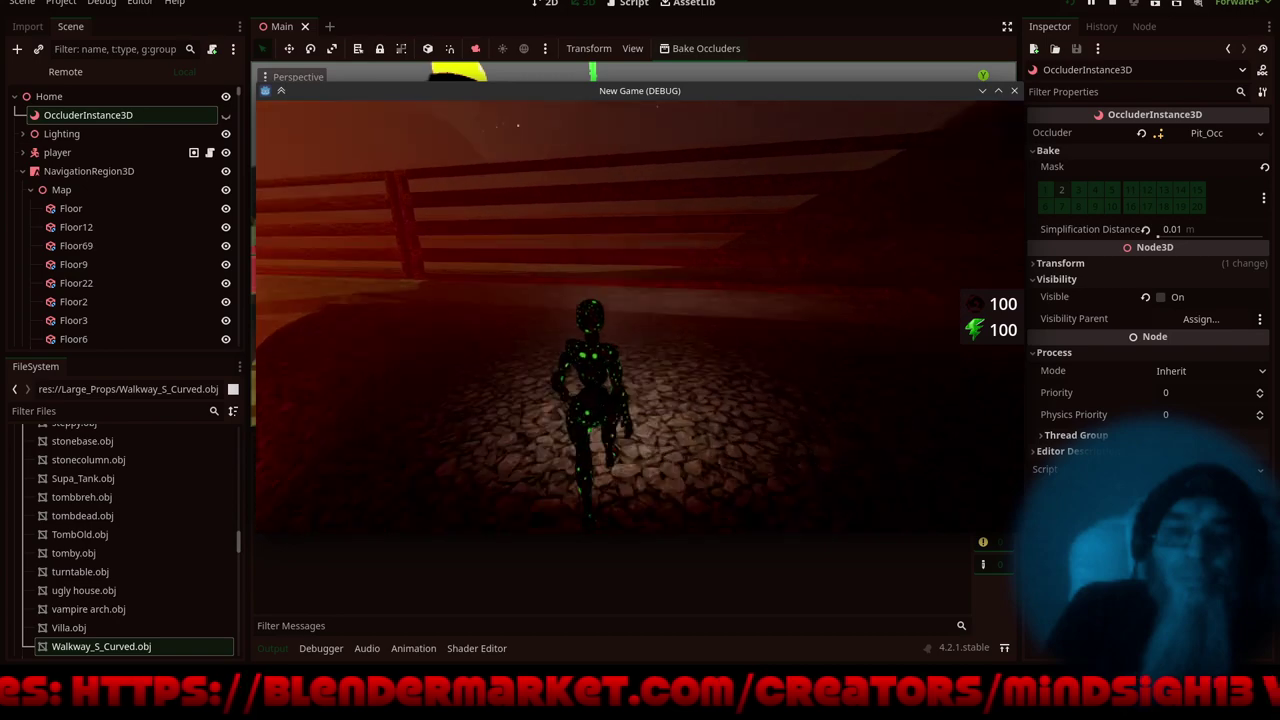
key(w)
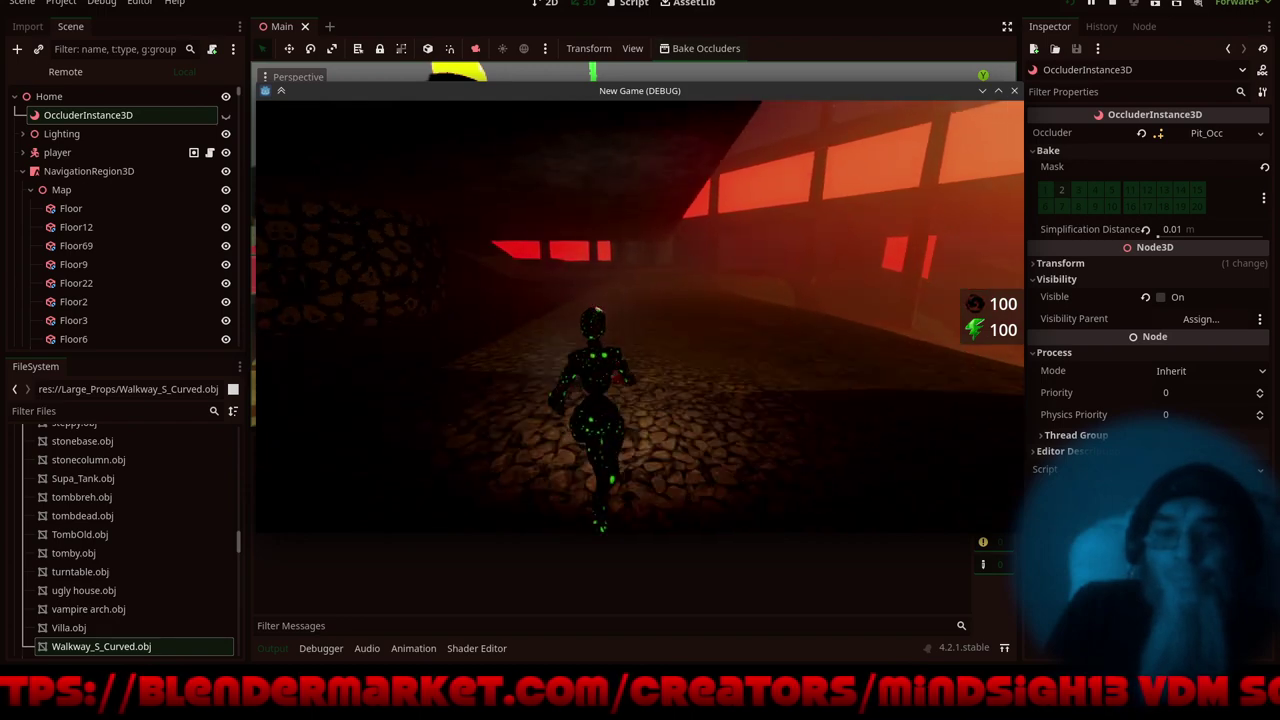
key(w)
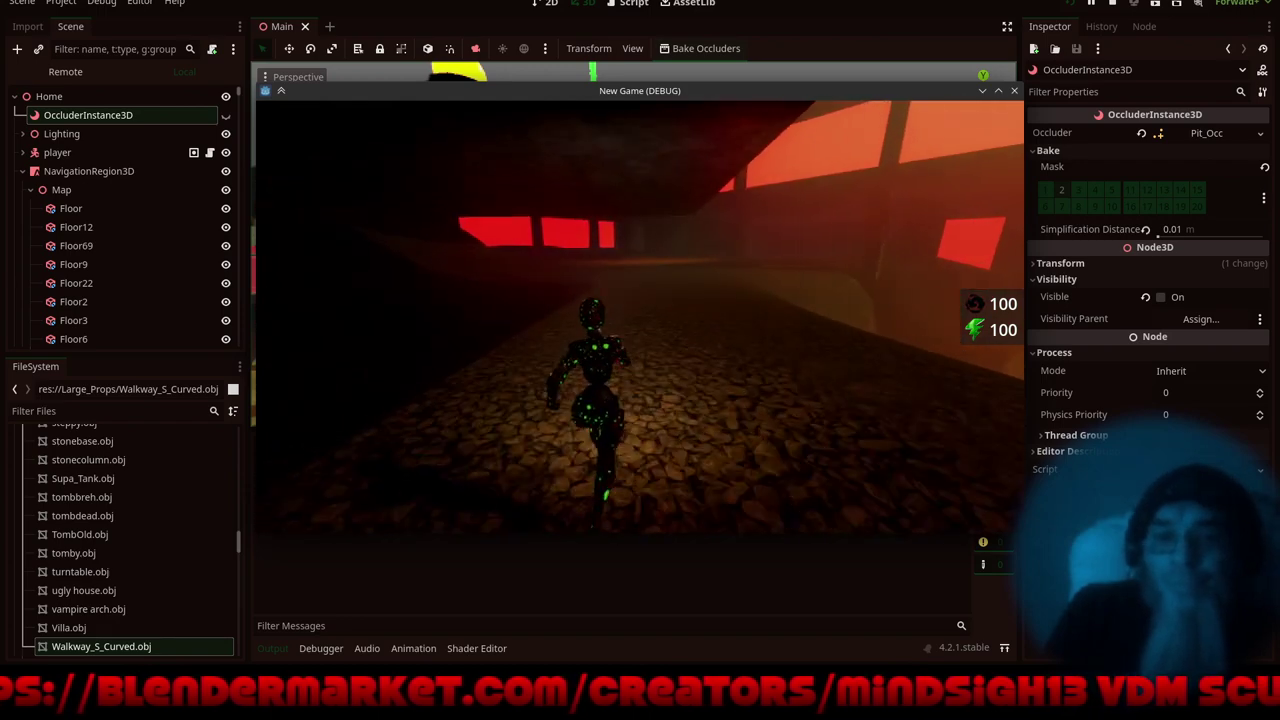
key(w)
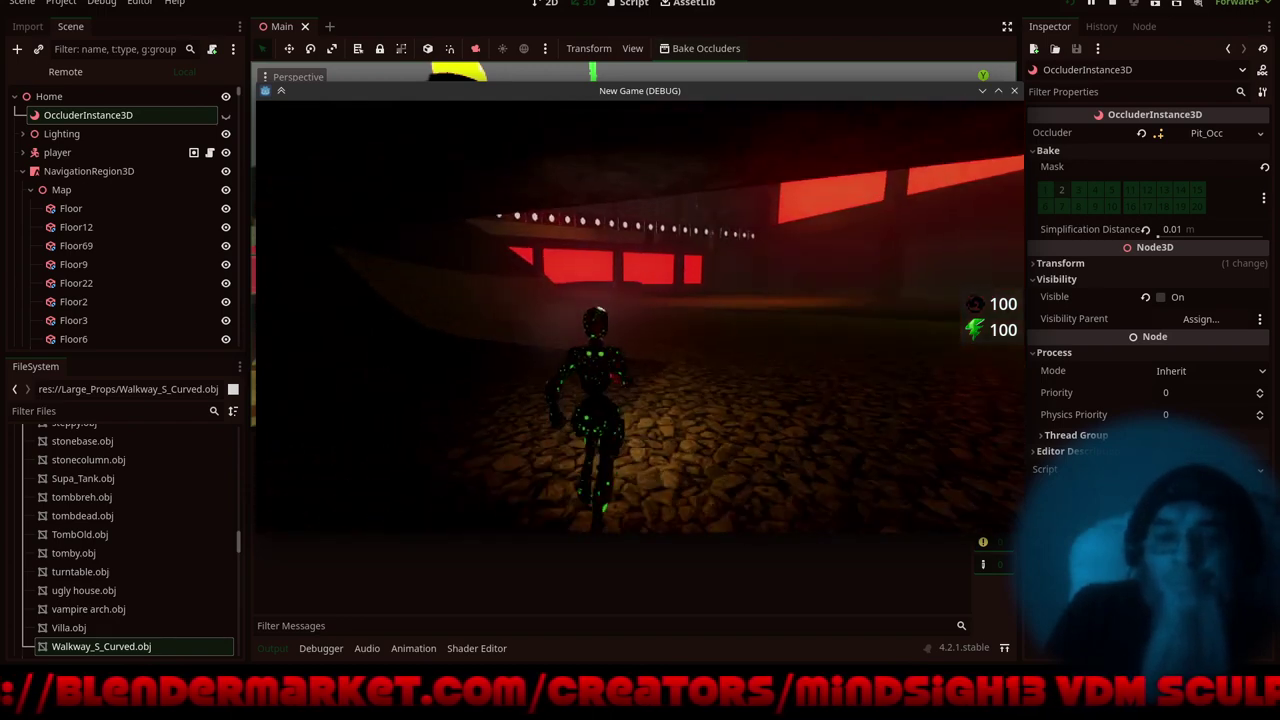
key(w)
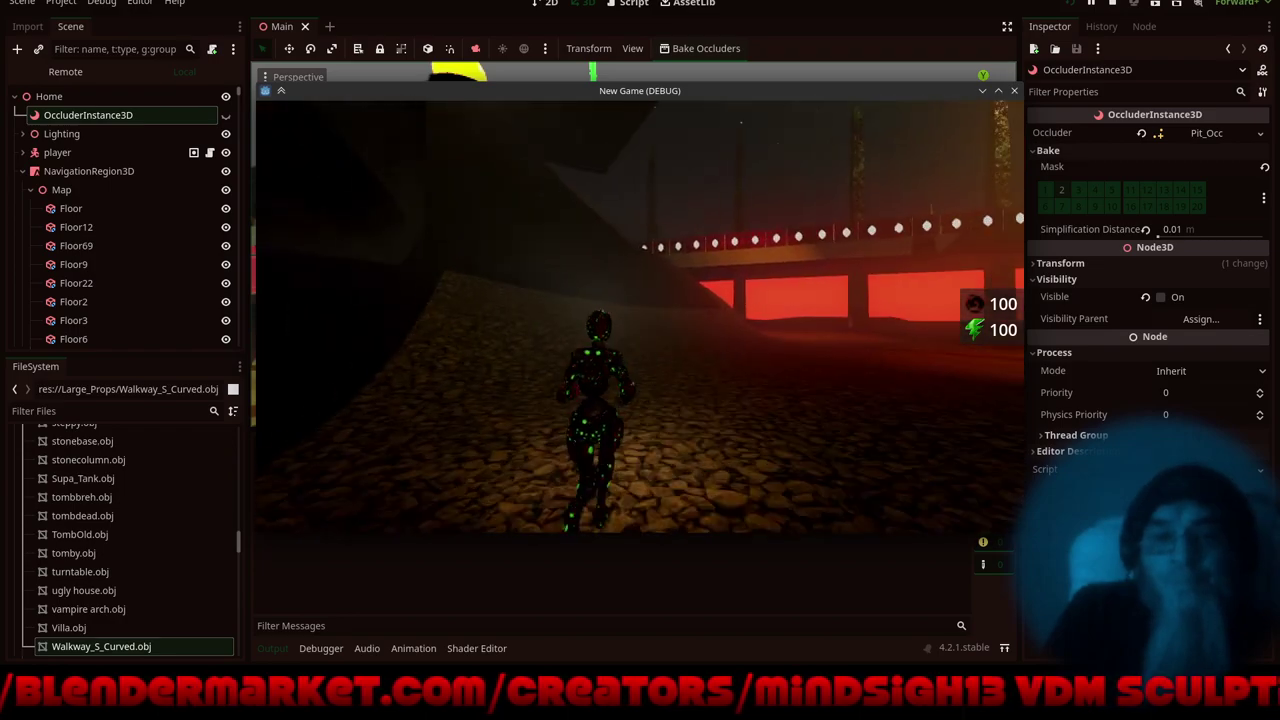
key(w)
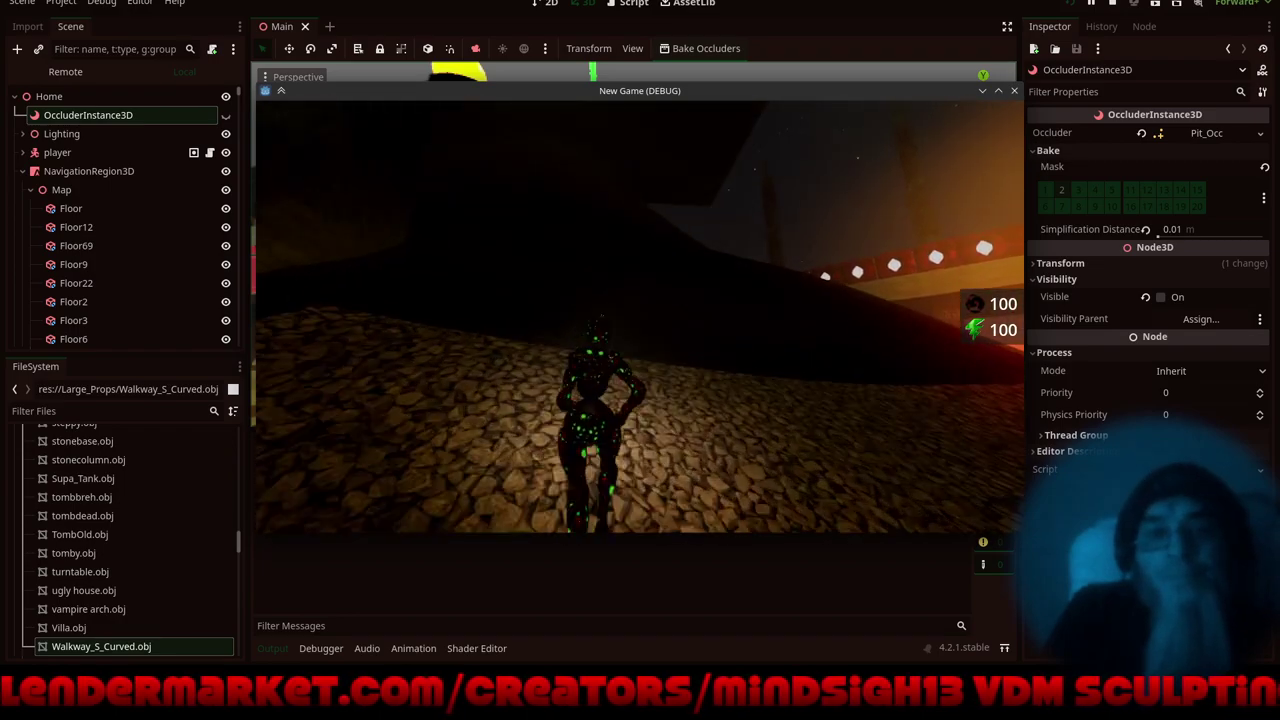
- Guide the character through the dark concrete passage, past the patterned wall, to the opening facing the railed walkway
key(w)
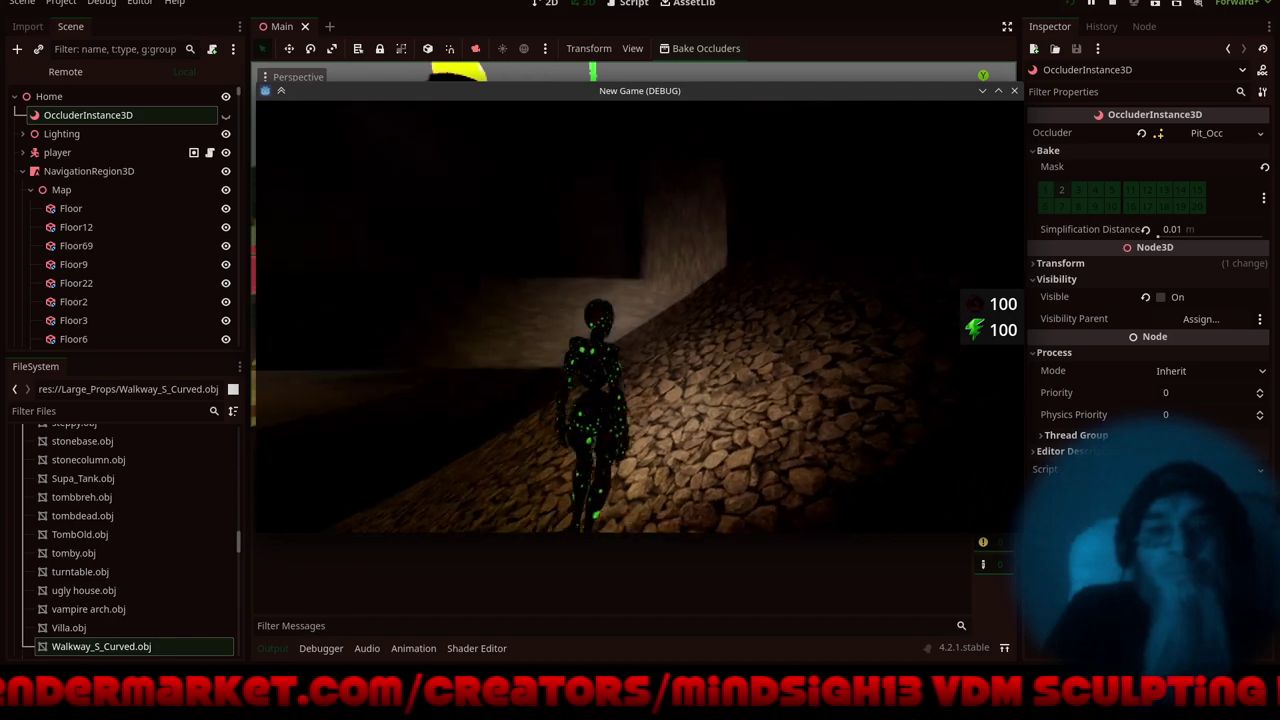
key(w)
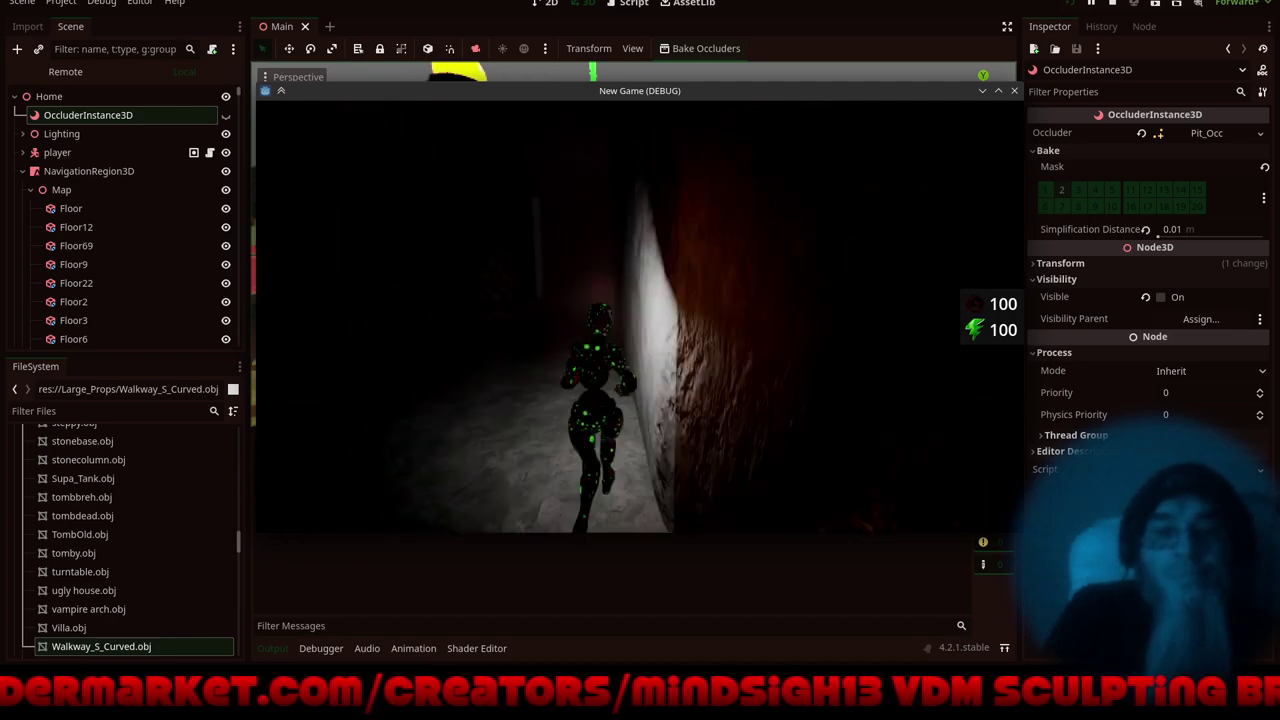
key(w)
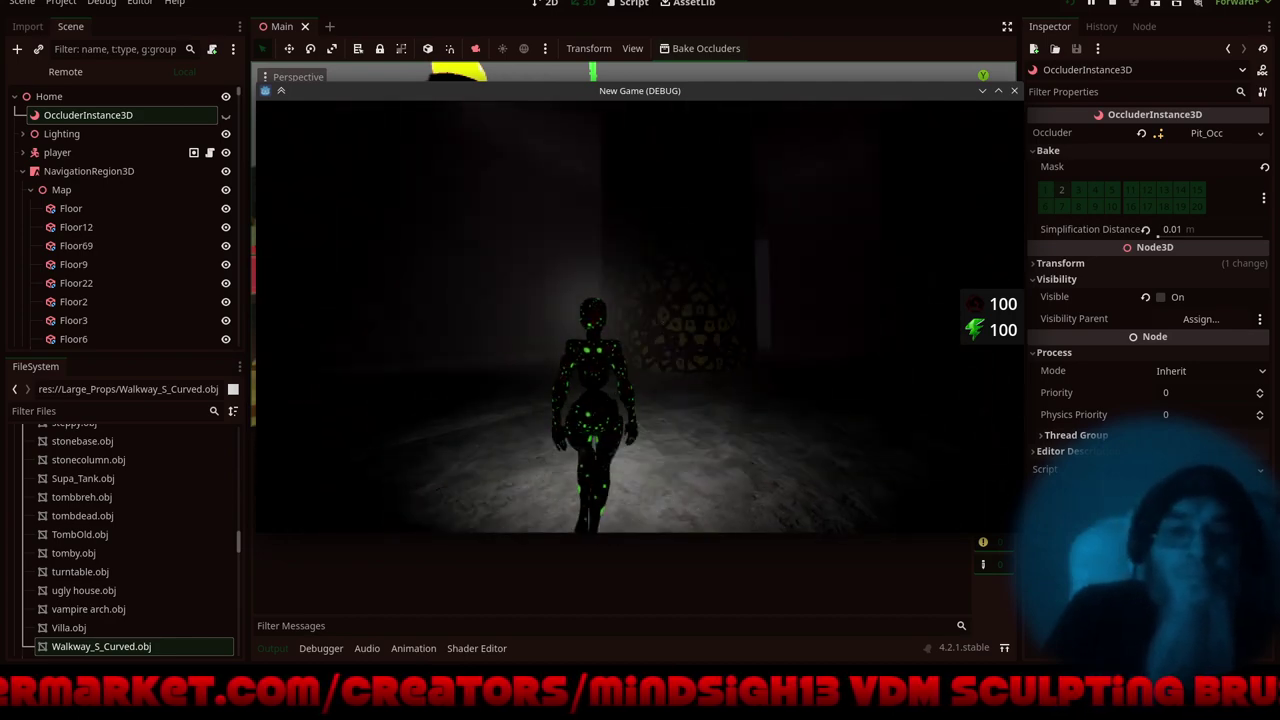
key(w)
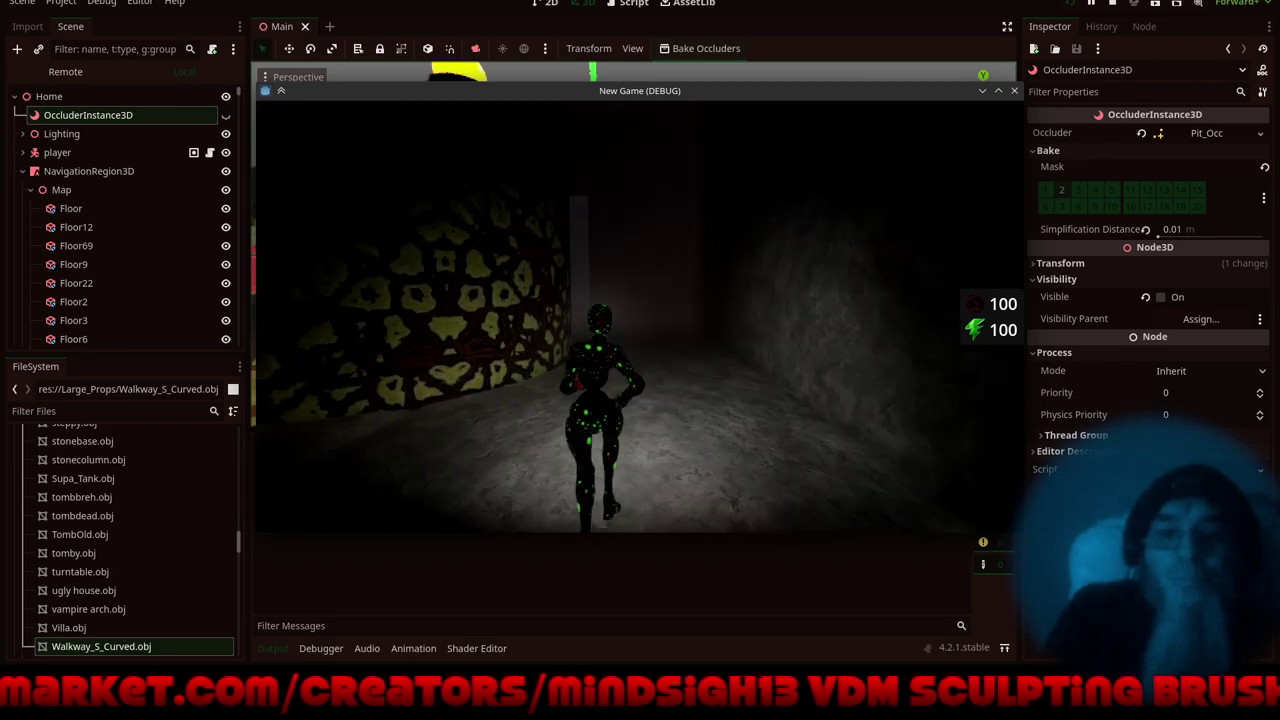
key(w)
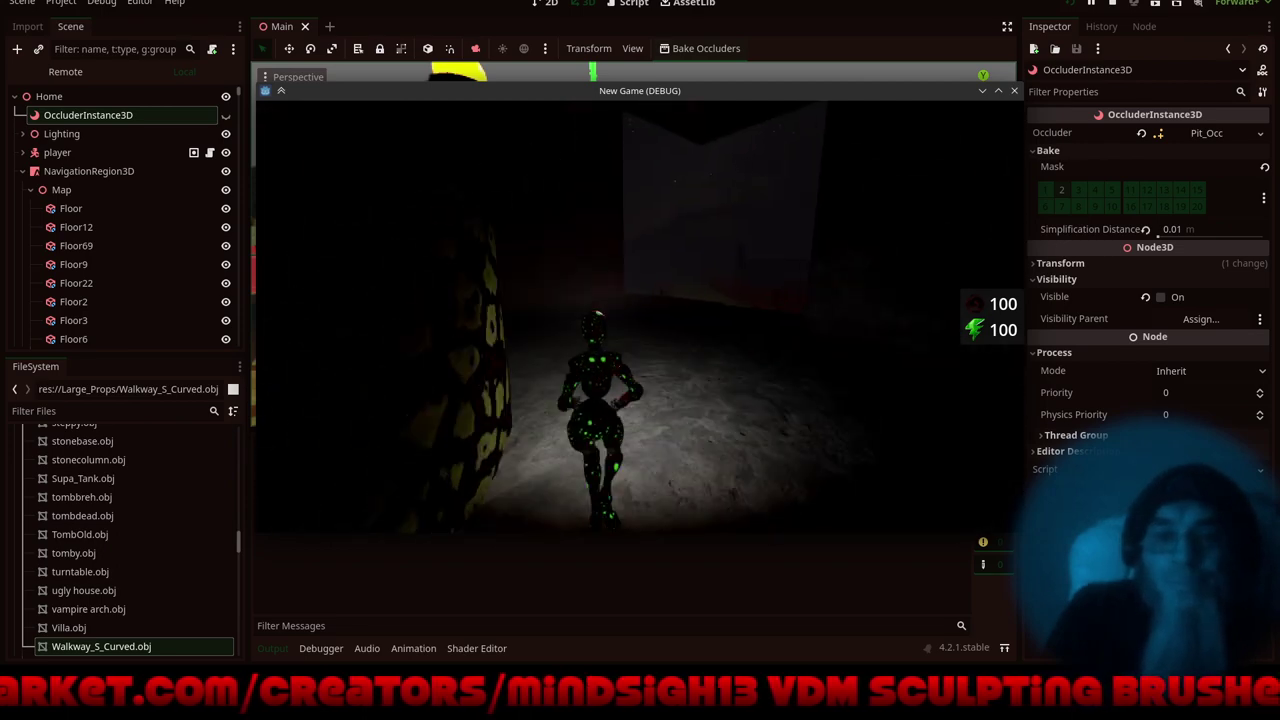
key(w)
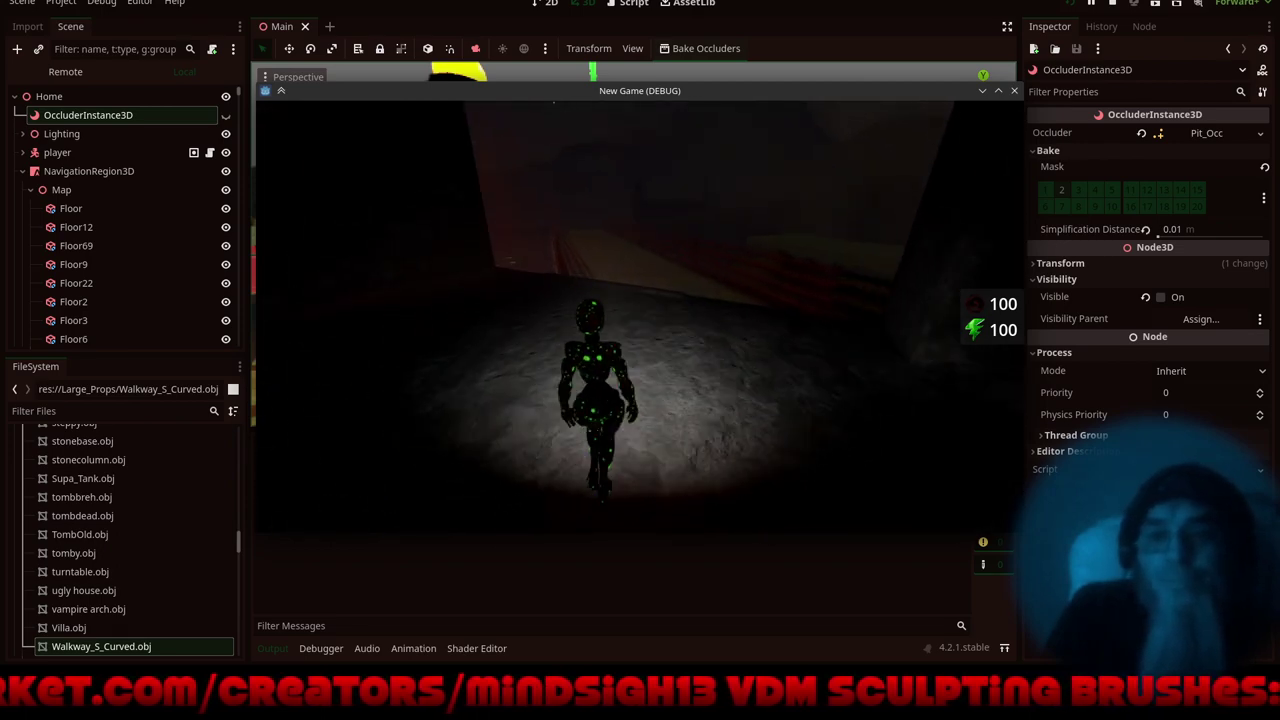
key(w)
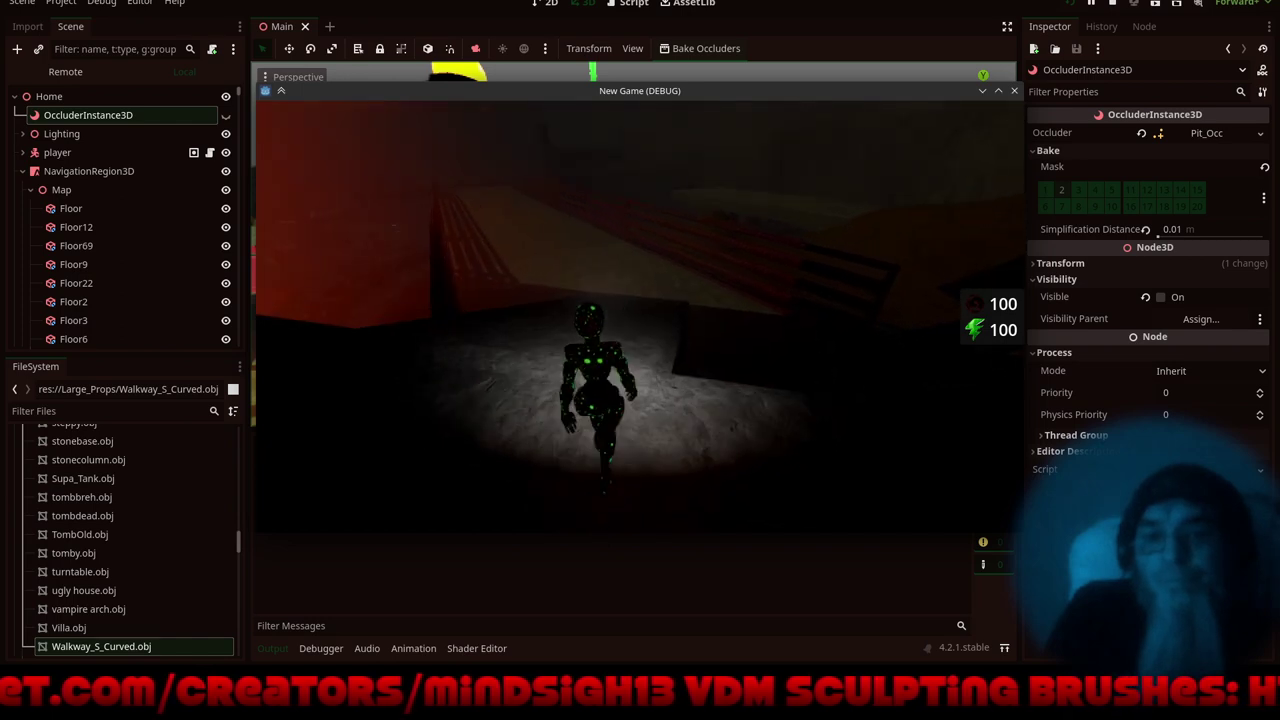
- Walk the character onto the railed walkway and examine the rusty railings along both edges in the running game
key(w)
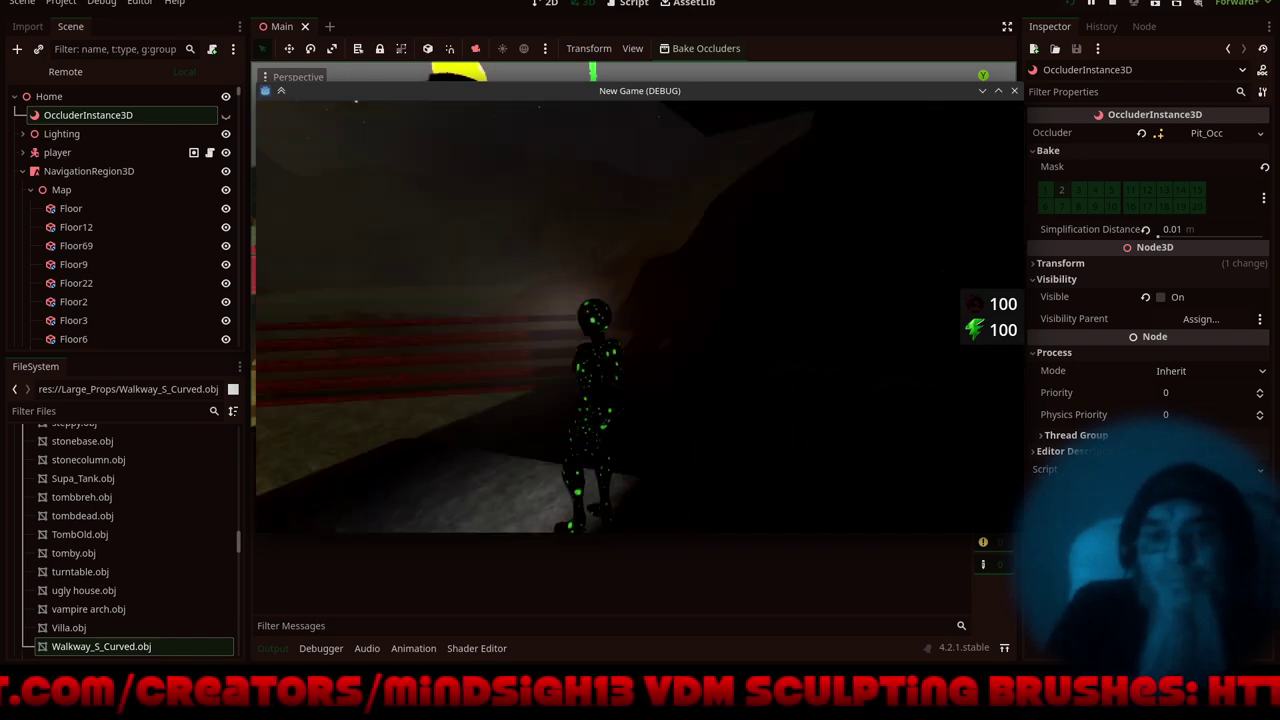
key(w)
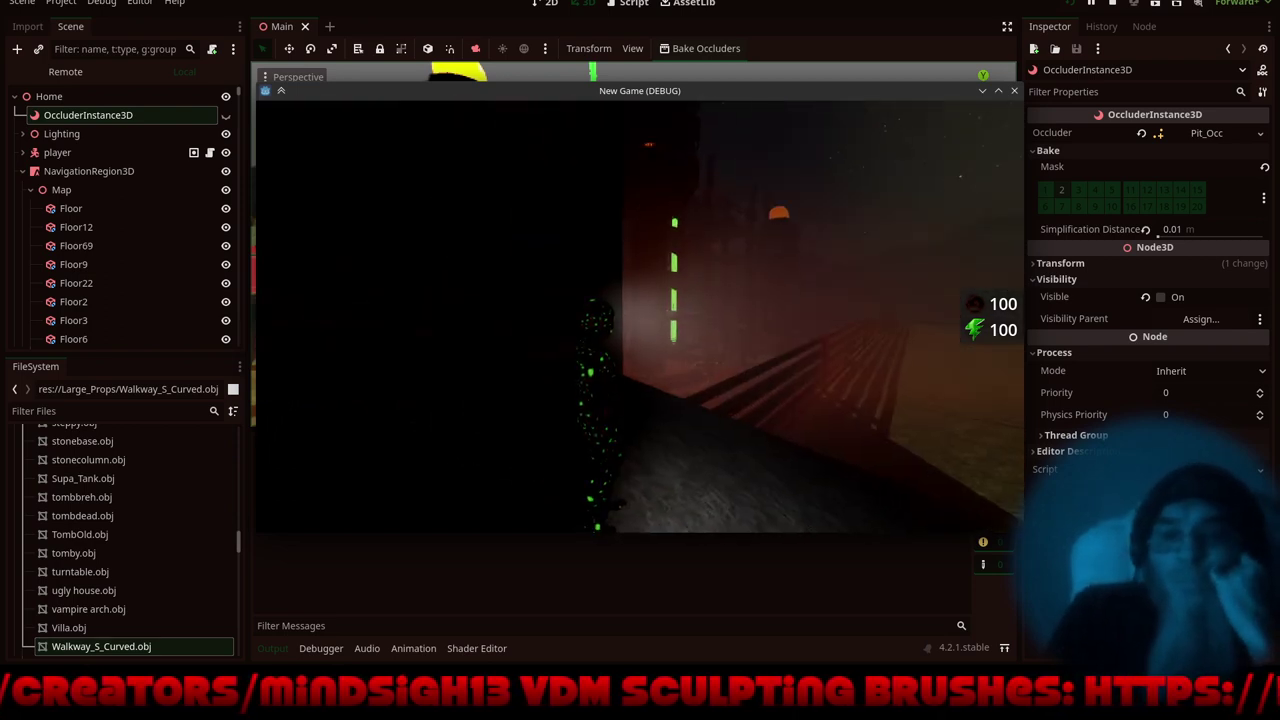
key(w)
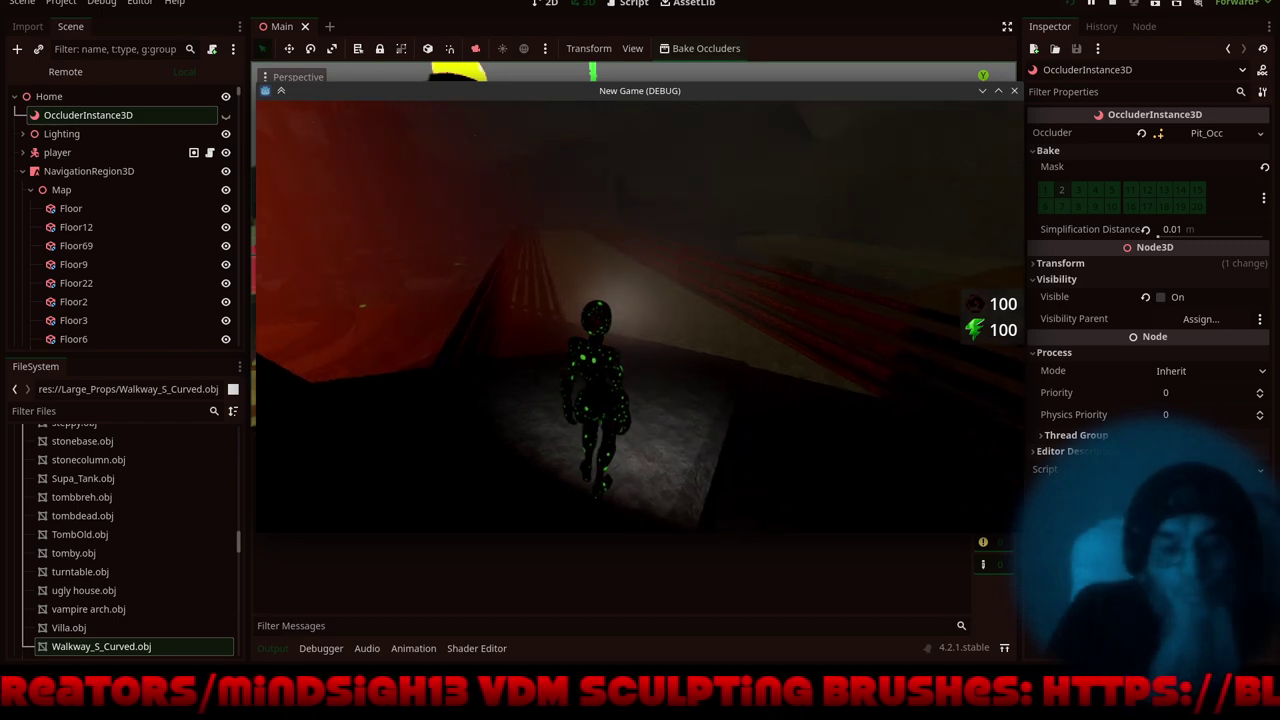
key(w)
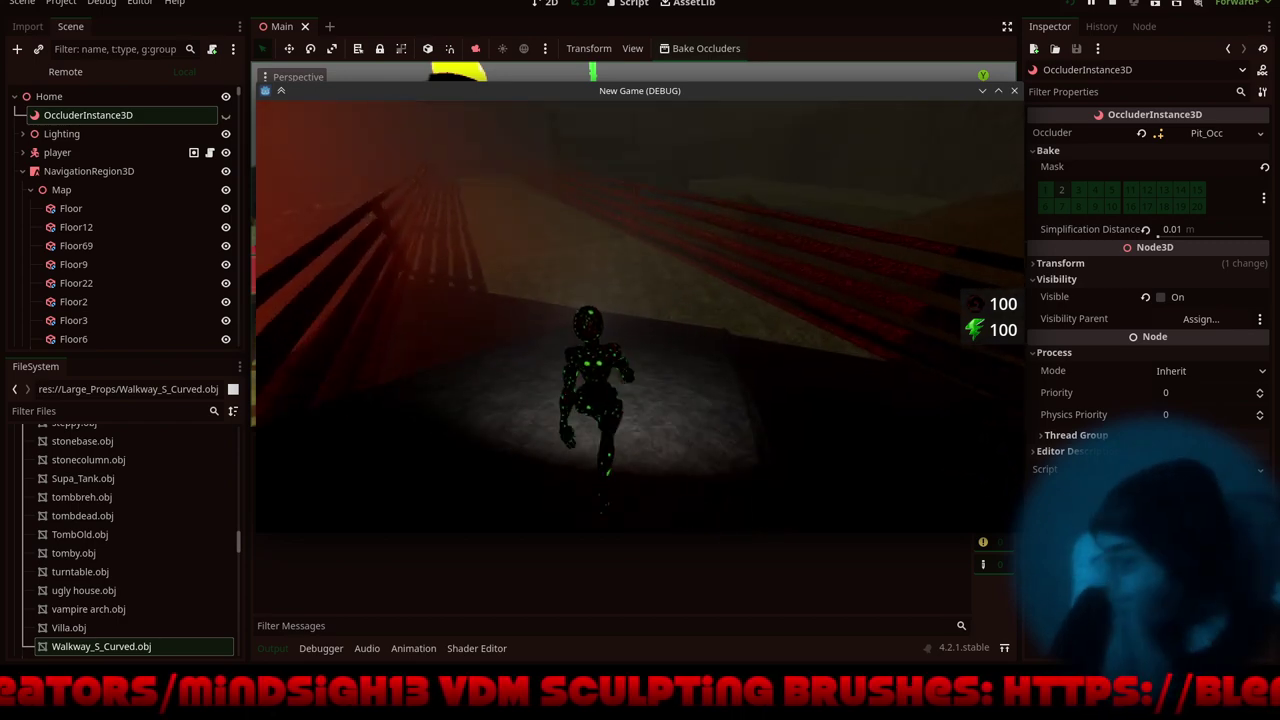
key(w)
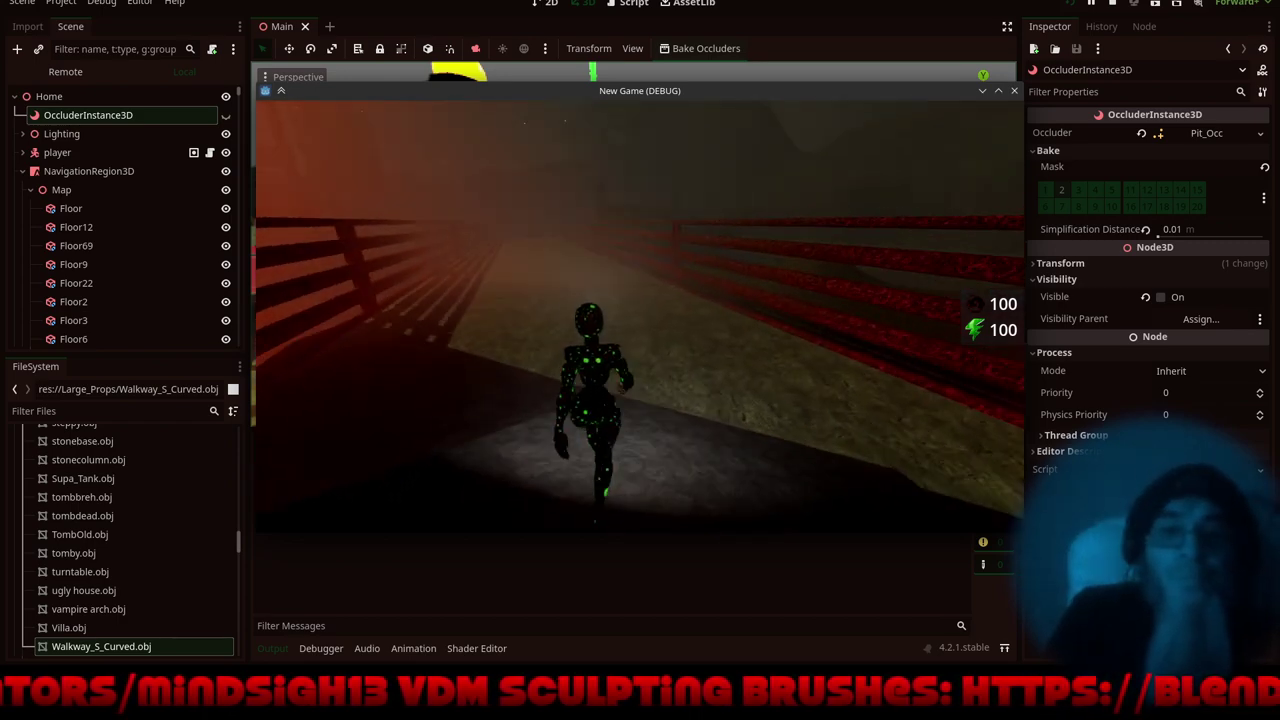
key(w)
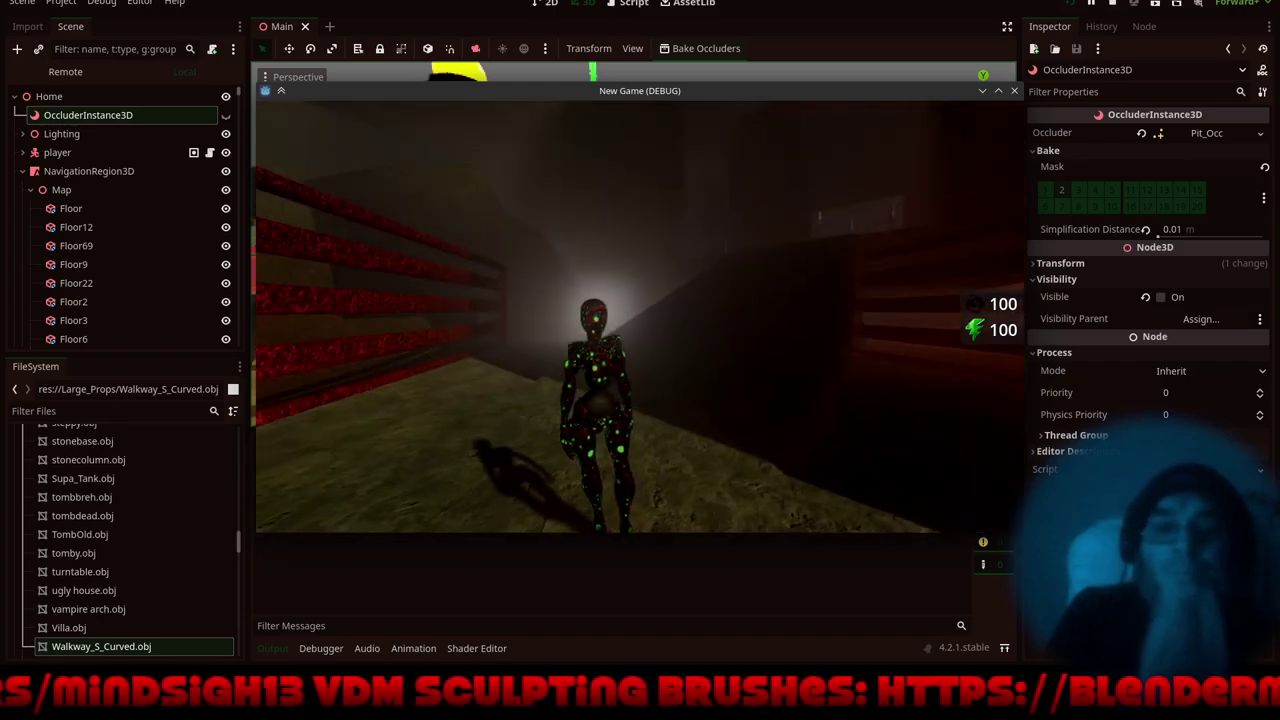
- Walk the character through the dark concrete passage and check the openings closed off by red railings in the running game
key(w)
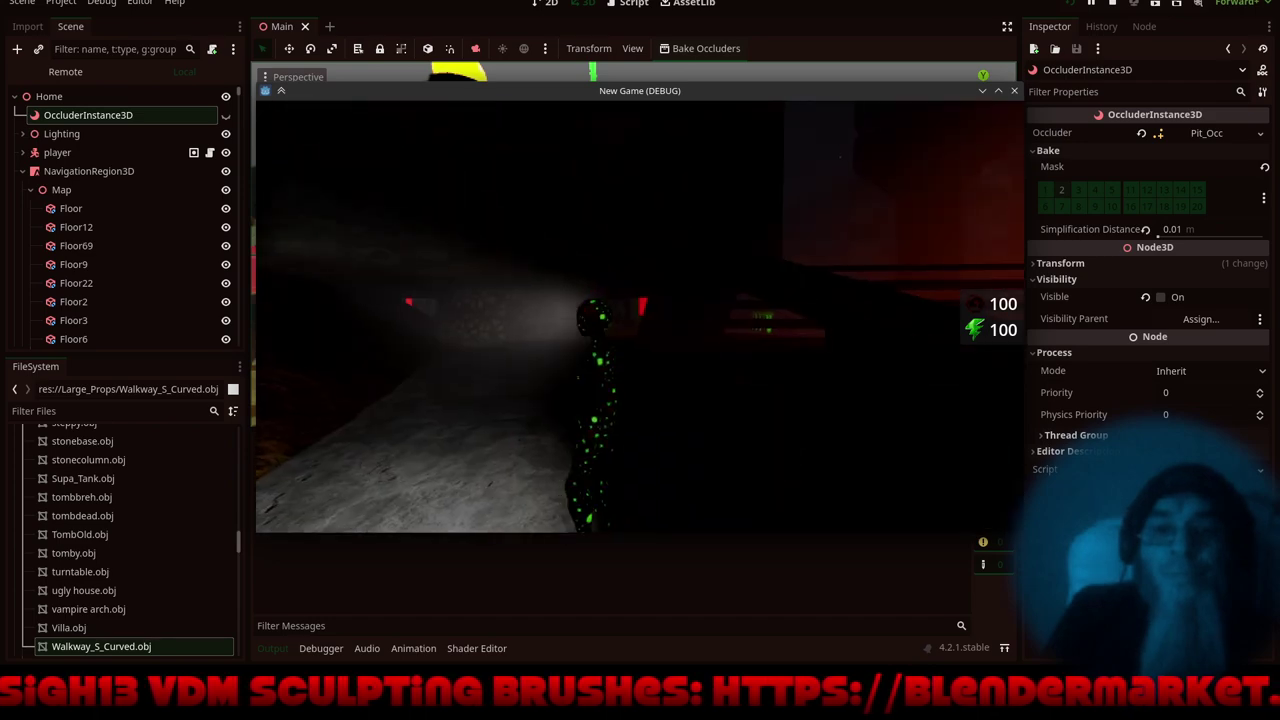
key(w)
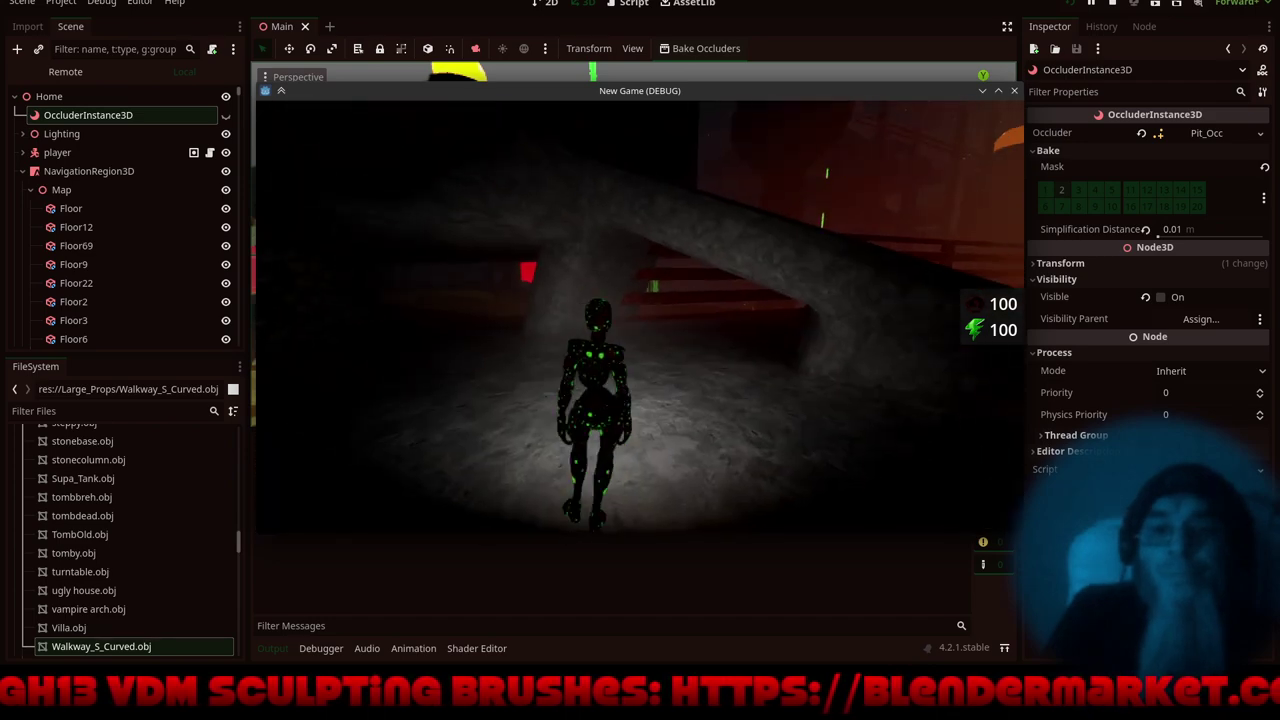
key(w)
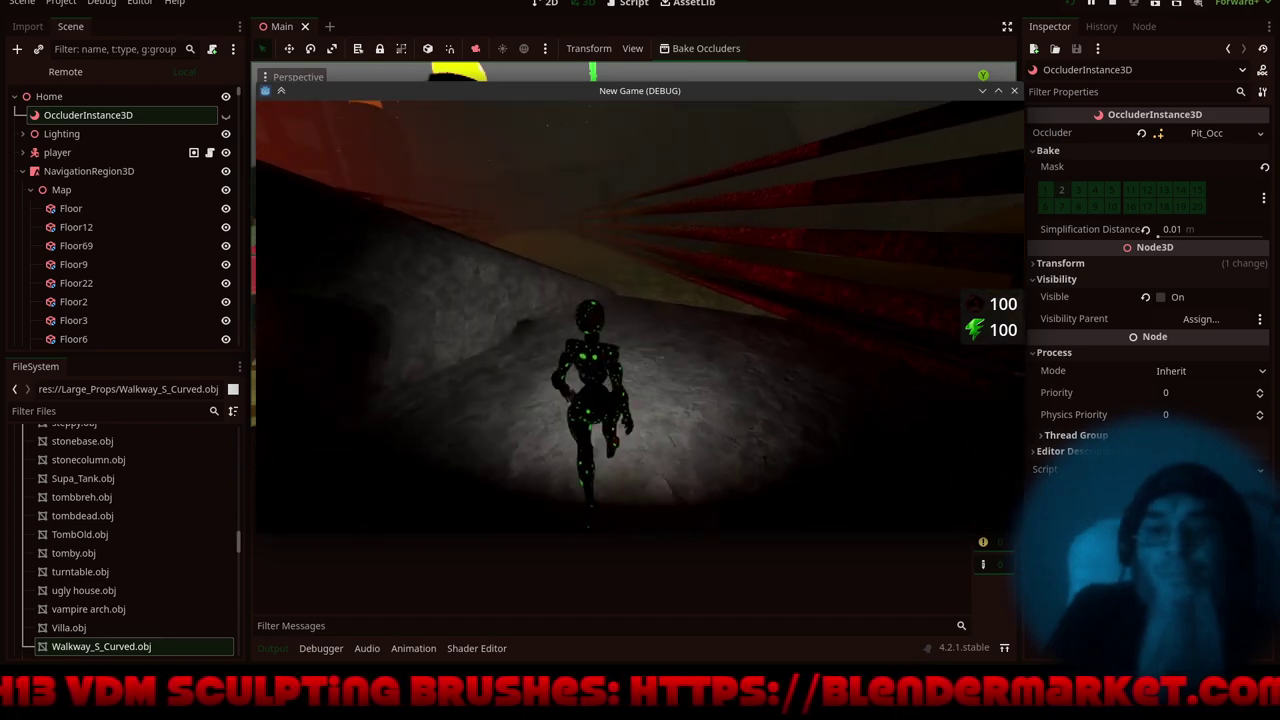
key(w)
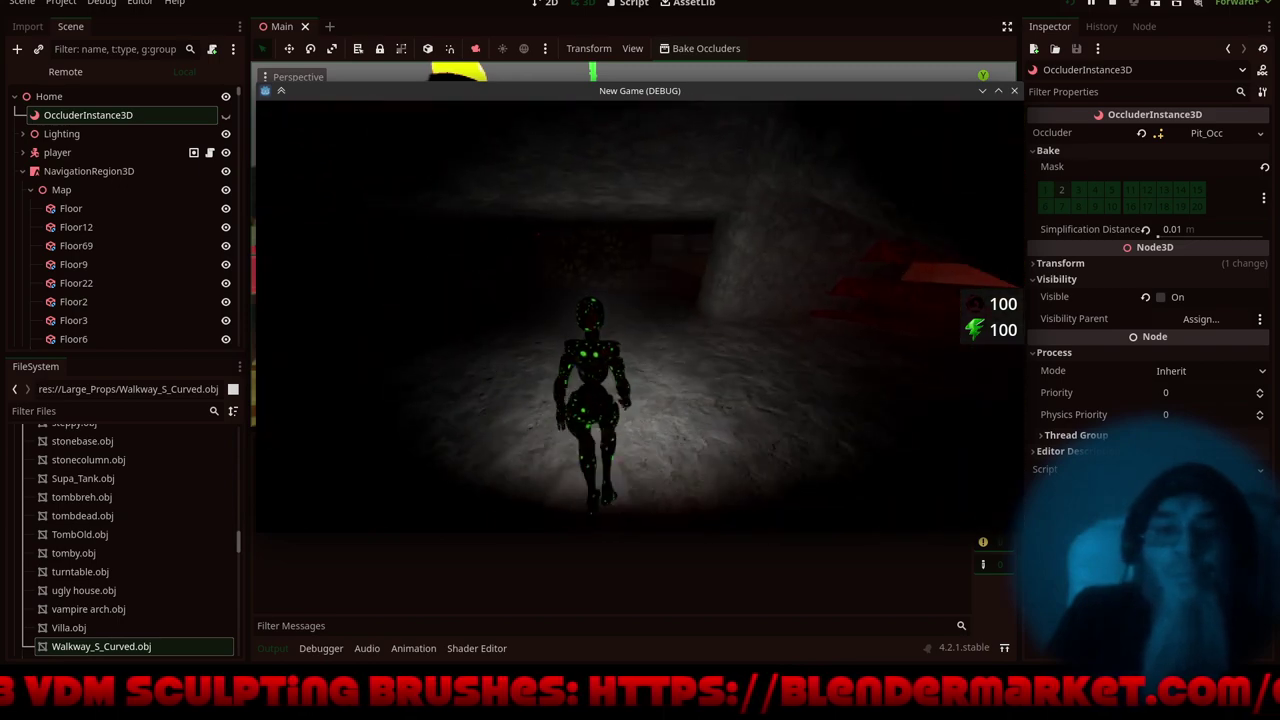
key(w)
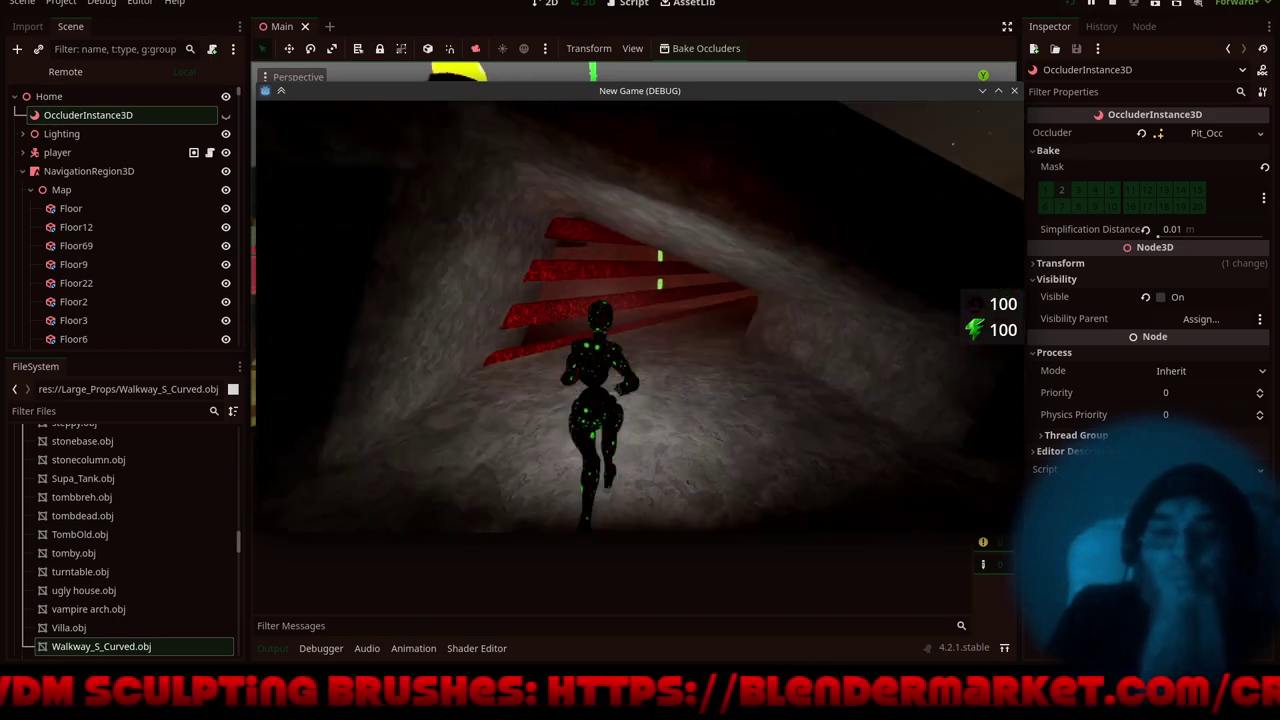
key(w)
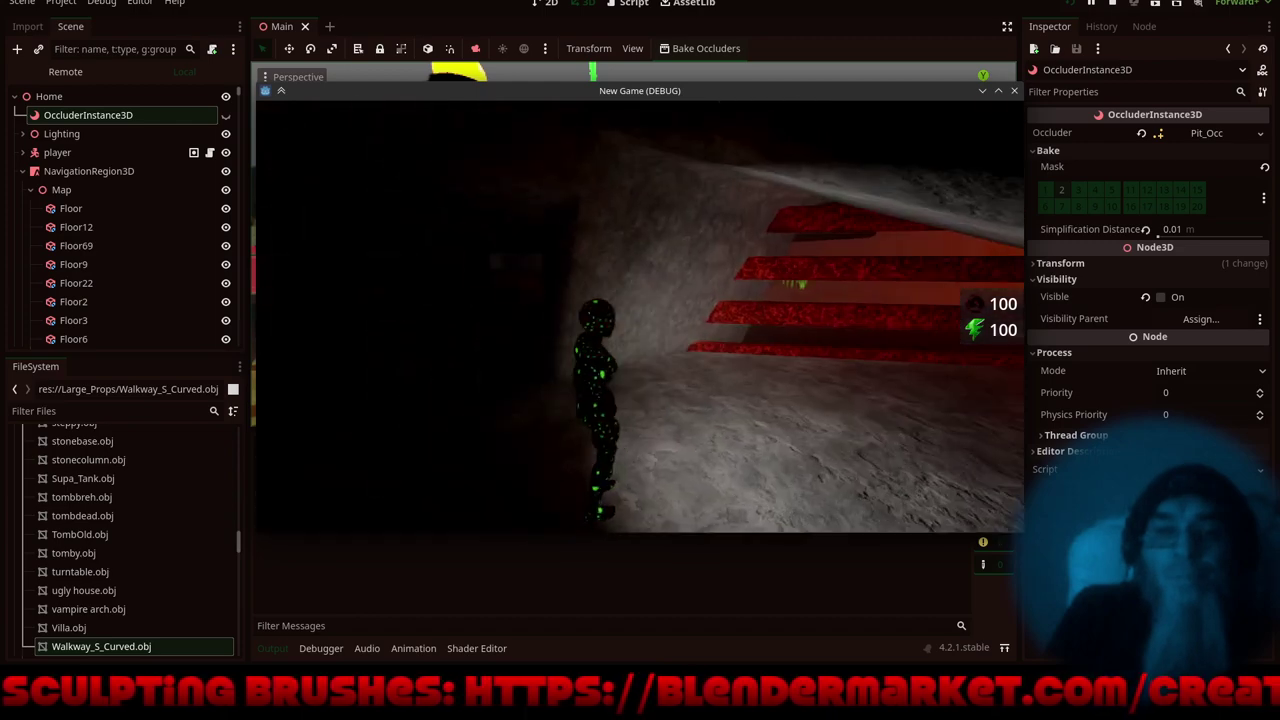
- Guide the character past the slanted concrete pillar and out of the passage toward the railed walkway
key(w)
key(w)
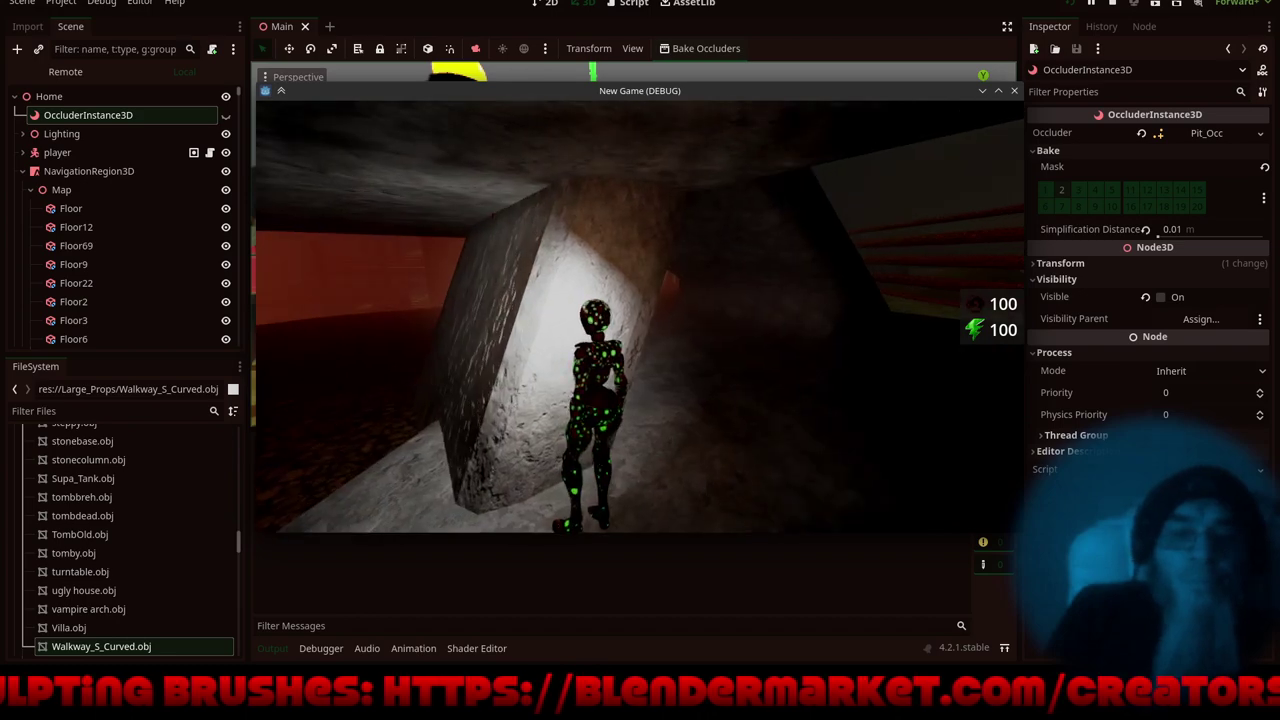
key(w)
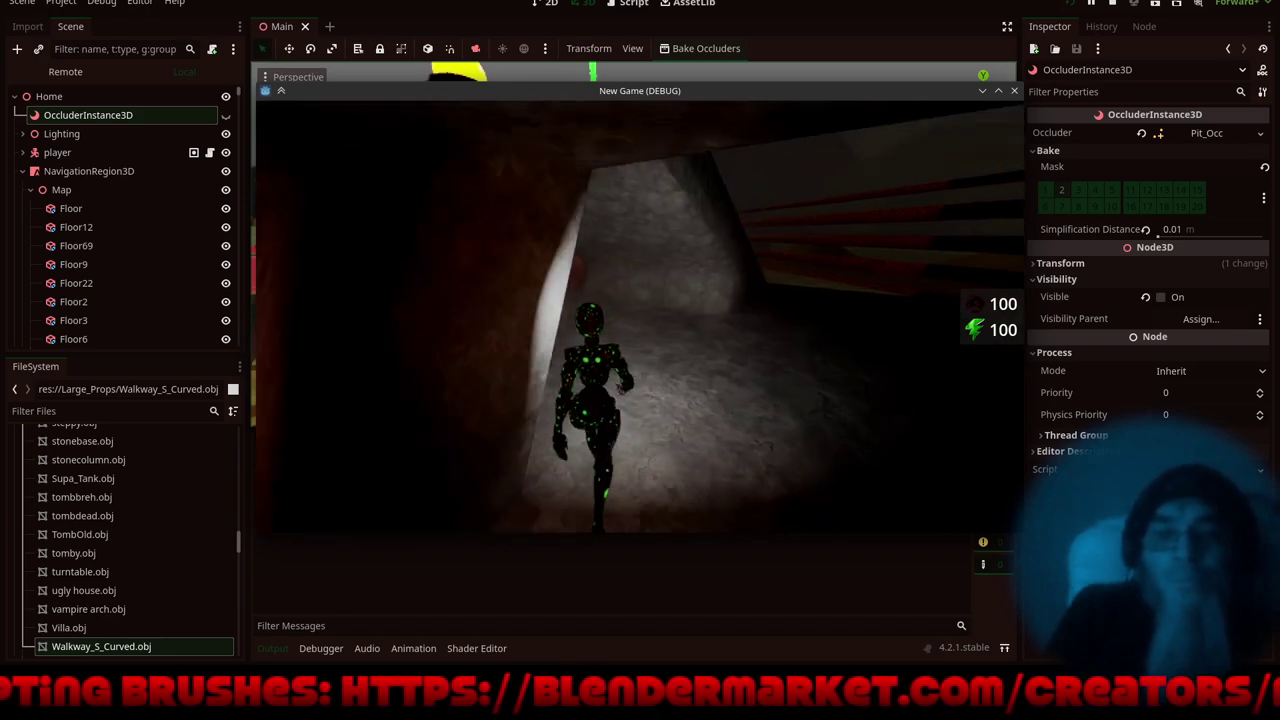
key(w)
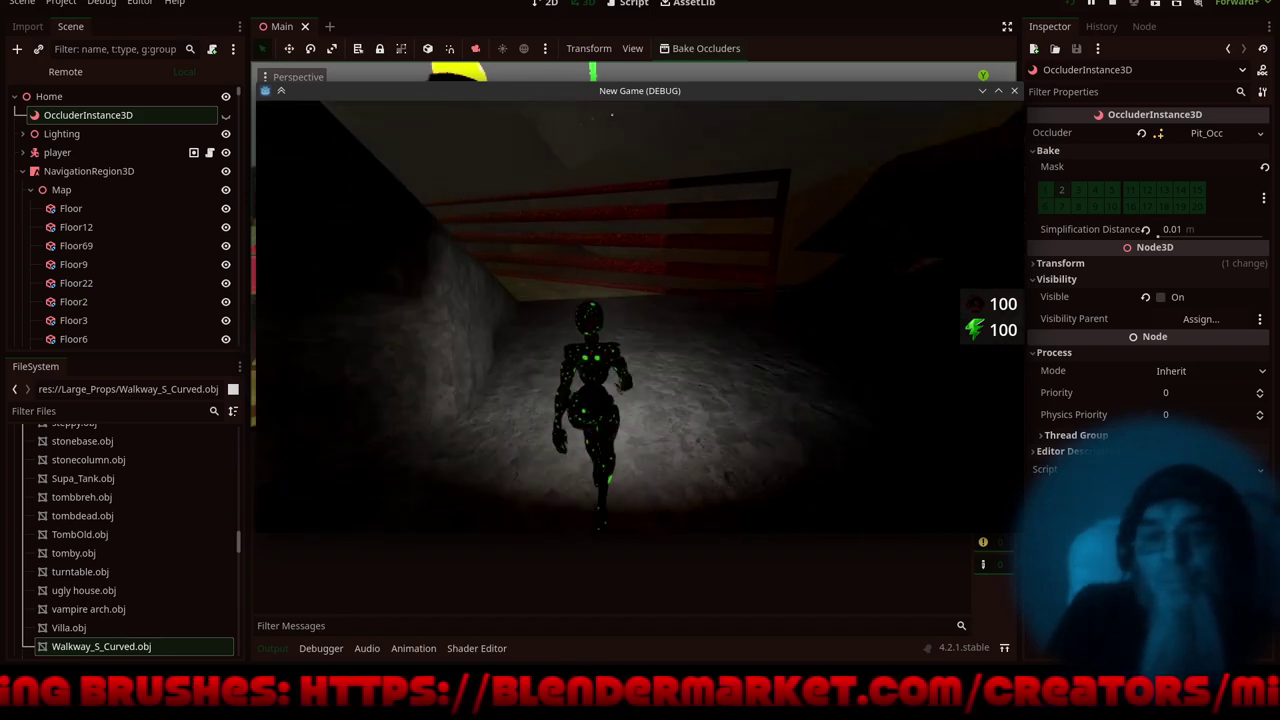
key(w)
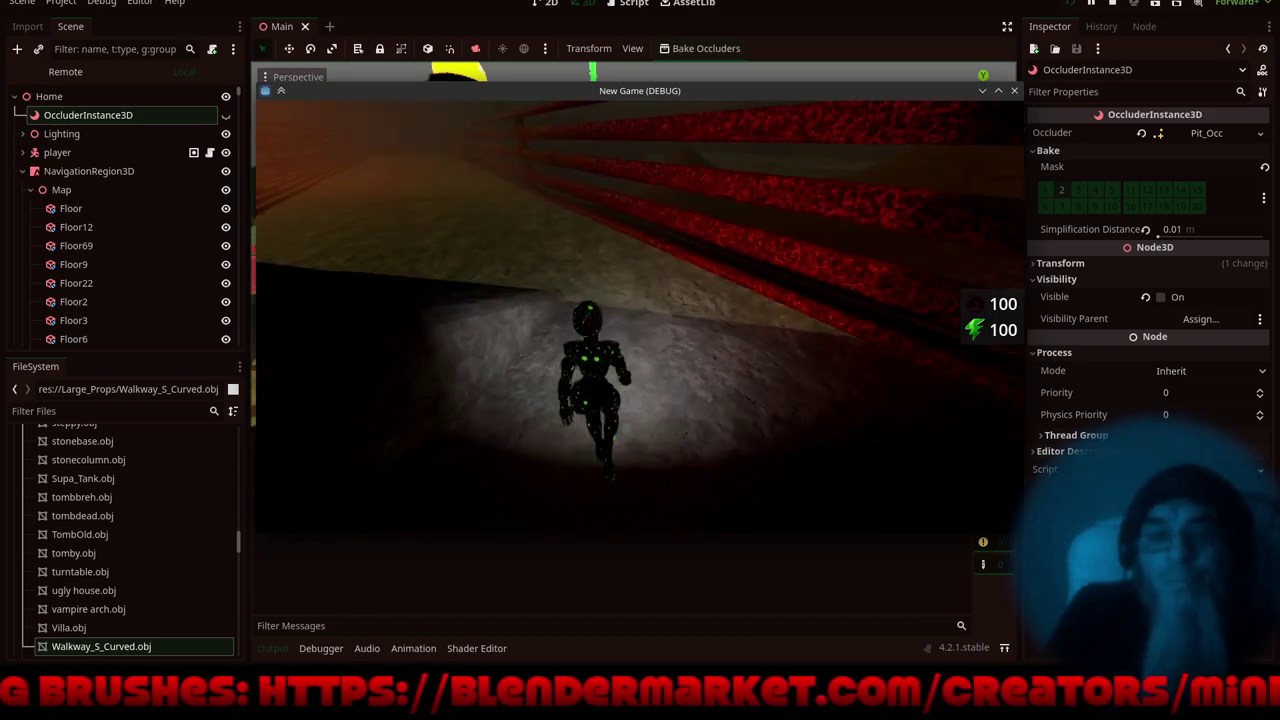
- Move the character along the dark concrete ledge onto the cobbled walkway and inspect the railings on both sides
key(w)
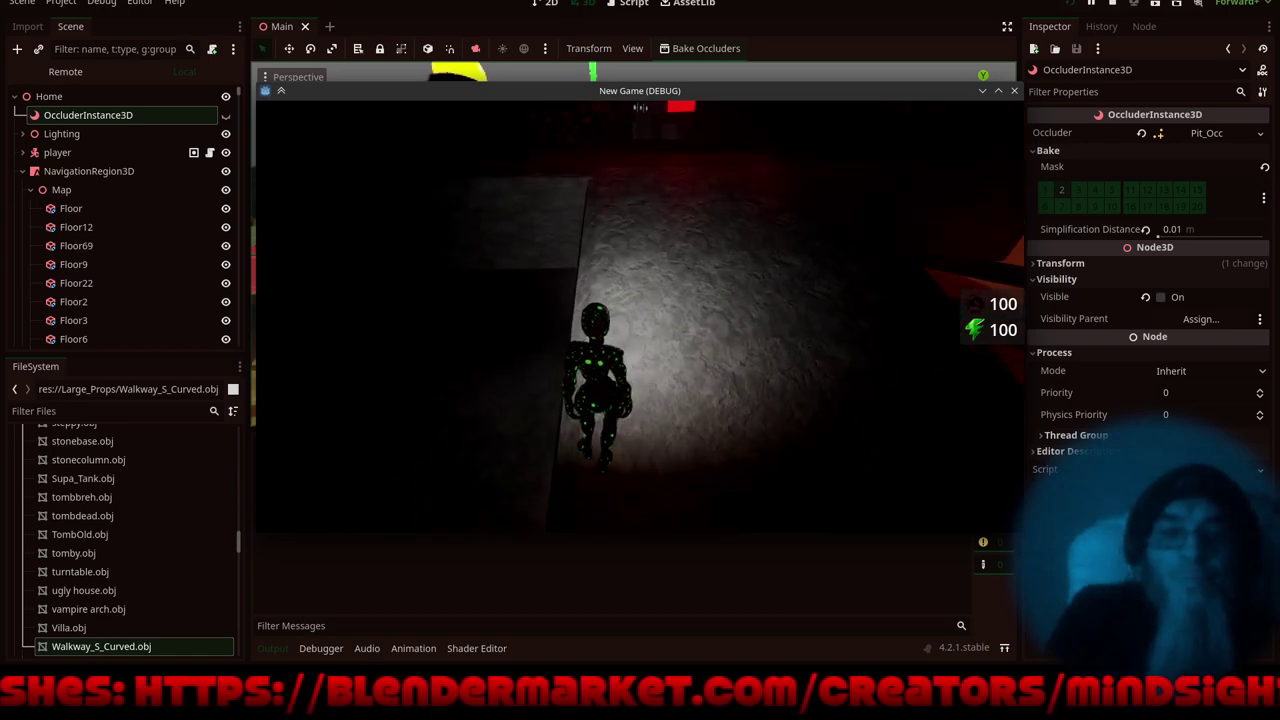
key(w)
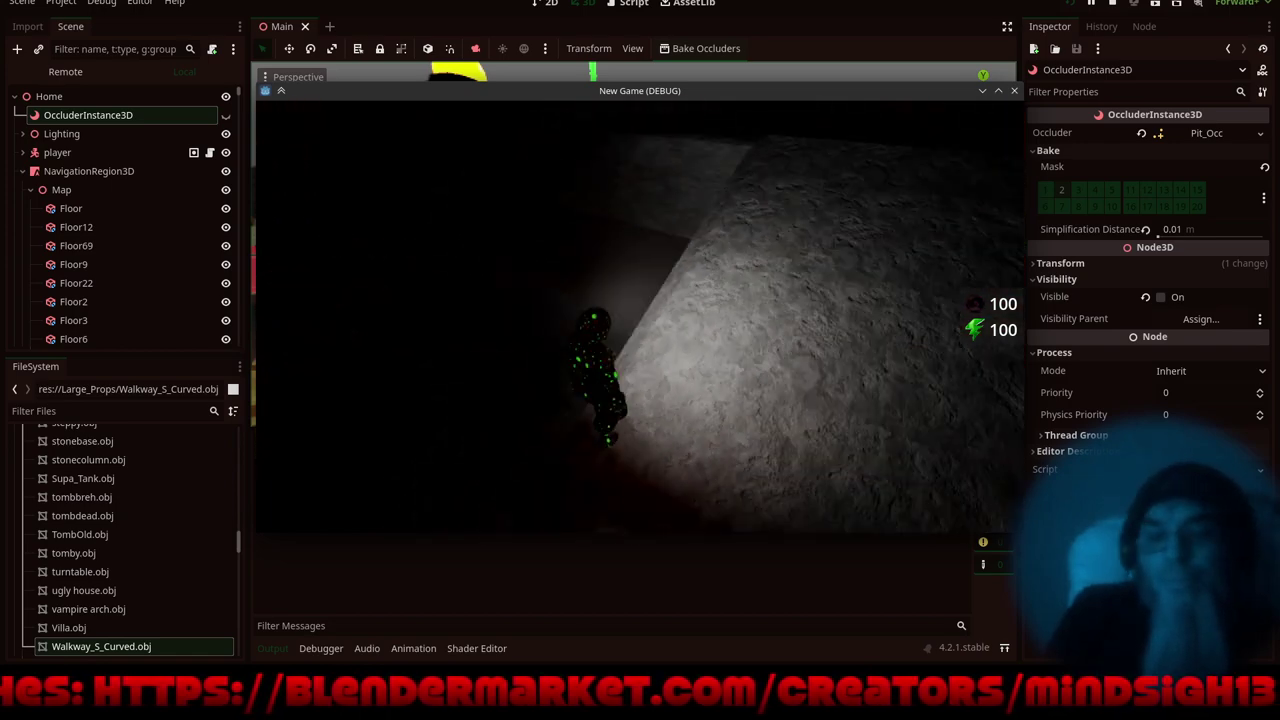
key(w)
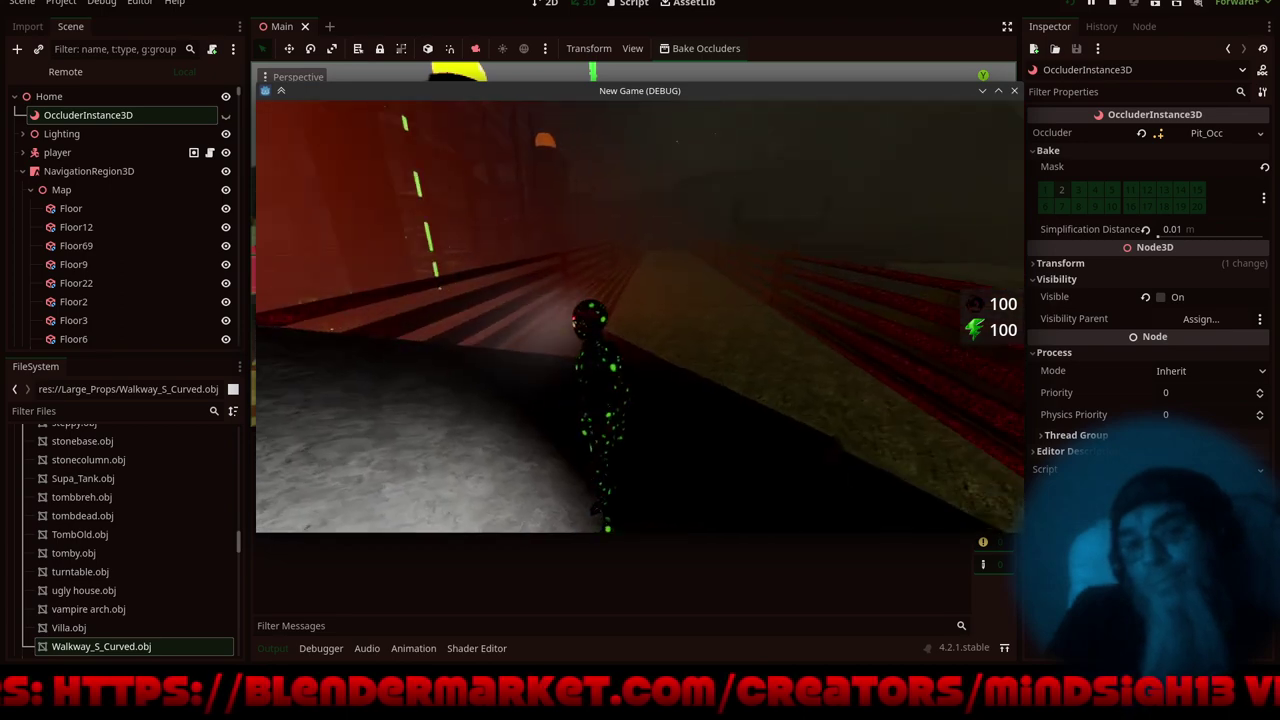
key(w)
key(w)
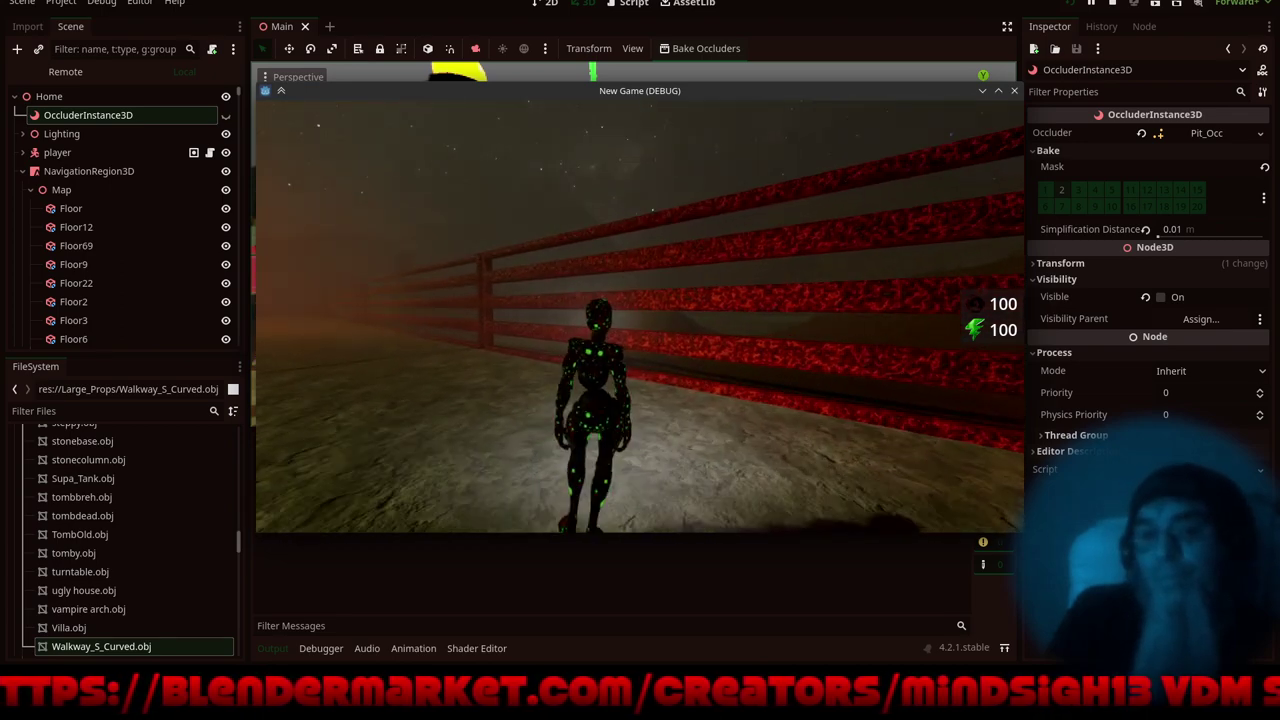
- Back the character off the walkway, then return to examine the joint between two railing sections up close
key(s)
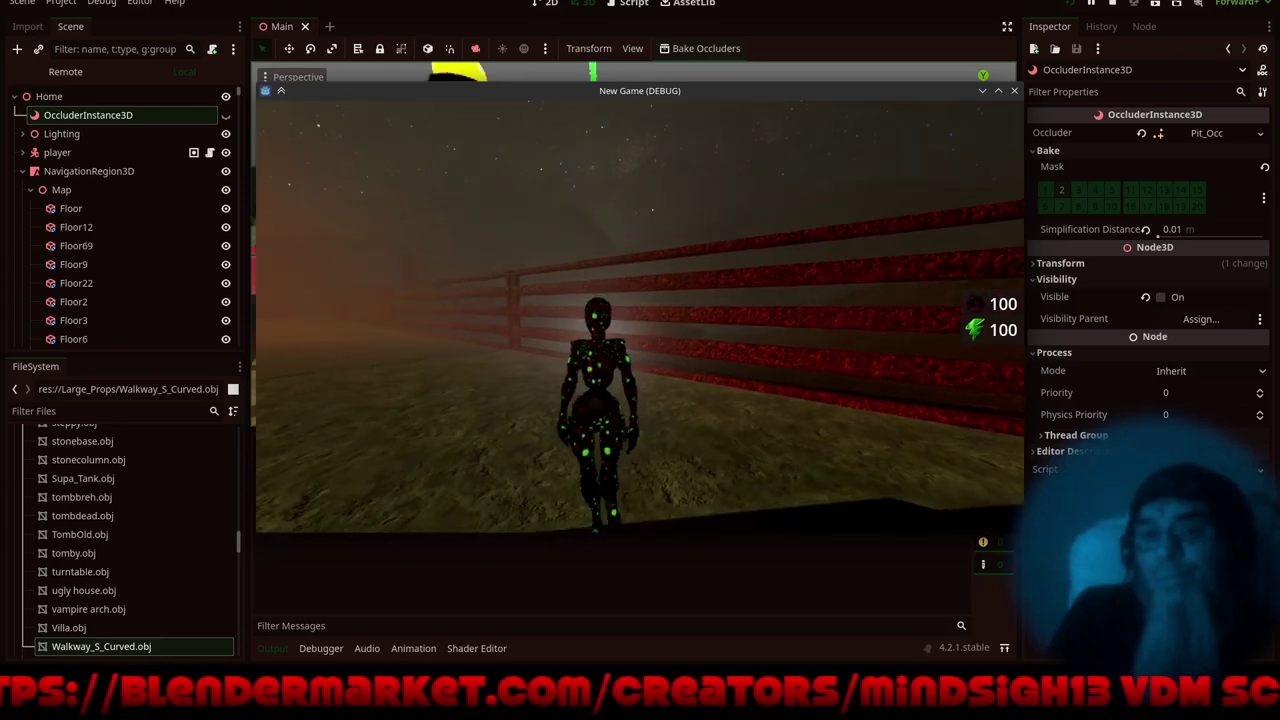
key(s)
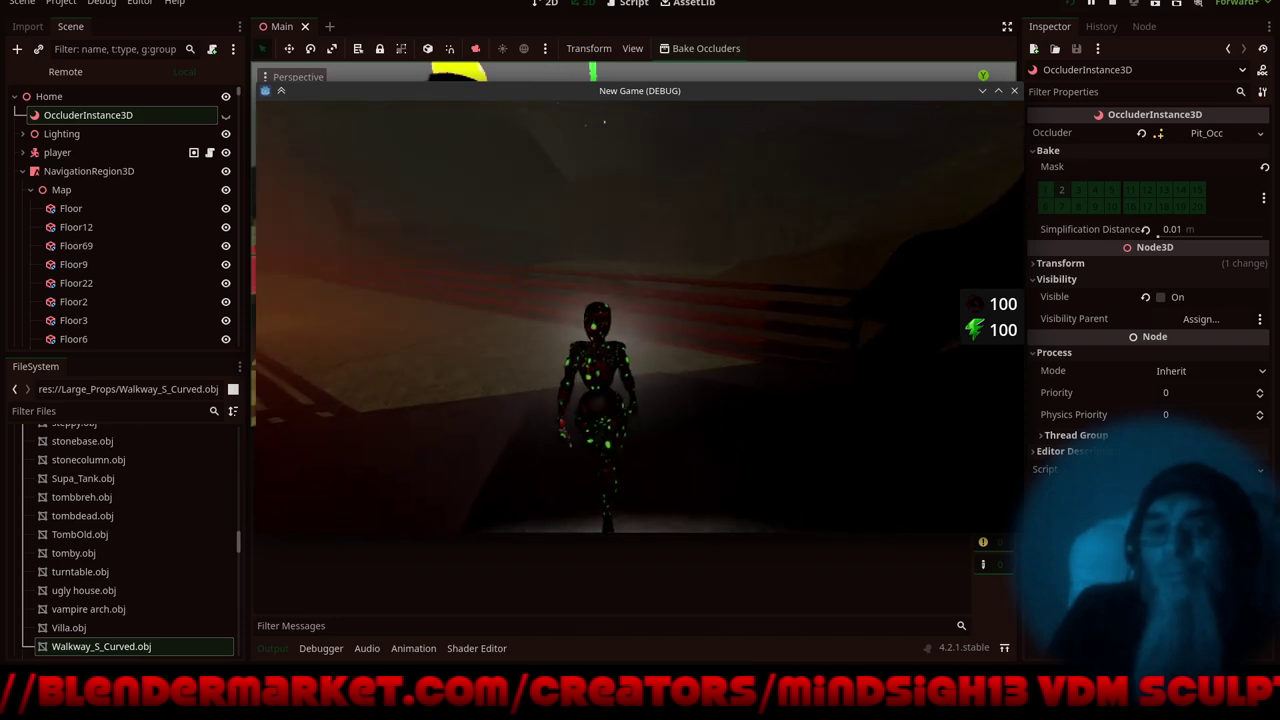
key(w)
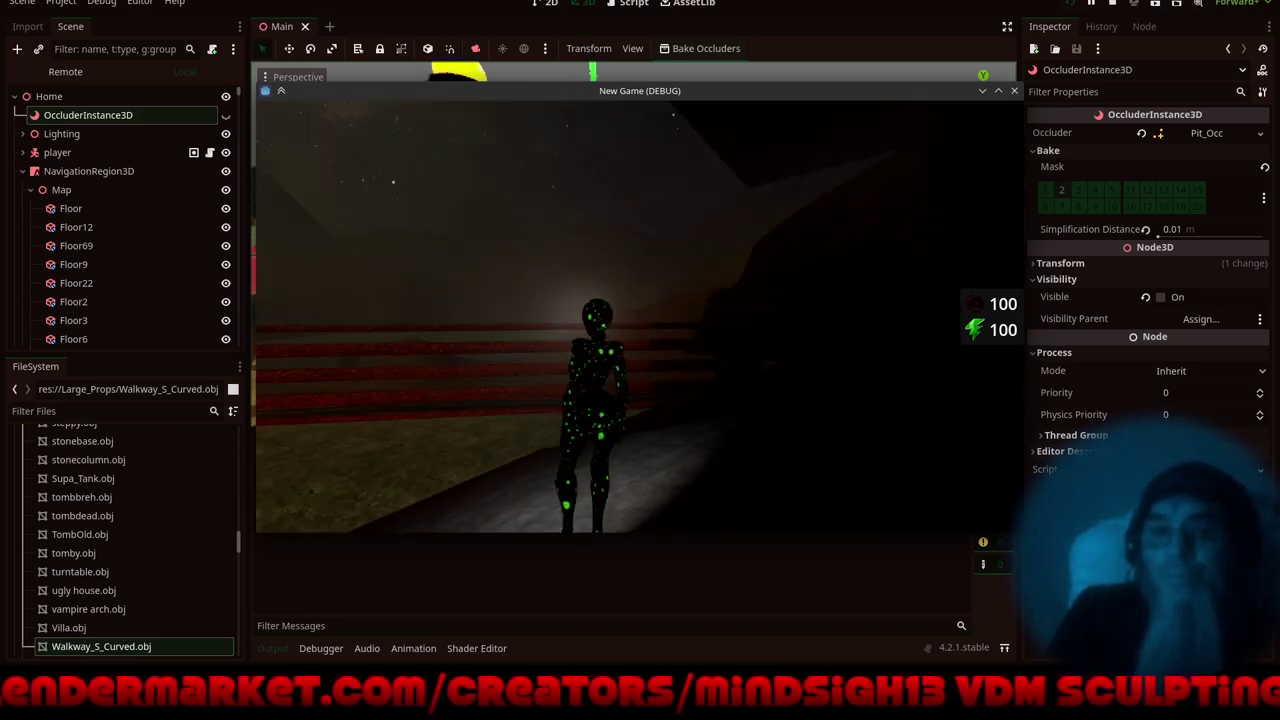
key(w)
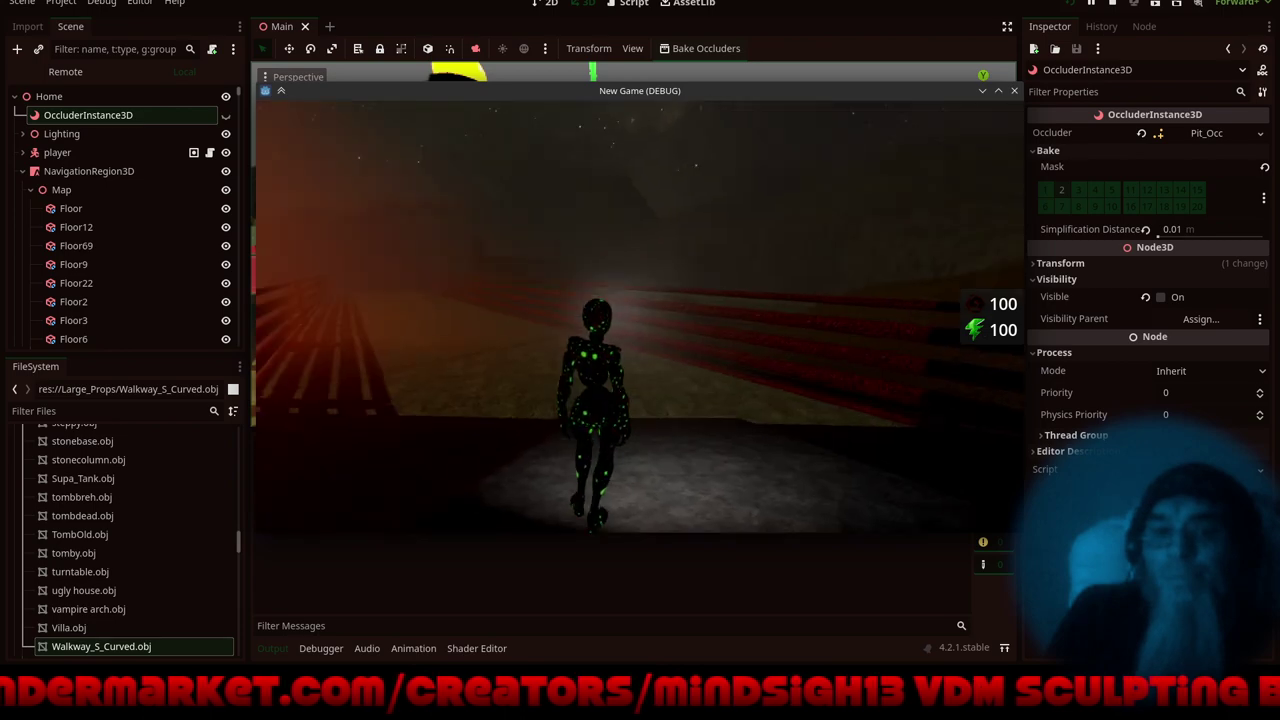
key(w)
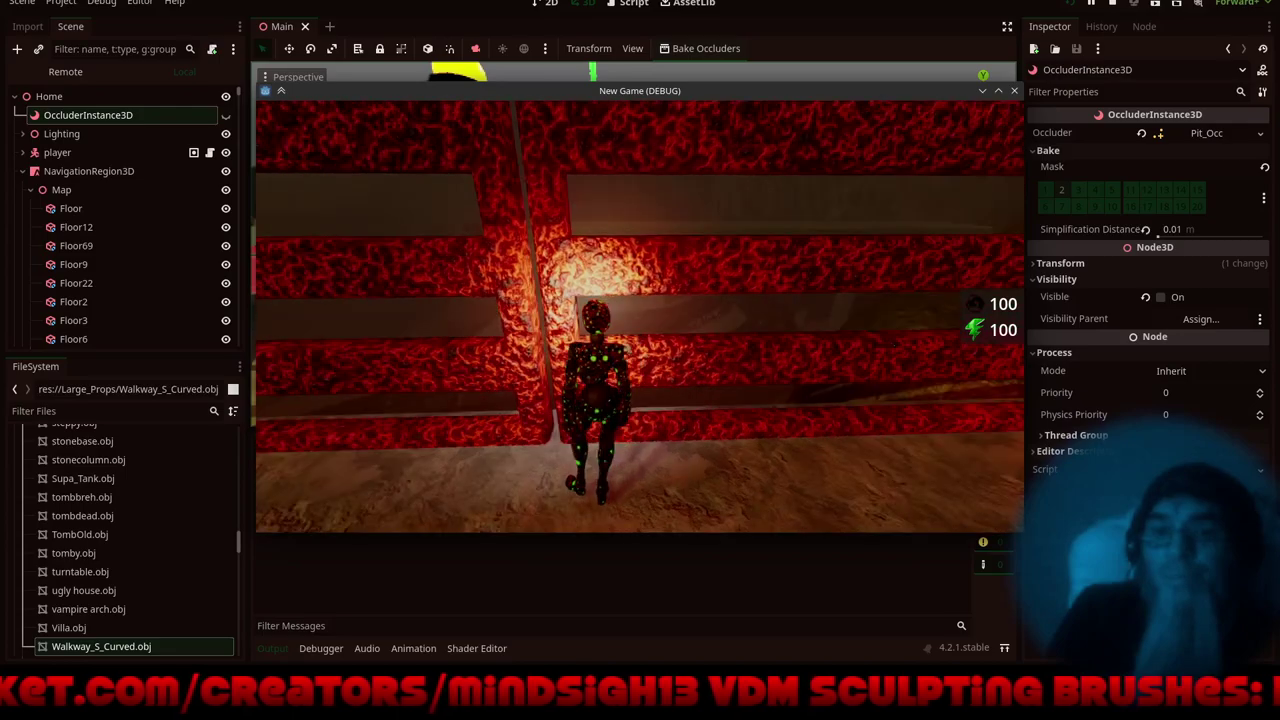
- Check the gaps between the walkway railings, and run the character along the walkway and around the concrete pillars in the red-lit area
key(w)
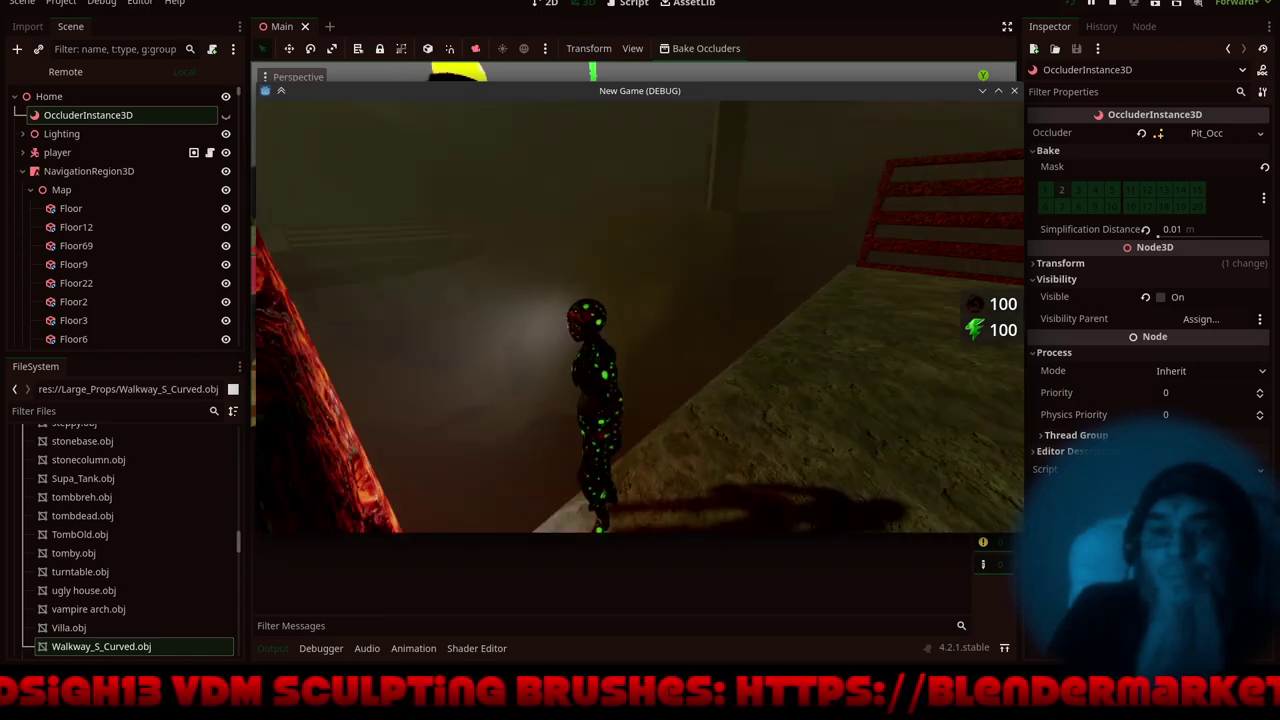
key(w)
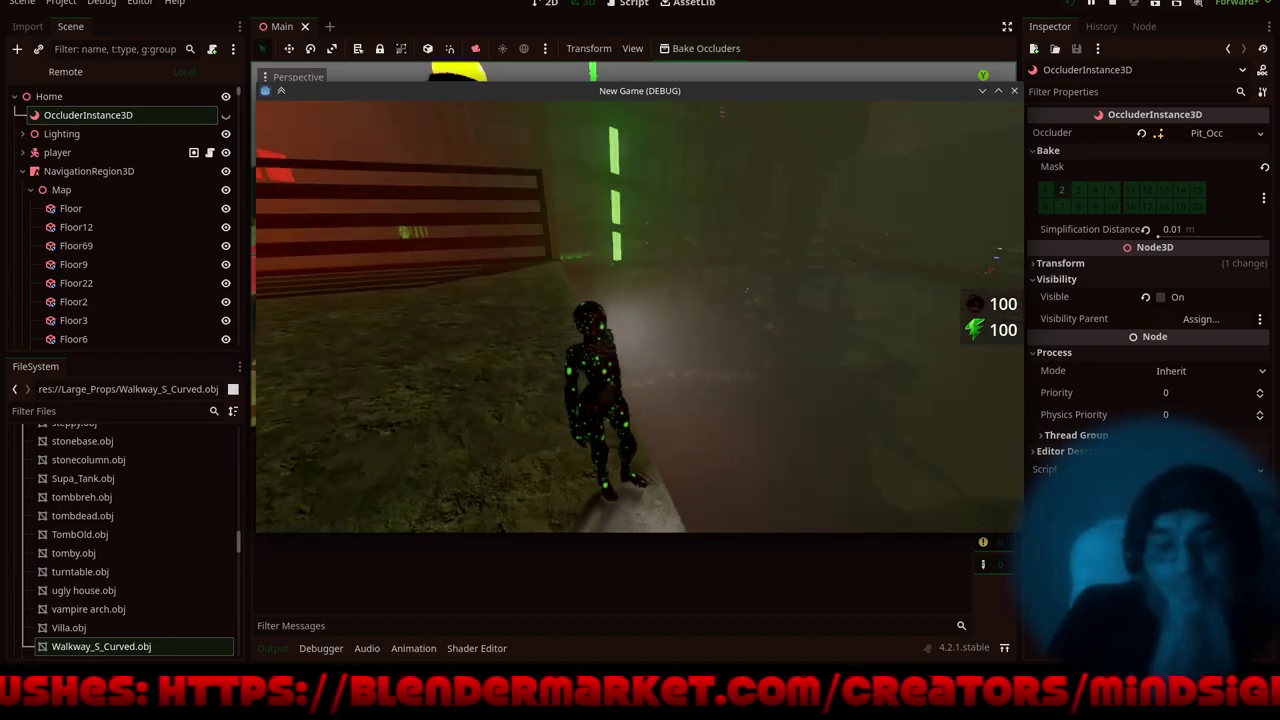
key(w)
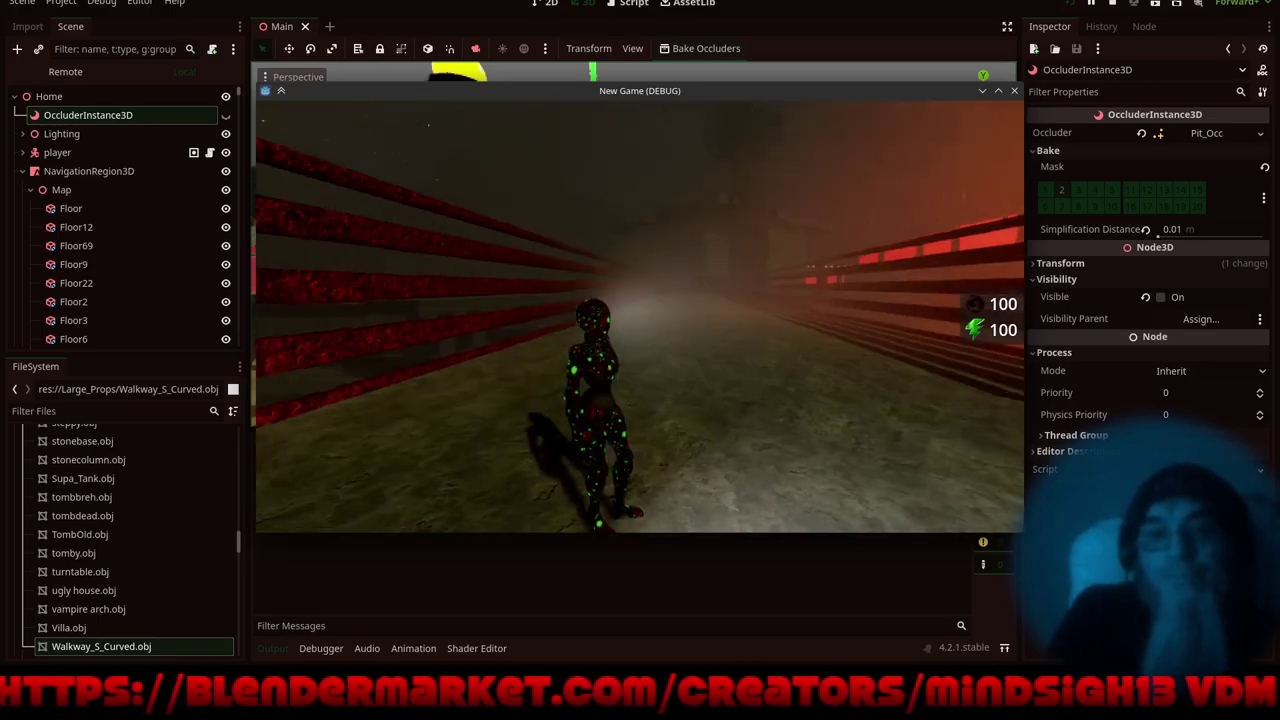
key(w)
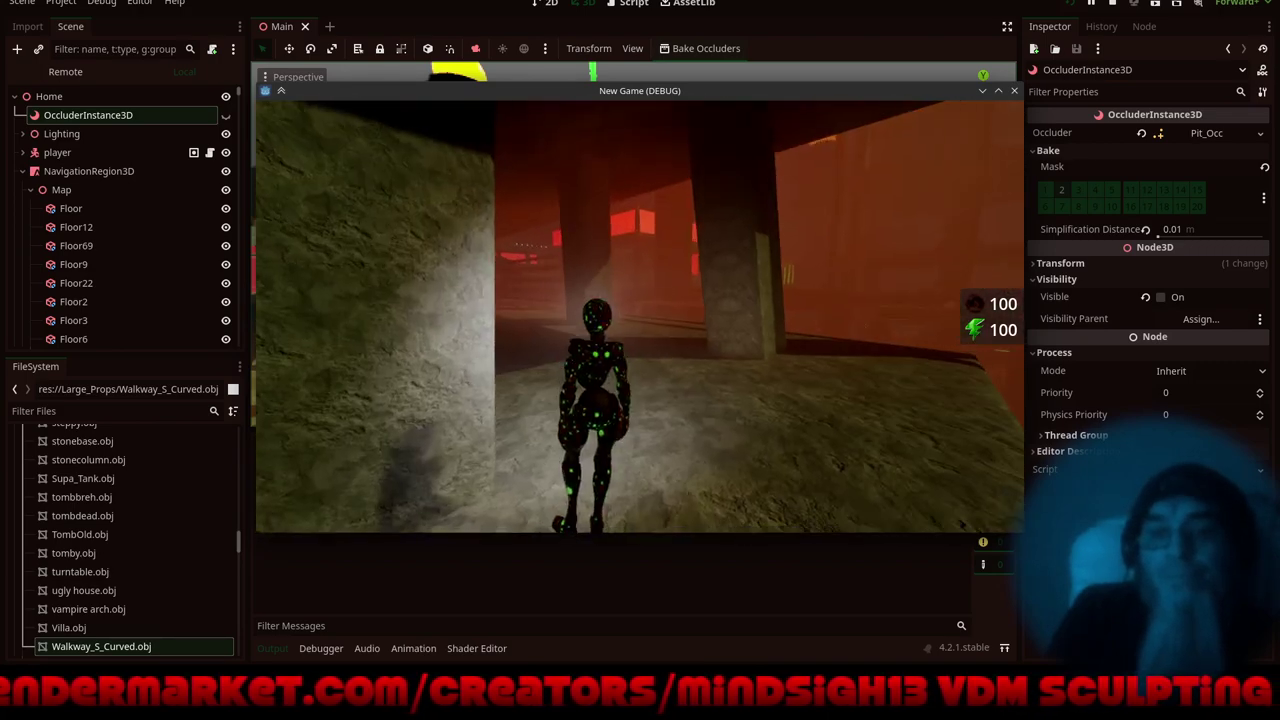
key(w)
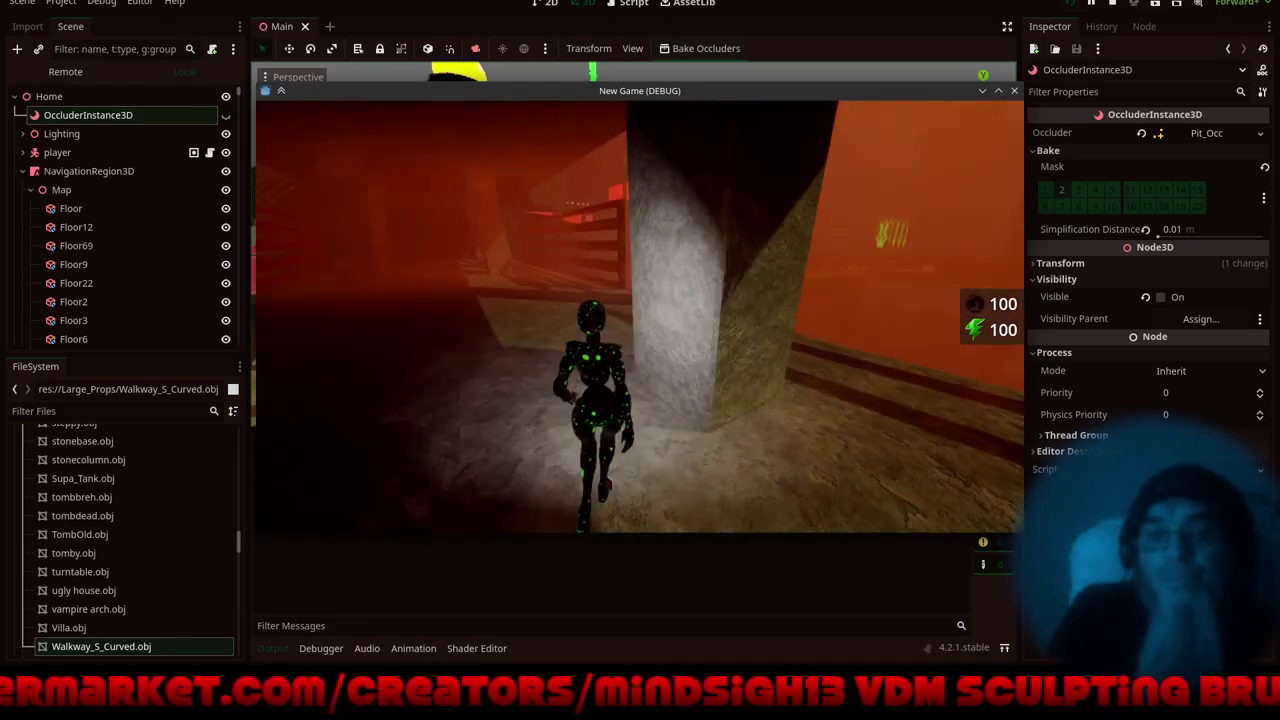
key(w)
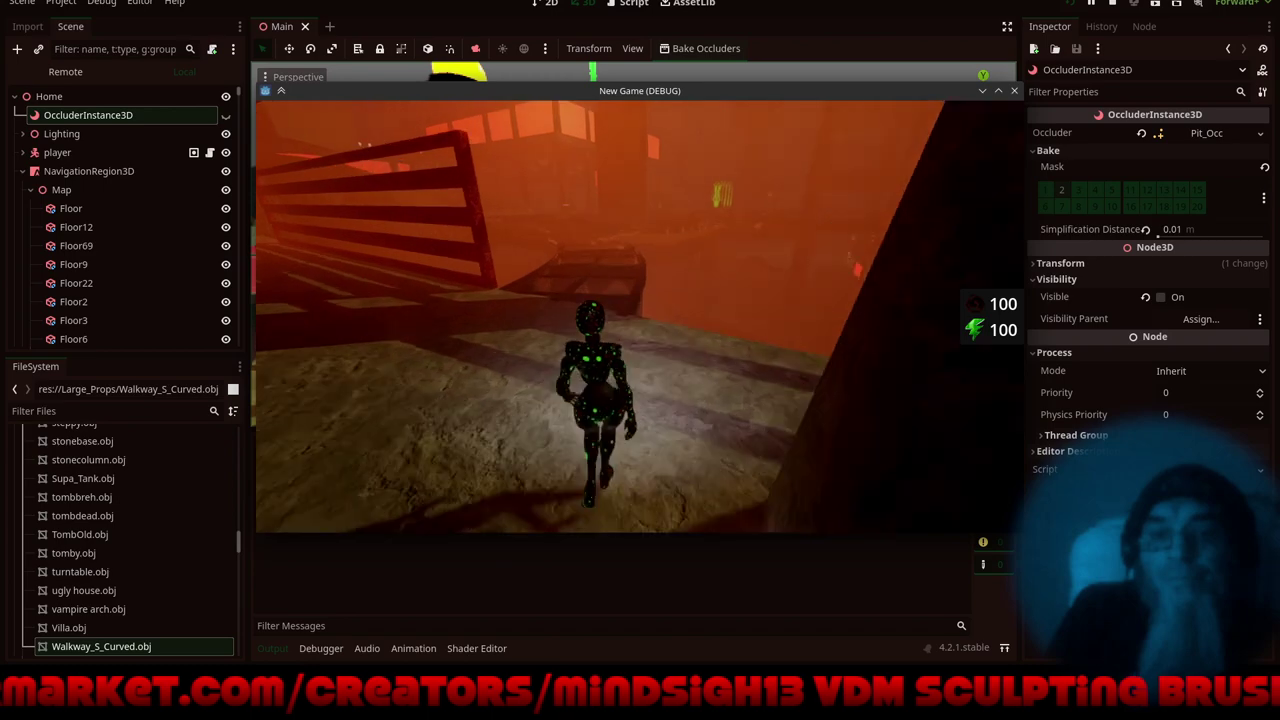
- Run the character along the curved rusty metal track beneath the walkways, and end the playtest
key(w)
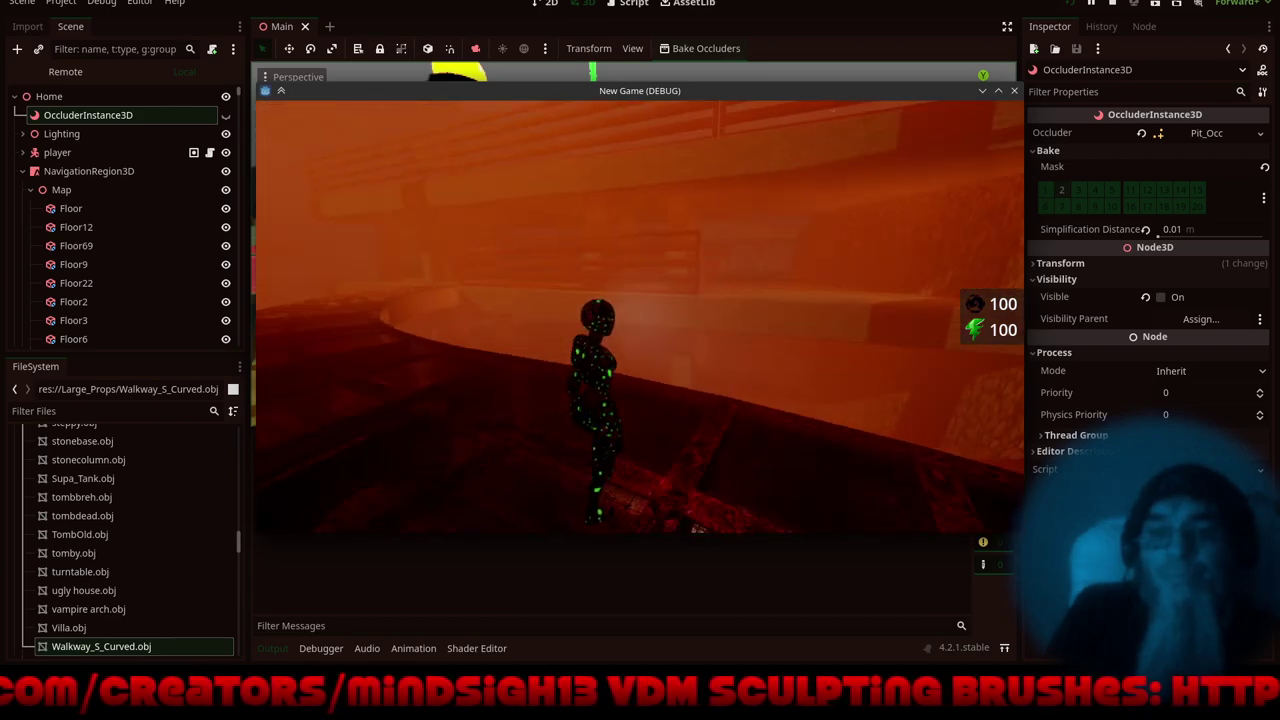
key(w)
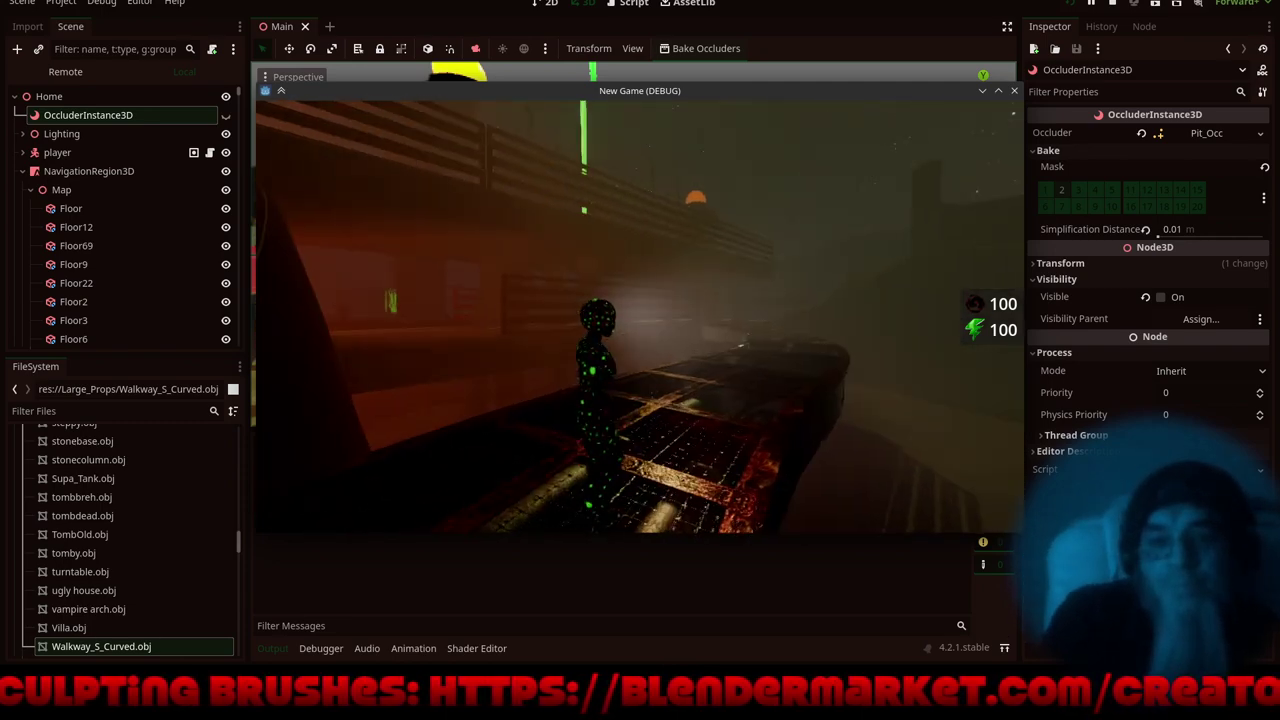
key(w)
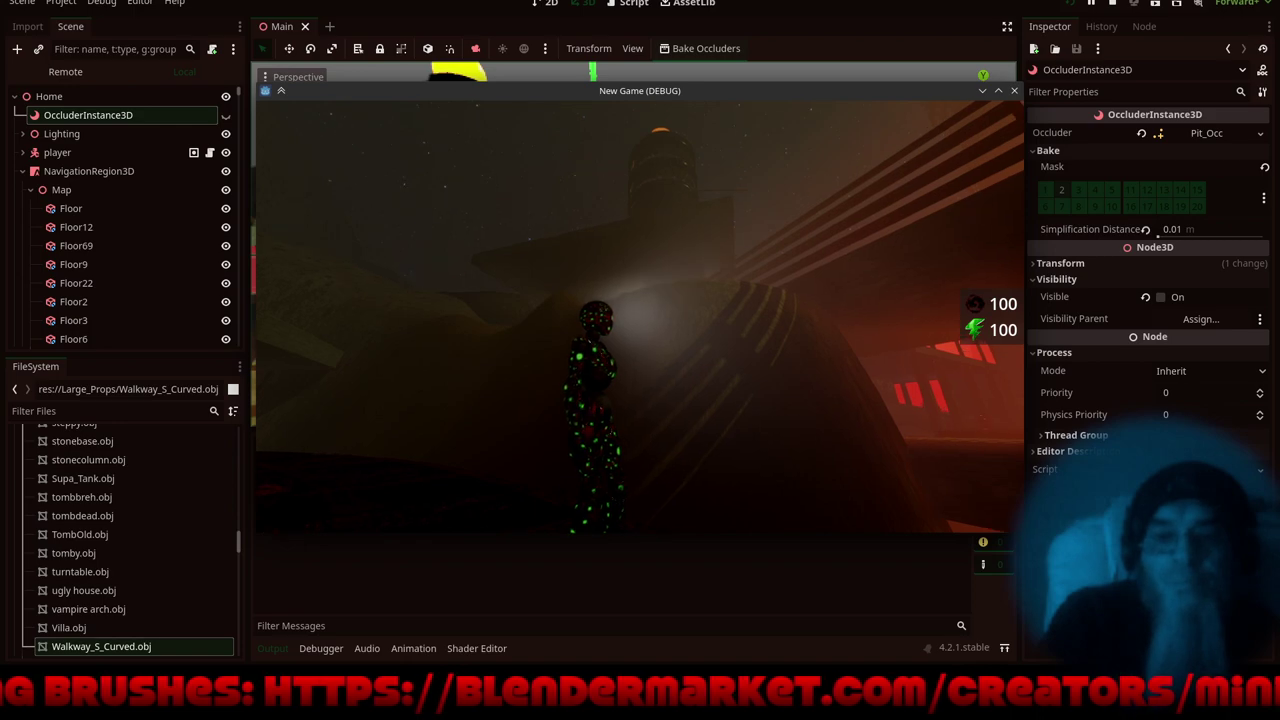
key(w)
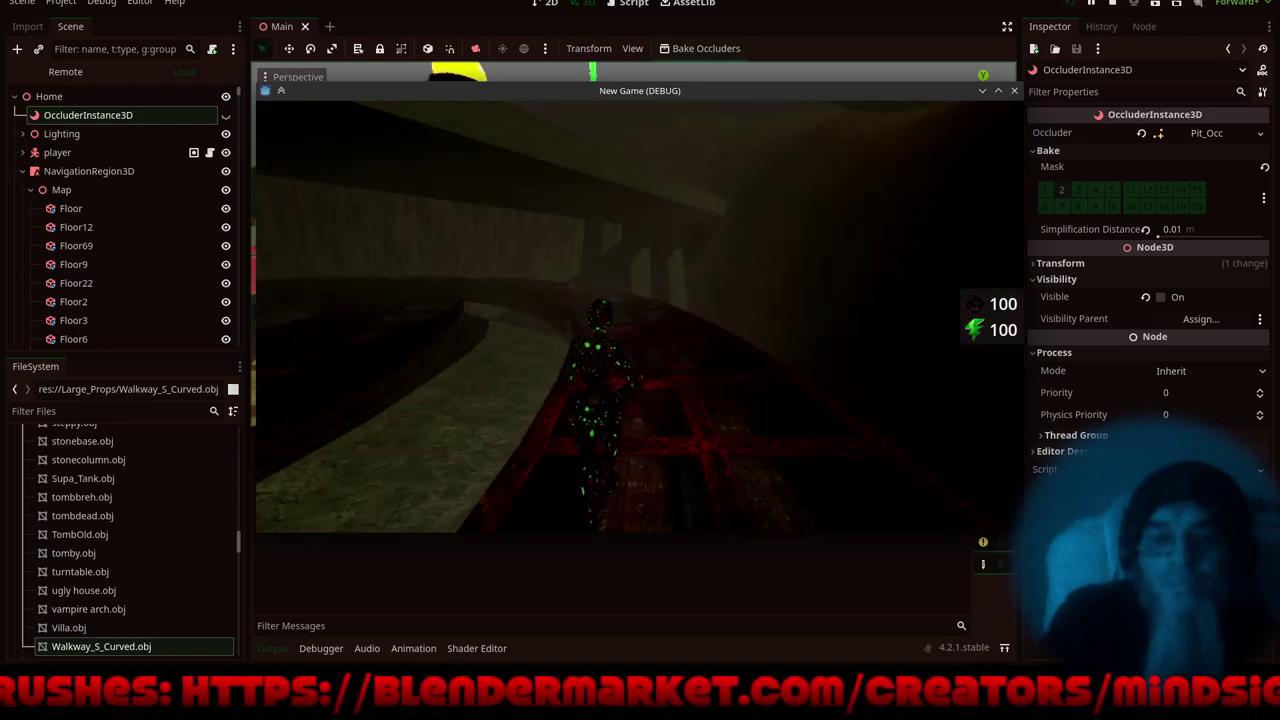
key(Escape)
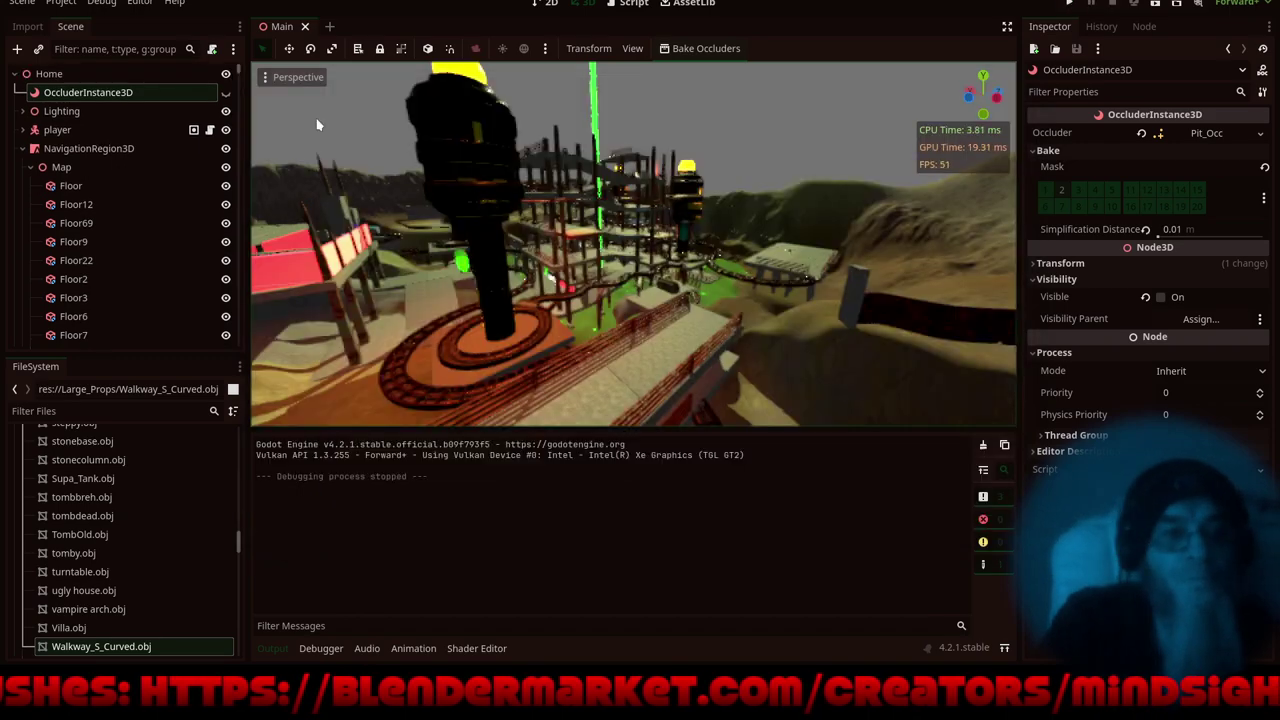
- Collapse the NavigationRegion3D branch, expand the Lighting group, and select its WorldEnvironment node
click(24, 148)
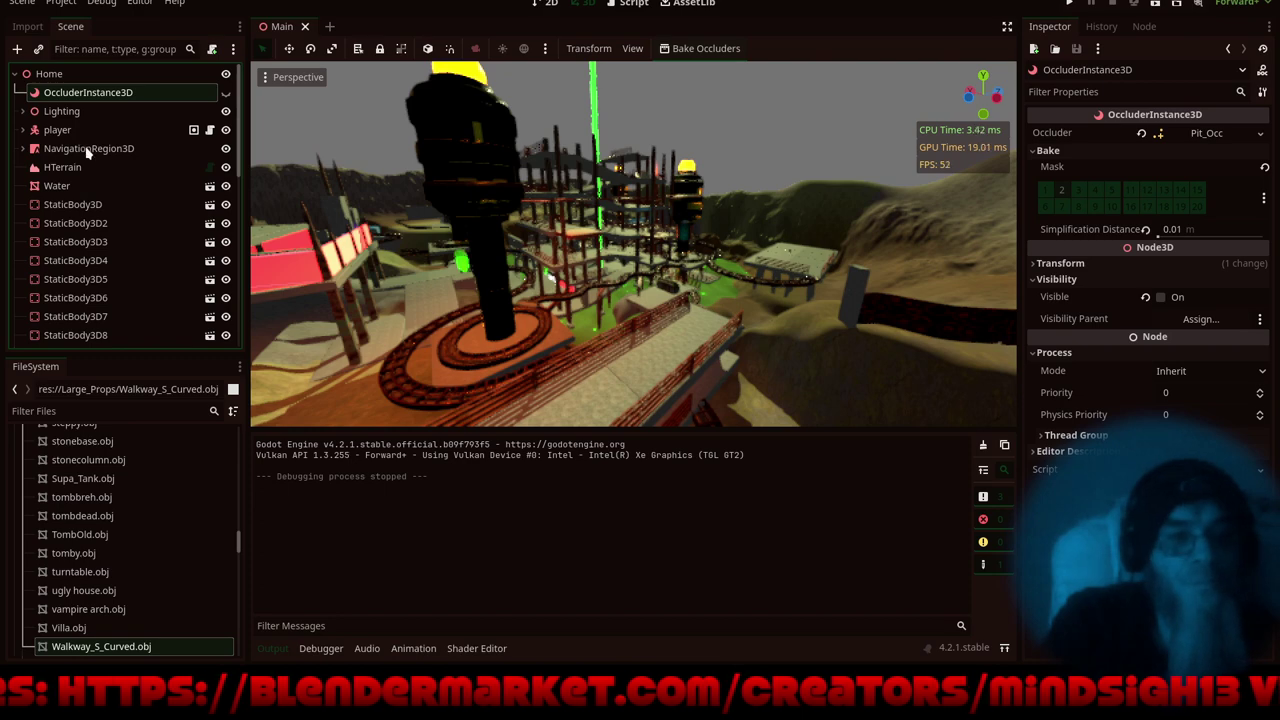
click(19, 113)
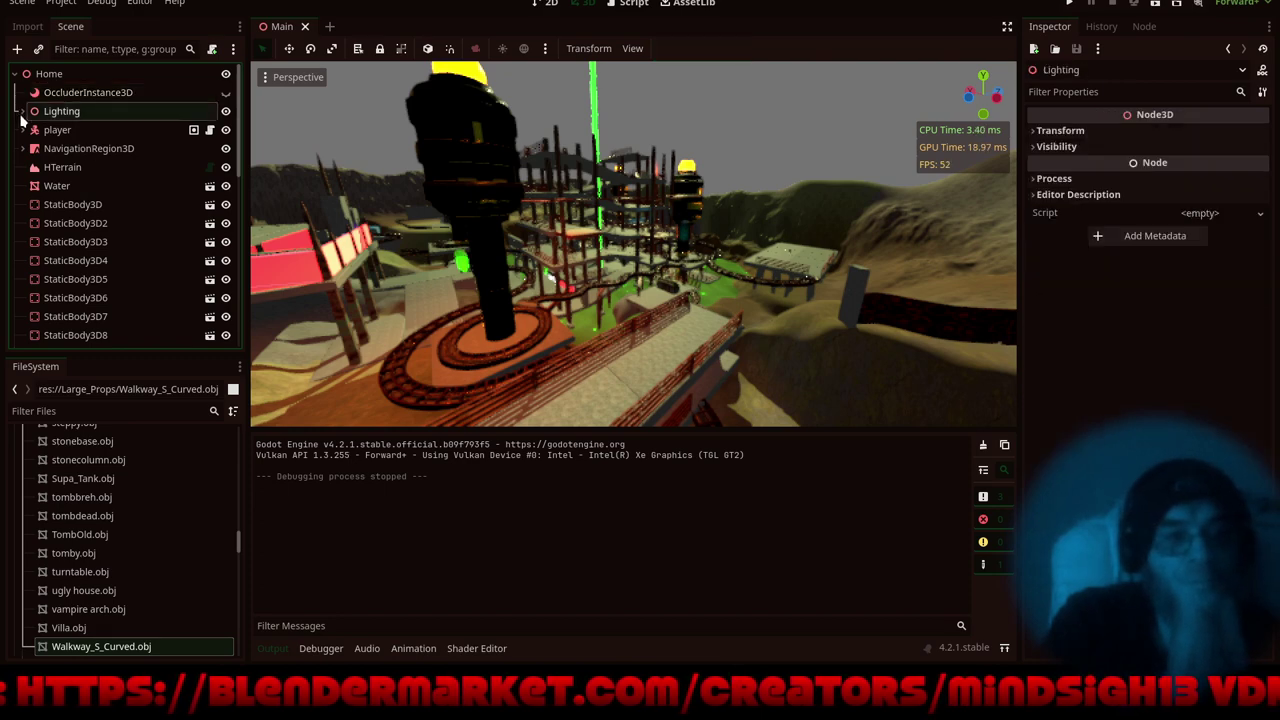
click(23, 112)
scroll(172, 290, down, 10)
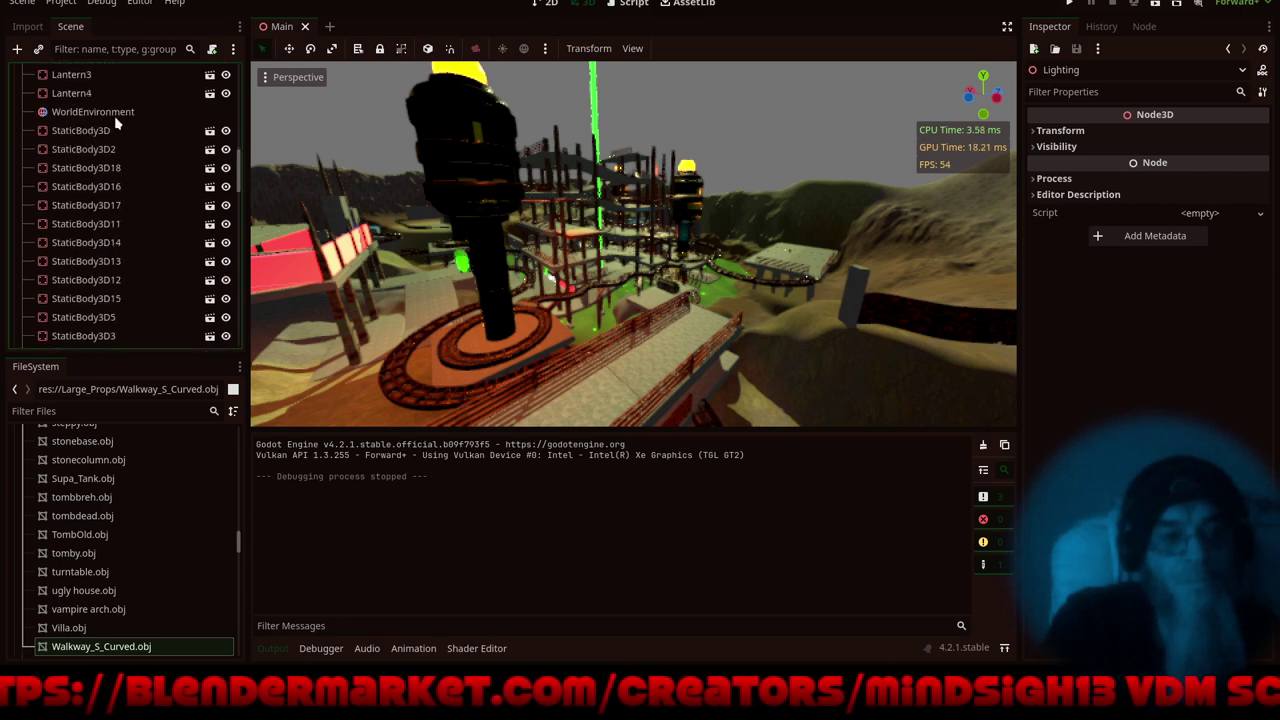
click(92, 111)
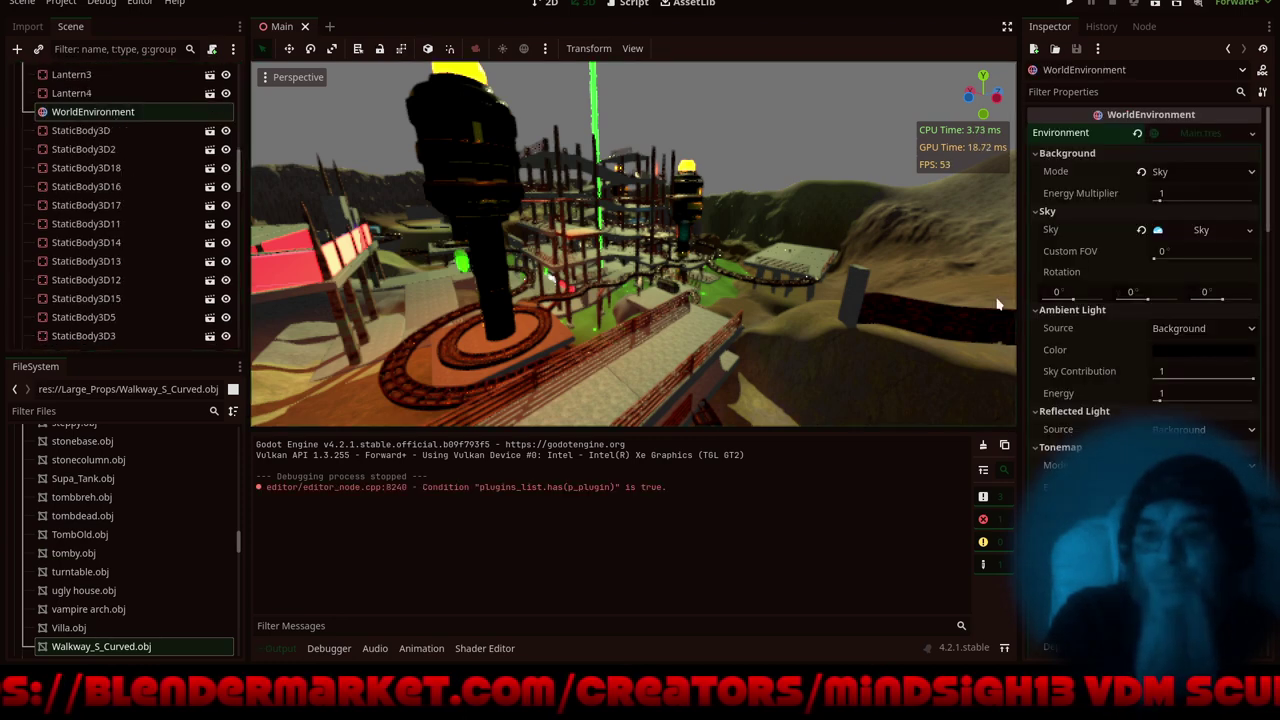
- Turn off fog and volumetric fog in the WorldEnvironment settings, and save the scene
scroll(1145, 300, down, 5)
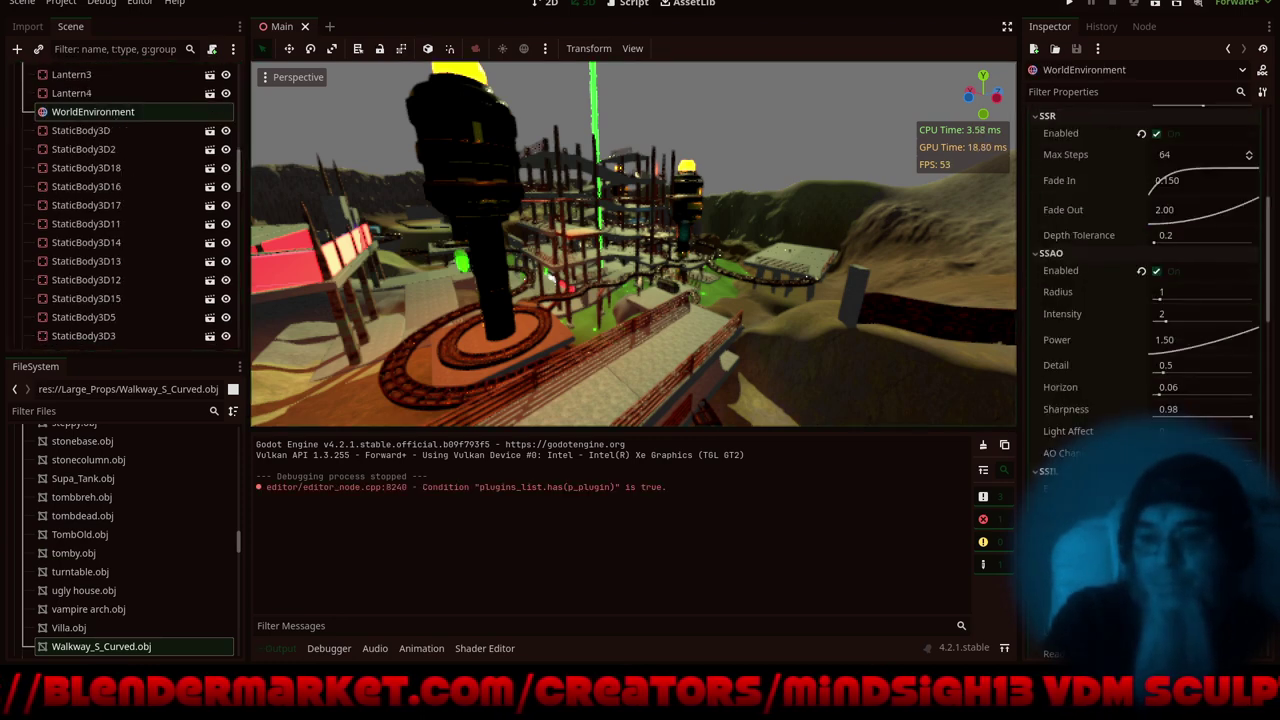
scroll(1145, 300, down, 5)
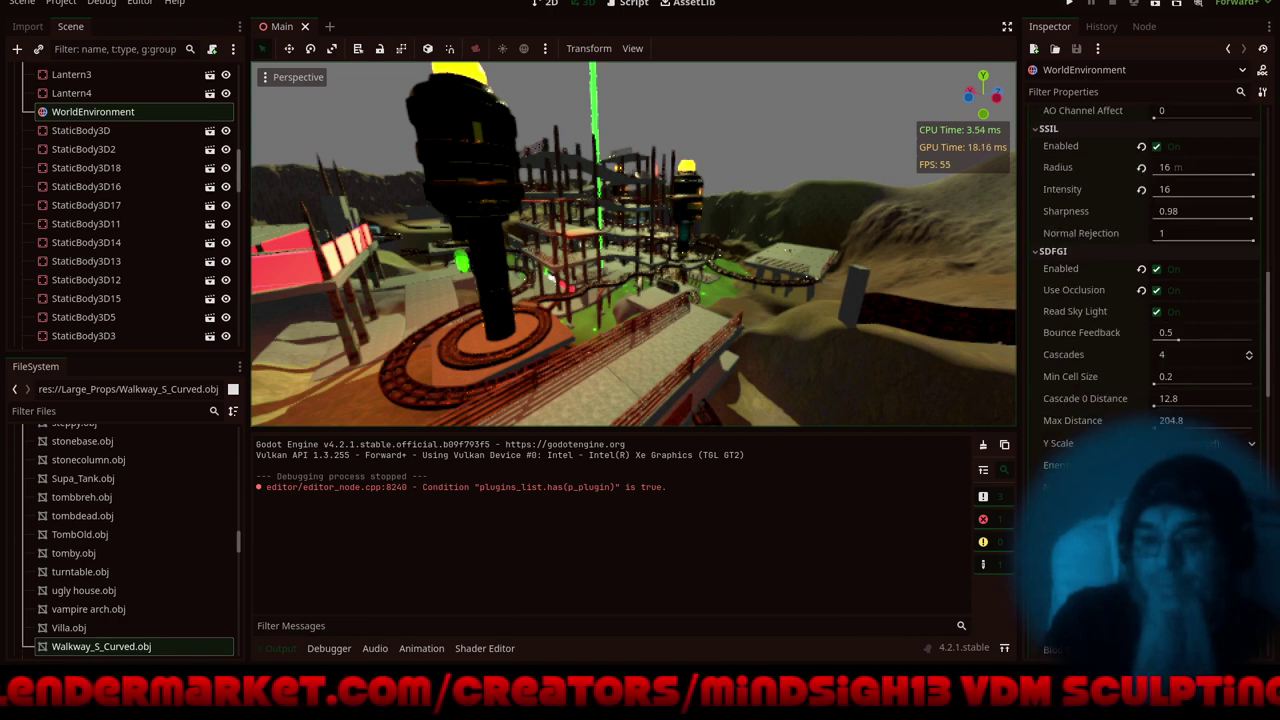
scroll(1145, 300, down, 5)
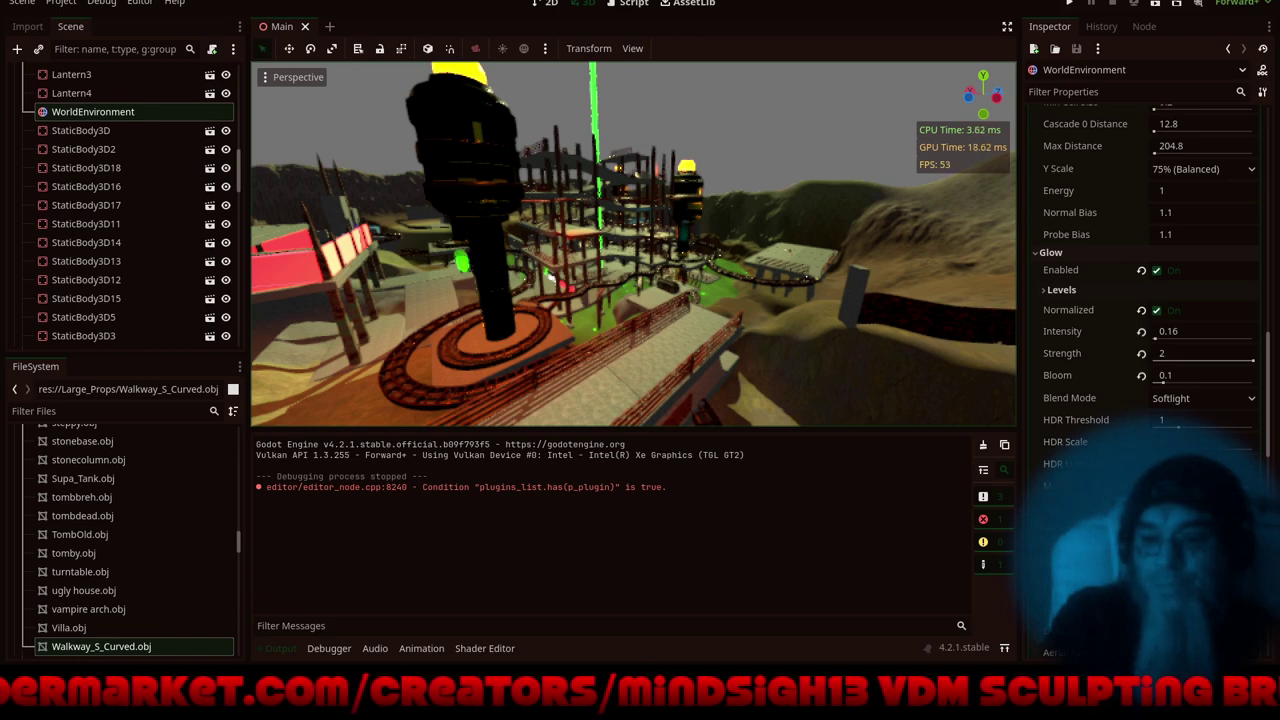
click(1157, 543)
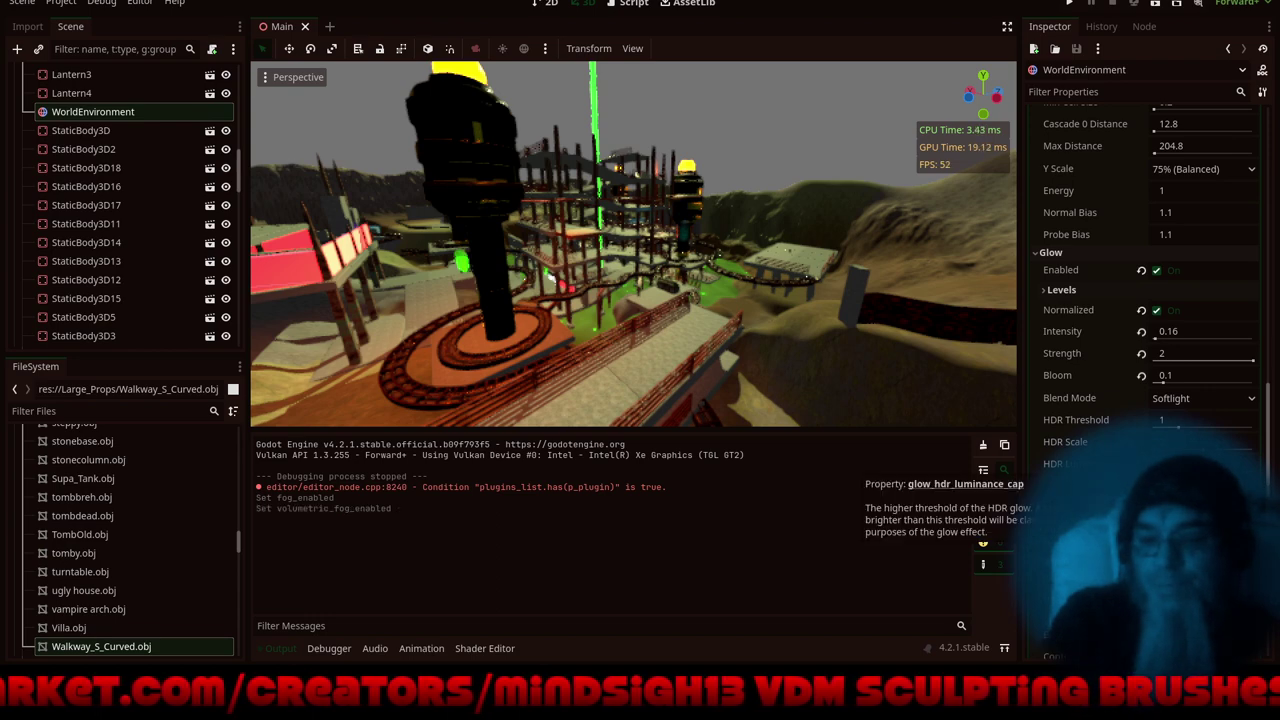
scroll(1151, 294, down, 2)
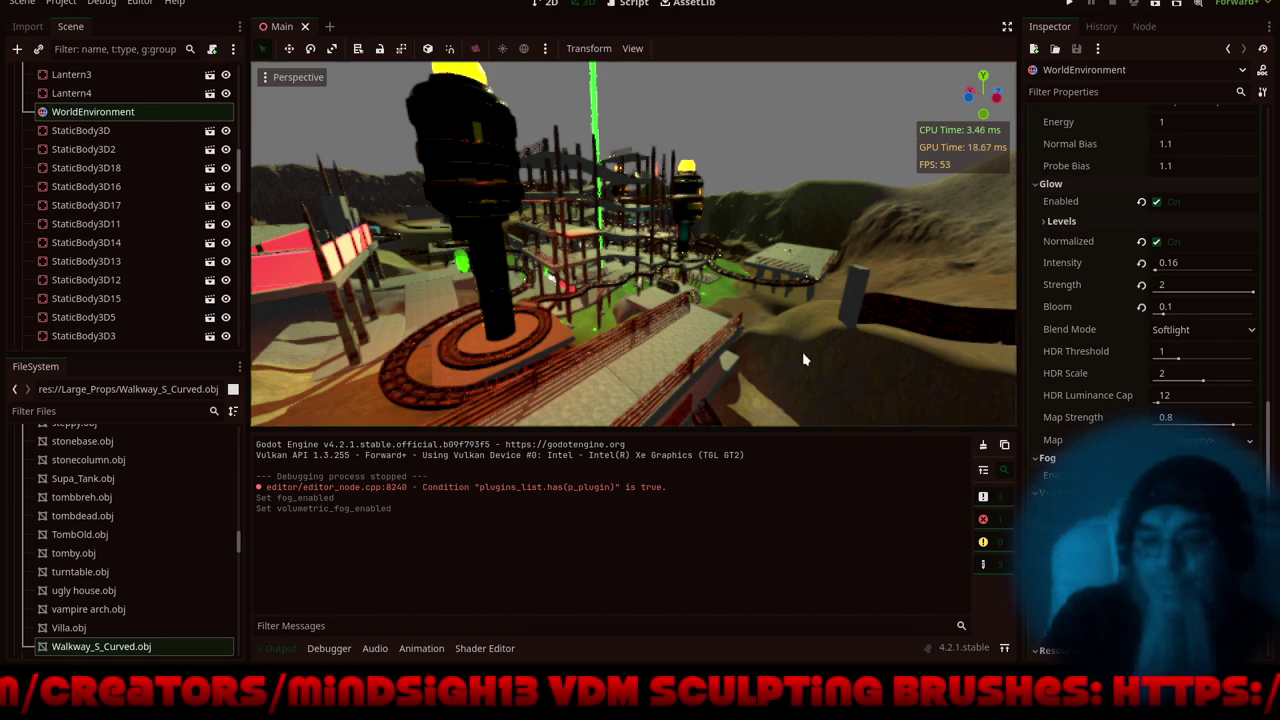
key(ctrl+s)
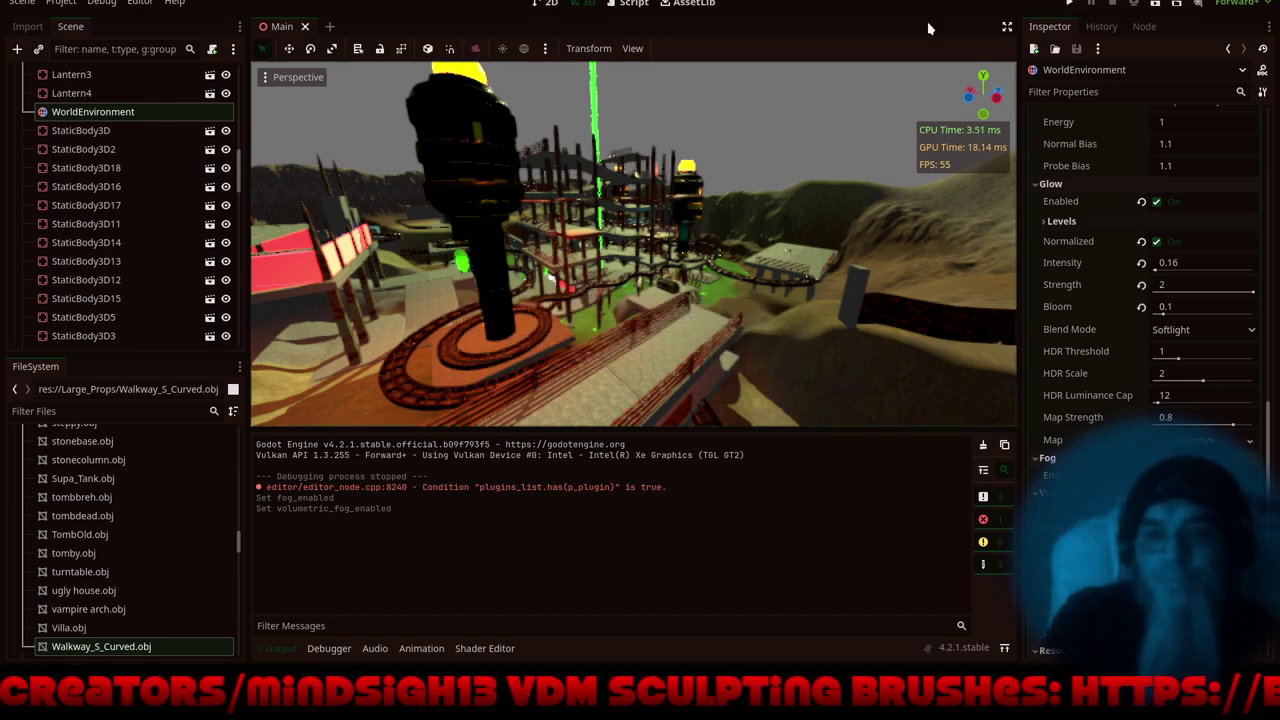
- Launch a playtest without fog and run the character along the metal track onto the concrete walkway
click(1078, 5)
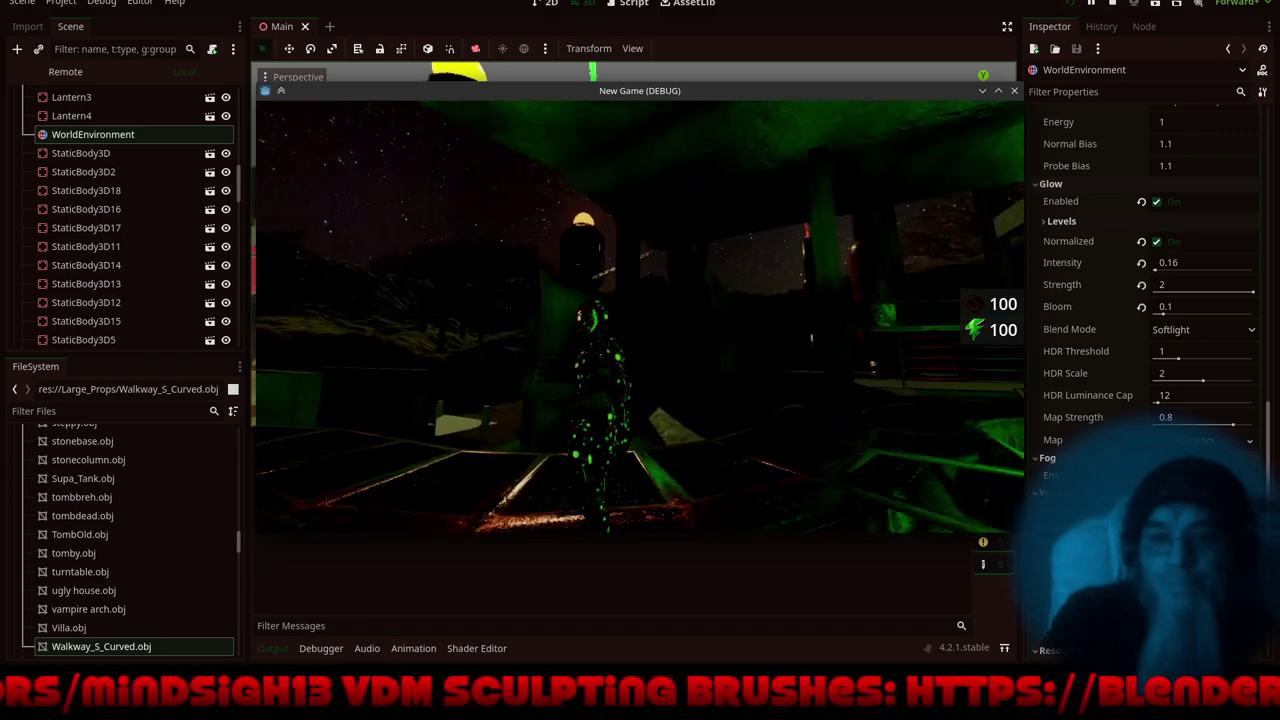
key(w)
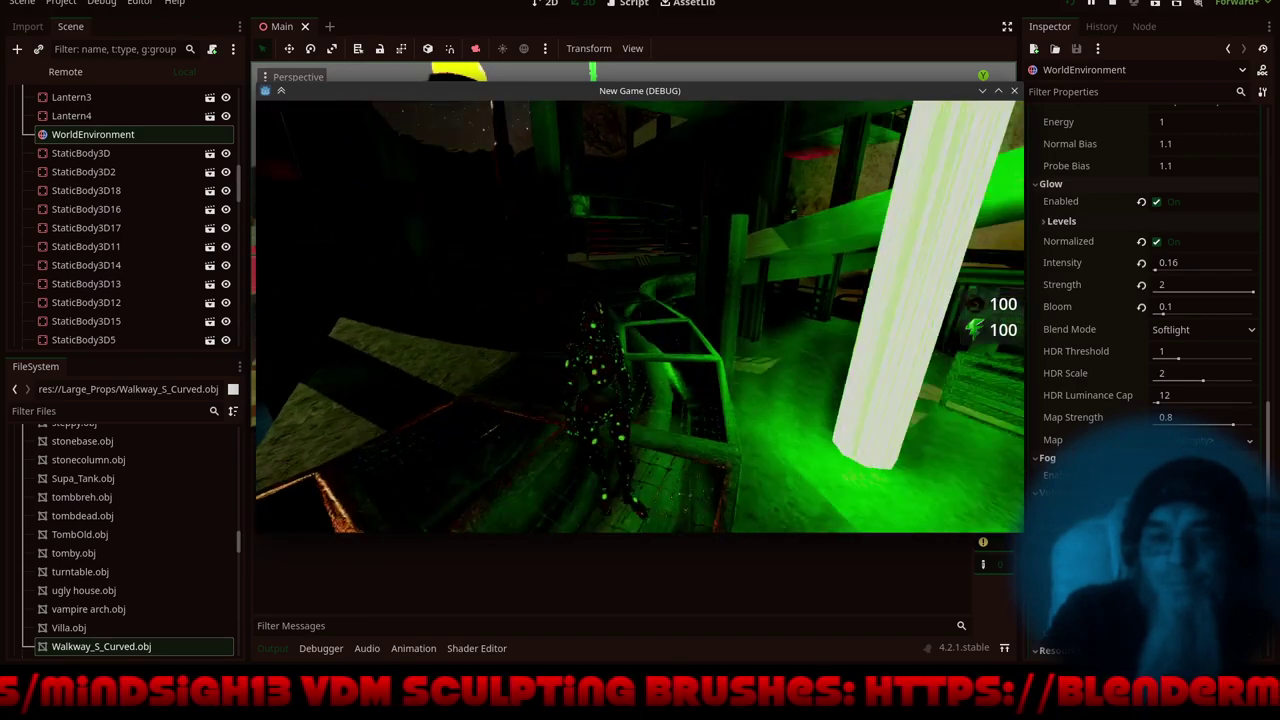
key(w)
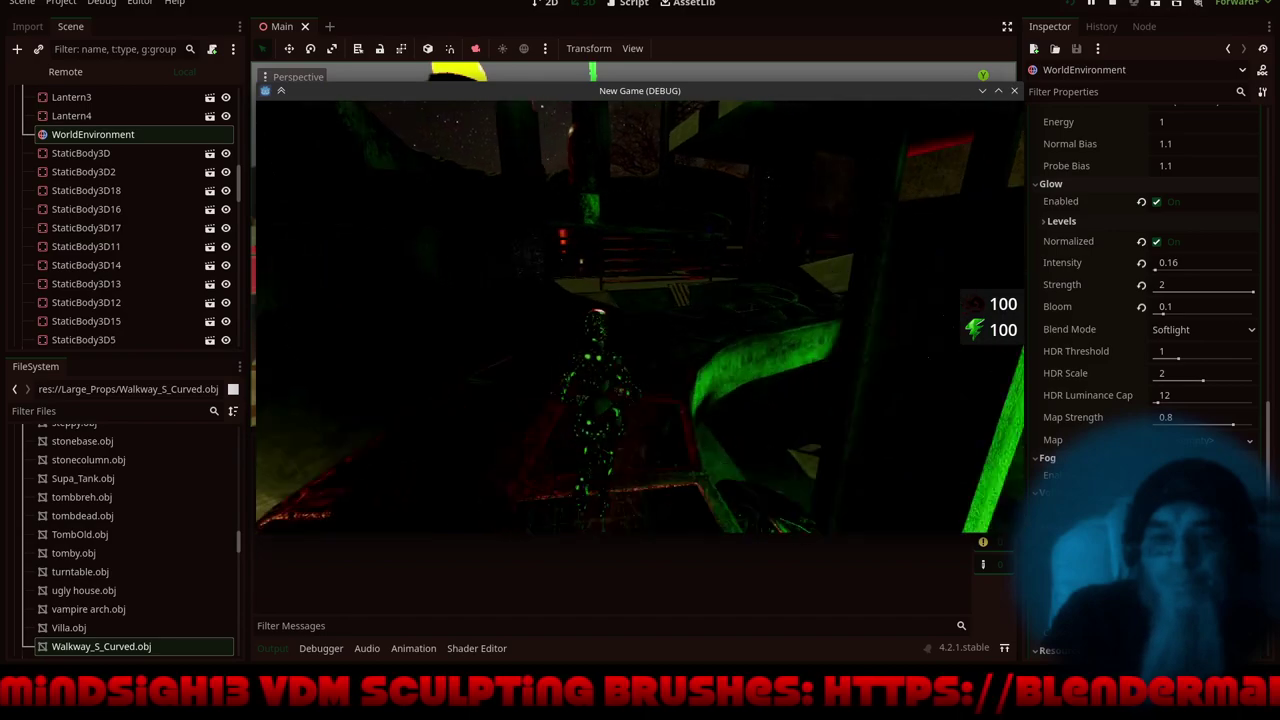
key(w)
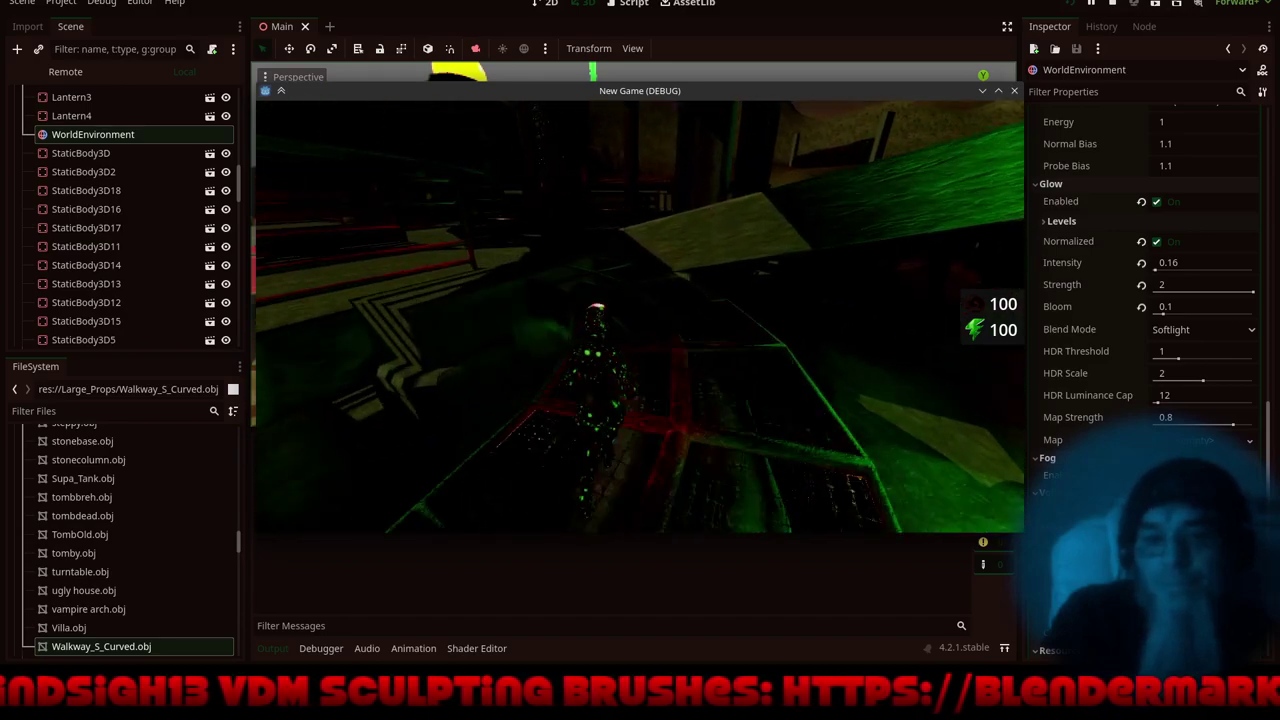
key(w)
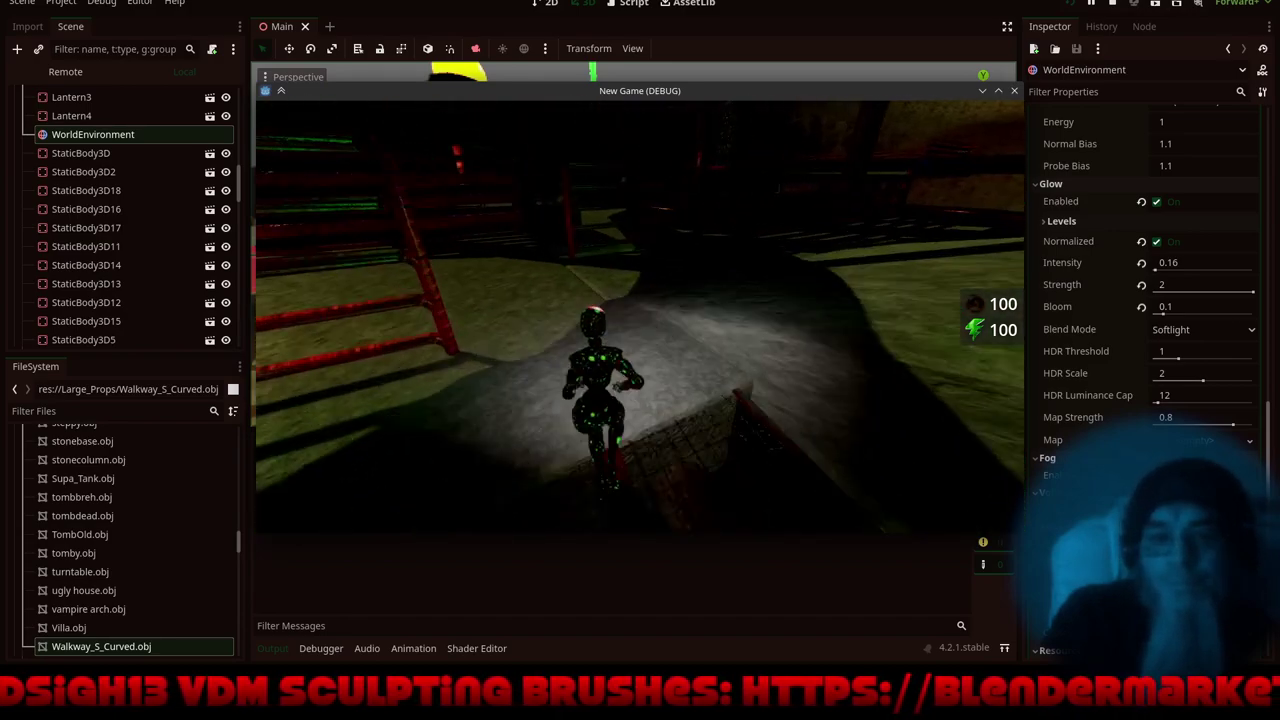
- Run the character along the concrete walkway beside the railings to examine the unfogged lighting, and end the playtest
key(w)
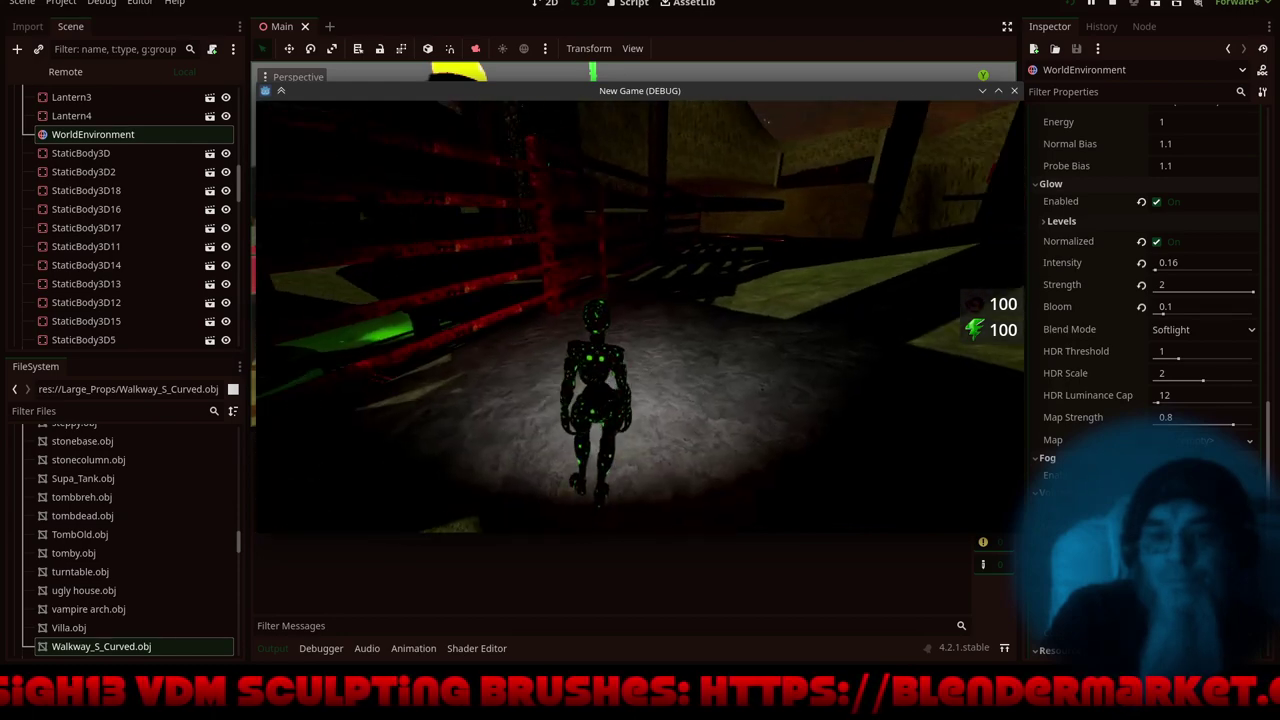
key(w)
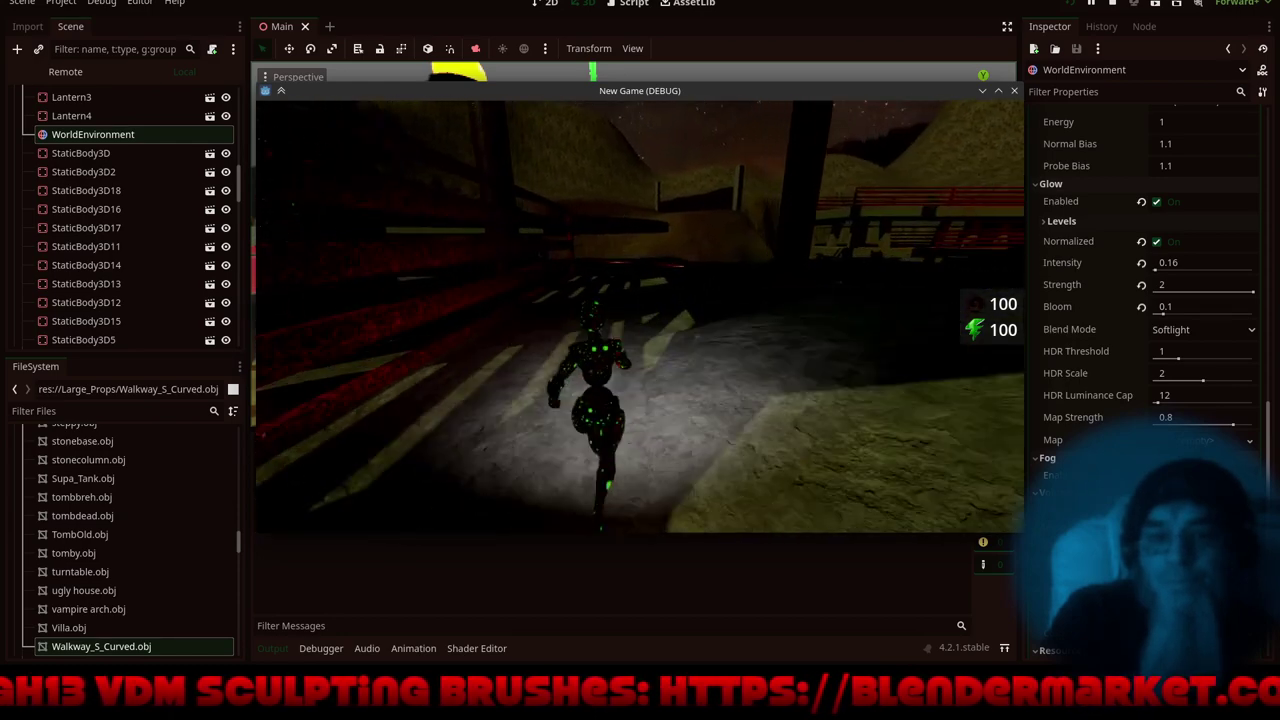
key(w)
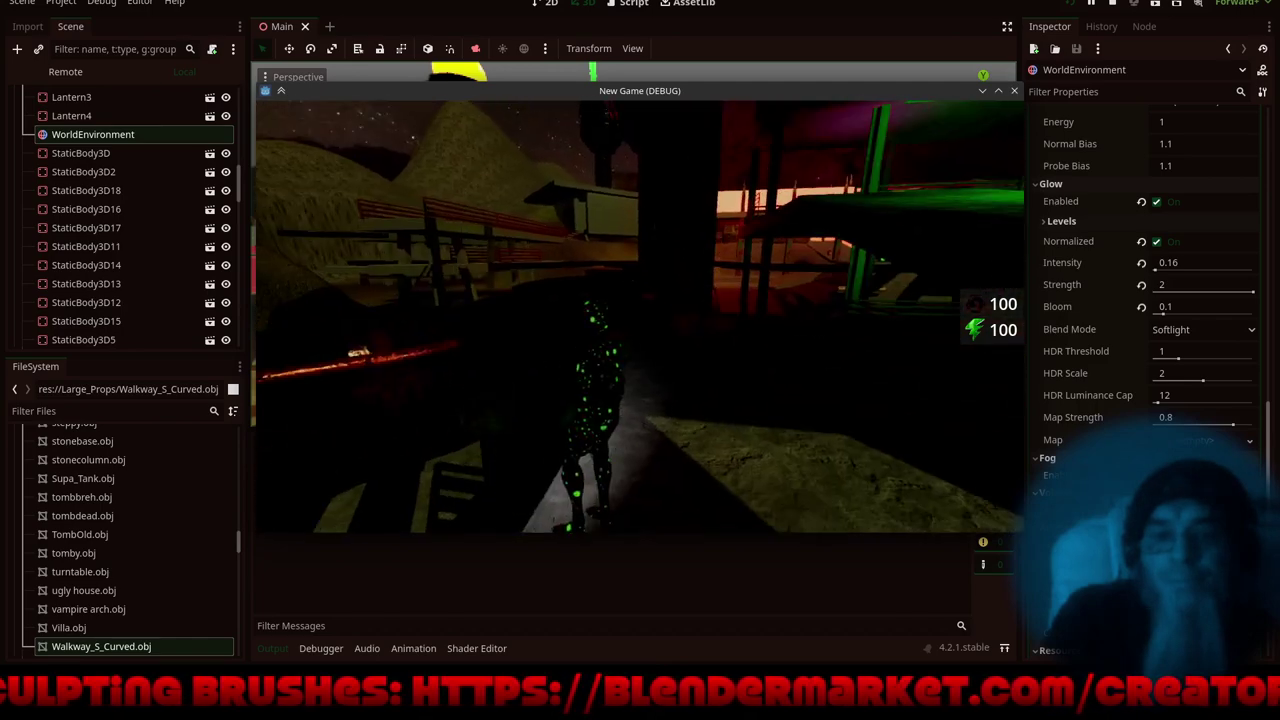
key(w)
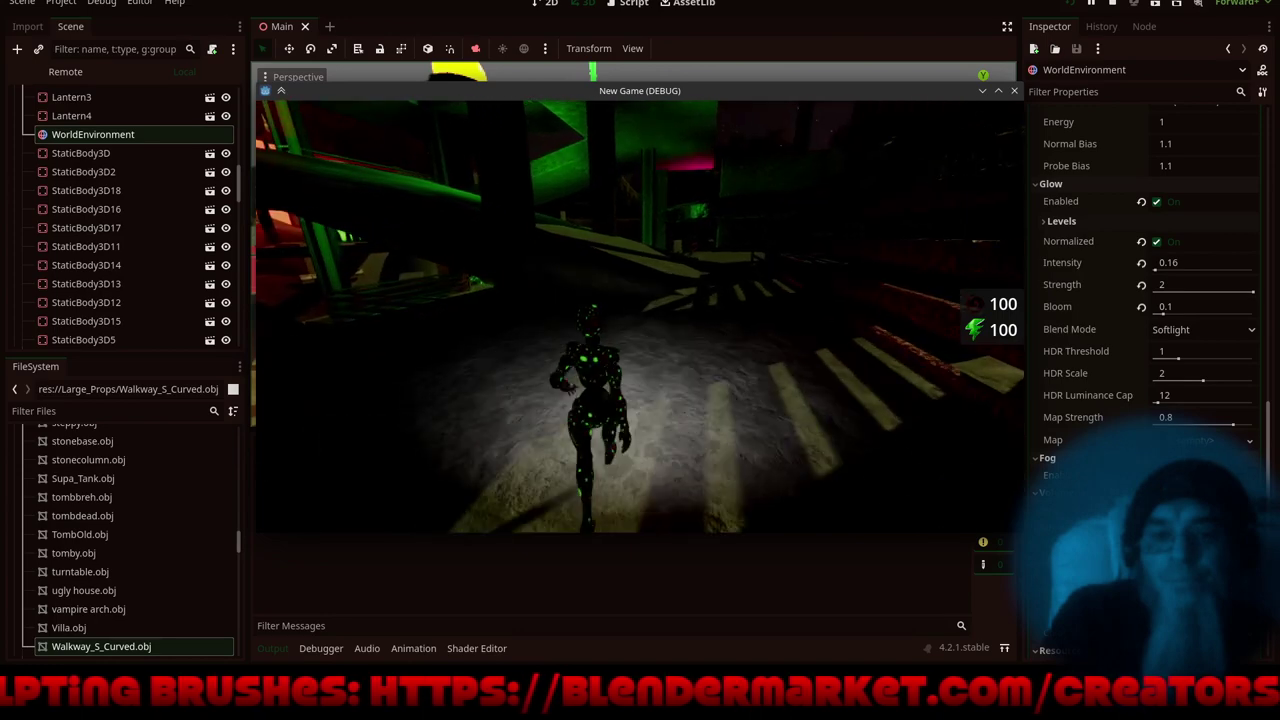
key(Escape)
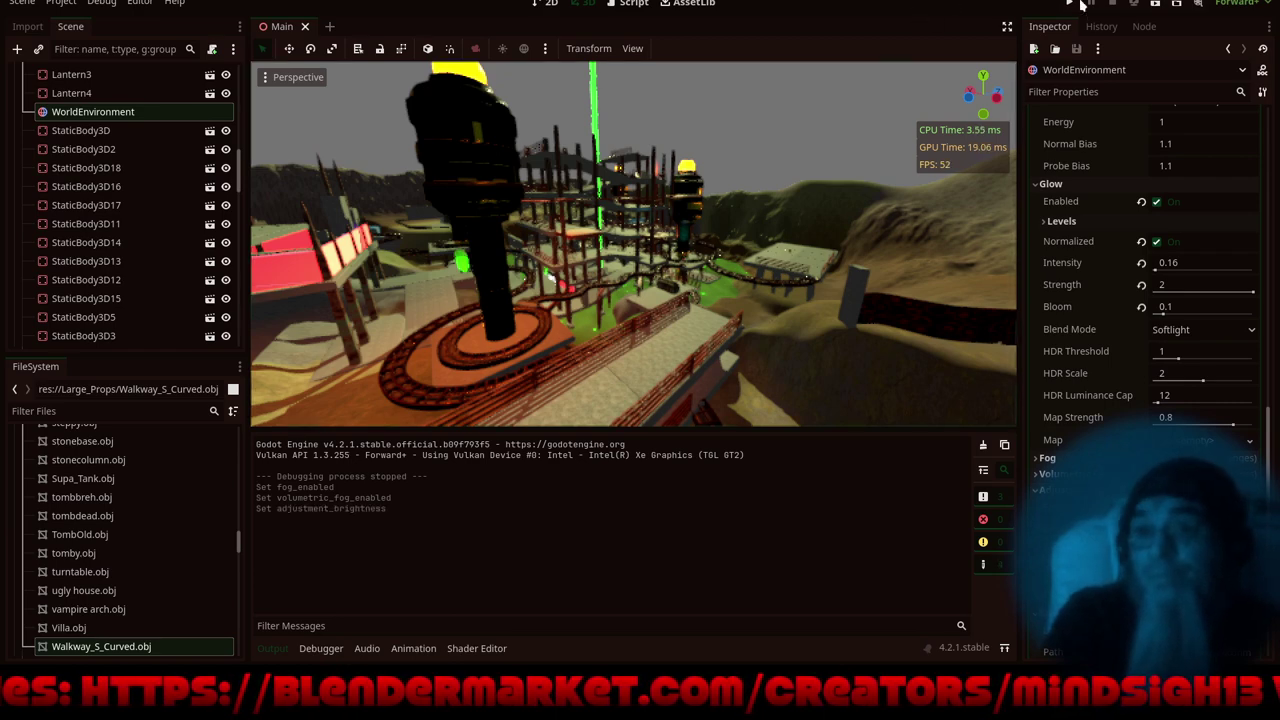
- Launch another playtest with fog, and run the character along the metal track and the railed walkway near the green light
click(1067, 5)
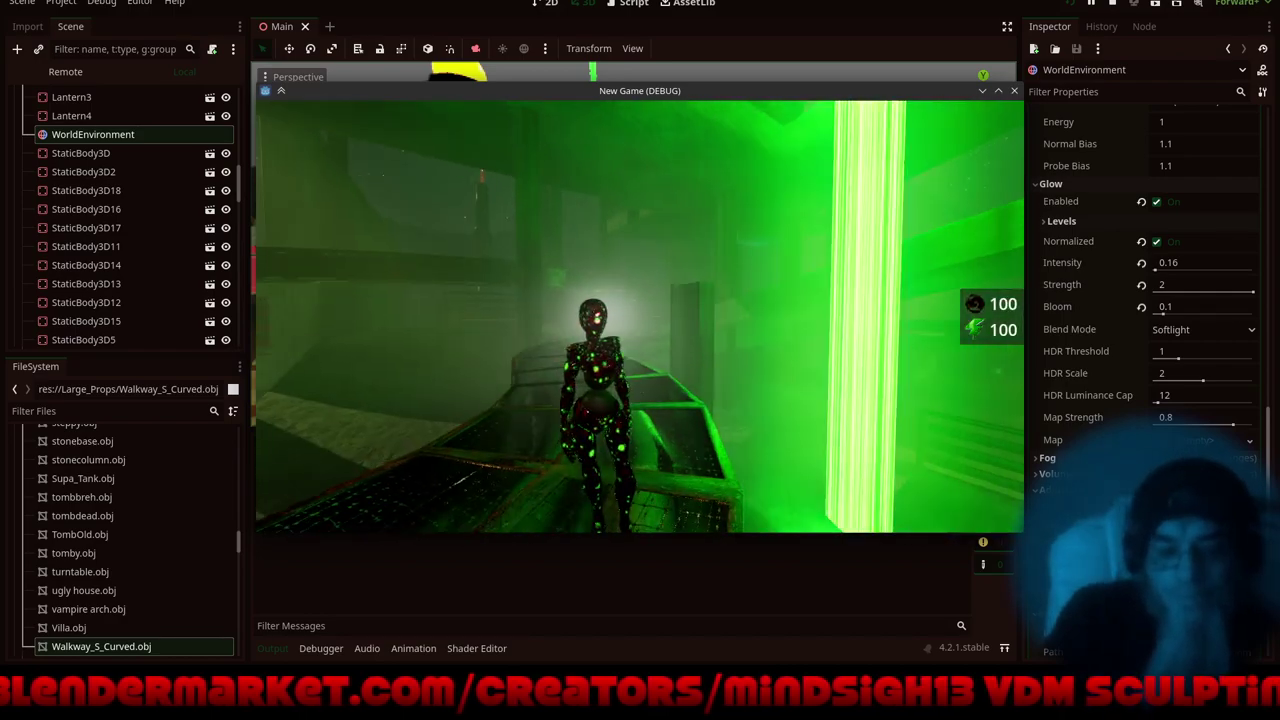
key(w)
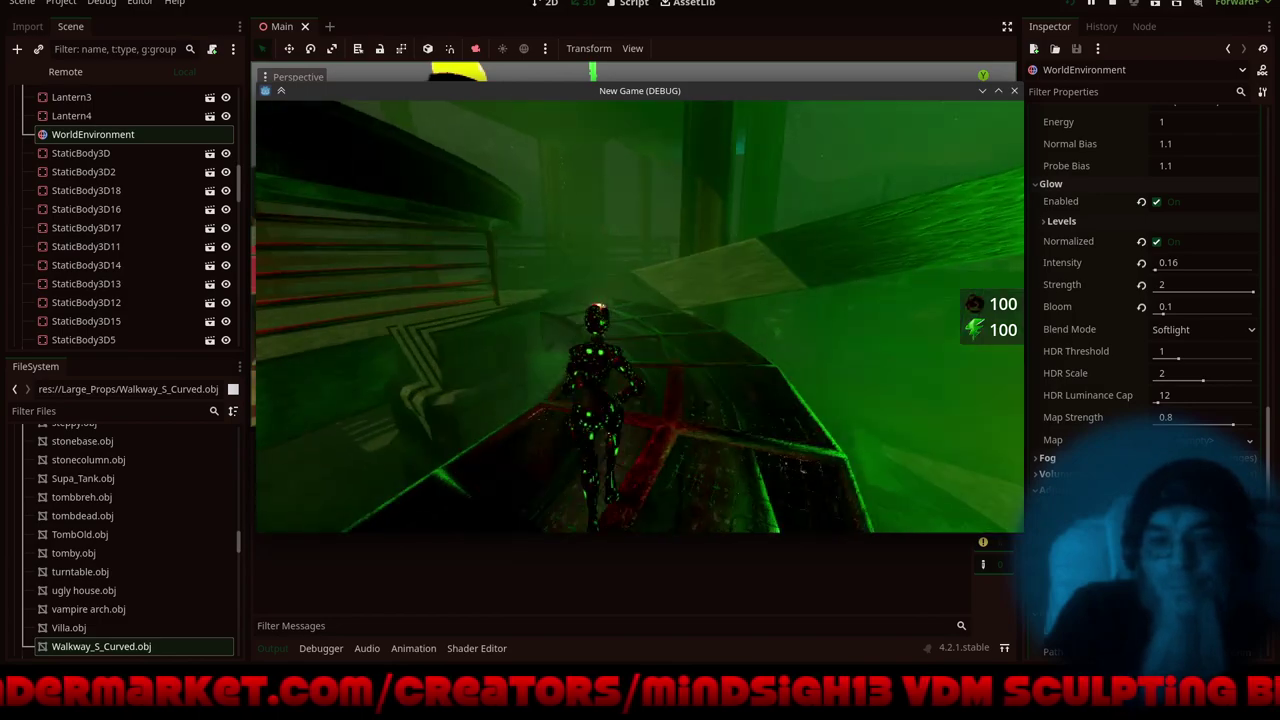
key(w)
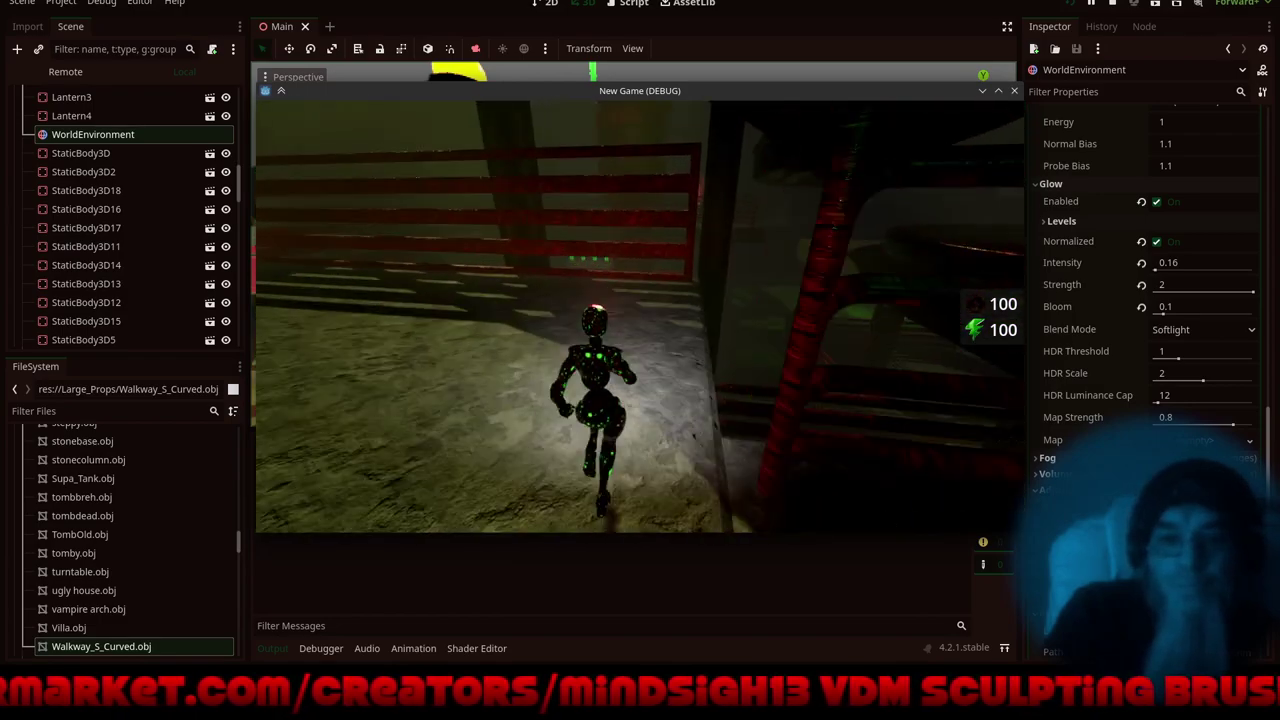
key(w)
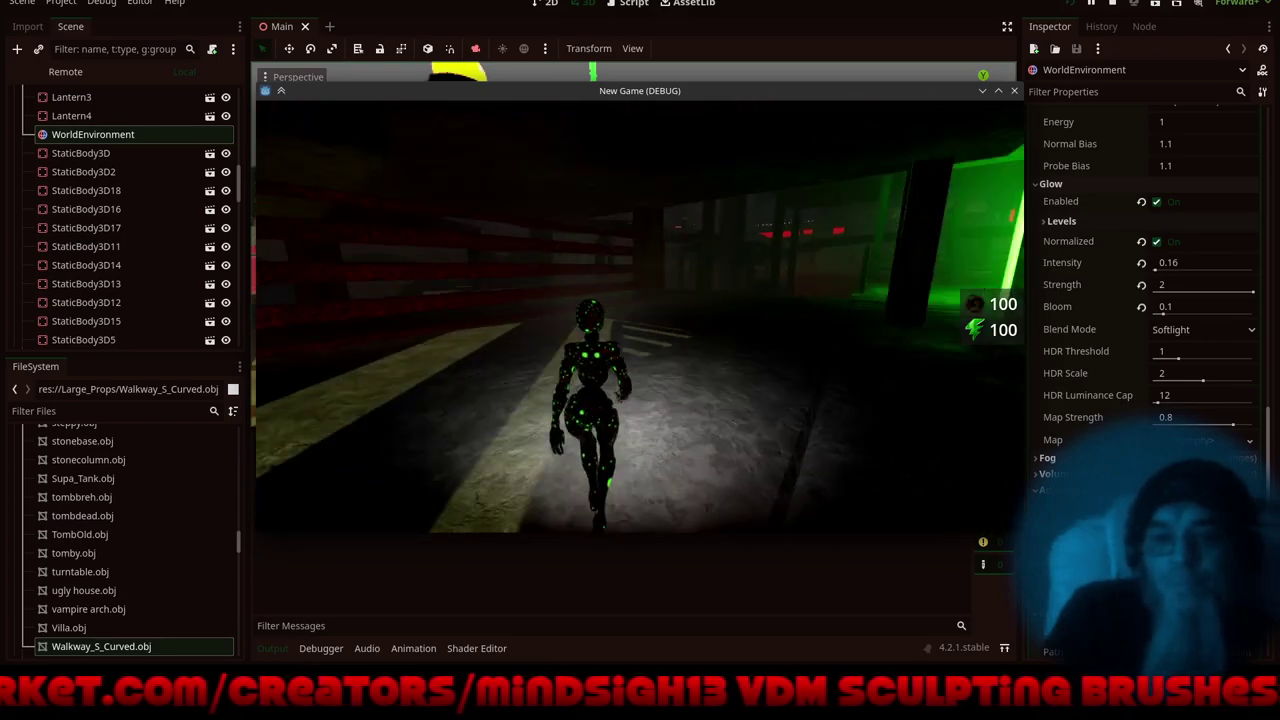
key(w)
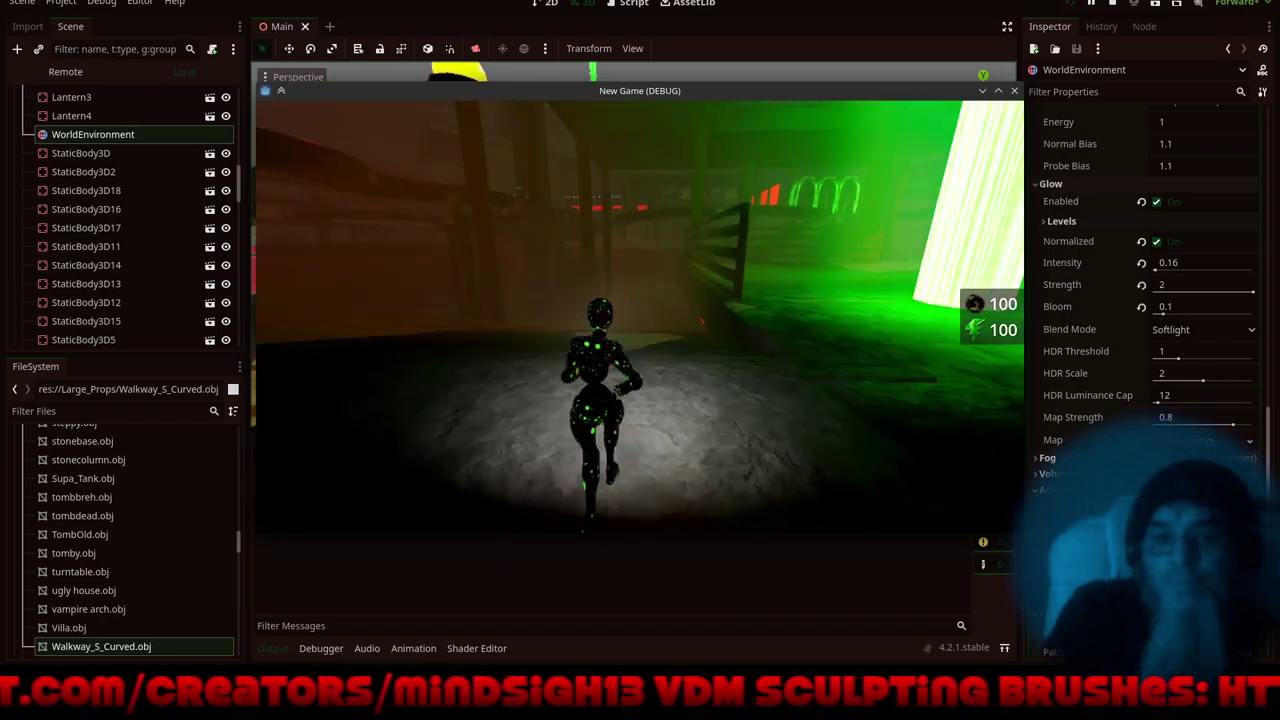
- Run the character over the grassy slope and across the cobbled ground to inspect the fog in the red-lit area
key(w)
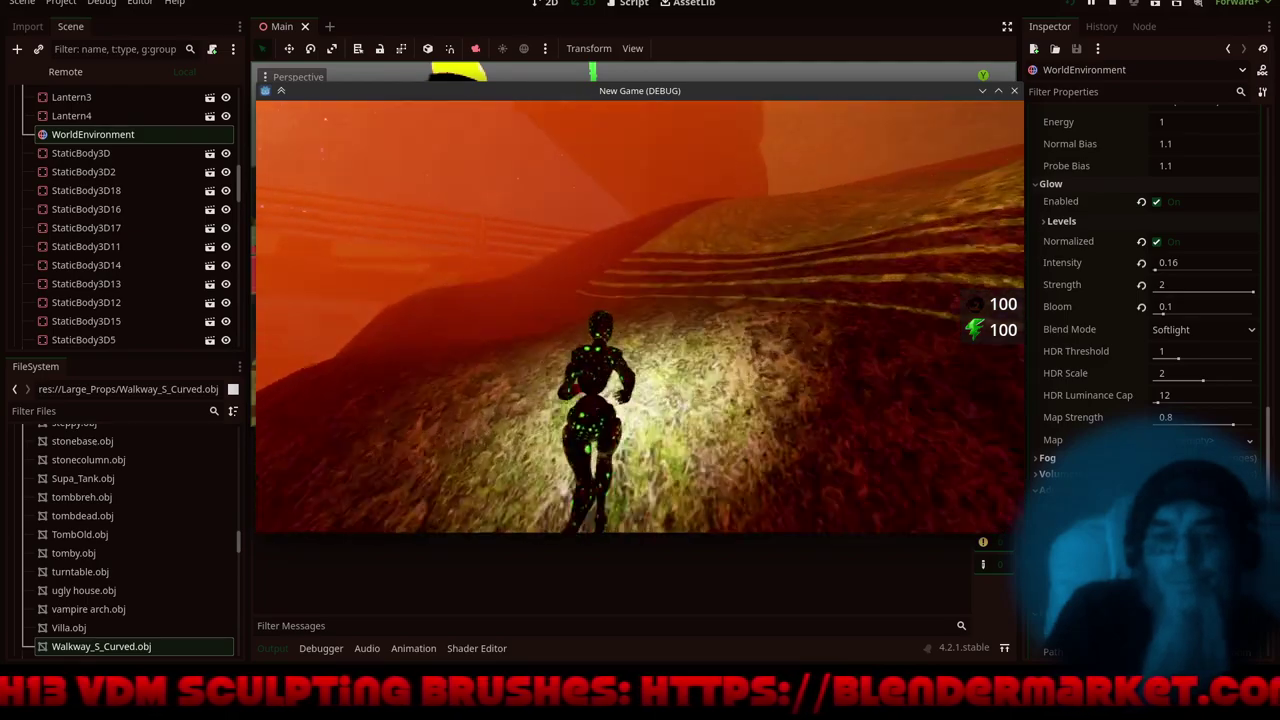
key(w)
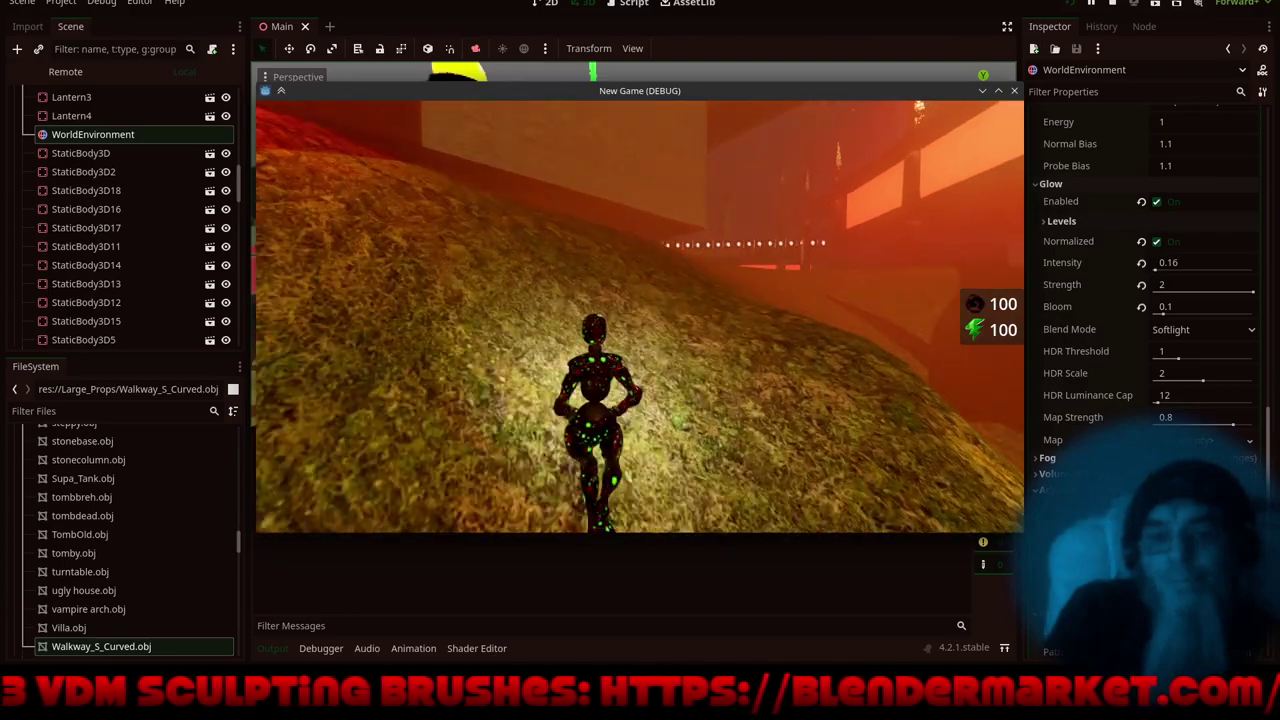
key(w)
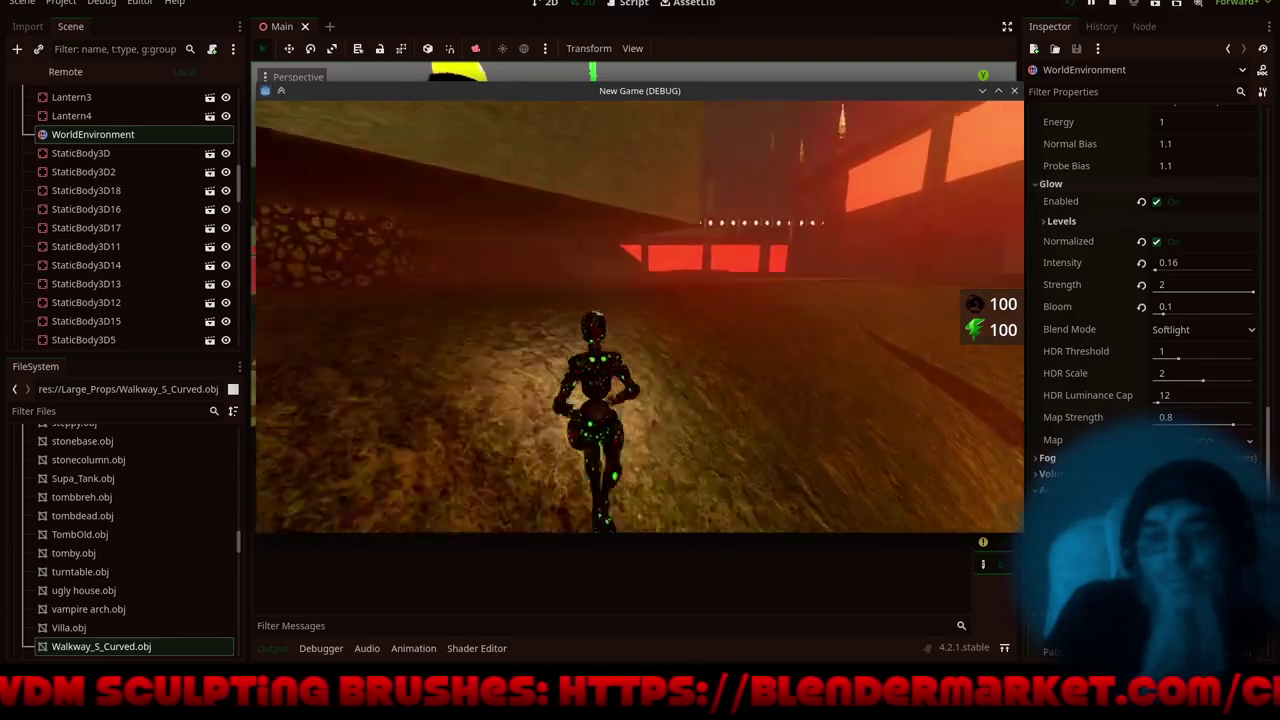
key(w)
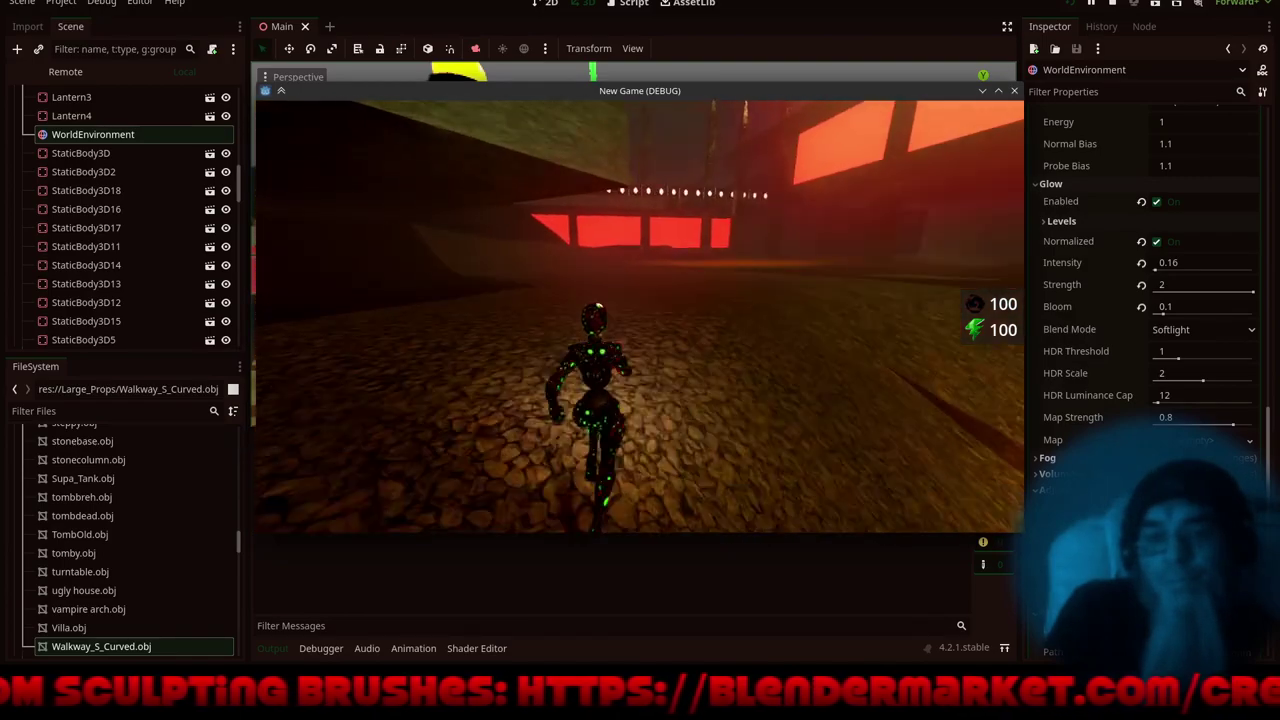
key(w)
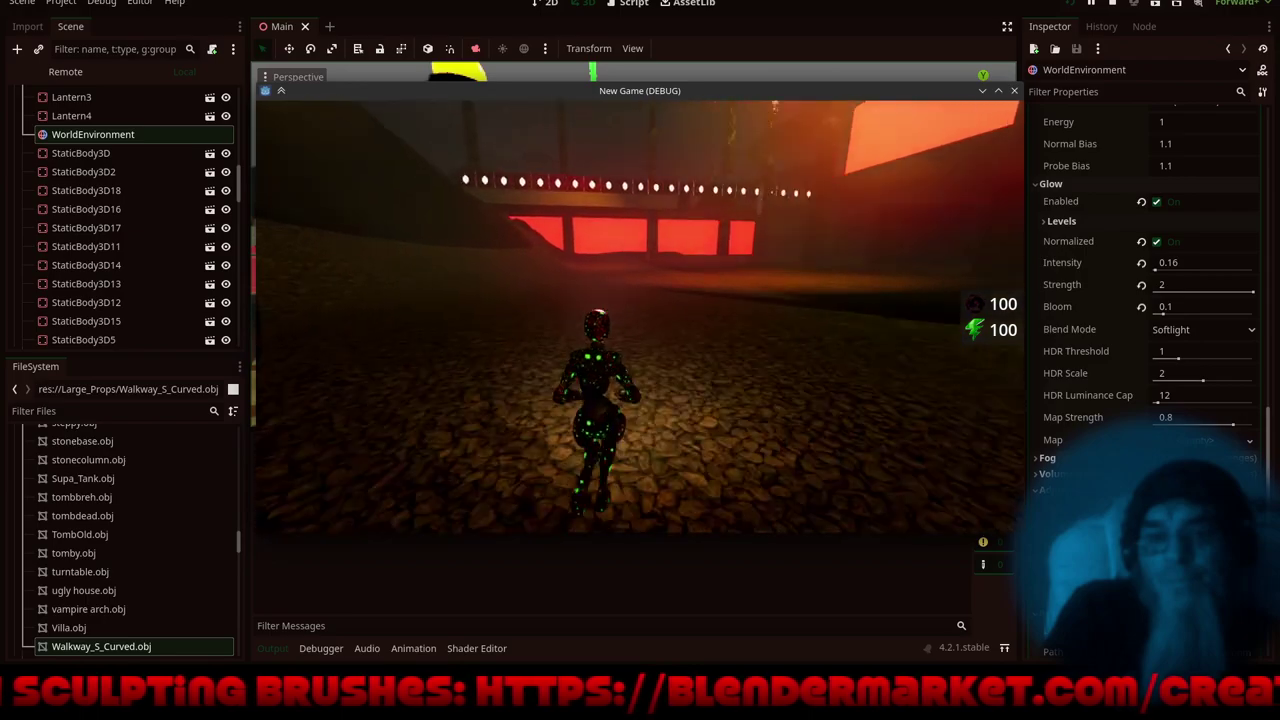
- Run the character across the cobbled ground and through the dark concrete passage to inspect the shadowed areas under fog
key(w)
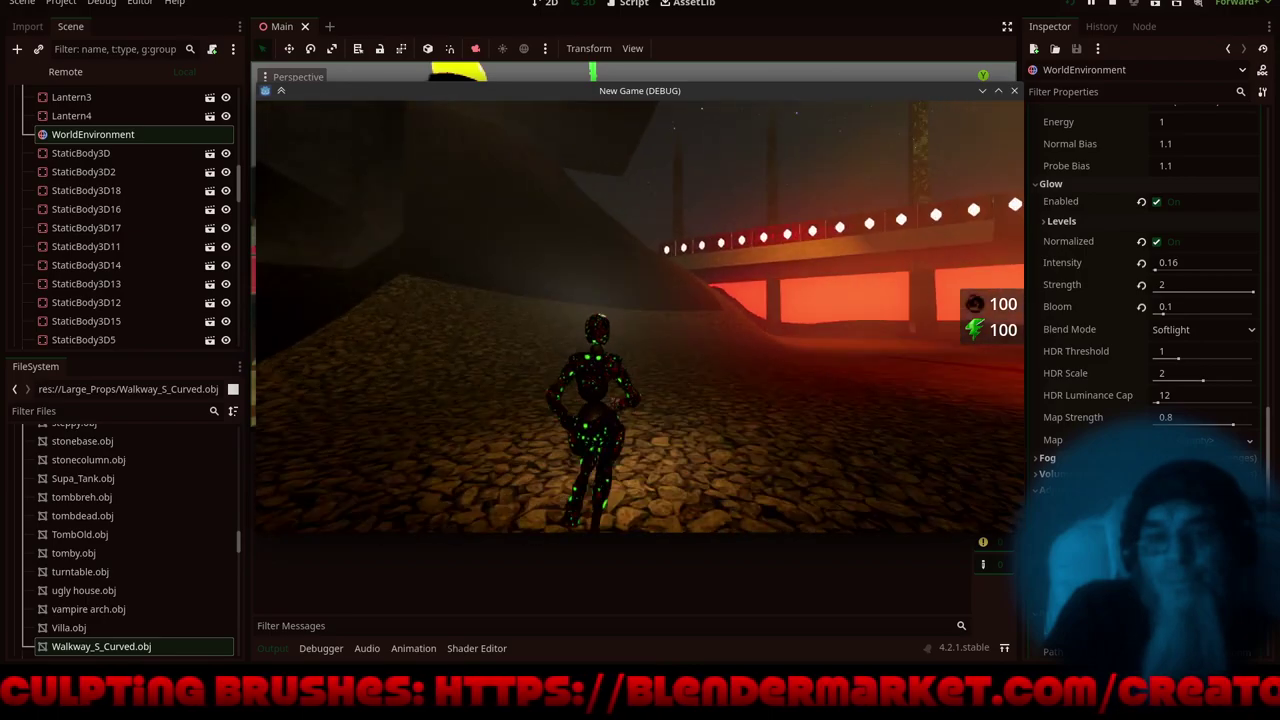
key(w)
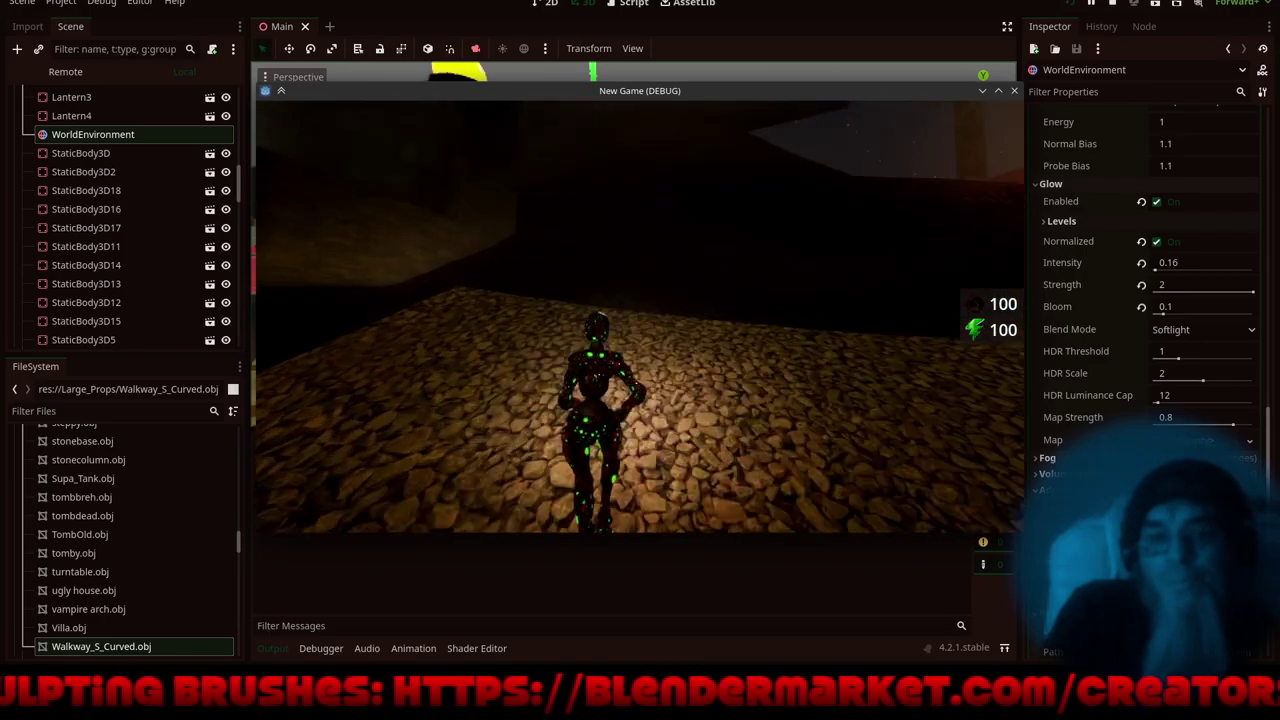
key(w)
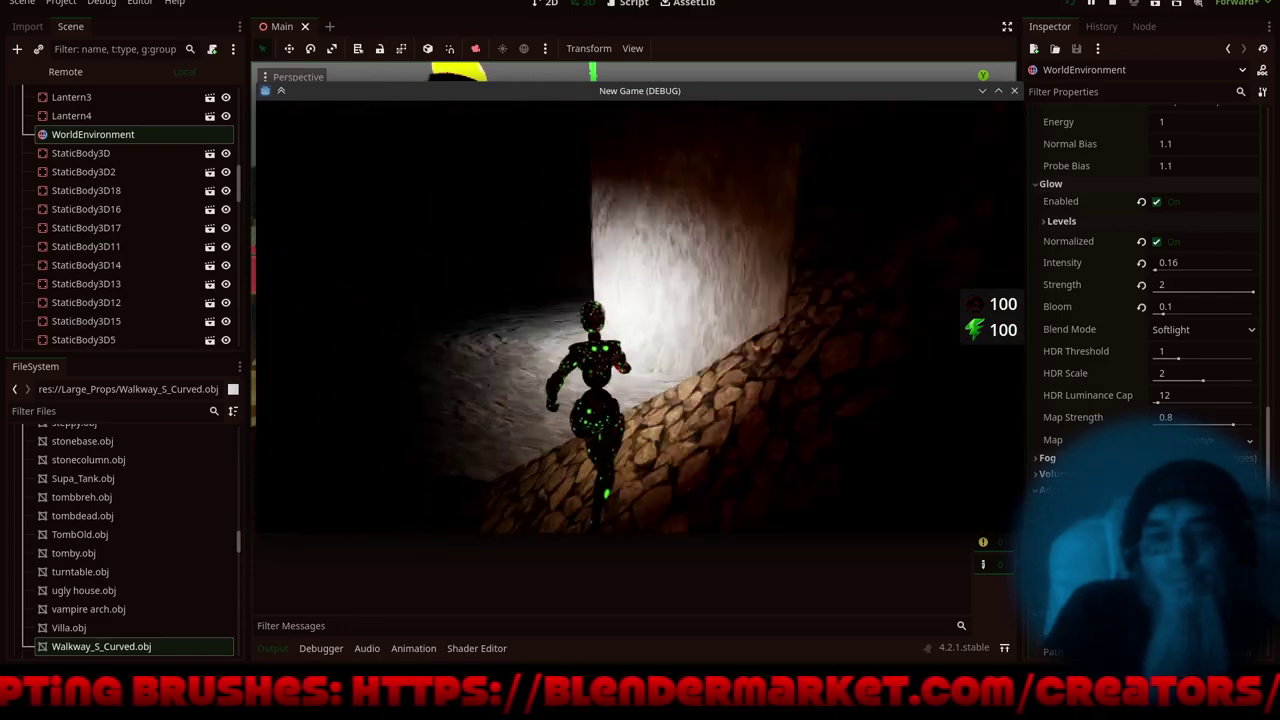
key(w)
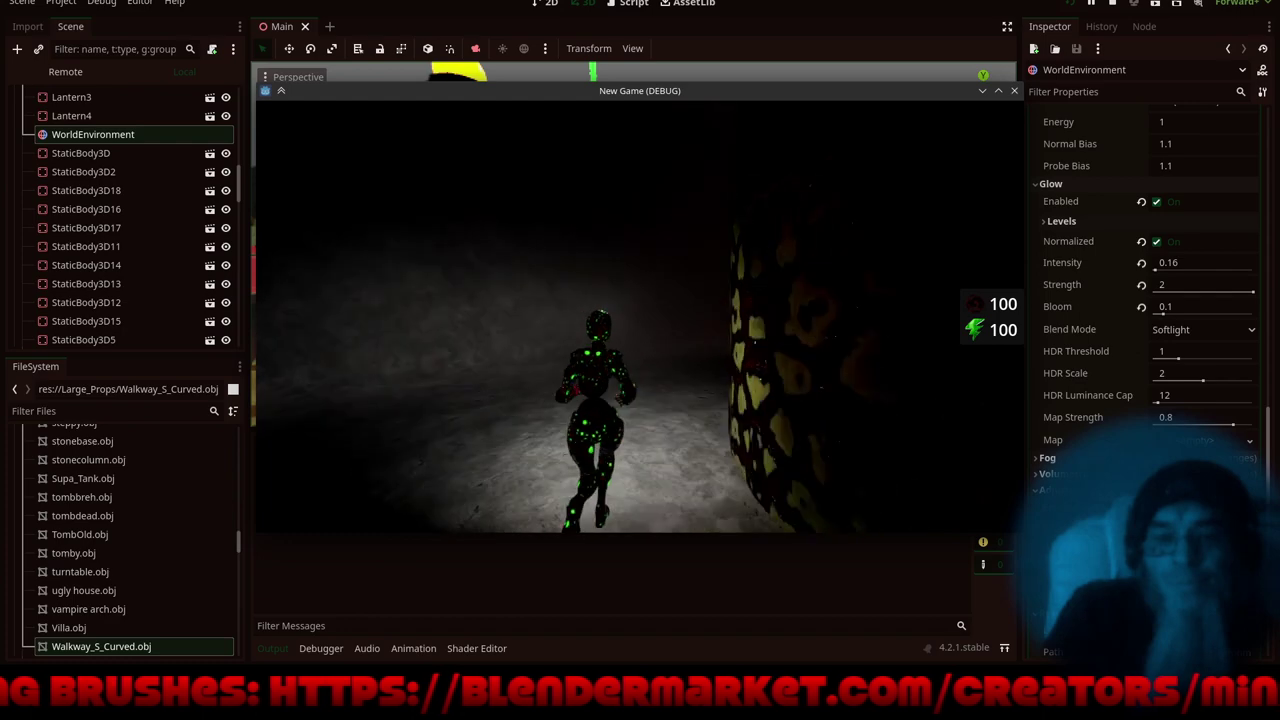
key(w)
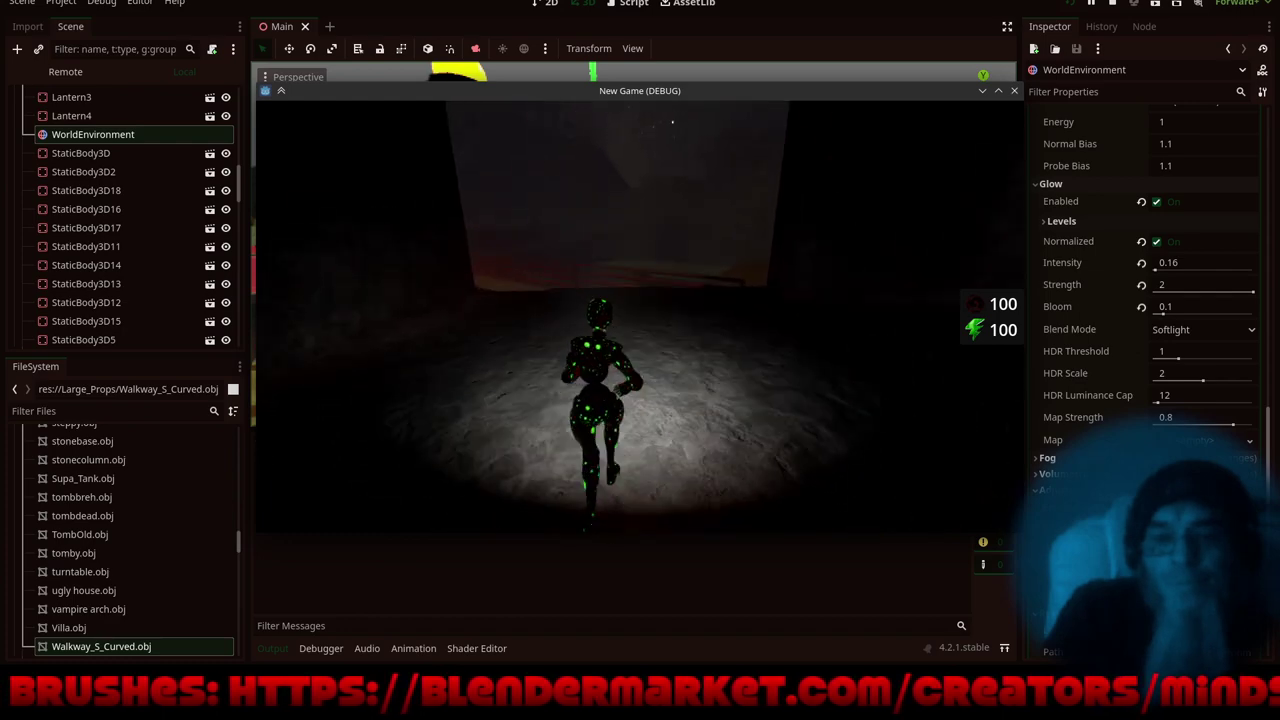
key(w)
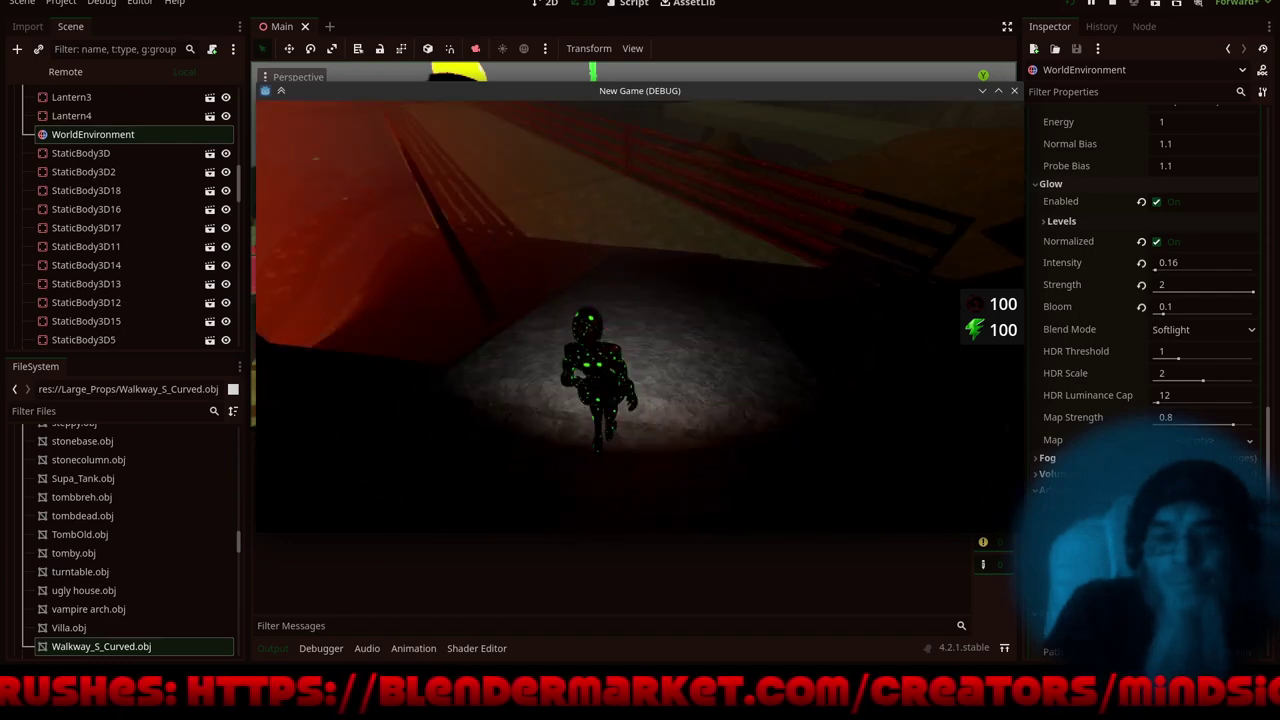
key(w)
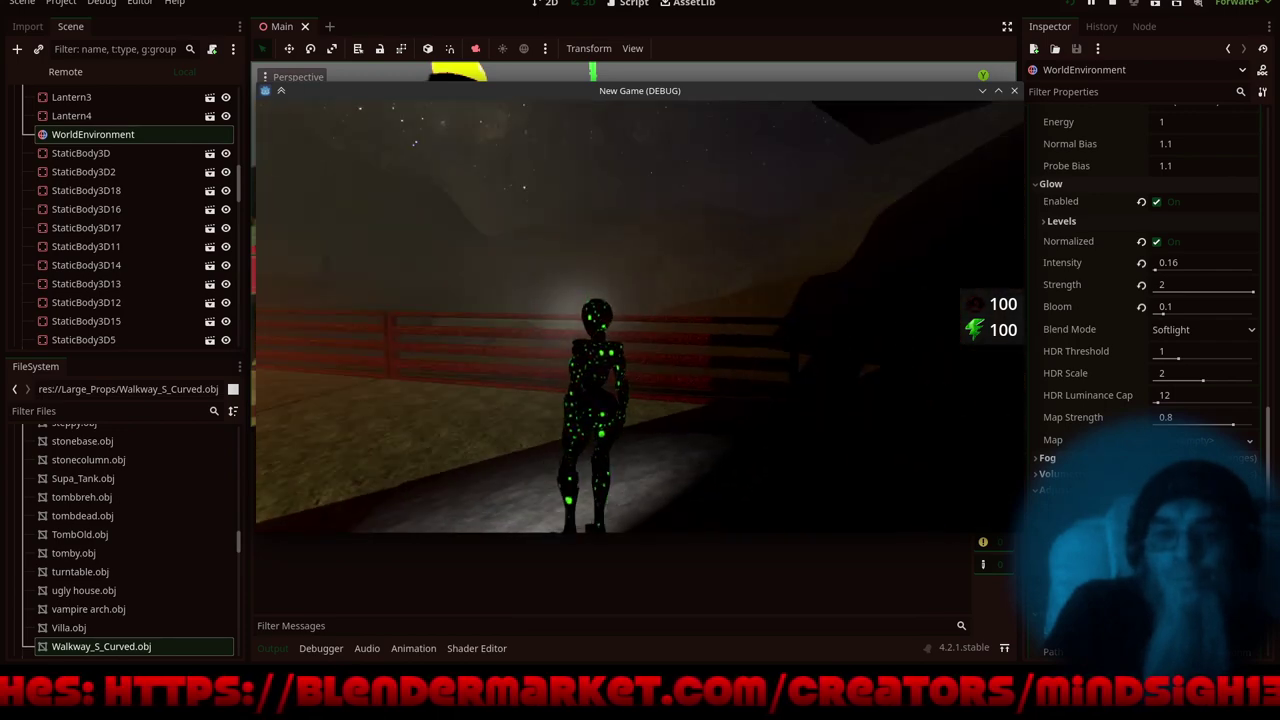
- Run the character along the concrete walkway between the rusty railings to examine the orange-lit fog up to its open end
key(w)
key(w)
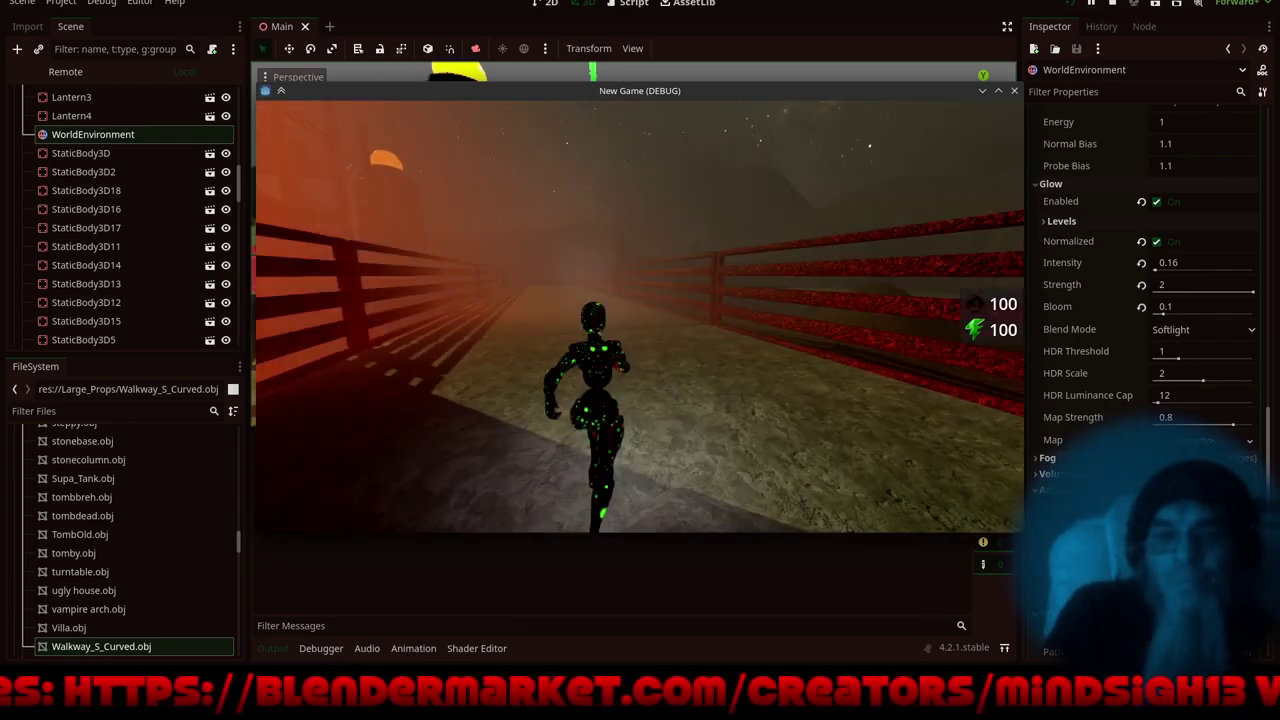
key(w)
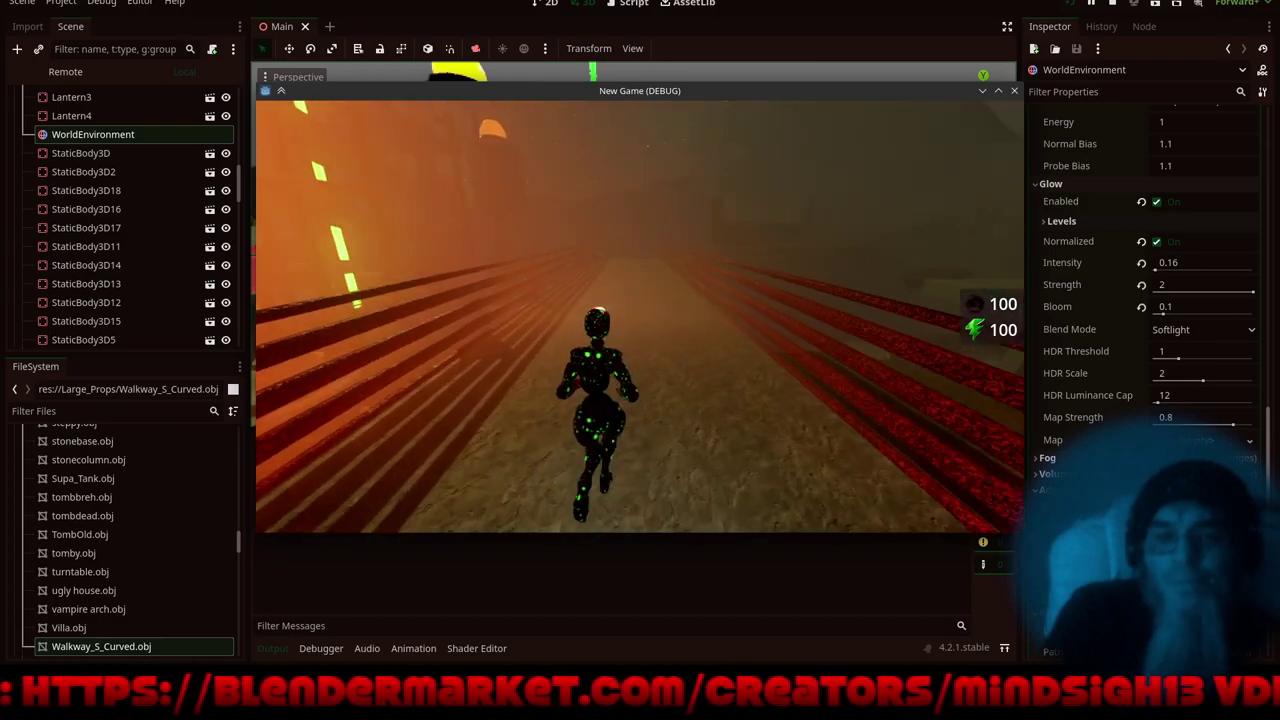
key(w)
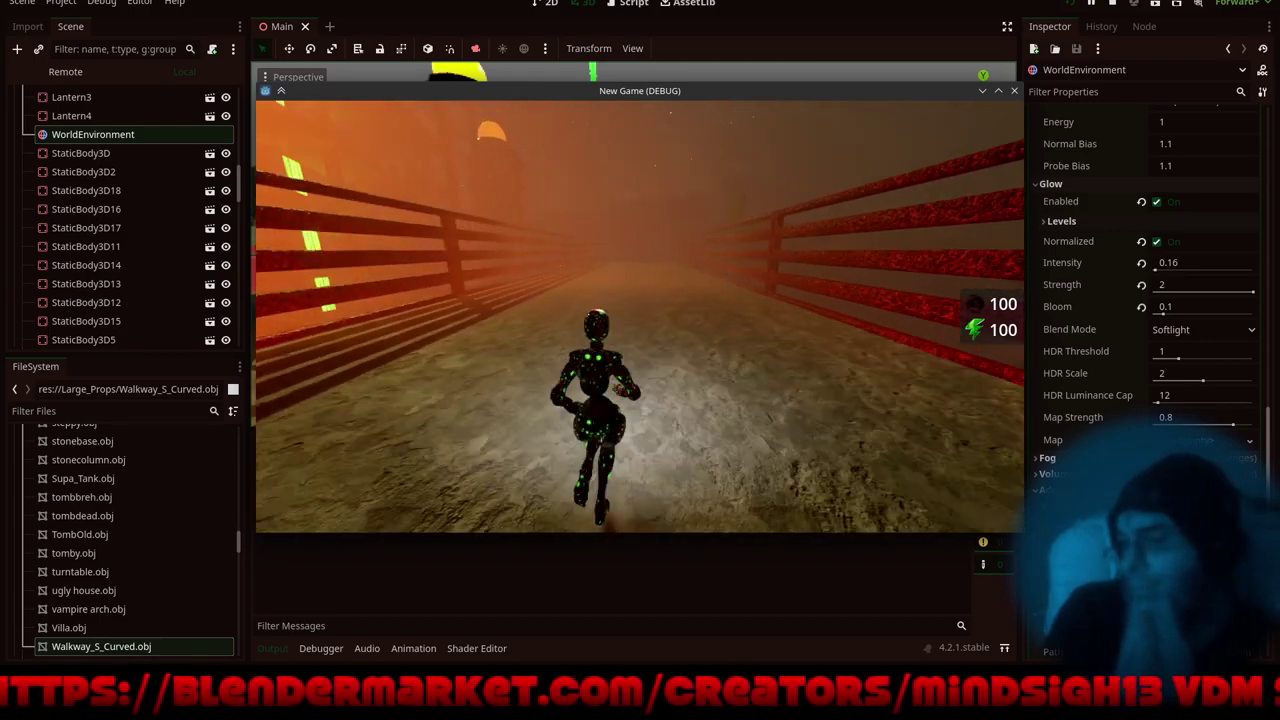
key(w)
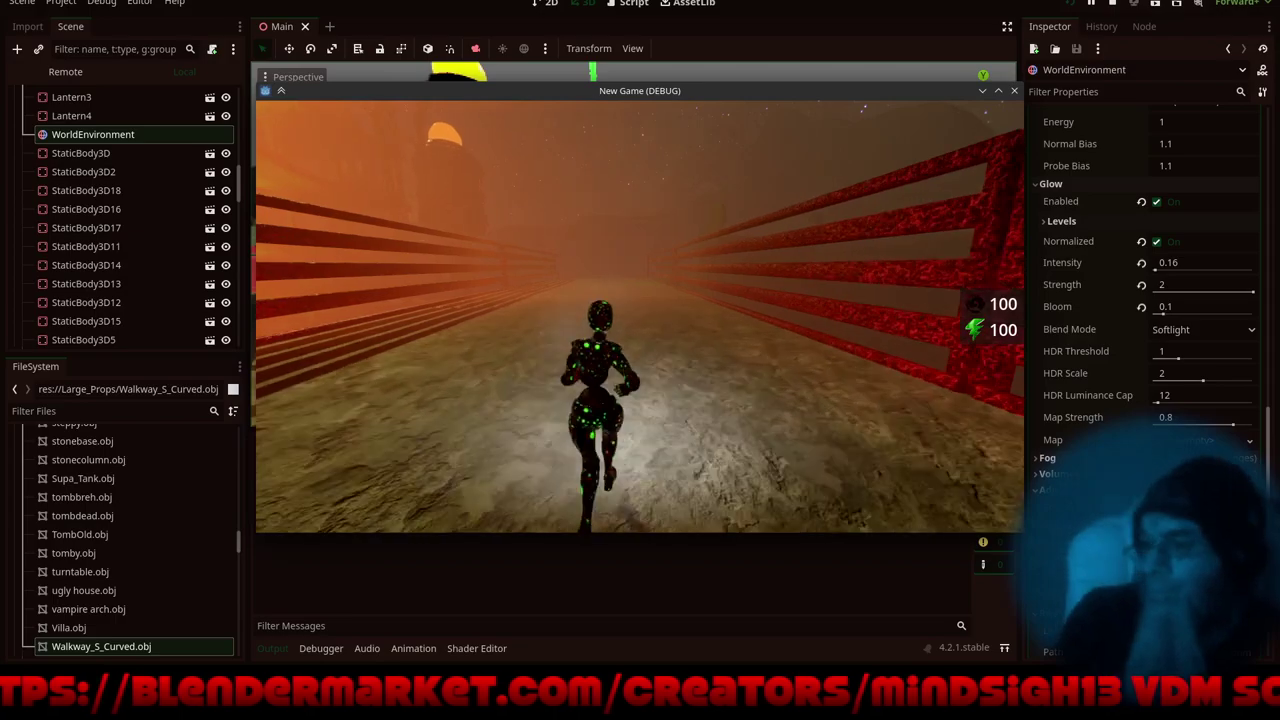
key(w)
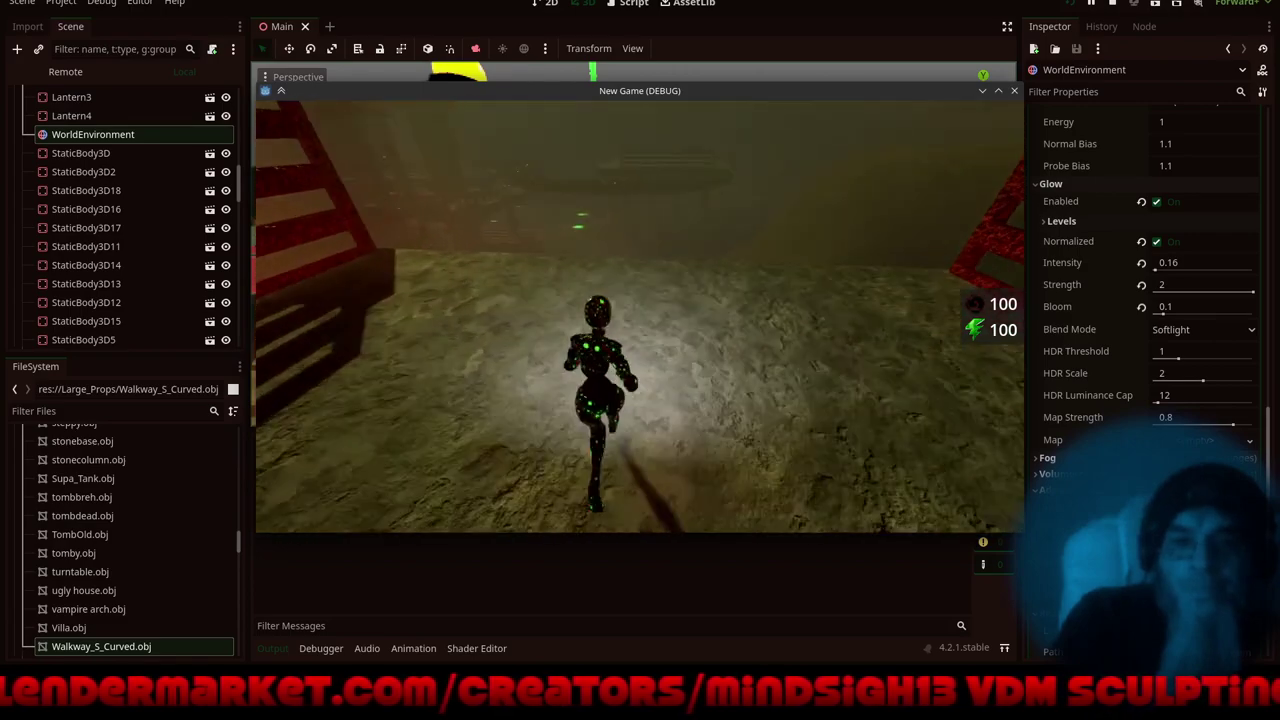
- Look around the walkway's open end, drop off its edge, and run between the concrete pillars on the level below
key(w)
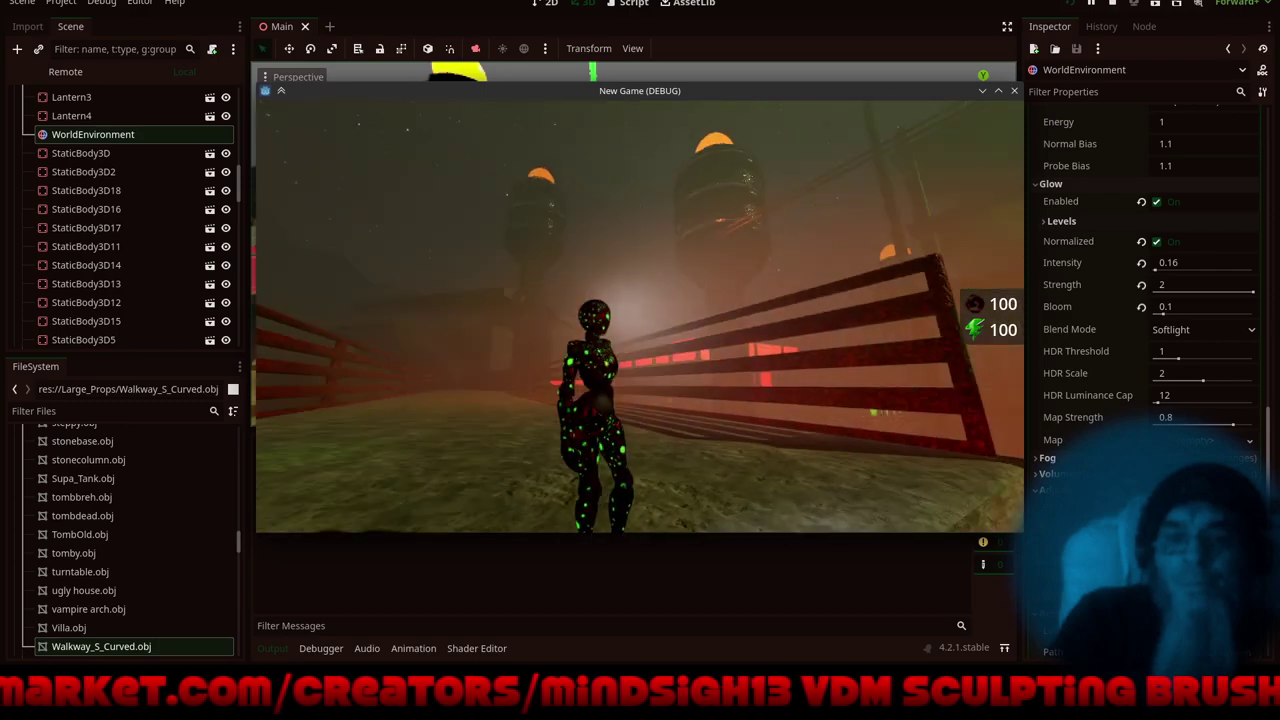
key(w)
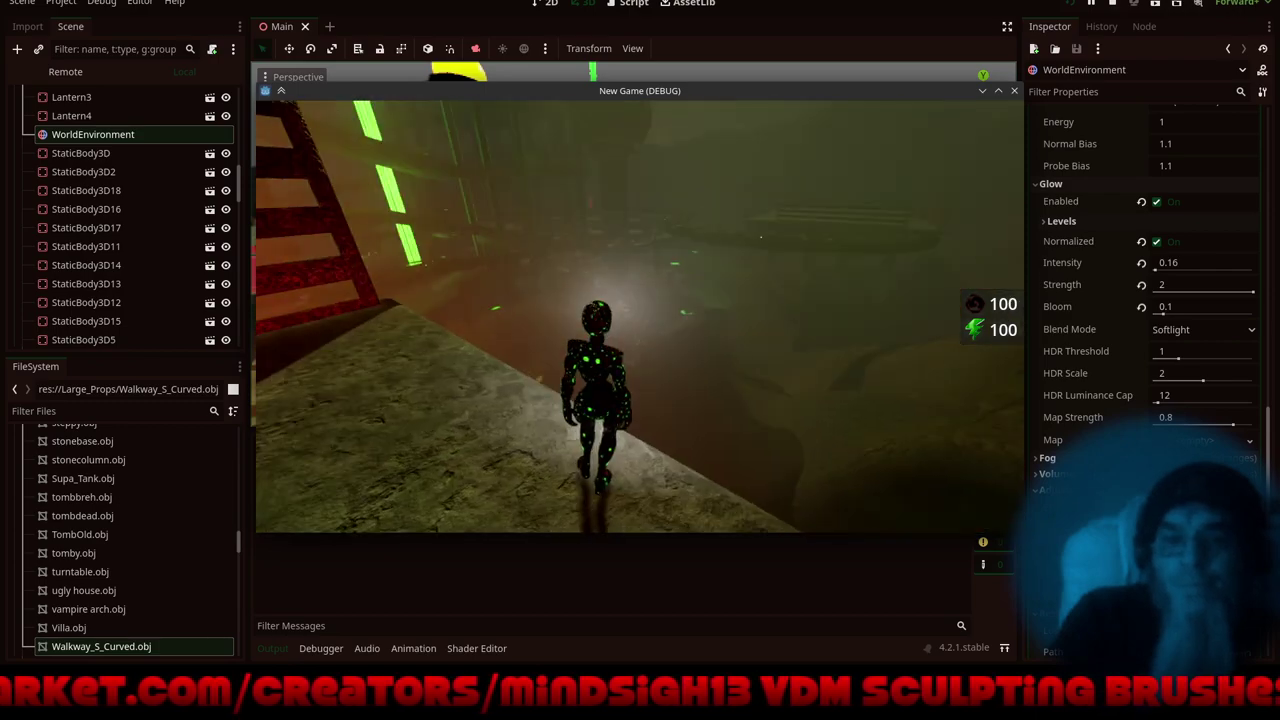
key(w)
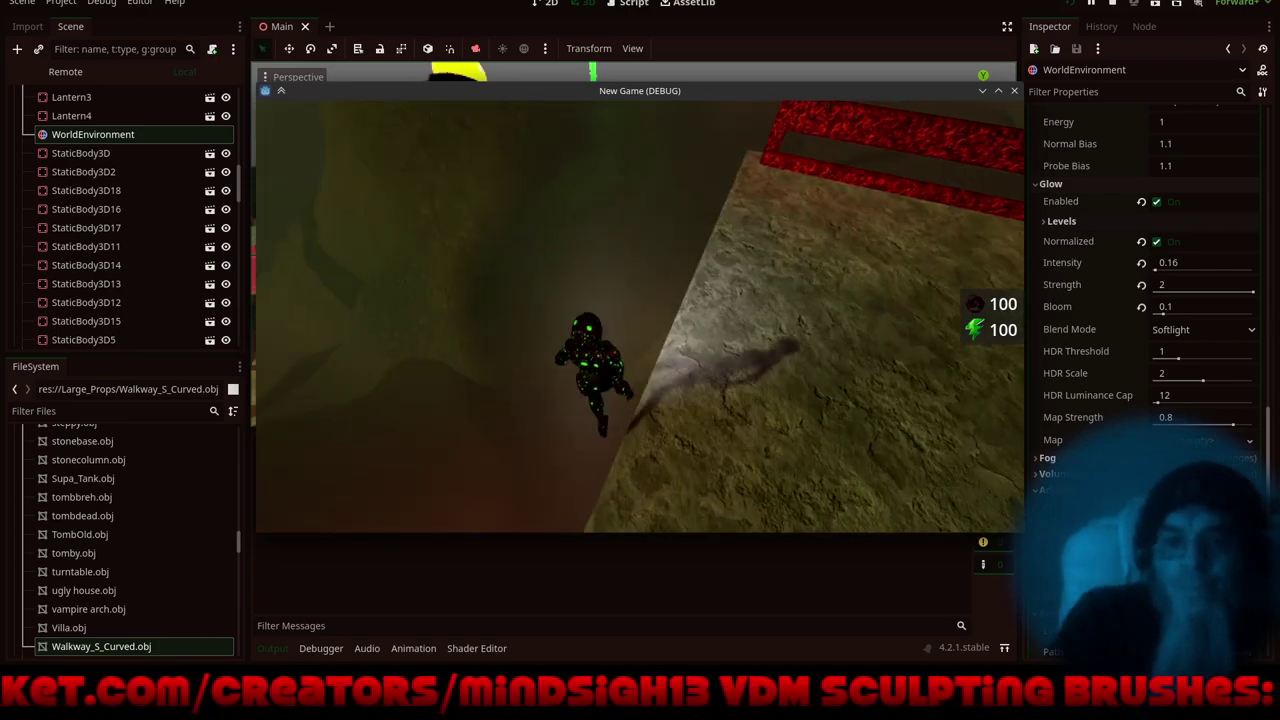
key(w)
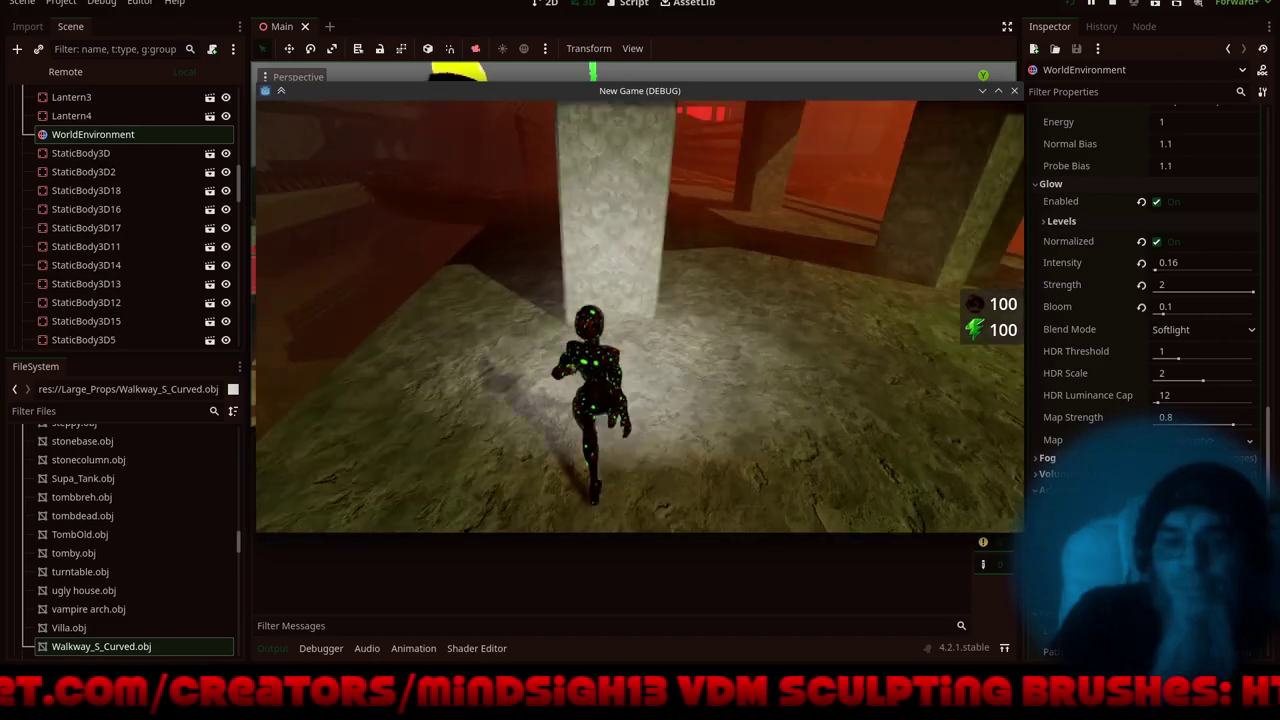
key(w)
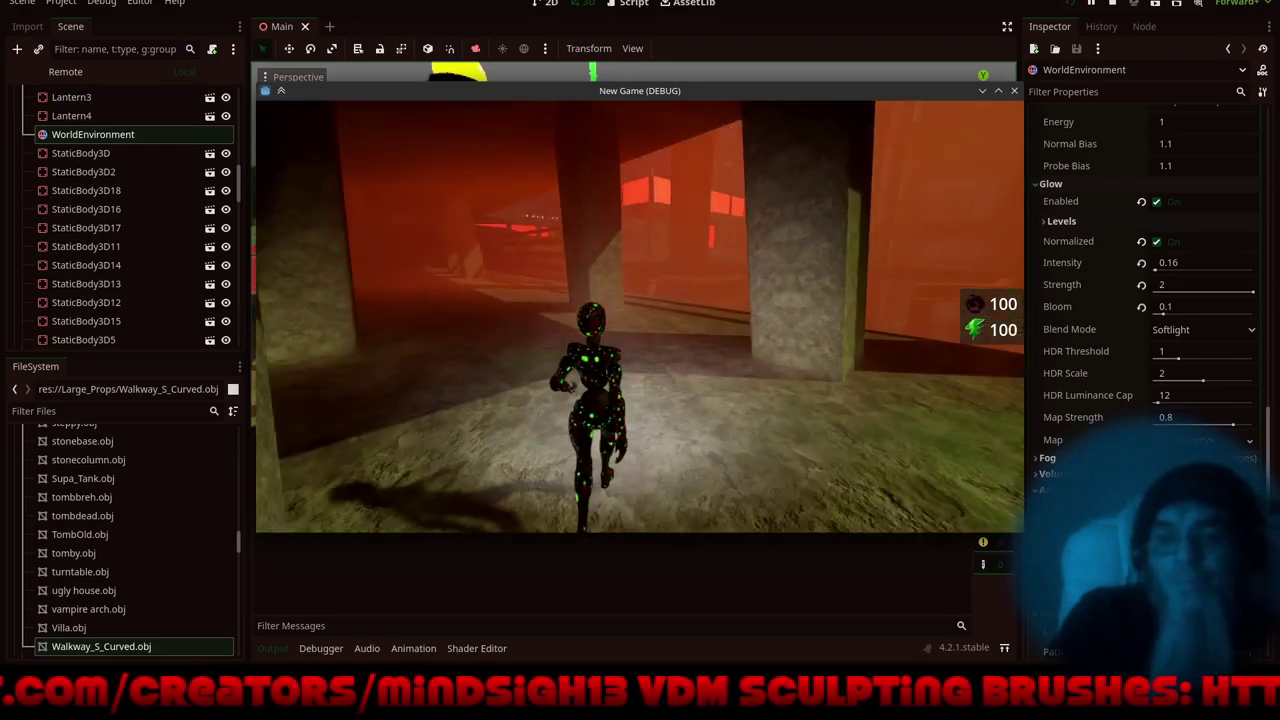
key(w)
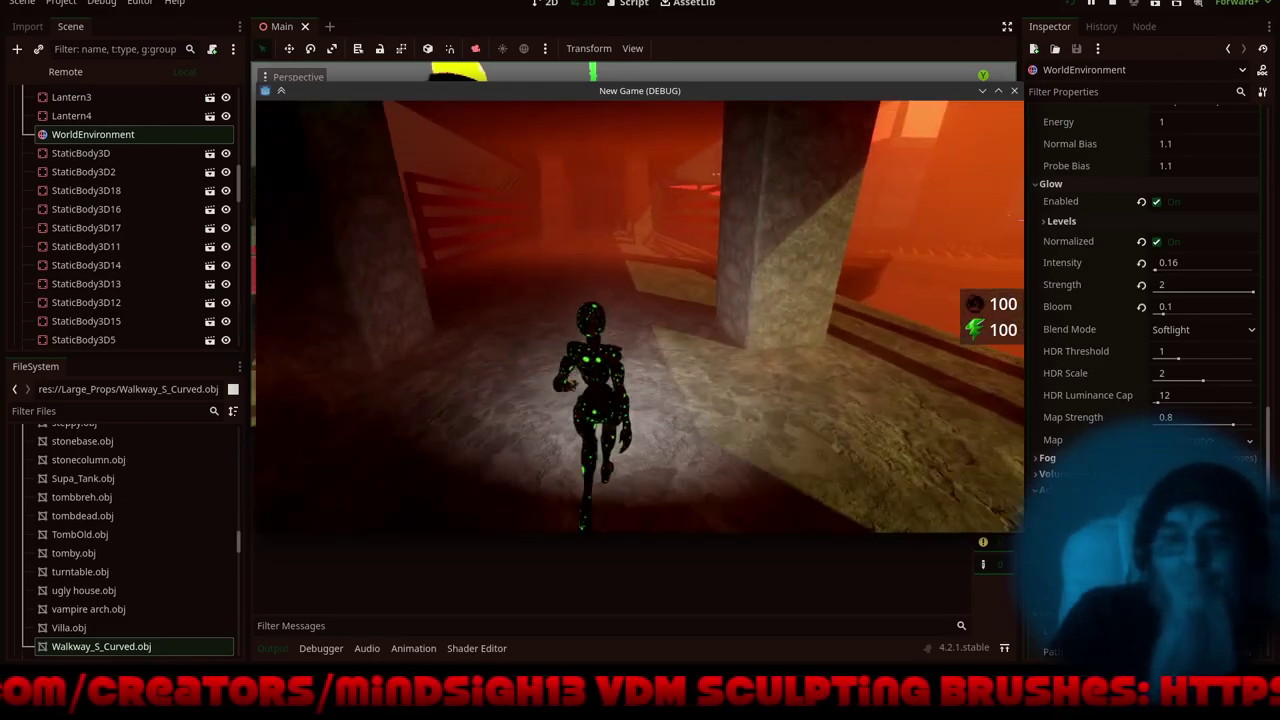
- Inspect the orange fog from the metal track, and run past the railing end onto the shaded concrete platform
key(w)
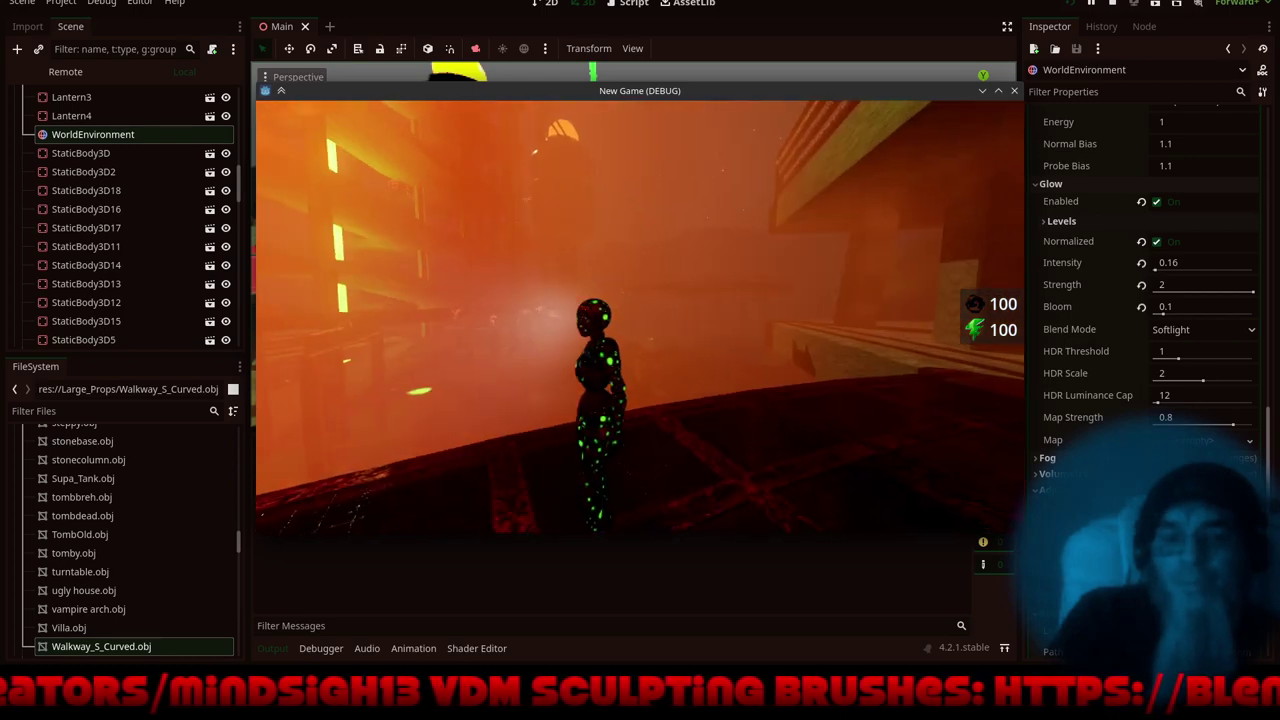
key(w)
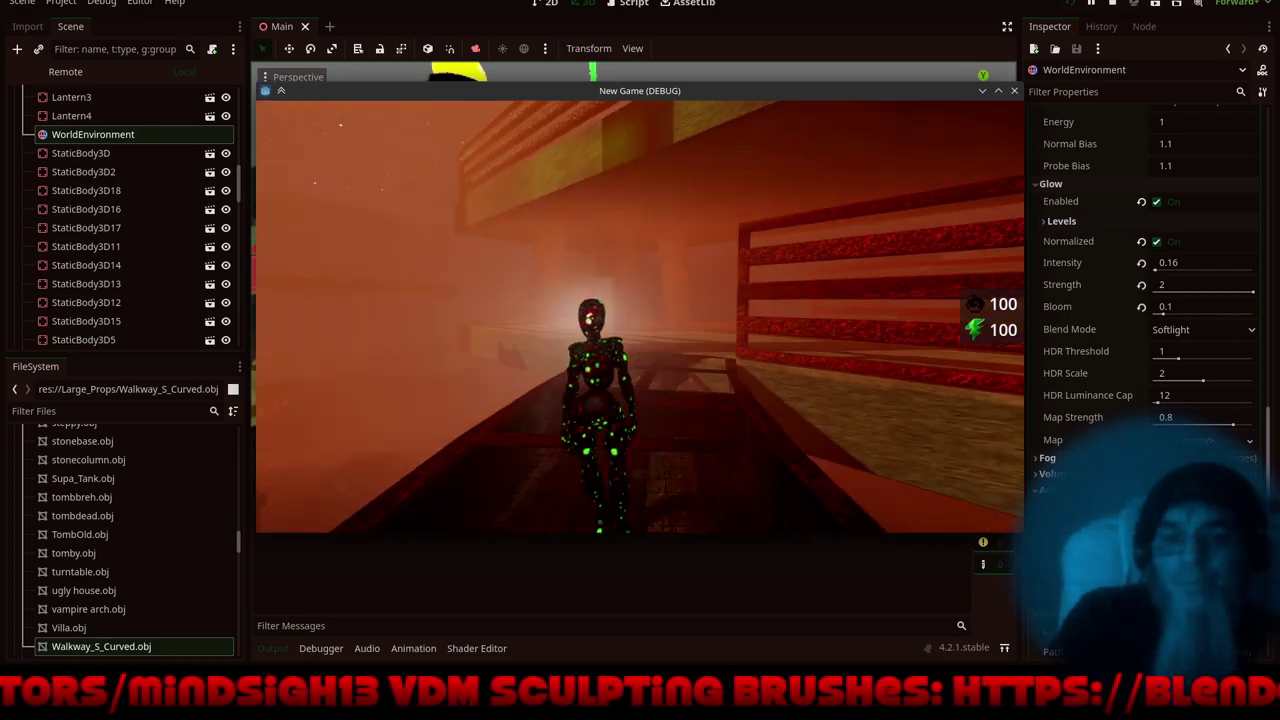
key(w)
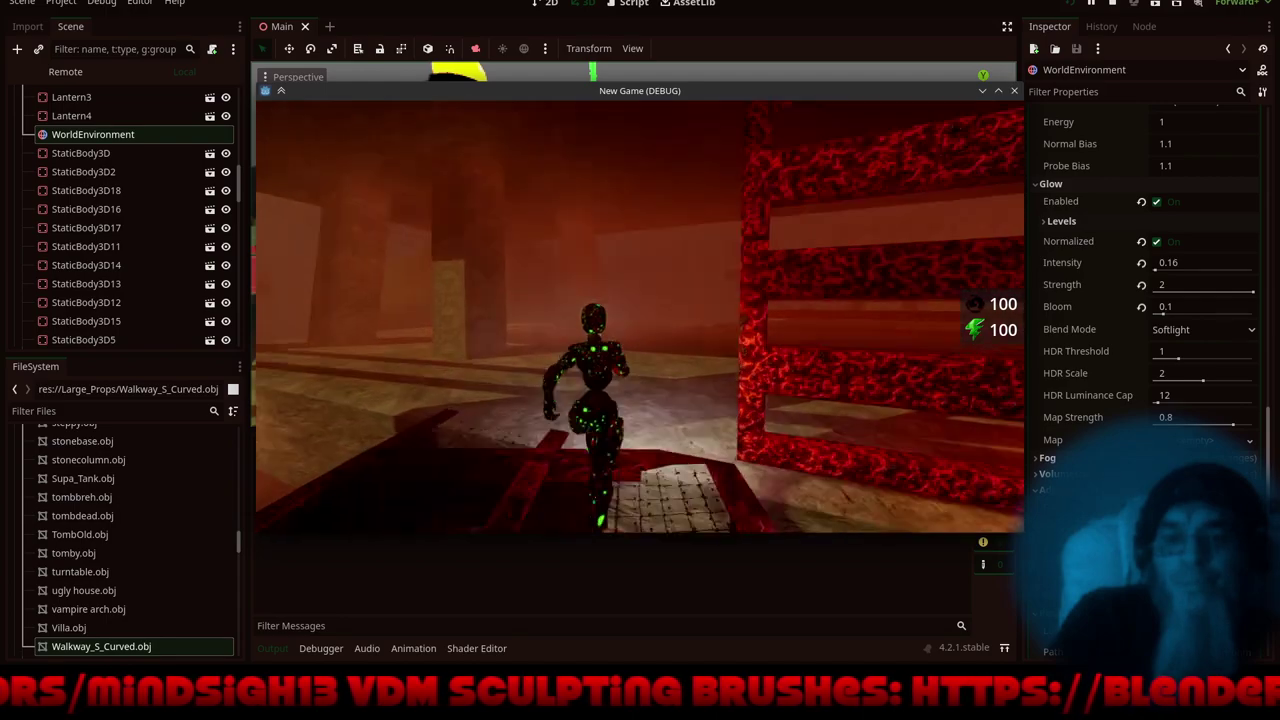
key(w)
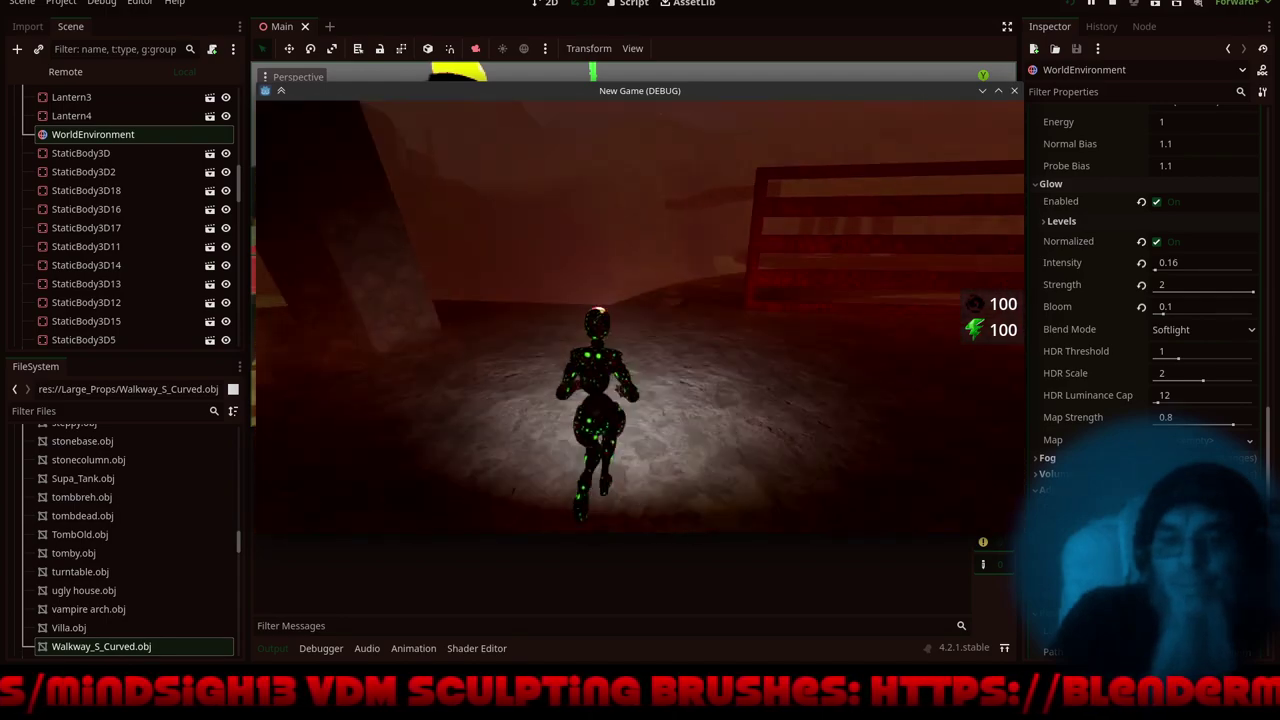
- Run the character along the curving metal track beneath the raised concrete walkway to inspect the fog and darkness near the cliff wall
key(w)
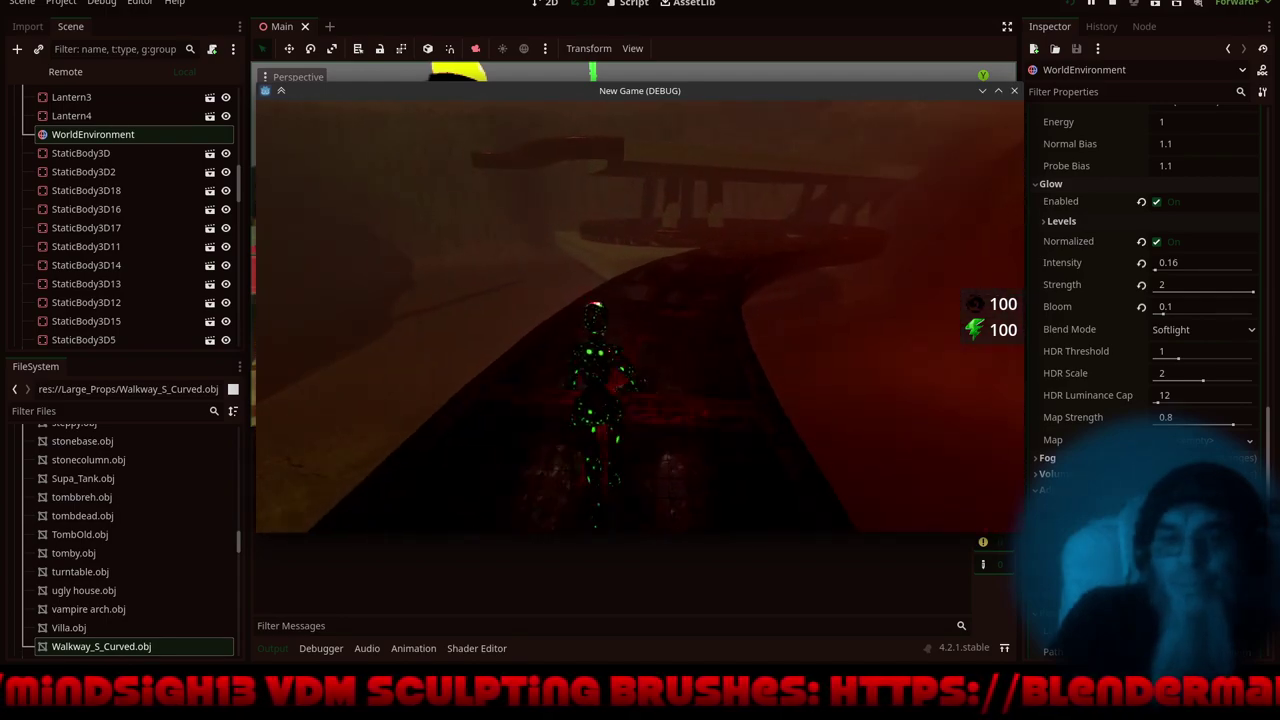
key(w)
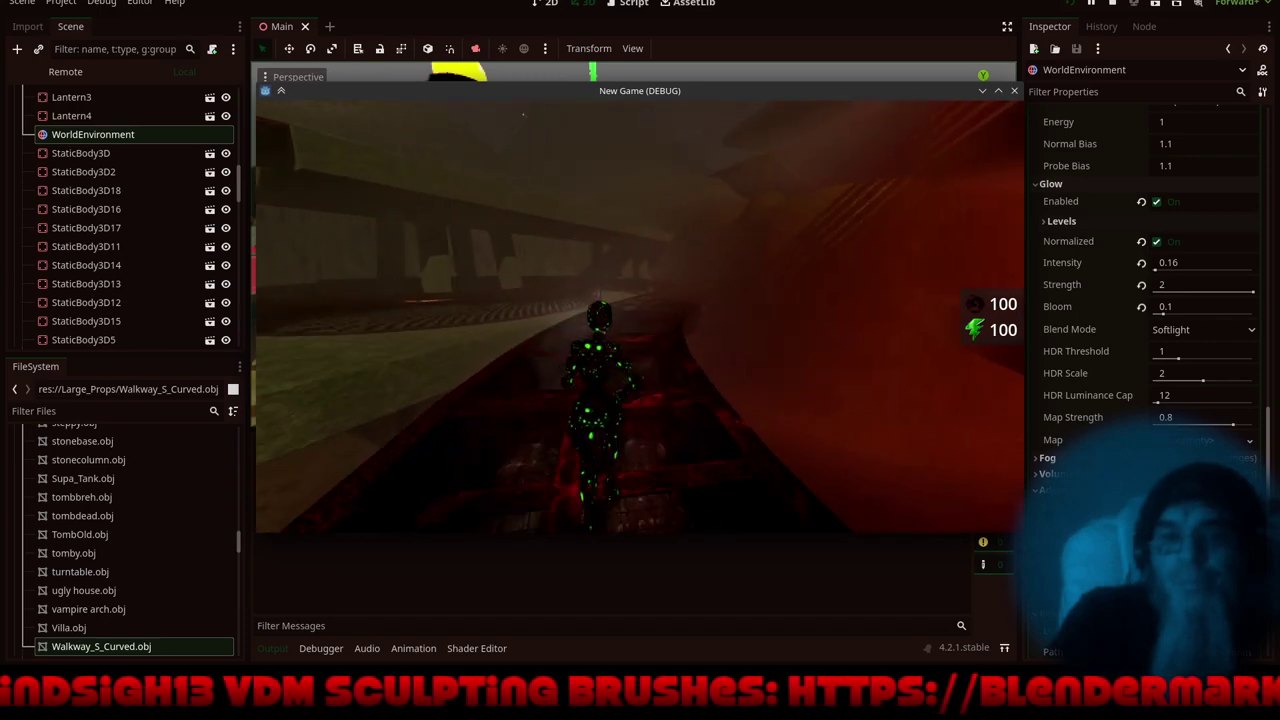
key(w)
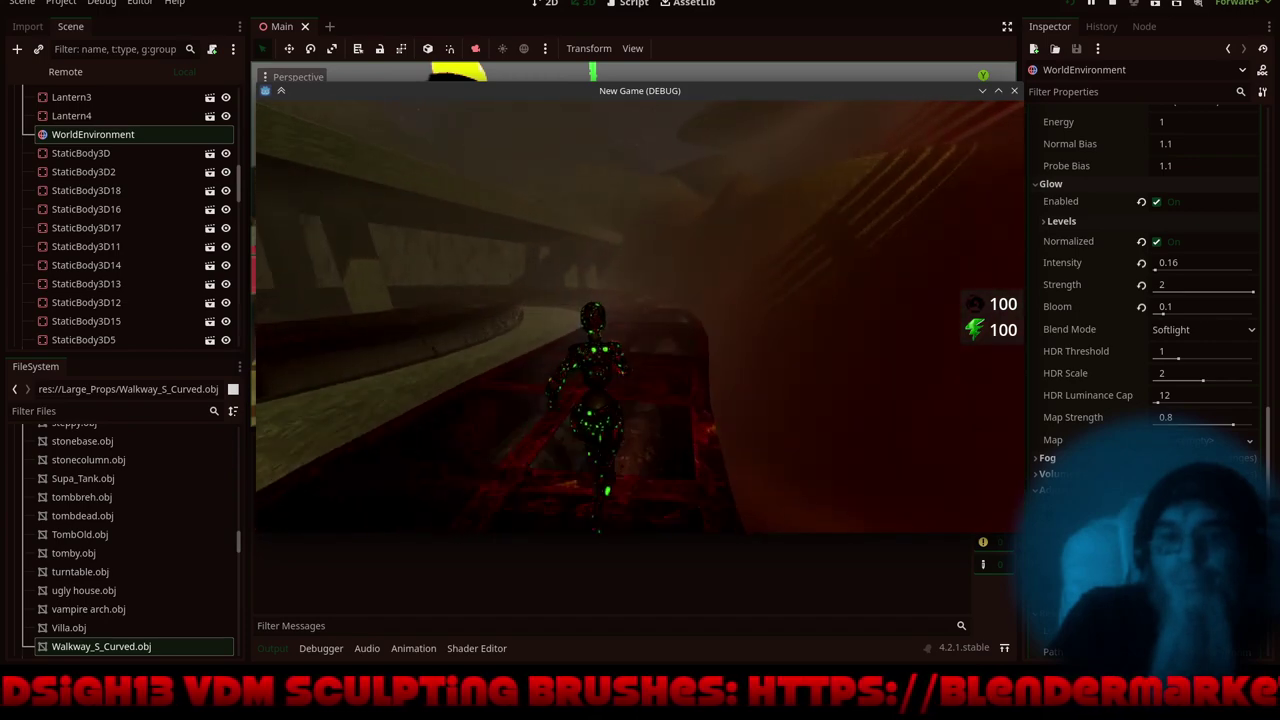
key(w)
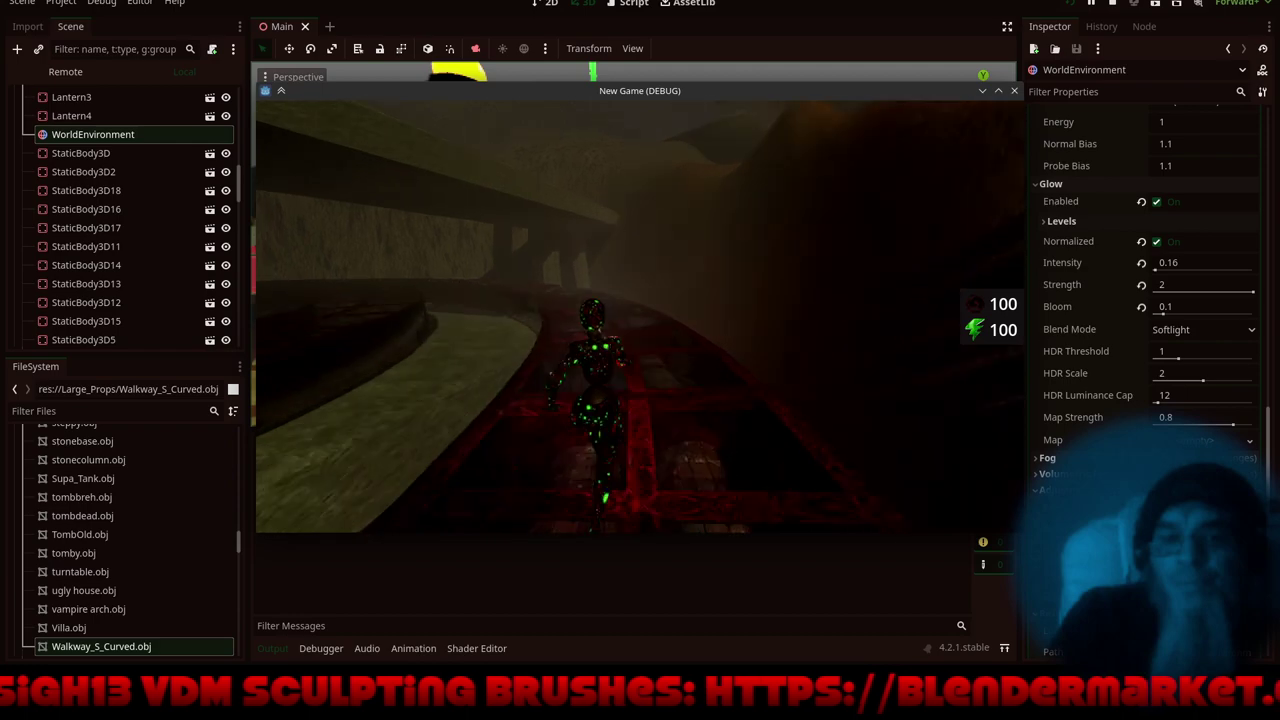
key(w)
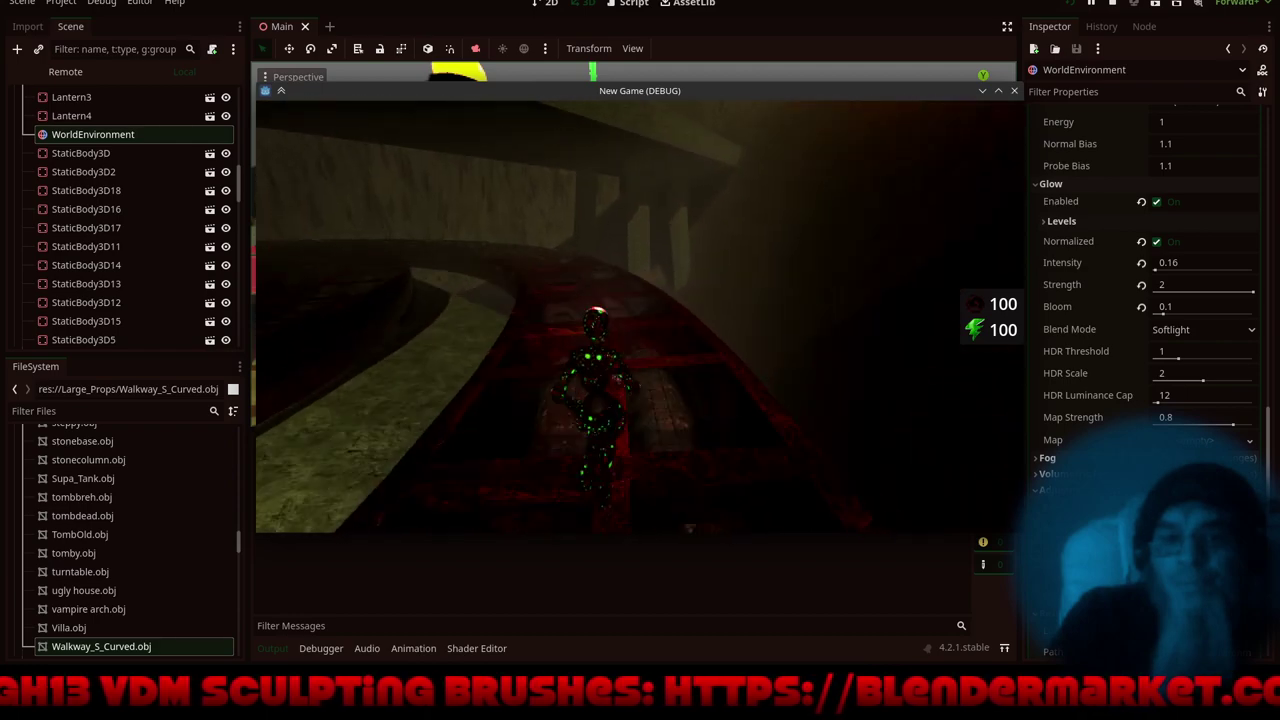
key(w)
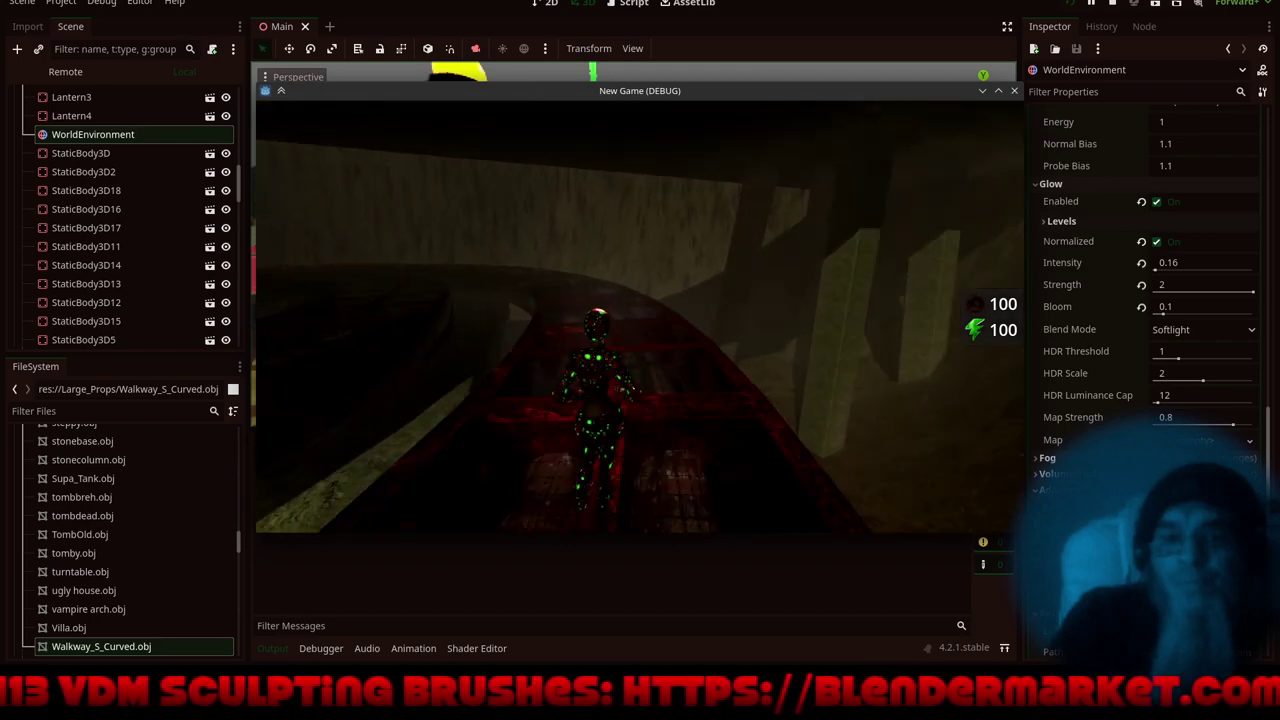
key(w)
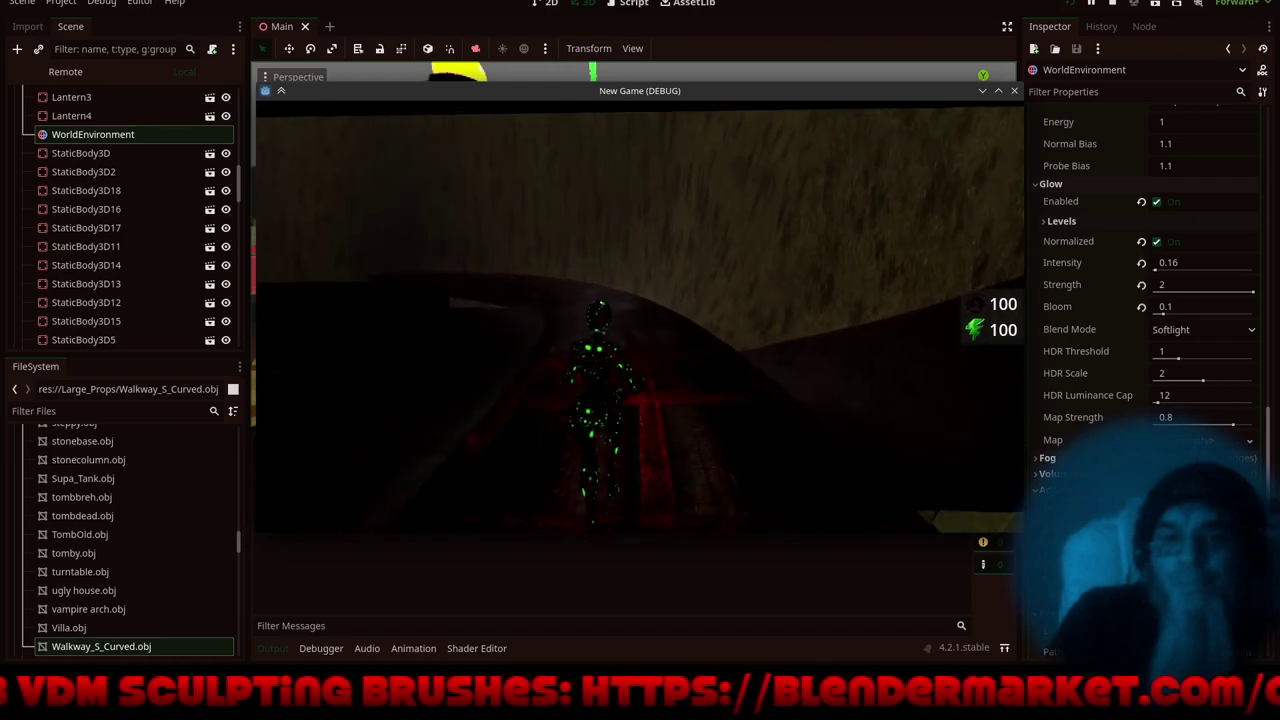
key(w)
- Follow the metal track from the dark outer curve toward the circular platform to compare the fog in dim and orange-lit areas
key(w)
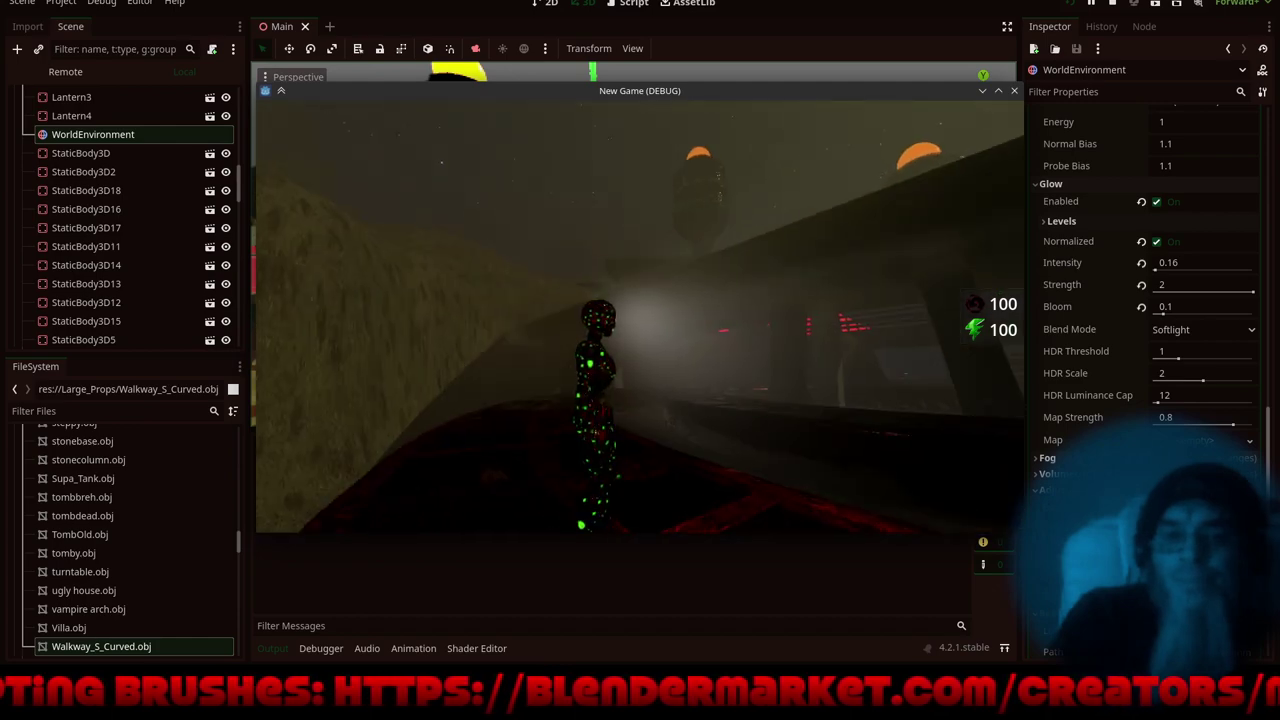
key(w)
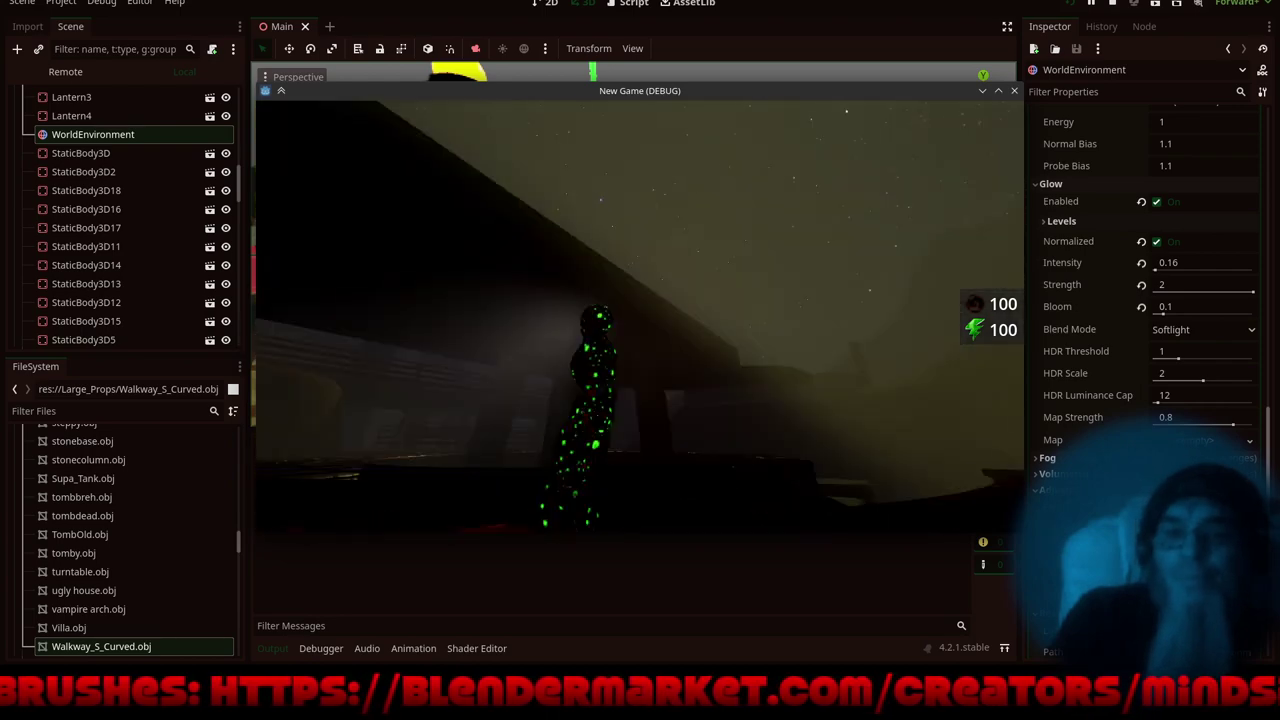
key(w)
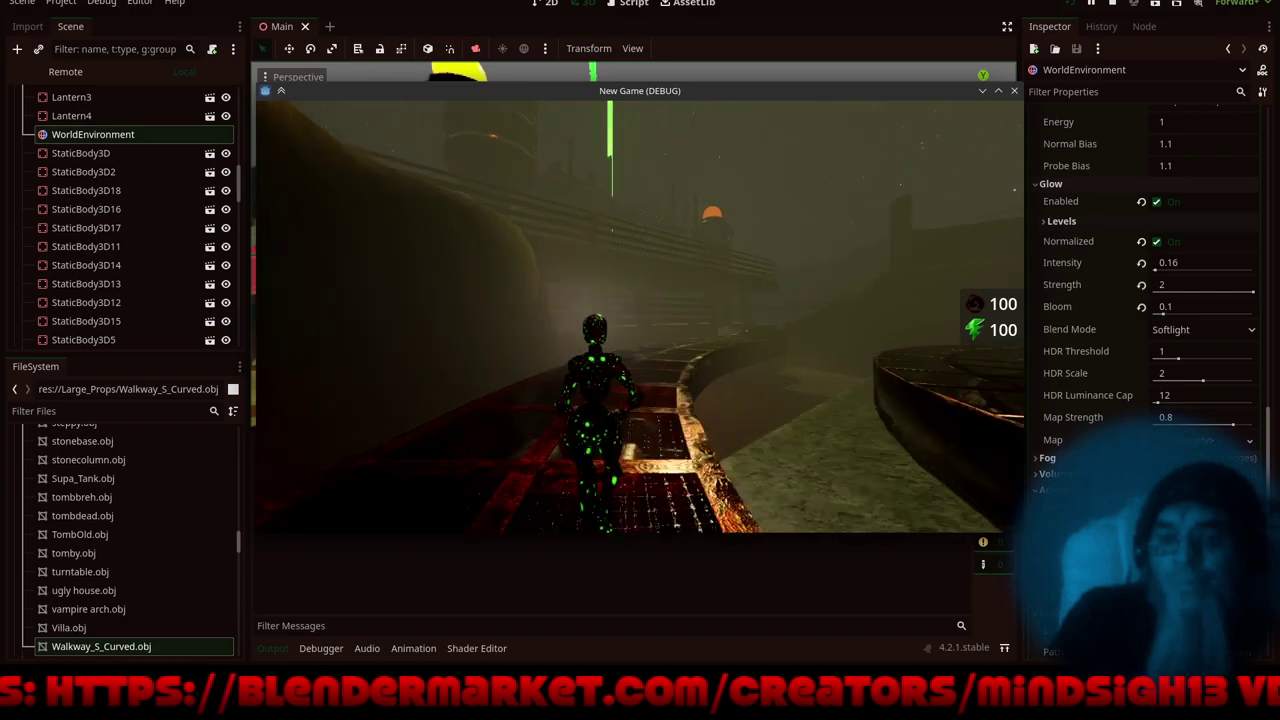
key(w)
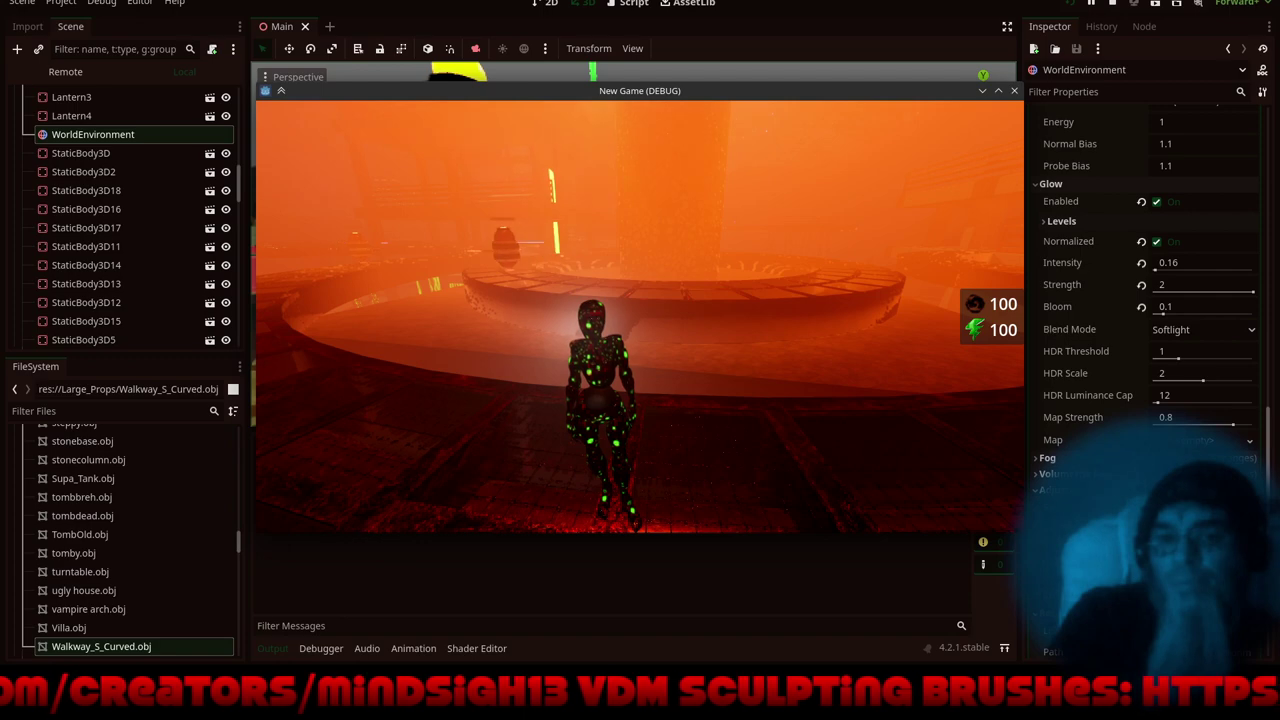
key(w)
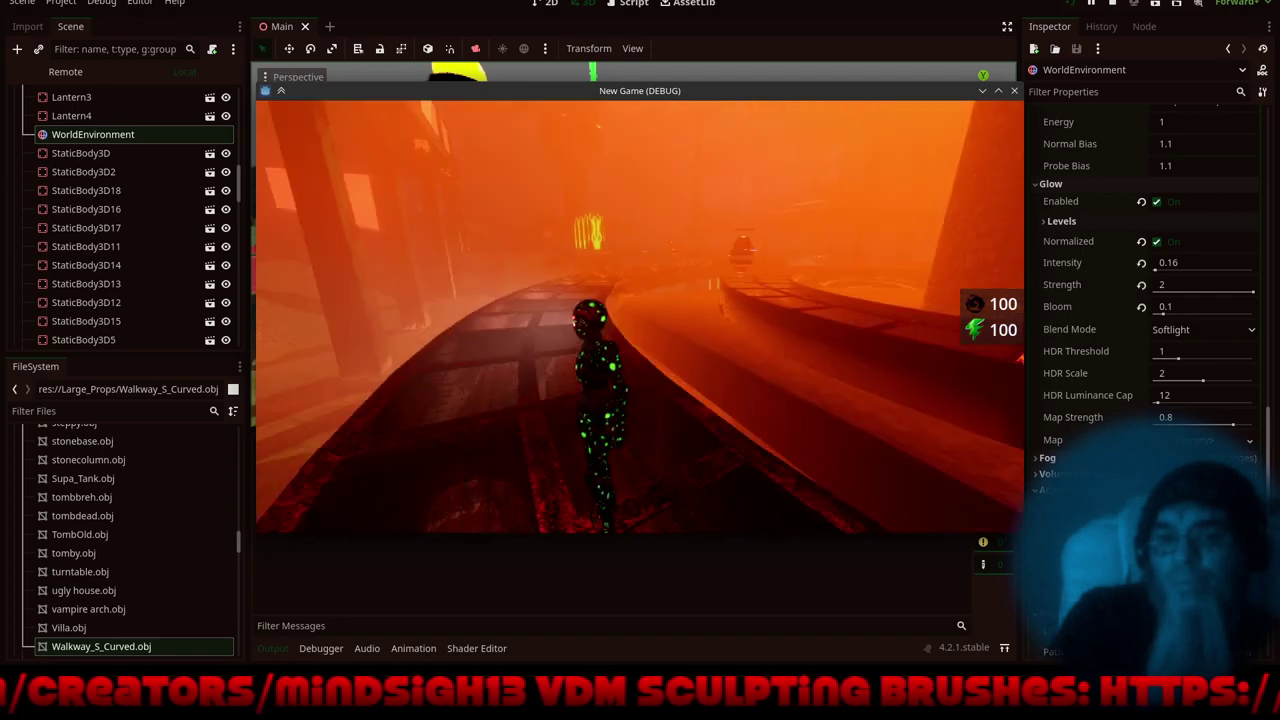
key(w)
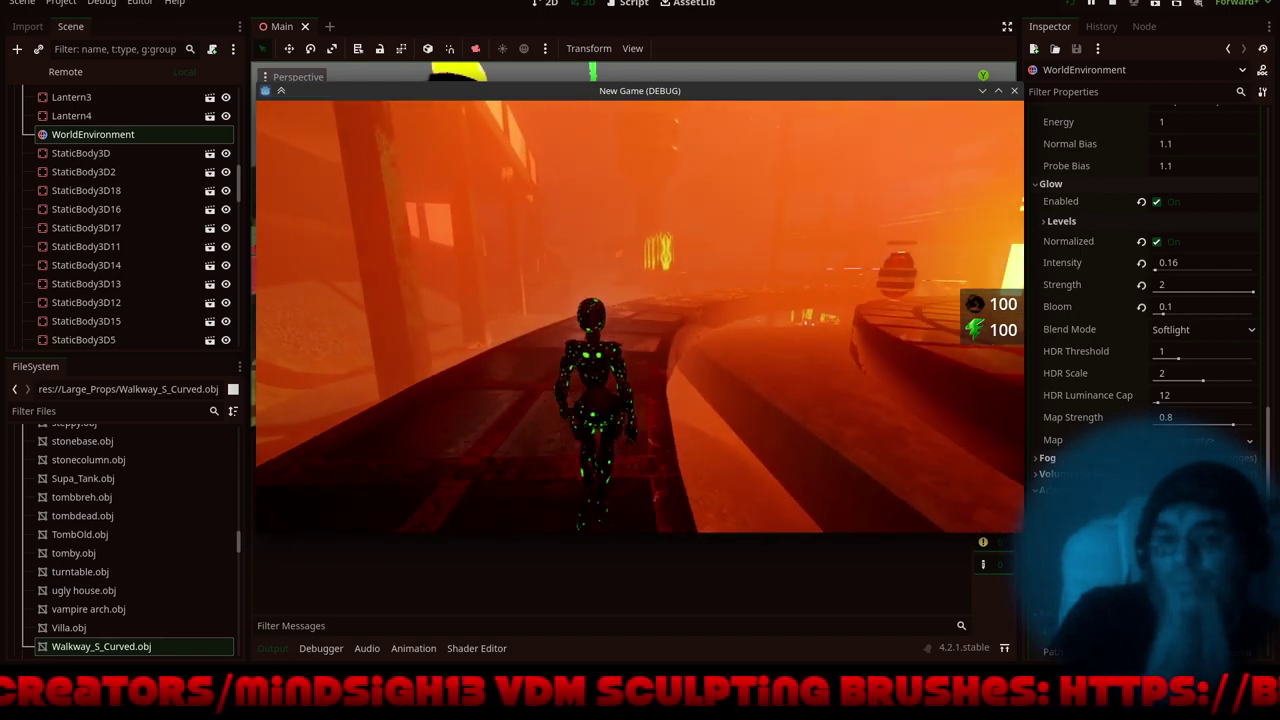
- Run the character along the curving metal track through the orange fog and into the dark passage beside the orange-lit openings
key(w)
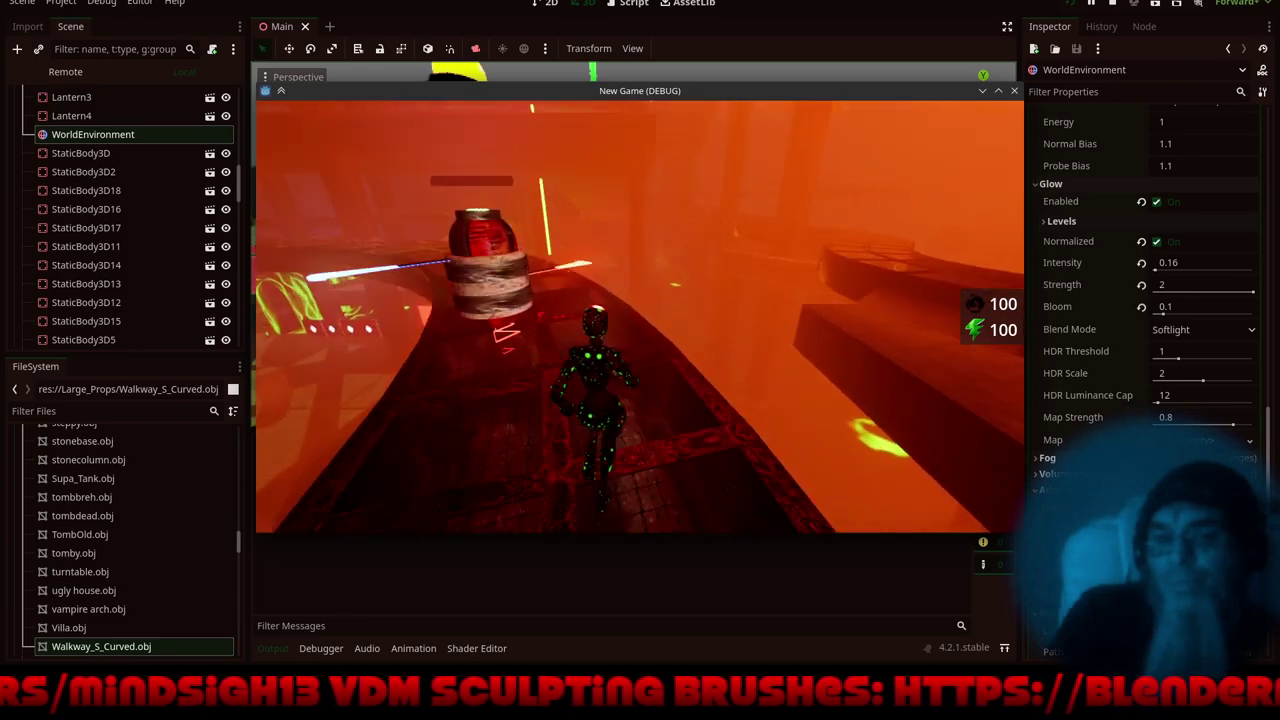
key(w)
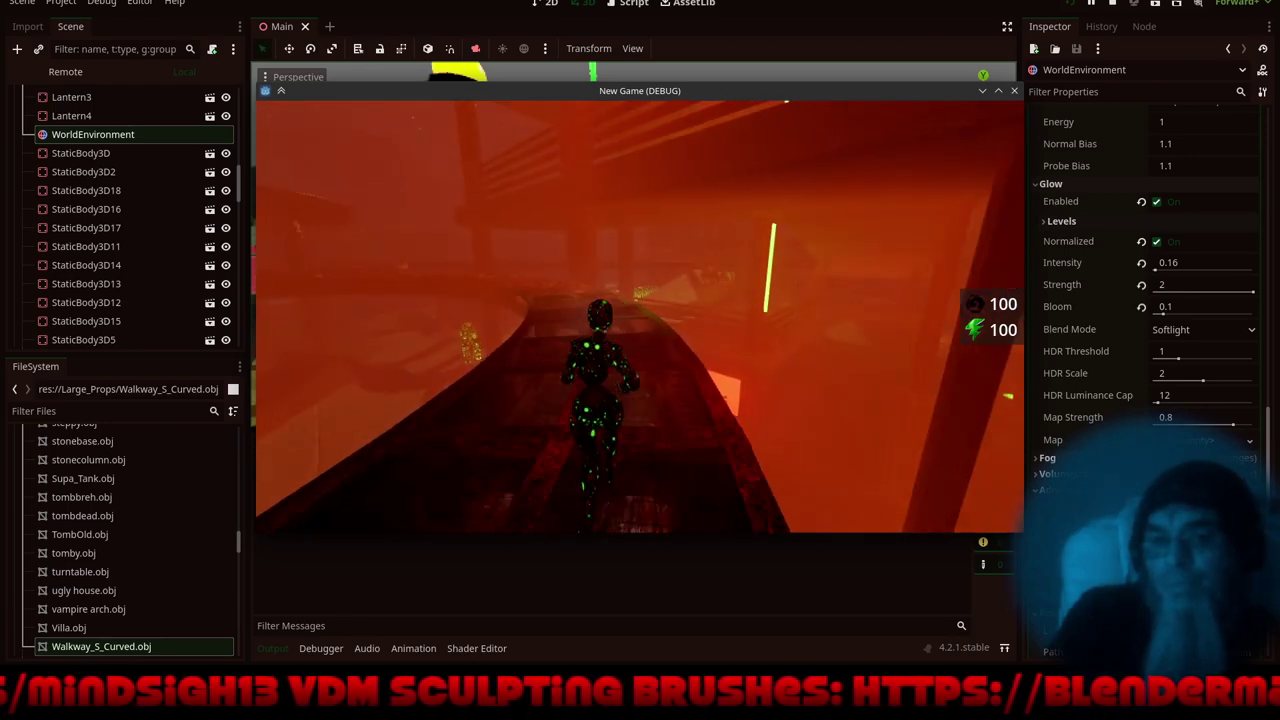
key(w)
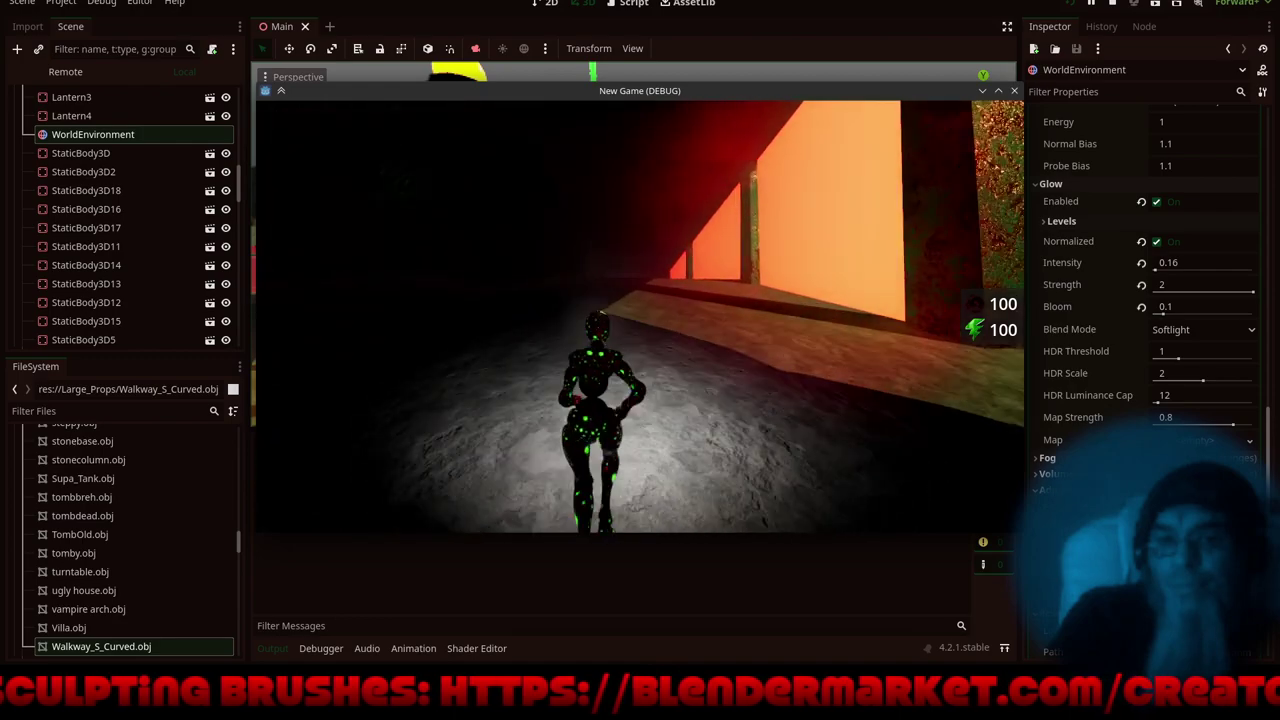
key(w)
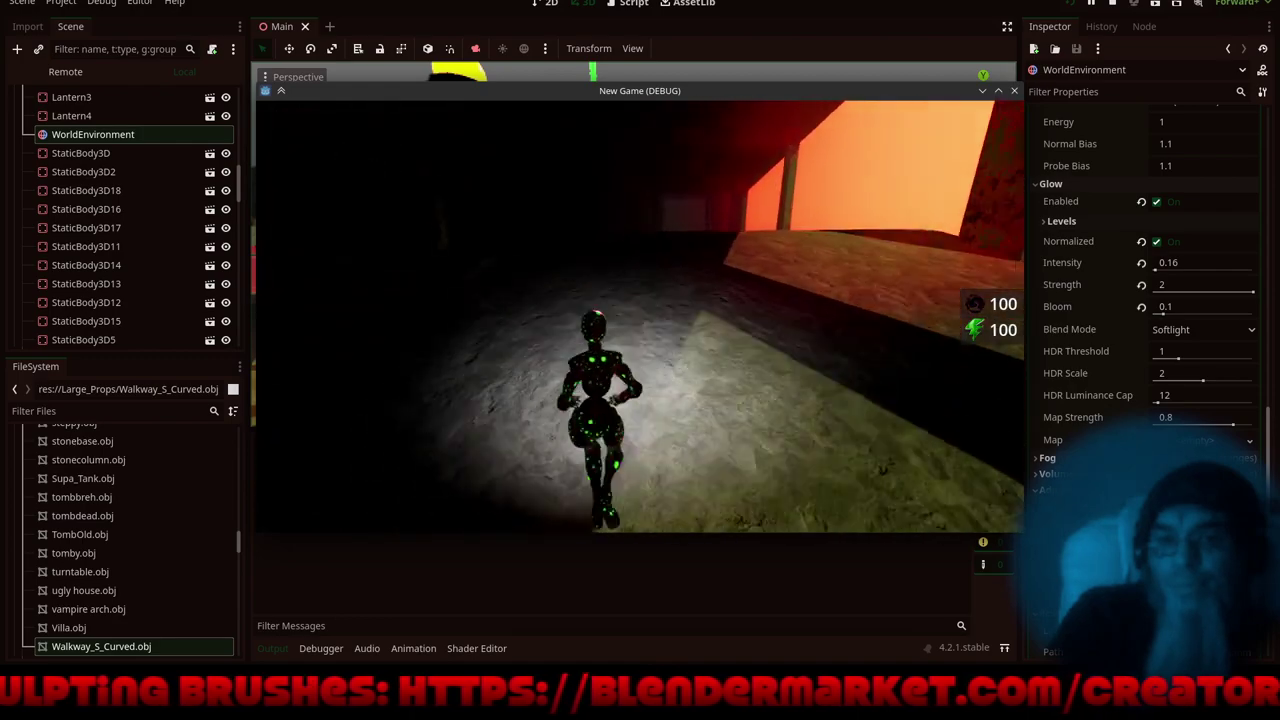
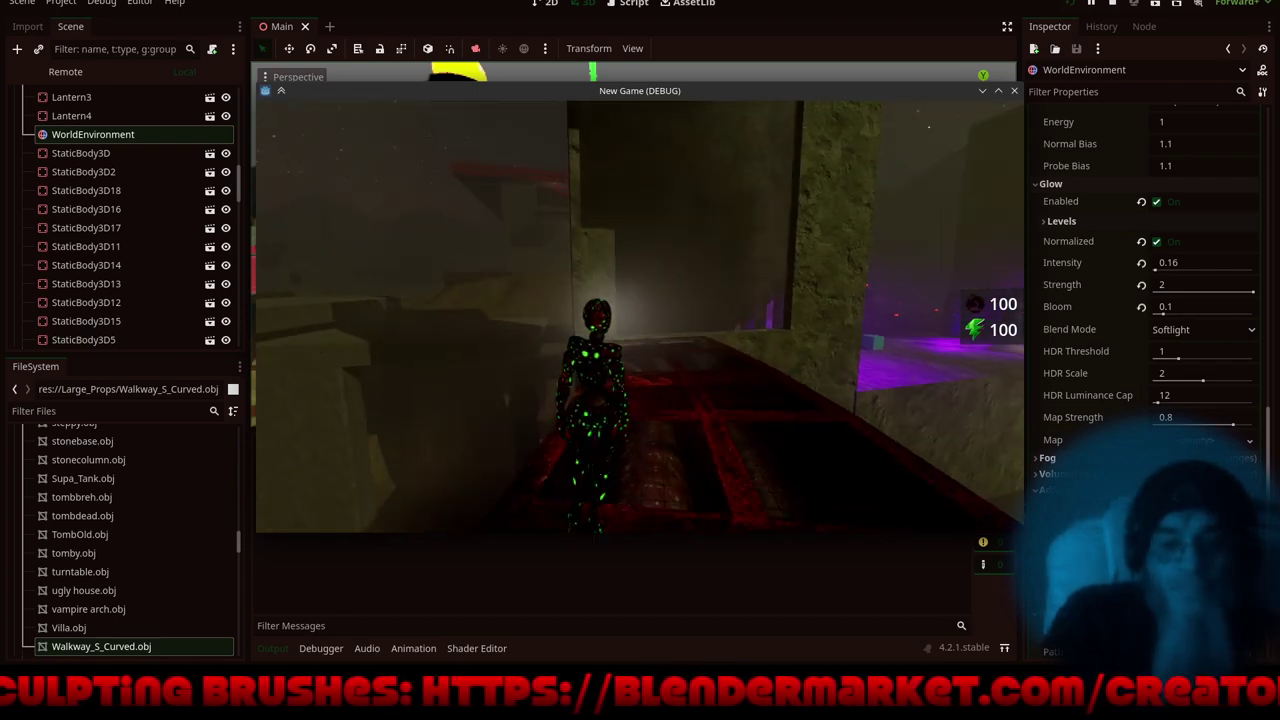
- Run from the metal track along the concrete ledge and through the opening onto the purple-lit platform to inspect its fog
key(w)
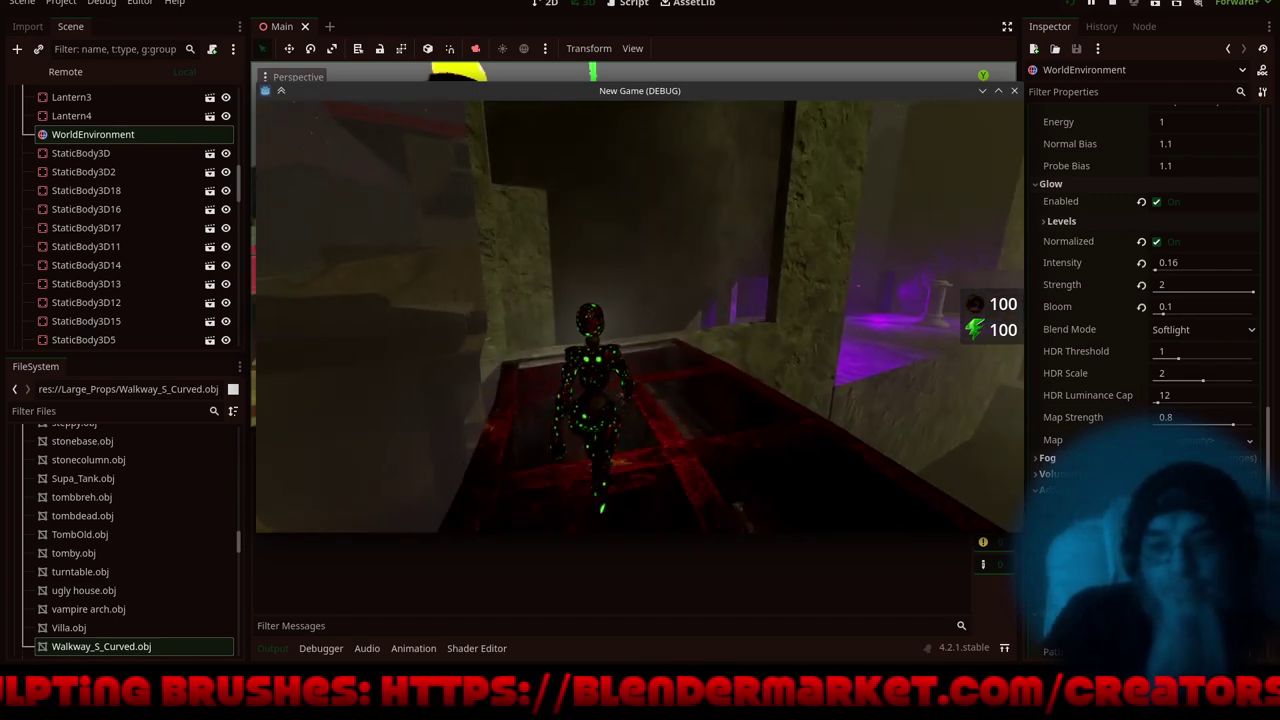
key(w)
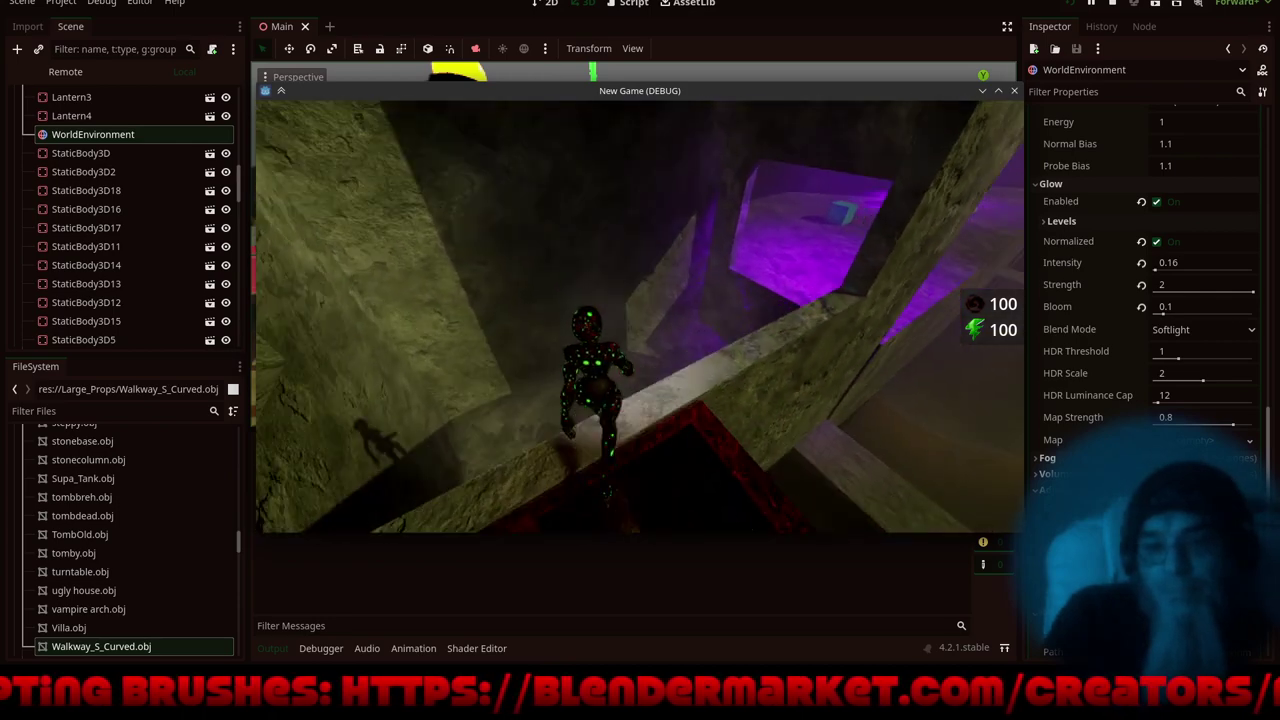
key(w)
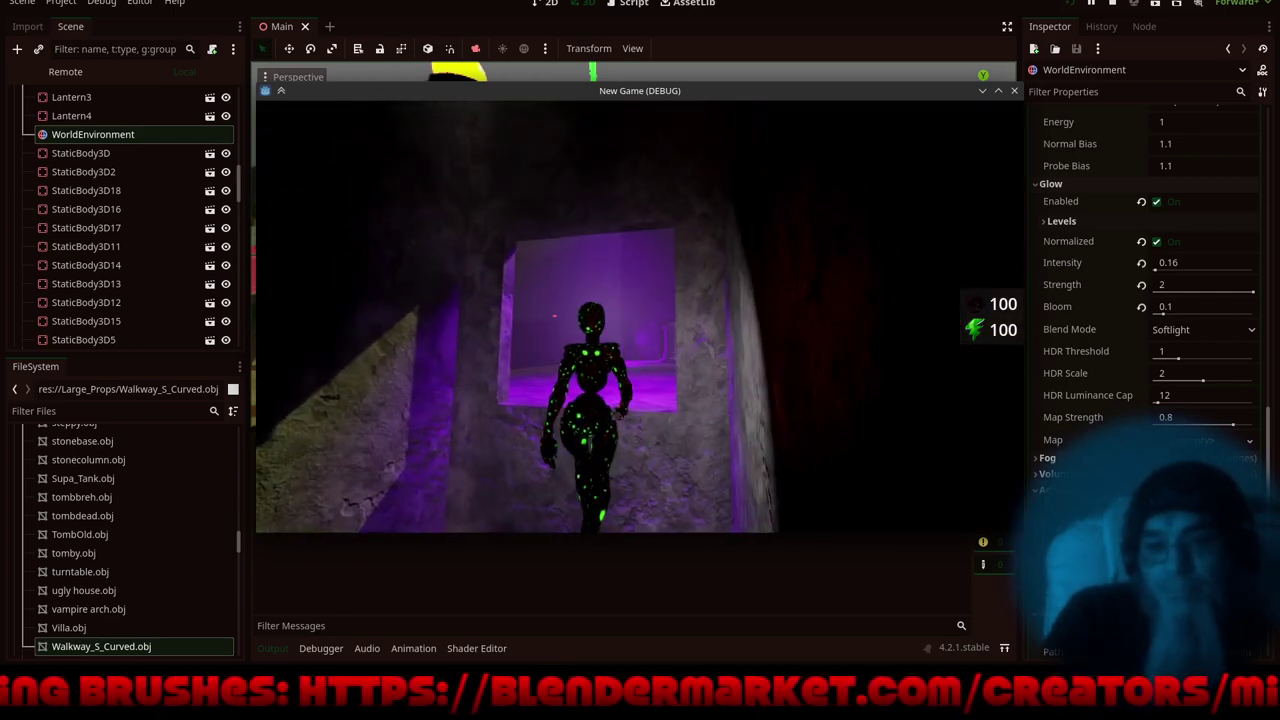
key(w)
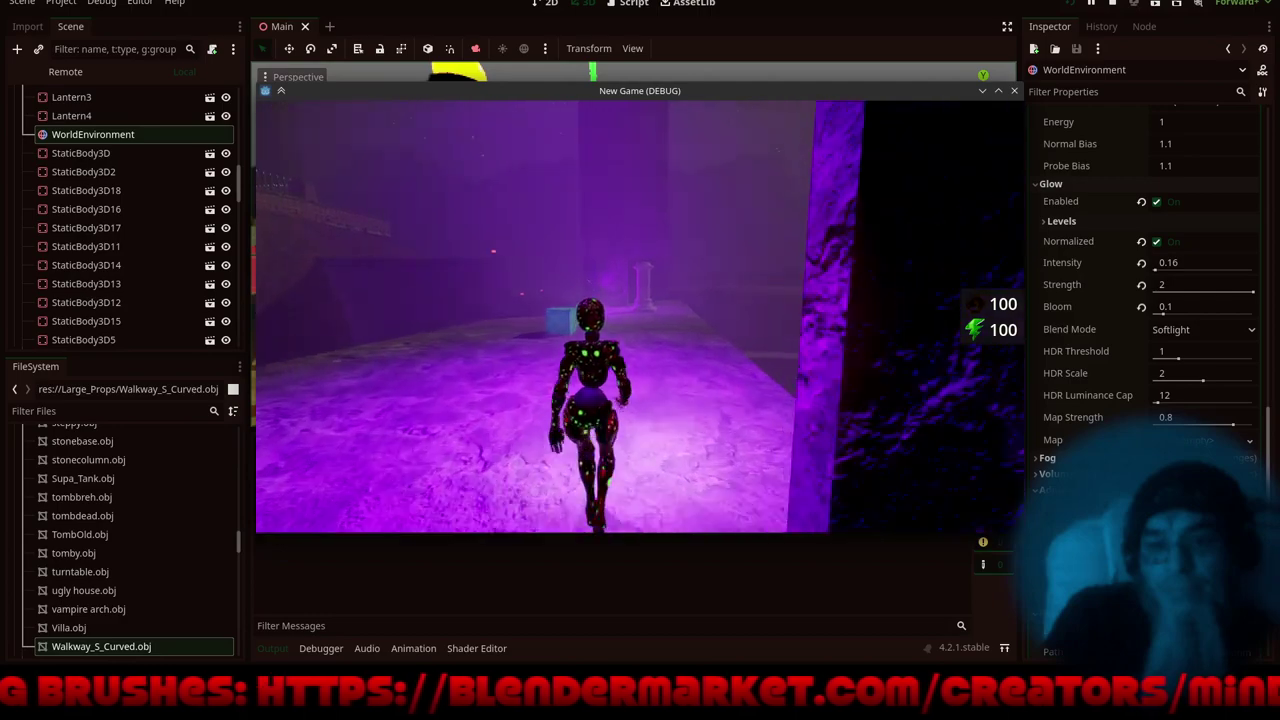
key(w)
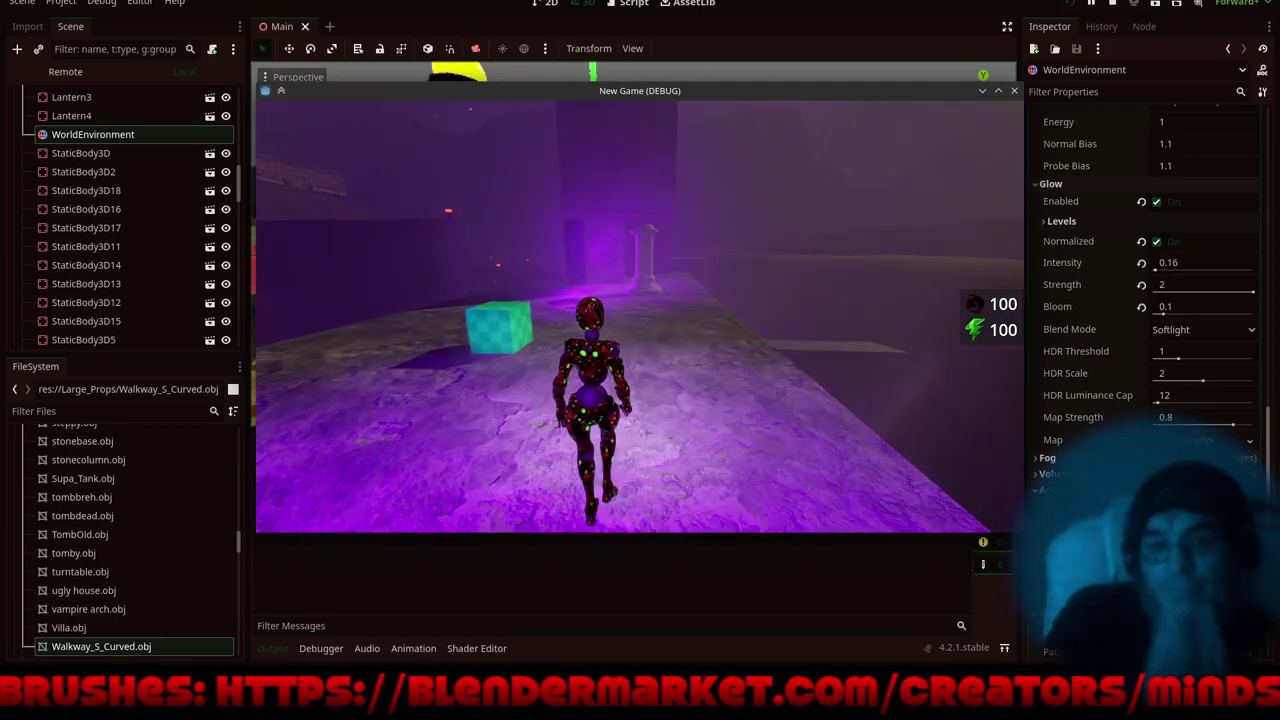
- Run past the glowing cube to the white column and the blue doorway to examine the purple light up close
key(w)
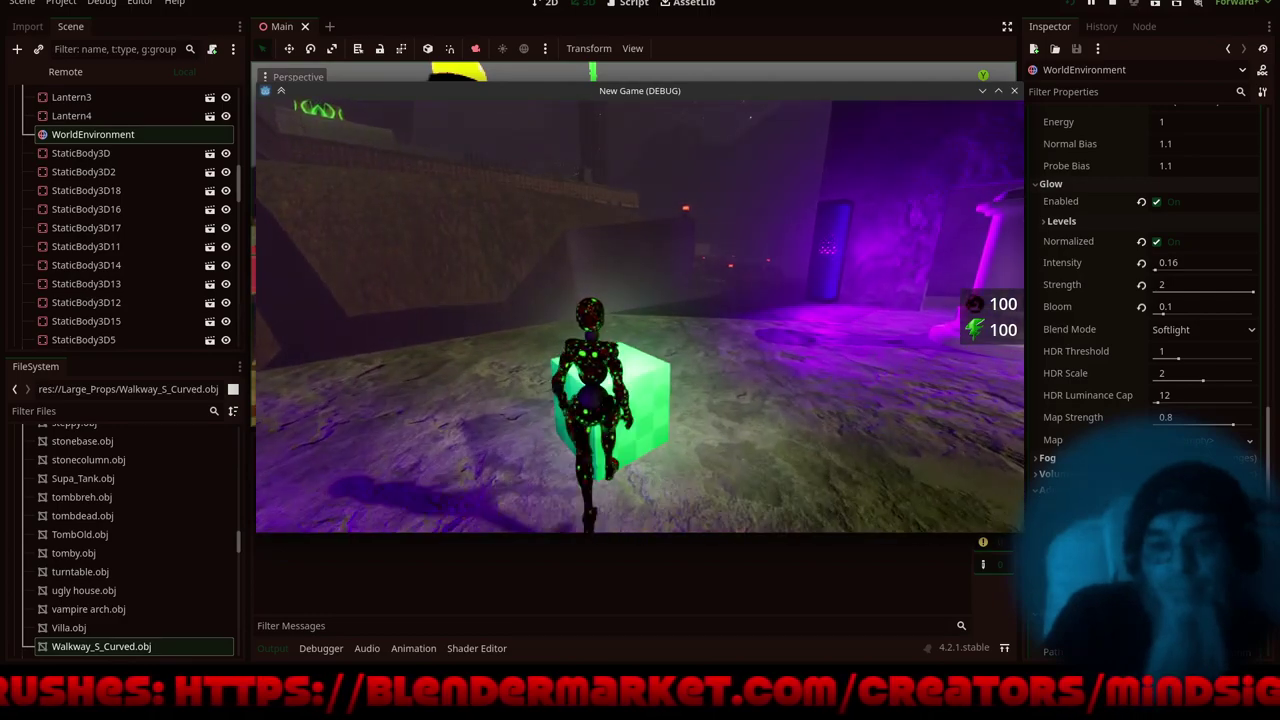
key(w)
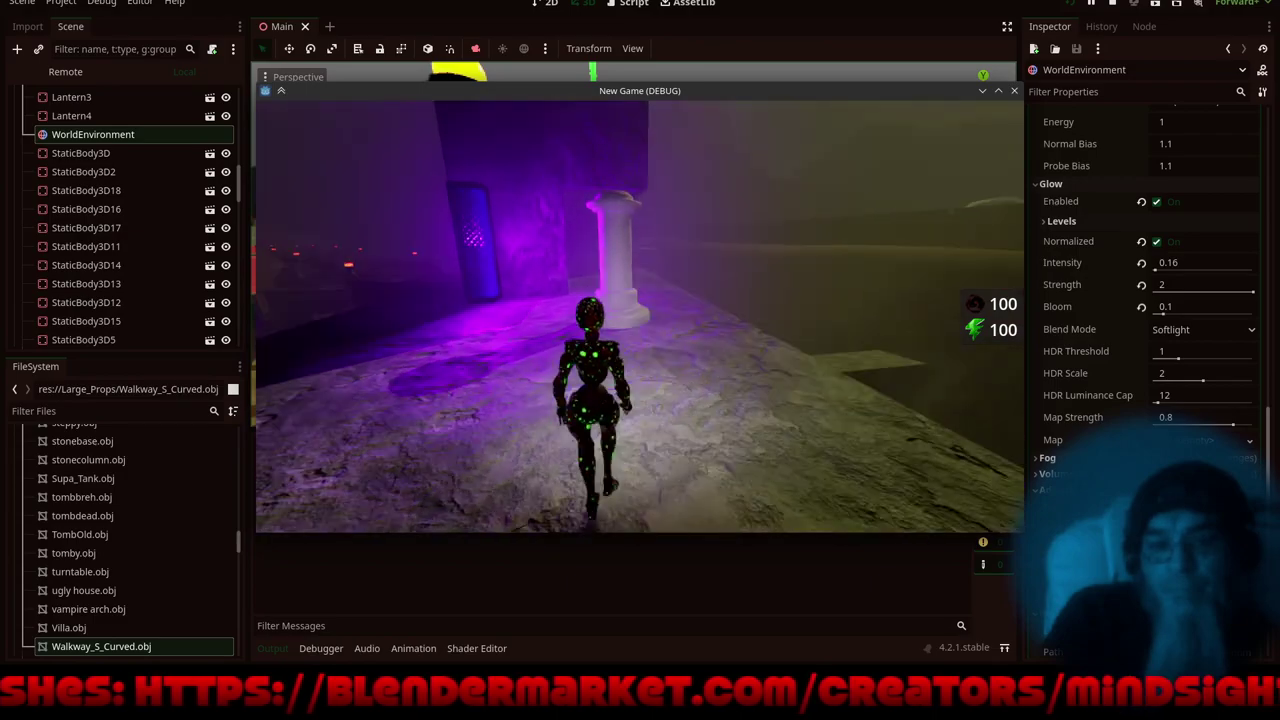
key(w)
key(w)
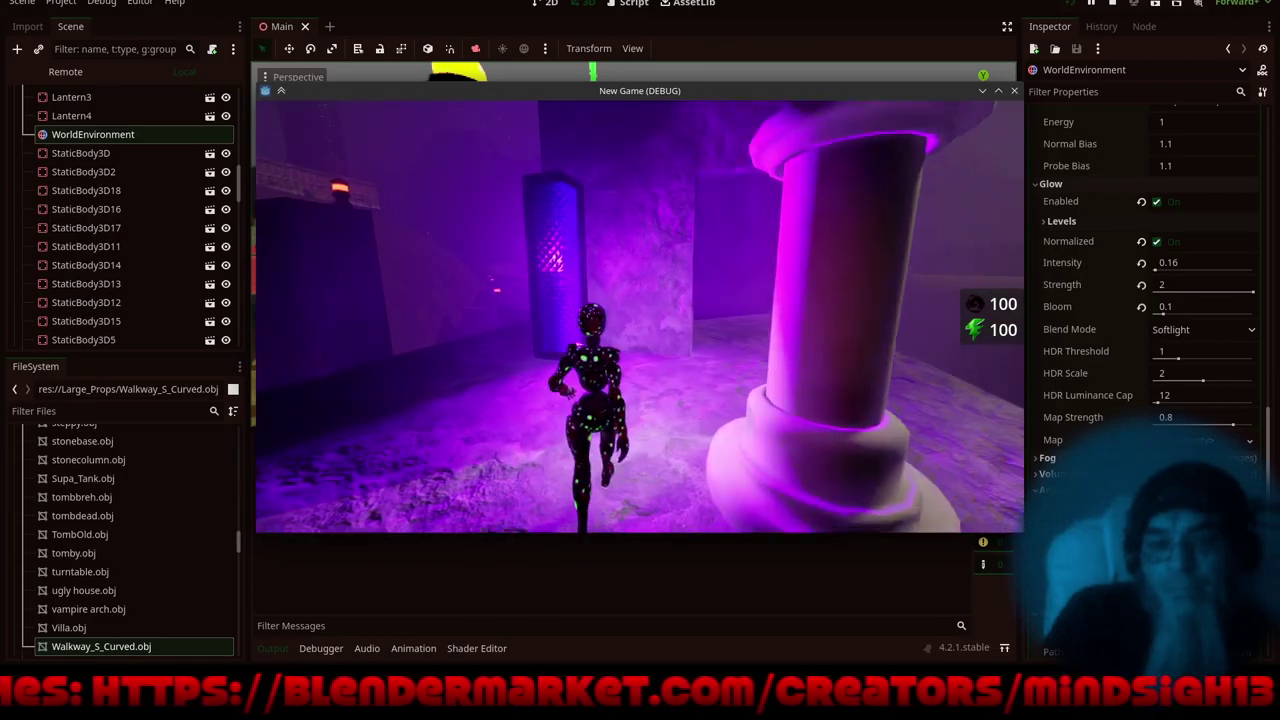
key(w)
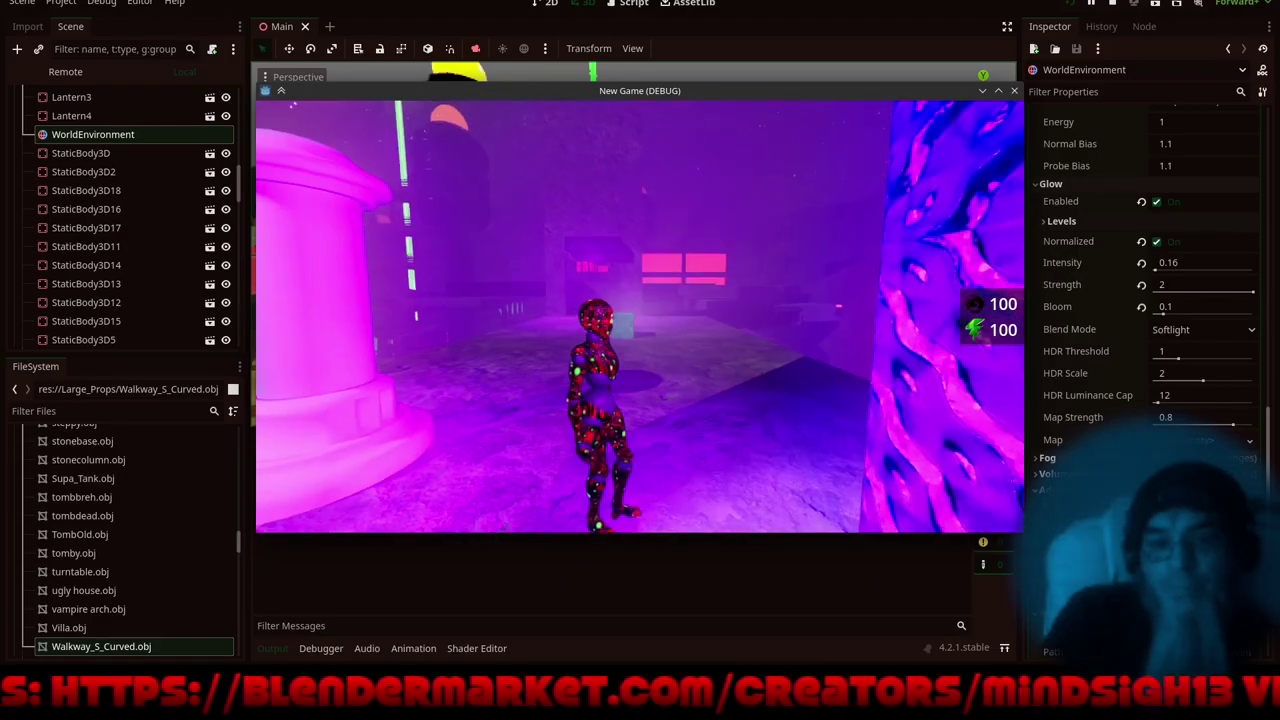
- Run back across the platform and around the green cube, comparing the purple-lit fog with the grey fog outside
key(w)
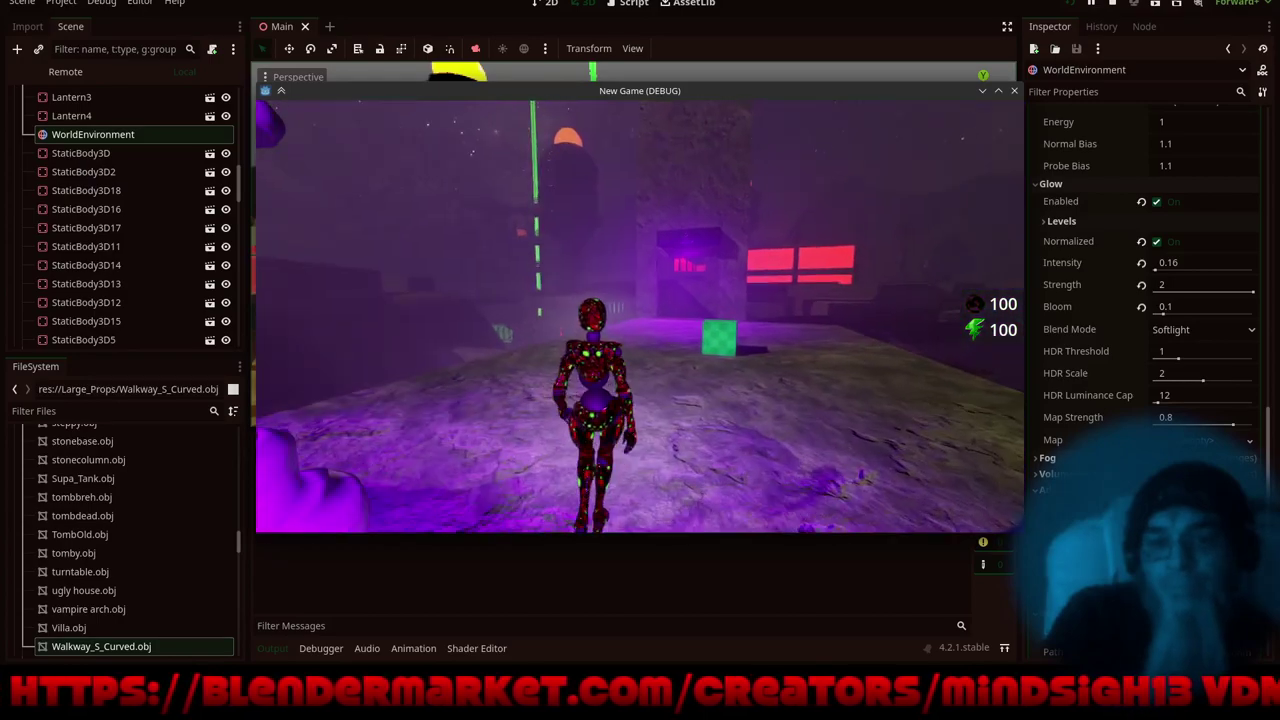
key(w)
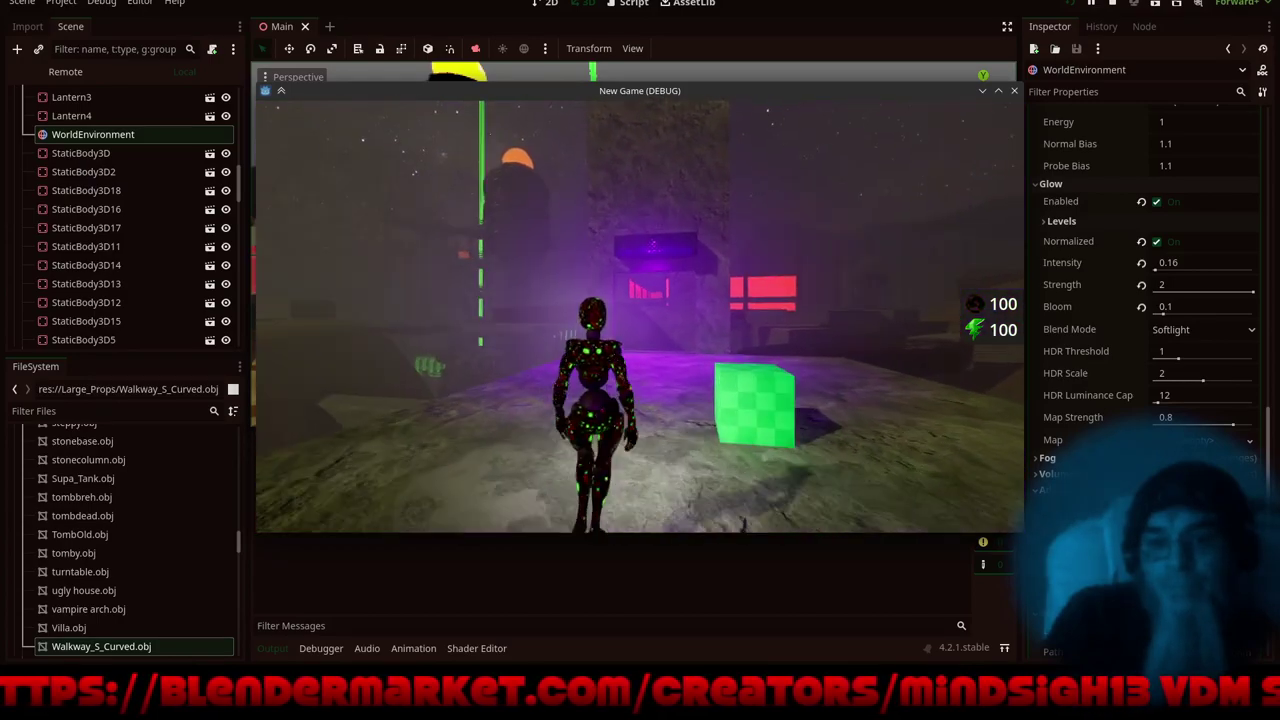
key(w)
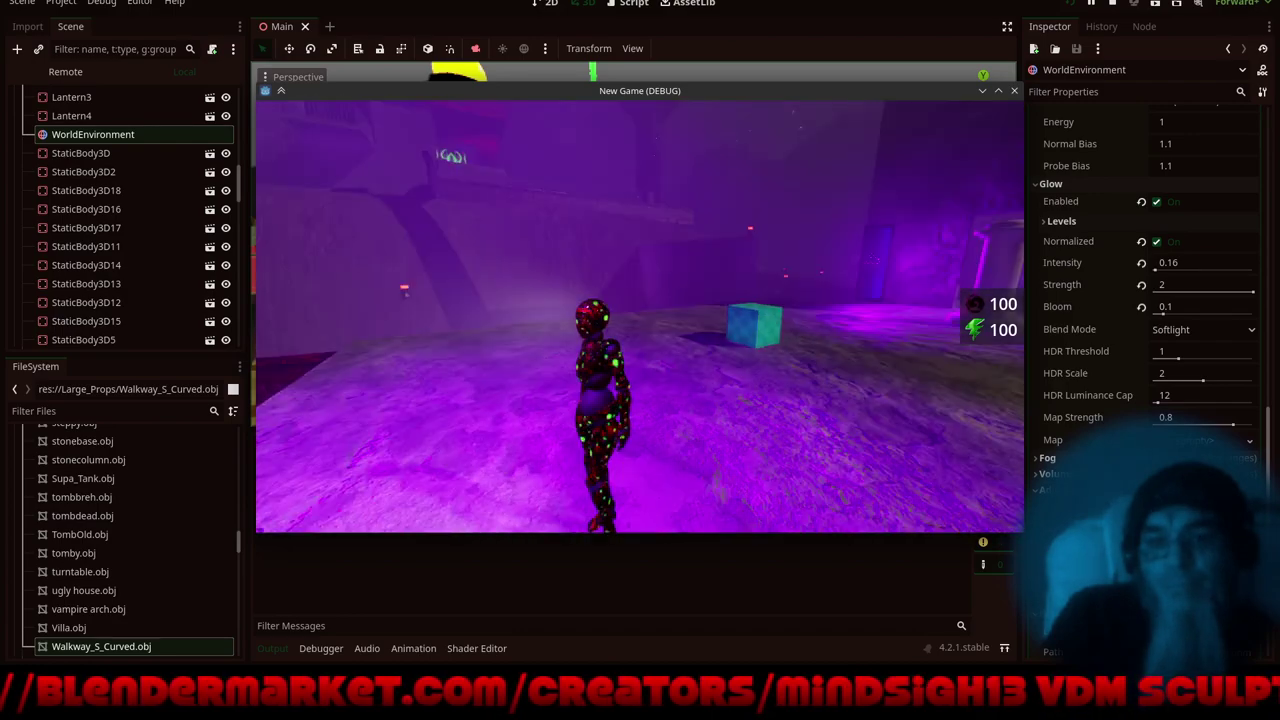
key(w)
key(w)
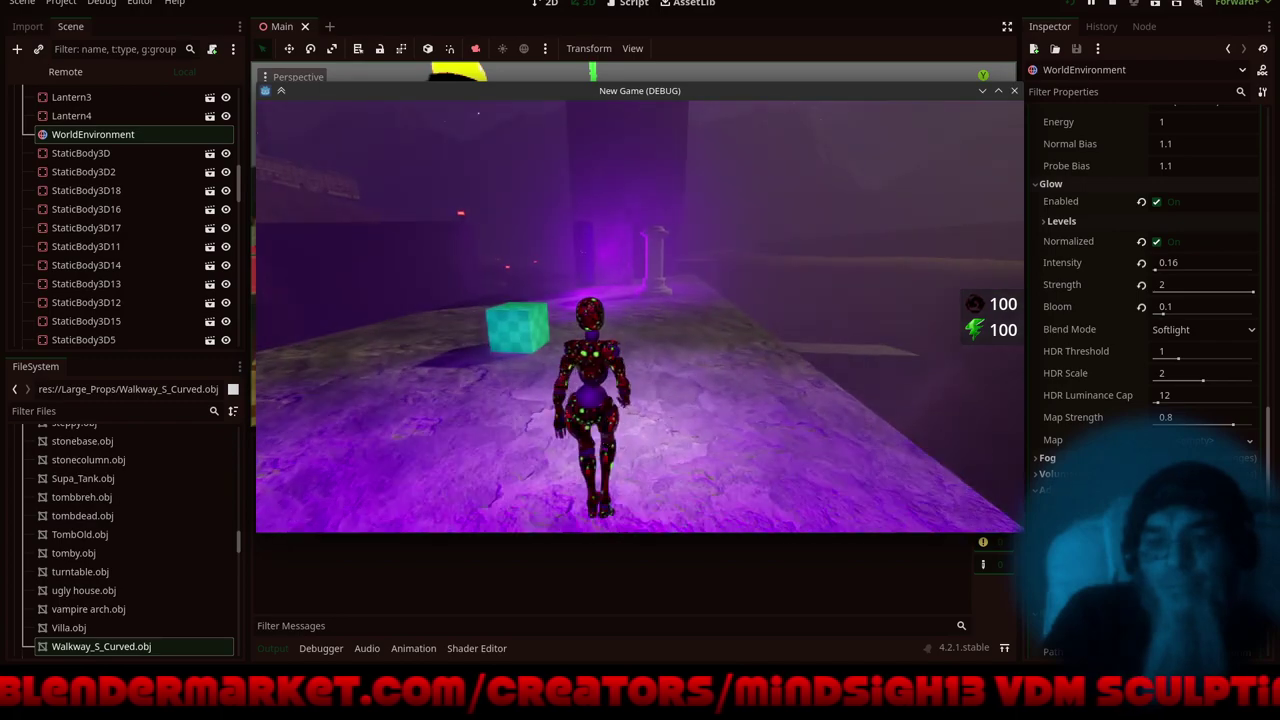
key(w)
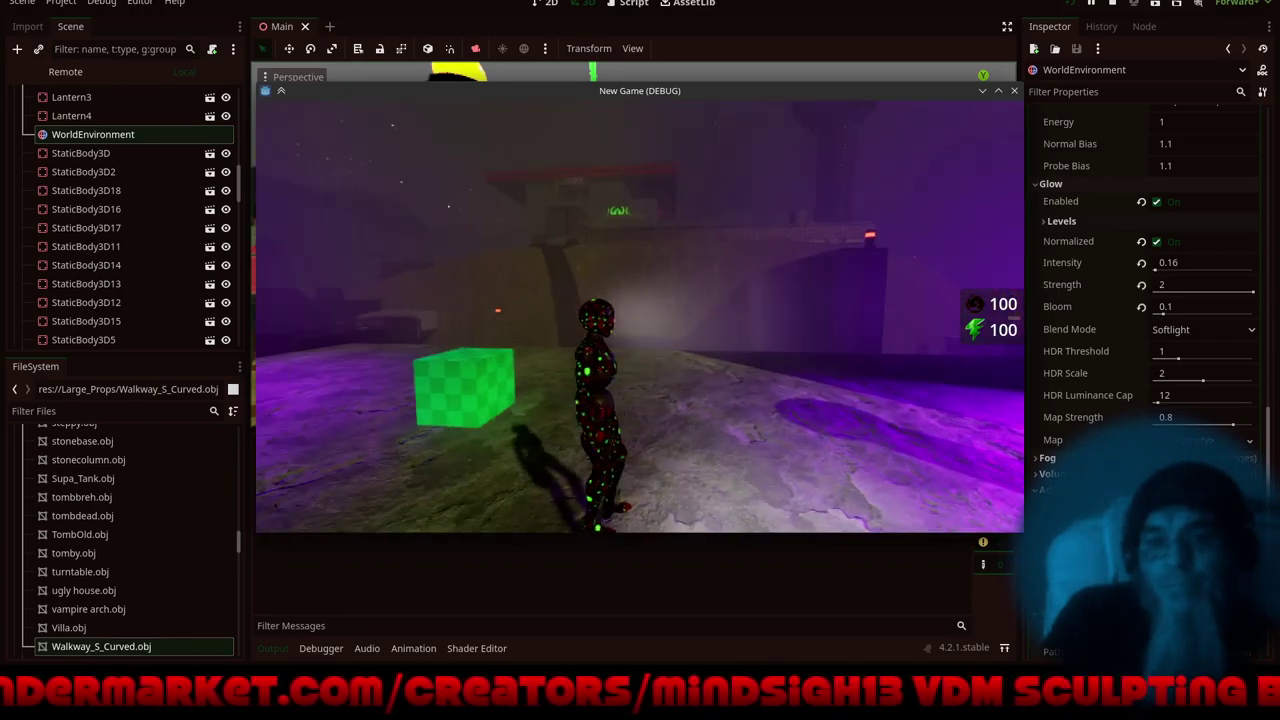
key(w)
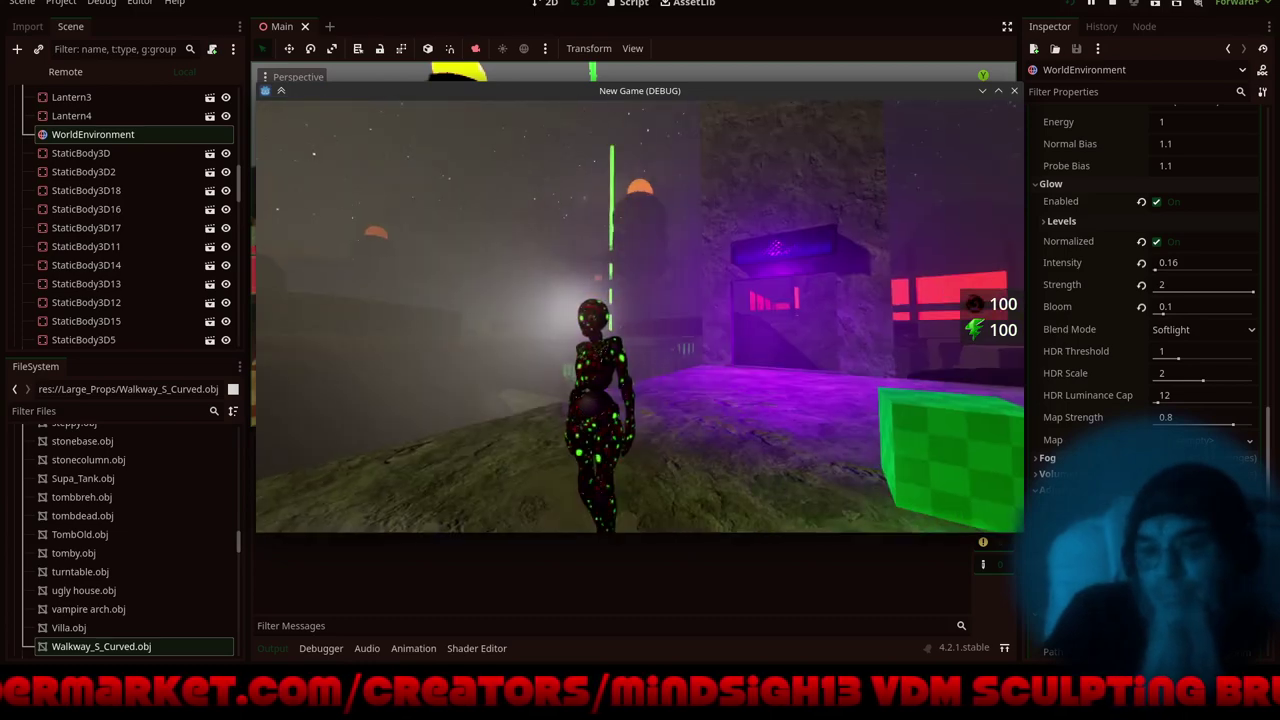
- Stop the playtest, and enlarge the 3D viewport by hiding the output log and side docks
key(Escape)
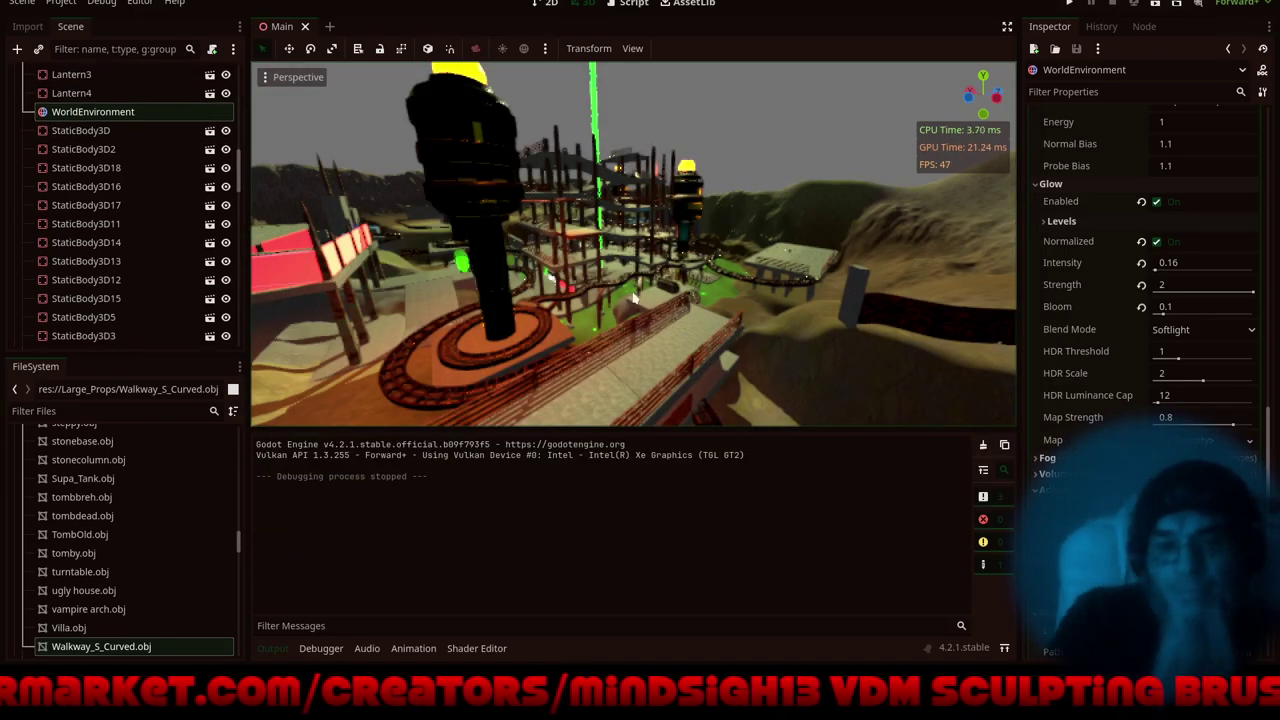
click(272, 648)
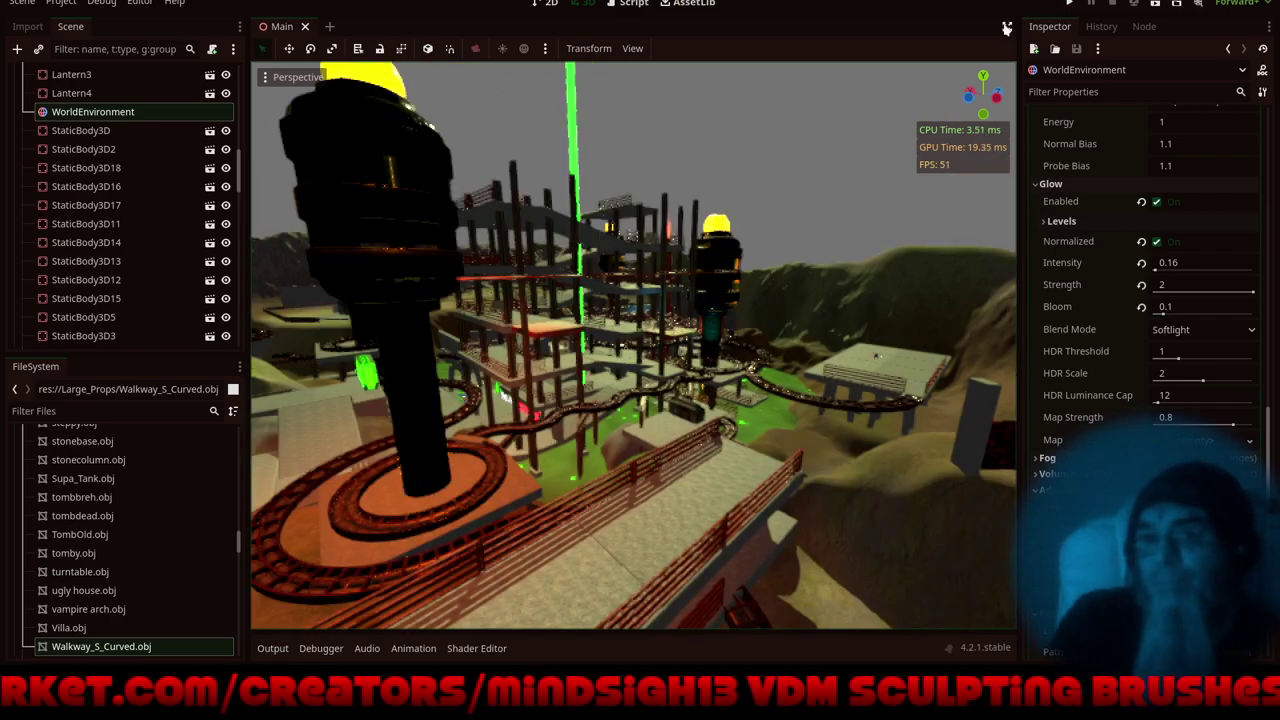
click(1007, 28)
- Bring a rusty railing from the scaffold tower over to the open end of the concrete walkway
shift+middle_drag(347, 293, 425, 75)
scroll(775, 272, down, 6)
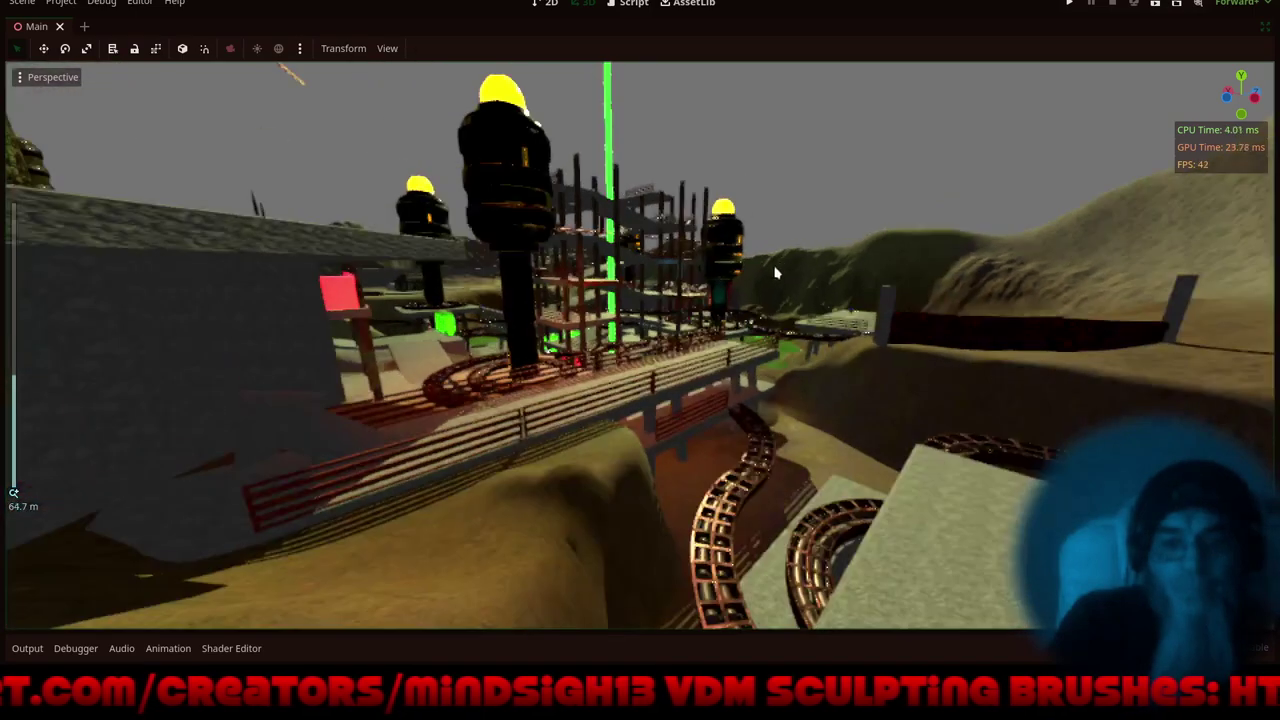
middle_drag(775, 272, 543, 323)
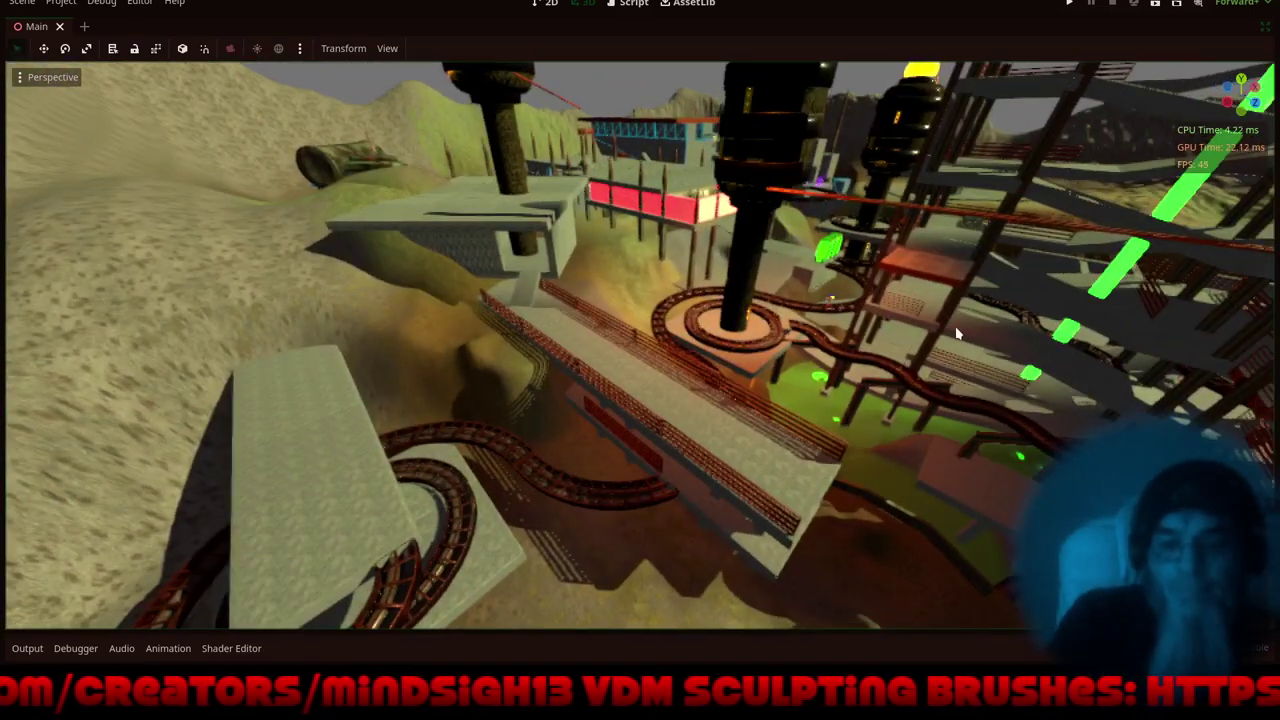
shift+middle_drag(957, 333, 521, 293)
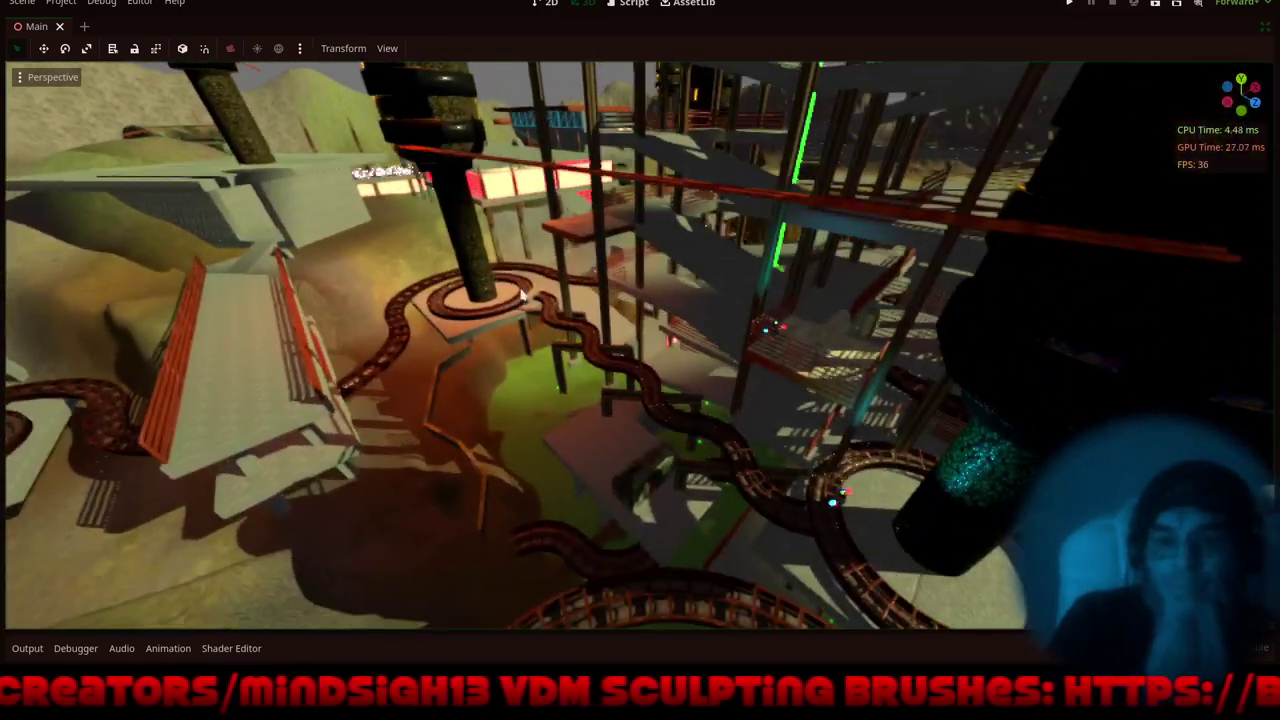
scroll(829, 368, up, 5)
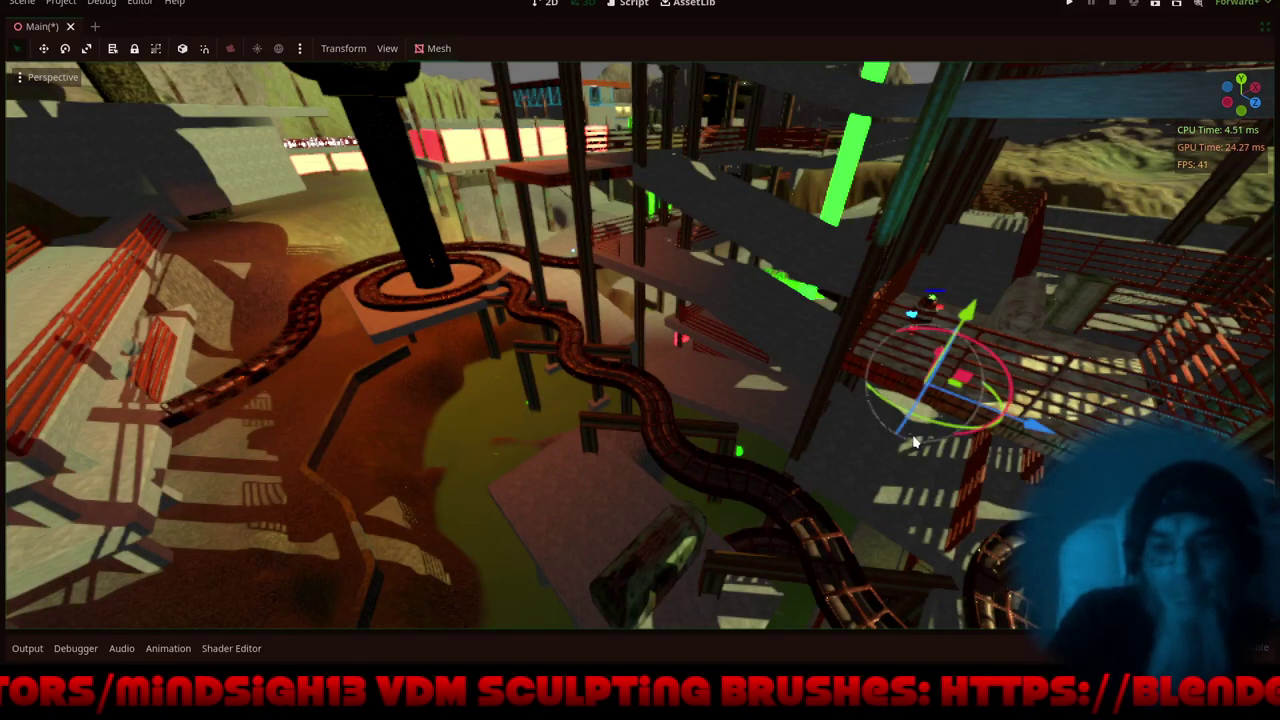
drag(966, 312, 860, 431)
drag(945, 587, 419, 321)
drag(518, 236, 275, 310)
key(f)
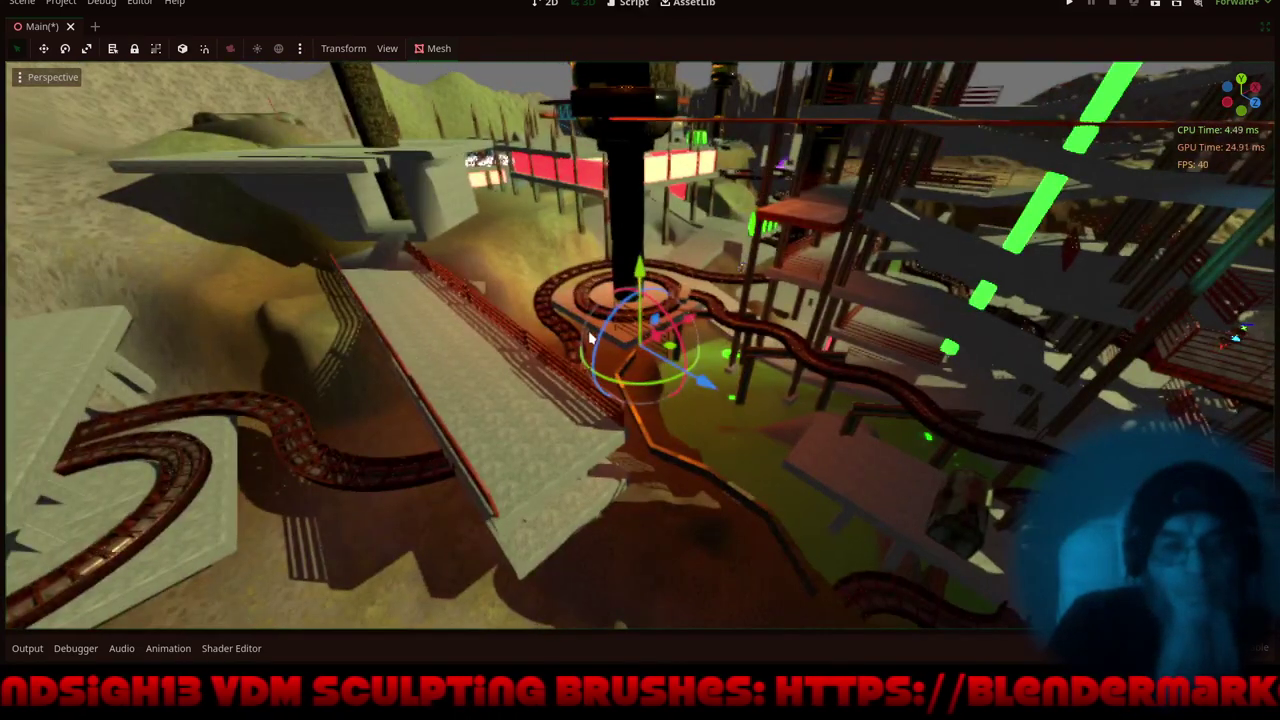
- Position the railing on the walkway's deck, crosswise near the open end
scroll(618, 346, up, 4)
drag(688, 320, 557, 435)
middle_drag(487, 500, 577, 437)
drag(565, 362, 557, 522)
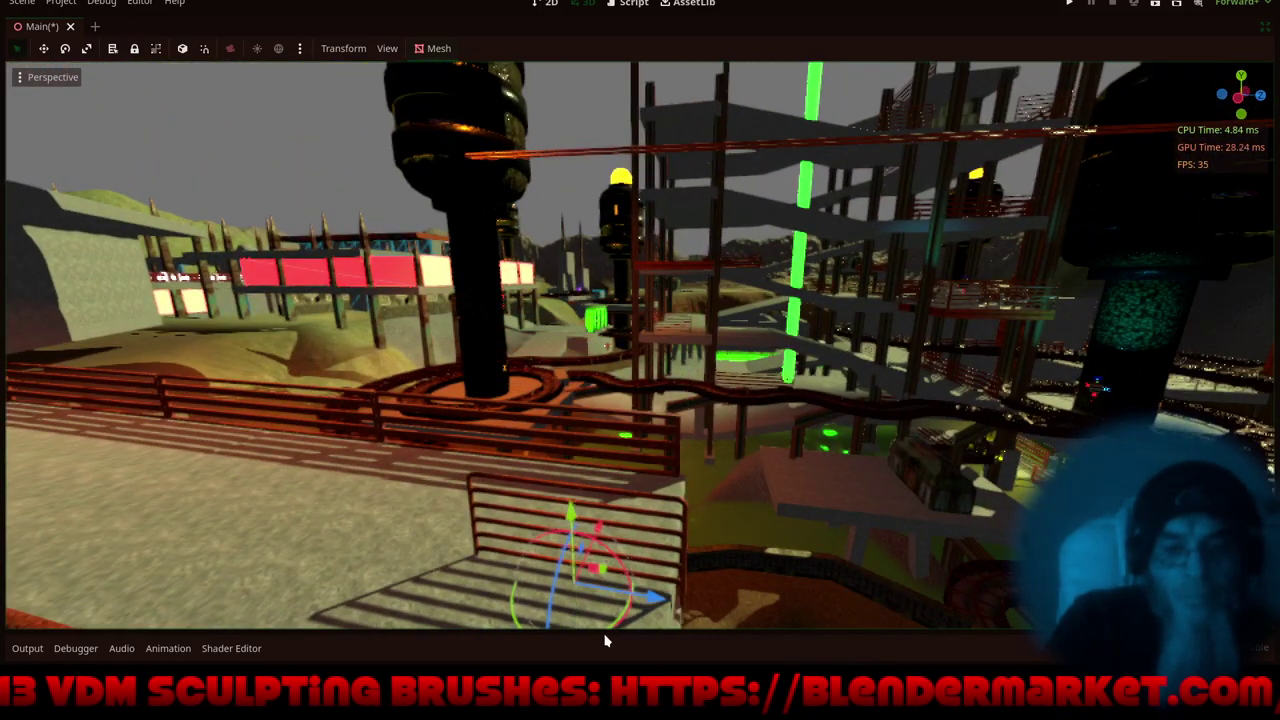
- Lower the crosswise railing toward the deck and shift it outward to the walkway's end edge
shift+middle_drag(621, 524, 503, 318)
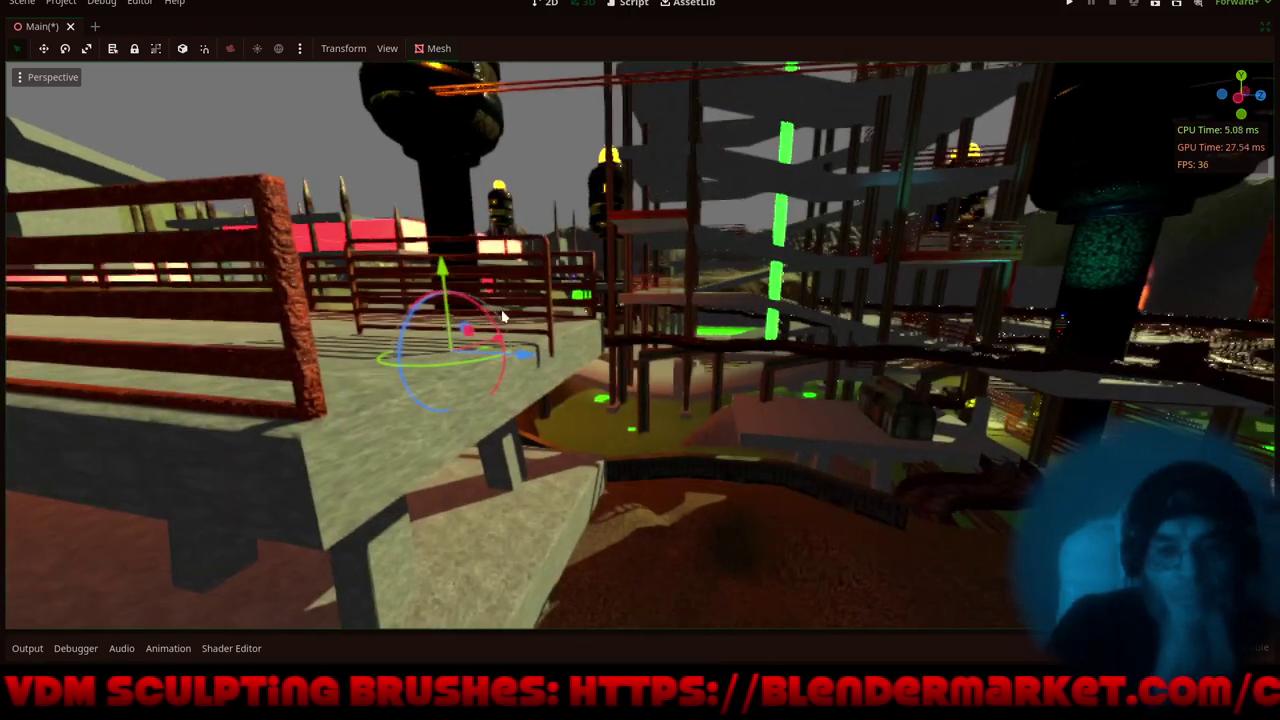
drag(448, 270, 430, 302)
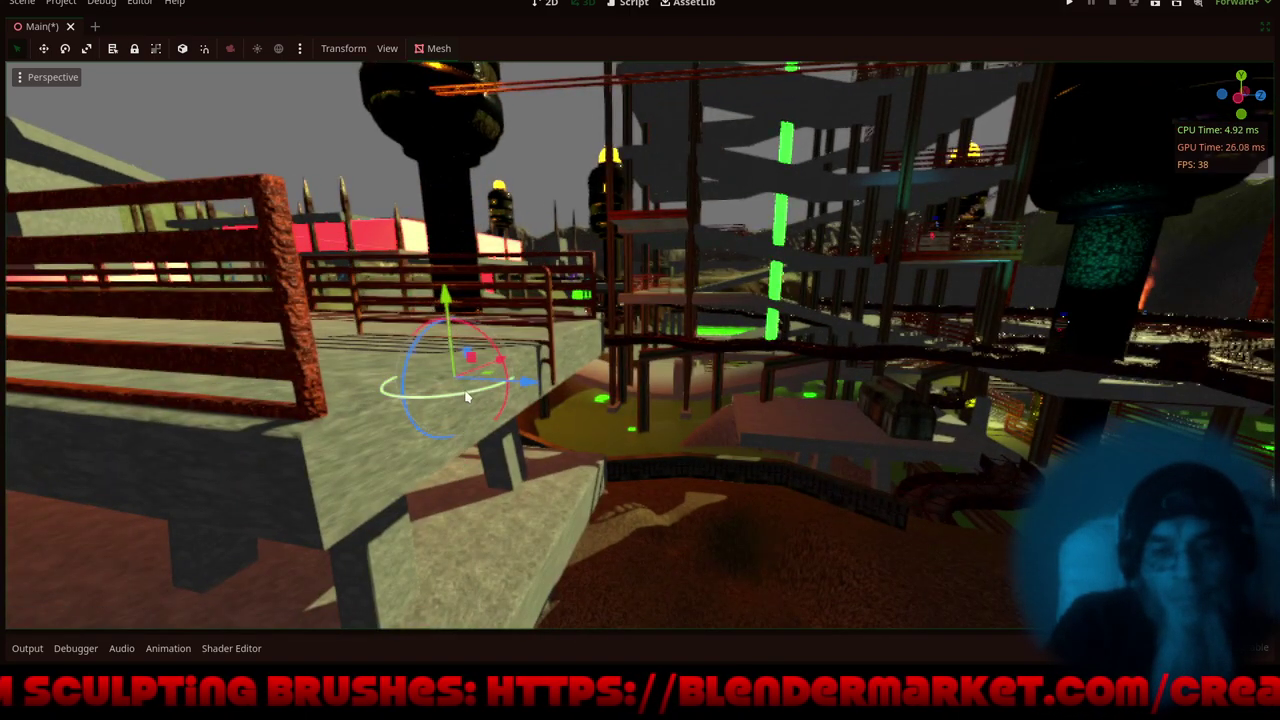
drag(465, 397, 613, 382)
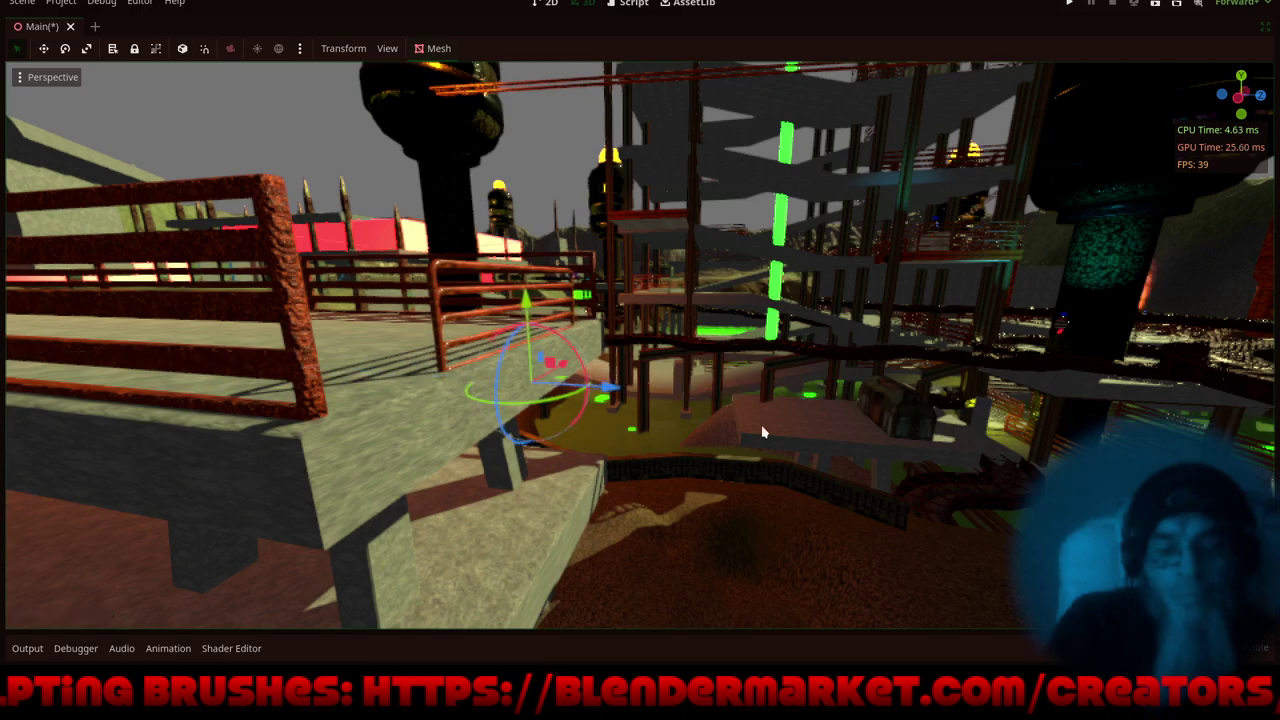
- Raise the end railing to match the side railings and align it between them to close off the walkway's open end
middle_drag(763, 431, 640, 410)
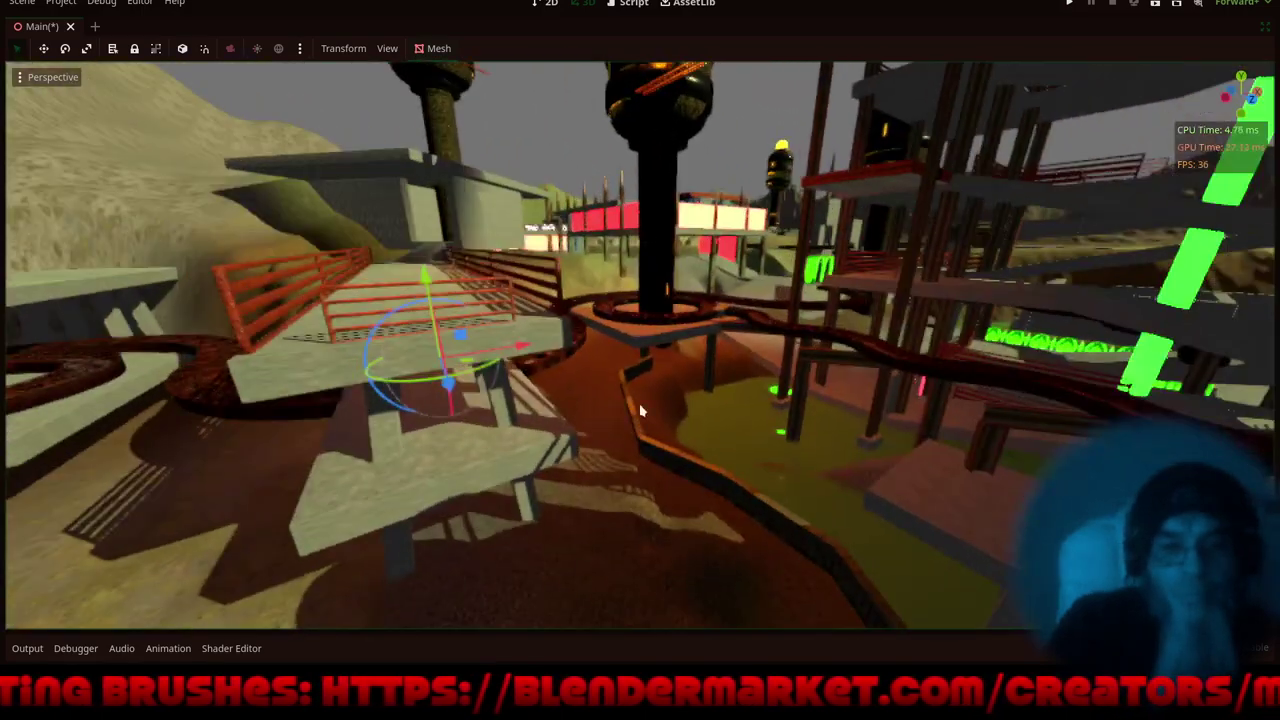
scroll(393, 250, up, 5)
shift+middle_drag(425, 259, 533, 267)
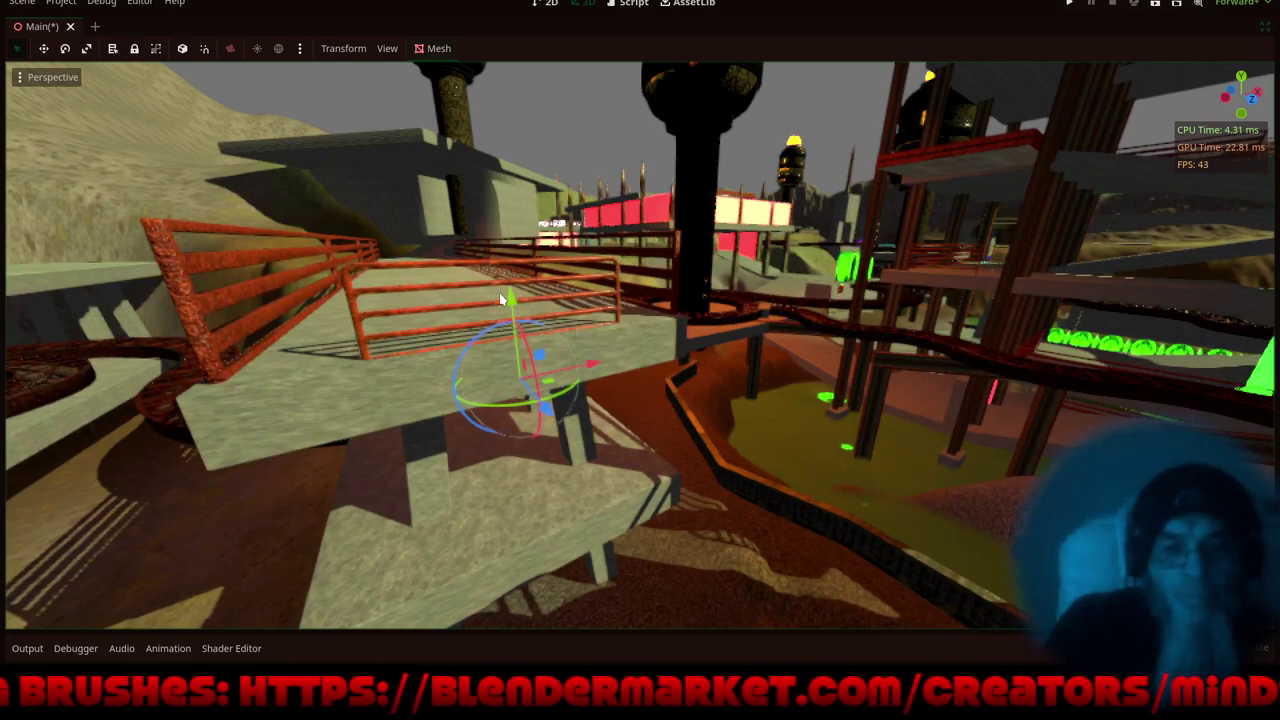
drag(510, 298, 559, 263)
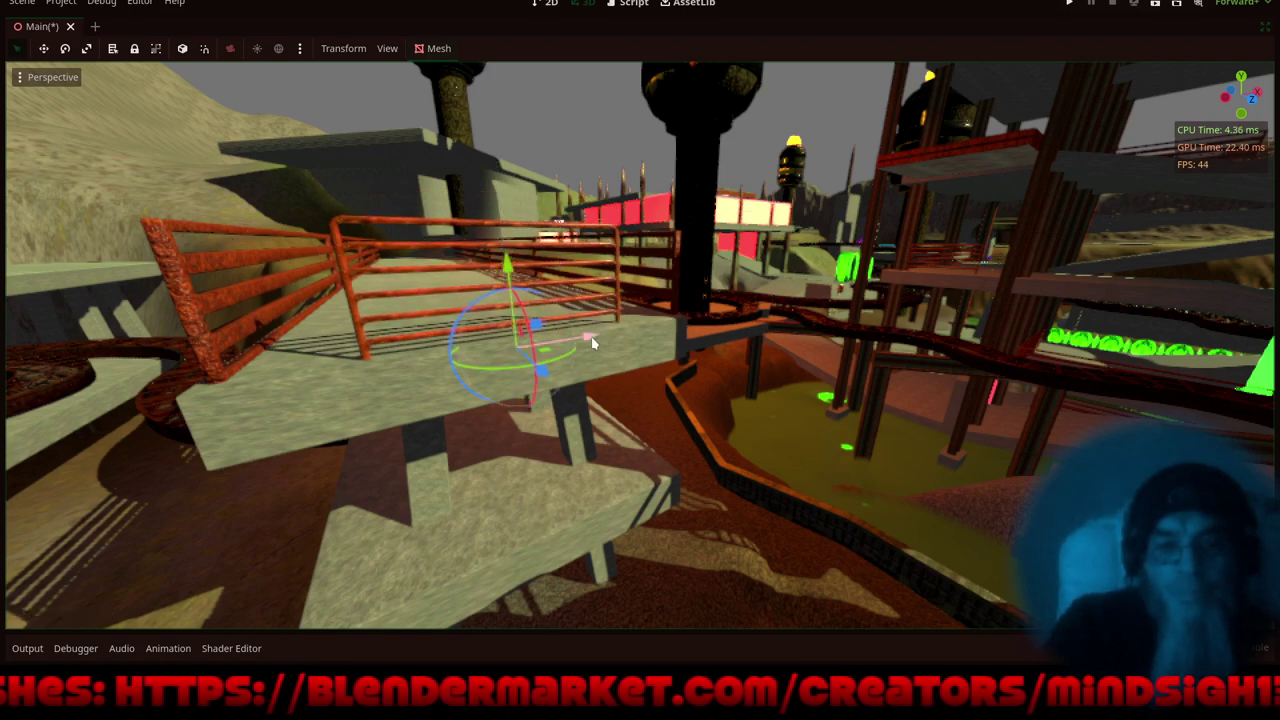
drag(592, 343, 535, 379)
shift+middle_drag(451, 453, 559, 526)
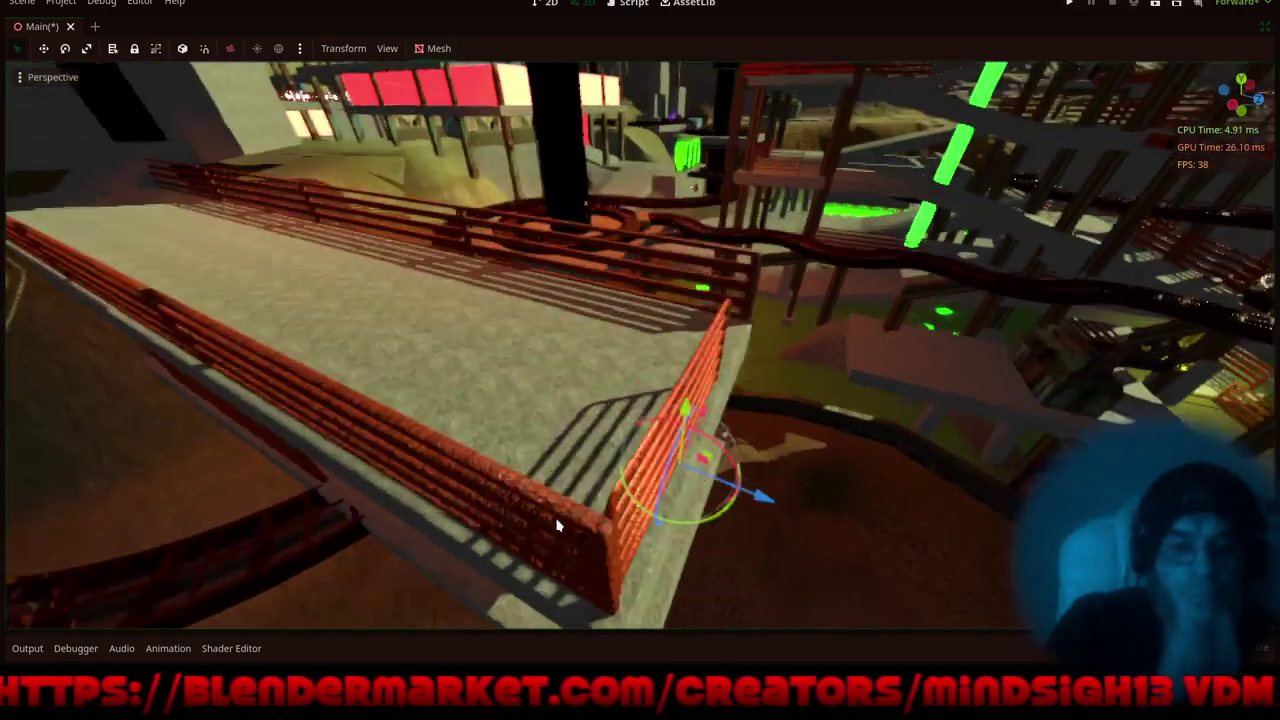
- Duplicate the end railing sideways to span the rest of the walkway's open end, and nudge it flush with the deck edge
scroll(578, 541, up, 3)
drag(766, 542, 776, 540)
middle_drag(855, 494, 707, 467)
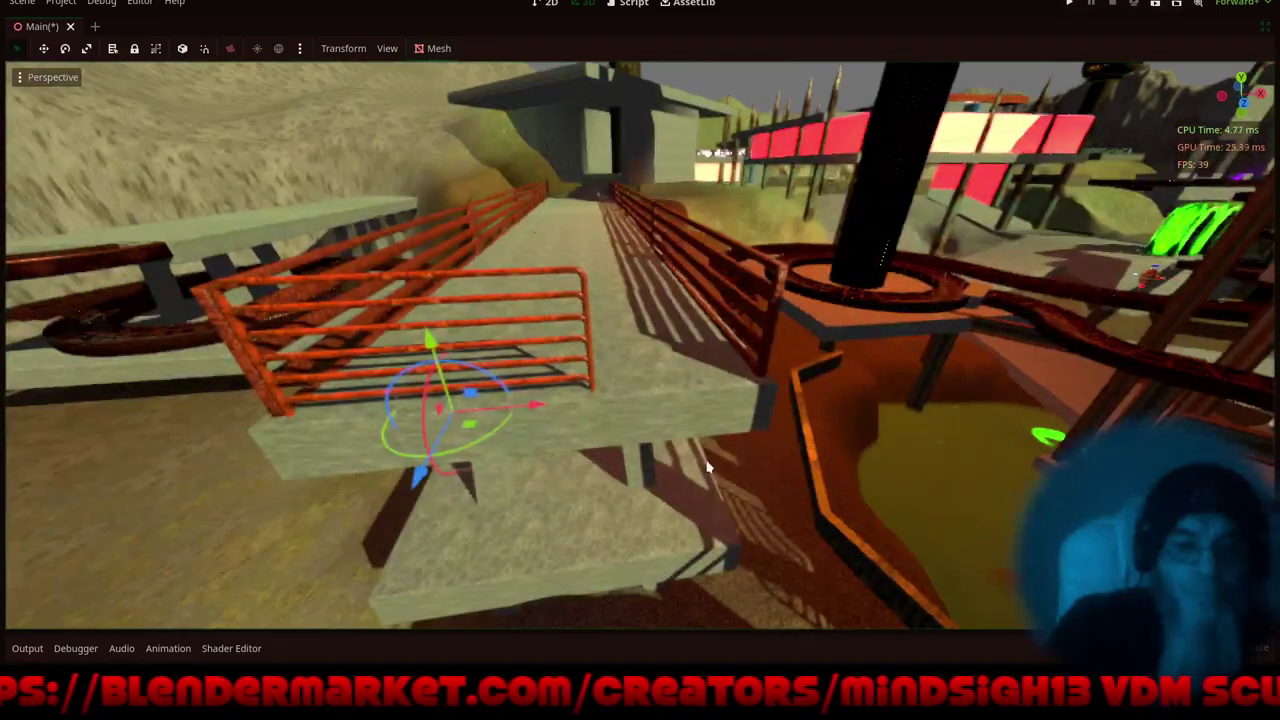
drag(528, 410, 696, 397)
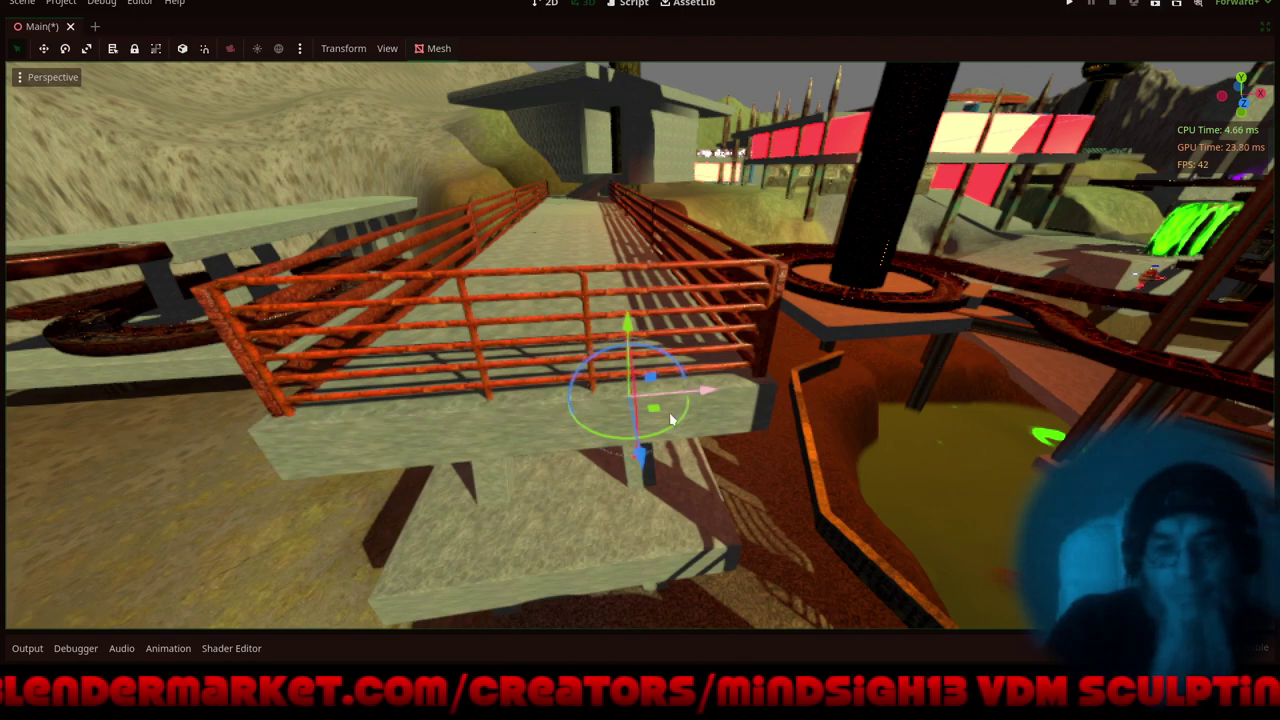
middle_drag(551, 460, 660, 498)
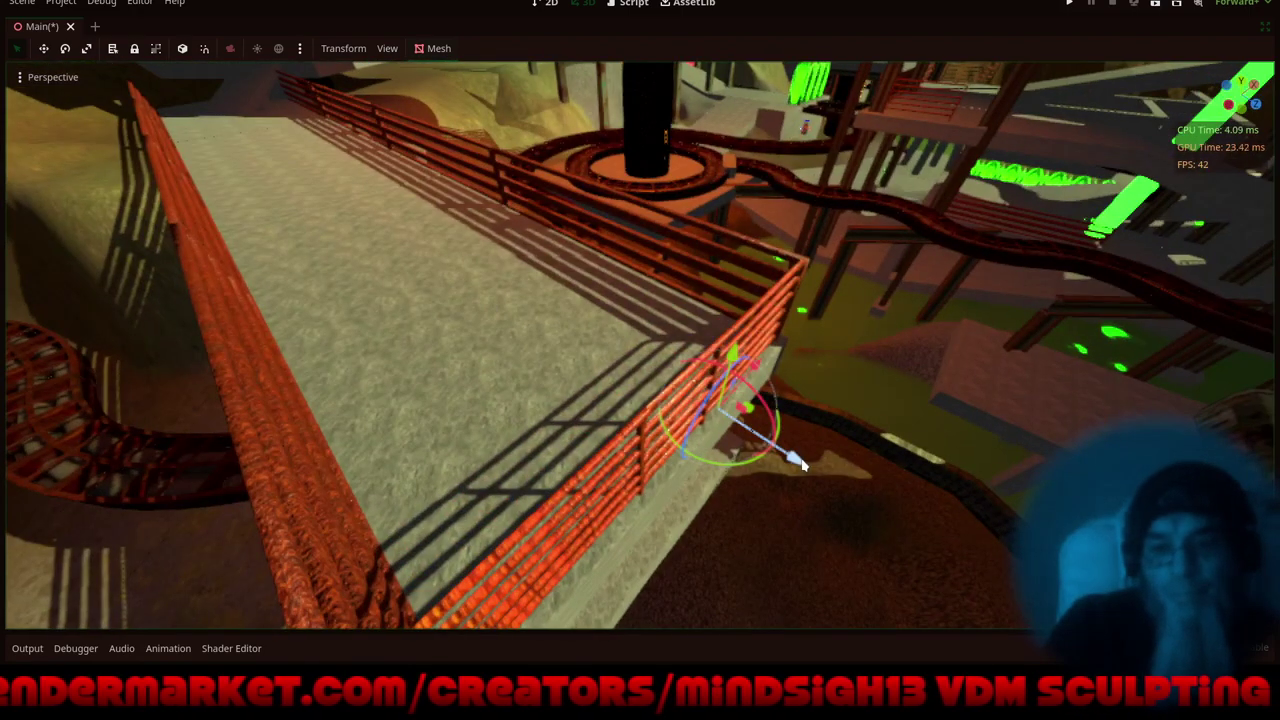
drag(797, 460, 799, 462)
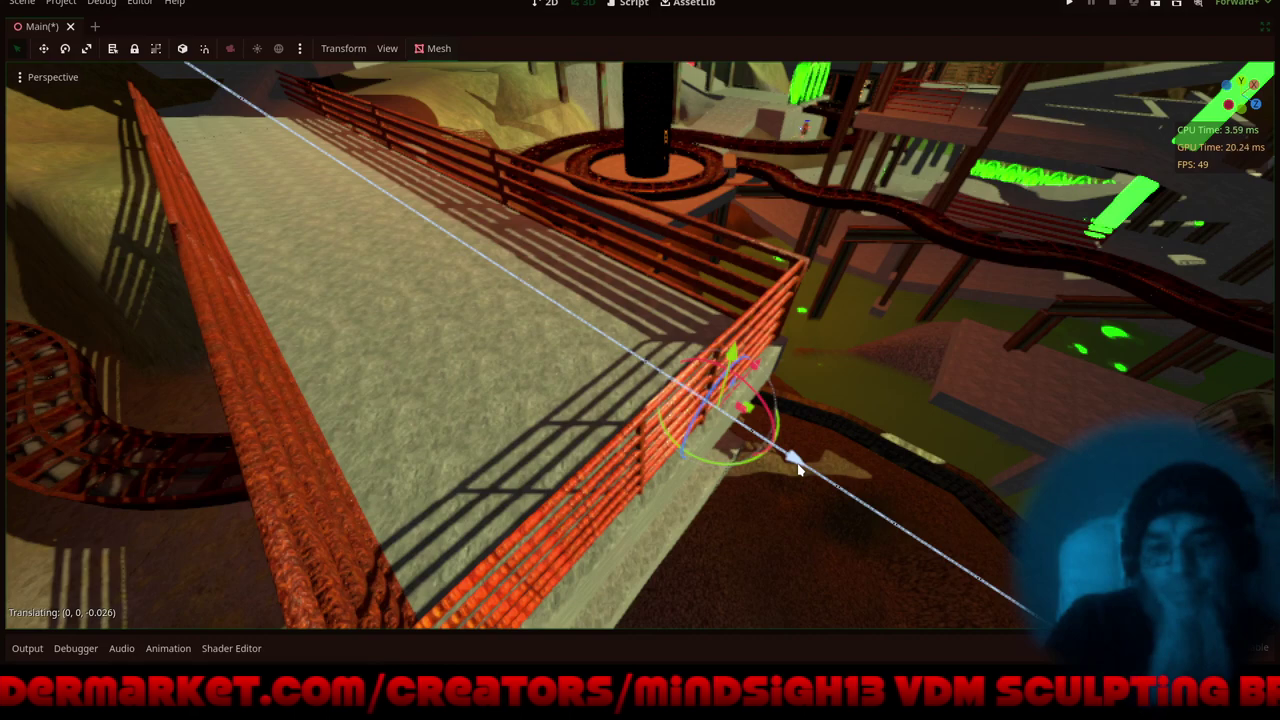
middle_drag(646, 499, 758, 489)
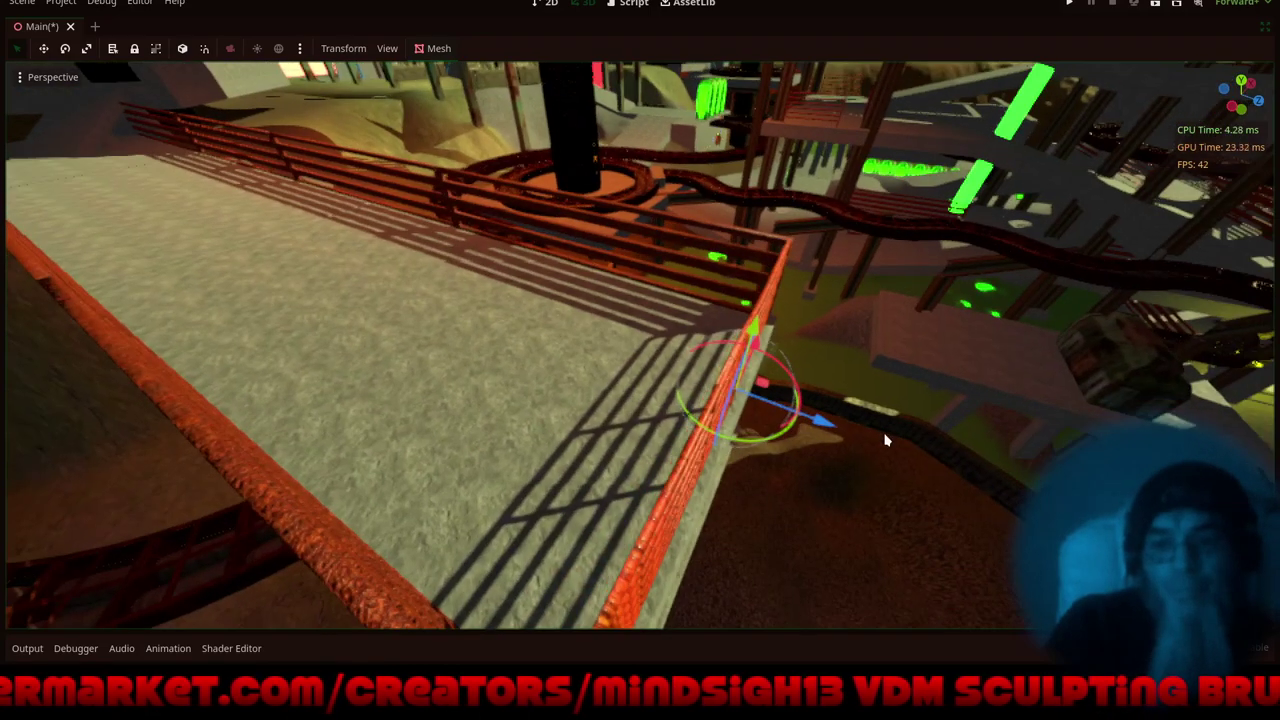
- Duplicate the walkway's end railing and carry the copy out over the swamp toward the low concrete platform
shift+middle_drag(884, 440, 357, 396)
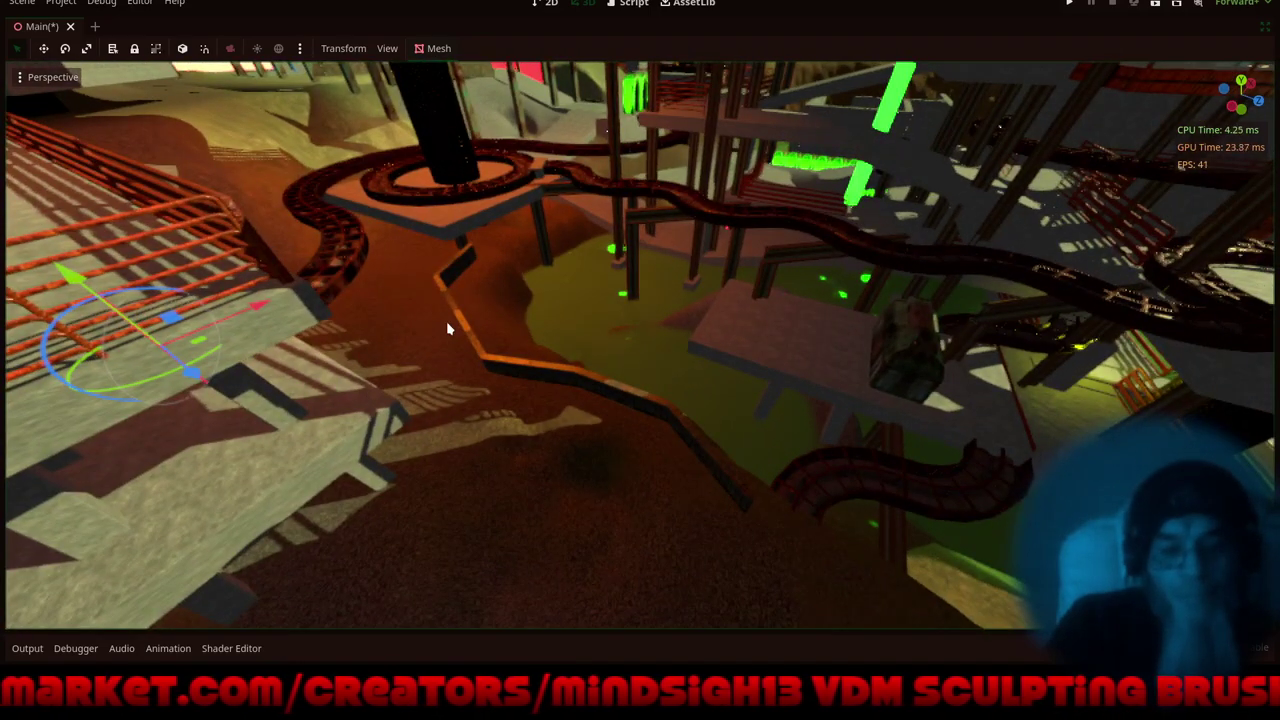
drag(258, 304, 540, 201)
drag(475, 111, 520, 236)
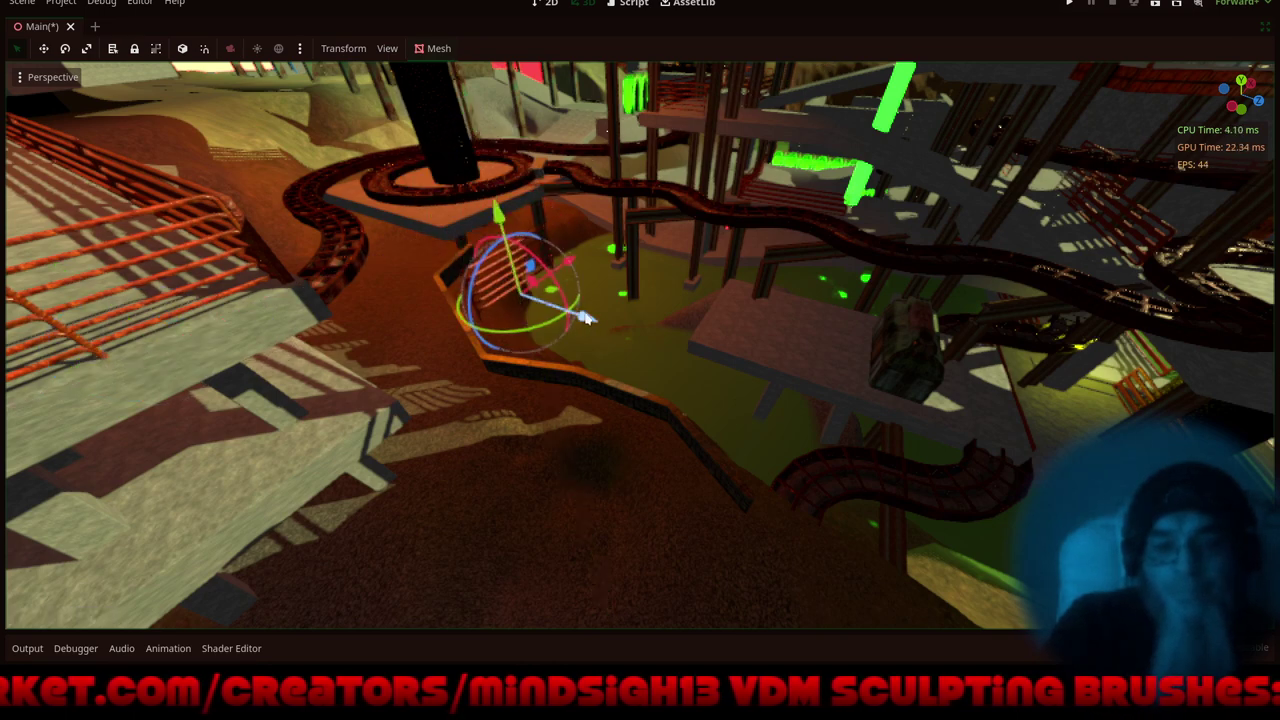
drag(585, 318, 809, 360)
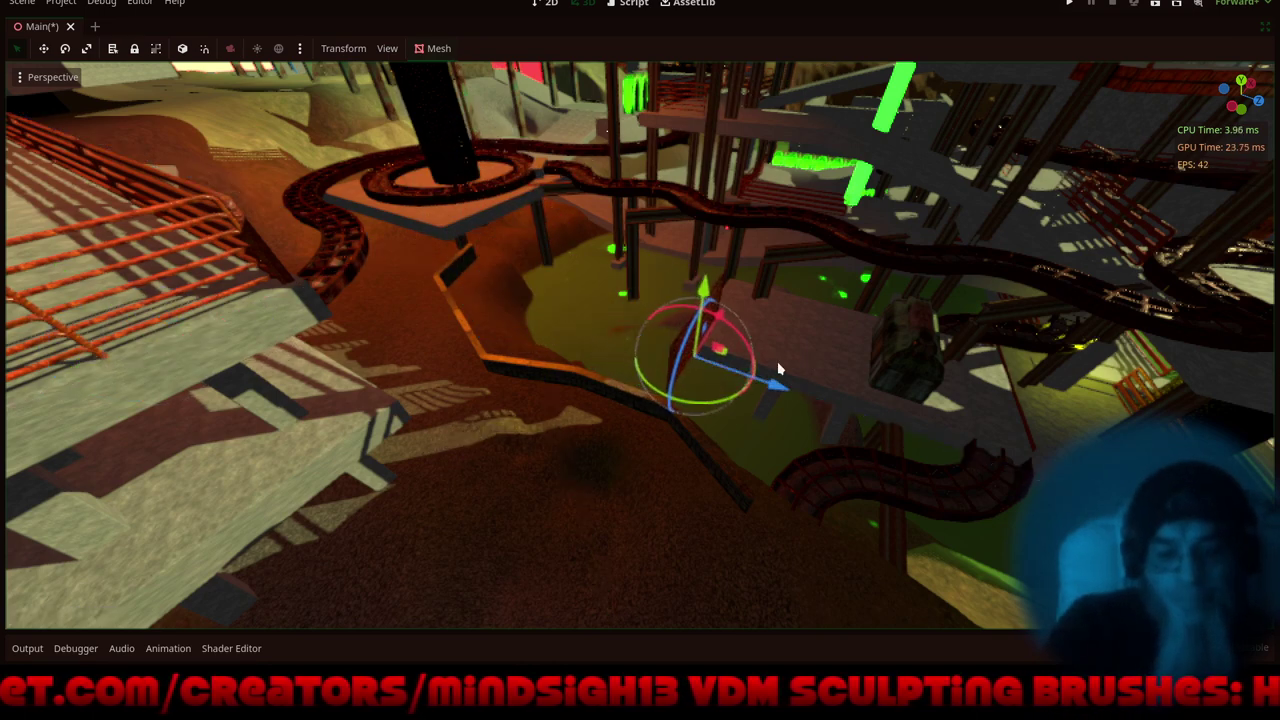
key(f)
scroll(766, 337, up, 5)
middle_drag(766, 337, 704, 338)
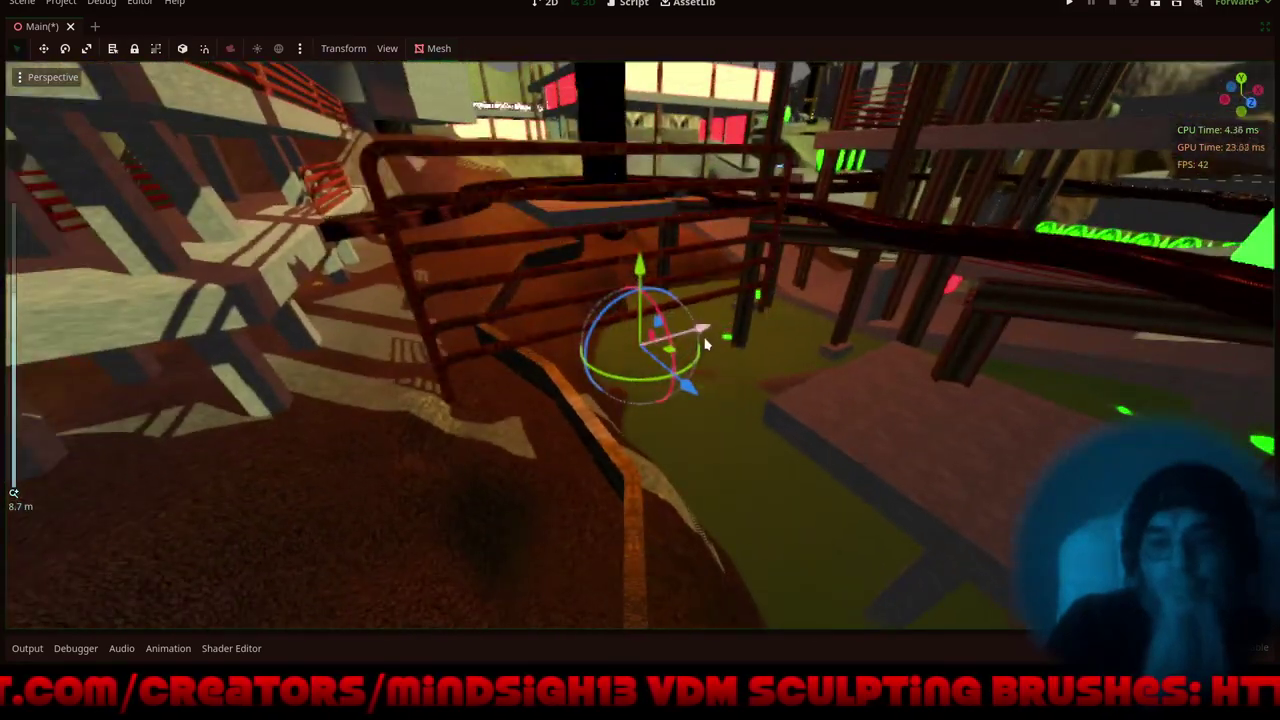
- Shift the railing copy about 9.5 m sideways, lower it, and place it on the deck at the low platform's open end
drag(704, 330, 957, 307)
right_click(957, 307)
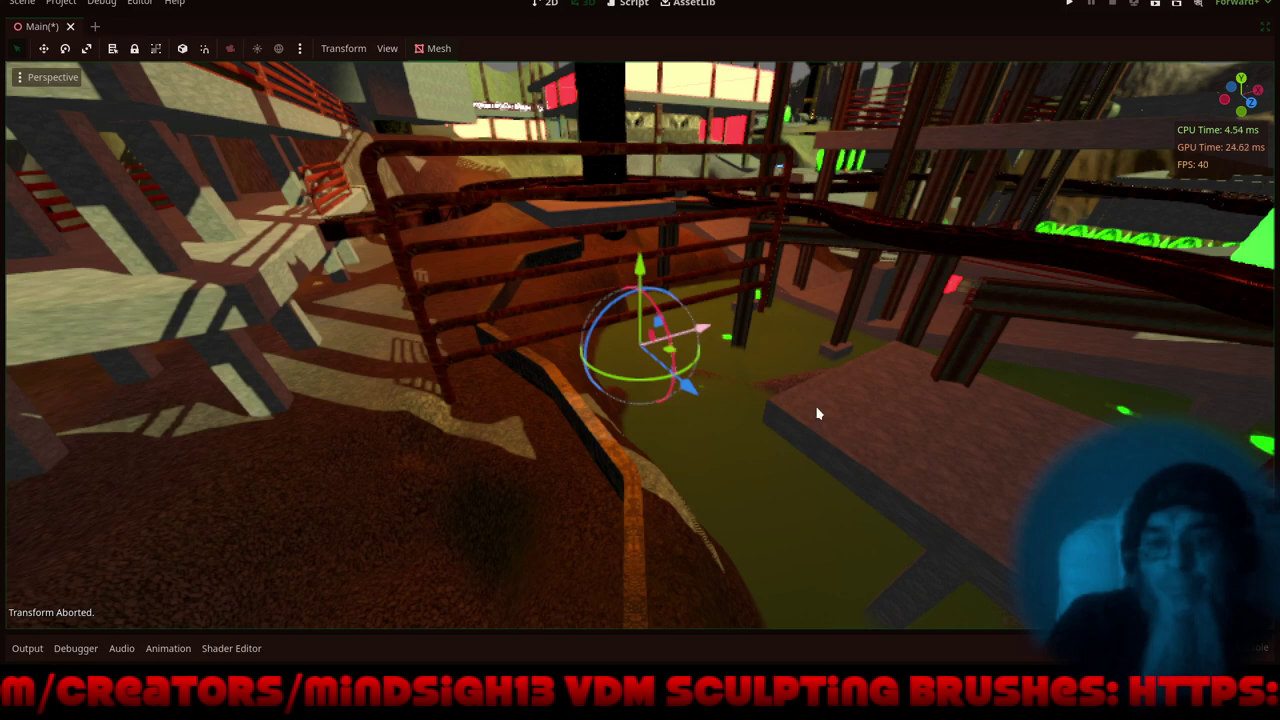
drag(703, 327, 885, 275)
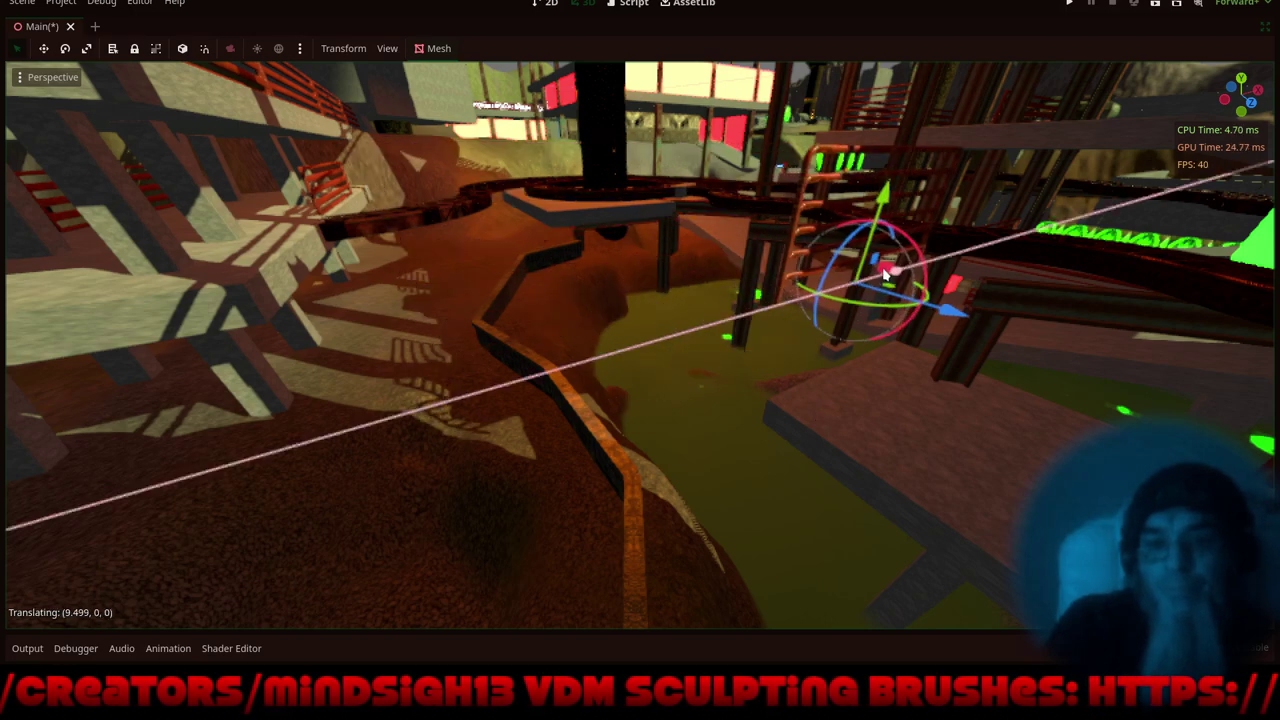
drag(883, 191, 850, 324)
key(f)
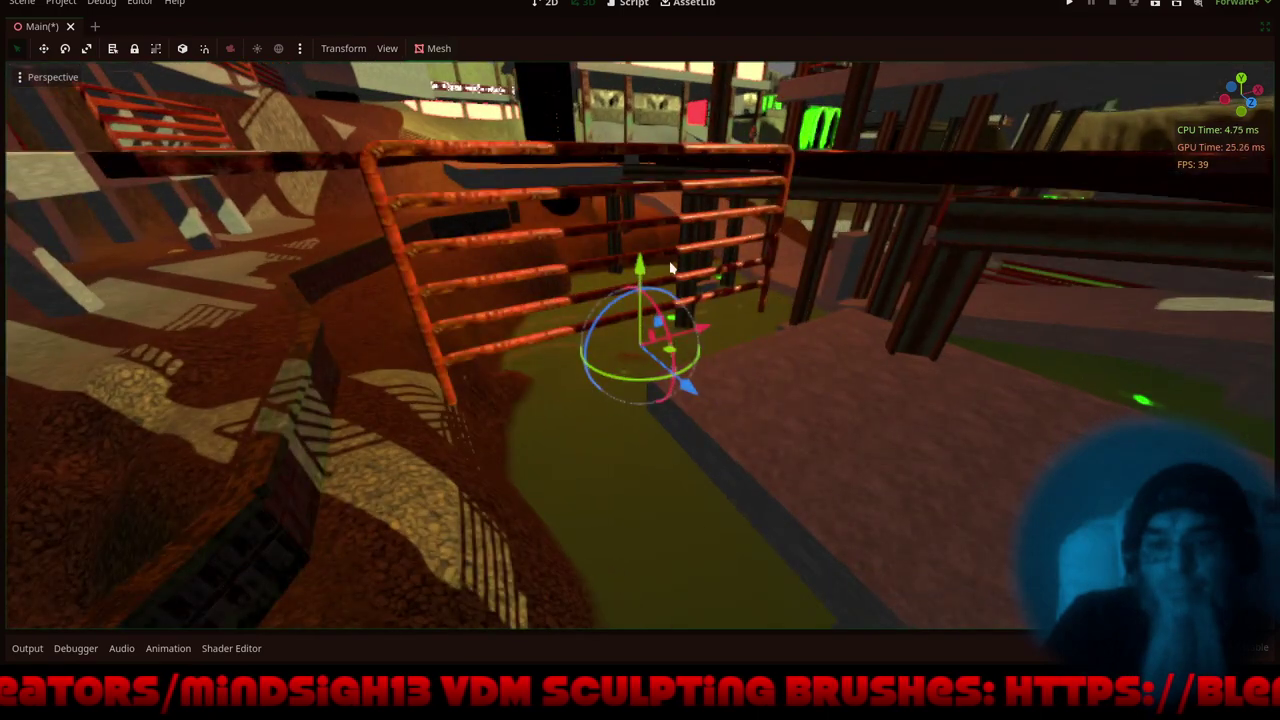
drag(670, 268, 829, 360)
drag(886, 442, 733, 459)
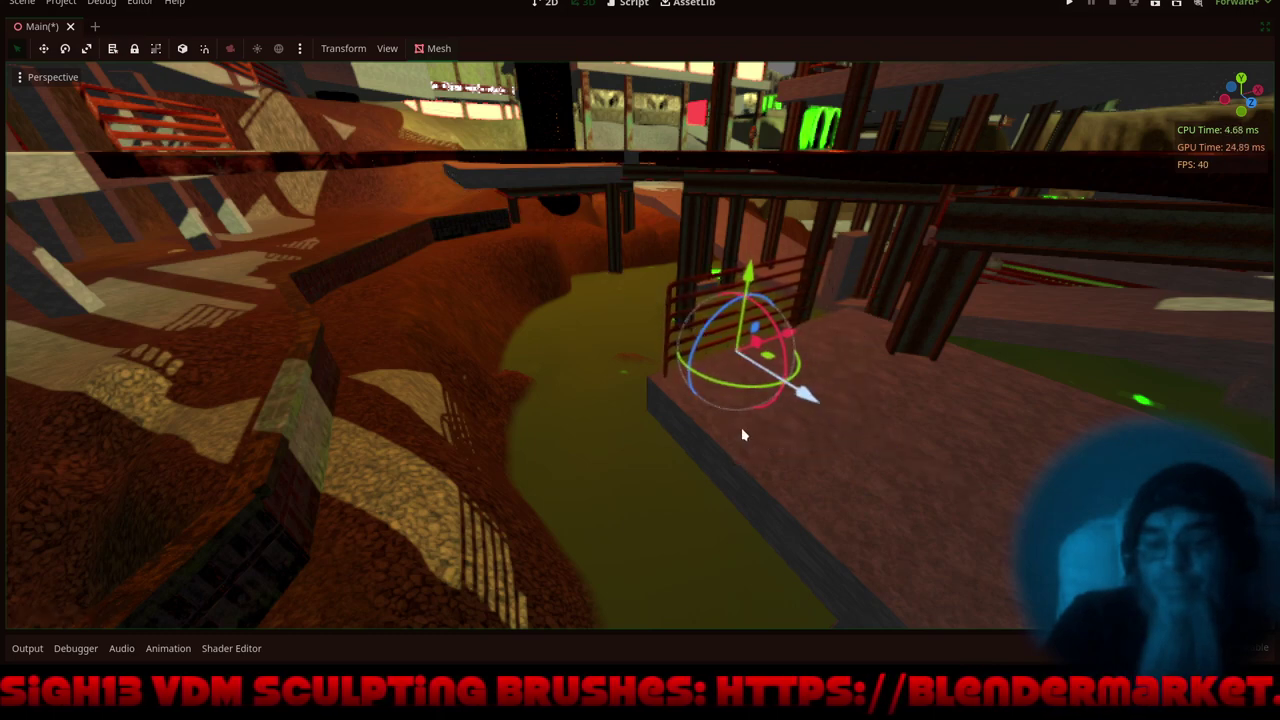
- Duplicate the railing sideways to extend it along the low platform's end, and fine-tune its alignment with the edge
key(f)
middle_drag(800, 333, 722, 337)
shift+middle_drag(853, 390, 629, 400)
middle_drag(585, 358, 629, 386)
drag(538, 374, 735, 324)
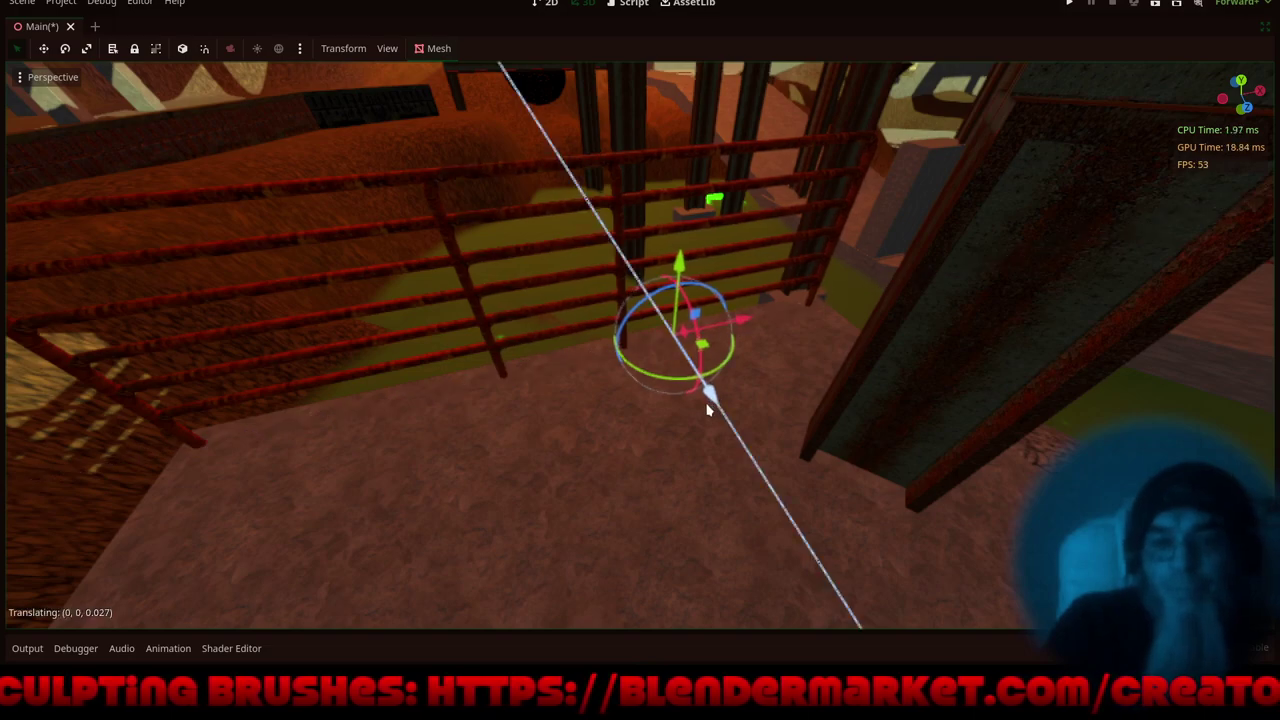
- Duplicate the long railing from the scaffold tower and bring the copy down over the low swamp platform
middle_drag(527, 431, 688, 463)
scroll(549, 340, down, 5)
shift+middle_drag(677, 380, 335, 157)
scroll(555, 260, down, 8)
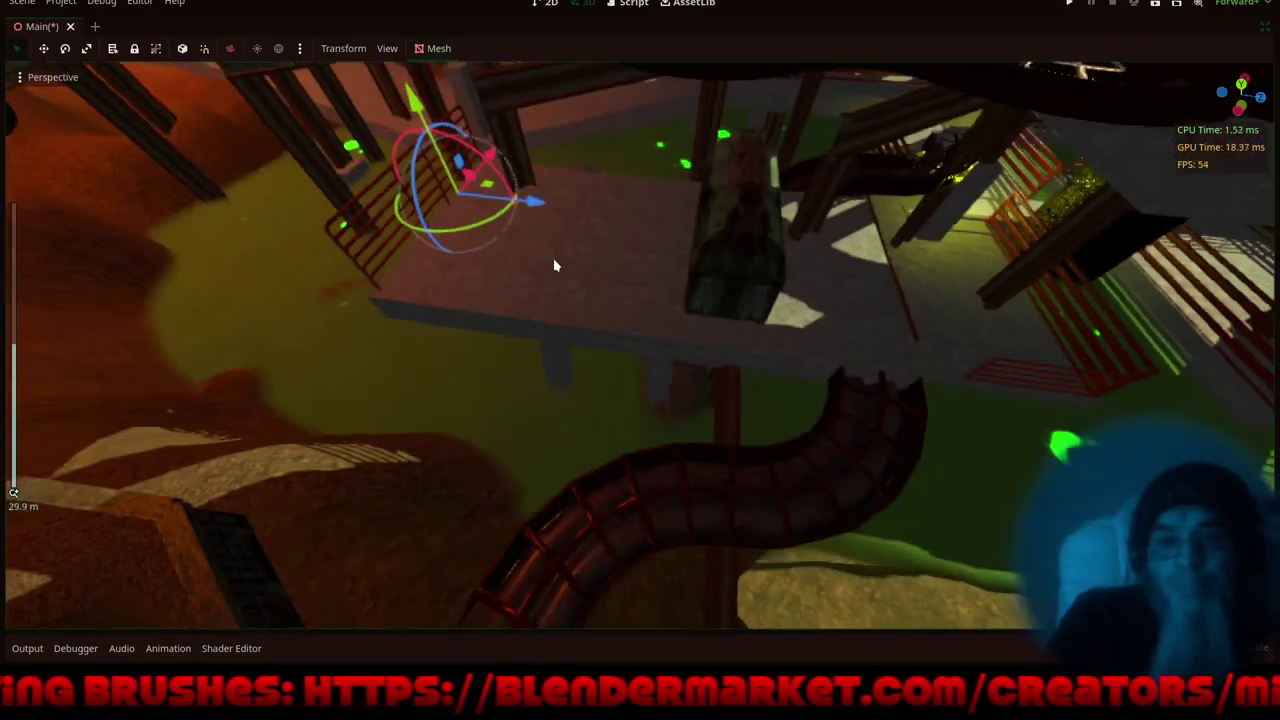
scroll(557, 259, down, 3)
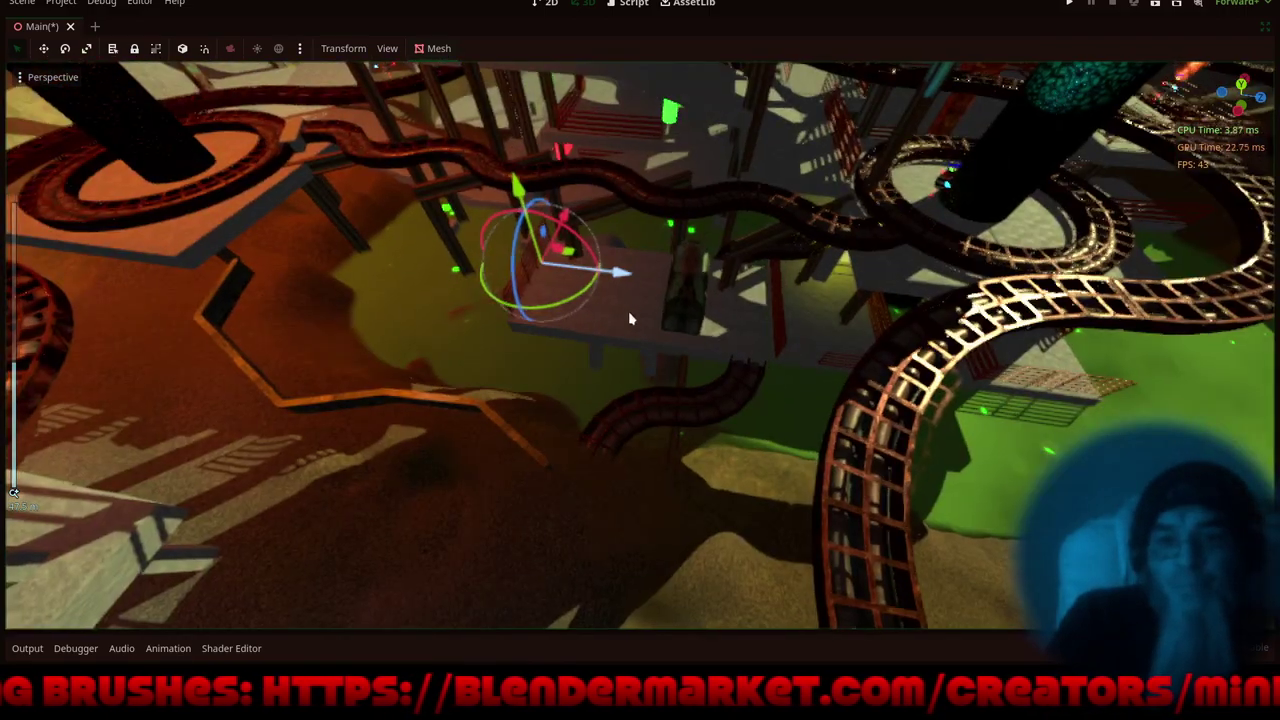
shift+middle_drag(628, 311, 524, 631)
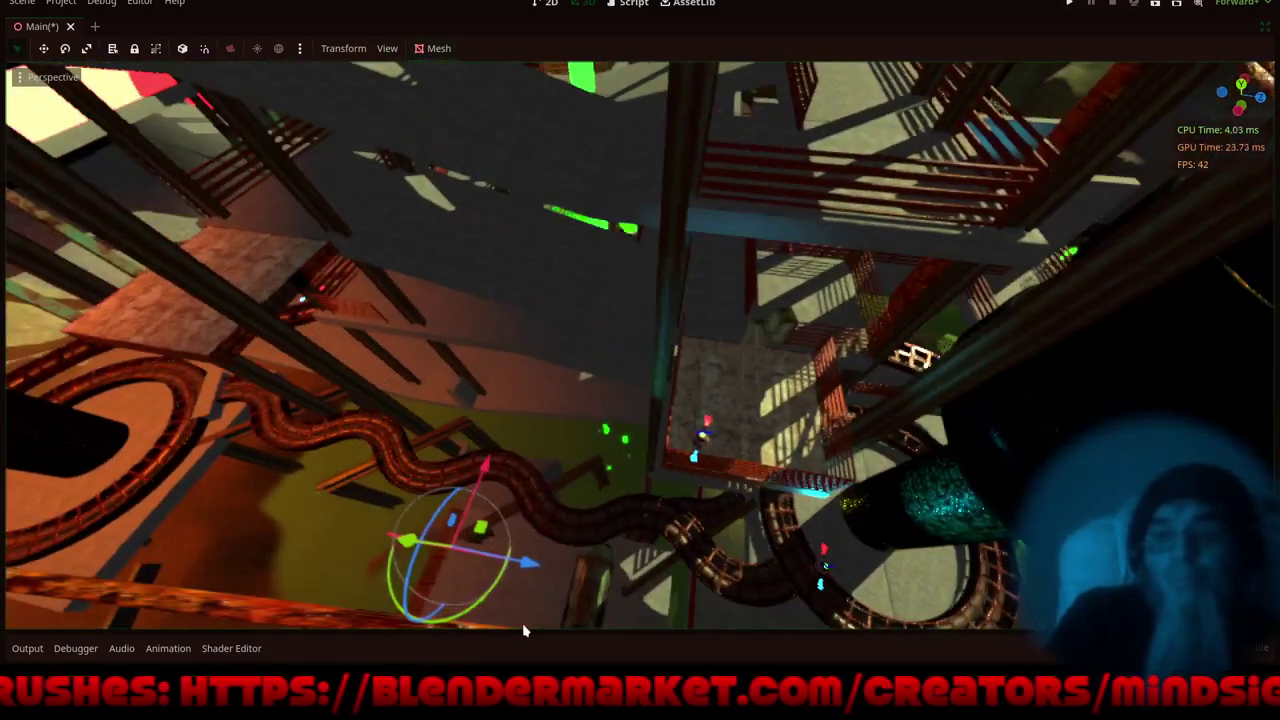
click(733, 178)
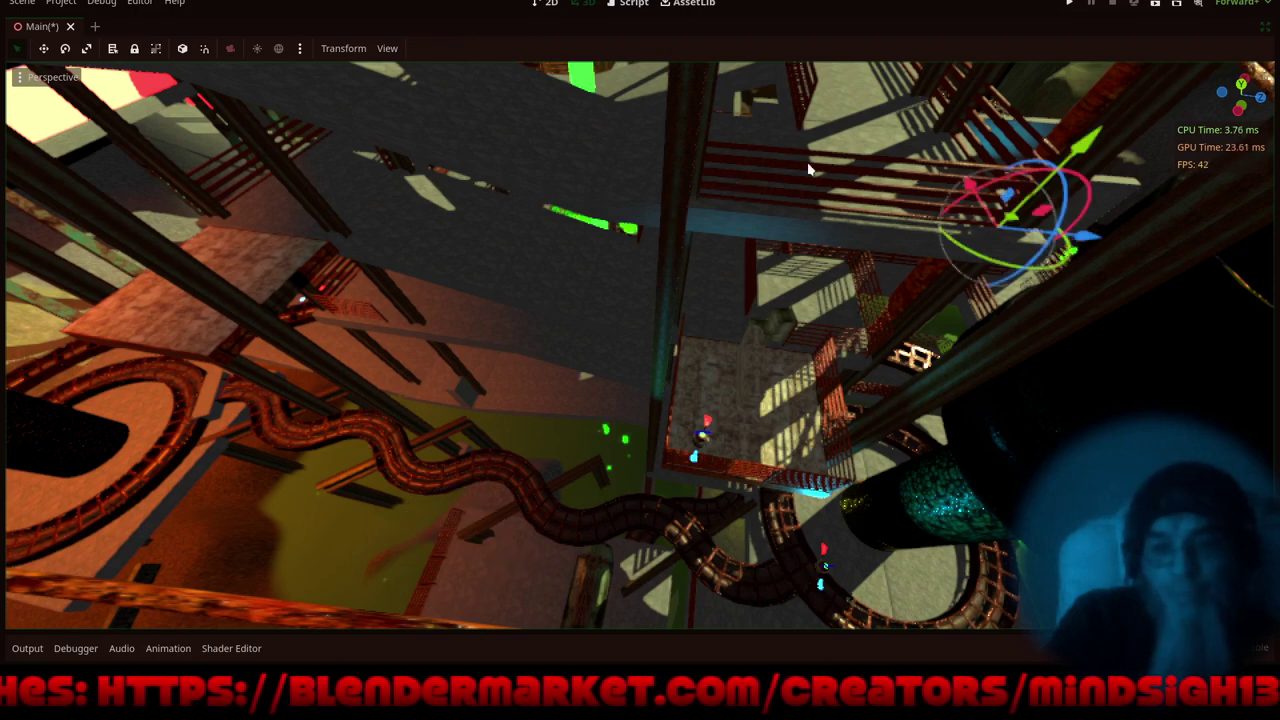
drag(1092, 148, 978, 346)
drag(942, 392, 593, 331)
drag(575, 268, 587, 391)
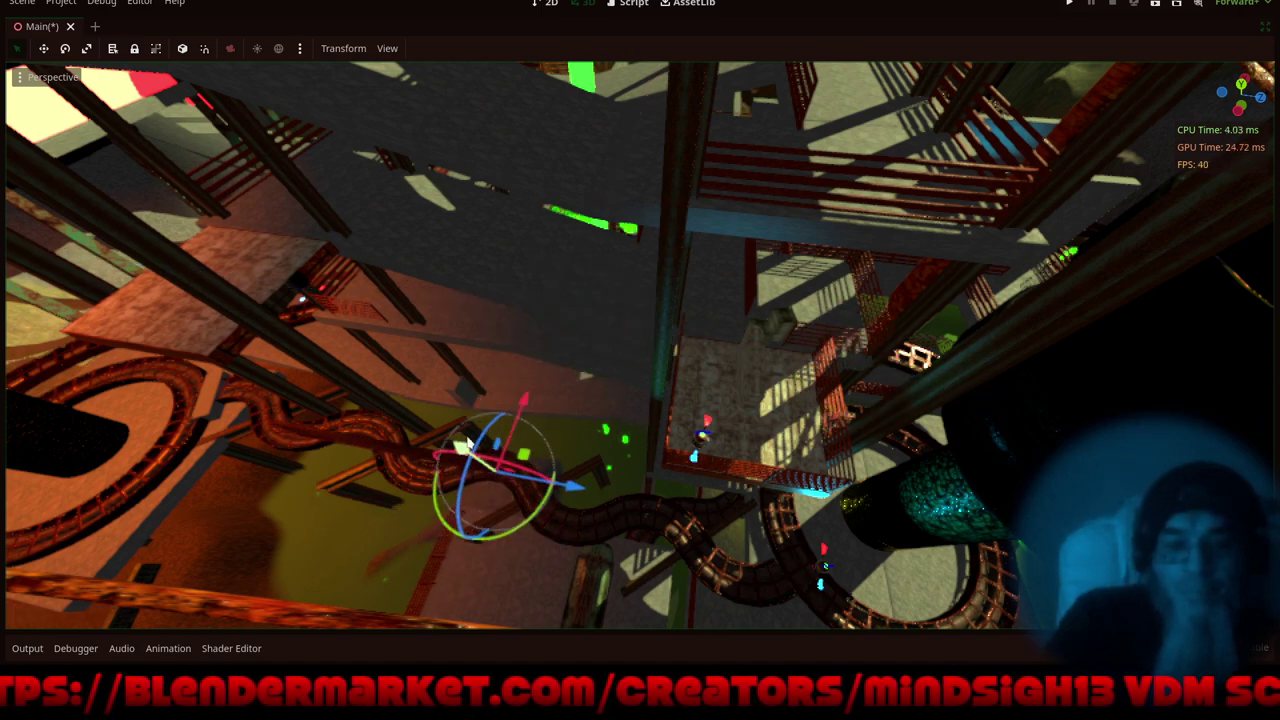
drag(464, 459, 540, 510)
- Adjust the long railing's height near the low platform and shift it along the deck toward the green container
middle_drag(482, 535, 518, 376)
shift+middle_drag(525, 486, 615, 347)
drag(617, 383, 643, 228)
key(f)
middle_drag(683, 249, 630, 346)
scroll(648, 381, up, 8)
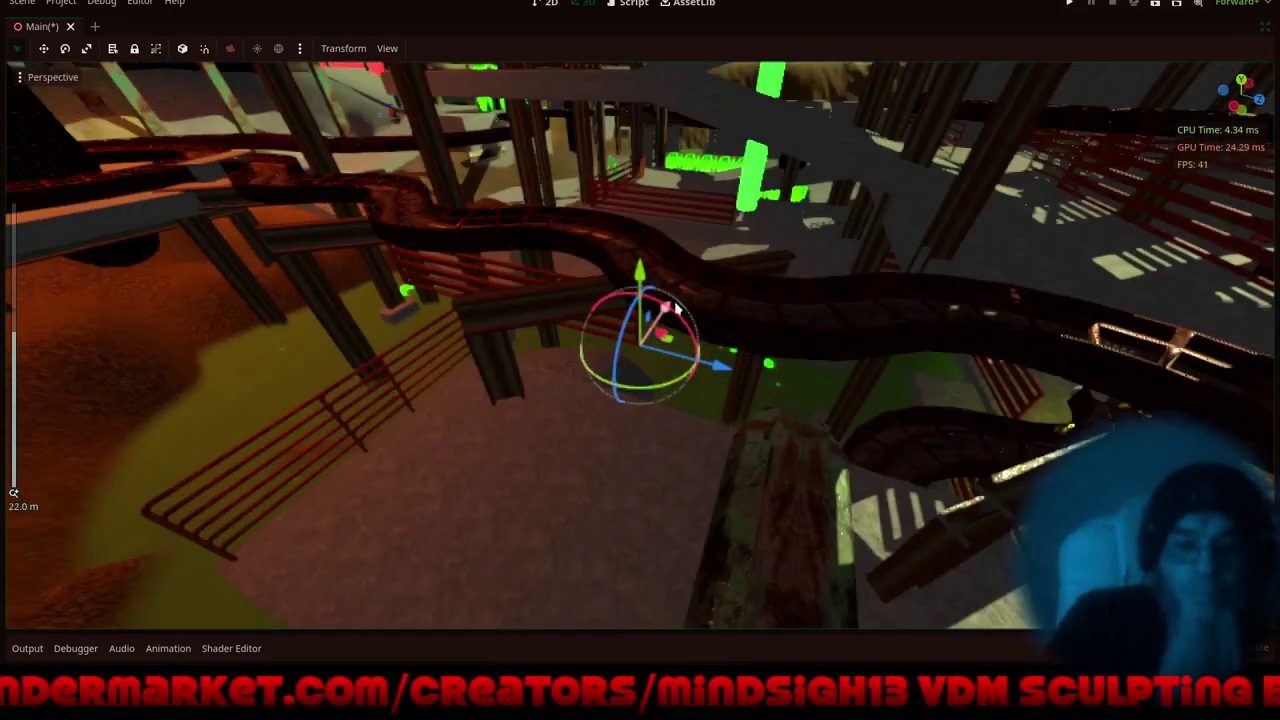
drag(677, 309, 952, 474)
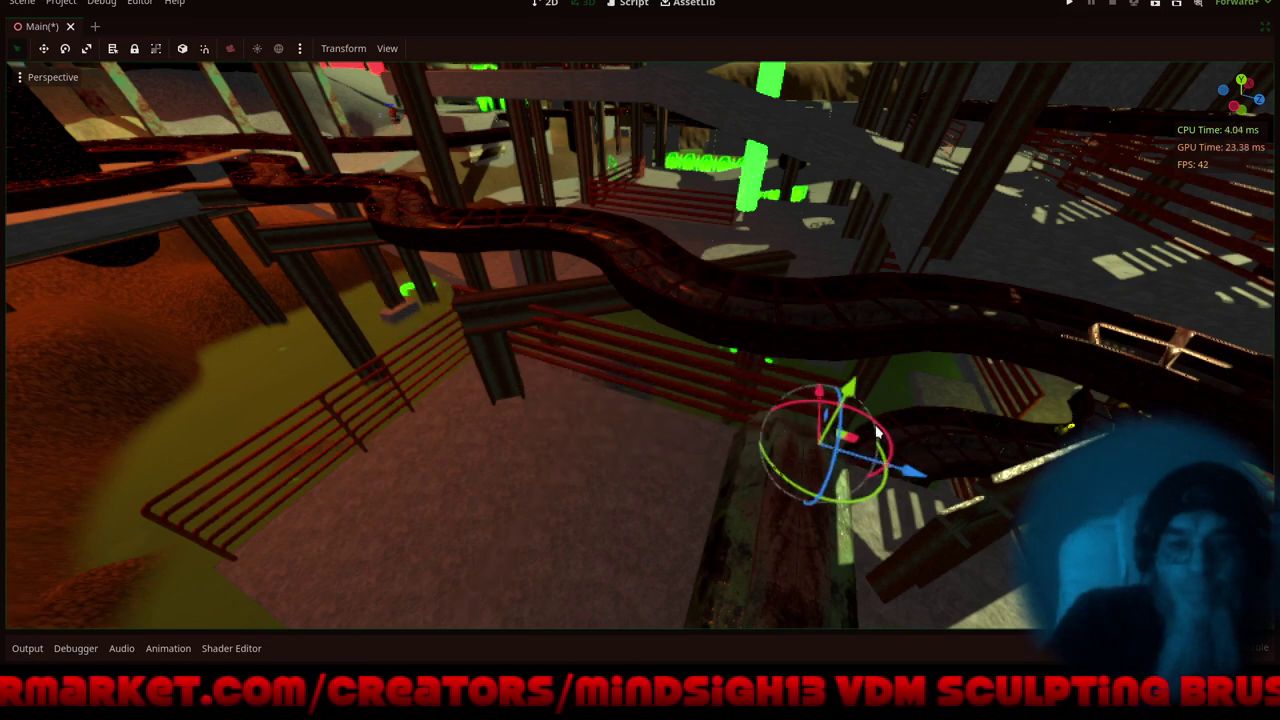
- Turn the long railing end for end and move it across to the low platform's long edge facing the dirt bank
drag(845, 510, 793, 358)
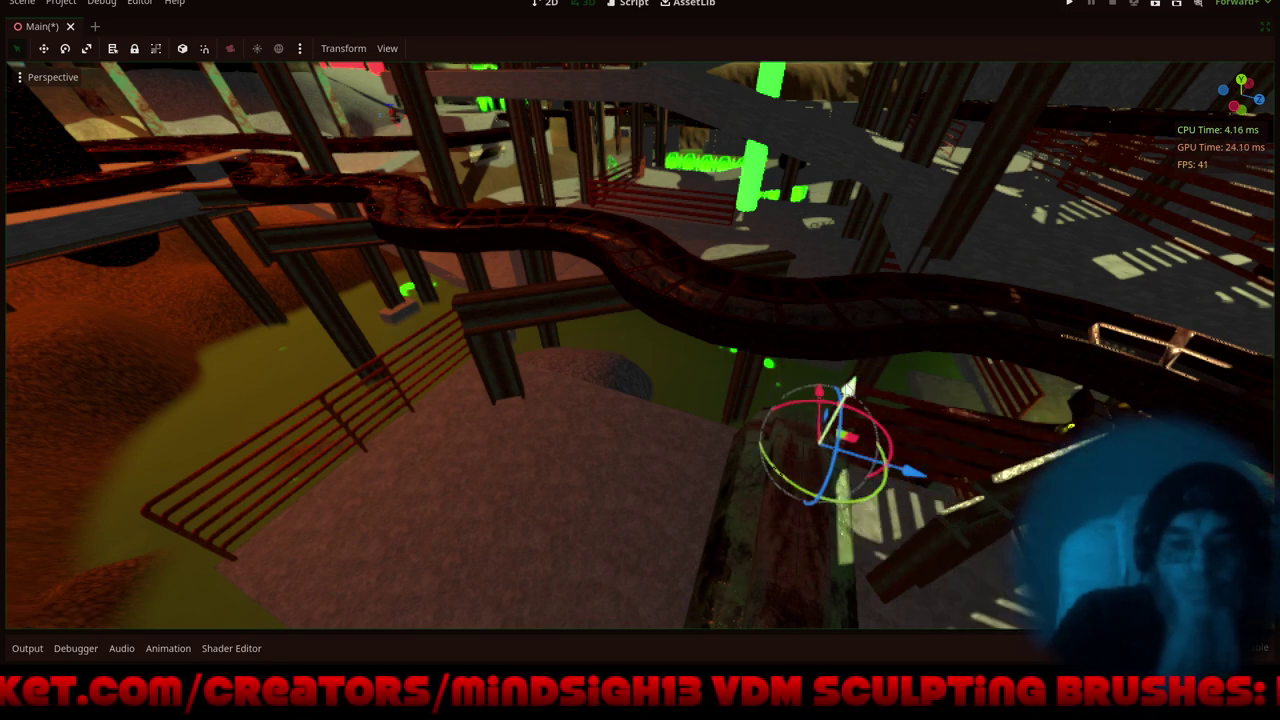
drag(848, 388, 516, 368)
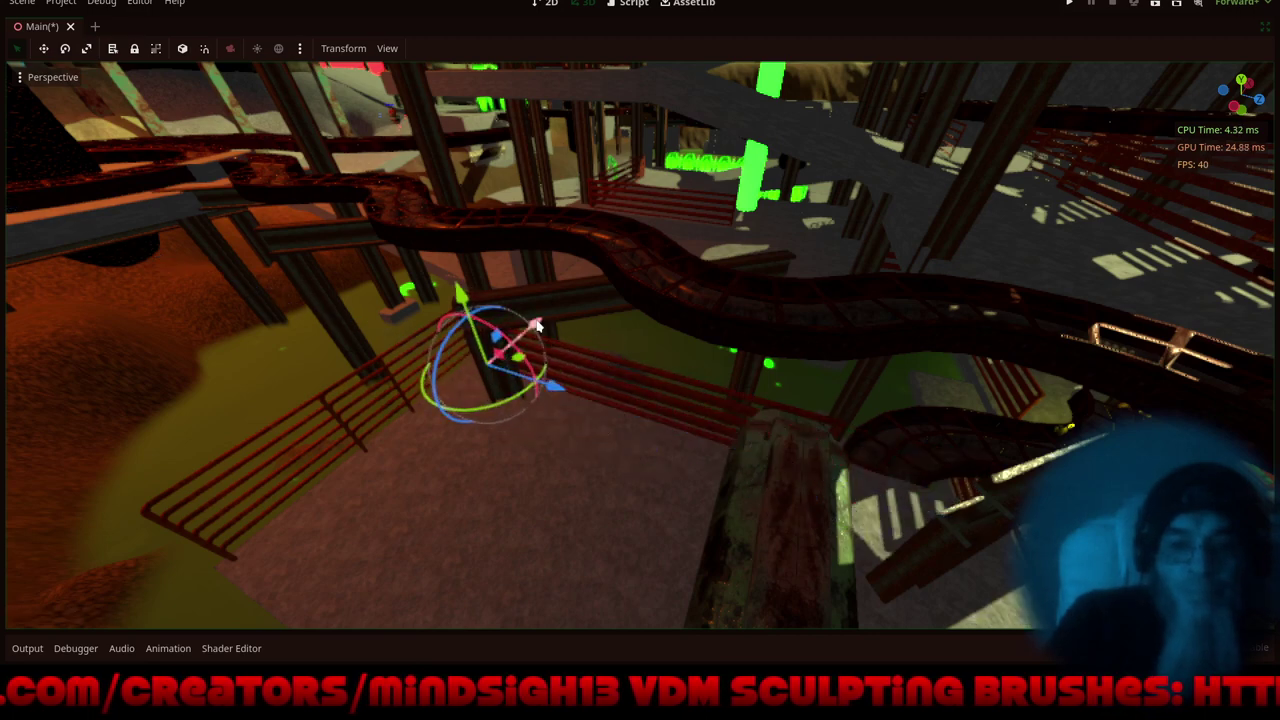
drag(537, 325, 349, 535)
drag(406, 490, 424, 471)
key(f)
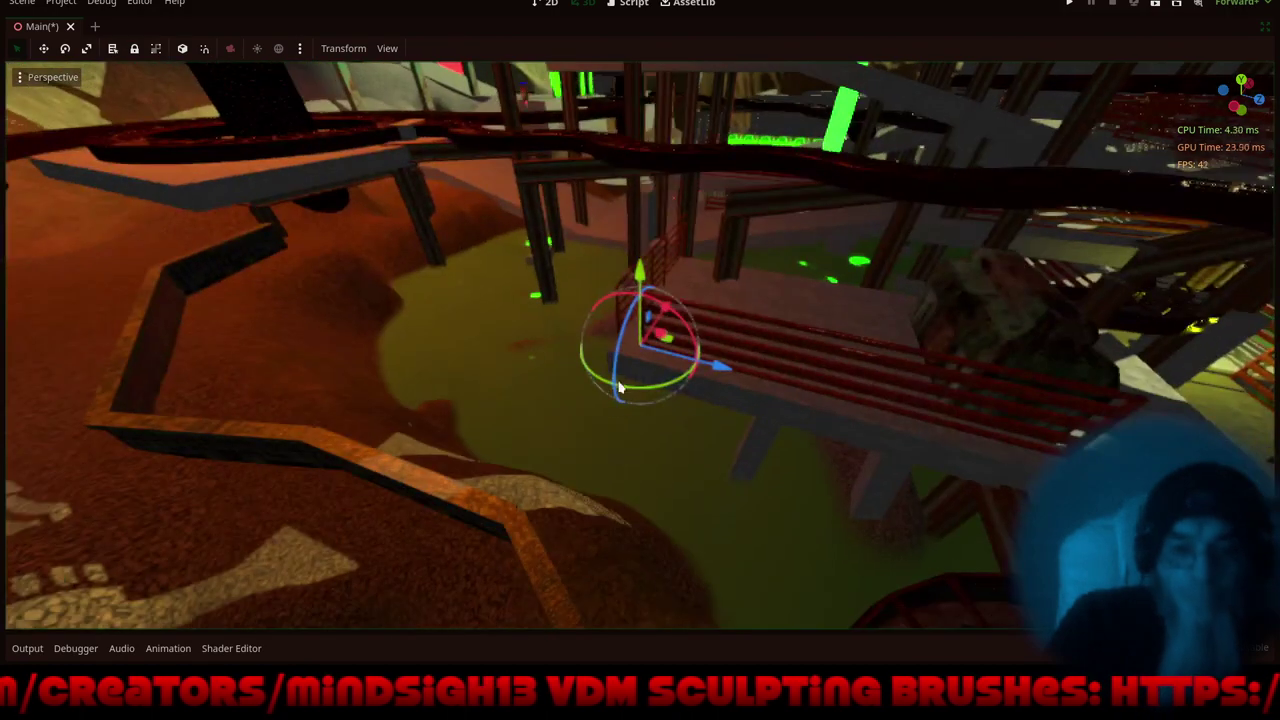
- Lower the long railing about 0.55 m onto the deck and slide it about 1.3 m to meet the end railing at the corner
scroll(711, 322, up, 3)
scroll(714, 368, up, 10)
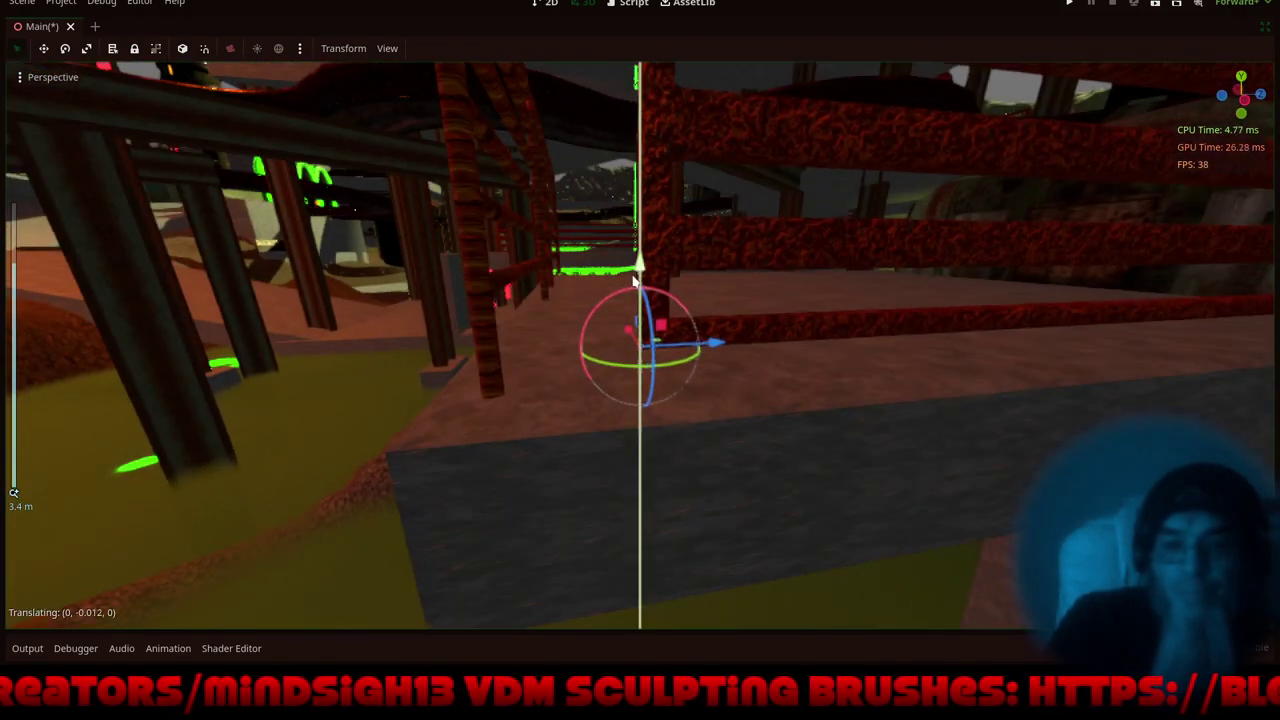
drag(634, 283, 589, 324)
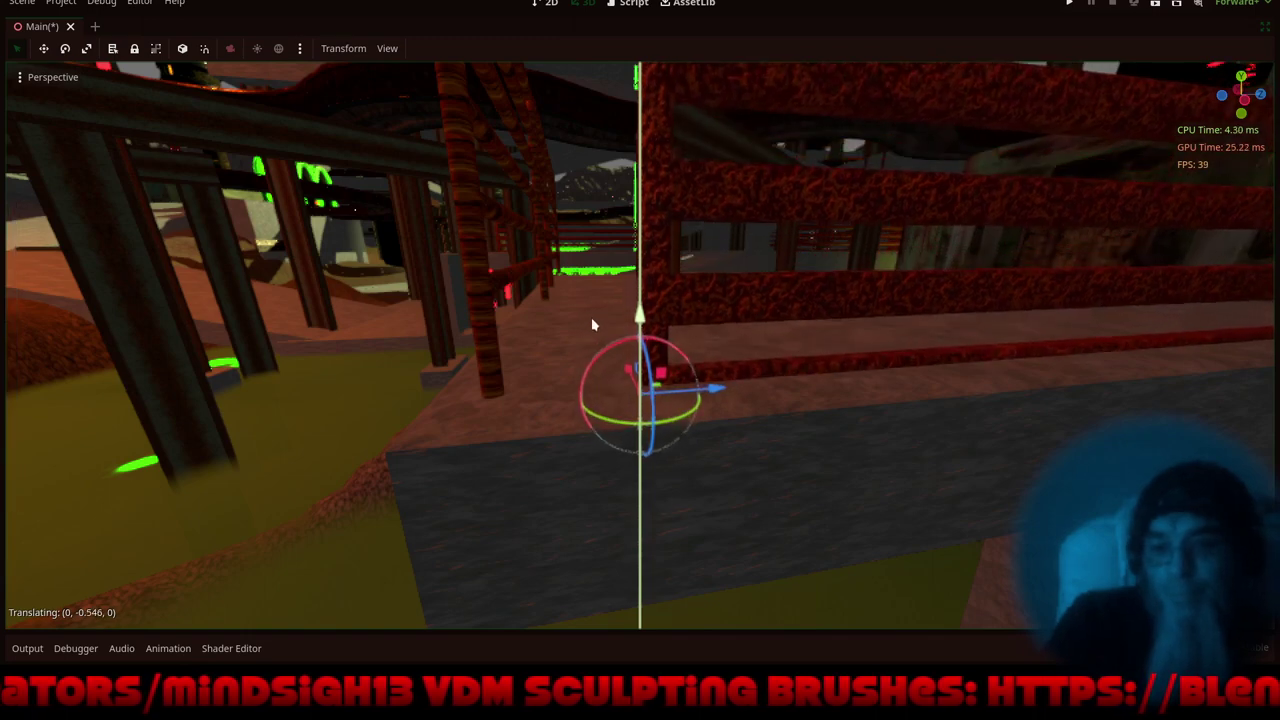
drag(700, 397, 600, 463)
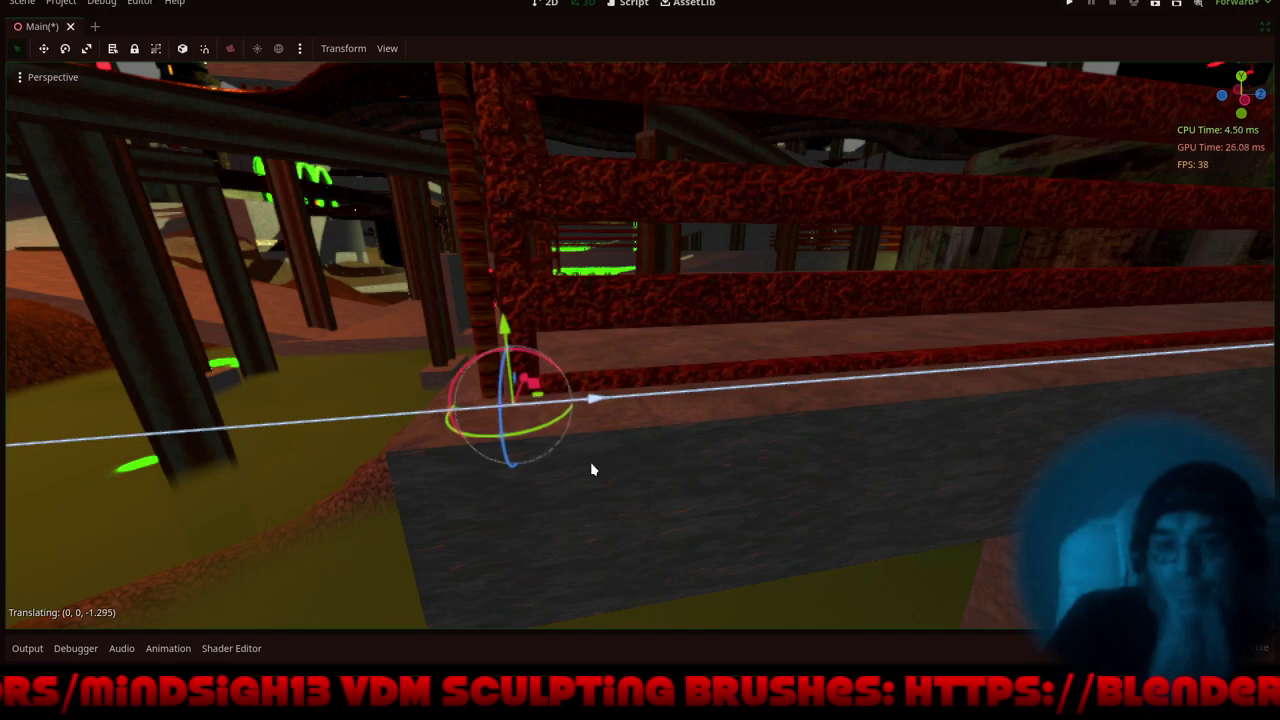
- Nudge the long railing about 0.18 m crosswise to line it up with the end railing at the platform's corner
scroll(657, 289, down, 7)
middle_drag(683, 306, 803, 363)
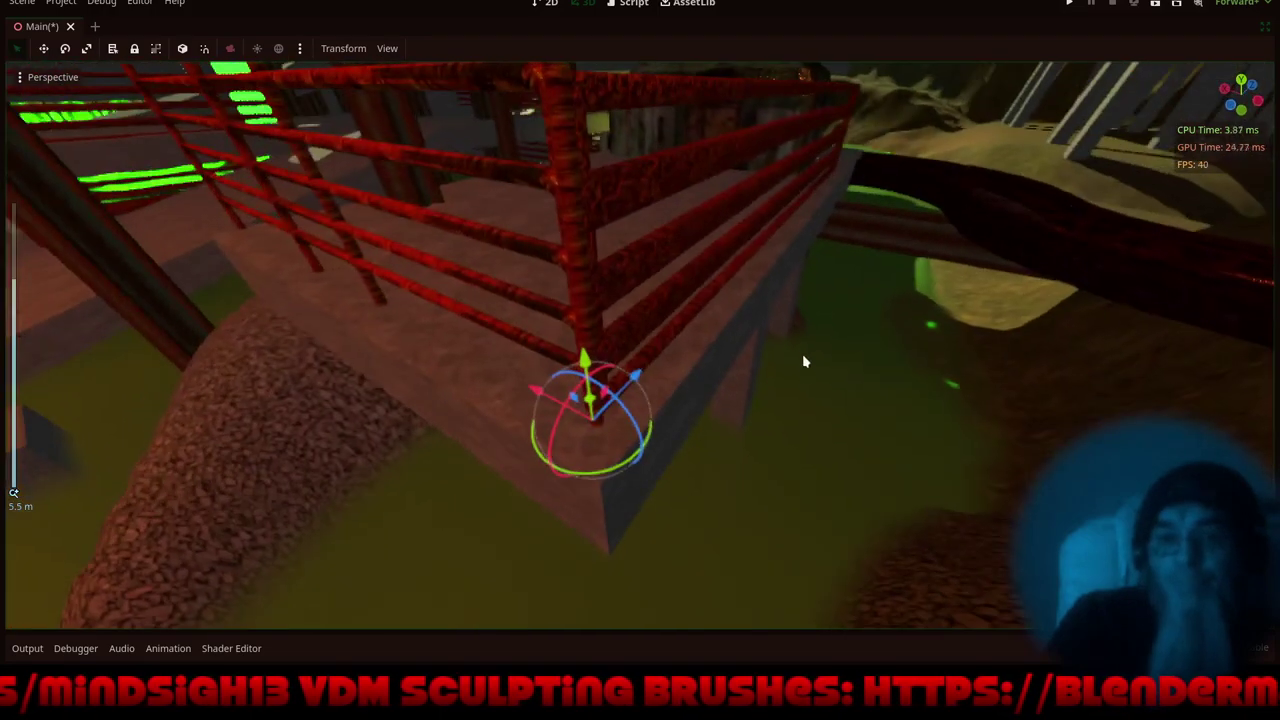
shift+middle_drag(779, 254, 824, 415)
middle_drag(690, 370, 711, 430)
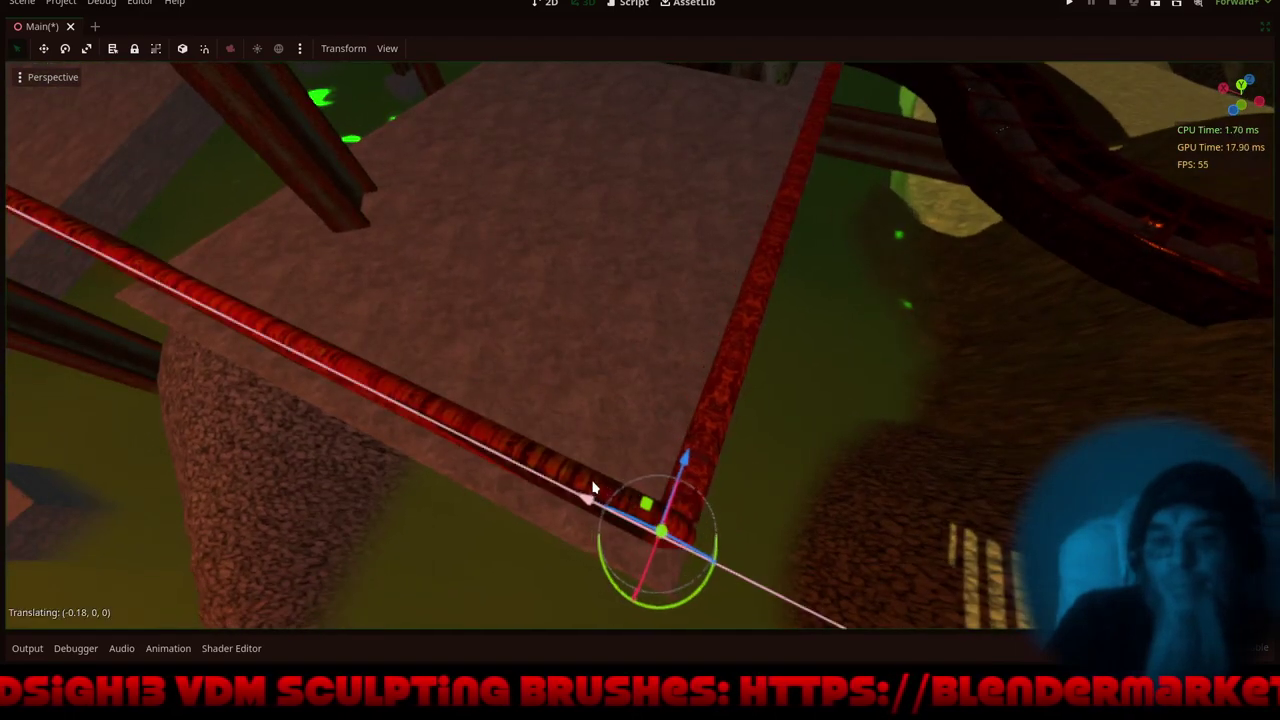
- Inspect the low platform's new railings and its surroundings from several angles to check alignment and remaining open edges
shift+middle_drag(565, 288, 828, 328)
scroll(821, 334, down, 7)
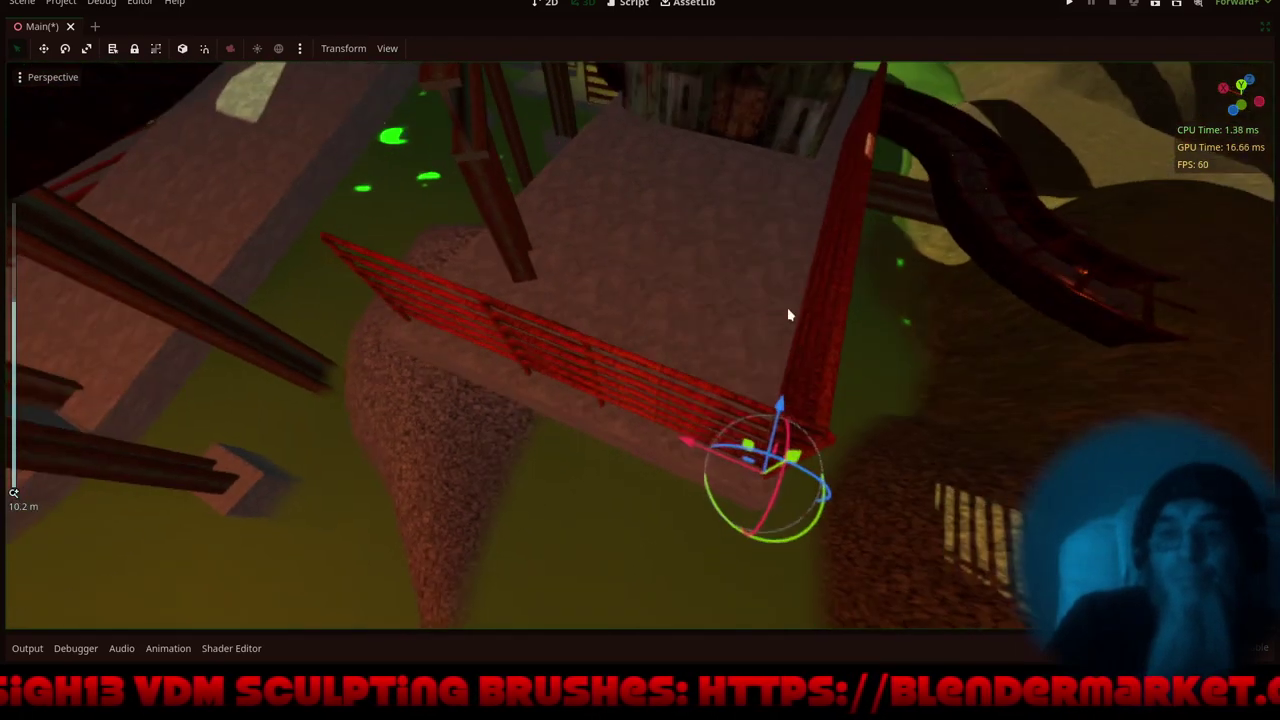
shift+middle_drag(682, 402, 476, 529)
middle_drag(566, 376, 447, 341)
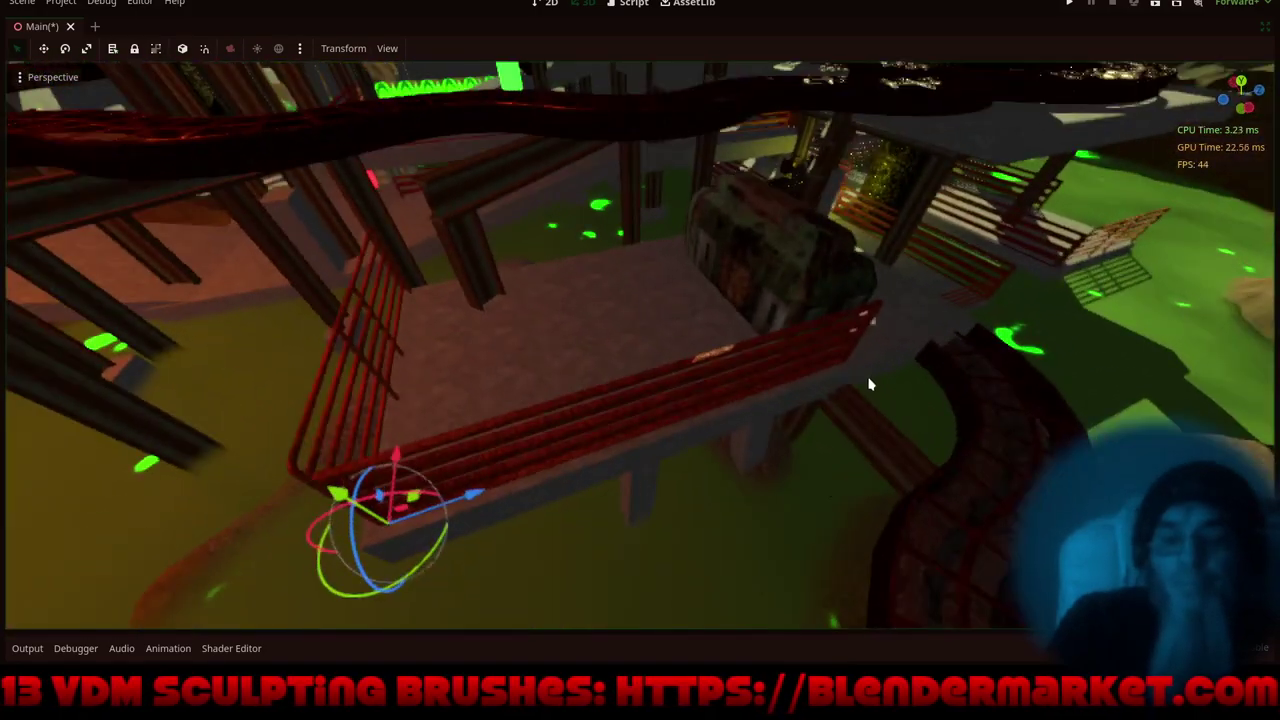
middle_drag(869, 384, 550, 327)
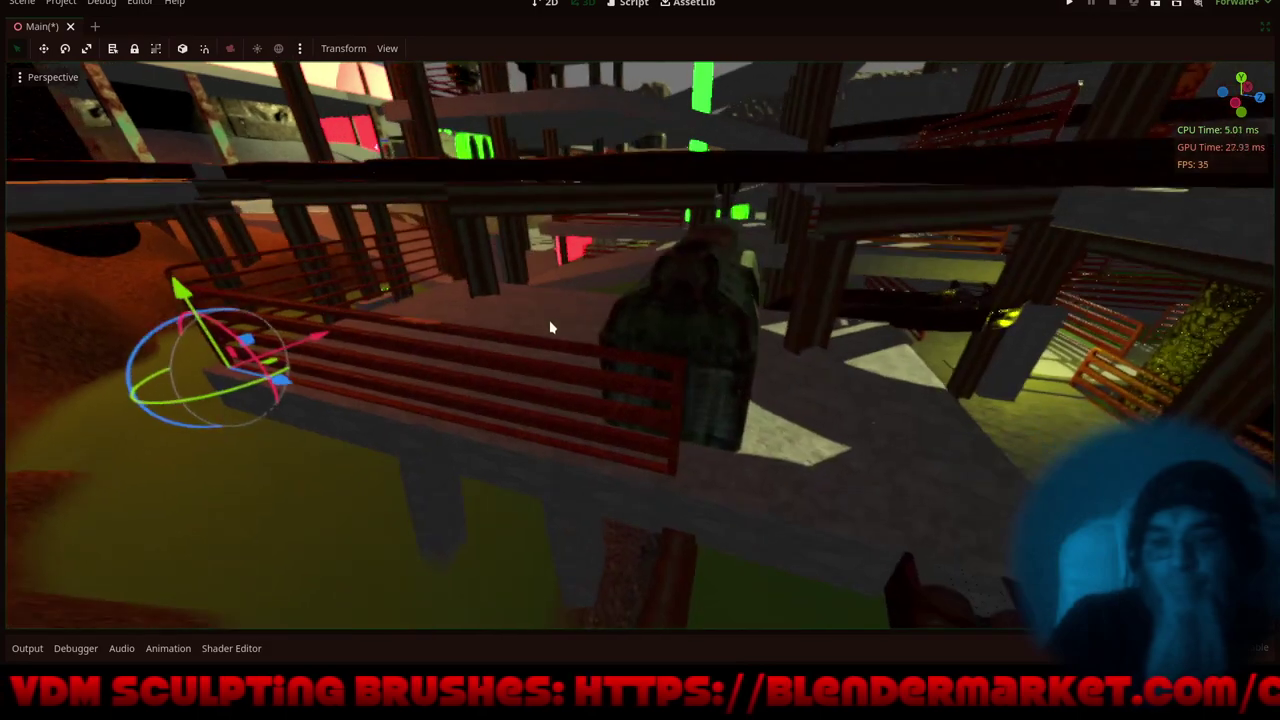
middle_drag(688, 351, 576, 311)
middle_drag(692, 408, 677, 453)
scroll(640, 390, up, 2)
scroll(639, 360, down, 6)
scroll(638, 361, down, 4)
middle_drag(582, 377, 767, 328)
middle_drag(553, 486, 643, 407)
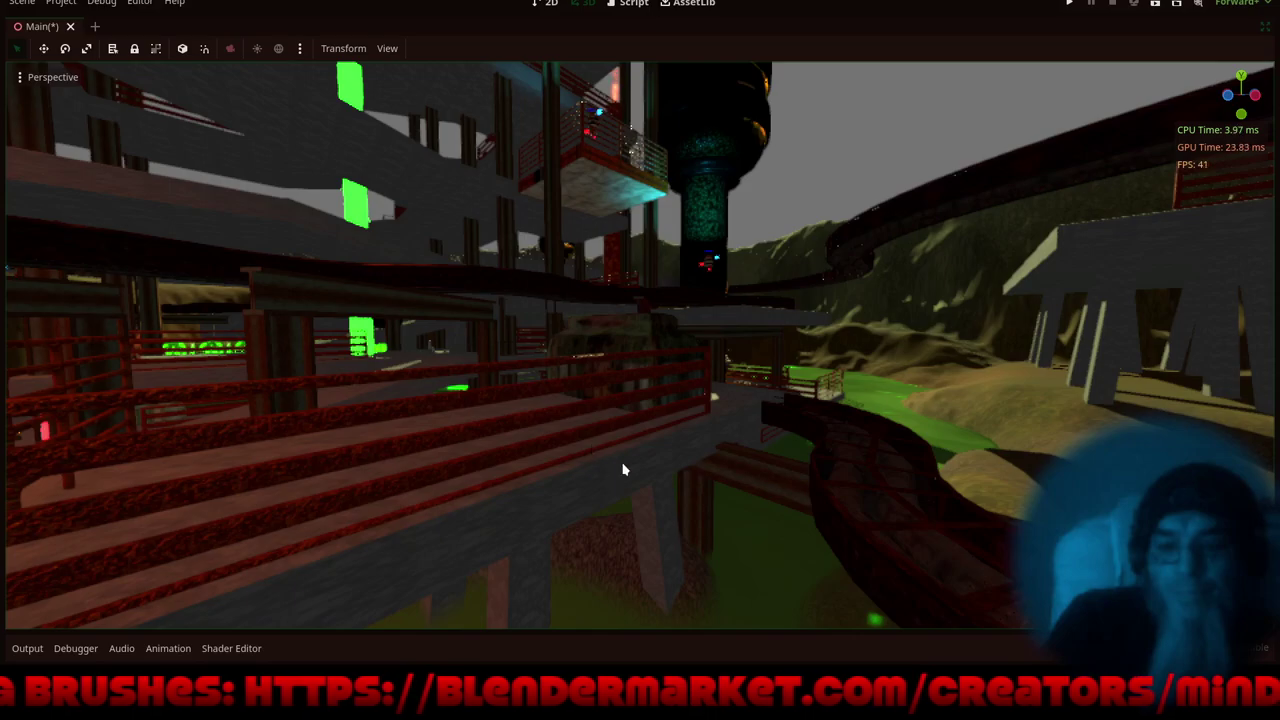
middle_drag(622, 469, 734, 396)
scroll(714, 420, down, 4)
middle_drag(656, 454, 771, 482)
middle_drag(603, 502, 652, 468)
middle_drag(379, 405, 425, 421)
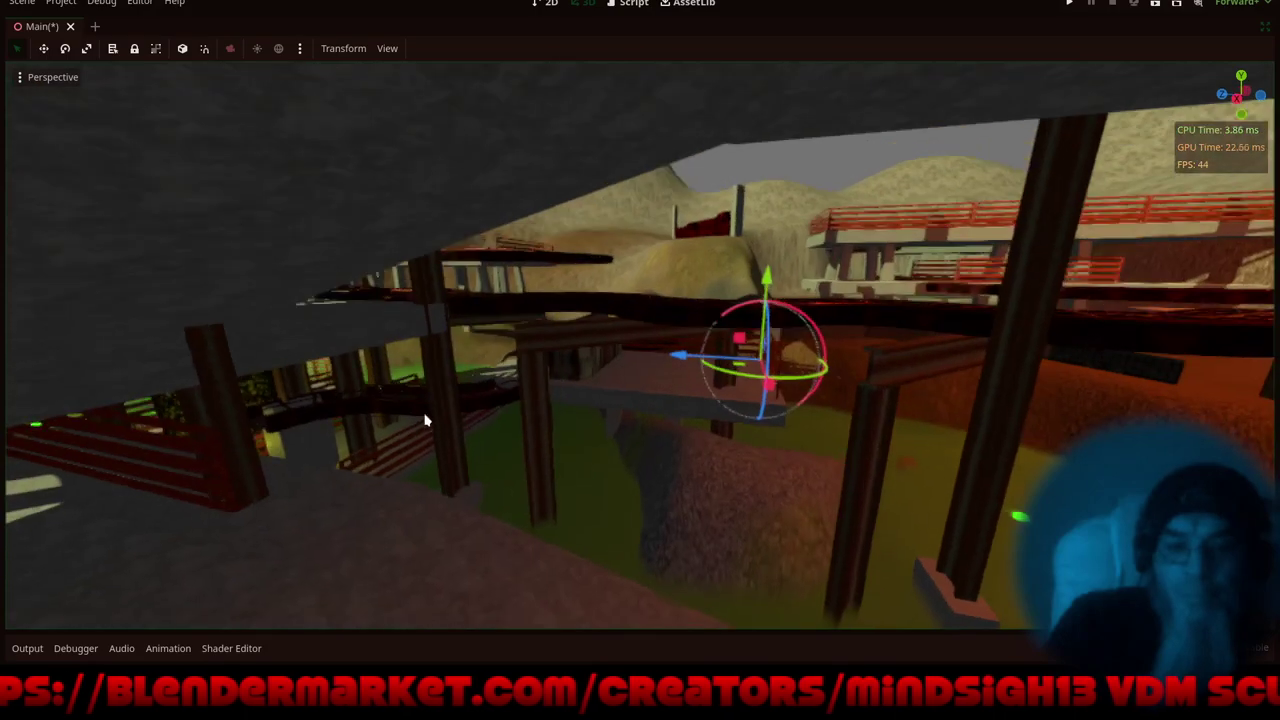
scroll(729, 362, up, 4)
middle_drag(772, 427, 473, 441)
scroll(607, 357, down, 4)
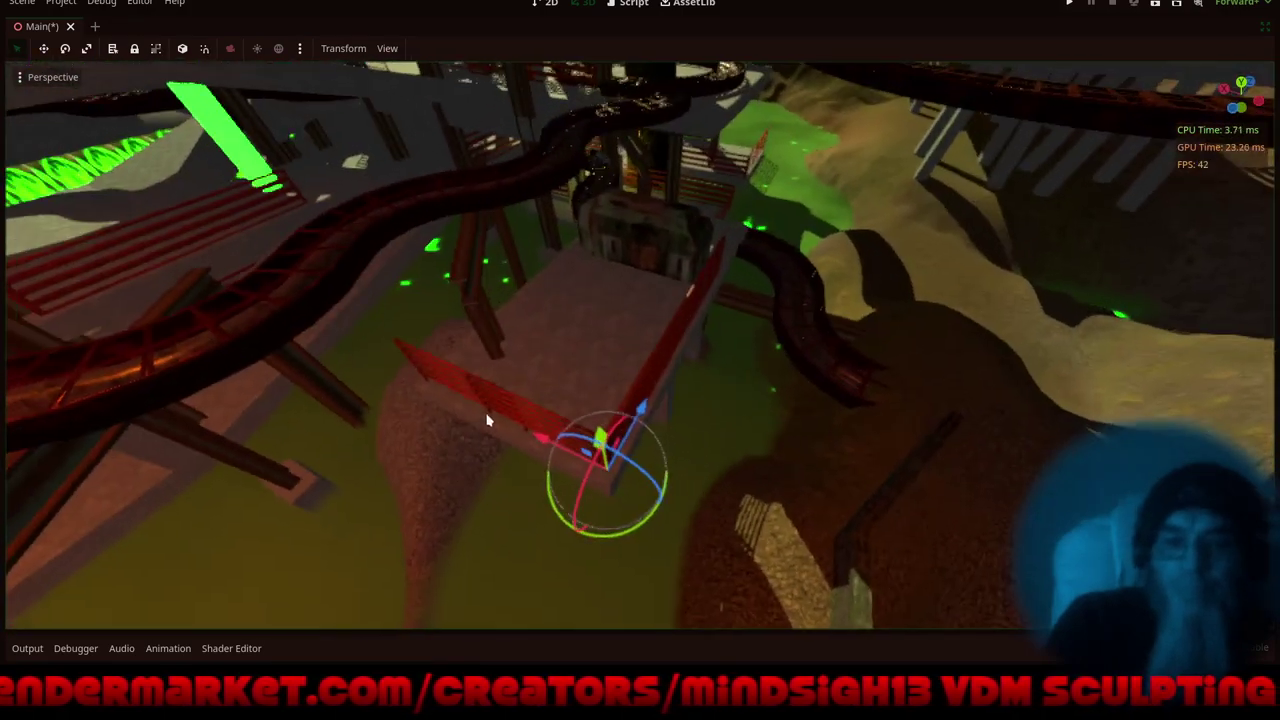
- Turn the rusty green bunker lengthwise on the low platform and slide it about 4.9 m along the deck
shift+middle_drag(684, 229, 551, 466)
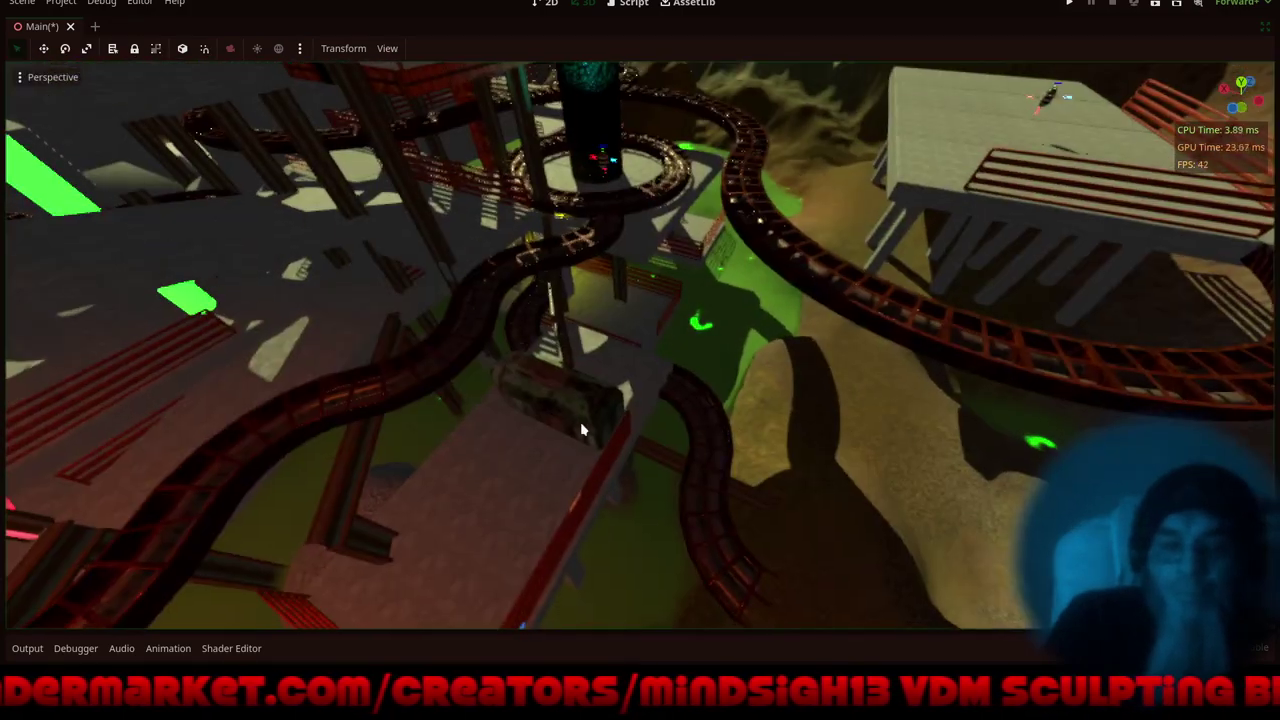
scroll(555, 430, up, 5)
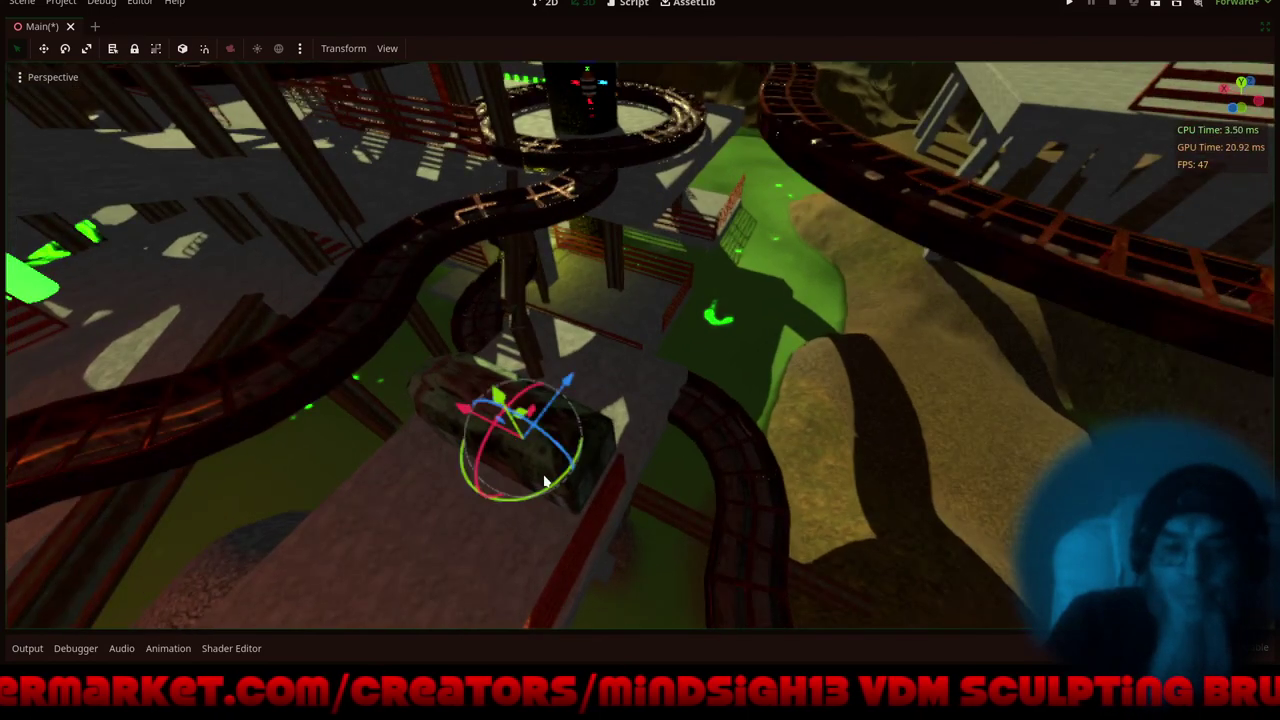
drag(551, 492, 450, 527)
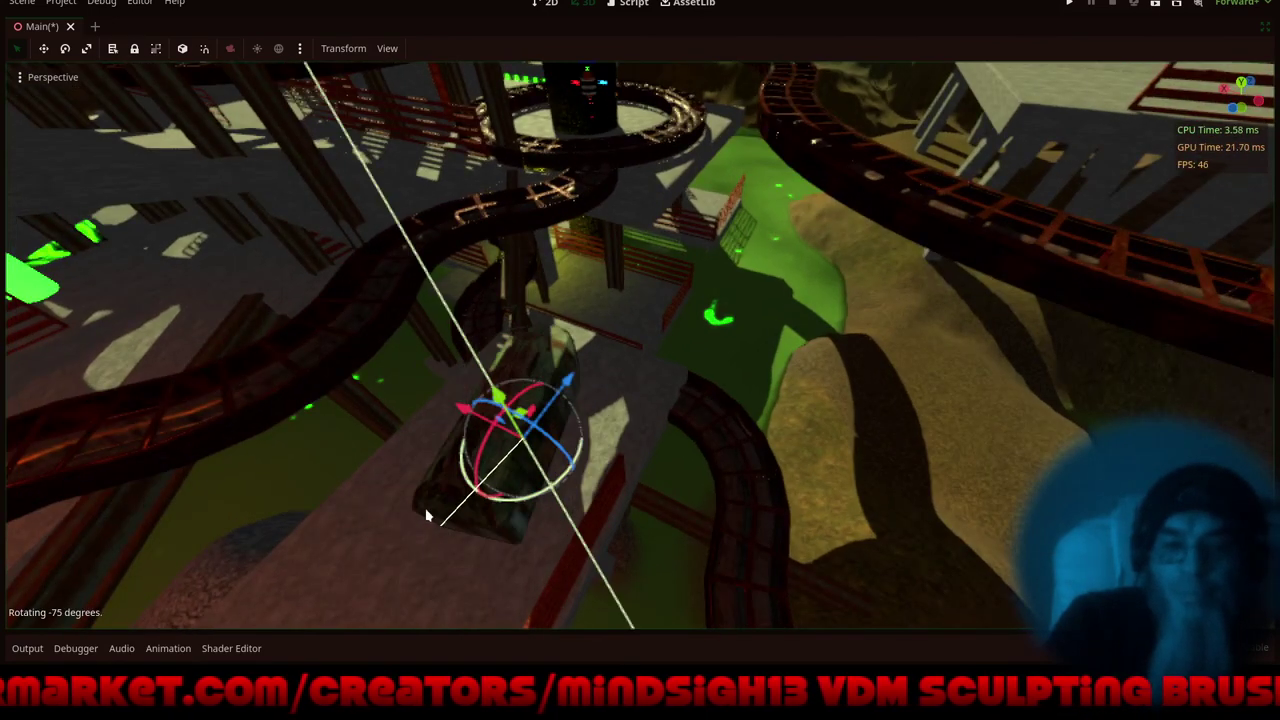
drag(573, 375, 518, 418)
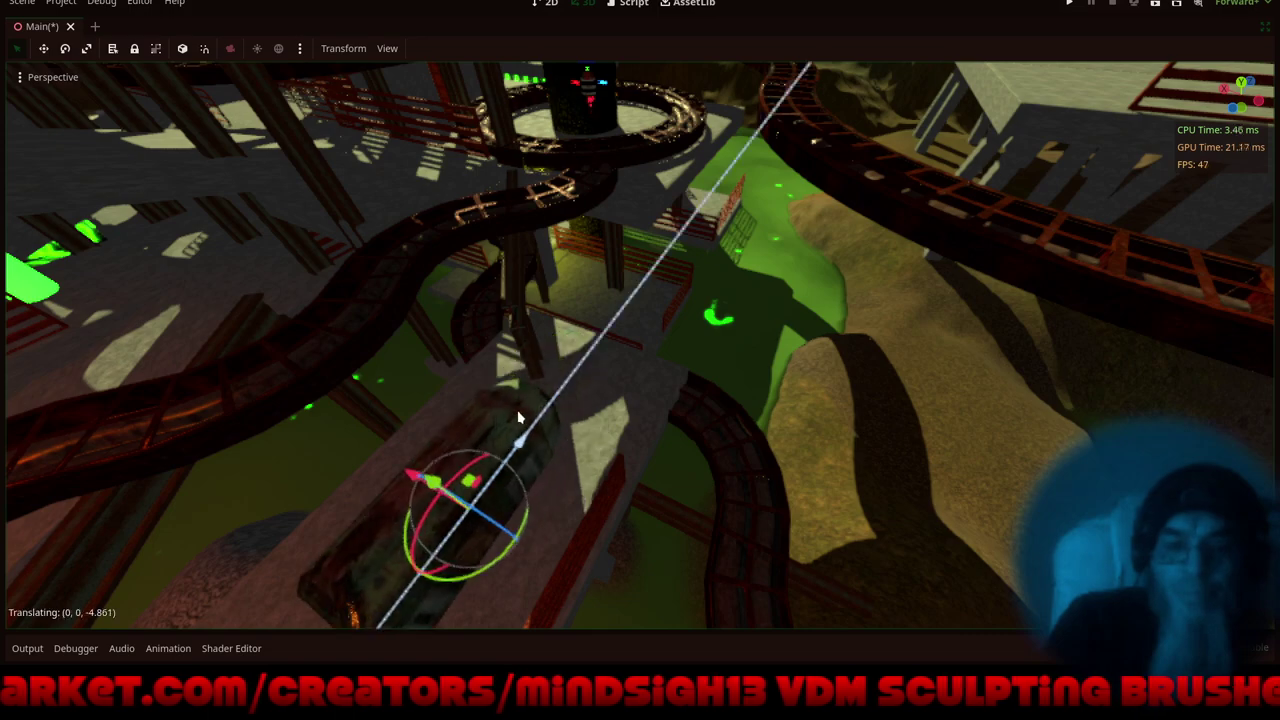
- Slide the curved pipe section beside the low platform about 3.3 m along the deck's length
shift+middle_drag(600, 438, 716, 202)
scroll(588, 340, down, 4)
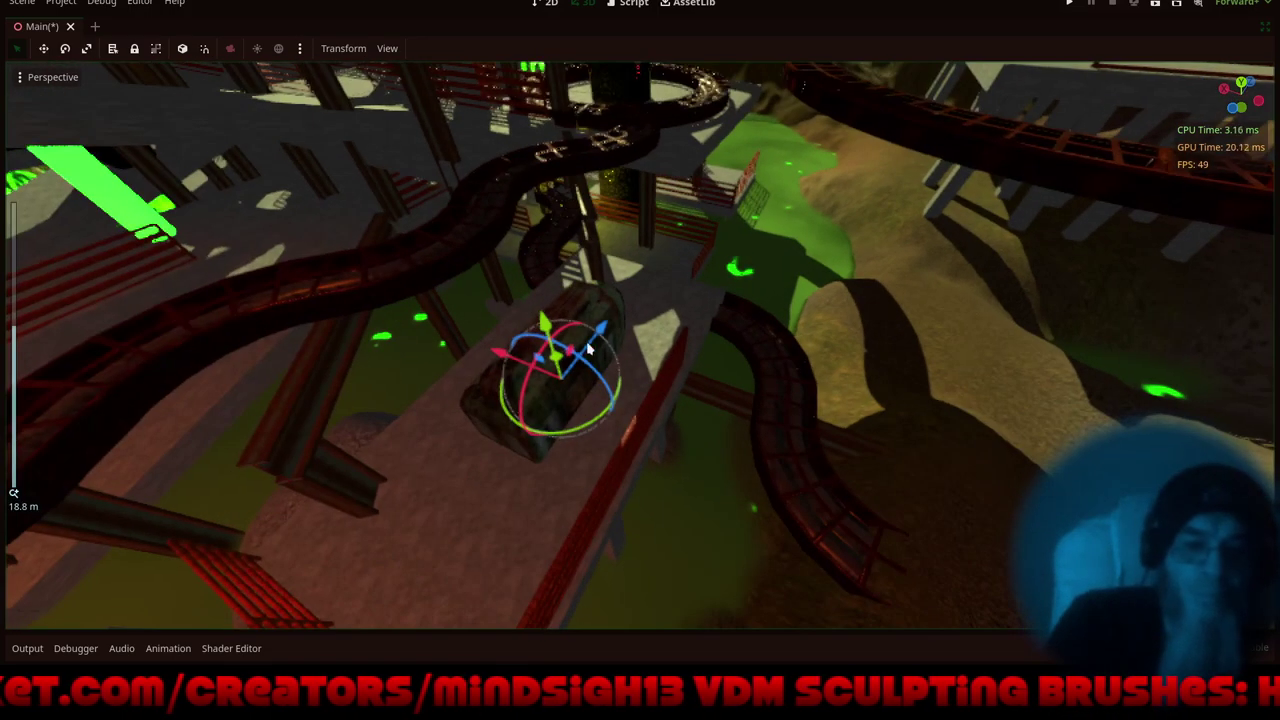
middle_drag(603, 352, 603, 322)
scroll(604, 330, down, 4)
middle_drag(602, 372, 350, 341)
scroll(908, 414, up, 8)
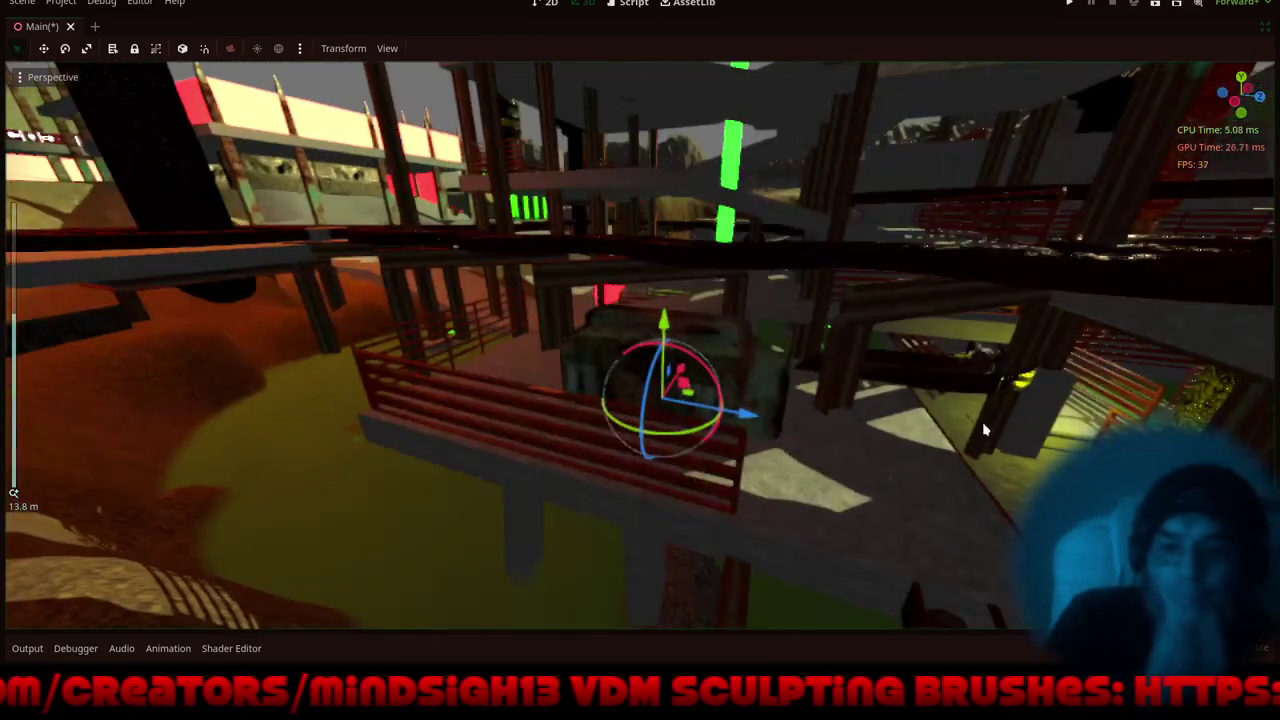
shift+middle_drag(987, 430, 802, 381)
scroll(892, 343, up, 8)
scroll(892, 343, up, 2)
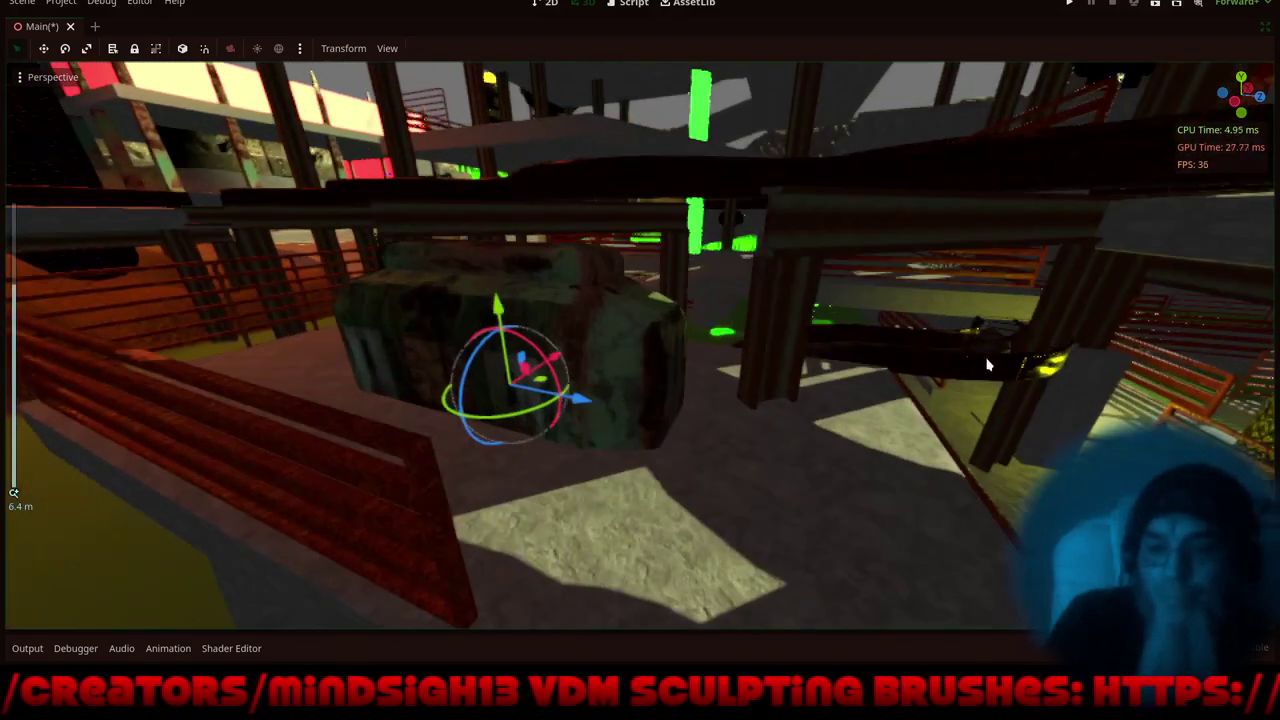
shift+middle_drag(988, 363, 566, 325)
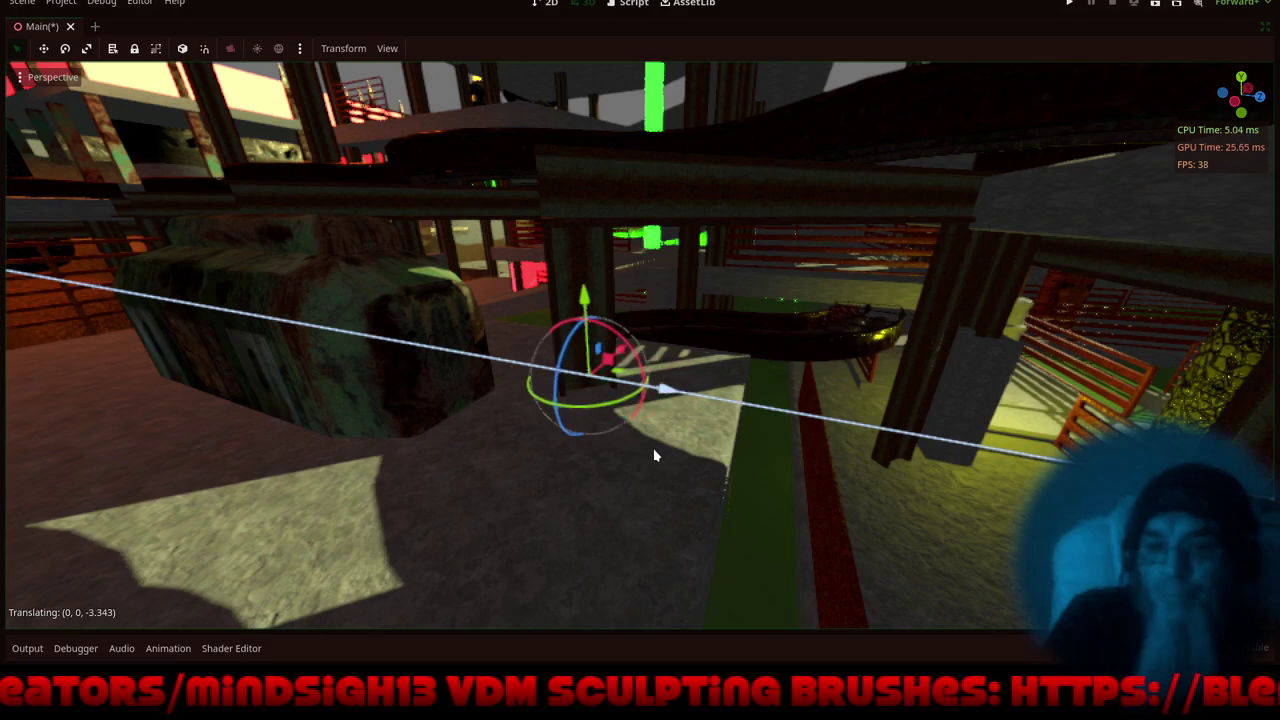
middle_drag(620, 427, 715, 427)
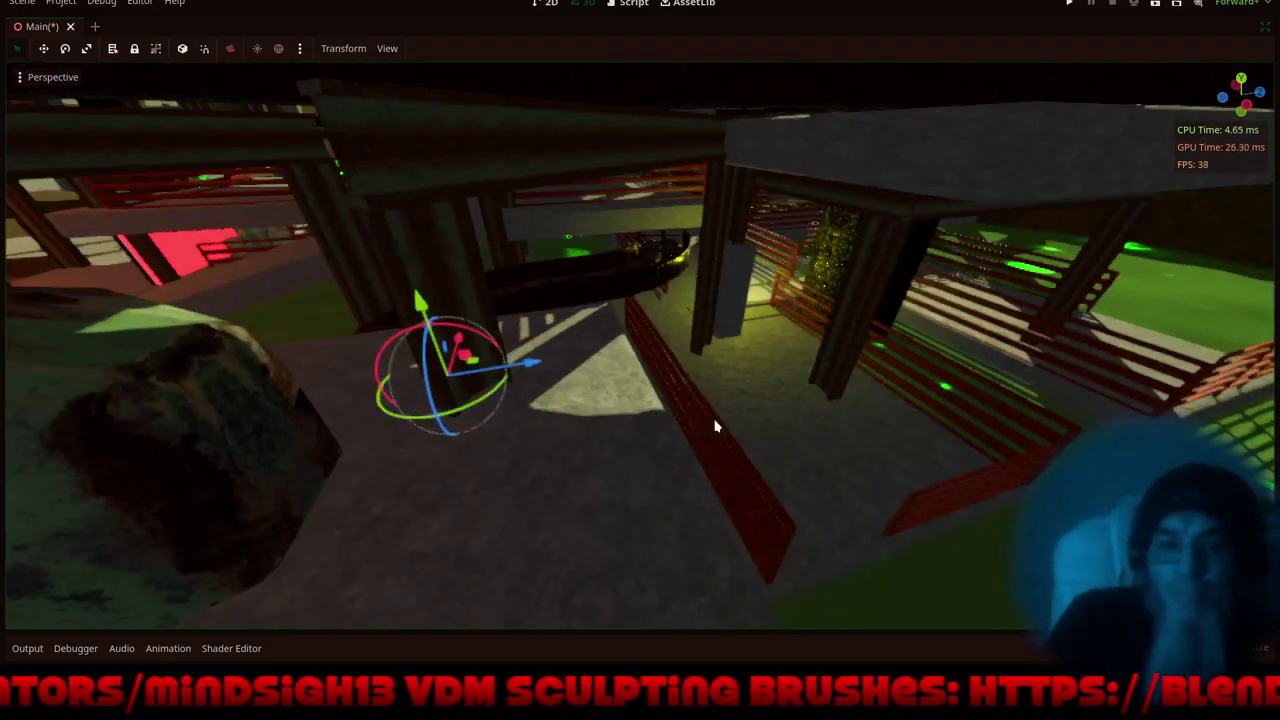
- Shift the curved pipe section further towards the platform's railed end and lower it about 0.18 m against the deck edge
key(f)
middle_drag(481, 309, 776, 303)
scroll(796, 376, down, 11)
shift+middle_drag(757, 398, 886, 295)
scroll(785, 303, down, 3)
scroll(785, 303, down, 4)
middle_drag(742, 368, 837, 366)
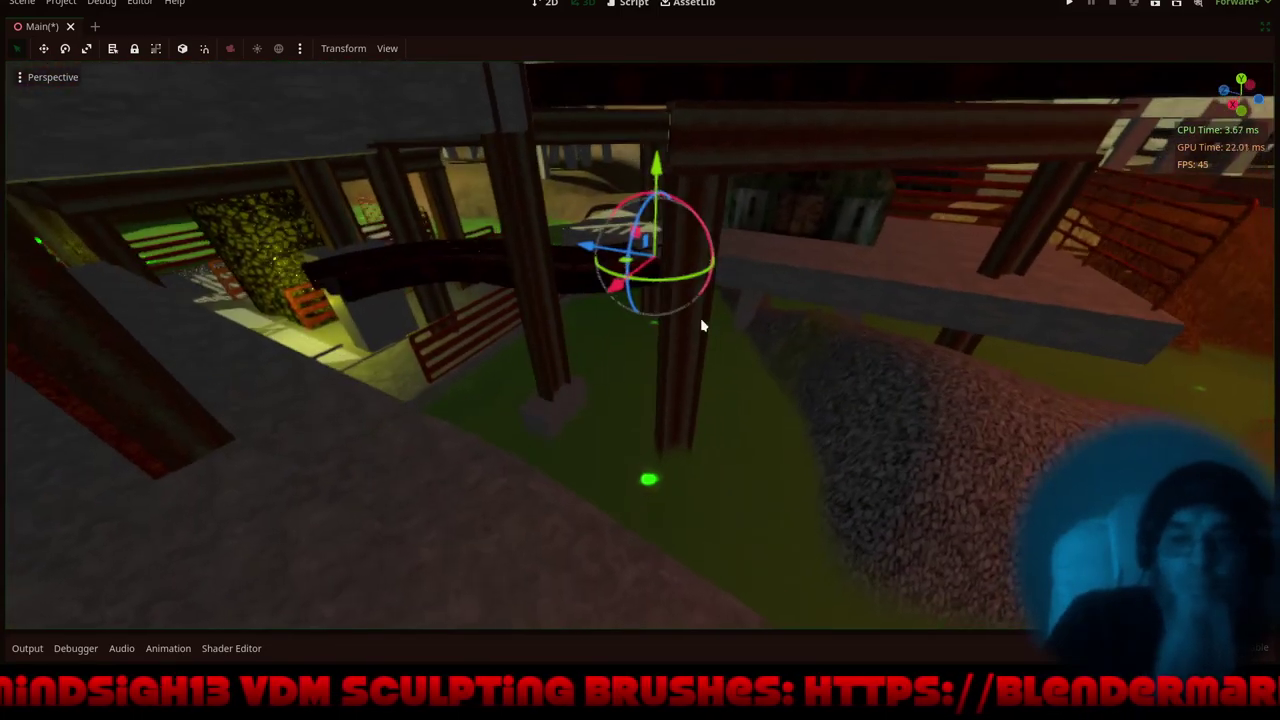
drag(585, 248, 868, 357)
middle_drag(1010, 431, 668, 343)
scroll(801, 446, down, 5)
middle_drag(801, 446, 710, 437)
drag(754, 494, 700, 528)
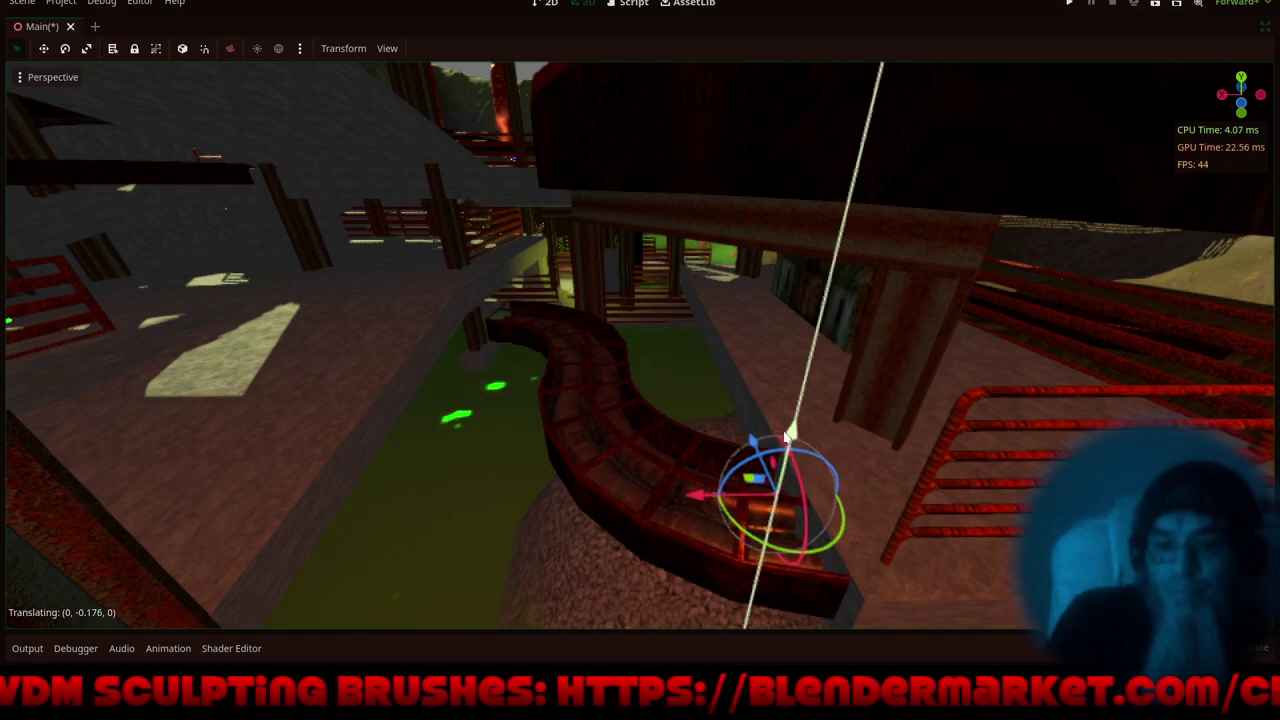
- Inspect the repositioned pipe, bunker and railings on the low platform from several angles
middle_drag(547, 545, 633, 545)
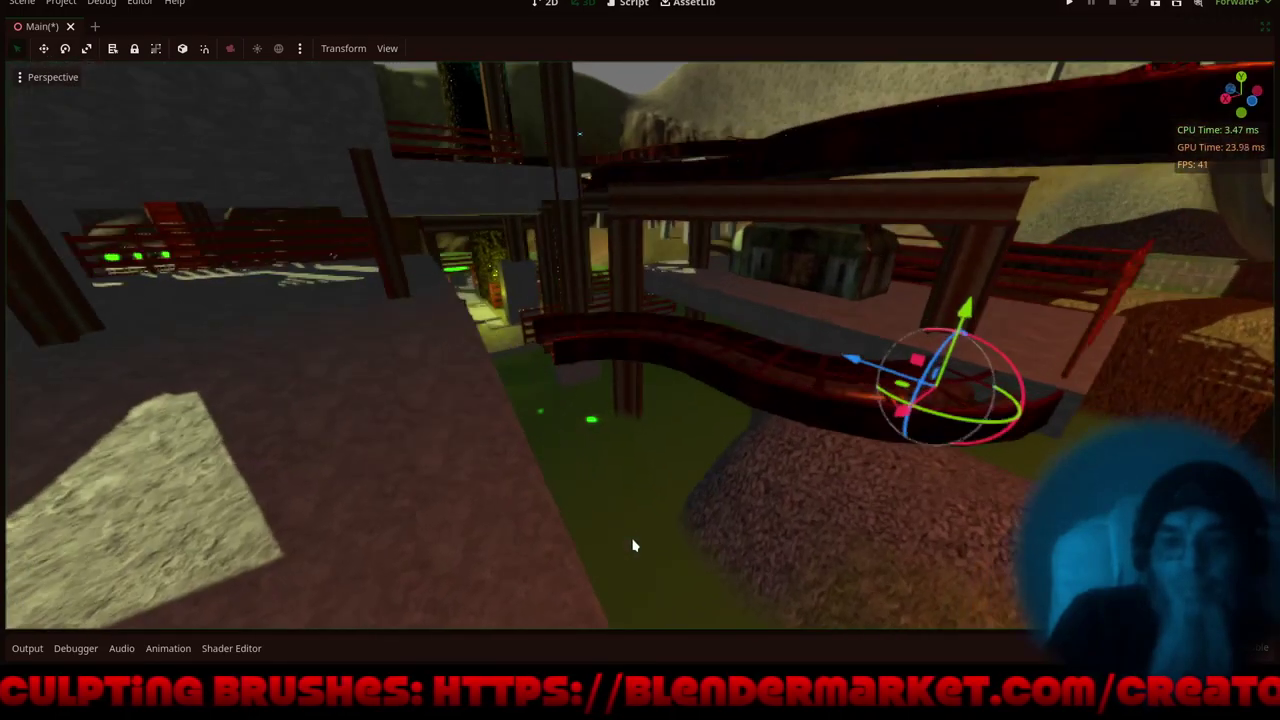
middle_drag(615, 453, 518, 435)
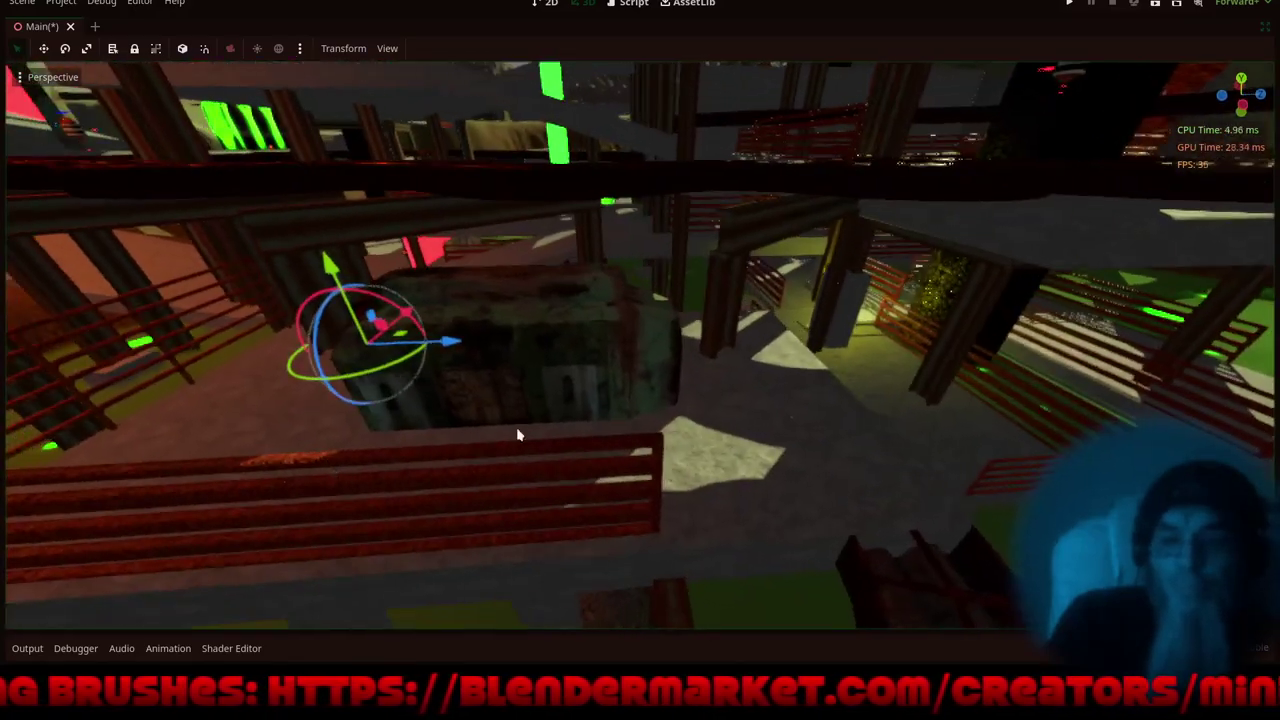
scroll(650, 345, down, 5)
middle_drag(618, 488, 680, 431)
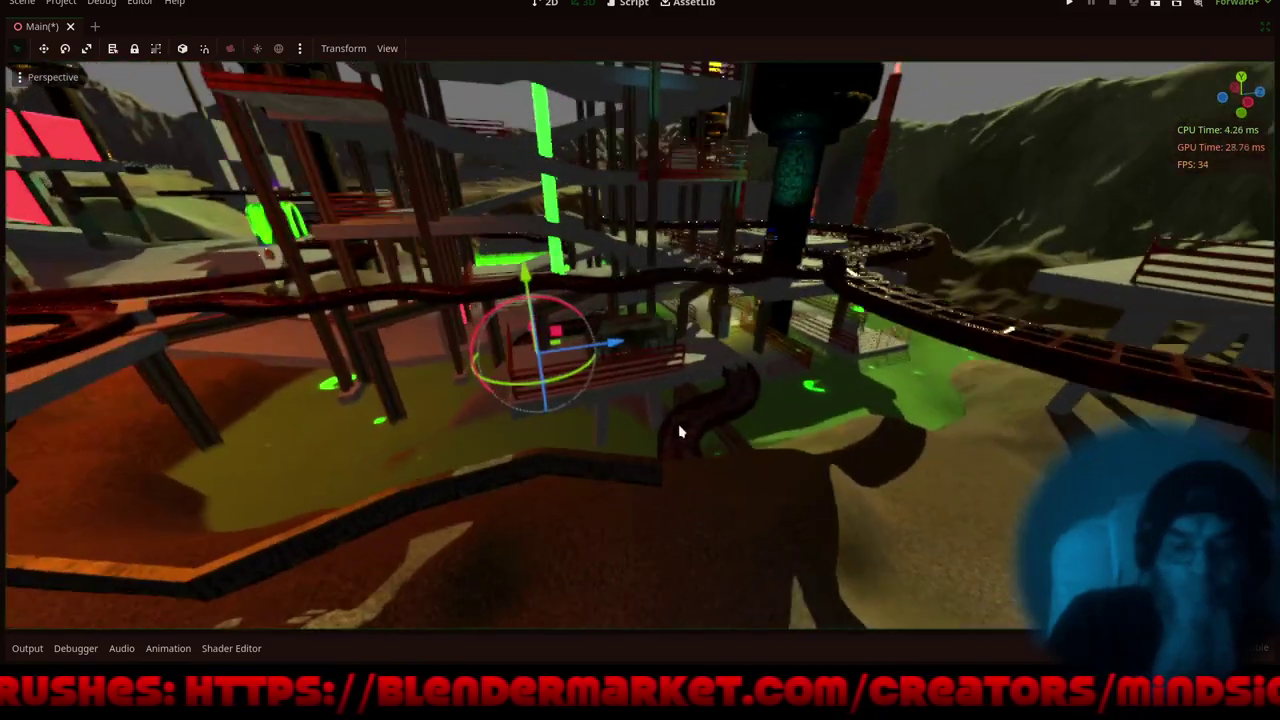
scroll(711, 346, up, 6)
shift+middle_drag(711, 352, 703, 420)
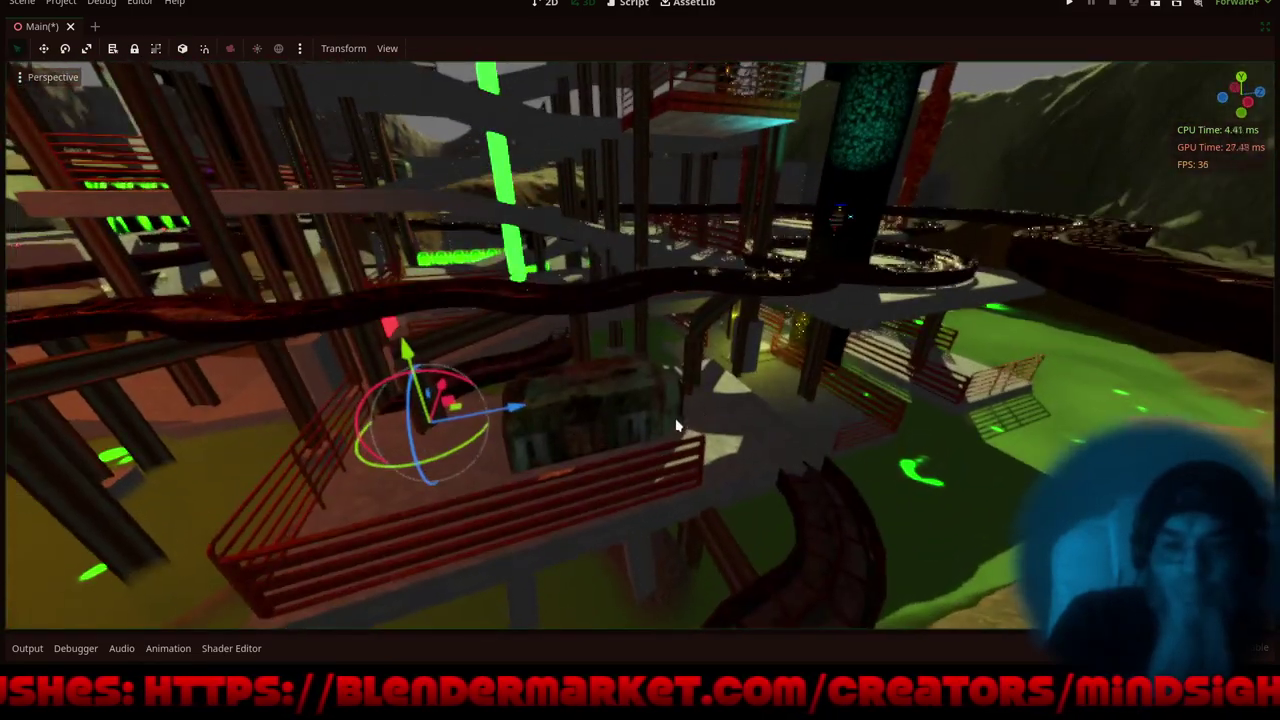
scroll(682, 422, up, 4)
shift+middle_drag(557, 474, 655, 386)
scroll(655, 386, down, 2)
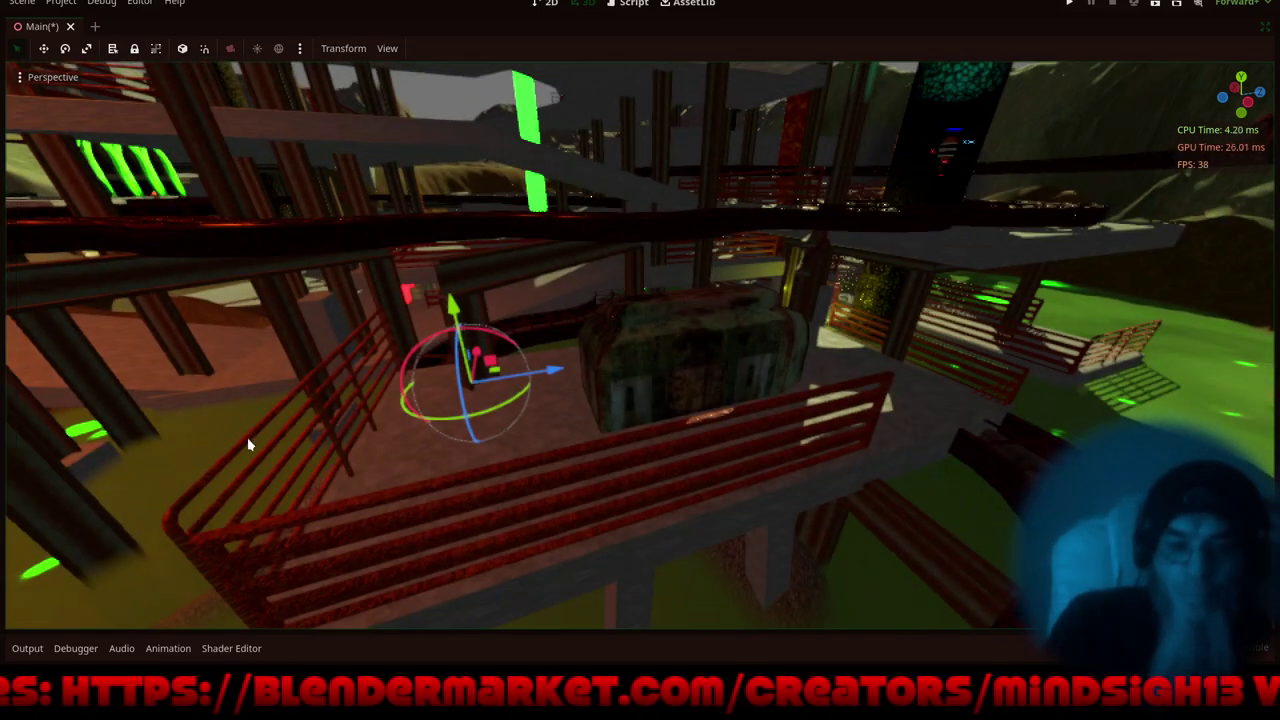
- Move a copy of the low platform's short end railing past the bunker to the open opposite end of the deck
click(248, 445)
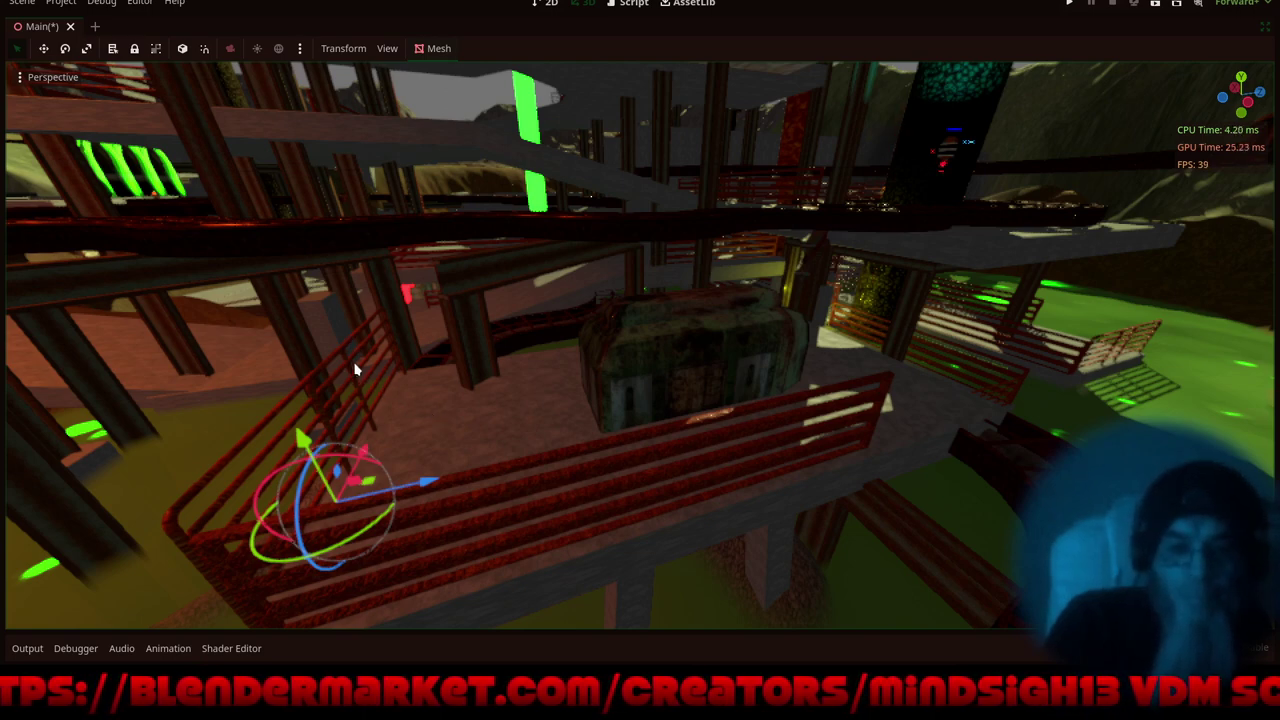
click(211, 471)
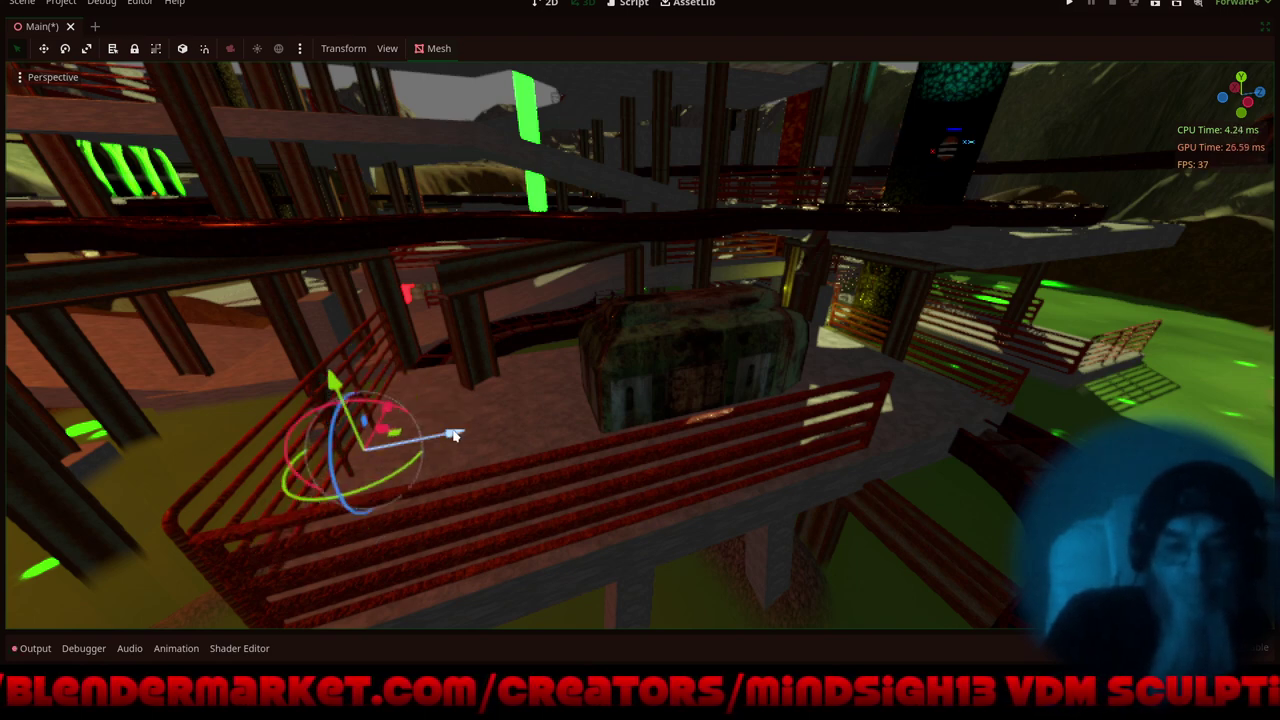
drag(453, 435, 863, 477)
middle_drag(863, 477, 779, 445)
drag(735, 393, 876, 405)
middle_drag(664, 492, 615, 470)
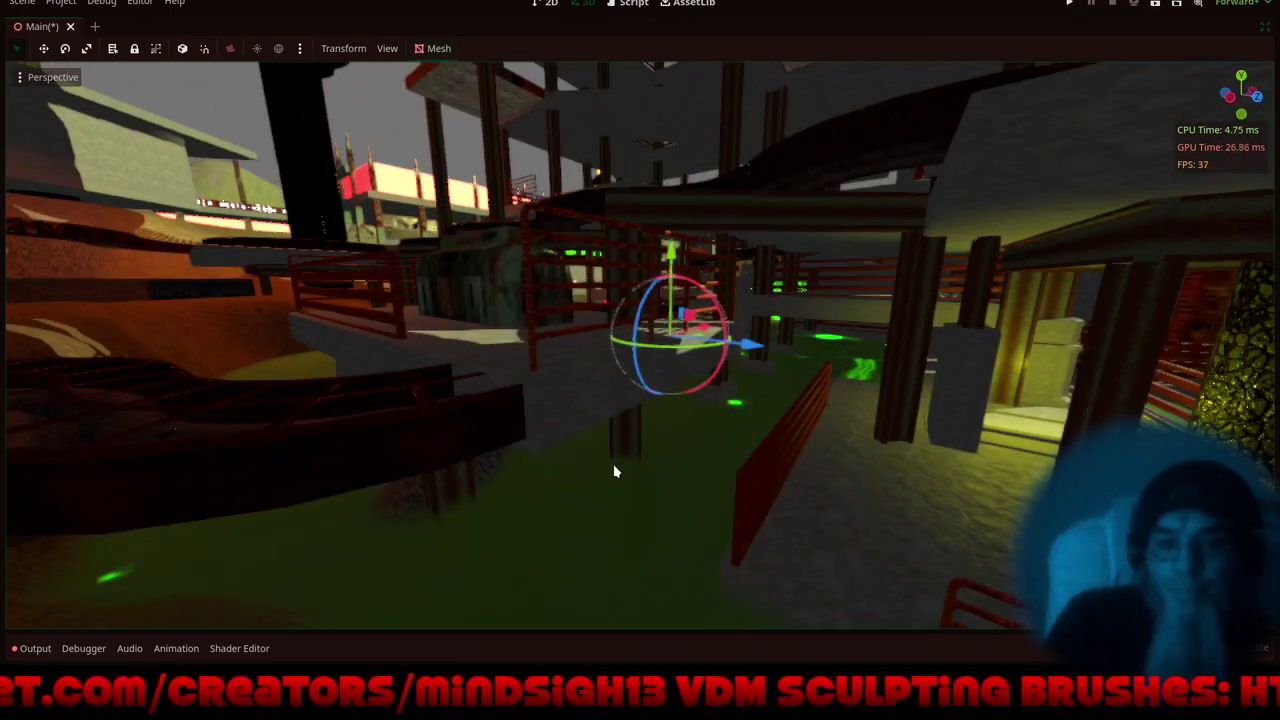
- Examine the copied end railing beyond the bunker and the platform's remaining open edges from several angles
middle_drag(552, 407, 709, 466)
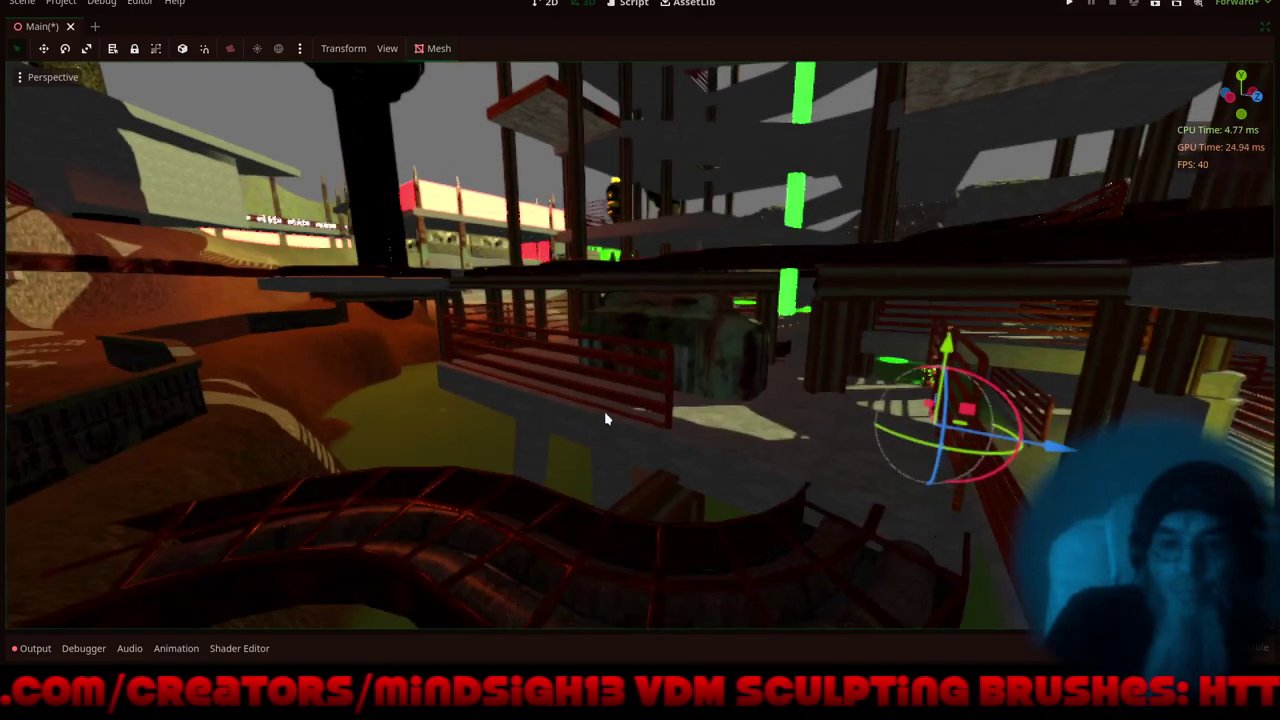
middle_drag(604, 413, 715, 433)
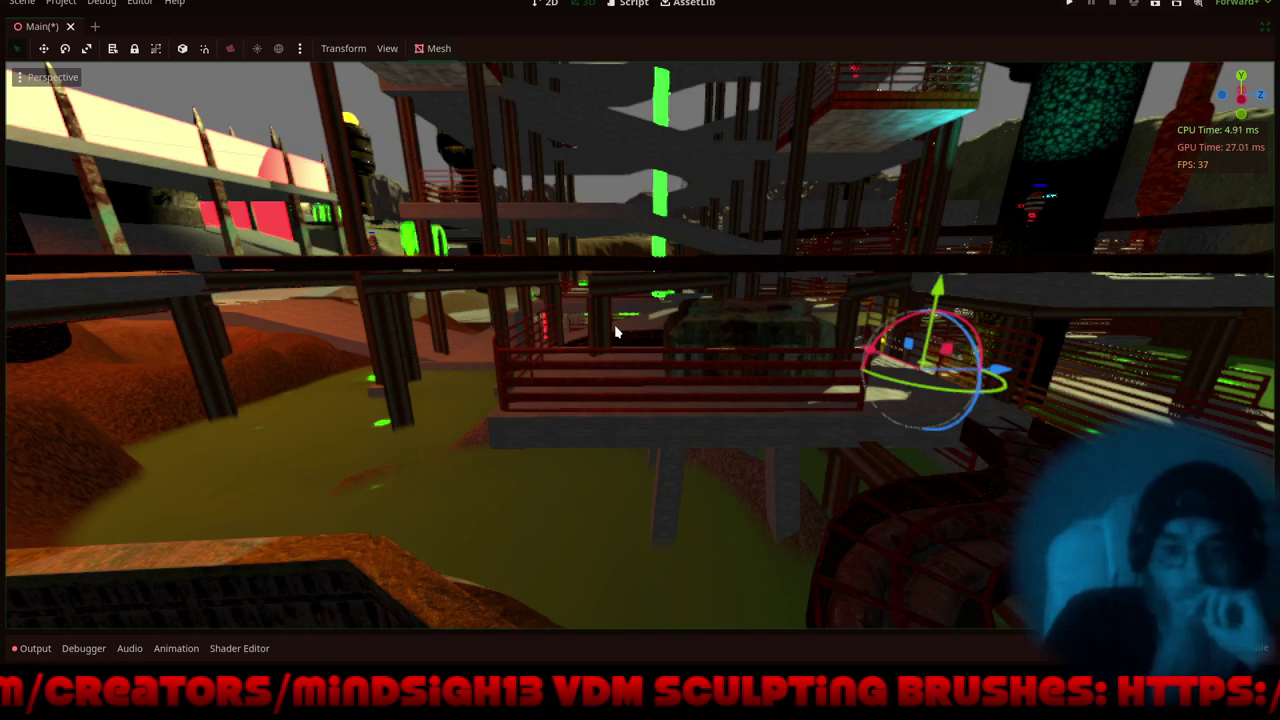
middle_drag(590, 344, 516, 382)
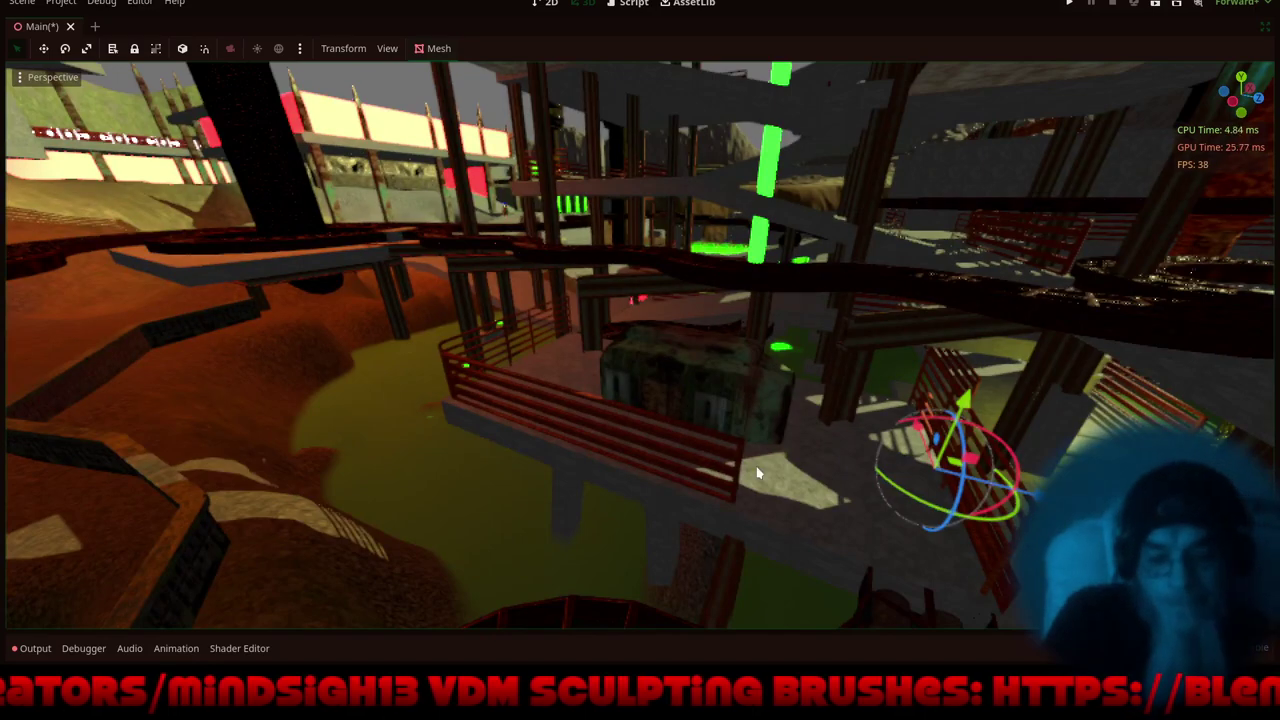
middle_drag(830, 487, 737, 434)
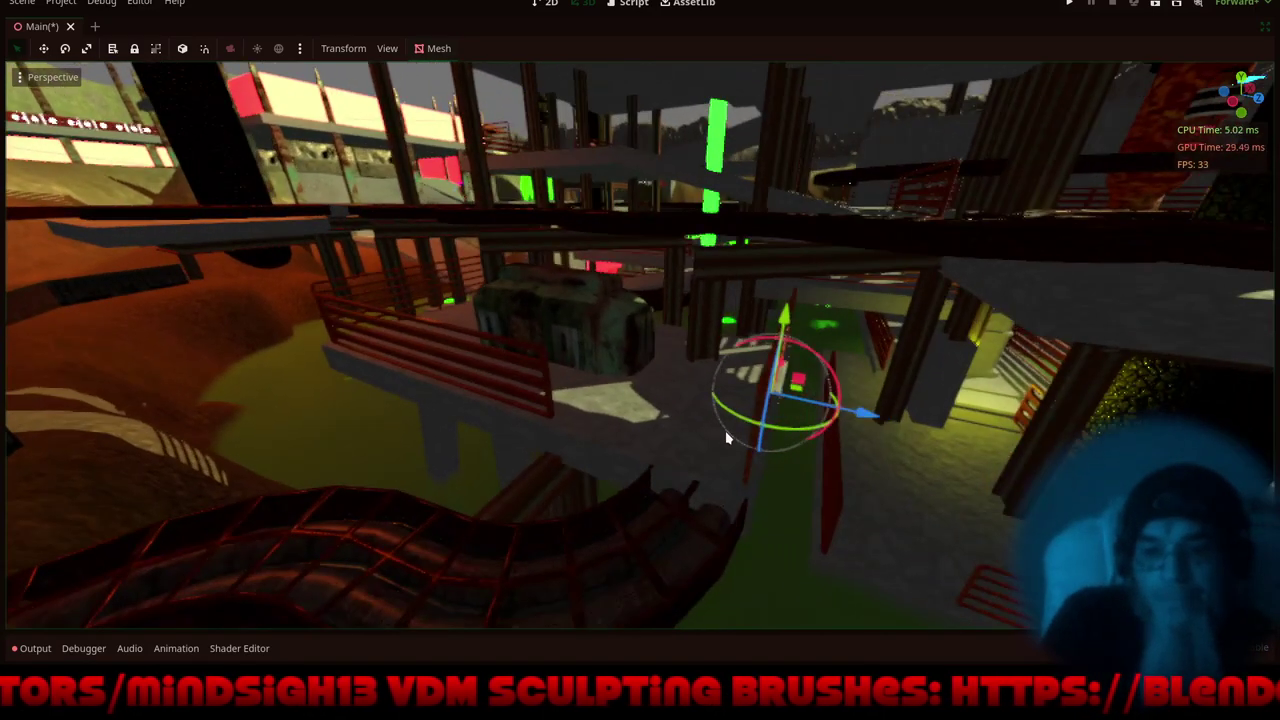
scroll(655, 414, up, 3)
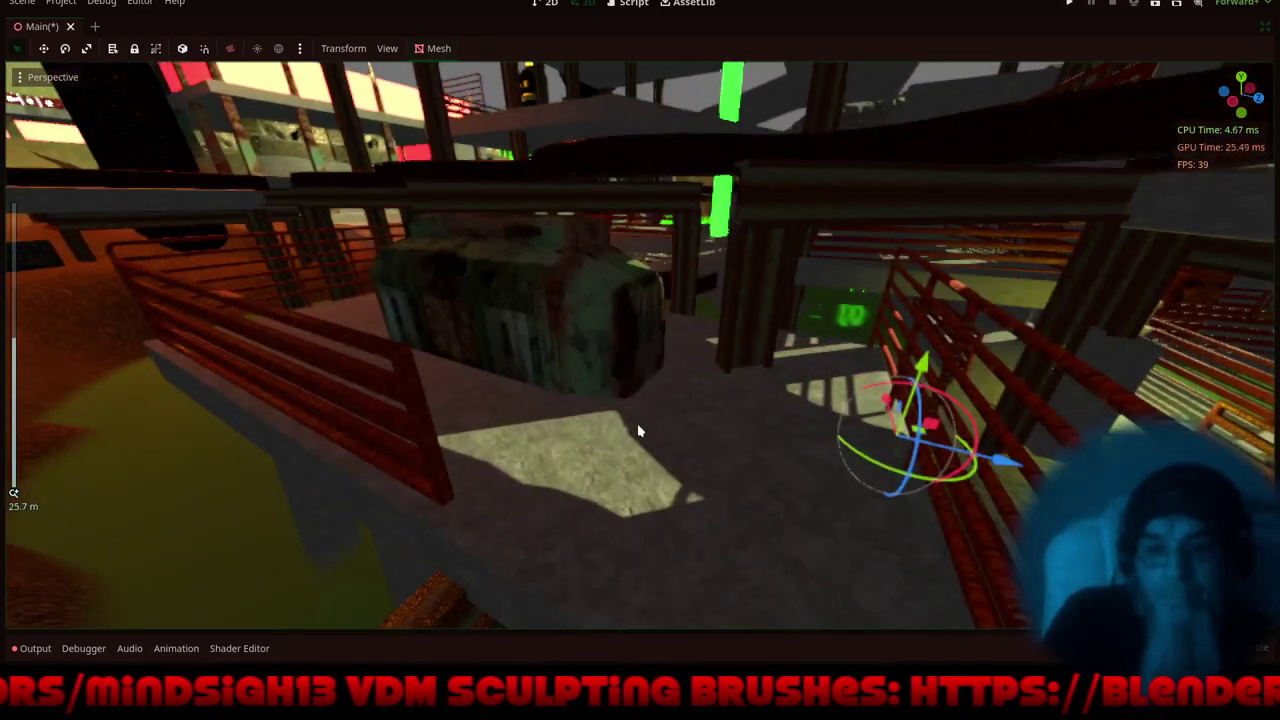
middle_drag(638, 424, 703, 433)
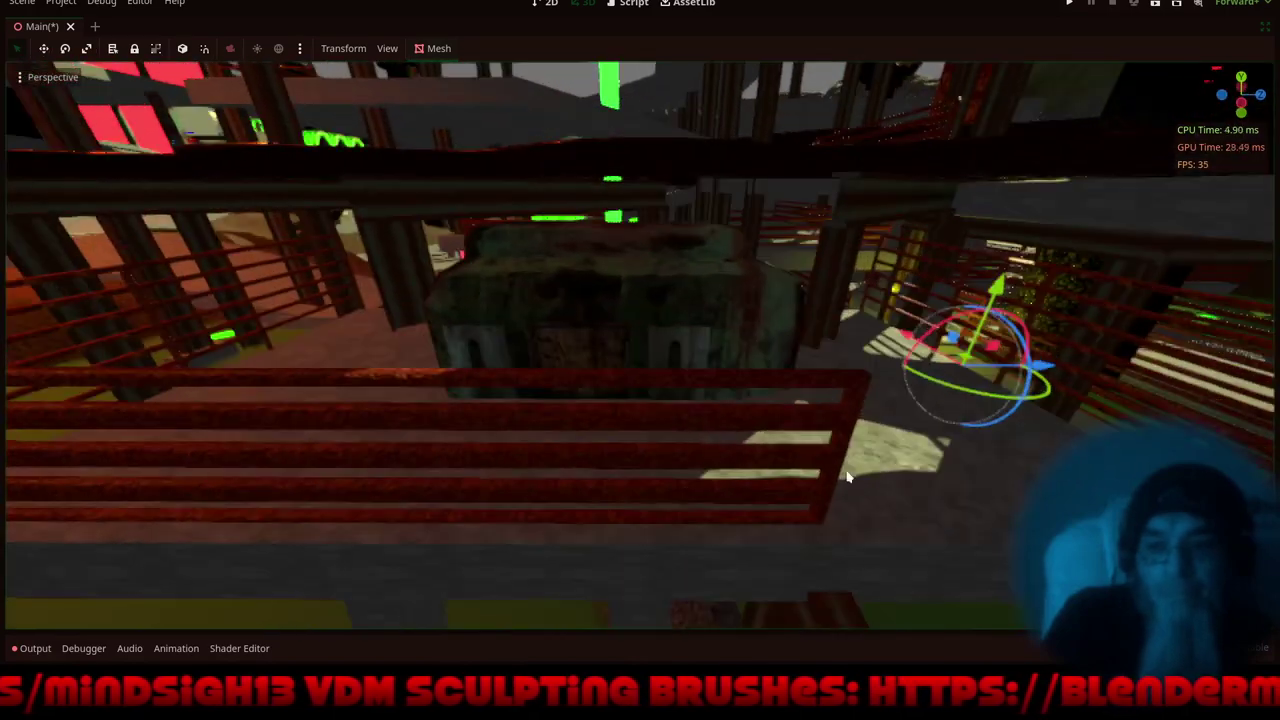
shift+middle_drag(847, 476, 712, 468)
scroll(767, 422, down, 3)
scroll(767, 419, down, 2)
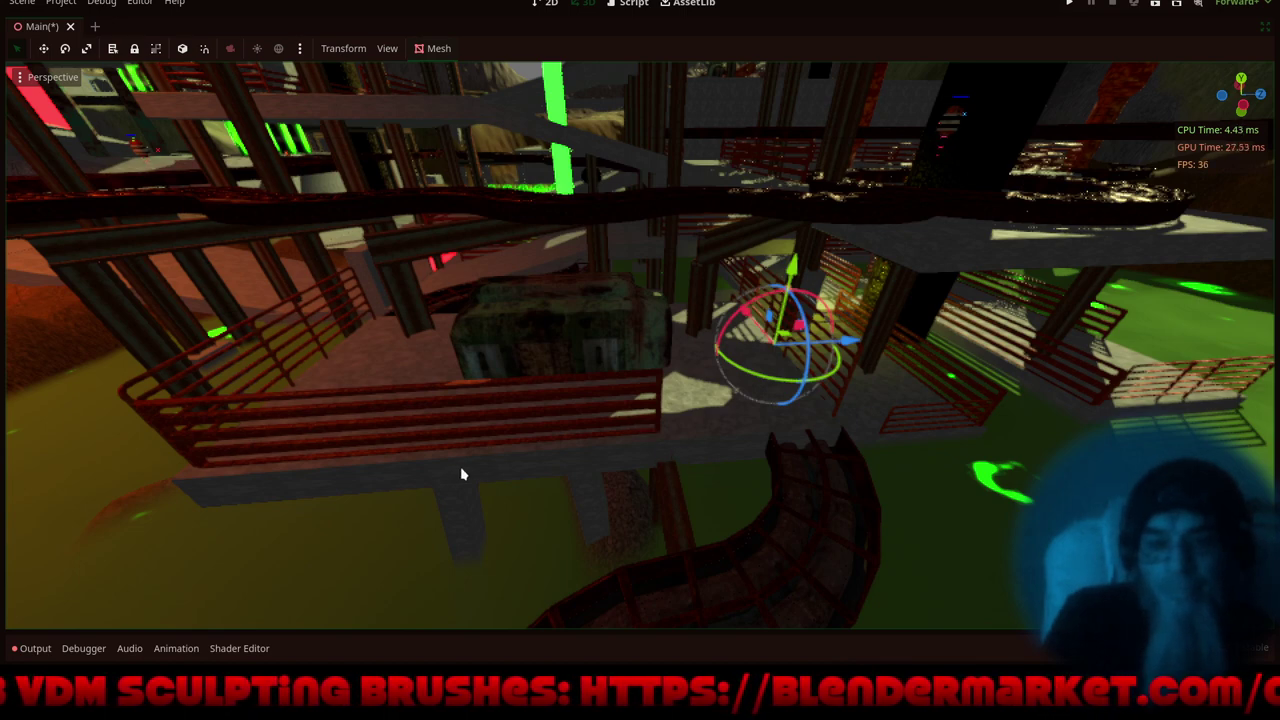
- Move a copy of the long railing across the low platform to the opposite long edge and slide it along that edge
middle_drag(461, 468, 509, 483)
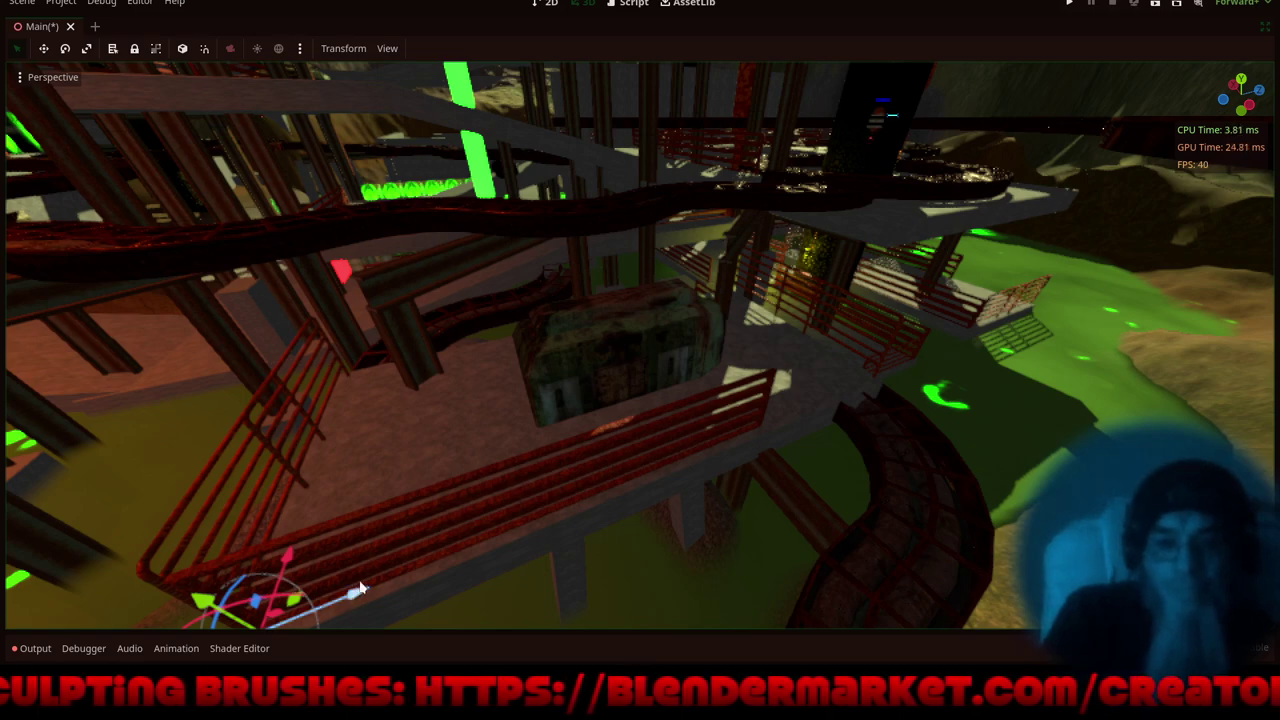
drag(282, 555, 339, 376)
key(f)
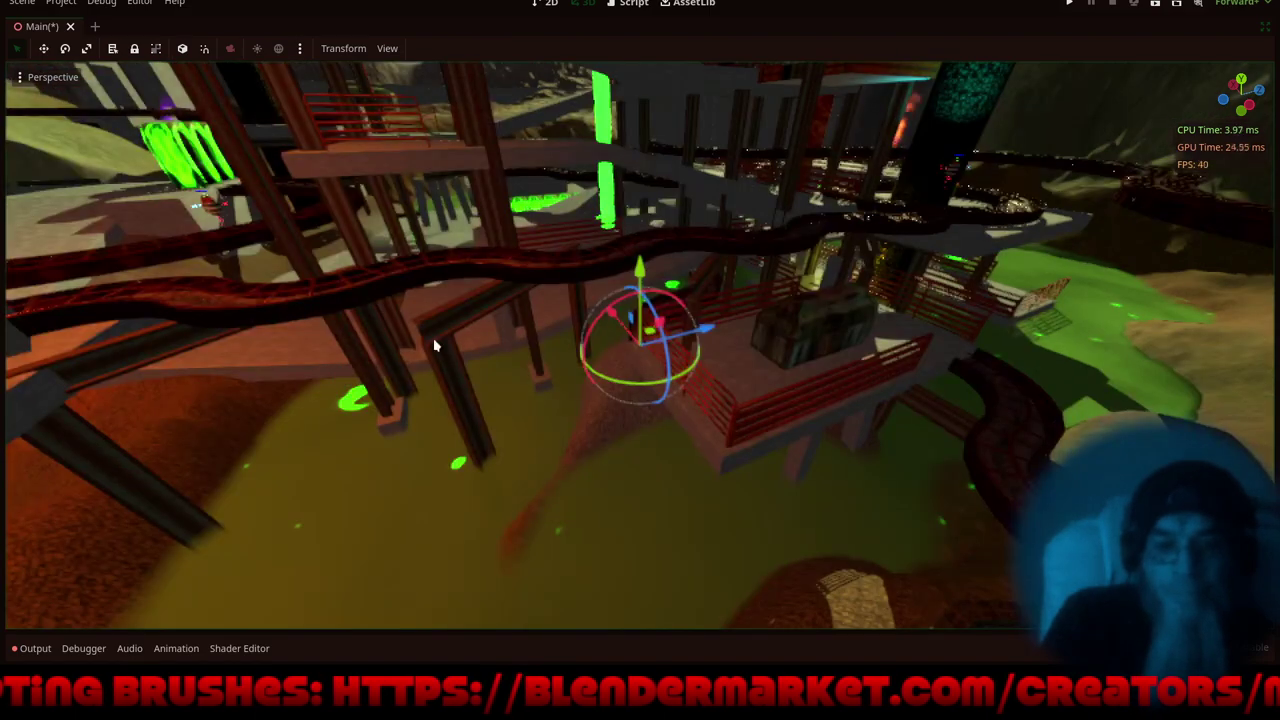
scroll(753, 299, up, 5)
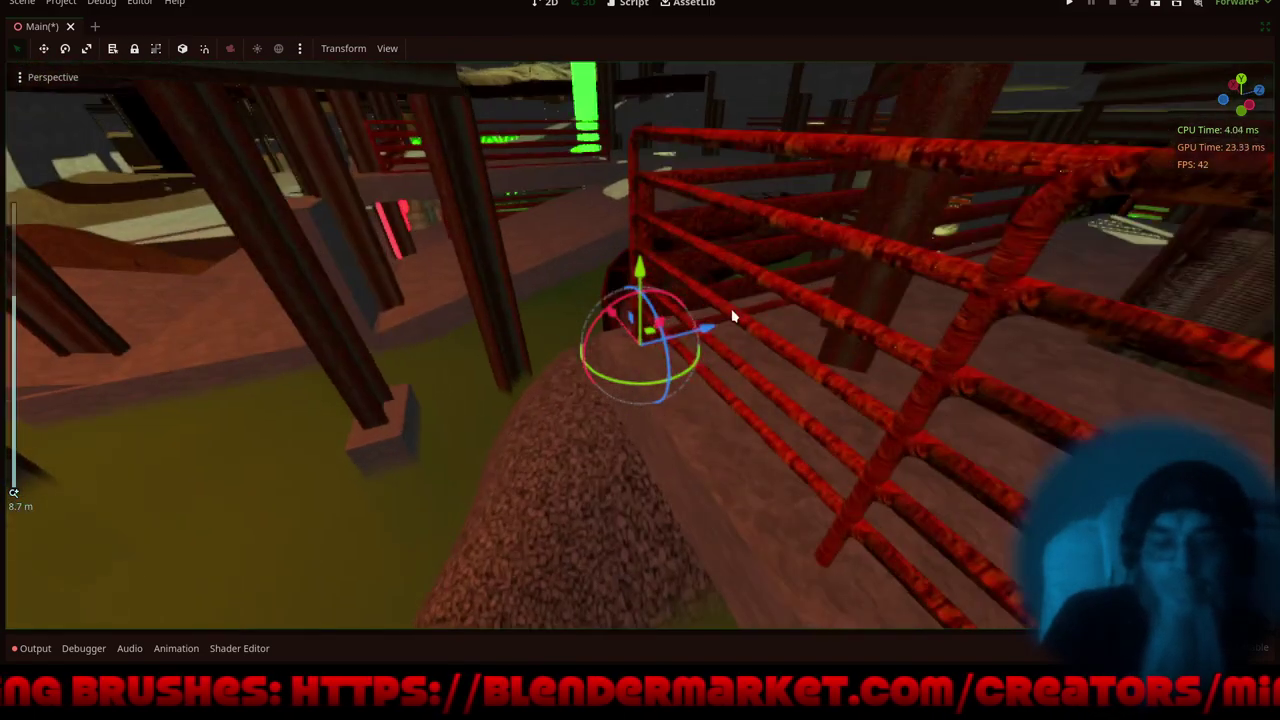
drag(703, 331, 825, 301)
- Slide the copied long railing slightly back along the deck edge towards the end of the curved pipe
key(f)
middle_drag(824, 339, 295, 340)
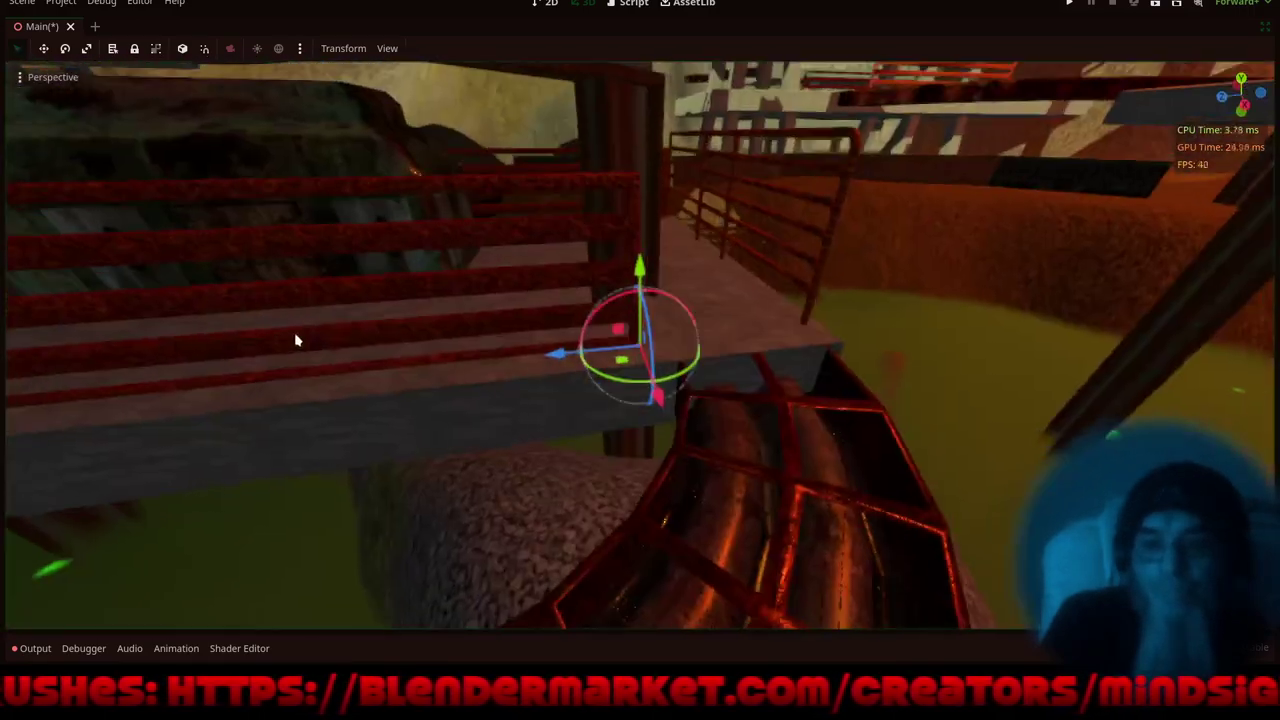
middle_drag(773, 333, 726, 338)
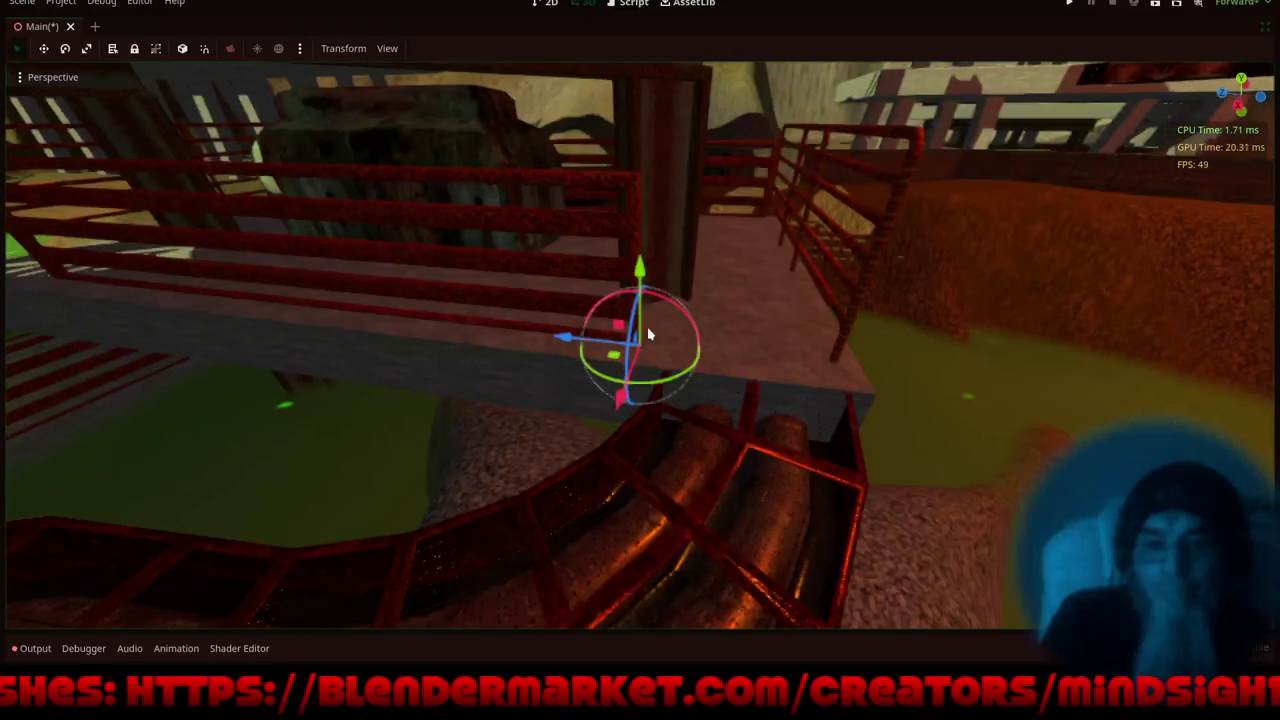
drag(575, 341, 606, 341)
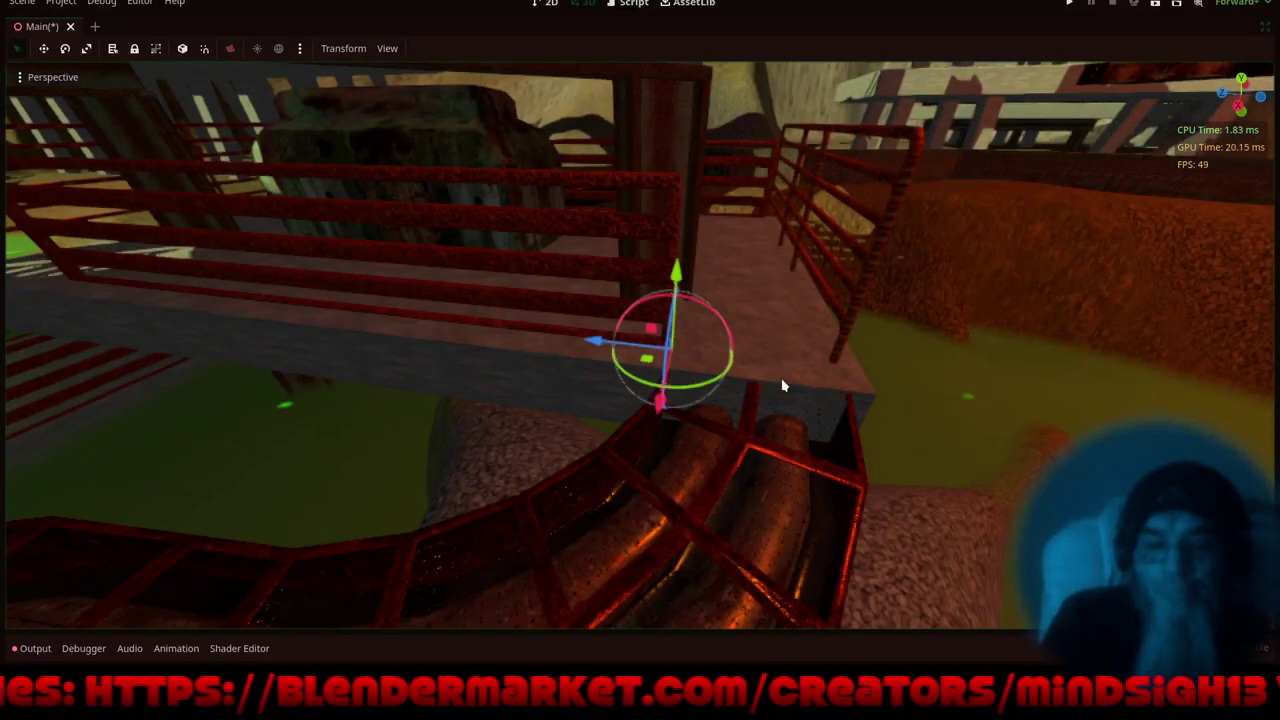
- Fine-tune the copied long railing's position so it lines up with the deck edge beside the pipe, and check the corner
middle_drag(783, 382, 648, 383)
scroll(645, 386, up, 3)
drag(585, 393, 565, 401)
middle_drag(808, 487, 652, 469)
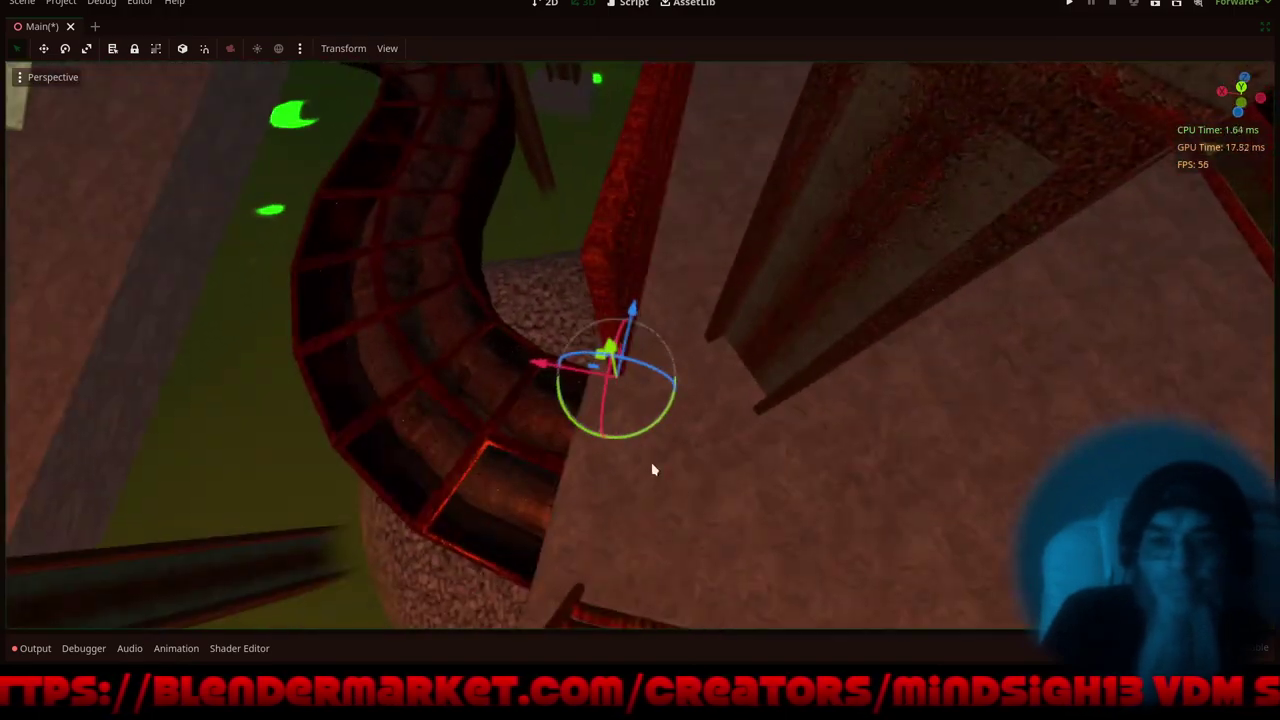
drag(540, 363, 543, 366)
middle_drag(502, 444, 655, 400)
scroll(808, 287, up, 8)
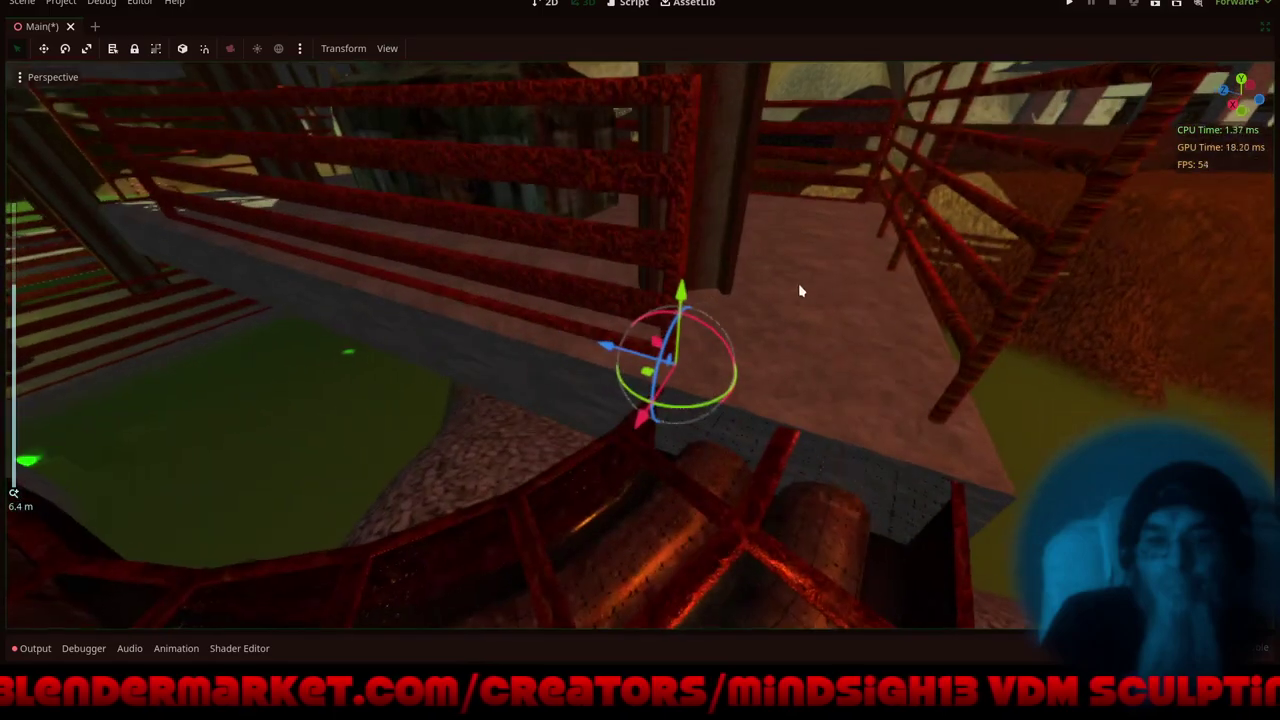
shift+middle_drag(799, 287, 567, 467)
middle_drag(778, 374, 522, 354)
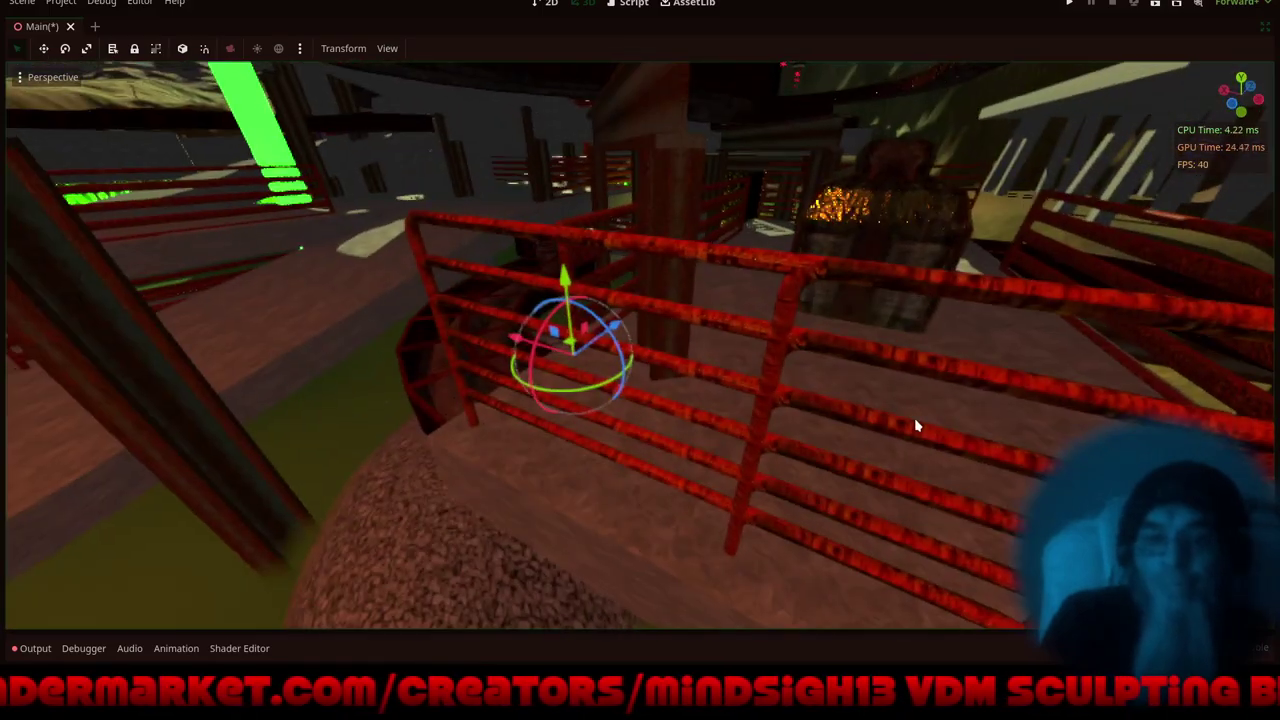
- Check the railings around the low platform from the deck and from outside, and save the Main scene
middle_drag(916, 426, 455, 450)
middle_drag(705, 402, 677, 412)
scroll(589, 402, down, 5)
middle_drag(789, 413, 622, 486)
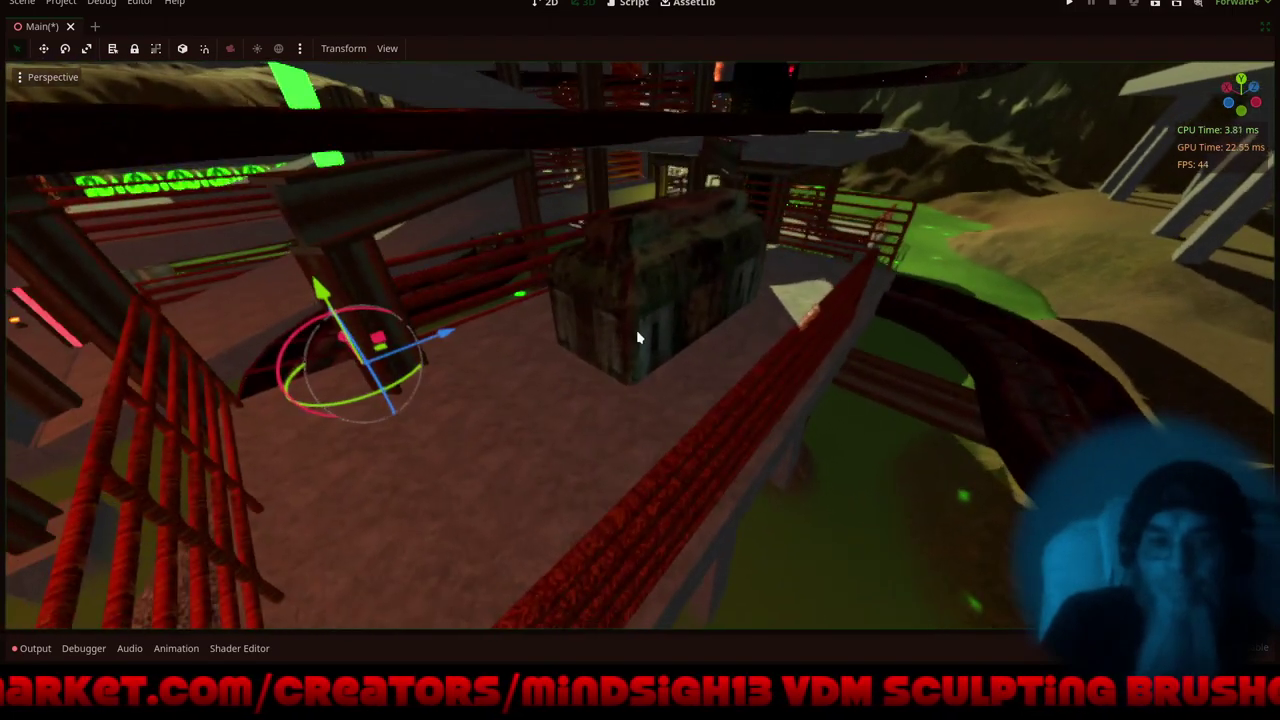
middle_drag(638, 338, 561, 393)
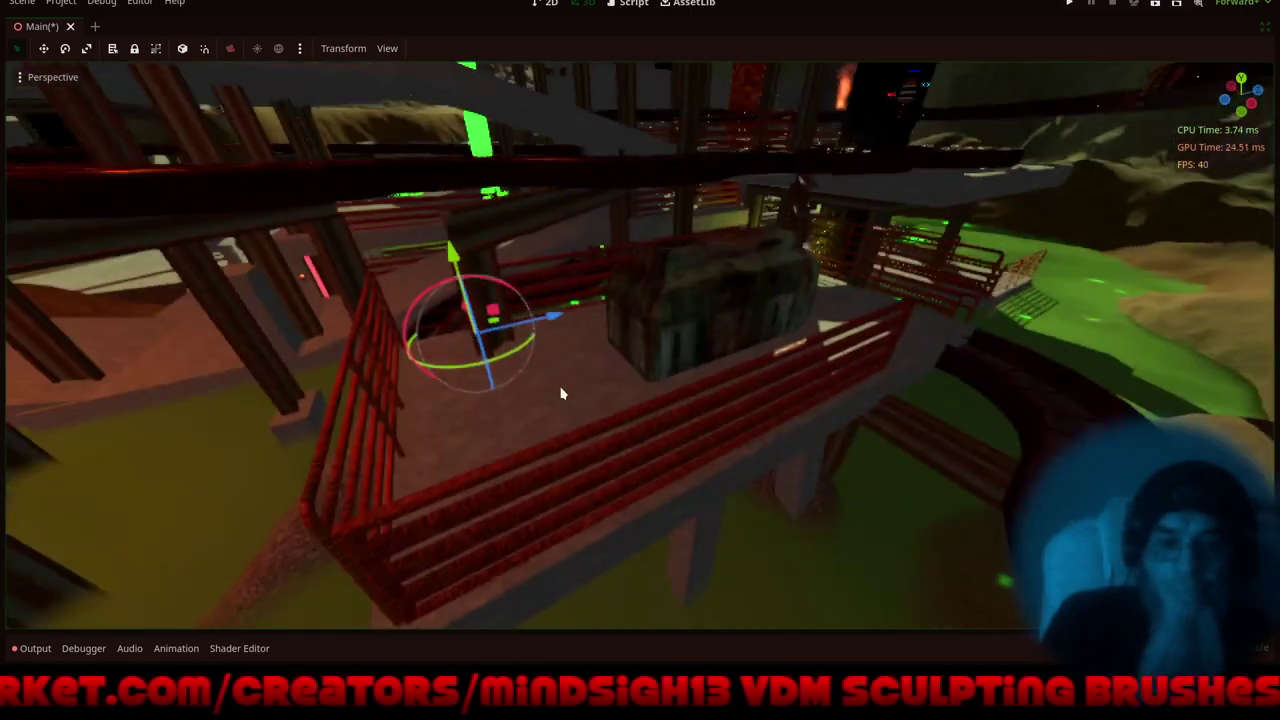
scroll(560, 376, down, 10)
shift+middle_drag(671, 391, 406, 437)
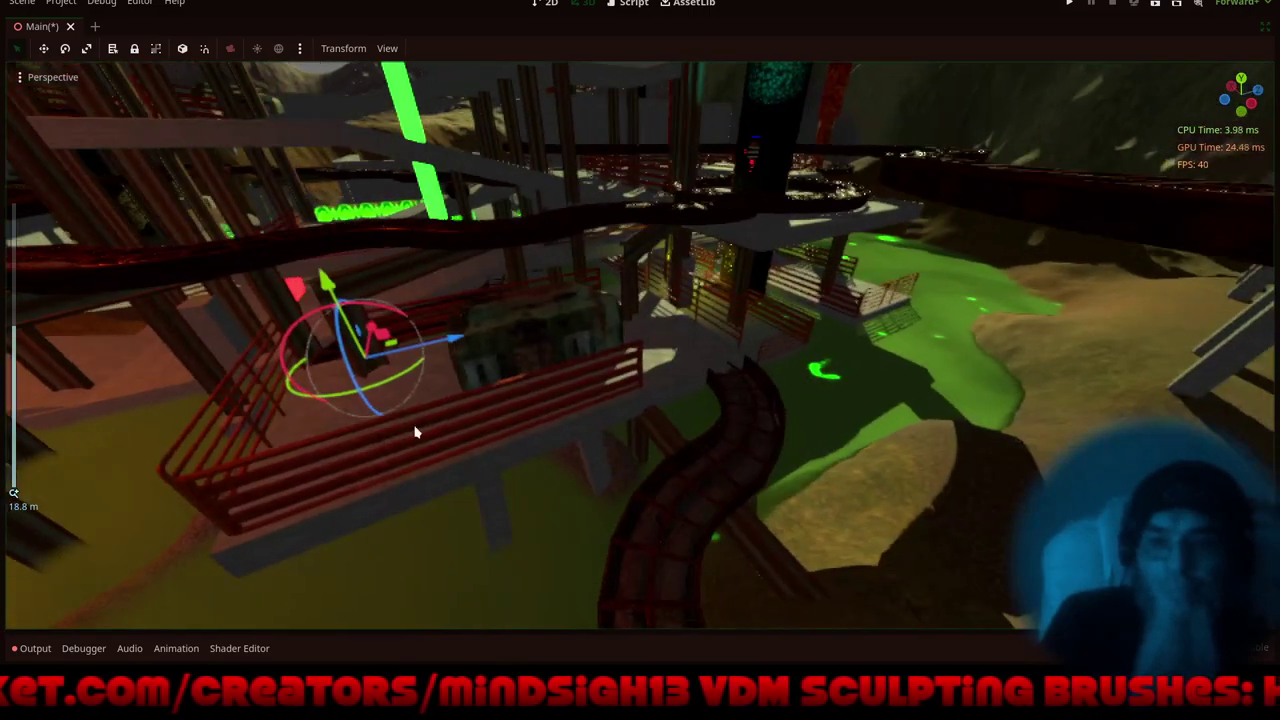
key(ctrl+s)
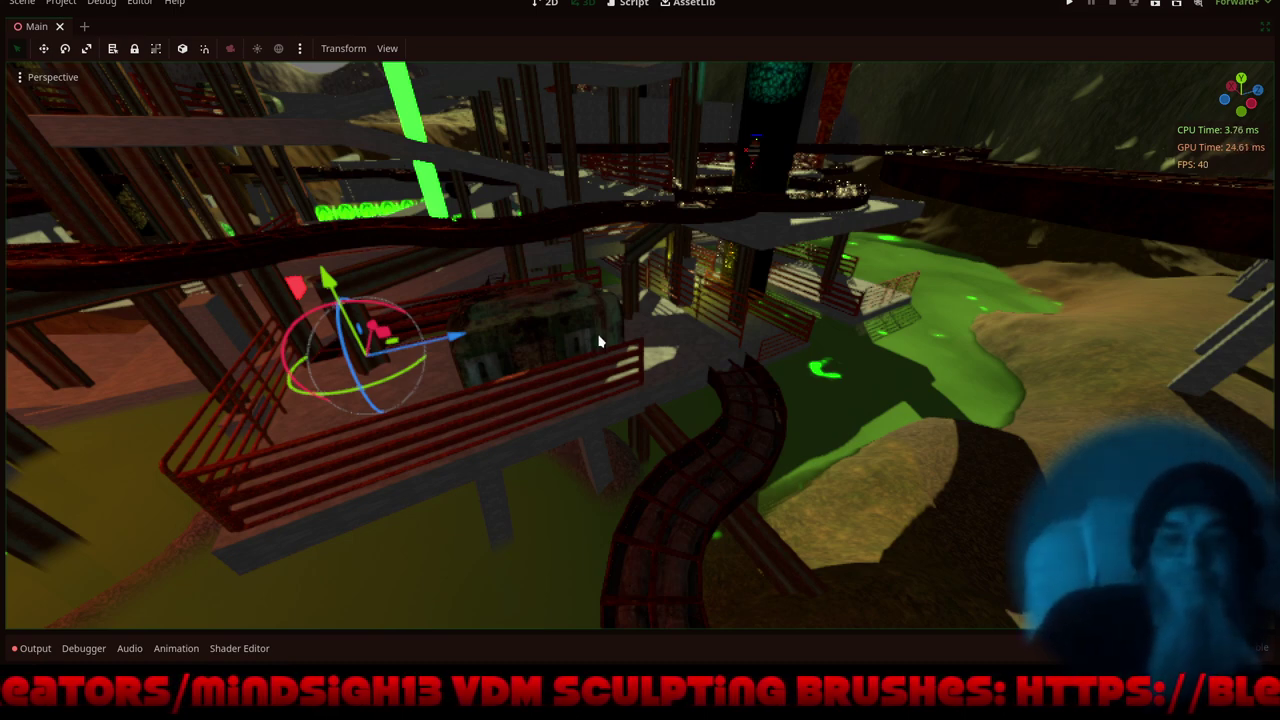
- Examine the low platform, the short curved pipe and the surrounding swamp bank from above and from ground level
middle_drag(597, 393, 513, 397)
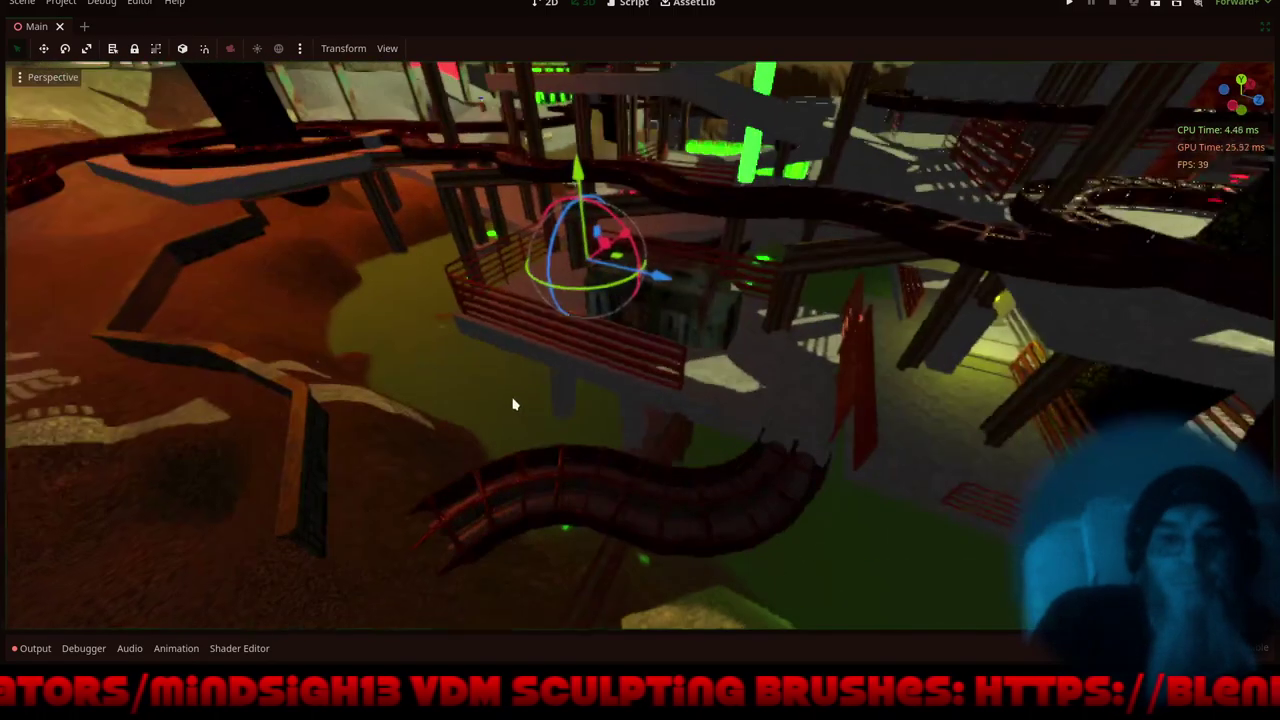
scroll(634, 384, down, 9)
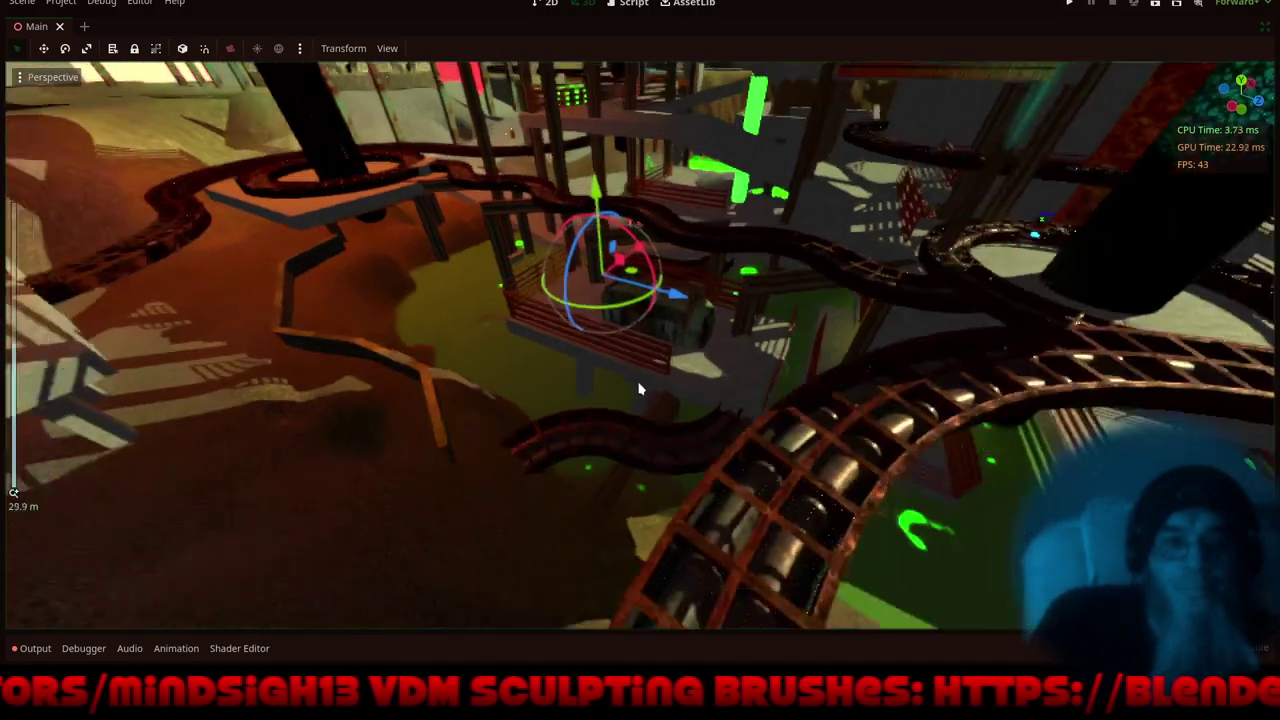
middle_drag(617, 465, 598, 505)
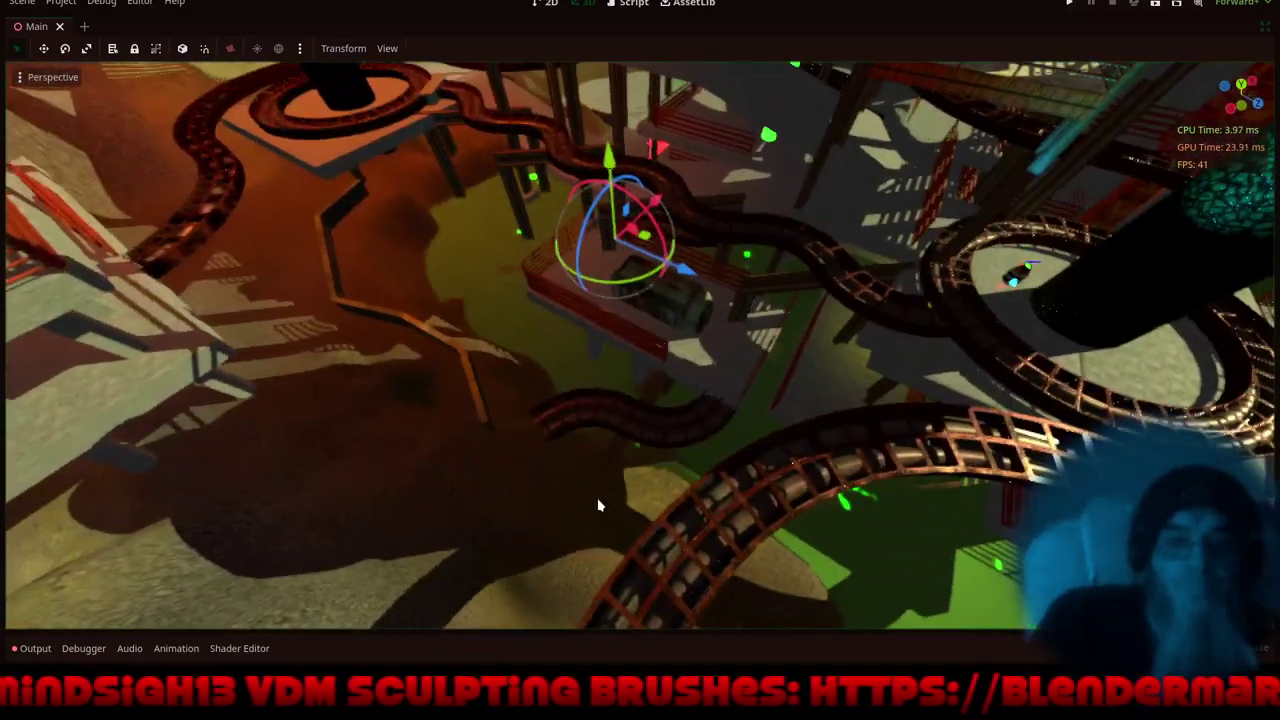
middle_drag(535, 544, 617, 518)
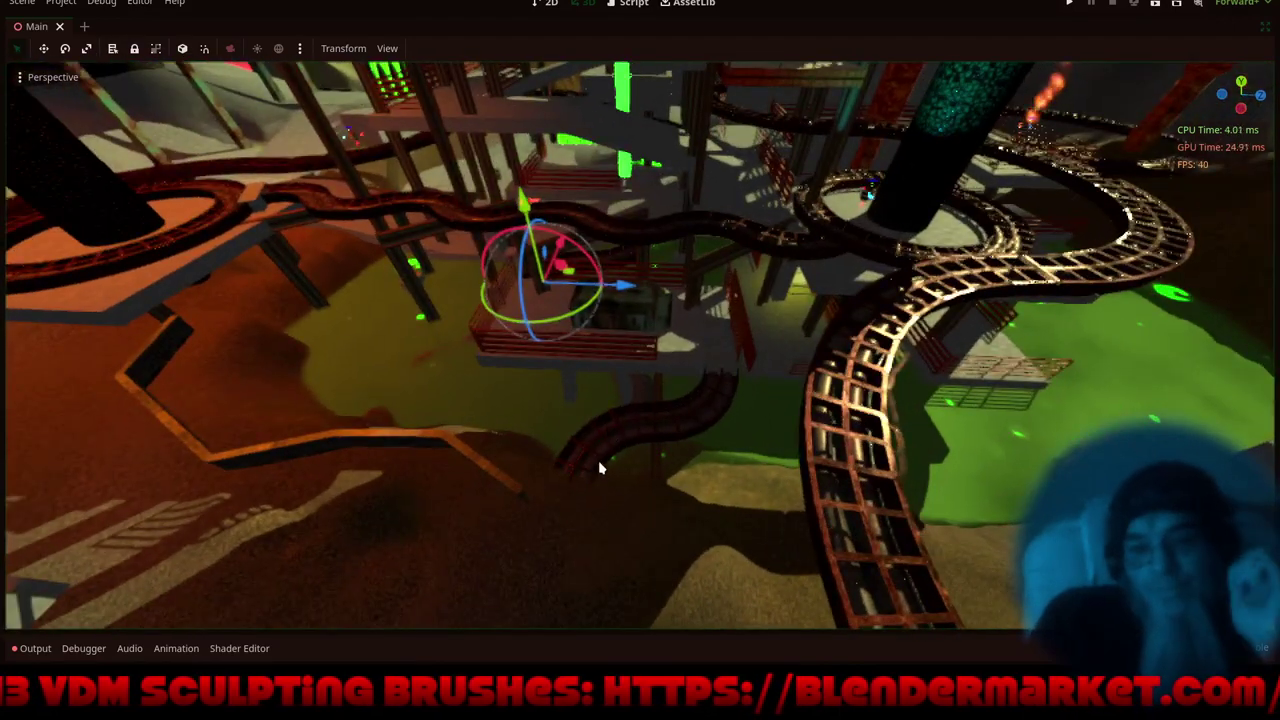
middle_drag(517, 552, 596, 431)
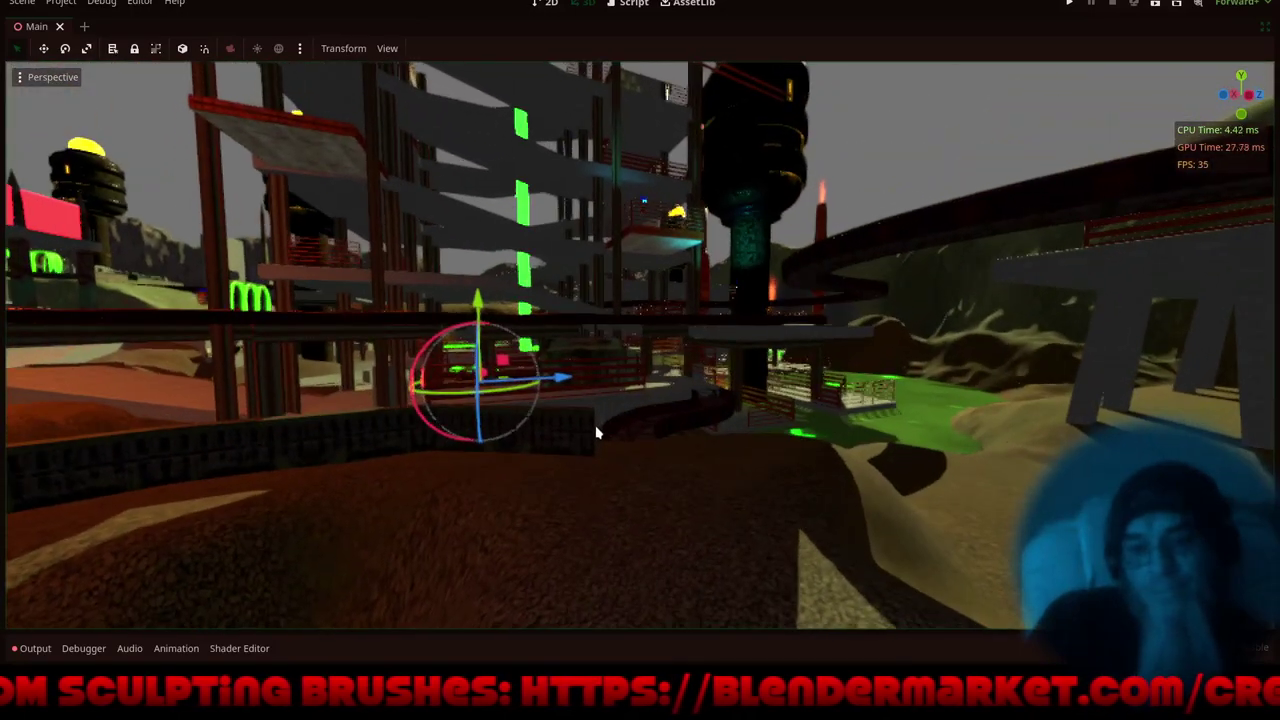
- Save the scene and run the game, walking the character from the starting pipe across the swamp walkways towards the curved pipe
key(ctrl+s)
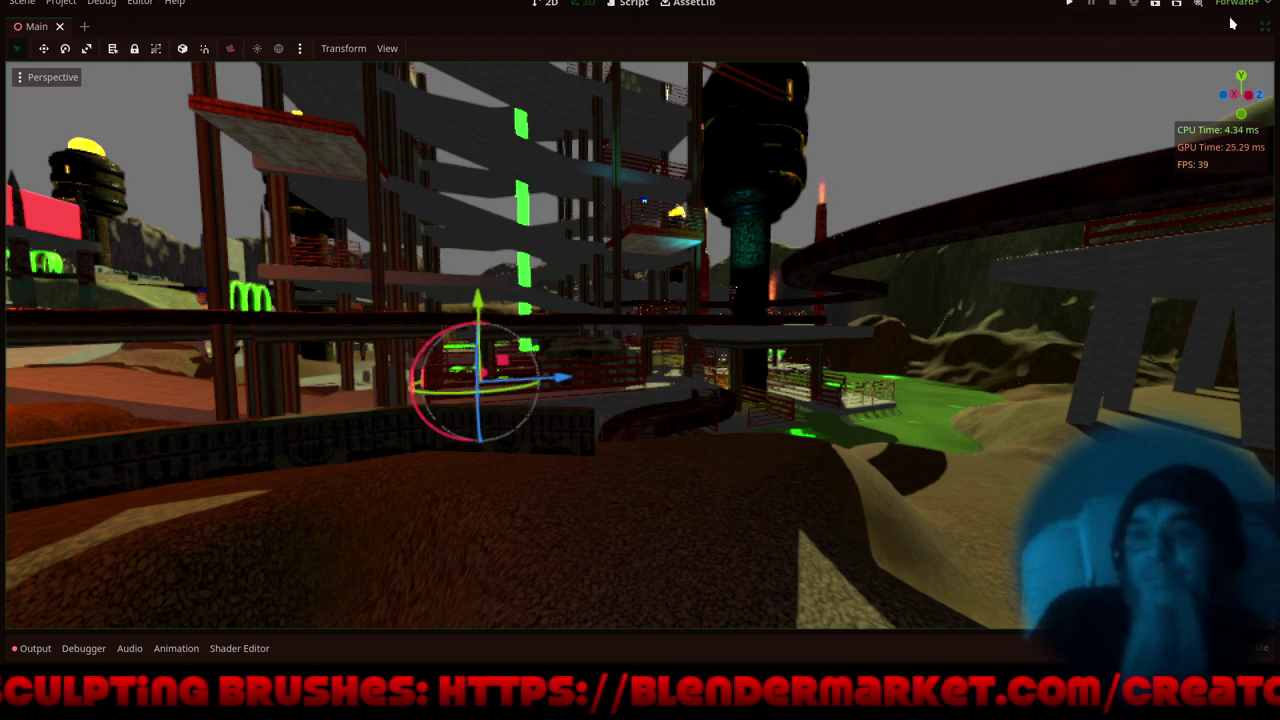
click(1069, 5)
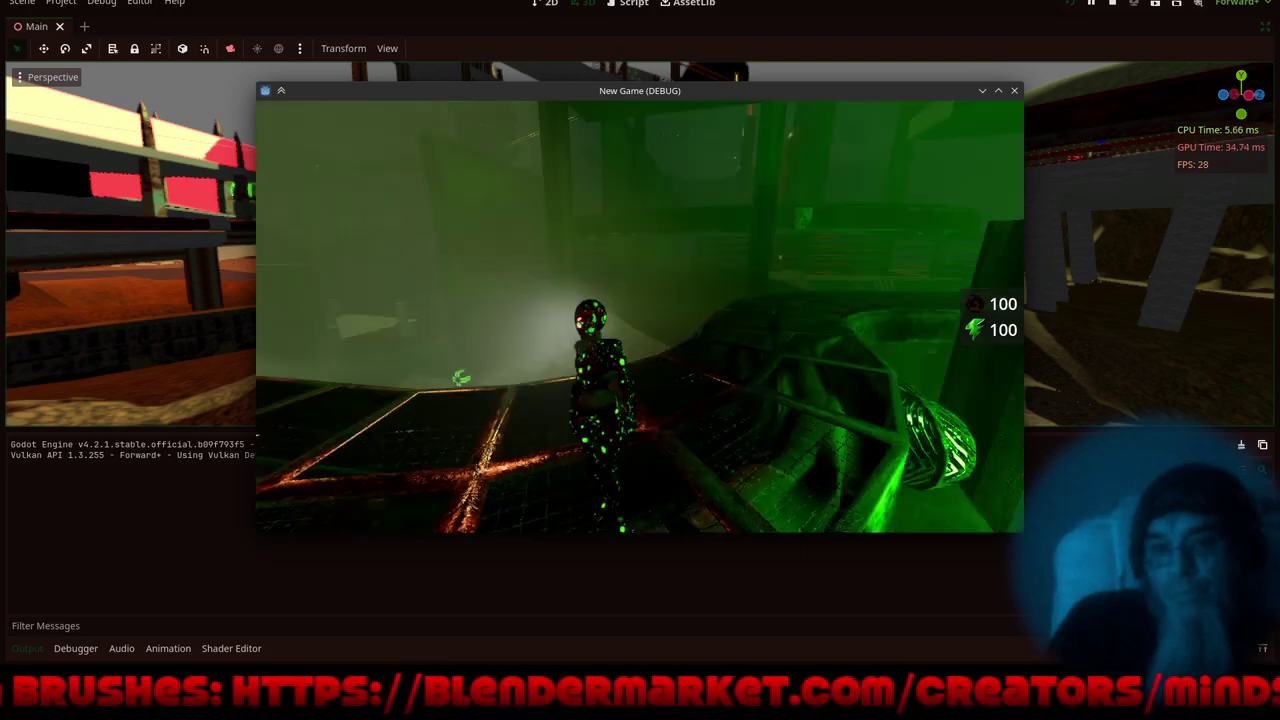
key(w)
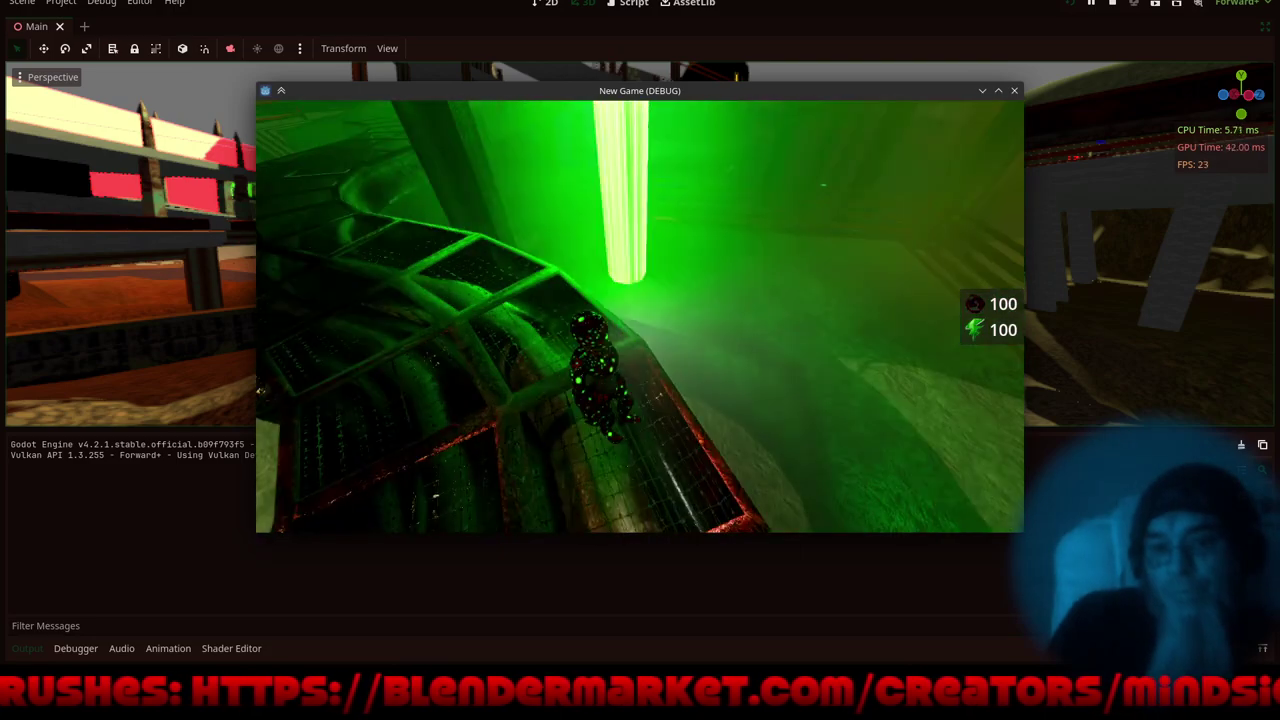
key(w)
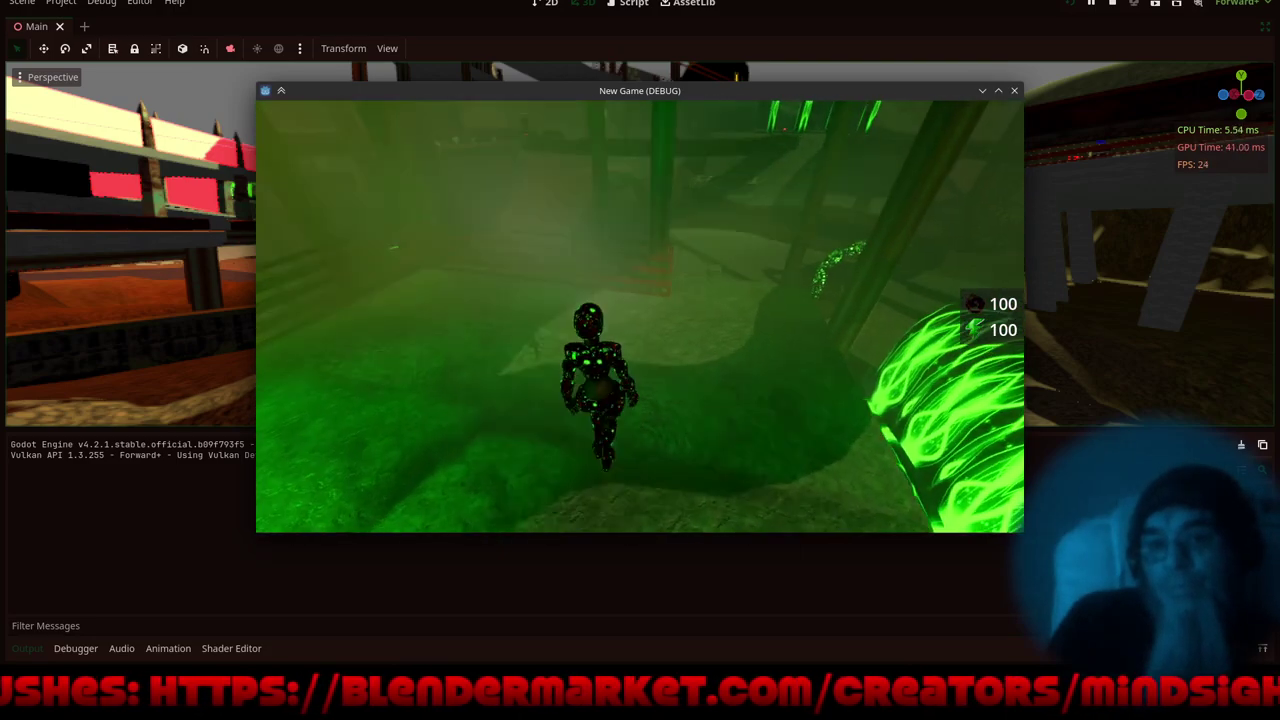
key(w)
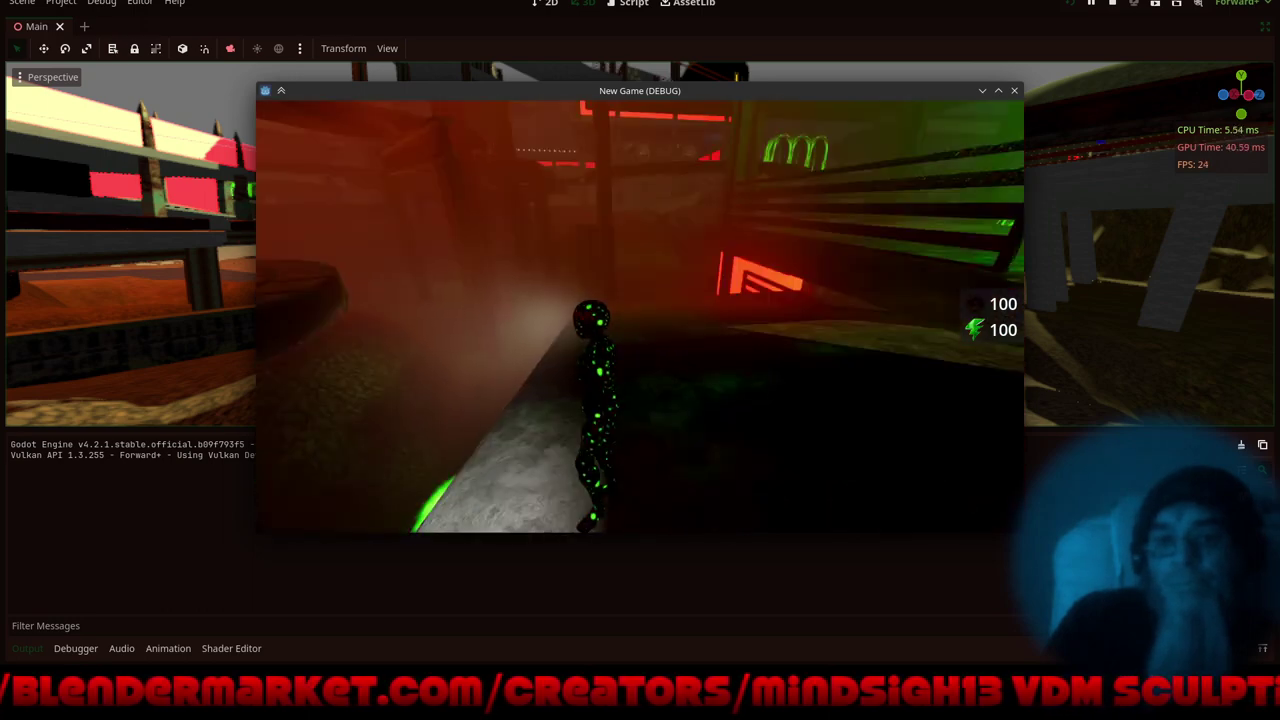
key(w)
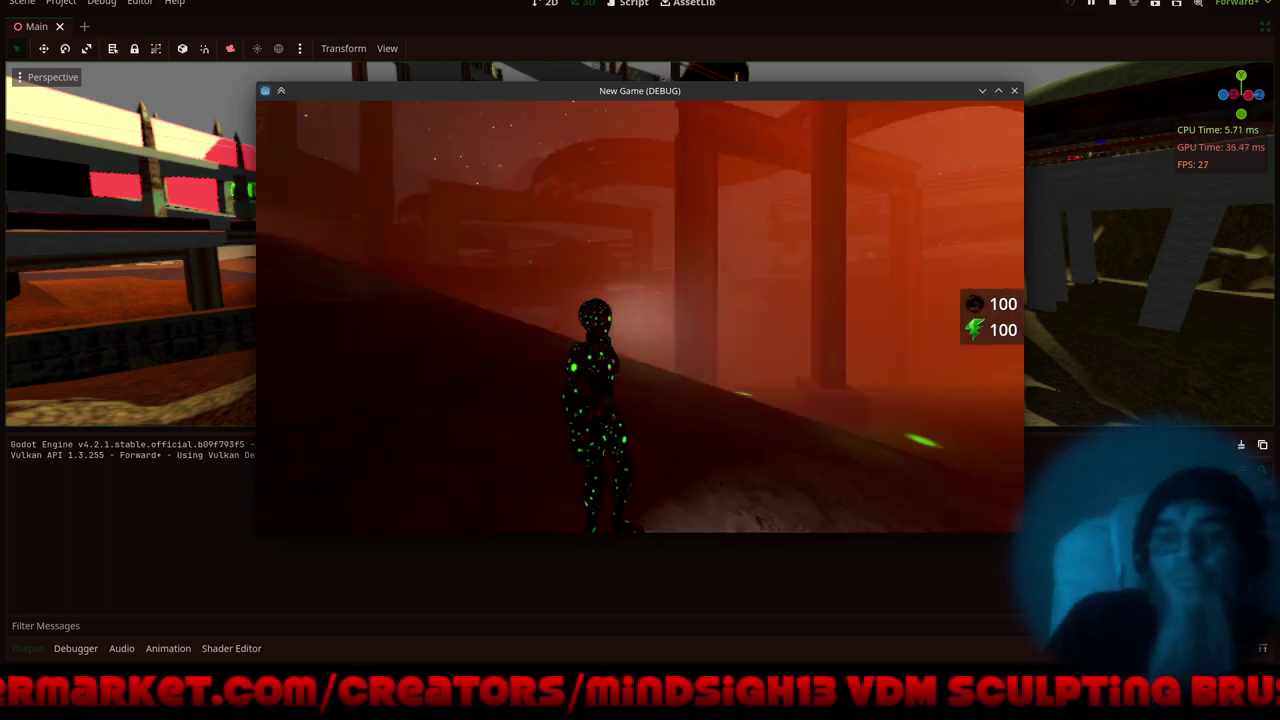
key(w)
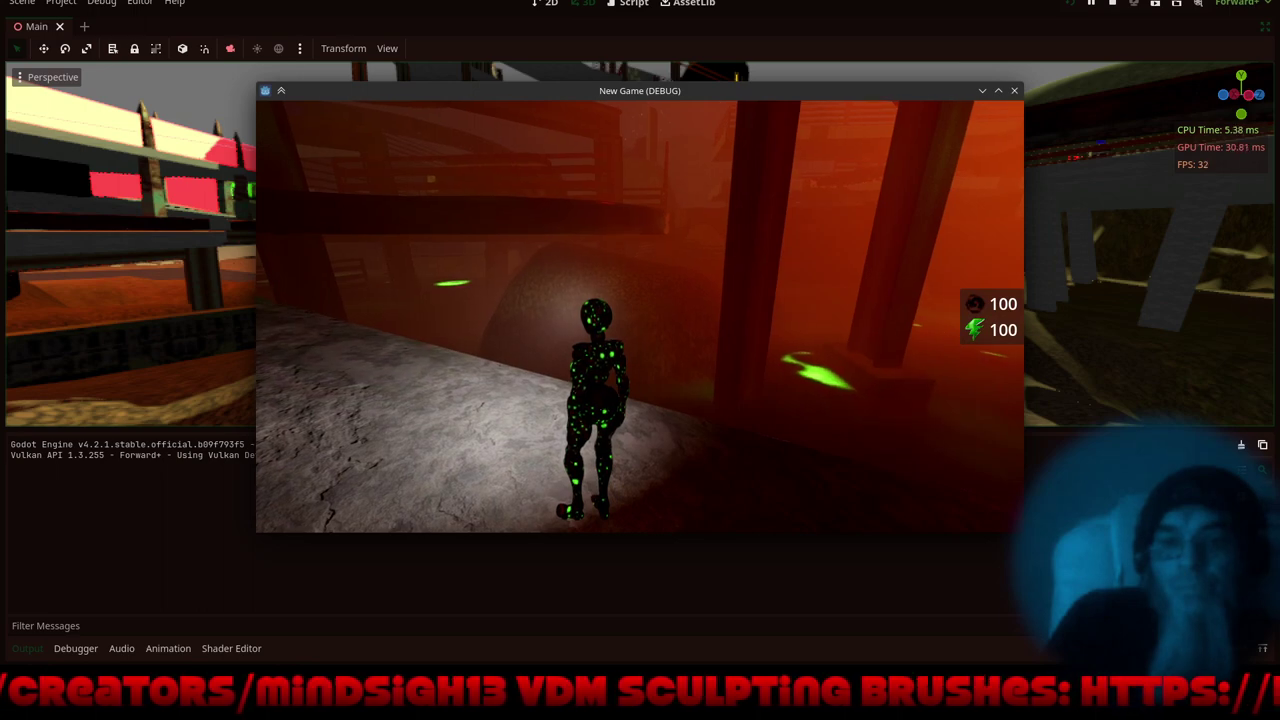
key(w)
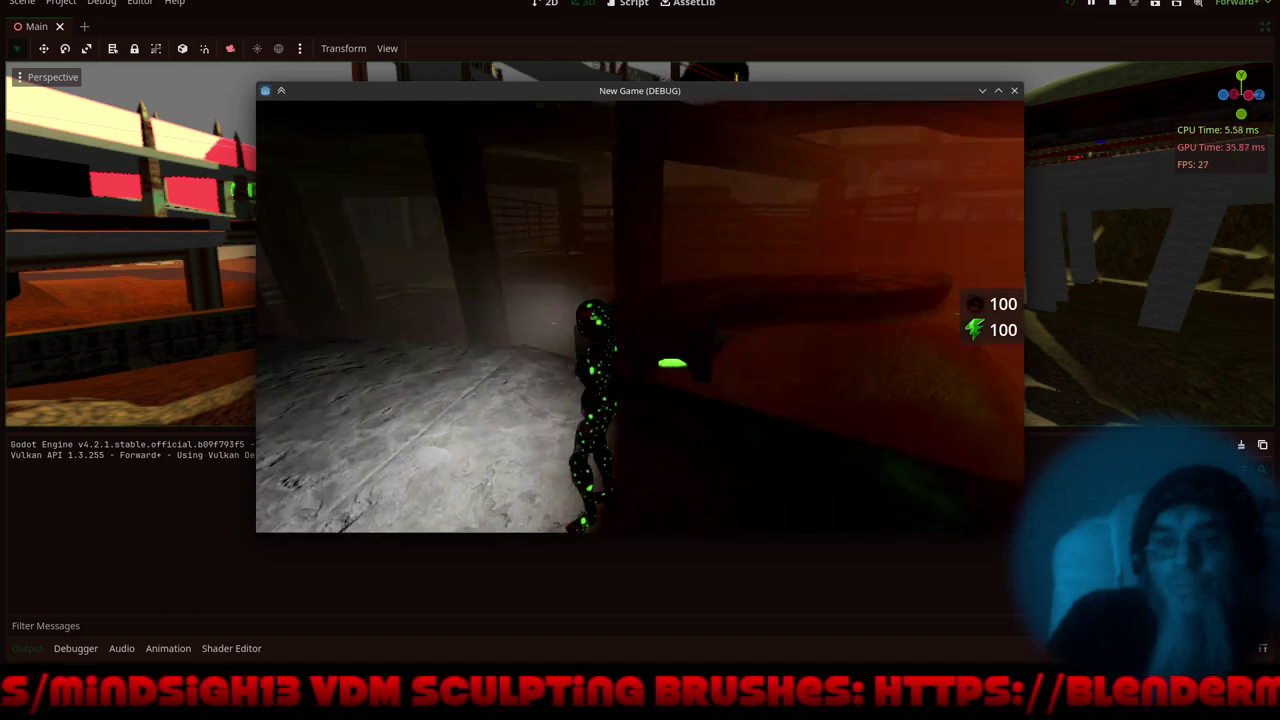
key(w)
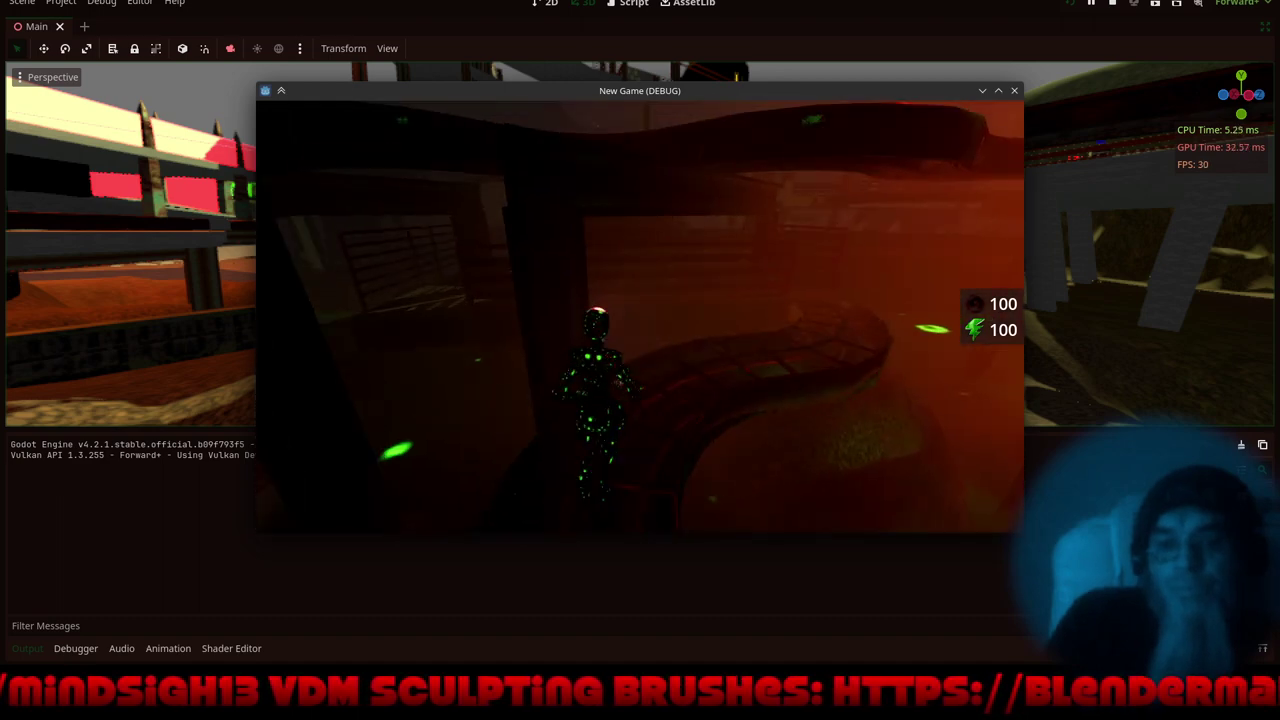
- Playtest the low platform by walking the character along the pipe onto the deck and between the railings and the bunker
key(w)
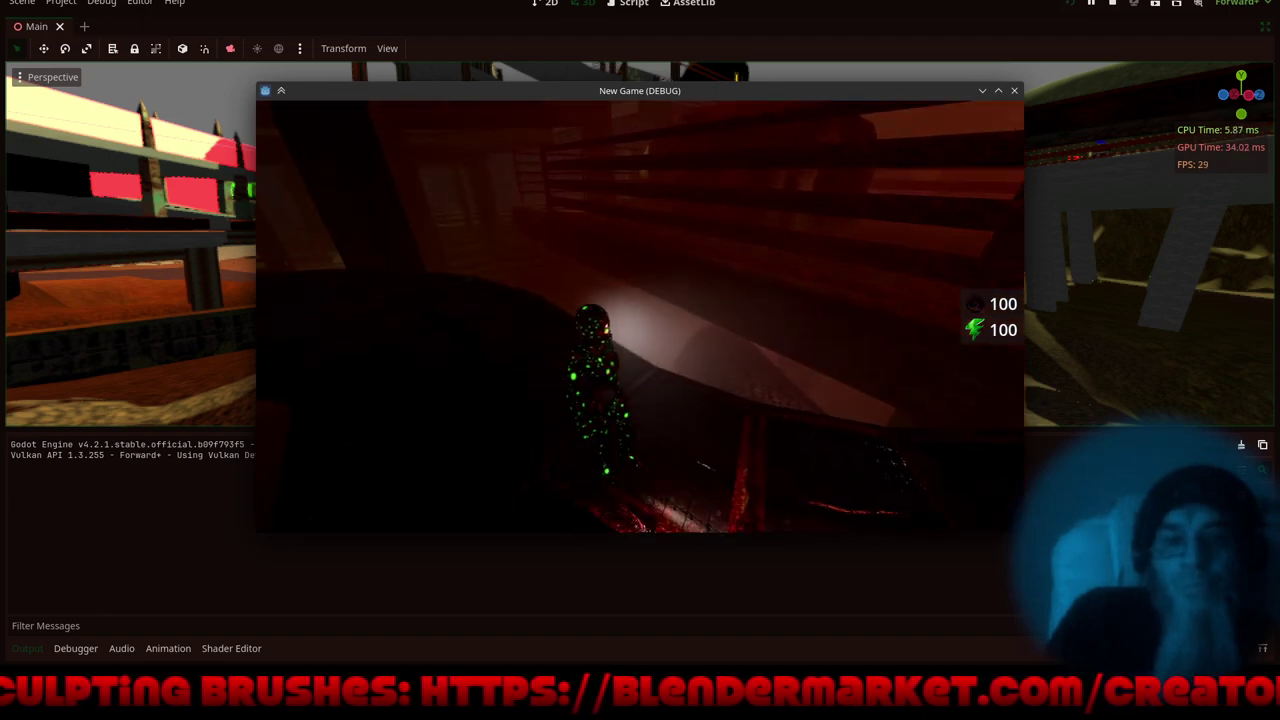
key(w)
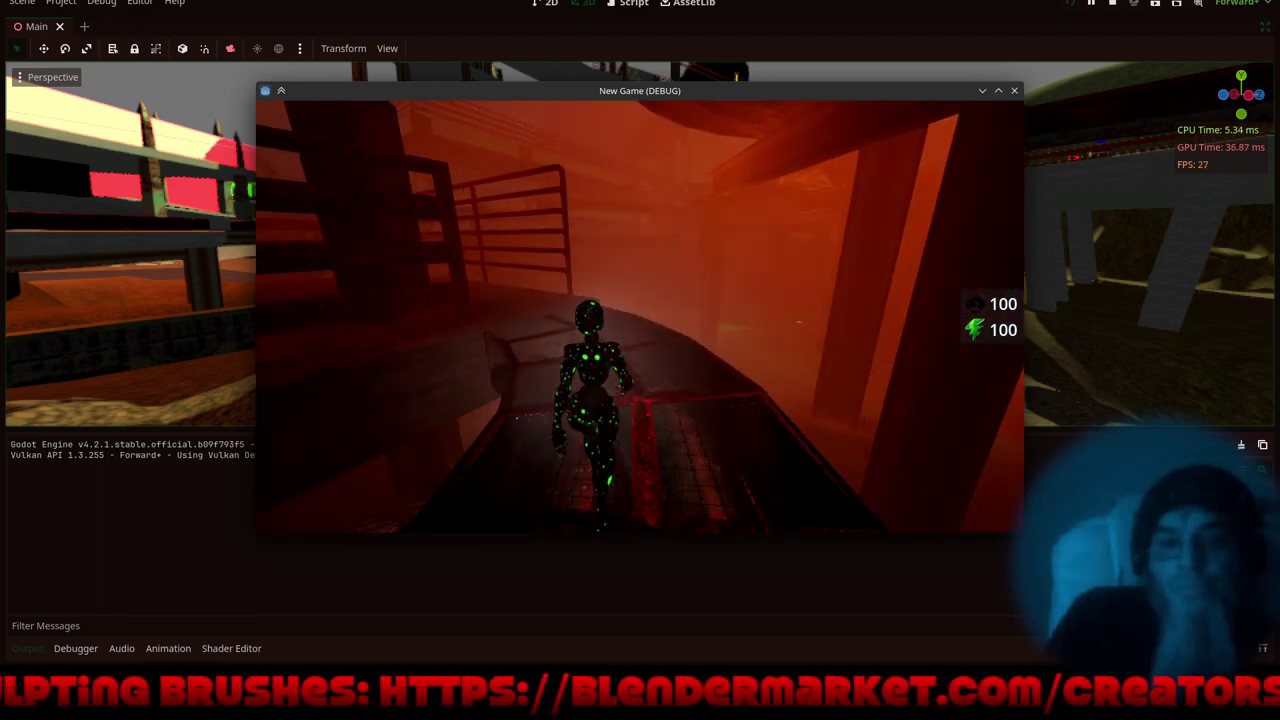
key(w)
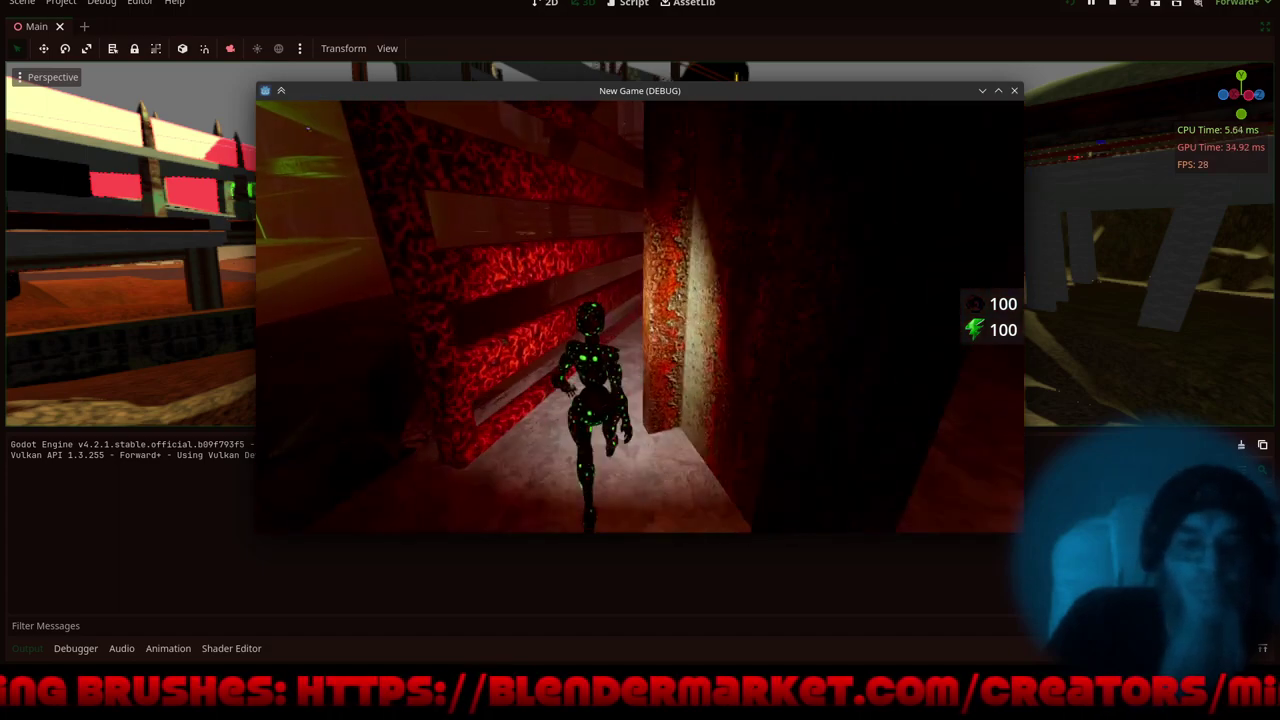
key(w)
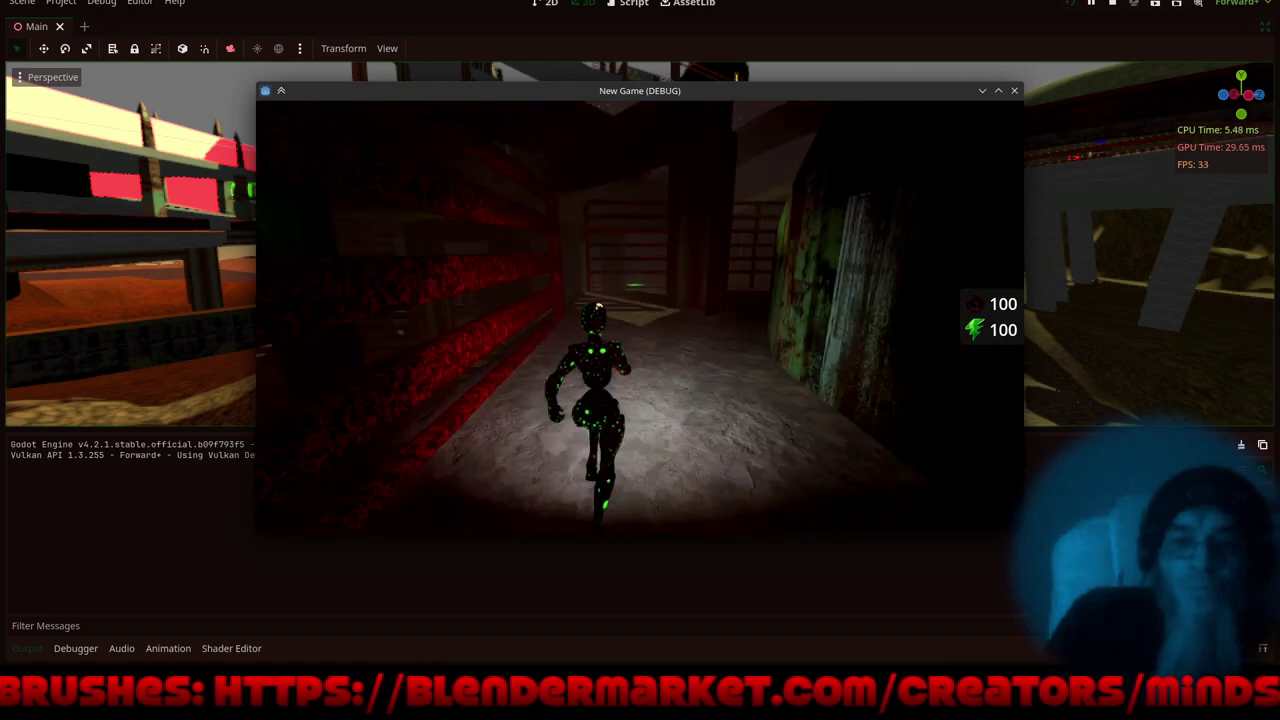
key(w)
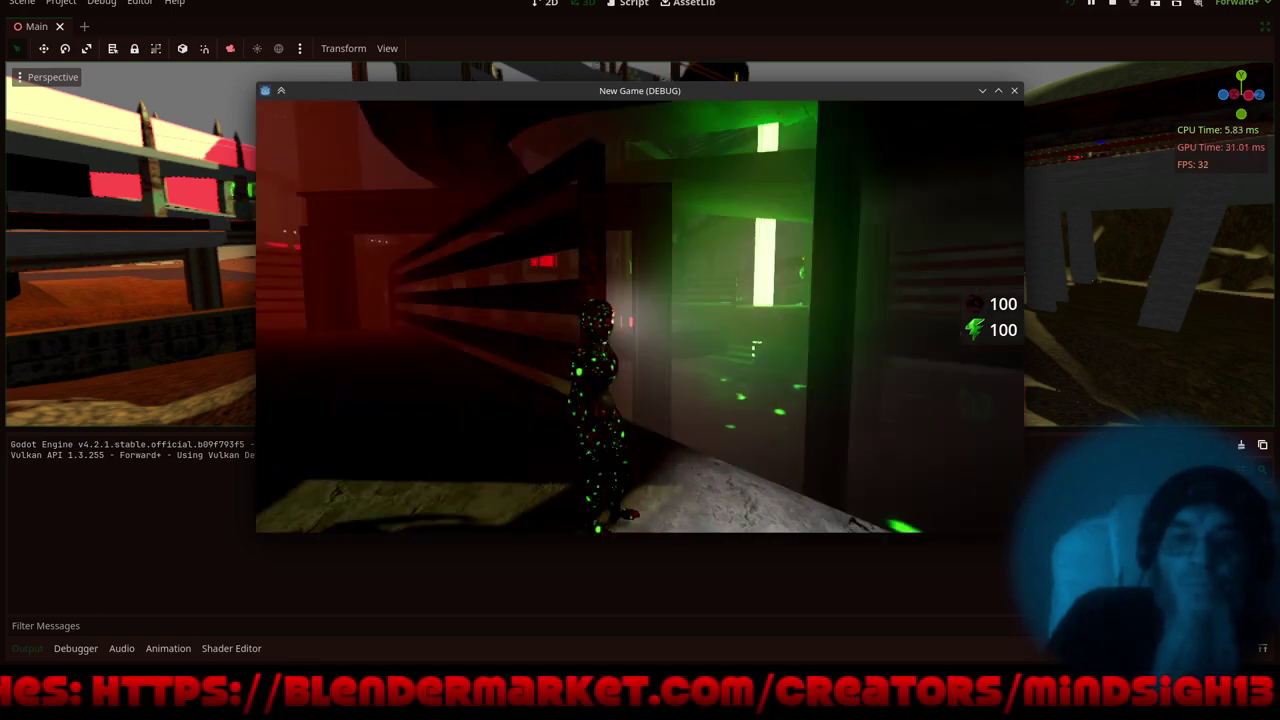
key(w)
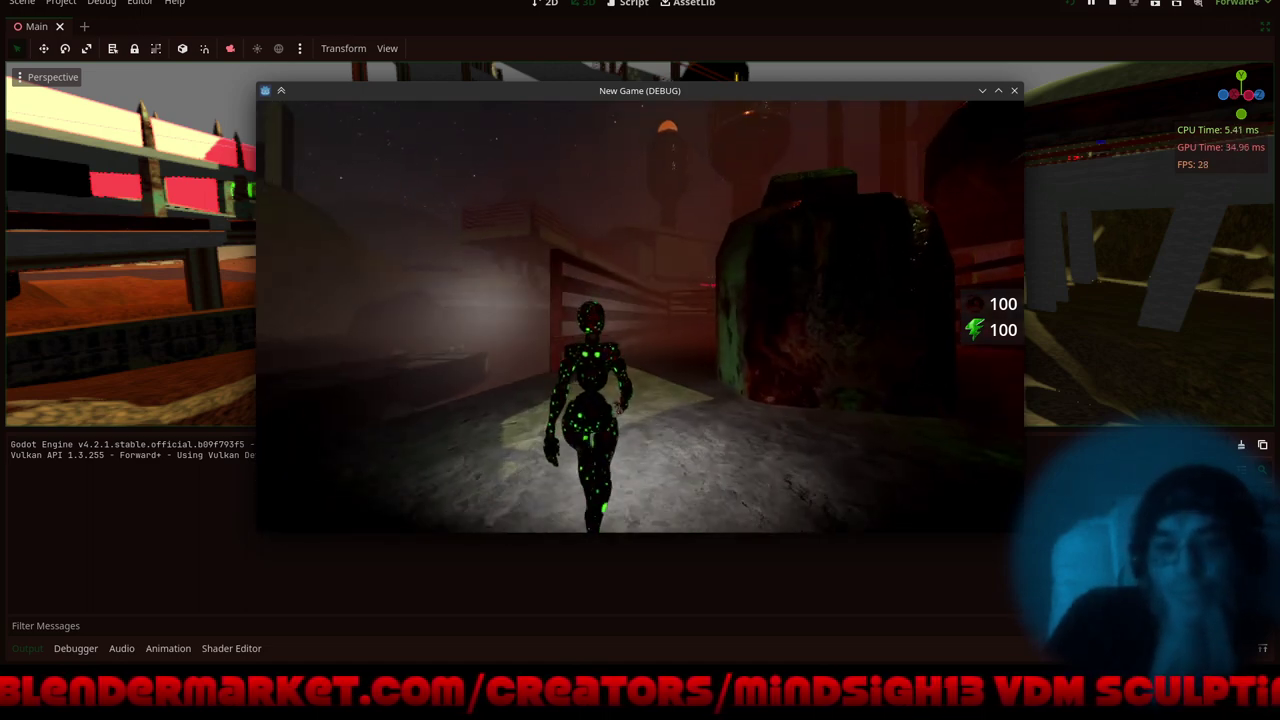
key(w)
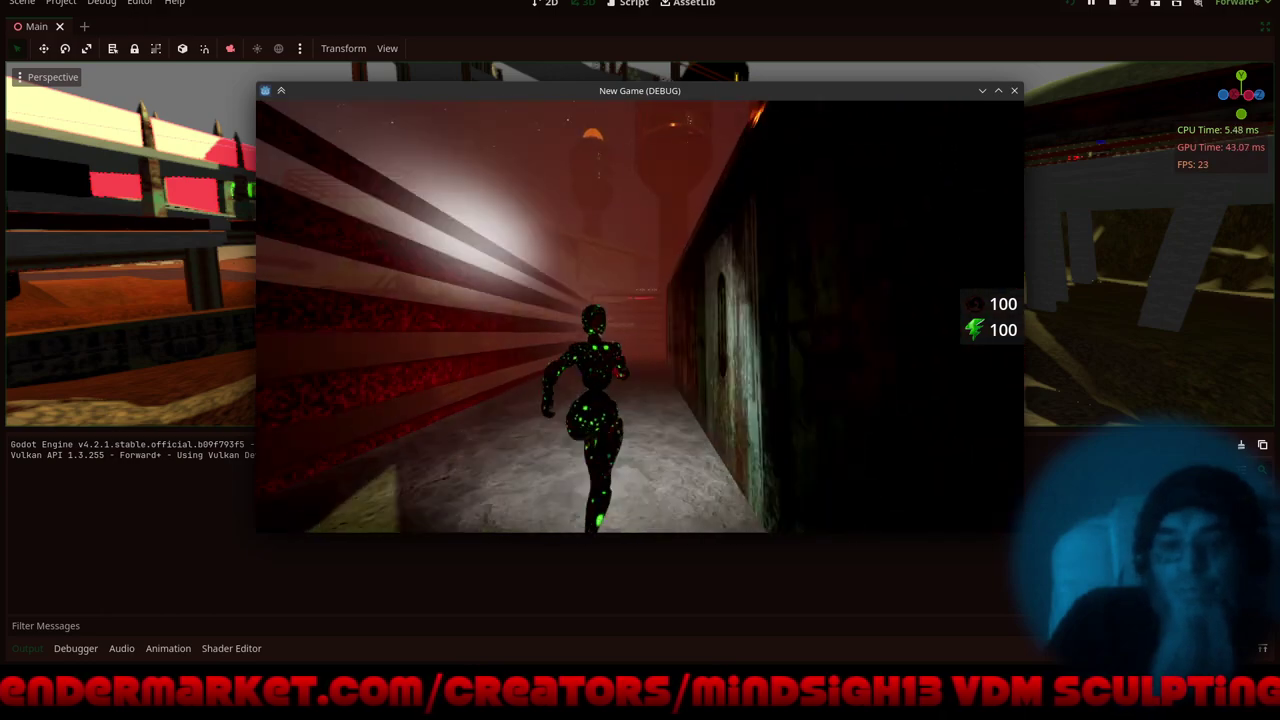
key(w)
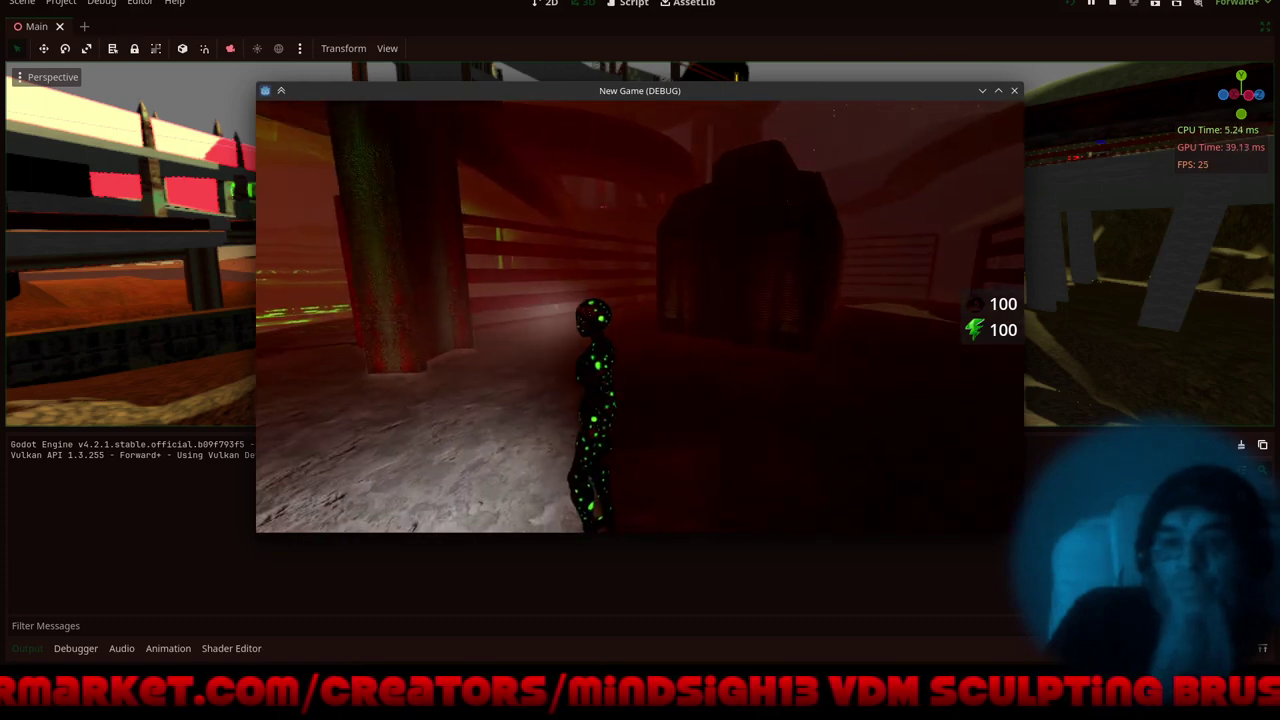
- Walk the character off the platform over the short pipe and explore the rocky bank around the green swamp
key(w)
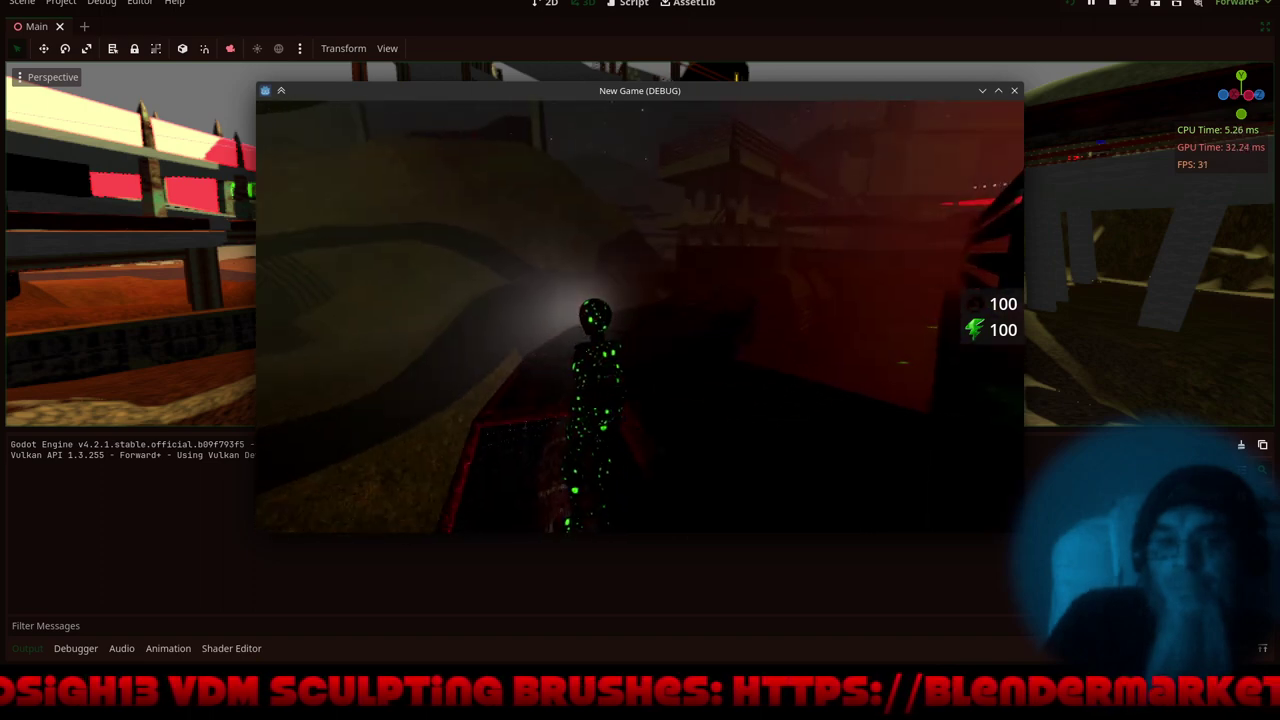
key(w)
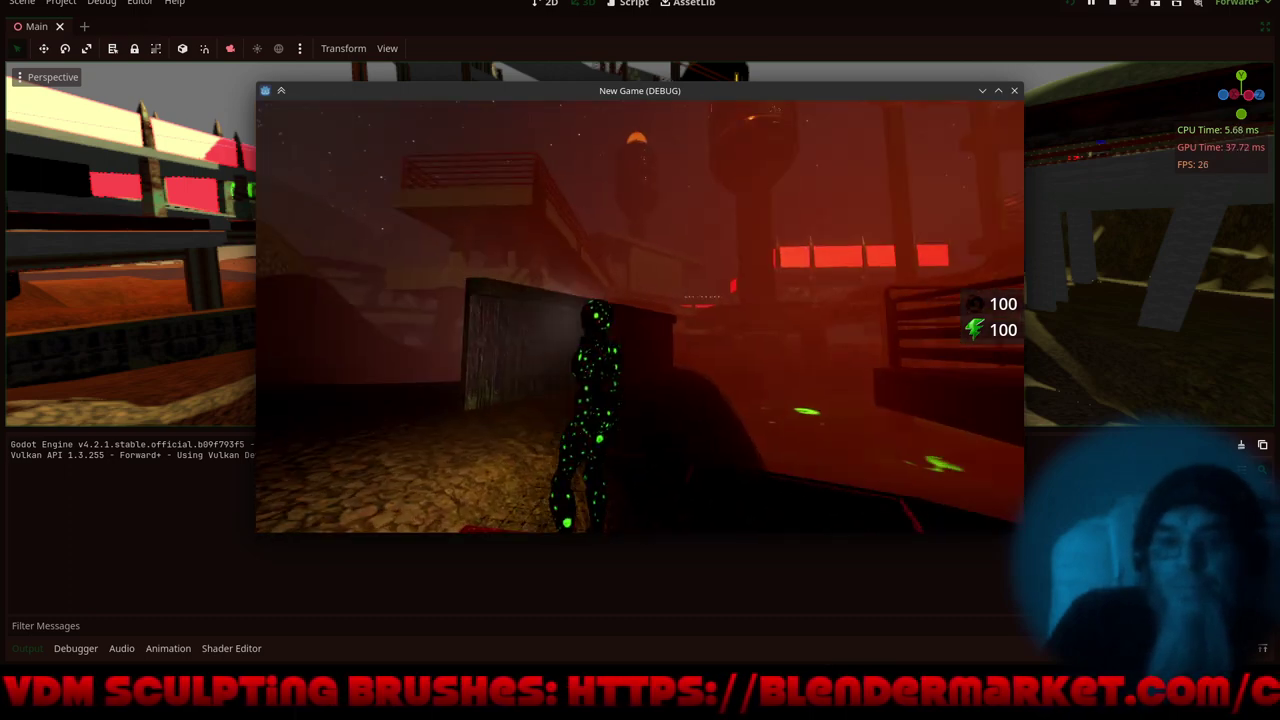
key(w)
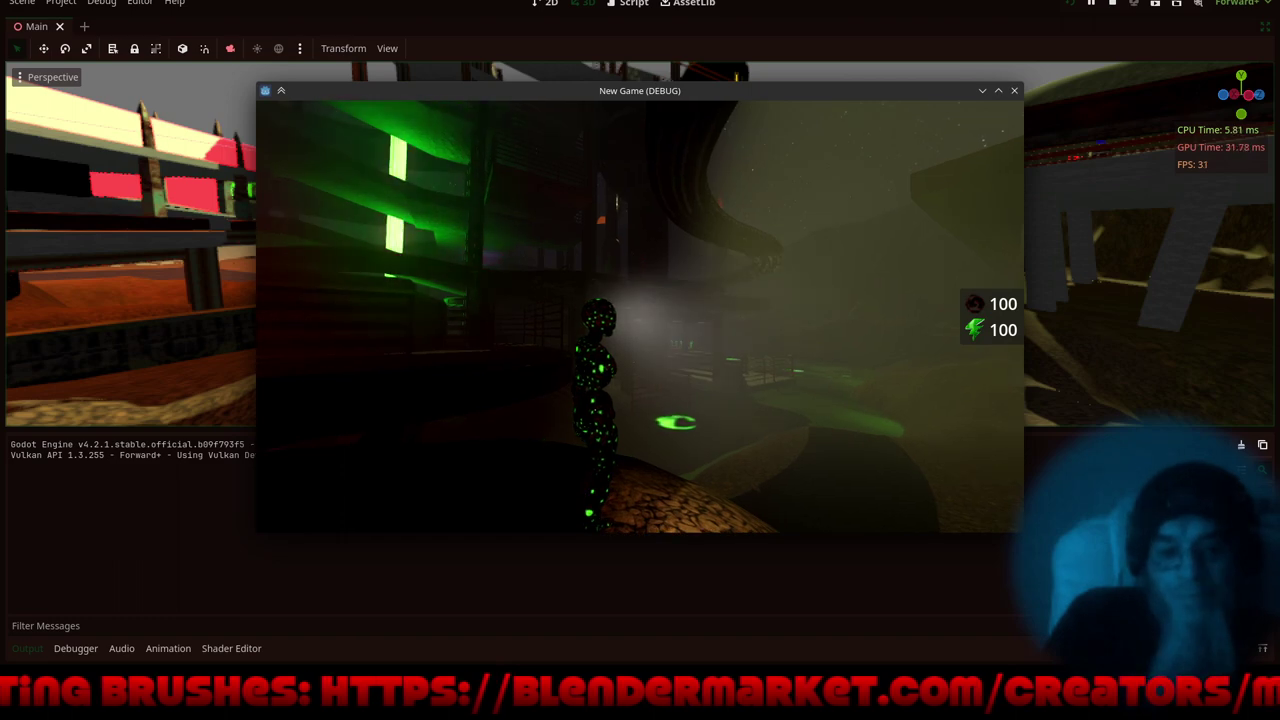
key(w)
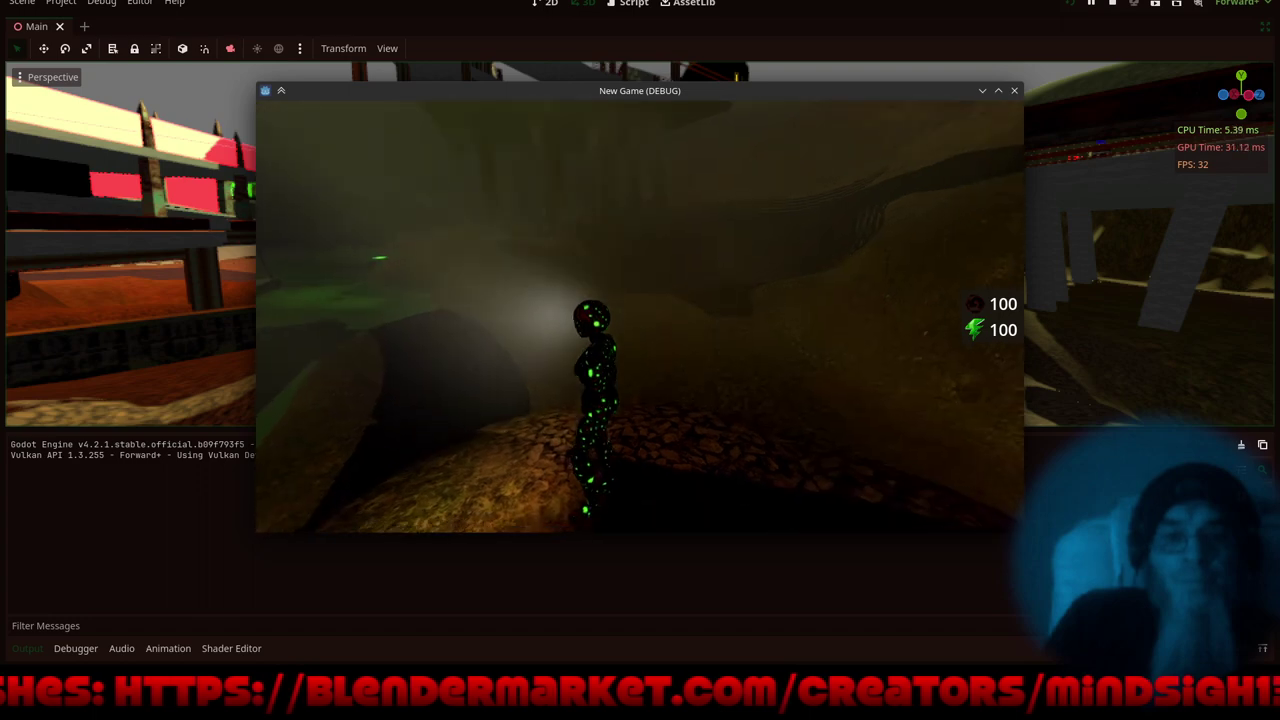
key(w)
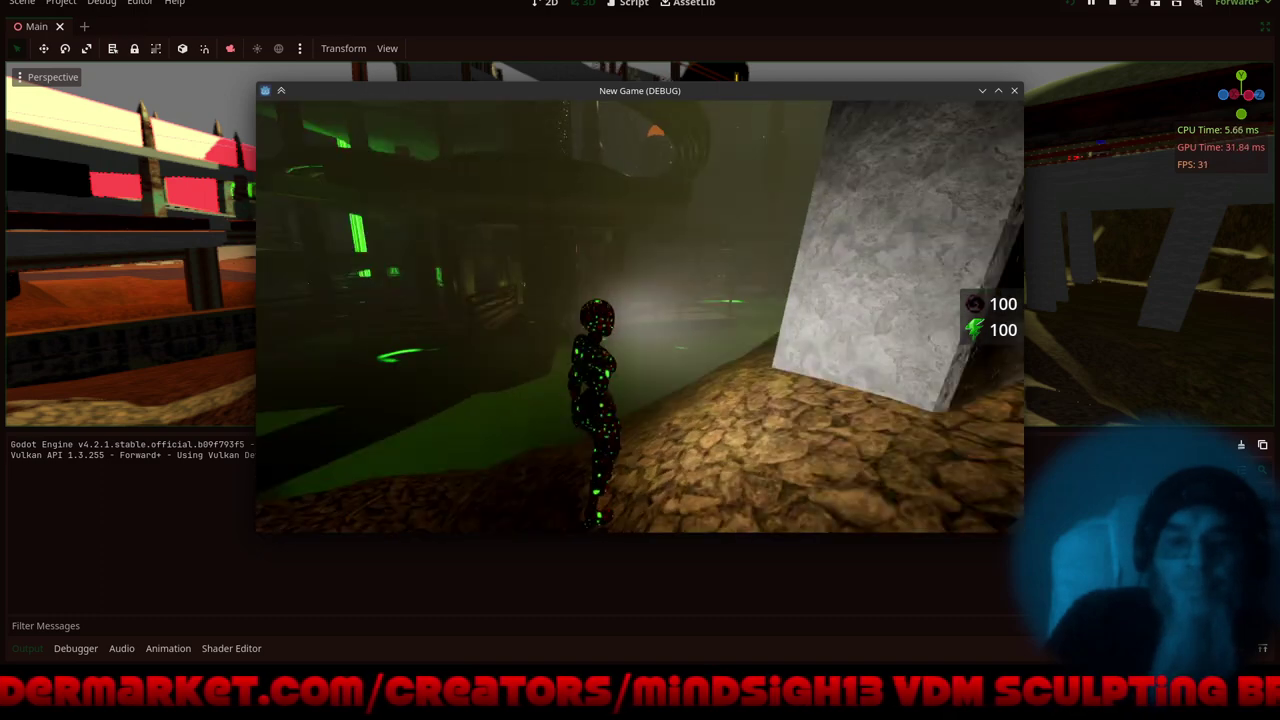
key(w)
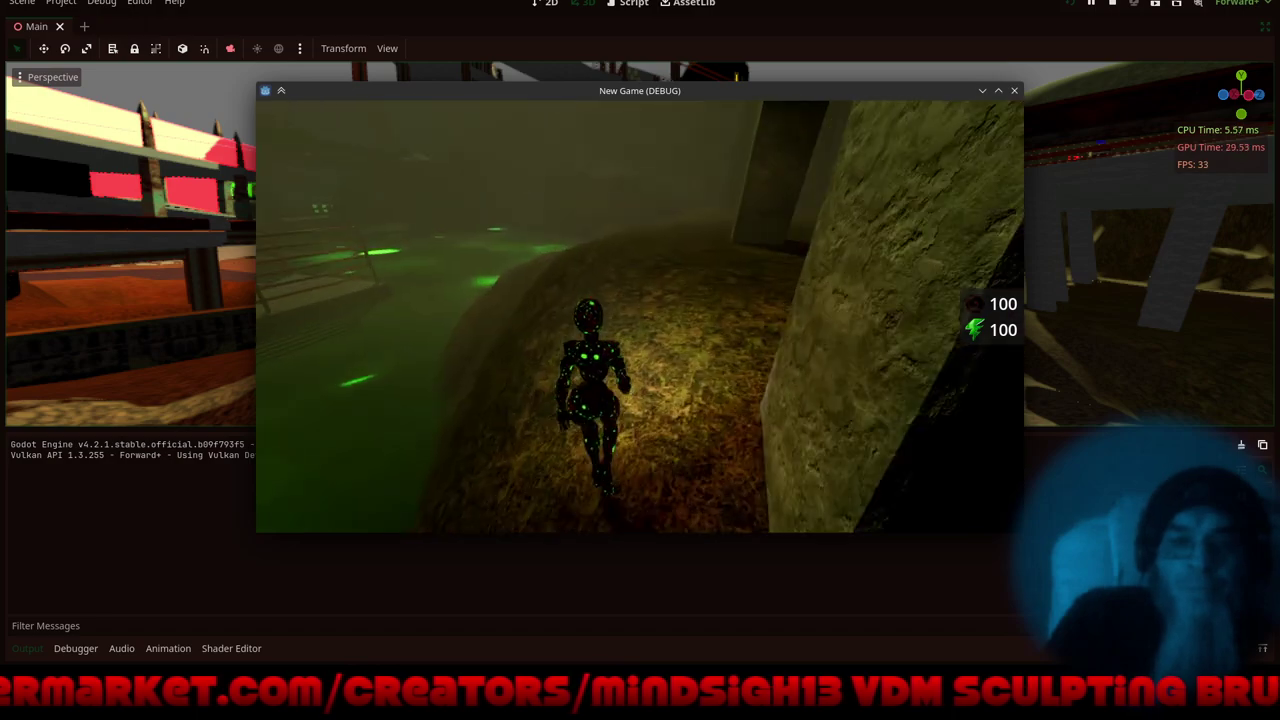
key(w)
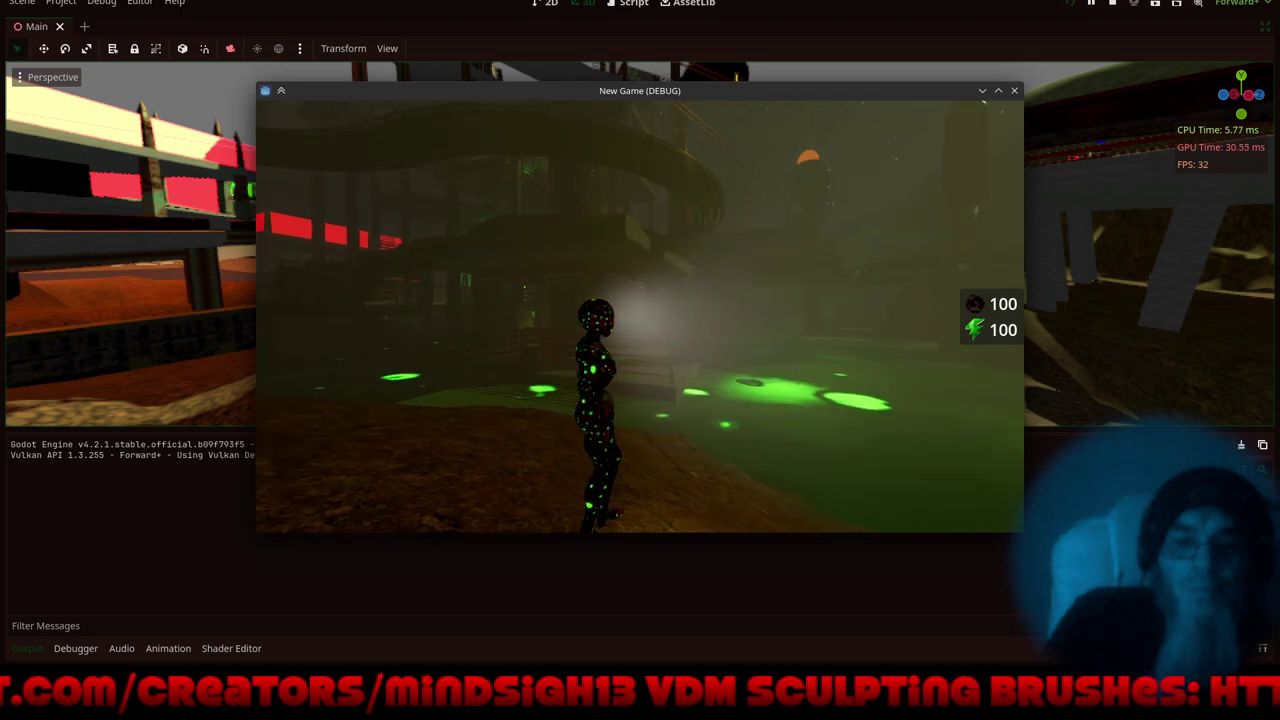
key(w)
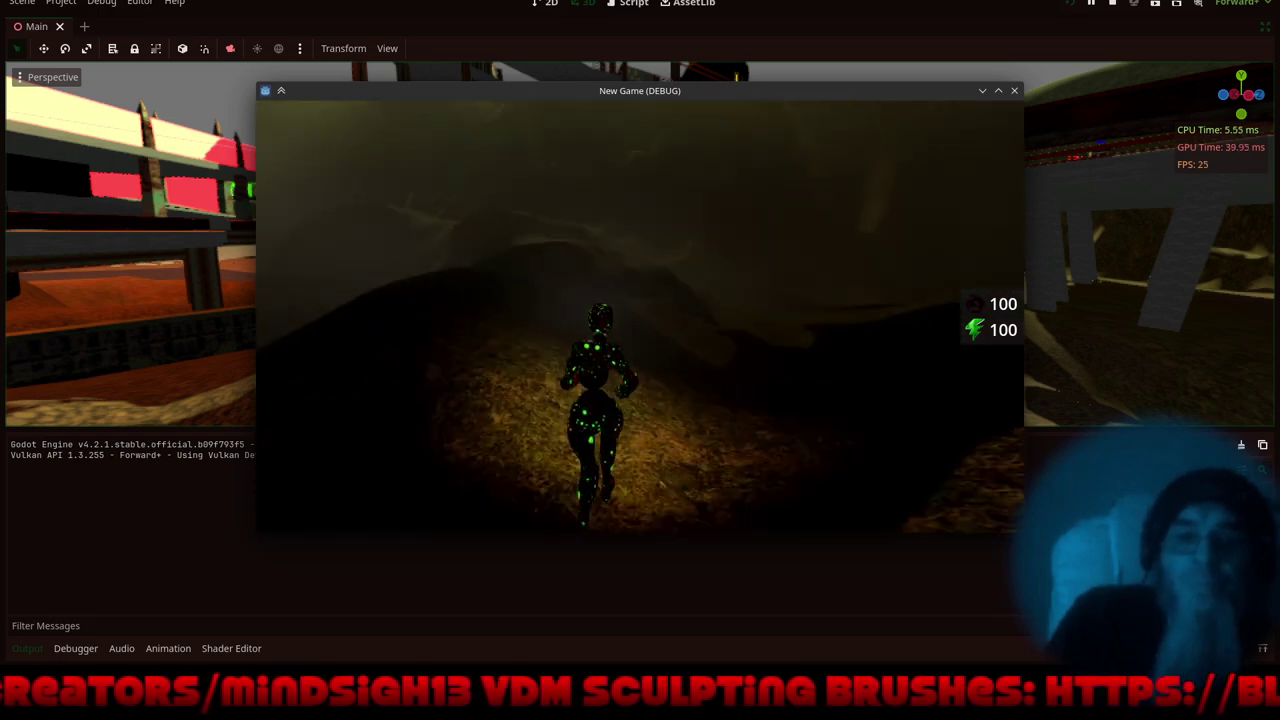
key(w)
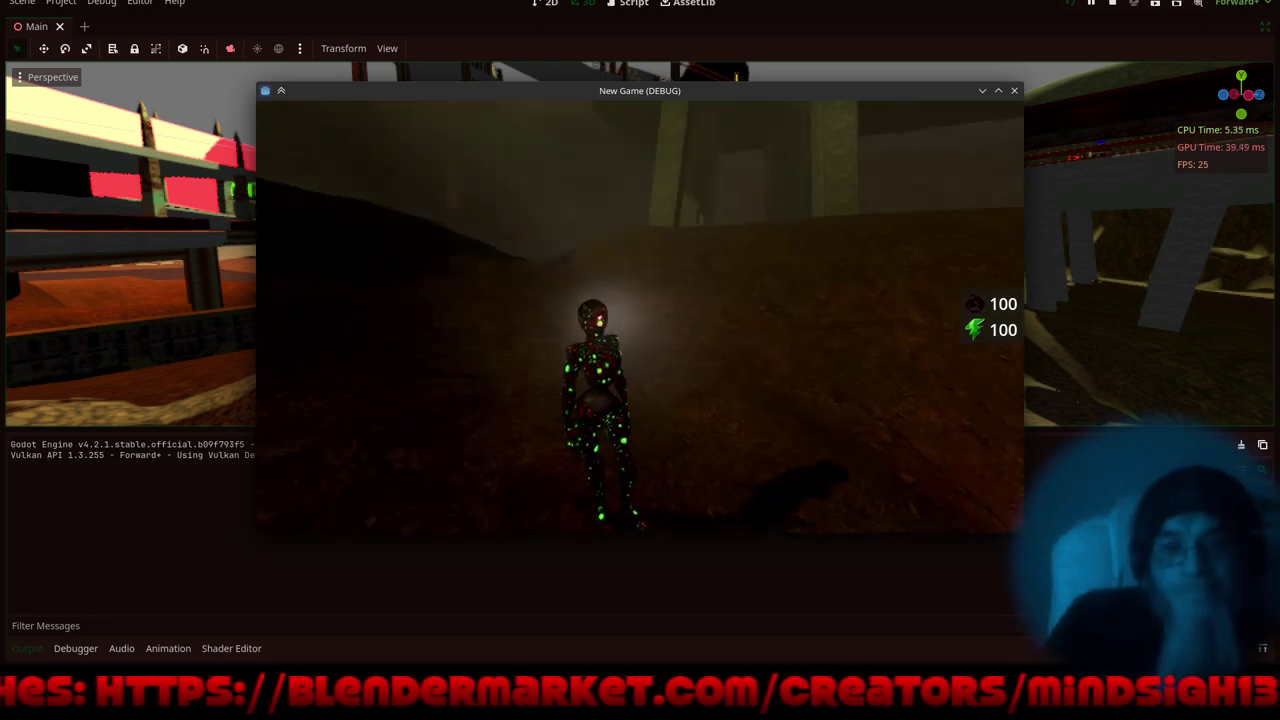
- Playtest the rocky bank by running the character away from the green swamp and down into the red-lit gully
key(w)
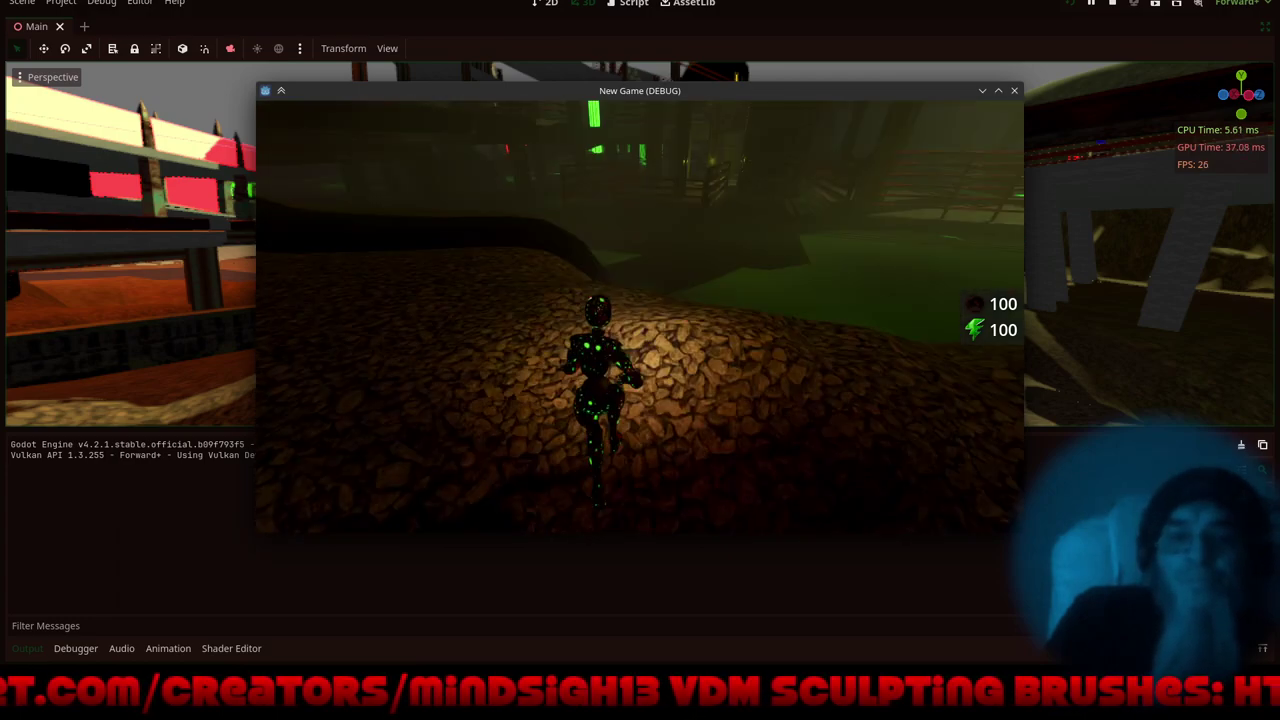
key(w)
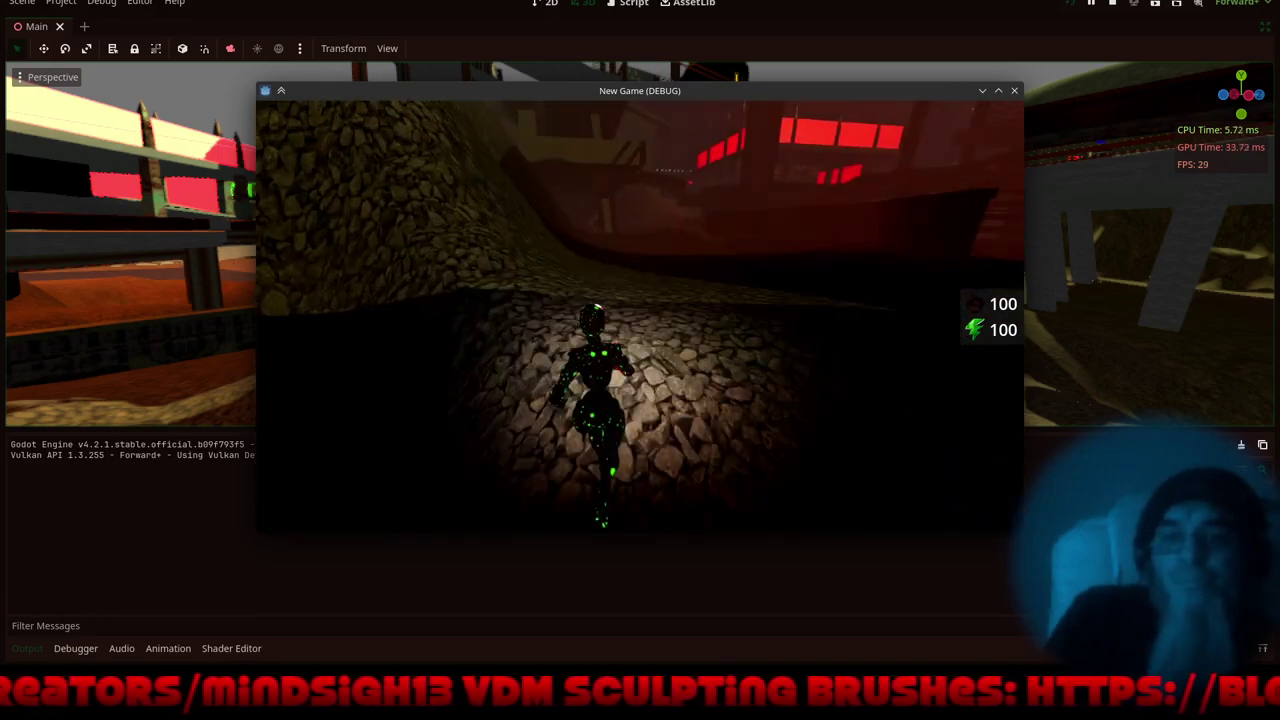
key(w)
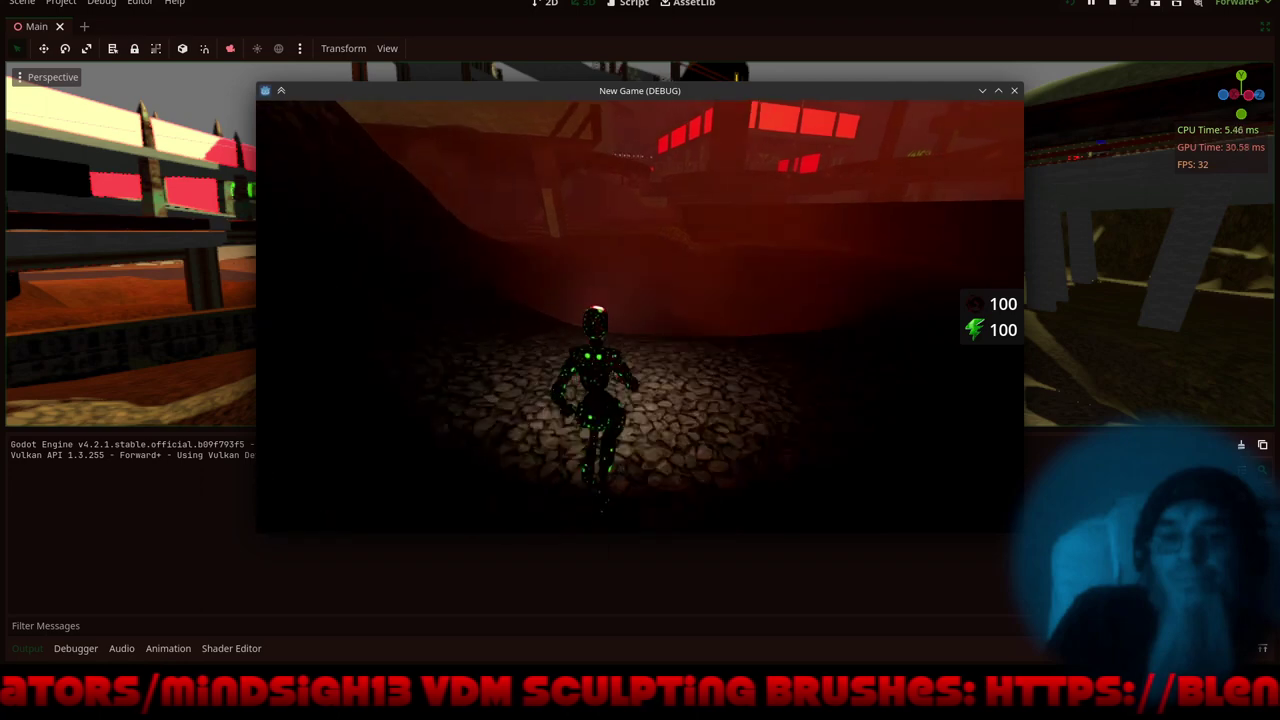
key(w)
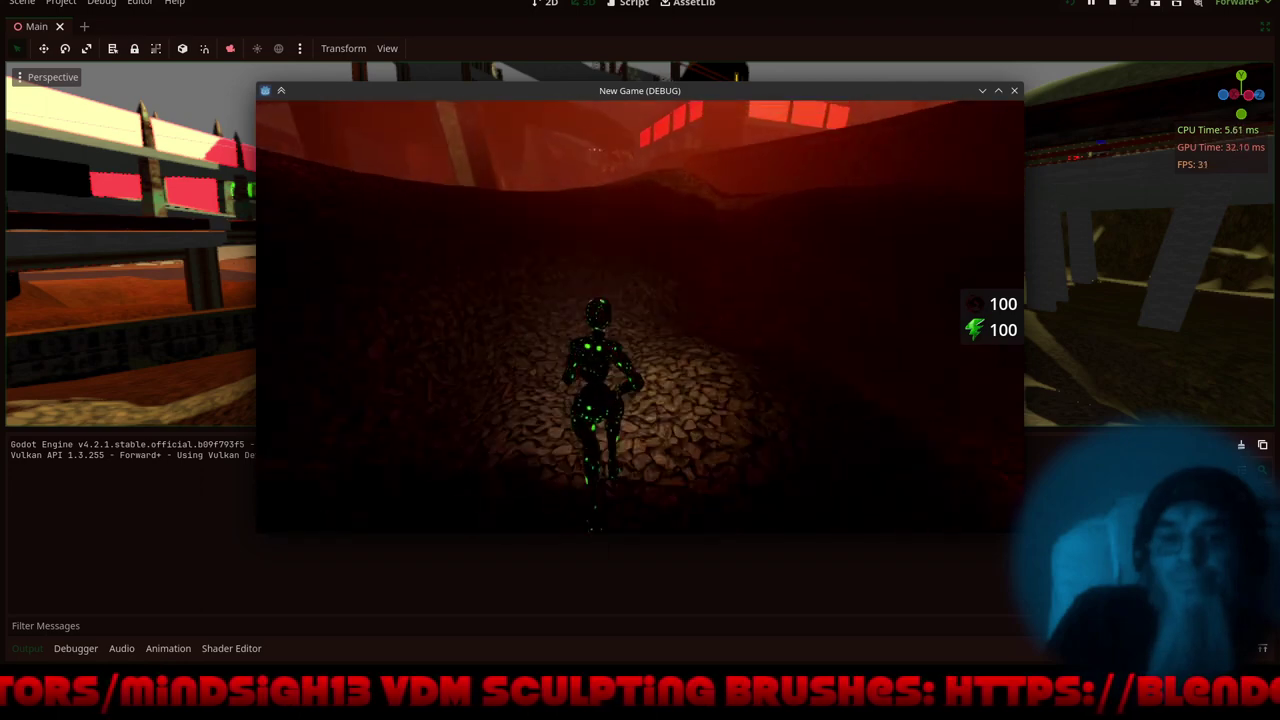
key(w)
key(w)
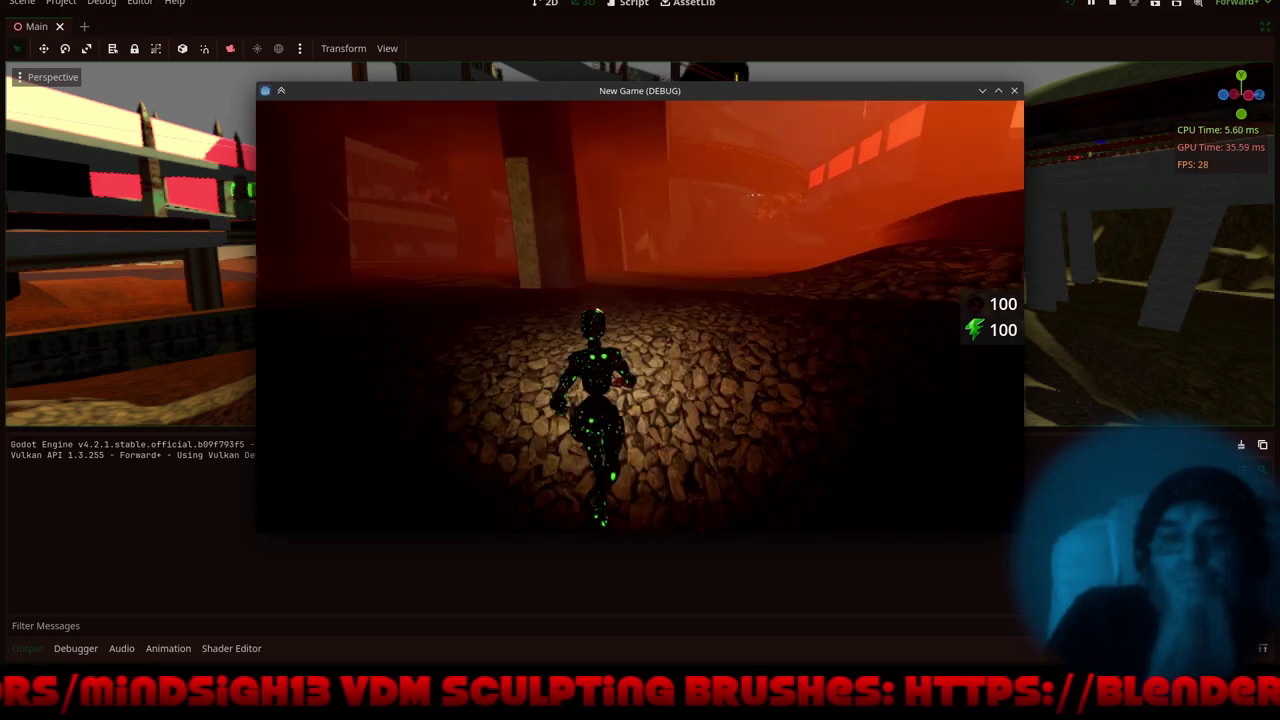
- Run the character between the large concrete pillars and out onto the open ground beyond them
key(w)
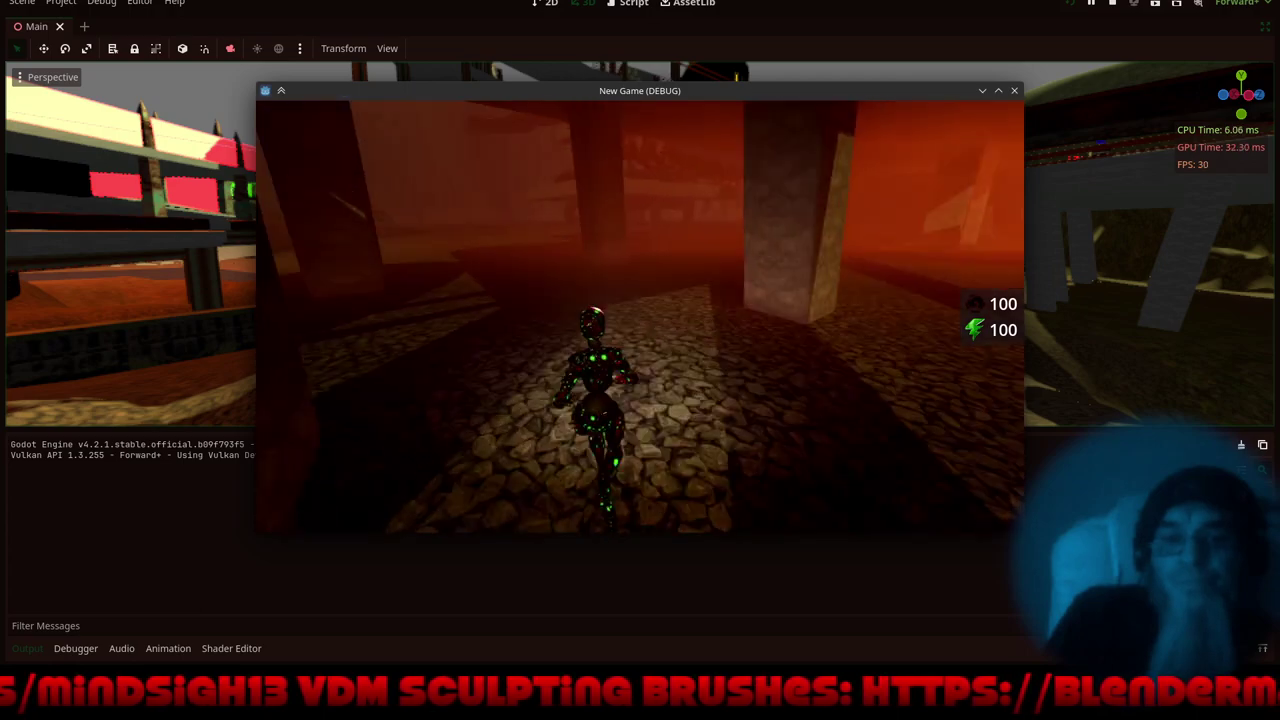
key(w)
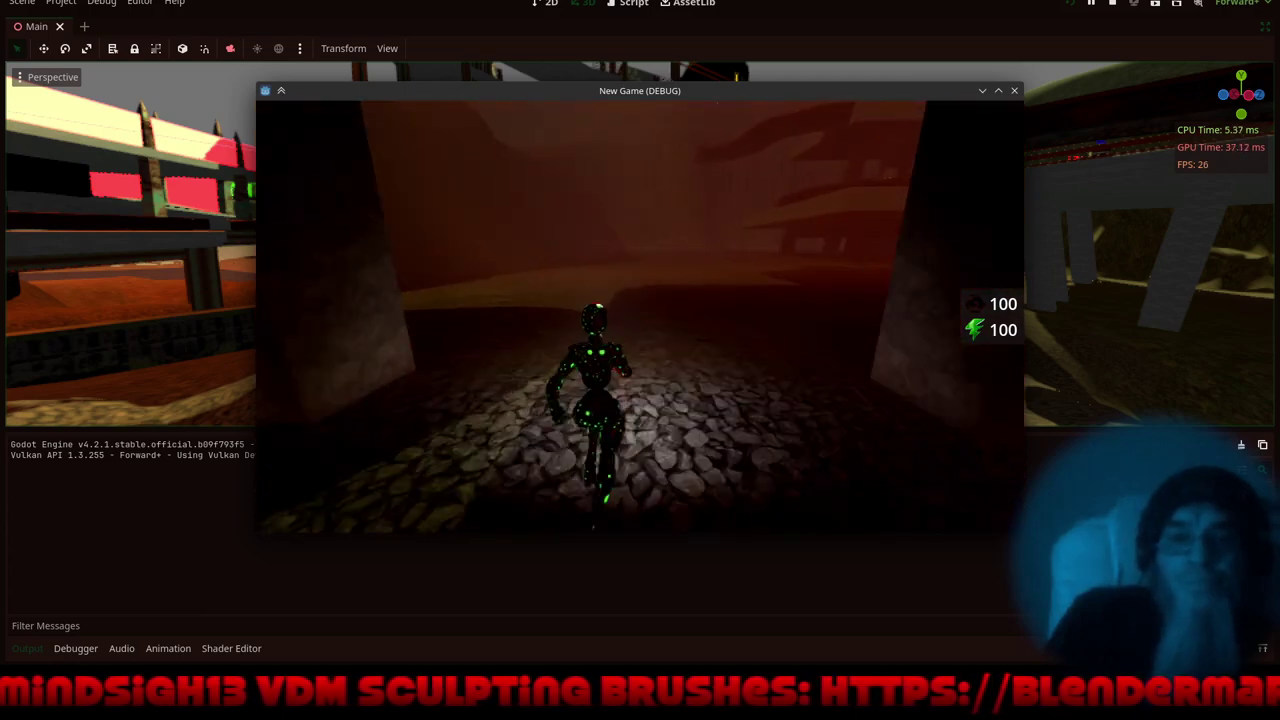
key(w)
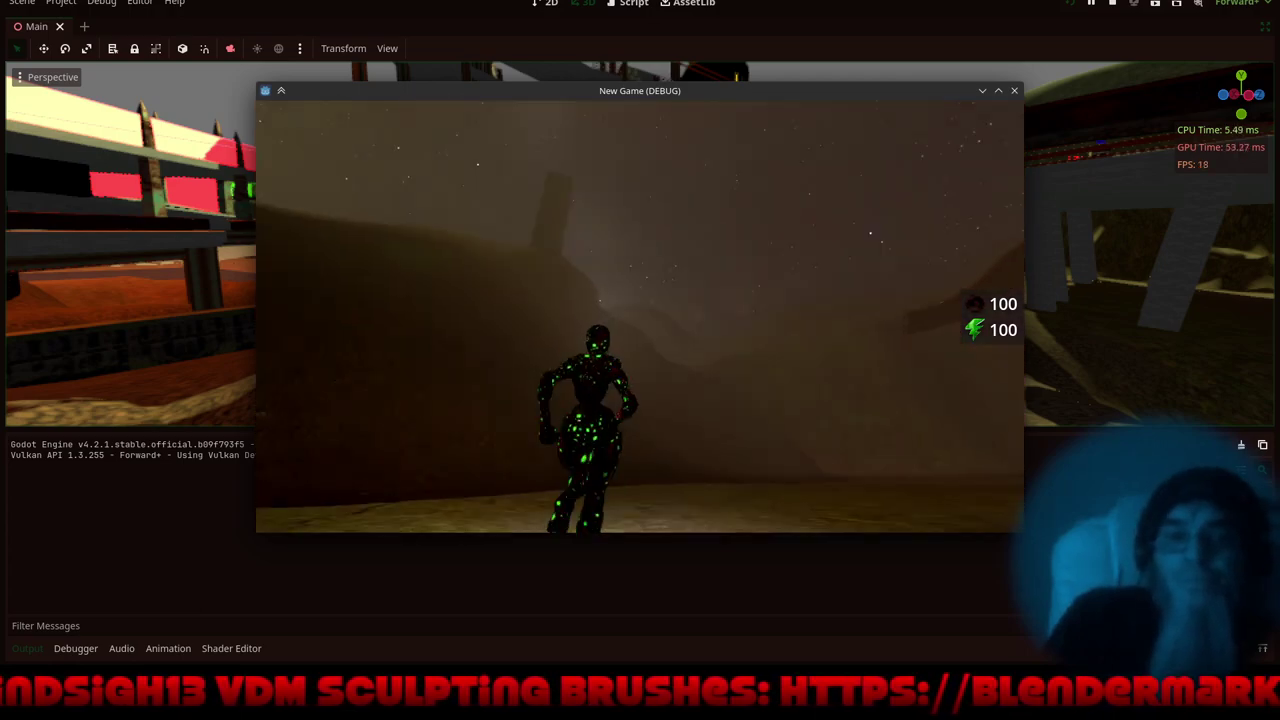
key(w)
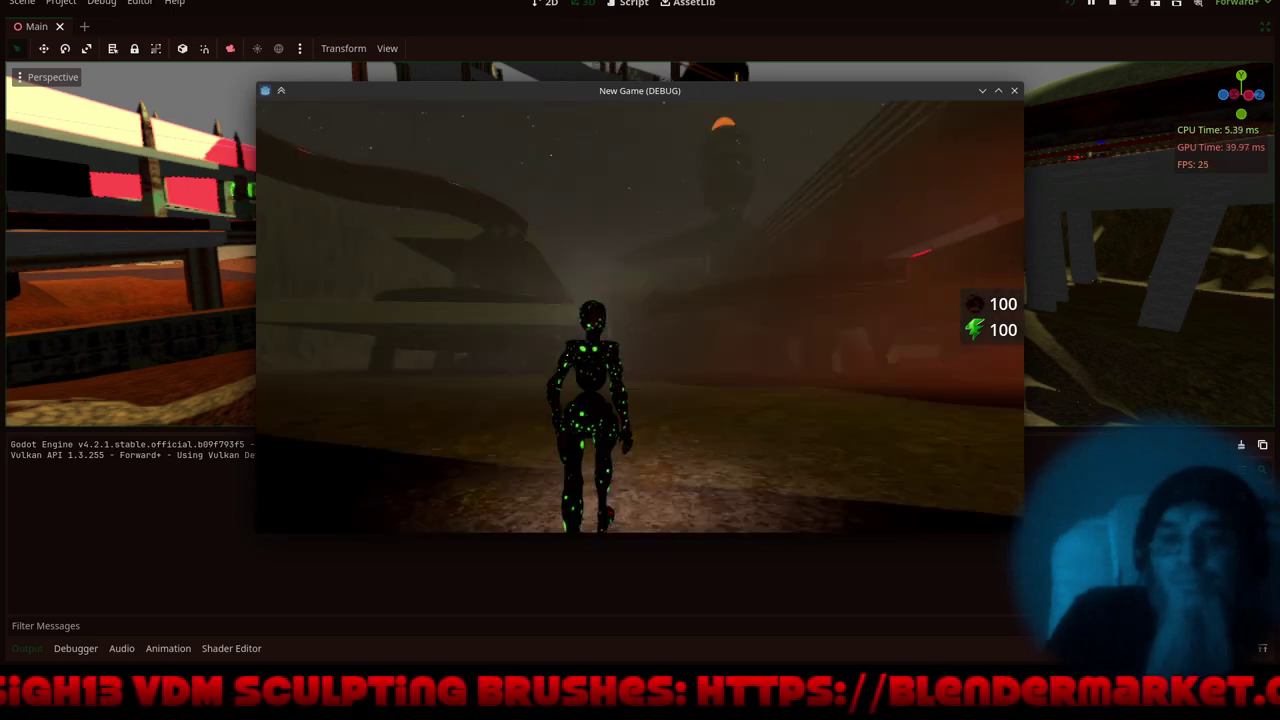
key(w)
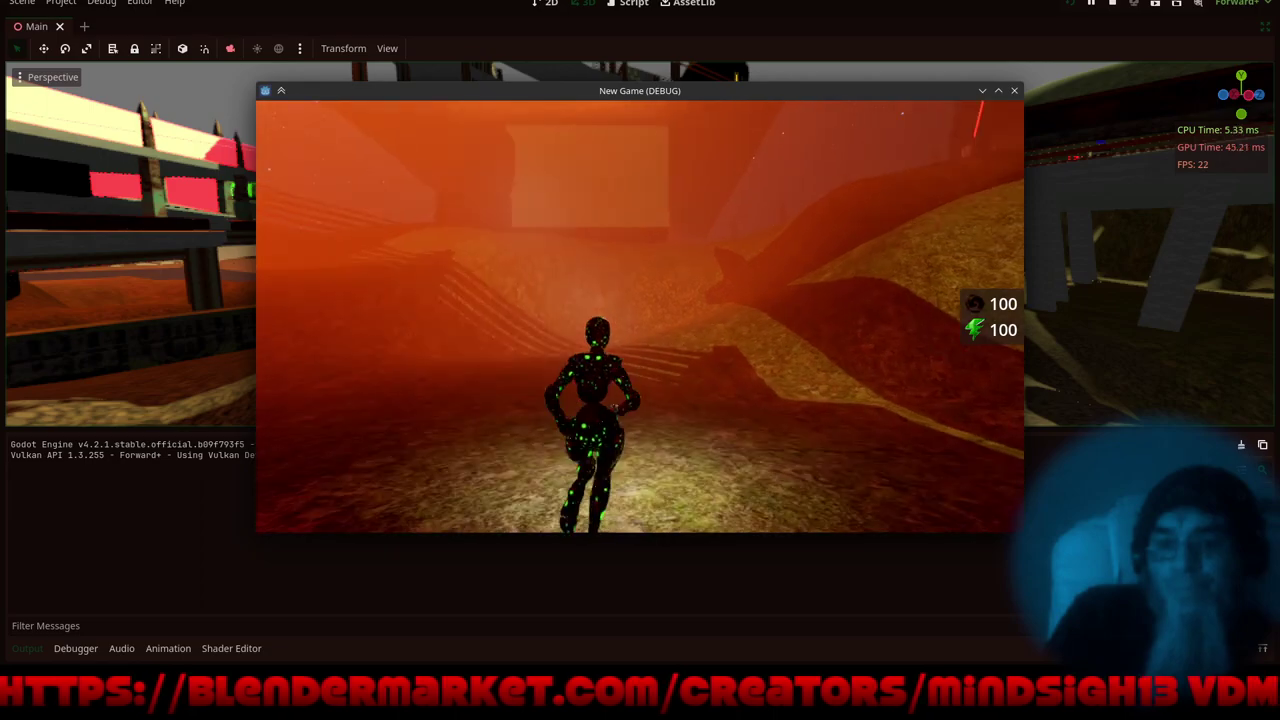
- Explore the grassy slopes by running the character over the hills and down towards the glowing red windows
key(w)
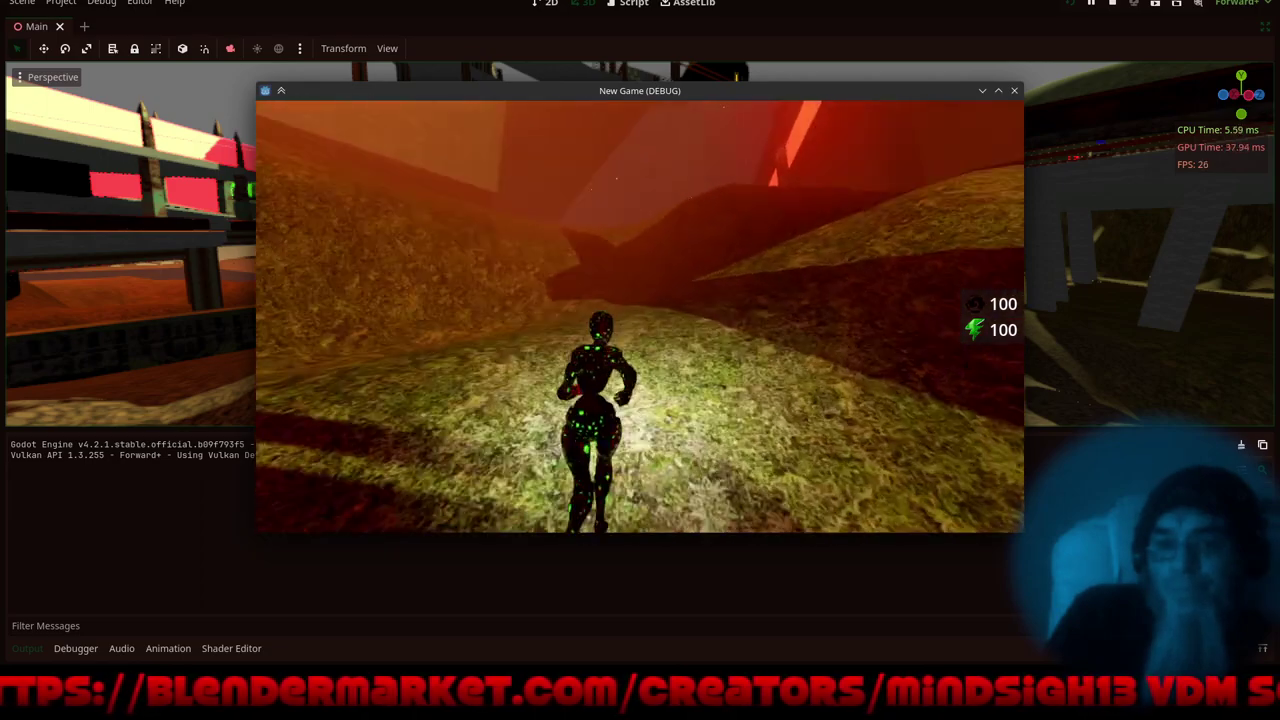
key(w)
key(w)
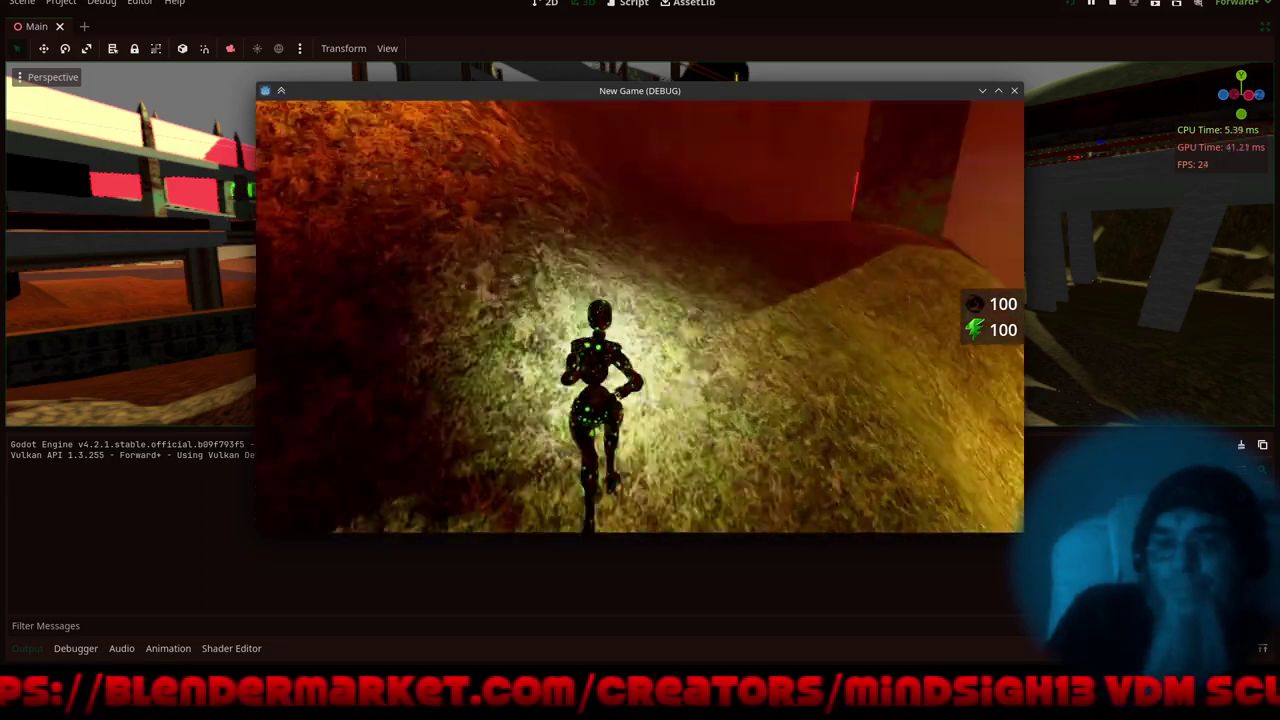
key(w)
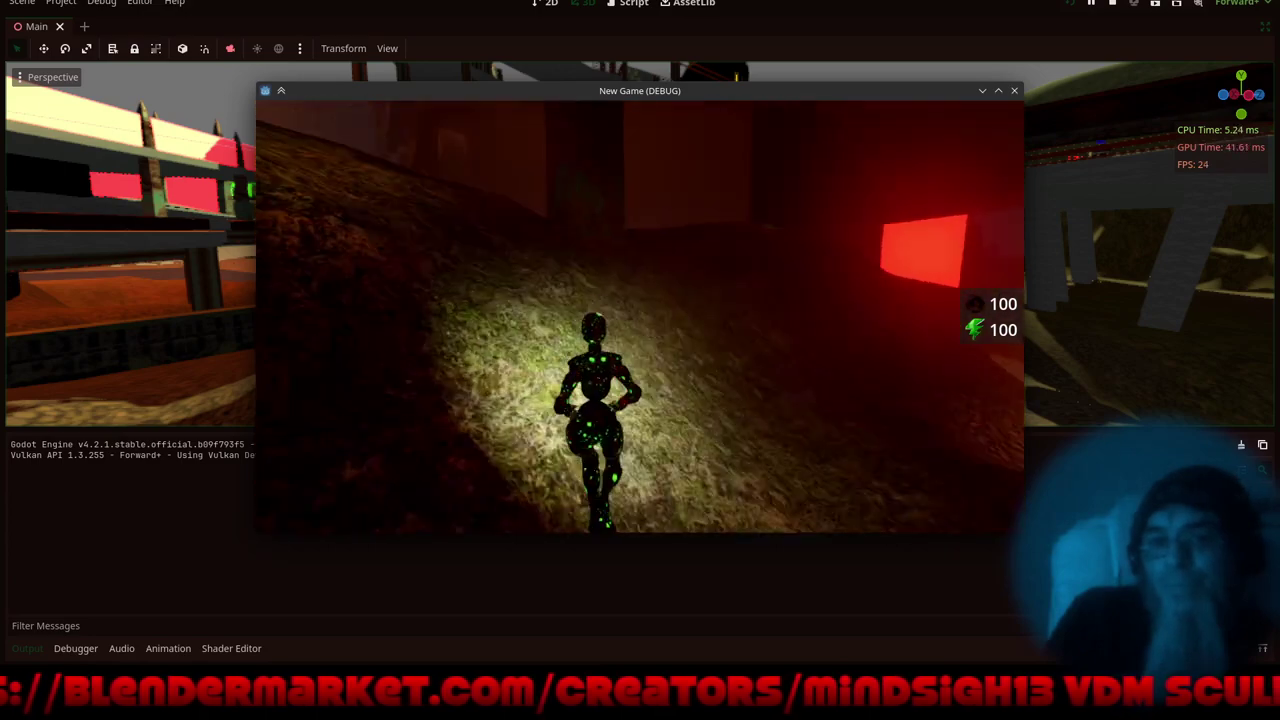
key(w)
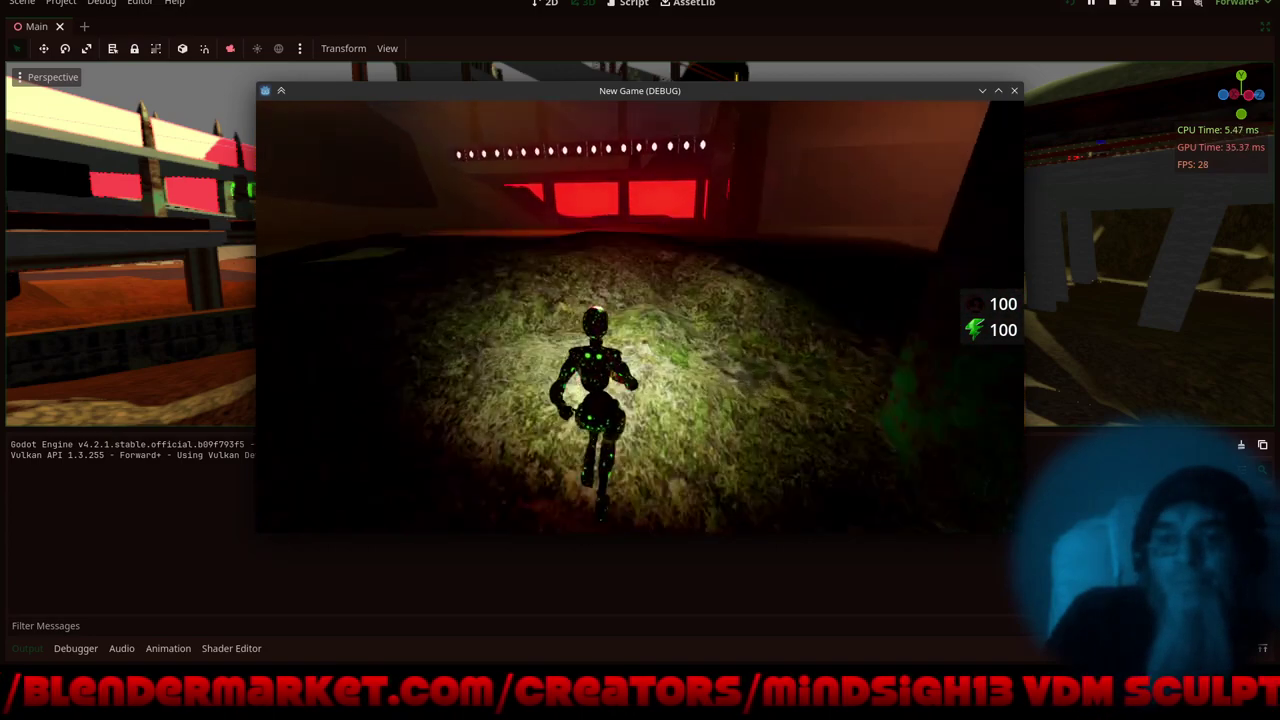
key(w)
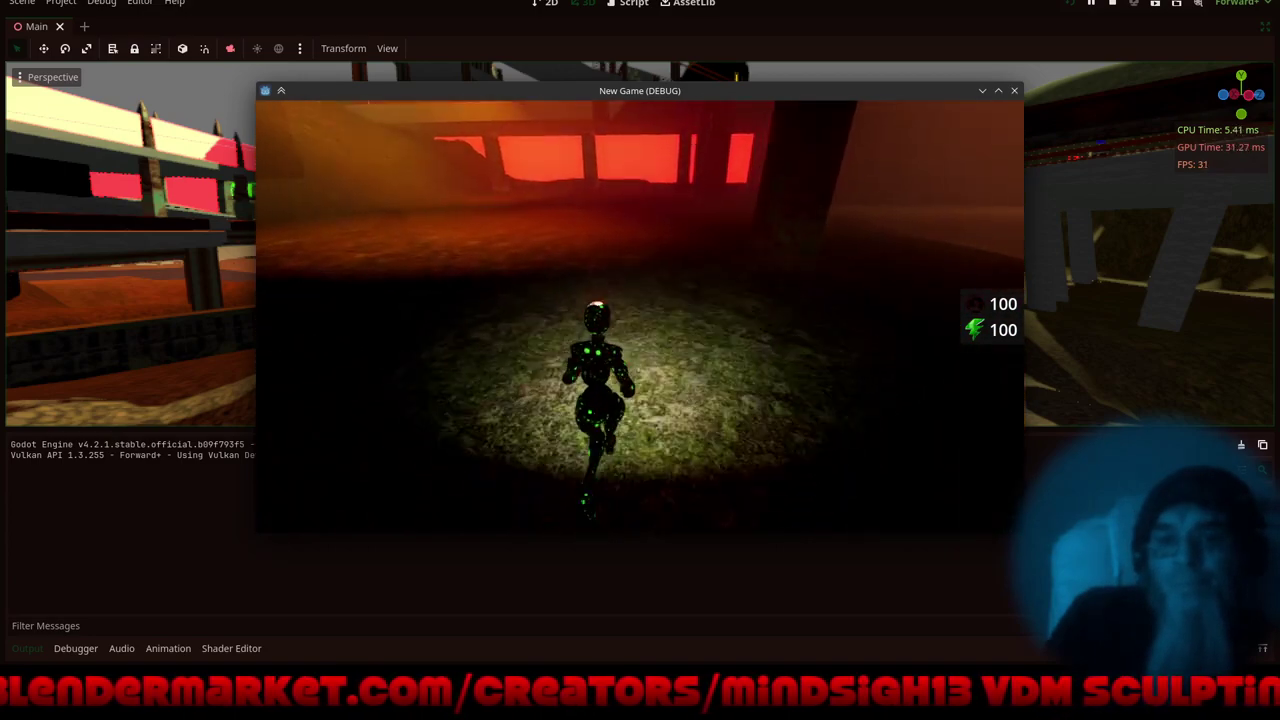
key(w)
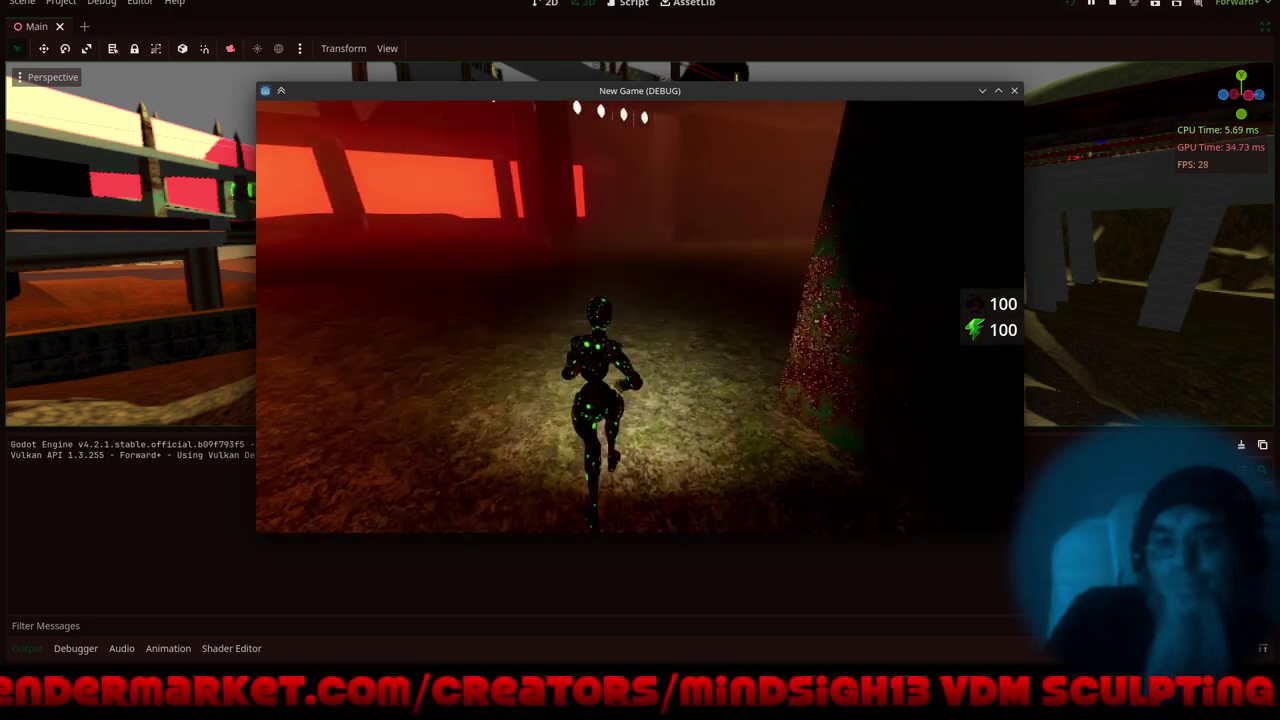
- Run the character past the red windows and along the dark concrete walls to the rusty structure at the end
key(w)
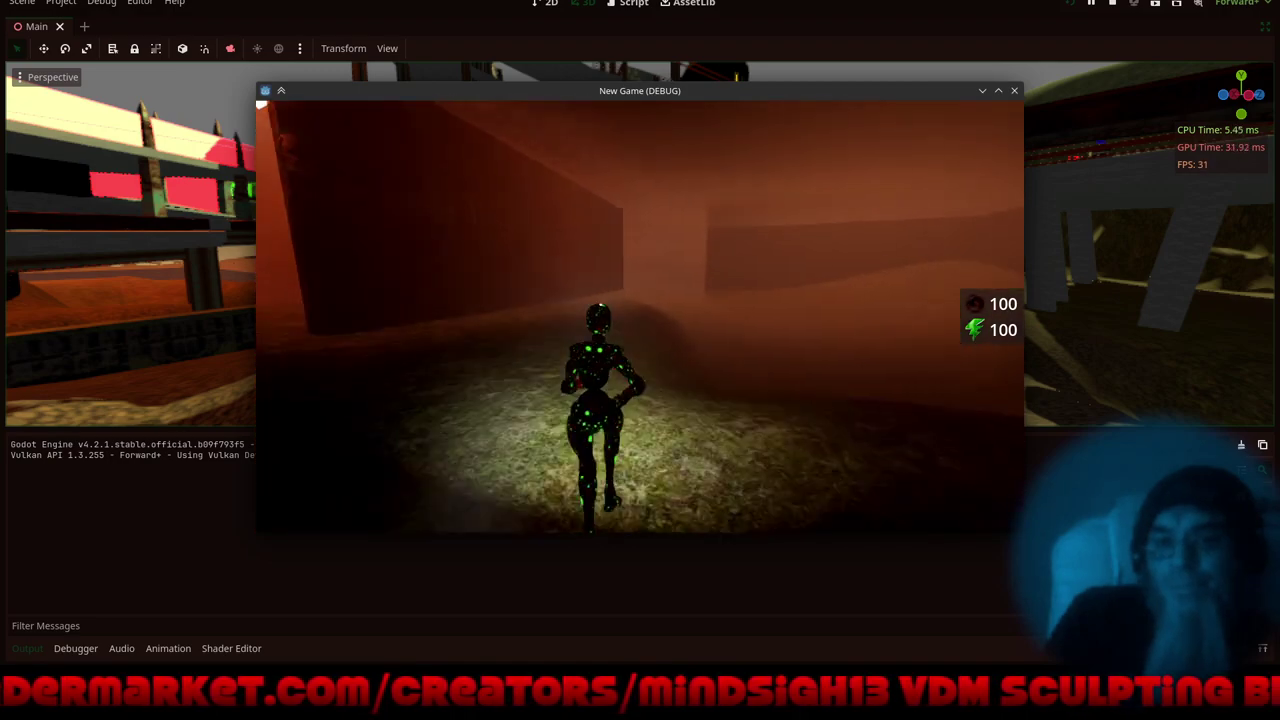
key(w)
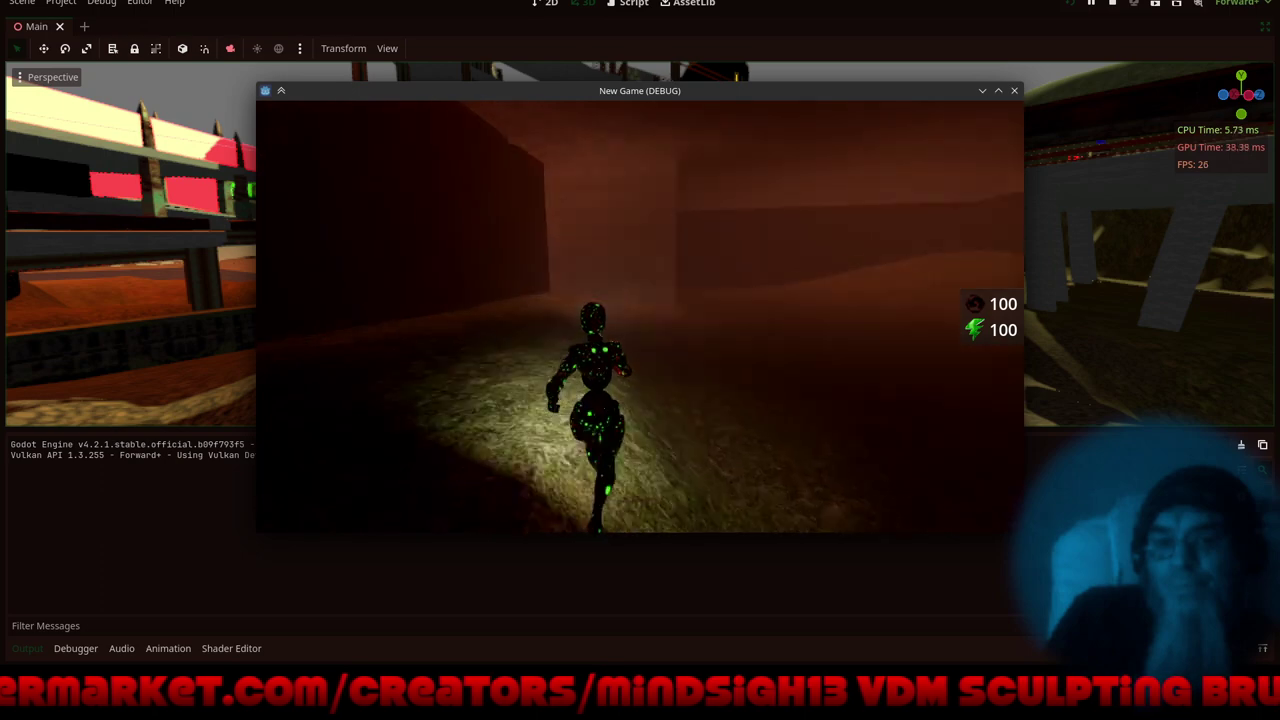
key(w)
key(w)
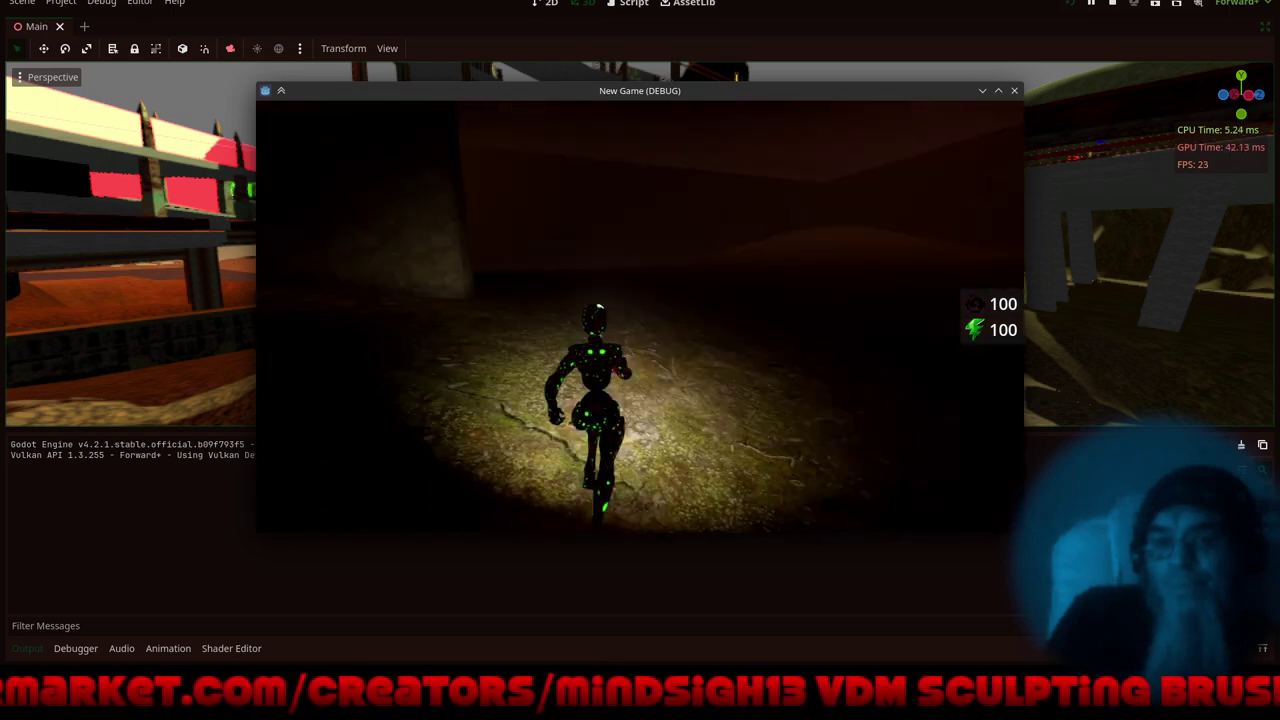
key(w)
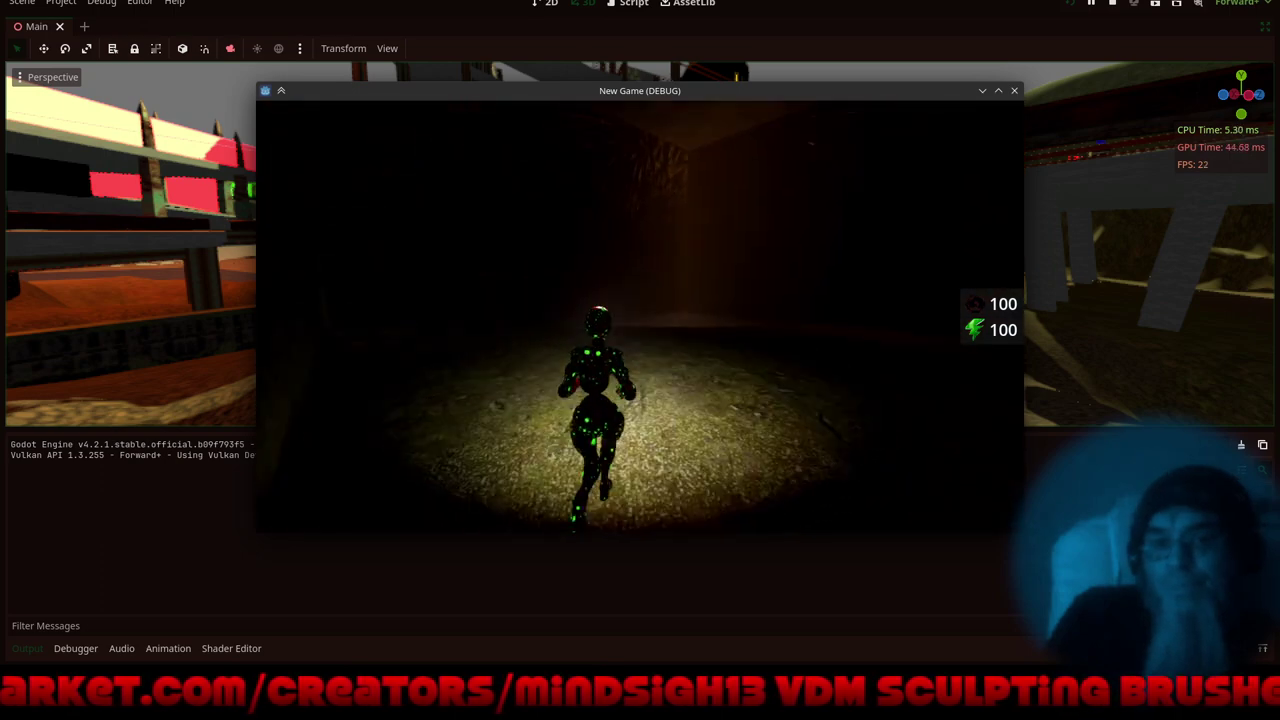
key(w)
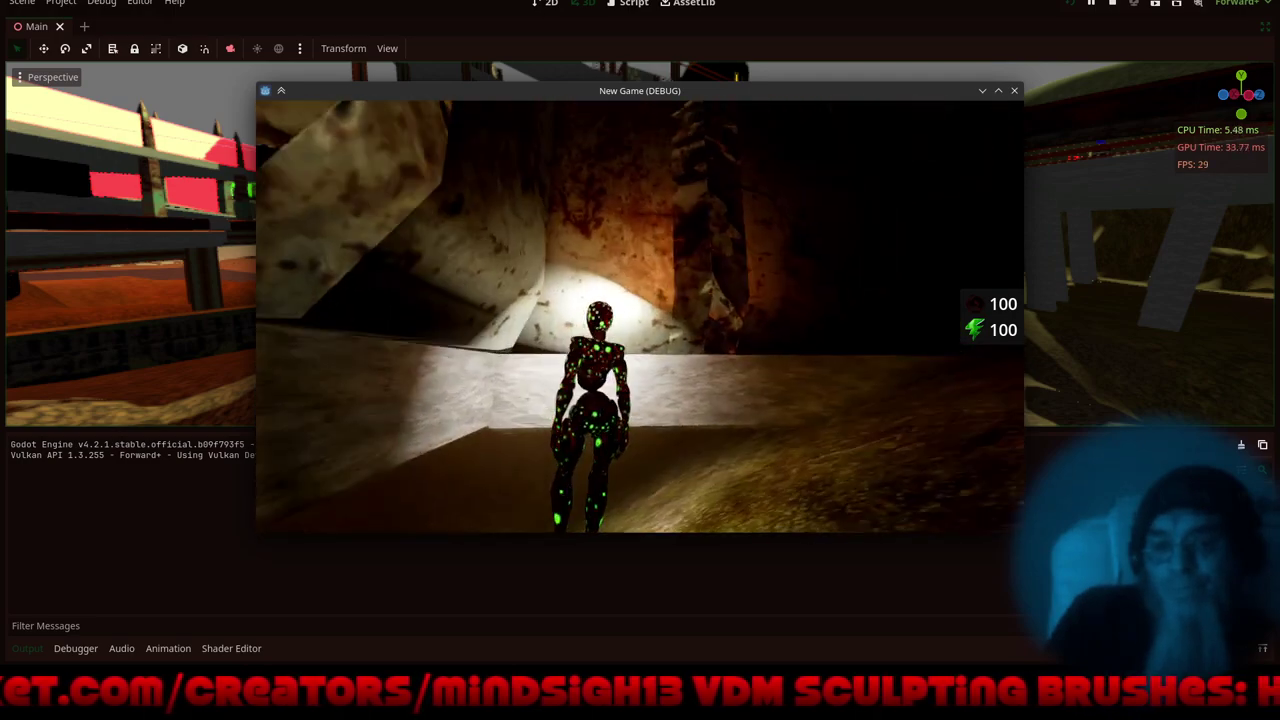
- Walk the character back along the concrete wall towards the open pillared area and stop the running game
key(w)
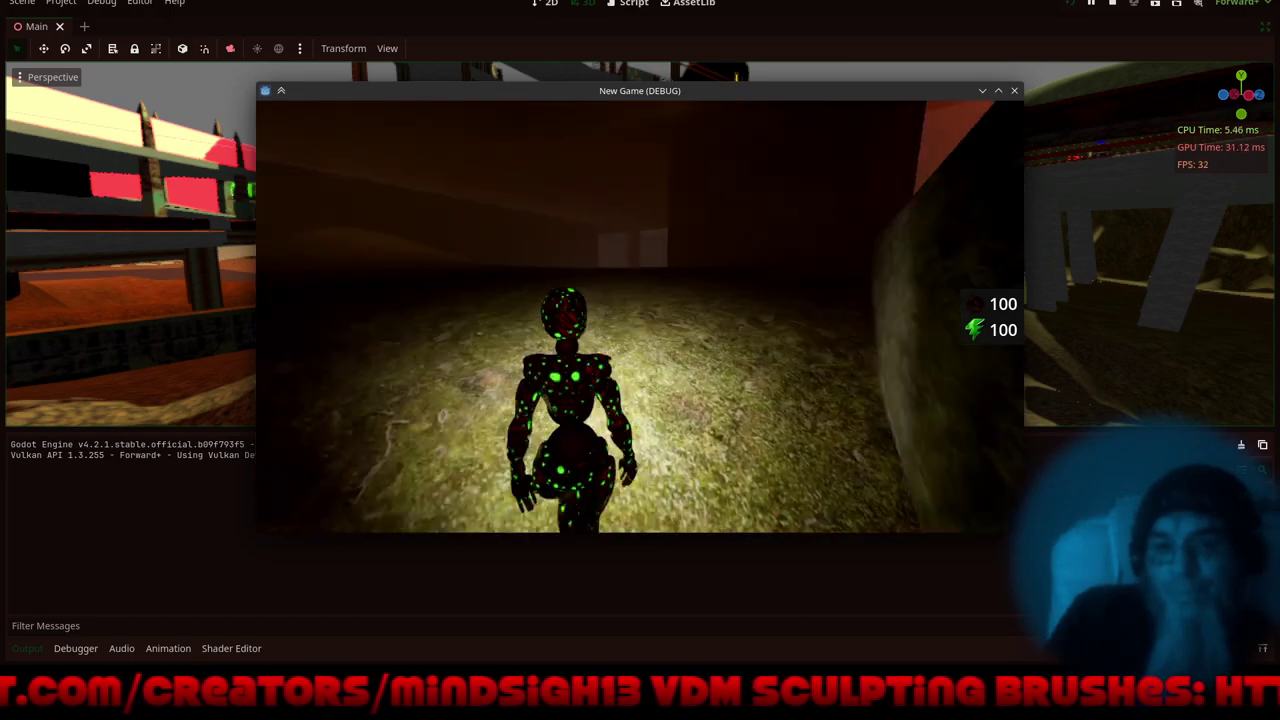
key(w)
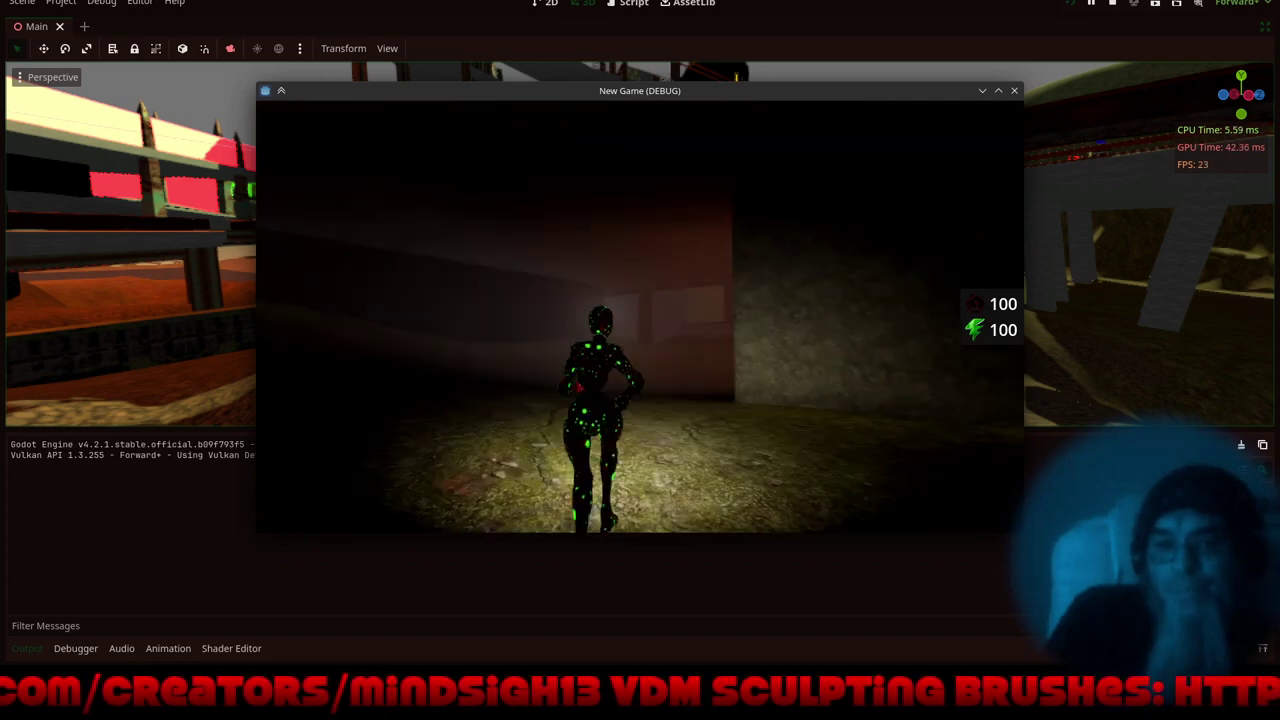
key(w)
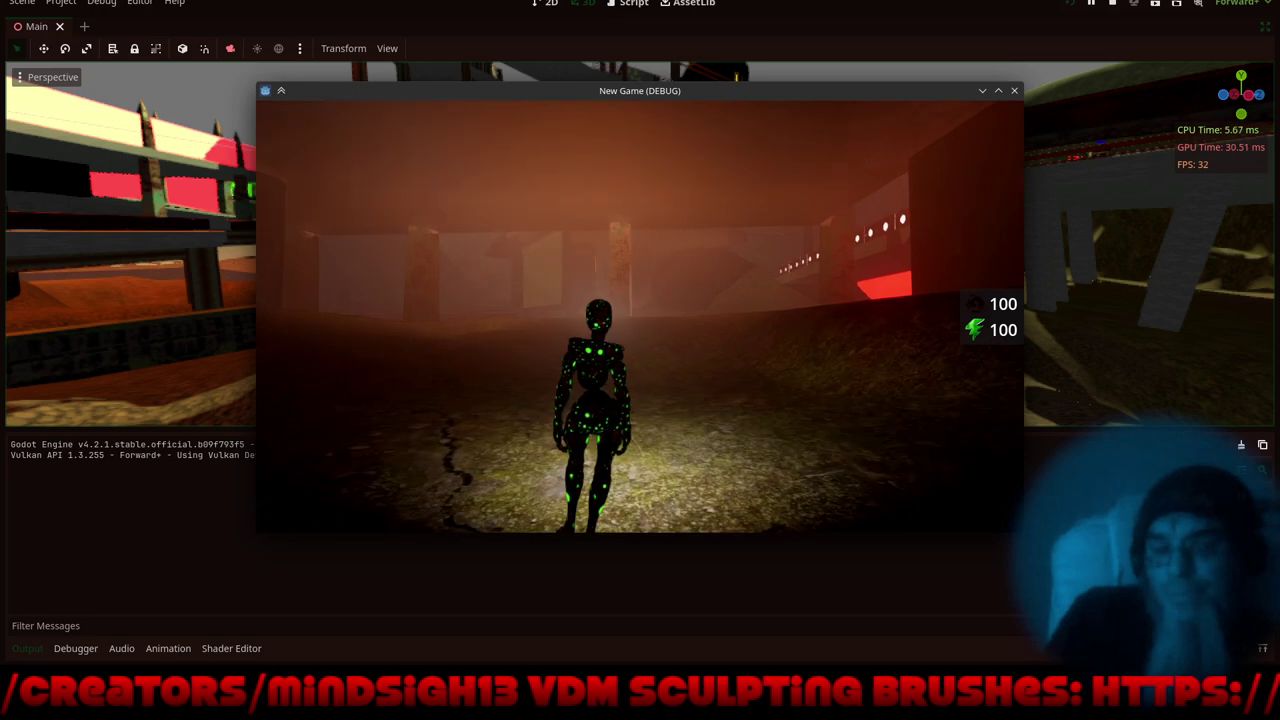
key(Escape)
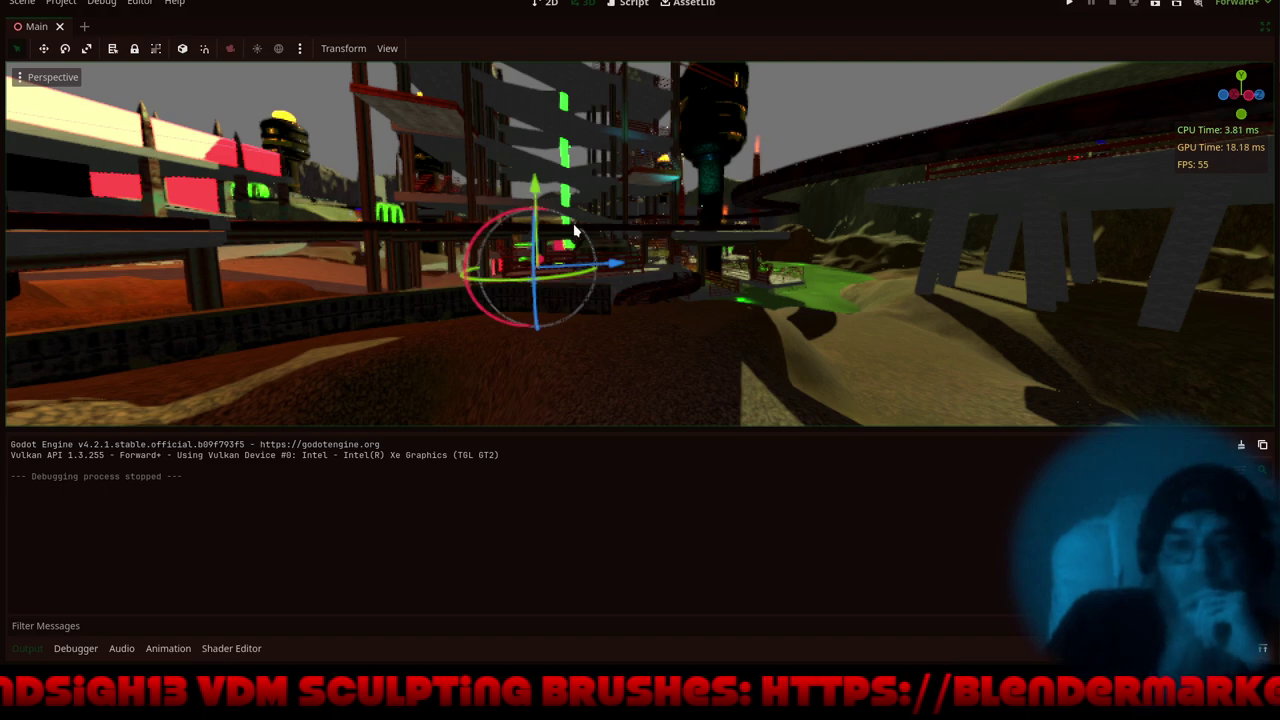
- Hide the output log and examine the multi-storey building, its surroundings and the large green pipe beside the swamp
click(22, 651)
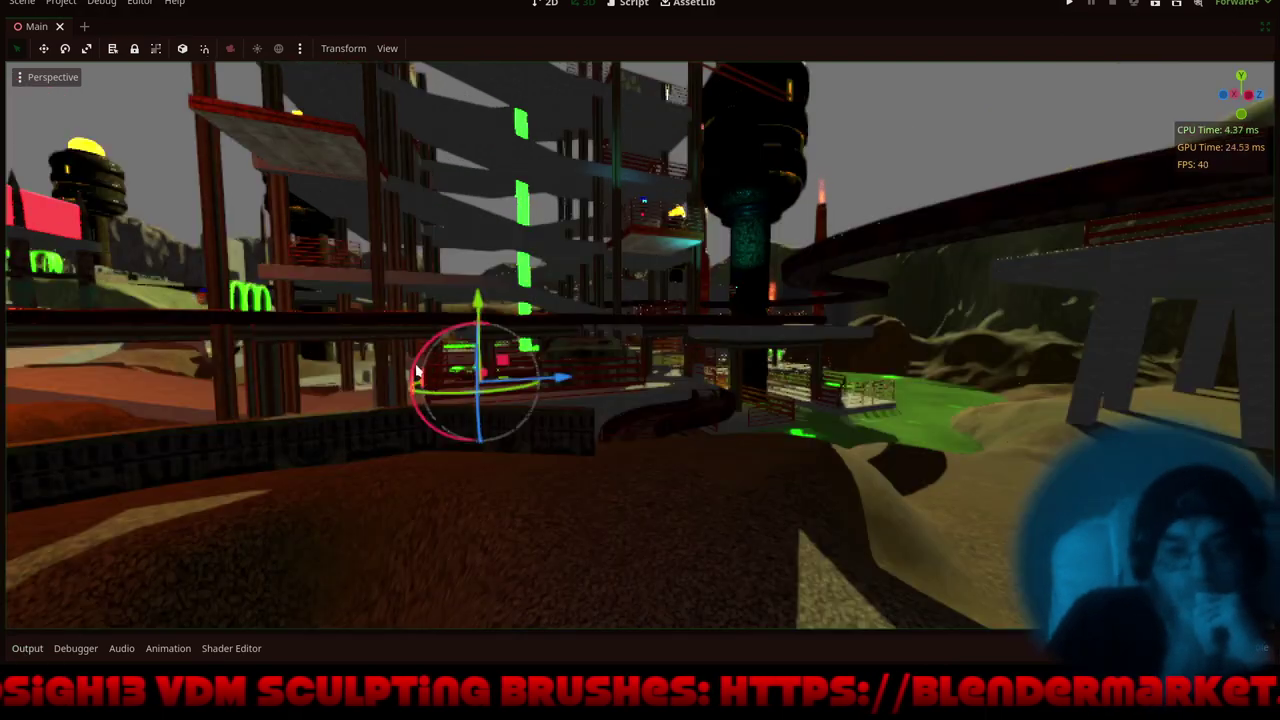
middle_drag(635, 295, 771, 403)
scroll(752, 378, down, 10)
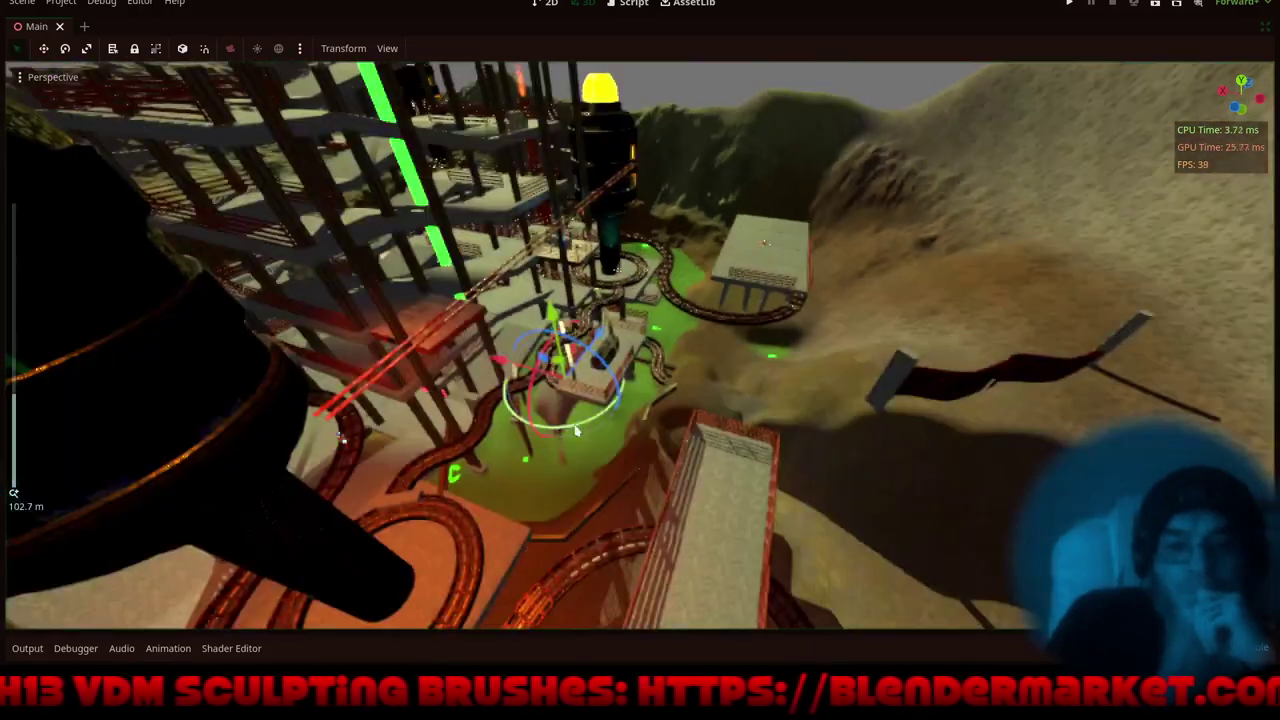
middle_drag(612, 408, 646, 308)
scroll(622, 388, down, 8)
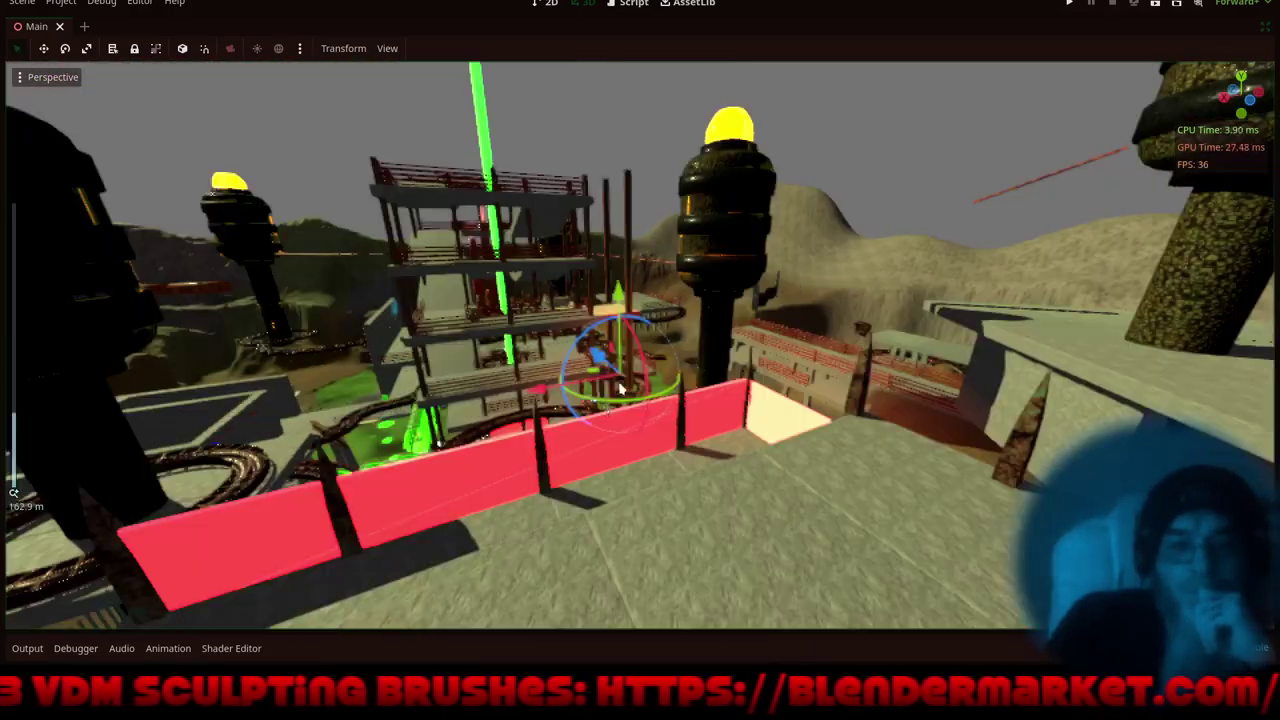
middle_drag(622, 390, 708, 411)
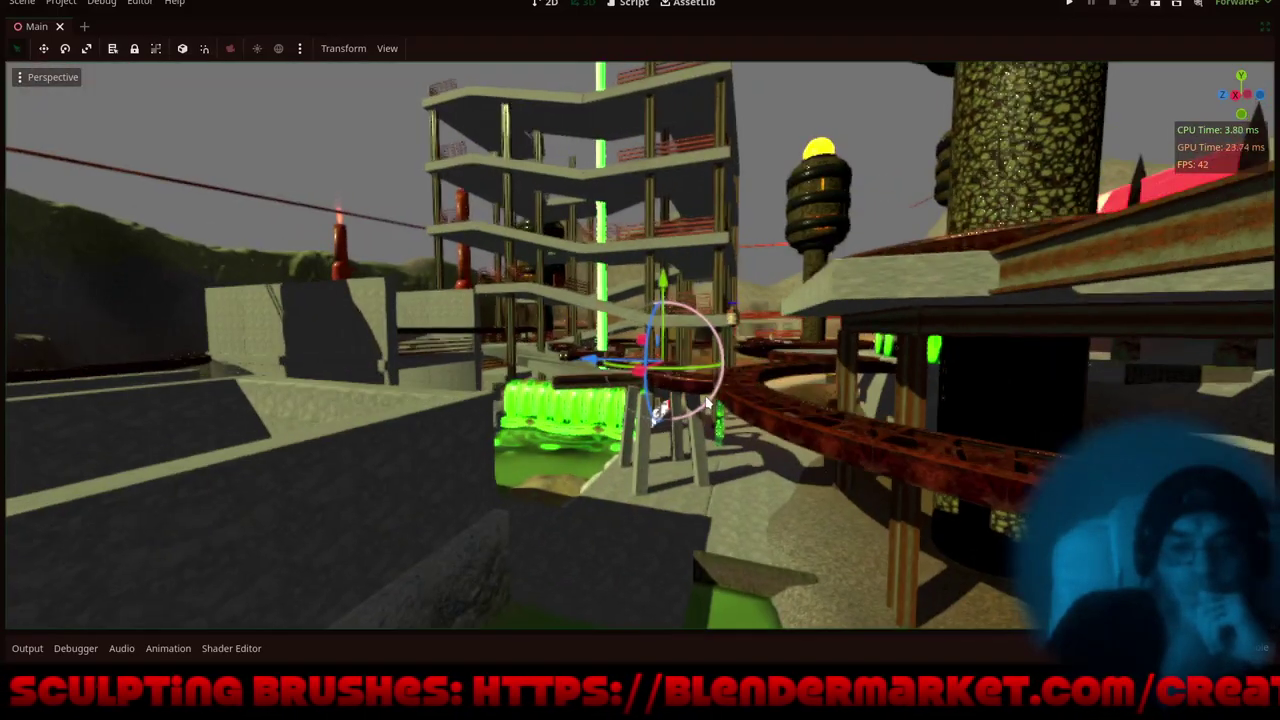
scroll(667, 389, up, 6)
mouse_move(617, 474)
middle_down()
mouse_move(631, 454)
mouse_move(612, 450)
middle_up()
scroll(609, 442, down, 2)
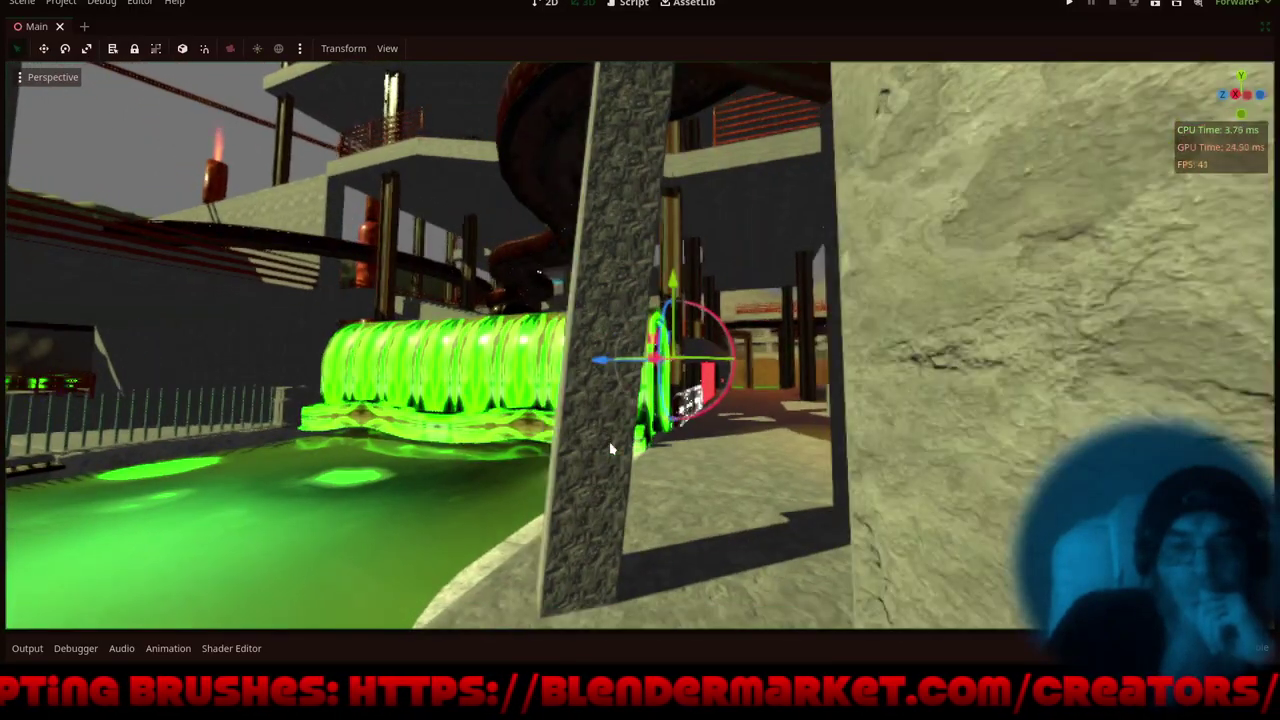